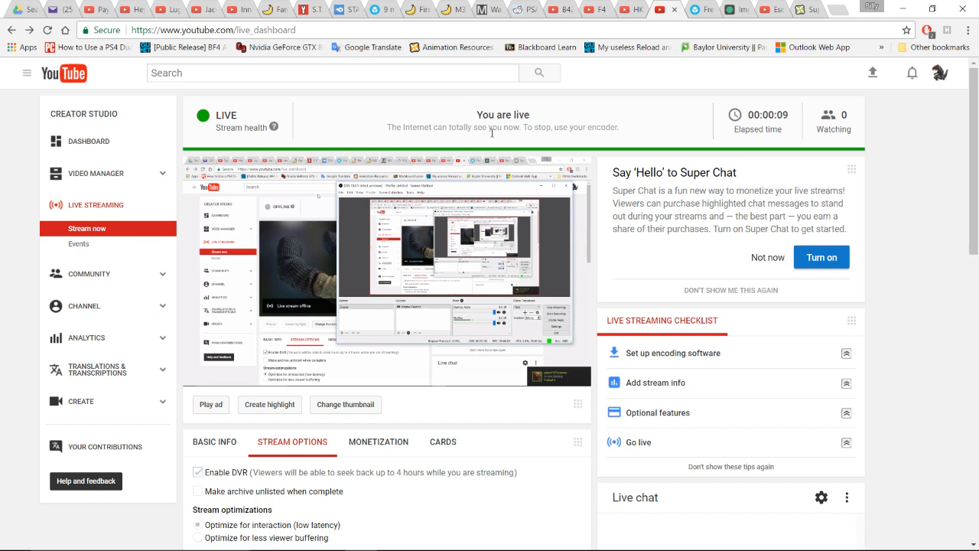
- Check the live stream preview on the dashboard and dismiss the Super Chat promotion with Not now
mouse_move(448, 277)
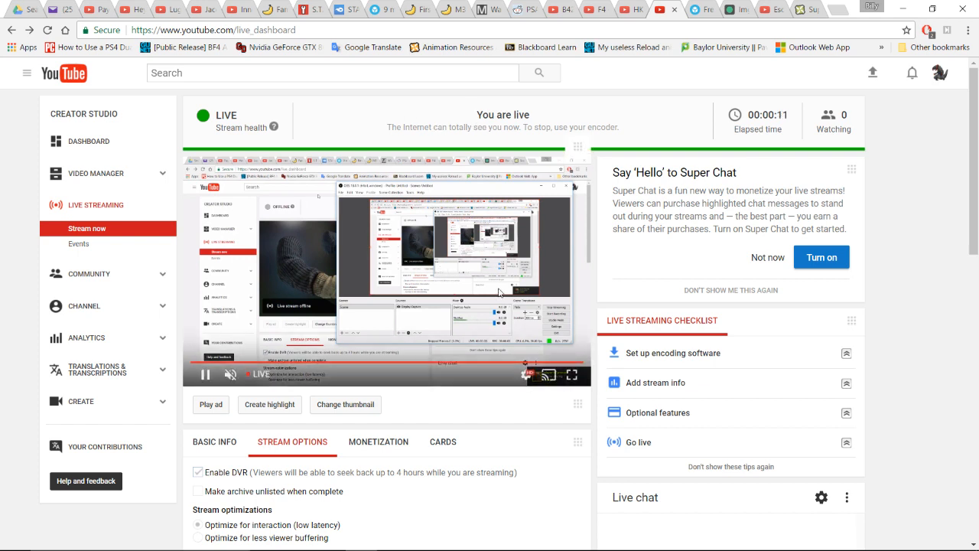
scroll(498, 293, "down", 3)
scroll(498, 390, "up", 3)
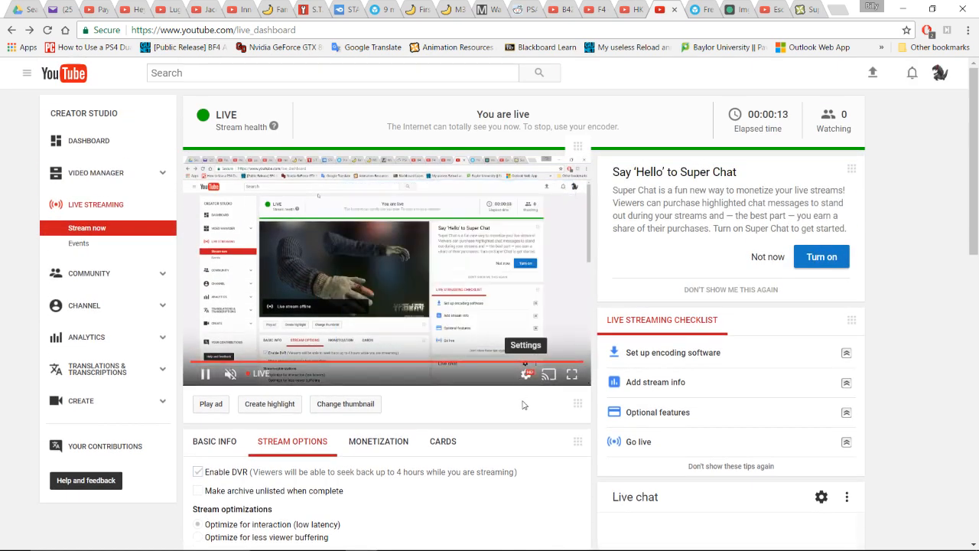
left_click(769, 258)
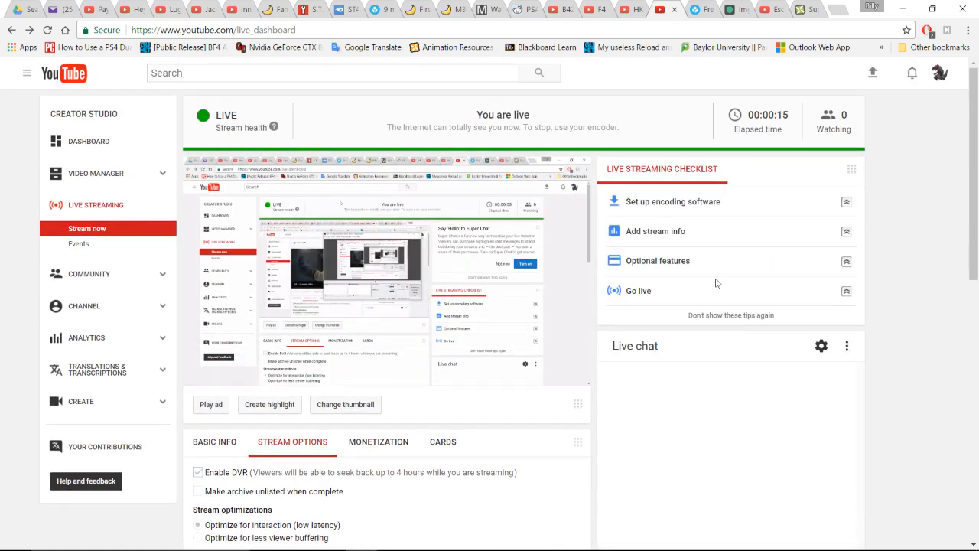
- Post the message "The stream is live" in the live chat
scroll(666, 350, "down", 3)
scroll(601, 364, "up", 2)
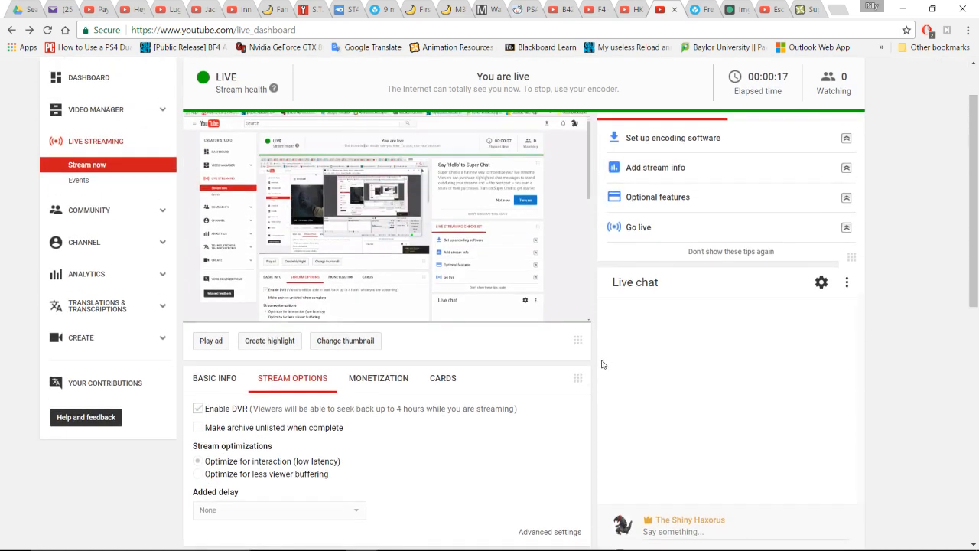
scroll(550, 423, "down", 2)
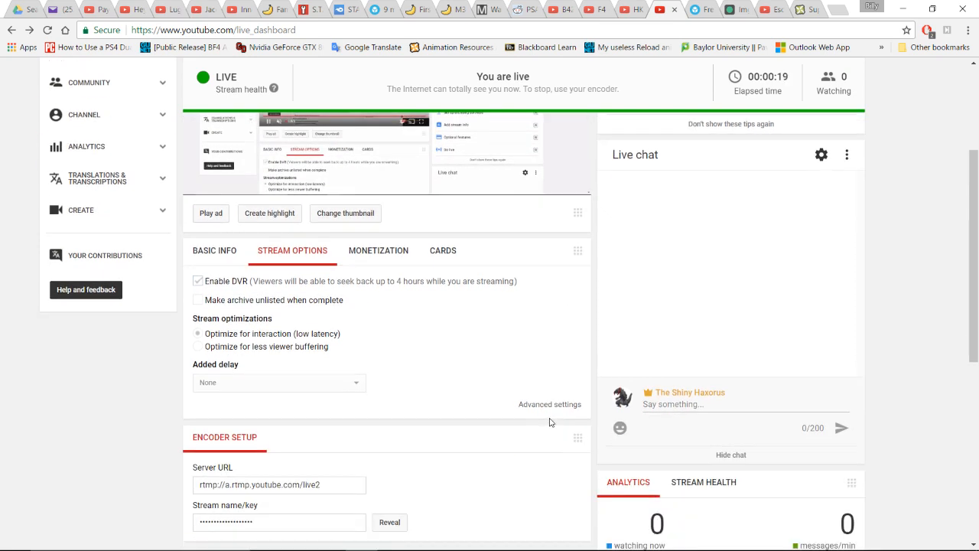
type("Thye")
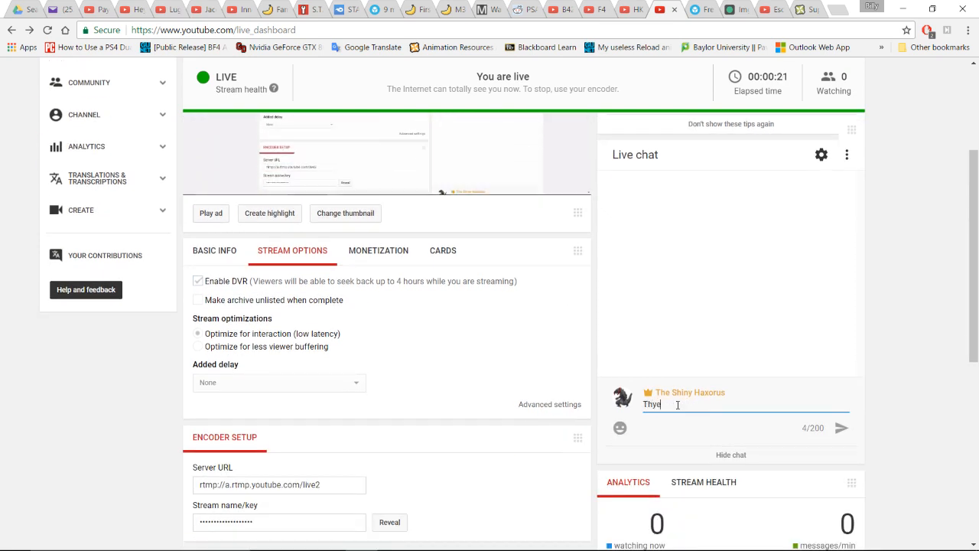
key("BackSpace")
key("BackSpace")
key("BackSpace")
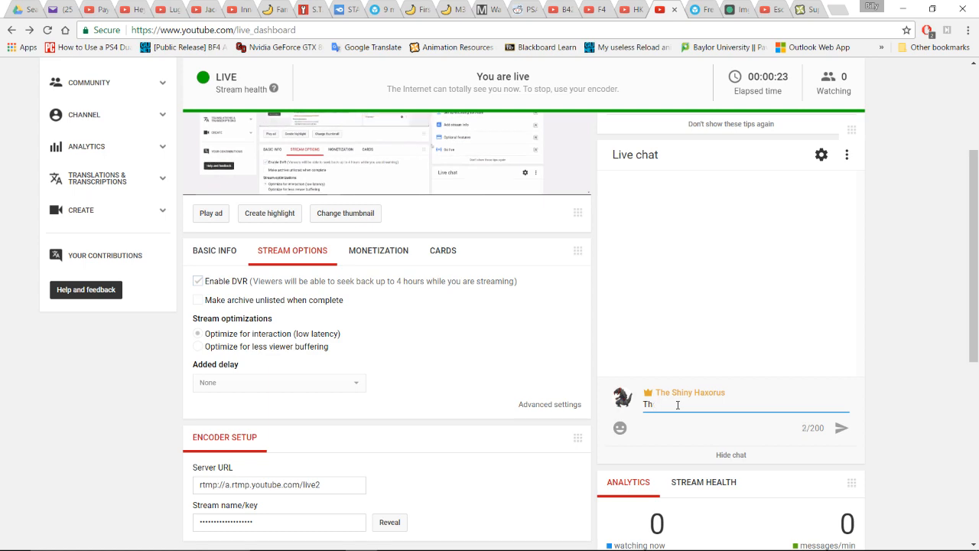
type("e stream is ")
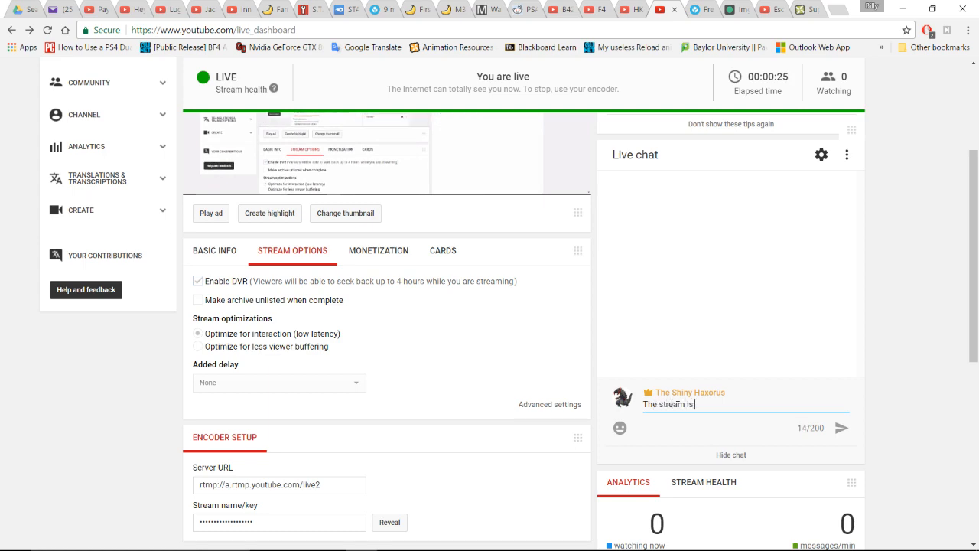
type("live")
key("Return")
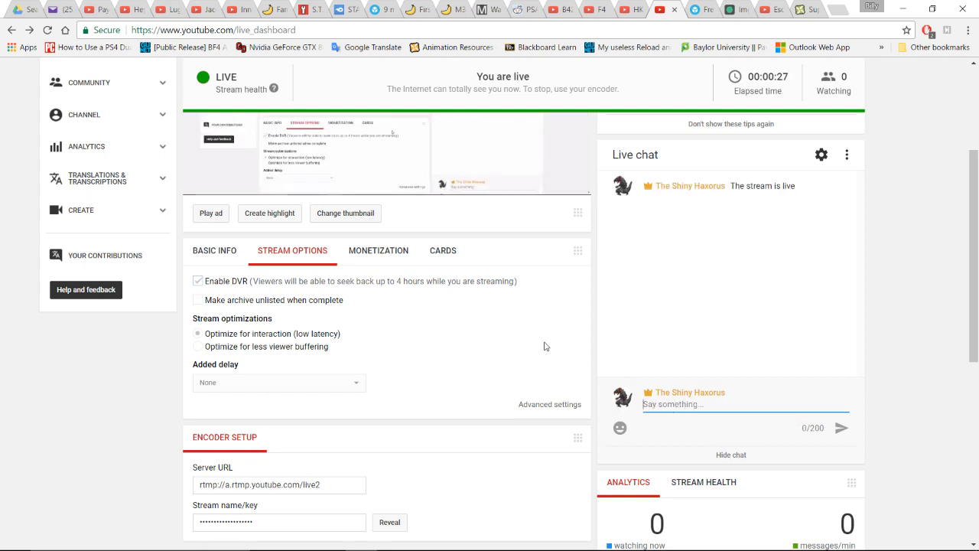
- Review the live chat settings and close them unchanged, then look over the additional chat options and stream preview
scroll(546, 346, "up", 3)
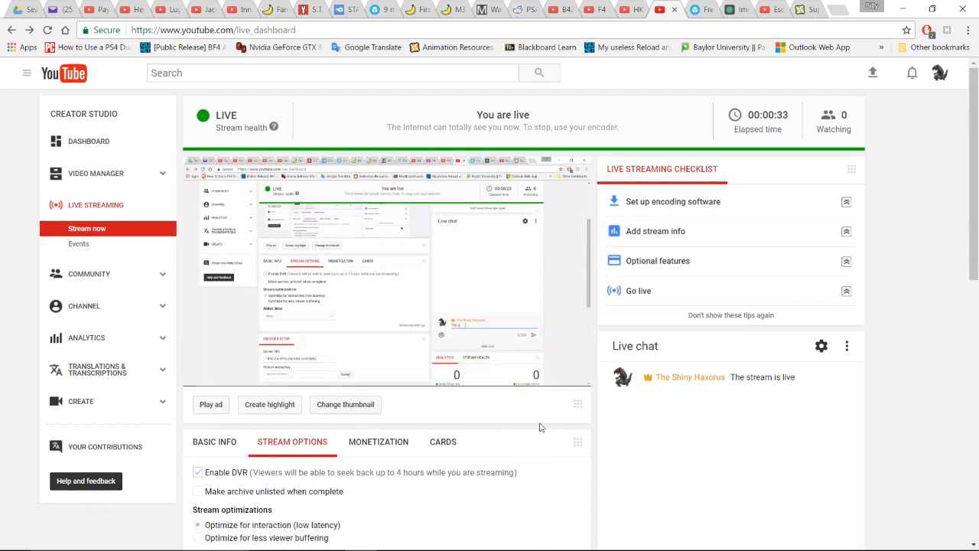
mouse_move(509, 546)
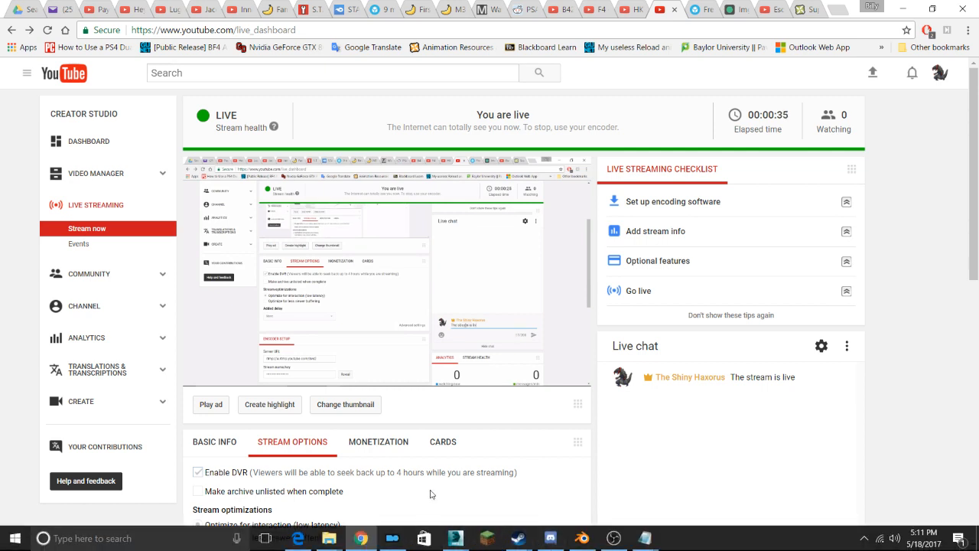
scroll(793, 272, "down", 2)
left_click(823, 218)
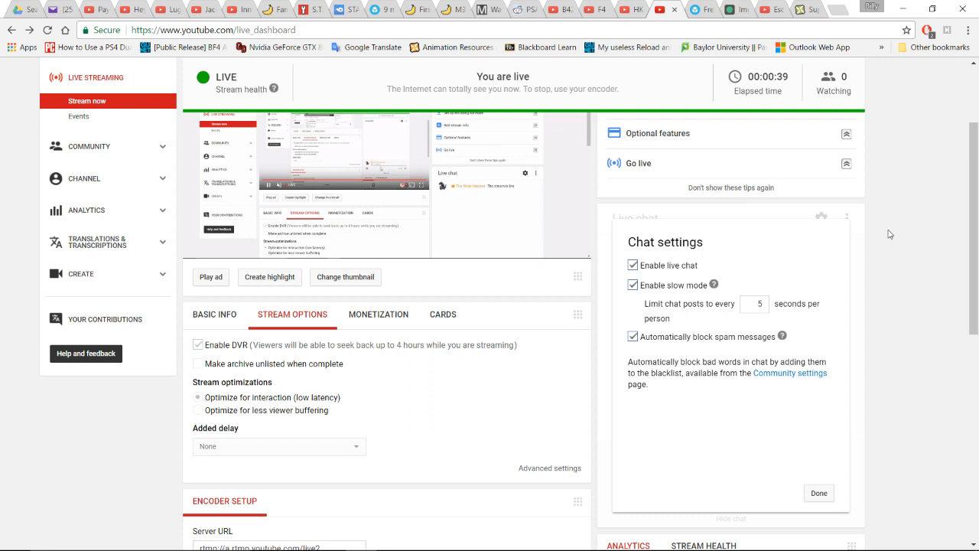
left_click(817, 493)
left_click(847, 220)
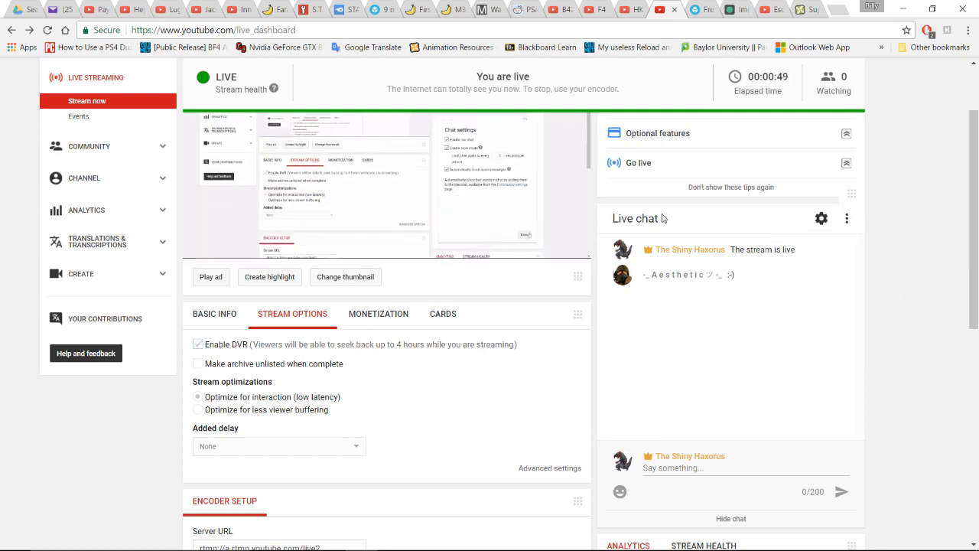
scroll(284, 242, "up", 2)
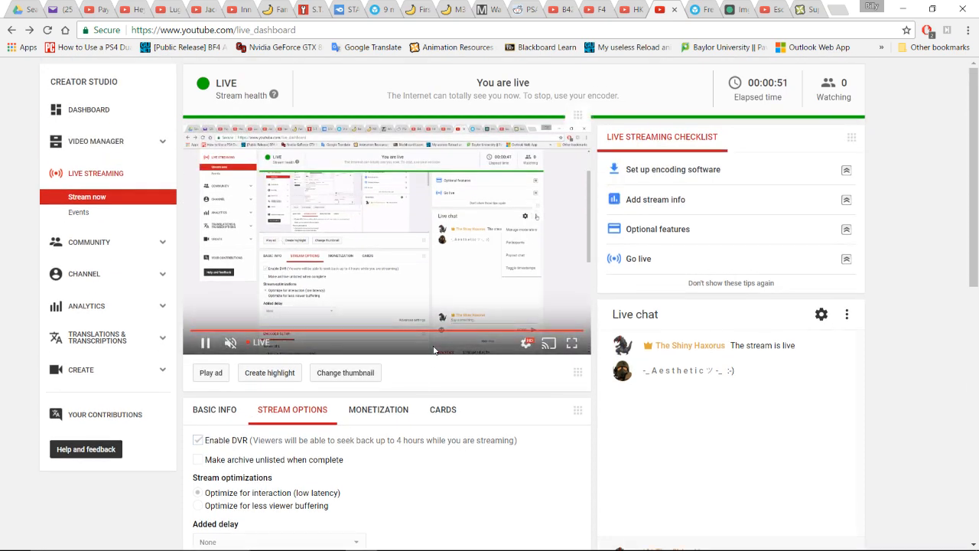
scroll(373, 338, "down", 2)
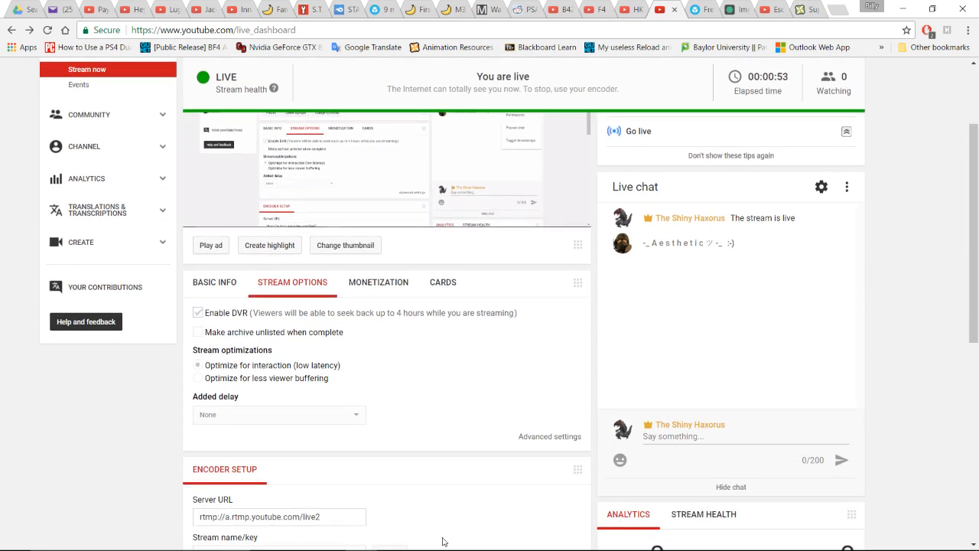
- Switch to the All Hands.max scene in 3ds Max and view both gloved arms from further away and another angle
mouse_move(457, 534)
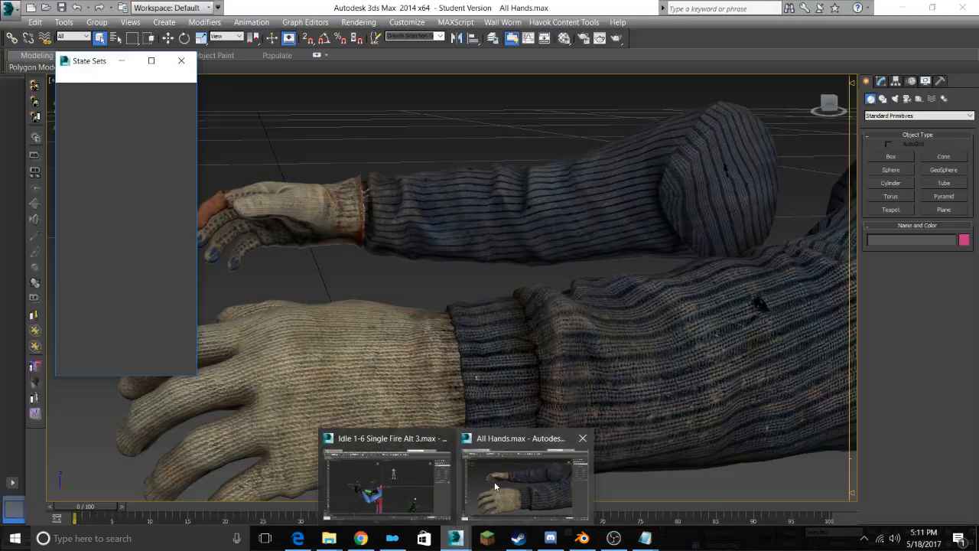
left_click(495, 485)
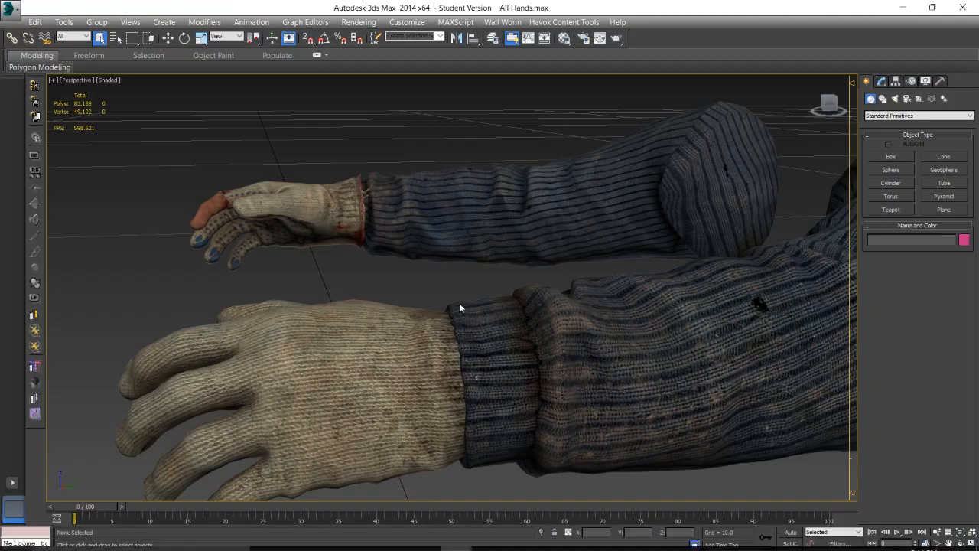
scroll(382, 251, "down", 4)
scroll(375, 246, "up", 2)
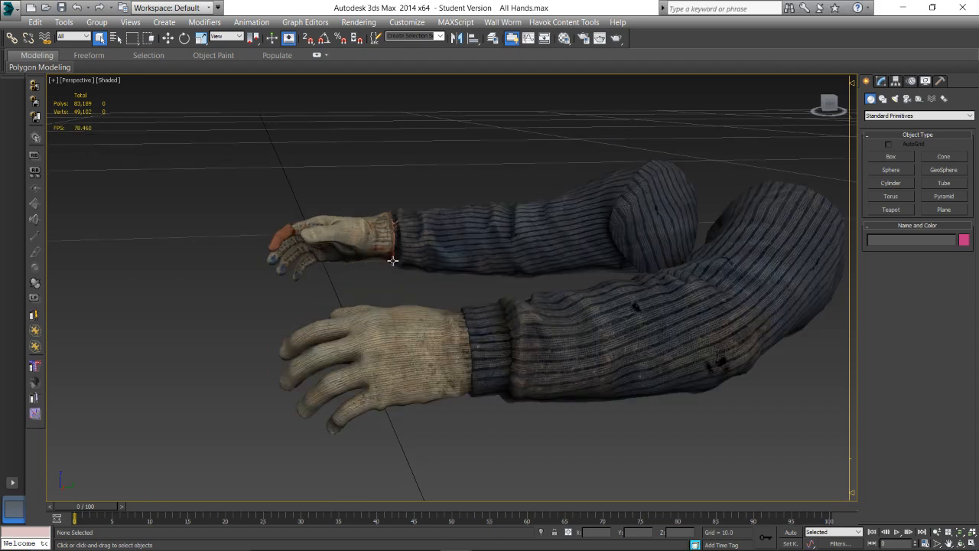
middle_click_drag(395, 266, 454, 298, "alt")
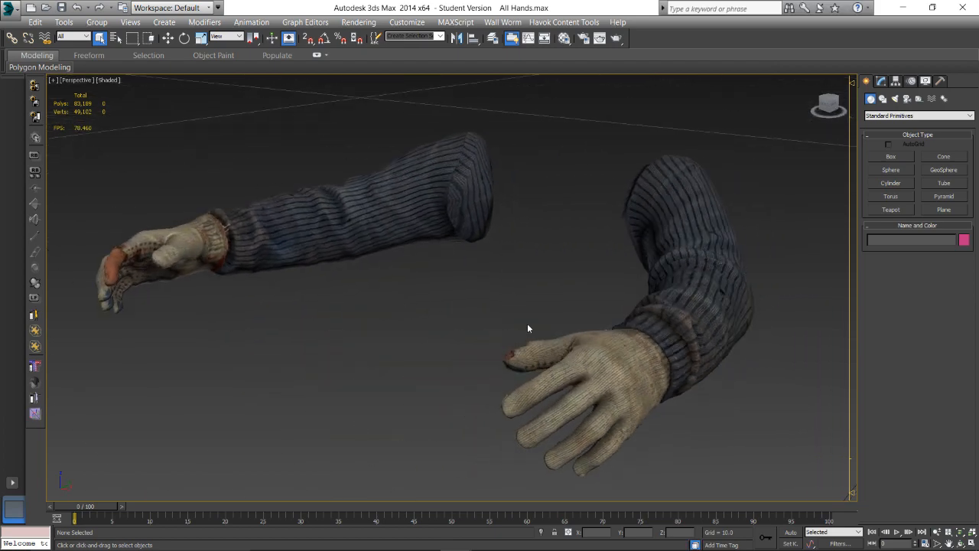
- Switch back to the YouTube live dashboard in Chrome and review the viewers' chat messages and the live chat options
left_click(377, 538)
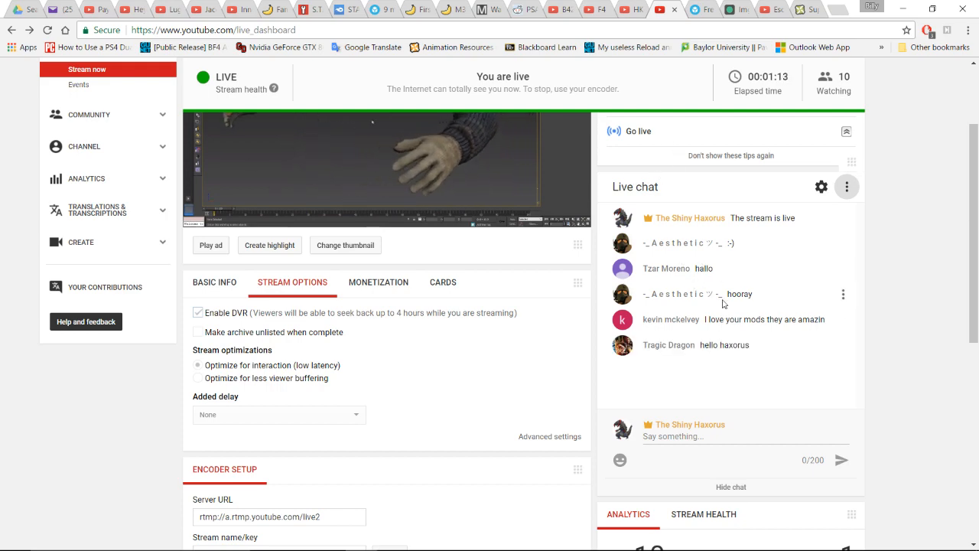
scroll(774, 314, "up", 2)
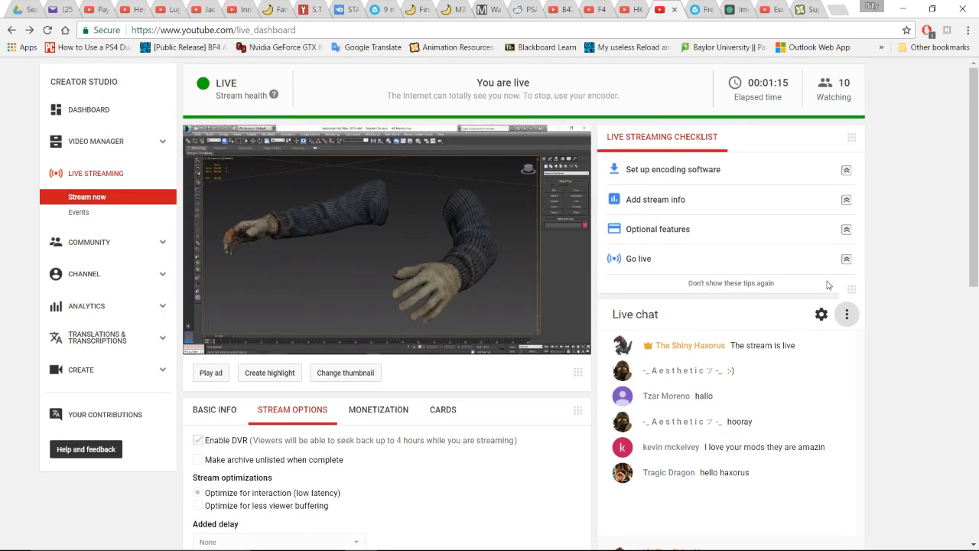
scroll(735, 244, "down", 3)
scroll(732, 230, "up", 2)
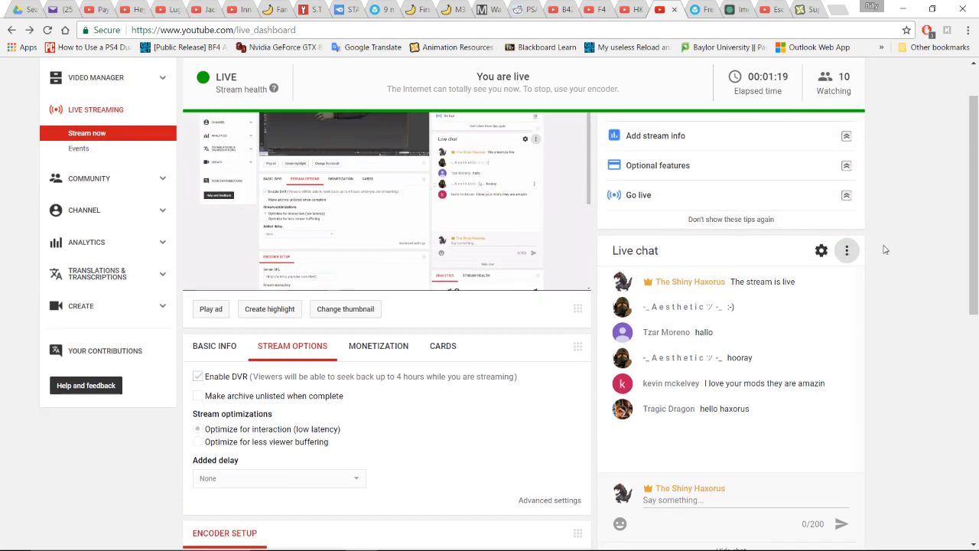
left_click(847, 250)
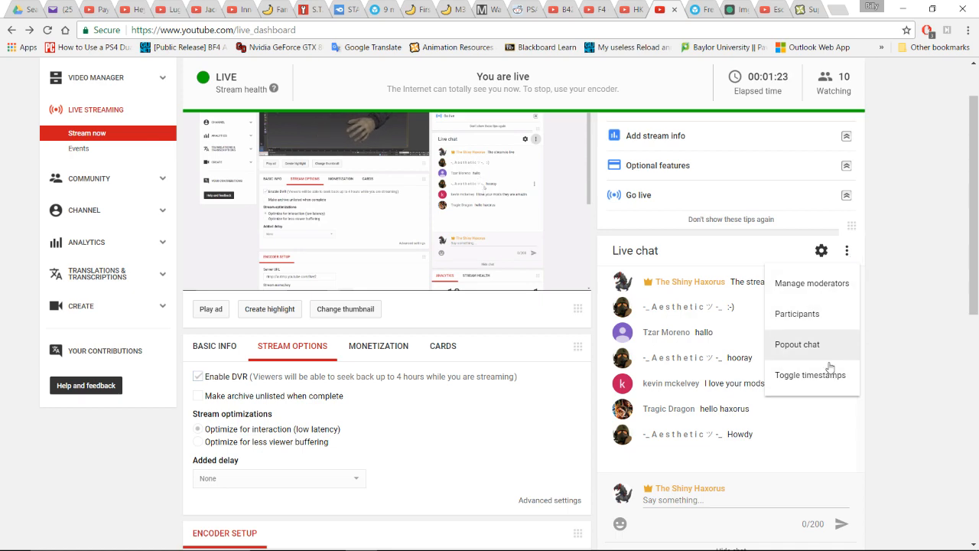
left_click(922, 277)
scroll(643, 327, "down", 2)
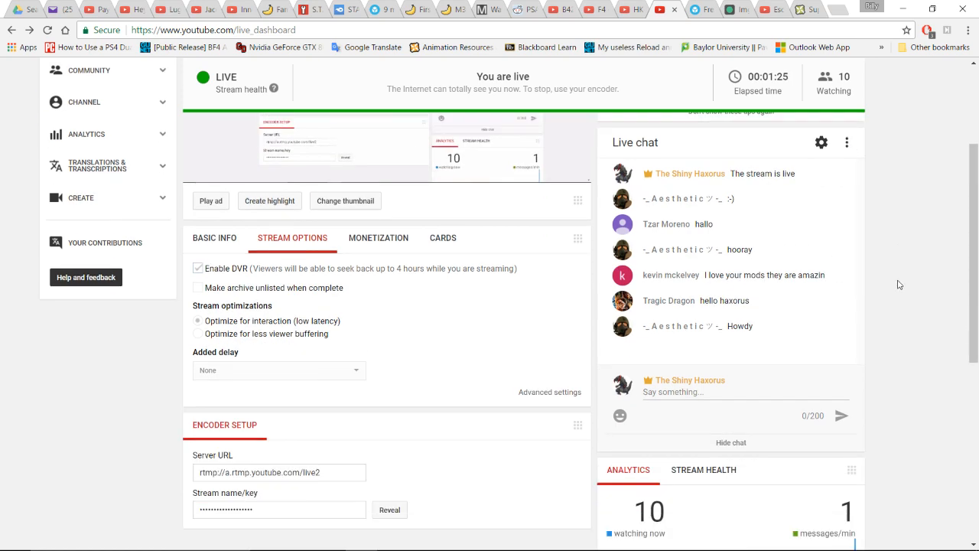
scroll(643, 327, "up", 2)
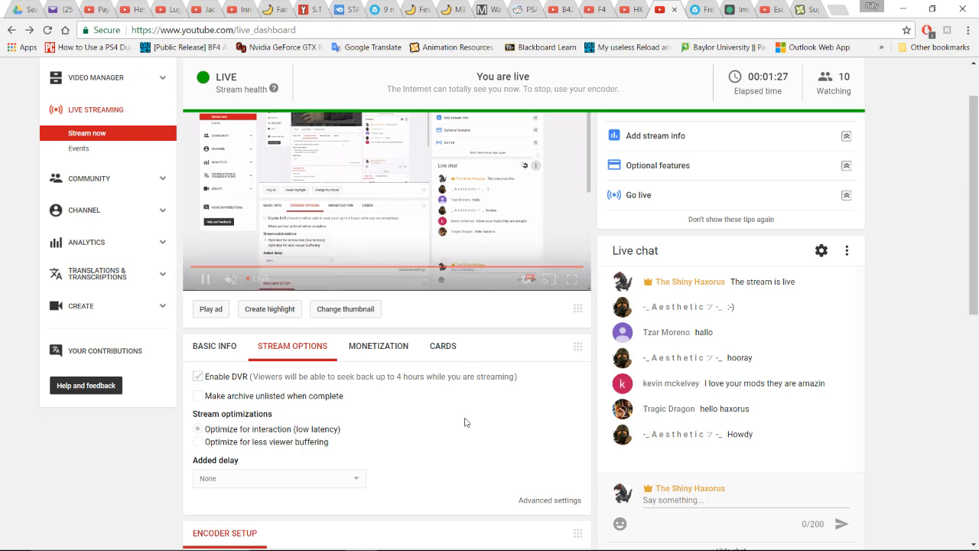
- Return to the All Hands.max scene in 3ds Max and examine the gloves and striped sleeves of the arms from several sides
mouse_move(503, 539)
mouse_move(456, 540)
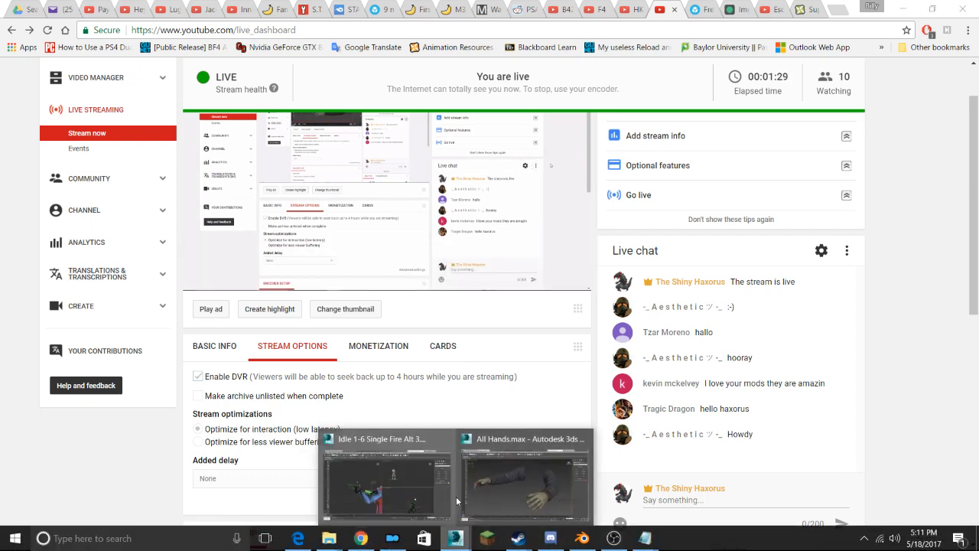
left_click(524, 475)
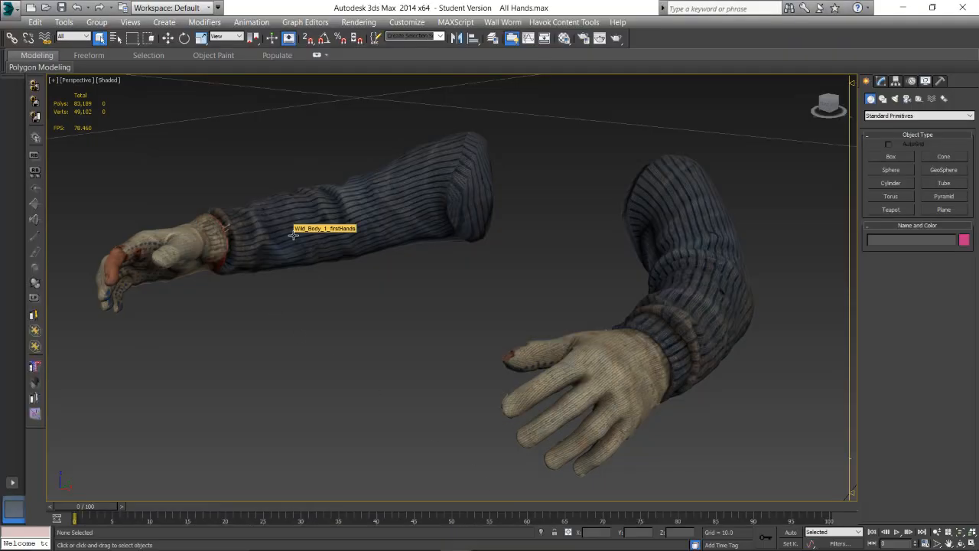
middle_click_drag(455, 292, 479, 286, "alt")
middle_click_drag(515, 340, 522, 301, "alt")
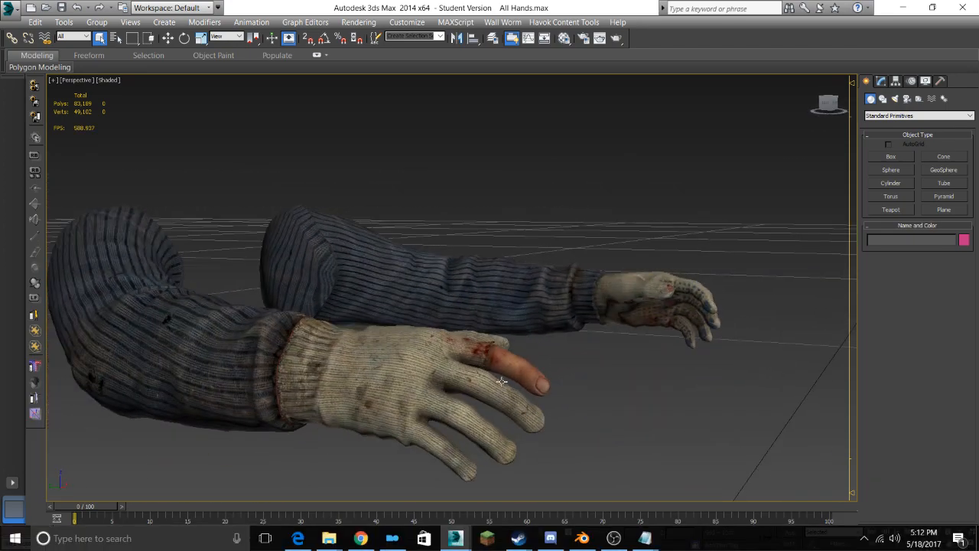
middle_click_drag(516, 391, 451, 352, "alt")
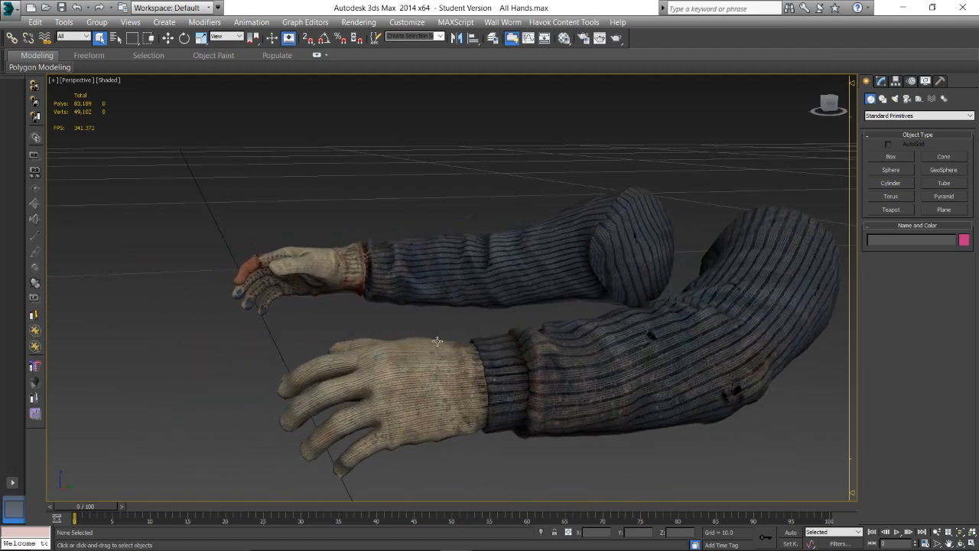
middle_click_drag(437, 341, 474, 315, "alt")
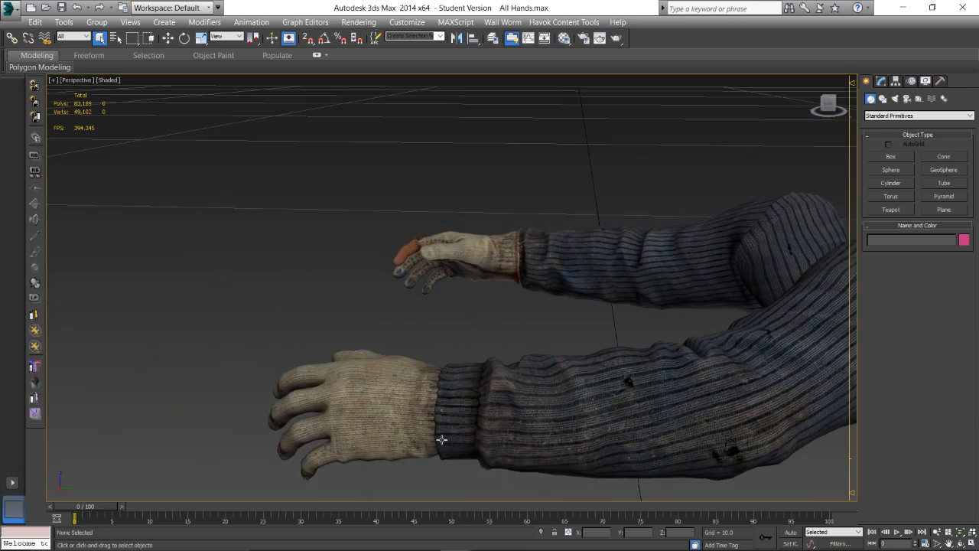
middle_click_drag(468, 401, 381, 329, "alt")
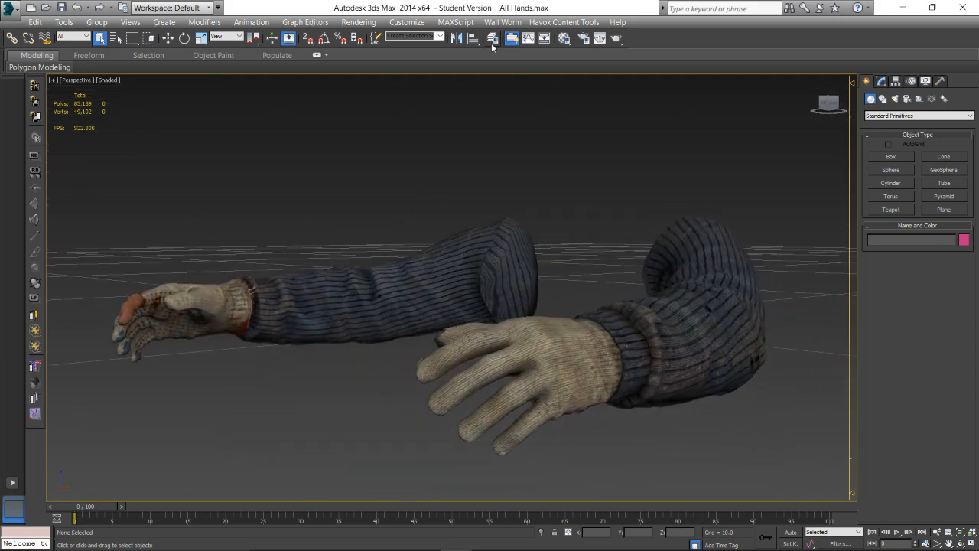
- In the layer manager, hide the Wild Body 1 layer and unhide the Bear layer to swap the displayed arms
left_click(491, 42)
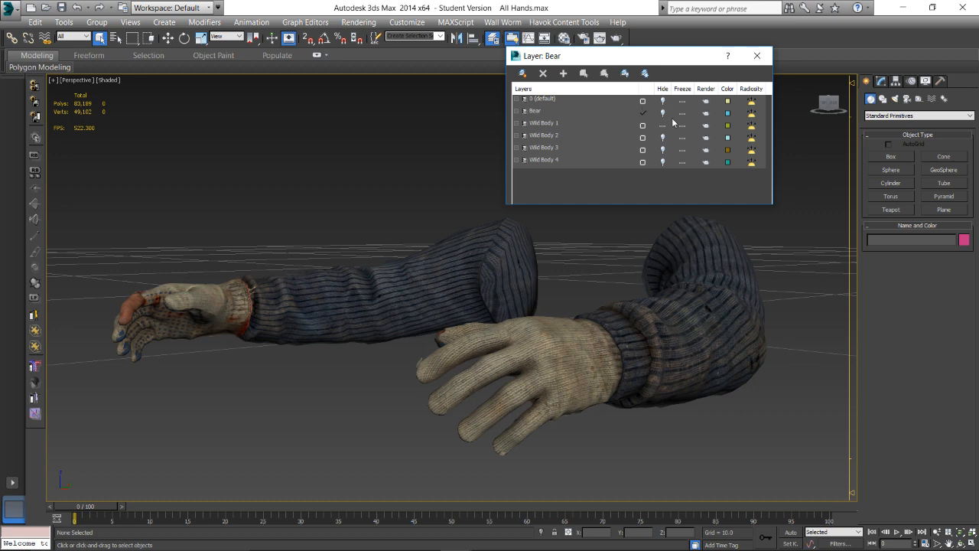
middle_click_drag(482, 310, 401, 285, "alt")
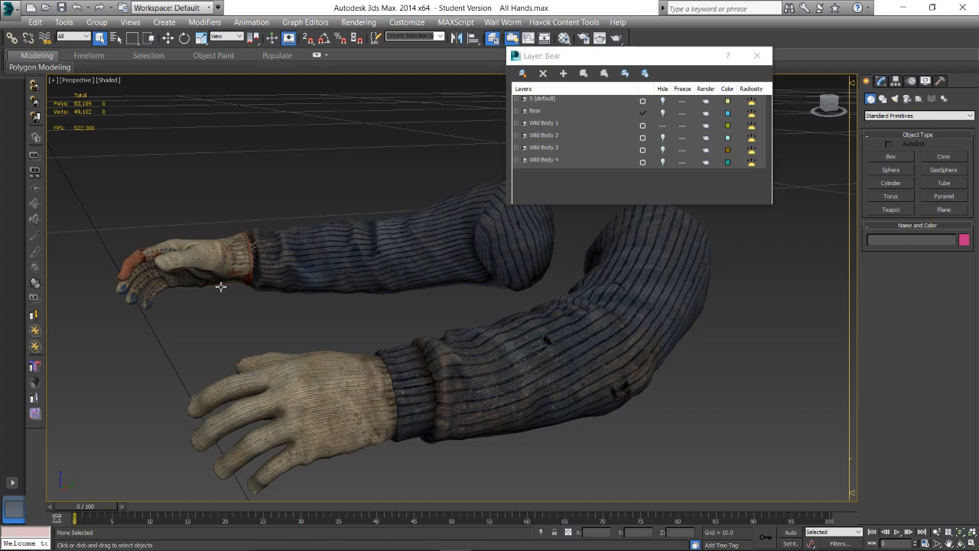
mouse_move(221, 286)
middle_mouse_down("alt")
mouse_move(374, 286)
mouse_move(234, 273)
middle_mouse_up("alt")
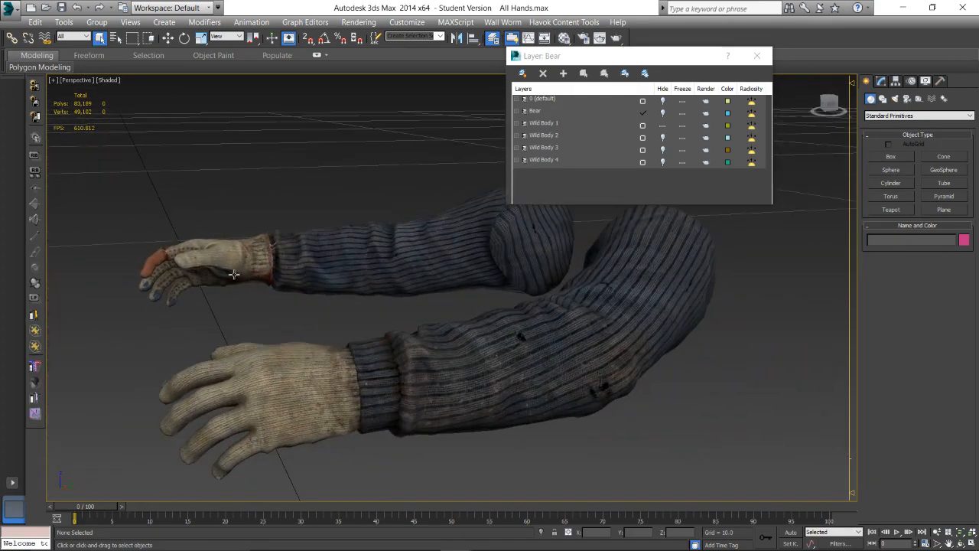
left_click(662, 124)
left_click(662, 115)
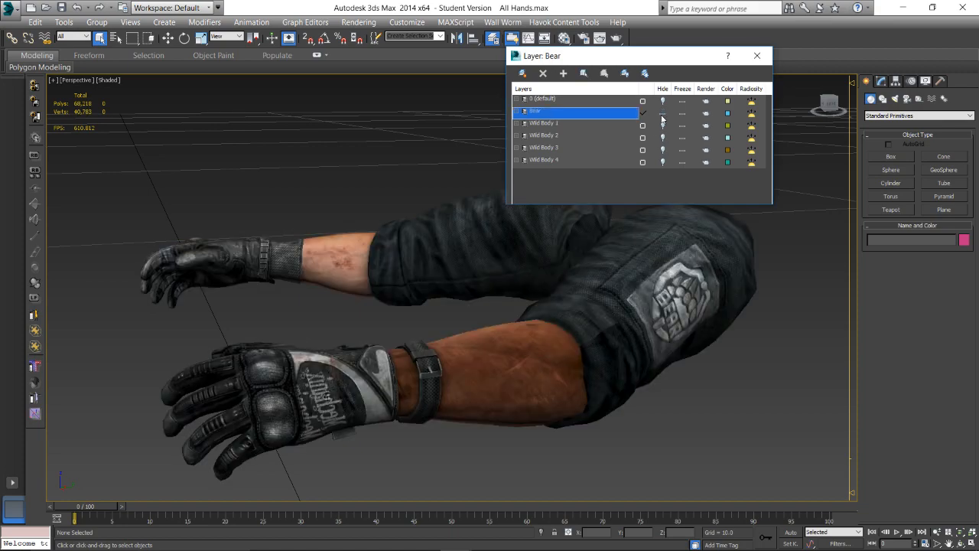
- Hide the Bear layer and unhide the 0 (default) layer to swap the displayed arms
middle_click_drag(373, 393, 520, 380, "alt")
middle_click_drag(528, 334, 623, 200, "alt")
left_click(662, 113)
left_click(663, 102)
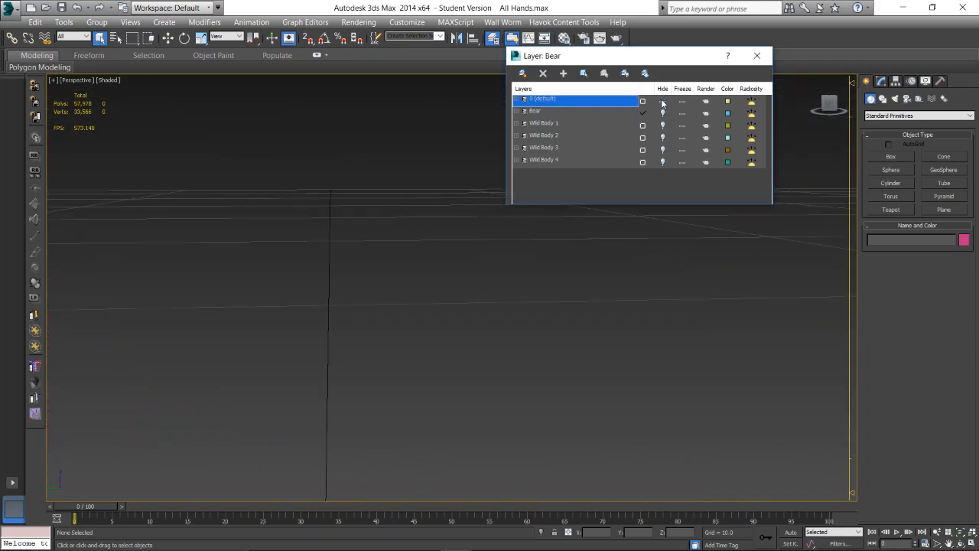
- Examine the grey-sleeved arms, tan gloves and wristwatch of the 0 (default) layer from several sides and up close
scroll(495, 306, "down", 5)
middle_click_drag(467, 378, 437, 321)
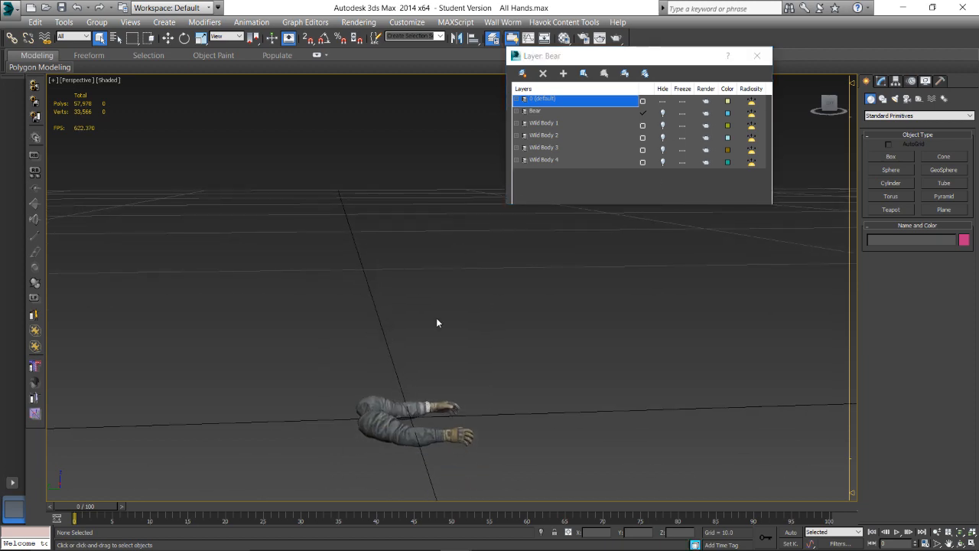
scroll(432, 344, "up", 5)
scroll(463, 326, "up", 2)
middle_click_drag(420, 411, 462, 316)
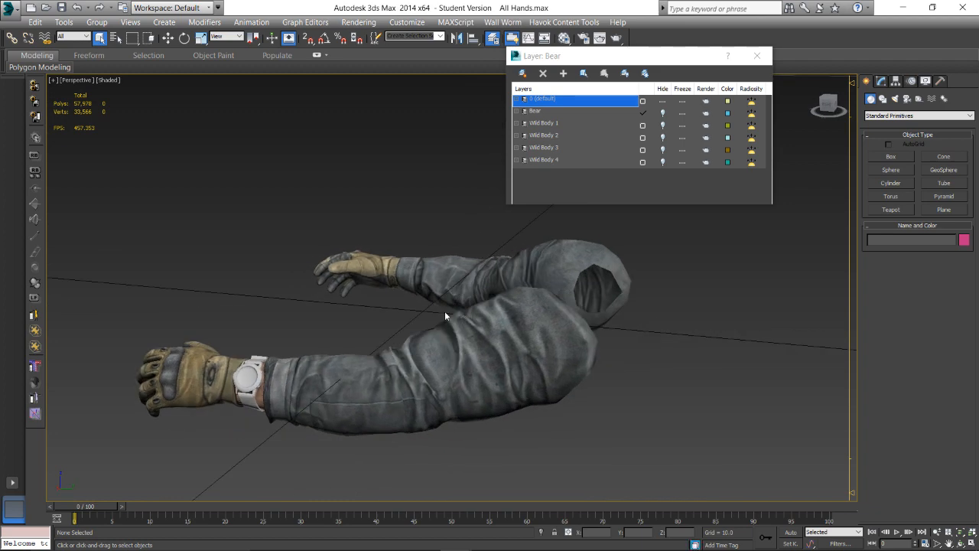
middle_click_drag(452, 343, 292, 364, "alt")
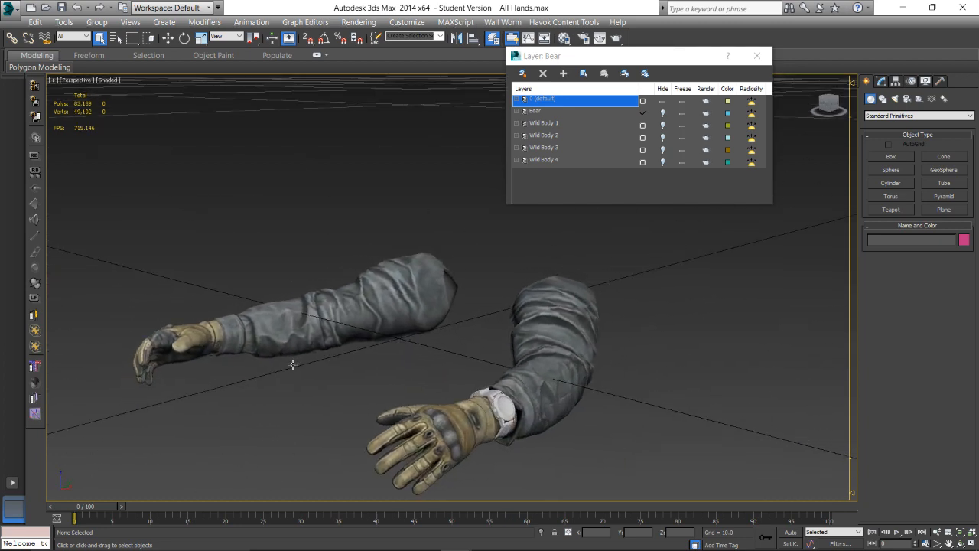
middle_click_drag(396, 399, 357, 388)
scroll(415, 391, "up", 3)
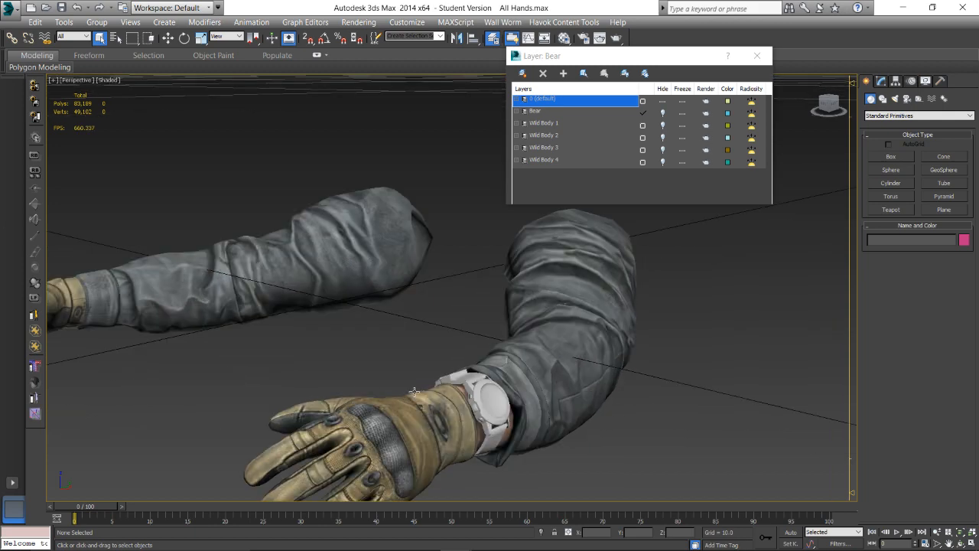
middle_click_drag(415, 391, 472, 371)
- Switch to the YouTube live dashboard in Chrome and read through the older and newest live chat messages
left_click(371, 539)
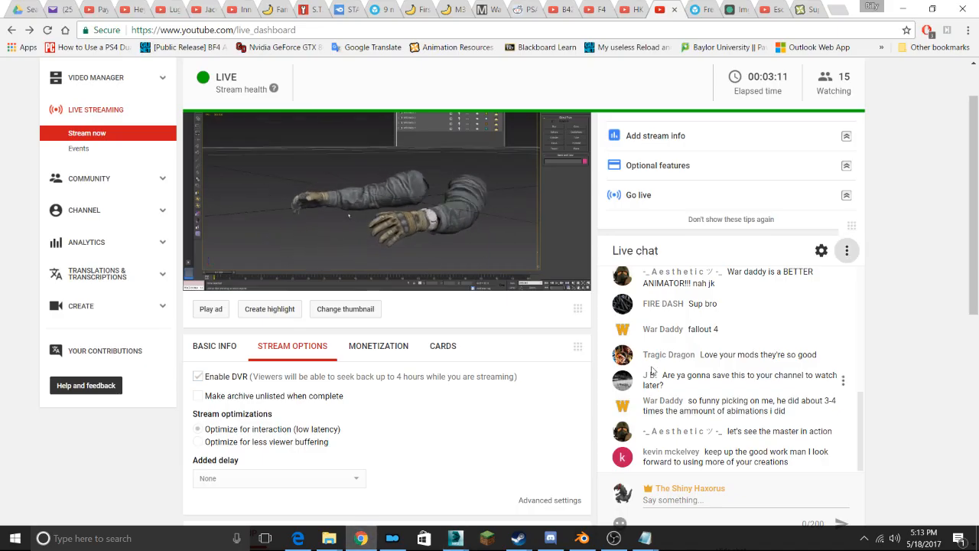
scroll(733, 377, "down", 1)
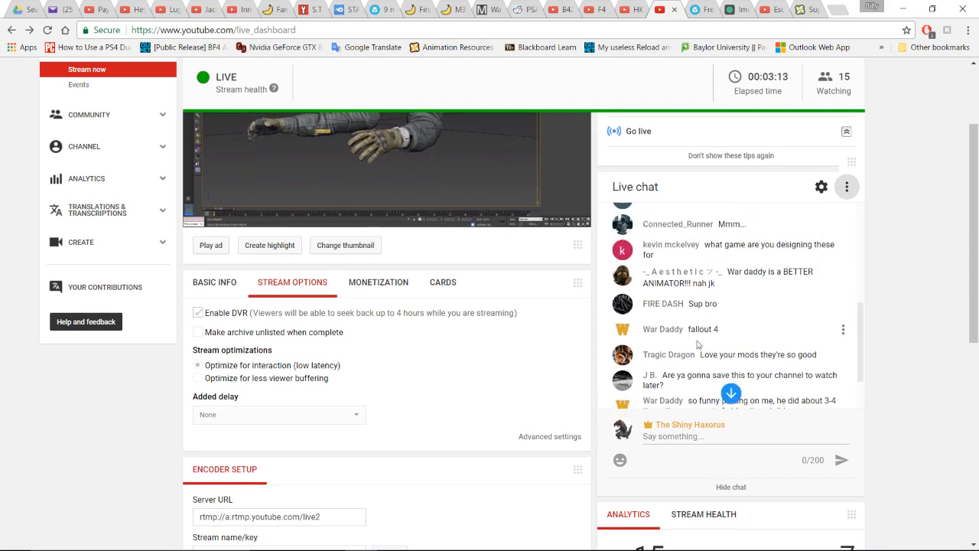
scroll(686, 339, "up", 1)
scroll(698, 323, "up", 3)
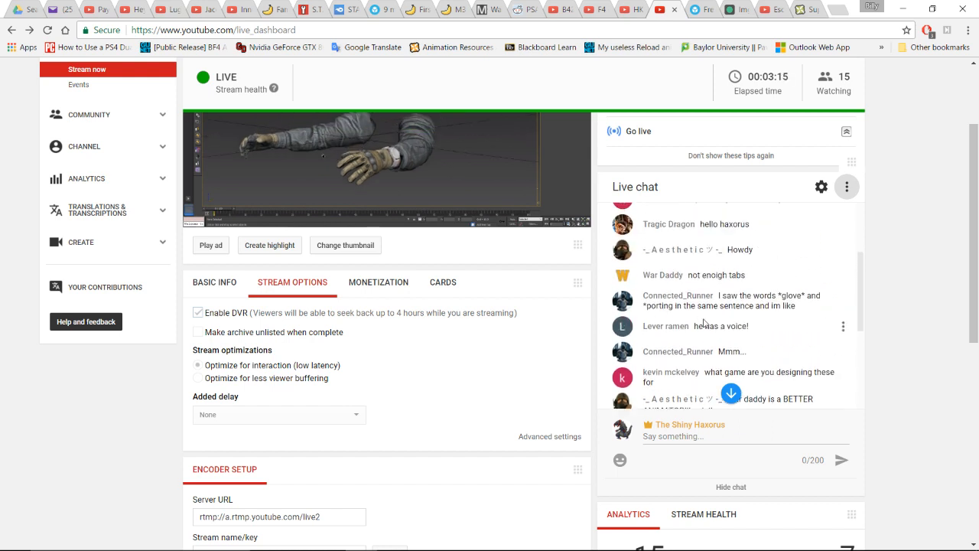
scroll(741, 309, "down", 1)
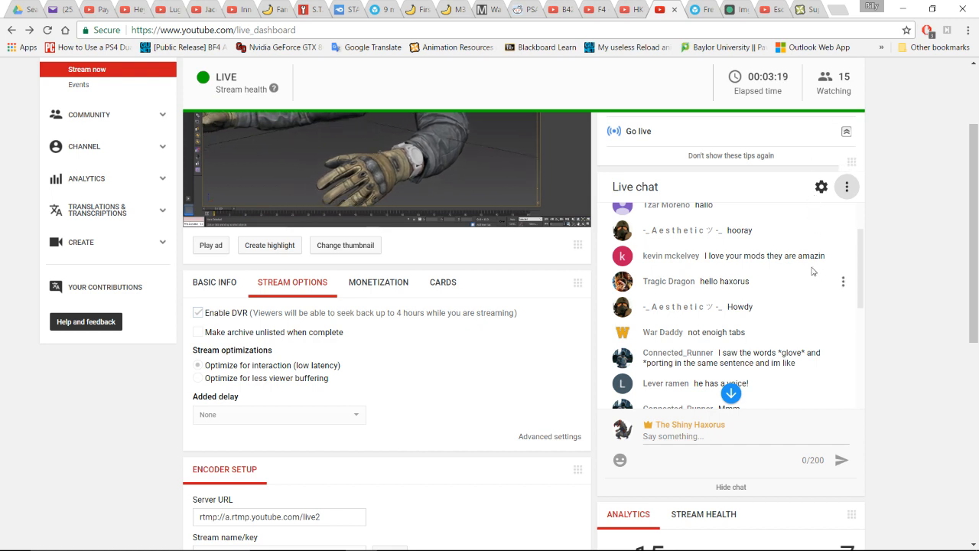
scroll(751, 280, "down", 5)
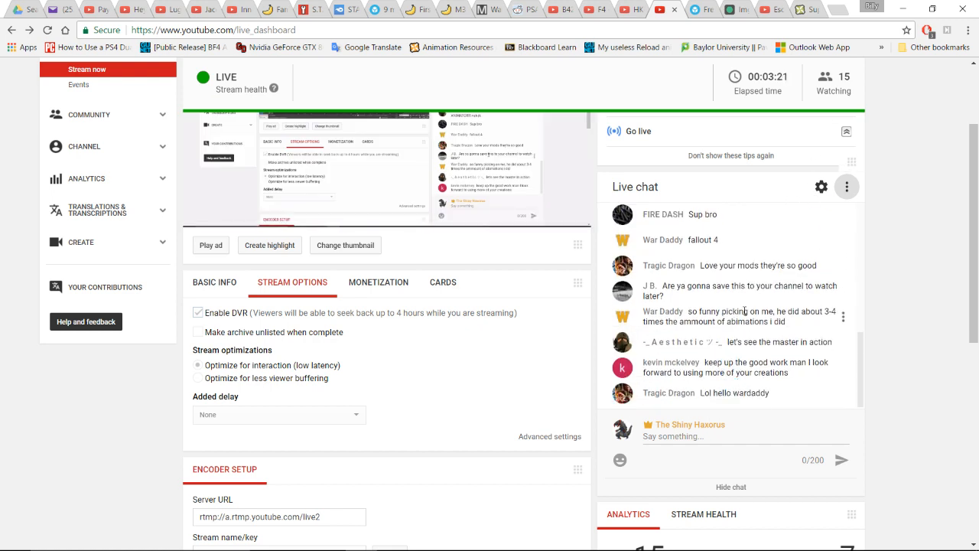
scroll(744, 314, "up", 1)
scroll(744, 314, "up", 3)
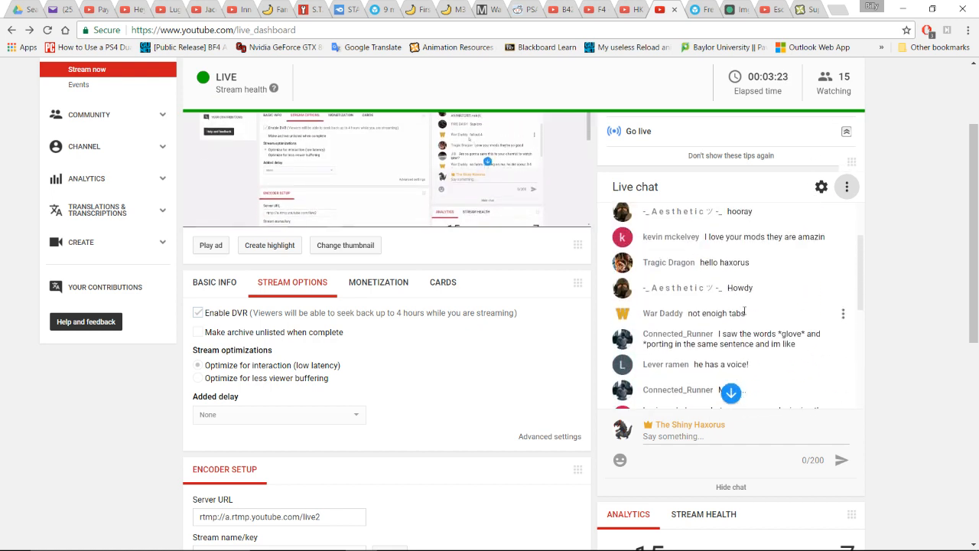
scroll(746, 312, "down", 3)
scroll(755, 312, "up", 1)
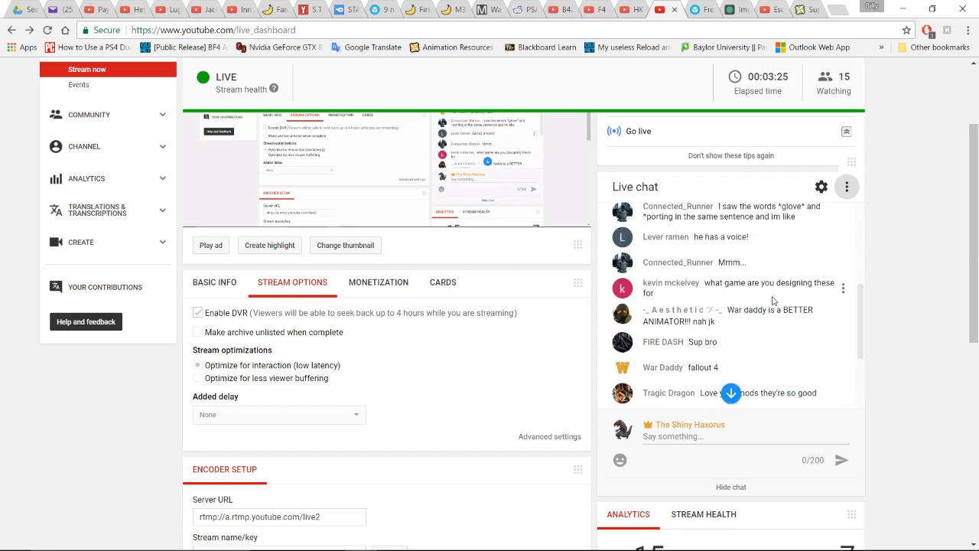
scroll(777, 303, "up", 1)
scroll(775, 307, "down", 1)
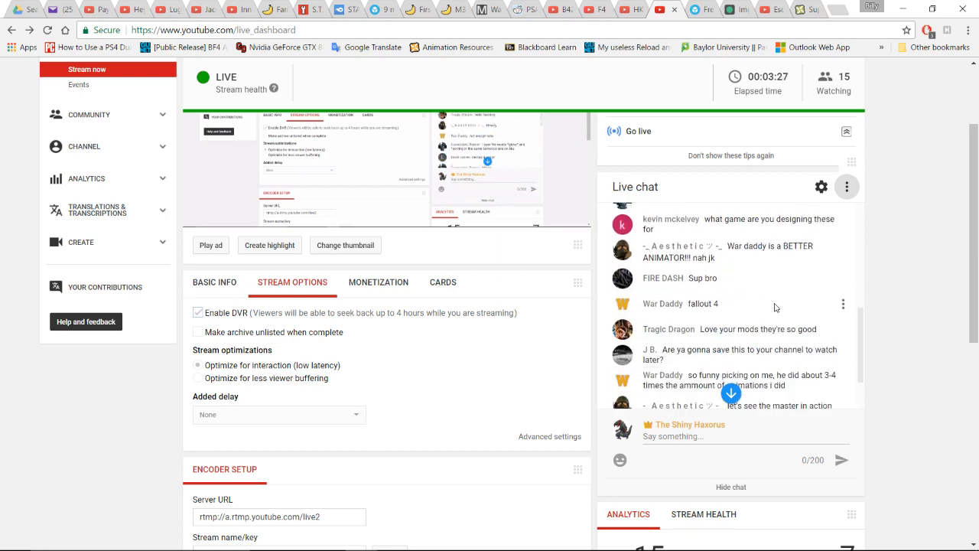
scroll(775, 306, "down", 2)
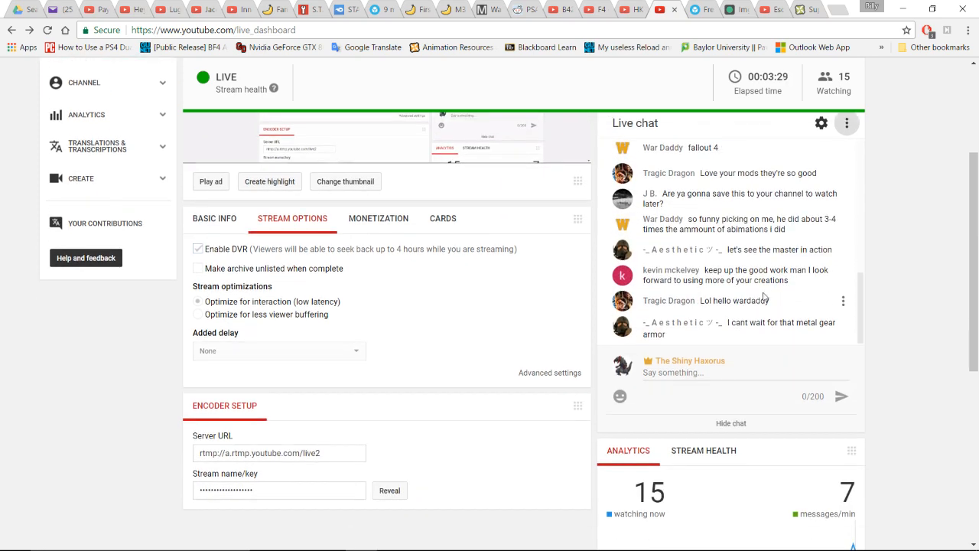
scroll(763, 296, "down", 1)
scroll(909, 262, "up", 2)
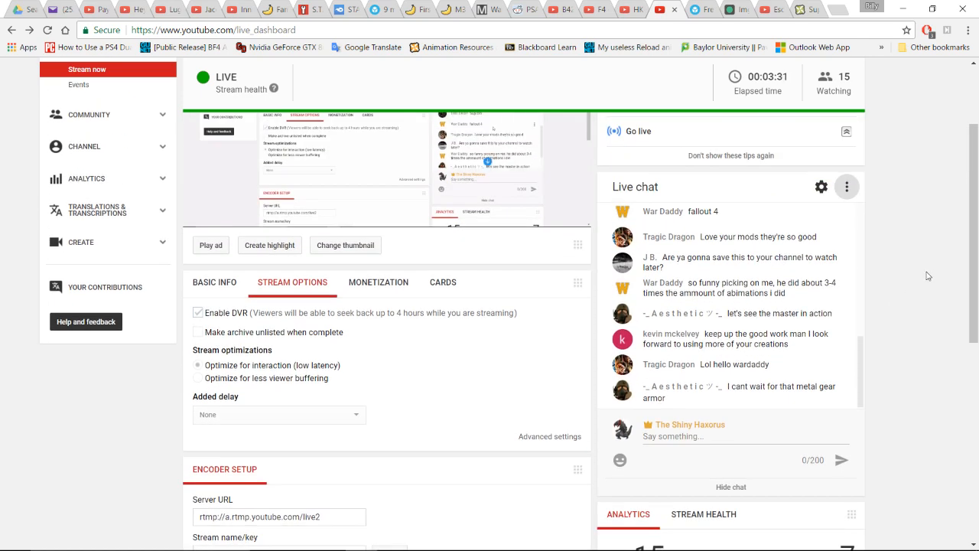
scroll(930, 277, "up", 1)
mouse_move(595, 543)
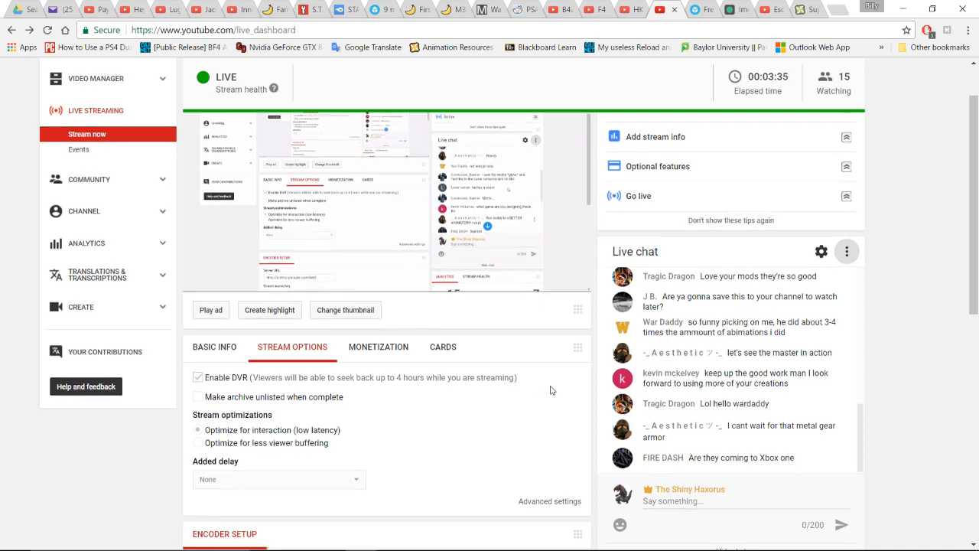
scroll(604, 351, "up", 1)
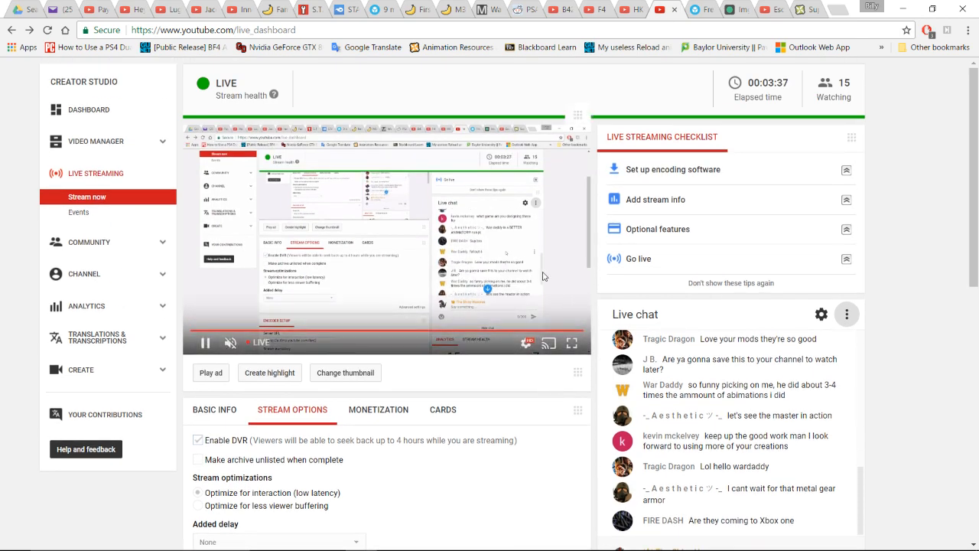
scroll(570, 374, "down", 2)
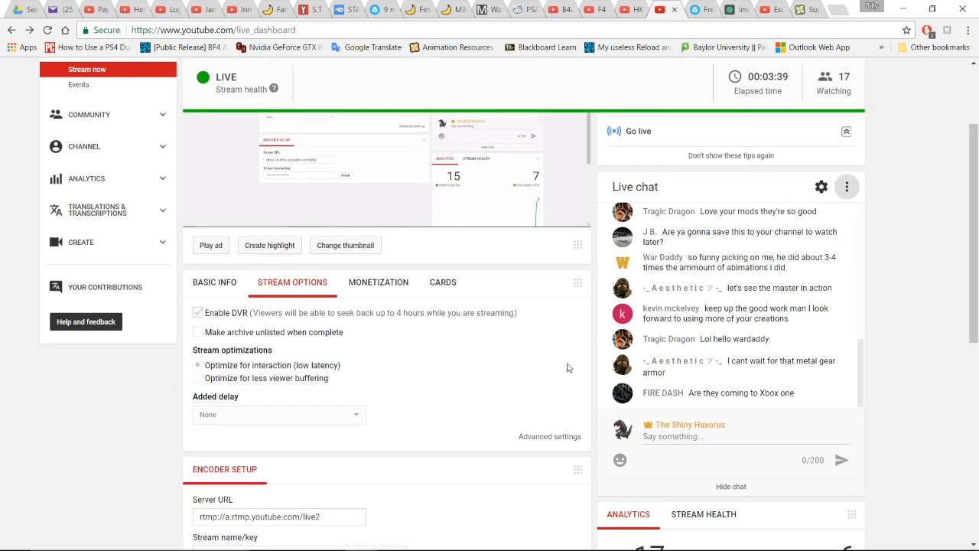
scroll(890, 283, "up", 2)
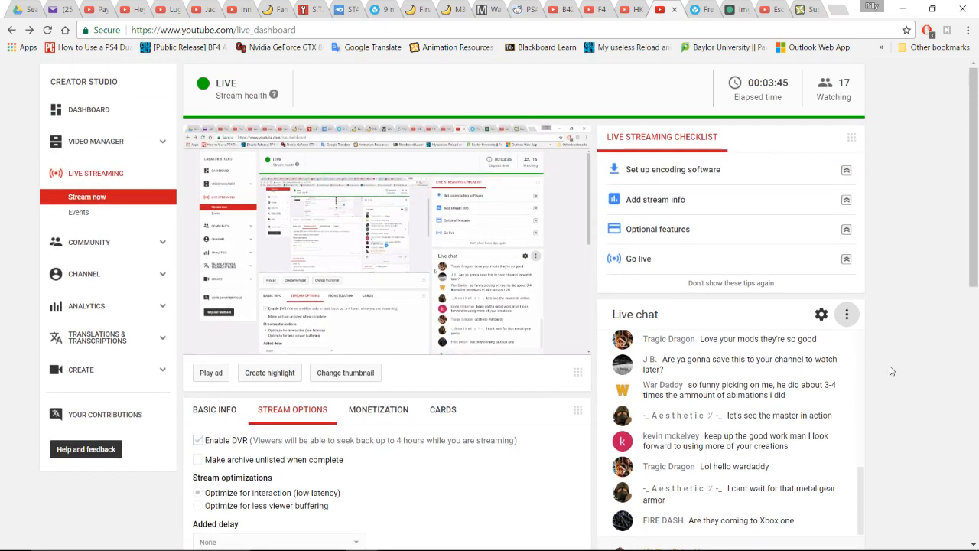
scroll(839, 289, "down", 1)
- Return to the All Hands.max scene in 3ds Max and swap the 0 (default) layer's arms for the Wild Body 2 layer
mouse_move(482, 542)
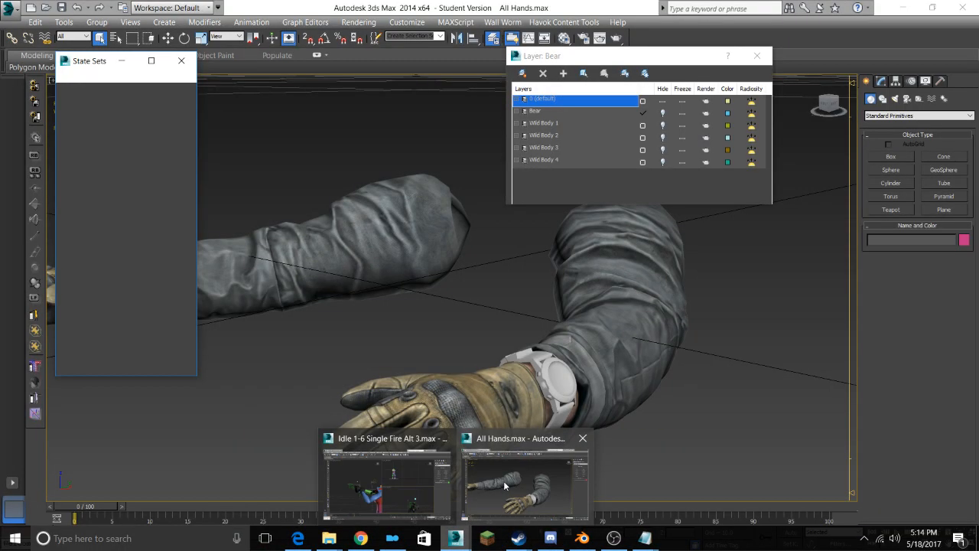
left_click(516, 474)
middle_click_drag(484, 385, 541, 325, "alt")
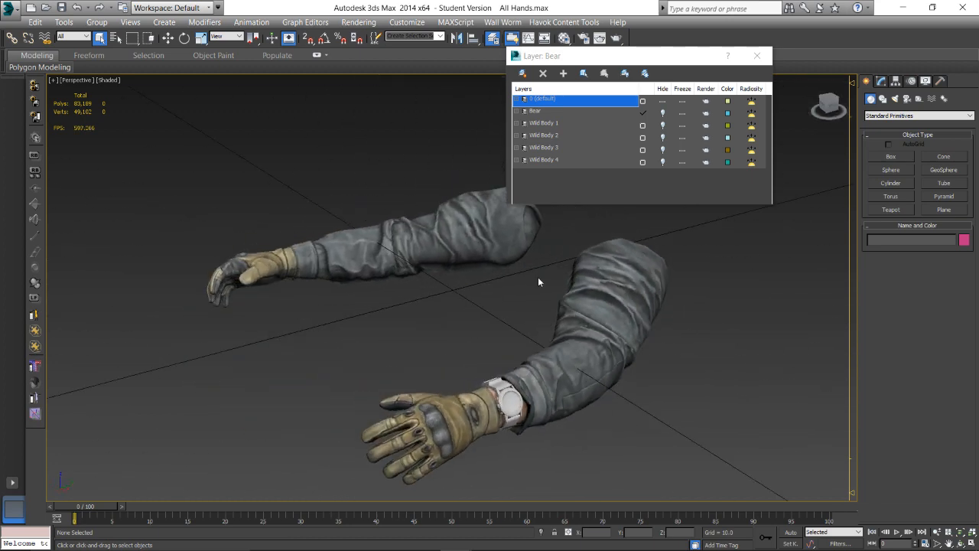
left_click(663, 104)
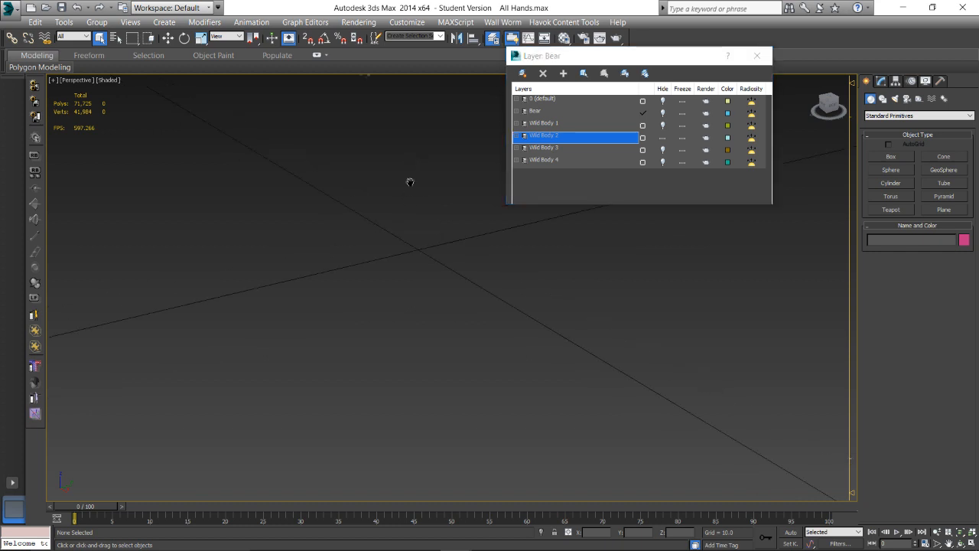
- Inspect the fingerless-gloved Wild Body 2 arms, then hide their layer and unhide Wild Body 3
middle_click_drag(410, 183, 692, 137)
scroll(382, 256, "up", 5)
scroll(427, 268, "down", 3)
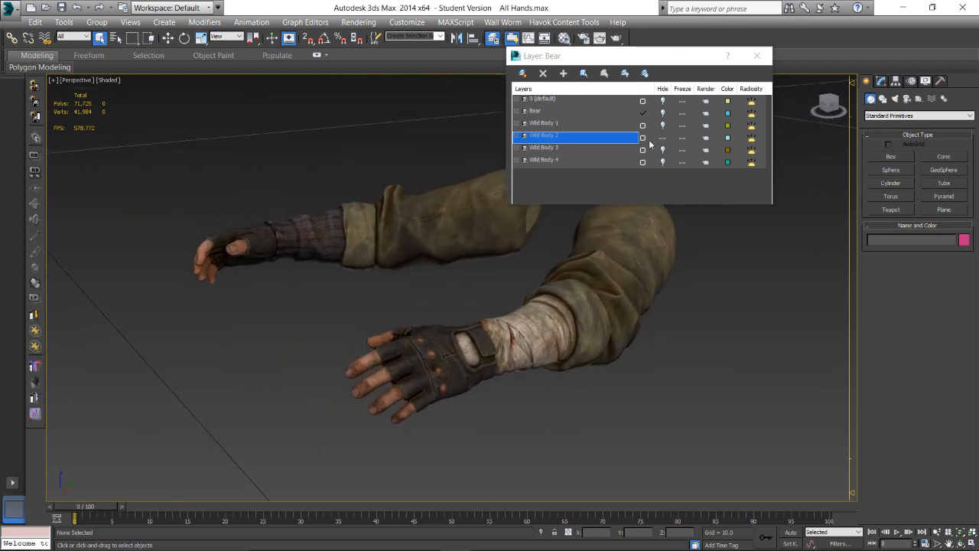
left_click(660, 138)
left_click(663, 150)
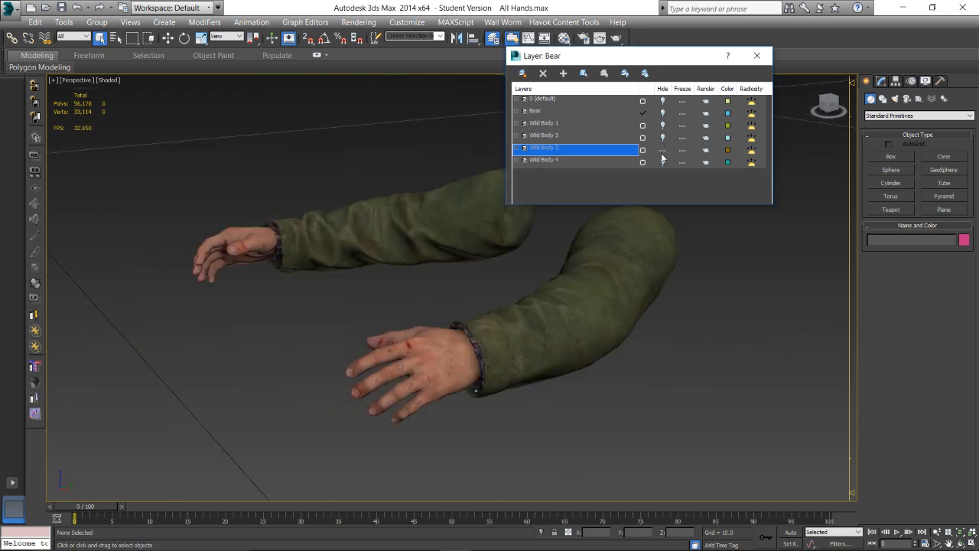
- Inspect the bare hands and green sleeves of Wild Body 3, then hide that layer and unhide Wild Body 4
middle_click_drag(474, 349, 318, 325, "alt")
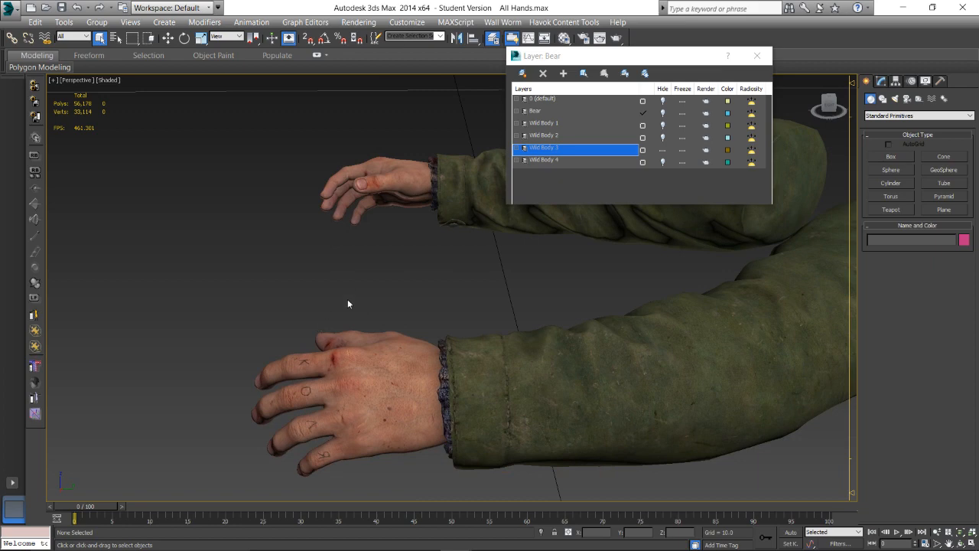
middle_click_drag(468, 351, 444, 333, "alt")
middle_click_drag(508, 390, 500, 335, "alt")
left_click(660, 150)
left_click(662, 163)
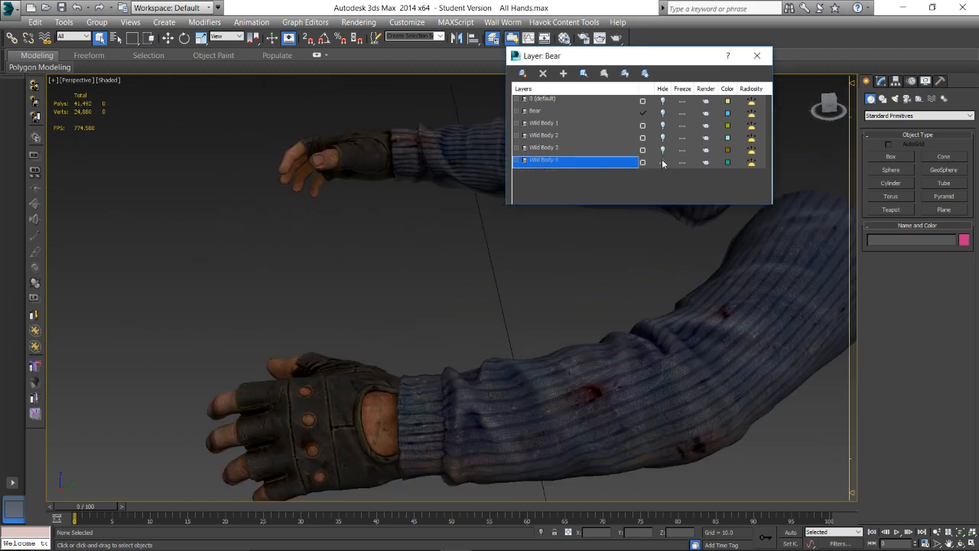
- Examine the fingerless gloves and blue knitted sleeves of the Wild Body 4 arms from different angles and distances
middle_click_drag(396, 357, 439, 322, "alt")
scroll(458, 351, "up", 3)
scroll(472, 344, "down", 6)
scroll(472, 343, "up", 7)
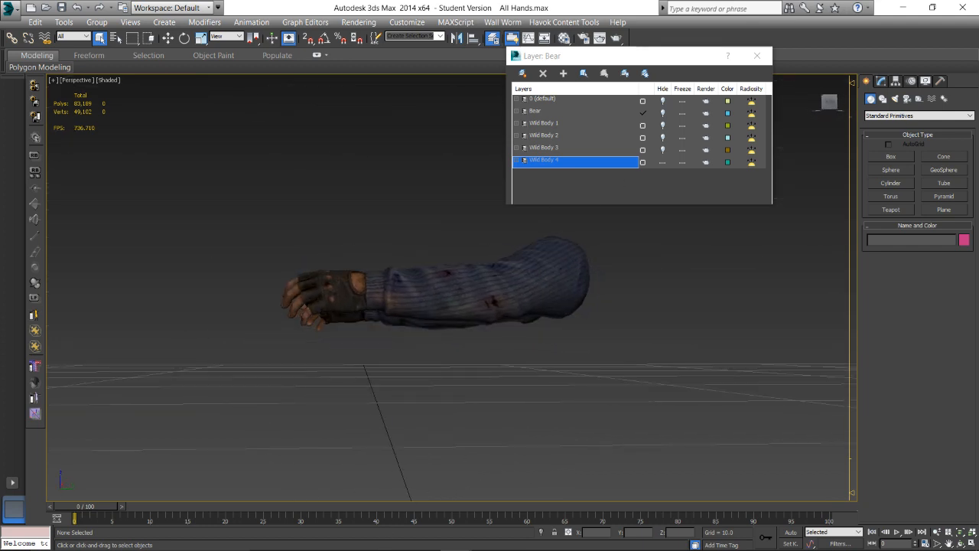
- Go back to the YouTube live dashboard in Chrome and check the new live chat messages and the stream preview
left_click(357, 544)
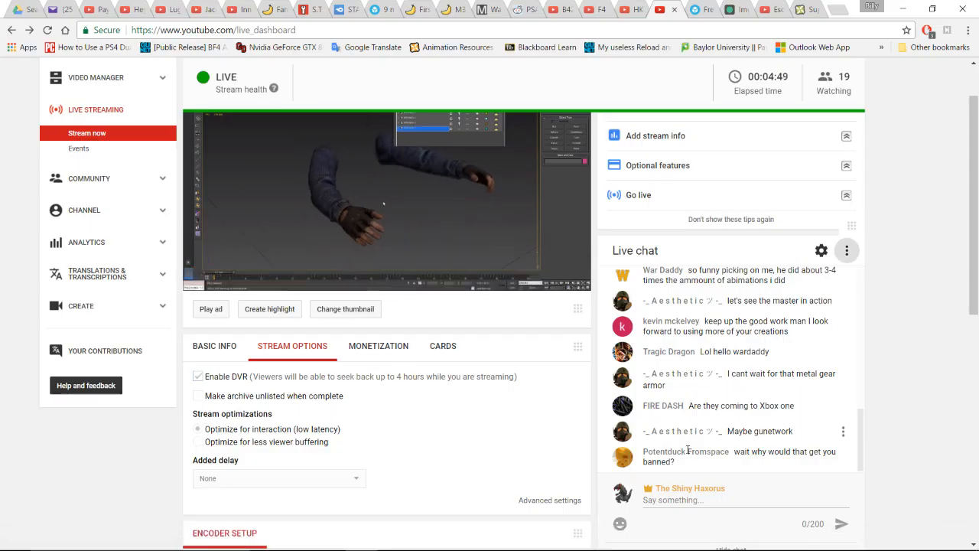
scroll(715, 438, "down", 3)
scroll(459, 280, "up", 5)
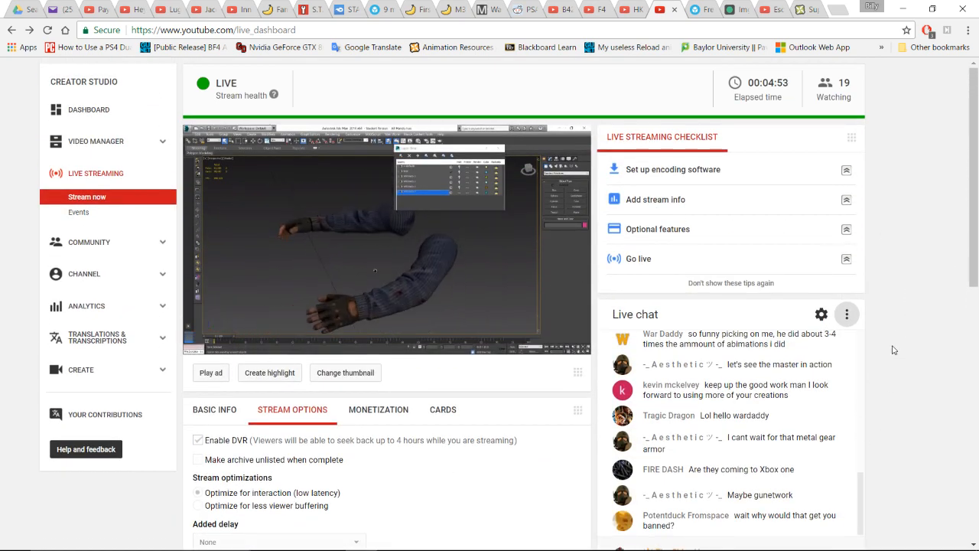
scroll(895, 375, "down", 1)
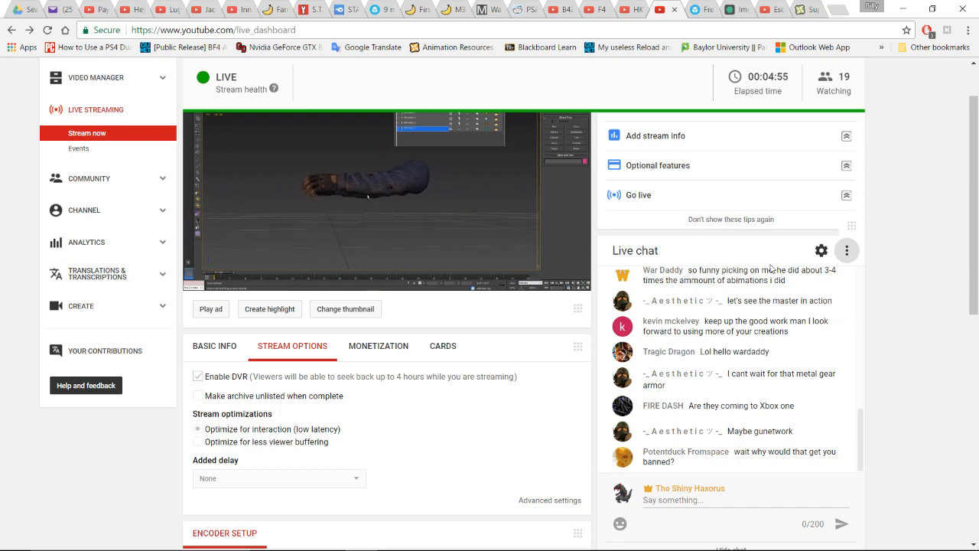
scroll(772, 268, "up", 1)
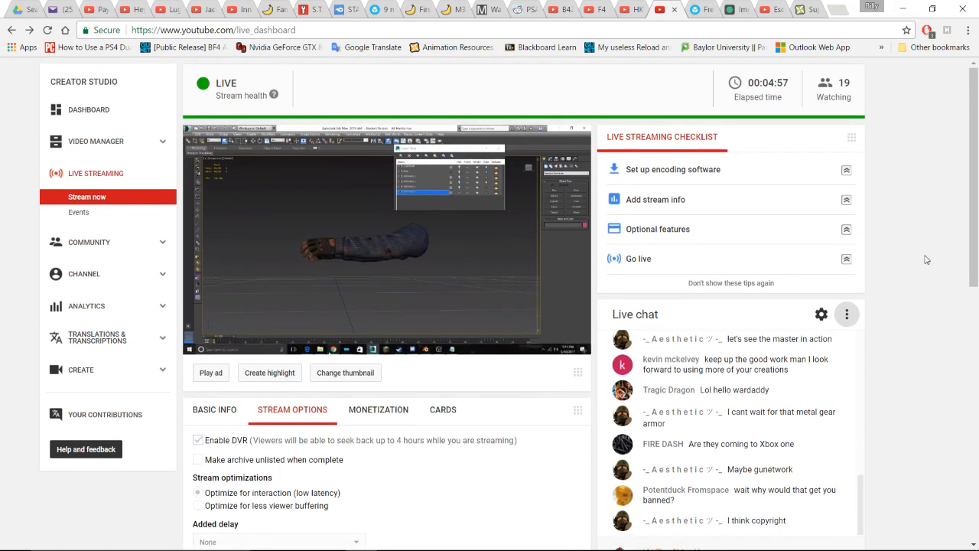
scroll(915, 258, "down", 2)
scroll(906, 230, "up", 1)
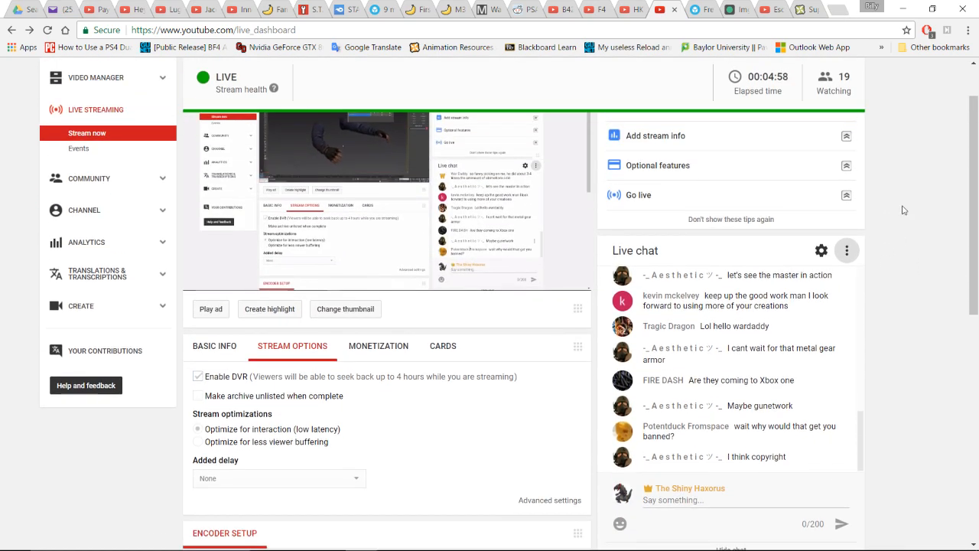
- Open YouTube in a new browser tab and search for "synthwave playlist"
left_click(840, 8)
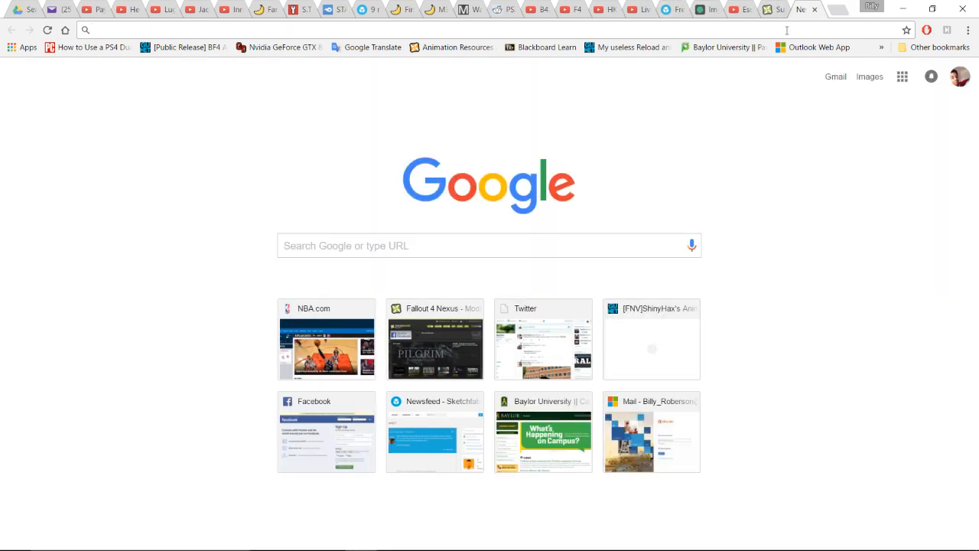
type("you")
key("Return")
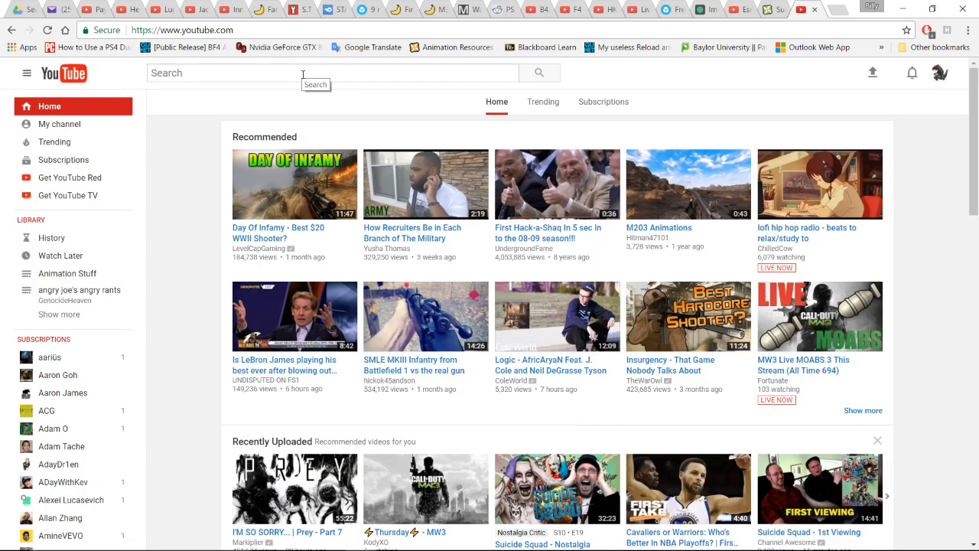
left_click(303, 73)
type("synthwave")
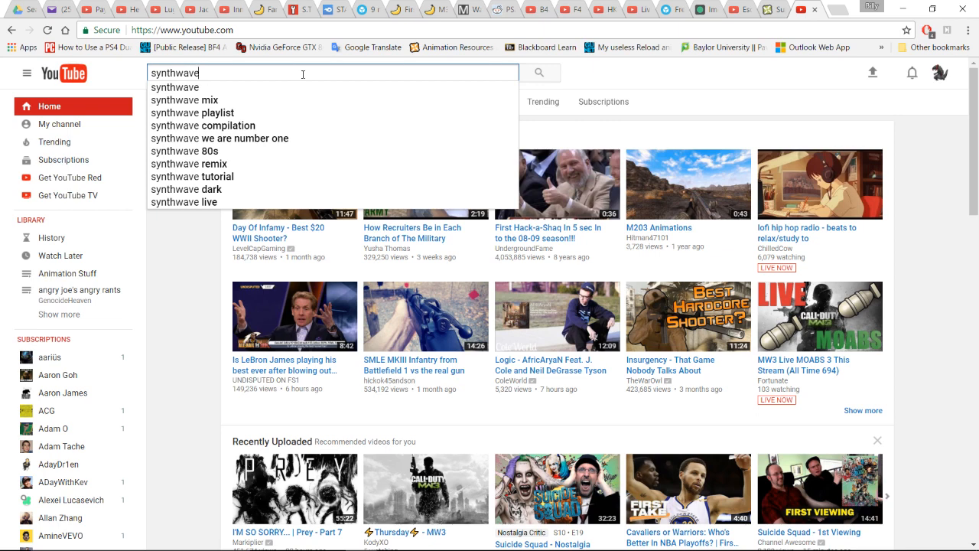
left_click(231, 114)
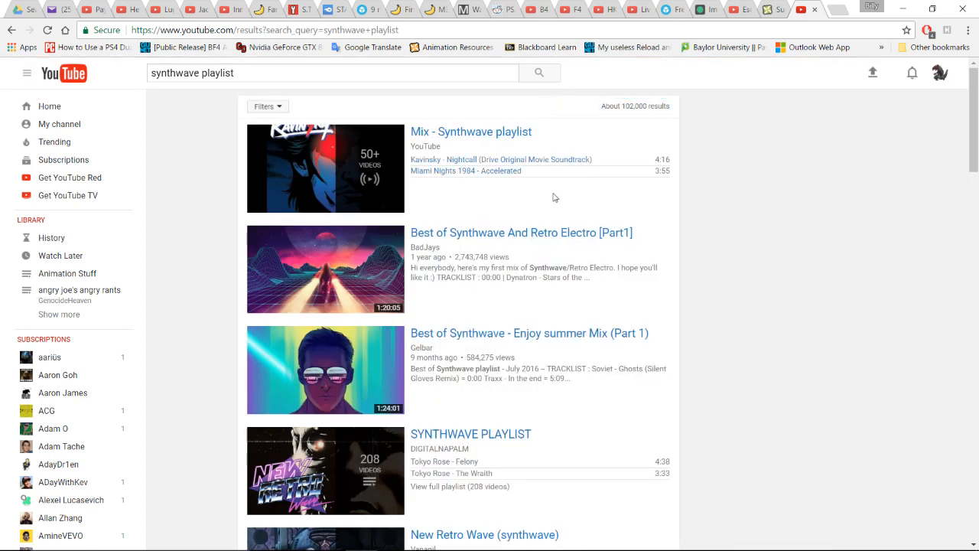
- Look through the synthwave results and play the video "Best of Synthwave And Retro Electro [Part1]"
scroll(555, 197, "down", 5)
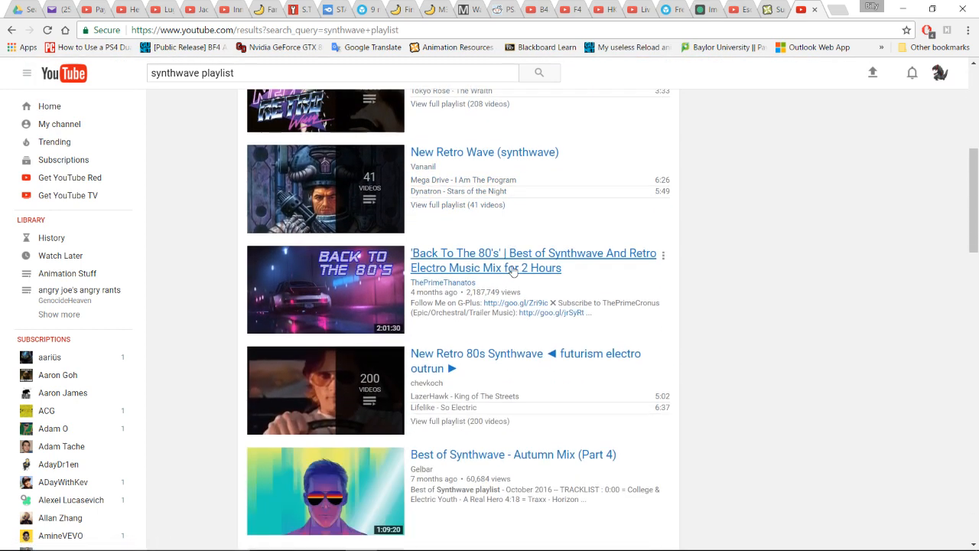
scroll(513, 272, "down", 1)
scroll(512, 272, "up", 6)
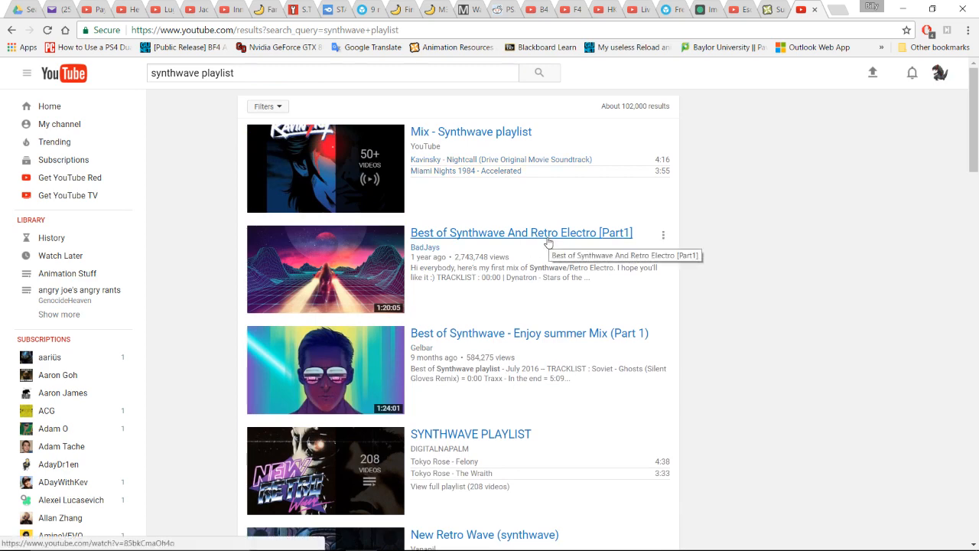
left_click(491, 236)
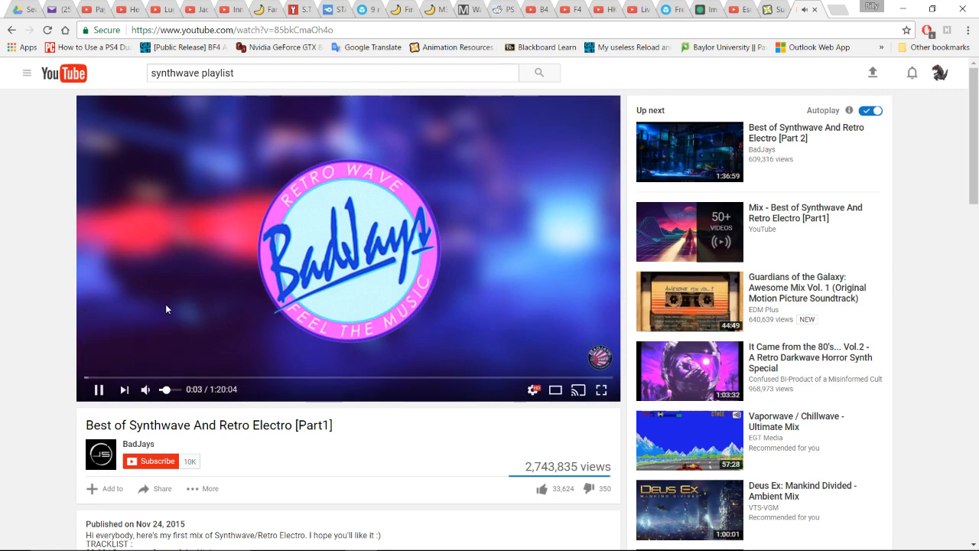
- Expand the full list of library playlists in the YouTube guide and open the channel's own Liked videos
left_click(27, 78)
left_click(53, 314)
scroll(57, 367, "down", 1)
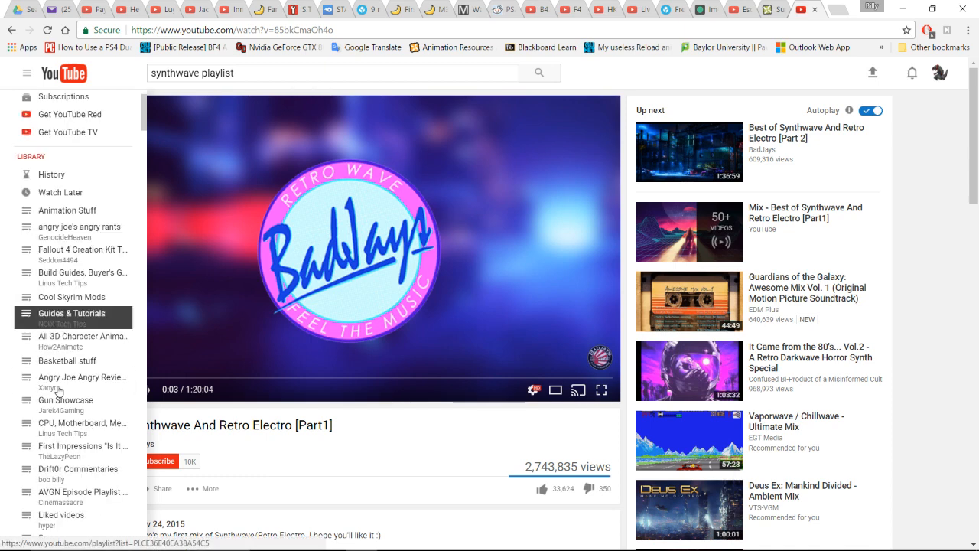
scroll(66, 428, "down", 2)
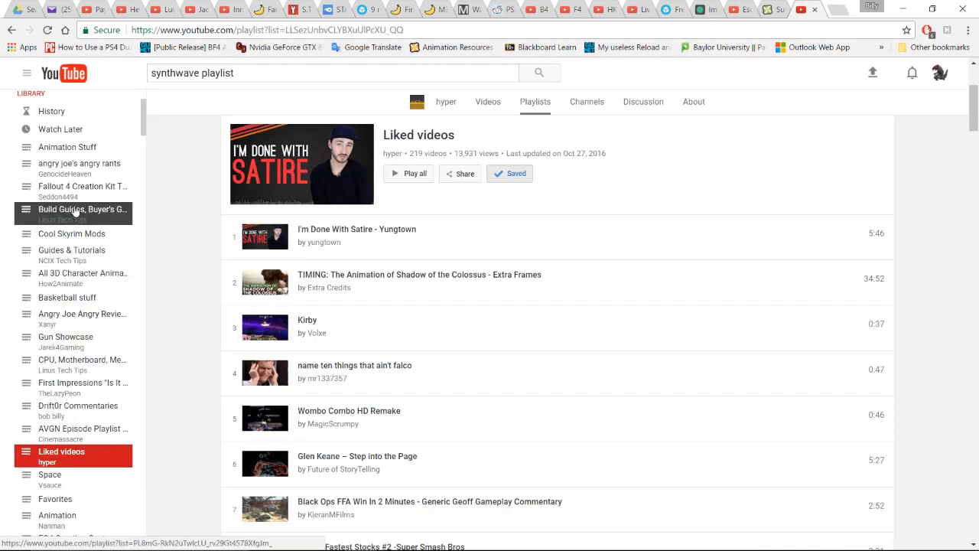
scroll(61, 398, "down", 2)
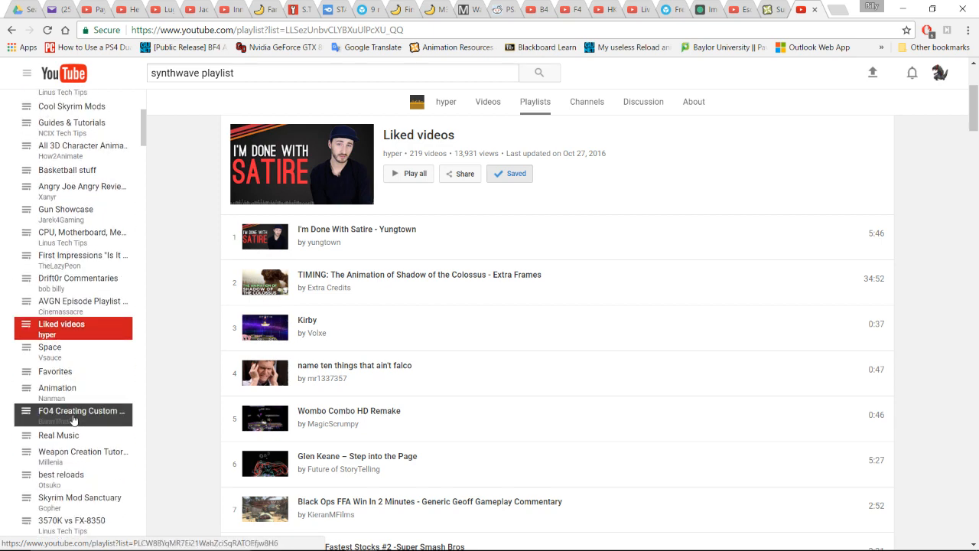
scroll(62, 452, "down", 2)
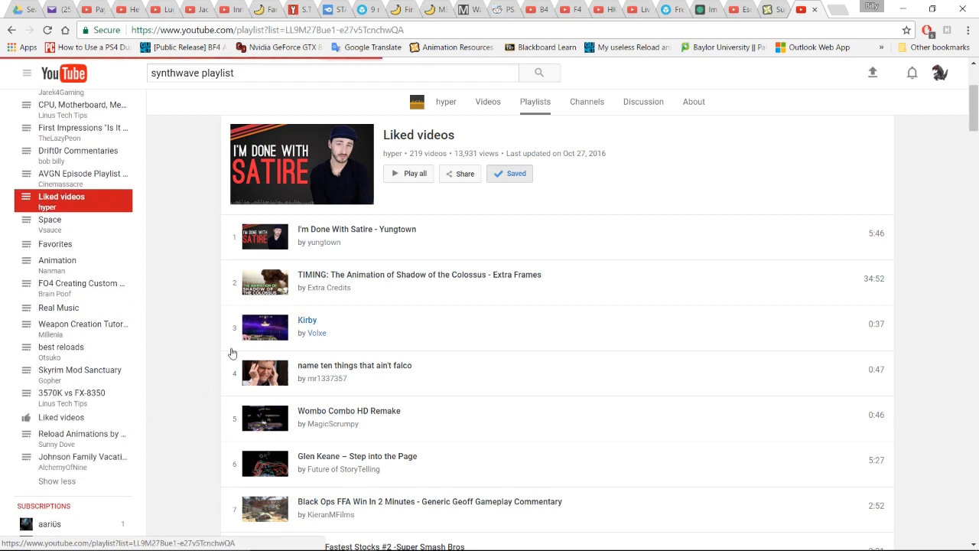
- Look through the first part of the Liked videos playlist for suitable background music
scroll(465, 278, "down", 13)
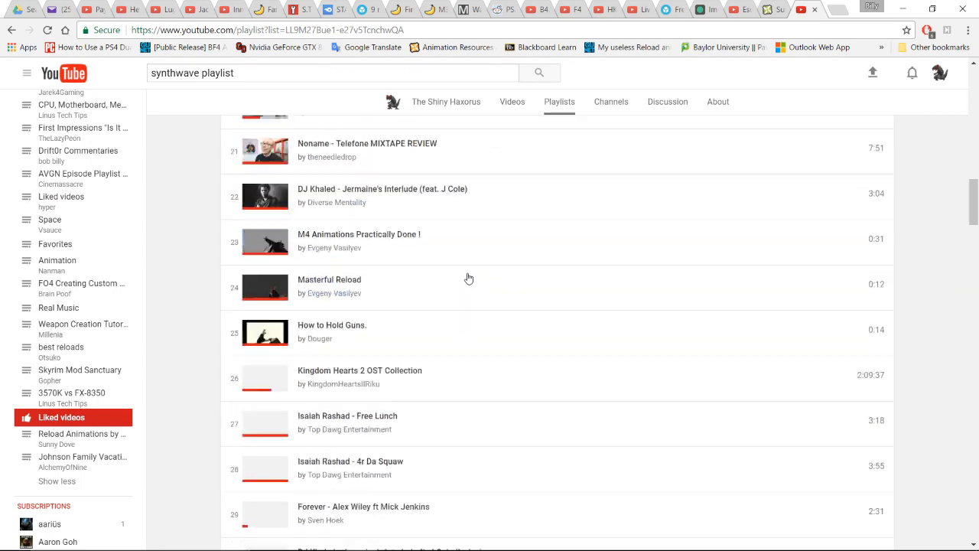
scroll(469, 278, "down", 14)
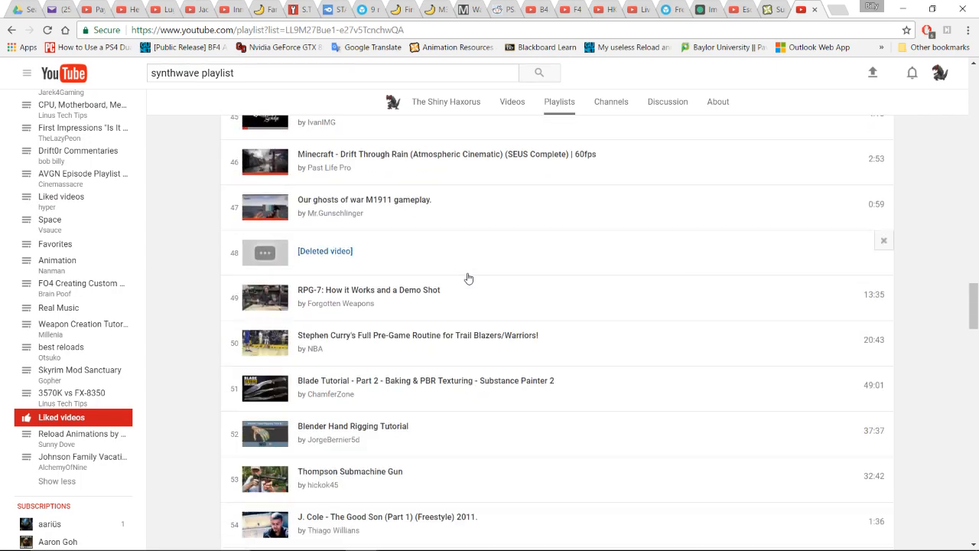
scroll(469, 278, "down", 7)
scroll(469, 278, "up", 1)
scroll(469, 277, "down", 1)
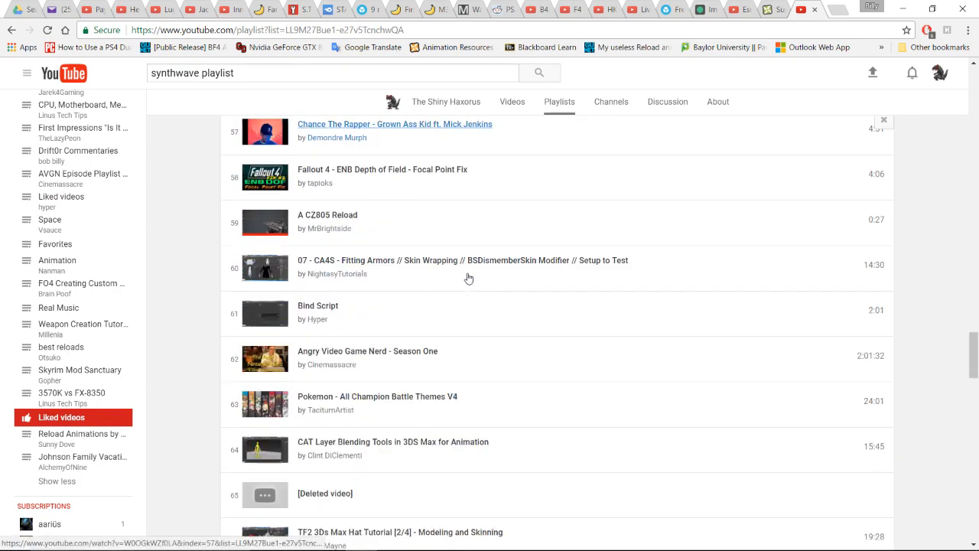
scroll(469, 278, "down", 8)
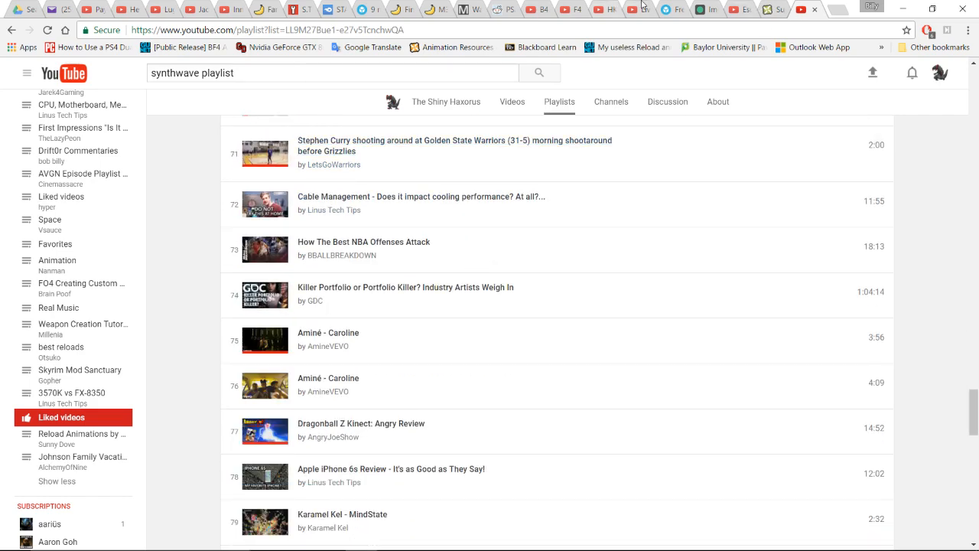
- Go back to the live dashboard and check the new live chat messages for music suggestions
left_click(643, 6)
scroll(750, 390, "down", 1)
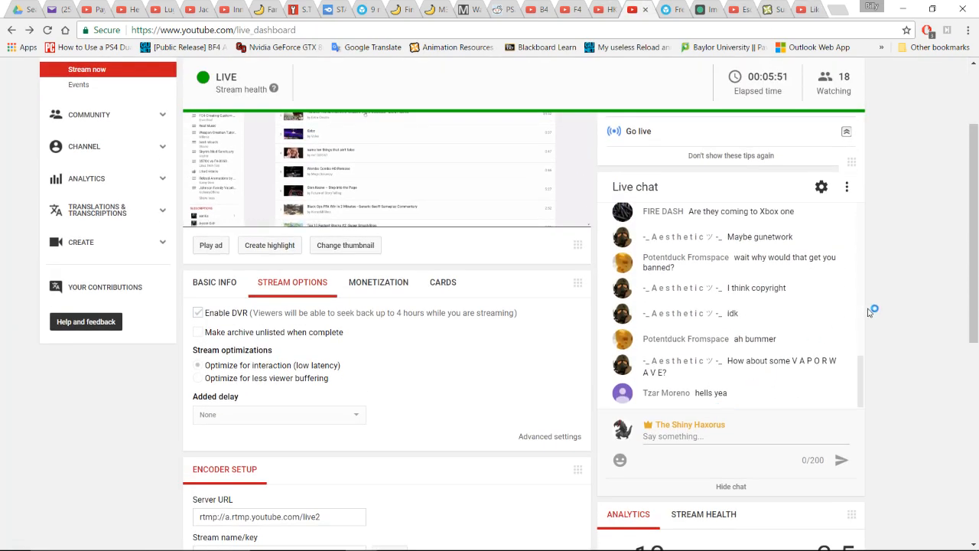
scroll(869, 311, "up", 1)
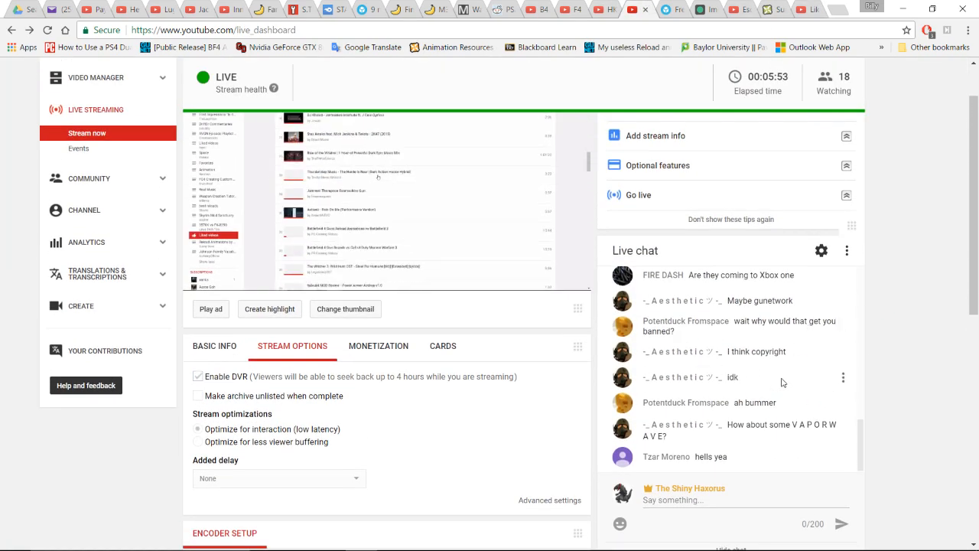
scroll(781, 383, "up", 1)
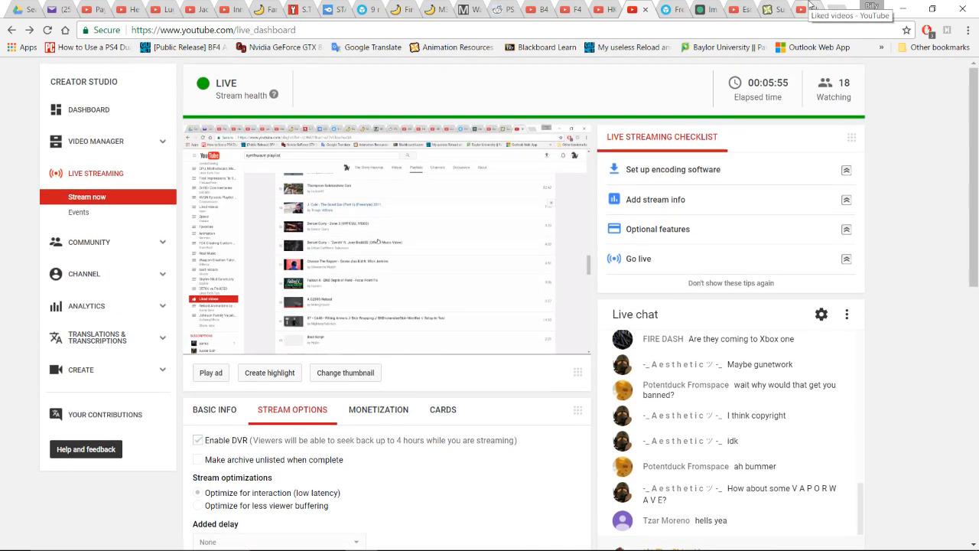
- Return to the Liked videos playlist and examine the remaining entries, including those past number 100, for music
left_click(809, 8)
scroll(403, 293, "down", 7)
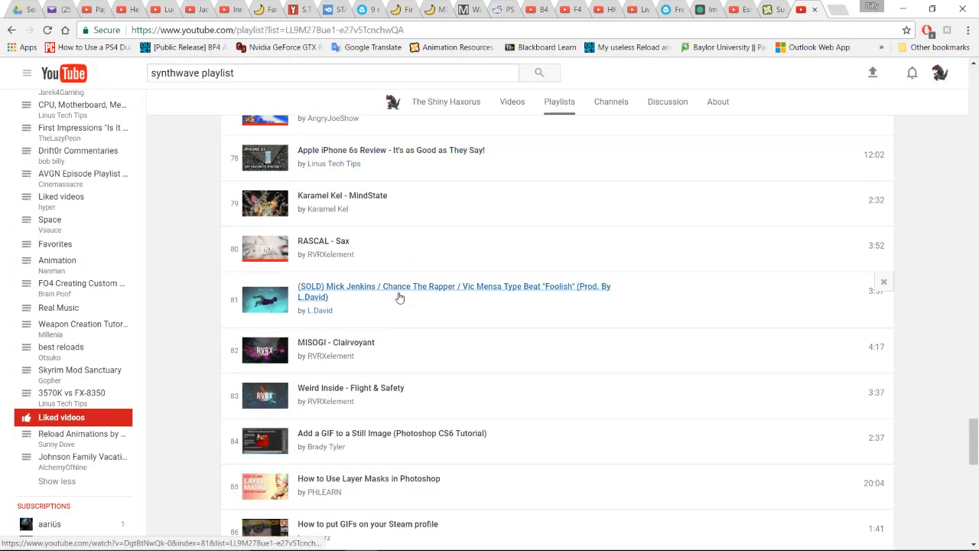
scroll(412, 280, "down", 1)
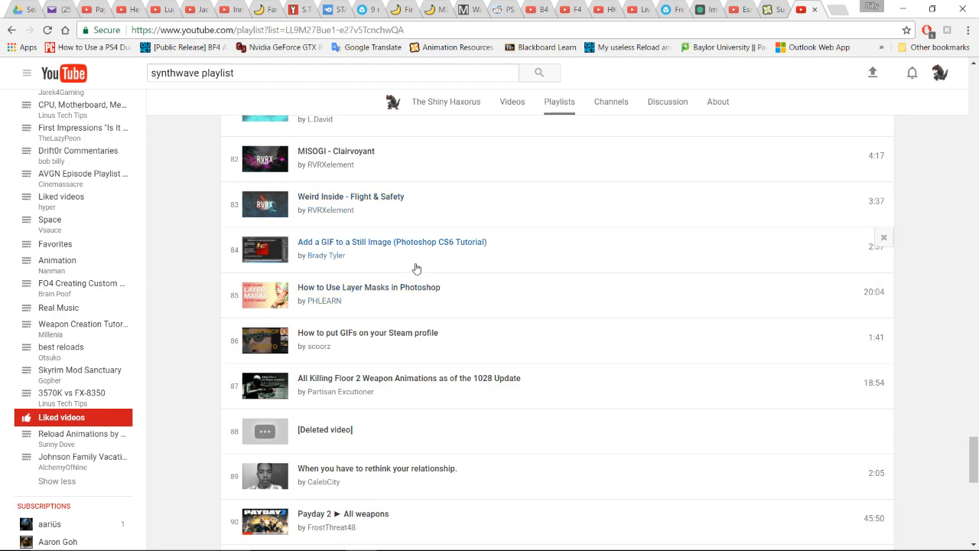
scroll(416, 268, "down", 7)
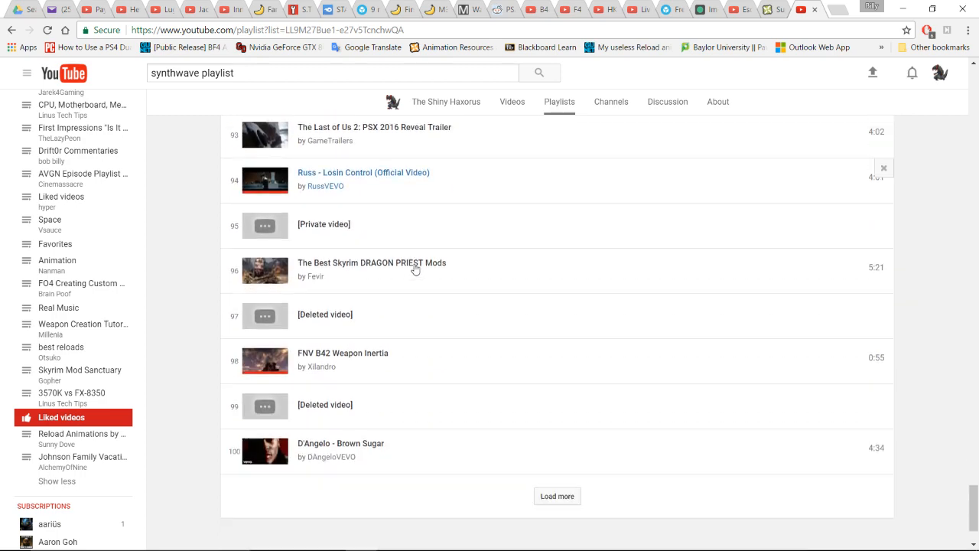
scroll(416, 269, "down", 2)
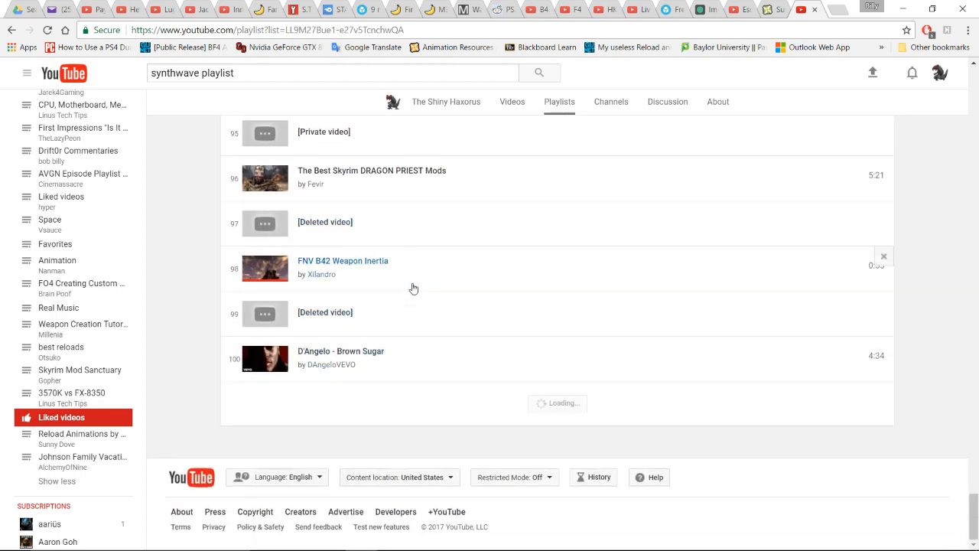
scroll(433, 298, "down", 3)
scroll(434, 234, "down", 4)
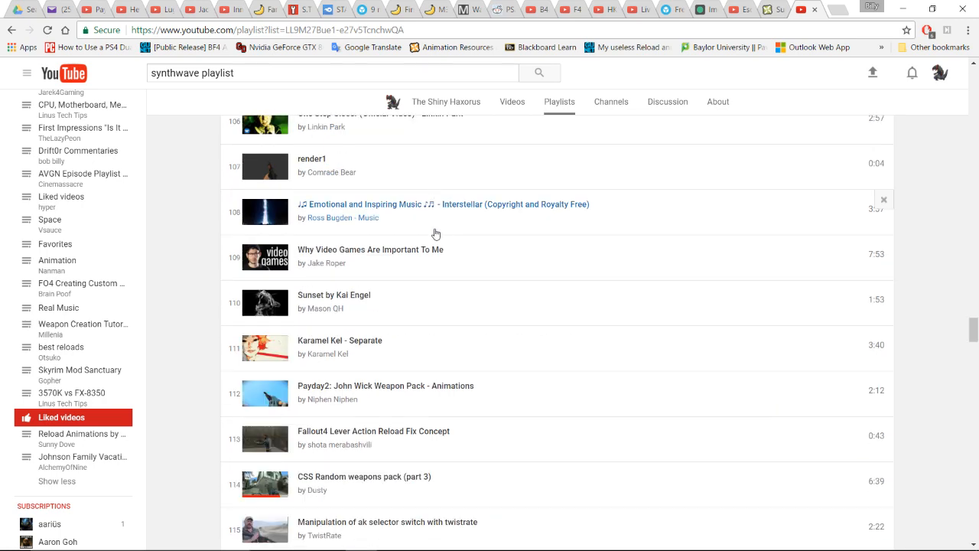
scroll(444, 234, "up", 1)
scroll(422, 258, "down", 8)
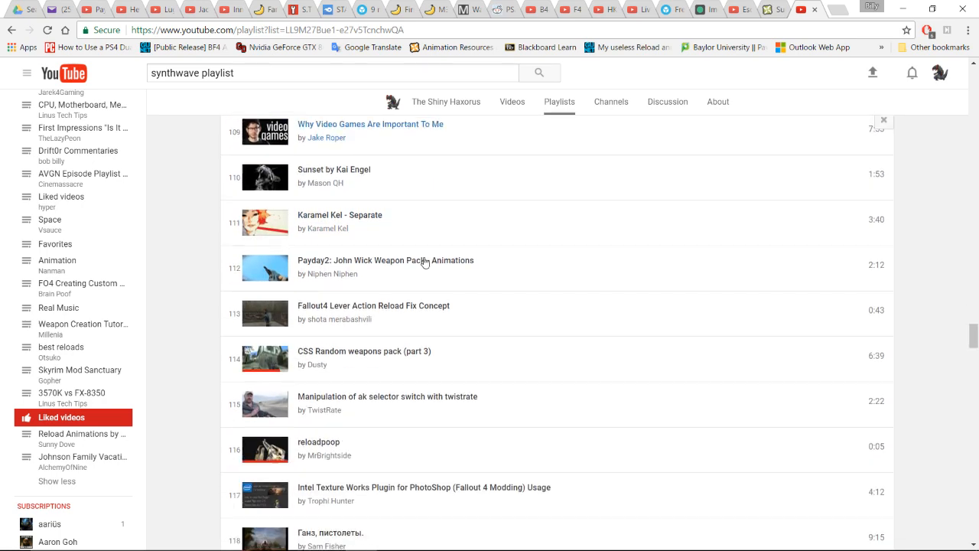
scroll(414, 271, "down", 8)
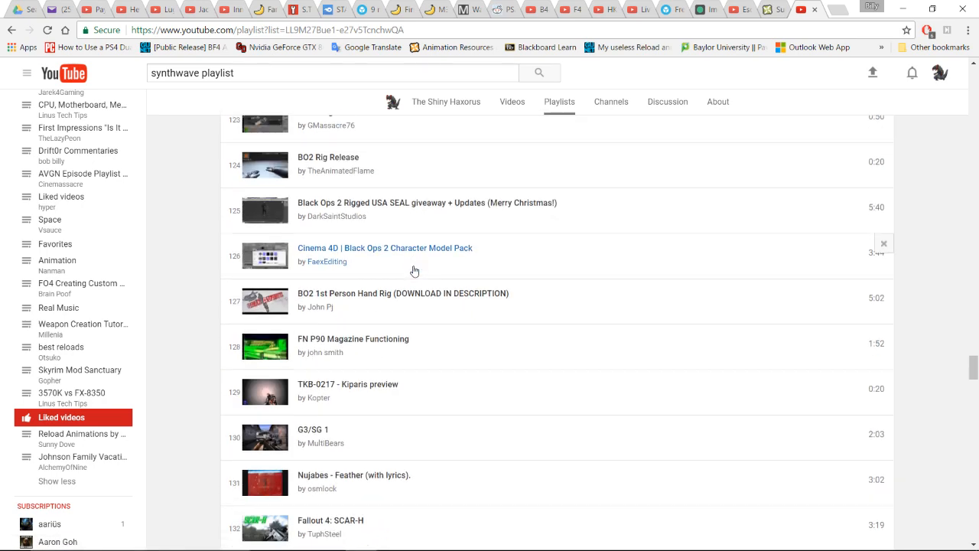
scroll(414, 270, "down", 9)
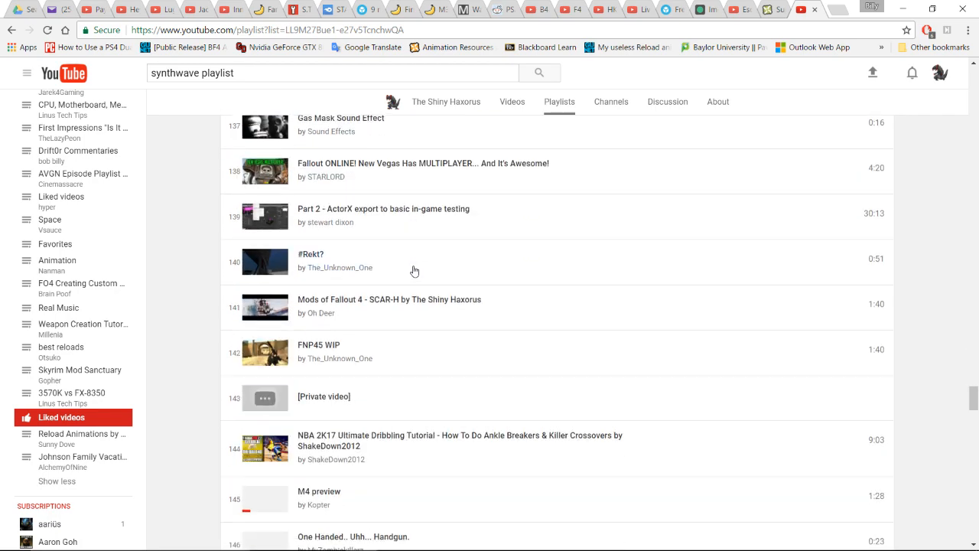
scroll(414, 271, "down", 10)
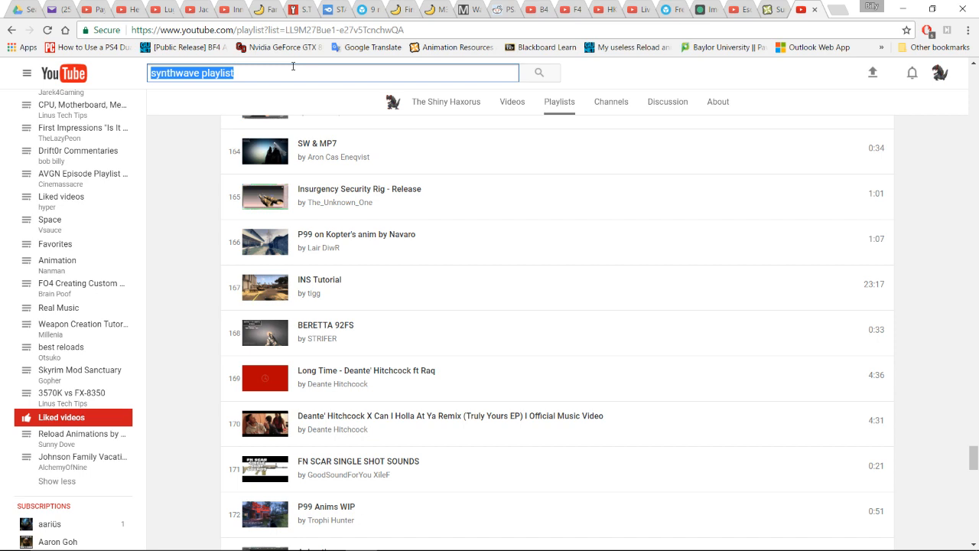
- Replace the YouTube search query and search for "soul instrumental mix"
type("sou")
key("BackSpace")
key("BackSpace")
key("BackSpace")
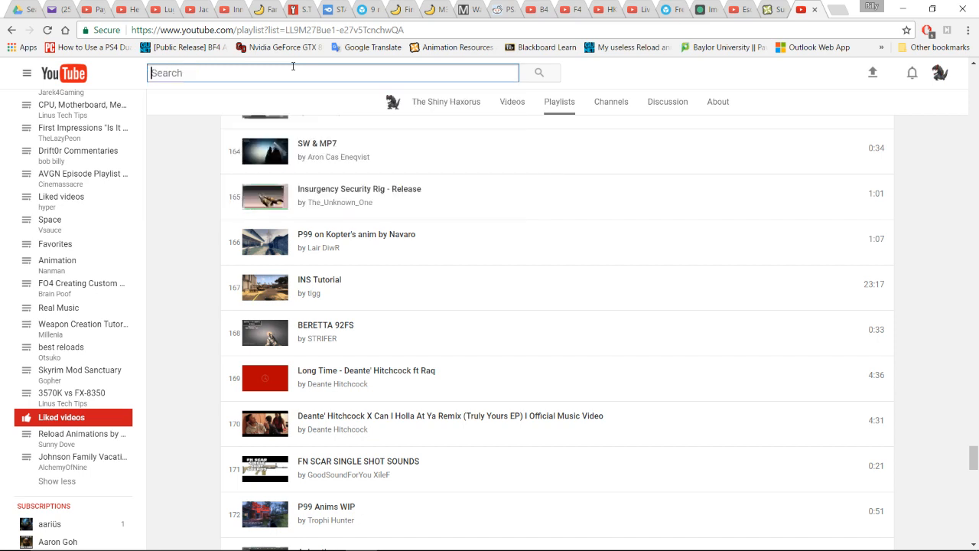
type("soul ")
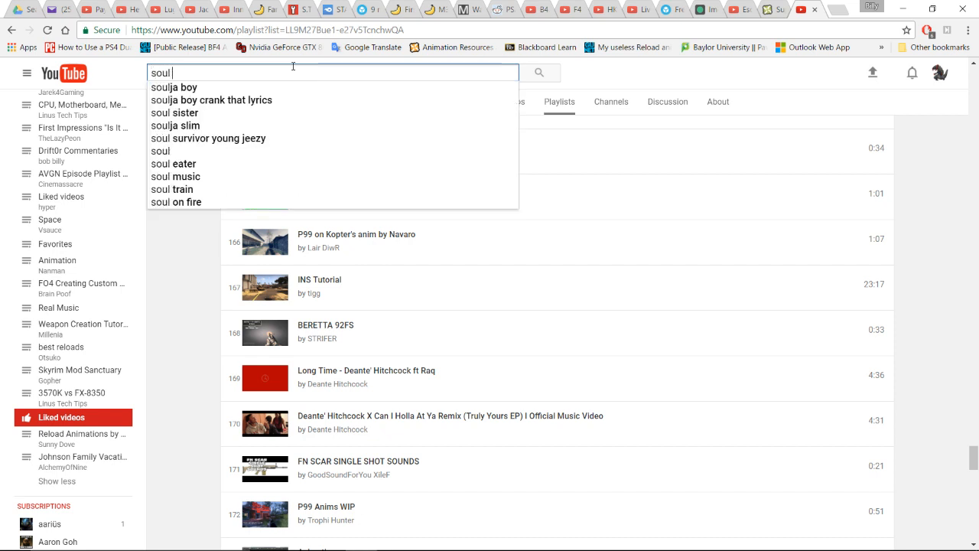
type("ints")
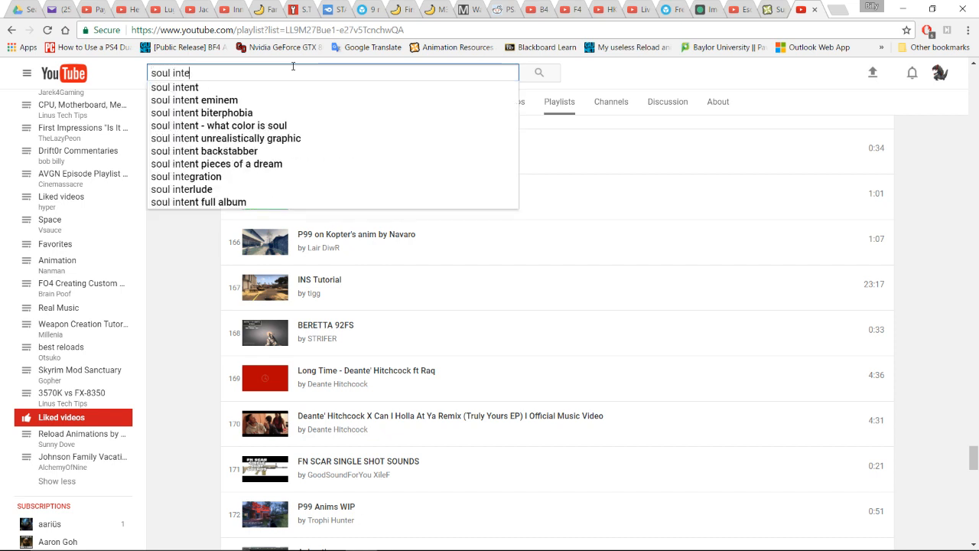
key("BackSpace")
key("BackSpace")
type("s")
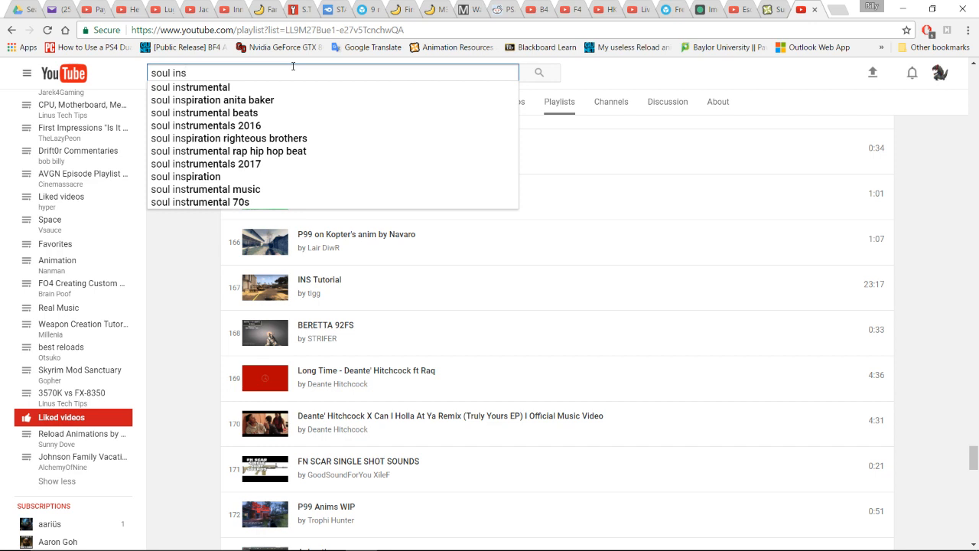
key("Down")
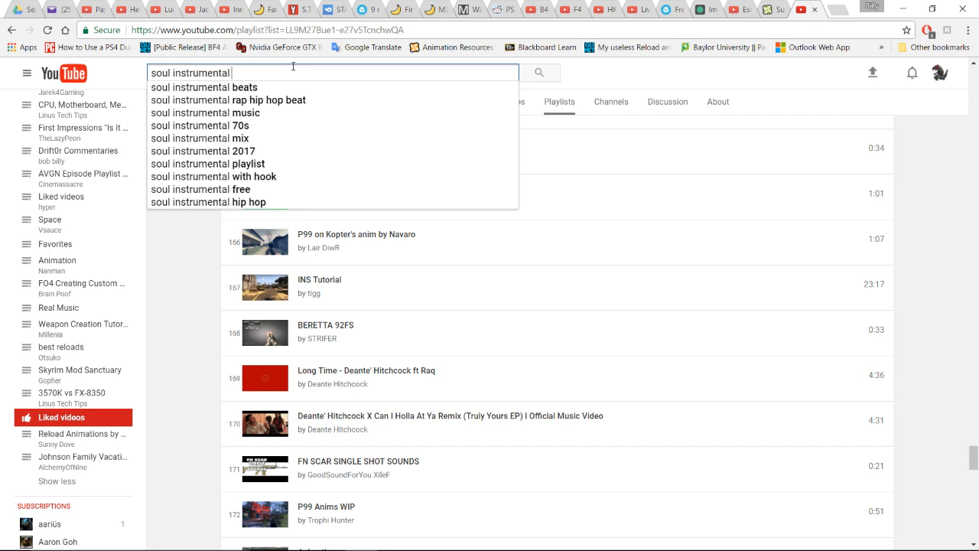
key("Down")
key("Down")
key("Down")
key("Down")
key("Down")
key("Return")
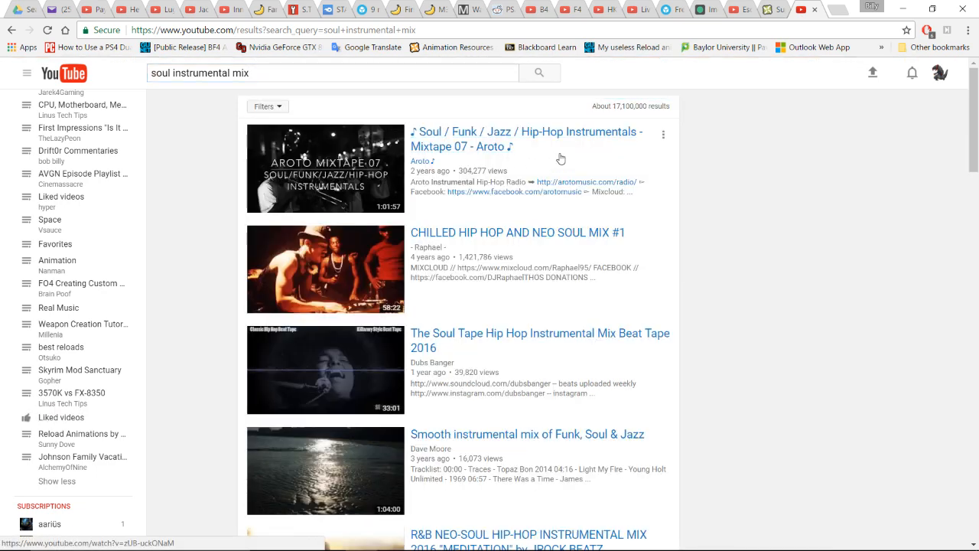
- Play the Soul / Funk / Jazz / Hip-Hop Instrumentals Mixtape 07 by Aroto and skip ahead to about 1:50
left_click(531, 143)
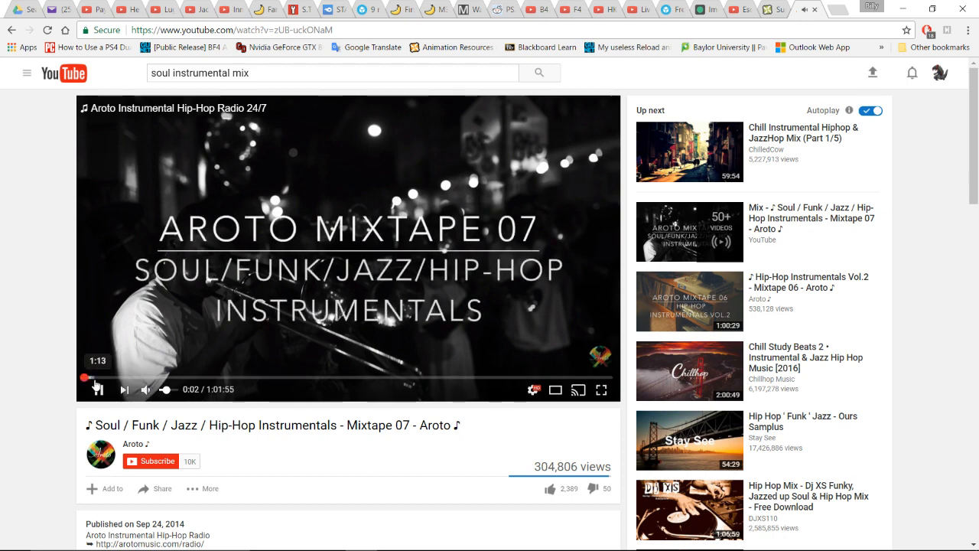
left_click(101, 378)
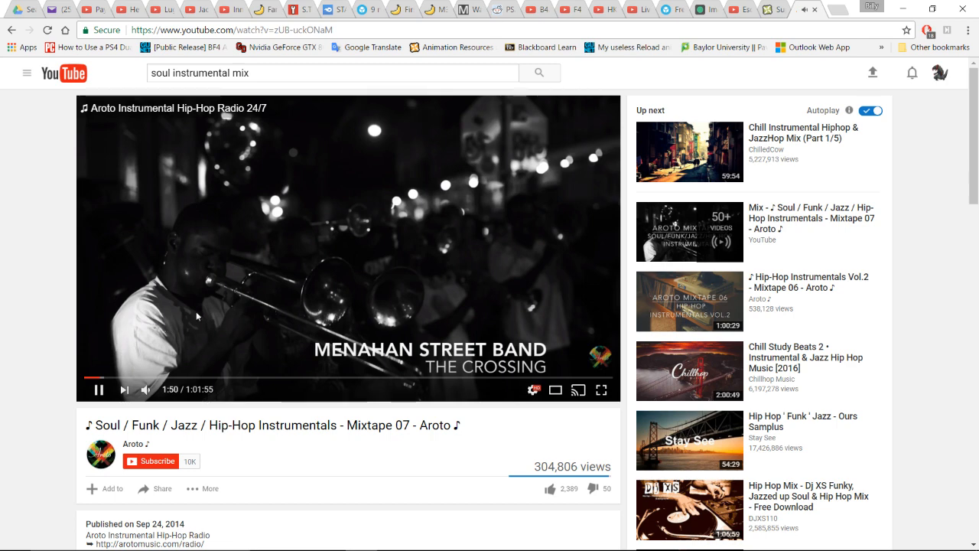
- Play ChilledCow's Chill Instrumental Hiphop & JazzHop Mix (Part 1/5) instead and dismiss the Spotify overlay ad on the video
mouse_move(174, 393)
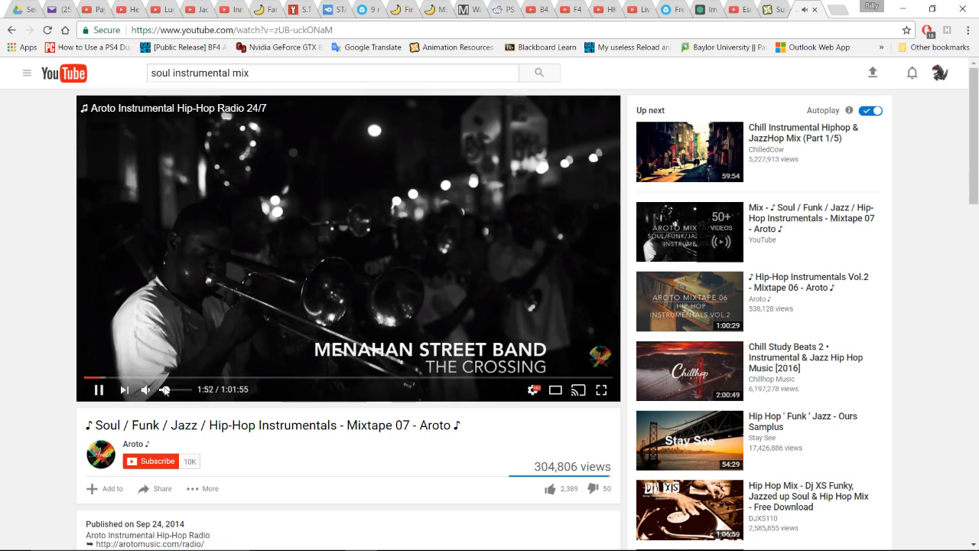
left_click(760, 148)
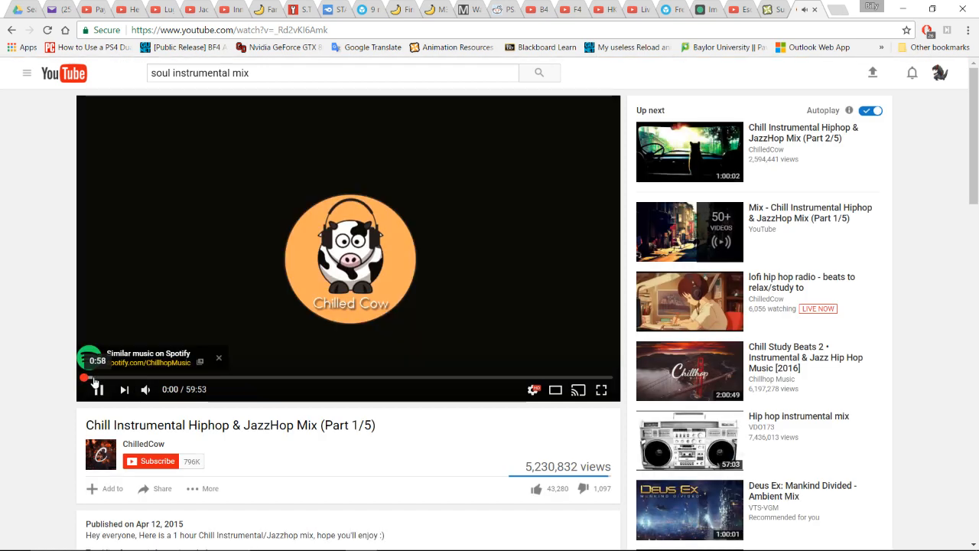
left_click(218, 360)
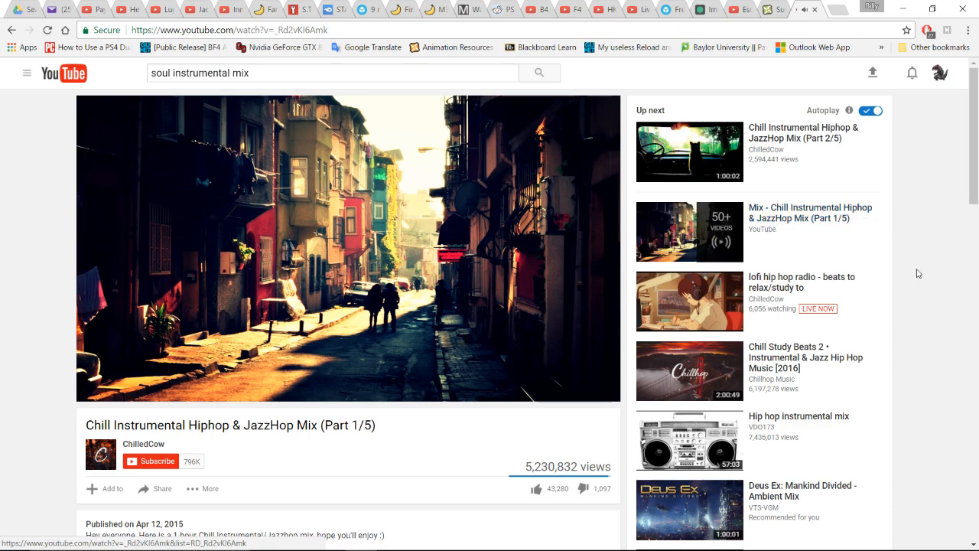
scroll(902, 286, "down", 2)
scroll(900, 307, "up", 2)
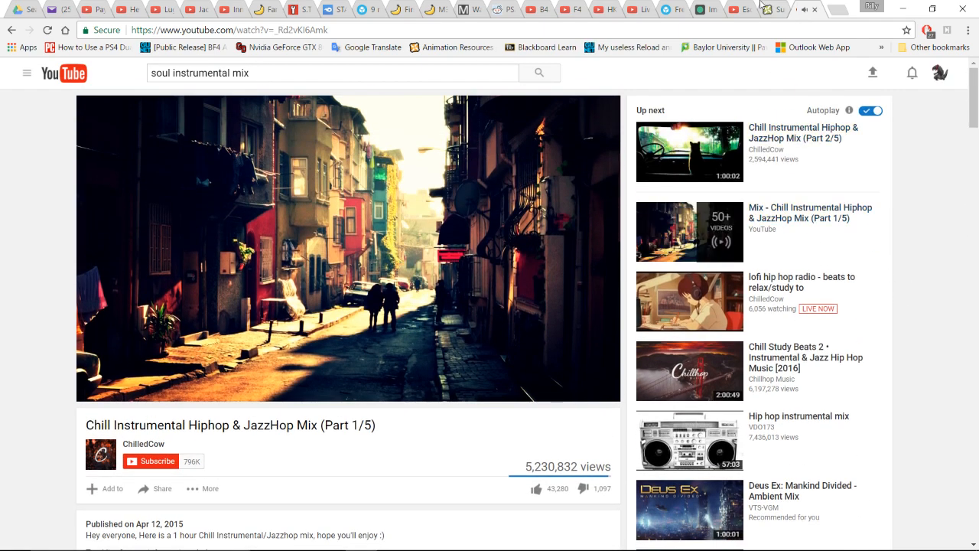
- Return to the live dashboard and read through the recent live chat messages for music suggestions
left_click(643, 8)
scroll(861, 342, "down", 3)
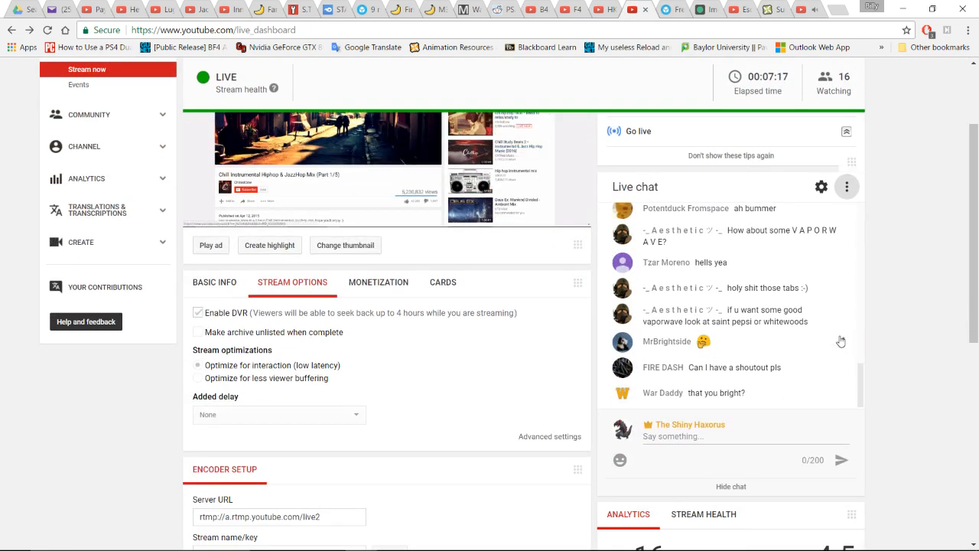
scroll(864, 321, "down", 3)
scroll(892, 297, "up", 3)
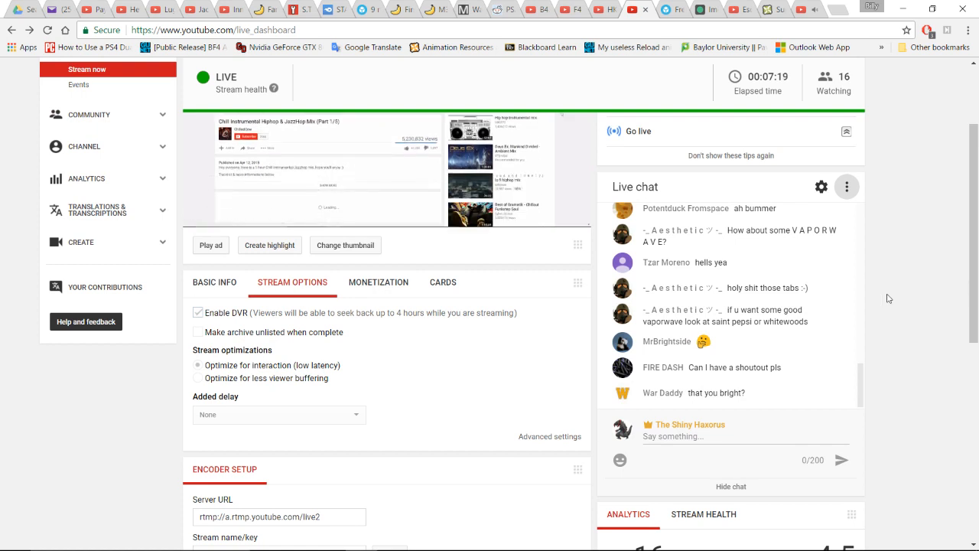
scroll(780, 318, "up", 3)
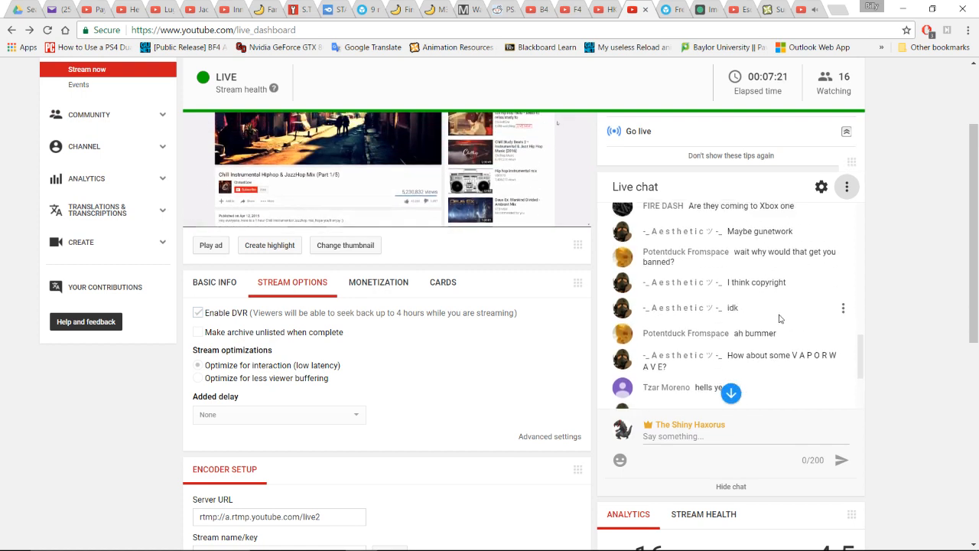
scroll(780, 318, "down", 5)
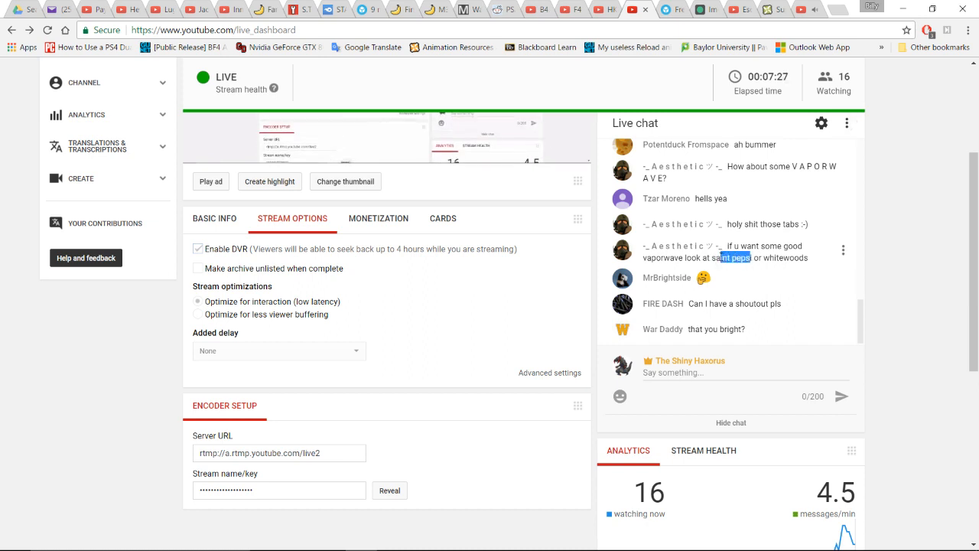
- Search Google for "saint pepsi" from the artist name in the vaporwave suggestion in the live chat
left_click(745, 260)
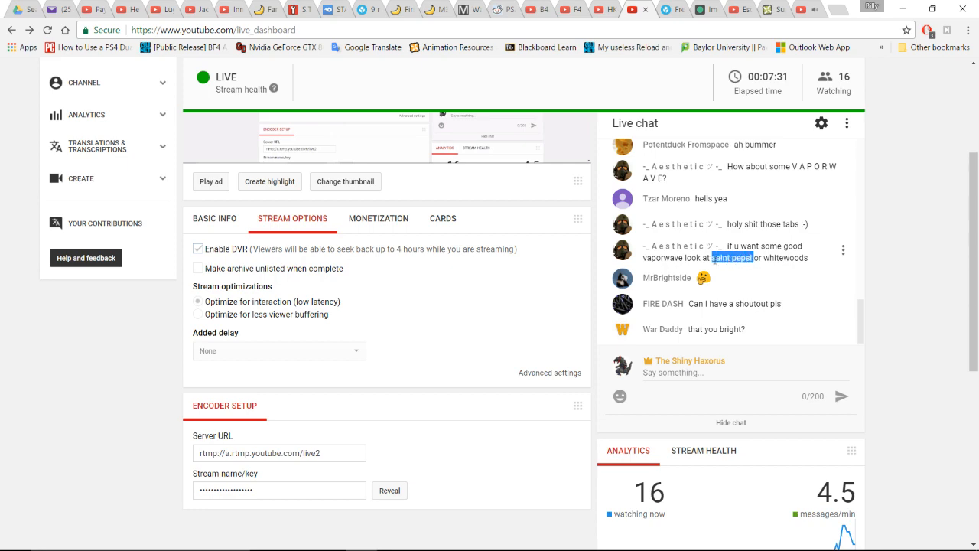
right_click(716, 259)
left_click(739, 286)
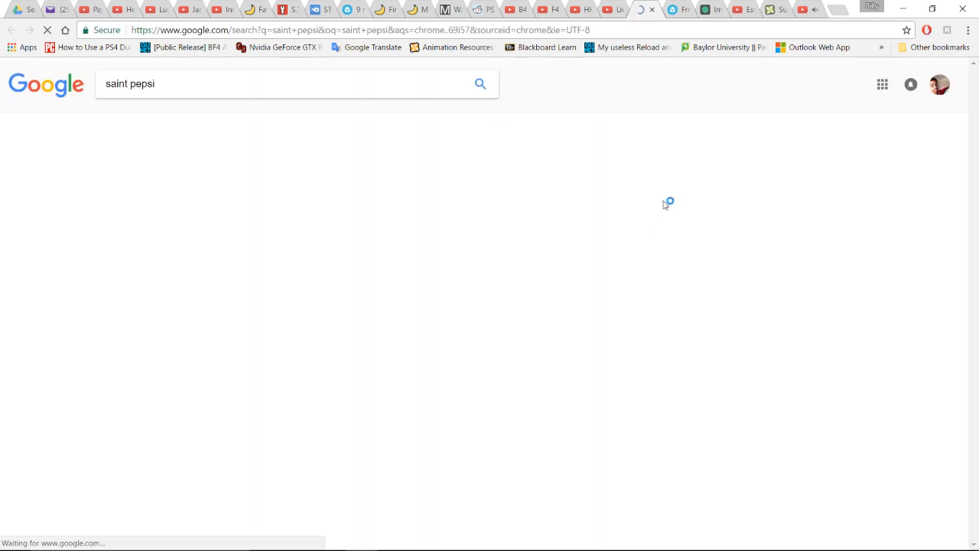
- Look over the arms of All Hands.max in 3ds Max and return to the JazzHop mix playing on YouTube
mouse_move(454, 542)
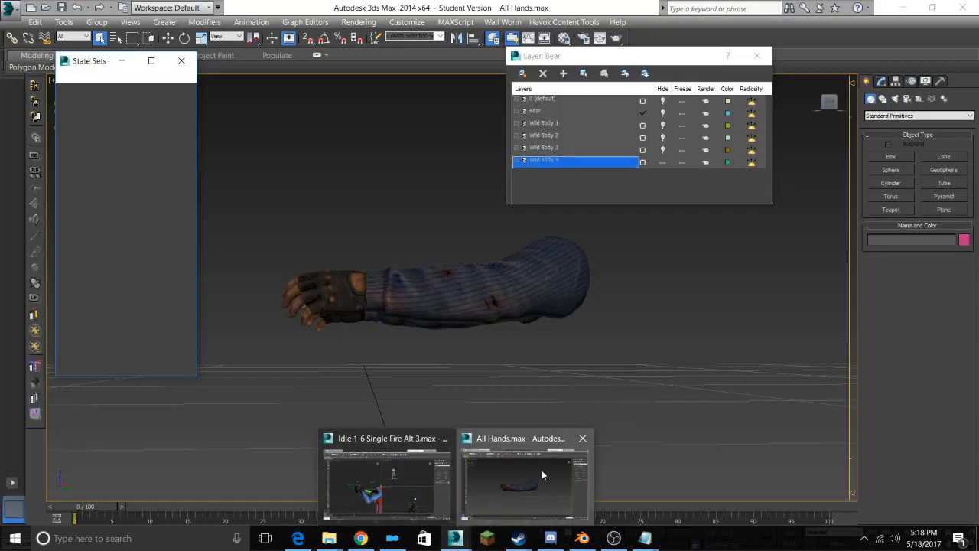
left_click(542, 470)
middle_click_drag(442, 263, 468, 264, "alt")
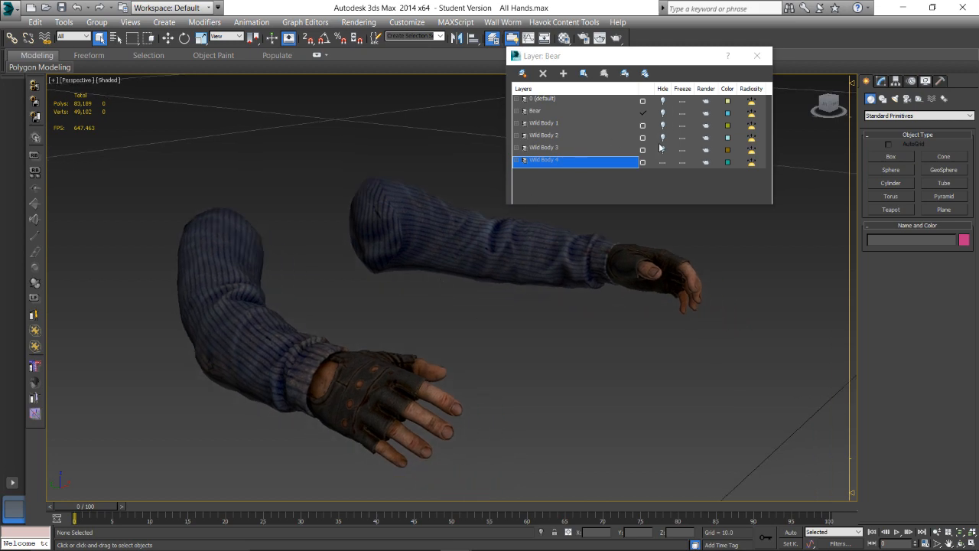
left_click(361, 542)
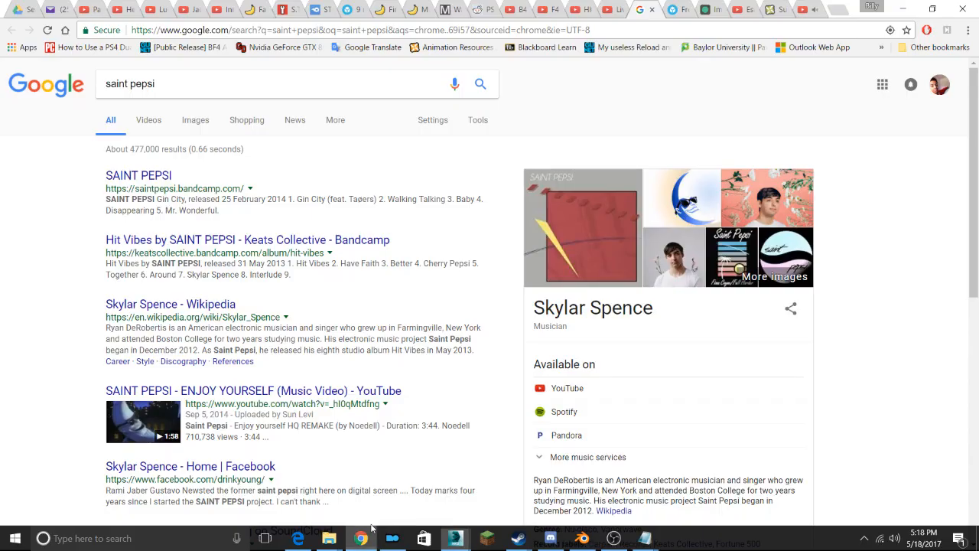
left_click(801, 6)
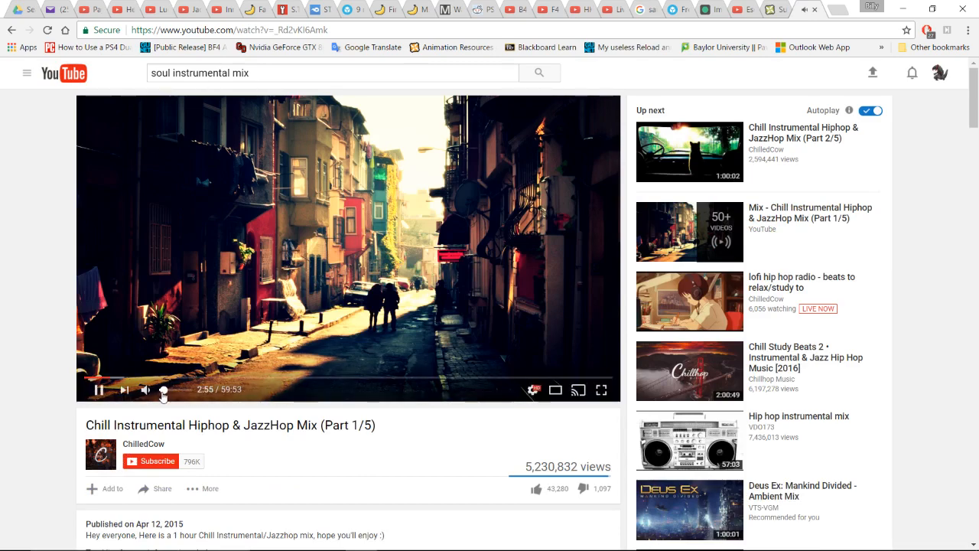
- Switch back to All Hands.max in 3ds Max, hide the Wild Body 4 layer and show Wild Body 1
mouse_move(455, 538)
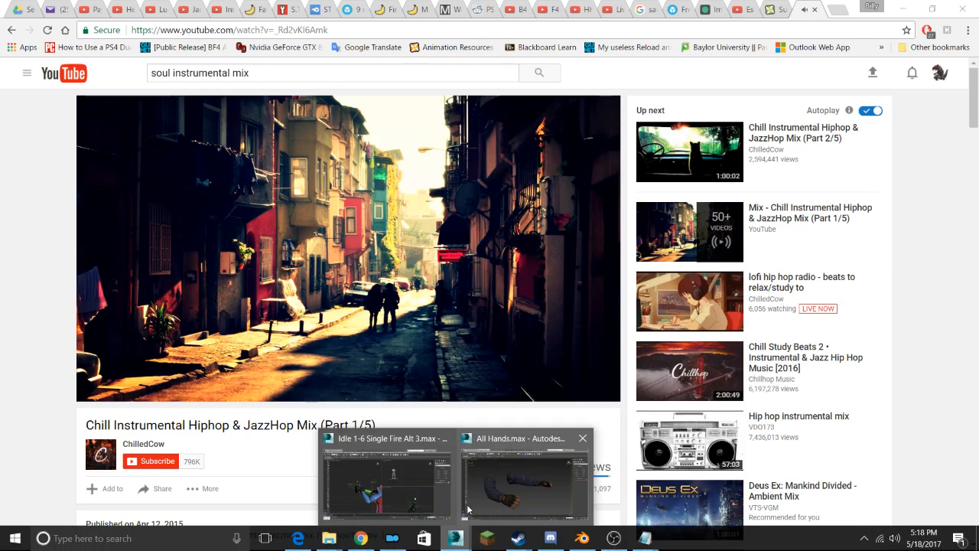
left_click(498, 484)
middle_click_drag(492, 304, 387, 338, "alt")
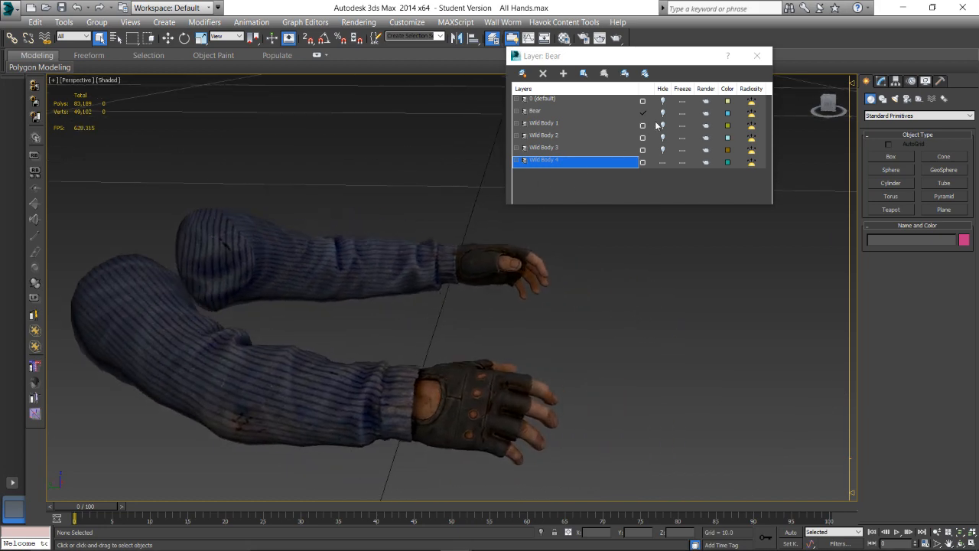
left_click(663, 161)
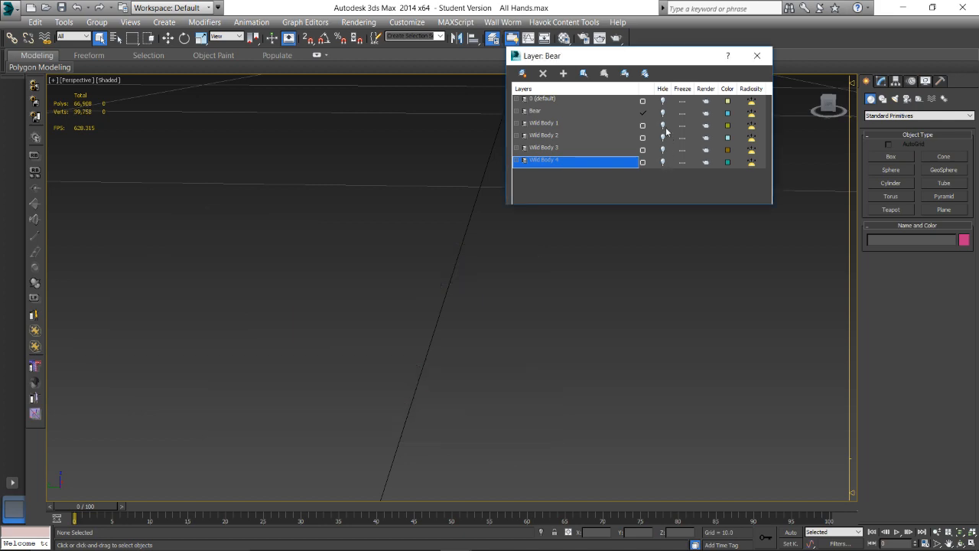
left_click(664, 126)
- Inspect the Wild Body 1 gloves and sleeves up close, and replace that layer with Wild Body 2
middle_click_drag(398, 321, 248, 325, "alt")
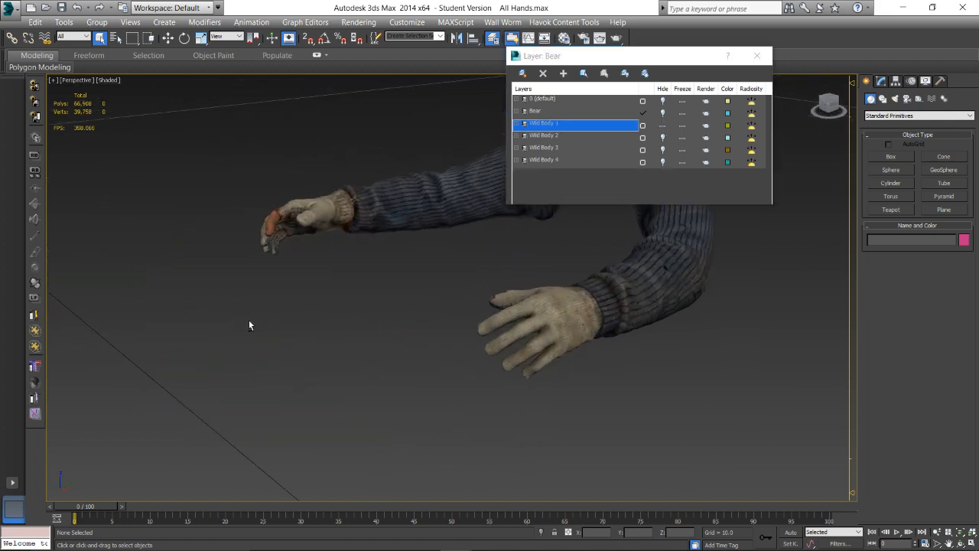
scroll(461, 321, "up", 3)
middle_click_drag(462, 320, 372, 350)
middle_click_drag(520, 318, 441, 327)
scroll(442, 311, "up", 3)
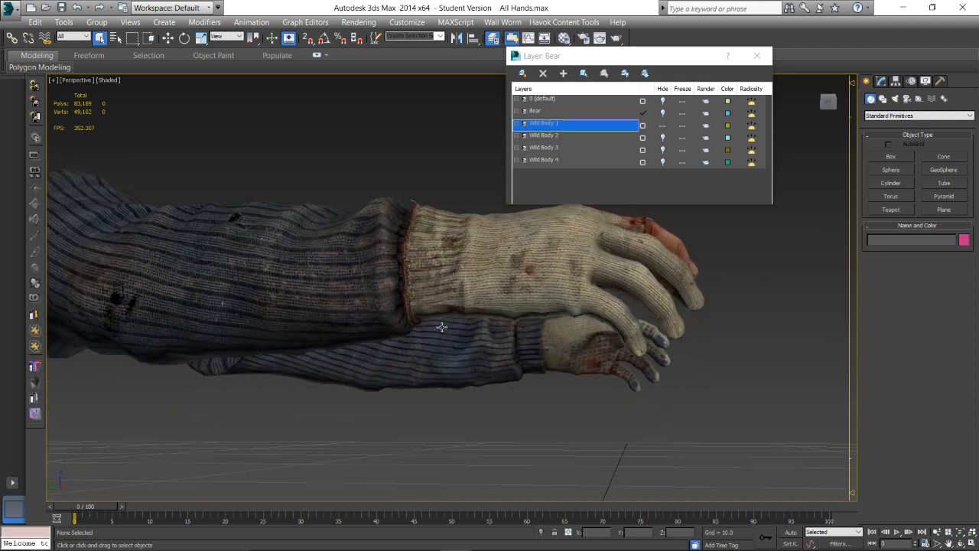
middle_click_drag(489, 288, 443, 303, "alt")
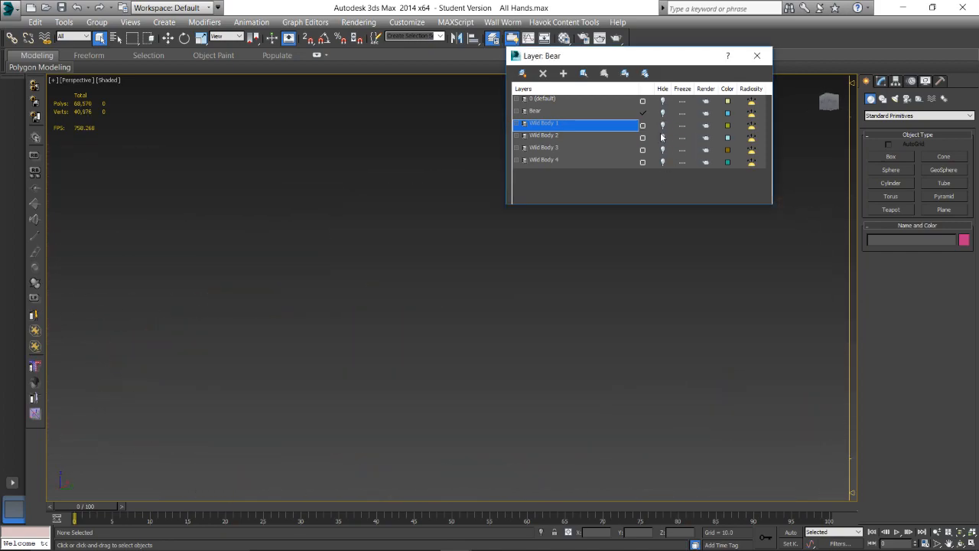
left_click(663, 138)
middle_click_drag(555, 260, 677, 236, "alt")
- Select the Wild Body 2 arms mesh and pick the elements of its nearest gloved hand at Element level
left_click(500, 423)
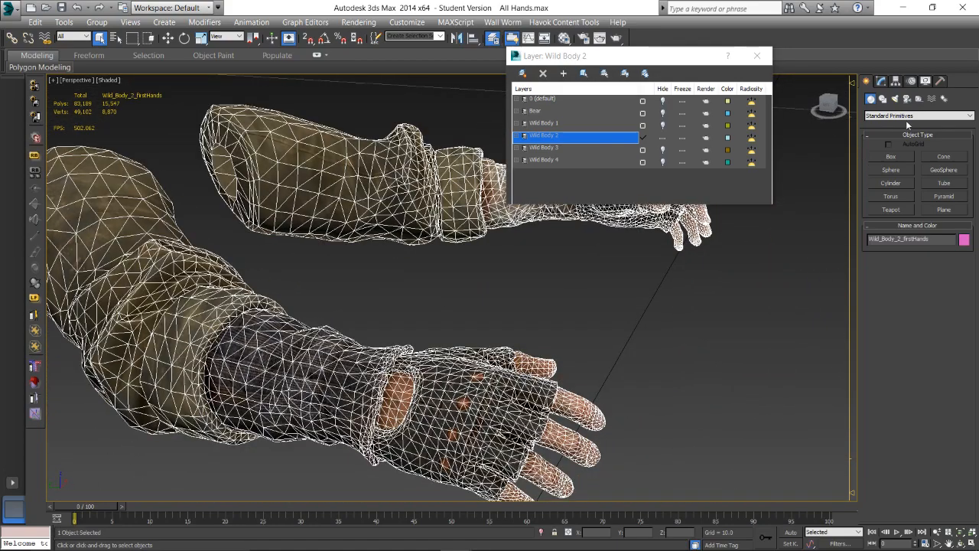
left_click(879, 81)
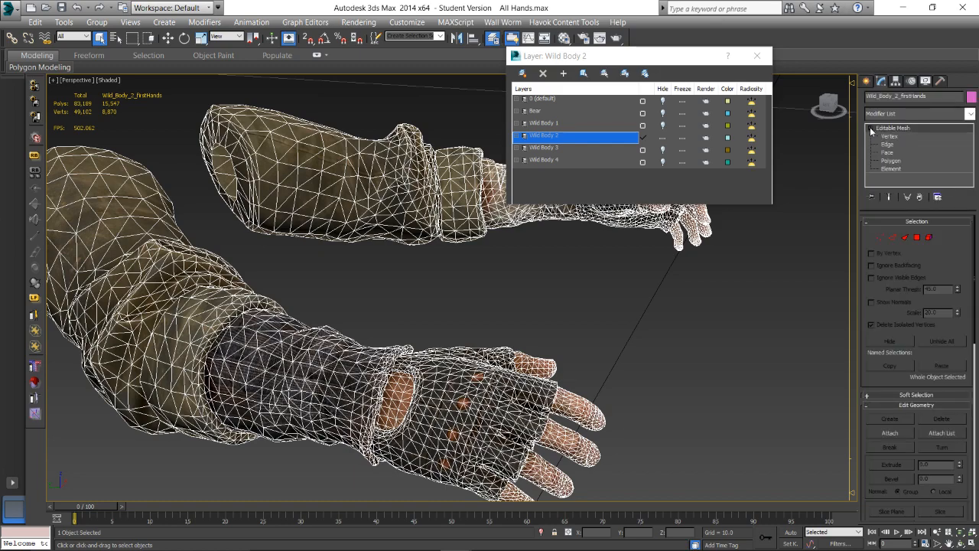
left_click(890, 169)
left_click(499, 370)
middle_click_drag(499, 370, 483, 350, "alt")
left_click_drag(622, 543, 456, 439)
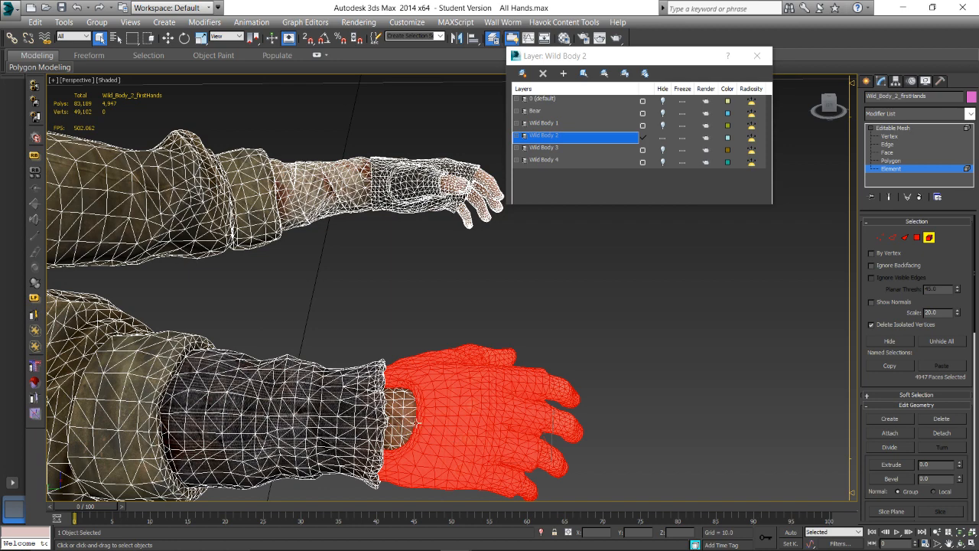
- Try moving the selected glove and hand elements away from the sleeve, and undo the move
scroll(465, 430, "down", 3)
key("w")
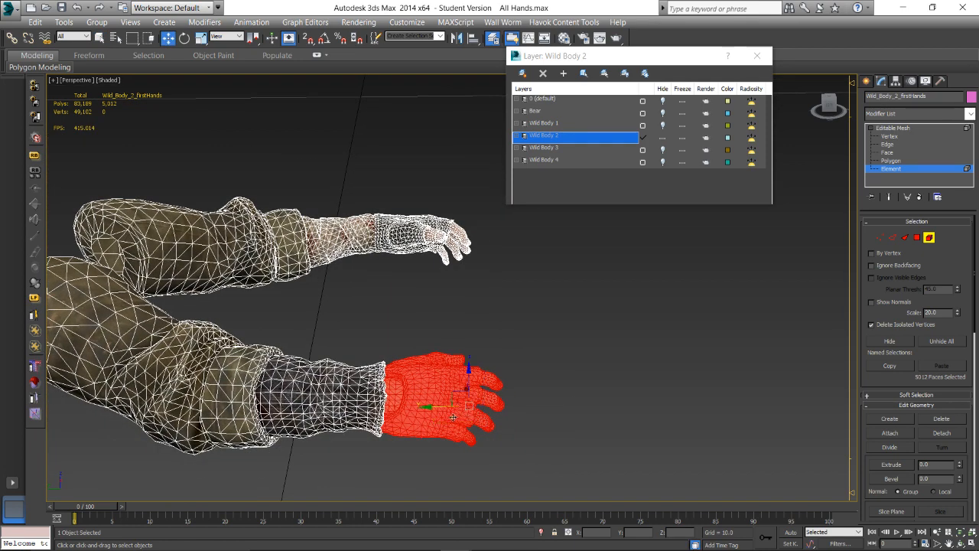
left_click_drag(443, 410, 472, 402)
key("ctrl+z")
middle_click_drag(441, 396, 488, 351, "alt")
scroll(623, 383, "up", 2)
scroll(466, 331, "up", 3)
scroll(593, 344, "down", 3)
key("ctrl+z")
- Clear the element selection, leave Element level and deselect the Wild Body 2 arms mesh
left_click(704, 272)
middle_click_drag(705, 272, 619, 300, "alt")
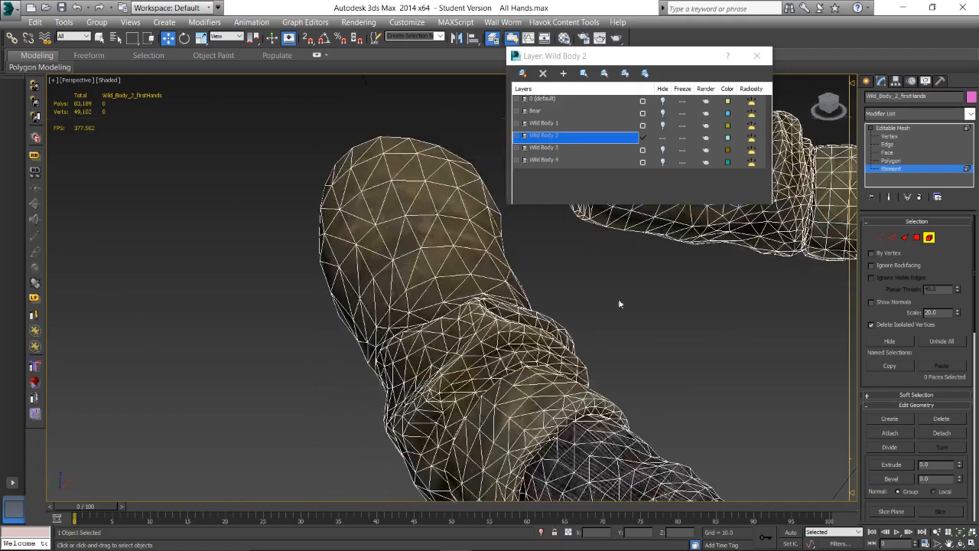
left_click(892, 129)
middle_click_drag(679, 395, 526, 357, "alt")
left_click(591, 373)
left_click(606, 444)
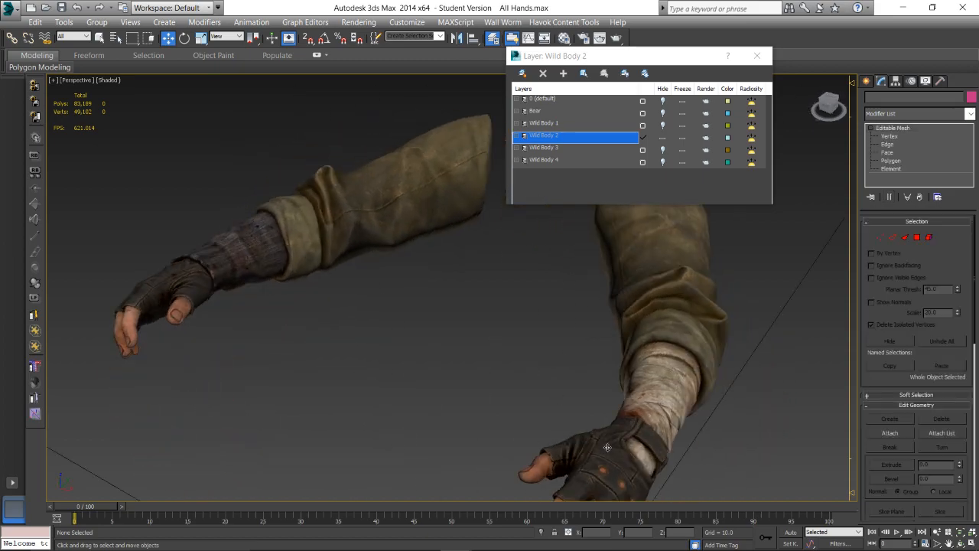
middle_click_drag(606, 444, 426, 292, "alt")
left_click(539, 315)
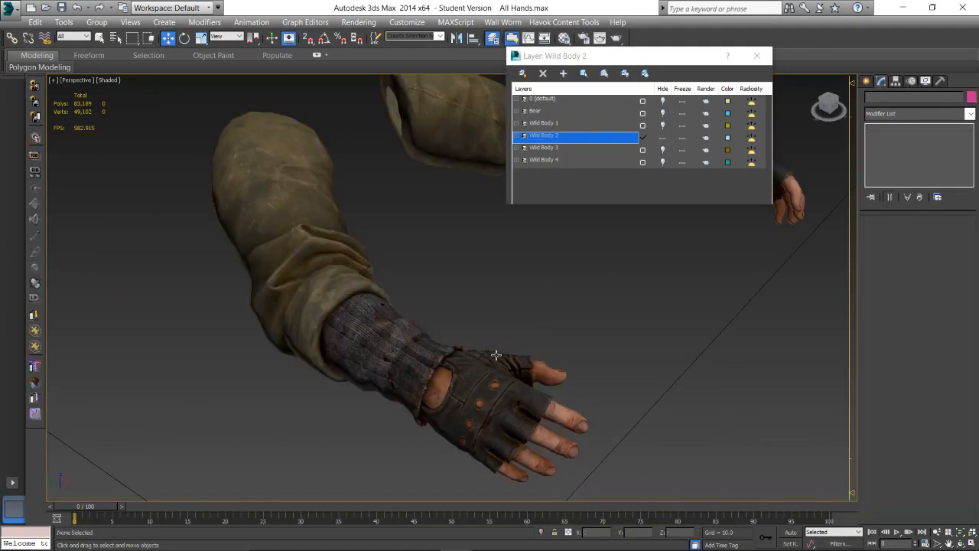
- Examine the Wild Body 2 gloves, bandages and sleeves from several sides, closing the layer list for a clear view
scroll(501, 372, "up", 4)
middle_click_drag(444, 361, 401, 383, "alt")
scroll(434, 332, "down", 3)
middle_click_drag(474, 359, 503, 311, "alt")
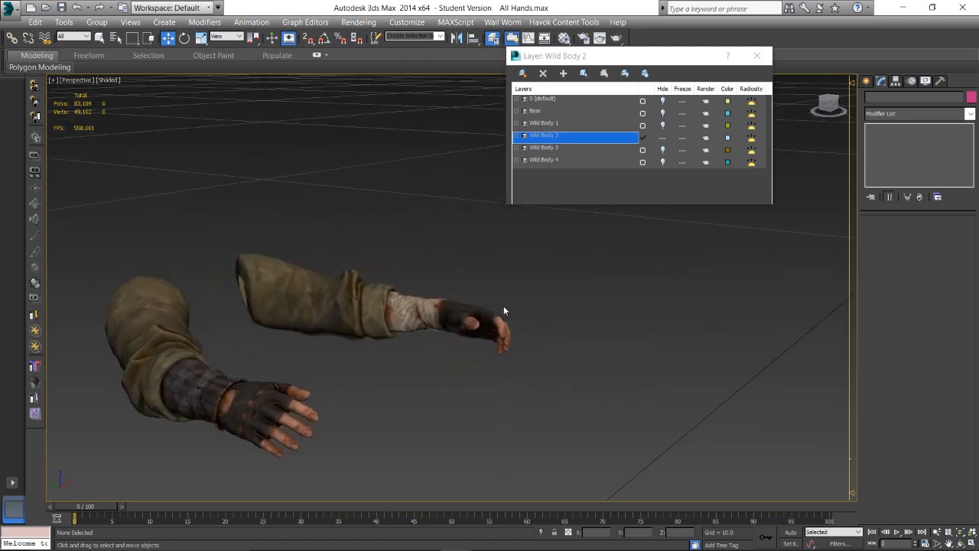
middle_click_drag(431, 279, 538, 287, "alt")
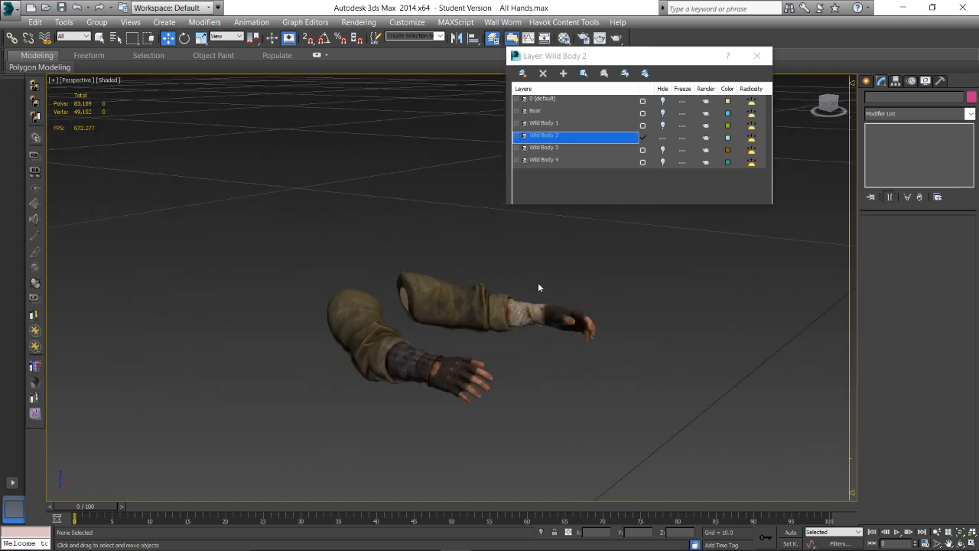
left_click(766, 56)
middle_click_drag(531, 319, 404, 362)
scroll(496, 371, "up", 4)
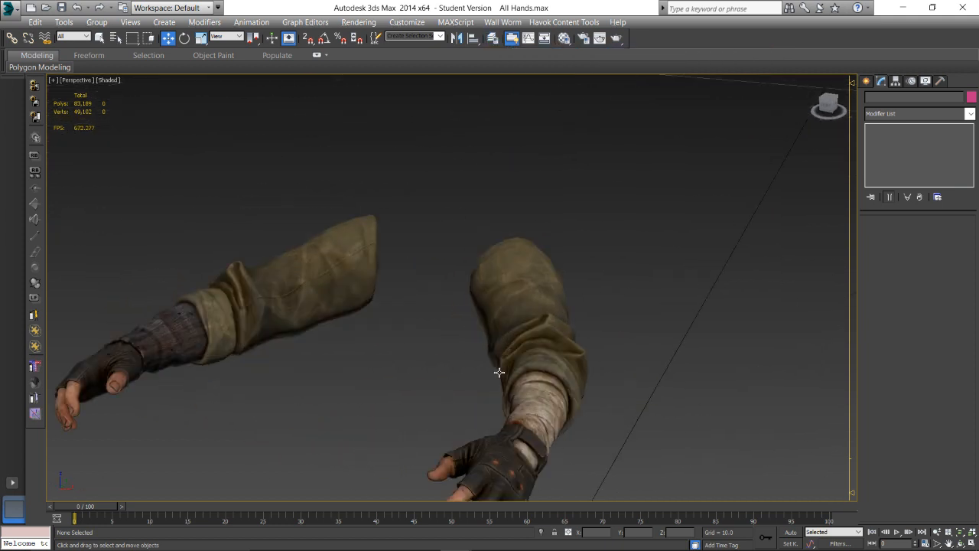
middle_click_drag(498, 372, 452, 324)
scroll(416, 357, "up", 4)
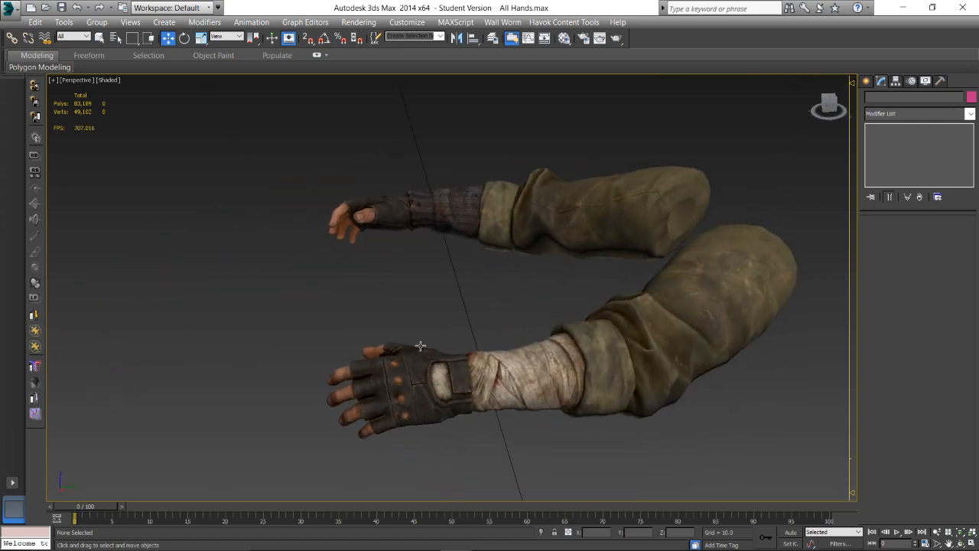
middle_click_drag(409, 354, 481, 339, "alt")
- Reopen the layer list and cycle through Wild Body 3 and Wild Body 4, leaving only Wild Body 4 shown
left_click(385, 363)
left_click(492, 38)
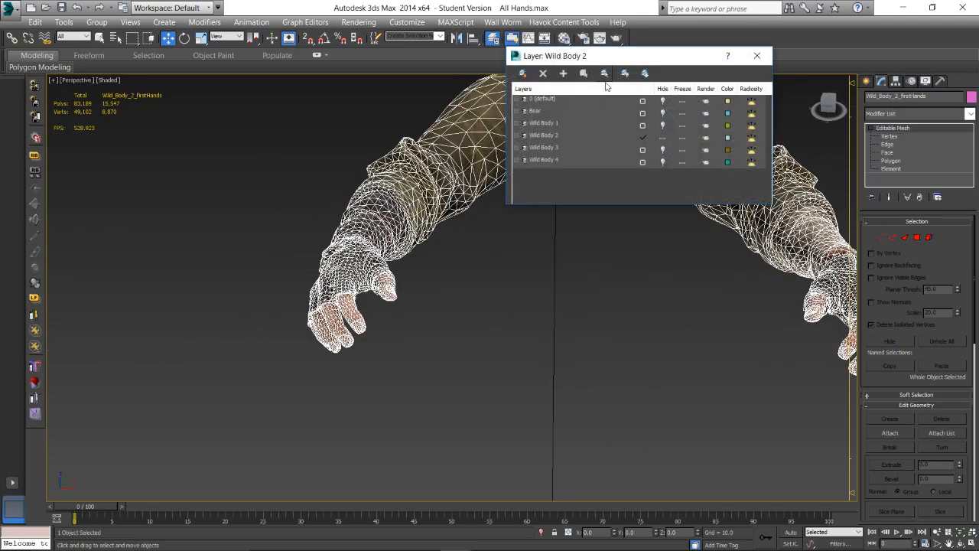
left_click(663, 150)
middle_click_drag(453, 250, 526, 519, "alt")
left_click(662, 150)
left_click(663, 162)
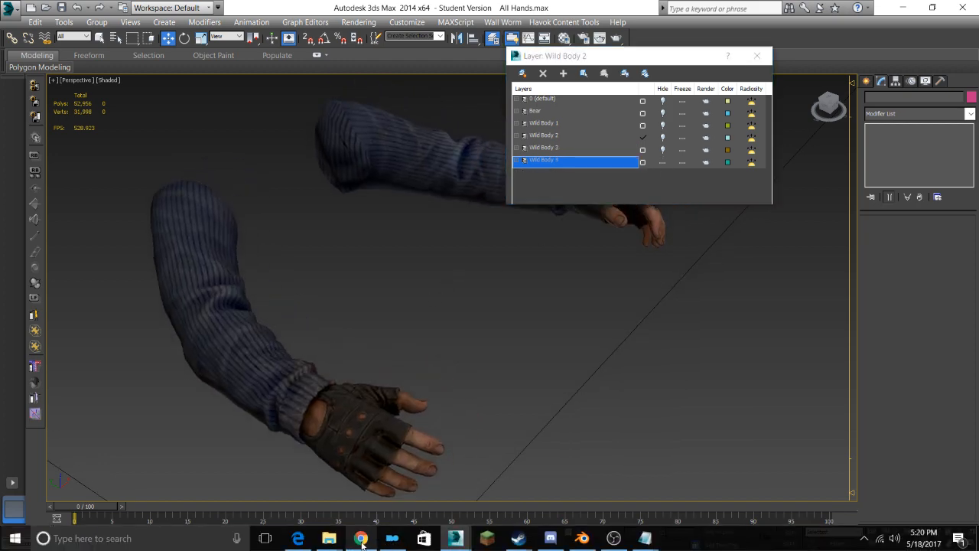
- Switch to Chrome and open the live dashboard to check the latest live chat messages
left_click(362, 540)
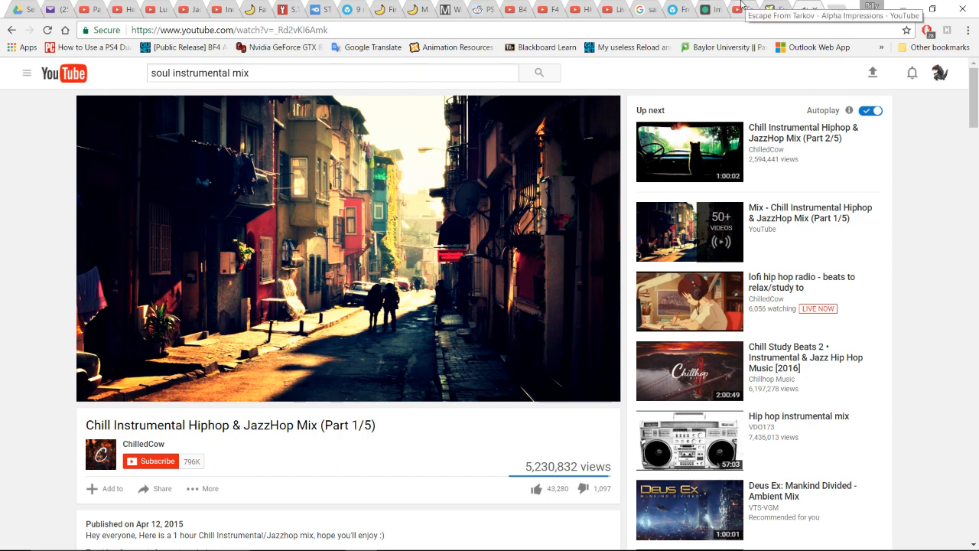
left_click(617, 6)
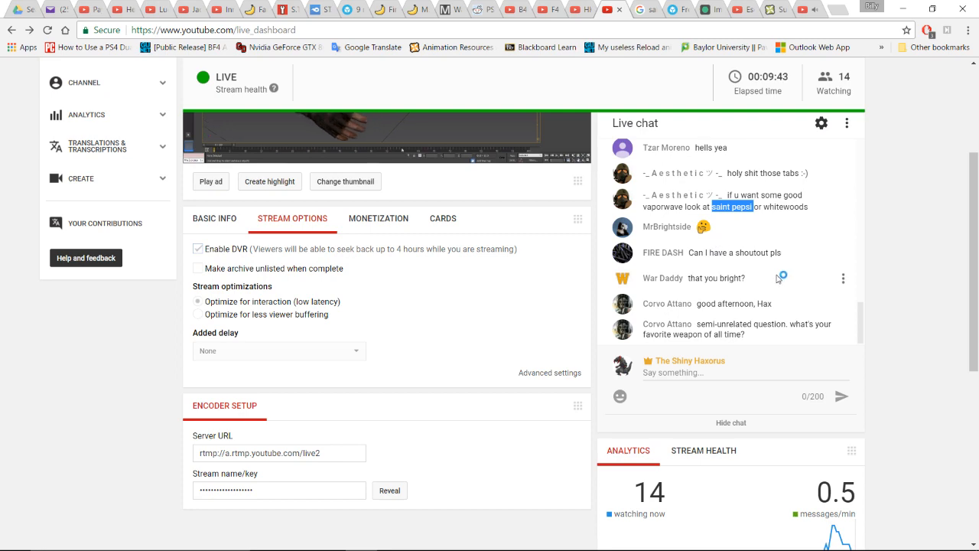
- Read through the newest live chat messages on the live dashboard, including the viewer's question about a favorite weapon
scroll(796, 279, "down", 2)
scroll(907, 260, "up", 3)
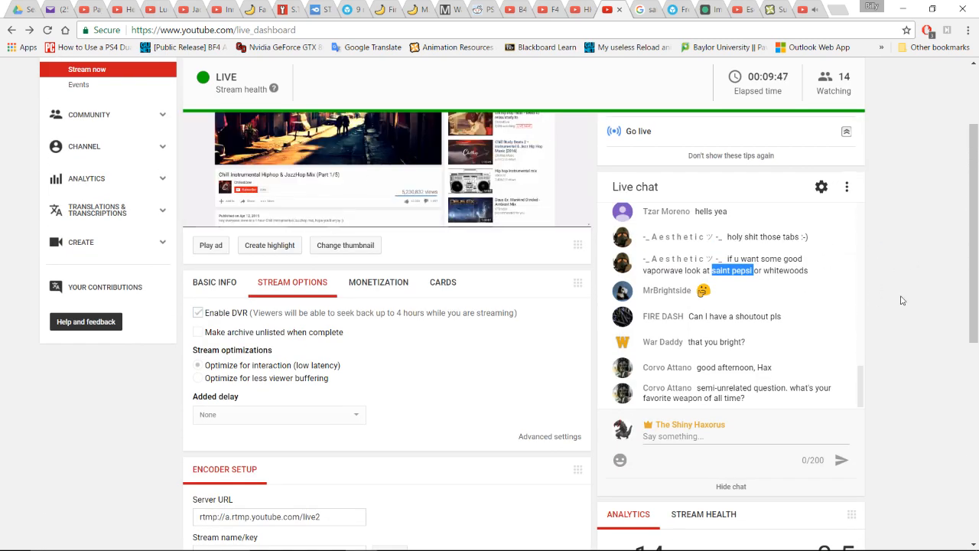
scroll(902, 300, "up", 1)
scroll(902, 303, "down", 2)
scroll(898, 306, "up", 1)
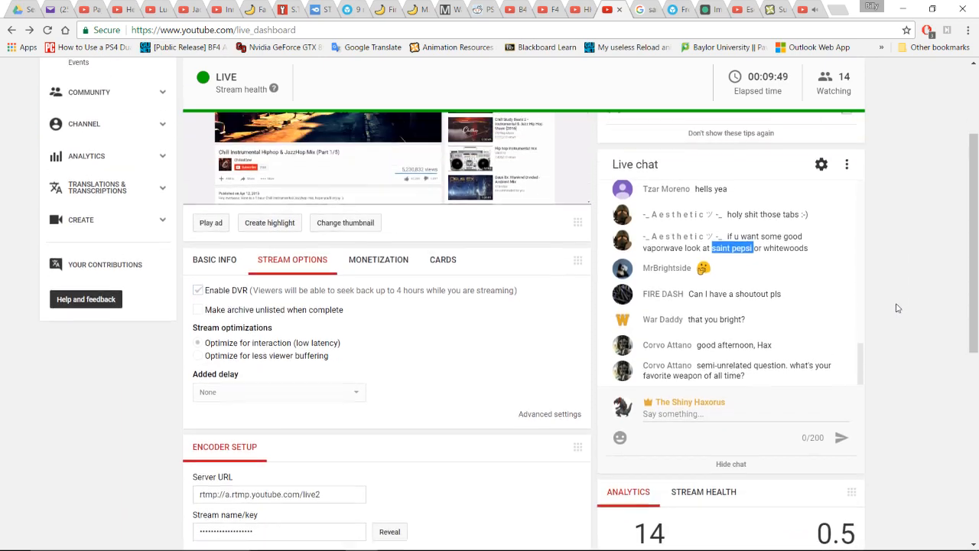
scroll(898, 308, "up", 2)
scroll(898, 307, "down", 3)
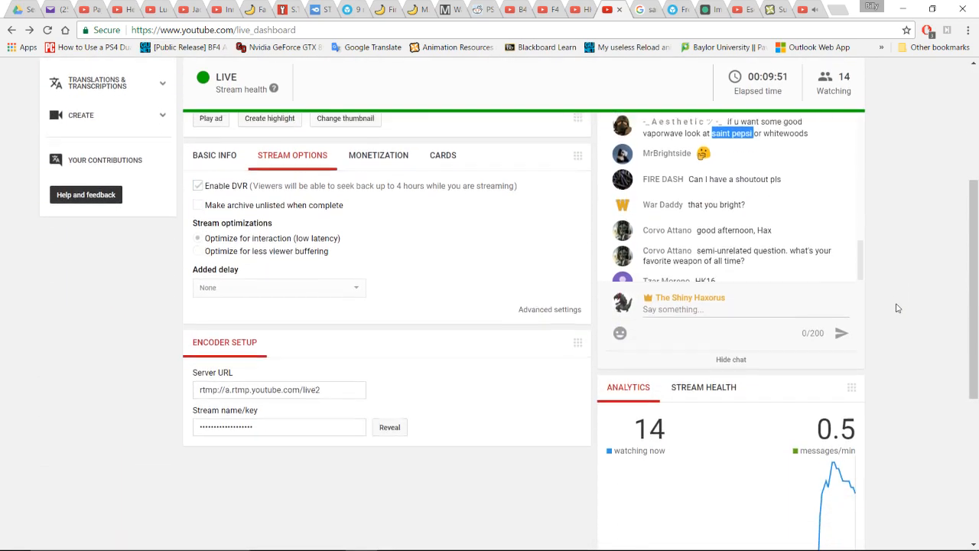
scroll(898, 307, "up", 3)
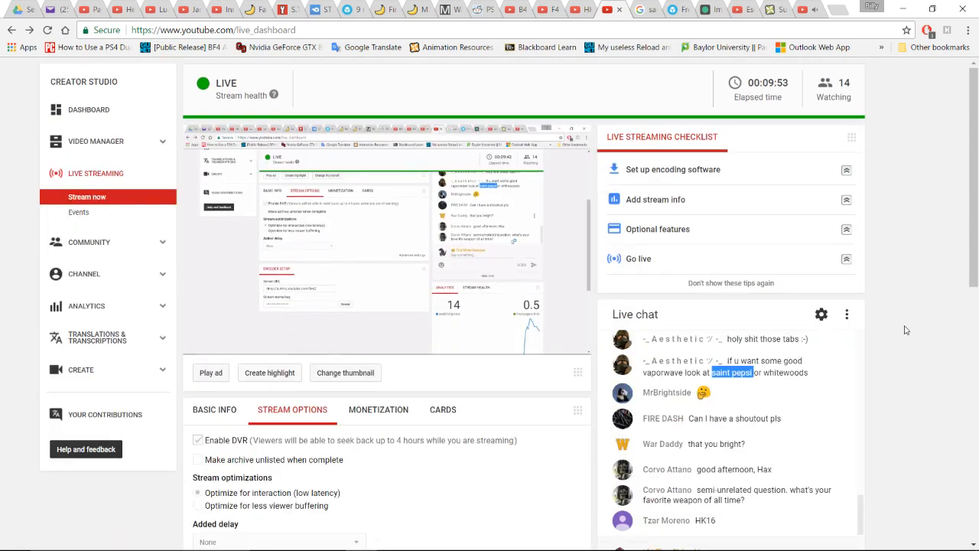
scroll(903, 332, "down", 1)
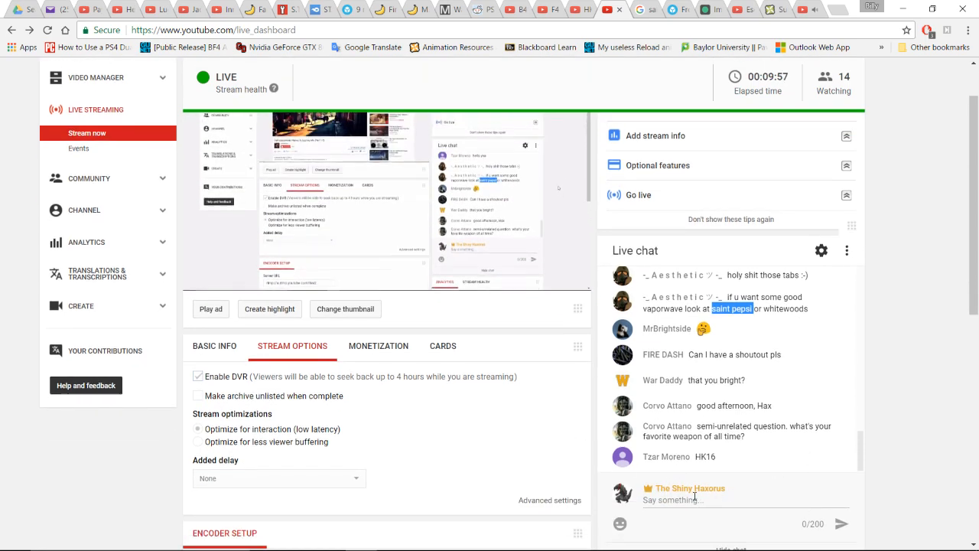
scroll(485, 402, "up", 1)
- Switch to 3ds Max and examine the Wild Body 4 arms from several sides, selecting the mesh to show its wireframe
mouse_move(566, 541)
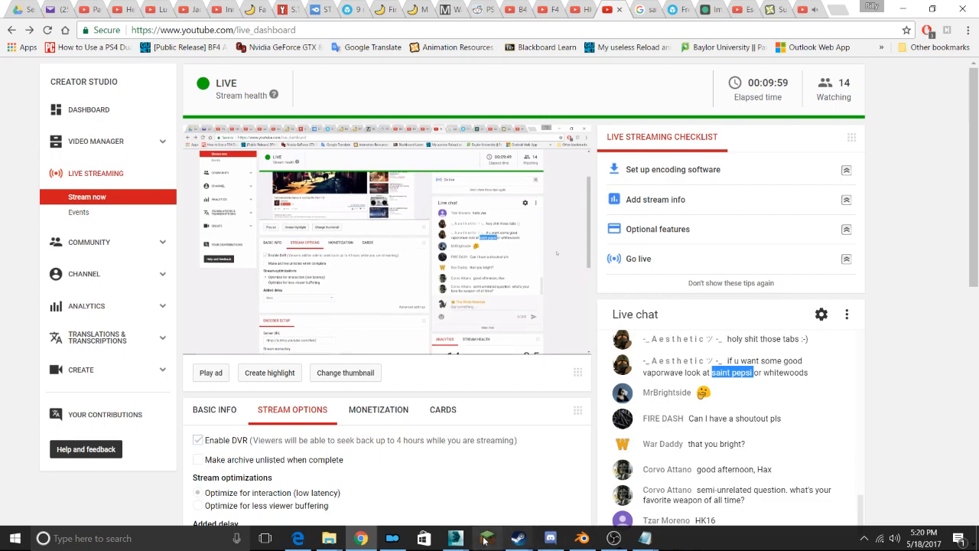
mouse_move(456, 538)
left_click(489, 478)
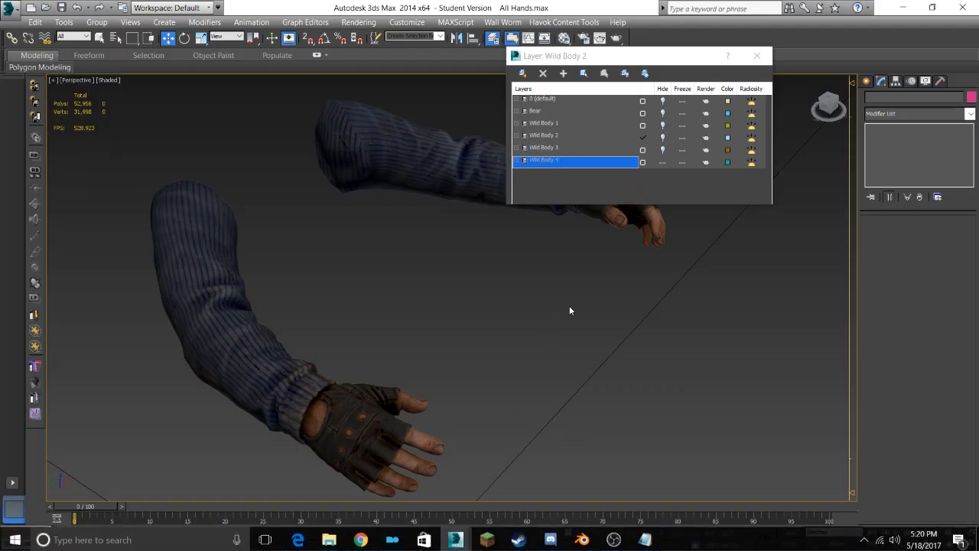
middle_click_drag(569, 306, 369, 318, "alt")
middle_click_drag(374, 317, 341, 317, "alt")
middle_click_drag(554, 381, 609, 354, "alt")
scroll(488, 336, "down", 4)
left_click(511, 354)
middle_click_drag(447, 363, 549, 378, "alt")
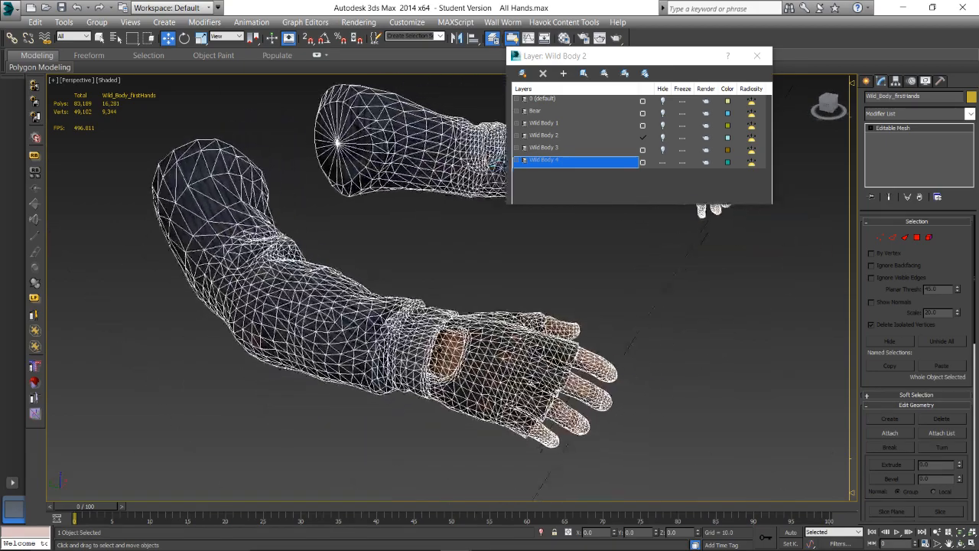
- Deselect the Wild Body 4 mesh to view its glove and sleeve textures up close, and select it again
scroll(459, 322, "up", 4)
middle_click_drag(434, 294, 492, 288)
left_click(601, 299)
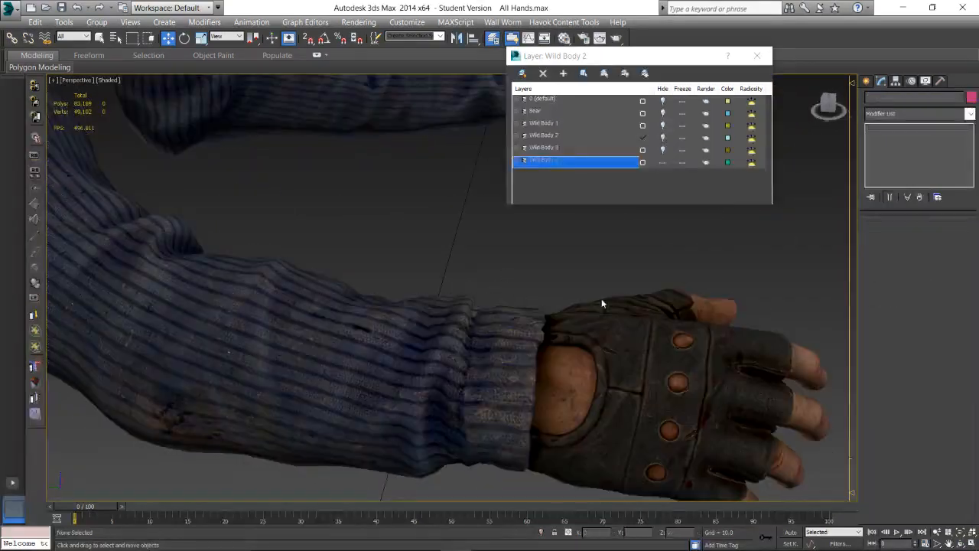
middle_click_drag(601, 303, 463, 359)
left_click(464, 359)
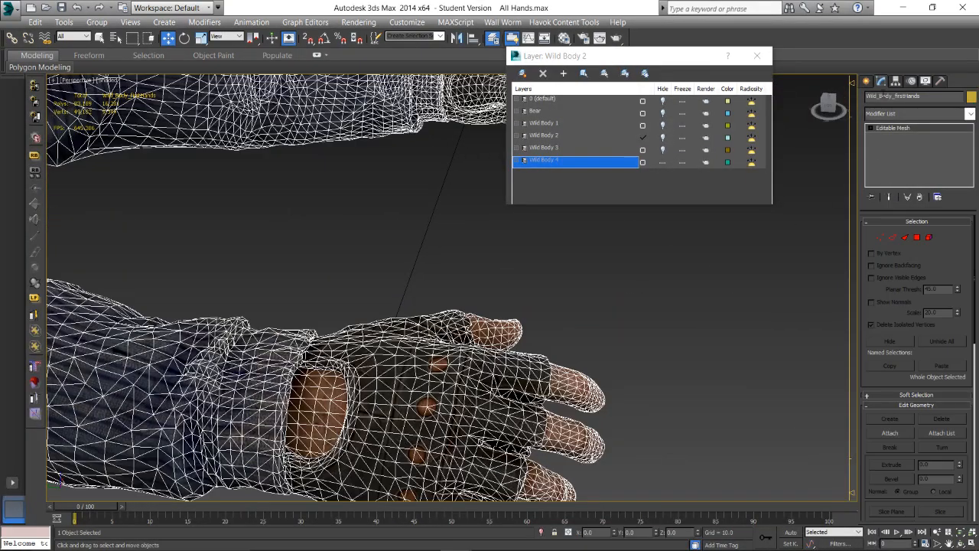
- Enter the Wild Body 4 mesh's Element level, window-select the near gloved hand and inspect it from the front
left_click(870, 128)
left_click(891, 168)
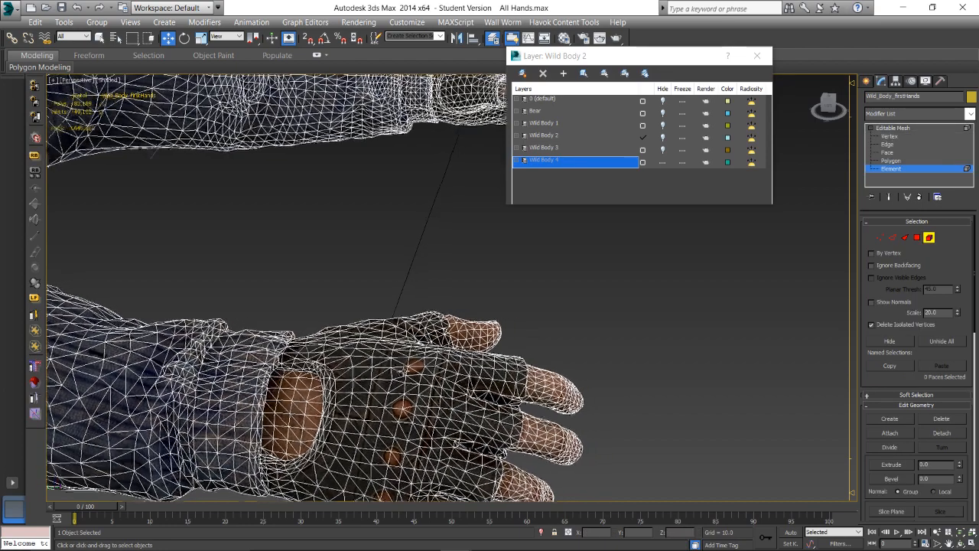
scroll(344, 314, "down", 5)
middle_click_drag(344, 313, 372, 312, "alt")
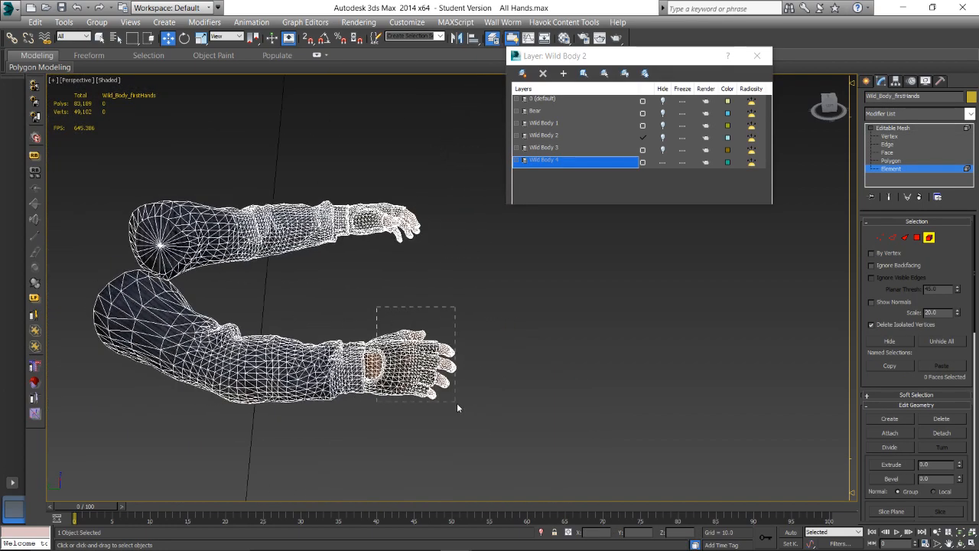
left_click_drag(457, 403, 419, 382)
scroll(437, 382, "up", 3)
middle_click_drag(420, 383, 427, 338, "alt")
- Clear the element selection, leave Element level and deselect the Wild Body 4 arms mesh
left_click(607, 311)
left_click(899, 126)
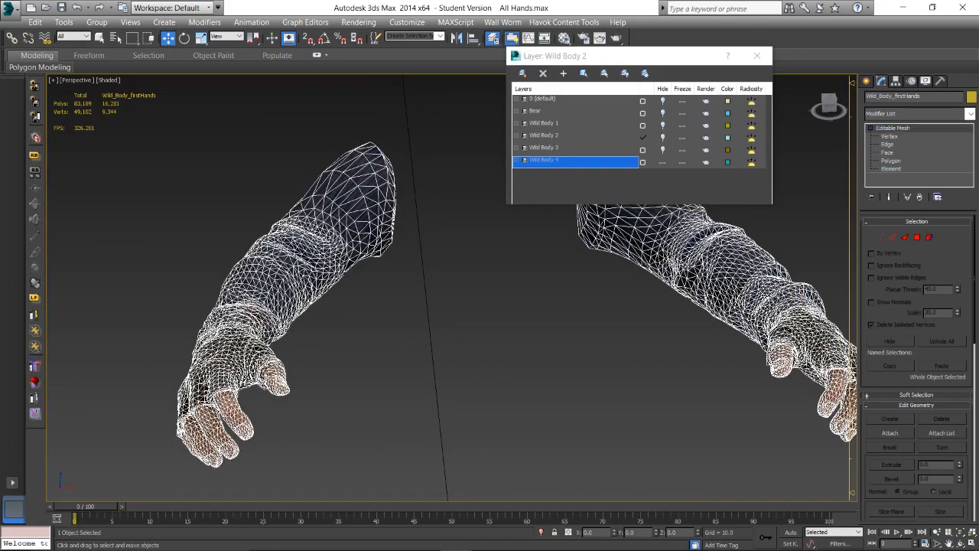
middle_click_drag(803, 235, 694, 246)
left_click(694, 246)
- Hide Wild Body 4 and cycle through Wild Body 3, leaving only the Wild Body 2 layer shown
left_click(662, 162)
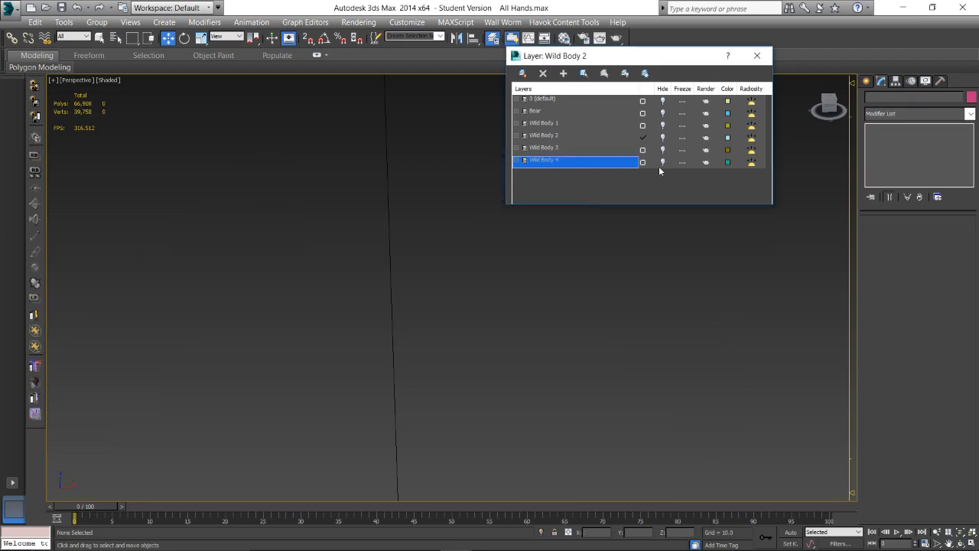
left_click(664, 150)
left_click(663, 149)
left_click(663, 138)
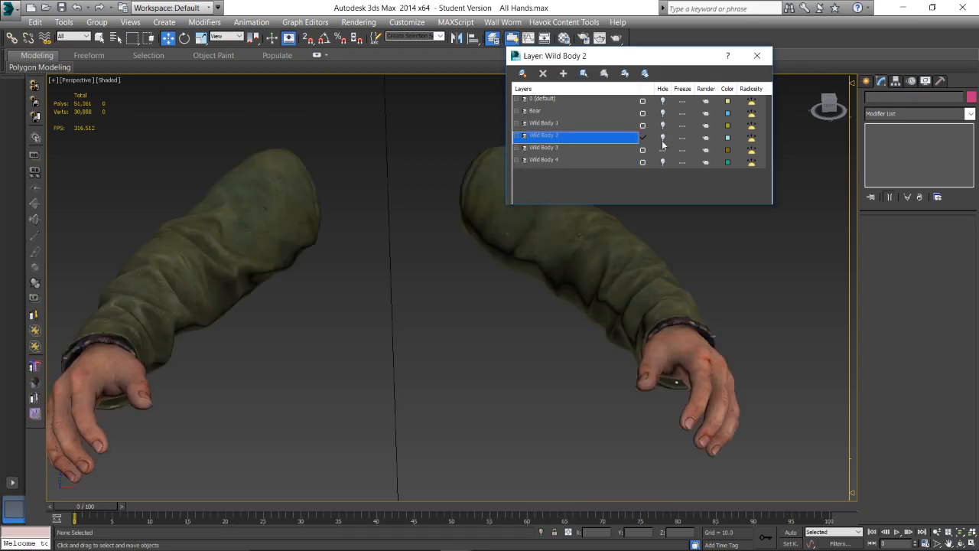
left_click(662, 138)
left_click(663, 150)
- Examine the Wild Body 2 bandaged forearm and gloves from several sides, selecting the mesh to show its wireframe
middle_click_drag(661, 340, 441, 330, "alt")
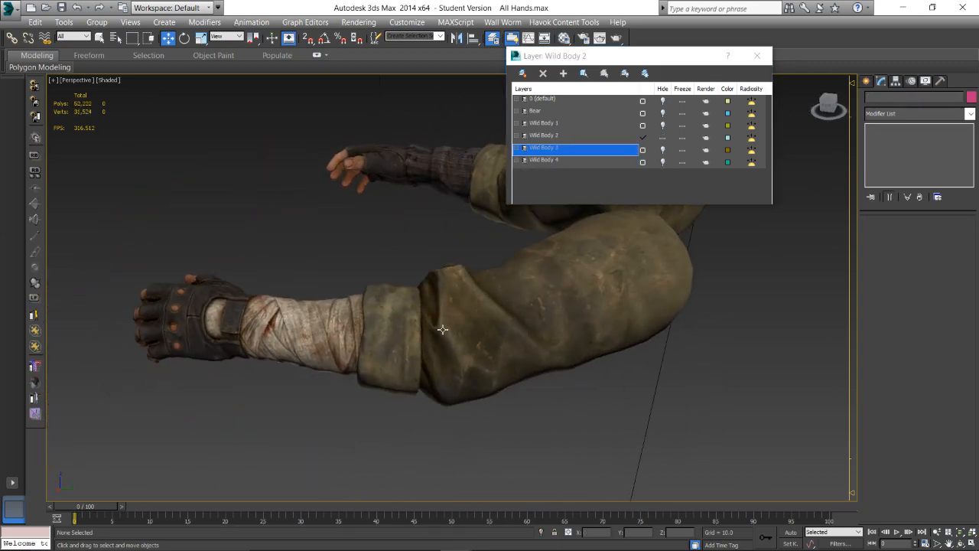
middle_click_drag(344, 310, 488, 374)
scroll(471, 323, "up", 3)
left_click(435, 331)
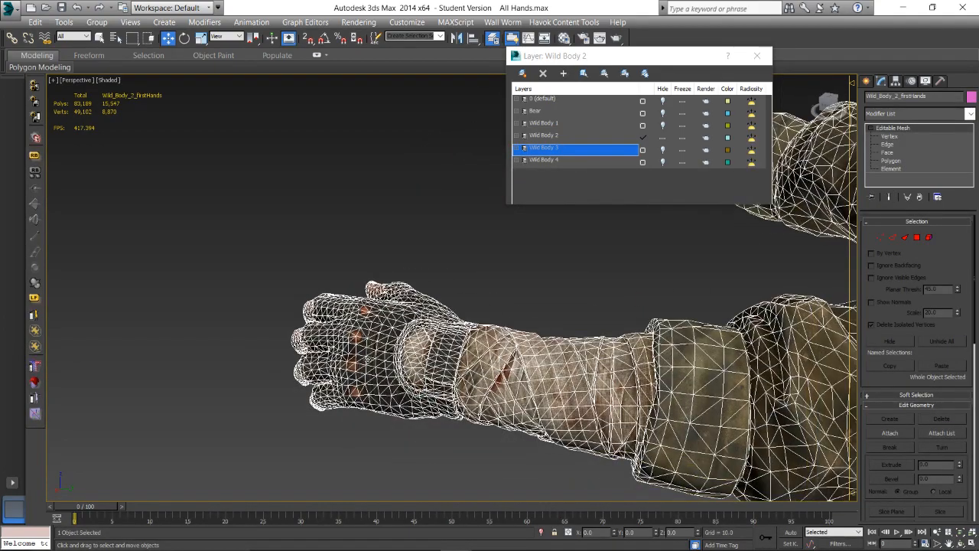
middle_click_drag(368, 359, 422, 354, "alt")
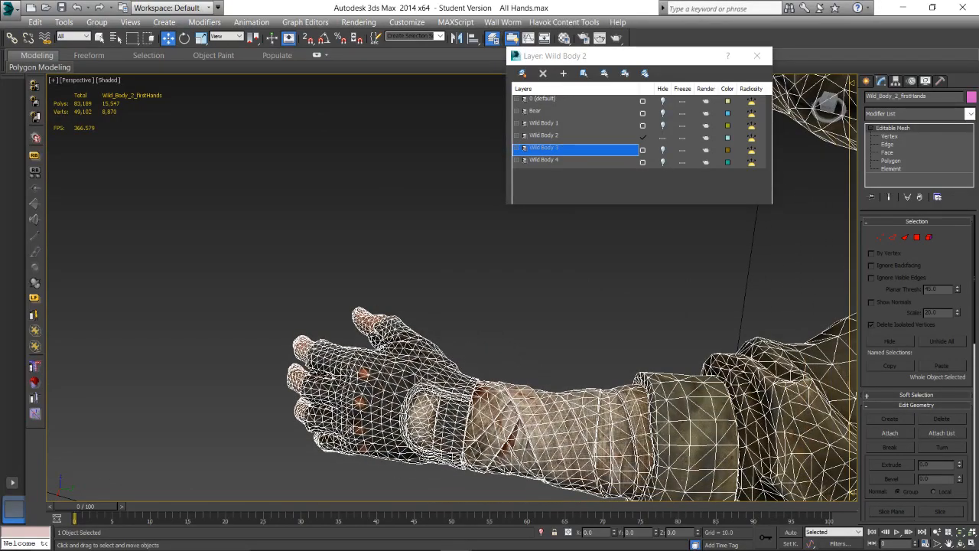
middle_click_drag(347, 425, 404, 326, "alt")
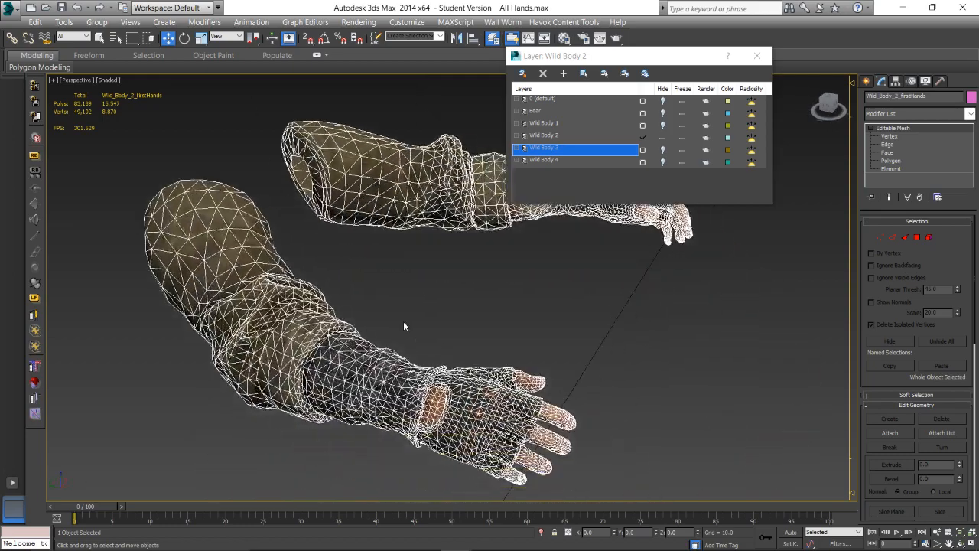
scroll(404, 327, "up", 5)
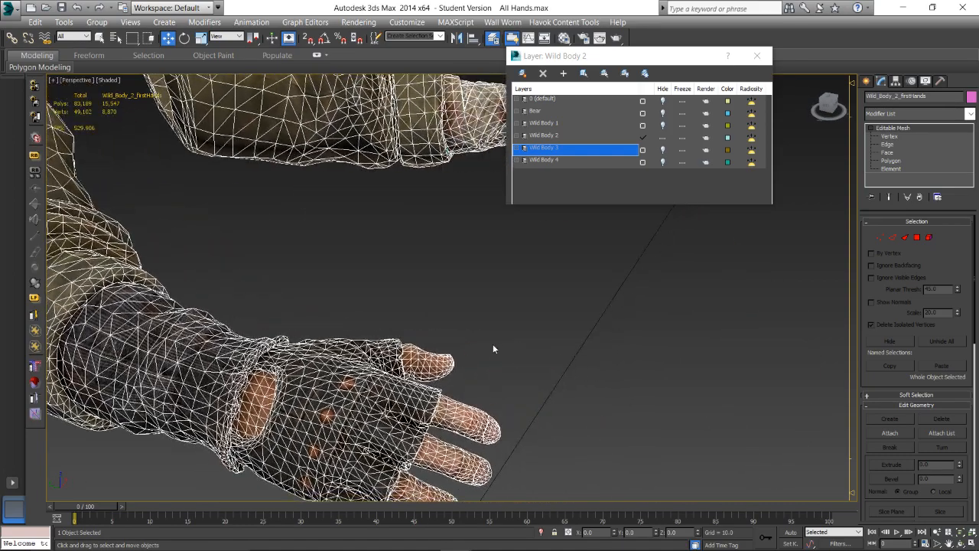
- Examine the Wild Body 2 knitted sleeve and fingerless glove up close, toggling the mesh selection to compare wireframe and textures
middle_click_drag(494, 348, 554, 306, "alt")
left_click(566, 264)
left_click(526, 338)
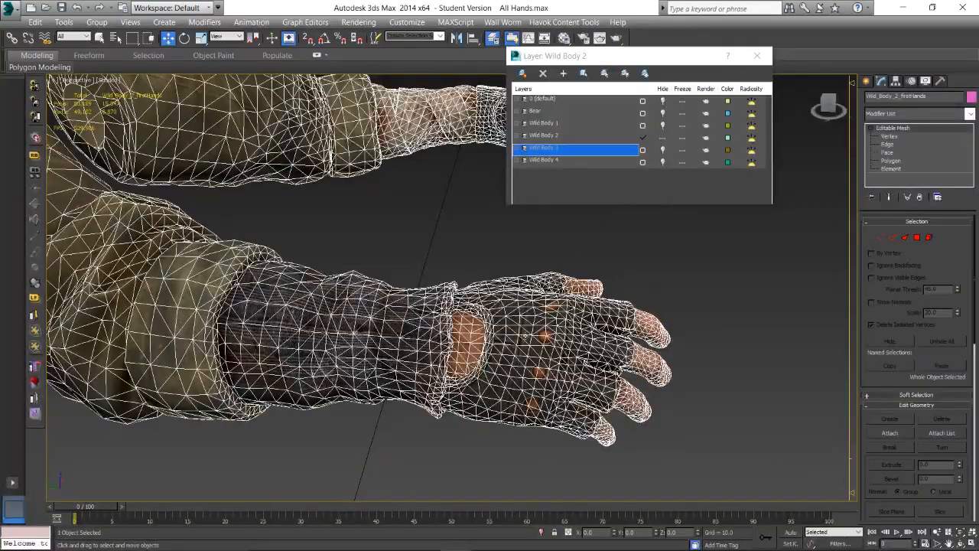
middle_click_drag(525, 337, 486, 416)
left_click(526, 312)
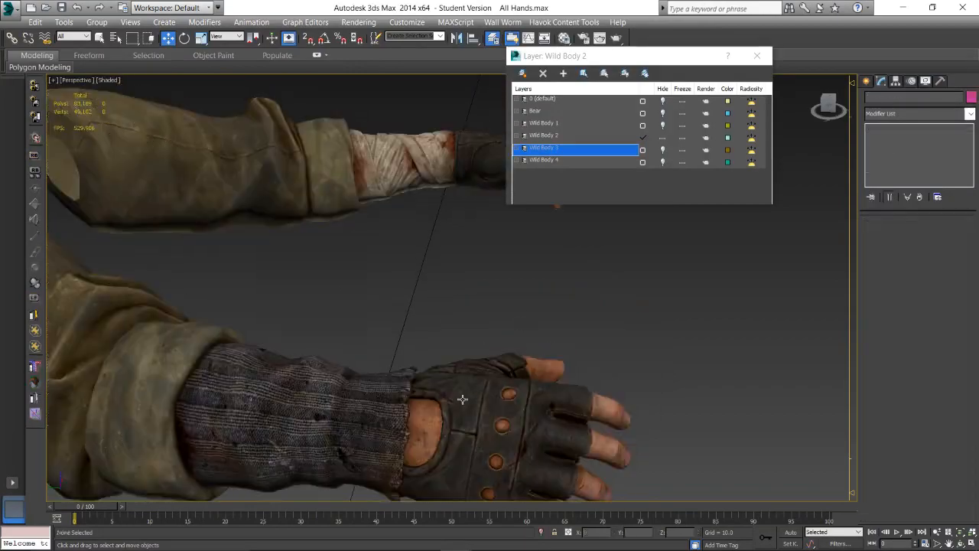
left_click(502, 408)
middle_click_drag(557, 206, 462, 238, "alt")
left_click(462, 238)
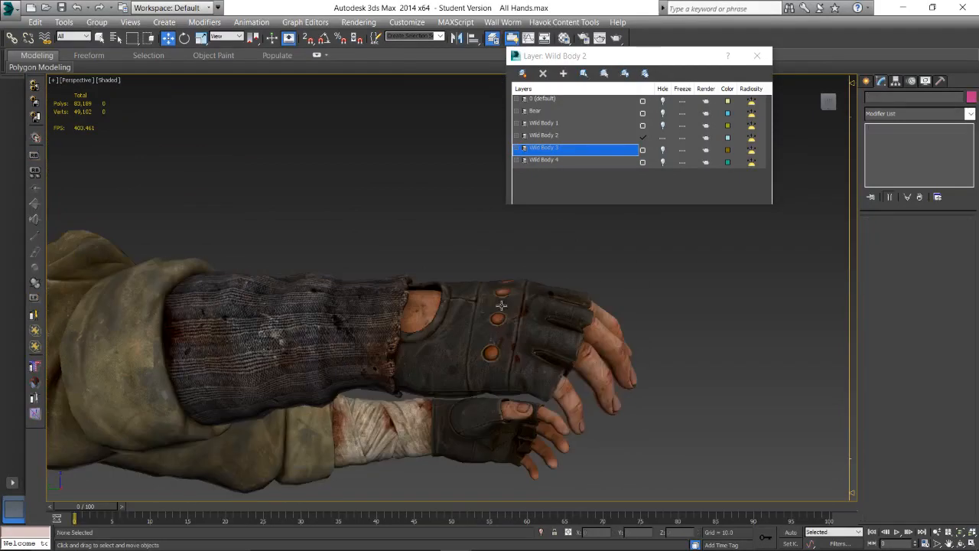
middle_click_drag(505, 335, 480, 337, "alt")
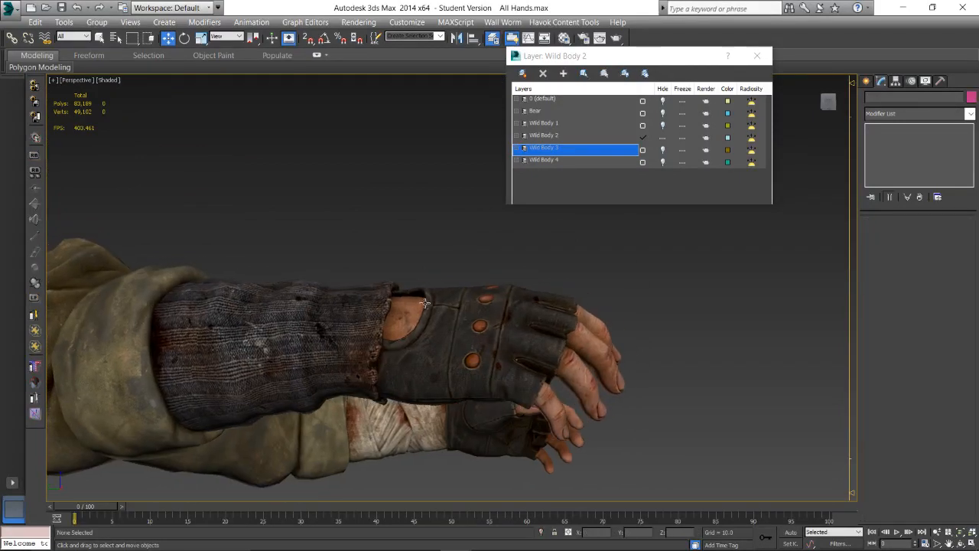
left_click(481, 338)
left_click(495, 260)
middle_click_drag(492, 259, 362, 354, "alt")
- Hide the Wild Body 2 layer and leave only the Wild Body 1 layer shown
left_click(664, 138)
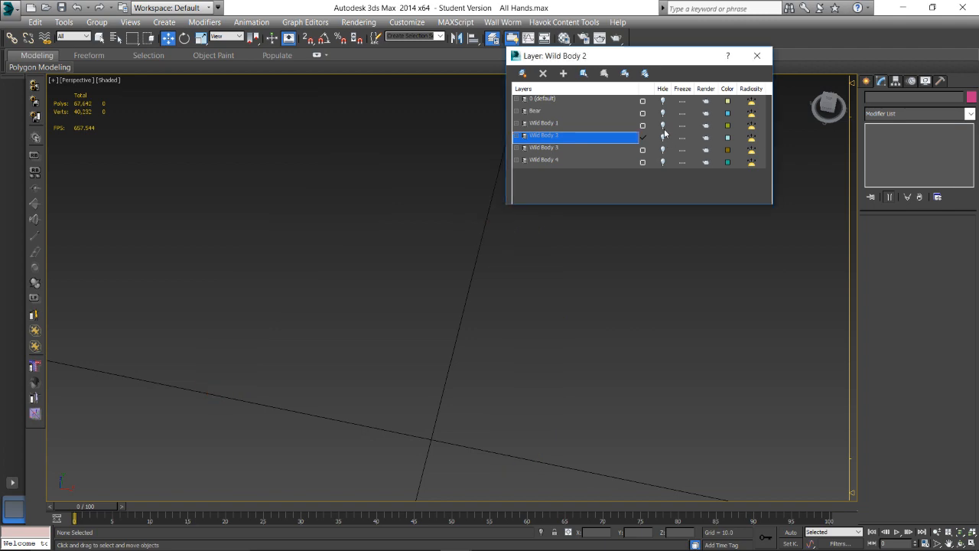
left_click(663, 126)
left_click(663, 125)
left_click(663, 127)
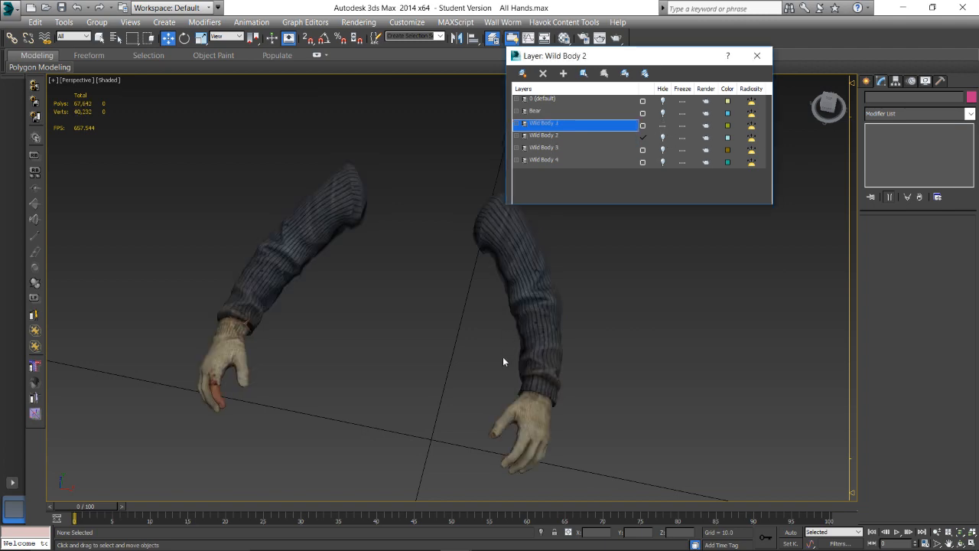
- Examine the Wild Body 1 gloves and striped sleeves from the side, selecting the mesh to show its wireframe
scroll(514, 363, "up", 2)
middle_click_drag(515, 364, 410, 362, "alt")
left_click(473, 313)
scroll(422, 344, "up", 3)
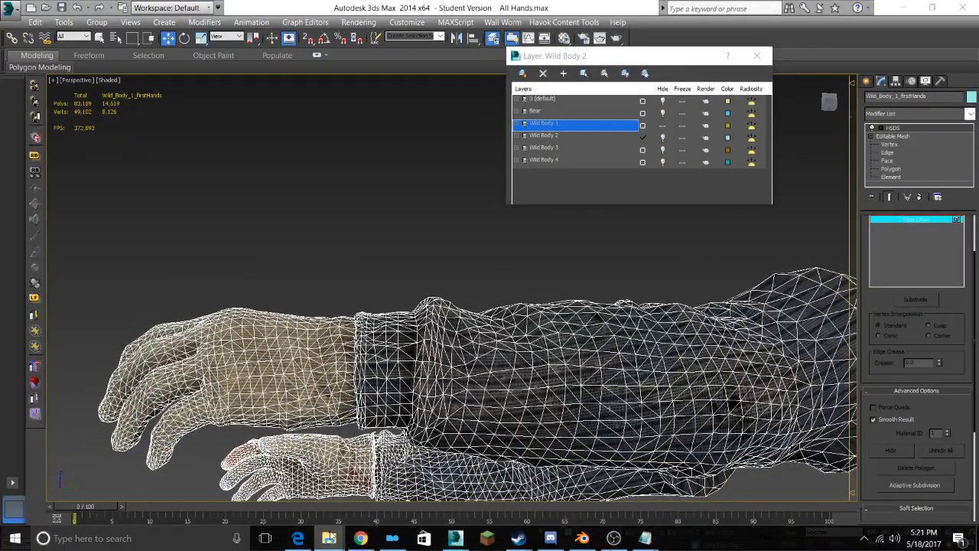
- Open the Screenshots folder inside Pictures in File Explorer and view Screenshot (112).png
right_click(325, 541)
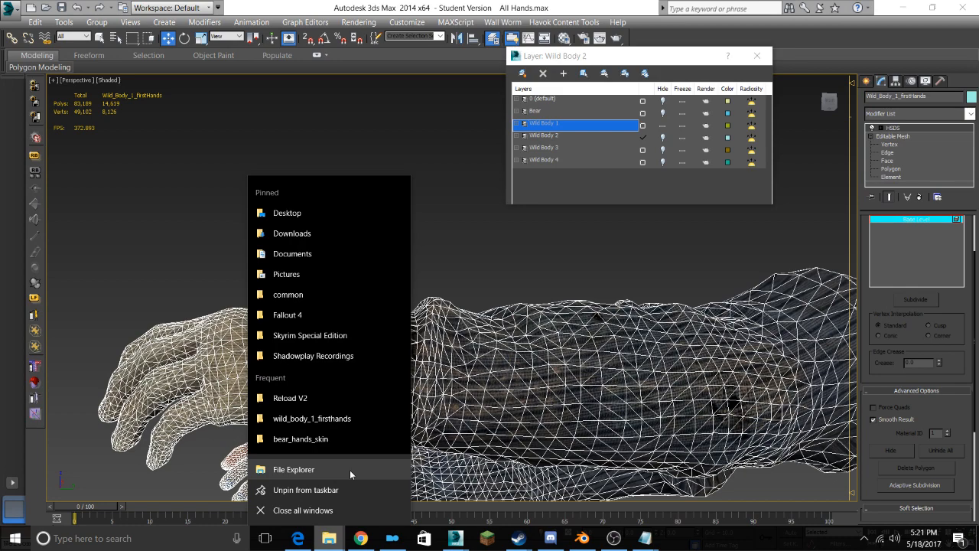
left_click(333, 275)
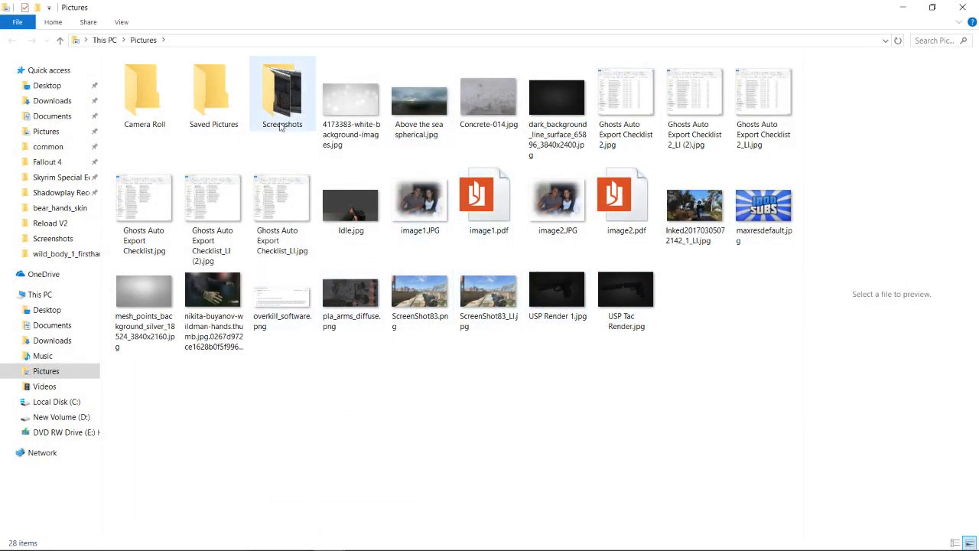
double_click(283, 92)
scroll(341, 324, "down", 5)
double_click(353, 482)
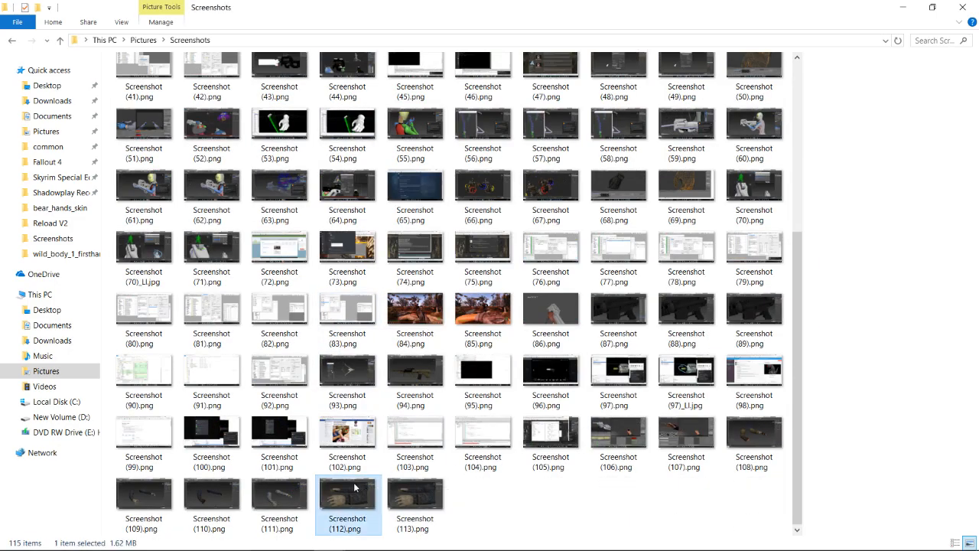
- Compare Screenshot (112).png with Screenshot (113).png, and return to 3ds Max to view the Wild Body 1 arms' wireframe
key("Right")
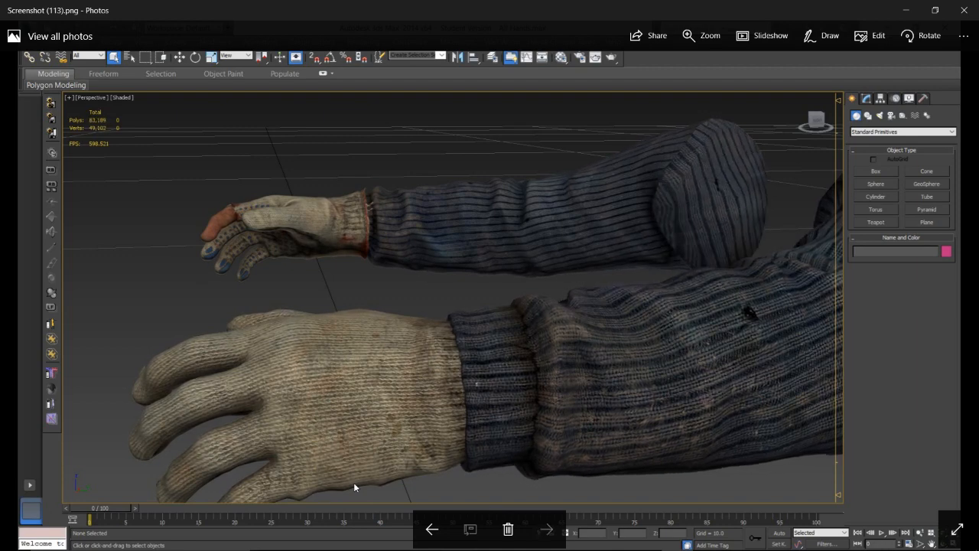
key("Left")
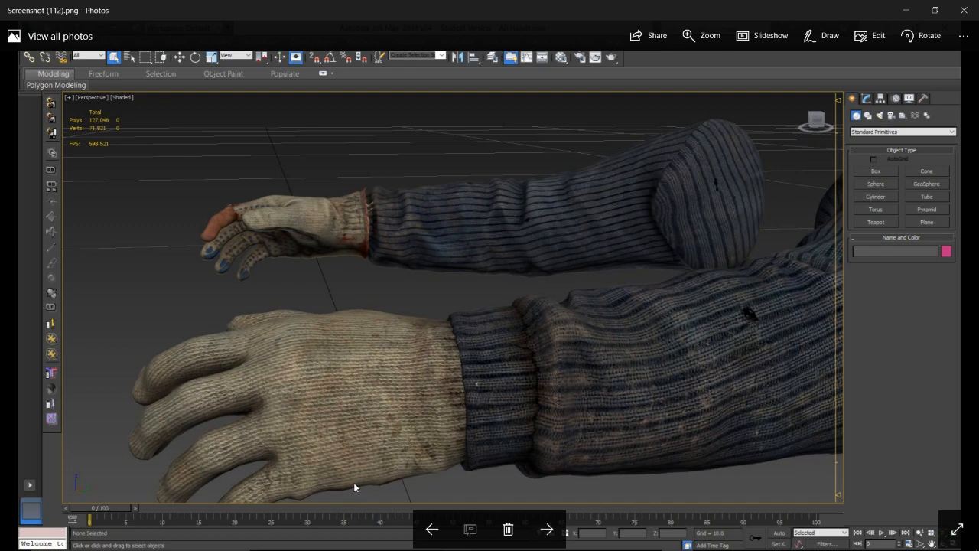
key("Left")
key("Right")
key("Right")
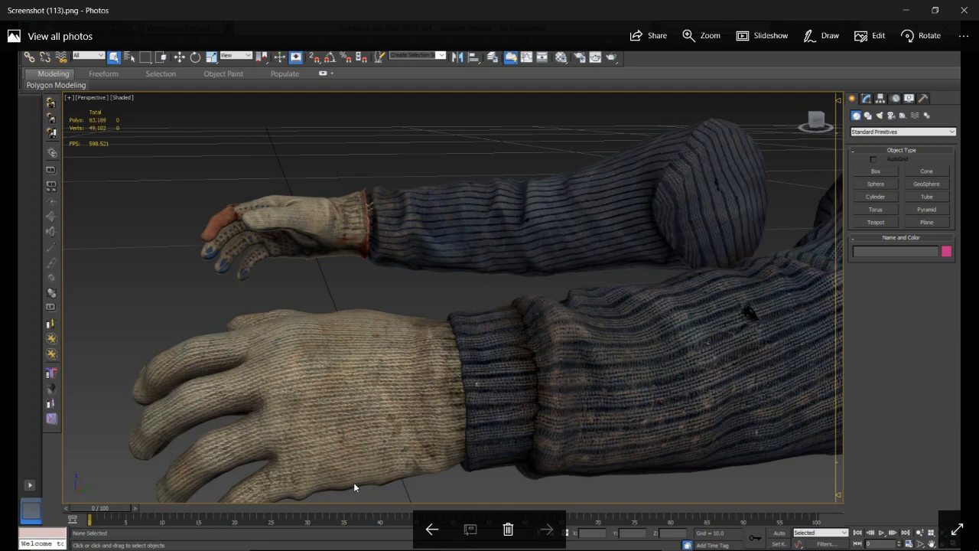
key("Left")
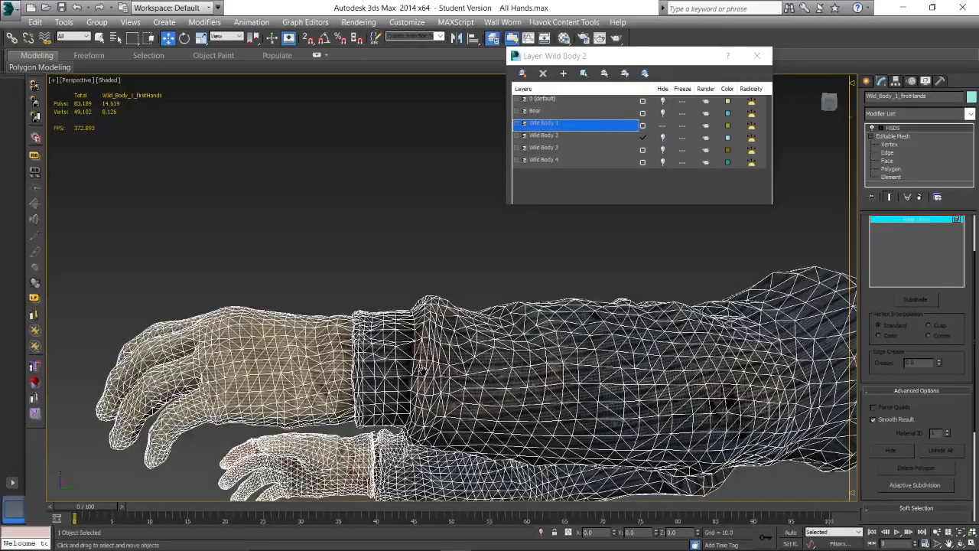
middle_click_drag(422, 370, 535, 374, "alt")
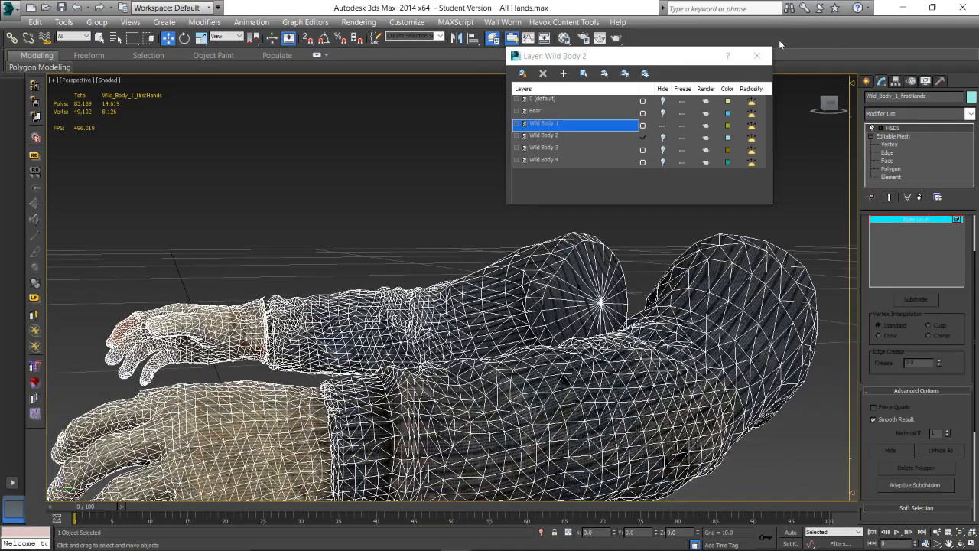
- Close the layer list and subdivide all elements of the Wild Body 1 arms once in the HSDS modifier
left_click(761, 54)
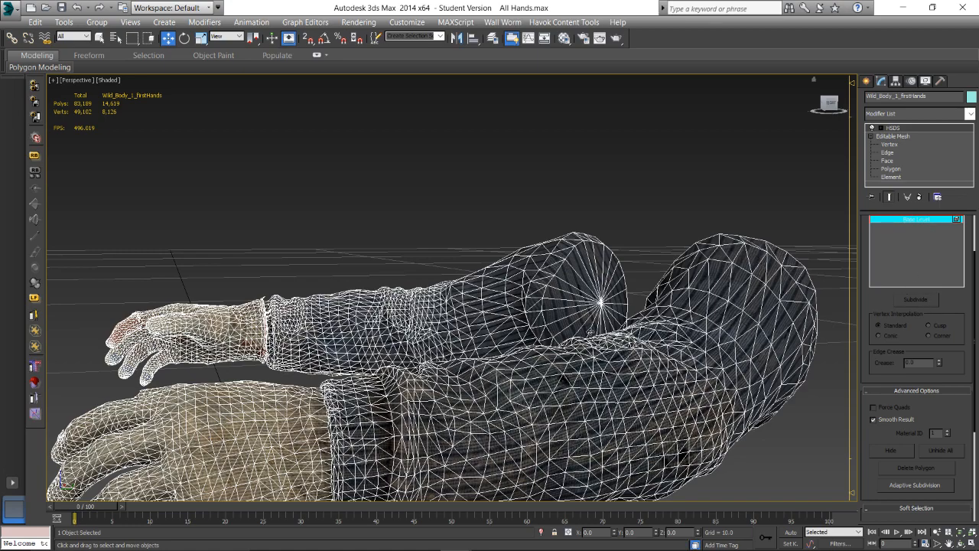
scroll(185, 182, "down", 4)
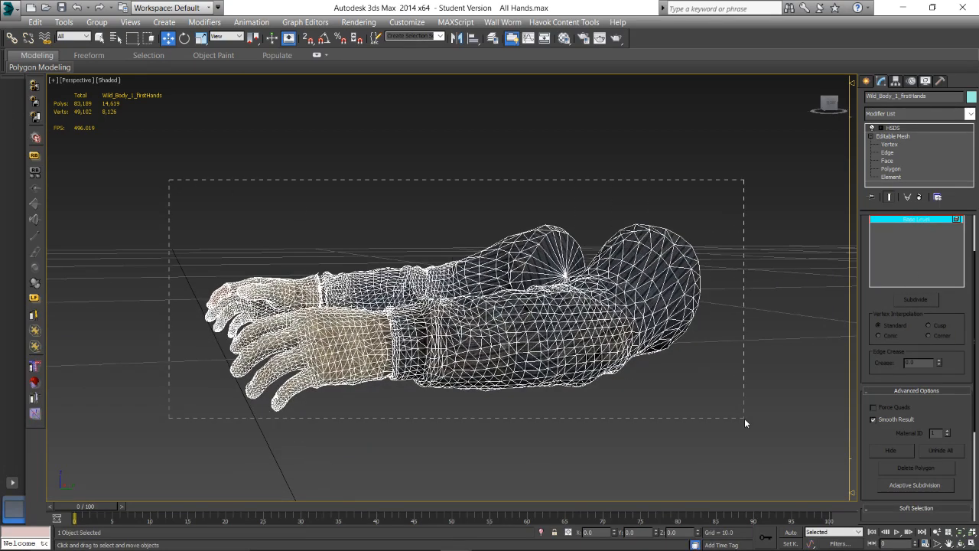
left_click_drag(745, 418, 744, 418)
middle_click_drag(649, 393, 557, 367, "alt")
scroll(954, 330, "up", 2)
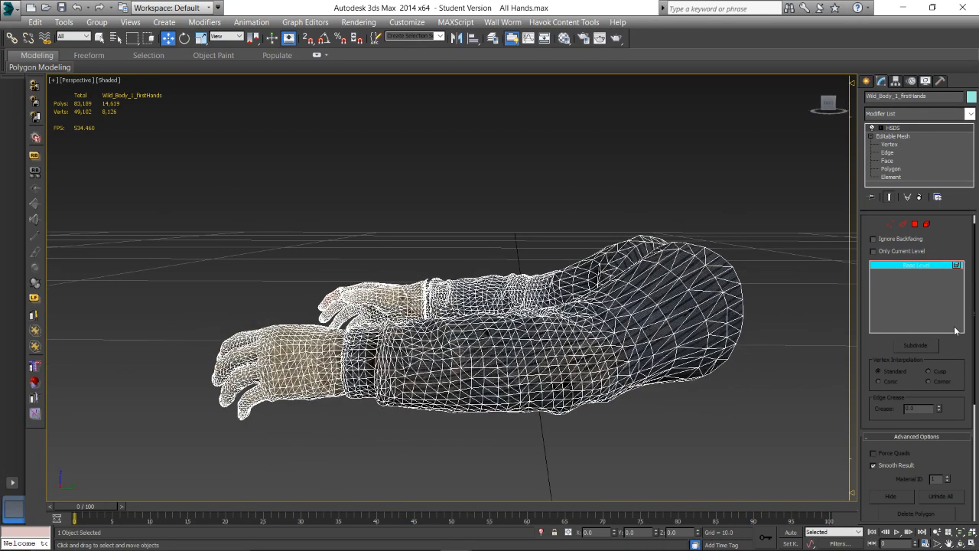
left_click(930, 225)
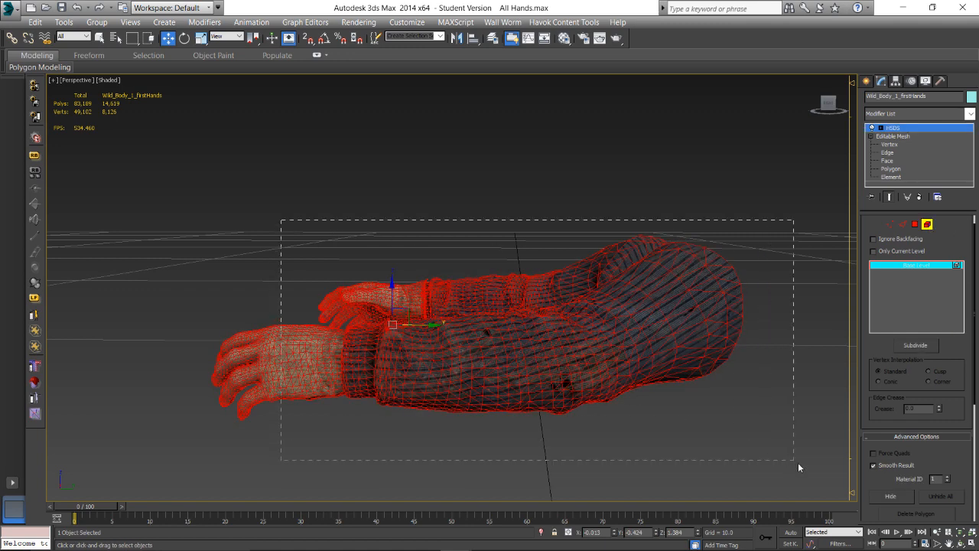
middle_click_drag(463, 368, 594, 362, "alt")
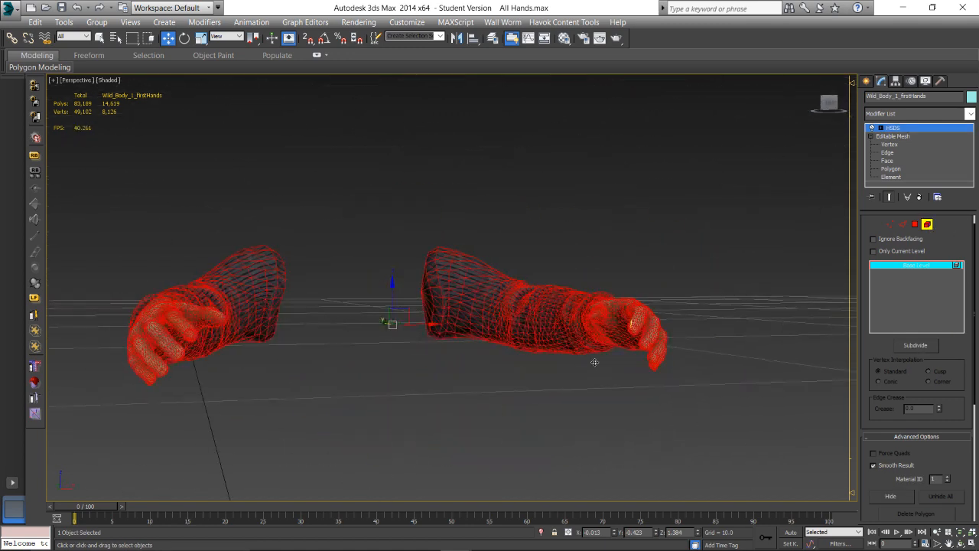
left_click_drag(696, 380, 733, 413)
middle_click_drag(698, 365, 559, 371, "alt")
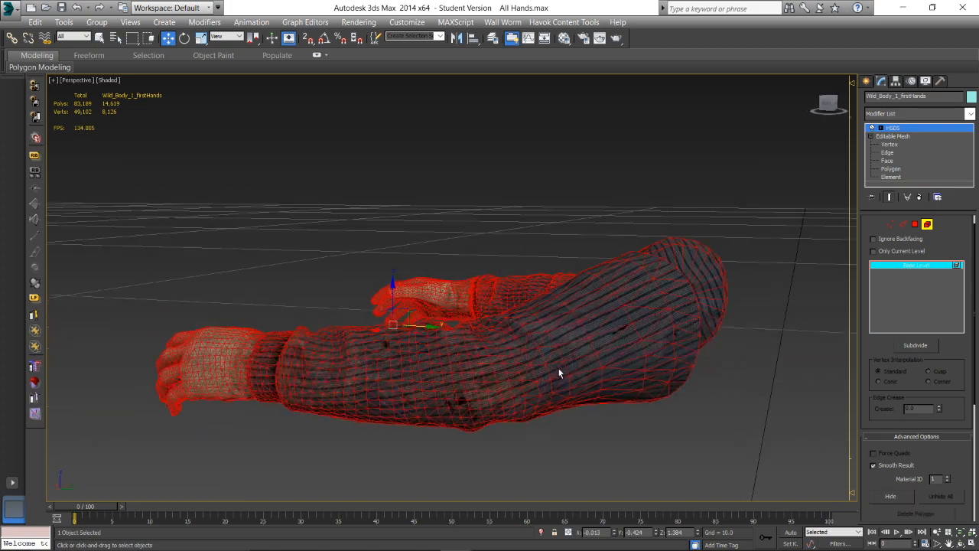
left_click(929, 347)
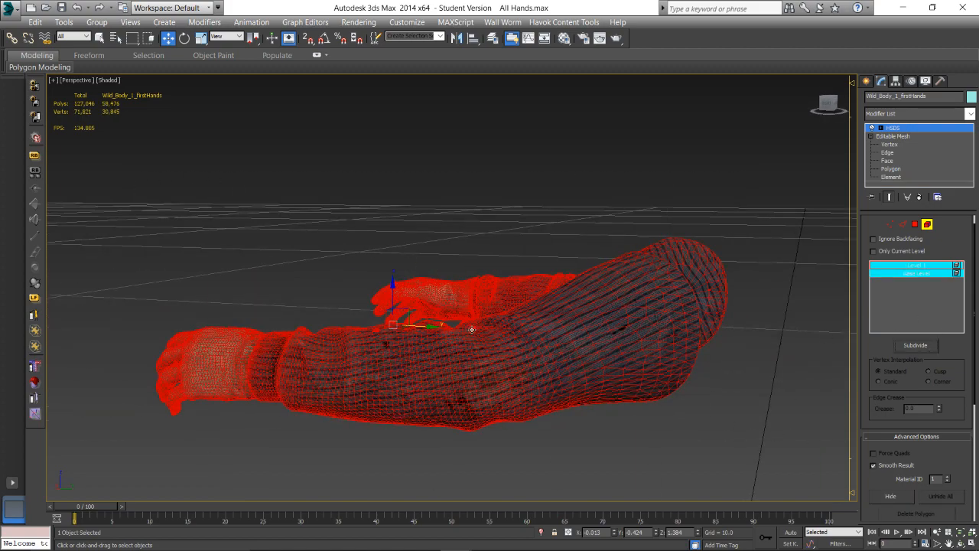
- Examine the subdivided glove and sleeve mesh up close from several angles
middle_click_drag(628, 367, 533, 370, "alt")
scroll(528, 403, "up", 6)
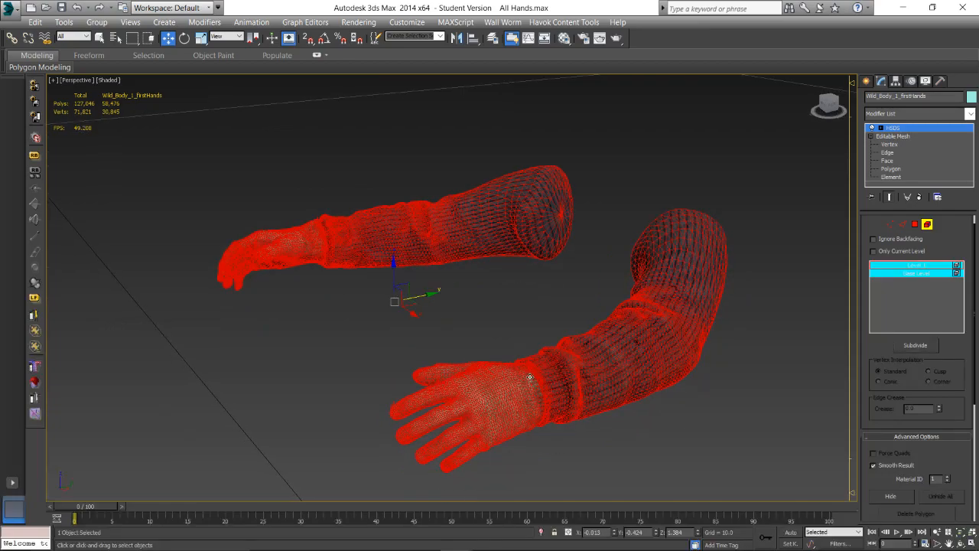
middle_click_drag(481, 335, 562, 327, "alt")
scroll(612, 285, "up", 3)
middle_click_drag(618, 253, 592, 251, "alt")
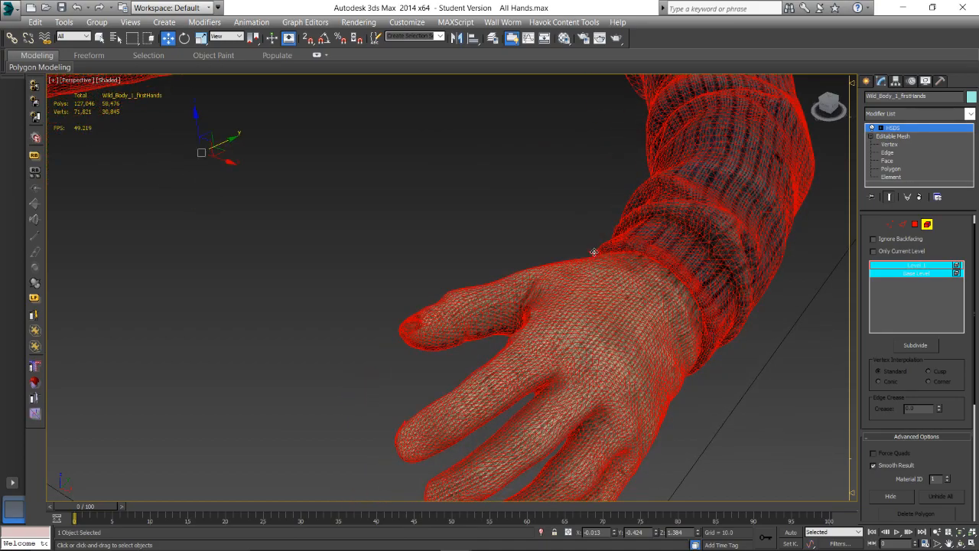
mouse_move(548, 340)
middle_mouse_down("alt")
mouse_move(553, 323)
mouse_move(564, 353)
mouse_move(542, 327)
middle_mouse_up("alt")
scroll(573, 305, "up", 3)
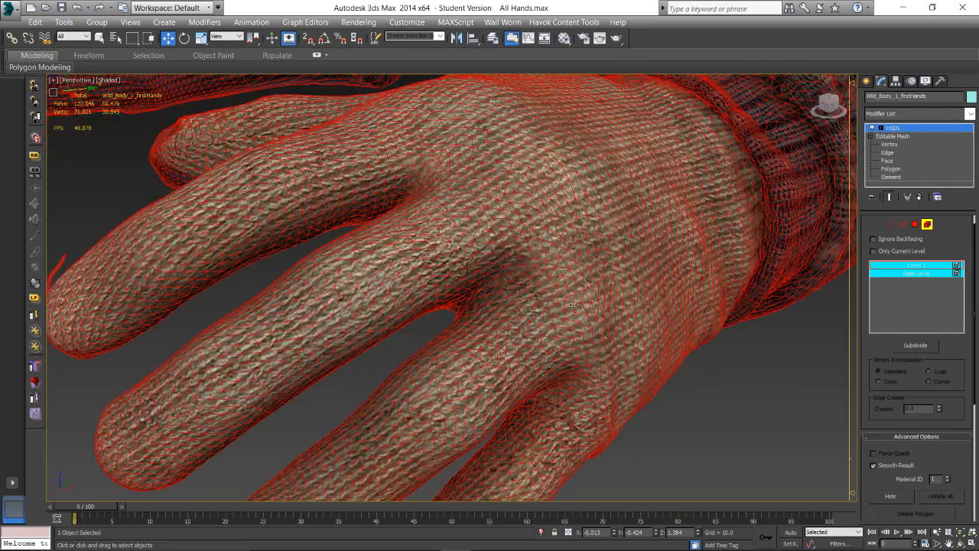
middle_click_drag(566, 305, 444, 376, "alt")
scroll(490, 312, "up", 3)
middle_click_drag(490, 313, 387, 270, "alt")
scroll(392, 268, "down", 6)
scroll(459, 312, "up", 5)
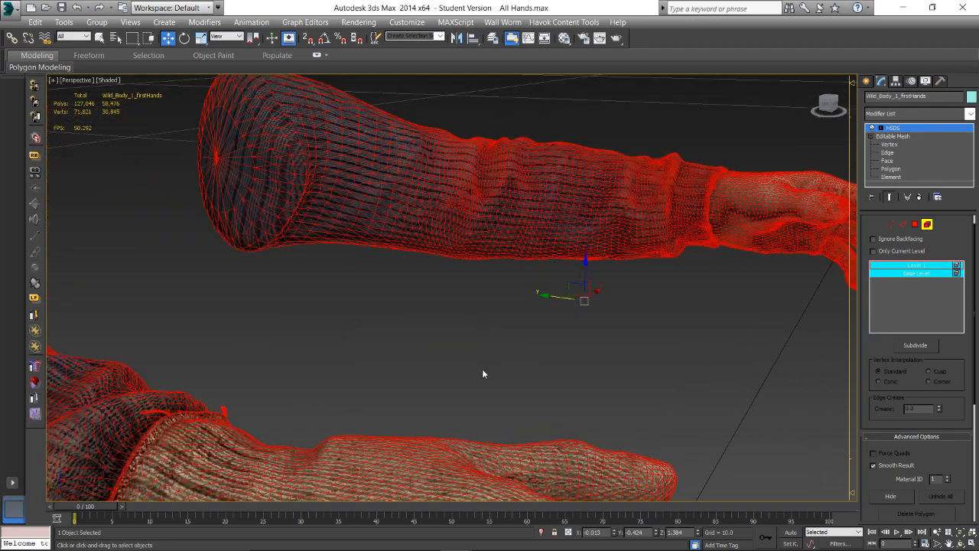
middle_click_drag(485, 373, 462, 221)
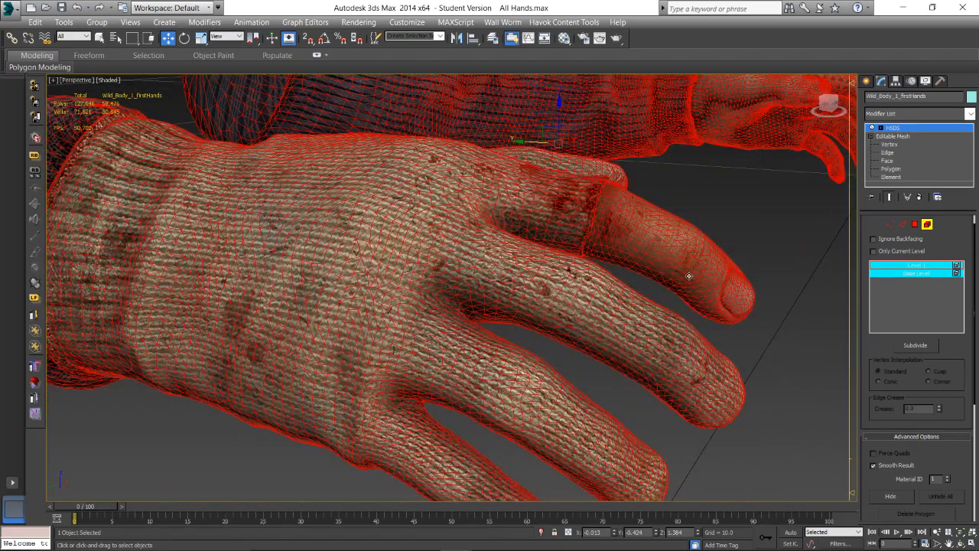
- Undo the HSDS subdivision and apply it again to compare the two mesh densities
key("ctrl+z")
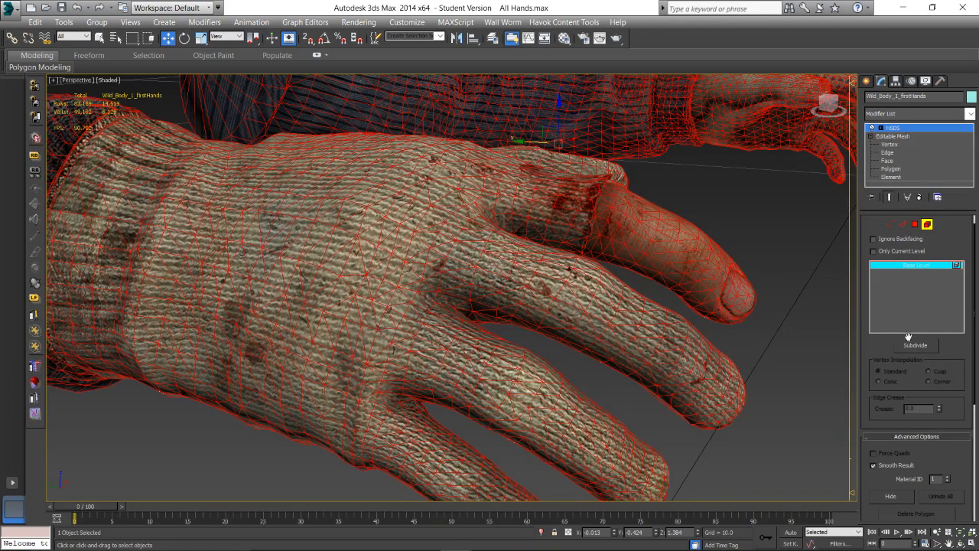
left_click(917, 346)
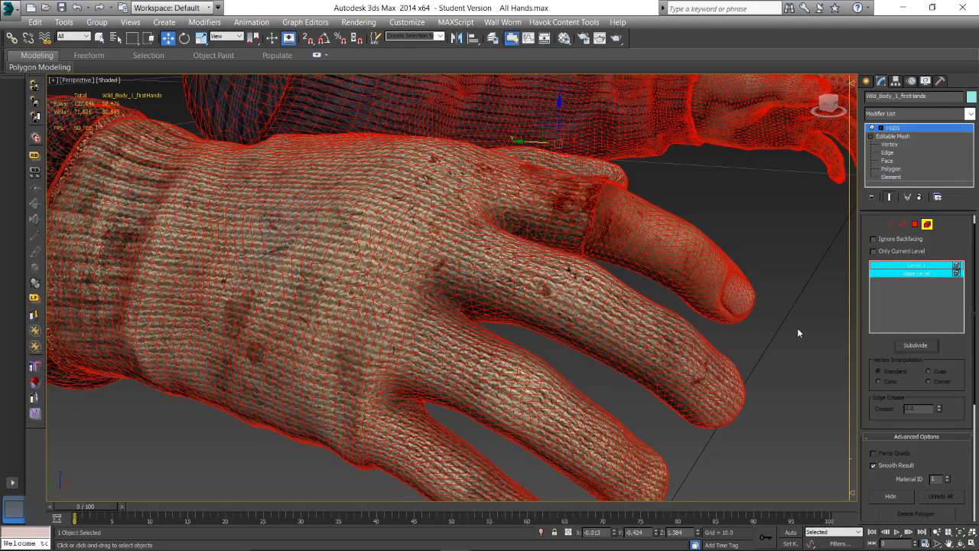
scroll(798, 327, "down", 8)
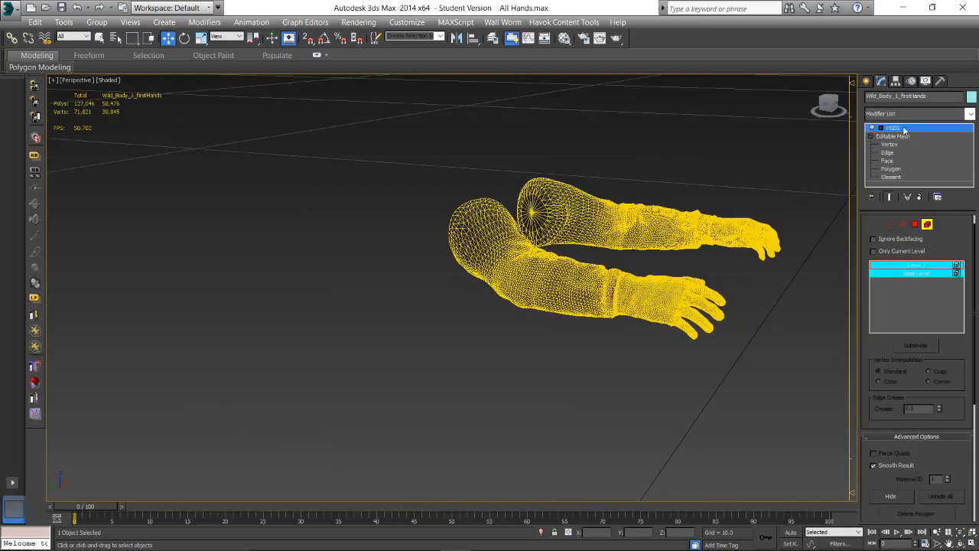
- Examine the wireframe density of both subdivided arms from the front and the side
scroll(664, 261, "up", 2)
middle_click_drag(649, 262, 600, 295)
middle_click_drag(601, 296, 547, 306, "alt")
scroll(502, 315, "up", 2)
scroll(503, 314, "down", 5)
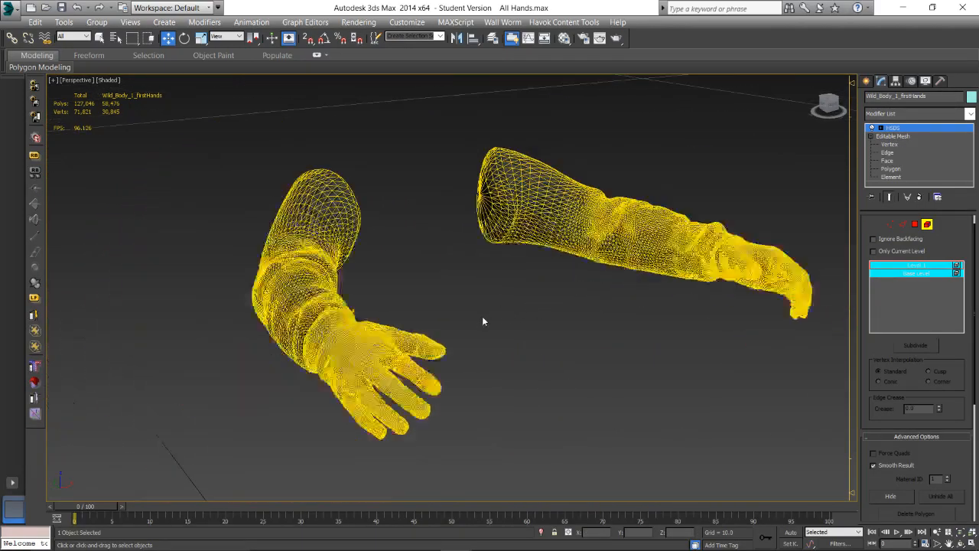
mouse_move(482, 321)
middle_mouse_down("alt")
mouse_move(482, 304)
mouse_move(567, 307)
mouse_move(448, 302)
mouse_move(487, 324)
mouse_move(457, 333)
middle_mouse_up("alt")
scroll(483, 303, "up", 4)
scroll(560, 282, "down", 6)
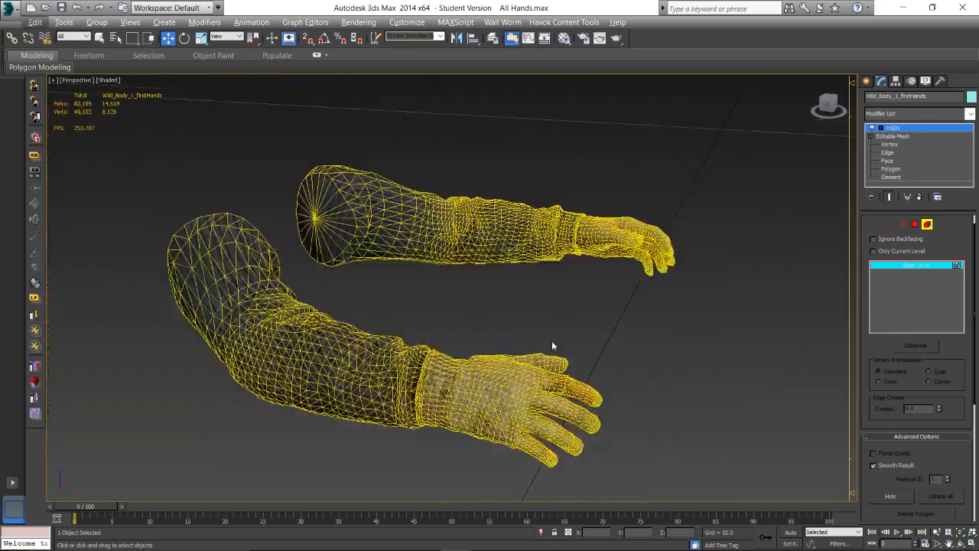
- Delete the HSDS modifier from the Wild Body 1 arms and deselect the mesh
middle_click_drag(536, 344, 442, 286, "alt")
scroll(442, 329, "up", 4)
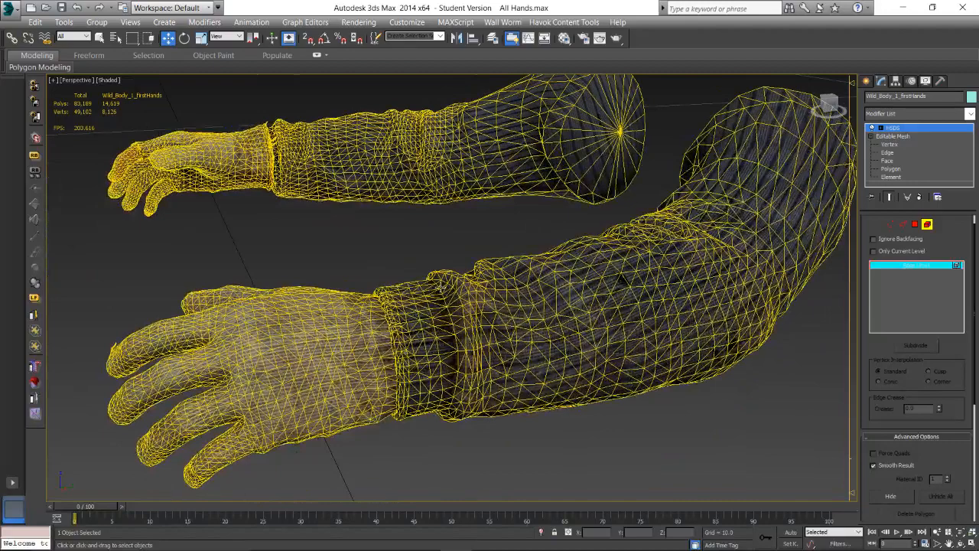
right_click(899, 126)
left_click(876, 149)
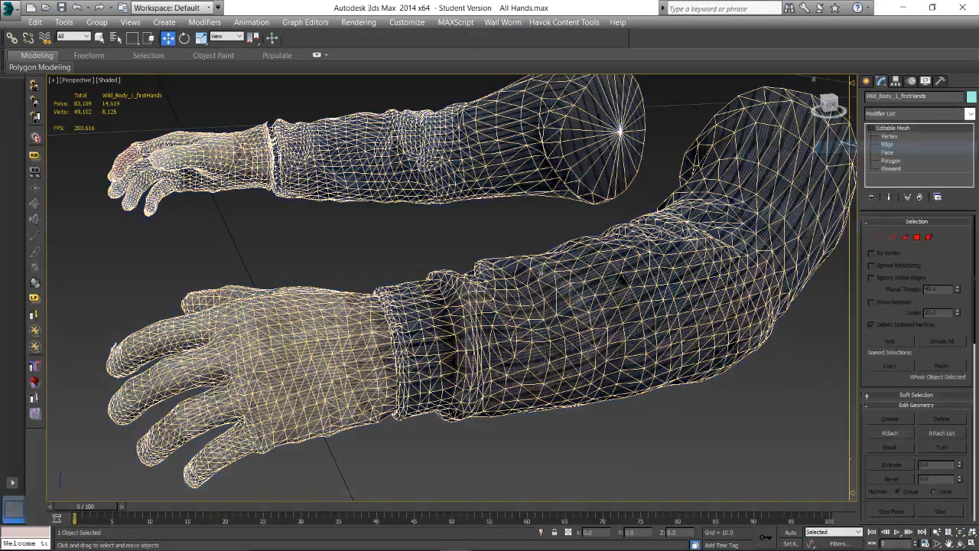
middle_click_drag(413, 302, 523, 301)
left_click(525, 240)
scroll(455, 266, "down", 4)
middle_click_drag(456, 266, 446, 303, "alt")
- Start a file import and browse to the Fallout 4 Meshes\meshes\meshes folder on drive D
left_click(11, 9)
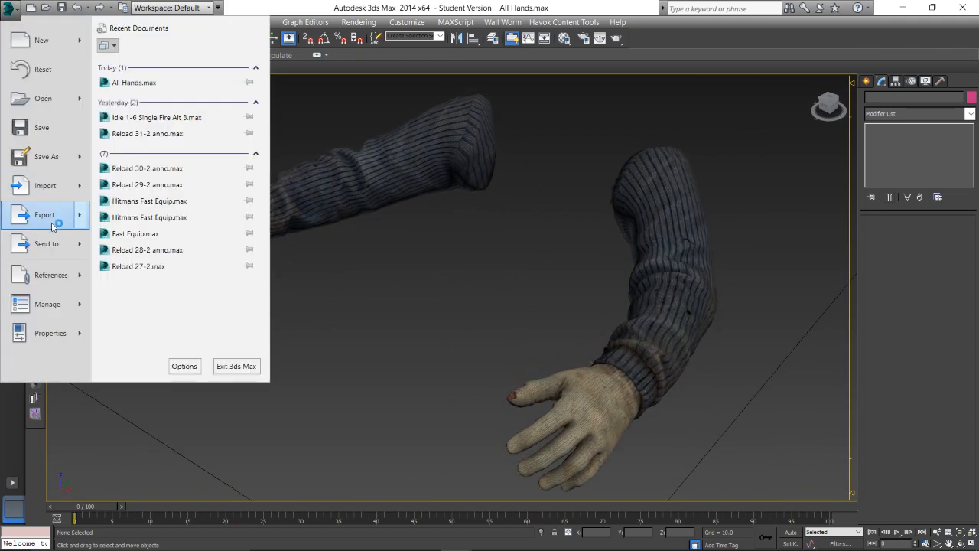
left_click(46, 215)
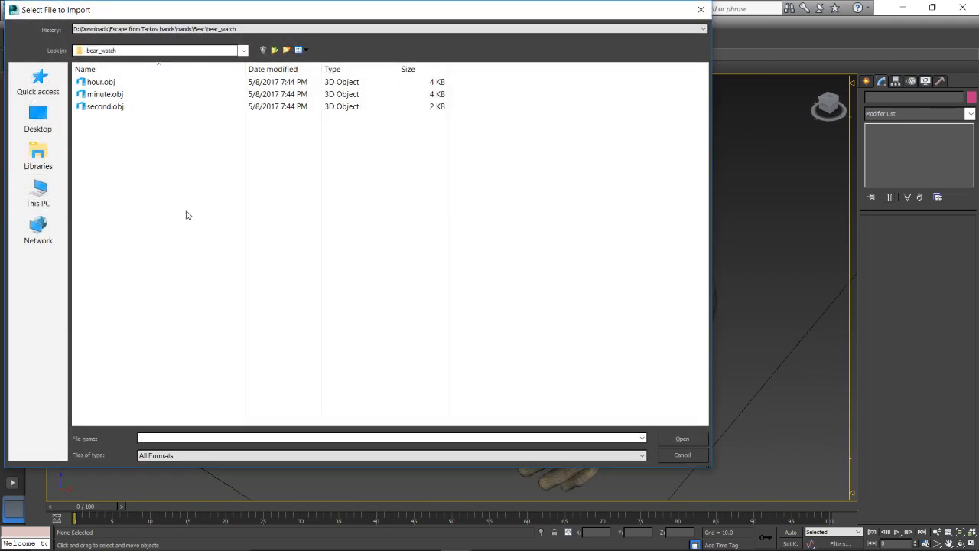
left_click(39, 192)
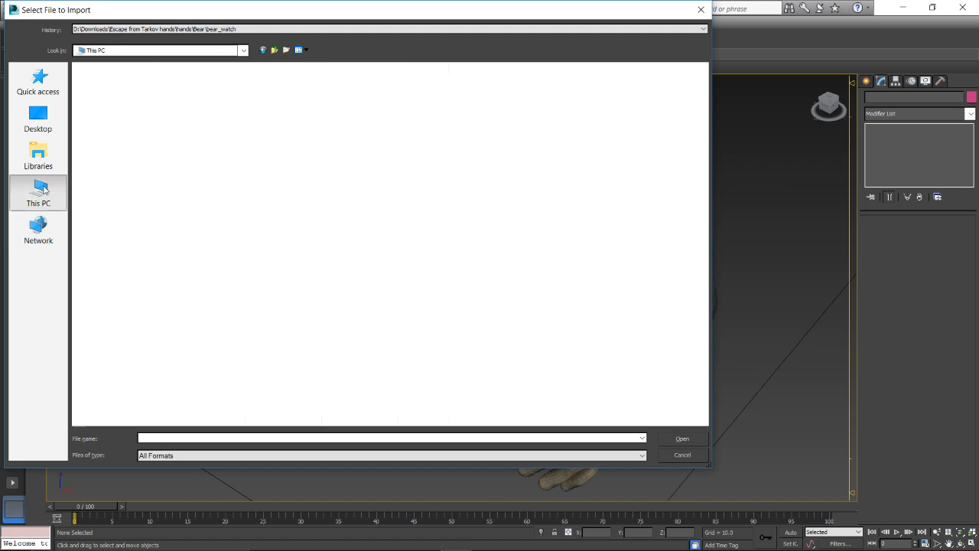
double_click(277, 172)
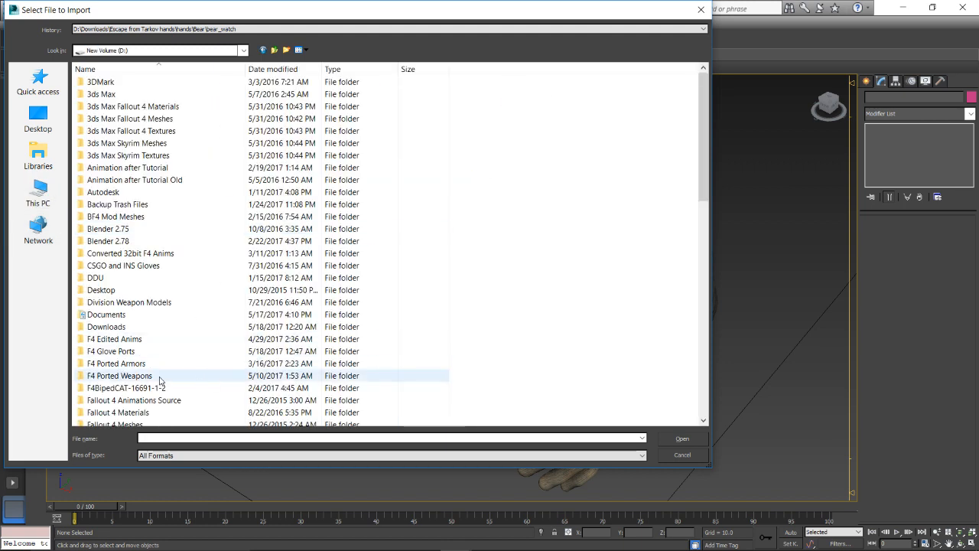
scroll(153, 337, "down", 2)
scroll(144, 320, "down", 1)
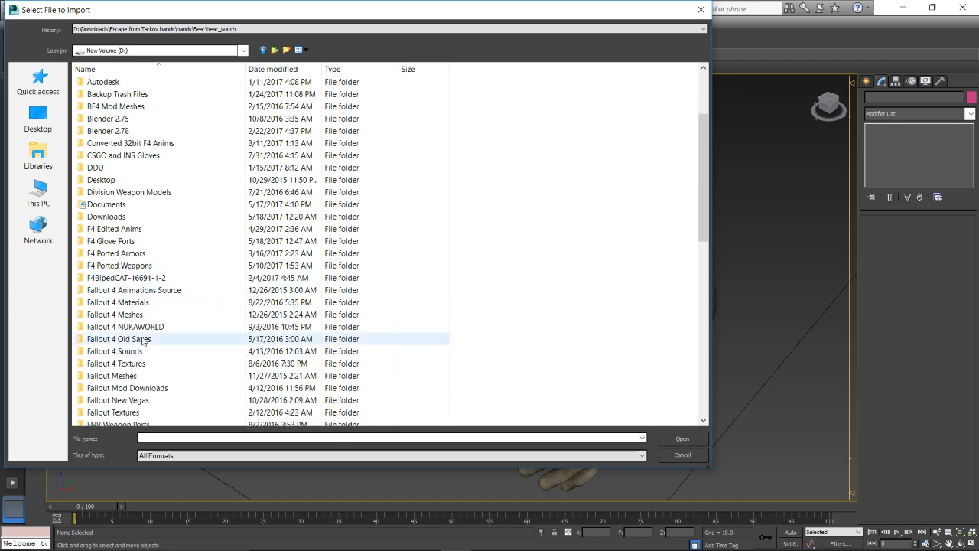
double_click(150, 317)
double_click(128, 82)
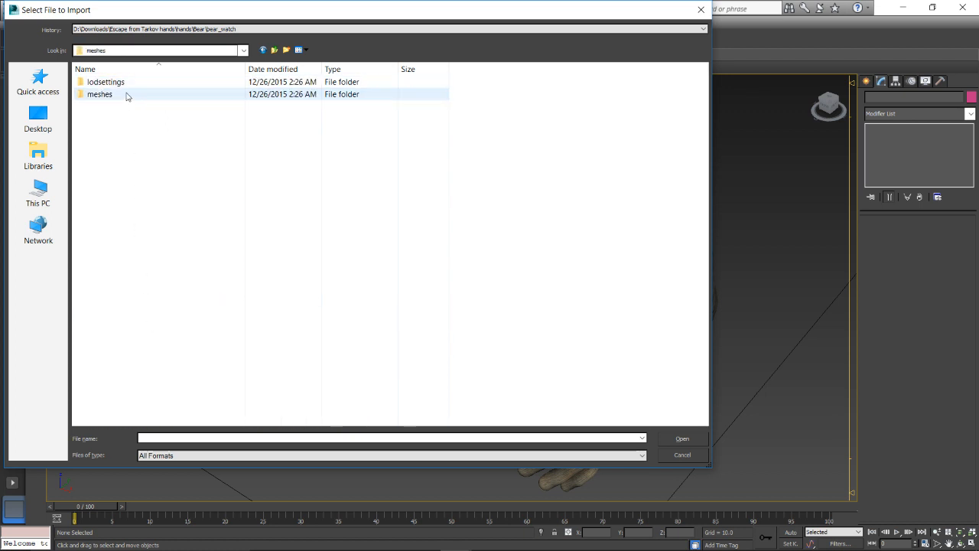
double_click(127, 97)
- Switch to the YouTube live dashboard in Chrome and read the recent live chat messages
left_click(360, 538)
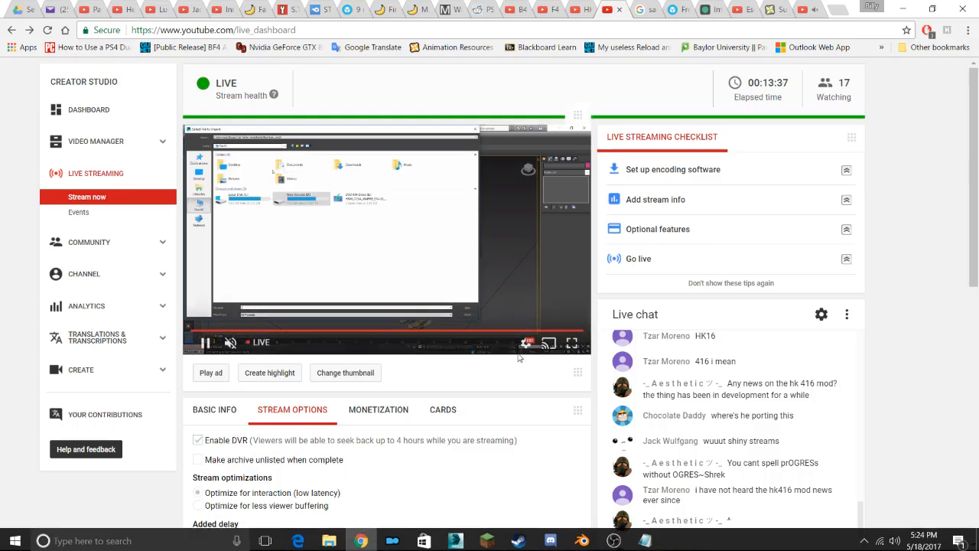
scroll(666, 401, "down", 3)
scroll(771, 254, "up", 1)
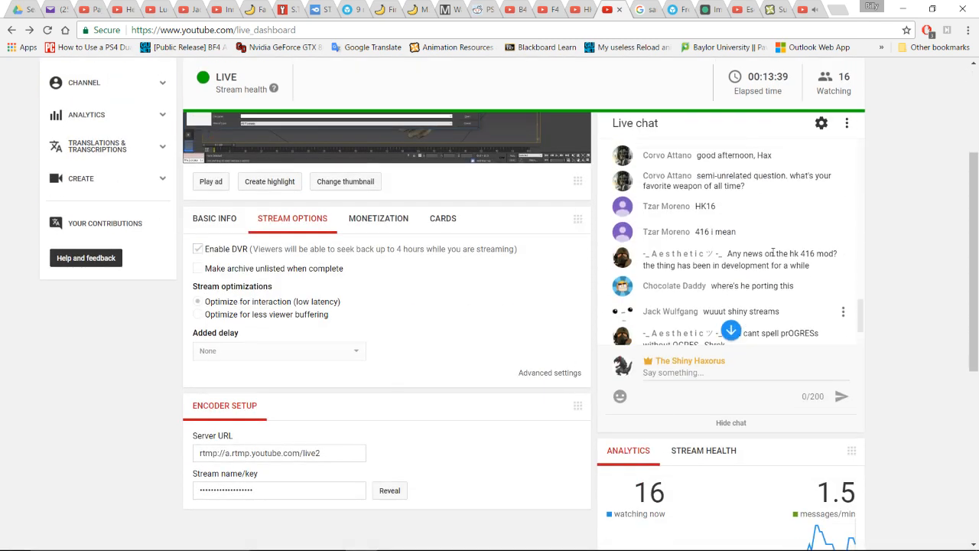
scroll(767, 264, "down", 1)
scroll(848, 230, "up", 1)
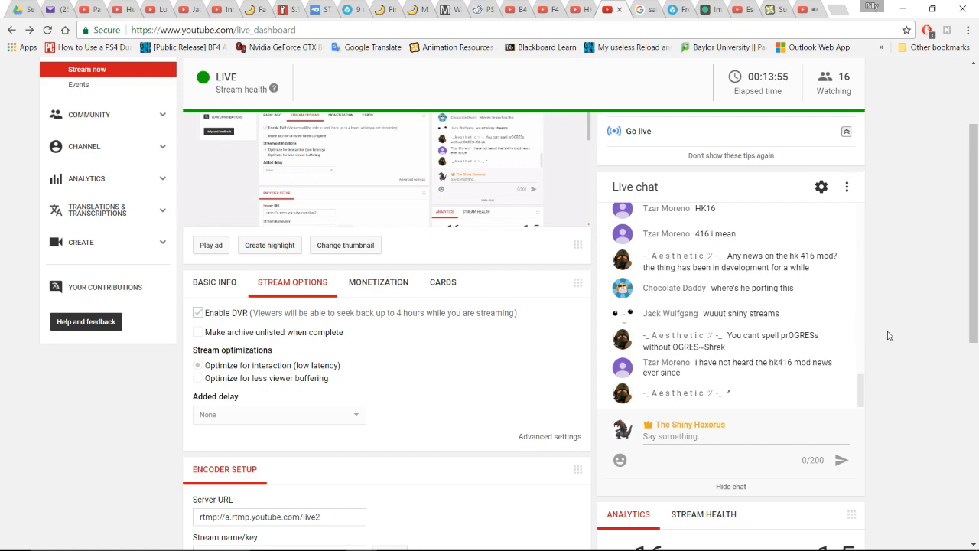
scroll(843, 328, "up", 2)
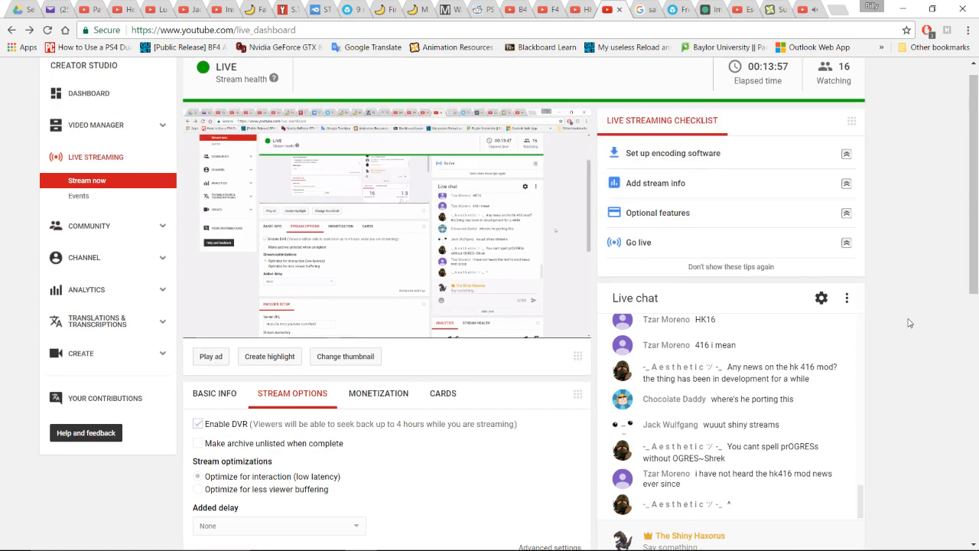
scroll(909, 324, "down", 1)
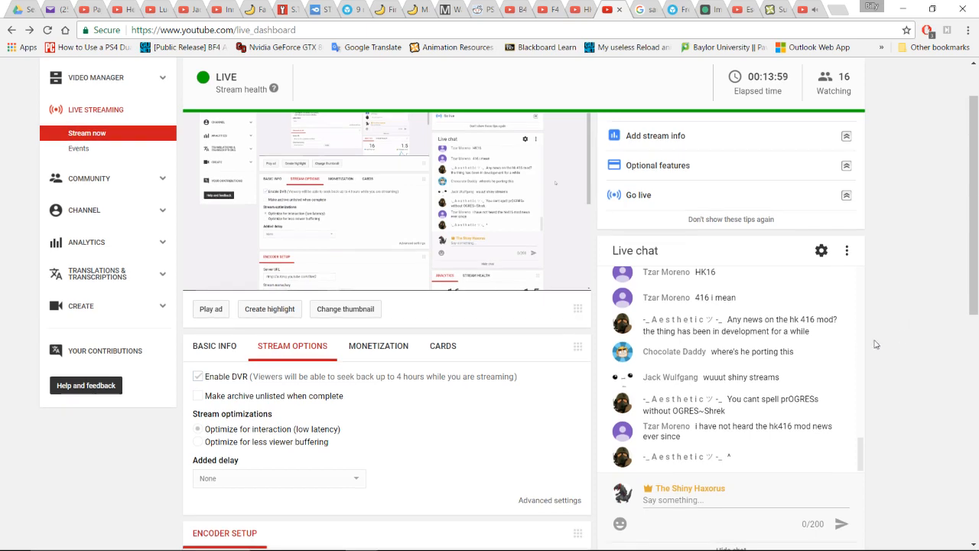
- Return to All Hands.max in 3ds Max and choose 1stpersonfemalehands.nif from actors\character\characterassets as the file to import
mouse_move(625, 540)
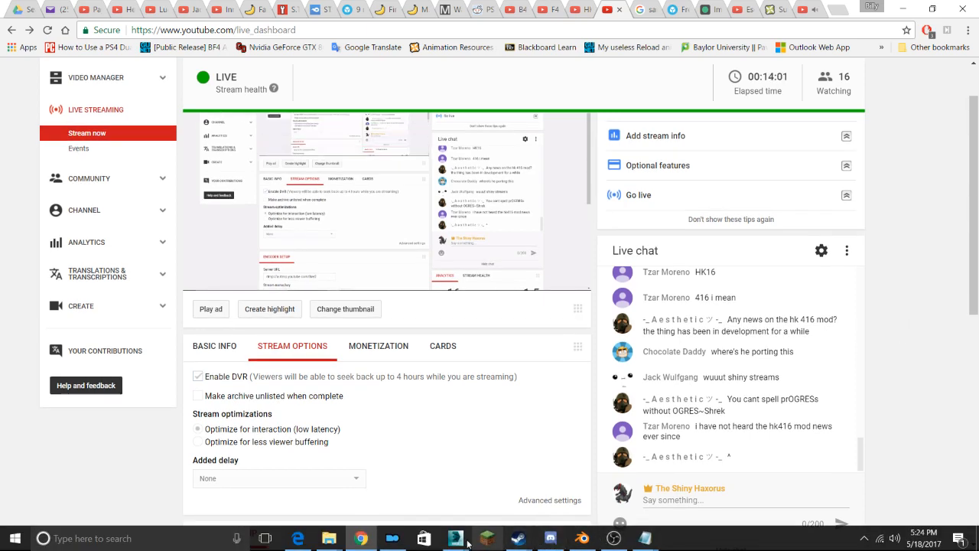
mouse_move(464, 542)
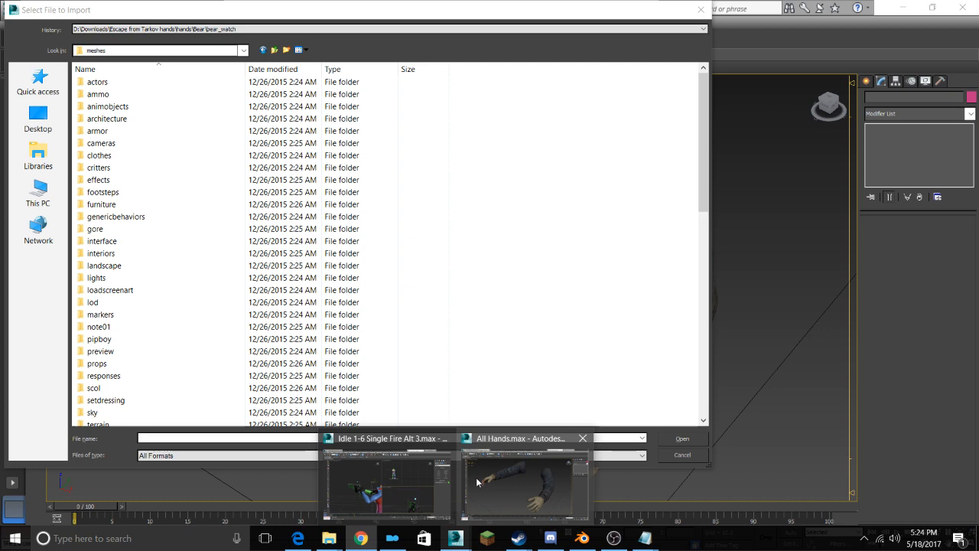
left_click(476, 477)
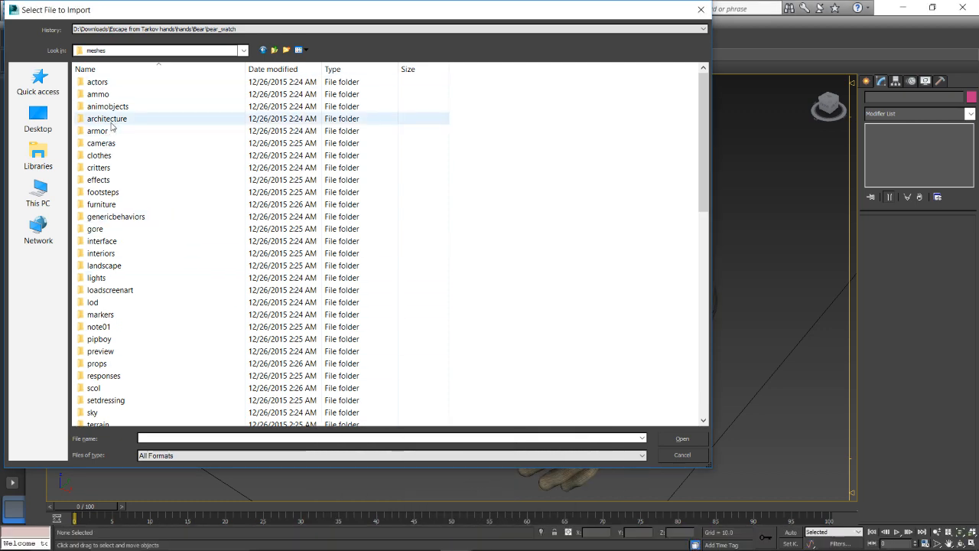
double_click(106, 84)
double_click(104, 84)
double_click(113, 107)
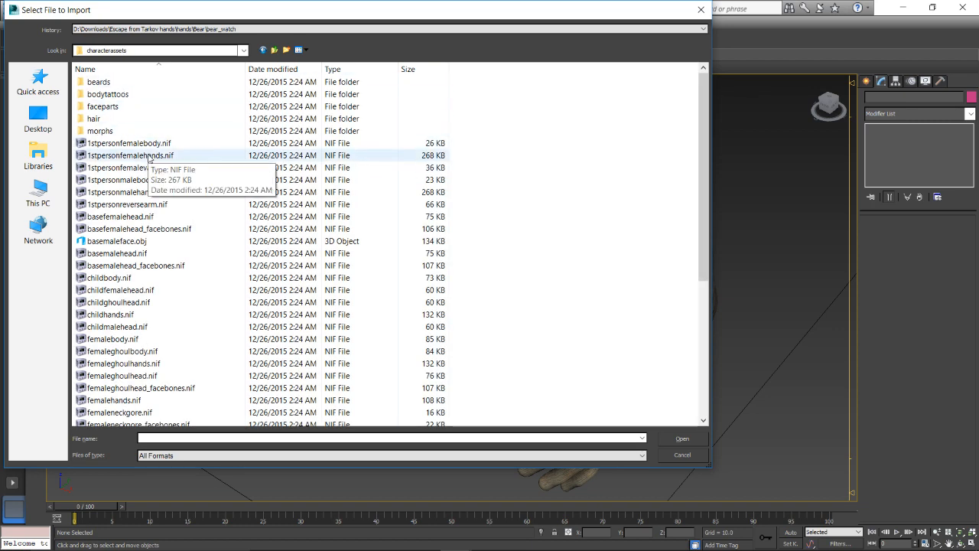
double_click(149, 156)
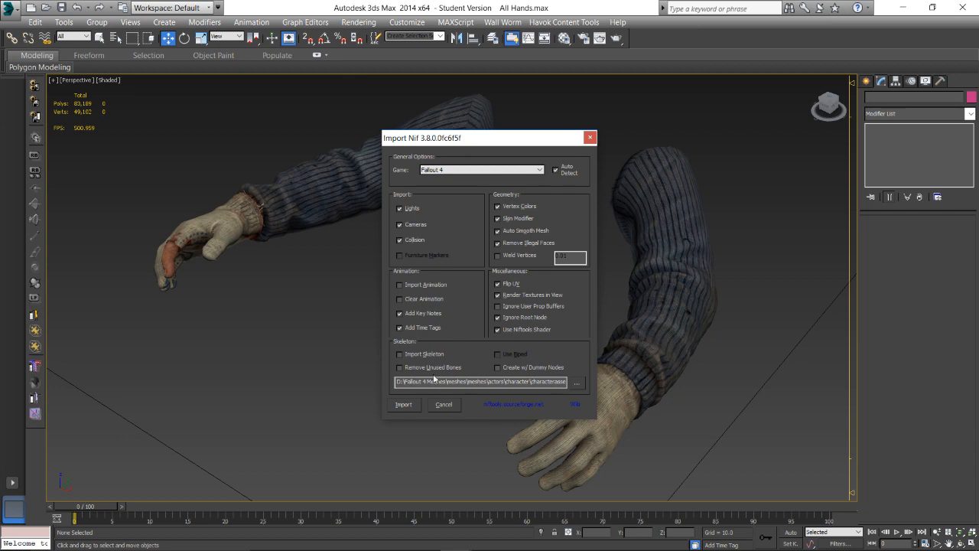
- Import the female first-person hands with the current NIF options and put them on a new layer named Vanilla Hands
left_click(403, 405)
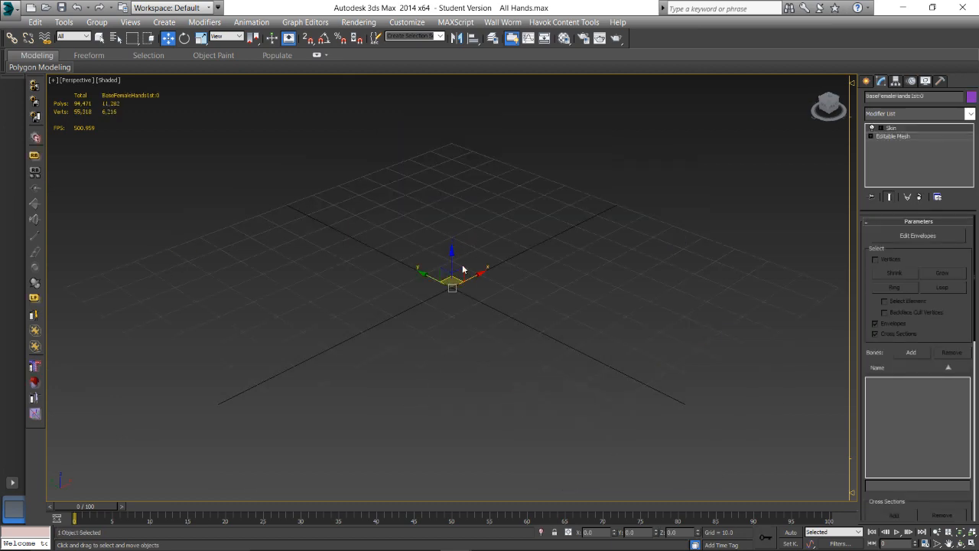
left_click(493, 38)
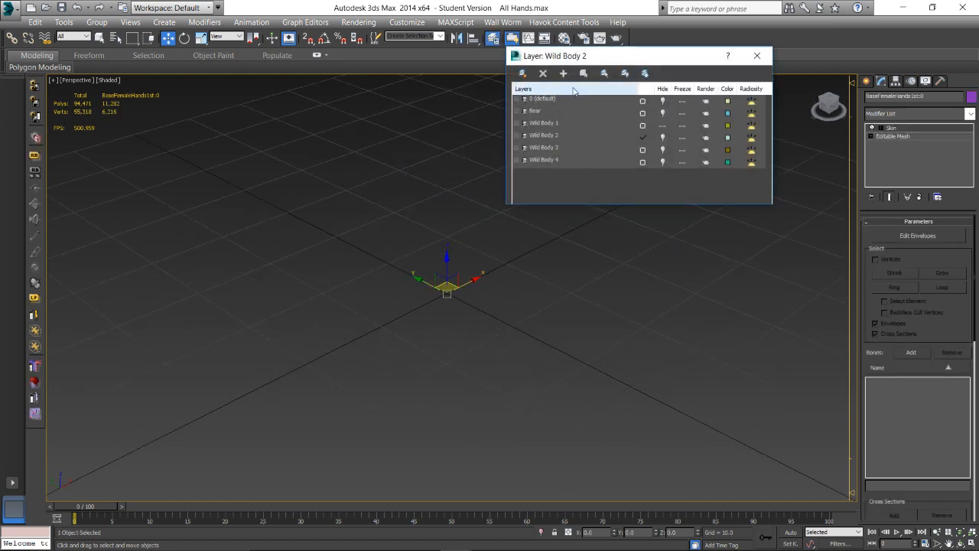
left_click(523, 73)
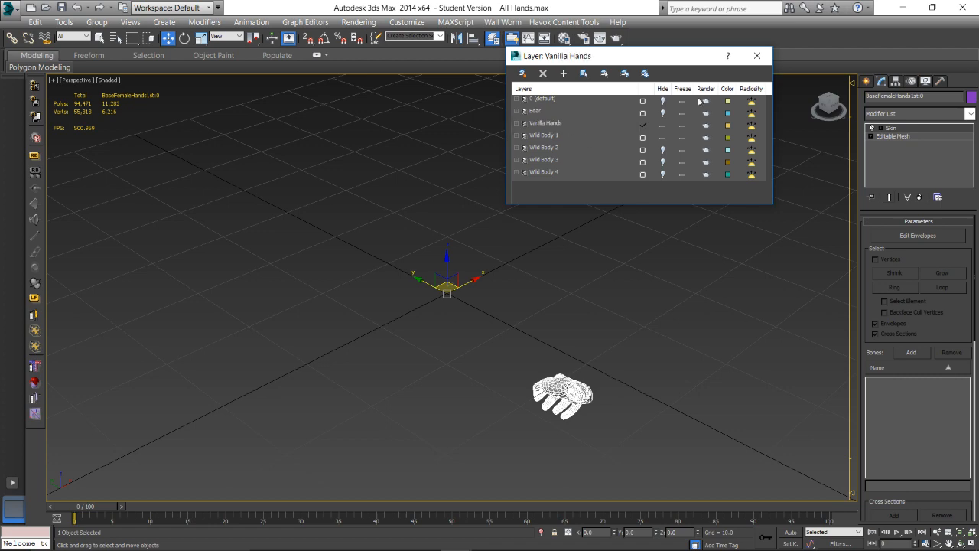
left_click(759, 54)
middle_click_drag(634, 258, 387, 268, "alt")
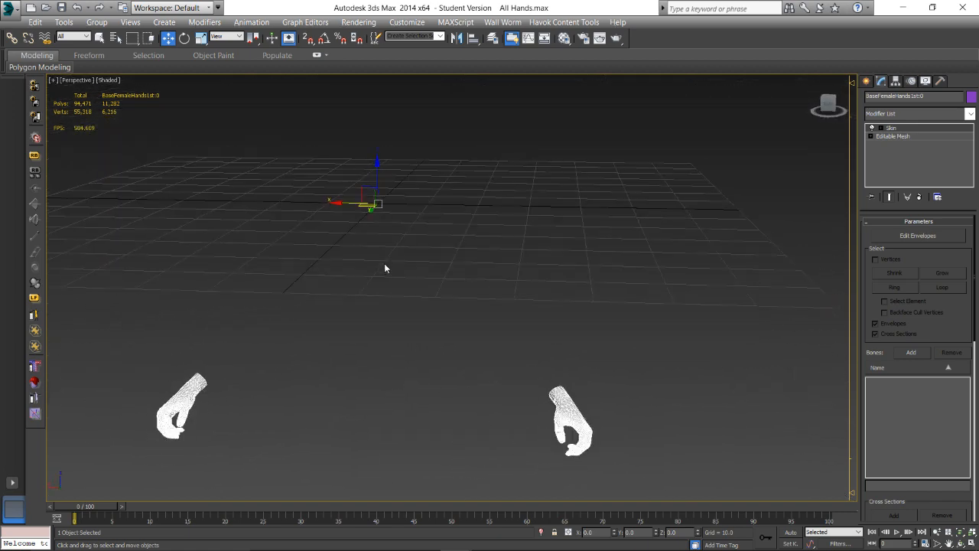
- Try out the male first-person body mesh from the characterassets folder in the scene and delete it
left_click(493, 40)
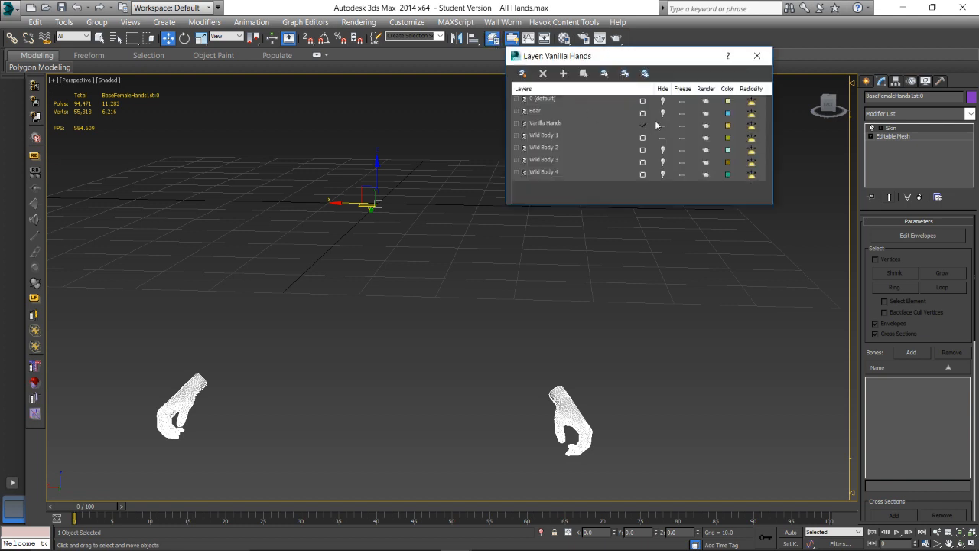
left_click(8, 10)
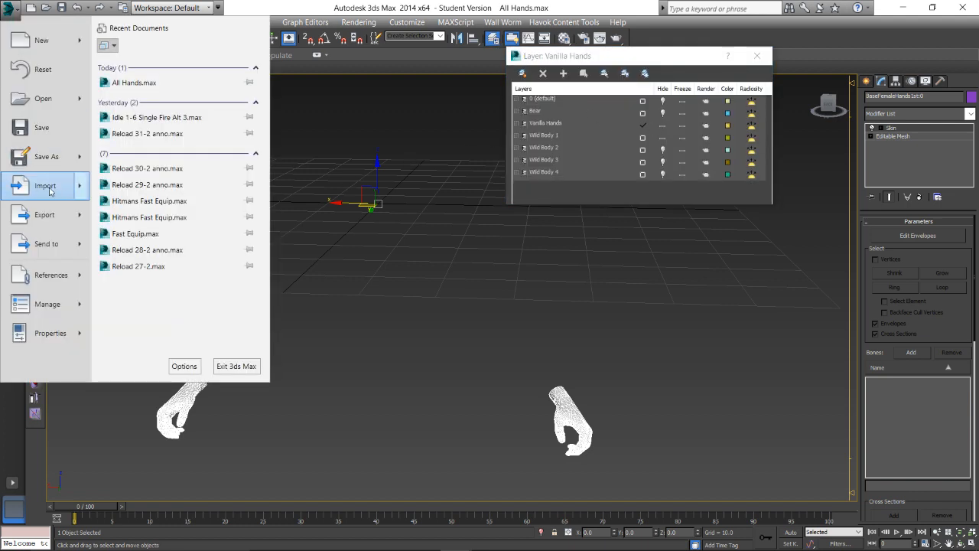
left_click(48, 189)
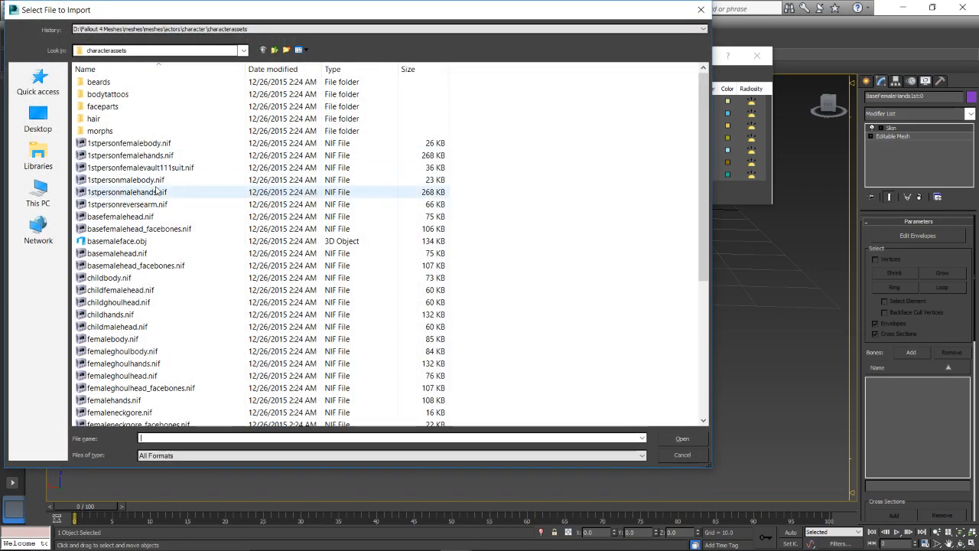
double_click(156, 192)
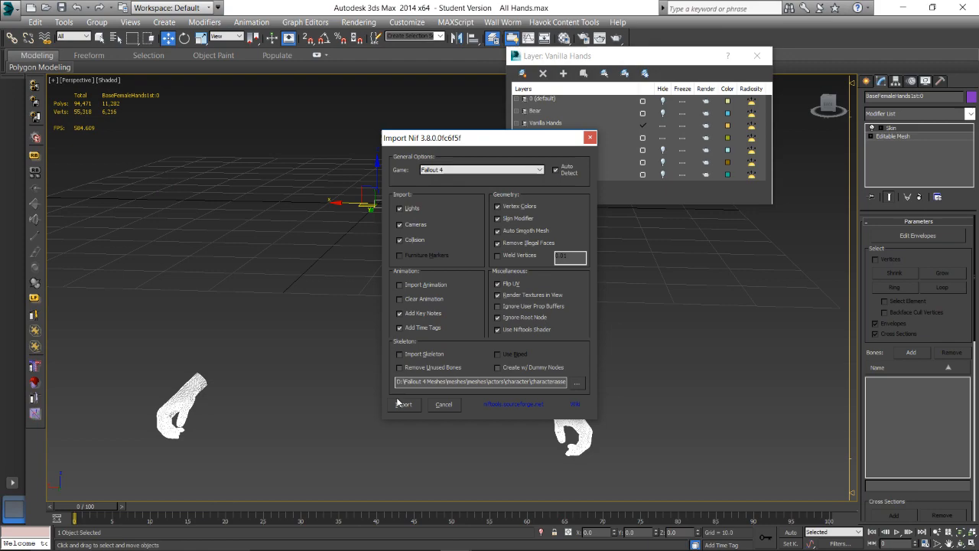
left_click(401, 404)
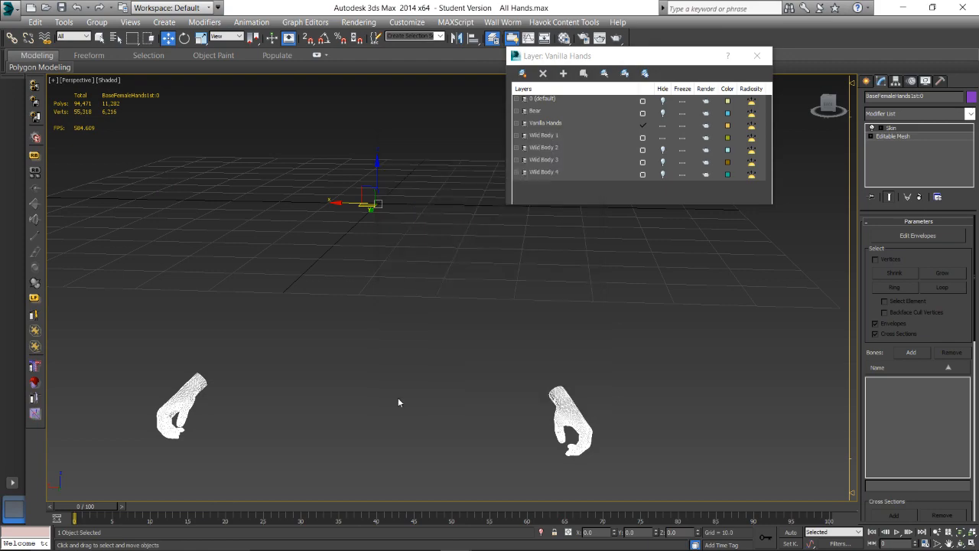
middle_click_drag(383, 282, 407, 315, "alt")
key("Delete")
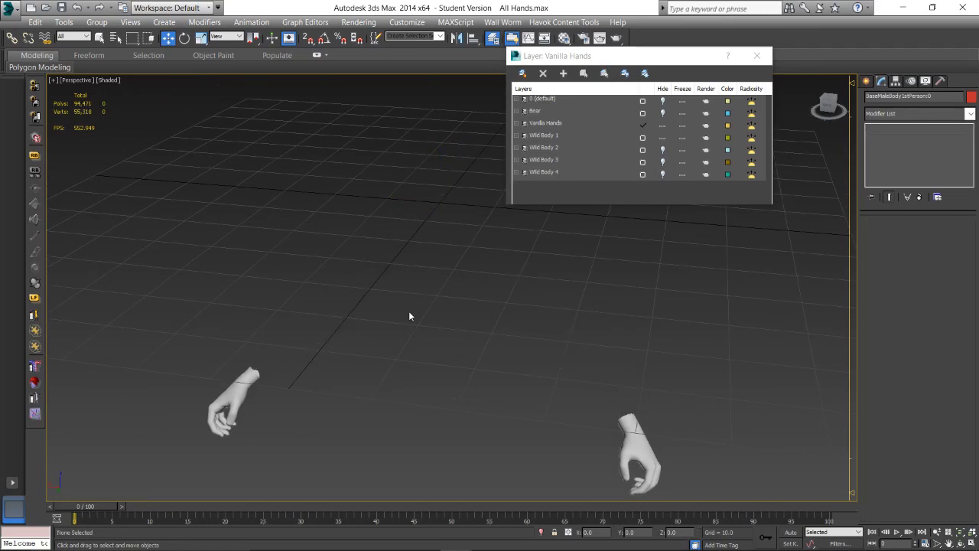
- Import 1stpersonmalebody.nif from the characterassets folder and deselect the arm mesh
left_click(8, 8)
left_click(52, 186)
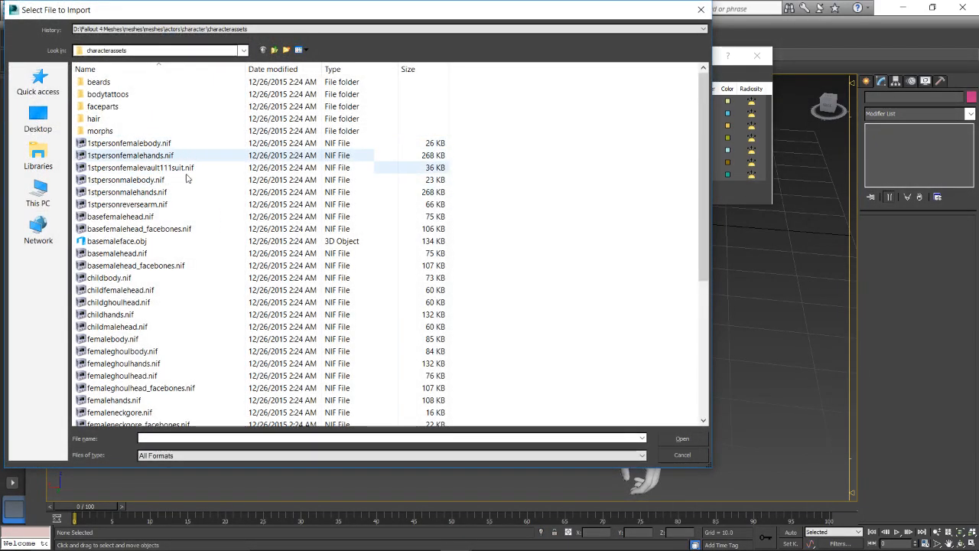
scroll(168, 314, "down", 6)
scroll(167, 316, "up", 6)
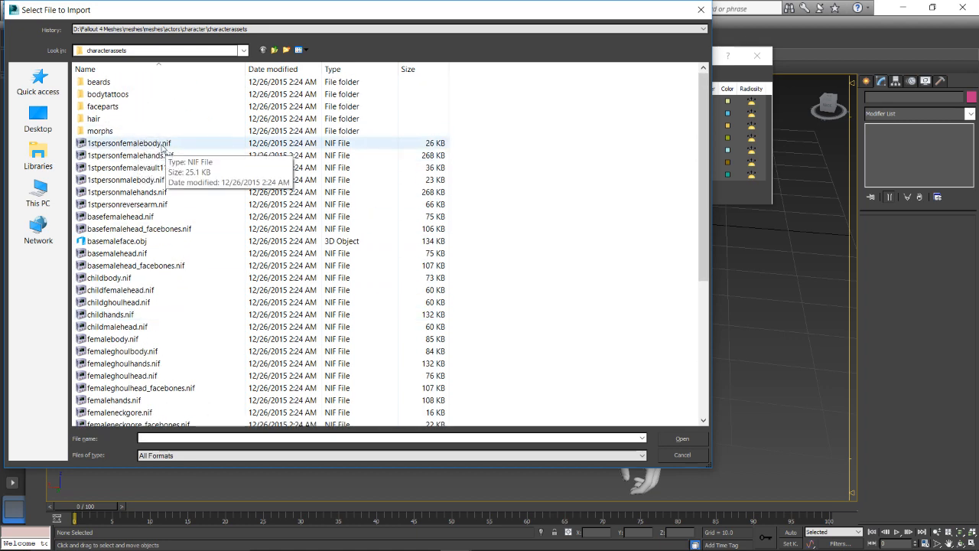
double_click(126, 179)
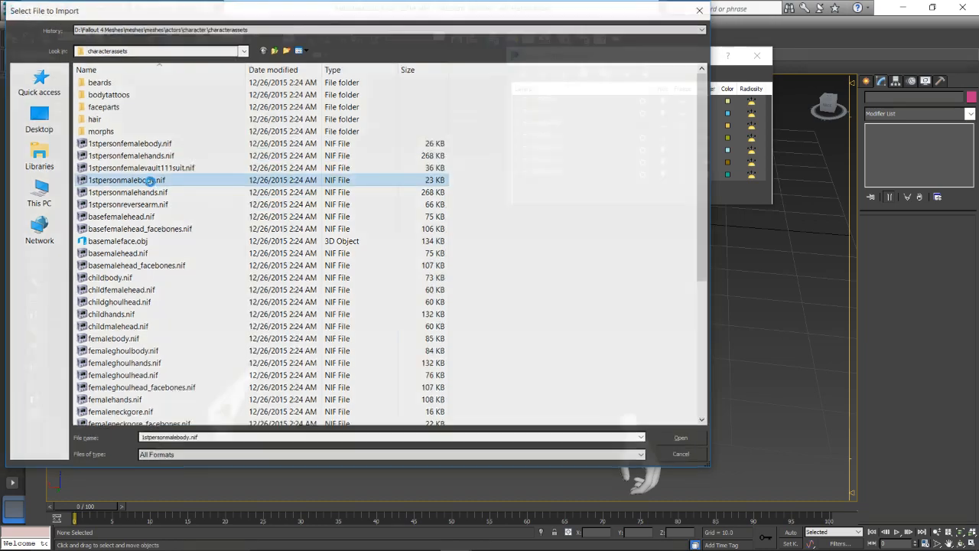
left_click(403, 404)
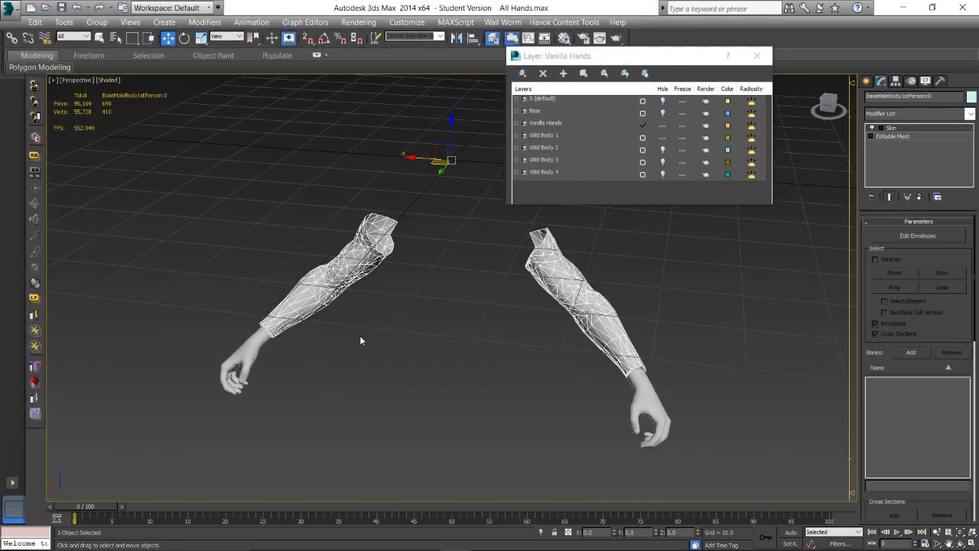
middle_click_drag(359, 335, 394, 350, "alt")
left_click(394, 350)
- Inspect the wrist seams between the arms and hands and delete the female hands mesh
middle_click_drag(371, 295, 420, 295, "alt")
scroll(420, 296, "up", 6)
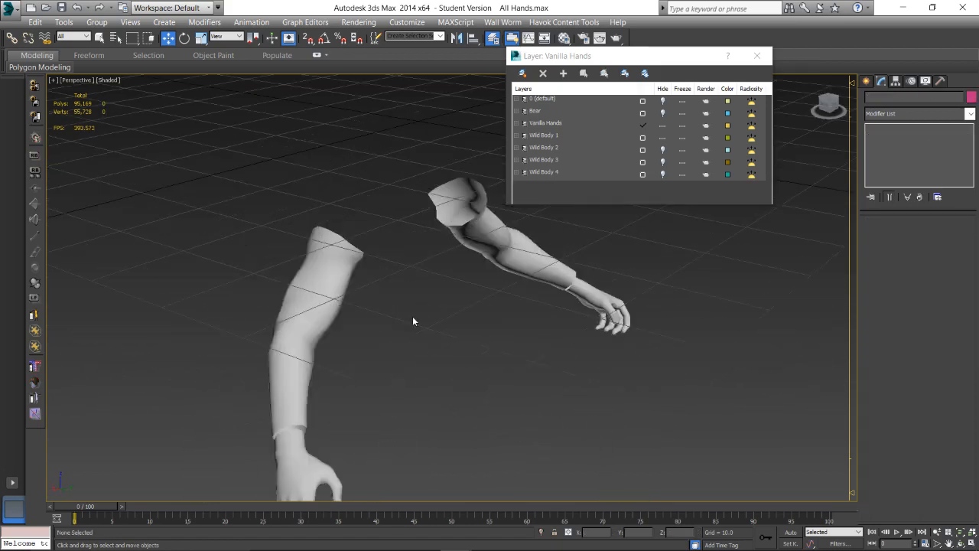
scroll(344, 371, "down", 2)
middle_click_drag(323, 379, 493, 384, "alt")
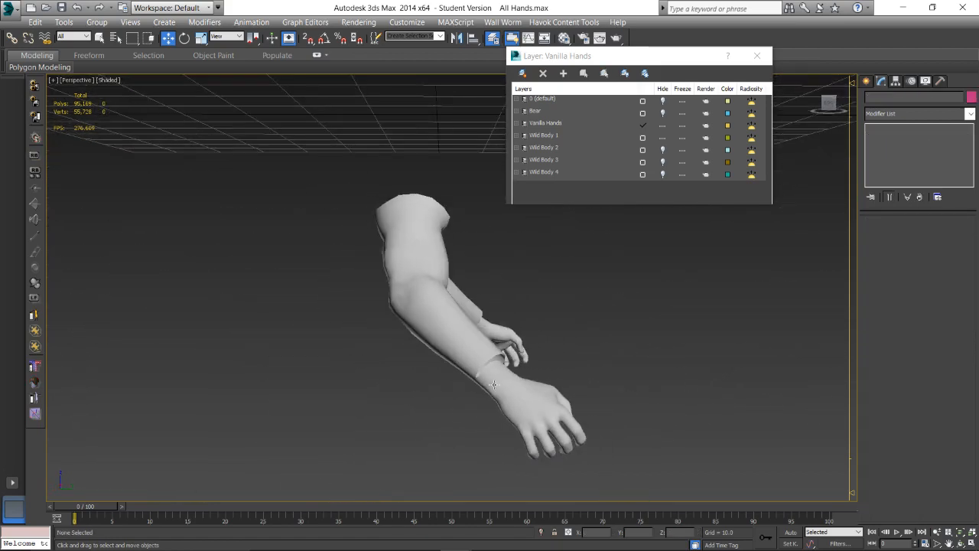
left_click(494, 384)
key("Delete")
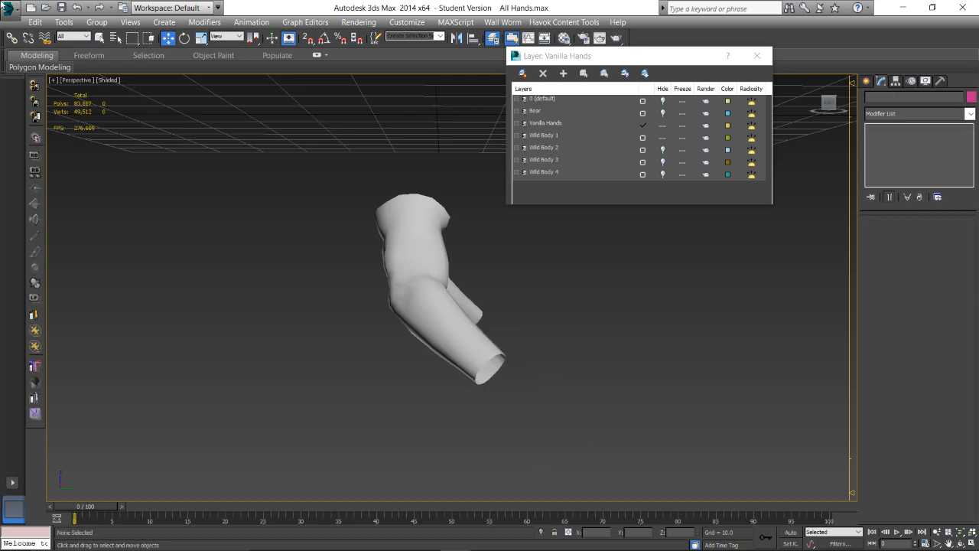
- Import 1stpersonmalehands.nif to complete the male vanilla arms and deselect the hands
left_click(9, 7)
left_click(36, 184)
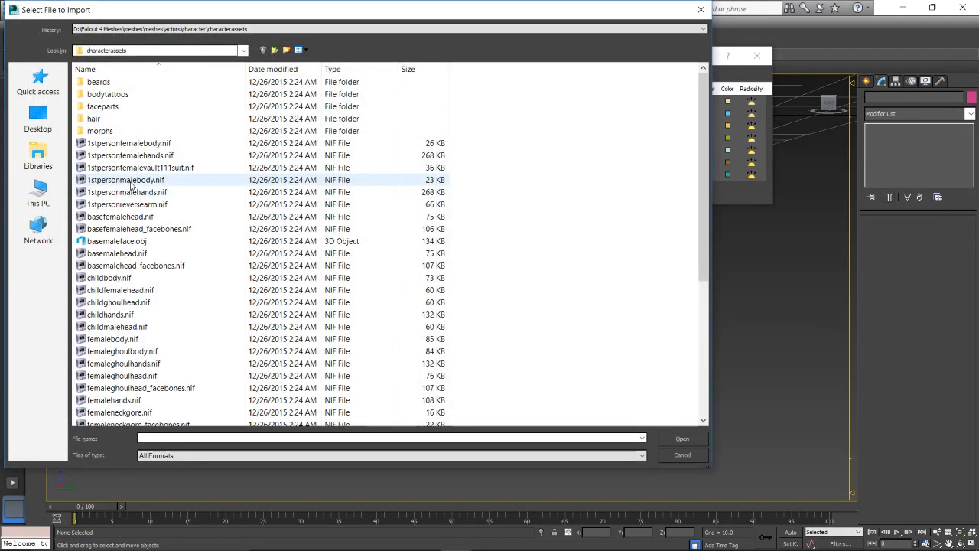
double_click(137, 192)
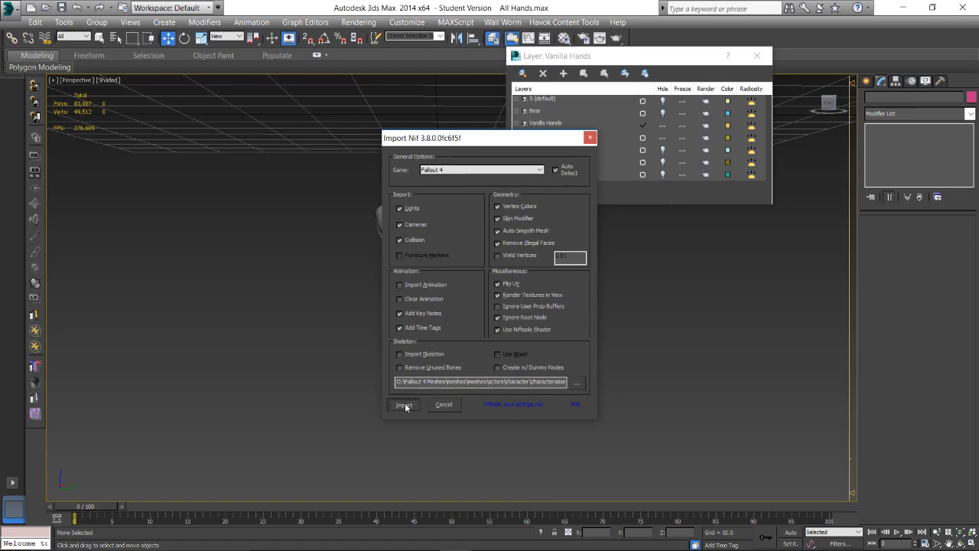
left_click(403, 406)
scroll(492, 322, "down", 10)
middle_click_drag(483, 309, 465, 214, "alt")
left_click(457, 324)
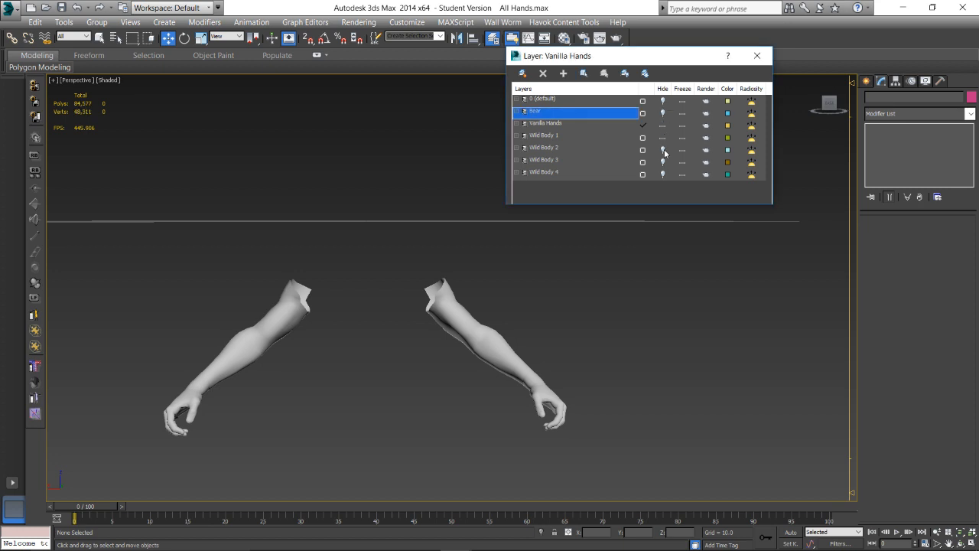
- Unhide the Bear, Wild Body 2, Wild Body 3 and Wild Body 4 layers and select all six custom arm meshes near the origin
middle_click_drag(310, 226, 368, 318, "alt")
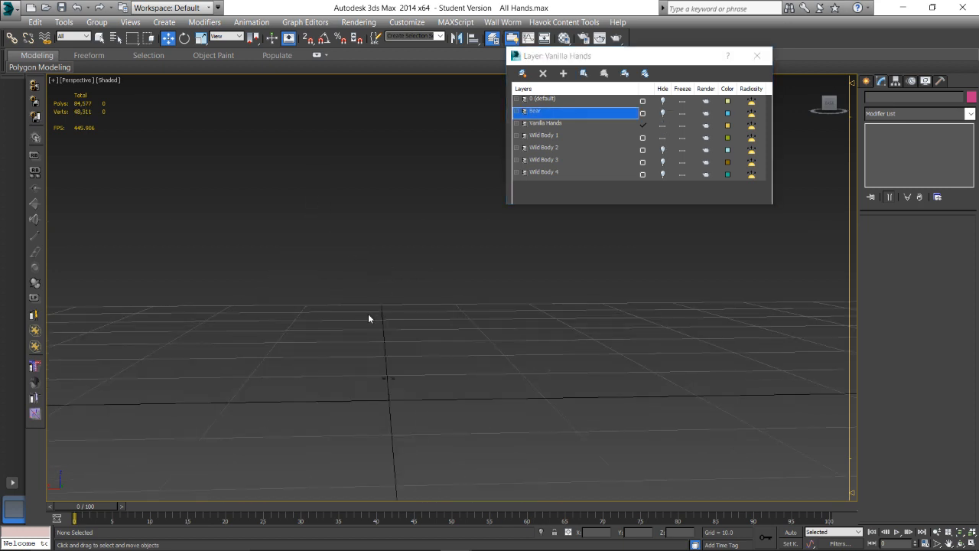
left_click(384, 378)
scroll(419, 374, "up", 4)
middle_click_drag(372, 377, 417, 302)
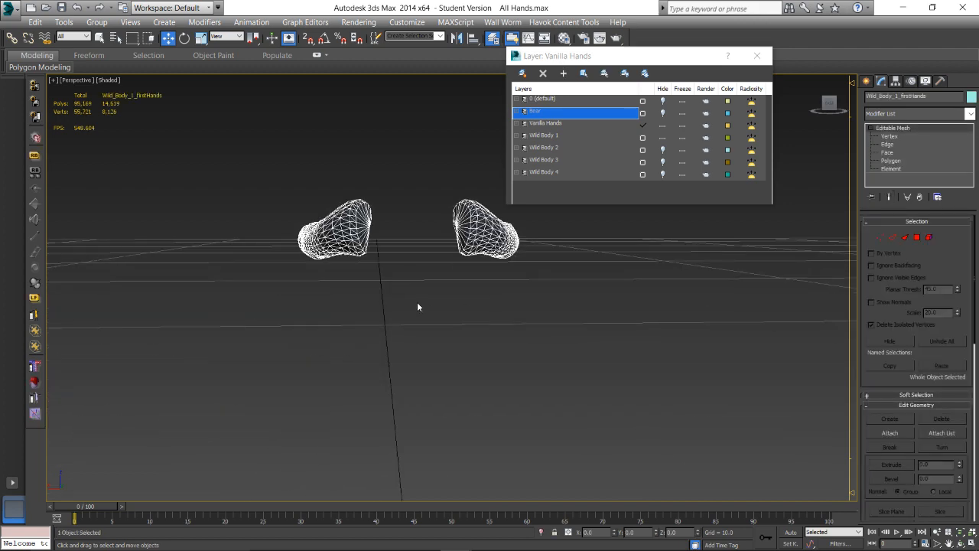
left_click(664, 150)
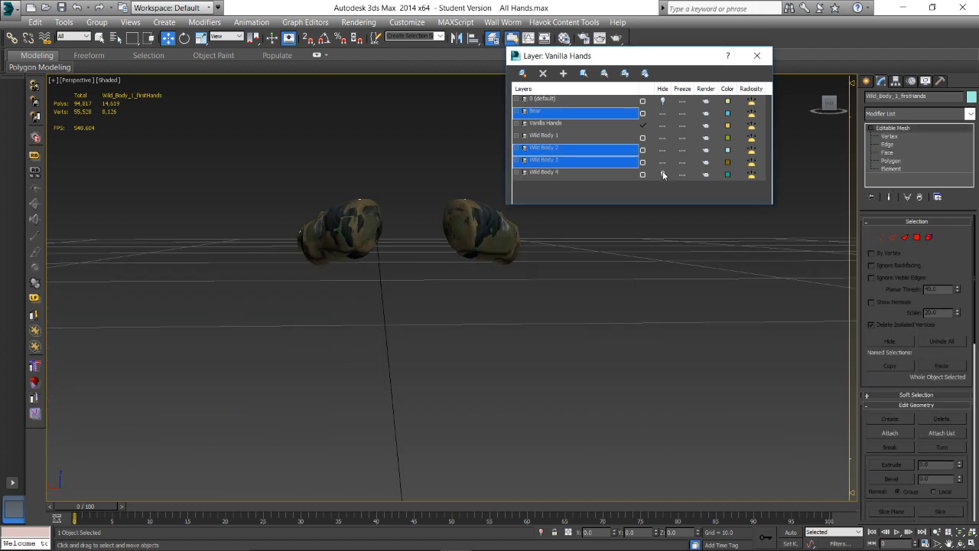
left_click(349, 151)
left_click_drag(232, 149, 596, 315)
middle_click_drag(287, 232, 330, 246, "alt")
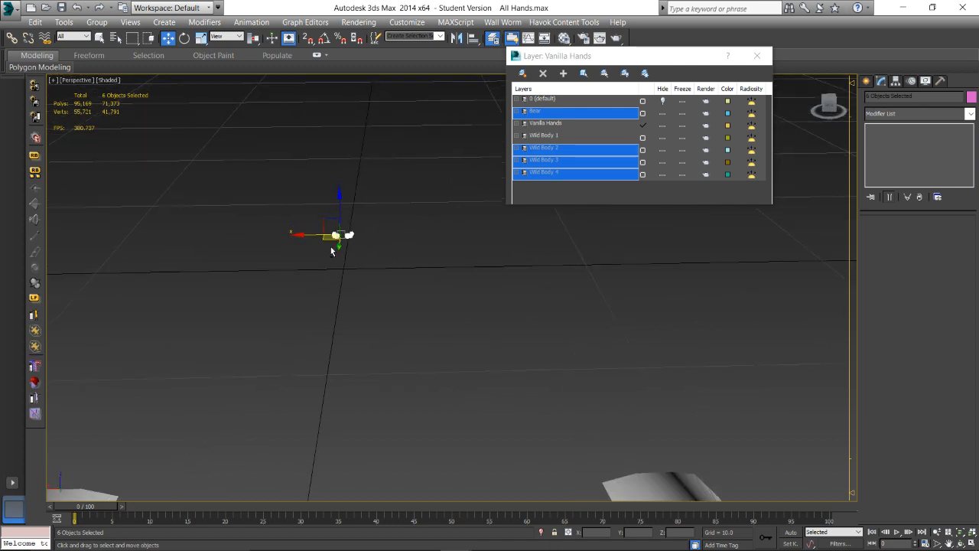
- Rotate the six selected arm meshes 180 degrees about Z and scale them up uniformly to roughly match the vanilla arms
key("r")
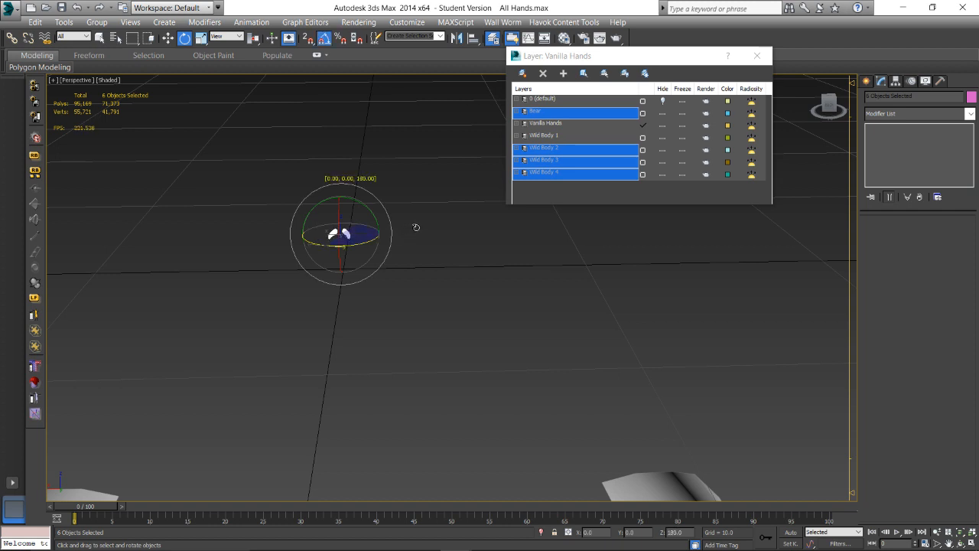
scroll(348, 232, "down", 5)
key("w")
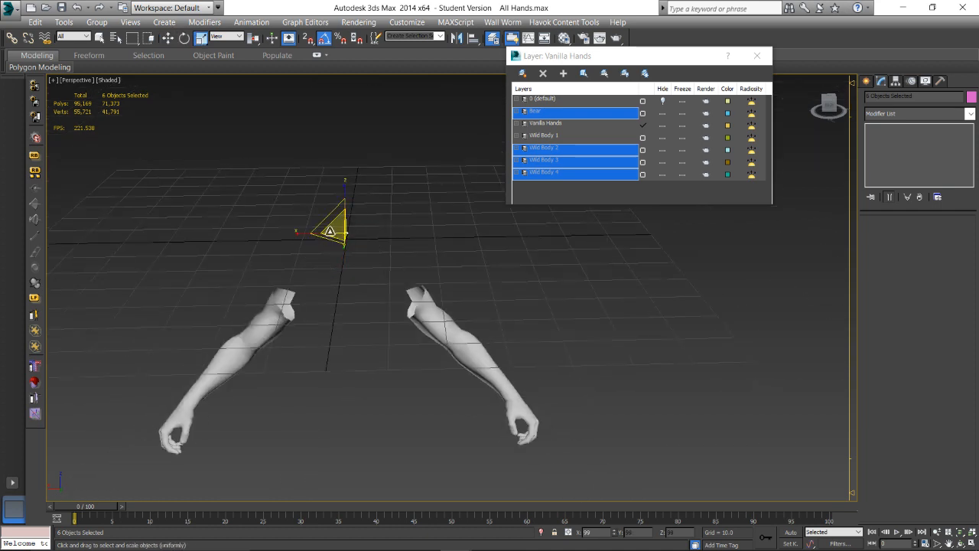
left_click_drag(337, 196, 216, 464)
left_click_drag(338, 227, 133, 30)
scroll(294, 289, "up", 2)
middle_click_drag(296, 292, 373, 264, "alt")
left_click_drag(374, 205, 364, 153)
- Tilt the selected arm meshes so the hands point downward and lower them to the height of the vanilla arms
middle_click_drag(385, 222, 396, 215, "alt")
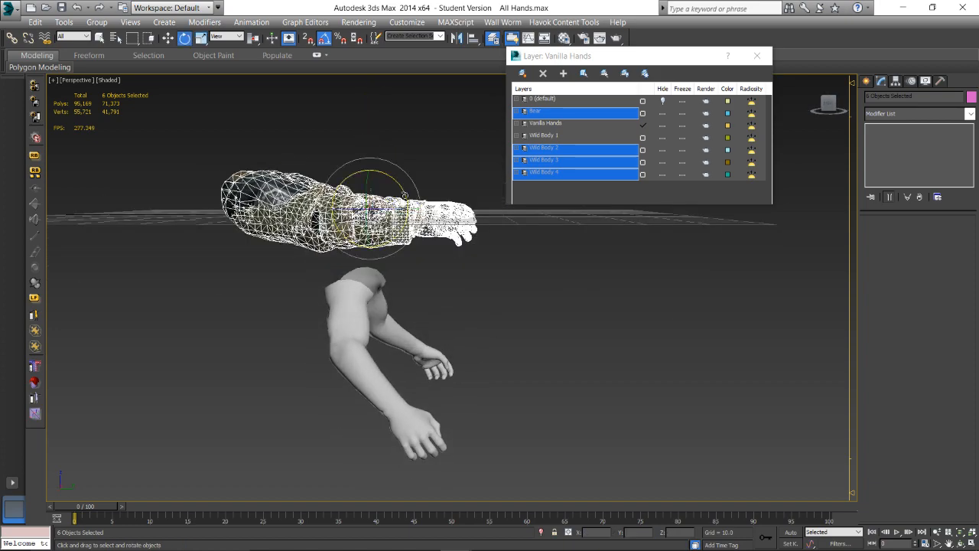
left_click_drag(406, 192, 407, 219)
middle_click_drag(406, 218, 322, 214, "alt")
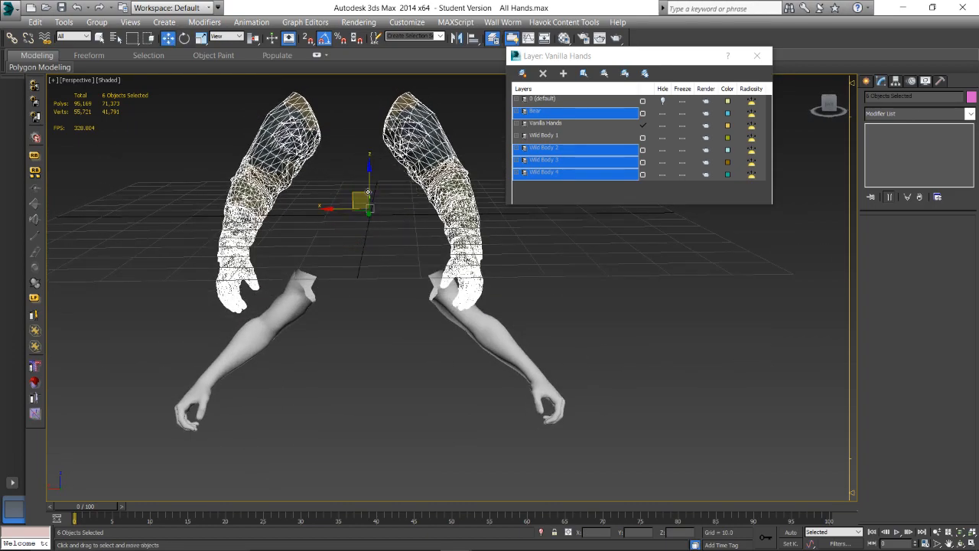
left_click_drag(369, 187, 379, 329)
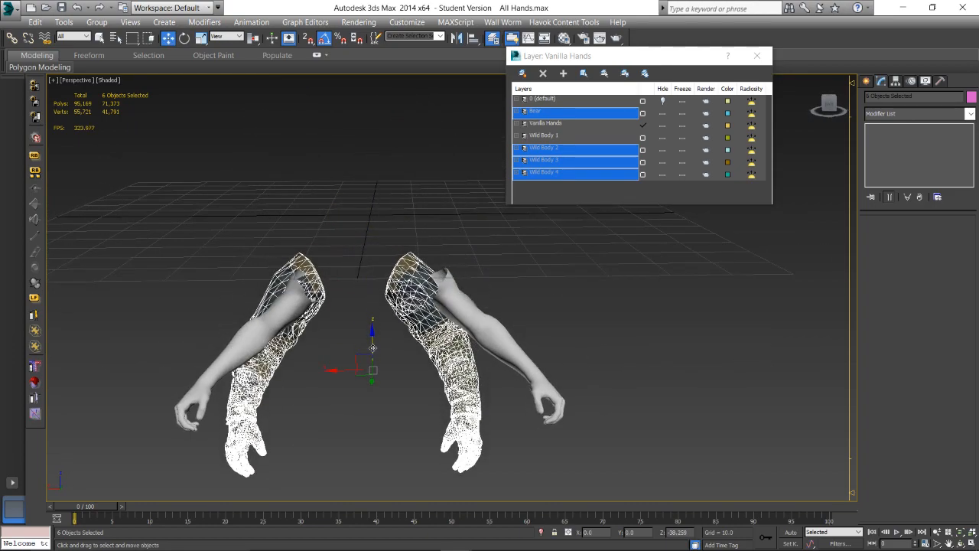
- Shift the selected arm meshes sideways, forward and slightly up so their shoulders line up better with the vanilla arms
scroll(379, 329, "up", 3)
middle_click_drag(379, 329, 305, 277, "alt")
scroll(358, 271, "up", 3)
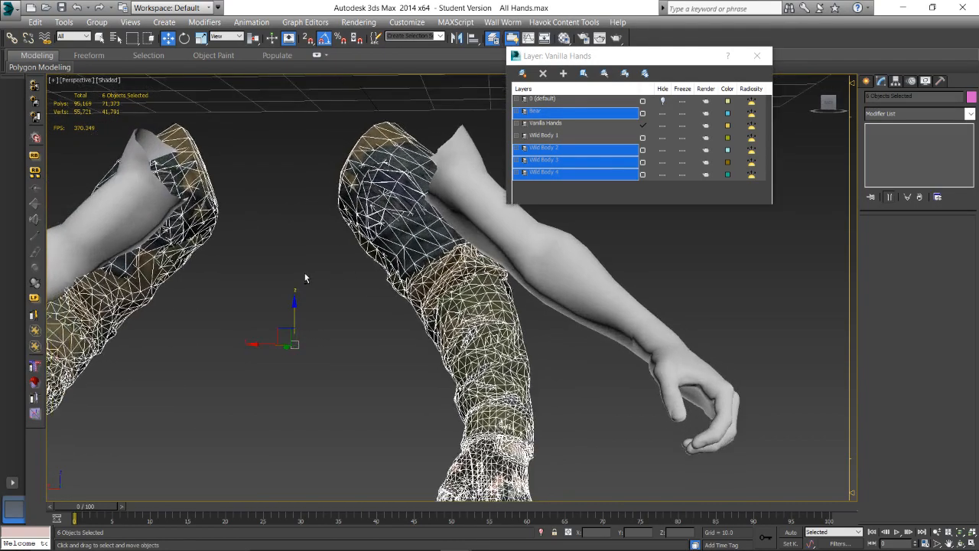
scroll(304, 276, "down", 3)
middle_click_drag(365, 287, 389, 293, "alt")
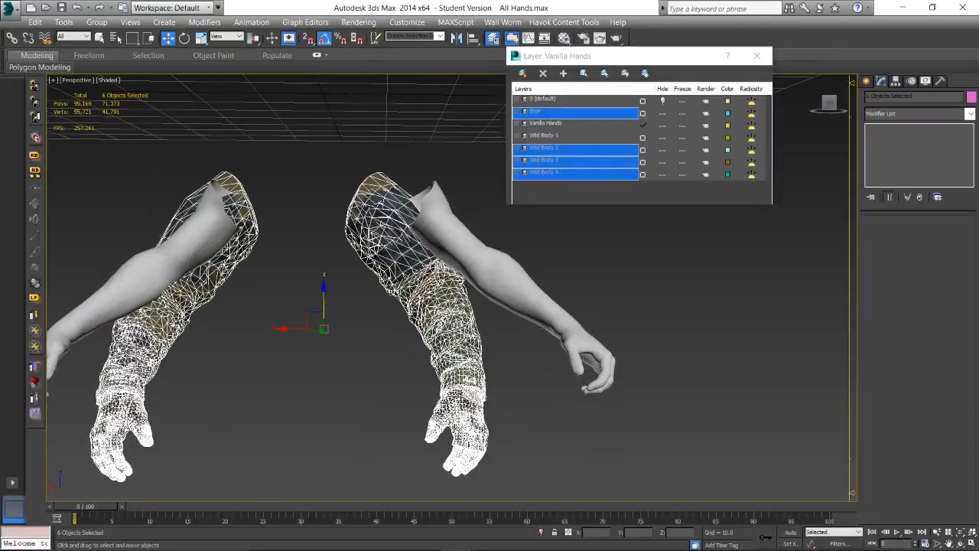
mouse_move(458, 289)
middle_mouse_down("alt")
mouse_move(389, 290)
mouse_move(495, 288)
mouse_move(460, 288)
mouse_move(492, 289)
mouse_move(469, 289)
middle_mouse_up("alt")
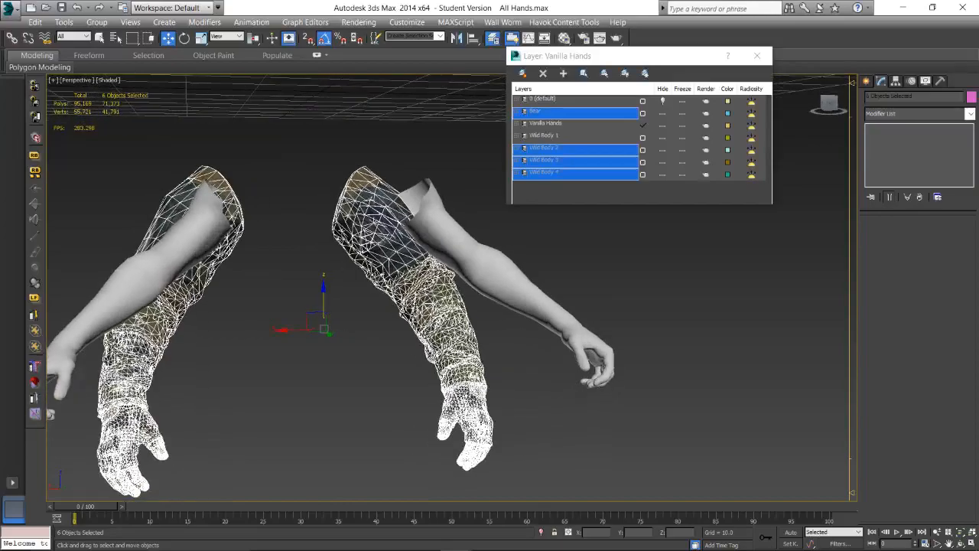
left_click_drag(381, 325, 366, 326)
middle_click_drag(366, 326, 300, 334, "alt")
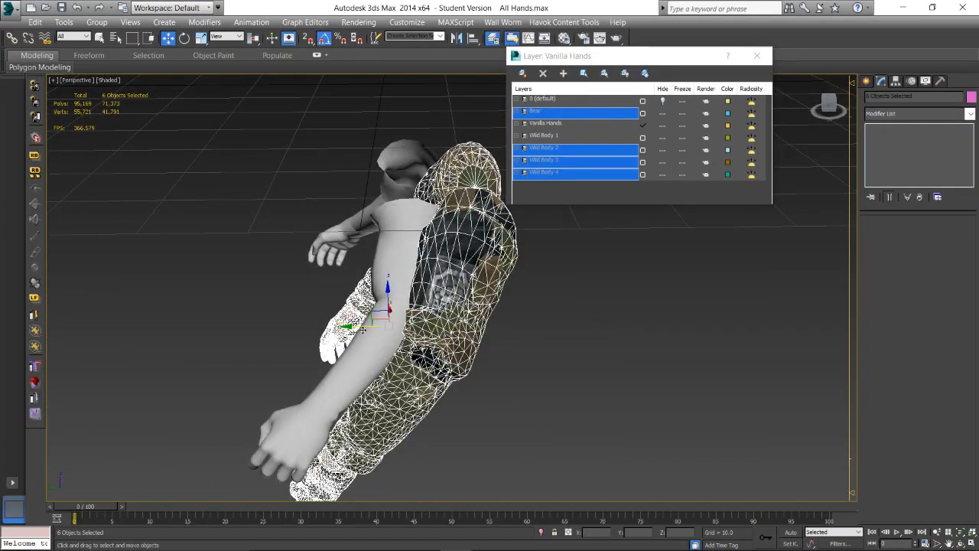
left_click_drag(363, 329, 309, 328)
mouse_move(310, 328)
middle_mouse_down("alt")
mouse_move(419, 302)
mouse_move(315, 327)
middle_mouse_up("alt")
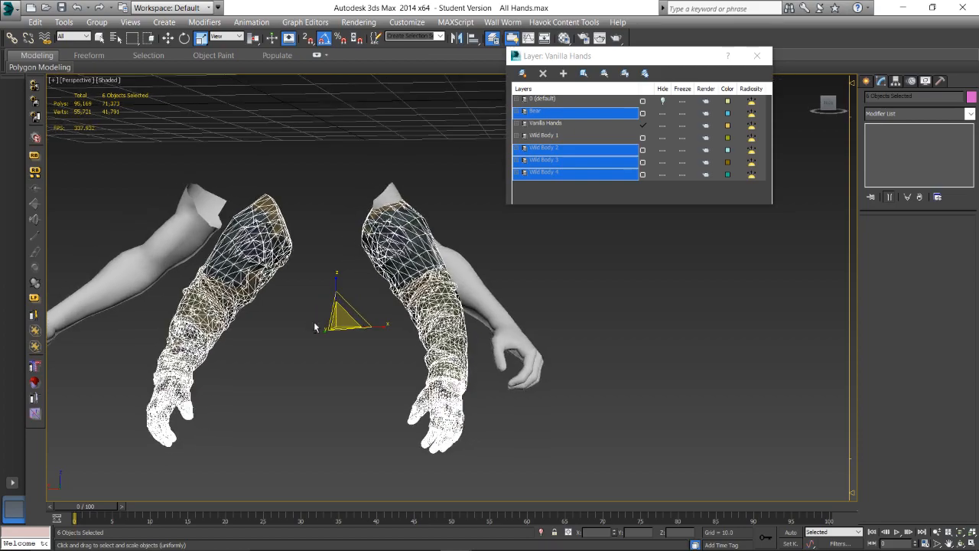
left_click_drag(336, 300, 336, 290)
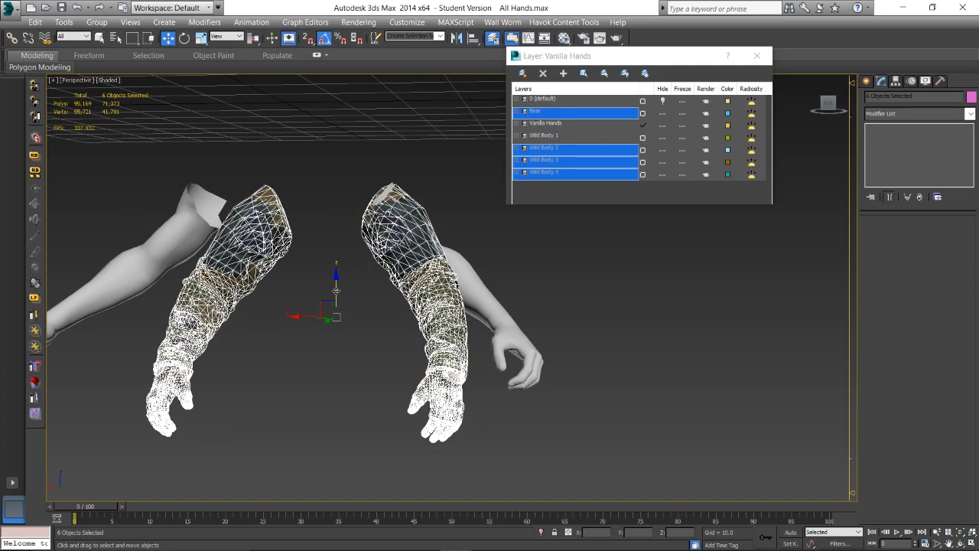
- Rotate the six selected arm meshes so one custom forearm angles outward along the matching vanilla arm
middle_click_drag(336, 290, 403, 315, "alt")
key("e")
left_click_drag(375, 312, 380, 294)
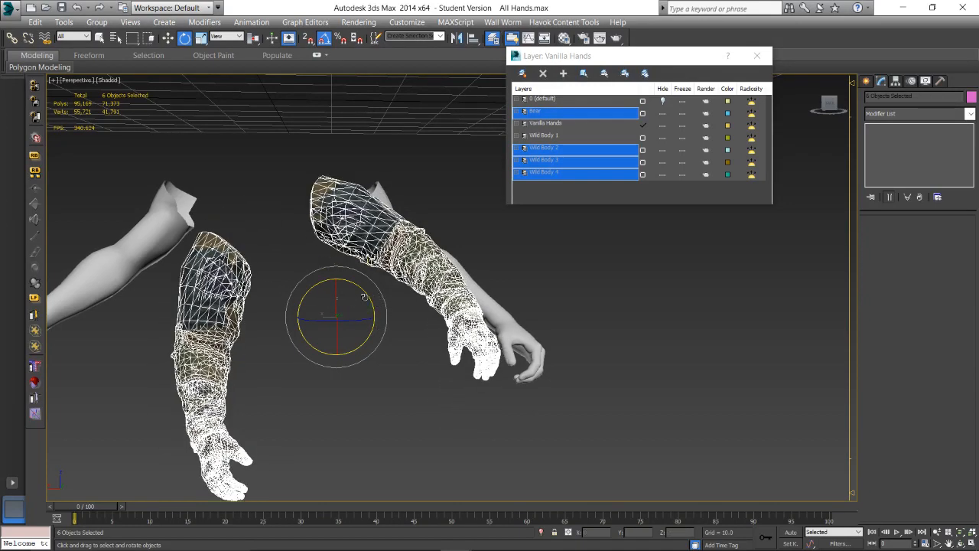
left_click_drag(317, 316, 366, 318)
middle_click_drag(415, 318, 355, 322, "alt")
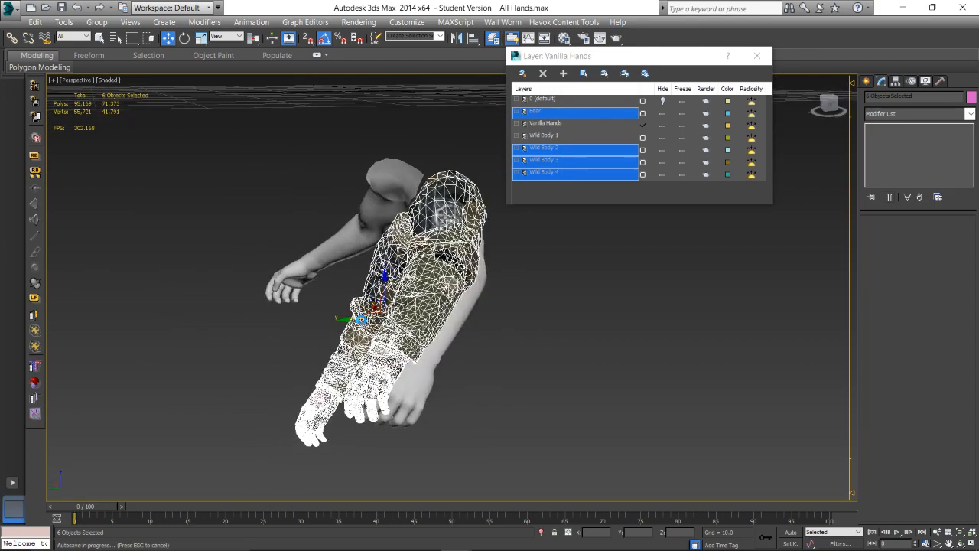
- Shift the selected arm meshes along Y toward the vanilla arm and refine their rotation to follow its forearm direction
left_click_drag(375, 318, 404, 316)
mouse_move(404, 316)
middle_mouse_down("alt")
mouse_move(388, 316)
mouse_move(402, 316)
middle_mouse_up("alt")
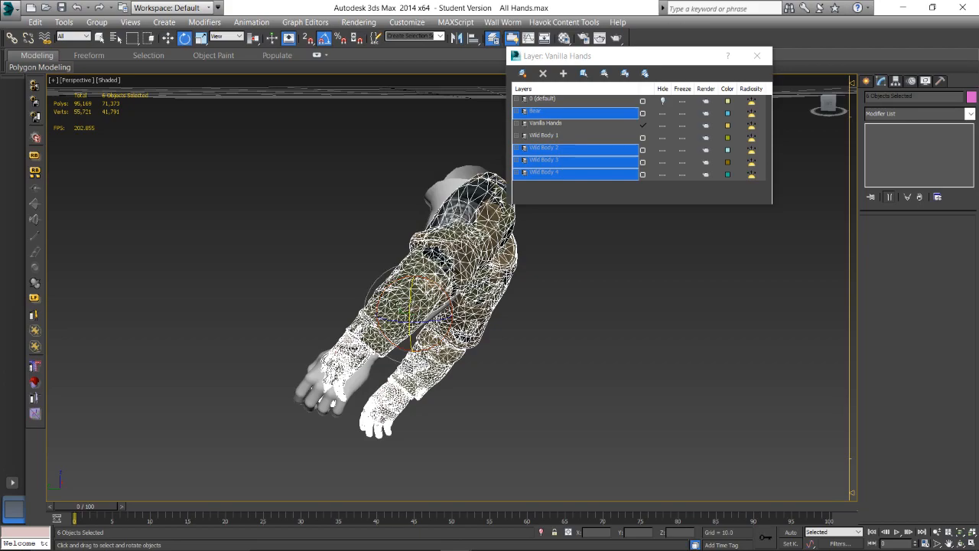
left_click_drag(392, 304, 409, 310)
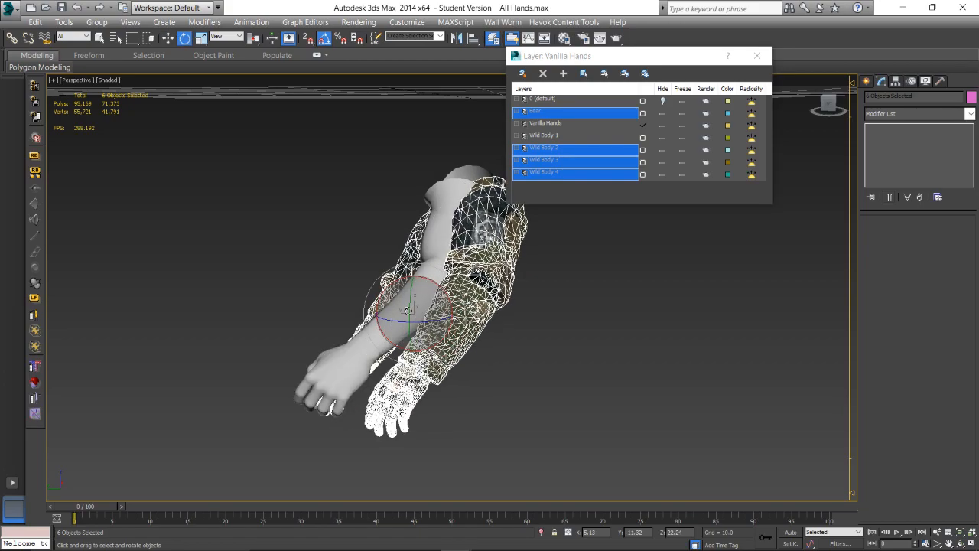
mouse_move(407, 312)
middle_mouse_down("alt")
mouse_move(444, 306)
mouse_move(419, 321)
middle_mouse_up("alt")
key("e")
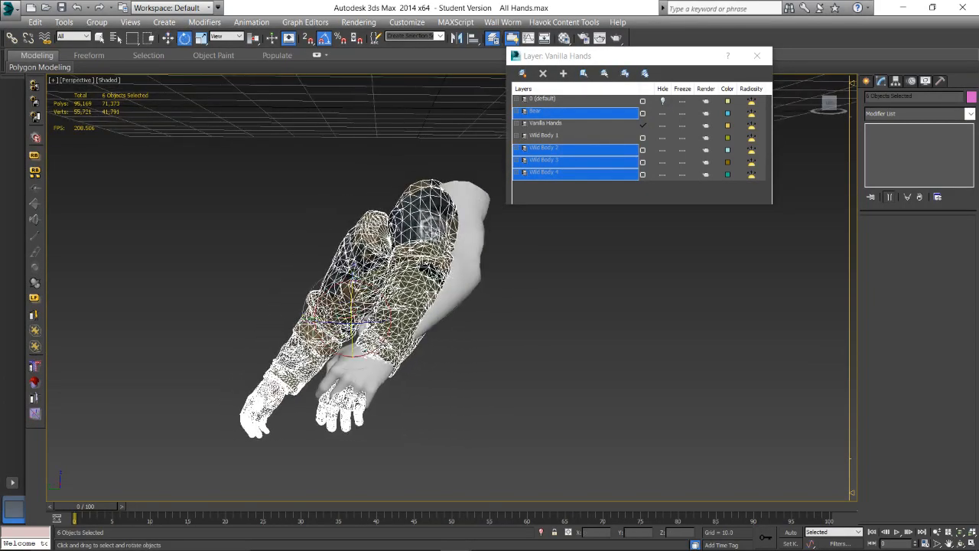
mouse_move(376, 292)
left_mouse_down()
mouse_move(389, 307)
mouse_move(377, 297)
left_mouse_up()
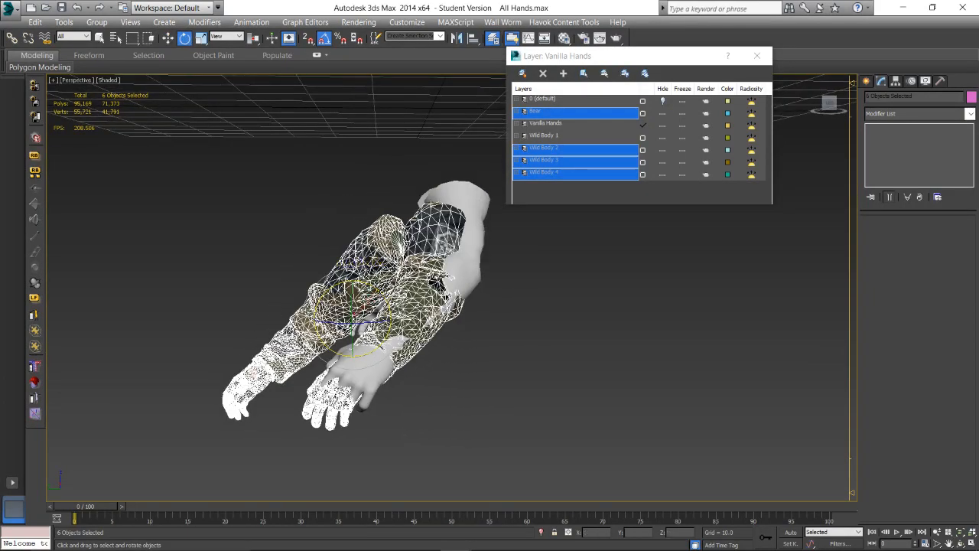
- Switch to the YouTube live dashboard in Chrome, read the stream's live chat, and return to 3ds Max
mouse_move(602, 539)
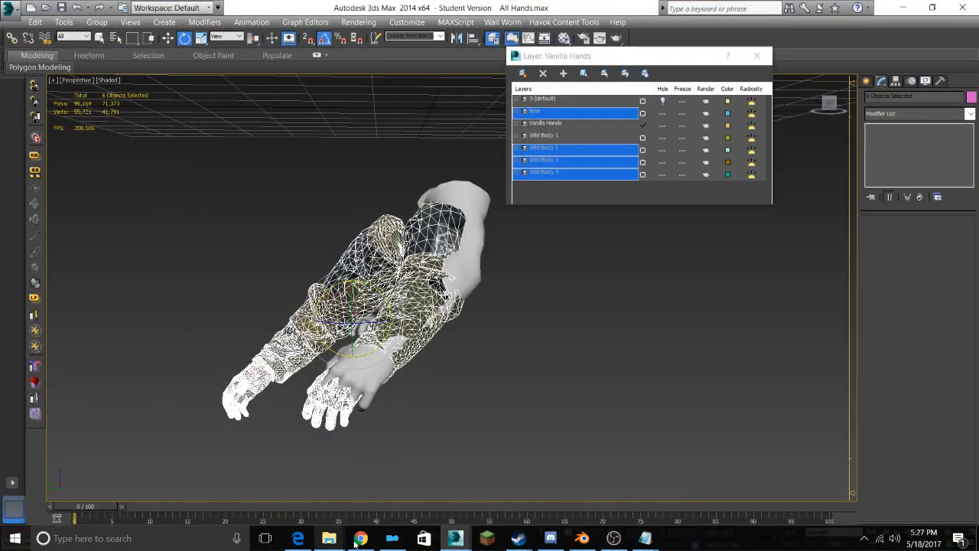
left_click(359, 539)
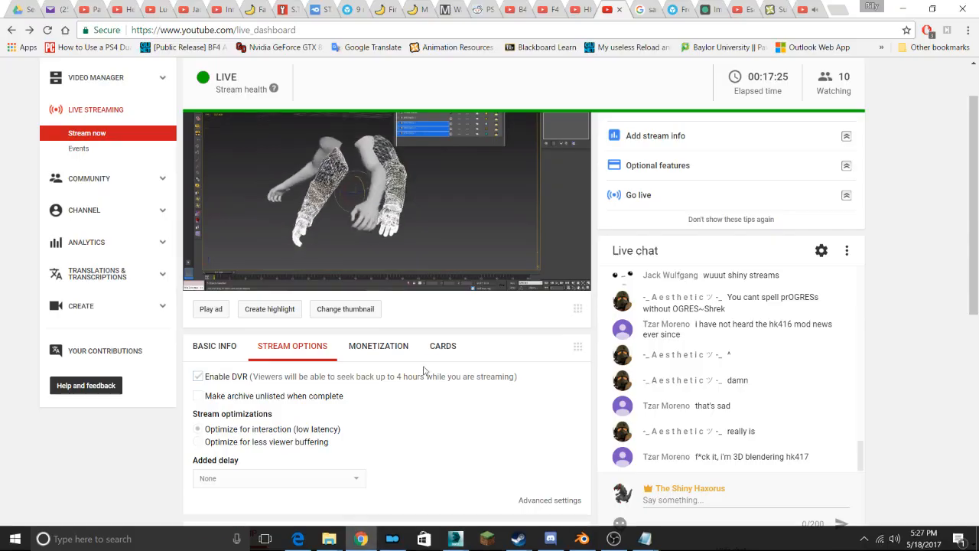
scroll(716, 383, "down", 3)
scroll(719, 387, "up", 2)
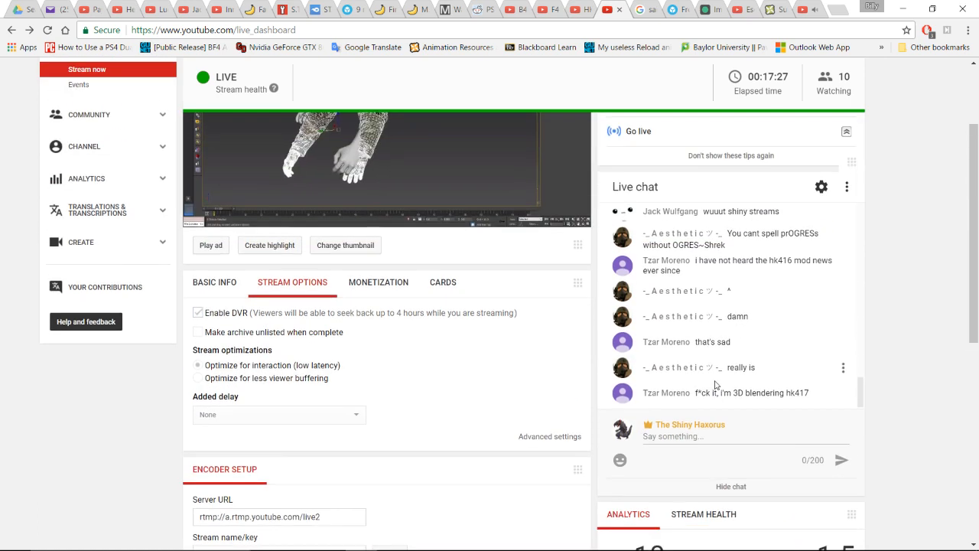
scroll(881, 338, "up", 2)
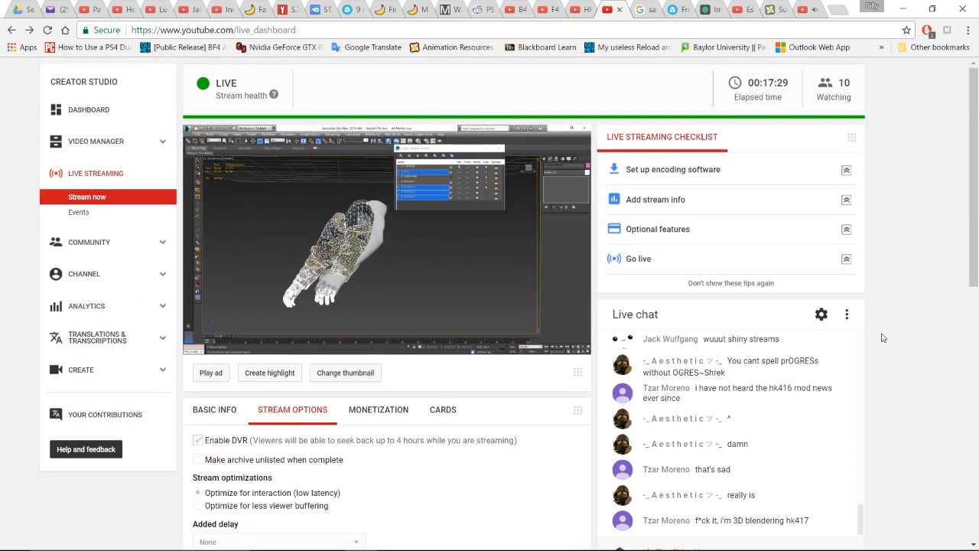
key("alt+Tab")
- Move the selected arm meshes up and sideways so the custom sleeve overlaps the vanilla arm
scroll(368, 356, "up", 3)
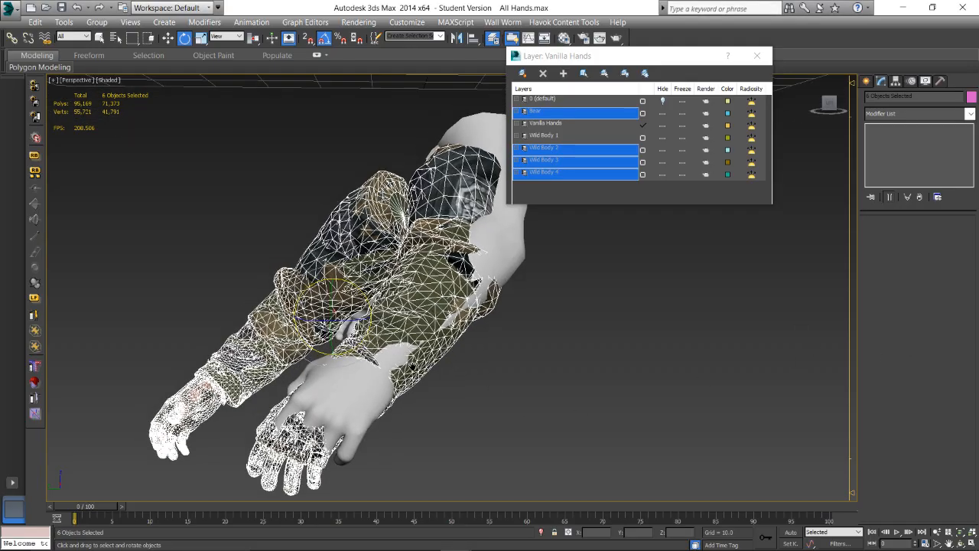
middle_click_drag(367, 355, 372, 331, "alt")
key("w")
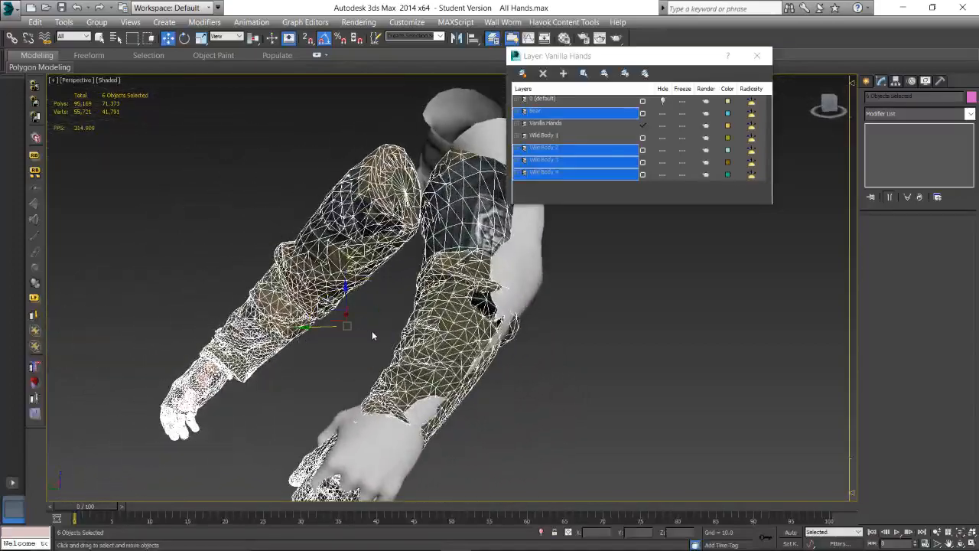
left_click_drag(345, 326, 370, 301)
- Scale the selected arm meshes up slightly and uniformly, and reposition them over the vanilla hand
scroll(364, 335, "up", 3)
middle_click_drag(400, 370, 370, 243)
scroll(344, 335, "up", 3)
scroll(359, 305, "down", 4)
scroll(361, 287, "up", 3)
middle_click_drag(361, 287, 333, 283, "alt")
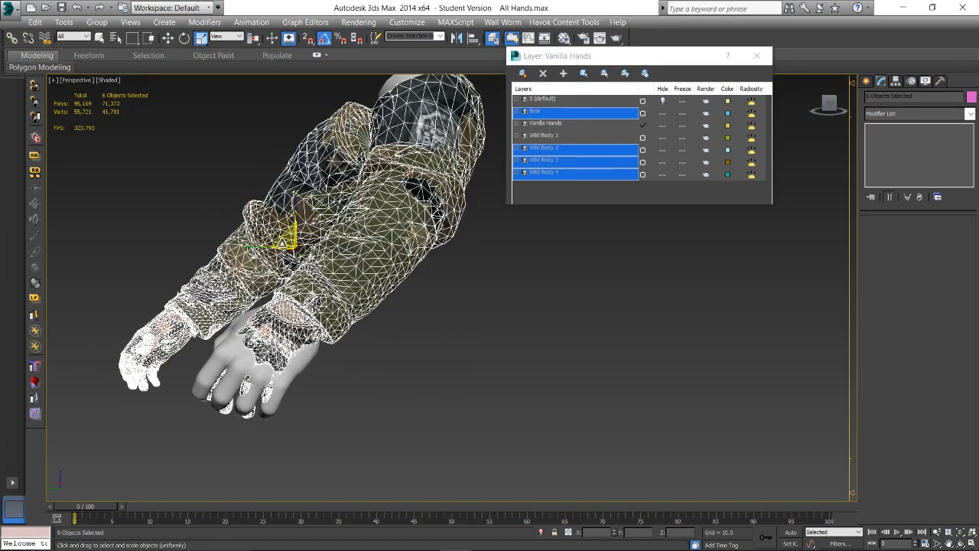
left_click_drag(282, 243, 281, 242)
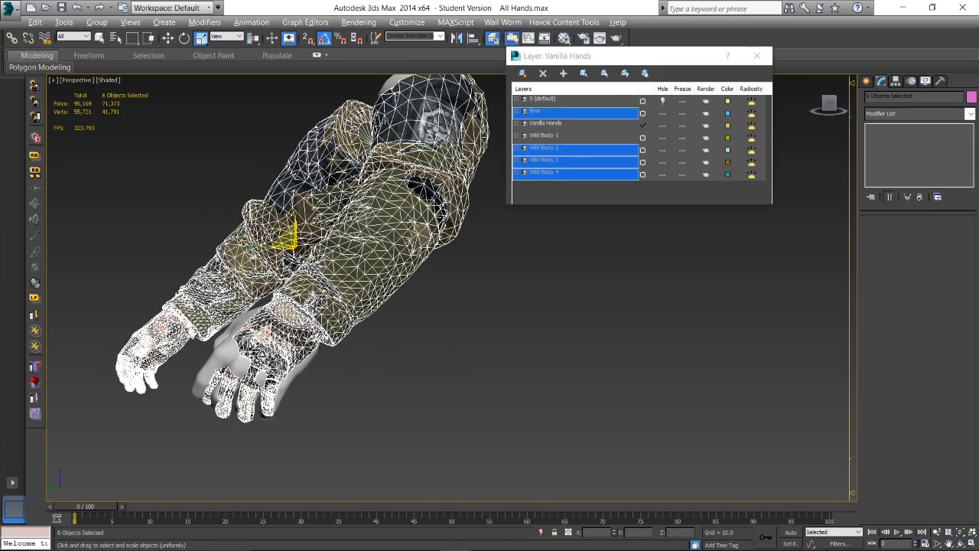
middle_click_drag(281, 241, 289, 242, "alt")
mouse_move(289, 242)
left_mouse_down()
mouse_move(295, 230)
mouse_move(305, 247)
left_mouse_up()
middle_click_drag(305, 247, 356, 337, "alt")
- Nudge the selected arm meshes sideways so the custom hand and forearm sit closer over the vanilla ones
scroll(481, 316, "up", 3)
scroll(350, 314, "up", 3)
scroll(358, 331, "down", 5)
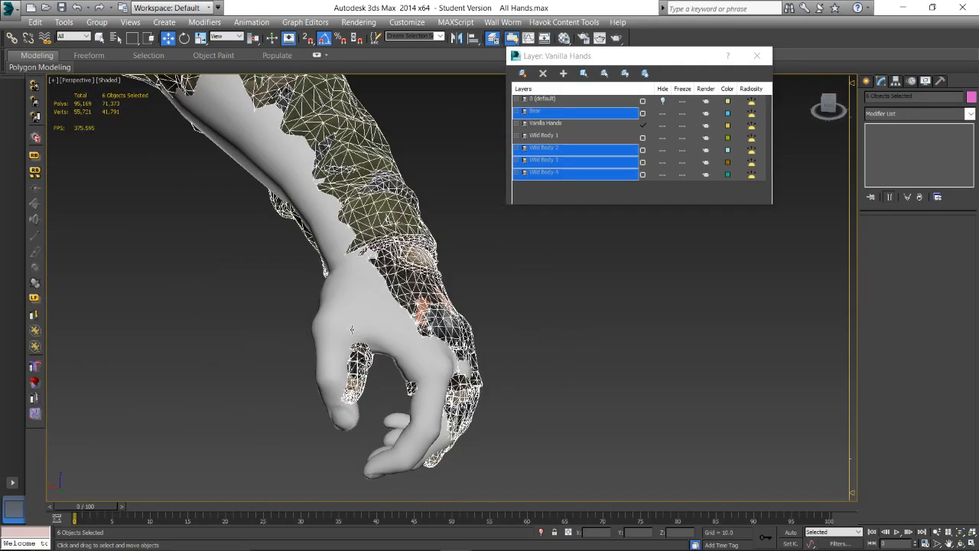
middle_click_drag(301, 295, 335, 307)
left_click_drag(206, 274, 198, 275)
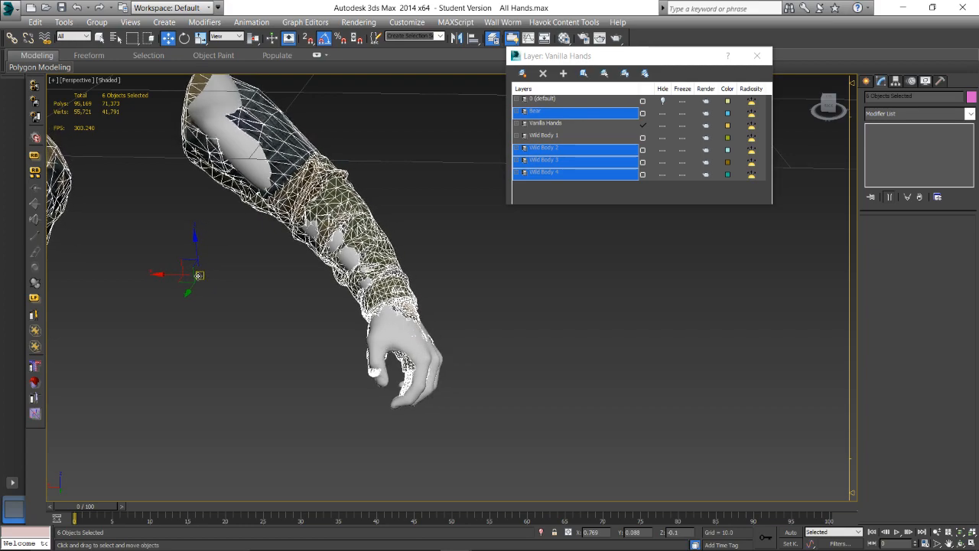
- Examine from several angles how the custom sleeves, wrist and fingers fit against the vanilla hand
scroll(359, 354, "up", 10)
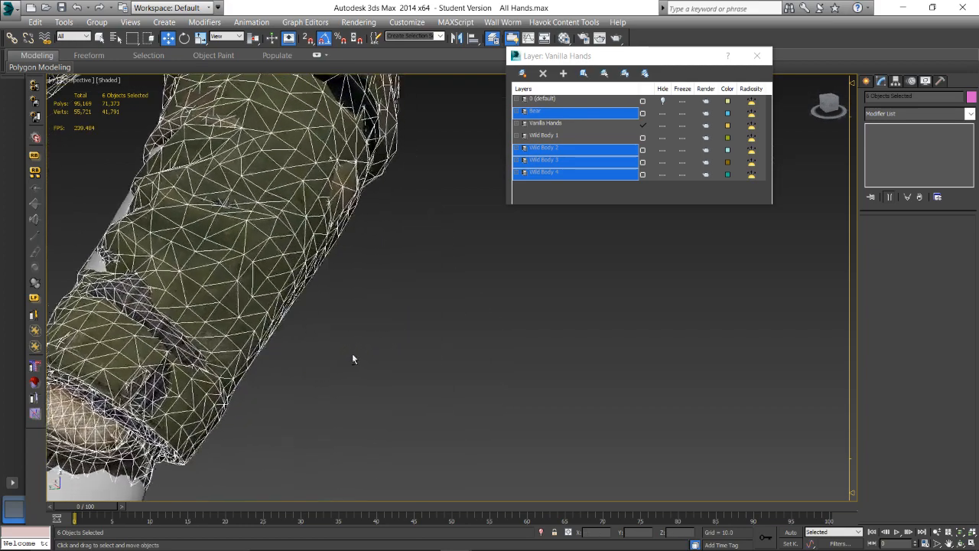
scroll(337, 321, "down", 10)
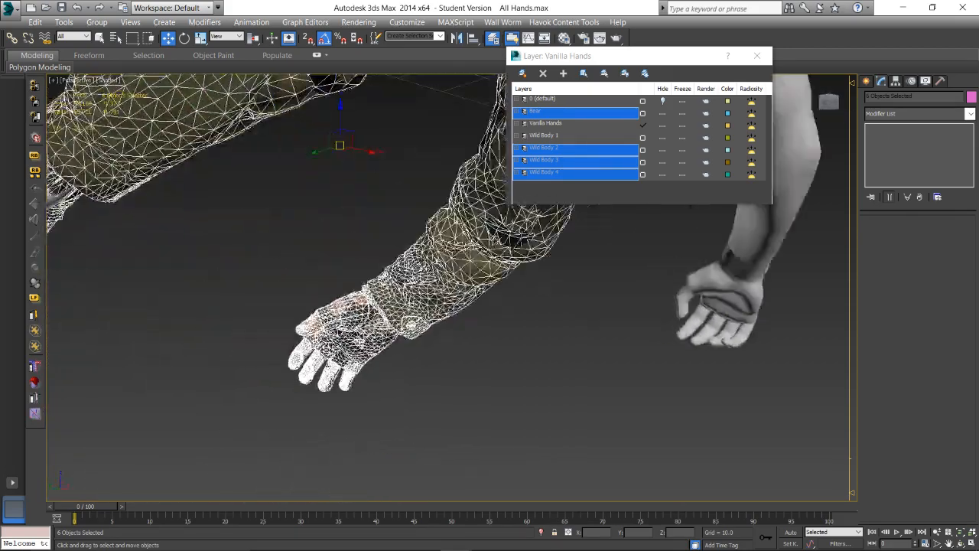
middle_click_drag(338, 320, 481, 351)
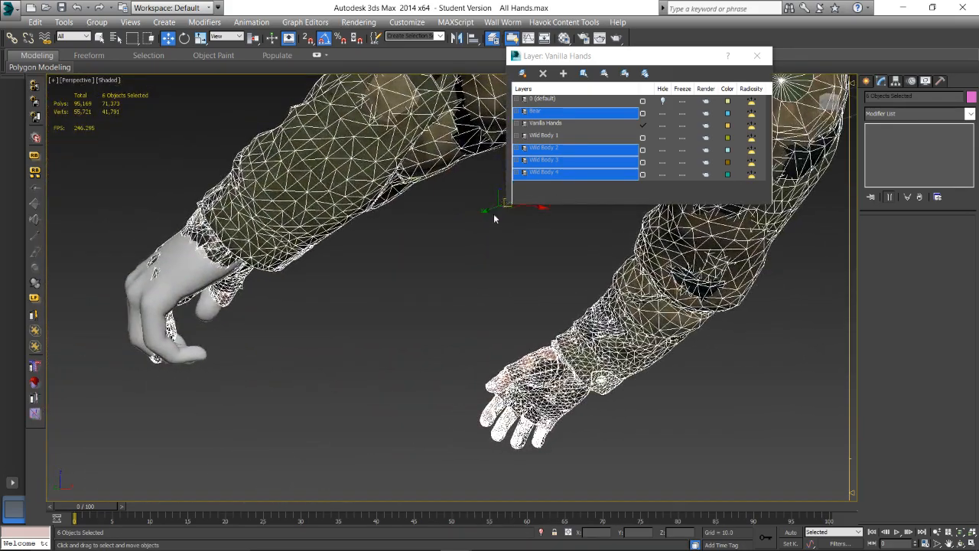
middle_click_drag(494, 218, 461, 251, "alt")
middle_click_drag(485, 219, 434, 358, "alt")
scroll(435, 358, "up", 6)
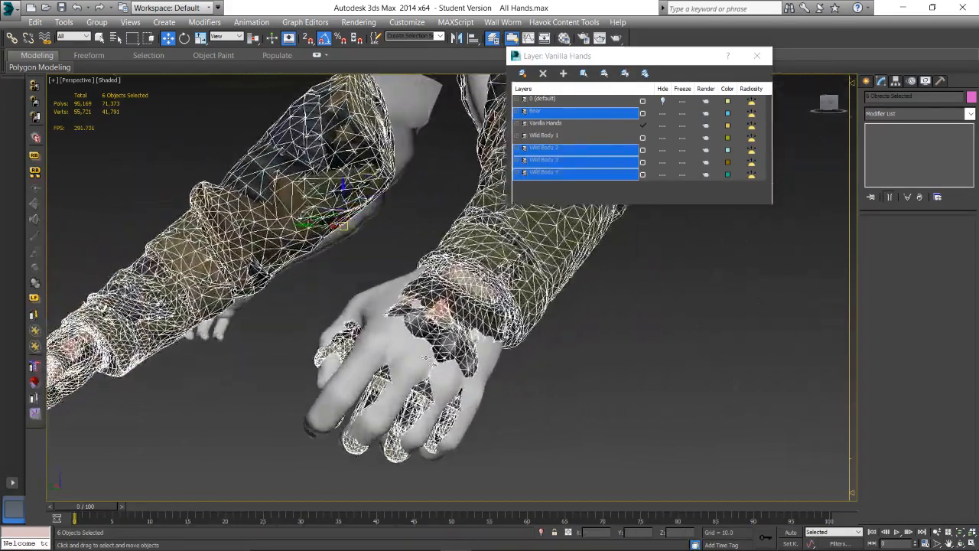
scroll(342, 355, "down", 4)
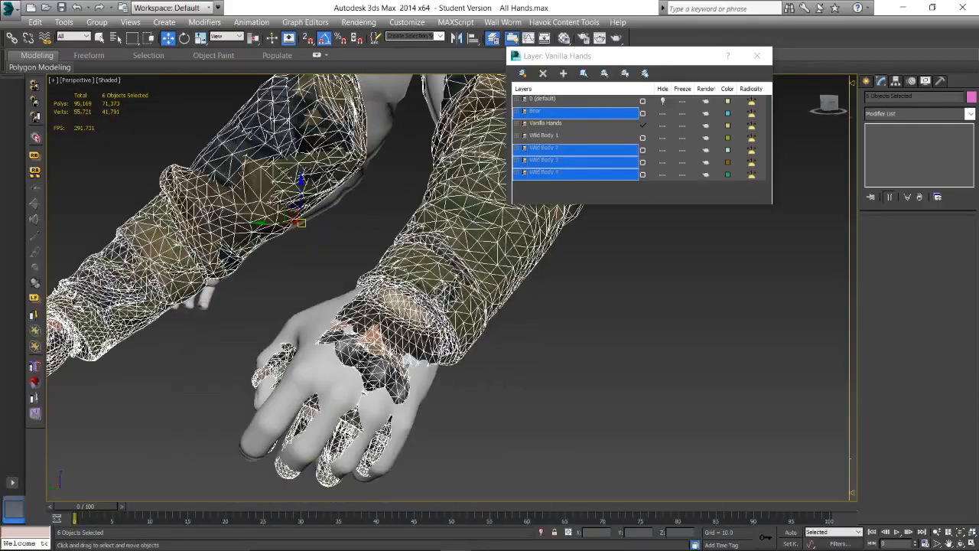
middle_click_drag(406, 411, 450, 349, "alt")
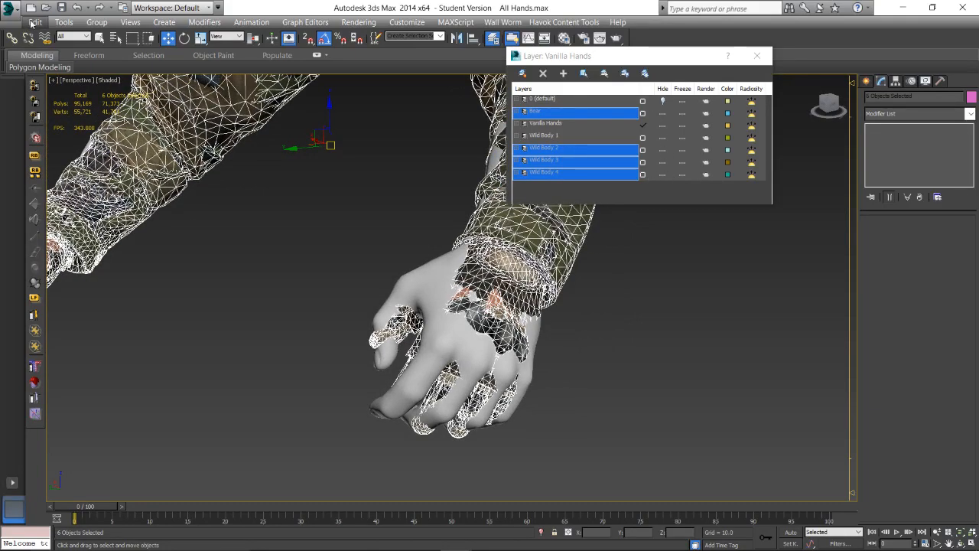
- Save the scene as All Hands Scaled.max in the Escape From Tarkov folder
left_click(10, 9)
left_click(50, 167)
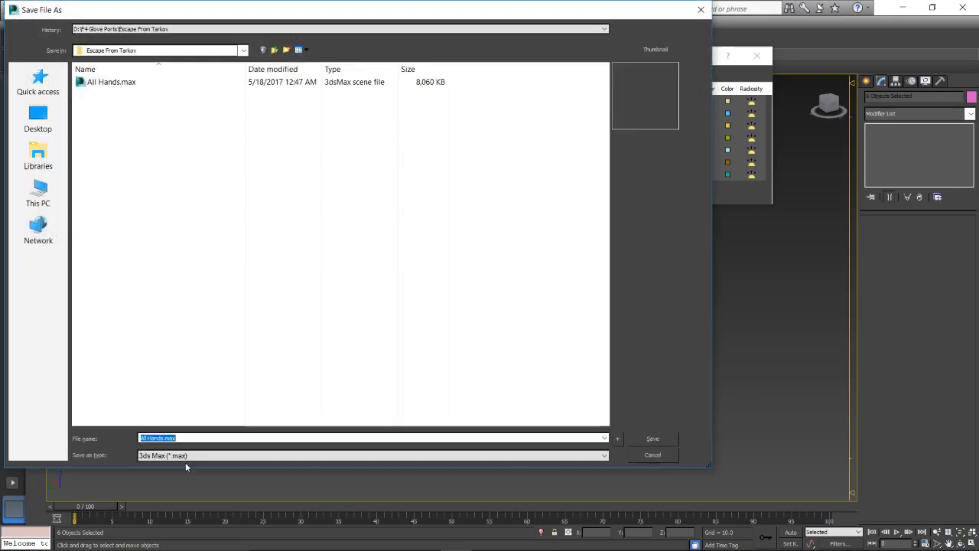
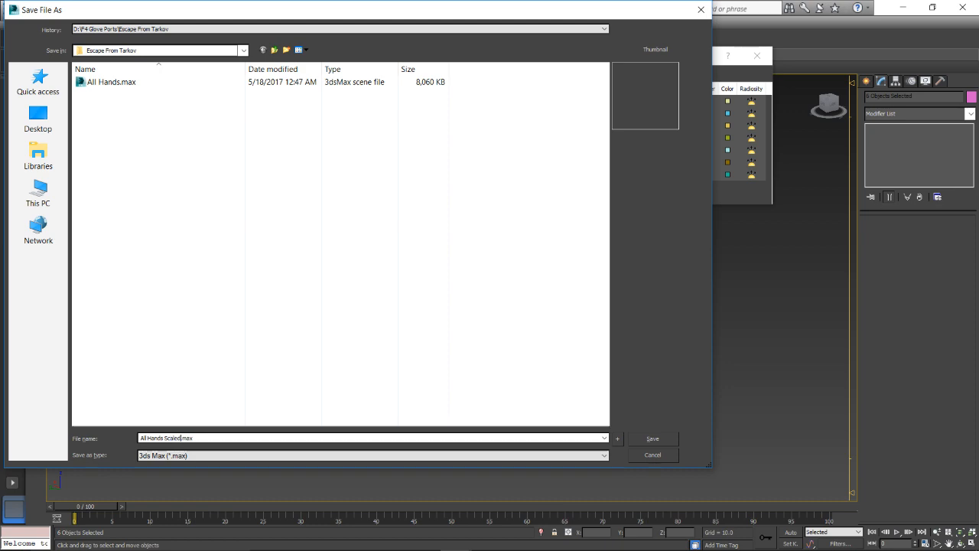
type("Scaled")
key("Return")
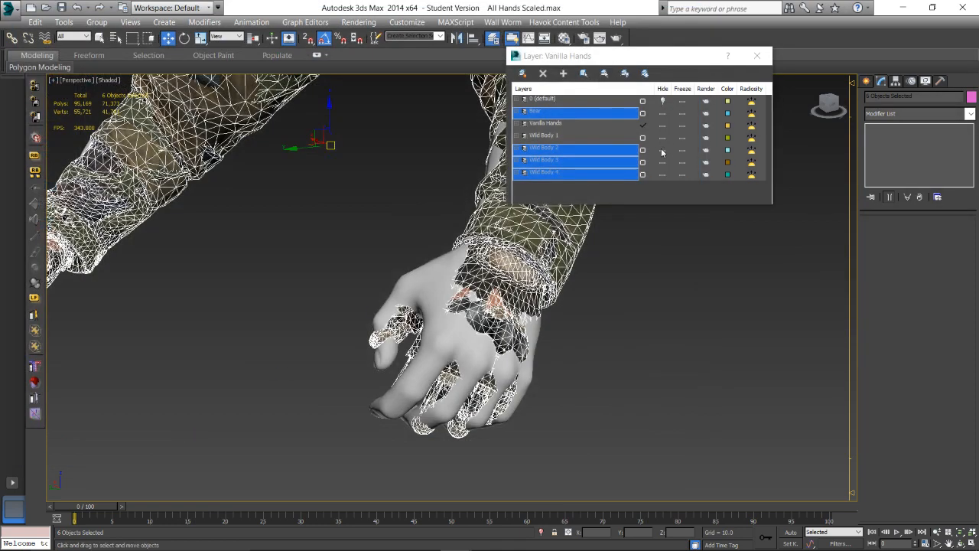
- Hide the Bear, Wild Body 2, Wild Body 3 and Wild Body 4 layers, close the layer manager and check the Wild Body 1 arms' fit
left_click(662, 151)
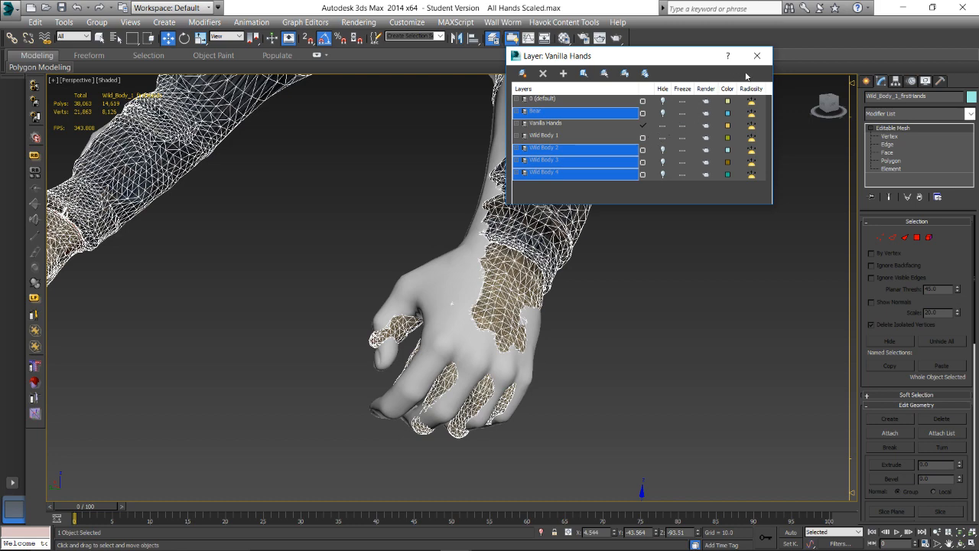
left_click(757, 57)
left_click(644, 258)
middle_click_drag(644, 258, 530, 281, "alt")
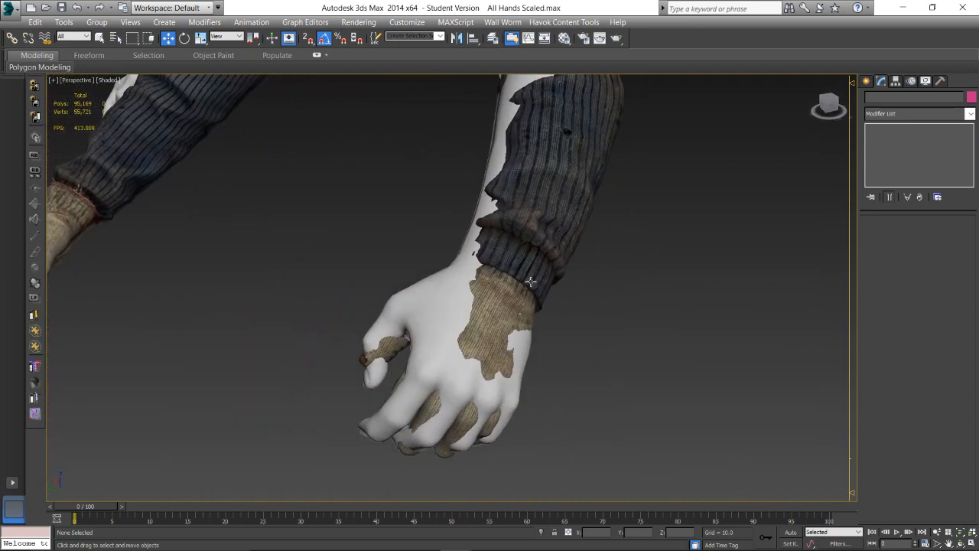
scroll(531, 281, "down", 6)
middle_click_drag(443, 273, 496, 272, "alt")
scroll(482, 270, "up", 10)
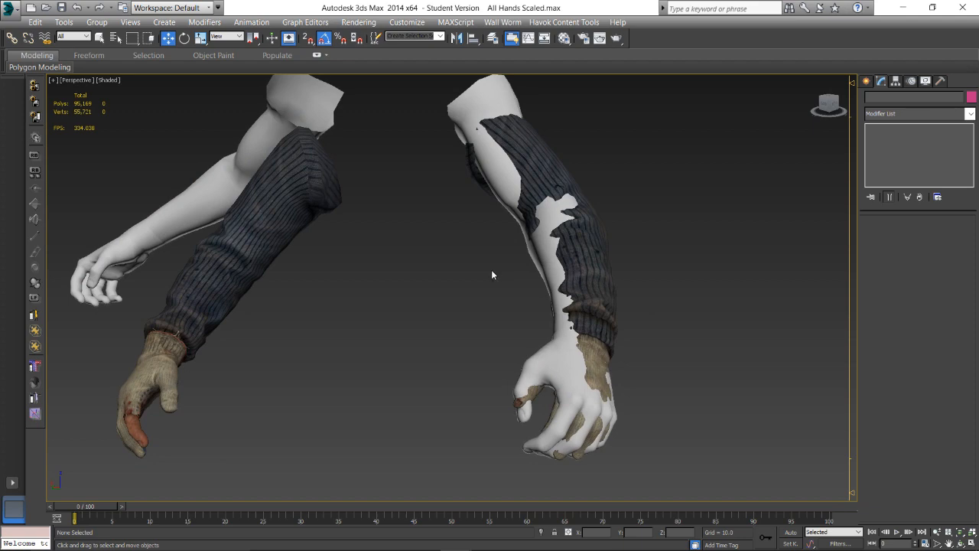
middle_click_drag(520, 255, 428, 295)
scroll(517, 272, "down", 3)
- Select the Wild_Body_1_firstHands mesh and start exporting it with the gw::OBJ-Exporter (*.OBJ) file type
left_click(520, 294)
left_click(7, 10)
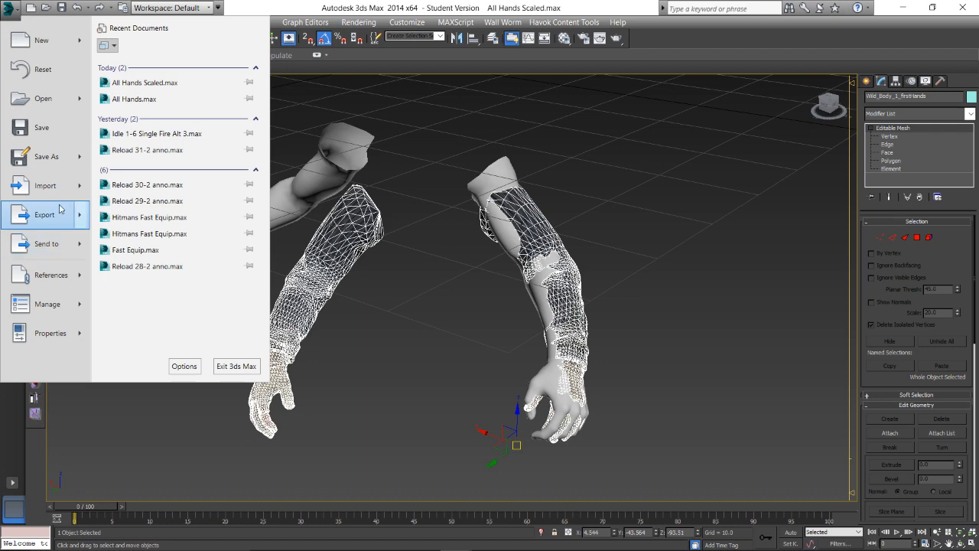
mouse_move(60, 209)
left_click(162, 104)
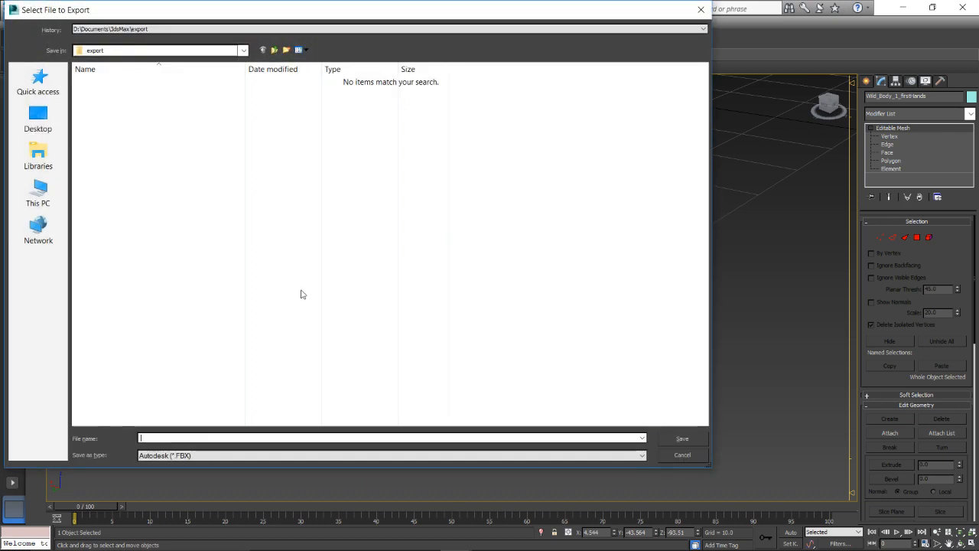
left_click(205, 454)
left_click(217, 412)
- Export the mesh as Bear Hands 1 into Escape From Tarkov under F4 Glove Ports on drive D, using the preset OBJ options
left_click(38, 193)
double_click(256, 175)
scroll(139, 288, "down", 2)
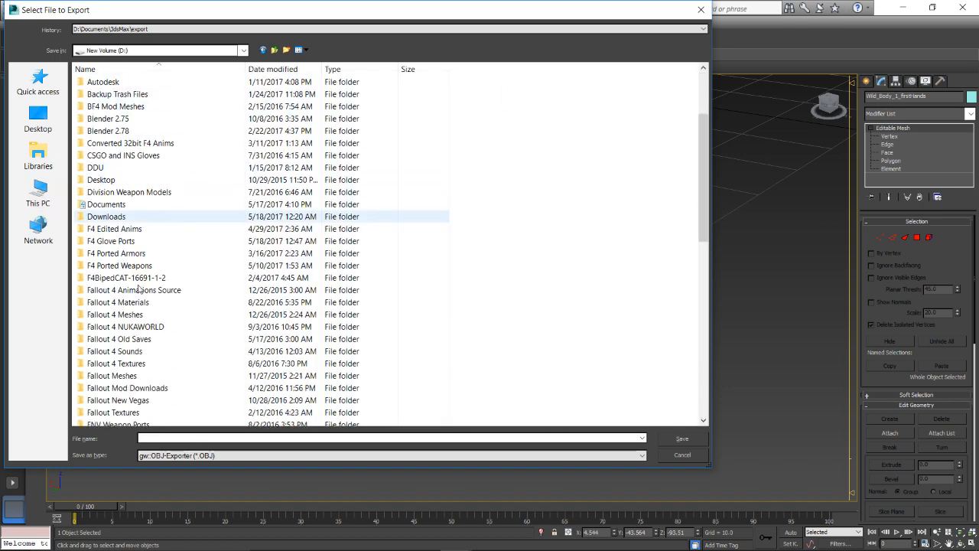
double_click(131, 242)
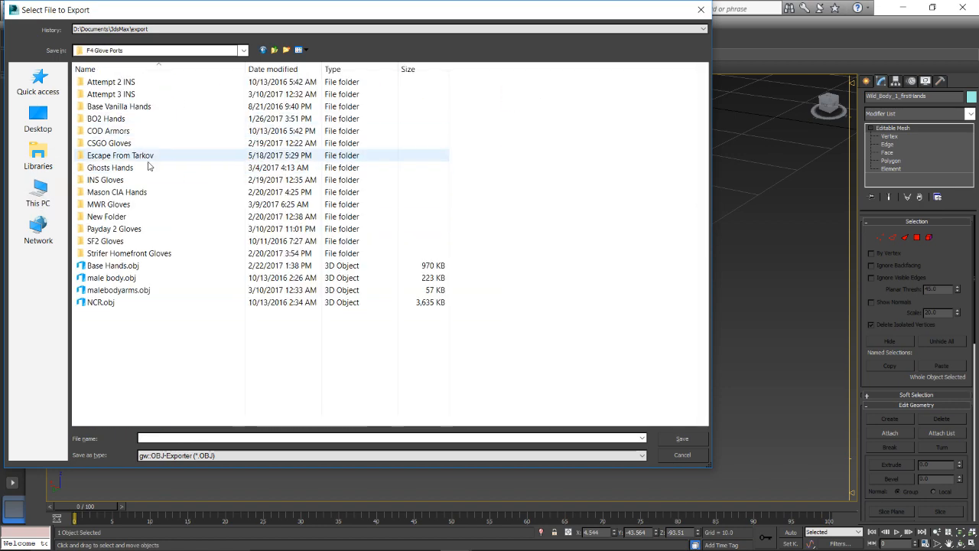
left_click(114, 157)
double_click(113, 156)
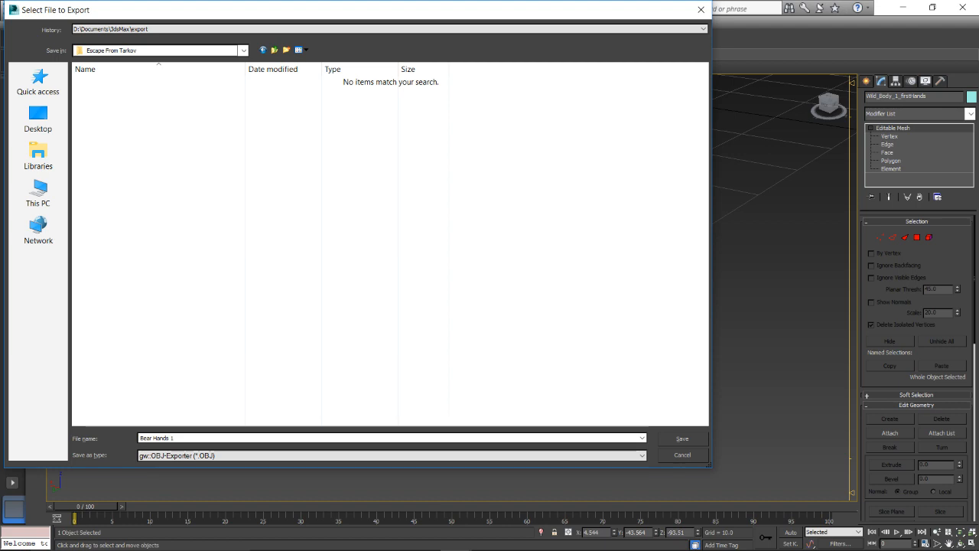
key("Return")
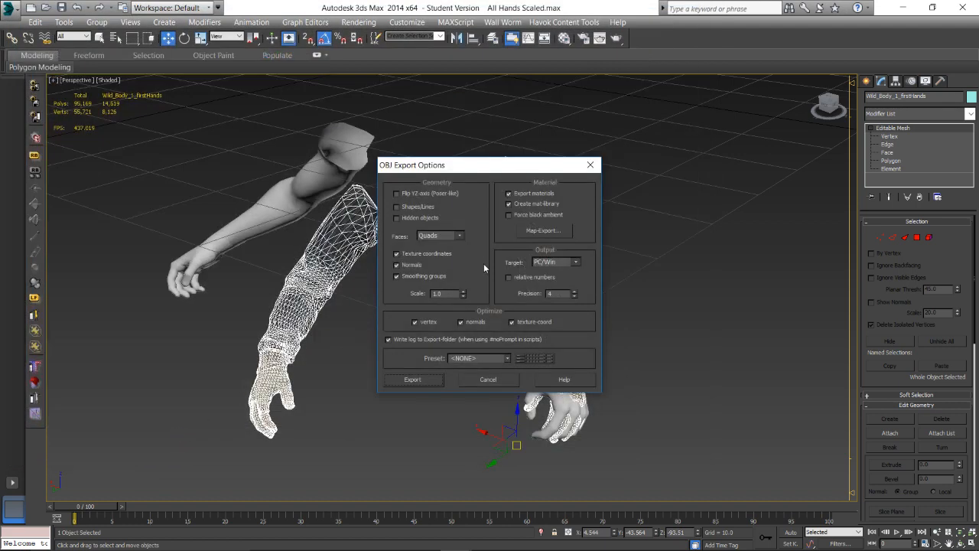
left_click(412, 378)
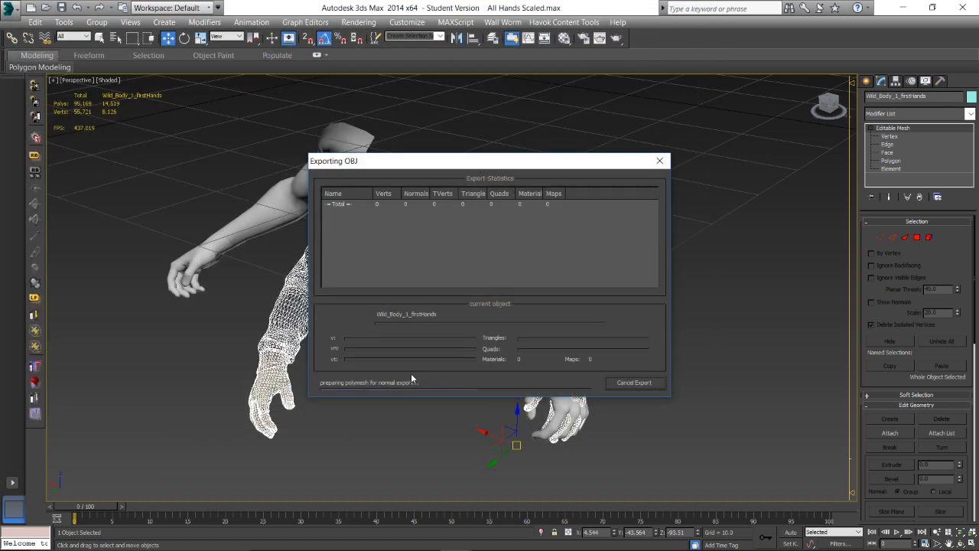
- Close the OBJ export window, then start a new Blender session and delete the default cube
left_click(634, 384)
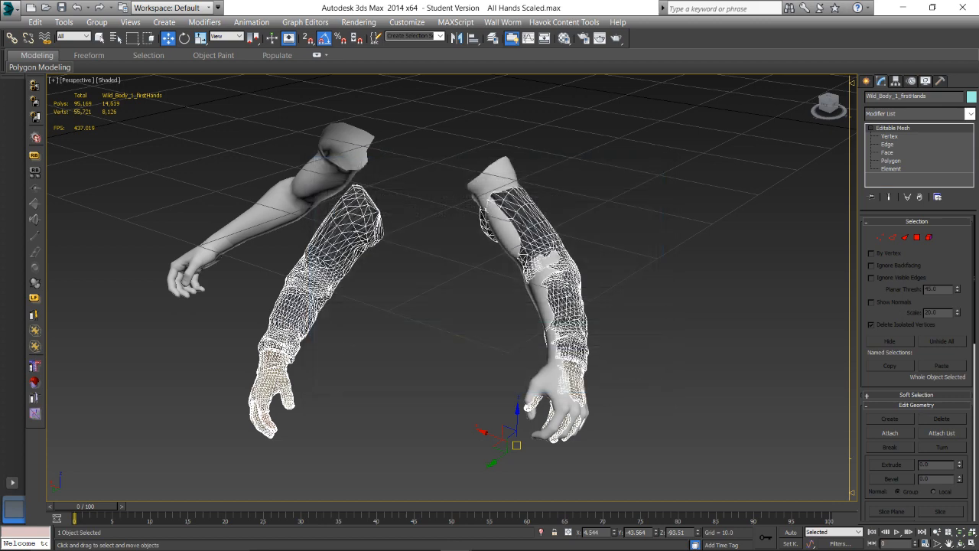
mouse_move(518, 538)
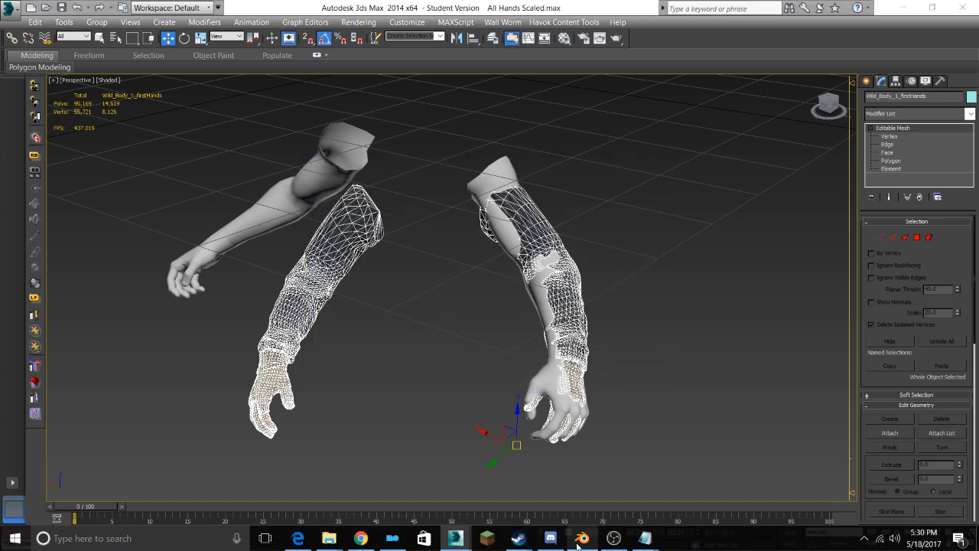
right_click(582, 538)
left_click(567, 468)
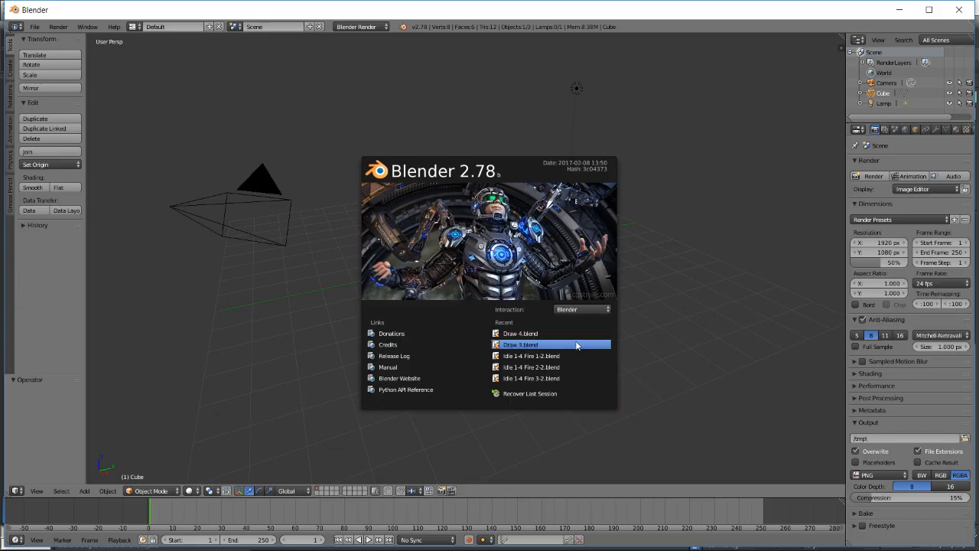
left_click(705, 284)
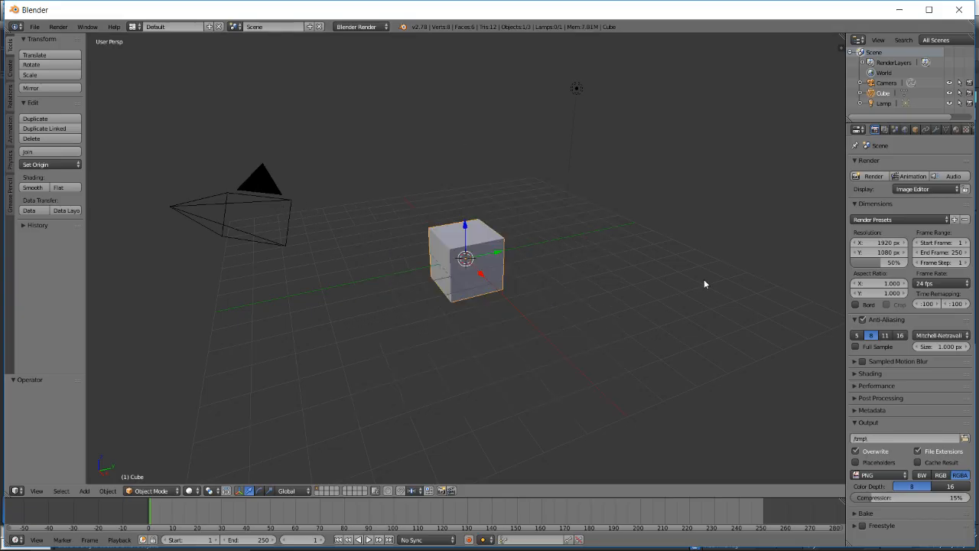
key("Delete")
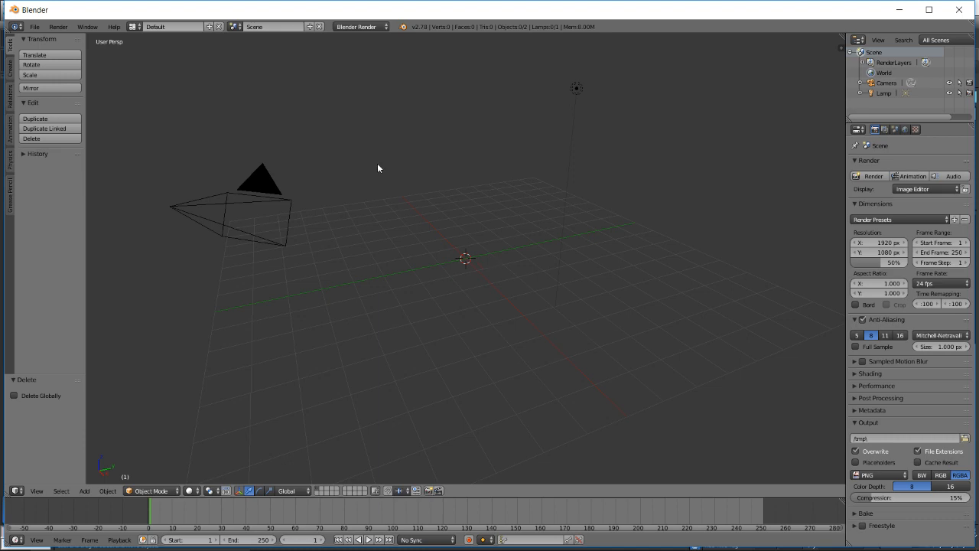
- Open Base Hands.blend from the F4 Glove Ports folder on drive D and inspect its hands and armature
left_click(34, 27)
left_click(44, 48)
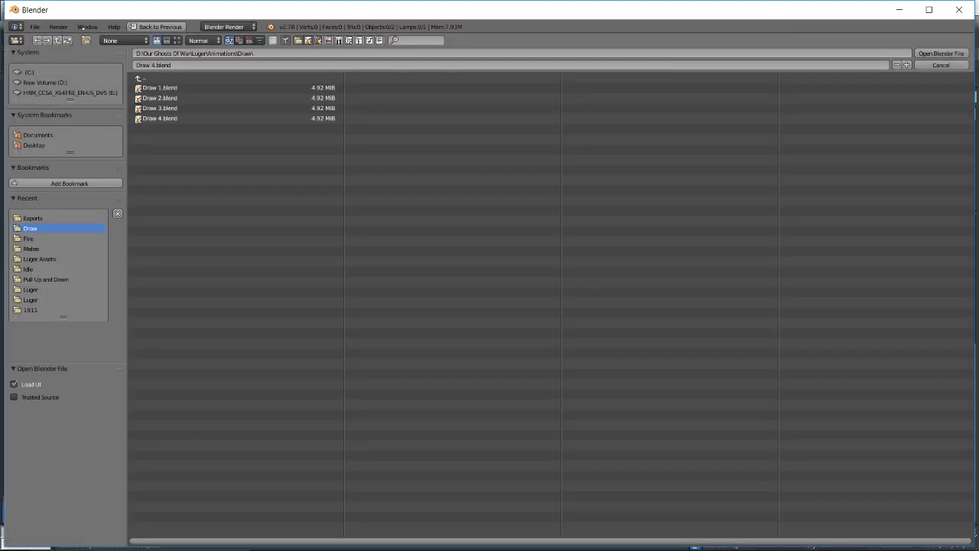
left_click(175, 77)
left_click(174, 78)
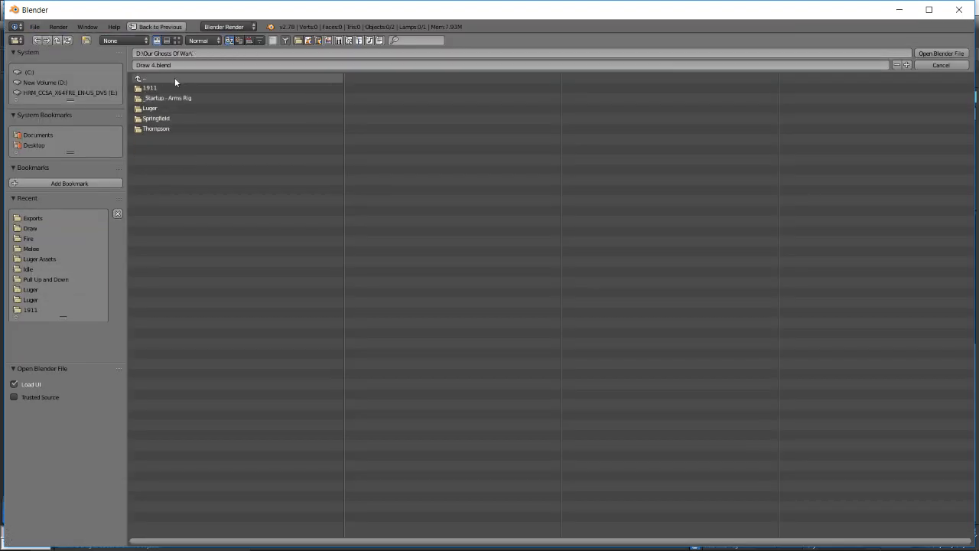
left_click(175, 78)
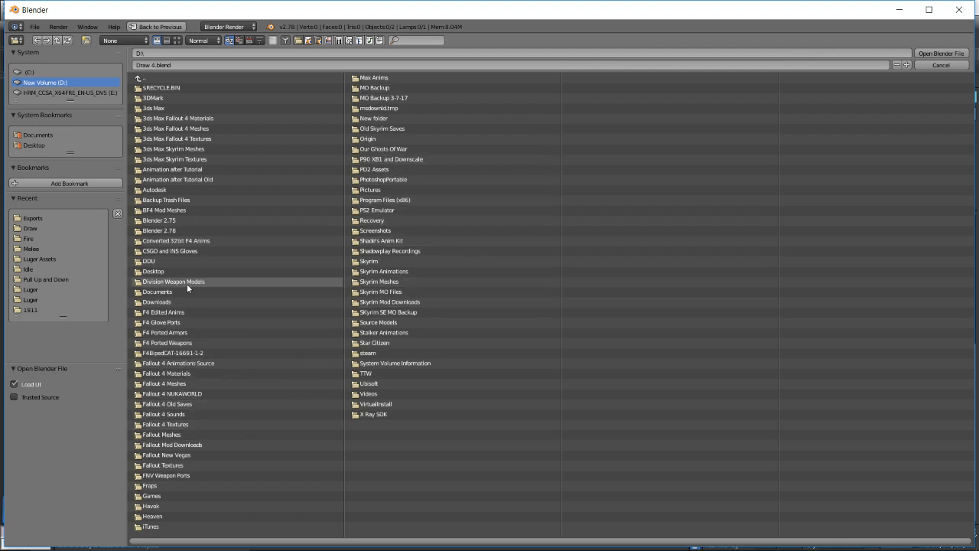
left_click(183, 323)
double_click(172, 242)
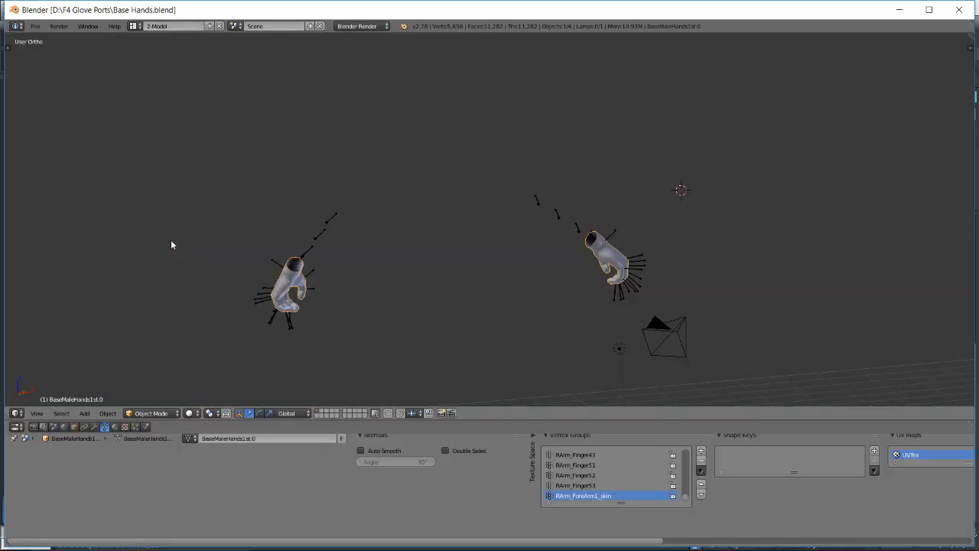
scroll(398, 228, "down", 1)
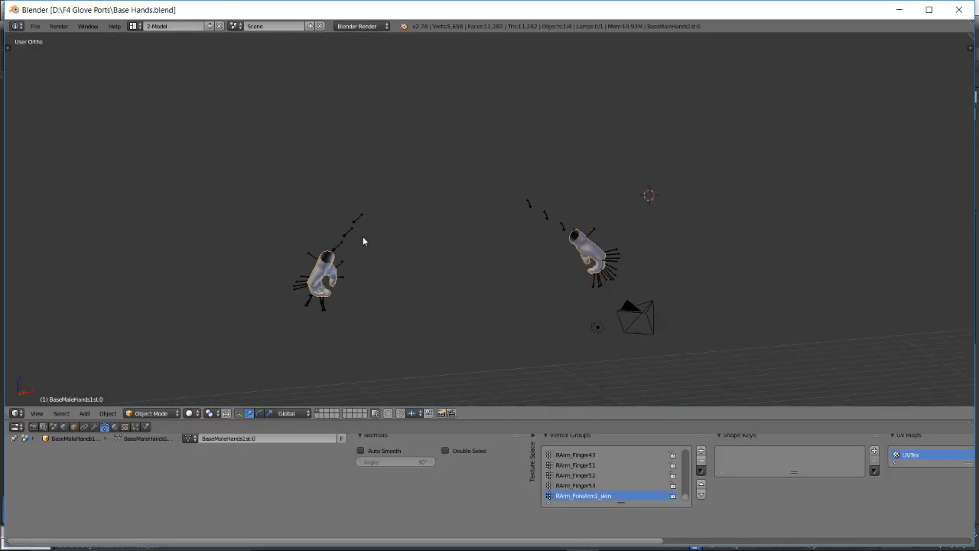
right_click_drag(363, 241, 397, 245)
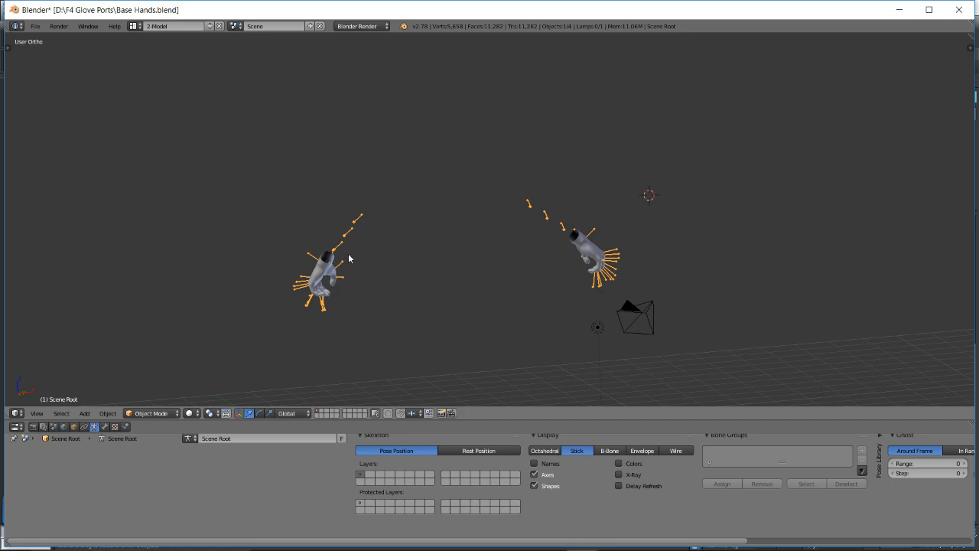
- Open Align 16 wrists Mirror.blend from the Payday 2 Gloves folder and examine how the wrist meets the glove and sleeve
left_click(35, 26)
left_click(44, 52)
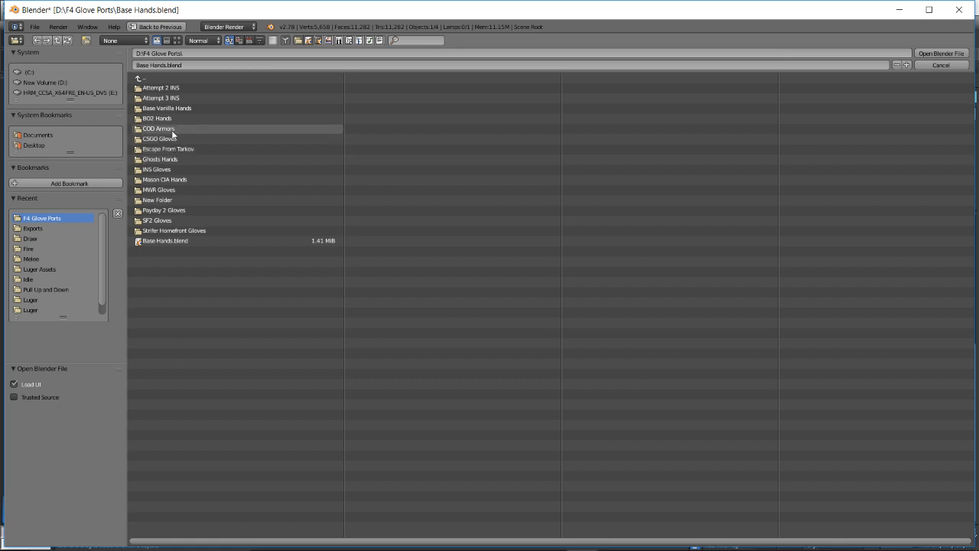
left_click(171, 209)
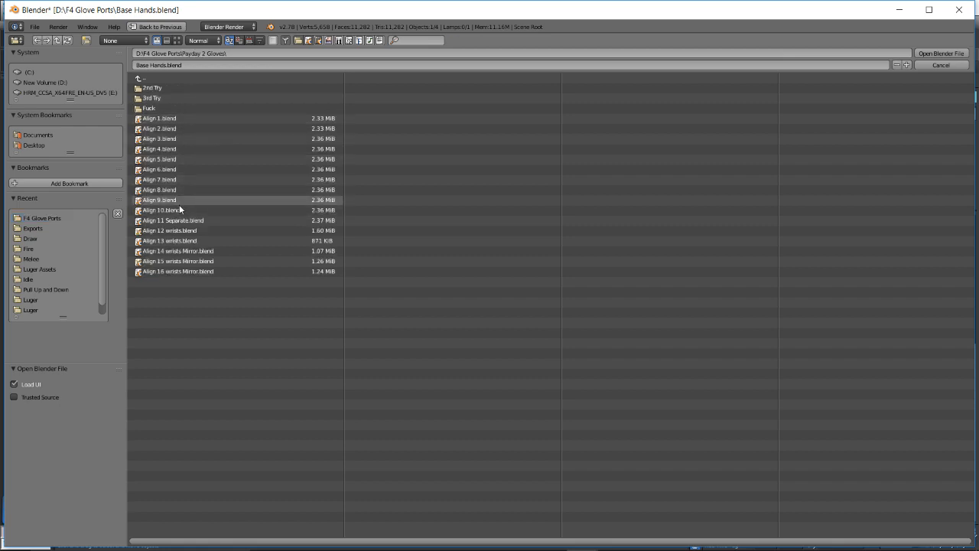
double_click(178, 271)
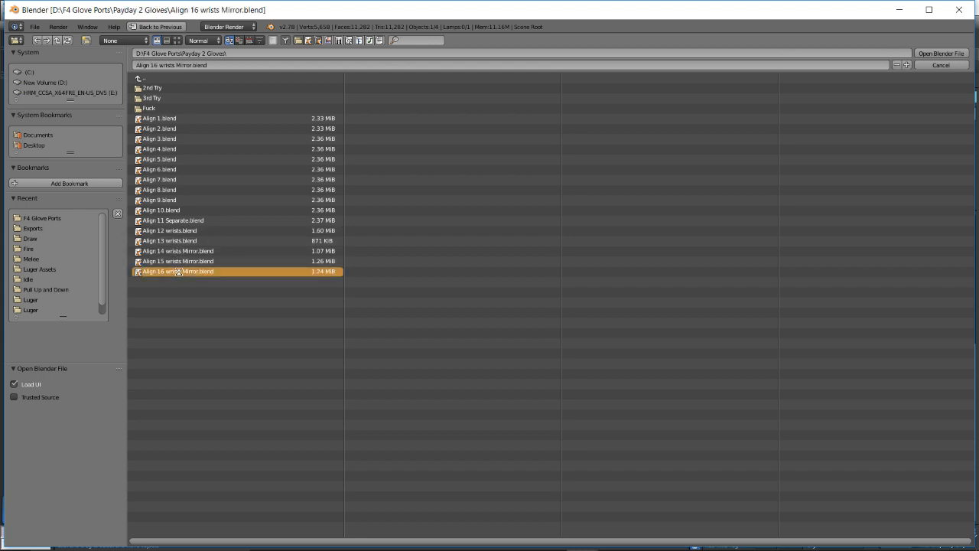
middle_click_drag(227, 256, 240, 211)
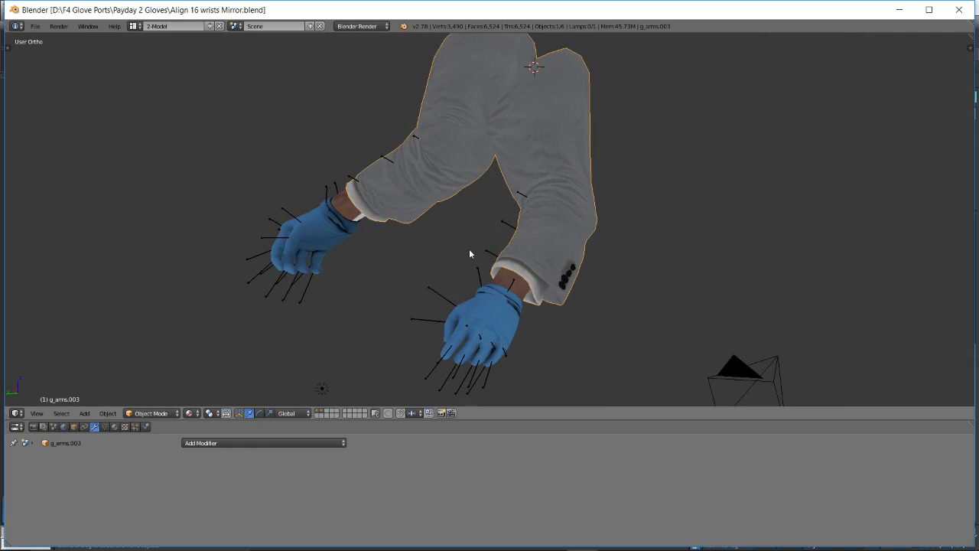
right_click(509, 279)
middle_click_drag(481, 283, 439, 283)
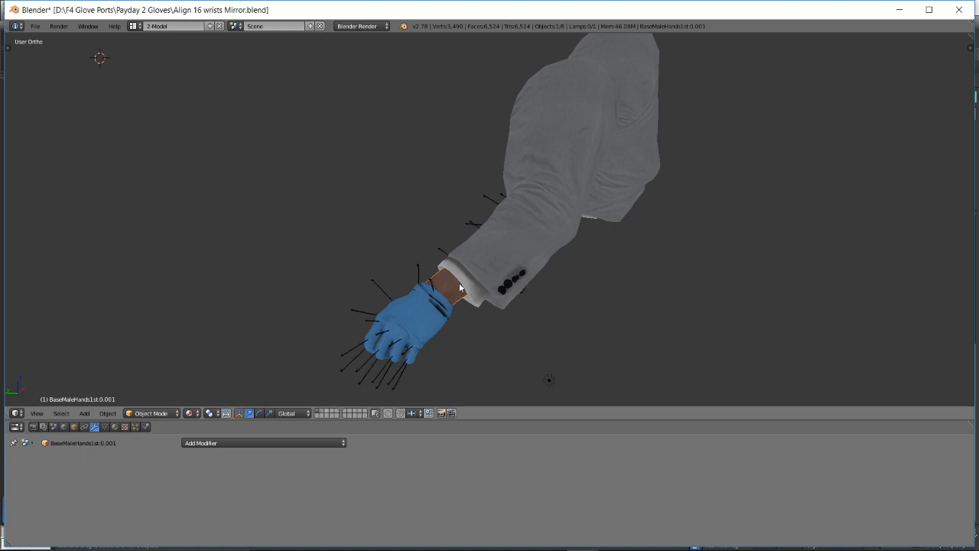
- Open PLA Arms import.blend from the PLA Arms and Gloves folder under BO2 Hands
left_click(35, 26)
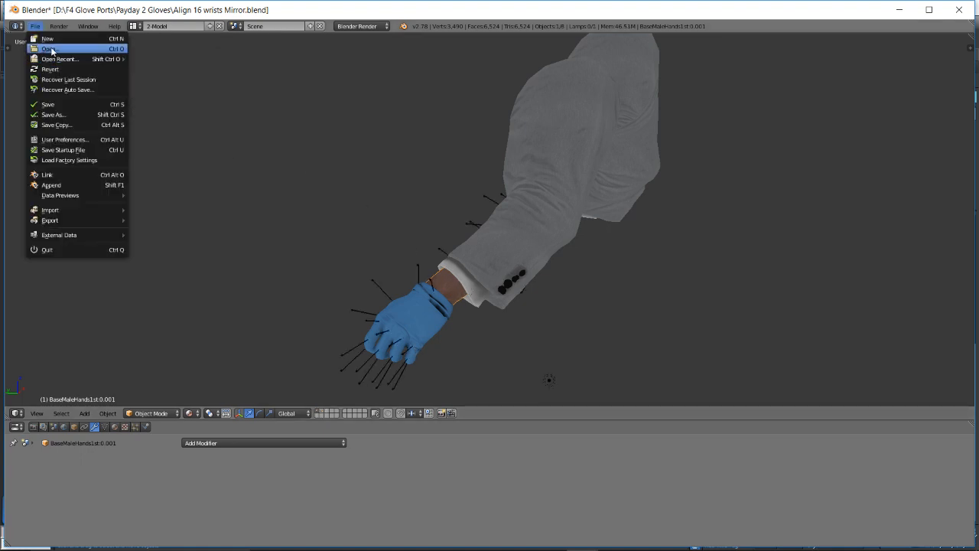
left_click(48, 49)
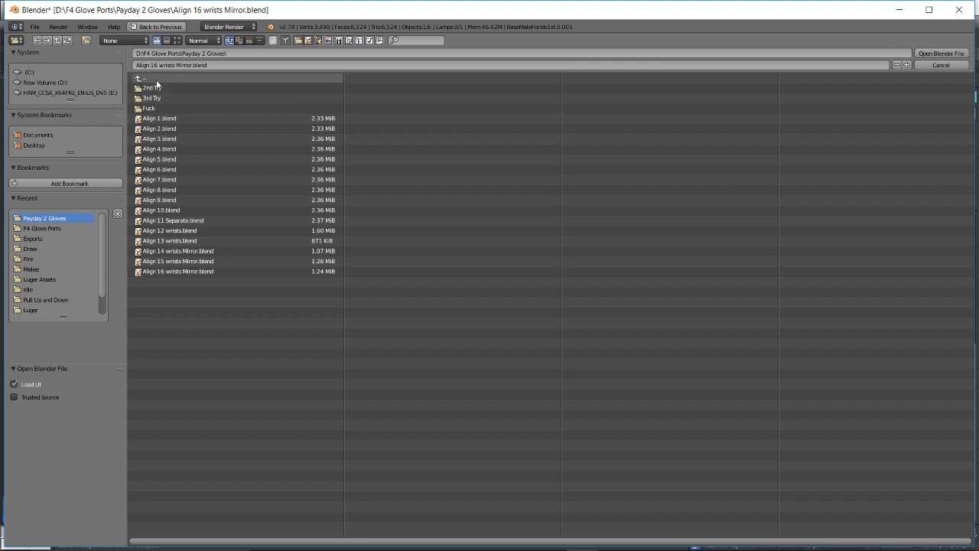
left_click(164, 97)
left_click(149, 77)
left_click(149, 88)
left_click(173, 117)
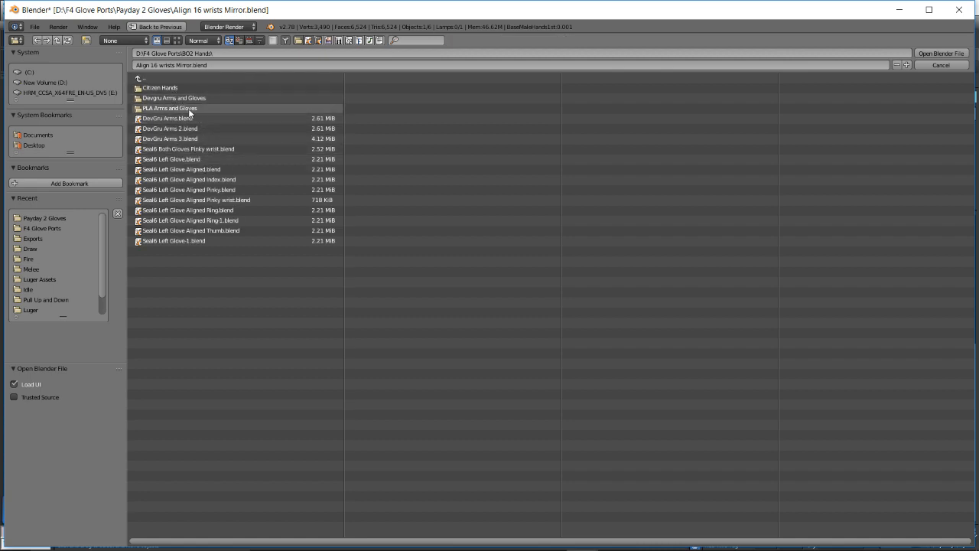
left_click(191, 109)
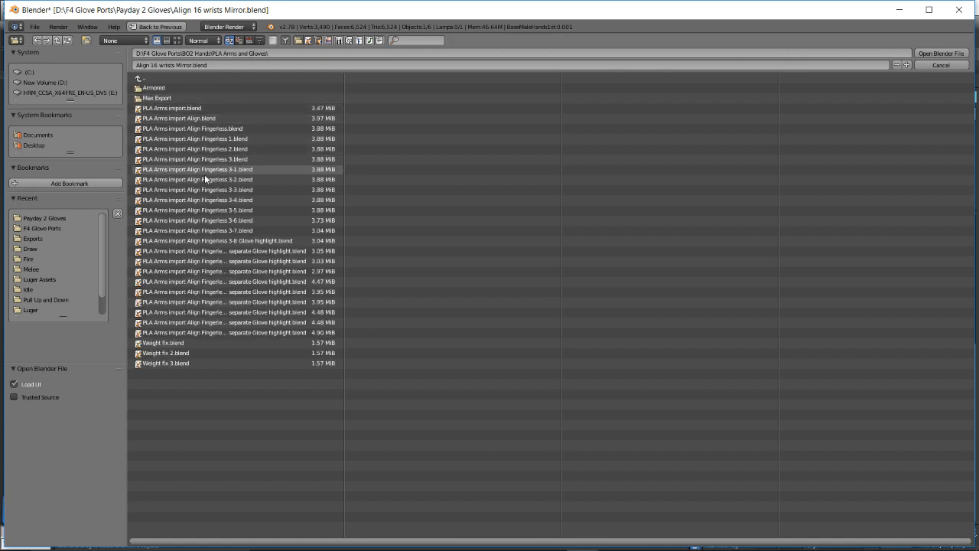
left_click(204, 106)
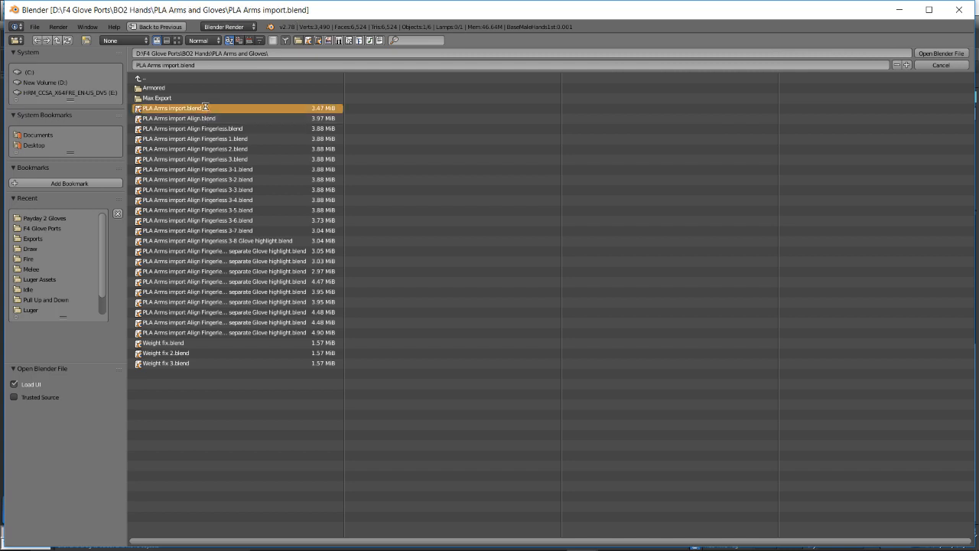
double_click(205, 107)
- Examine the vanilla first-person arms and hands from several angles and clear the selection
right_click(287, 215)
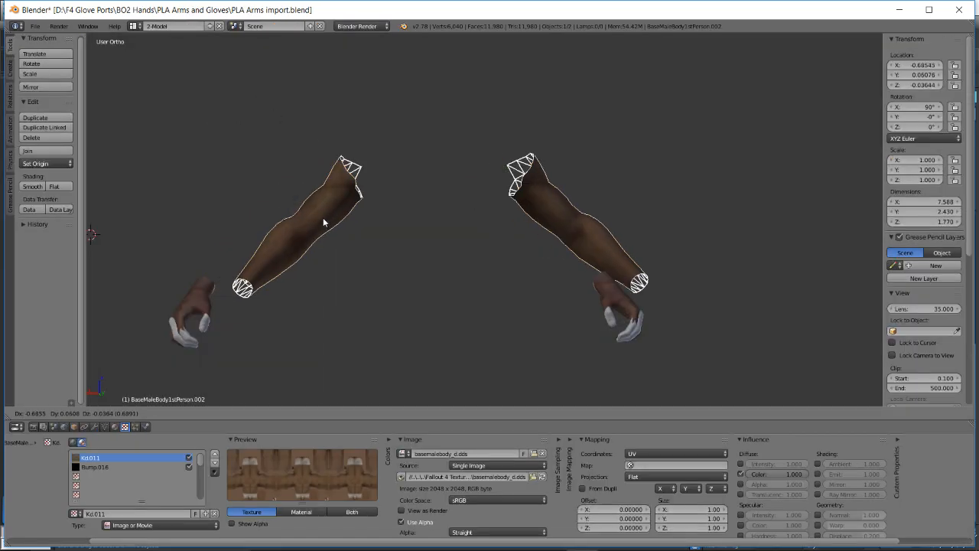
middle_click_drag(310, 240, 437, 240)
key("a")
middle_click_drag(589, 202, 466, 277)
middle_click_drag(524, 257, 86, 44)
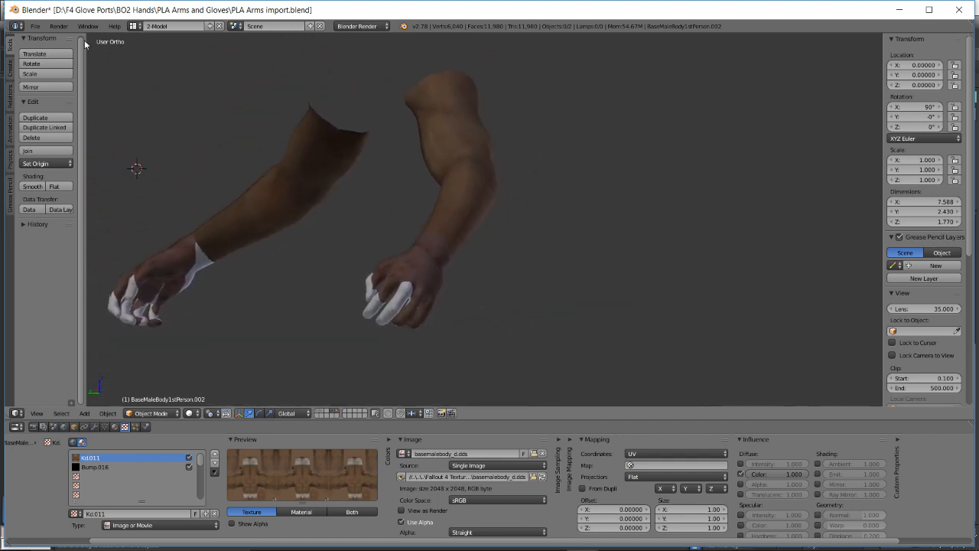
- Import Bear Hands 1.obj as Wavefront from the Escape From Tarkov folder under F4 Glove Ports, keeping the preset import options
left_click(35, 26)
mouse_move(83, 214)
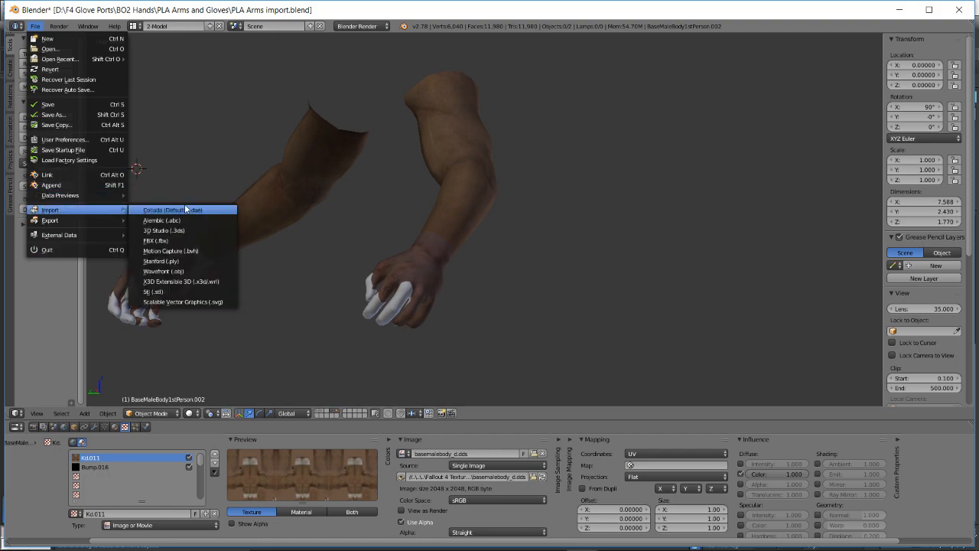
left_click(175, 272)
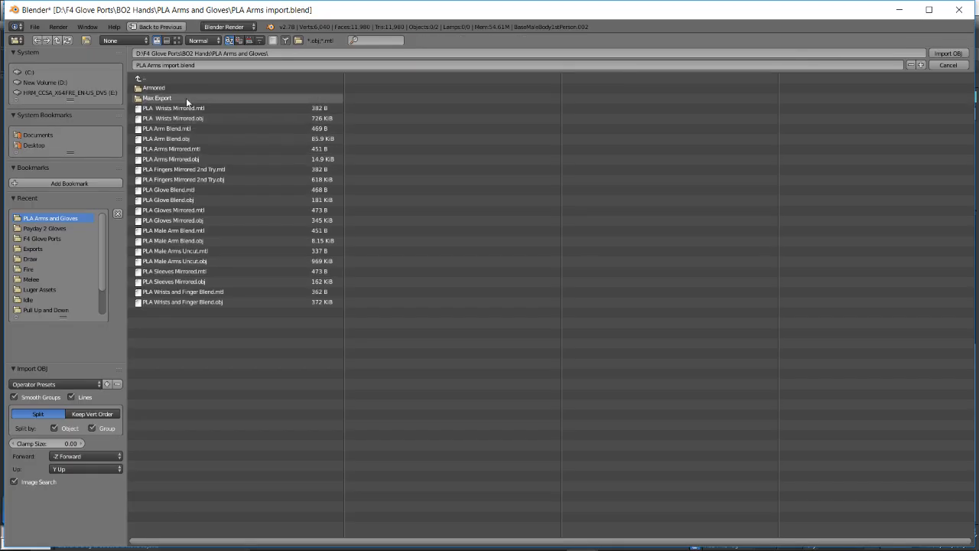
left_click(156, 77)
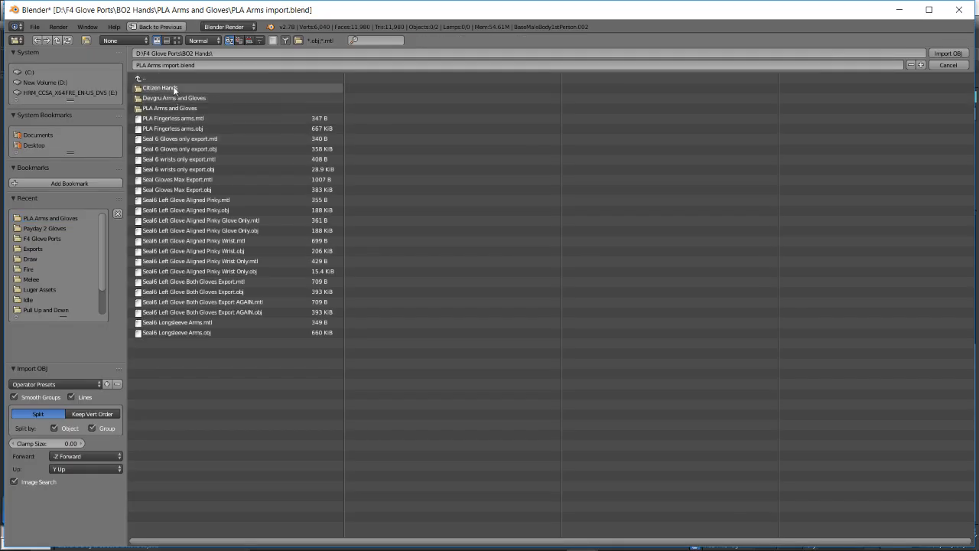
left_click(159, 77)
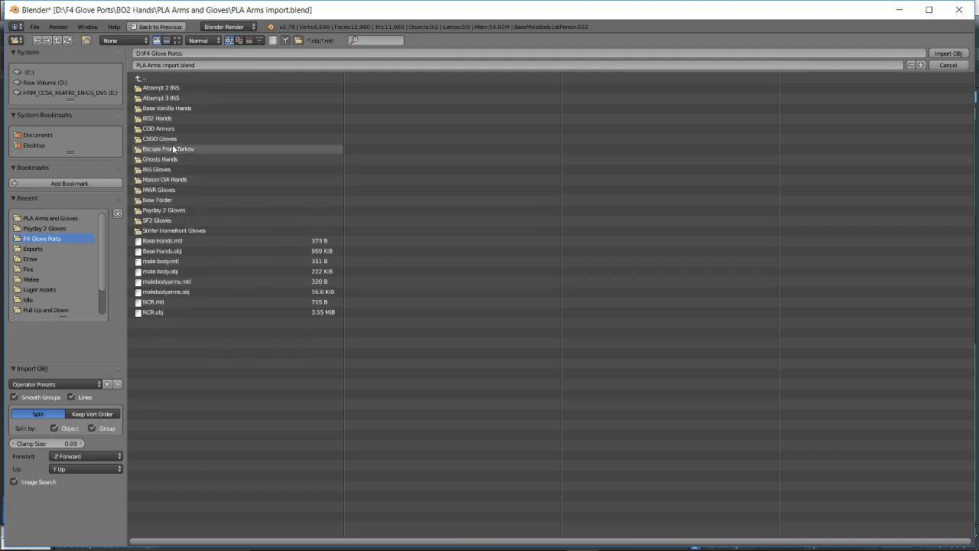
left_click(172, 148)
left_click(169, 99)
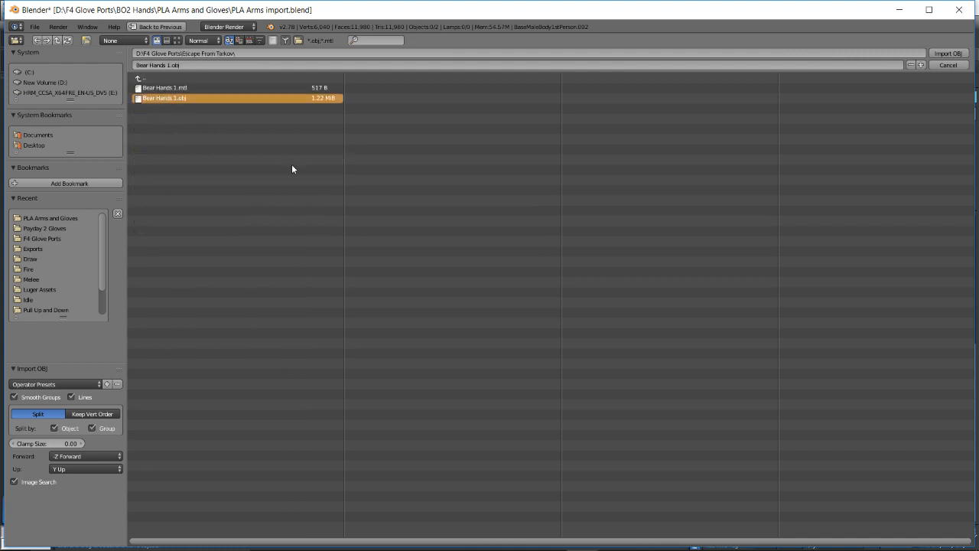
key("Return")
- Compare the imported arms' scale with the vanilla arms and examine the glove, wrist and sleeve textures up close
scroll(451, 248, "down", 14)
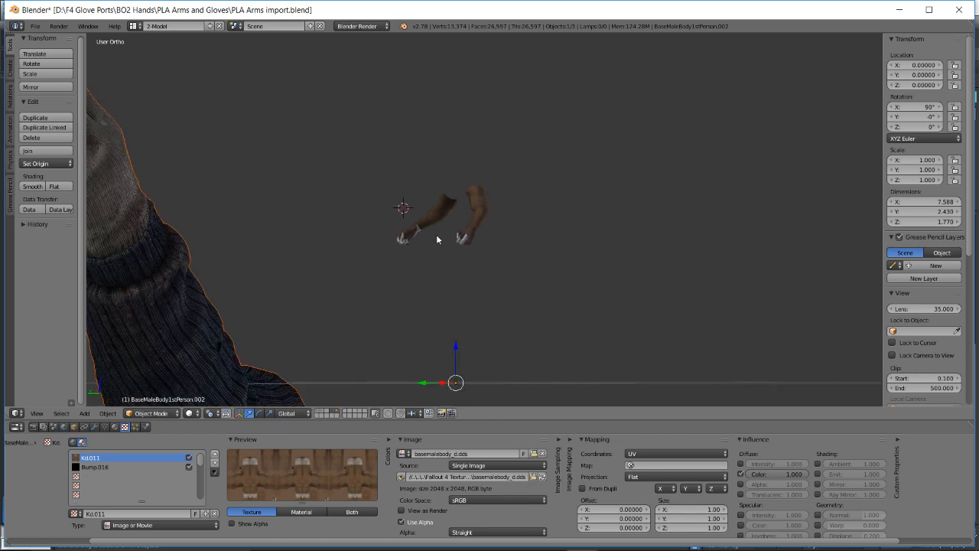
middle_click_drag(398, 224, 423, 232)
scroll(419, 229, "up", 5)
scroll(425, 232, "up", 2)
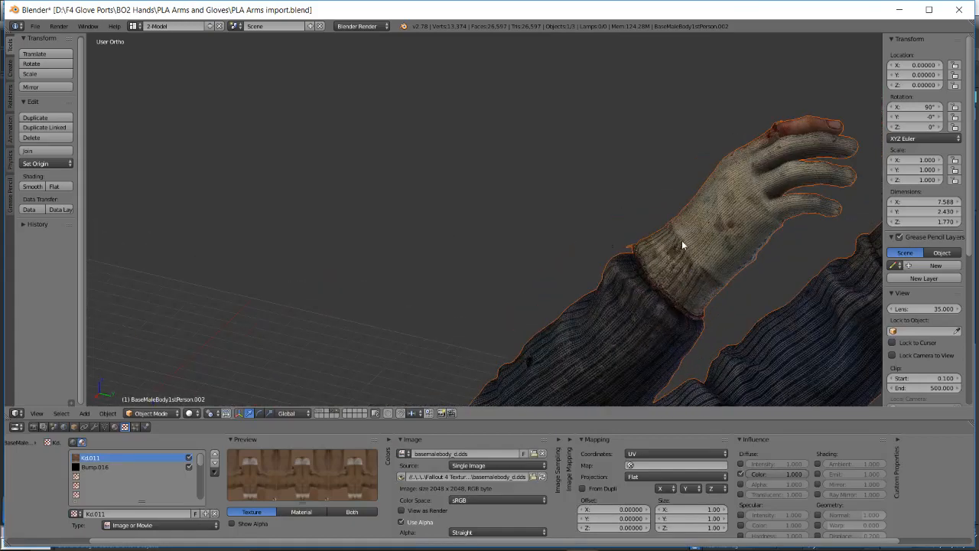
middle_click_drag(681, 241, 530, 228, "shift")
scroll(534, 233, "up", 2)
scroll(534, 233, "down", 8)
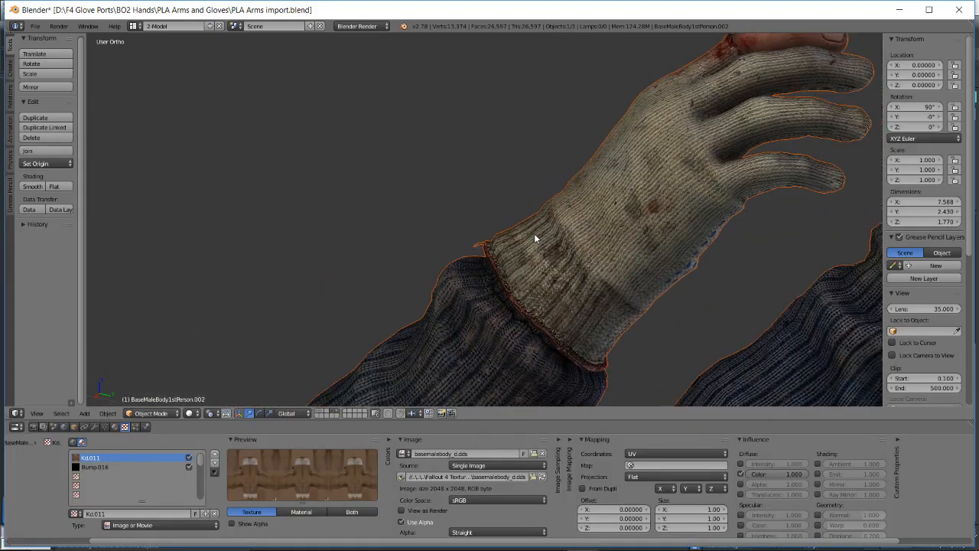
scroll(535, 239, "up", 7)
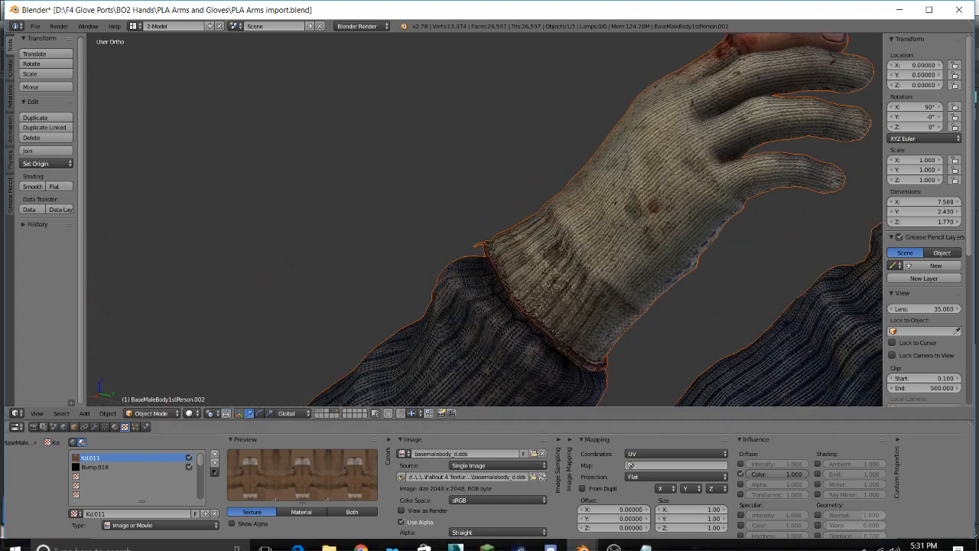
- Switch to File Explorer, open the Wild > wild_body_1_firsthands folder under the Tarkov hands folder and select wildman_hands_02_d.tga
mouse_move(329, 538)
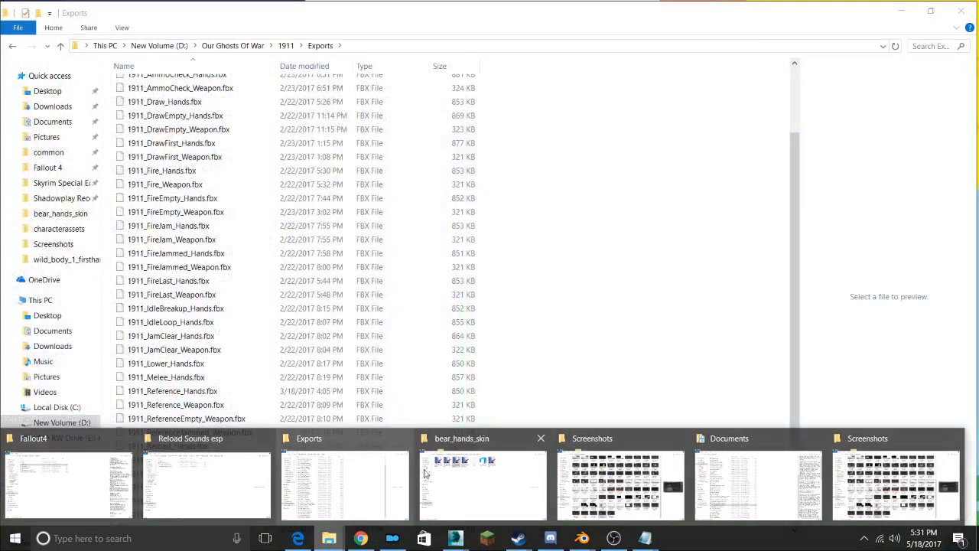
left_click(482, 484)
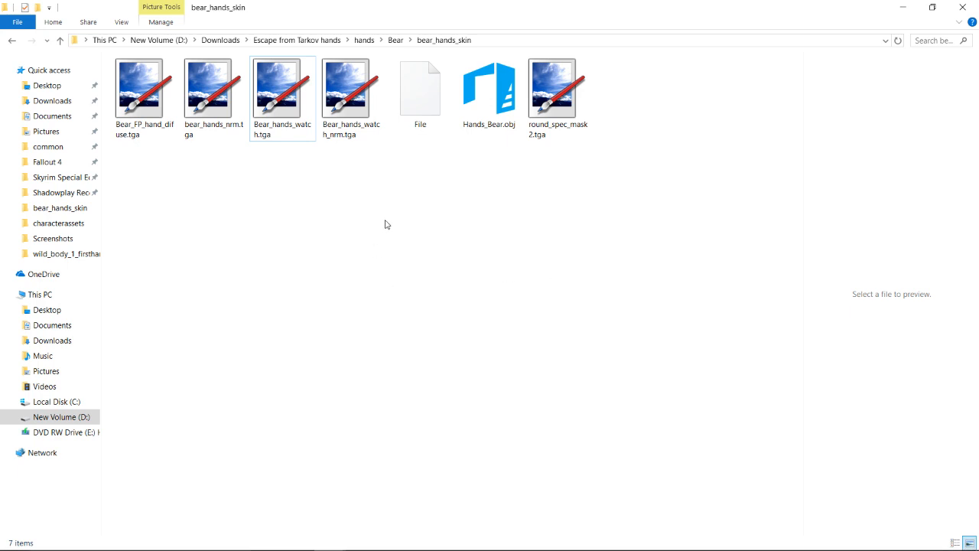
left_click(371, 41)
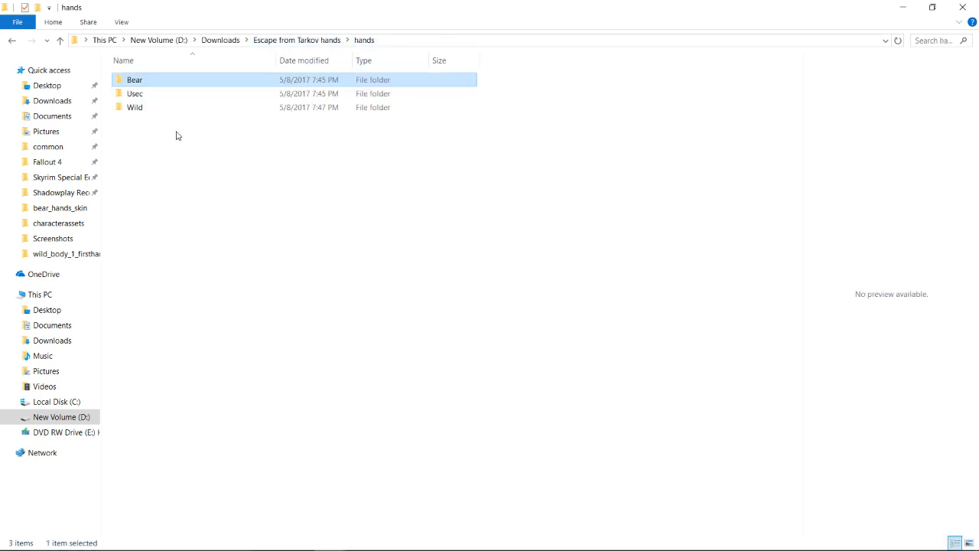
double_click(145, 108)
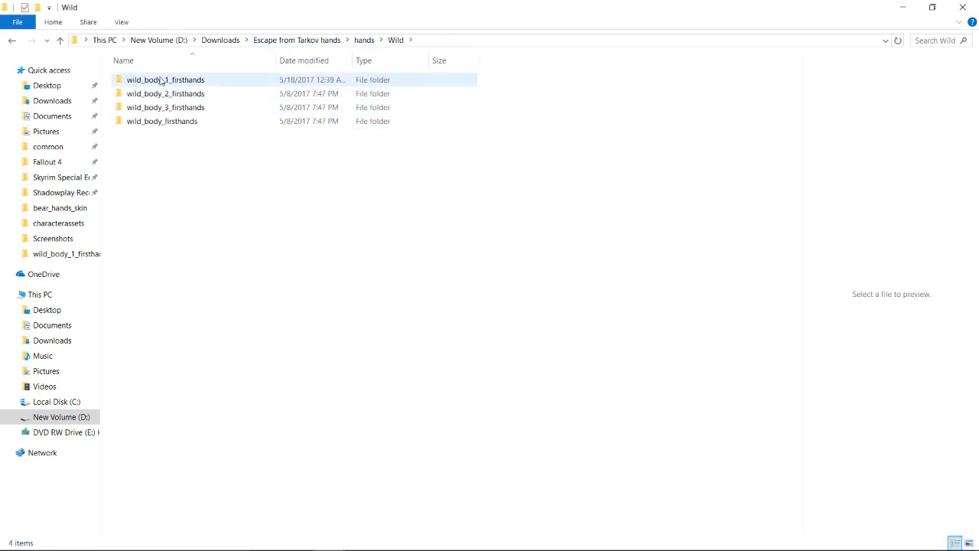
double_click(162, 81)
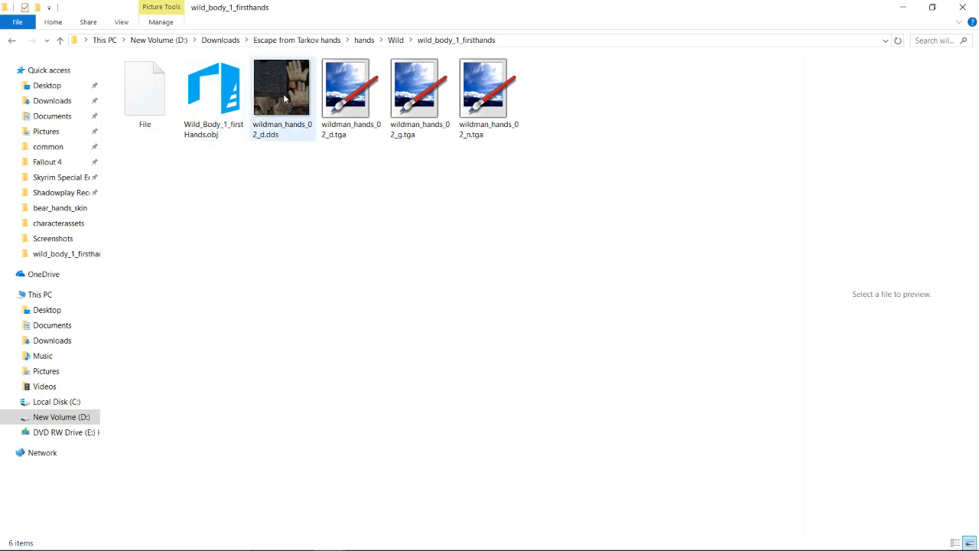
left_click(283, 96)
left_click(387, 186)
left_click_drag(350, 129, 352, 134)
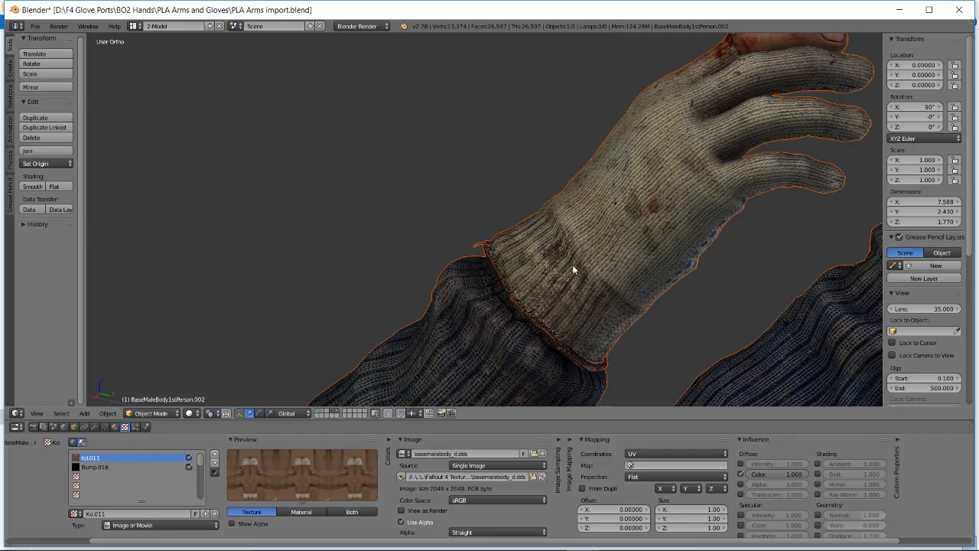
- Switch to Blender and examine the imported arms' mesh in wireframe display before returning to textured display
key("z")
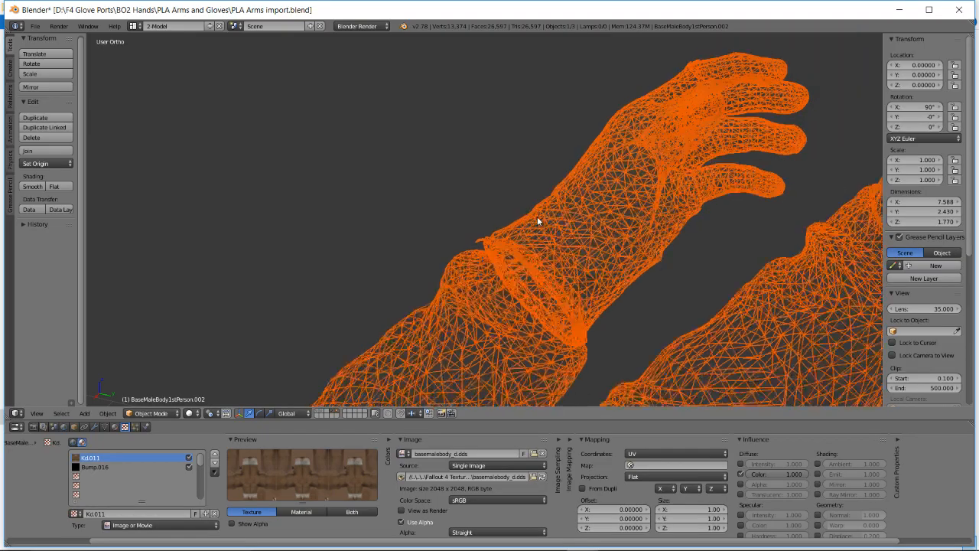
scroll(537, 217, "down", 8)
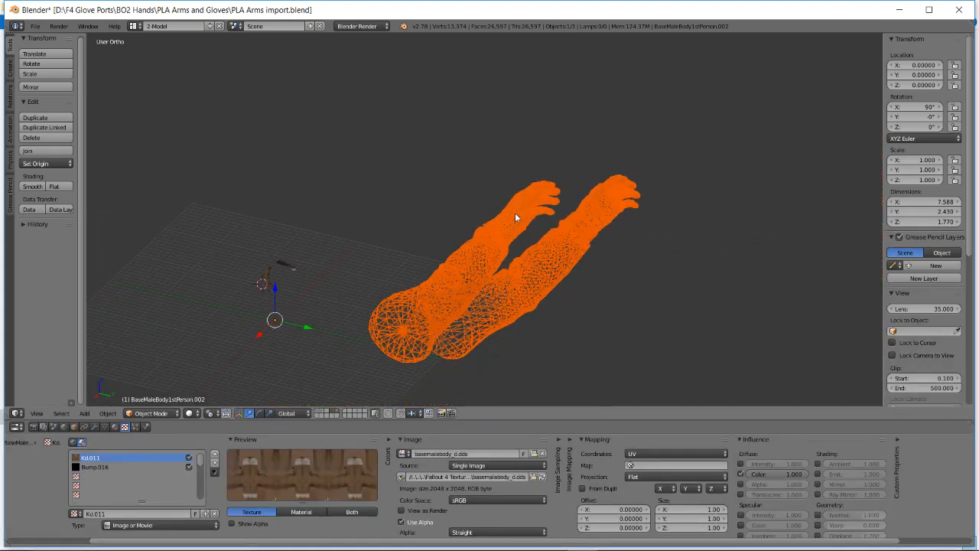
key("z")
scroll(431, 186, "up", 3)
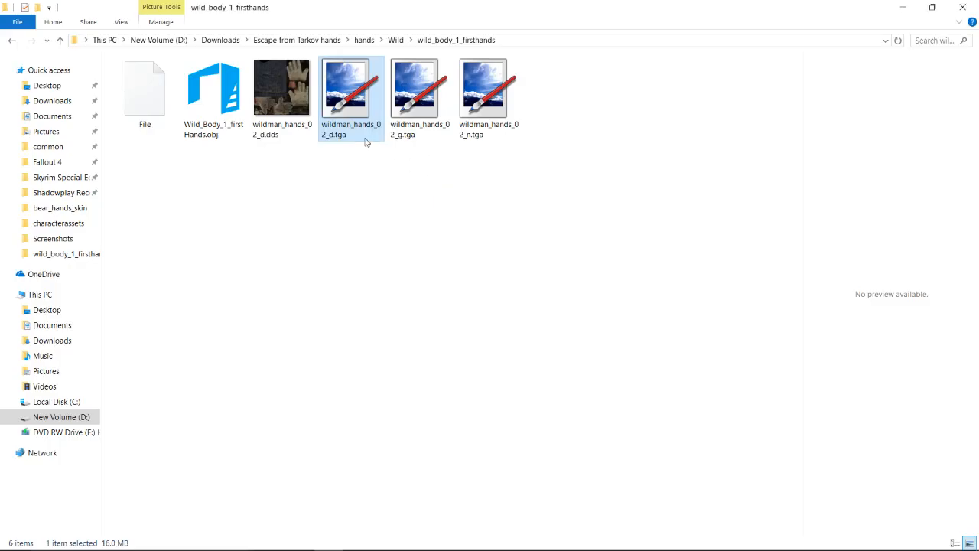
- Open wildman_hands_02_d.tga in paint.net and make it opaque by raising the alpha channel's add value to maximum in the channel mixer
double_click(354, 112)
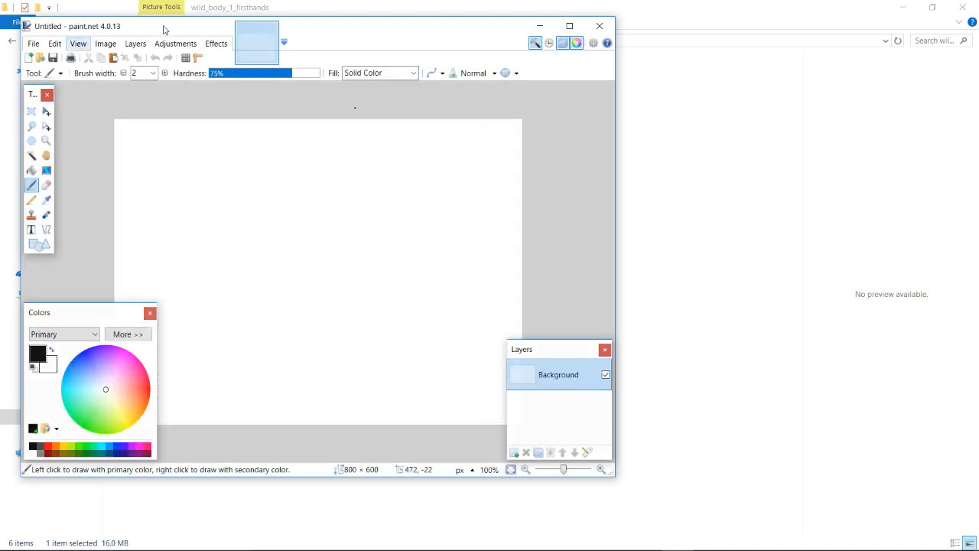
left_click(217, 44)
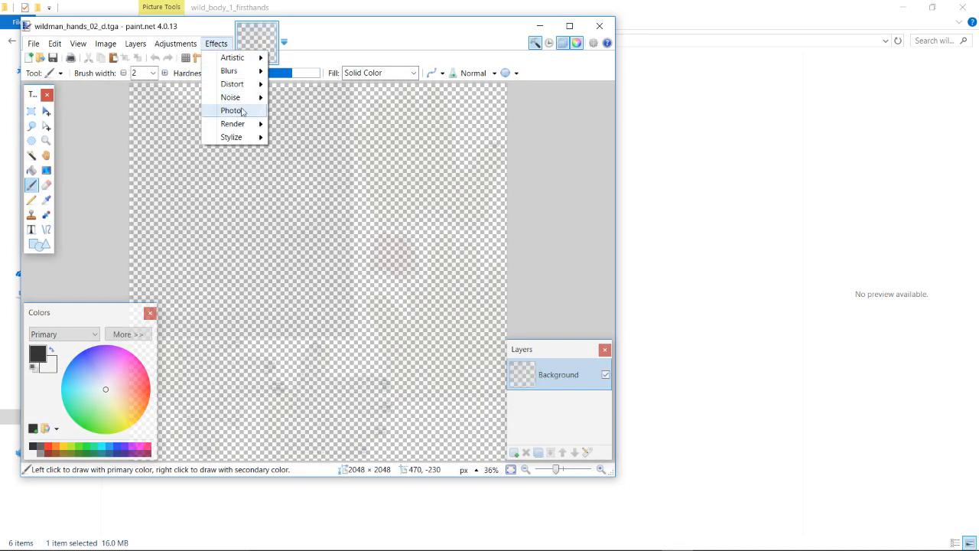
mouse_move(242, 111)
left_click(328, 124)
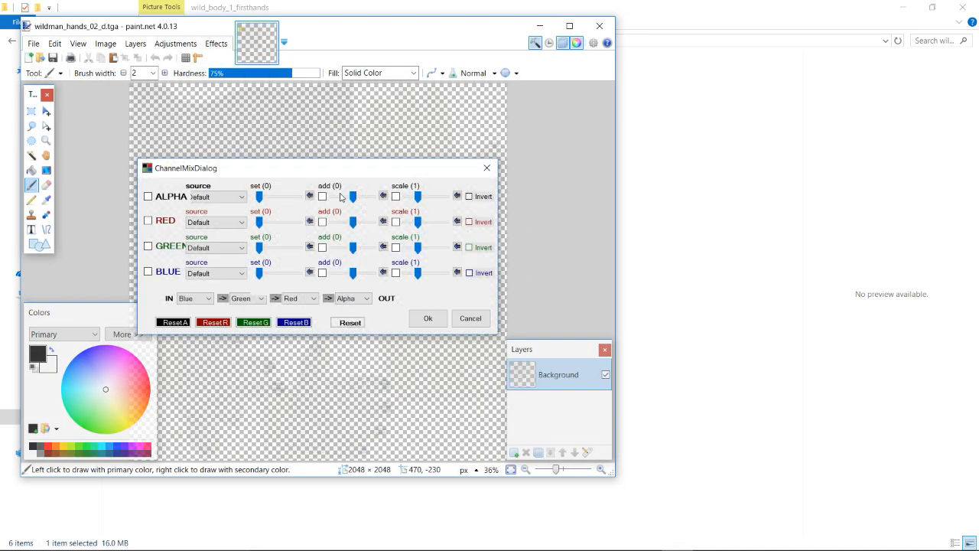
left_click_drag(353, 198, 398, 212)
left_click(428, 319)
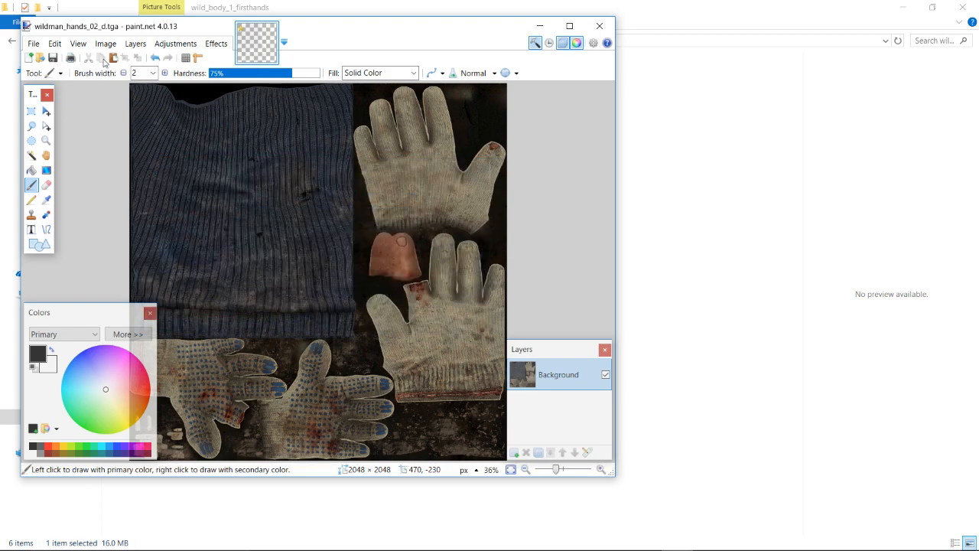
- Save the texture as a DirectDraw Surface file named wildman_hands_02_d Orig.dds with the preset options and close paint.net
left_click(34, 44)
left_click(47, 138)
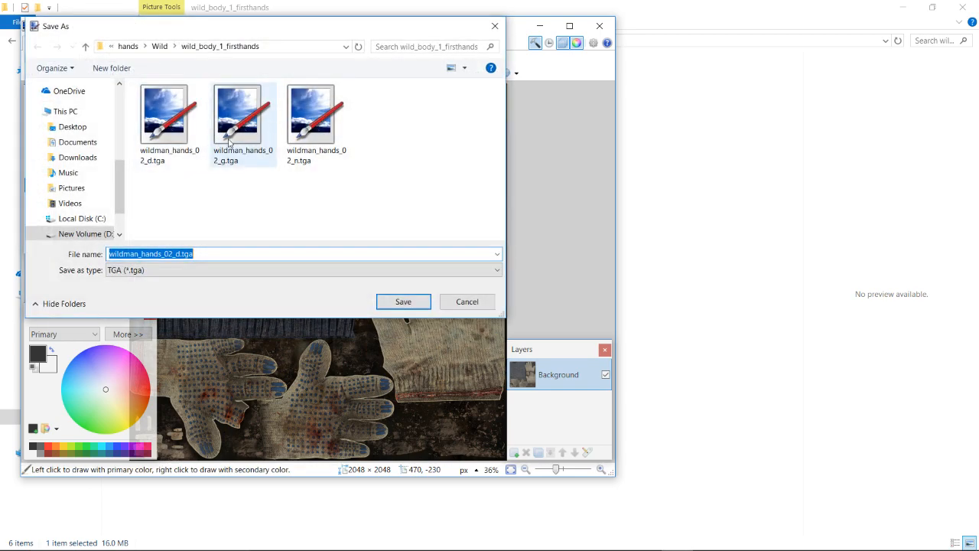
left_click(230, 269)
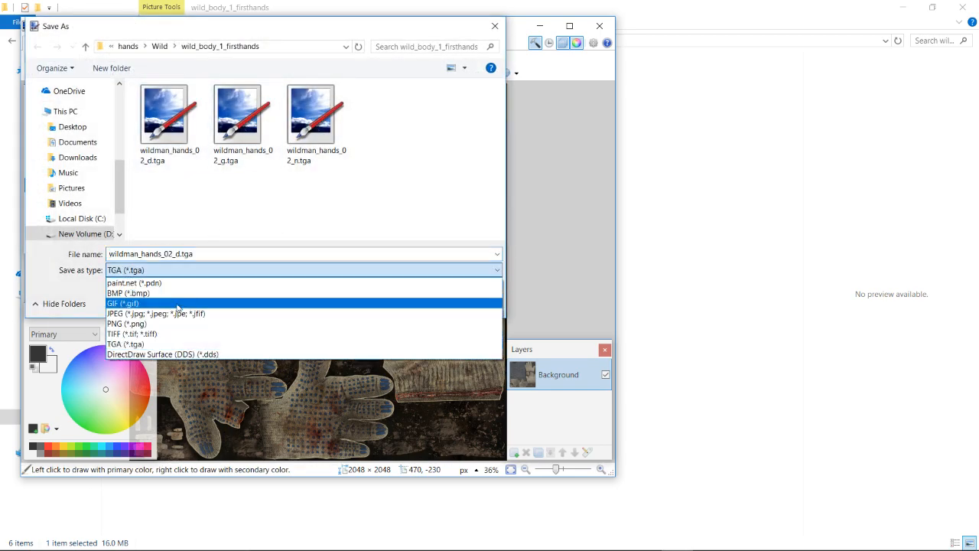
left_click(204, 349)
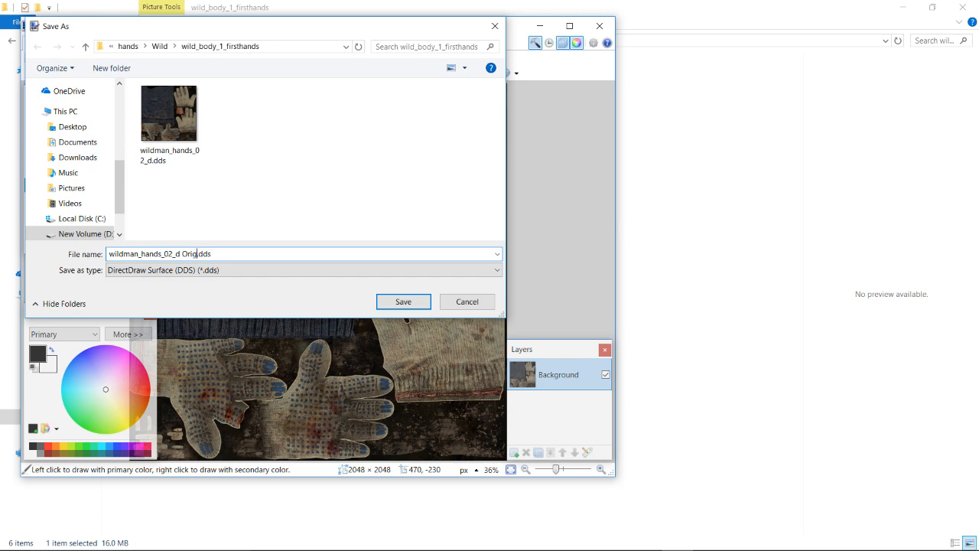
key("Return")
key("Return")
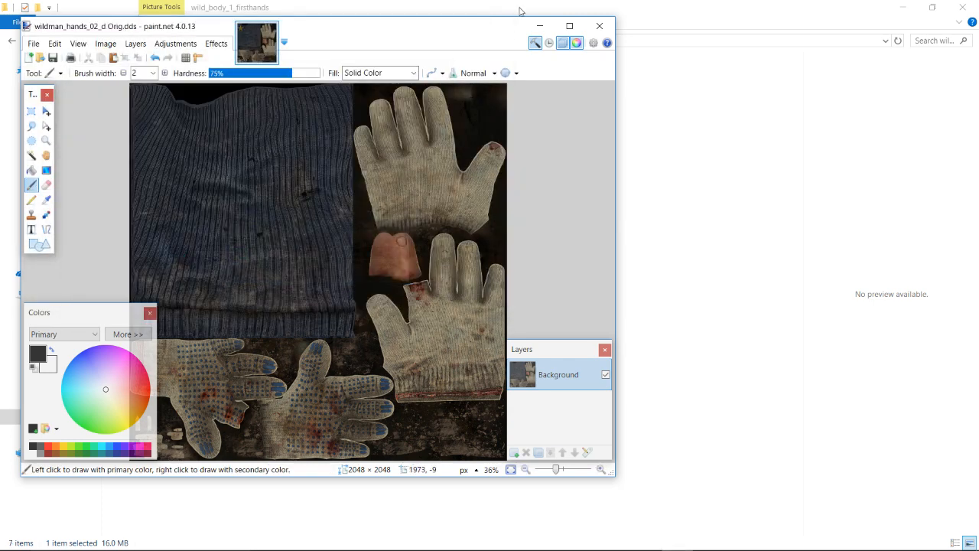
left_click(596, 27)
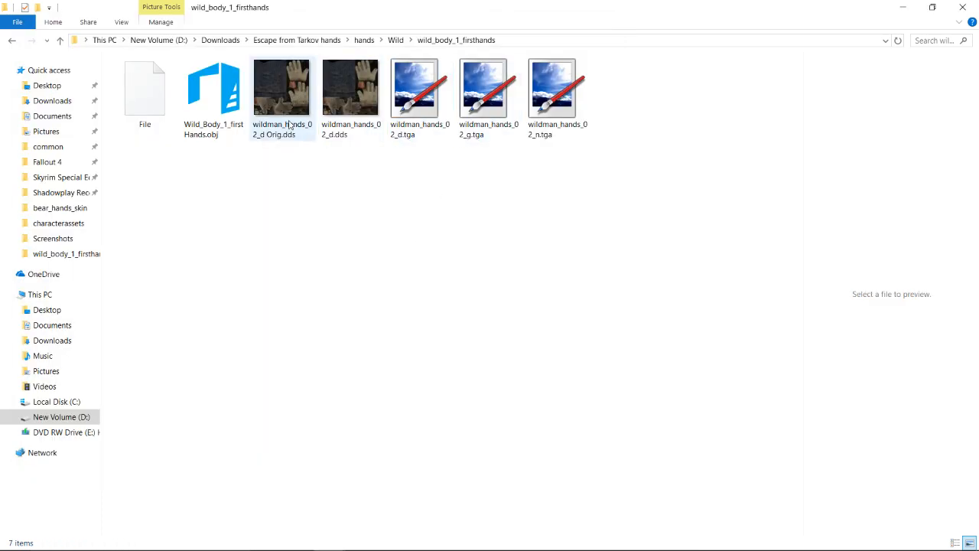
- Return to Blender and scale the imported arms down to roughly the size of the vanilla arms
key("alt+Tab")
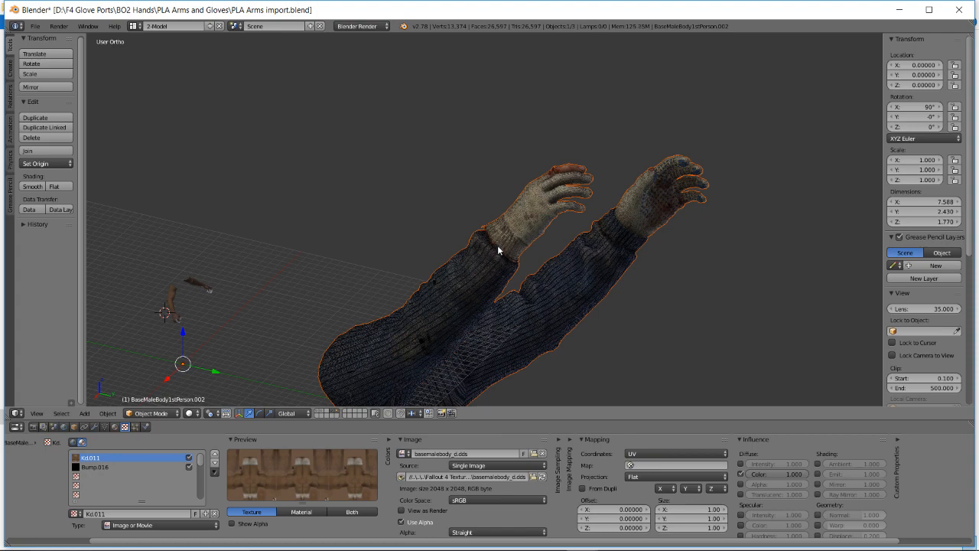
middle_click_drag(498, 250, 500, 212)
mouse_move(427, 199)
middle_mouse_down()
mouse_move(394, 201)
mouse_move(521, 219)
mouse_move(575, 202)
mouse_move(524, 221)
mouse_move(431, 204)
mouse_move(498, 195)
mouse_move(420, 189)
middle_mouse_up()
key("s")
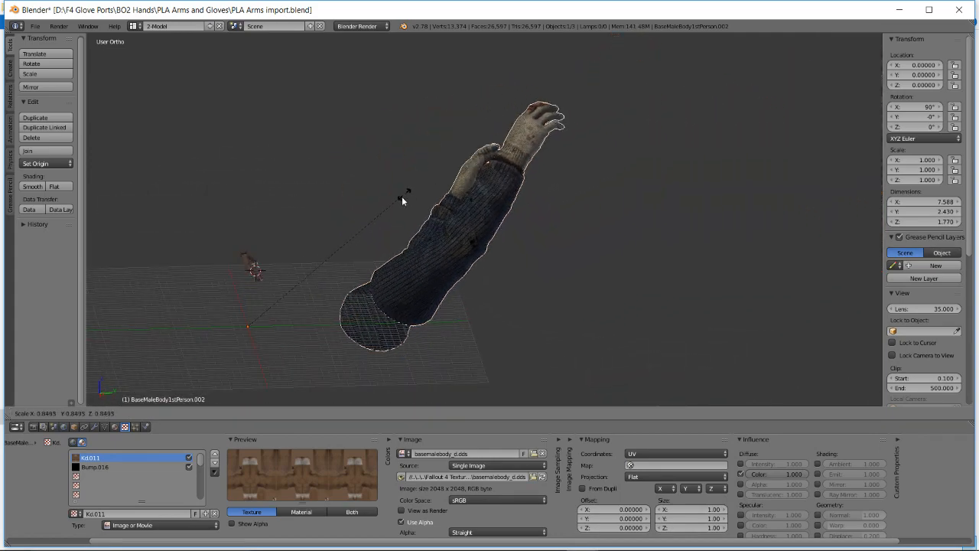
left_click(256, 289)
- Rotate the imported arms so the hands point downward and move them onto the vanilla arms
key("r")
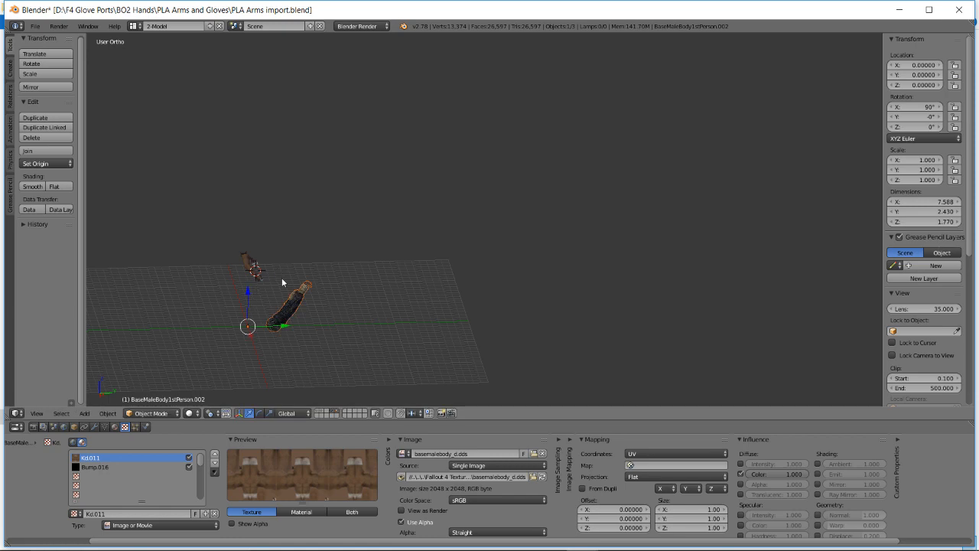
left_click(291, 374)
key("g")
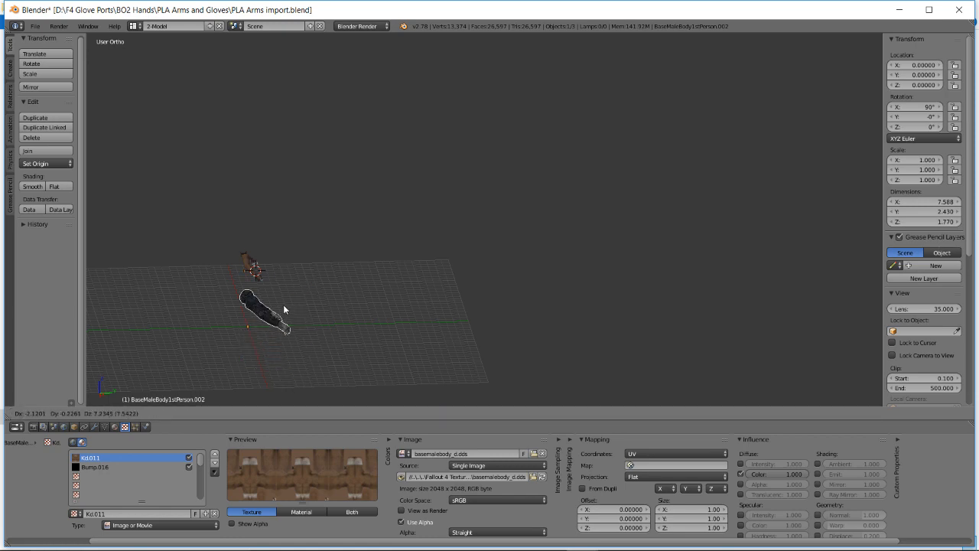
left_click(246, 266)
key("KP_Decimal")
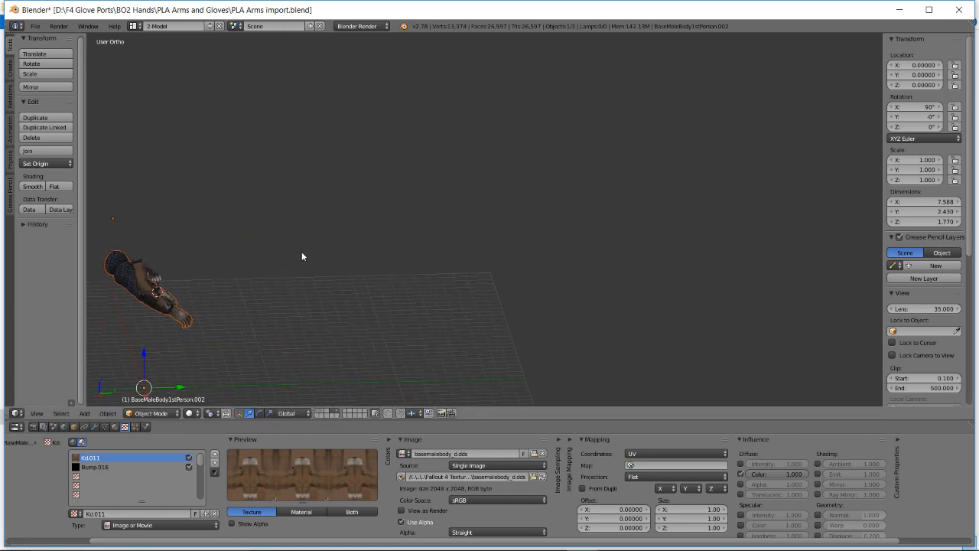
- Shrink the imported arms further and reposition them so their upper ends line up with the vanilla arms
middle_click_drag(451, 235, 367, 196)
scroll(430, 190, "up", 3)
middle_click_drag(431, 190, 428, 280, "shift")
scroll(434, 254, "up", 1)
scroll(443, 251, "down", 2)
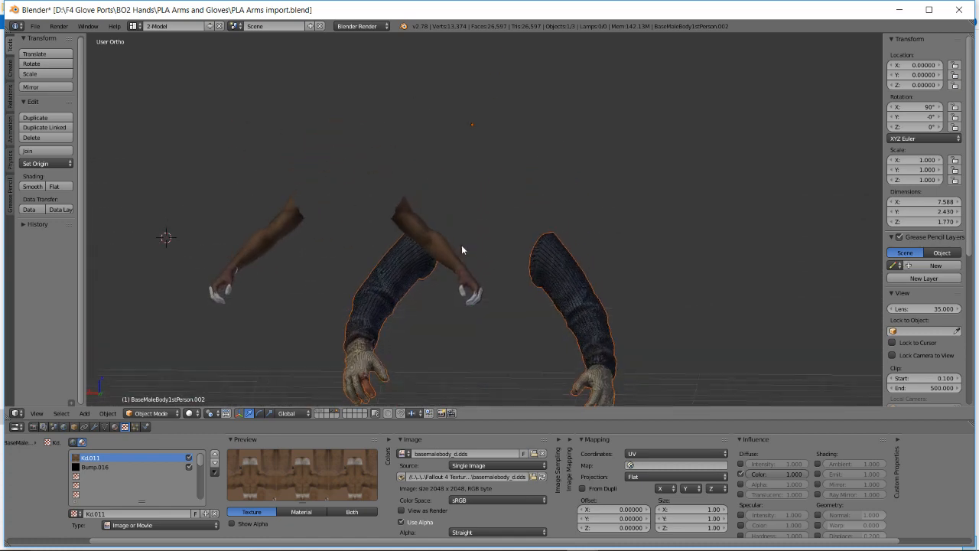
middle_click_drag(463, 242, 385, 186)
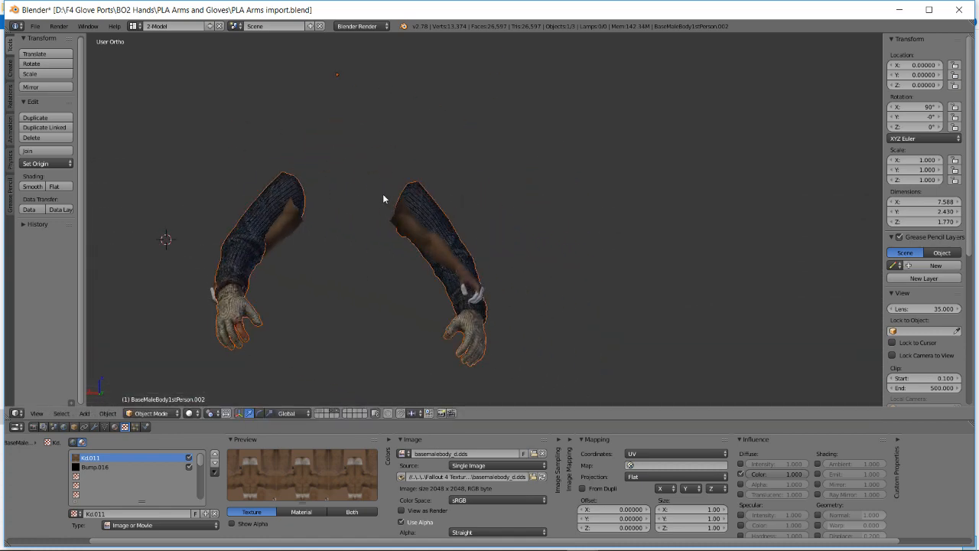
key("g")
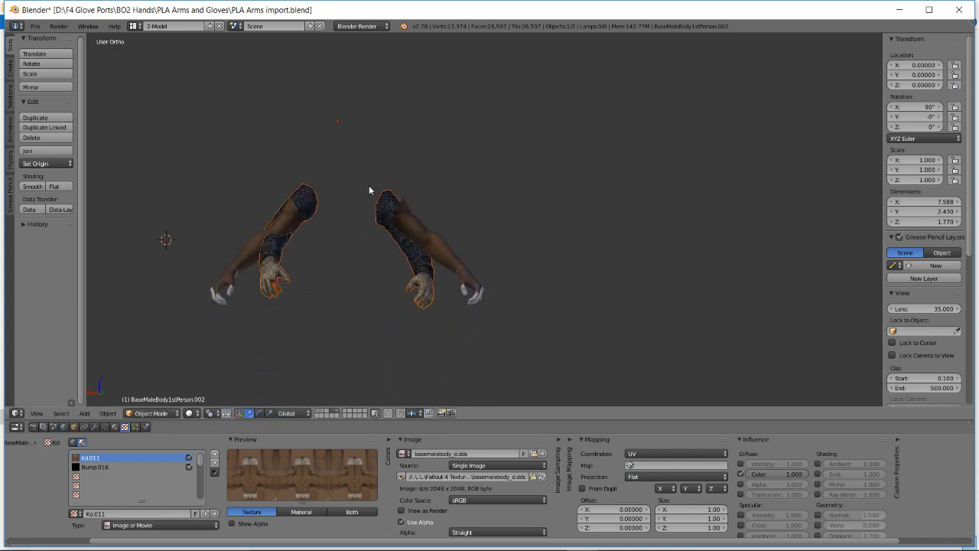
left_click(377, 197)
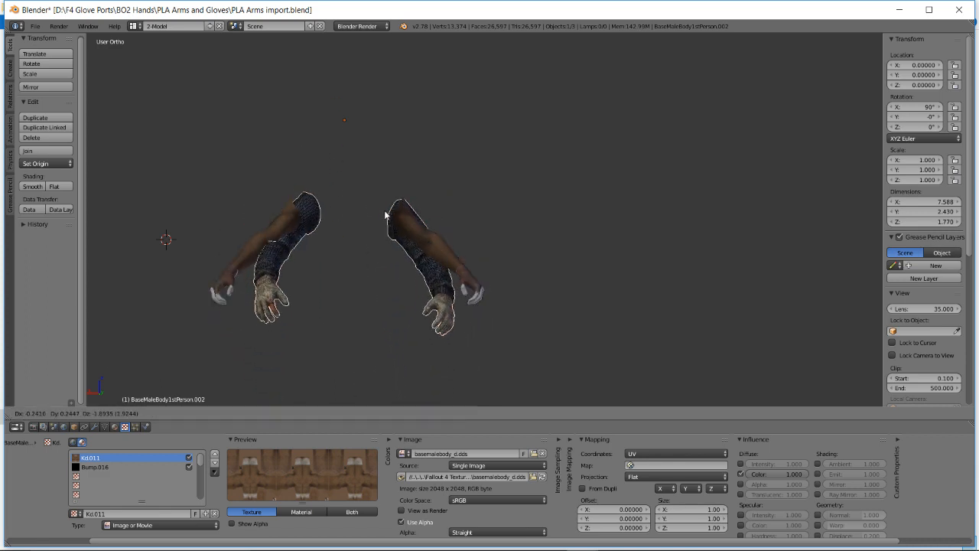
- Rotate the imported arms from an angled view to bring them closer to the vanilla arms' direction
middle_click_drag(379, 198, 466, 181)
middle_click_drag(500, 209, 592, 211)
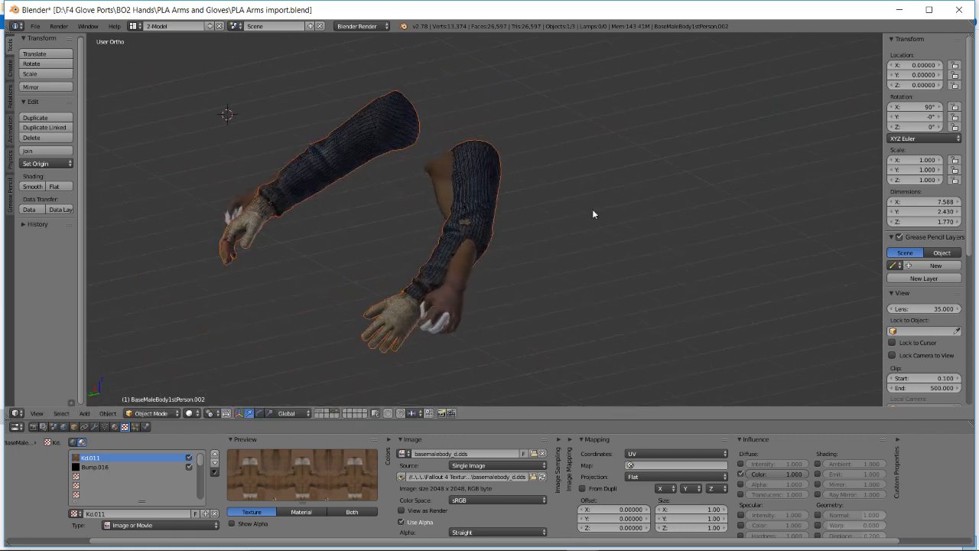
key("r")
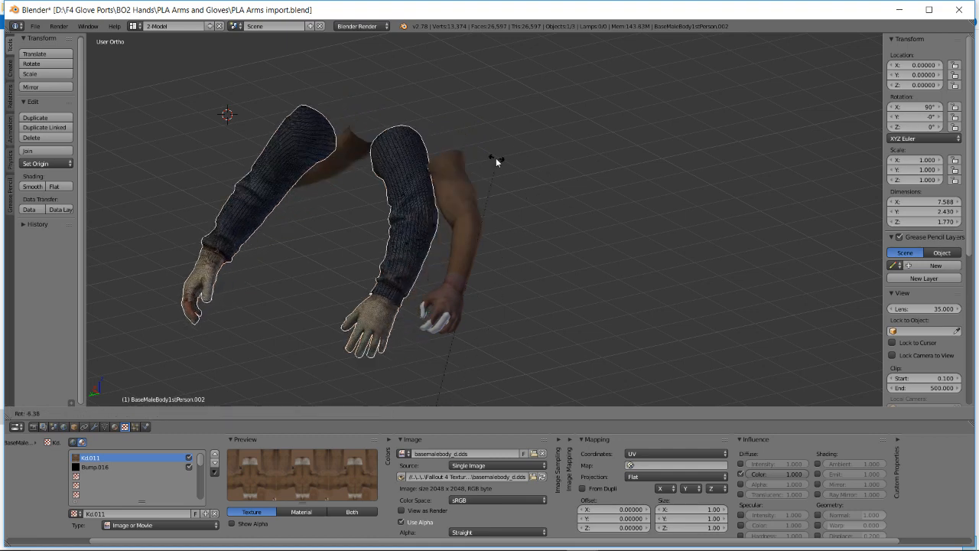
left_click(539, 154)
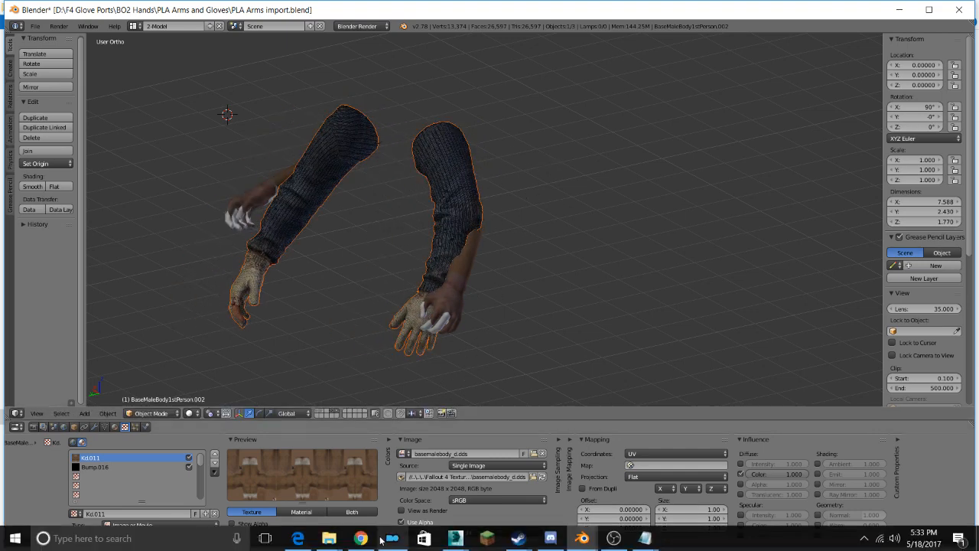
- Switch to the YouTube live dashboard in Chrome and read through the recent live chat messages
left_click(369, 537)
scroll(831, 430, "down", 1)
scroll(830, 433, "down", 5)
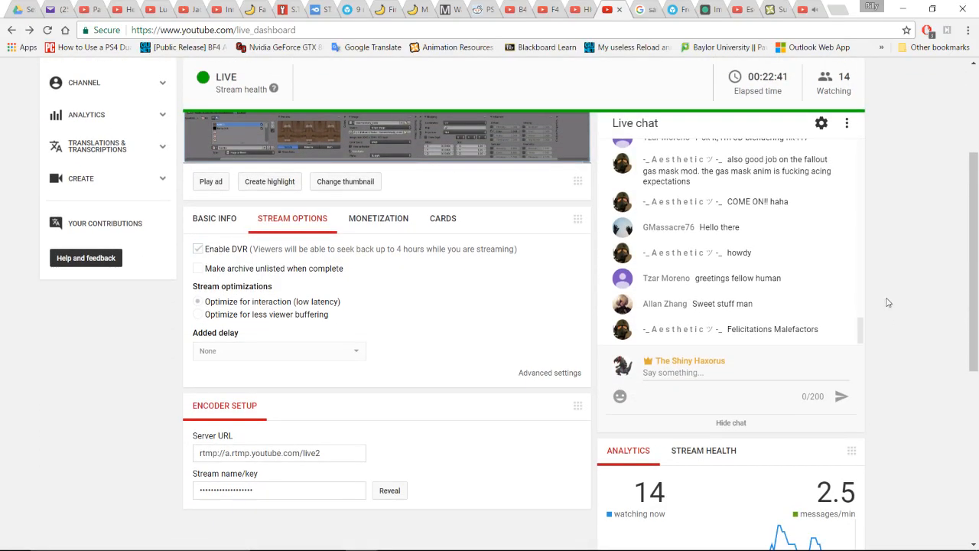
scroll(862, 269, "up", 3)
scroll(732, 387, "up", 1)
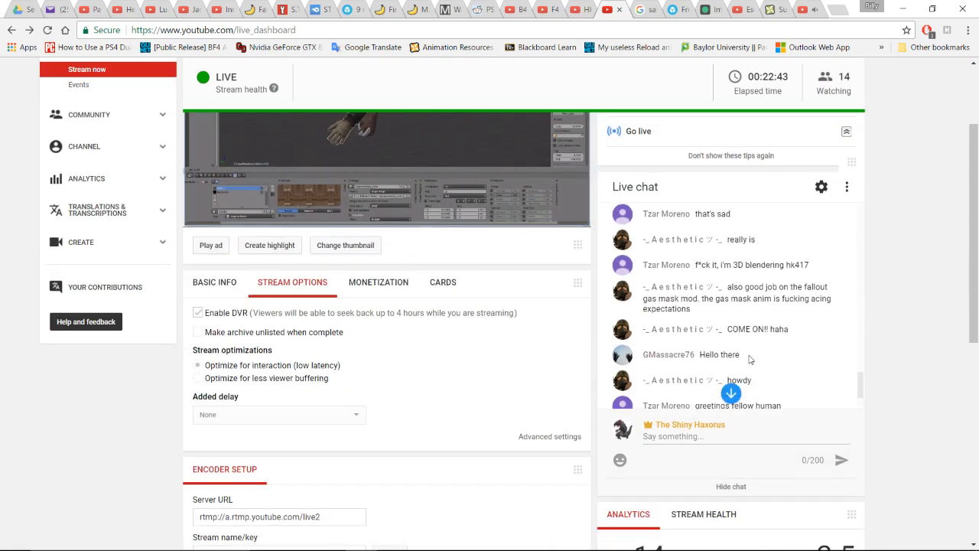
scroll(765, 367, "down", 1)
scroll(932, 314, "down", 1)
scroll(912, 304, "up", 1)
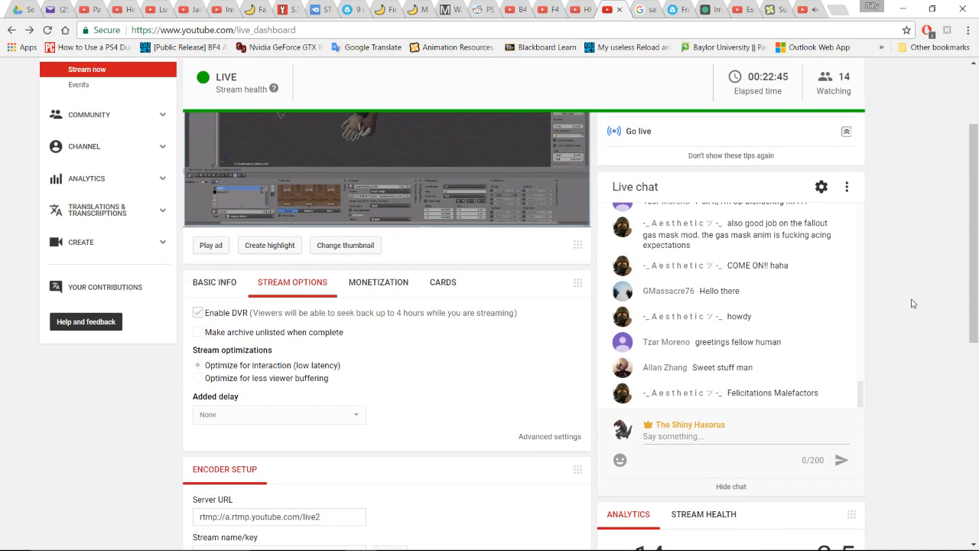
scroll(793, 309, "up", 1)
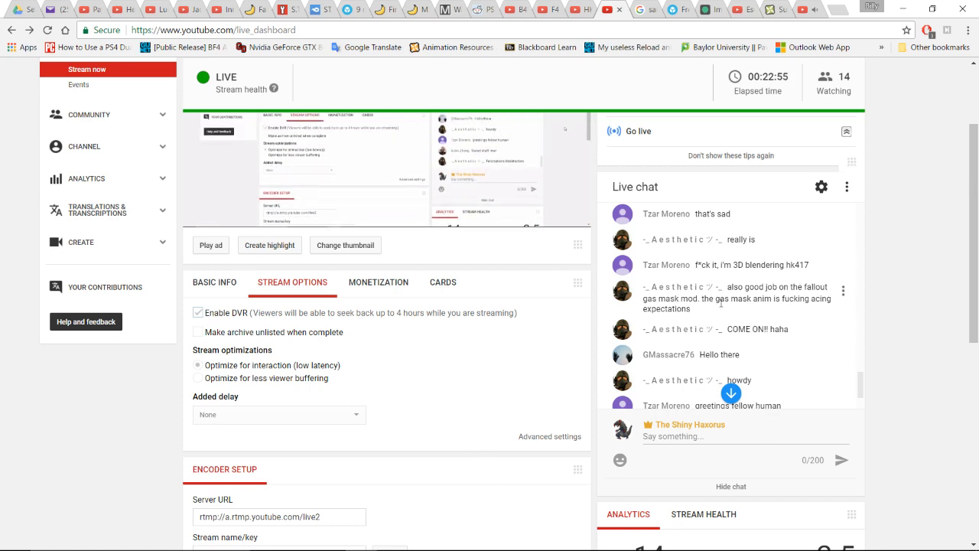
mouse_move(588, 541)
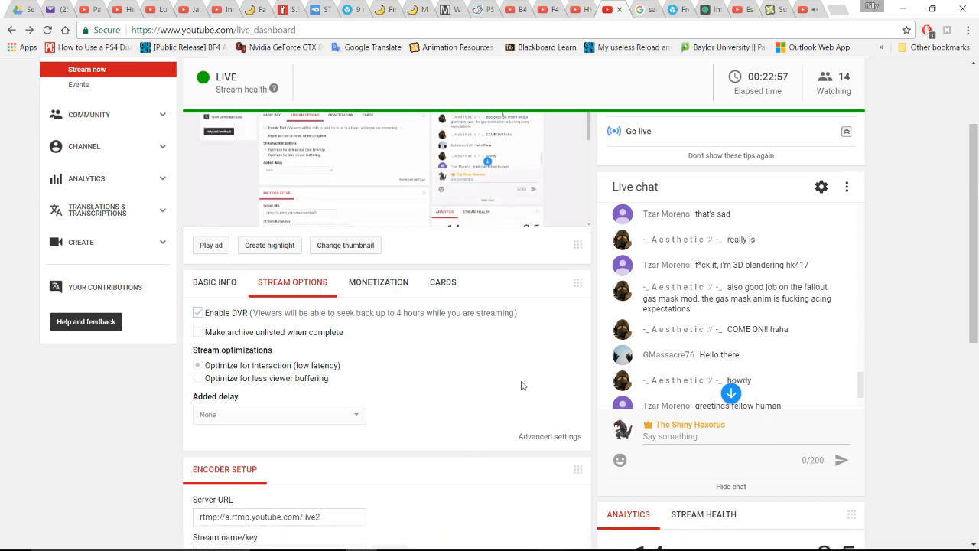
- Return to the Blender window with PLA Arms import.blend and move the imported arms closer to the vanilla arms
mouse_move(258, 217)
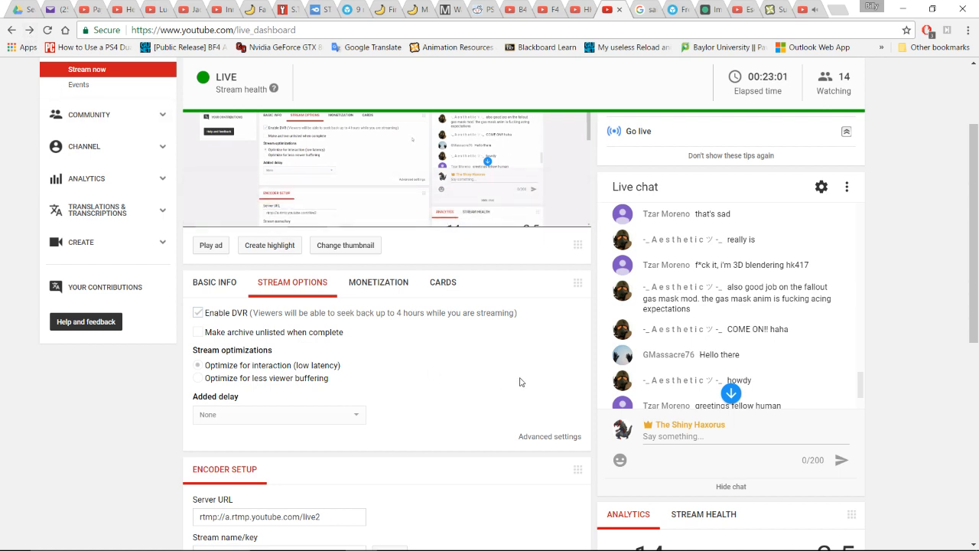
scroll(879, 270, "up", 1)
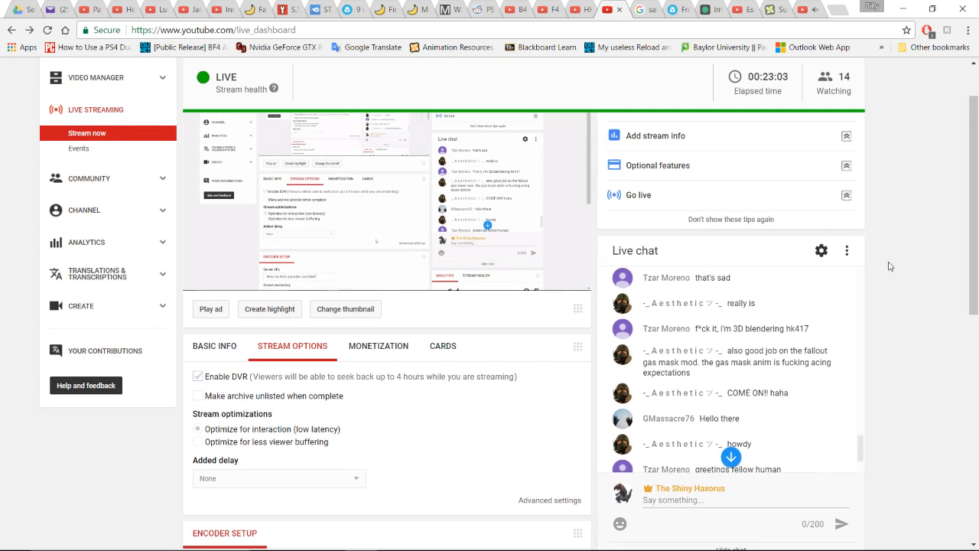
mouse_move(490, 539)
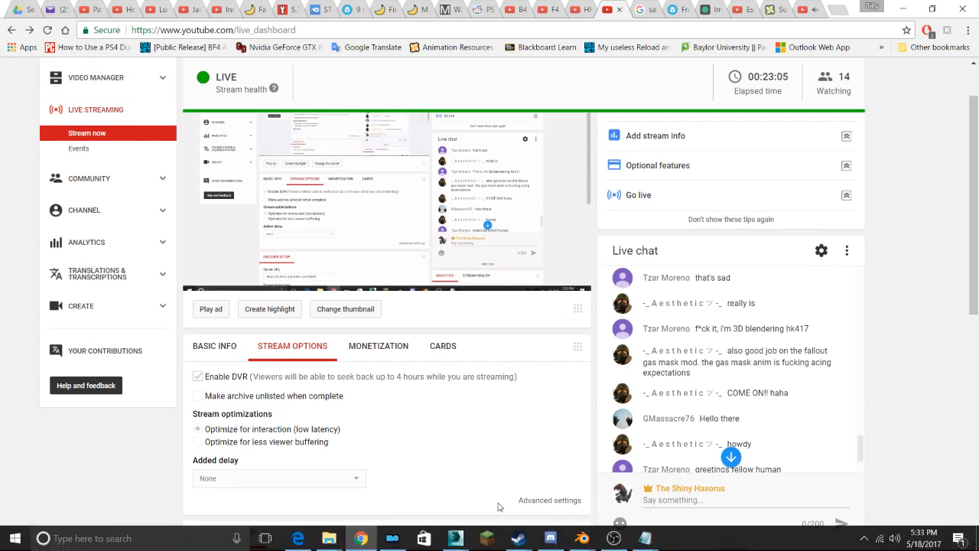
mouse_move(447, 542)
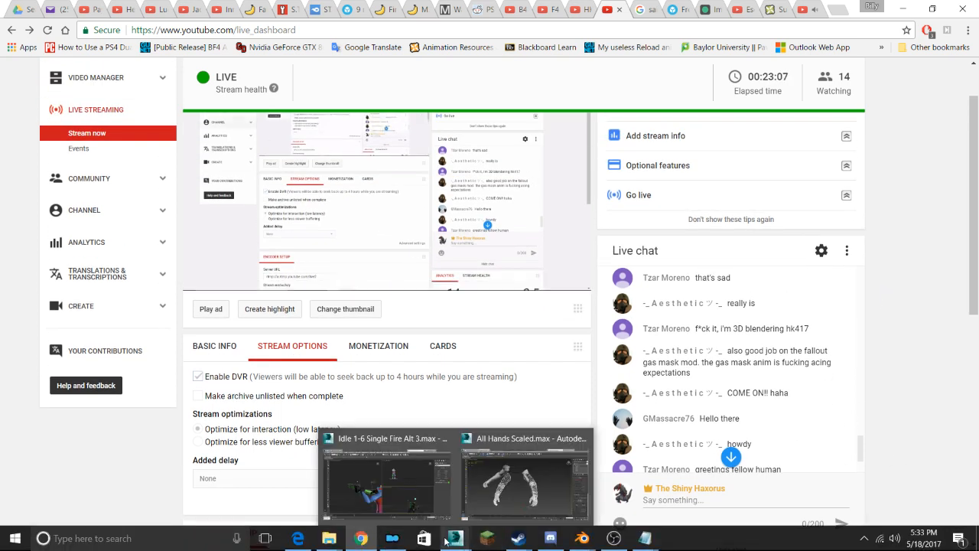
mouse_move(501, 503)
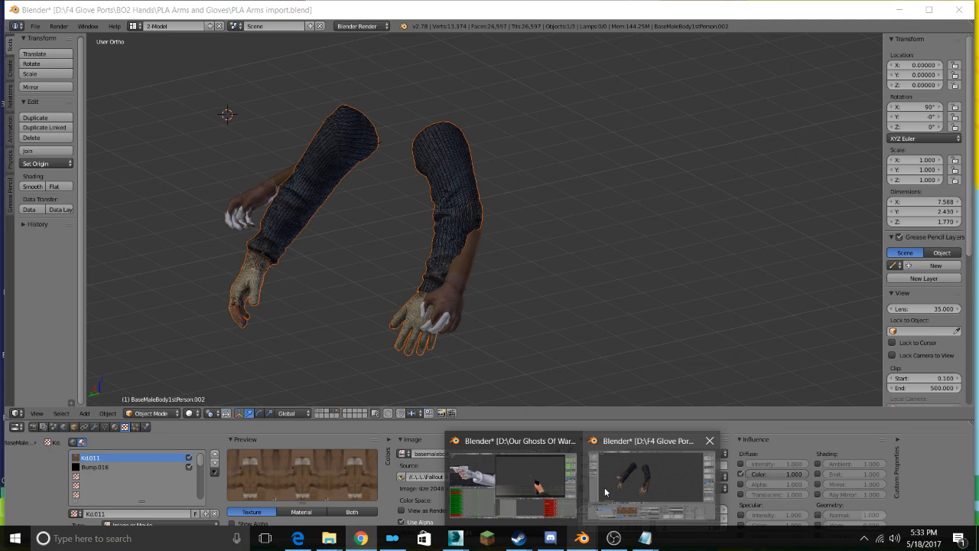
left_click(604, 487)
middle_click_drag(449, 223, 401, 251)
key("g")
left_click(456, 283)
- Reposition the imported arms from several view angles so one sleeve and glove overlap the matching vanilla arm and hand
scroll(429, 271, "up", 3)
middle_click_drag(496, 277, 607, 274)
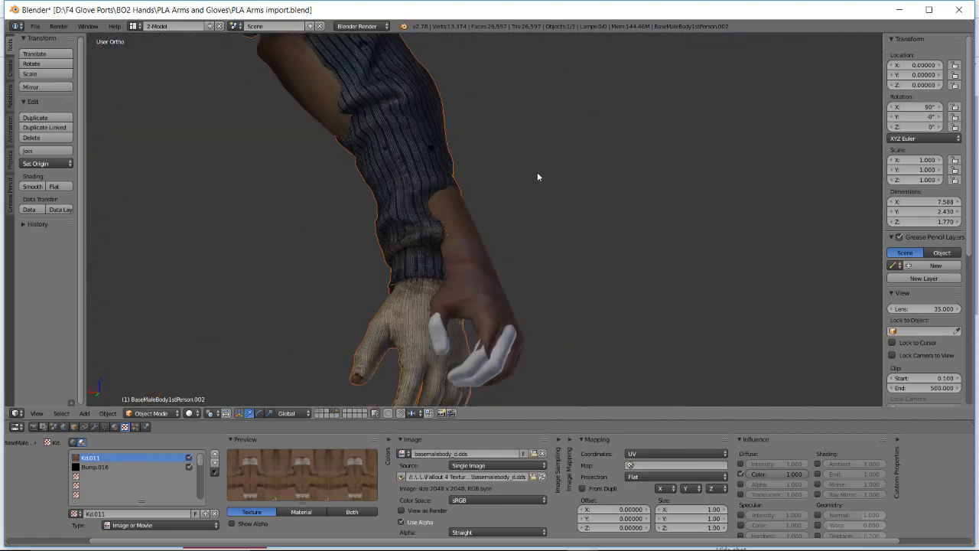
middle_click_drag(537, 177, 535, 150)
key("g")
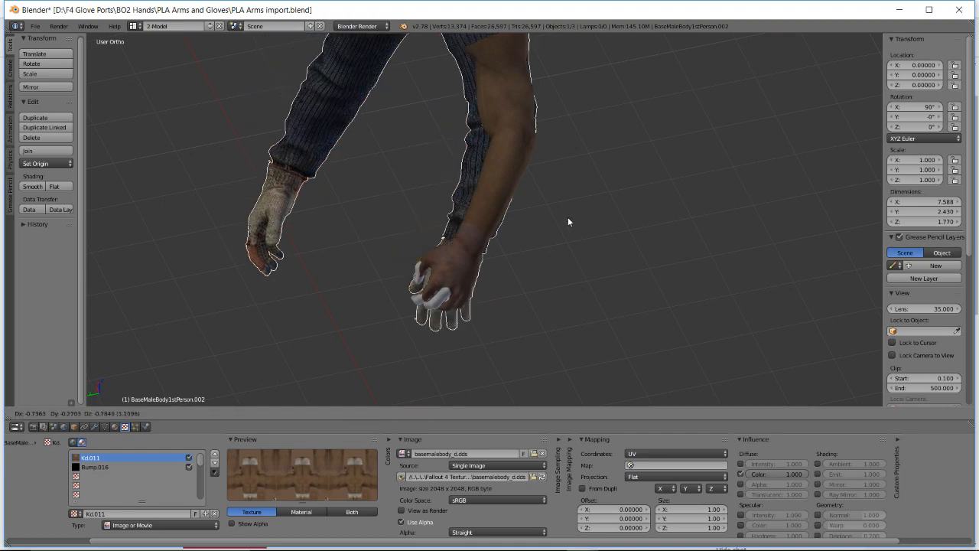
left_click(559, 214)
middle_click_drag(559, 213, 485, 220)
key("g")
left_click(578, 176)
key("g")
left_click(471, 215)
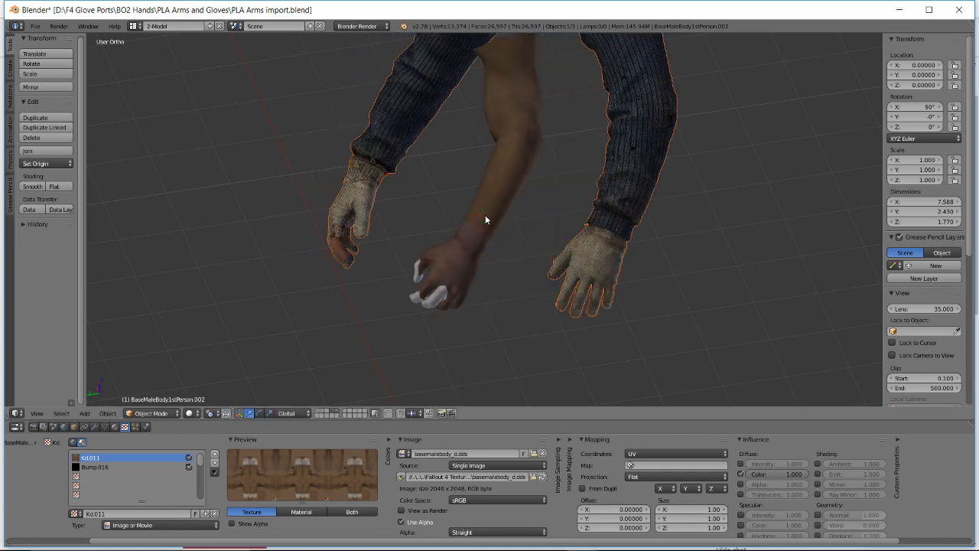
key("g")
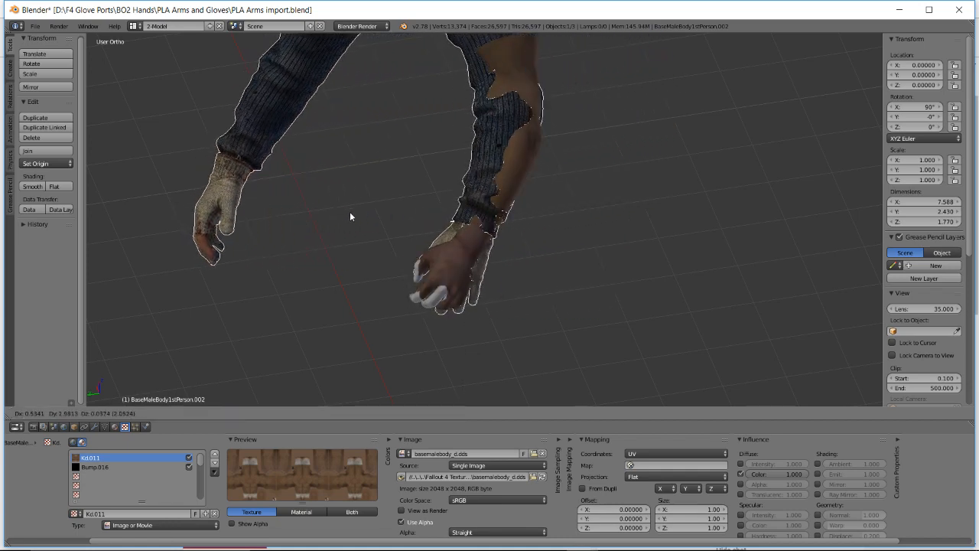
left_click(349, 211)
- Fine-tune the imported arms' position at close range so the glove sits over the vanilla hand
middle_click_drag(350, 211, 469, 225)
scroll(533, 253, "up", 5)
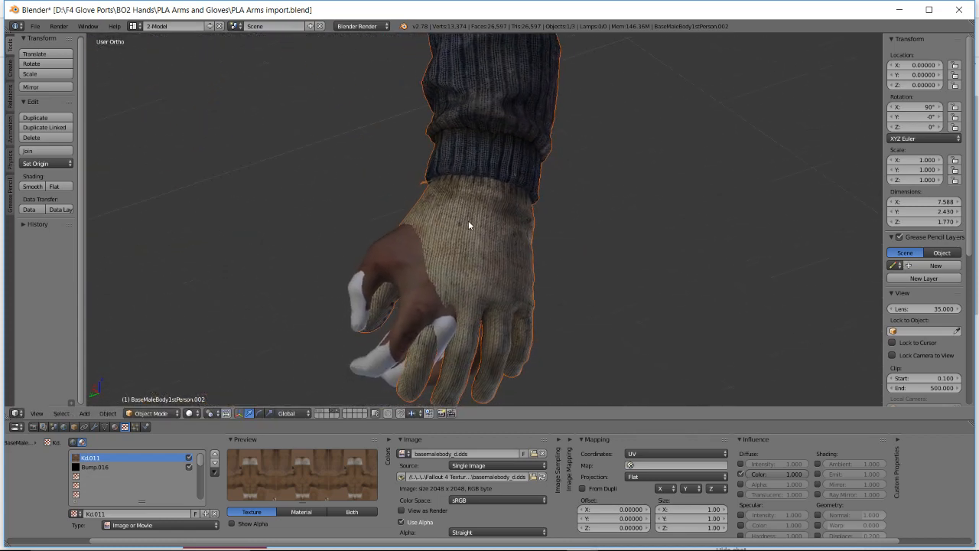
key("g")
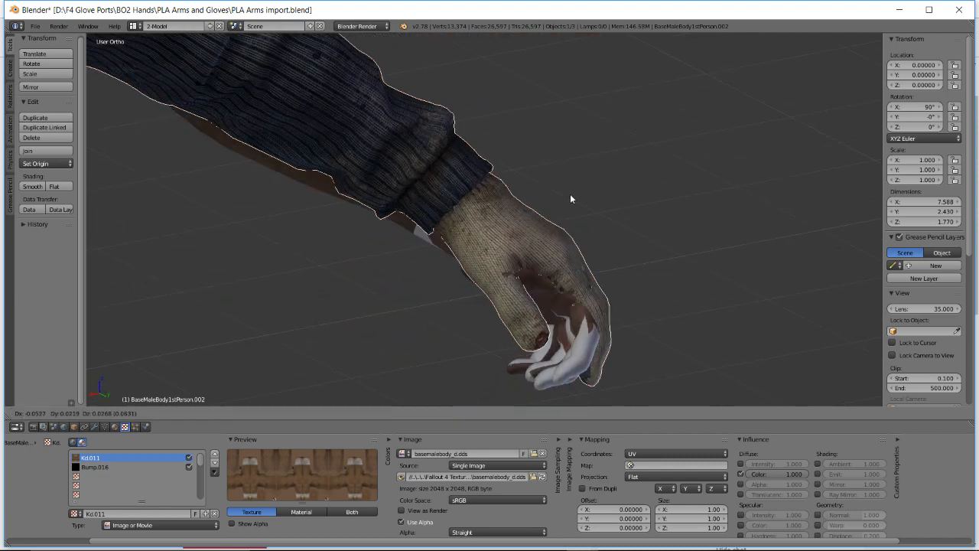
left_click(570, 196)
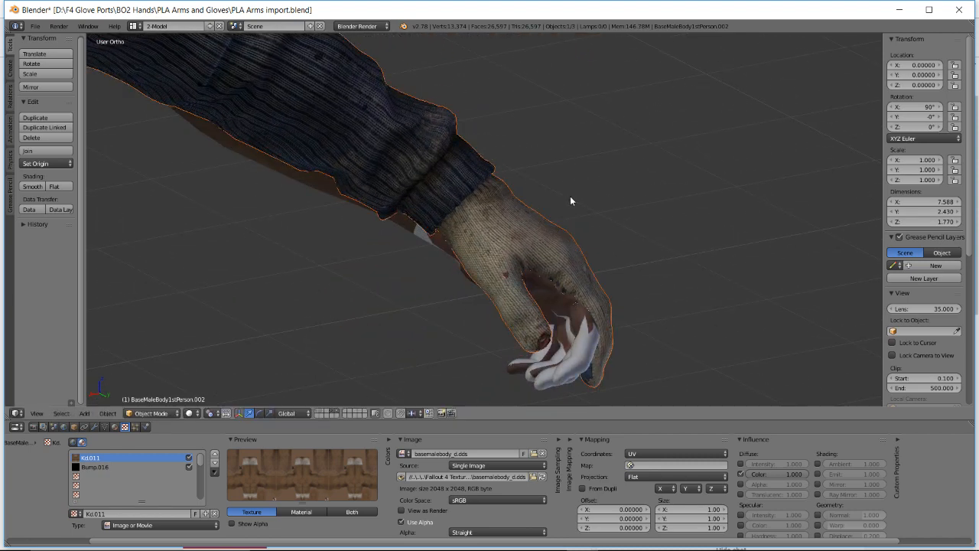
middle_click_drag(570, 196, 429, 202)
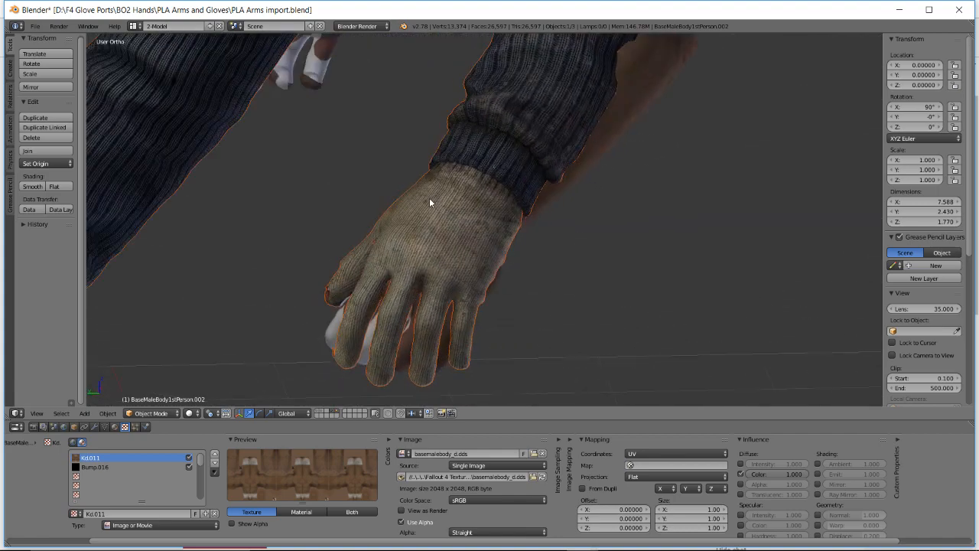
key("g")
right_click(552, 199)
- Move the imported arms object to the second layer of the lower row and display only that layer
scroll(544, 196, "down", 3)
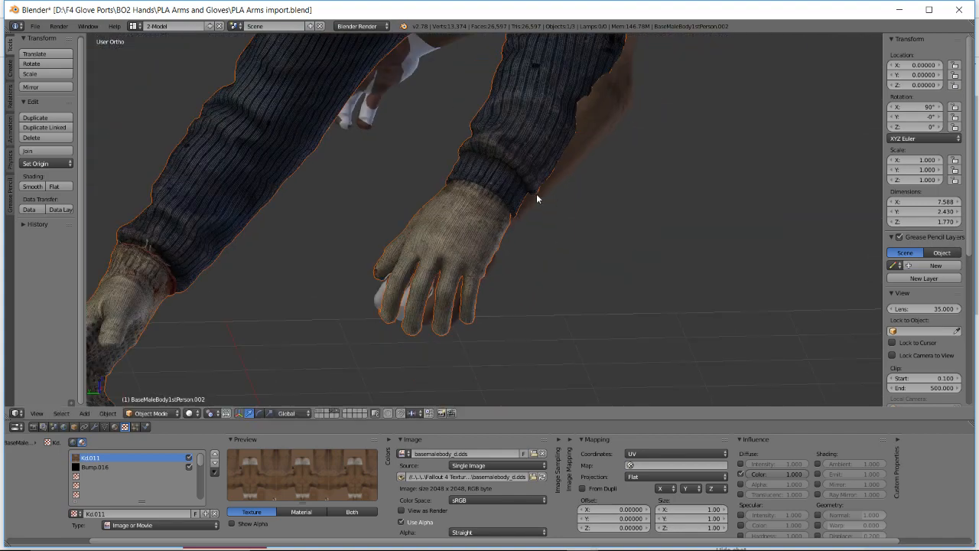
middle_click_drag(536, 195, 668, 255)
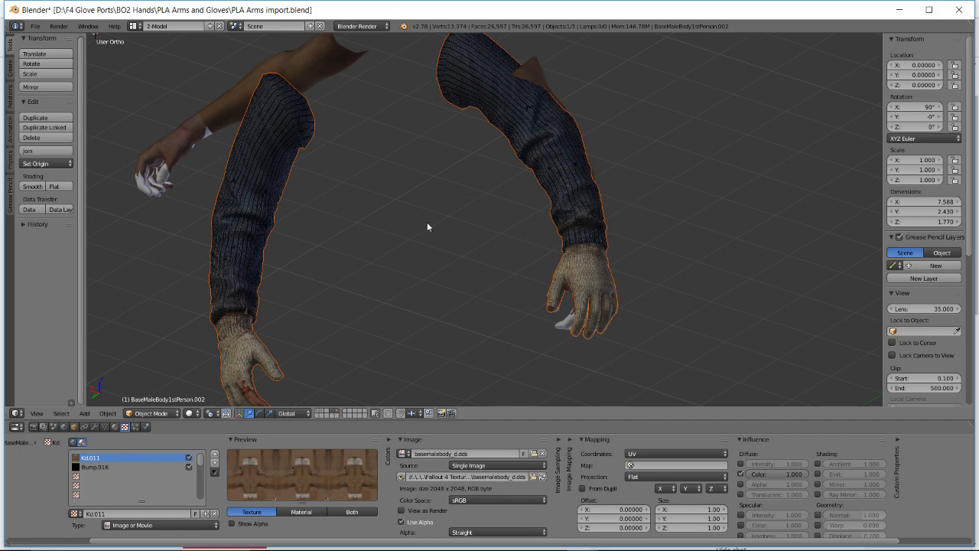
middle_click_drag(550, 222, 507, 225)
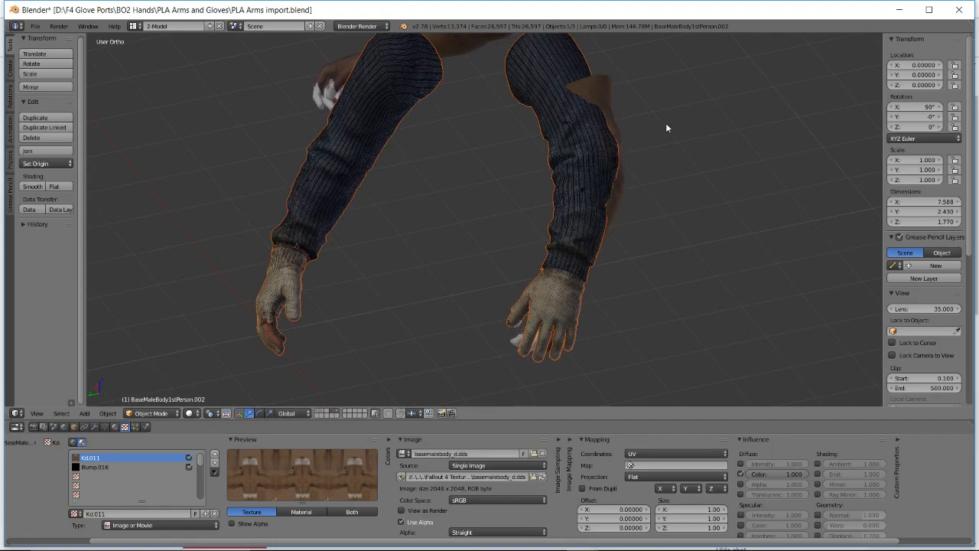
middle_click_drag(666, 127, 676, 176)
middle_click_drag(567, 228, 474, 249)
key("Tab")
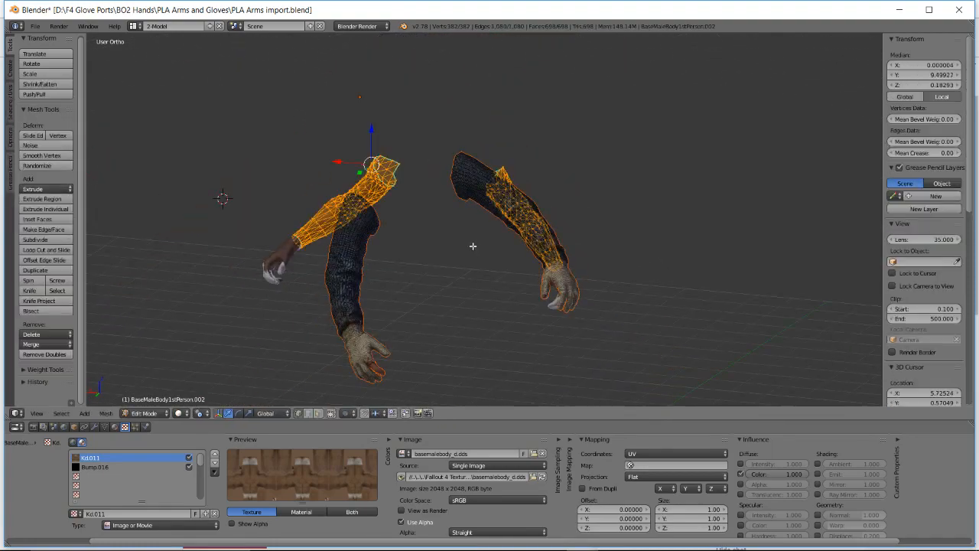
key("Tab")
right_click(472, 184)
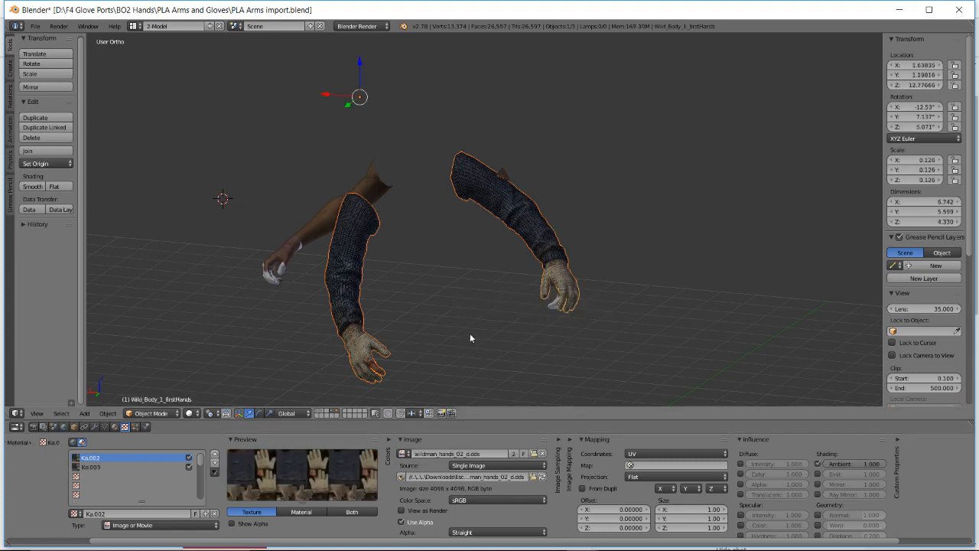
key("m")
left_click(552, 357)
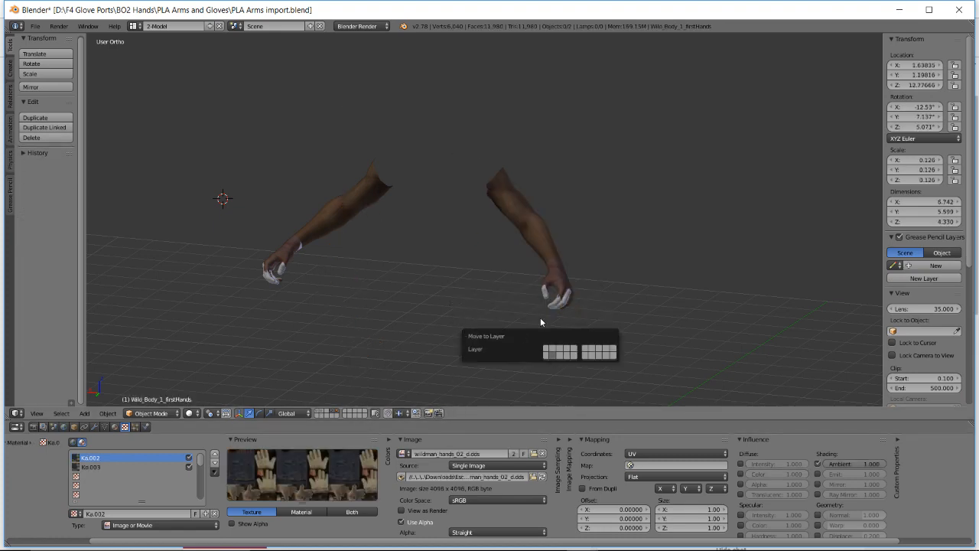
left_click(505, 296)
left_click(323, 415)
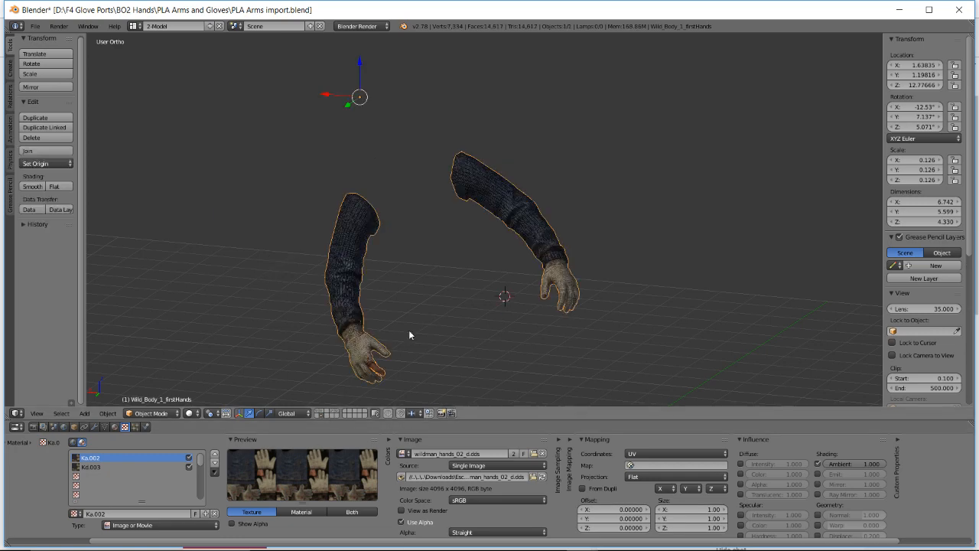
- Box-select all geometry of the imported arm farther from the vanilla-free side and separate the selection into its own object
key("Tab")
key("a")
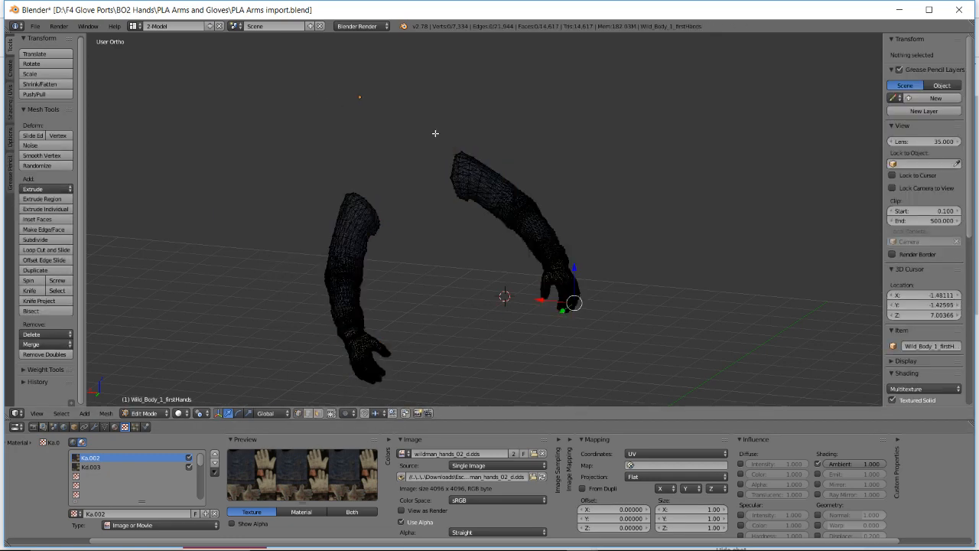
key("b")
left_click_drag(428, 131, 656, 337)
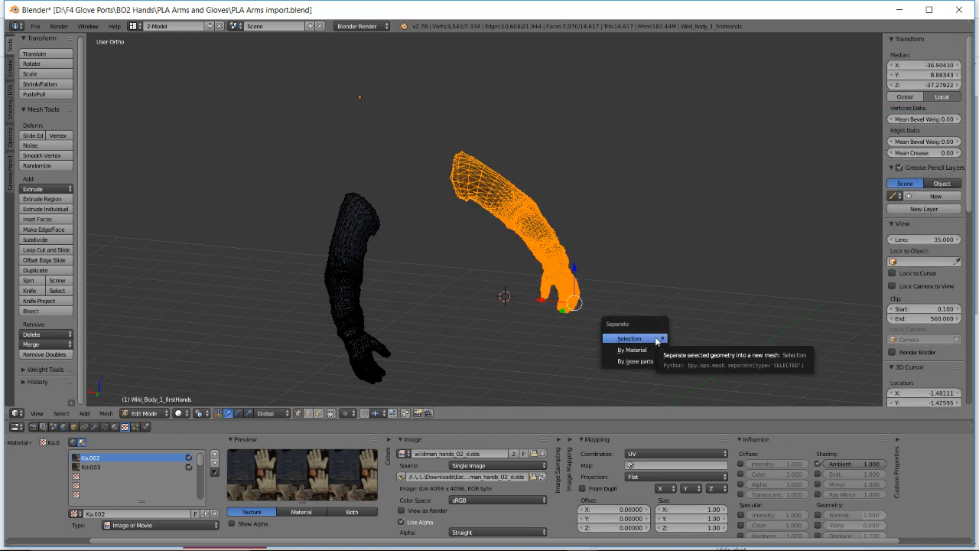
left_click(655, 339)
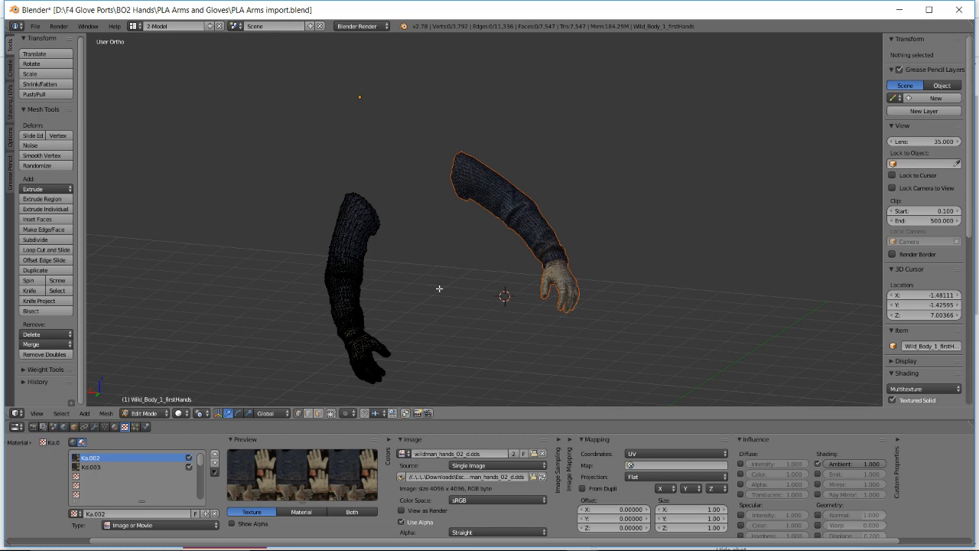
key("a")
key("Tab")
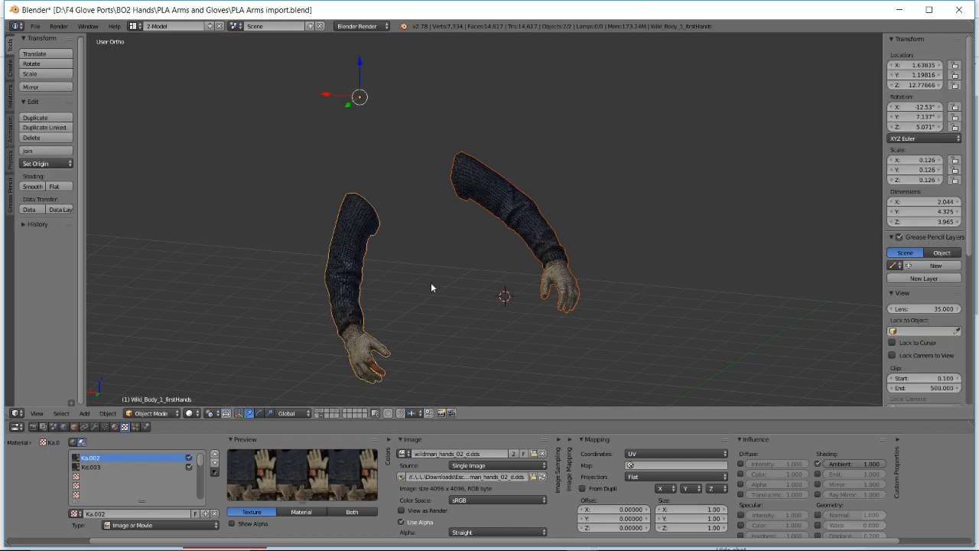
- Show the vanilla arms' layers again, then rotate and move both imported arms together so one glove reaches the vanilla hand
key("a")
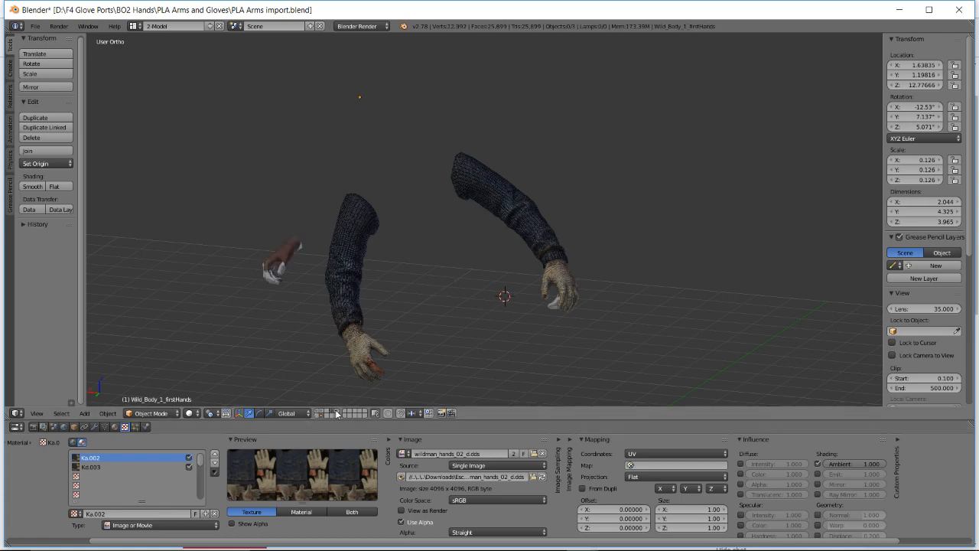
scroll(448, 217, "up", 1)
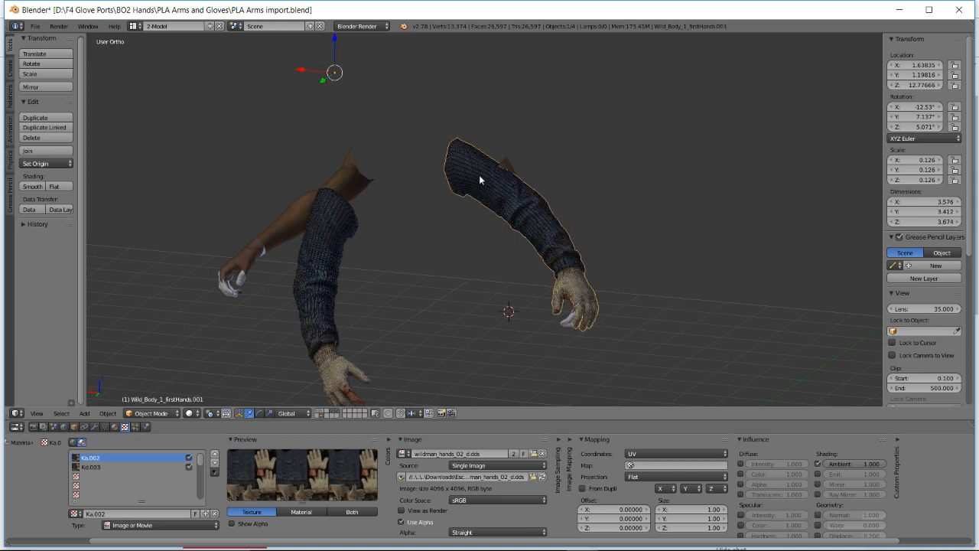
key("r")
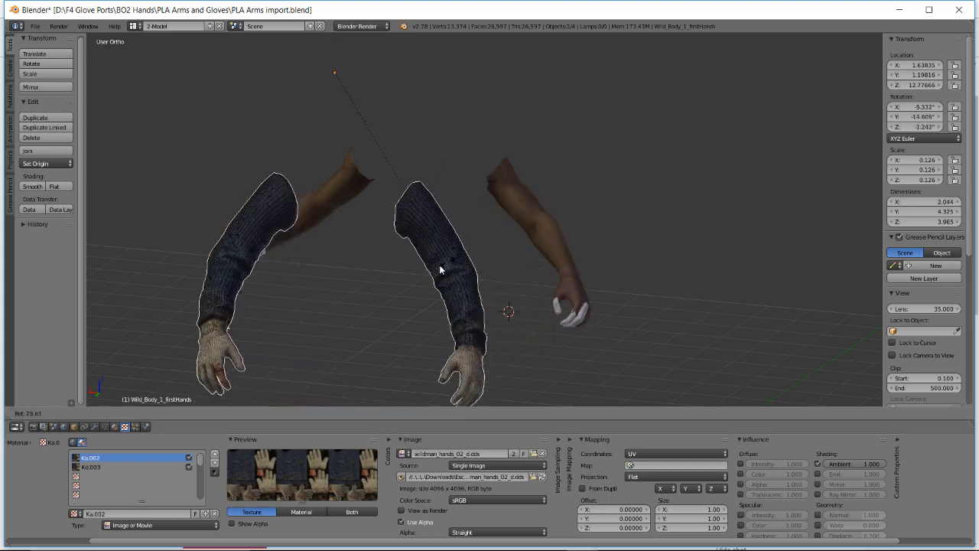
left_click(426, 270)
key("g")
left_click(560, 194)
scroll(561, 222, "up", 2)
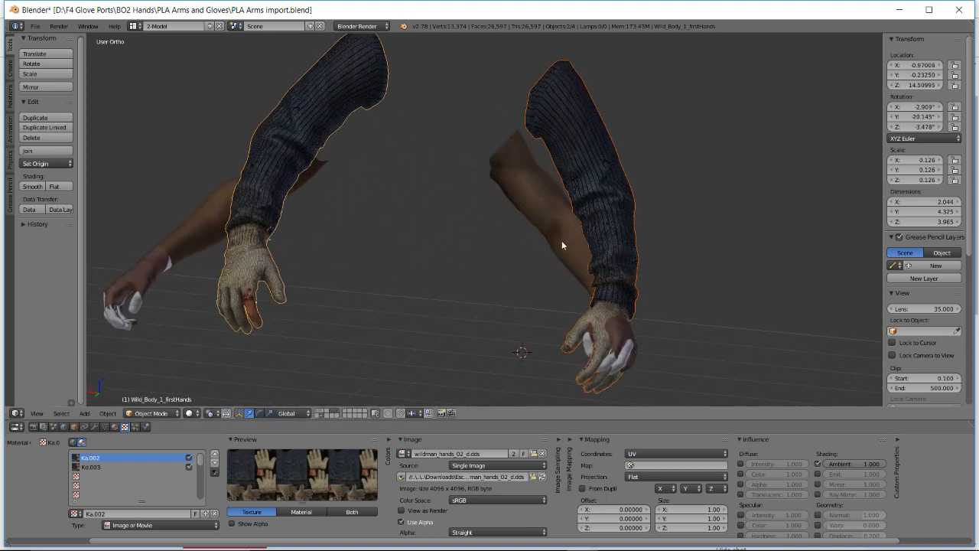
- Rotate both imported arms from another angle to follow the vanilla arm's direction and move them back over it
middle_click_drag(563, 242, 465, 220)
scroll(468, 220, "down", 1)
key("r")
left_click(560, 194)
middle_click_drag(561, 194, 594, 277)
scroll(494, 228, "up", 2)
middle_click_drag(493, 228, 531, 195)
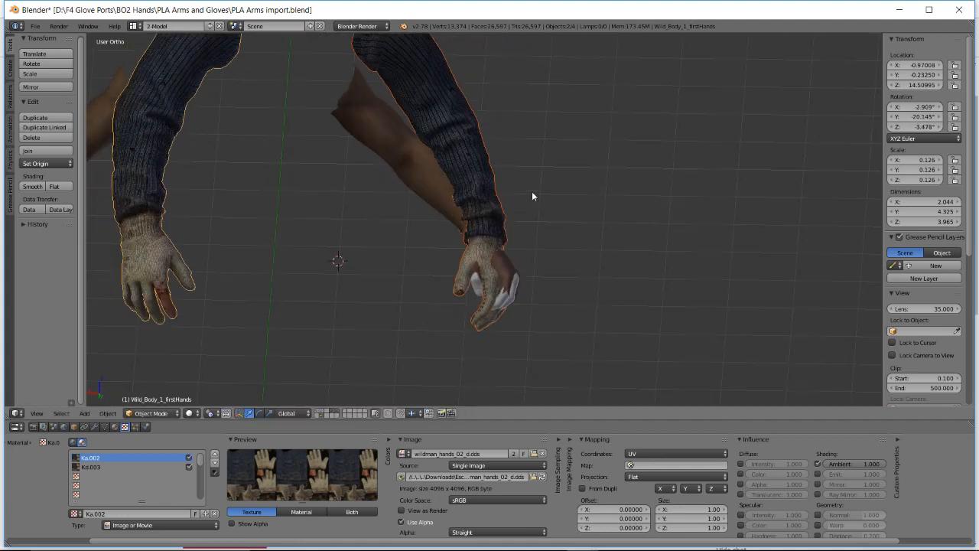
key("r")
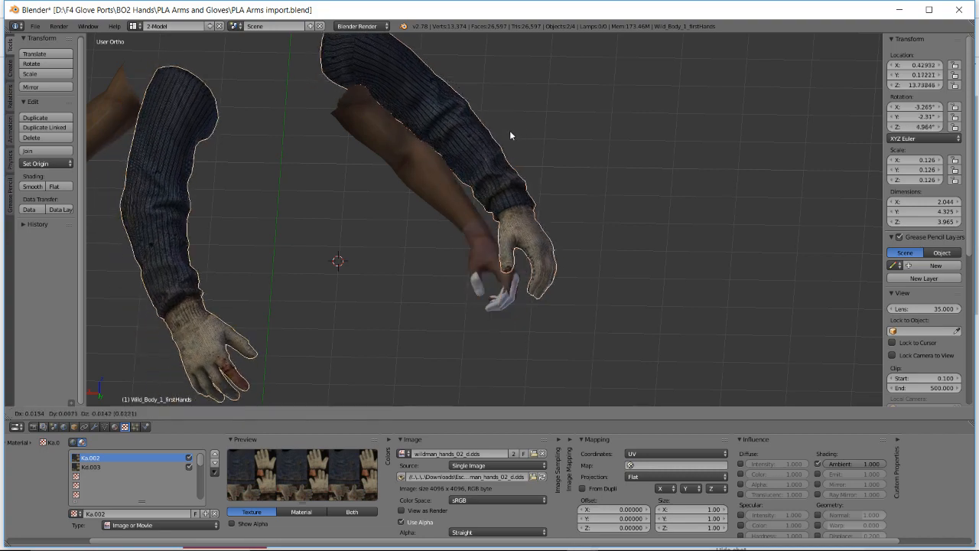
left_click(483, 155)
- Nudge both imported arms from the palm and thumb sides to center the glove on the vanilla hand
scroll(484, 229, "up", 5)
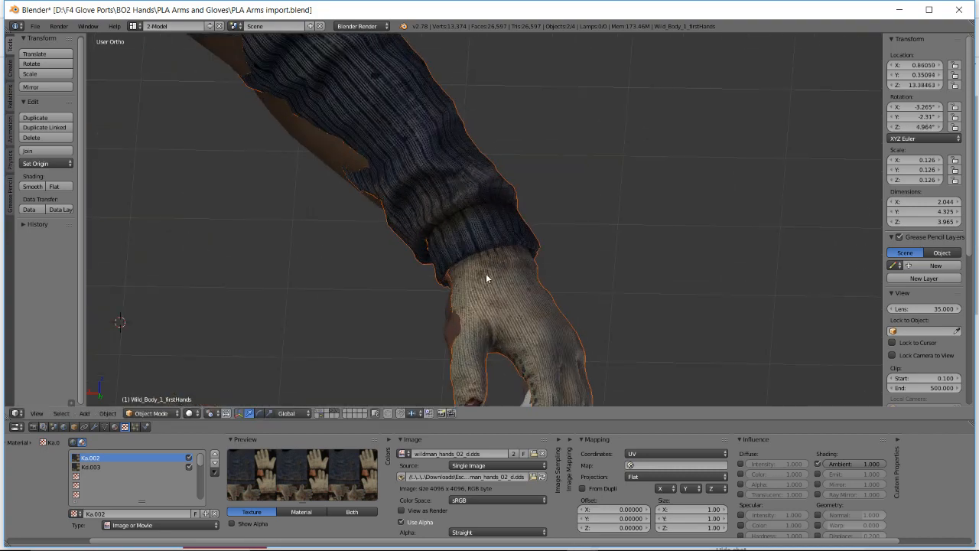
middle_click_drag(485, 273, 625, 211)
key("g")
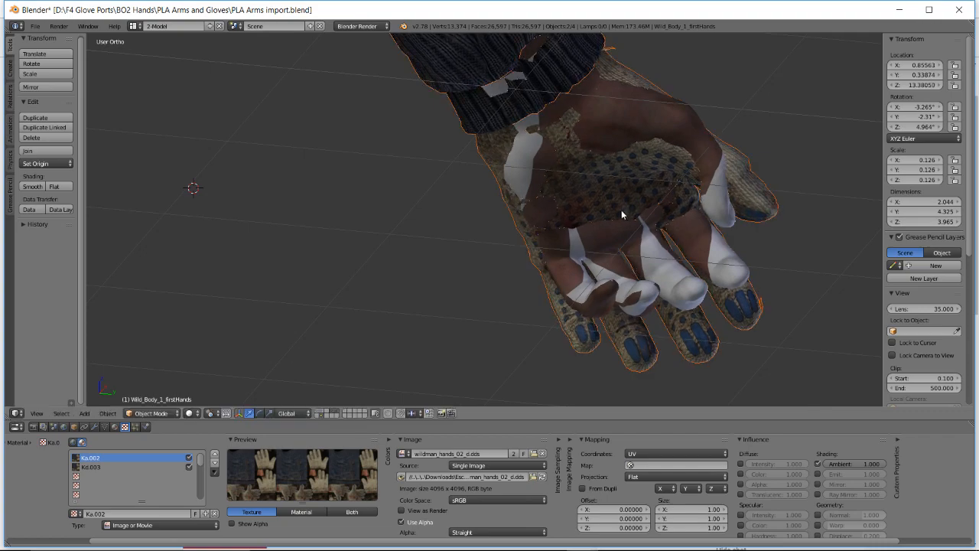
middle_click_drag(621, 215, 508, 208)
key("g")
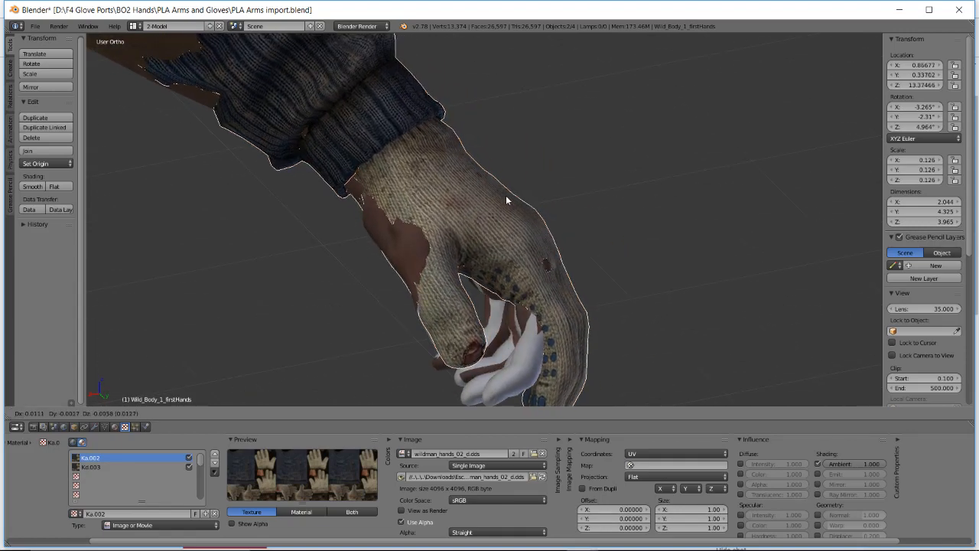
mouse_move(503, 202)
middle_mouse_down()
mouse_move(592, 155)
mouse_move(627, 154)
mouse_move(587, 165)
mouse_move(604, 169)
mouse_move(629, 152)
mouse_move(617, 144)
mouse_move(497, 184)
mouse_move(653, 237)
mouse_move(419, 208)
mouse_move(399, 227)
mouse_move(554, 180)
mouse_move(520, 203)
mouse_move(492, 205)
middle_mouse_up()
- Examine from several angles how well the imported sleeves and gloves line up with the vanilla arms
scroll(593, 157, "down", 6)
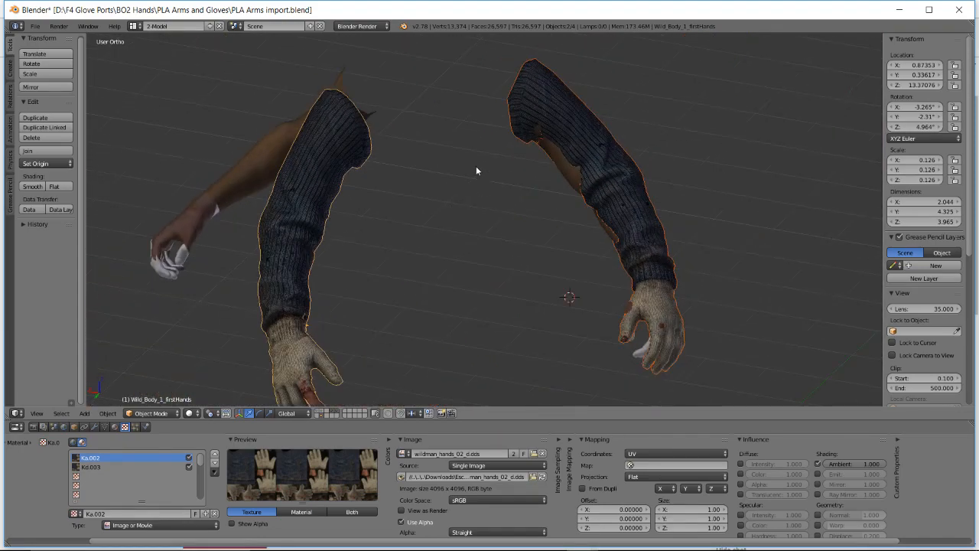
middle_click_drag(476, 168, 570, 138)
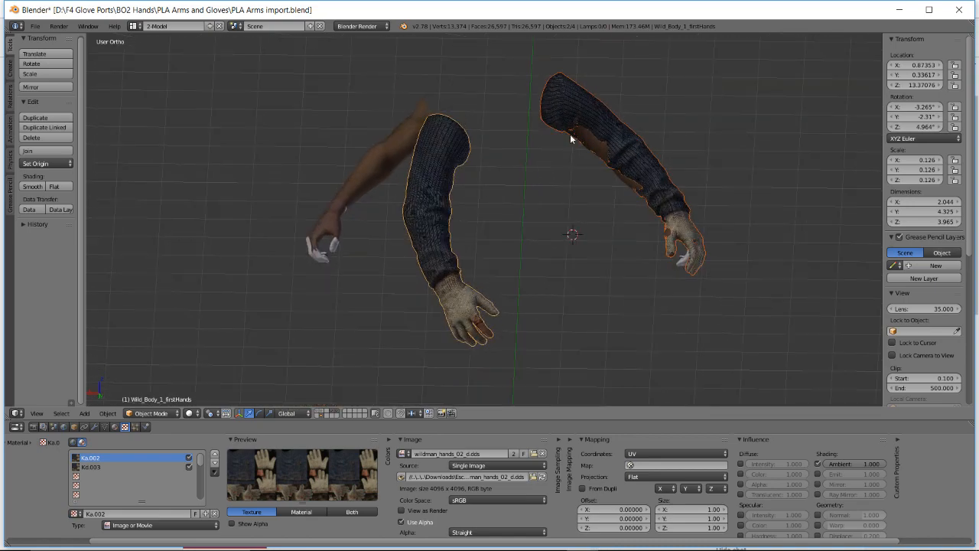
middle_click_drag(647, 137, 591, 214)
scroll(591, 214, "up", 2)
middle_click_drag(574, 262, 499, 189, "shift")
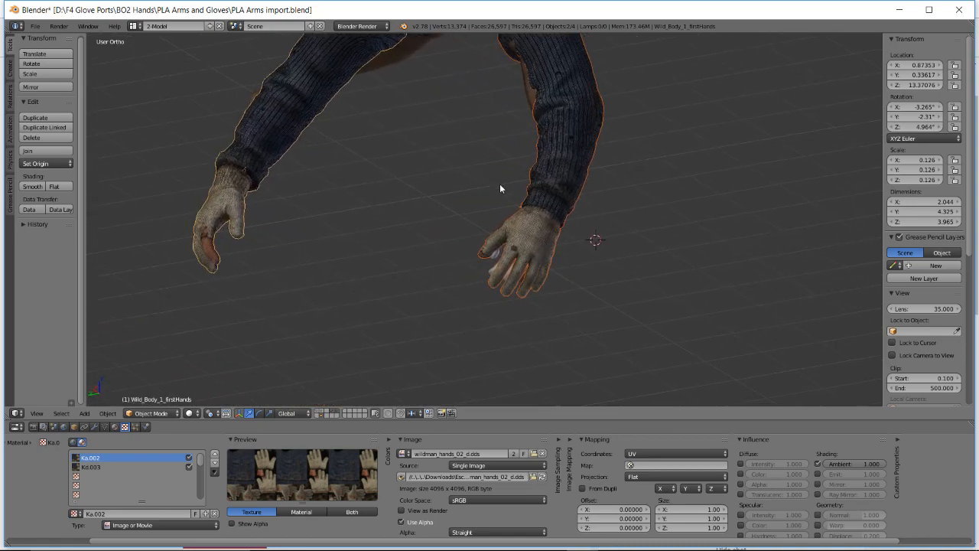
scroll(540, 244, "up", 4)
scroll(540, 244, "up", 2)
middle_click_drag(543, 246, 286, 300)
key("KP_Decimal")
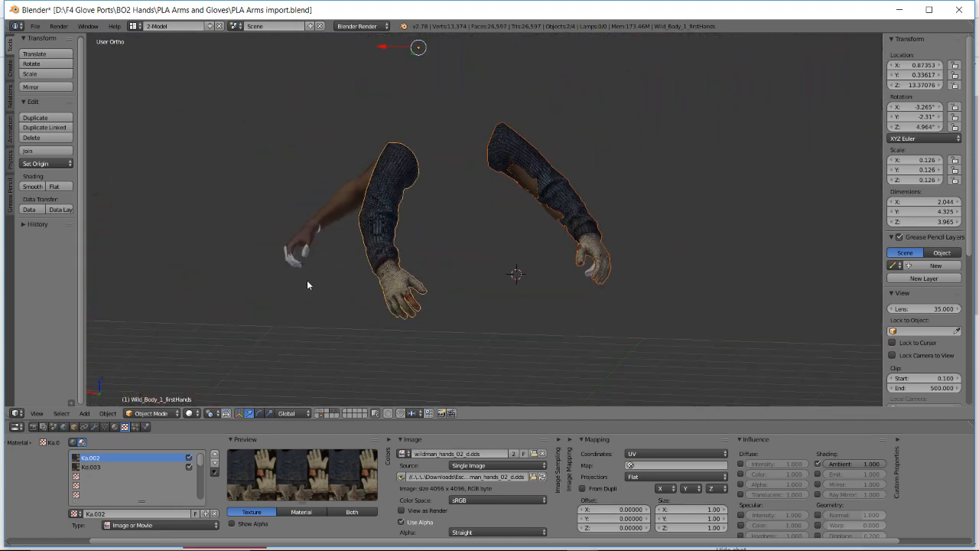
scroll(541, 250, "up", 4)
- Select only the separated arm and try to rotate it freely to match the vanilla hand's orientation
right_click(656, 219)
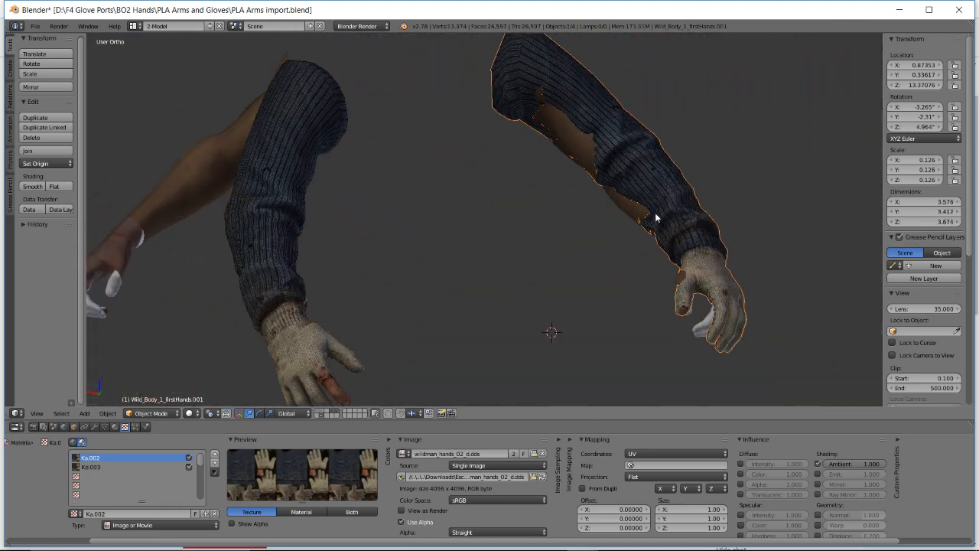
key("KP_Decimal")
scroll(651, 215, "up", 5)
middle_click_drag(575, 241, 276, 105, "shift")
middle_click_drag(399, 267, 484, 186)
key("r")
key("r")
right_click(395, 214)
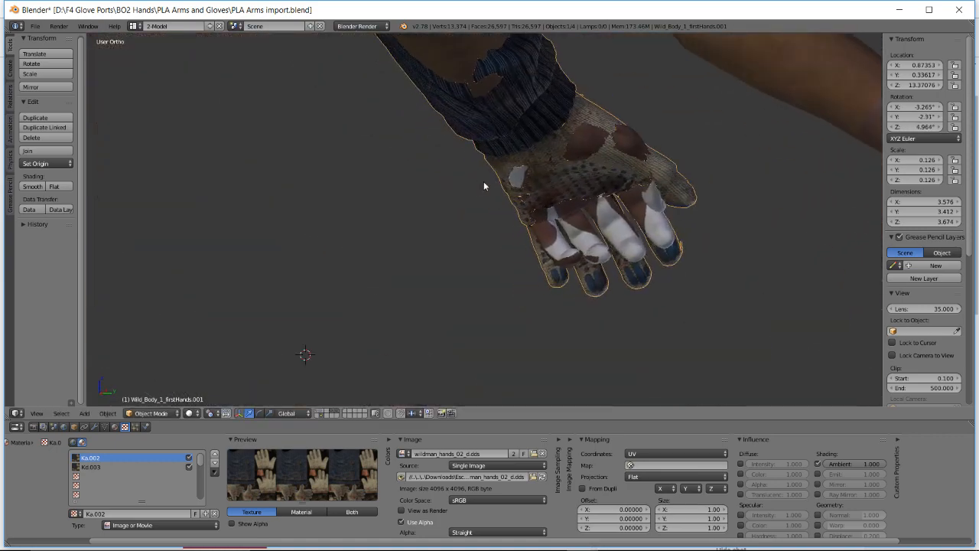
- Open the file commands for the arms scene
left_click(36, 26)
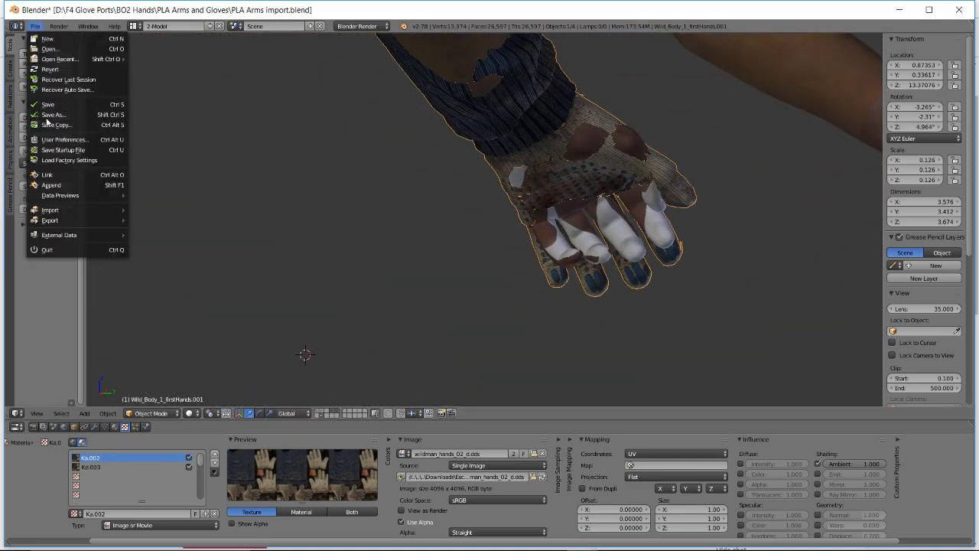
- Save the Blender file as Wild Hands 1.blend in the Escape From Tarkov folder
left_click(49, 115)
left_click(168, 80)
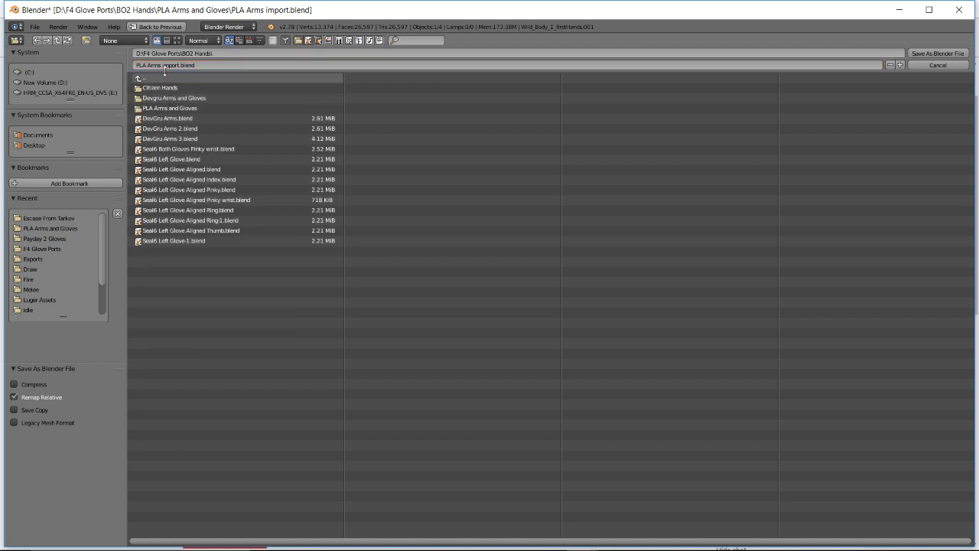
left_click(165, 80)
left_click(176, 147)
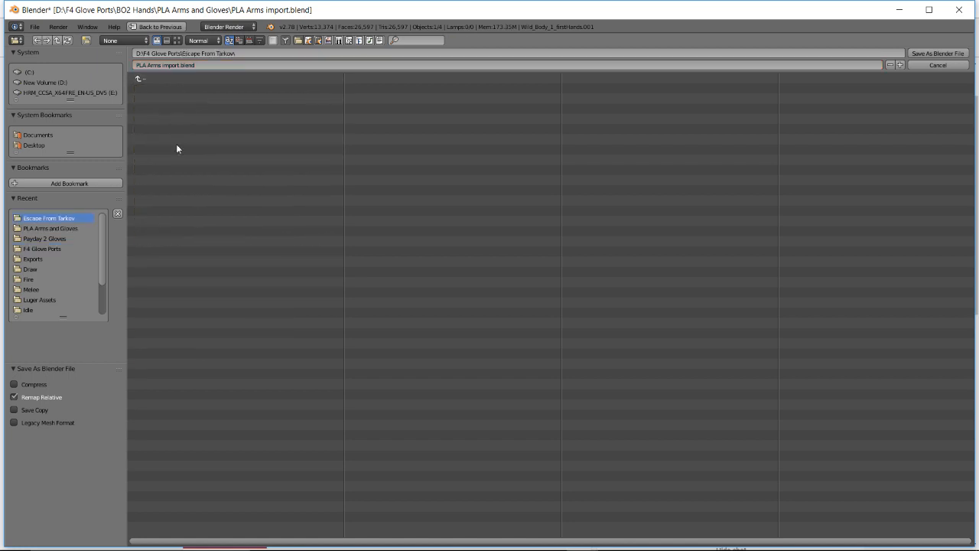
left_click(176, 66)
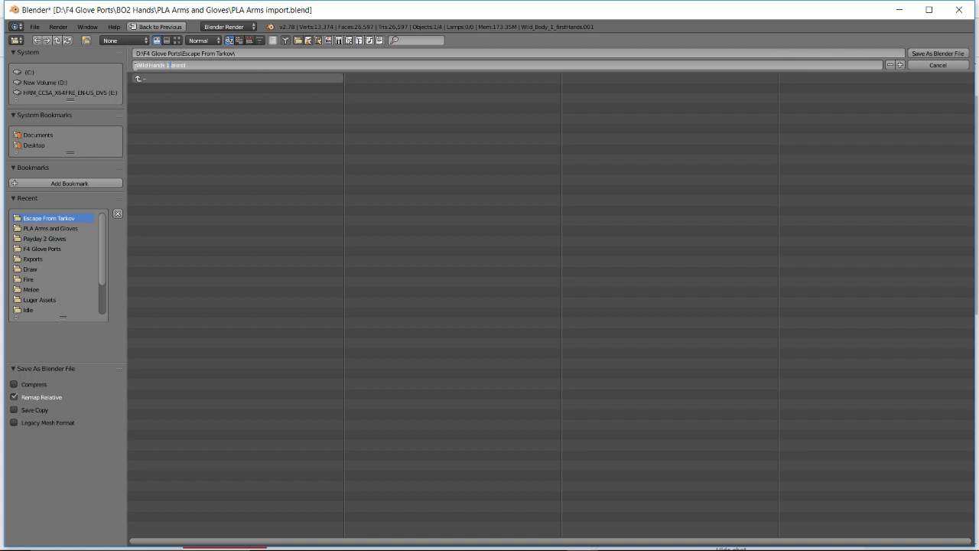
key("Return")
- Try several free rotations of the selected gloved arm to align it with the bare hand's fingers, and undo the rotation
middle_click_drag(634, 217, 510, 225, "shift")
scroll(505, 224, "up", 3)
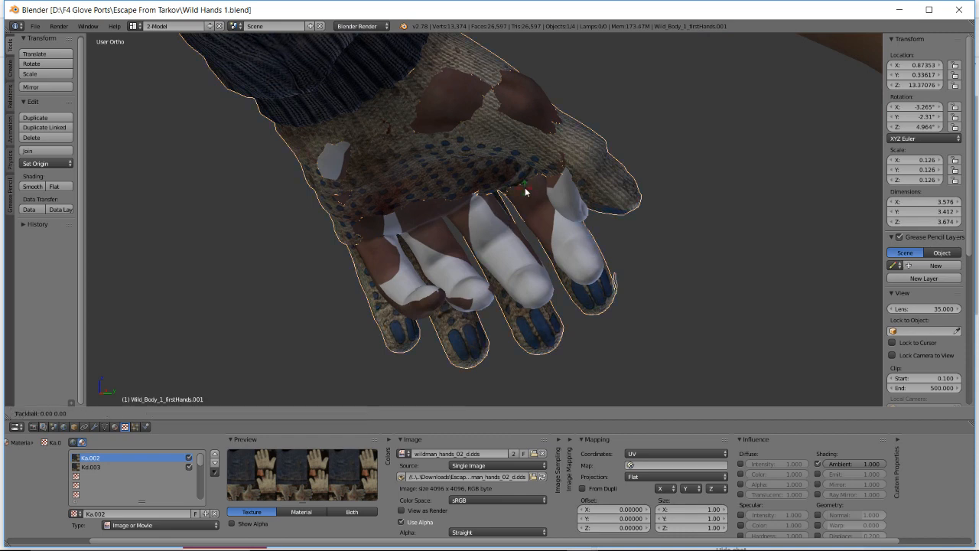
right_click(526, 187)
key("r")
right_click(526, 172)
key("r")
key("r")
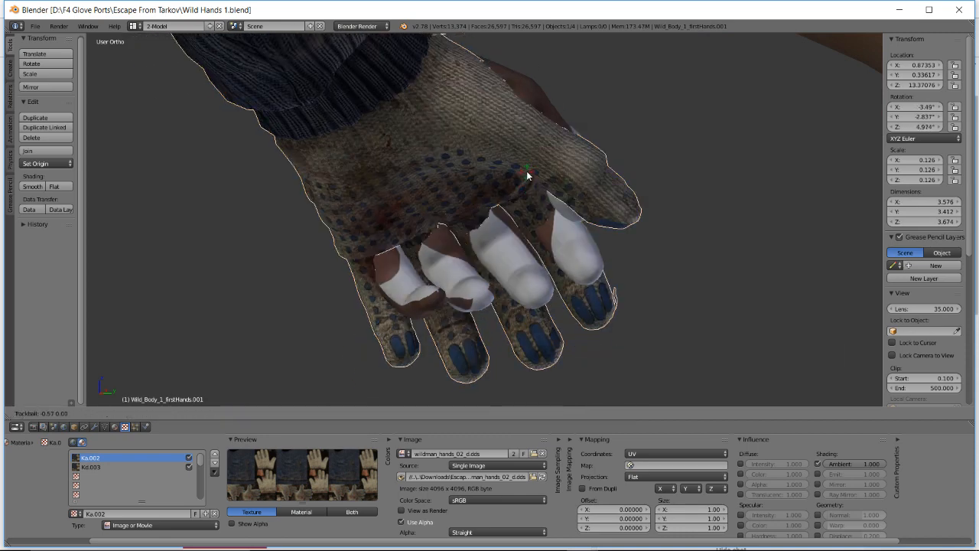
right_click(525, 171)
key("r")
key("r")
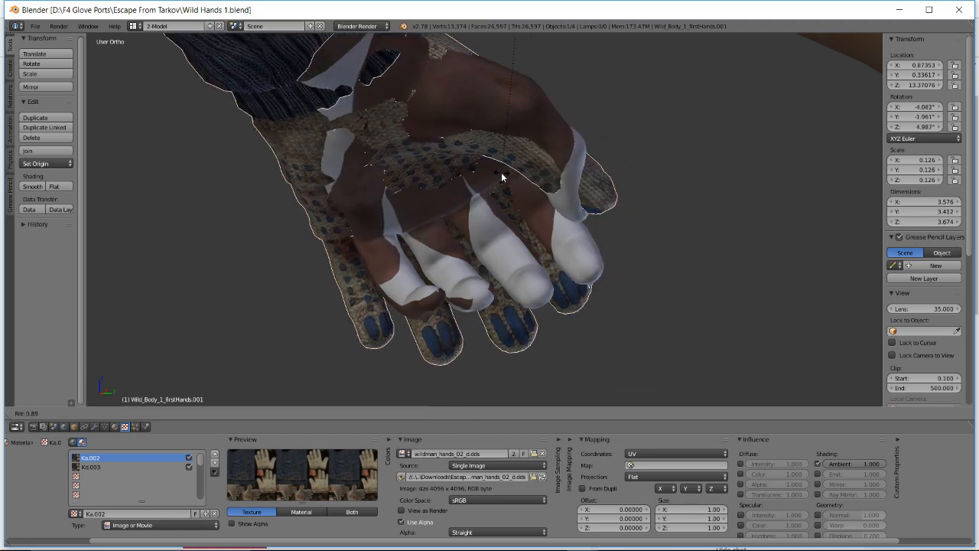
right_click(490, 180)
key("r")
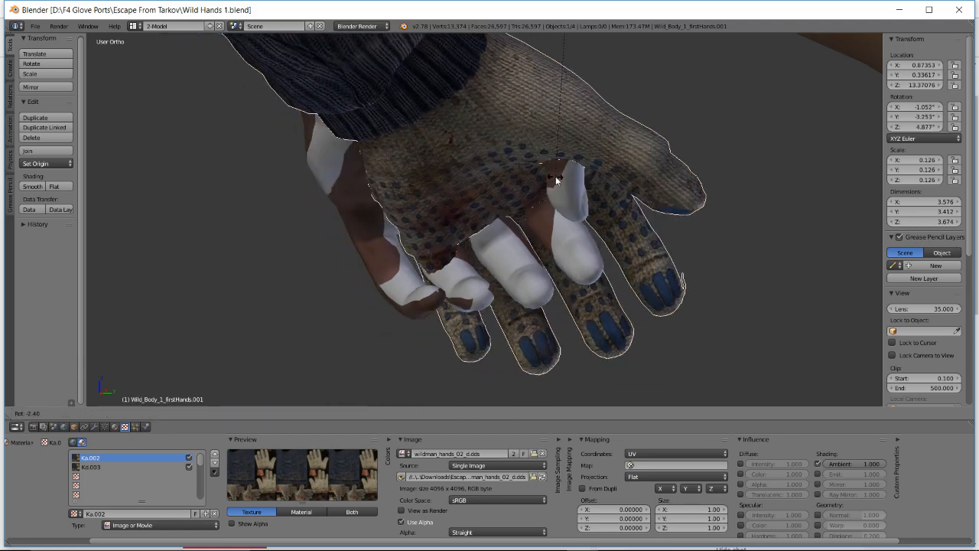
left_click(495, 162)
key("ctrl+z")
middle_click_drag(500, 162, 431, 239)
scroll(410, 227, "down", 8)
middle_click_drag(354, 197, 427, 211)
- Switch to the YouTube live dashboard in Chrome and answer the PC specs question in the live chat with "I5-3570K"
left_click(356, 537)
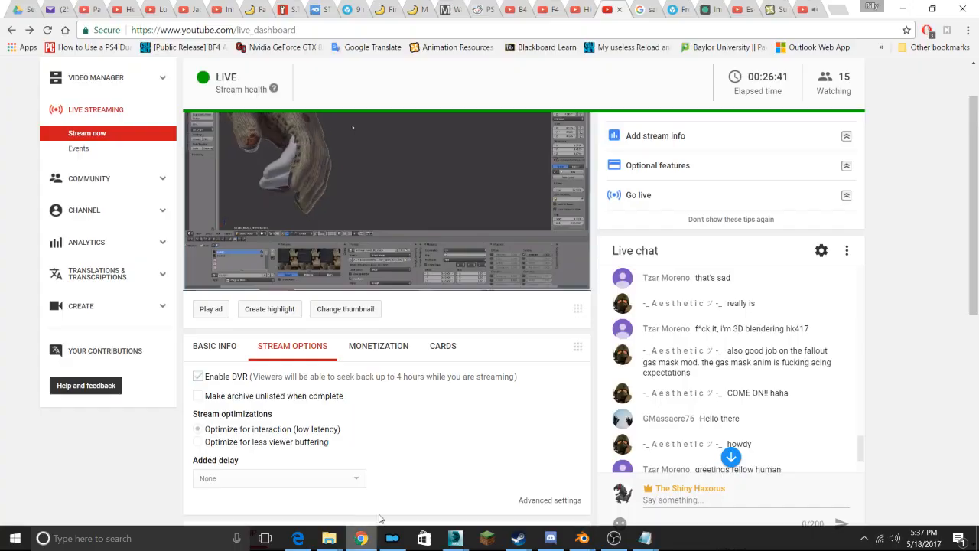
scroll(809, 331, "down", 3)
scroll(796, 314, "down", 2)
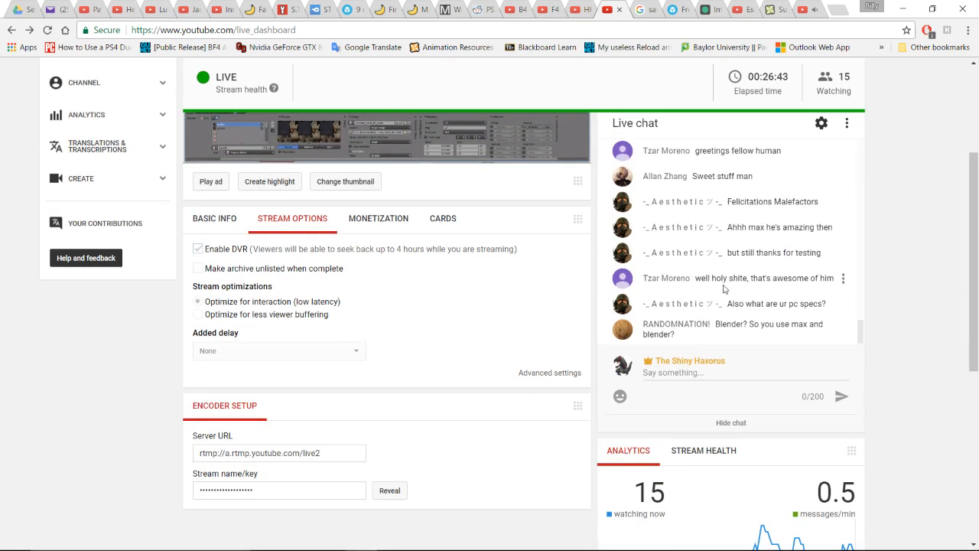
scroll(857, 253, "up", 2)
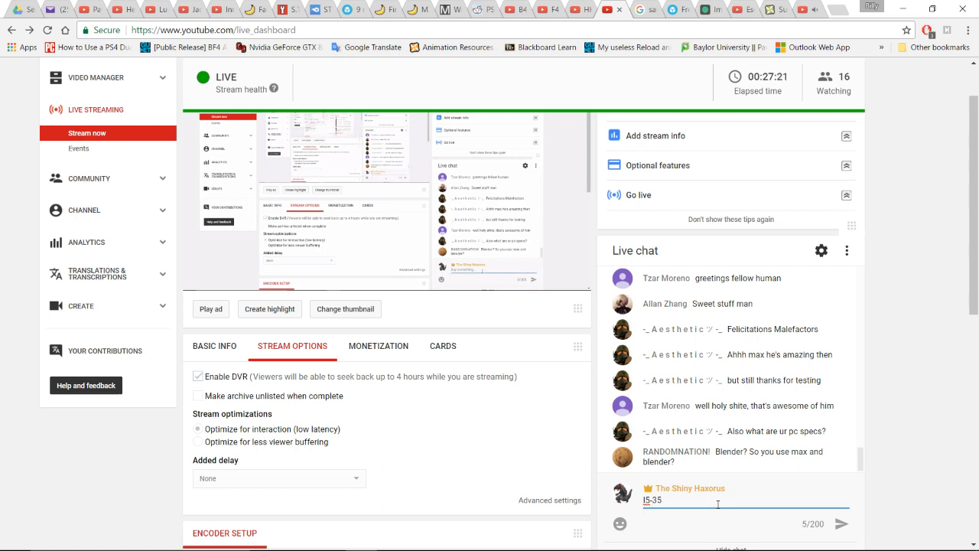
key("Return")
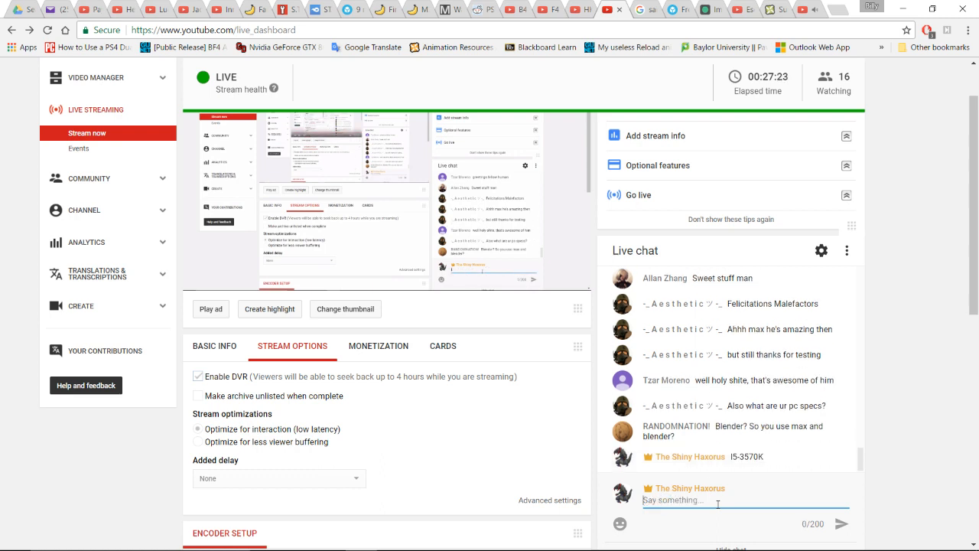
- Post "Gtx 1070" as a second message in the live chat
type("G")
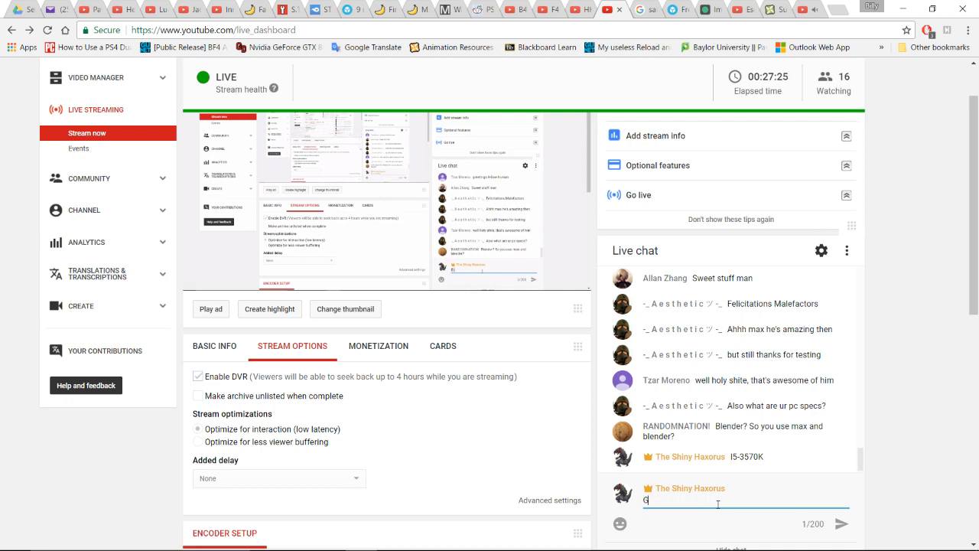
type("tx 1070")
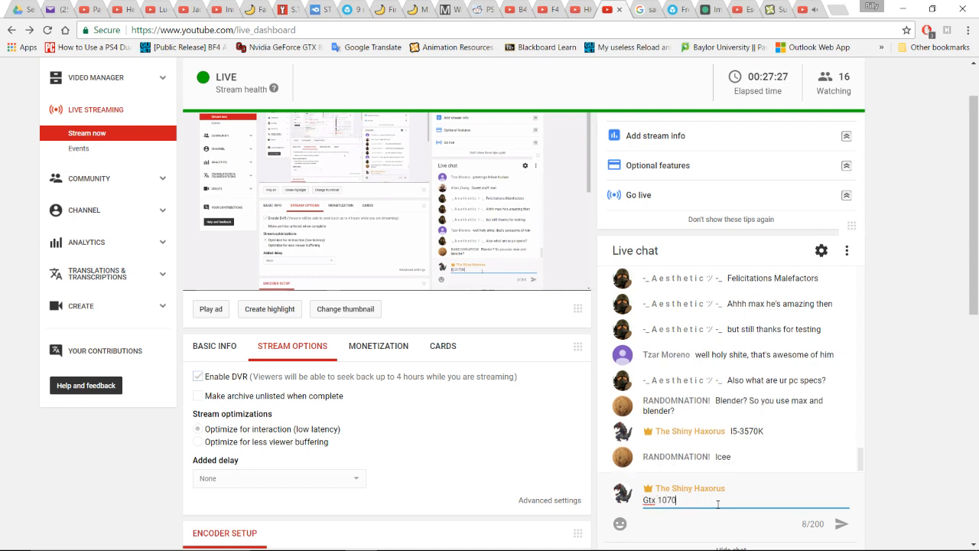
key("Return")
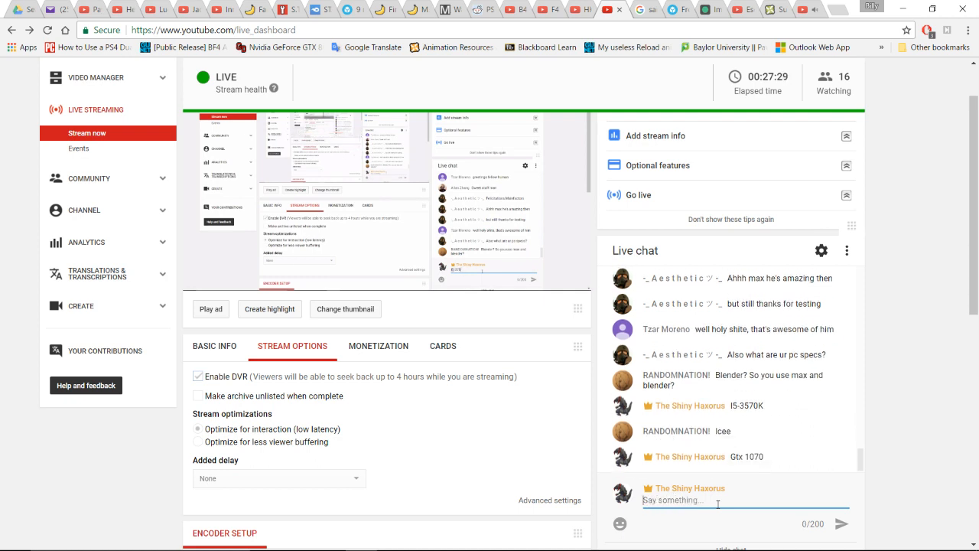
scroll(935, 355, "up", 1)
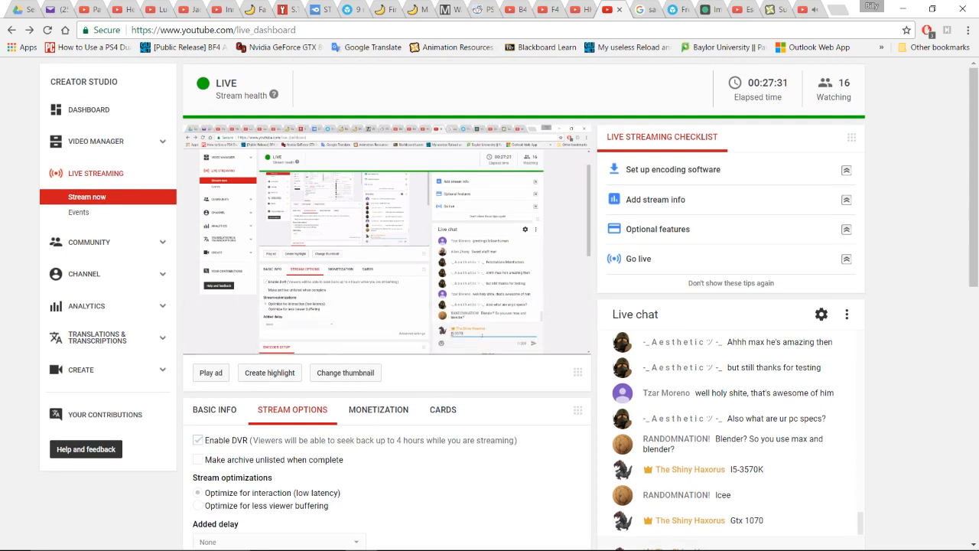
- Switch back to the Wild Hands 1 scene in Blender
mouse_move(550, 537)
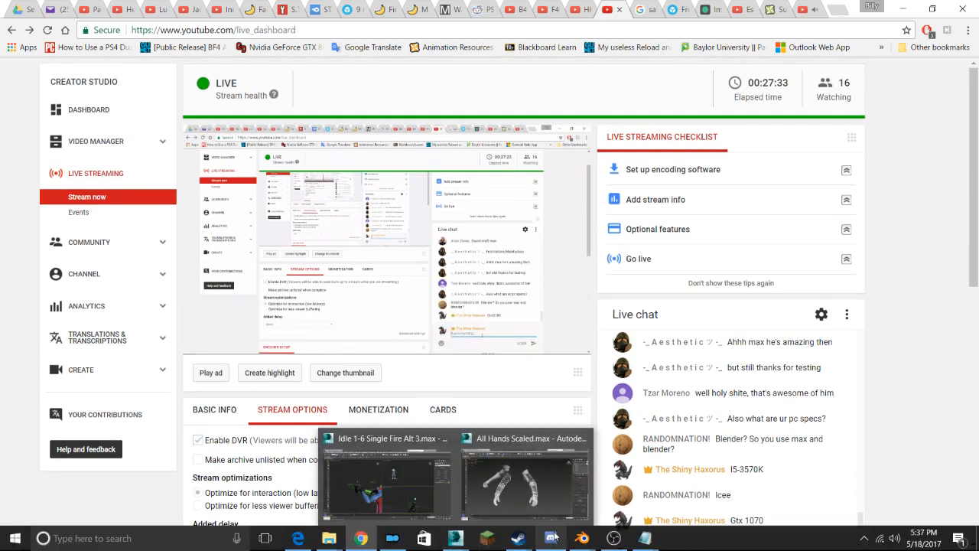
mouse_move(582, 538)
left_click(623, 485)
scroll(399, 256, "up", 2)
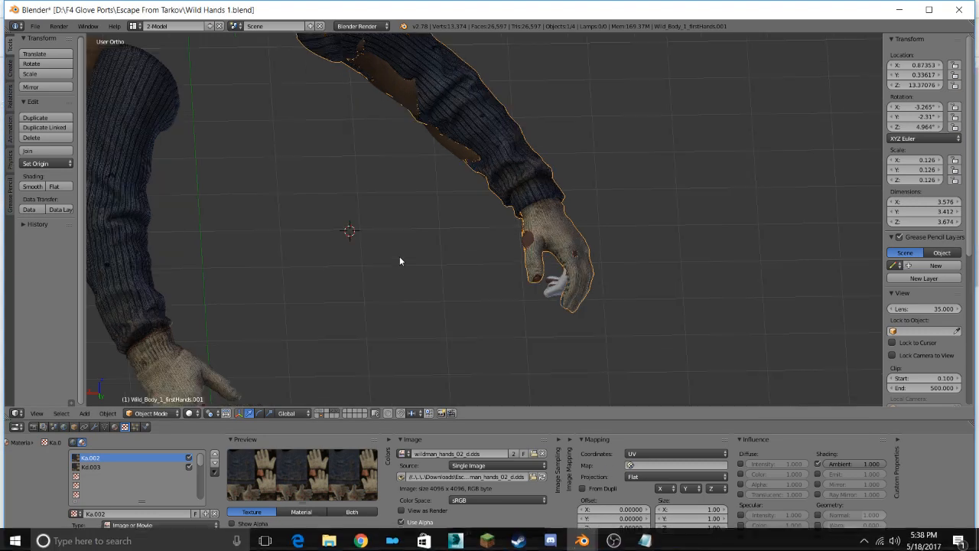
middle_click_drag(378, 234, 513, 235, "shift")
scroll(517, 191, "down", 3)
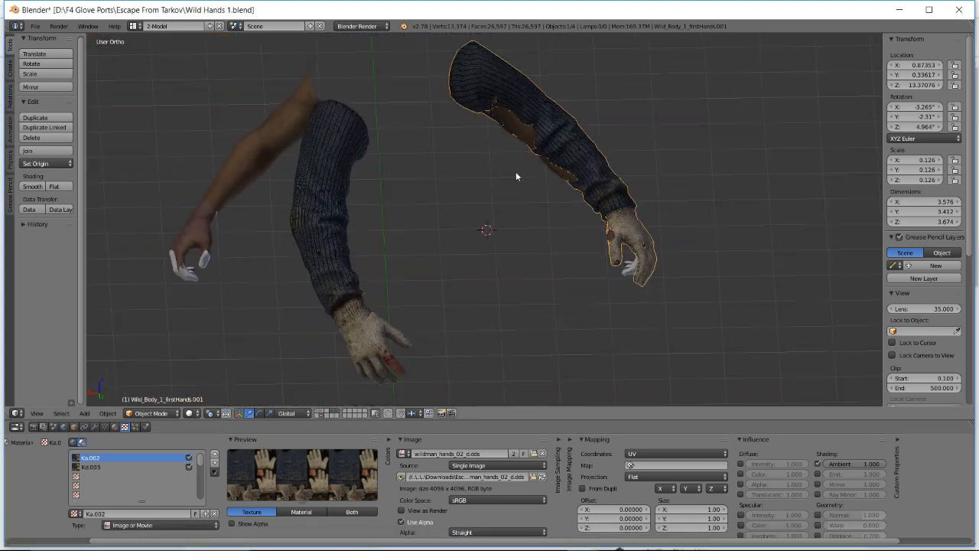
middle_click_drag(518, 175, 407, 124)
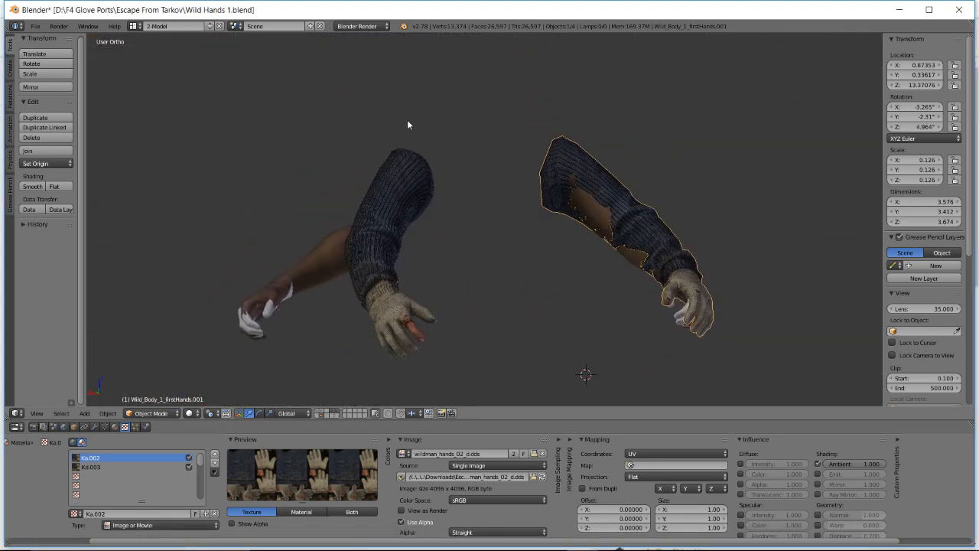
- Select the sleeved arm that is not yet aligned, rotate it freely and move it near the matching bare arm
mouse_move(309, 116)
left_mouse_down()
mouse_move(421, 284)
mouse_move(457, 359)
left_mouse_up()
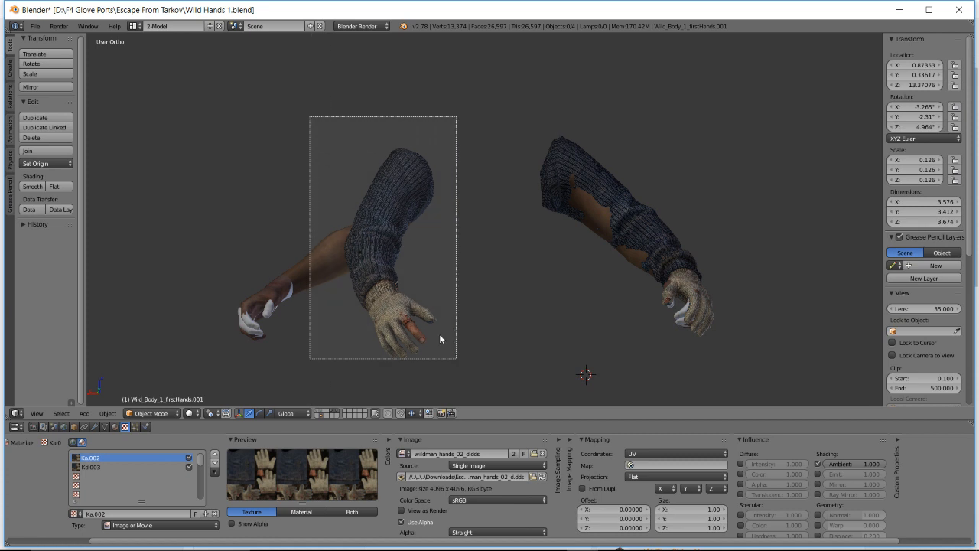
mouse_move(383, 262)
middle_mouse_down()
mouse_move(361, 251)
mouse_move(365, 202)
middle_mouse_up()
key("a")
middle_click_drag(366, 249, 446, 270)
key("r")
key("r")
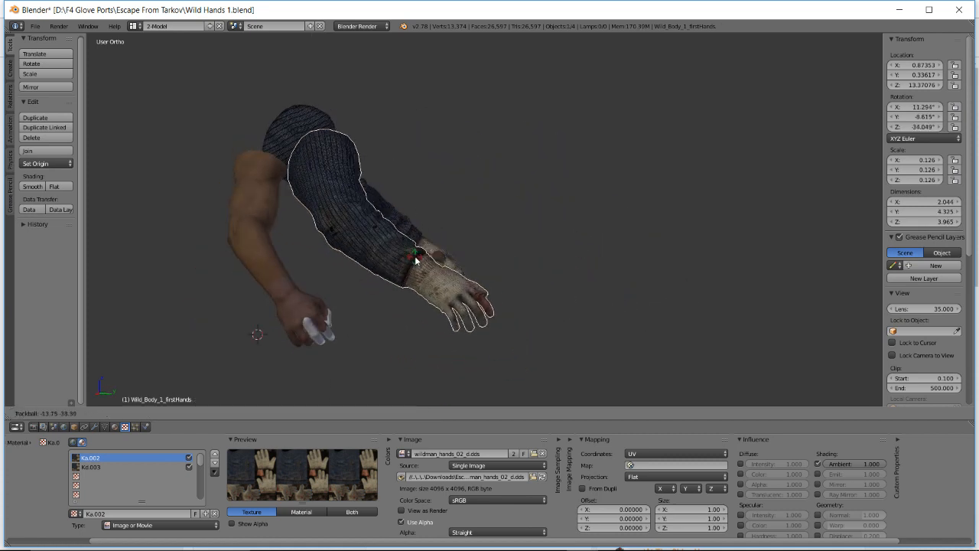
key("g")
left_click(336, 252)
middle_click_drag(336, 252, 319, 261)
- Switch to the Chill Instrumental Hiphop & JazzHop Mix (Part 1/5) video in Chrome and like it
mouse_move(386, 548)
left_click(362, 539)
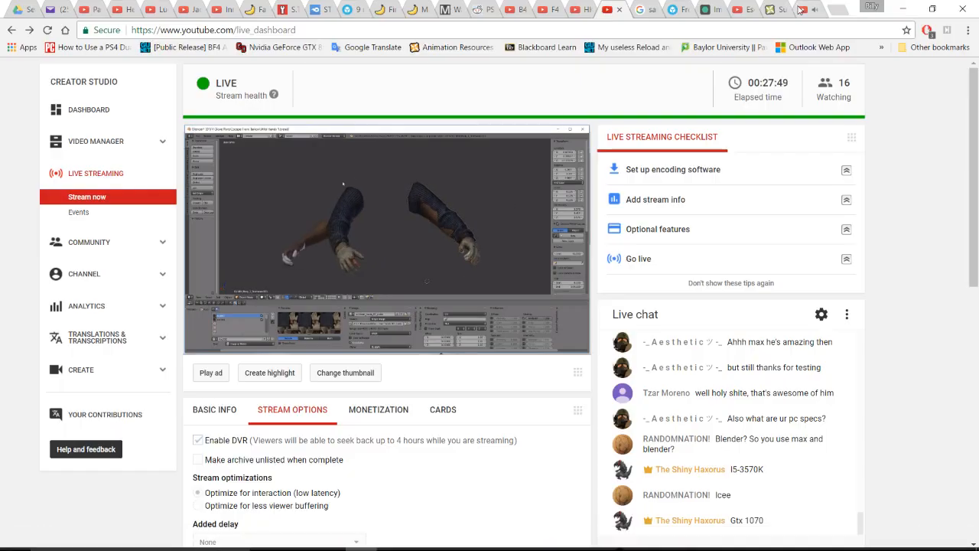
left_click(803, 9)
scroll(112, 368, "down", 1)
left_click(113, 362)
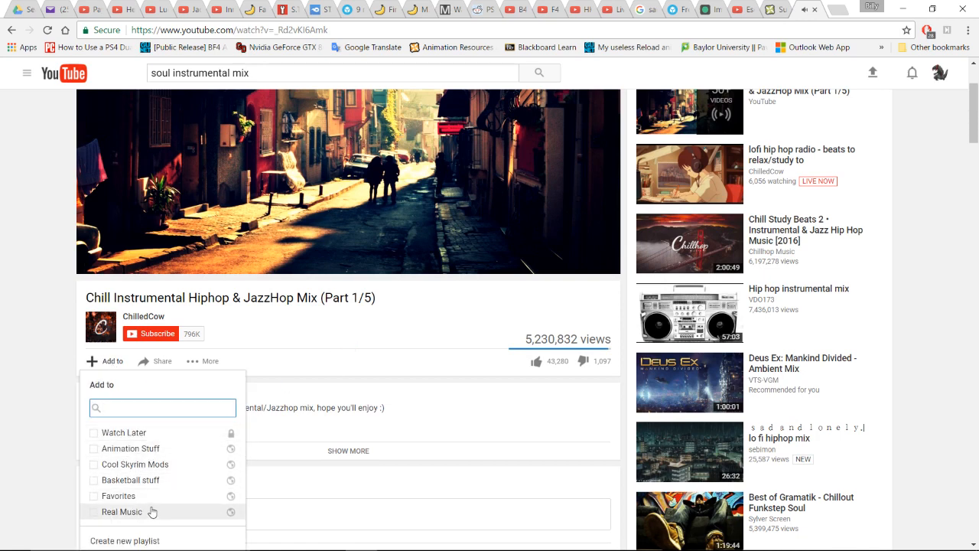
left_click(440, 309)
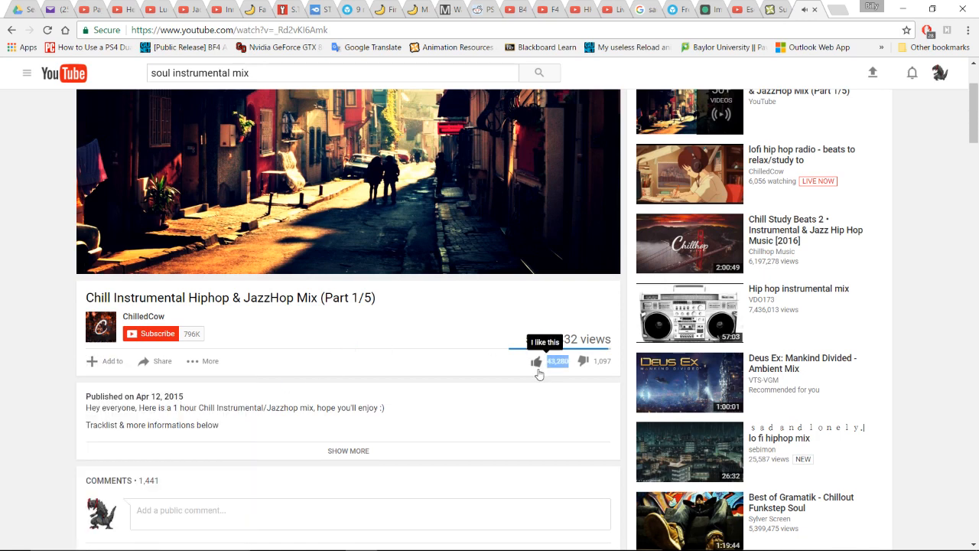
left_click(536, 363)
left_click(157, 361)
left_click(115, 362)
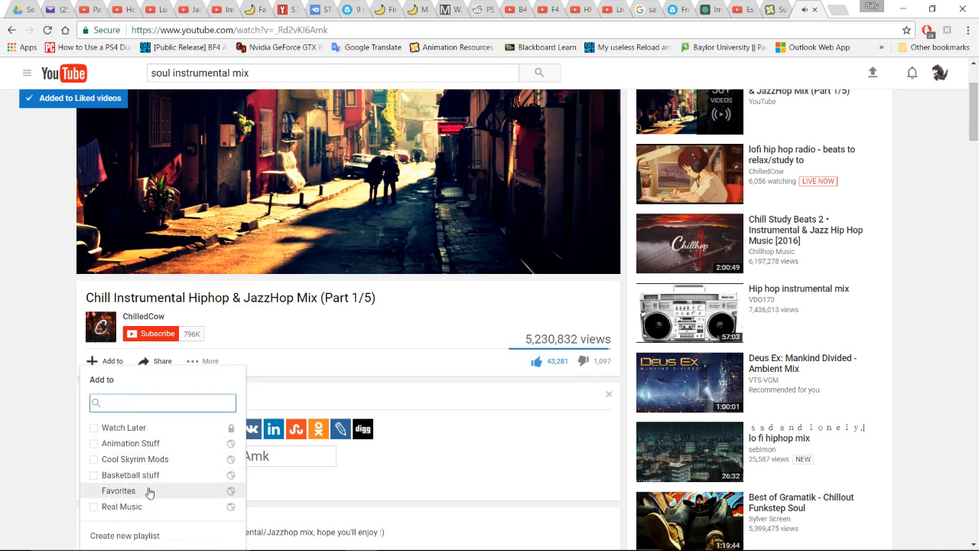
left_click(417, 329)
- Switch back to Blender, rotate the sleeved arm to about X 4.2°, Y -16.2°, Z -40.4° and move it closer to the bare arm
scroll(418, 330, "up", 3)
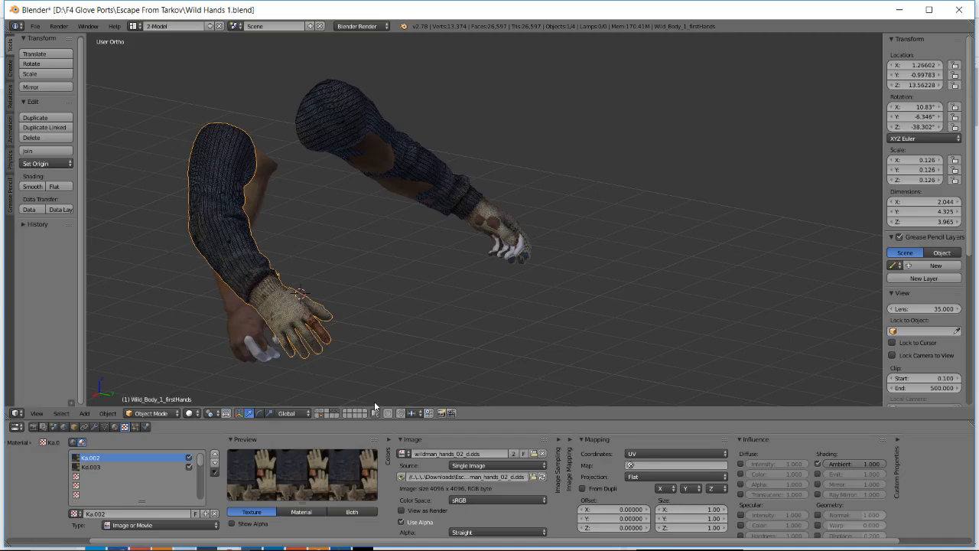
scroll(315, 271, "up", 1)
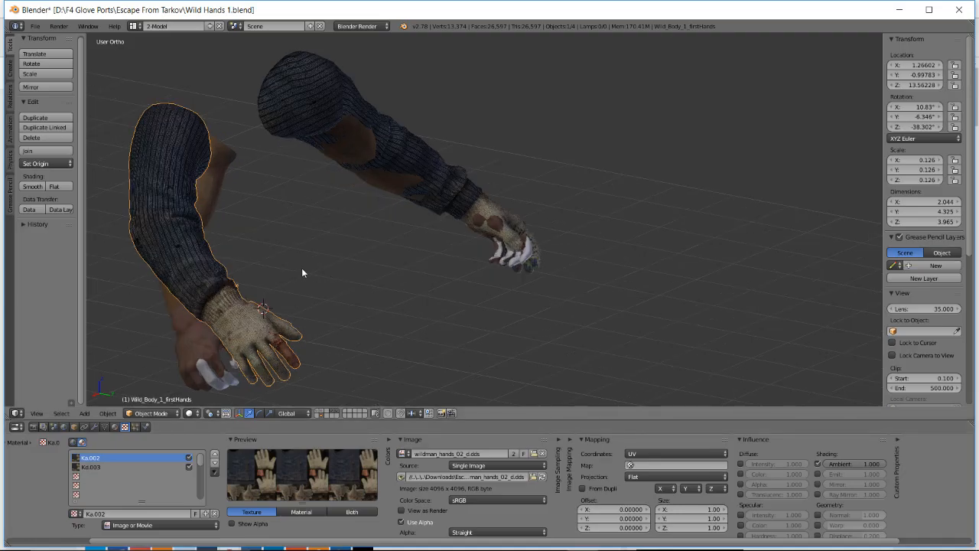
key("r")
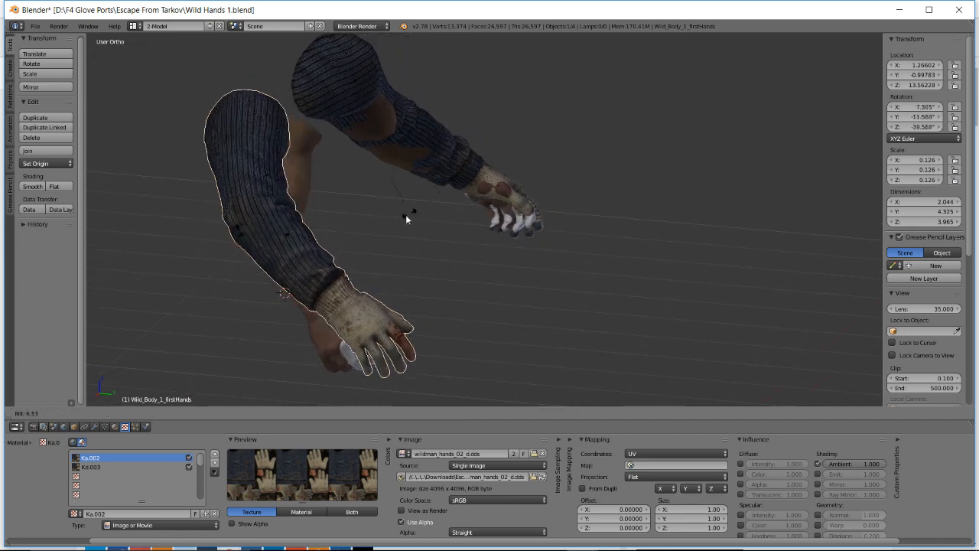
left_click(376, 224)
middle_click_drag(376, 224, 447, 203)
key("g")
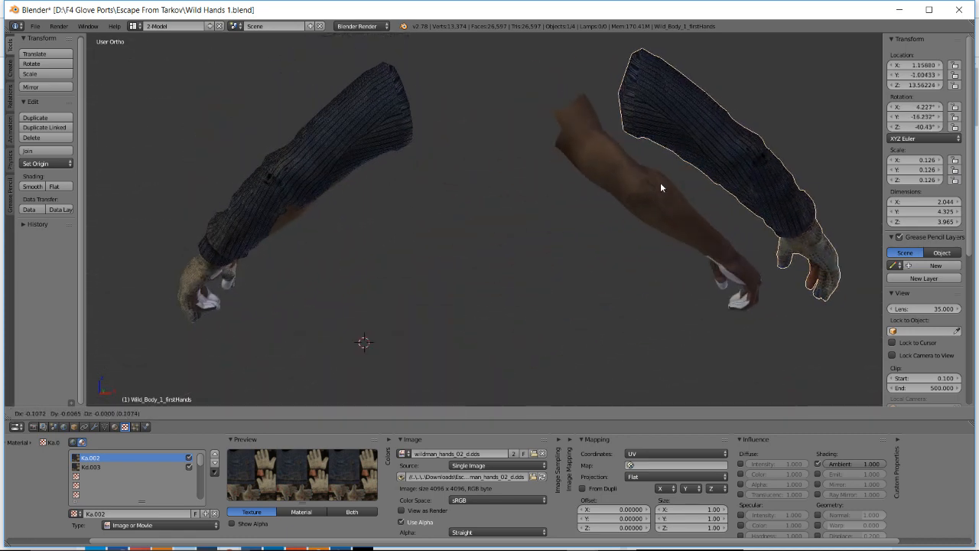
left_click(579, 203)
- Rotate the sleeved arm to about X -1.2°, Y -22.3°, Z -43.4° and move it over the bare arm, to about X -0.28, Y 0.02, Z 13.25
middle_click_drag(579, 203, 494, 162)
key("r")
left_click(460, 189)
key("g")
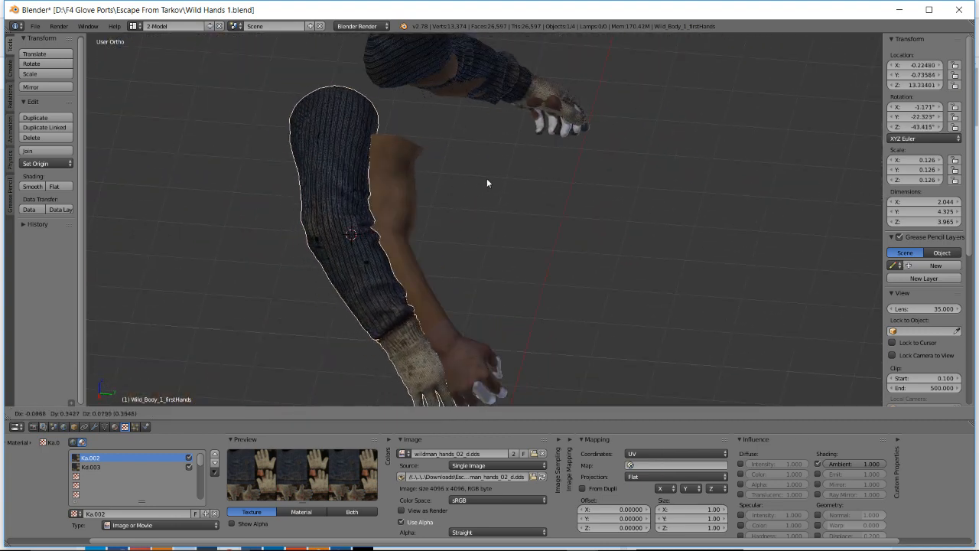
left_click(473, 195)
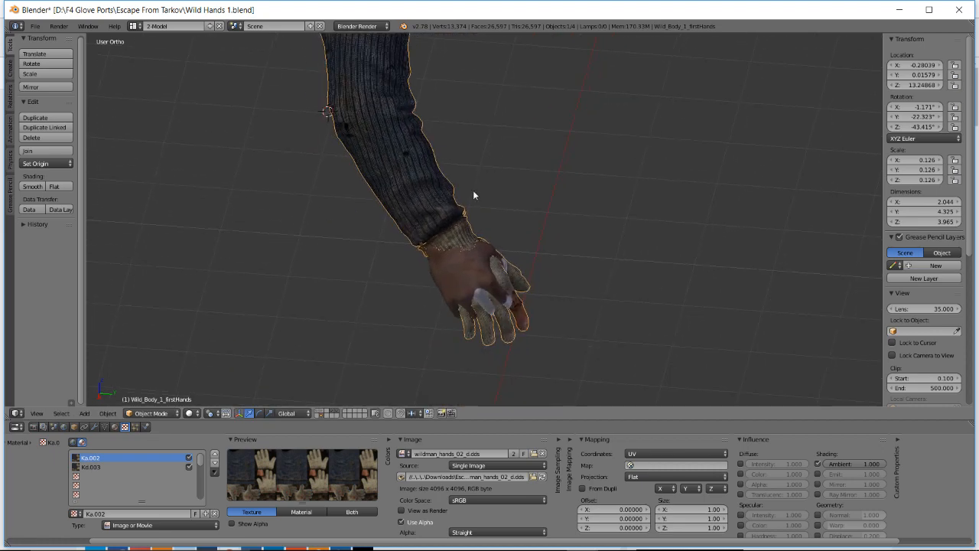
- Rotate the sleeved arm to about X 2.3°, Y -25.0°, Z -44.3° and move it to about X -0.47, Y -0.17, Z 13.20
middle_click_drag(473, 195, 425, 156)
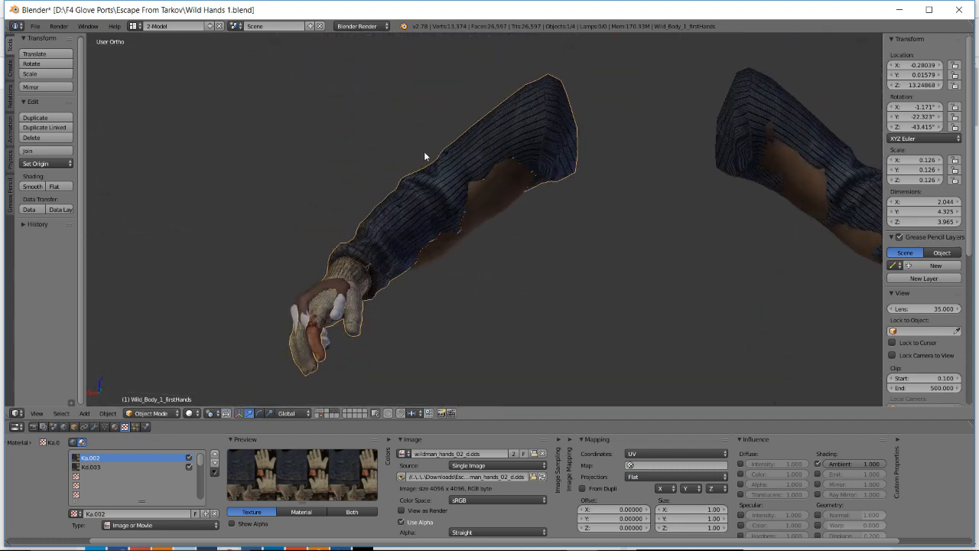
key("g")
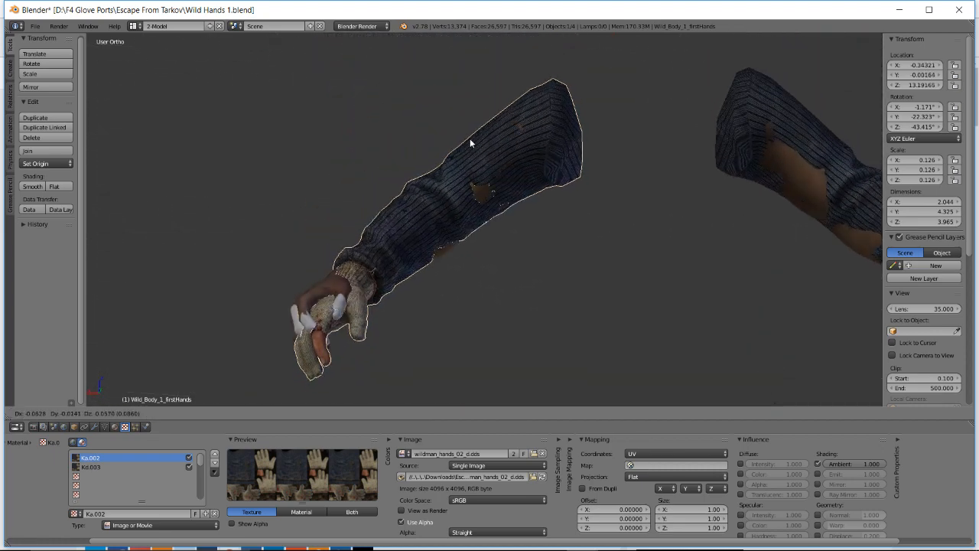
key("r")
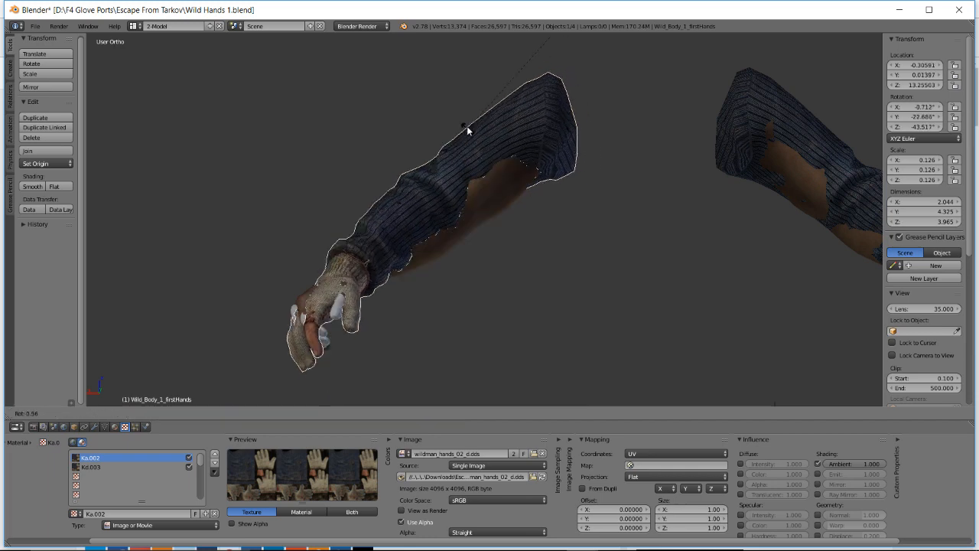
key("g")
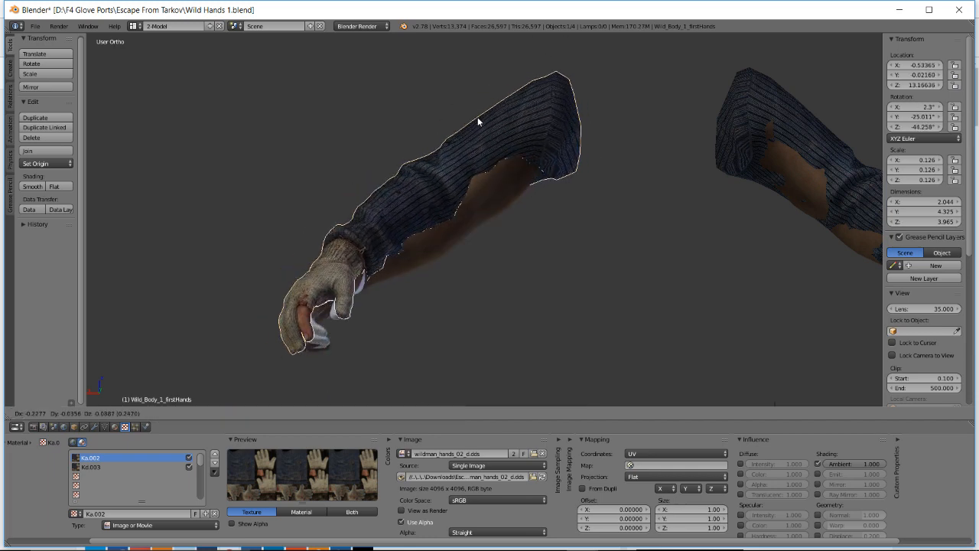
left_click(478, 119)
middle_click_drag(429, 155, 236, 187)
scroll(466, 157, "up", 2)
key("g")
left_click(430, 205)
- Rotate the sleeved arm to about X 3.7°, Y -19.5°, Z -45.8° and move it to about X -0.38, Y -0.63, Z 13.24
middle_click_drag(482, 228, 452, 227)
scroll(342, 232, "up", 3)
key("r")
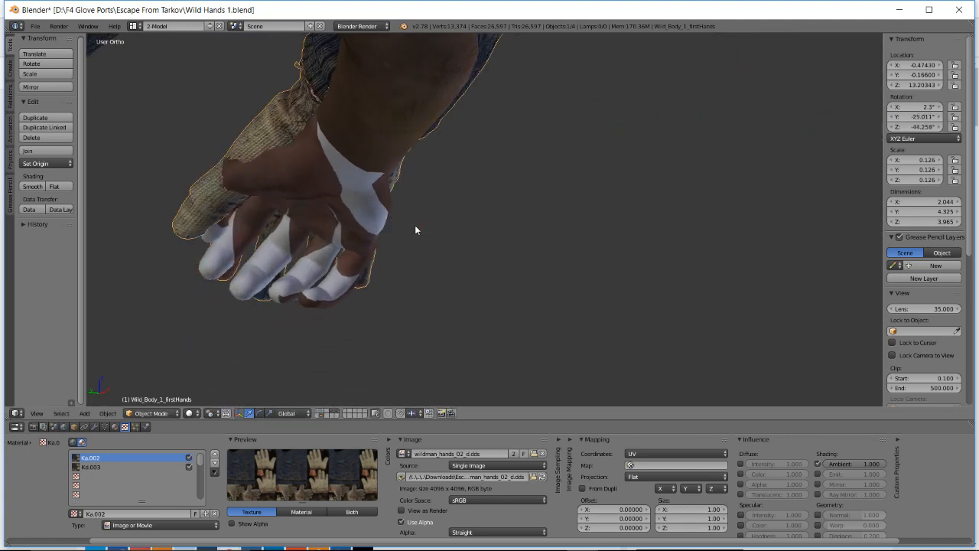
left_click(333, 227)
key("g")
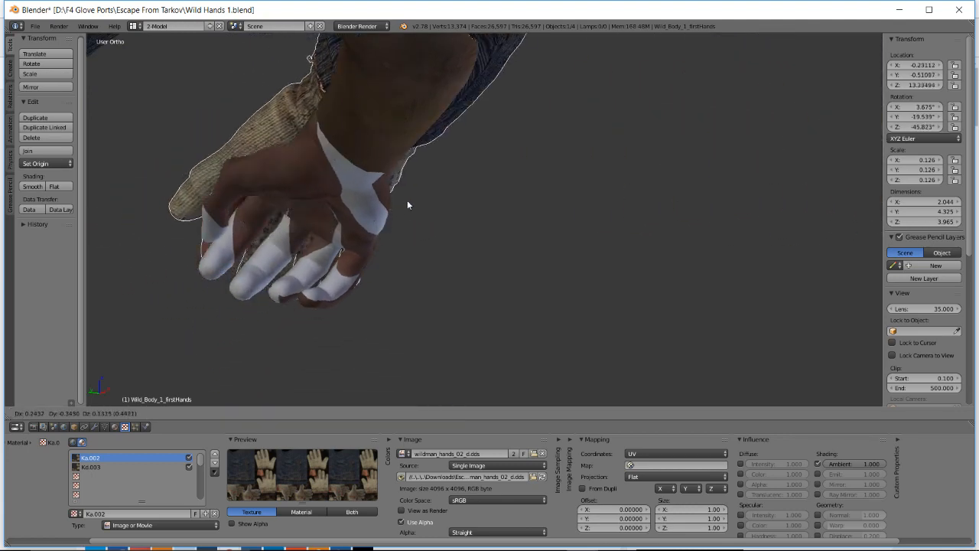
left_click(411, 213)
middle_click_drag(411, 213, 372, 251)
key("g")
left_click(451, 197)
- Rotate the sleeved arm to about X 7.9°, Y -20.7°, Z -48.8° and move it to about X -0.64, Y -0.61, Z 12.89
middle_click_drag(517, 117, 560, 91)
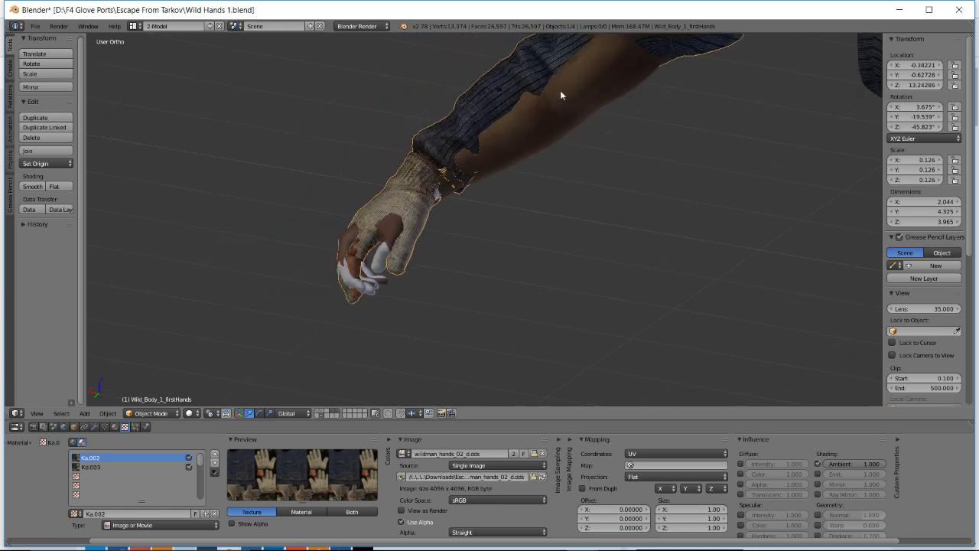
key("r")
left_click(534, 80)
key("g")
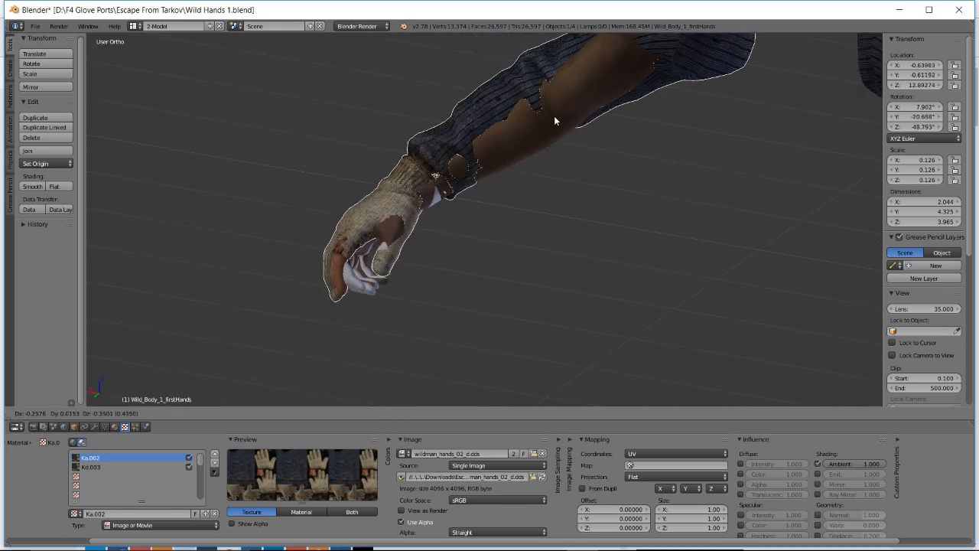
left_click(552, 117)
- Rotate the sleeved arm freely to about X 2.5°, Y -12.0°, Z -63.1° and move it back toward the bare arm
middle_click_drag(380, 177, 476, 215)
key("r")
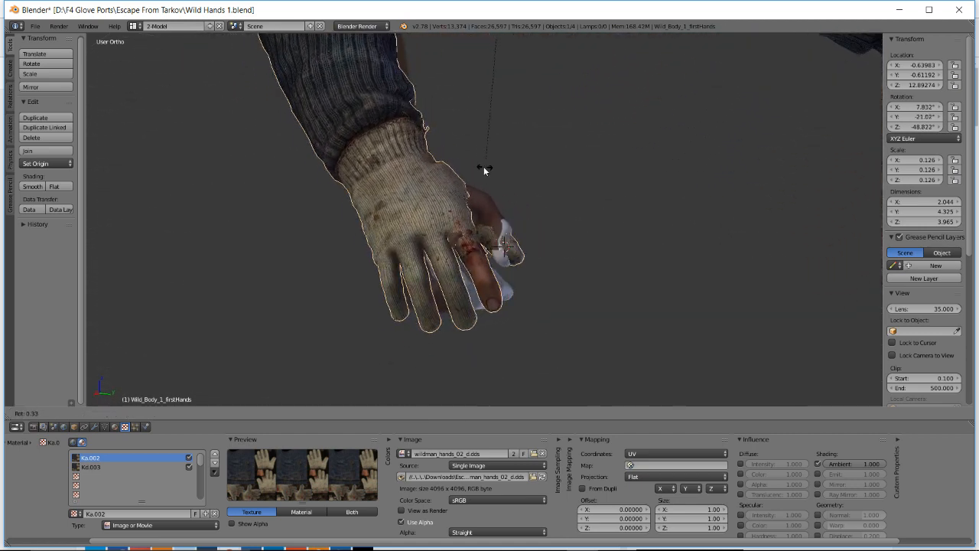
right_click(468, 170)
key("r")
key("r")
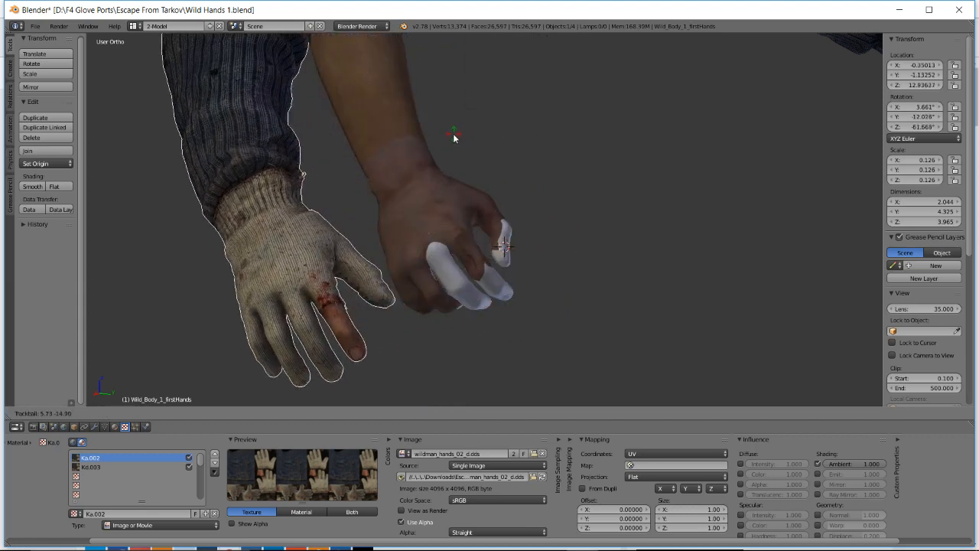
left_click(587, 66)
key("g")
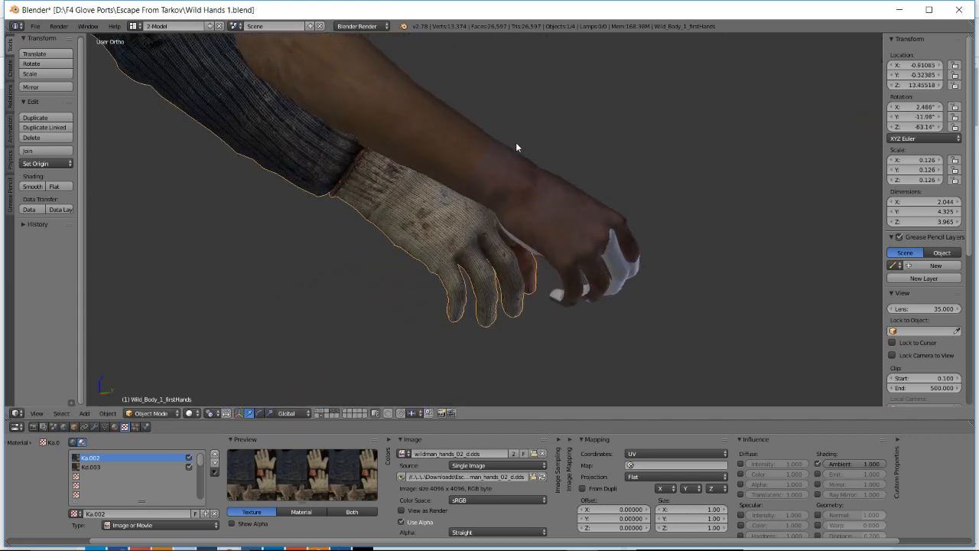
left_click(657, 118)
- Move the glove over the bare hand from several viewing angles, to about X -0.23, Y 0.27, Z 13.47
middle_click_drag(657, 118, 500, 175)
key("g")
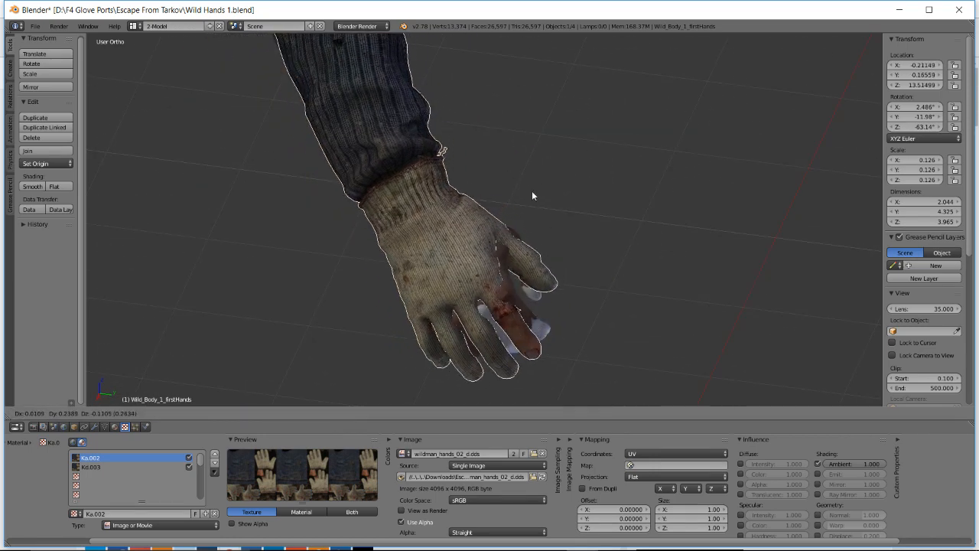
left_click(545, 199)
middle_click_drag(545, 199, 253, 157)
key("g")
left_click(399, 197)
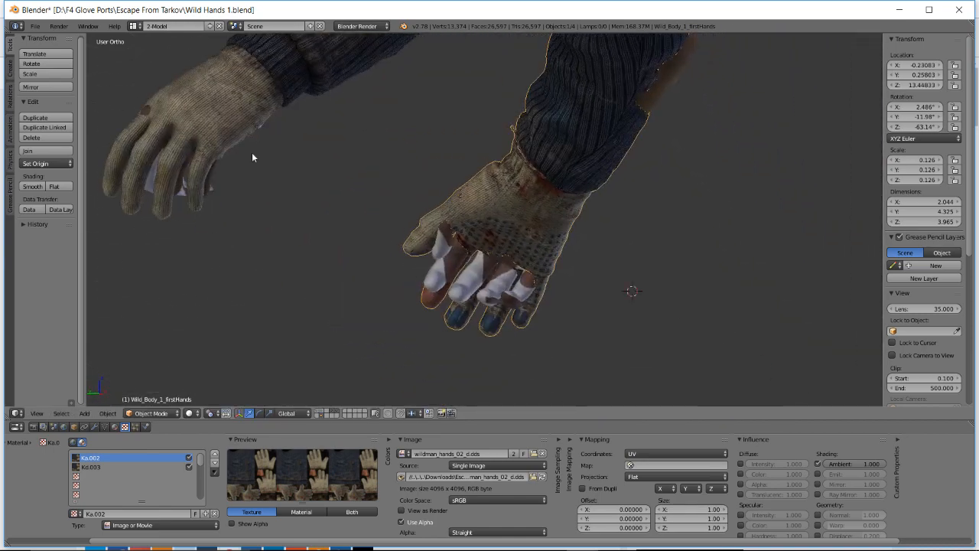
scroll(472, 242, "up", 2)
middle_click_drag(520, 253, 413, 215)
scroll(428, 203, "up", 1)
scroll(430, 204, "up", 3)
key("g")
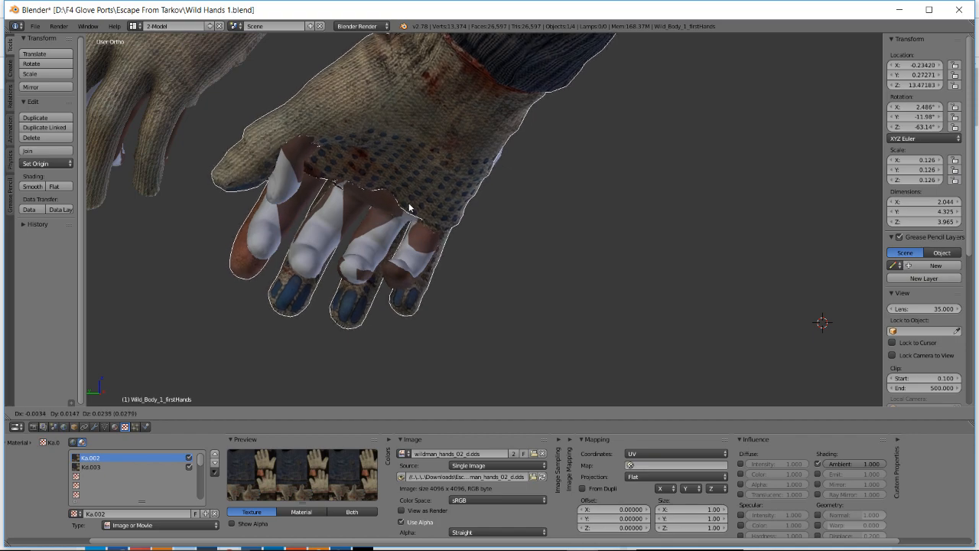
left_click(409, 207)
- Examine how the glove's palm, thumb and fingers fit around the bare hand's fingers from several angles and close up
middle_click_drag(406, 207, 479, 206)
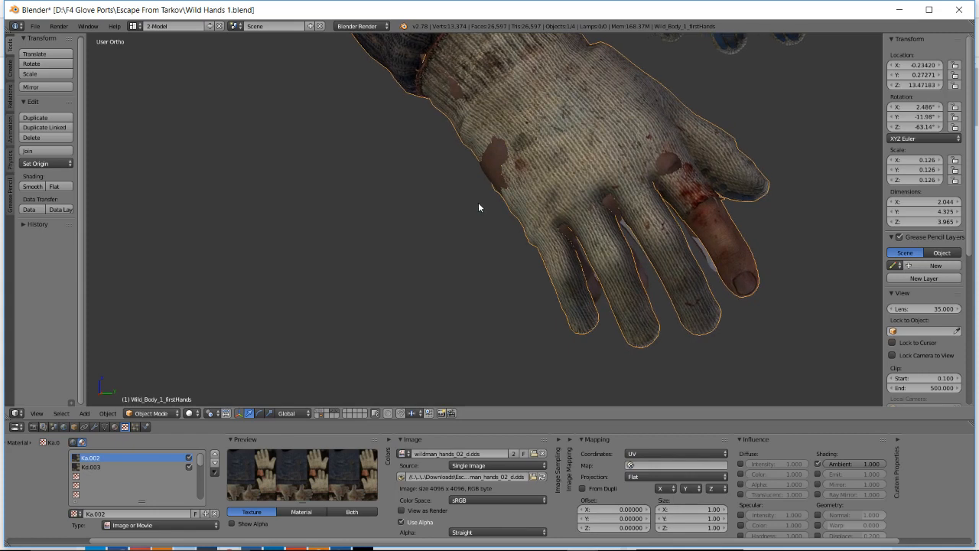
middle_click_drag(612, 197, 512, 257)
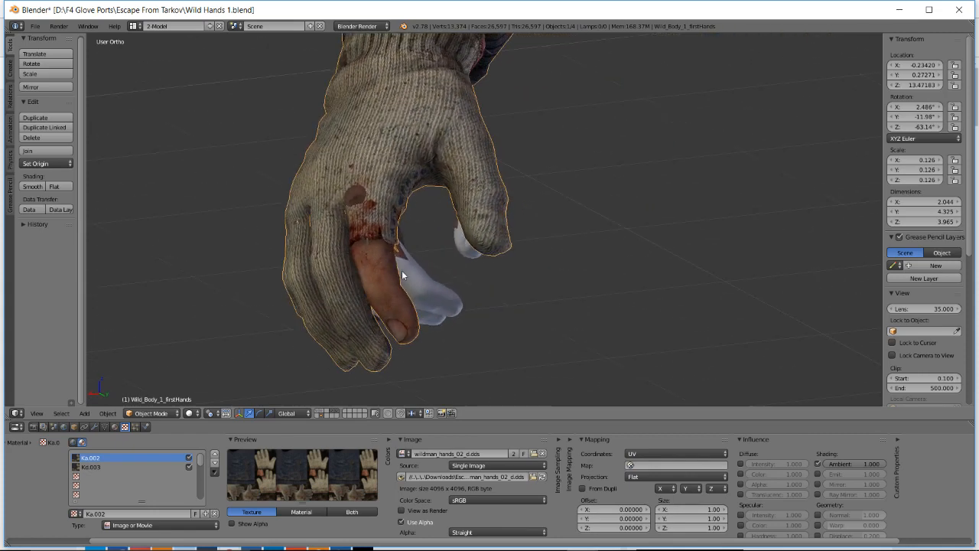
middle_click_drag(393, 282, 297, 219)
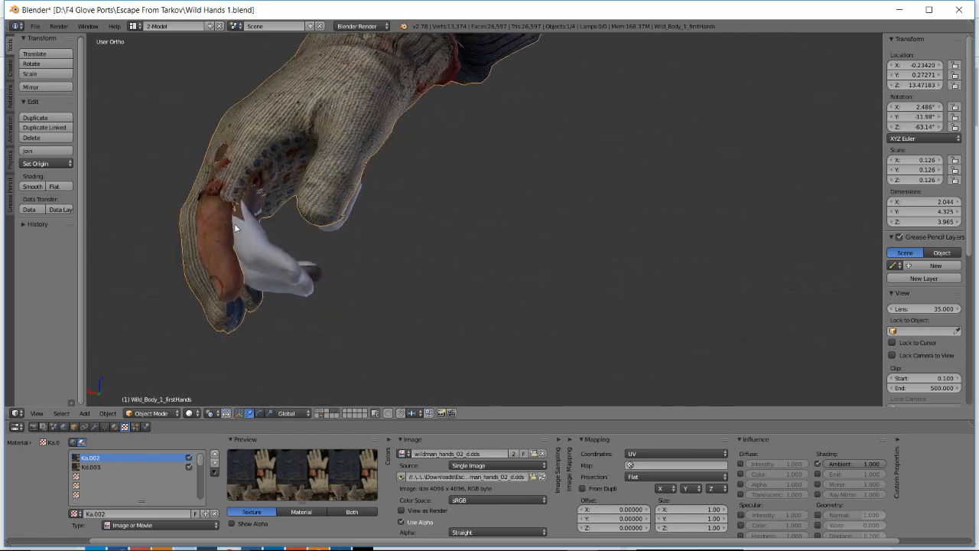
middle_click_drag(236, 227, 398, 195)
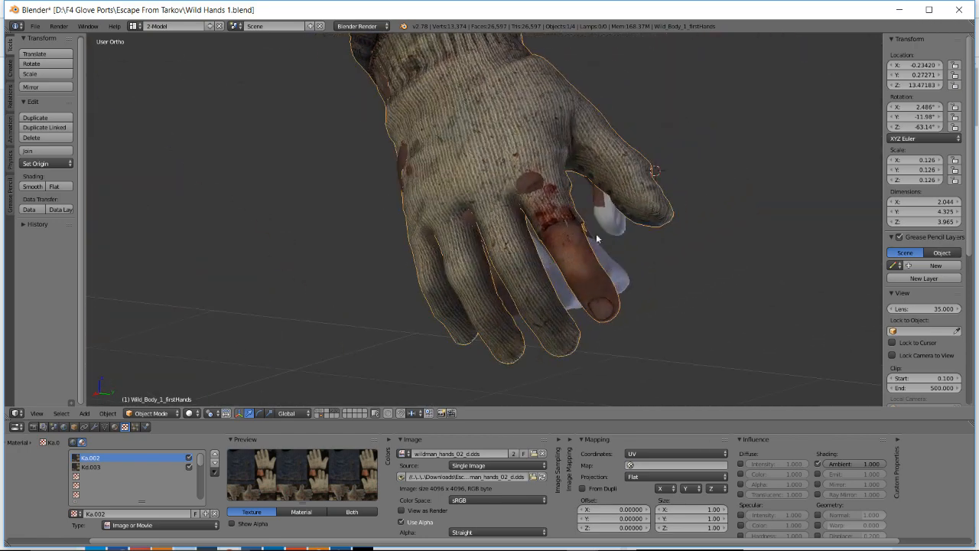
scroll(604, 229, "down", 2)
middle_click_drag(604, 206, 314, 261, "shift")
scroll(465, 242, "down", 2)
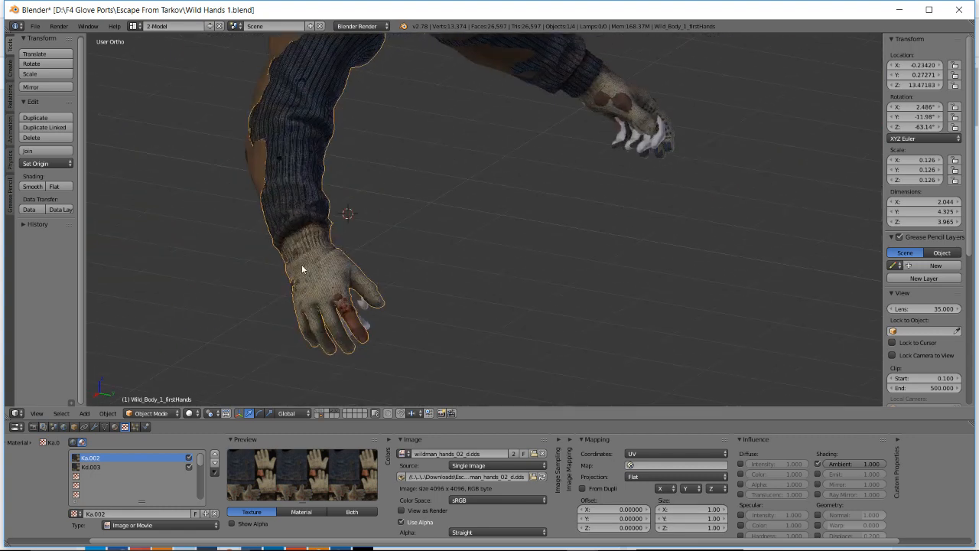
scroll(314, 261, "up", 4)
middle_click_drag(287, 331, 394, 250, "shift")
scroll(407, 240, "up", 3)
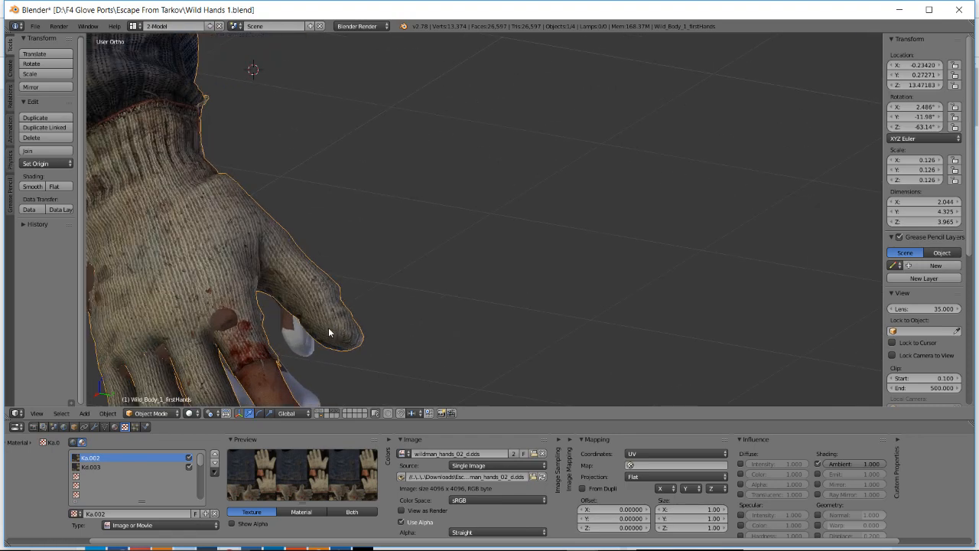
middle_click_drag(330, 331, 464, 216, "shift")
scroll(451, 225, "up", 2)
middle_click_drag(414, 247, 440, 225)
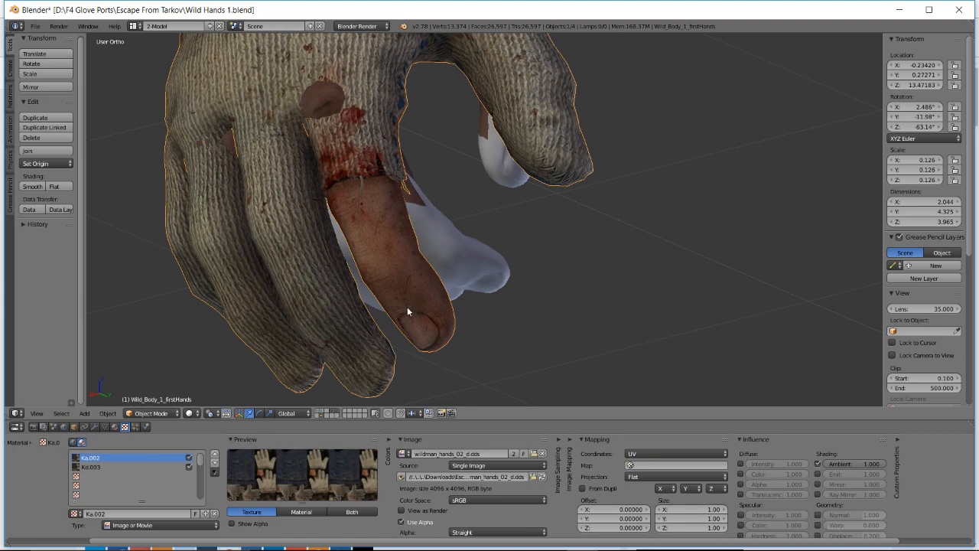
scroll(390, 258, "up", 3)
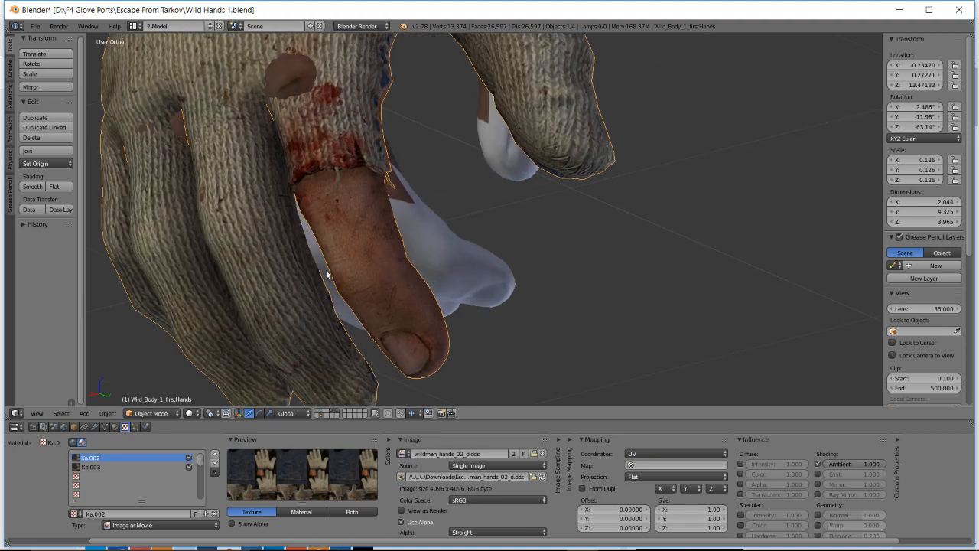
- Examine the fit of the glove's wrist and sleeve over the bare arm from several angles, including a brief wireframe check
scroll(476, 214, "down", 4)
middle_click_drag(475, 213, 460, 289)
middle_click_drag(526, 207, 386, 286)
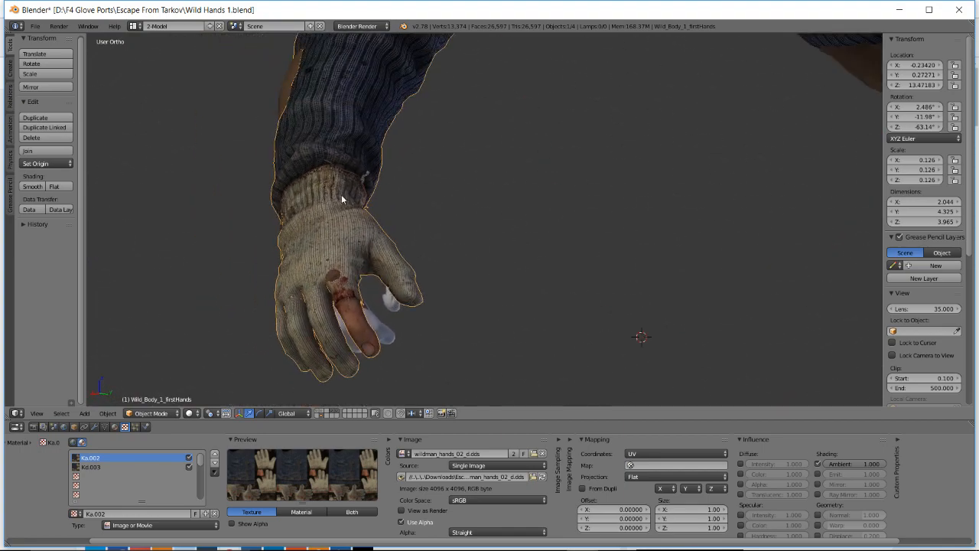
middle_click_drag(342, 199, 410, 212)
middle_click_drag(492, 204, 466, 205)
middle_click_drag(436, 217, 293, 194)
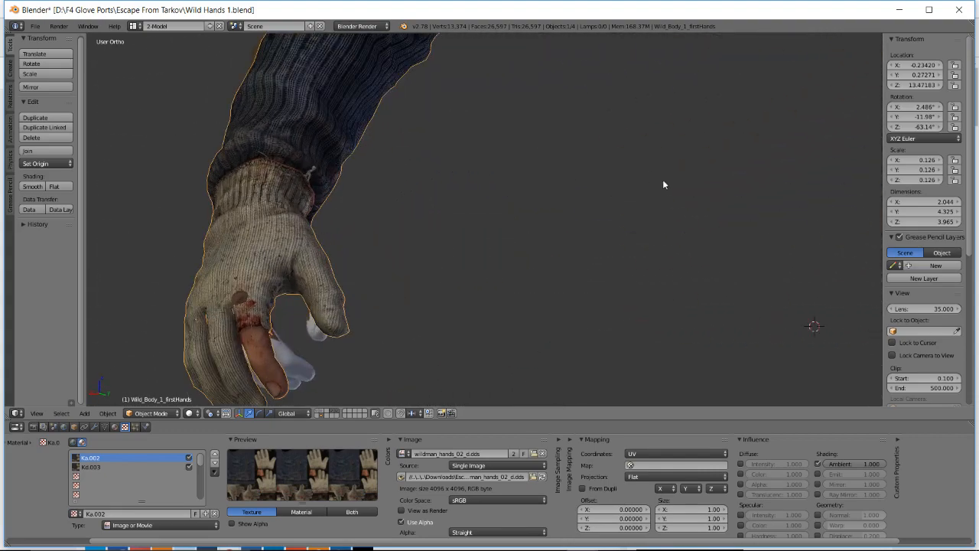
middle_click_drag(337, 229, 495, 198)
key("z")
scroll(484, 164, "up", 5)
key("z")
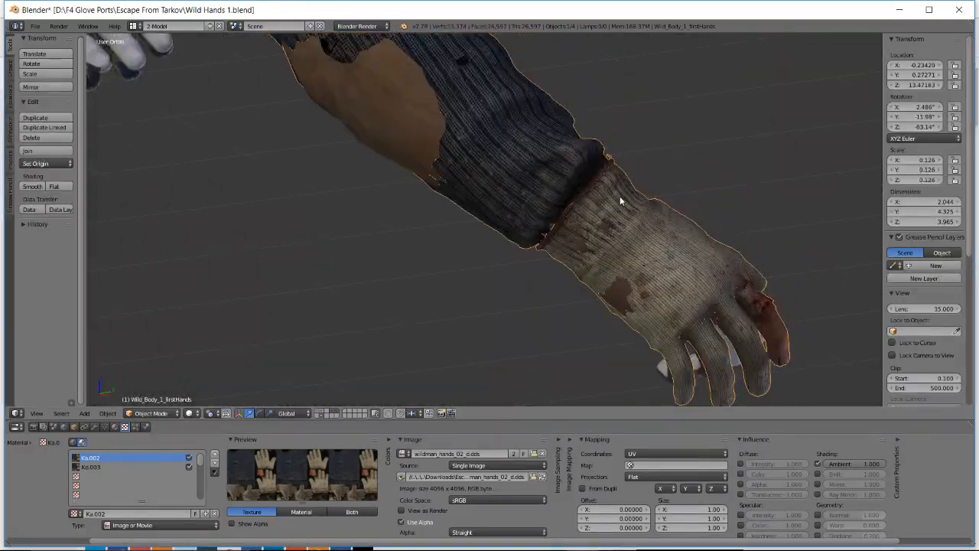
middle_click_drag(619, 197, 620, 226)
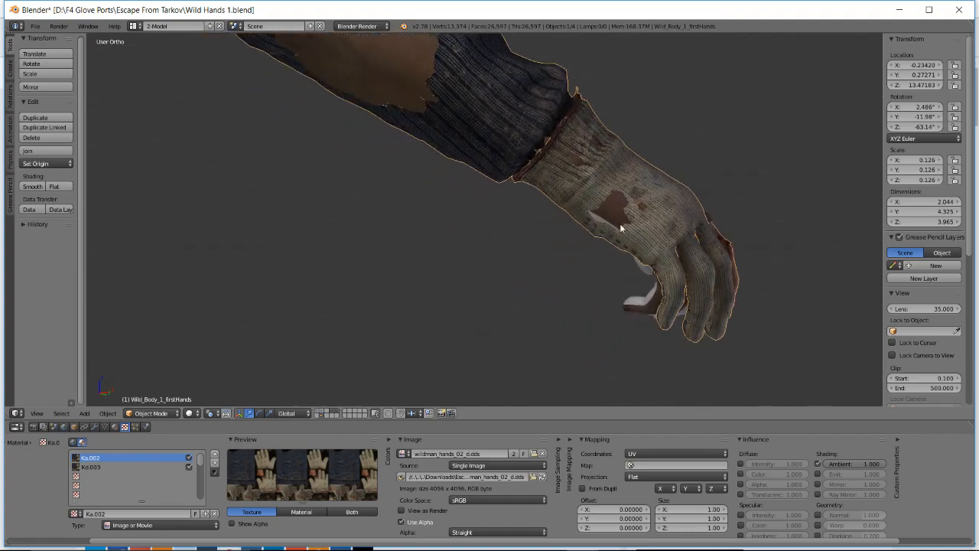
- Make the bare hands the active object with only the sleeved arm selected, using wireframe display before returning to textured shading
right_click(638, 307, "shift")
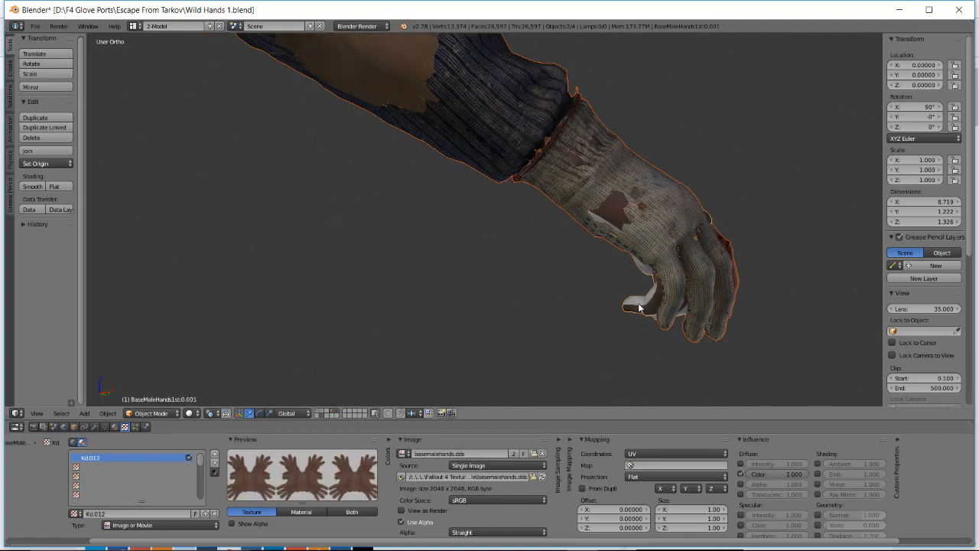
key("z")
middle_click_drag(592, 269, 490, 211)
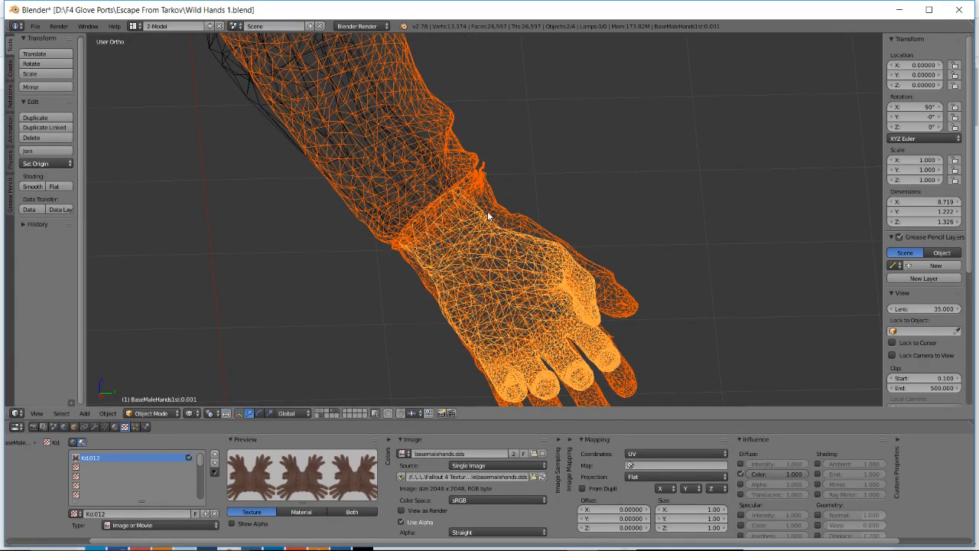
middle_click_drag(521, 371, 586, 331)
right_click(599, 327)
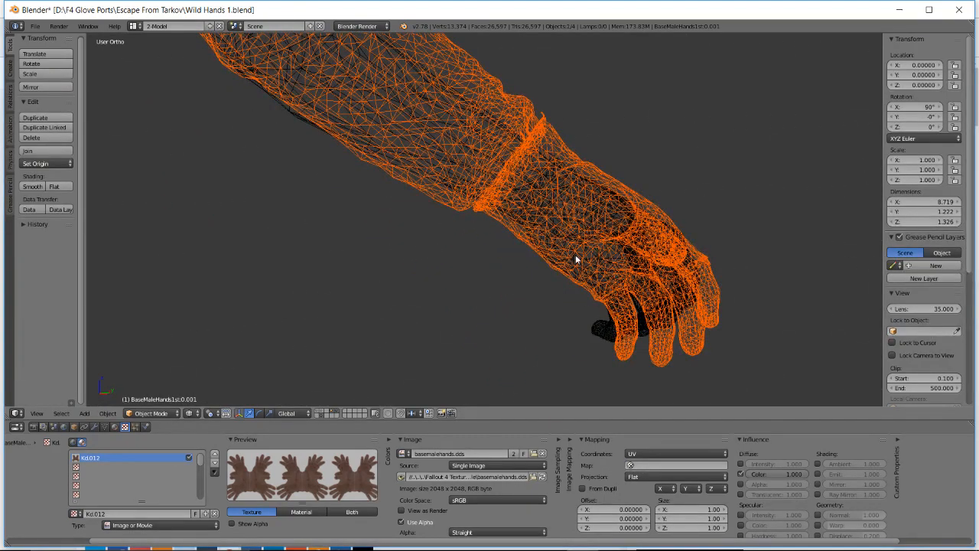
middle_click_drag(575, 260, 531, 286)
key("g")
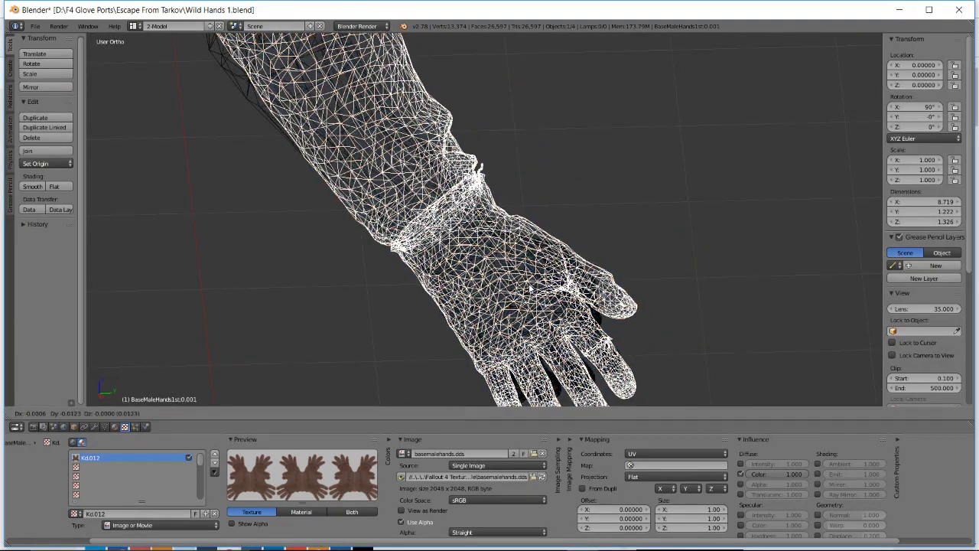
right_click(528, 286)
key("alt+z")
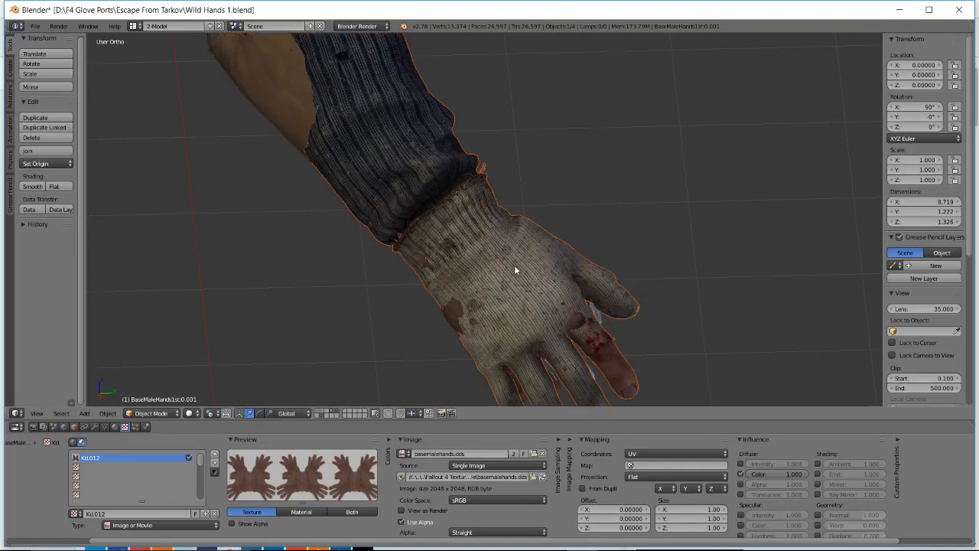
- Try moving and rotating the sleeved arm over the bare arm, and undo the rotation
mouse_move(514, 264)
middle_mouse_down()
mouse_move(480, 271)
mouse_move(496, 269)
middle_mouse_up()
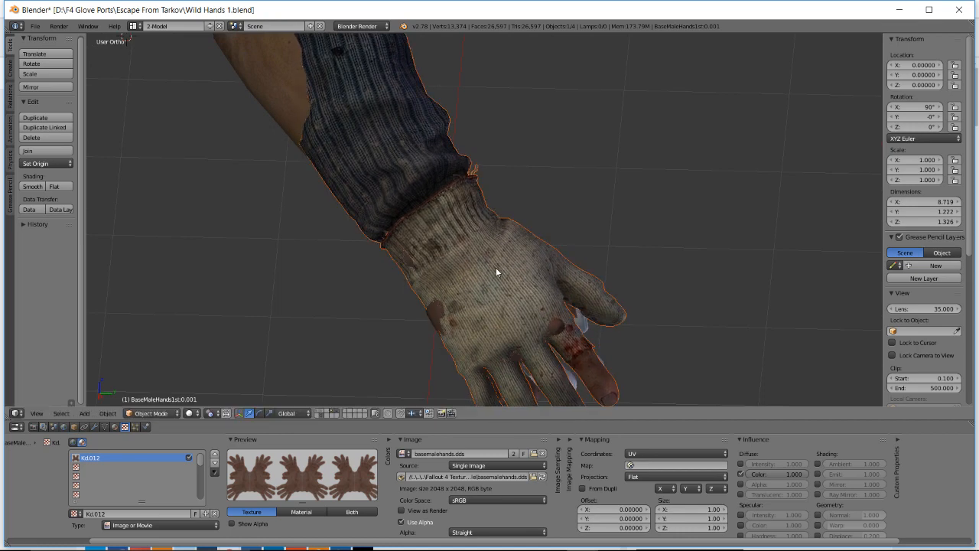
key("g")
right_click(493, 269)
middle_click_drag(493, 269, 552, 188)
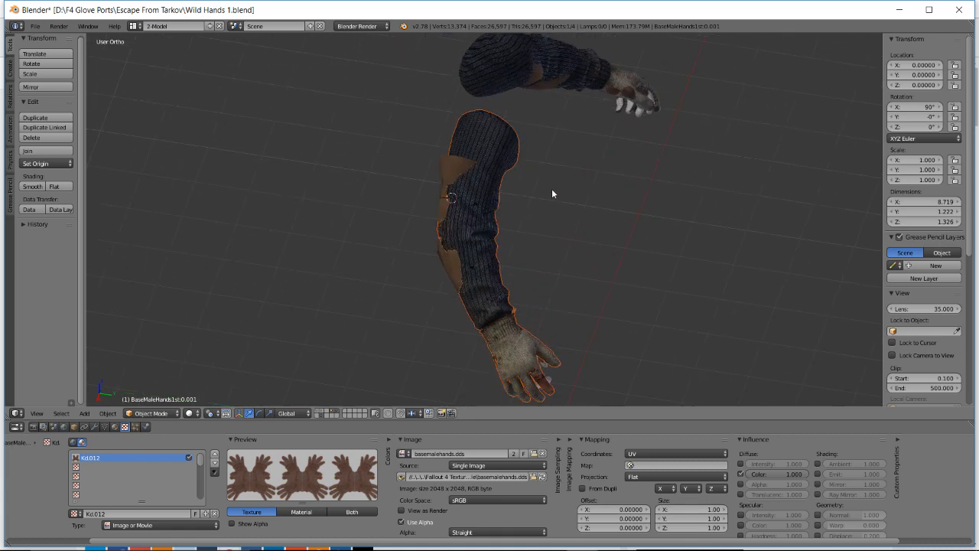
key("r")
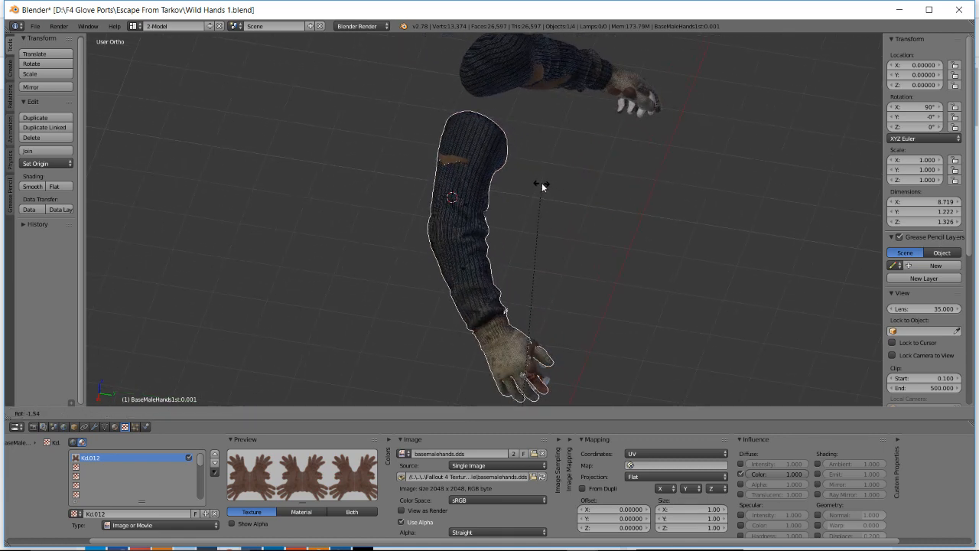
right_click(541, 184)
key("r")
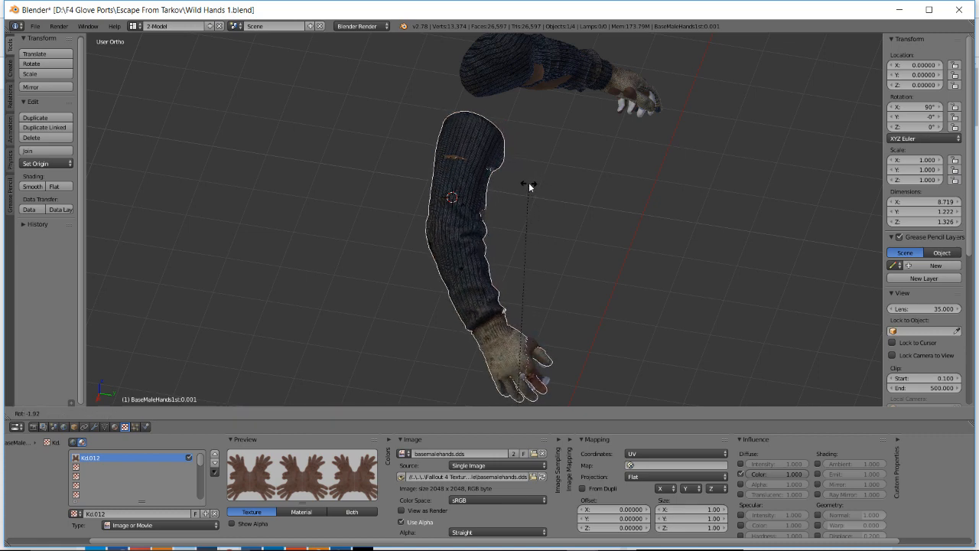
left_click(526, 182)
key("g")
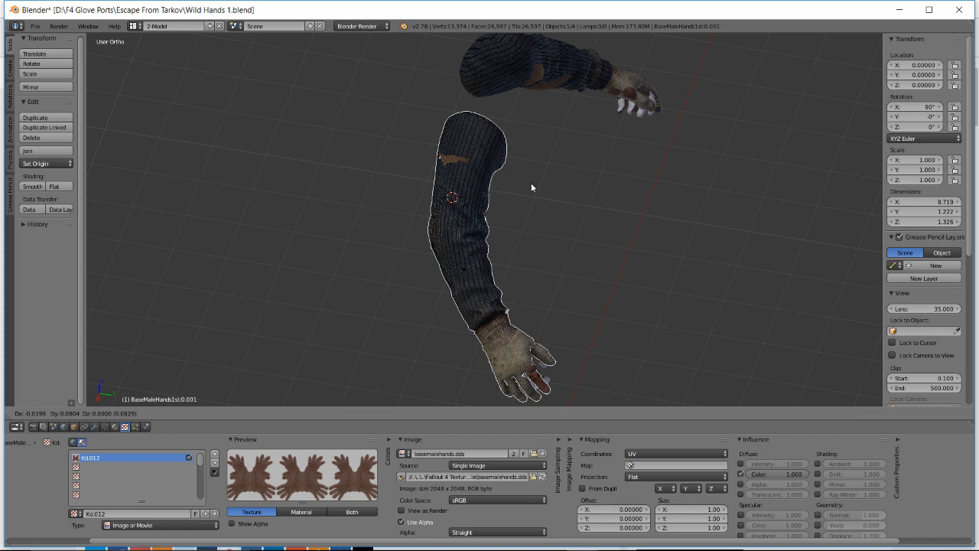
right_click(532, 186)
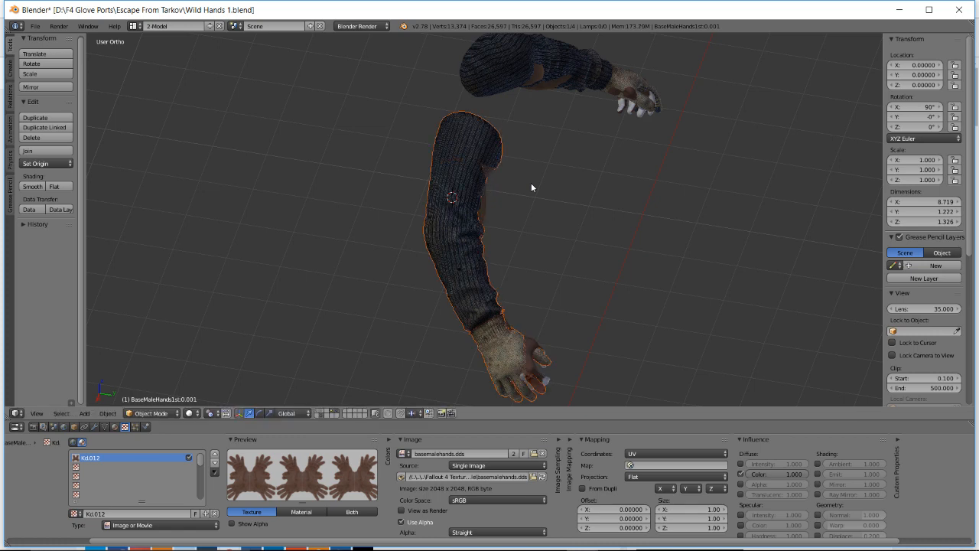
key("ctrl+z")
- Save the scene as a new file named Wild Hands Align 2.blend in the Escape From Tarkov folder
left_click(34, 27)
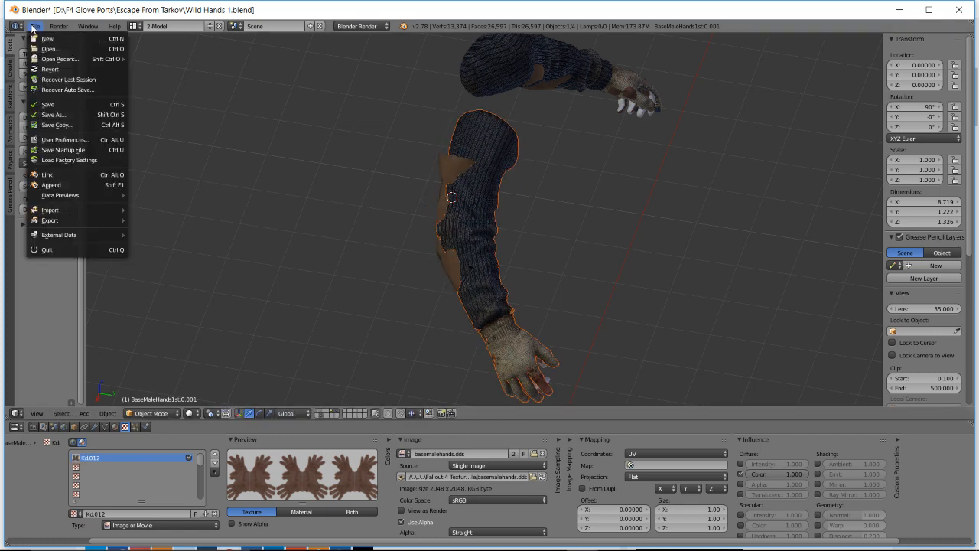
left_click(51, 114)
left_click(167, 65)
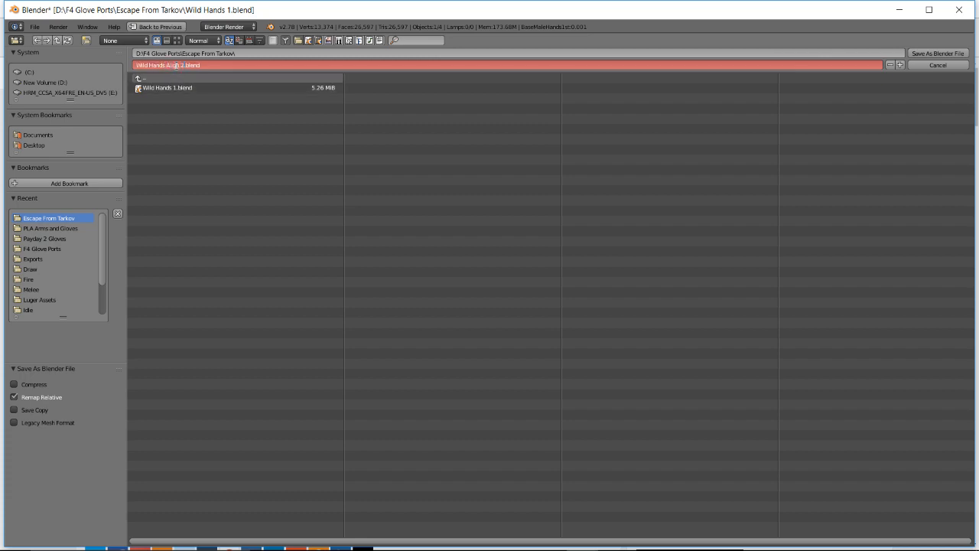
key("Return")
key("Return")
- Switch to Chrome and check the live chat on the YouTube live streaming dashboard
key("alt+Tab")
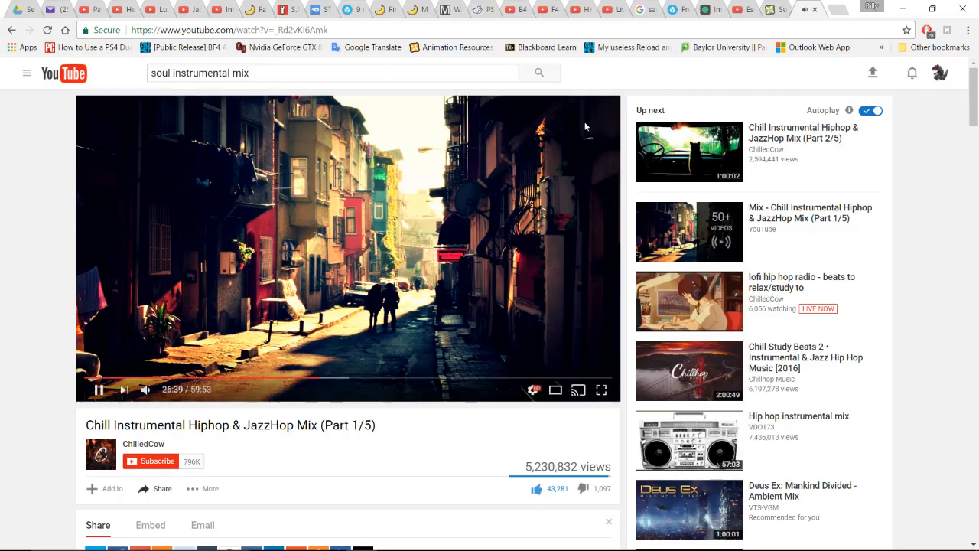
left_click(602, 7)
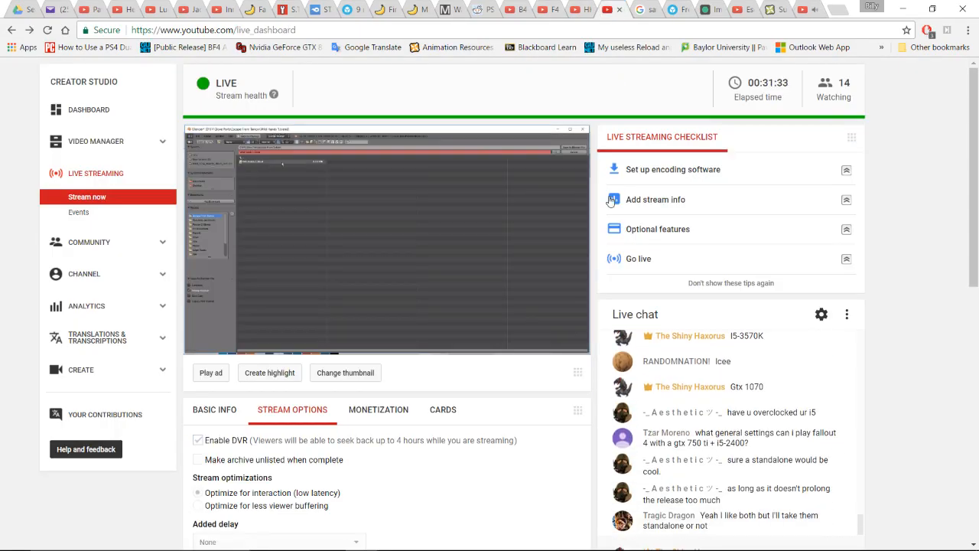
scroll(928, 413, "down", 3)
scroll(918, 398, "up", 1)
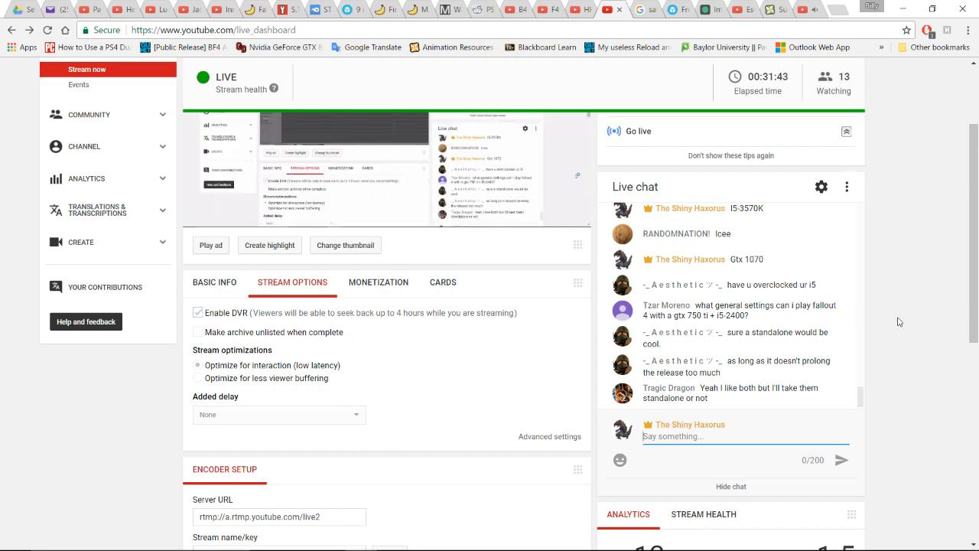
scroll(920, 304, "up", 1)
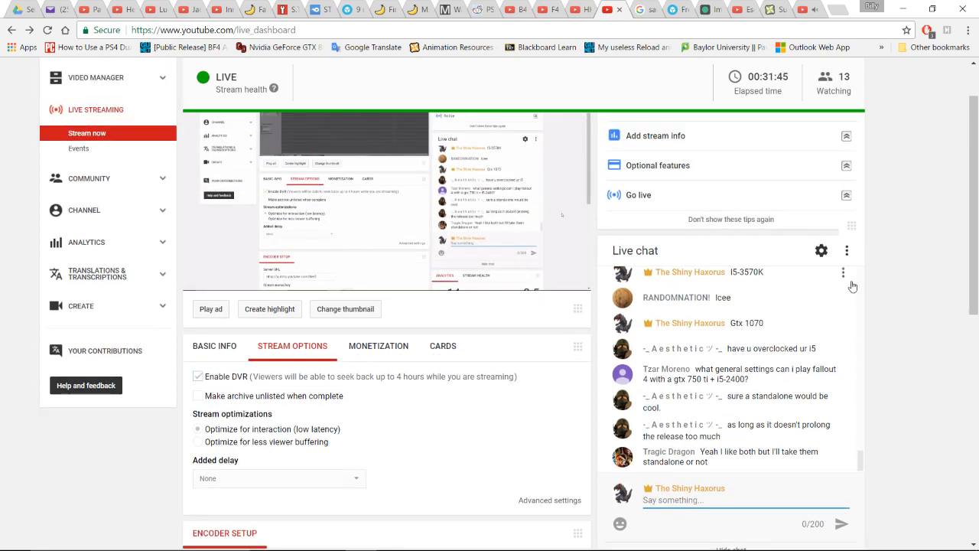
- Return to Blender and examine the gloved hand of the selected arm close up
key("alt+Tab")
middle_click_drag(523, 290, 522, 222)
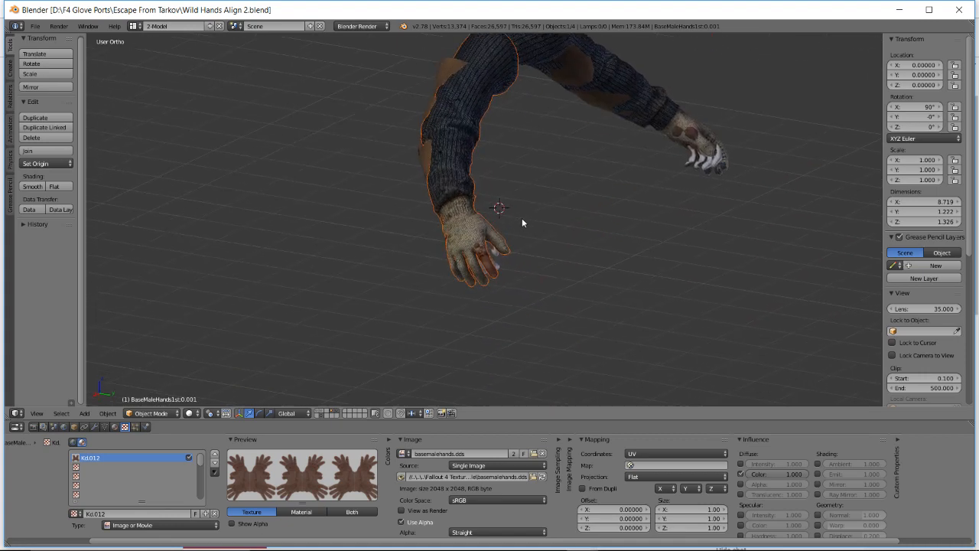
scroll(522, 219, "up", 4)
mouse_move(468, 199)
middle_mouse_down()
mouse_move(490, 202)
mouse_move(476, 200)
middle_mouse_up()
middle_click_drag(521, 202, 512, 275, "shift")
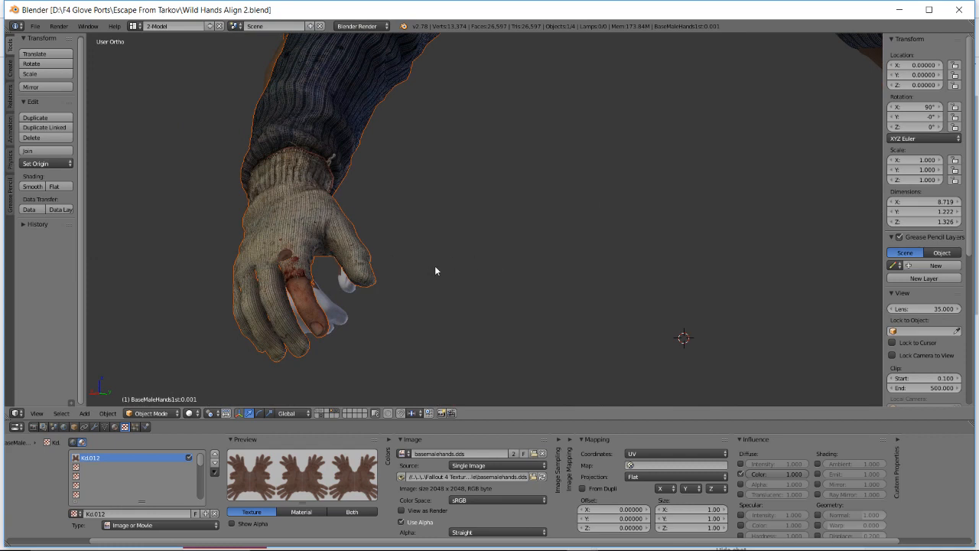
- Switch back to the YouTube live dashboard in Chrome and read the newest chat messages
key("alt+Tab")
scroll(889, 309, "down", 3)
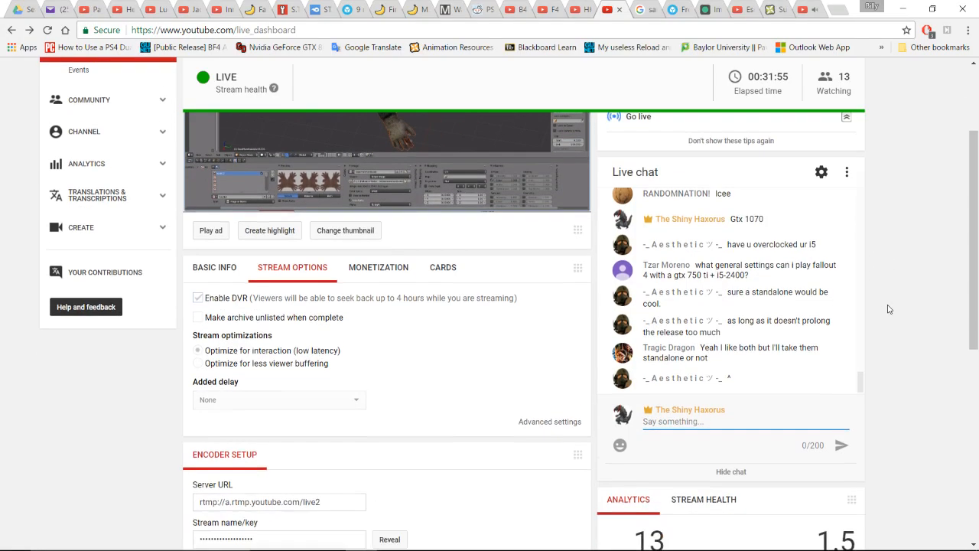
scroll(890, 309, "up", 2)
scroll(892, 310, "down", 1)
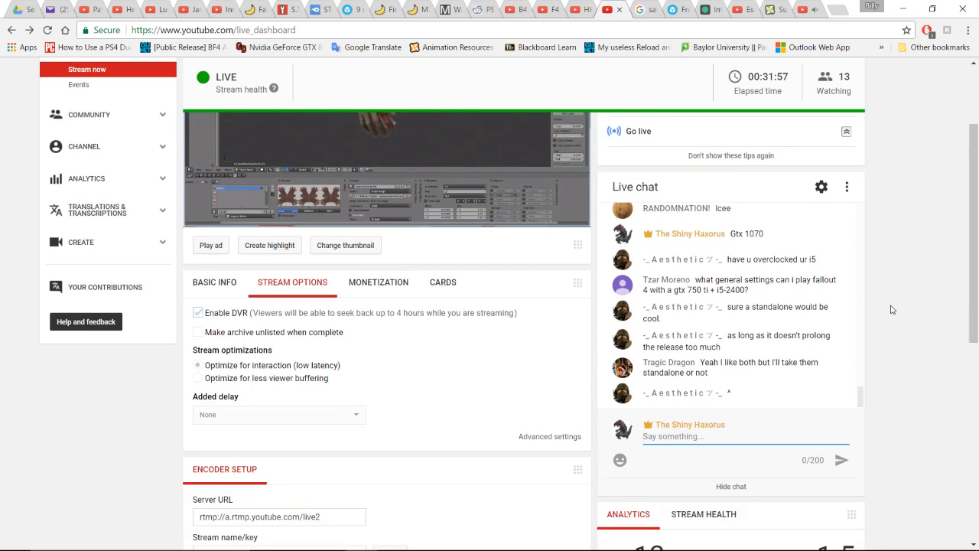
scroll(890, 309, "down", 1)
scroll(889, 309, "up", 2)
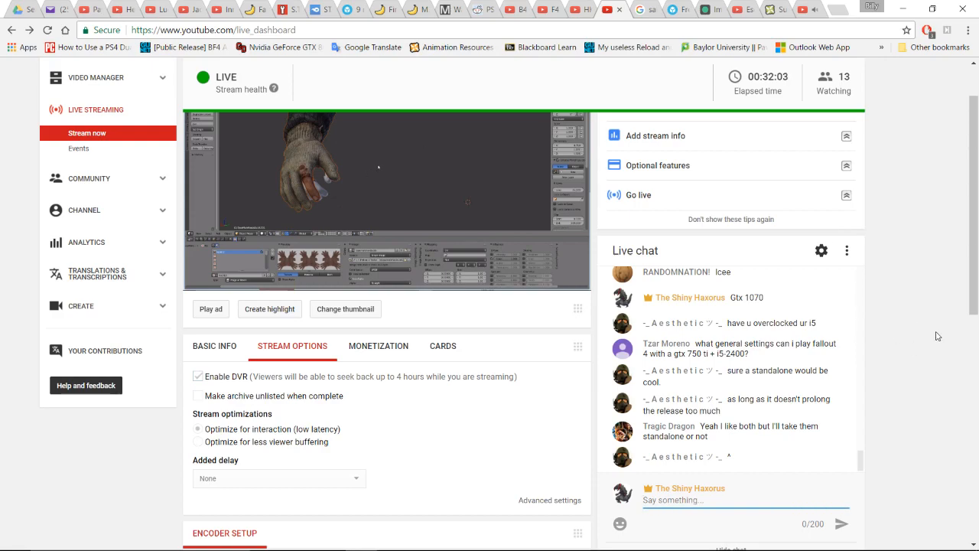
- Return to Blender, rotate the selected sleeved arm slightly and shift it to cover more of the bare arm
key("alt+Tab")
middle_click_drag(752, 327, 464, 311)
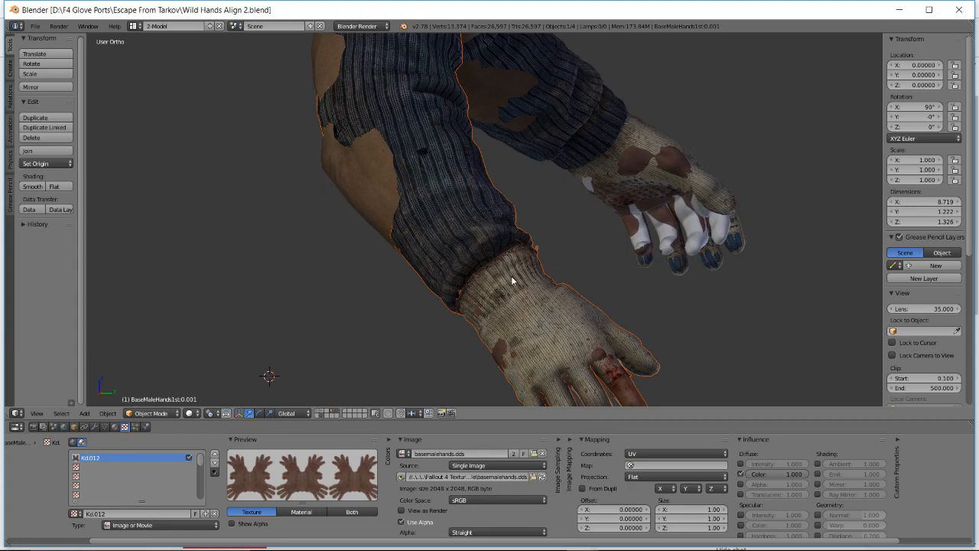
middle_click_drag(522, 279, 406, 114)
key("r")
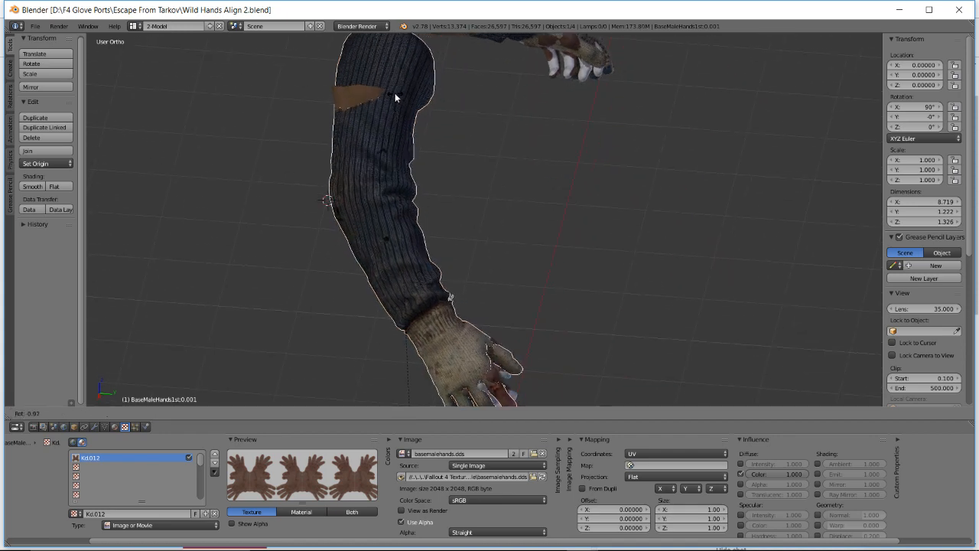
left_click(387, 92)
key("g")
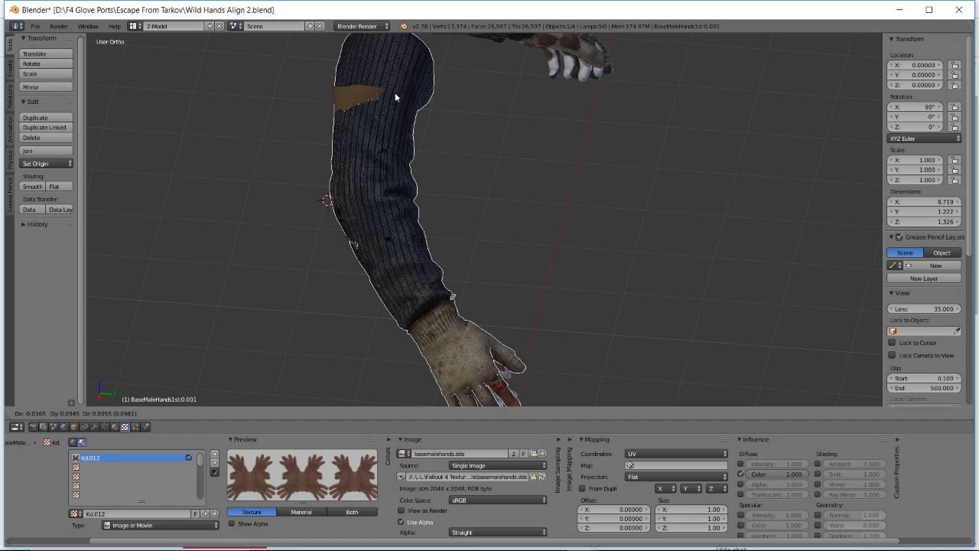
left_click(394, 93)
- Try nudging the glove over the bare fingers from the palm side, and undo the move
scroll(461, 174, "up", 8)
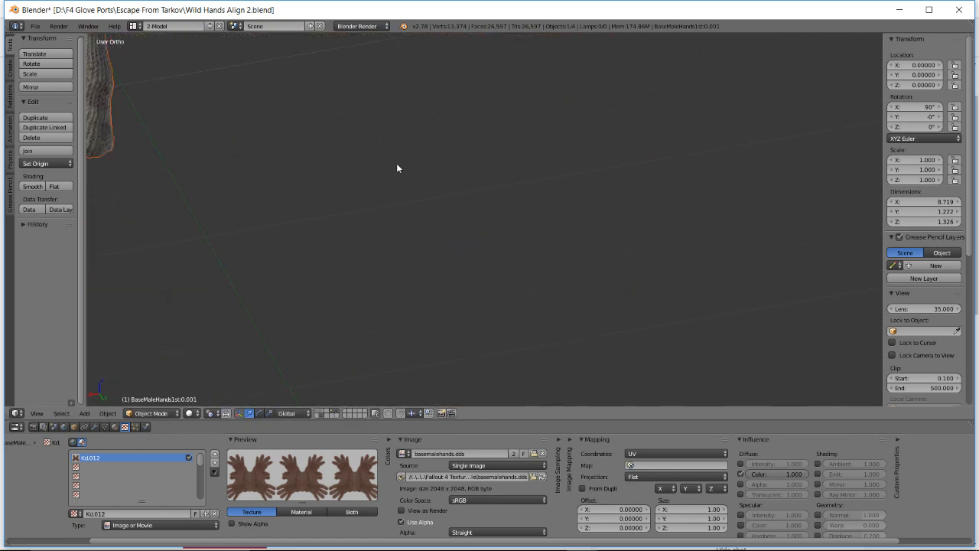
scroll(544, 211, "down", 8)
scroll(494, 261, "up", 5)
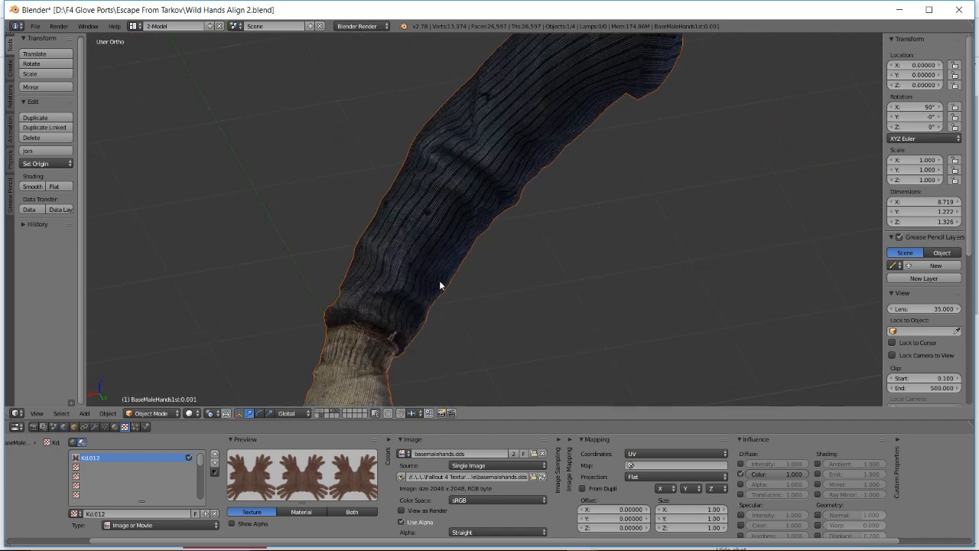
middle_click_drag(439, 281, 598, 130, "shift")
scroll(530, 247, "up", 3)
middle_click_drag(530, 247, 404, 204)
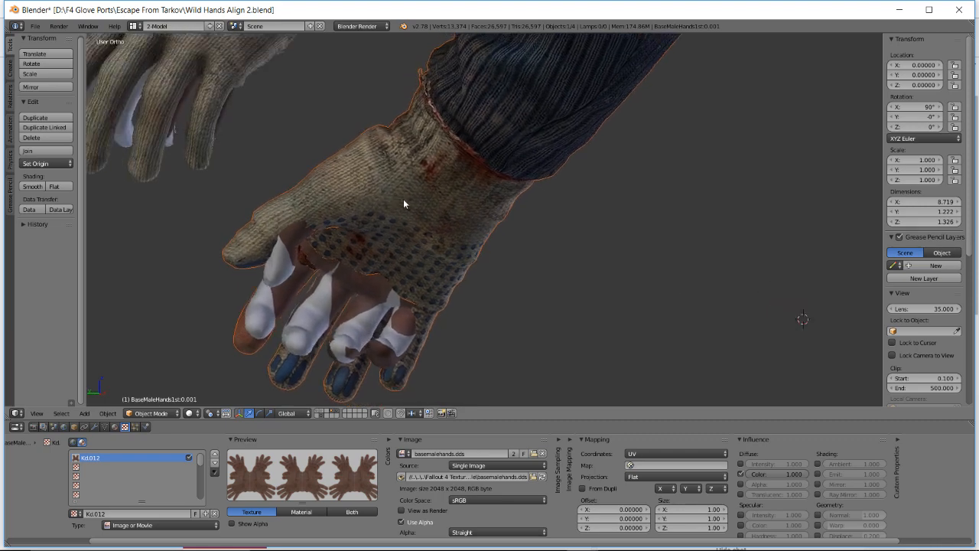
key("g")
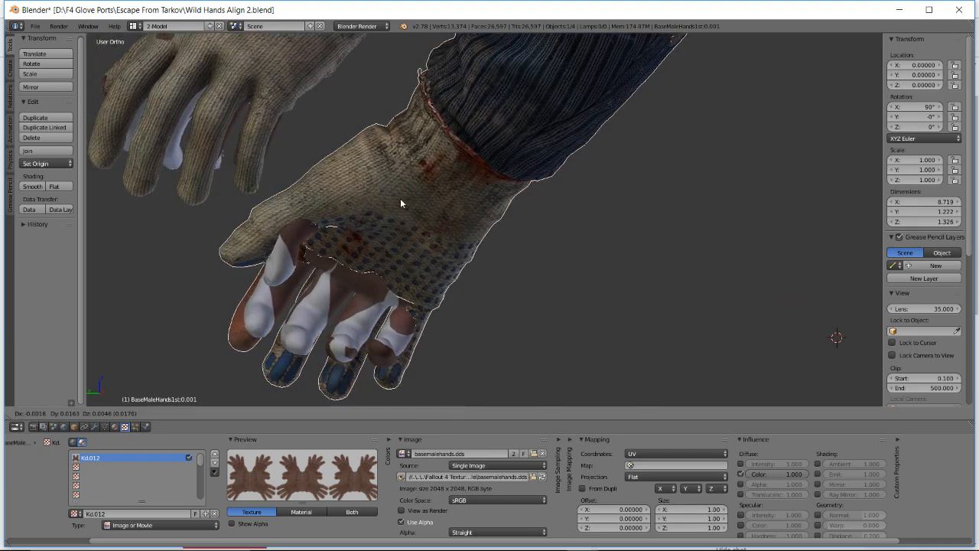
left_click(400, 198)
mouse_move(400, 198)
middle_mouse_down()
mouse_move(375, 199)
mouse_move(383, 201)
middle_mouse_up()
key("ctrl+z")
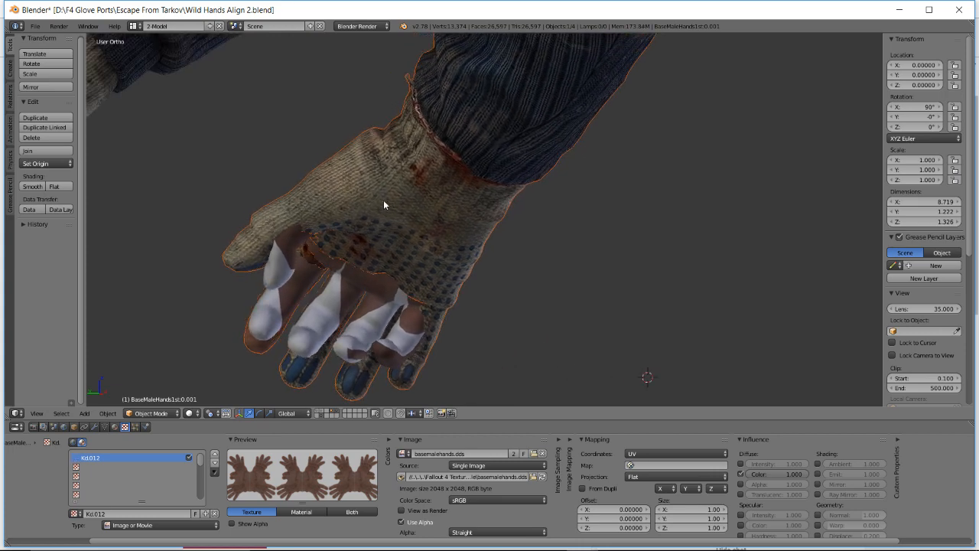
- Nudge the glove twice over the bare fingers from the palm side, the second time about 0.02 units, and rotate it slightly
key("g")
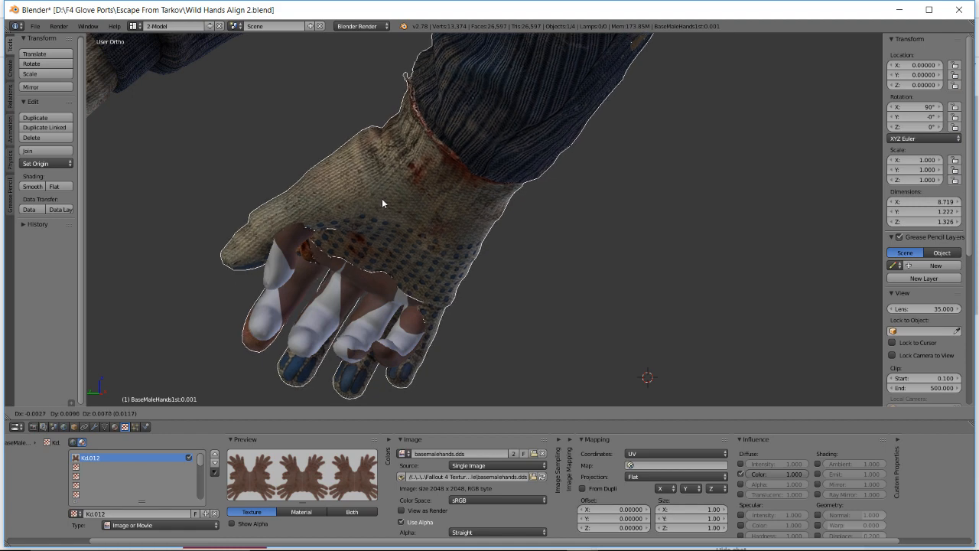
left_click(383, 200)
mouse_move(382, 200)
middle_mouse_down()
mouse_move(391, 206)
mouse_move(382, 204)
middle_mouse_up()
key("g")
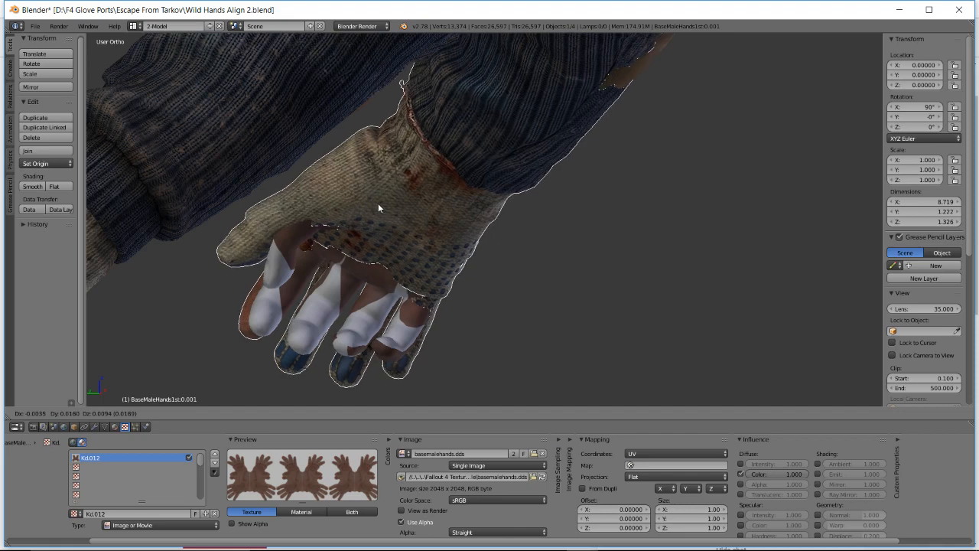
left_click(378, 203)
key("r")
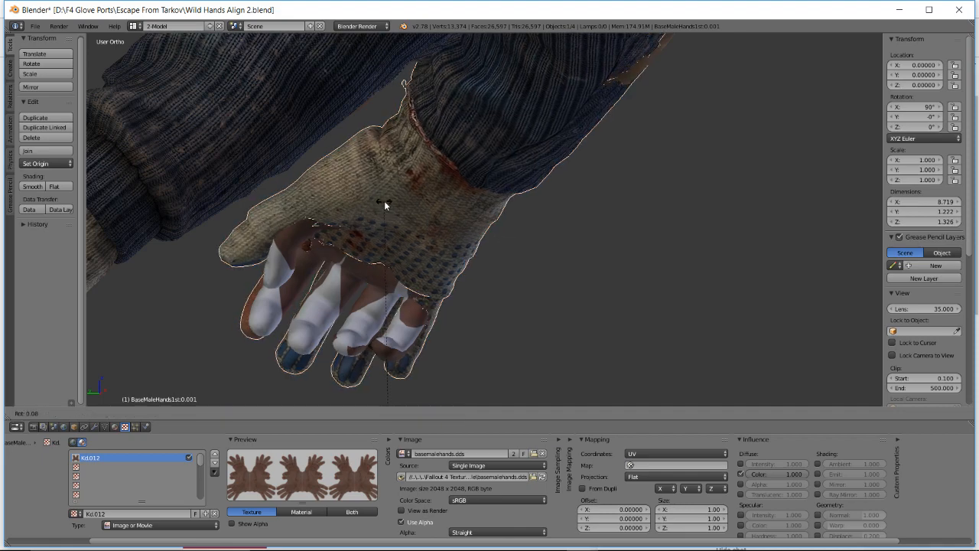
left_click(385, 201)
- Rotate the whole sleeved arm by about -0.6° from an overhead angle to cover the bare forearm
middle_click_drag(384, 201, 574, 253)
scroll(557, 180, "down", 3)
scroll(557, 180, "down", 3)
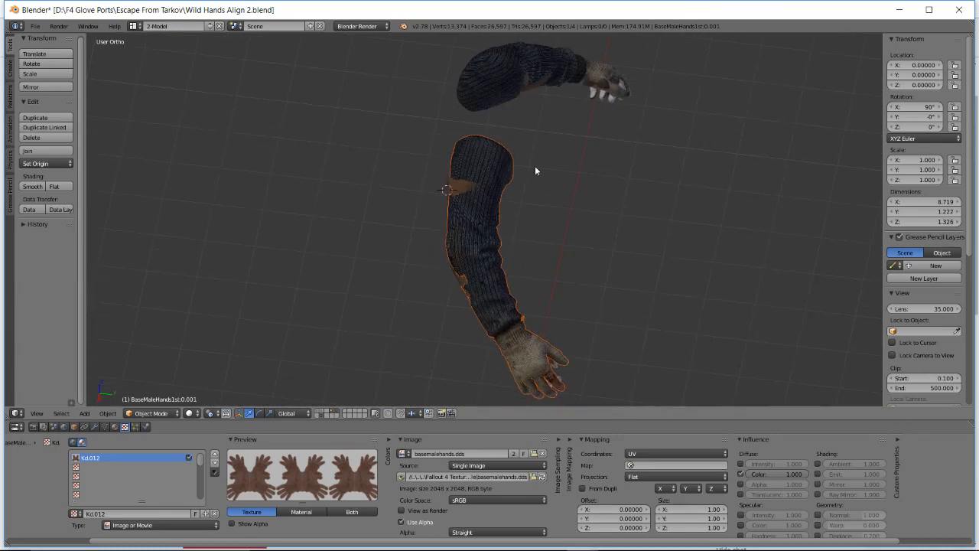
key("r")
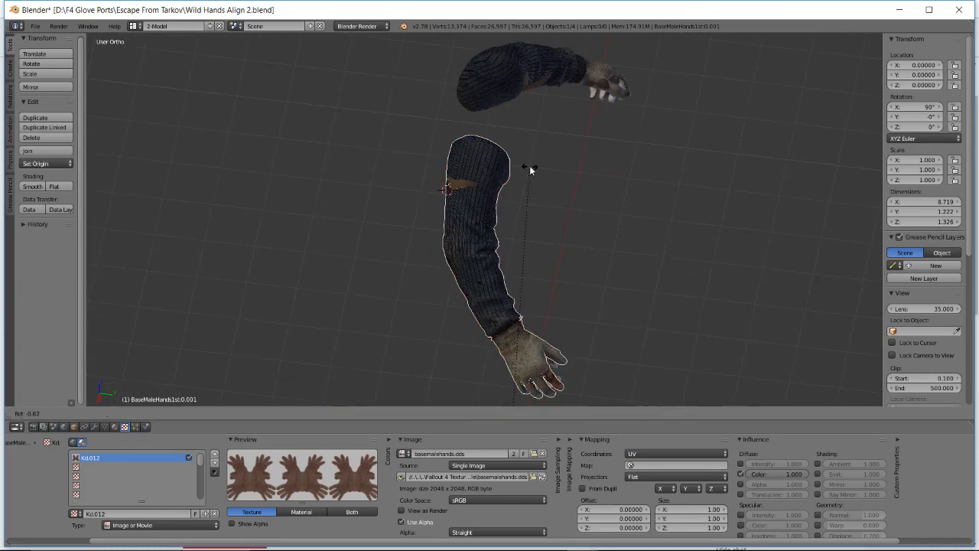
left_click(532, 170)
- Examine the glove's fit around the palm and bare fingers from several angles, including a brief wireframe check
middle_click_drag(532, 170, 564, 180)
scroll(586, 227, "up", 5)
middle_click_drag(586, 227, 441, 227)
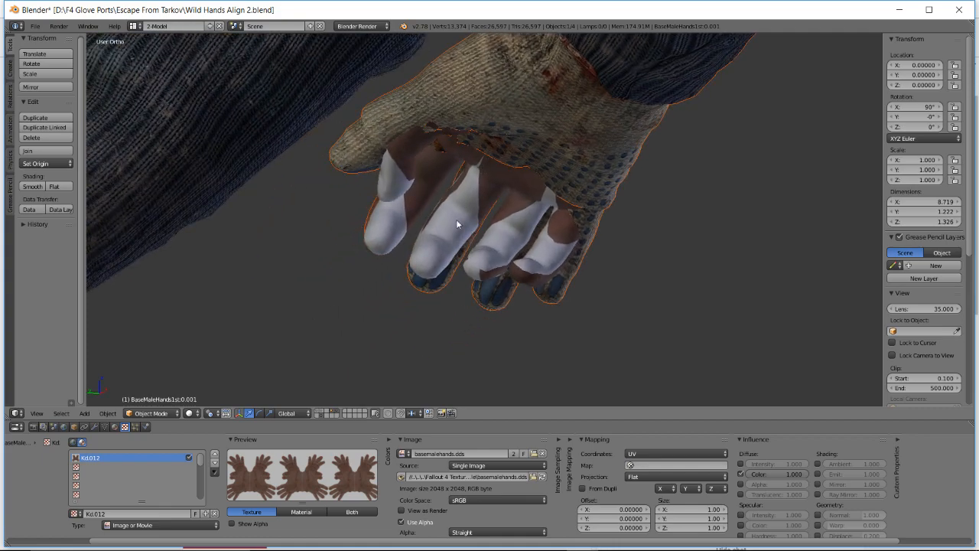
mouse_move(456, 223)
middle_mouse_down()
mouse_move(585, 155)
mouse_move(430, 209)
mouse_move(454, 164)
mouse_move(492, 149)
mouse_move(490, 140)
mouse_move(440, 184)
mouse_move(485, 109)
mouse_move(428, 197)
mouse_move(342, 192)
mouse_move(551, 212)
mouse_move(367, 200)
middle_mouse_up()
key("z")
key("z")
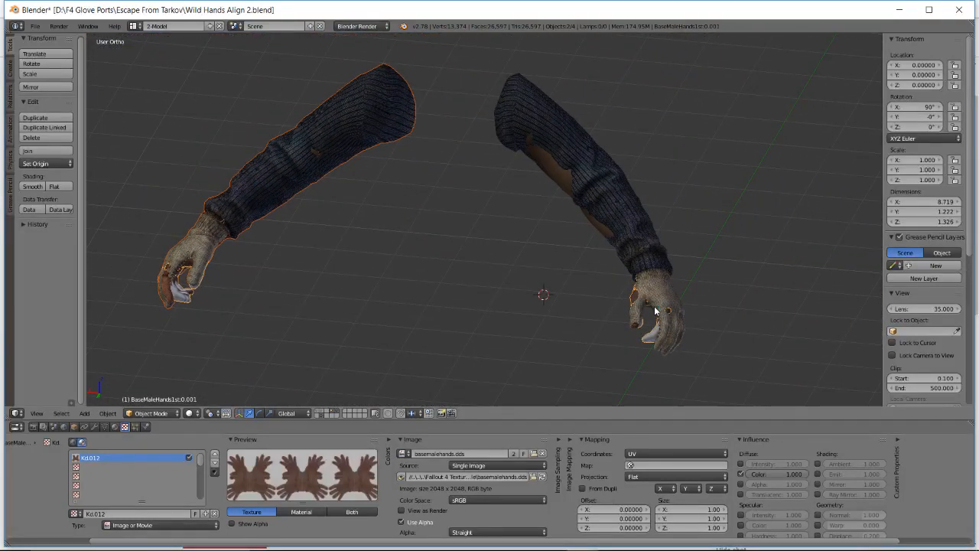
- Select the opposite sleeved arm and check its glove against the bare hand in wireframe before returning to textured shading
middle_click_drag(656, 321, 576, 319, "shift")
middle_click_drag(602, 319, 564, 277, "shift")
scroll(476, 264, "up", 3)
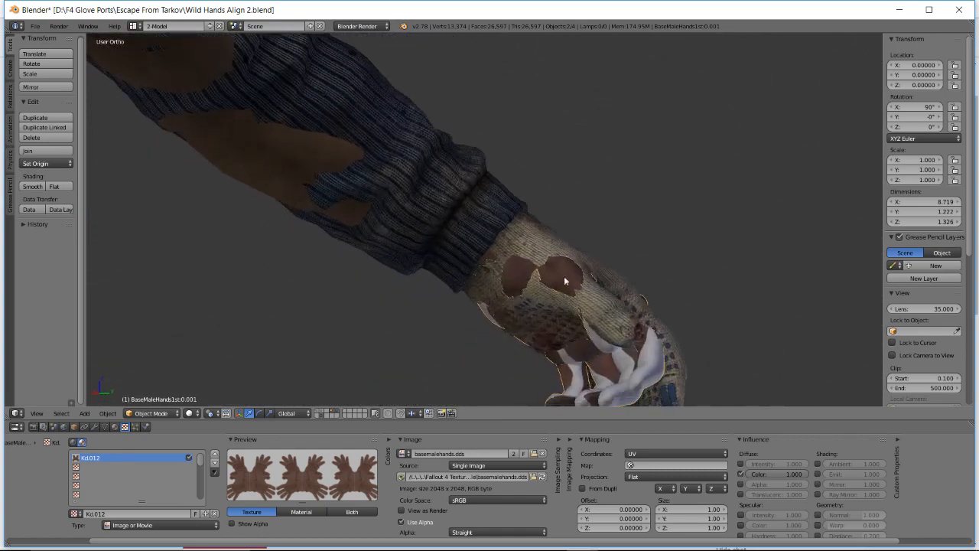
right_click(595, 352)
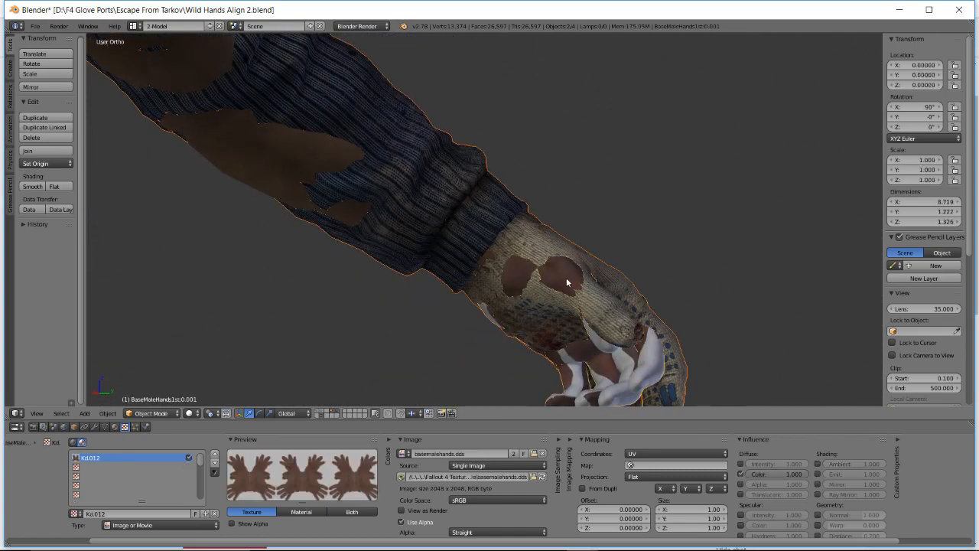
key("z")
scroll(568, 278, "up", 2)
mouse_move(505, 255)
middle_mouse_down("shift")
mouse_move(426, 212)
mouse_move(452, 197)
mouse_move(507, 207)
mouse_move(594, 192)
mouse_move(652, 166)
mouse_move(633, 185)
mouse_move(658, 186)
mouse_move(607, 186)
mouse_move(597, 227)
mouse_move(524, 188)
mouse_move(431, 204)
mouse_move(387, 222)
mouse_move(334, 221)
mouse_move(299, 253)
mouse_move(274, 258)
mouse_move(406, 263)
middle_mouse_up("shift")
key("z")
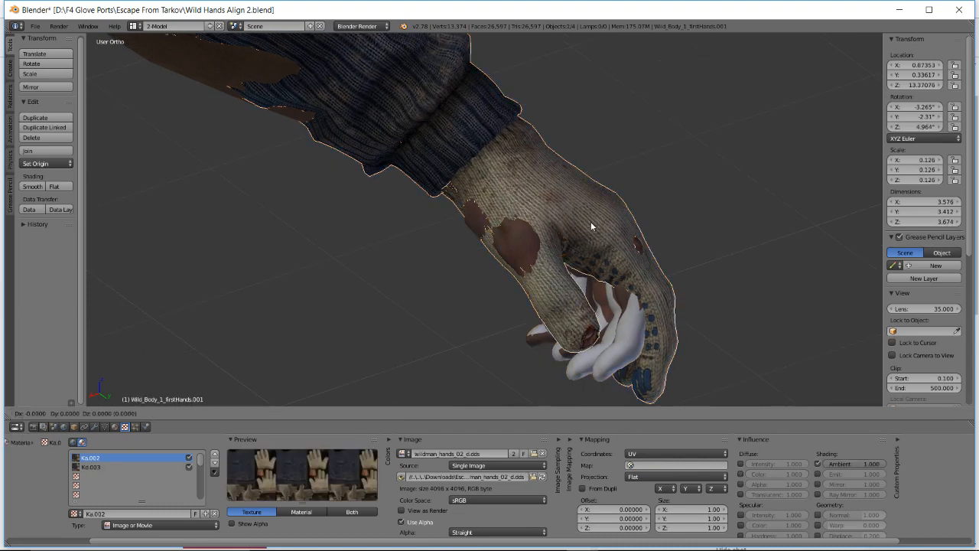
- Move the sleeved arm slightly over the bare hand, to about X 0.879, Y 0.335, Z 13.367
key("Escape")
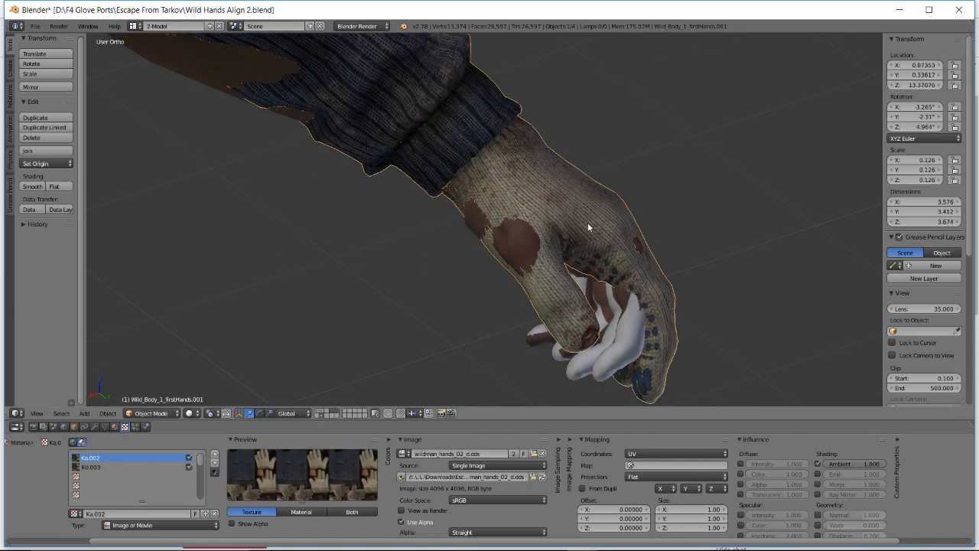
key("g")
left_click(586, 223)
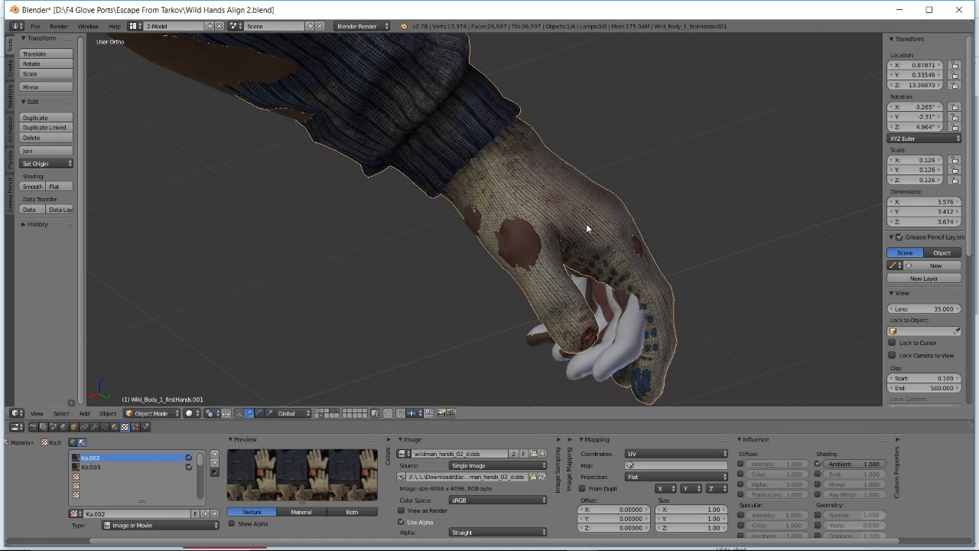
middle_click_drag(586, 223, 530, 167)
scroll(530, 167, "up", 2)
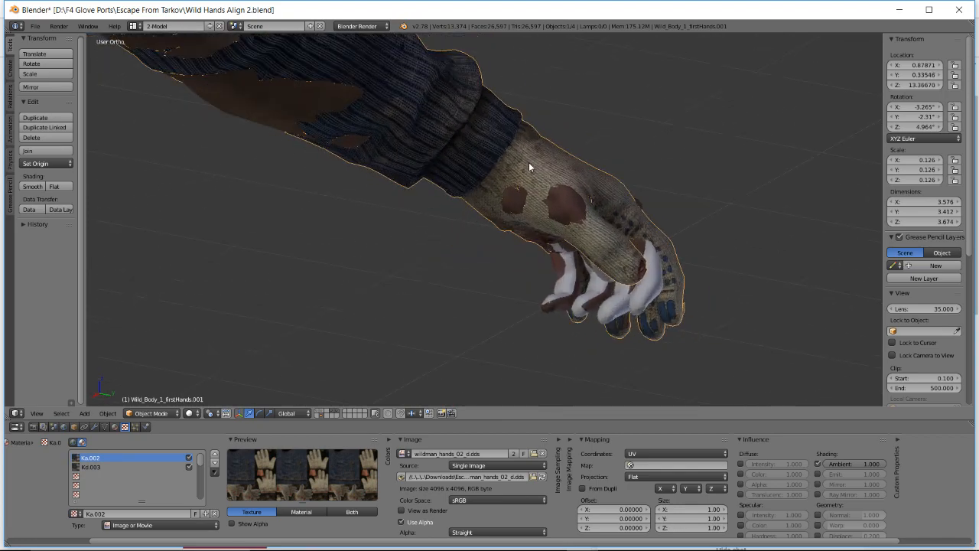
- Add the bare hands mesh to the selection and compare it with the glove in wireframe before returning to textured shading
right_click(559, 276, "shift")
middle_click_drag(559, 277, 464, 167)
key("z")
scroll(479, 195, "up", 1)
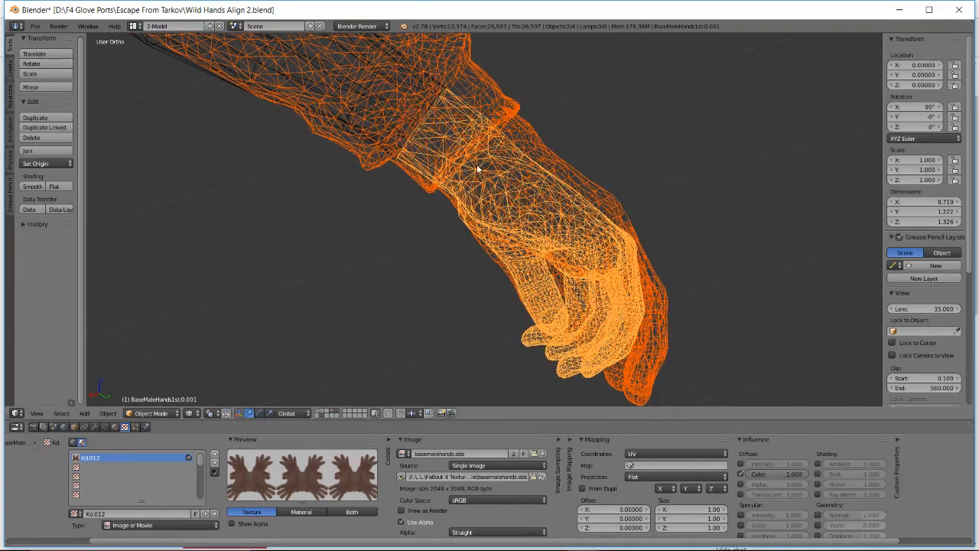
key("z")
- Select the opposite sleeved arm, centre the view on it, and examine its glove and sleeve up close
scroll(482, 177, "down", 2)
scroll(396, 174, "down", 3)
middle_click_drag(395, 174, 575, 159, "shift")
scroll(567, 164, "down", 2)
middle_click_drag(396, 221, 426, 225)
middle_click_drag(402, 273, 444, 211, "shift")
scroll(433, 210, "up", 2)
scroll(432, 212, "up", 2)
middle_click_drag(444, 210, 622, 227, "shift")
scroll(541, 221, "up", 1)
middle_click_drag(541, 221, 273, 154)
right_click(183, 86)
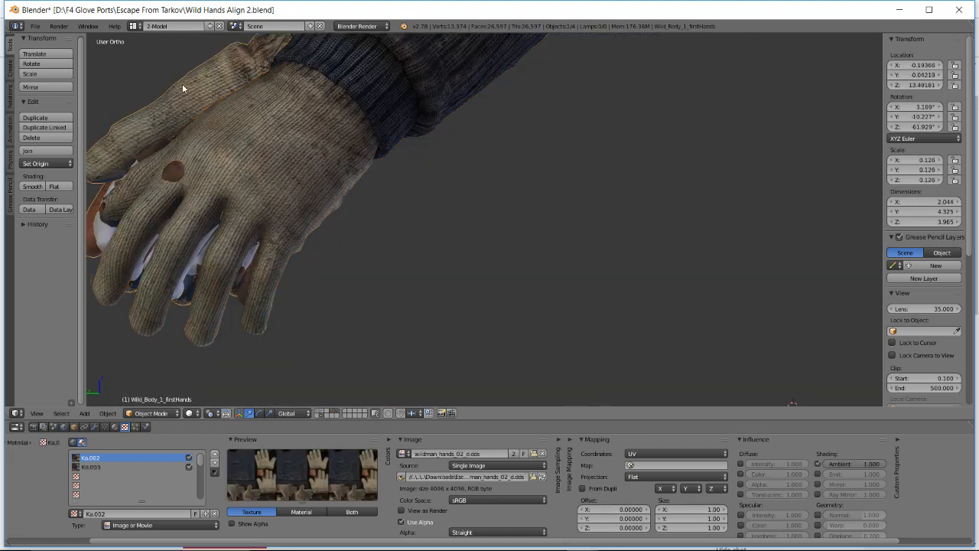
key("KP_Decimal")
scroll(506, 305, "up", 4)
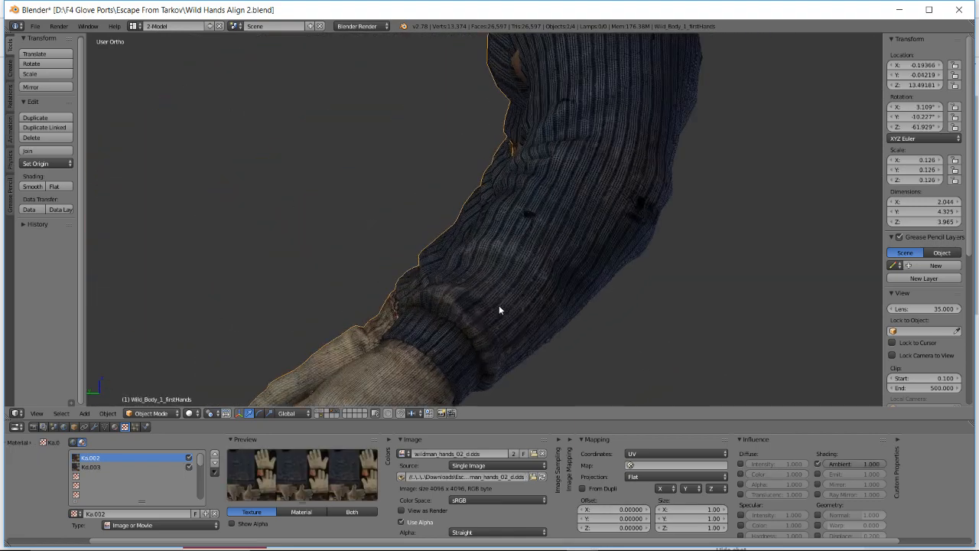
middle_click_drag(498, 306, 332, 146)
scroll(334, 149, "up", 2)
middle_click_drag(341, 189, 472, 219)
scroll(303, 196, "up", 2)
scroll(383, 200, "up", 3)
scroll(436, 240, "down", 2)
scroll(487, 221, "down", 8)
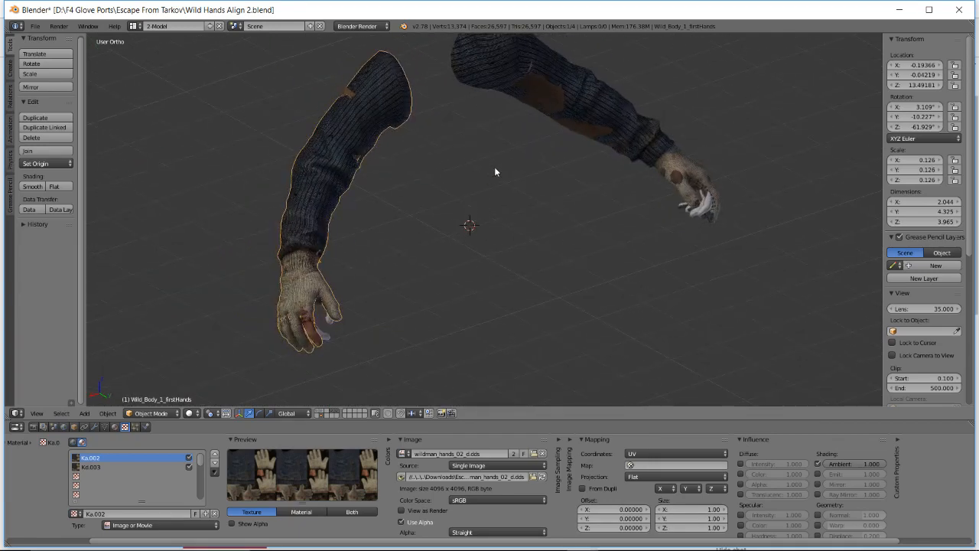
- Compare the glove coverage and pose of both sleeved arms from several angles
middle_click_drag(492, 145, 507, 170)
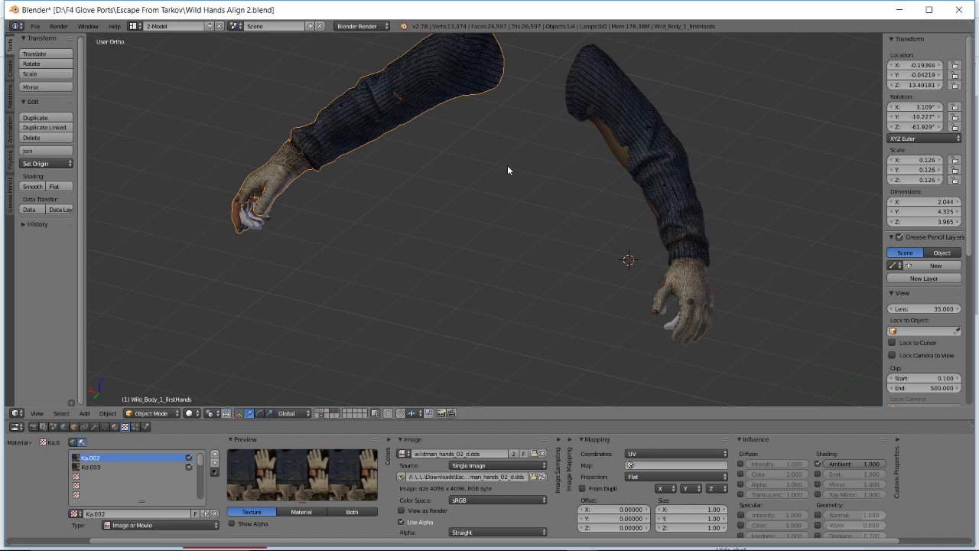
middle_click_drag(507, 165, 560, 171)
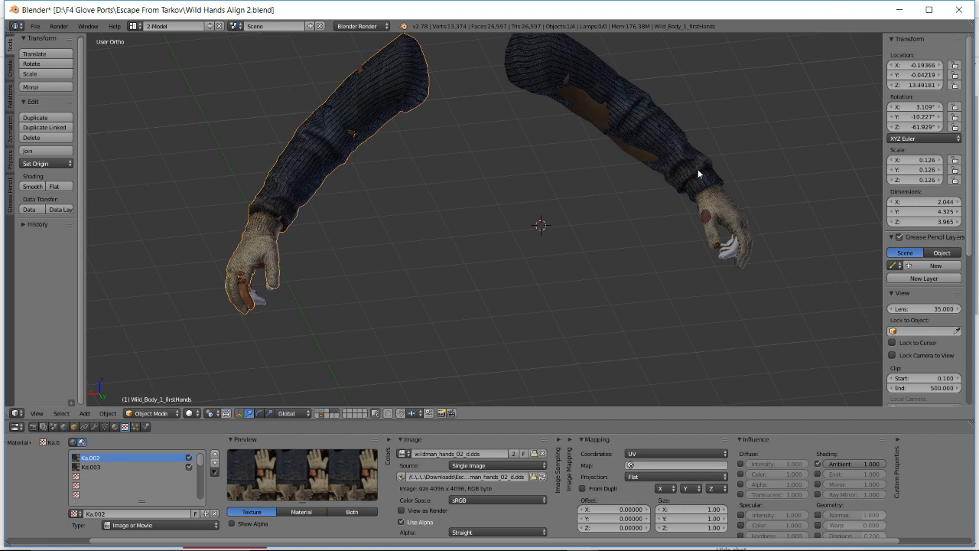
middle_click_drag(385, 237, 375, 281)
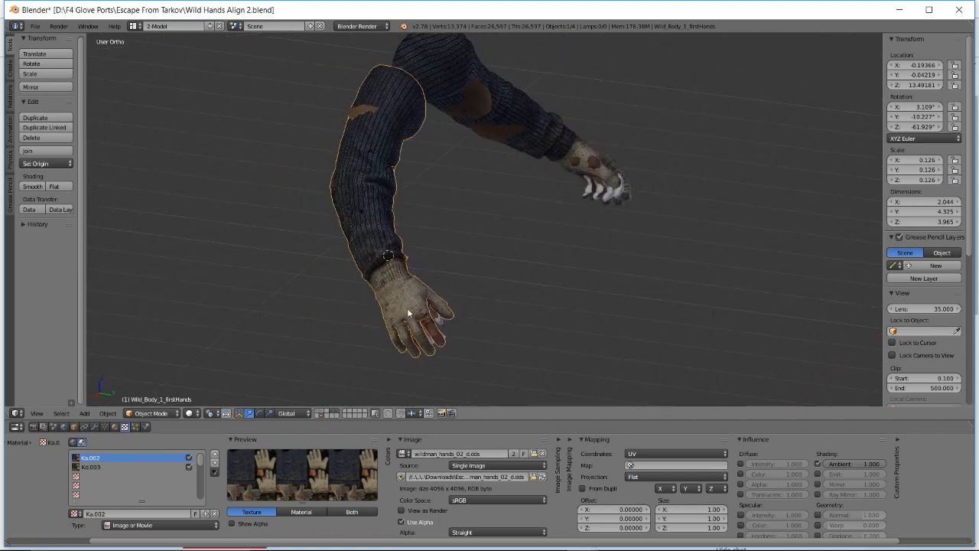
middle_click_drag(409, 312, 516, 199)
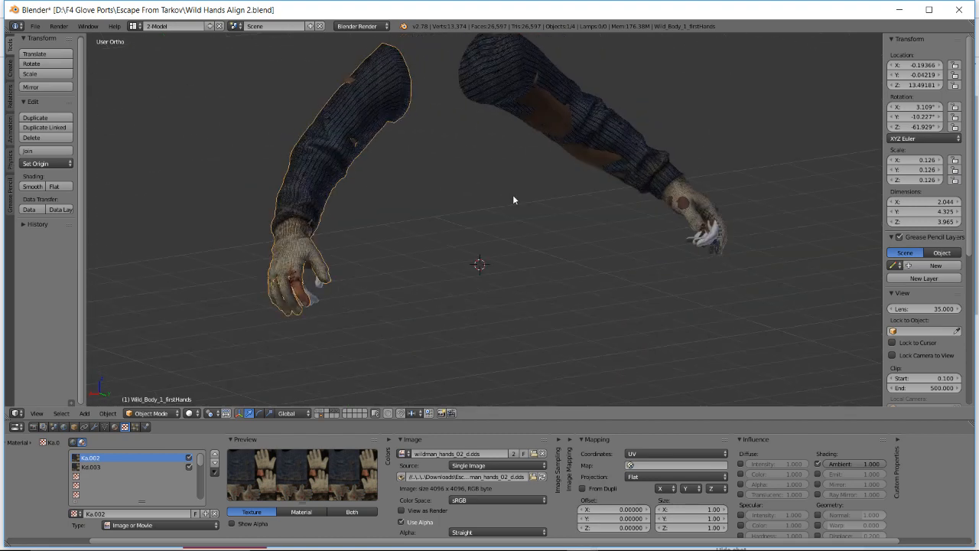
scroll(695, 164, "up", 2)
middle_click_drag(676, 170, 590, 170)
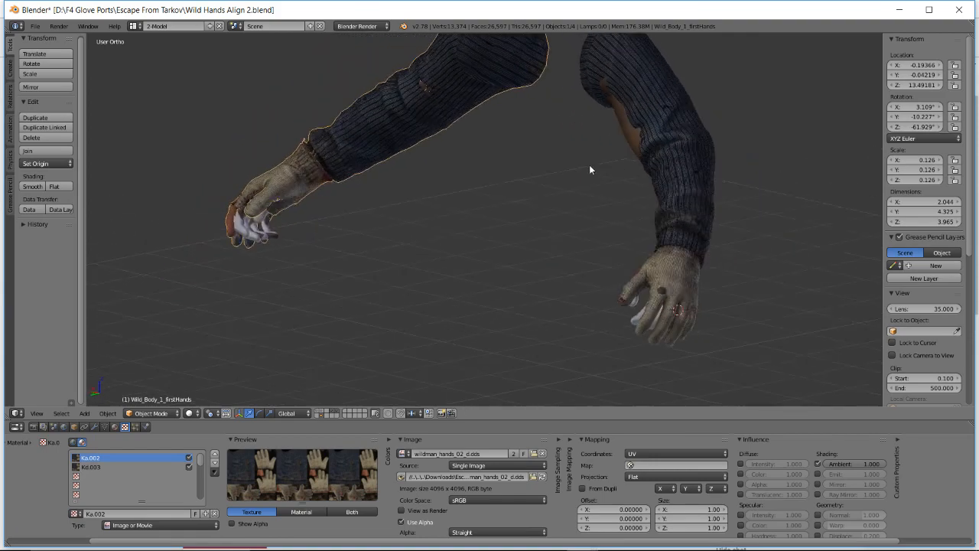
middle_click_drag(646, 231, 459, 164)
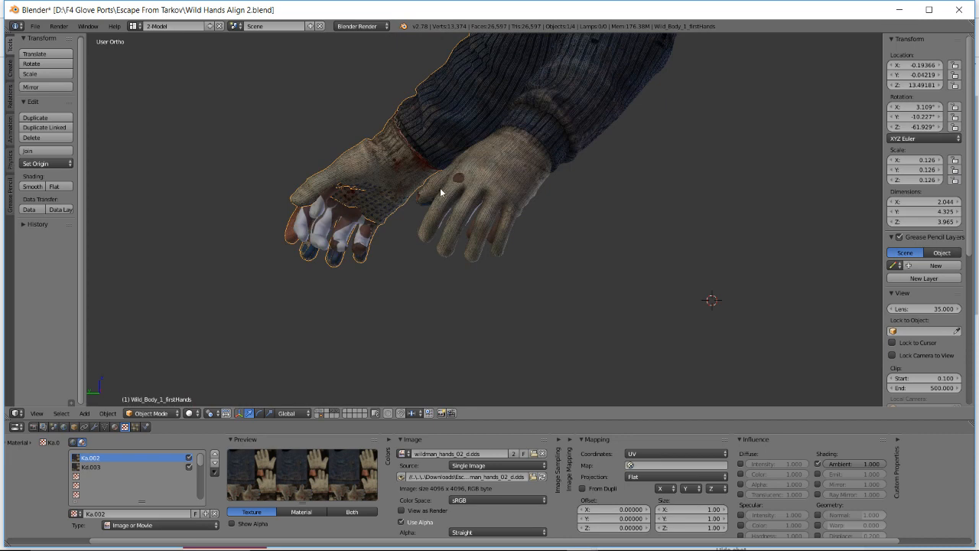
middle_click_drag(389, 142, 507, 168)
- Select the previously adjusted sleeved arm and inspect its cuff and wrist in wireframe, then restore textured shading with both arms in view
scroll(528, 213, "up", 5)
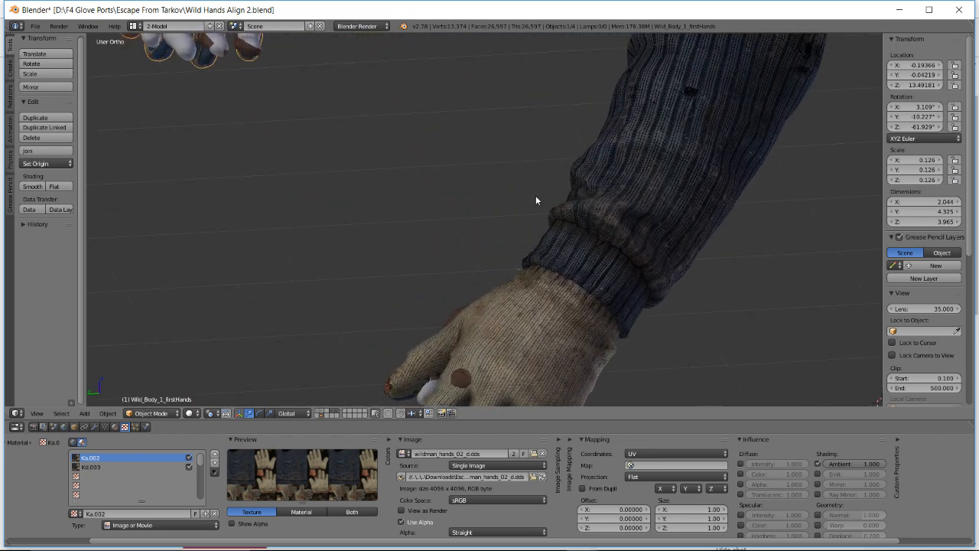
middle_click_drag(535, 195, 492, 239, "shift")
scroll(528, 284, "up", 1)
middle_click_drag(531, 289, 476, 245, "shift")
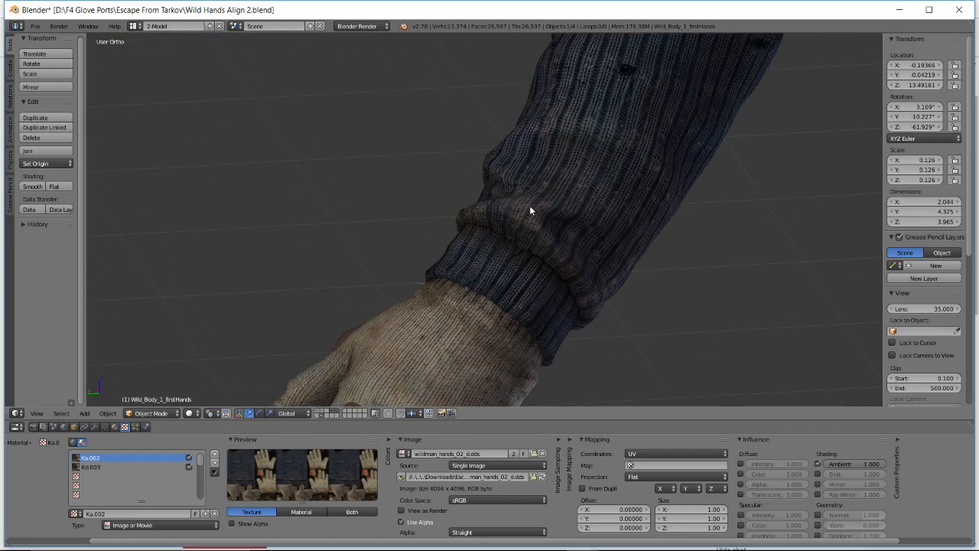
right_click(475, 303)
key("z")
scroll(485, 298, "up", 1)
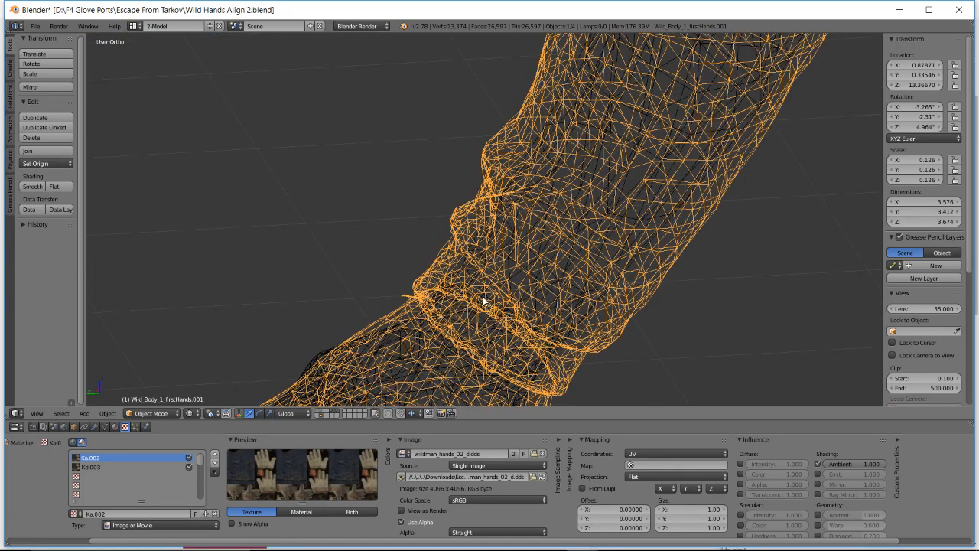
middle_click_drag(483, 298, 341, 259, "shift")
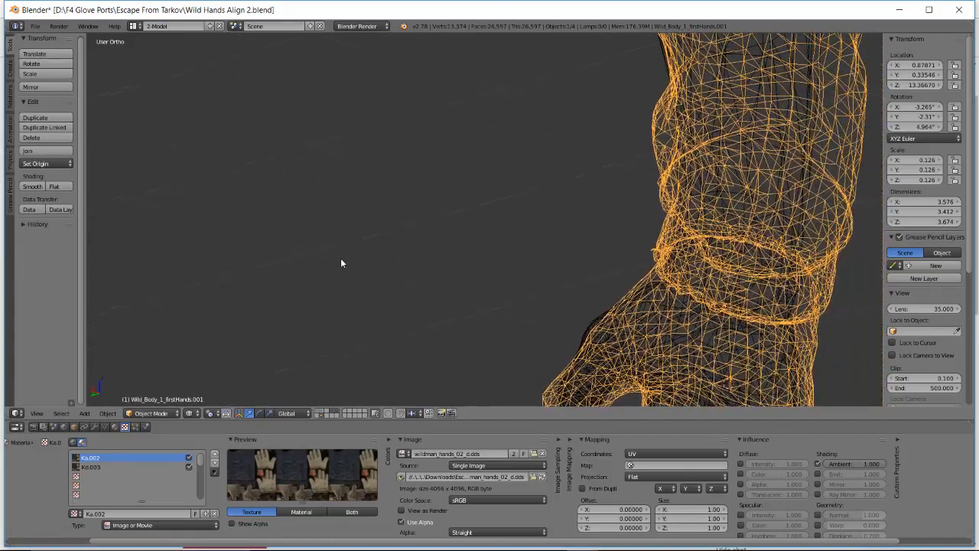
scroll(414, 237, "down", 1)
key("z")
scroll(516, 223, "down", 2)
scroll(515, 223, "down", 1)
mouse_move(516, 223)
middle_mouse_down()
mouse_move(526, 227)
mouse_move(449, 204)
mouse_move(516, 250)
middle_mouse_up()
scroll(449, 204, "down", 2)
scroll(514, 248, "down", 2)
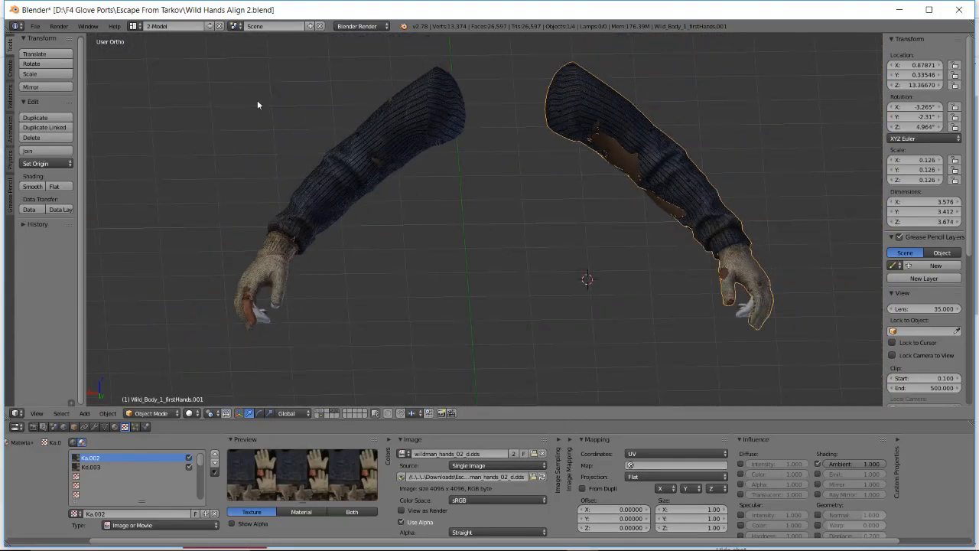
- Save the scene as a new file named Wild Hands Align 3.blend
left_click(35, 26)
left_click(51, 113)
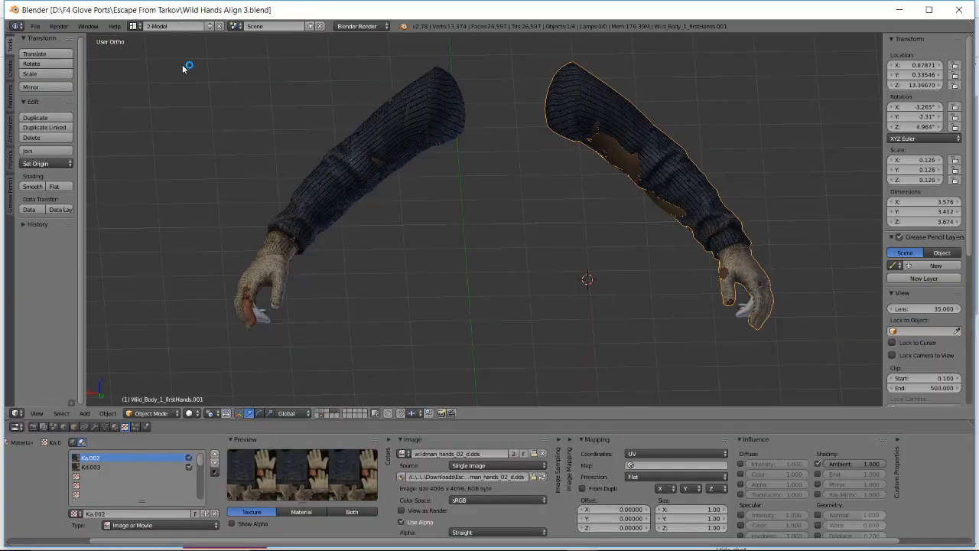
- Switch to the YouTube live dashboard in the browser, read the live chat, and return to Blender
key("alt+Tab")
scroll(837, 371, "down", 3)
scroll(852, 367, "up", 2)
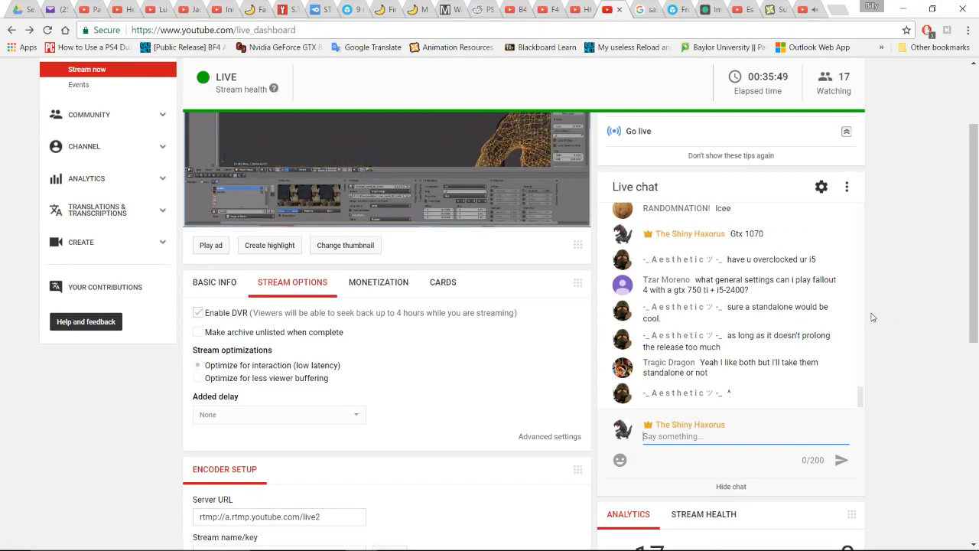
scroll(807, 326, "down", 1)
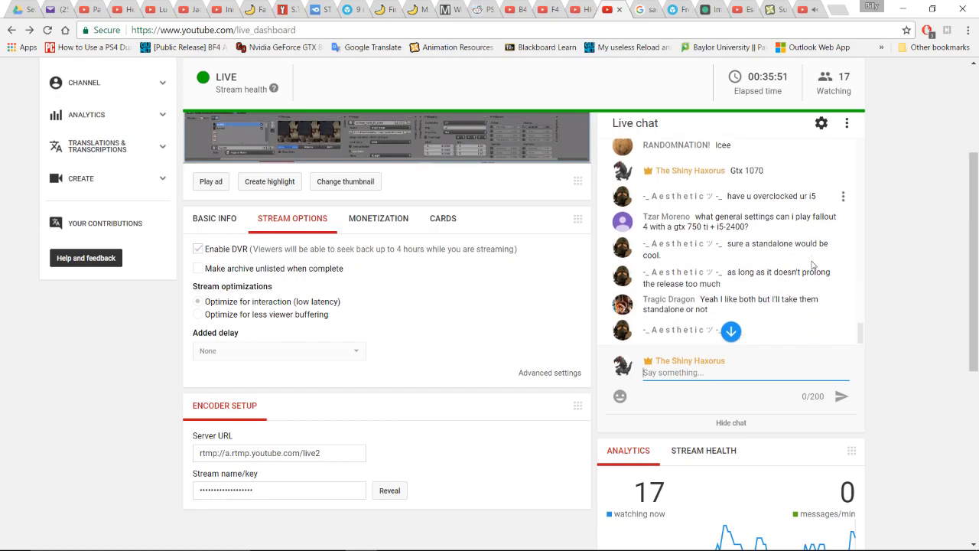
scroll(915, 237, "up", 3)
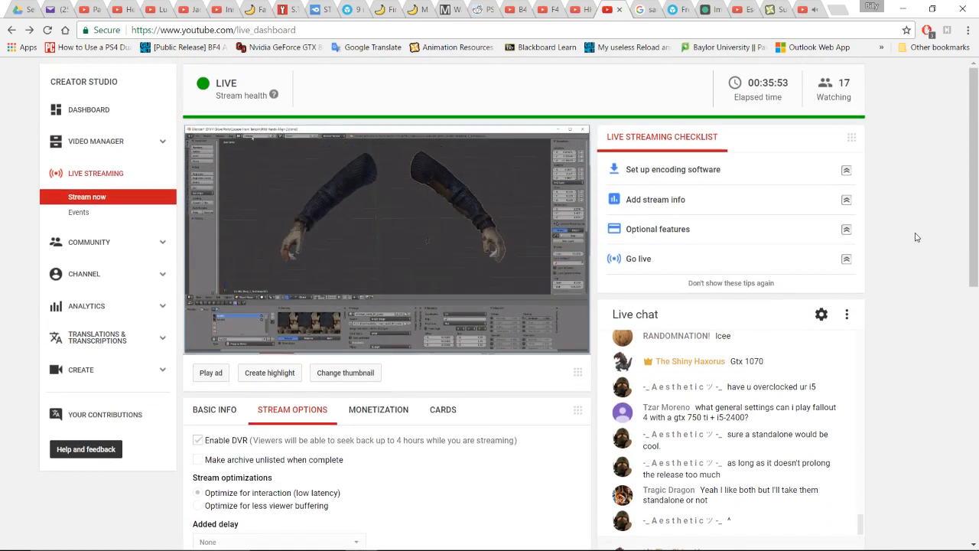
key("alt+Tab")
- Examine the selected arm's glove around the thumb and palm, checking which skin patches belong to the bare hands mesh
middle_click_drag(327, 284, 469, 248)
scroll(469, 248, "up", 2)
middle_click_drag(408, 260, 353, 227, "shift")
scroll(353, 227, "up", 1)
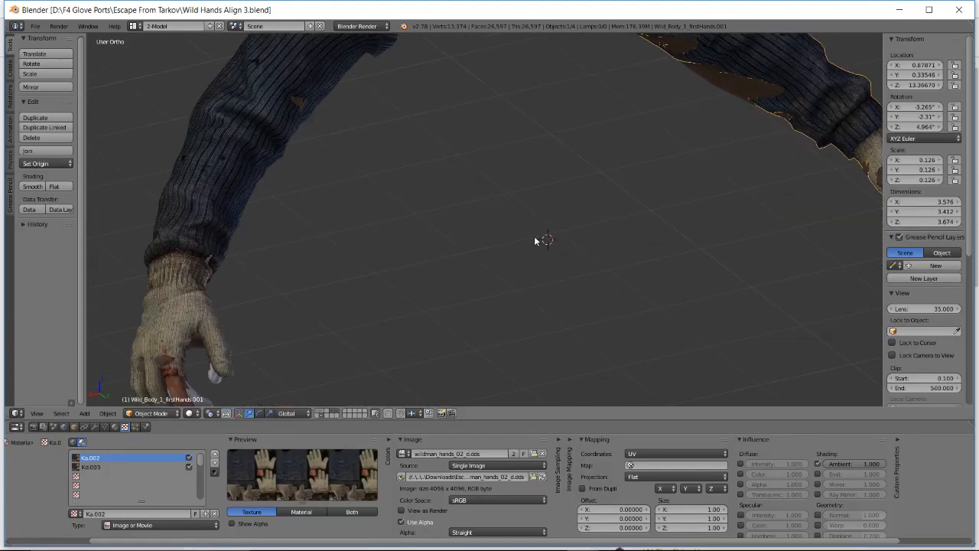
middle_click_drag(534, 237, 234, 308, "shift")
middle_click_drag(502, 249, 389, 289, "shift")
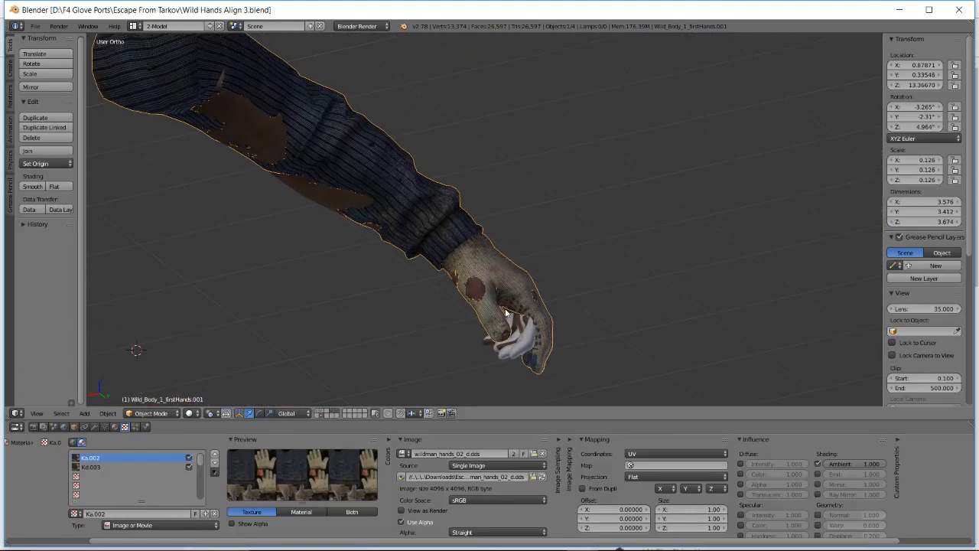
scroll(511, 315, "up", 2)
middle_click_drag(511, 315, 388, 310)
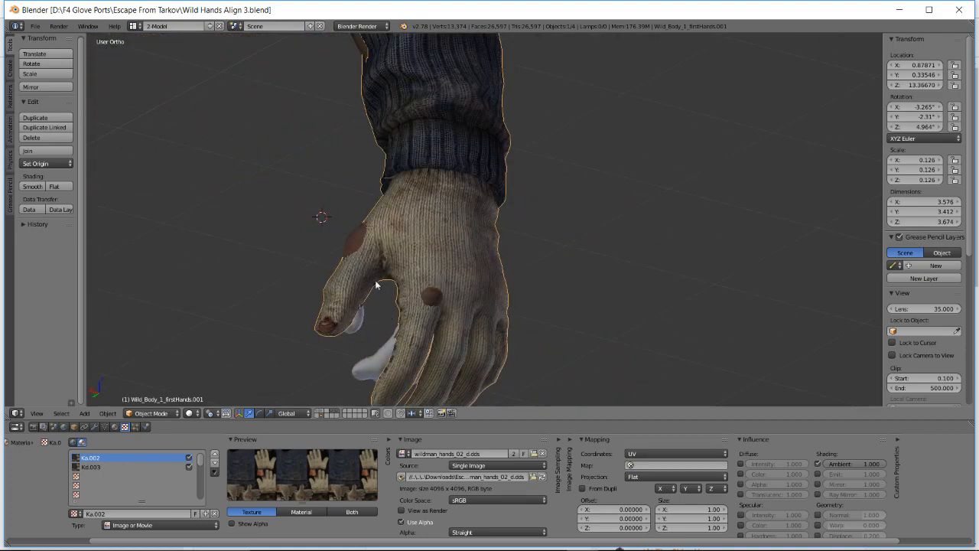
scroll(364, 275, "up", 2)
middle_click_drag(341, 262, 416, 196, "shift")
right_click(395, 255)
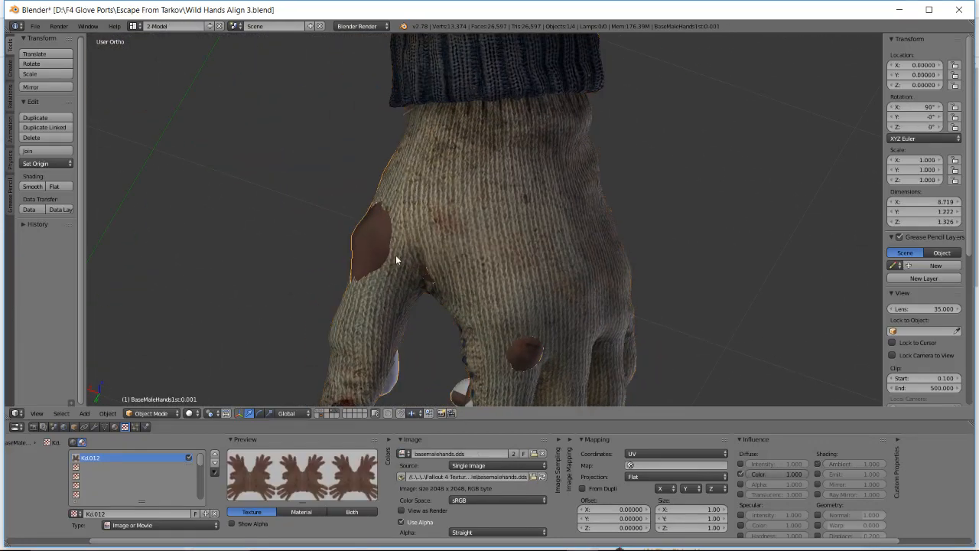
mouse_move(395, 284)
middle_mouse_down()
mouse_move(402, 261)
mouse_move(384, 273)
middle_mouse_up()
right_click(362, 310)
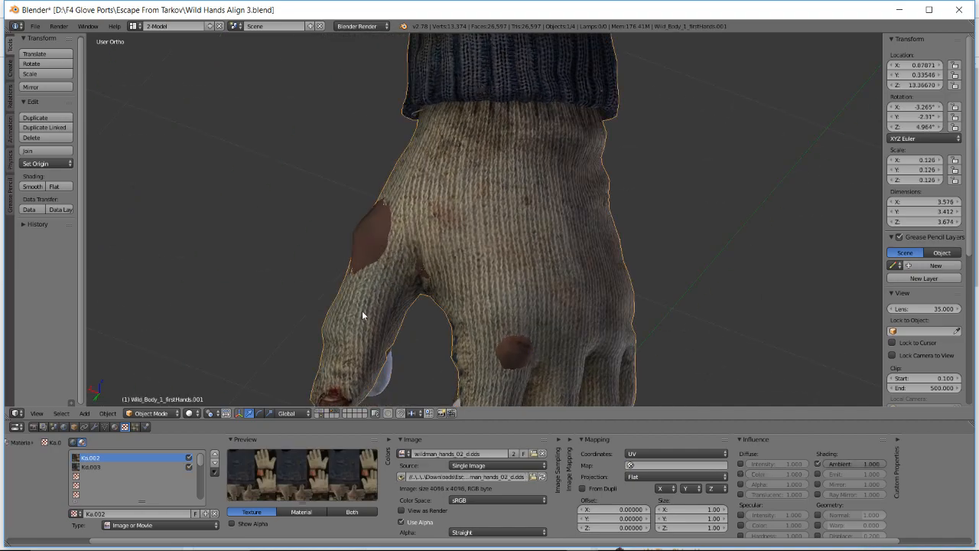
middle_click_drag(362, 311, 410, 189)
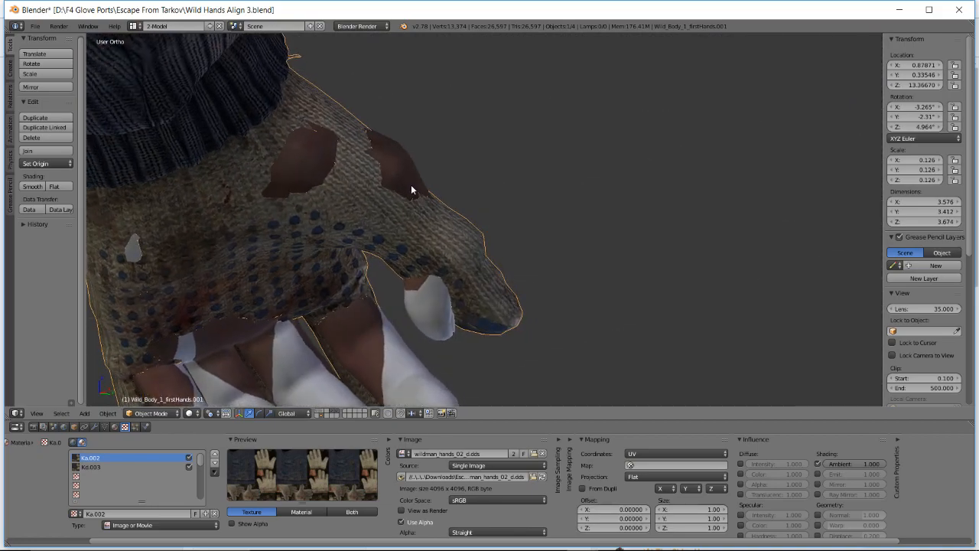
- Compare the glove thumb with the bare thumb in wireframe, selecting the bare hands mesh to see its outline
key("z")
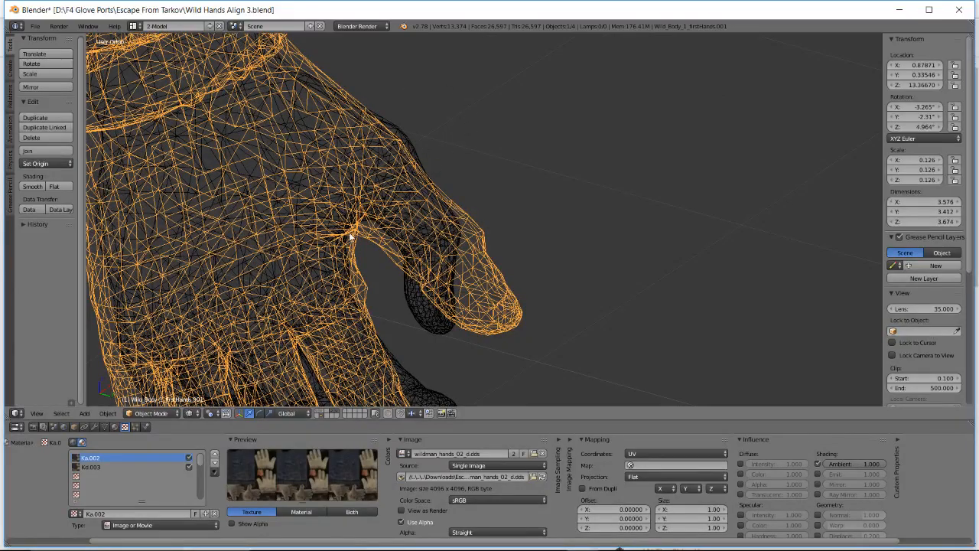
middle_click_drag(286, 182, 323, 171)
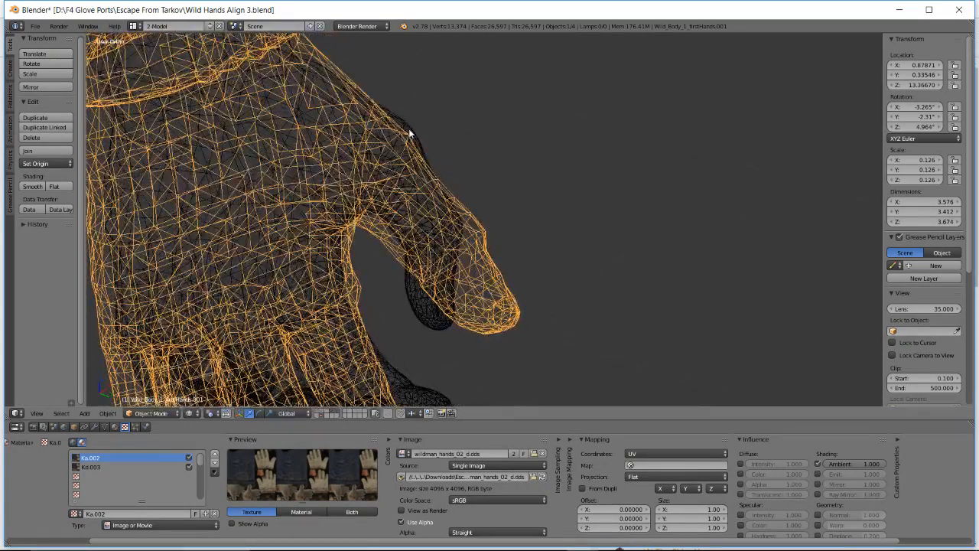
middle_click_drag(400, 106, 356, 117)
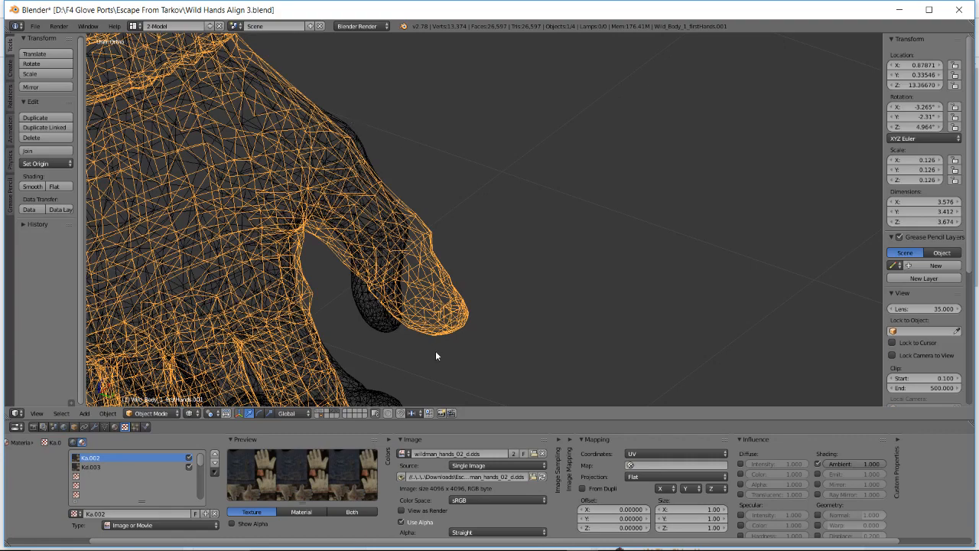
right_click(354, 157)
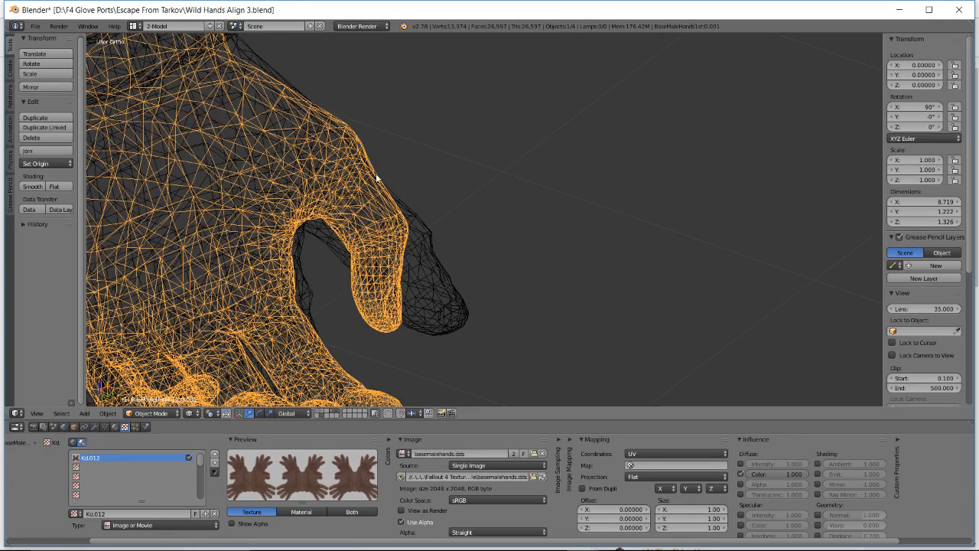
- Select the gloved hands mesh, enter Edit Mode, and box-select the glove thumb's vertices from tip to lower thumb
right_click(377, 177)
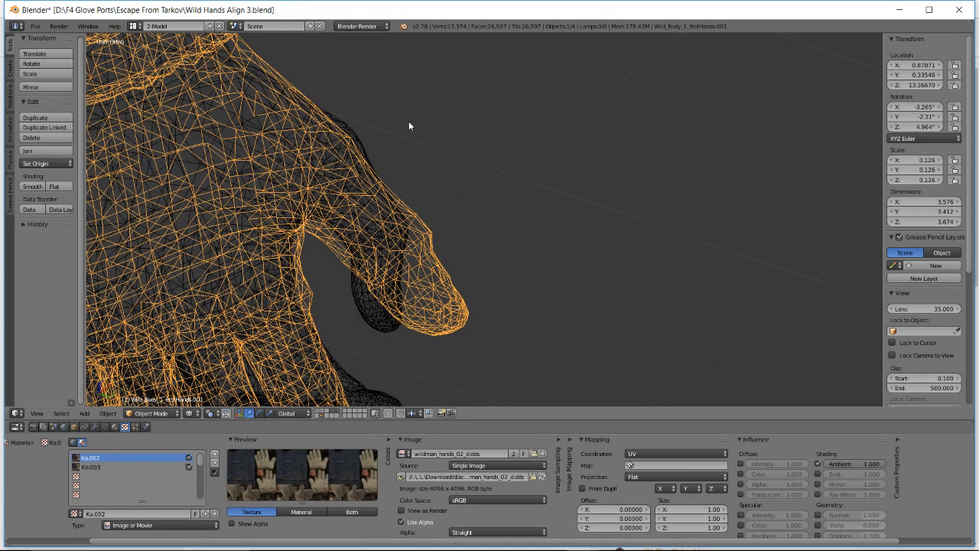
key("Tab")
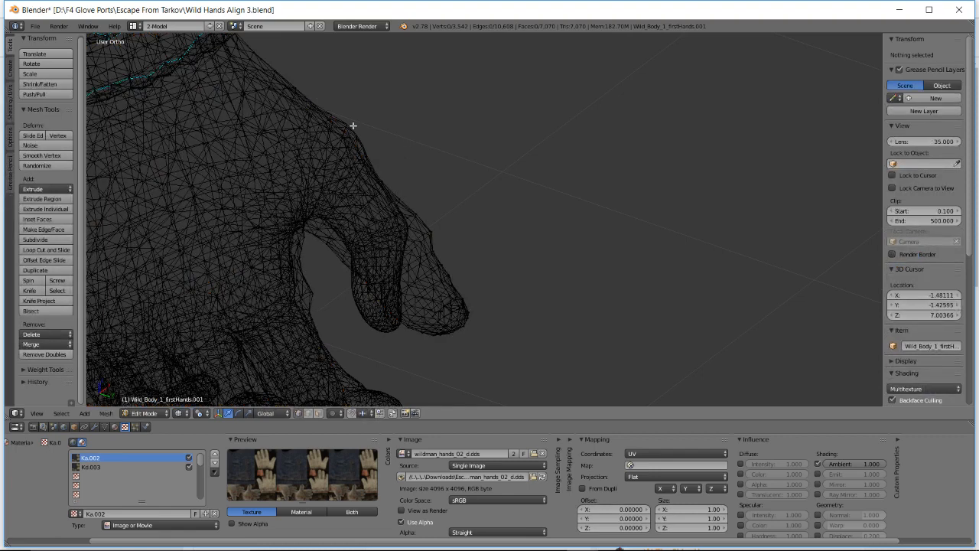
key("a")
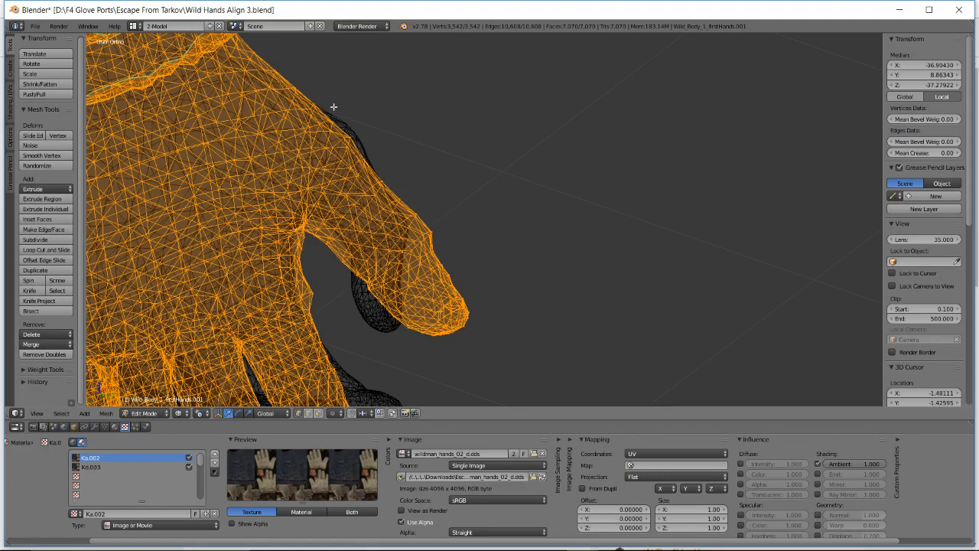
key("b")
left_click_drag(324, 101, 494, 339)
key("a")
key("b")
left_click_drag(332, 98, 541, 356)
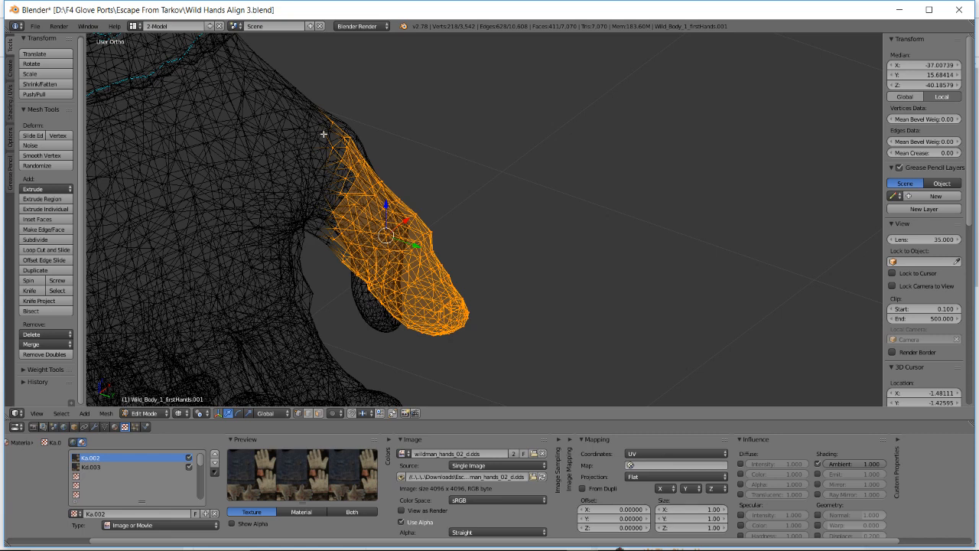
- Extend the selection to the thumb's base and refine its boundary along the palm and web, checking it in textured shading
key("b")
left_click_drag(319, 127, 389, 262)
key("b")
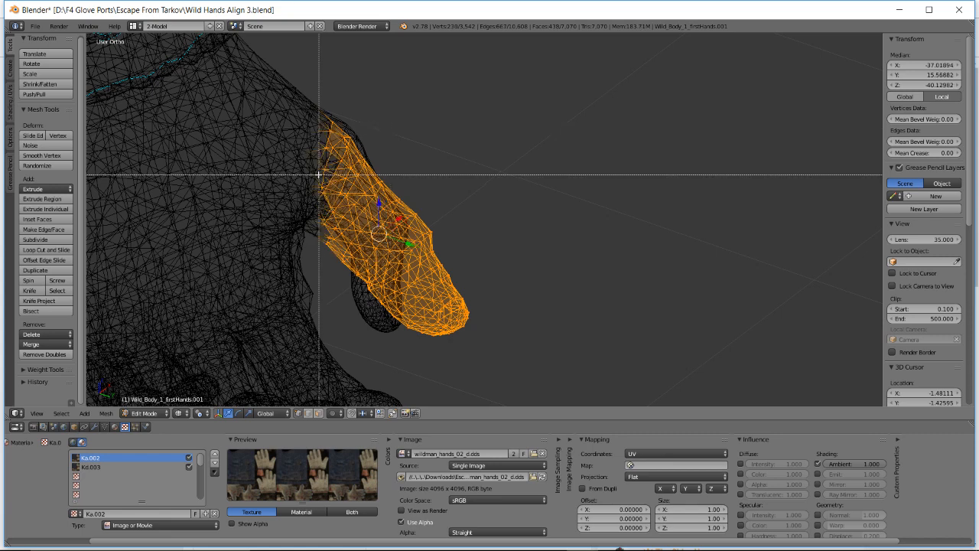
left_click_drag(308, 176, 313, 184)
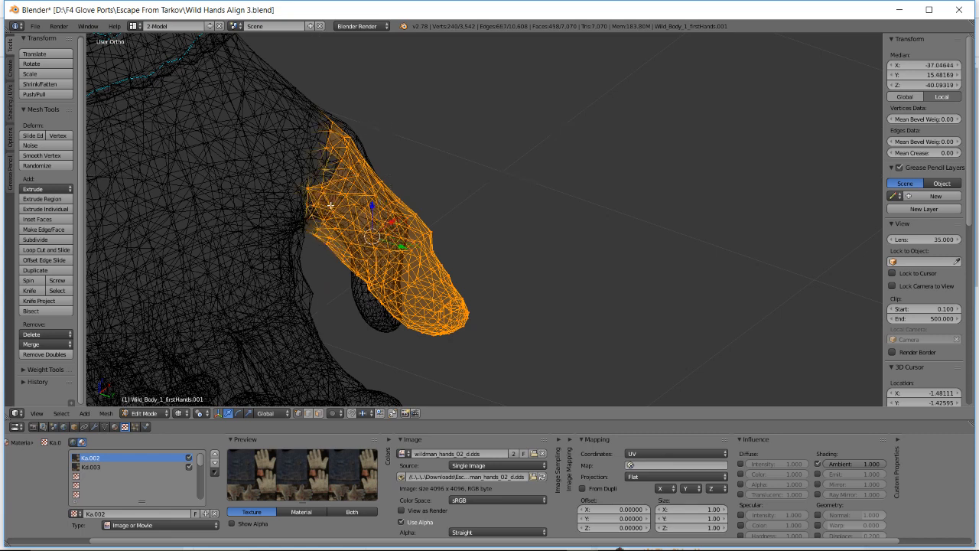
middle_click_drag(330, 205, 432, 242)
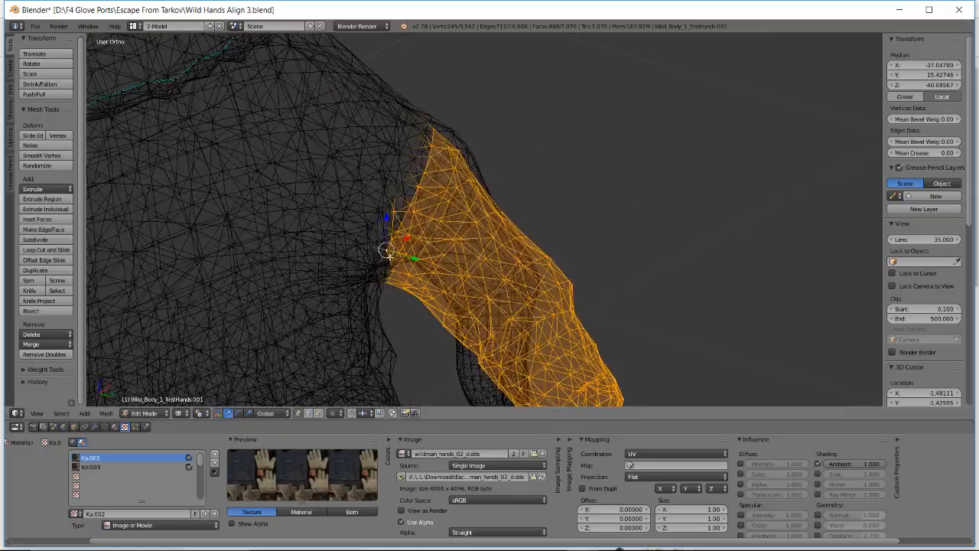
mouse_move(378, 266)
middle_mouse_down()
mouse_move(404, 230)
mouse_move(429, 221)
mouse_move(407, 283)
mouse_move(430, 258)
mouse_move(441, 216)
mouse_move(414, 222)
middle_mouse_up()
key("z")
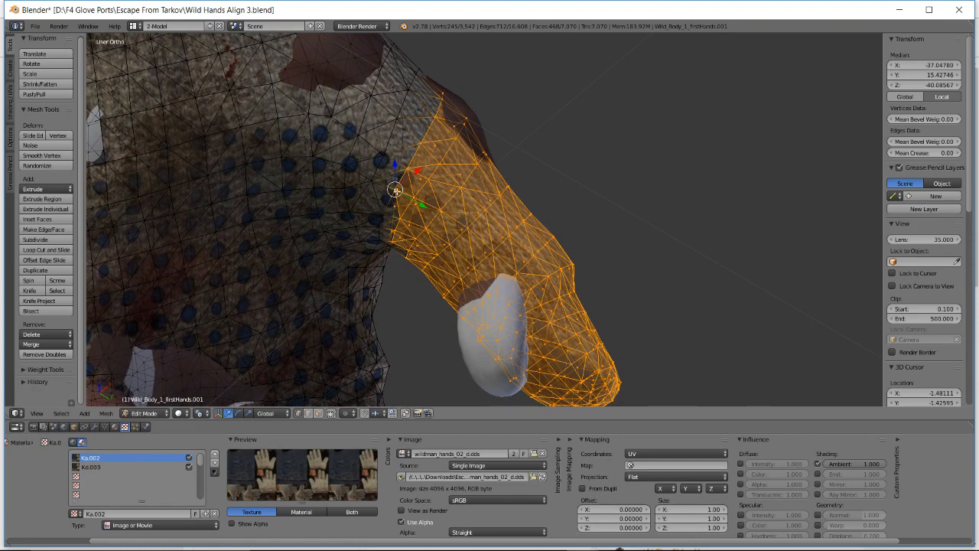
middle_click_drag(408, 187, 402, 209)
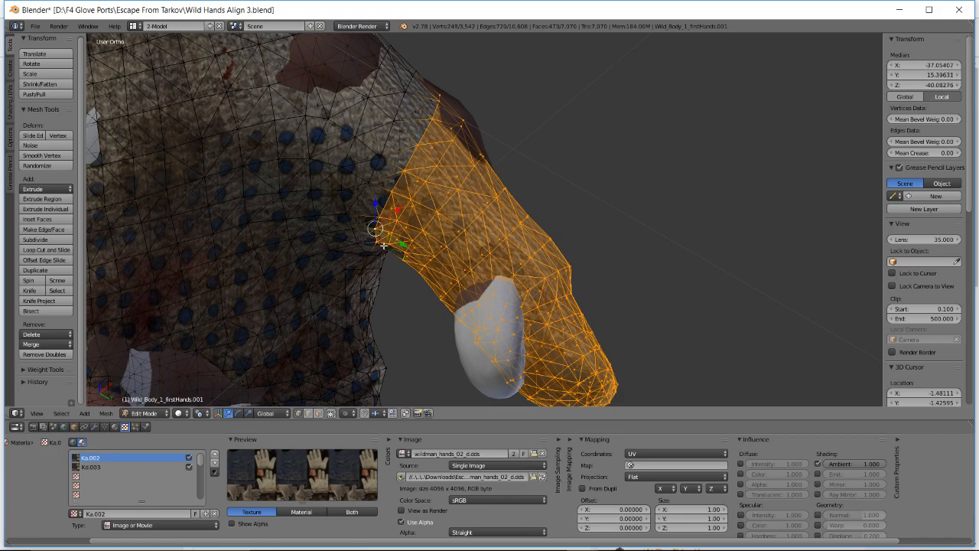
middle_click_drag(391, 248, 431, 237)
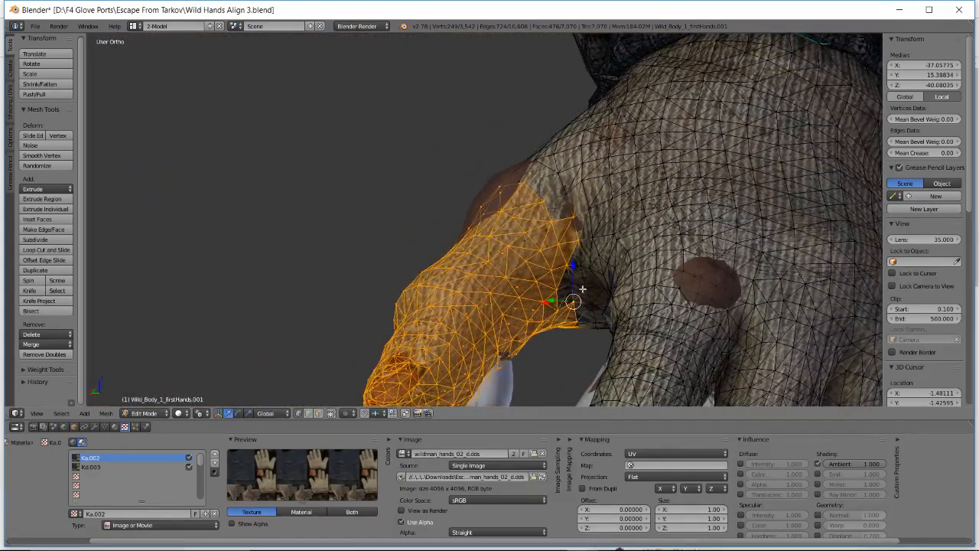
mouse_move(586, 324)
middle_mouse_down()
mouse_move(581, 293)
mouse_move(617, 270)
mouse_move(585, 321)
middle_mouse_up()
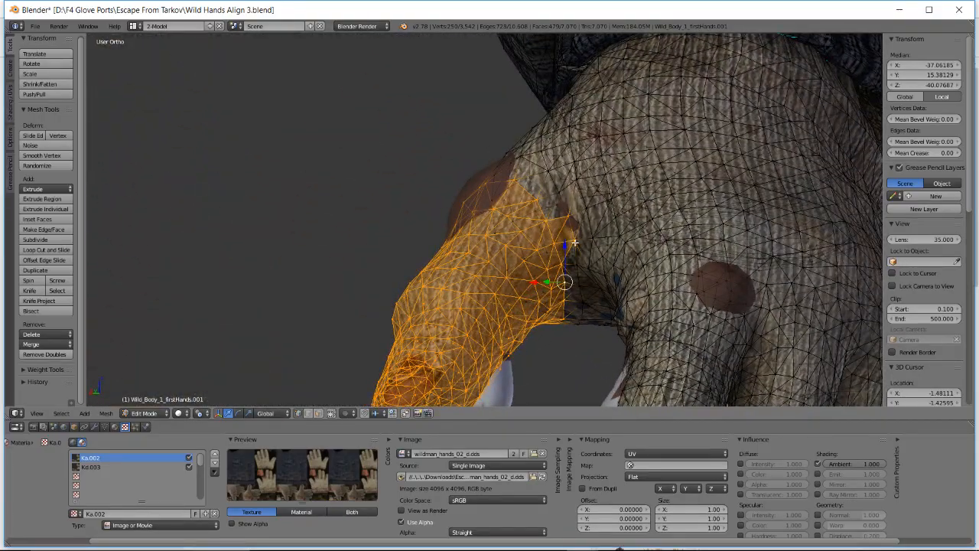
middle_click_drag(547, 220, 512, 203)
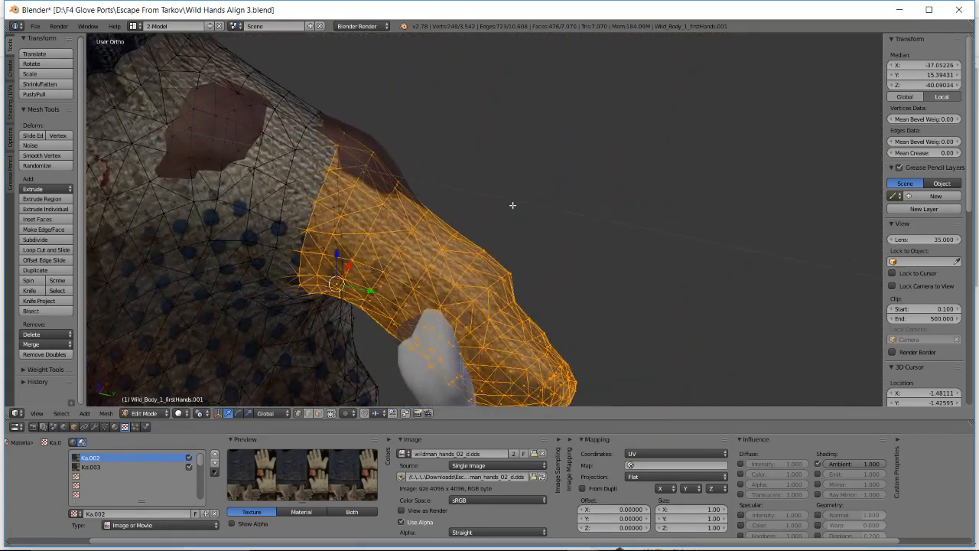
- Rotate the selected glove thumb toward the bare thumb and shift it in two moves of about 0.013 units each
key("r")
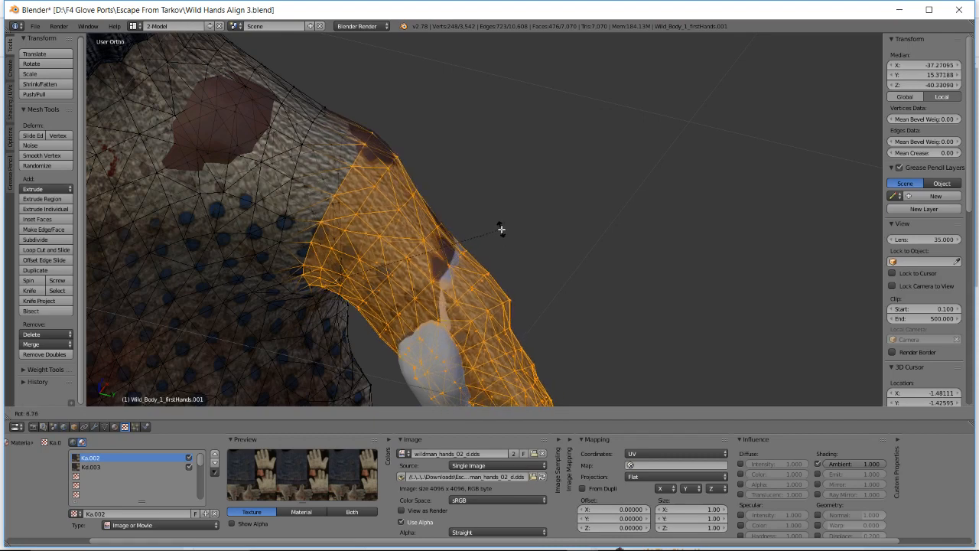
left_click(493, 237)
key("g")
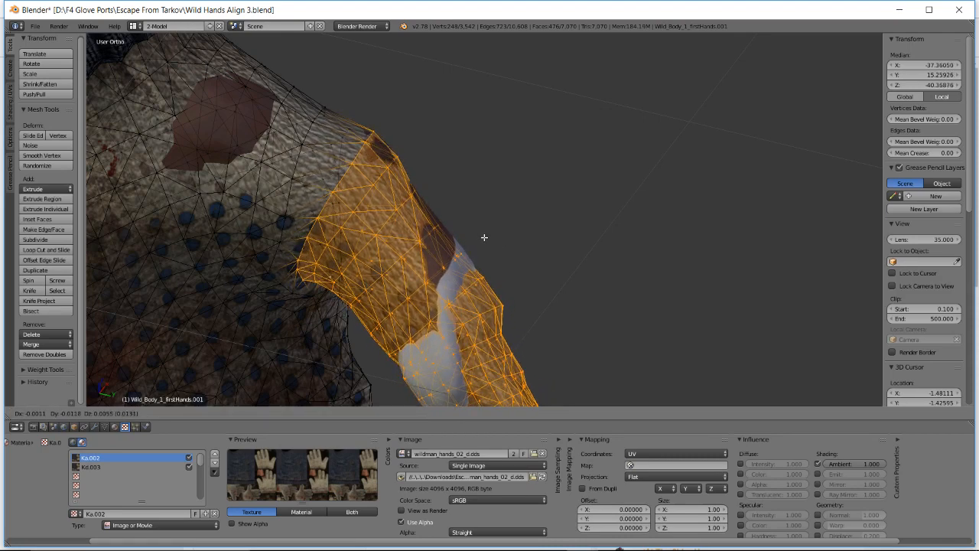
left_click(484, 237)
mouse_move(484, 237)
middle_mouse_down()
mouse_move(464, 203)
mouse_move(459, 221)
mouse_move(398, 260)
mouse_move(407, 267)
mouse_move(474, 241)
middle_mouse_up()
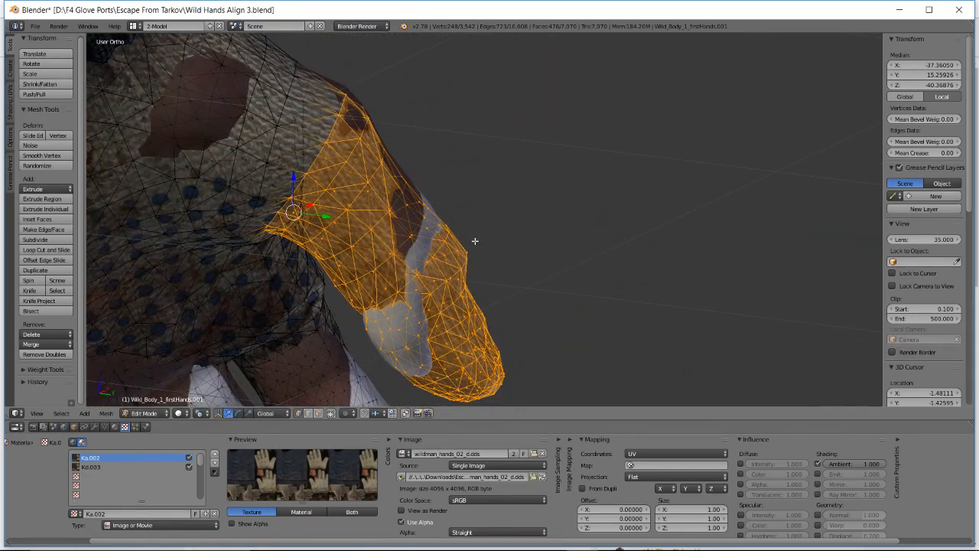
key("g")
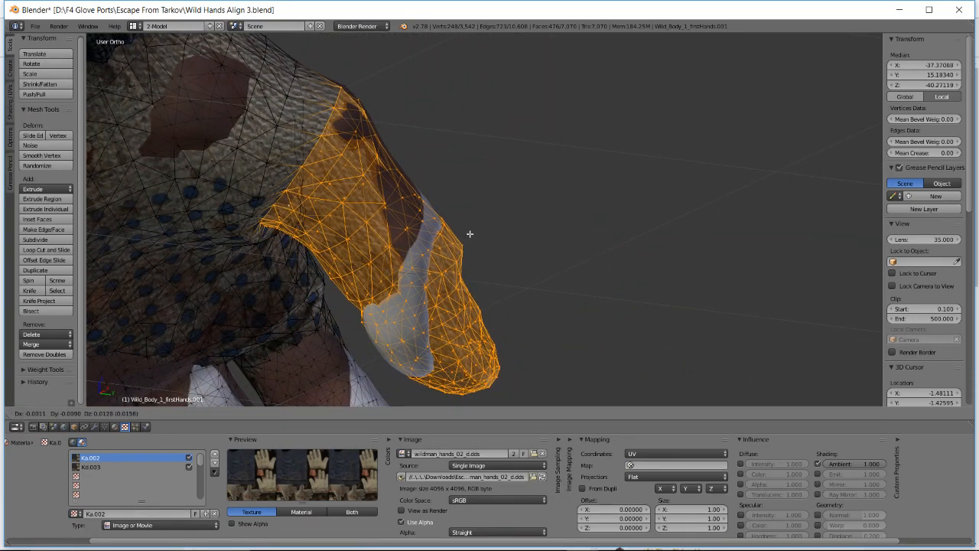
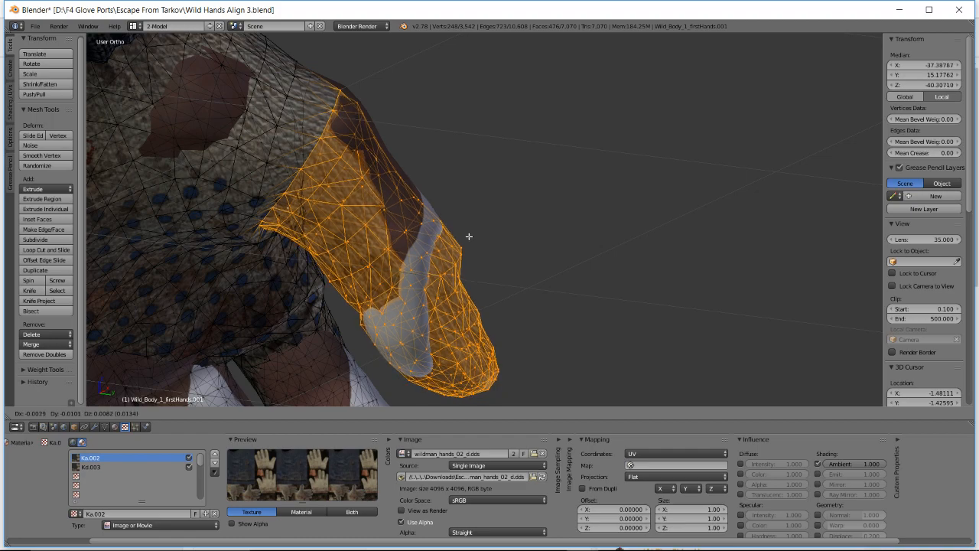
left_click(469, 237)
- Viewed from the thumb tip, rotate and move the selected glove thumb to cover more of the bare thumb
middle_click_drag(469, 236, 424, 259)
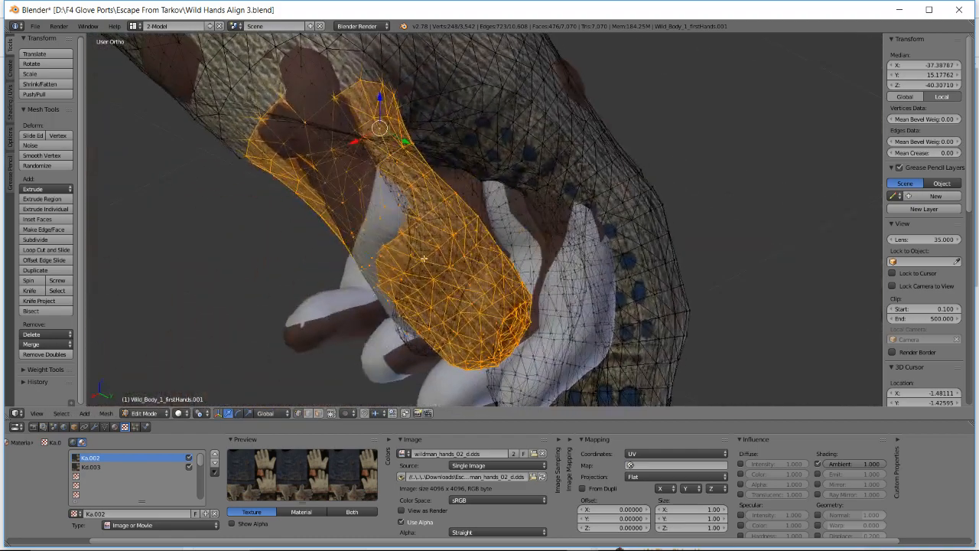
key("r")
left_click(444, 252)
key("g")
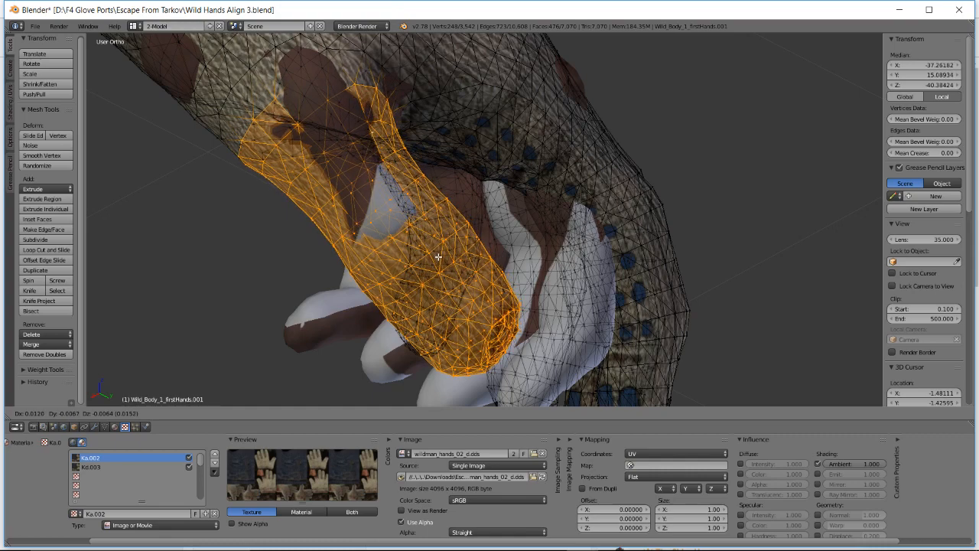
left_click(438, 257)
key("r")
left_click(437, 258)
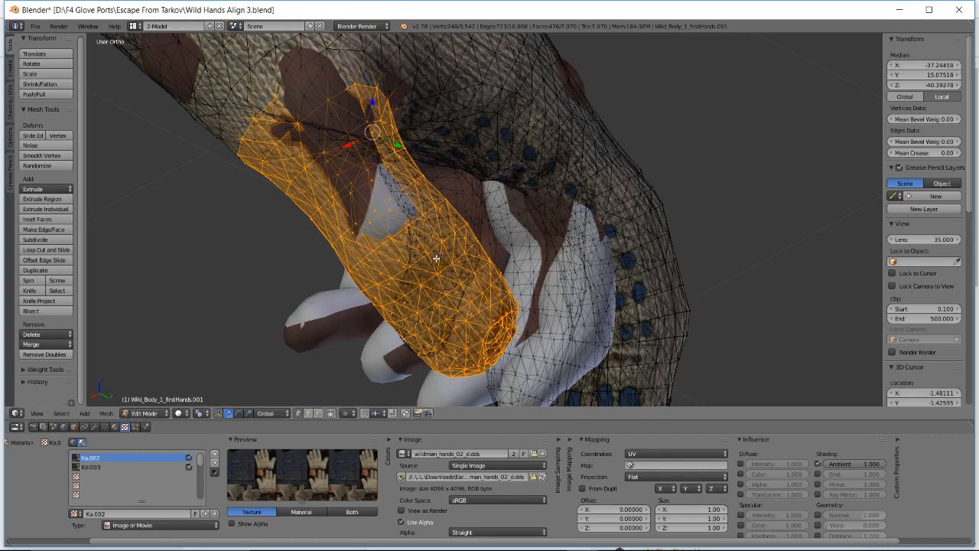
key("g")
left_click(435, 259)
- In wireframe, replace the selection with the outer half of the glove thumb, including the whole tip
mouse_move(435, 258)
middle_mouse_down()
mouse_move(429, 253)
mouse_move(498, 186)
mouse_move(463, 201)
mouse_move(436, 242)
mouse_move(436, 200)
mouse_move(309, 284)
mouse_move(401, 253)
mouse_move(559, 270)
mouse_move(472, 270)
mouse_move(547, 247)
mouse_move(656, 236)
mouse_move(749, 182)
middle_mouse_up()
key("z")
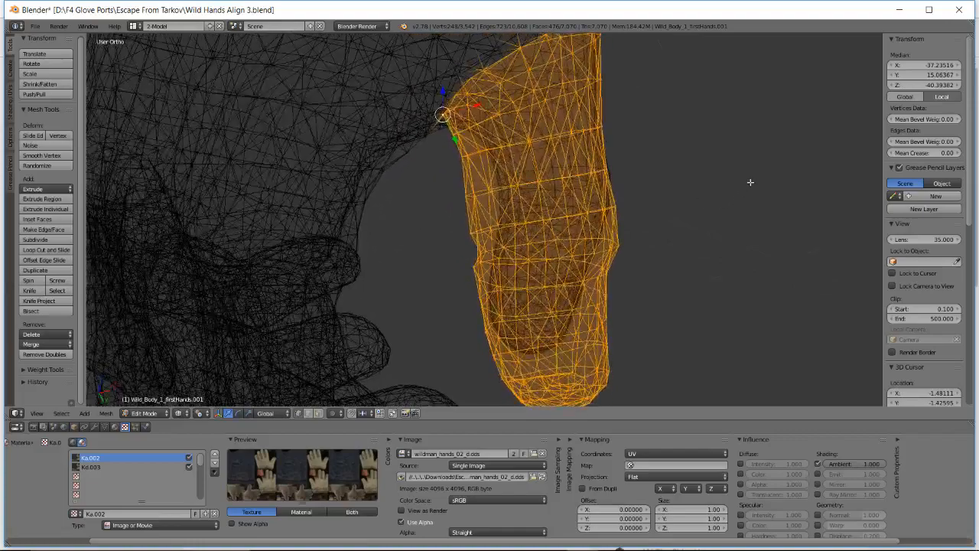
key("a")
key("b")
left_click_drag(446, 201, 774, 374)
key("KP_Decimal")
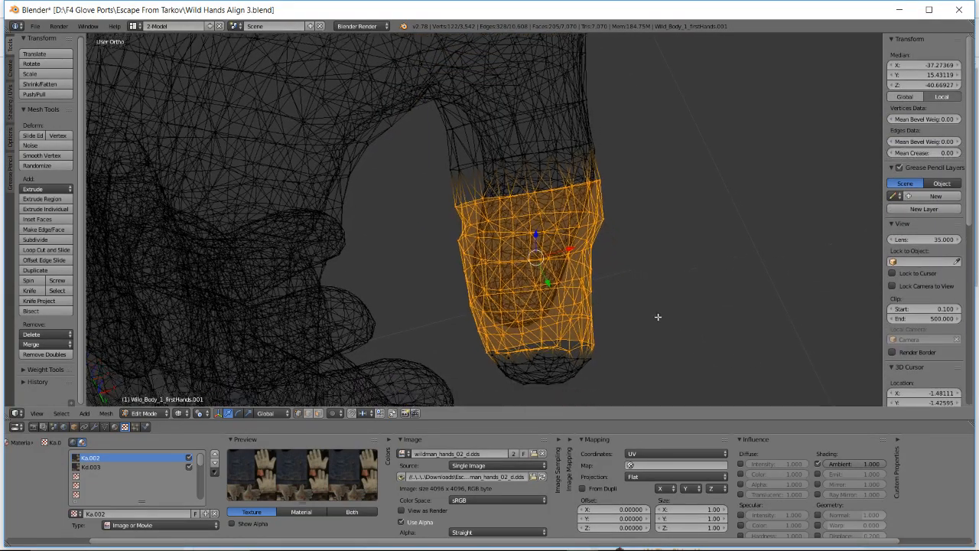
key("b")
left_click_drag(449, 284, 647, 376)
middle_click_drag(603, 278, 529, 271)
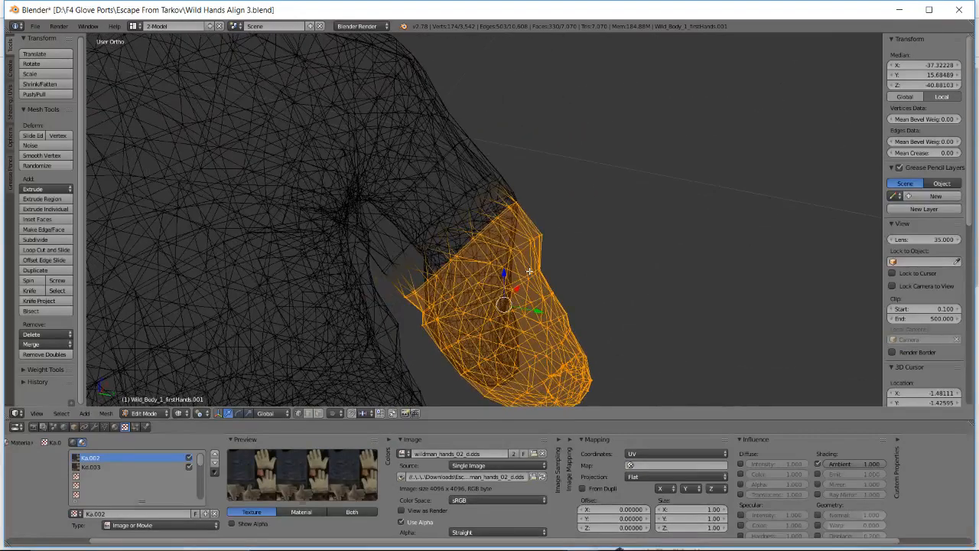
- Move the selected outer thumb section about 0.012 units back toward the palm, over the bare thumb
key("g")
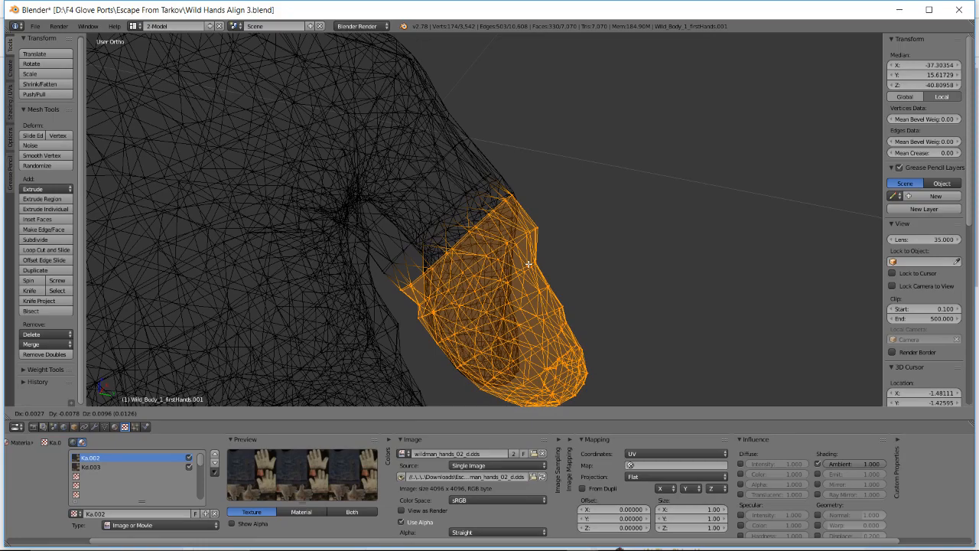
left_click(528, 264)
middle_click_drag(505, 272, 545, 250)
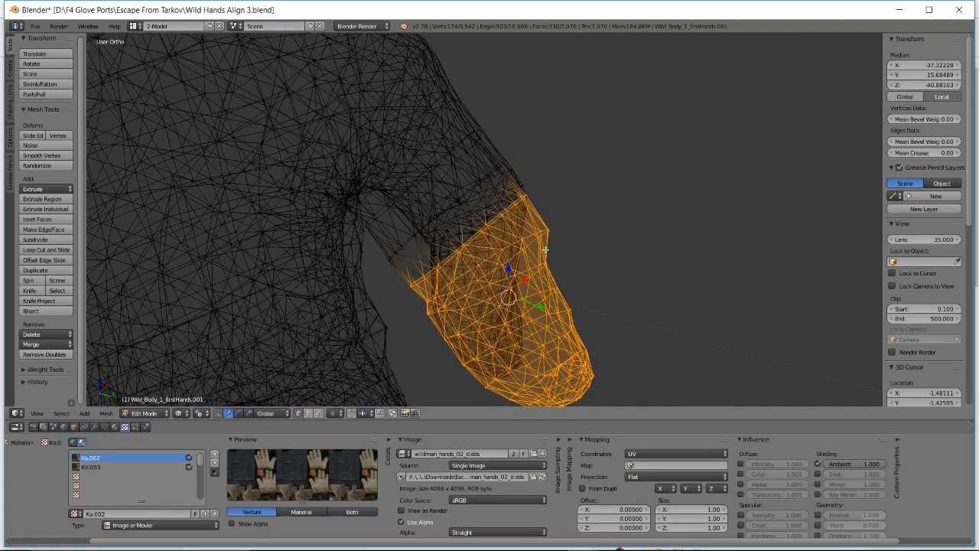
key("g")
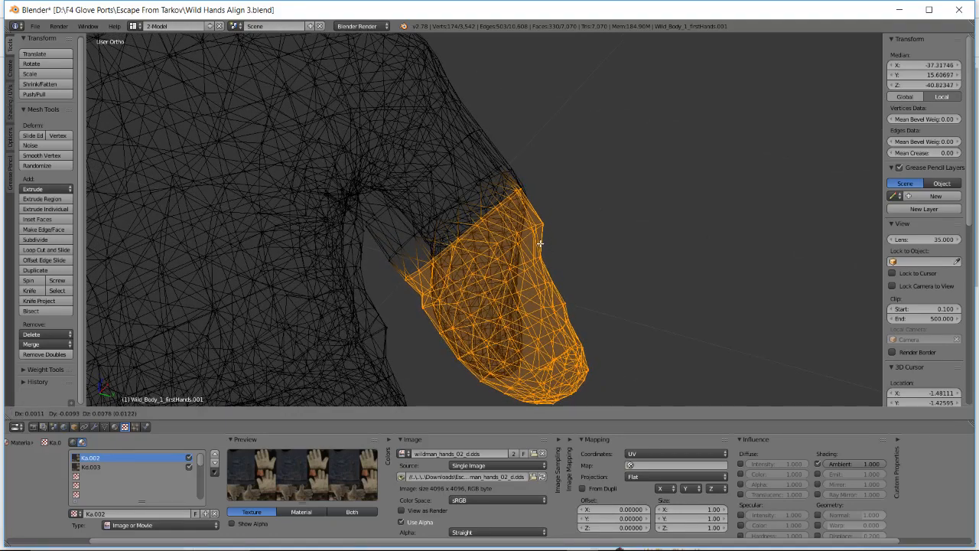
left_click(540, 244)
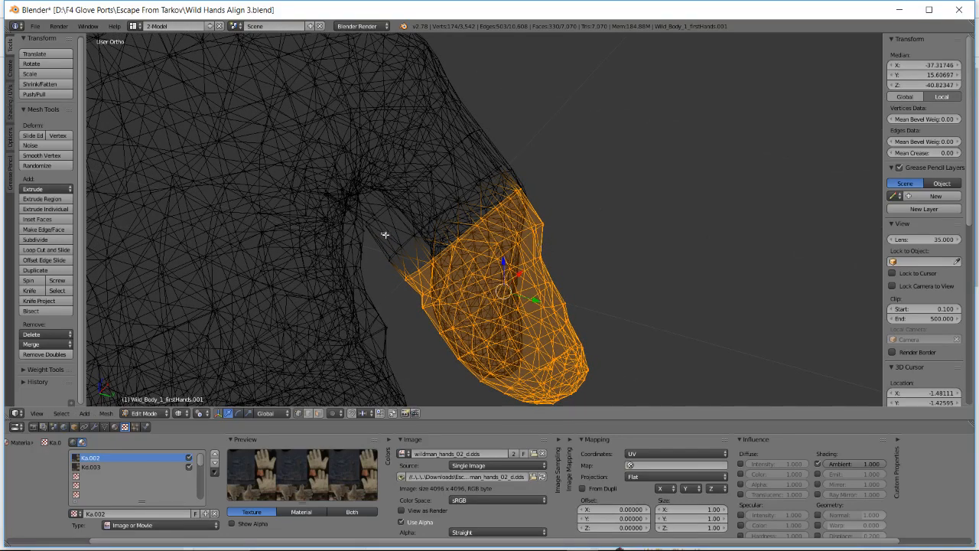
- Extend the selection by further vertex rows toward the thumb's base and move it about 0.022 units toward the hand
key("b")
left_click_drag(384, 234, 470, 284)
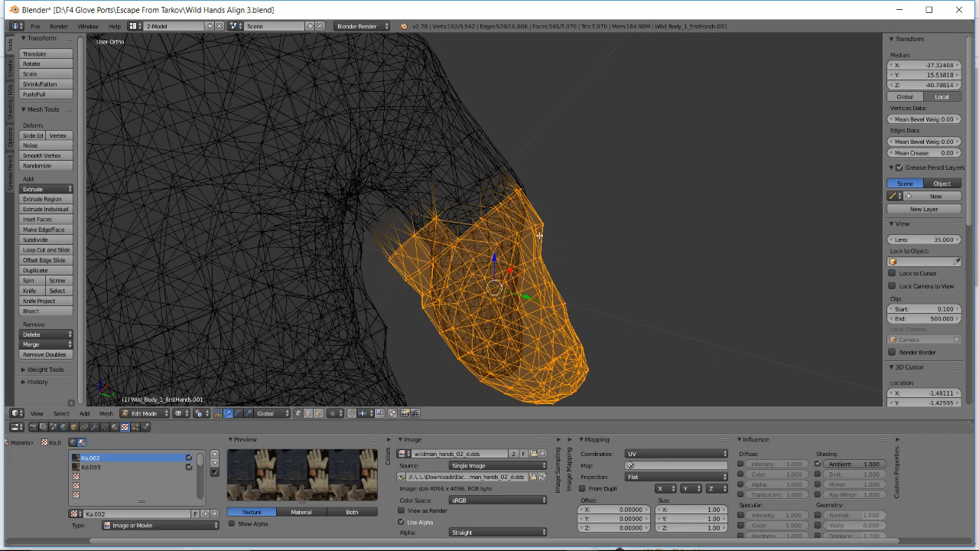
key("b")
left_click_drag(448, 175, 545, 196)
key("b")
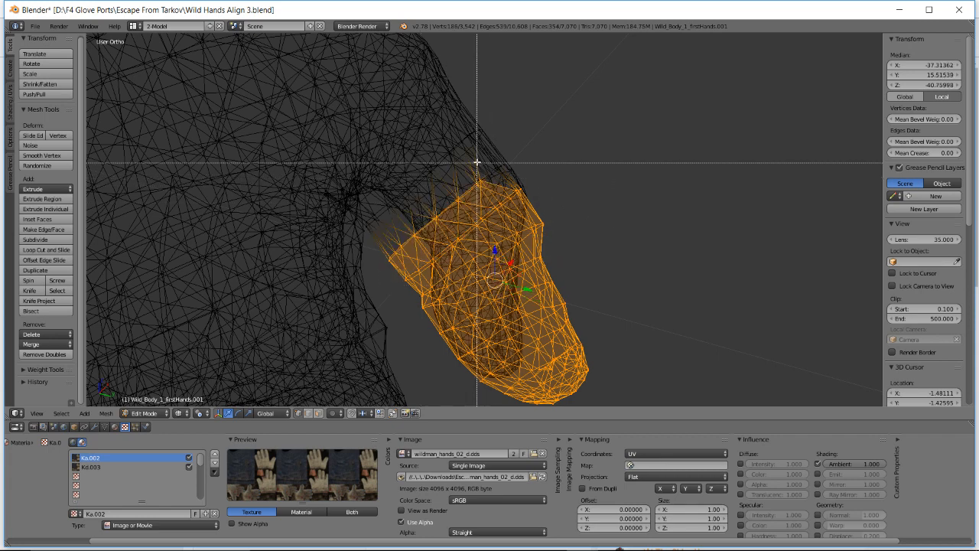
left_click_drag(477, 159, 578, 217)
key("g")
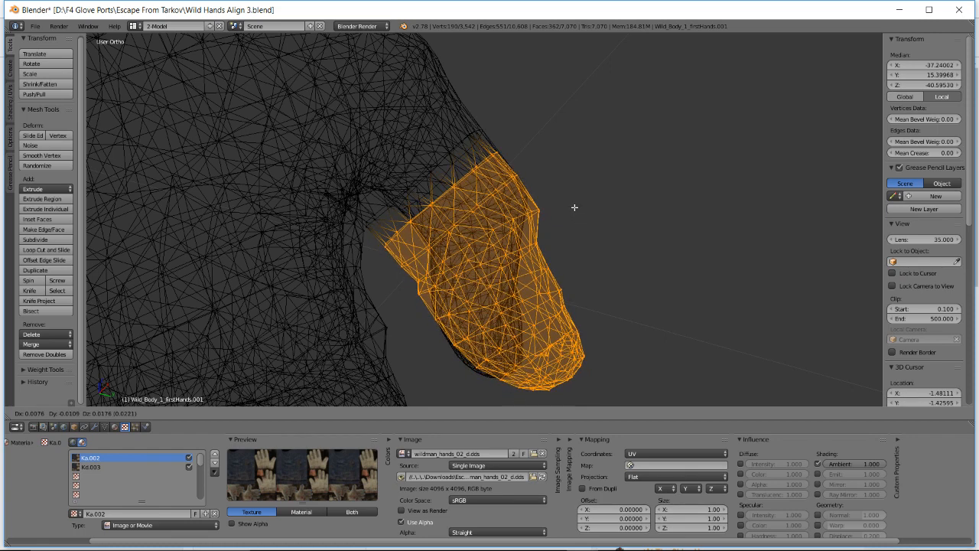
left_click(574, 207)
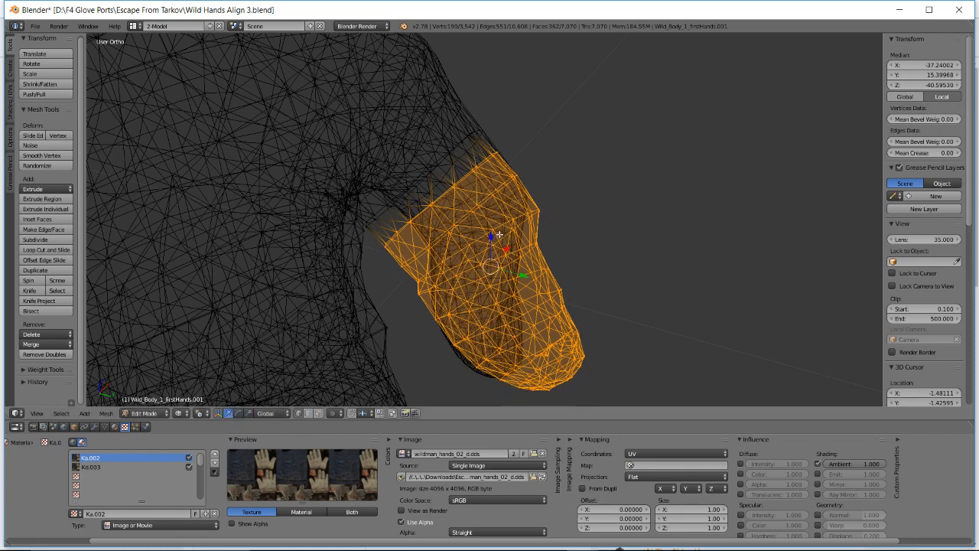
- Replace the selection with the outer part of the glove thumb, from the tip up to a slanted row of vertices
key("a")
key("b")
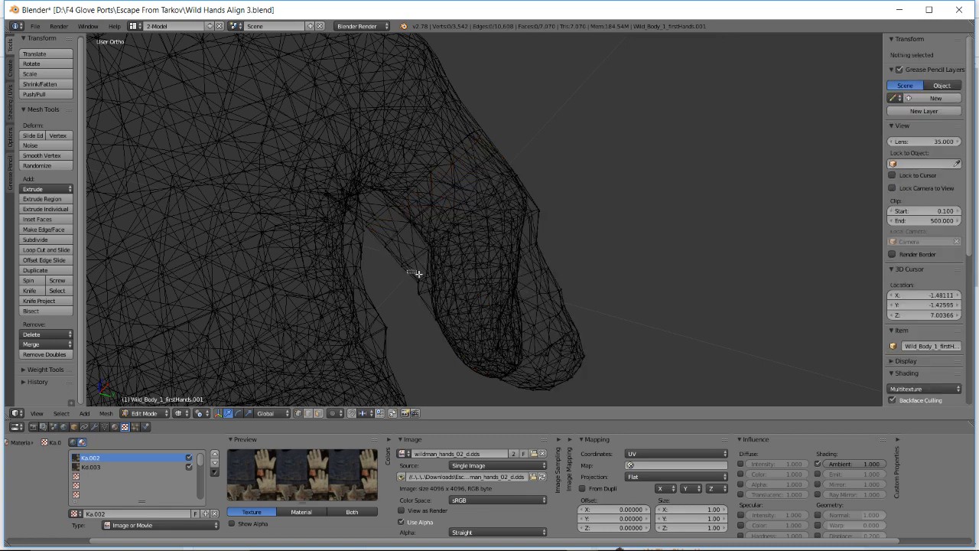
left_click_drag(407, 269, 698, 392)
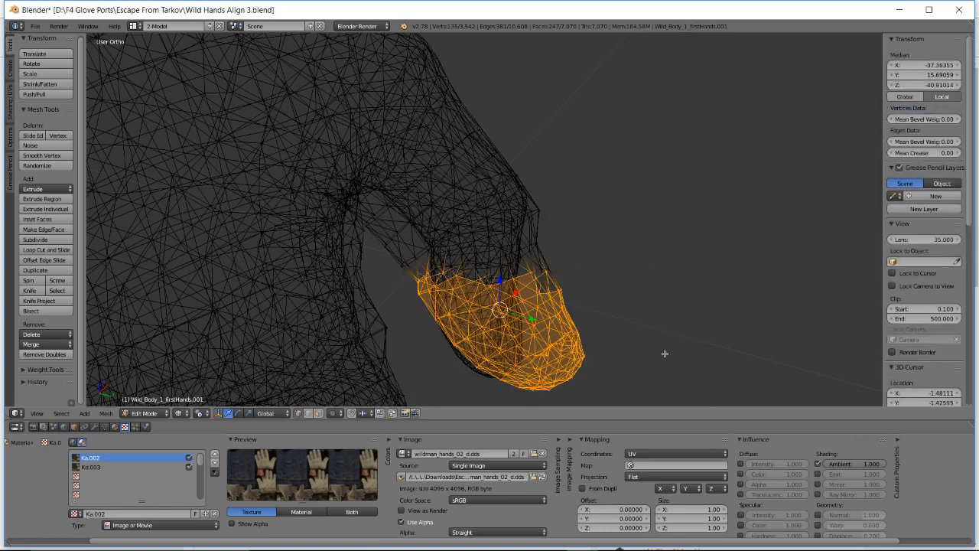
key("b")
left_click_drag(442, 250, 703, 319)
key("b")
left_click_drag(477, 235, 646, 296)
key("b")
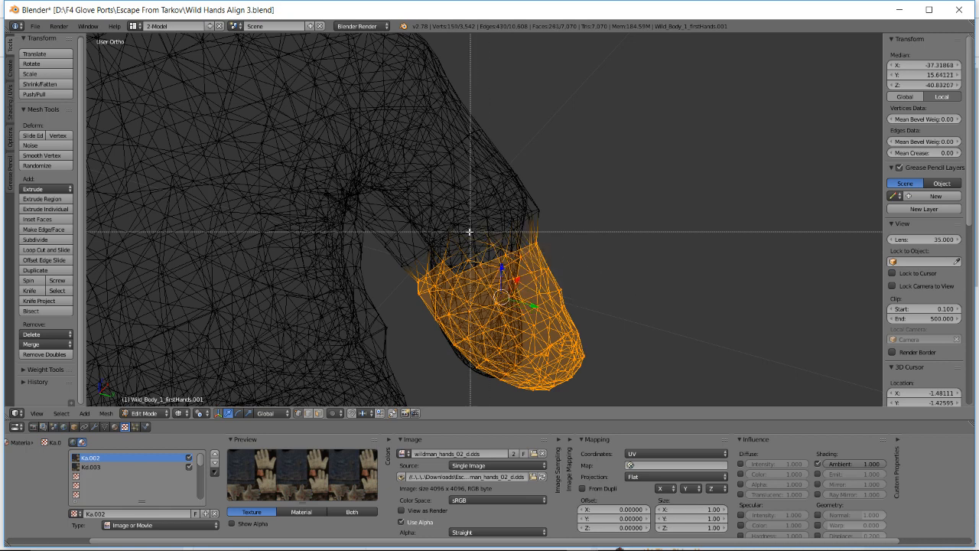
left_click_drag(461, 231, 619, 283)
key("b")
left_click_drag(482, 214, 661, 257)
key("b")
left_click_drag(517, 202, 614, 256)
- Extend the selection by further vertices toward the thumb's base, rotate it and move it about 0.05 units over the bare thumb
middle_click_drag(545, 230, 545, 225)
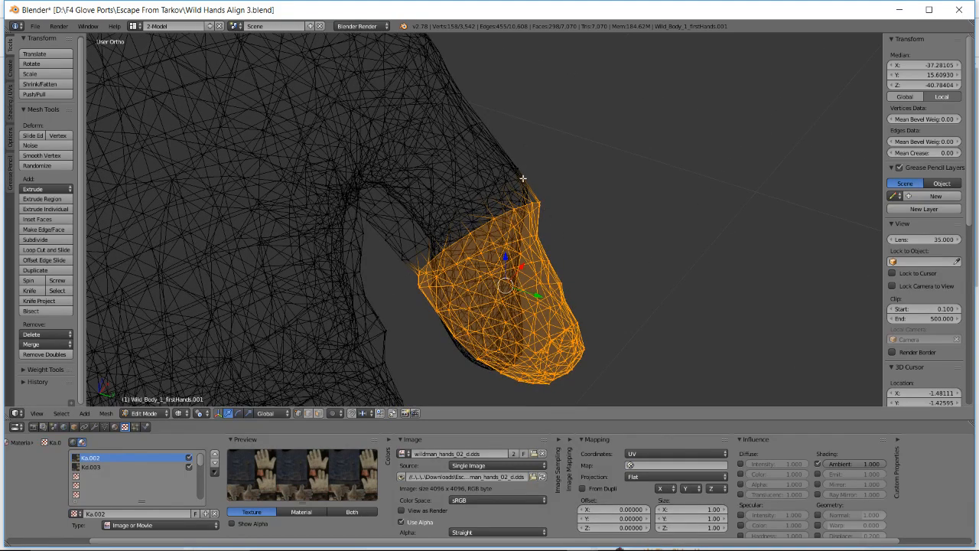
key("b")
left_click_drag(433, 227, 396, 260)
key("b")
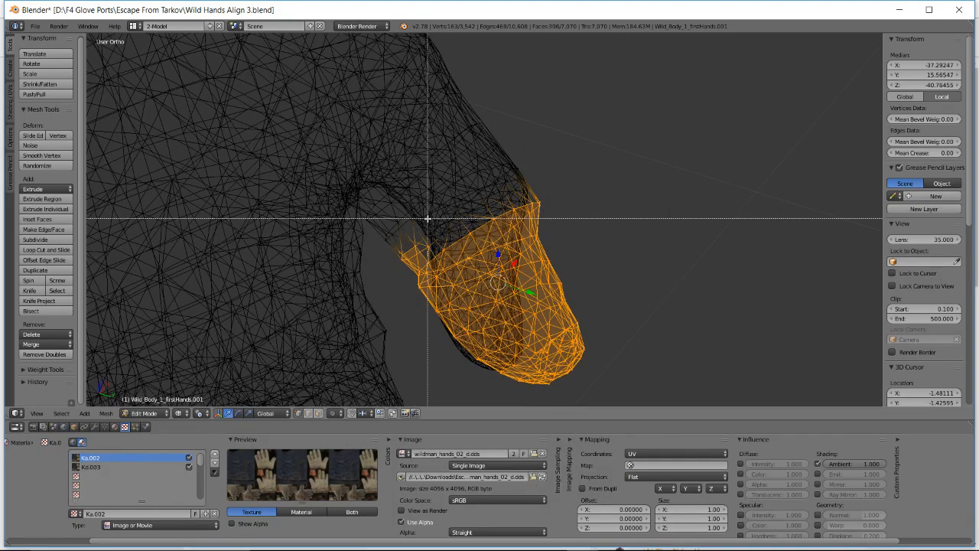
left_click_drag(428, 219, 559, 259)
left_click_drag(448, 207, 448, 208)
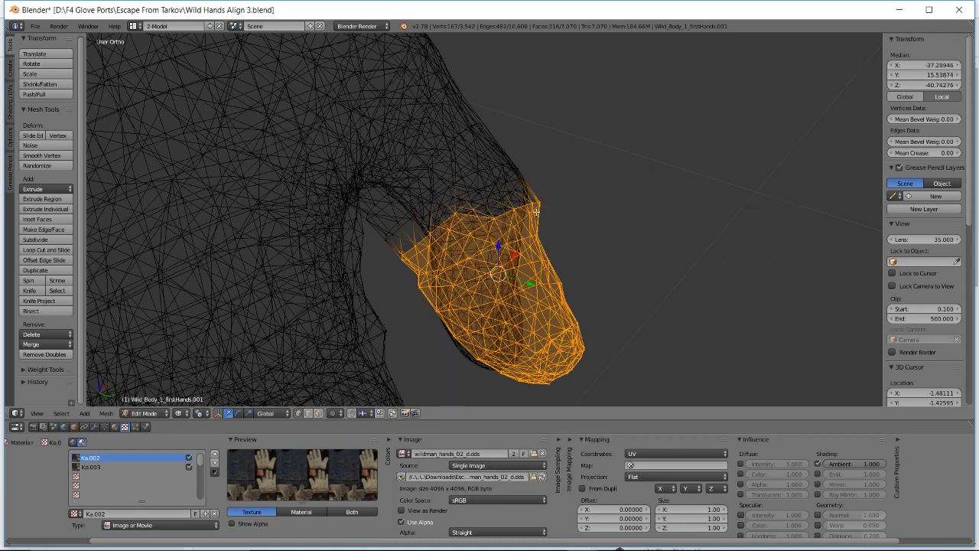
key("b")
key("b")
left_click_drag(494, 175, 603, 208)
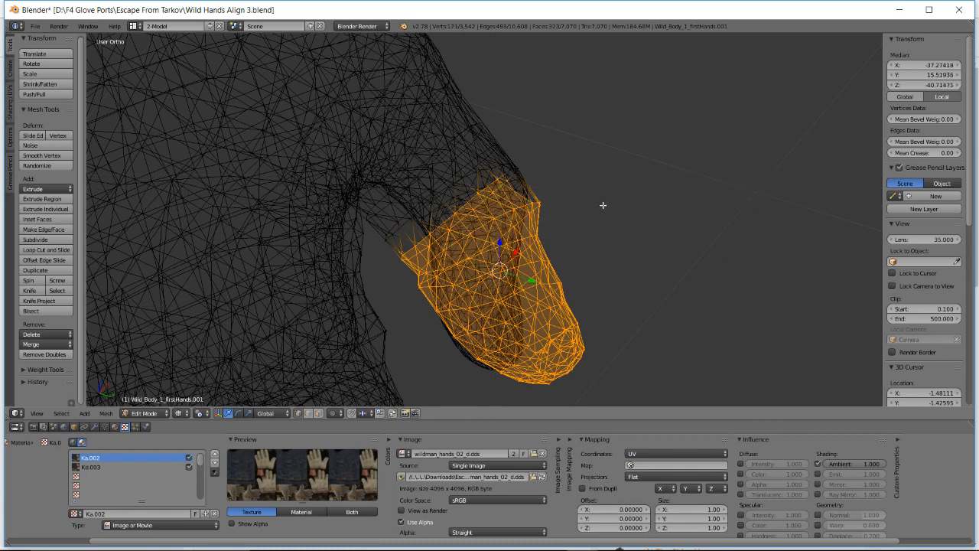
key("b")
left_click_drag(501, 165, 579, 190)
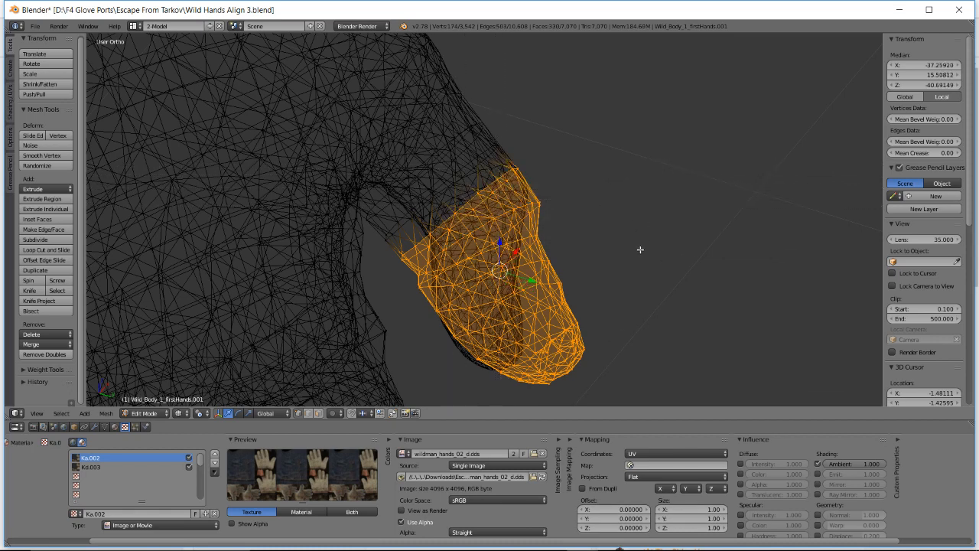
key("r")
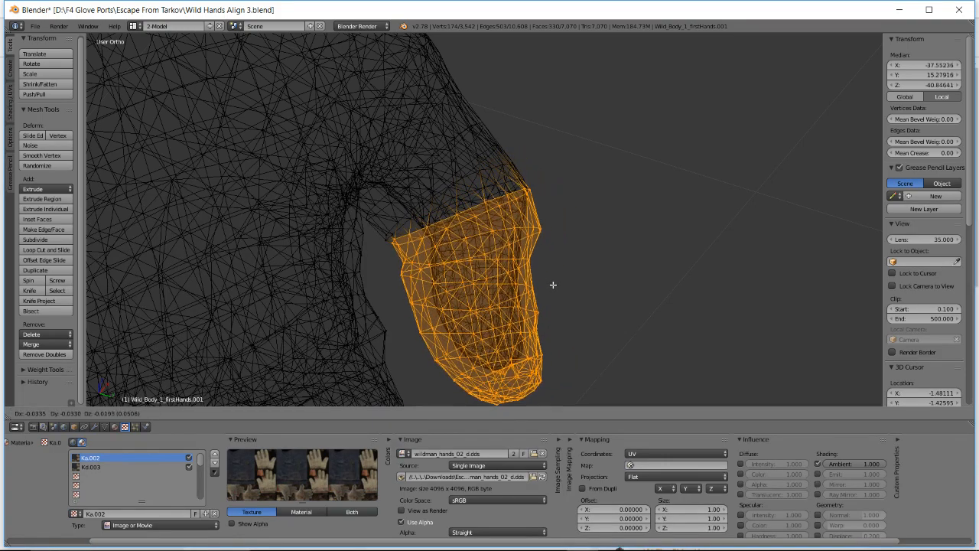
left_click(552, 285)
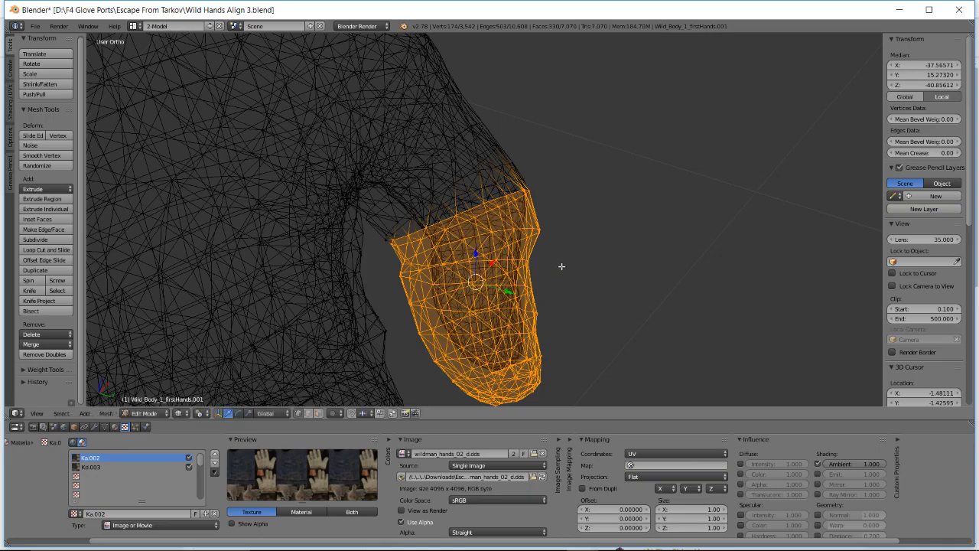
- From the thumb's other side, move the selected outer section slightly and rotate it about 2.6 degrees to fit the bare thumb
mouse_move(561, 267)
middle_mouse_down()
mouse_move(504, 318)
mouse_move(557, 221)
mouse_move(543, 235)
mouse_move(524, 228)
mouse_move(531, 216)
mouse_move(559, 219)
mouse_move(630, 190)
mouse_move(536, 244)
middle_mouse_up()
key("alt+z")
key("z")
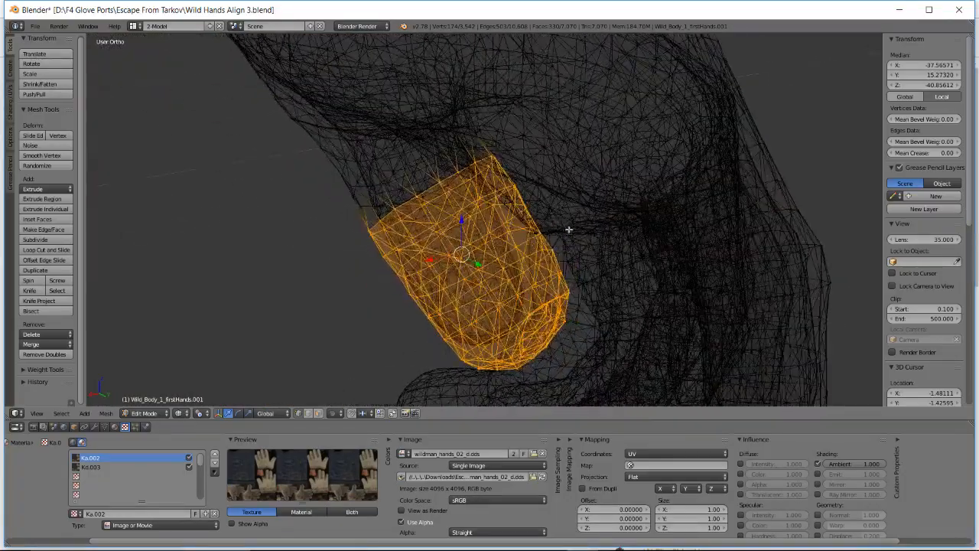
key("g")
key("Escape")
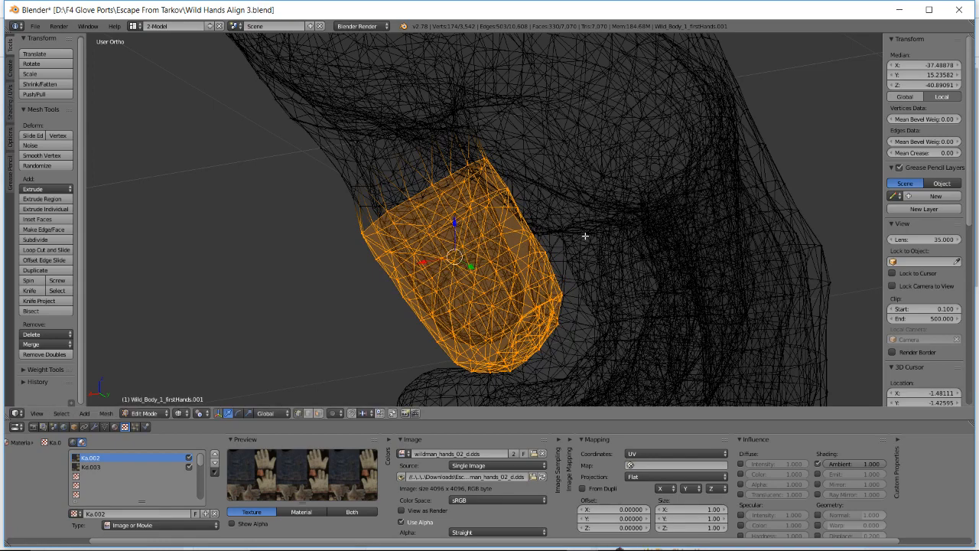
key("r")
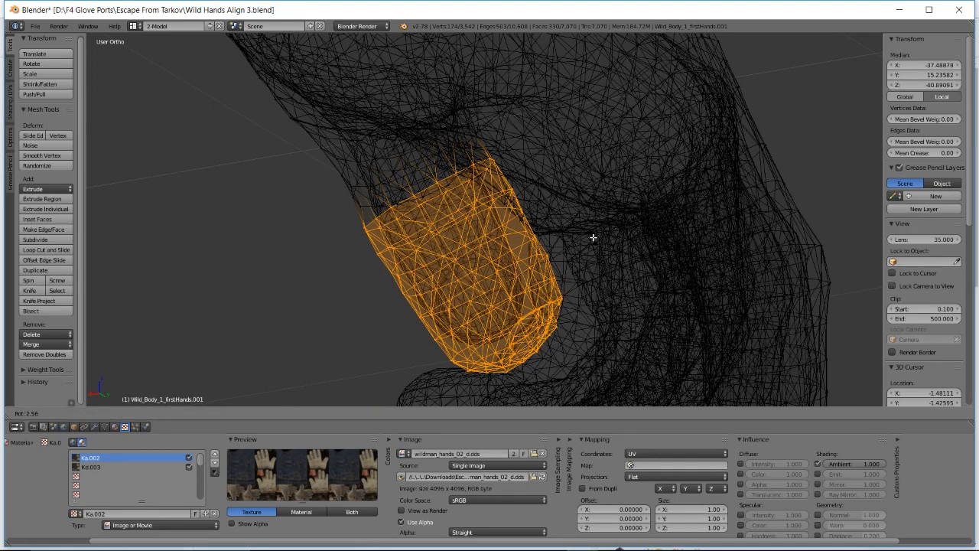
left_click(594, 238)
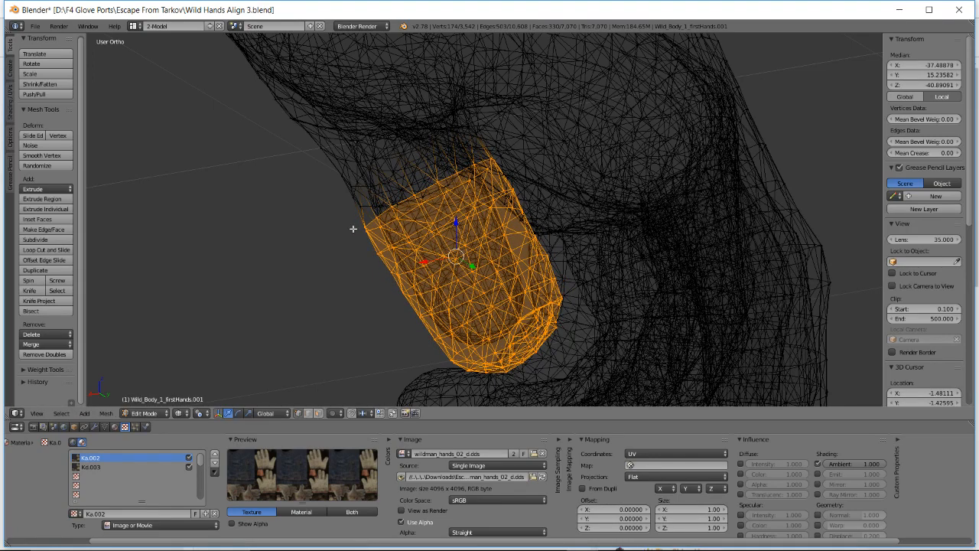
- Replace the selection with the strip of glove thumb vertices along the edge facing the fingers, down to the tip
middle_click_drag(404, 234, 413, 235)
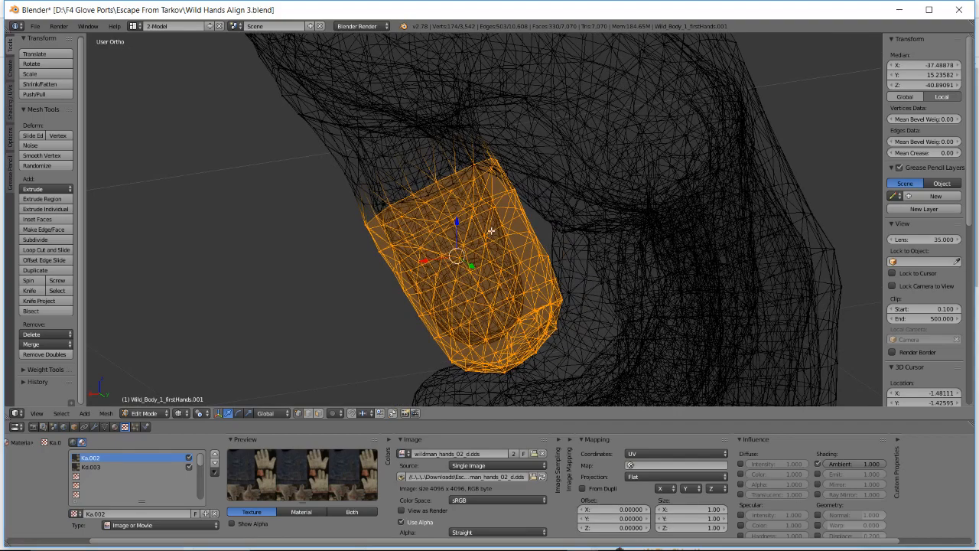
middle_click_drag(523, 221, 534, 197)
key("a")
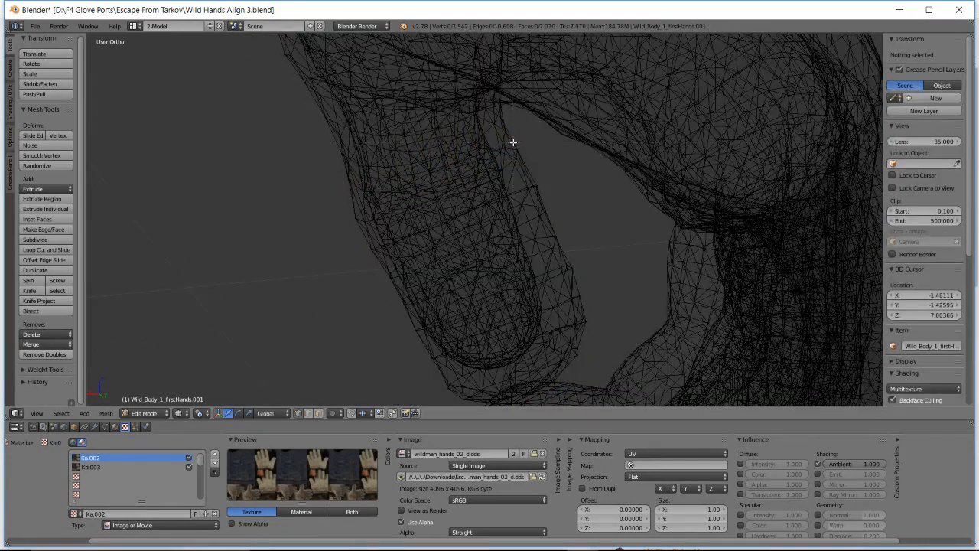
left_click_drag(566, 205, 580, 221)
key("b")
key("b")
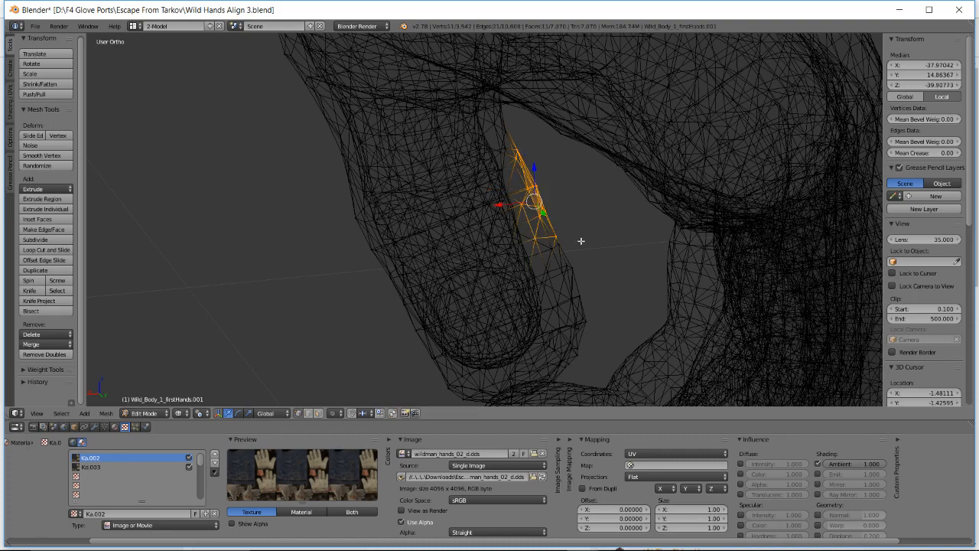
key("b")
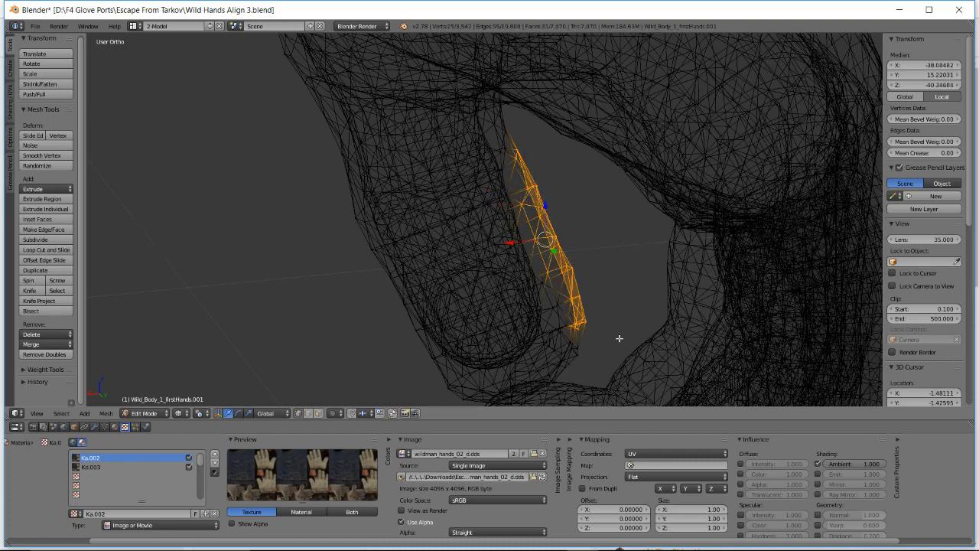
middle_click_drag(593, 316, 547, 295)
left_click_drag(553, 279, 621, 363)
- Try to move the selected edge strip about 0.01 units toward the bare thumb
middle_click_drag(621, 363, 587, 303)
key("g")
left_click(590, 318)
key("g")
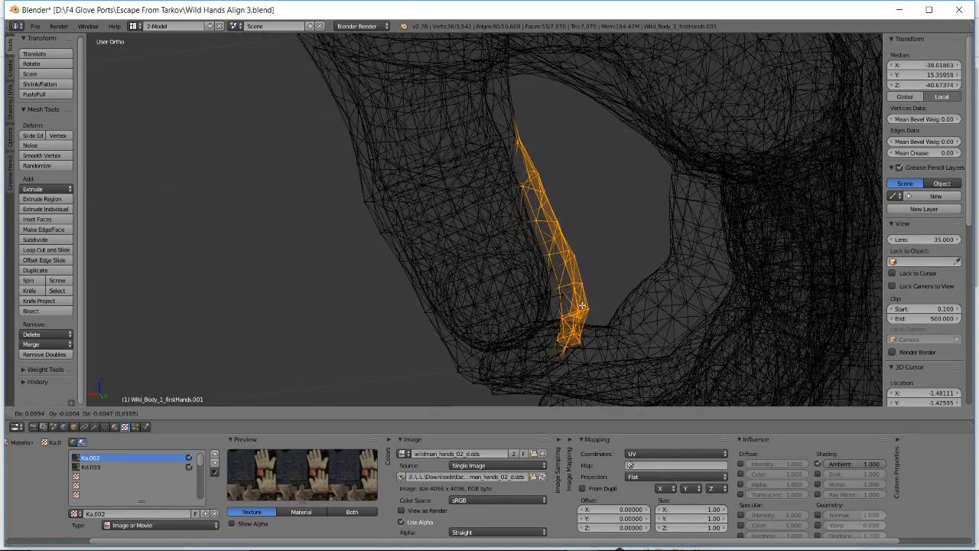
left_click(581, 306)
- In textured view, add neighbouring vertices to the edge strip selection and try moving it about 0.015 units toward the thumb
middle_click_drag(564, 283, 572, 290)
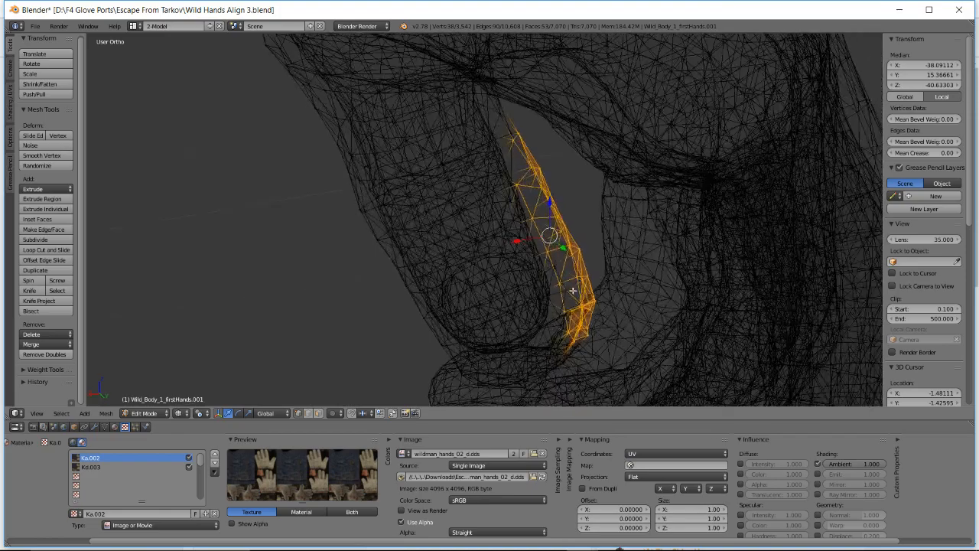
mouse_move(541, 228)
middle_mouse_down()
mouse_move(525, 207)
mouse_move(566, 223)
mouse_move(567, 286)
mouse_move(560, 256)
middle_mouse_up()
key("alt+z")
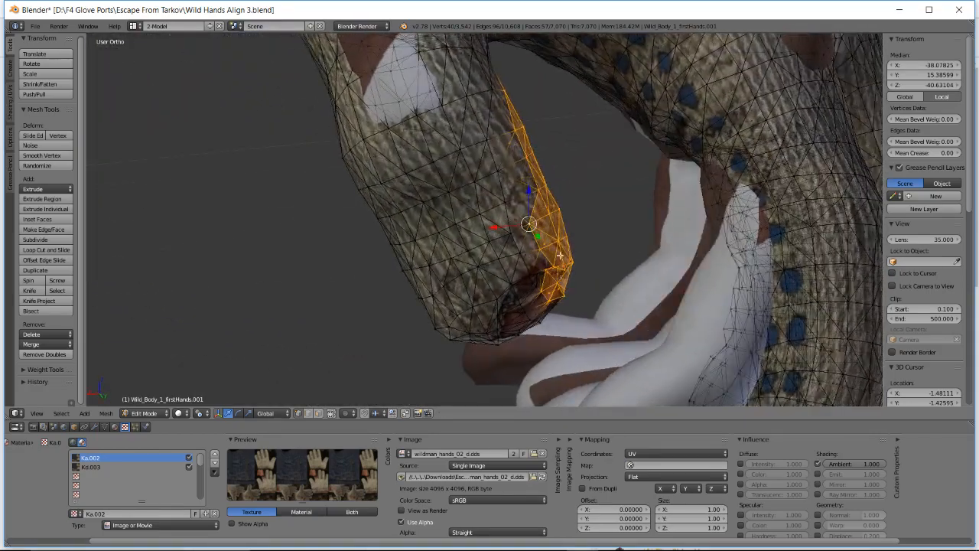
key("g")
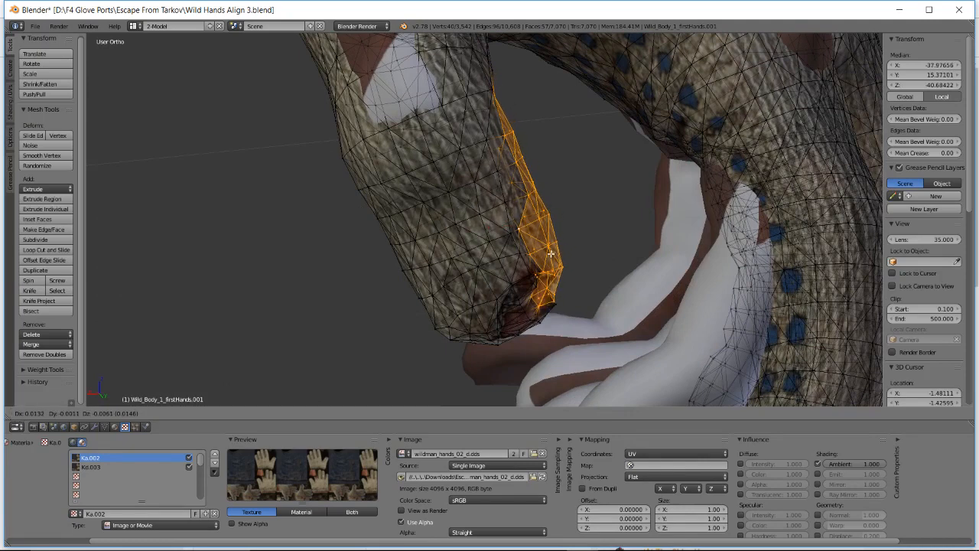
left_click(500, 117)
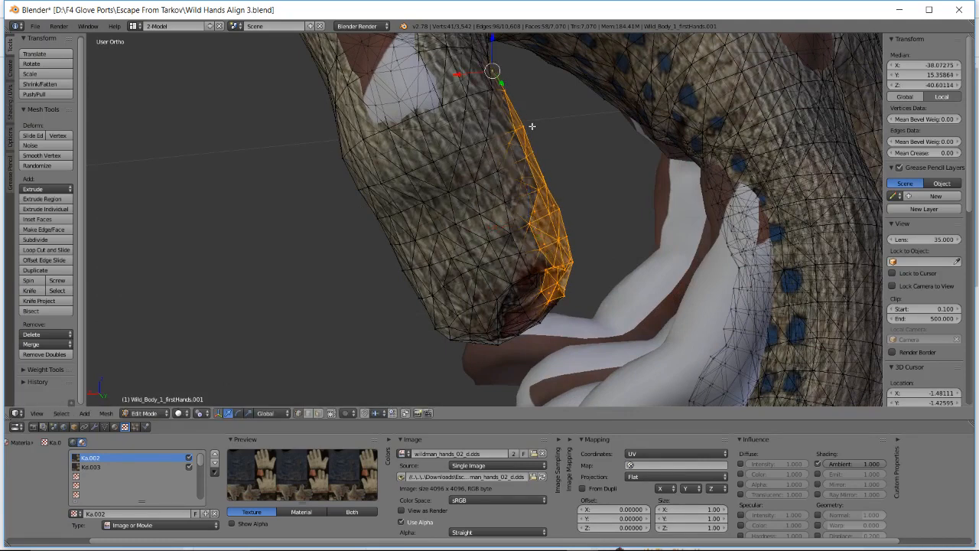
key("g")
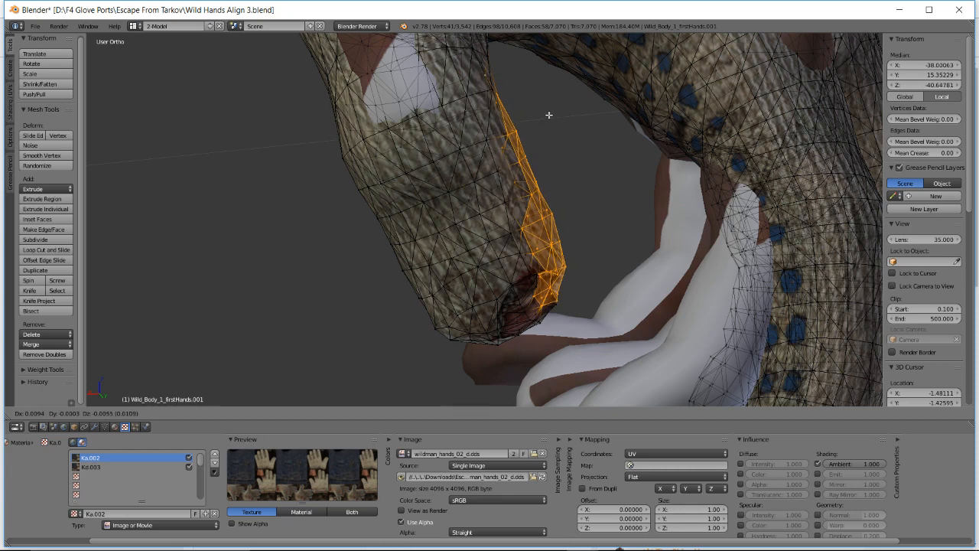
left_click(545, 110)
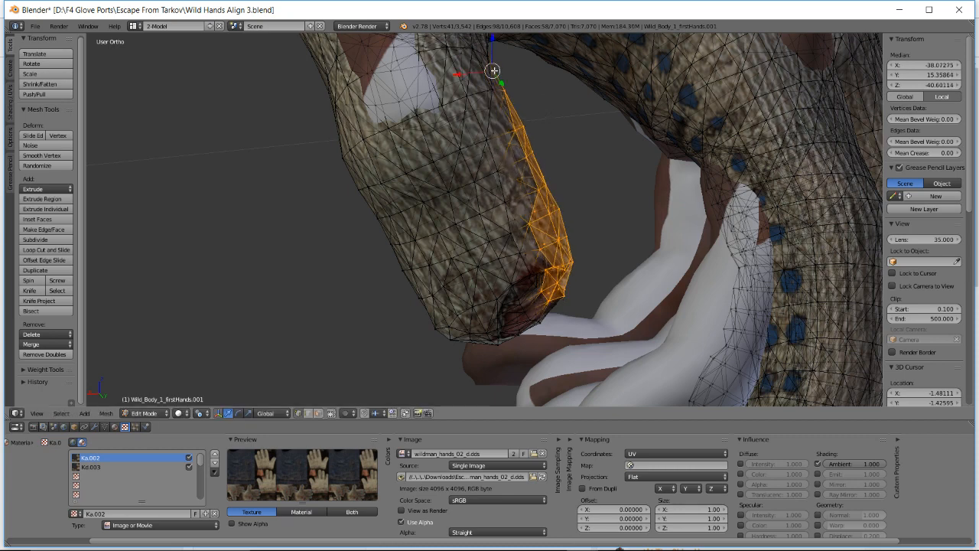
key("g")
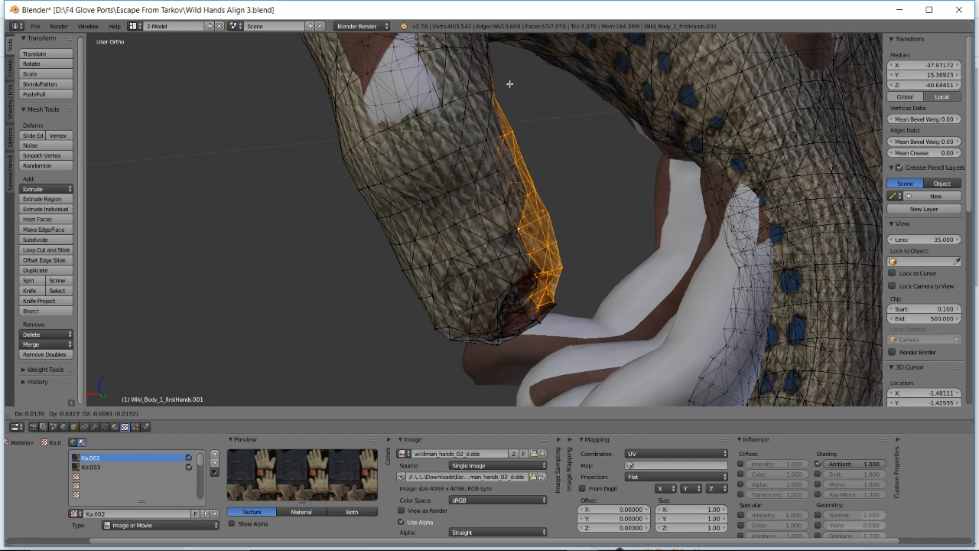
left_click(509, 83)
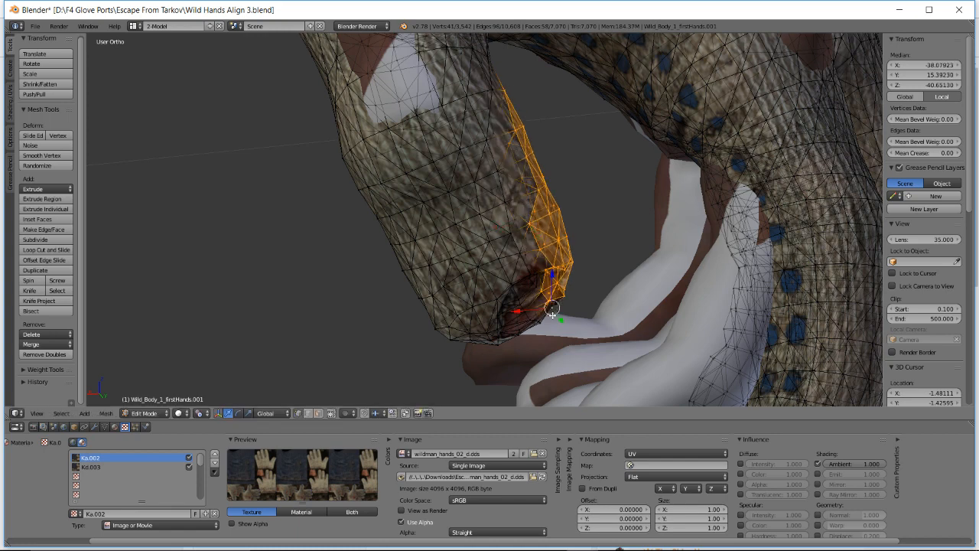
- Add another tip-end vertex, move the strip about 0.007 units inward, rotate it about 3 degrees and nudge it about 0.005 units outward
right_click(556, 305, "shift")
key("g")
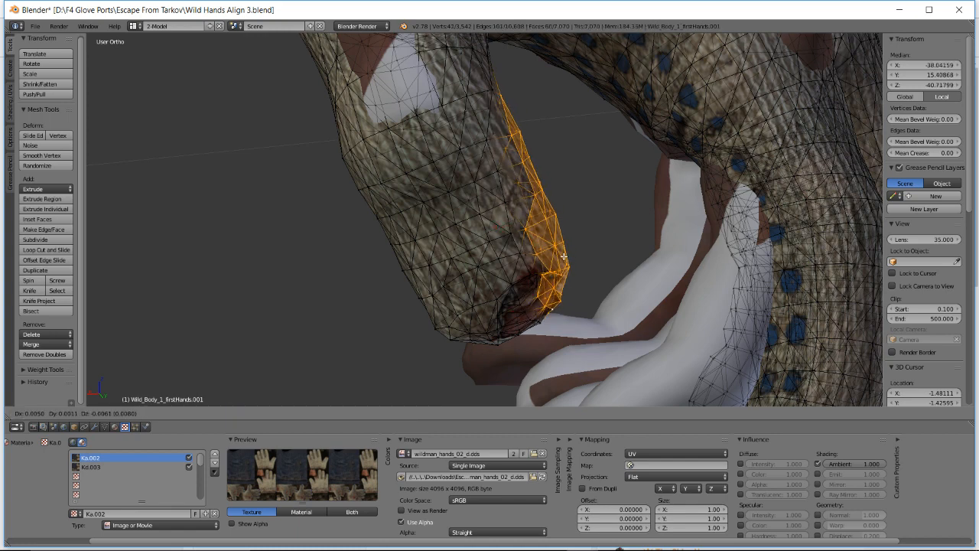
left_click(561, 256)
key("g")
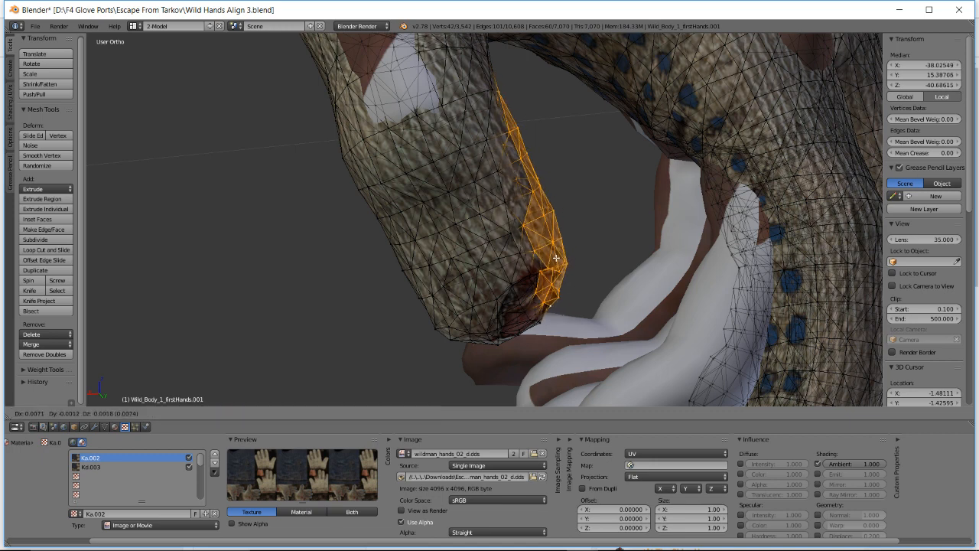
left_click(553, 252)
key("r")
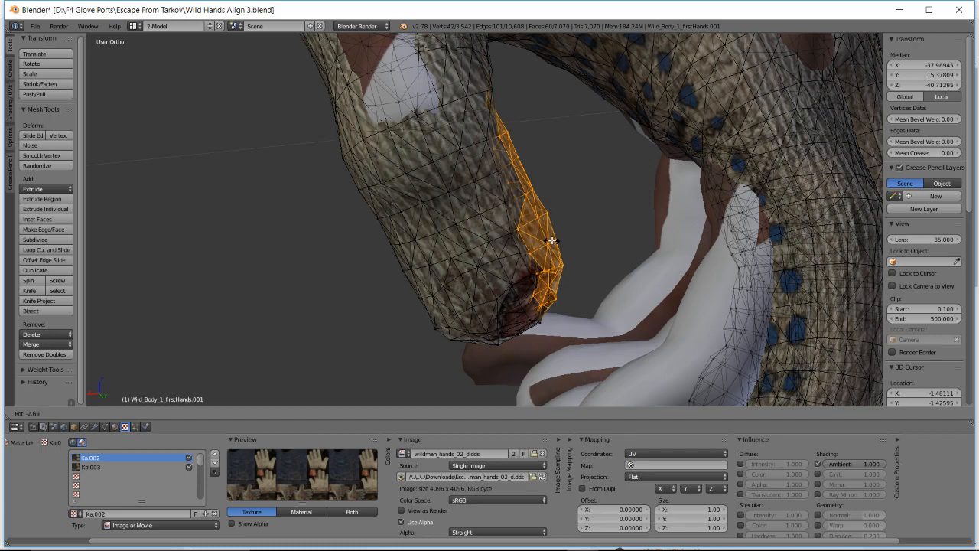
left_click(552, 240)
key("g")
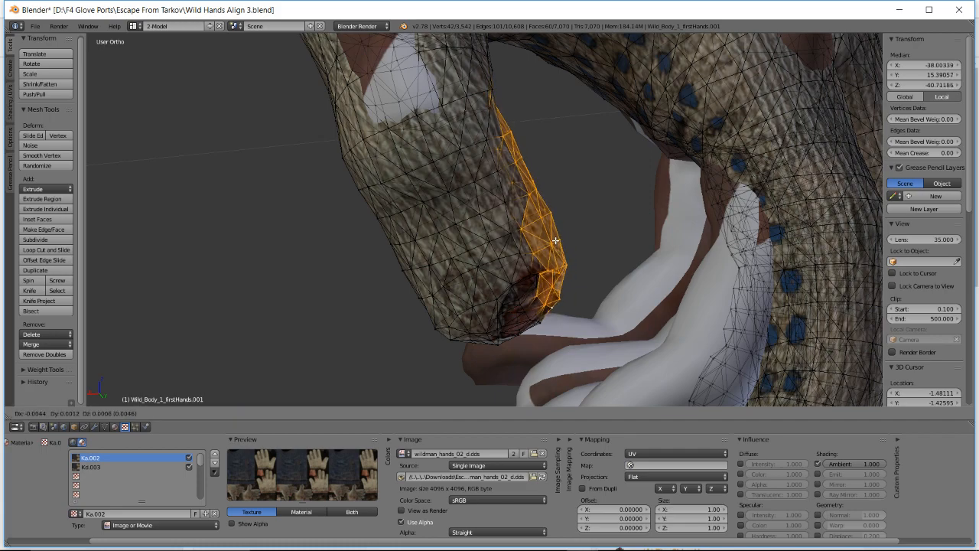
left_click(555, 242)
- Select two vertices on the finger-facing edge near the thumb's base, and move and rotate them slightly to smooth the outline
middle_click_drag(556, 242, 550, 202)
right_click(494, 88)
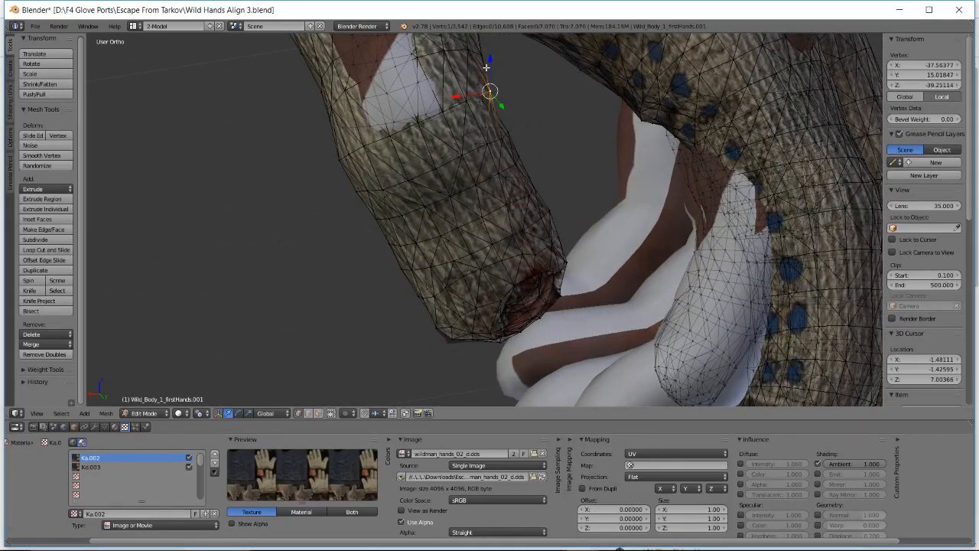
right_click(488, 71, "shift")
key("g")
left_click(492, 83)
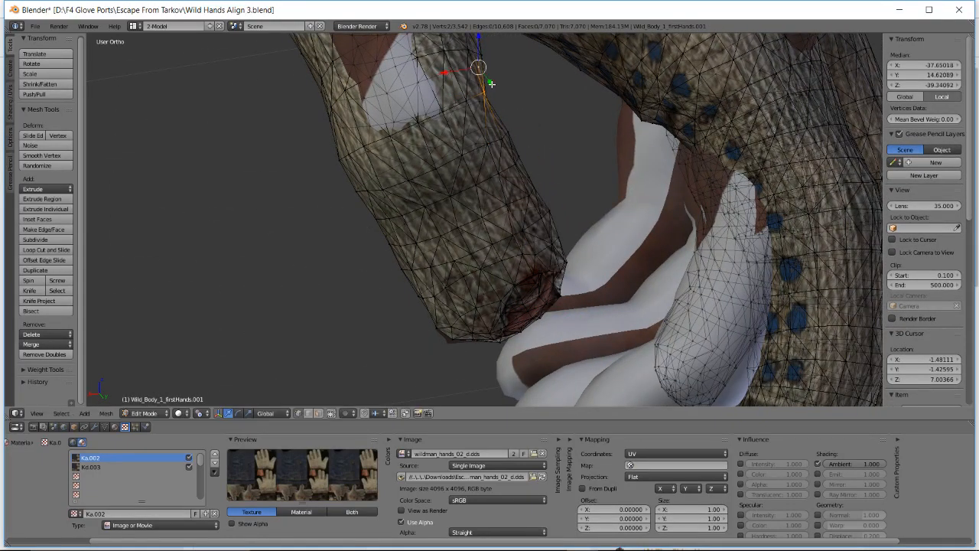
key("r")
left_click(487, 83)
- Nudge two vertices on the glove thumb's finger-facing outline one at a time, moving each about 0.003 units to smooth the edge
middle_click_drag(487, 83, 517, 133)
right_click(515, 132)
key("g")
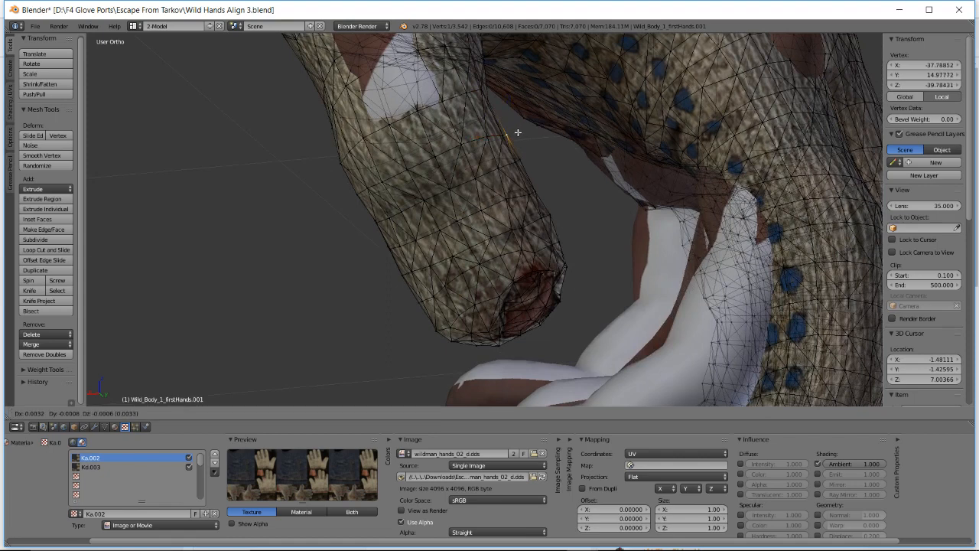
left_click(516, 134)
right_click(524, 159)
key("g")
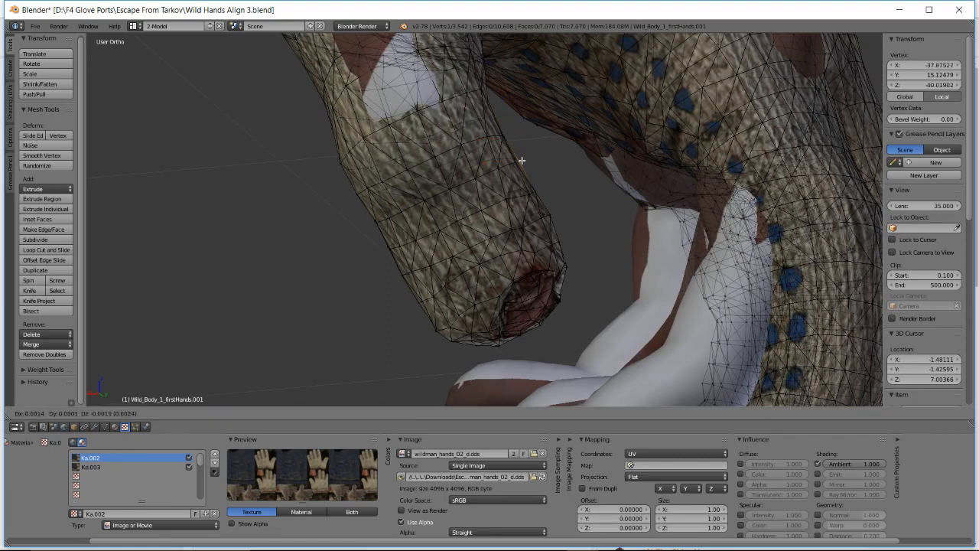
left_click(520, 161)
- Nudge the next two vertices nearer the thumb tip slightly inward along the same finger-facing edge
right_click(537, 193)
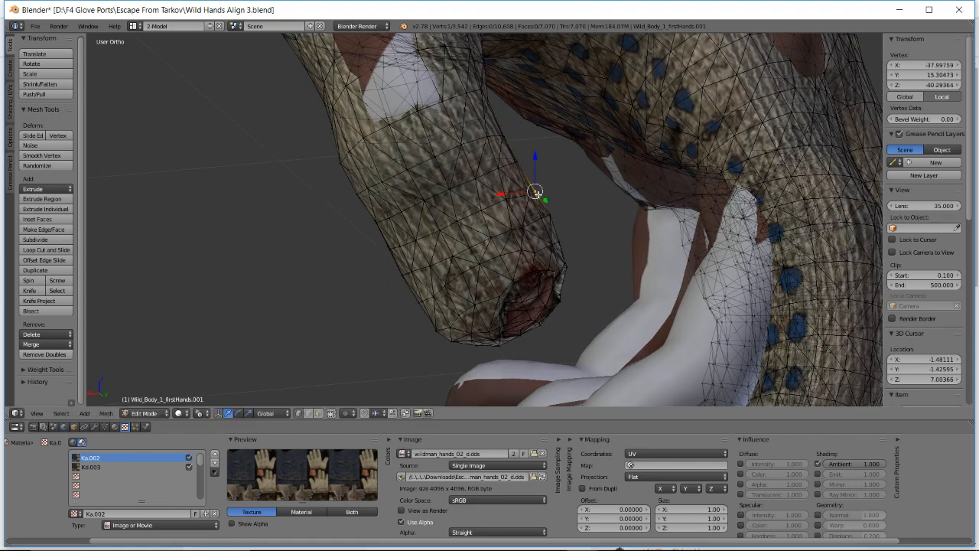
key("g")
left_click(533, 192)
right_click(548, 215)
key("g")
left_click(544, 217)
- From a turned angle, adjust single vertices from near the thumb tip back toward the base to even out the finger-facing outline
middle_click_drag(528, 197, 552, 115)
key("g")
left_click(553, 215)
key("g")
left_click(563, 192)
right_click(544, 149)
key("g")
left_click(551, 143)
right_click(519, 132)
key("g")
left_click(517, 133)
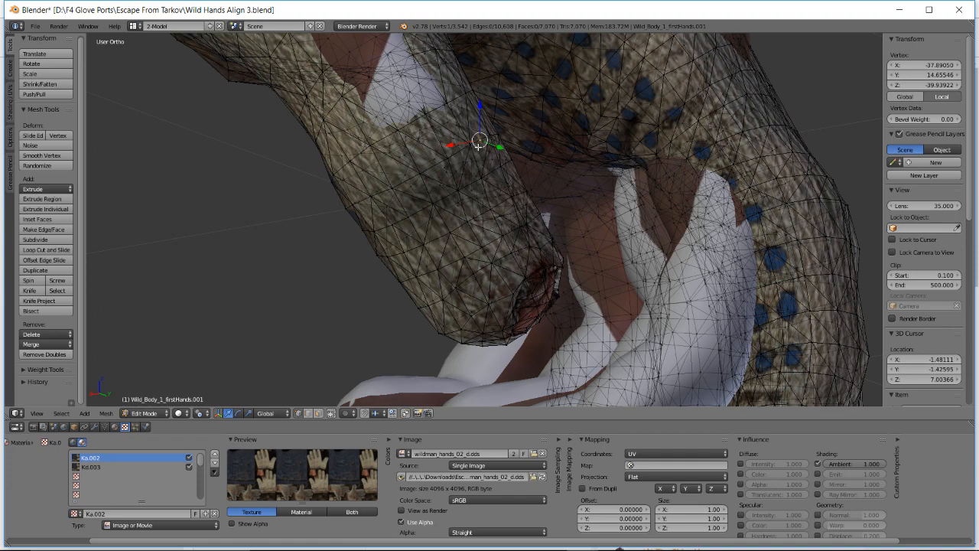
- Deselect everything and show the model as wireframe to compare the glove thumb with the bare thumb inside it
middle_click_drag(479, 146, 422, 166)
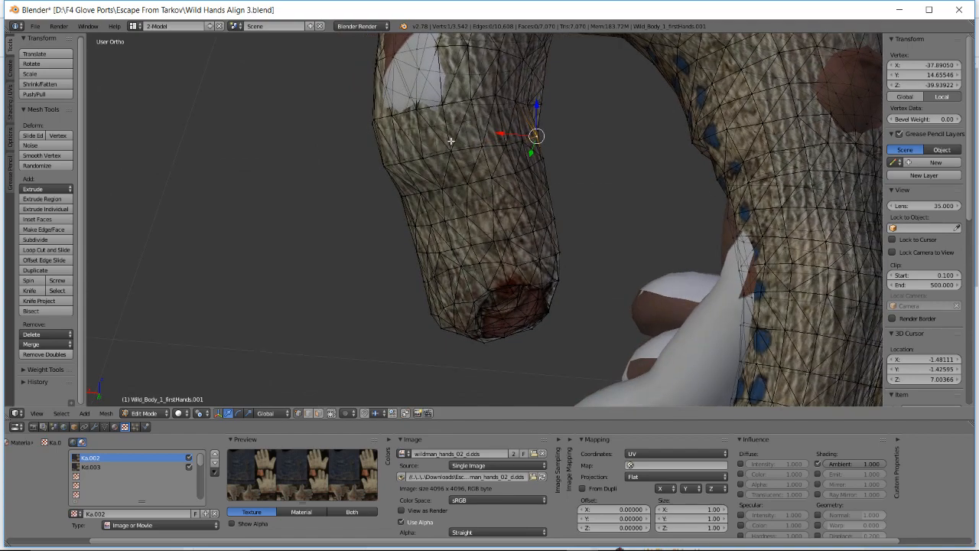
middle_click_drag(459, 135, 481, 131)
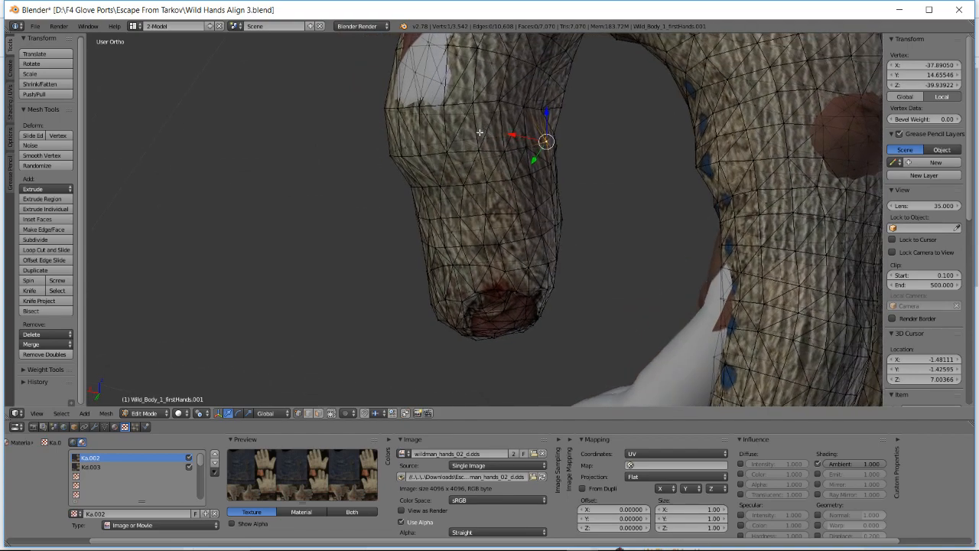
mouse_move(561, 129)
middle_mouse_down("shift")
mouse_move(530, 149)
mouse_move(546, 138)
middle_mouse_up("shift")
key("a")
key("z")
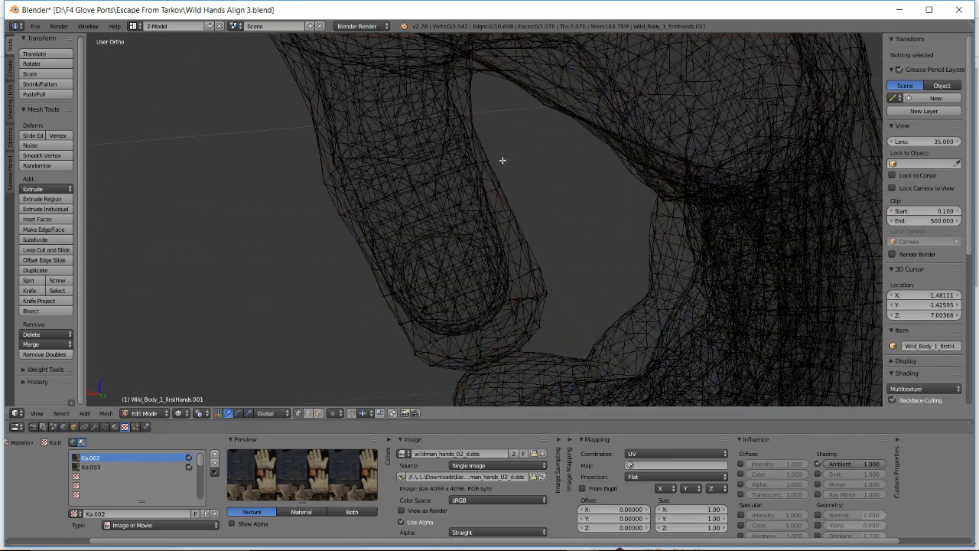
mouse_move(483, 175)
middle_mouse_down()
mouse_move(533, 163)
mouse_move(527, 147)
mouse_move(548, 159)
mouse_move(490, 163)
middle_mouse_up()
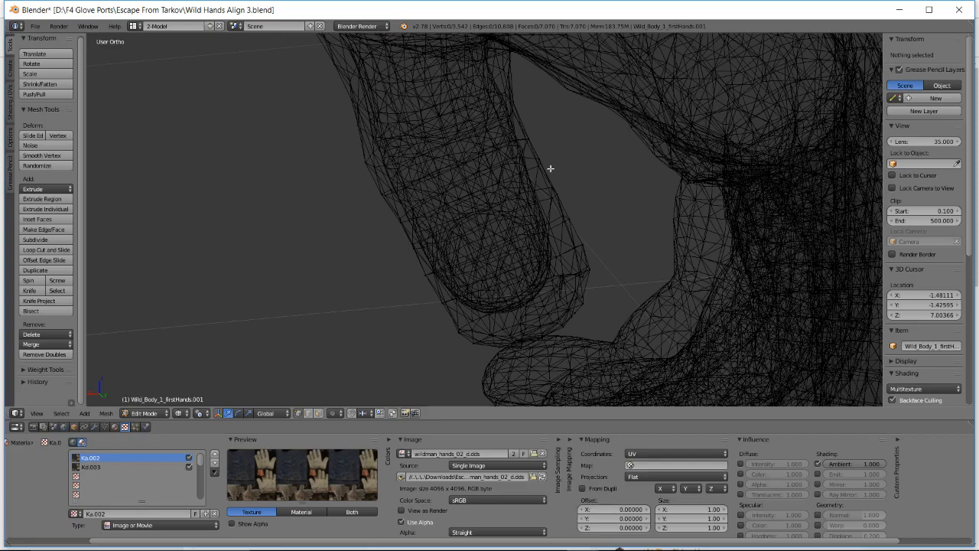
middle_click_drag(550, 169, 579, 175)
- Switch to the YouTube live dashboard in Chrome, read the latest live chat messages, and return to Blender
key("alt+Tab")
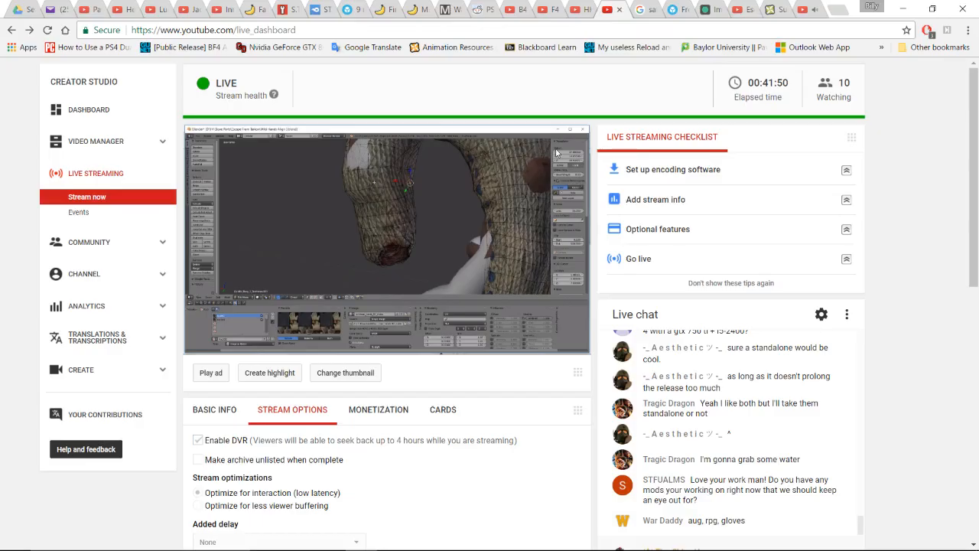
scroll(893, 263, "down", 3)
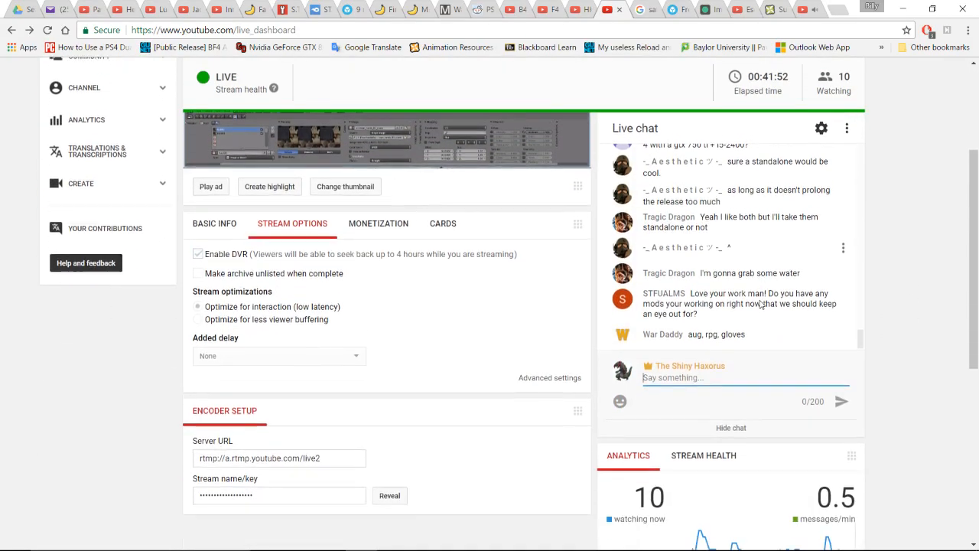
scroll(892, 263, "up", 1)
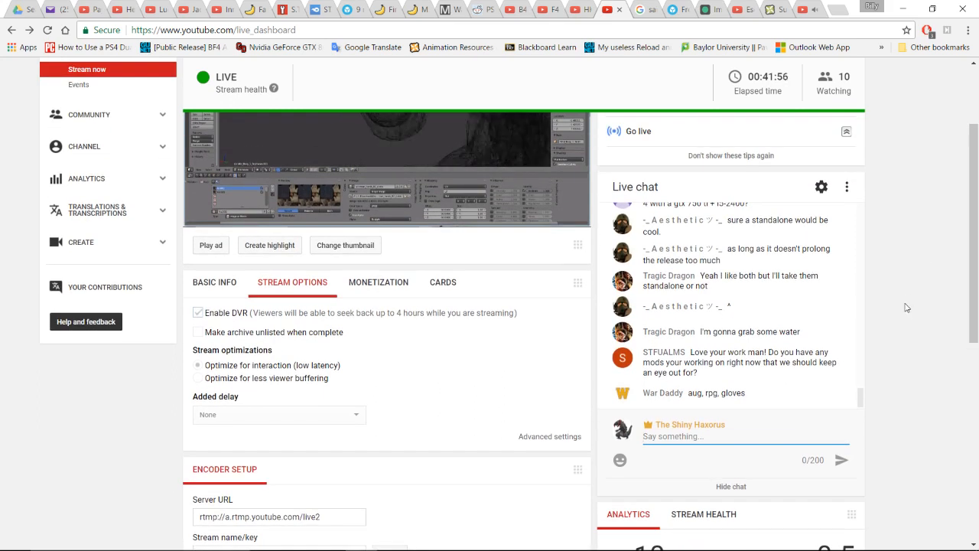
key("alt+Tab")
- Box-select the glove thumb's tip section, including its finger-facing upper vertices, and move it about 0.01 units toward the bare thumb
middle_click_drag(531, 259, 378, 215)
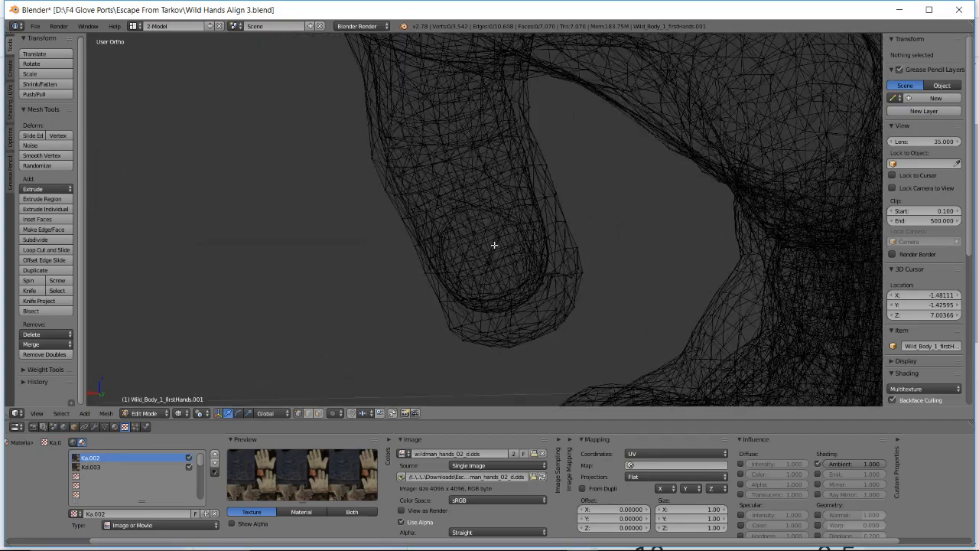
middle_click_drag(494, 245, 451, 257)
key("b")
left_click_drag(388, 210, 613, 365)
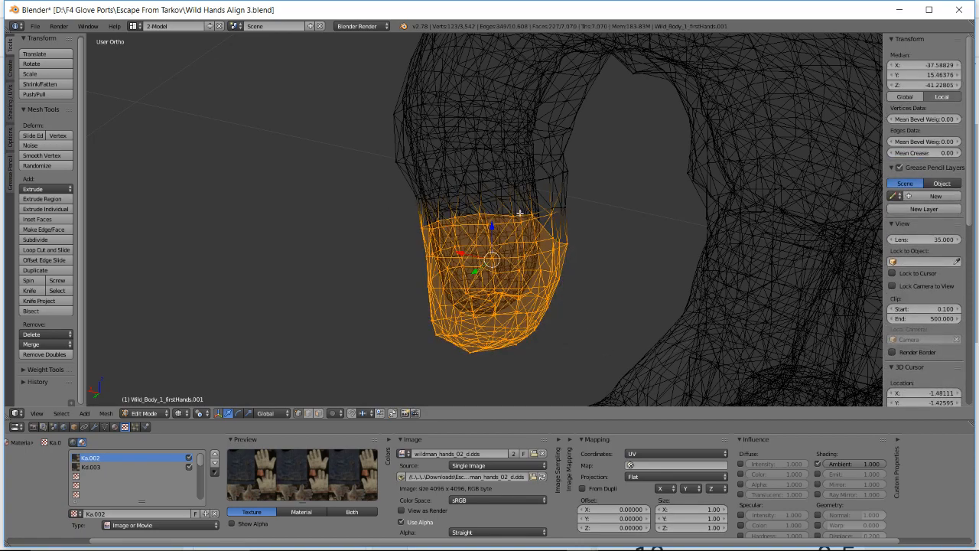
key("b")
left_click_drag(522, 197, 579, 227)
middle_click_drag(519, 250, 581, 245)
key("r")
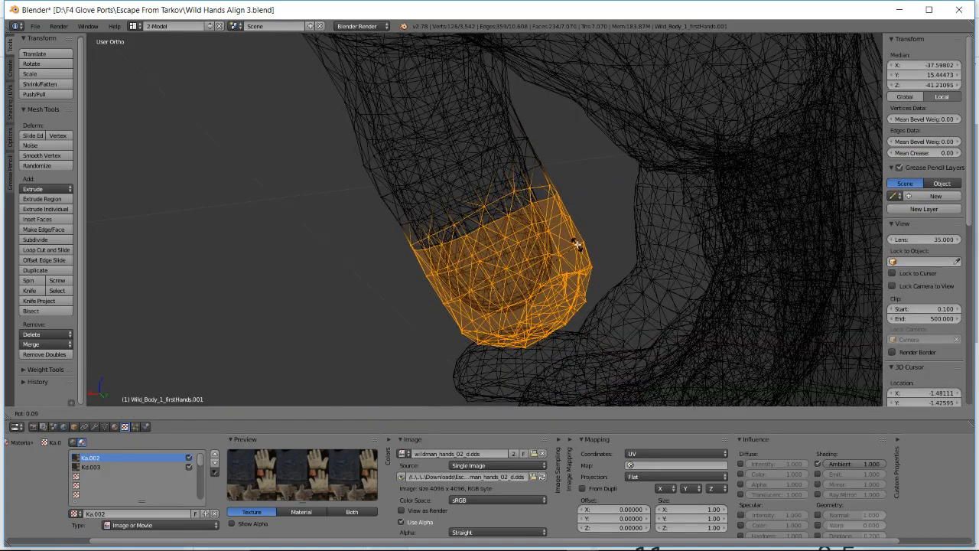
key("g")
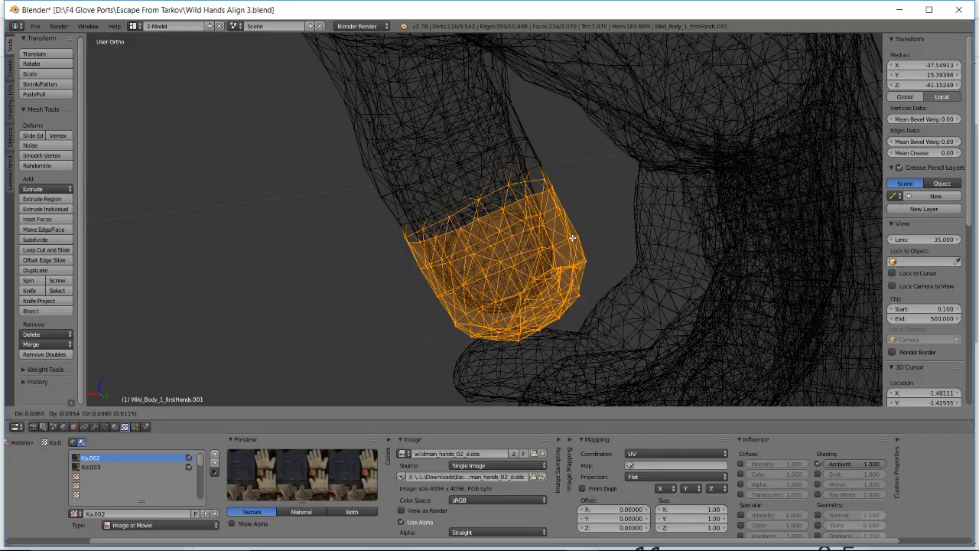
left_click(572, 239)
mouse_move(572, 239)
middle_mouse_down()
mouse_move(607, 207)
mouse_move(532, 234)
mouse_move(561, 232)
middle_mouse_up()
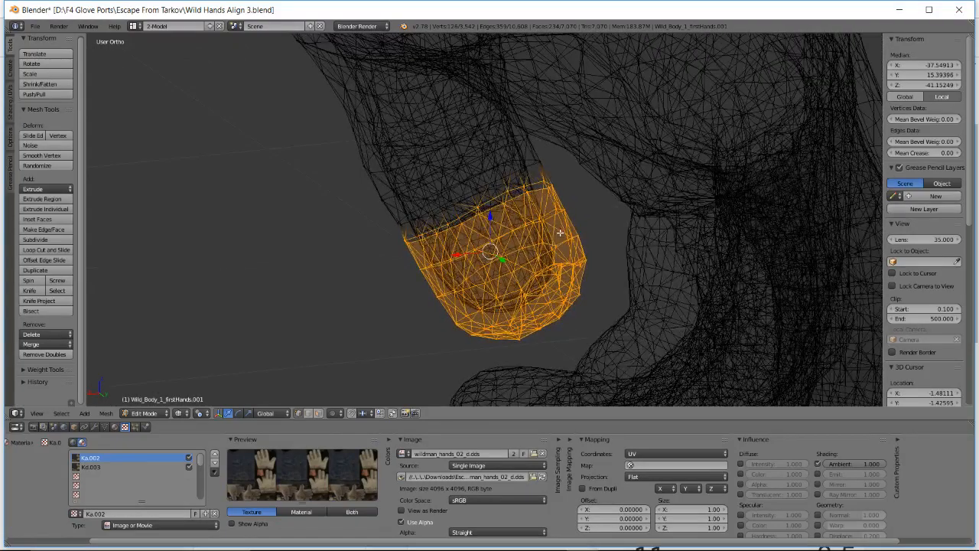
- Clear the selection and, from the thumb's opposite side, box-select a slightly longer tip section of the glove thumb in wireframe
key("z")
key("a")
mouse_move(393, 258)
middle_mouse_down()
mouse_move(544, 167)
mouse_move(560, 175)
mouse_move(539, 177)
middle_mouse_up()
key("z")
key("b")
left_click_drag(383, 191, 463, 198)
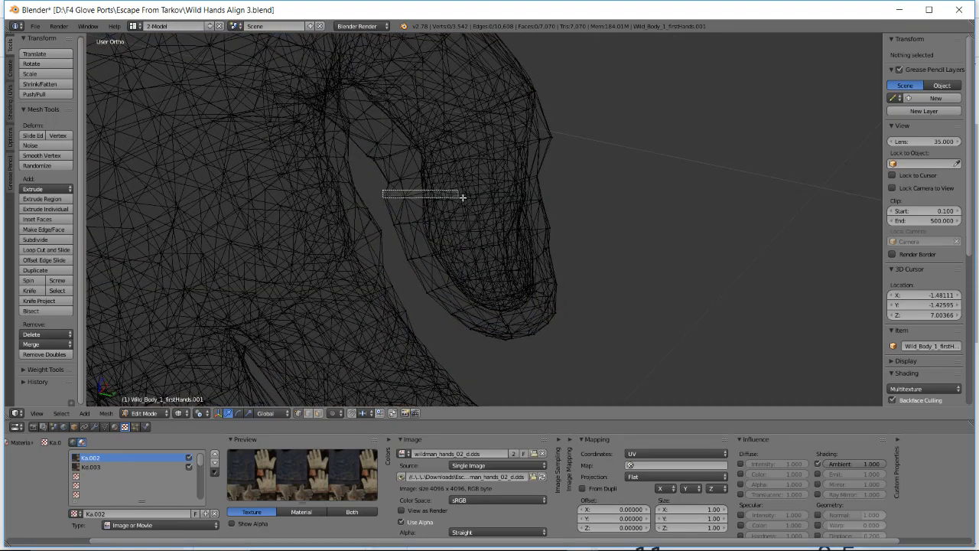
left_click_drag(597, 211, 598, 211)
key("b")
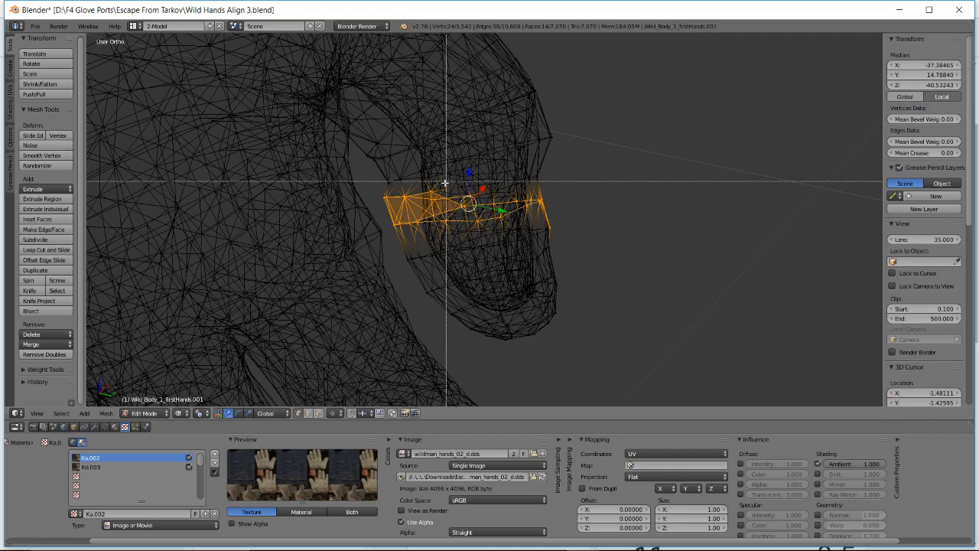
left_click_drag(443, 180, 609, 232)
key("b")
left_click_drag(507, 173, 611, 221)
middle_click_drag(610, 221, 407, 226)
key("b")
left_click_drag(393, 225, 636, 360)
middle_click_drag(636, 361, 551, 304)
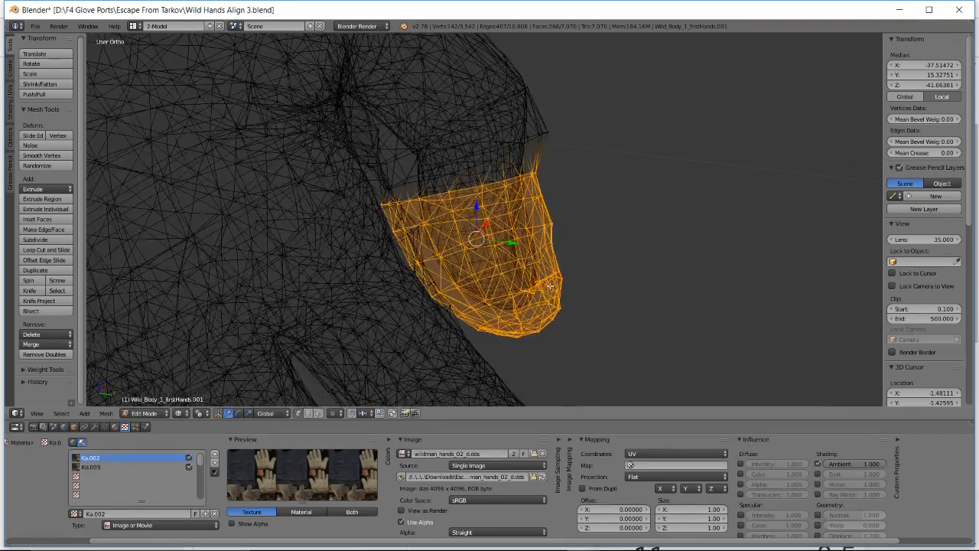
- Rotate the selected thumb section about 4 degrees, nudge it slightly, and fine-tune its rotation to fit around the bare thumb
key("r")
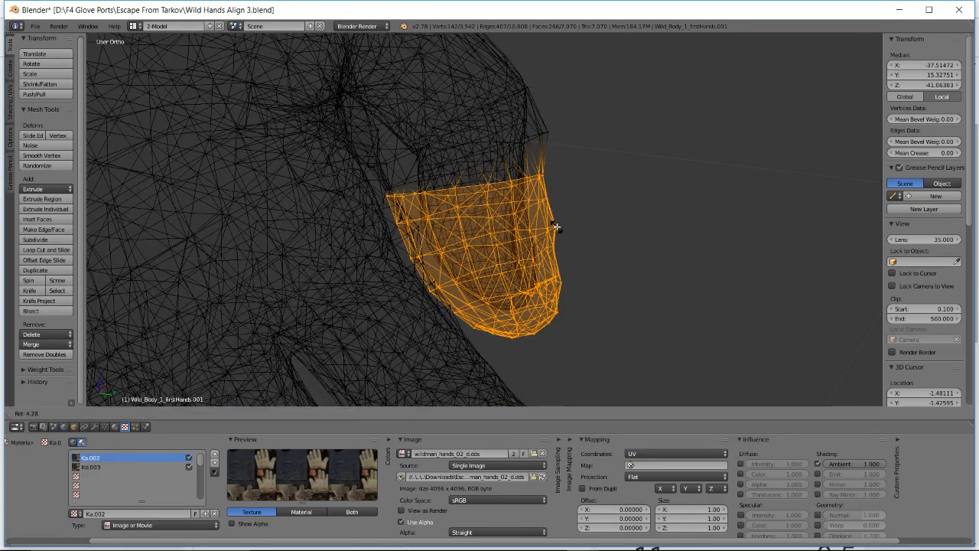
left_click(555, 227)
key("g")
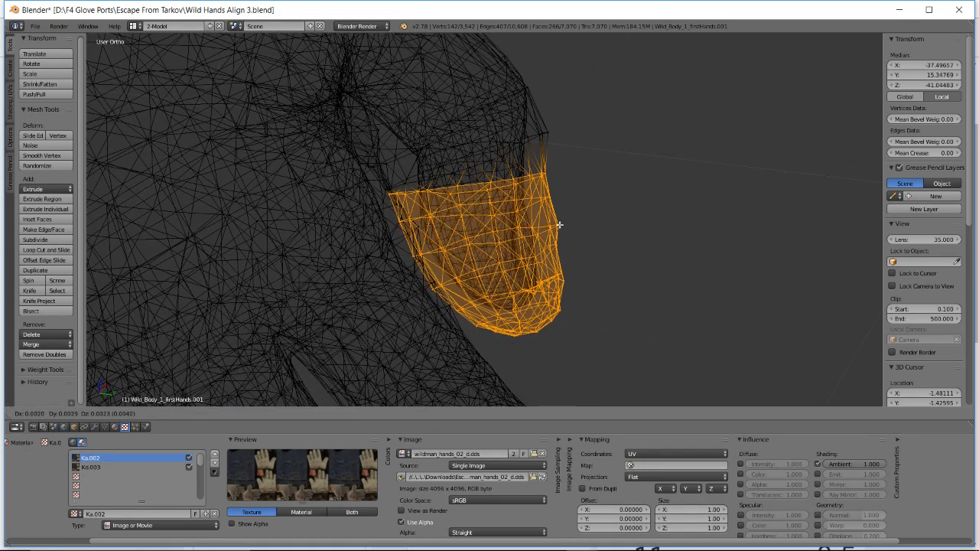
left_click(559, 228)
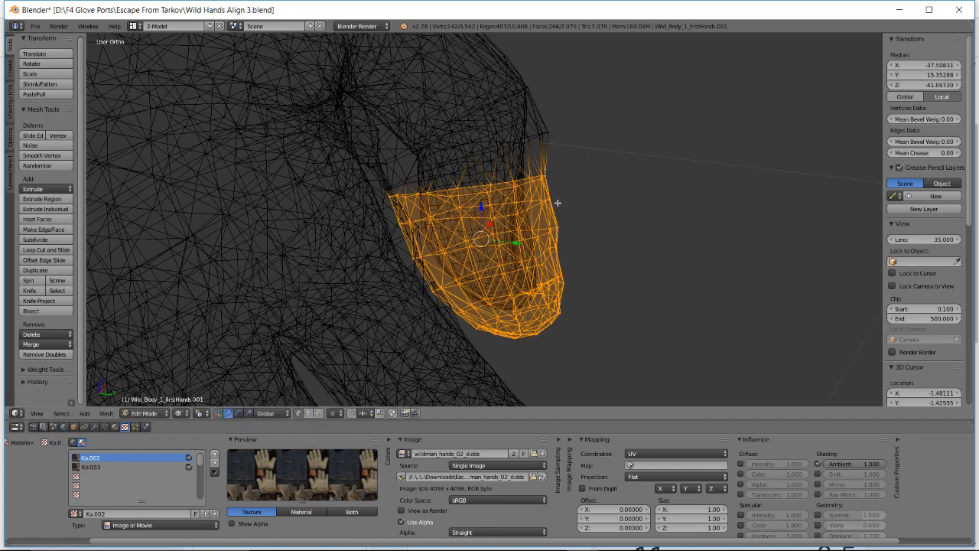
key("r")
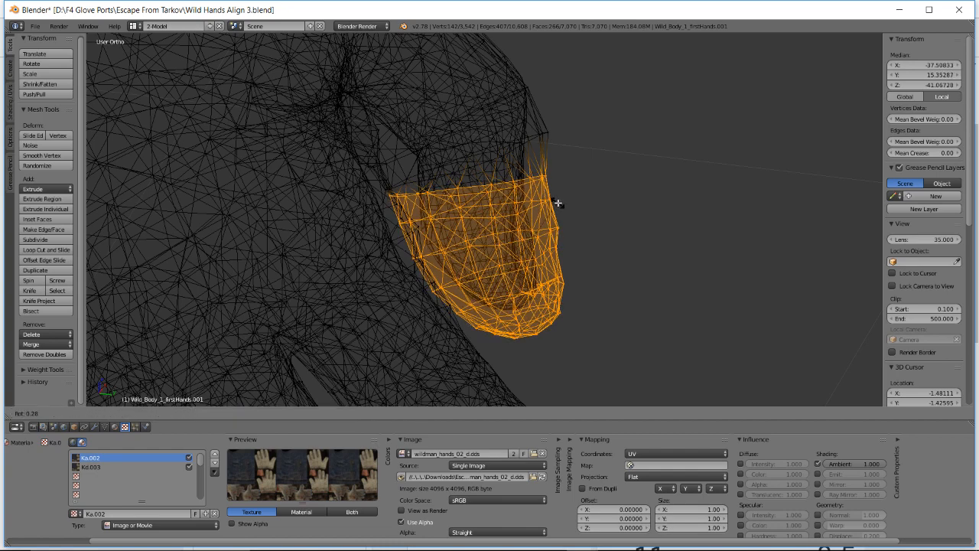
left_click(558, 203)
- Nudge the outline on the glove thumb's outer edge just above the adjusted section, deselect everything, and return to textured view
middle_click_drag(558, 203, 454, 249)
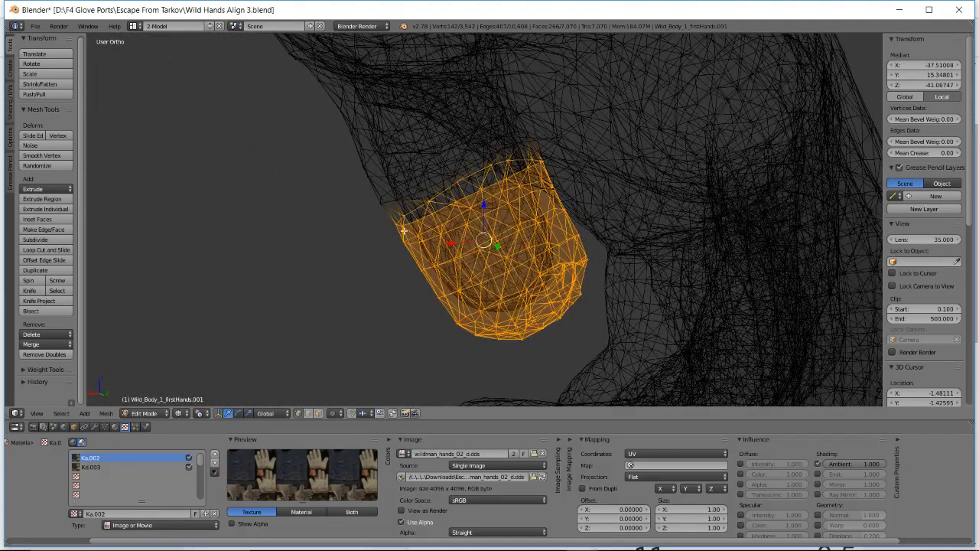
right_click(380, 201)
key("g")
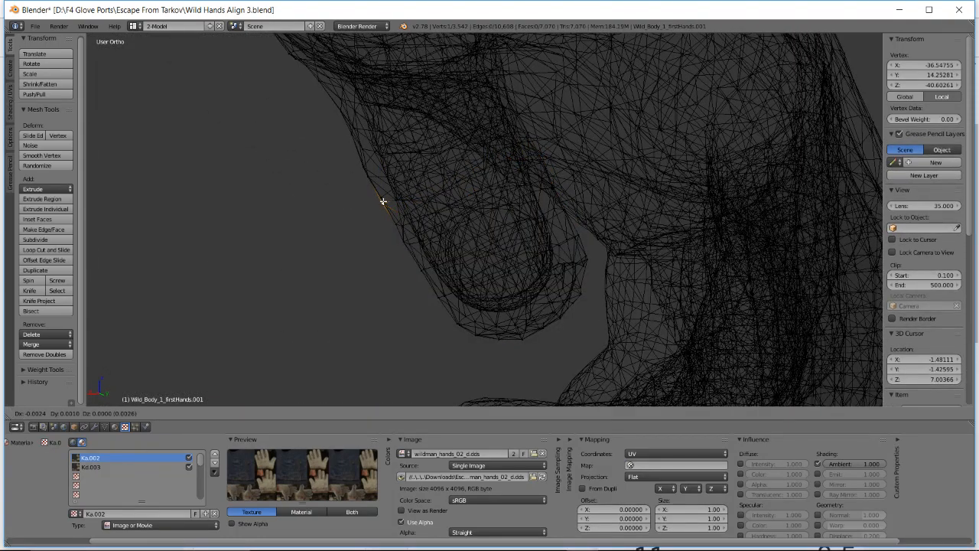
left_click(384, 201)
key("g")
left_click(381, 199)
key("a")
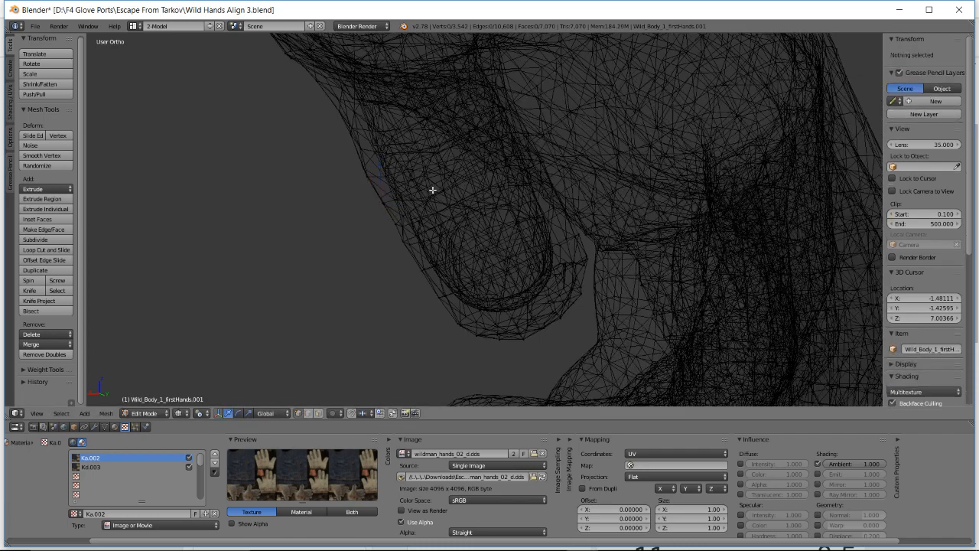
key("z")
middle_click_drag(476, 218, 459, 239)
middle_click_drag(535, 274, 397, 201)
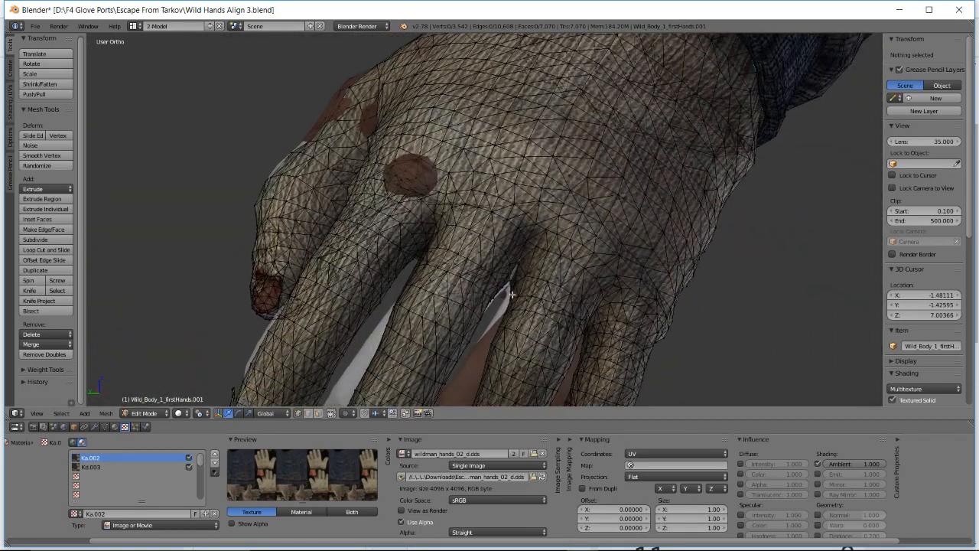
middle_click_drag(512, 295, 523, 245)
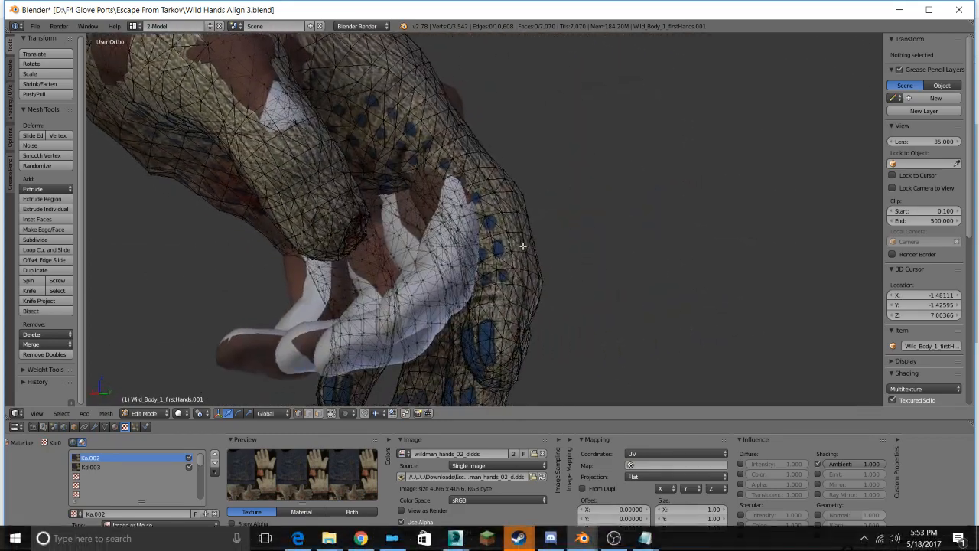
- Open the Steam chat window, look up a friend's conversation, and return to Blender
mouse_move(519, 538)
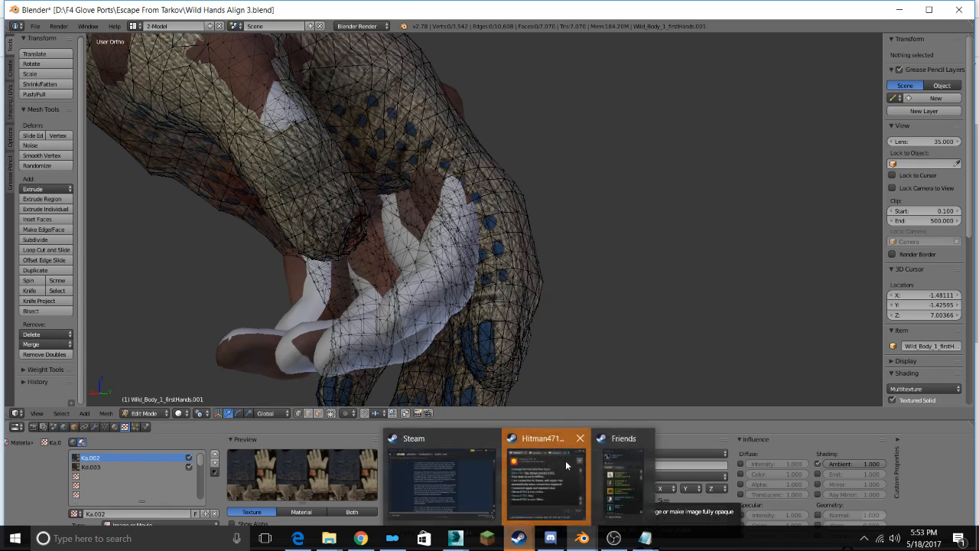
left_click(563, 460)
left_click(718, 60)
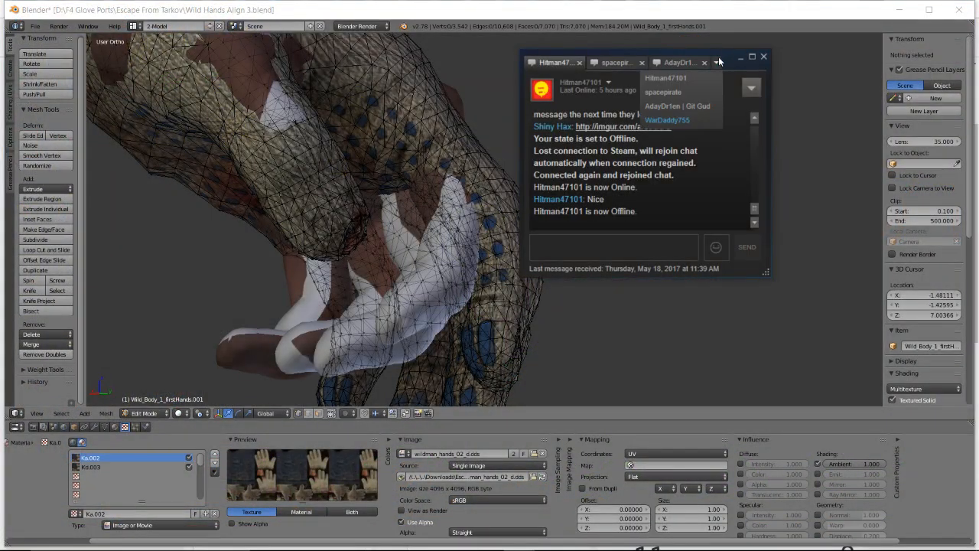
left_click(688, 120)
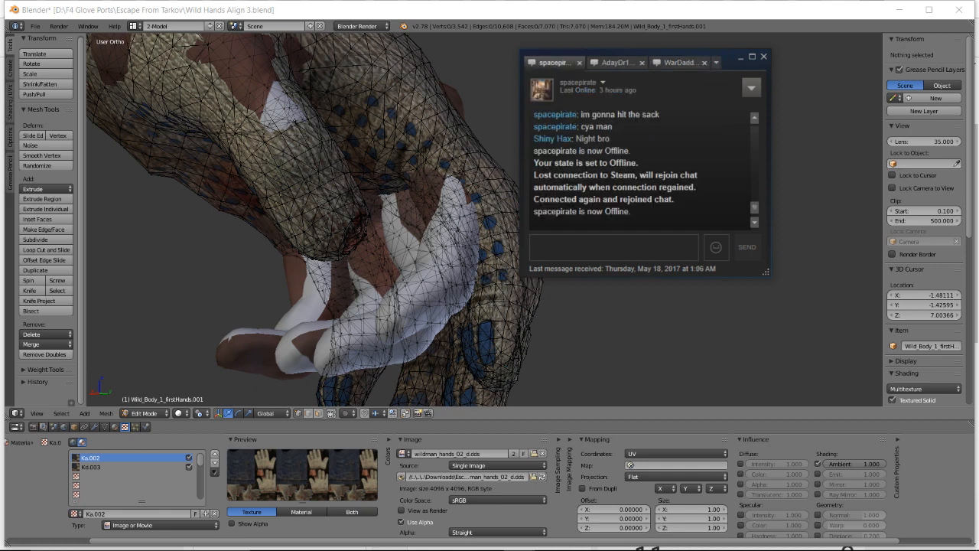
mouse_move(435, 540)
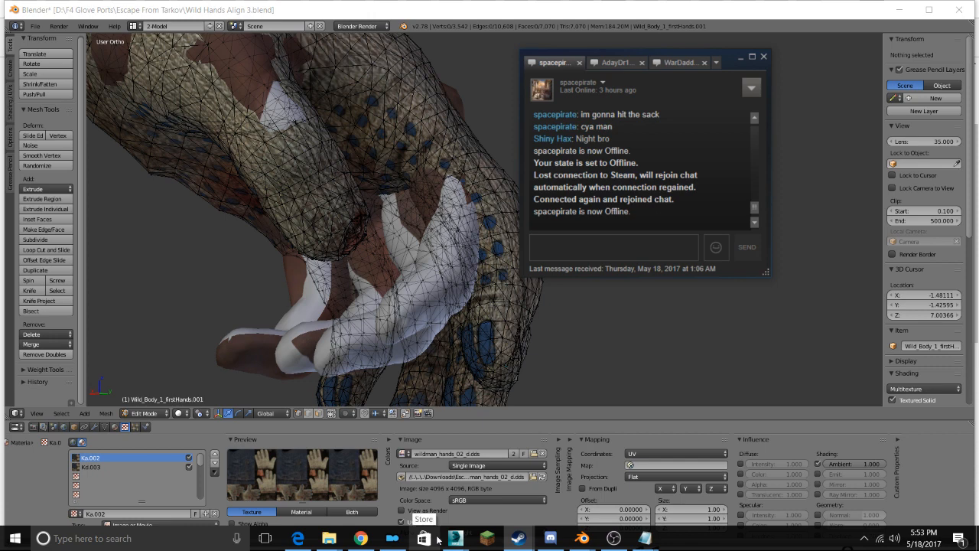
left_click(616, 424)
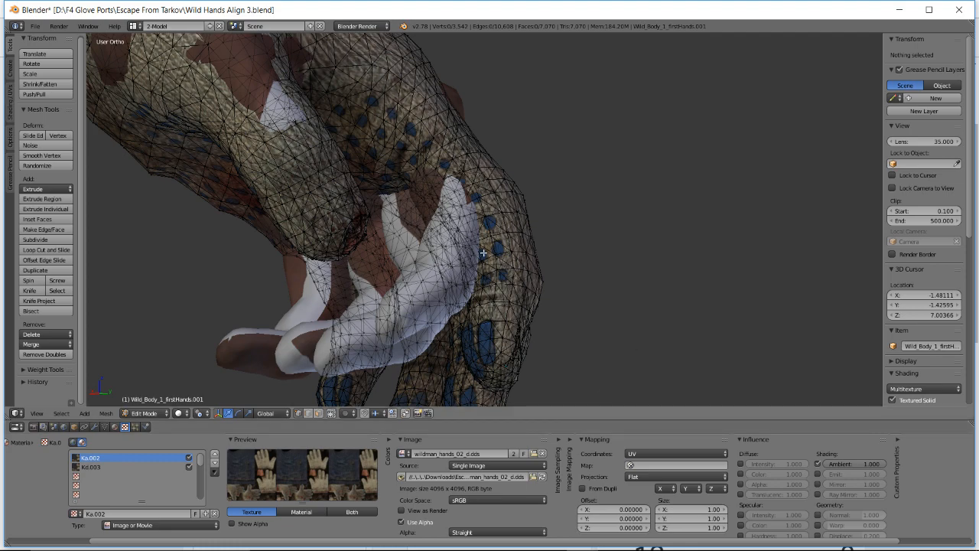
middle_click_drag(483, 253, 446, 247)
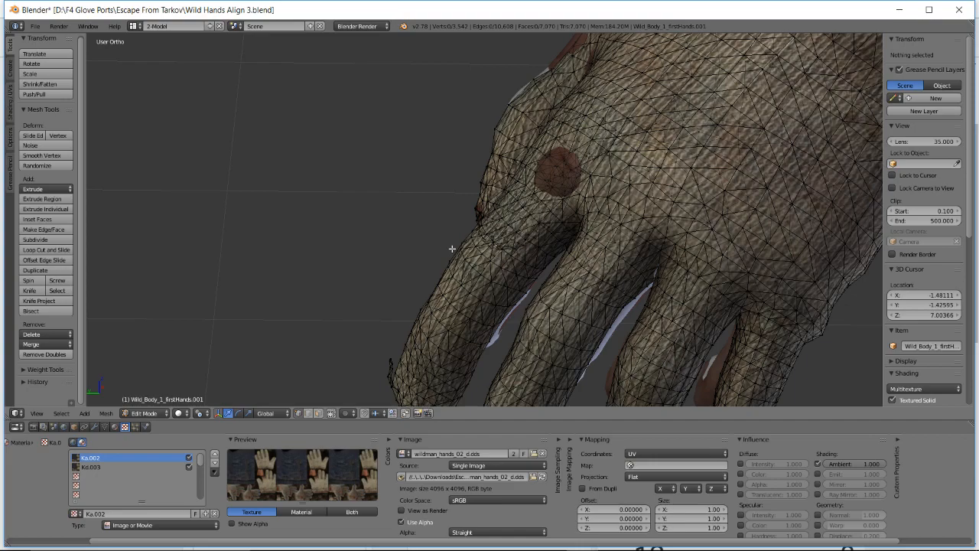
middle_click_drag(549, 250, 694, 227)
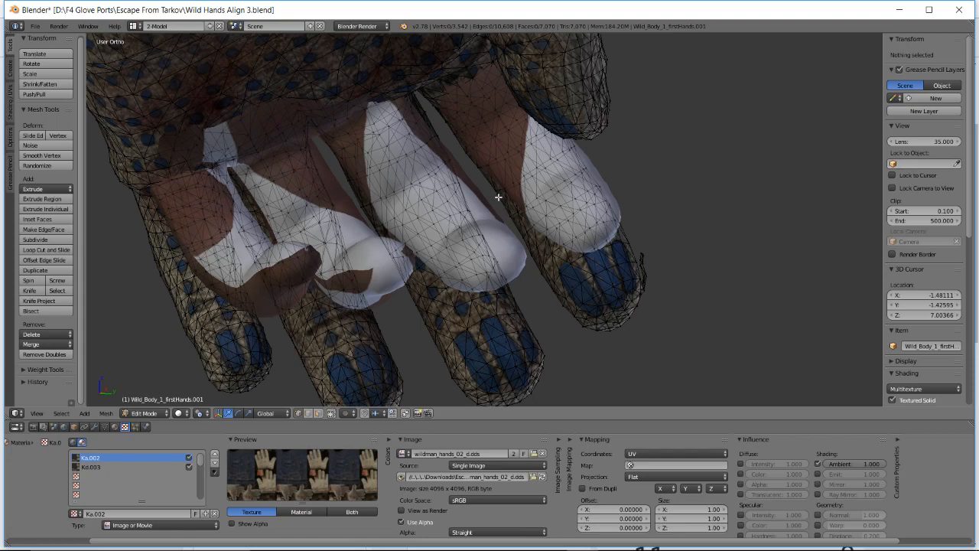
- Centre the view on a vertex at the side of the glove's index finger
middle_click_drag(498, 197, 581, 192)
right_click(461, 193)
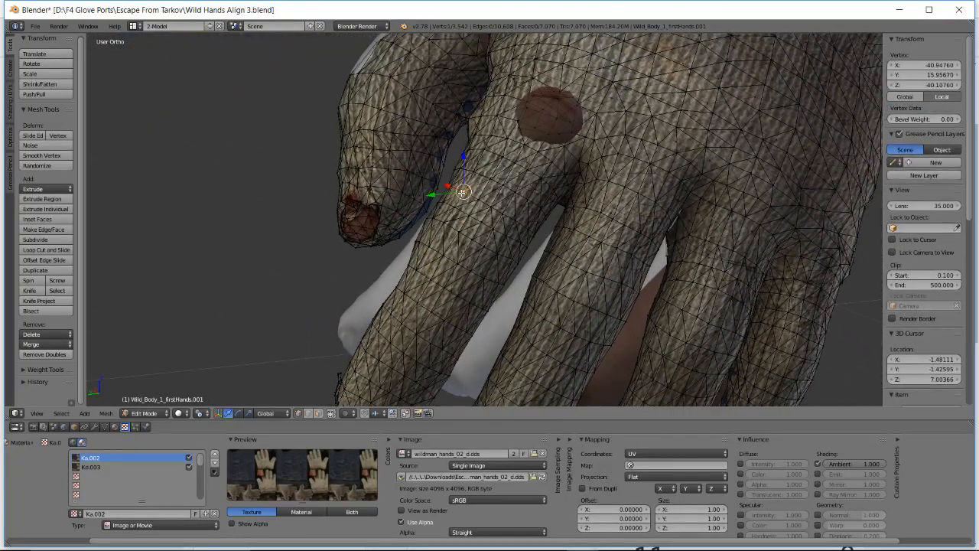
key("KP_Decimal")
middle_click_drag(461, 199, 582, 201)
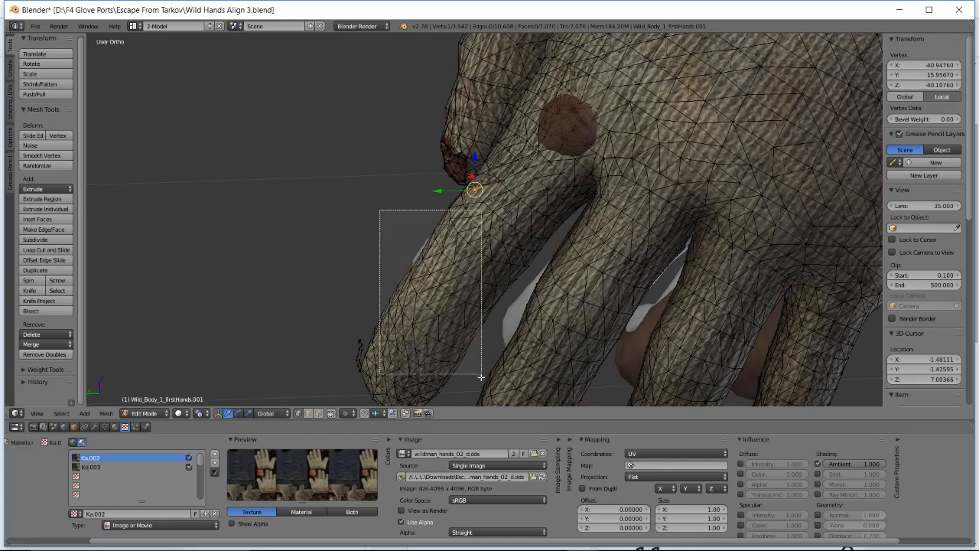
left_click_drag(480, 376, 480, 378)
middle_click_drag(465, 388, 466, 296)
key("a")
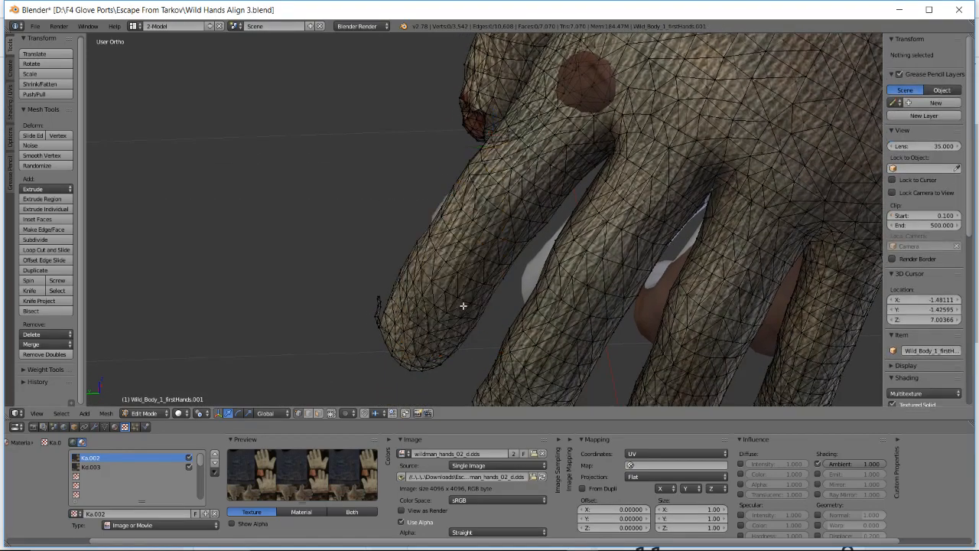
left_click_drag(475, 388, 475, 387)
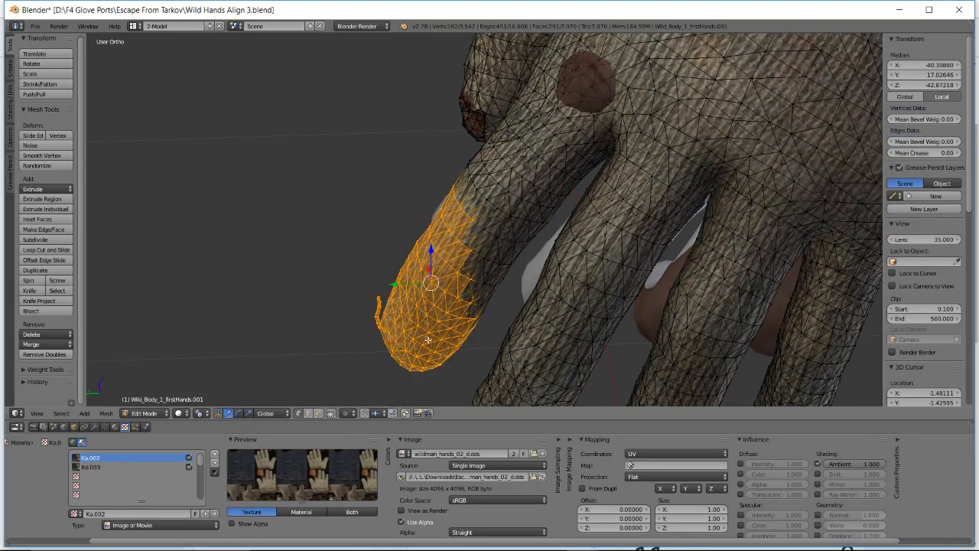
middle_click_drag(475, 383, 359, 308)
key("a")
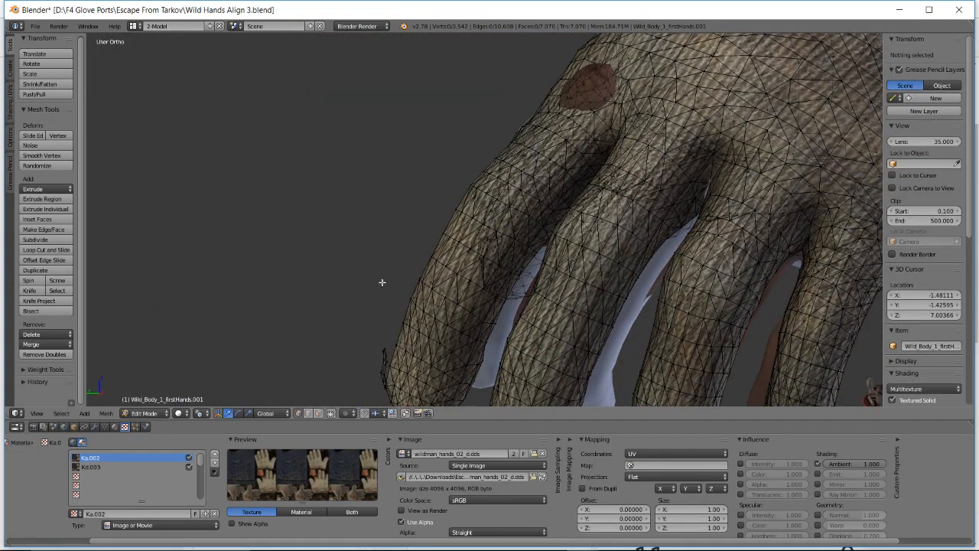
middle_click_drag(382, 282, 385, 229)
key("b")
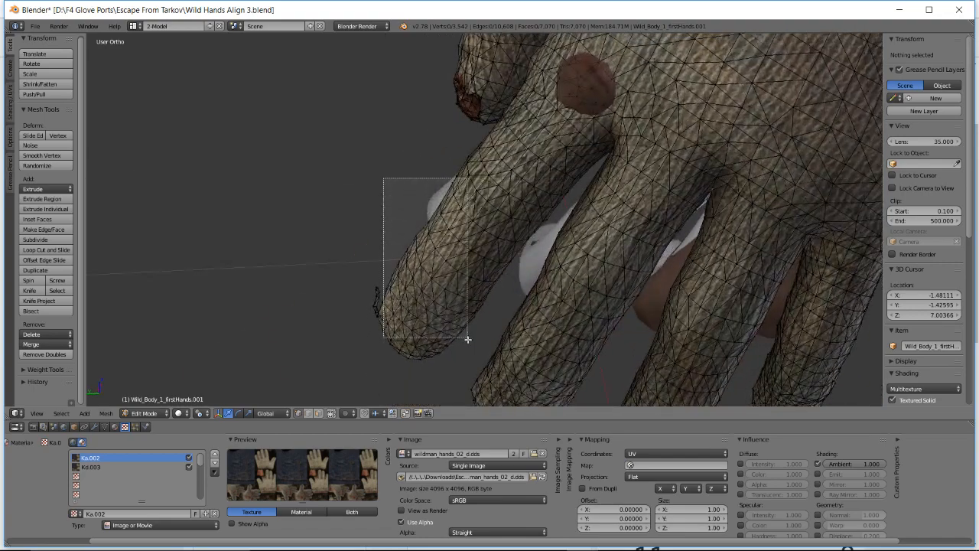
left_click_drag(472, 363, 472, 363)
middle_click_drag(441, 362, 490, 252)
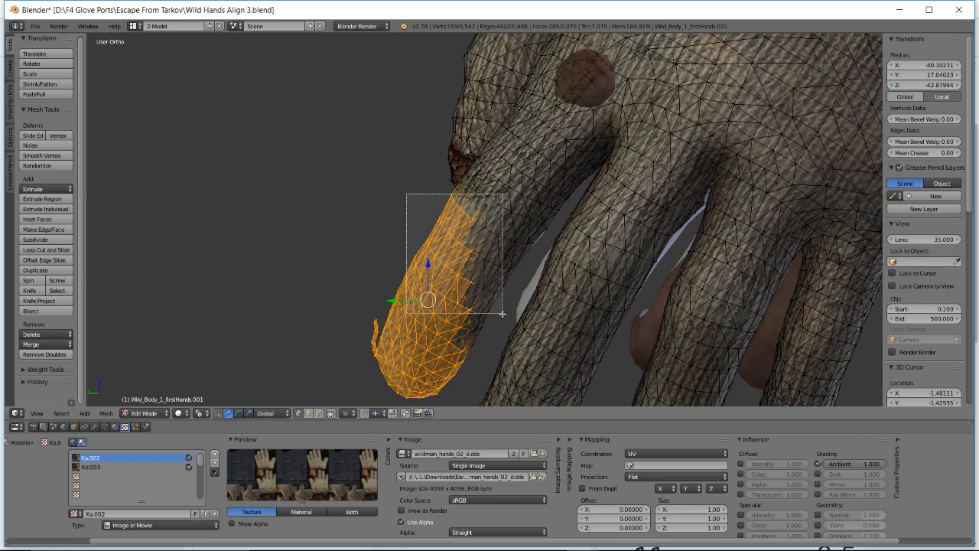
left_click_drag(488, 357, 489, 359)
middle_click_drag(422, 244, 429, 197)
key("a")
- Box-select the glove's index fingertip and extend the selection to the middle of the finger
key("l")
left_click_drag(419, 184, 497, 342)
middle_click_drag(506, 295, 438, 180)
key("b")
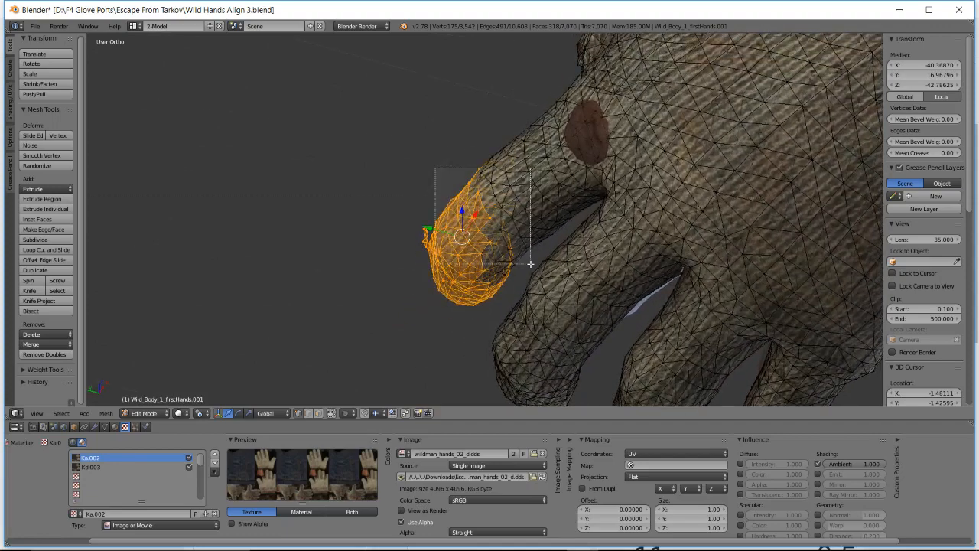
left_click_drag(528, 273, 527, 273)
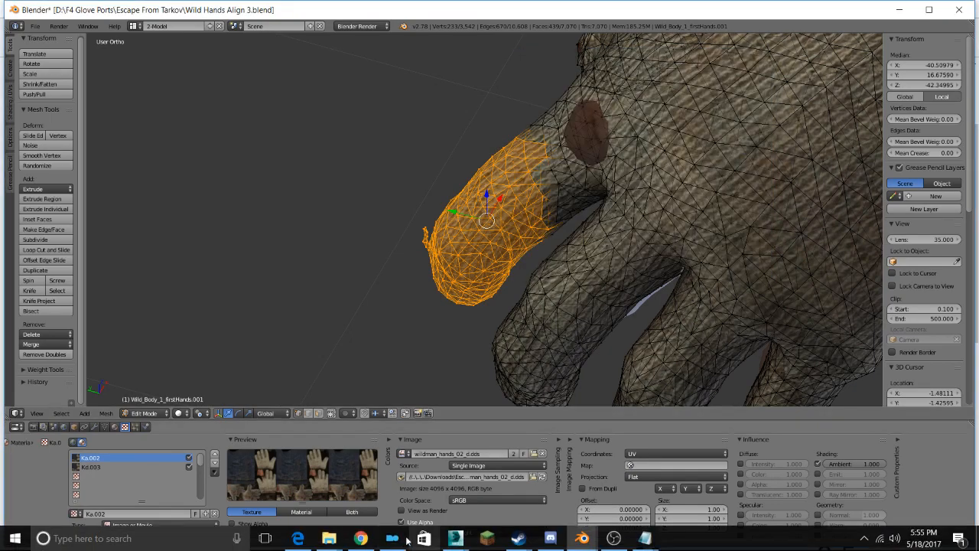
- Switch to the browser's YouTube live dashboard, read the live chat messages, and return to Blender
left_click(361, 545)
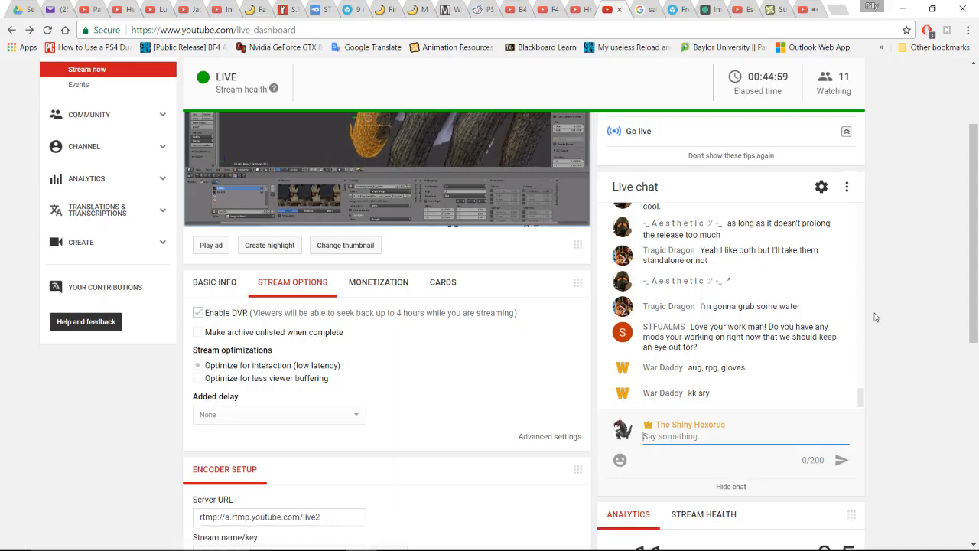
key("alt+Tab")
key("alt+Tab")
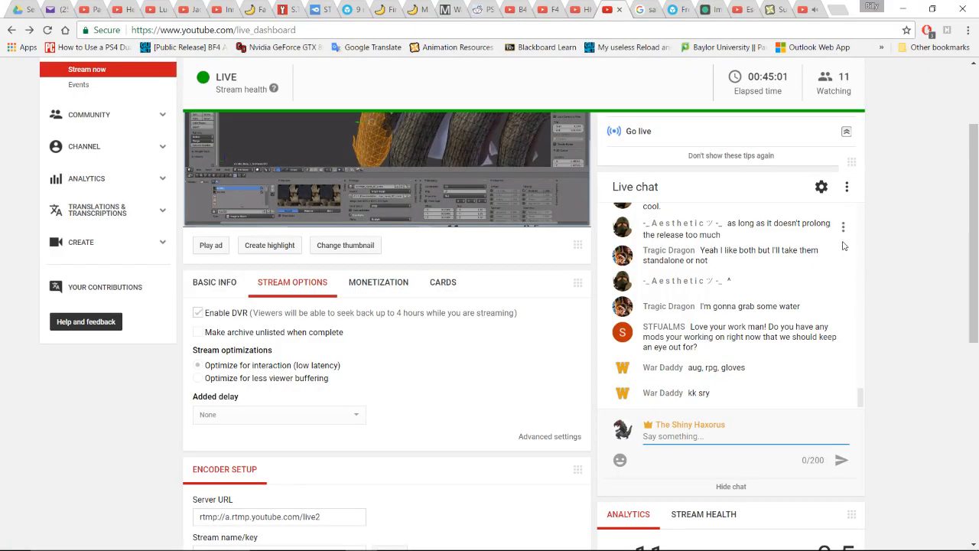
scroll(931, 262, "down", 1)
scroll(931, 262, "up", 2)
key("alt+Tab")
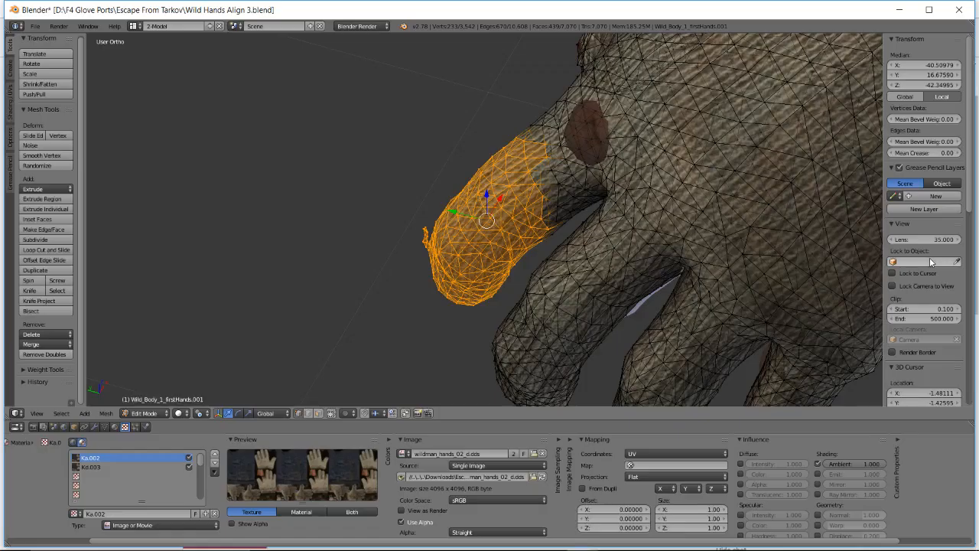
key("alt+Tab")
scroll(906, 377, "down", 2)
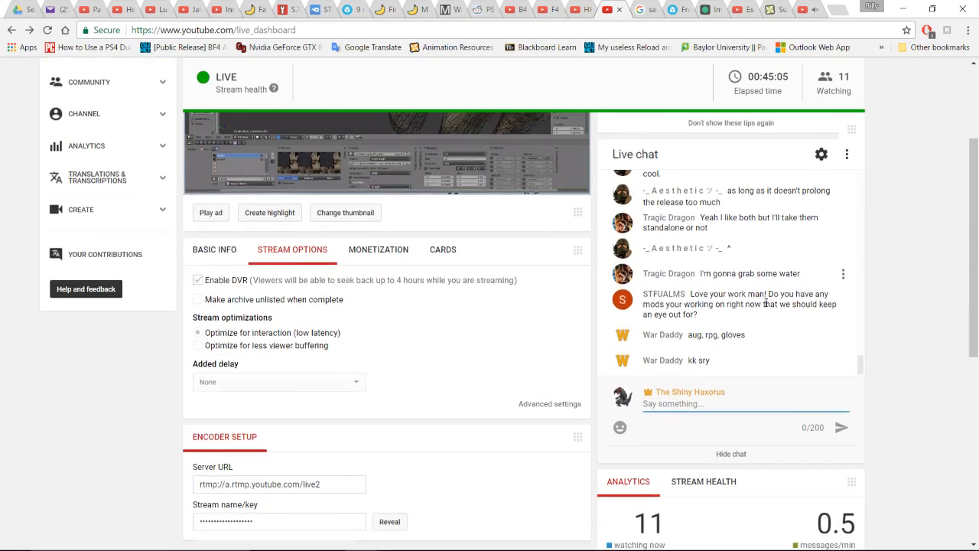
scroll(906, 376, "up", 3)
key("alt+Tab")
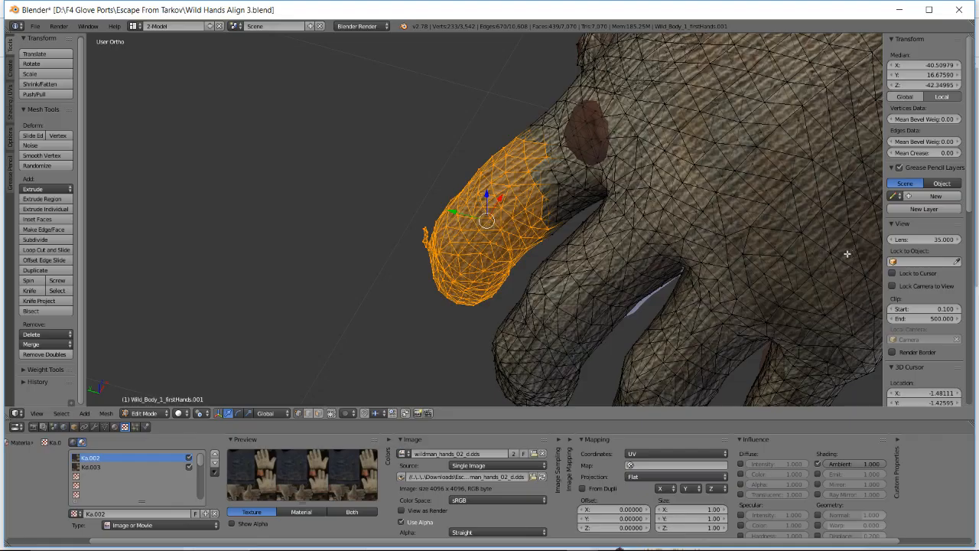
- Extend the index finger selection with further box selections up to the edge of the knuckle hole
middle_click_drag(548, 184, 466, 225, "shift")
scroll(501, 218, "up", 2)
middle_click_drag(461, 136, 456, 179)
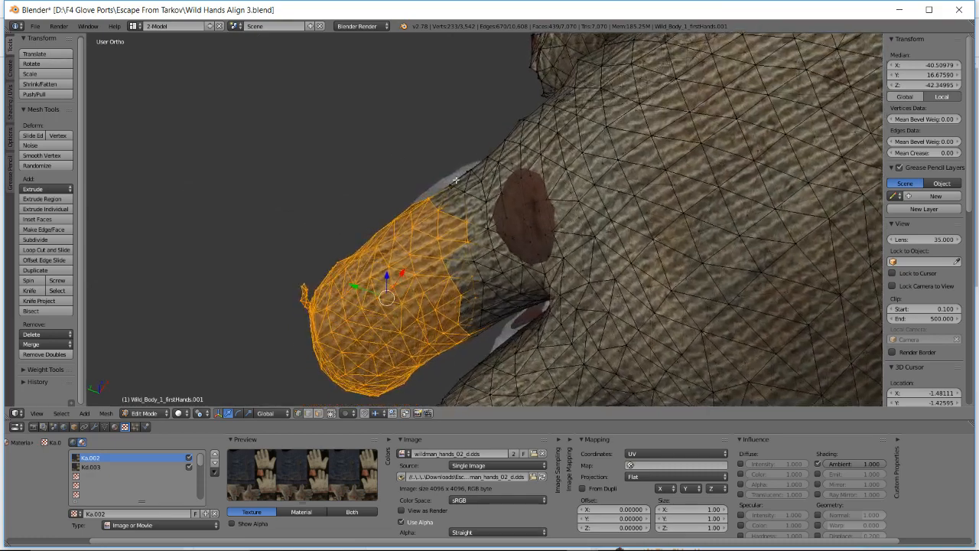
left_click_drag(418, 154, 501, 305)
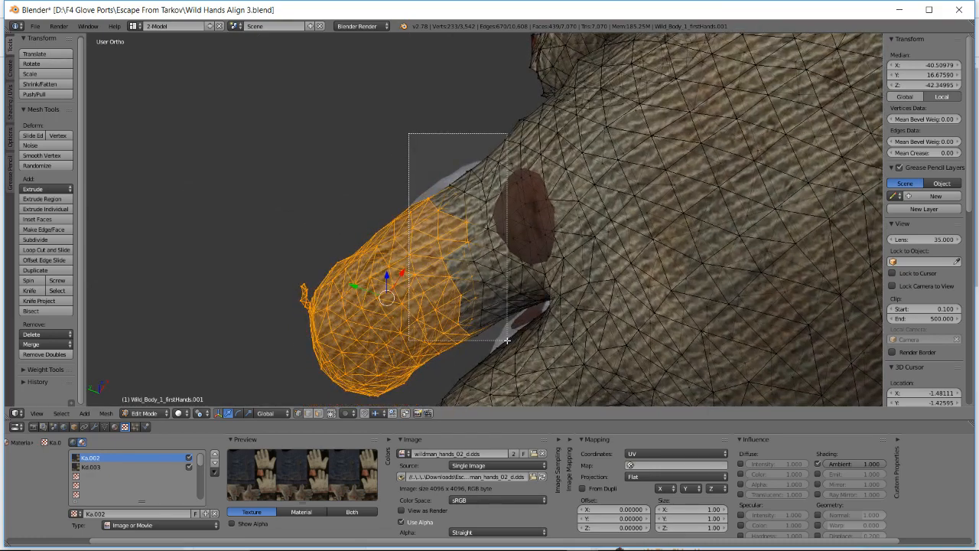
left_click_drag(506, 339, 506, 340)
left_click_drag(468, 138, 530, 301)
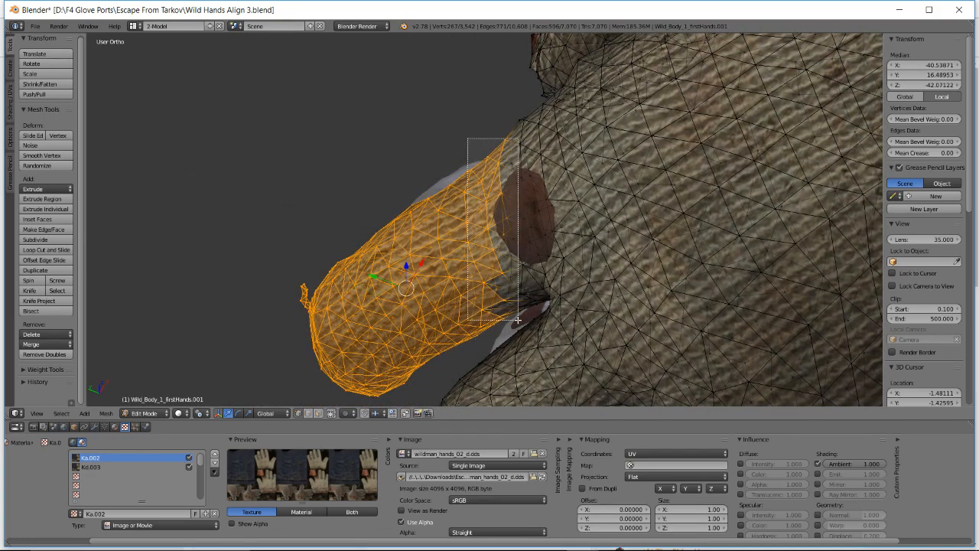
middle_click_drag(511, 283, 517, 250)
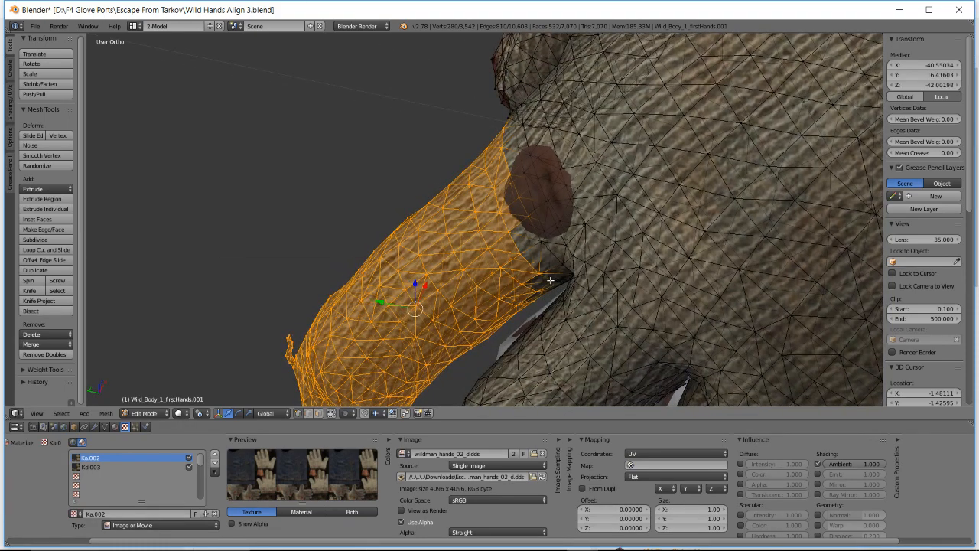
- Add the remaining vertices around the index finger's base to the selection, working from the back, side and palm of the hand
middle_click_drag(558, 277, 427, 194)
right_click(435, 222, "shift")
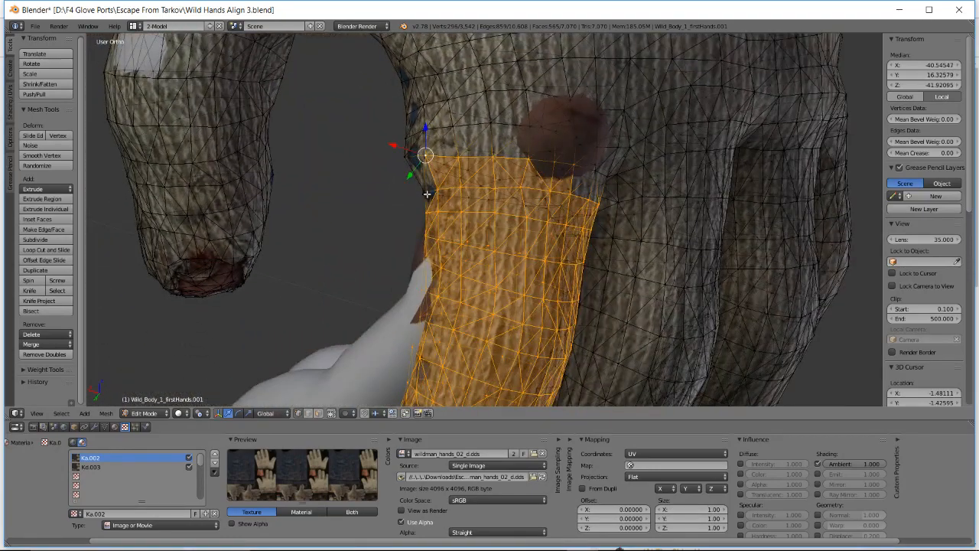
middle_click_drag(407, 159, 415, 186)
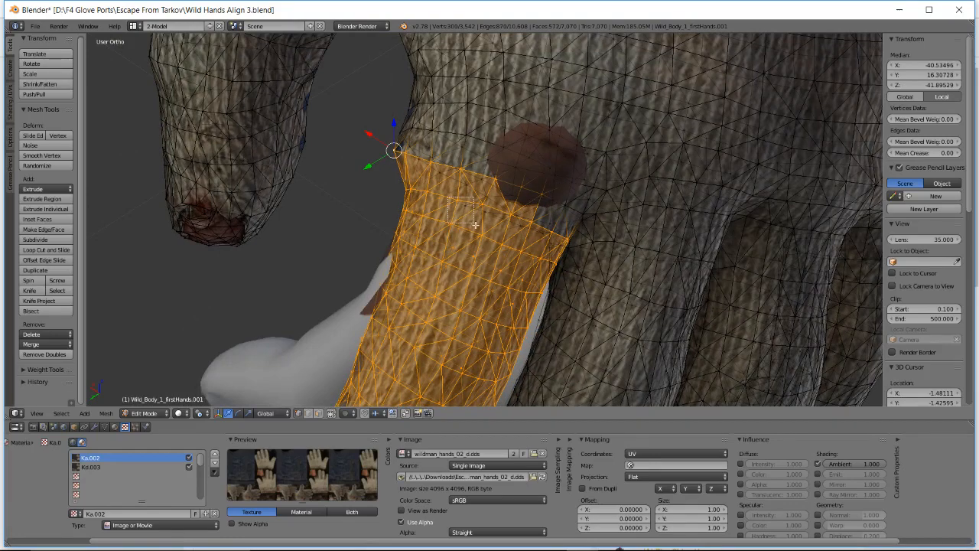
middle_click_drag(507, 227, 621, 138)
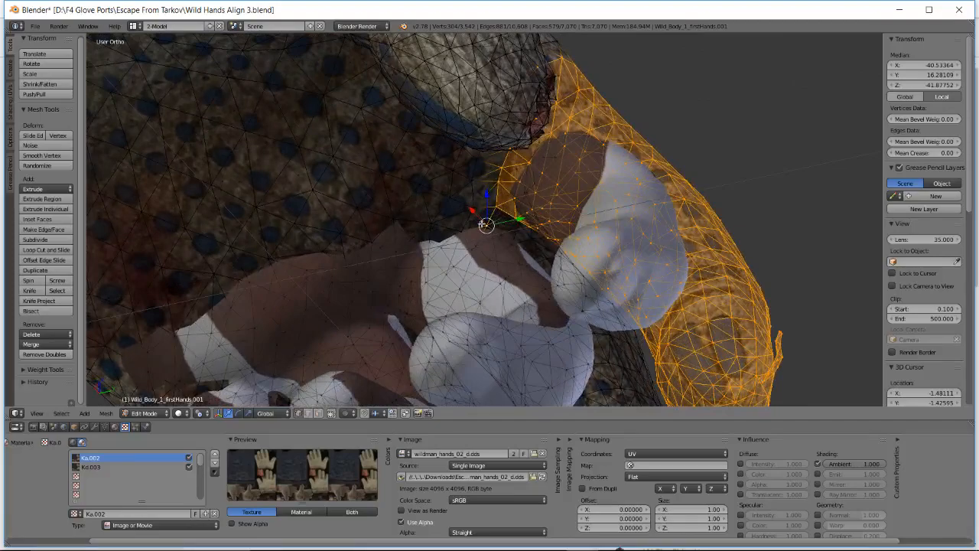
middle_click_drag(533, 189, 494, 224)
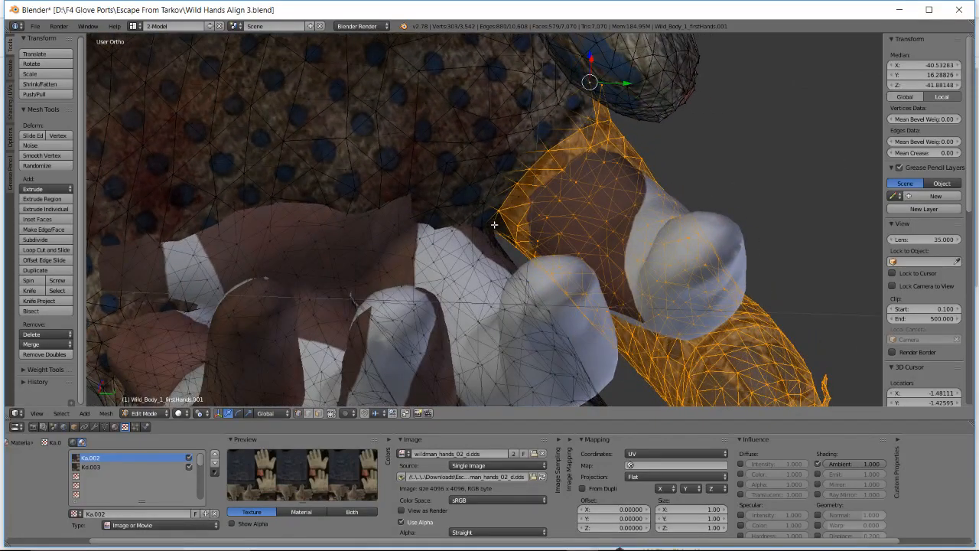
middle_click_drag(535, 200, 475, 223)
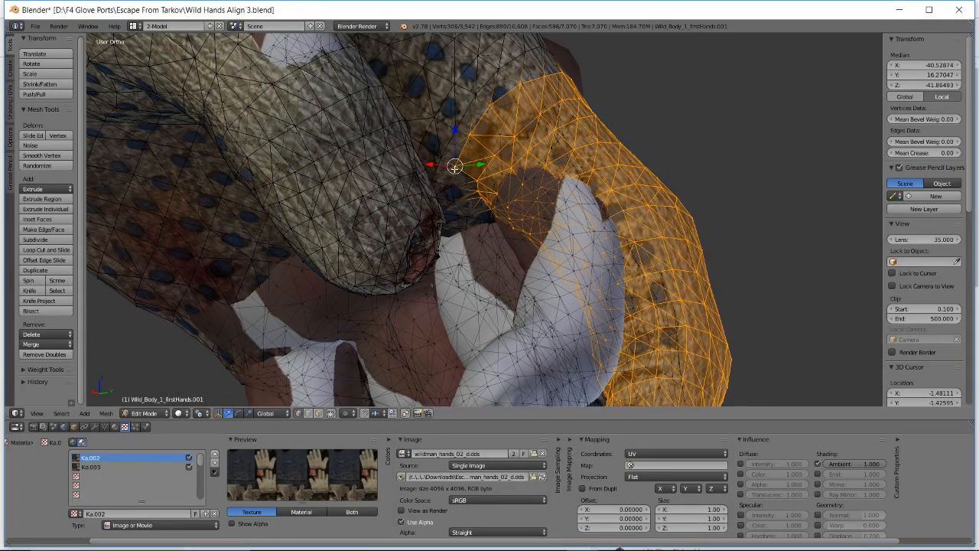
middle_click_drag(456, 200, 460, 253)
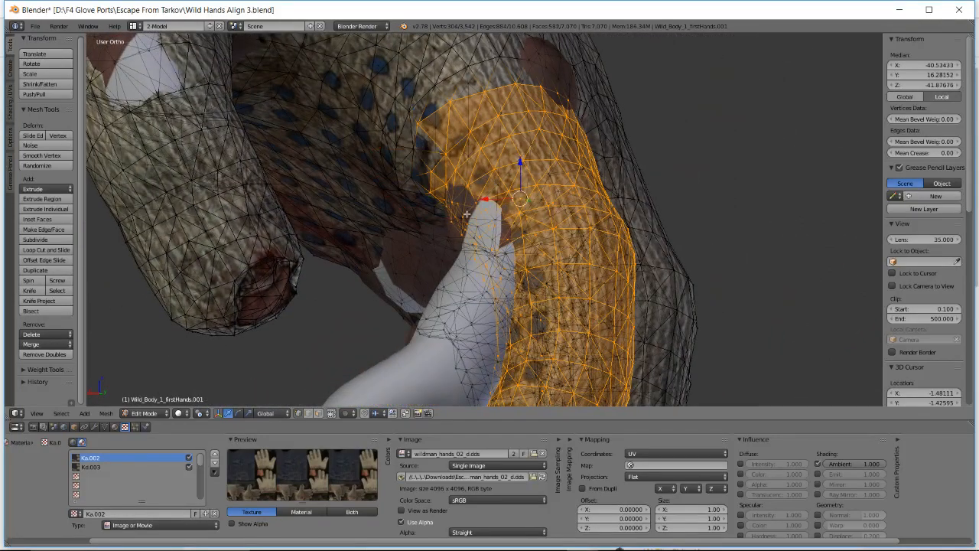
mouse_move(466, 215)
middle_mouse_down()
mouse_move(401, 197)
mouse_move(437, 193)
mouse_move(444, 217)
mouse_move(498, 191)
mouse_move(481, 192)
mouse_move(481, 215)
middle_mouse_up()
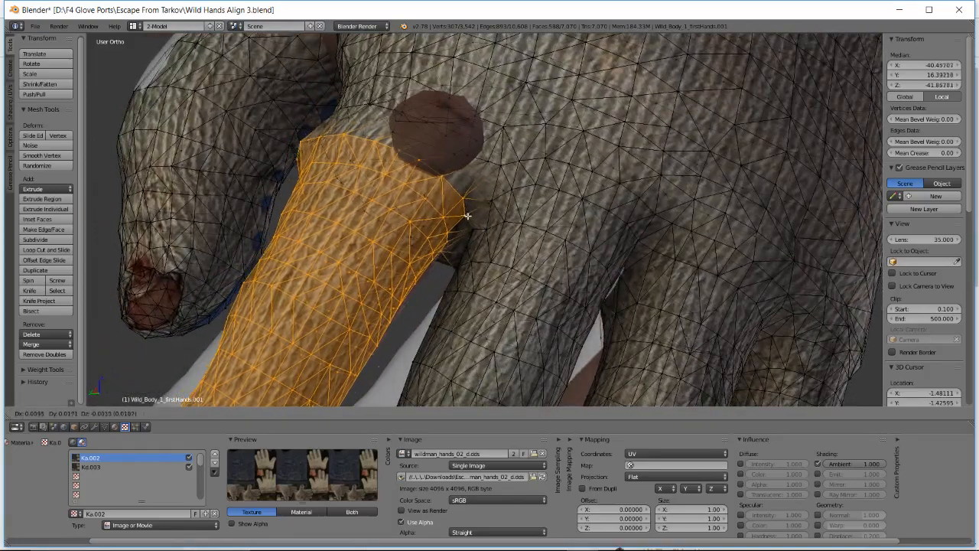
- Try to move and rotate the selected index finger onto the bare index finger
left_click(453, 201)
middle_click_drag(453, 200, 510, 114)
key("g")
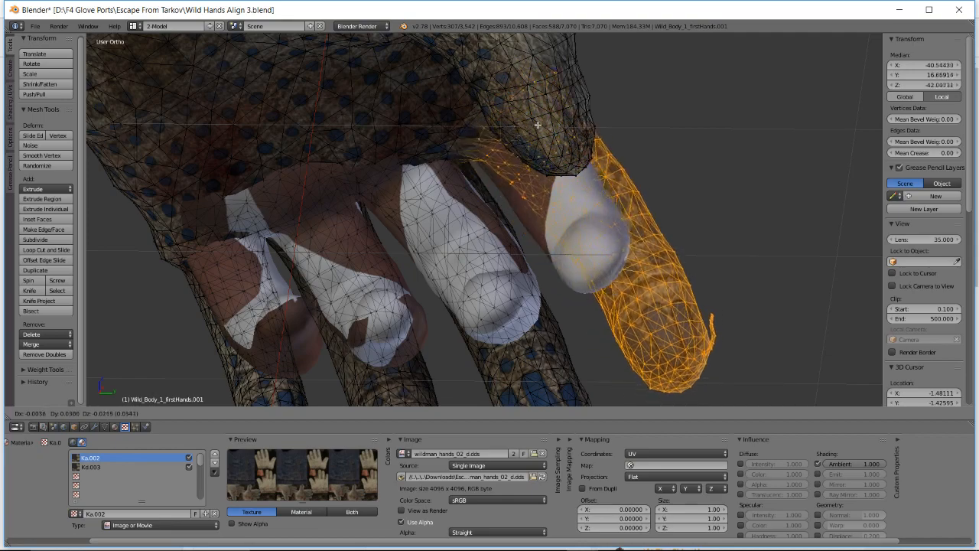
left_click(508, 119)
middle_click_drag(508, 119, 393, 186)
scroll(373, 171, "up", 2)
key("g")
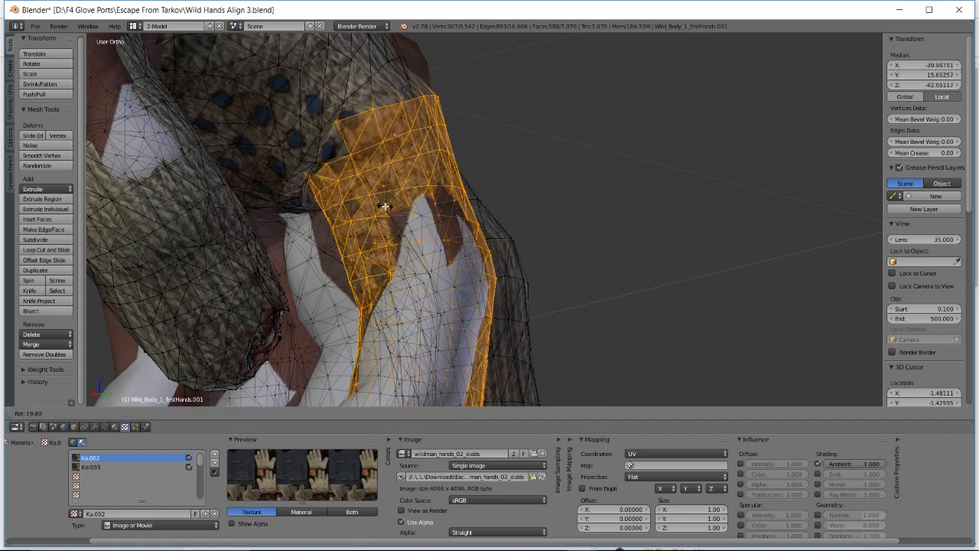
mouse_move(390, 124)
middle_mouse_down()
mouse_move(369, 138)
mouse_move(393, 128)
mouse_move(399, 113)
middle_mouse_up()
- Remove stray vertices below the knuckle hole and in the web beside the middle finger from the index finger selection
middle_click_drag(388, 123, 333, 147)
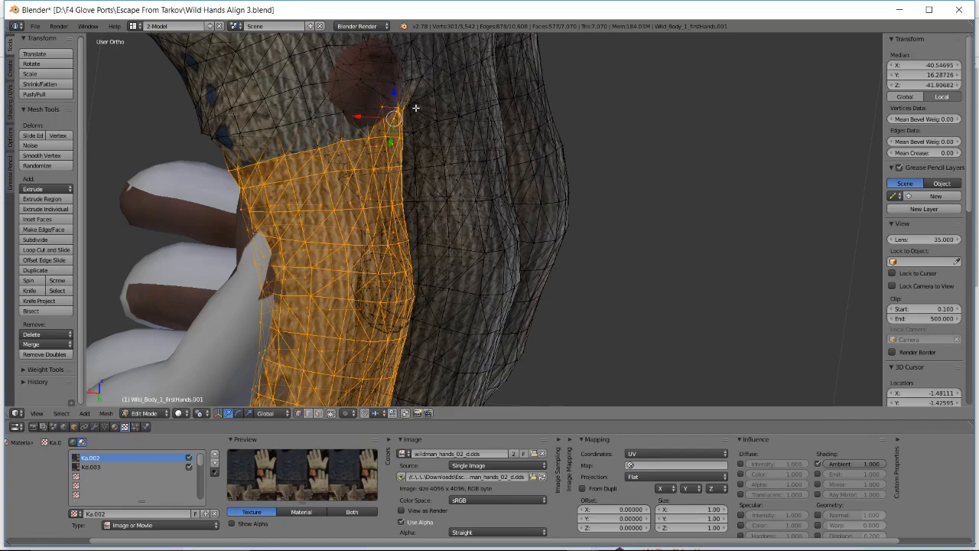
middle_click_drag(415, 108, 414, 142)
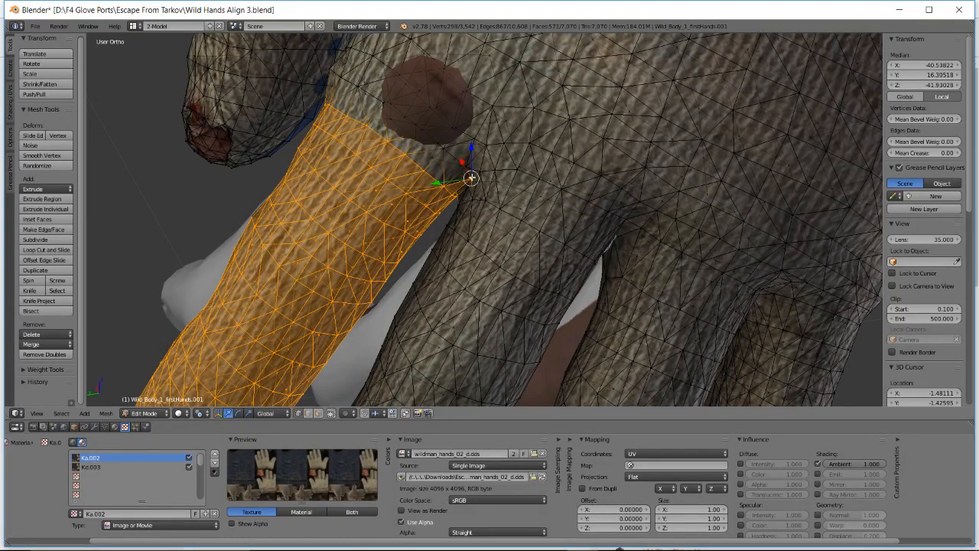
middle_click_drag(464, 174, 485, 157)
- Move the selected glove index finger over the bare index finger, adjusting its position from the side and palm views
middle_click_drag(430, 222, 443, 183)
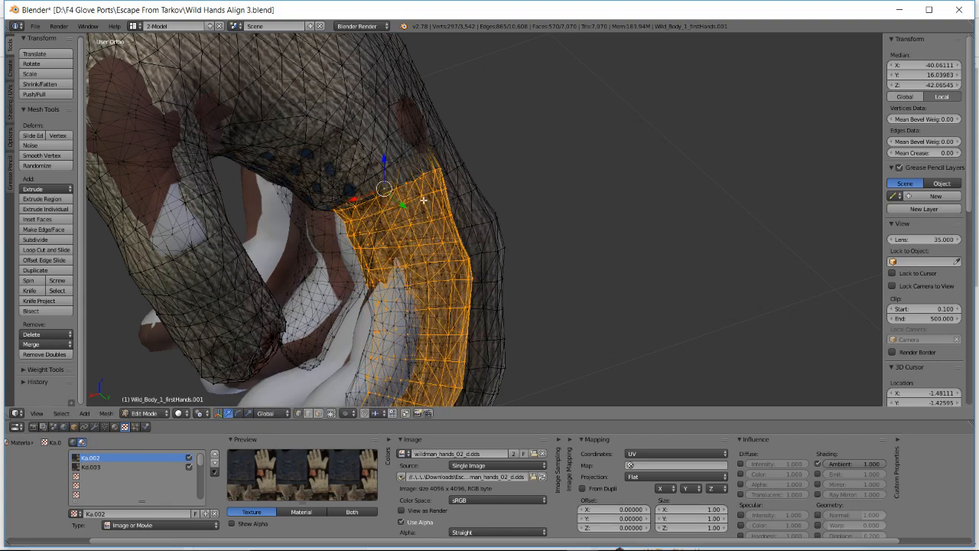
mouse_move(420, 208)
middle_mouse_down()
mouse_move(466, 231)
mouse_move(451, 193)
middle_mouse_up()
key("alt+z")
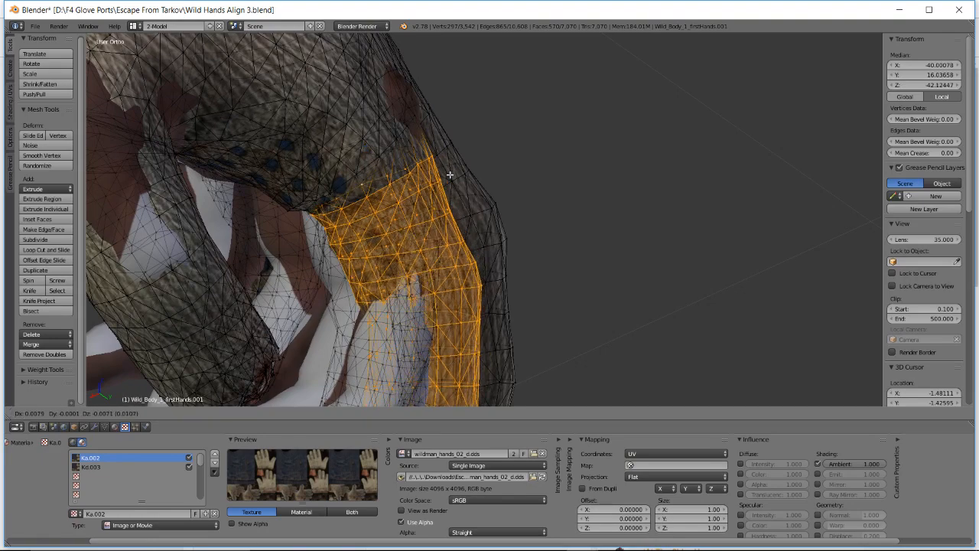
mouse_move(448, 180)
middle_mouse_down()
mouse_move(442, 166)
mouse_move(536, 113)
mouse_move(521, 148)
mouse_move(433, 180)
middle_mouse_up()
key("g")
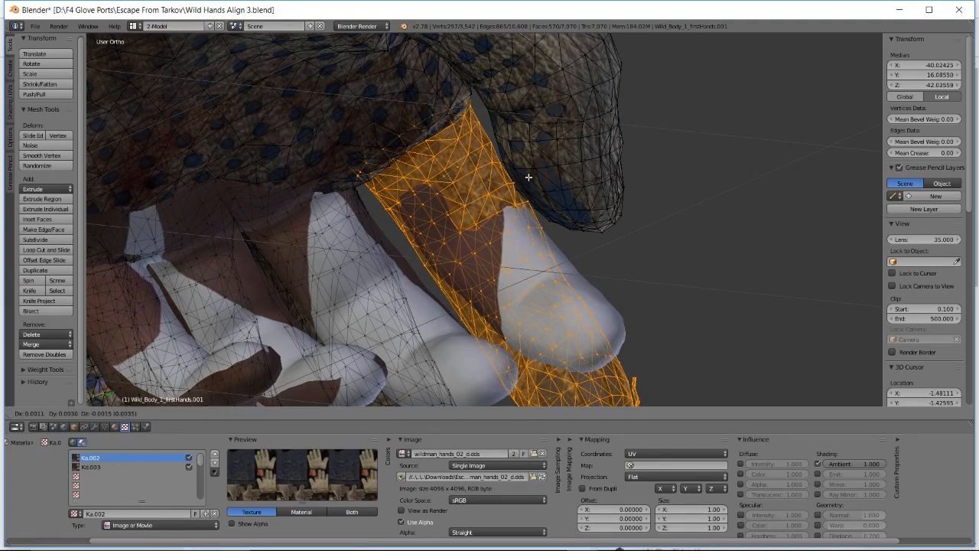
left_click(528, 178)
- Rotate and shift the selected glove index finger to follow the bare index finger, working from the palm side
mouse_move(529, 178)
middle_mouse_down()
mouse_move(515, 186)
mouse_move(526, 186)
middle_mouse_up()
middle_click_drag(566, 211, 492, 243, "shift")
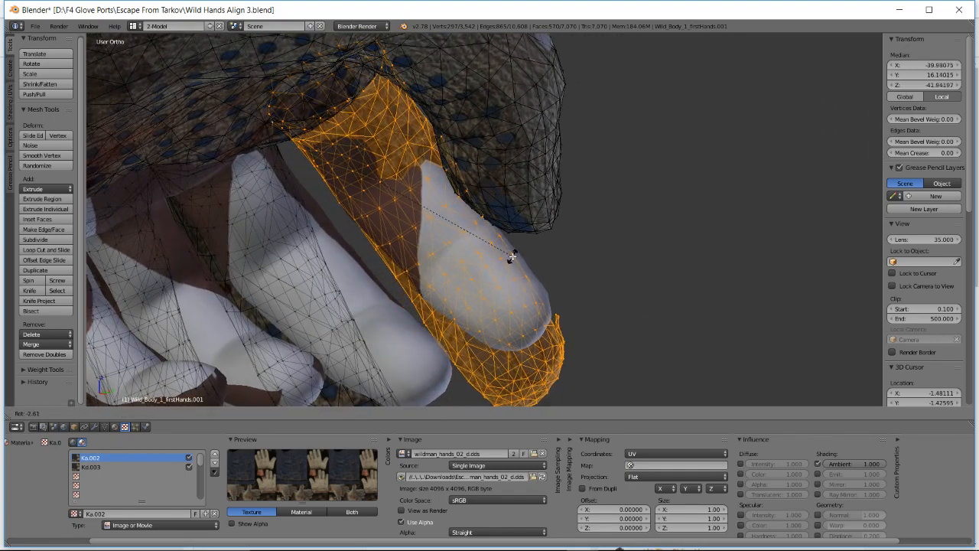
key("r")
key("r")
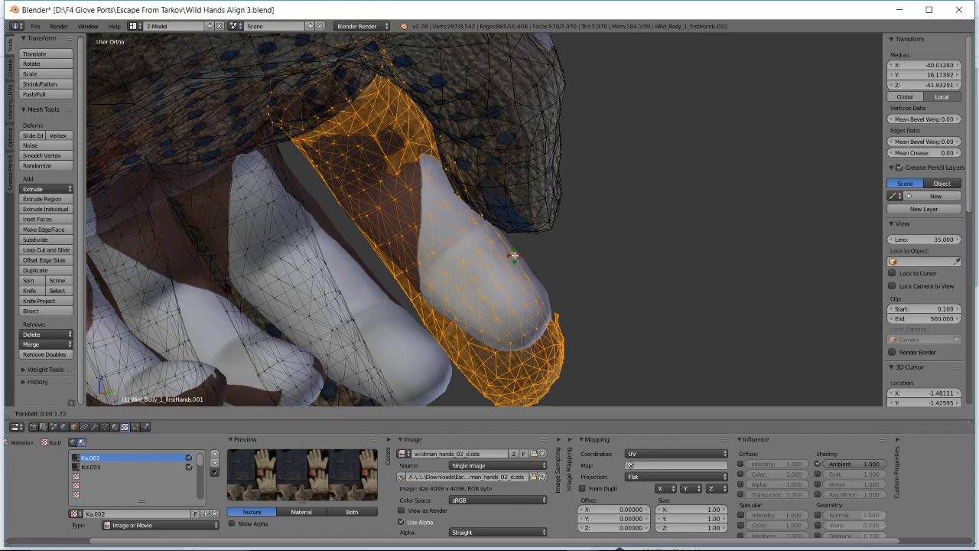
key("g")
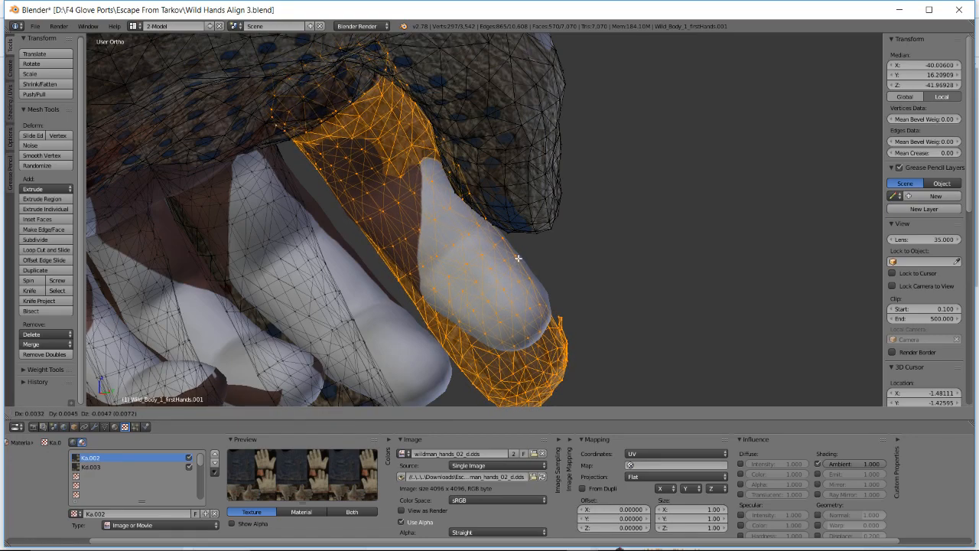
left_click(518, 258)
- Refine the index finger's rotation and position over the bare finger as seen from the back of the hand
middle_click_drag(517, 259, 446, 244)
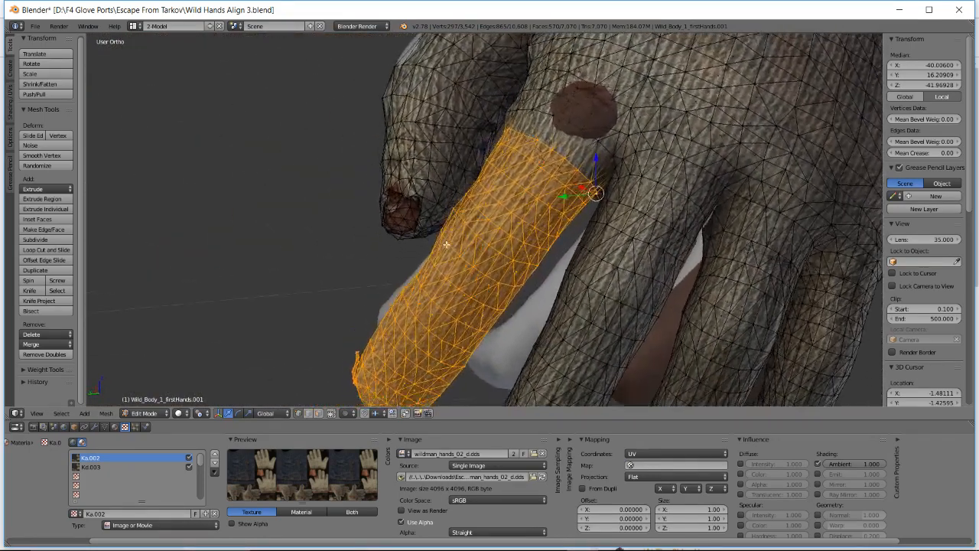
key("r")
left_click(484, 268)
key("r")
key("r")
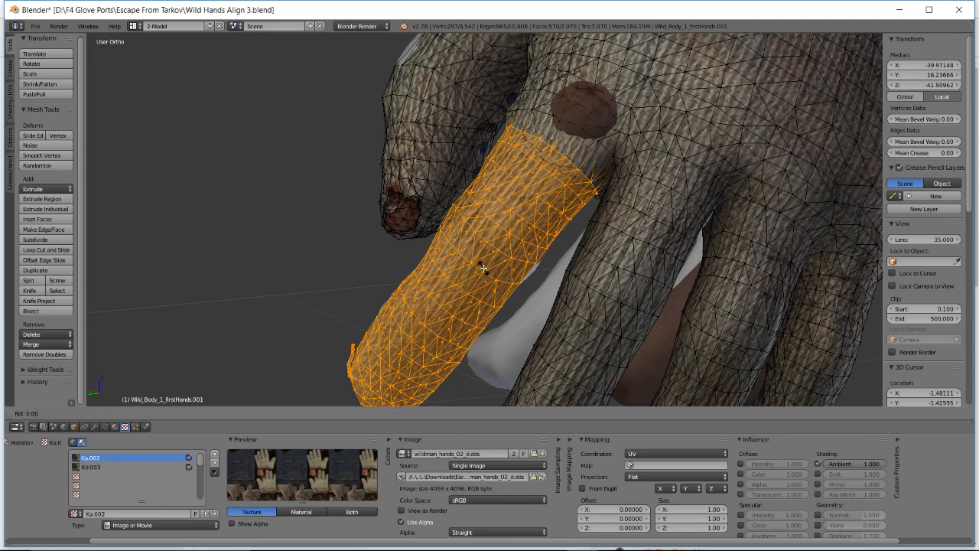
left_click(484, 270)
middle_click_drag(485, 270, 481, 274)
key("g")
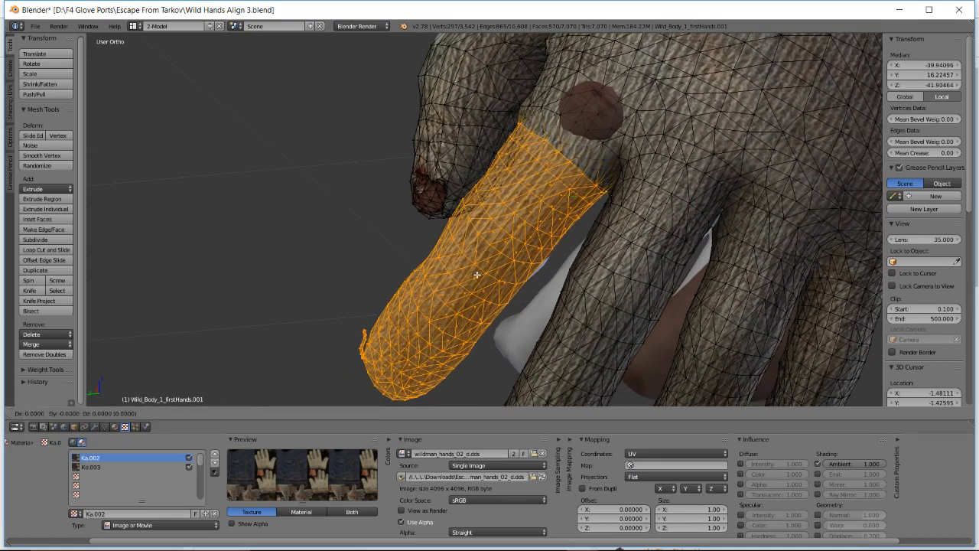
left_click(480, 276)
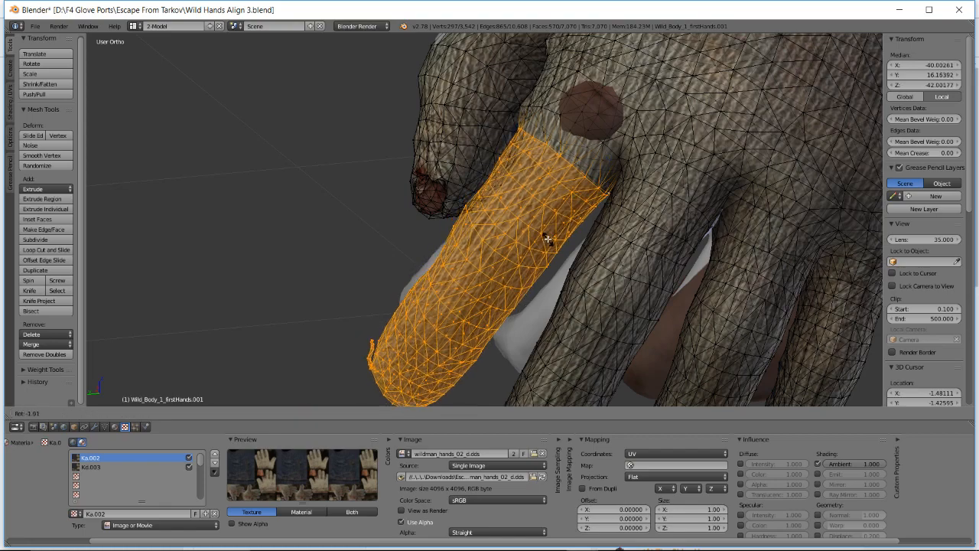
left_click(546, 238)
- Tilt the index finger slightly from the fingertip end, and nudge it over the bare finger from the thumb side
middle_click_drag(546, 237, 633, 208)
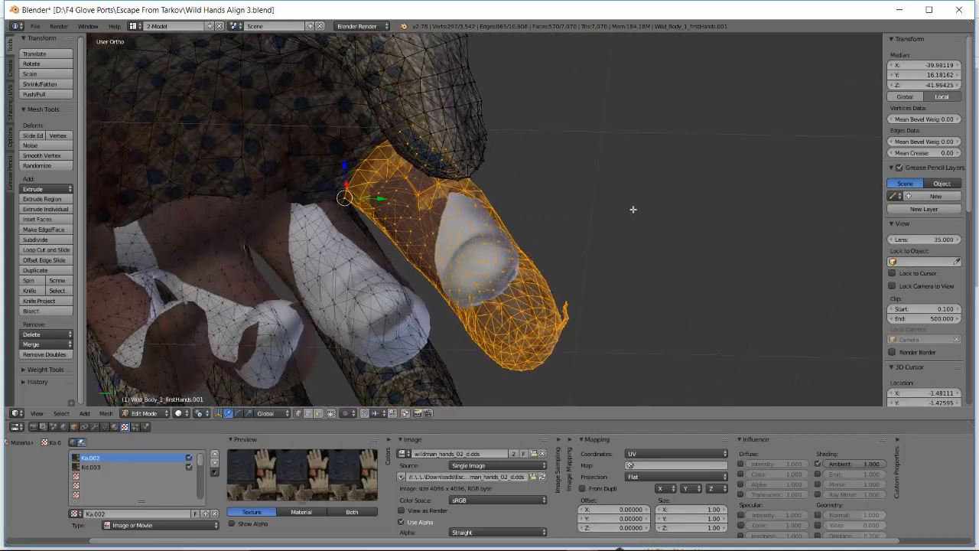
key("r")
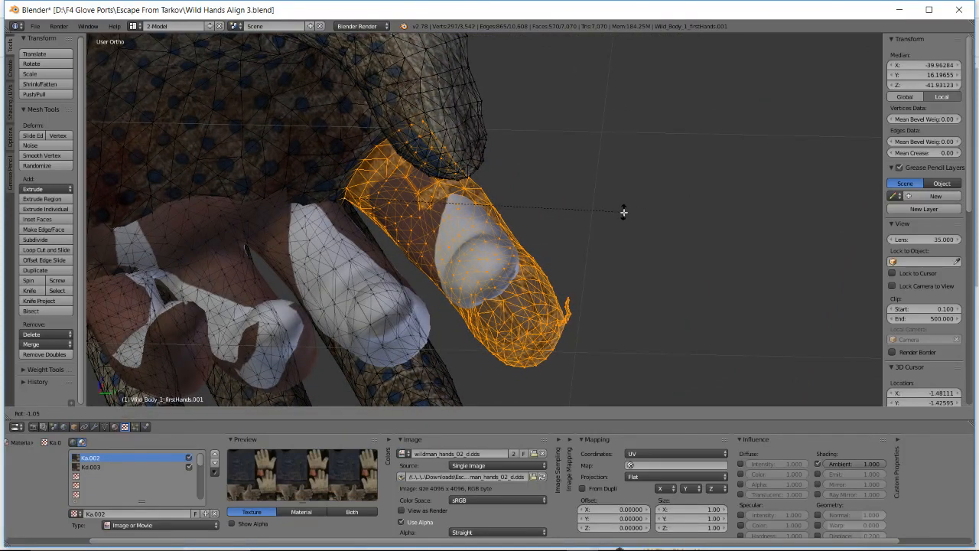
key("r")
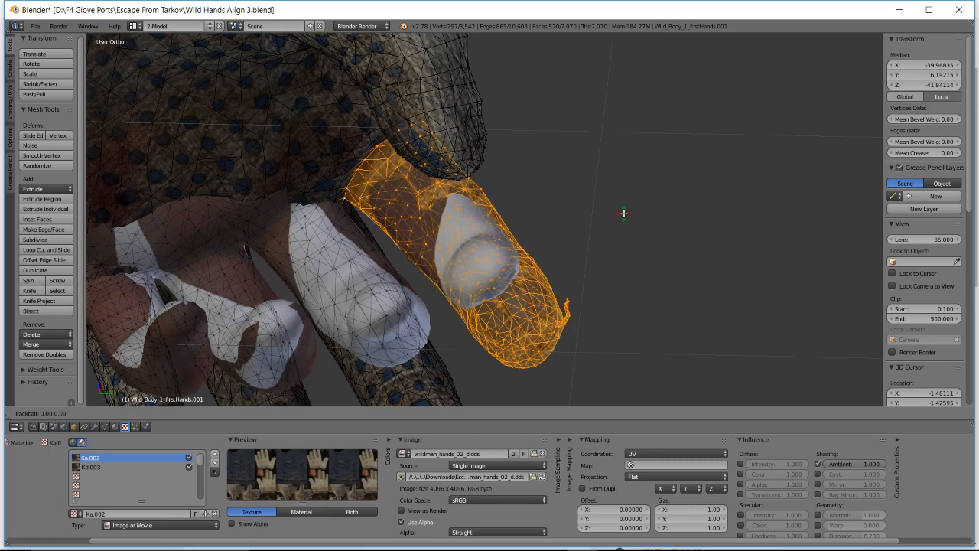
left_click(623, 213)
middle_click_drag(557, 181, 445, 206)
key("g")
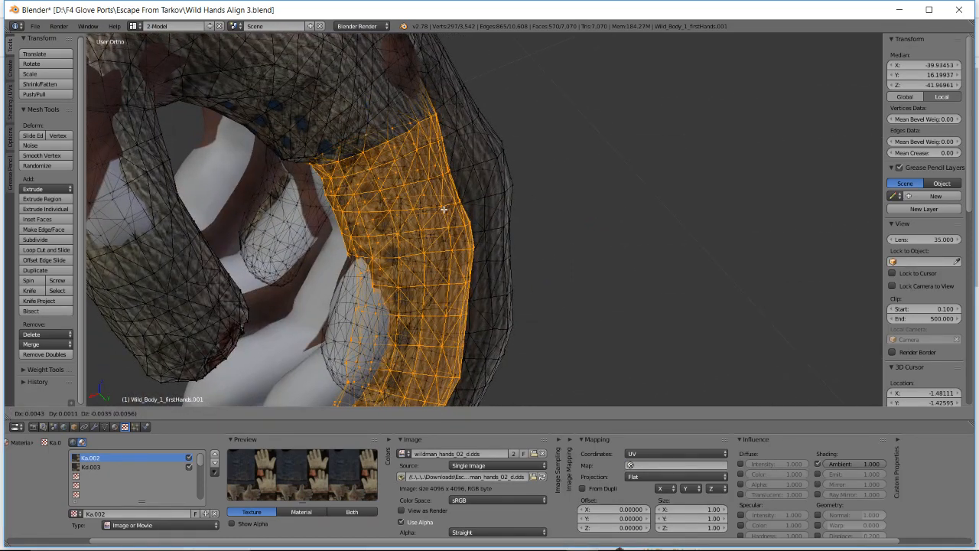
left_click(442, 209)
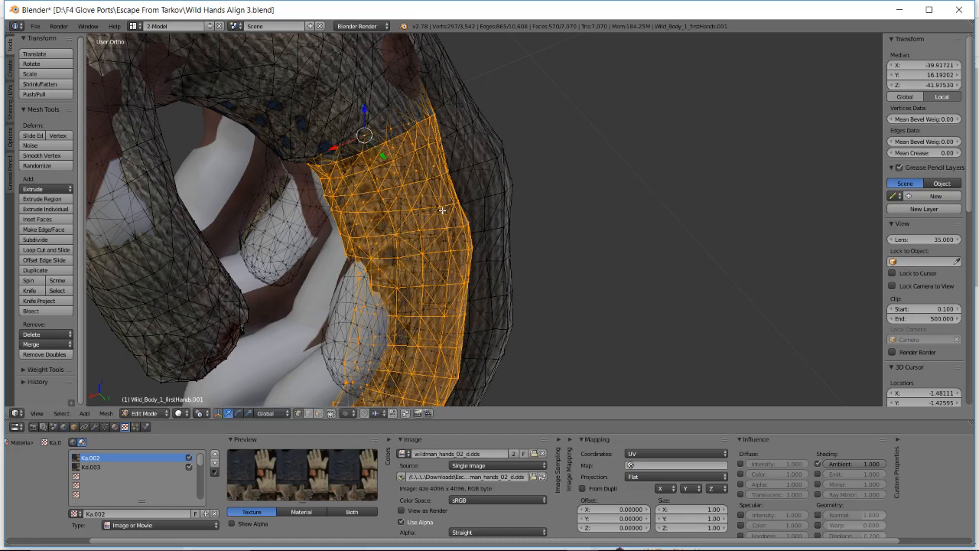
middle_click_drag(442, 209, 493, 156)
key("r")
key("r")
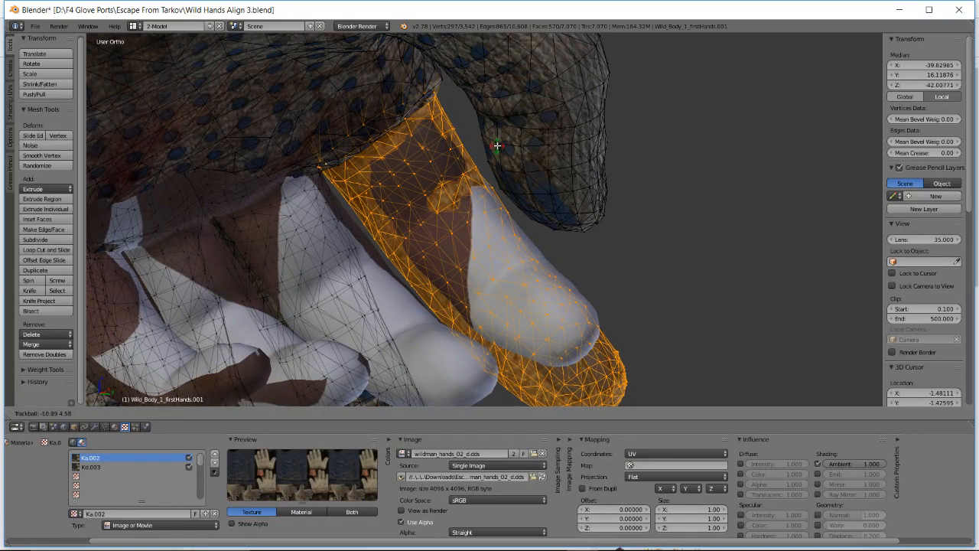
left_click(497, 144)
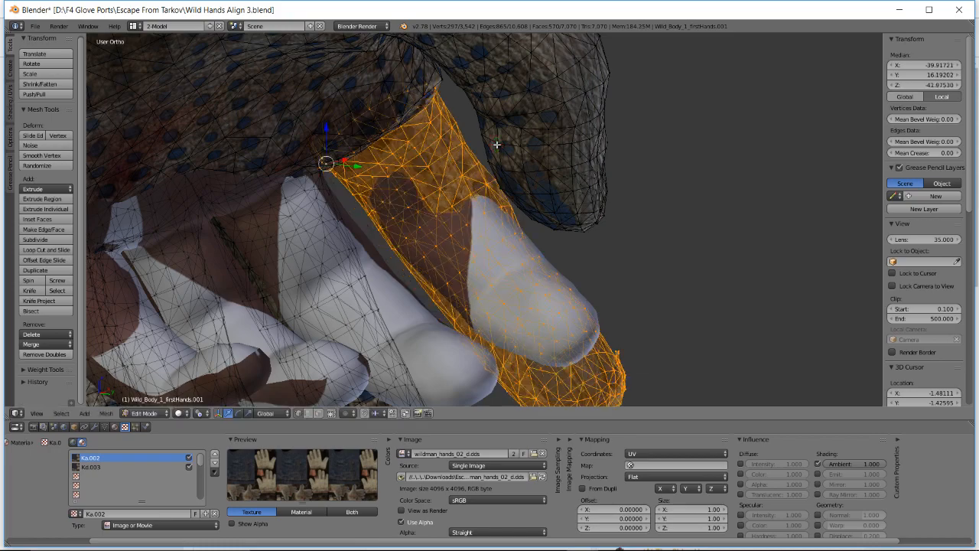
- Shift the index finger over the bare finger from the side, and rotate it slightly from the back of the hand
middle_click_drag(498, 146, 407, 200)
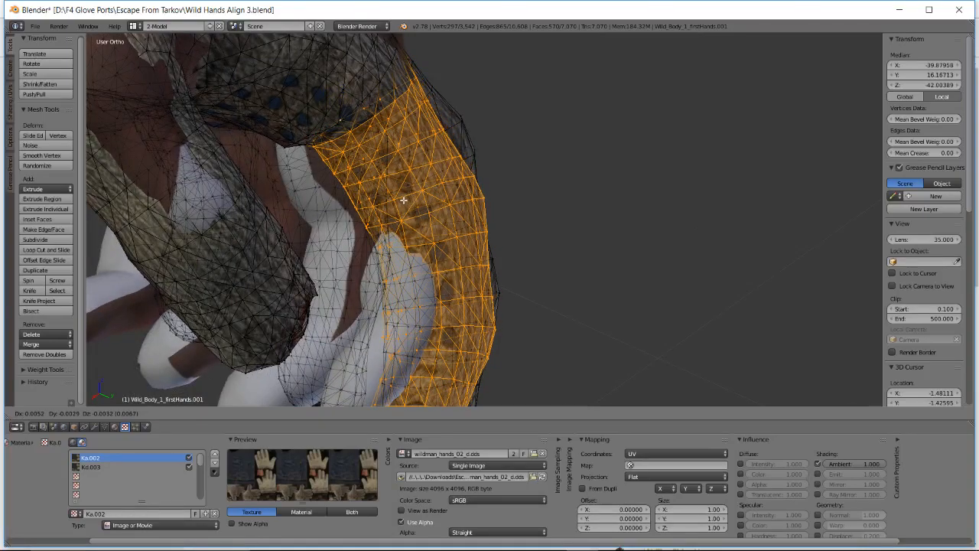
middle_click_drag(403, 198, 508, 212)
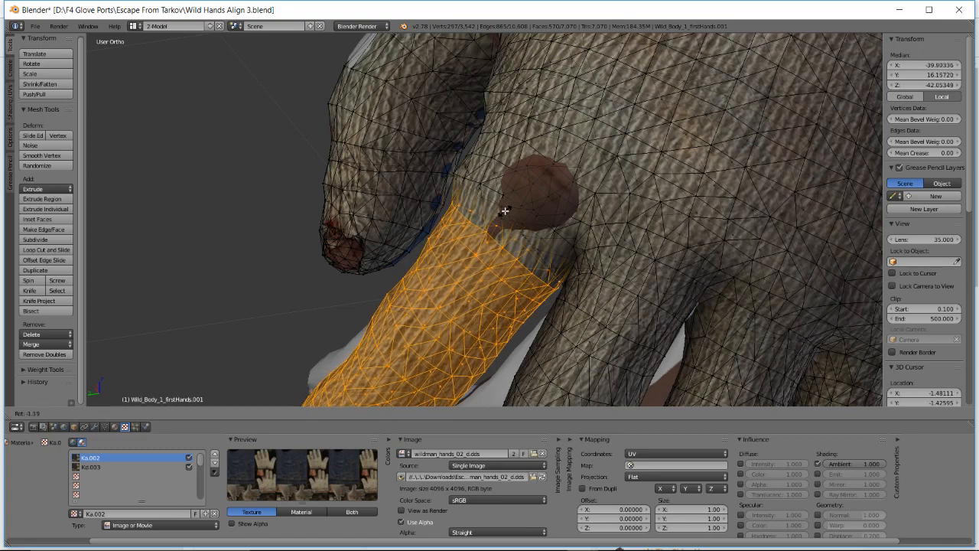
middle_click_drag(471, 228, 541, 190)
- Switch to the YouTube live dashboard in the browser, read the live chat, and return to Blender
key("alt+Tab")
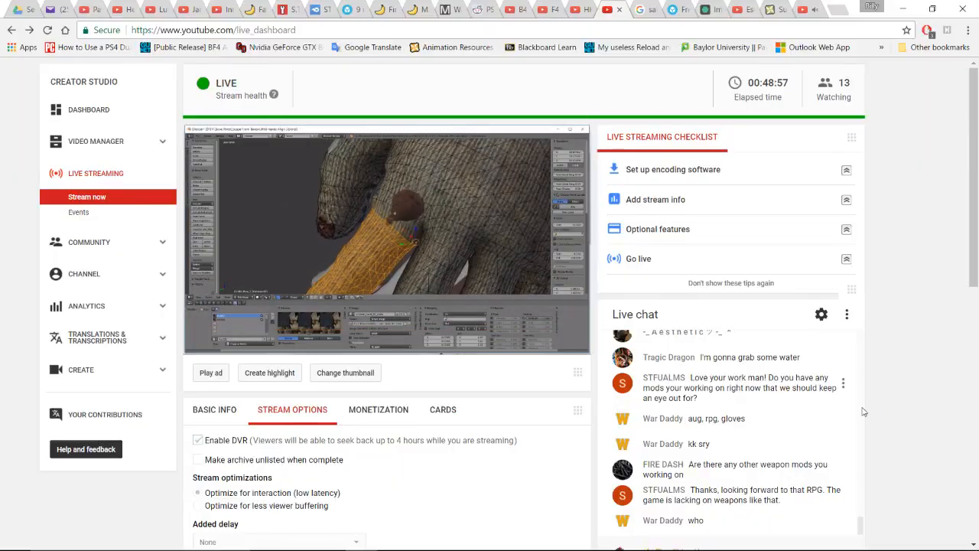
scroll(775, 325, "down", 4)
scroll(923, 245, "up", 1)
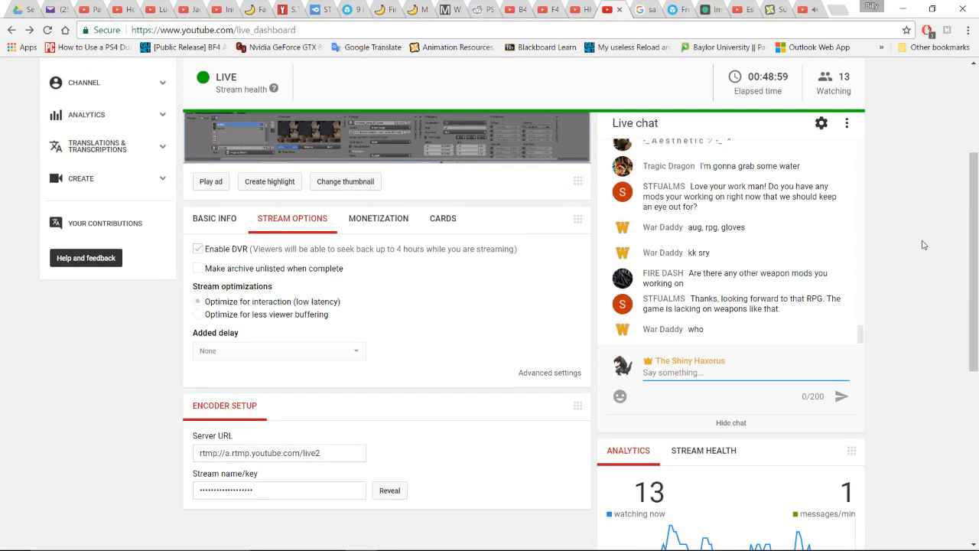
scroll(922, 244, "up", 2)
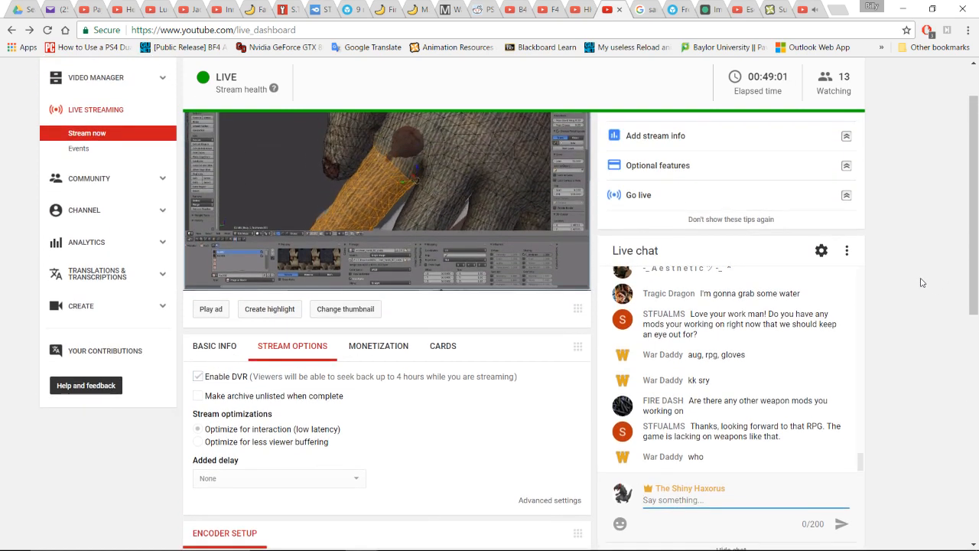
scroll(929, 279, "down", 2)
scroll(929, 280, "up", 2)
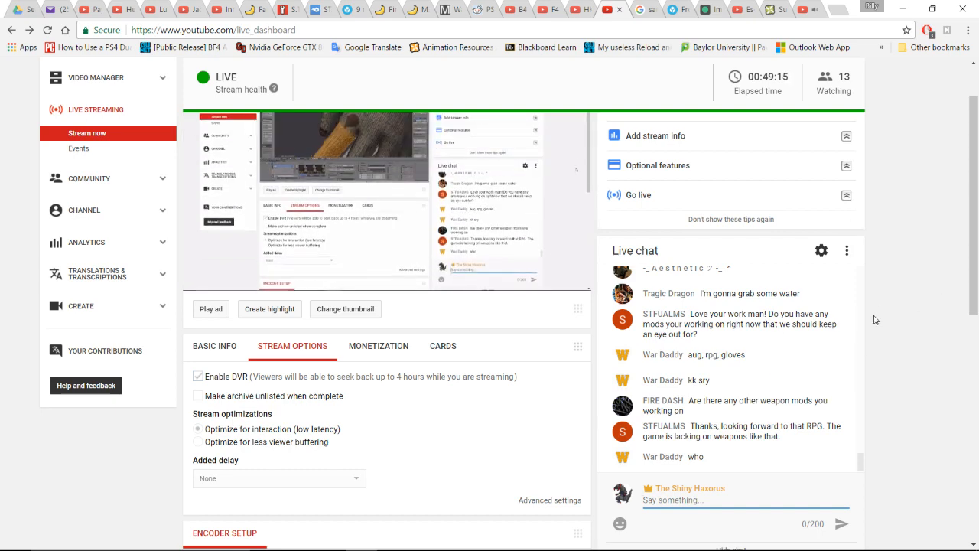
key("alt+Tab")
- Replace the whole-finger selection with only the vertices of the glove index finger's tip section
middle_click_drag(548, 207, 421, 195)
middle_click_drag(498, 151, 577, 84, "shift")
scroll(615, 229, "up", 1)
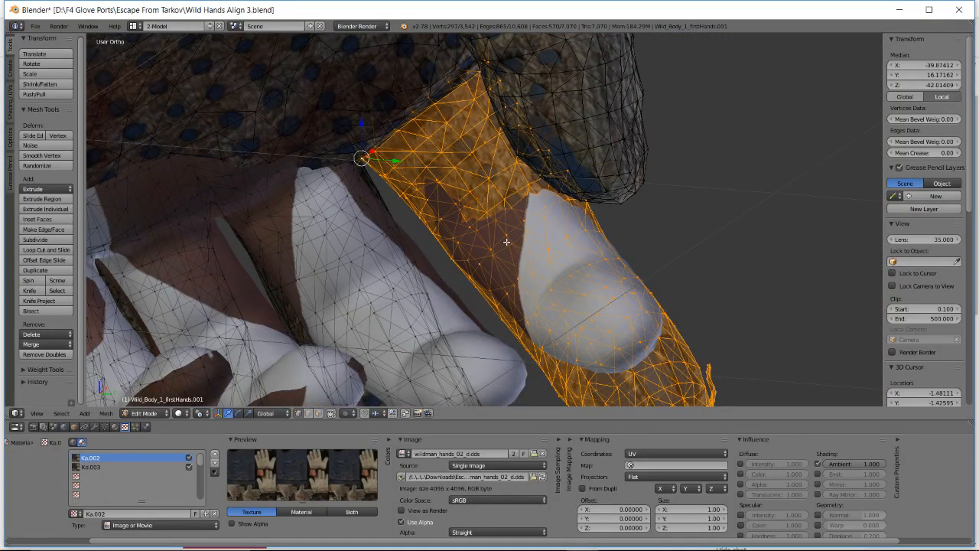
middle_click_drag(506, 241, 356, 200)
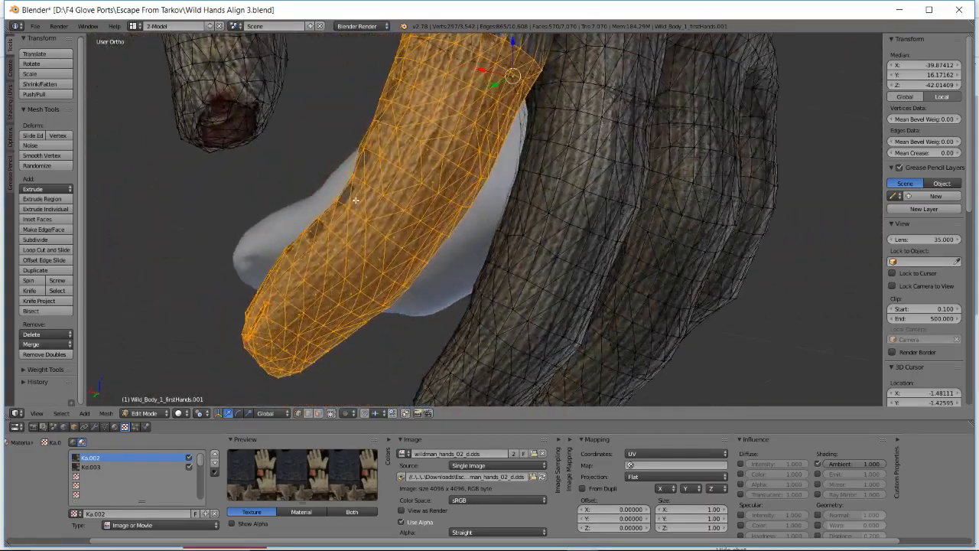
right_click(394, 130)
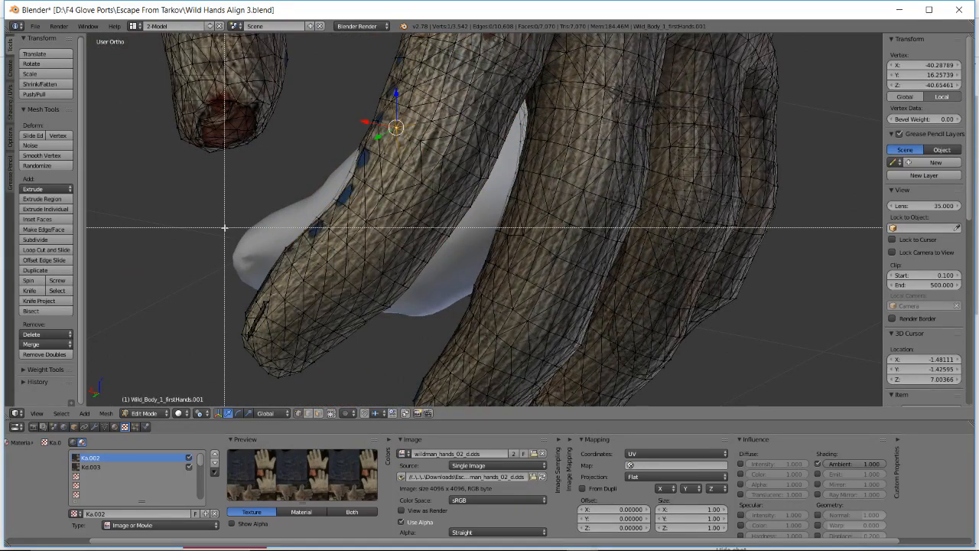
left_click_drag(327, 383, 327, 384)
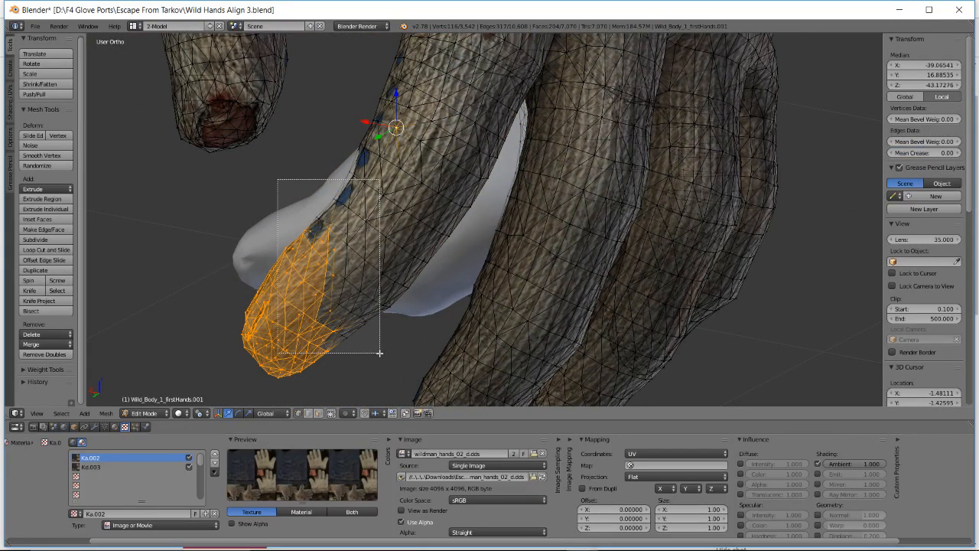
middle_click_drag(362, 265, 278, 226)
key("b")
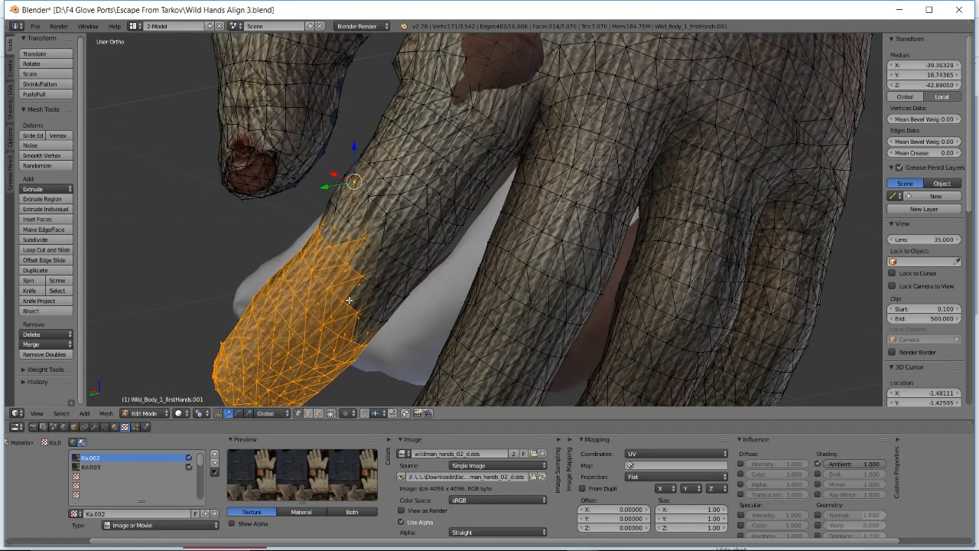
- Check the YouTube live chat for new viewer messages, and return to Blender
key("alt+Tab")
scroll(802, 341, "down", 2)
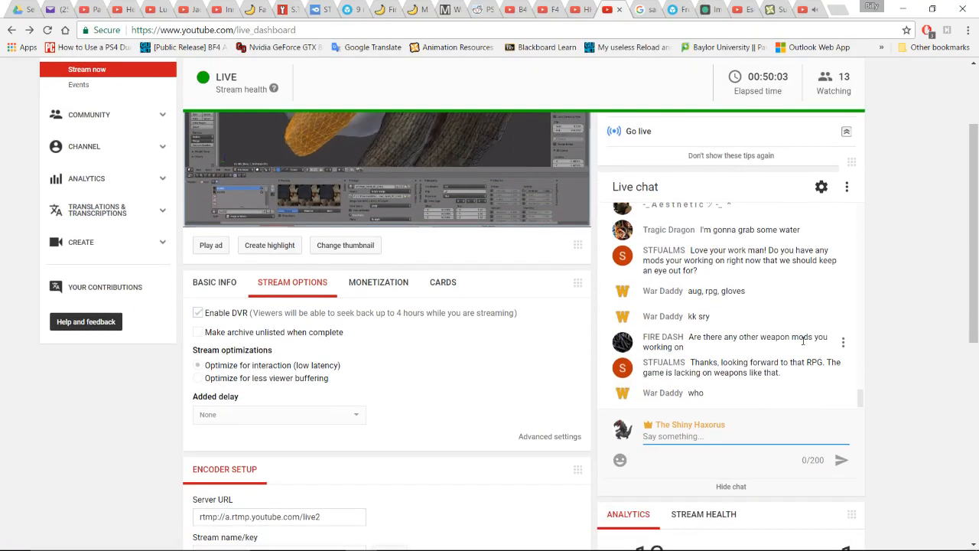
scroll(802, 341, "up", 2)
key("alt+Tab")
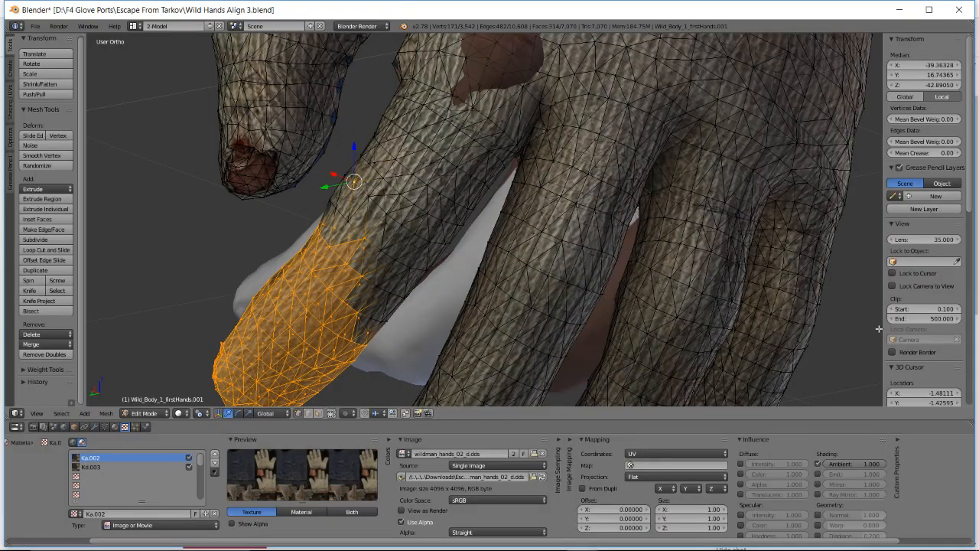
- Extend the fingertip selection up to the edge loop at the index finger's middle joint, adding missed vertices around it
left_click_drag(310, 197, 397, 374)
middle_click_drag(406, 262, 397, 224)
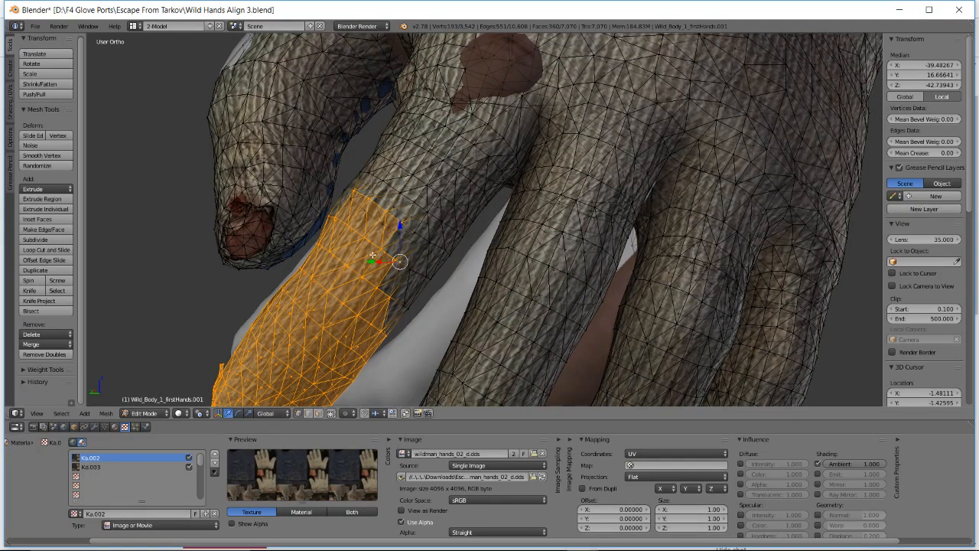
left_click_drag(373, 256, 416, 334)
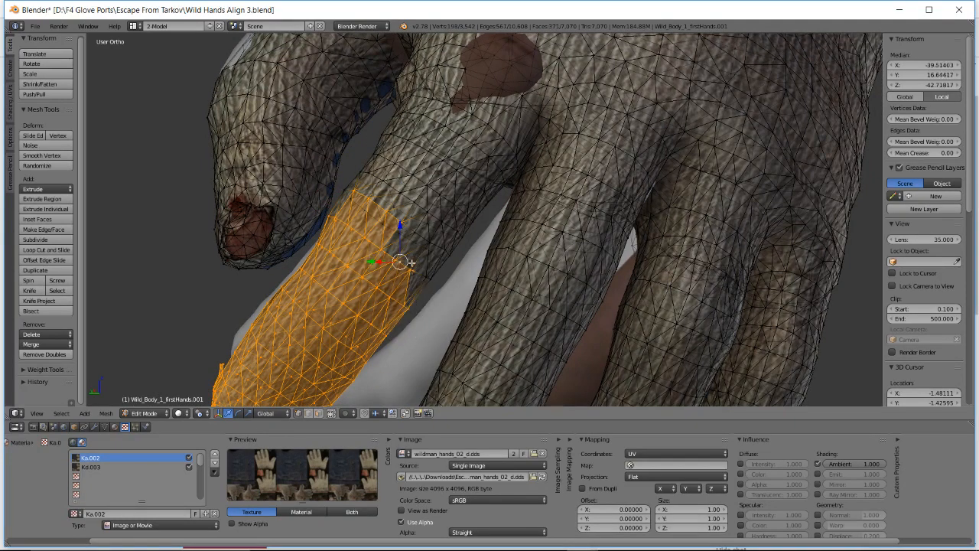
key("b")
left_click_drag(405, 266, 439, 306)
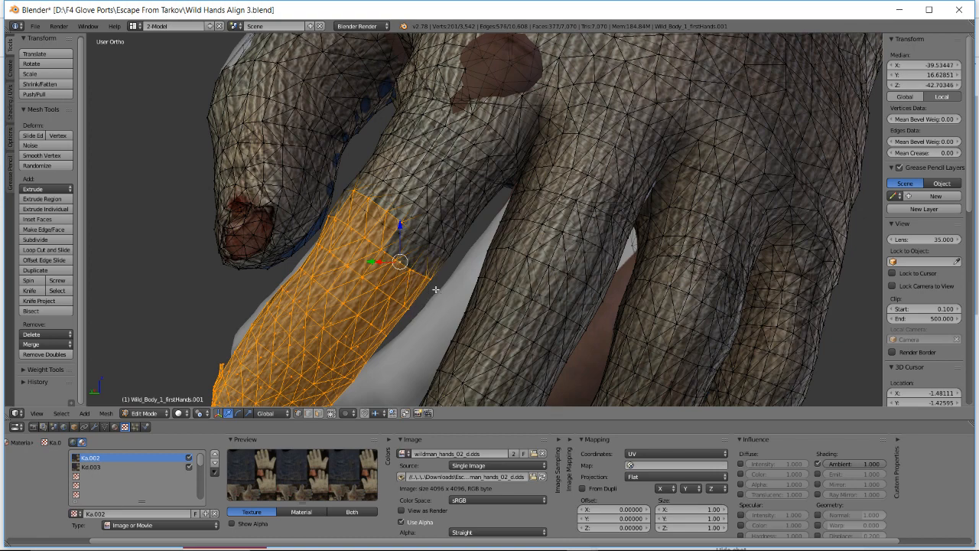
middle_click_drag(433, 274, 421, 227)
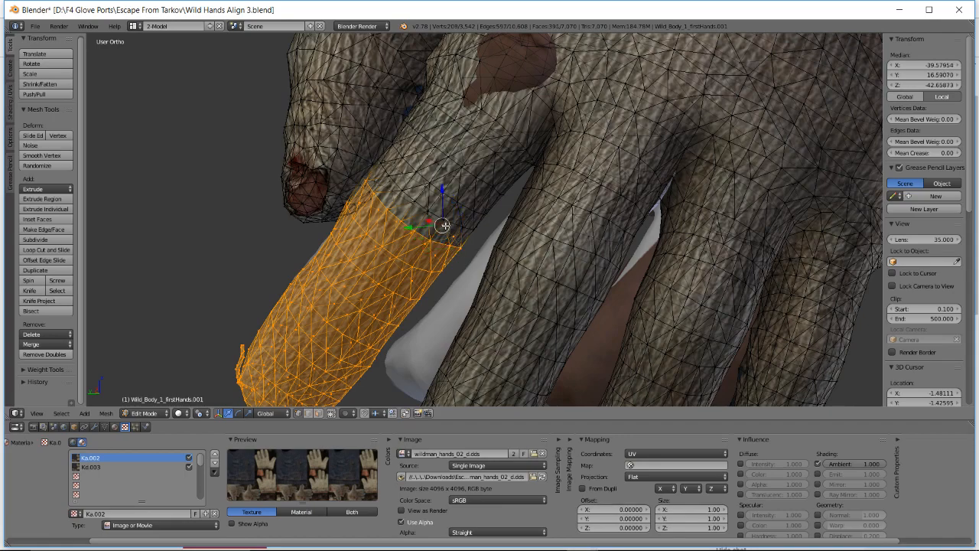
middle_click_drag(413, 204, 455, 254)
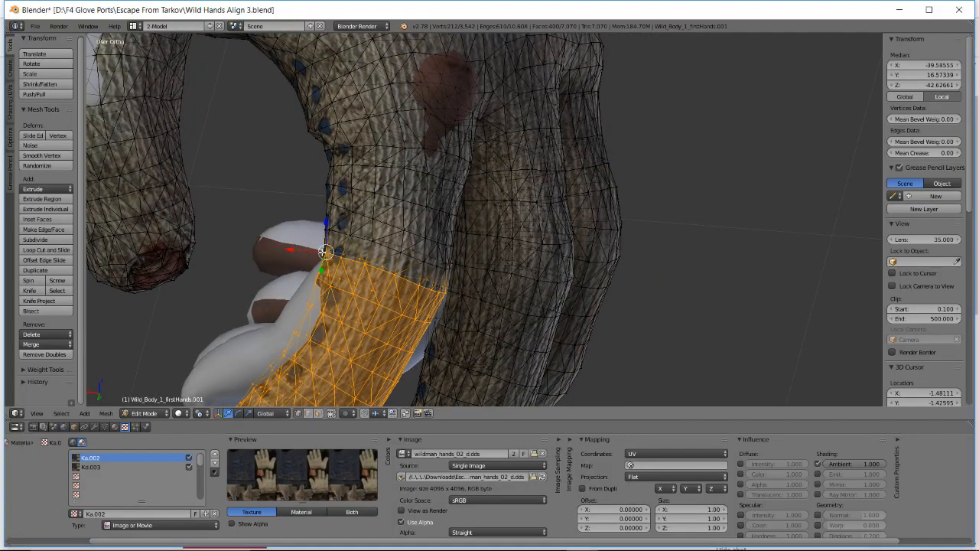
- Bend the selected outer section of the glove index finger toward the bare finger, and adjust its position from the side
middle_click_drag(340, 255, 428, 205)
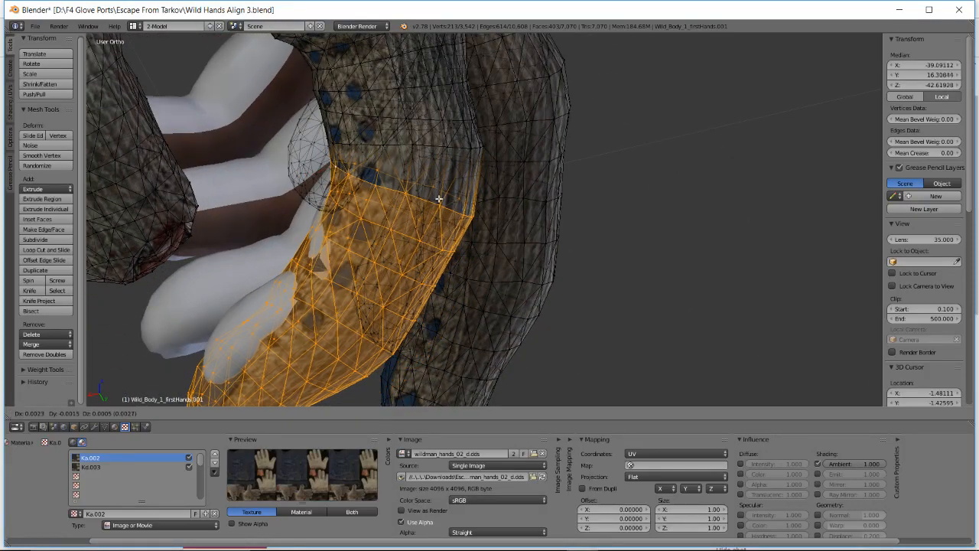
left_click(436, 198)
middle_click_drag(400, 253, 450, 185, "shift")
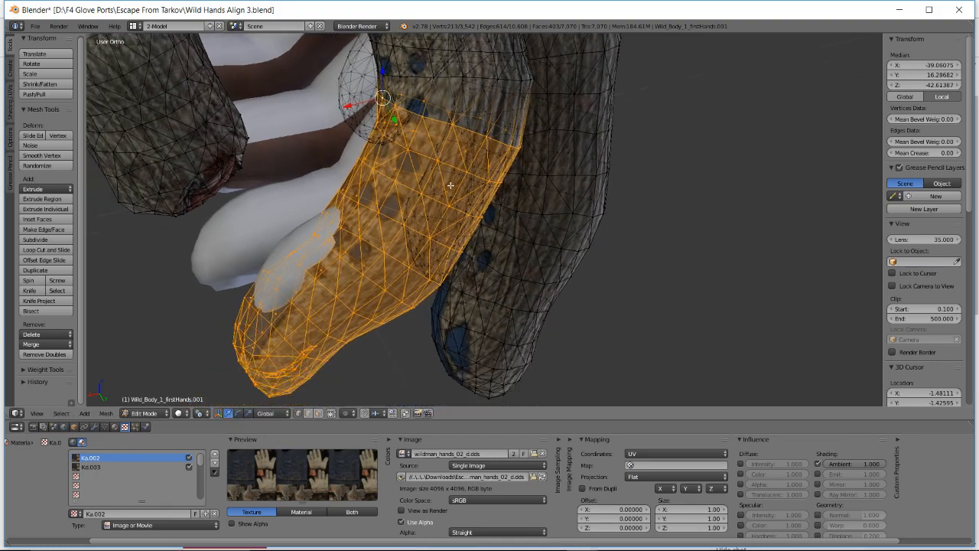
middle_click_drag(415, 234, 414, 227)
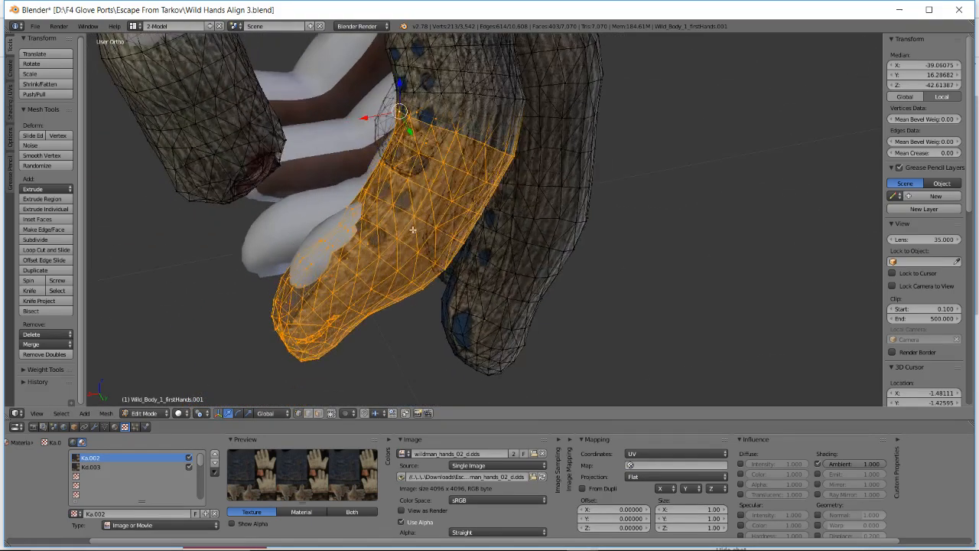
- Nudge the selected outer section of the glove index finger slightly upward against the bare finger
key("g")
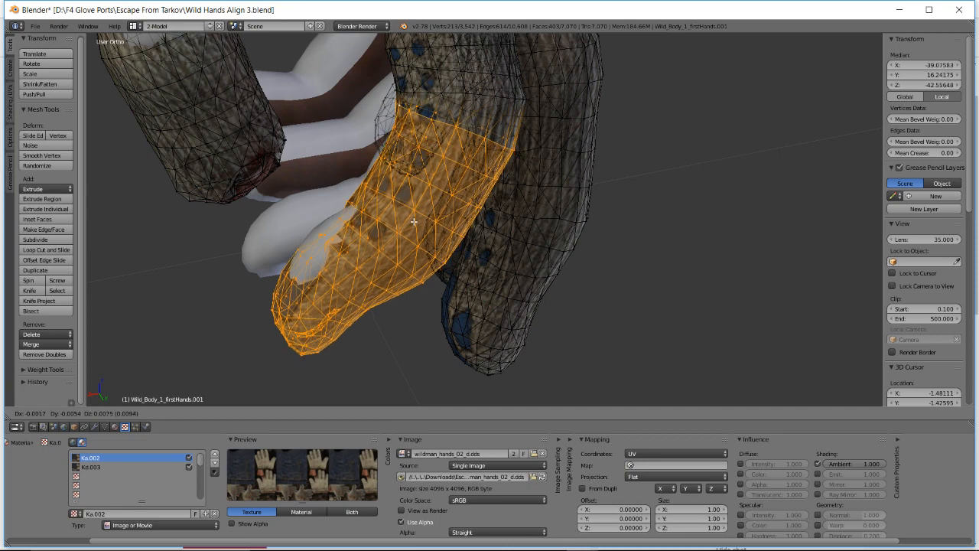
left_click(413, 223)
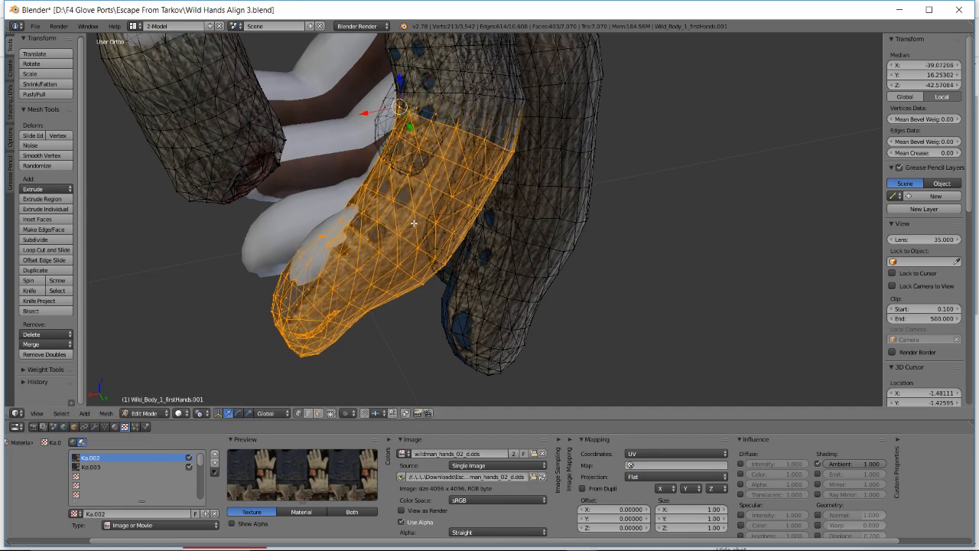
middle_click_drag(413, 222, 546, 179)
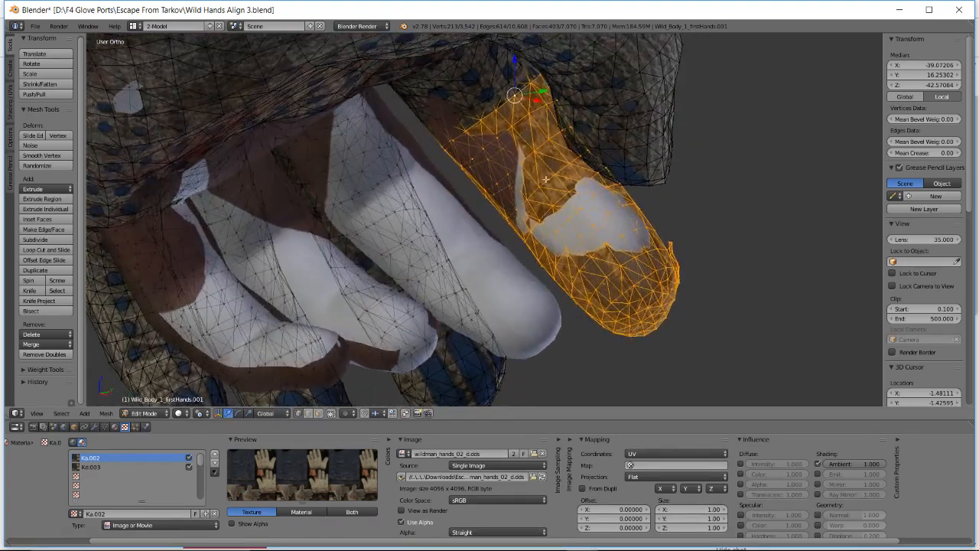
key("r")
key("r")
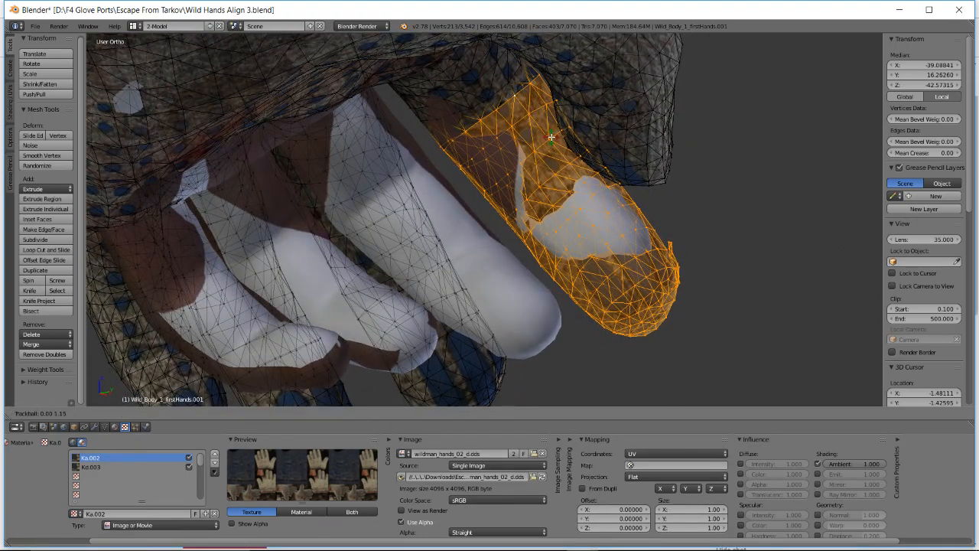
right_click(553, 127)
key("r")
key("r")
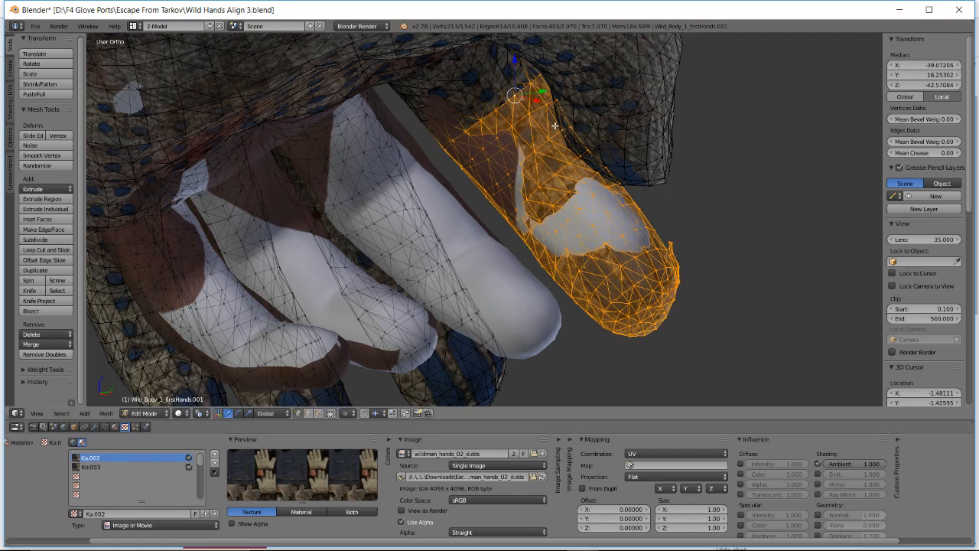
right_click(553, 127)
- Shift the selected outer section of the glove index finger slightly to follow the bare finger from the palm side
key("g")
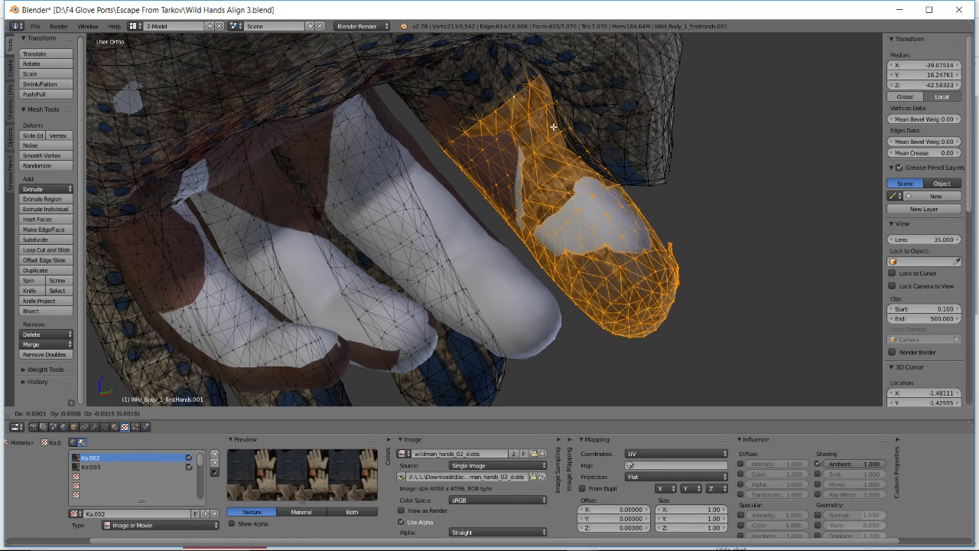
left_click(548, 128)
middle_click_drag(547, 129, 306, 134)
middle_click_drag(522, 202, 535, 187)
- Replace the selection with only the index fingertip's vertices, up to the edge loop at the finger's last joint
key("a")
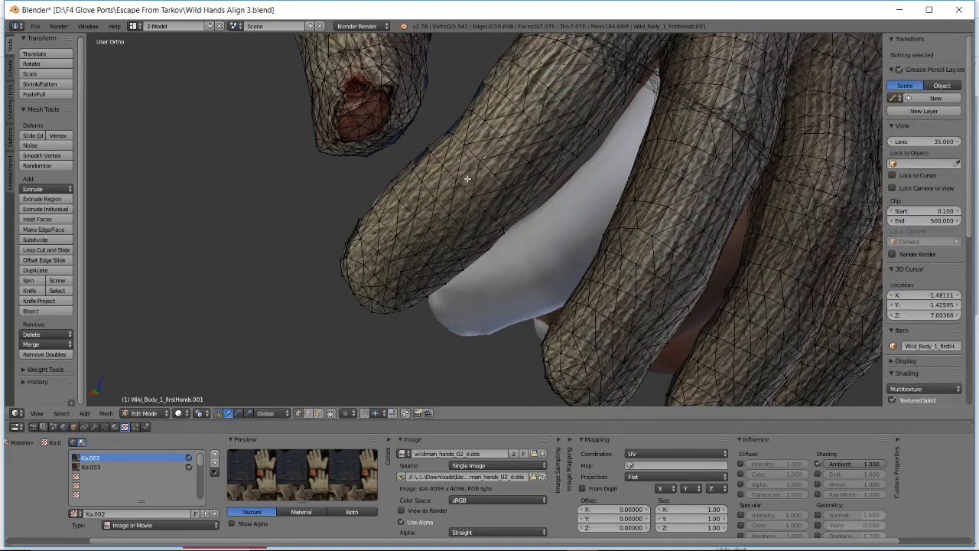
right_click(456, 180)
key("b")
left_click_drag(301, 198, 459, 371)
key("b")
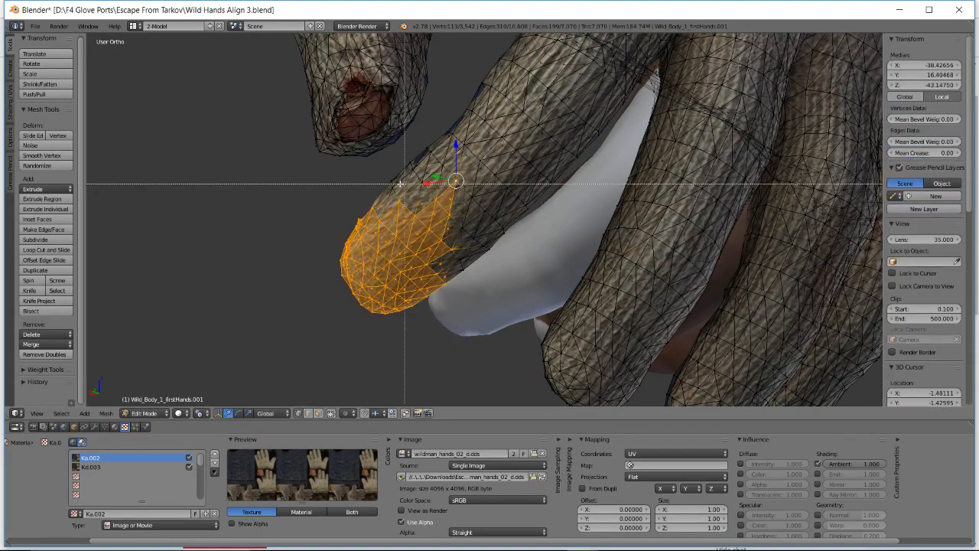
left_click_drag(427, 213, 491, 294)
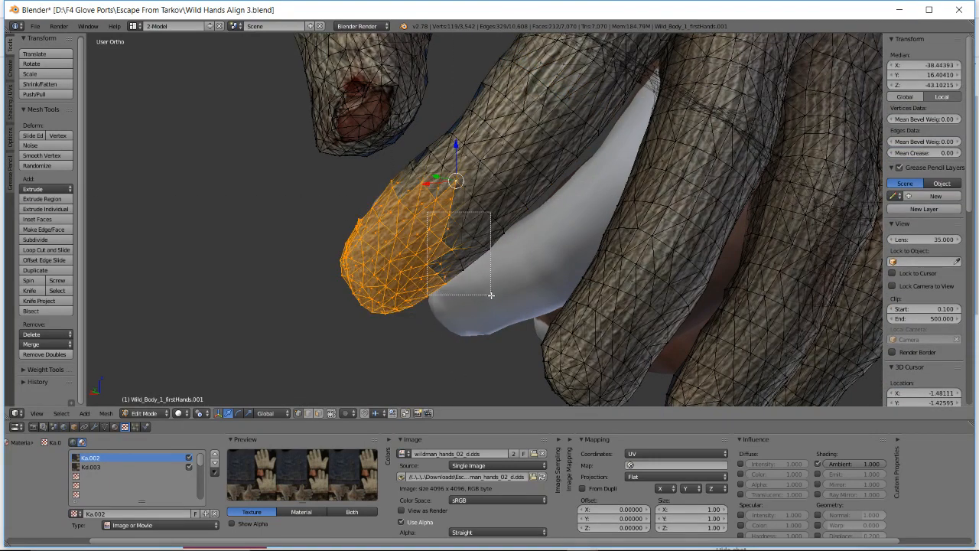
key("b")
left_click_drag(462, 190, 525, 266)
key("b")
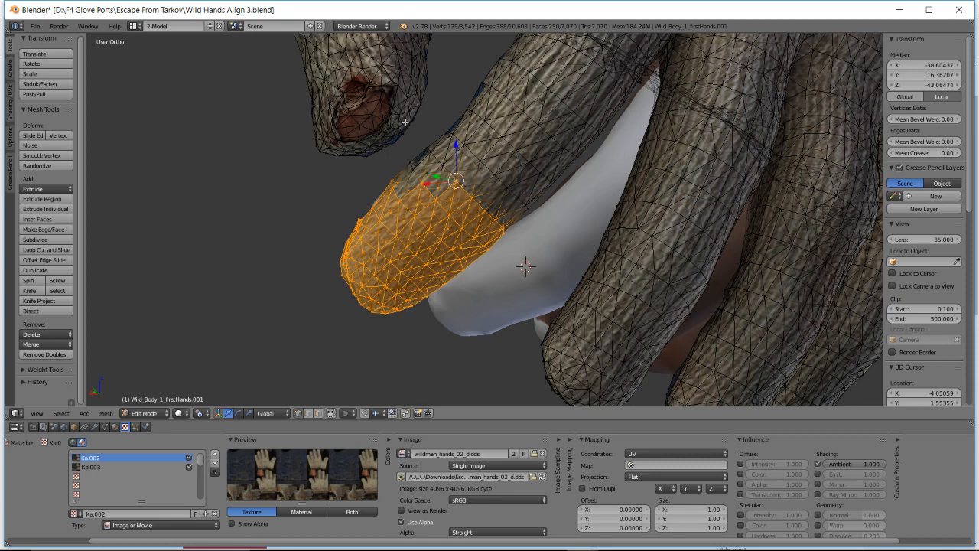
key("b")
left_click_drag(392, 150, 465, 231)
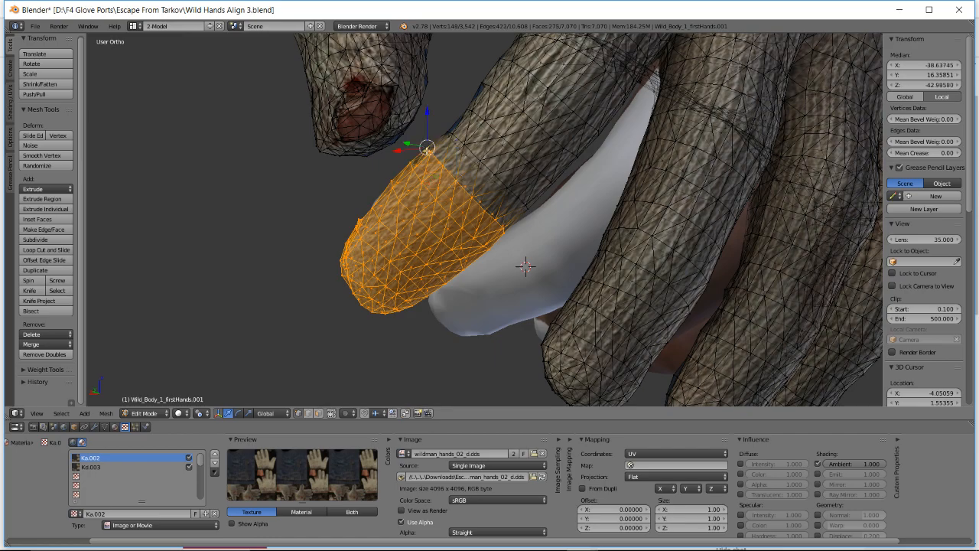
- Move the selected index fingertip section inward and rotate it to bend over the bare fingertip
middle_click_drag(427, 147, 471, 195)
key("g")
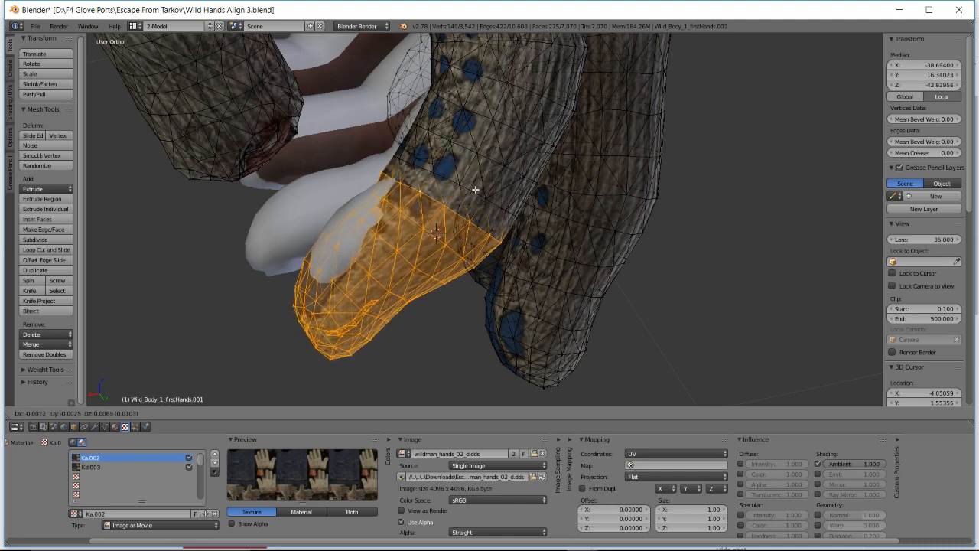
left_click(477, 189)
key("r")
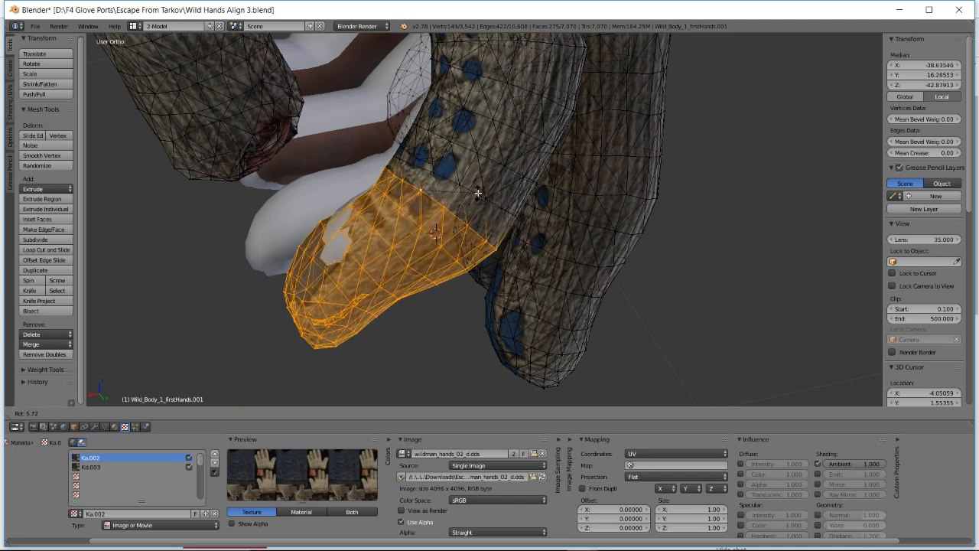
left_click(471, 196)
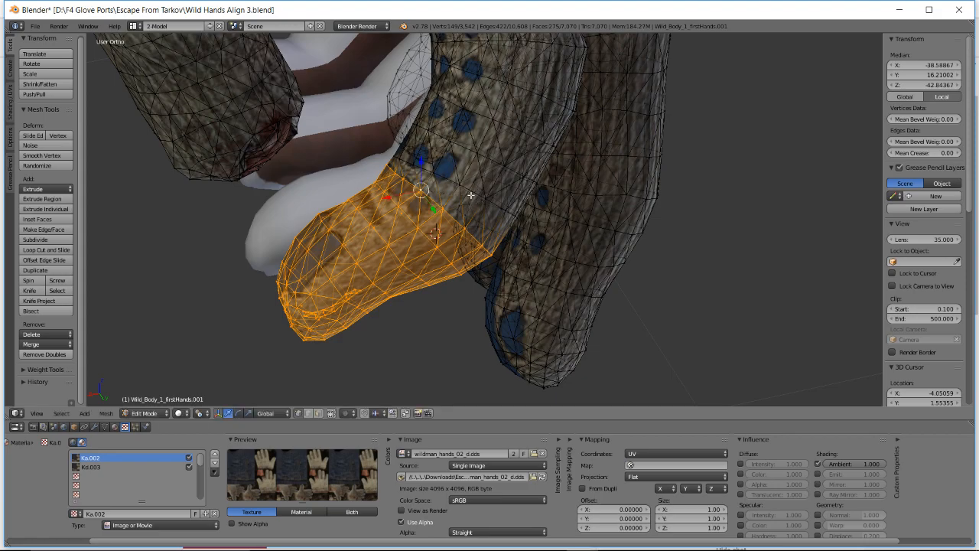
- Add the missed vertices along the fingertip section's joint edge to the selection, and move the section back toward the finger base
mouse_move(470, 197)
middle_mouse_down()
mouse_move(457, 182)
mouse_move(399, 227)
mouse_move(399, 184)
mouse_move(379, 176)
middle_mouse_up()
key("z")
key("z")
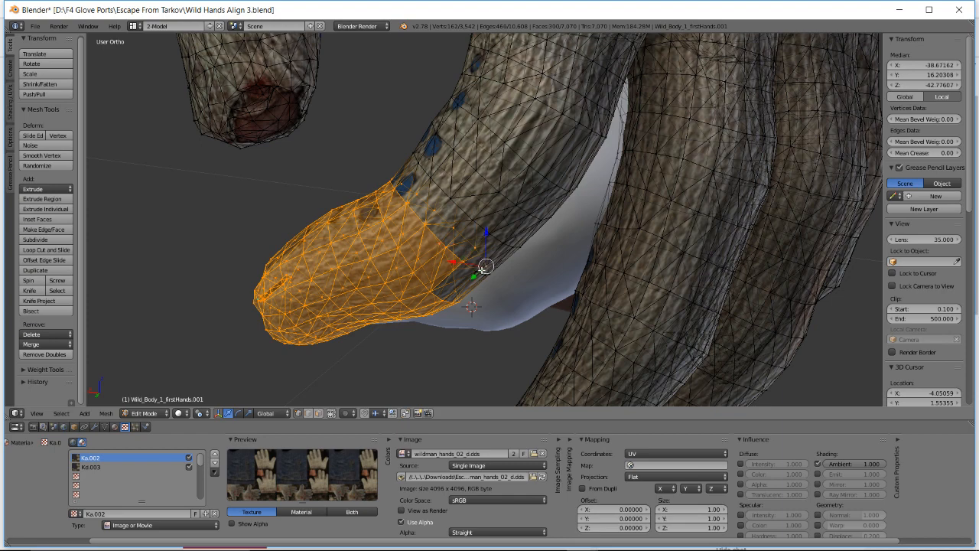
middle_click_drag(490, 274, 494, 239)
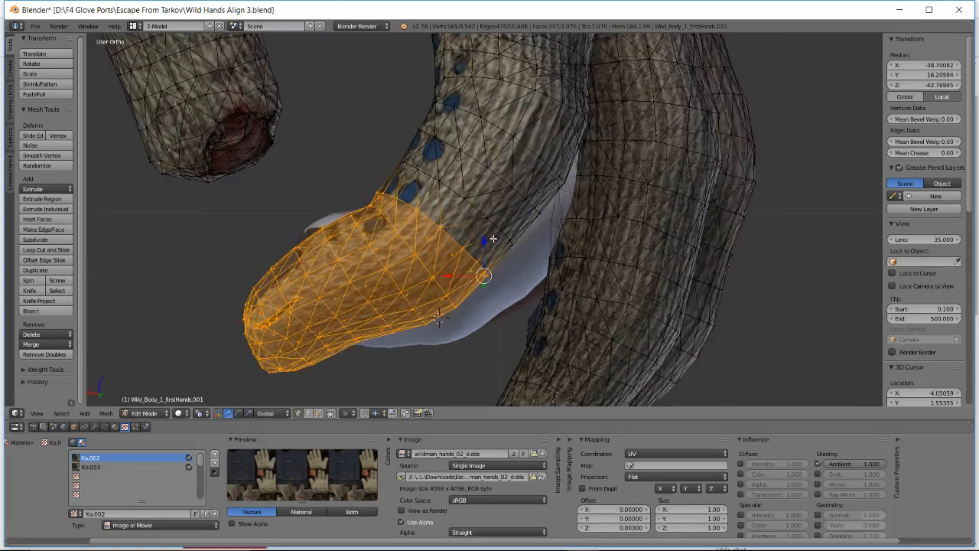
key("g")
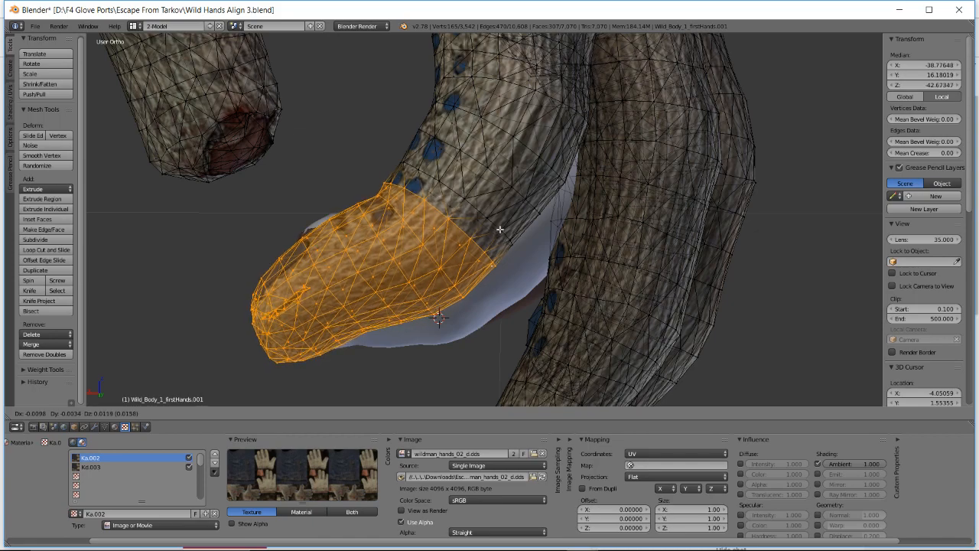
left_click(500, 230)
- Fine-tune the fingertip section's rotation and position over the bare finger in wireframe display, then return to textured display and deselect it
middle_click_drag(464, 225, 459, 346)
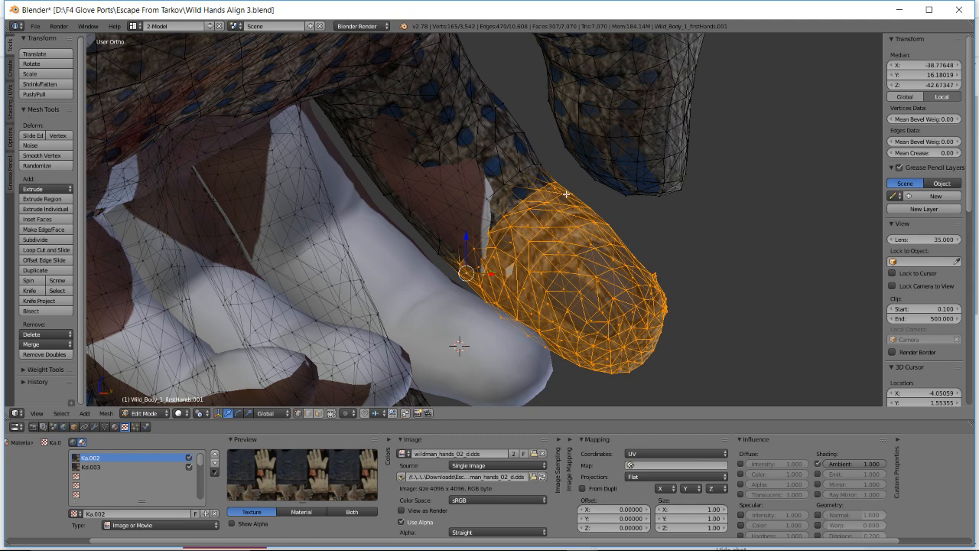
middle_click_drag(619, 176, 477, 210)
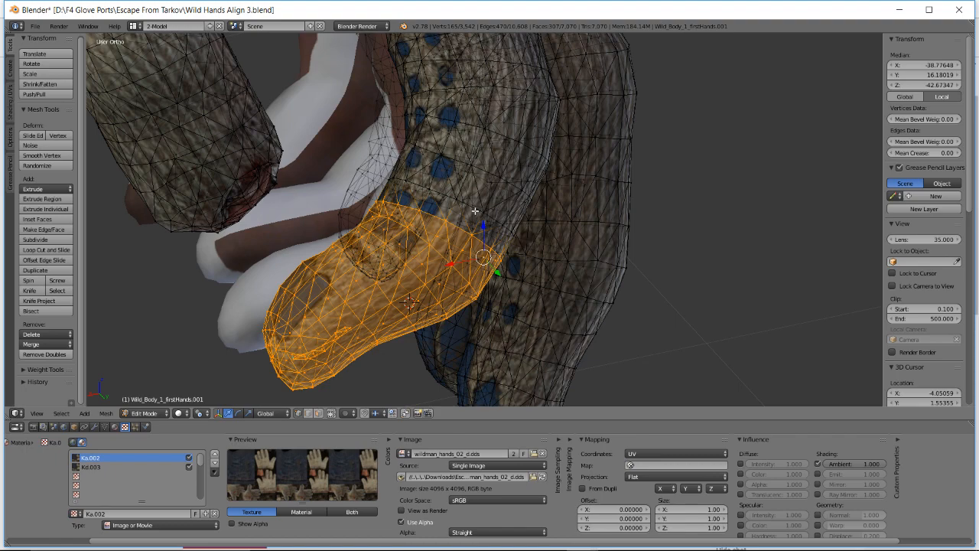
middle_click_drag(502, 222, 505, 199)
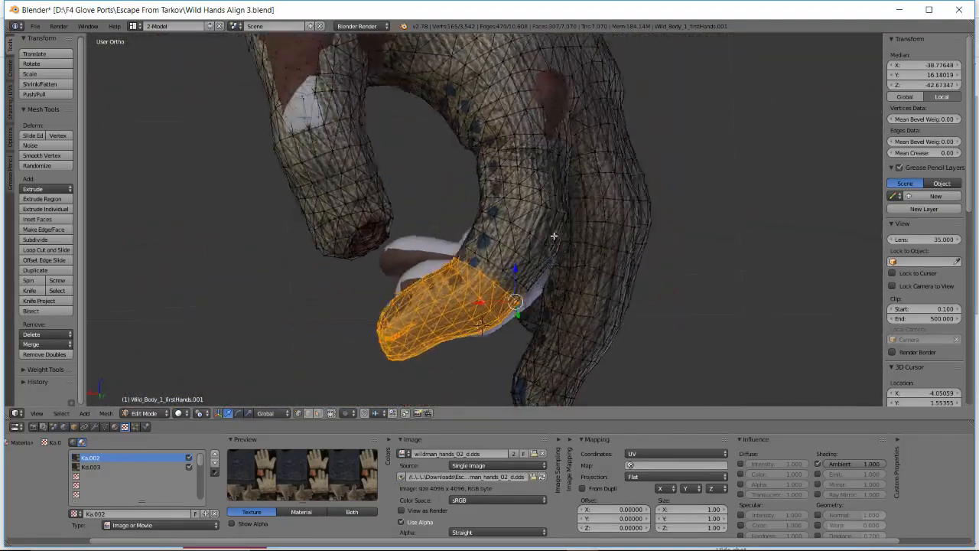
key("z")
mouse_move(463, 251)
middle_mouse_down()
mouse_move(466, 298)
mouse_move(441, 293)
mouse_move(418, 241)
mouse_move(500, 236)
mouse_move(450, 268)
mouse_move(382, 221)
middle_mouse_up()
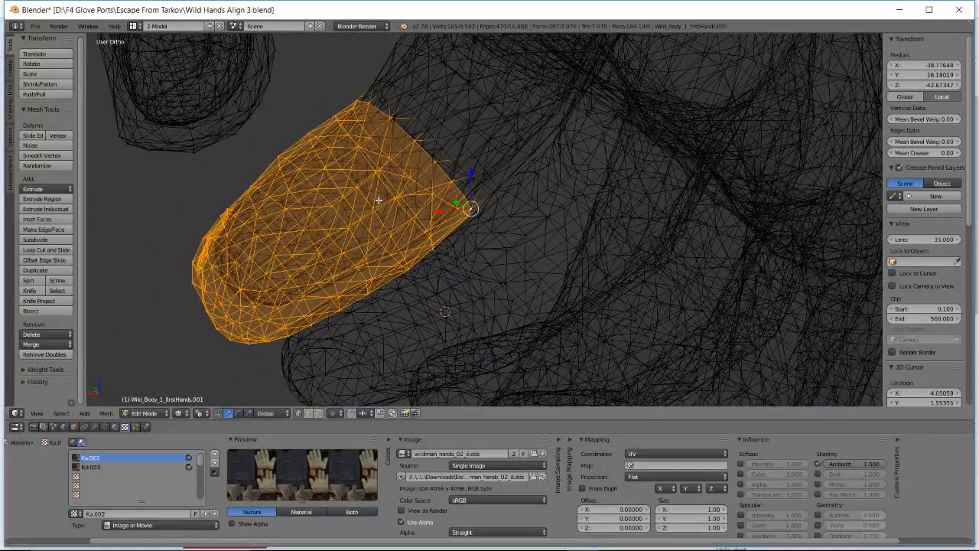
key("r")
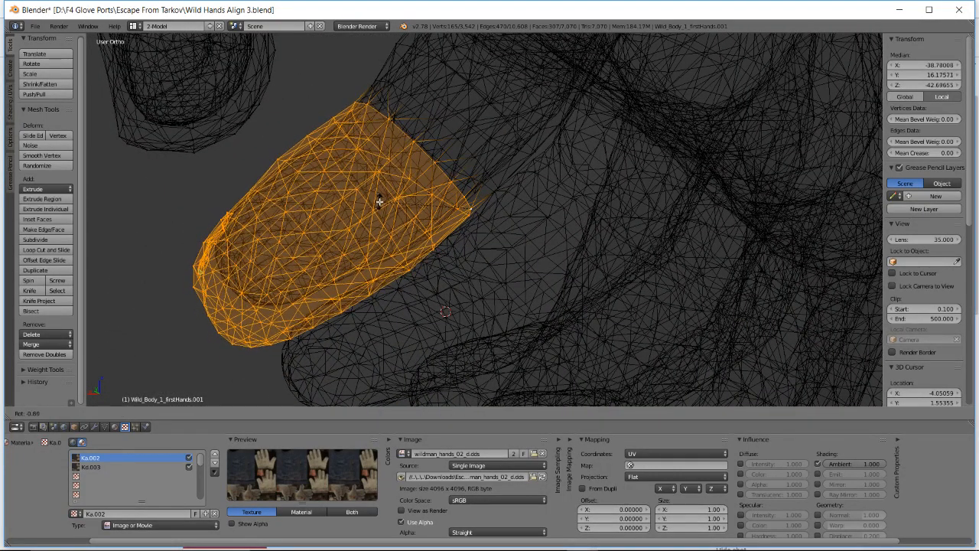
right_click(378, 201)
key("r")
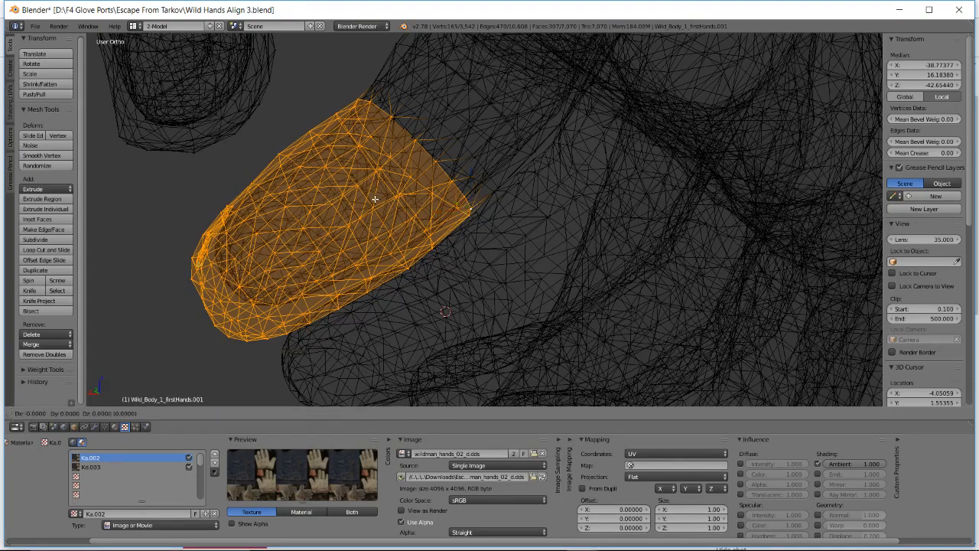
left_click(373, 195)
middle_click_drag(373, 195, 360, 190)
key("g")
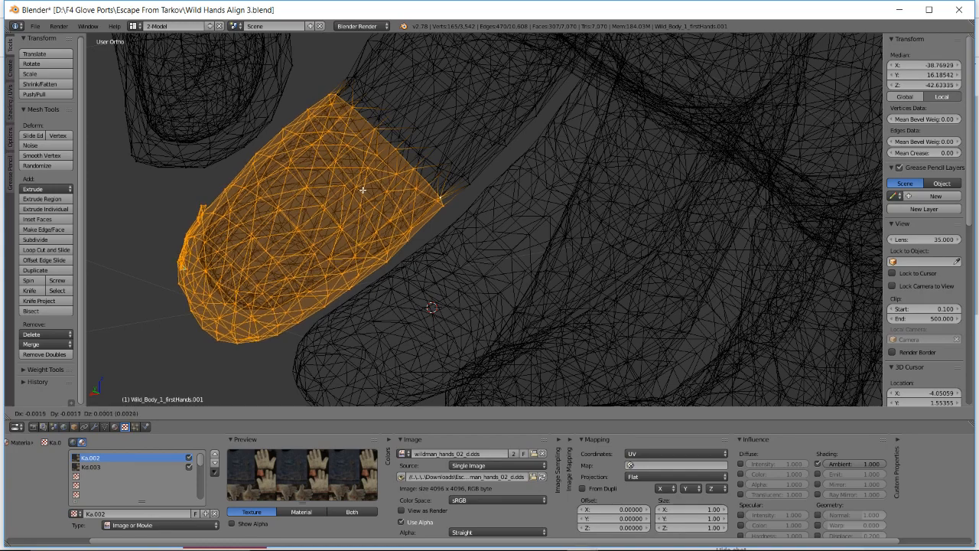
left_click(363, 190)
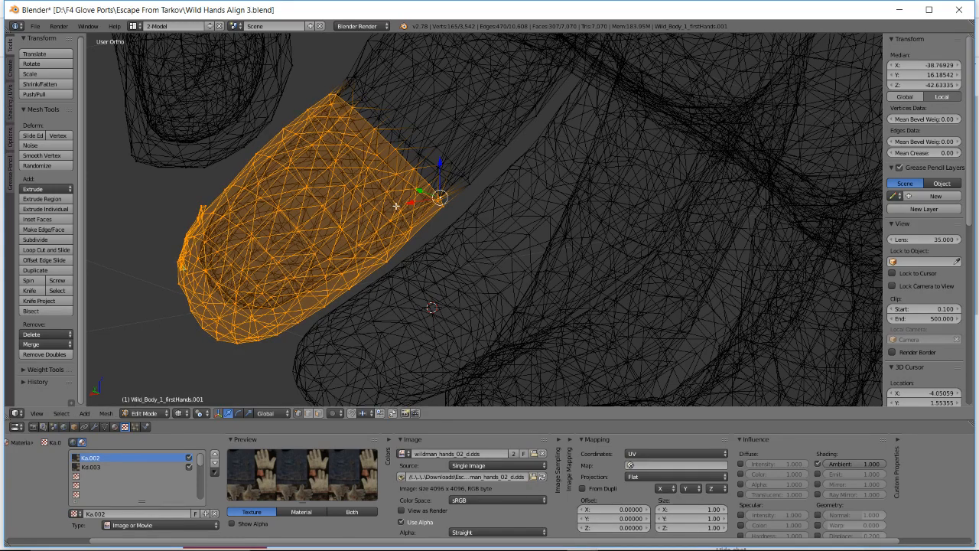
key("z")
scroll(396, 206, "down", 3)
middle_click_drag(396, 206, 334, 222)
key("a")
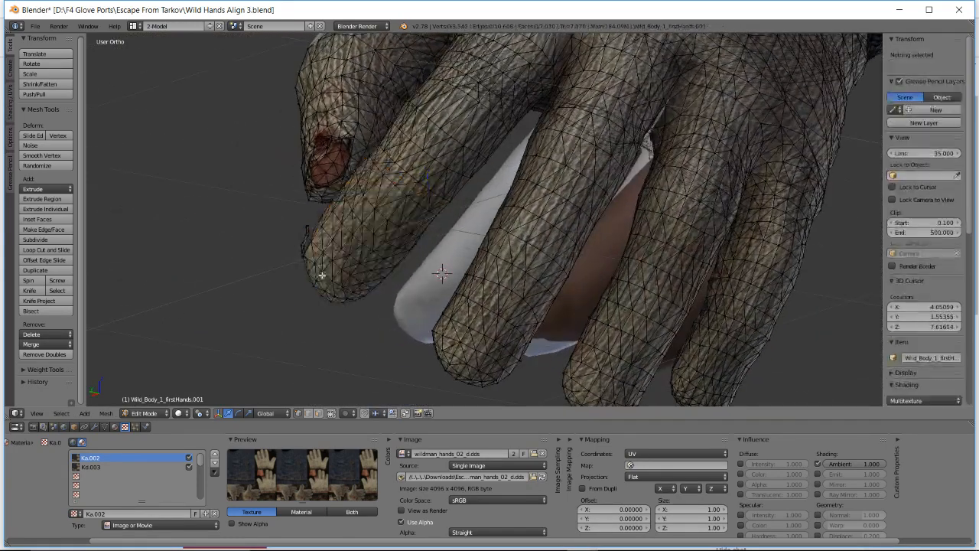
- Select a row of six glove vertices across the base of the index finger, where the bare skin pokes through
middle_click_drag(322, 275, 448, 231)
scroll(402, 193, "up", 2)
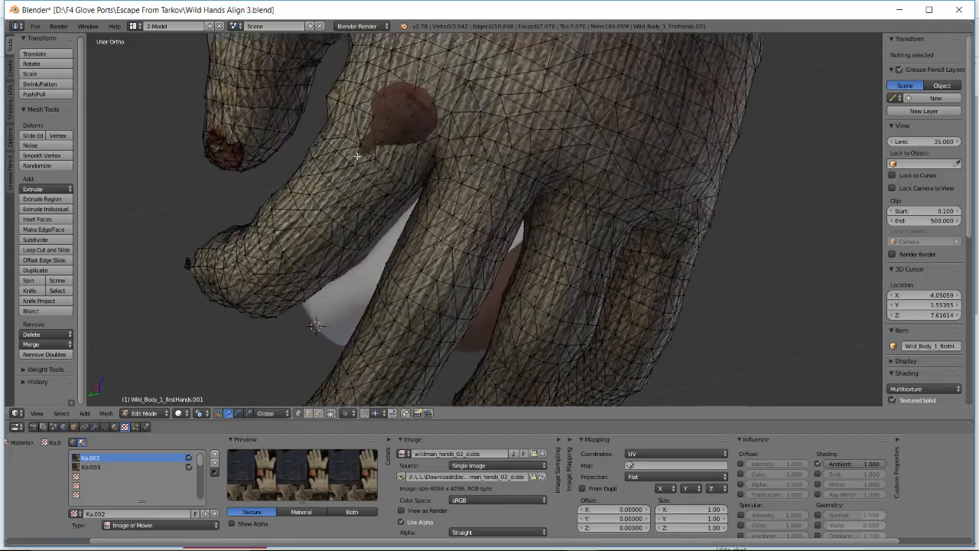
middle_click_drag(357, 156, 454, 245)
right_click(451, 245)
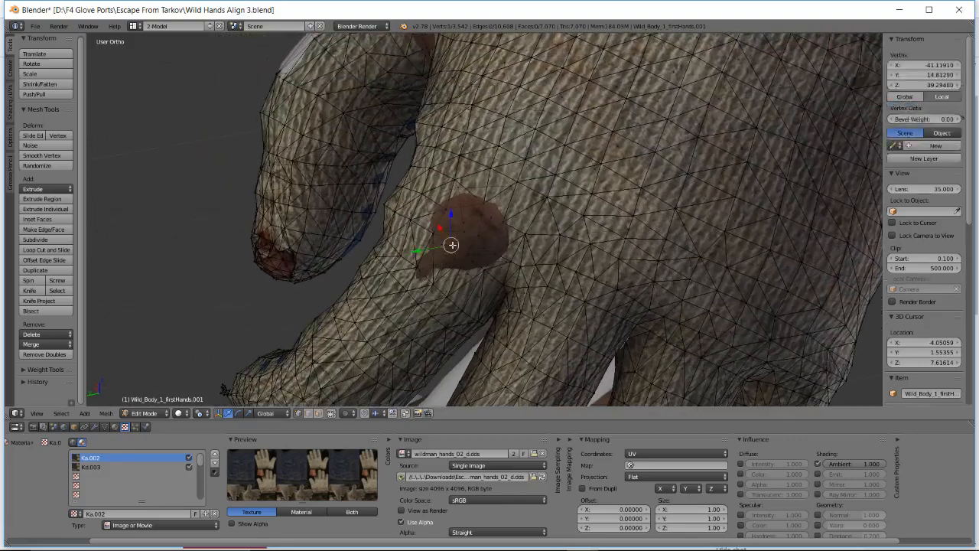
right_click(466, 255, "shift")
middle_click_drag(473, 251, 470, 222)
right_click(486, 259, "shift")
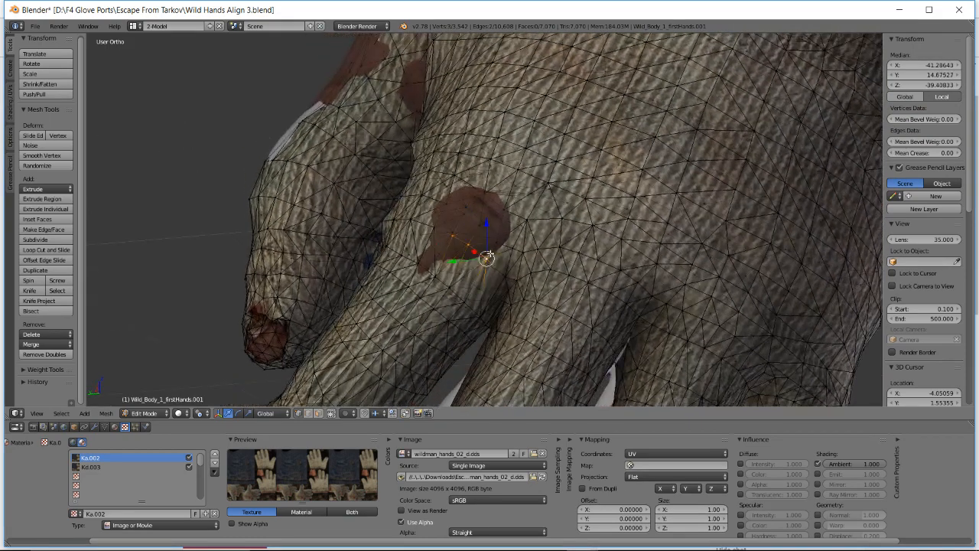
right_click(417, 221, "shift")
middle_click_drag(417, 221, 463, 260)
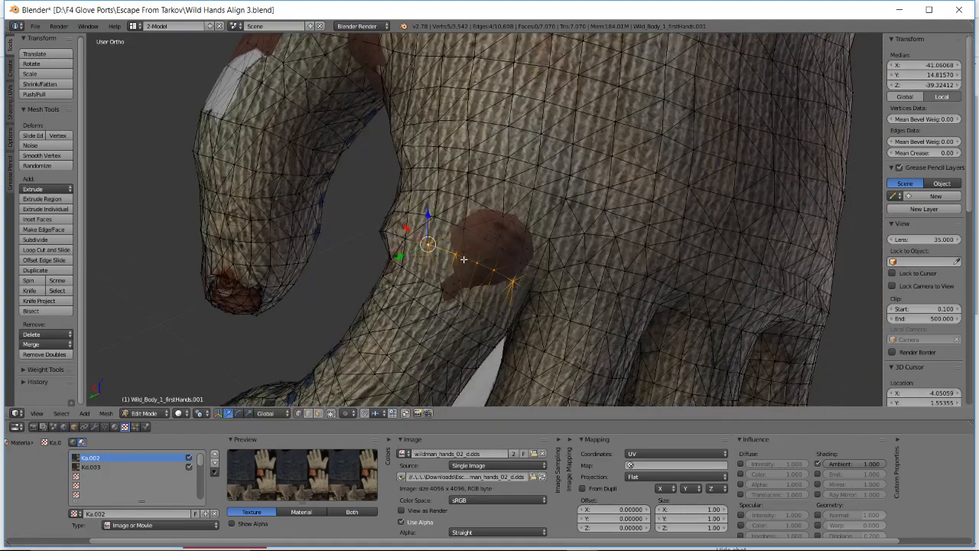
right_click(406, 234, "shift")
- Reposition the selected vertex row at the index finger's base from several angles to smooth the knuckle, and deselect it
key("g")
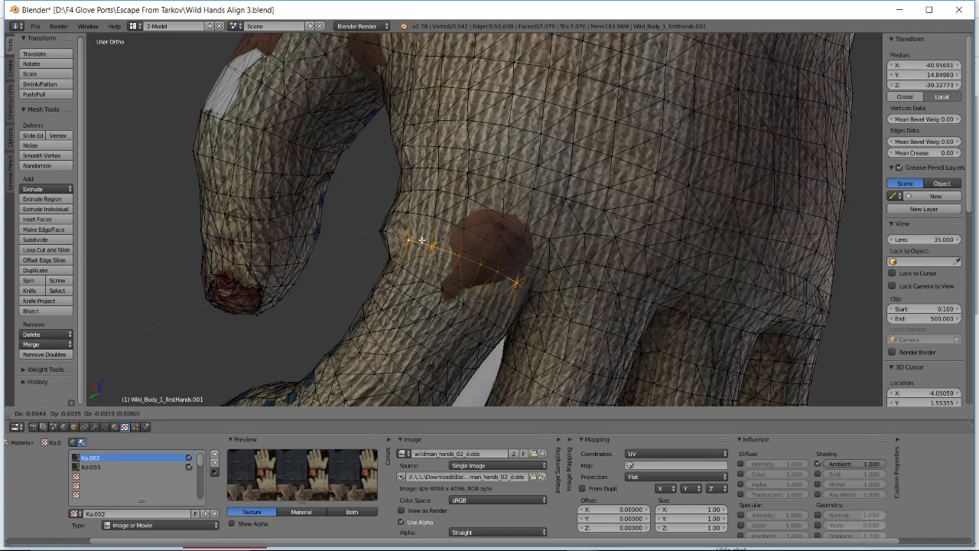
left_click(420, 239)
middle_click_drag(458, 244, 474, 212)
key("g")
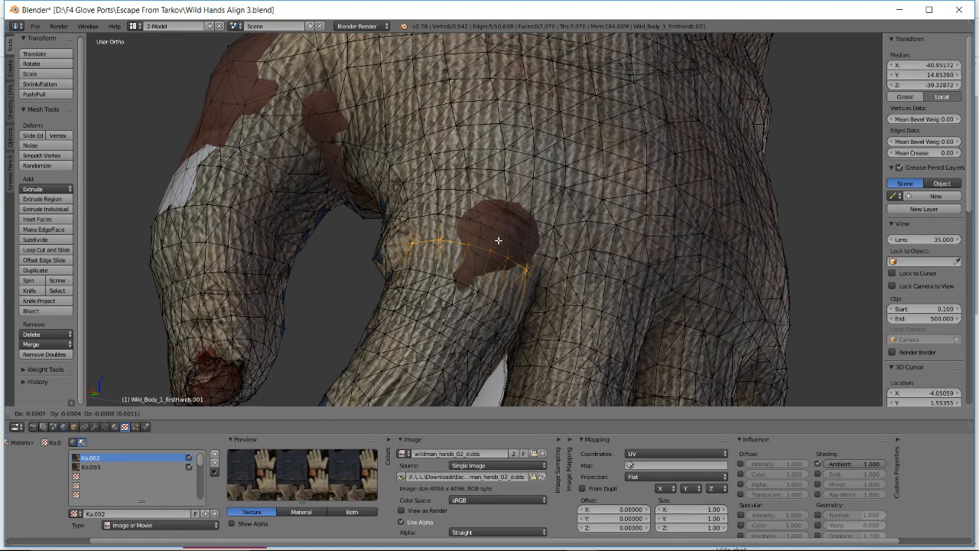
left_click(498, 240)
middle_click_drag(498, 242, 399, 200)
key("g")
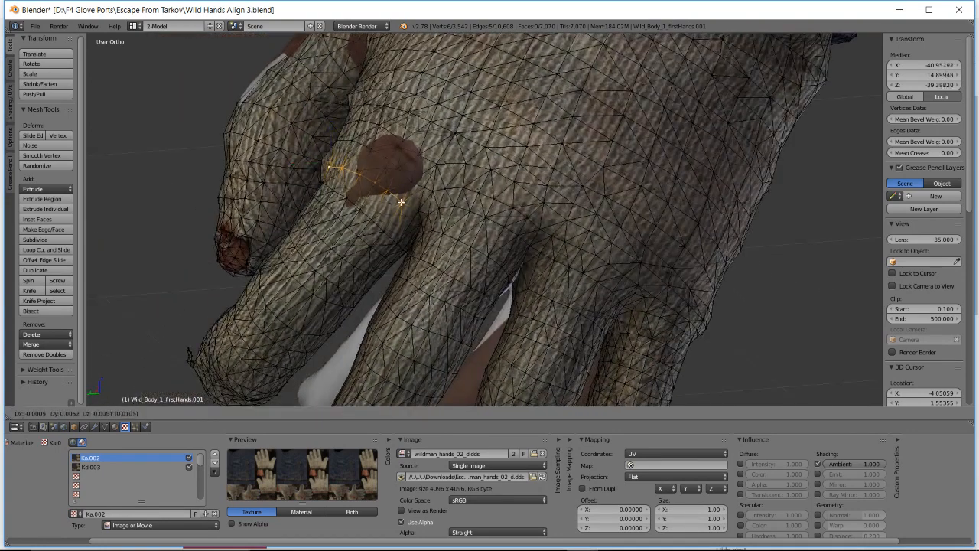
left_click(404, 201)
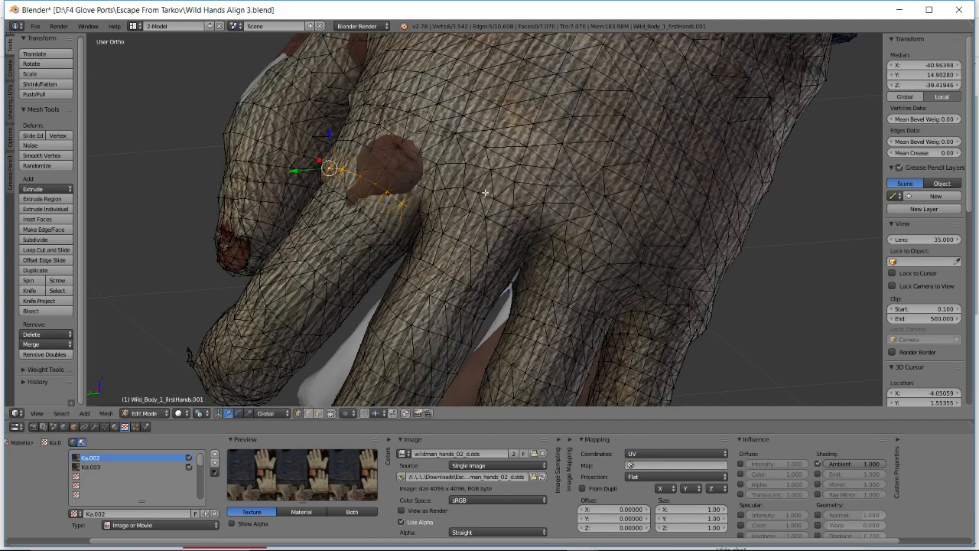
key("a")
middle_click_drag(485, 192, 493, 197)
mouse_move(433, 194)
middle_mouse_down()
mouse_move(516, 212)
mouse_move(502, 225)
mouse_move(586, 164)
mouse_move(572, 182)
mouse_move(581, 186)
mouse_move(464, 219)
mouse_move(458, 191)
mouse_move(474, 205)
mouse_move(555, 190)
mouse_move(481, 185)
mouse_move(529, 214)
mouse_move(452, 200)
mouse_move(448, 234)
mouse_move(410, 236)
mouse_move(441, 209)
middle_mouse_up()
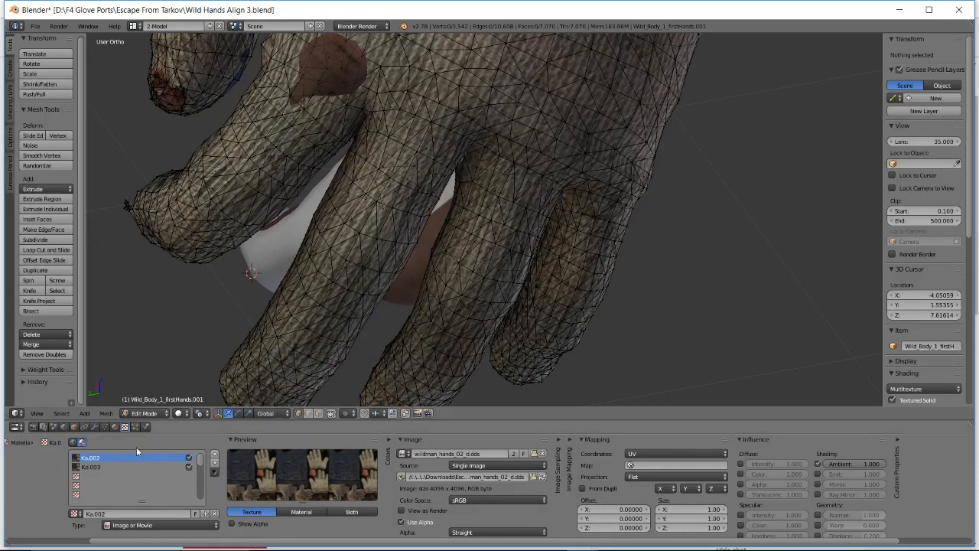
- Enable the Alpha influence for the Ka.002 texture of the glove material
left_click(94, 467)
left_click(89, 457)
left_click(95, 468)
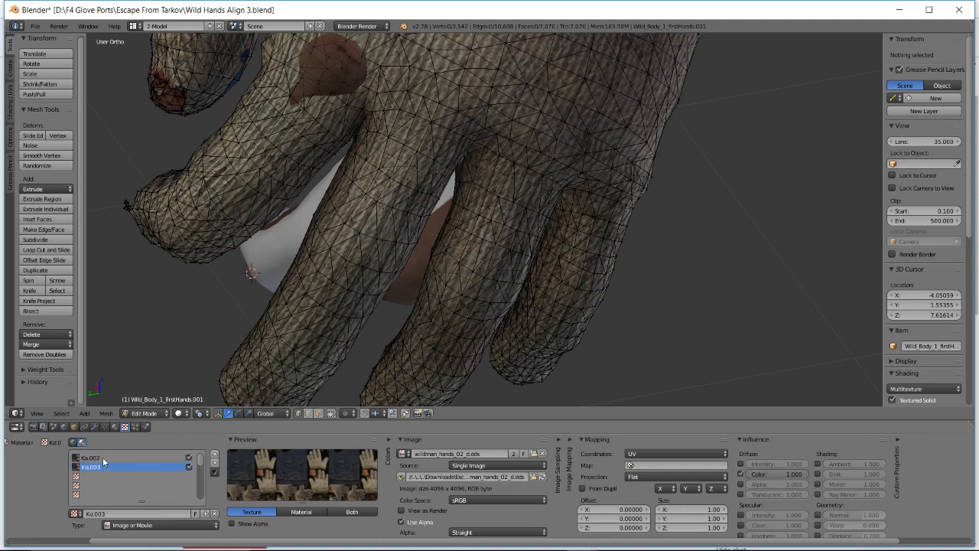
left_click(103, 458)
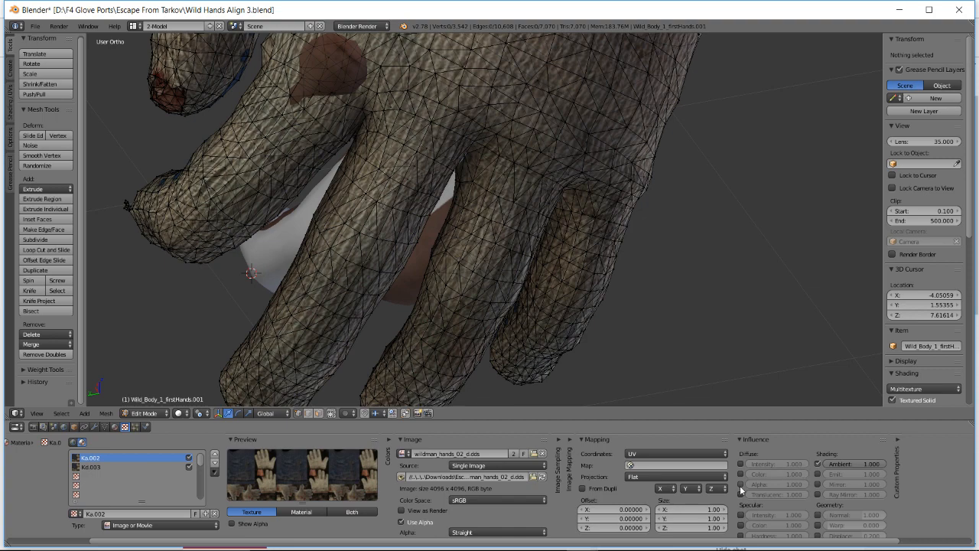
left_click(741, 484)
- Save the project as a new version named Wild Hands Align 4.blend in the Escape From Tarkov folder
middle_click_drag(388, 141, 440, 169)
left_click(42, 29)
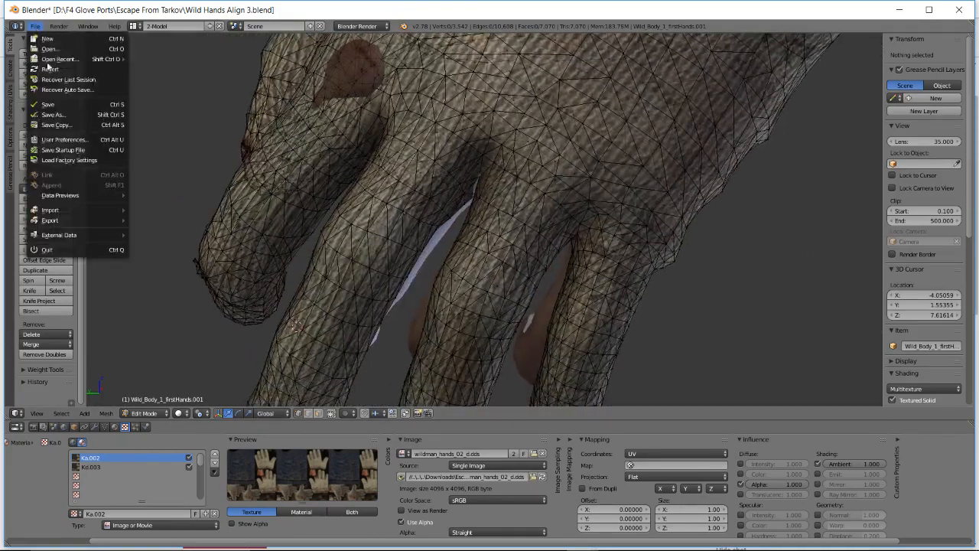
left_click(58, 115)
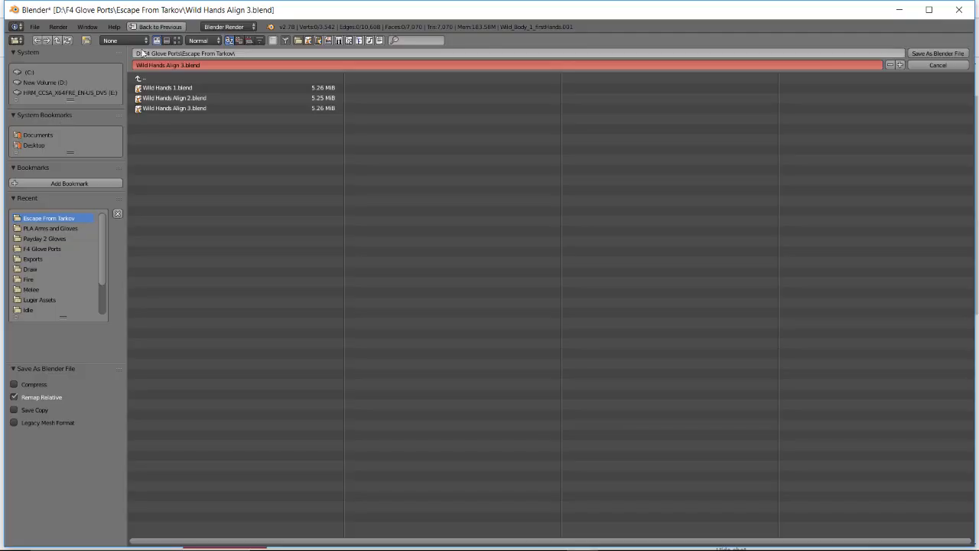
left_click(181, 65)
key("BackSpace")
type("4")
key("Return")
key("Return")
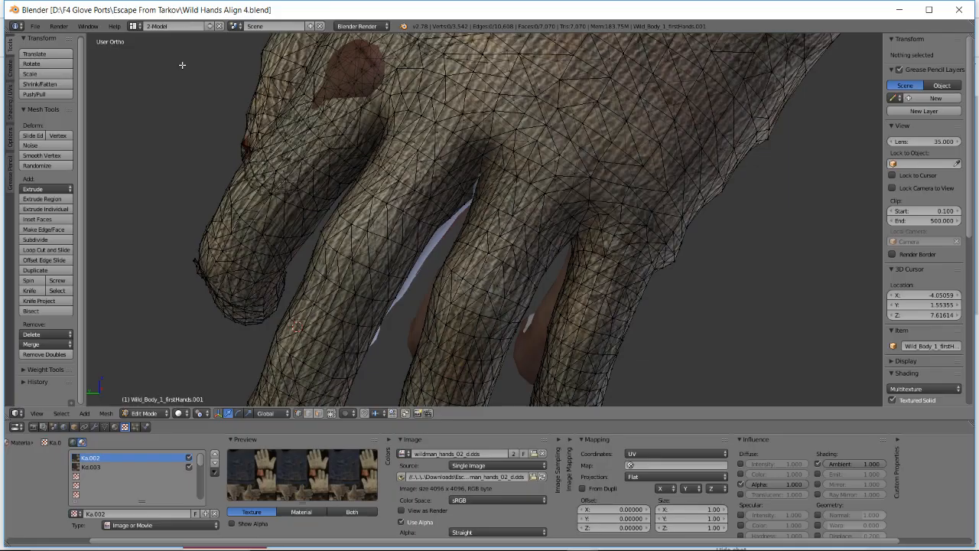
key("alt+Tab")
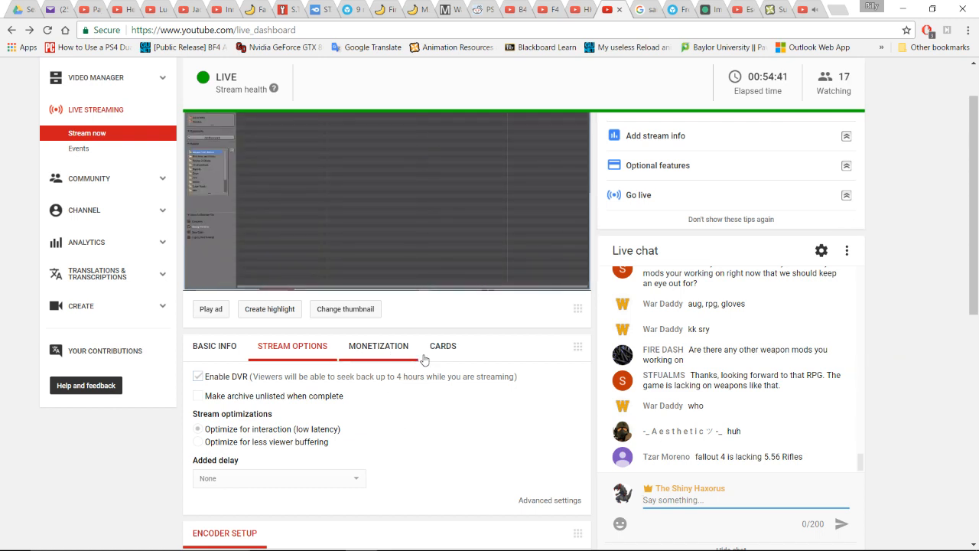
key("alt+Tab")
- Box-select the glove's middle fingertip and extend the selection up past the first joint
middle_click_drag(409, 259, 534, 177)
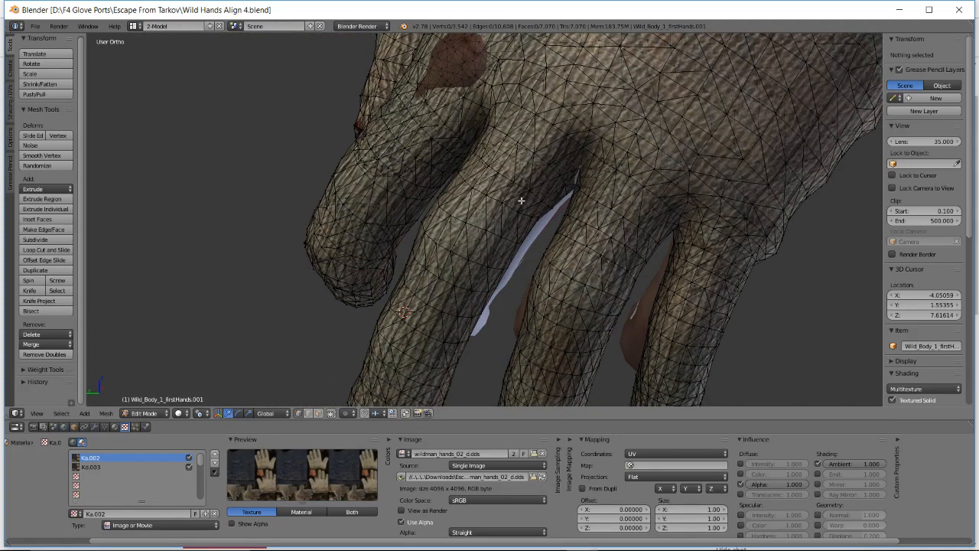
middle_click_drag(521, 206, 405, 245)
key("b")
left_click_drag(287, 252, 457, 388)
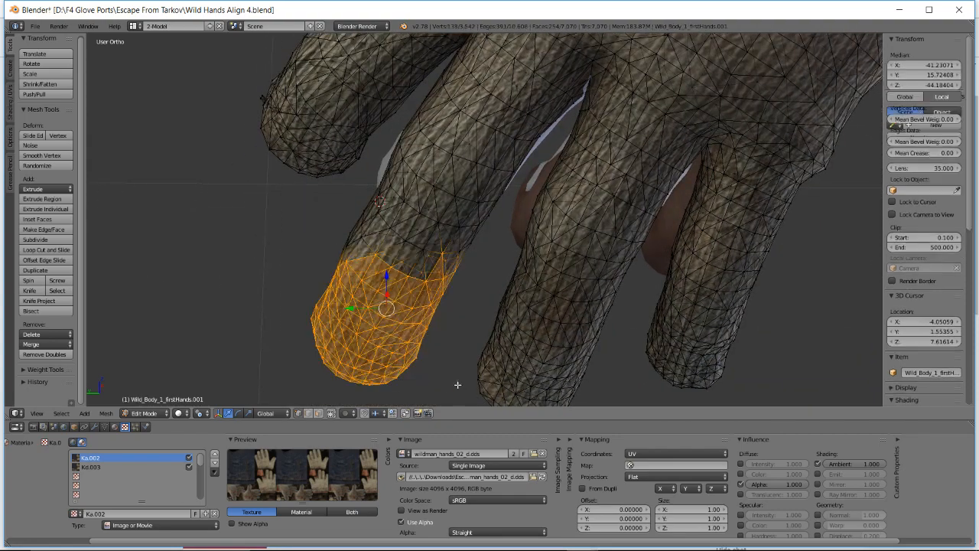
middle_click_drag(455, 242, 374, 247)
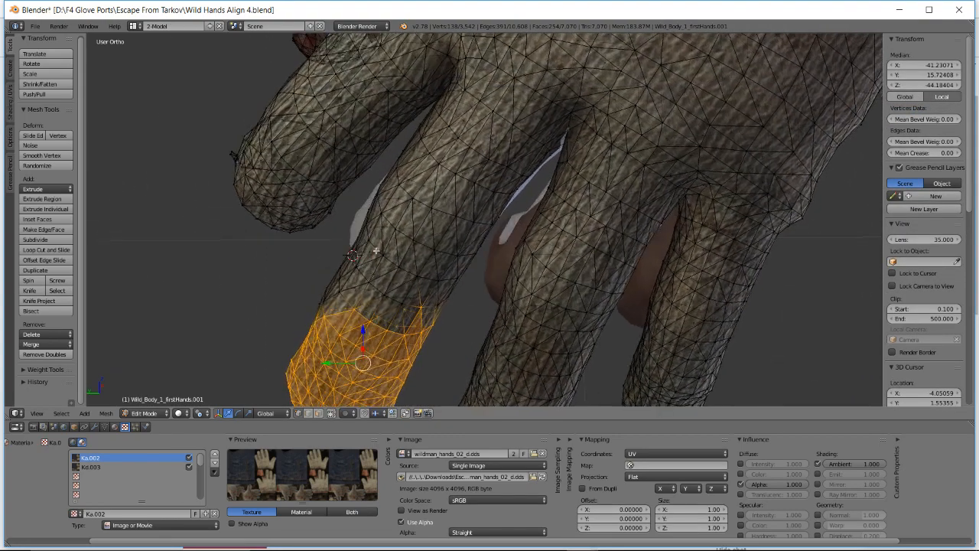
key("b")
left_click_drag(309, 244, 459, 370)
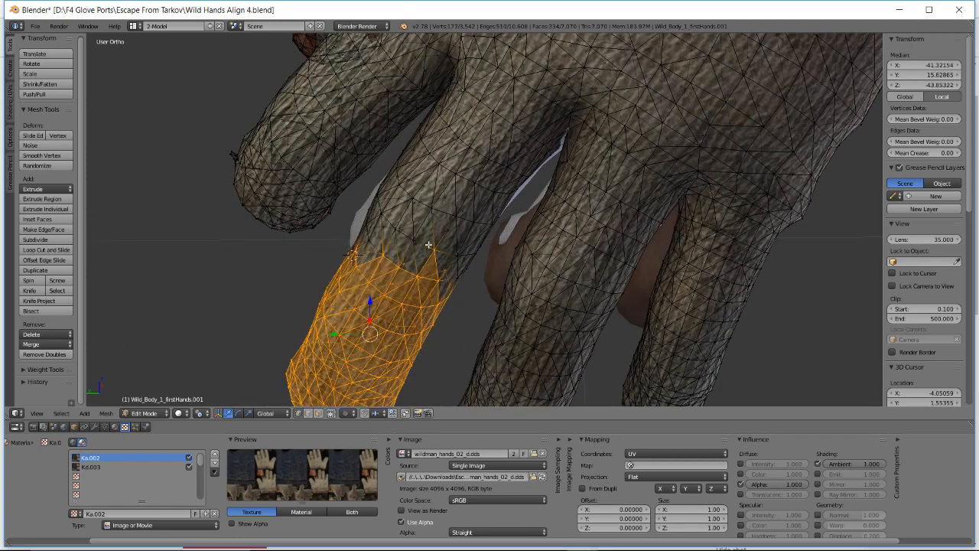
- Add further rows of vertices along the middle finger to the selection, up beyond its middle section
middle_click_drag(418, 242, 357, 233)
key("b")
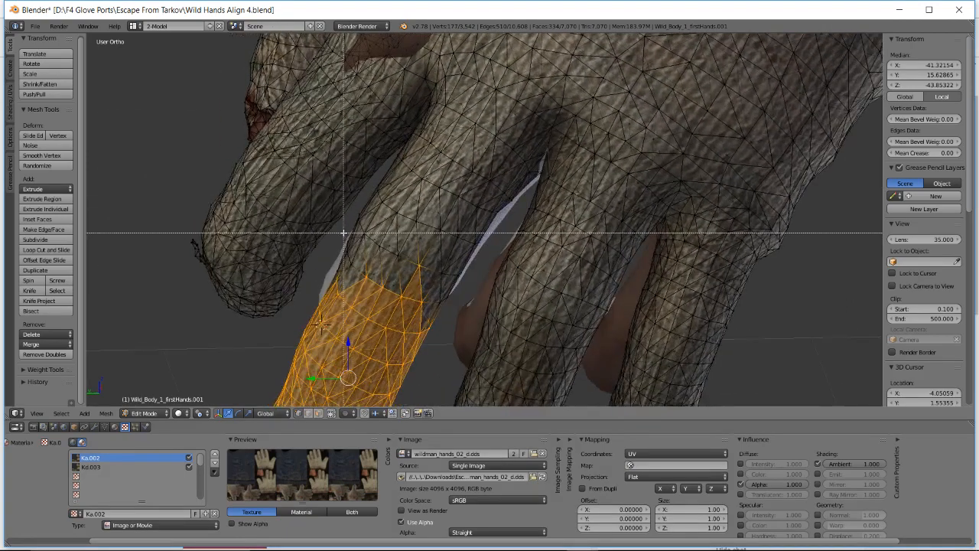
left_click_drag(341, 233, 470, 324)
key("b")
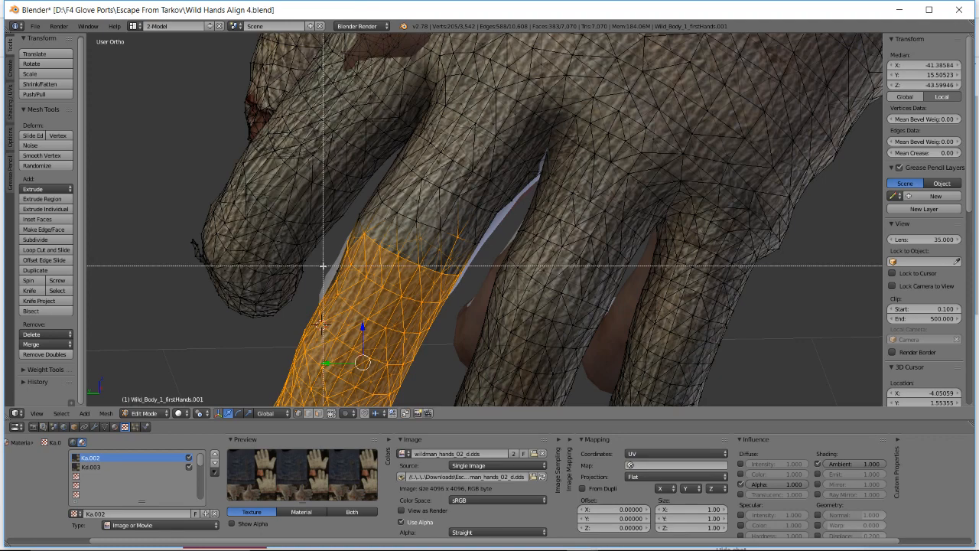
left_click_drag(322, 266, 394, 306)
middle_click_drag(395, 306, 346, 233)
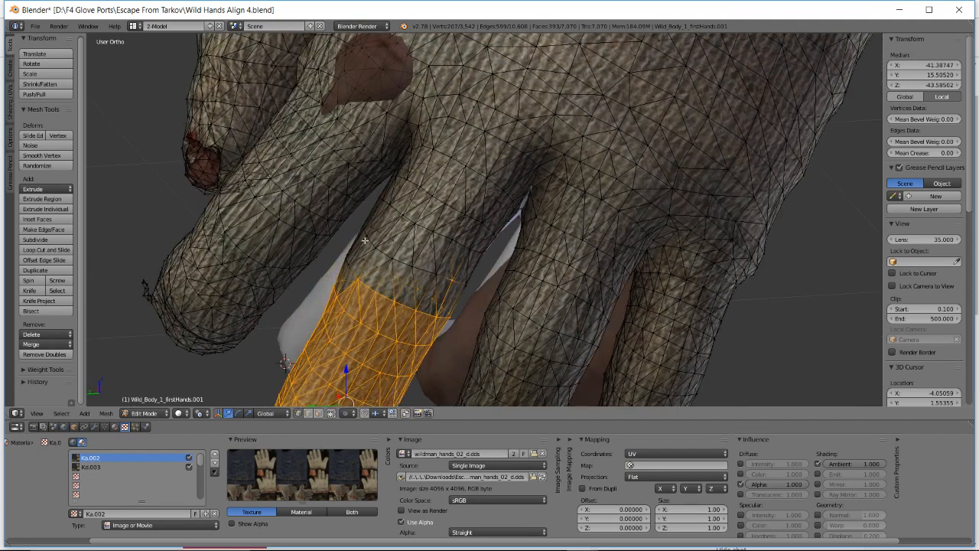
key("b")
left_click_drag(345, 234, 476, 306)
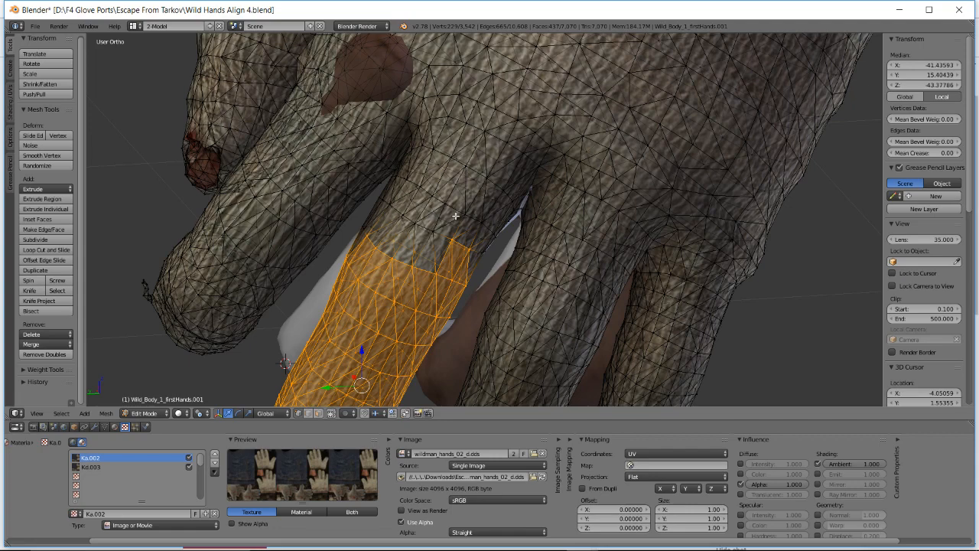
- Extend the selection toward the middle finger's base, adding the missed vertices along both side edges
middle_click_drag(451, 221, 408, 254)
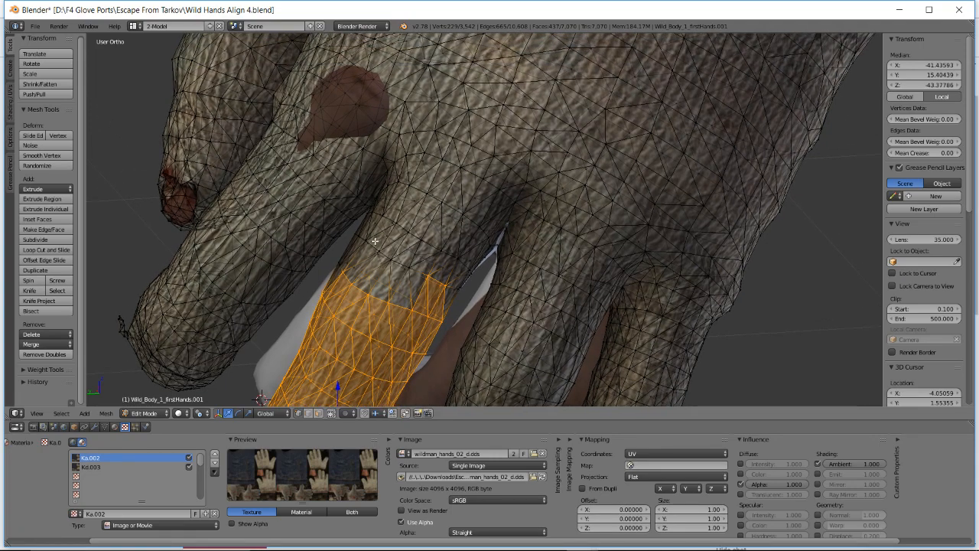
middle_click_drag(414, 235, 428, 254)
key("b")
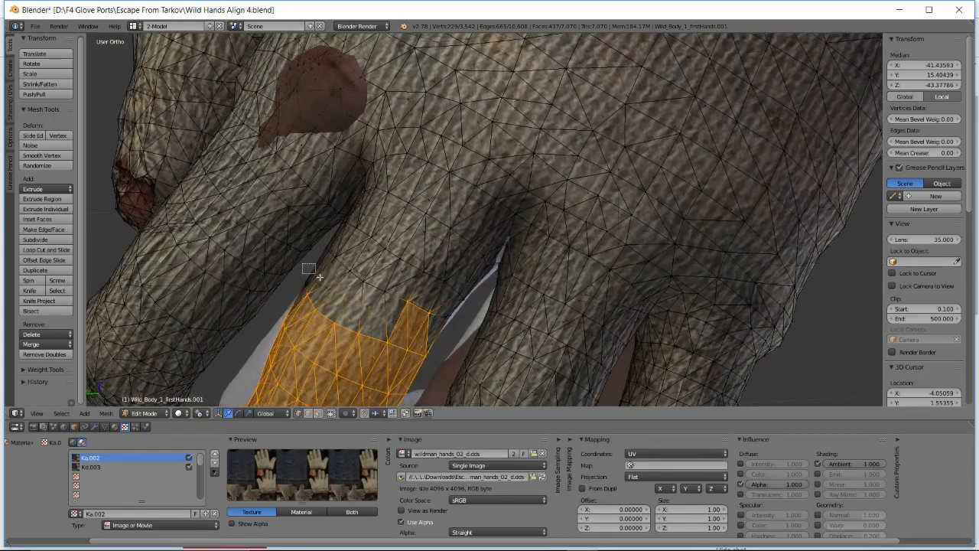
left_click_drag(306, 265, 426, 350)
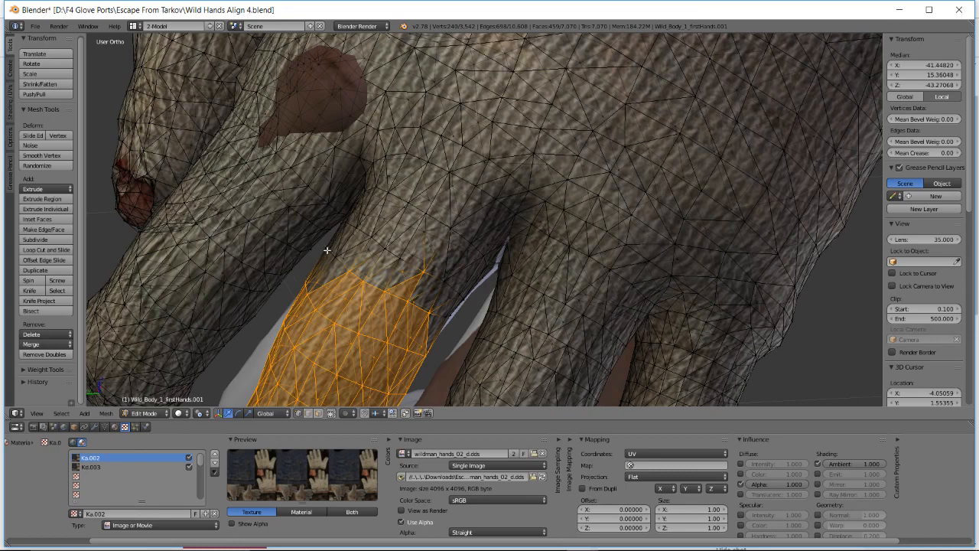
key("b")
left_click_drag(322, 243, 366, 290)
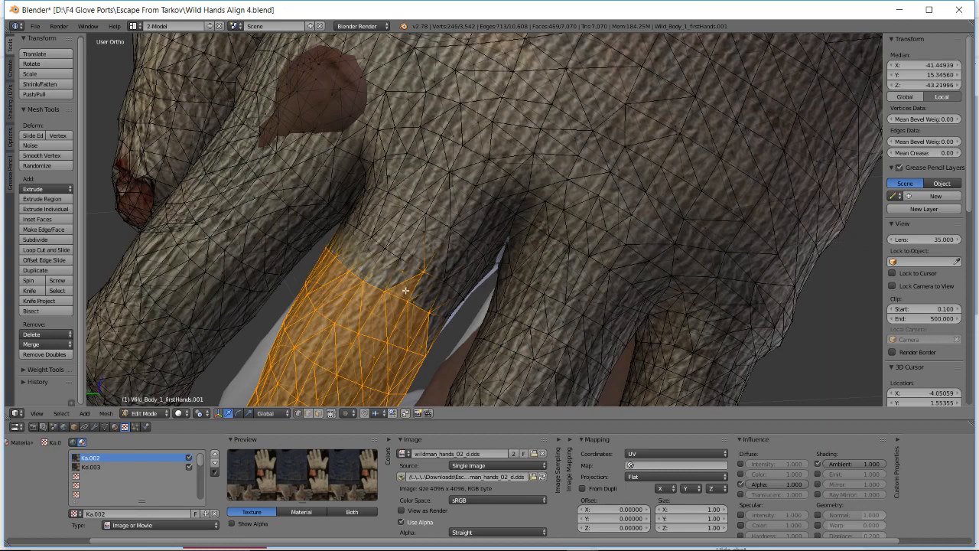
key("b")
left_click_drag(426, 299, 461, 329)
key("alt+Tab")
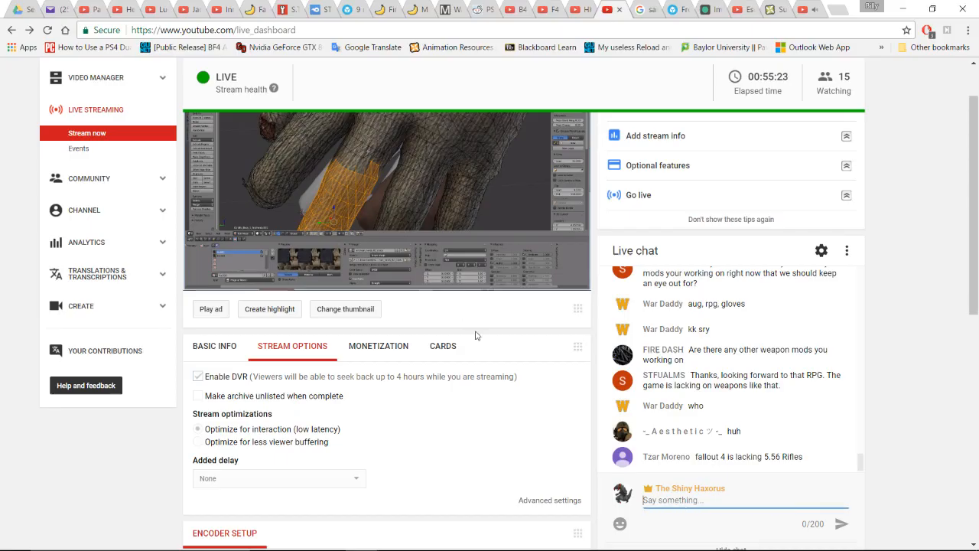
scroll(475, 335, "down", 1)
scroll(476, 335, "up", 2)
key("alt+Tab")
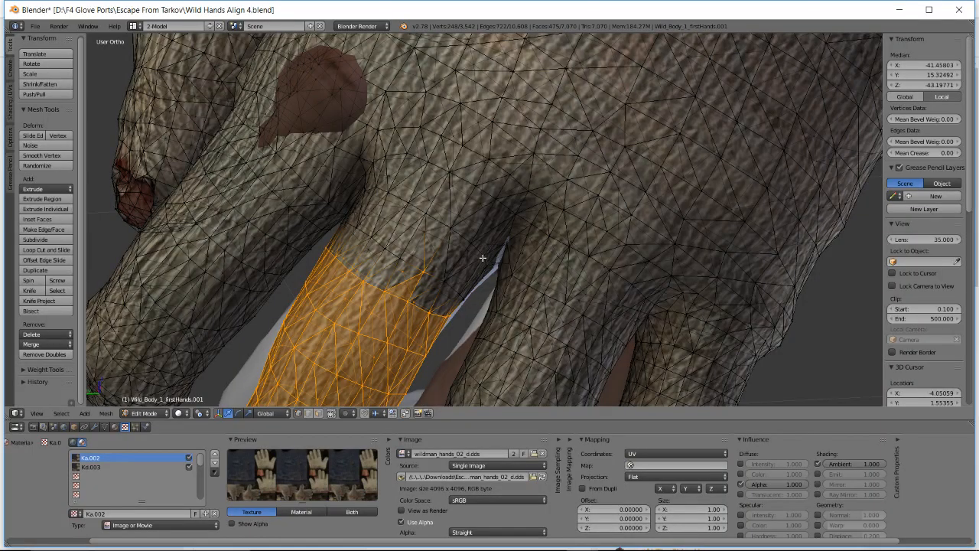
middle_click_drag(457, 267, 416, 291)
scroll(453, 281, "up", 1)
middle_click_drag(416, 291, 379, 266, "shift")
scroll(385, 270, "up", 1)
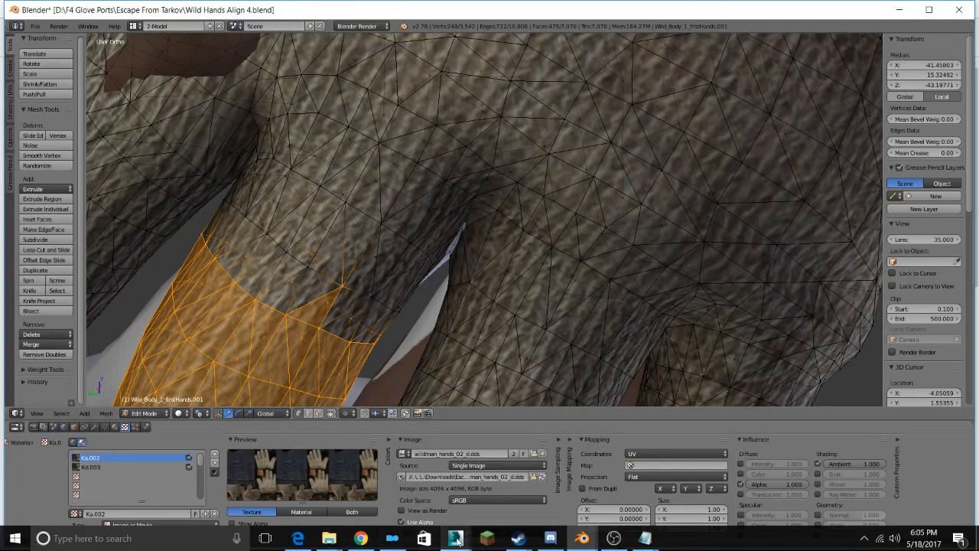
- Switch to 3ds Max and bring up the window containing the Idle 1-6 Single Fire Alt 3.max scene
mouse_move(456, 540)
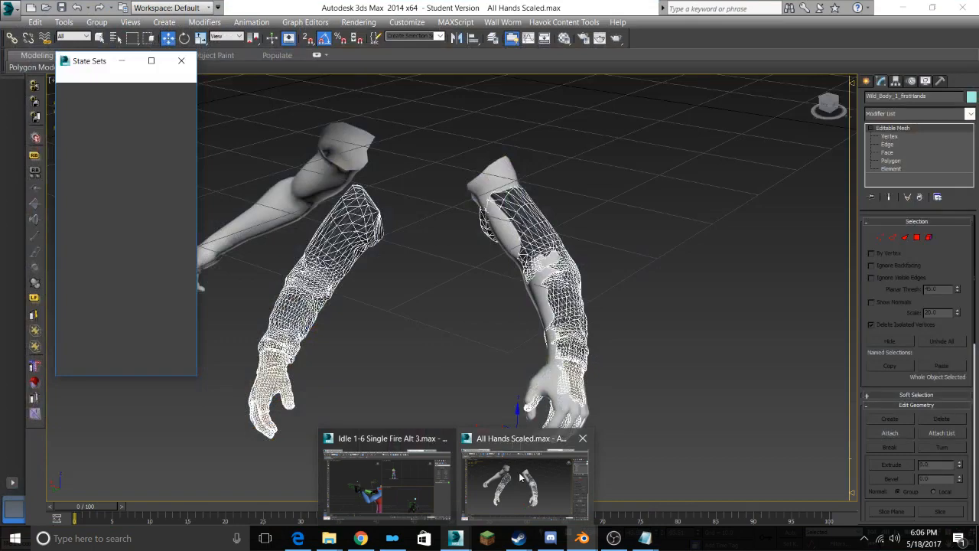
left_click(521, 478)
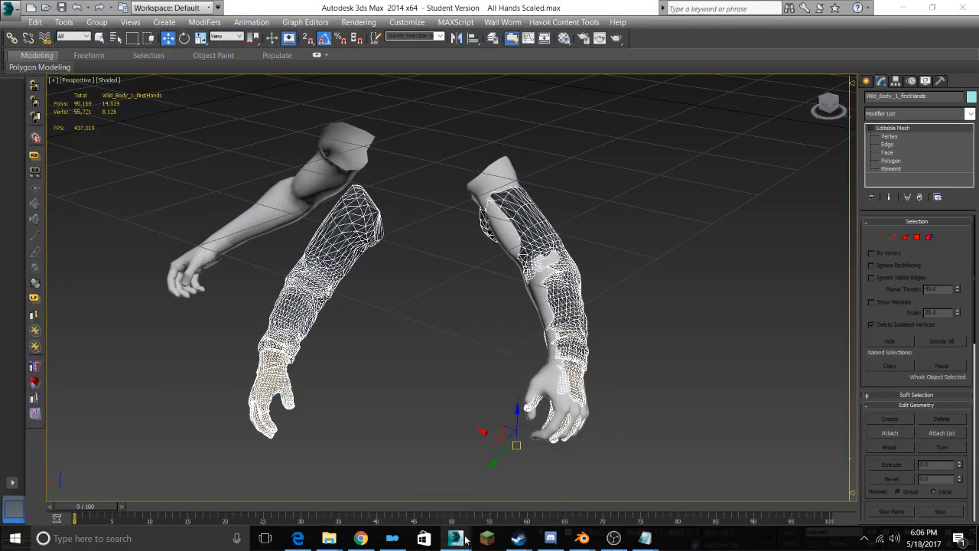
mouse_move(456, 540)
left_click(416, 466)
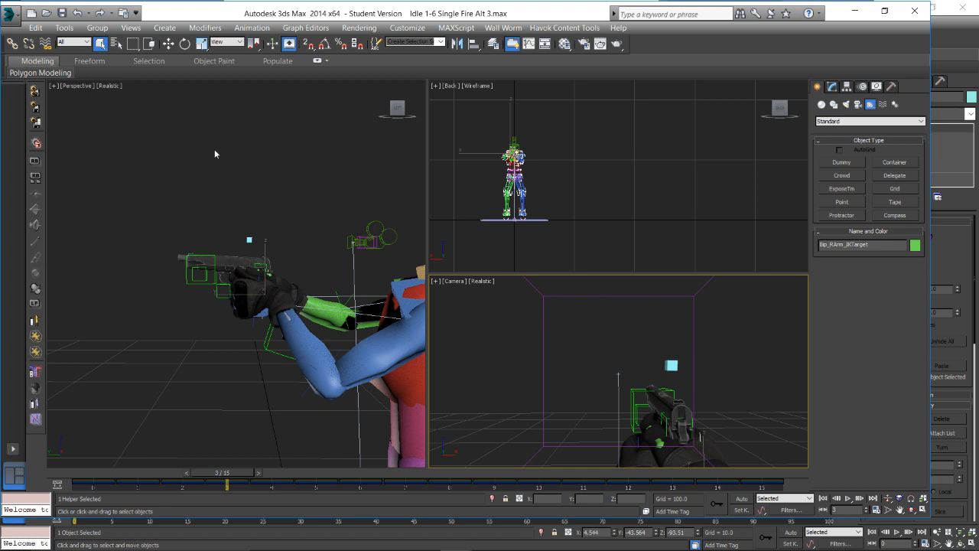
key("alt+f")
left_click(42, 107)
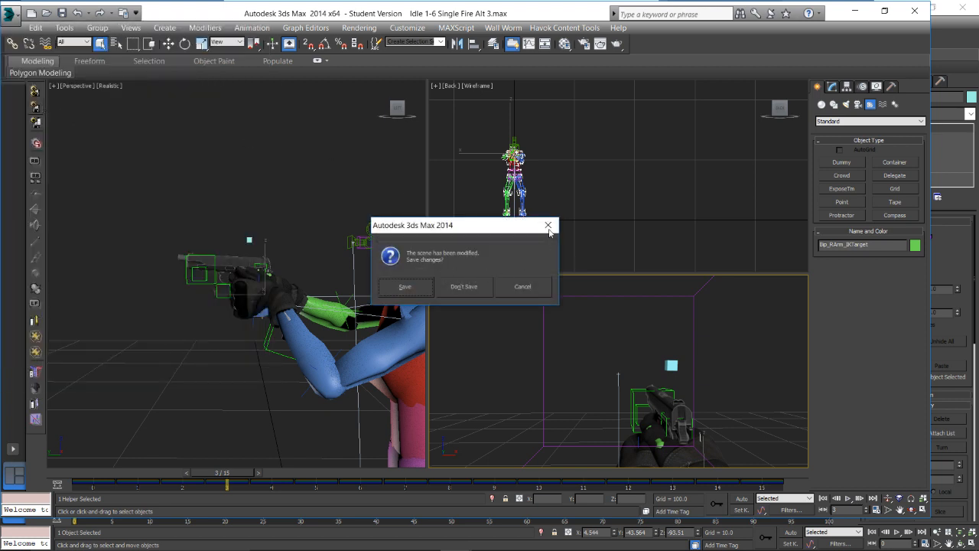
left_click(549, 227)
- Start opening another scene file, discarding the unsaved changes to the current scene
left_click(7, 14)
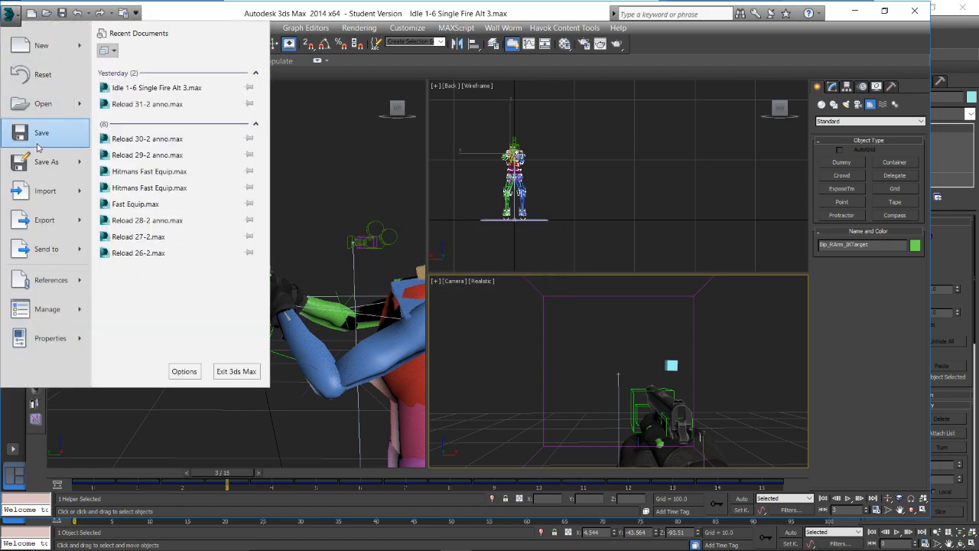
left_click(38, 106)
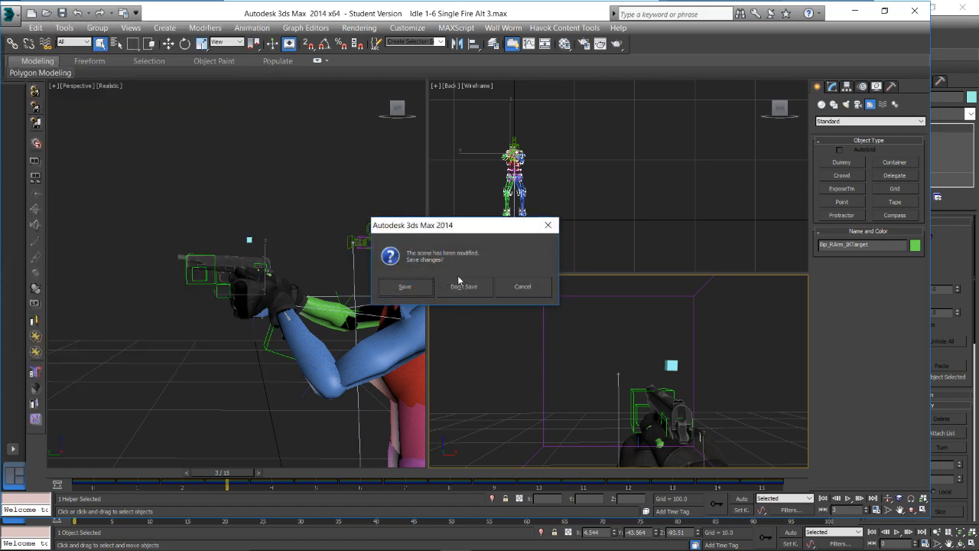
left_click(463, 284)
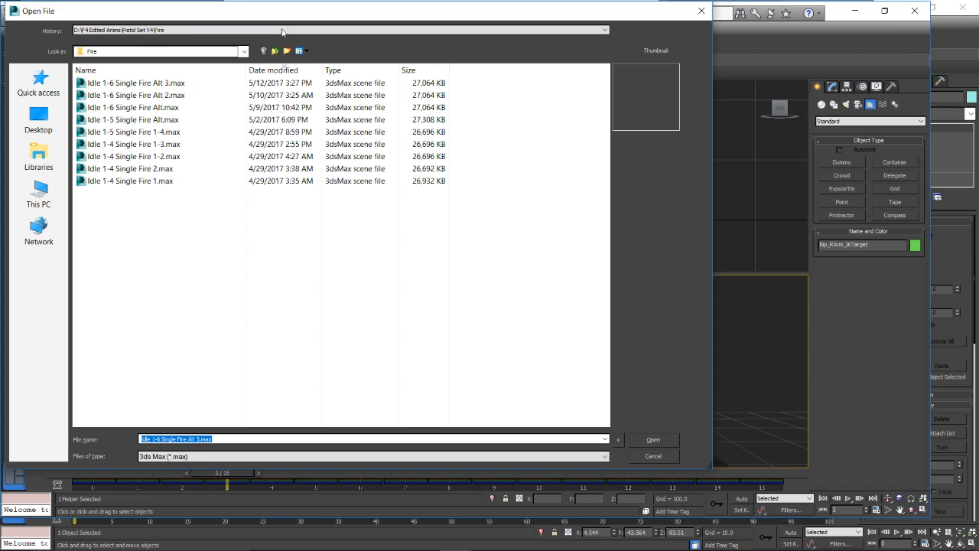
- Browse from the Fire folder up to the D: drive and open its Downloads folder
left_click(274, 50)
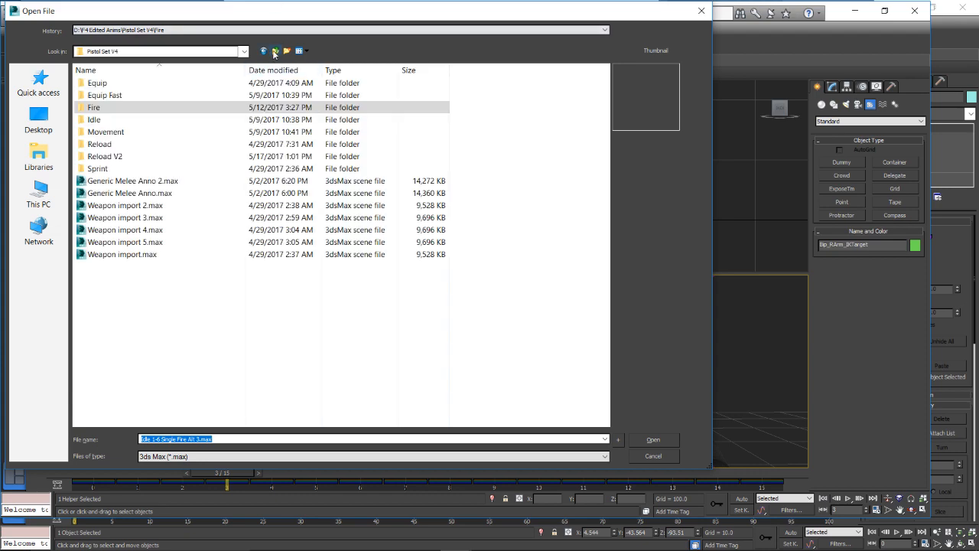
left_click(274, 51)
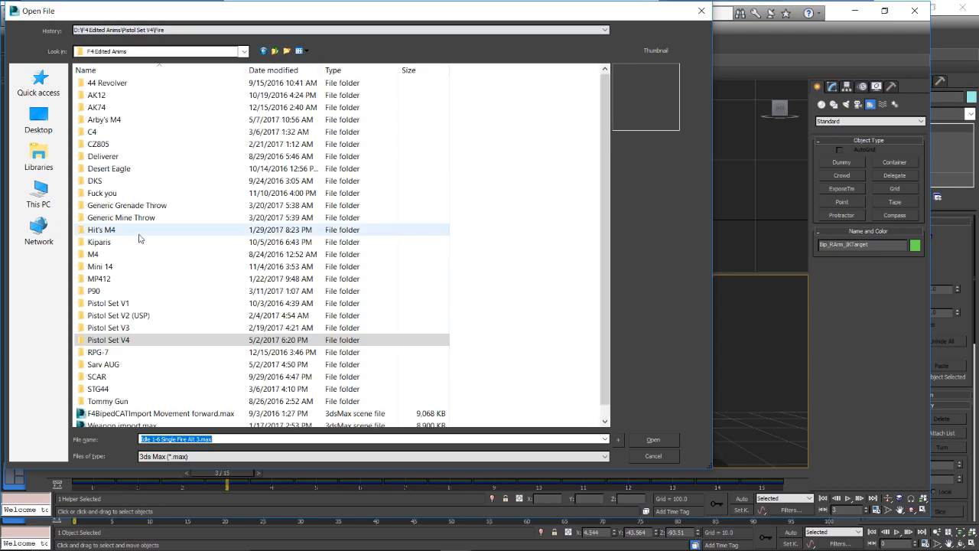
left_click(274, 51)
scroll(163, 343, "down", 1)
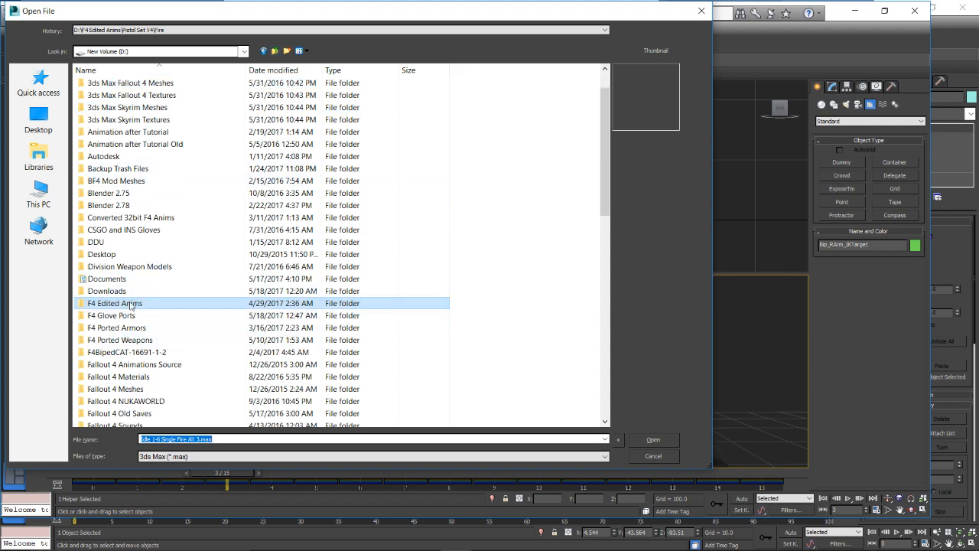
left_click(129, 294)
double_click(129, 294)
- Look through the Downloads folder for the folder that holds the wanted animation scene
scroll(230, 272, "down", 15)
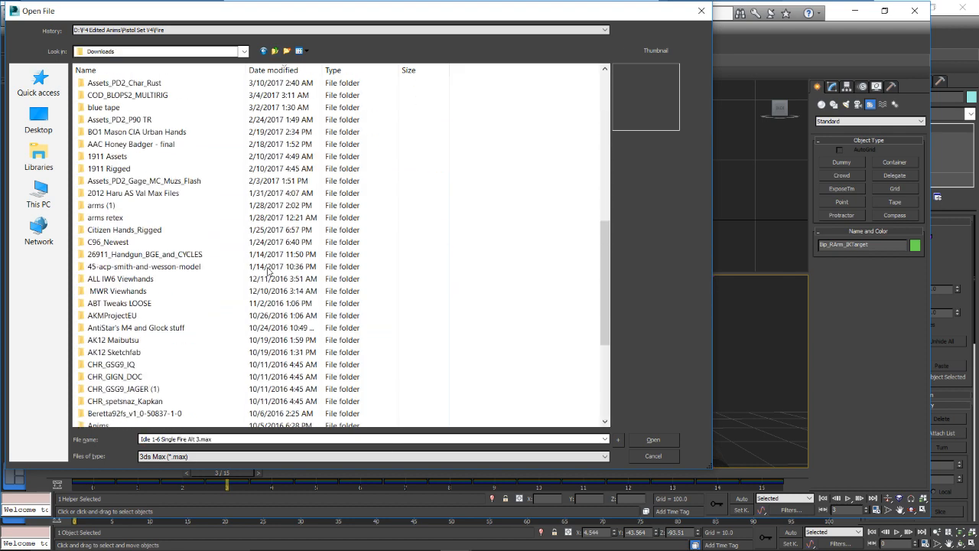
scroll(268, 272, "up", 15)
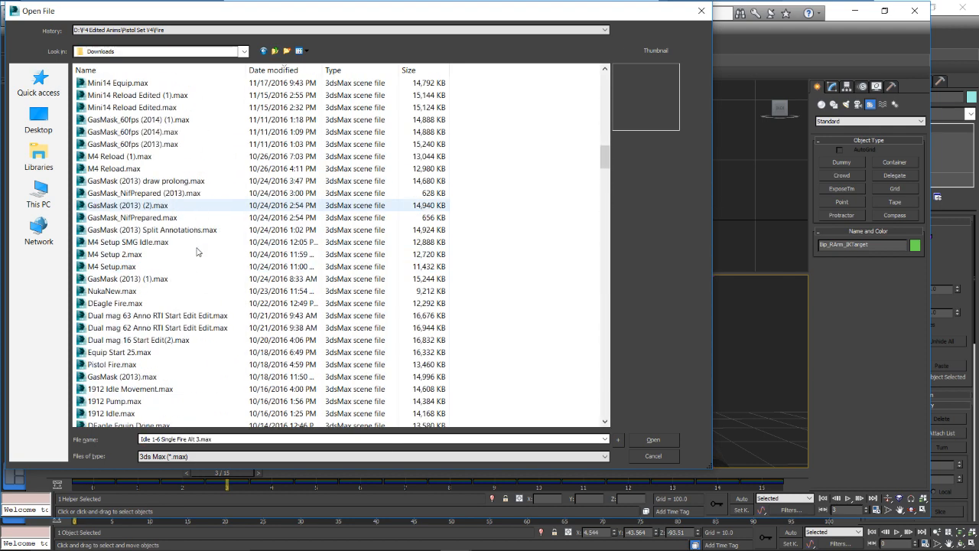
left_click_drag(605, 181, 593, 420)
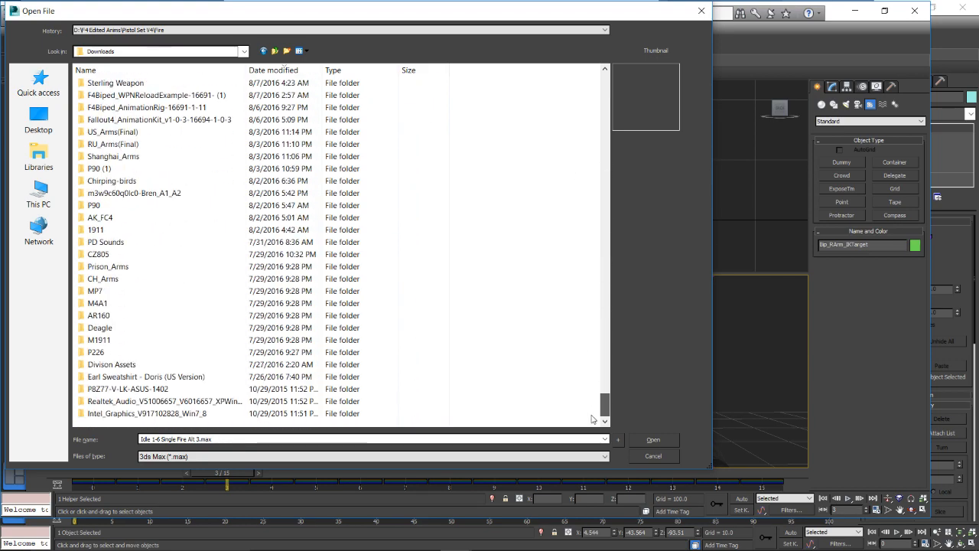
scroll(306, 315, "up", 3)
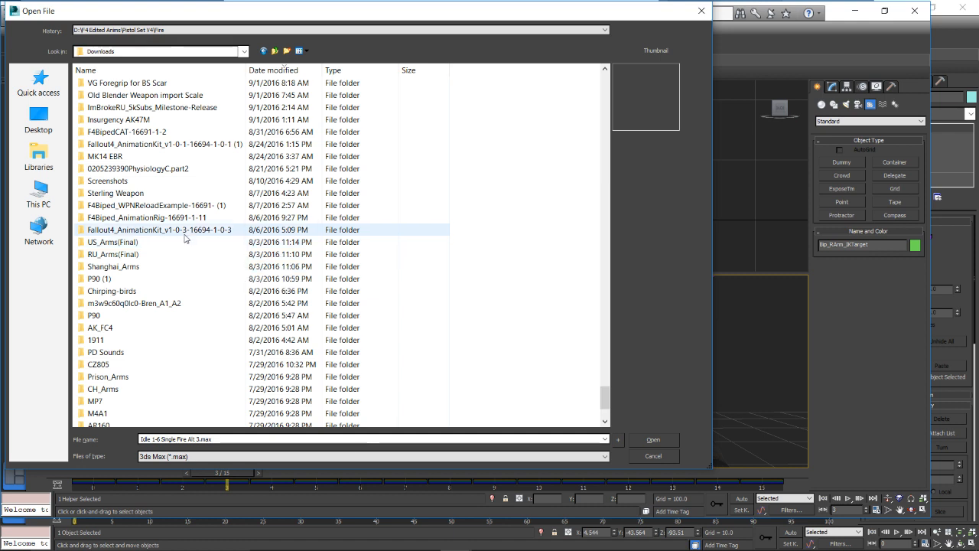
scroll(206, 241, "down", 1)
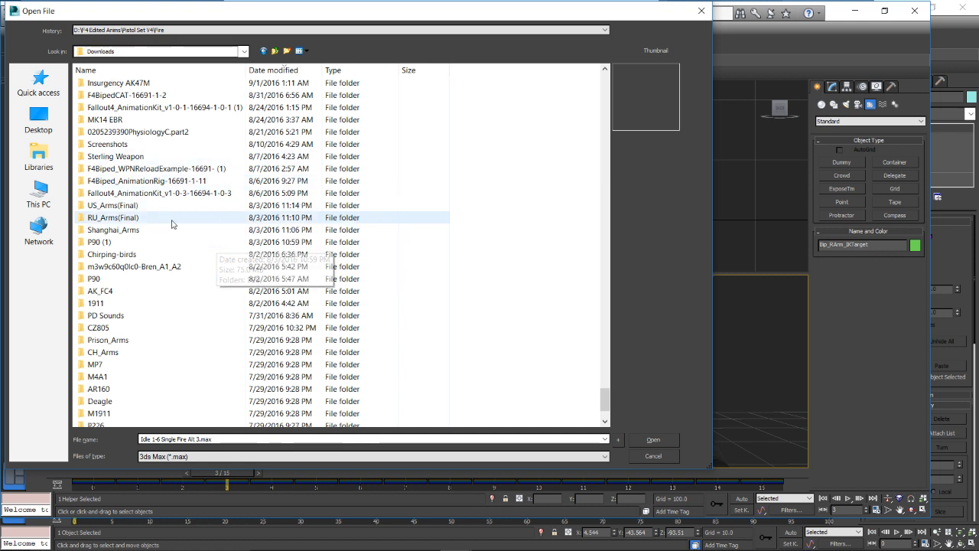
scroll(238, 230, "down", 1)
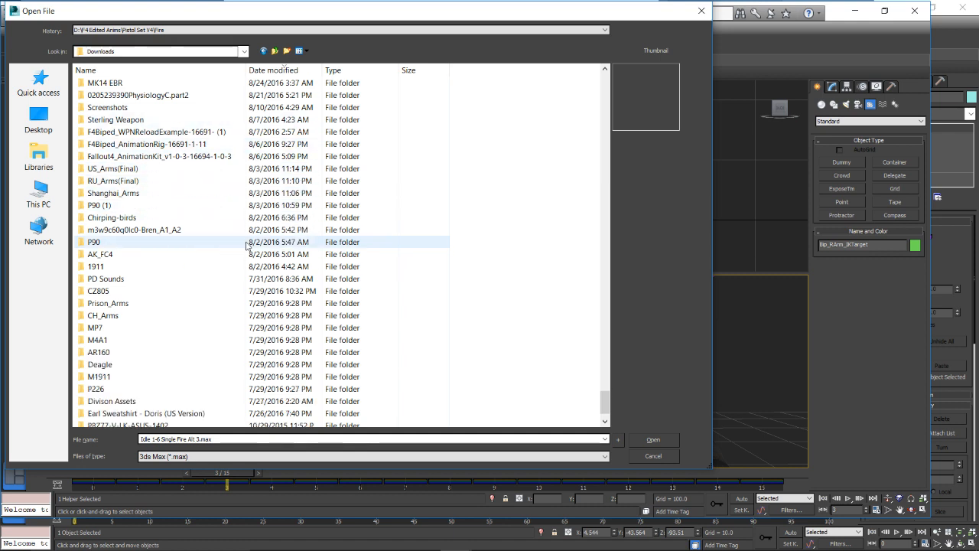
scroll(242, 230, "down", 1)
scroll(247, 258, "up", 5)
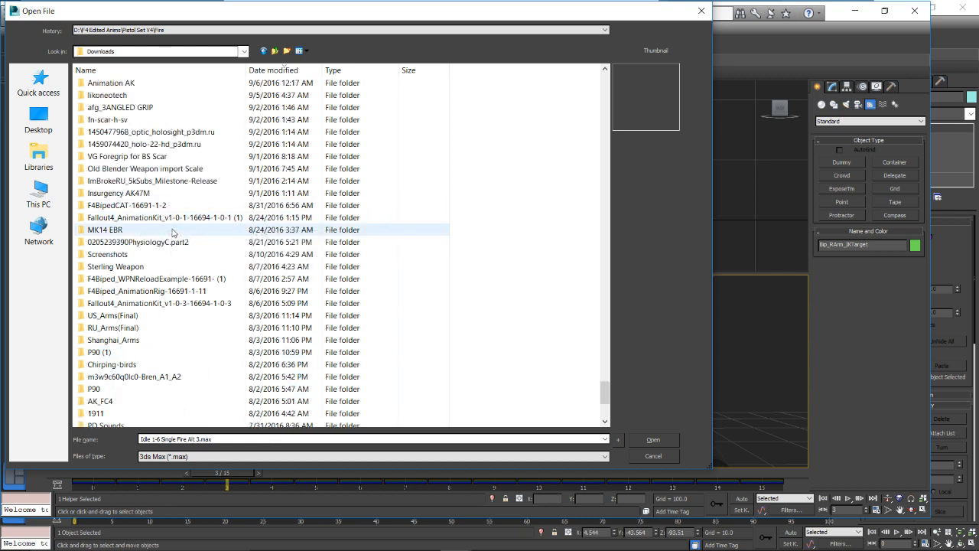
scroll(173, 233, "up", 6)
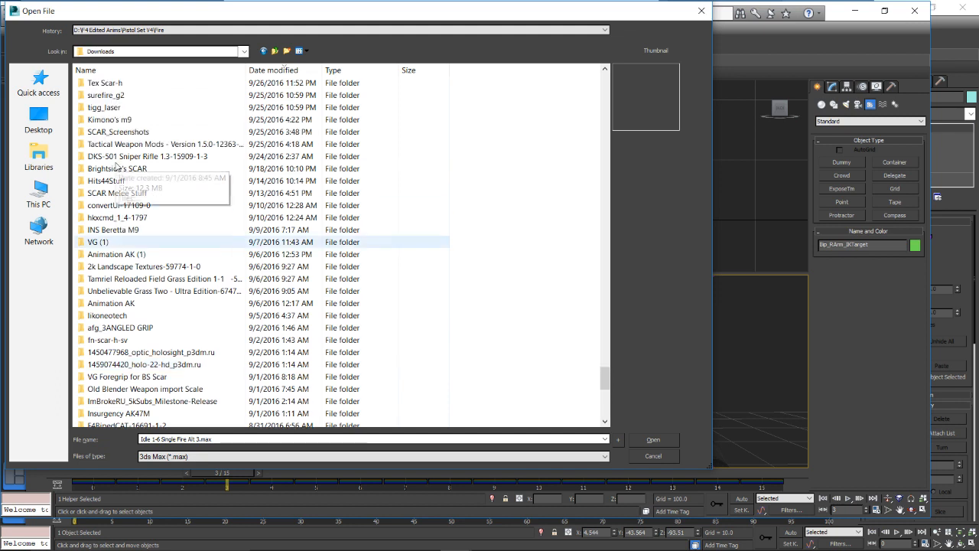
scroll(117, 165, "up", 13)
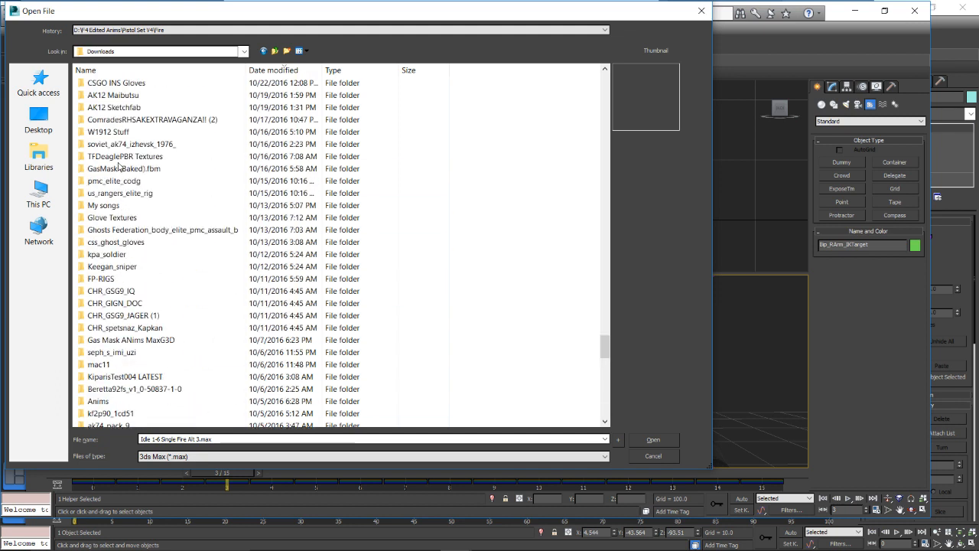
scroll(119, 164, "up", 2)
scroll(118, 165, "down", 9)
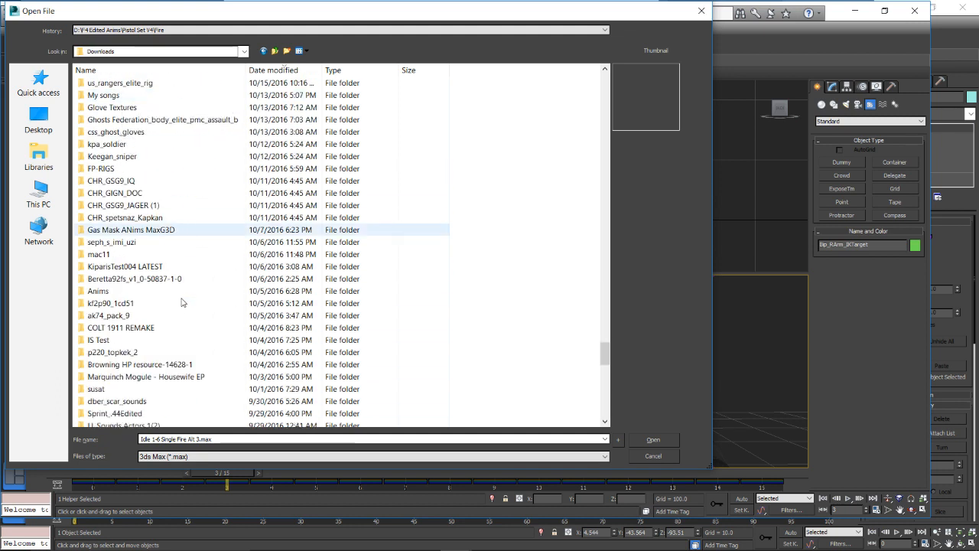
scroll(172, 264, "down", 7)
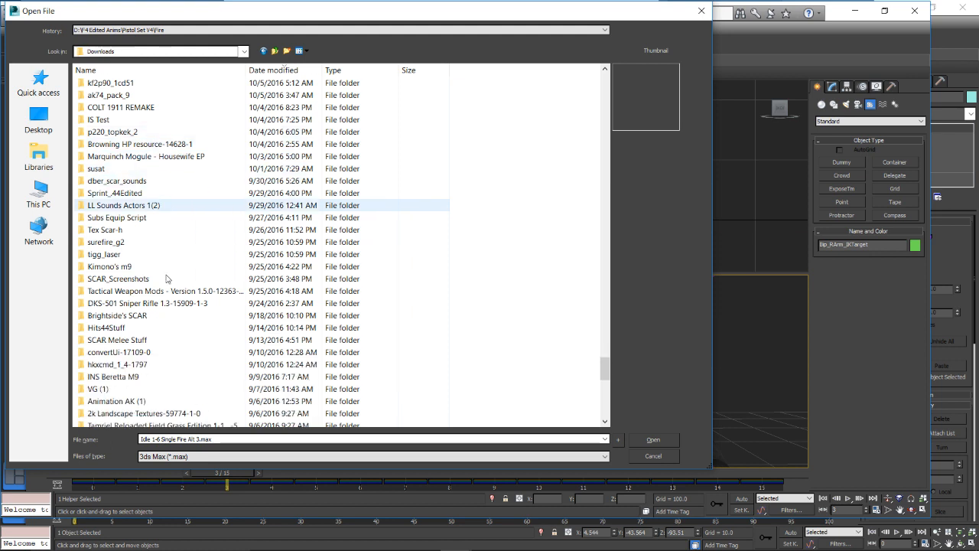
scroll(167, 278, "down", 6)
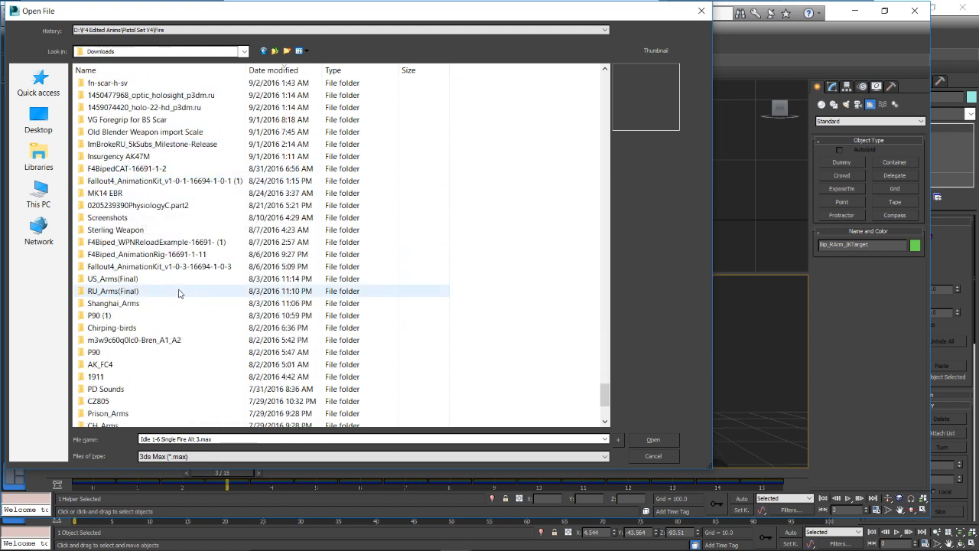
scroll(179, 290, "down", 4)
scroll(178, 293, "up", 7)
scroll(177, 293, "up", 16)
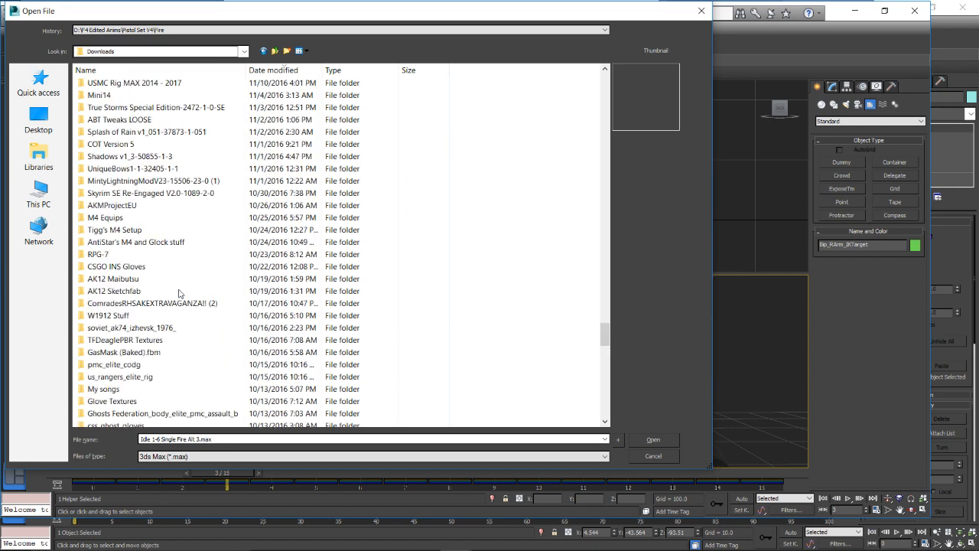
scroll(137, 205, "up", 3)
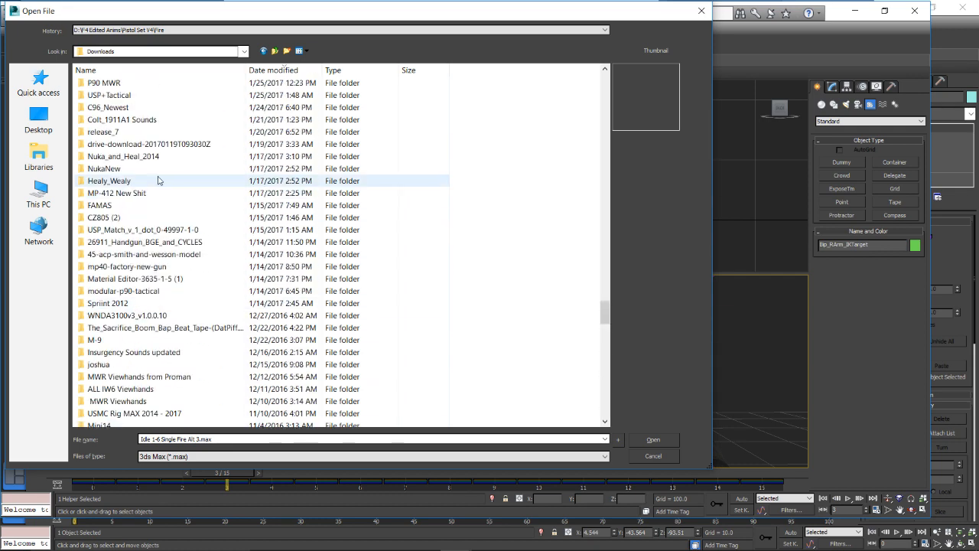
- Open NukaNew2014.max from the Nuka_and_Heal_2014 folder, continuing past the missing external files
double_click(140, 158)
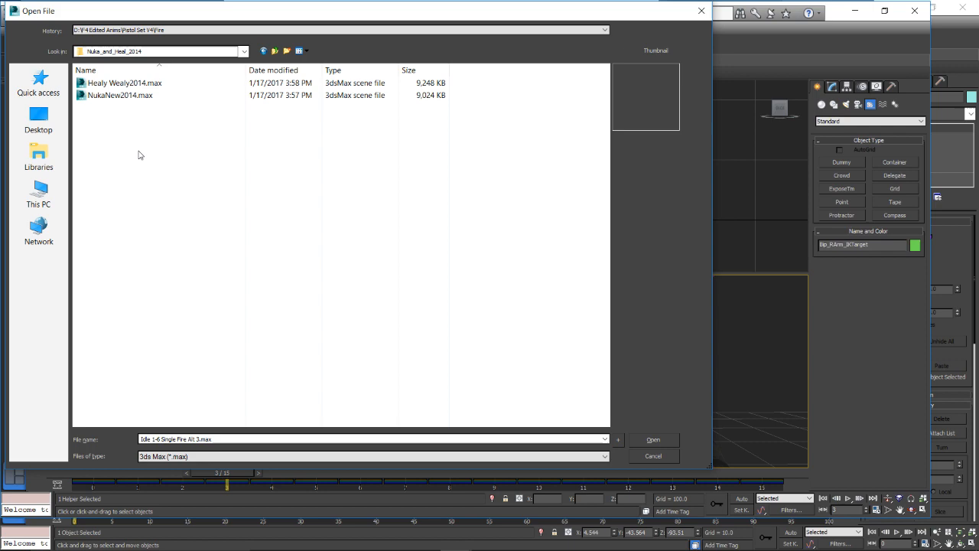
double_click(120, 95)
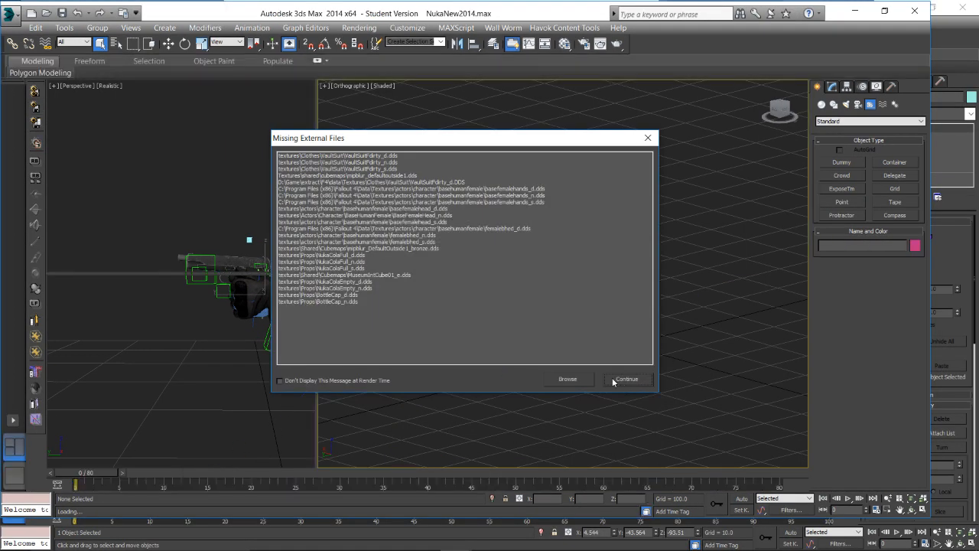
left_click(614, 380)
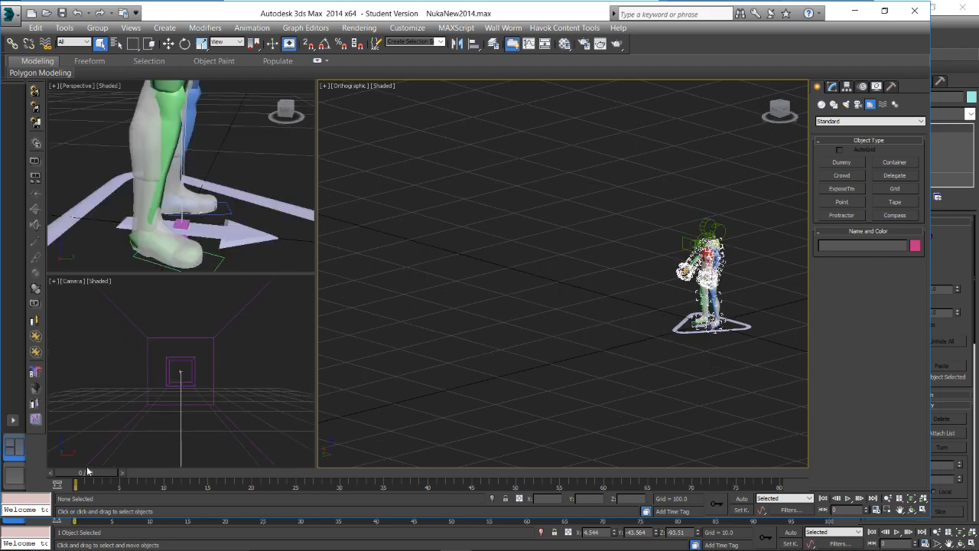
- Examine the character's arms and hands up close in the orthographic view
mouse_move(94, 473)
left_mouse_down()
mouse_move(208, 469)
mouse_move(89, 468)
left_mouse_up()
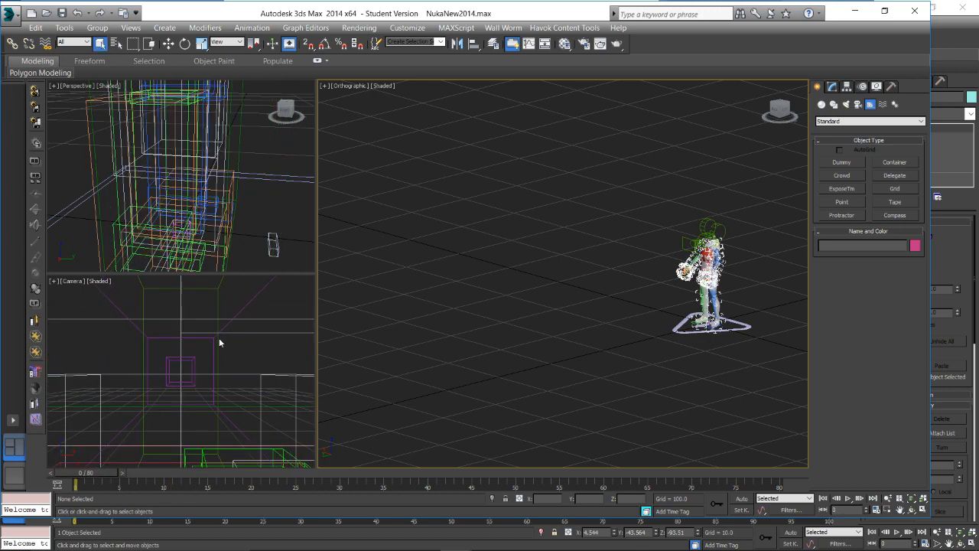
left_click(219, 343)
scroll(689, 291, "up", 4)
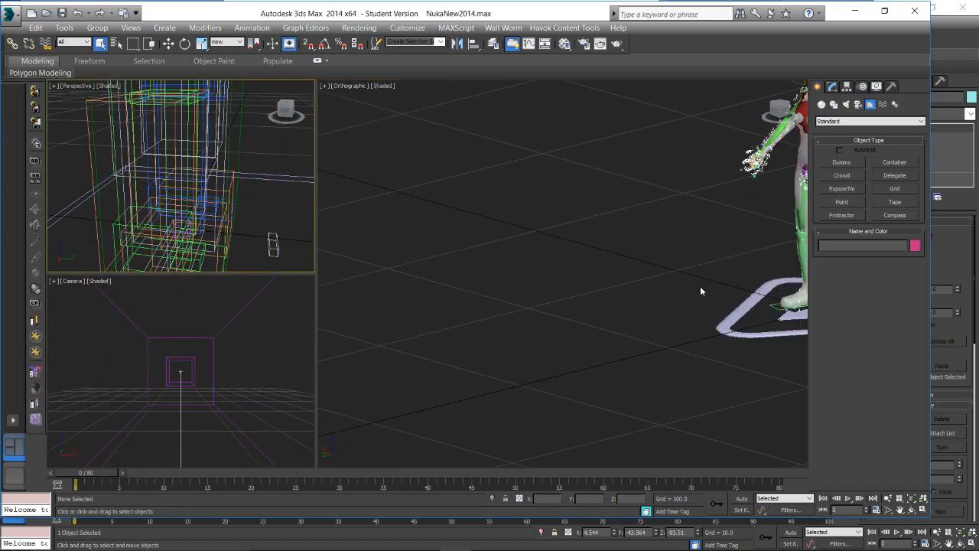
middle_click_drag(700, 286, 532, 379)
scroll(576, 299, "up", 5)
scroll(618, 285, "up", 3)
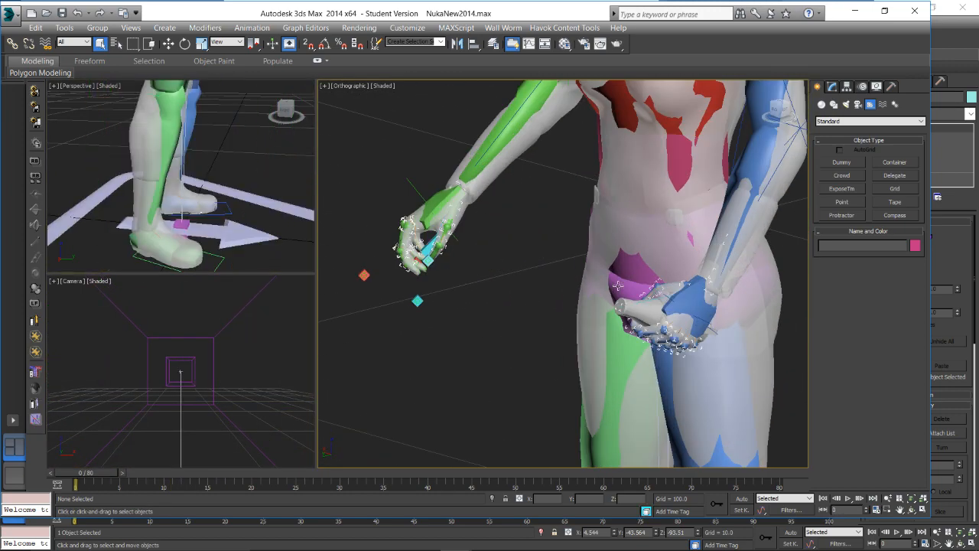
- Scrub to frame 20, enlarge the camera view to fill the viewport area, and play the animation
left_click(293, 358)
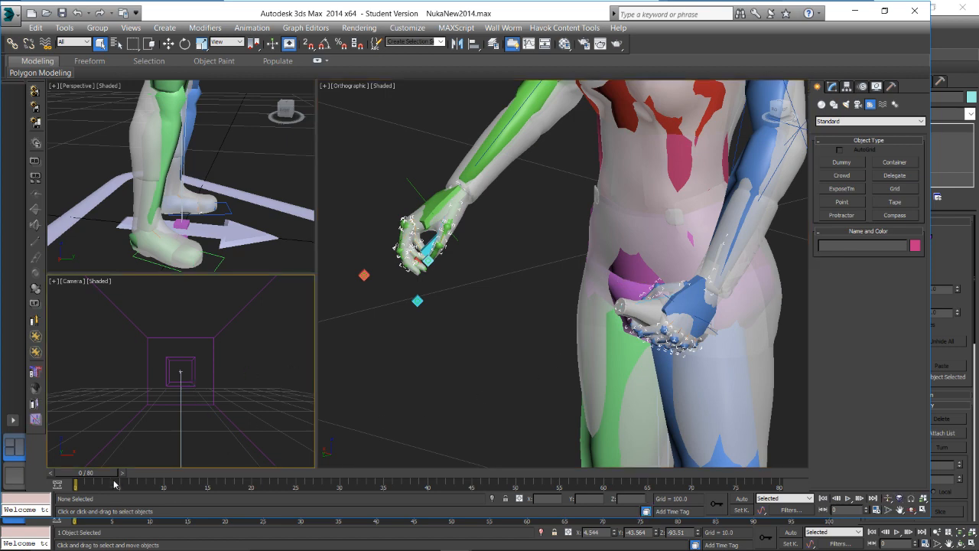
left_click_drag(116, 473, 276, 456)
key("alt+w")
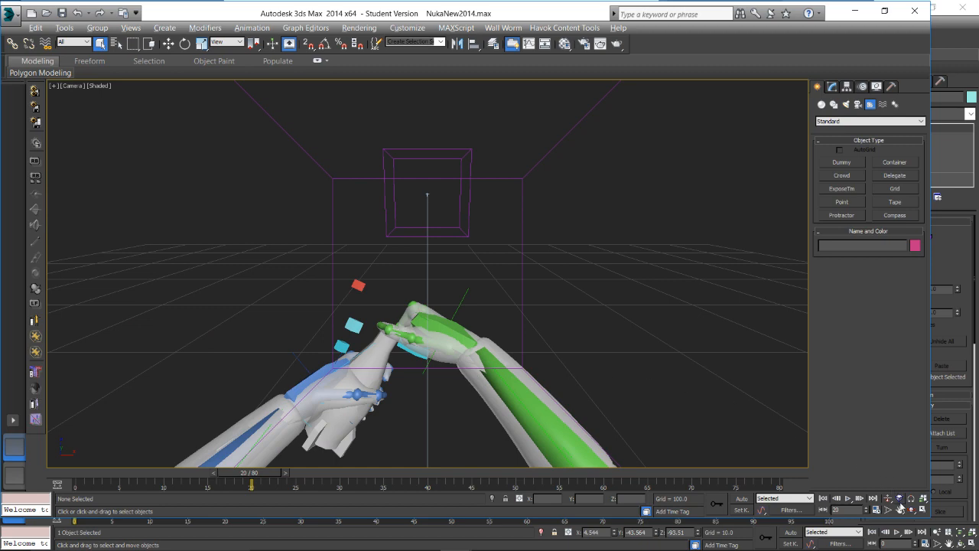
left_click(849, 498)
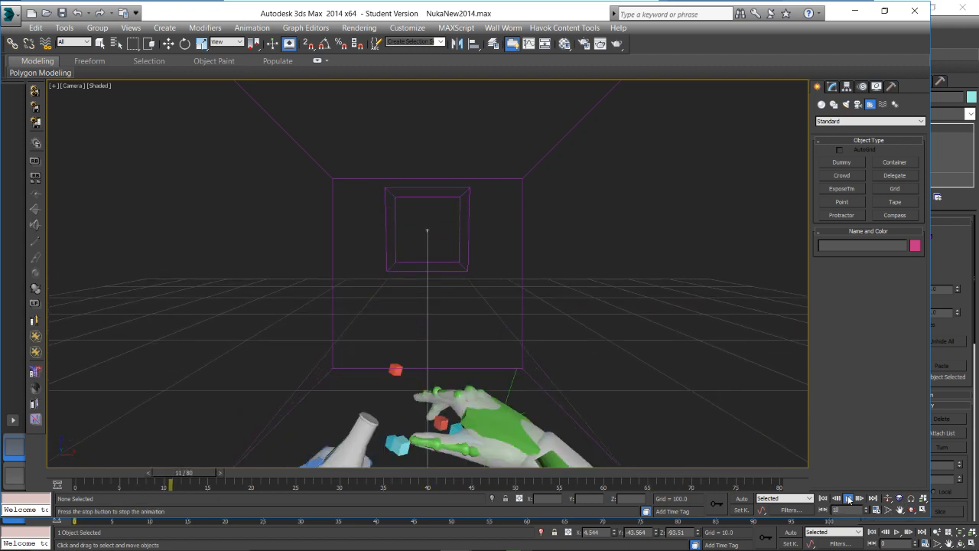
- Stop the hand animation playback, and read the live chat on the YouTube live dashboard in Chrome
left_click(848, 498)
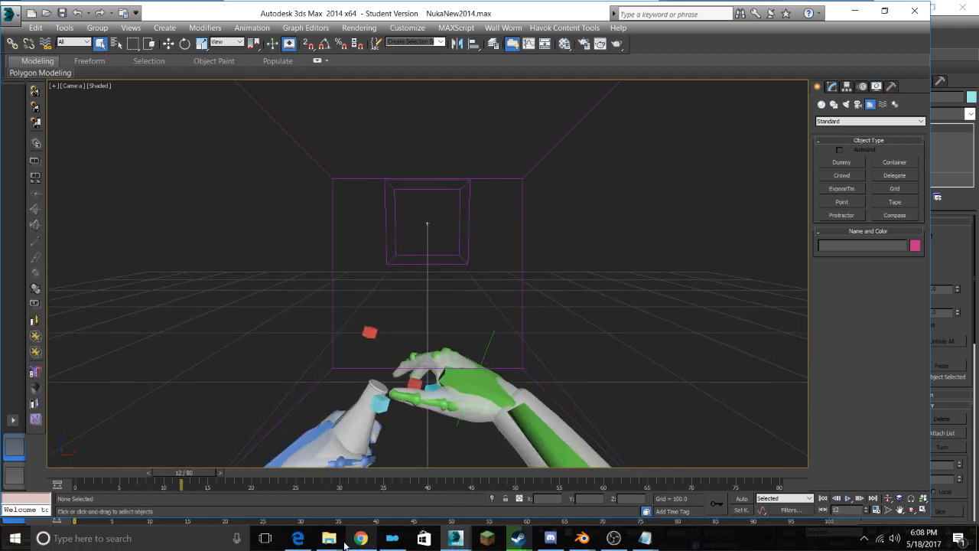
left_click(360, 539)
scroll(907, 312, "down", 3)
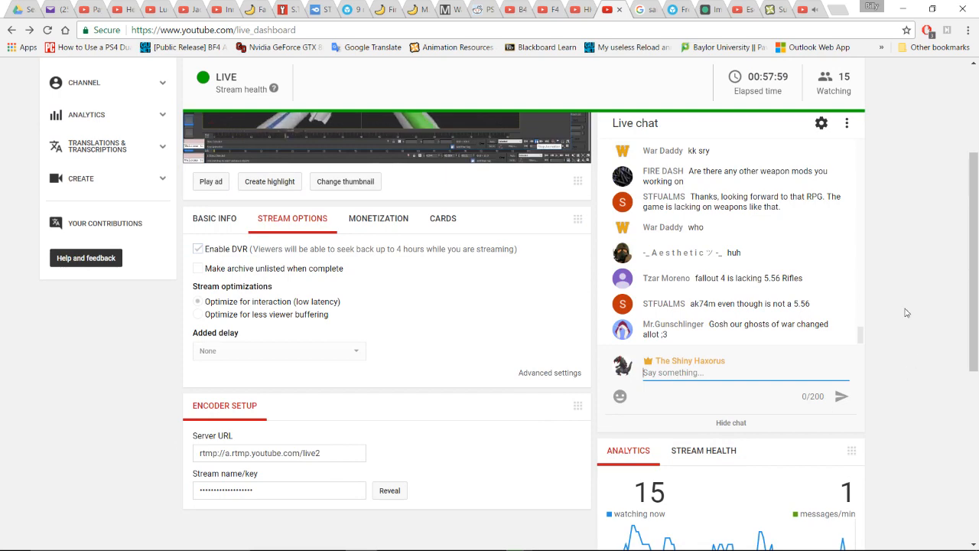
scroll(906, 312, "up", 2)
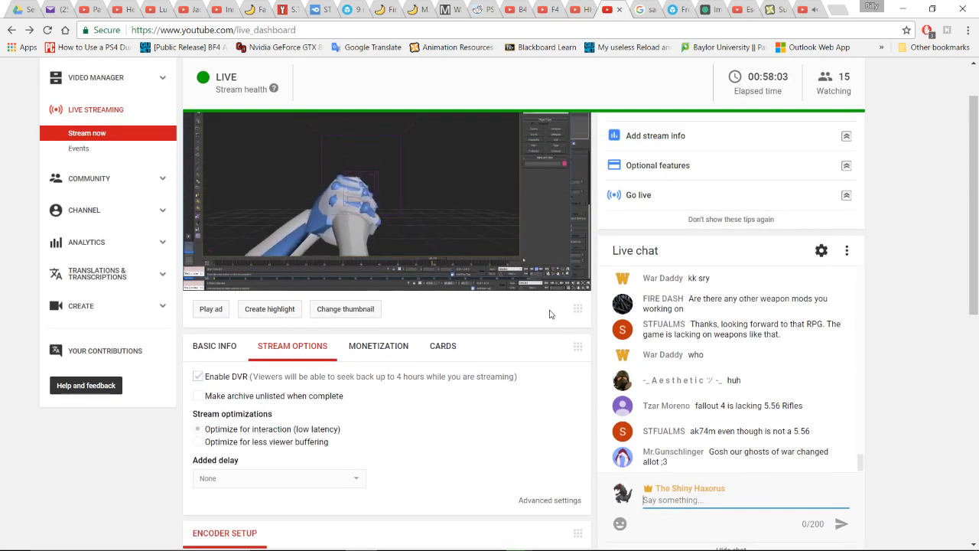
- Switch to the Blender window with the Wild Hands Align 4.blend file
mouse_move(469, 520)
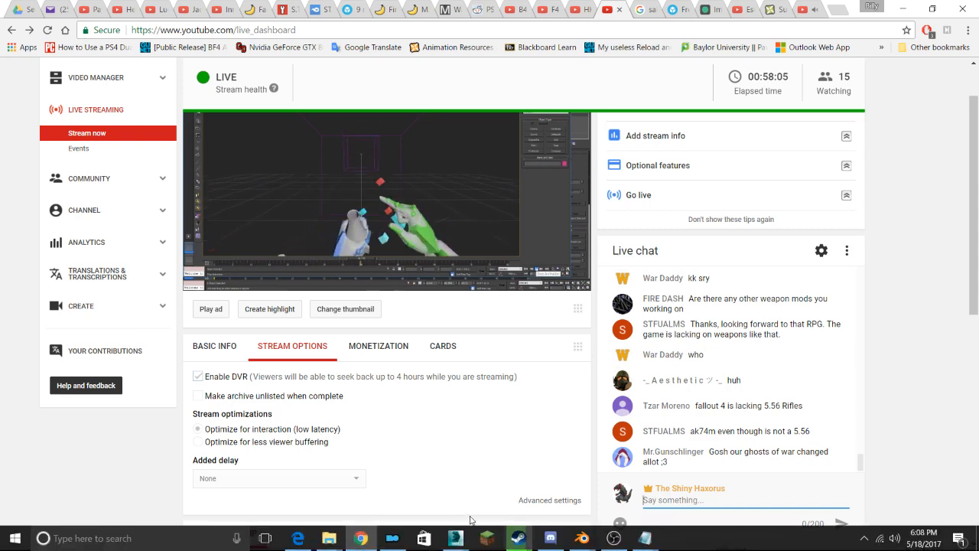
mouse_move(456, 536)
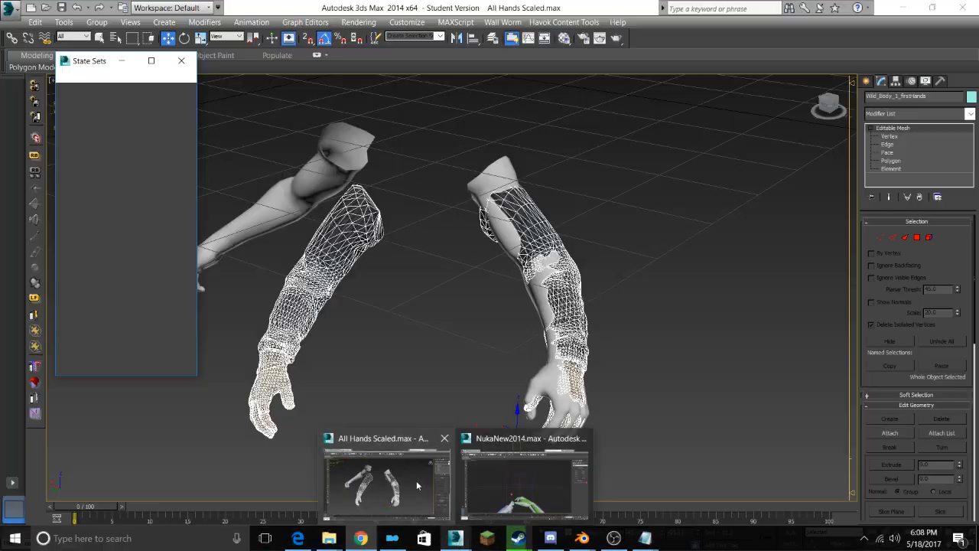
mouse_move(515, 490)
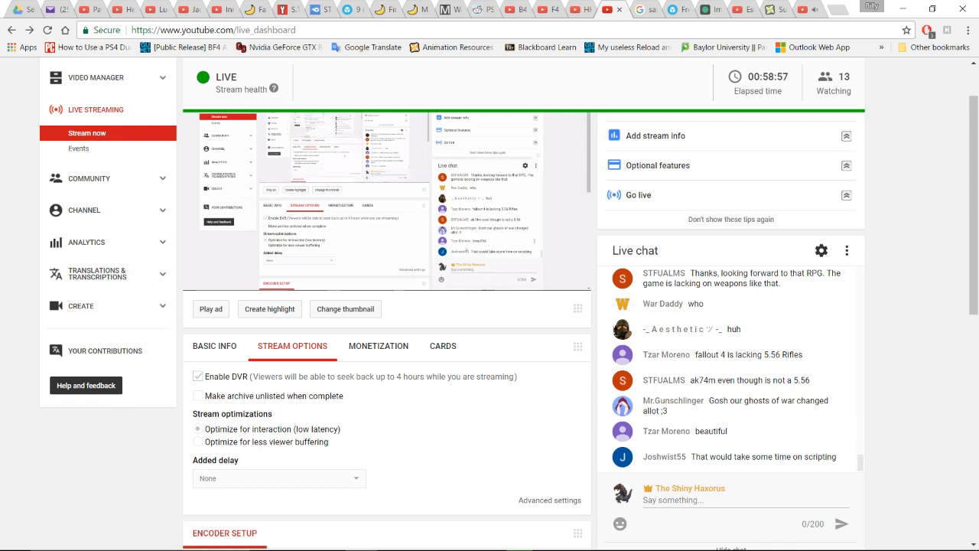
mouse_move(515, 530)
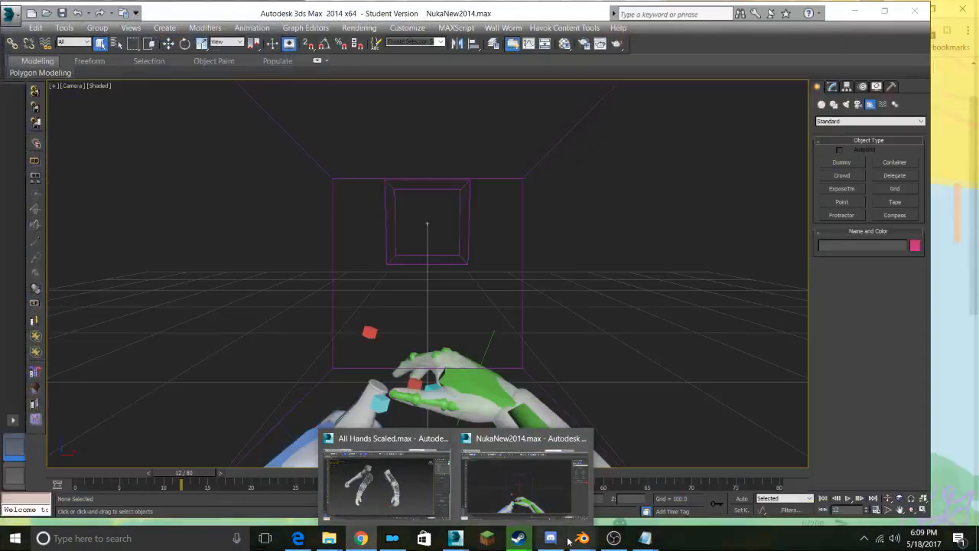
mouse_move(582, 538)
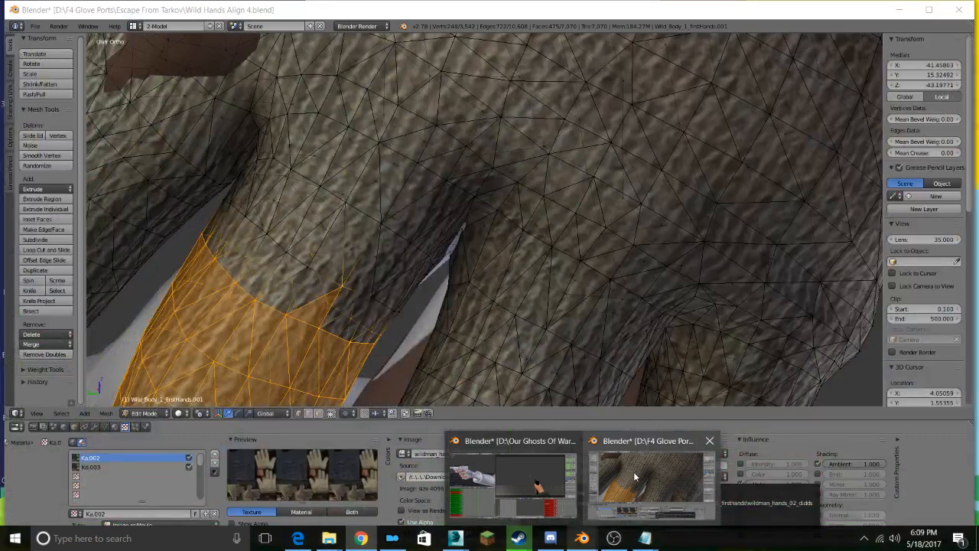
left_click(635, 471)
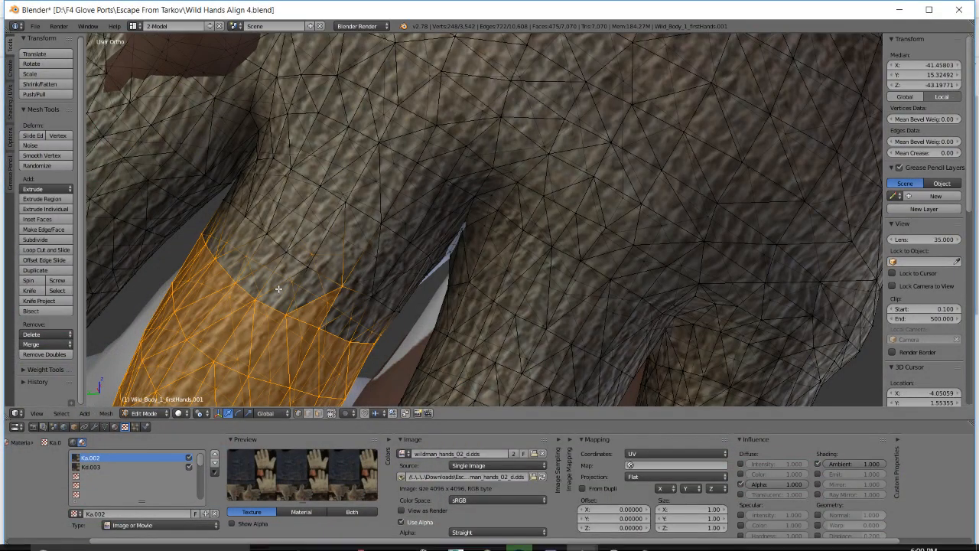
- Extend the selection on the partly selected glove finger by adding the next row of vertices across its outer side toward the knuckle
middle_click_drag(306, 263, 339, 262)
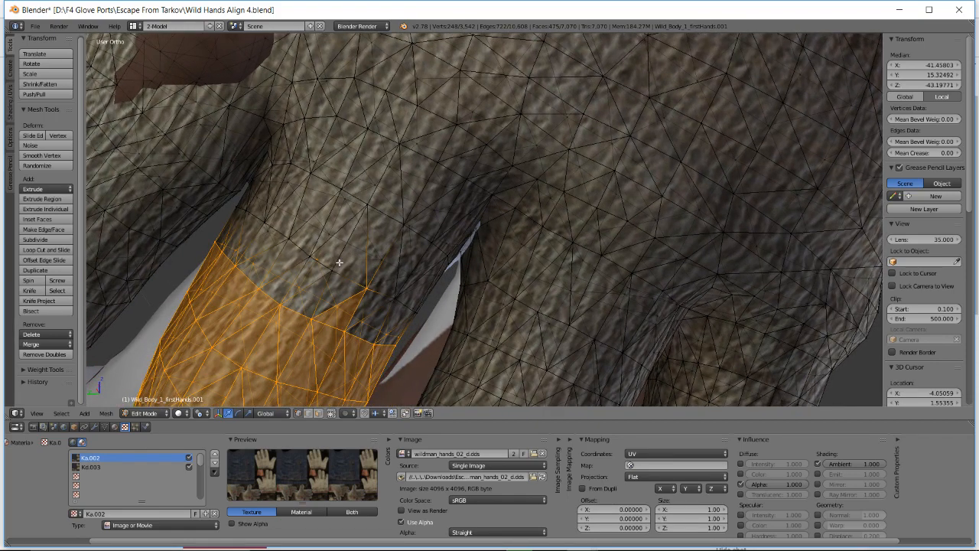
middle_click_drag(321, 255, 318, 256)
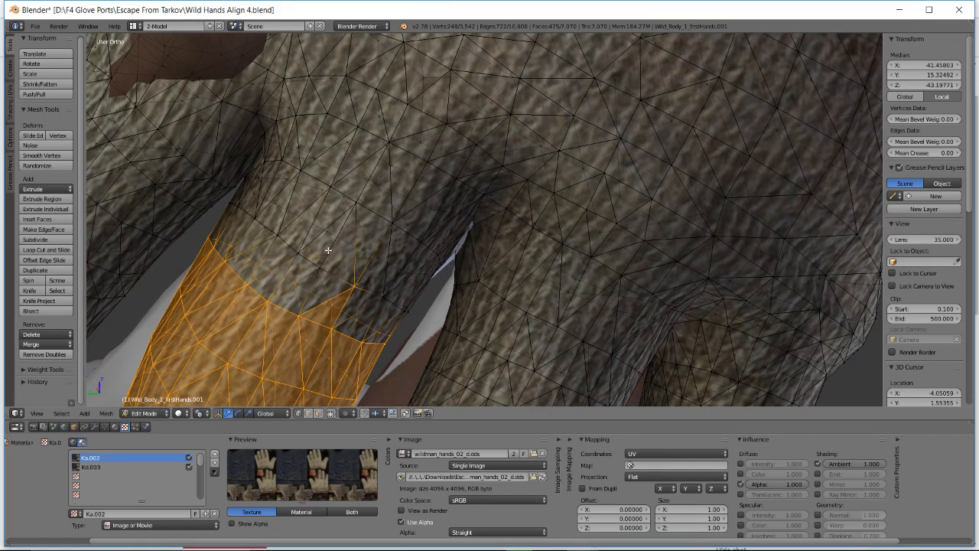
right_click(319, 267, "shift")
right_click(293, 250, "shift")
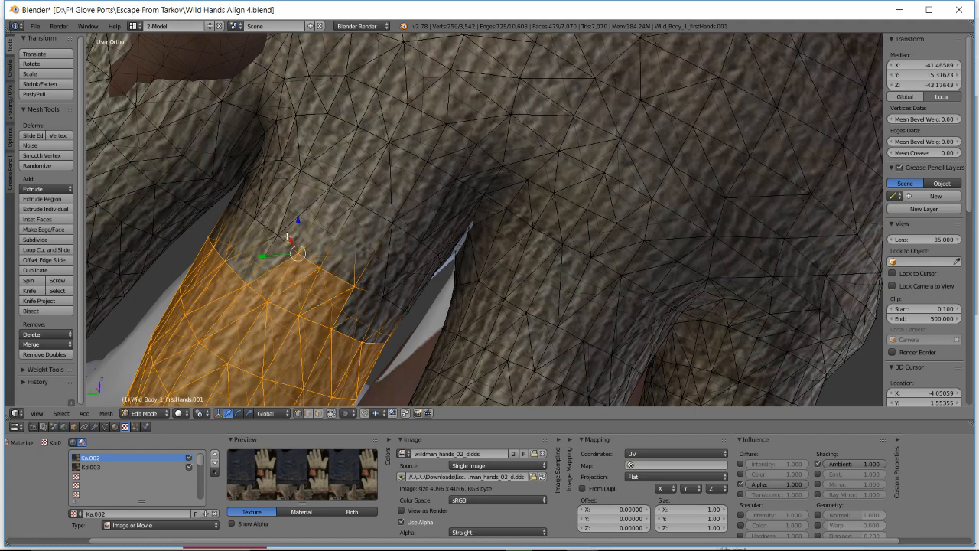
right_click(267, 229, "shift")
right_click(255, 219, "shift")
right_click(237, 207, "shift")
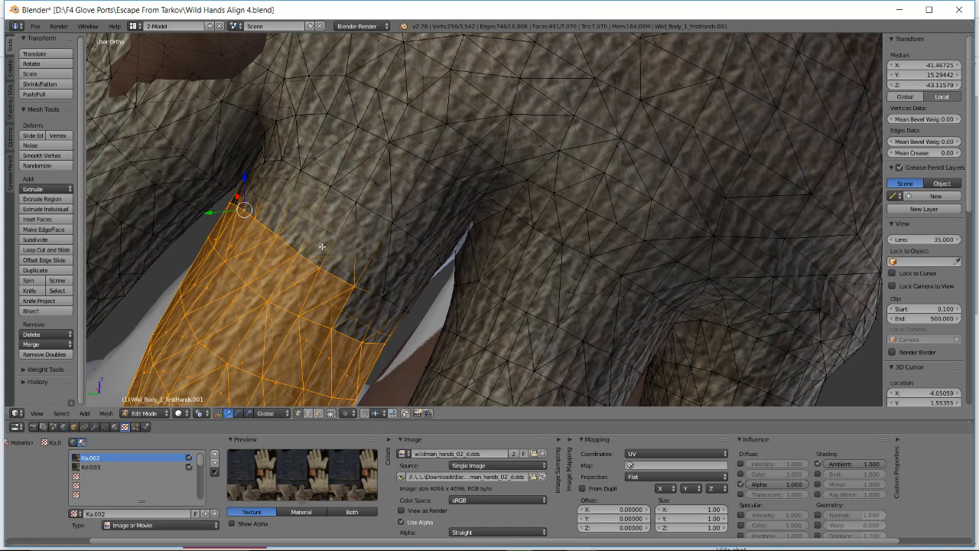
middle_click_drag(322, 246, 316, 246)
right_click(359, 293, "shift")
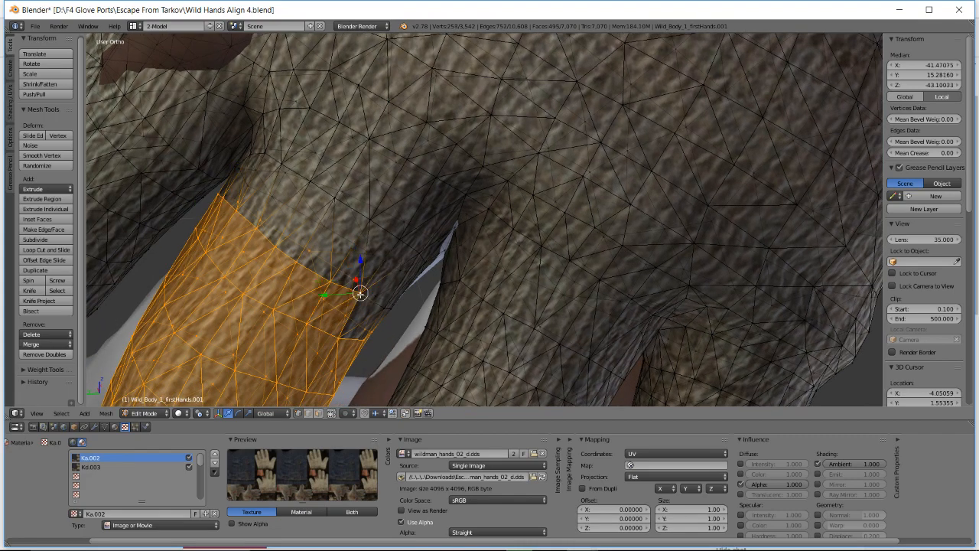
right_click(375, 296, "shift")
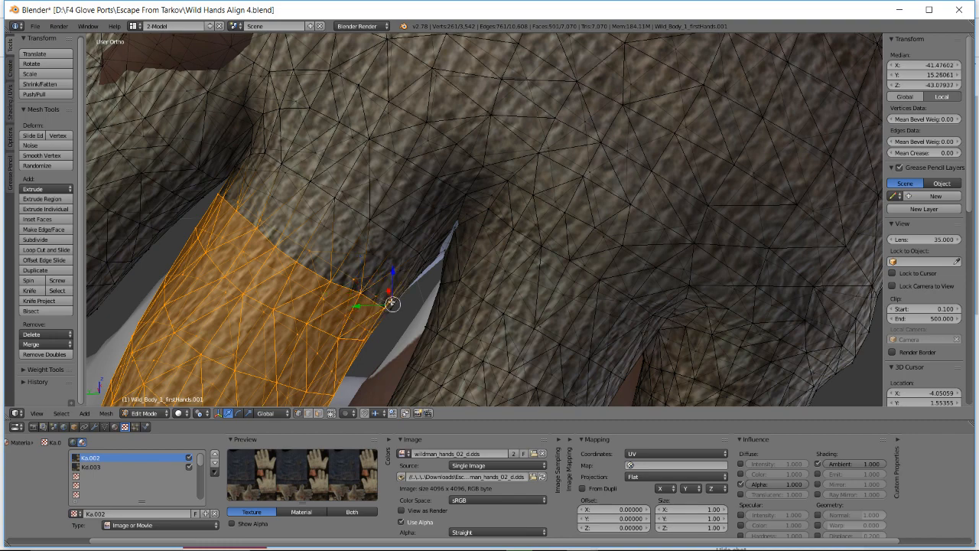
- Continue the vertex selection around the finger, adding another row toward the knuckle on its back and sides
middle_click_drag(335, 269, 555, 242)
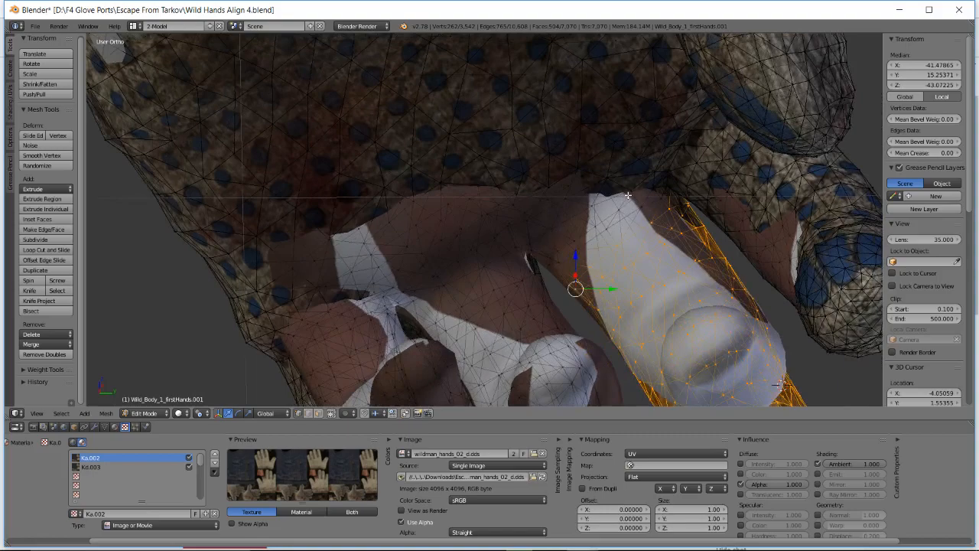
middle_click_drag(627, 196, 475, 228)
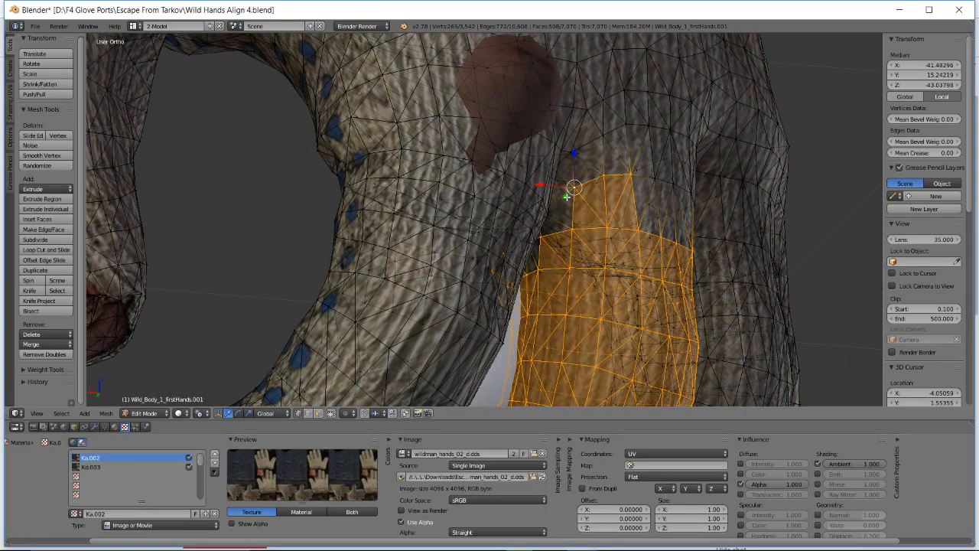
middle_click_drag(475, 229, 505, 206)
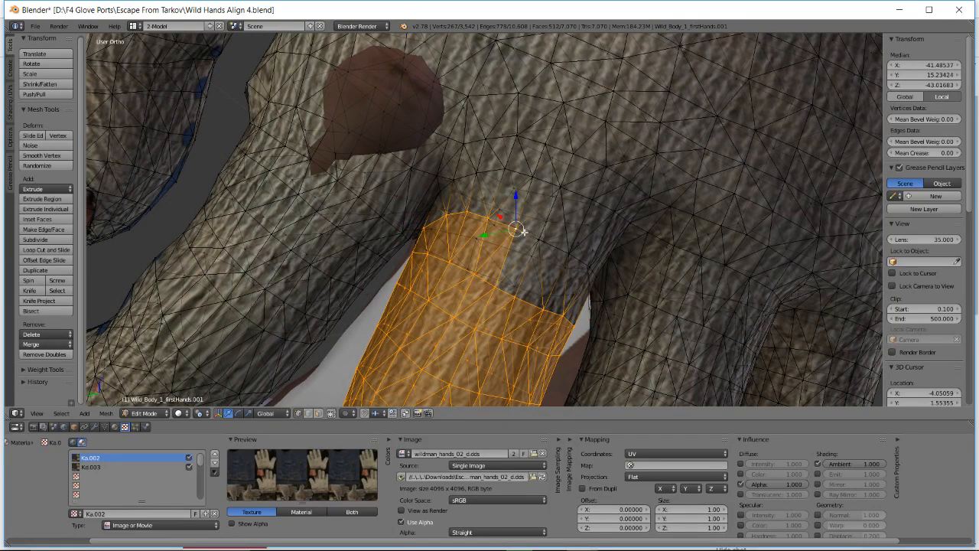
middle_click_drag(576, 248, 534, 242)
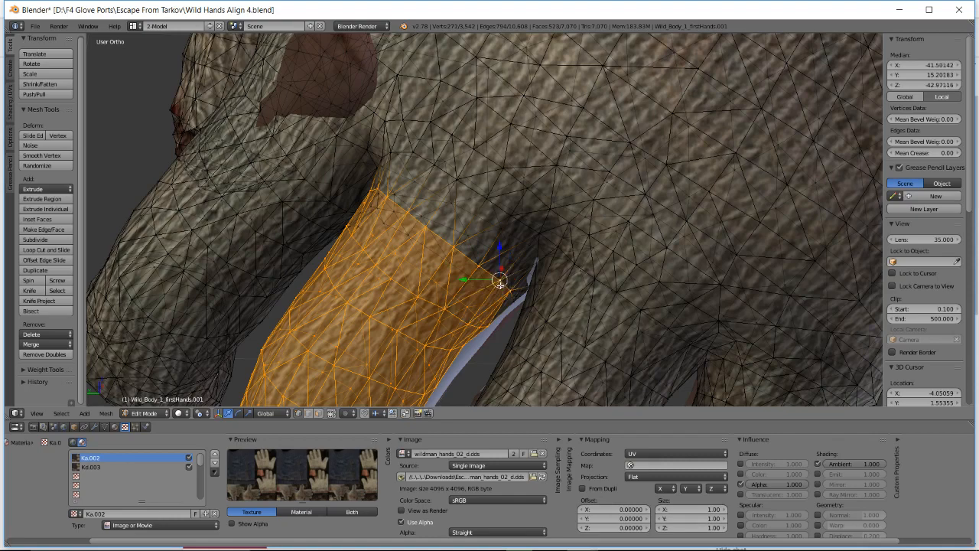
middle_click_drag(499, 284, 505, 274)
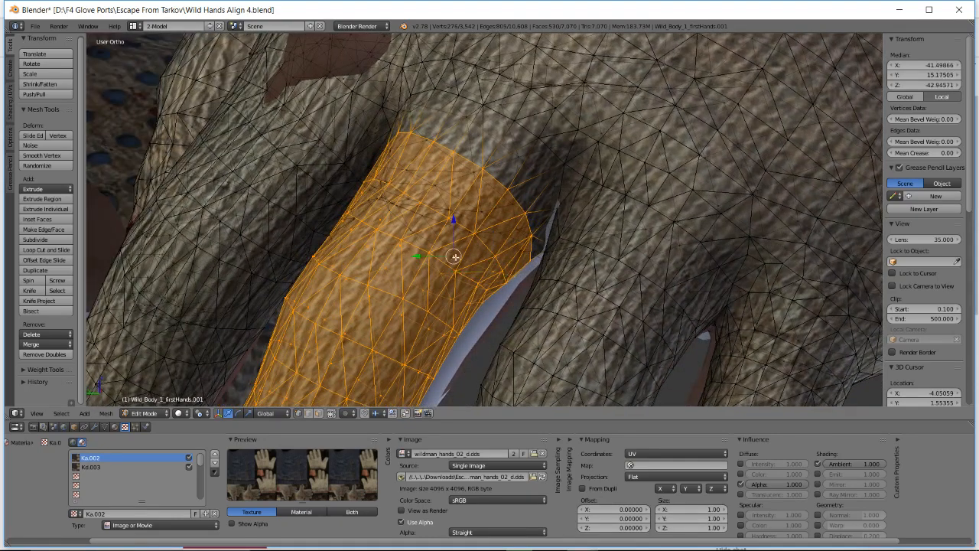
- Add the missed vertices in the narrow gap beside the neighbouring finger to the selection
middle_click_drag(406, 201, 357, 282)
scroll(440, 250, "up", 5)
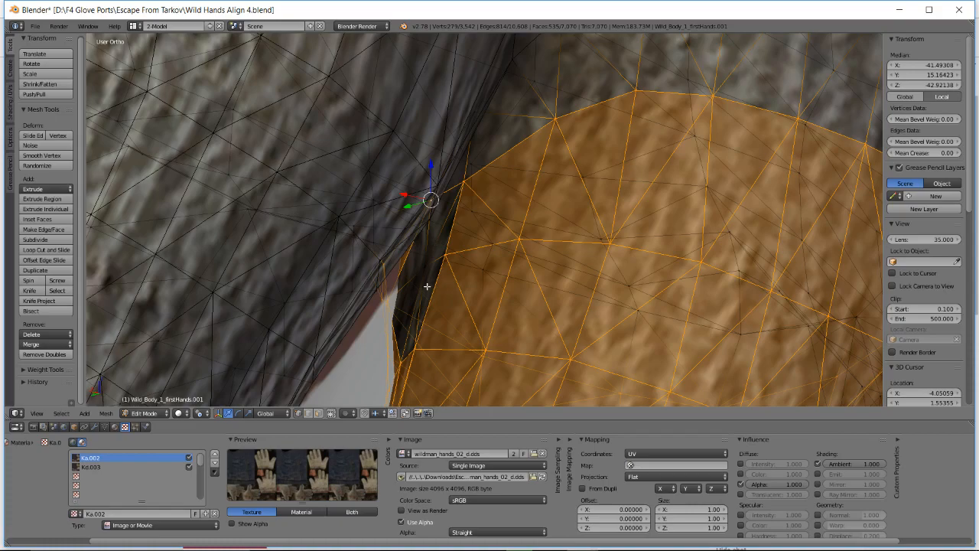
scroll(579, 264, "down", 4)
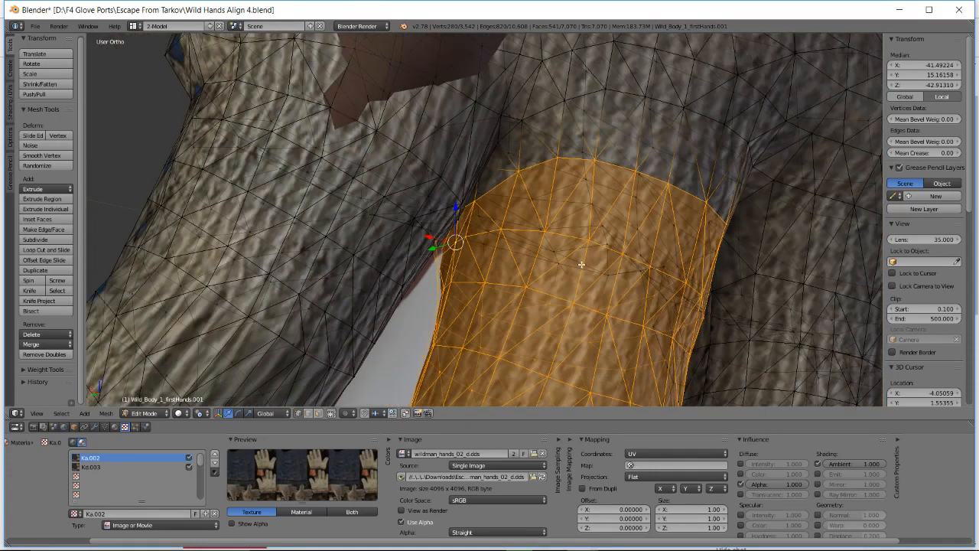
middle_click_drag(582, 264, 659, 282)
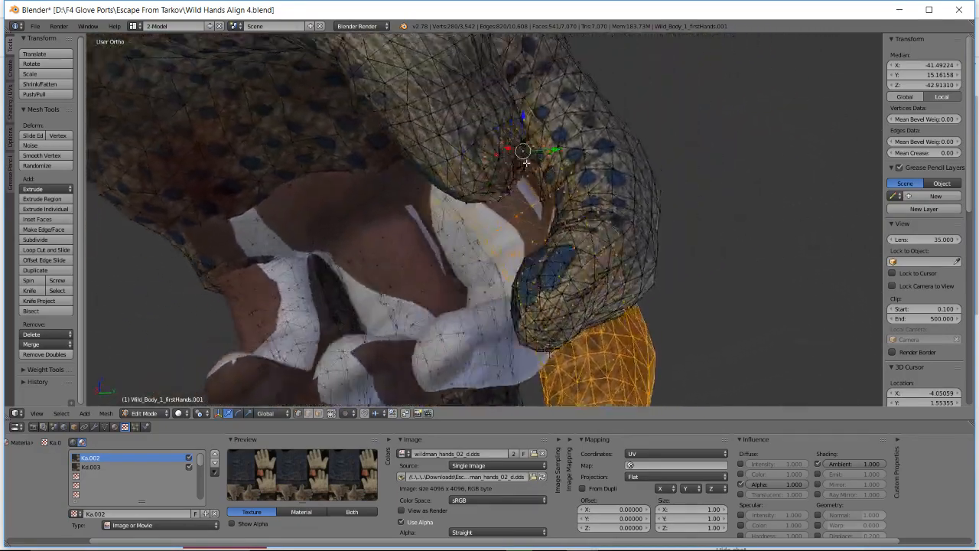
- Add vertices near the finger's base on the palm side, and extend the selection by another row across its back toward the knuckle
middle_click_drag(520, 166, 553, 213)
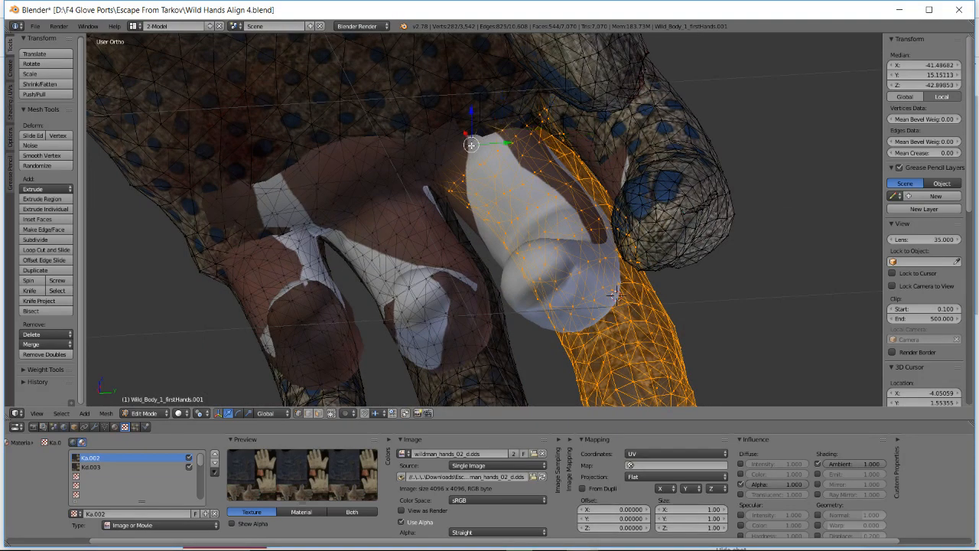
middle_click_drag(616, 294, 696, 314)
scroll(471, 167, "up", 2)
middle_click_drag(547, 153, 365, 159)
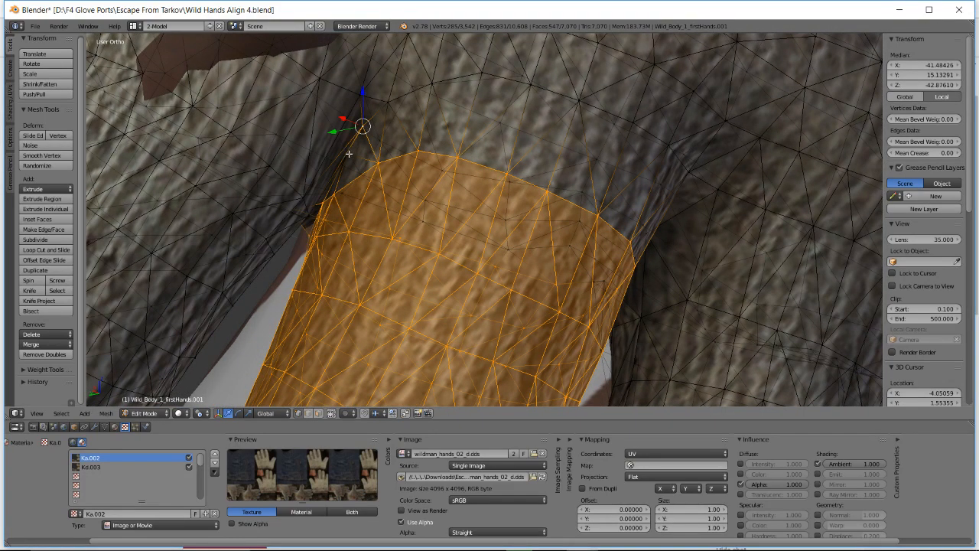
left_click(348, 154, "shift")
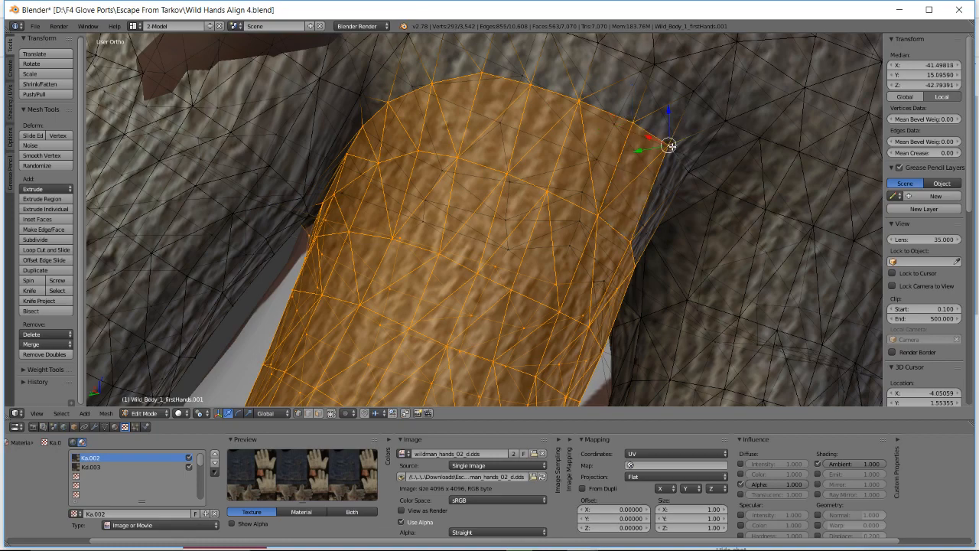
- Add the vertices on the finger's inner side and around its palm-side base to the selection
middle_click_drag(668, 146, 650, 181)
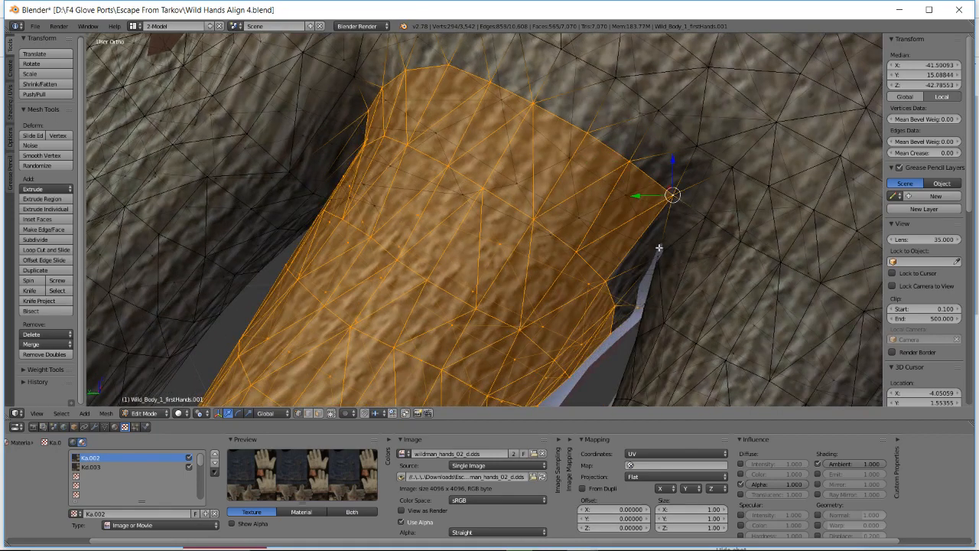
mouse_move(648, 261)
middle_mouse_down()
mouse_move(644, 303)
mouse_move(602, 307)
mouse_move(510, 252)
mouse_move(651, 247)
mouse_move(675, 260)
mouse_move(654, 278)
middle_mouse_up()
right_click(566, 145, "shift")
mouse_move(566, 147)
middle_mouse_down()
mouse_move(552, 208)
mouse_move(577, 181)
mouse_move(558, 158)
middle_mouse_up()
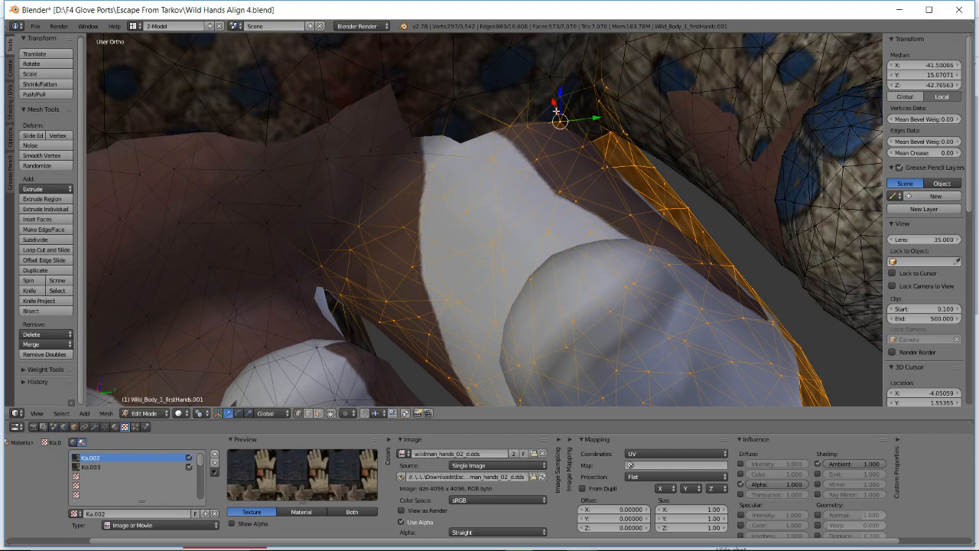
- Drop the last vertex added at the finger's base, and select the remaining base vertices, checking the mesh in wireframe display
middle_click_drag(556, 112, 597, 177)
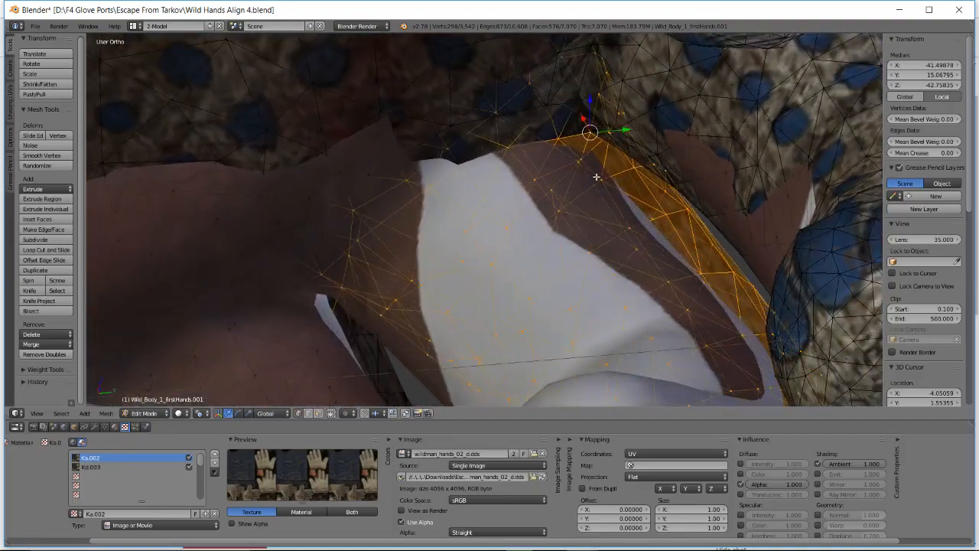
middle_click_drag(643, 144, 597, 155)
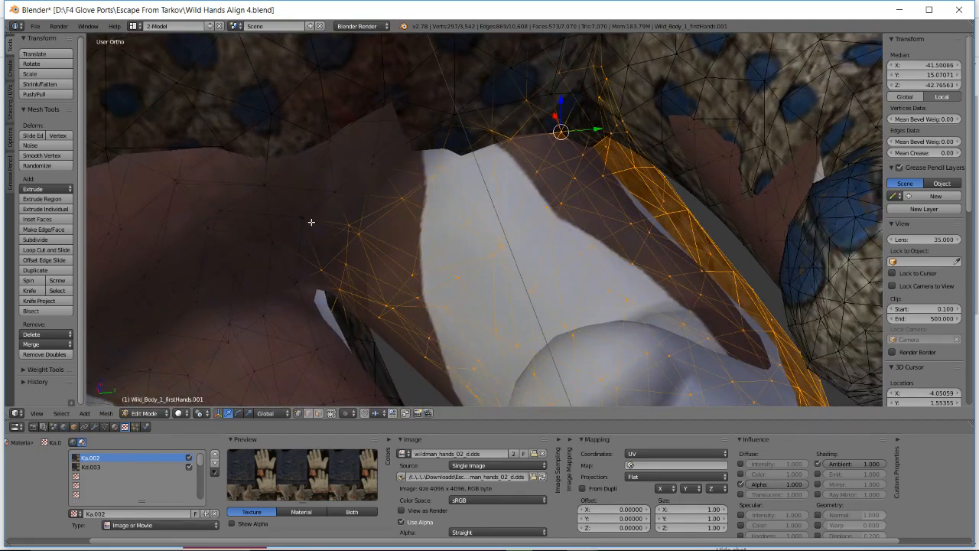
mouse_move(311, 222)
middle_mouse_down()
mouse_move(372, 196)
mouse_move(365, 154)
mouse_move(398, 175)
mouse_move(497, 157)
mouse_move(480, 197)
mouse_move(497, 230)
mouse_move(470, 166)
mouse_move(498, 163)
mouse_move(489, 191)
mouse_move(467, 168)
mouse_move(494, 182)
mouse_move(491, 160)
mouse_move(558, 134)
mouse_move(559, 124)
mouse_move(572, 141)
mouse_move(526, 170)
mouse_move(573, 170)
mouse_move(547, 163)
mouse_move(543, 149)
middle_mouse_up()
key("z")
key("z")
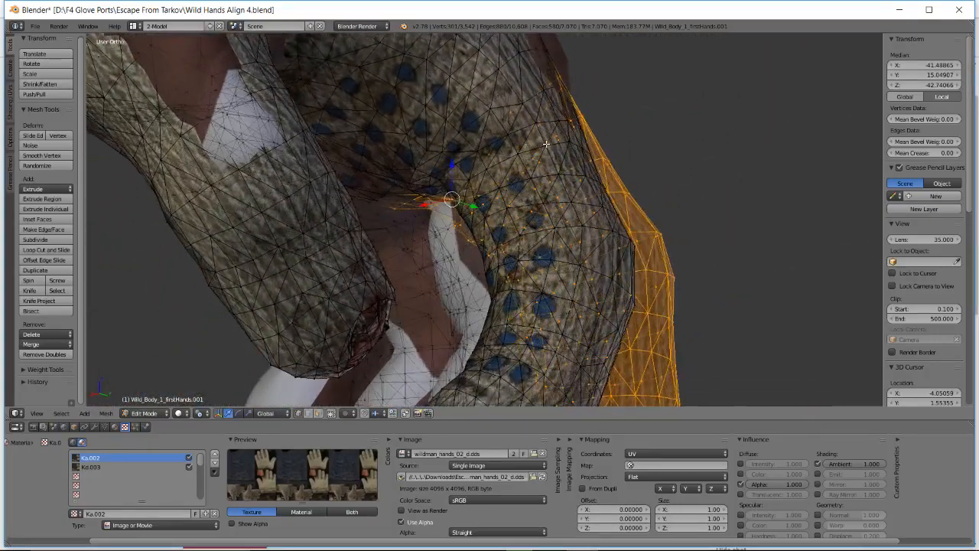
- Move and rotate the selected finger in two small rounds, turning it about 4° and about 2.5°, to follow the underlying finger's side profile
key("g")
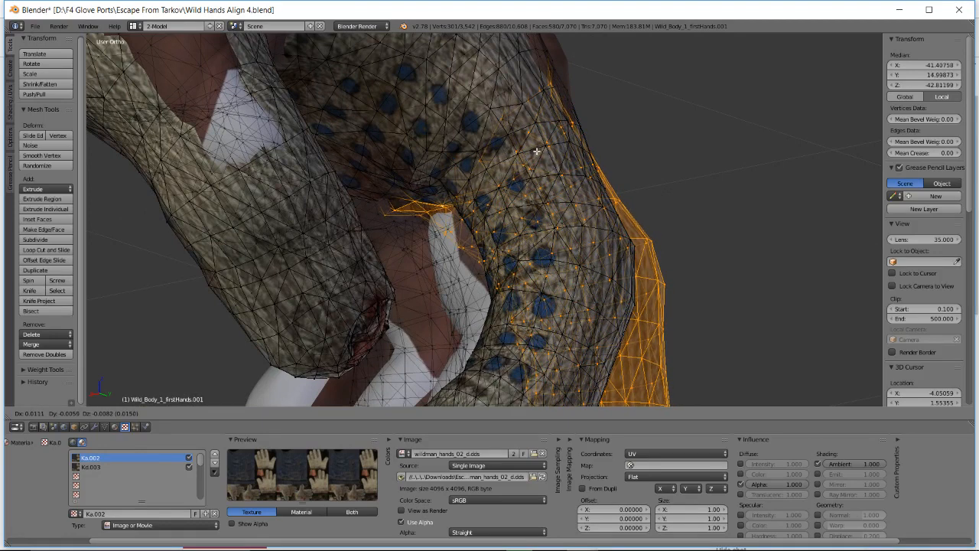
left_click(536, 152)
key("r")
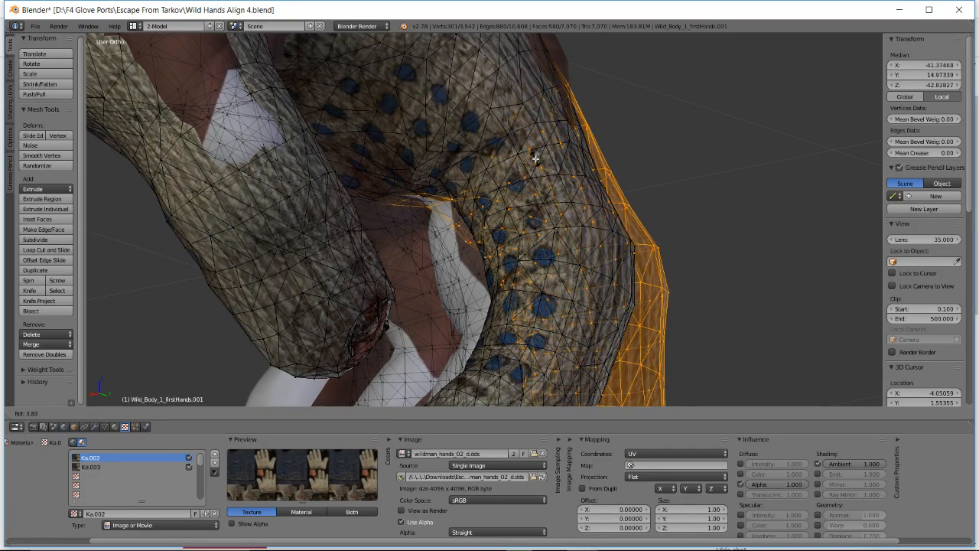
left_click(536, 158)
key("g")
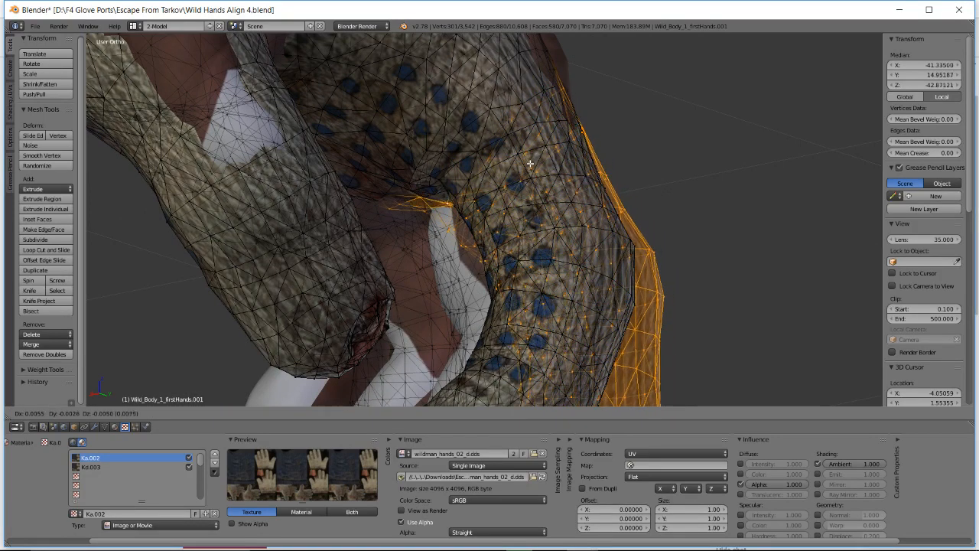
key("r")
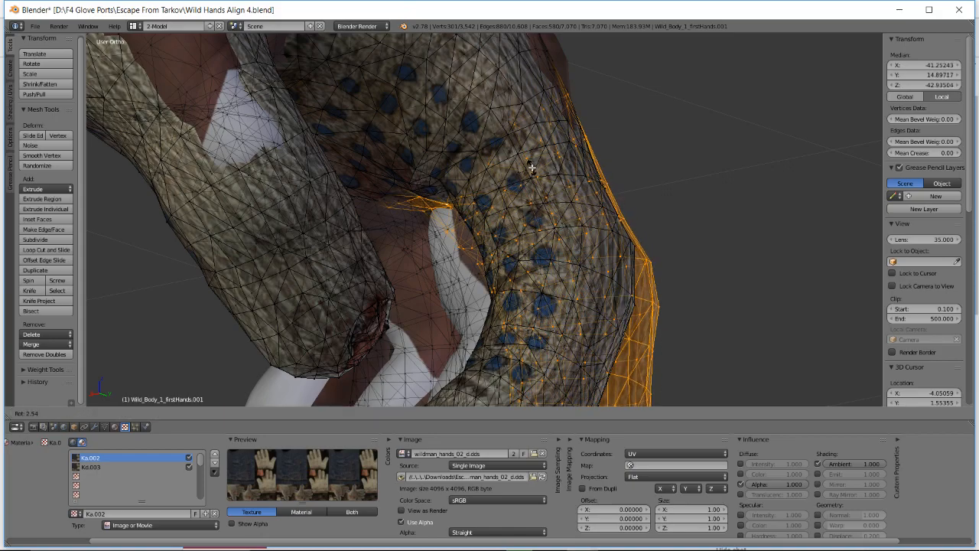
left_click(531, 167)
- Trackball-rotate the selected finger about 3°, viewed from the back of the hand, toward the underlying finger's direction
middle_click_drag(532, 167, 551, 231)
key("r")
key("r")
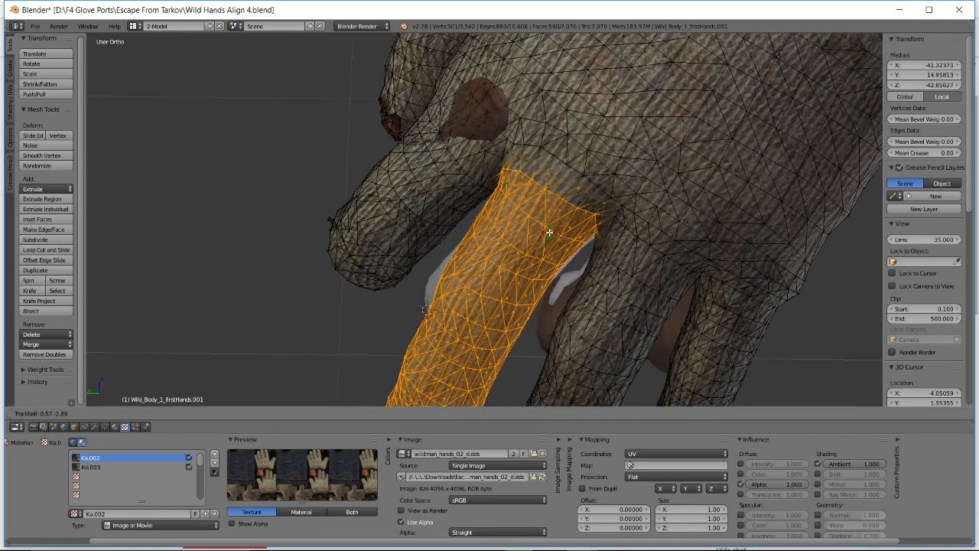
right_click(549, 233)
key("r")
key("r")
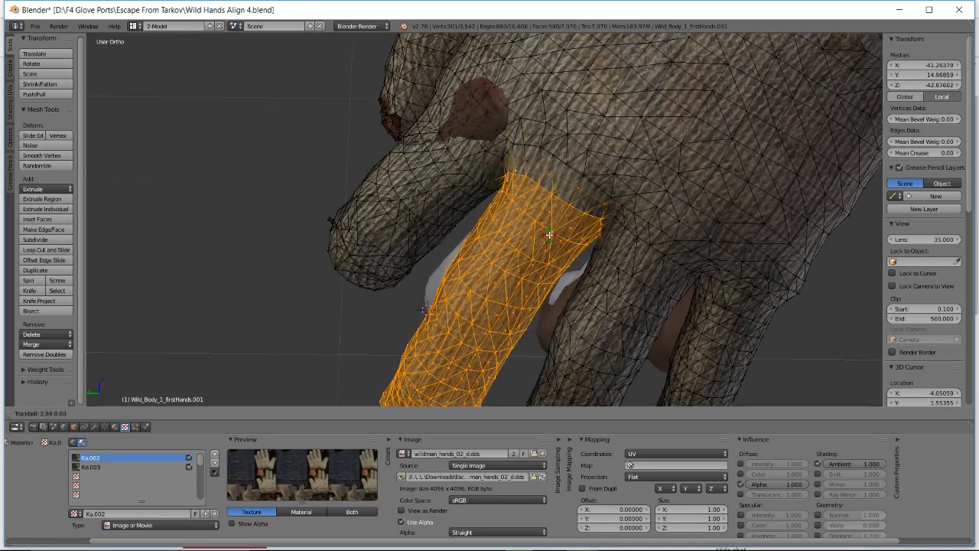
left_click(549, 235)
- Shift the selected finger slightly inward in side view to bring its back closer to the underlying finger
middle_click_drag(549, 234, 676, 218)
key("g")
right_click(673, 218)
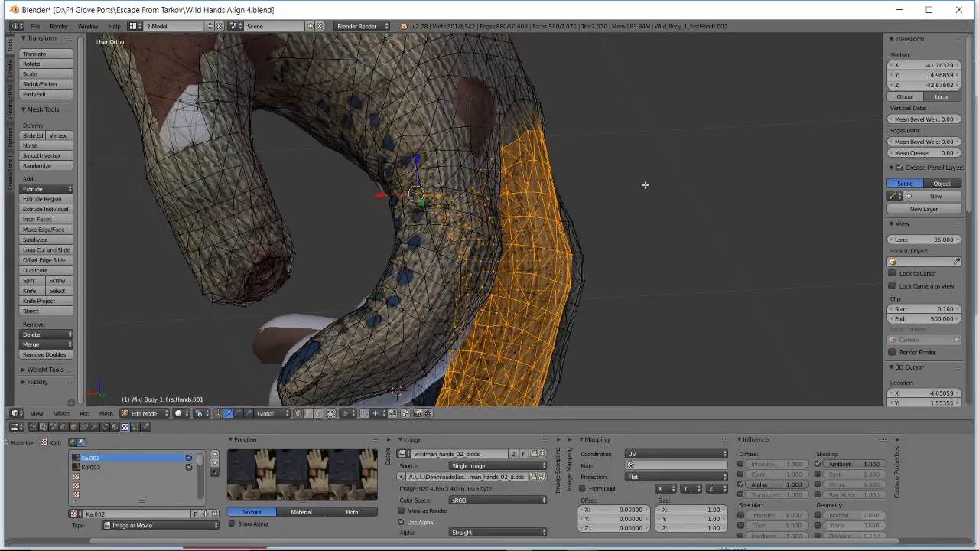
key("g")
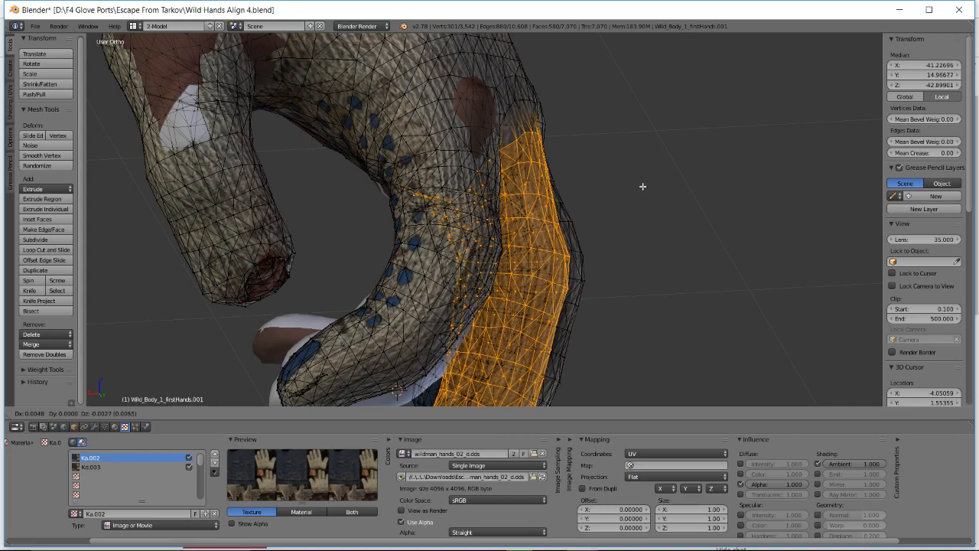
right_click(643, 186)
- Rotate the selected finger from the palm side, using trackball rotations to line it up with the white underlying finger
middle_click_drag(594, 176, 708, 139)
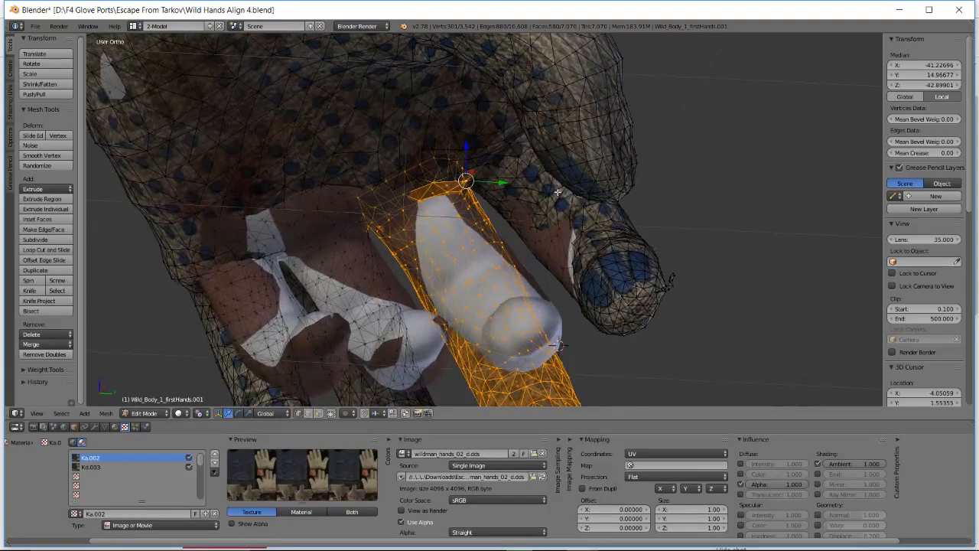
middle_click_drag(558, 192, 575, 279)
key("r")
left_click(529, 251)
key("r")
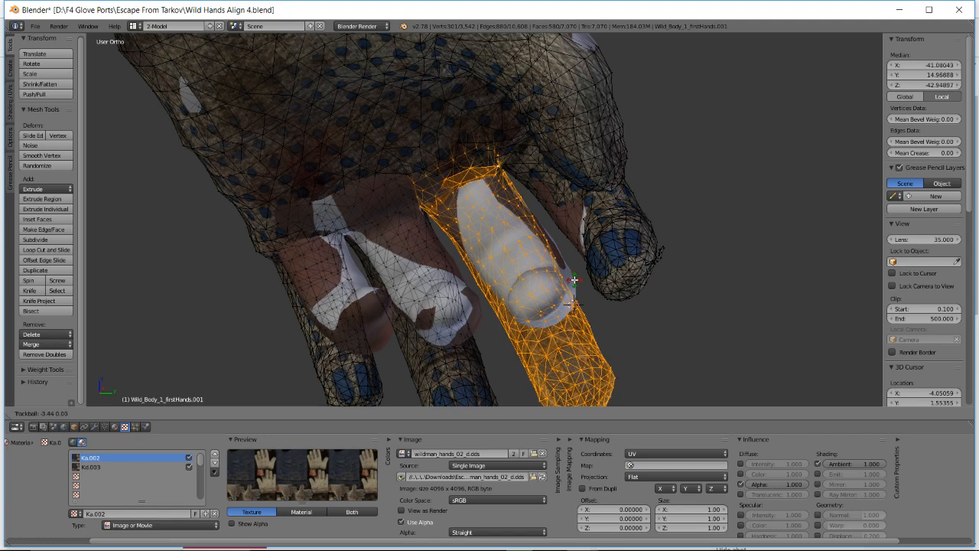
left_click(573, 280)
key("r")
key("r")
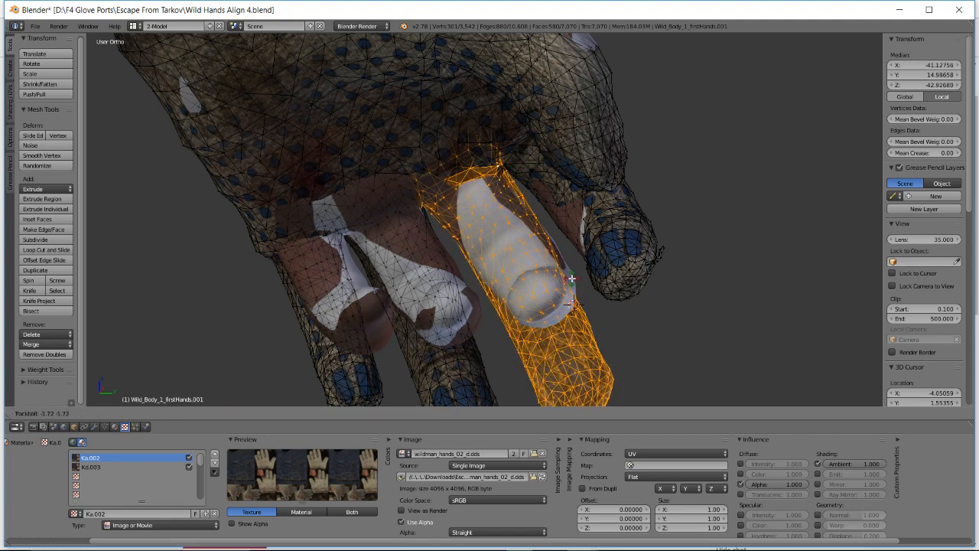
left_click(573, 278)
- Nudge the selected finger sideways over the underlying finger, as seen from the back of the hand
middle_click_drag(573, 277, 469, 217)
scroll(465, 192, "up", 2)
key("g")
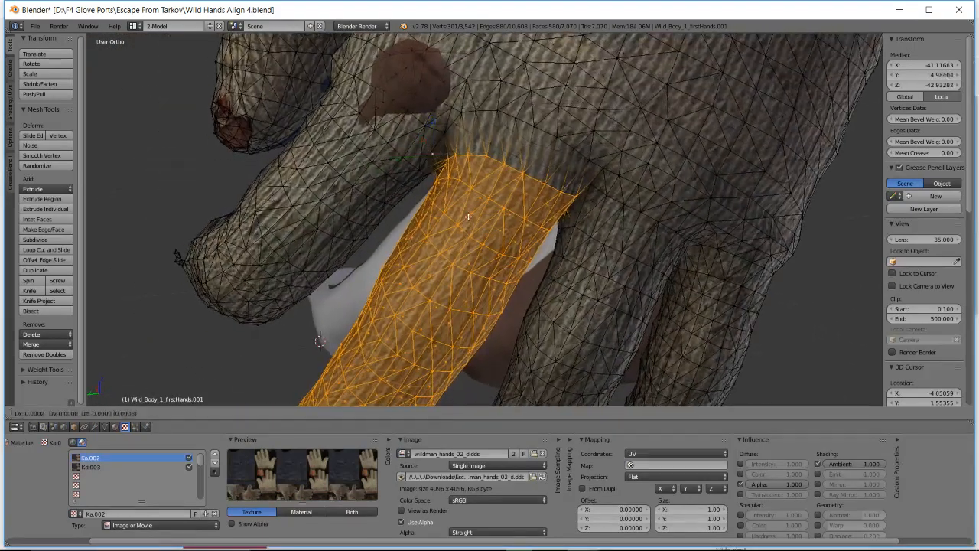
left_click(465, 215)
- Take a few vertices along the back edge of the finger's base out of the selection and inspect the base from the palm side
middle_click_drag(532, 199, 443, 239)
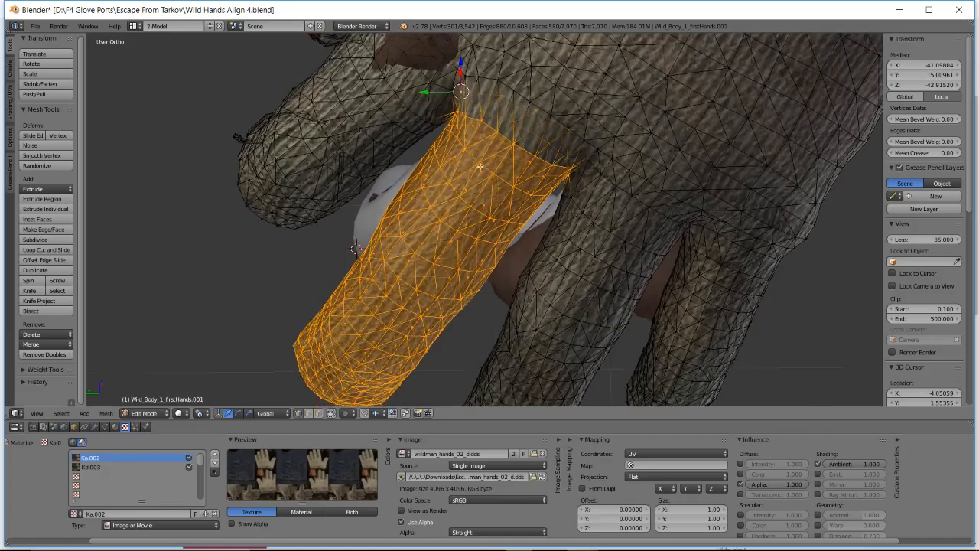
middle_click_drag(480, 166, 487, 216)
scroll(476, 221, "up", 4)
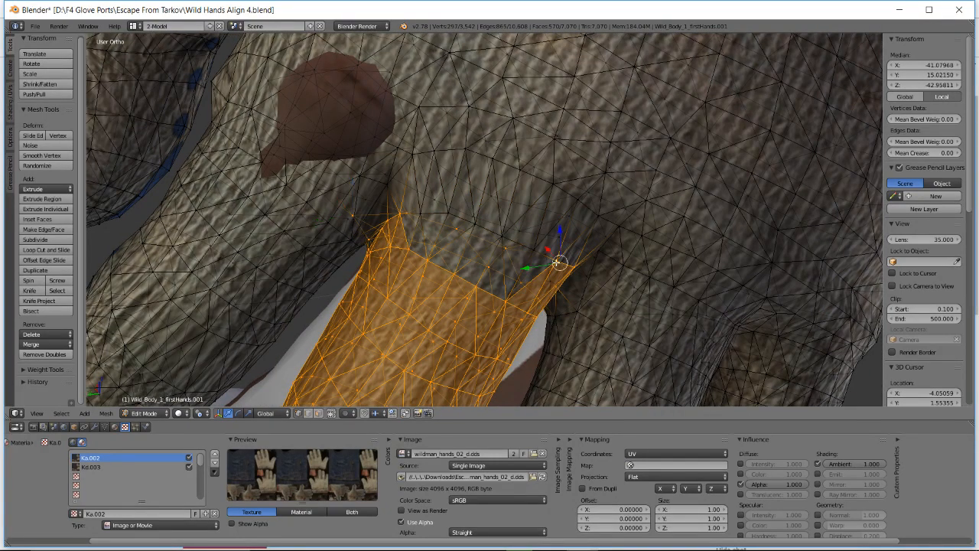
right_click(572, 265, "shift")
middle_click_drag(571, 265, 587, 191)
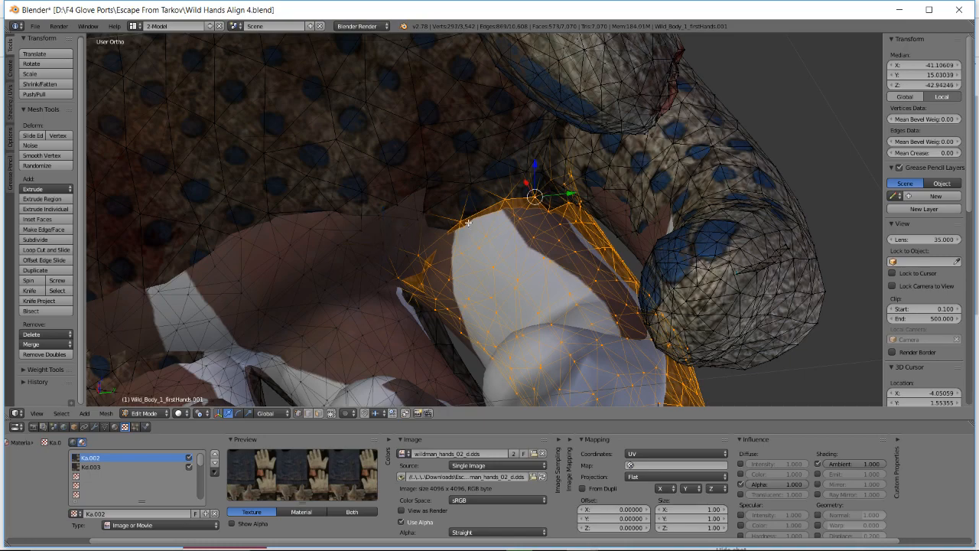
middle_click_drag(468, 223, 502, 247)
- Switch to the YouTube live dashboard in the browser and read the recent live chat messages
key("alt+Tab")
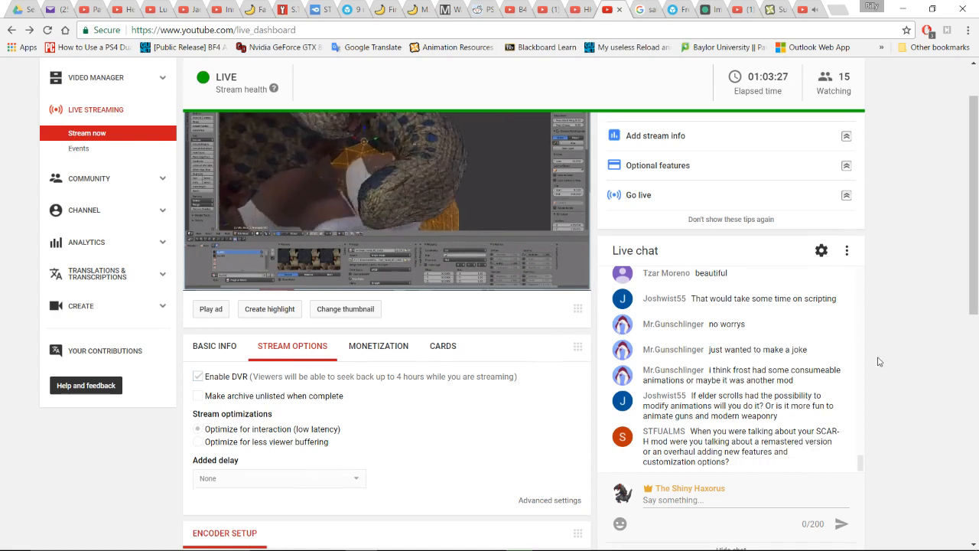
scroll(879, 362, "up", 1)
scroll(879, 362, "down", 1)
scroll(801, 366, "up", 1)
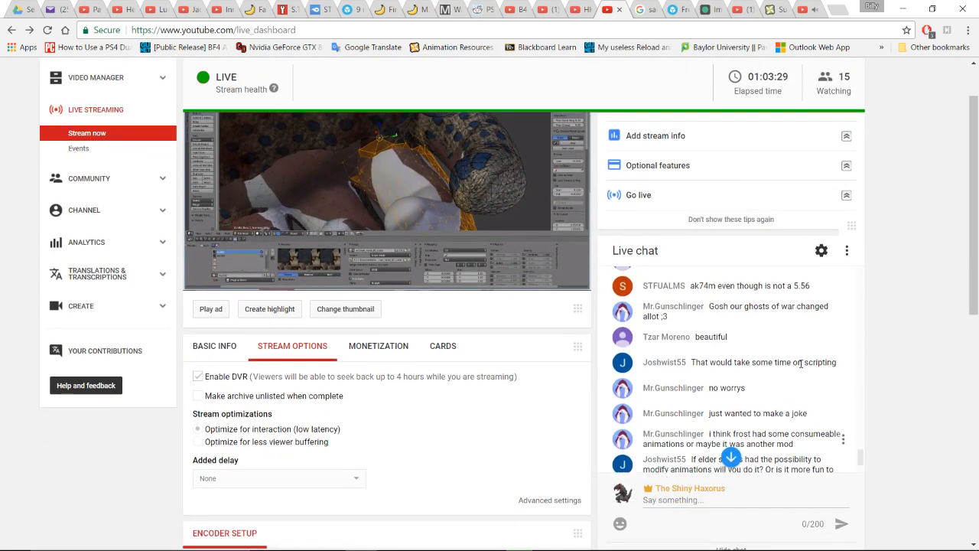
scroll(801, 365, "up", 1)
scroll(800, 366, "down", 3)
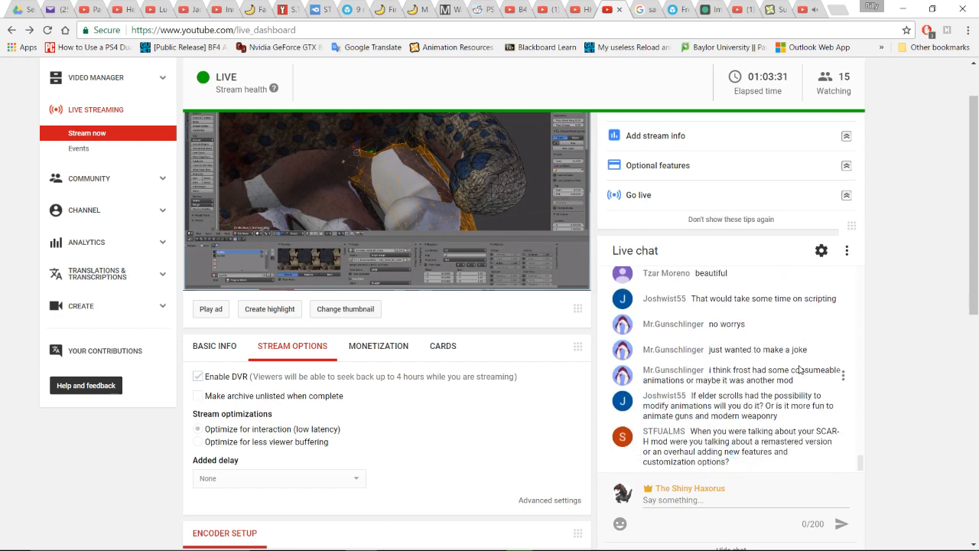
scroll(798, 369, "down", 1)
scroll(798, 369, "down", 2)
scroll(860, 308, "up", 1)
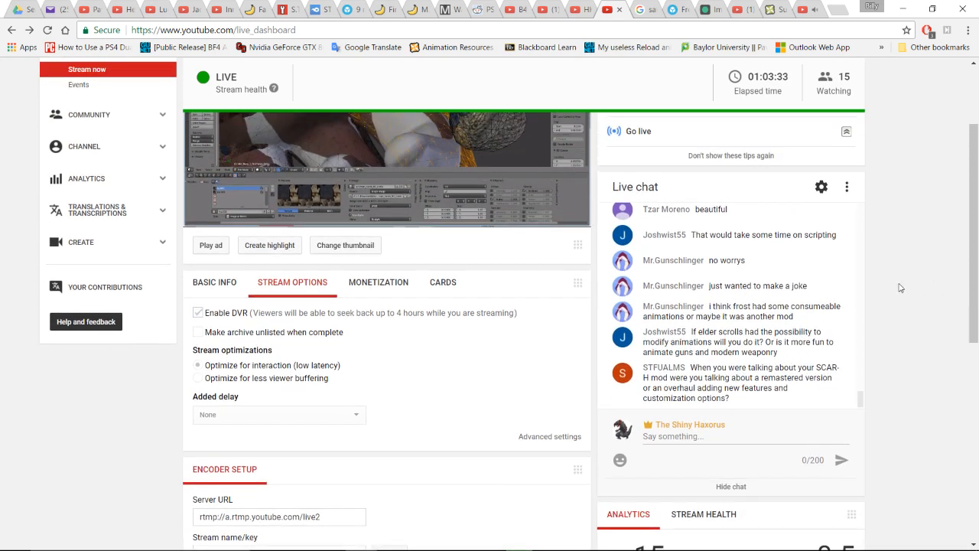
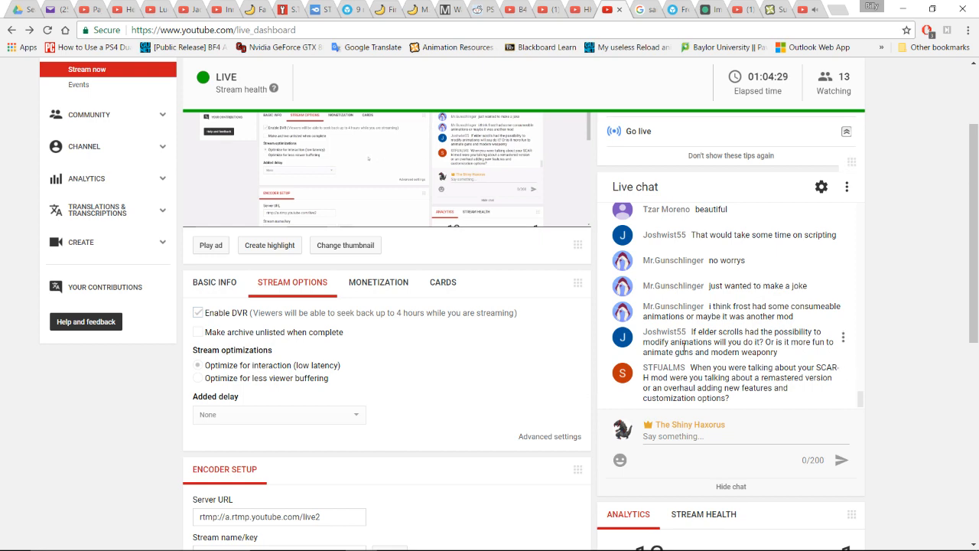
- Switch back to Blender and trackball-rotate the selected finger toward the underlying finger from the palm side
mouse_move(593, 548)
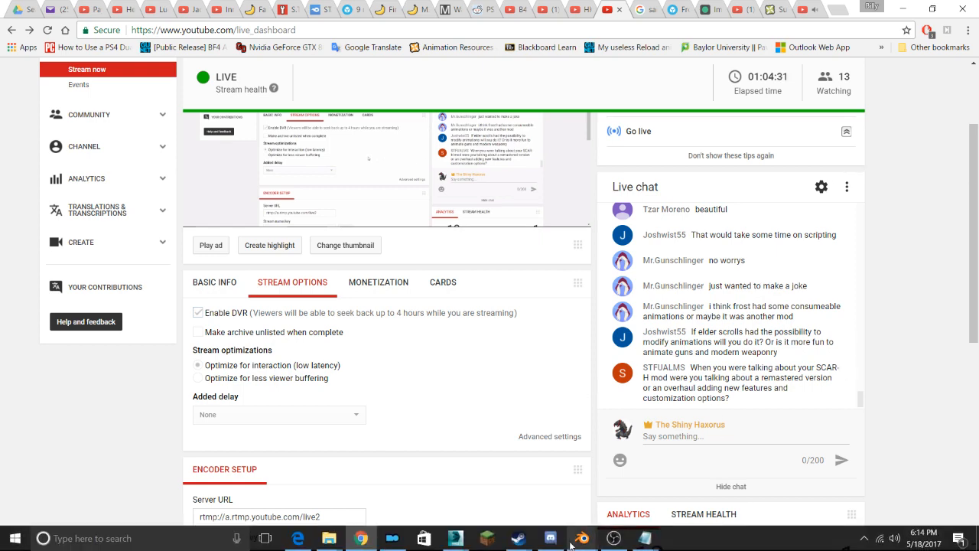
left_click(611, 485)
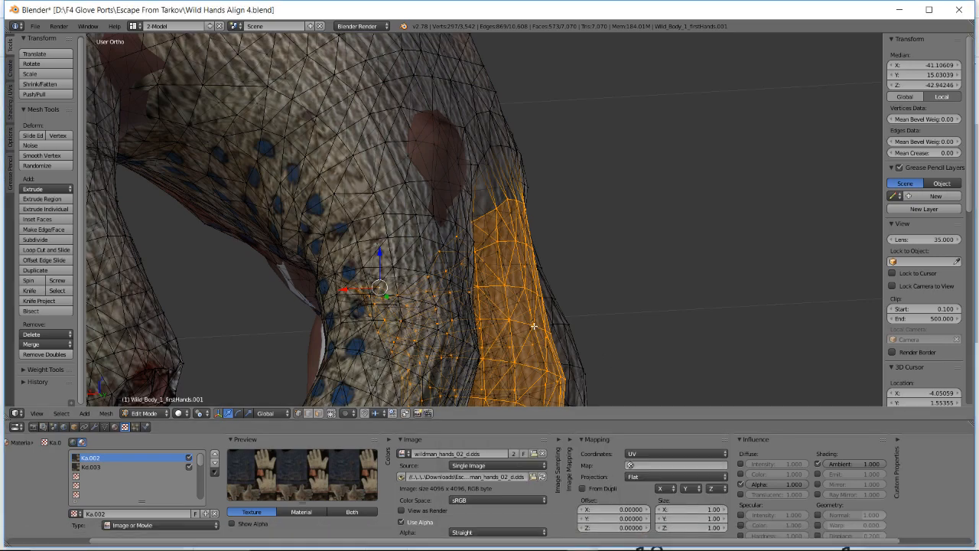
middle_click_drag(533, 326, 463, 176)
key("r")
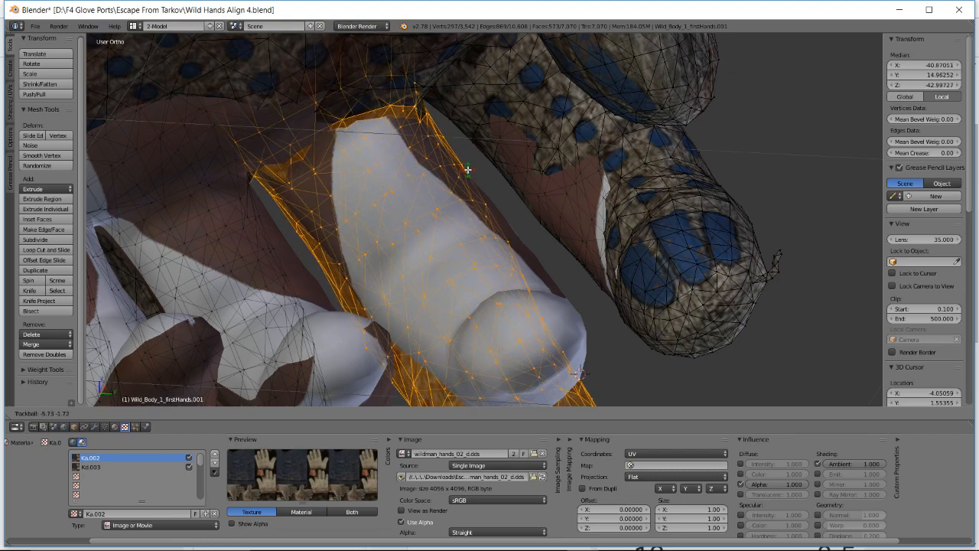
left_click(468, 170)
- Move the selected finger and rotate it slightly in side view to fit the underlying finger's curve
middle_click_drag(467, 170, 380, 194)
key("g")
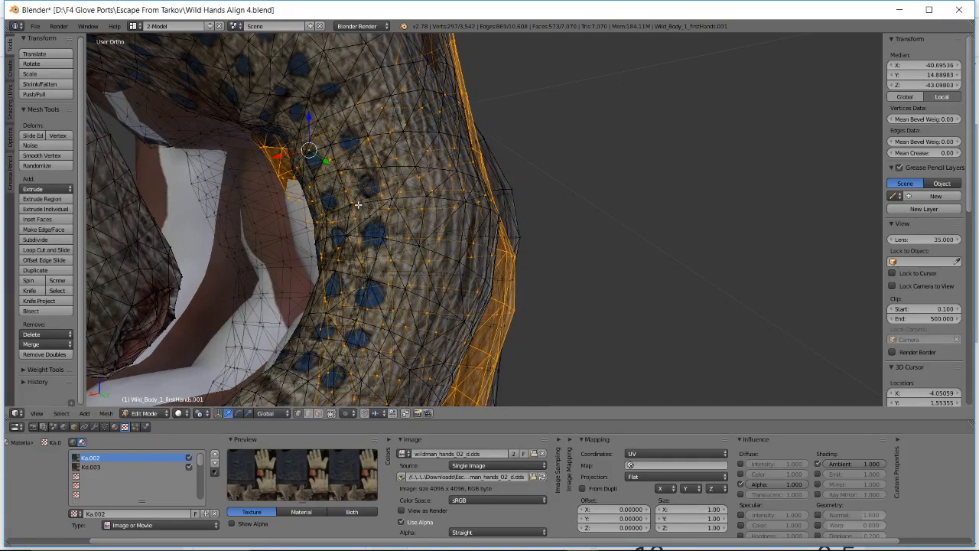
left_click(359, 203)
key("r")
left_click(360, 206)
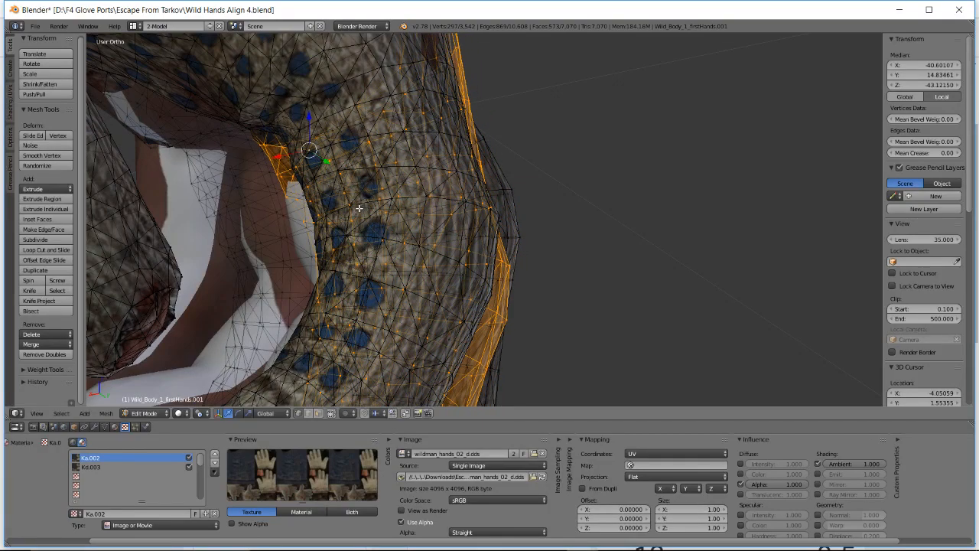
- Reposition the selected finger from the palm side and rotate it by about 1.6° around the underlying finger
middle_click_drag(361, 206, 600, 200)
middle_click_drag(573, 240, 454, 203)
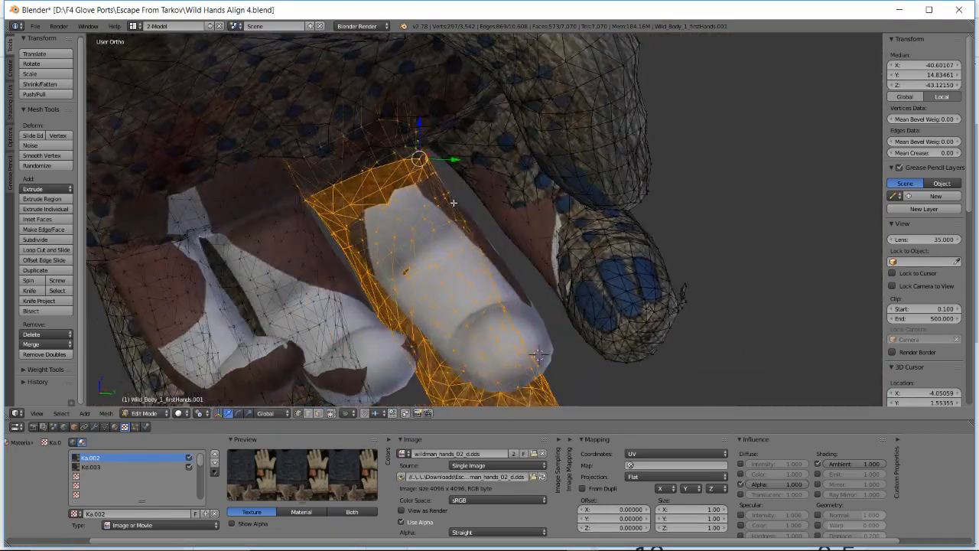
key("g")
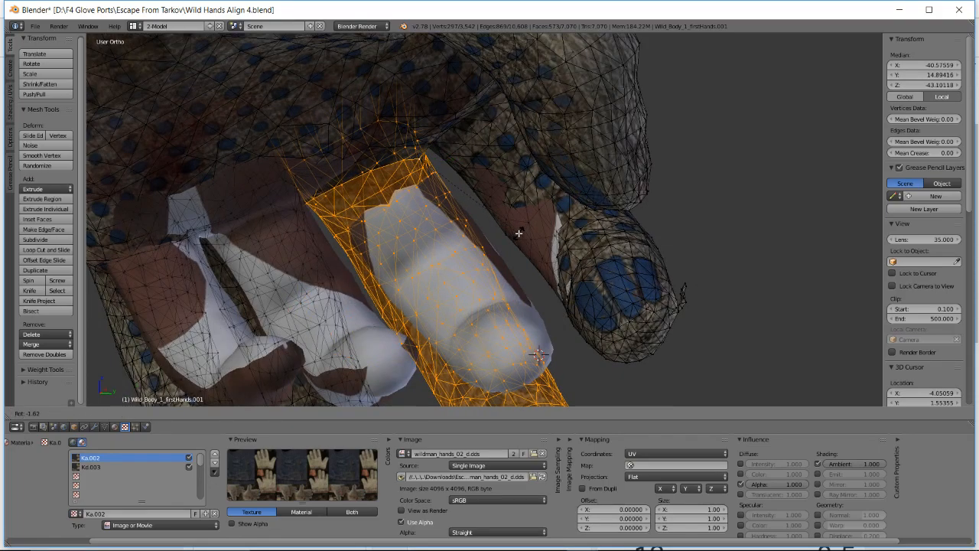
left_click(523, 231)
- Trackball-rotate the selected finger slightly from the back of the hand, and rotate it about 3° within that view
middle_click_drag(522, 231, 299, 251)
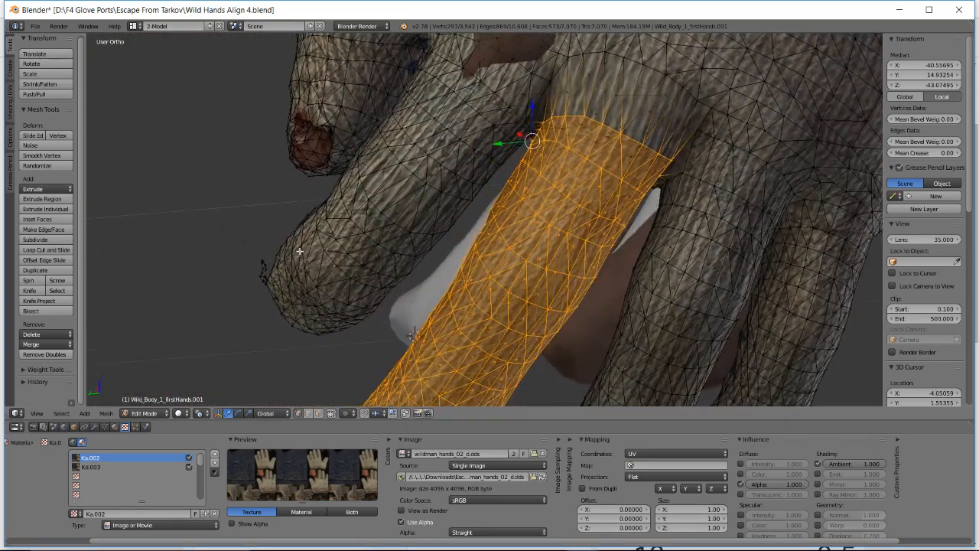
middle_click_drag(543, 236, 474, 253)
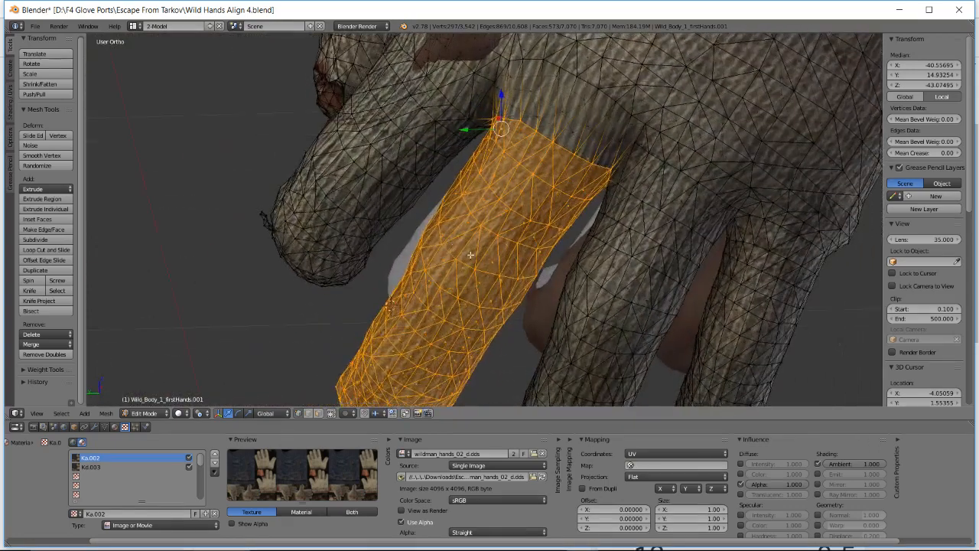
key("r")
key("r")
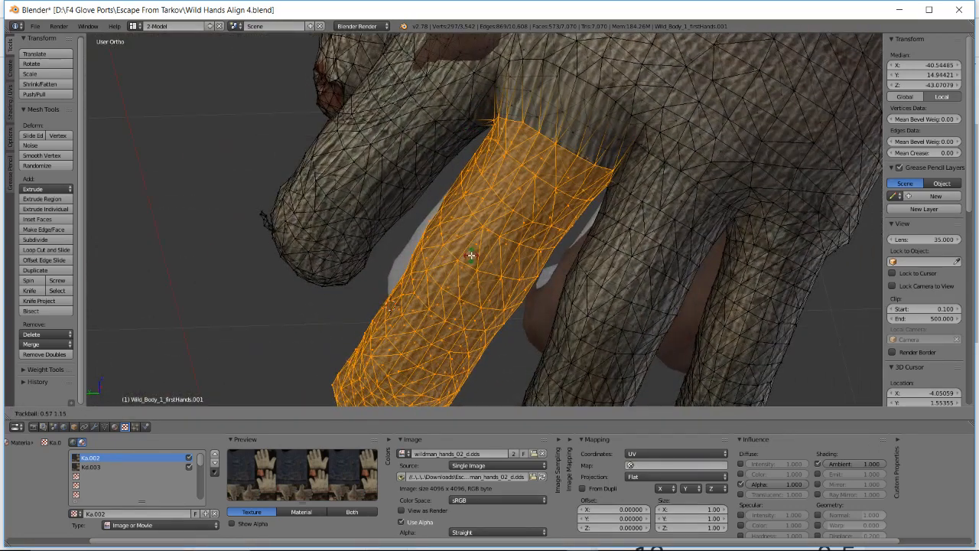
key("r")
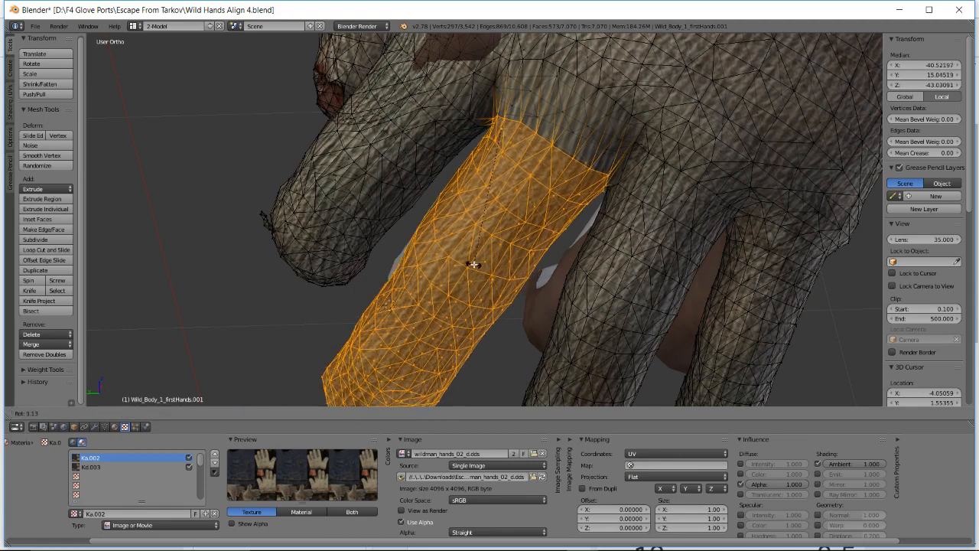
left_click(473, 261)
key("g")
key("y")
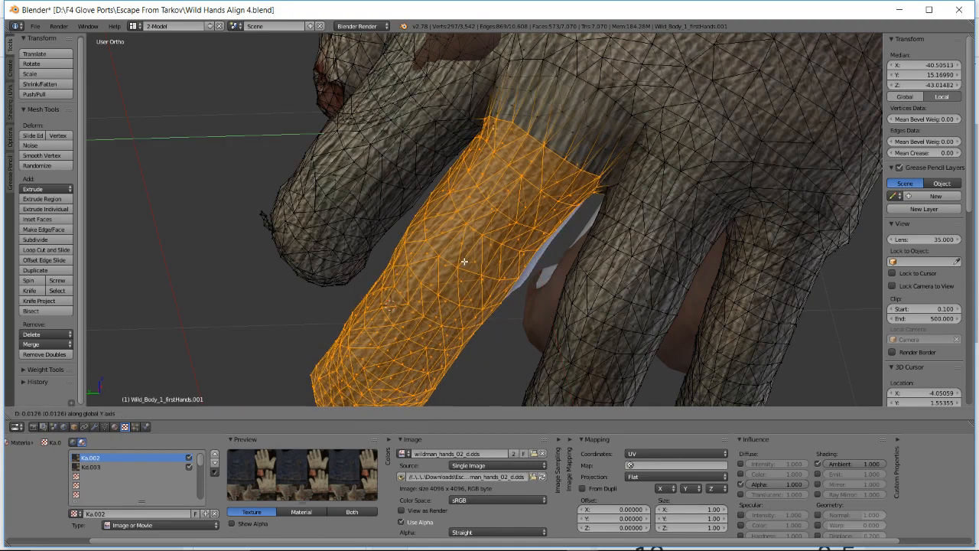
right_click(464, 262)
- Nudge the selected finger from the back of the hand to sit closer over the underlying finger
mouse_move(464, 262)
middle_mouse_down()
mouse_move(577, 238)
mouse_move(527, 231)
mouse_move(461, 271)
middle_mouse_up()
key("g")
left_click(461, 262)
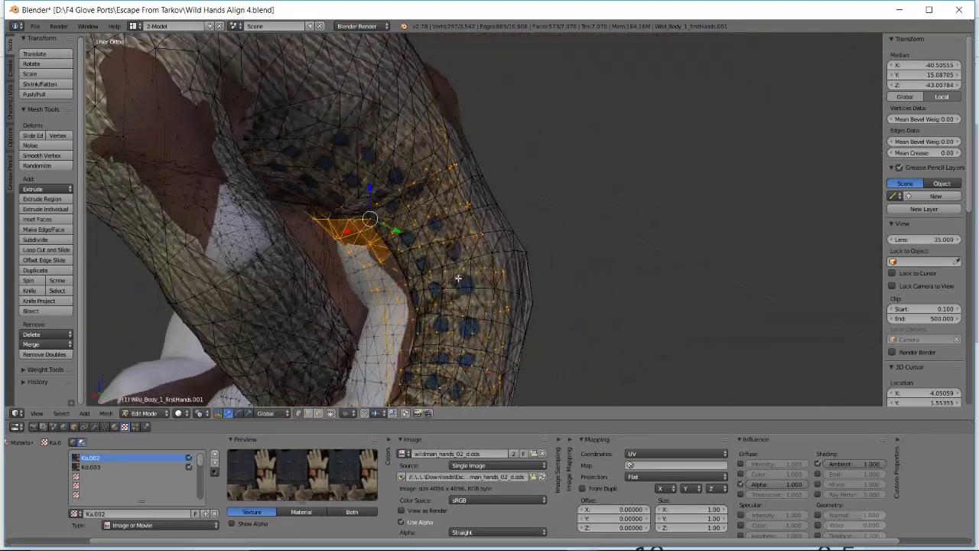
- Rotate the selected finger by about 2.8° in side view and reposition it against the underlying finger
key("r")
left_click(457, 272)
key("g")
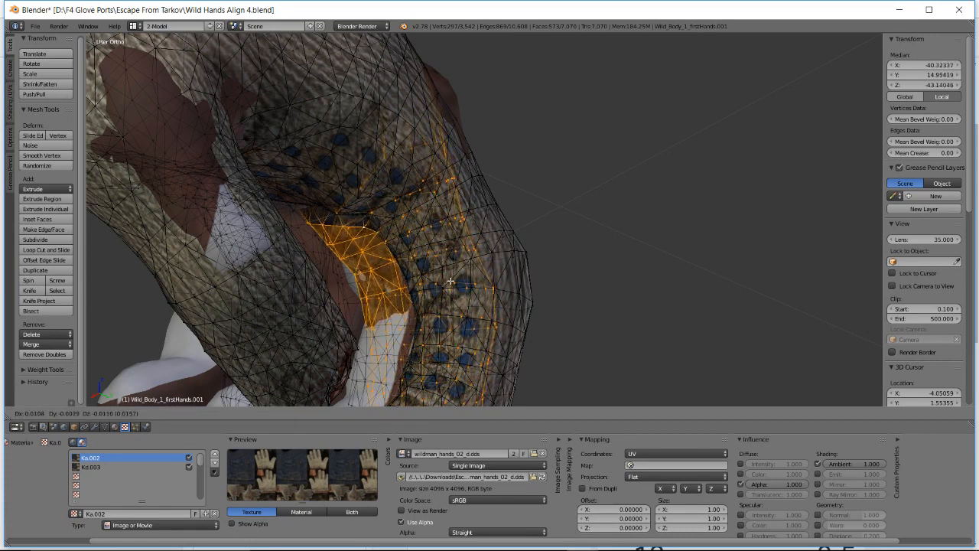
key("r")
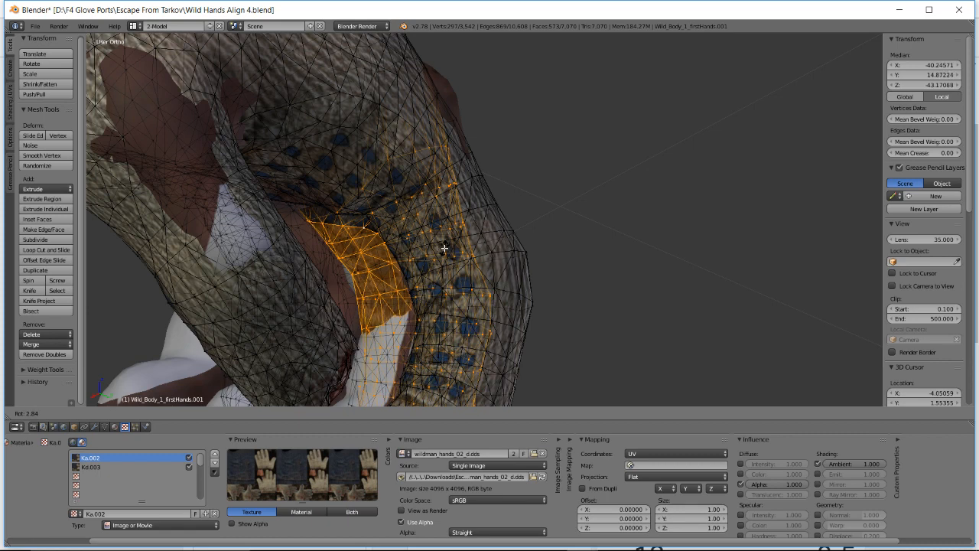
key("g")
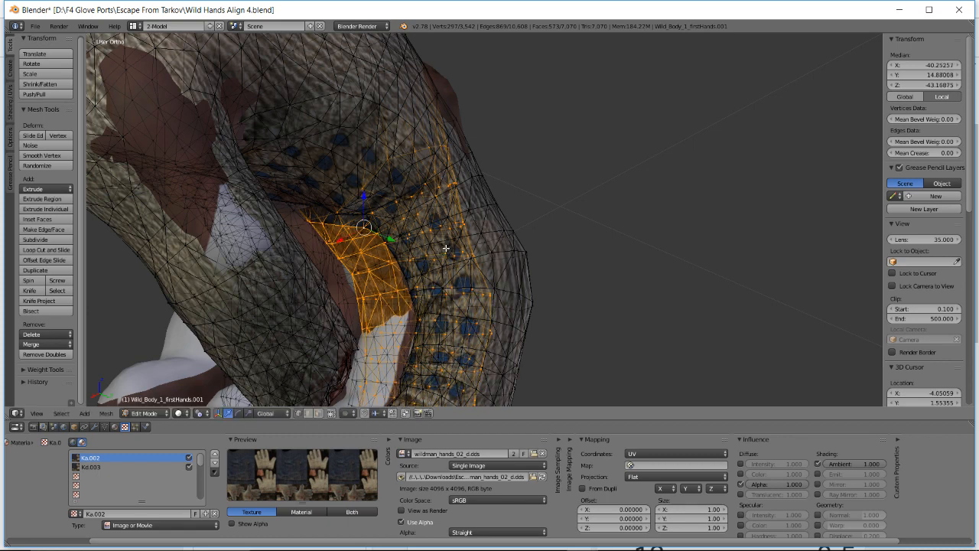
left_click(447, 249)
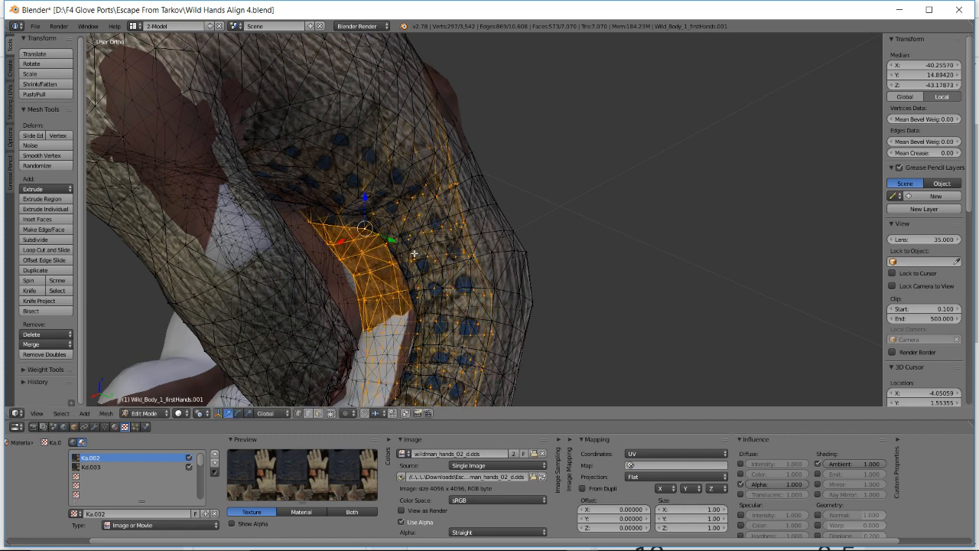
middle_click_drag(447, 249, 426, 211)
key("r")
key("r")
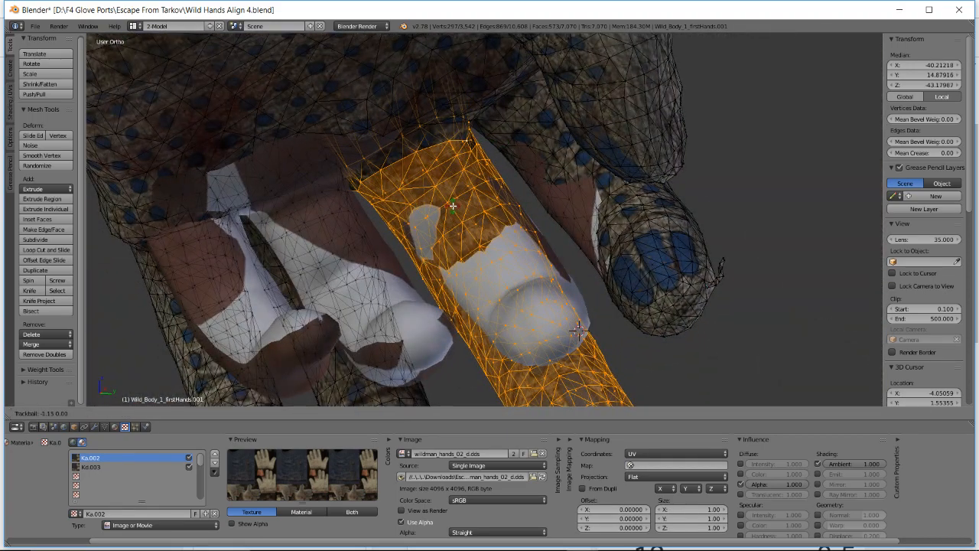
left_click(454, 205)
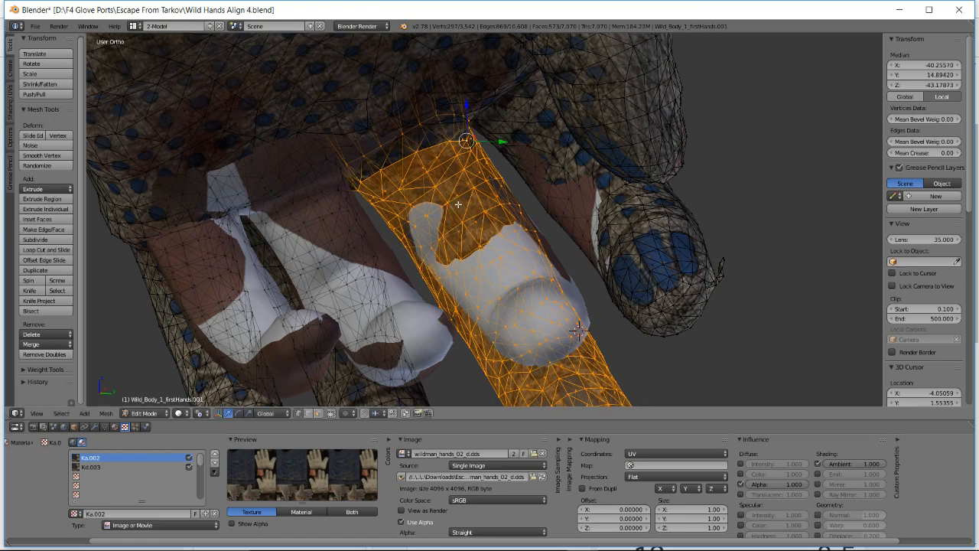
- Move the selected finger slightly toward the knuckle from the back of the hand
middle_click_drag(455, 204, 580, 236)
key("g")
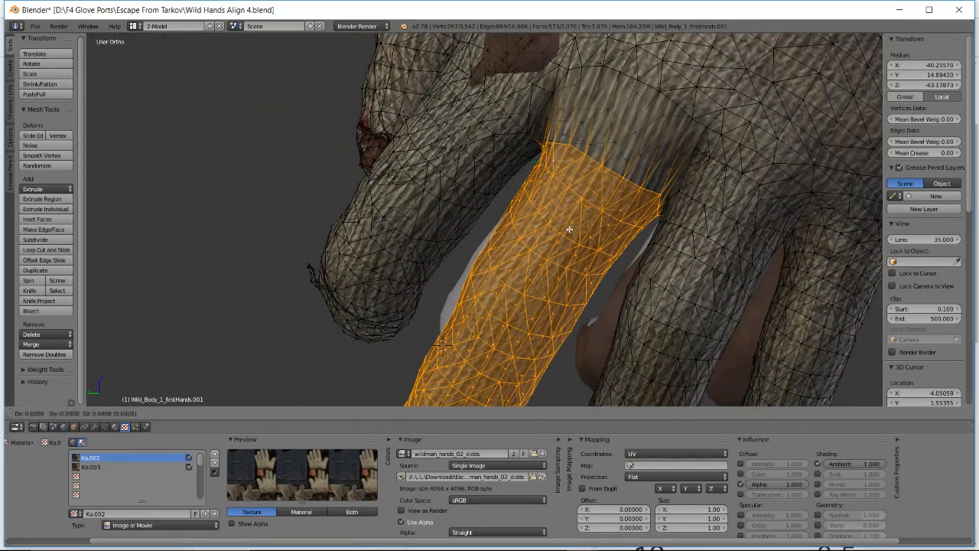
left_click(565, 225)
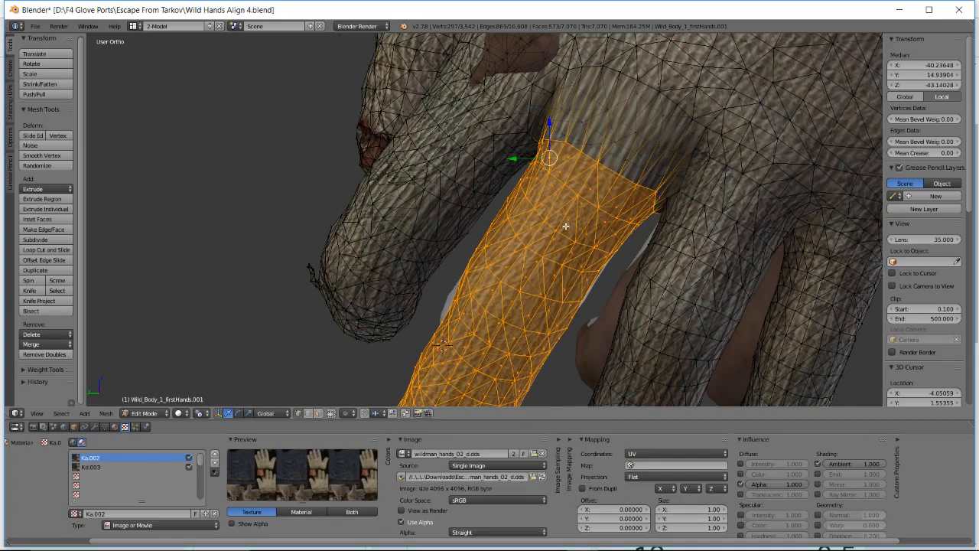
- Try raising the selected finger by about 0.024 units in side view, and undo the move
middle_click_drag(564, 225, 588, 233)
scroll(586, 232, "up", 2)
middle_click_drag(528, 175, 561, 301)
scroll(504, 197, "down", 2)
scroll(489, 305, "down", 2)
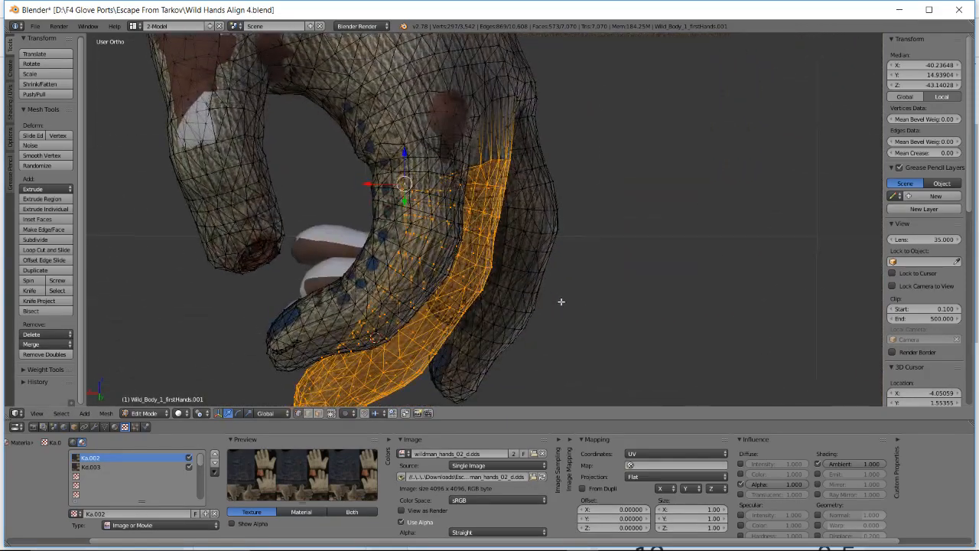
key("g")
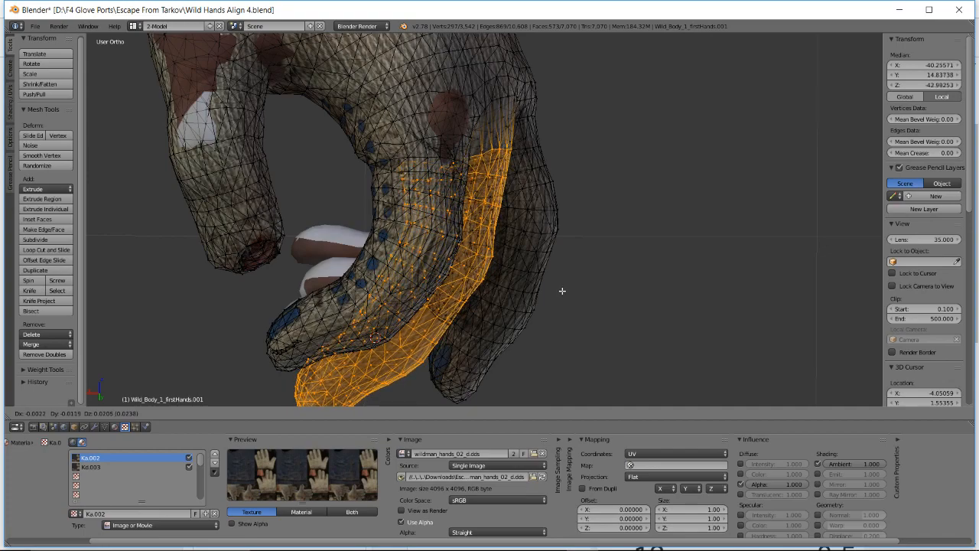
left_click(562, 291)
middle_click_drag(498, 258, 534, 168)
scroll(556, 242, "up", 3)
key("ctrl+z")
- Shift the selected finger very slightly in the close-up side view to fit the underlying finger
key("g")
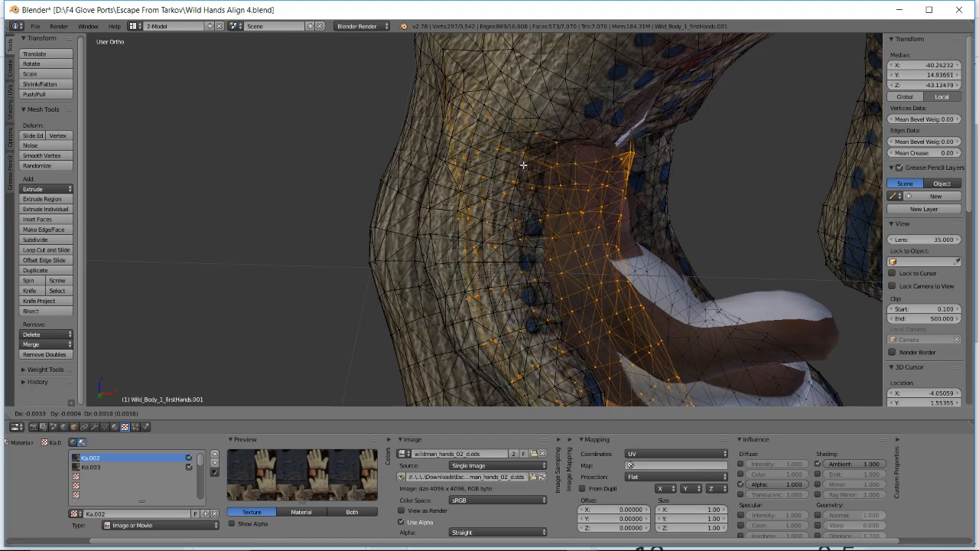
left_click(524, 165)
middle_click_drag(523, 164, 670, 391)
- Switch to the browser and start the Chill Instrumental Hiphop & JazzHop Mix (Part 2/5) on YouTube
key("alt+Tab")
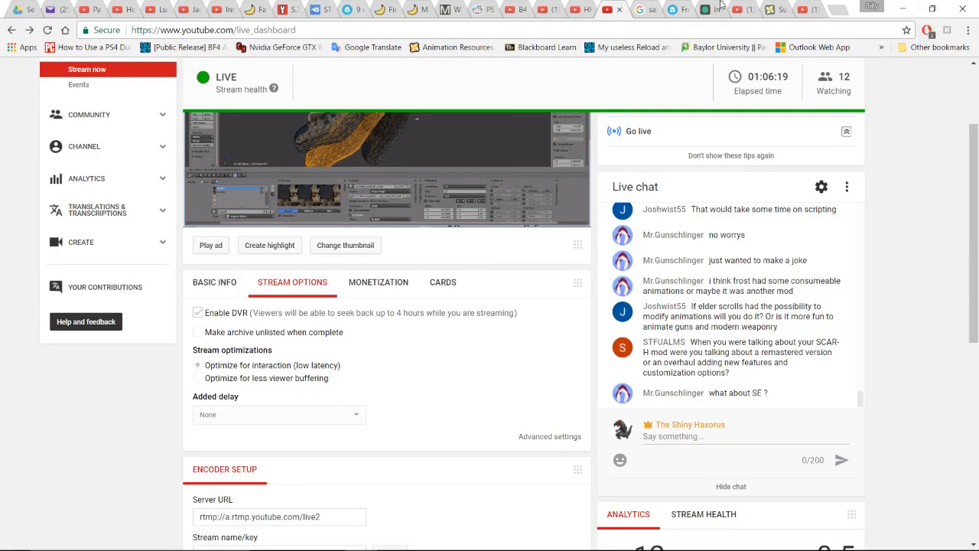
left_click(790, 7)
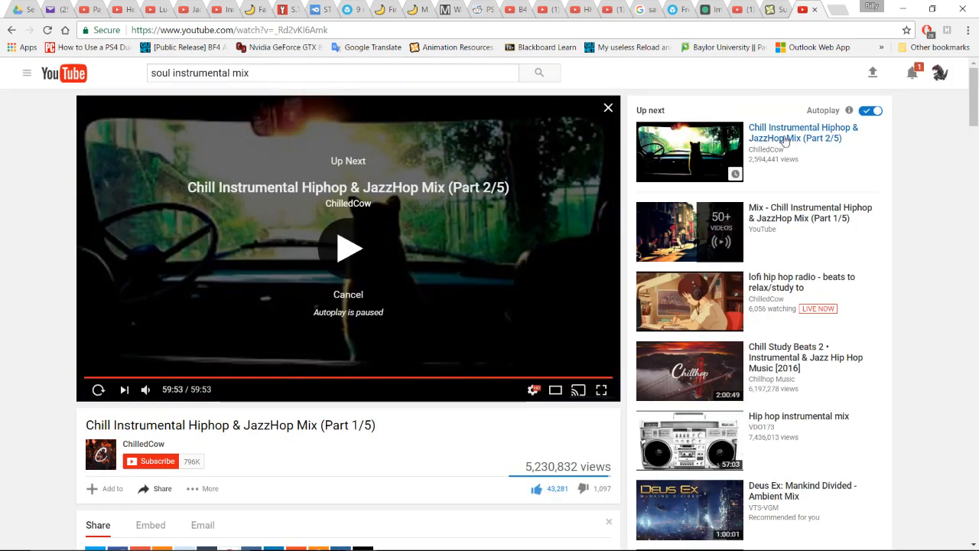
left_click(372, 286)
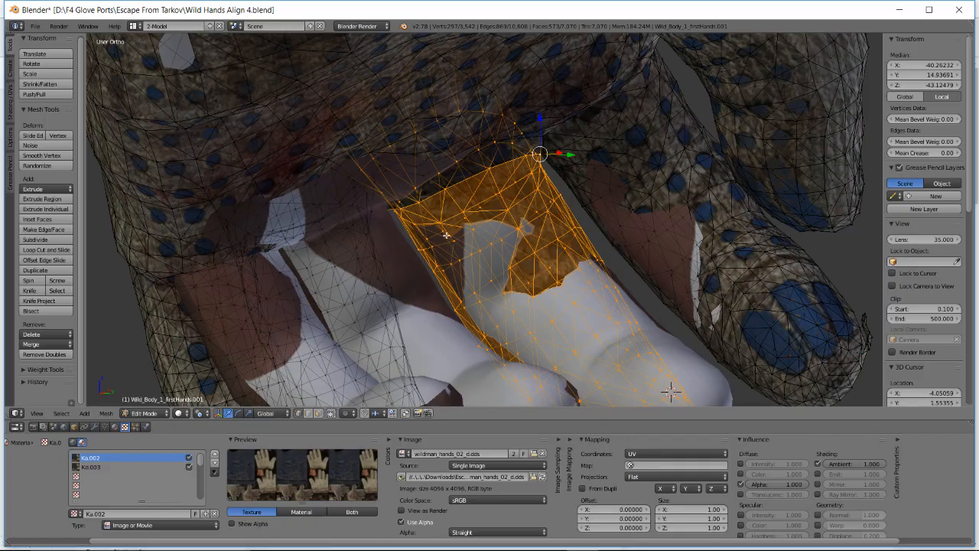
- Return to Blender, rotate the selected finger by about 1.3° from the back of the hand, and nudge its position
middle_click_drag(530, 218, 450, 290)
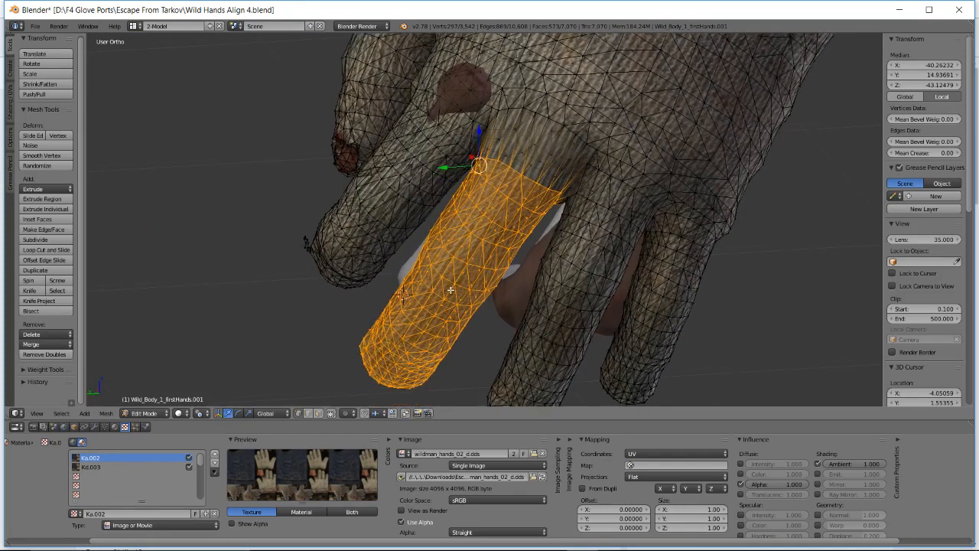
key("r")
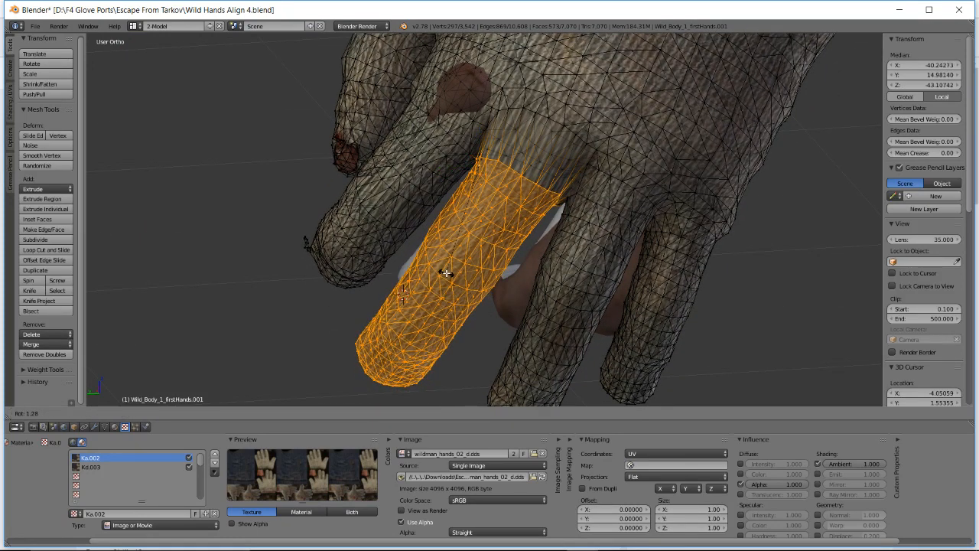
left_click(446, 272)
key("g")
left_click(446, 273)
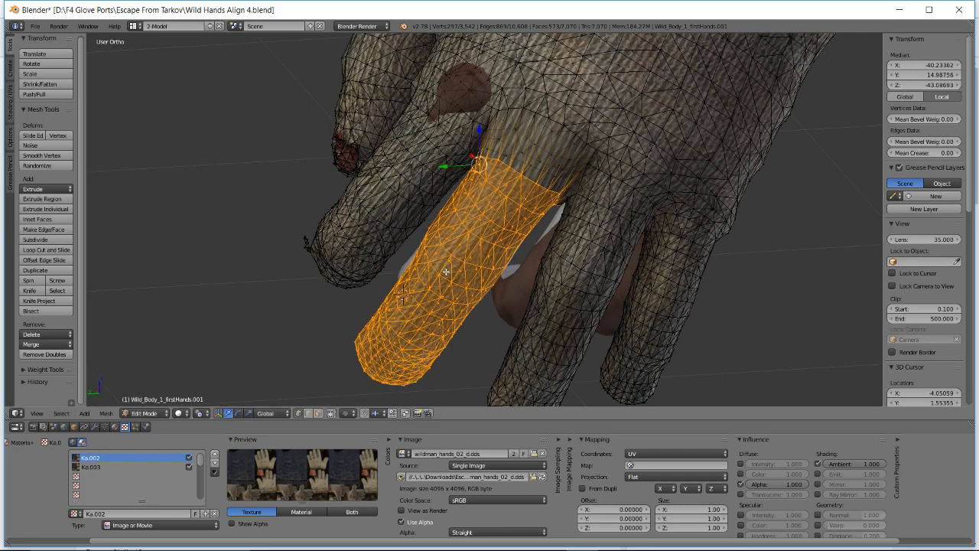
- Fine-tune the selected finger's position and rotation from the palm side with very small adjustments
middle_click_drag(446, 272, 664, 243)
mouse_move(424, 250)
middle_mouse_down()
mouse_move(440, 249)
mouse_move(437, 241)
middle_mouse_up()
key("g")
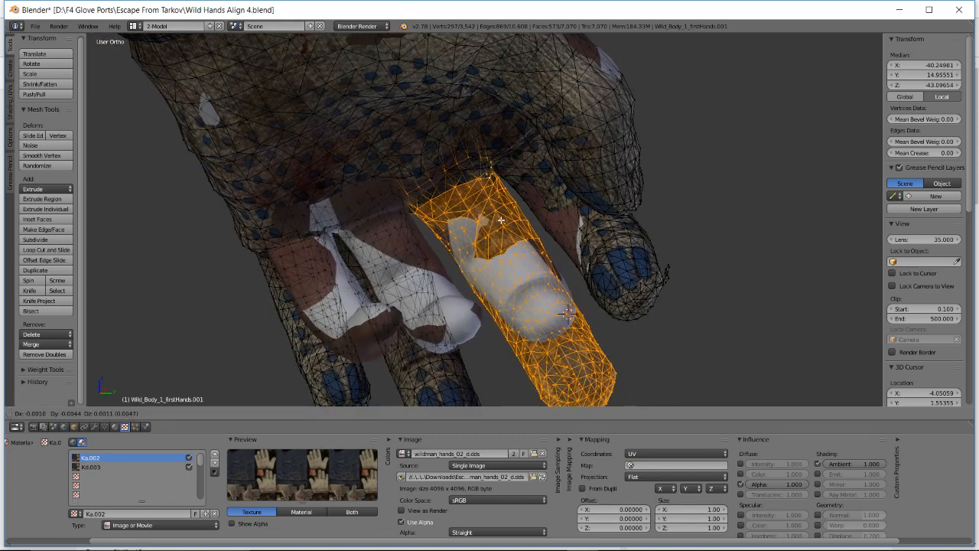
key("Escape")
key("r")
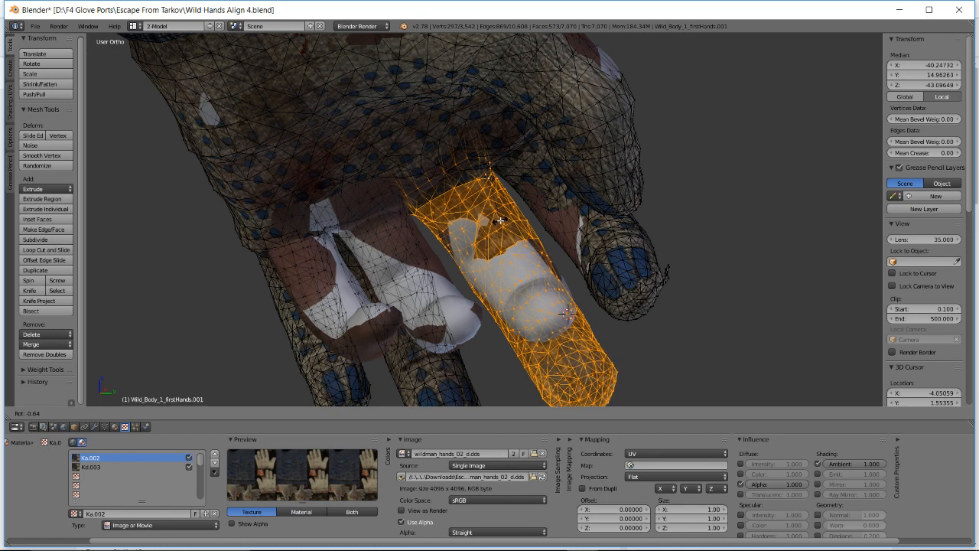
right_click(500, 221)
key("r")
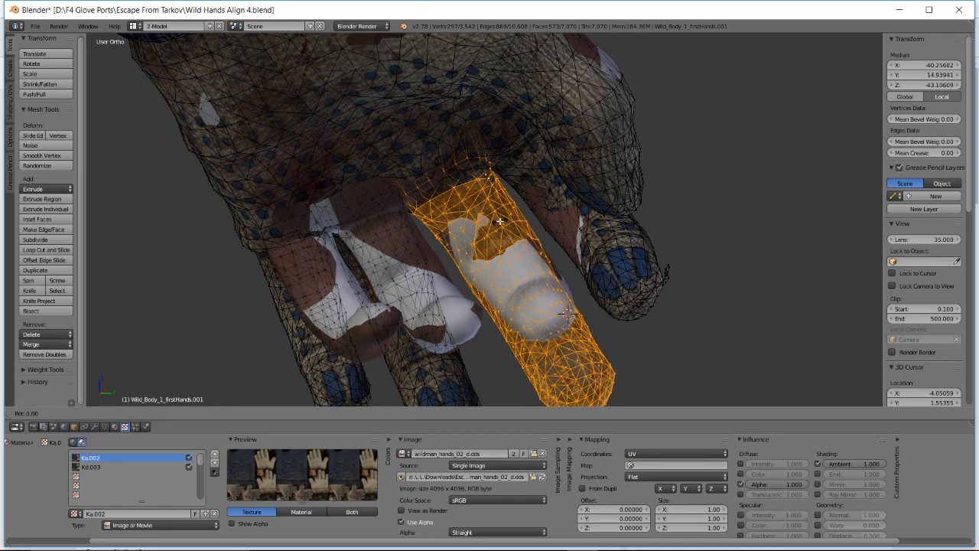
right_click(500, 221)
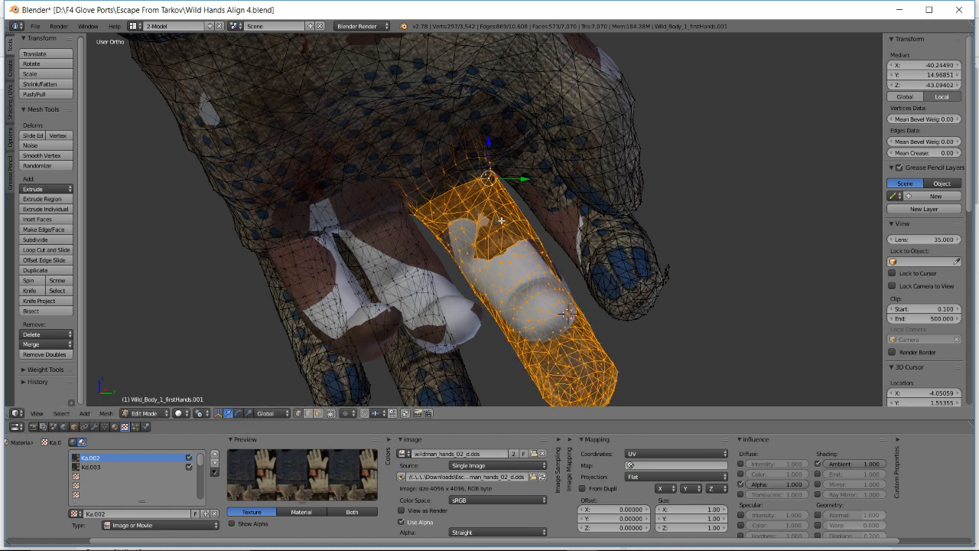
- Select the row of vertices across the back of the finger's knuckle and move it about 0.027 units toward the fingertip
middle_click_drag(501, 221, 314, 231)
scroll(489, 194, "down", 3)
middle_click_drag(488, 194, 638, 290)
scroll(531, 197, "up", 2)
middle_click_drag(525, 221, 456, 232)
middle_click_drag(491, 178, 487, 205)
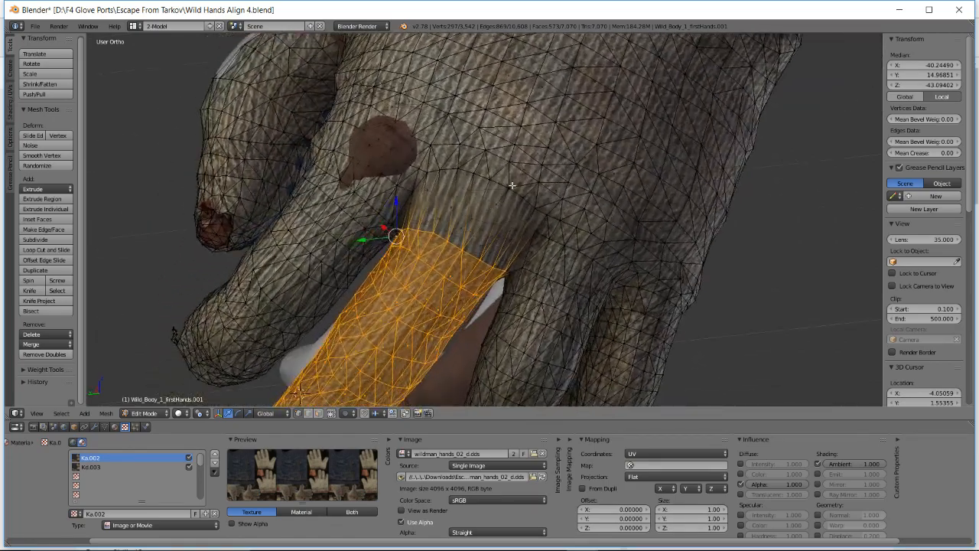
right_click(431, 173)
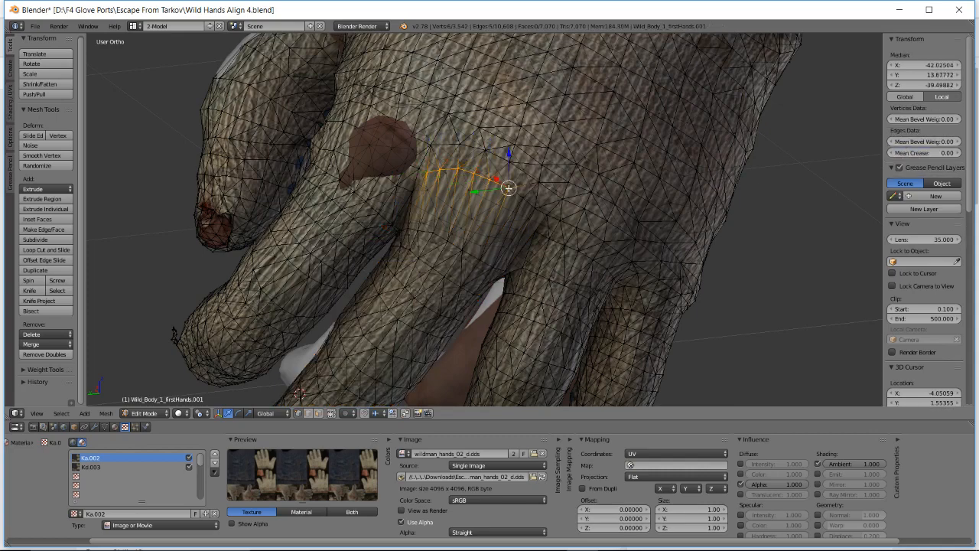
right_click(529, 207, "shift")
middle_click_drag(530, 207, 534, 201)
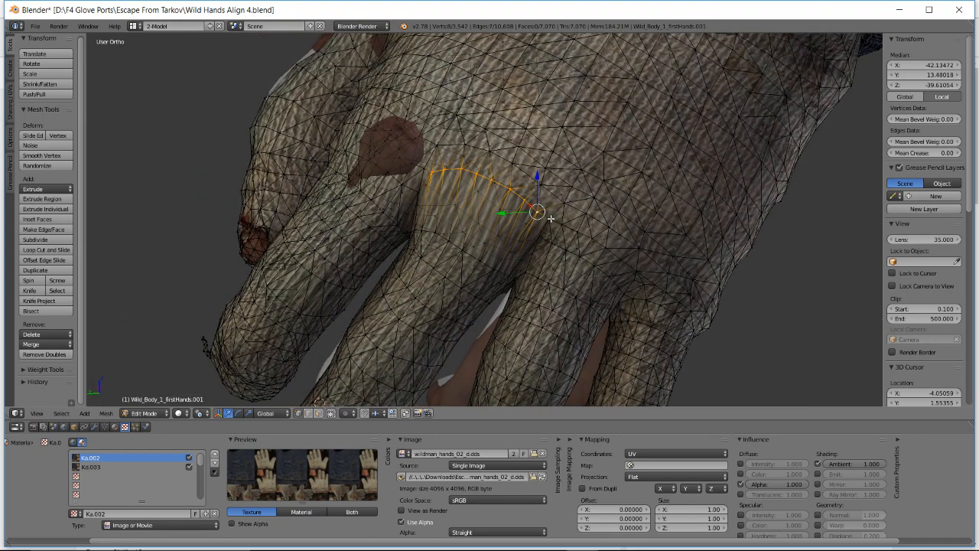
middle_click_drag(549, 219, 535, 226)
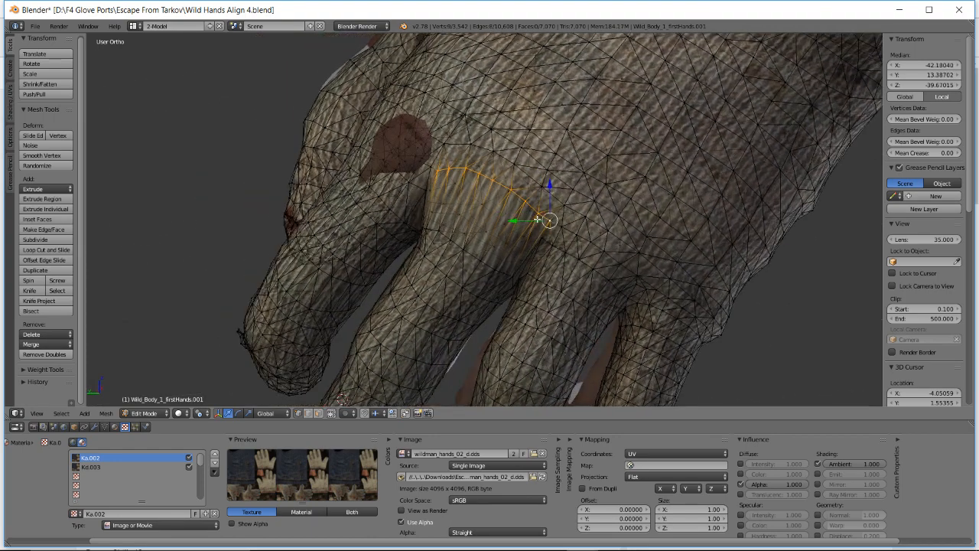
key("g")
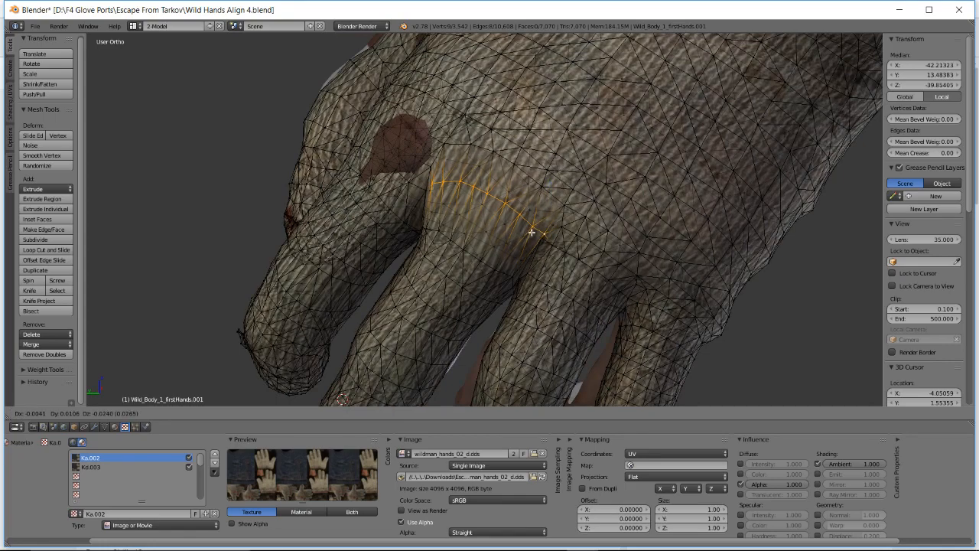
left_click(532, 233)
- Select the next row of vertices across the finger's base and move it to smooth the stretched area
middle_click_drag(531, 233, 400, 181)
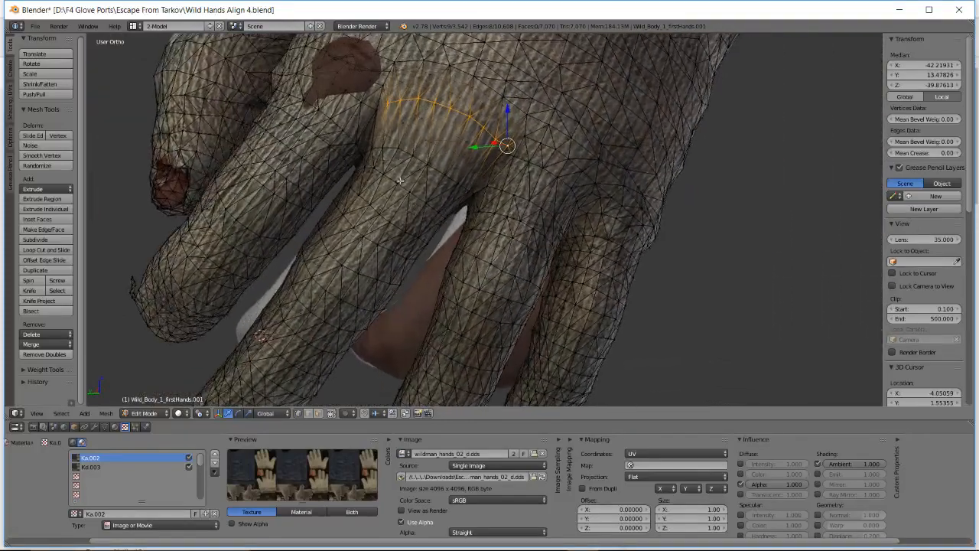
right_click(374, 151)
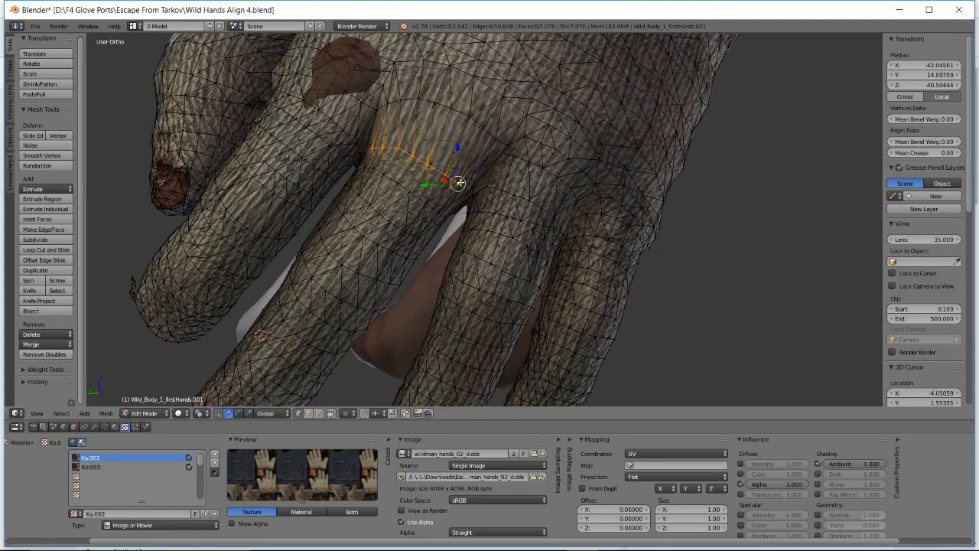
middle_click_drag(468, 189, 372, 126)
key("g")
left_click(303, 105)
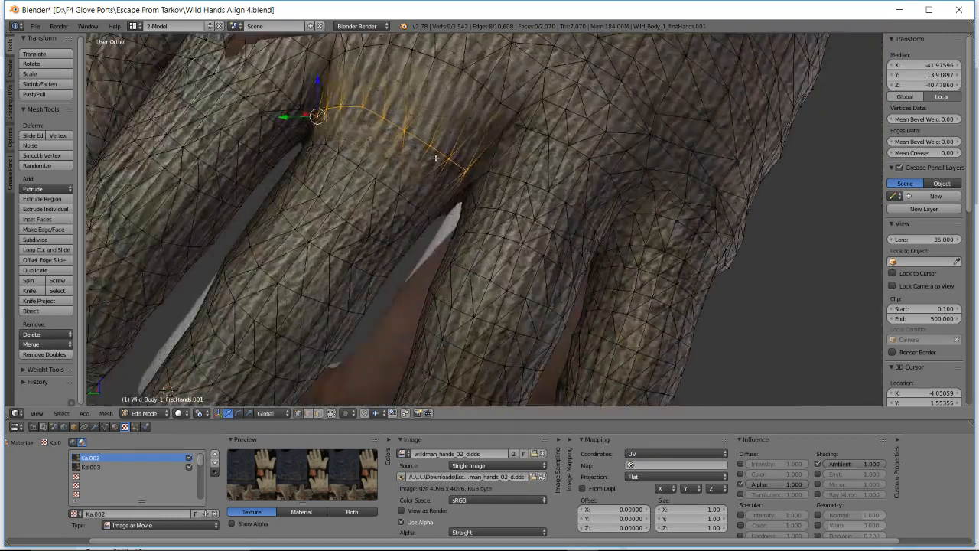
- Nudge the selected finger-base row, rotate it by about 2.3° with a small further rotation, and deselect everything
scroll(435, 157, "down", 2)
middle_click_drag(436, 157, 414, 182)
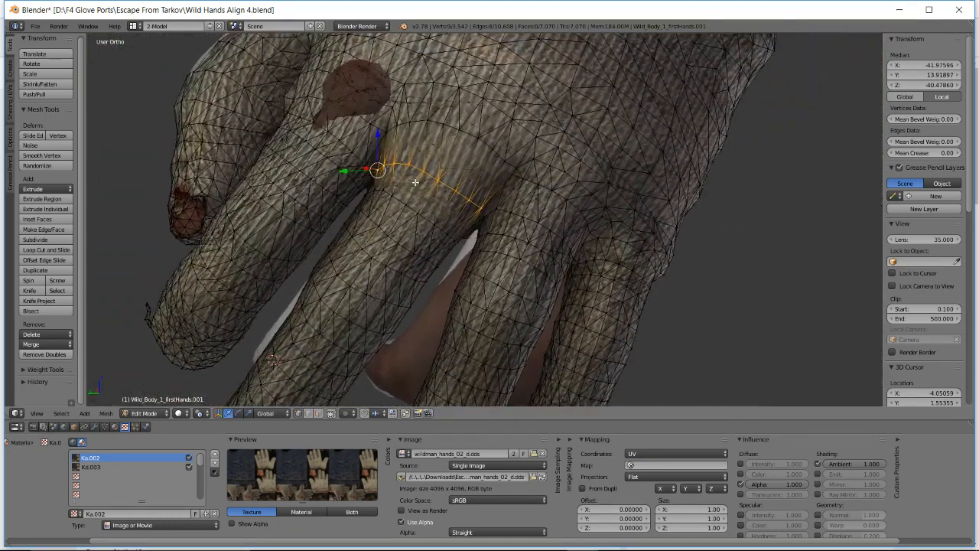
key("g")
left_click(411, 179)
key("r")
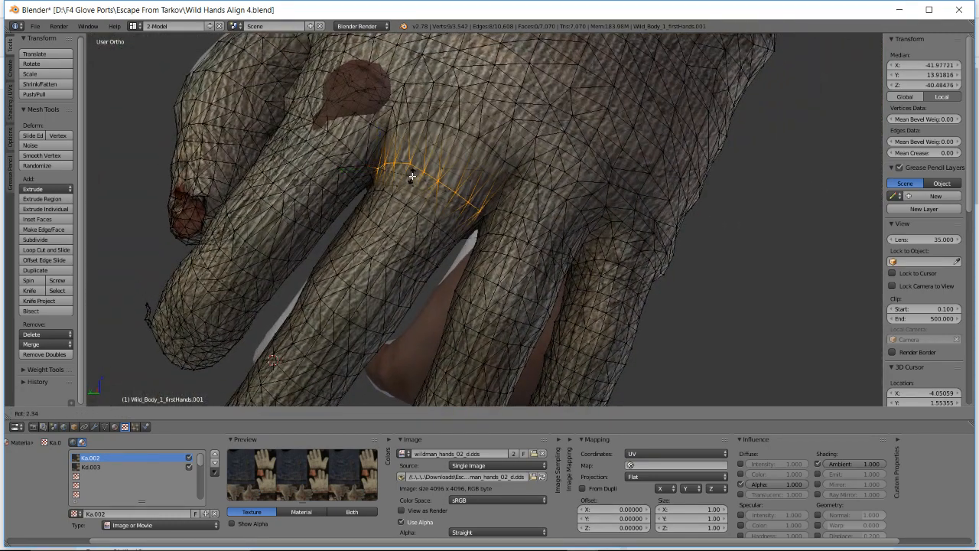
left_click(413, 177)
middle_click_drag(412, 176, 423, 174)
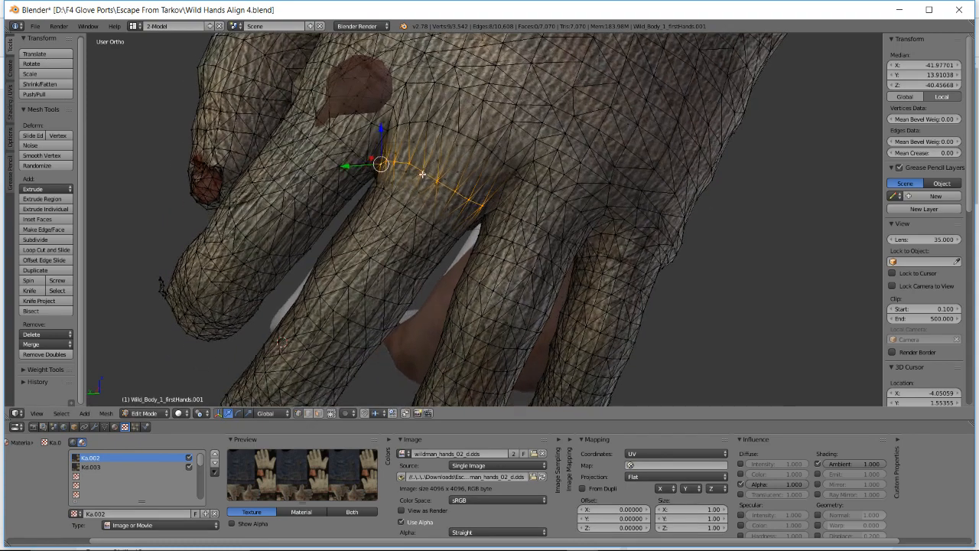
key("r")
left_click(422, 175)
key("a")
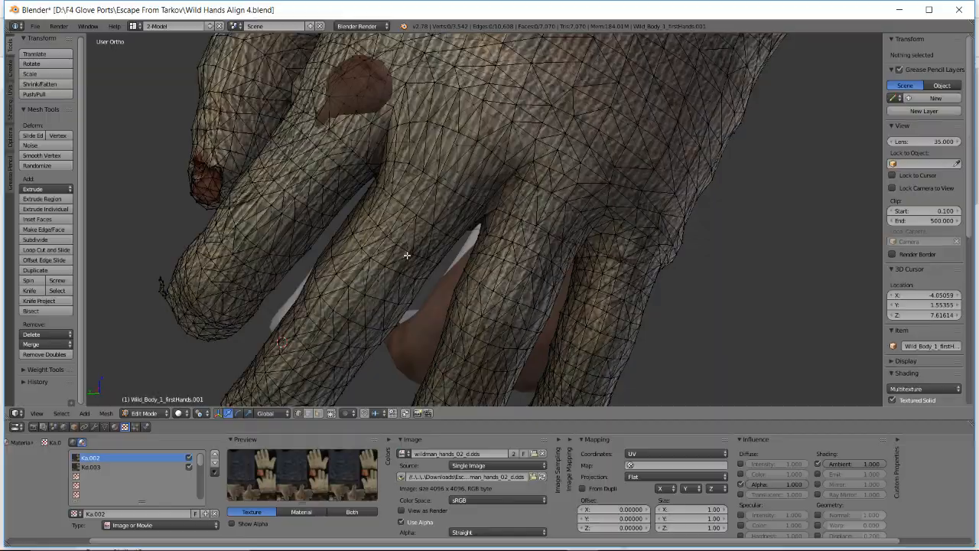
- Switch to the browser and open the YouTube live stream dashboard to check the chat
key("alt+Tab")
left_click(611, 11)
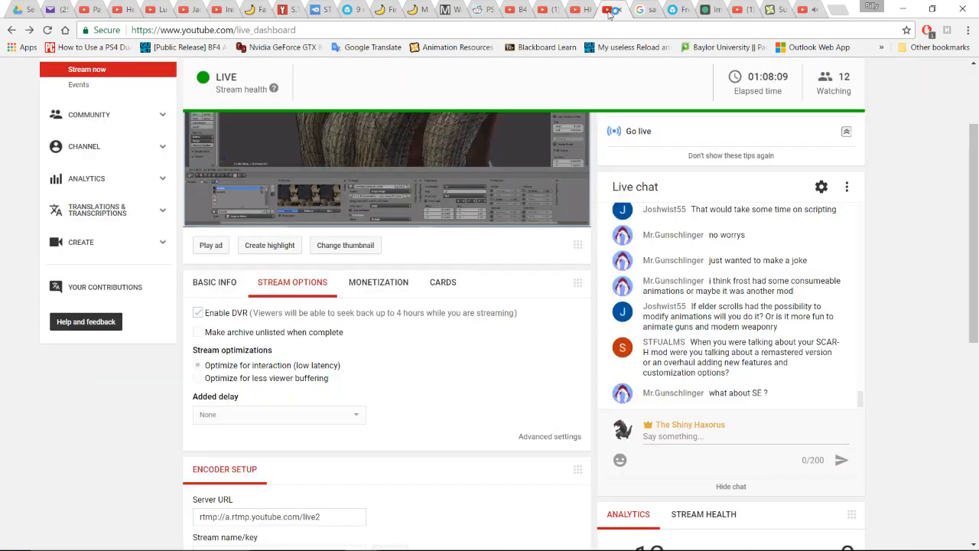
- Read the latest messages in the stream's live chat and switch back to Blender
scroll(775, 324, "down", 1)
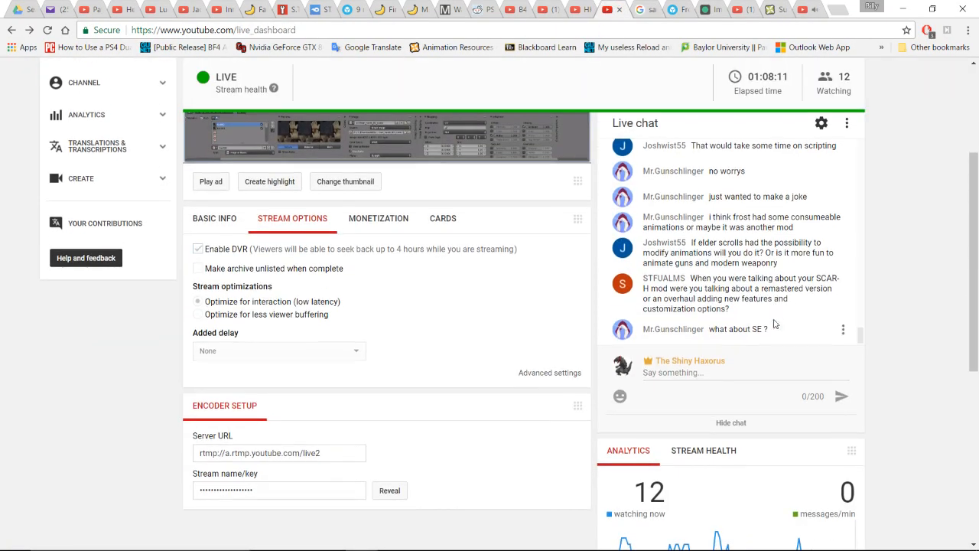
scroll(900, 302, "up", 1)
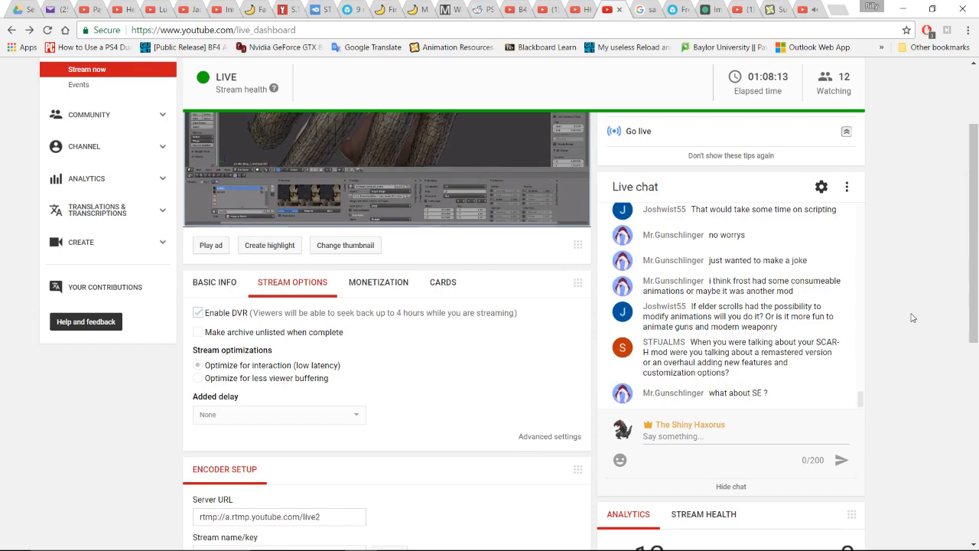
key("alt+Tab")
- Box-select the glove finger's vertices from the fingertip up toward the middle joint, viewed from the palm side
middle_click_drag(440, 273, 534, 265)
scroll(454, 235, "up", 2)
middle_click_drag(534, 265, 431, 130)
middle_click_drag(538, 142, 531, 176)
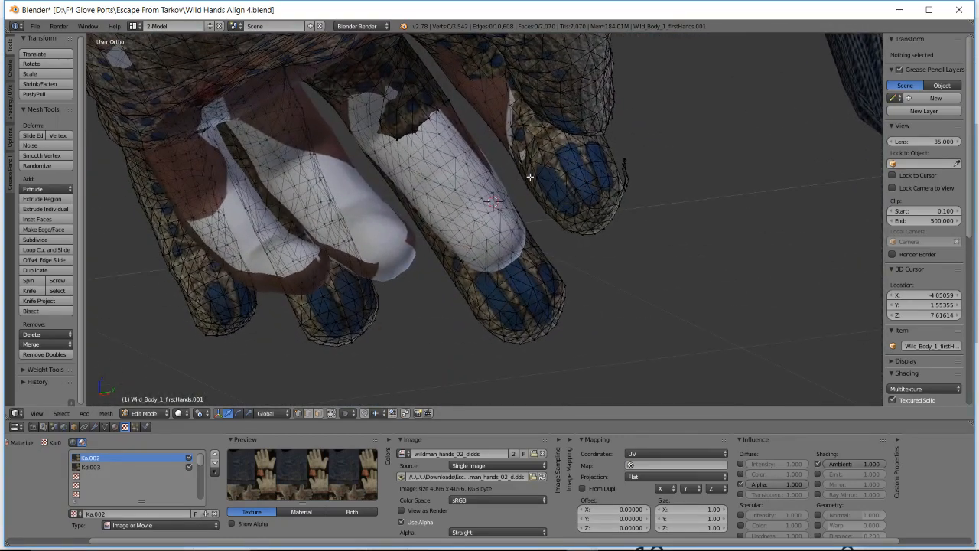
key("b")
left_click_drag(429, 256, 618, 352)
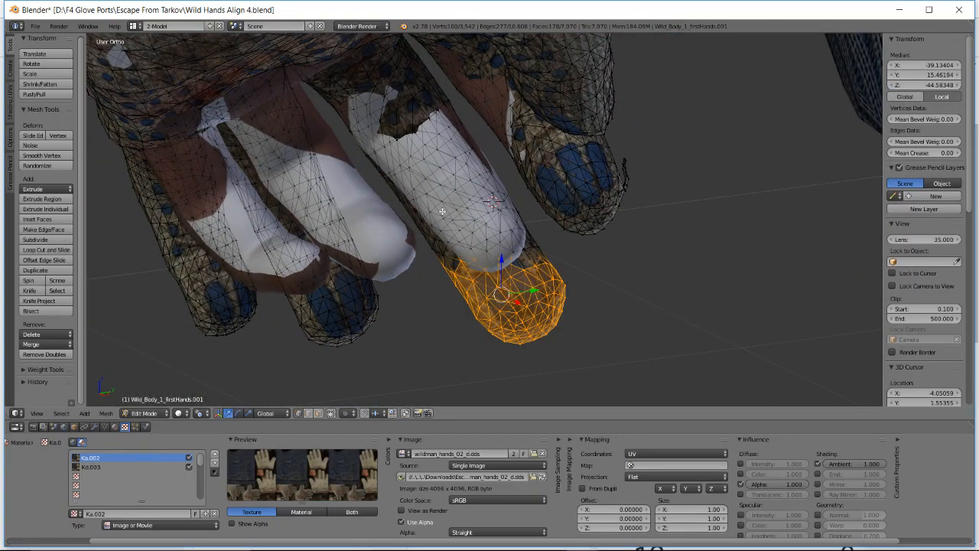
key("b")
left_click_drag(541, 322, 553, 334)
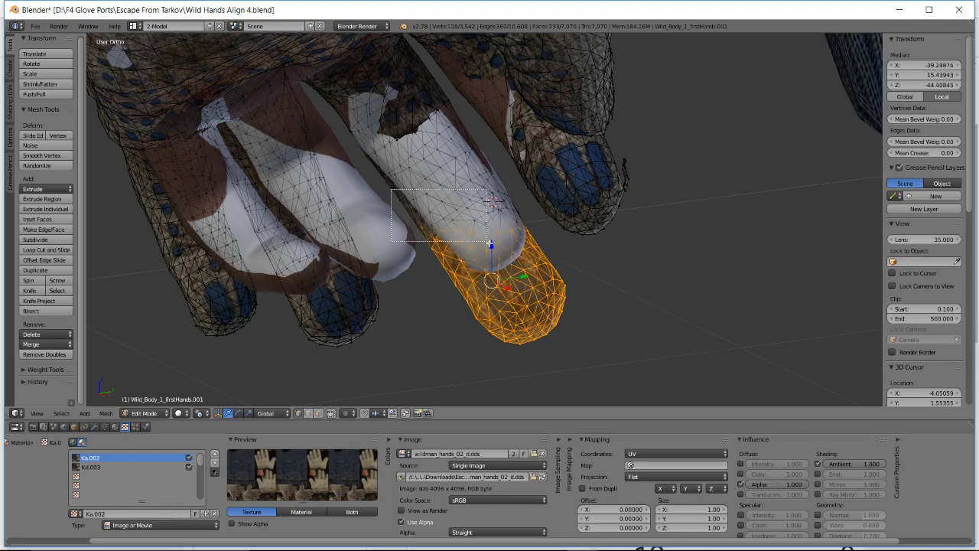
middle_click_drag(460, 194, 456, 191)
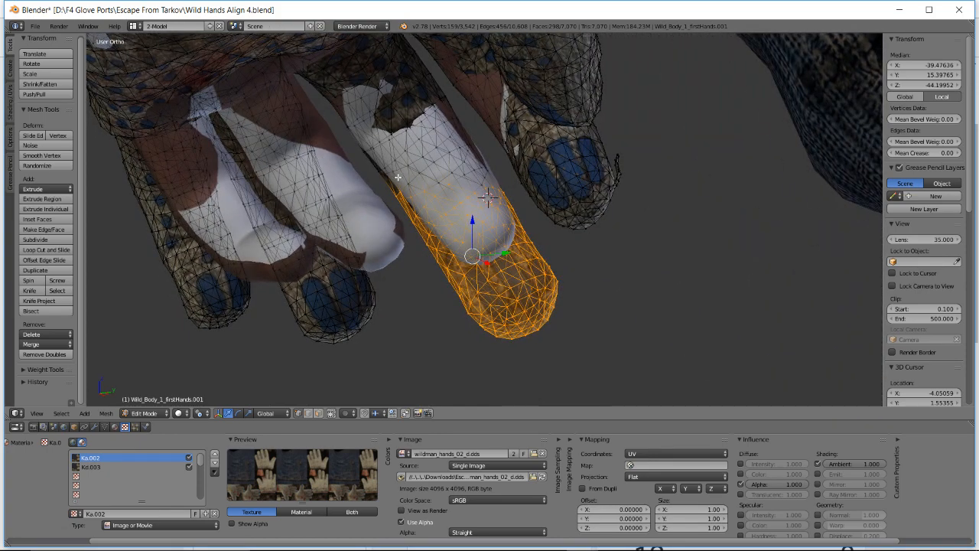
left_click_drag(415, 169, 478, 202)
key("b")
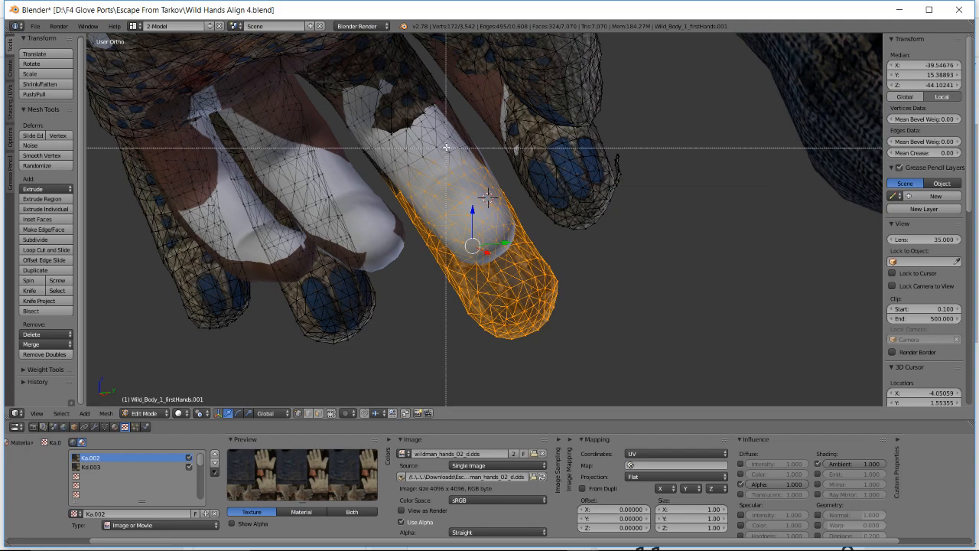
left_click_drag(446, 145, 503, 177)
- Add the vertex rows across the back of the same finger, up toward the knuckle, to the selection
middle_click_drag(486, 182, 425, 191)
key("b")
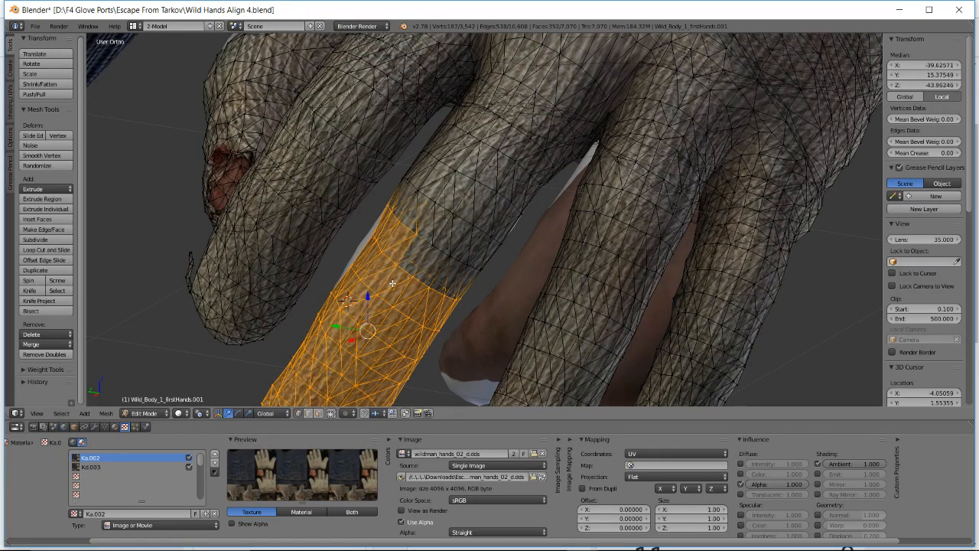
left_click_drag(402, 225, 438, 288)
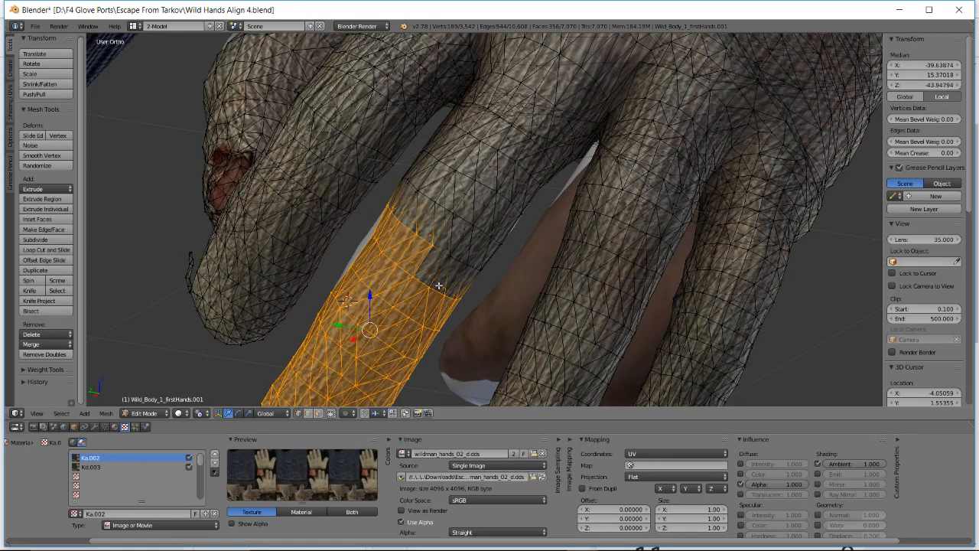
key("b")
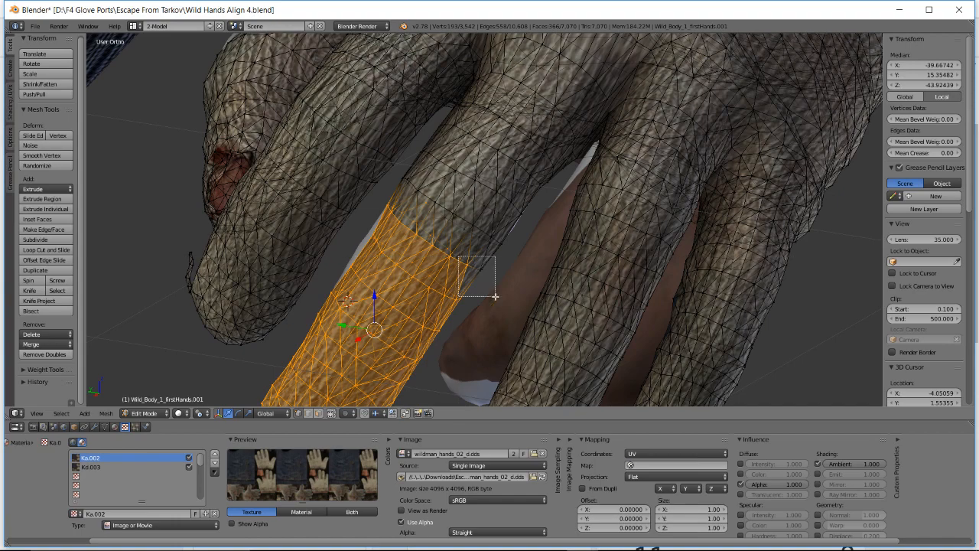
middle_click_drag(477, 270, 422, 182)
left_click_drag(390, 143, 427, 238)
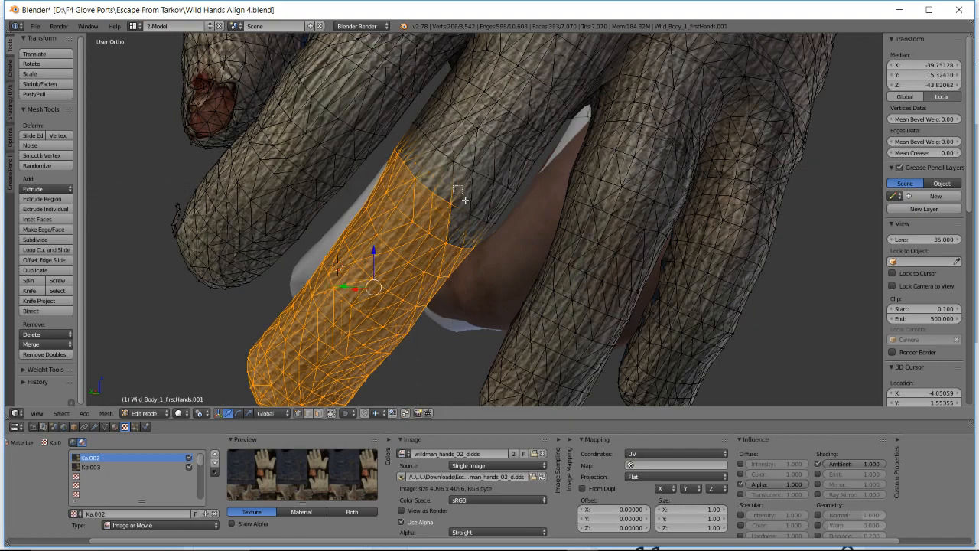
- From a side view, rotate the selected finger section about 4° and move it about 0.02 units toward the hand's finger
middle_click_drag(484, 219, 432, 209)
key("r")
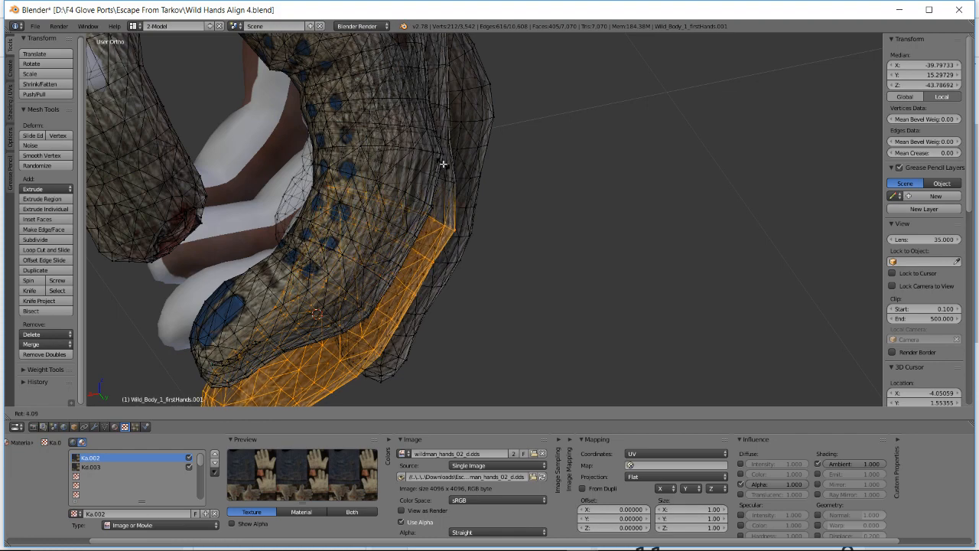
left_click(446, 166)
key("g")
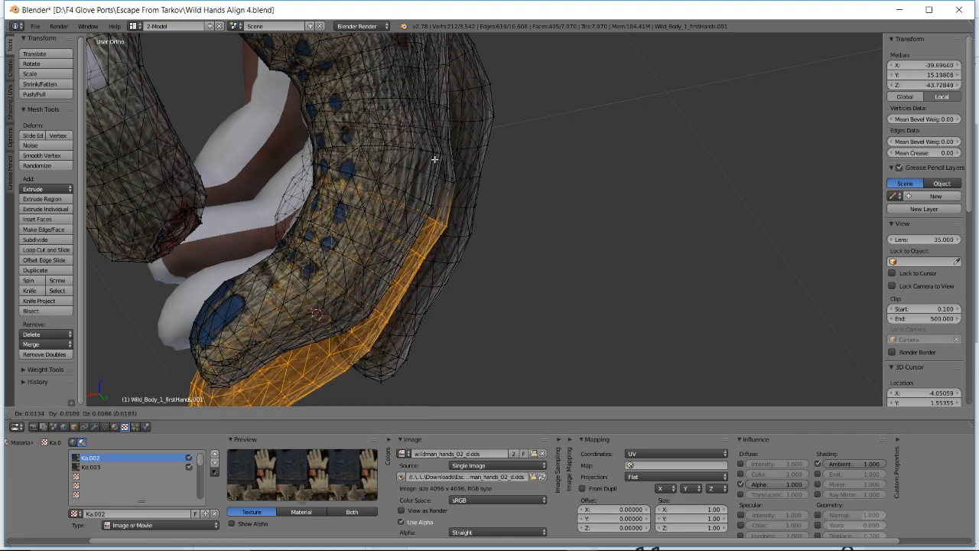
left_click(432, 156)
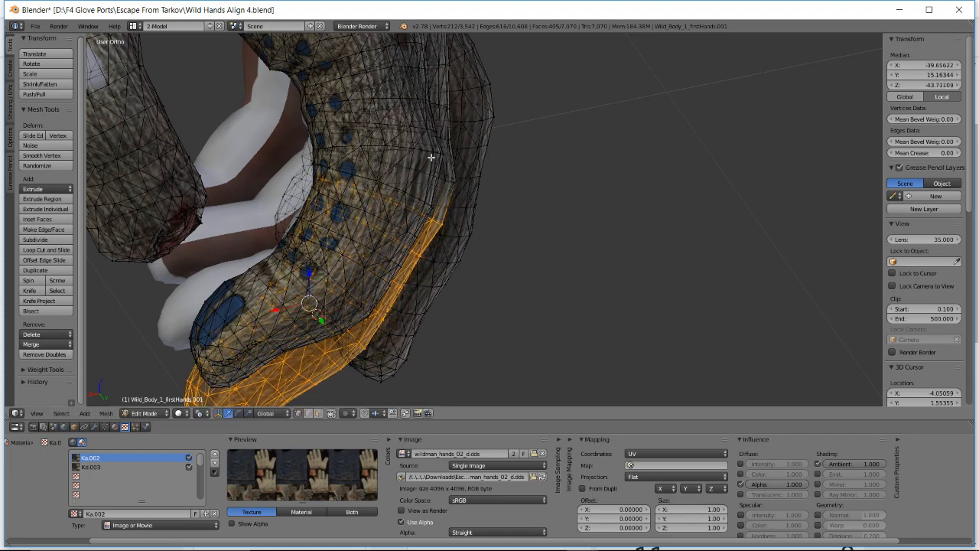
- Rotate the selected finger section about 0.9°, shift it about 0.006 units, rotate it about 6.8° more and move it about 0.025 units
middle_click_drag(432, 157, 450, 166)
key("r")
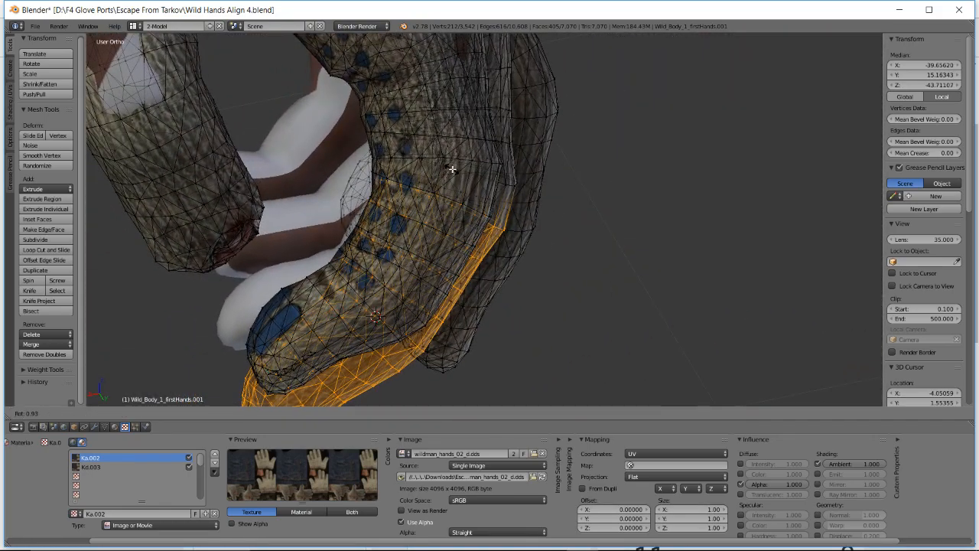
key("g")
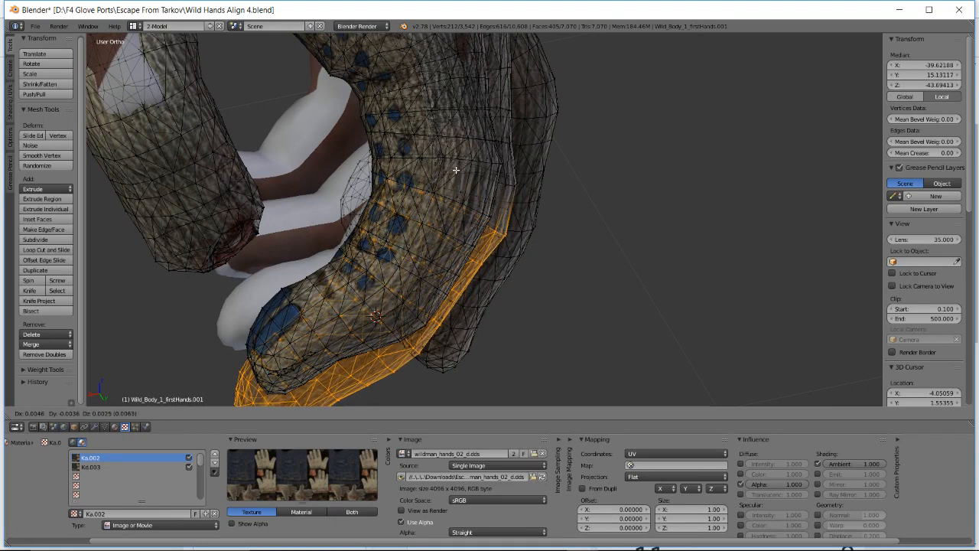
key("r")
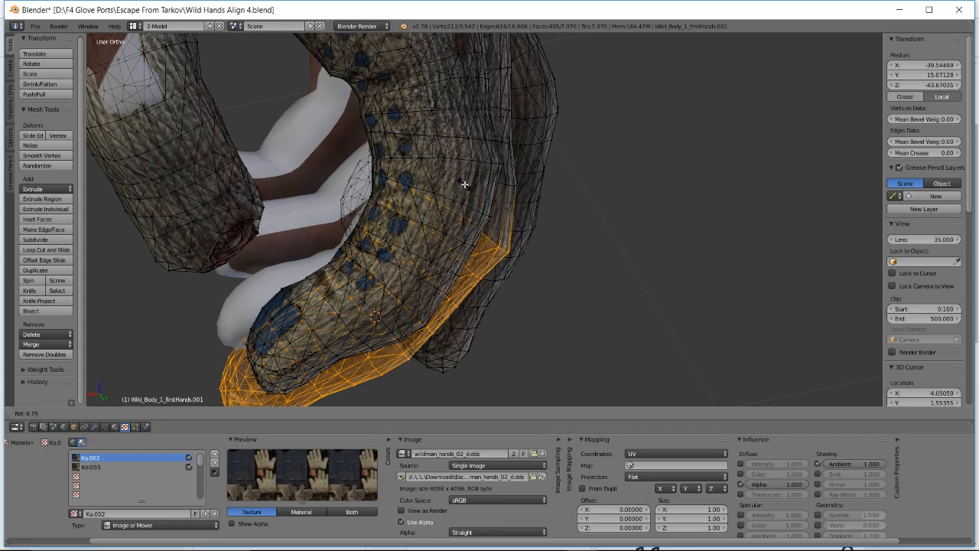
key("g")
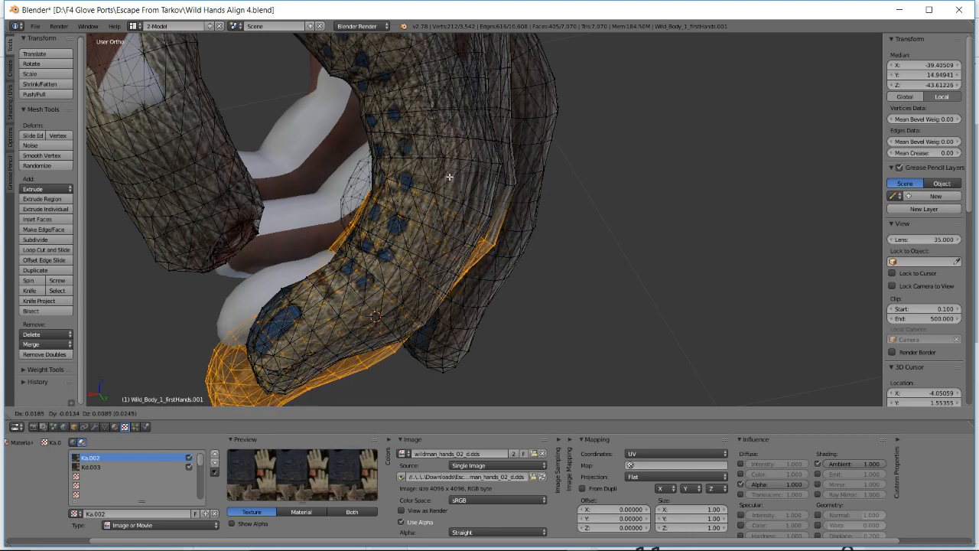
left_click(449, 176)
- Move the selected finger section about 0.012 units, mostly upward, to follow the underlying finger
mouse_move(449, 176)
middle_mouse_down()
mouse_move(648, 87)
mouse_move(546, 149)
mouse_move(407, 161)
mouse_move(457, 175)
middle_mouse_up()
key("g")
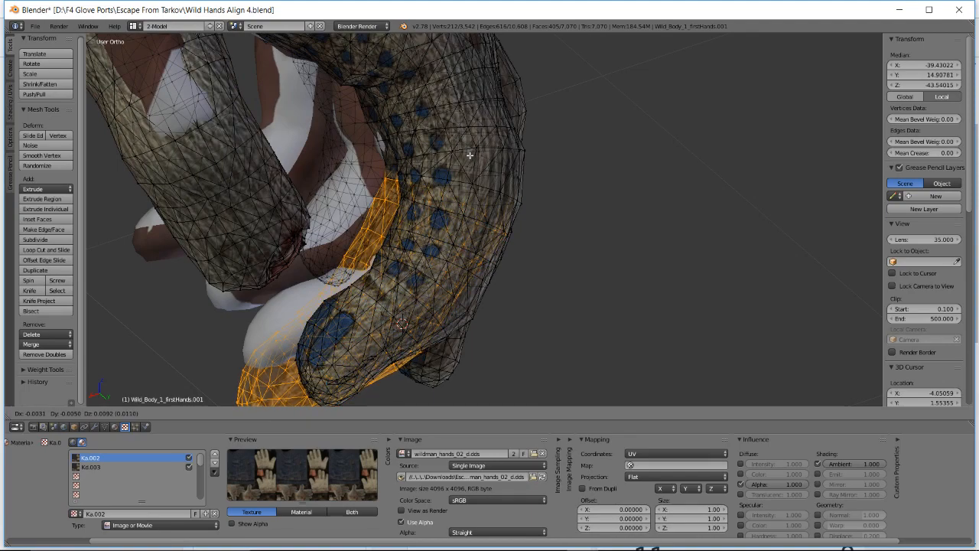
left_click(470, 156)
- From the palm side, center the selected finger section over the hand's finger with small rotations and a move of about 0.005 units
middle_click_drag(470, 155, 535, 224)
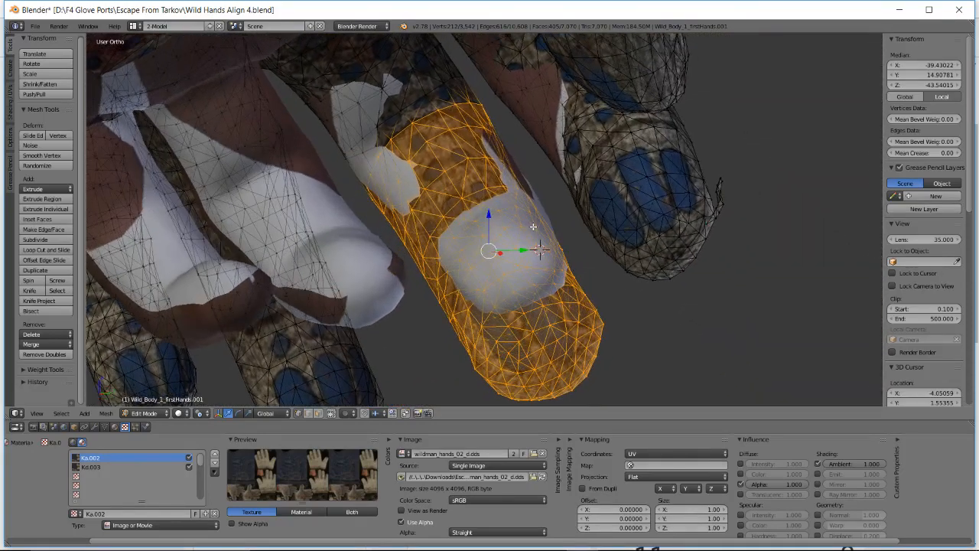
key("g")
key("Escape")
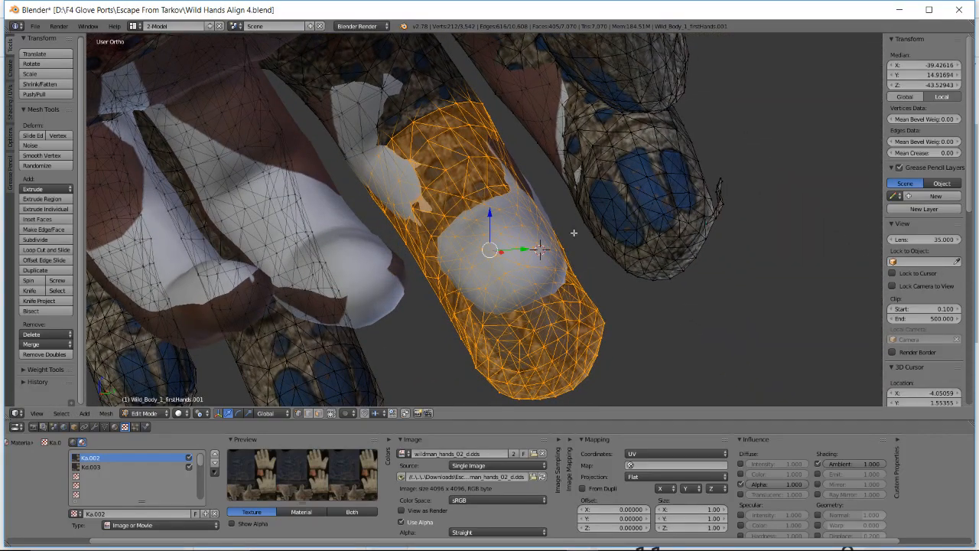
key("r")
key("g")
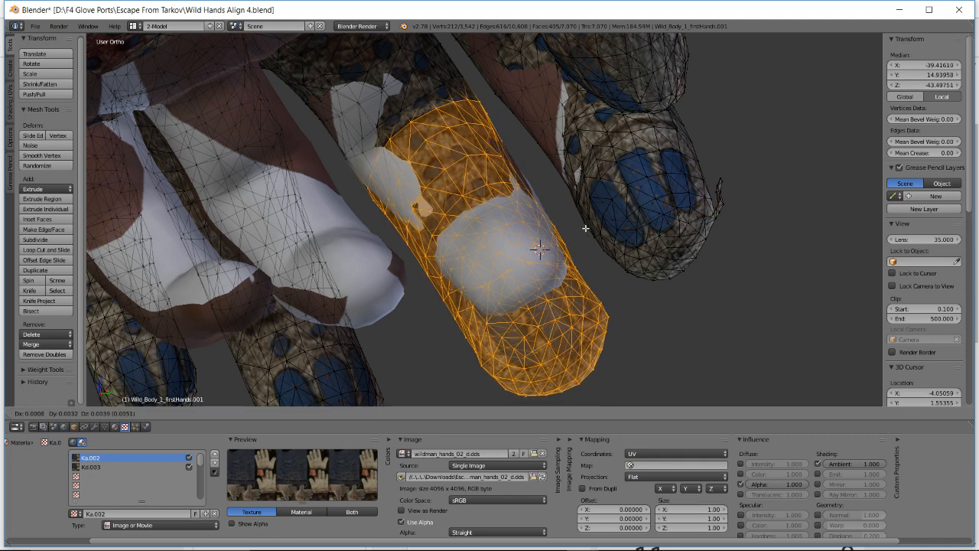
key("Escape")
key("r")
key("Escape")
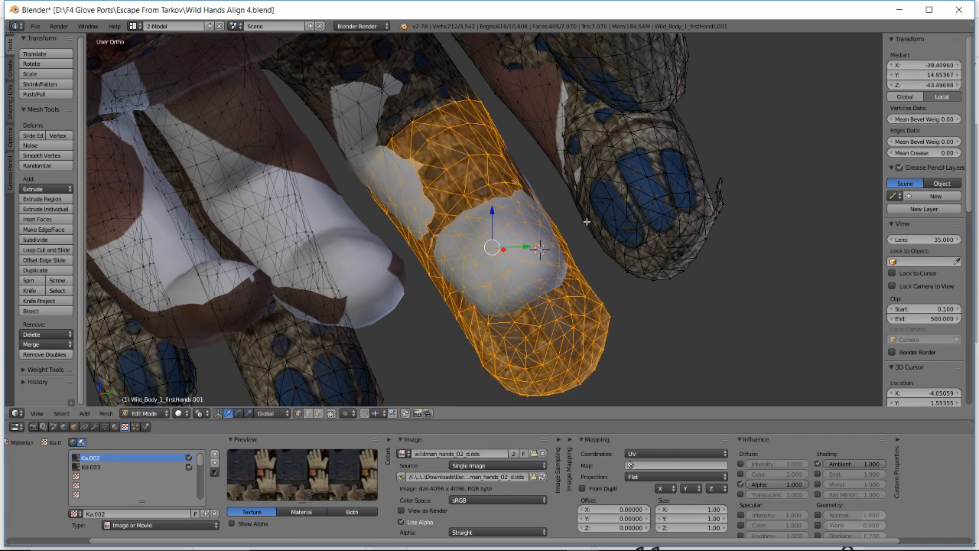
- Fine-tune the finger section's fit with a nudge of about 0.003 units and a rotation of about -0.9°
key("r")
key("Escape")
key("g")
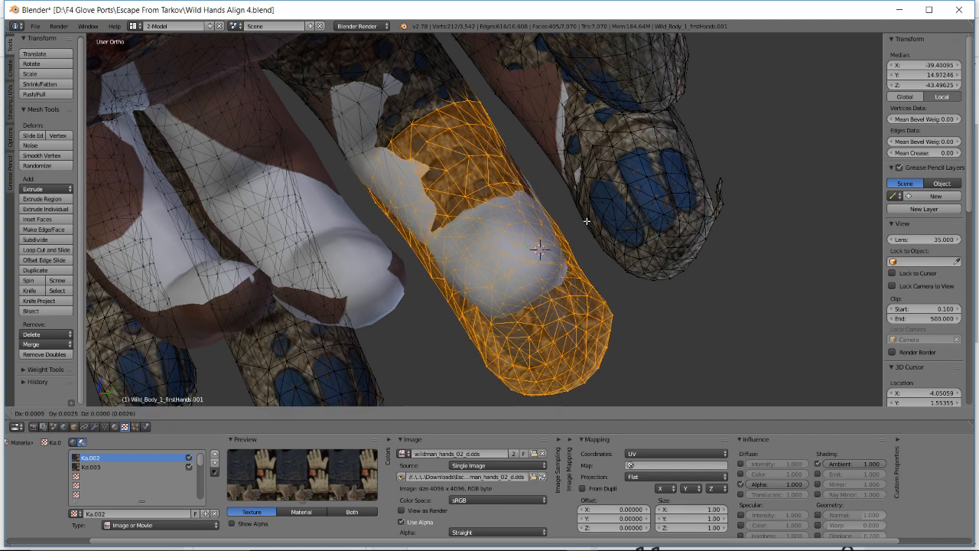
key("Escape")
key("r")
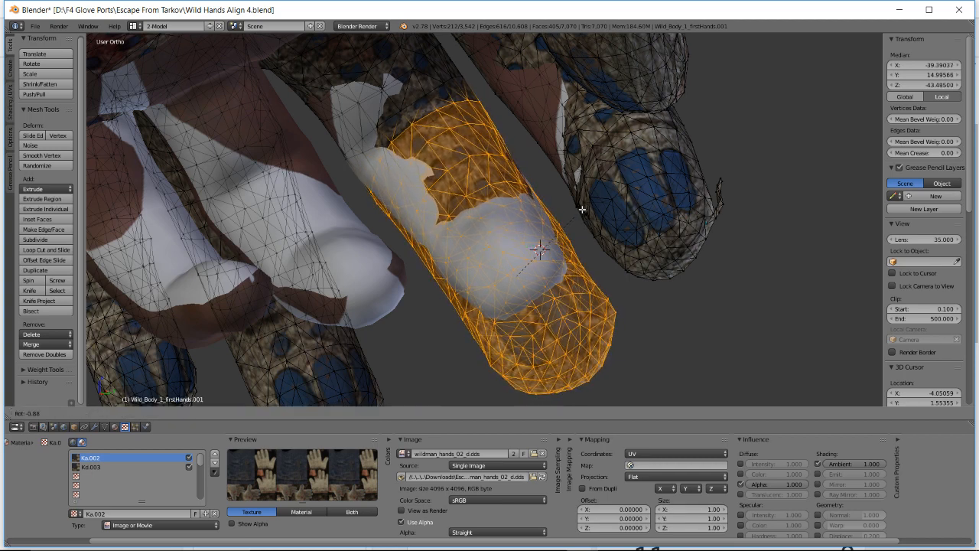
left_click(581, 210)
middle_click_drag(581, 210, 377, 224)
middle_click_drag(442, 200, 516, 226)
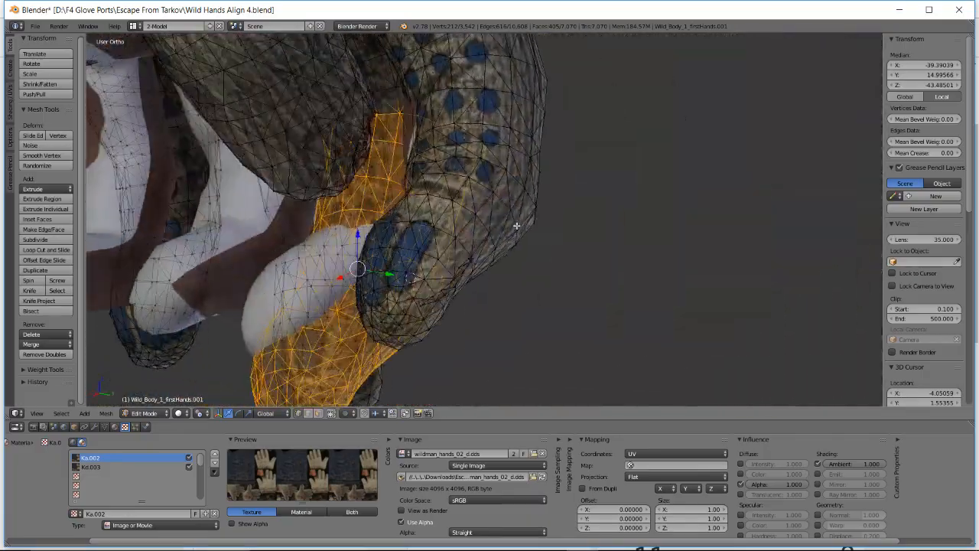
middle_click_drag(447, 175, 485, 188)
- Switch to the browser to read the new live chat messages, and return to Blender
key("alt+Tab")
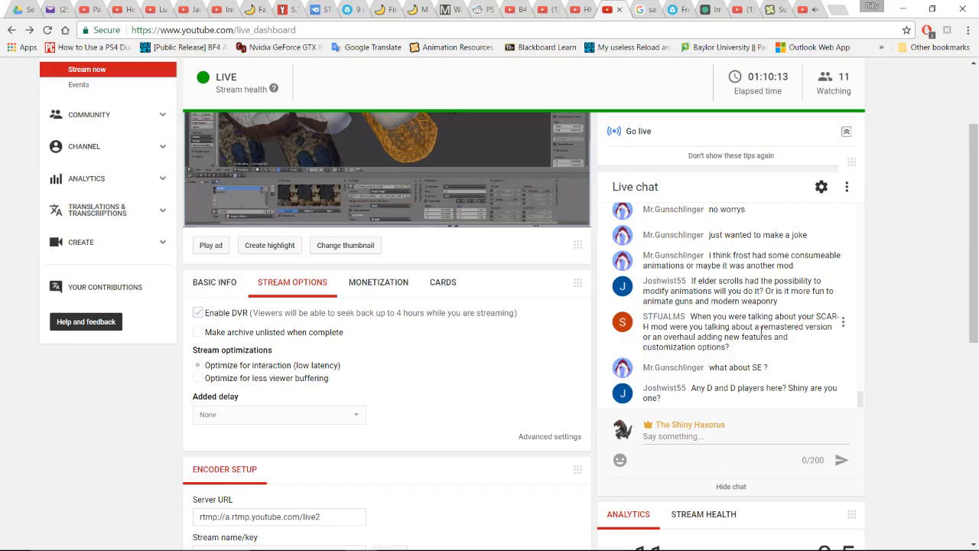
scroll(761, 334, "down", 1)
scroll(912, 307, "up", 1)
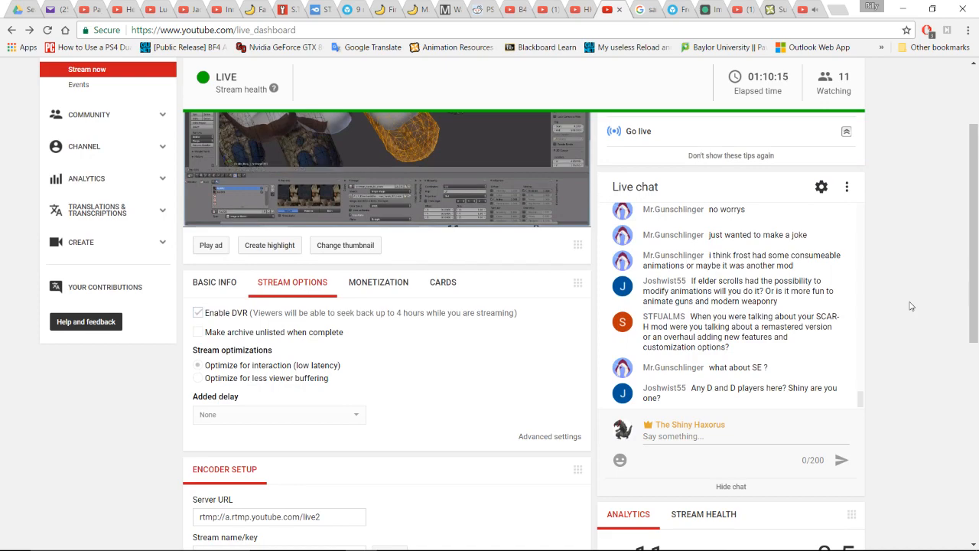
scroll(911, 306, "up", 1)
key("alt+Tab")
- Clear the current selection and box-select the vertices of the same glove finger's tip
middle_click_drag(634, 277, 564, 177)
key("b")
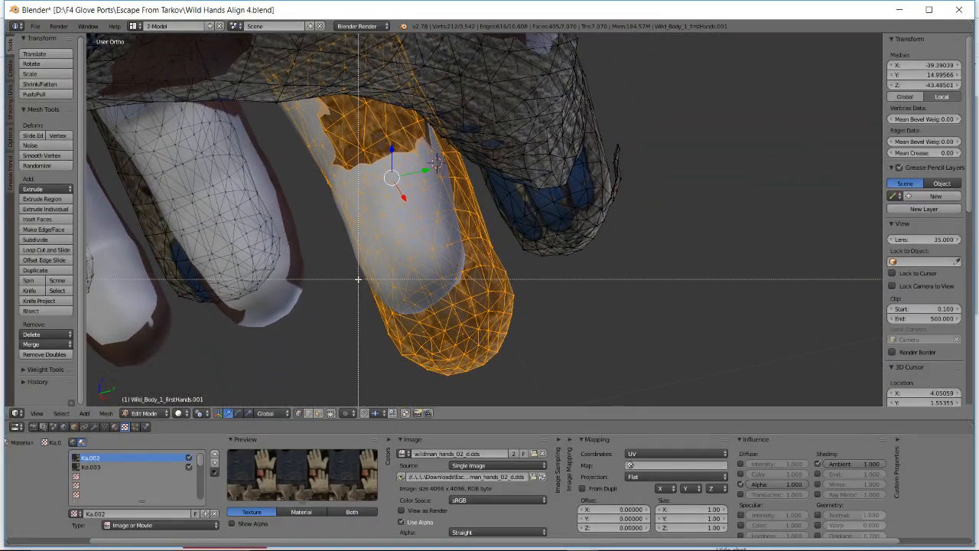
key("Escape")
key("a")
key("b")
left_click_drag(354, 269, 514, 308)
key("b")
key("b")
left_click_drag(340, 220, 497, 327)
key("b")
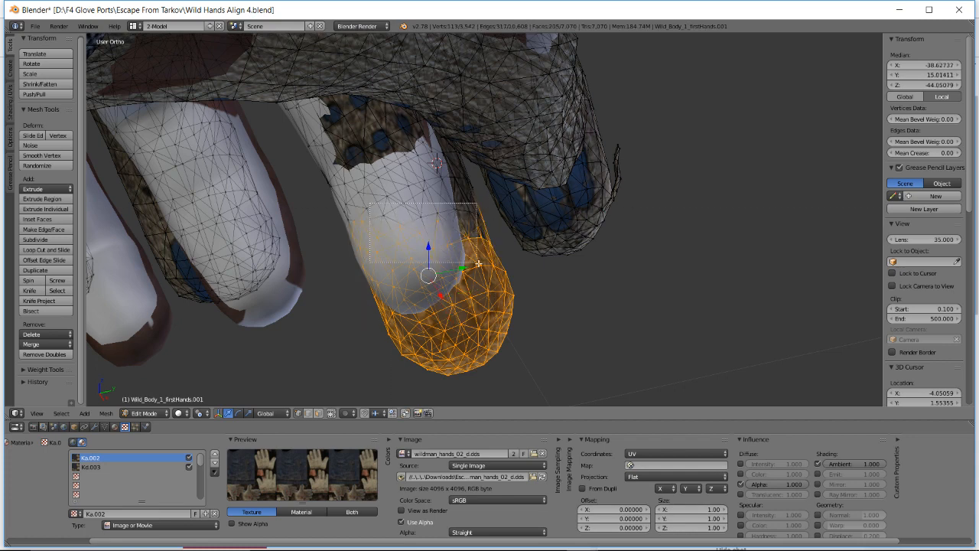
left_click_drag(486, 270, 487, 269)
- Extend the fingertip selection with the next vertices along the palm side of the finger
middle_click_drag(486, 269, 429, 229)
key("b")
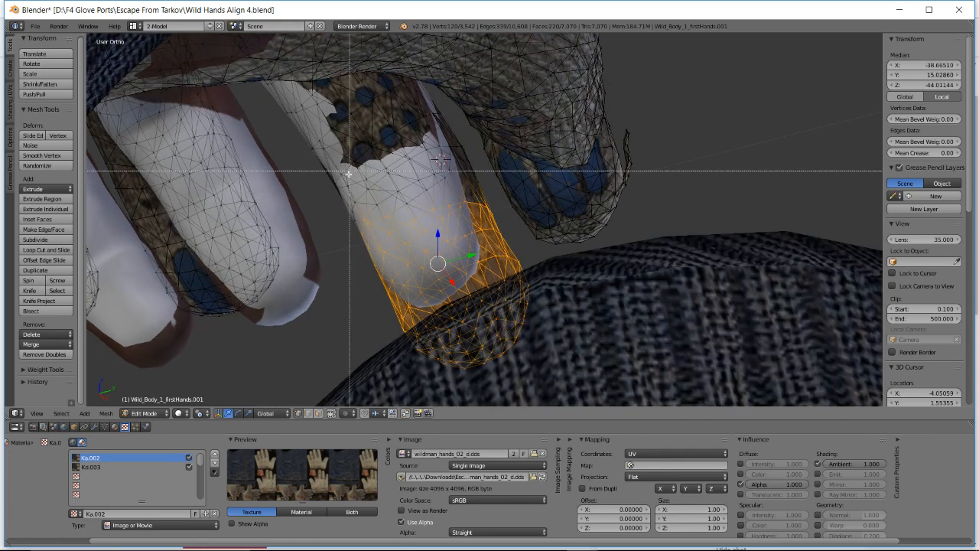
left_click_drag(344, 184, 410, 217)
key("b")
left_click_drag(386, 160, 484, 236)
- Look at the stream dashboard's live chat in the browser again and go back to Blender
key("alt+Tab")
scroll(544, 348, "down", 3)
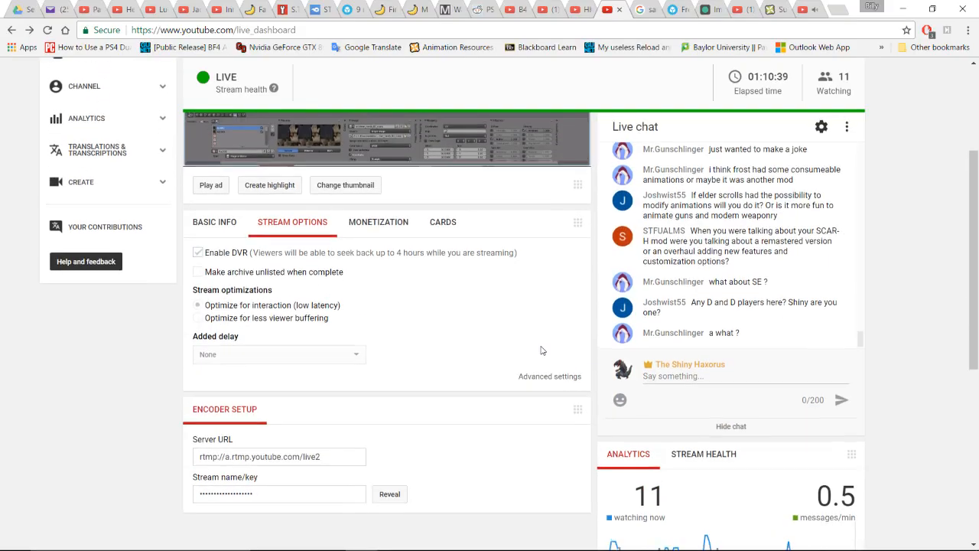
scroll(544, 332, "up", 4)
key("alt+Tab")
- Extend the fingertip selection with more vertices around its upper edge and along the side of the glove finger
middle_click_drag(544, 332, 537, 257)
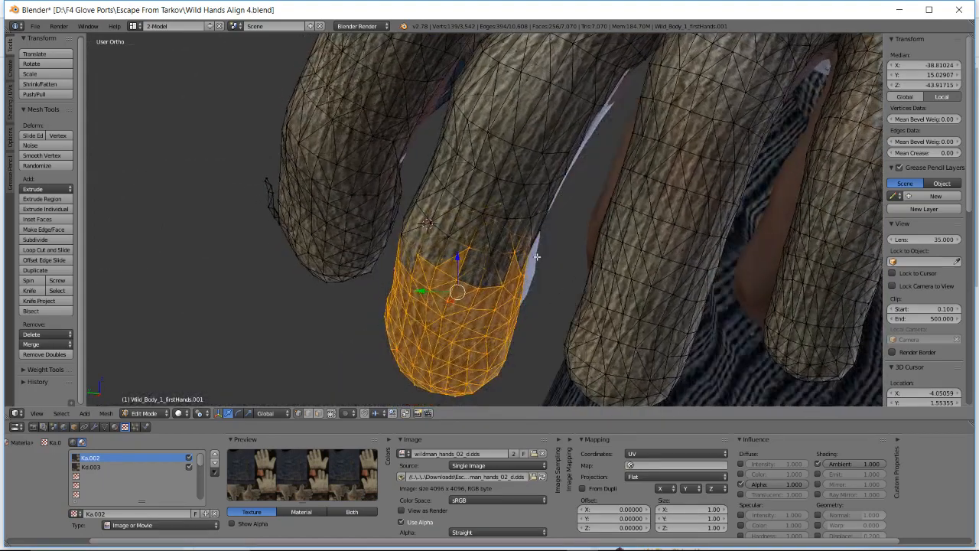
right_click(492, 252, "shift")
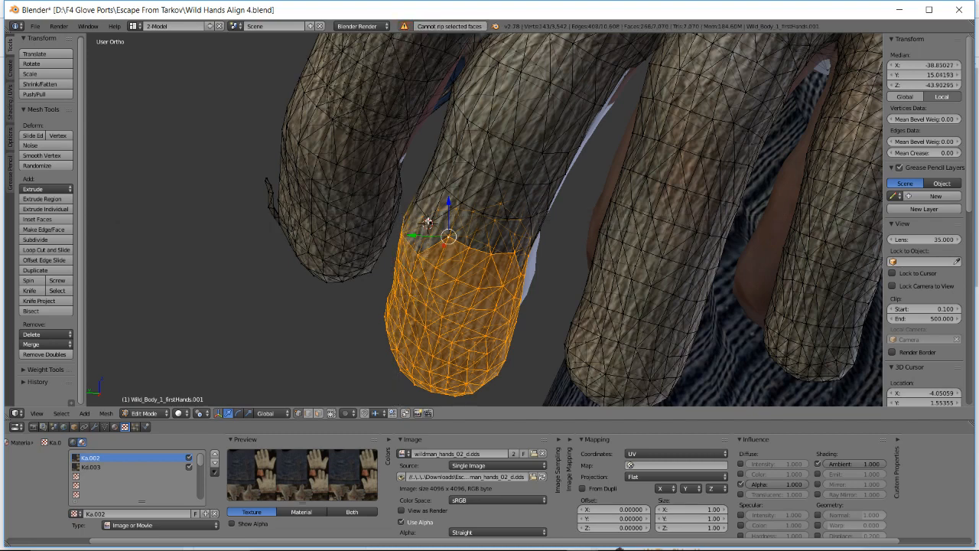
mouse_move(427, 222)
middle_mouse_down()
mouse_move(427, 200)
mouse_move(419, 209)
mouse_move(536, 233)
mouse_move(491, 236)
mouse_move(415, 208)
middle_mouse_up()
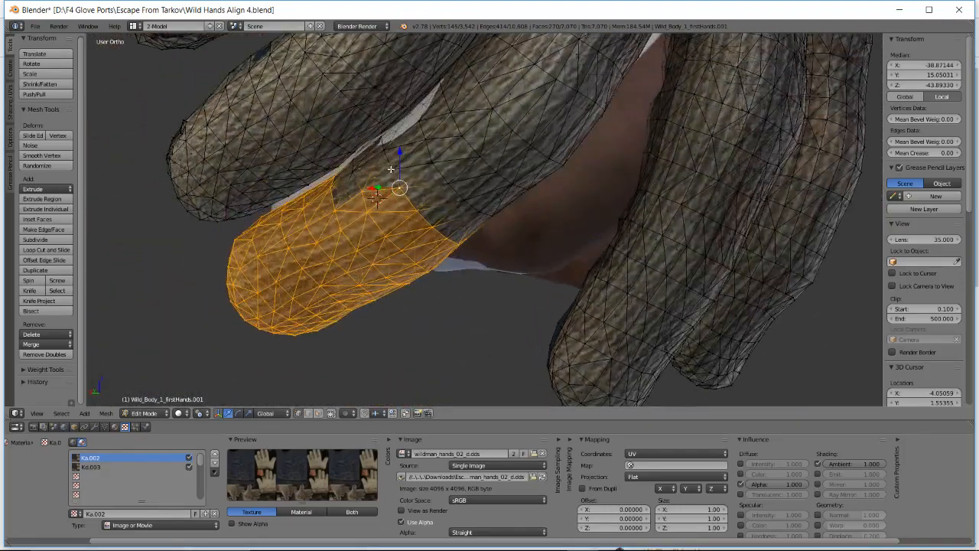
middle_click_drag(387, 152, 357, 137)
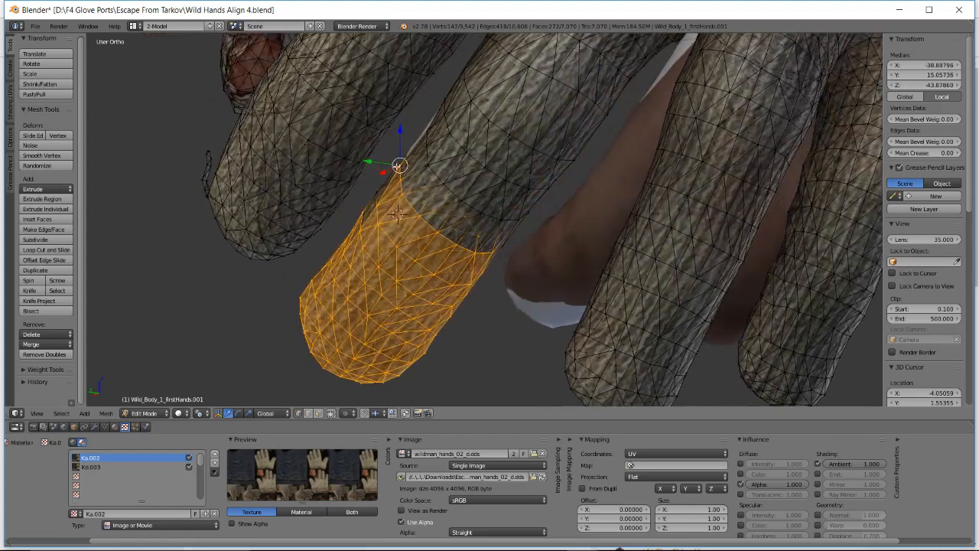
key("b")
left_click_drag(374, 168, 412, 220)
left_click_drag(406, 171, 432, 208)
- Add the remaining vertices along the selection's border to complete the ring around the glove finger
key("b")
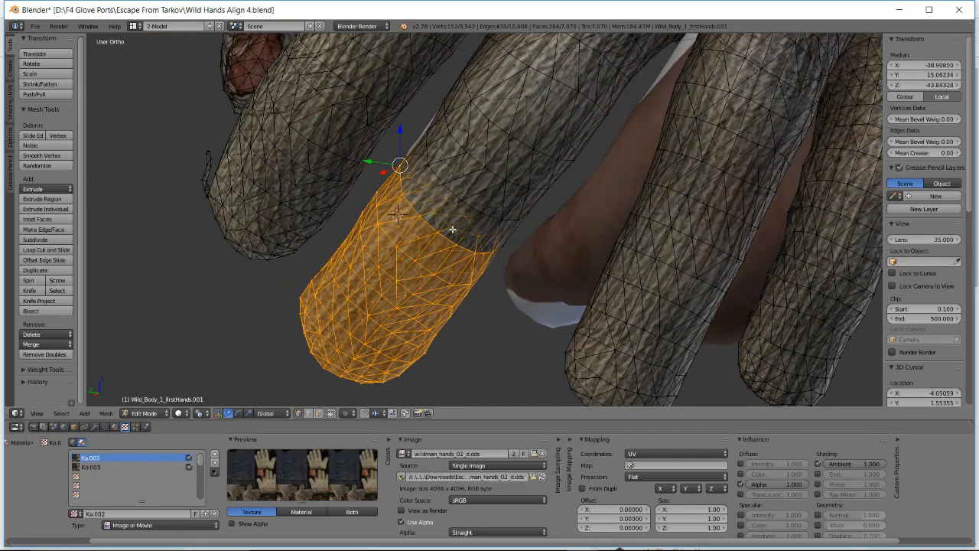
left_click_drag(463, 216, 471, 233)
middle_click_drag(488, 272, 497, 247)
key("b")
left_click_drag(400, 175, 417, 209)
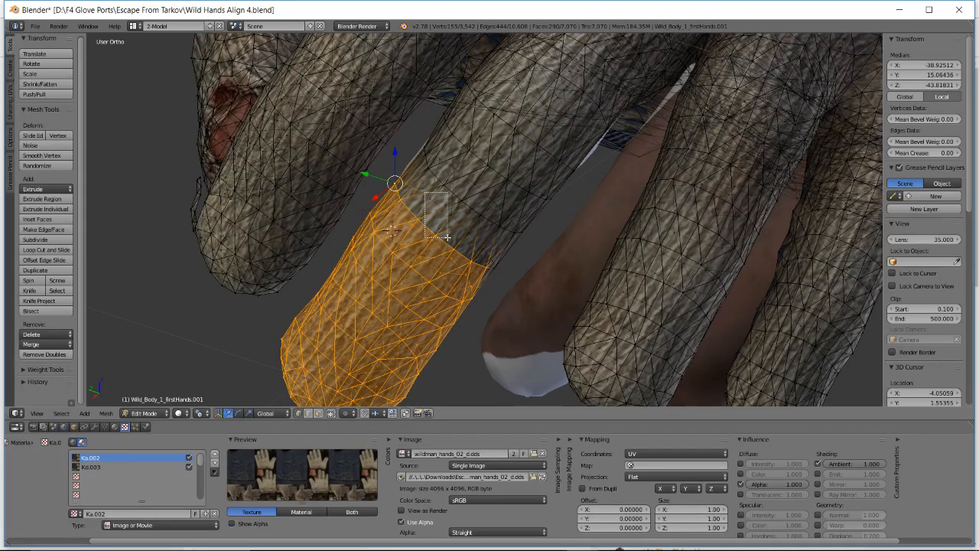
key("b")
left_click_drag(448, 237, 500, 284)
key("b")
- Rotate the selected finger section by about 16 degrees and move it slightly up toward the underlying finger
middle_click_drag(500, 284, 452, 203)
key("r")
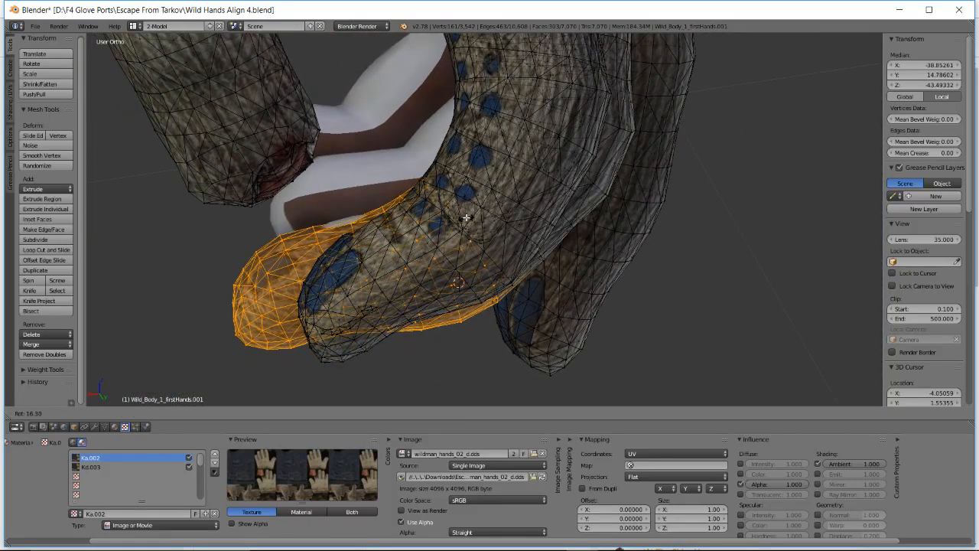
left_click(466, 217)
key("g")
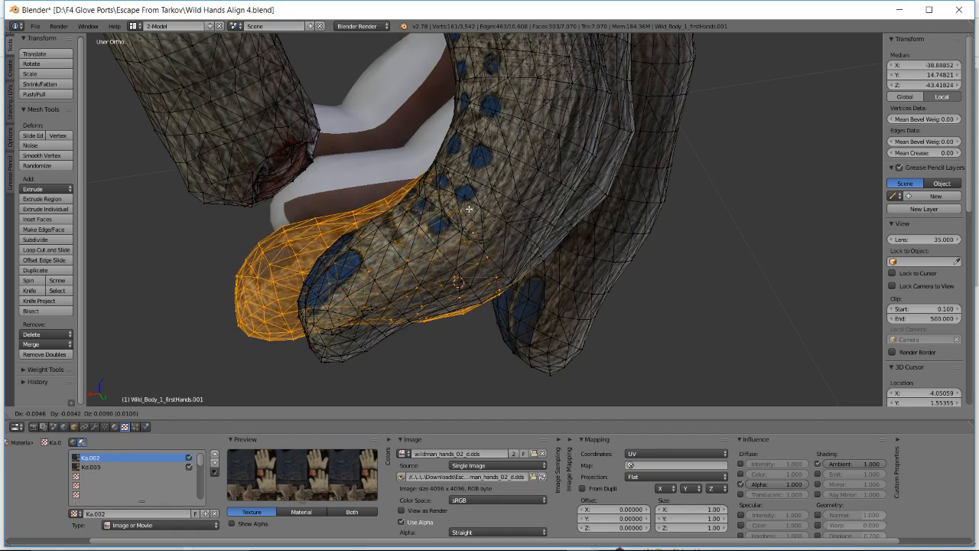
left_click(469, 209)
- Nudge the section over the underlying finger from the back of the hand and check its fit in wireframe and textured display
middle_click_drag(469, 209, 568, 186)
key("g")
left_click(439, 190)
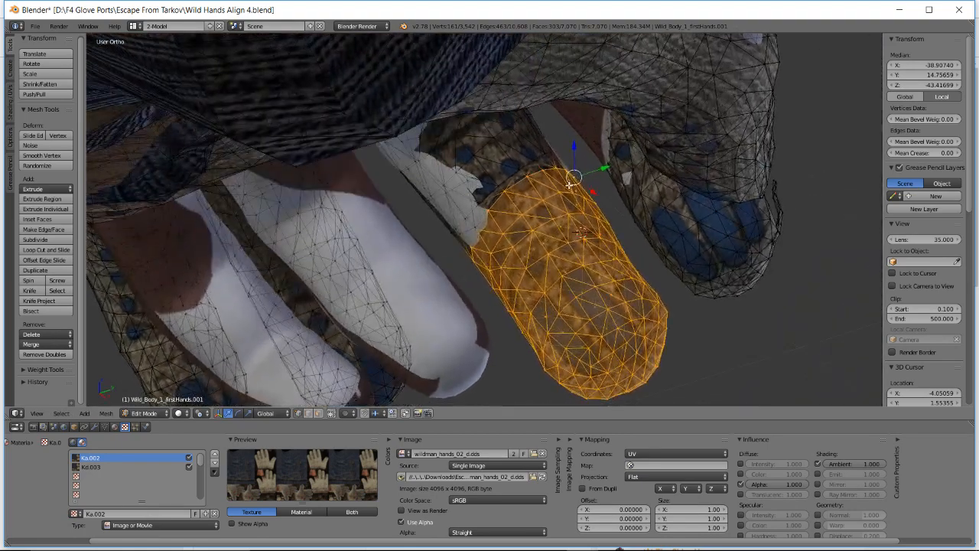
key("g")
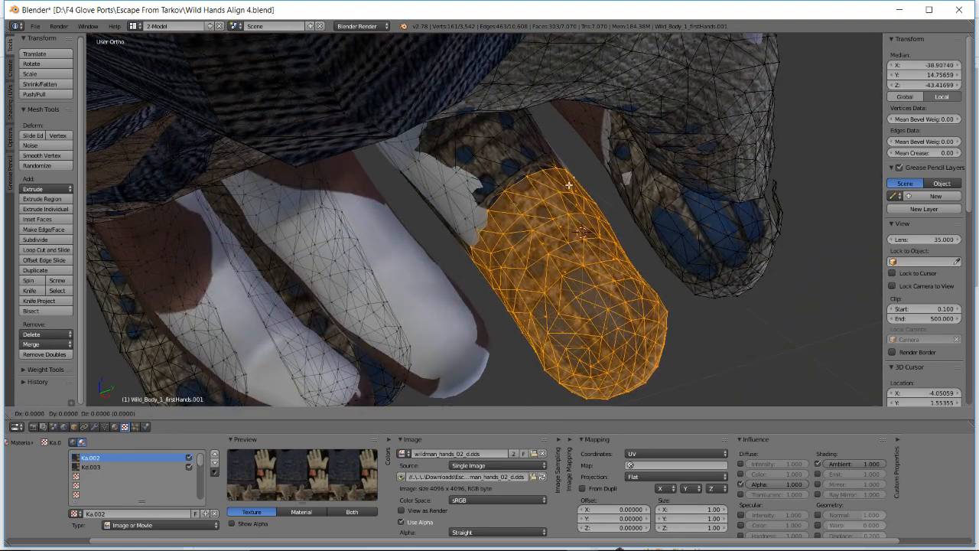
left_click(569, 184)
mouse_move(568, 184)
middle_mouse_down()
mouse_move(439, 257)
mouse_move(379, 271)
mouse_move(354, 266)
mouse_move(318, 152)
mouse_move(349, 220)
middle_mouse_up()
key("z")
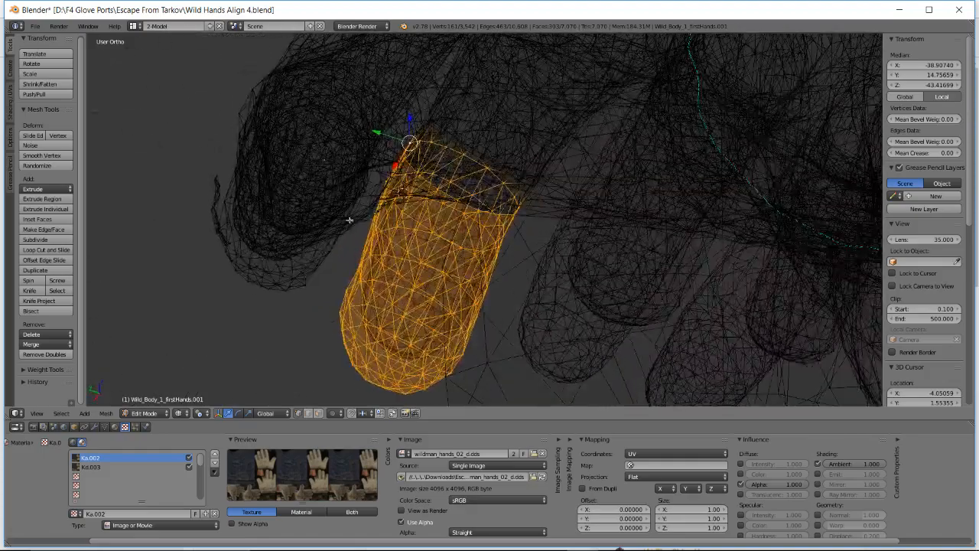
key("alt+z")
middle_click_drag(394, 267, 518, 257)
- Clear the selection and box-select a shorter section at the very tip of the same glove finger
key("a")
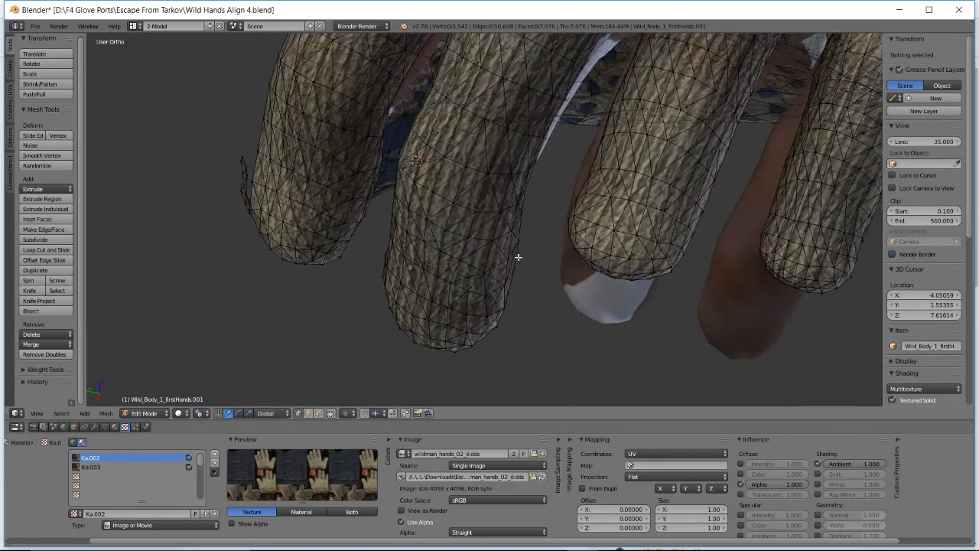
key("b")
left_click_drag(374, 239, 528, 405)
middle_click_drag(507, 319, 511, 270)
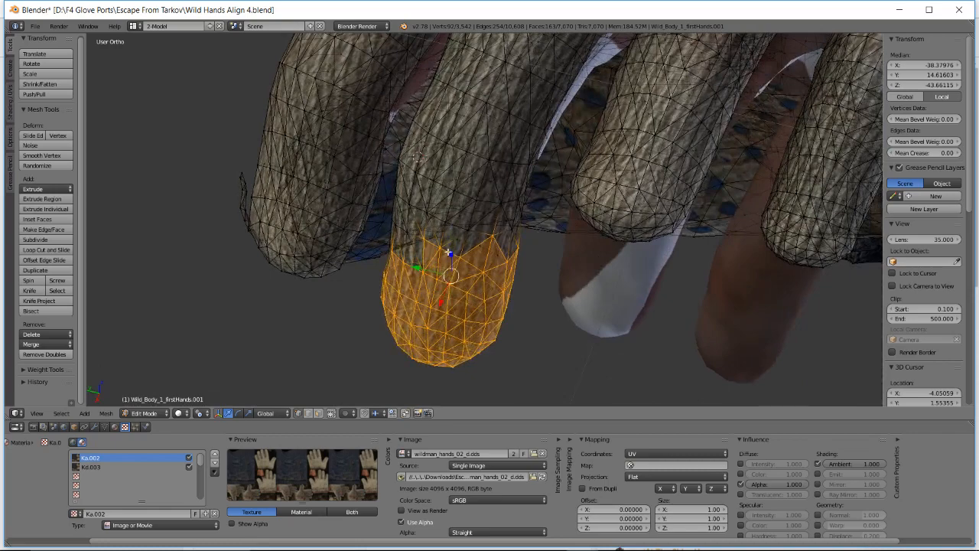
middle_click_drag(449, 252, 472, 232)
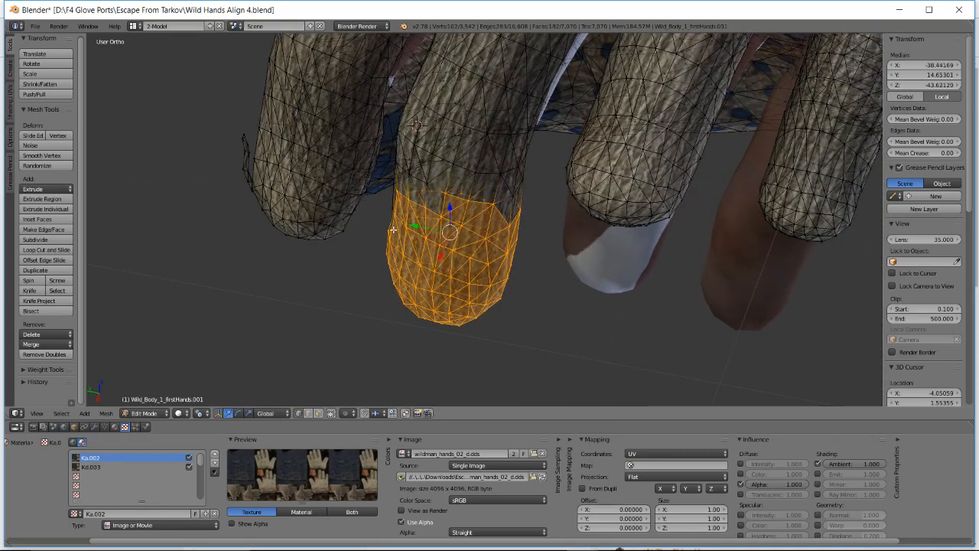
key("b")
left_click_drag(426, 186, 506, 228)
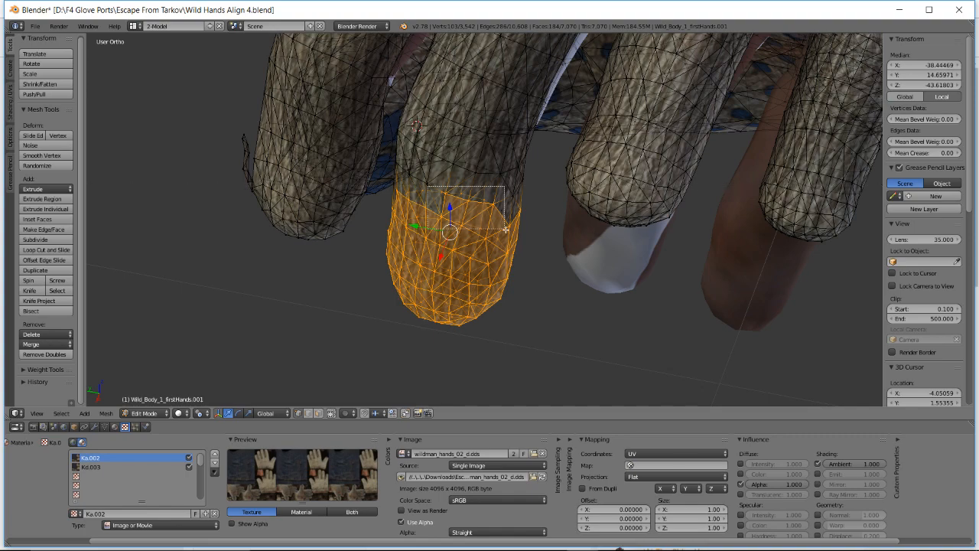
- Extend the tip selection with the missing vertices around its upper border
middle_click_drag(525, 229, 509, 197)
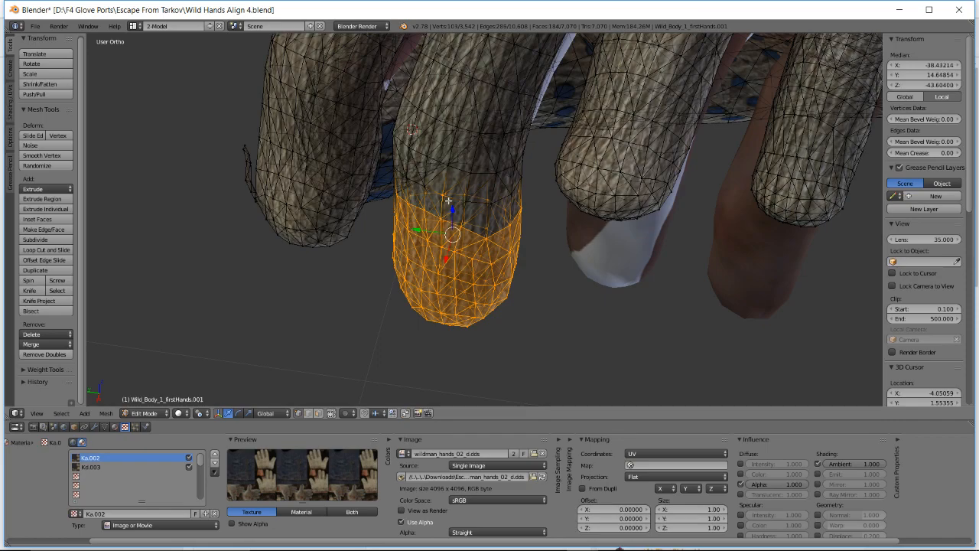
middle_click_drag(440, 195, 523, 247)
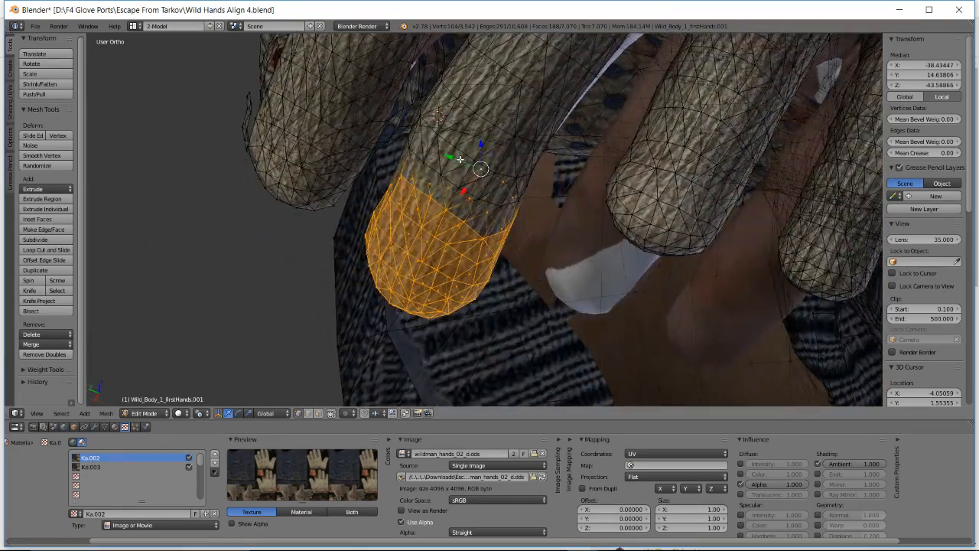
middle_click_drag(459, 163, 451, 163)
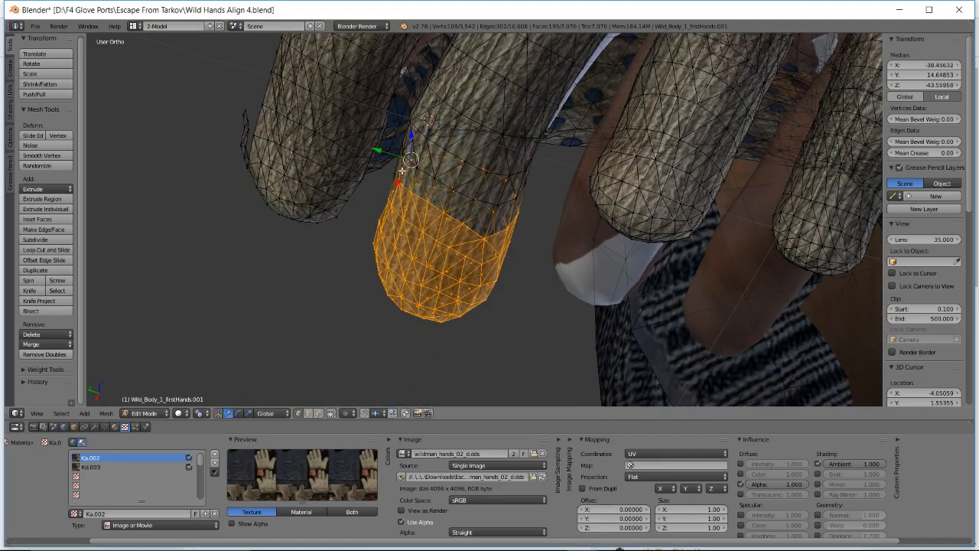
middle_click_drag(440, 156, 443, 165)
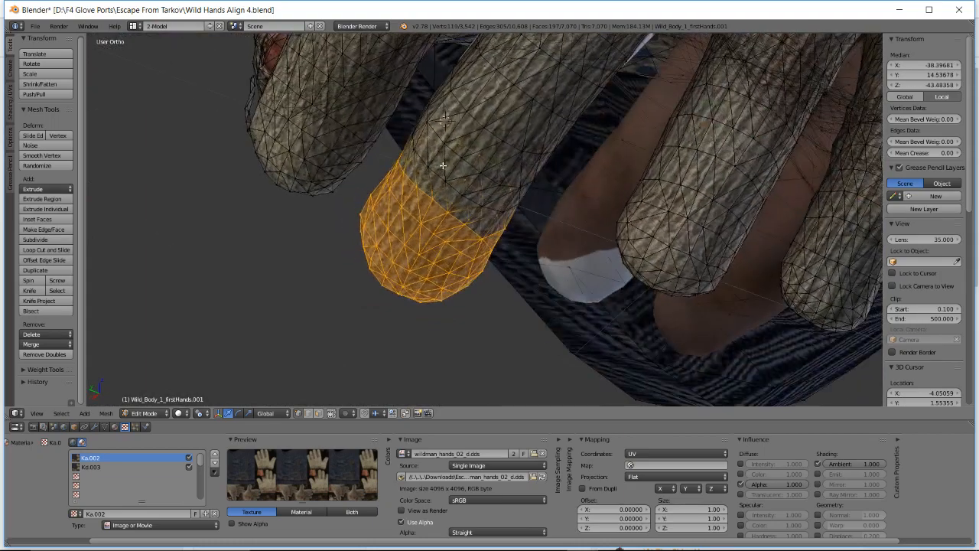
middle_click_drag(446, 120, 435, 120)
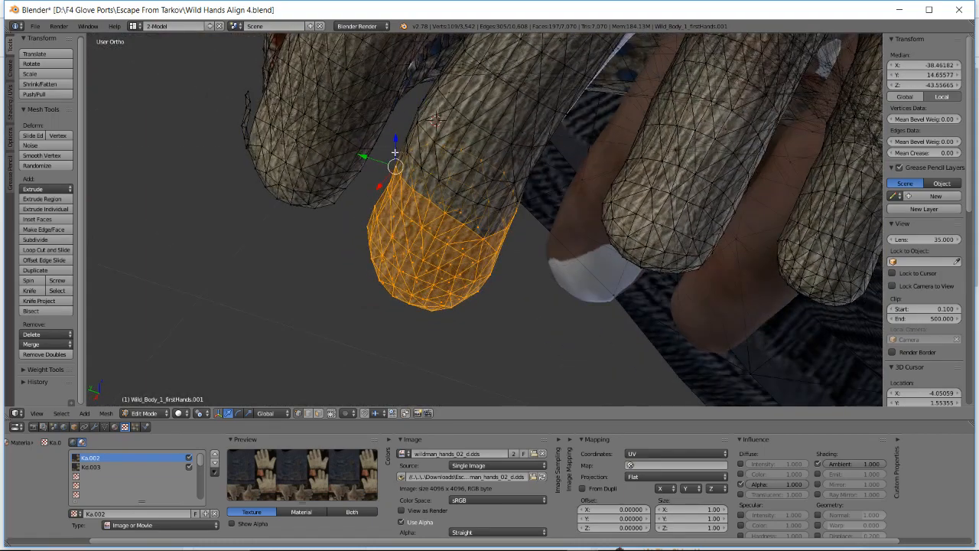
- Move the selected tip closer to the underlying fingertip, adjusting it from two viewing angles
middle_click_drag(423, 180, 384, 181)
key("g")
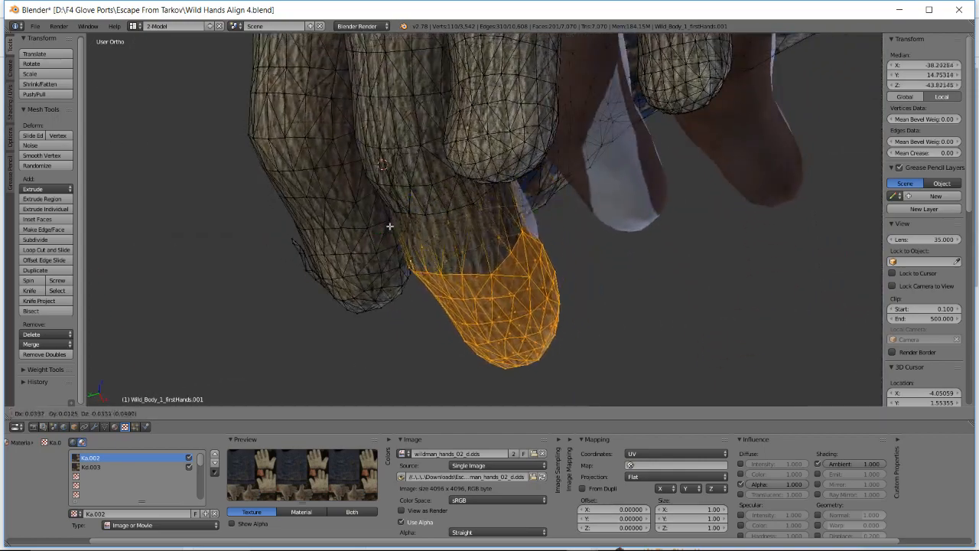
left_click(418, 234)
middle_click_drag(520, 232, 471, 217)
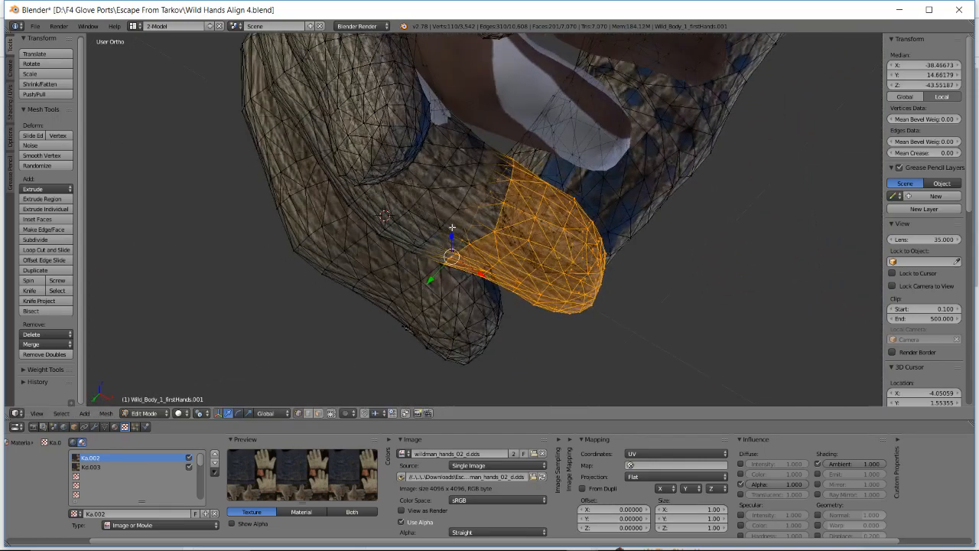
key("g")
left_click(484, 245)
- Switch to the stream dashboard in the browser, read the latest live chat messages, and return to Blender
key("alt+Tab")
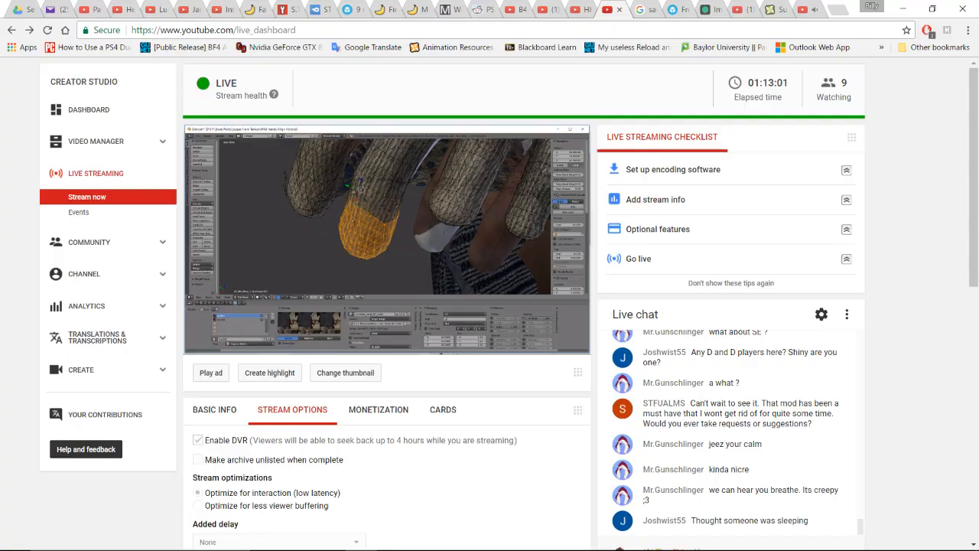
scroll(895, 337, "down", 2)
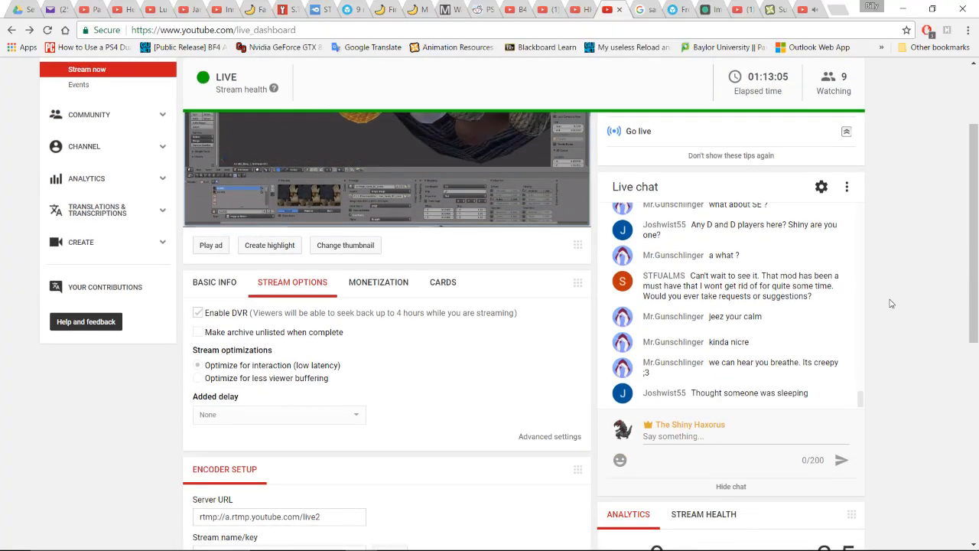
scroll(890, 304, "down", 1)
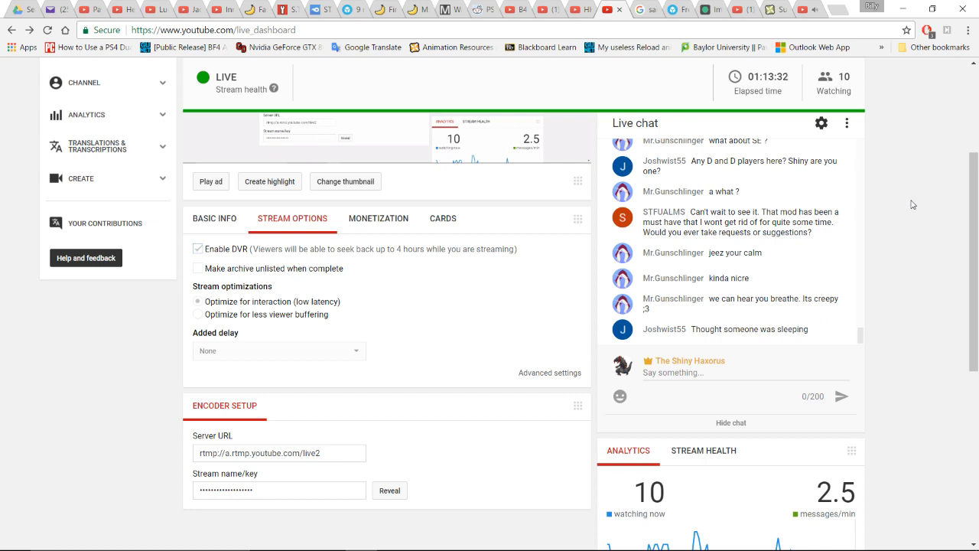
scroll(898, 213, "up", 1)
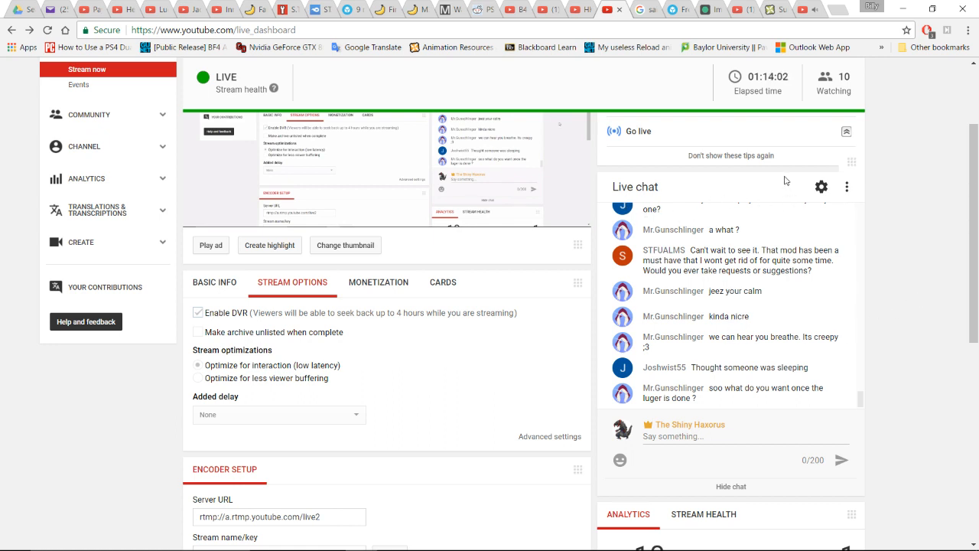
key("alt+Tab")
- Shift the selected tip slightly further toward the underlying finger and check it in wireframe display
mouse_move(530, 231)
middle_mouse_down()
mouse_move(547, 221)
mouse_move(519, 219)
middle_mouse_up()
key("g")
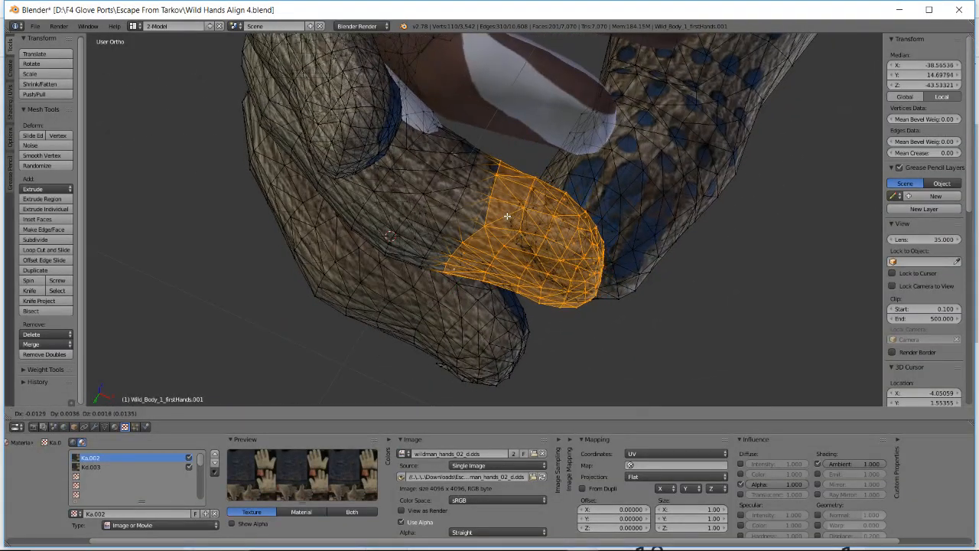
left_click(505, 216)
middle_click_drag(505, 216, 498, 175)
key("z")
key("z")
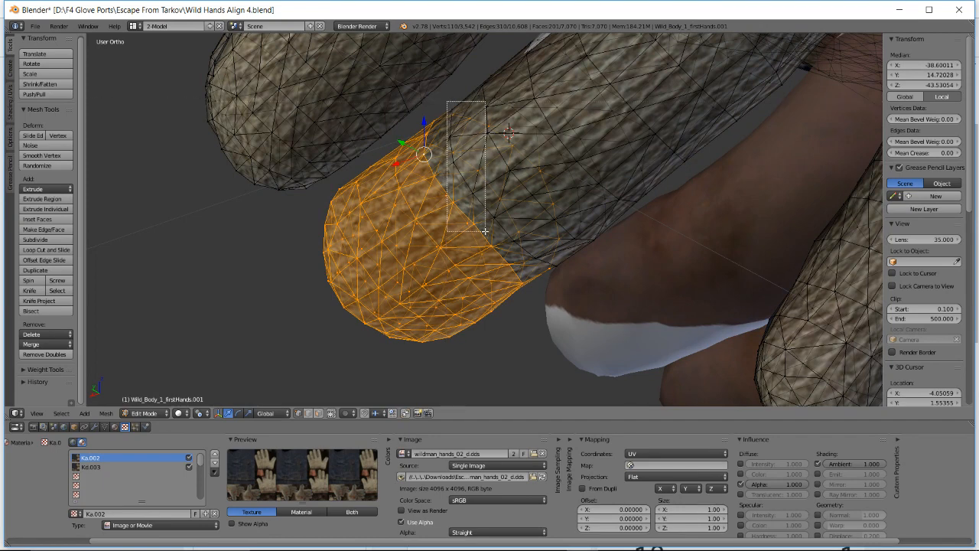
- Extend the tip selection by another row of vertices around the glove finger
key("b")
left_click_drag(475, 203, 488, 231)
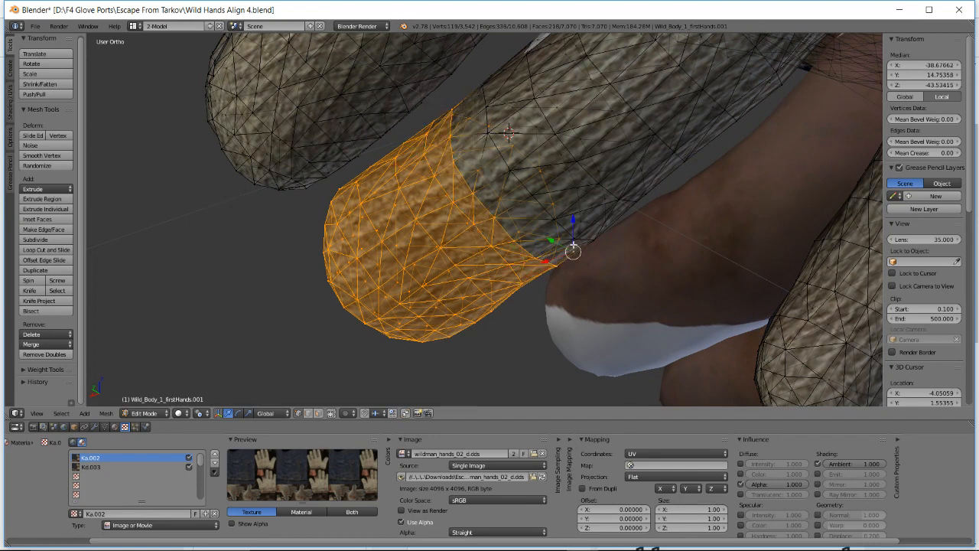
middle_click_drag(573, 245, 553, 212)
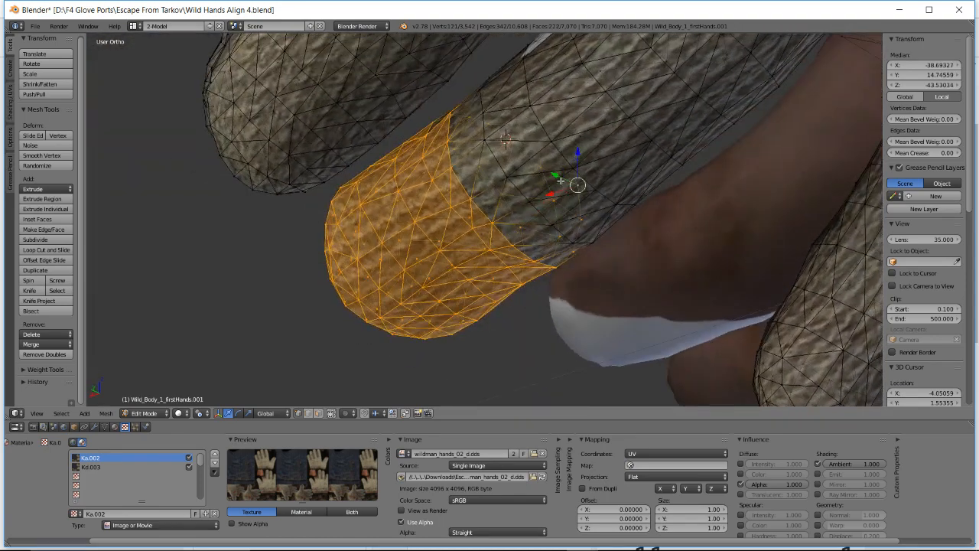
middle_click_drag(505, 139, 498, 145)
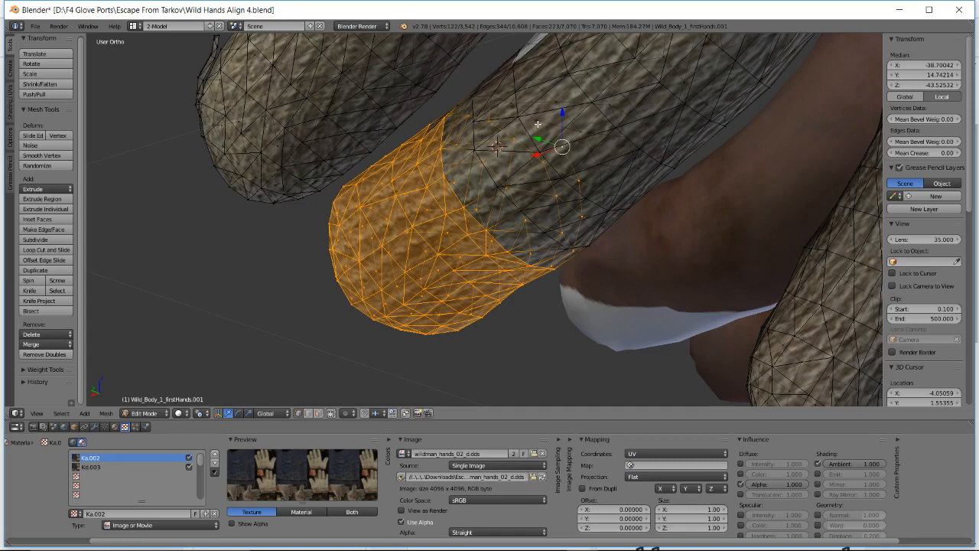
middle_click_drag(497, 145, 505, 122)
middle_click_drag(478, 85, 481, 74)
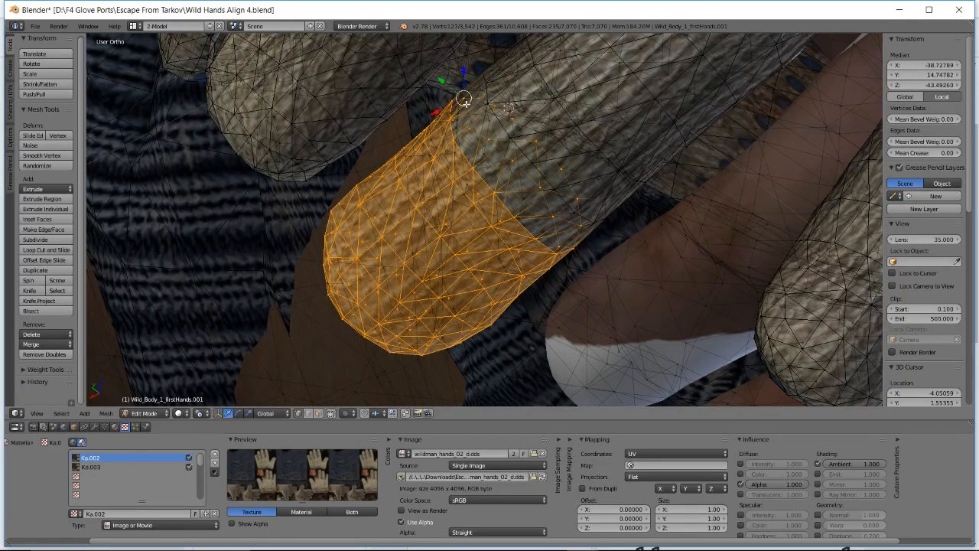
- Move the enlarged tip section slightly from the side view, and fine-tune its position in wireframe display
middle_click_drag(509, 107, 581, 197)
key("g")
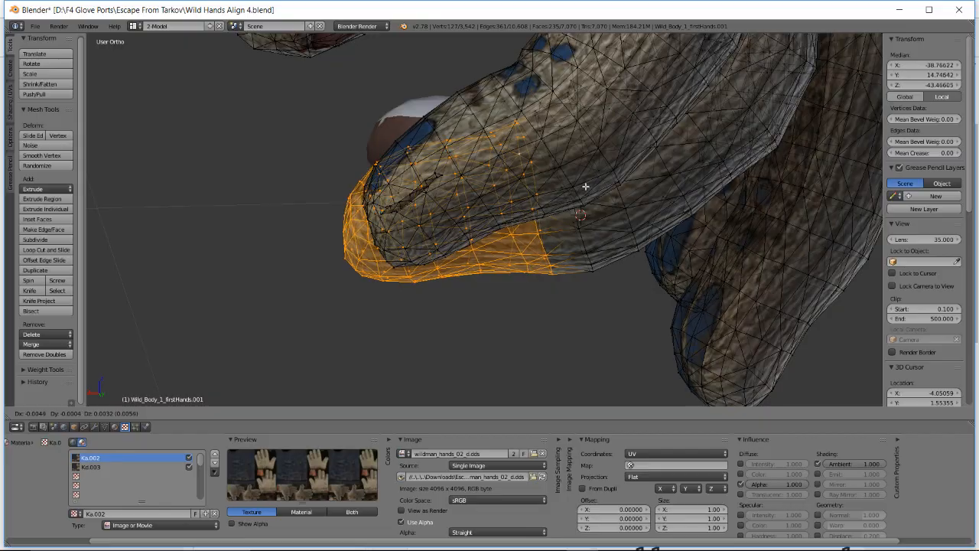
left_click(585, 186)
middle_click_drag(585, 186, 459, 93)
key("g")
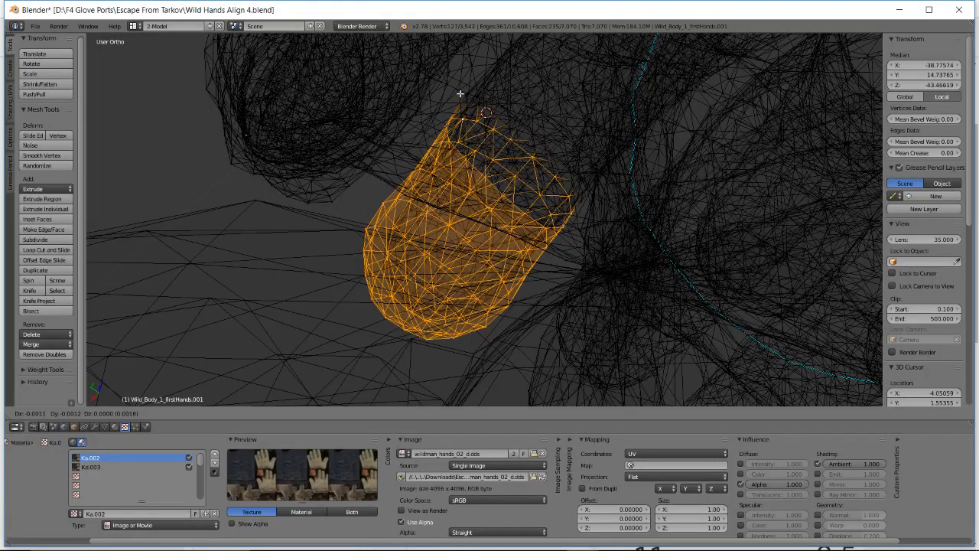
left_click(460, 91)
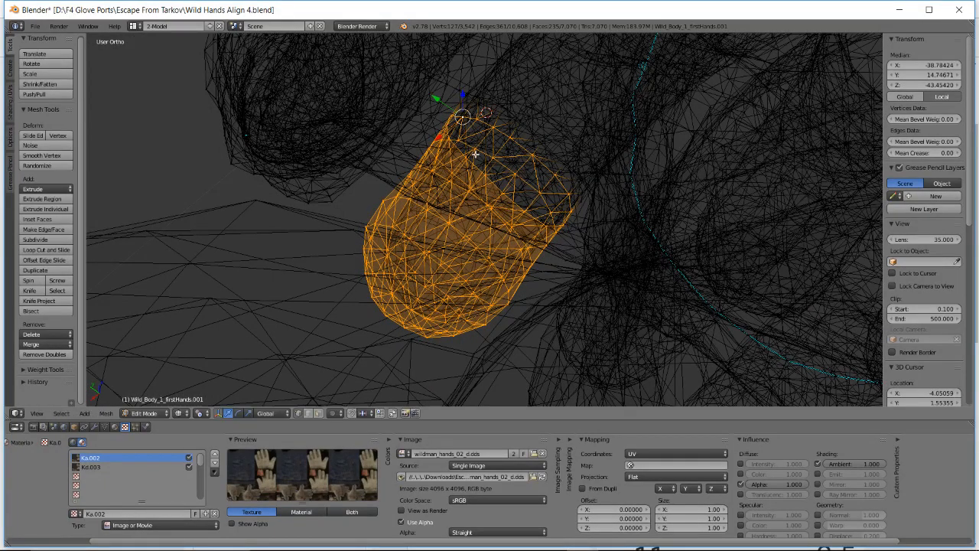
- Nudge the selected fingertip section slightly and check its fit against the underlying finger from several angles in solid and wireframe display
key("z")
mouse_move(480, 153)
middle_mouse_down()
mouse_move(584, 245)
mouse_move(572, 236)
middle_mouse_up()
key("g")
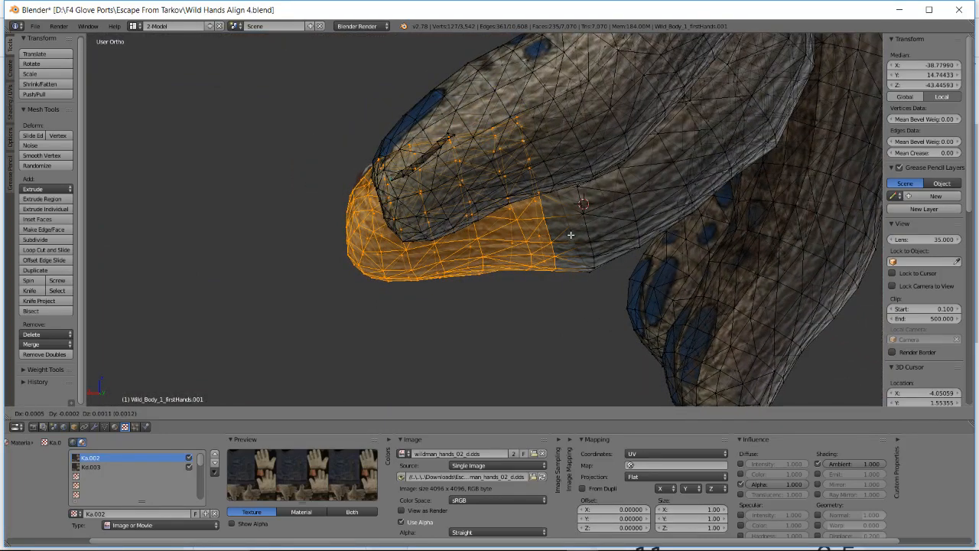
key("Escape")
key("z")
mouse_move(561, 228)
middle_mouse_down()
mouse_move(572, 232)
mouse_move(476, 166)
mouse_move(538, 162)
middle_mouse_up()
key("z")
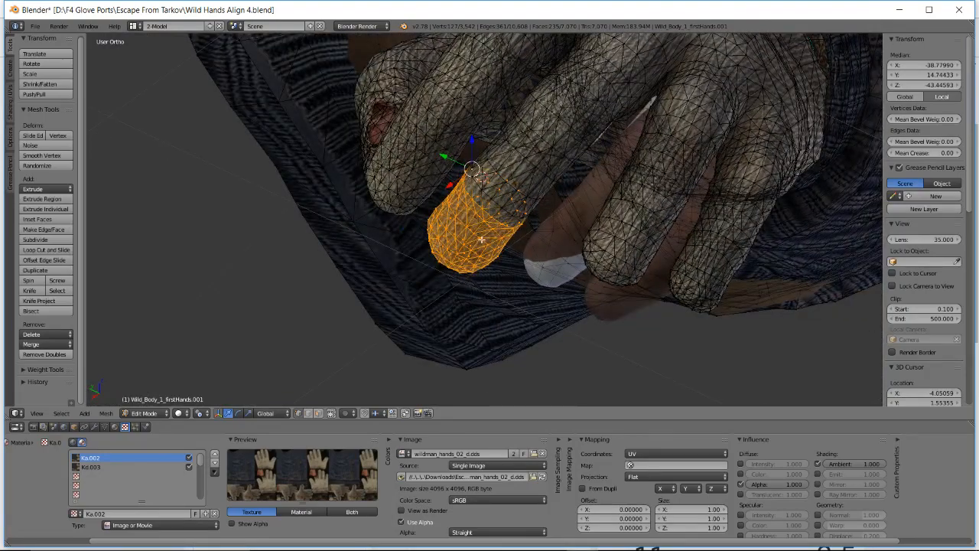
- Deselect the fingertip vertices and save the file as a new version named Wild Hands Align 5.blend
key("a")
scroll(499, 218, "down", 3)
middle_click_drag(507, 207, 455, 208)
left_click(35, 26)
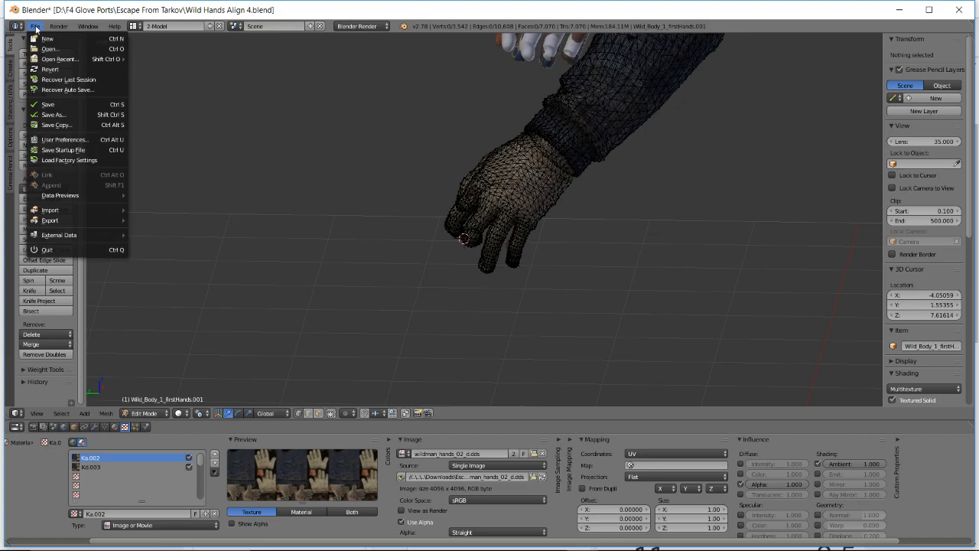
left_click(57, 114)
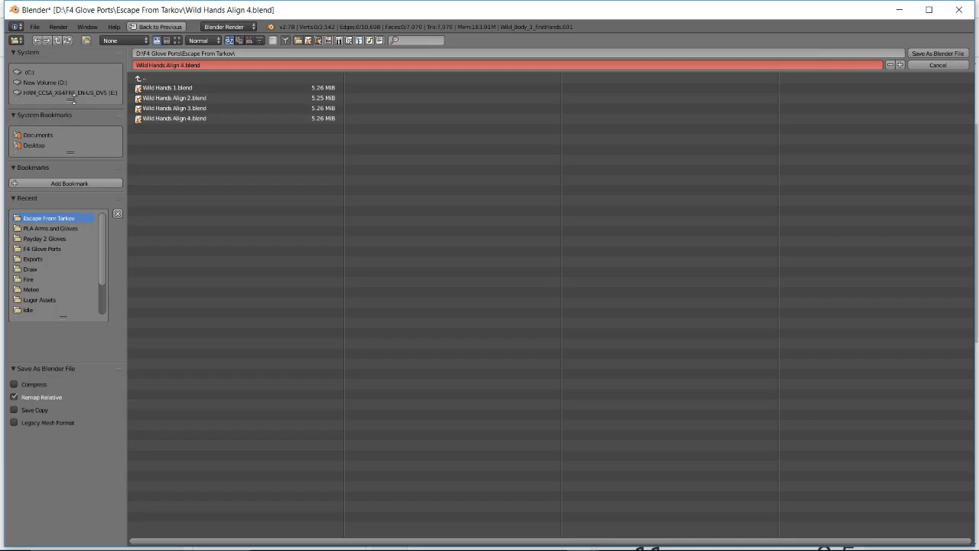
left_click(184, 66)
type("5")
key("Return")
key("Return")
- Switch to the stream dashboard in the browser and read the live chat messages about reloads and weapons
mouse_move(663, 548)
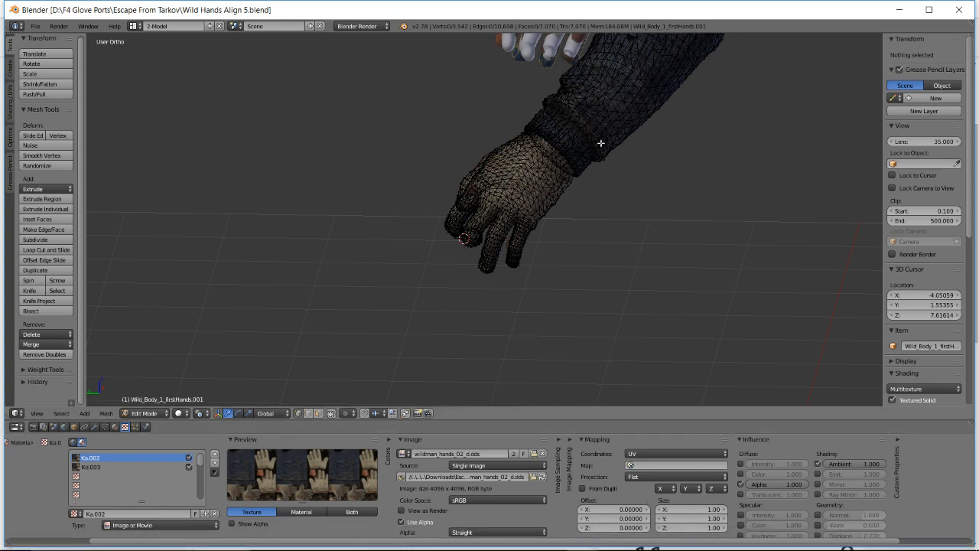
key("alt+Tab")
scroll(459, 306, "up", 2)
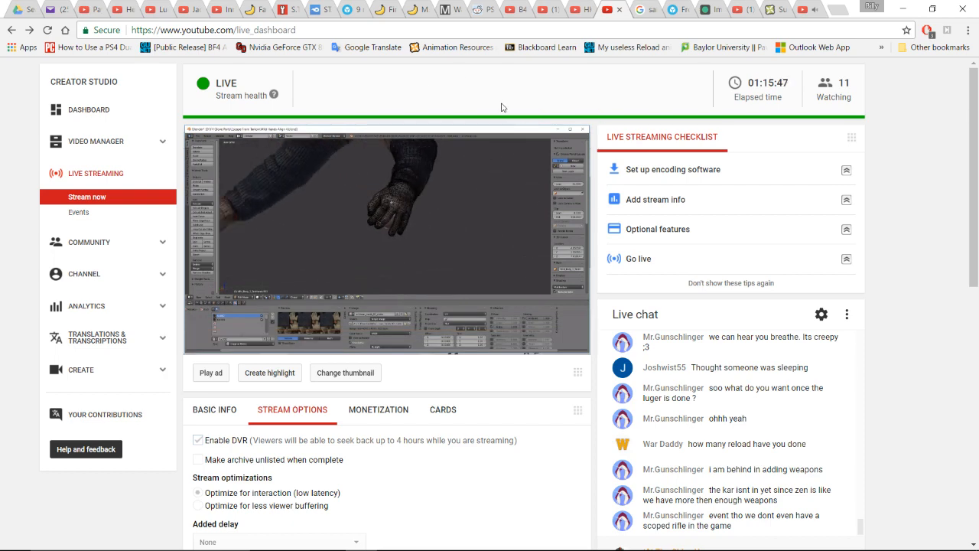
scroll(861, 346, "down", 2)
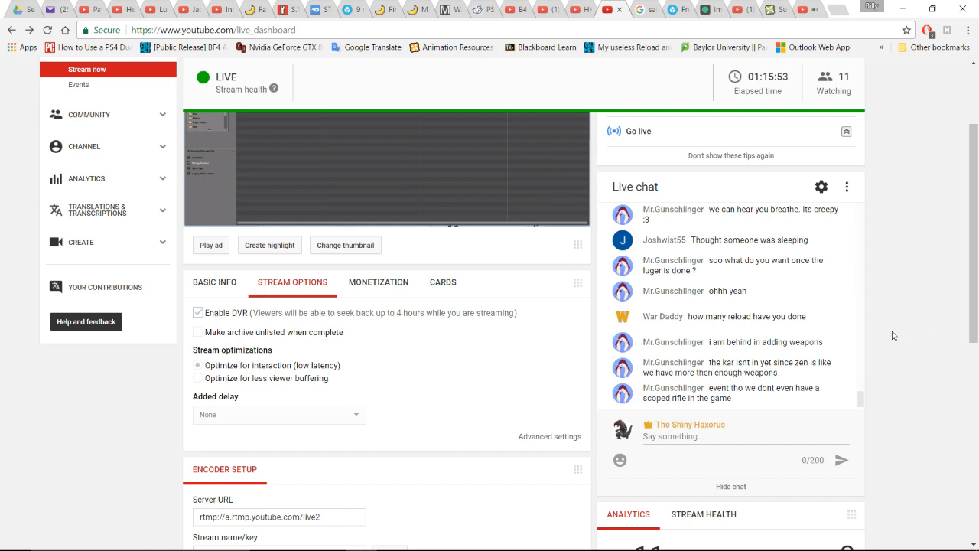
scroll(895, 342, "up", 1)
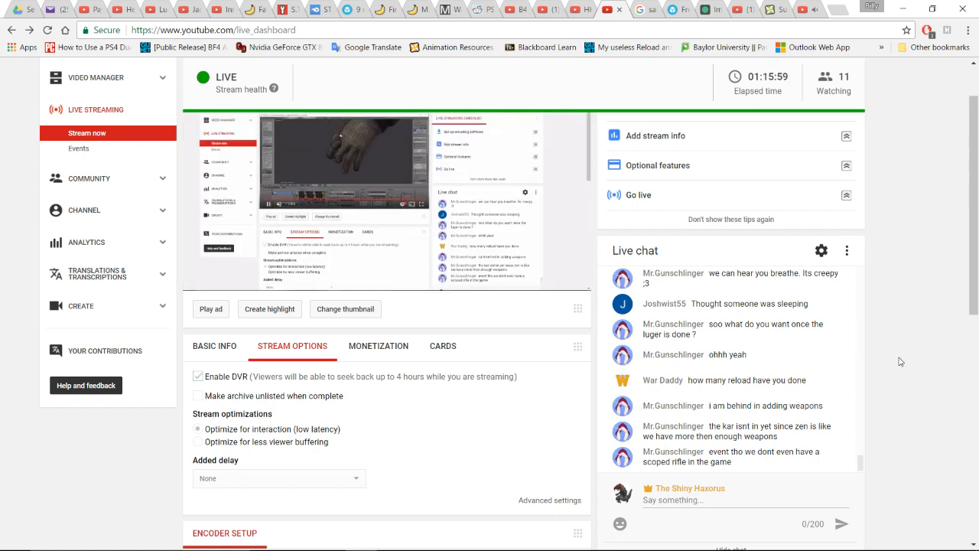
scroll(895, 359, "up", 1)
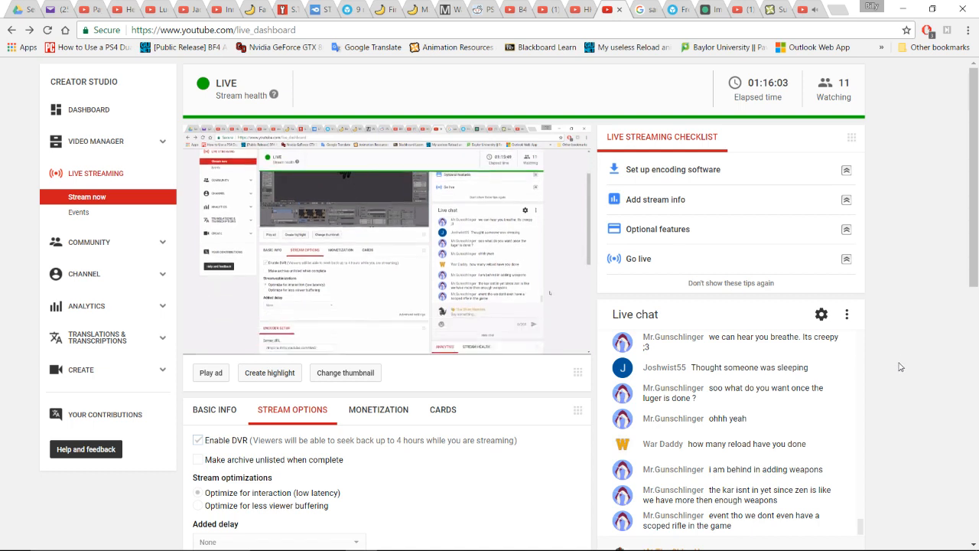
scroll(895, 367, "down", 1)
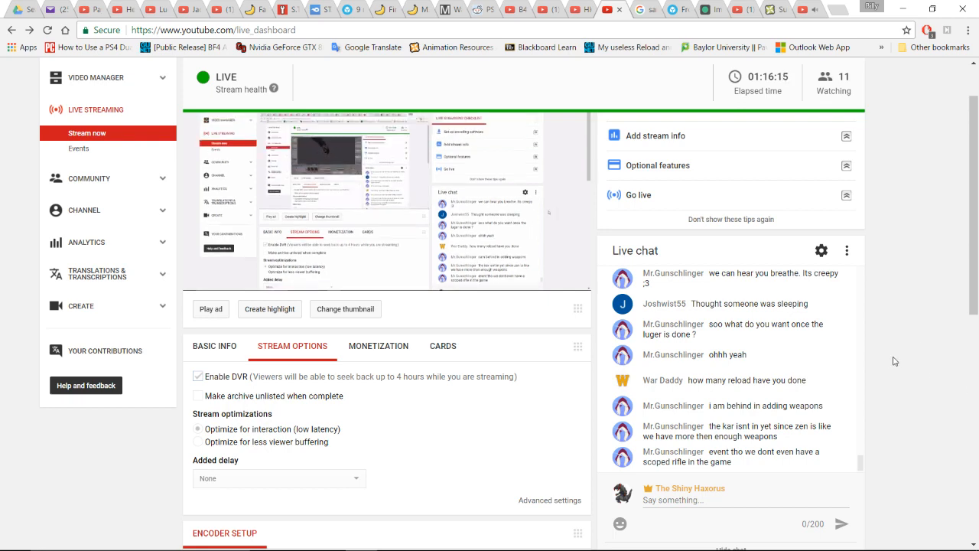
- Open a new File Explorer window and go to the Animation after Tutorial folder on New Volume (D:)
mouse_move(329, 537)
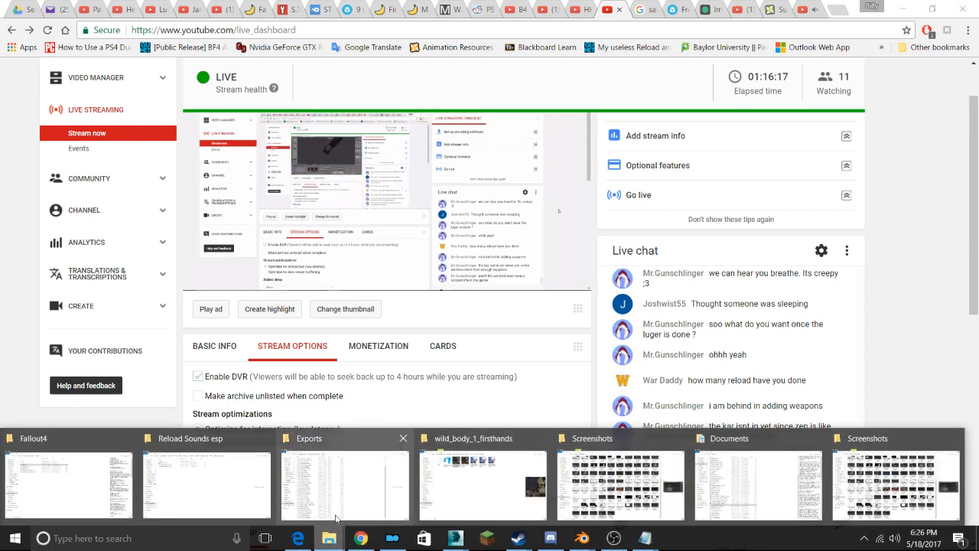
right_click(327, 535)
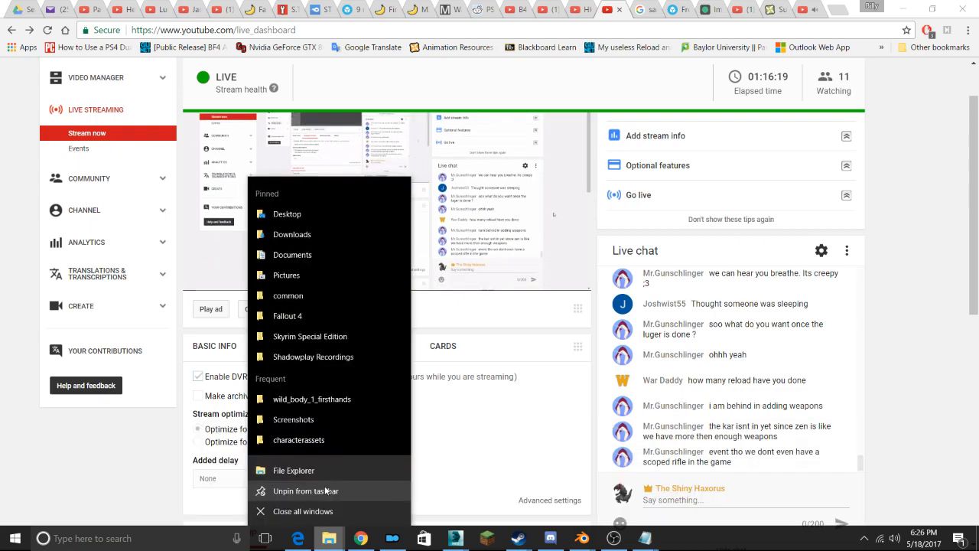
left_click(331, 469)
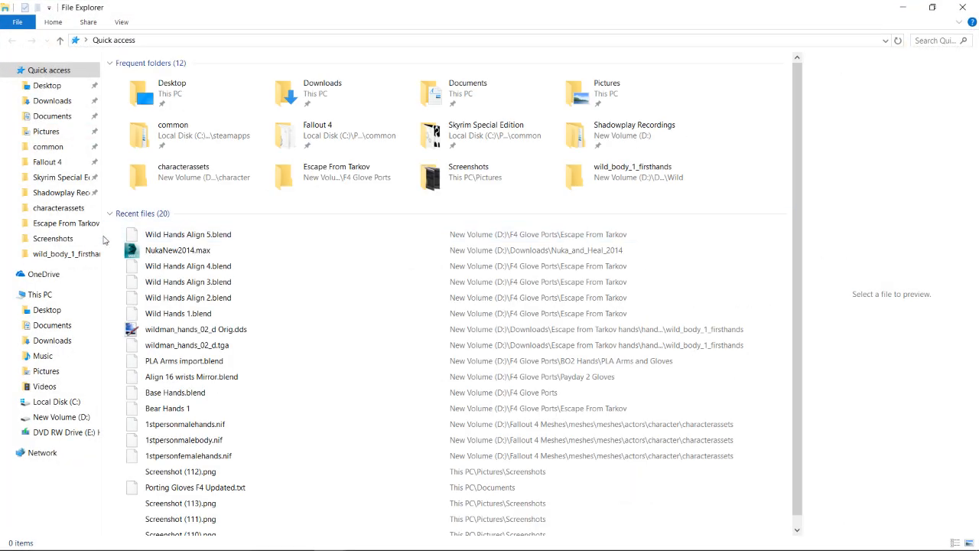
left_click(40, 294)
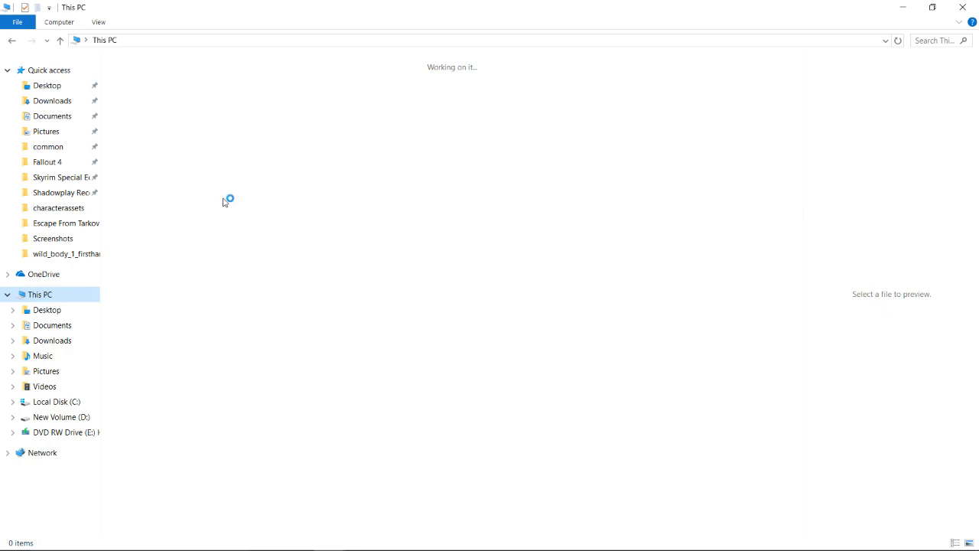
left_click(54, 417)
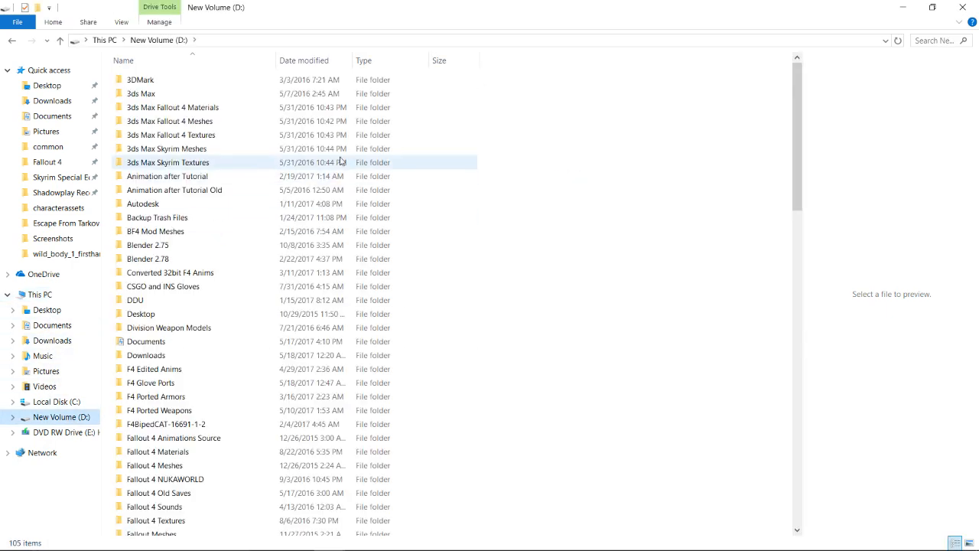
scroll(276, 172, "down", 3)
scroll(170, 166, "up", 2)
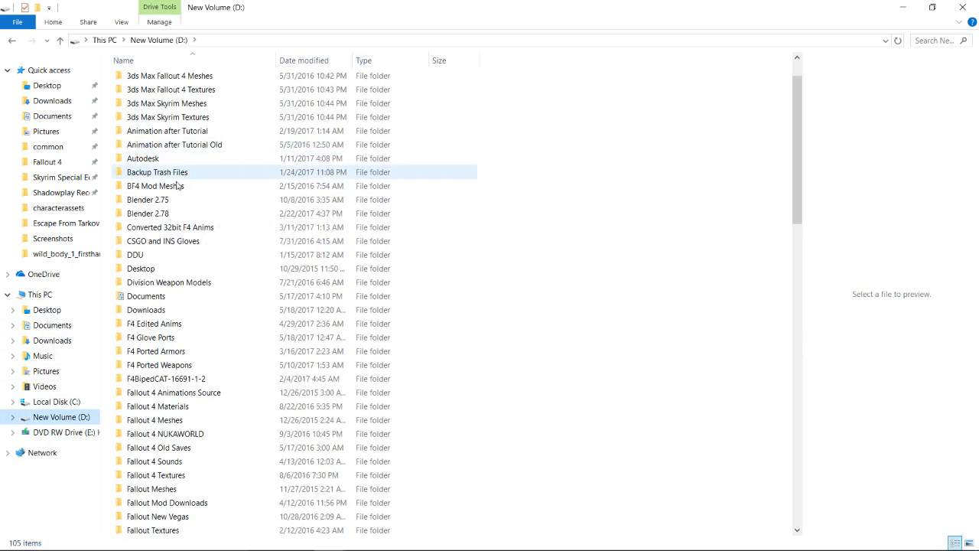
double_click(192, 130)
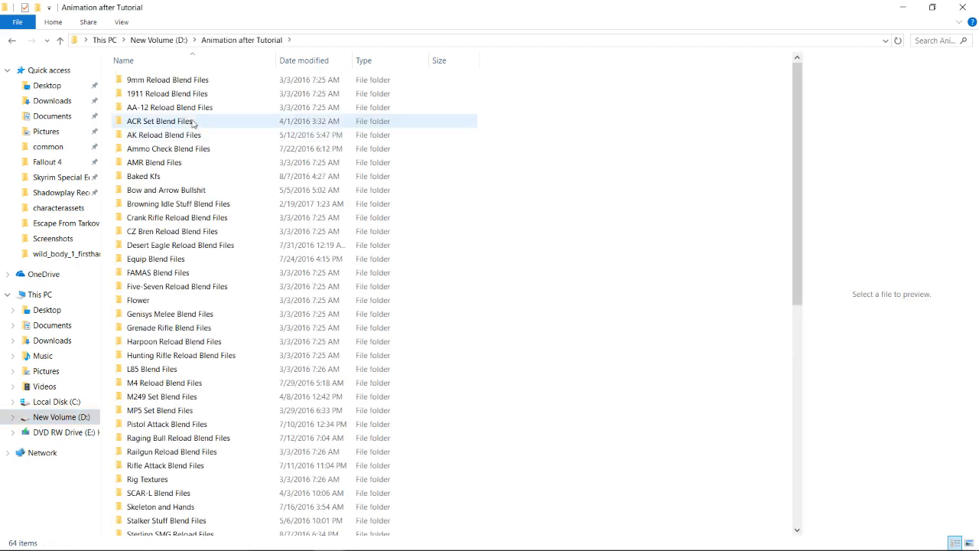
- Look through the weapon reload folders and blend files in the Animation after Tutorial folder
scroll(373, 172, "down", 2)
scroll(374, 172, "down", 8)
scroll(356, 185, "up", 10)
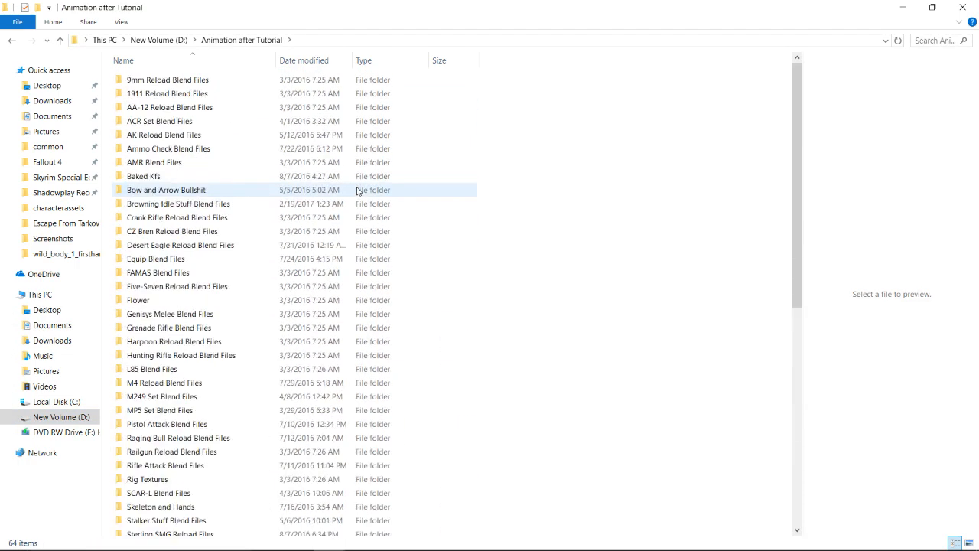
scroll(191, 360, "down", 4)
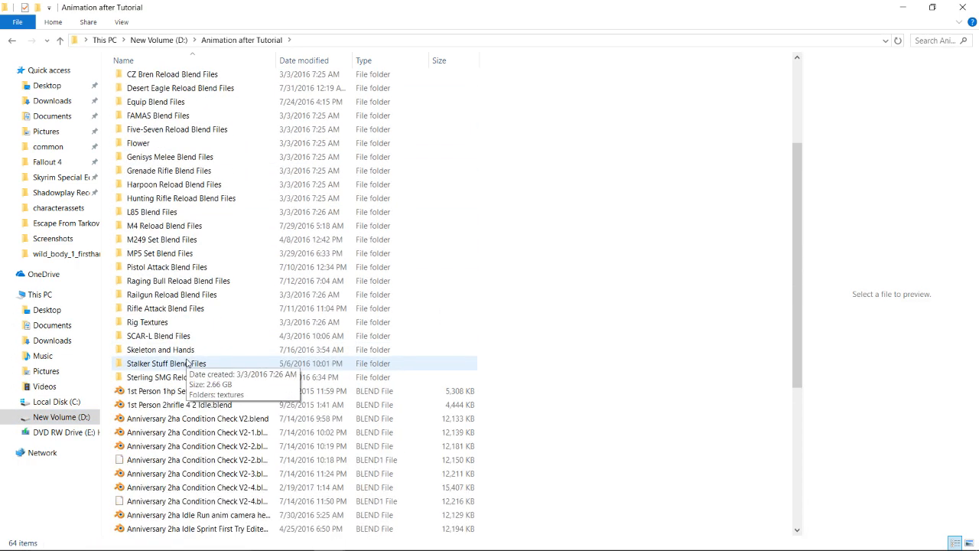
scroll(173, 294, "up", 1)
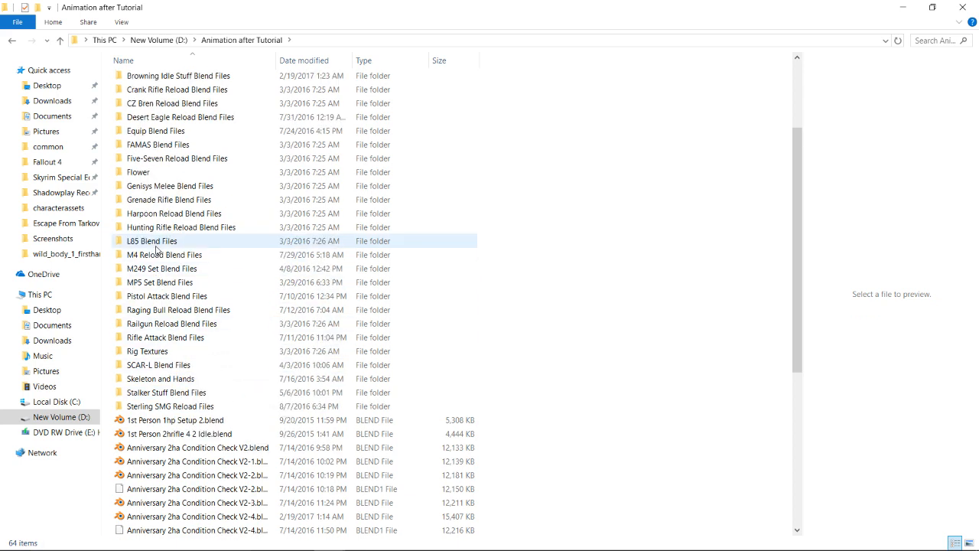
scroll(172, 306, "up", 3)
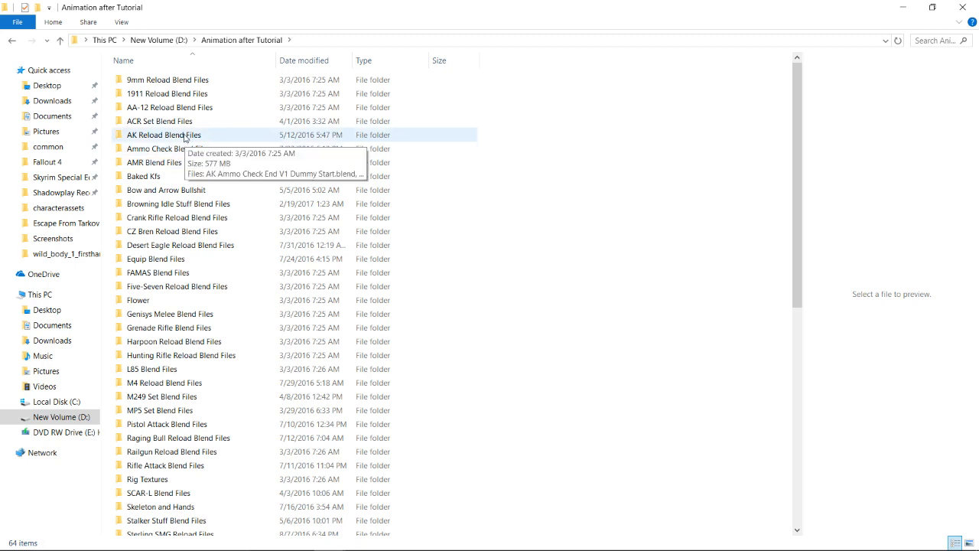
left_click(172, 96)
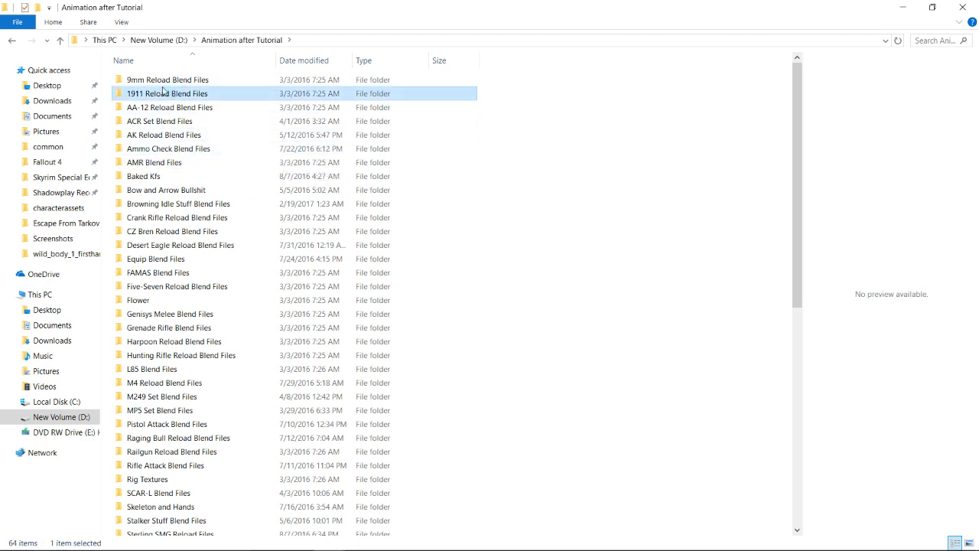
left_click(522, 124)
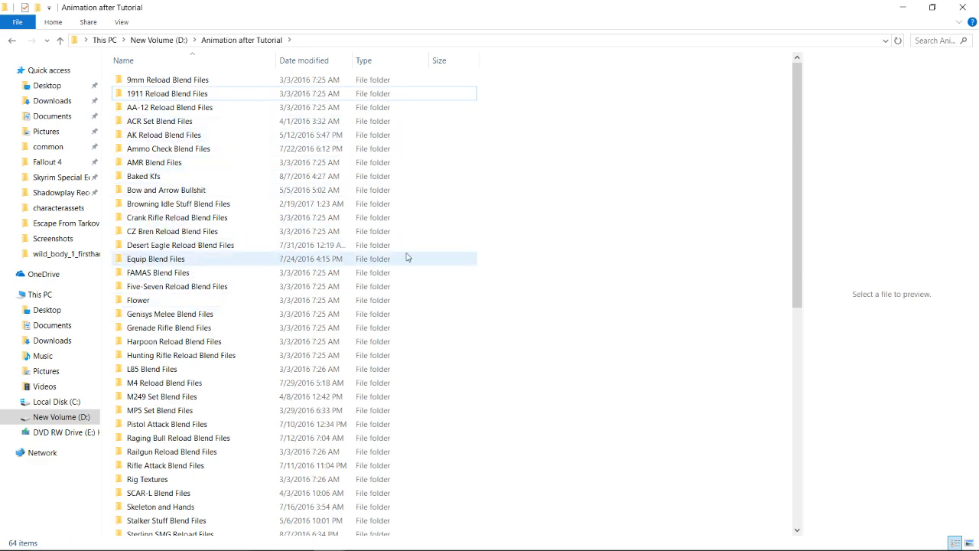
scroll(406, 258, "down", 3)
- Return to the stream dashboard and read the newest live chat replies
key("alt+Tab")
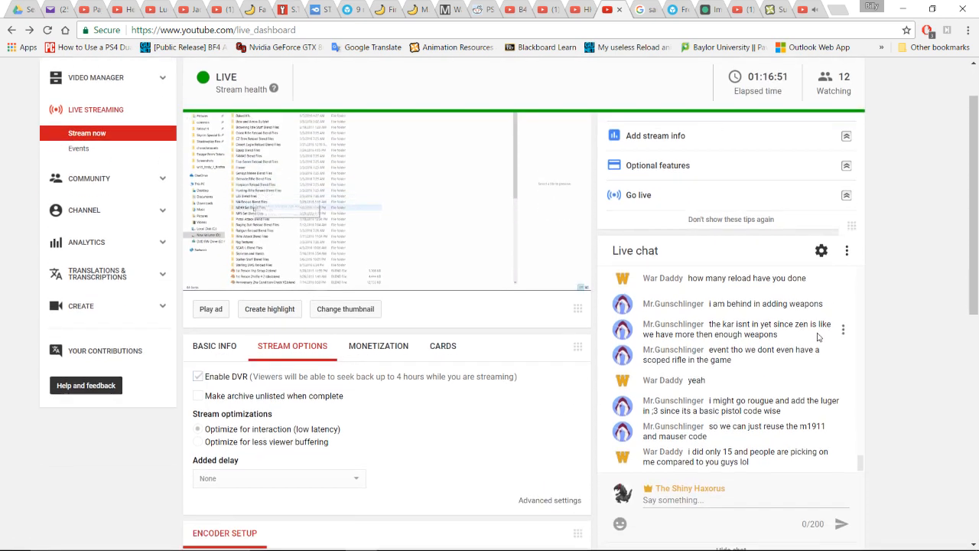
scroll(907, 343, "down", 1)
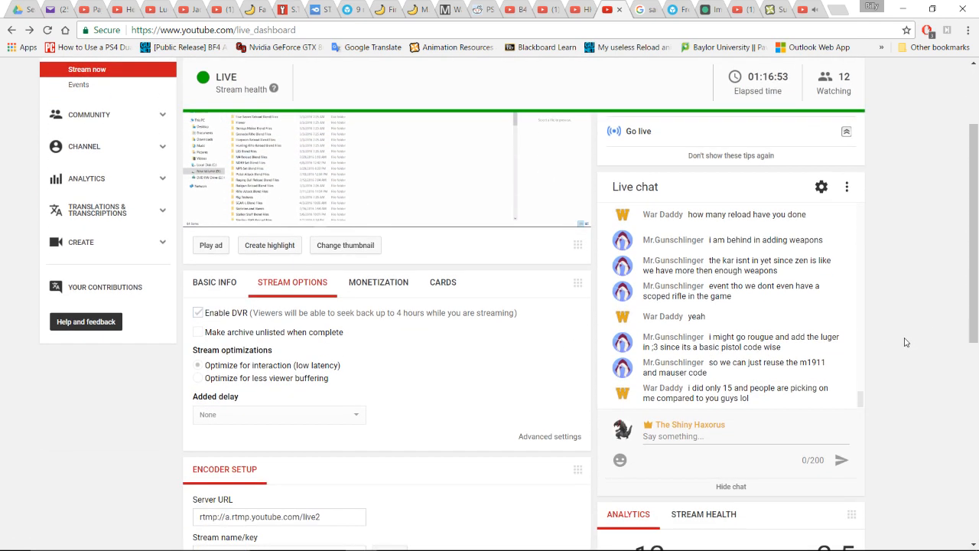
scroll(907, 342, "up", 1)
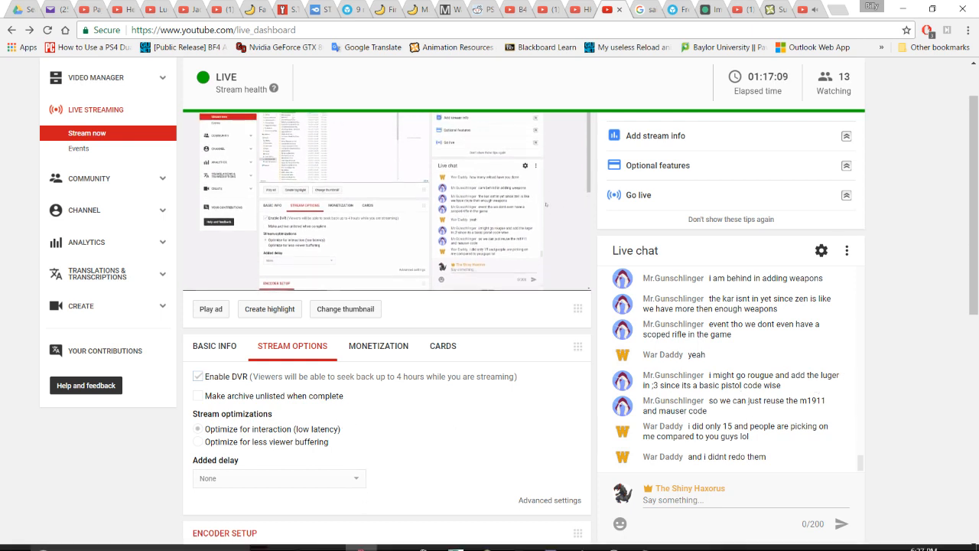
- Switch to File Explorer to examine the F4 Edited Anims folder on New Volume (D:), and return to the stream dashboard
mouse_move(316, 544)
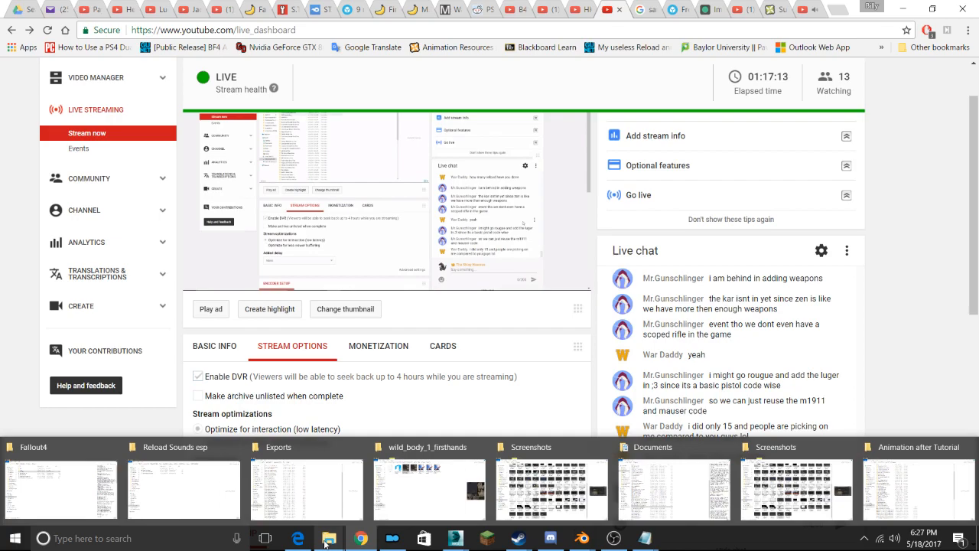
mouse_move(342, 481)
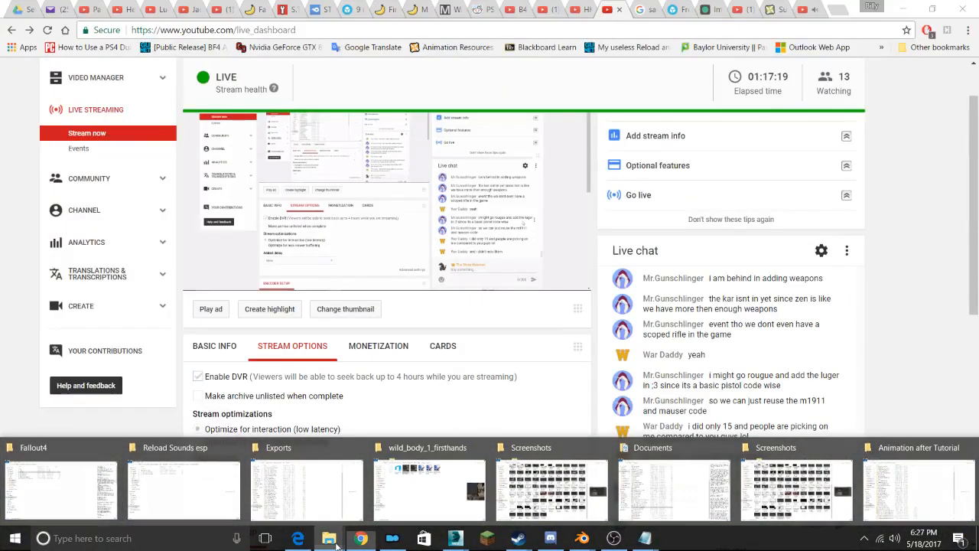
right_click(337, 542)
left_click(476, 525)
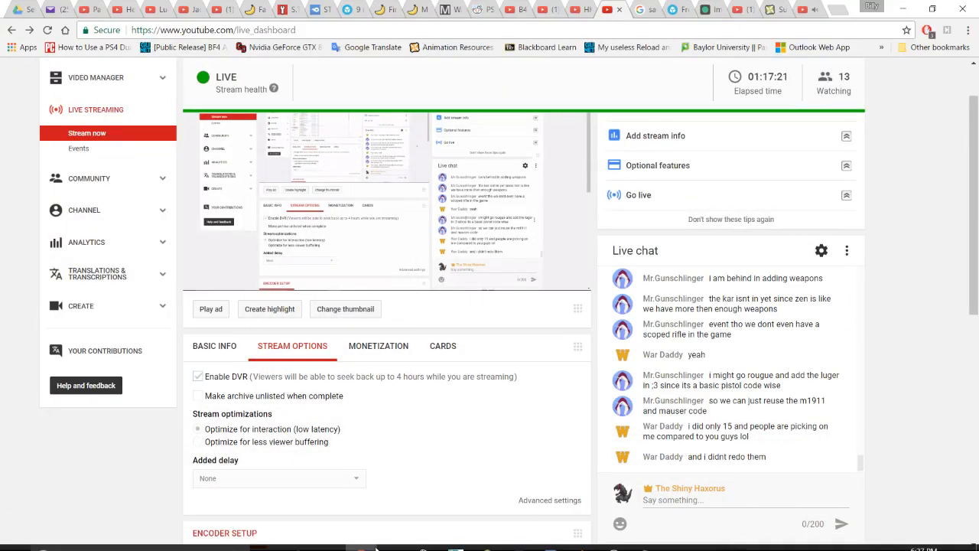
left_click(363, 538)
mouse_move(329, 540)
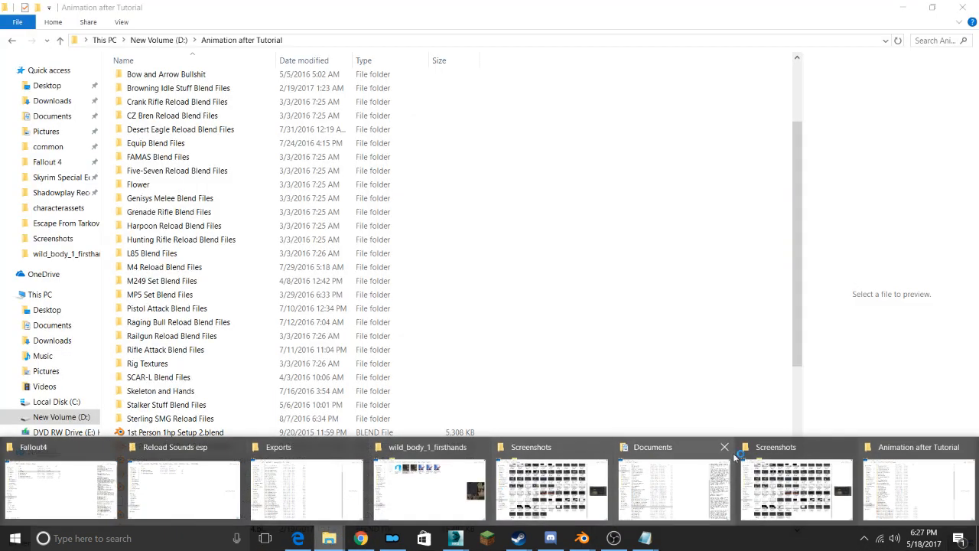
left_click(924, 469)
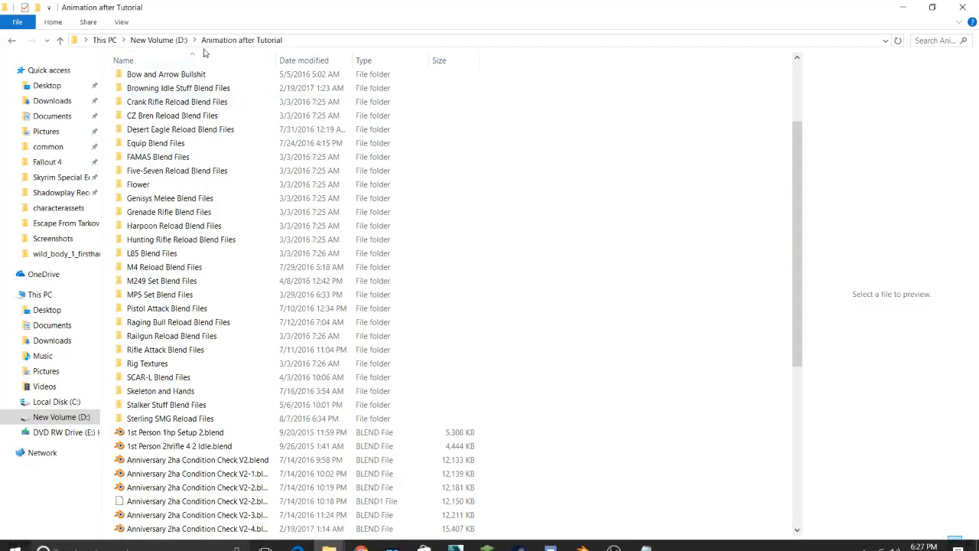
left_click(158, 42)
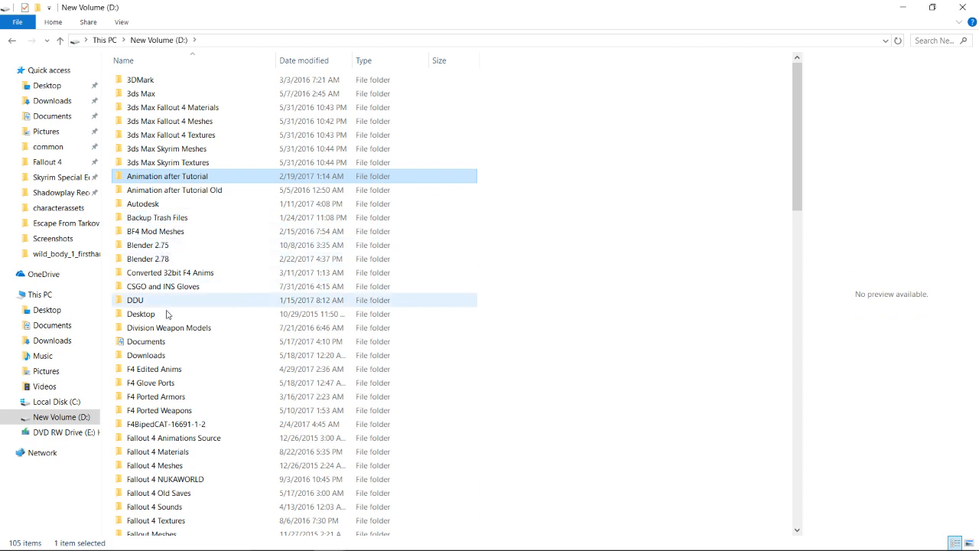
double_click(160, 369)
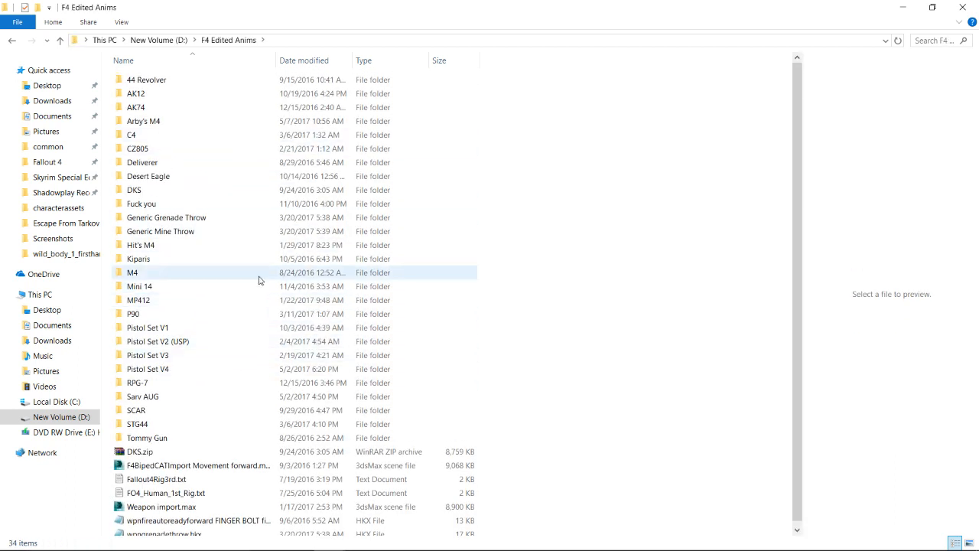
mouse_move(259, 280)
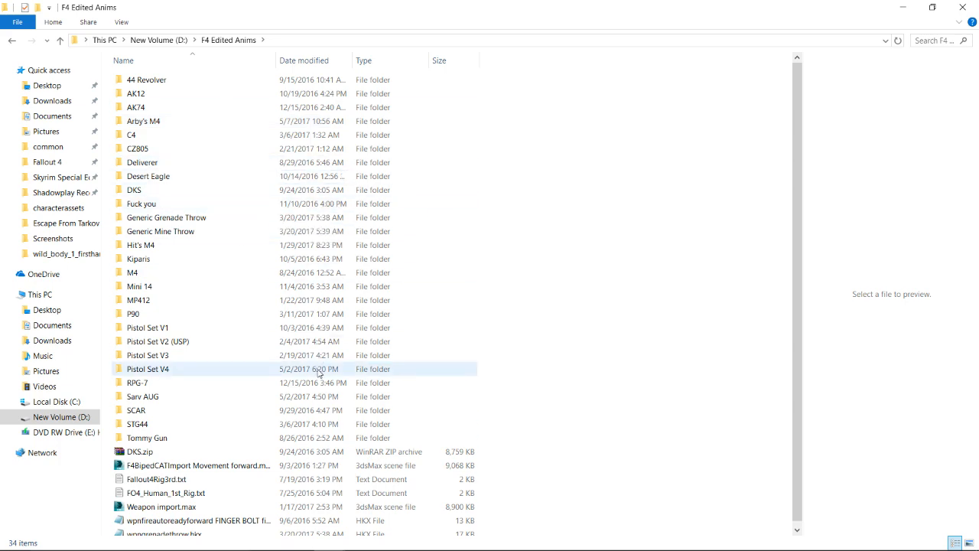
key("alt+Tab")
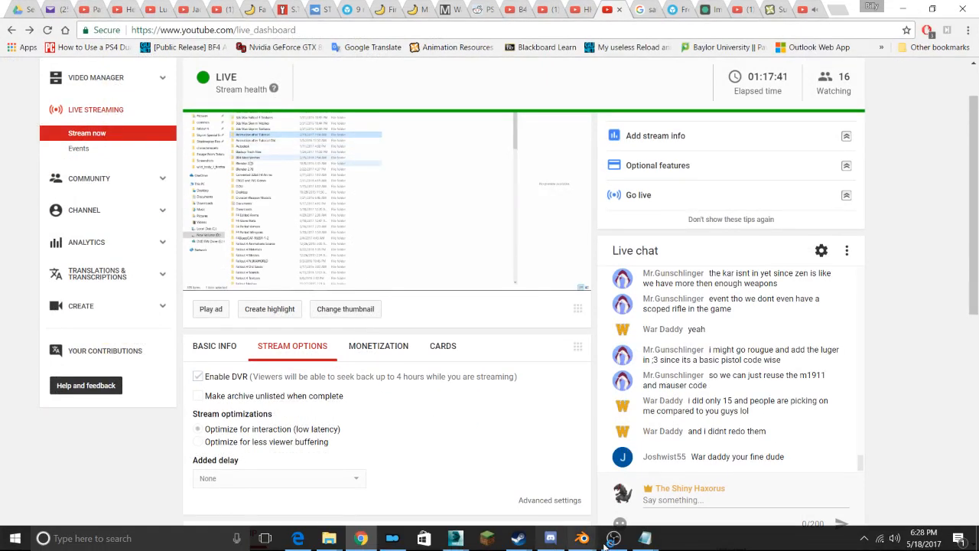
- Switch to the Wild Hands Align 5 file in Blender and show the glove's thumb in wireframe for mesh editing
mouse_move(582, 538)
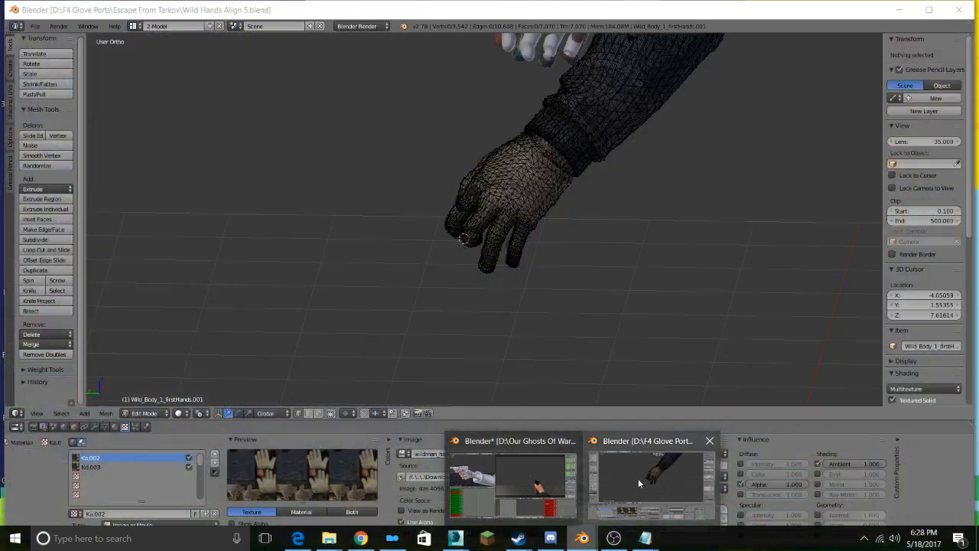
left_click(638, 478)
middle_click_drag(513, 214, 641, 222)
scroll(558, 216, "up", 3)
scroll(548, 227, "up", 1)
key("Tab")
middle_click_drag(699, 161, 599, 181)
scroll(482, 168, "up", 3)
middle_click_drag(432, 163, 470, 209)
key("z")
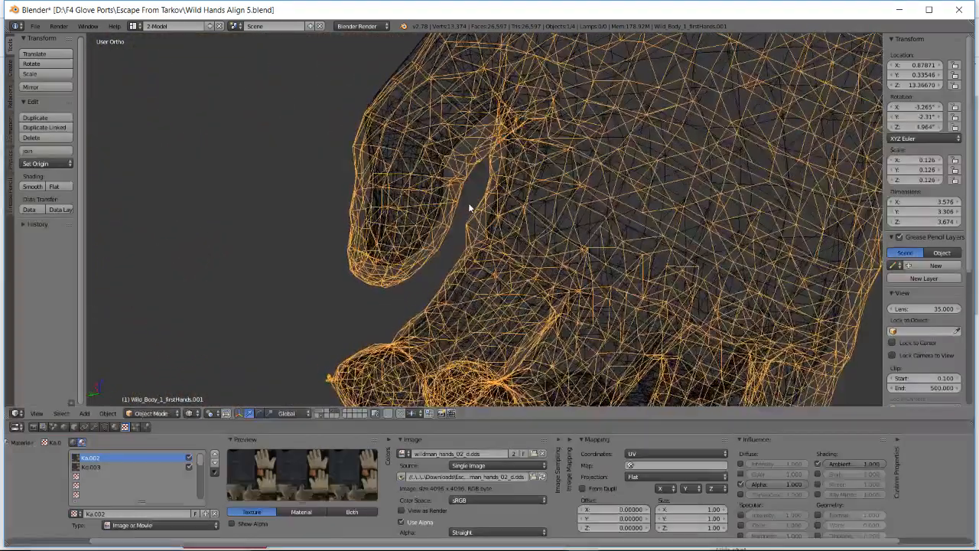
key("z")
key("Tab")
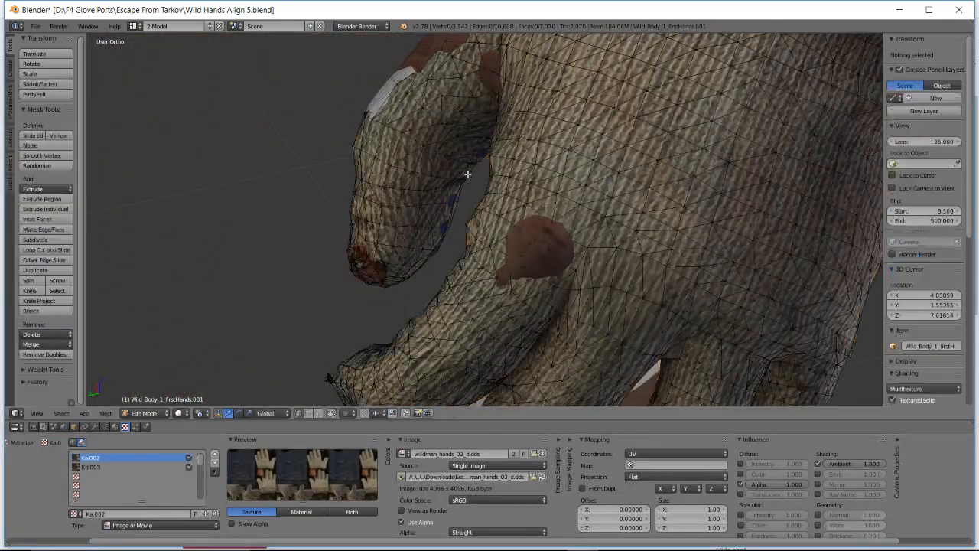
key("z")
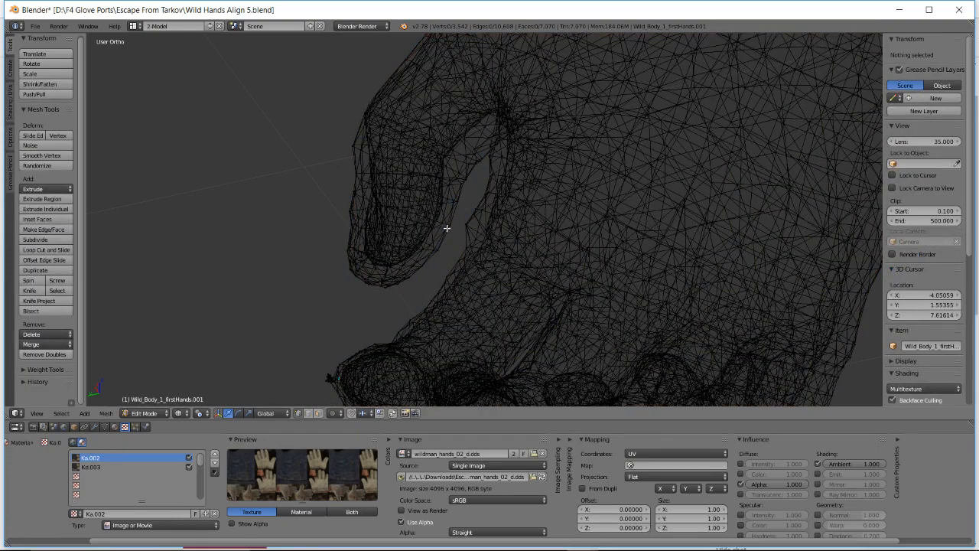
- Move the glove vertices along the thumb's inner edge near the tip outward to cover the hand underneath
key("b")
left_click_drag(429, 227, 442, 265)
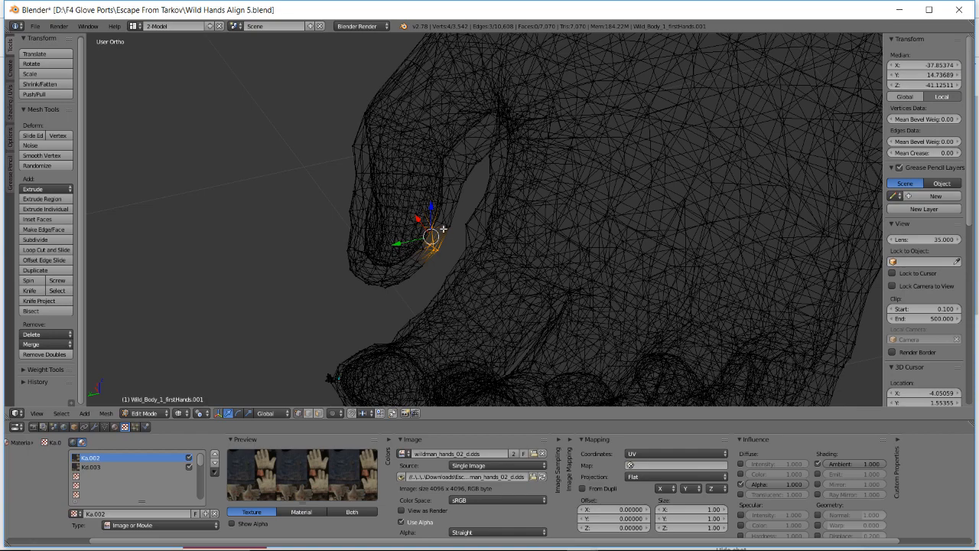
key("g")
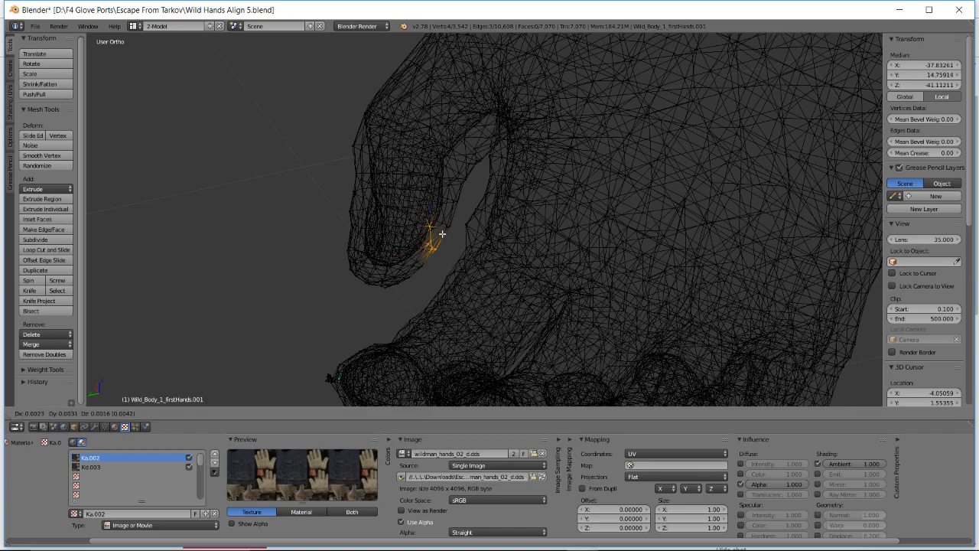
left_click(442, 234)
mouse_move(444, 226)
middle_mouse_down()
mouse_move(468, 219)
mouse_move(446, 237)
middle_mouse_up()
key("g")
left_click(461, 219)
key("g")
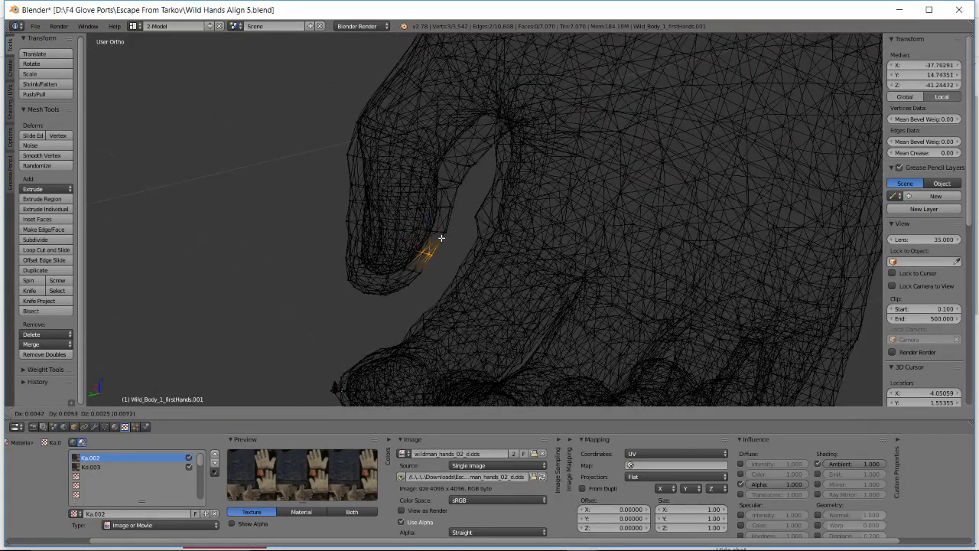
left_click(441, 238)
- Adjust the individual vertices on the underside of the glove's thumb tip, and clear the selection
right_click(419, 274)
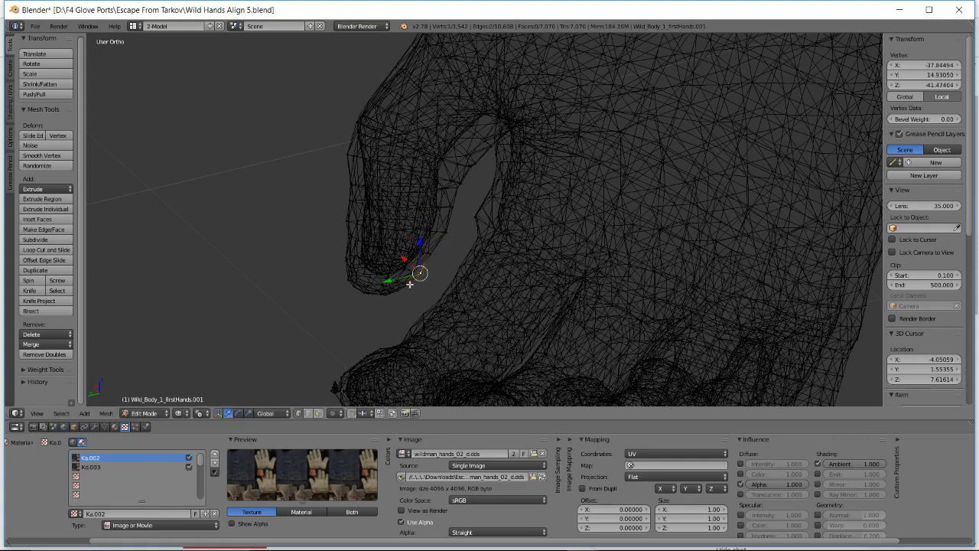
key("g")
left_click(408, 280)
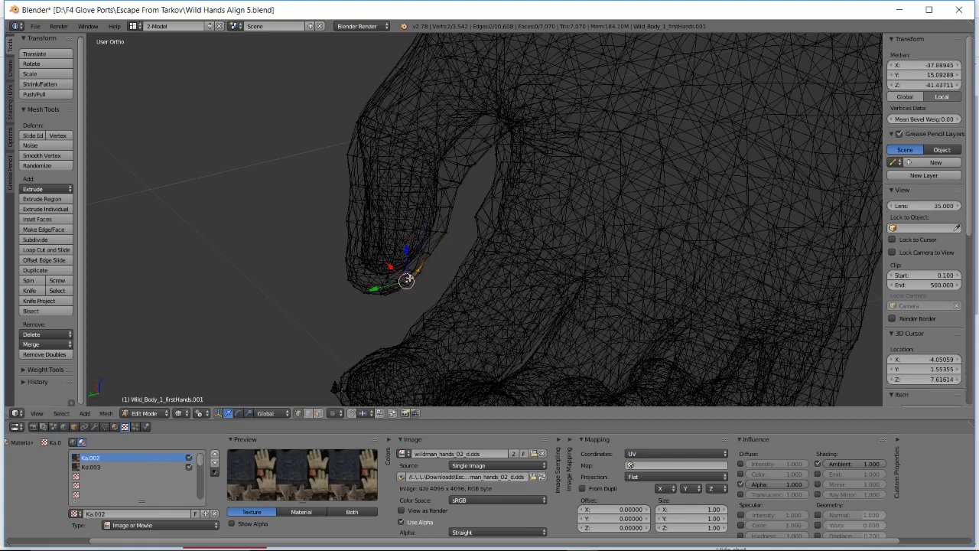
right_click(419, 275, "shift")
right_click(414, 284)
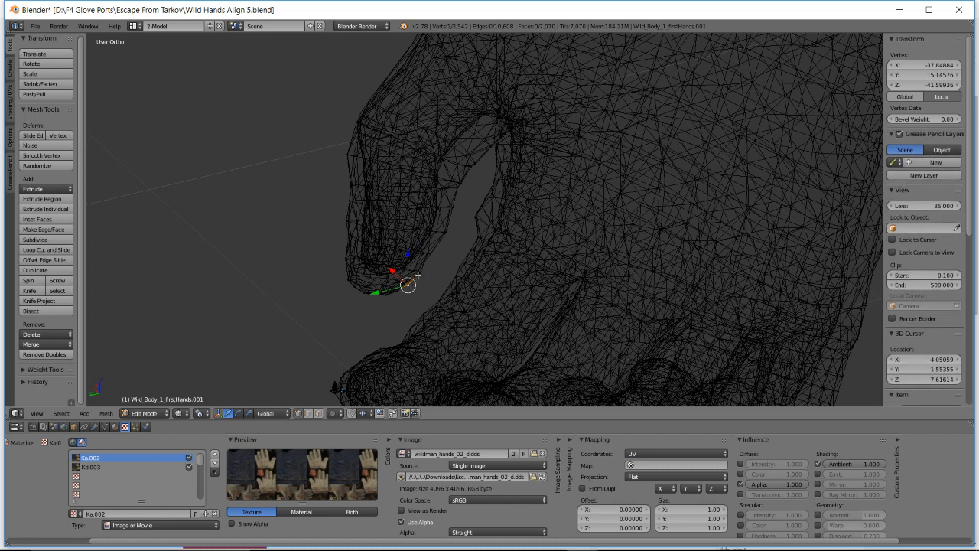
right_click(418, 275, "shift")
key("g")
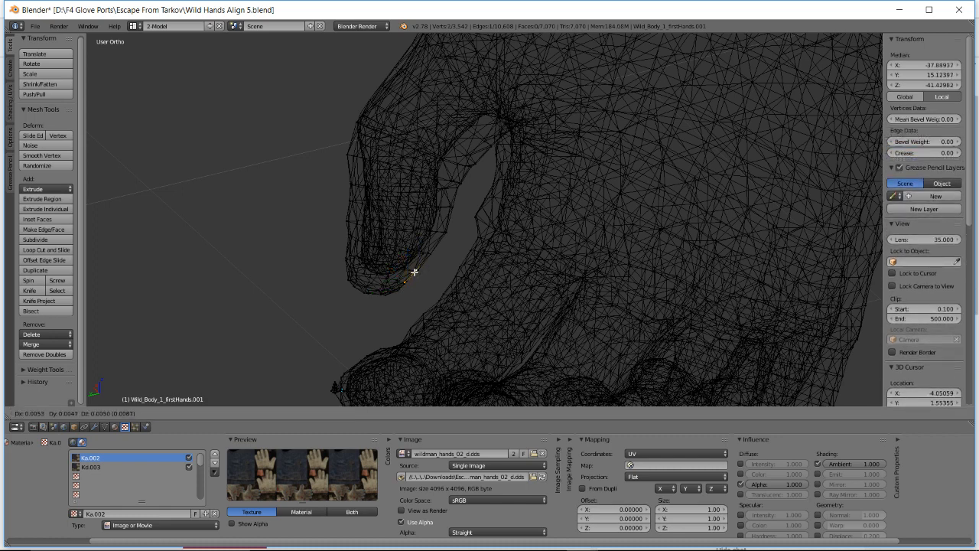
left_click(414, 272)
right_click(396, 286)
key("g")
left_click(397, 288)
key("a")
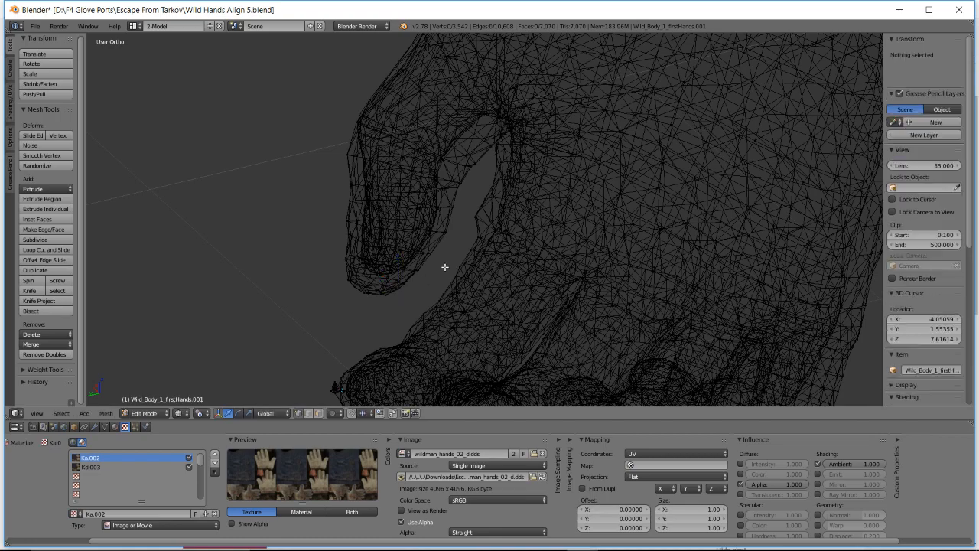
- Check the textured thumb, move a small vertex group midway along its inner edge outward in wireframe, and return to the textured view
key("alt+z")
middle_click_drag(456, 253, 432, 276)
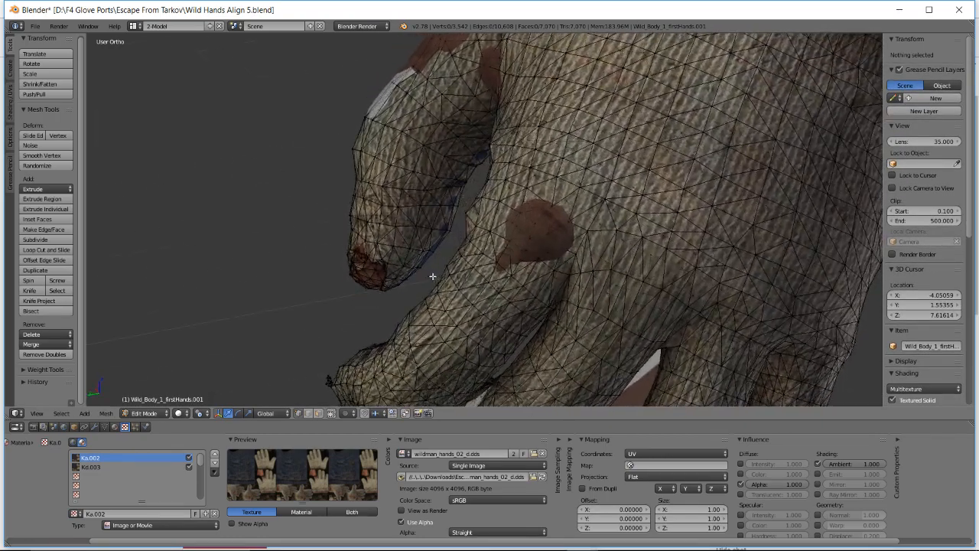
key("a")
key("a")
key("z")
right_click(449, 231)
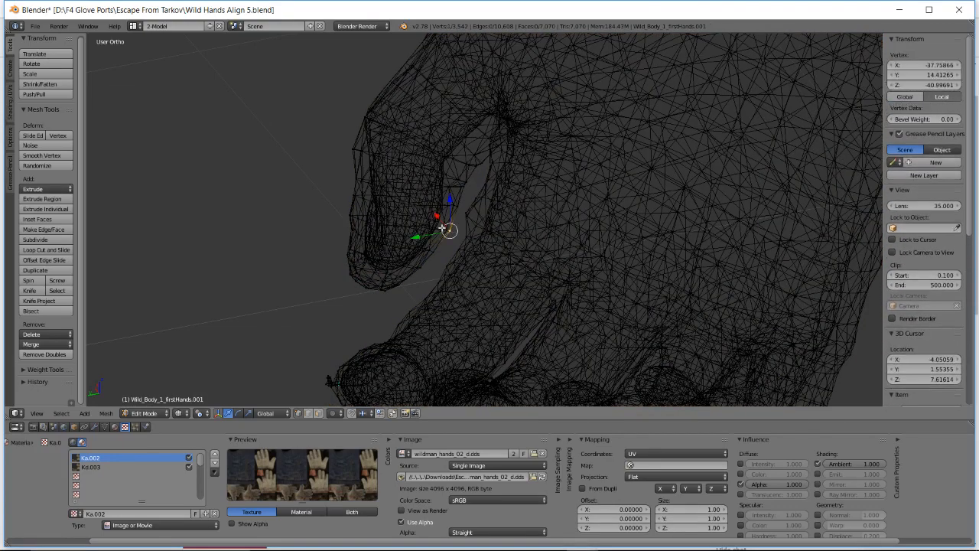
key("b")
left_click_drag(443, 225, 452, 235)
key("g")
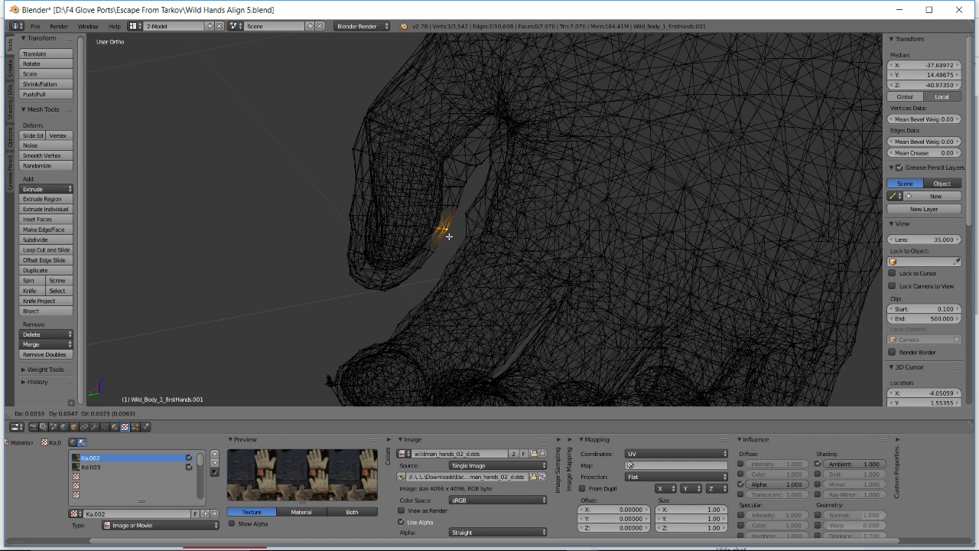
left_click(448, 234)
key("g")
right_click(446, 234)
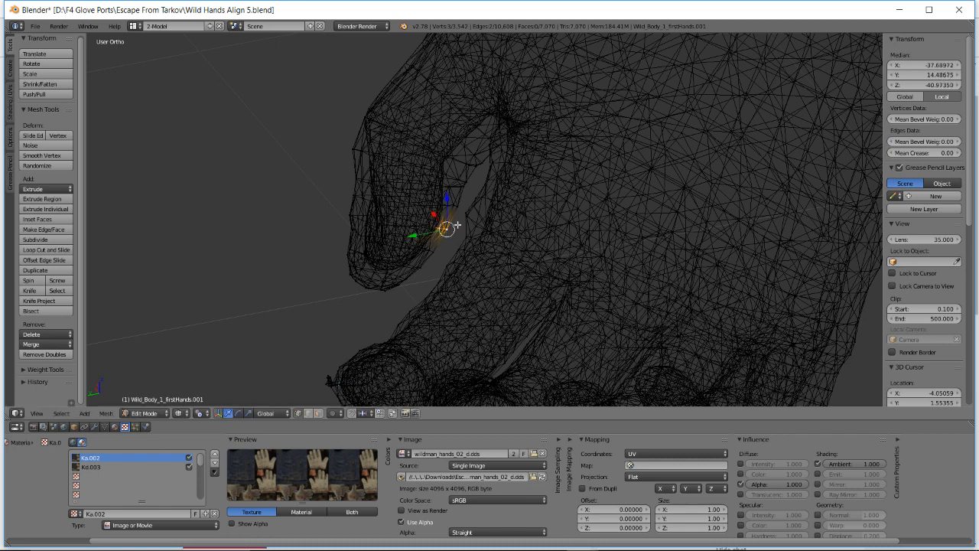
key("z")
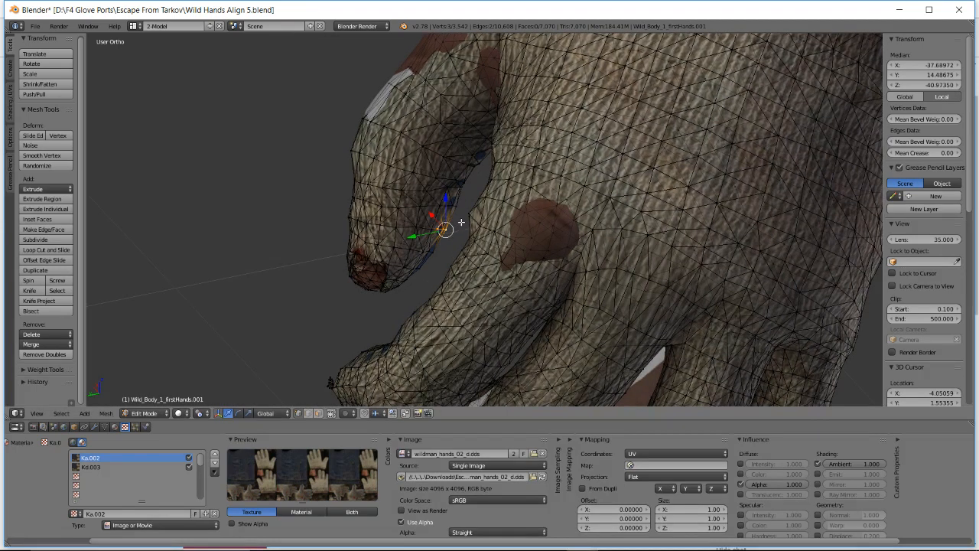
key("a")
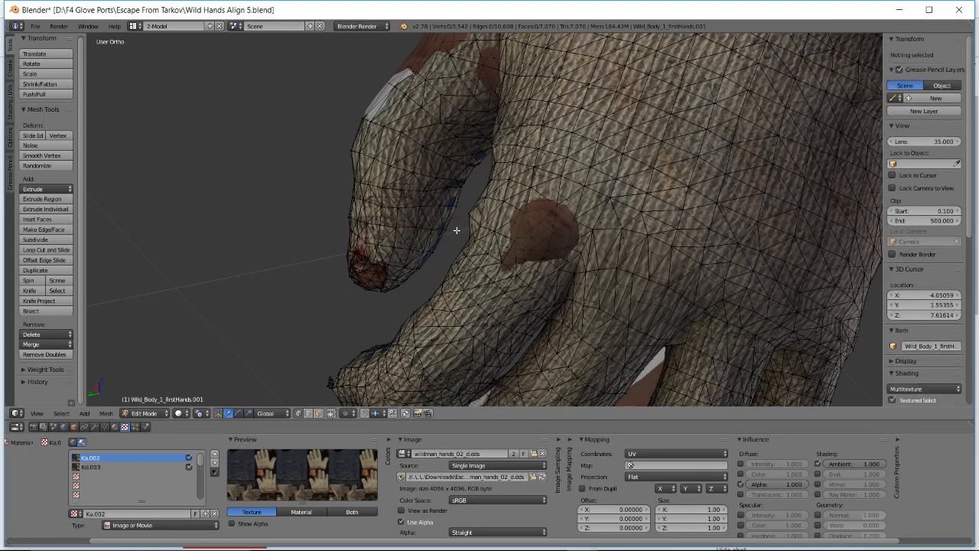
- Nudge single glove vertices along the thumb's inner edge over the blue patches poking through in the textured view
right_click(440, 248)
key("g")
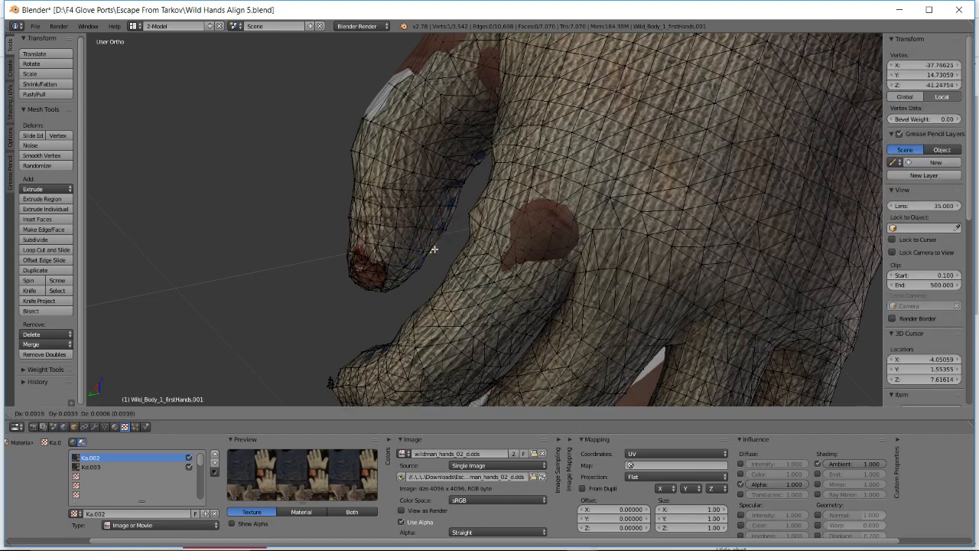
left_click(435, 249)
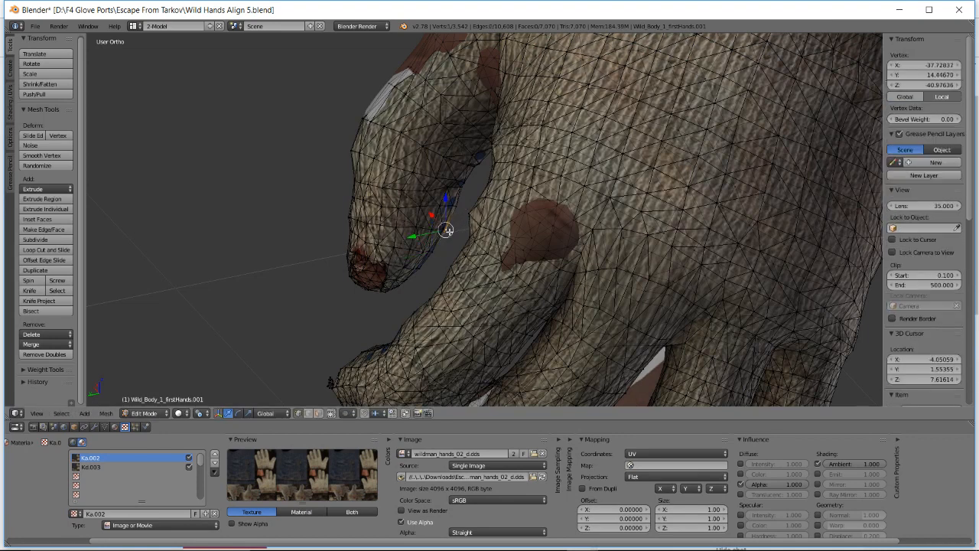
key("g")
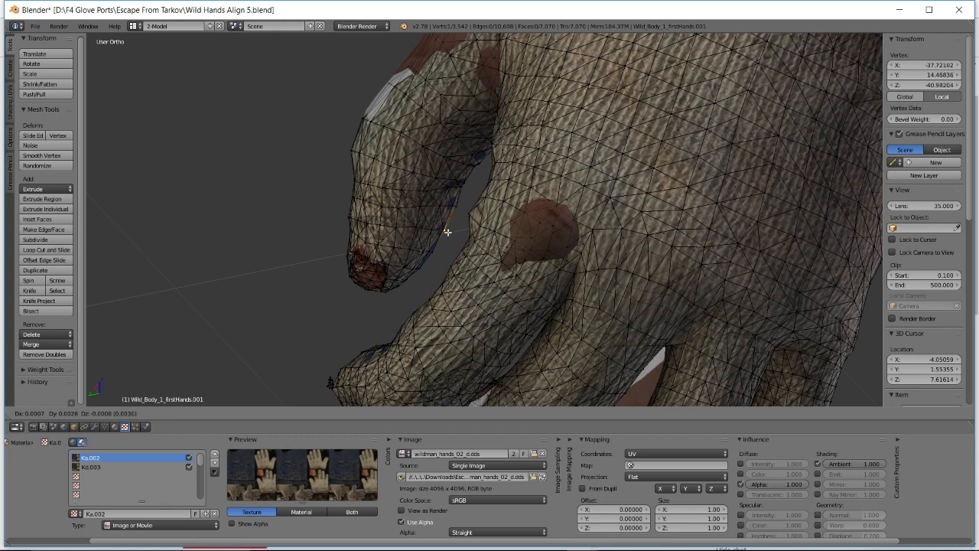
left_click(447, 232)
key("g")
left_click(453, 206)
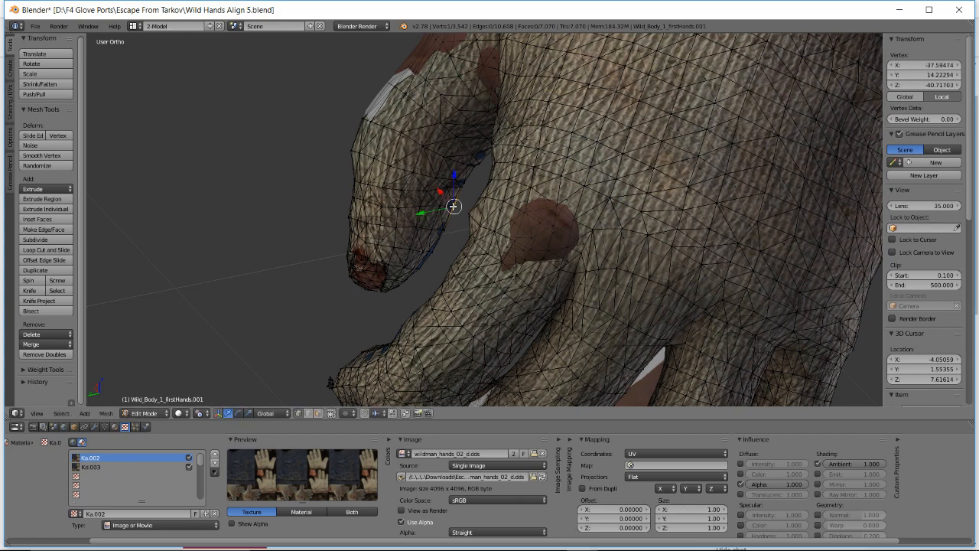
key("g")
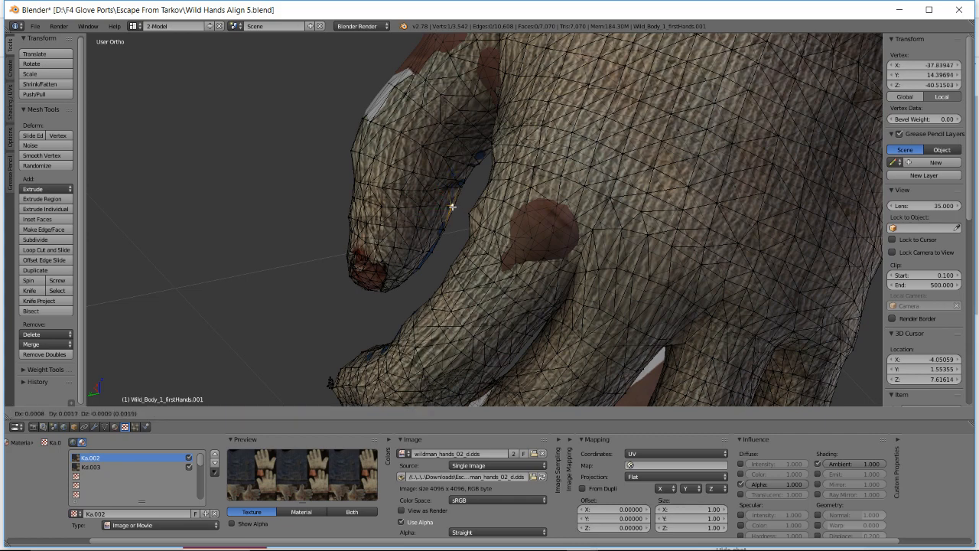
left_click(452, 206)
key("g")
left_click(456, 209)
- Fine-tune single vertices higher up the thumb's inner edge from slightly rotated angles, and deselect everything
middle_click_drag(456, 209, 449, 228)
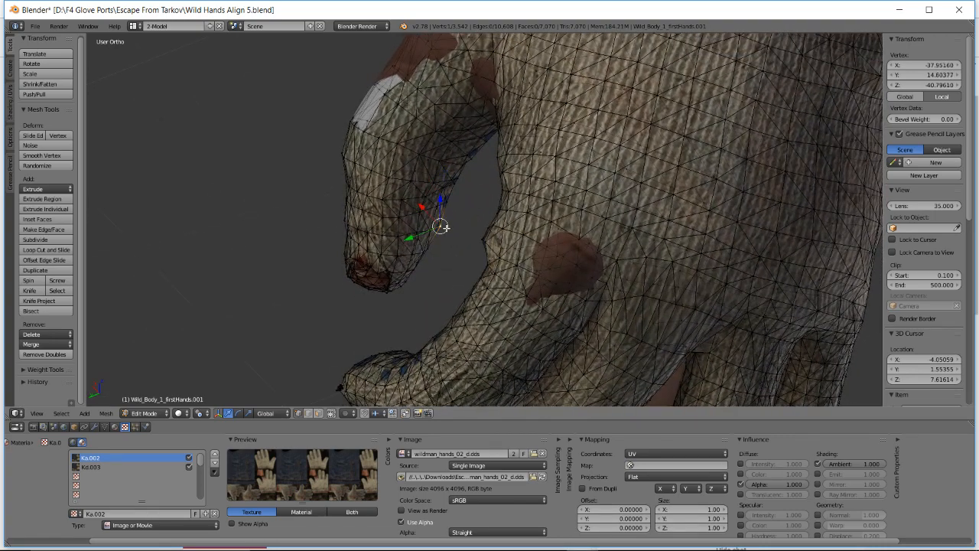
key("g")
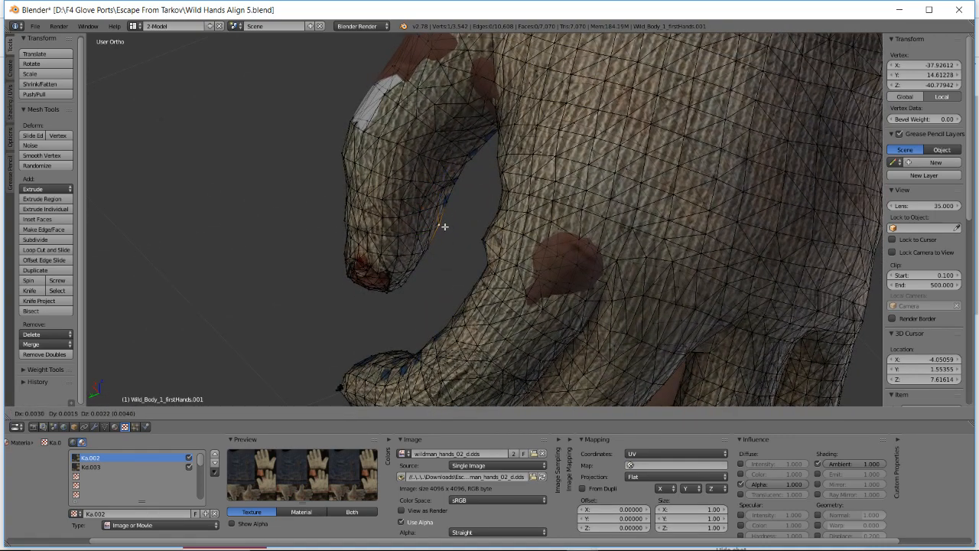
left_click(444, 227)
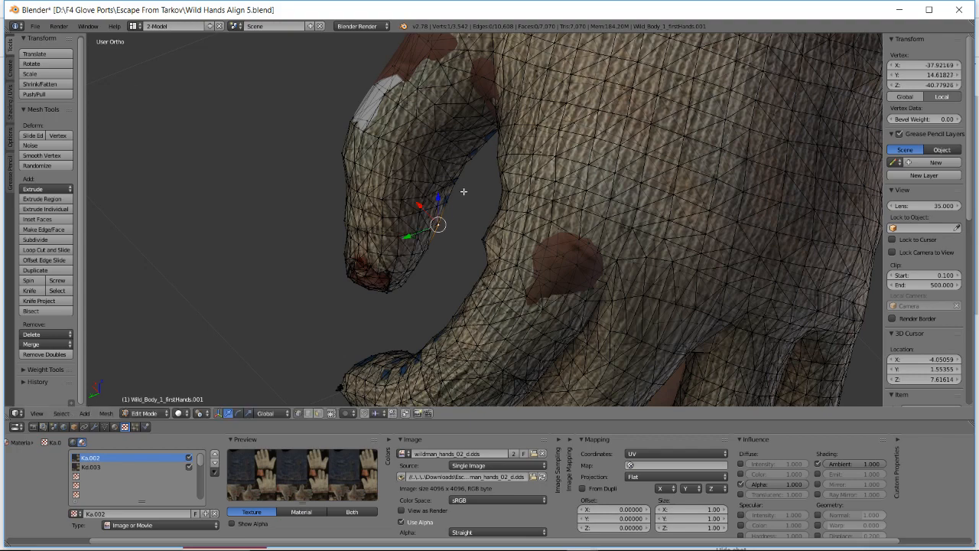
middle_click_drag(464, 191, 472, 167)
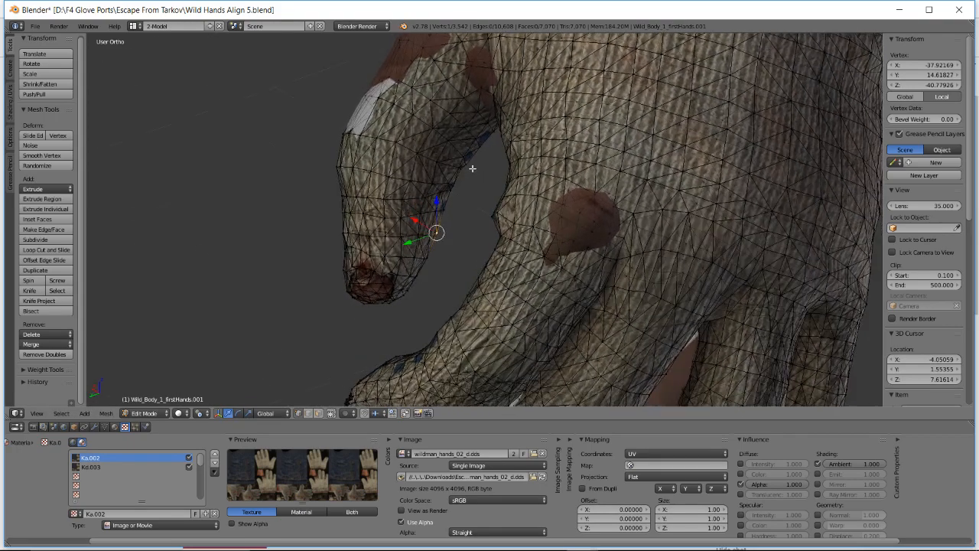
key("g")
left_click(468, 162)
key("g")
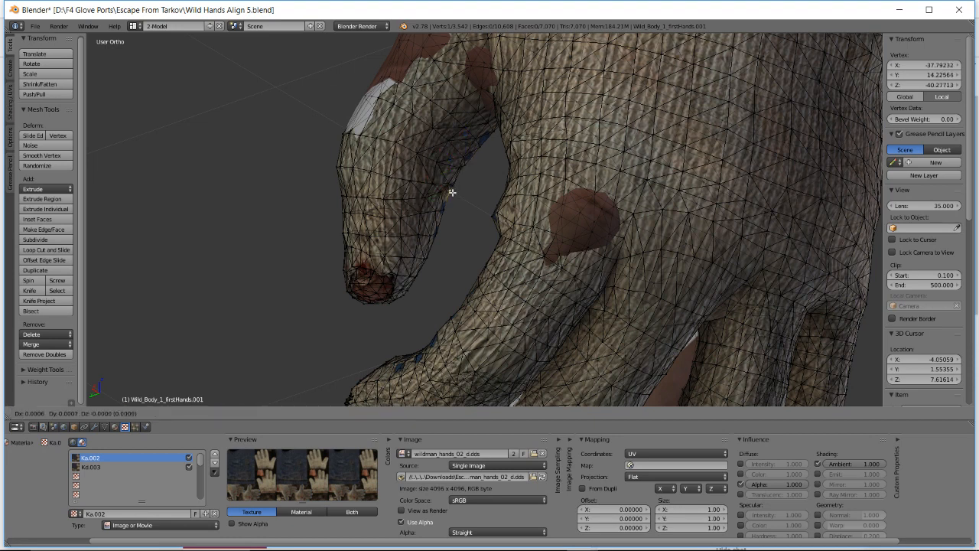
left_click(451, 191)
key("g")
left_click(453, 186)
key("a")
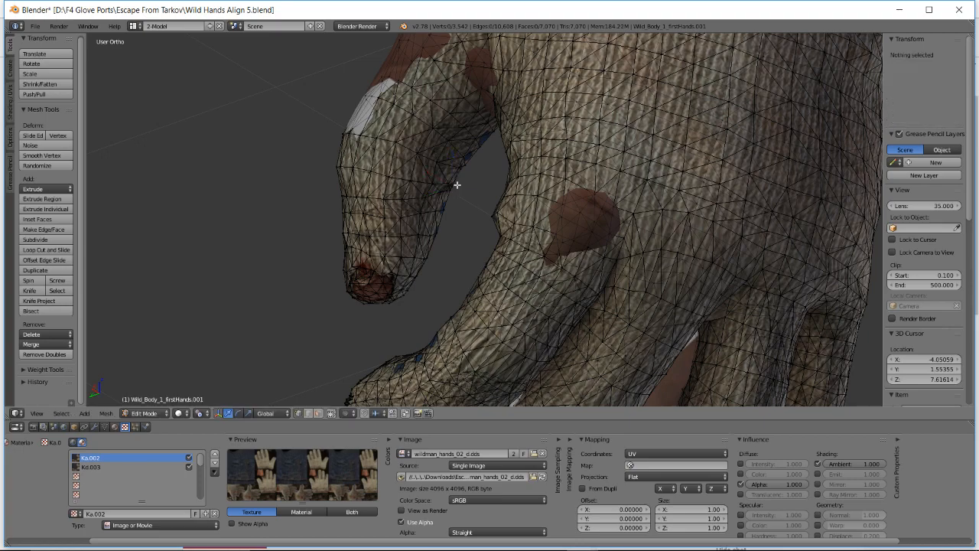
- In wireframe, select a small group of glove vertices along the thumb's inner edge, then shift and slightly rotate it
scroll(455, 210, "down", 4)
middle_click_drag(456, 214, 550, 229)
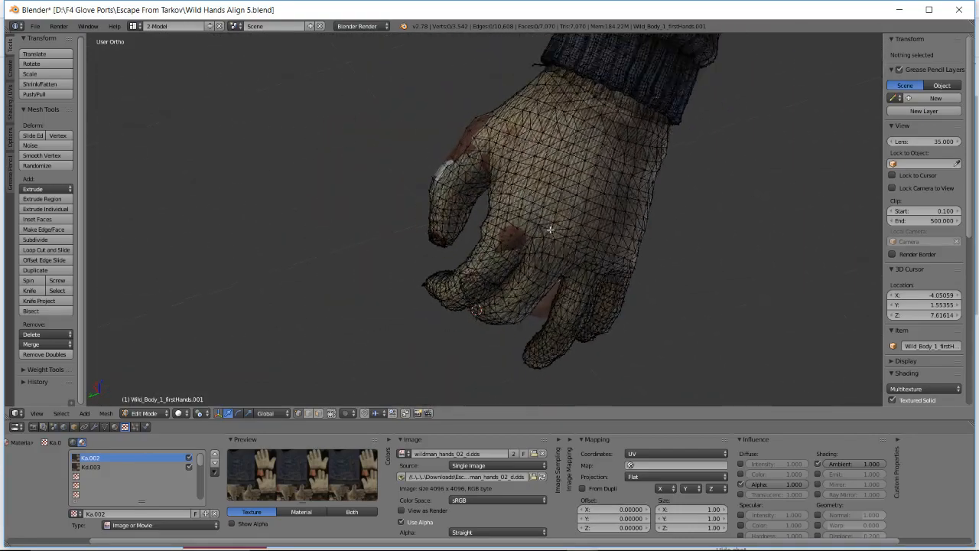
key("z")
scroll(467, 215, "up", 6)
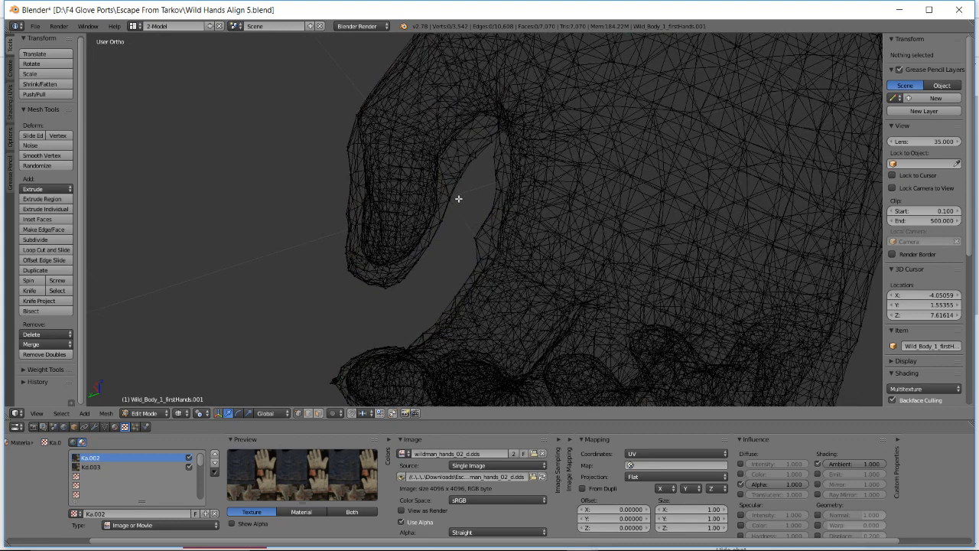
middle_click_drag(465, 191, 454, 207)
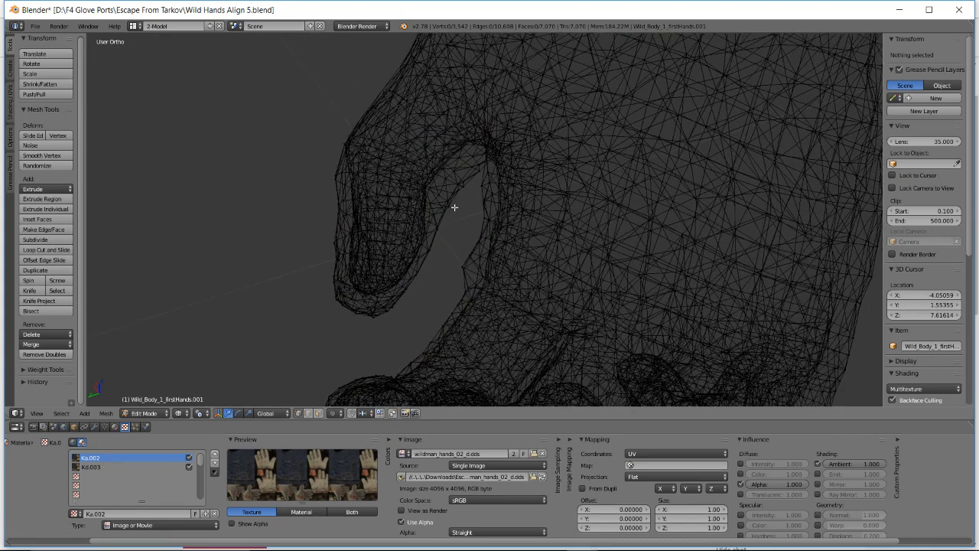
left_click_drag(439, 186, 475, 219)
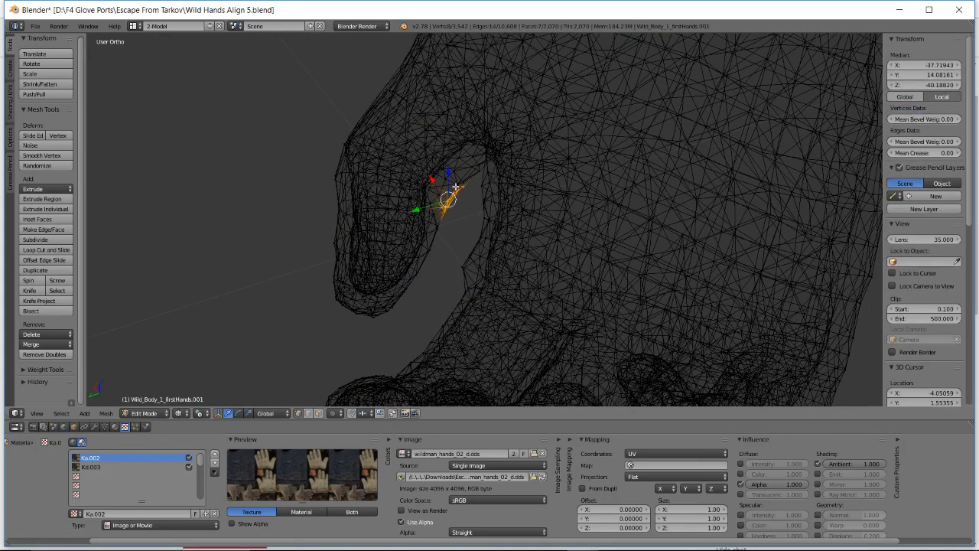
key("g")
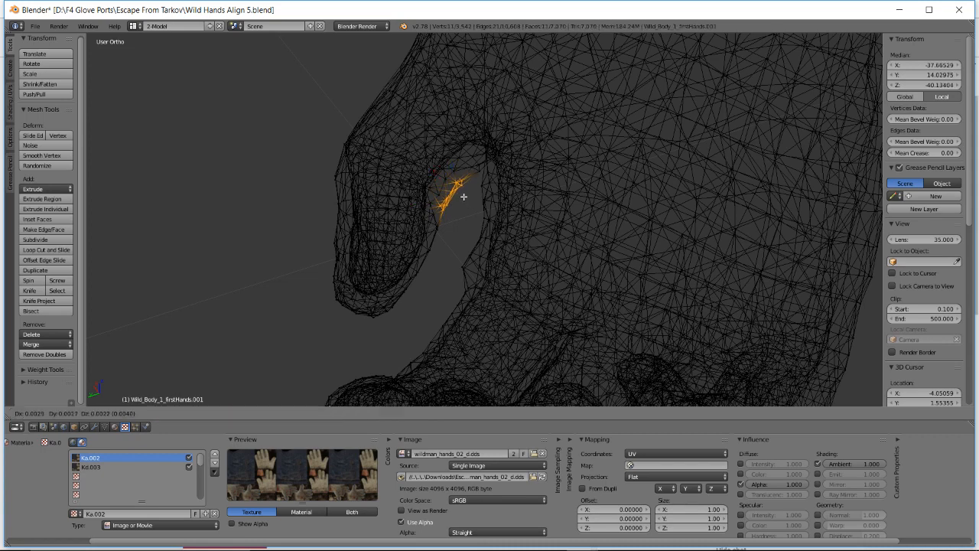
left_click(462, 197)
key("r")
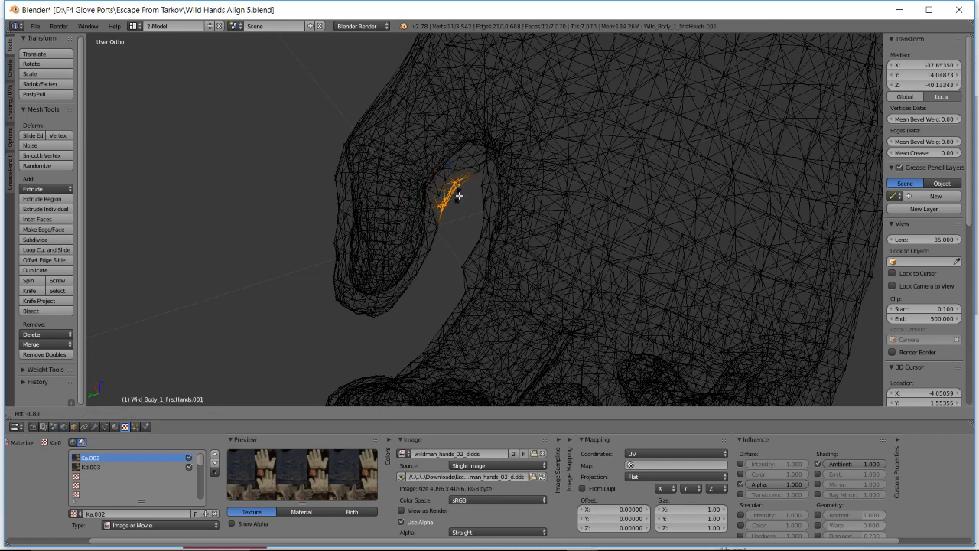
left_click(458, 193)
key("r")
left_click(459, 190)
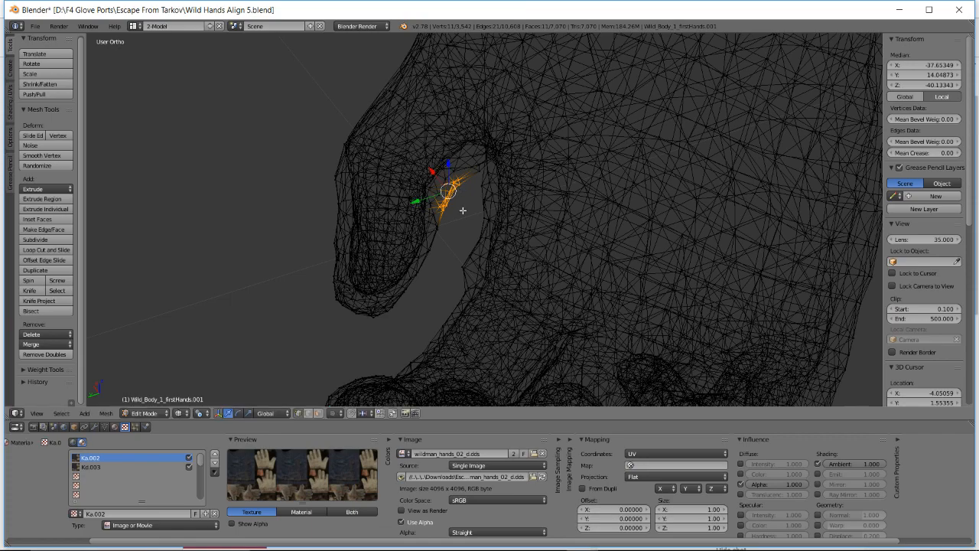
- Return to the textured view, nudge a single glove vertex on the thumb's inner edge, and clear the selection
key("a")
key("alt+z")
mouse_move(462, 209)
middle_mouse_down()
mouse_move(473, 187)
mouse_move(498, 196)
mouse_move(460, 216)
mouse_move(451, 203)
mouse_move(494, 210)
mouse_move(449, 205)
mouse_move(614, 161)
mouse_move(514, 215)
middle_mouse_up()
right_click(447, 205)
key("g")
left_click(446, 205)
key("a")
scroll(487, 224, "down", 3)
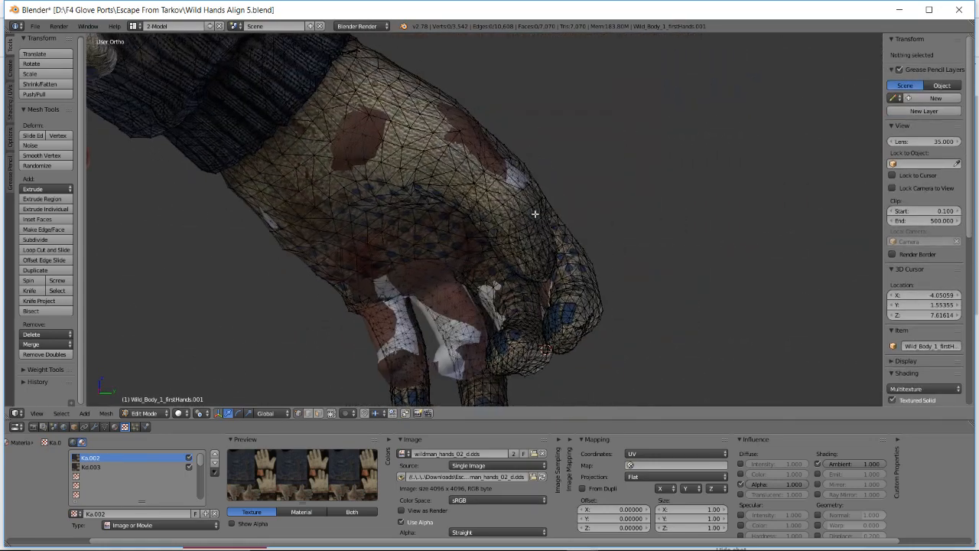
- Move two neighbouring glove vertices over the blue patches beside the thumb on the palm side
scroll(510, 216, "up", 2)
right_click(475, 238)
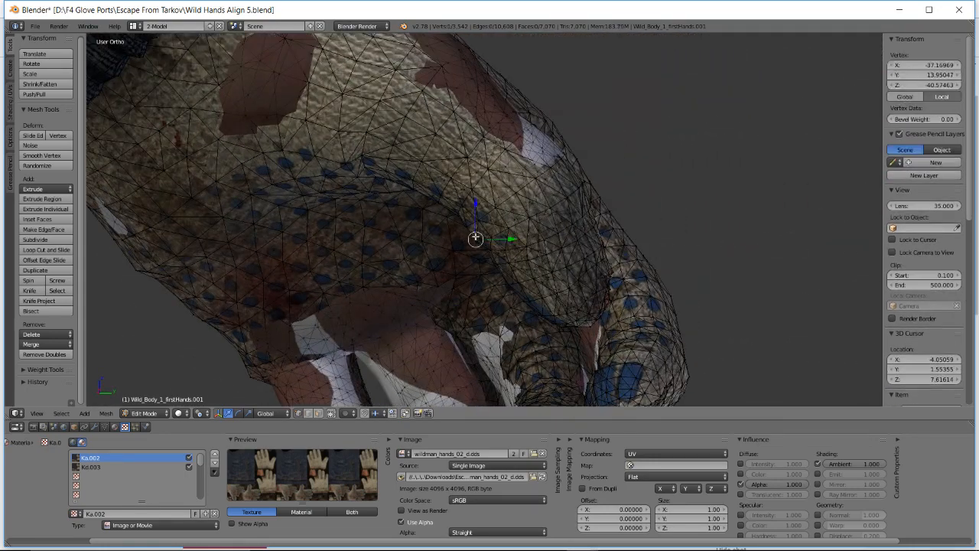
right_click(469, 225, "shift")
key("g")
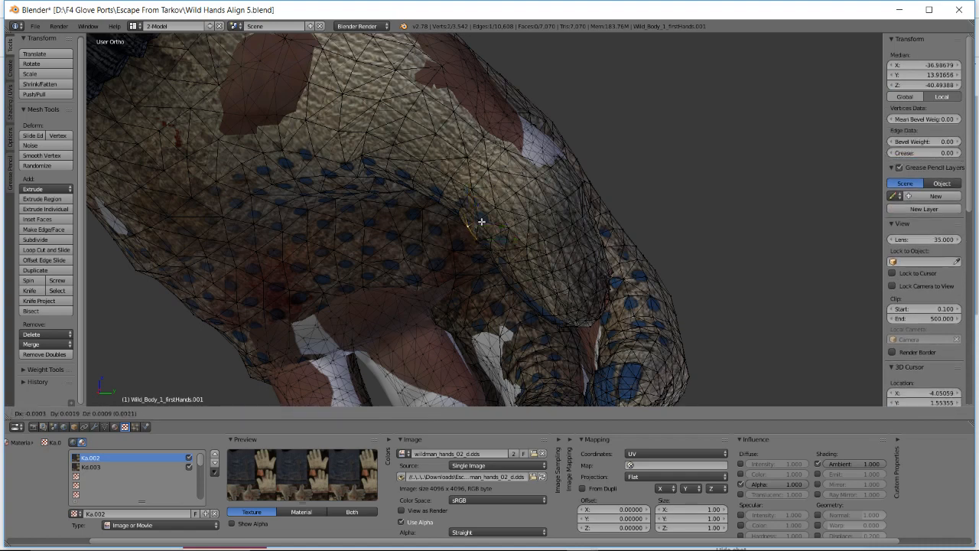
left_click(482, 220)
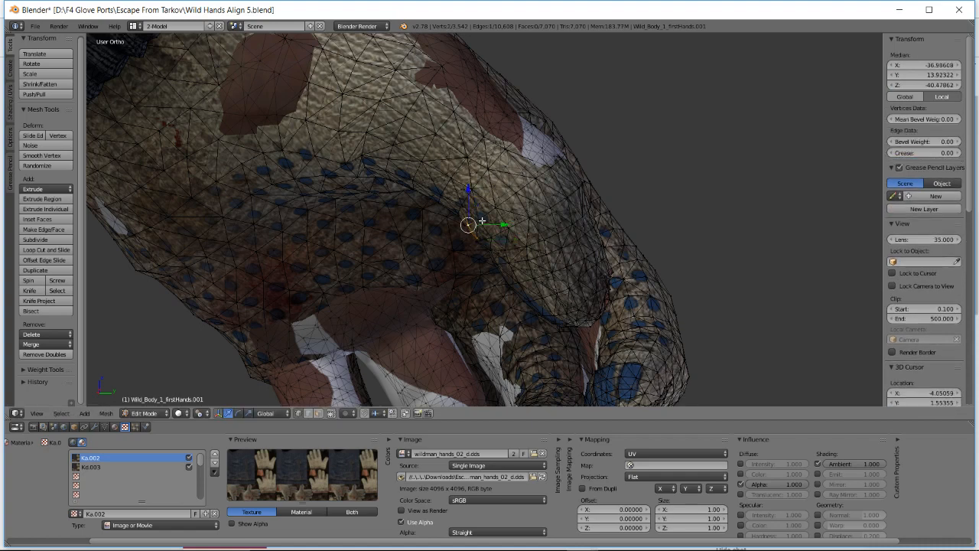
key("r")
right_click(478, 237)
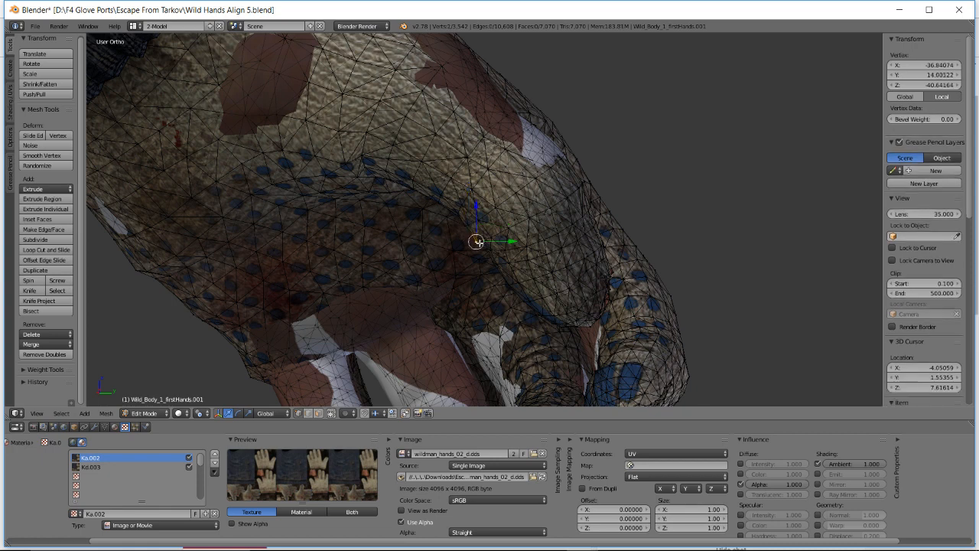
- Nudge one more glove vertex at the same palm-side spot beside the thumb, and deselect everything
left_click_drag(465, 226, 466, 223)
right_click(489, 236)
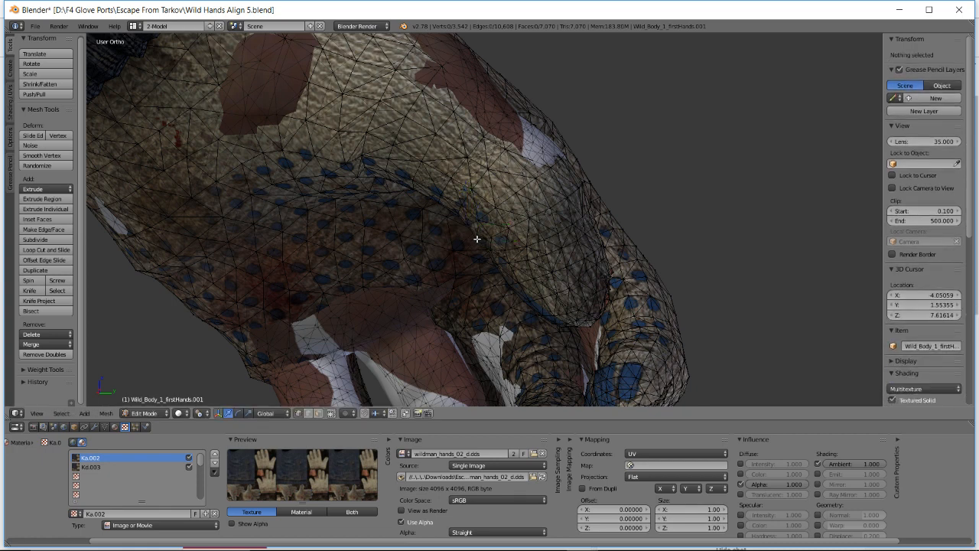
key("g")
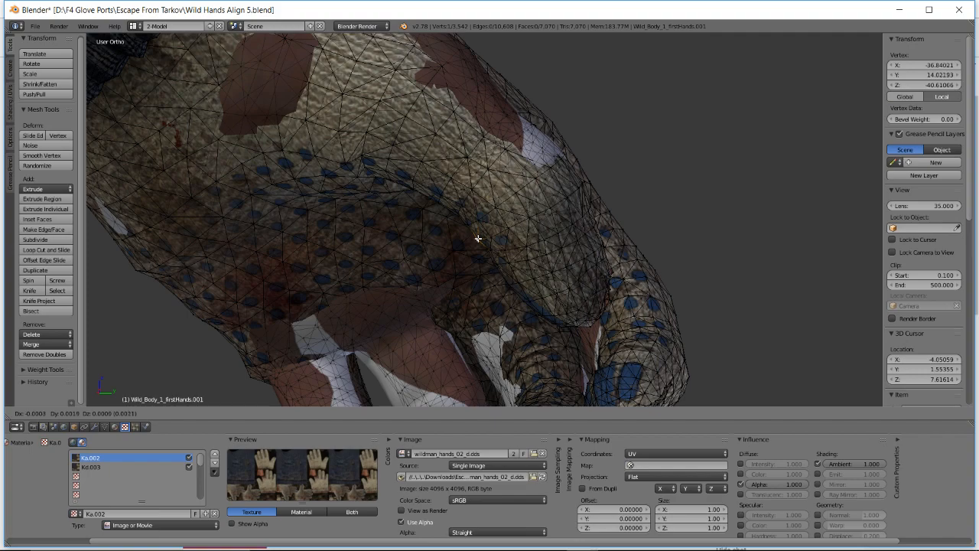
left_click(478, 238)
key("a")
- Leave mesh editing and inspect the textured back of the glove, thumb and fingers for remaining poke-through areas
middle_click_drag(500, 221, 492, 243)
key("z")
key("z")
key("Tab")
scroll(519, 253, "up", 2)
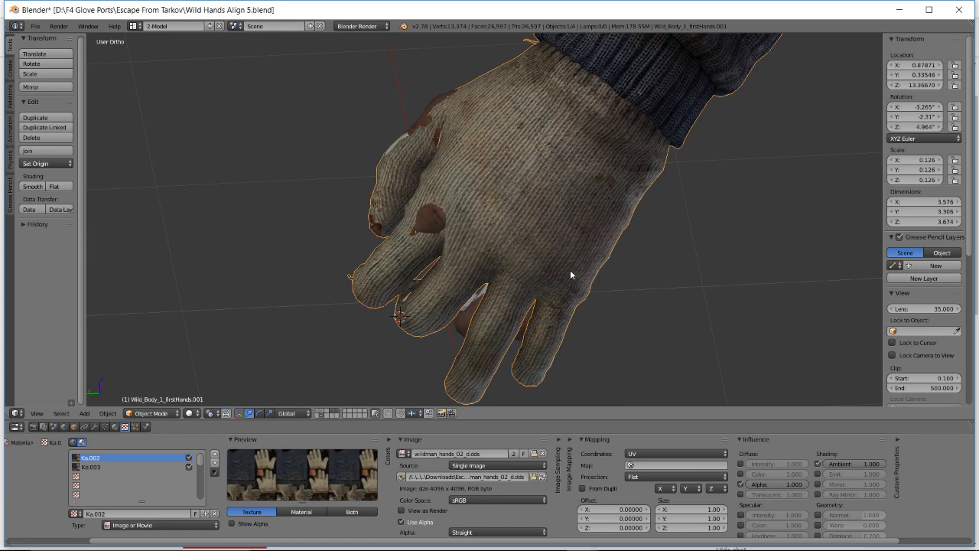
scroll(570, 277, "up", 2)
middle_click_drag(568, 280, 537, 170)
scroll(517, 214, "down", 4)
scroll(536, 170, "up", 6)
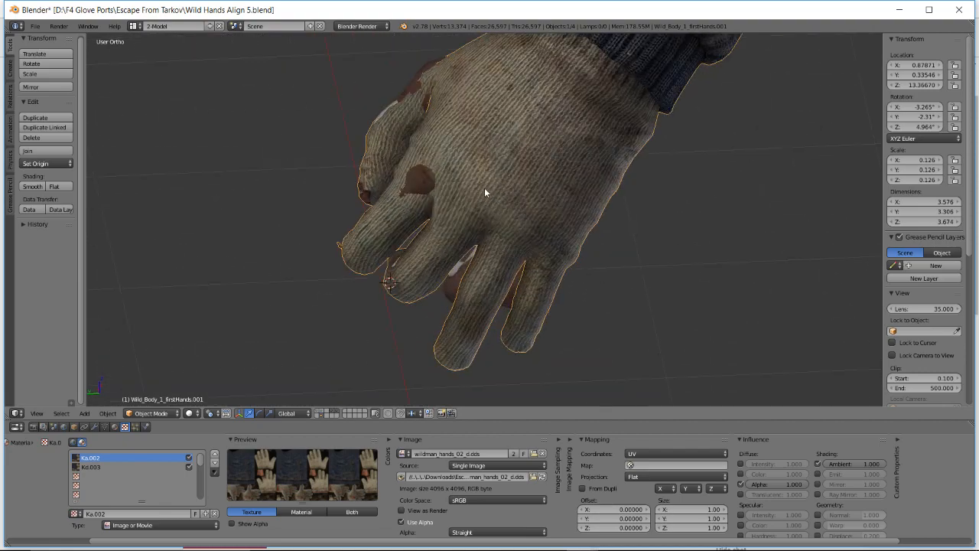
middle_click_drag(485, 193, 432, 250)
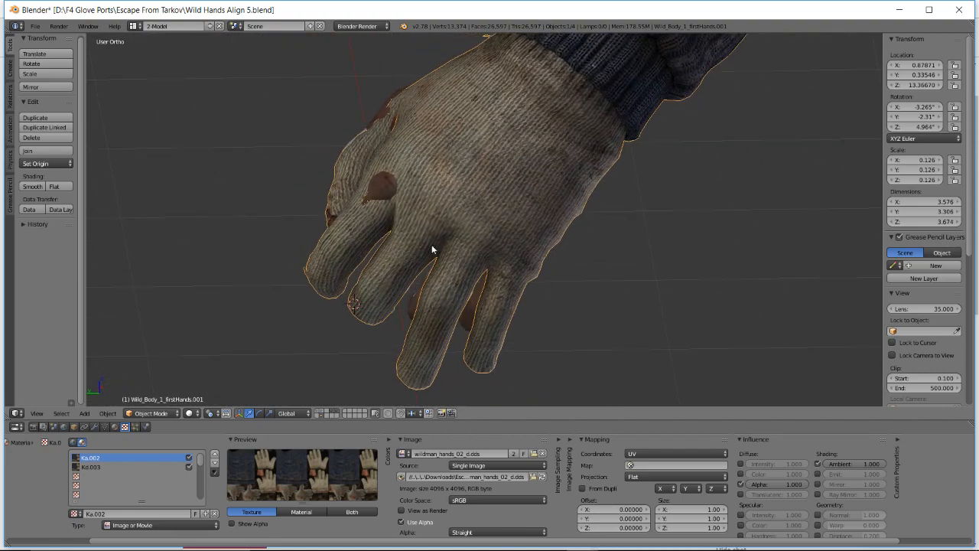
scroll(432, 249, "up", 2)
- Switch to the browser's YouTube music video and skip playback forward to about 18:50
key("alt+Tab")
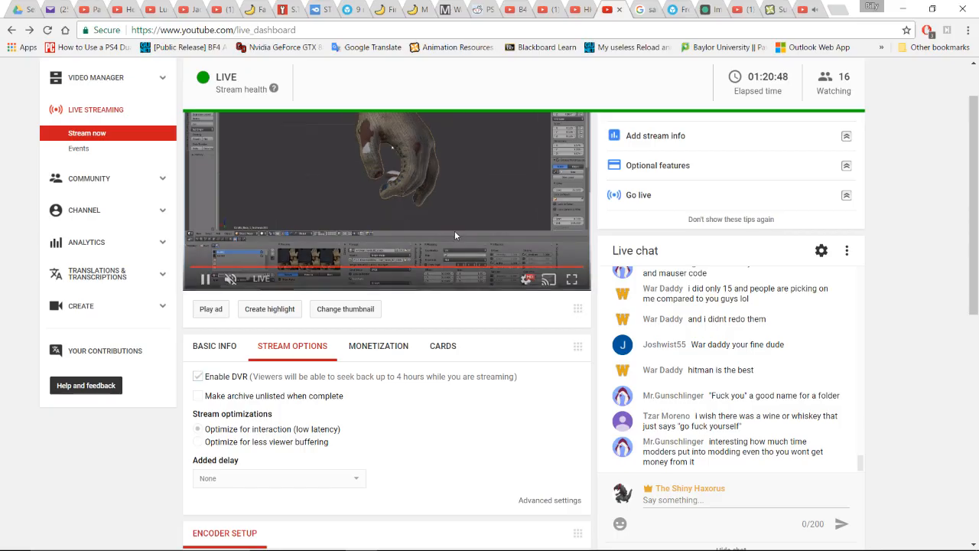
left_click(801, 8)
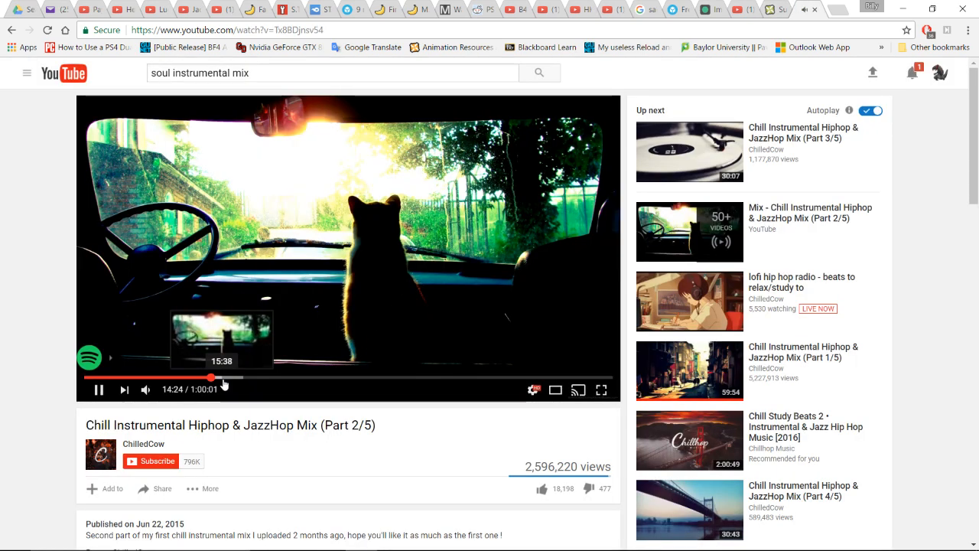
left_click(221, 378)
left_click_drag(227, 385, 250, 384)
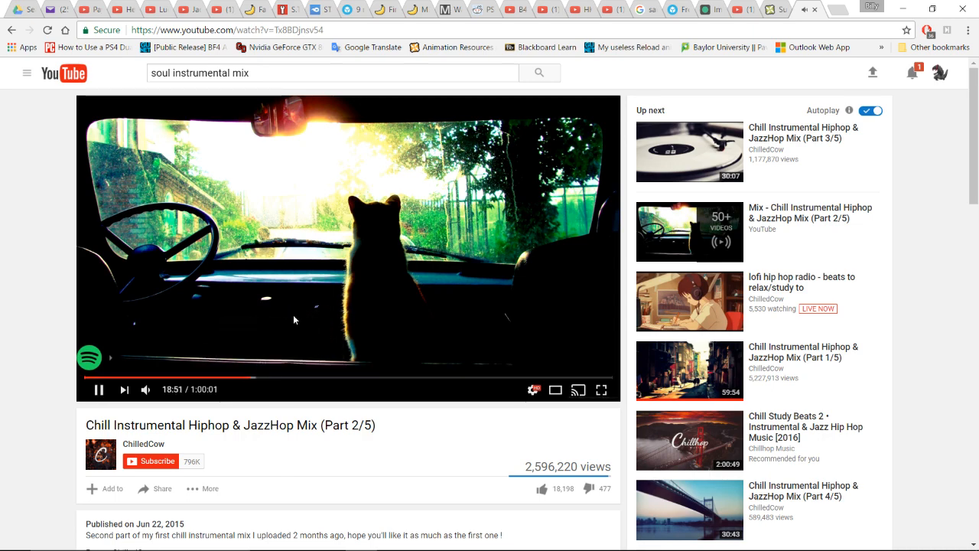
- Go back to the YouTube live dashboard and read the latest live chat messages
key("alt+Tab")
key("alt+Tab")
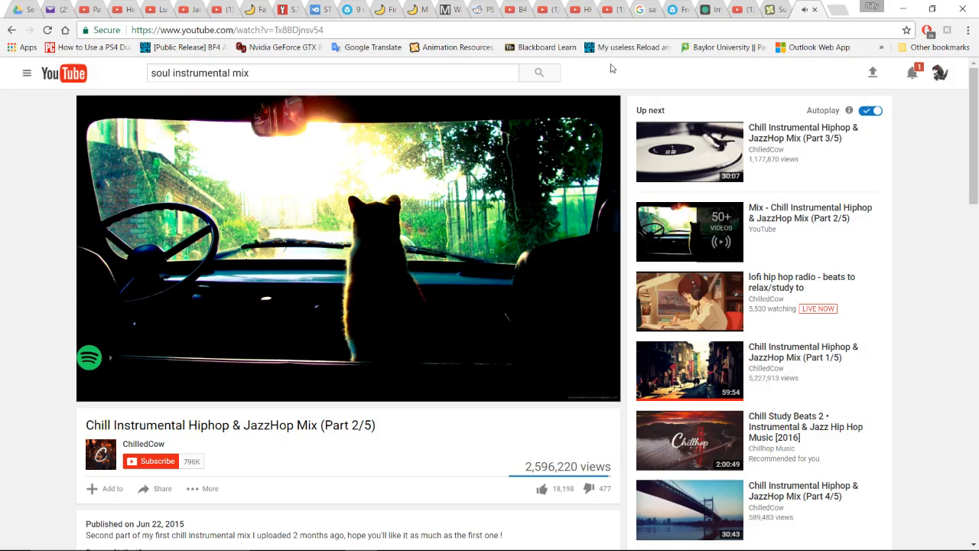
left_click(617, 9)
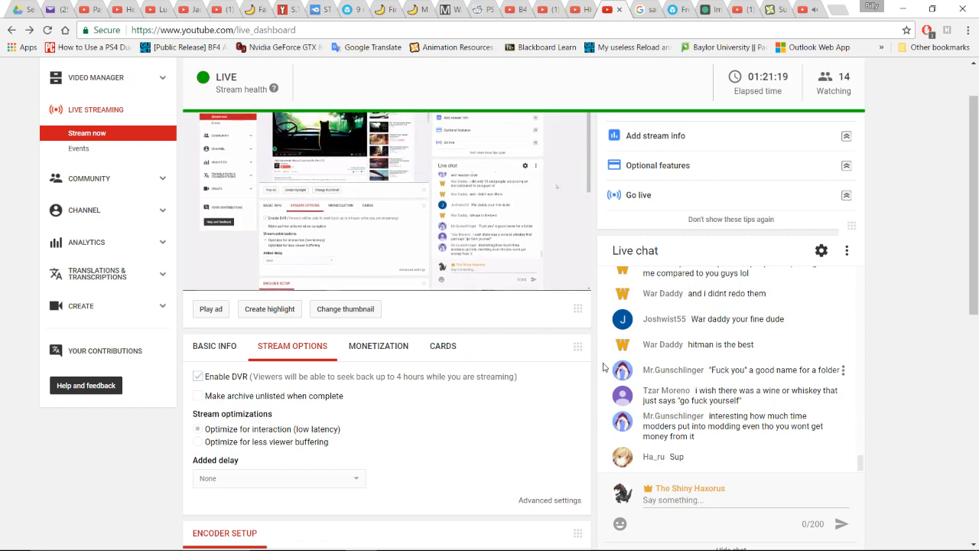
- Switch back to Blender, enter Edit Mode on the glove, and box-select the vertices of the ring finger's outer part
key("alt+Tab")
scroll(474, 306, "up", 1)
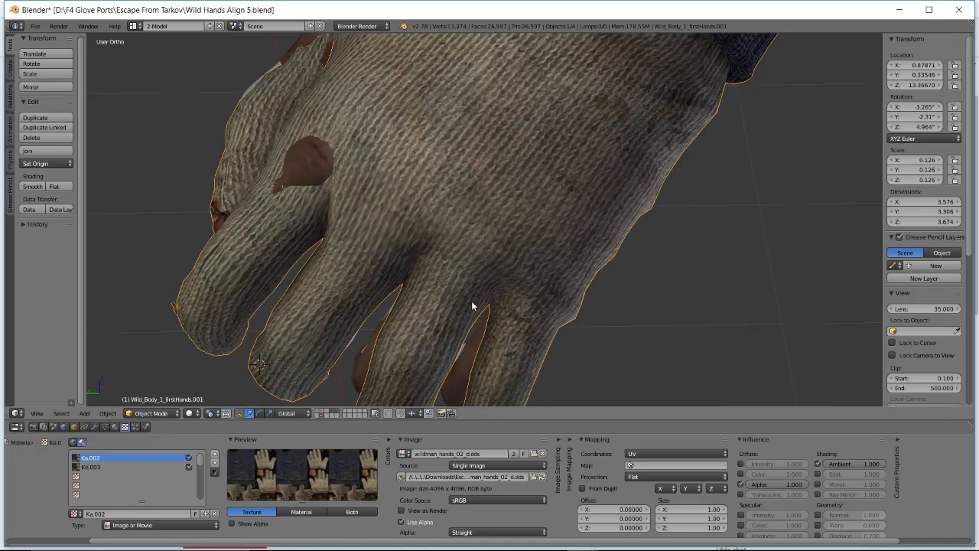
middle_click_drag(472, 306, 479, 240)
key("Tab")
middle_click_drag(472, 273, 452, 276)
left_click_drag(378, 205, 459, 369)
key("b")
left_click_drag(348, 275, 413, 372)
left_click_drag(360, 258, 401, 314)
- Extend the selection by another row of vertices up the back of the ring finger
scroll(396, 309, "up", 2)
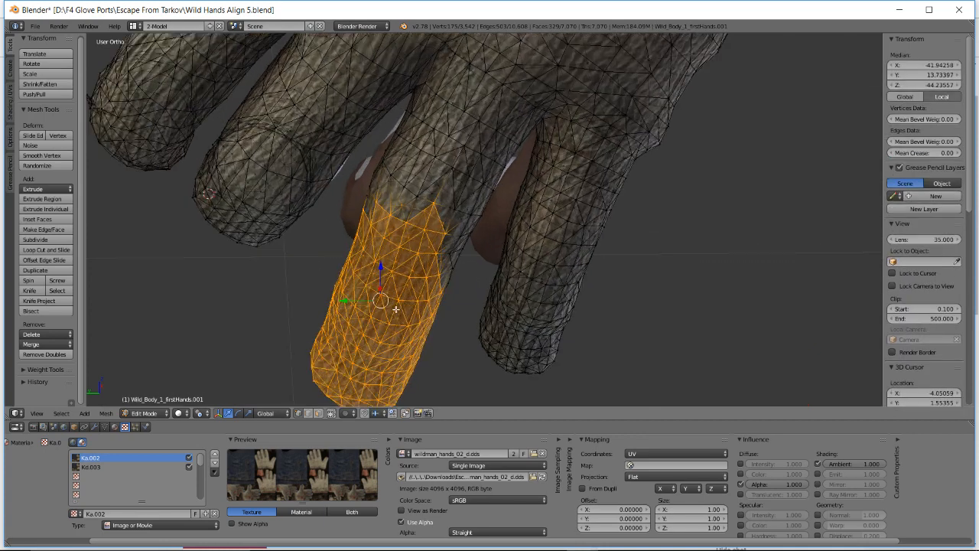
middle_click_drag(412, 300, 400, 335, "shift")
middle_click_drag(443, 304, 432, 292)
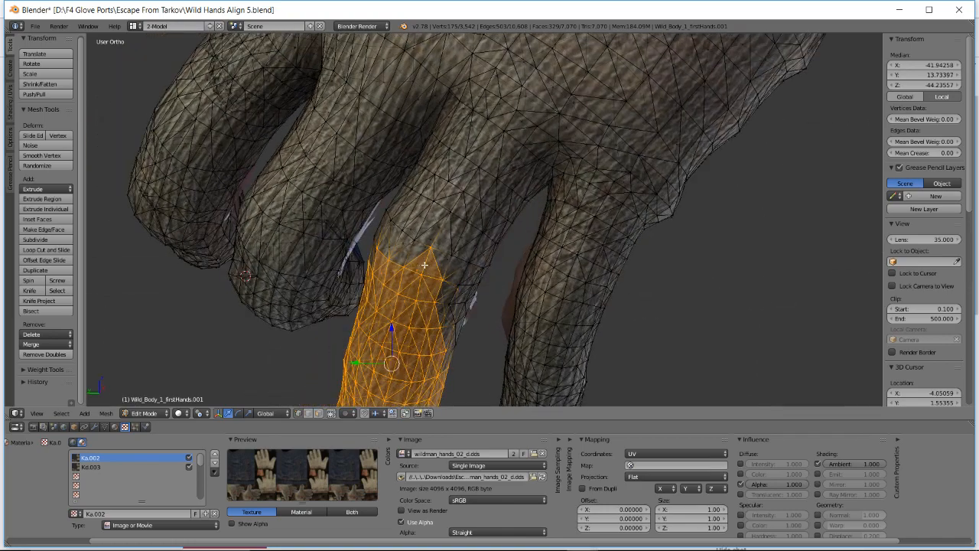
left_click_drag(482, 361, 482, 363)
middle_click_drag(454, 311, 354, 251)
key("b")
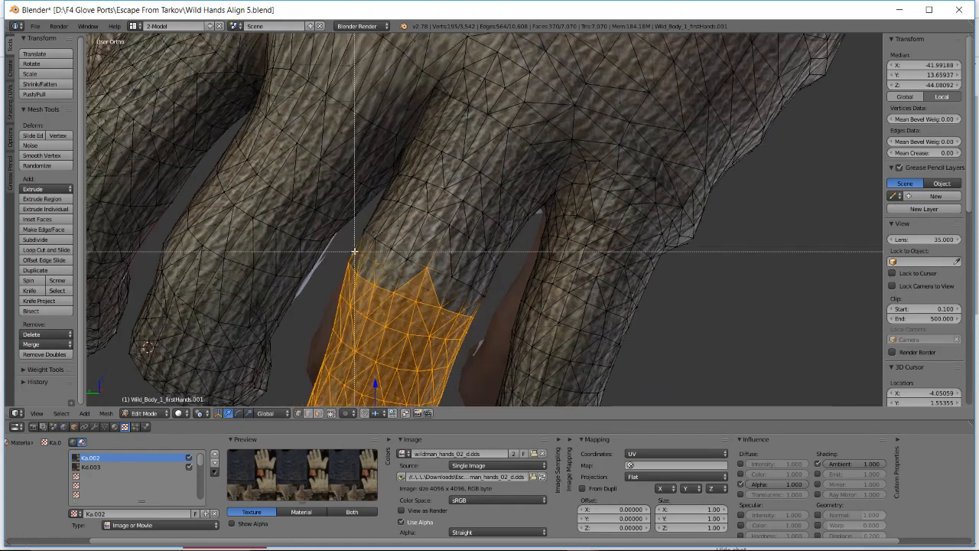
left_click_drag(454, 362, 511, 314)
- Add the missed vertices along the selection's upper edge on the ring finger, including the side facing the middle finger
middle_click_drag(511, 314, 455, 273)
left_click_drag(371, 223, 400, 264)
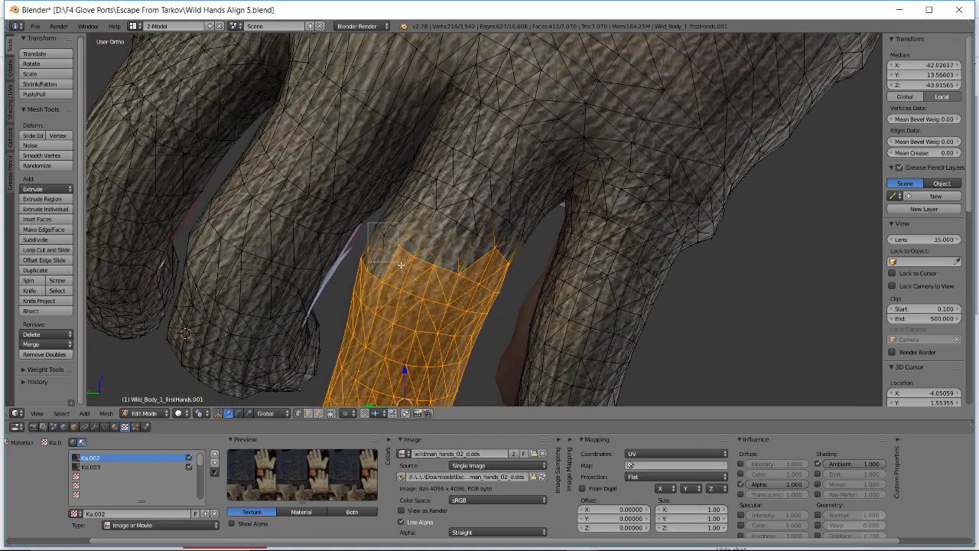
middle_click_drag(396, 245, 394, 270)
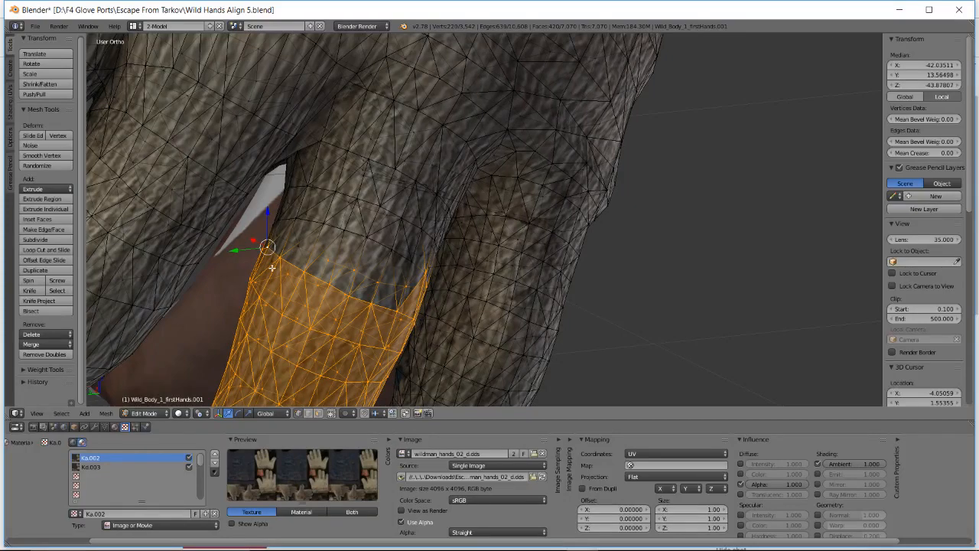
middle_click_drag(273, 265, 427, 248)
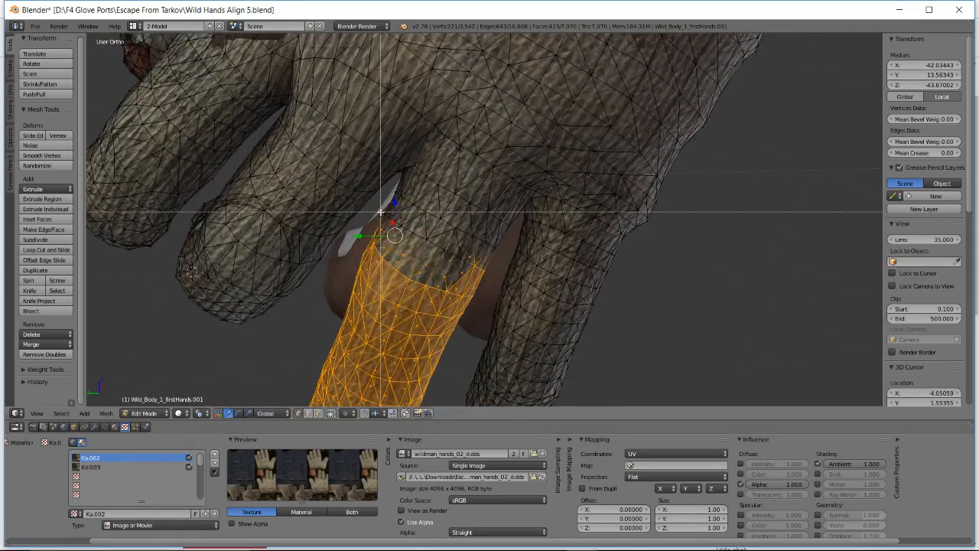
left_click_drag(380, 210, 378, 209)
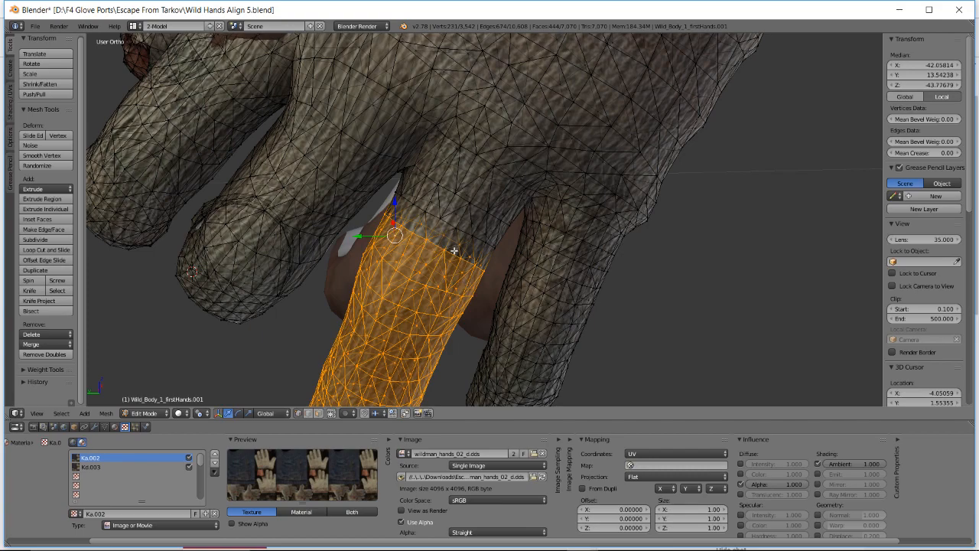
middle_click_drag(454, 250, 509, 259)
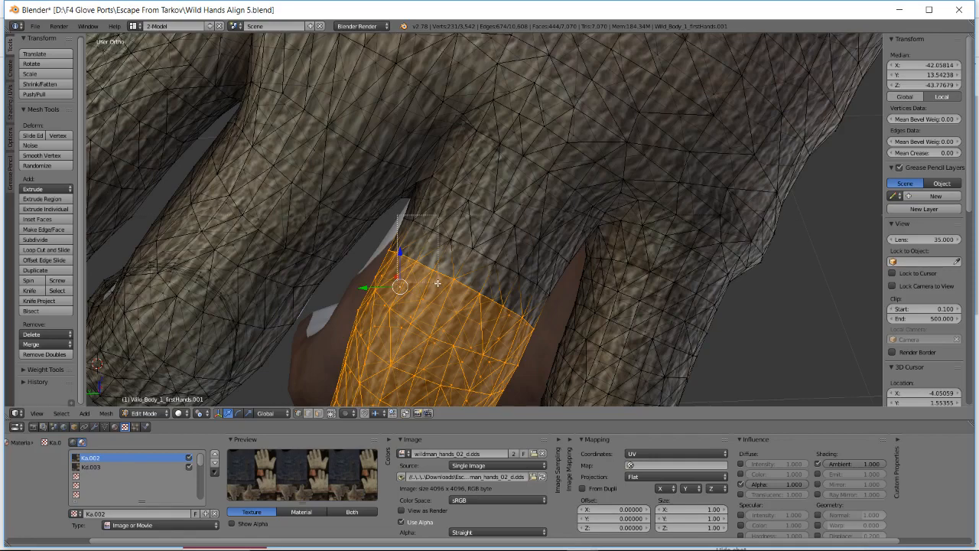
- Extend the ring finger selection by further rows of vertices up the back of the finger toward the knuckle
left_click_drag(436, 233, 548, 323)
key("b")
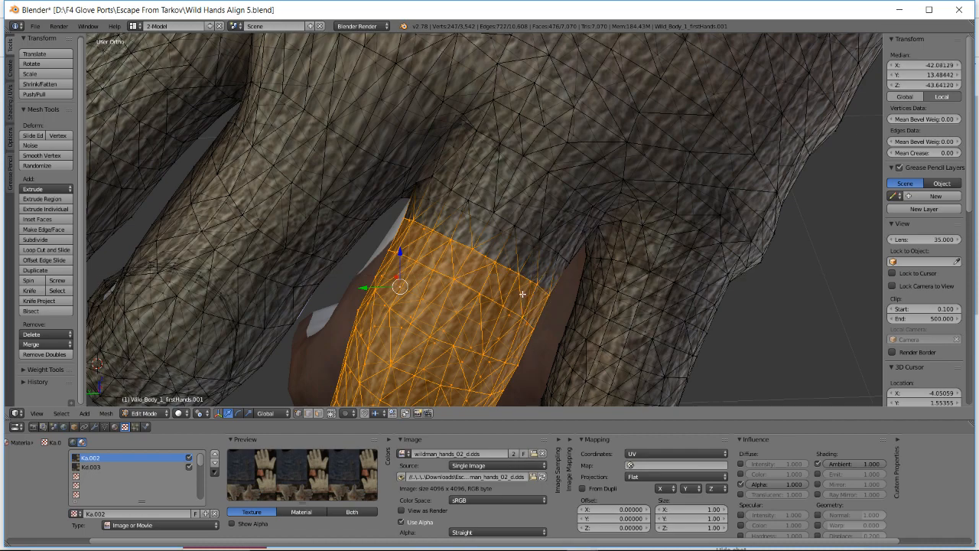
middle_click_drag(522, 294, 436, 253)
scroll(433, 292, "up", 5)
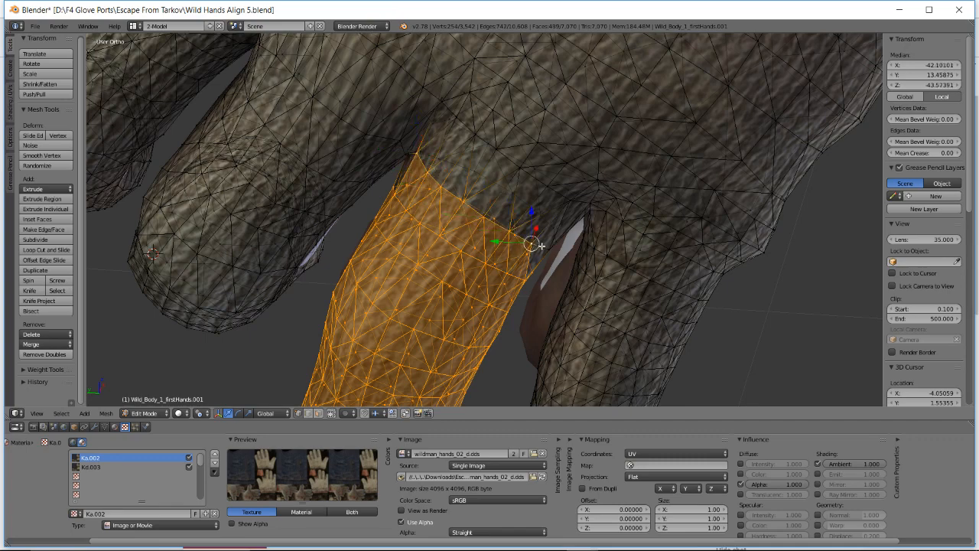
middle_click_drag(548, 248, 524, 230)
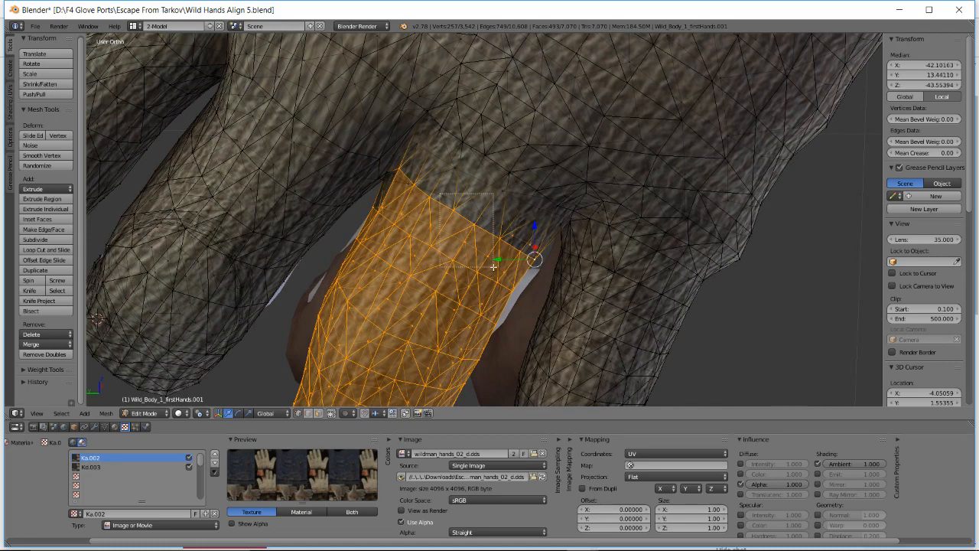
mouse_move(410, 187)
middle_mouse_down()
mouse_move(441, 167)
mouse_move(403, 196)
middle_mouse_up()
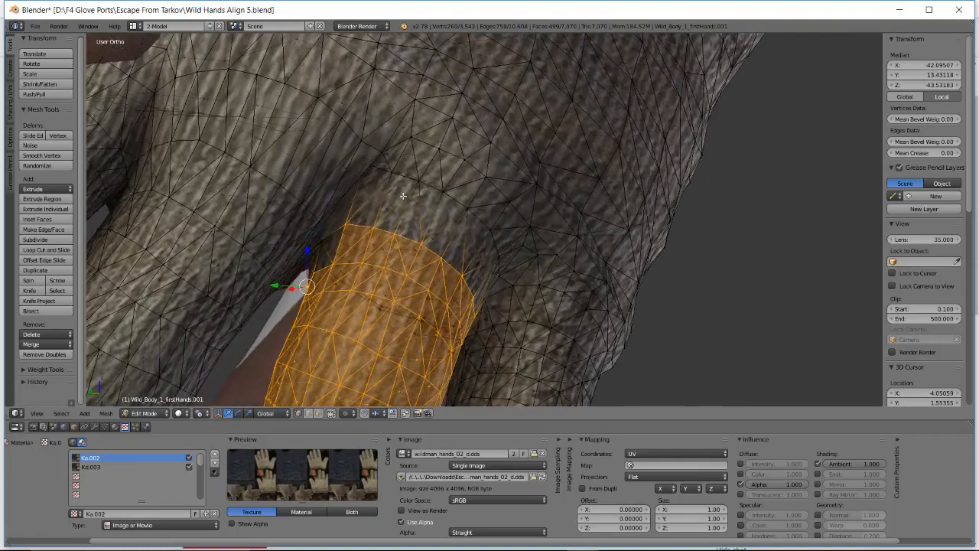
- Extend the selection to the base of the ring finger on both sides, undoing the accidental single-vertex selection
middle_click_drag(374, 245, 312, 275)
middle_click_drag(456, 223, 369, 262)
middle_click_drag(368, 185, 318, 159)
right_click(292, 147)
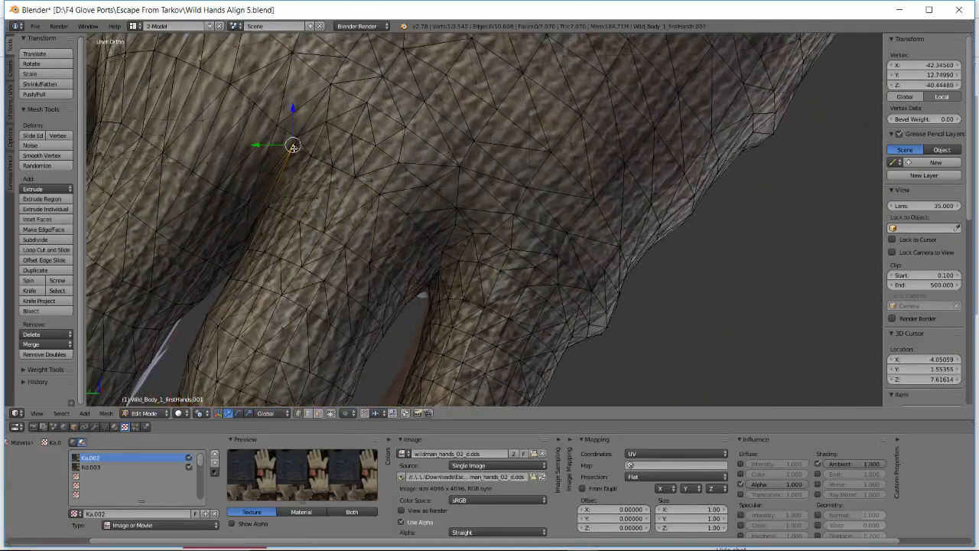
key("ctrl+z")
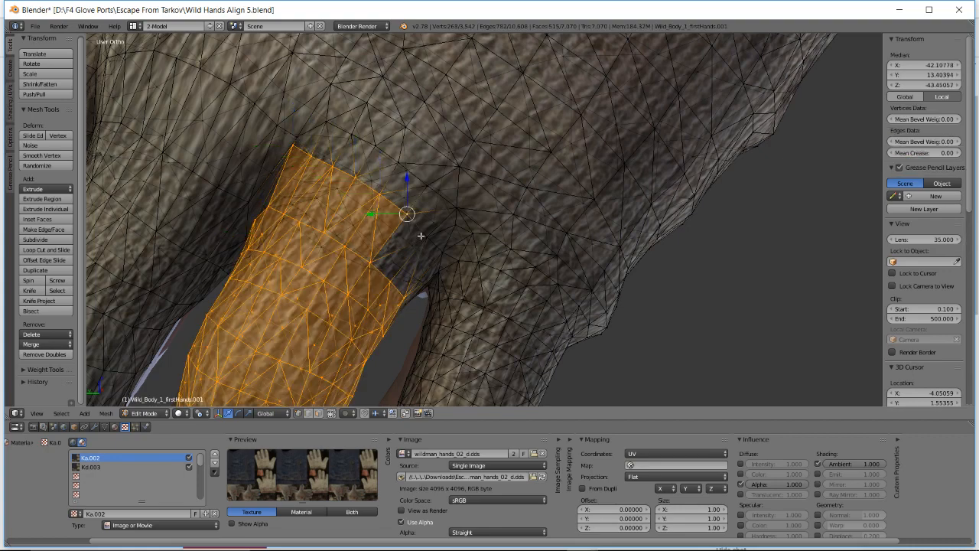
middle_click_drag(426, 229, 594, 160)
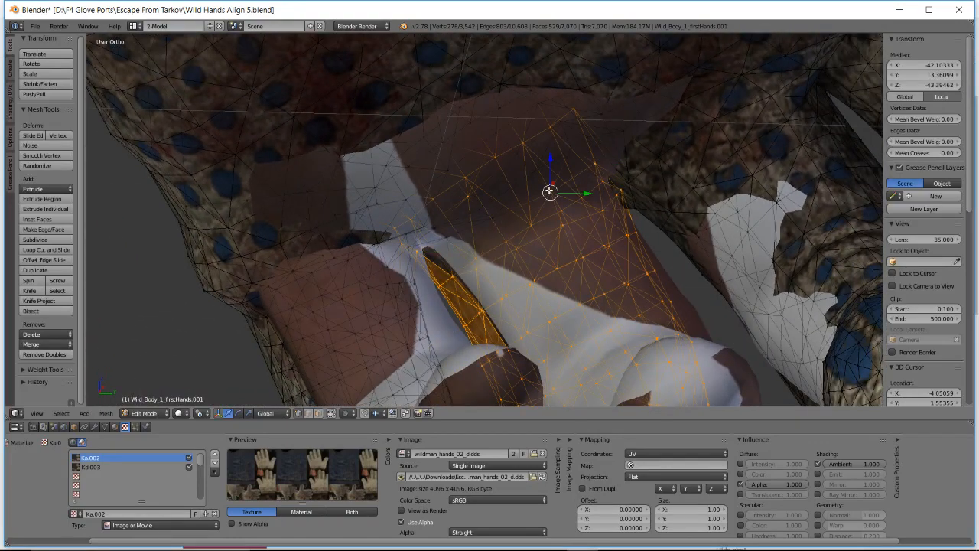
middle_click_drag(448, 240, 477, 244)
middle_click_drag(419, 222, 433, 227)
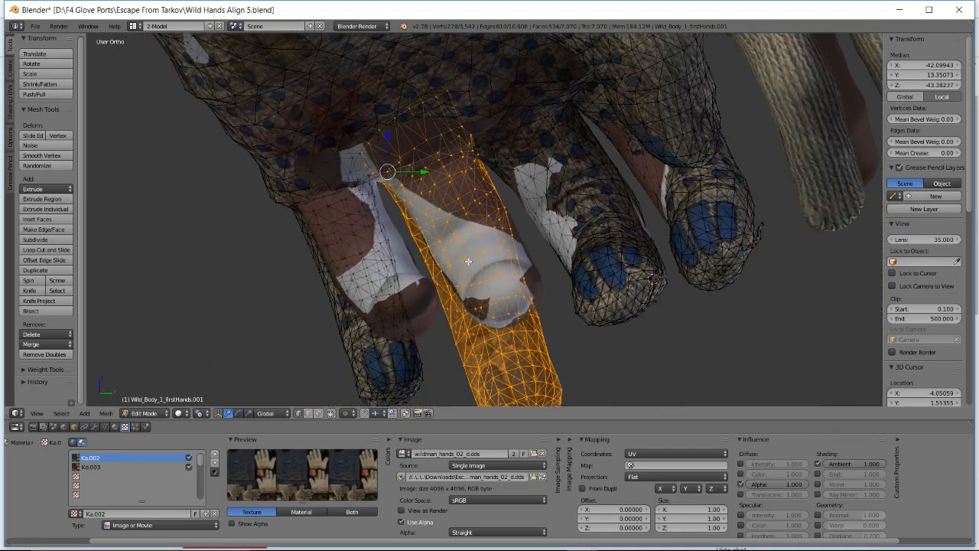
- Rotate the selected ring finger section by about 8° toward the underlying finger and move it slightly inward toward the palm
key("r")
key("r")
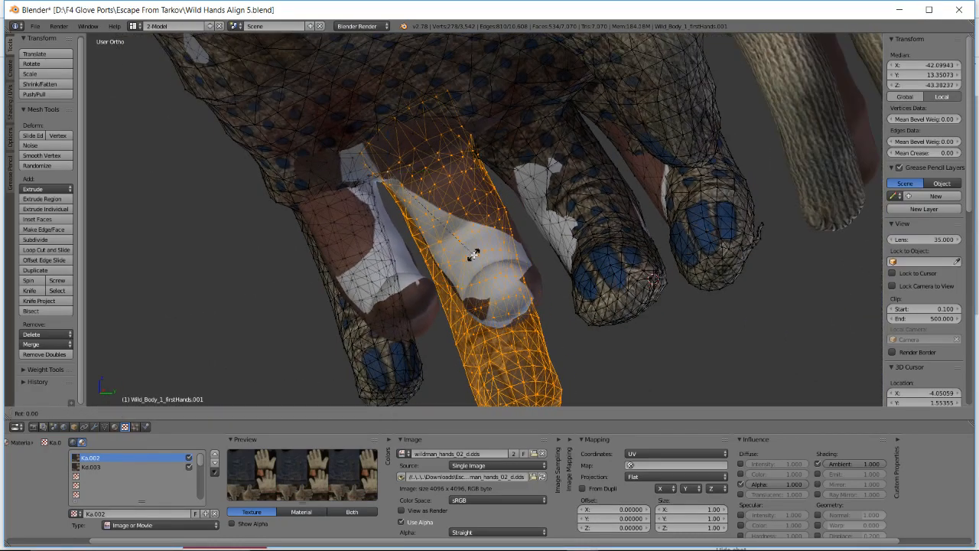
left_click(474, 249)
middle_click_drag(474, 250, 580, 155)
key("r")
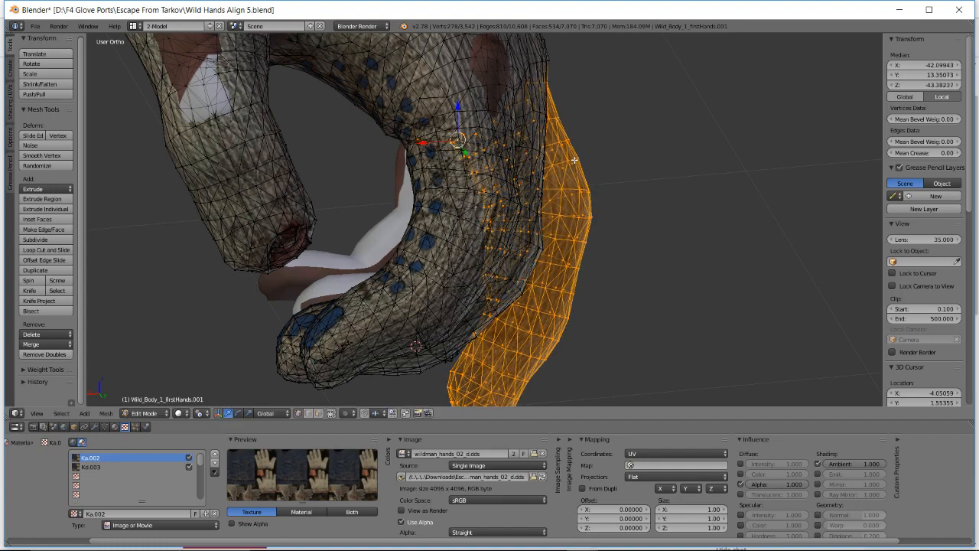
left_click(569, 169)
middle_click_drag(569, 169, 490, 122)
key("r")
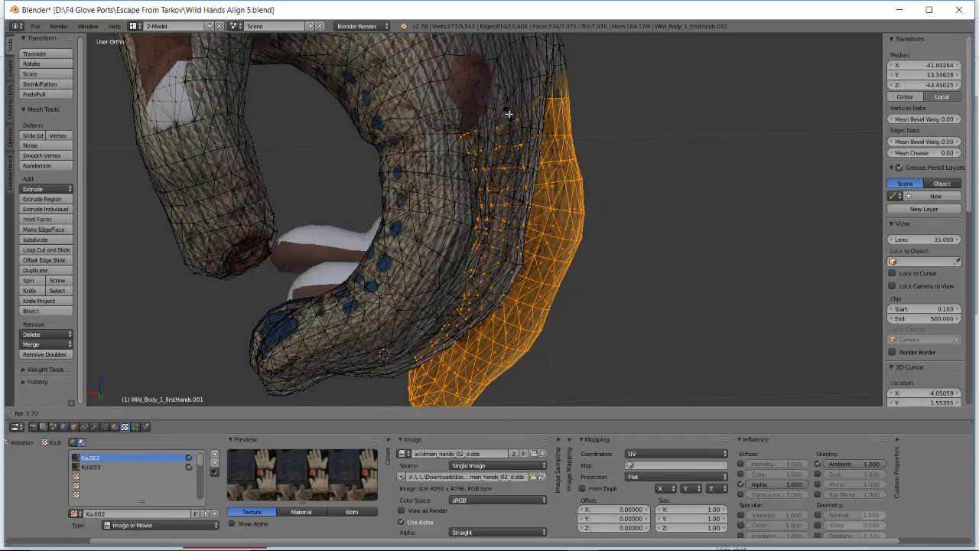
left_click(509, 114)
key("g")
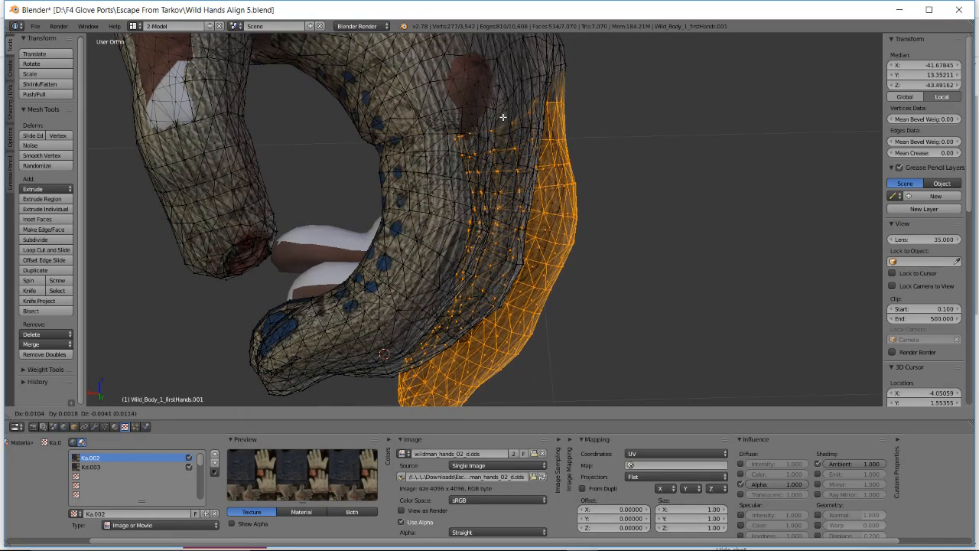
left_click(502, 117)
- Tilt the ring finger section along the underlying finger with small plain and trackball rotations
middle_click_drag(502, 117, 550, 89)
key("r")
key("r")
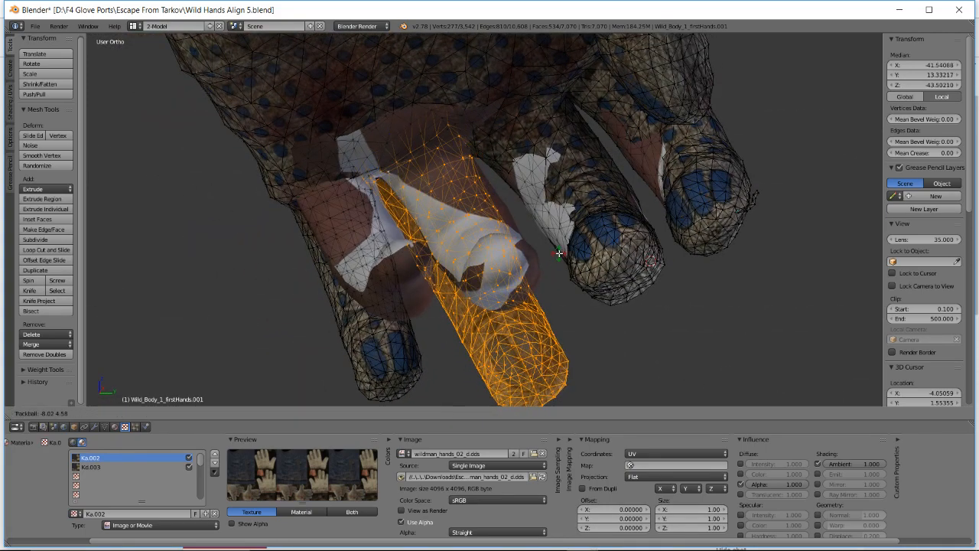
right_click(559, 253)
middle_click_drag(540, 219, 434, 175)
middle_click_drag(460, 227, 447, 259)
key("r")
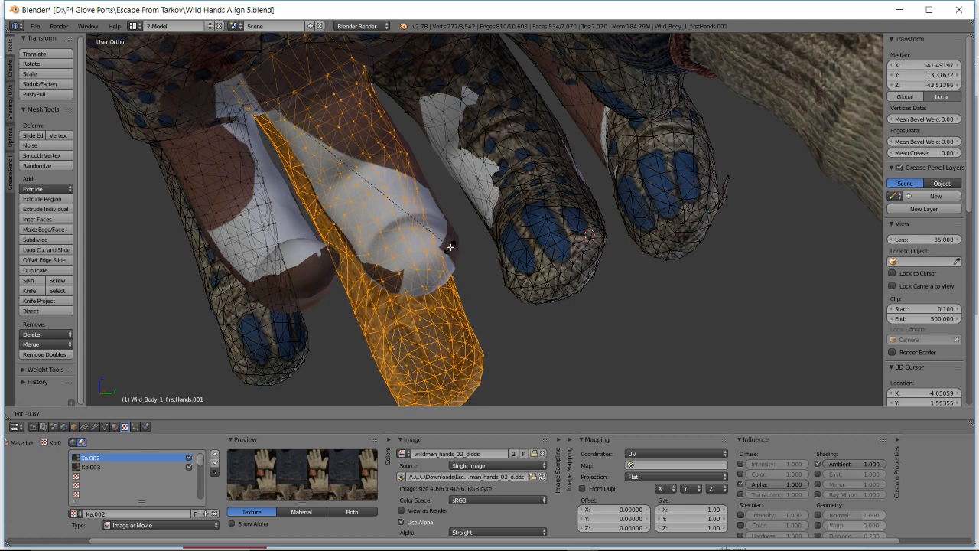
key("r")
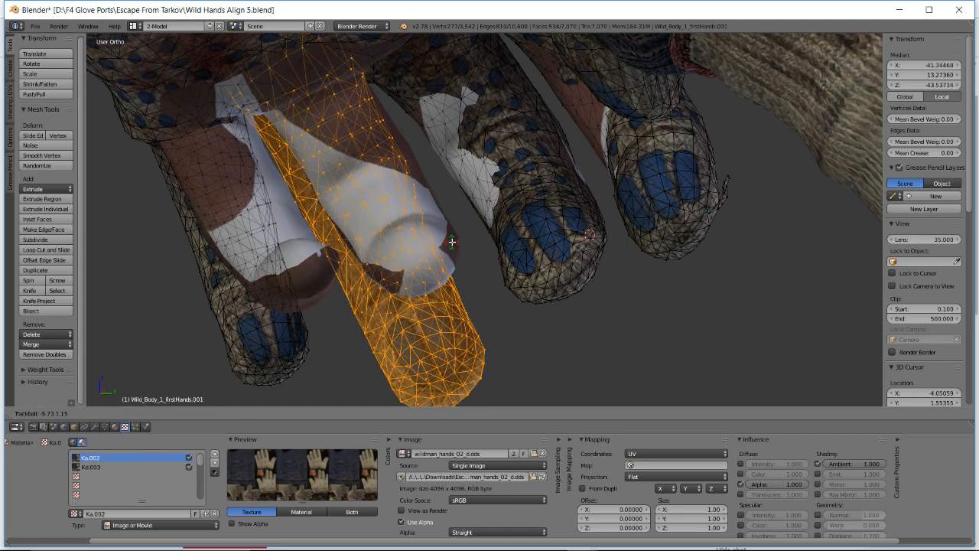
left_click(452, 241)
- Nudge the ring finger section sideways and rotate it by about -0.4° to follow the underlying finger
key("g")
left_click(455, 241)
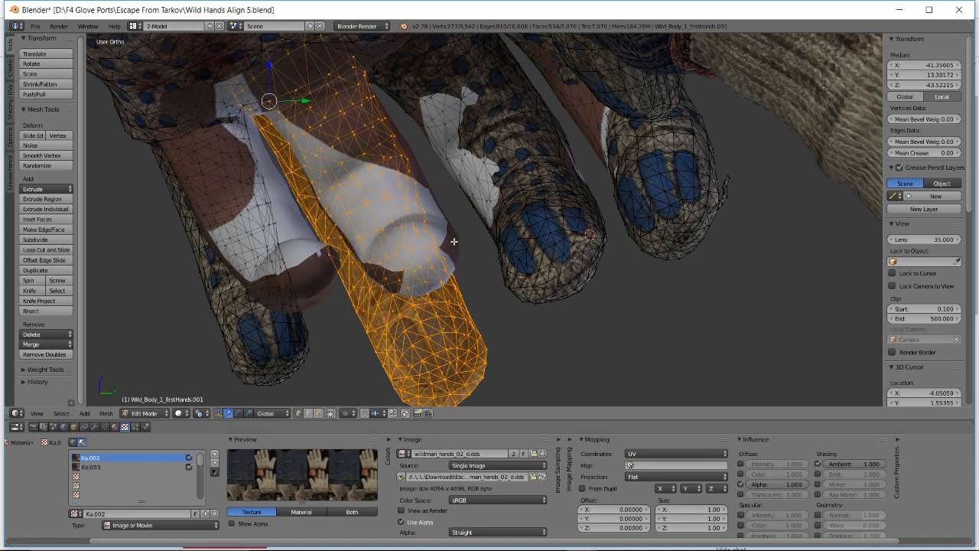
key("r")
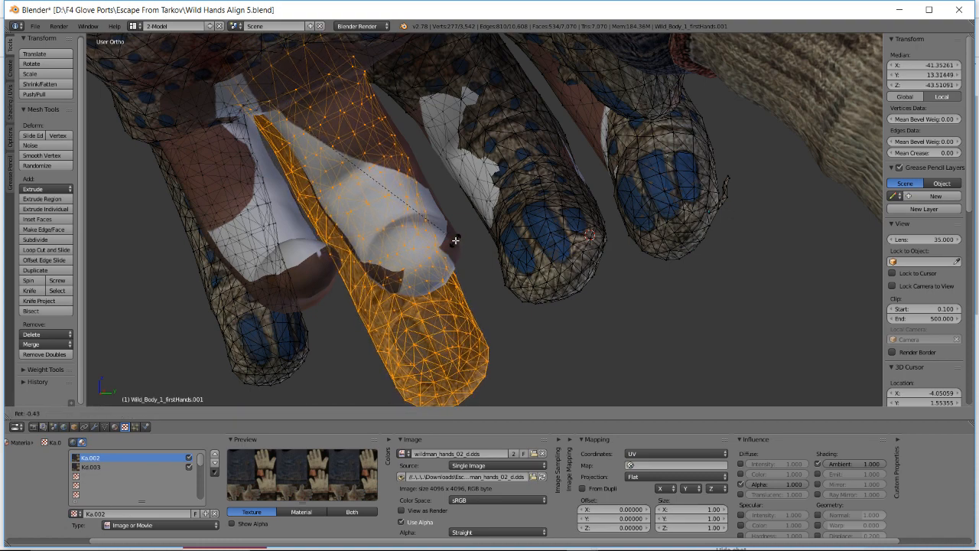
left_click(455, 241)
- Fine-tune the ring finger section with several small rotations and moves, shifting its tip slightly toward the middle finger
middle_click_drag(455, 241, 505, 213)
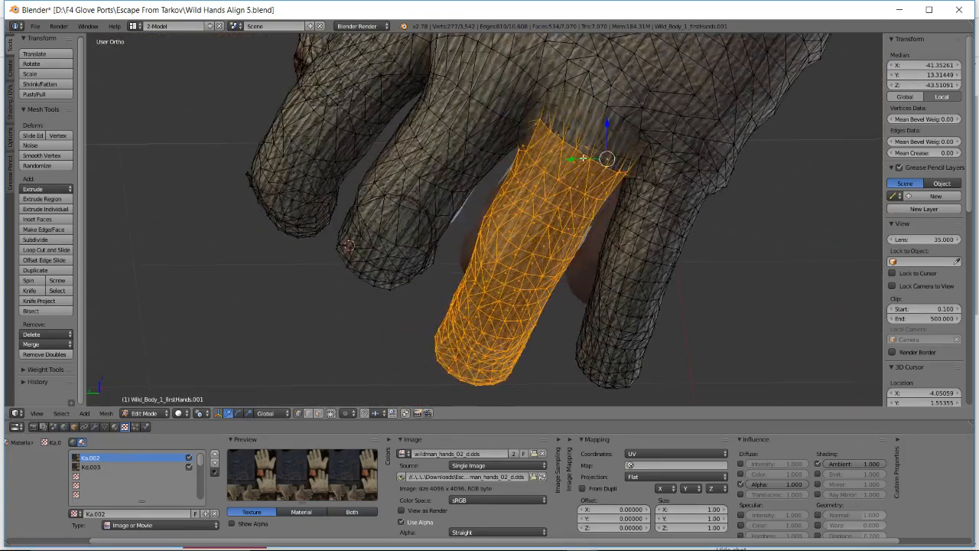
key("r")
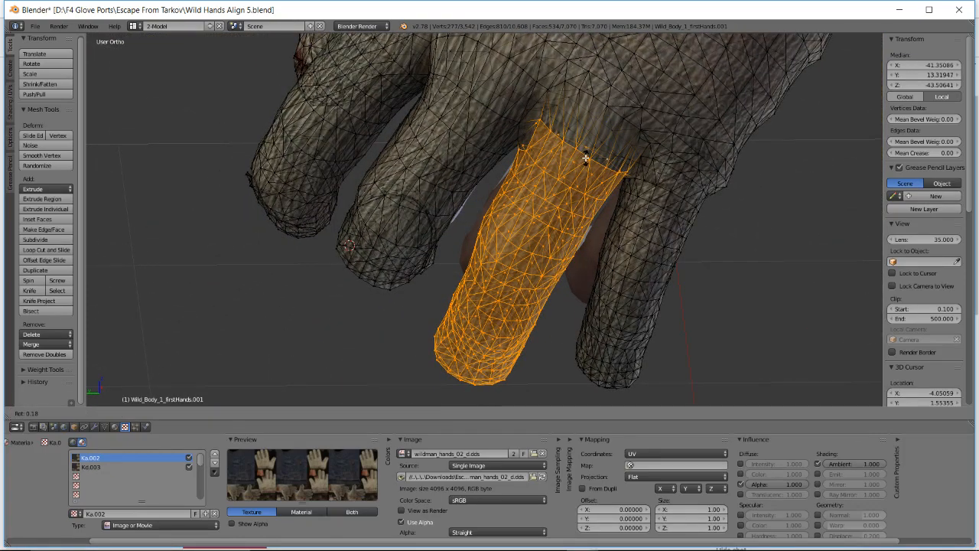
left_click(586, 158)
key("r")
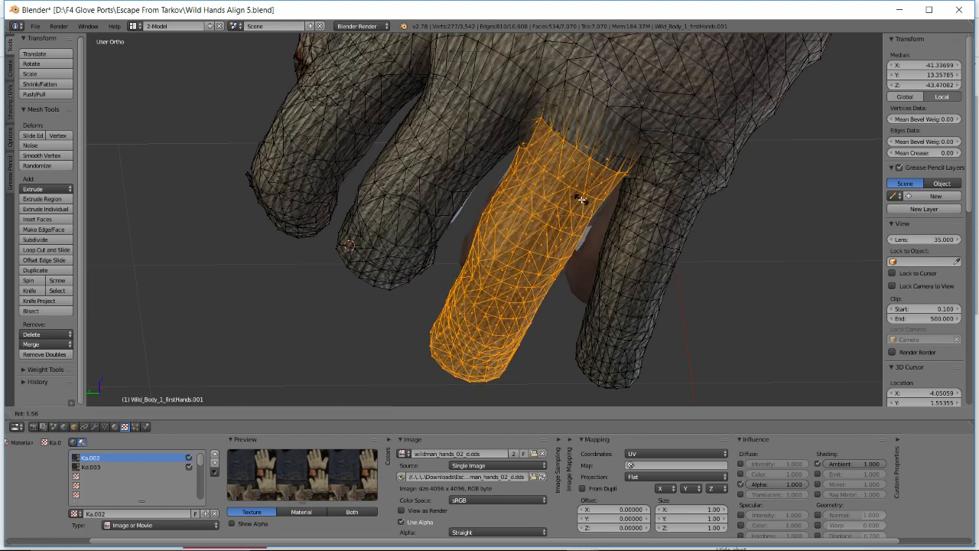
key("g")
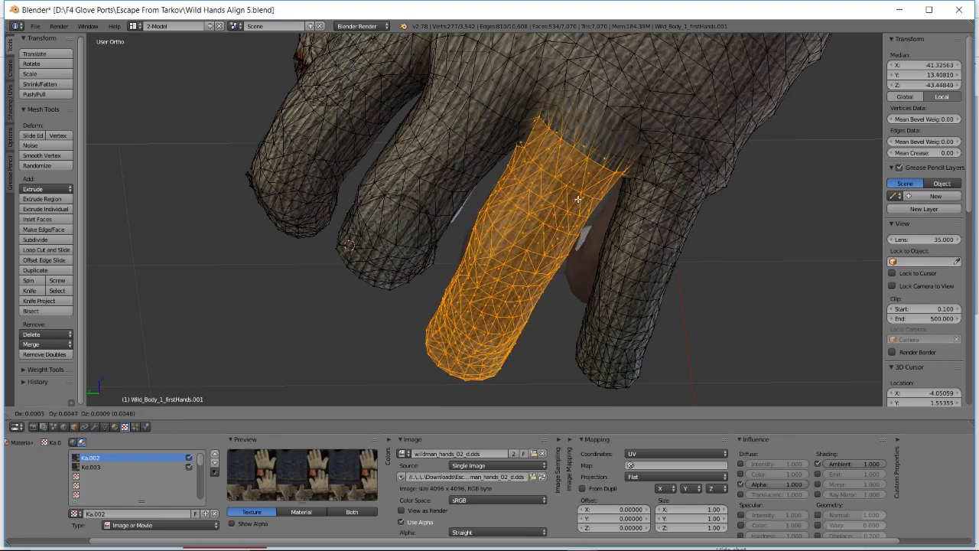
left_click(579, 200)
key("r")
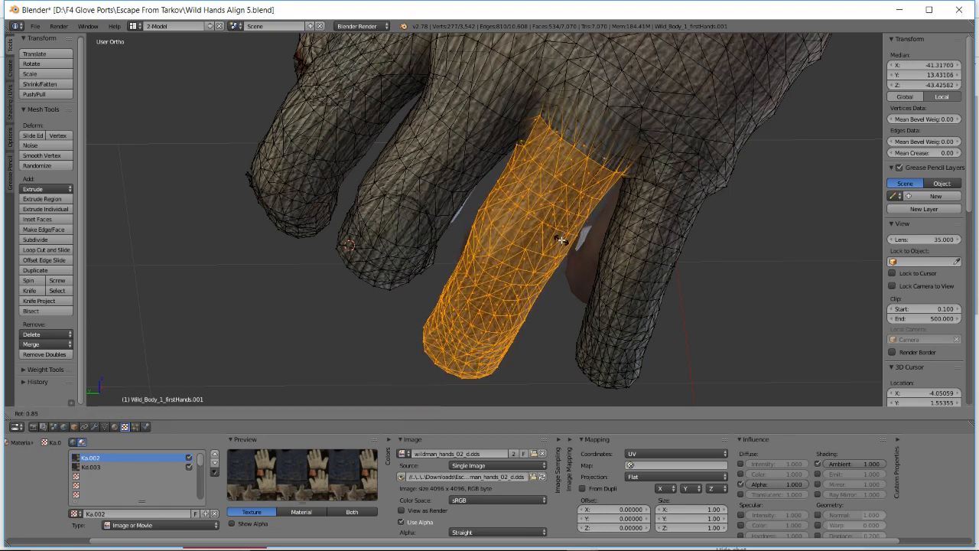
left_click(561, 241)
key("g")
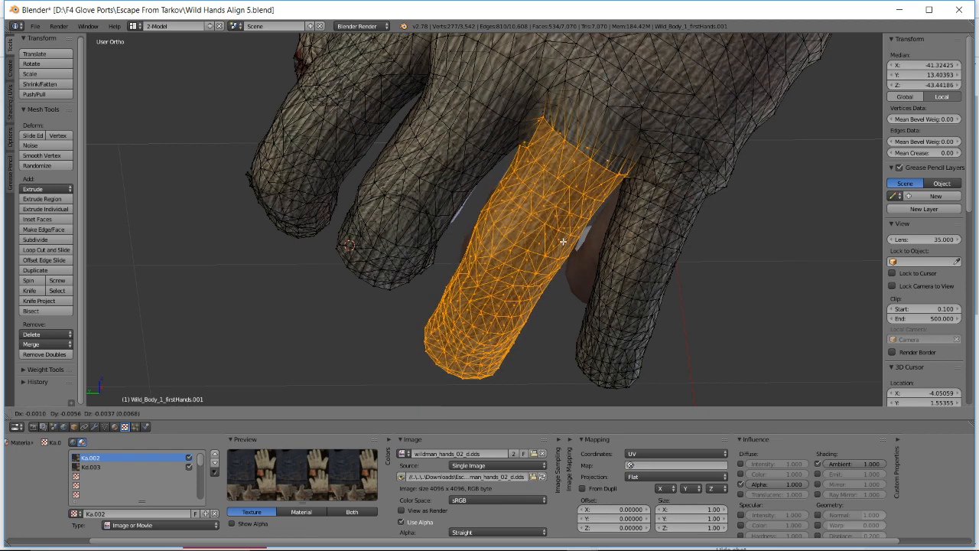
left_click(562, 244)
key("g")
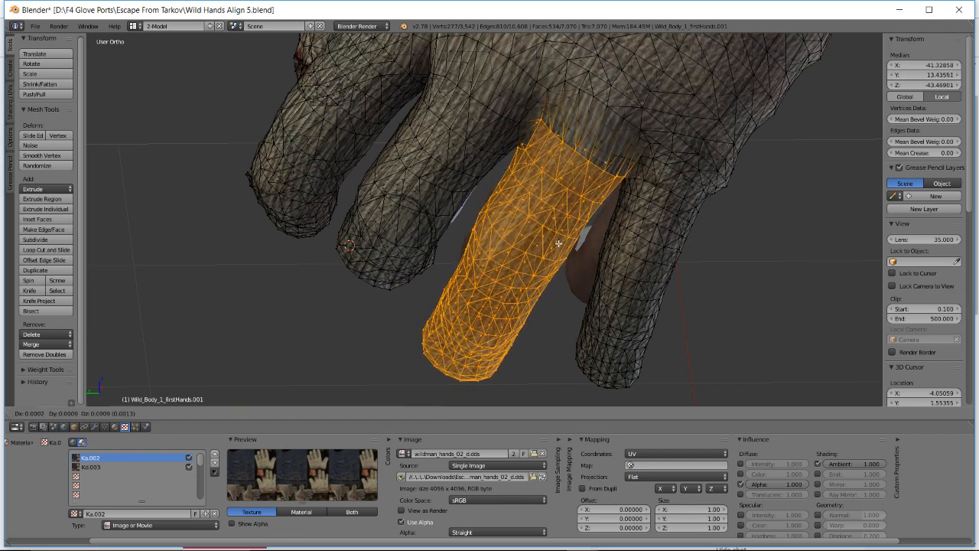
left_click(558, 243)
- Try to nudge the ring finger section slightly over the underlying finger on the palm side
middle_click_drag(558, 243, 544, 190)
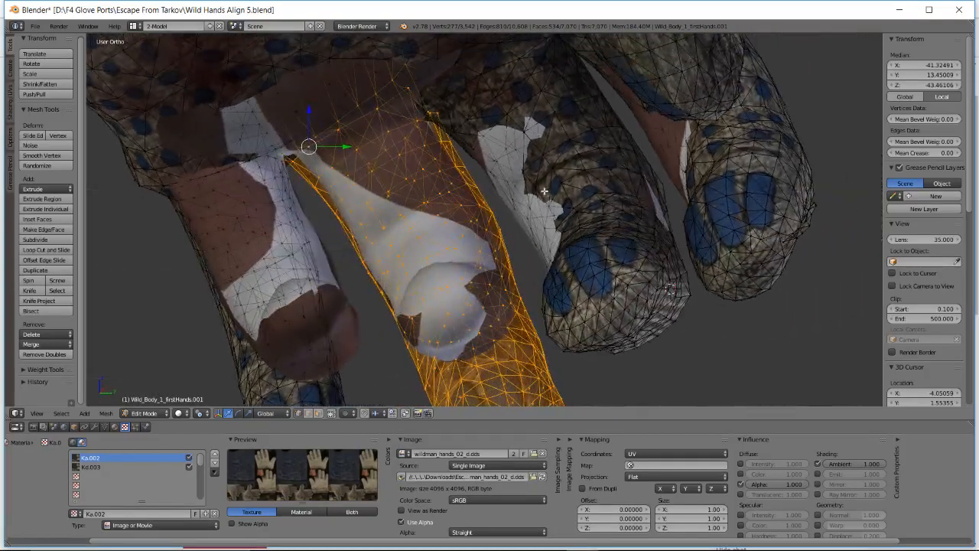
key("g")
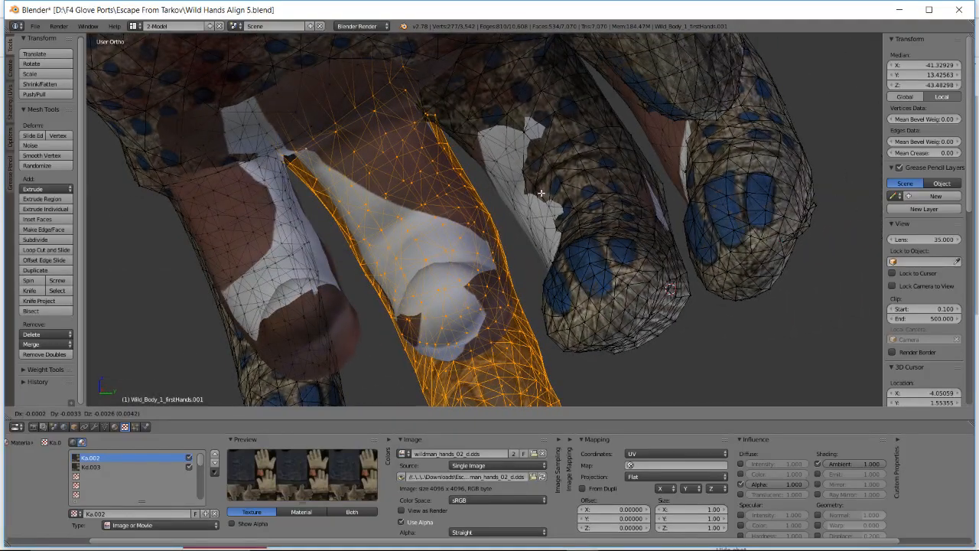
left_click(543, 191)
middle_click_drag(542, 190, 301, 185)
key("g")
left_click(539, 186)
- Deselect the uppermost row of vertices across the back of the ring finger, near the knuckle
middle_click_drag(513, 149, 488, 179, "shift")
scroll(464, 184, "up", 1)
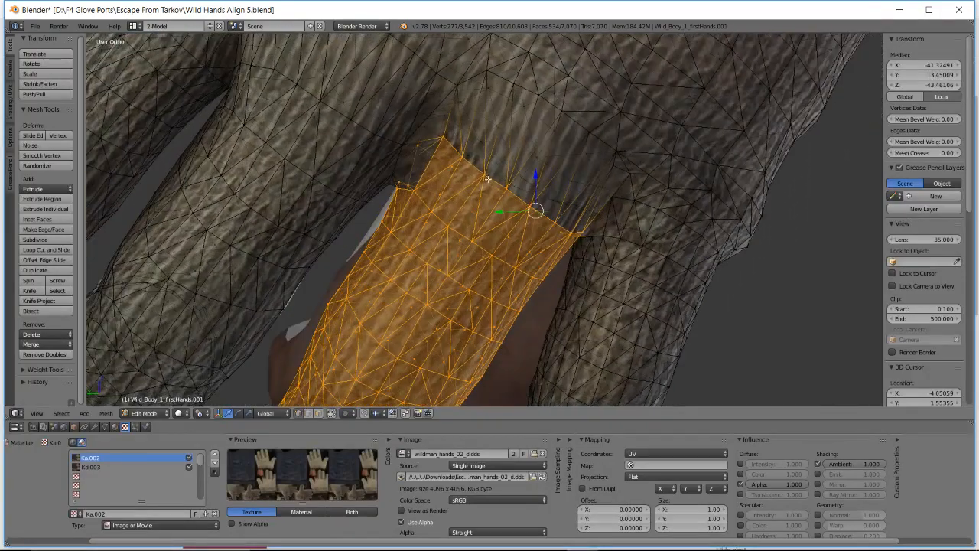
right_click(446, 138, "shift")
right_click(463, 158, "shift")
right_click(485, 174, "shift")
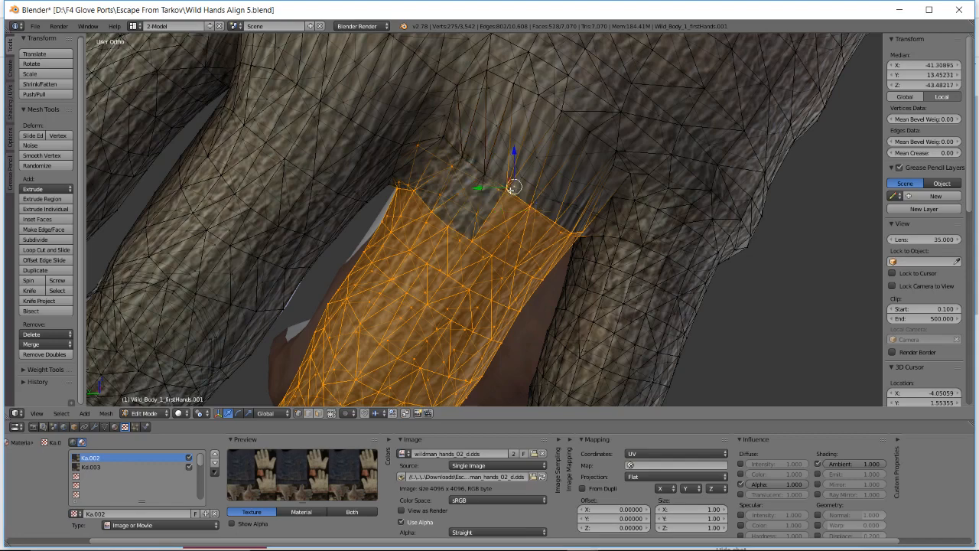
right_click(506, 188, "shift")
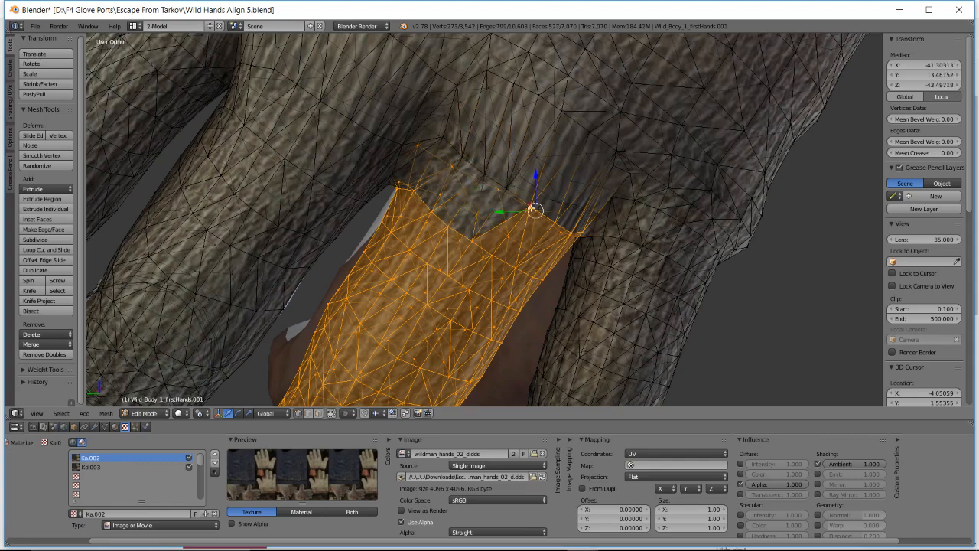
right_click(533, 209, "shift")
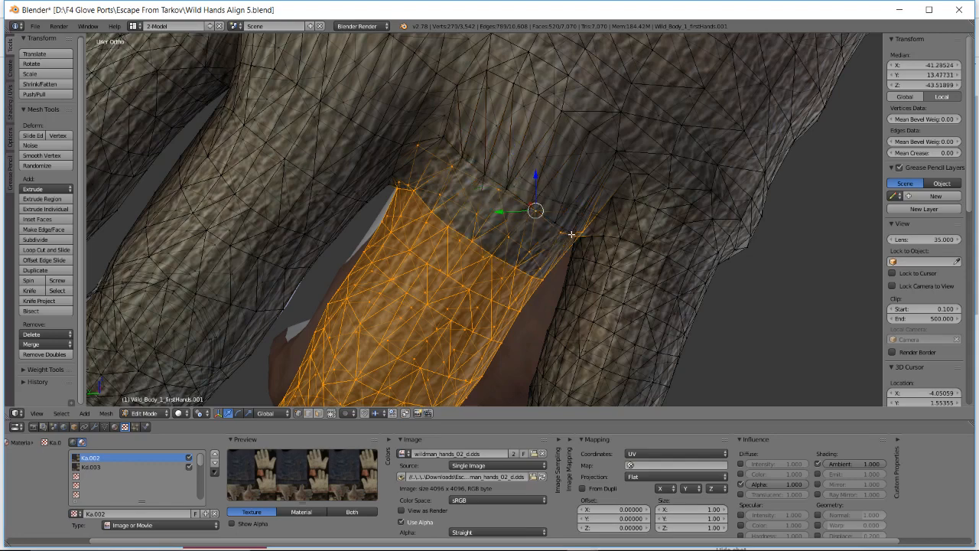
- Deselect the remaining upper-edge vertices on the sides of the ring finger, next to the middle and little fingers
middle_click_drag(587, 226, 562, 220)
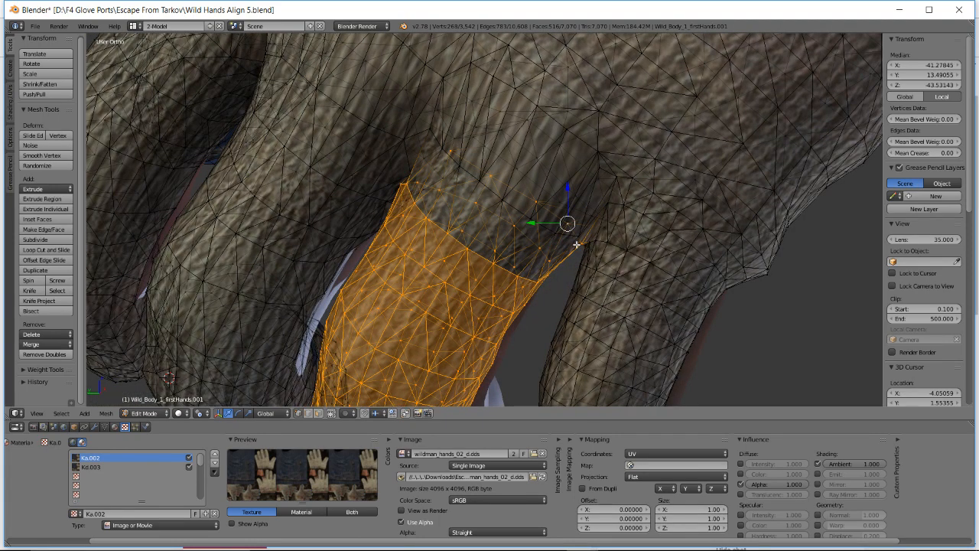
middle_click_drag(589, 238, 578, 235)
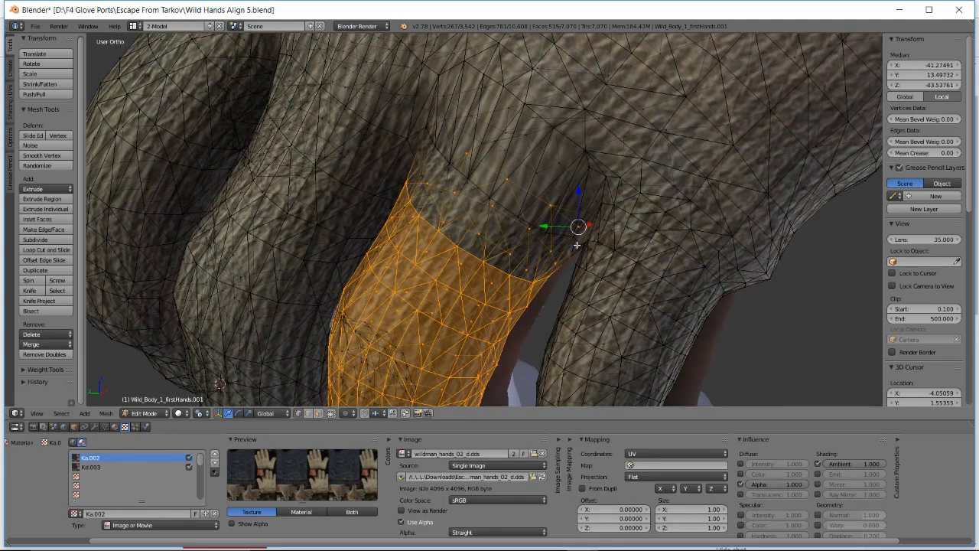
middle_click_drag(559, 218, 551, 206)
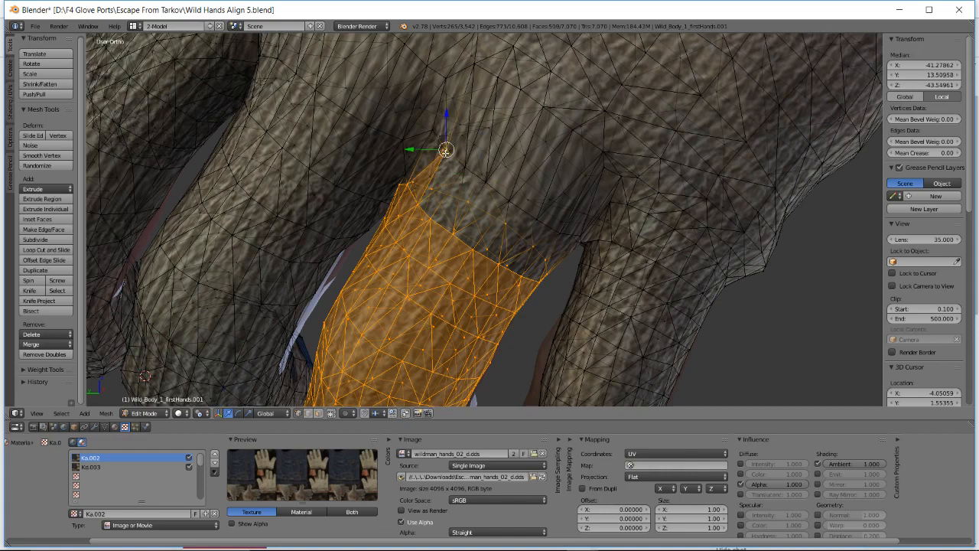
middle_click_drag(445, 152, 450, 154)
right_click(450, 153, "shift")
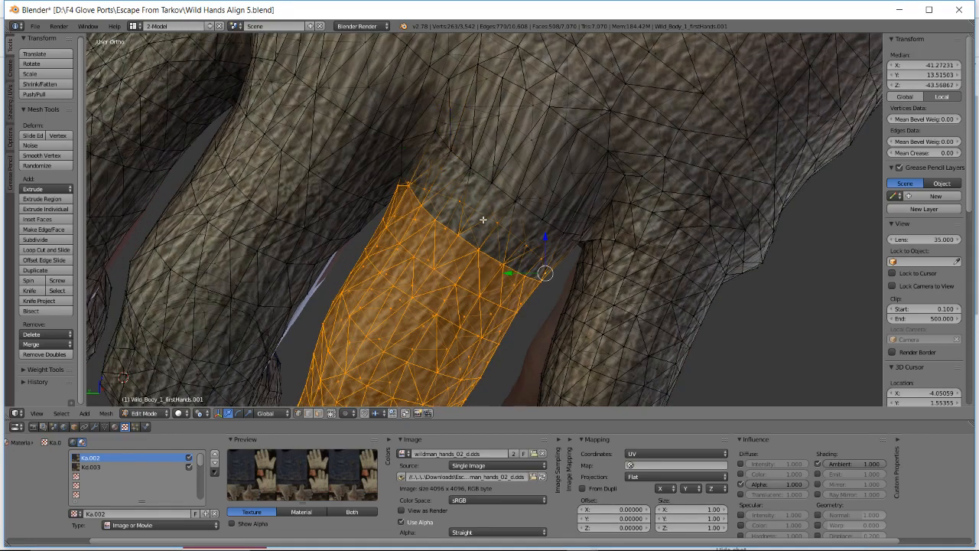
- Move the reduced ring finger selection slightly inward toward the palm
middle_click_drag(483, 219, 513, 190)
key("g")
left_click(518, 194)
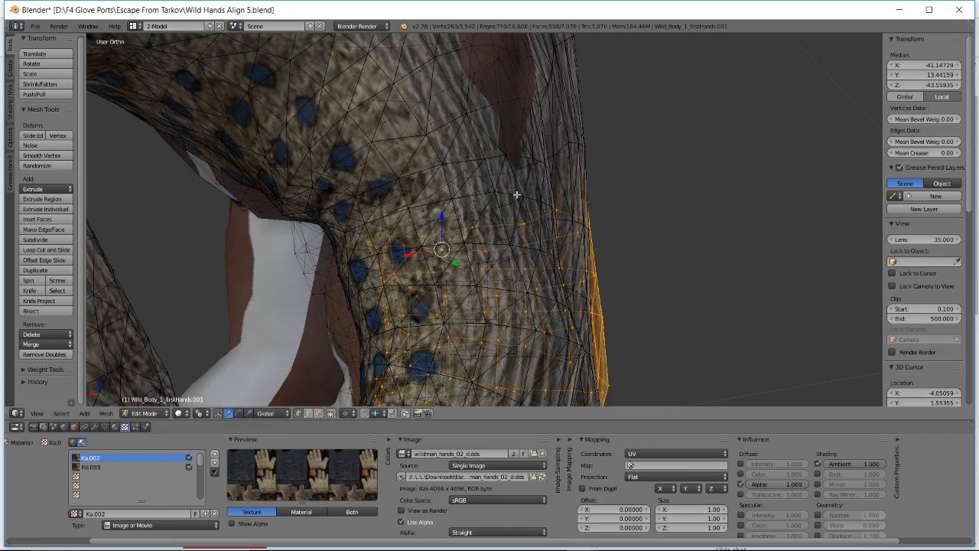
- Add upper-edge vertices on the palm side of the ring finger's base back to the selection
key("g")
right_click(483, 203)
middle_click_drag(435, 200, 560, 156)
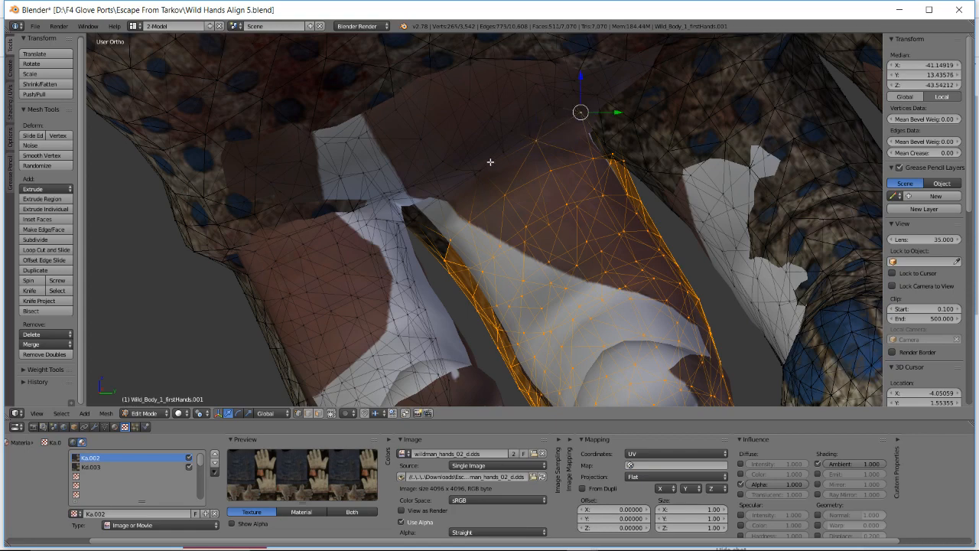
- Switch to Chrome and read the recent live chat messages on the YouTube live dashboard, then return to Blender
key("alt+Tab")
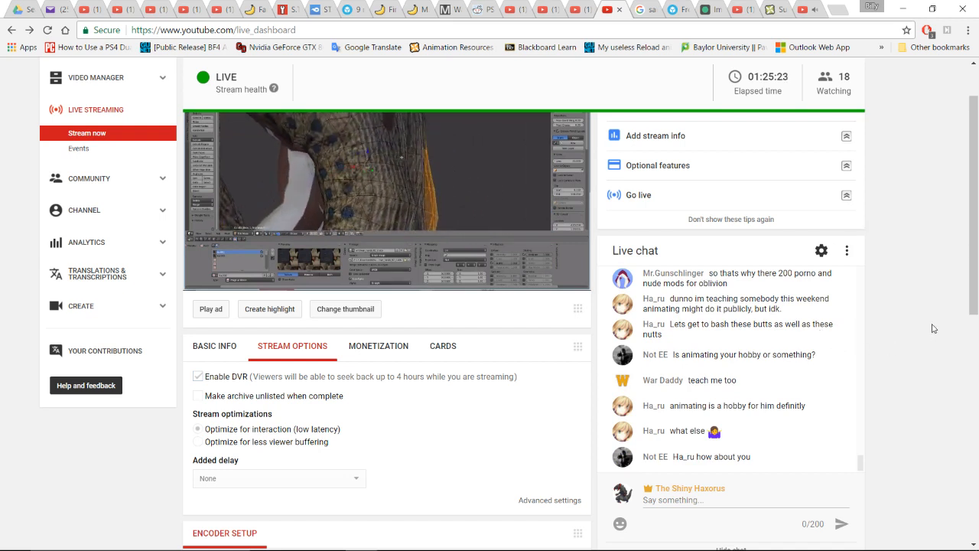
scroll(793, 342, "up", 2)
scroll(794, 345, "up", 1)
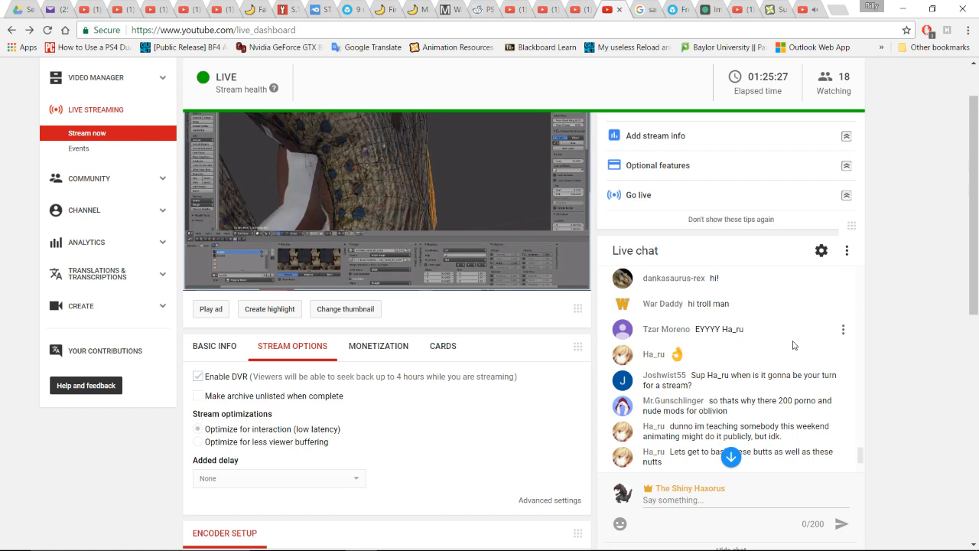
scroll(794, 344, "up", 3)
scroll(792, 346, "down", 2)
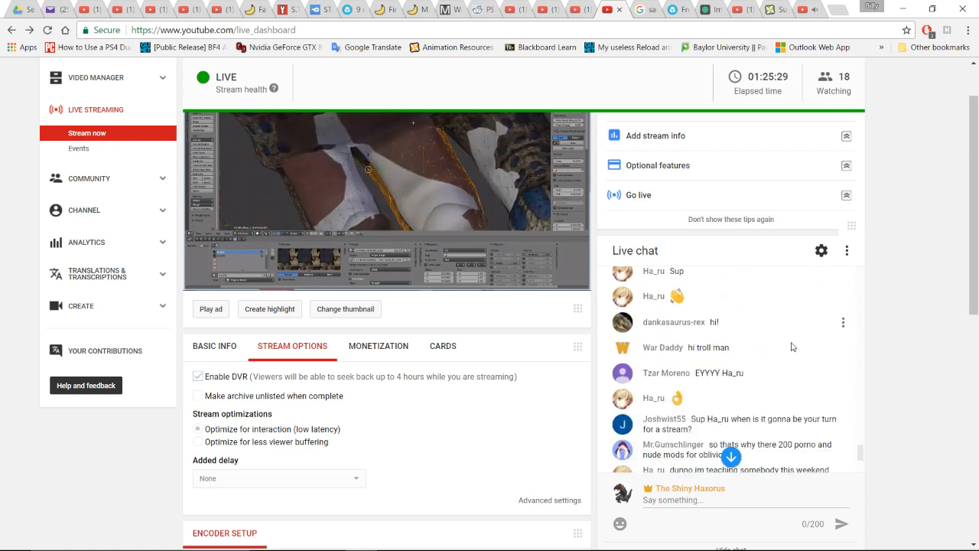
scroll(793, 348, "down", 6)
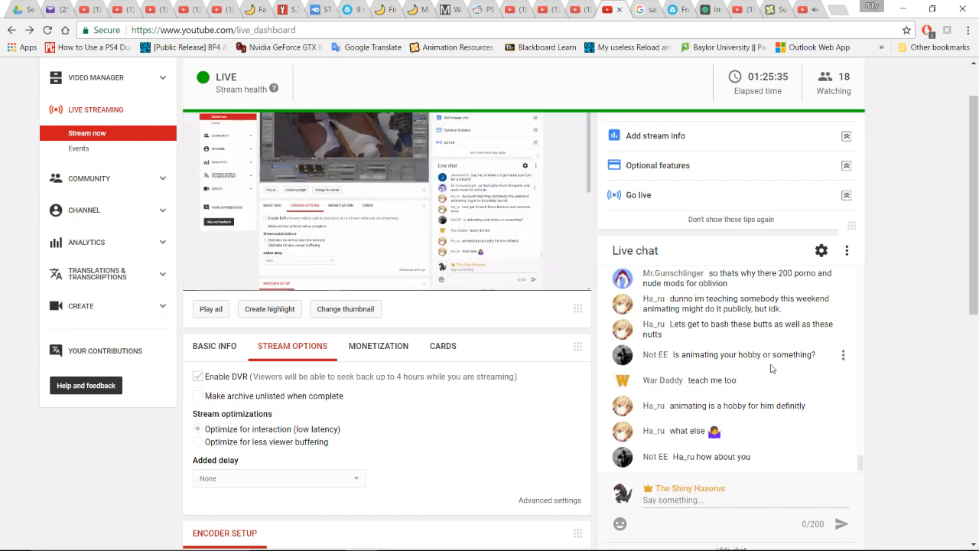
scroll(771, 369, "down", 2)
scroll(904, 291, "up", 2)
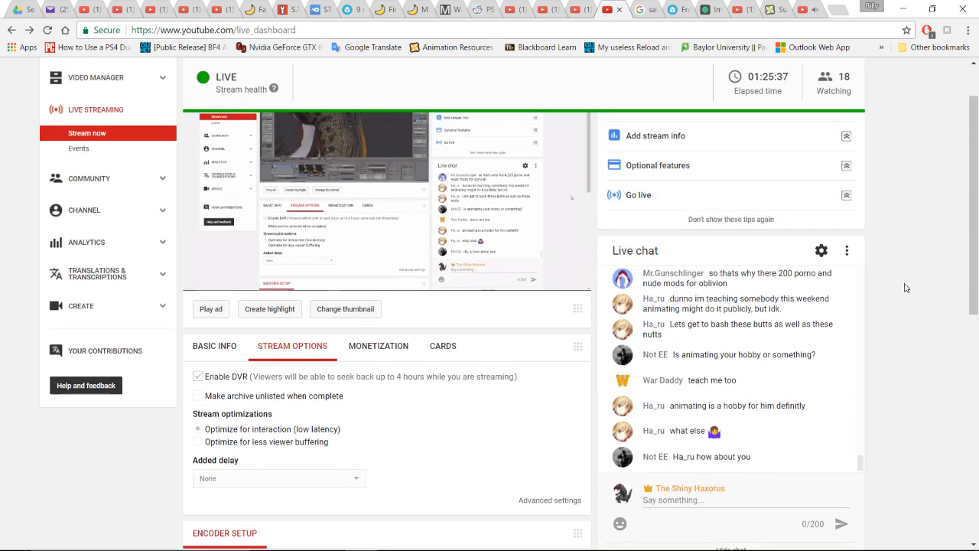
key("alt+Tab")
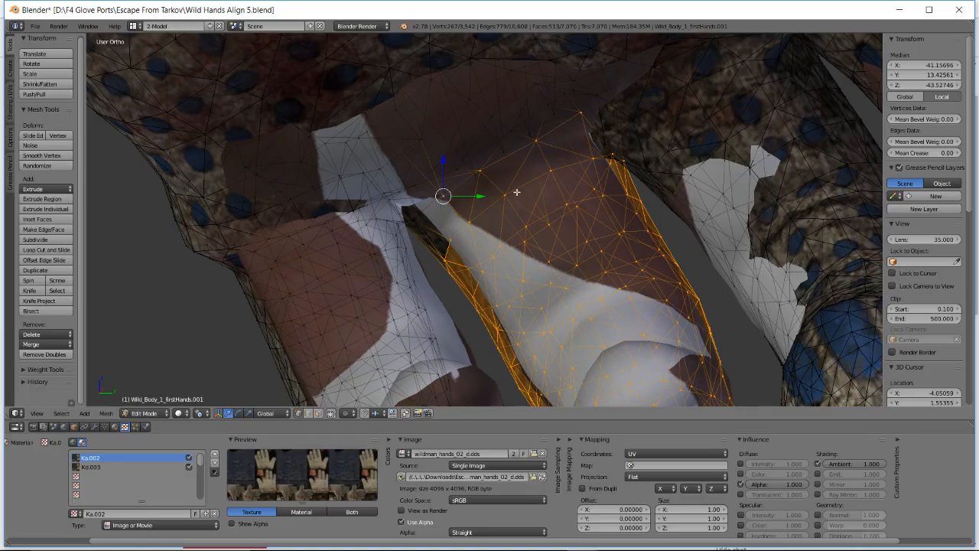
- Extend the ring finger selection upward around its base on the palm side, between the fingers and across the back
mouse_move(516, 192)
middle_mouse_down()
mouse_move(440, 201)
mouse_move(469, 200)
mouse_move(489, 181)
mouse_move(456, 196)
mouse_move(490, 178)
mouse_move(484, 194)
mouse_move(551, 169)
mouse_move(501, 184)
middle_mouse_up()
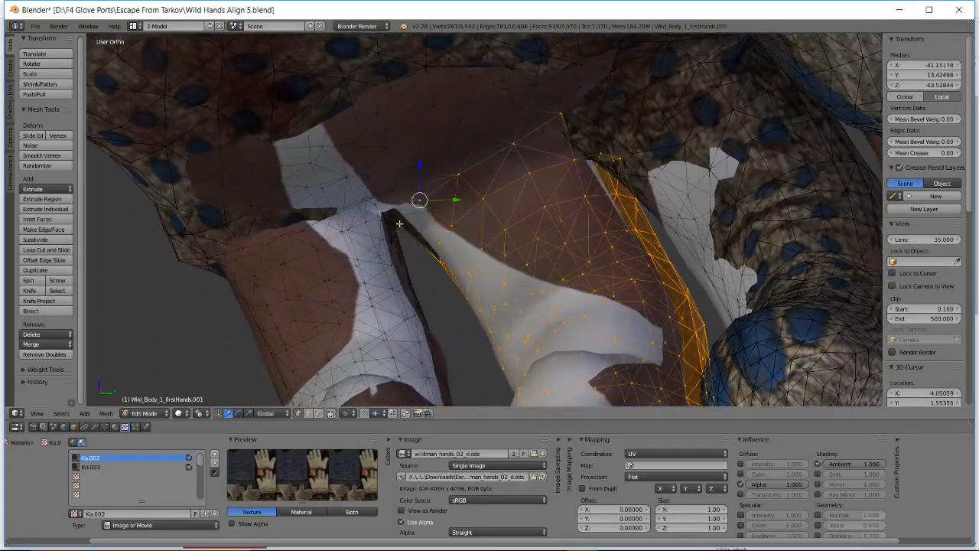
middle_click_drag(402, 223, 629, 244)
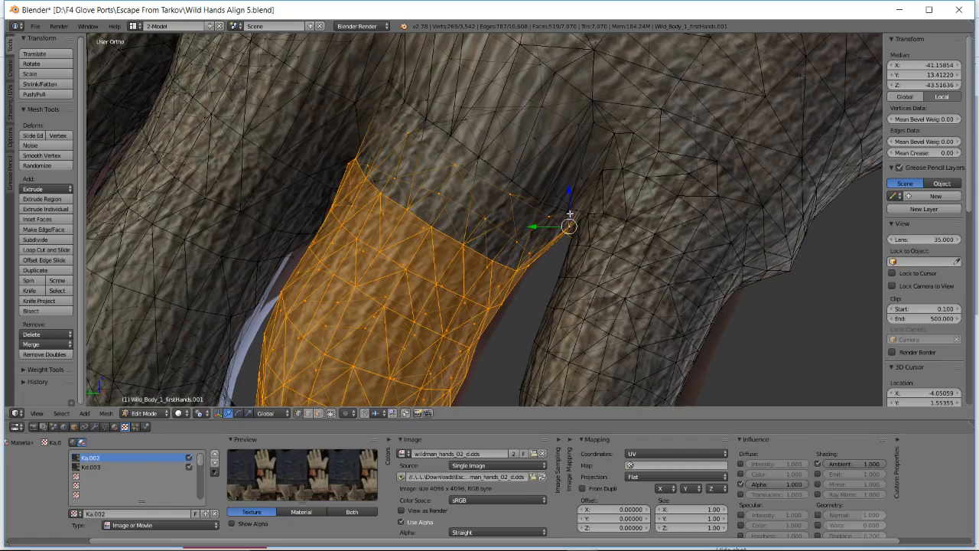
middle_click_drag(560, 211, 481, 212)
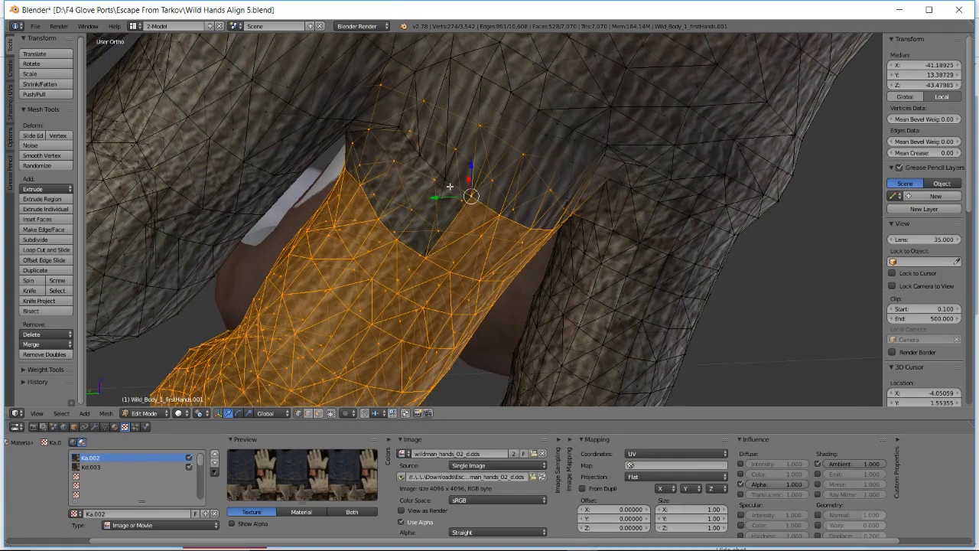
middle_click_drag(413, 162, 451, 200)
- Rotate the extended ring finger selection slightly and move it inward toward the palm
key("r")
key("r")
left_click(564, 203)
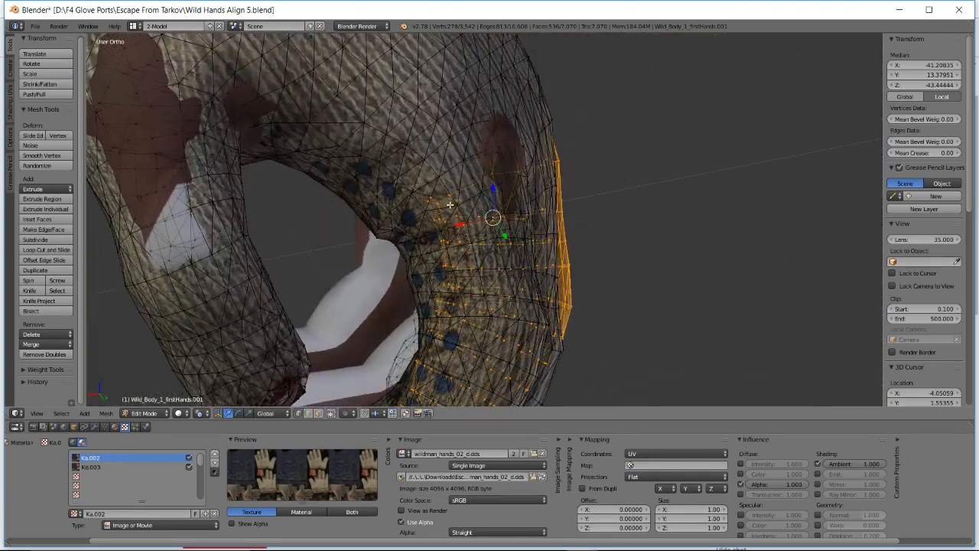
key("r")
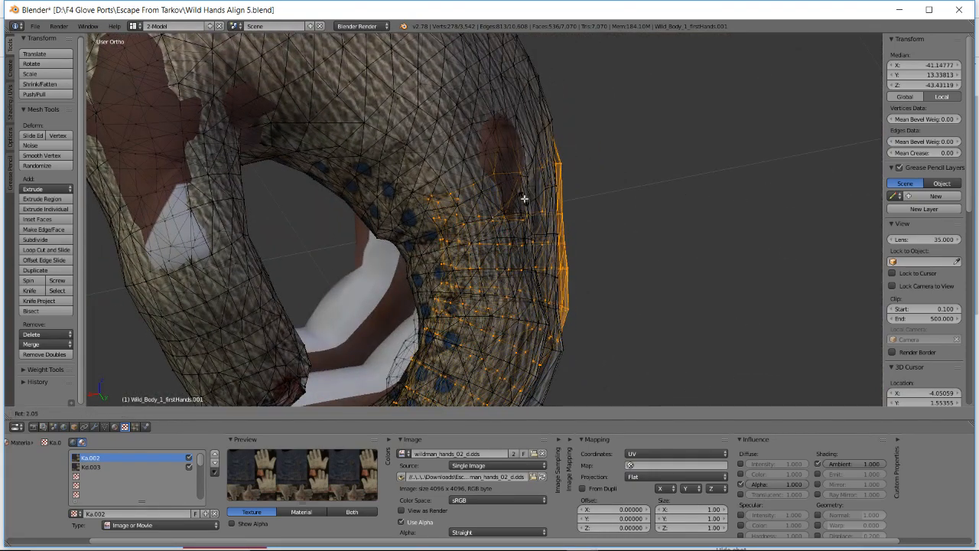
key("g")
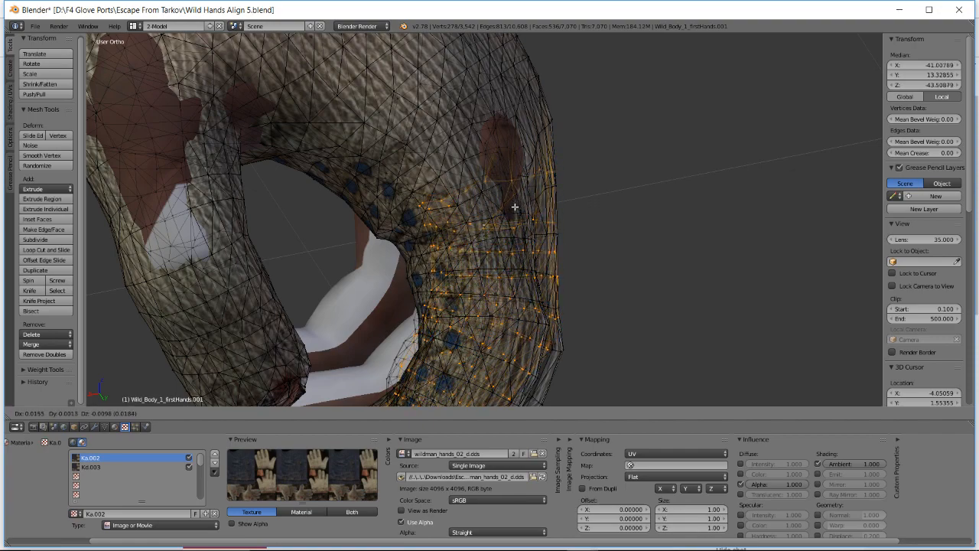
left_click(515, 206)
- Rotate the ring finger further in the side view and shift it inward over the underlying finger
mouse_move(478, 215)
middle_mouse_down()
mouse_move(573, 164)
mouse_move(593, 179)
mouse_move(564, 165)
mouse_move(478, 206)
middle_mouse_up()
key("r")
left_click(481, 204)
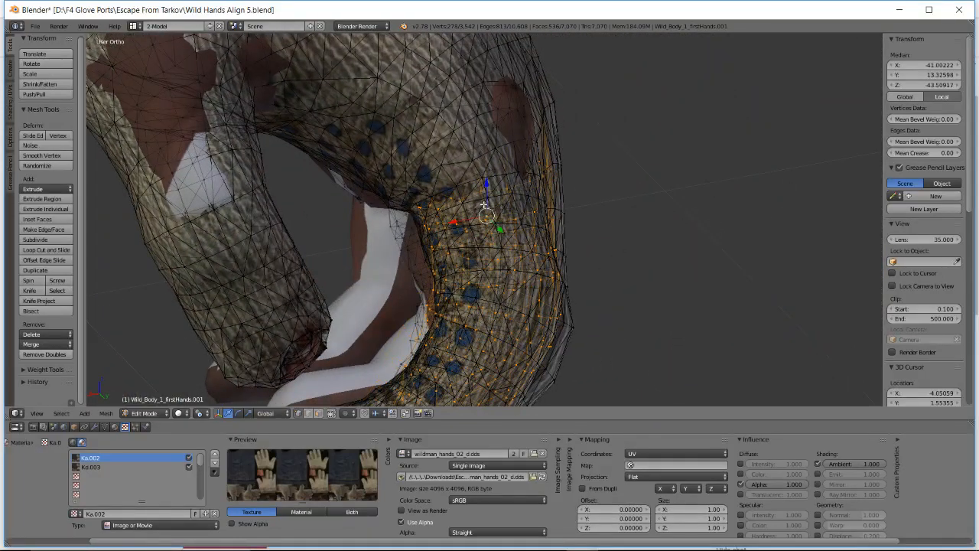
key("r")
left_click(505, 170)
key("g")
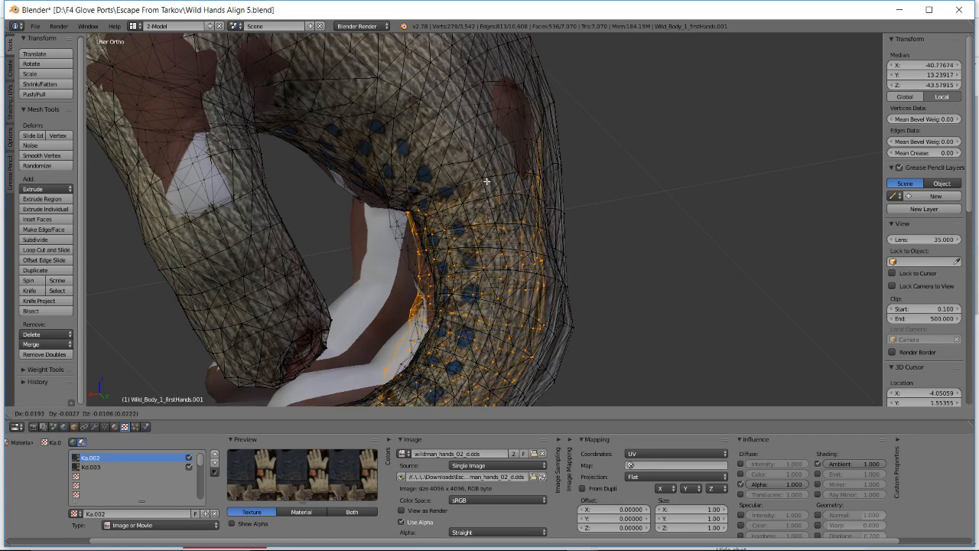
left_click(485, 182)
- Fine-tune the ring finger's angle with two small rotations and nudge it slightly downward
key("r")
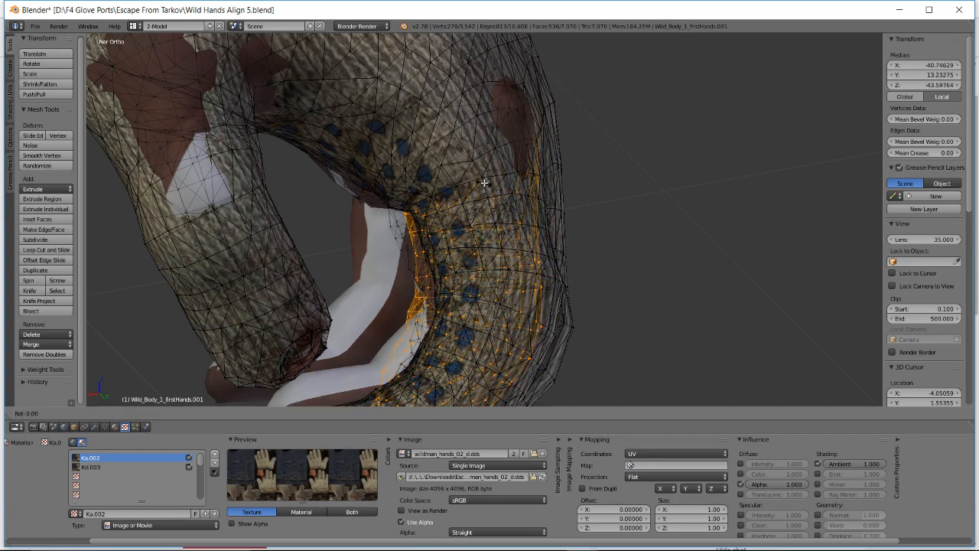
left_click(486, 184)
key("r")
left_click(488, 185)
key("g")
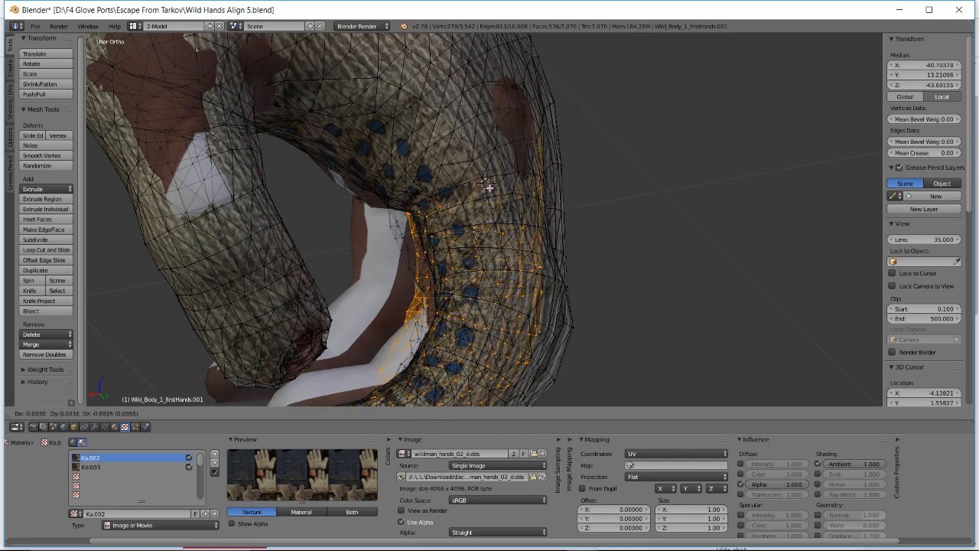
- Rotate and reposition the ring finger between the middle and little fingers as seen from the back of the hand
middle_click_drag(489, 189, 396, 237)
key("r")
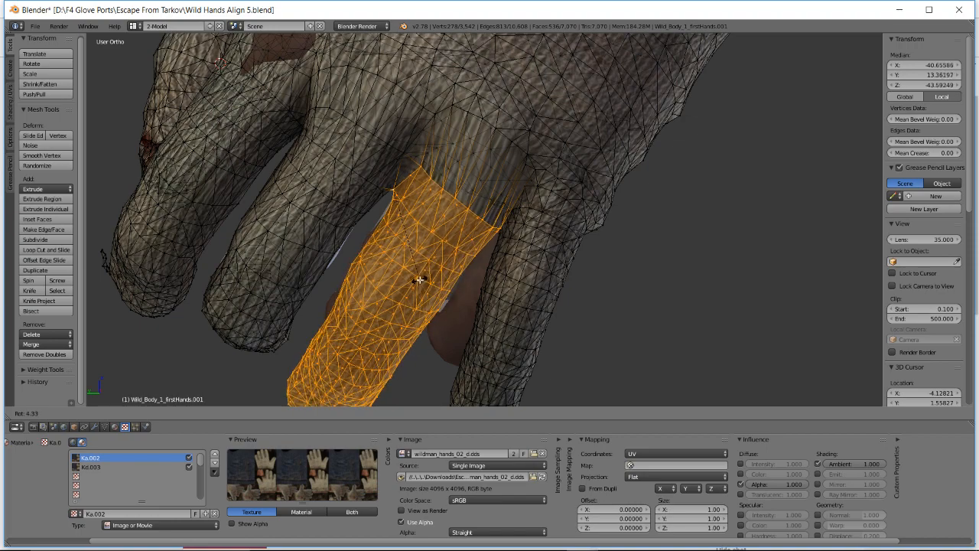
key("g")
left_click(418, 273)
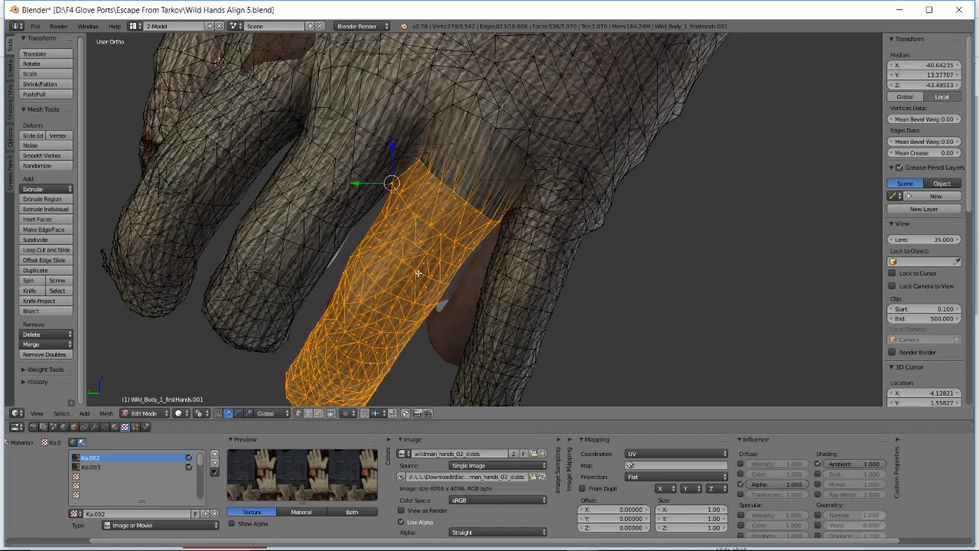
middle_click_drag(419, 273, 483, 253)
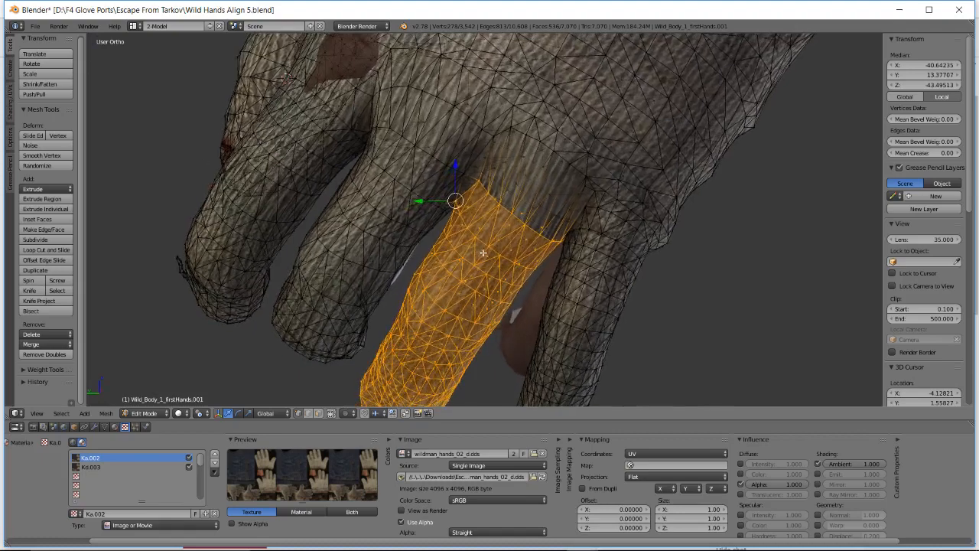
- Select the row of knuckle vertices above the stretched area at the ring finger's base on the back of the hand
middle_click_drag(516, 158, 402, 213)
right_click(434, 199)
right_click(452, 208, "shift")
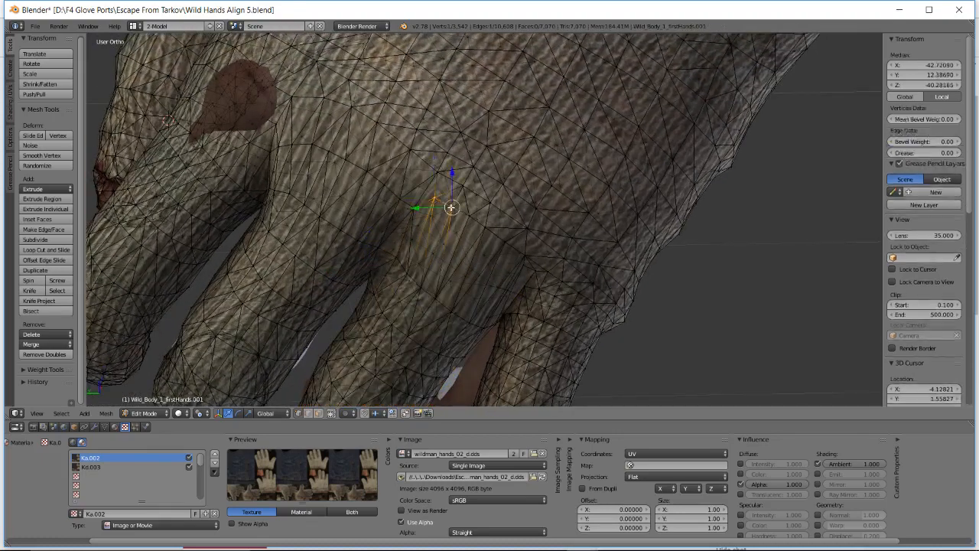
right_click(468, 218, "shift")
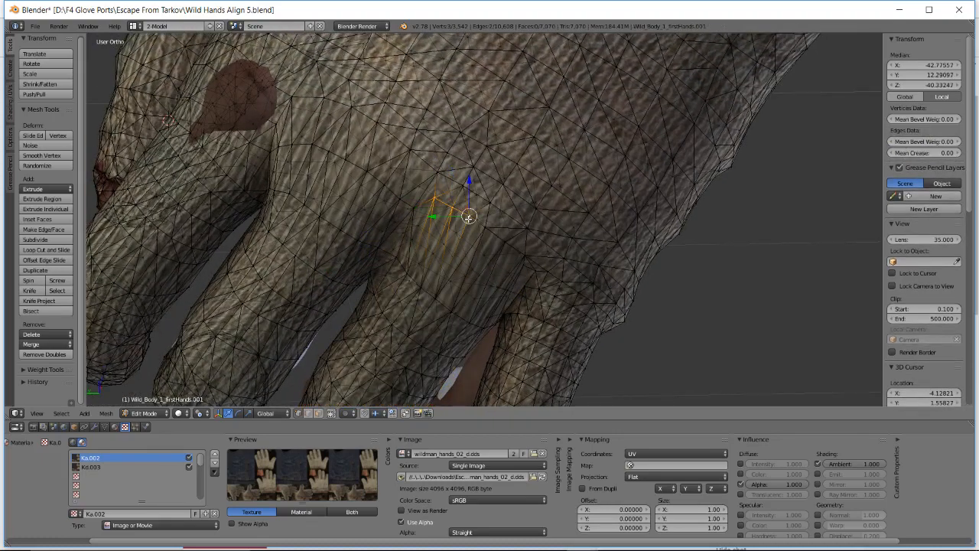
middle_click_drag(521, 246, 480, 227)
right_click(517, 265, "shift")
- Adjust the vertex selection near the little finger and move the knuckle row slightly down toward the ring finger
key("g")
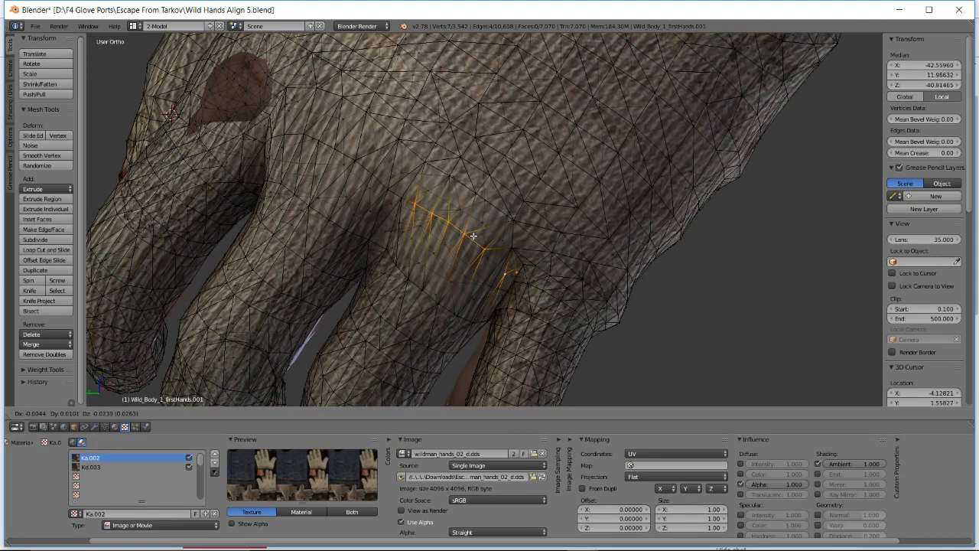
left_click(508, 246)
right_click(508, 247, "shift")
key("g")
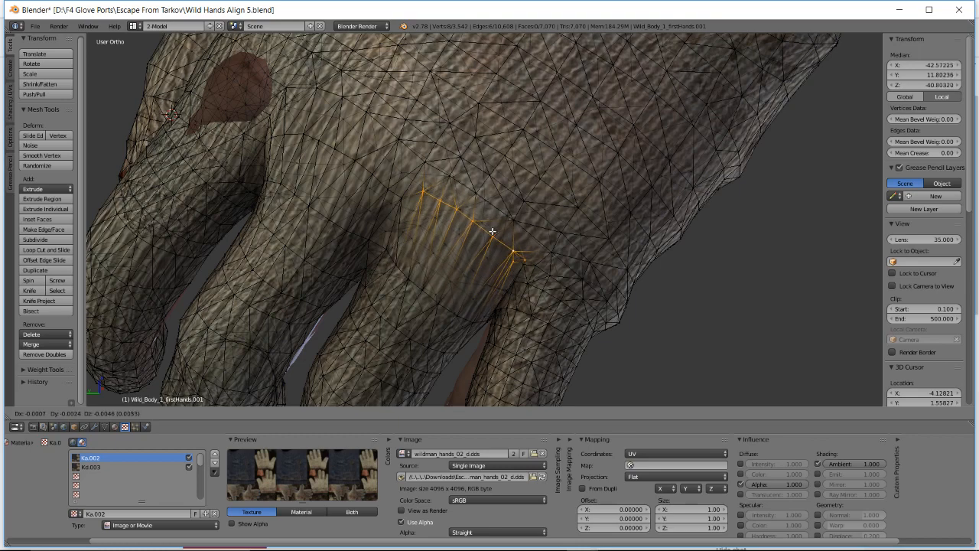
left_click(492, 231)
mouse_move(492, 231)
middle_mouse_down()
mouse_move(529, 232)
mouse_move(536, 247)
mouse_move(498, 241)
middle_mouse_up()
key("g")
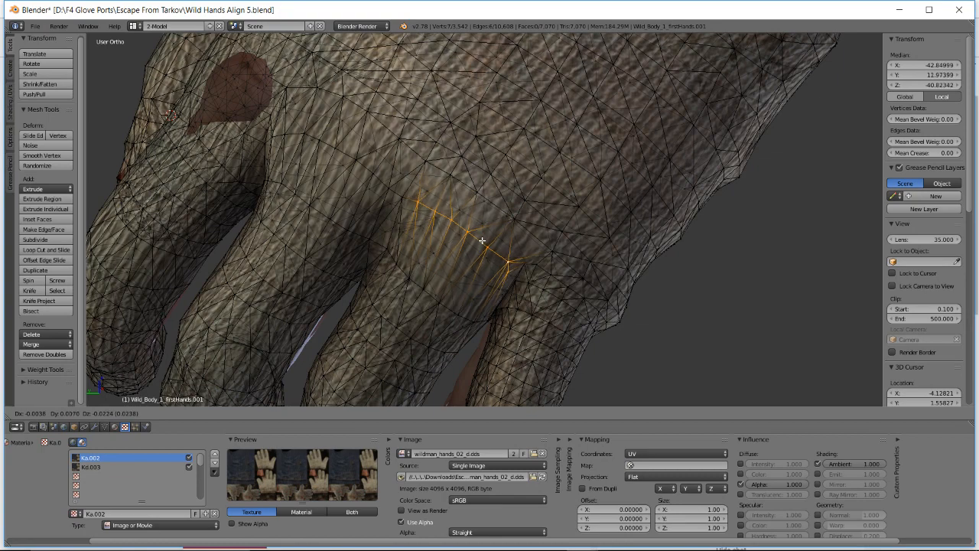
left_click(482, 240)
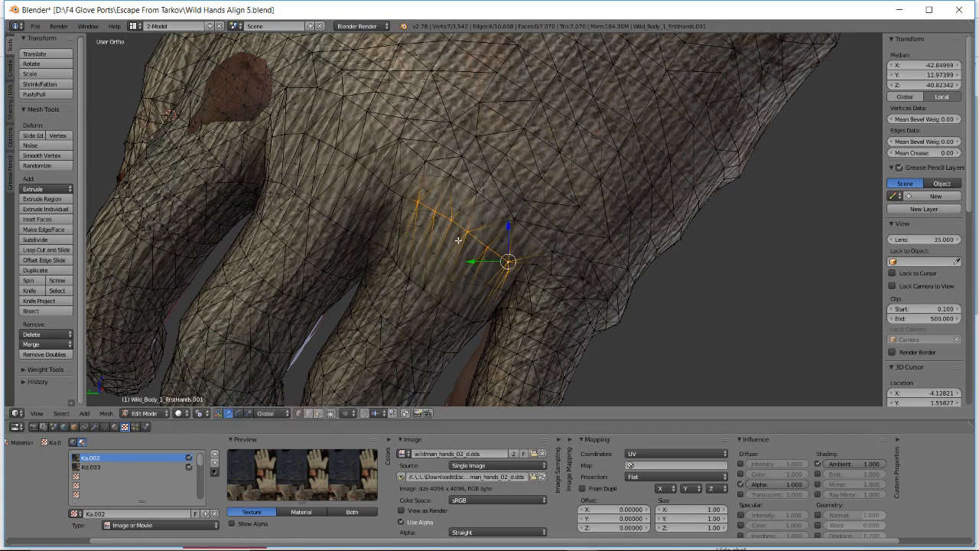
- Switch to Chrome and skip ahead in the Chill Instrumental Hiphop & JazzHop Mix (Part 2/5) video
key("alt+Tab")
left_click(803, 10)
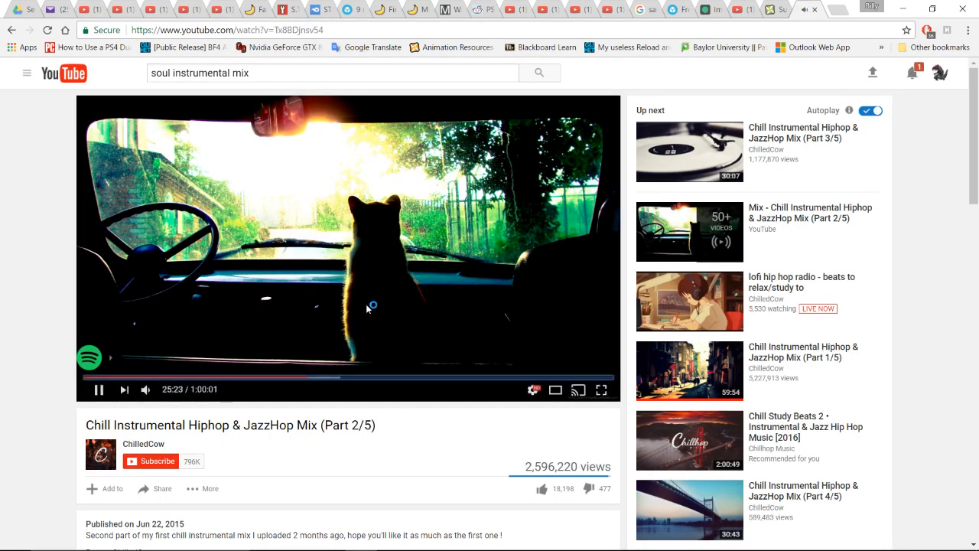
left_click(314, 377)
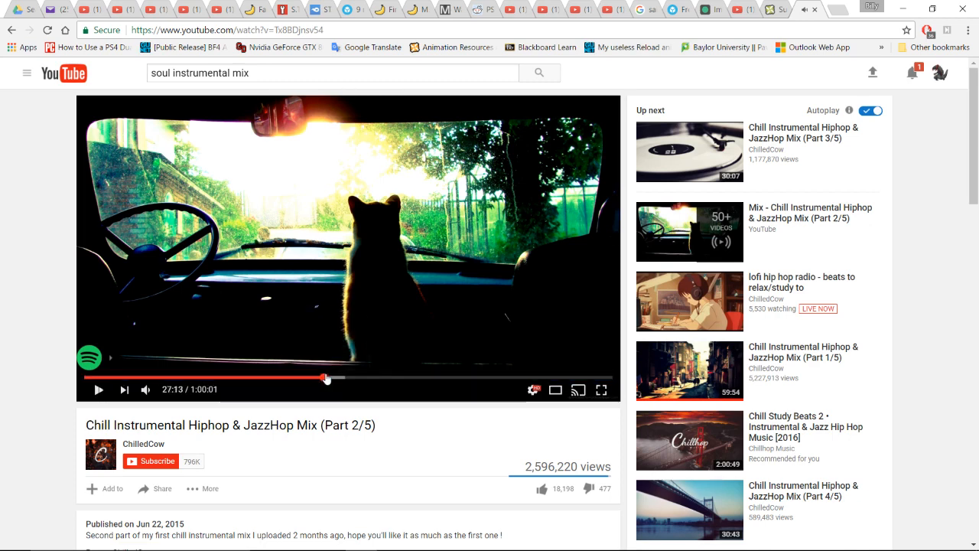
left_click(329, 377)
left_click(337, 377)
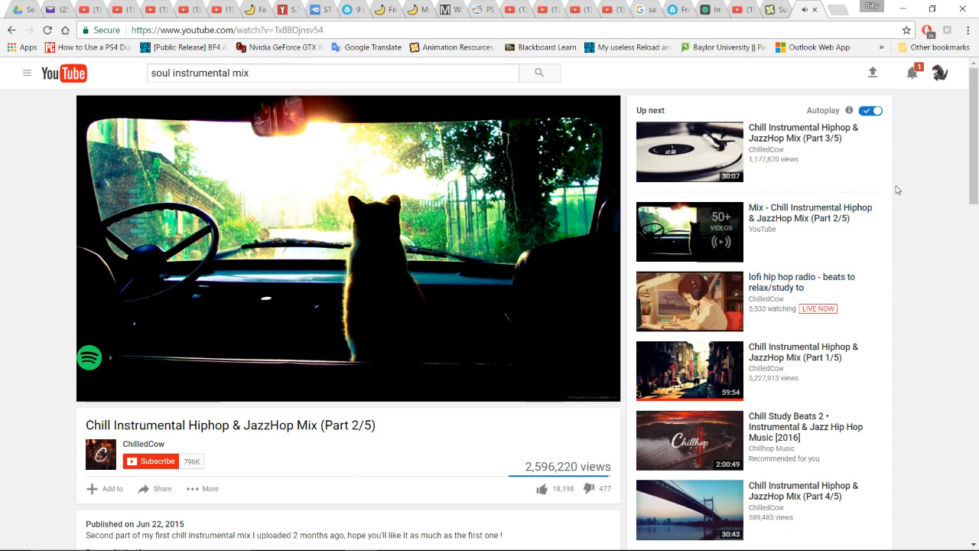
- Check the YouTube notifications and read the new live chat messages on the live dashboard
left_click(914, 74)
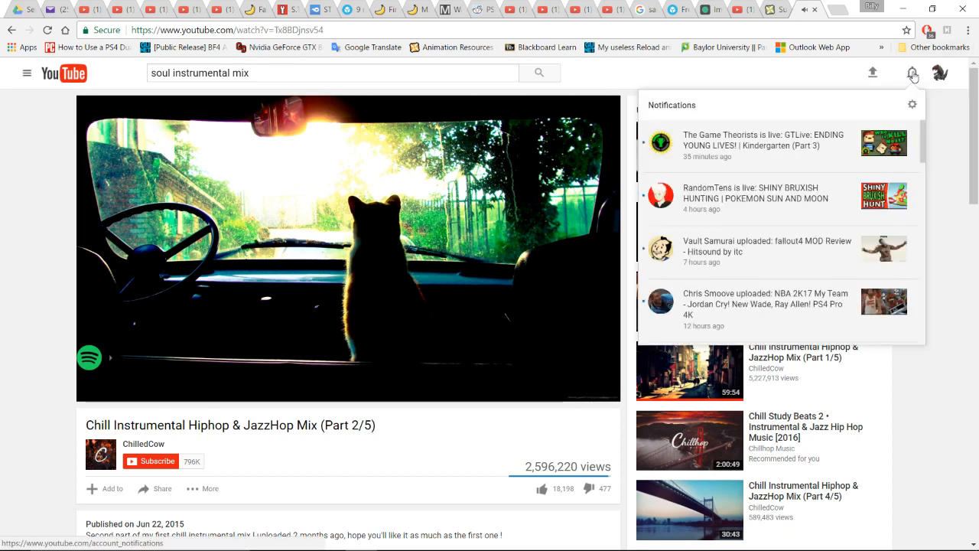
left_click(615, 9)
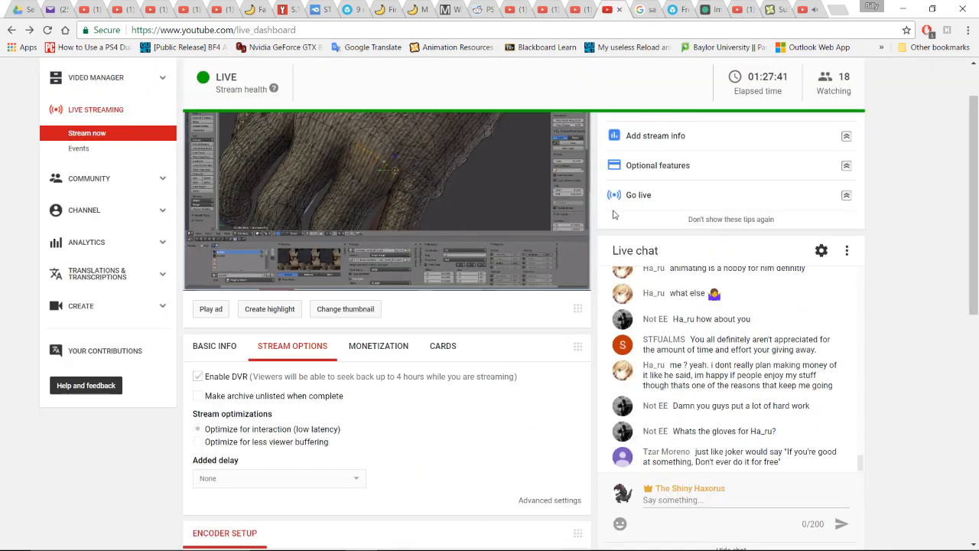
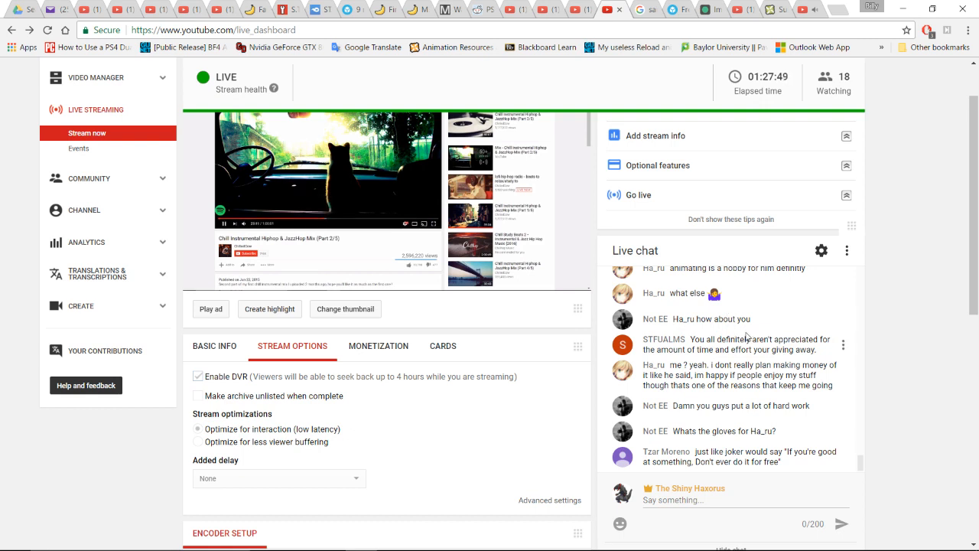
scroll(747, 337, "down", 1)
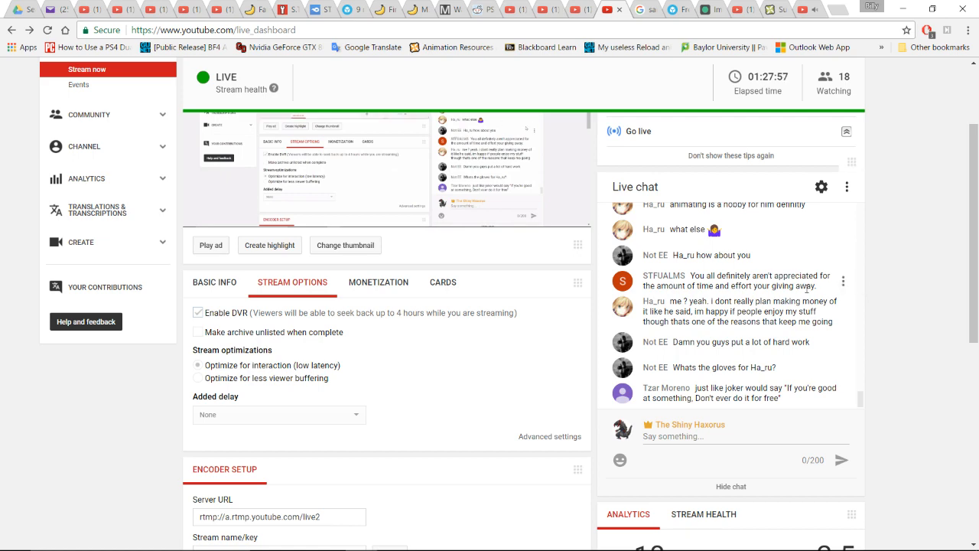
scroll(773, 300, "up", 2)
scroll(772, 303, "down", 4)
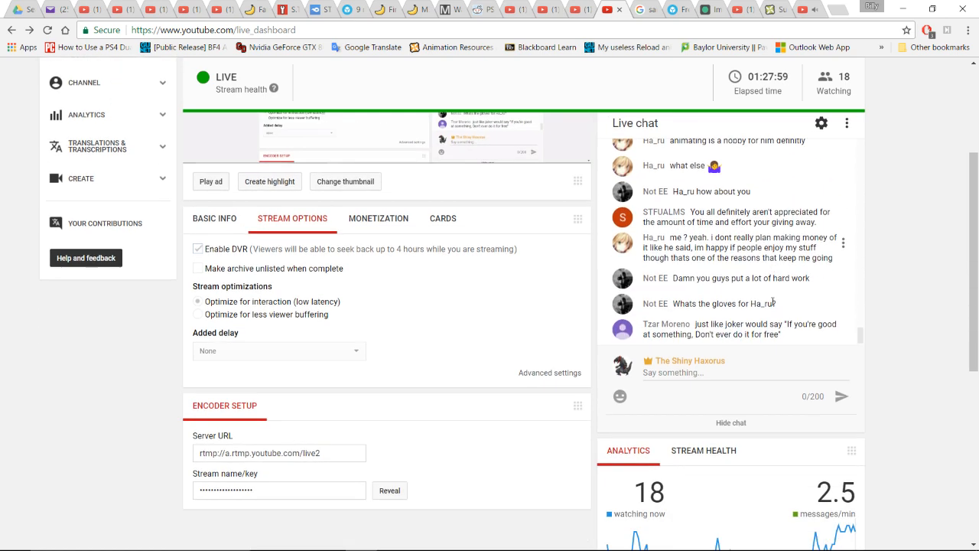
scroll(902, 292, "up", 2)
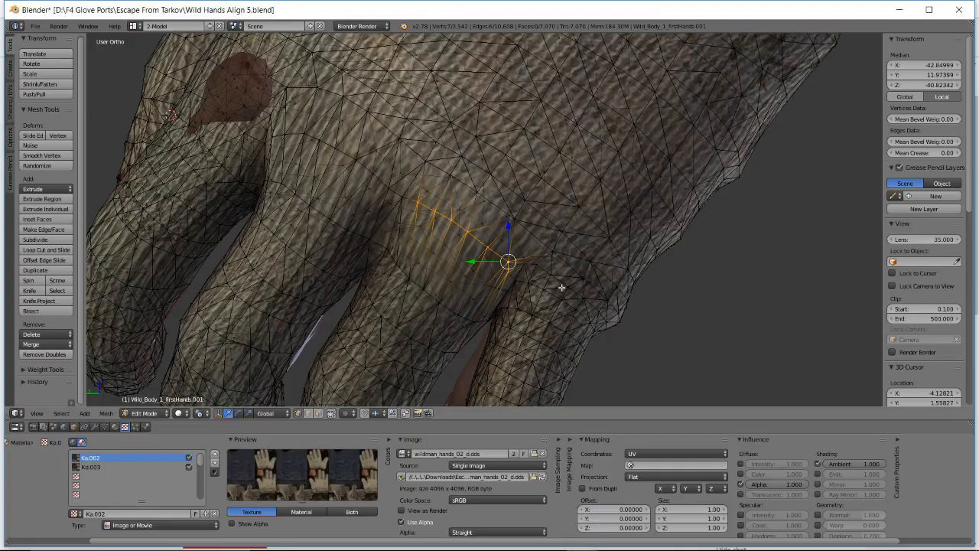
- Clear the knuckle selection and box-select the vertices of the glove's ring fingertip, including those on the side facing the middle finger
scroll(510, 290, "up", 2)
middle_click_drag(470, 313, 671, 140)
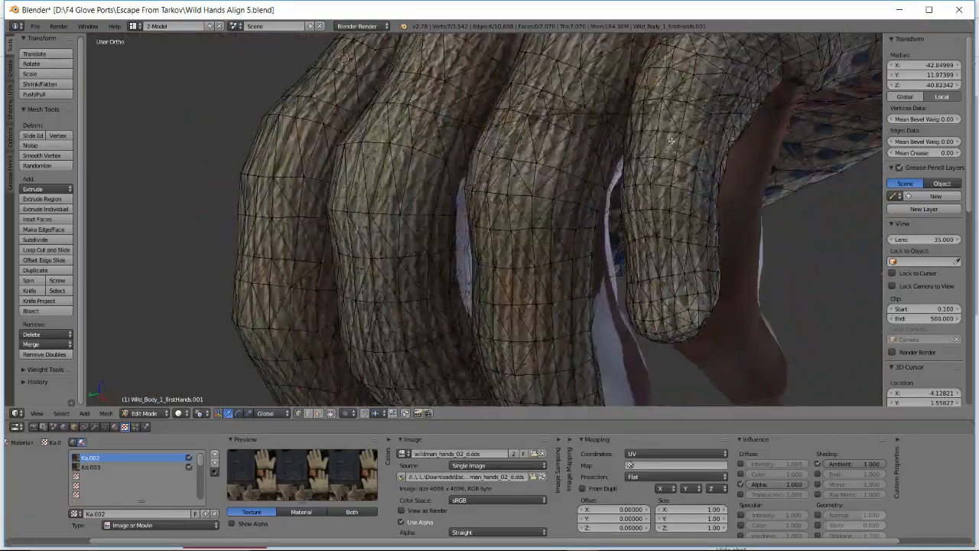
middle_click_drag(550, 202, 450, 197)
scroll(468, 214, "down", 3)
scroll(489, 208, "up", 1)
key("a")
key("b")
left_click_drag(371, 201, 511, 325)
key("b")
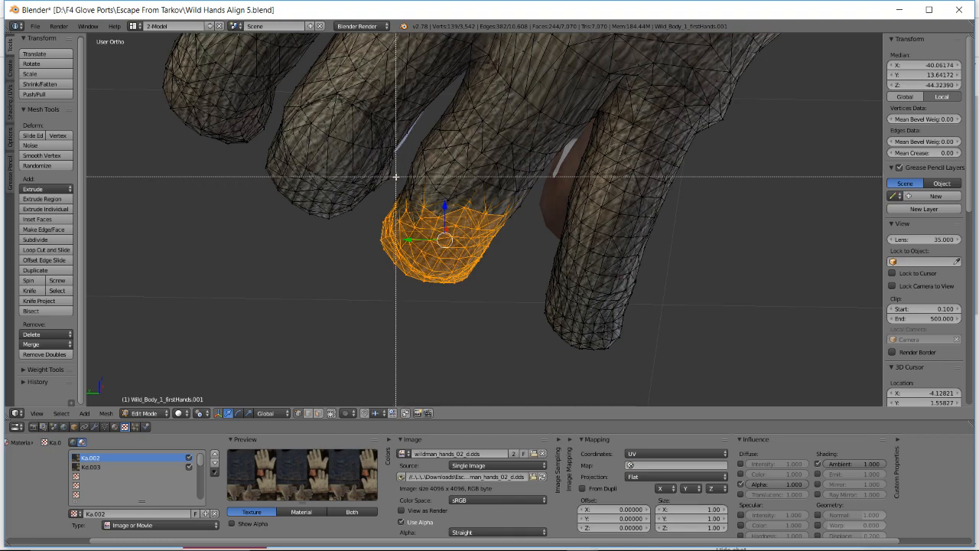
left_click_drag(394, 177, 434, 238)
middle_click_drag(445, 255, 417, 153)
key("b")
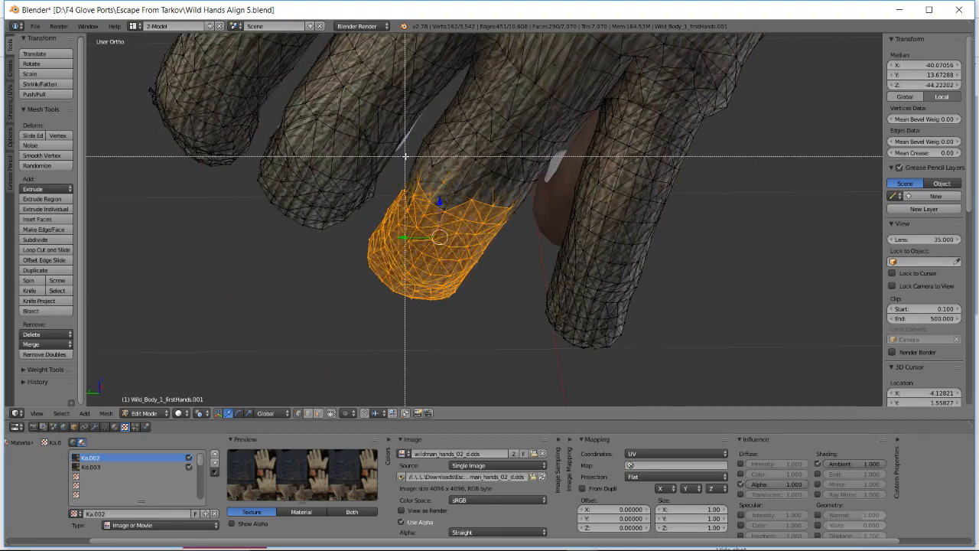
left_click_drag(407, 157, 425, 212)
- Extend the ring finger selection up both sides of the finger toward the middle joint
mouse_move(431, 187)
middle_mouse_down()
mouse_move(448, 174)
mouse_move(430, 205)
middle_mouse_up()
scroll(452, 182, "up", 2)
key("b")
left_click_drag(482, 202, 521, 247)
key("b")
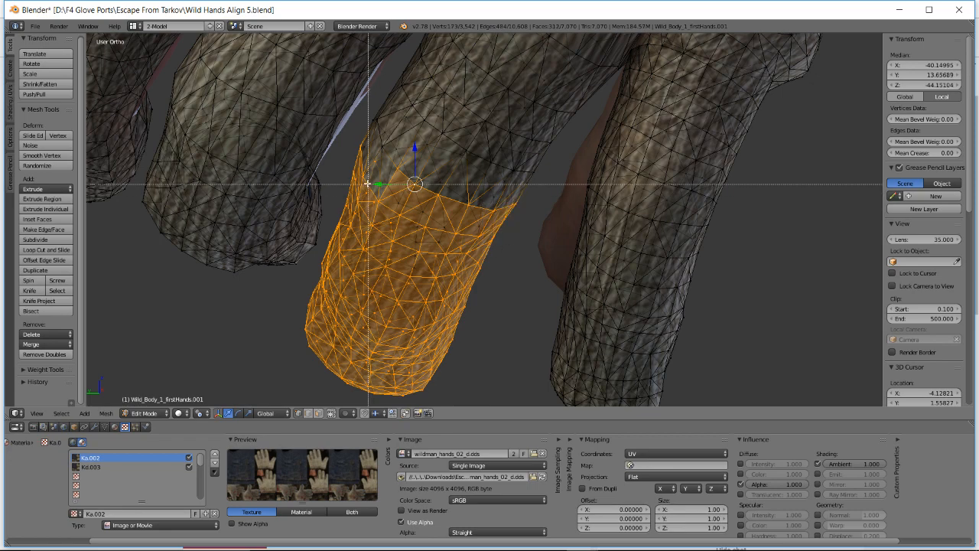
left_click_drag(364, 182, 475, 305)
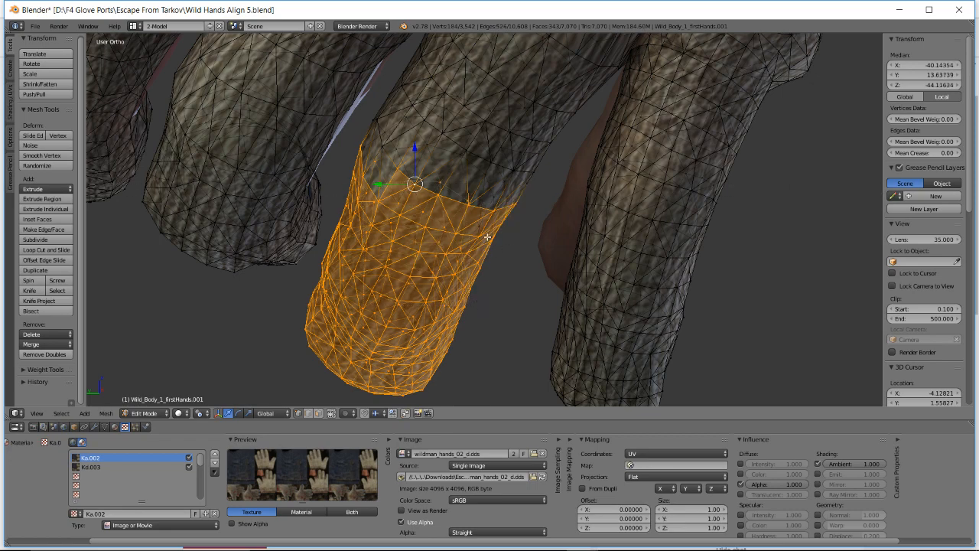
right_click(480, 229, "shift")
- Add the individual vertices along the upper edge of the ring finger selection to even out its boundary
middle_click_drag(480, 225, 479, 209)
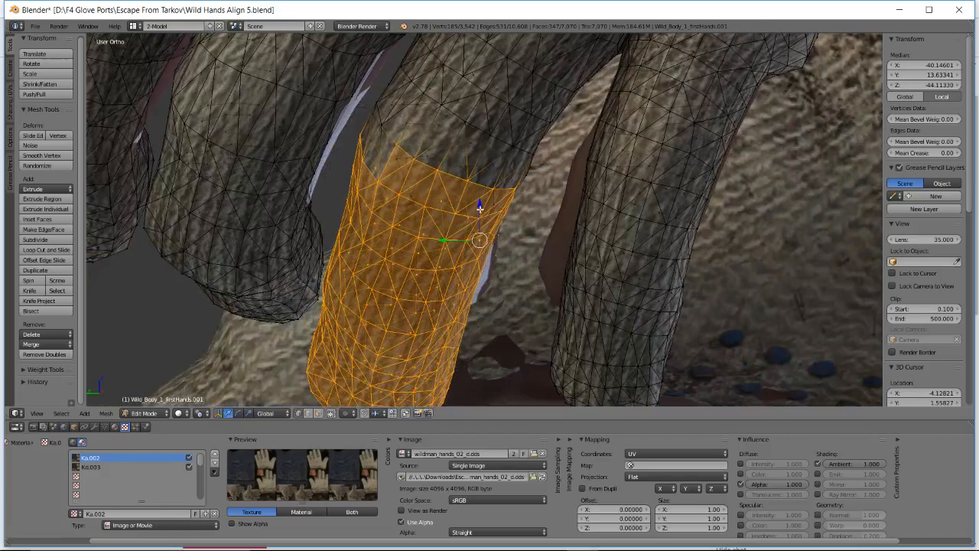
right_click(410, 199, "shift")
middle_click_drag(410, 200, 426, 184)
right_click(403, 164, "shift")
right_click(431, 166, "shift")
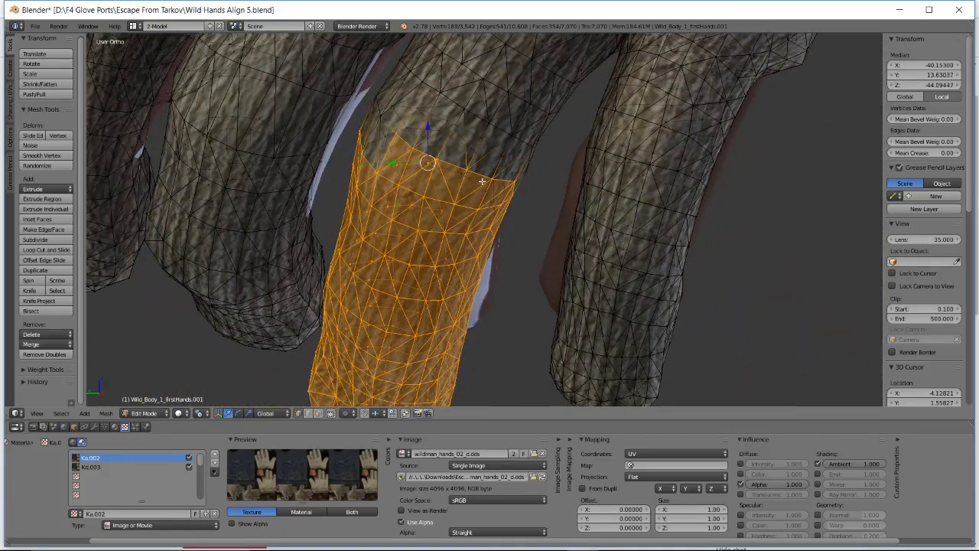
right_click(463, 174, "shift")
right_click(488, 191, "shift")
right_click(495, 209, "shift")
middle_click_drag(495, 210, 539, 223)
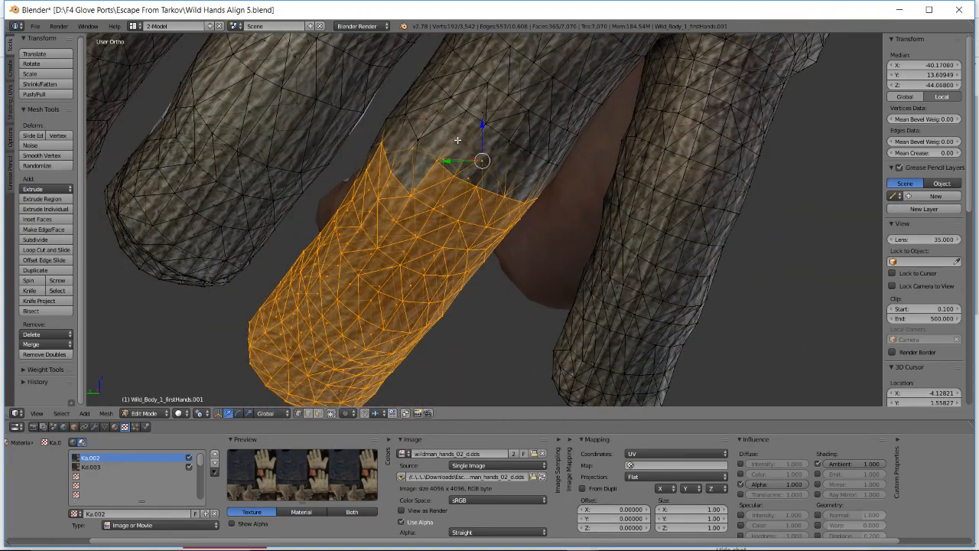
- Extend the ring finger selection higher along the side facing the middle finger
middle_click_drag(422, 132, 394, 140)
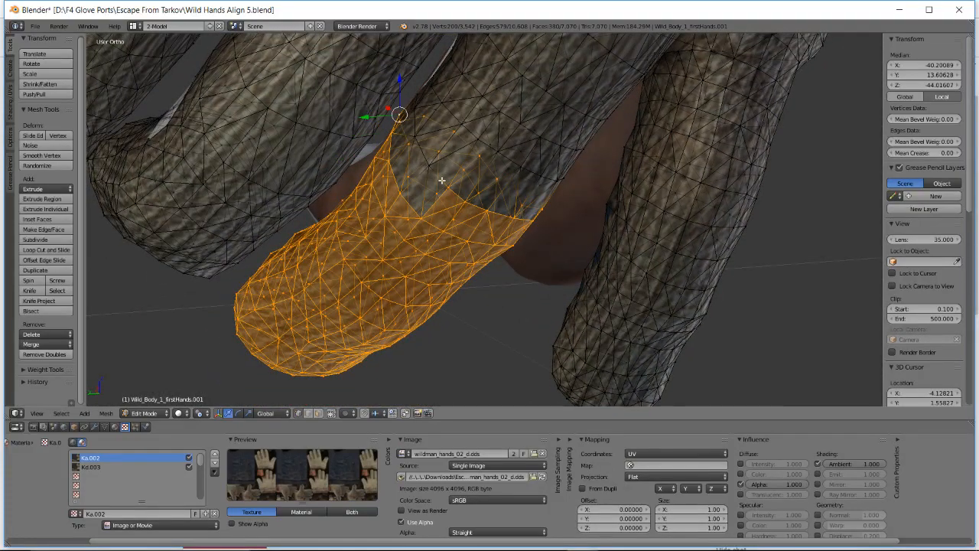
middle_click_drag(441, 180, 430, 166)
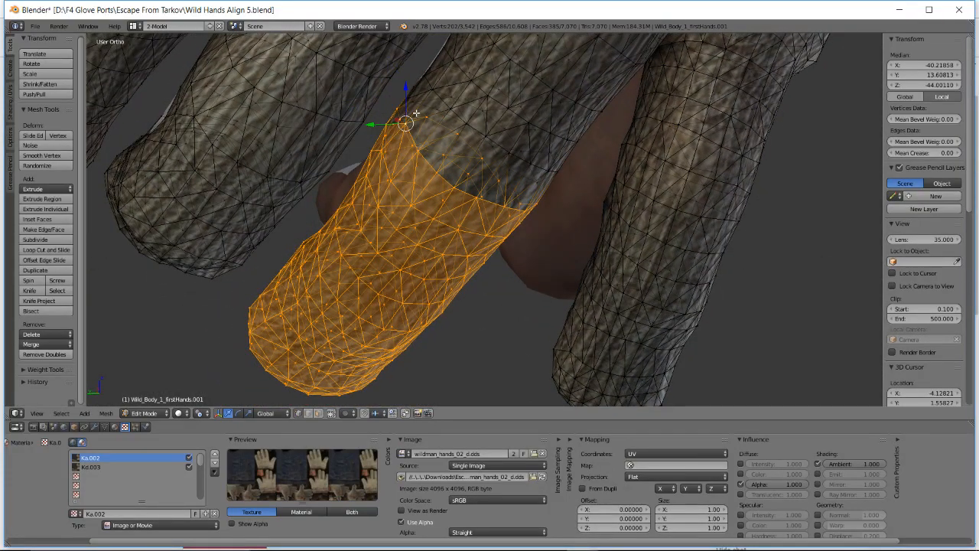
middle_click_drag(416, 114, 404, 92)
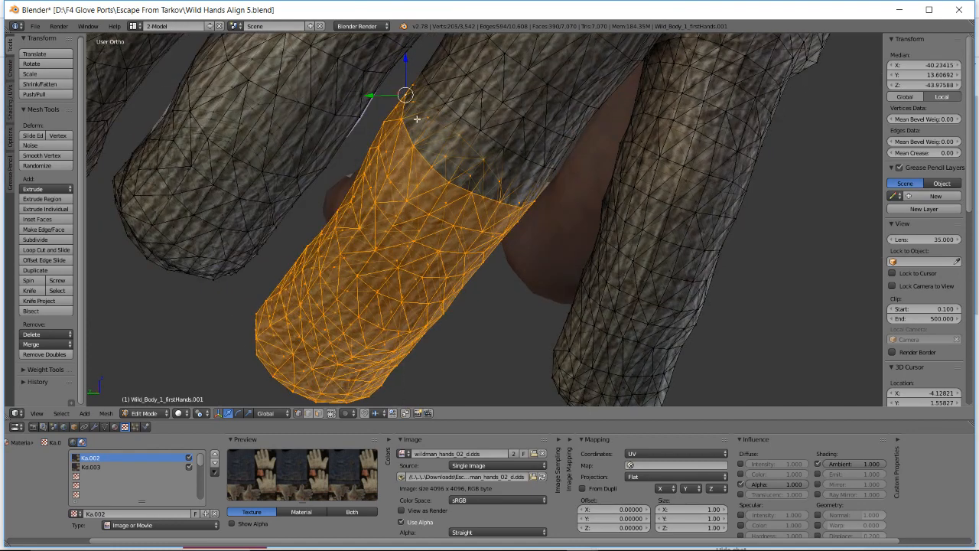
key("b")
left_click_drag(416, 81, 461, 146)
right_click(427, 85, "shift")
middle_click_drag(429, 87, 470, 94)
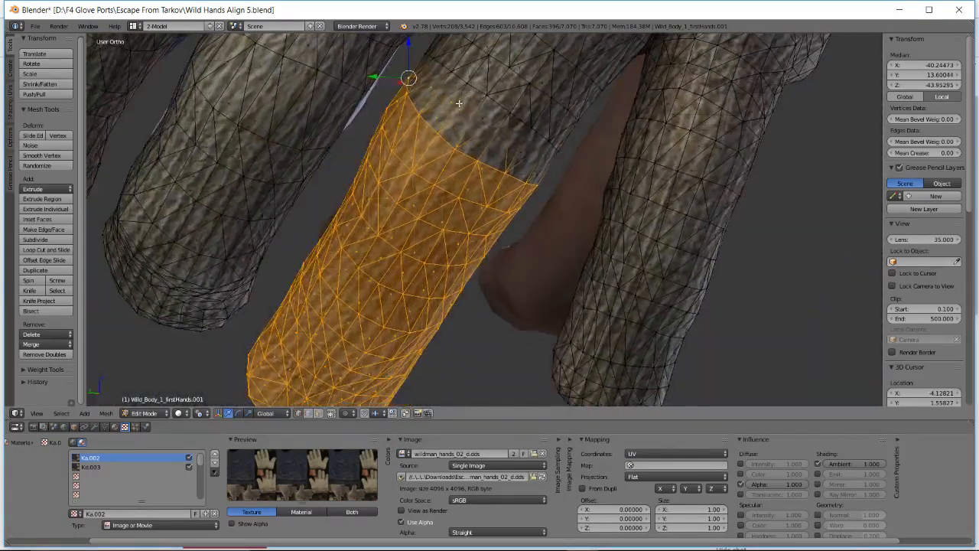
- Box-select the remaining vertices around the ring finger's joint to complete the selected section
key("b")
left_click_drag(447, 105, 497, 196)
key("b")
left_click_drag(484, 130, 546, 198)
key("b")
- Switch to Chrome to read the live chat on the YouTube live dashboard, and return to Blender
key("alt+Tab")
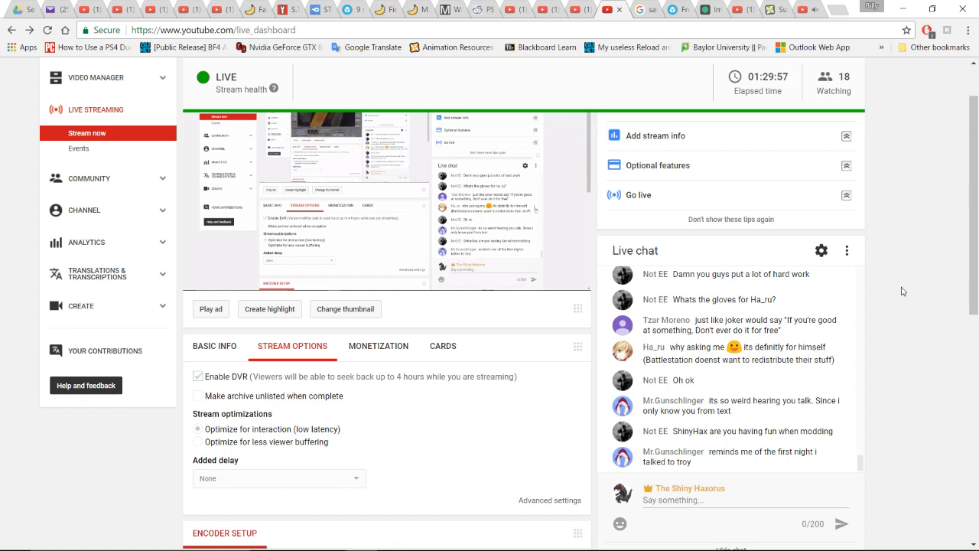
scroll(900, 299, "down", 3)
scroll(716, 263, "up", 4)
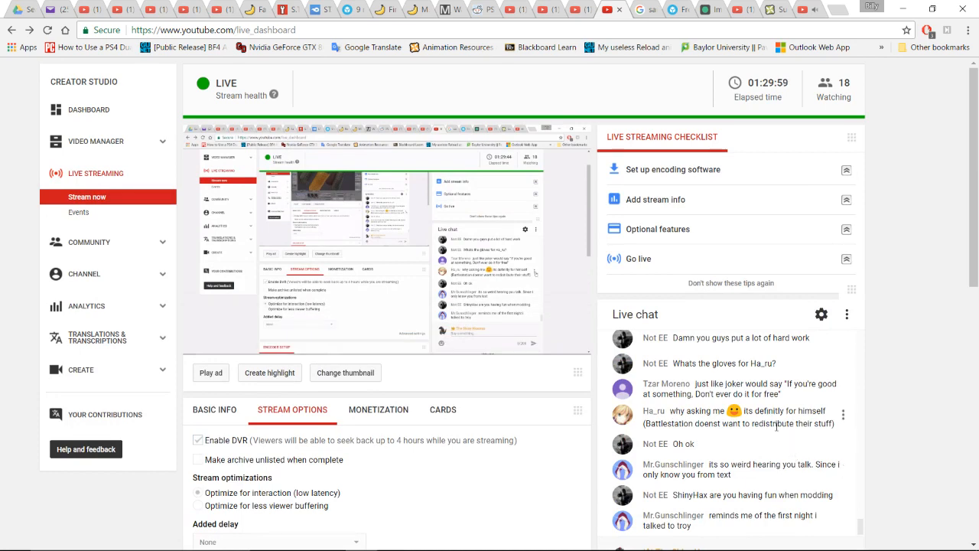
scroll(742, 370, "down", 2)
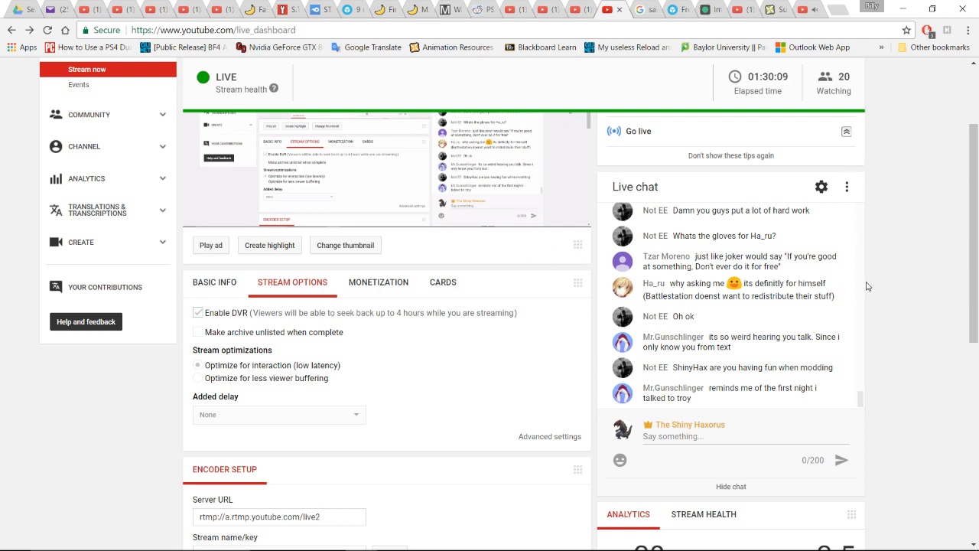
key("alt+Tab")
key("alt+Tab")
key("alt+Tab")
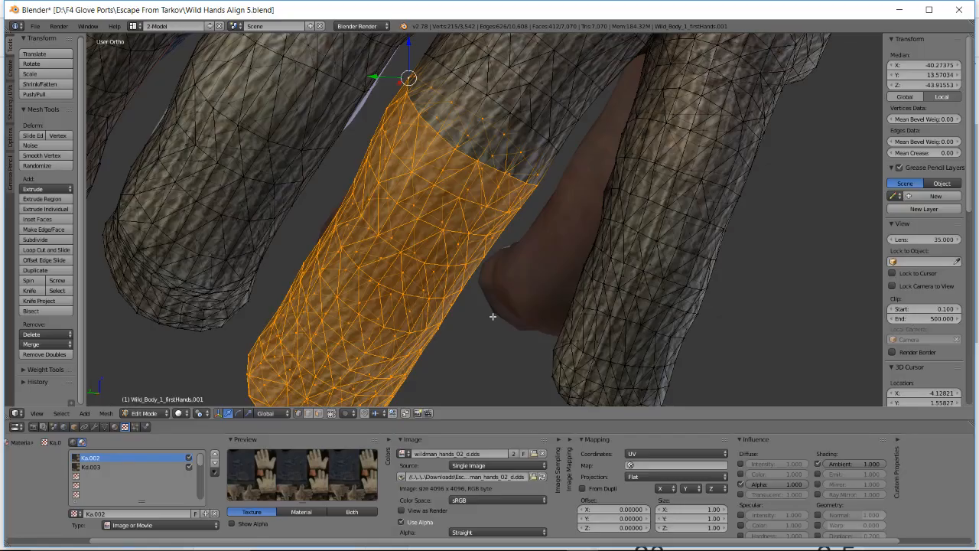
middle_click_drag(420, 219, 442, 291)
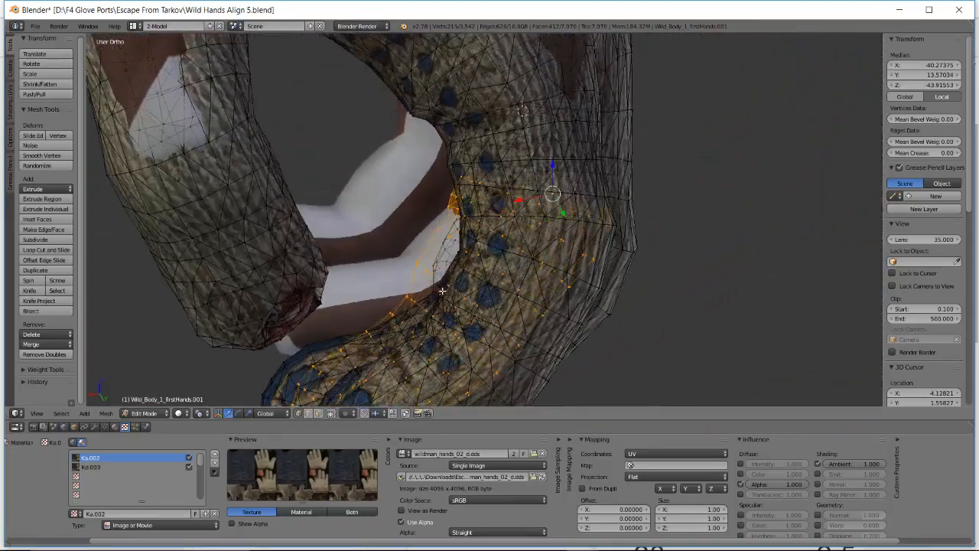
key("r")
left_click(442, 243)
key("r")
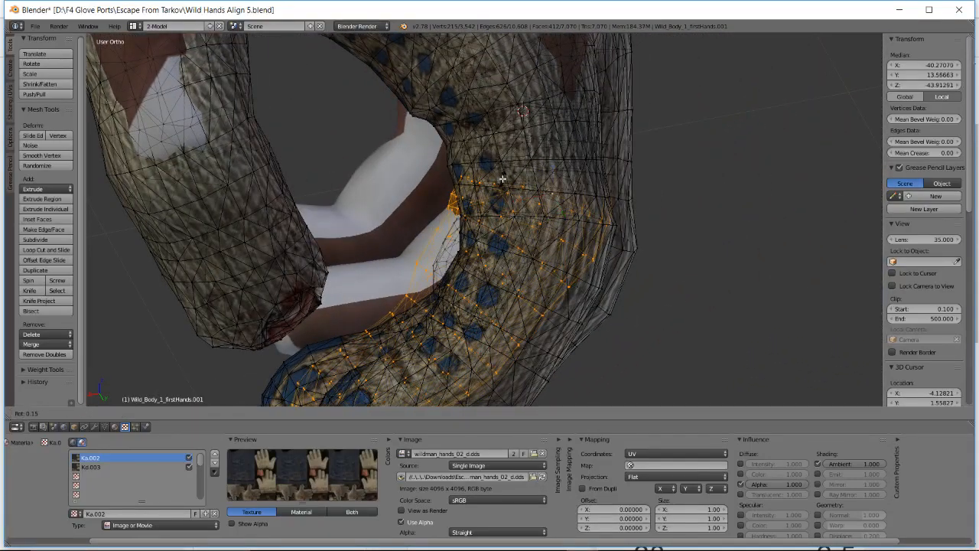
left_click(508, 164)
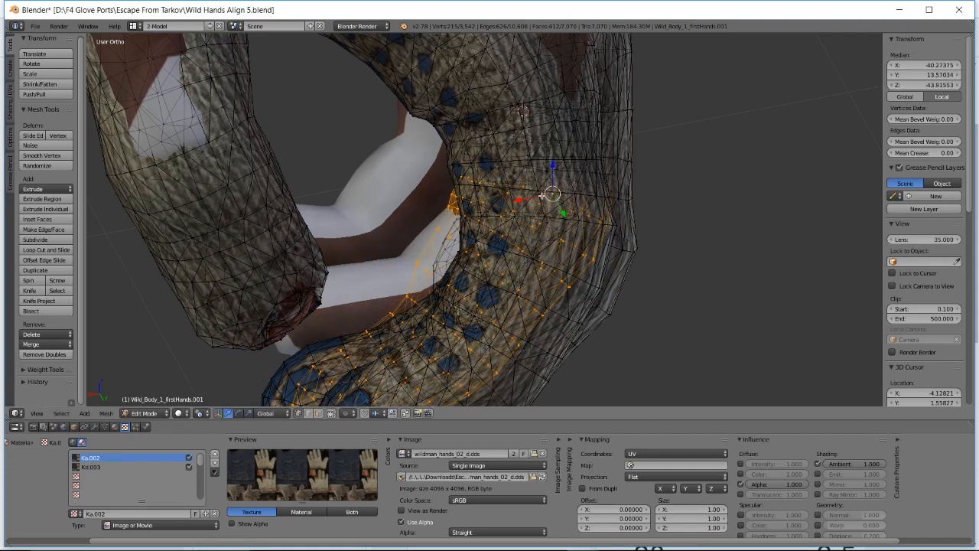
- Rotate the selected ring finger section toward the palm around the joint and shift it slightly toward the underlying hand
middle_click_drag(543, 195, 540, 196)
key("r")
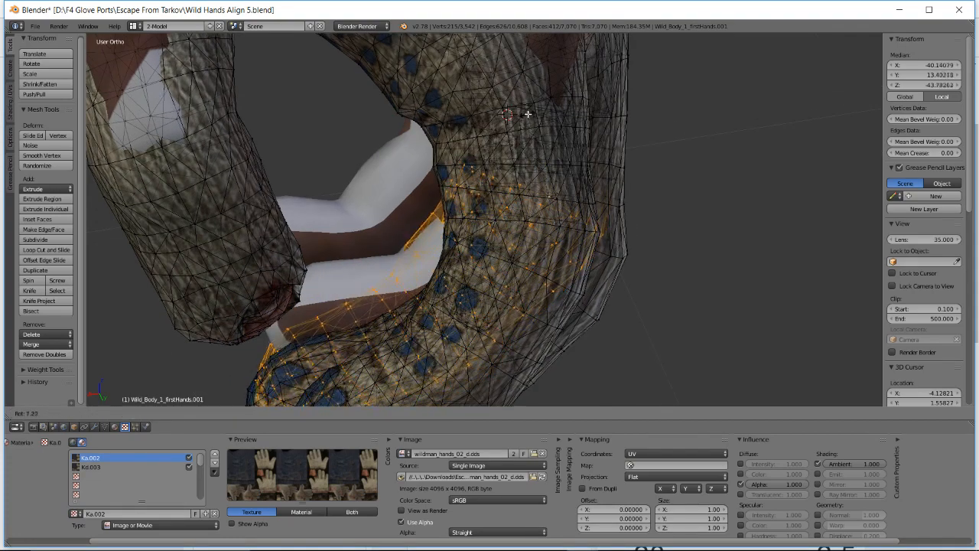
left_click(535, 115)
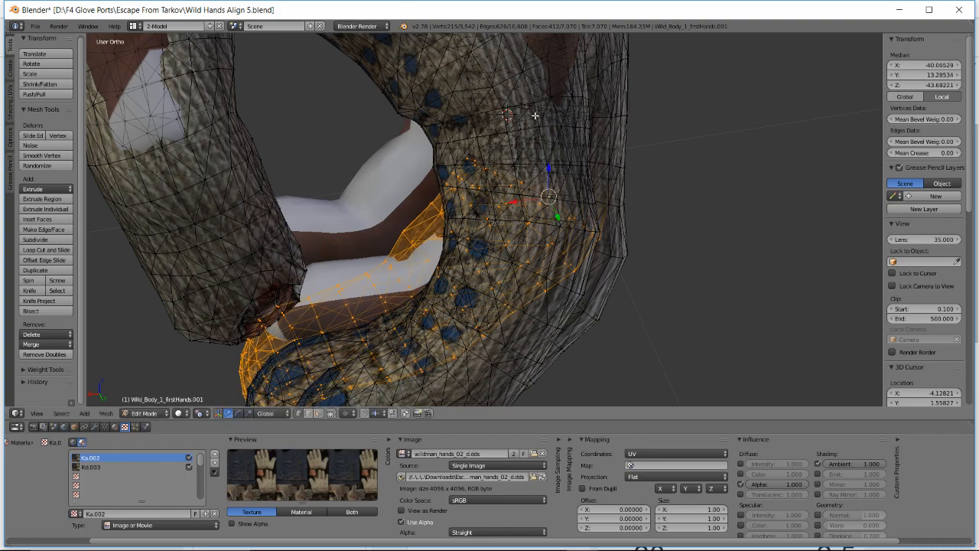
key("g")
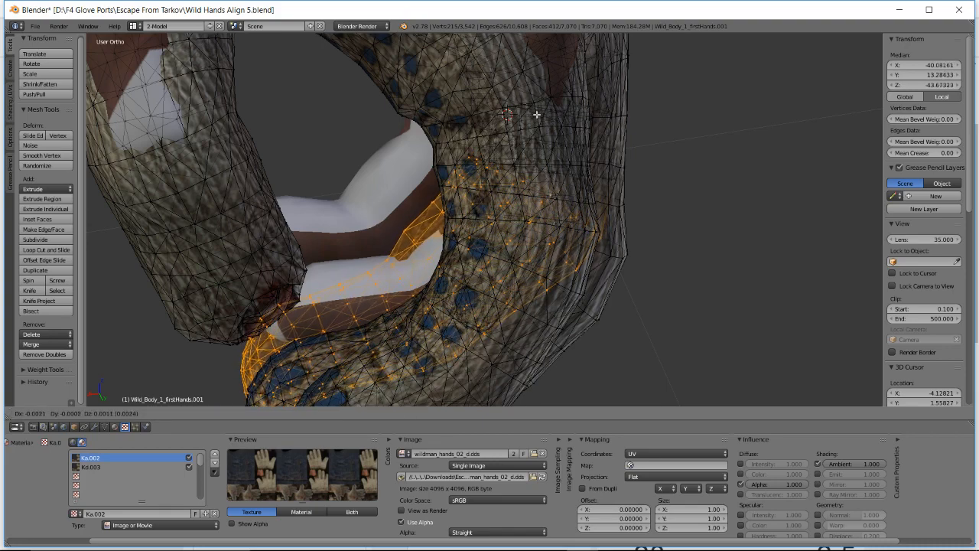
left_click(537, 115)
- Realign the selected ring finger section with small moves and rotations, viewed from the back of the hand
middle_click_drag(537, 114, 479, 189)
key("g")
left_click(511, 119)
key("r")
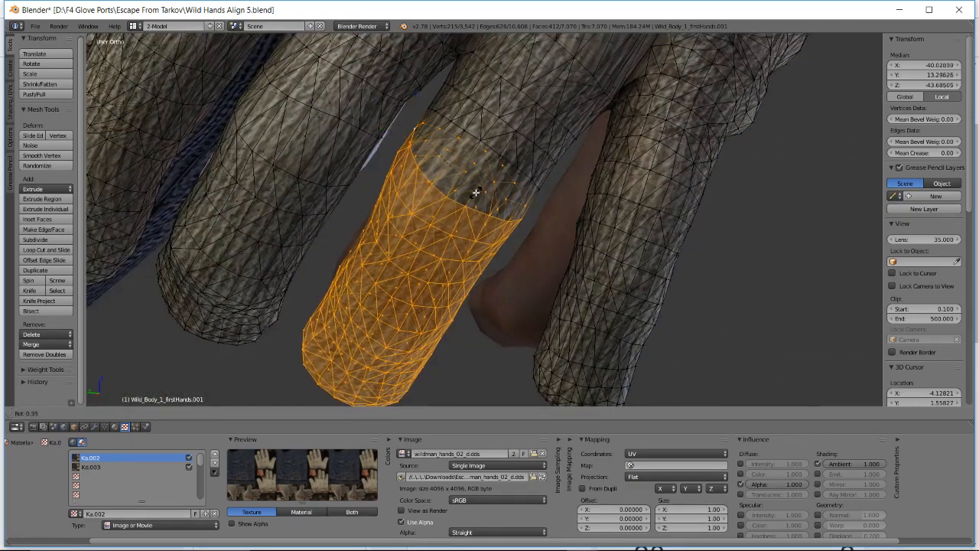
key("g")
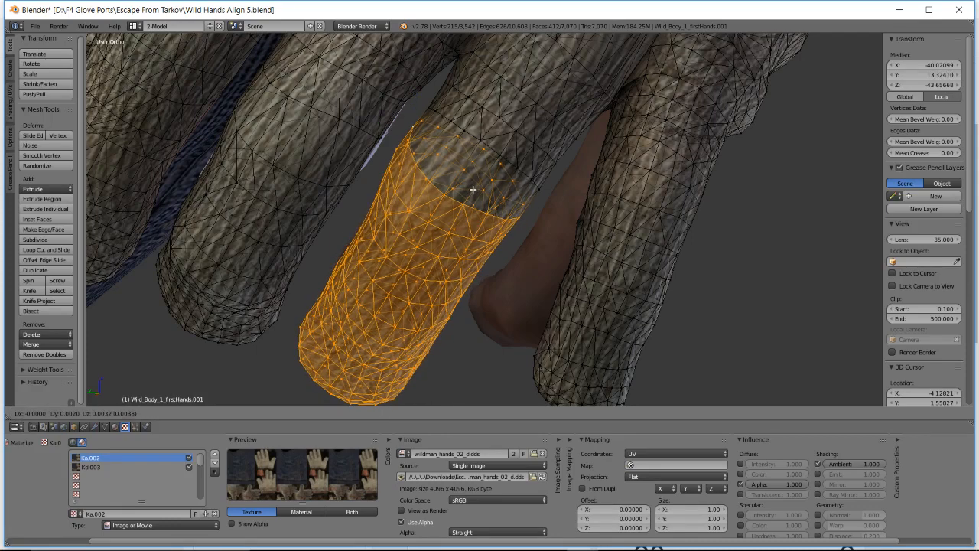
key("r")
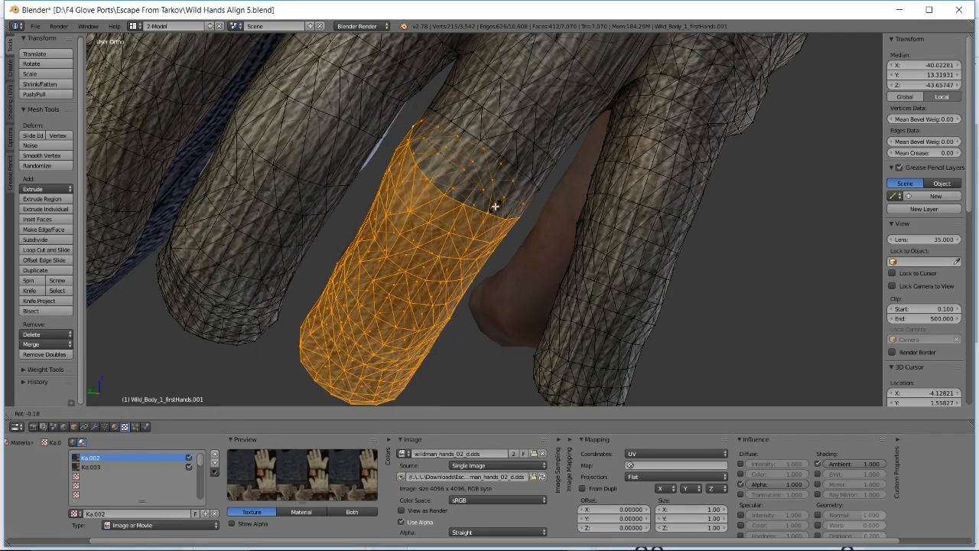
left_click(495, 207)
- Fine-tune the ring finger section's position and angle from the back of the hand, and rotate it slightly from the palm side
middle_click_drag(496, 207, 501, 186)
key("g")
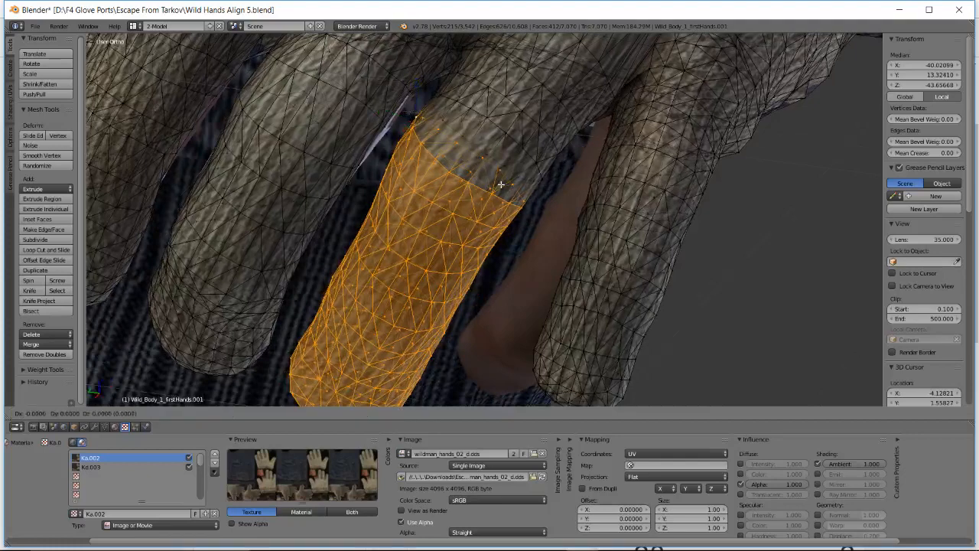
key("r")
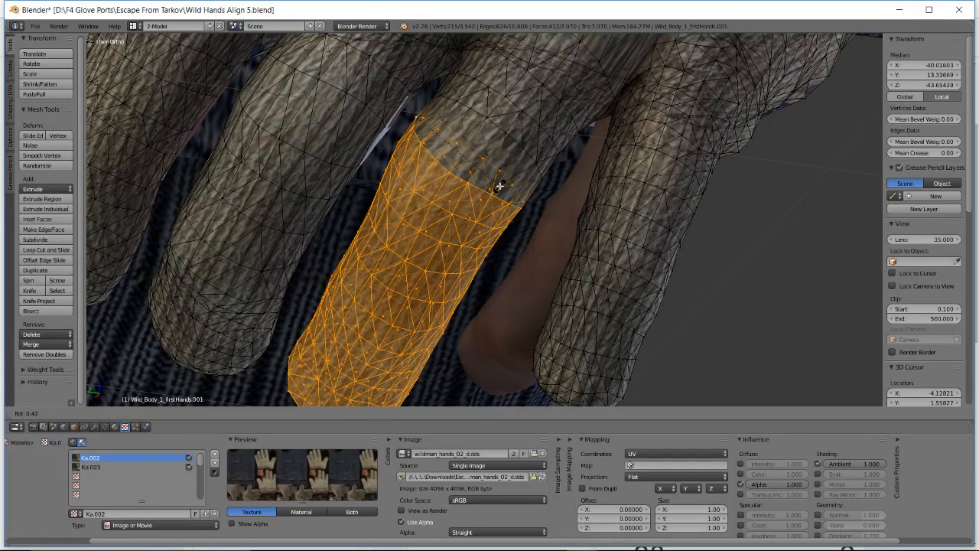
key("g")
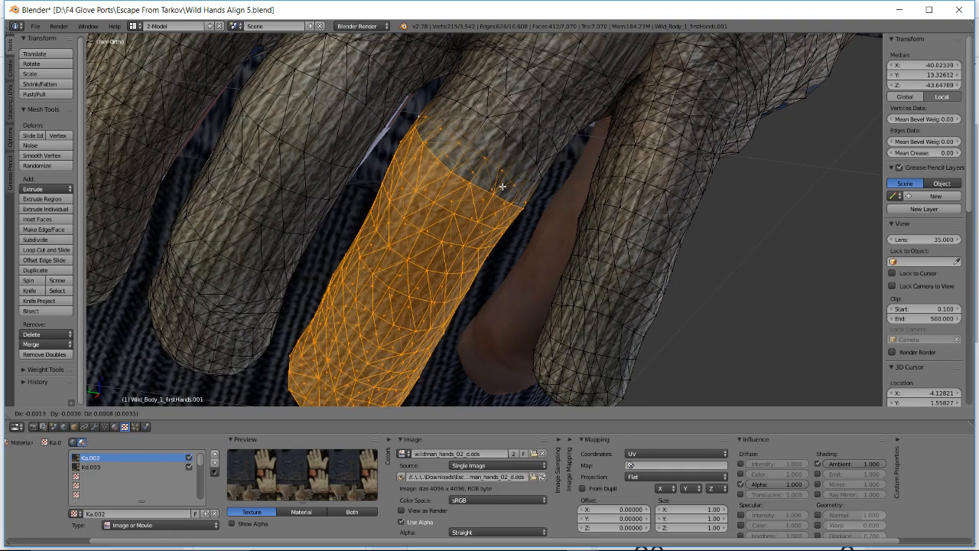
left_click(503, 186)
middle_click_drag(502, 186, 604, 176)
key("r")
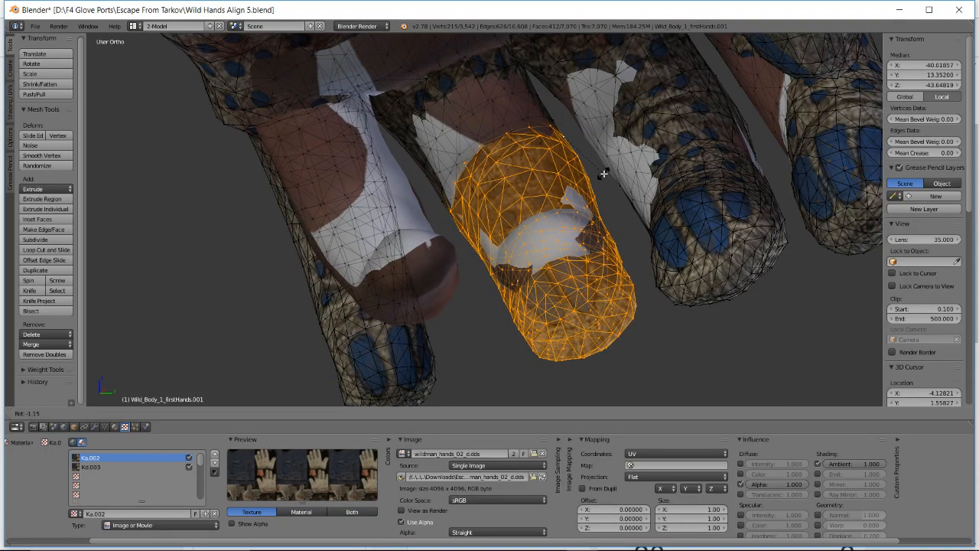
left_click(603, 173)
- Examine the bent ring finger section from several angles for its fit and its transition at the joint
middle_click_drag(602, 172, 379, 156)
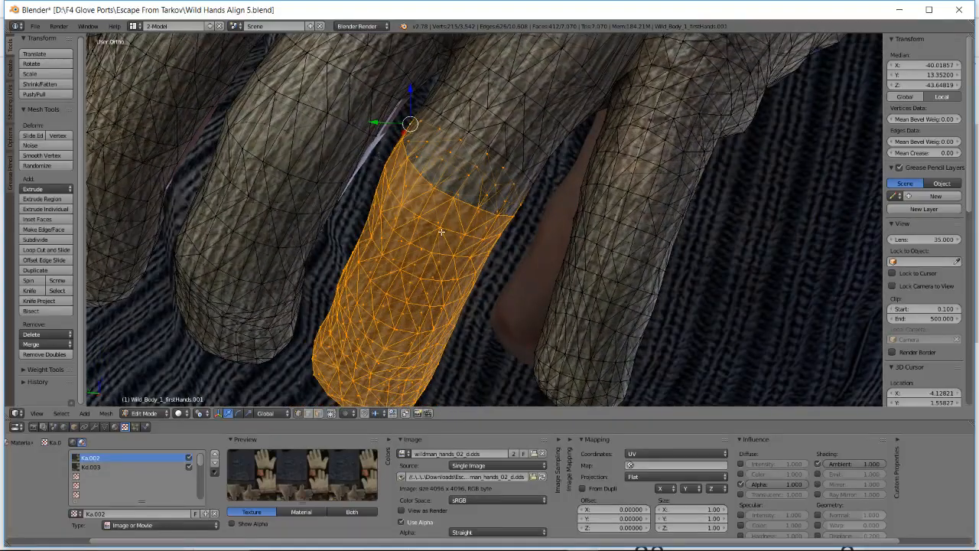
middle_click_drag(442, 231, 463, 169)
middle_click_drag(491, 136, 440, 154)
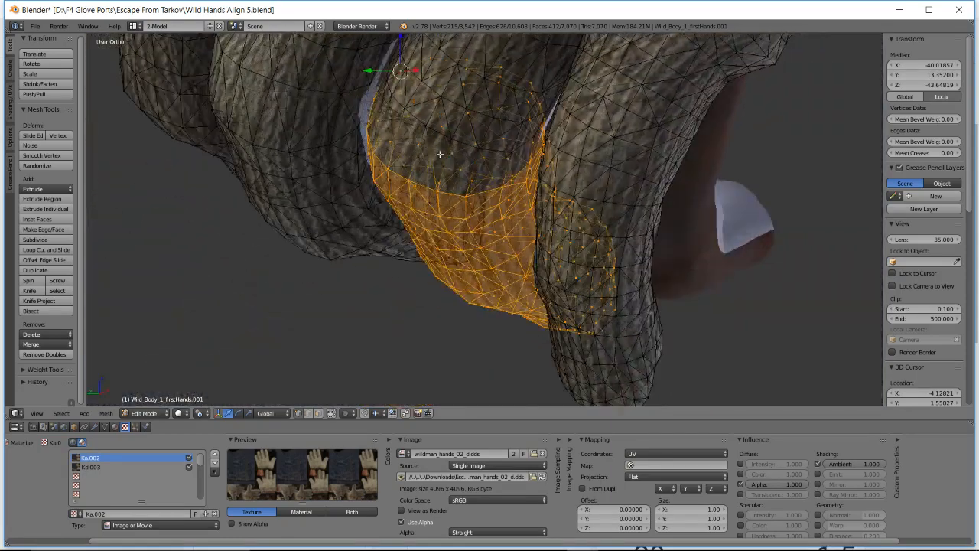
middle_click_drag(479, 265, 486, 196)
scroll(485, 269, "down", 2)
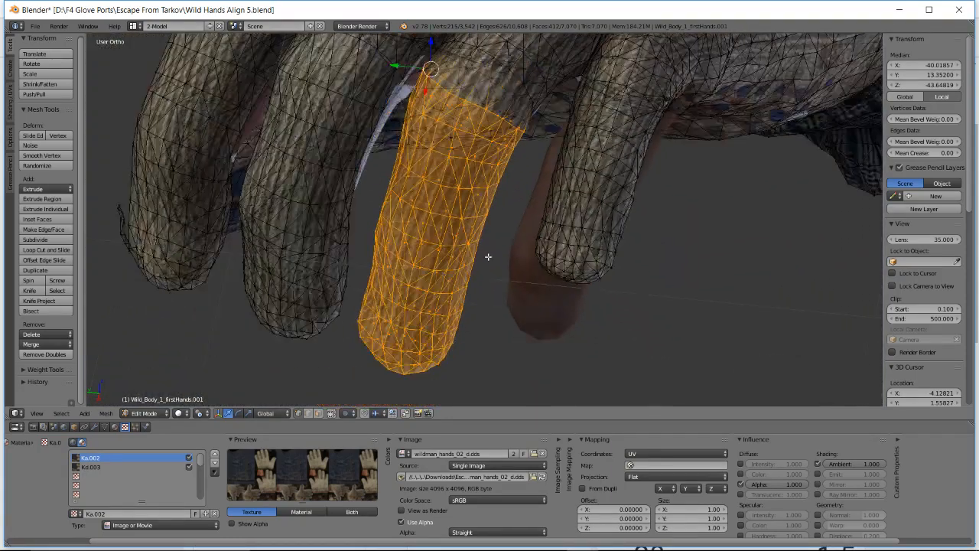
middle_click_drag(487, 256, 455, 241)
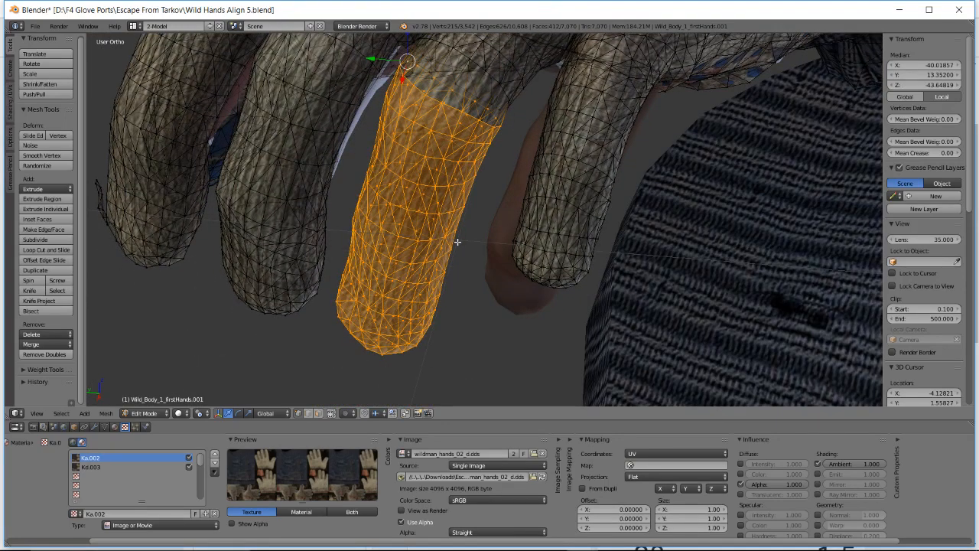
middle_click_drag(433, 199, 431, 221)
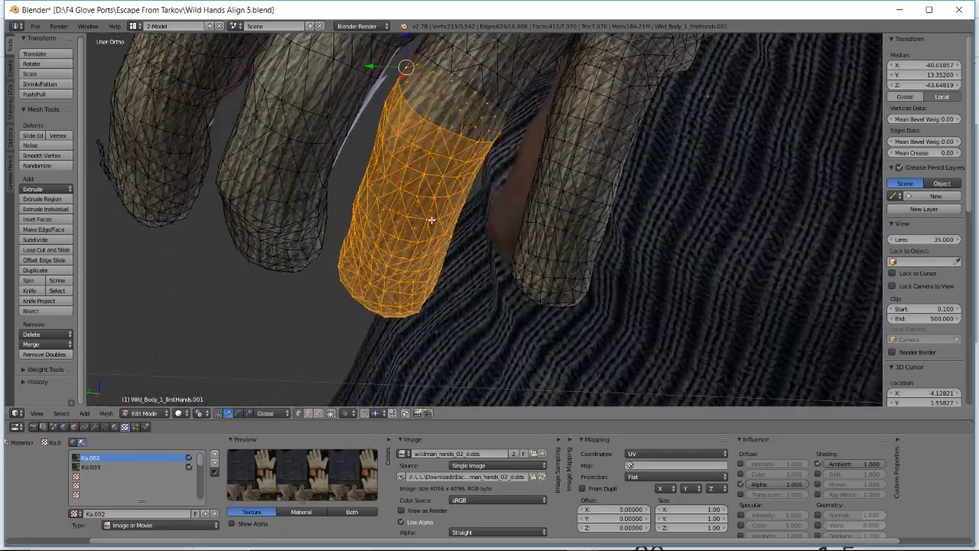
middle_click_drag(469, 191, 421, 199)
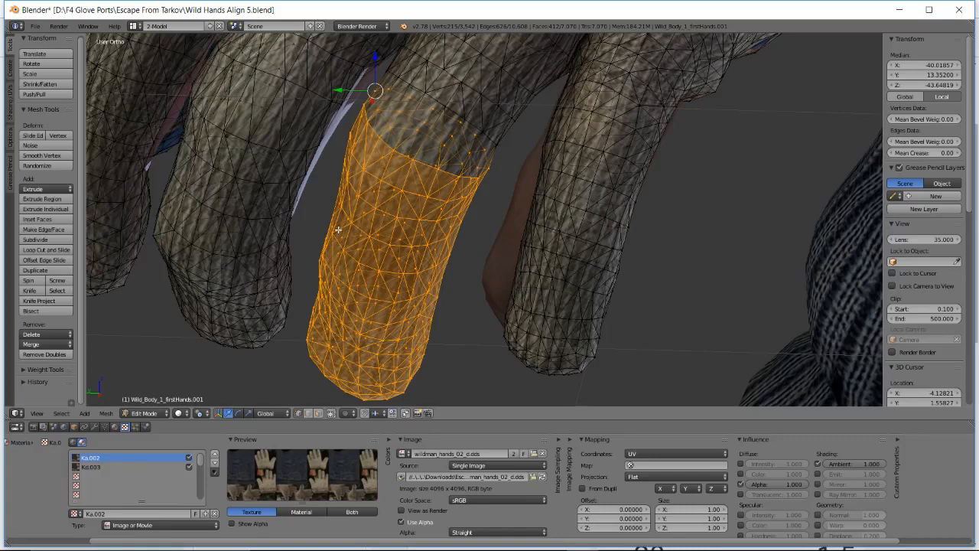
- Replace the selection with the ring finger's outermost section and add the missed vertices along its inner edge
key("a")
key("b")
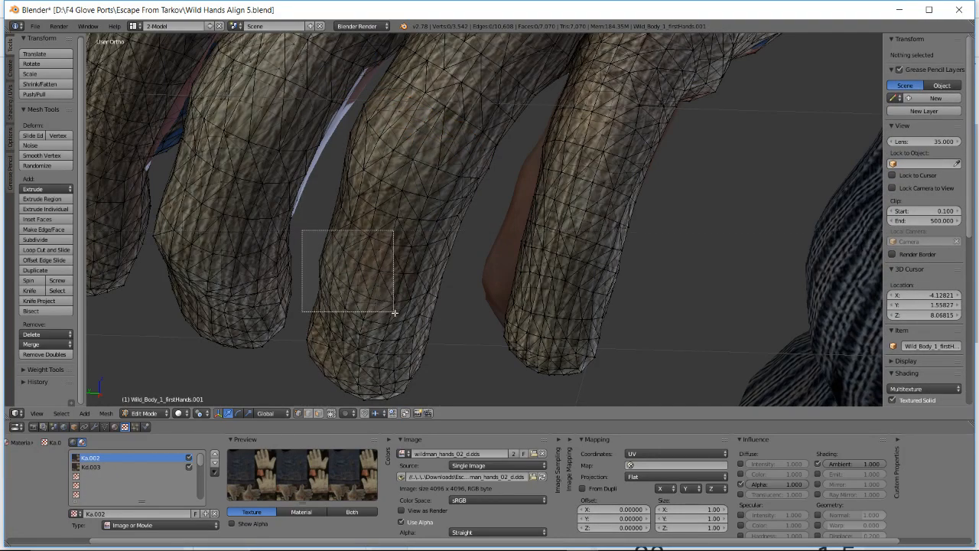
left_click_drag(395, 312, 469, 408)
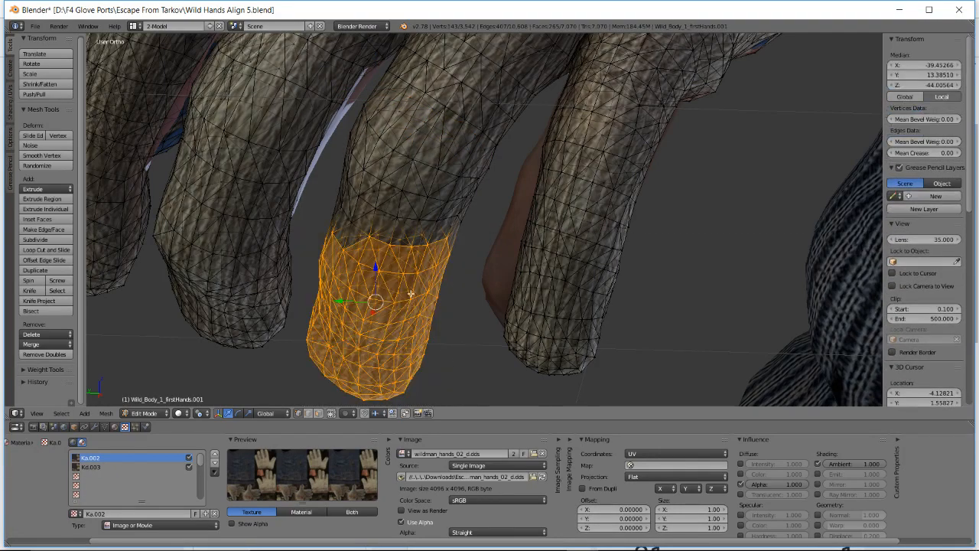
middle_click_drag(411, 294, 419, 277)
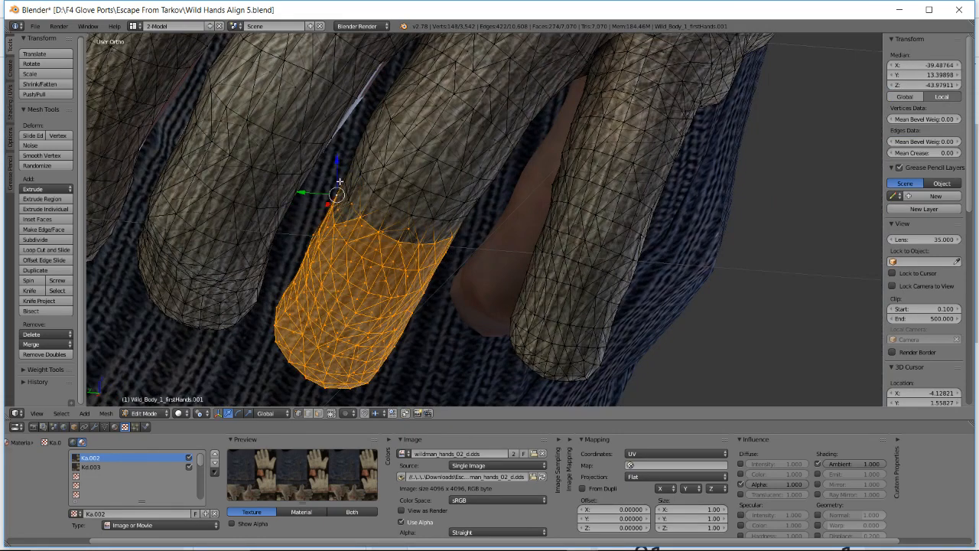
left_click_drag(337, 179, 346, 209)
middle_click_drag(353, 225, 372, 214)
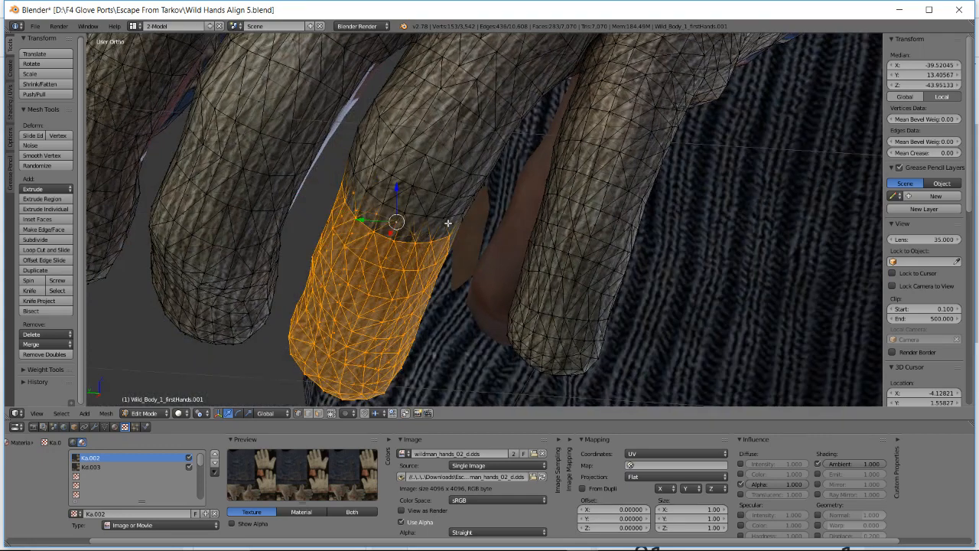
- Complete the selection around the ring finger section's boundary, keeping stray vertices outside the fingertip out of it
mouse_move(448, 222)
middle_mouse_down()
mouse_move(435, 215)
mouse_move(438, 236)
mouse_move(426, 244)
mouse_move(451, 255)
mouse_move(457, 237)
middle_mouse_up()
key("b")
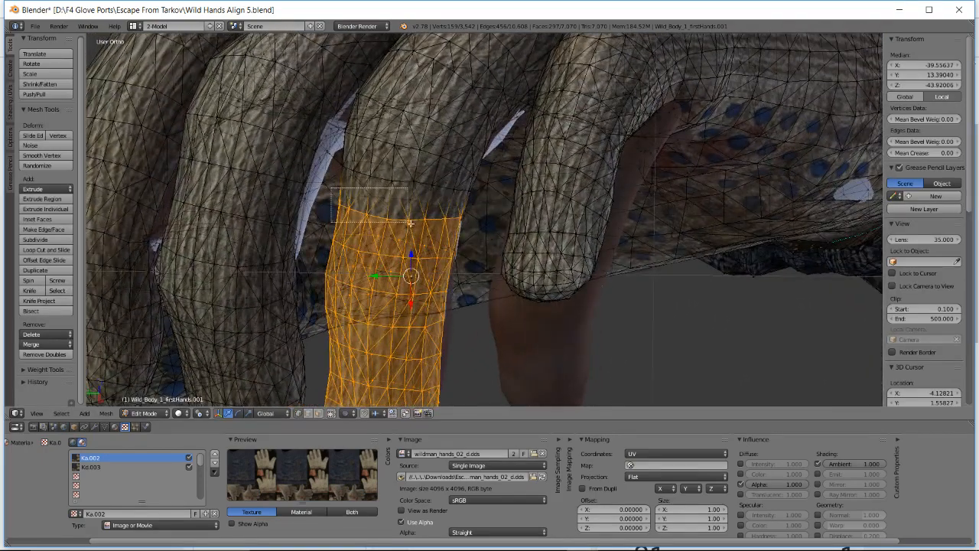
left_click_drag(330, 187, 440, 220)
key("b")
middle_click_drag(469, 240, 471, 220)
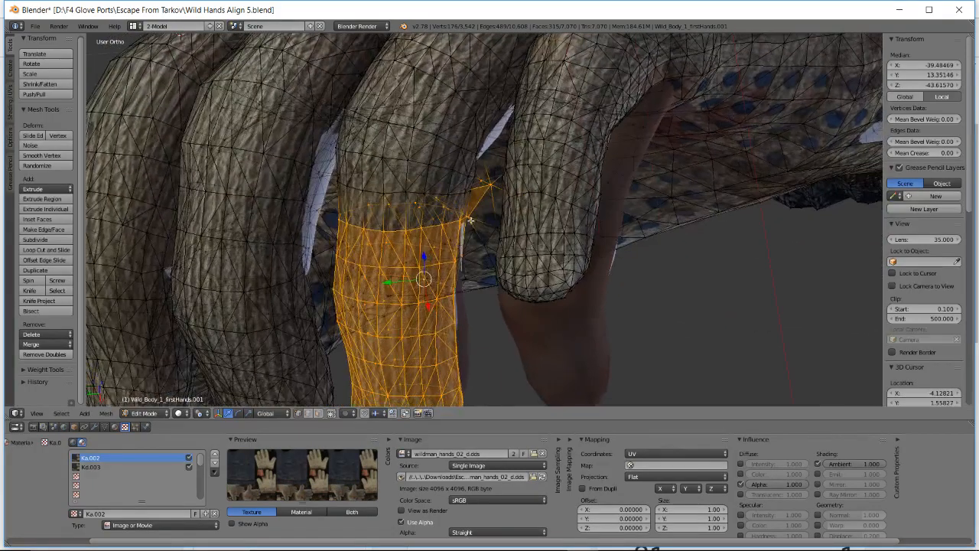
middle_click_drag(488, 187, 563, 147)
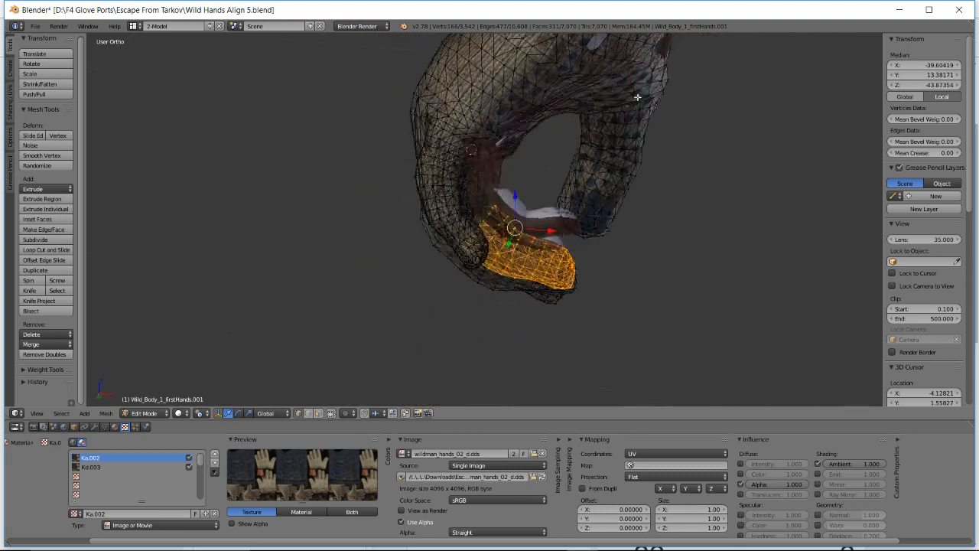
middle_click_drag(637, 97, 512, 215)
scroll(548, 183, "up", 5)
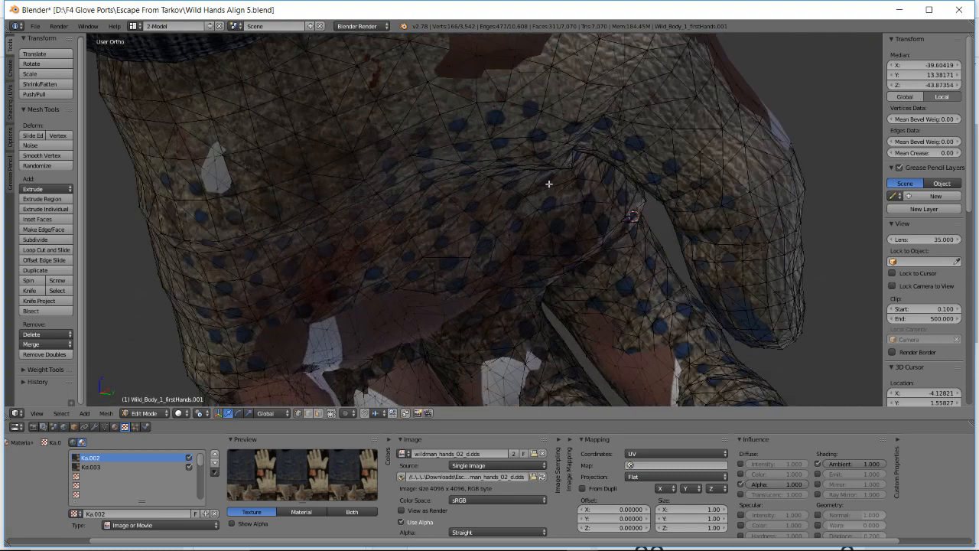
middle_click_drag(549, 183, 500, 155)
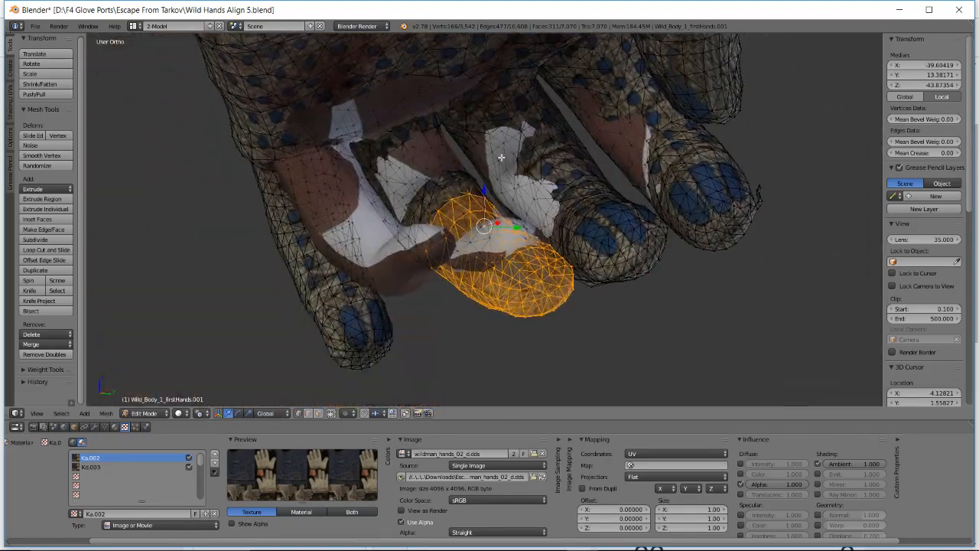
- Switch to the YouTube live dashboard to read the live chat messages, and return to Blender
key("alt+Tab")
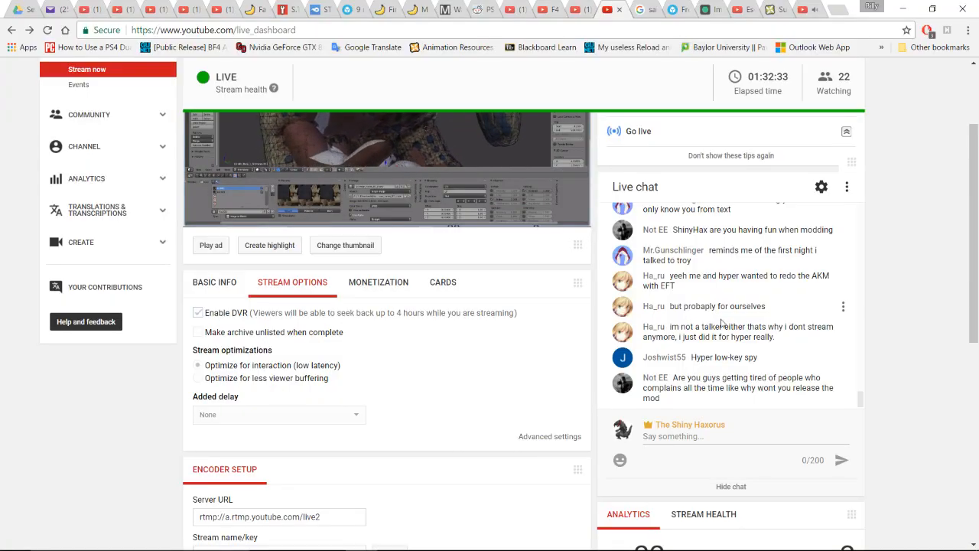
scroll(713, 322, "down", 2)
scroll(903, 249, "up", 2)
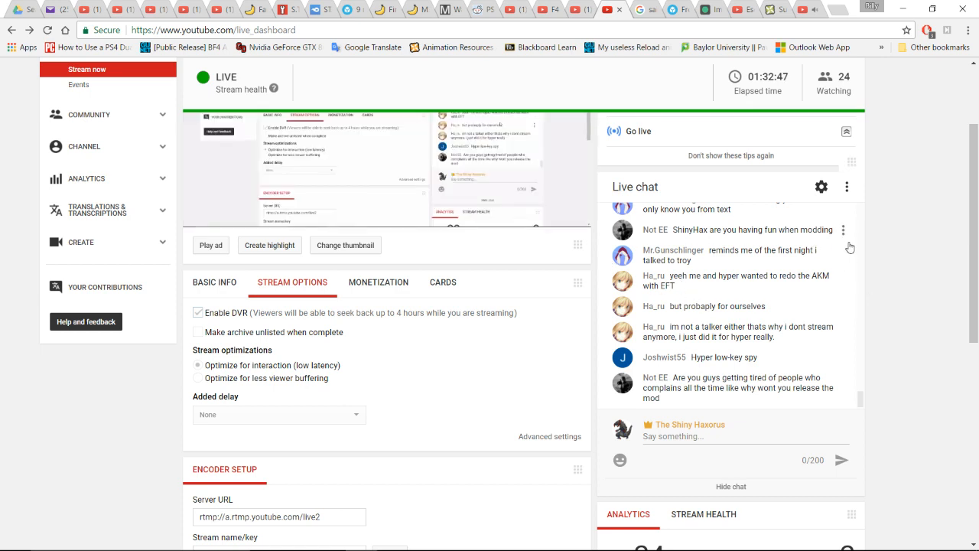
key("alt+Tab")
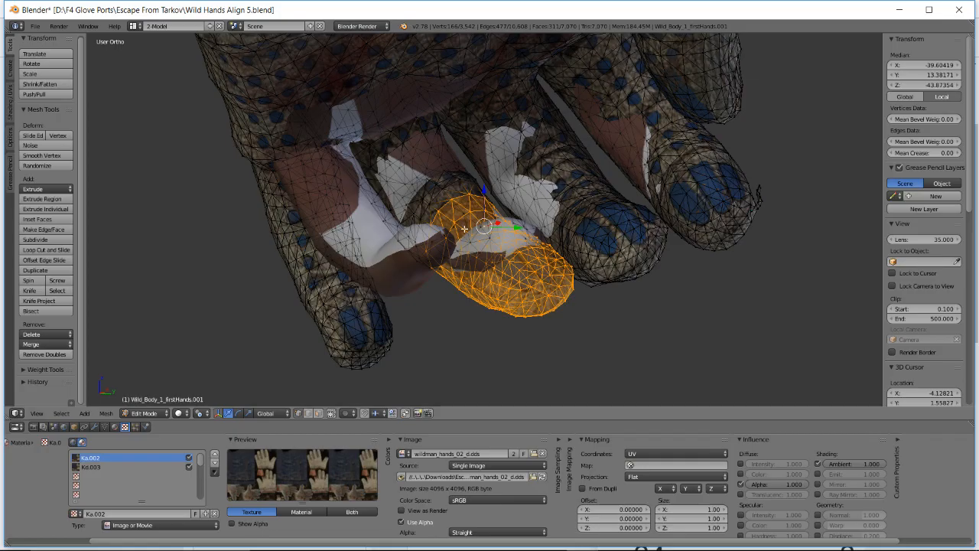
- Move and slightly rotate the selected ring fingertip section from the side to fit the underlying finger
scroll(465, 228, "up", 6)
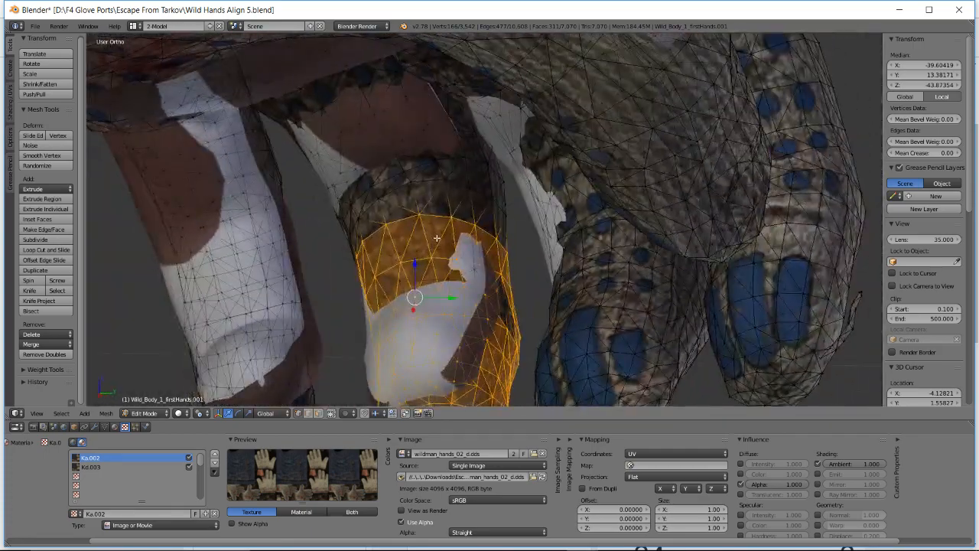
middle_click_drag(437, 238, 426, 152)
key("g")
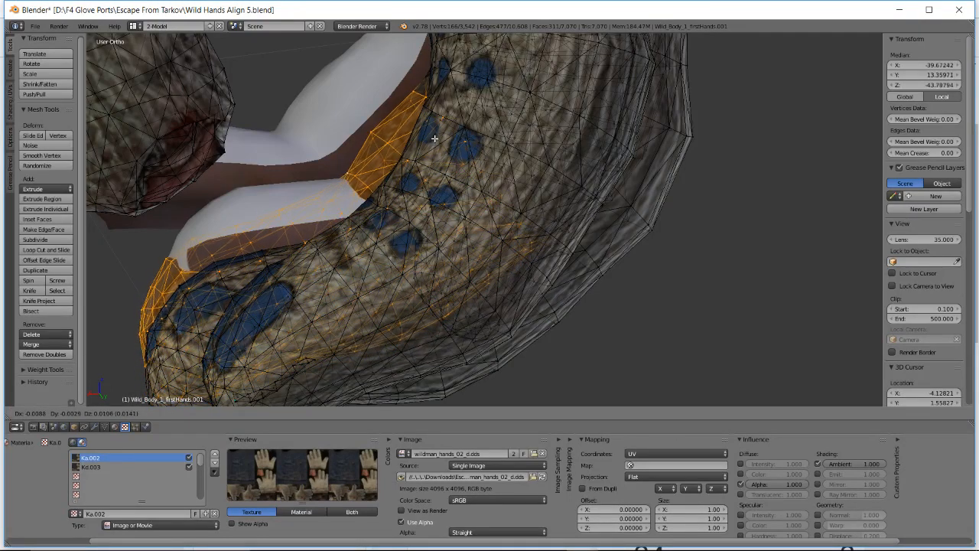
key("r")
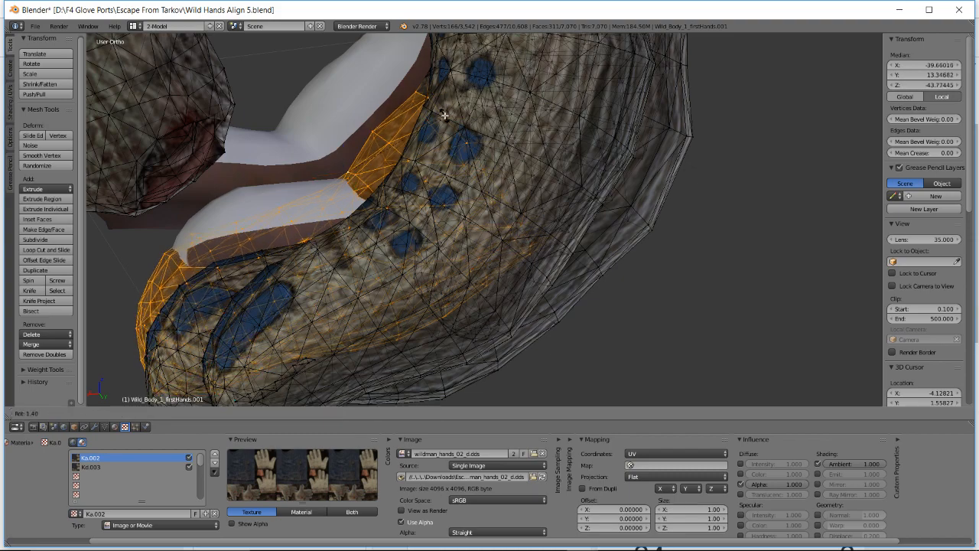
middle_click_drag(446, 116, 578, 183)
left_click(355, 164)
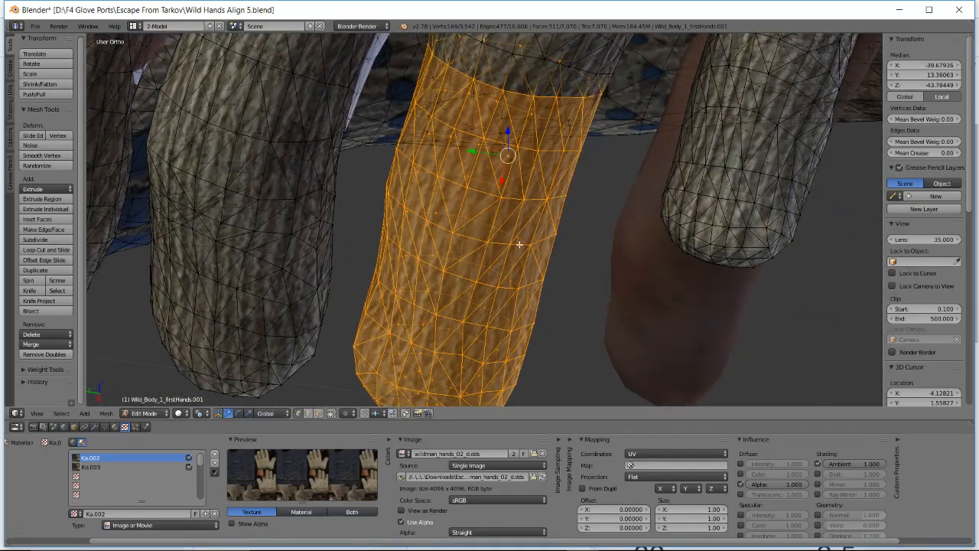
- Reselect only a shorter portion of the ring fingertip and add the missed vertices along its boundary
key("a")
key("b")
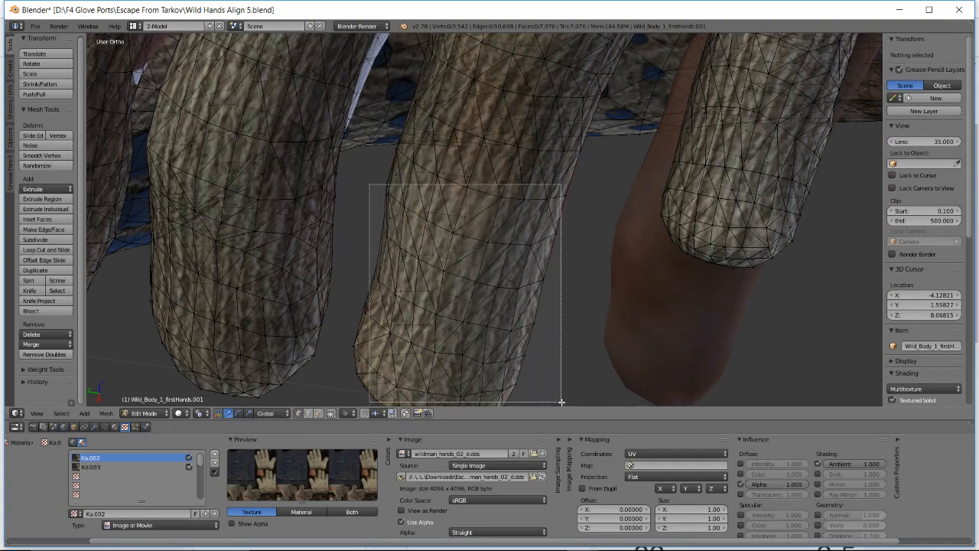
left_click_drag(562, 402, 567, 402)
middle_click_drag(563, 287, 574, 228, "shift")
key("b")
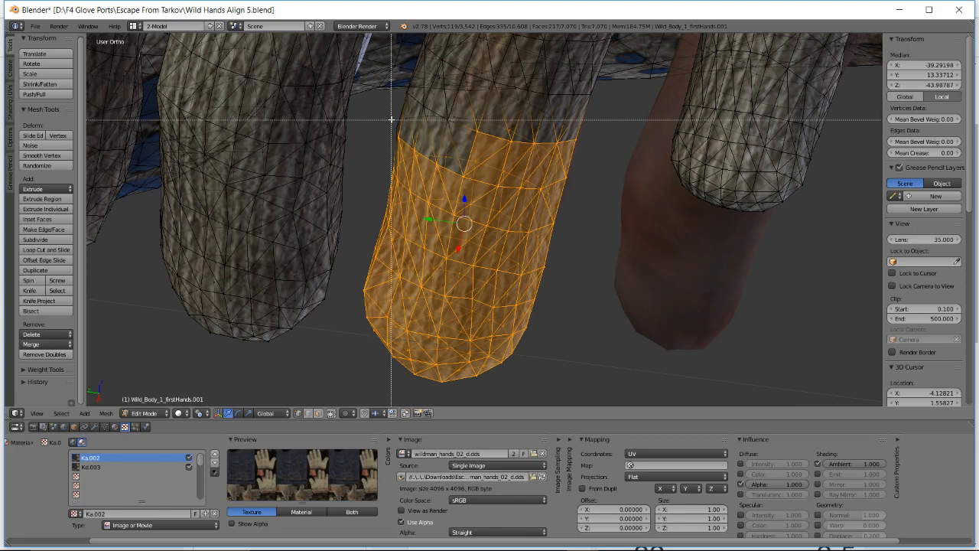
left_click_drag(388, 117, 412, 158)
middle_click_drag(452, 203, 449, 223)
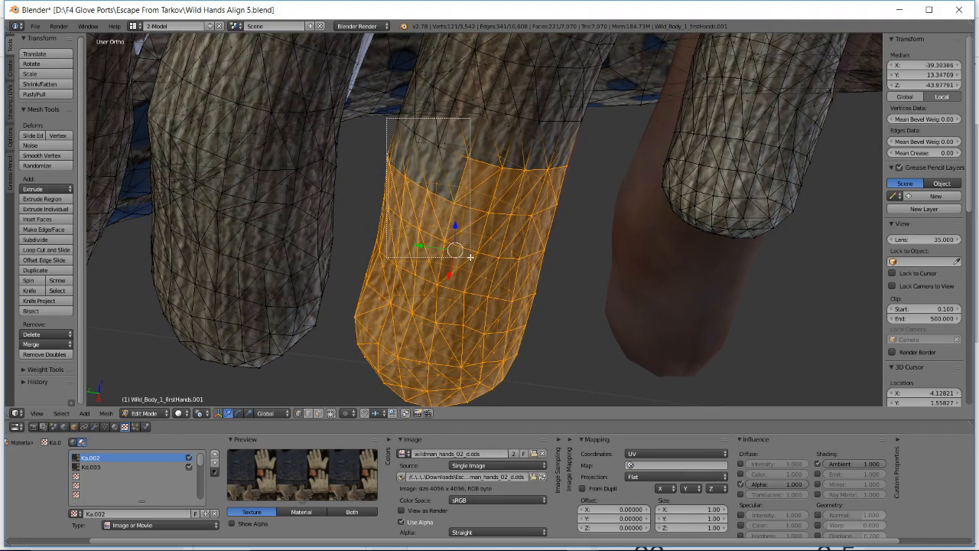
- Extend the selection over the lower part of the centre glove finger, adding the missed vertices along its upper edge
left_click_drag(470, 256, 469, 257)
middle_click_drag(470, 257, 465, 234)
right_click(393, 113, "shift")
middle_click_drag(431, 177, 411, 151)
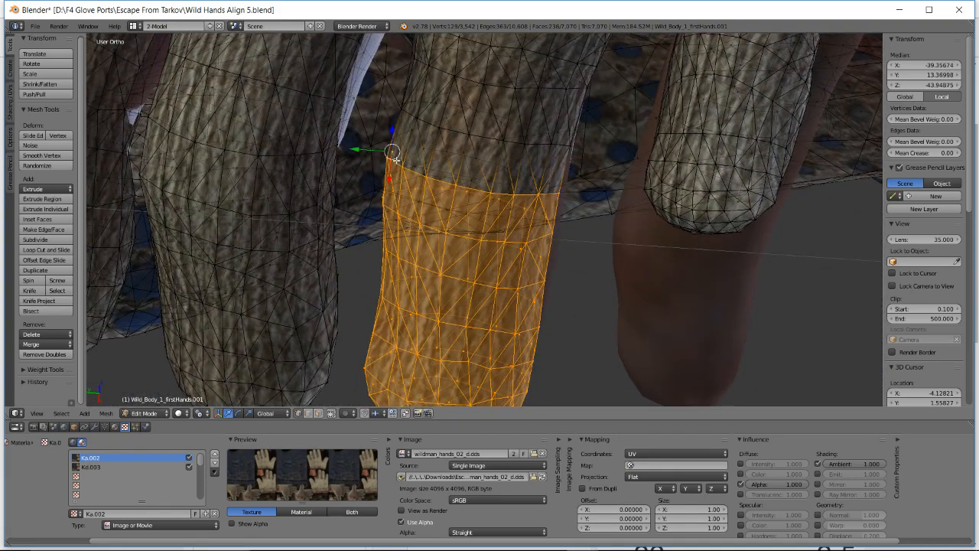
right_click(395, 158, "shift")
right_click(394, 158, "shift")
middle_click_drag(519, 204, 509, 236)
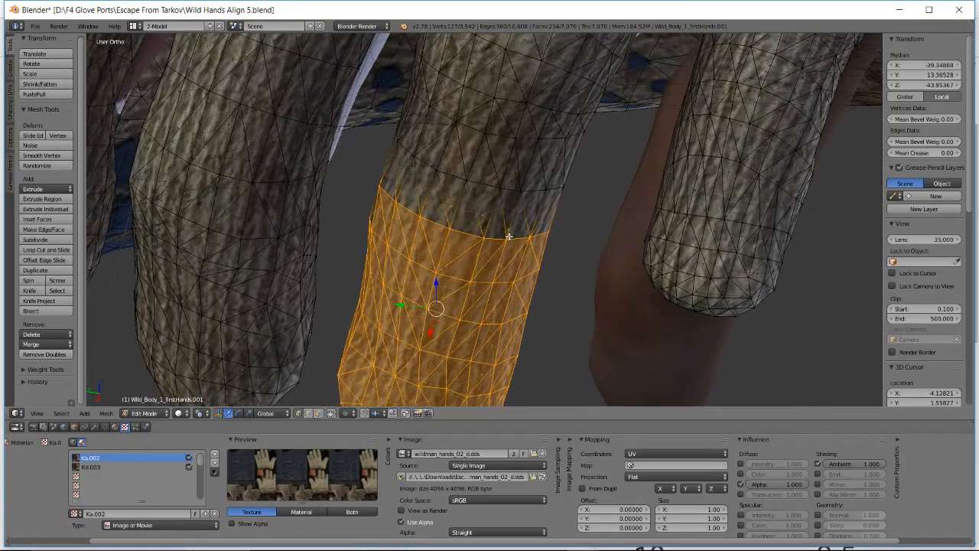
- Add the remaining vertices across the front and side just above the centre finger's selected section
key("b")
left_click_drag(442, 161, 450, 164)
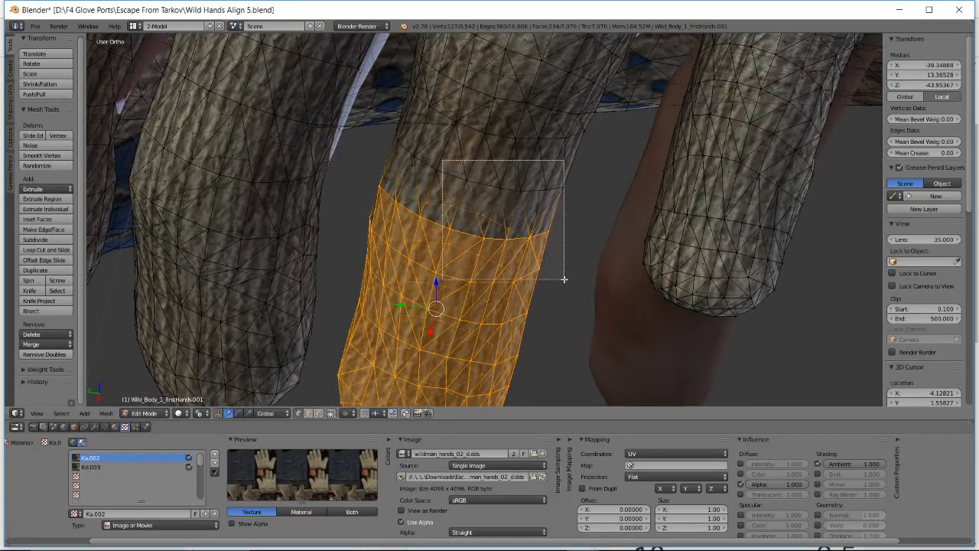
right_click(537, 211)
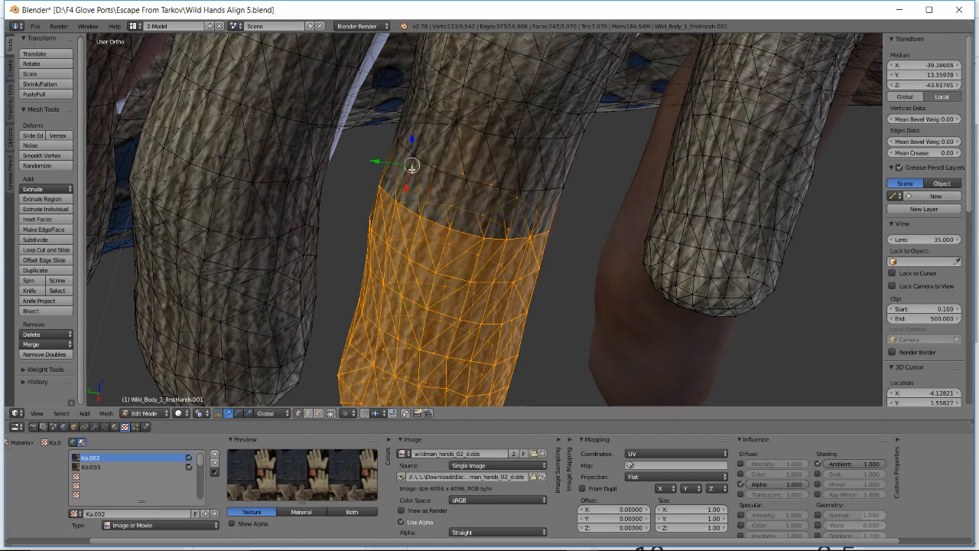
middle_click_drag(385, 181, 428, 206)
right_click(373, 170, "shift")
middle_click_drag(545, 245, 449, 248)
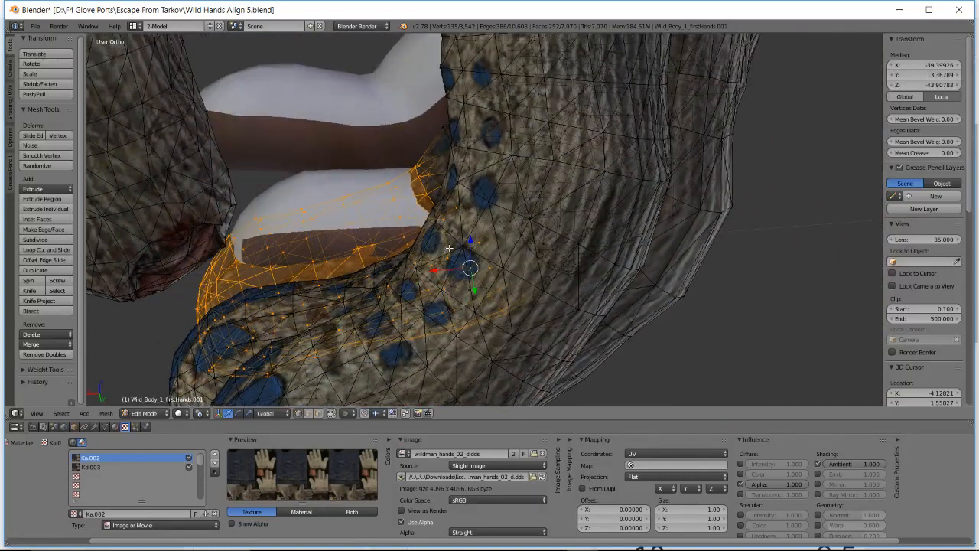
- Rotate the selected finger section and move it about 0.02 units to cover the exposed finger of the underlying hand
key("r")
left_click(435, 174)
key("r")
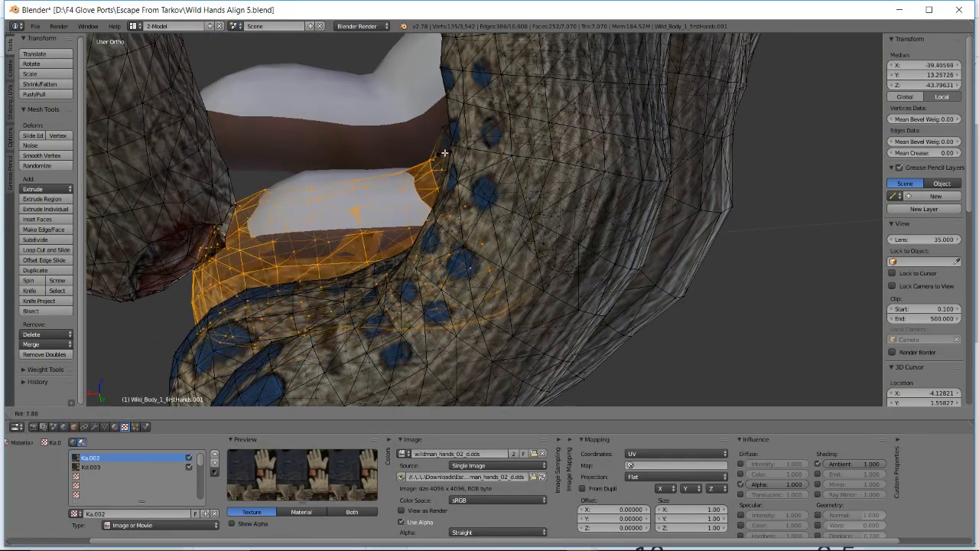
left_click(451, 149)
key("g")
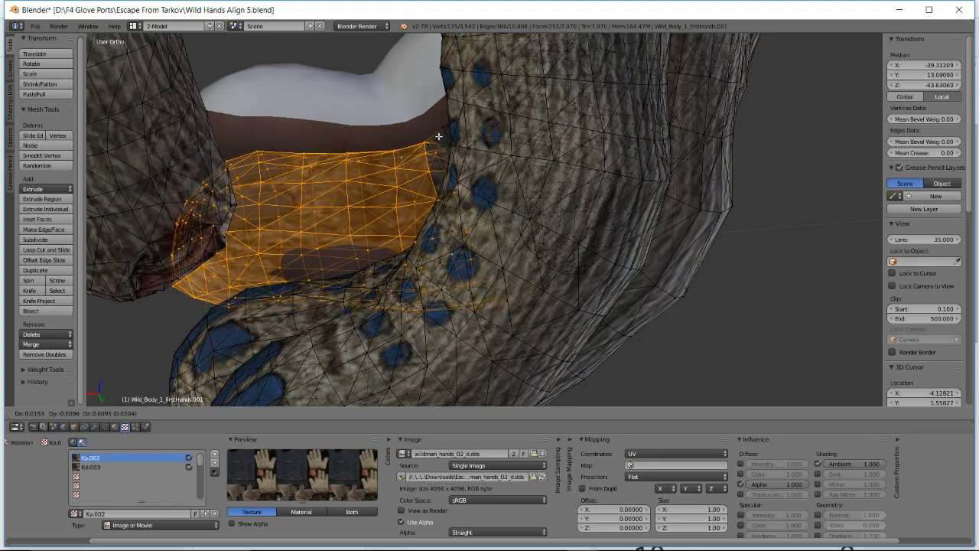
left_click(439, 136)
- Fine-tune the finger section from the opposite side with a slight move and small rotations, the last about -3.6 degrees
middle_click_drag(439, 136, 532, 194)
key("g")
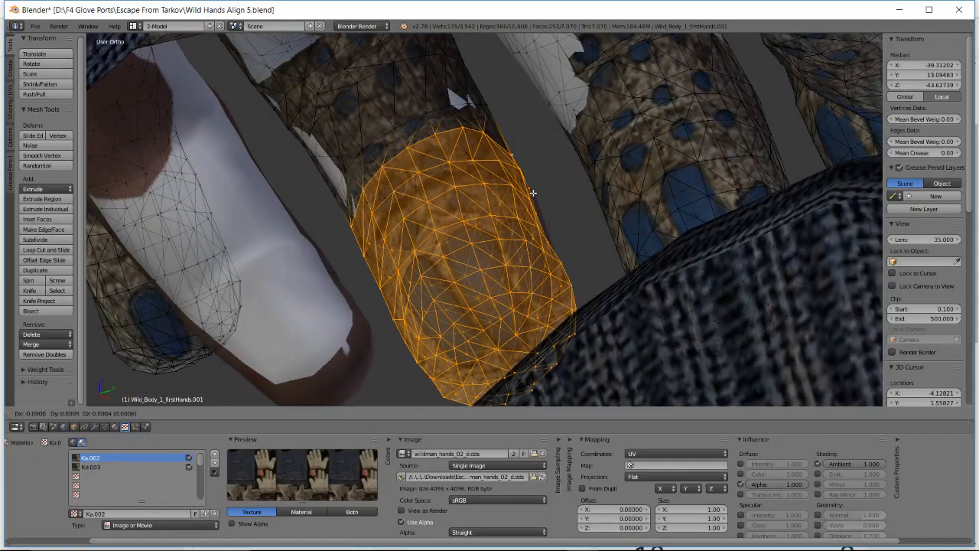
left_click(535, 191)
key("r")
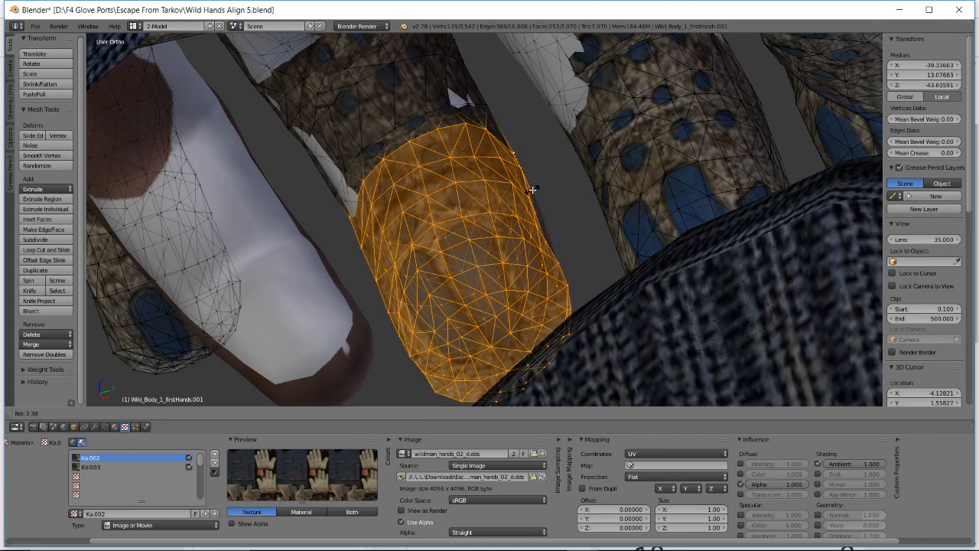
left_click(533, 194)
key("r")
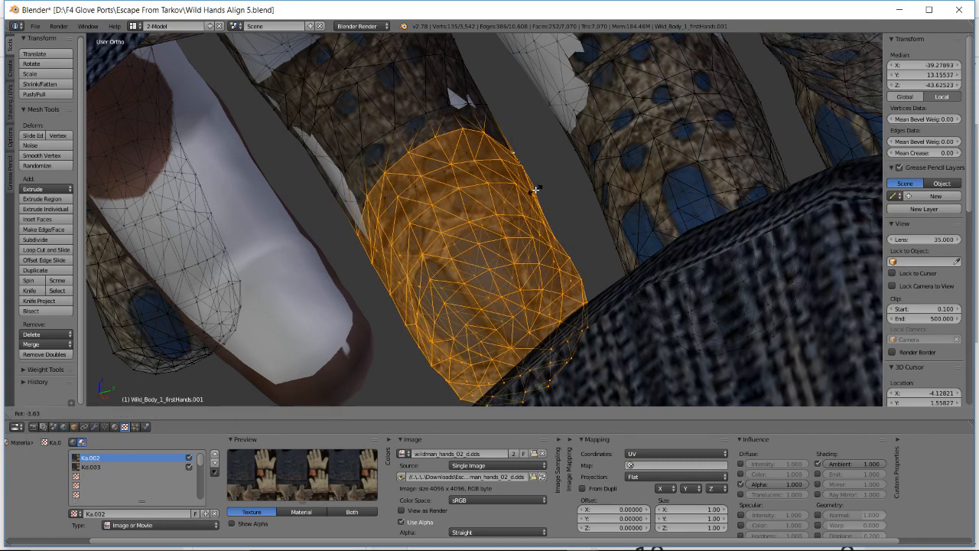
left_click(536, 188)
- Clear the selection and select the vertices of the centre finger's tip
mouse_move(535, 189)
middle_mouse_down()
mouse_move(643, 100)
mouse_move(693, 201)
middle_mouse_up()
key("z")
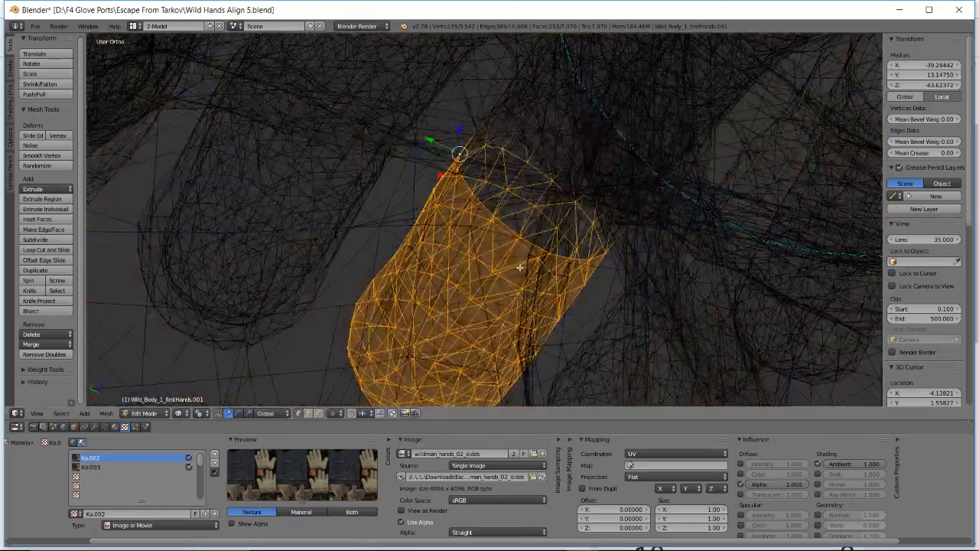
mouse_move(520, 268)
middle_mouse_down("shift")
mouse_move(542, 223)
mouse_move(505, 238)
mouse_move(556, 242)
mouse_move(549, 200)
mouse_move(535, 212)
middle_mouse_up("shift")
key("z")
key("a")
key("b")
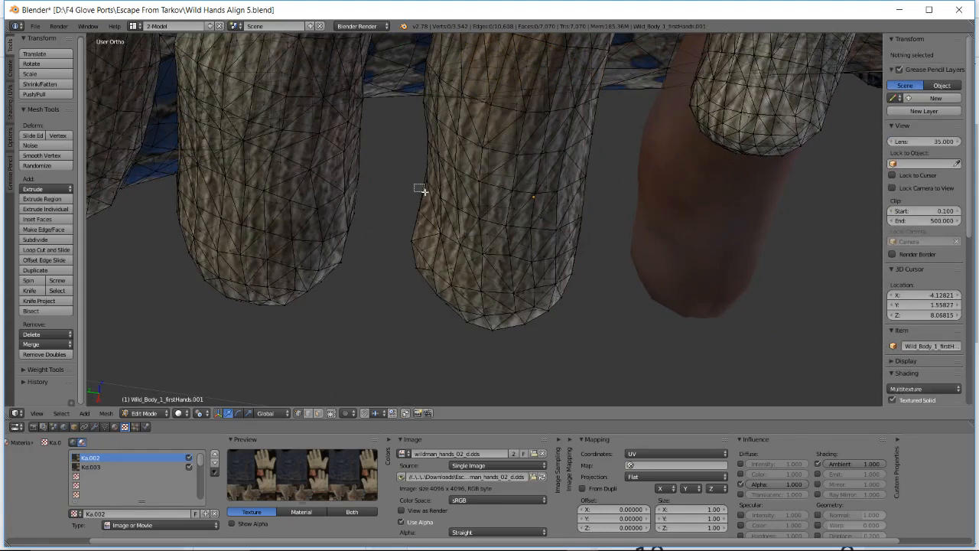
left_click_drag(416, 184, 601, 349)
key("b")
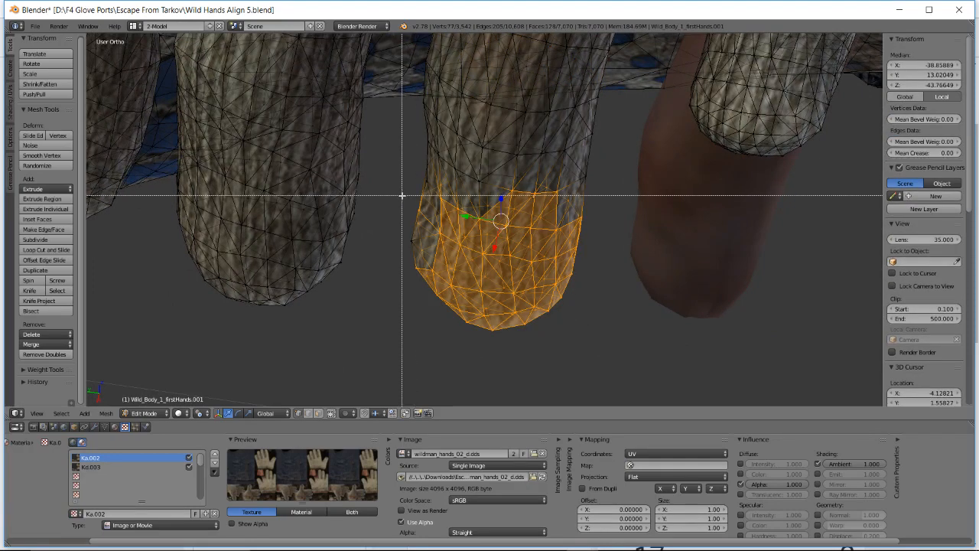
left_click_drag(402, 194, 452, 277)
middle_click_drag(448, 253, 434, 199)
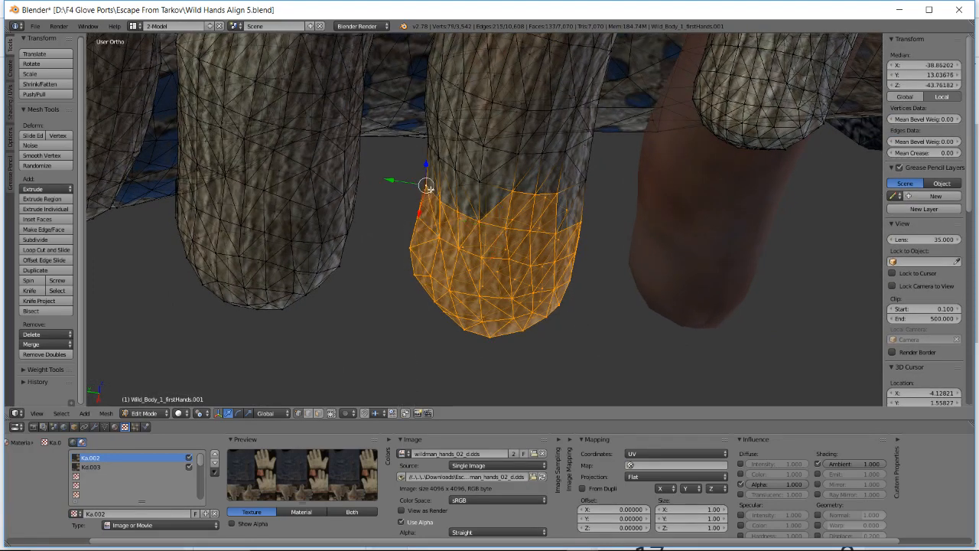
- Adjust the fingertip selection vertex by vertex, adding points around its upper edge on the front and far side
right_click(465, 188, "shift")
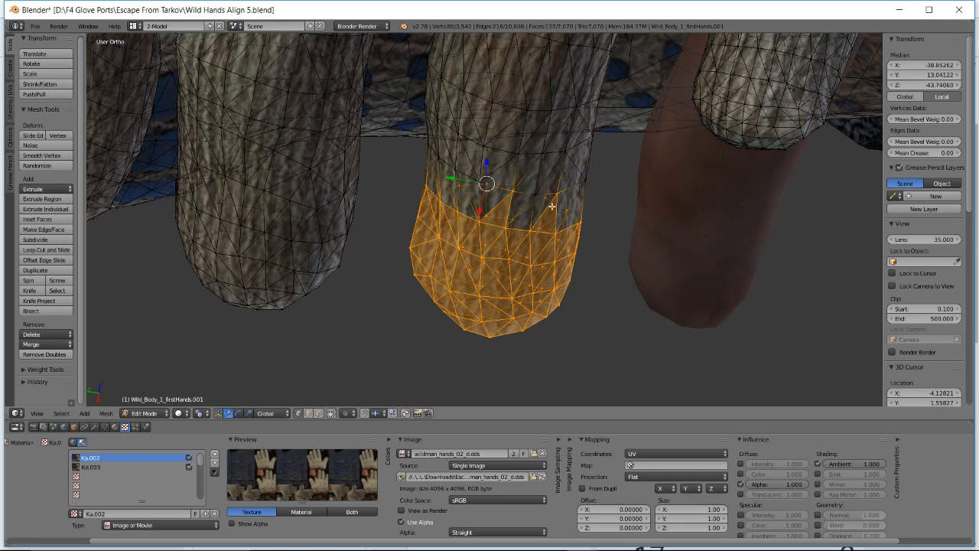
right_click(516, 191, "shift")
right_click(527, 186, "shift")
right_click(546, 197, "shift")
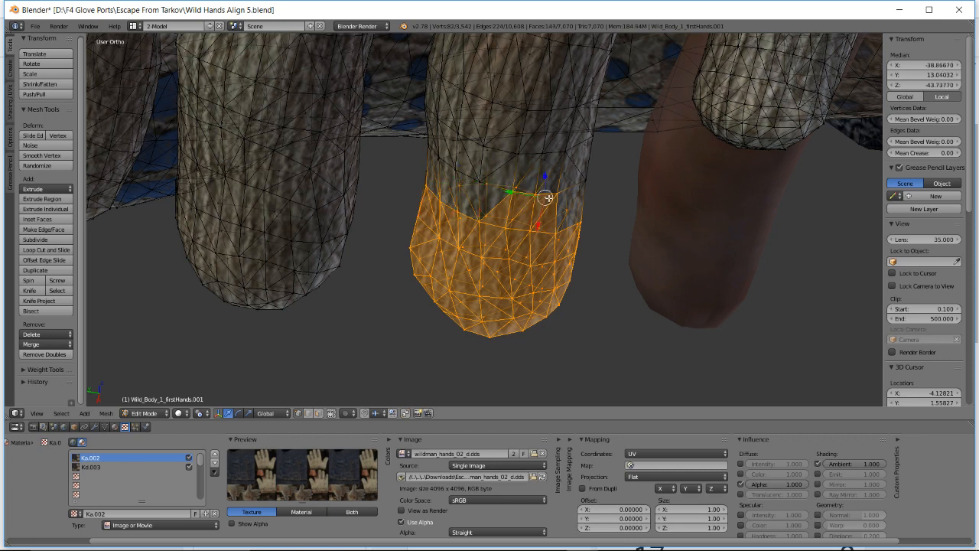
right_click(579, 185, "shift")
right_click(562, 169, "shift")
right_click(518, 158, "shift")
right_click(515, 155, "shift")
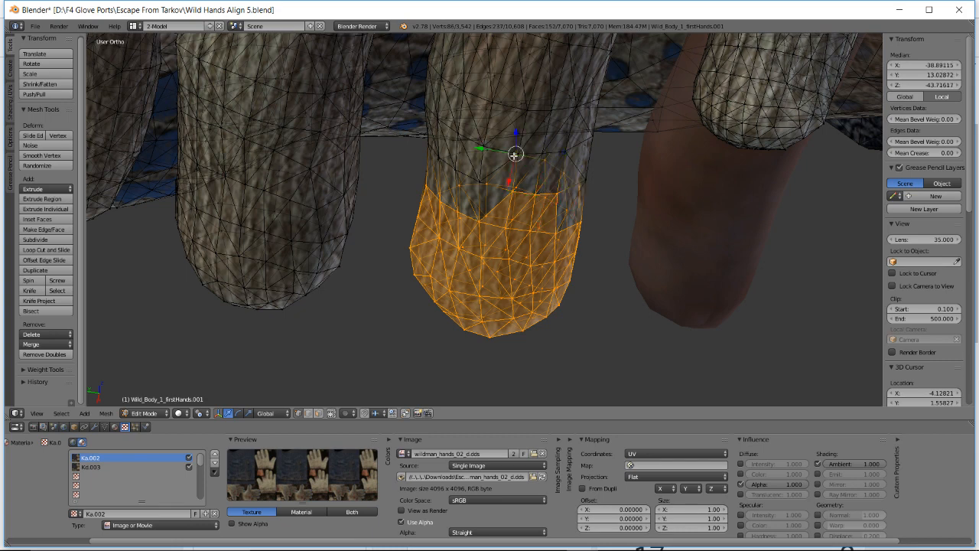
right_click(485, 157, "shift")
right_click(451, 158, "shift")
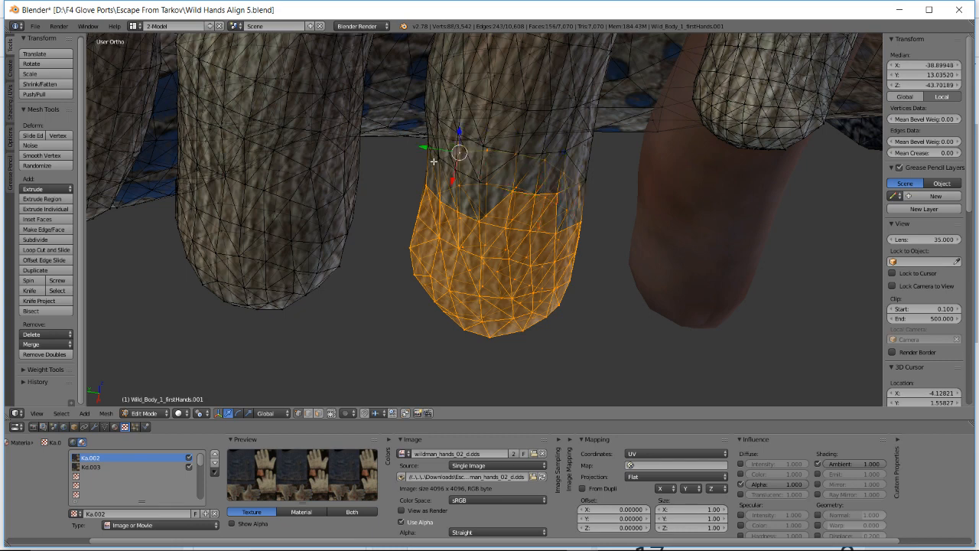
right_click(434, 161, "shift")
right_click(429, 169, "shift")
- Add the missing vertices at the sides of the fingertip's upper edge and undo the last selection change
middle_click_drag(429, 168, 480, 185)
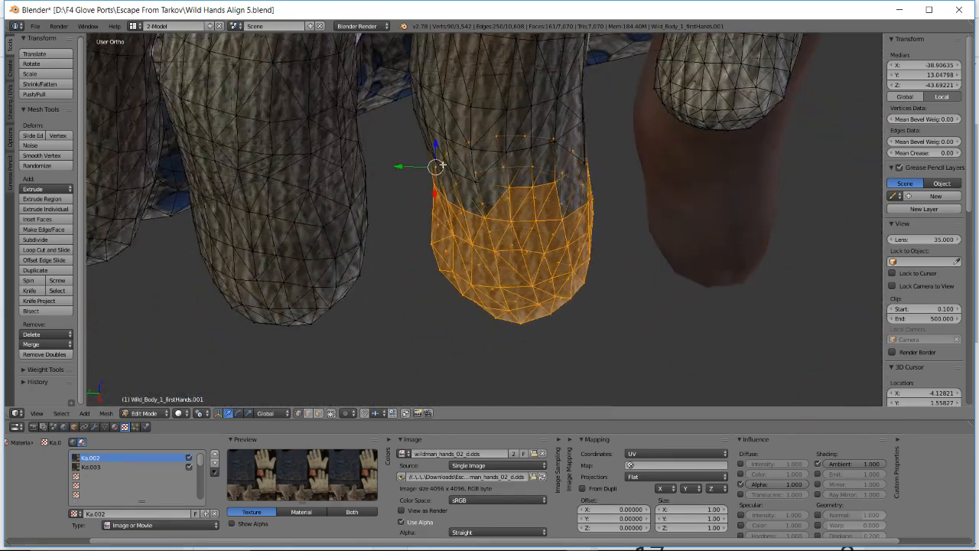
right_click(451, 172, "shift")
right_click(477, 183, "shift")
key("b")
left_click_drag(566, 148, 596, 175)
middle_click_drag(520, 199, 510, 200)
key("b")
left_click_drag(421, 142, 465, 228)
middle_click_drag(482, 222, 496, 194)
key("ctrl+z")
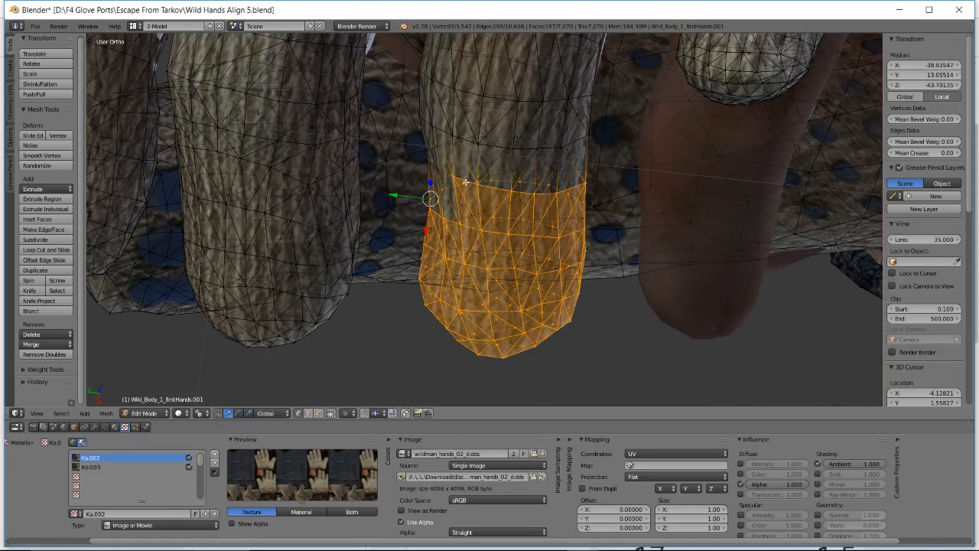
- Deselect the uppermost row of front vertices so the selection ends one edge loop closer to the fingertip
right_click(455, 178, "shift")
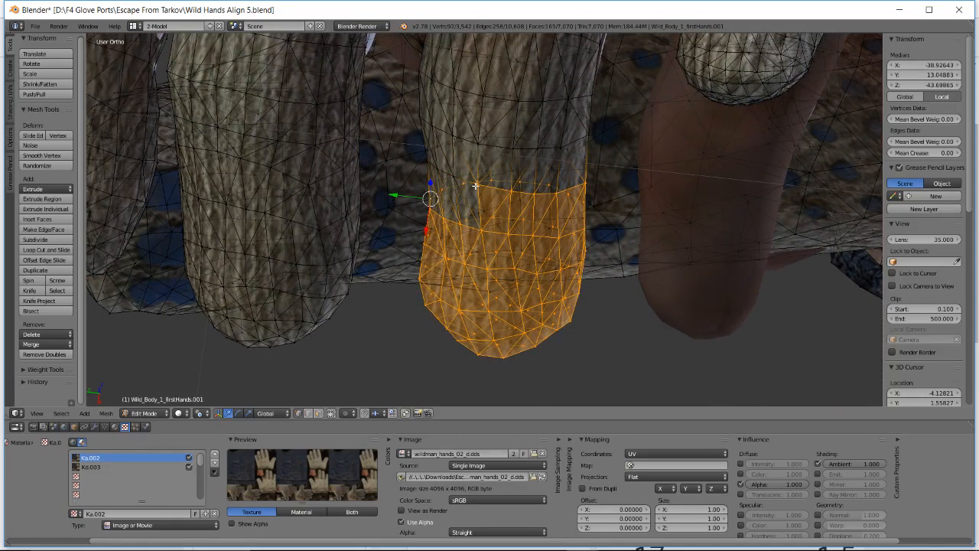
right_click(475, 185, "shift")
right_click(512, 192, "shift")
right_click(512, 191, "shift")
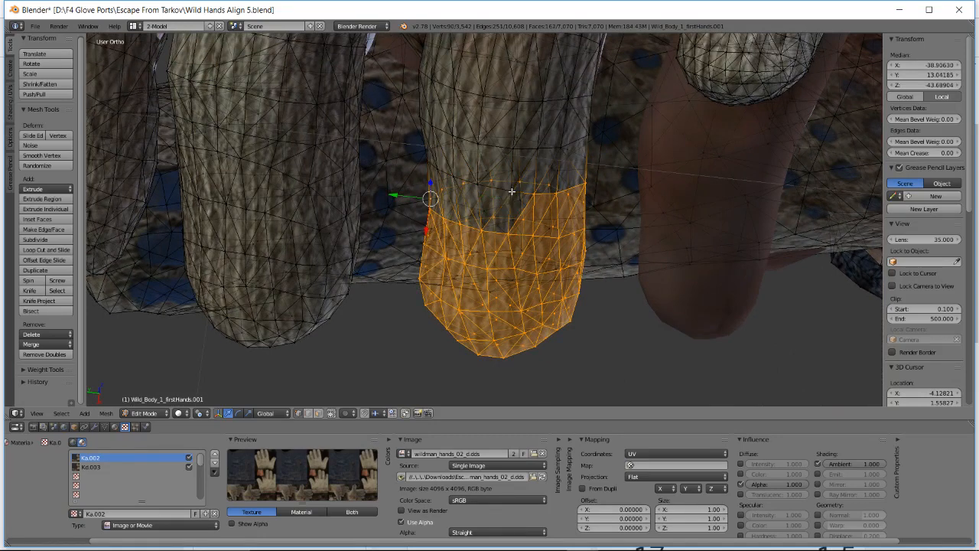
right_click(538, 196, "shift")
right_click(554, 195, "shift")
right_click(585, 183, "shift")
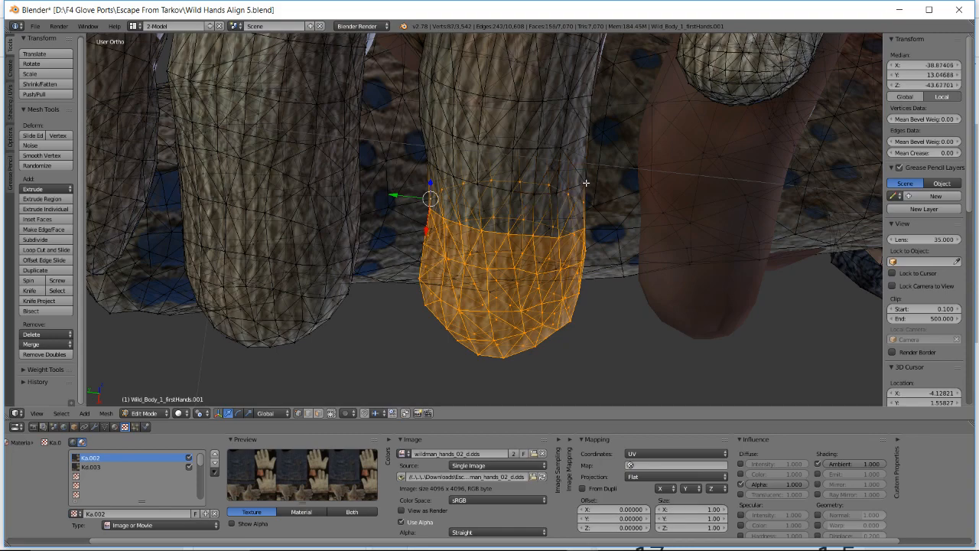
- Switch to the YouTube live dashboard in the browser and read the recent live chat messages
key("alt+Tab")
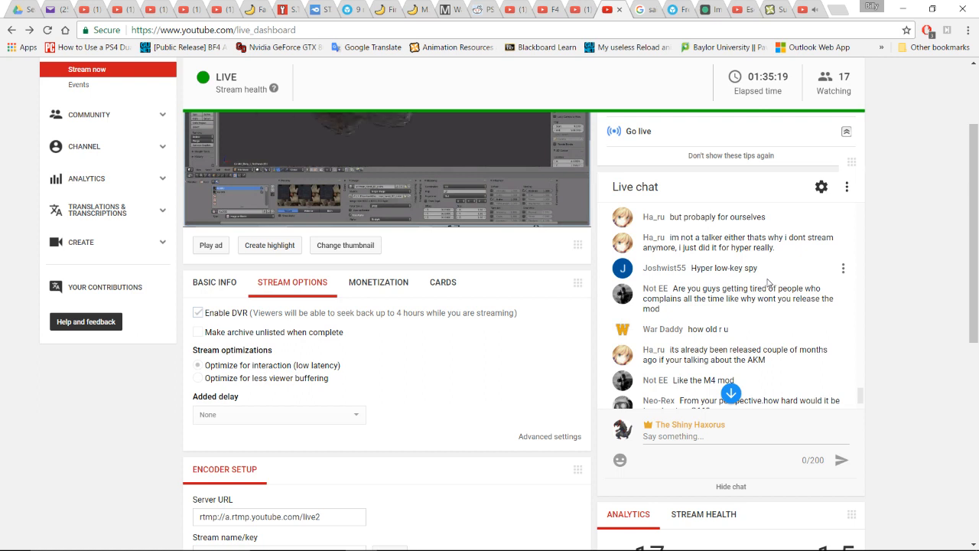
scroll(768, 285, "up", 1)
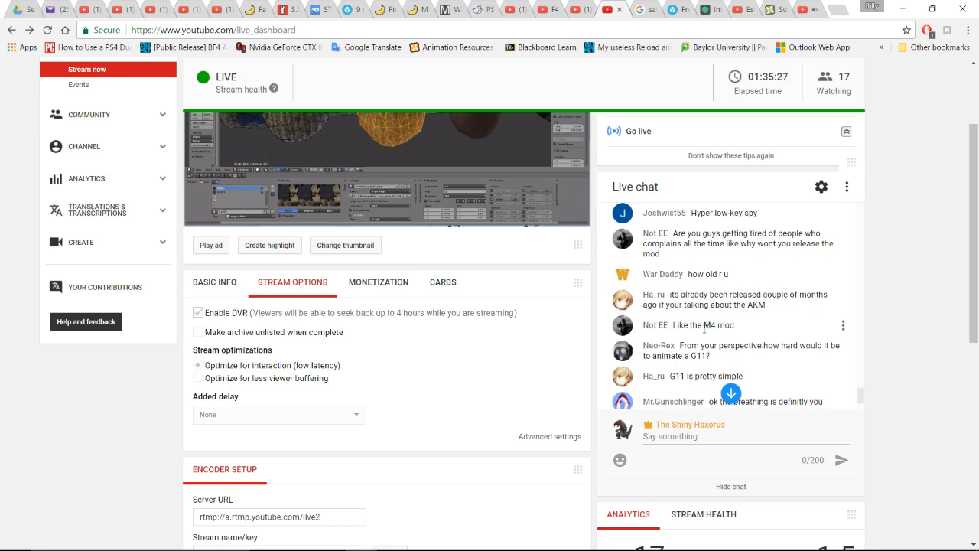
scroll(704, 328, "down", 2)
scroll(736, 304, "down", 1)
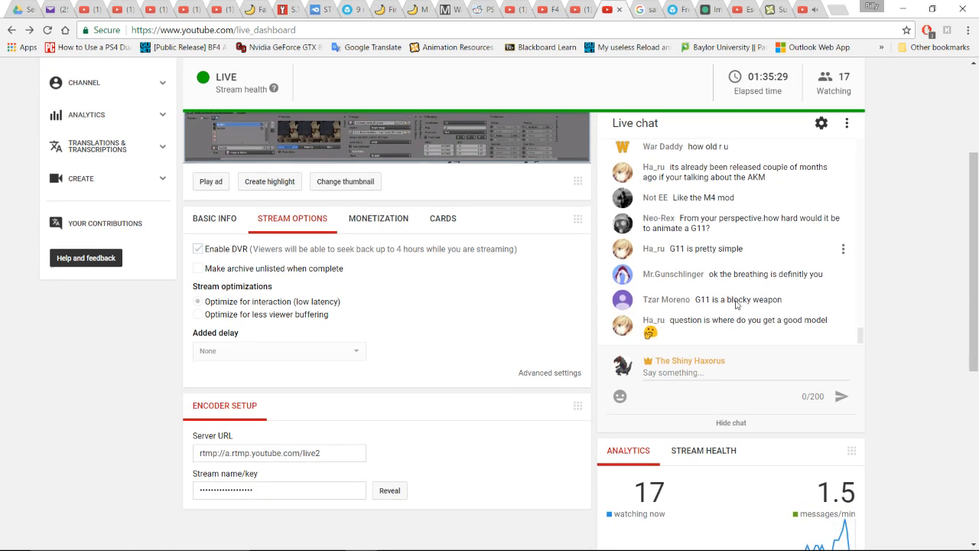
scroll(732, 309, "up", 1)
scroll(732, 310, "down", 1)
scroll(887, 279, "up", 1)
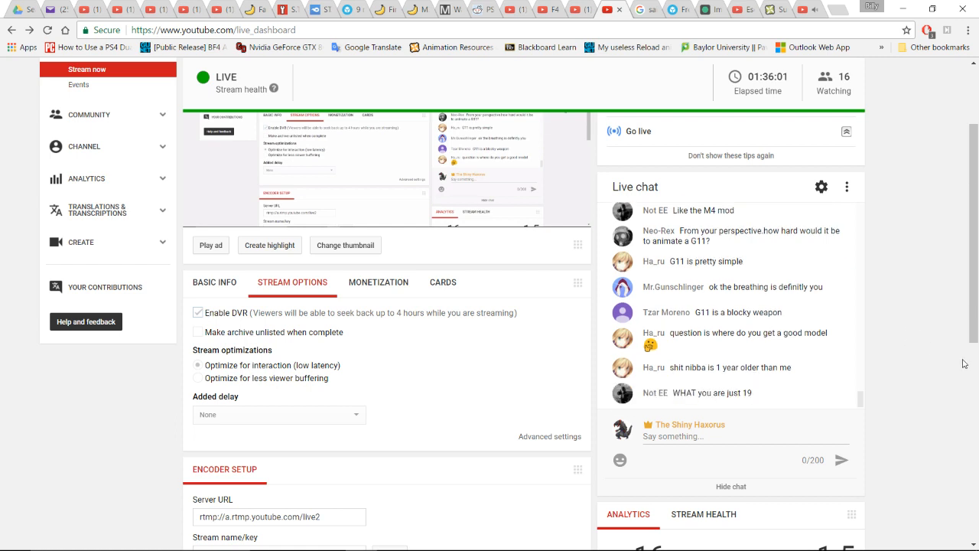
scroll(929, 343, "up", 1)
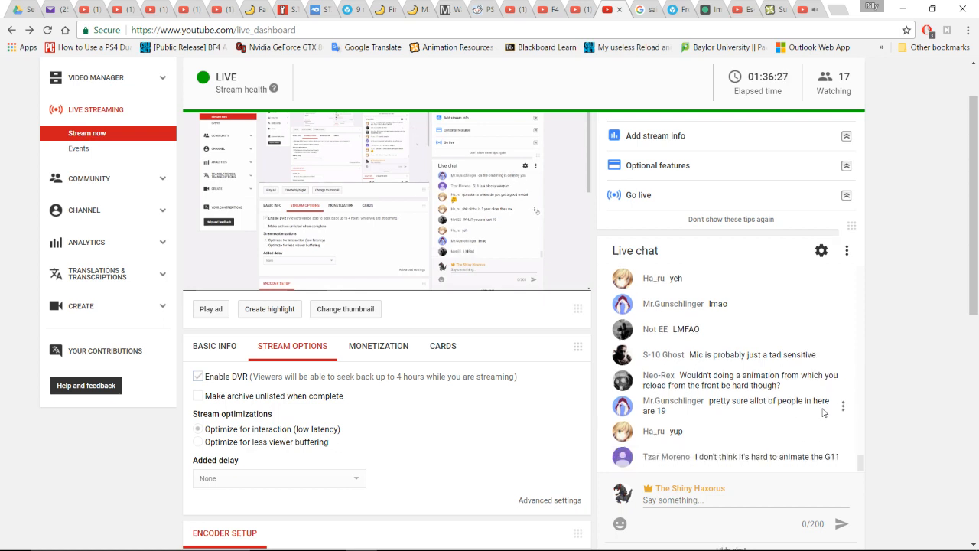
- Switch back to the Blender window containing Wild Hands Align 5.blend
mouse_move(582, 545)
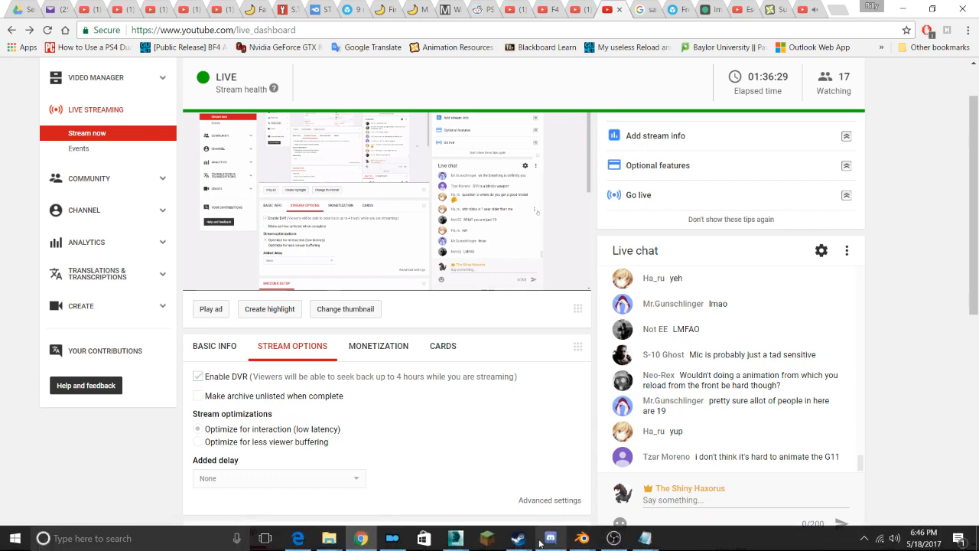
mouse_move(456, 538)
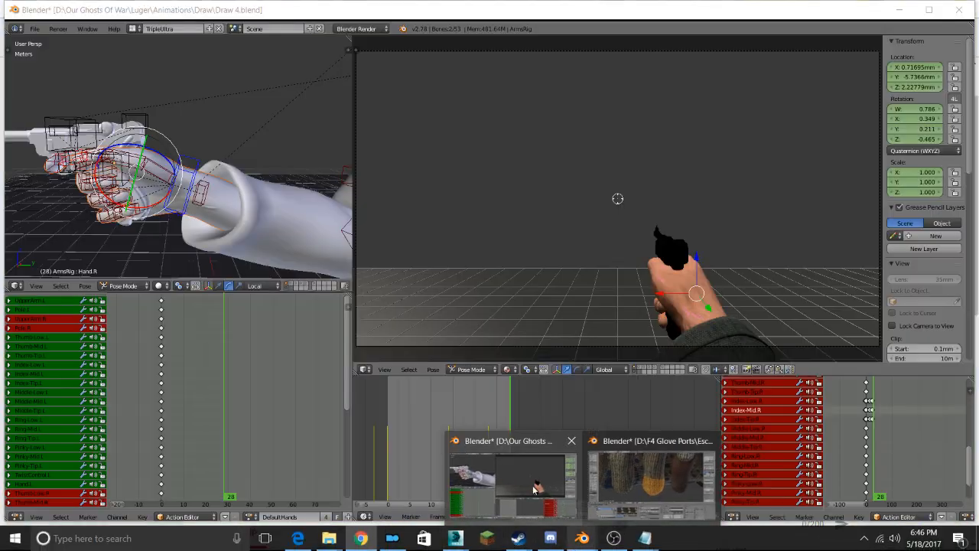
mouse_move(692, 443)
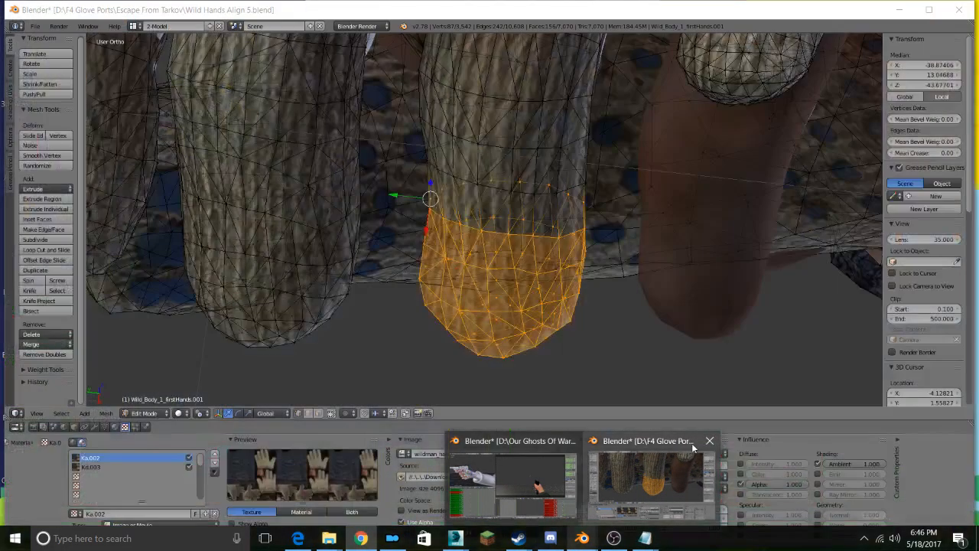
left_click(676, 469)
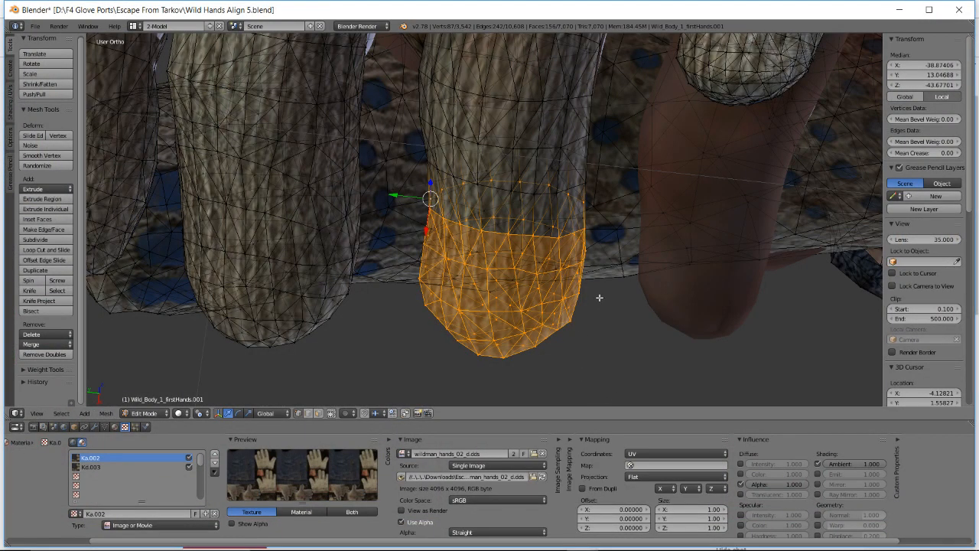
- Move the selected fingertip section by about 0.0065 units to fit it to the underlying finger
mouse_move(616, 247)
middle_mouse_down()
mouse_move(580, 263)
mouse_move(623, 194)
mouse_move(536, 283)
mouse_move(474, 318)
mouse_move(579, 222)
mouse_move(603, 234)
mouse_move(609, 212)
mouse_move(597, 229)
mouse_move(559, 184)
mouse_move(485, 156)
mouse_move(526, 153)
mouse_move(459, 191)
mouse_move(184, 273)
middle_mouse_up()
key("z")
key("z")
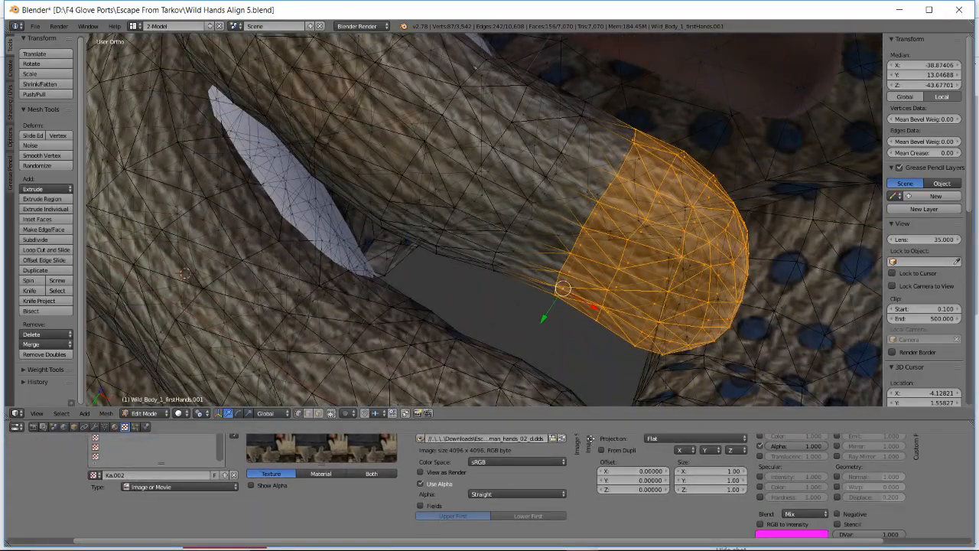
middle_click_drag(591, 438, 550, 480)
middle_click_drag(560, 360, 635, 249)
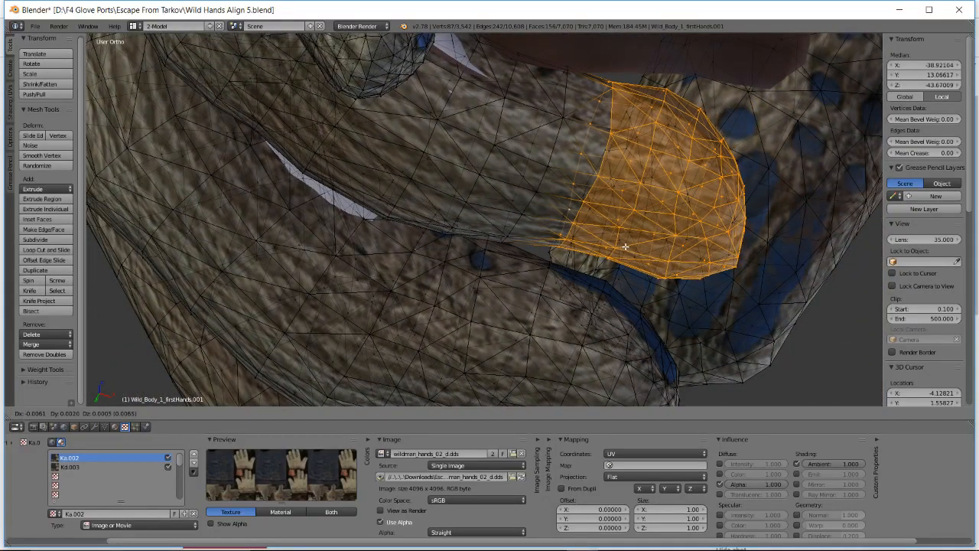
- Extend the fingertip selection by one row of vertices toward the knuckle and move it by about 0.0083 units
middle_click_drag(625, 246, 582, 163)
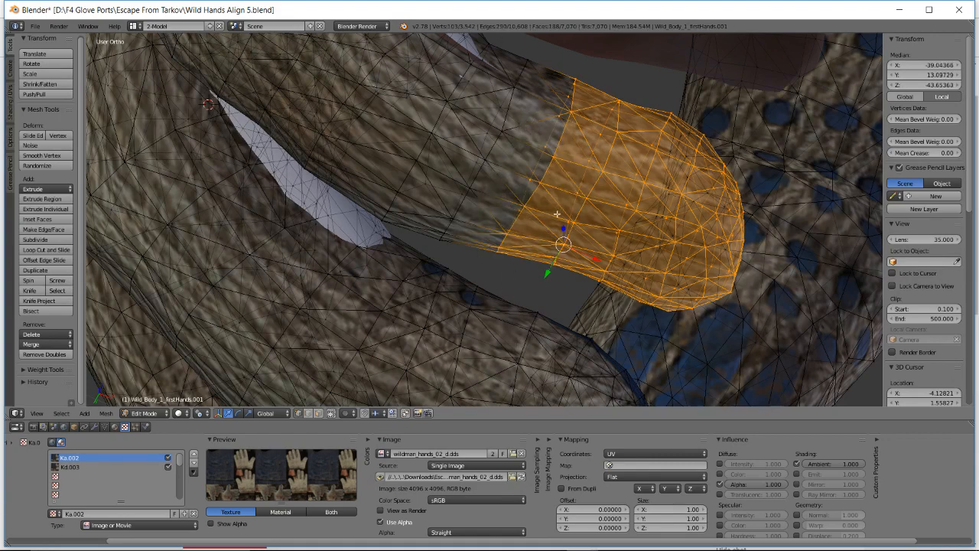
middle_click_drag(557, 214, 545, 214)
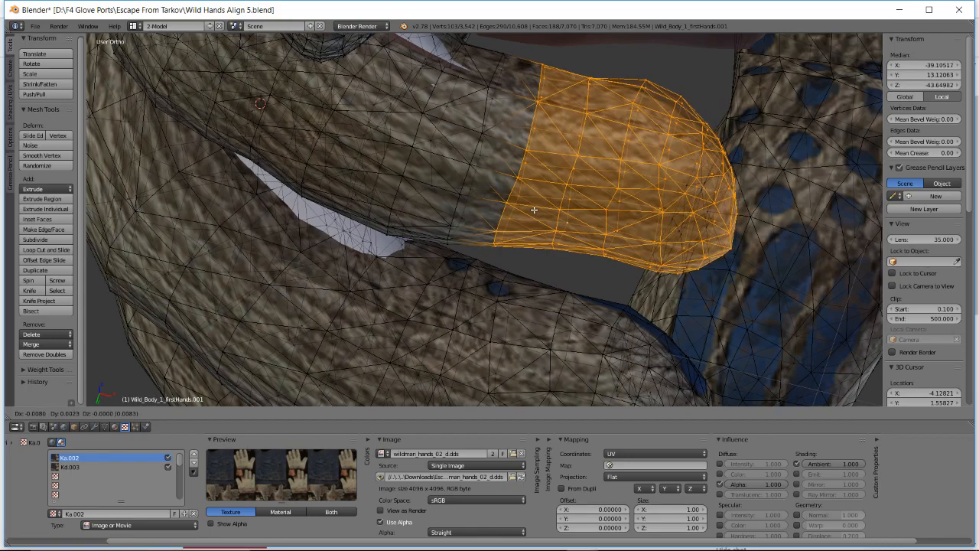
middle_click_drag(533, 209, 560, 150)
- Rotate the selected fingertip section slightly in wireframe display, then return to the textured view
key("z")
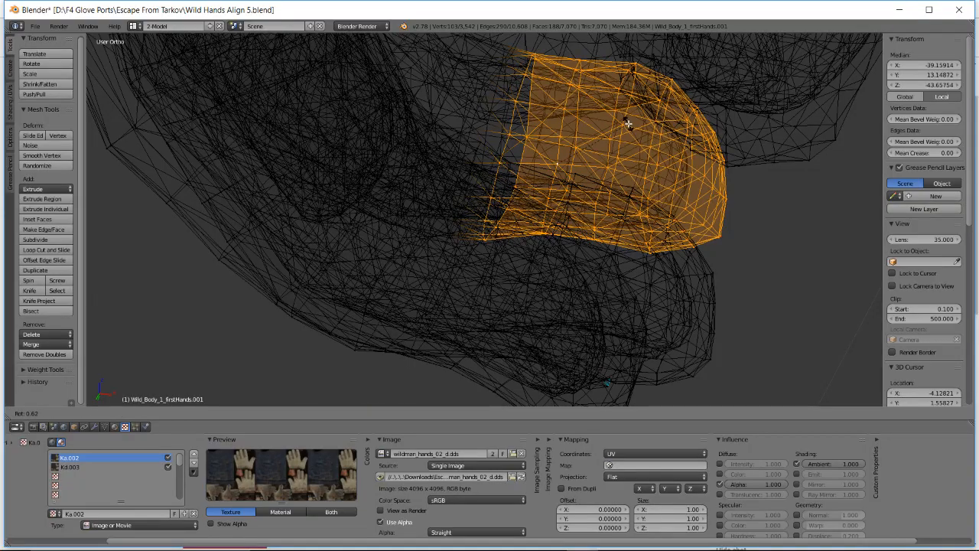
mouse_move(643, 116)
middle_mouse_down()
mouse_move(549, 169)
mouse_move(489, 150)
mouse_move(436, 160)
mouse_move(428, 153)
mouse_move(512, 159)
mouse_move(655, 131)
middle_mouse_up()
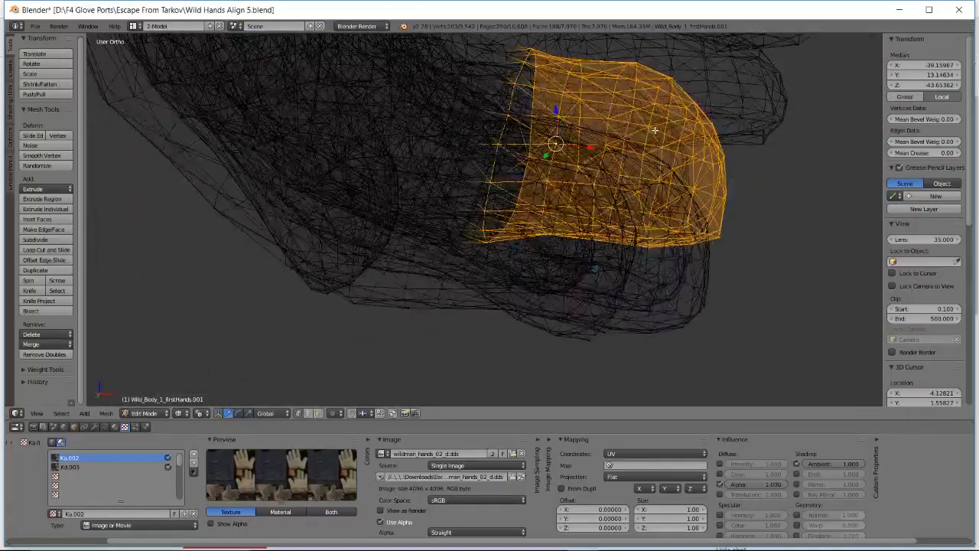
middle_click_drag(588, 173, 664, 88)
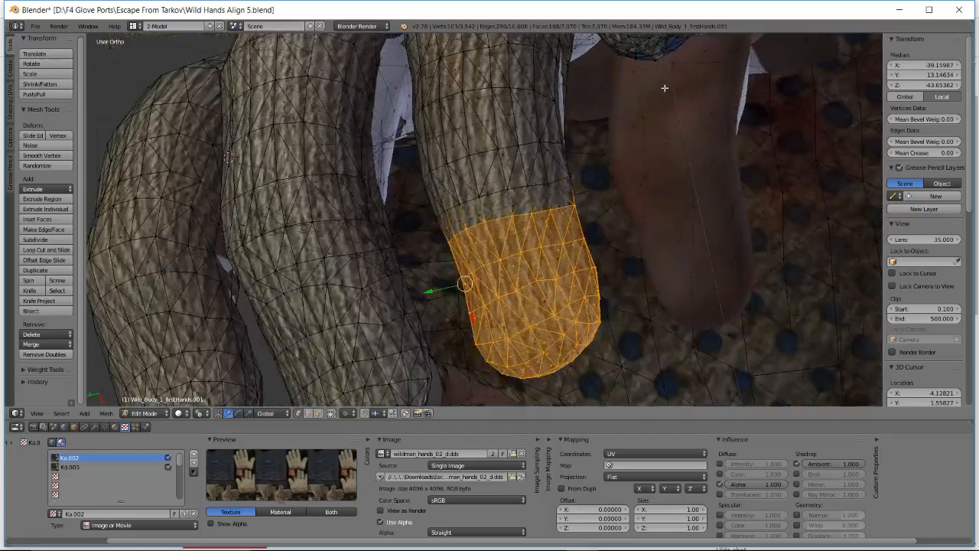
- Extend the fingertip selection around the finger by another row of vertices toward the knuckle
middle_click_drag(598, 148, 506, 148)
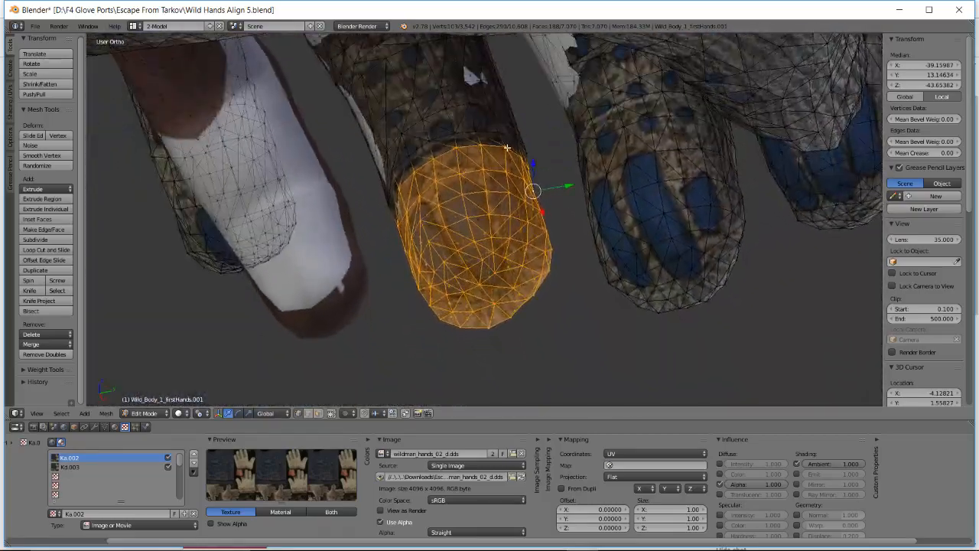
middle_click_drag(447, 147, 492, 124)
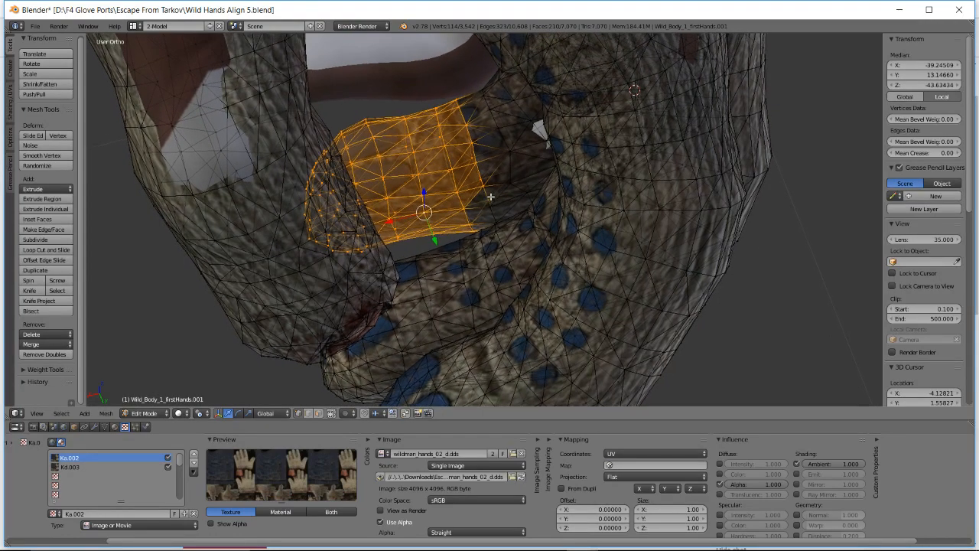
middle_click_drag(490, 197, 577, 192)
key("b")
key("z")
key("z")
key("z")
key("z")
- Switch to the browser's Sketchfab page for the 9 mm pistol and examine the model from several angles
key("alt+Tab")
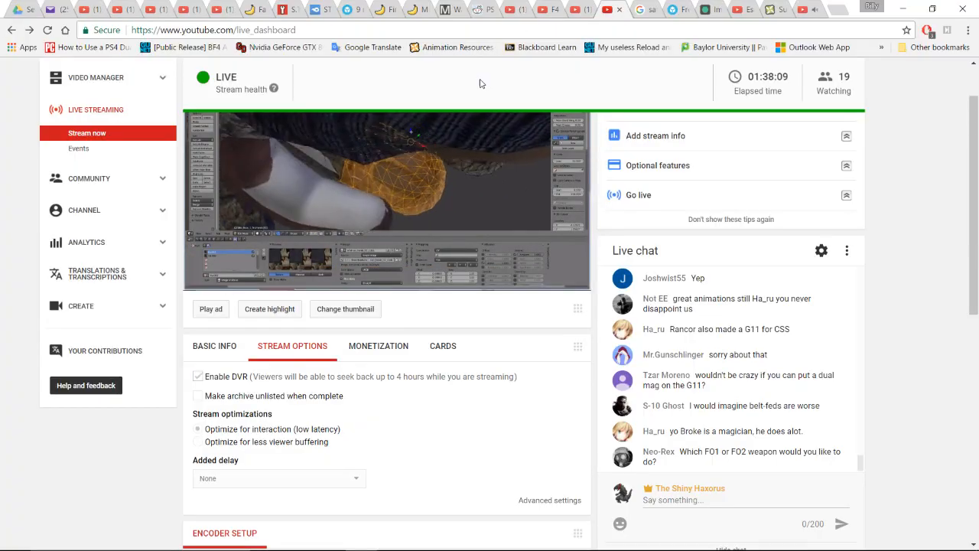
left_click(356, 9)
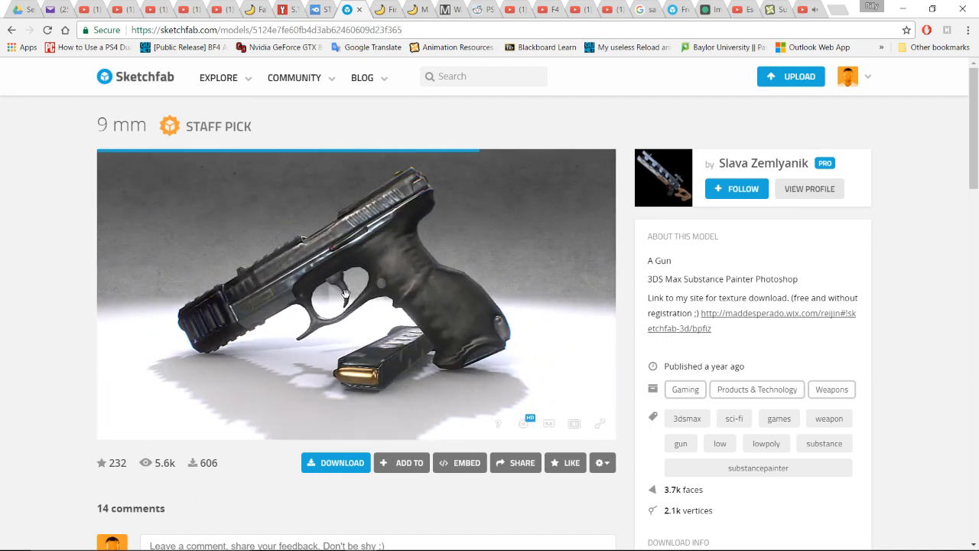
mouse_move(359, 282)
left_mouse_down()
mouse_move(557, 280)
mouse_move(227, 286)
mouse_move(387, 271)
mouse_move(440, 240)
mouse_move(375, 301)
mouse_move(362, 265)
mouse_move(313, 262)
mouse_move(355, 235)
mouse_move(484, 315)
mouse_move(507, 247)
left_mouse_up()
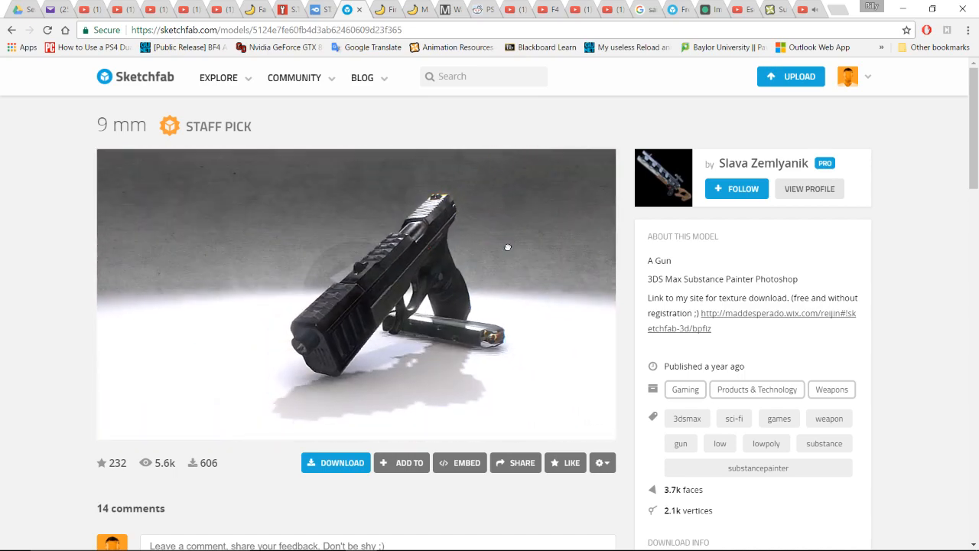
mouse_move(446, 244)
left_mouse_down()
mouse_move(401, 244)
mouse_move(366, 264)
mouse_move(365, 286)
mouse_move(337, 299)
mouse_move(370, 312)
mouse_move(411, 296)
left_mouse_up()
scroll(337, 299, "up", 5)
scroll(337, 300, "down", 2)
scroll(338, 300, "down", 3)
scroll(423, 277, "down", 2)
right_click_drag(429, 264, 344, 307)
left_click_drag(344, 307, 453, 314)
right_click_drag(453, 314, 492, 337)
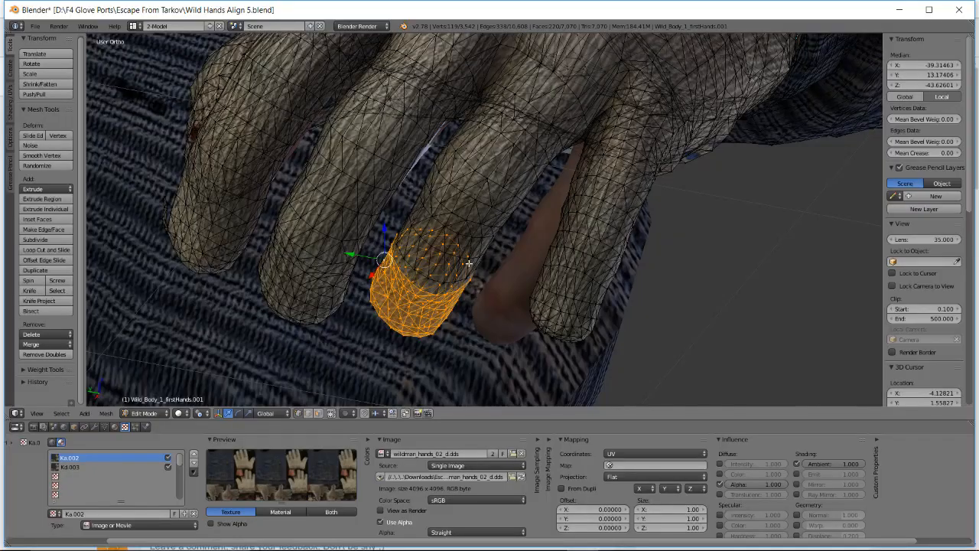
- Switch back to Blender and save the scene as a new file named Wild Hands Align 6.blend
middle_click_drag(469, 264, 446, 300)
middle_click_drag(517, 294, 515, 219)
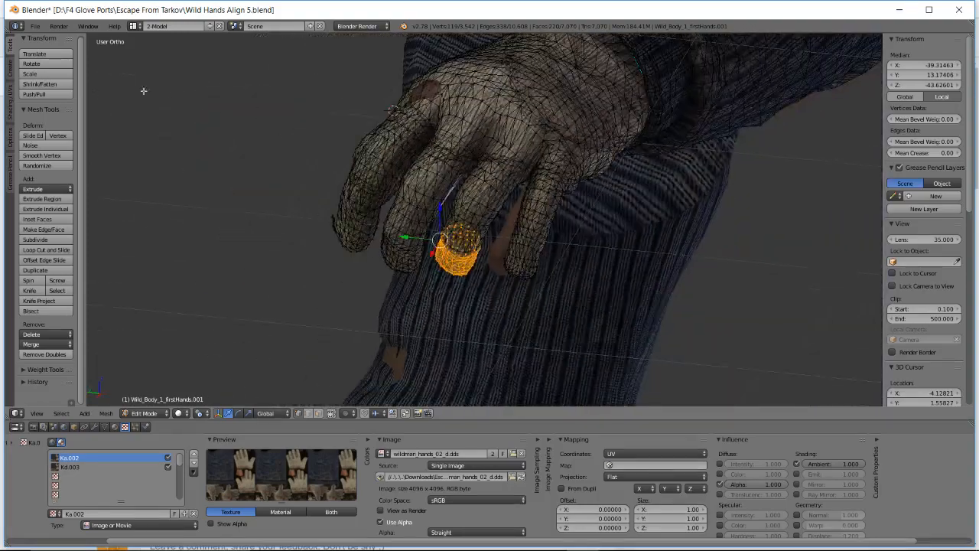
left_click(36, 26)
left_click(55, 115)
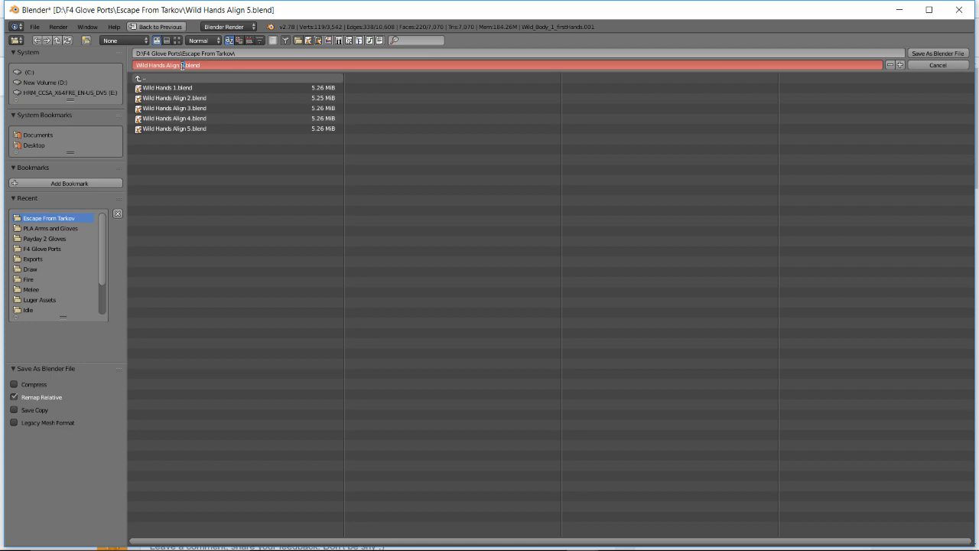
key("KP_Add")
key("Return")
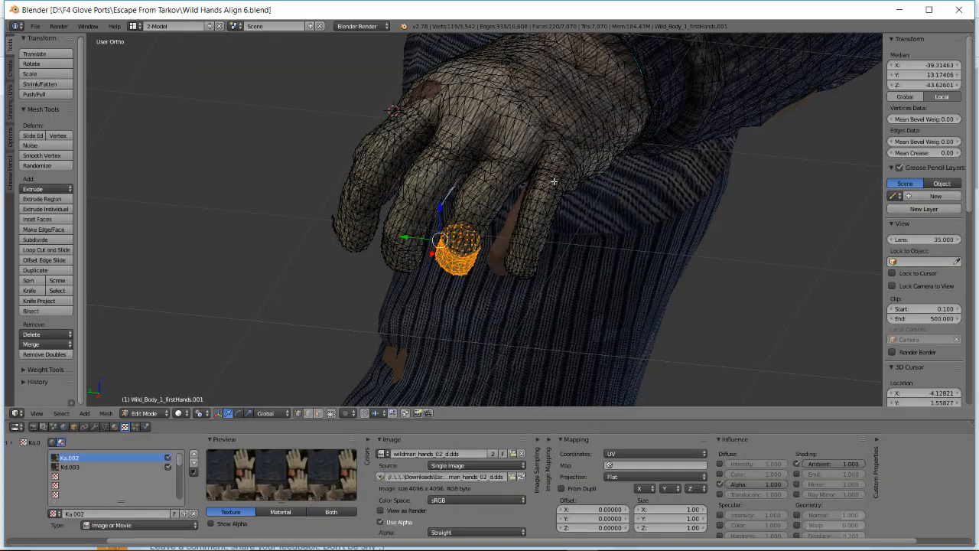
- Deselect all vertices of the glove mesh
middle_click_drag(554, 182, 389, 218)
key("a")
scroll(444, 251, "up", 2)
middle_click_drag(411, 258, 436, 235)
scroll(436, 236, "down", 2)
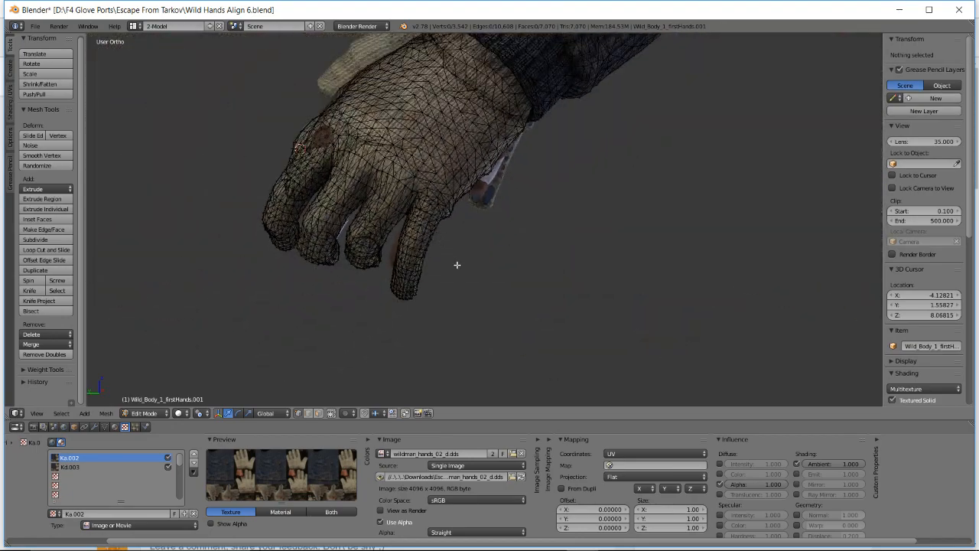
- Check the live chat on the YouTube live dashboard in the browser, then return to Blender
key("alt+Tab")
left_click(610, 9)
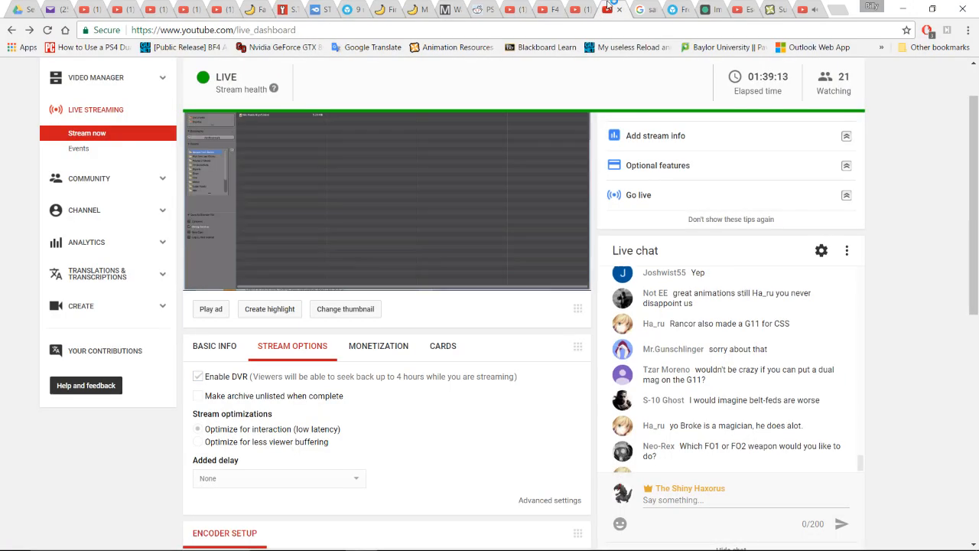
key("alt+Tab")
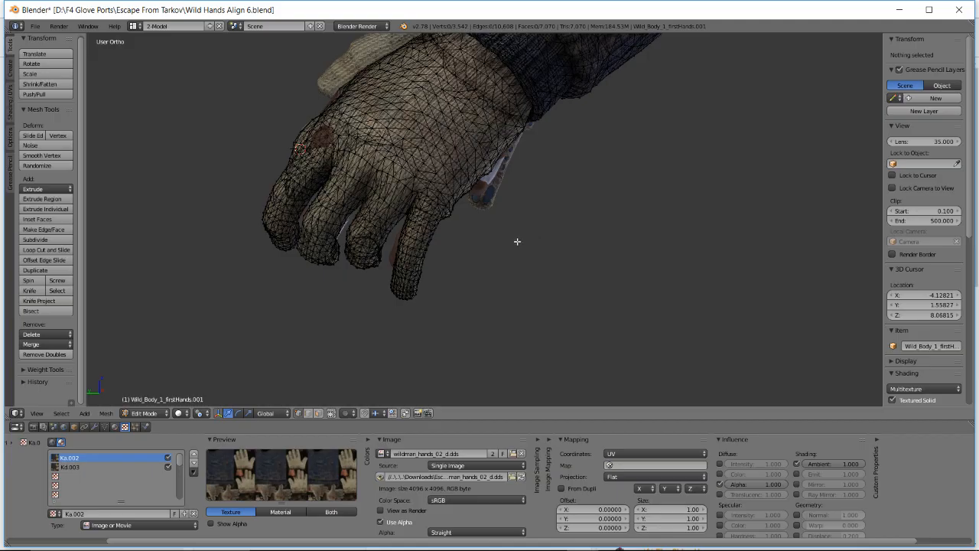
- Box-select the vertices of the glove's outermost finger, from the tip up to just below its base
scroll(459, 234, "up", 5)
middle_click_drag(450, 237, 441, 255)
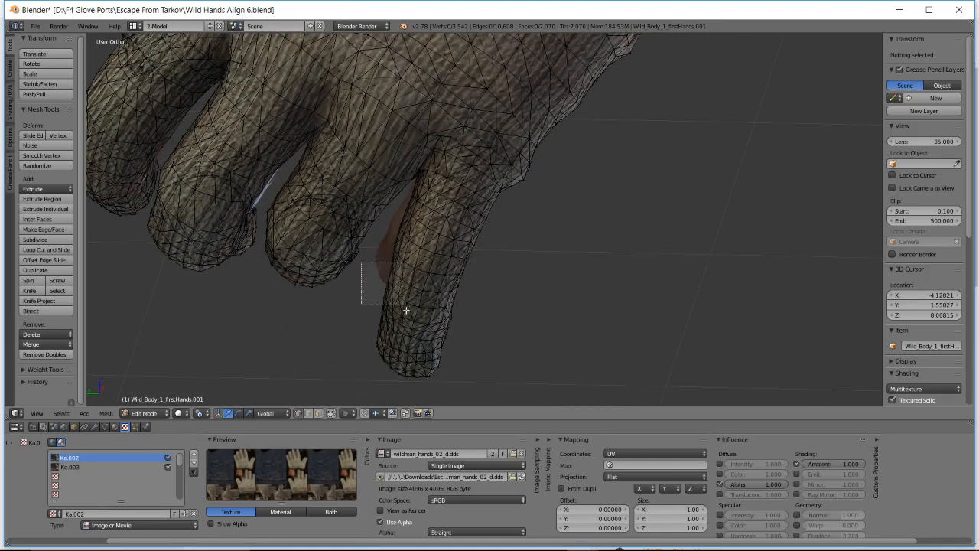
left_click_drag(406, 310, 490, 398)
key("b")
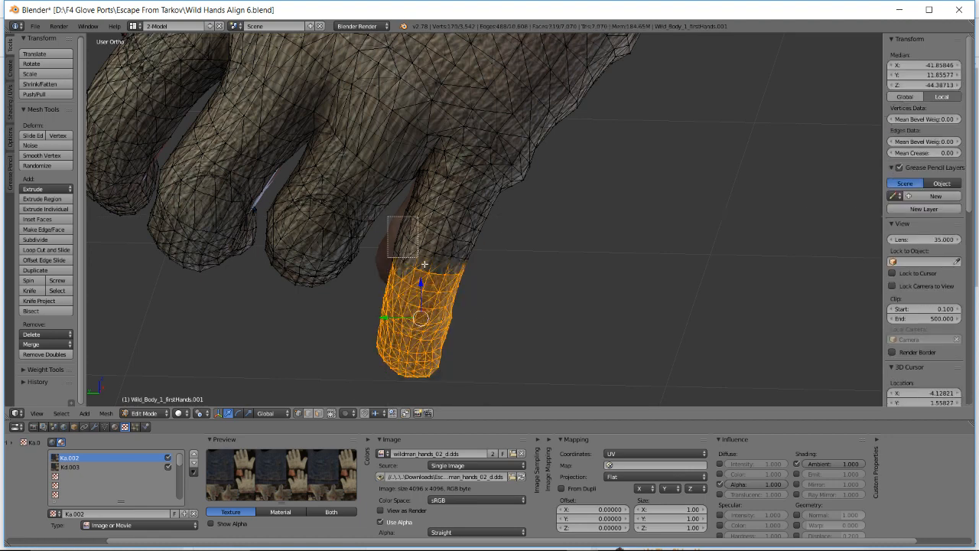
left_click_drag(505, 328, 506, 328)
scroll(433, 223, "up", 3)
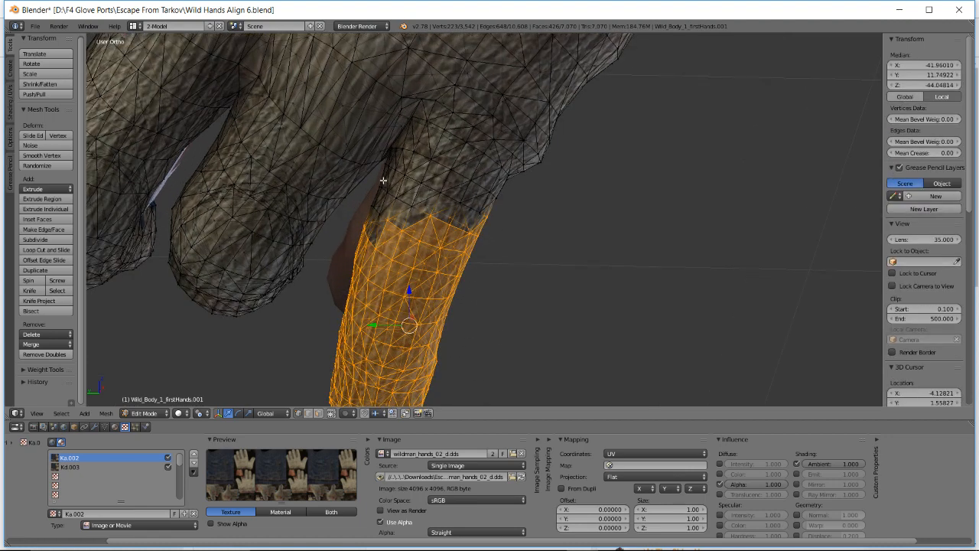
left_click_drag(508, 317, 508, 318)
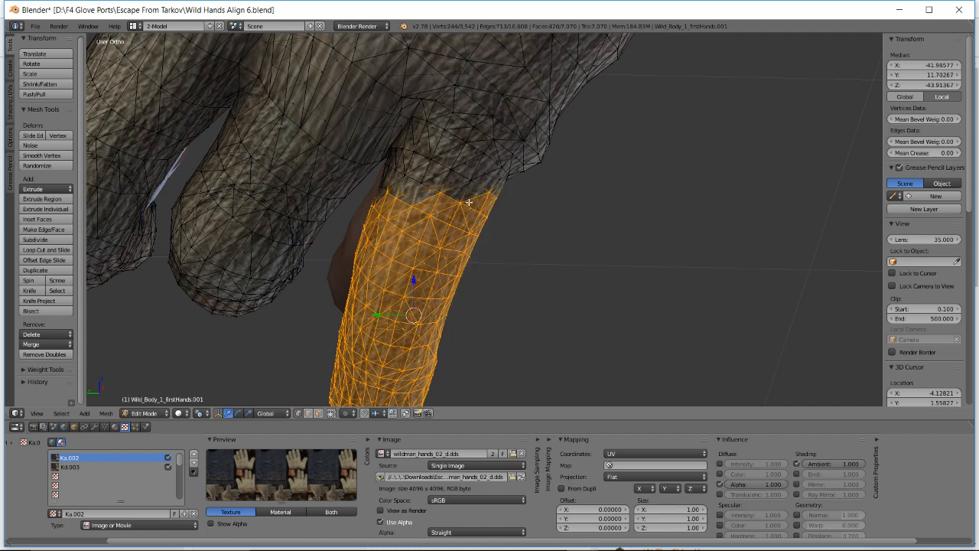
- Add the remaining vertices around the outermost finger's base to the selection, including those on its inner side
middle_click_drag(508, 318, 362, 209)
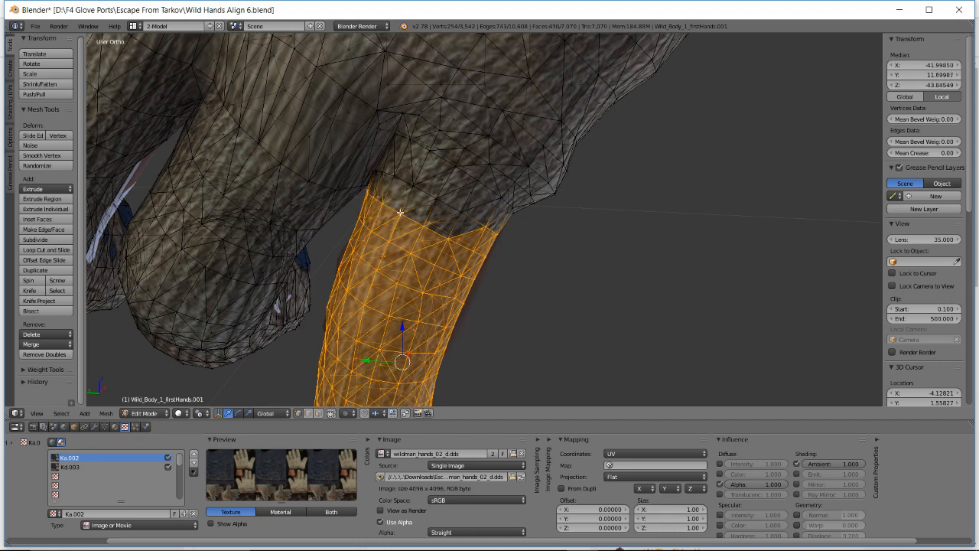
mouse_move(451, 213)
middle_mouse_down()
mouse_move(446, 204)
mouse_move(452, 215)
middle_mouse_up()
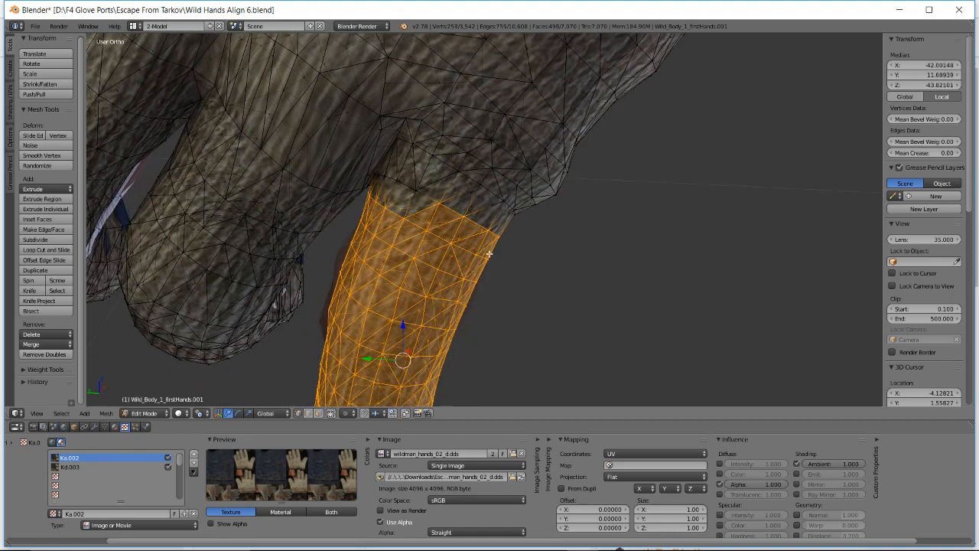
middle_click_drag(396, 195, 396, 182)
left_click_drag(423, 241, 422, 242)
scroll(421, 241, "up", 4)
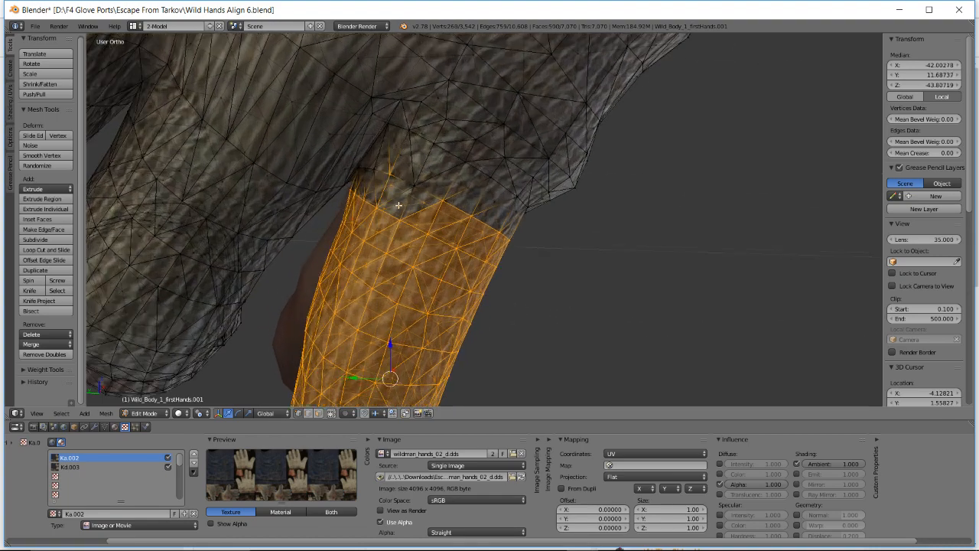
middle_click_drag(331, 183, 374, 221, "shift")
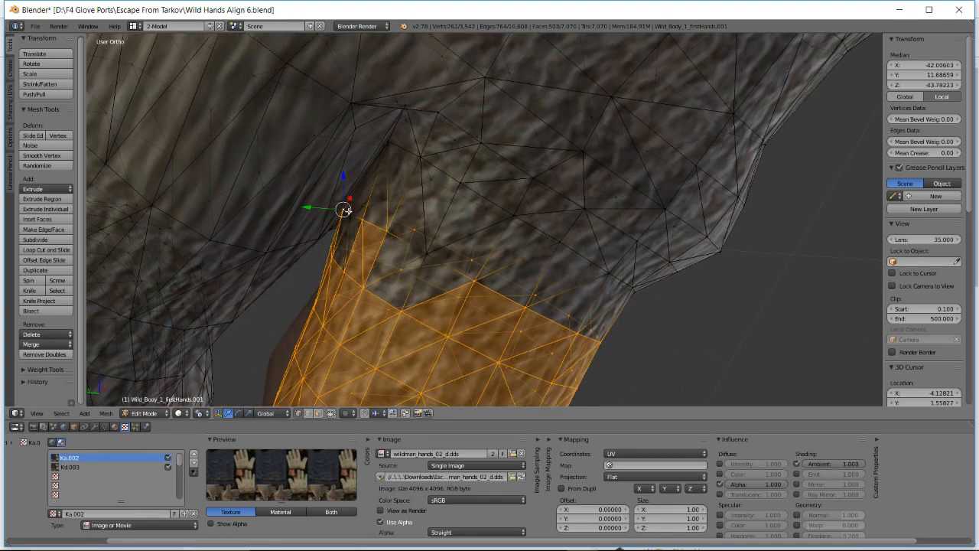
middle_click_drag(397, 215, 396, 207)
- Try to move the selected outermost finger at its base
key("g")
right_click(413, 220)
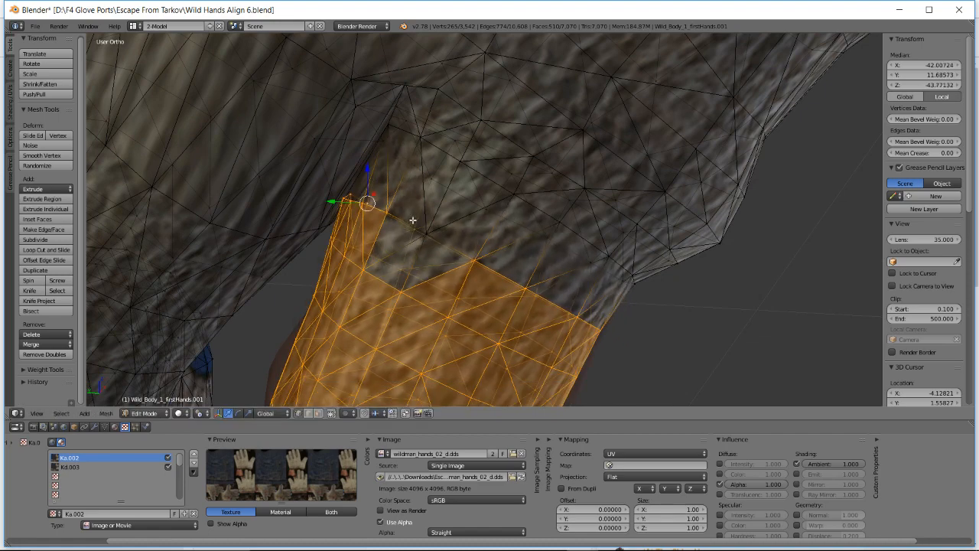
key("g")
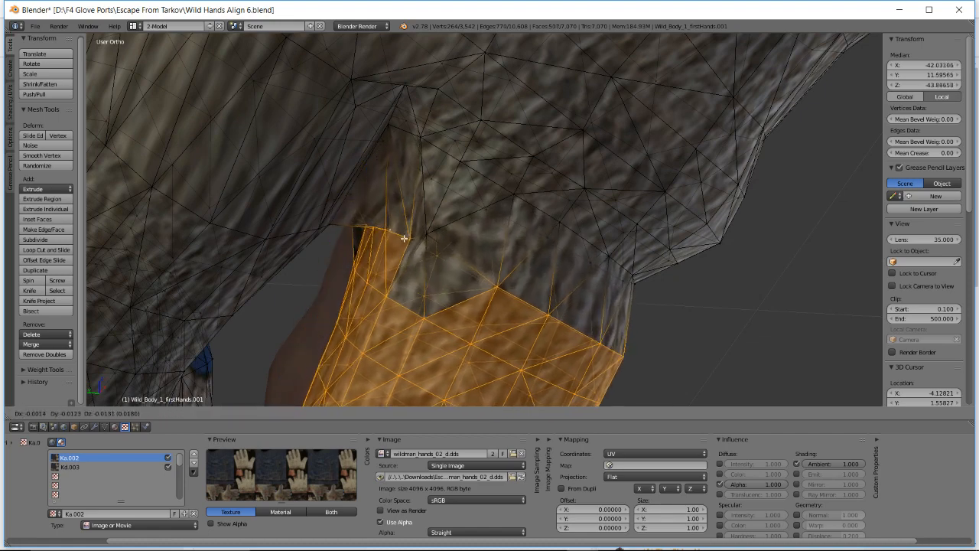
right_click(419, 239)
middle_click_drag(418, 239, 485, 229)
- Switch to the YouTube live dashboard in the browser and read back through the live chat messages
key("alt+Tab")
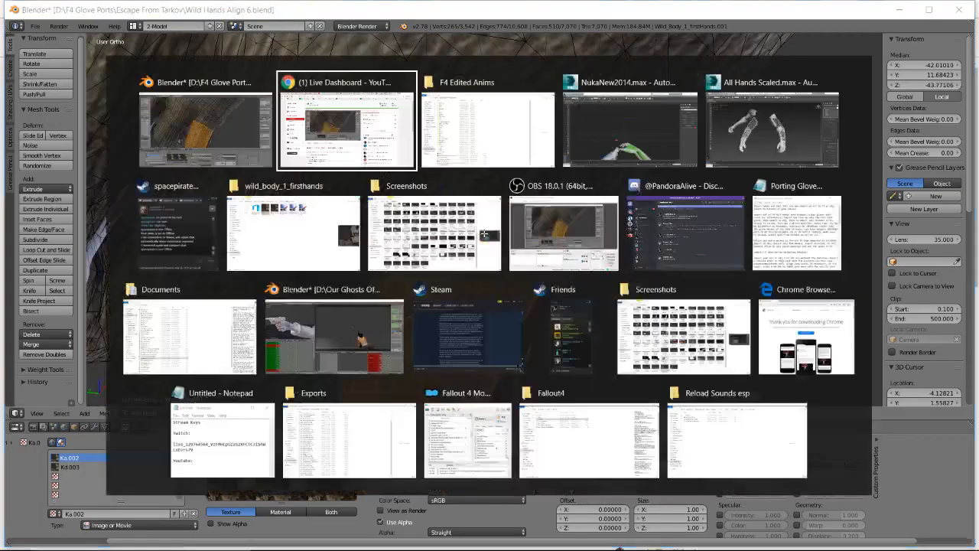
scroll(940, 353, "down", 1)
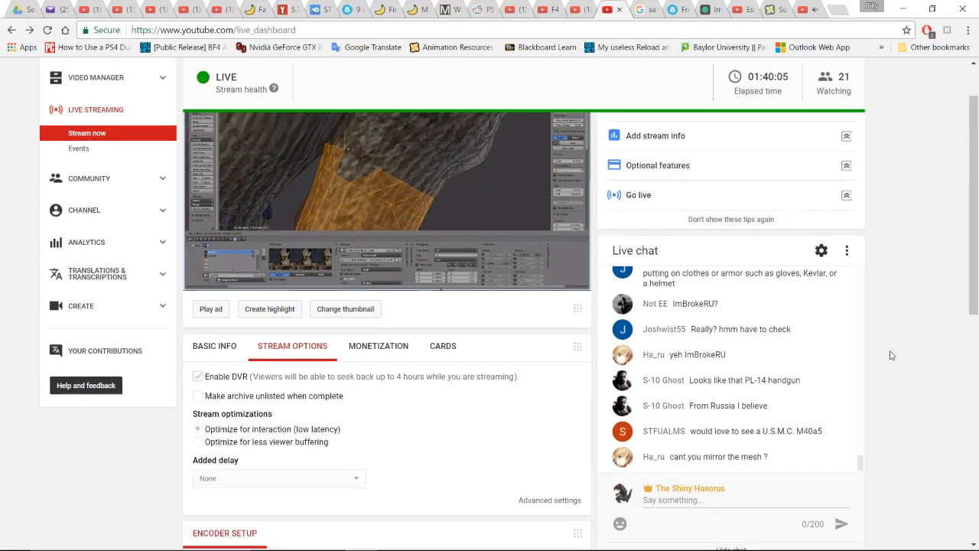
scroll(791, 366, "up", 3)
scroll(789, 362, "up", 3)
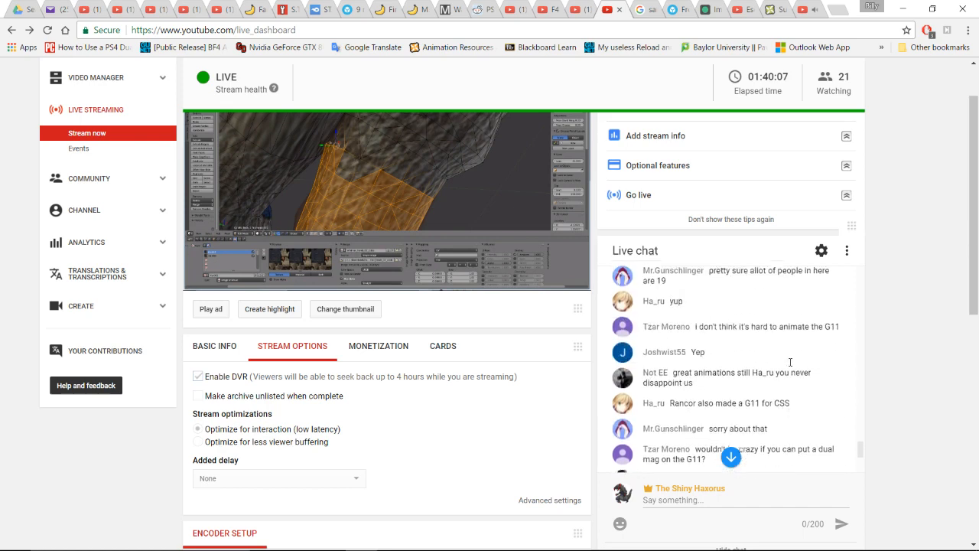
scroll(787, 361, "down", 4)
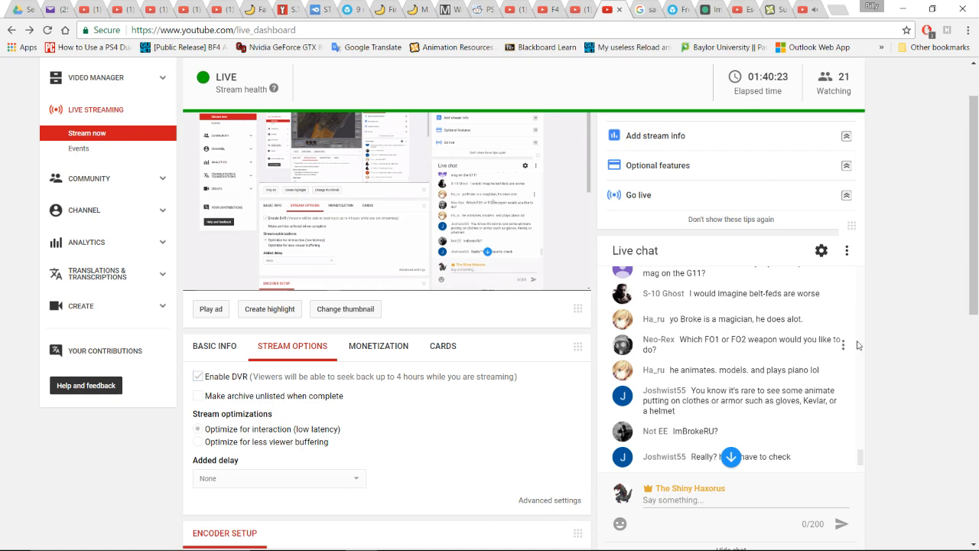
scroll(894, 357, "down", 2)
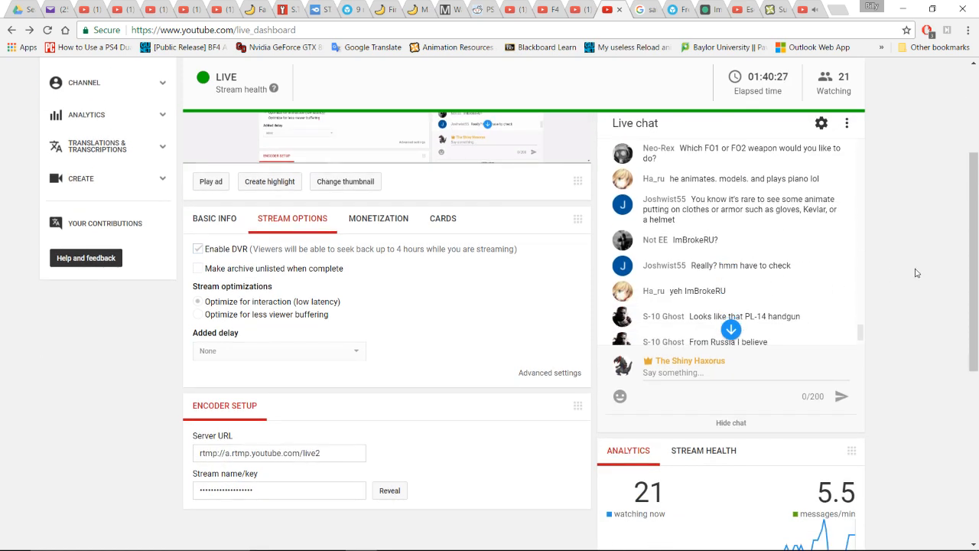
scroll(918, 272, "up", 1)
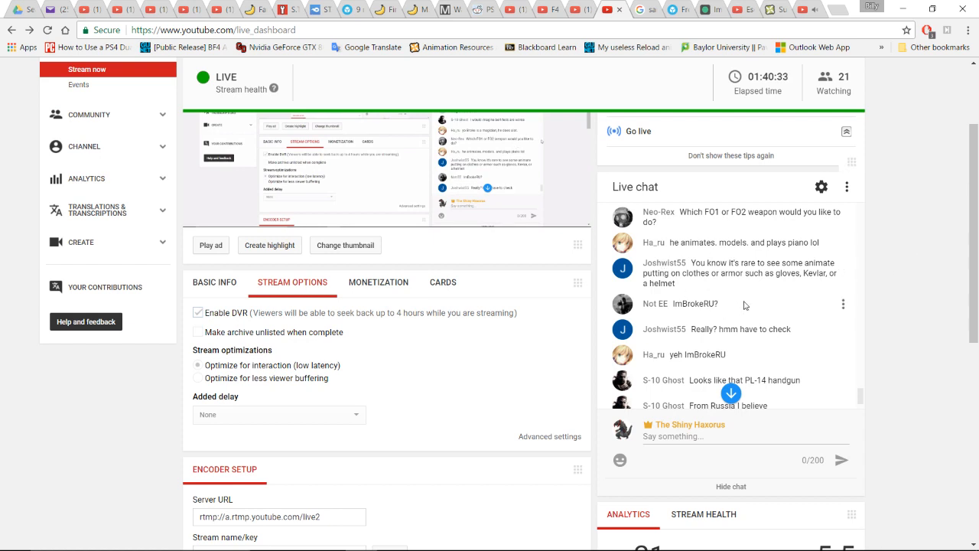
- Read the newest viewer messages in the stream's live chat
scroll(746, 308, "down", 1)
scroll(755, 308, "down", 1)
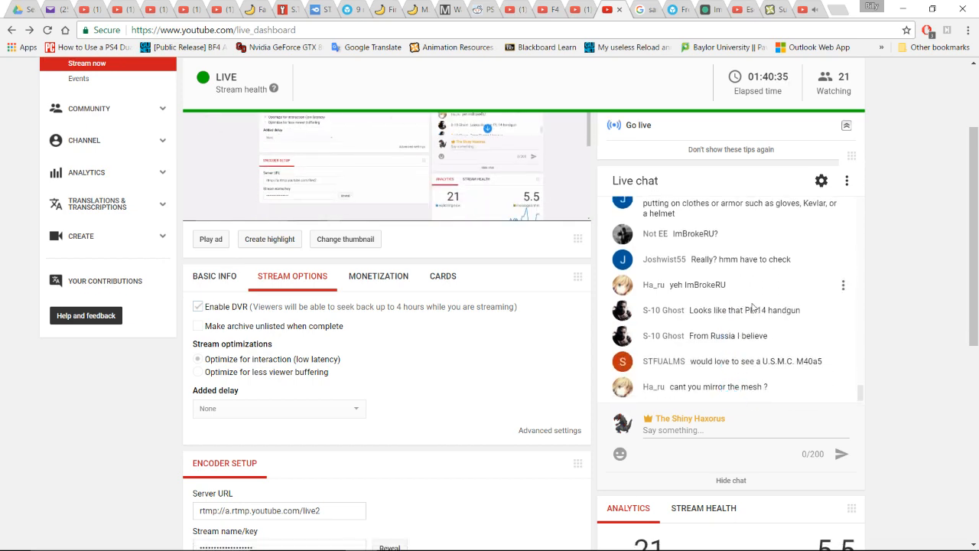
scroll(755, 308, "down", 1)
scroll(919, 296, "up", 3)
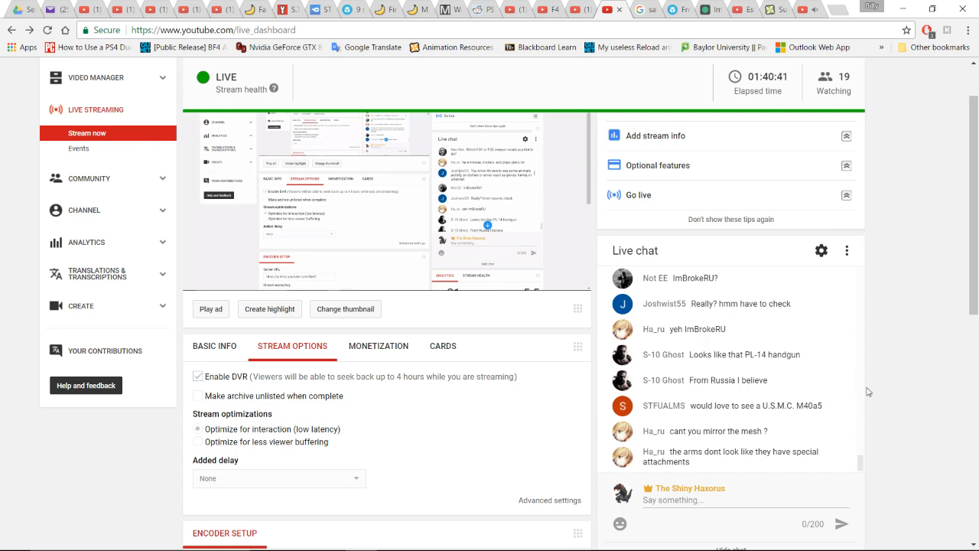
- Return to Blender and examine both arms around the selected finger, checking them in wireframe as well
key("alt+Tab")
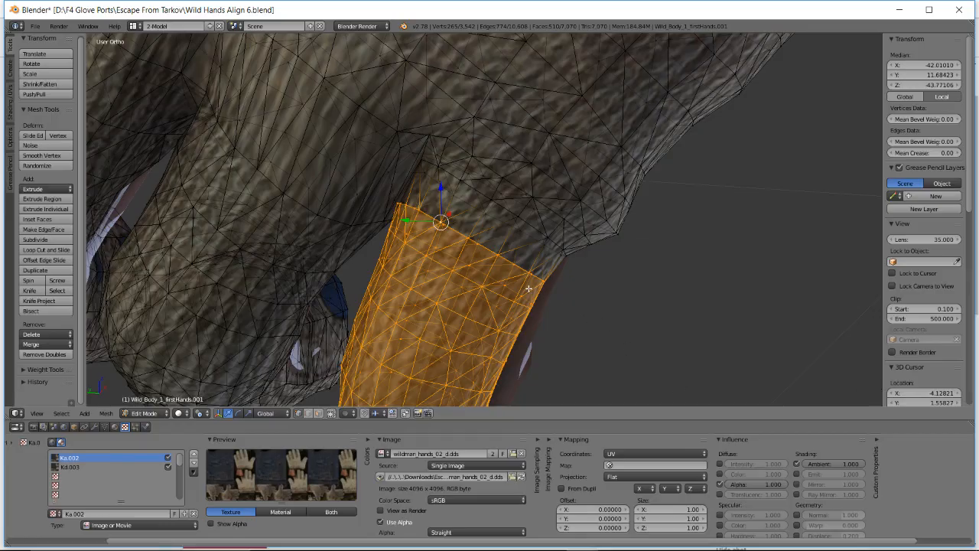
scroll(528, 289, "down", 8)
middle_click_drag(400, 217, 453, 313, "shift")
middle_click_drag(430, 274, 542, 267)
scroll(467, 260, "down", 6)
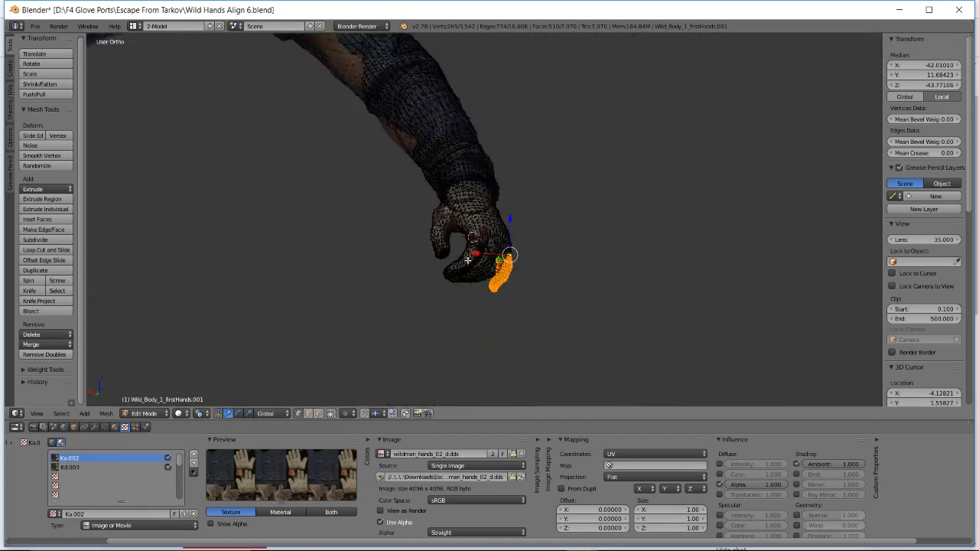
middle_click_drag(279, 215, 548, 223, "shift")
scroll(549, 223, "down", 4)
middle_click_drag(451, 215, 574, 238)
scroll(489, 224, "up", 3)
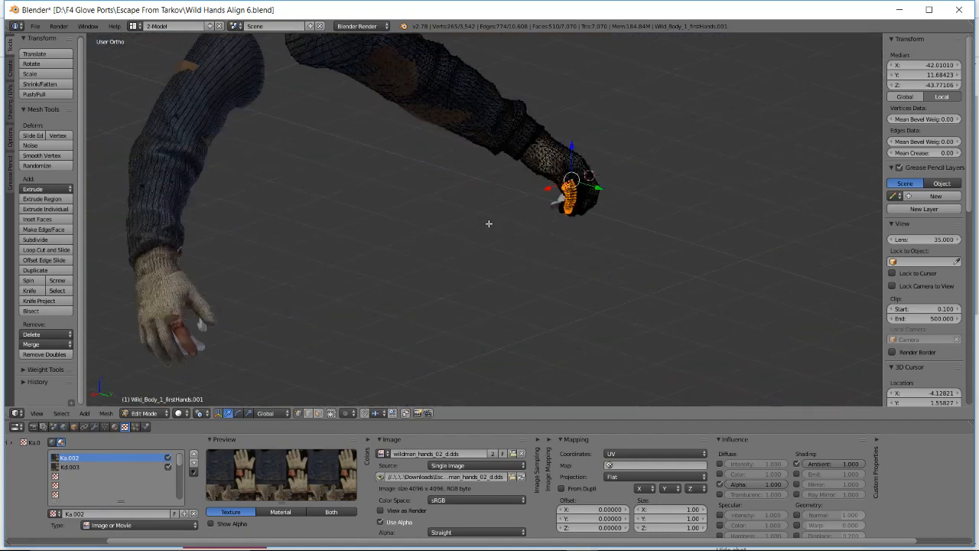
scroll(489, 224, "up", 1)
middle_click_drag(426, 227, 588, 221, "shift")
key("z")
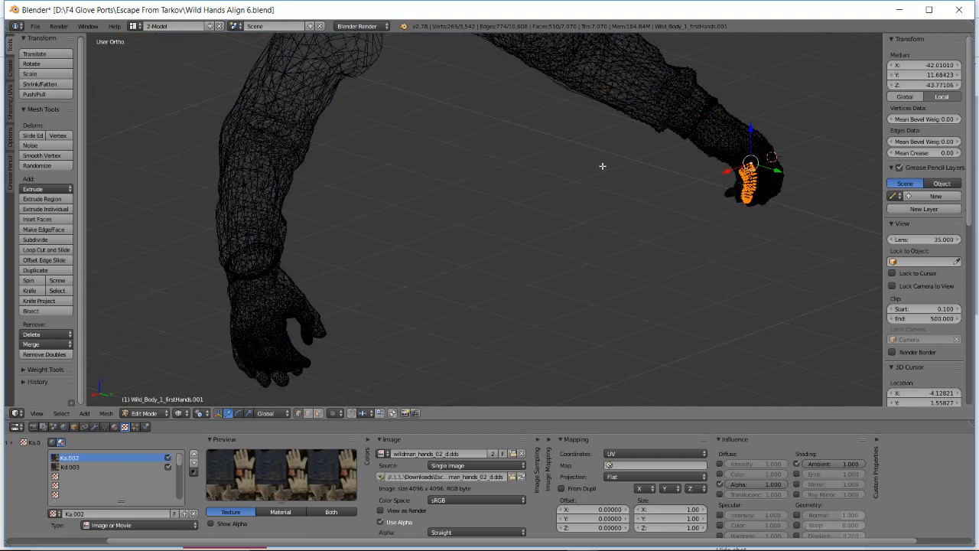
key("z")
- Leave Edit Mode and compare the gloves and sleeves of the two arms in textured view
mouse_move(649, 151)
middle_mouse_down()
mouse_move(487, 158)
mouse_move(585, 148)
middle_mouse_up()
key("Tab")
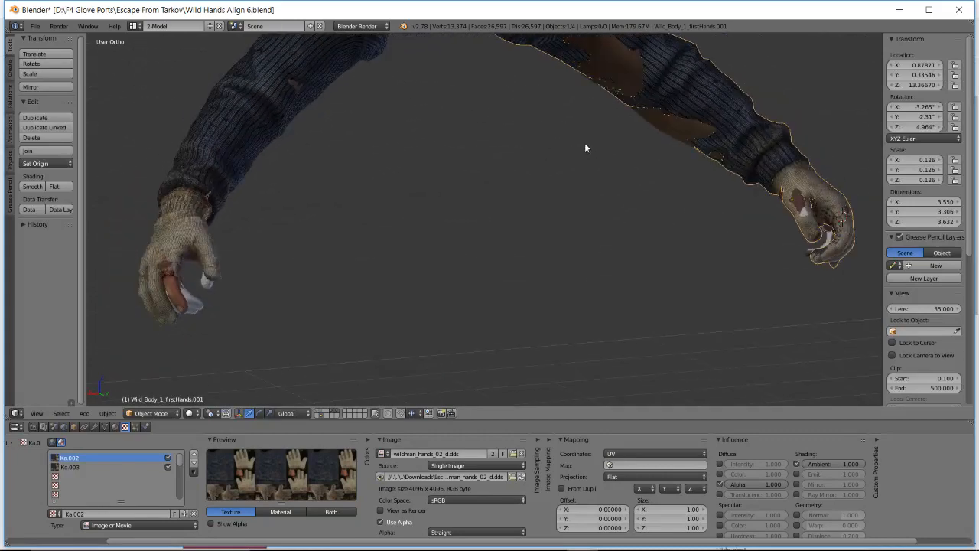
middle_click_drag(470, 157, 518, 212)
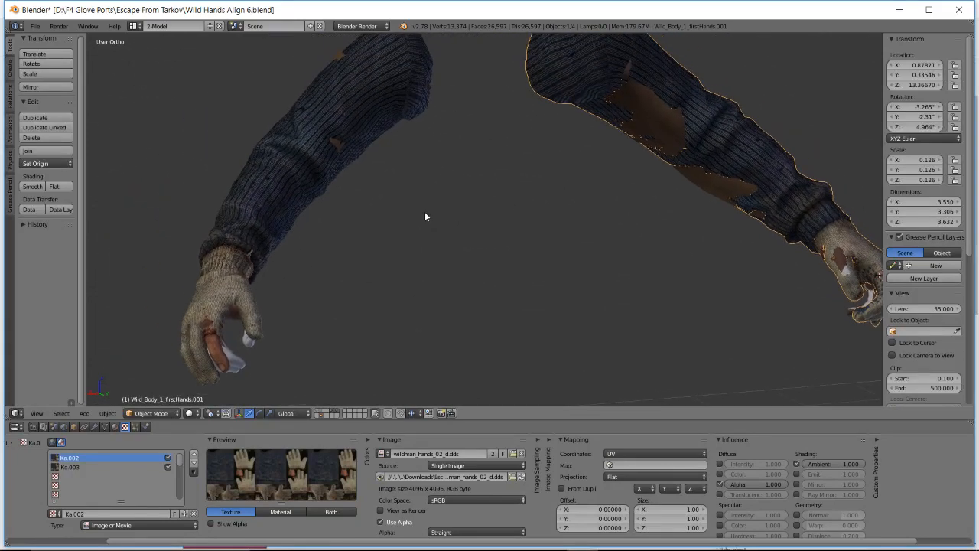
middle_click_drag(426, 217, 391, 238)
scroll(391, 236, "up", 5)
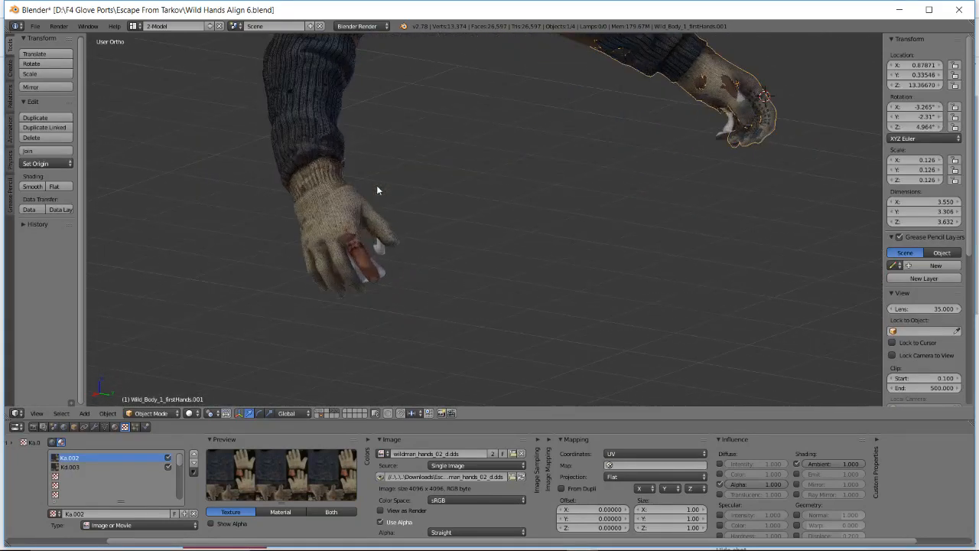
scroll(387, 193, "up", 1)
middle_click_drag(405, 204, 507, 242, "shift")
middle_click_drag(506, 242, 437, 239)
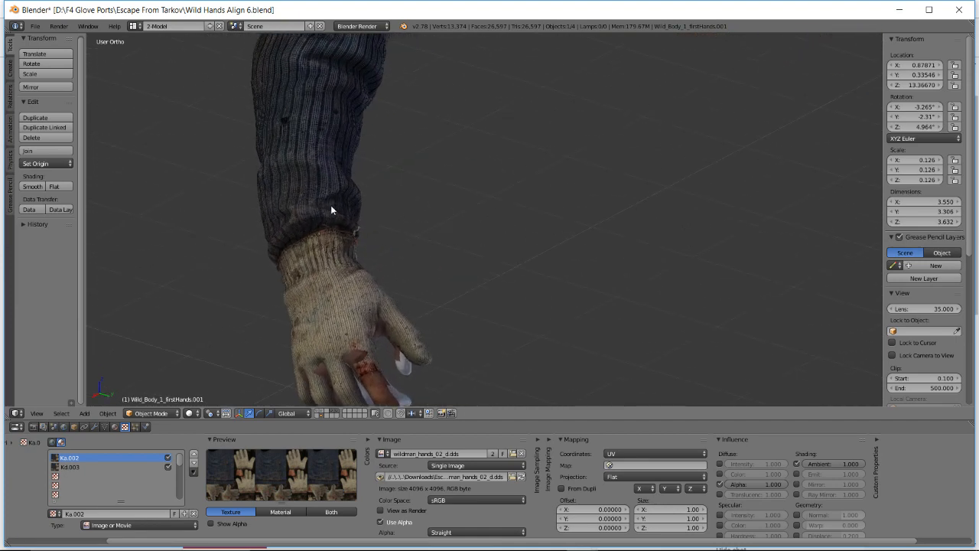
middle_click_drag(332, 206, 249, 261)
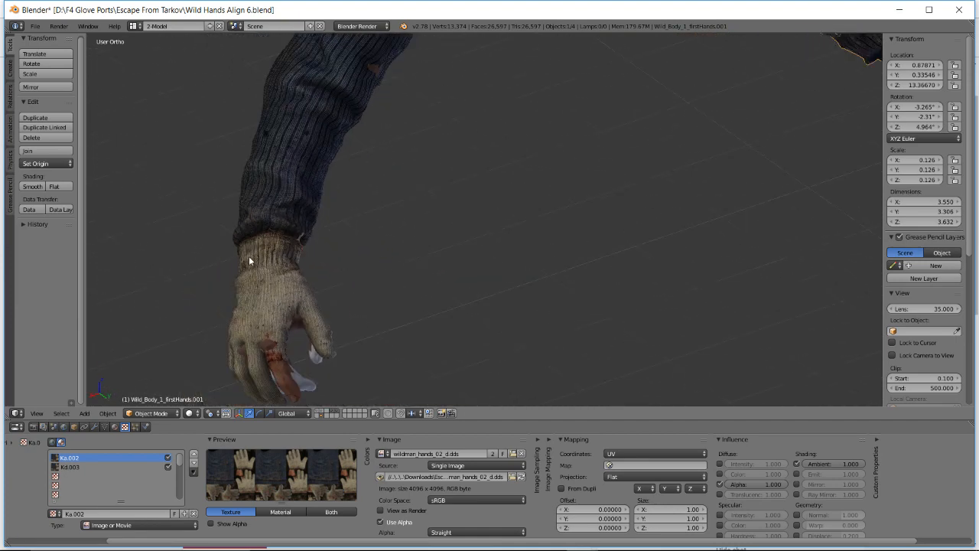
scroll(501, 227, "down", 2)
middle_click_drag(550, 215, 459, 217, "shift")
scroll(486, 212, "up", 4)
middle_click_drag(526, 206, 499, 222)
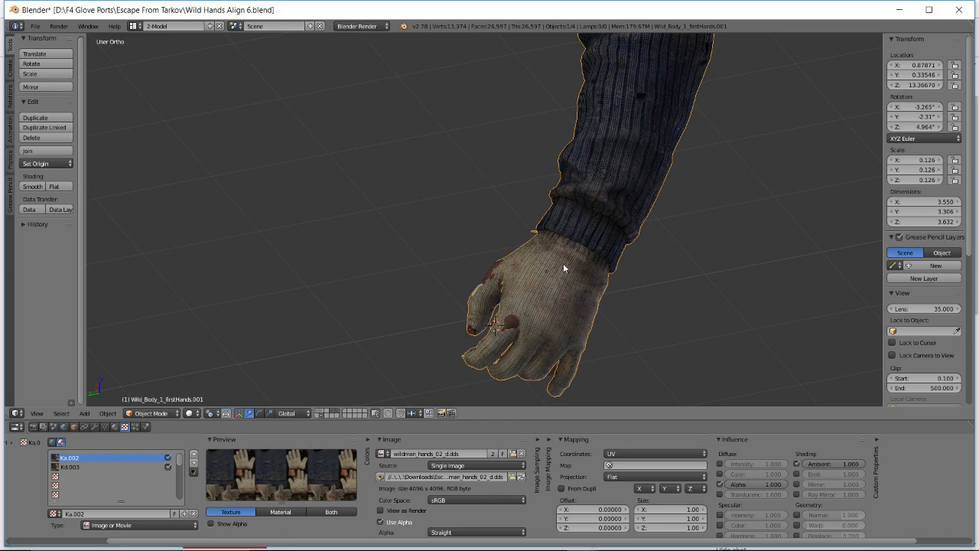
- Go back into Edit Mode and inspect the mesh around the glove's wrist and the sleeve cuff
key("Tab")
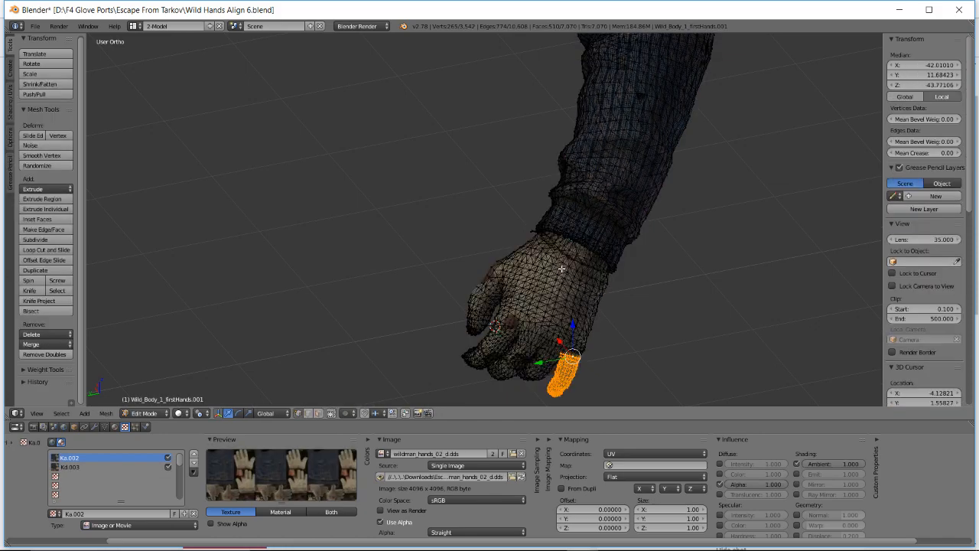
scroll(575, 253, "up", 2)
scroll(576, 253, "up", 3)
middle_click_drag(735, 280, 577, 252, "shift")
scroll(572, 266, "up", 4)
scroll(570, 264, "down", 2)
scroll(564, 306, "down", 3)
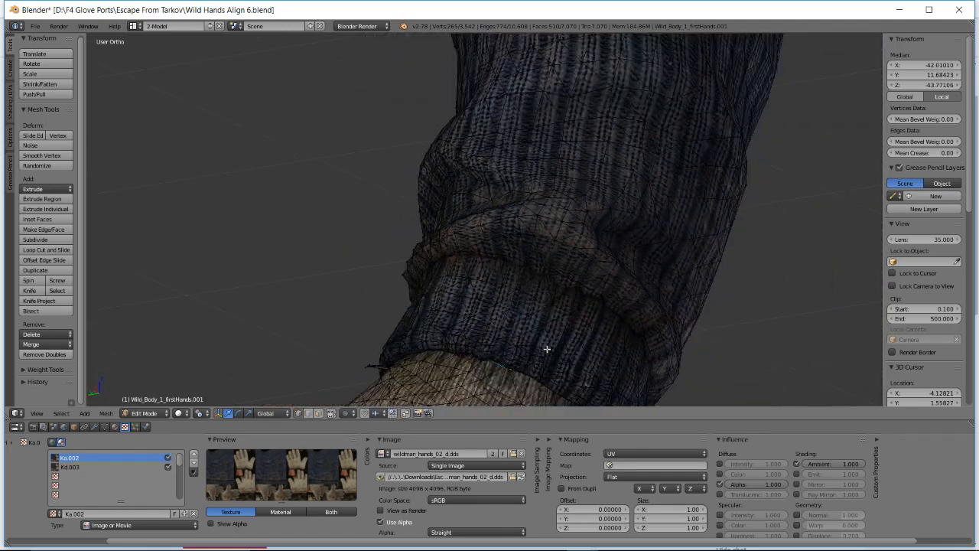
middle_click_drag(546, 347, 484, 220, "shift")
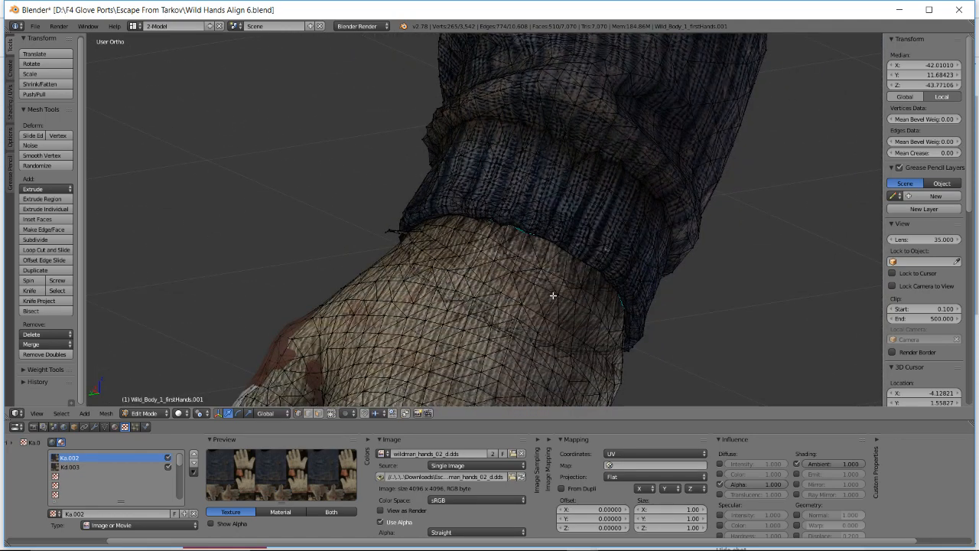
scroll(553, 295, "down", 5)
middle_click_drag(539, 291, 456, 255)
scroll(458, 245, "down", 1)
scroll(458, 245, "up", 2)
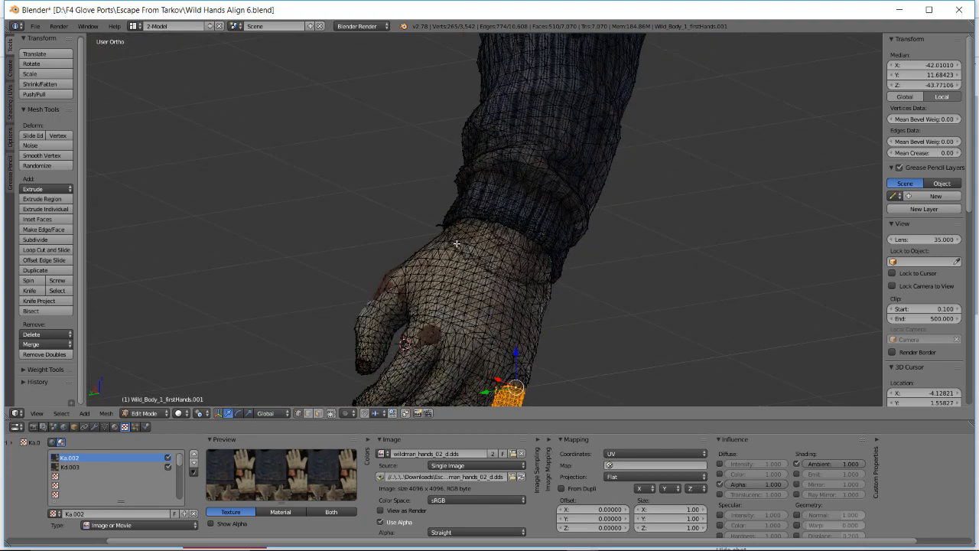
scroll(458, 244, "down", 1)
scroll(459, 224, "down", 2)
middle_click_drag(484, 209, 474, 207)
scroll(468, 206, "down", 2)
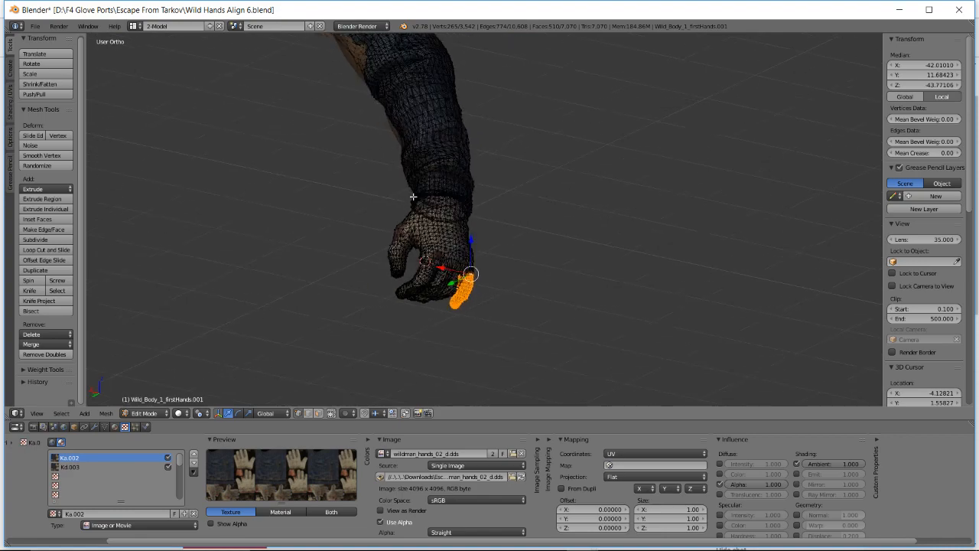
- Examine the opposite arm's glove and sleeve, returning to the edited hand for comparison
middle_click_drag(357, 194, 372, 255)
scroll(428, 203, "down", 1)
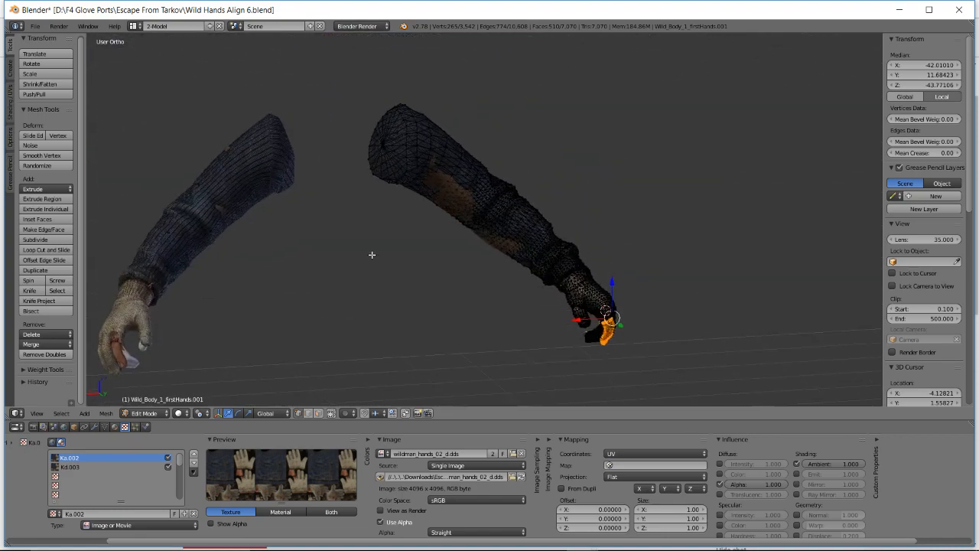
scroll(383, 237, "up", 4)
scroll(337, 244, "up", 2)
middle_click_drag(262, 231, 370, 199)
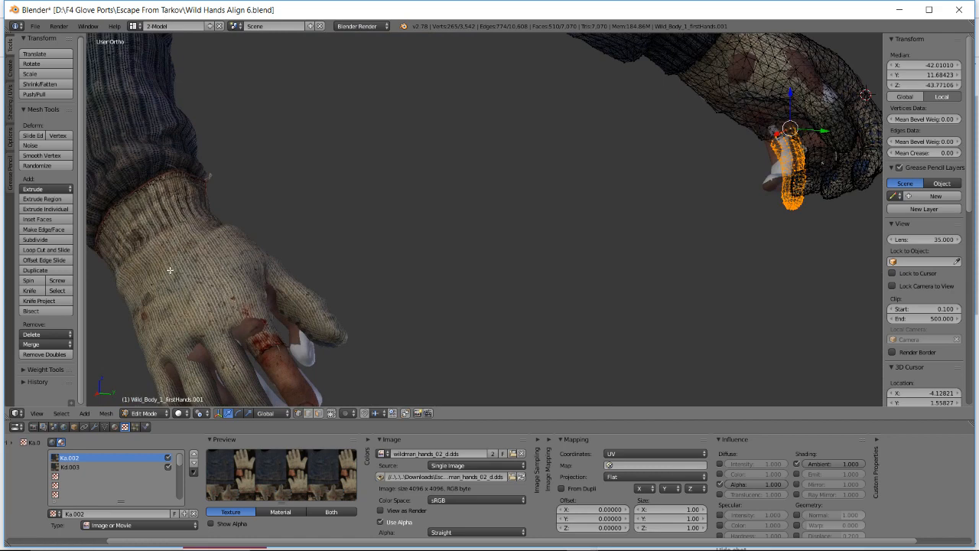
scroll(367, 247, "down", 4)
middle_click_drag(559, 186, 428, 281, "shift")
middle_click_drag(553, 212, 461, 210)
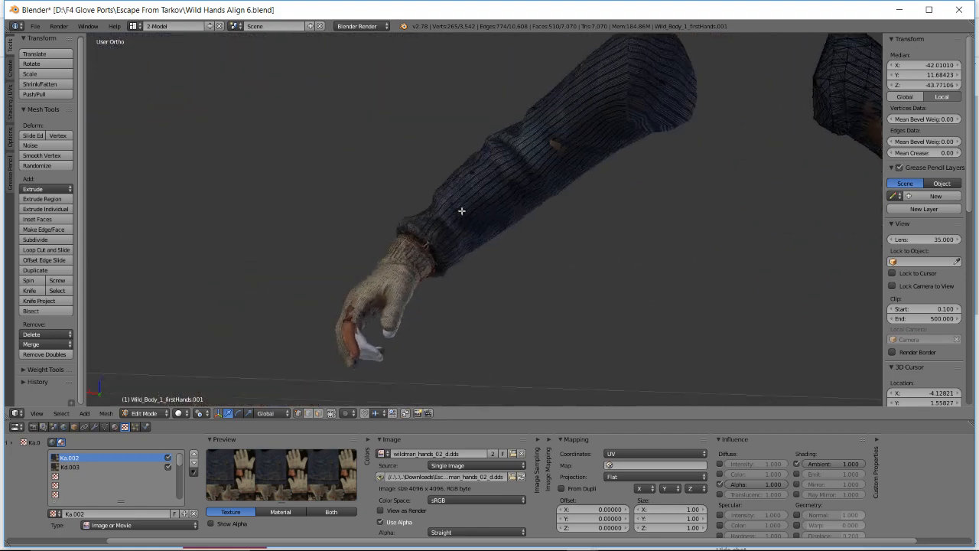
middle_click_drag(658, 270, 454, 177, "shift")
scroll(454, 176, "up", 5)
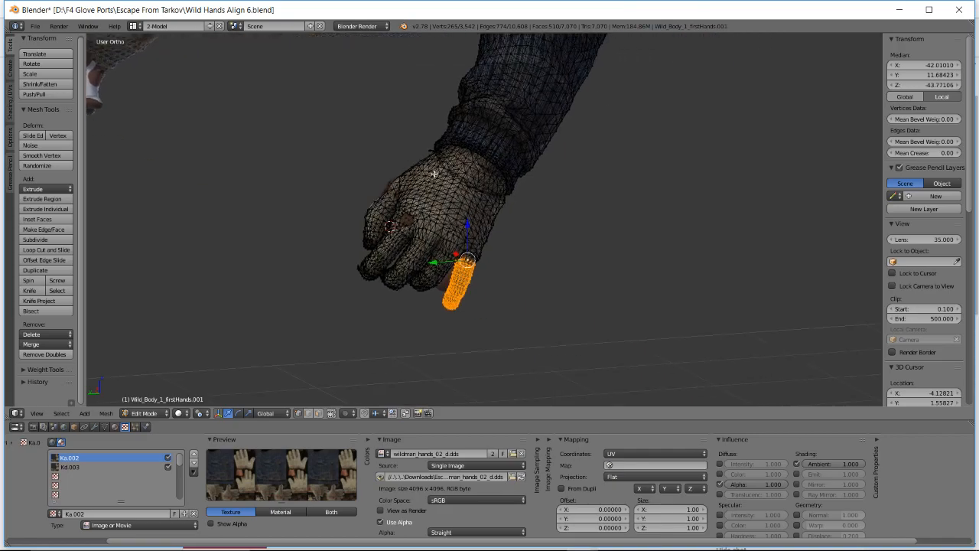
- Check the live chat on the YouTube dashboard once more and come back to Blender
key("alt+Tab")
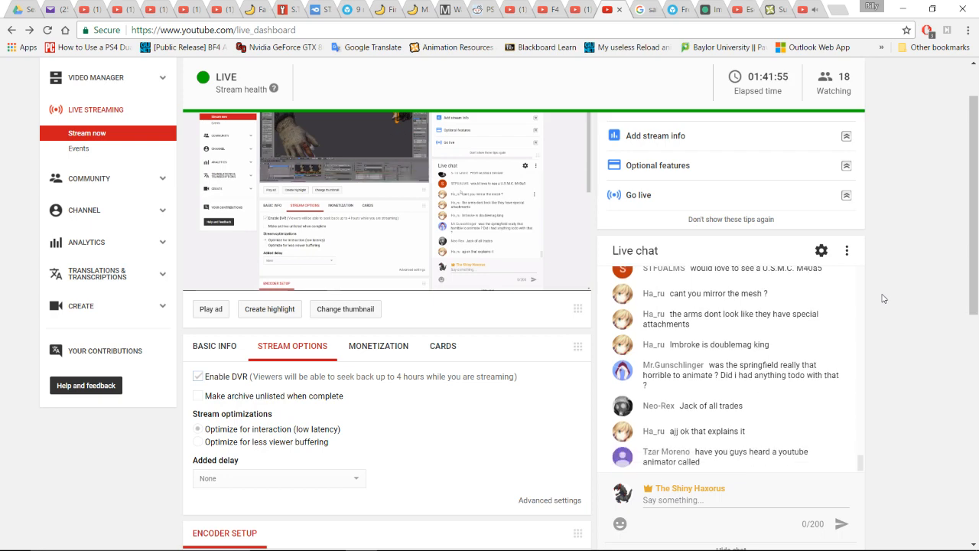
key("alt+Tab")
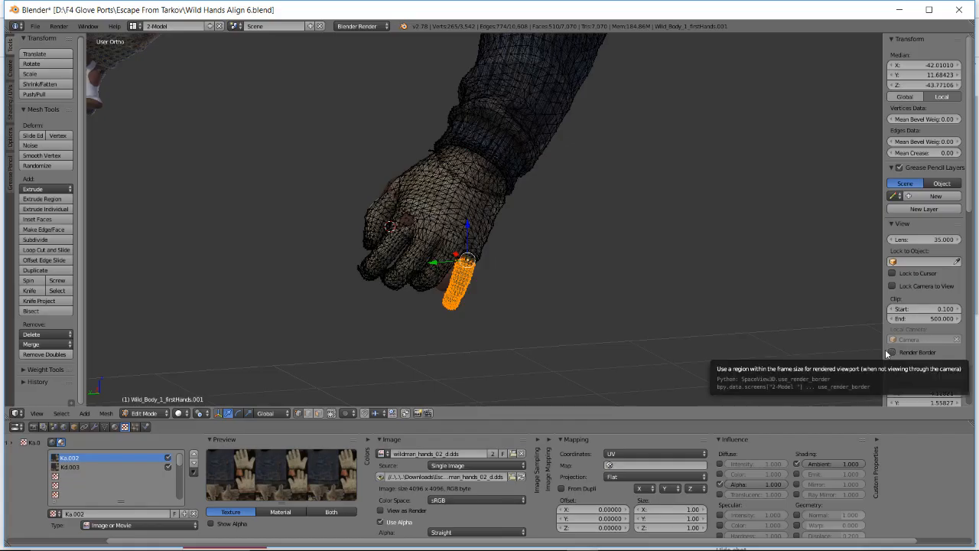
- Extend the outermost finger's selection with the next row of vertices across its base, up to the gap beside the neighbouring finger
scroll(512, 266, "up", 4)
middle_click_drag(546, 271, 605, 240)
key("z")
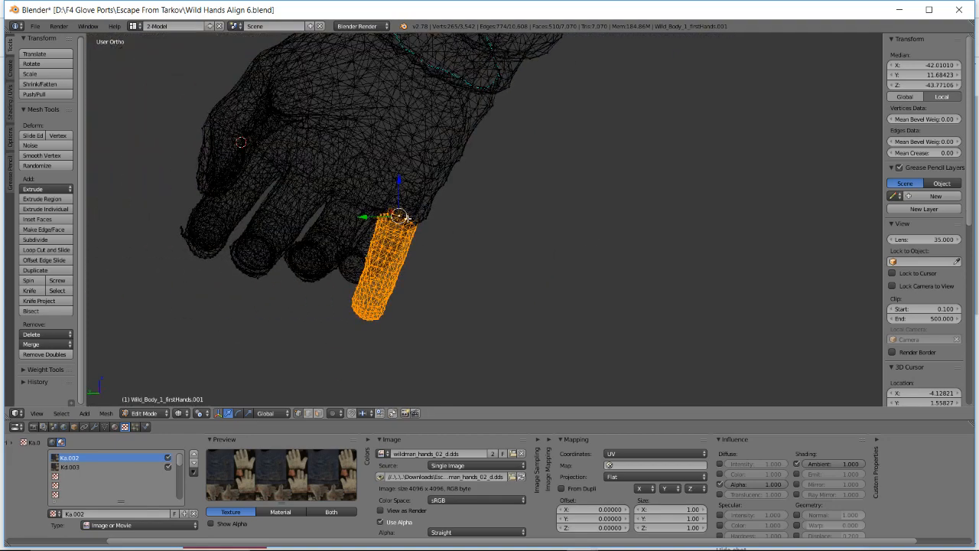
key("z")
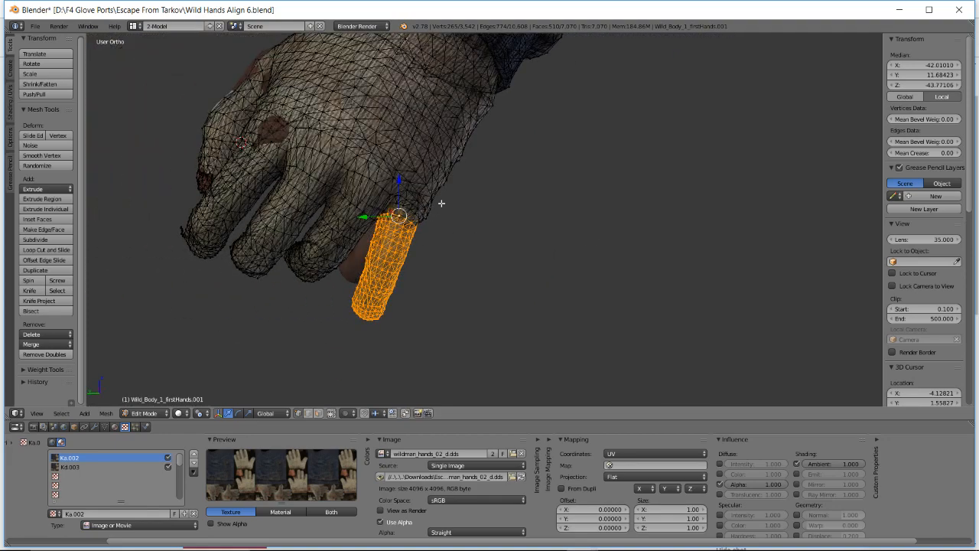
middle_click_drag(441, 203, 428, 203)
key("KP_Decimal")
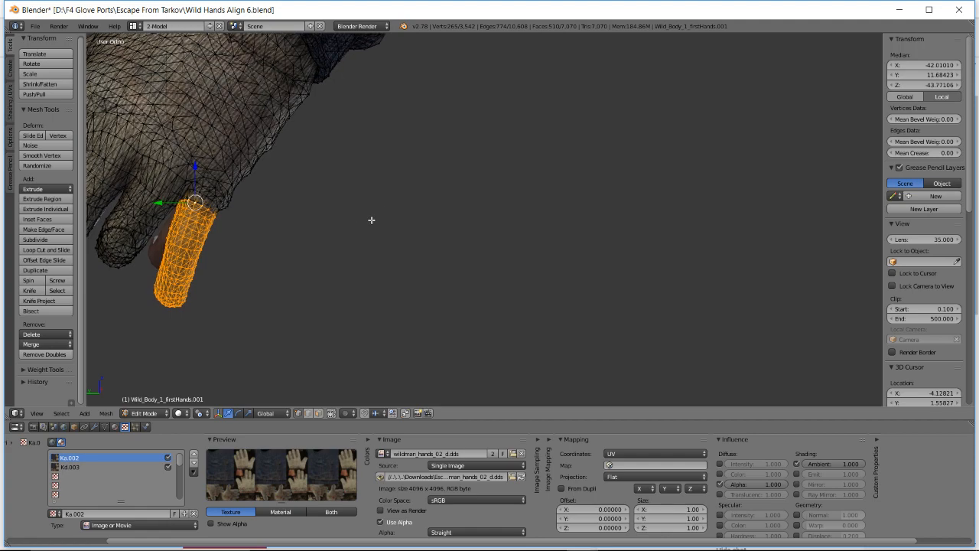
scroll(394, 220, "up", 5)
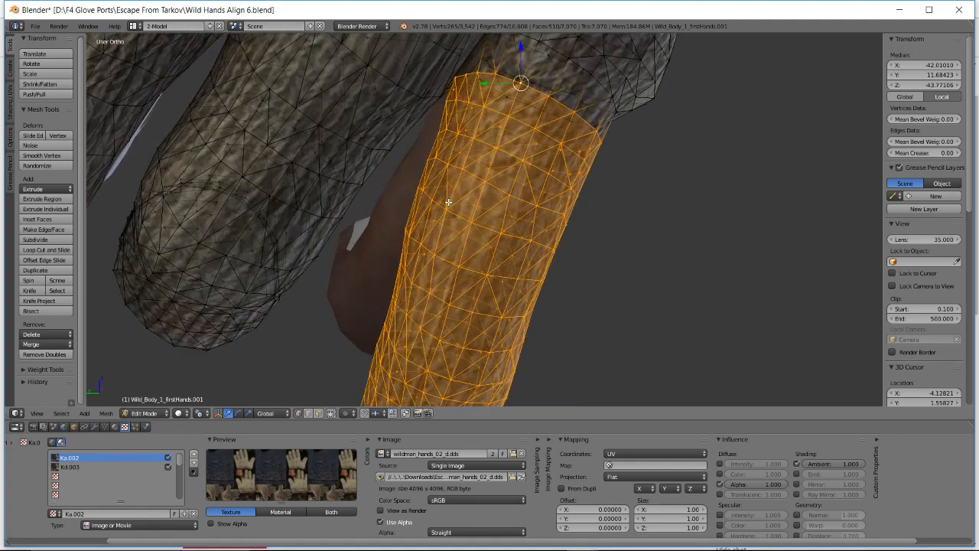
mouse_move(479, 152)
middle_mouse_down()
mouse_move(468, 163)
mouse_move(499, 157)
mouse_move(478, 157)
middle_mouse_up()
scroll(478, 156, "up", 1)
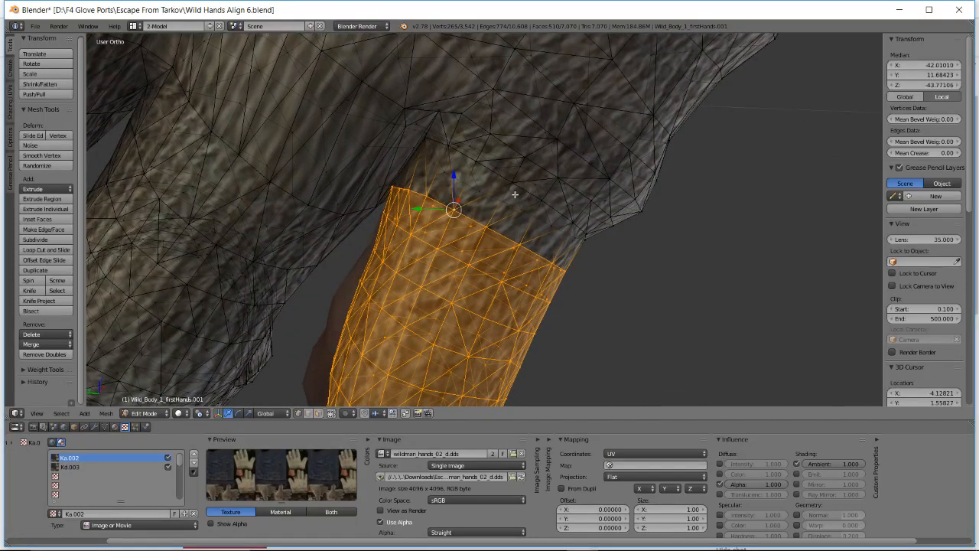
middle_click_drag(514, 195, 494, 202)
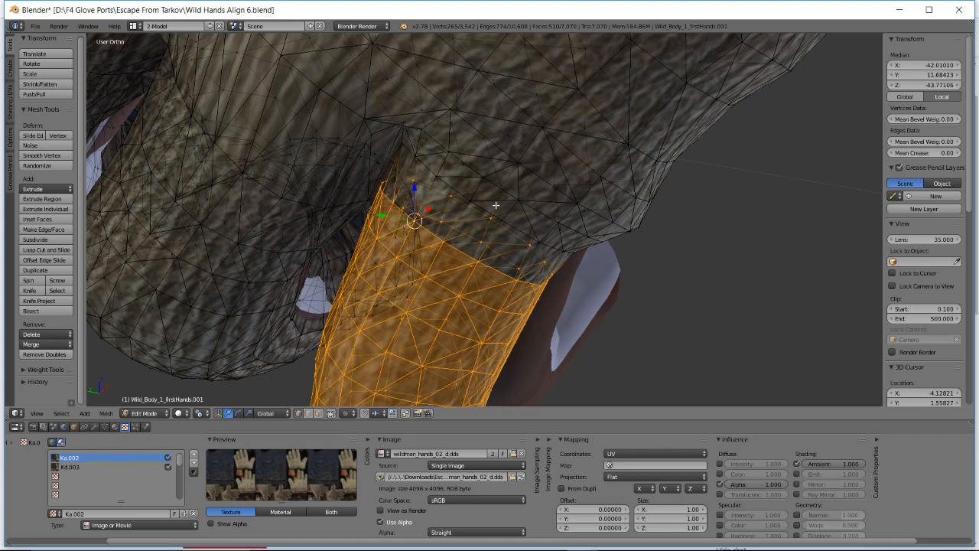
middle_click_drag(494, 206, 467, 219)
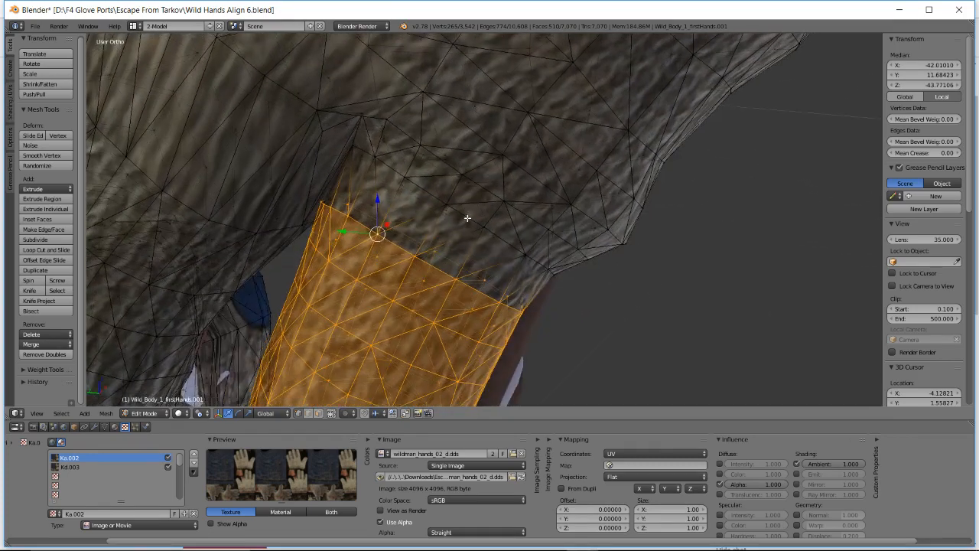
right_click(446, 207, "shift")
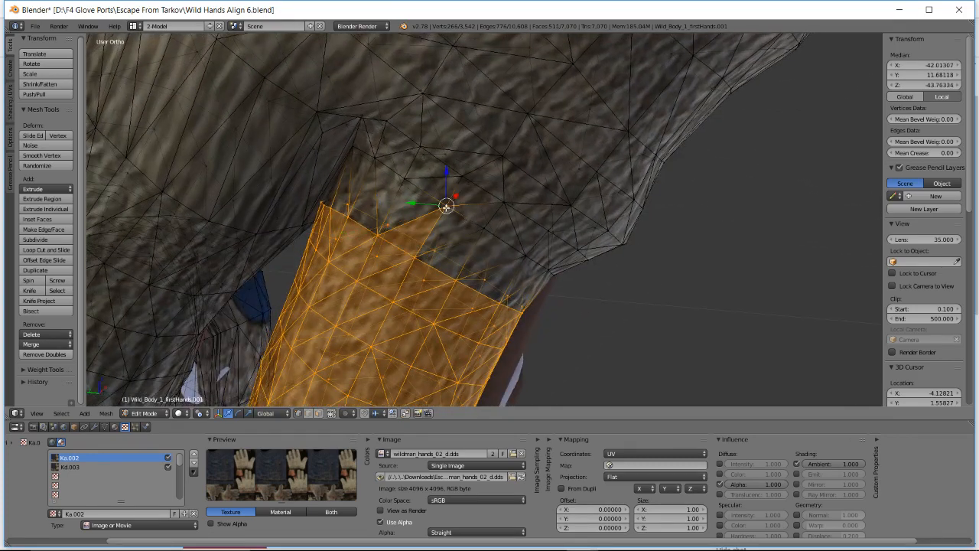
right_click(493, 234, "shift")
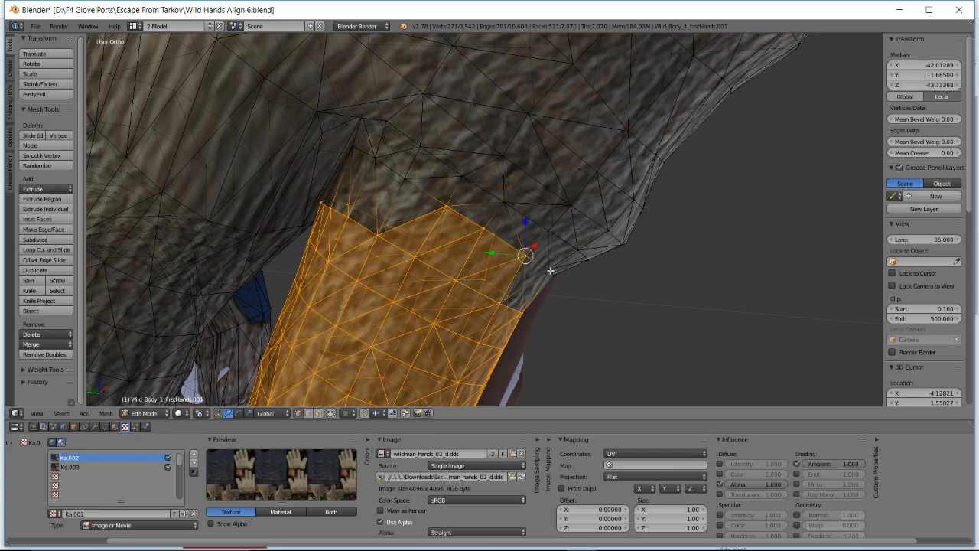
right_click(403, 180, "shift")
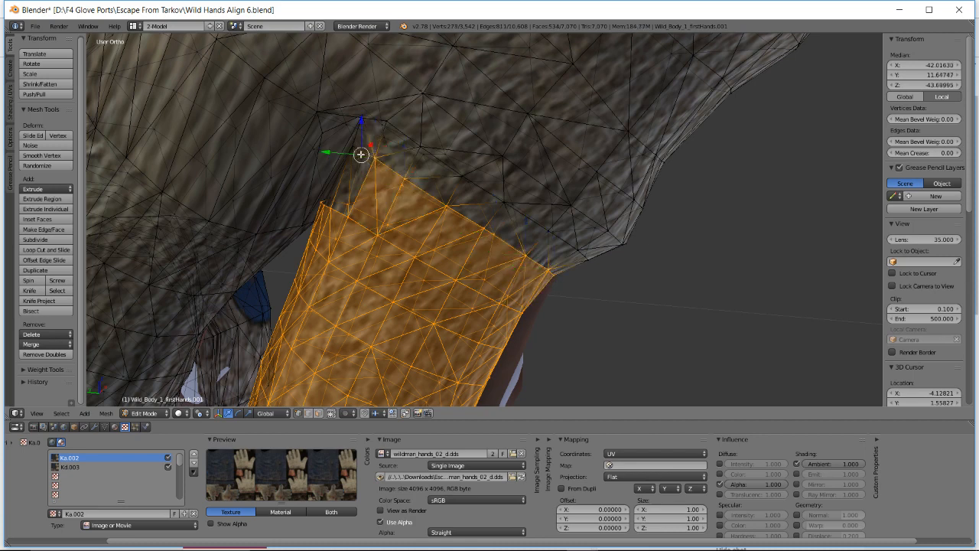
right_click(352, 149, "shift")
middle_click_drag(351, 155, 355, 202)
scroll(378, 153, "up", 2)
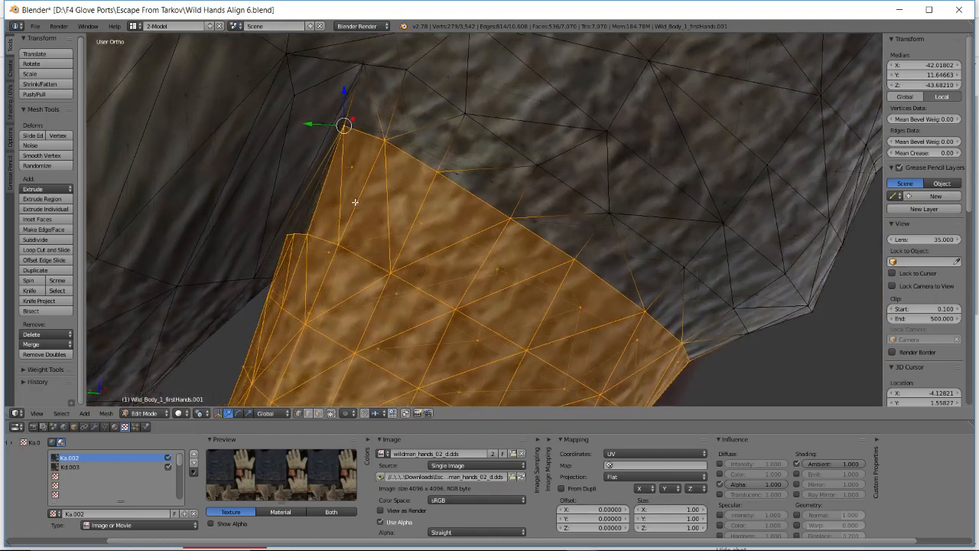
mouse_move(304, 232)
middle_mouse_down()
mouse_move(391, 166)
mouse_move(500, 142)
mouse_move(414, 156)
mouse_move(362, 181)
mouse_move(385, 181)
mouse_move(379, 207)
middle_mouse_up()
key("ctrl+z")
key("z")
key("z")
key("g")
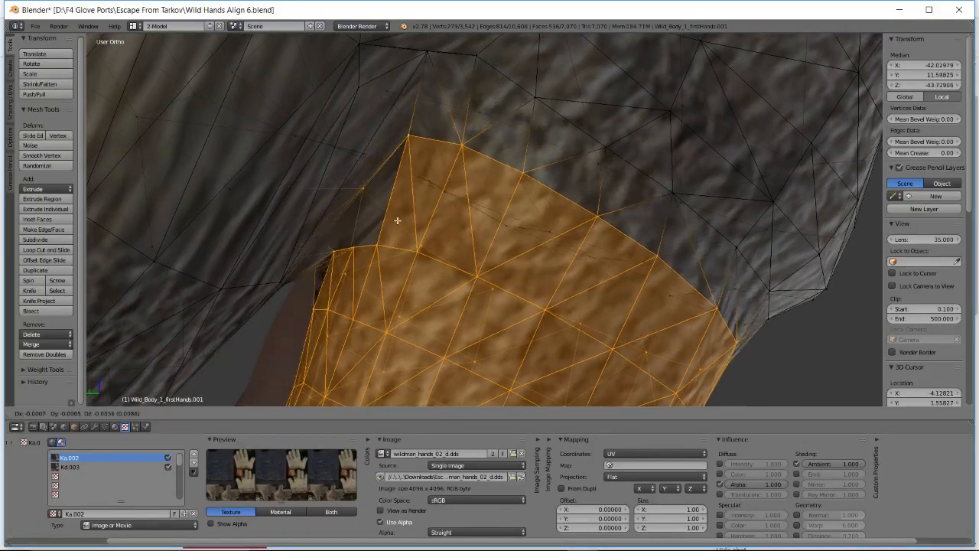
left_click(373, 211)
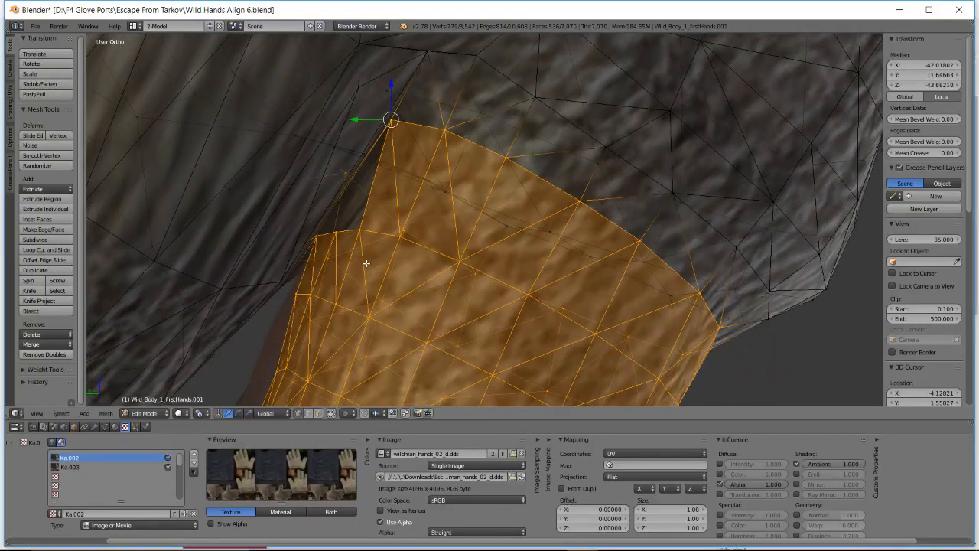
scroll(365, 265, "down", 4)
middle_click_drag(365, 265, 382, 252)
key("g")
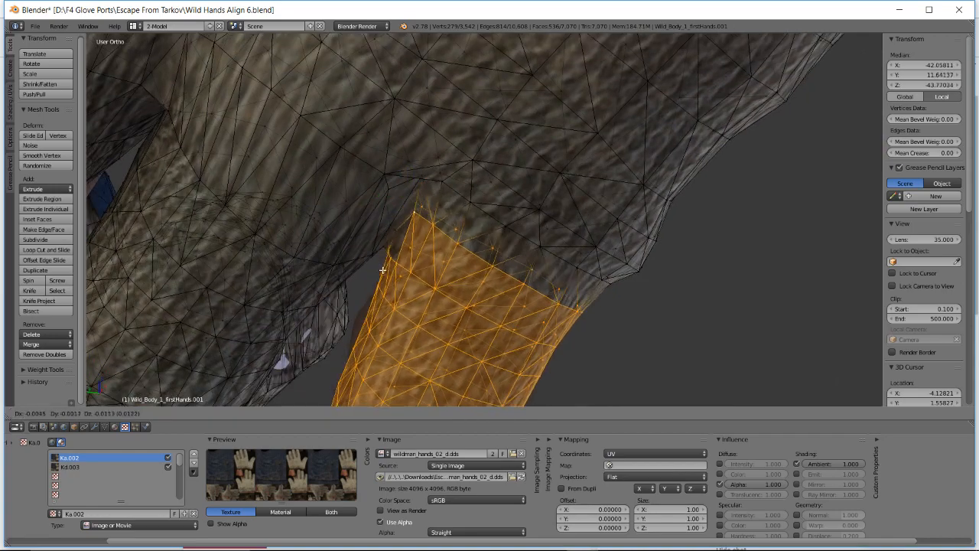
left_click(387, 255)
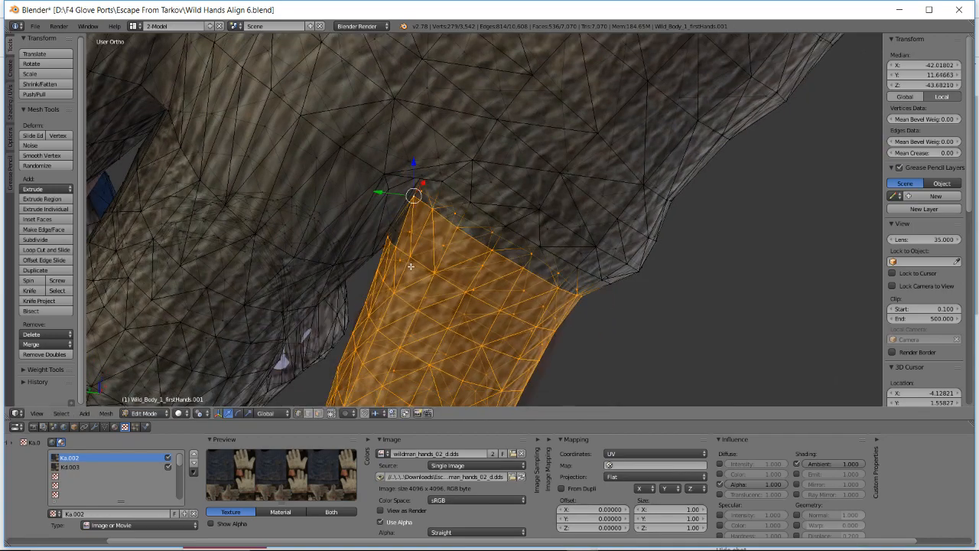
- Inspect the selected outermost finger and its base from several sides, and glance at the OBS window preview
middle_click_drag(387, 254, 489, 178)
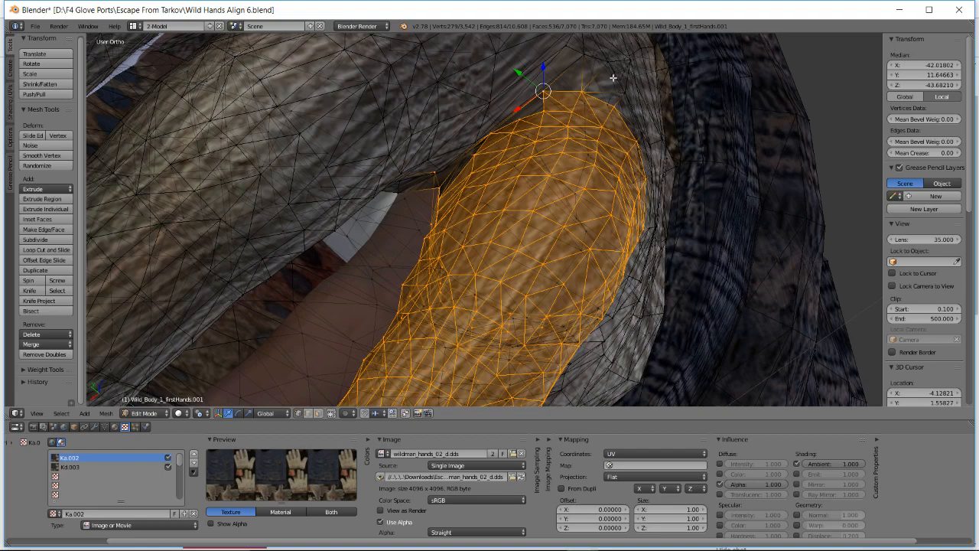
middle_click_drag(534, 183, 421, 193)
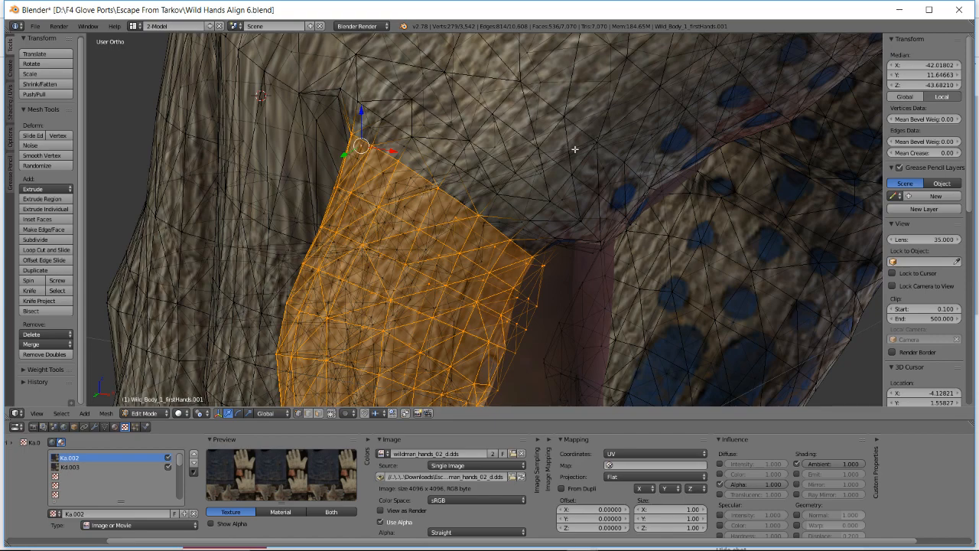
middle_click_drag(596, 201, 535, 157)
scroll(557, 204, "down", 6)
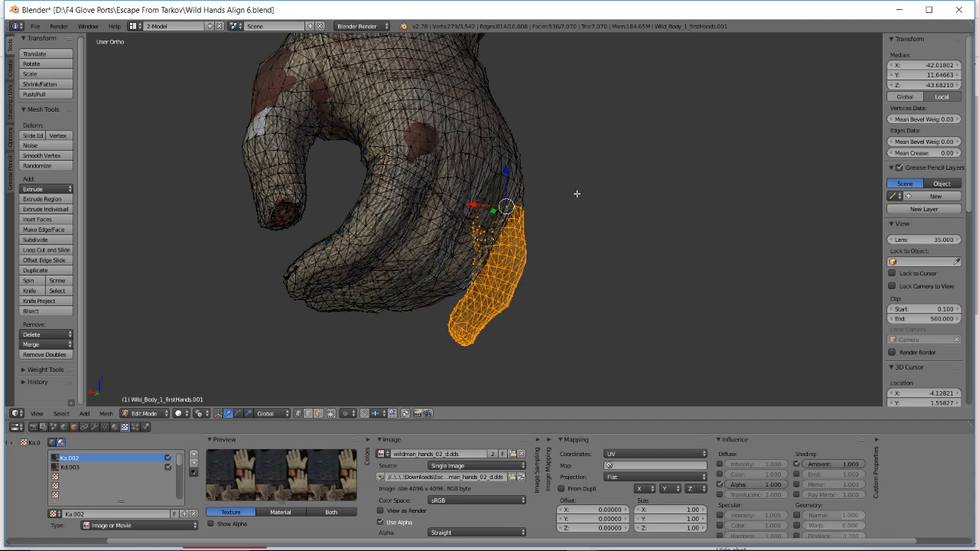
middle_click_drag(576, 194, 495, 227, "shift")
scroll(645, 228, "up", 2)
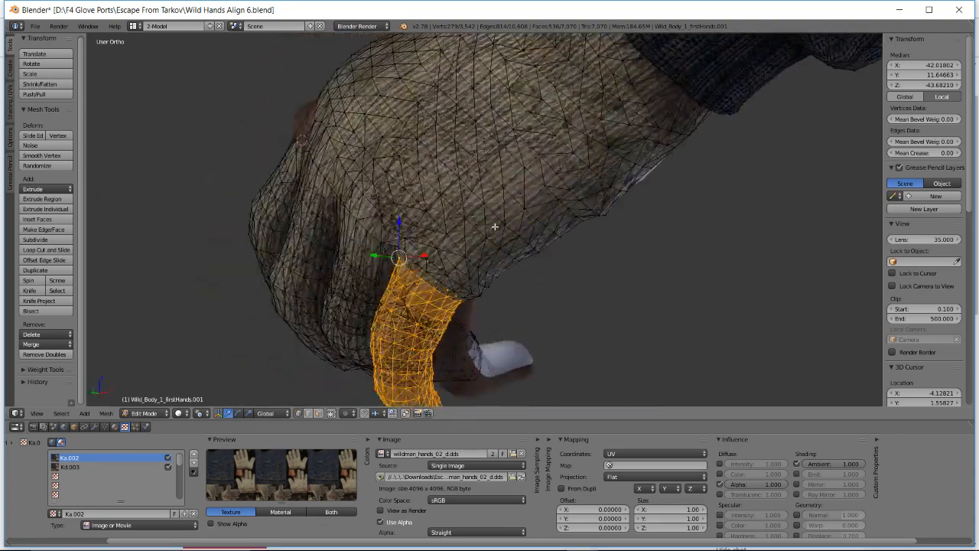
key("alt+Tab")
key("alt+Tab")
mouse_move(617, 544)
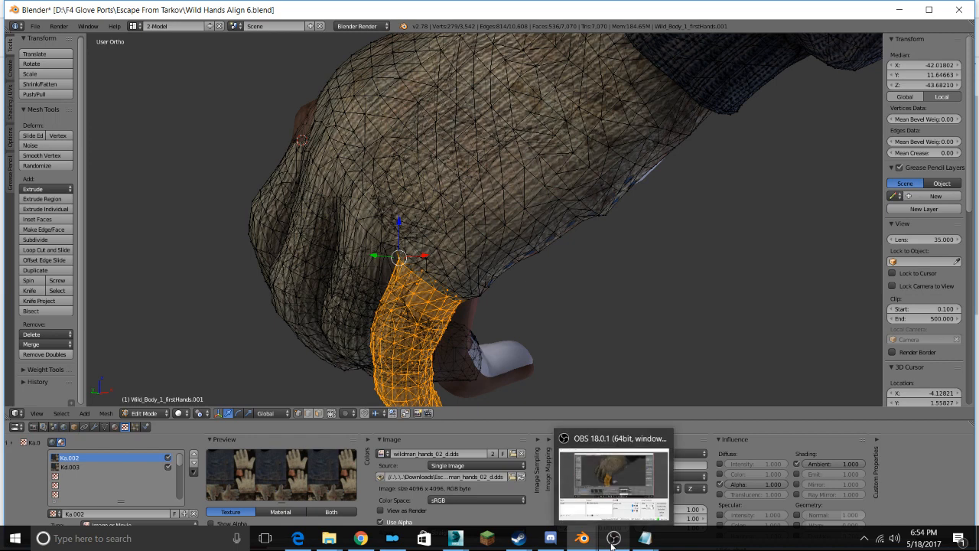
- Add the vertices around the inner, palm-facing side of the outermost finger's base to the selection
scroll(438, 342, "up", 2)
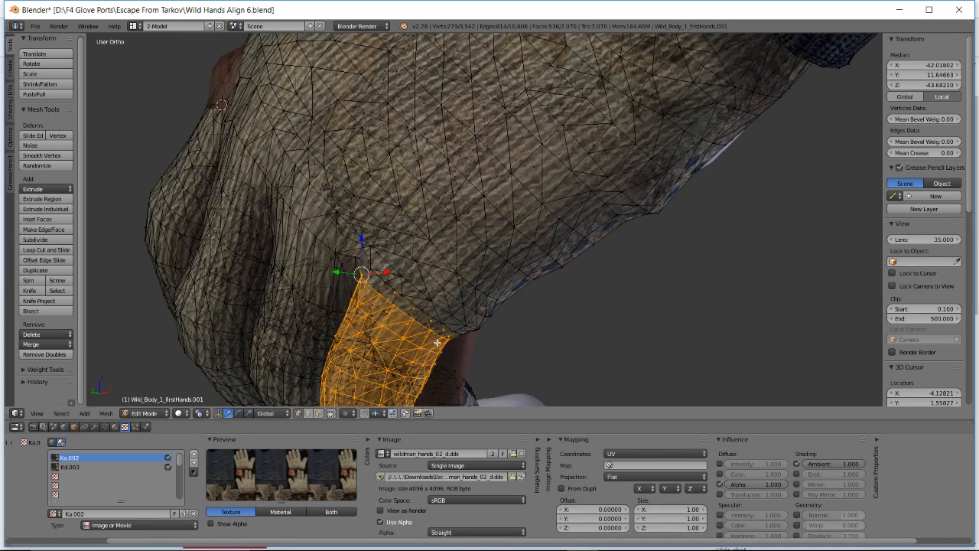
middle_click_drag(432, 320, 511, 201)
right_click(450, 160, "shift")
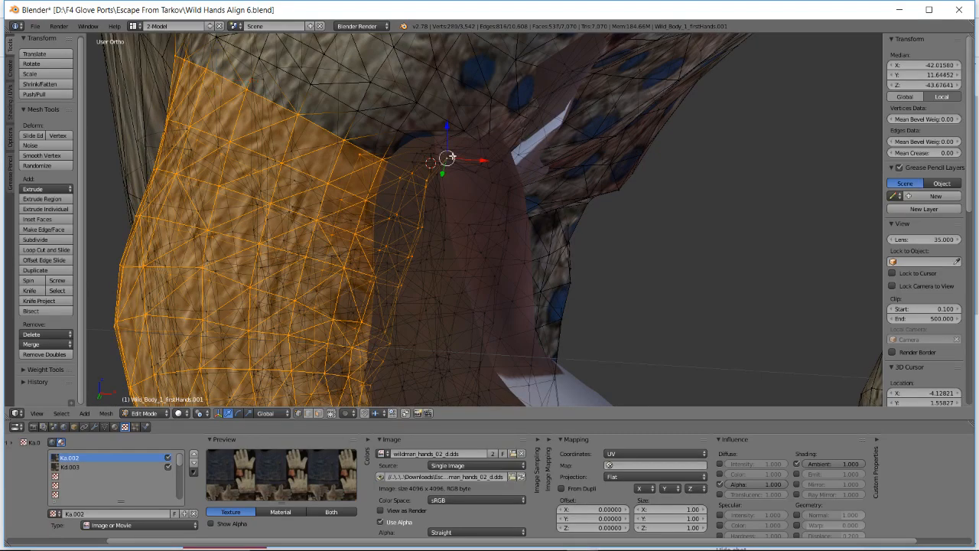
middle_click_drag(450, 160, 348, 153)
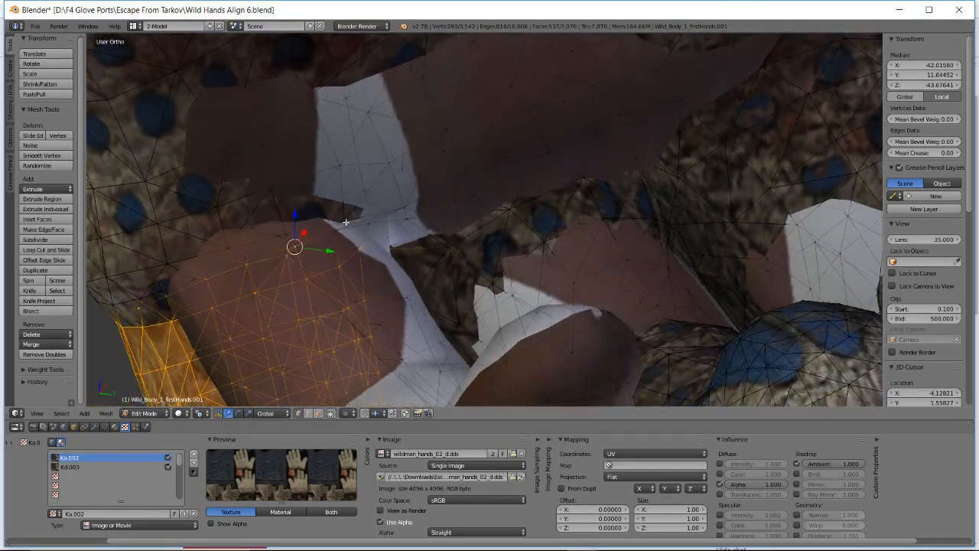
right_click(338, 228, "shift")
middle_click_drag(337, 228, 355, 221)
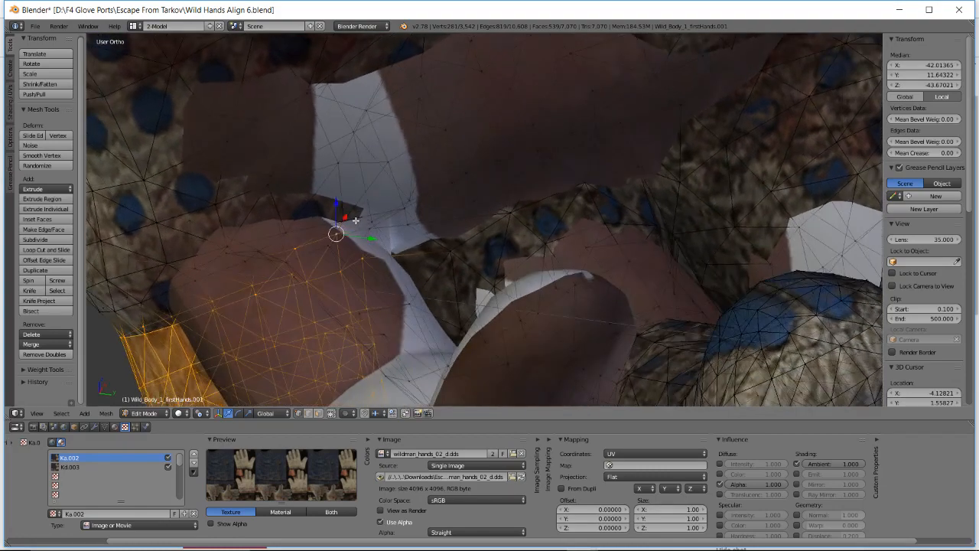
right_click(368, 230, "shift")
right_click(253, 260, "shift")
right_click(195, 280, "shift")
right_click(141, 302, "shift")
middle_click_drag(141, 303, 442, 195)
right_click(359, 197, "shift")
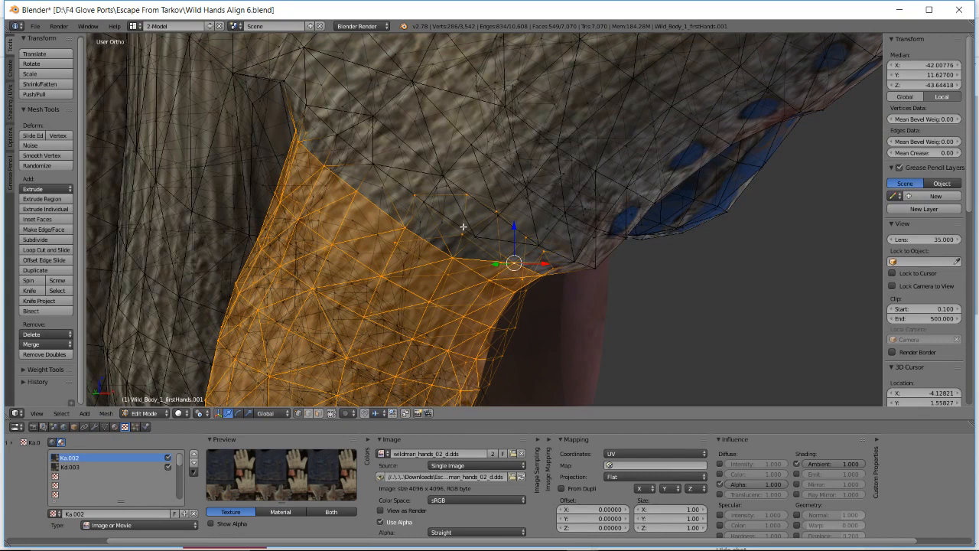
- Extend the selection with the next vertices across the back of the outermost finger's base, reaching the crease at the neighbouring finger
middle_click_drag(527, 212, 496, 265)
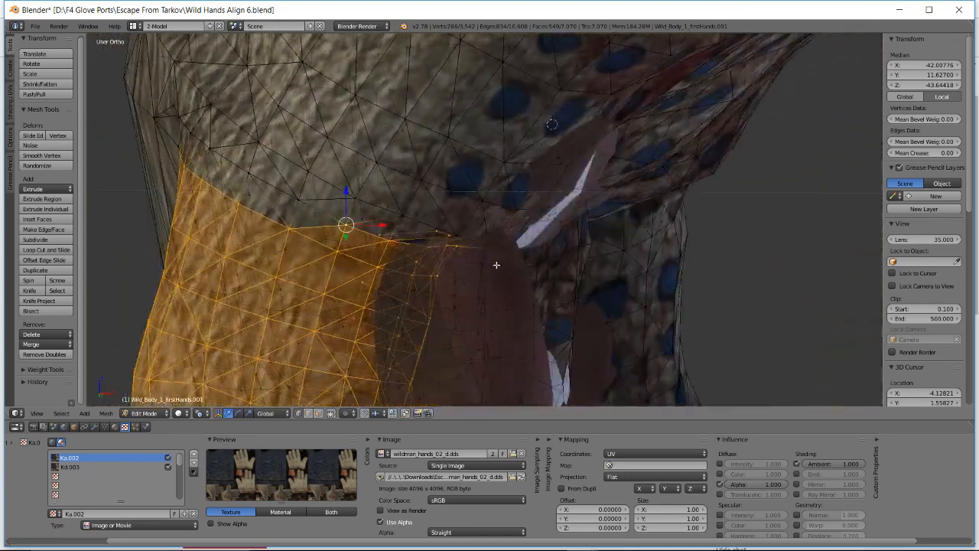
right_click(296, 200, "shift")
right_click(245, 167, "shift")
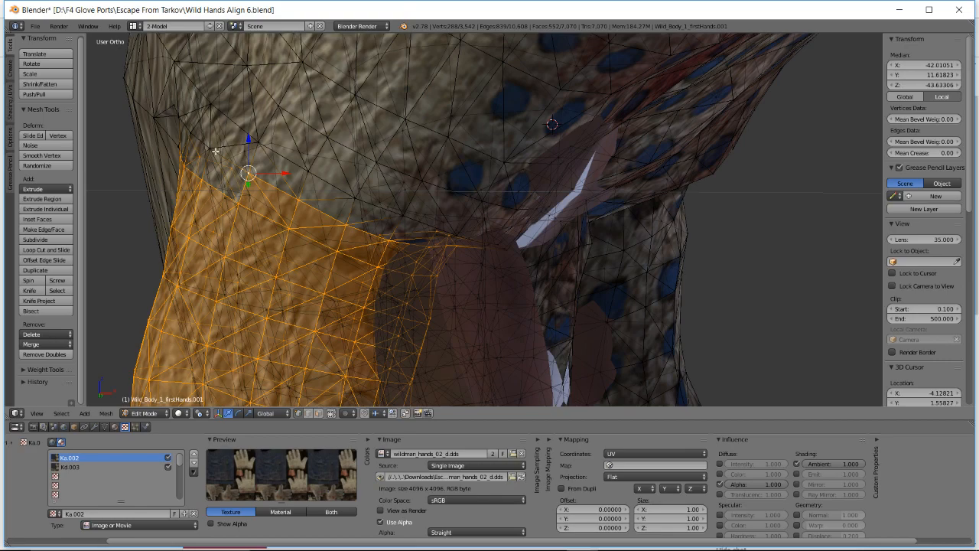
right_click(215, 151, "shift")
middle_click_drag(215, 150, 356, 204)
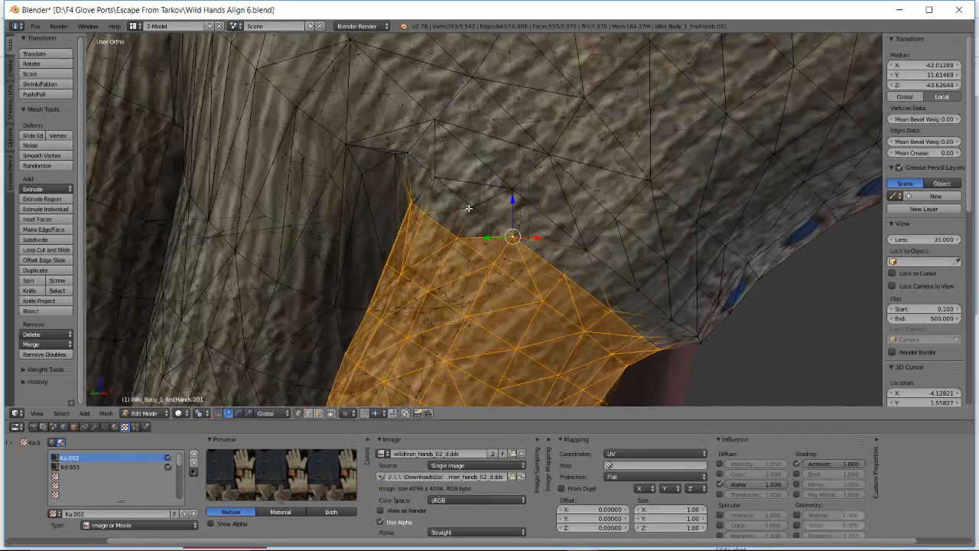
middle_click_drag(468, 208, 698, 247)
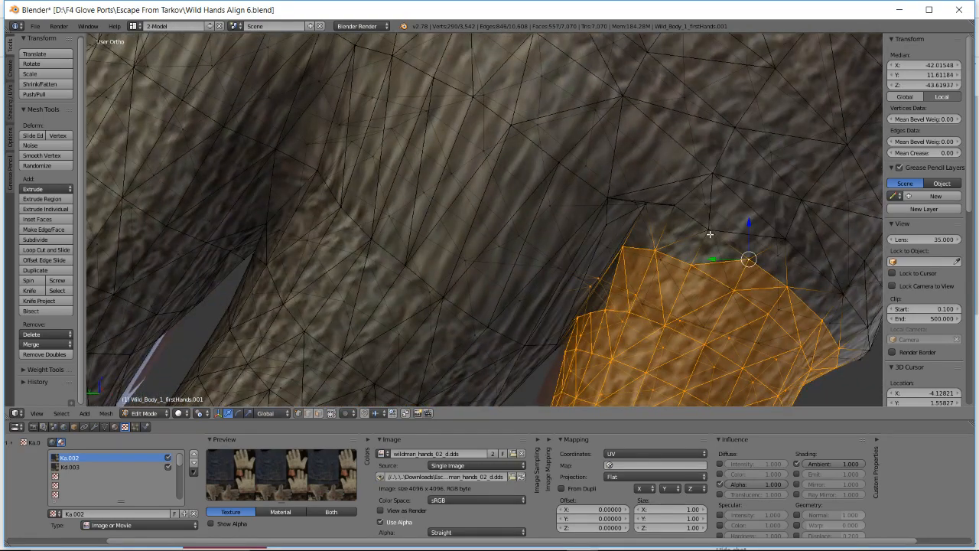
right_click(709, 231, "shift")
right_click(673, 205, "shift")
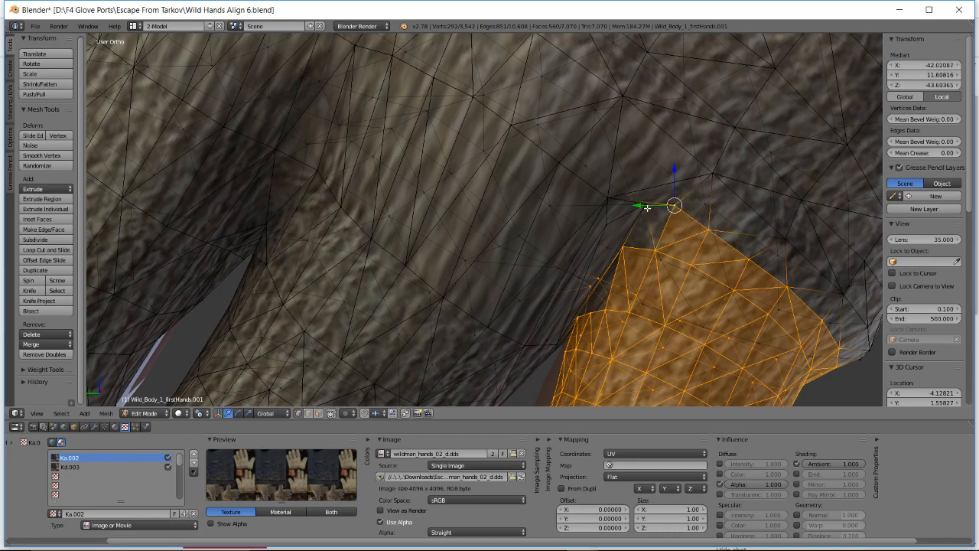
right_click(647, 208, "shift")
middle_click_drag(647, 208, 522, 216)
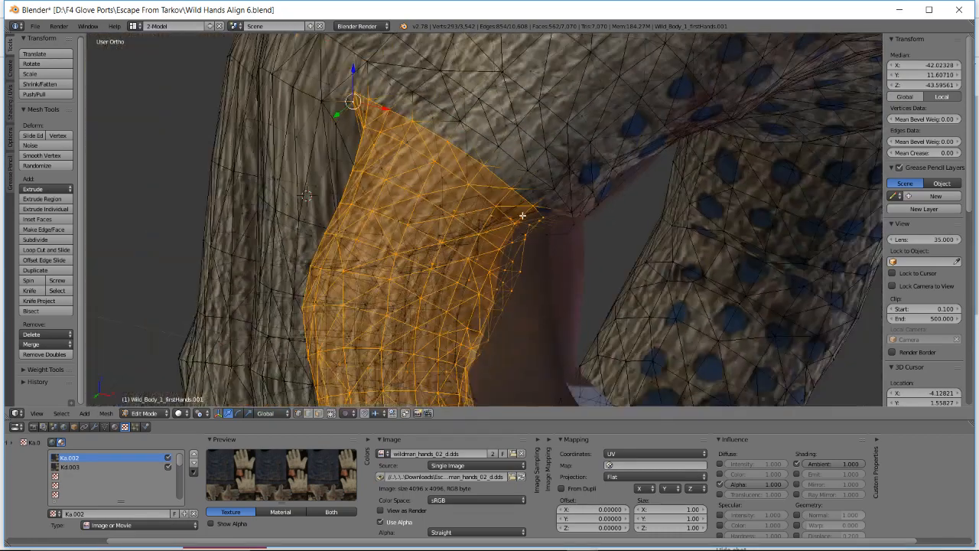
middle_click_drag(580, 242, 484, 183)
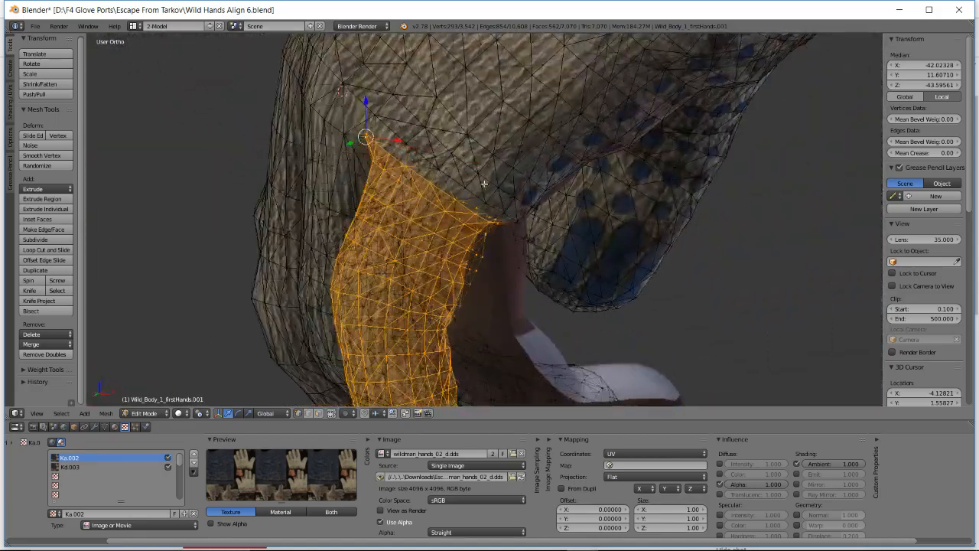
mouse_move(546, 211)
middle_mouse_down()
mouse_move(438, 231)
mouse_move(516, 207)
mouse_move(553, 171)
mouse_move(553, 267)
mouse_move(602, 196)
mouse_move(498, 218)
mouse_move(405, 223)
mouse_move(582, 175)
mouse_move(573, 207)
mouse_move(629, 227)
mouse_move(631, 240)
mouse_move(552, 213)
middle_mouse_up()
scroll(551, 199, "down", 5)
scroll(486, 191, "up", 3)
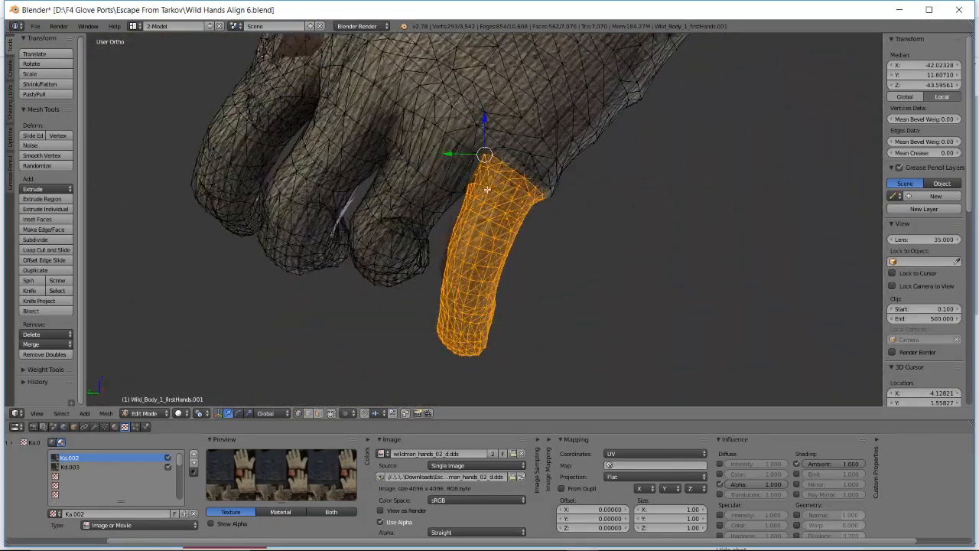
middle_click_drag(485, 191, 431, 189)
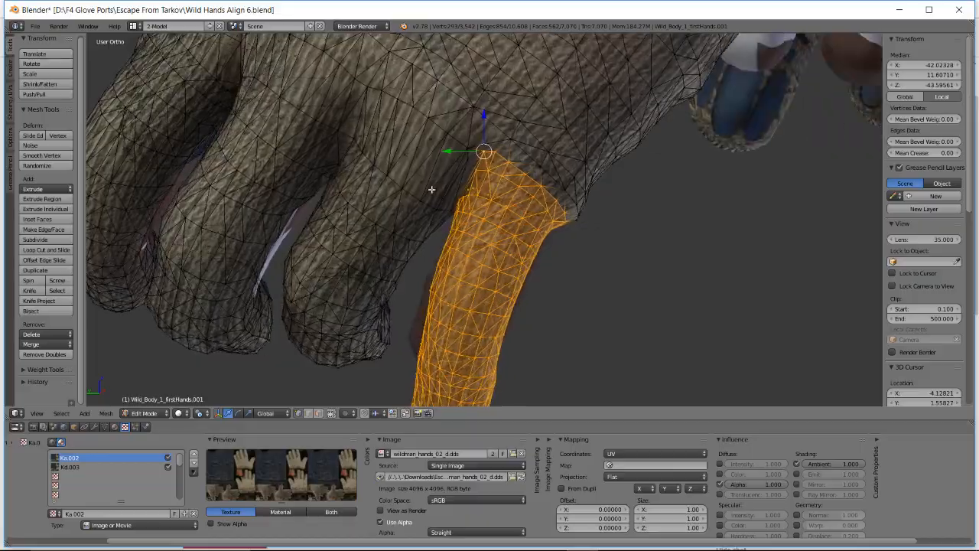
- Switch to the YouTube live dashboard, read back through the recent live chat messages, and return to Blender
key("alt+Tab")
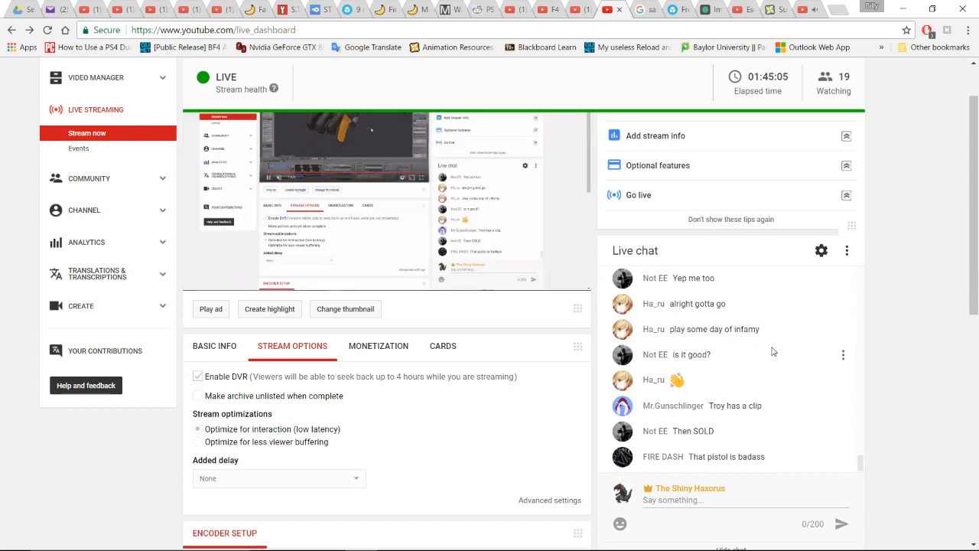
scroll(772, 329, "up", 2)
scroll(773, 351, "up", 1)
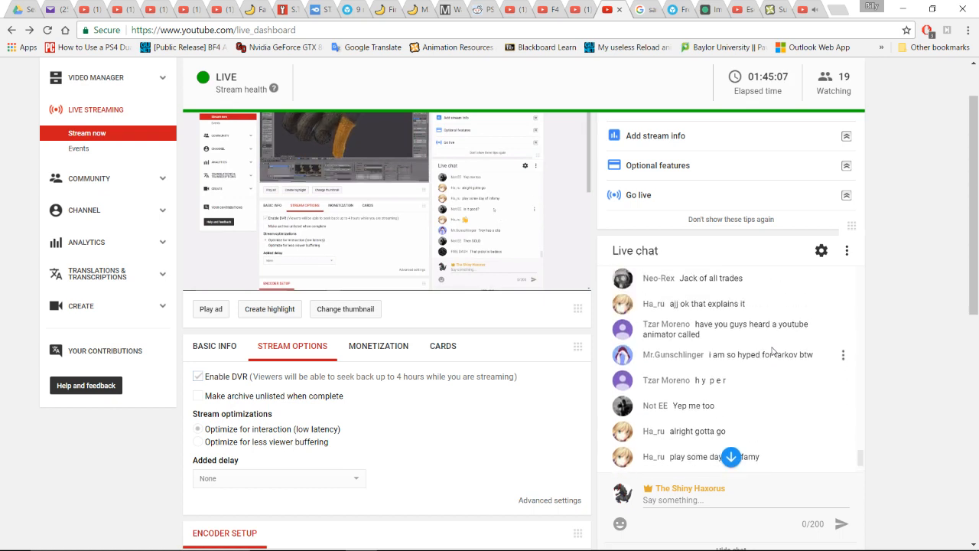
scroll(773, 351, "up", 1)
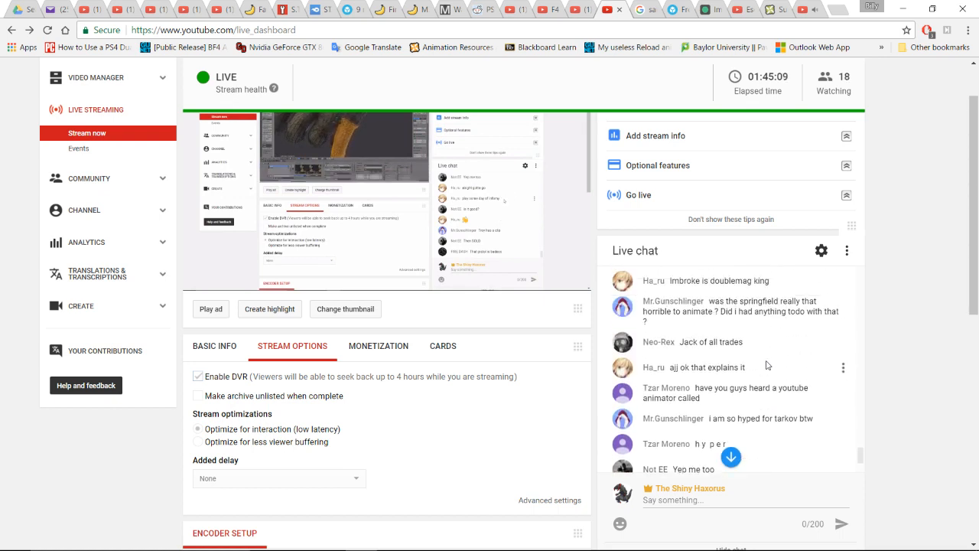
scroll(768, 365, "down", 3)
scroll(911, 328, "down", 2)
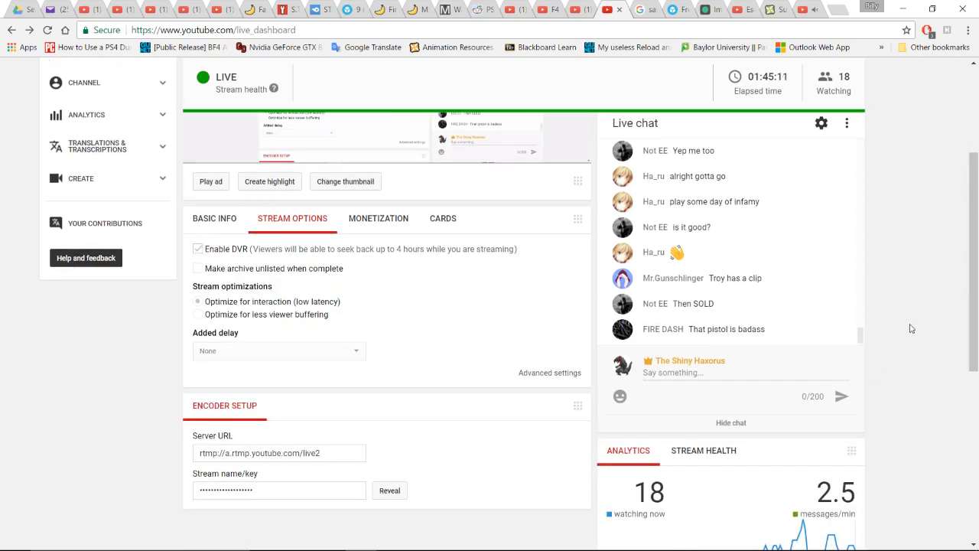
scroll(911, 328, "up", 2)
key("alt+Tab")
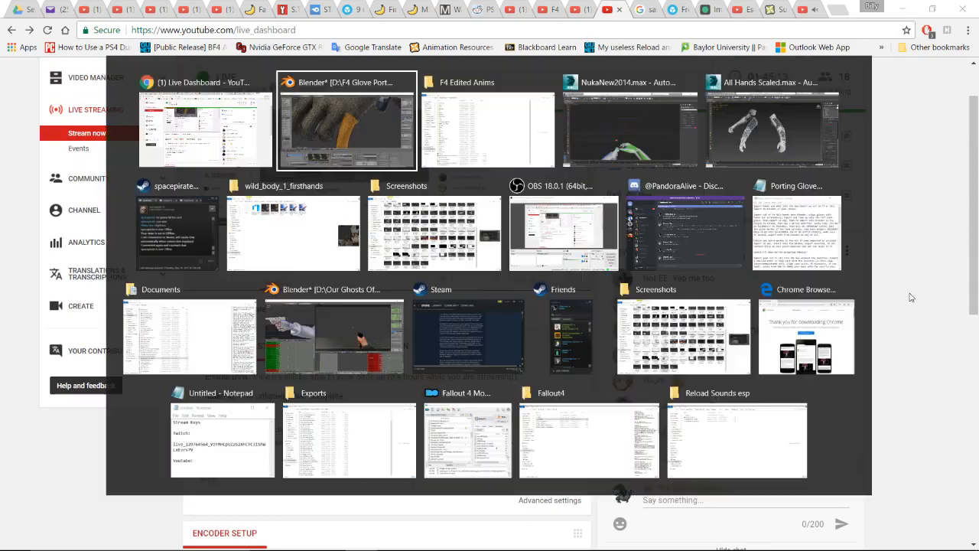
scroll(616, 252, "up", 1)
middle_click_drag(499, 255, 449, 219, "shift")
scroll(433, 221, "up", 1)
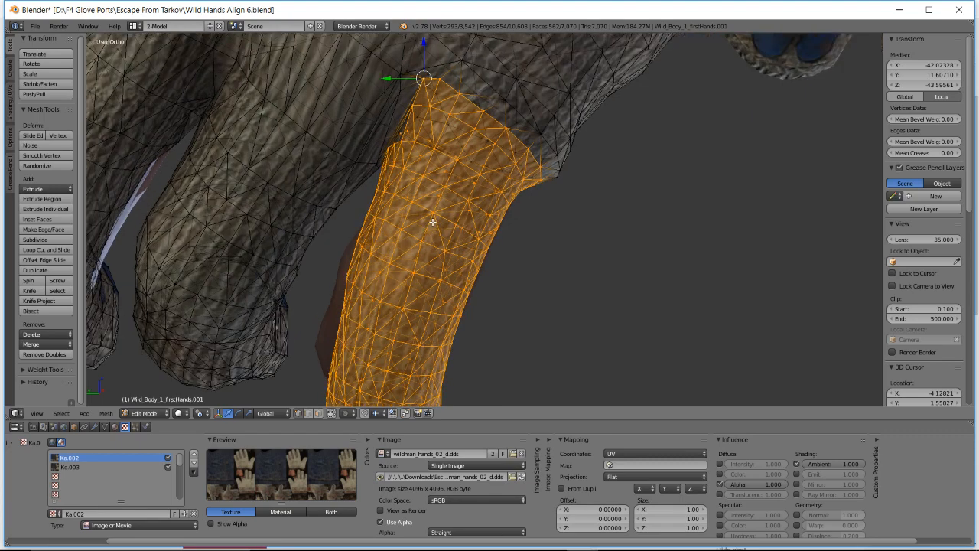
mouse_move(440, 199)
middle_mouse_down()
mouse_move(459, 207)
mouse_move(444, 205)
middle_mouse_up()
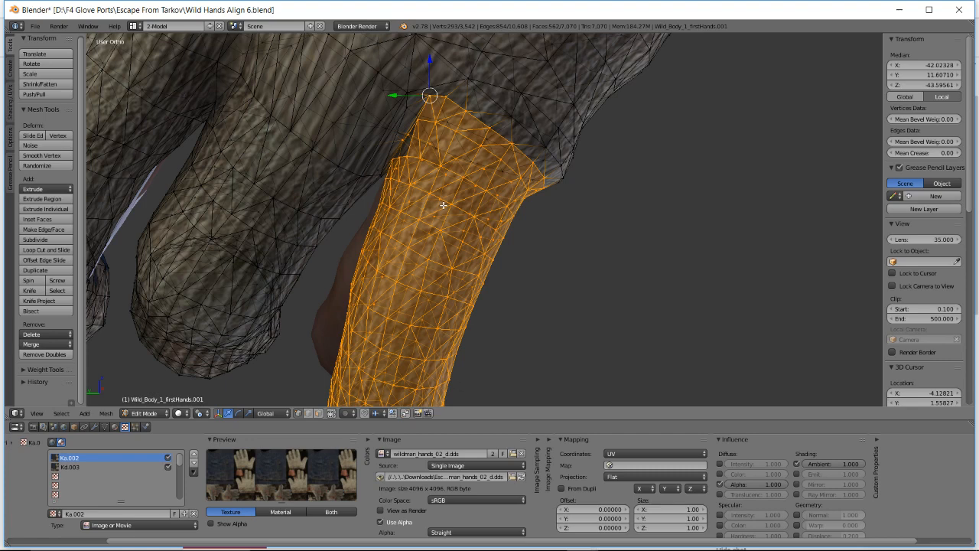
middle_click_drag(449, 206, 471, 219)
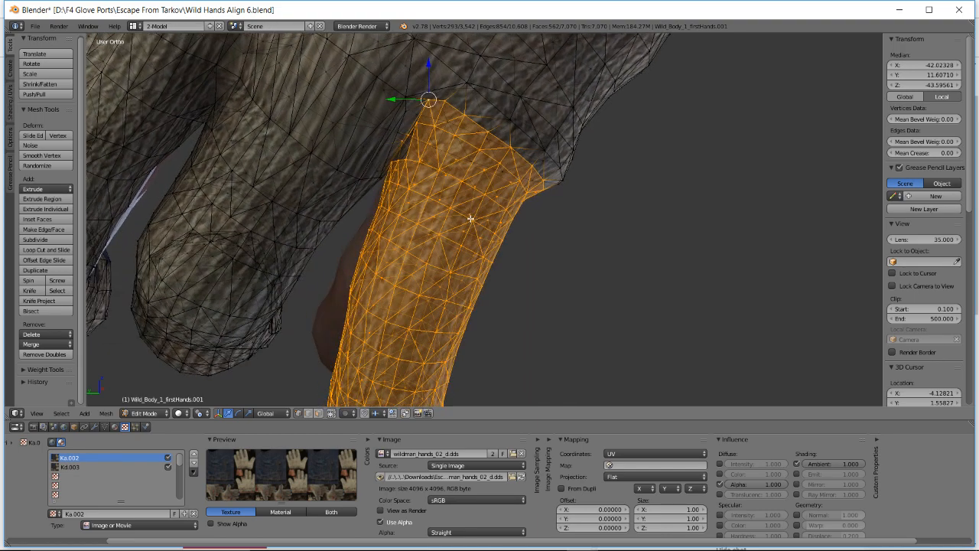
middle_click_drag(470, 218, 478, 228)
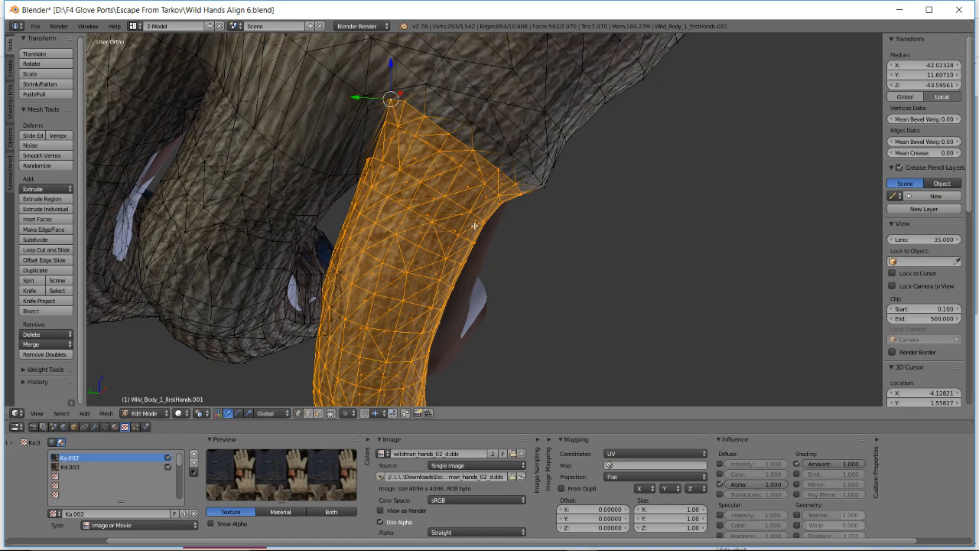
middle_click_drag(487, 213, 549, 148)
key("r")
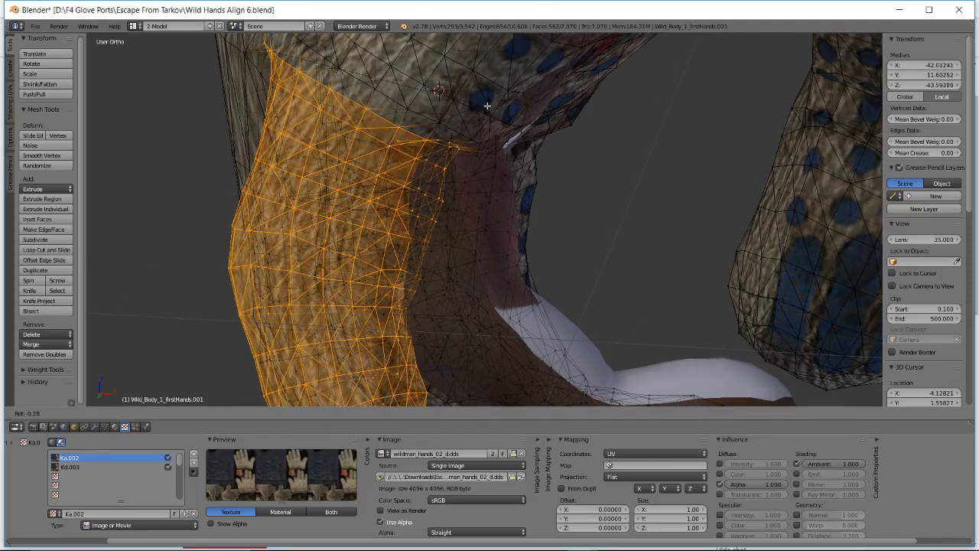
left_click(481, 73)
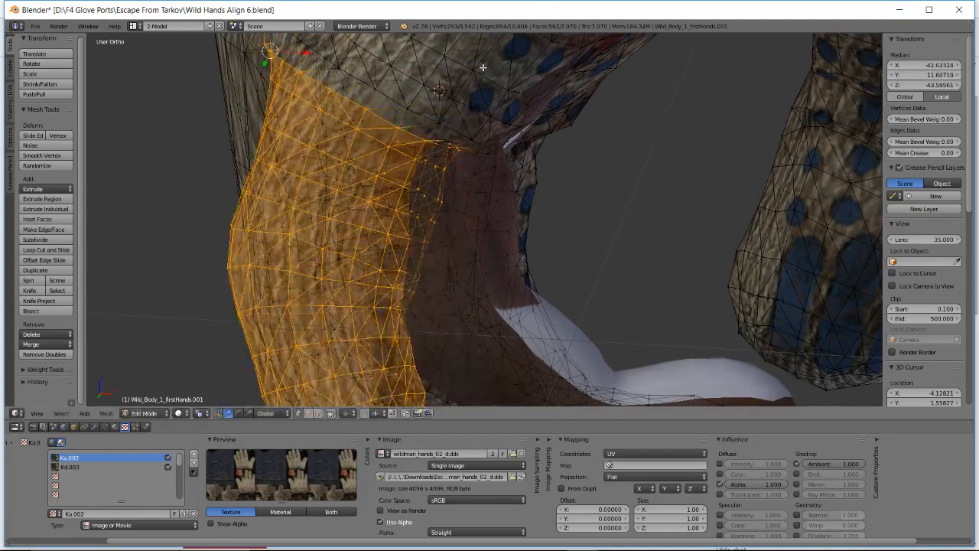
- Try rotating and moving the selected outermost finger inward toward the underlying hand model
middle_click_drag(481, 73, 528, 107)
key("r")
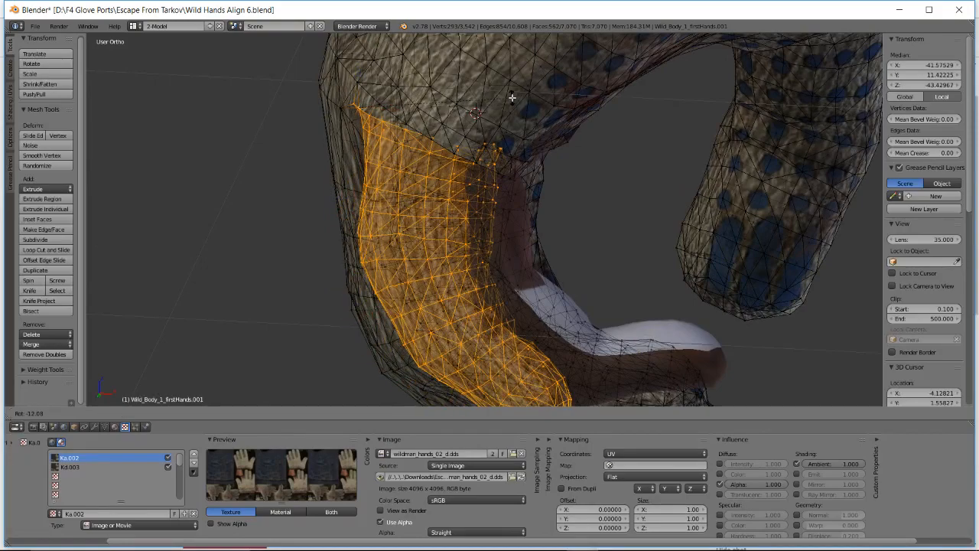
key("Escape")
key("g")
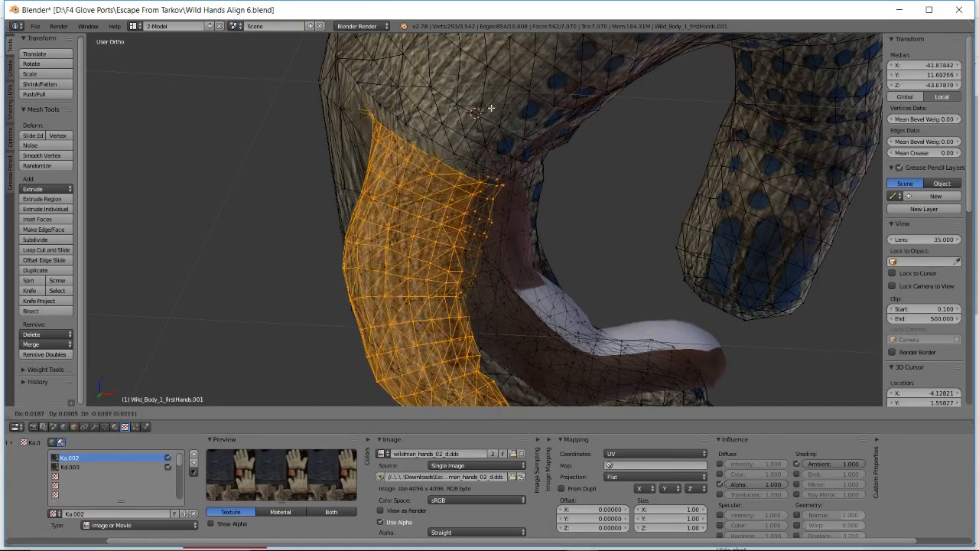
left_click(474, 117)
- Deselect the last few vertices on the back of the outermost finger's base, near the crease with the neighbouring finger
middle_click_drag(473, 116, 457, 110)
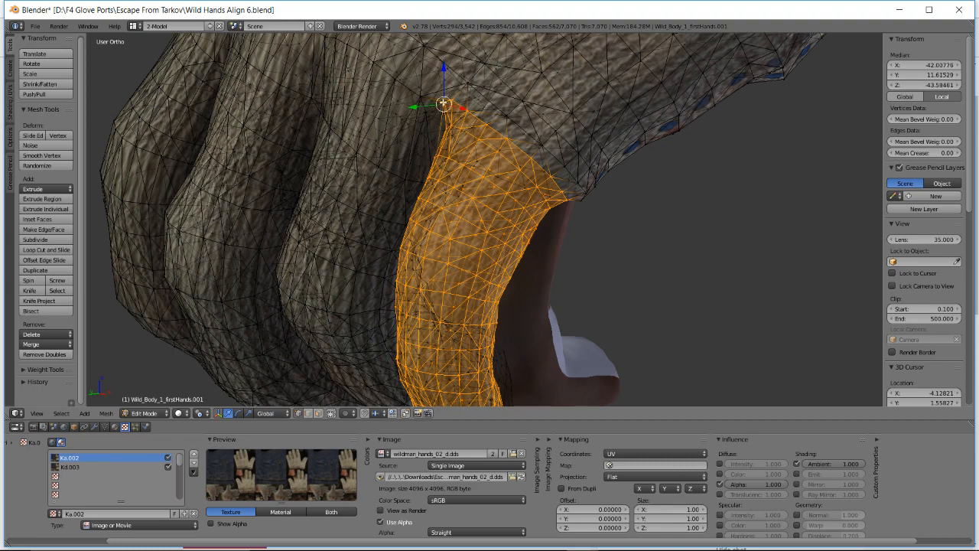
scroll(445, 102, "up", 3)
middle_click_drag(452, 102, 468, 122)
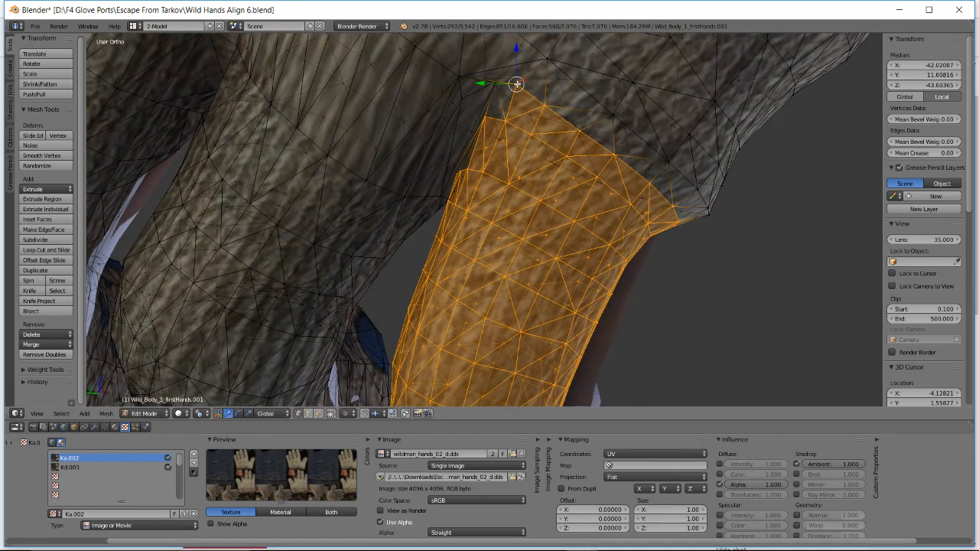
middle_click_drag(499, 135, 490, 158)
scroll(492, 161, "up", 4)
mouse_move(502, 161)
middle_mouse_down()
mouse_move(511, 150)
mouse_move(575, 148)
mouse_move(520, 195)
mouse_move(494, 189)
middle_mouse_up()
- Examine the selected finger's base in wireframe display, and restore the textured display
key("z")
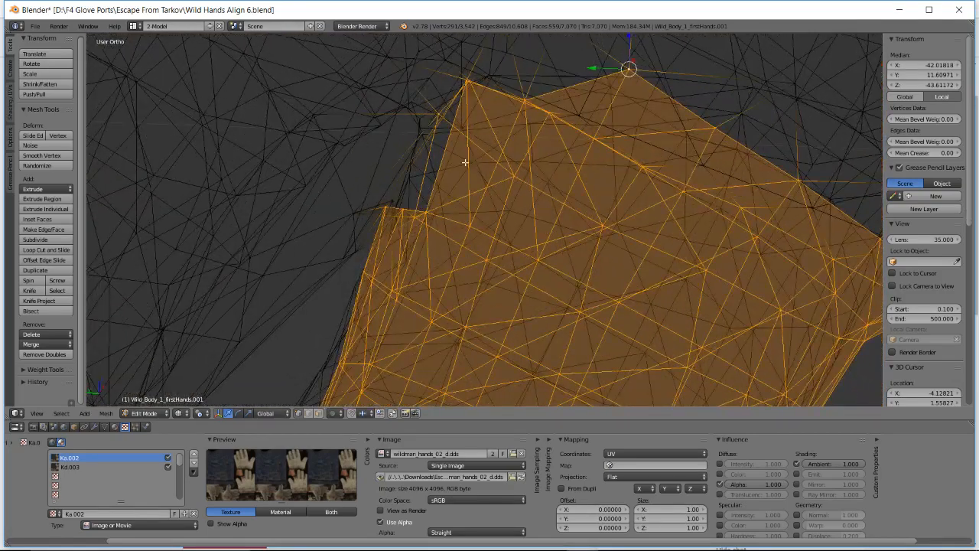
key("super")
left_click(504, 11)
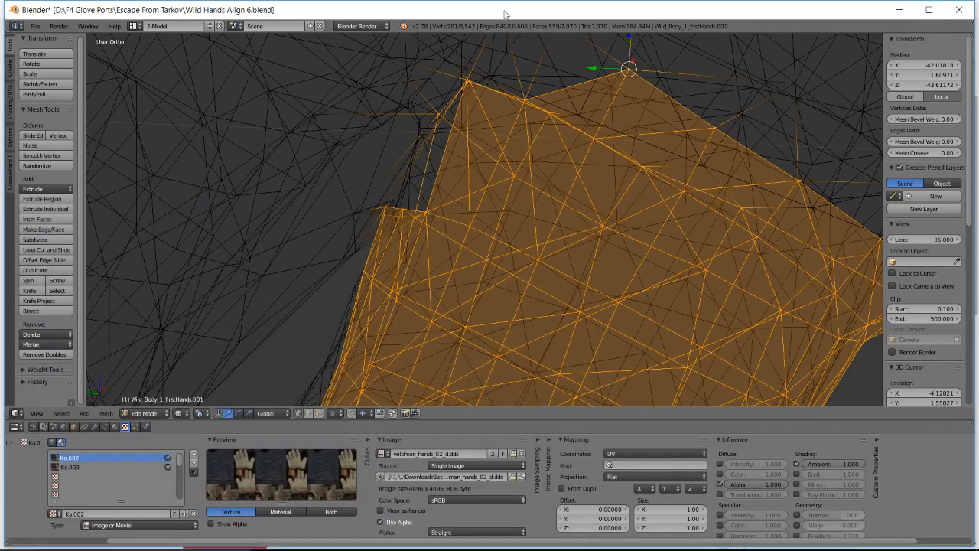
key("super")
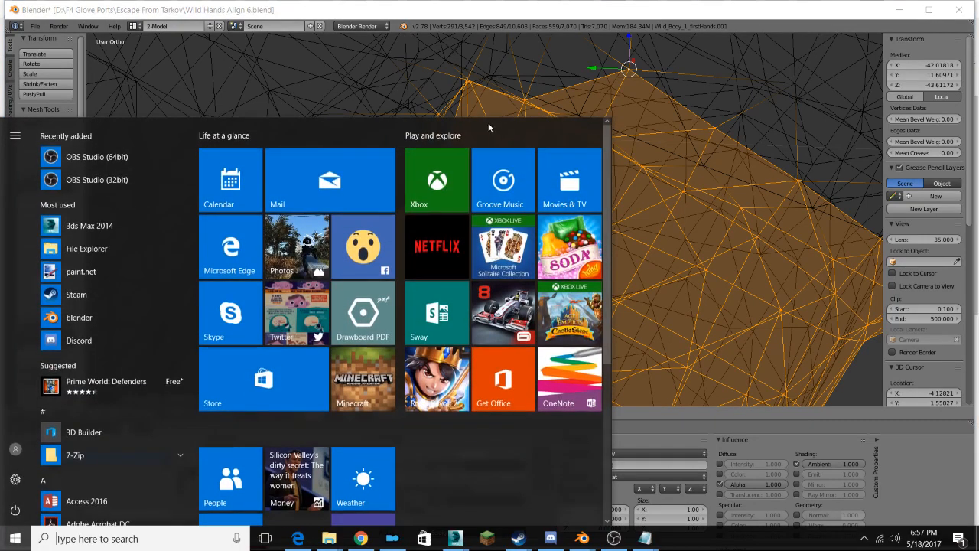
left_click(512, 18)
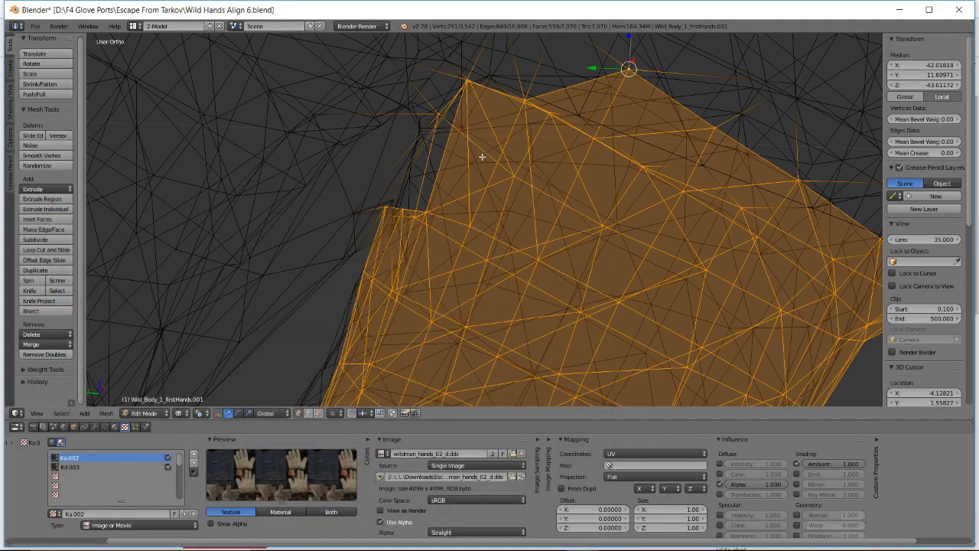
key("alt+z")
key("z")
key("alt+z")
- Save the project as a new incremental copy named Wild Hands Align 7.blend
mouse_move(466, 149)
middle_mouse_down()
mouse_move(465, 137)
mouse_move(481, 155)
mouse_move(639, 199)
mouse_move(512, 173)
mouse_move(520, 208)
mouse_move(509, 173)
mouse_move(424, 175)
mouse_move(450, 163)
middle_mouse_up()
scroll(506, 176, "down", 3)
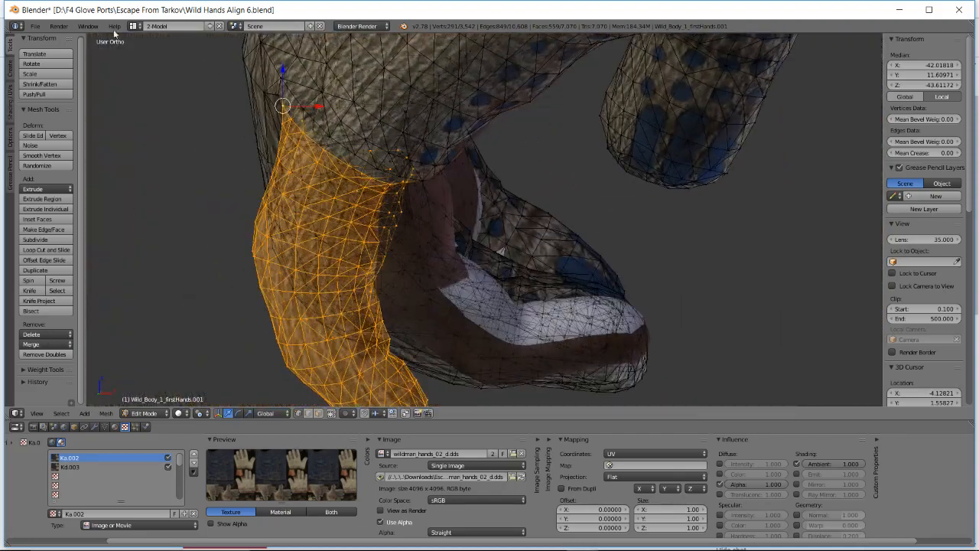
left_click(35, 26)
left_click(61, 116)
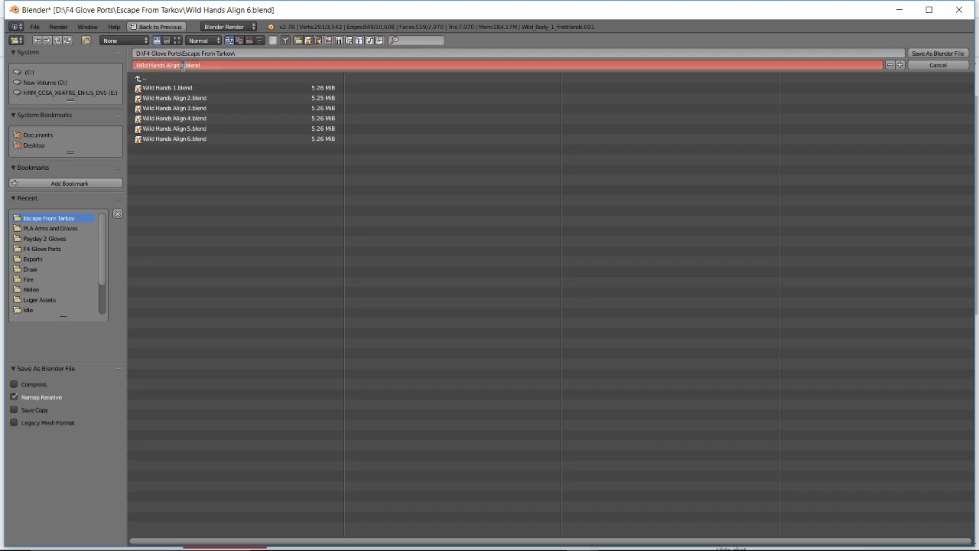
key("KP_Add")
key("Return")
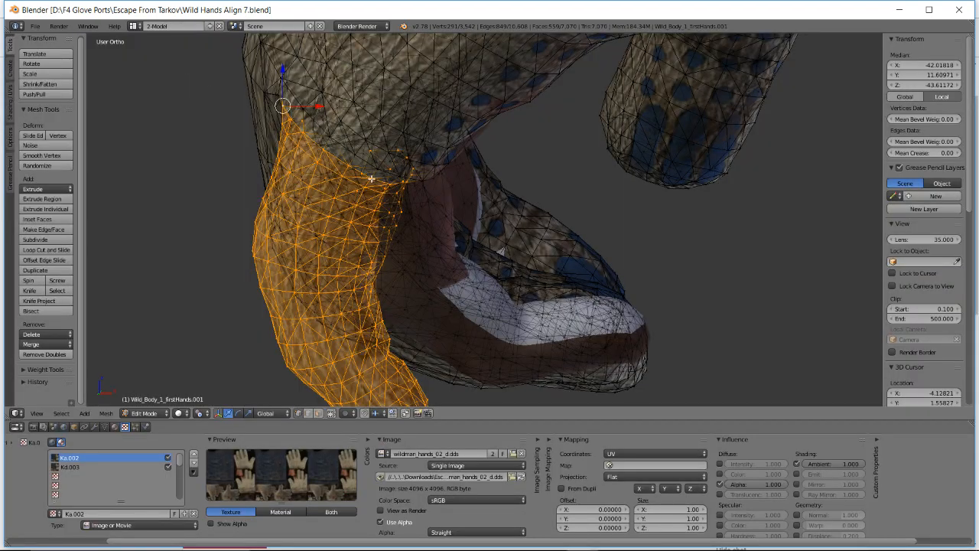
- Try aligning the selected outermost finger with the hand model through two rounds of slight rotation and repositioning
key("r")
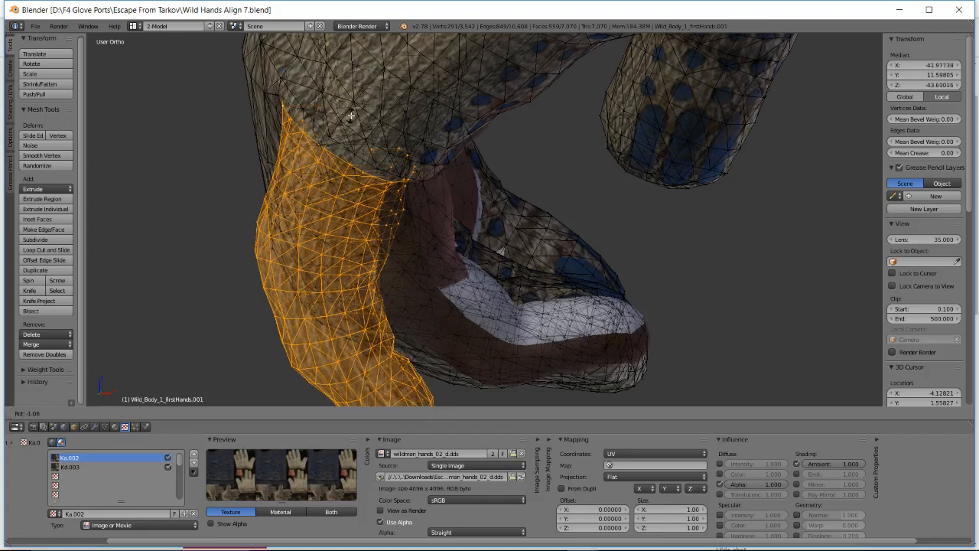
left_click(365, 98)
key("g")
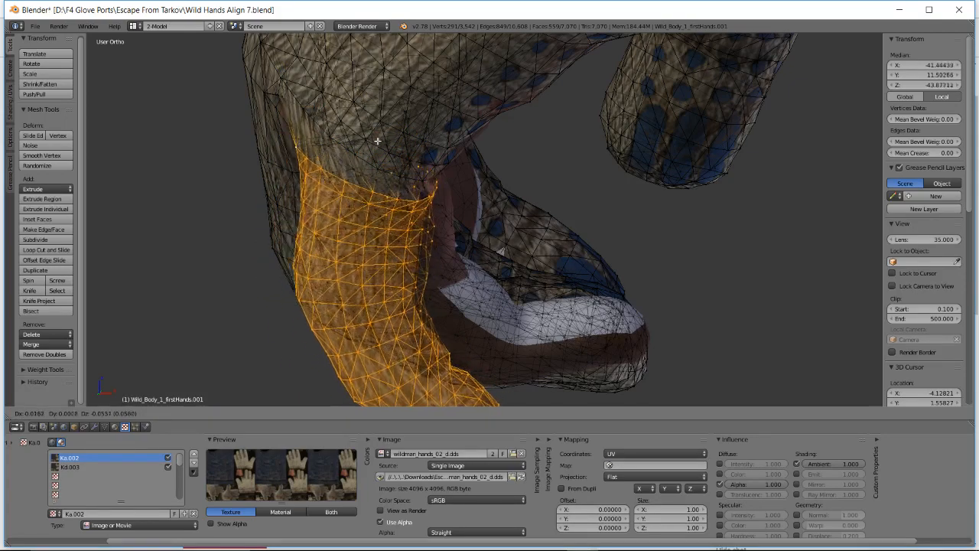
left_click(368, 136)
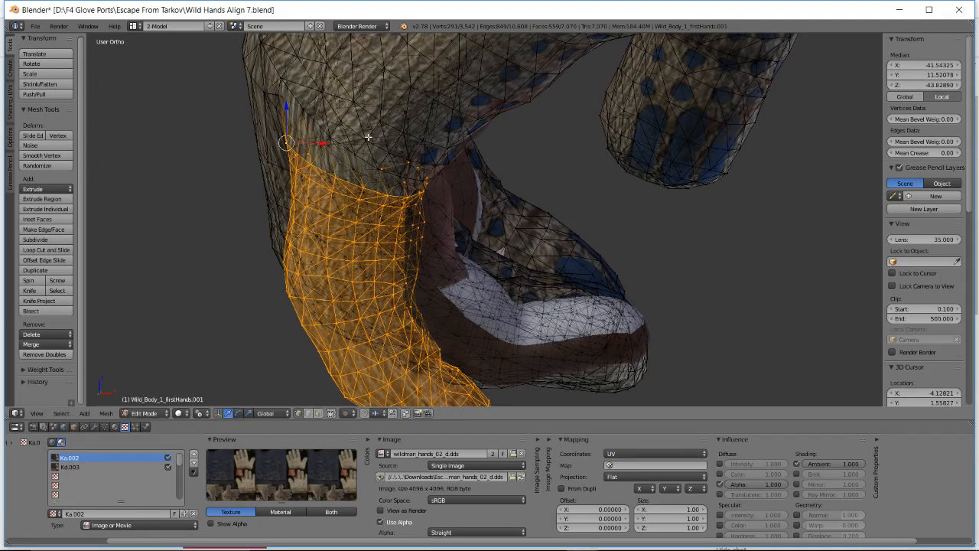
middle_click_drag(368, 136, 375, 88)
key("r")
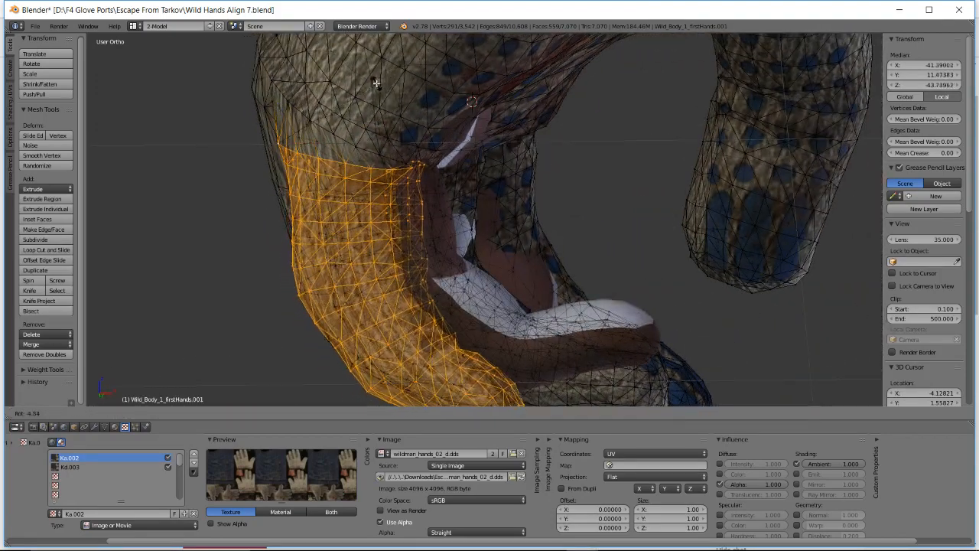
left_click(369, 84)
key("g")
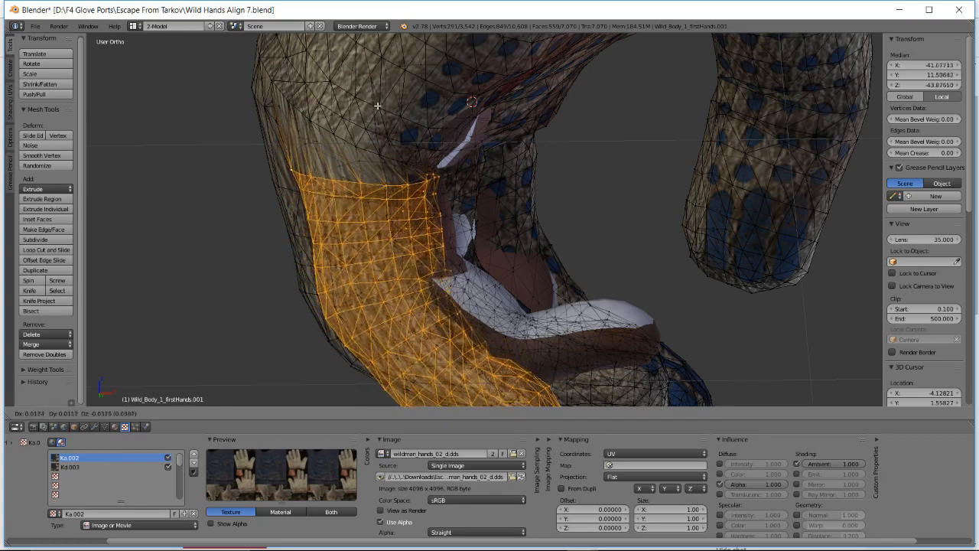
left_click(376, 109)
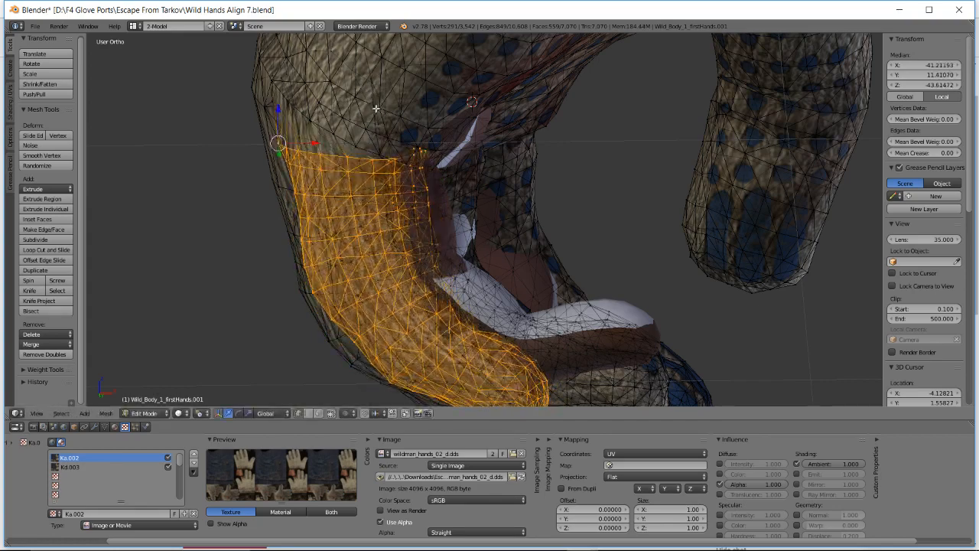
- Undo the trial rotations and moves of the outermost finger
key("ctrl+z")
middle_click_drag(380, 106, 416, 137)
right_click(400, 112, "shift")
key("ctrl+z")
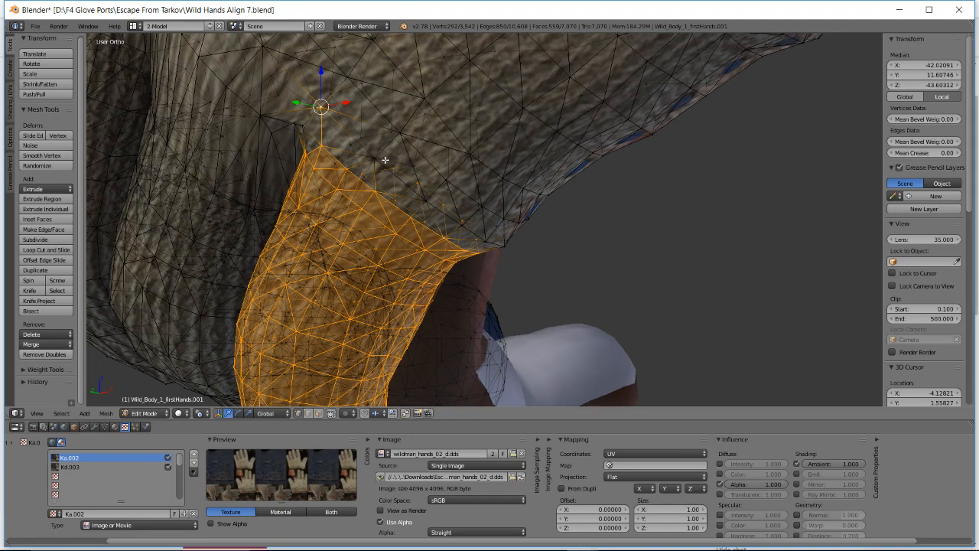
- Add the next vertices along the upper edge of the selection on the back of the outermost finger's base
middle_click_drag(385, 160, 406, 165)
right_click(446, 181, "shift")
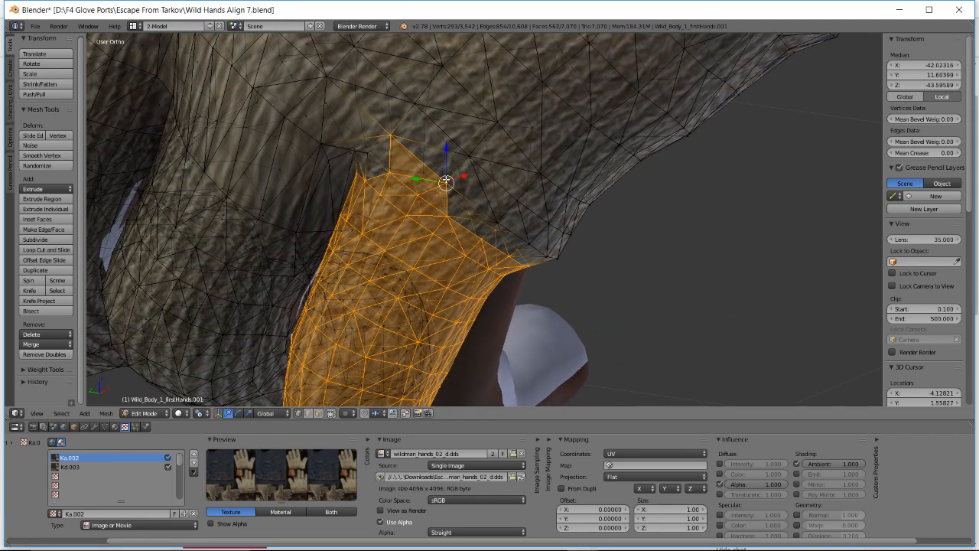
right_click(462, 195, "shift")
middle_click_drag(462, 195, 456, 190)
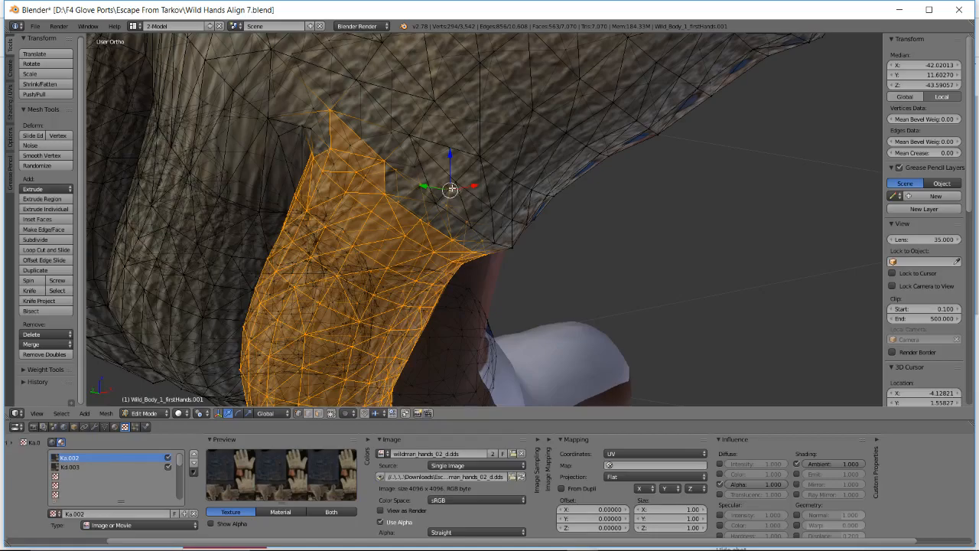
- Switch to the YouTube live dashboard, read the newest live chat messages, and return to Blender
key("alt+Tab")
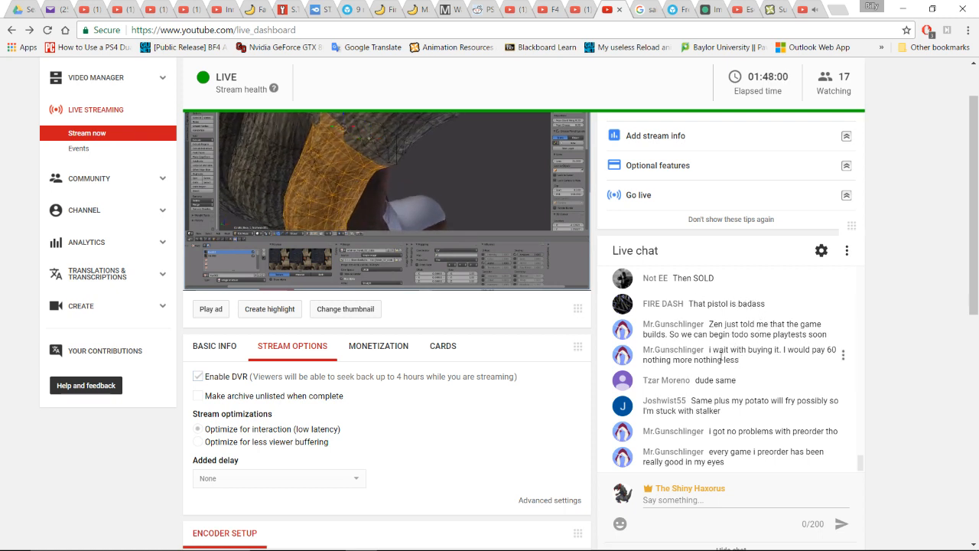
scroll(795, 329, "down", 1)
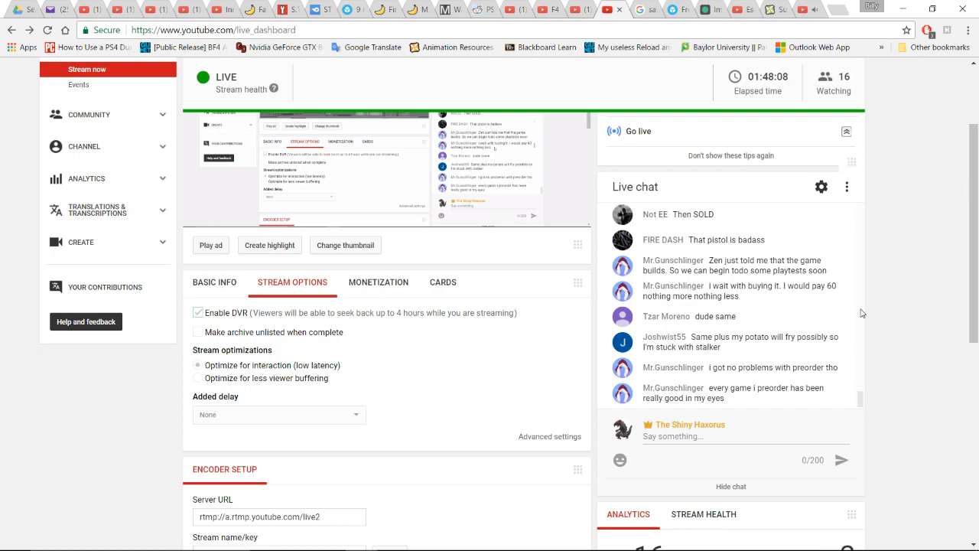
key("alt+Tab")
- Extend the selection across the back of the outermost finger's base down to the pointed corner at its inner side
middle_click_drag(438, 262, 439, 262)
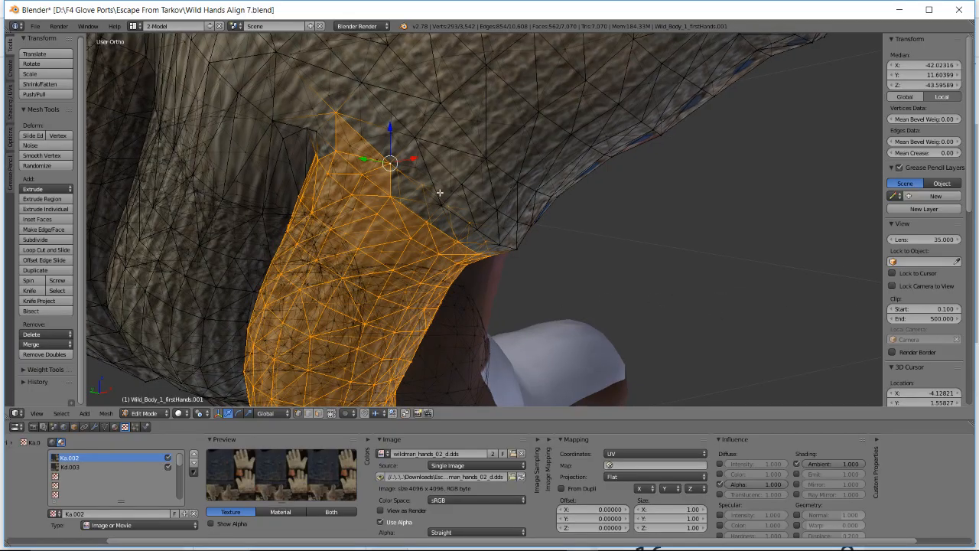
middle_click_drag(433, 204, 482, 219)
left_click(549, 221, "ctrl")
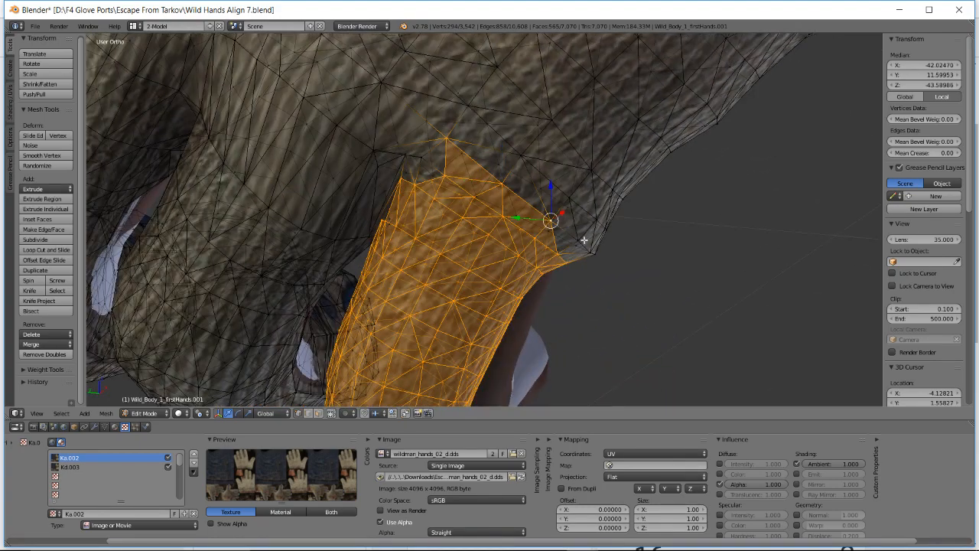
right_click(580, 243, "shift")
right_click(592, 253, "shift")
right_click(589, 254, "shift")
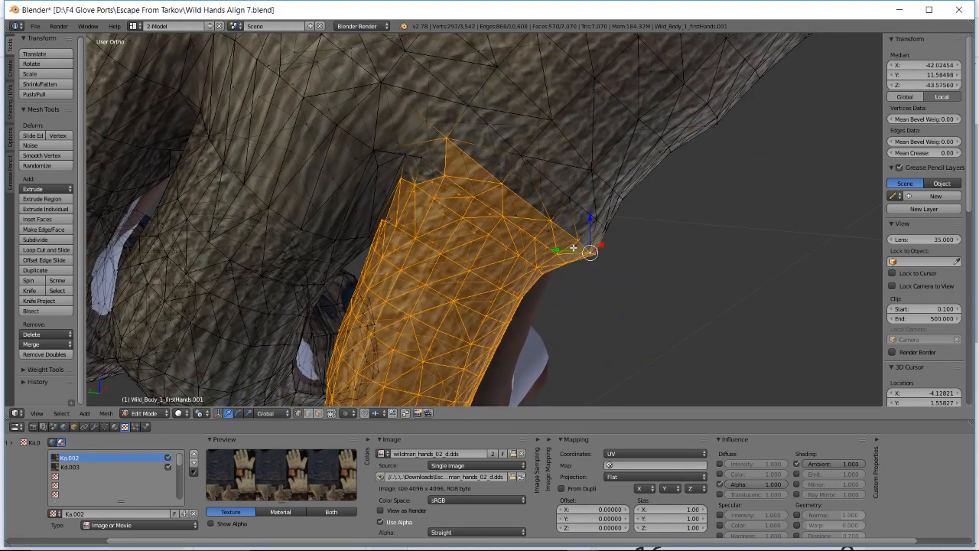
right_click(573, 247, "shift")
- Switch to Steam, view S.T.A.L.K.E.R.: Call of Pripyat and Shadow of Chernobyl in the game library, and return to Blender
mouse_move(518, 538)
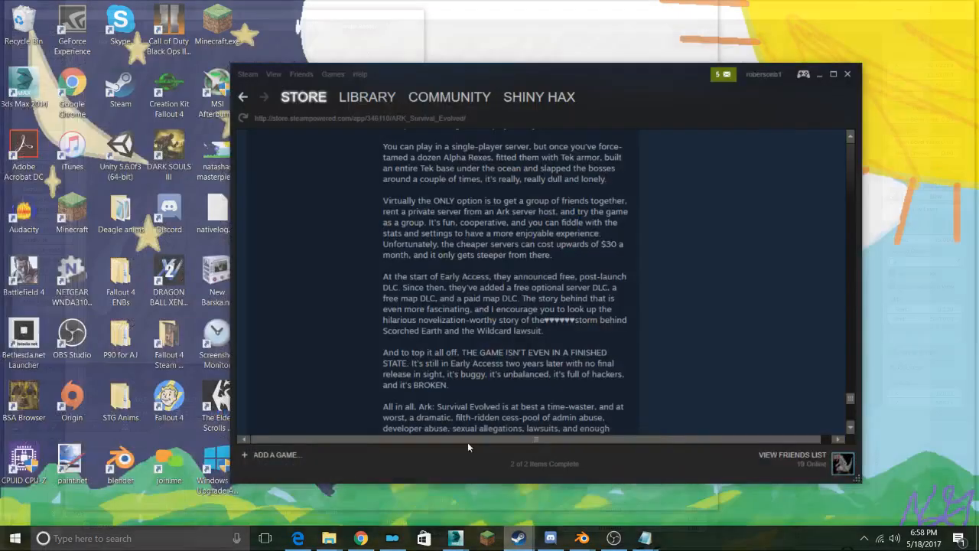
left_click(467, 444)
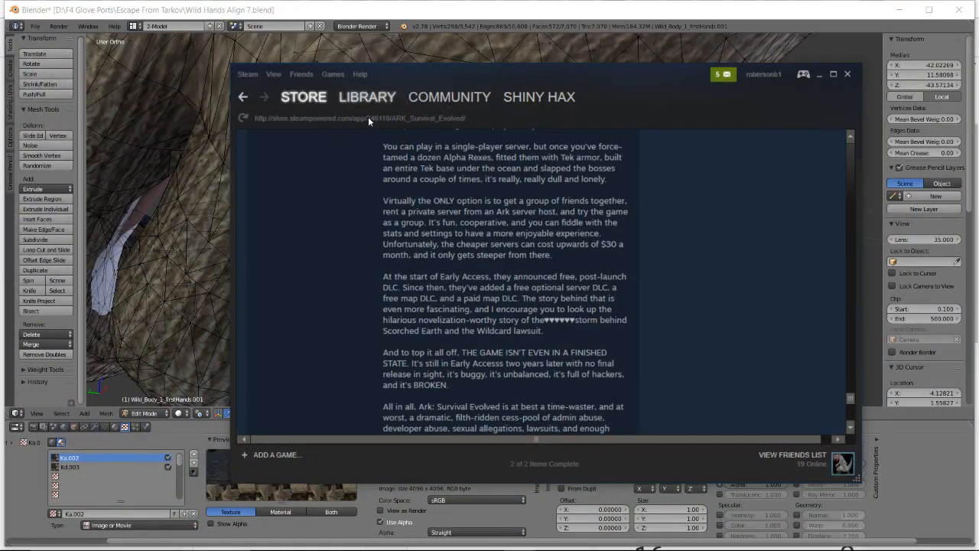
left_click(365, 97)
scroll(324, 248, "down", 10)
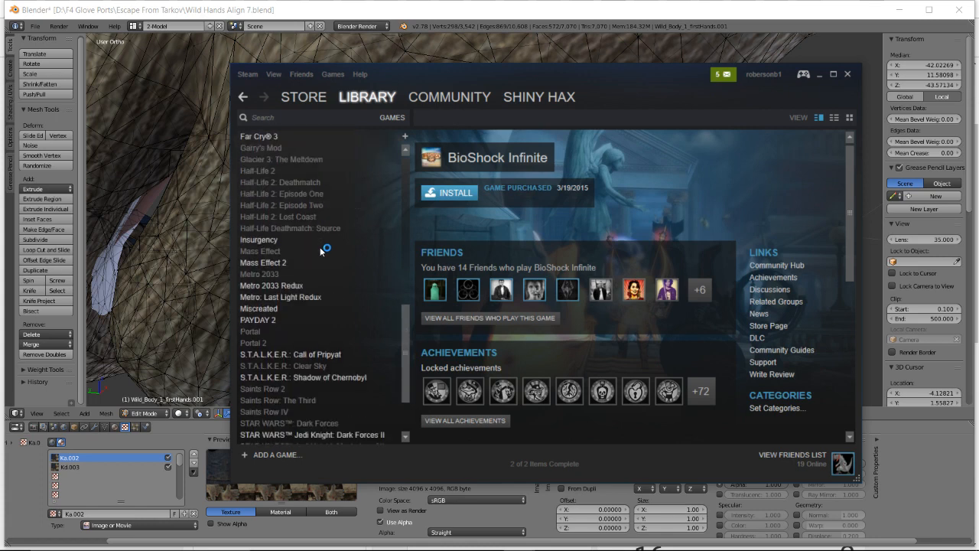
scroll(322, 251, "down", 2)
left_click(321, 277)
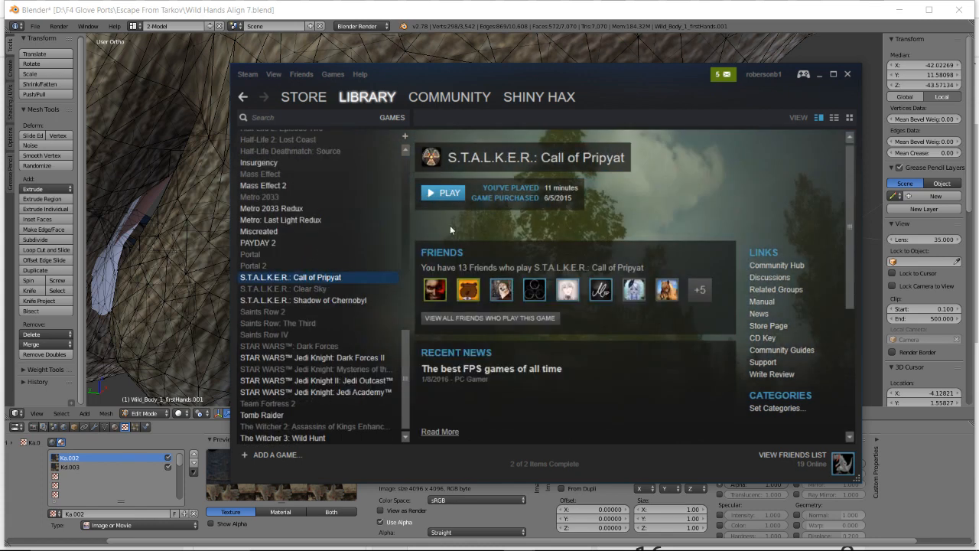
left_click(326, 300)
key("alt+Tab")
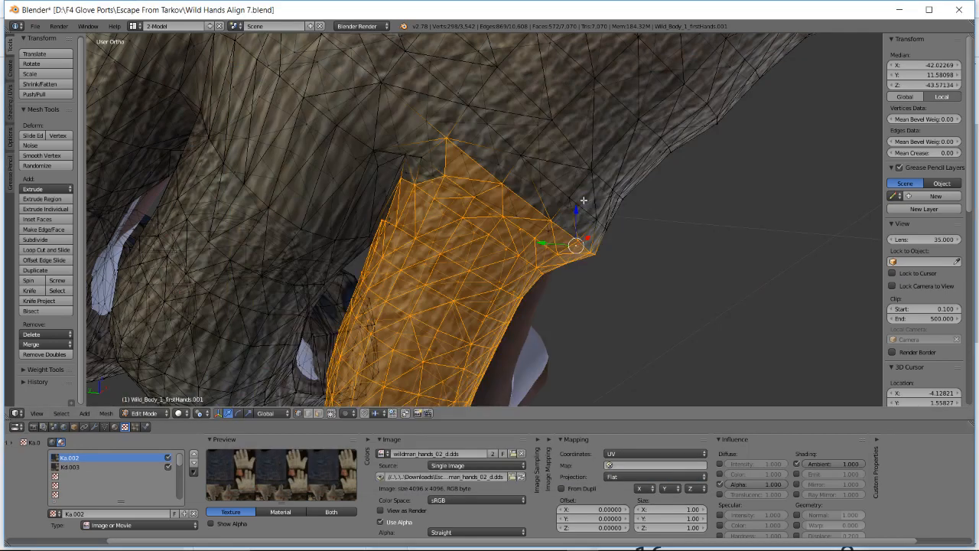
- Add the vertices just above the inner corner of the outermost finger's base to the selection, continuing around toward the palm side
middle_click_drag(633, 250, 596, 238)
scroll(536, 234, "up", 2)
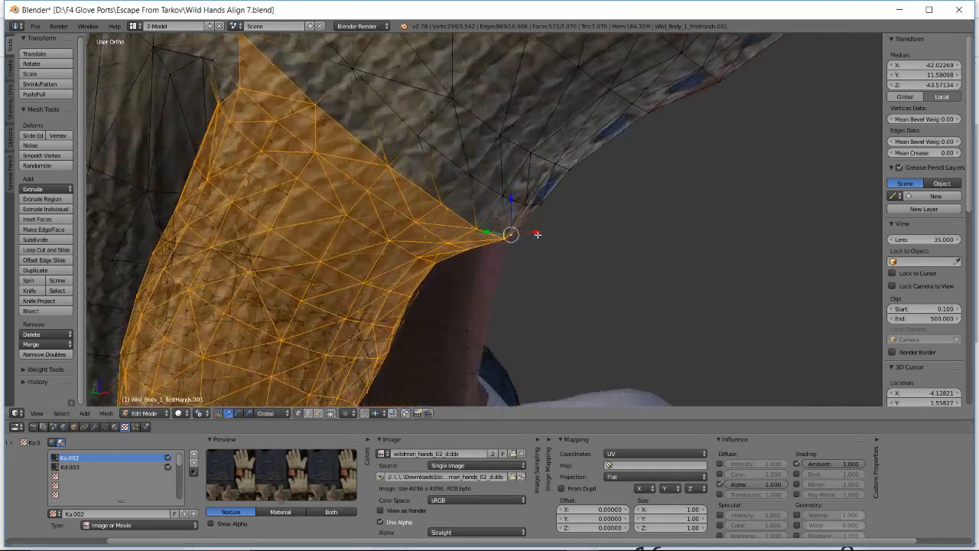
mouse_move(512, 232)
middle_mouse_down("shift")
mouse_move(543, 251)
mouse_move(526, 245)
middle_mouse_up("shift")
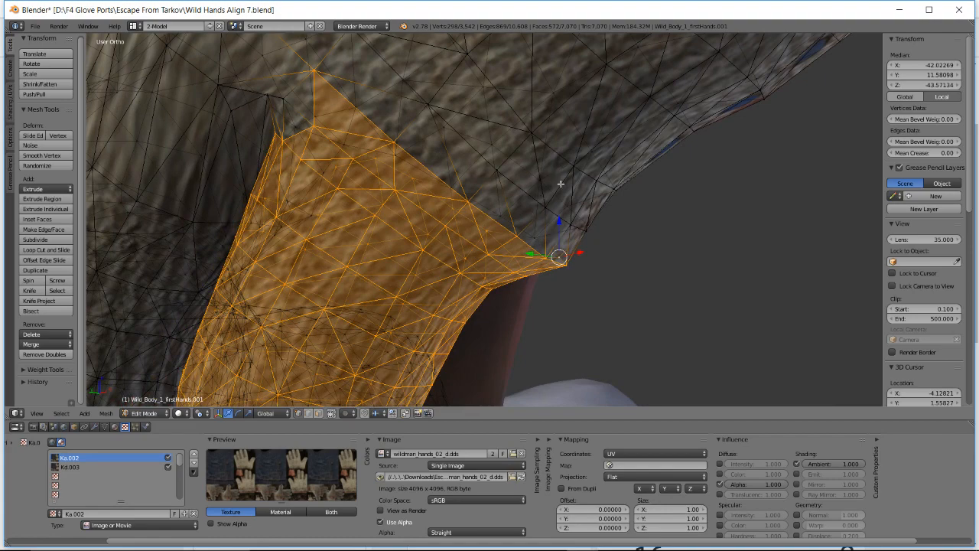
middle_click_drag(595, 212, 589, 211)
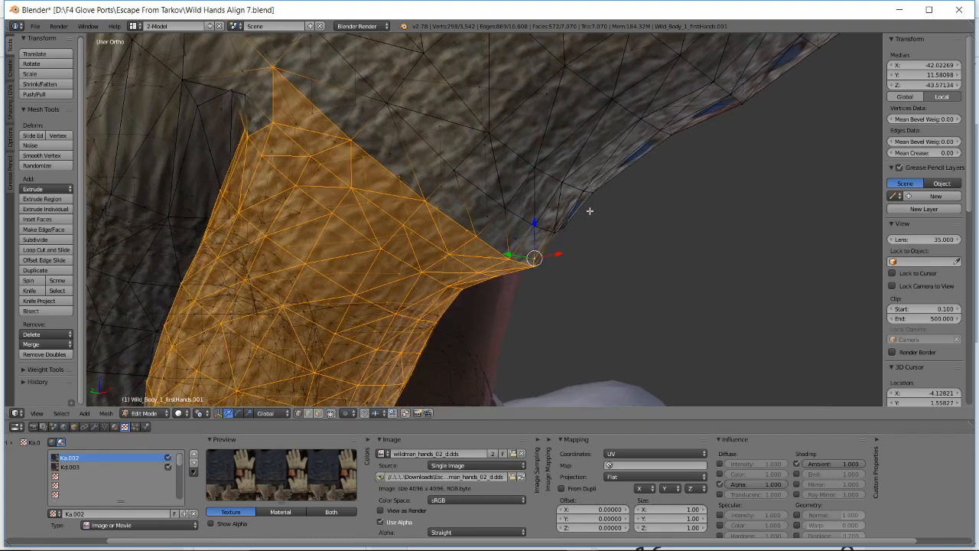
right_click(523, 239, "shift")
middle_click_drag(522, 238, 494, 211)
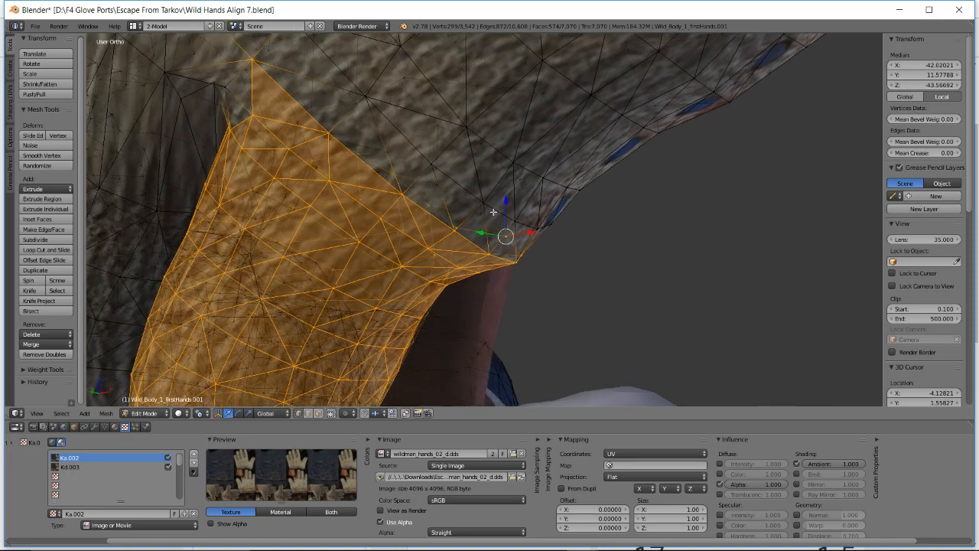
right_click(436, 182, "shift")
middle_click_drag(436, 182, 390, 183)
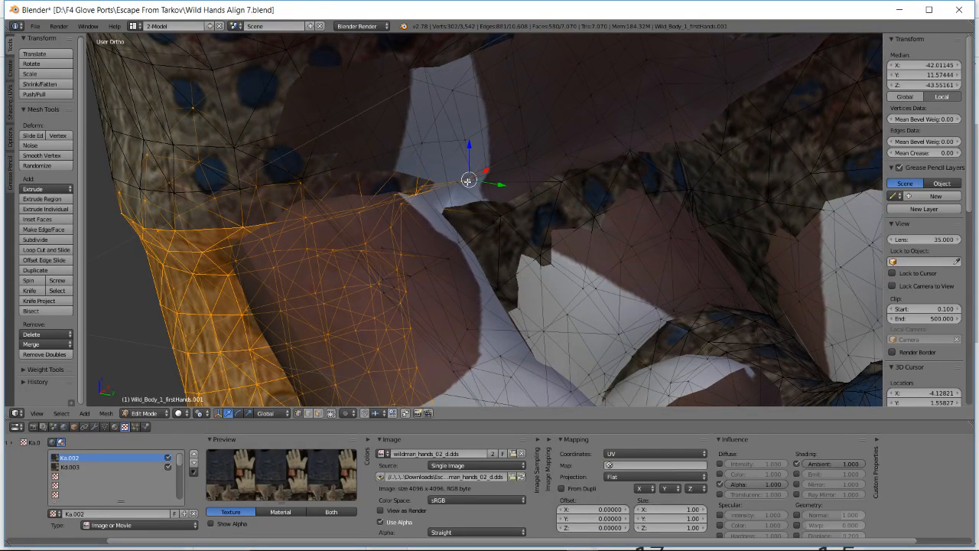
- Try to rotate and move the selected outermost finger, undoing the attempt together with the latest vertex additions to the selection
middle_click_drag(468, 181, 436, 184)
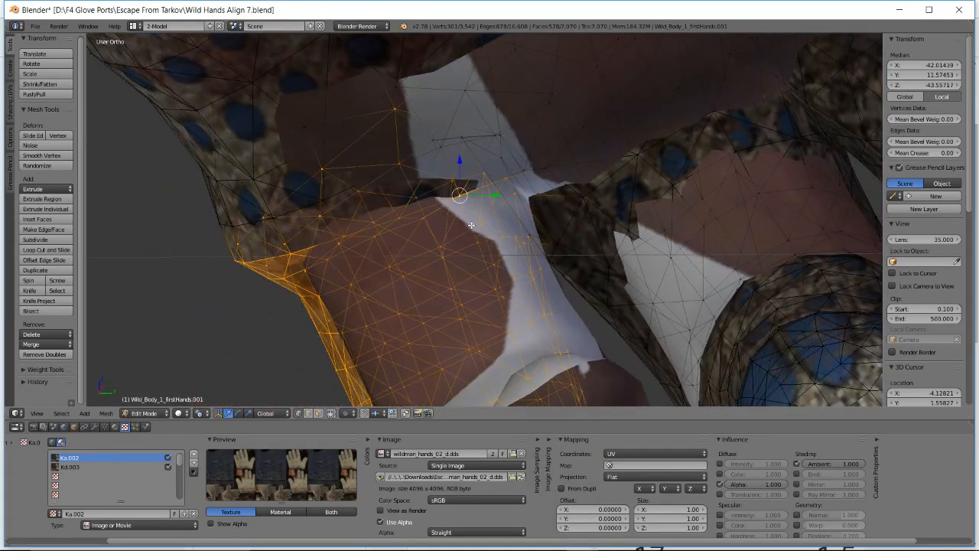
middle_click_drag(471, 224, 421, 137)
key("r")
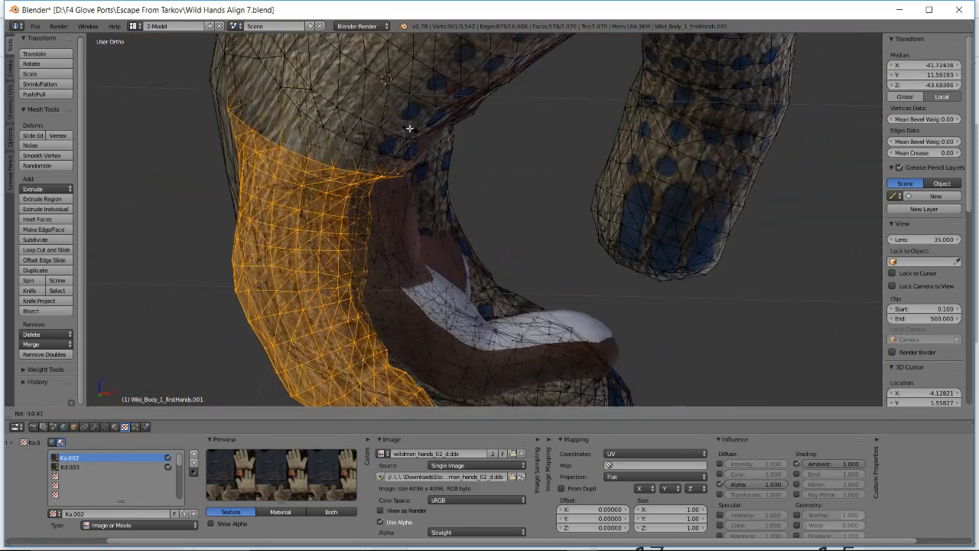
key("g")
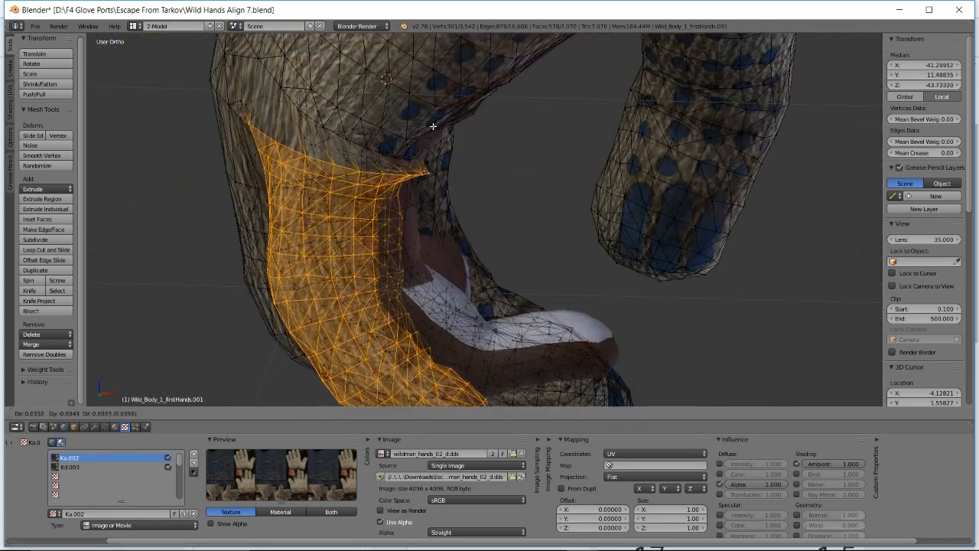
left_click(434, 124)
middle_click_drag(434, 124, 368, 216)
key("ctrl+z")
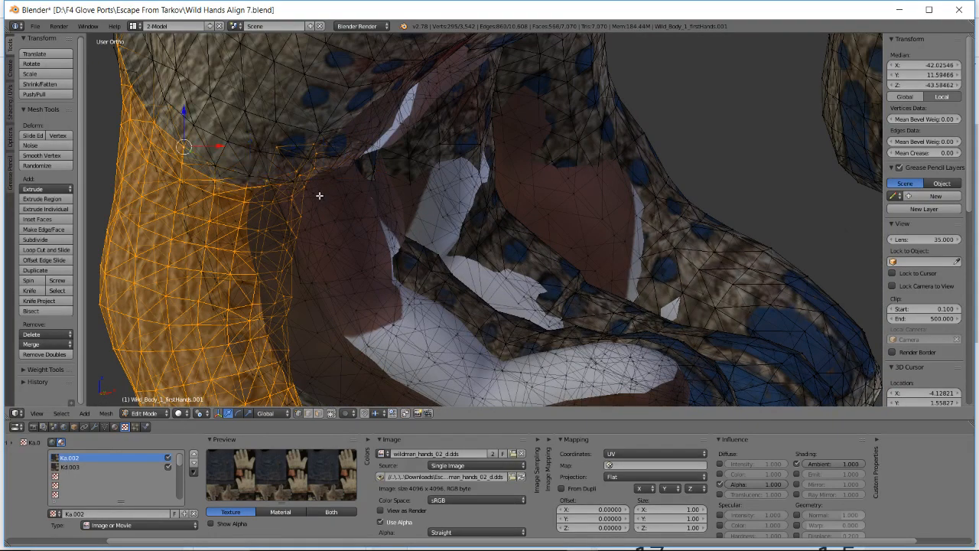
key("ctrl+z")
middle_click_drag(307, 191, 376, 212)
- Rotate the selected outermost glove finger and move it inward and down toward the underlying hand model's finger
key("r")
left_click(377, 162)
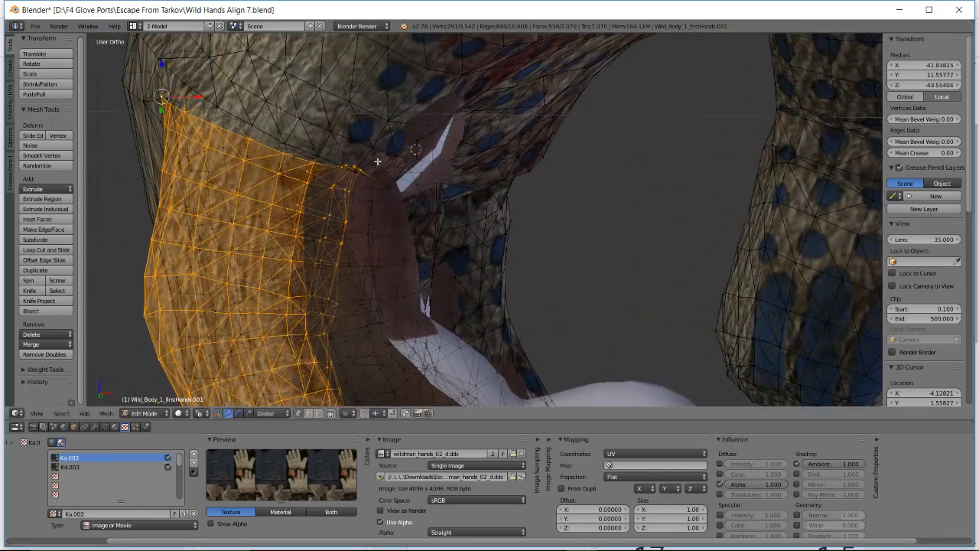
key("r")
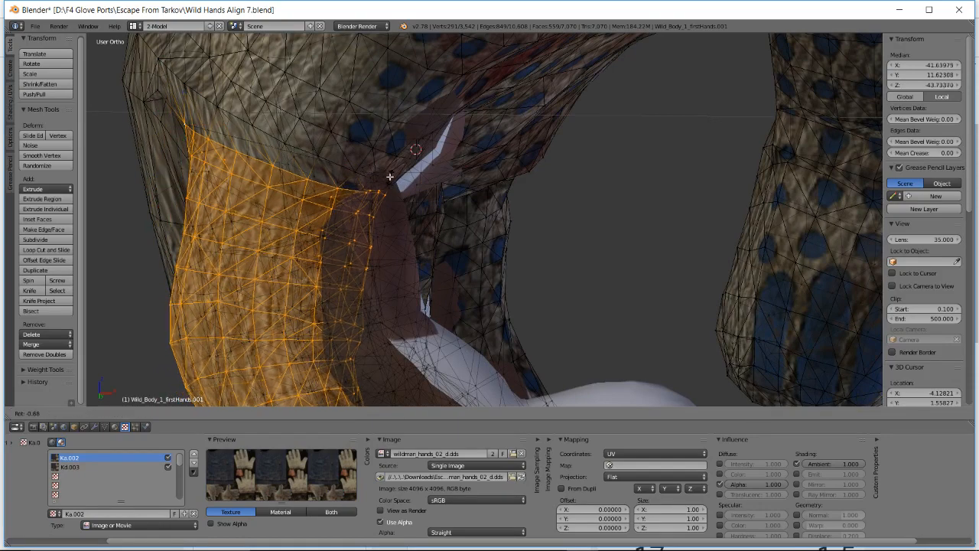
left_click(389, 130)
key("g")
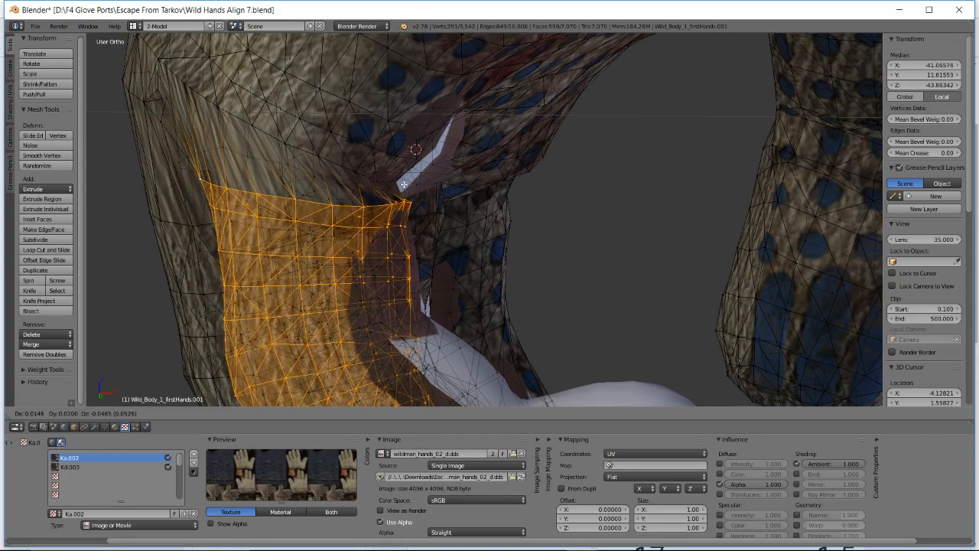
left_click(404, 185)
- Fine-tune the outermost finger's fit with another small rotation and a slight move
middle_click_drag(428, 229, 442, 187)
key("r")
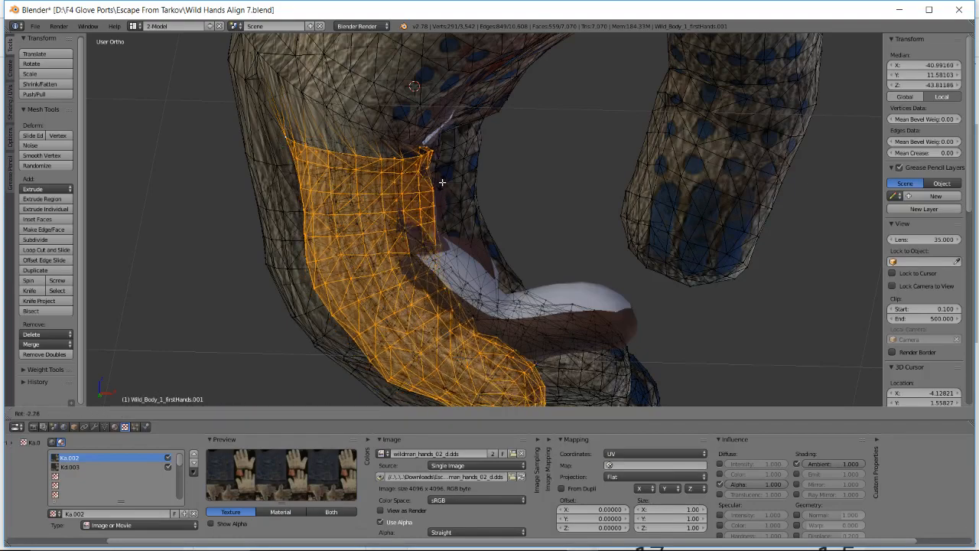
left_click(443, 181)
key("g")
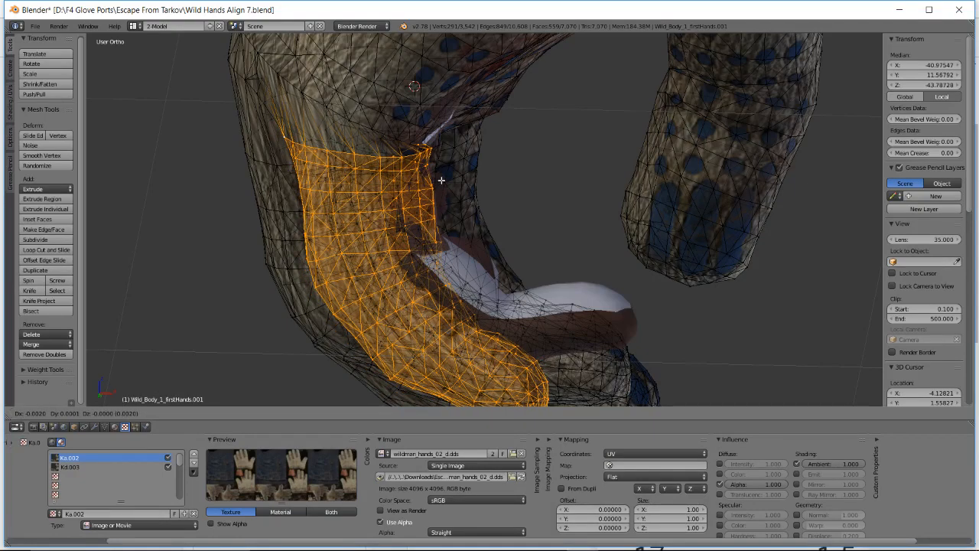
left_click(442, 179)
- Select the four-vertex row just above the outermost finger's base on the palm side and move it toward the finger's inner side
middle_click_drag(455, 222, 520, 226)
right_click(407, 220)
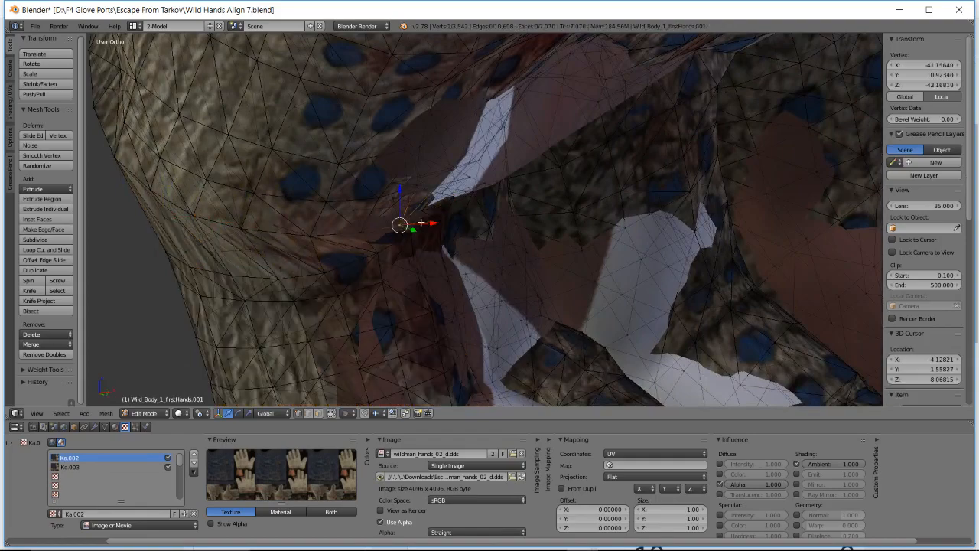
mouse_move(425, 217)
middle_mouse_down()
mouse_move(361, 232)
mouse_move(334, 221)
mouse_move(410, 213)
middle_mouse_up()
right_click(416, 218, "shift")
mouse_move(356, 232)
middle_mouse_down()
mouse_move(374, 244)
mouse_move(333, 240)
mouse_move(369, 230)
middle_mouse_up()
right_click(322, 242, "shift")
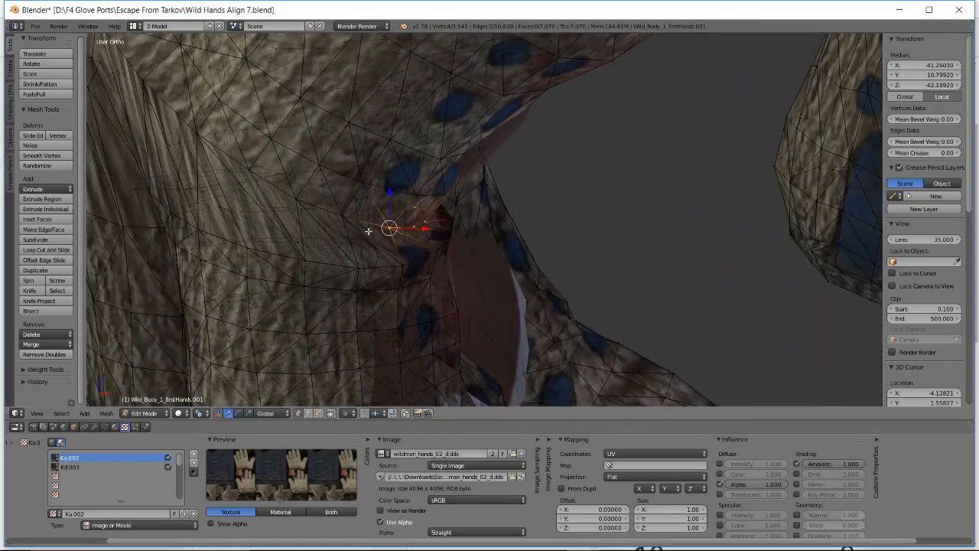
key("g")
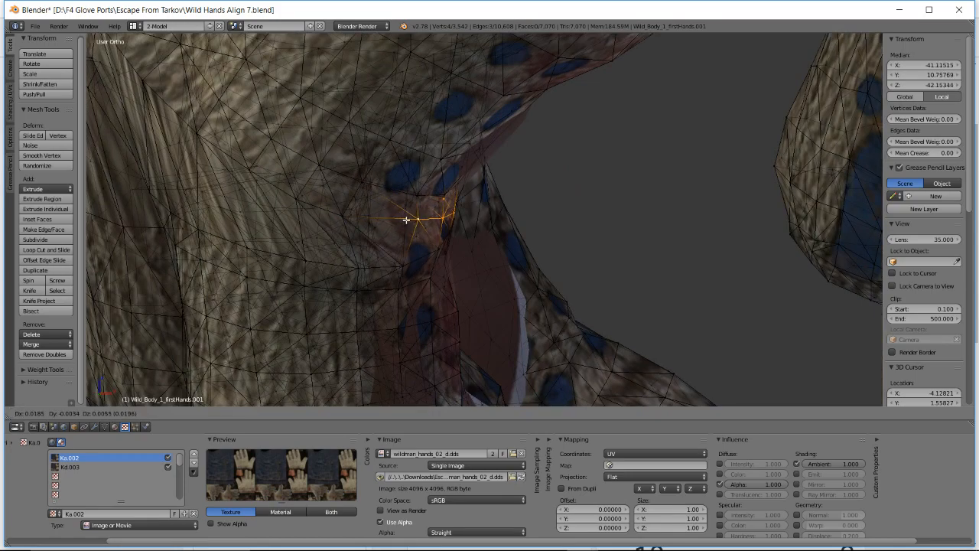
left_click(406, 220)
- Raise the four-vertex row slightly and correct its position from a second viewing angle
middle_click_drag(406, 219, 322, 218)
key("g")
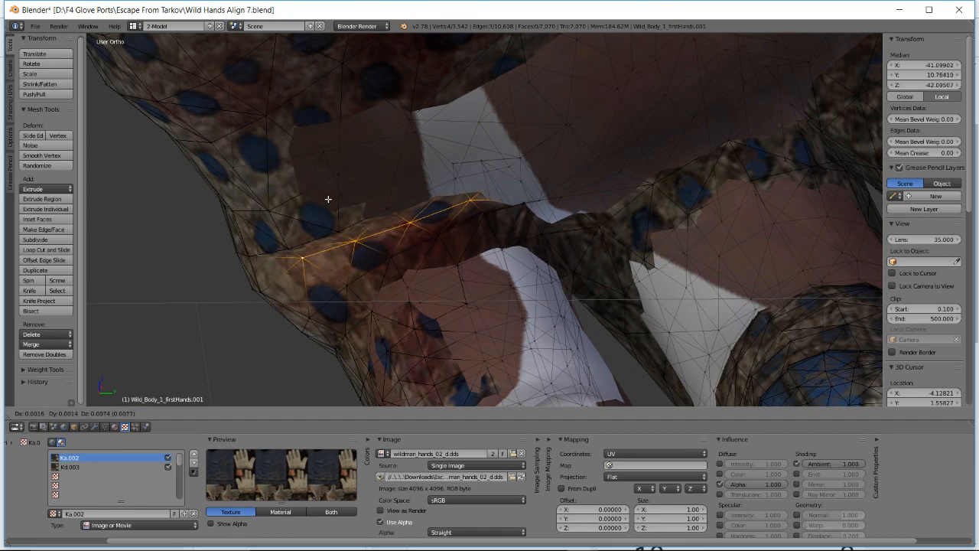
left_click(328, 199)
middle_click_drag(328, 203, 437, 199)
key("g")
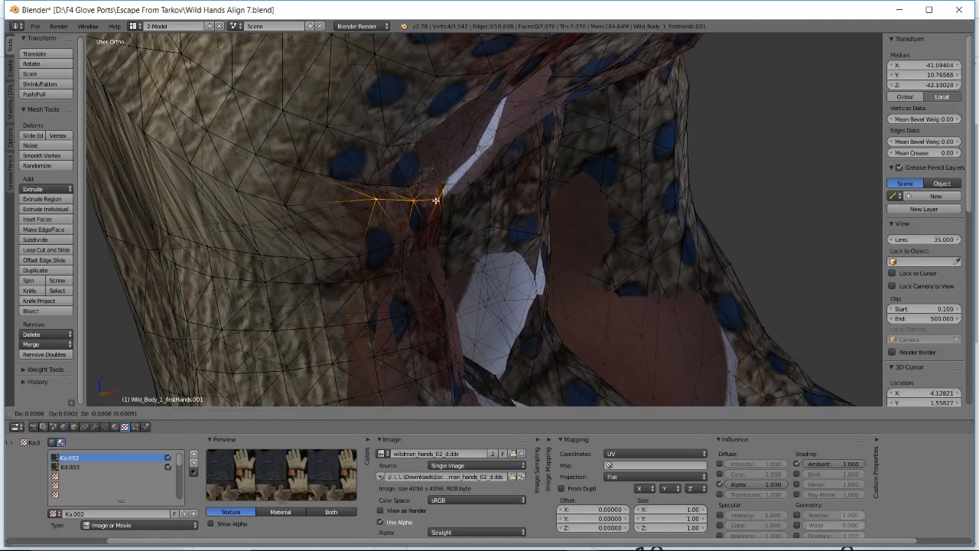
left_click(436, 200)
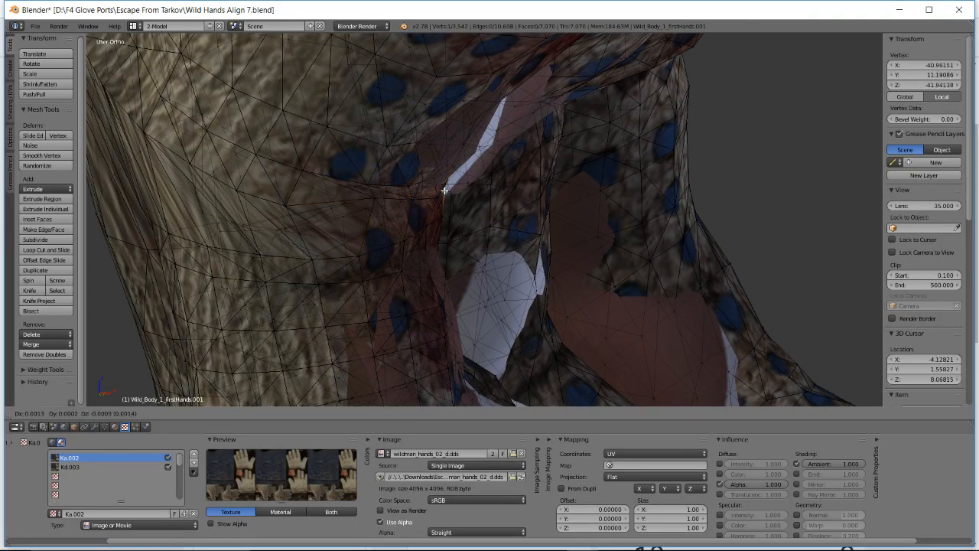
- Reposition the vertex at the inner end of the palm-side row and nudge its neighbour to even out the edge
left_click(446, 191)
middle_click_drag(446, 191, 325, 202)
key("g")
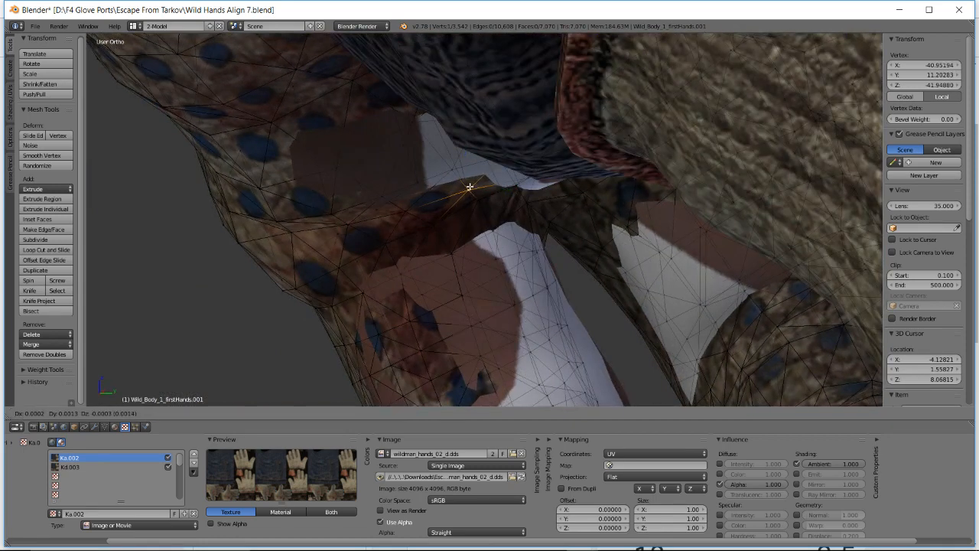
left_click(471, 188)
right_click(404, 211)
key("g")
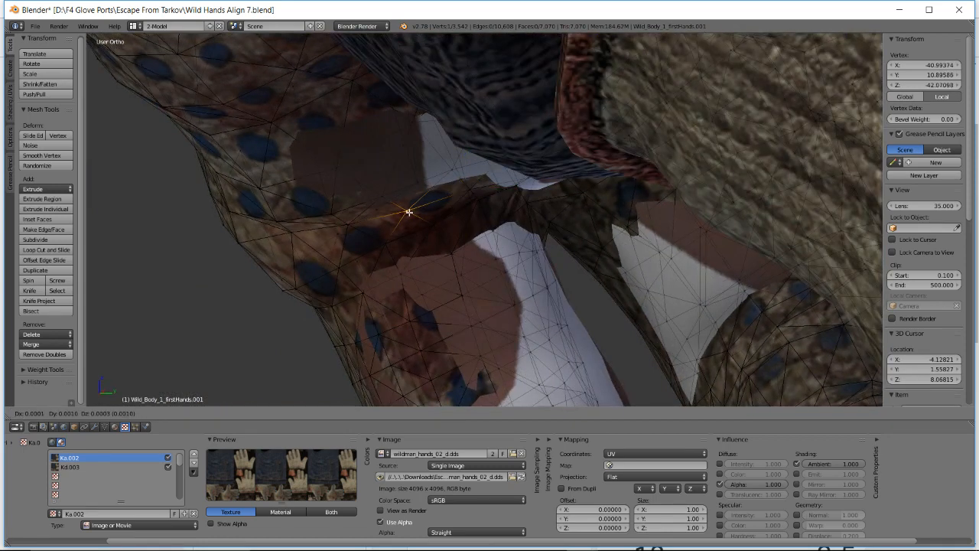
left_click(411, 208)
- Lower the next two vertices along the palm-side row toward the finger's base
middle_click_drag(406, 210, 366, 224)
right_click(349, 218)
key("g")
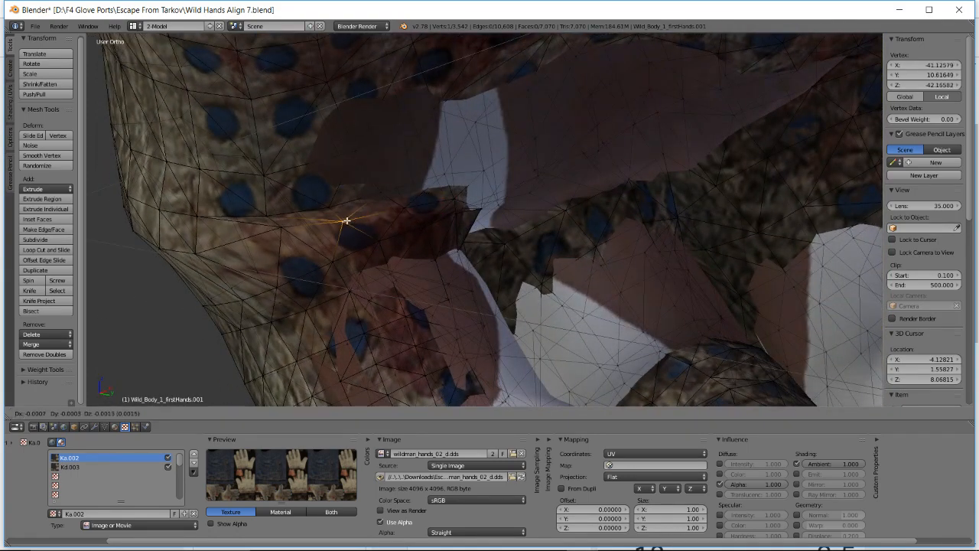
left_click(343, 225)
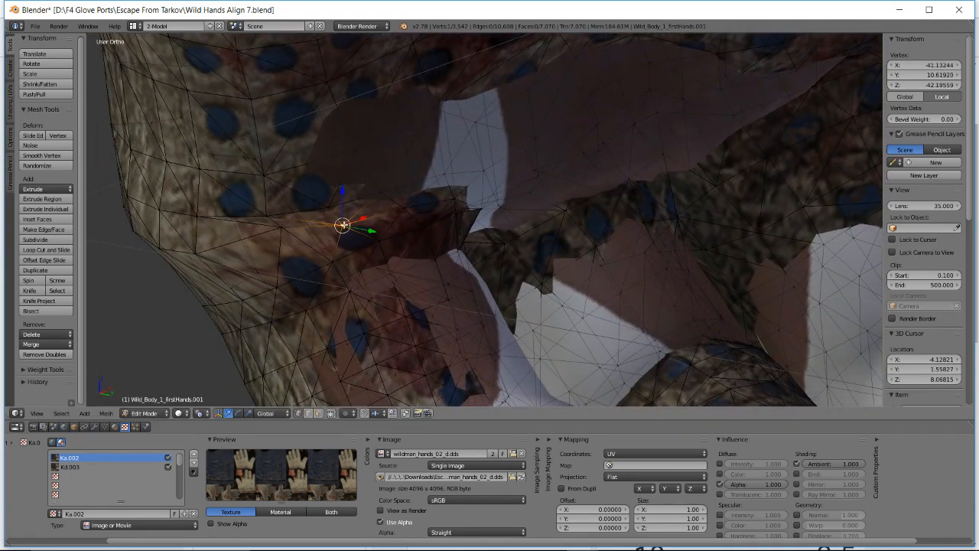
right_click(285, 228)
key("g")
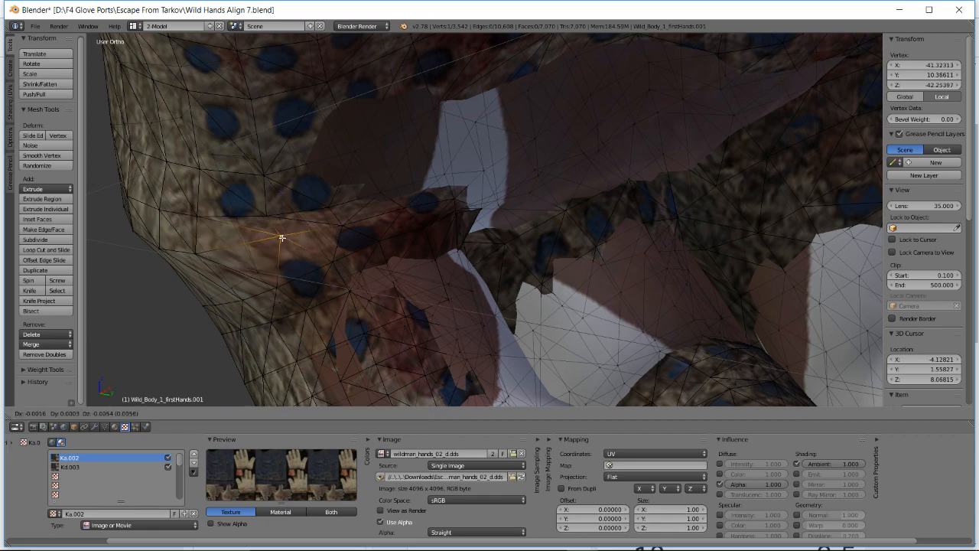
left_click(281, 239)
- Shift two vertices near the outer end of the palm-side row, one on the finger's base and one just above it
middle_click_drag(198, 256, 204, 245)
key("g")
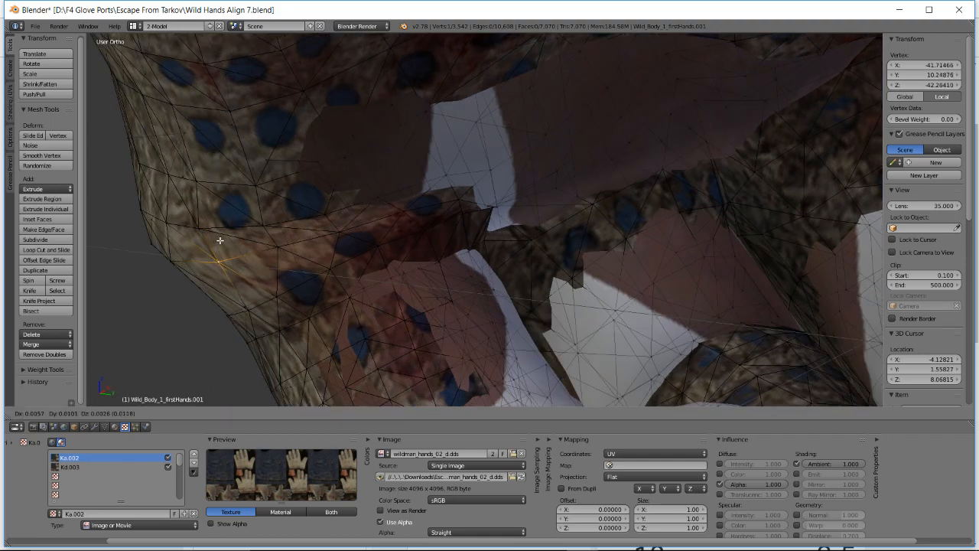
left_click(220, 240)
right_click(201, 228)
key("g")
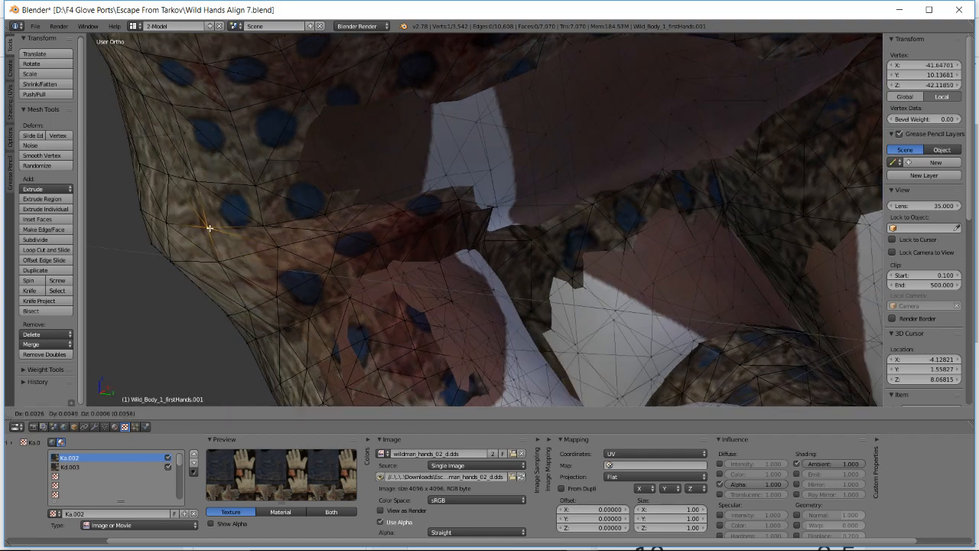
left_click(206, 226)
- Adjust two neighbouring vertices where the palm side of the finger's base turns onto its outer side
middle_click_drag(207, 226, 365, 199)
key("g")
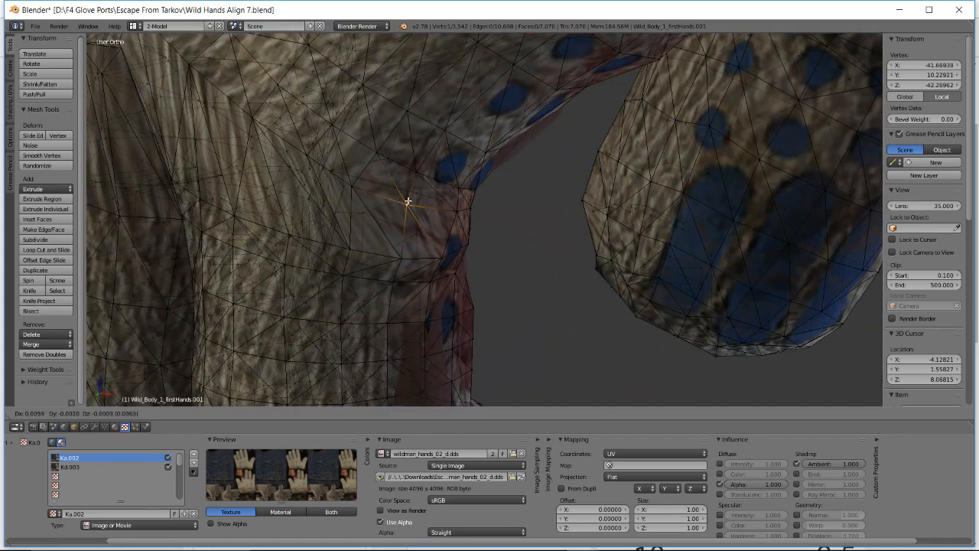
left_click(409, 201)
key("g")
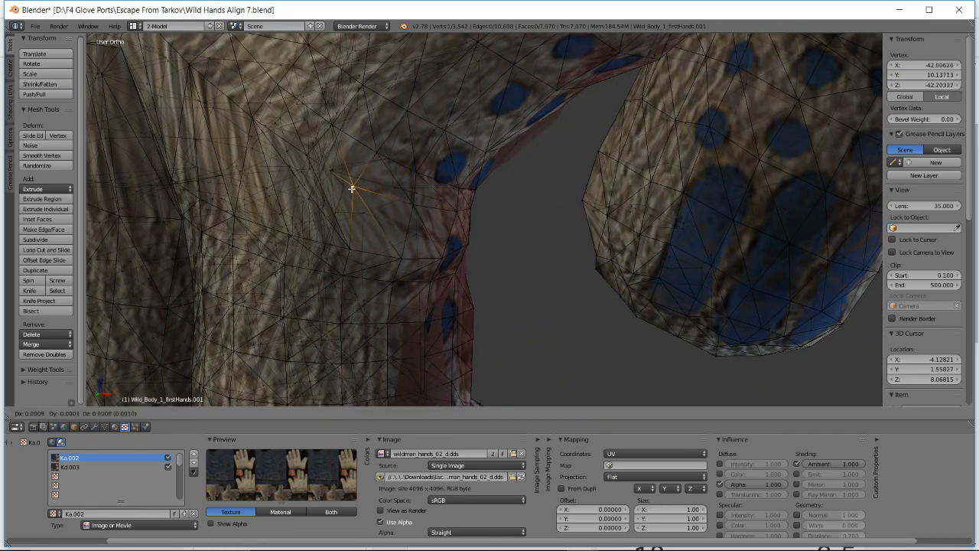
left_click(368, 191)
- Move the next stretched vertex on the outer side of the finger's base down toward the finger
middle_click_drag(368, 191, 391, 247)
right_click(314, 234)
key("g")
left_click(314, 235)
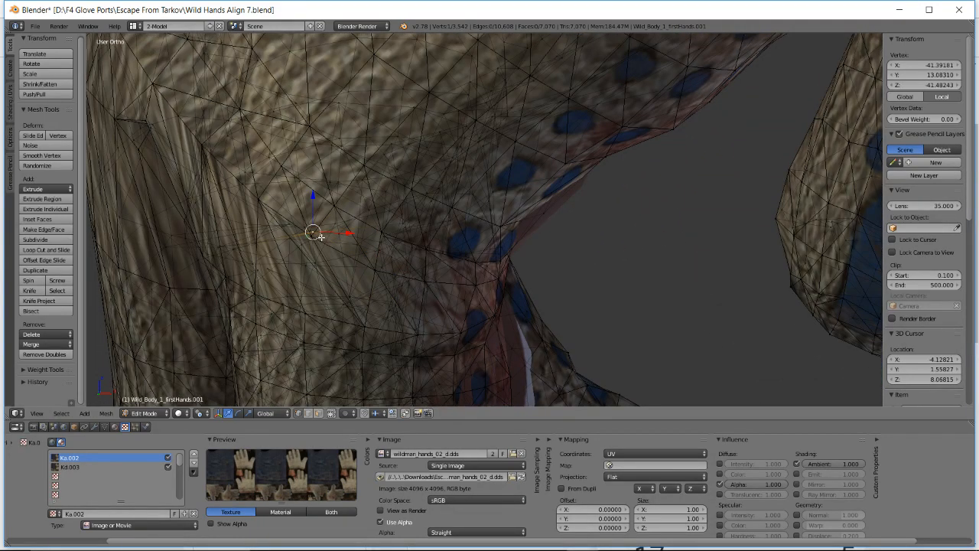
right_click(311, 236)
key("g")
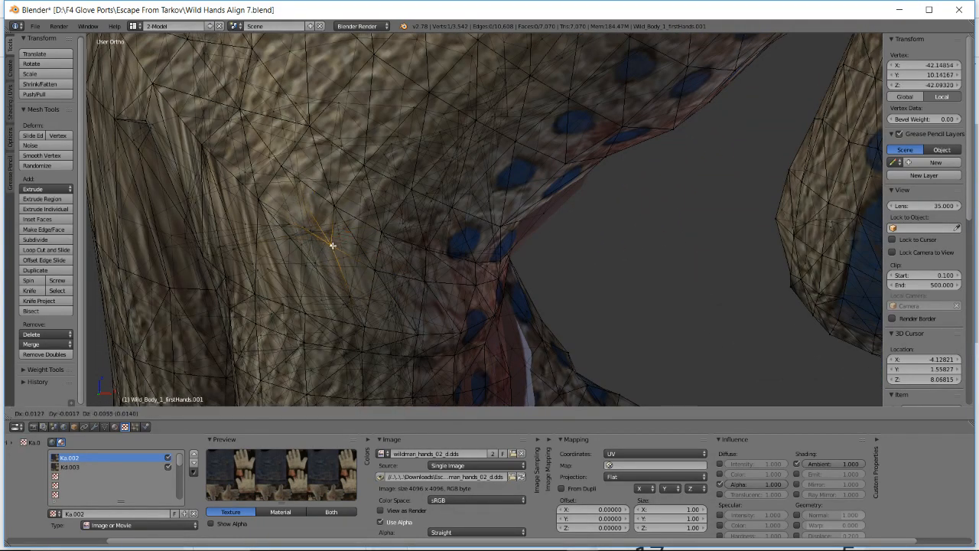
left_click(331, 249)
- Lower the next two vertices around the outer side of the finger's base toward the back of the hand
middle_click_drag(331, 249, 386, 228)
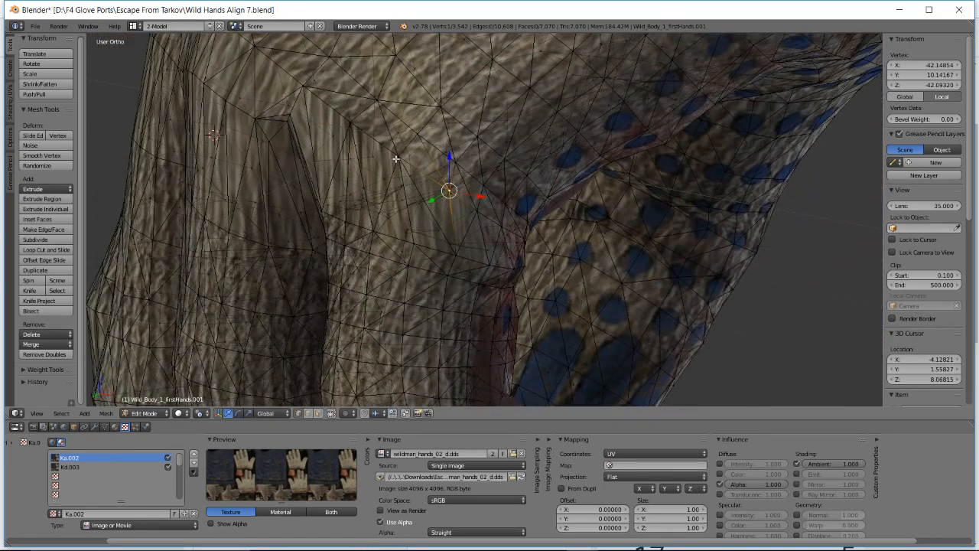
key("g")
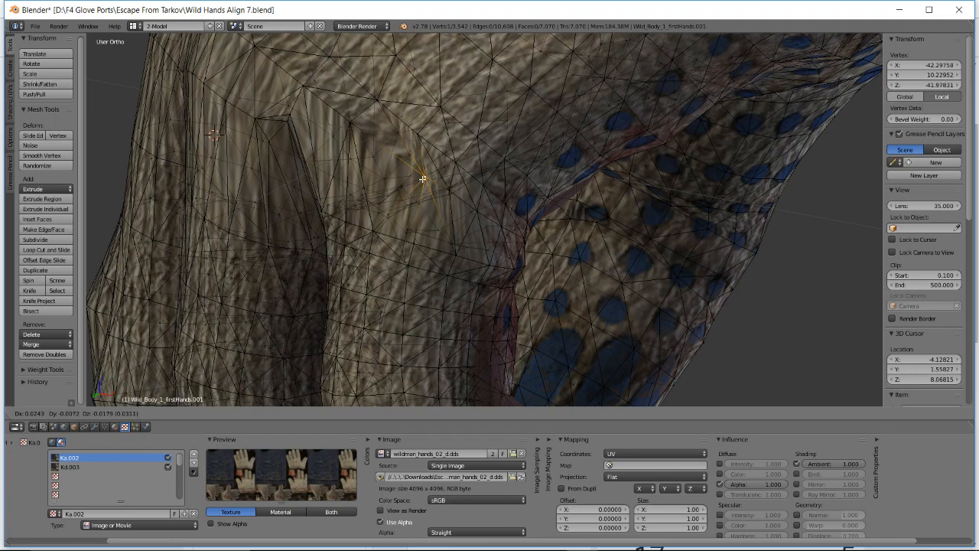
left_click(419, 178)
middle_click_drag(419, 178, 364, 201)
key("g")
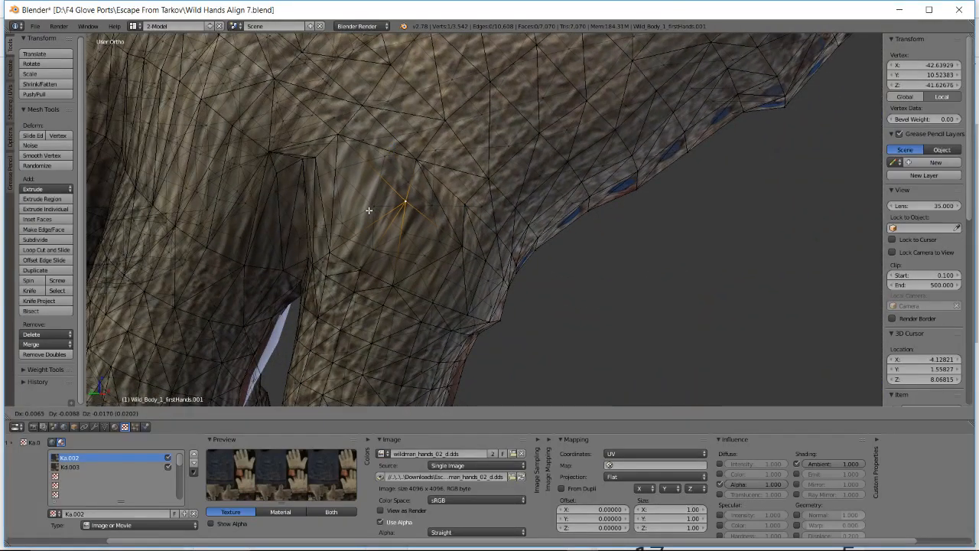
middle_click_drag(357, 161, 372, 147)
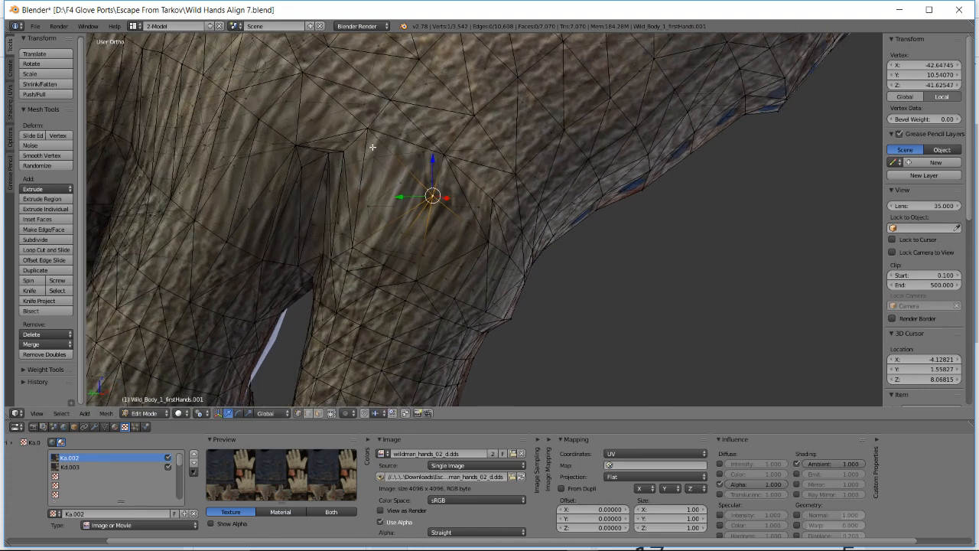
- Lower the knuckle vertex beside the gap to the neighbouring finger and refine its placement on the back of the hand
key("g")
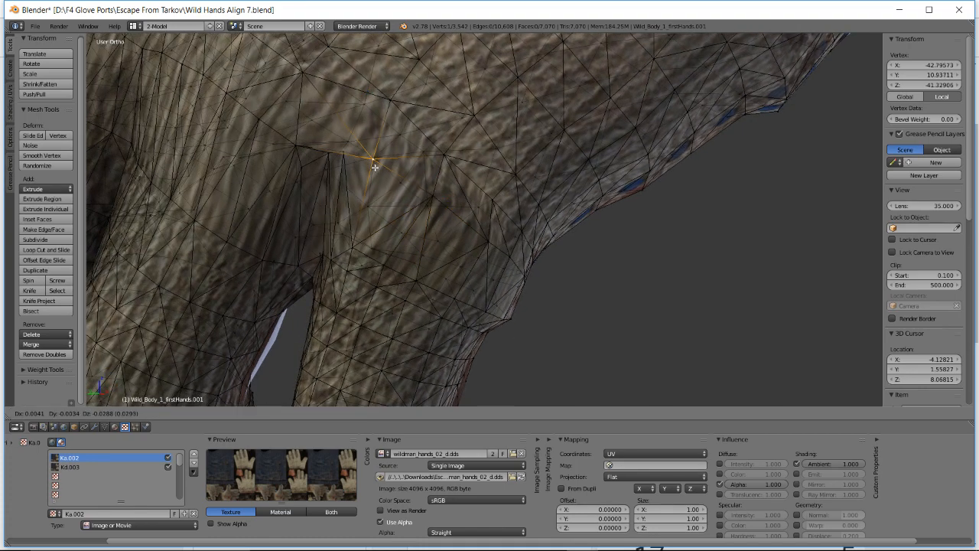
scroll(403, 216, "down", 3)
middle_click_drag(406, 216, 442, 223)
scroll(471, 203, "up", 2)
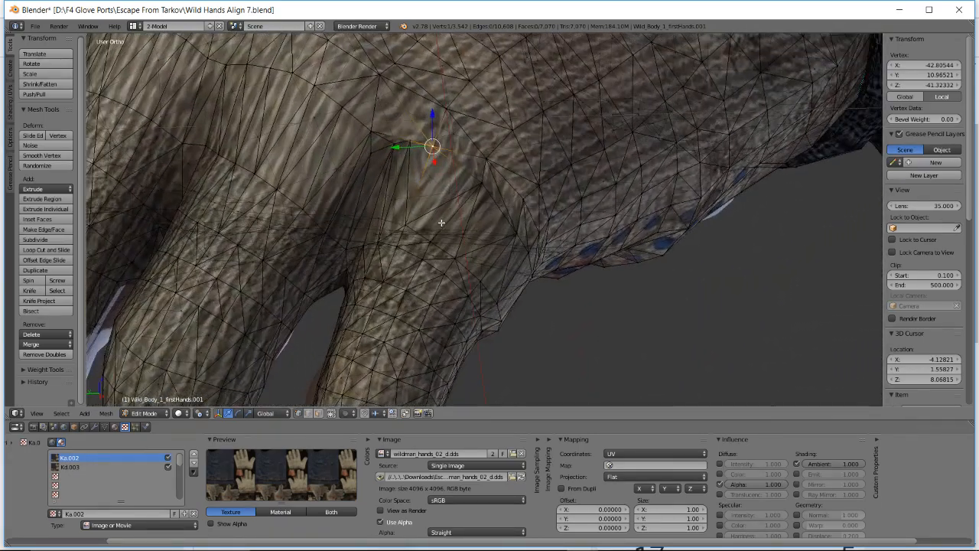
key("g")
left_click(446, 155)
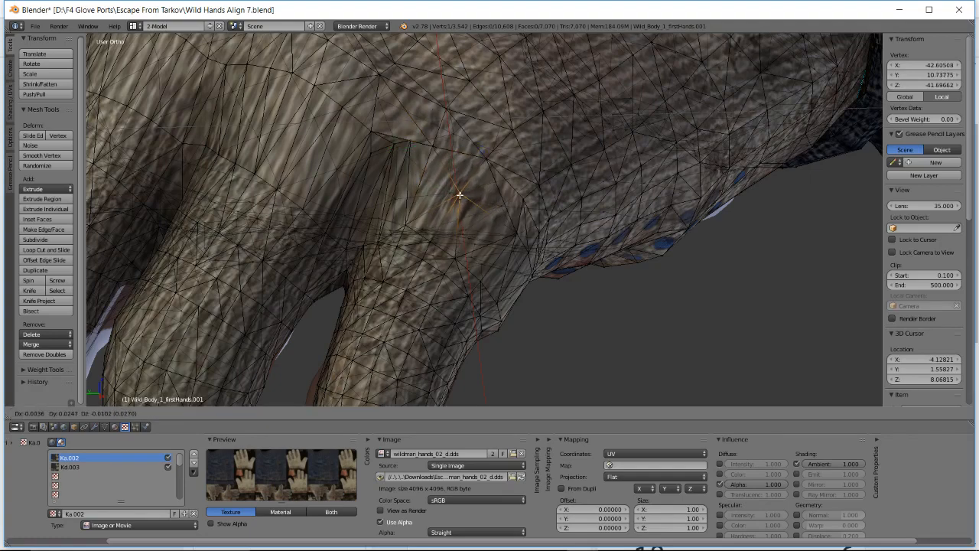
- Adjust the vertex on the outer side of the finger's base, shaping its silhouette from the side and the back of the hand
middle_click_drag(475, 193, 430, 202)
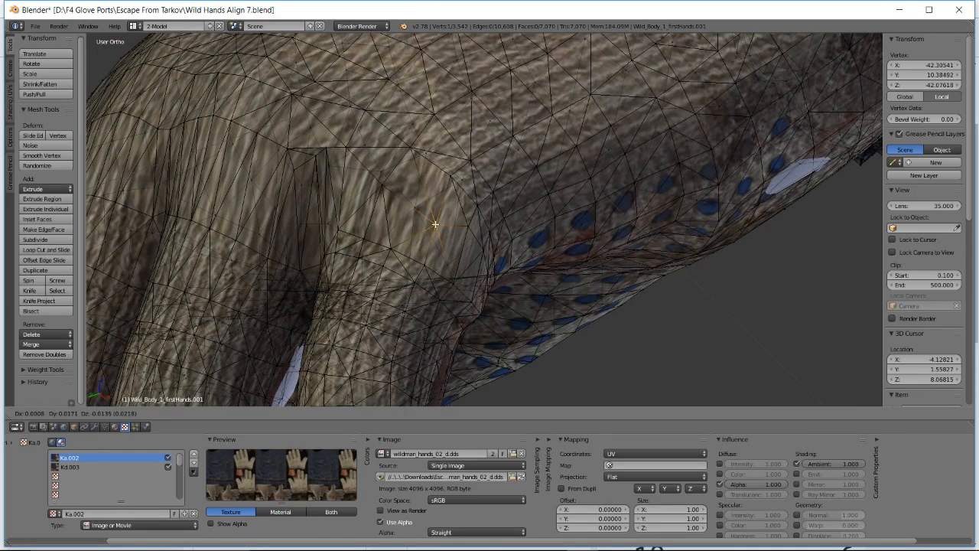
middle_click_drag(433, 224, 526, 237)
key("g")
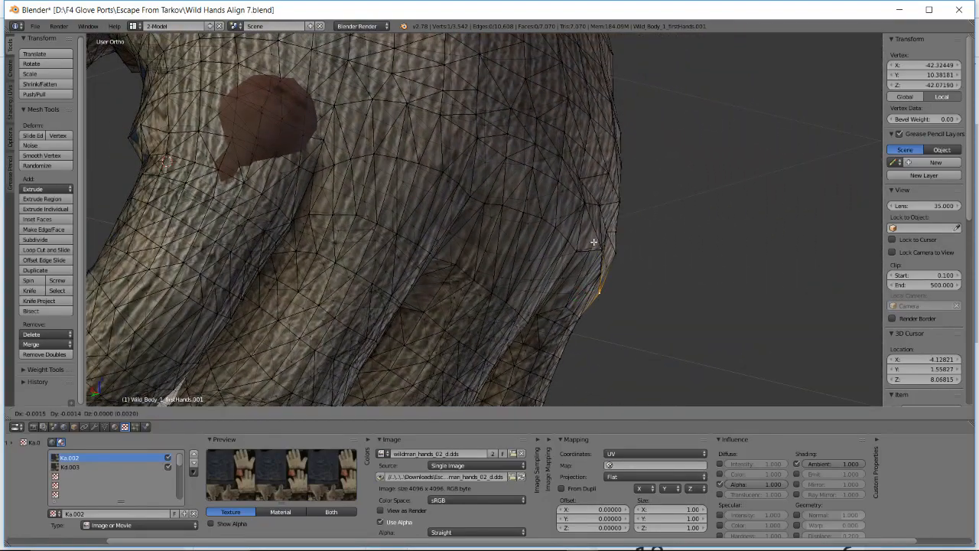
left_click(594, 242)
middle_click_drag(594, 242, 411, 220)
key("g")
left_click(499, 217)
- Lower the row of knuckle vertices on the back of the hand toward the gap beside the neighbouring finger
left_click(441, 212)
key("g")
left_click(413, 208)
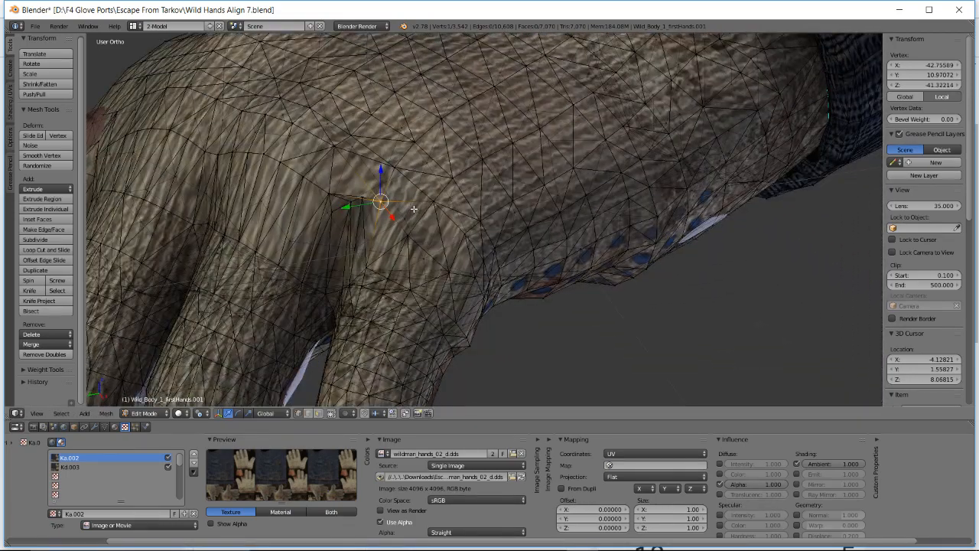
key("g")
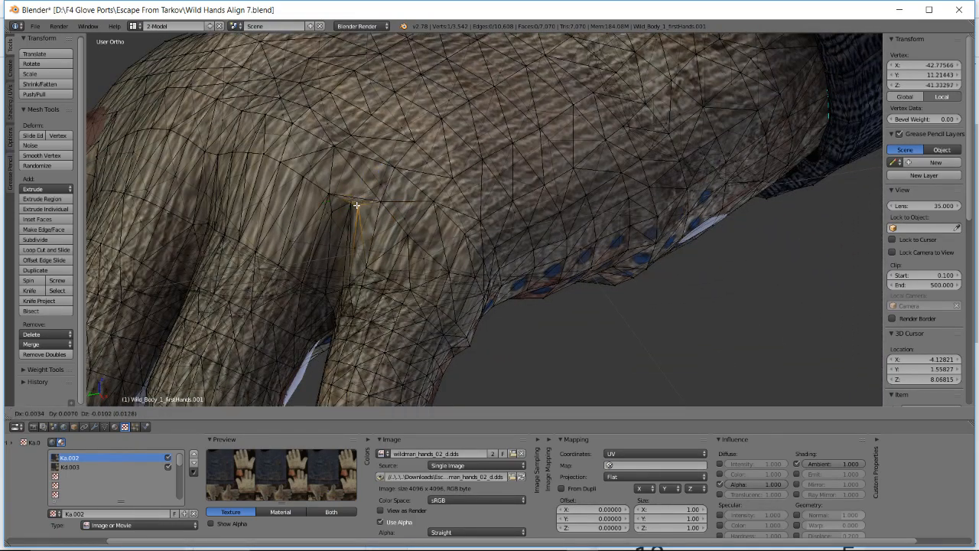
left_click(356, 210)
middle_click_drag(356, 209, 473, 252)
key("g")
left_click(362, 219)
- Lower the vertices on the outer side of the finger's base where the glove turns toward the palm
key("g")
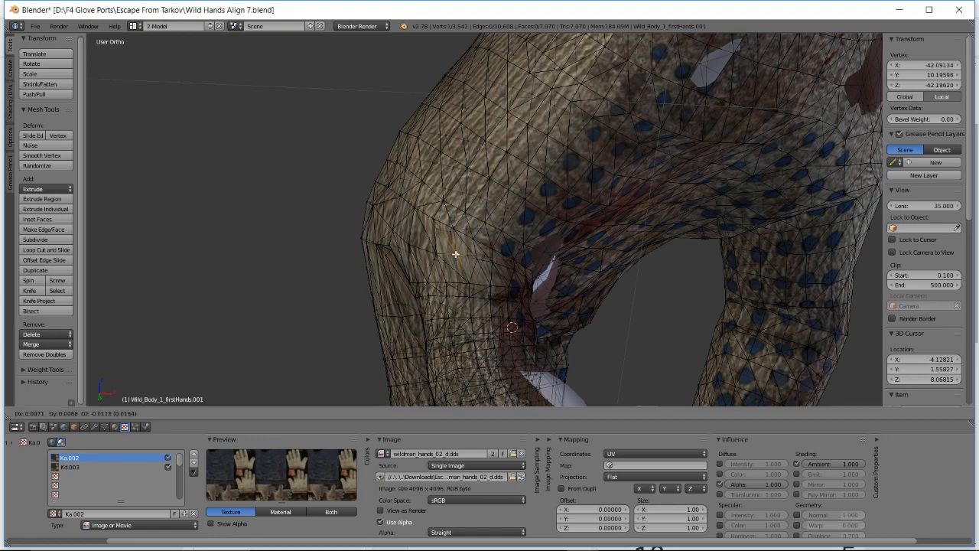
left_click(455, 255)
middle_click_drag(456, 255, 483, 236)
key("g")
left_click(480, 237)
key("g")
left_click(621, 272)
- Pull two protruding outline vertices at the palm-side edge of the finger's base in toward the hand
key("g")
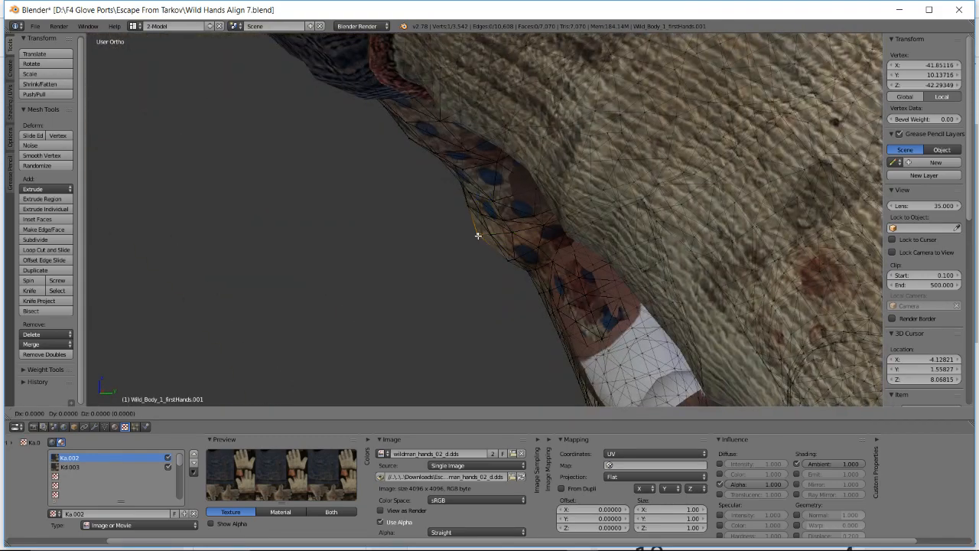
left_click(484, 234)
middle_click_drag(484, 234, 512, 245)
key("g")
left_click(512, 260)
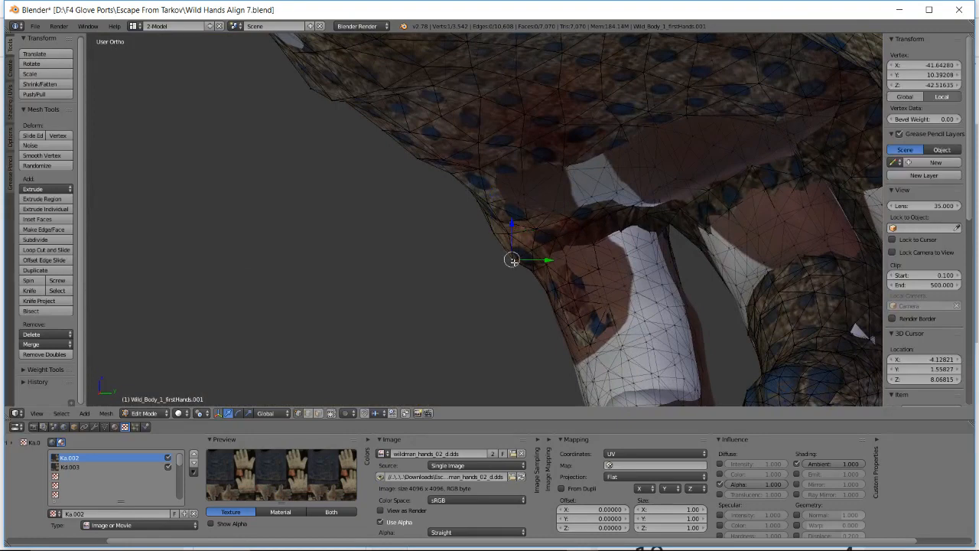
- Select a pair of connected vertices on the outer outline of the finger's base and move them slightly inward
right_click(514, 259, "shift")
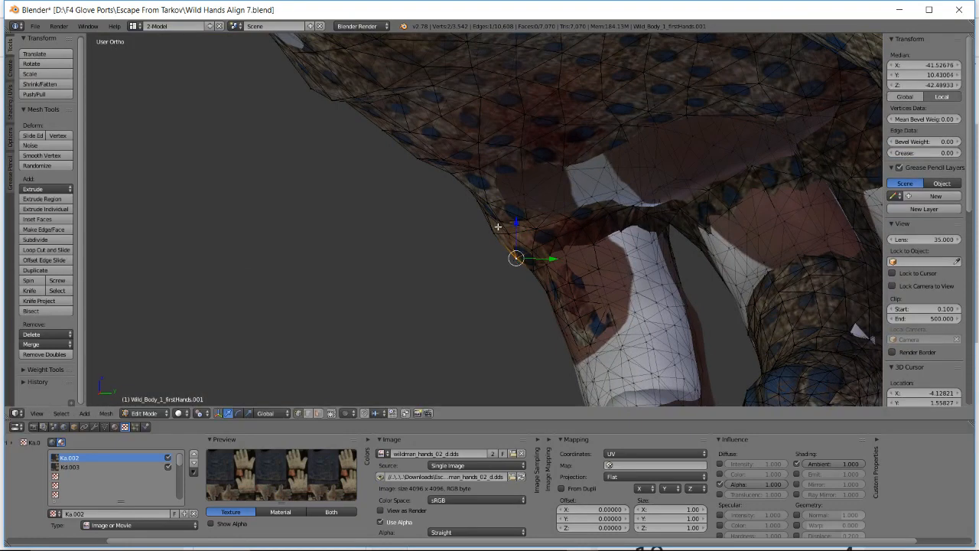
middle_click_drag(545, 237, 540, 235)
key("g")
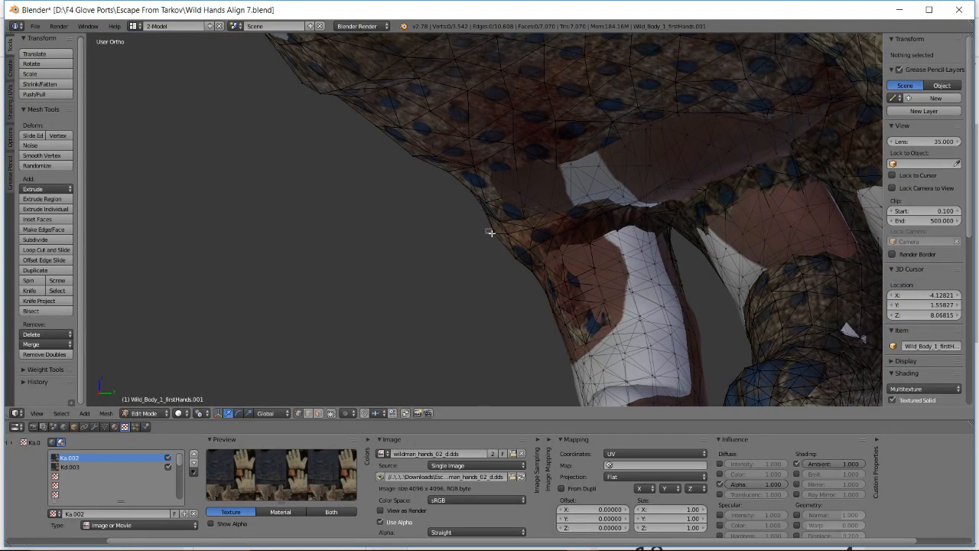
left_click(498, 241)
key("g")
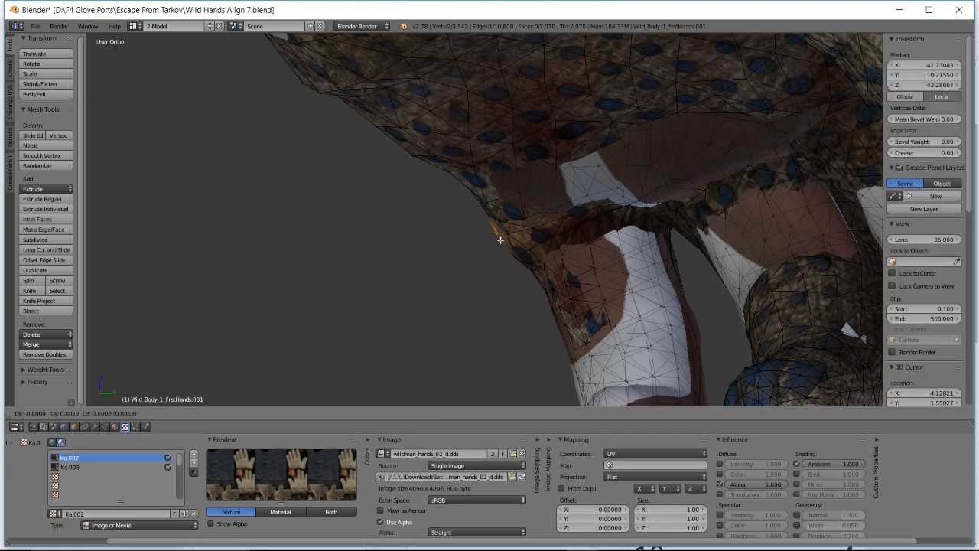
left_click(500, 241)
- Nudge the palm-side vertex on the web at the finger's base, beside the exposed hand model
mouse_move(536, 230)
middle_mouse_down()
mouse_move(546, 224)
mouse_move(518, 225)
middle_mouse_up()
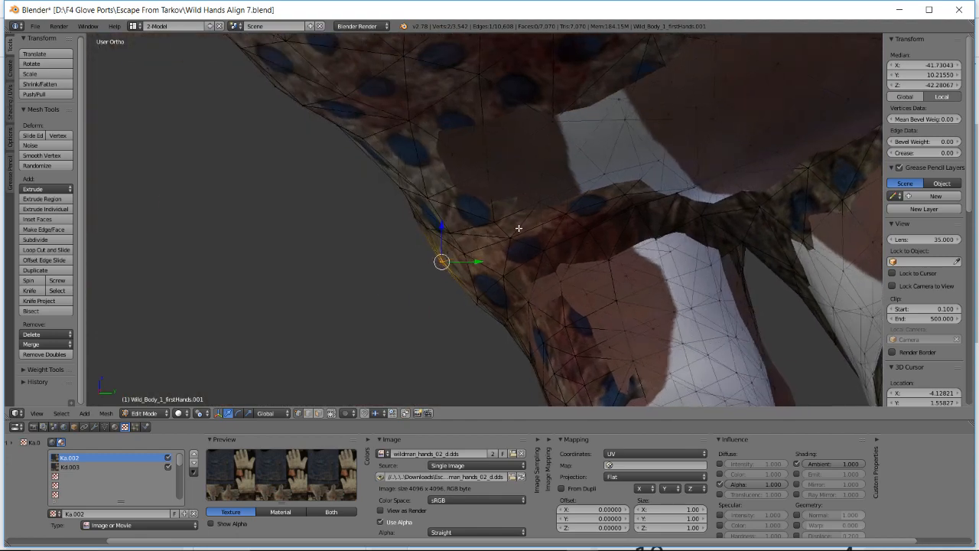
right_click(627, 195)
key("g")
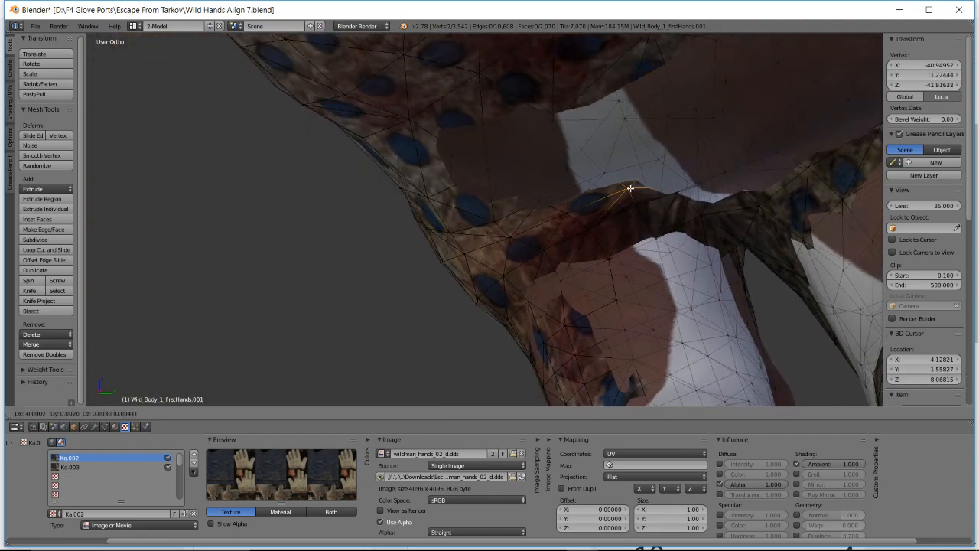
left_click(625, 190)
- Switch to the YouTube live dashboard in Chrome and read through the recent live chat messages
key("alt+Tab")
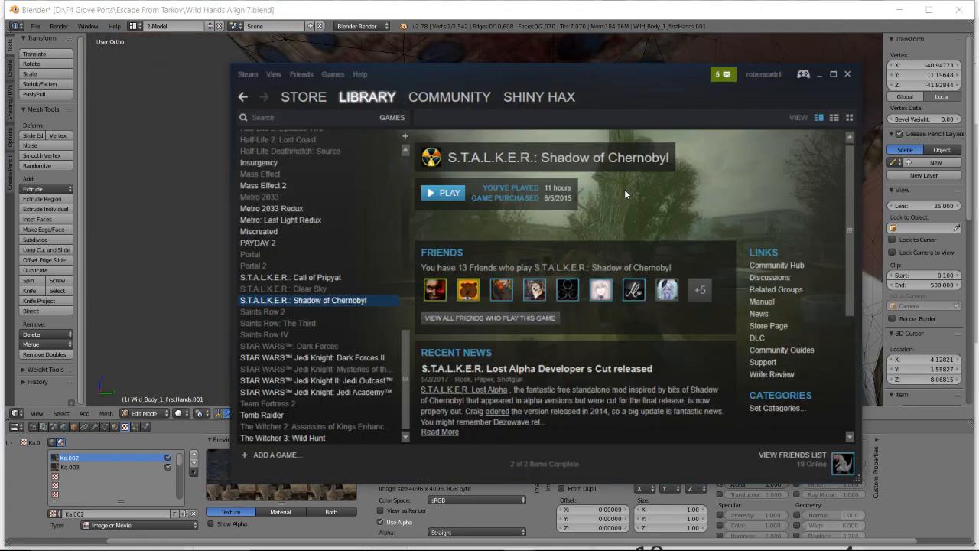
key("alt+Tab")
left_click(362, 538)
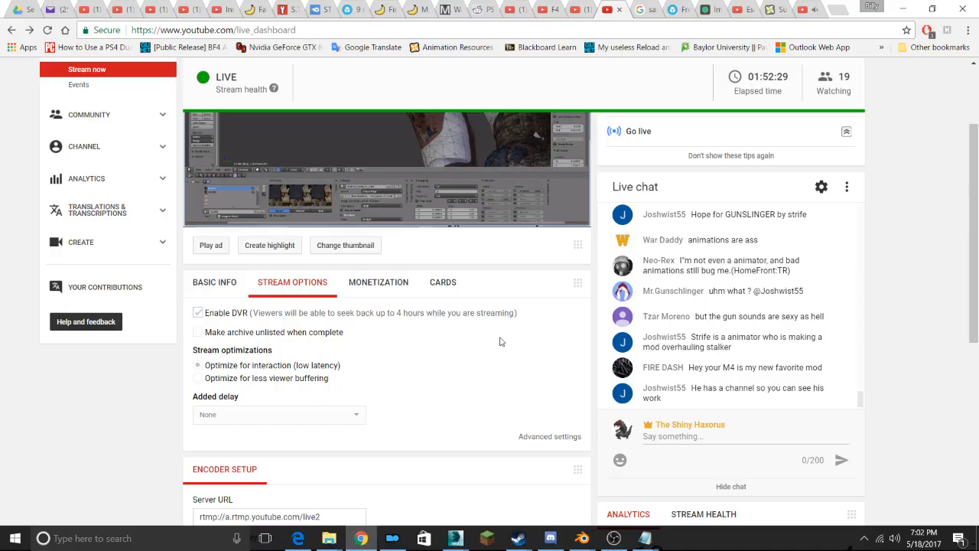
scroll(796, 261, "up", 3)
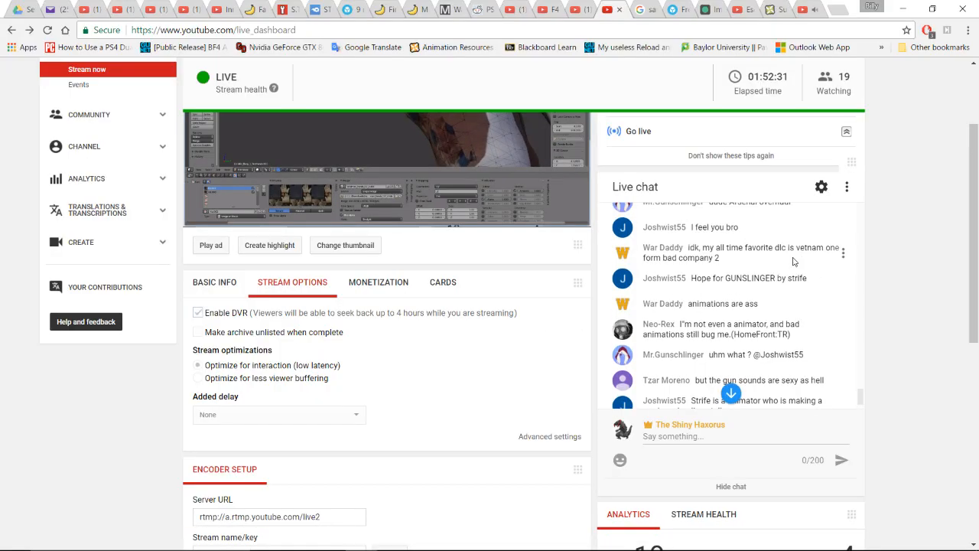
scroll(792, 262, "up", 3)
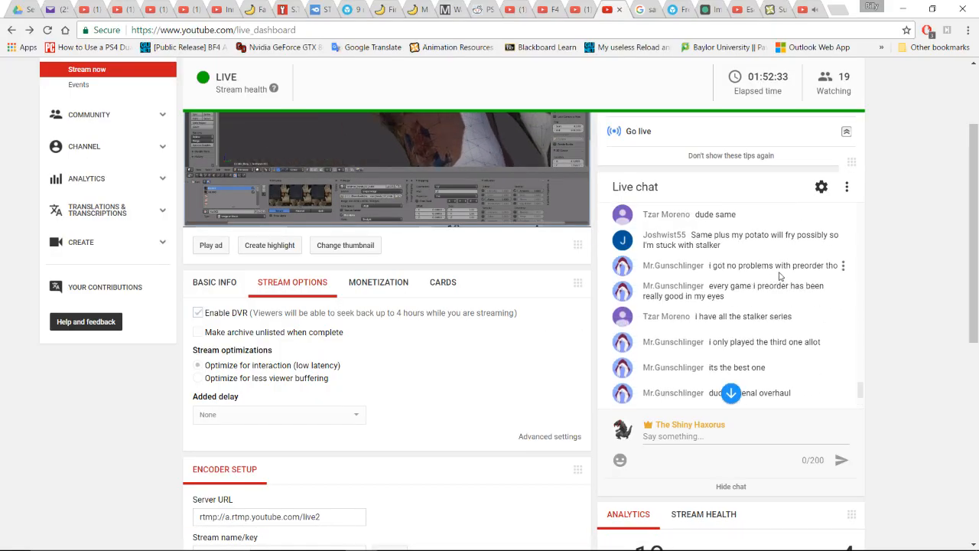
scroll(781, 275, "up", 1)
scroll(771, 287, "down", 1)
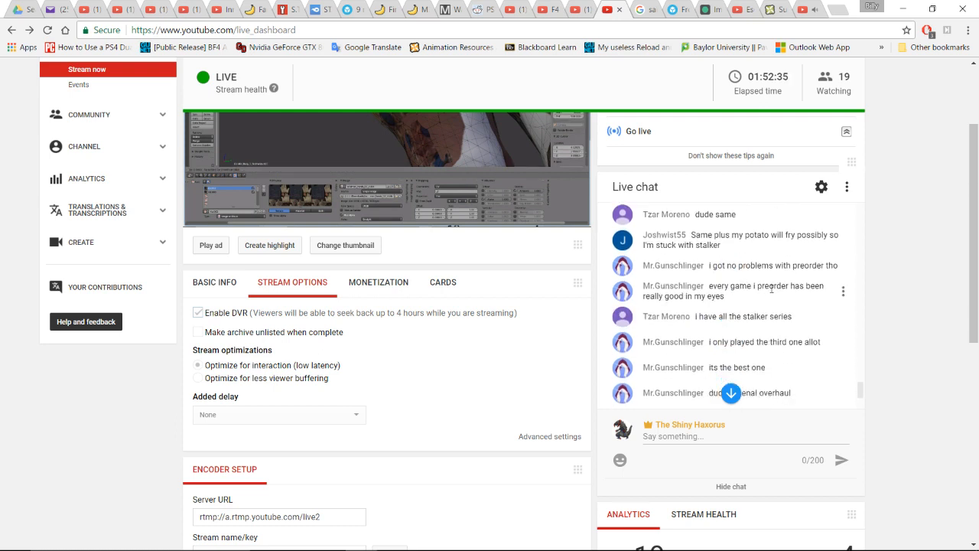
scroll(765, 295, "down", 1)
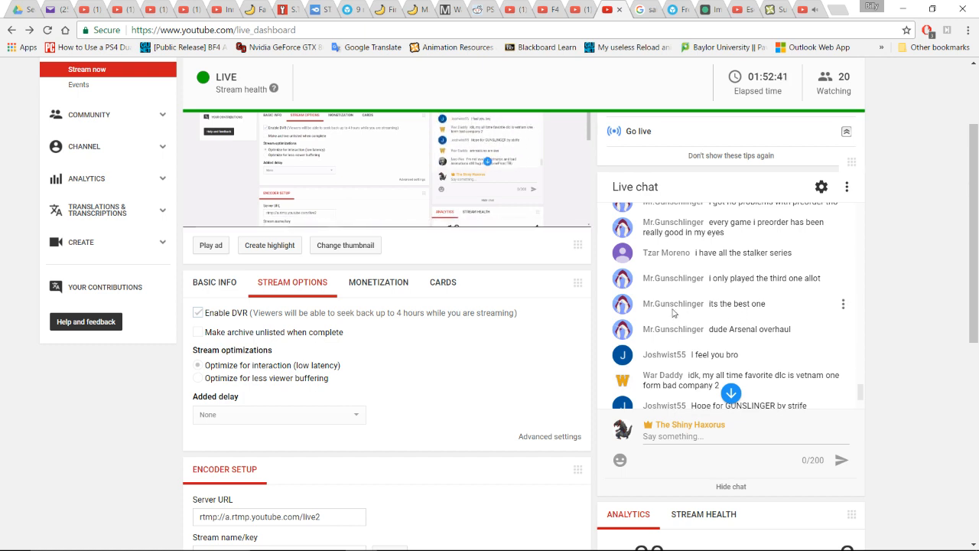
scroll(730, 288, "down", 1)
scroll(730, 288, "down", 1)
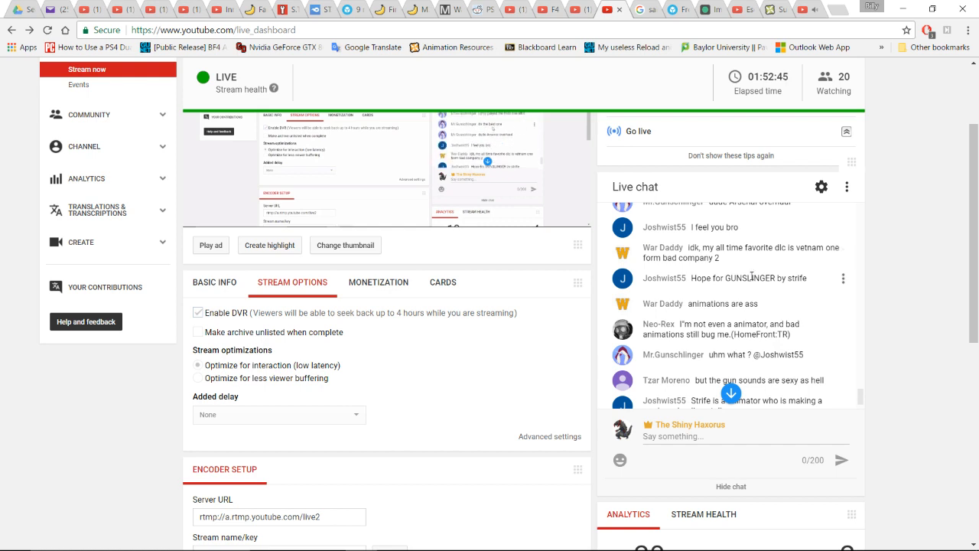
scroll(757, 306, "down", 1)
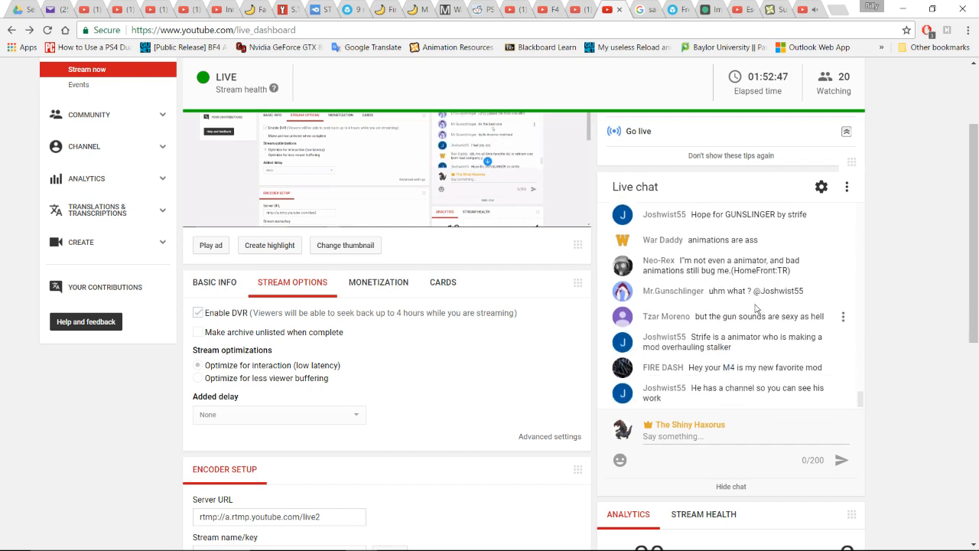
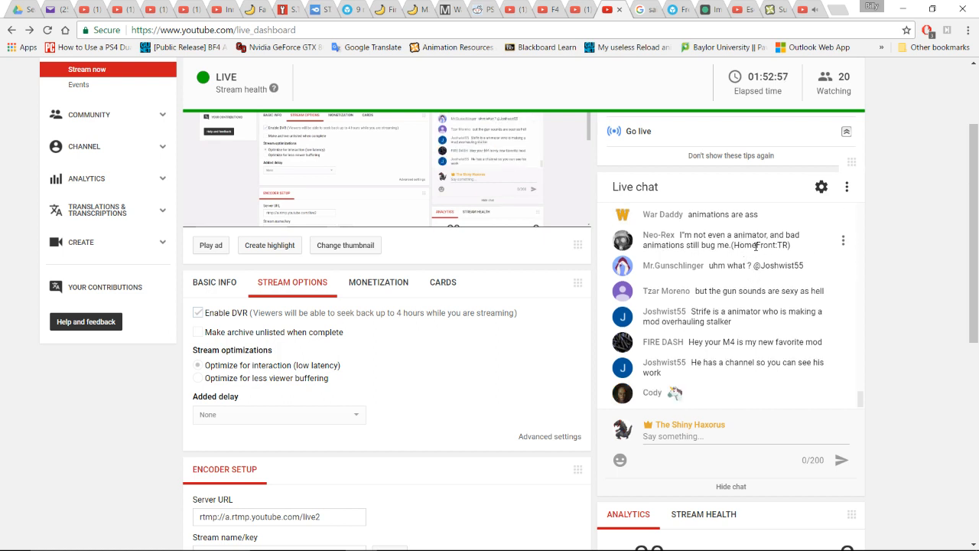
scroll(756, 246, "down", 1)
scroll(760, 248, "down", 2)
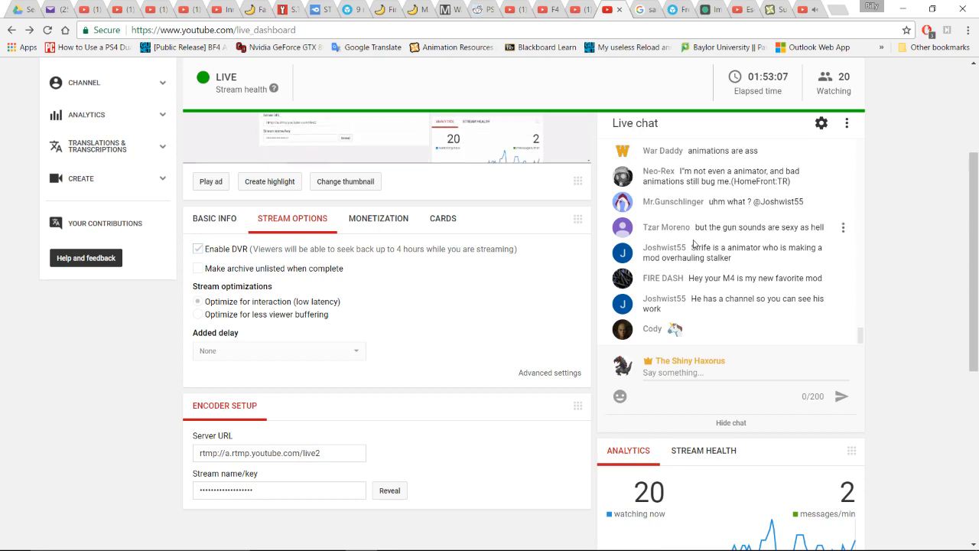
scroll(725, 243, "down", 1)
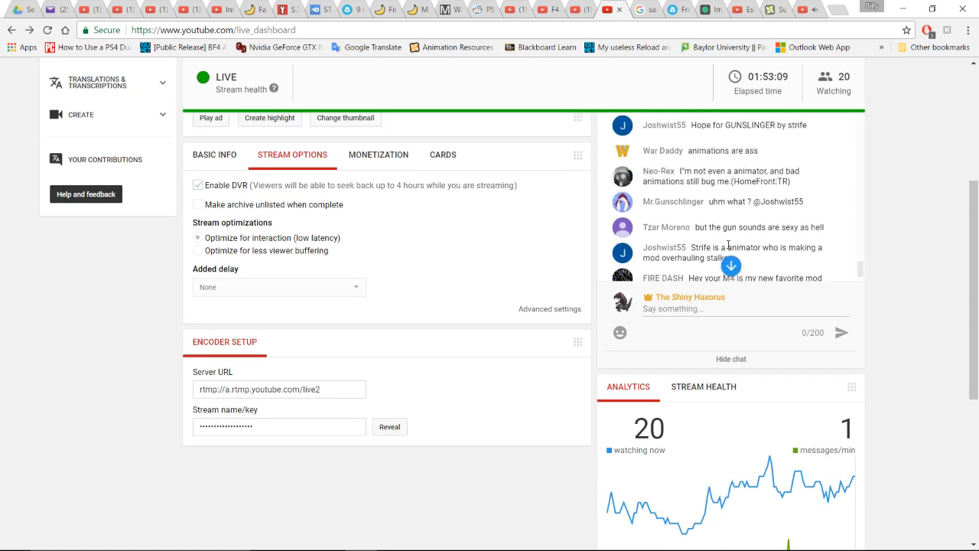
scroll(888, 207, "up", 1)
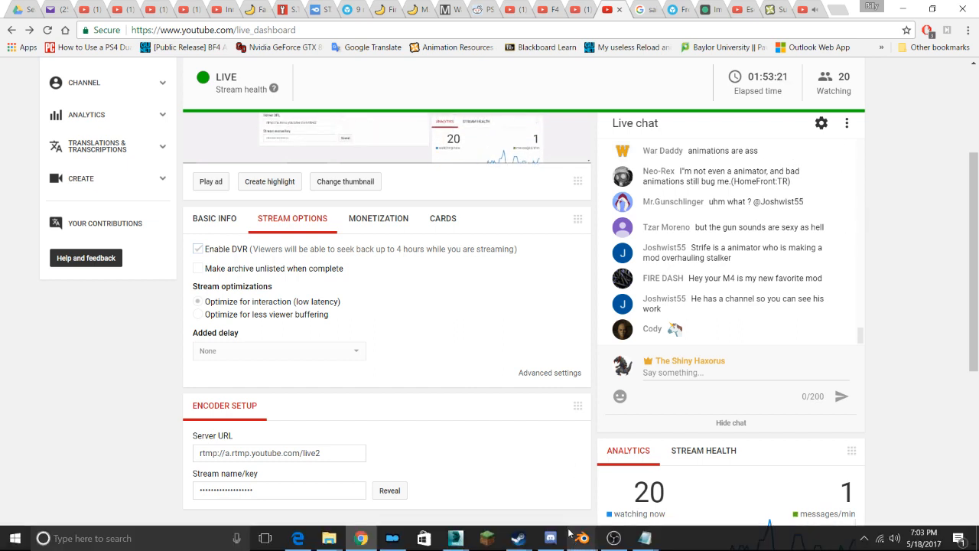
- Return to the glove file in Blender and nudge three neighbouring vertices across the outer side of the finger's base toward the palm
mouse_move(581, 538)
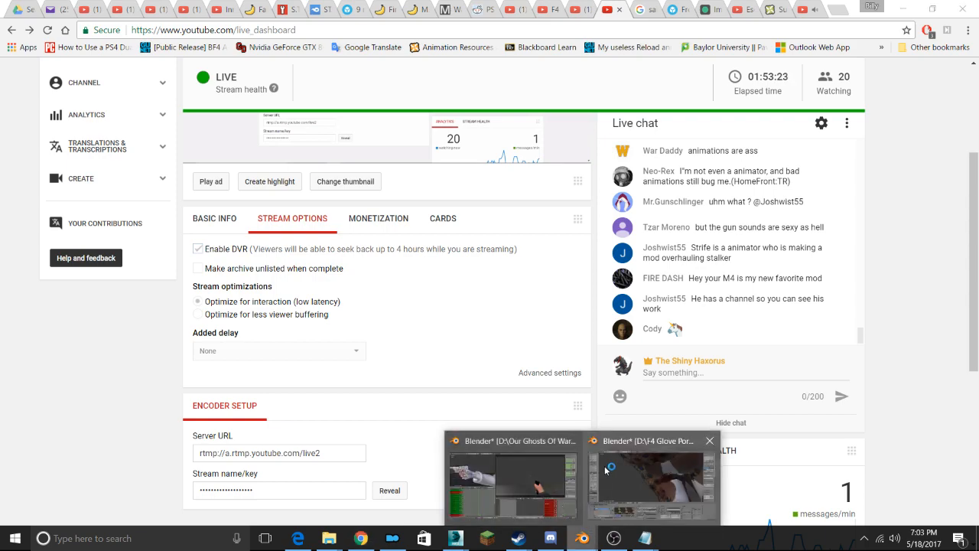
mouse_move(572, 464)
left_click(651, 476)
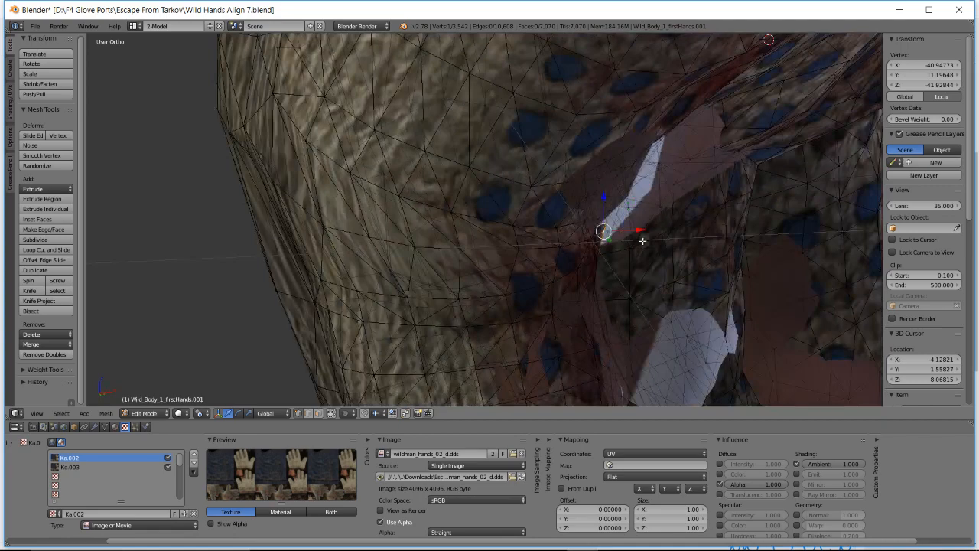
middle_click_drag(643, 241, 597, 224)
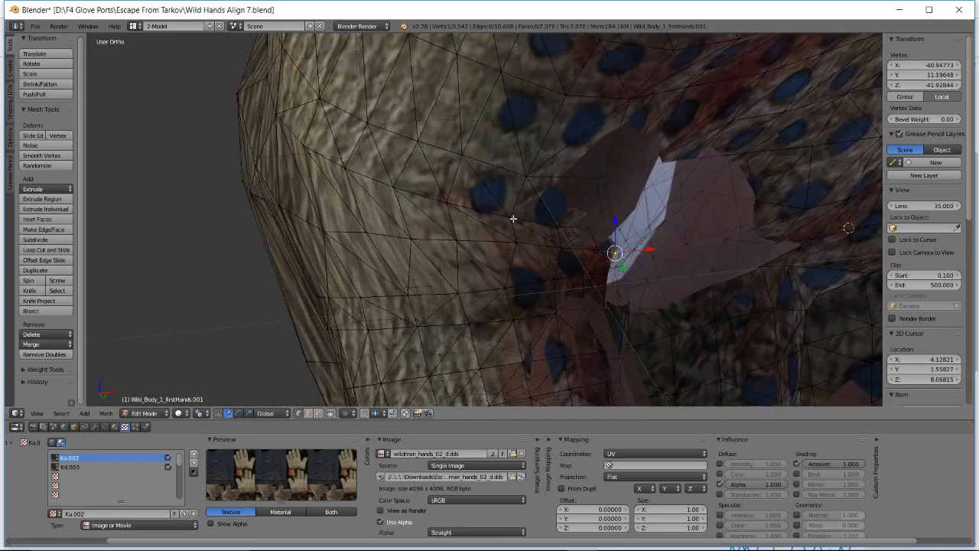
key("g")
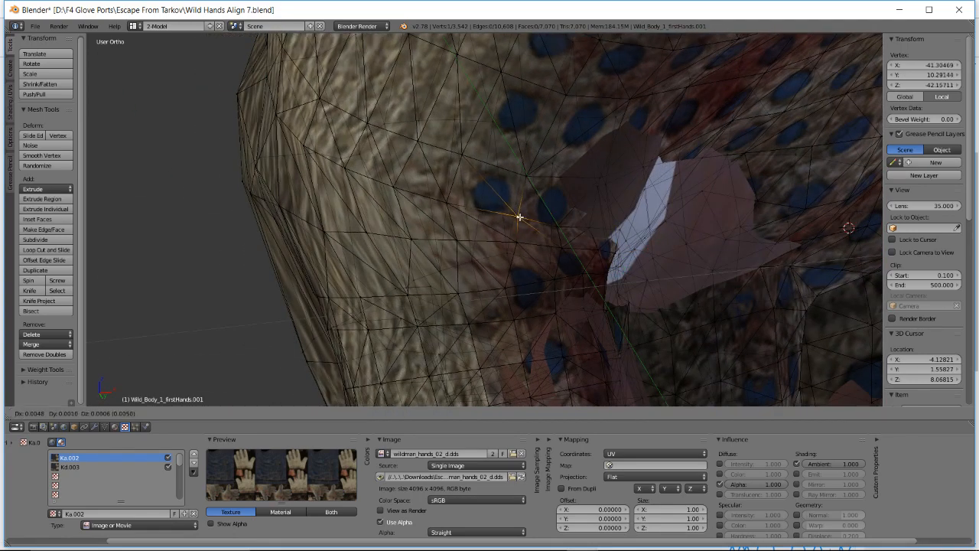
left_click(519, 218)
key("g")
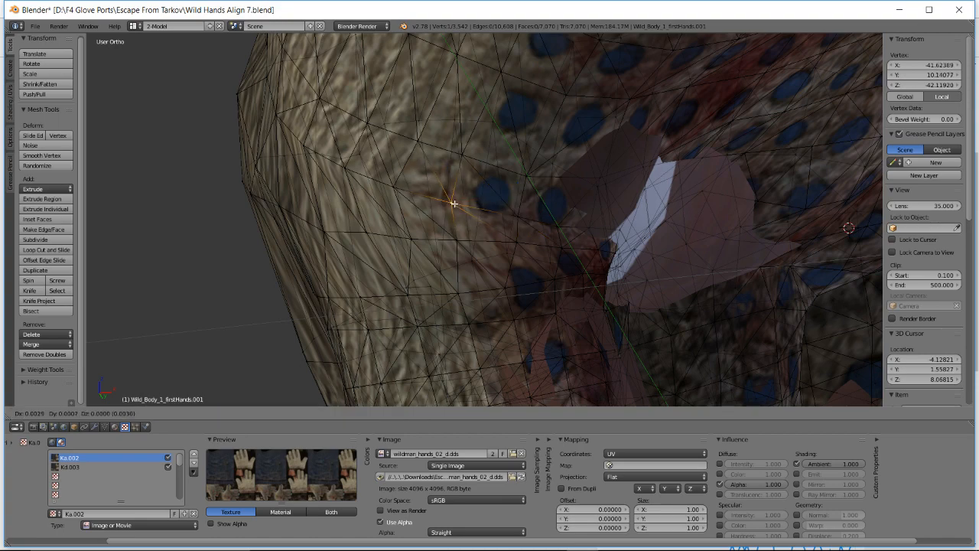
left_click(458, 204)
key("g")
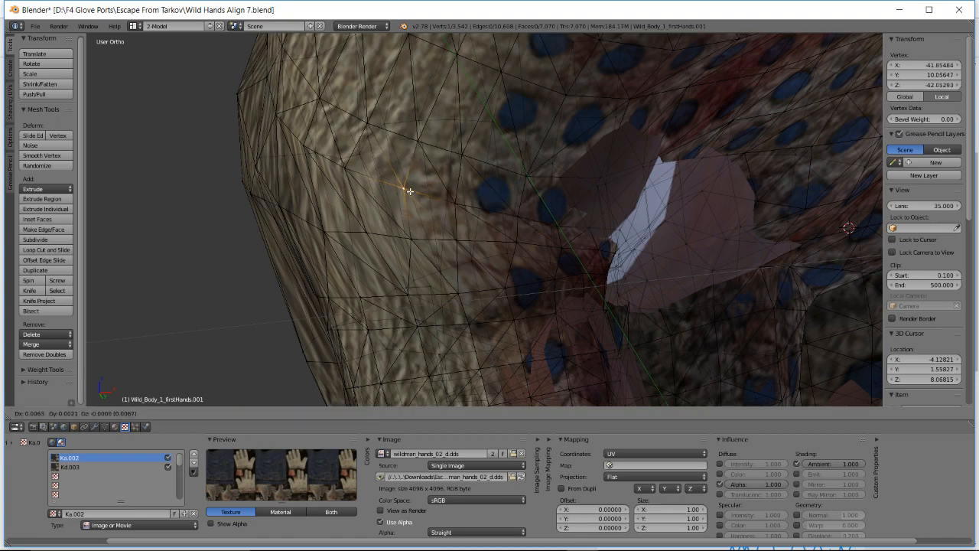
left_click(412, 191)
- Shift the next two vertices of that row, nearer the back of the hand, slightly toward the palm
middle_click_drag(412, 192, 420, 192)
right_click(351, 169)
key("g")
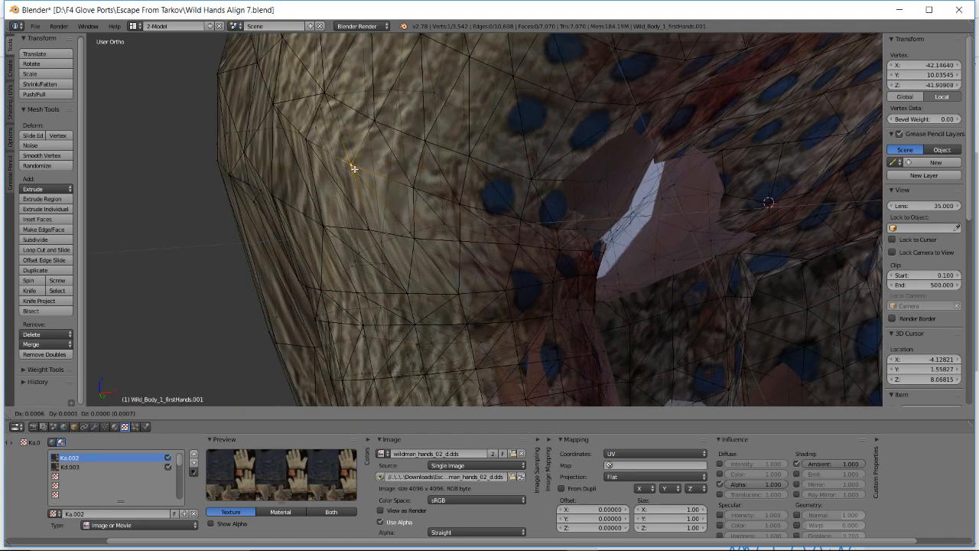
left_click(366, 172)
middle_click_drag(367, 171, 475, 216)
right_click(329, 125)
key("g")
left_click(347, 129)
- Fine-tune two adjacent vertices in the row just below, on the outer side of the finger's base
right_click(437, 225)
key("g")
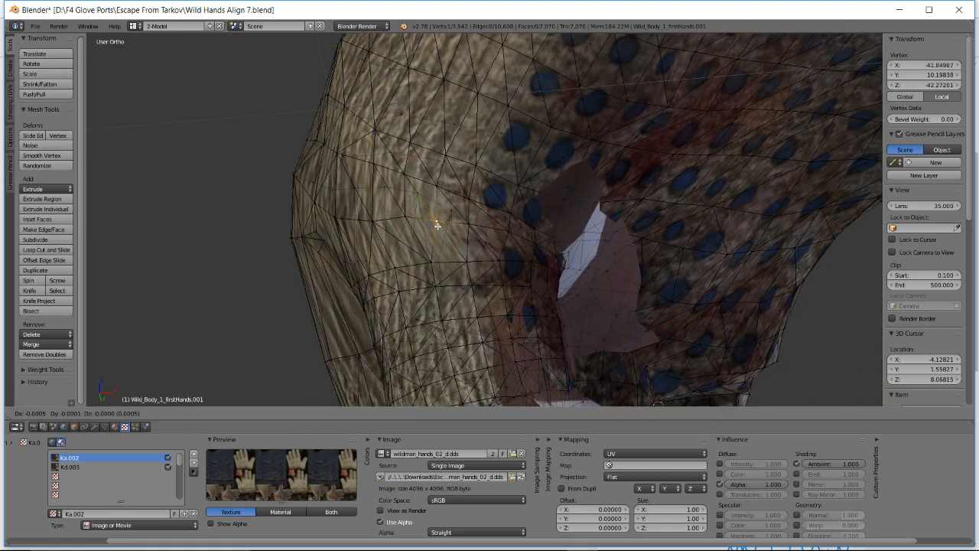
left_click(436, 225)
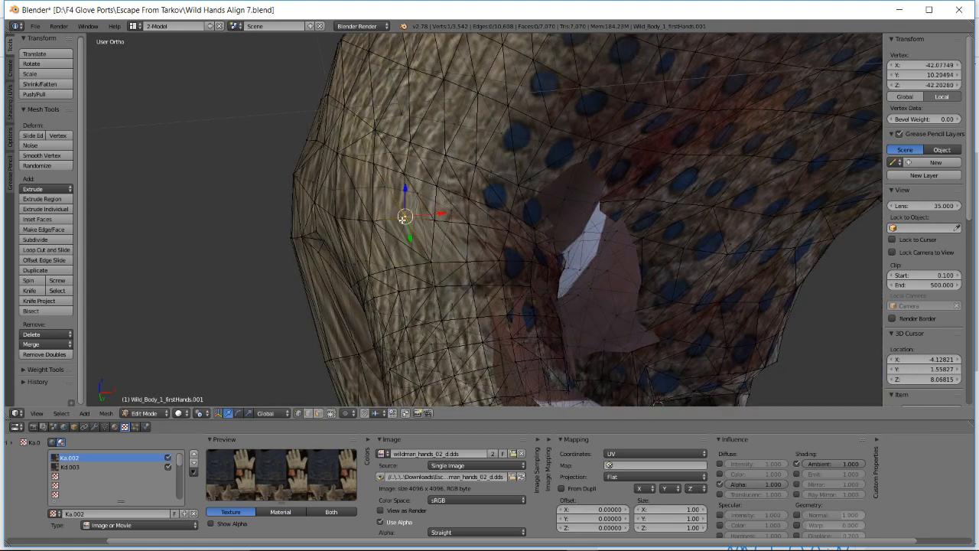
key("g")
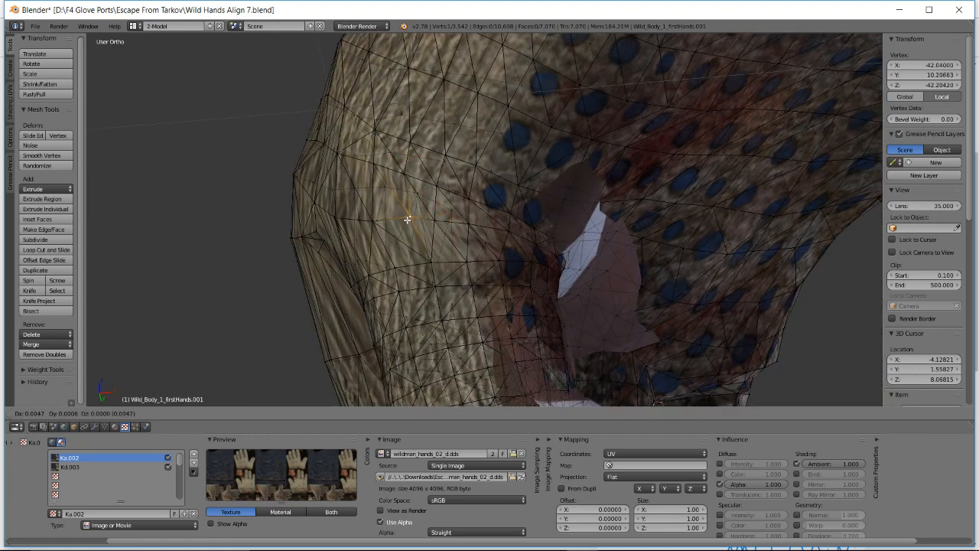
left_click(405, 220)
middle_click_drag(405, 219, 494, 215)
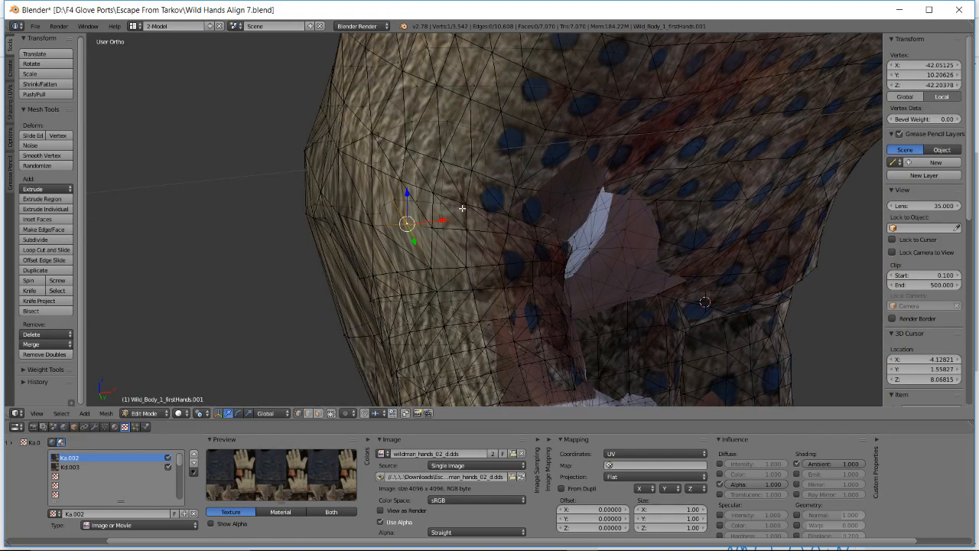
- Shift the next vertex on the outer side of the finger's base slightly toward the palm and fine-tune its position
key("g")
left_click(465, 204)
key("g")
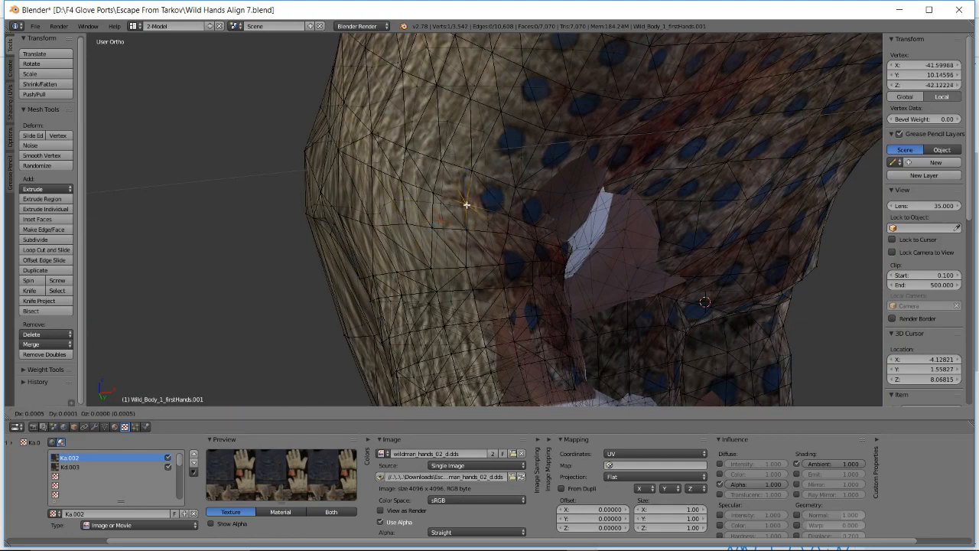
left_click(466, 204)
middle_click_drag(465, 203, 442, 226)
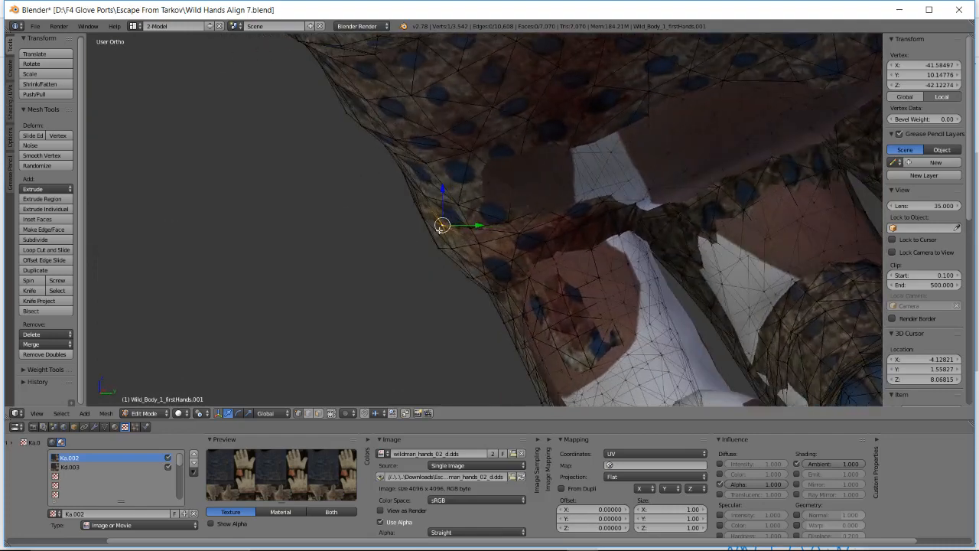
- Nudge two neighbouring vertices on the palm side of the outermost finger's base to even out the crease
right_click(517, 229)
key("g")
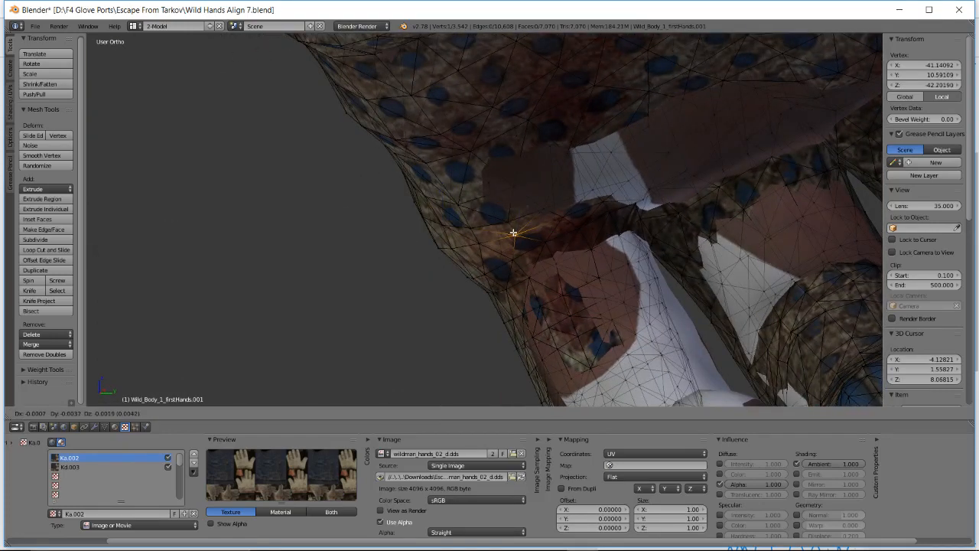
left_click(515, 231)
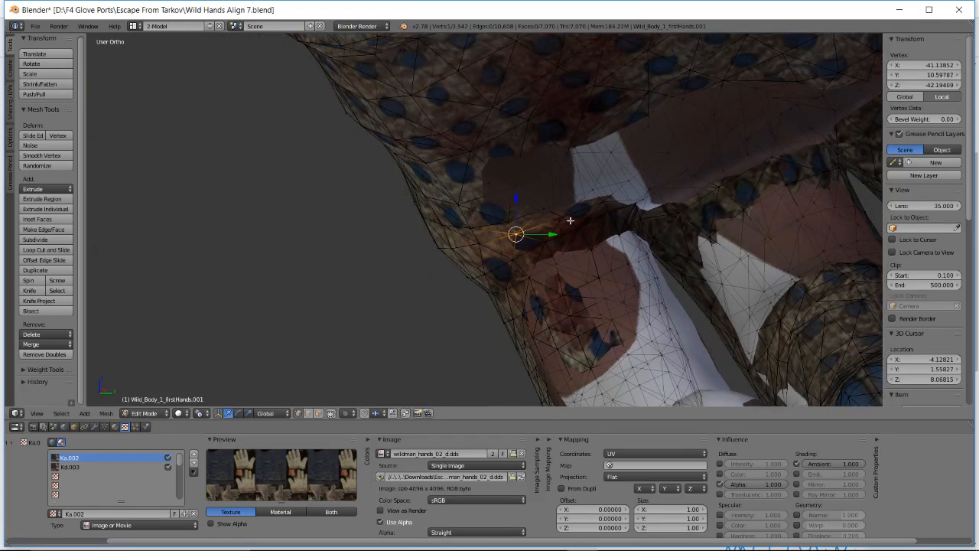
right_click(567, 220)
key("g")
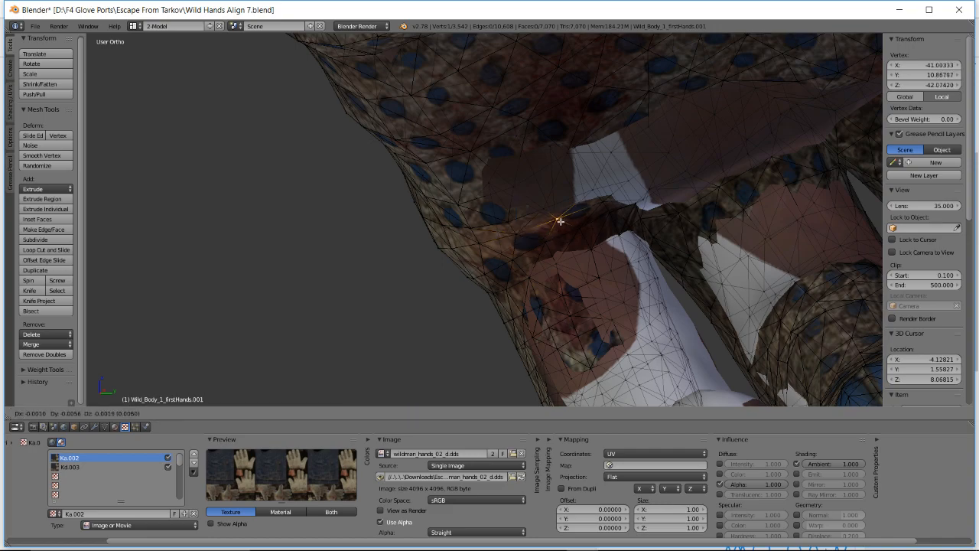
left_click(560, 221)
middle_click_drag(560, 221, 697, 181)
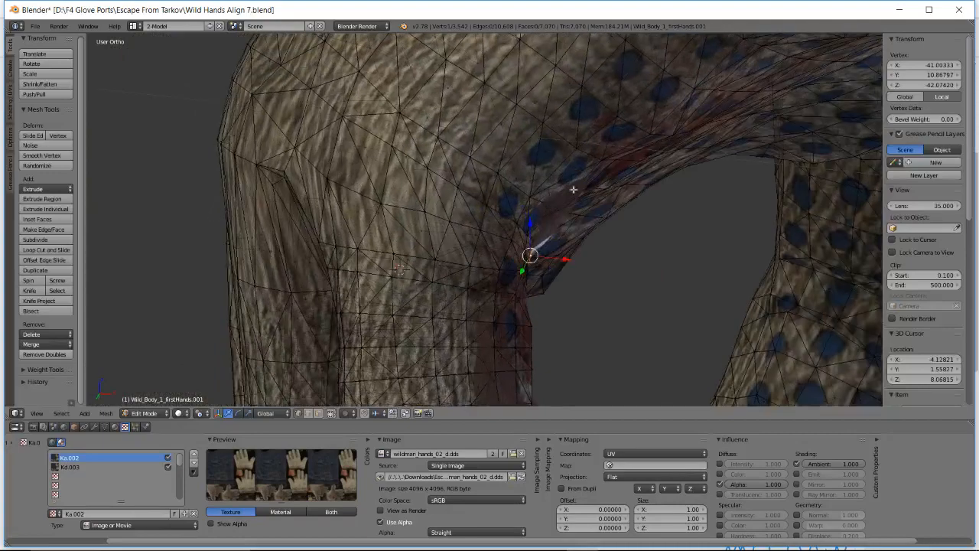
- Shift two adjacent vertices on the outer side of the finger's base slightly, and fine-tune the vertex beside them toward the palm
right_click(484, 226, "shift")
key("g")
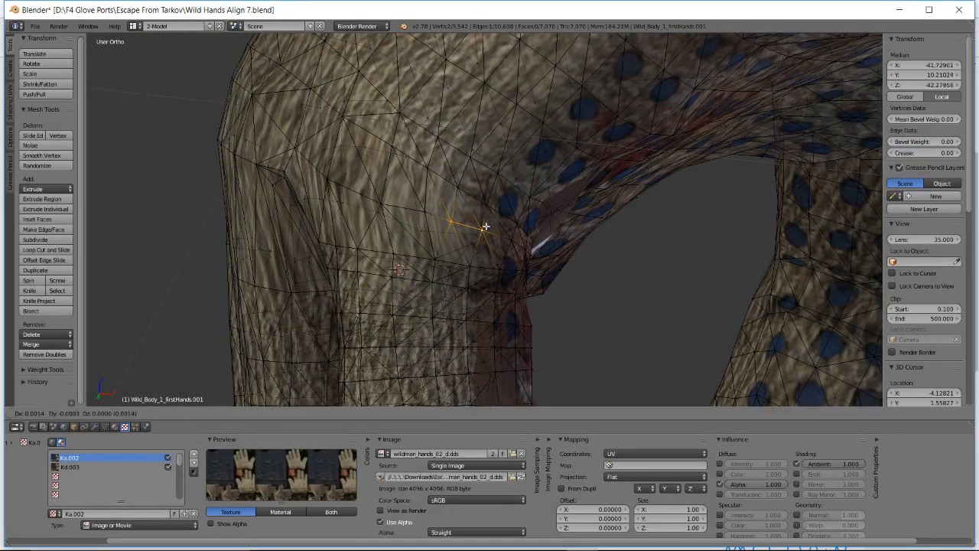
left_click(487, 228)
right_click(424, 212)
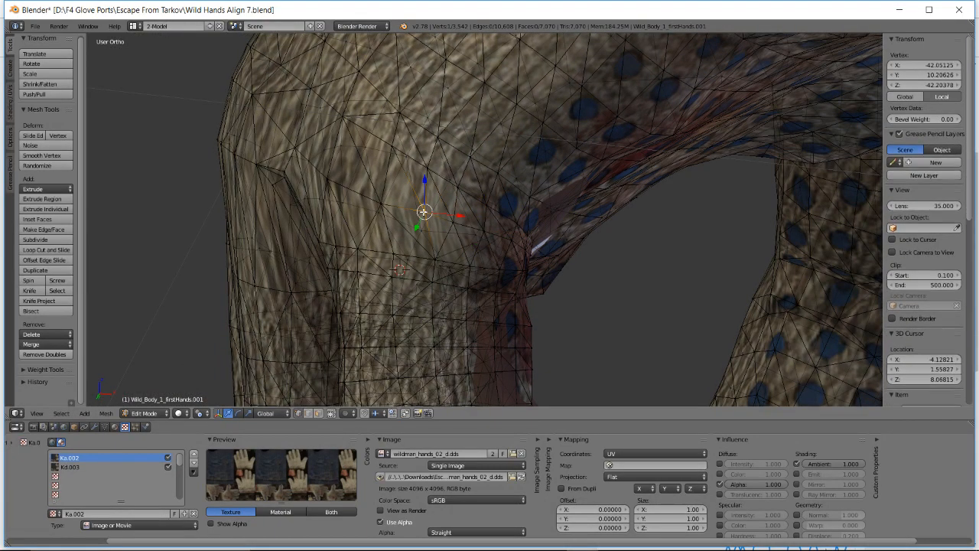
key("g")
left_click(426, 212)
key("r")
key("r")
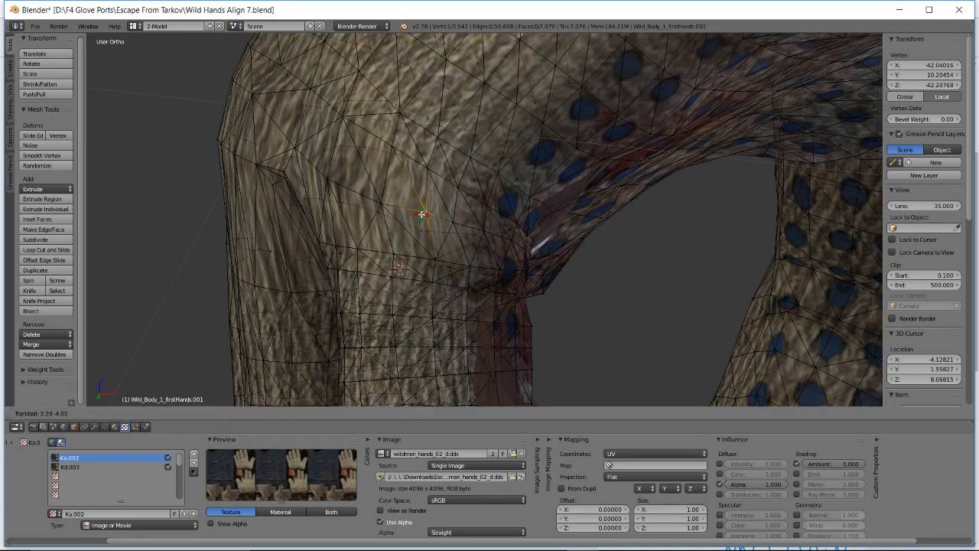
left_click(422, 215)
key("g")
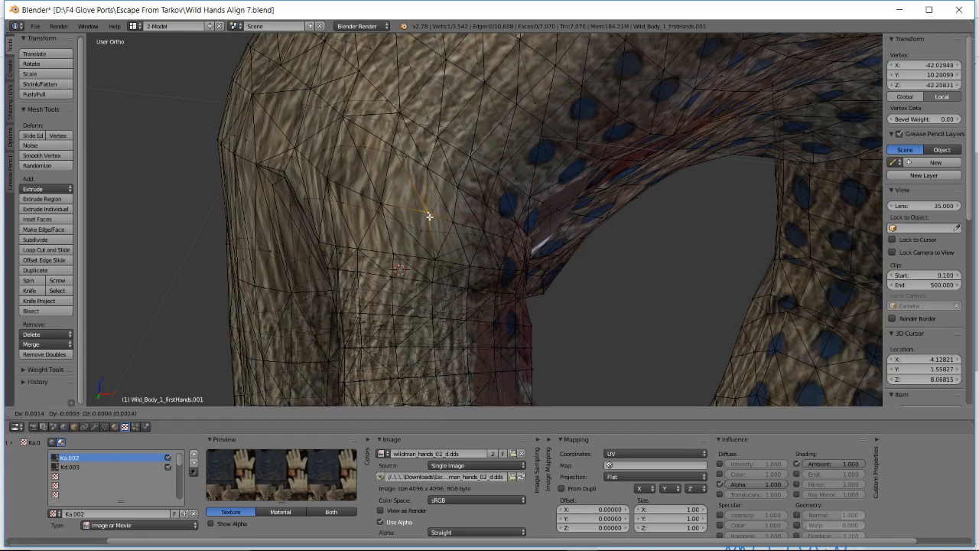
left_click(430, 216)
- Clear the vertex selection and select the vertices of the outermost finger from its tip up to its upper part
scroll(430, 217, "down", 6)
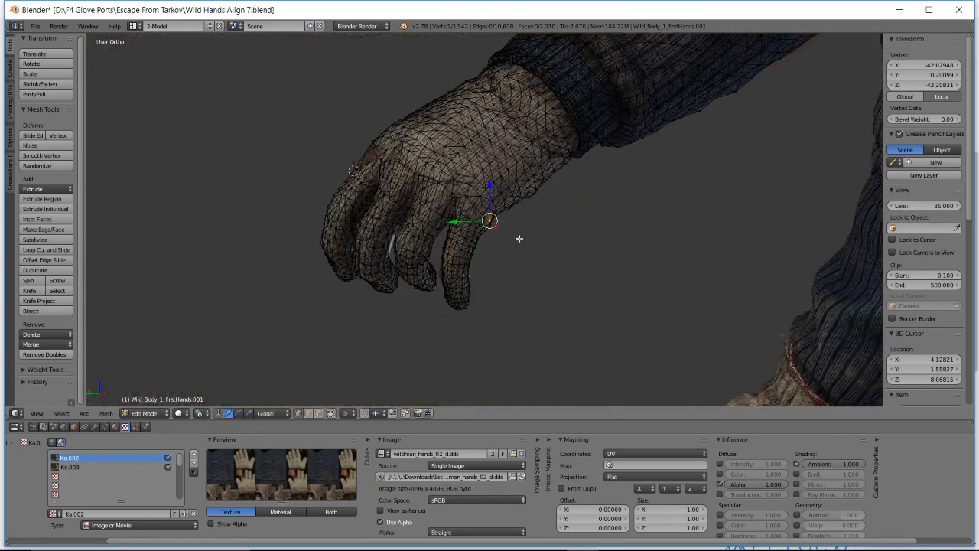
middle_click_drag(520, 238, 625, 201)
scroll(572, 181, "up", 1)
key("a")
middle_click_drag(566, 212, 507, 199)
key("b")
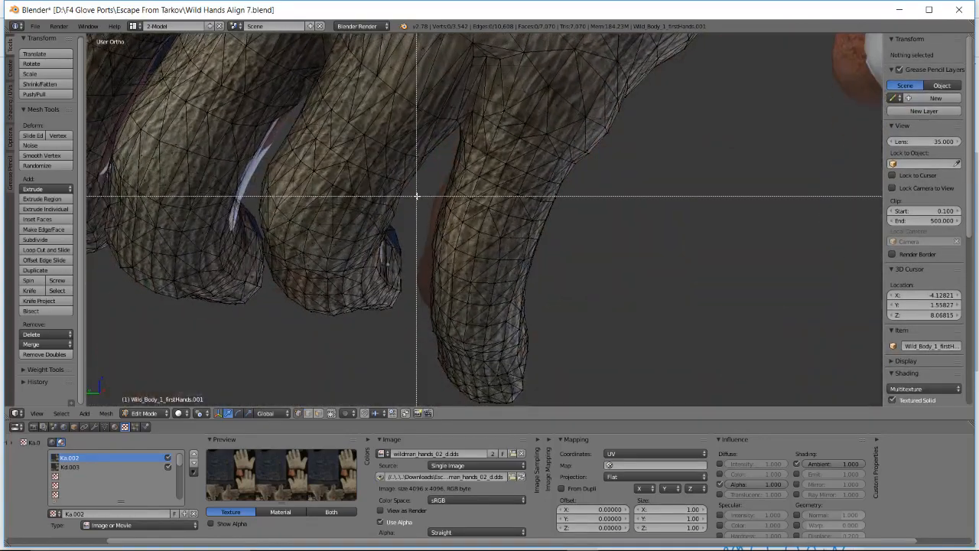
left_click_drag(417, 196, 566, 401)
- Examine the selected finger from several sides and compare the hand with the opposite arm's glove
middle_click_drag(556, 315, 588, 231)
scroll(452, 184, "down", 4)
middle_click_drag(451, 185, 571, 236)
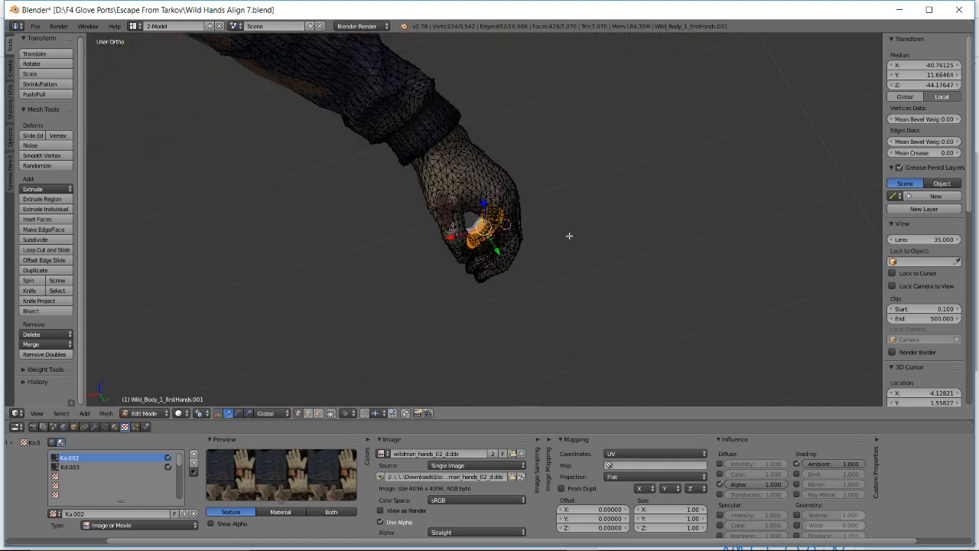
scroll(520, 219, "down", 4)
middle_click_drag(449, 213, 677, 97)
scroll(429, 230, "up", 1)
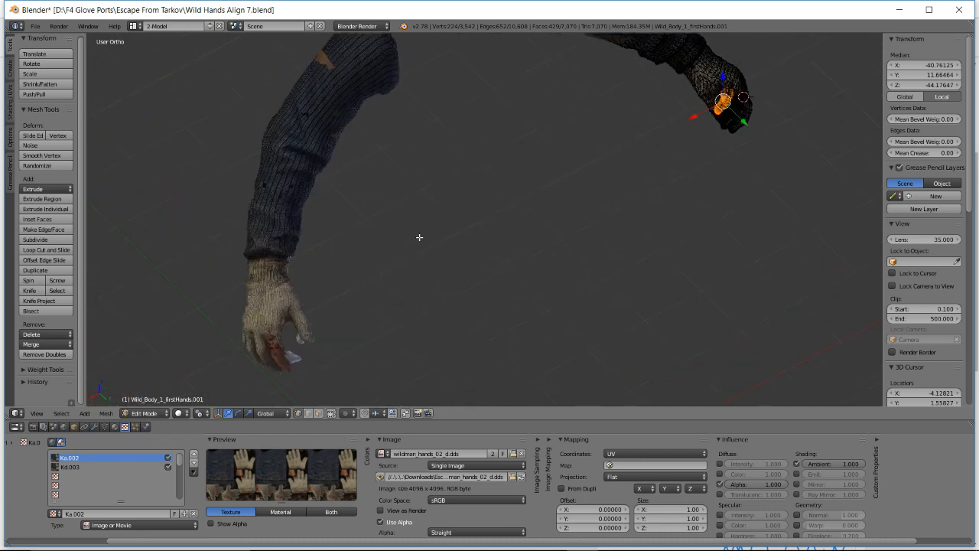
middle_click_drag(380, 265, 596, 158, "shift")
scroll(448, 209, "up", 5)
middle_click_drag(518, 189, 475, 162)
- Check the live chat on the YouTube dashboard in Chrome, and return to the glove file in Blender
key("alt+Tab")
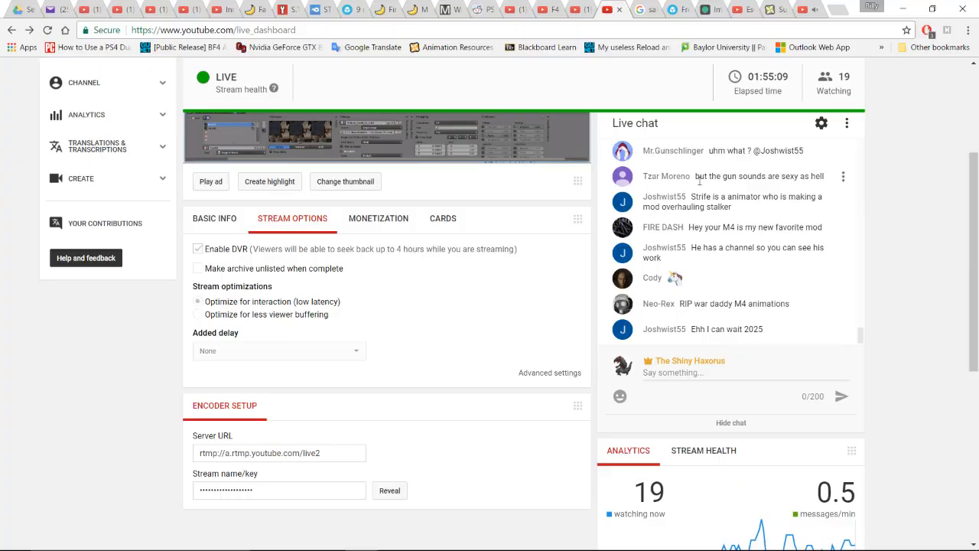
key("alt+Tab")
- Extend the finger selection by additional vertices around its upper edge, toward the finger's base
middle_click_drag(653, 245, 461, 223)
middle_click_drag(440, 137, 422, 224)
scroll(419, 223, "up", 2)
scroll(417, 222, "up", 2)
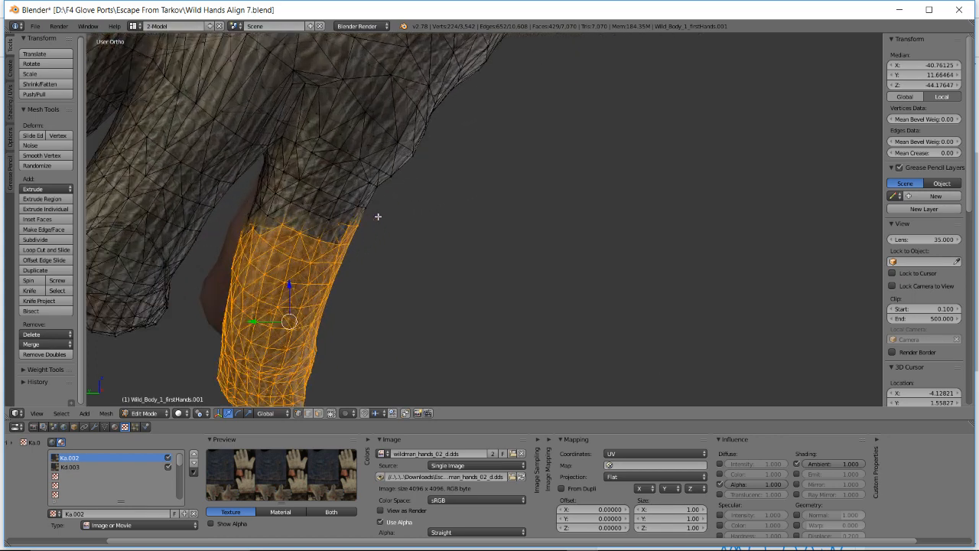
scroll(378, 214, "up", 1)
key("b")
mouse_move(327, 196)
left_mouse_down()
mouse_move(364, 272)
mouse_move(357, 283)
left_mouse_up()
key("b")
left_click_drag(316, 223, 345, 291)
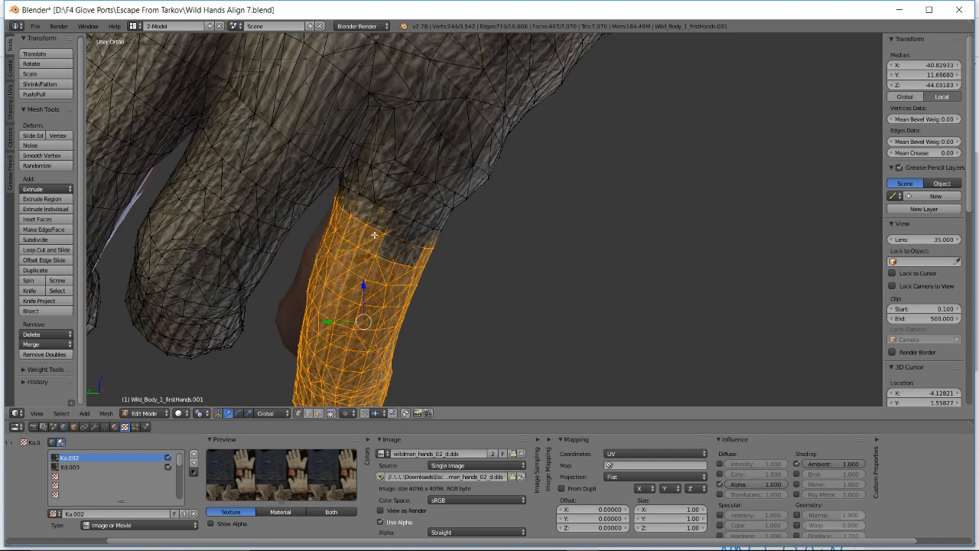
left_click_drag(387, 227, 425, 287)
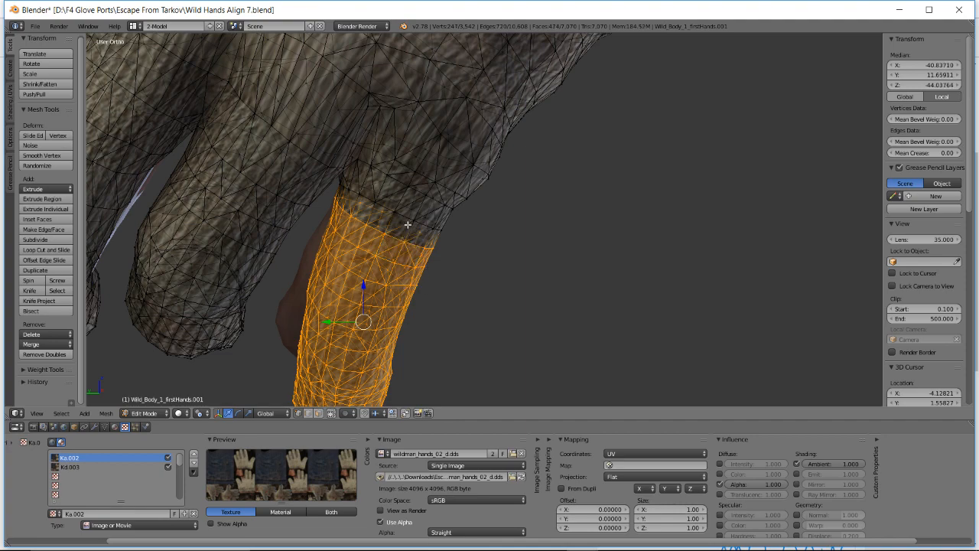
middle_click_drag(429, 239, 393, 219)
scroll(426, 248, "up", 2)
middle_click_drag(329, 203, 337, 192)
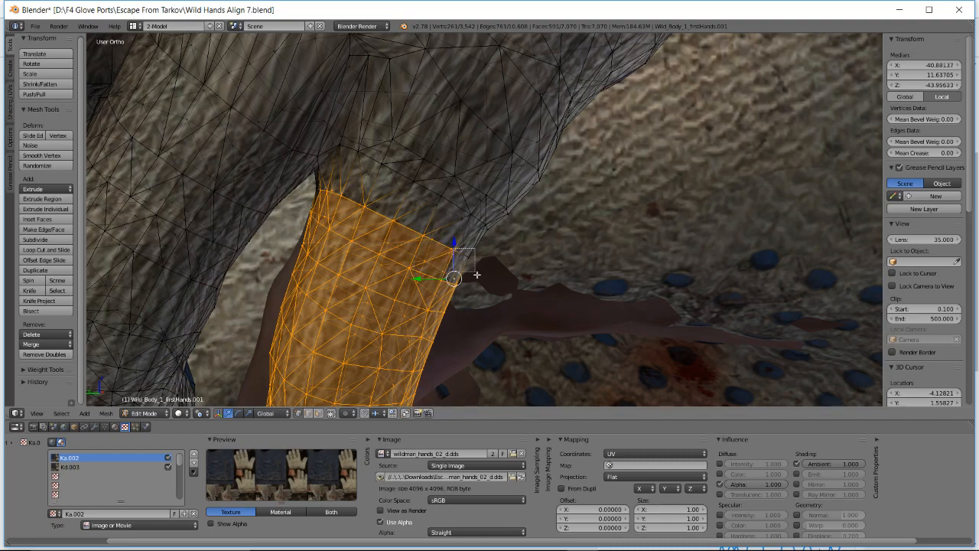
mouse_move(453, 279)
middle_mouse_down()
mouse_move(460, 283)
mouse_move(452, 274)
middle_mouse_up()
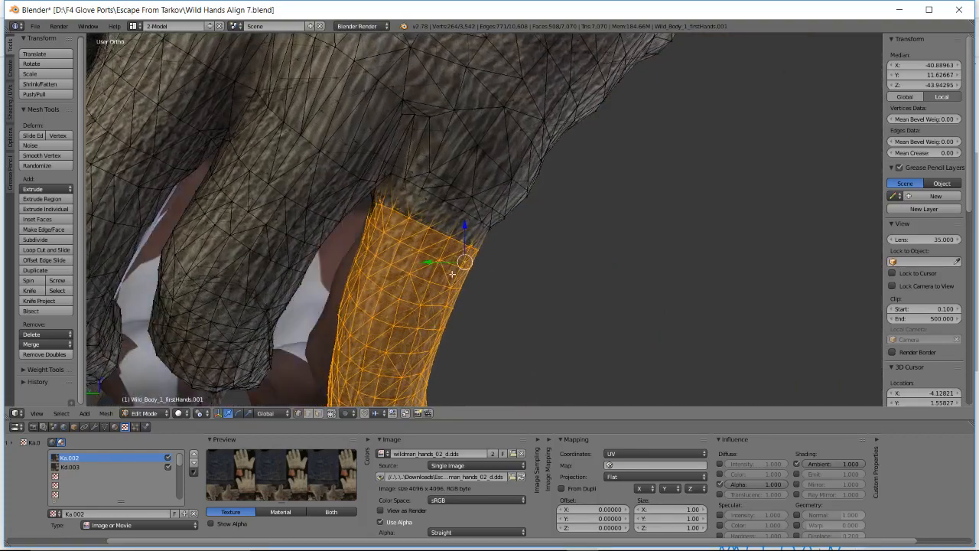
key("r")
right_click(458, 248)
key("r")
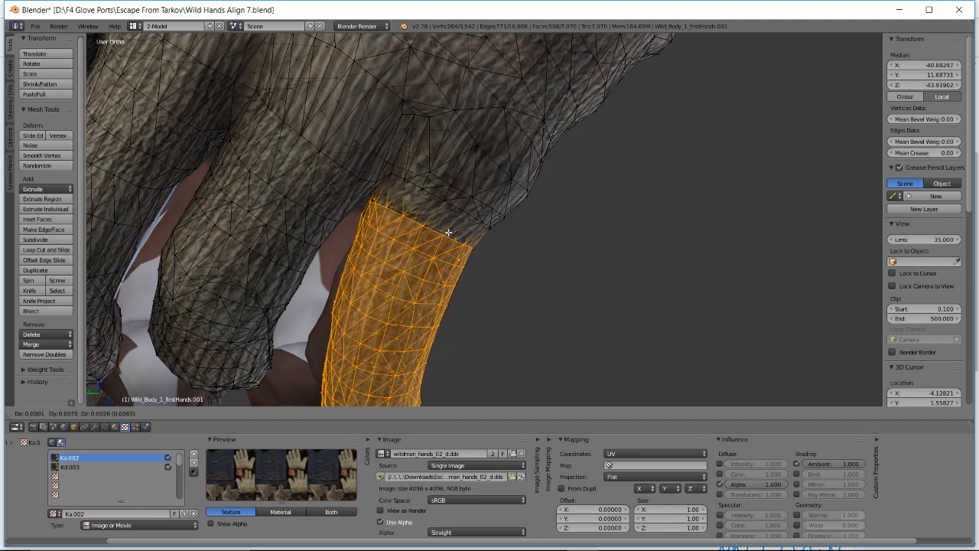
right_click(449, 231)
- Add one more ring of vertices at the finger's base to the selection, undoing the accidental selection change
middle_click_drag(410, 197, 405, 201)
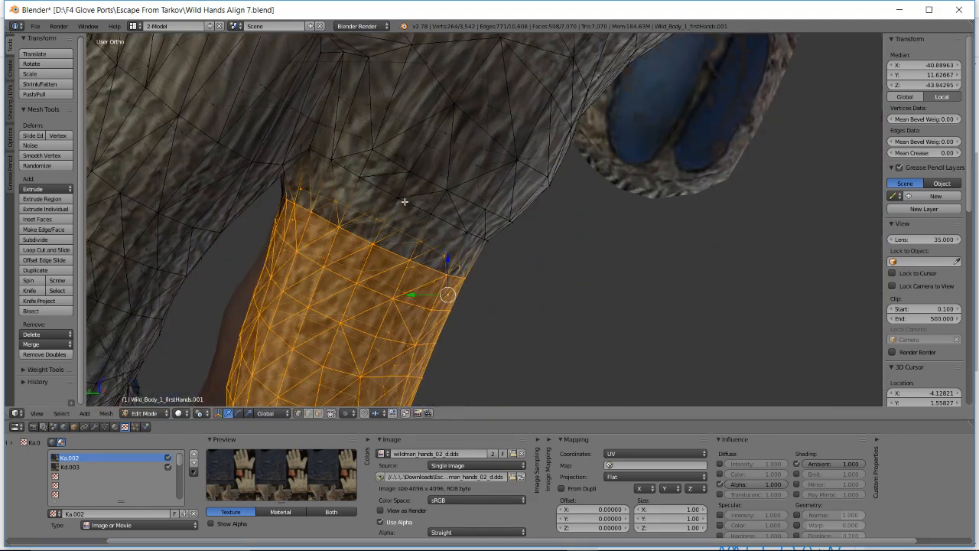
right_click(333, 161)
key("ctrl+z")
middle_click_drag(321, 154, 319, 155)
right_click(328, 161, "shift")
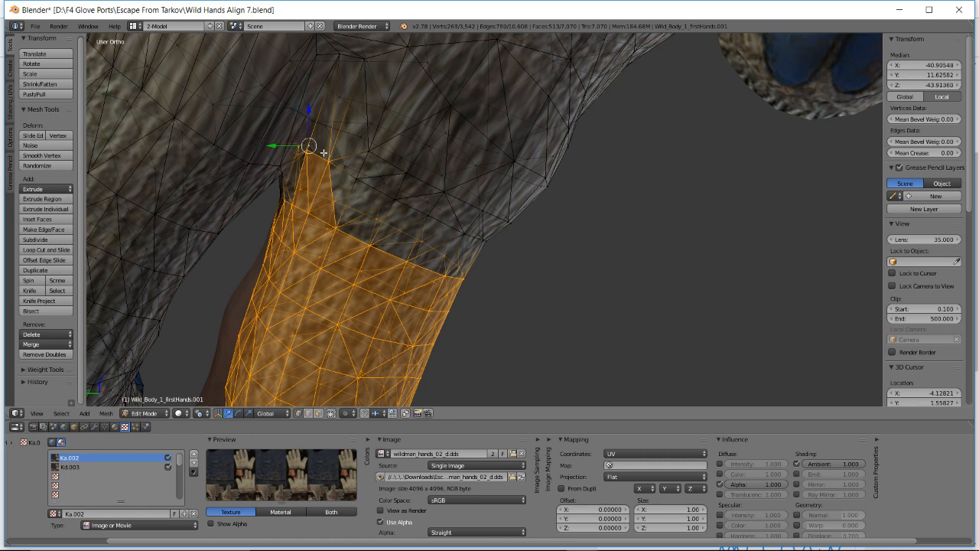
key("b")
left_click_drag(352, 191, 492, 255)
key("b")
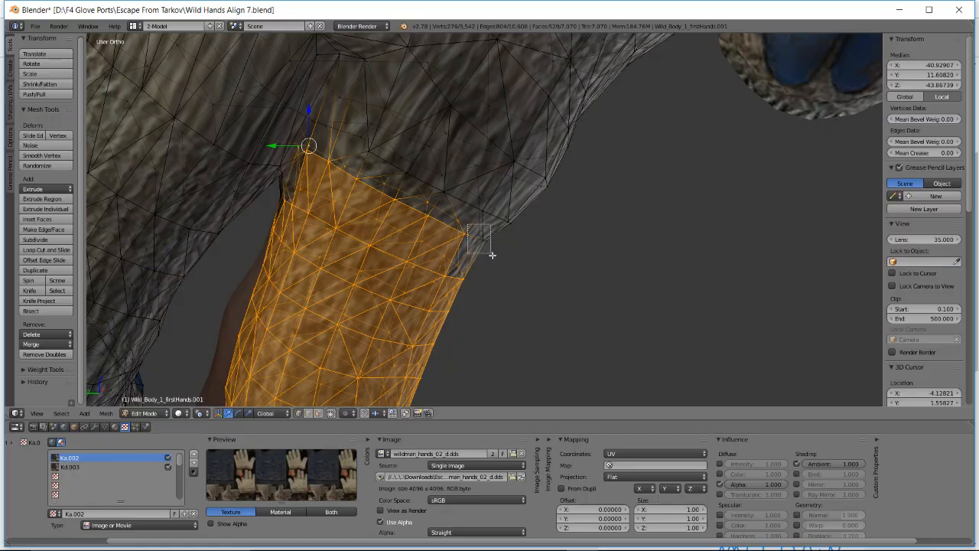
- Switch to the YouTube live dashboard in Chrome and read through the earlier and newest live chat messages
key("alt+Tab")
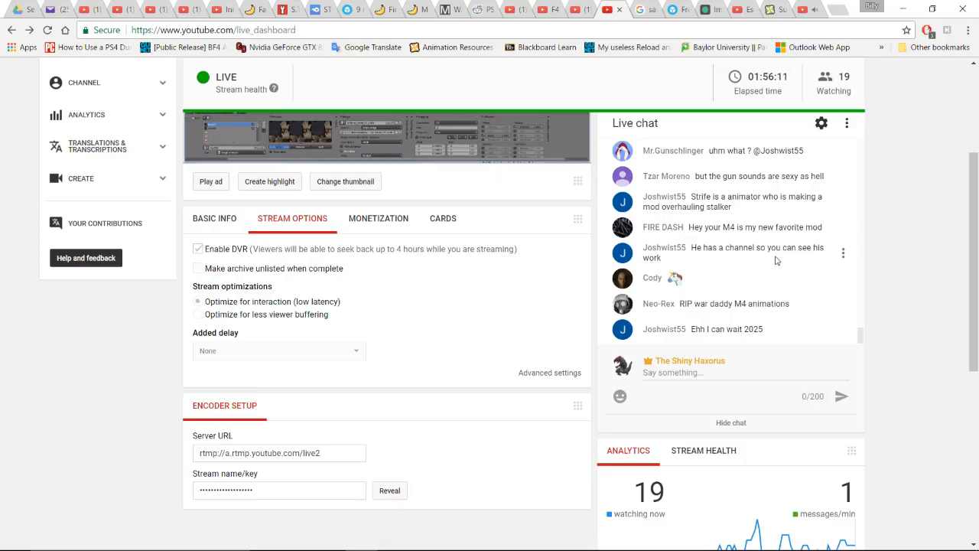
scroll(776, 260, "down", 1)
scroll(773, 229, "up", 2)
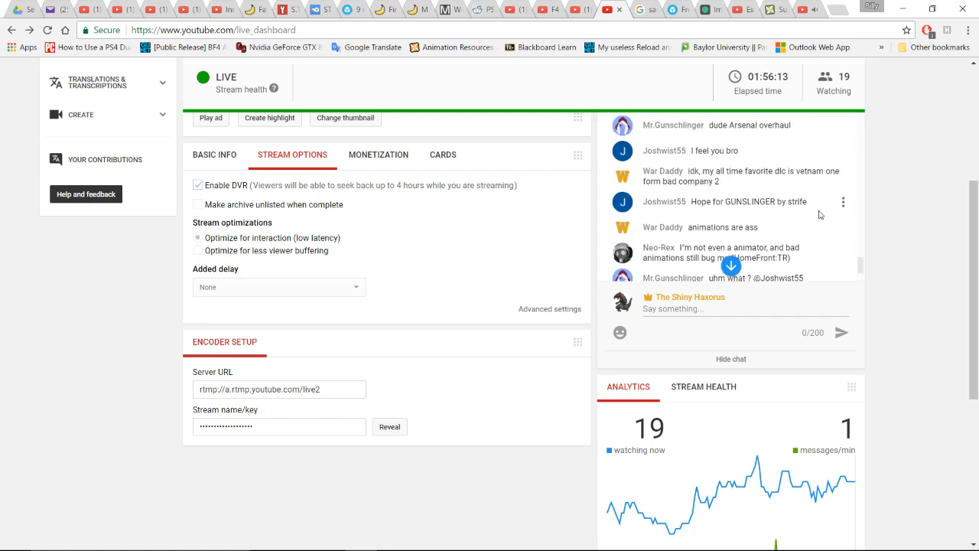
scroll(817, 214, "down", 2)
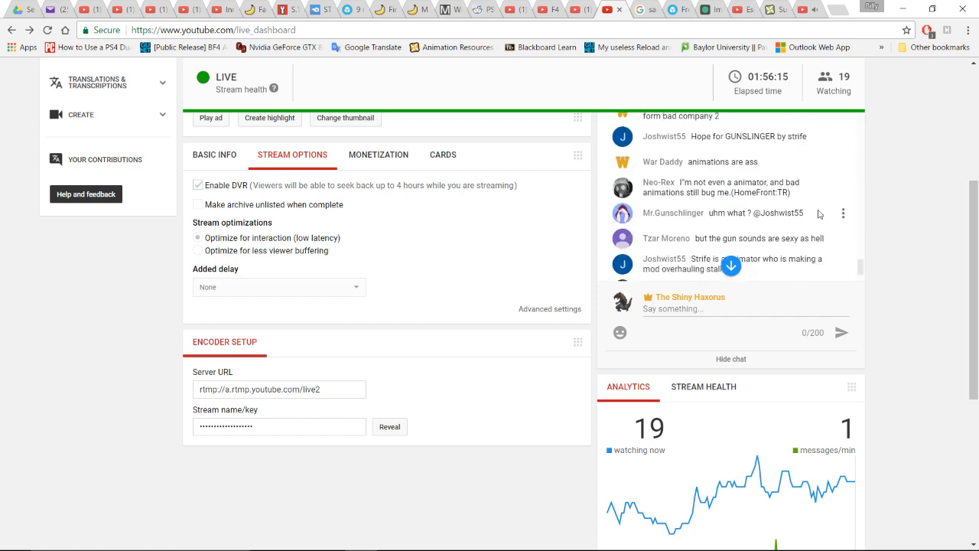
scroll(900, 205, "up", 2)
scroll(776, 268, "up", 4)
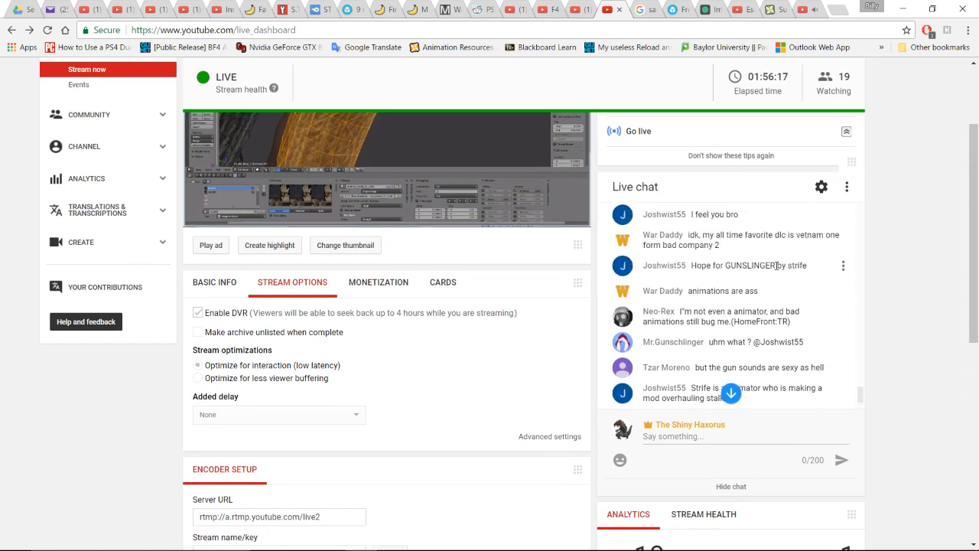
scroll(879, 281, "down", 4)
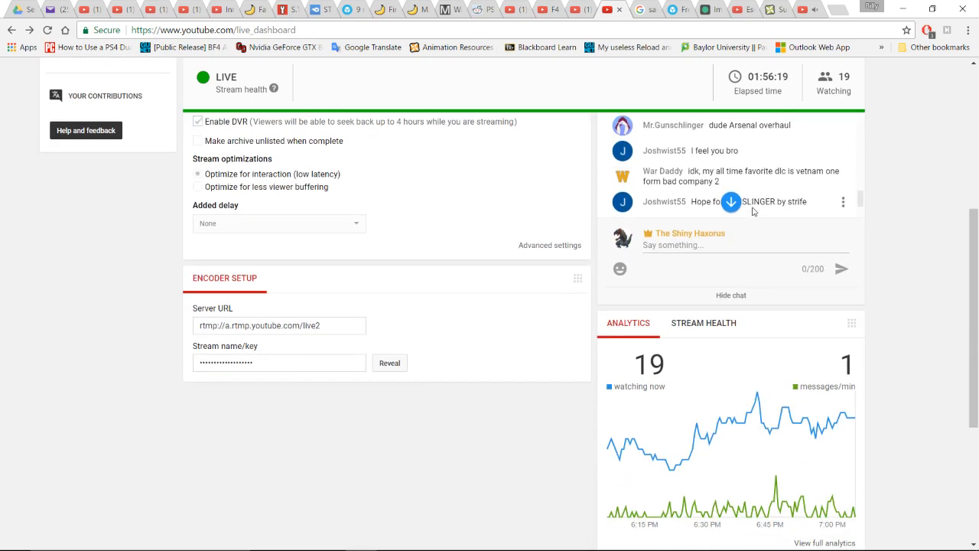
scroll(879, 282, "up", 5)
scroll(737, 342, "down", 5)
scroll(841, 330, "down", 3)
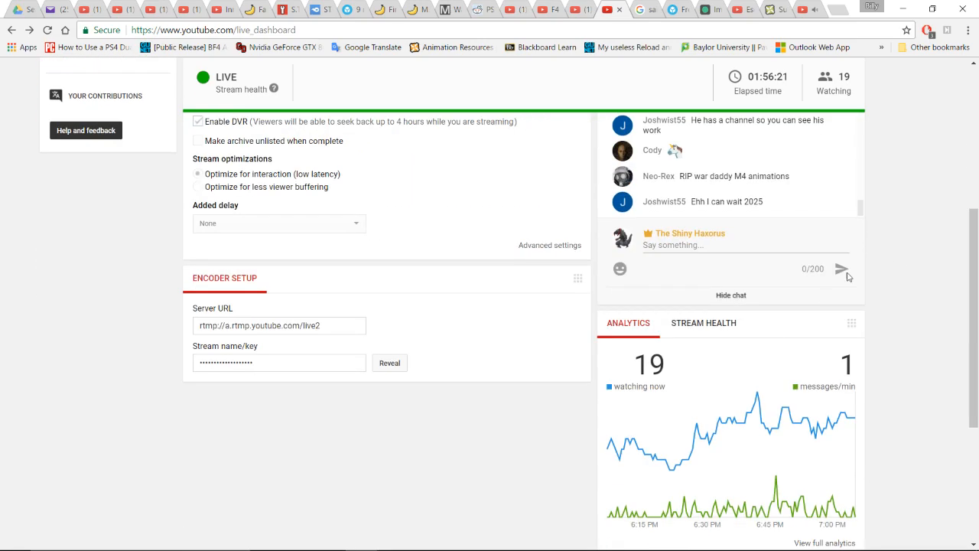
scroll(896, 225, "up", 2)
scroll(899, 229, "up", 1)
scroll(901, 245, "down", 1)
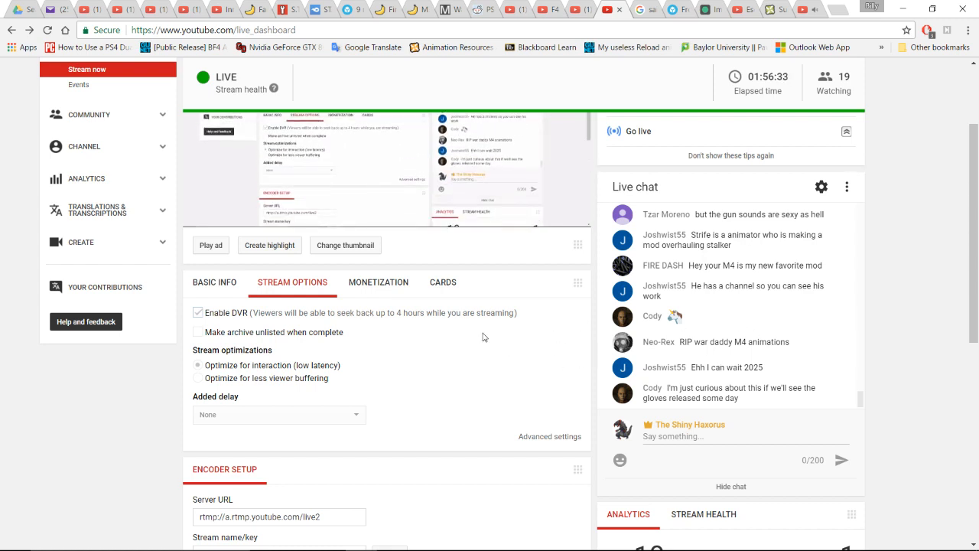
- Return to the glove file in Blender and rotate the selected outermost finger toward the underlying hand model's finger
key("alt+Tab")
scroll(459, 273, "down", 2)
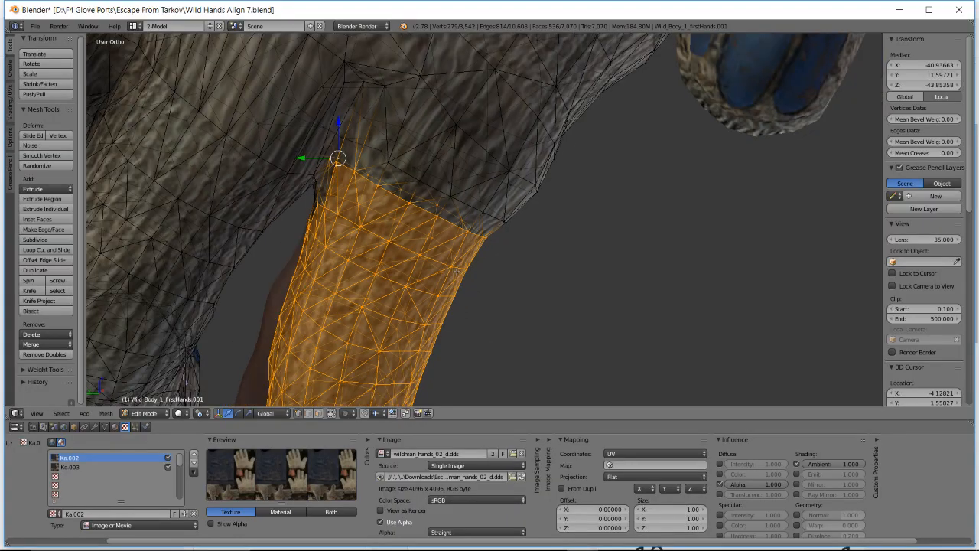
middle_click_drag(433, 287, 470, 281, "shift")
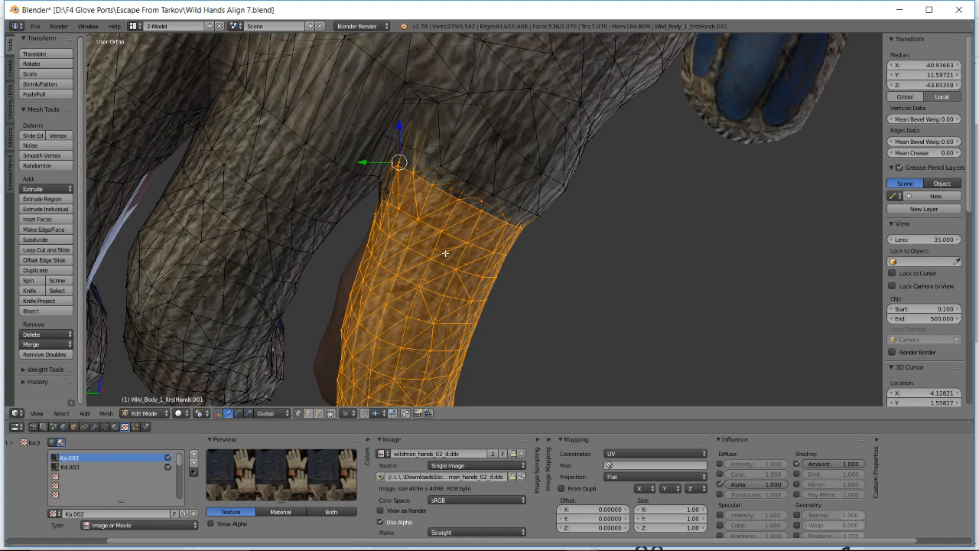
middle_click_drag(445, 253, 415, 239)
scroll(487, 267, "up", 2)
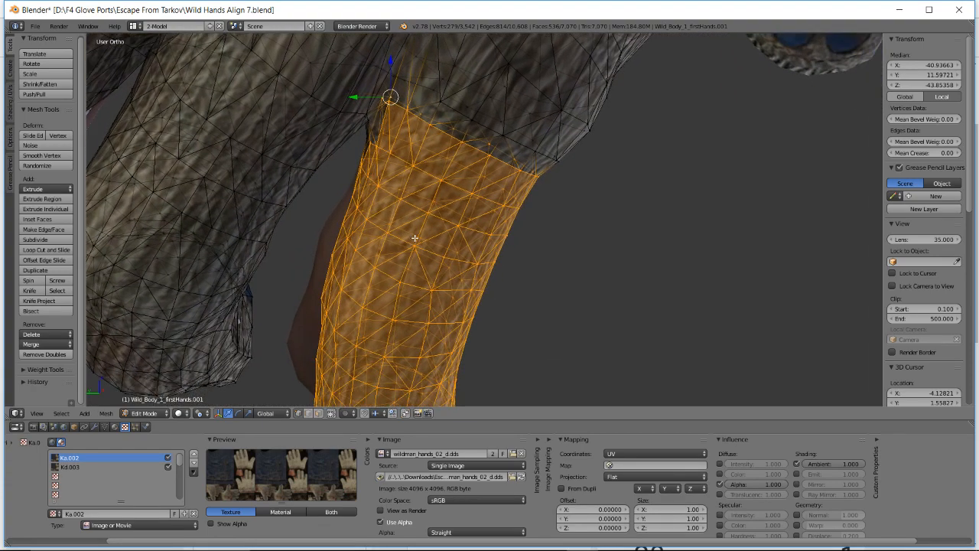
middle_click_drag(462, 271, 418, 244)
middle_click_drag(562, 238, 503, 211)
key("r")
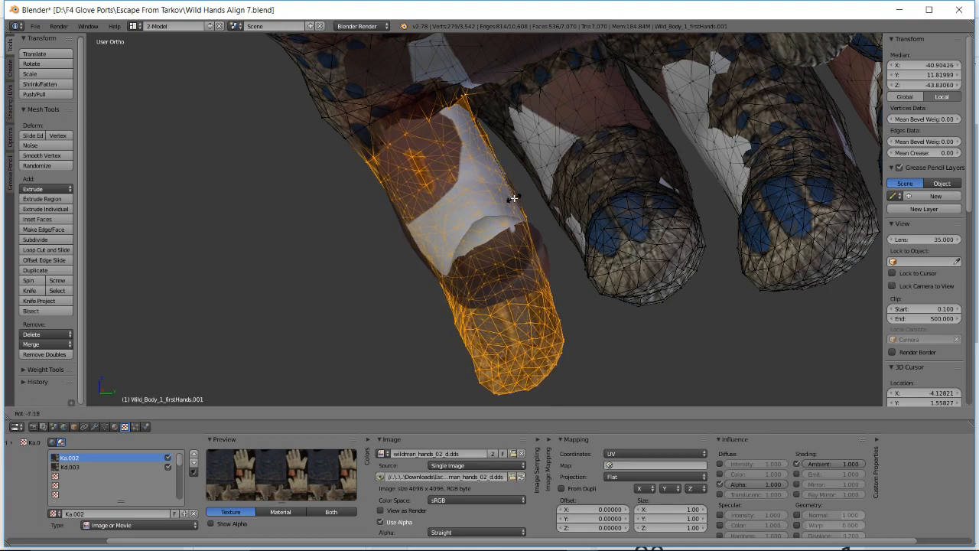
right_click(514, 198)
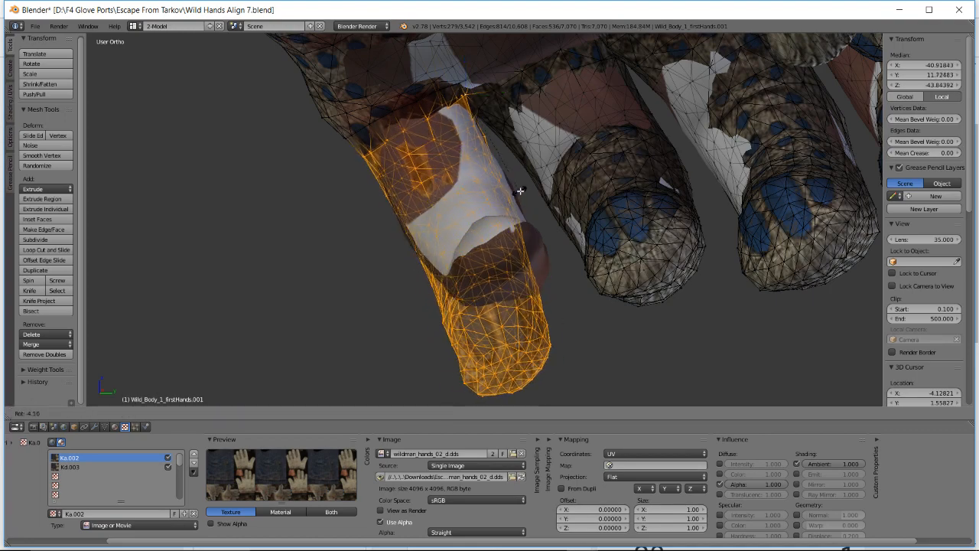
middle_click_drag(518, 192, 497, 224)
key("r")
left_click(493, 221)
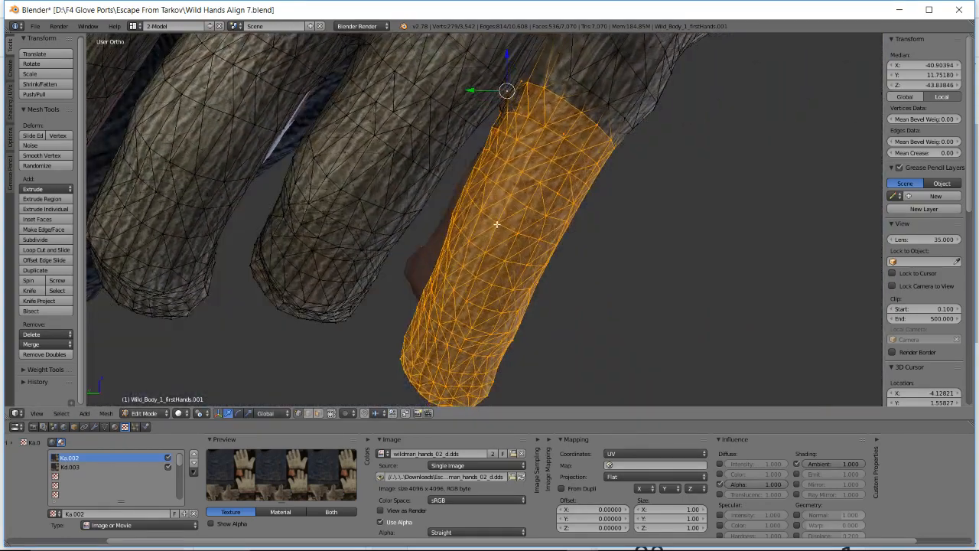
- Rotate the selected finger freely with trackball rotation to bring its tip closer to the underlying finger
key("r")
key("r")
left_click(492, 221)
key("r")
key("r")
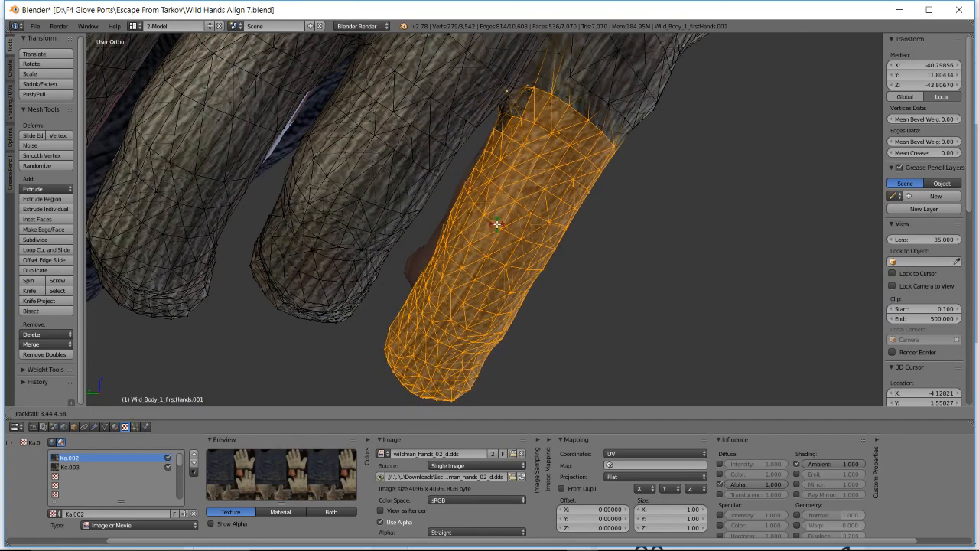
left_click(495, 224)
- Rotate the selected finger in side view so its curled tip swings up toward the underlying finger
middle_click_drag(495, 224, 478, 171)
key("r")
left_click(485, 221)
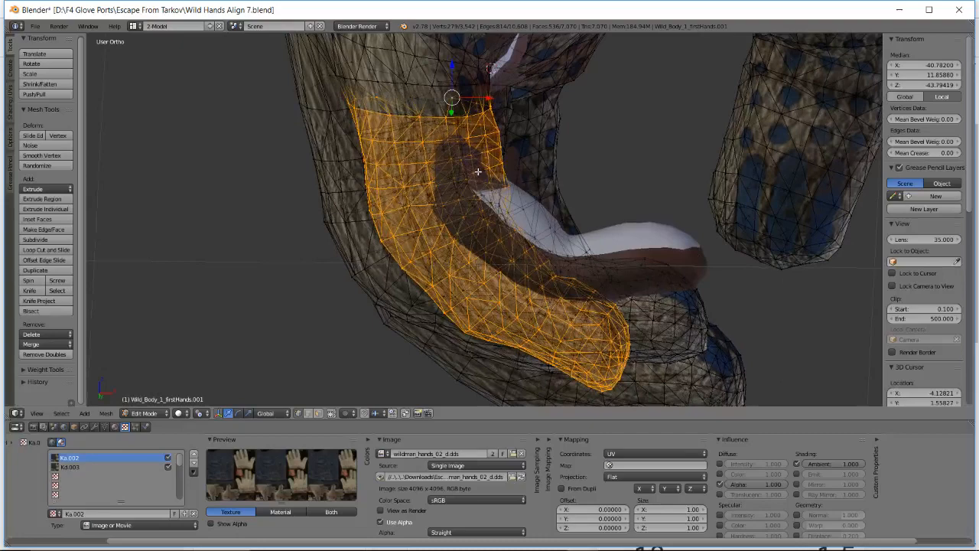
key("r")
left_click(518, 106)
key("r")
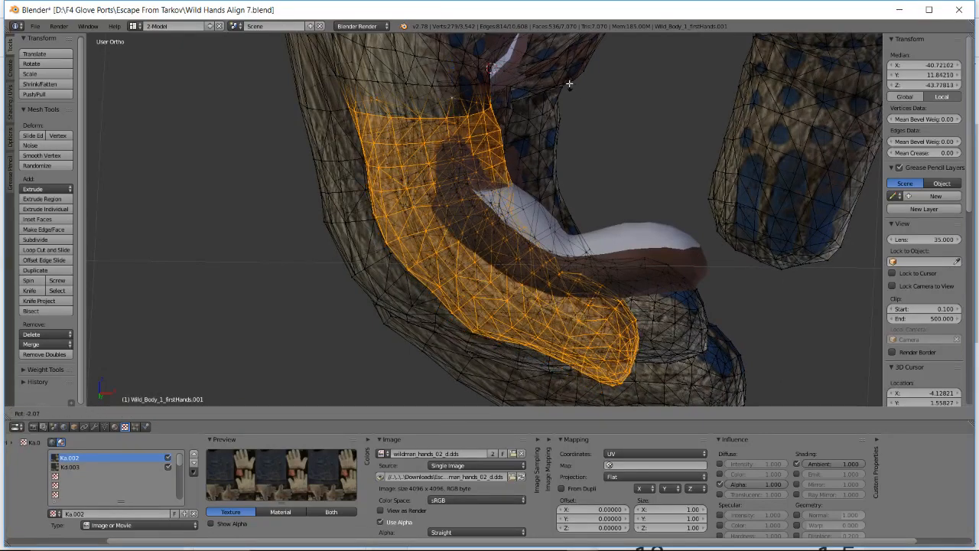
left_click(558, 80)
- Move the selected finger slightly in the side and front views to fit it over the underlying finger
key("g")
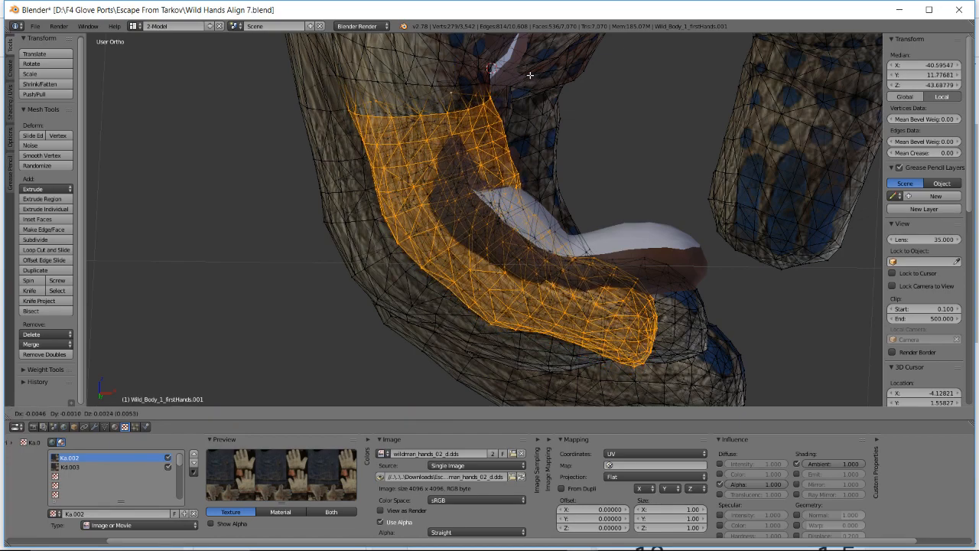
left_click(529, 75)
middle_click_drag(529, 75, 438, 146)
key("g")
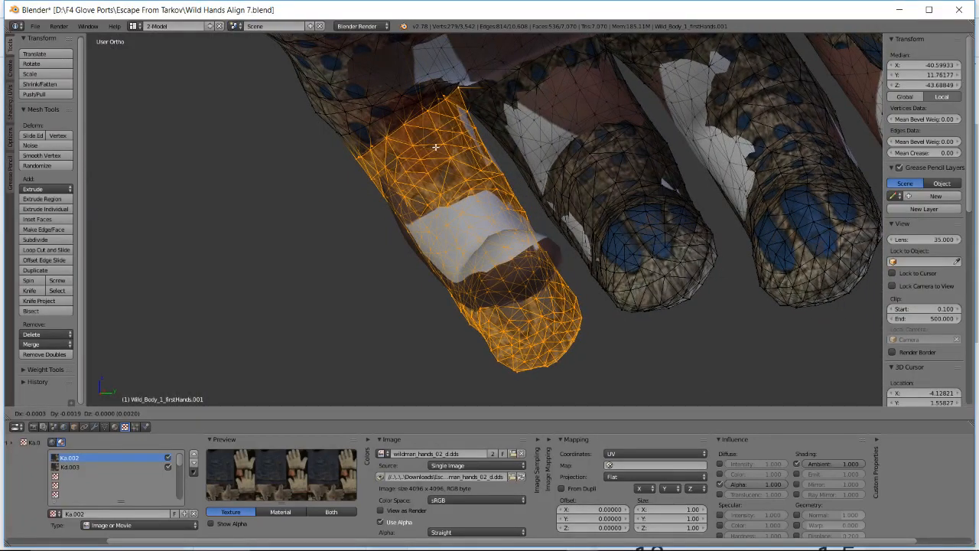
left_click(433, 147)
mouse_move(433, 147)
middle_mouse_down()
mouse_move(435, 159)
mouse_move(437, 145)
middle_mouse_up()
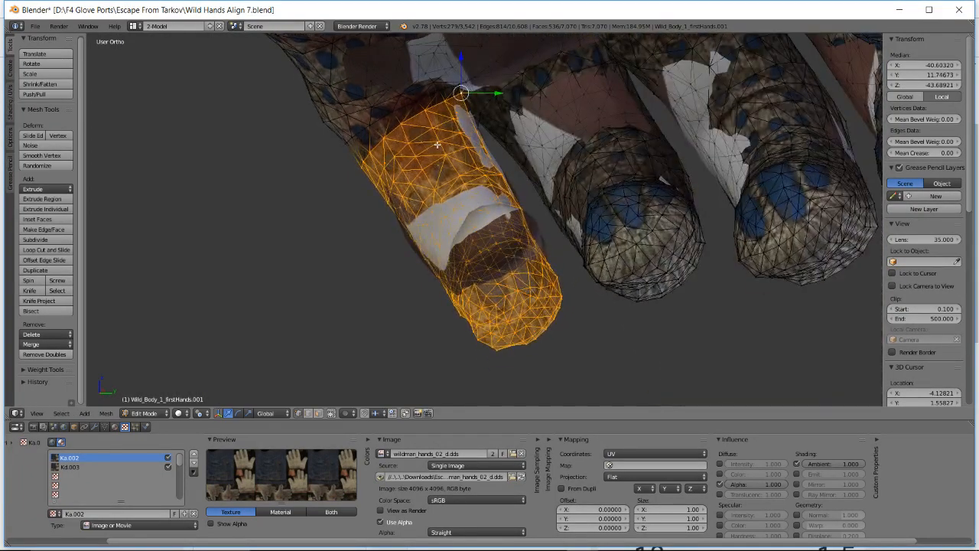
middle_click_drag(451, 247, 545, 261)
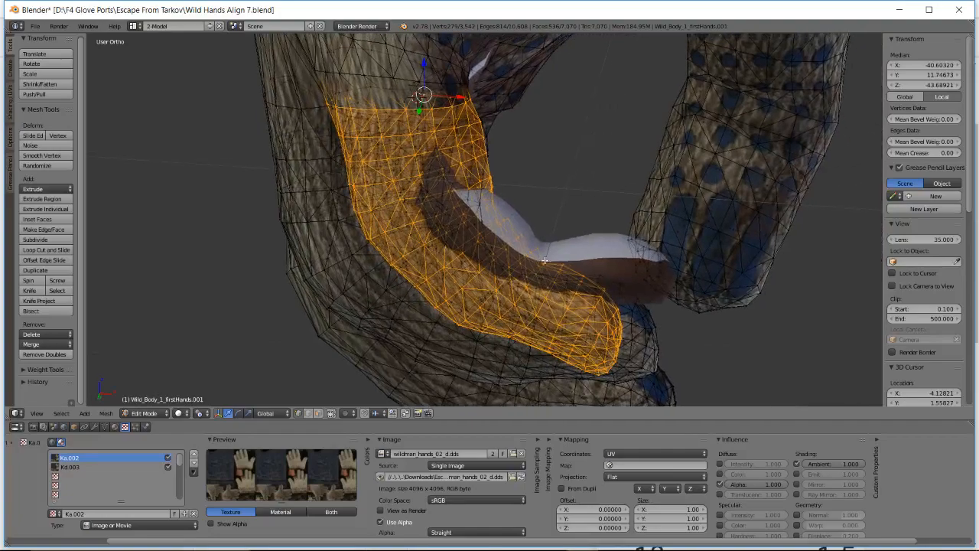
key("g")
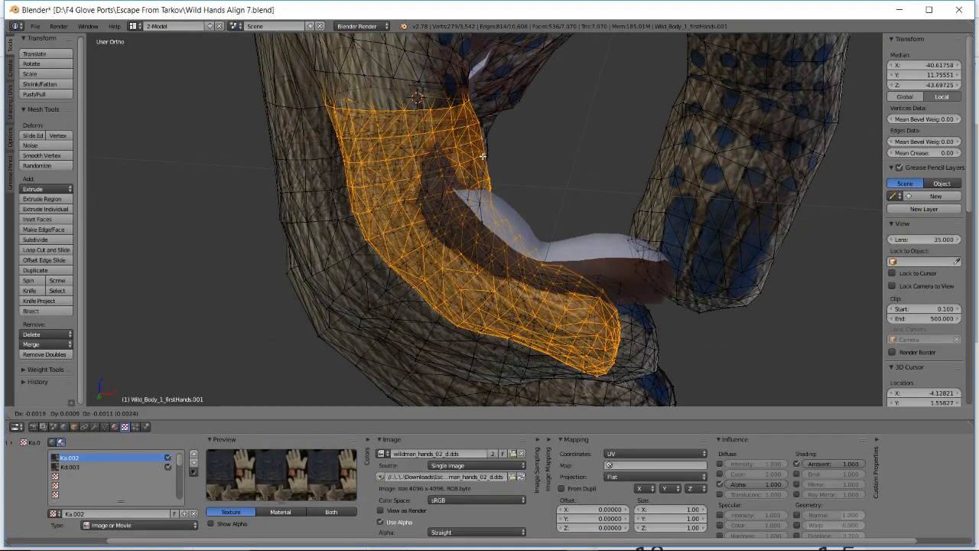
left_click(482, 156)
- Clear the selection and box-select the outermost finger's vertices from the tip up to its middle section
middle_click_drag(483, 156, 546, 196)
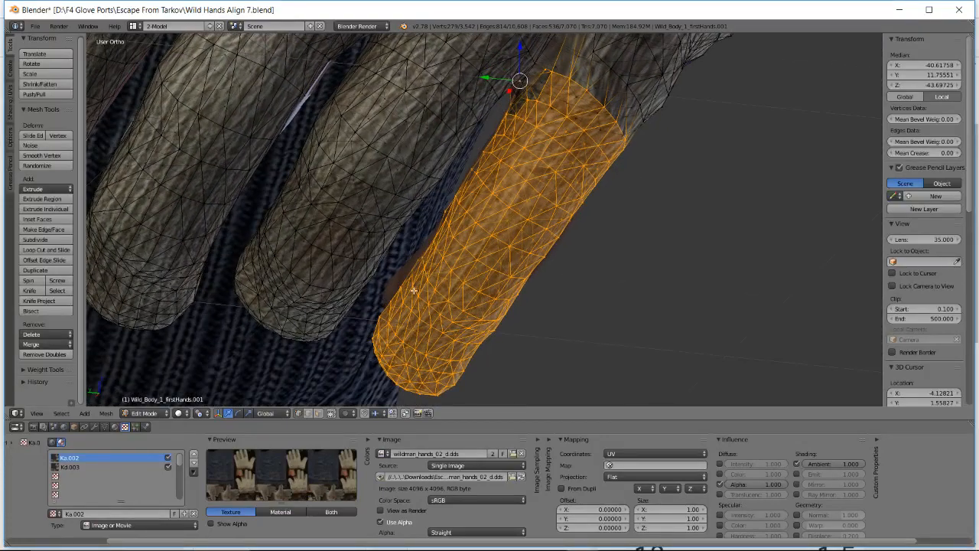
key("a")
key("b")
left_click_drag(367, 300, 501, 398)
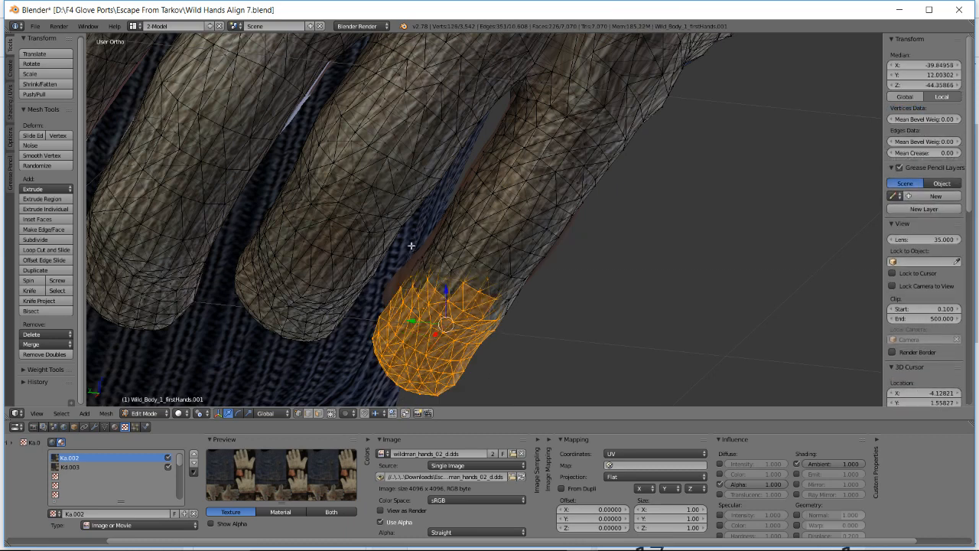
left_click_drag(411, 245, 496, 324)
key("b")
left_click_drag(422, 241, 498, 339)
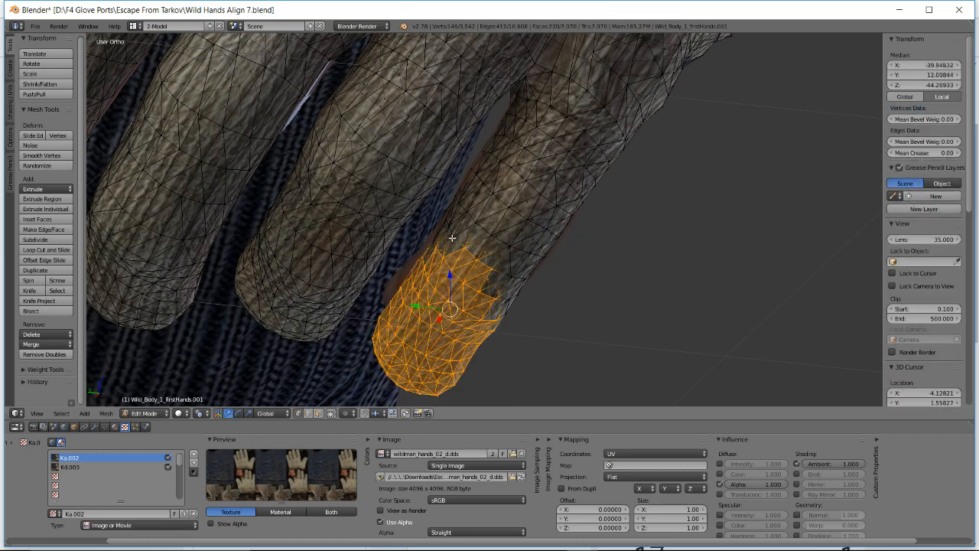
key("b")
left_click_drag(433, 226, 478, 288)
key("b")
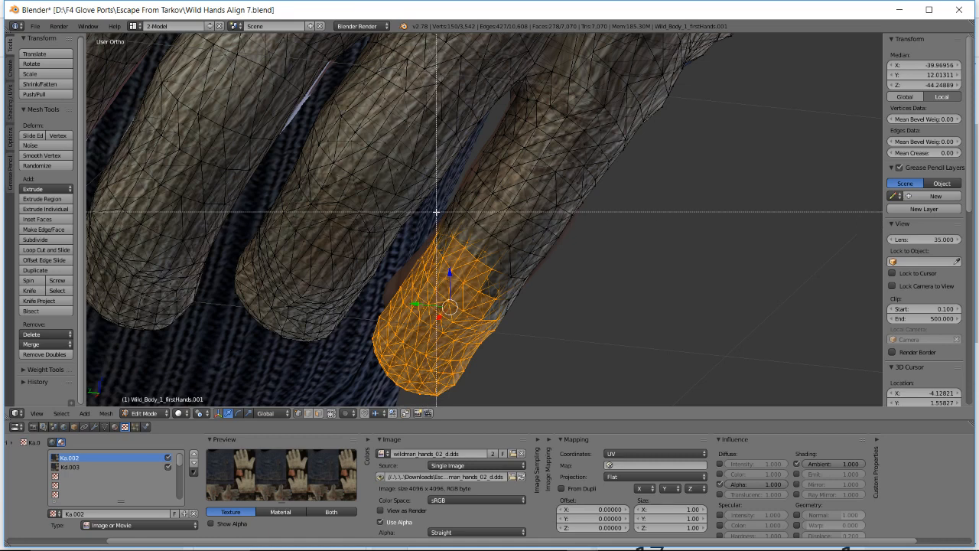
left_click_drag(431, 225, 558, 358)
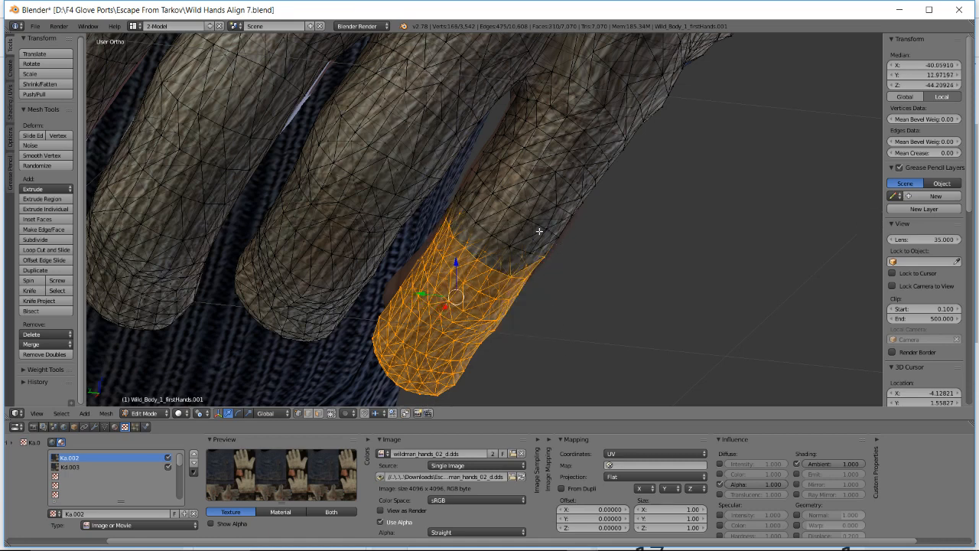
- Add the remaining vertices along the upper edge of the outermost finger's lower section to the selection
key("b")
left_click_drag(449, 195, 480, 264)
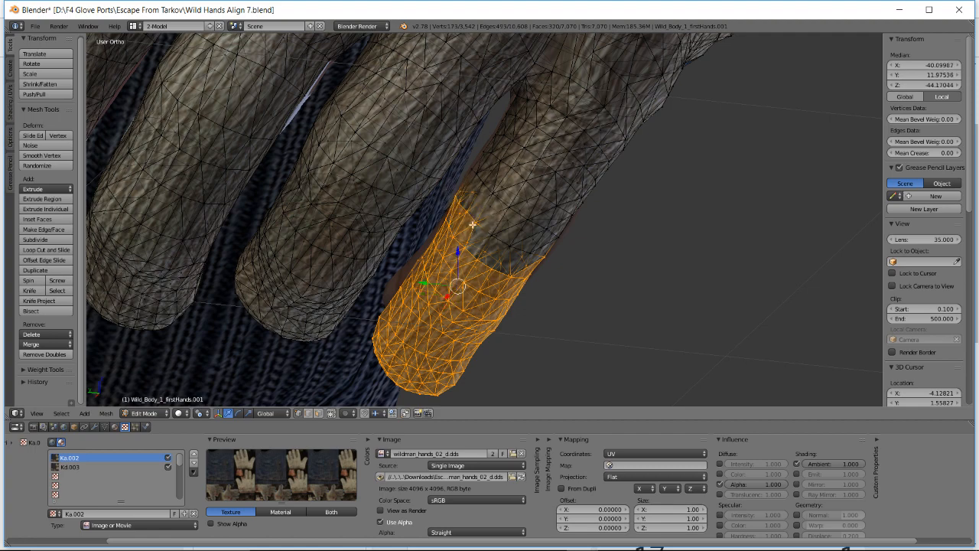
left_click_drag(472, 224, 513, 260)
middle_click_drag(545, 246, 542, 239)
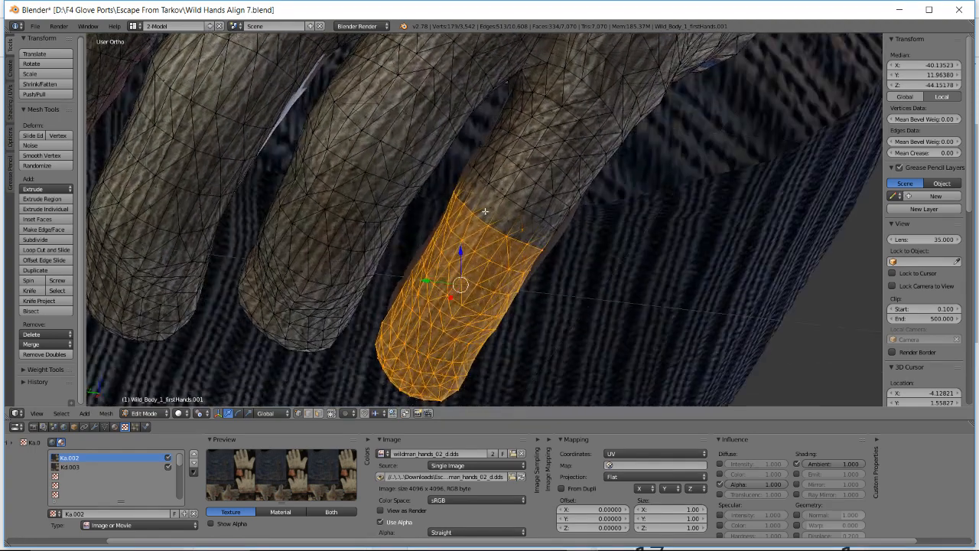
key("b")
left_click_drag(478, 197, 510, 249)
key("b")
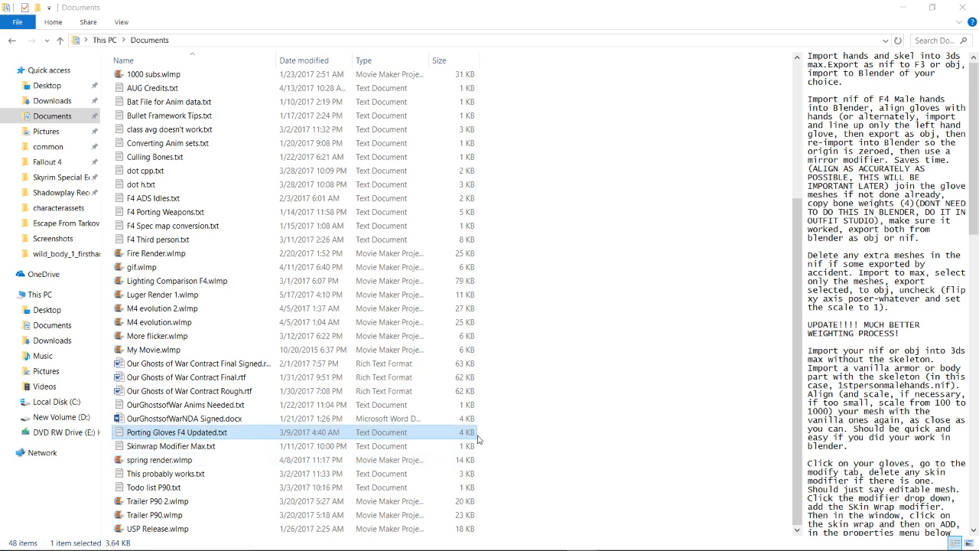
- Bring the glove file back up in Blender, and switch to the YouTube live dashboard in Chrome
left_click(574, 538)
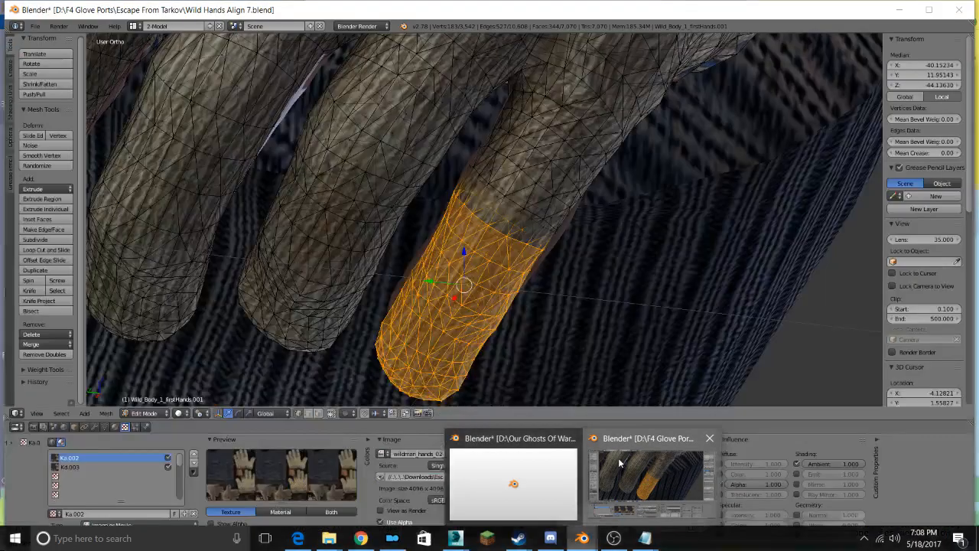
left_click(618, 461)
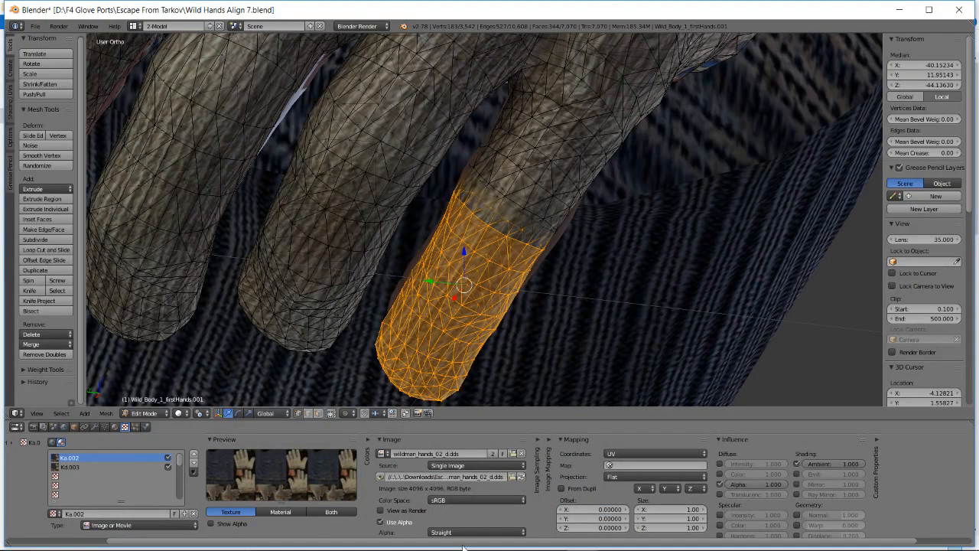
left_click(362, 539)
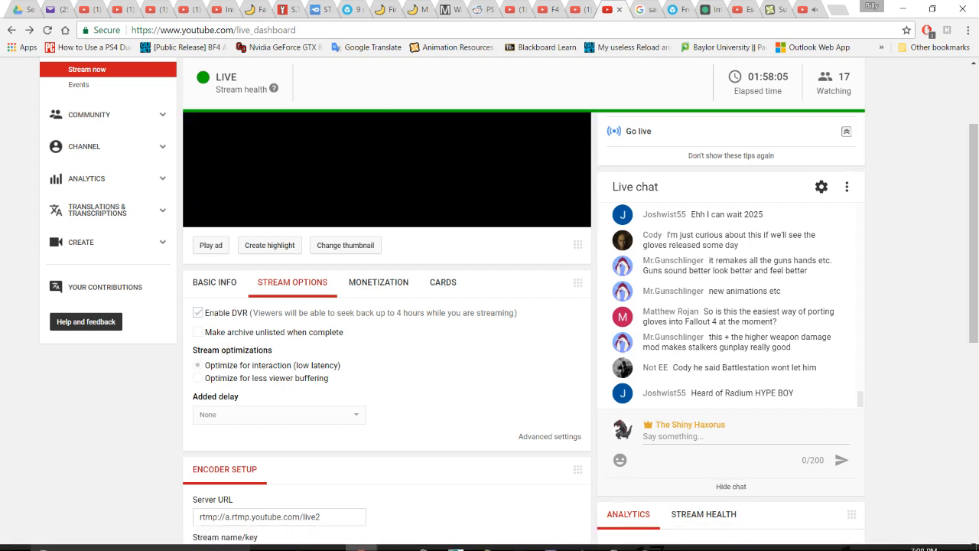
scroll(428, 298, "up", 2)
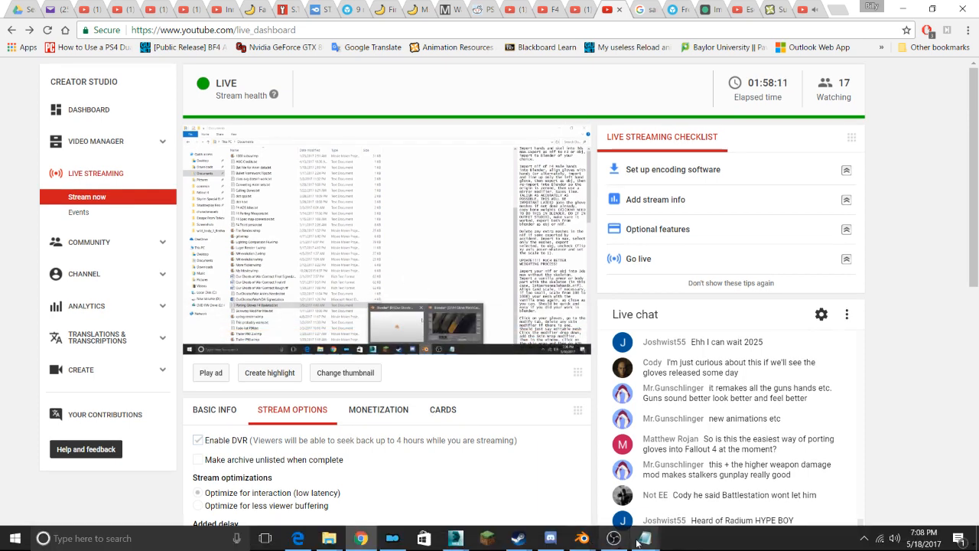
- Check the stream in the OBS window, and read the live chat messages on the YouTube dashboard in Chrome
mouse_move(613, 538)
mouse_move(638, 473)
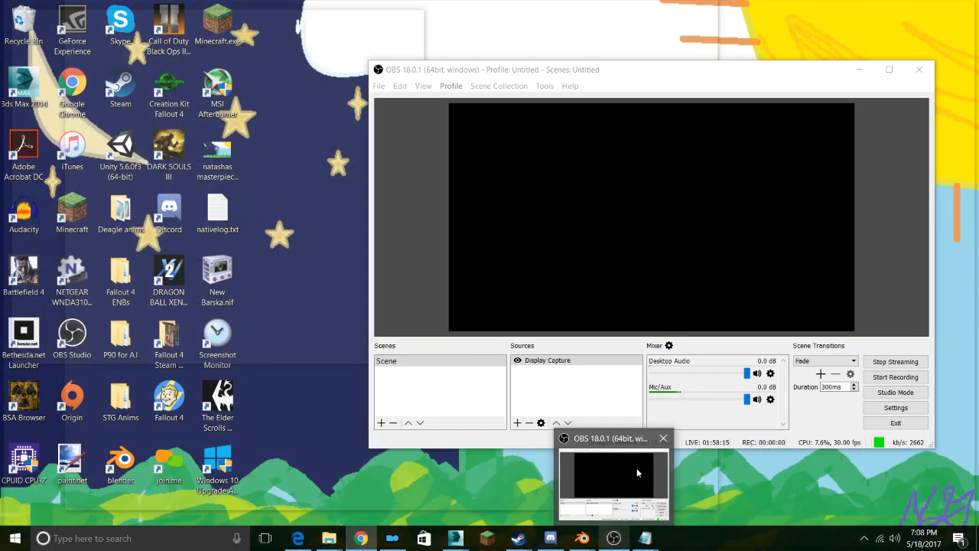
left_click(612, 475)
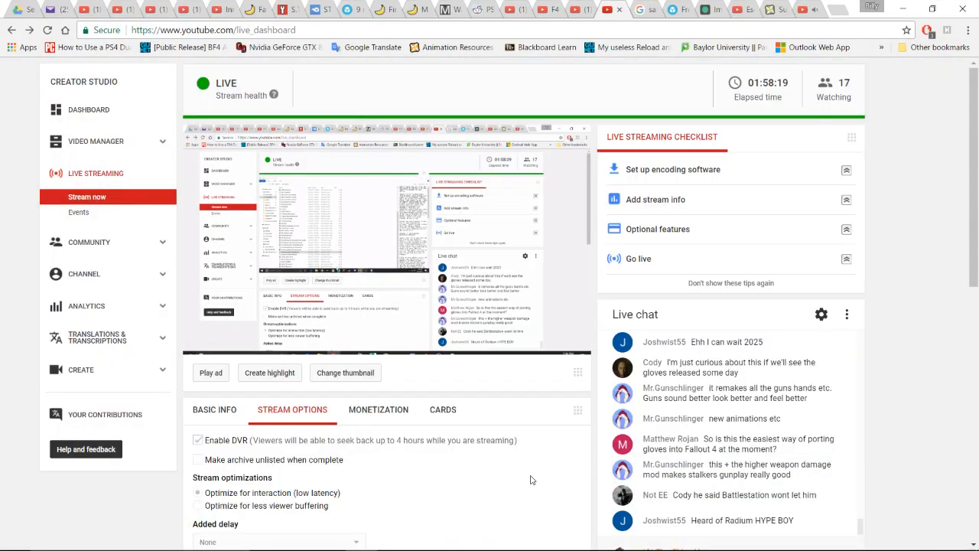
left_click(532, 479)
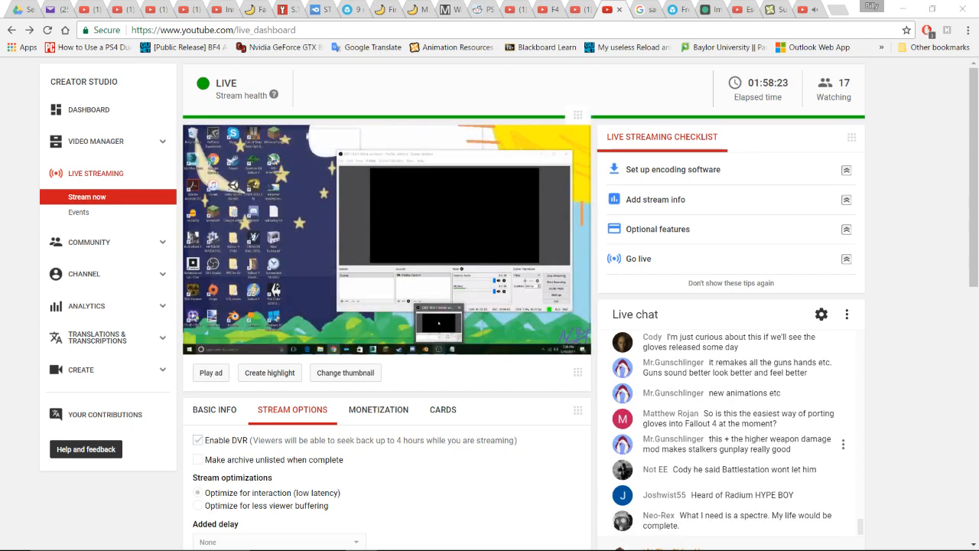
key("alt+Tab")
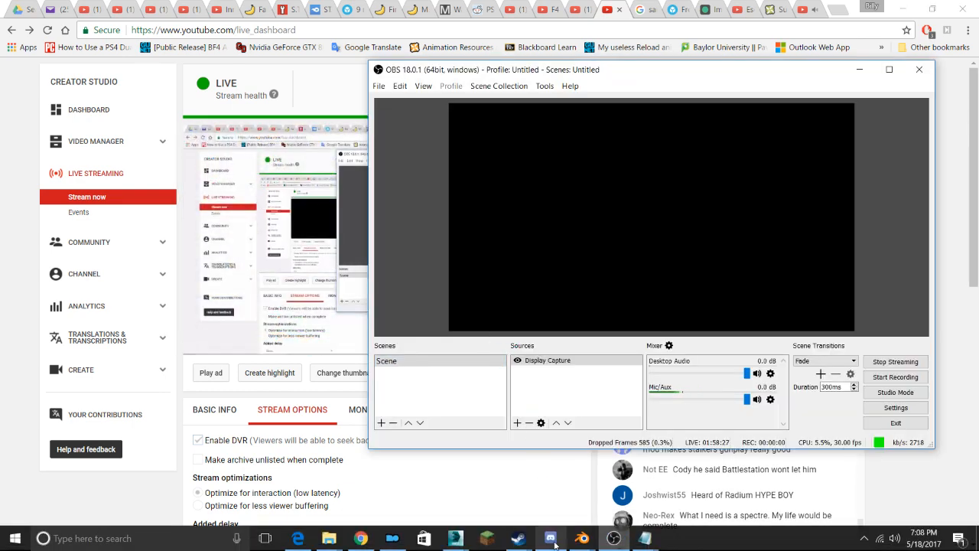
mouse_move(582, 537)
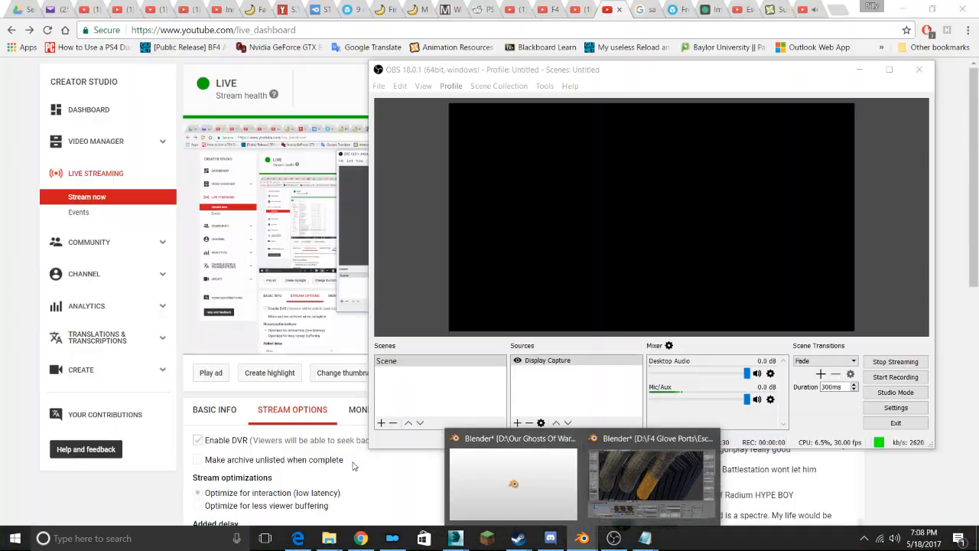
left_click(356, 464)
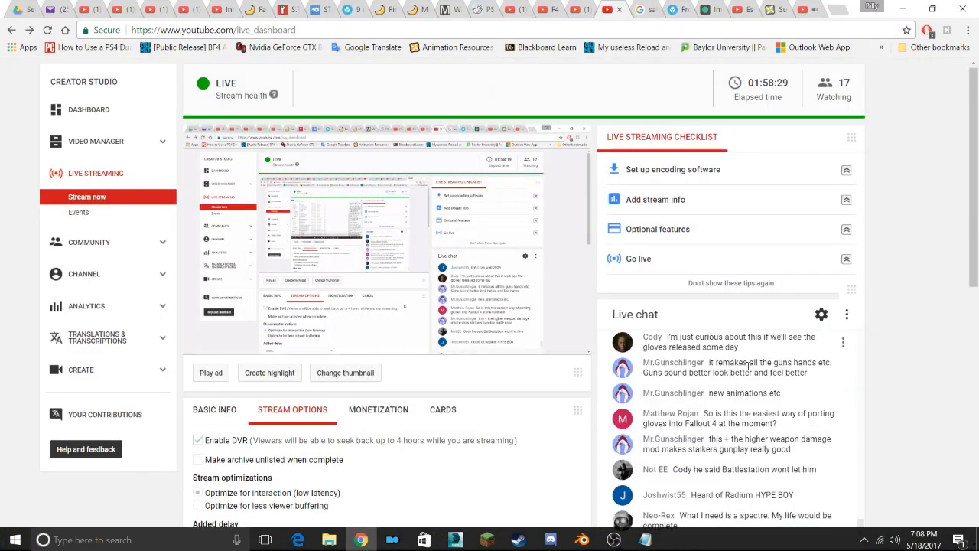
scroll(911, 398, "down", 2)
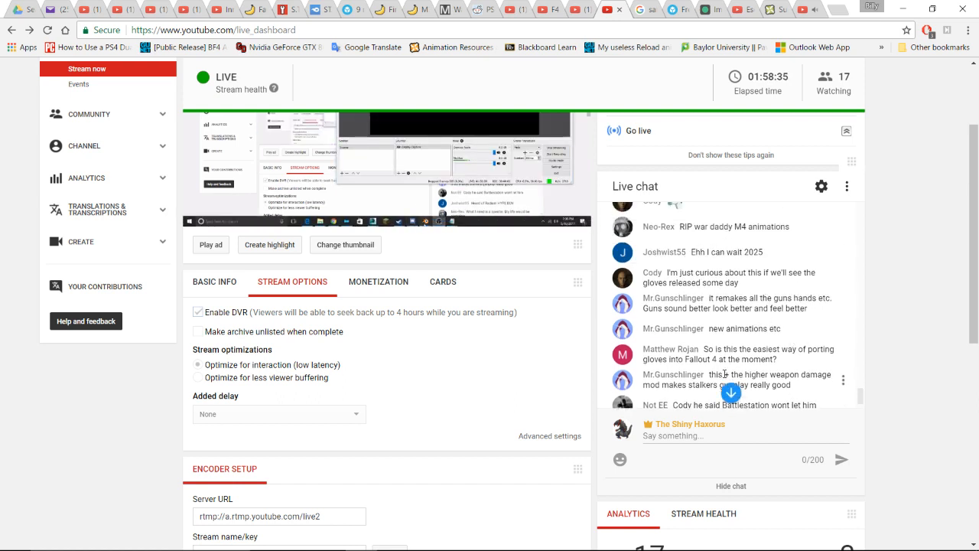
- Switch to the All Hands Scaled.max scene in 3ds Max to view the hand and glove meshes
mouse_move(554, 544)
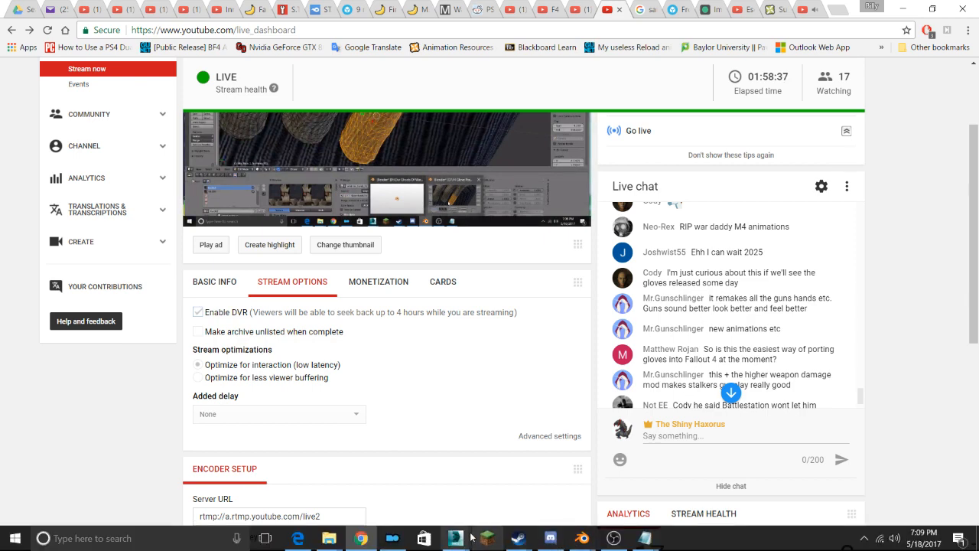
mouse_move(456, 538)
left_click(419, 466)
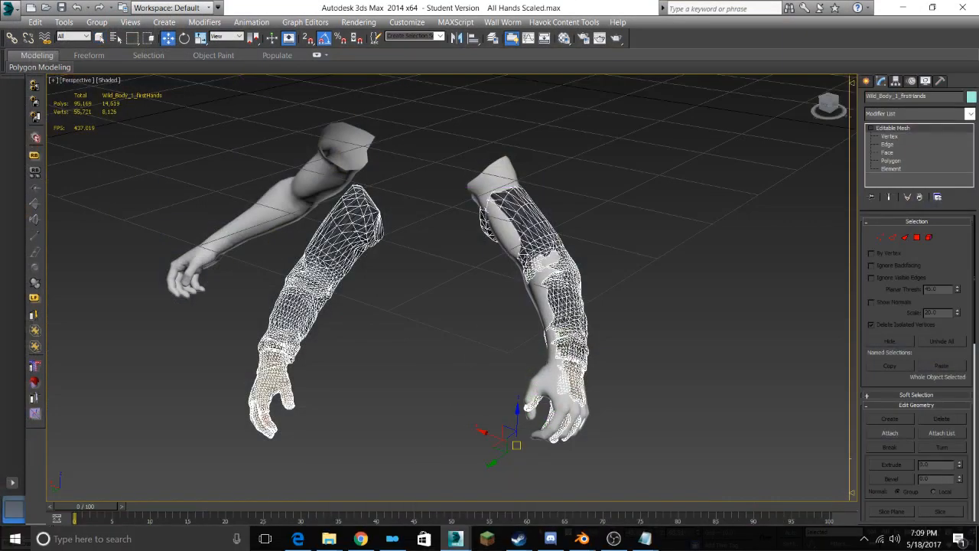
- Clear the selection, open the layer manager, and show the Wild Body 2 layer in place of Wild Body 1
left_click(472, 358)
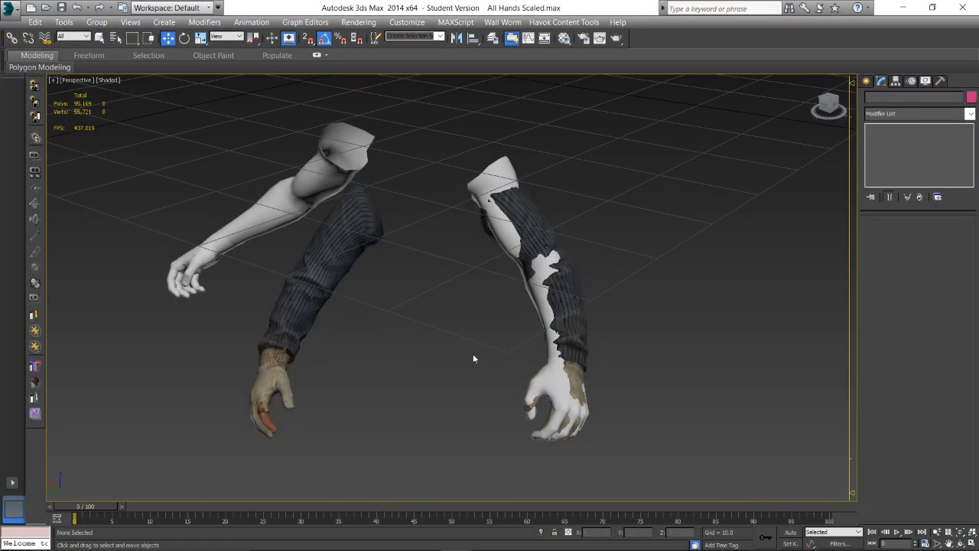
left_click(493, 38)
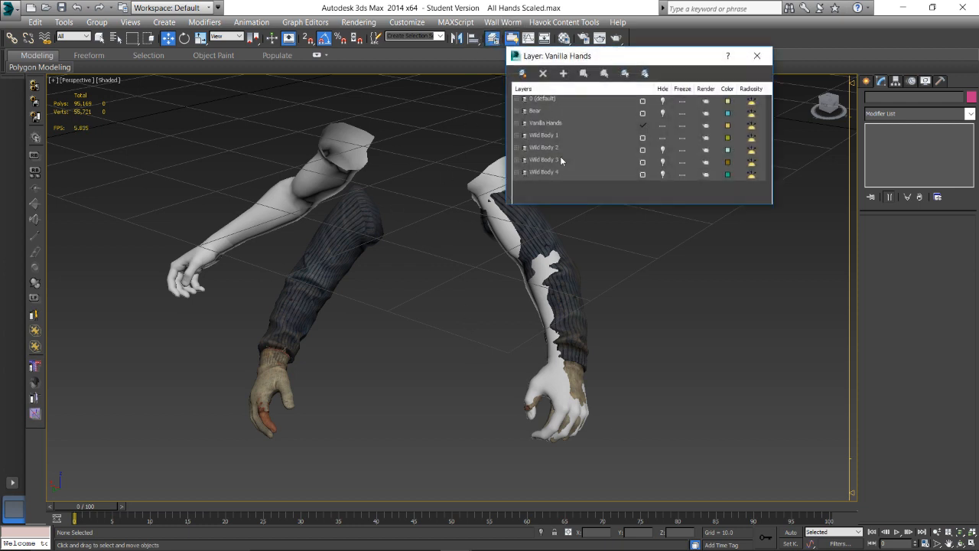
left_click(662, 138)
left_click(662, 137)
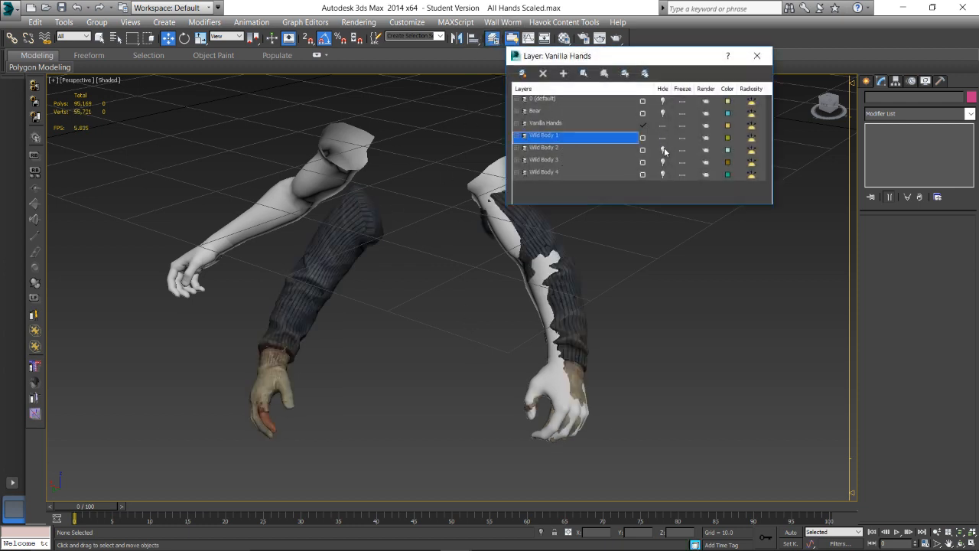
left_click(664, 150)
left_click(663, 138)
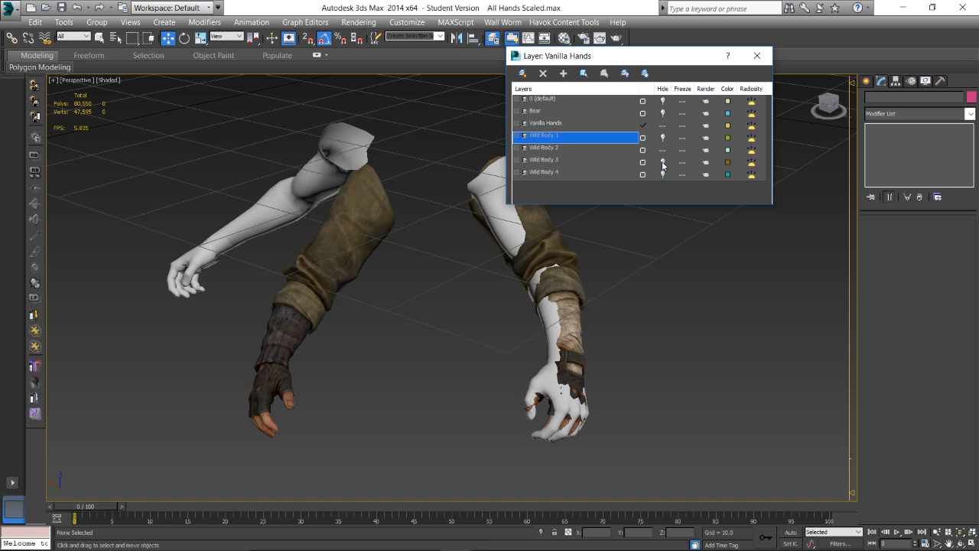
- Preview the Wild Body 3 layer in place of Wild Body 2, and replace it with Wild Body 4
left_click(662, 162)
left_click(663, 163)
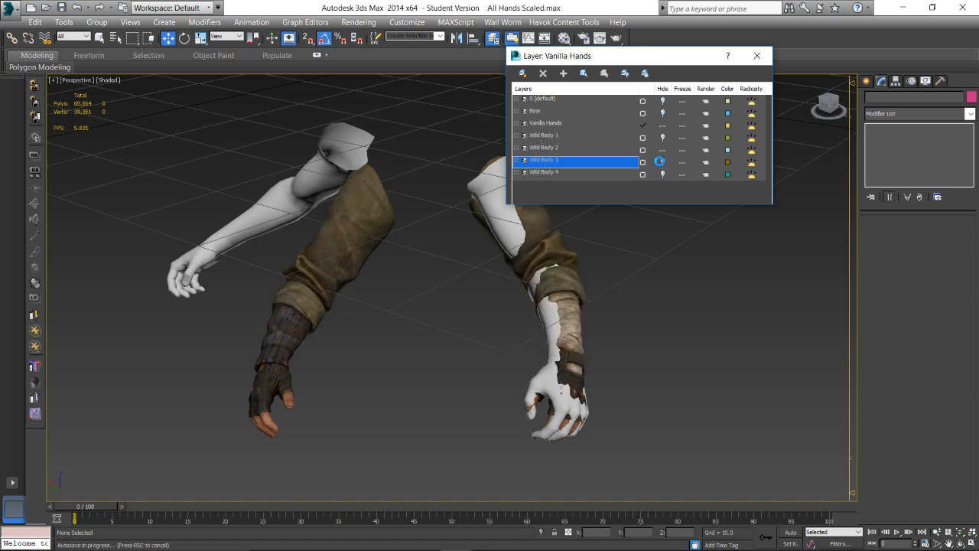
left_click(664, 161)
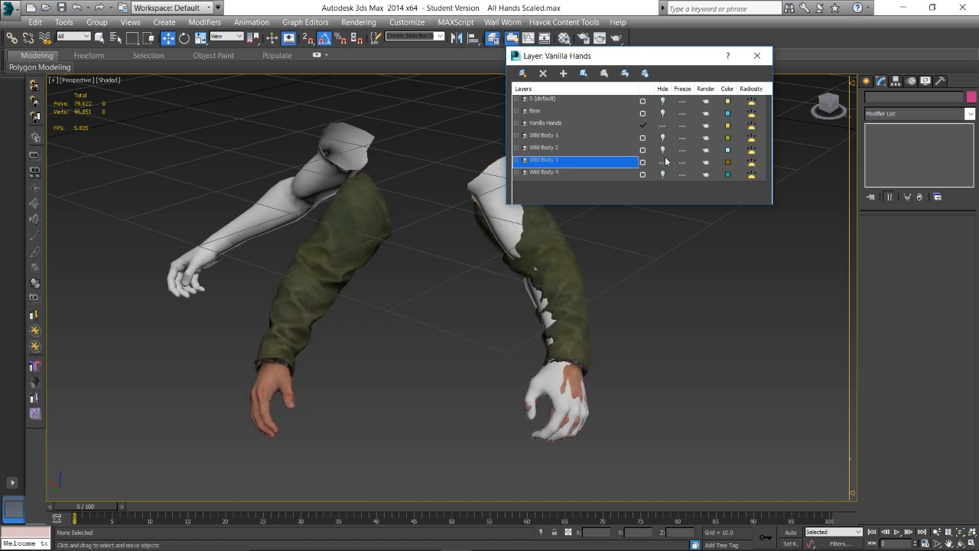
left_click(663, 161)
left_click(663, 174)
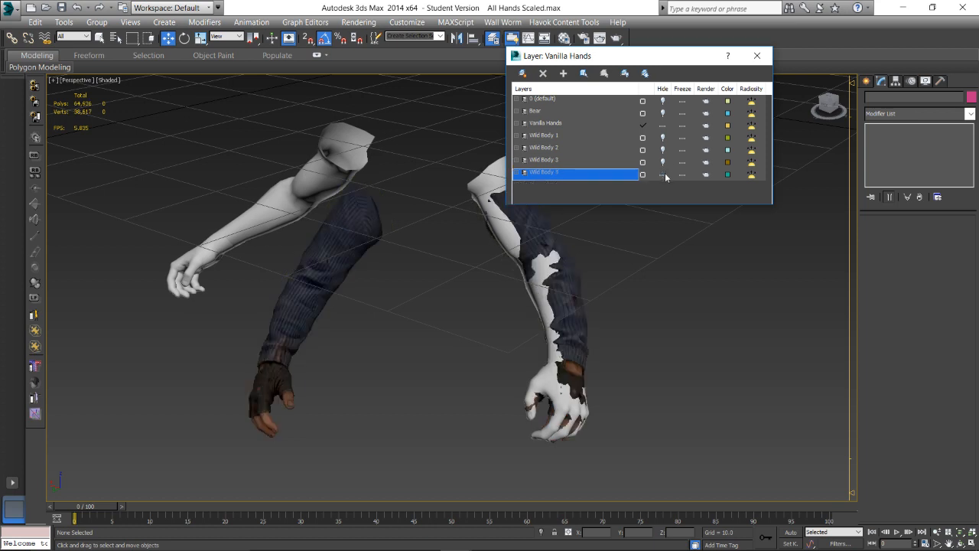
- Bring the Wild Body 2 layer back for comparison, and return to showing only Wild Body 4 with the vanilla hands
left_click(664, 174)
left_click(664, 150)
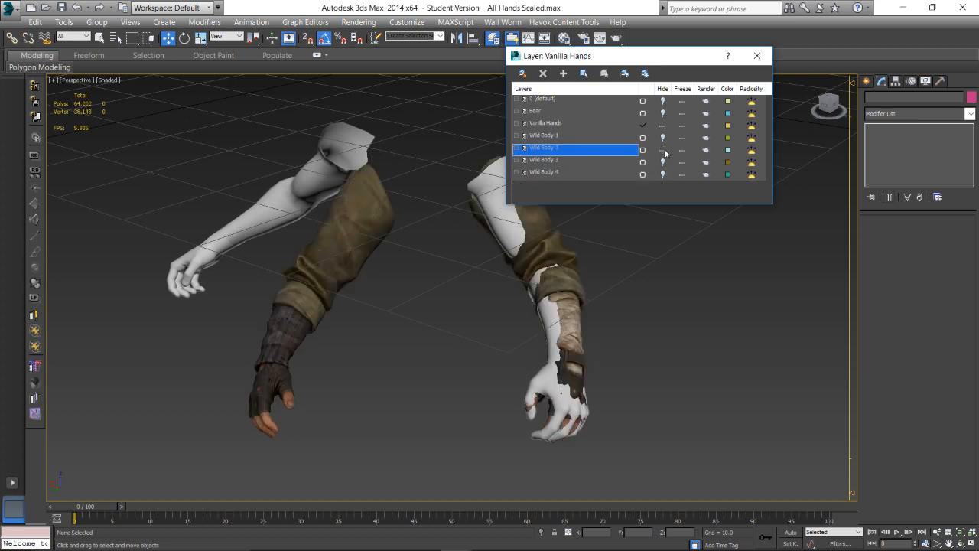
left_click(664, 174)
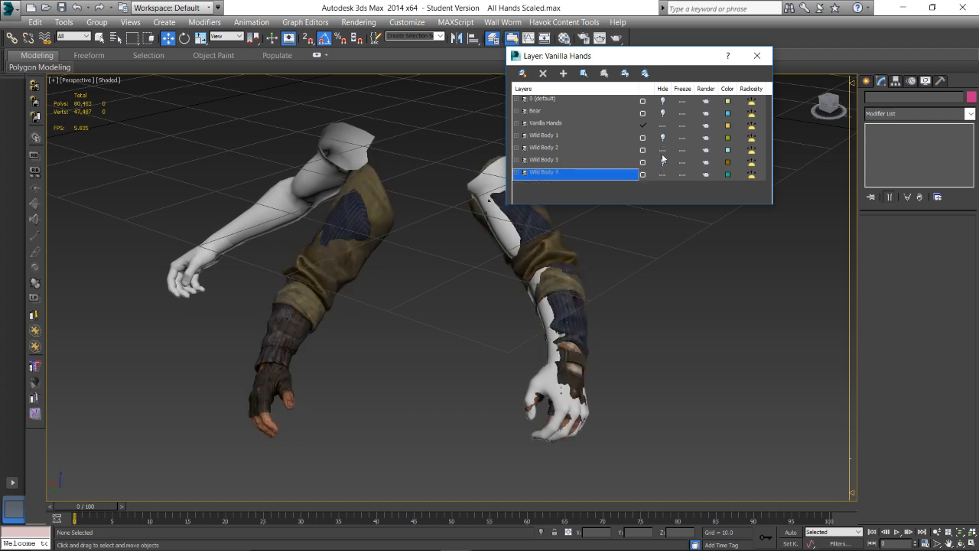
left_click(662, 150)
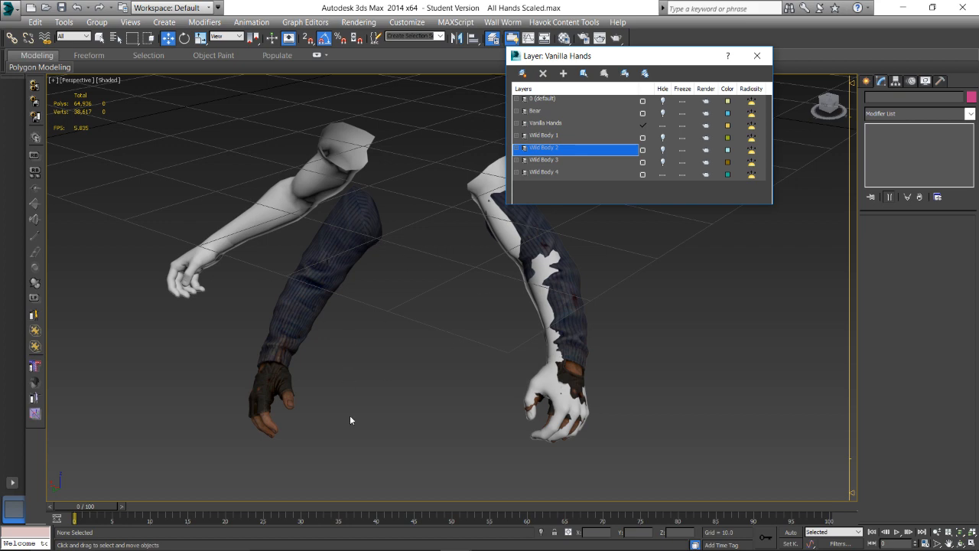
- Examine the fingerless leather glove of the Wild Body 4 arm from the palm side and the back of the hand
scroll(291, 353, "up", 5)
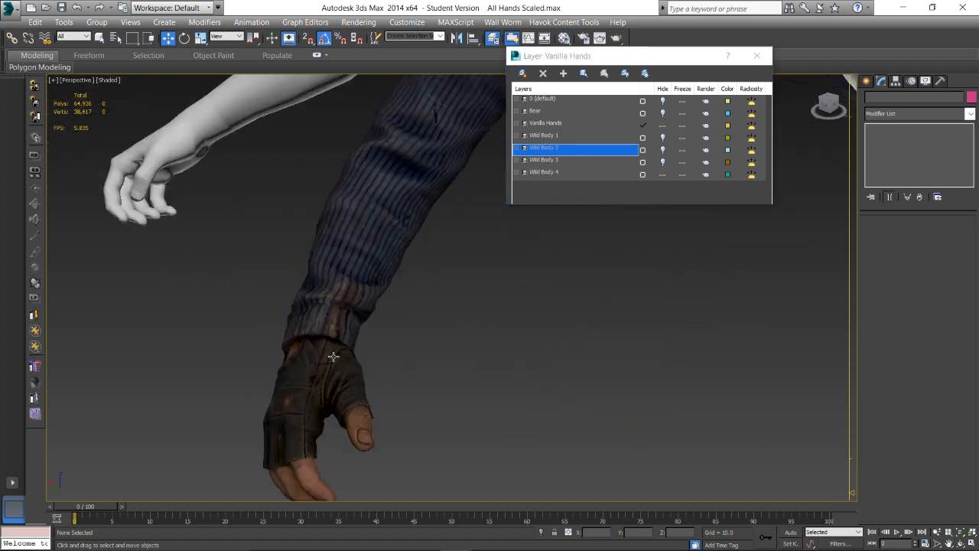
middle_click_drag(368, 339, 398, 329, "alt")
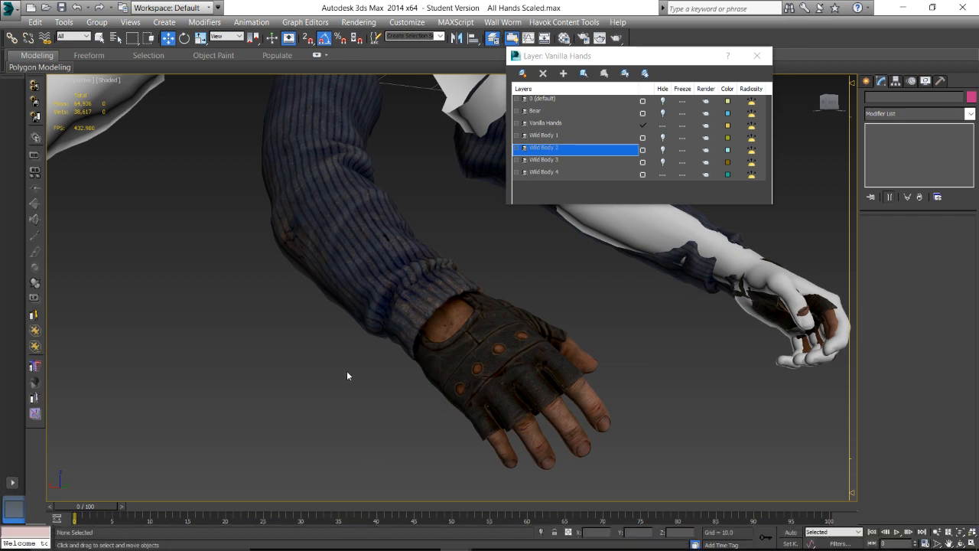
mouse_move(367, 379)
middle_mouse_down("alt")
mouse_move(396, 377)
mouse_move(376, 413)
mouse_move(412, 371)
mouse_move(339, 415)
mouse_move(280, 387)
mouse_move(305, 375)
mouse_move(339, 392)
mouse_move(371, 389)
middle_mouse_up("alt")
scroll(483, 339, "down", 4)
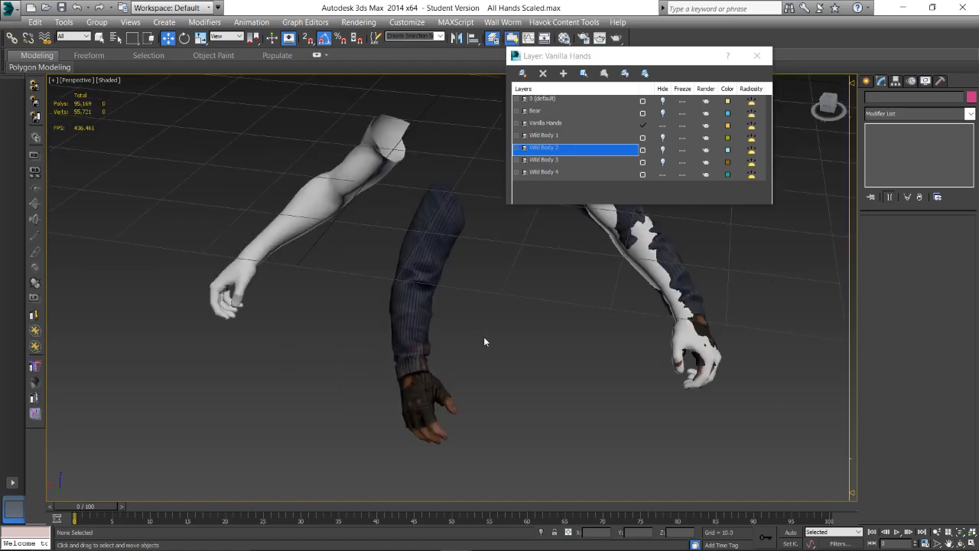
- Switch to the YouTube live dashboard in Chrome and read the chat questions about porting and releasing the gloves
key("alt+Tab")
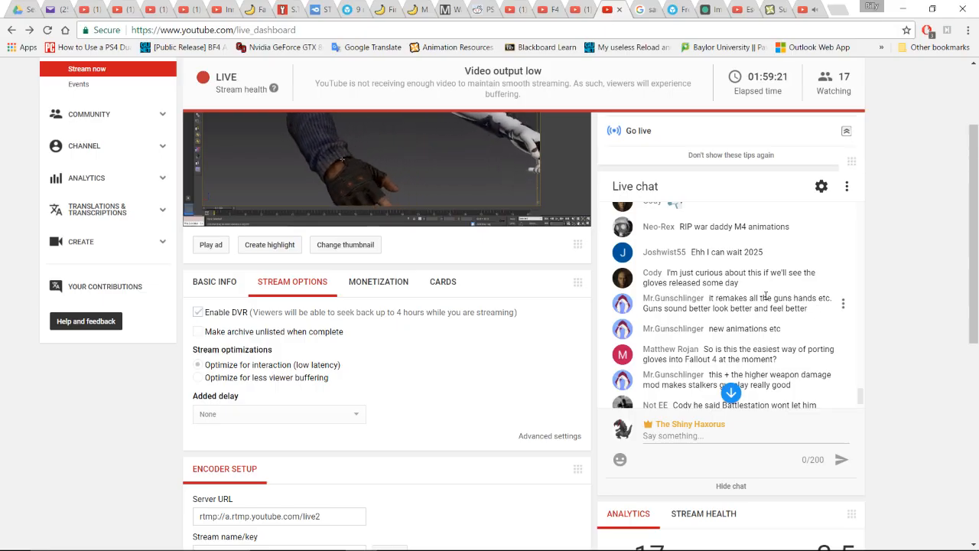
scroll(758, 292, "down", 3)
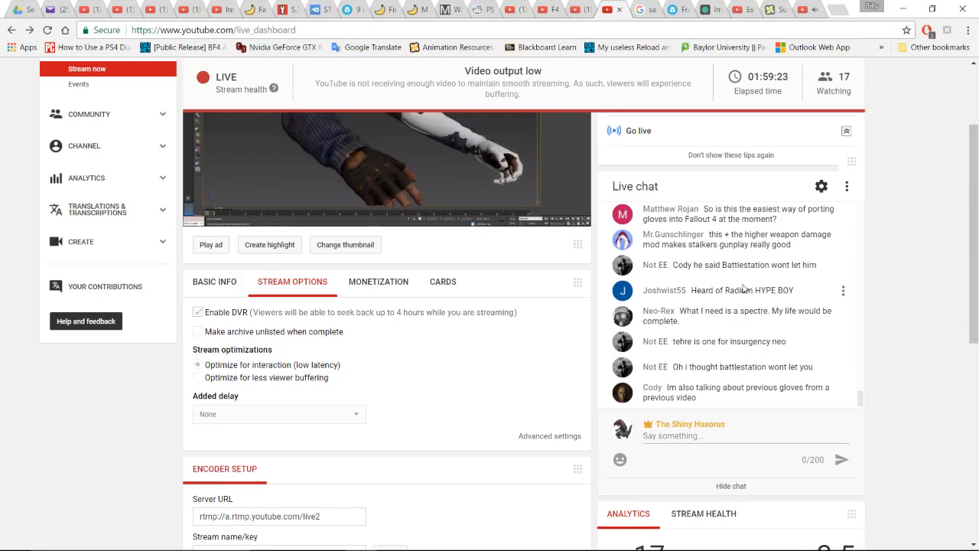
scroll(743, 286, "up", 1)
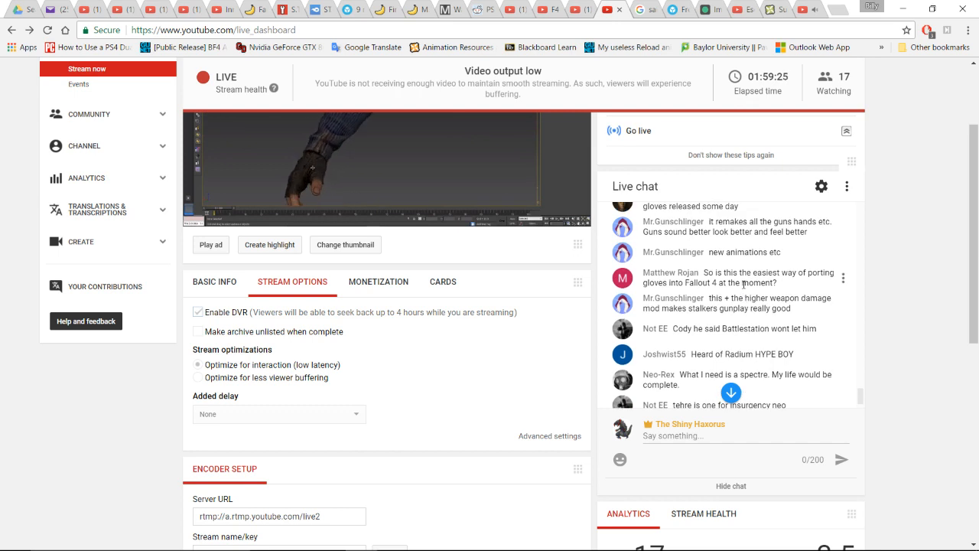
scroll(743, 284, "up", 1)
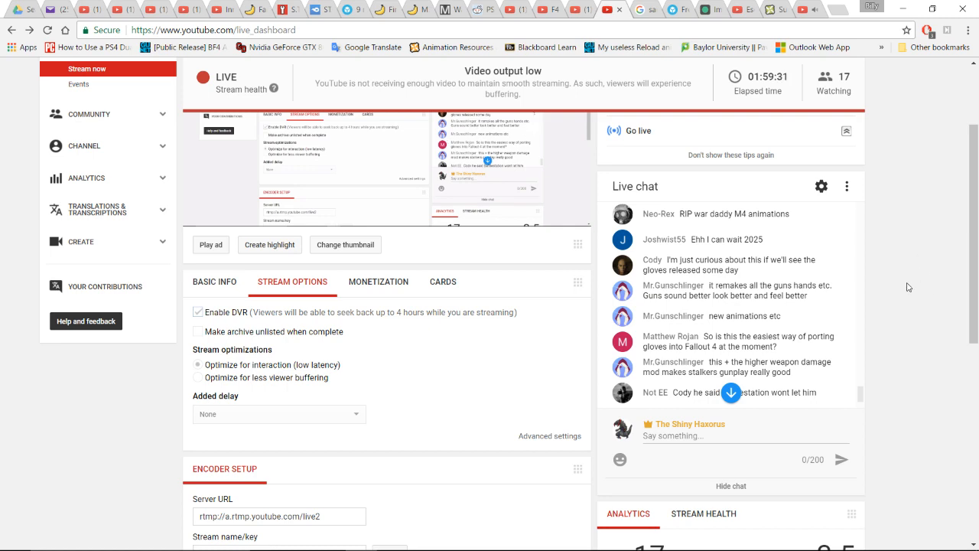
scroll(883, 304, "down", 1)
scroll(884, 304, "up", 1)
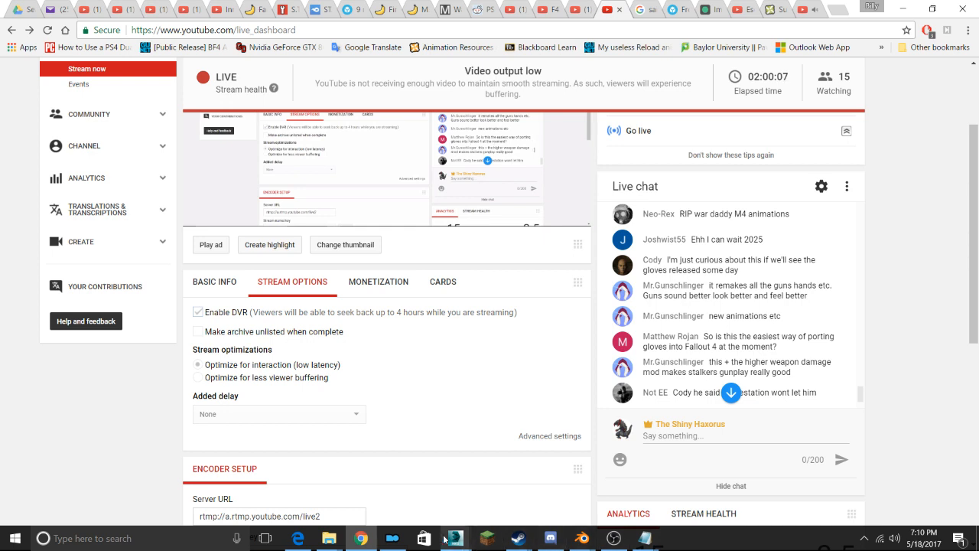
- Check the 3ds Max scene, return to the YouTube dashboard in Chrome, and read down to the newest chat messages
mouse_move(455, 538)
left_click(364, 472)
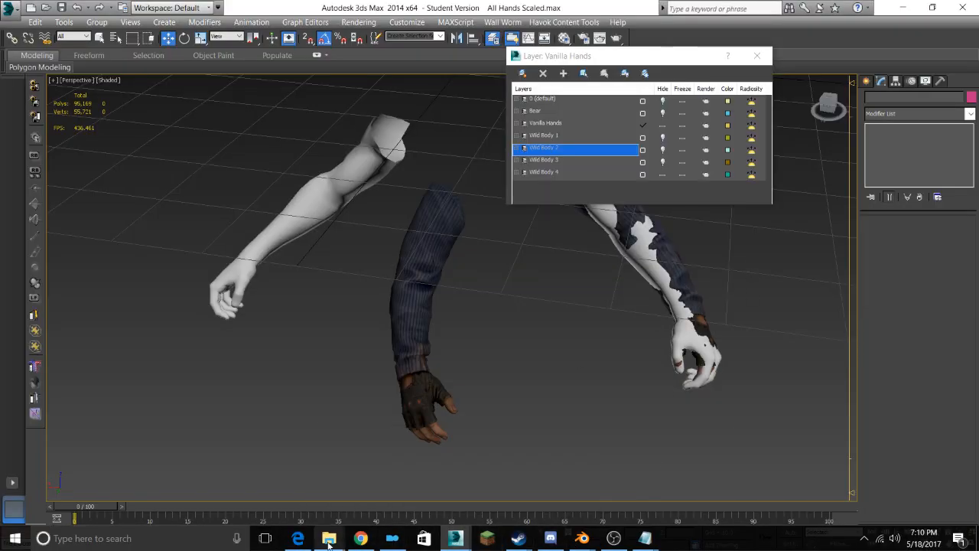
left_click(360, 537)
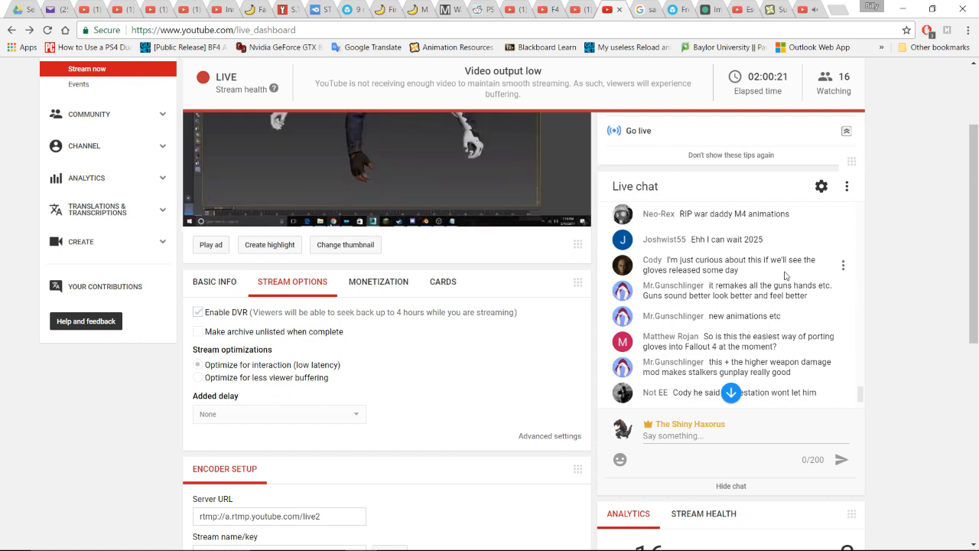
scroll(786, 274, "down", 1)
scroll(781, 301, "down", 3)
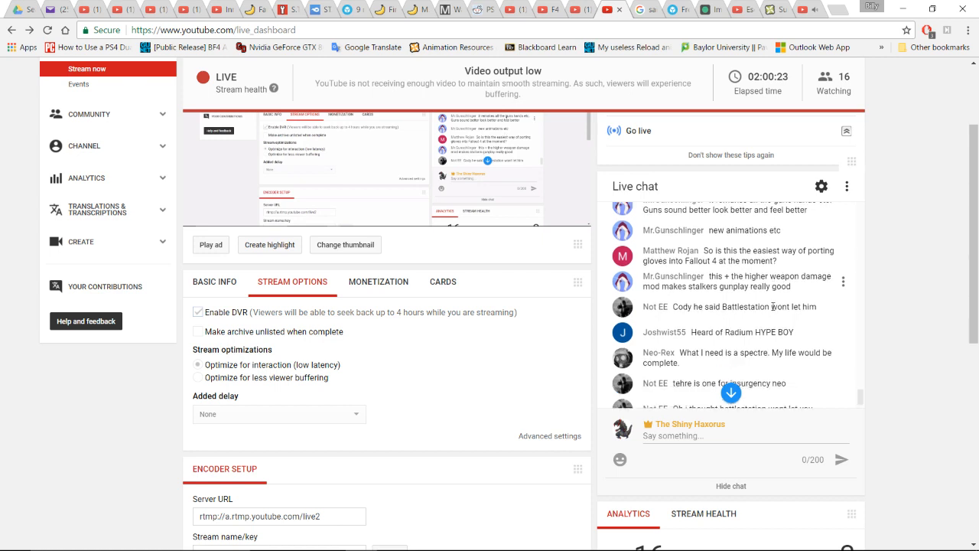
scroll(781, 302, "up", 1)
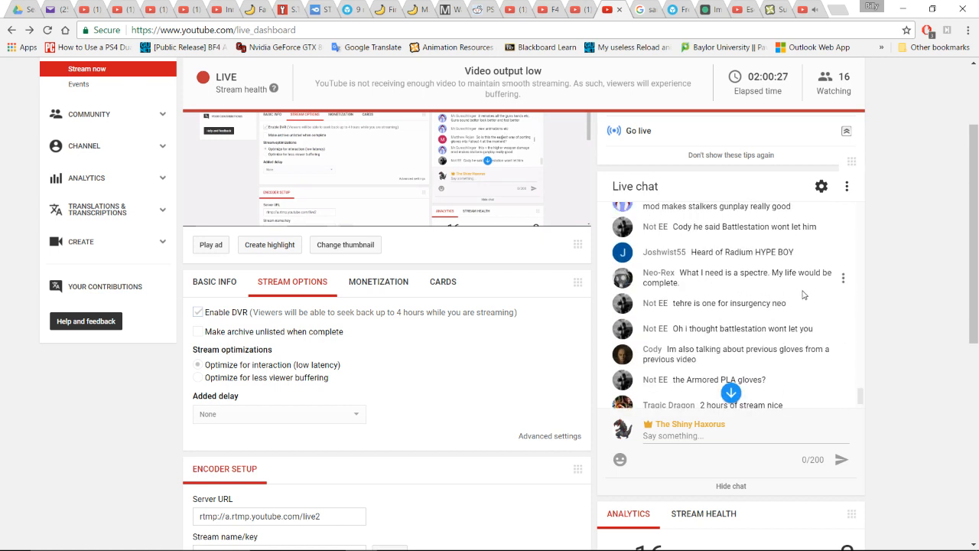
scroll(802, 300, "down", 2)
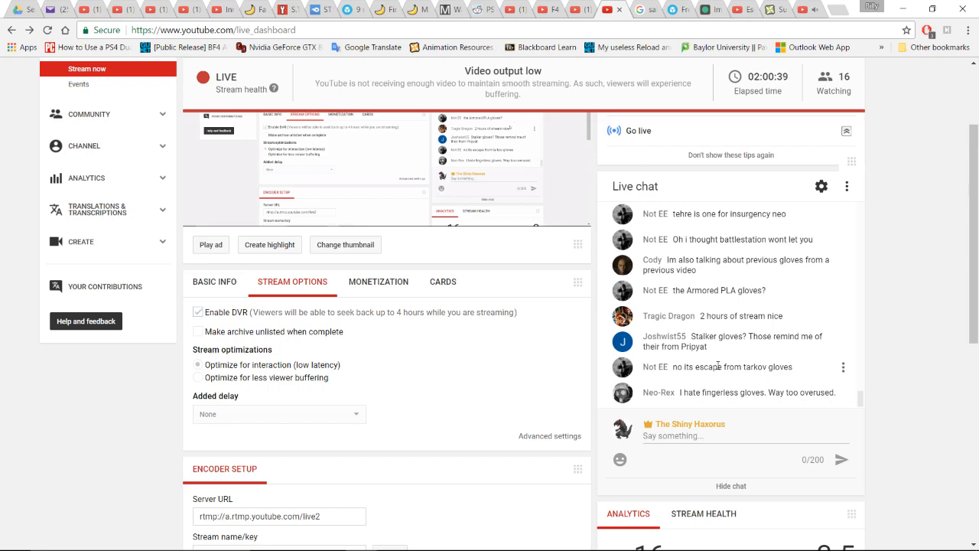
- Switch back to 3ds Max and inspect the Wild Body 4 fingerless glove around its thumb, knuckles and cuff
key("alt+Tab")
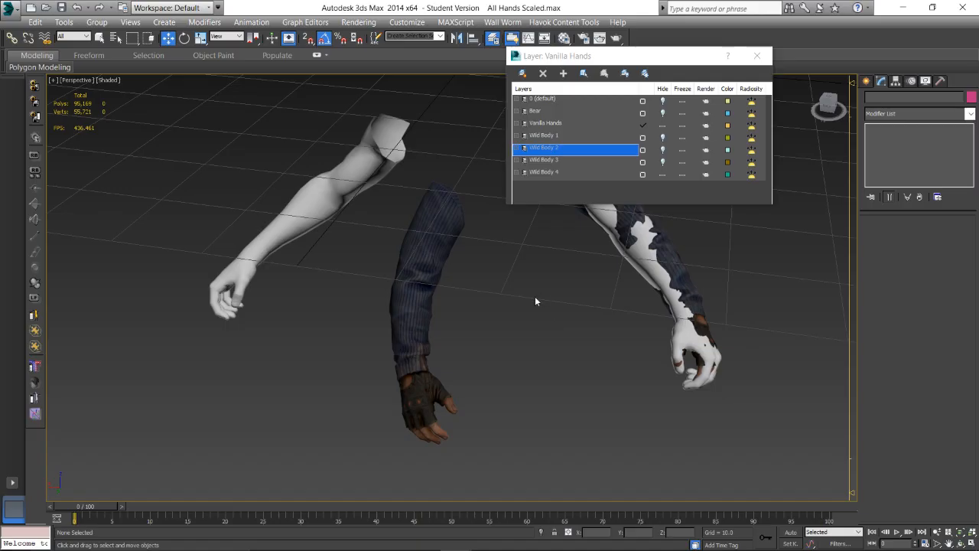
scroll(457, 401, "up", 3)
scroll(431, 409, "down", 3)
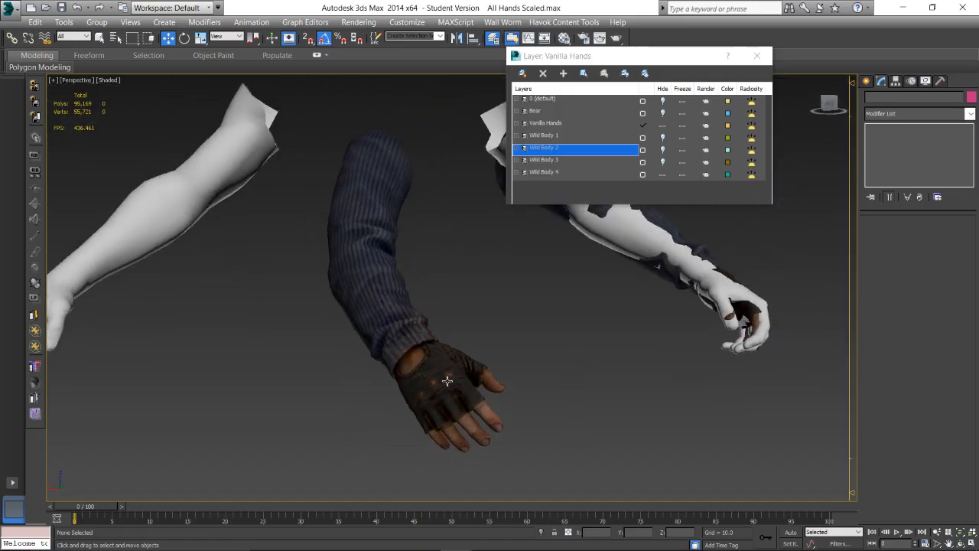
scroll(446, 381, "up", 6)
middle_click_drag(488, 385, 411, 398, "alt")
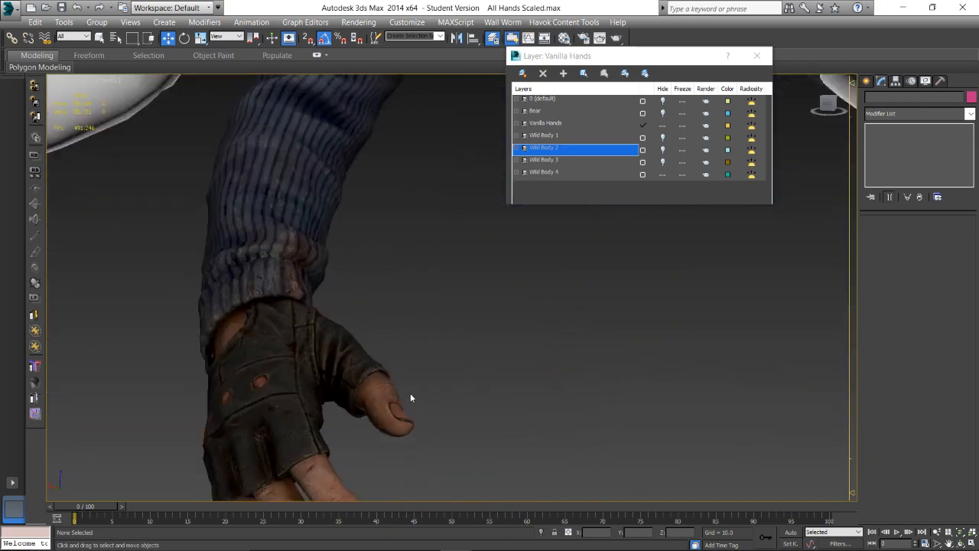
scroll(406, 387, "down", 6)
middle_click_drag(515, 352, 440, 375)
scroll(465, 367, "up", 5)
scroll(437, 377, "down", 3)
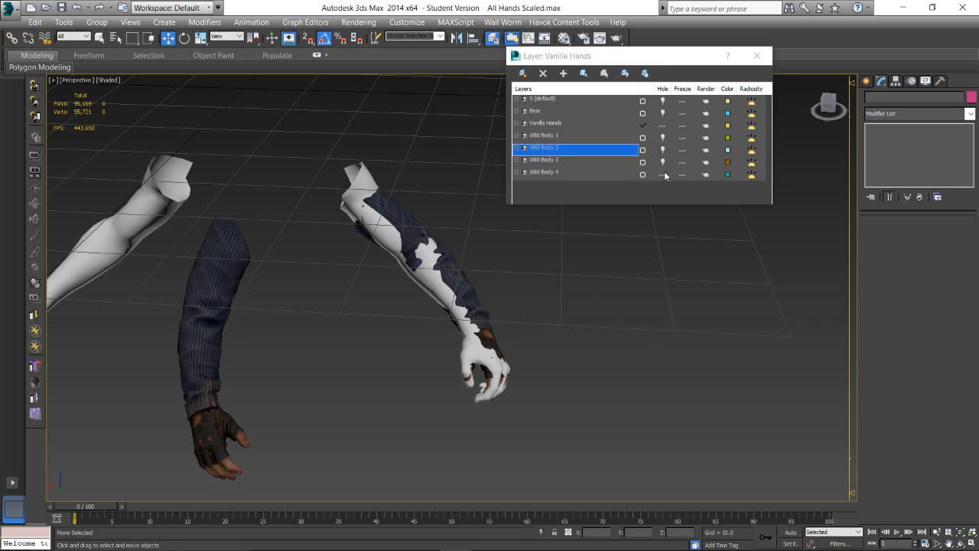
- Check the YouTube dashboard in Chrome for new chat replies, and return to the 3ds Max scene
key("alt+Tab")
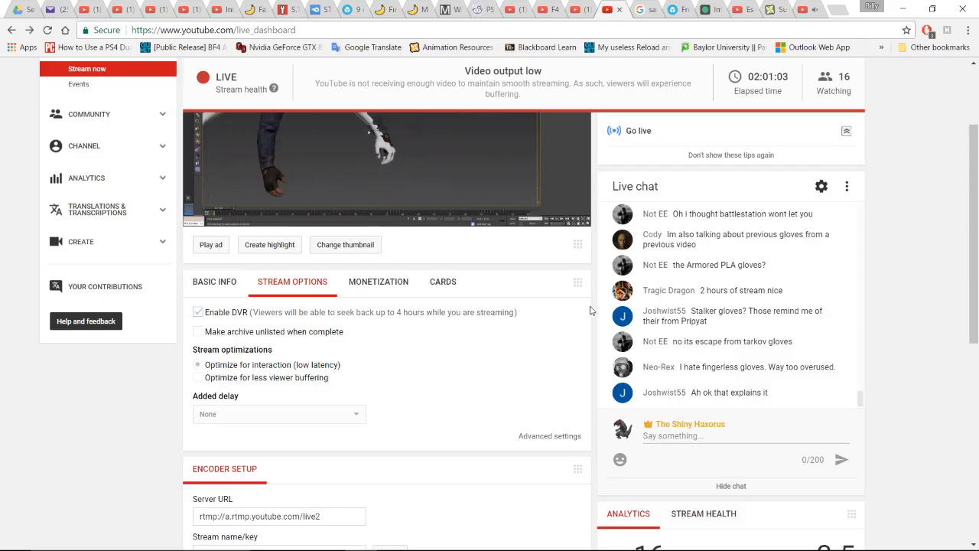
scroll(532, 333, "up", 1)
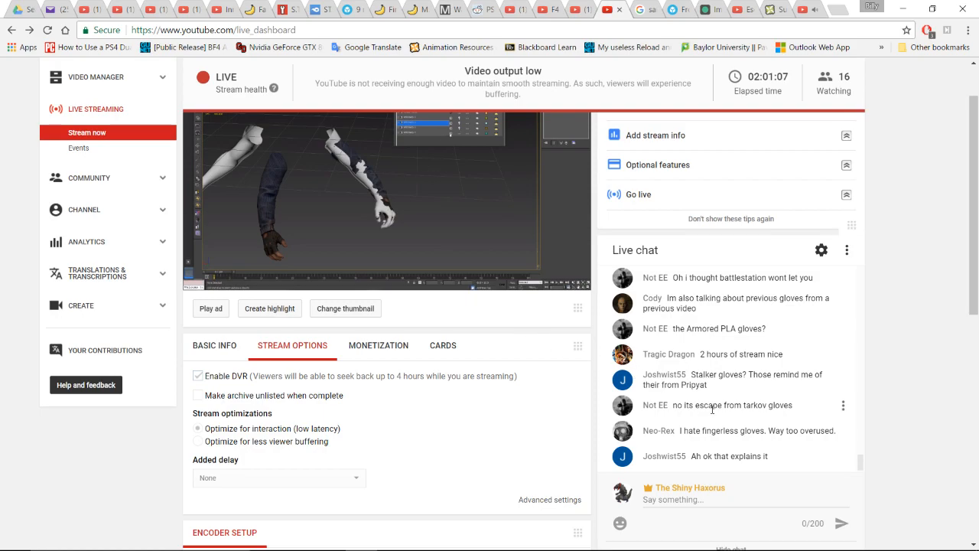
key("alt+Tab")
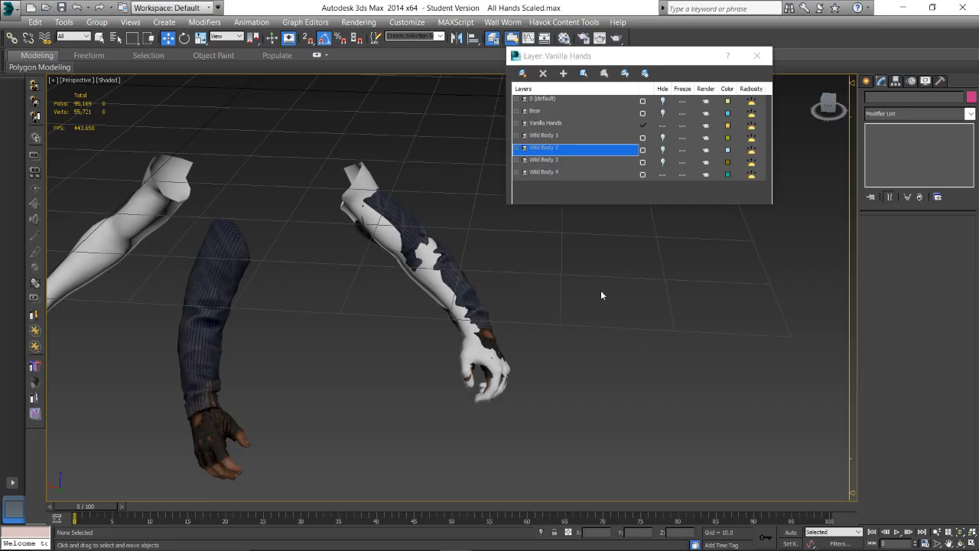
- Hide the Wild Body 4 layer, show Wild Body 3, and view the back of its bare hand
left_click(663, 175)
left_click(663, 163)
scroll(380, 393, "up", 4)
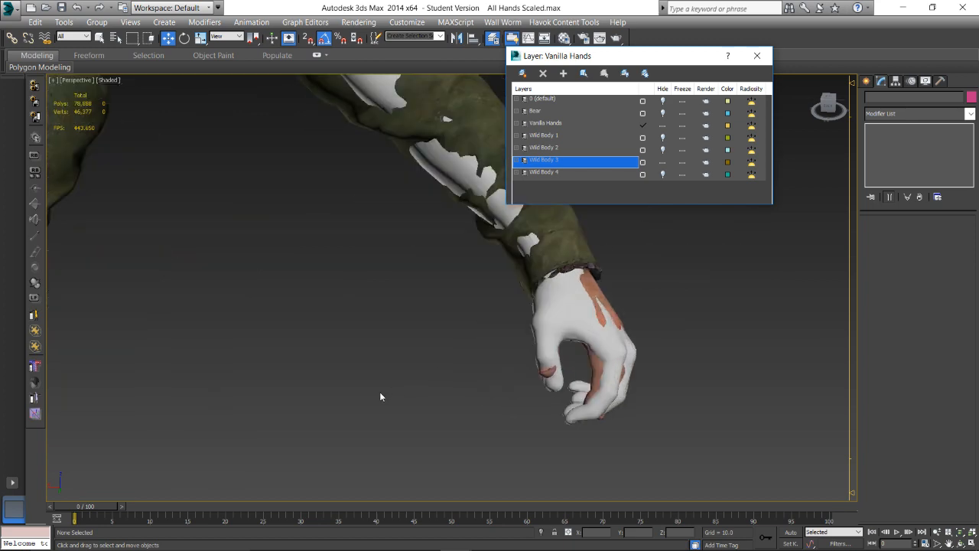
middle_click_drag(306, 394, 484, 335)
scroll(315, 356, "down", 3)
middle_click_drag(315, 356, 347, 373, "alt")
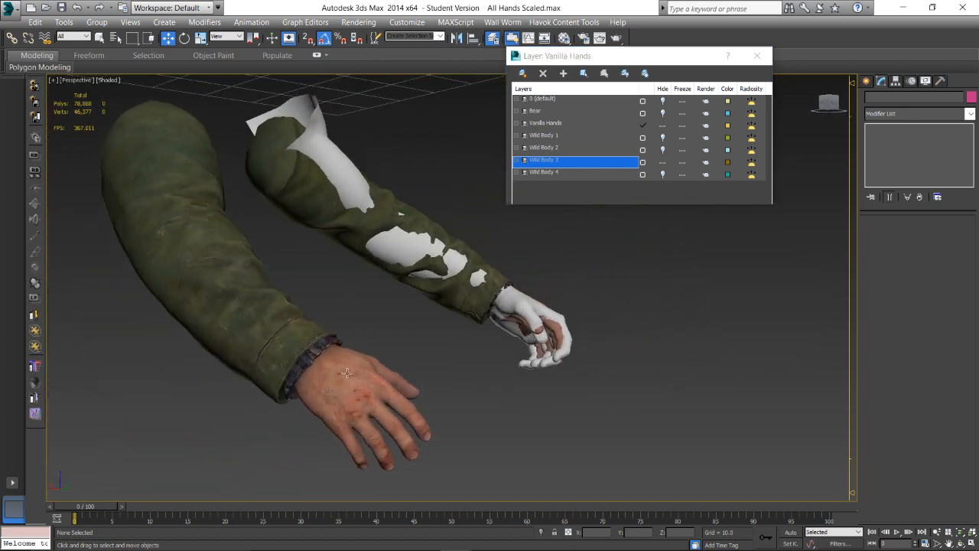
- Select the bare hand of the Wild_Body_3_firstHands mesh nearest the view at Element level
left_click(334, 395)
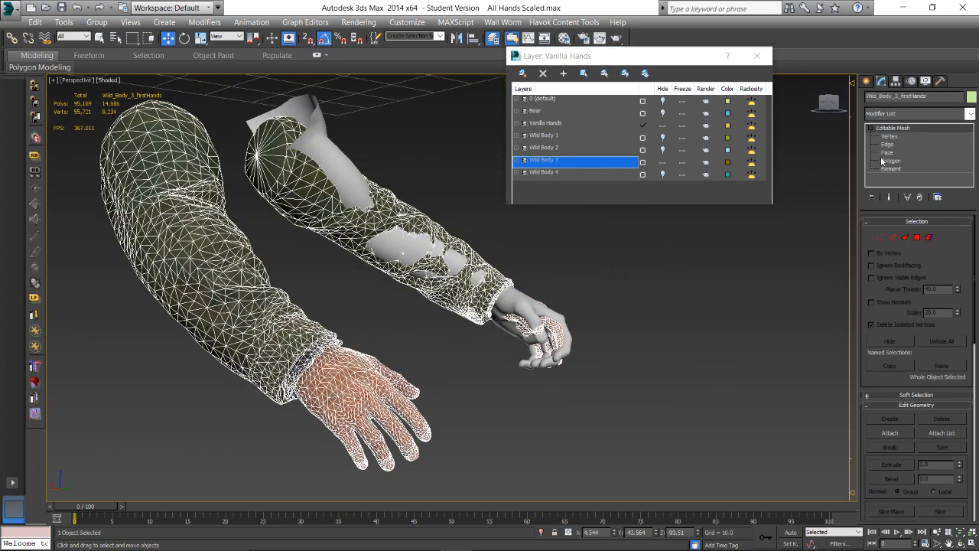
left_click(891, 169)
left_click(357, 377)
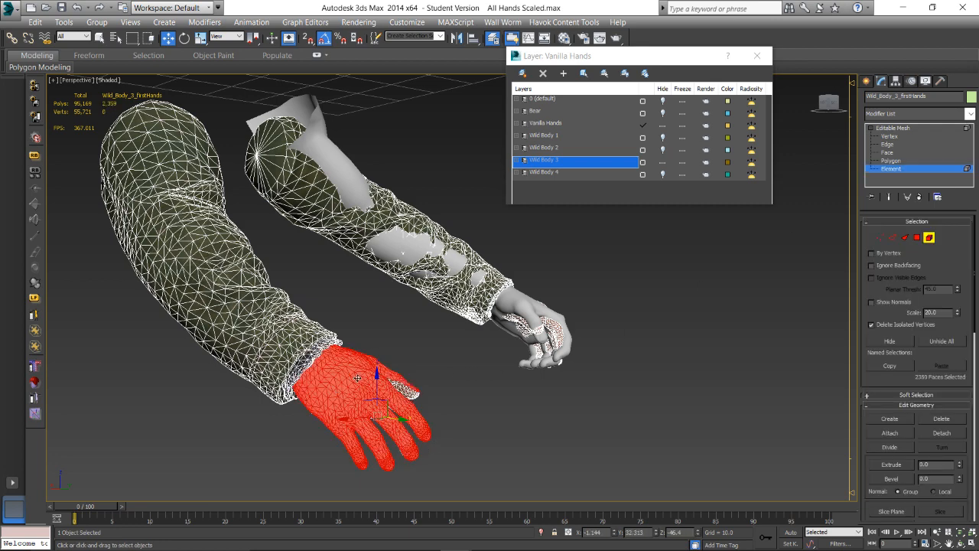
- Try moving the selected hand element away from its sleeve, and undo each move
left_click_drag(400, 419, 495, 427)
key("ctrl+z")
left_click_drag(390, 423, 425, 418)
key("ctrl+z")
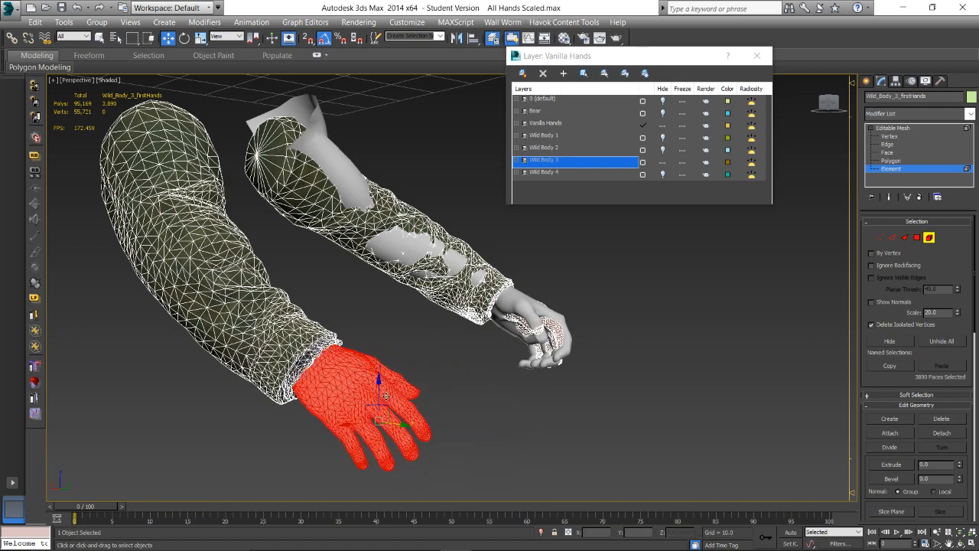
- Clear the selection of the bare hand element and deselect the Wild_Body_3_firstHands mesh while keeping its layer shown
middle_click_drag(376, 398, 536, 360, "alt")
scroll(503, 306, "up", 4)
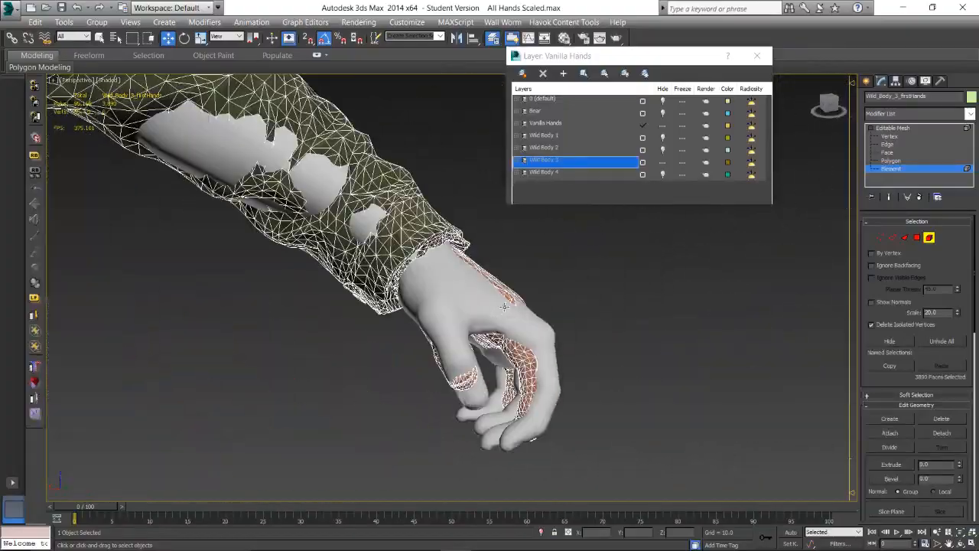
middle_click_drag(504, 306, 390, 359, "alt")
scroll(451, 329, "down", 4)
left_click(429, 372)
scroll(429, 373, "up", 3)
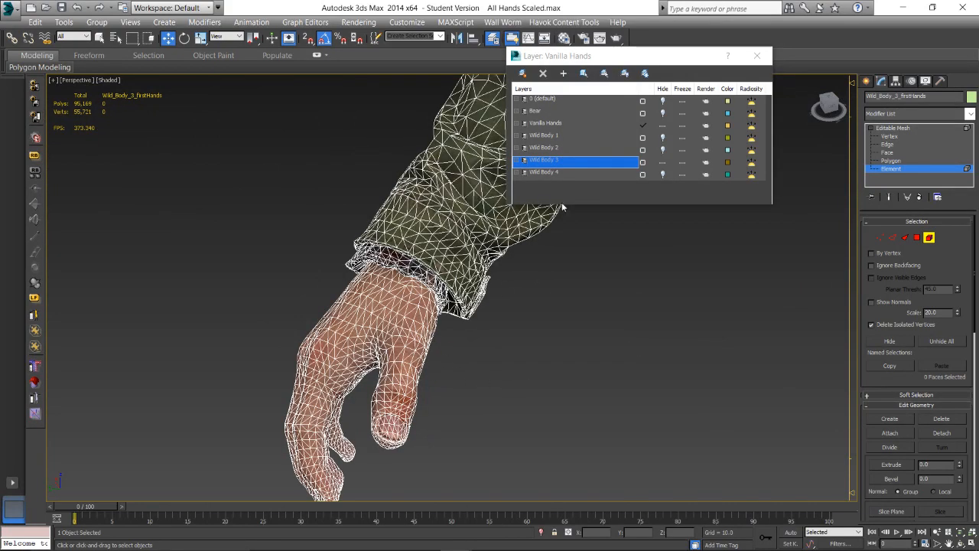
left_click(662, 163)
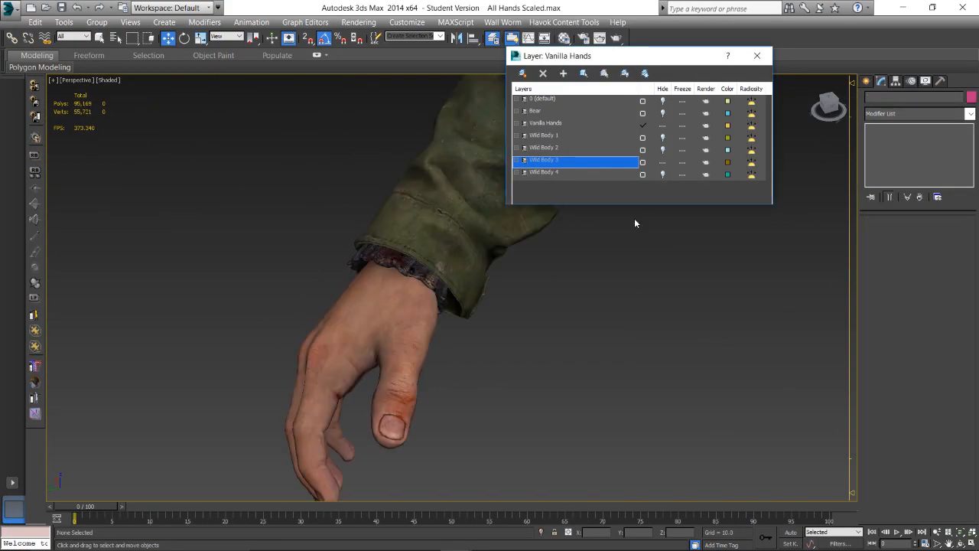
- Examine the Wild Body 3 bare hand up close, checking the skin texture on the knuckles, fingers and nails
scroll(429, 374, "down", 4)
middle_click_drag(424, 374, 501, 293)
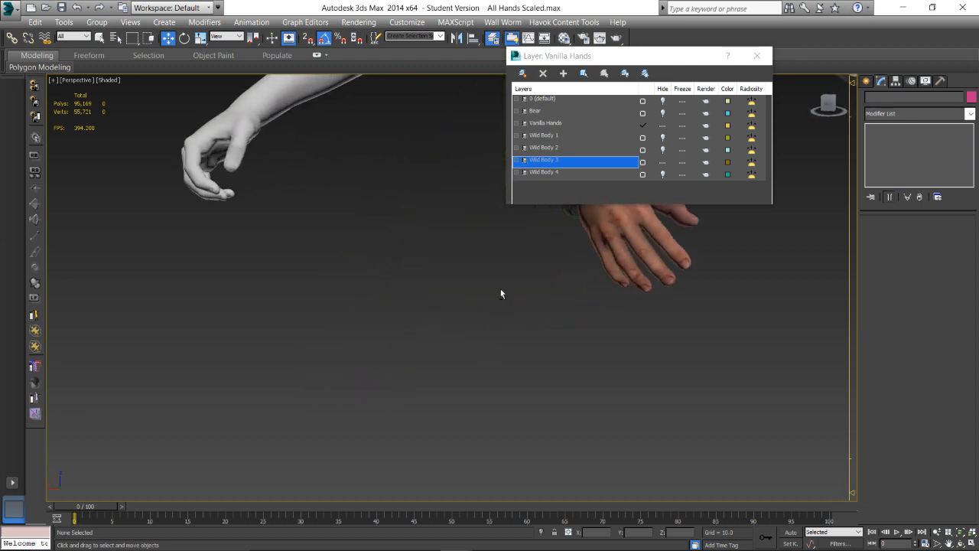
middle_click_drag(596, 266, 472, 326)
scroll(413, 352, "up", 3)
scroll(406, 354, "down", 5)
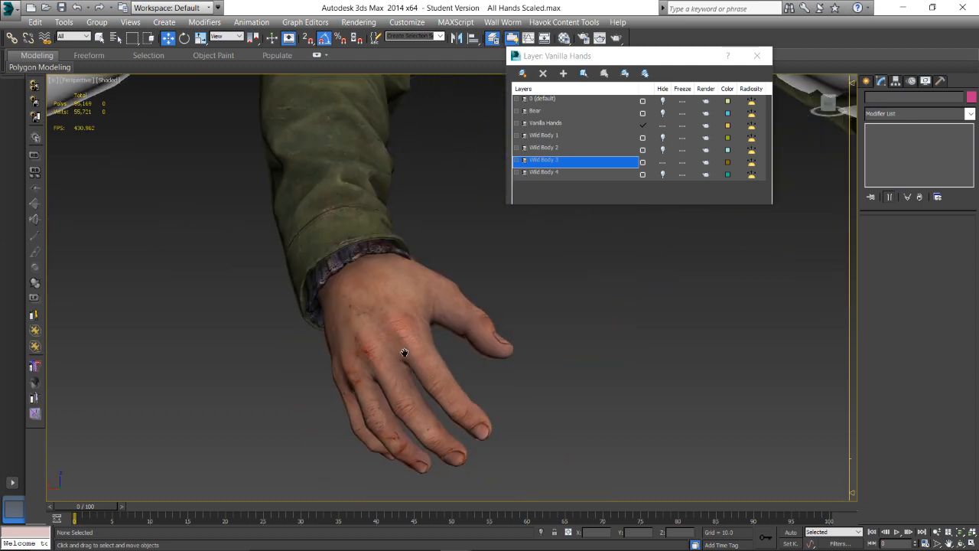
middle_click_drag(384, 351, 431, 337, "alt")
scroll(504, 335, "up", 2)
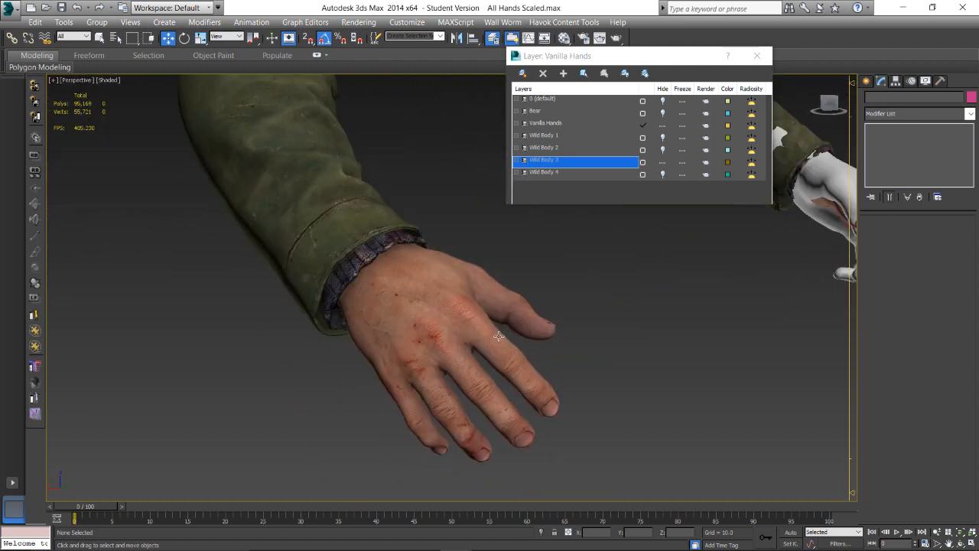
scroll(480, 328, "up", 4)
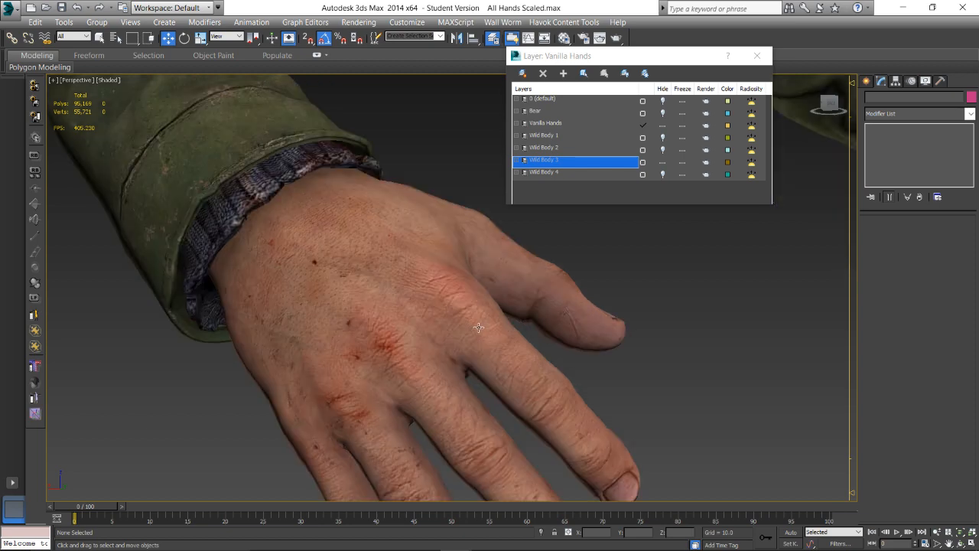
scroll(424, 323, "down", 4)
middle_click_drag(420, 338, 411, 319, "alt")
scroll(410, 320, "up", 5)
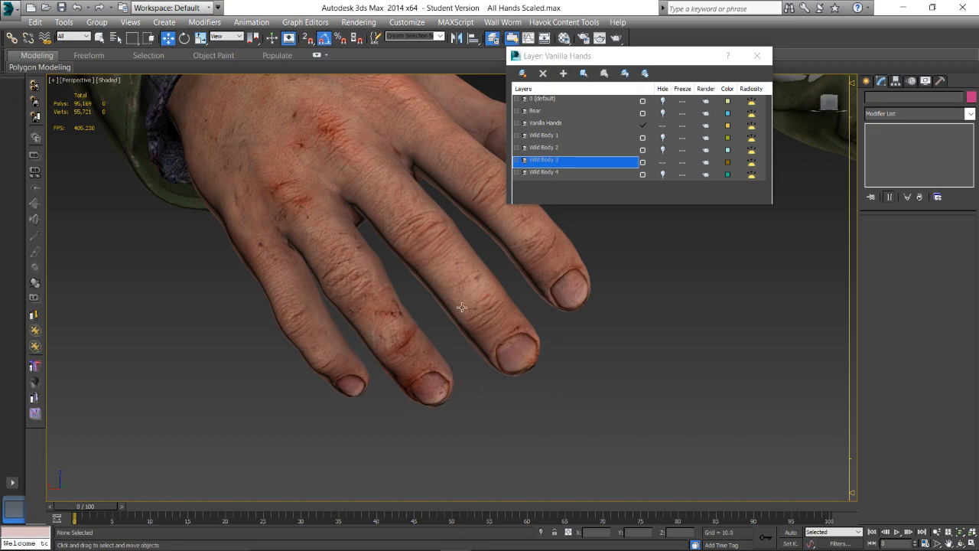
scroll(446, 293, "down", 5)
scroll(405, 373, "down", 2)
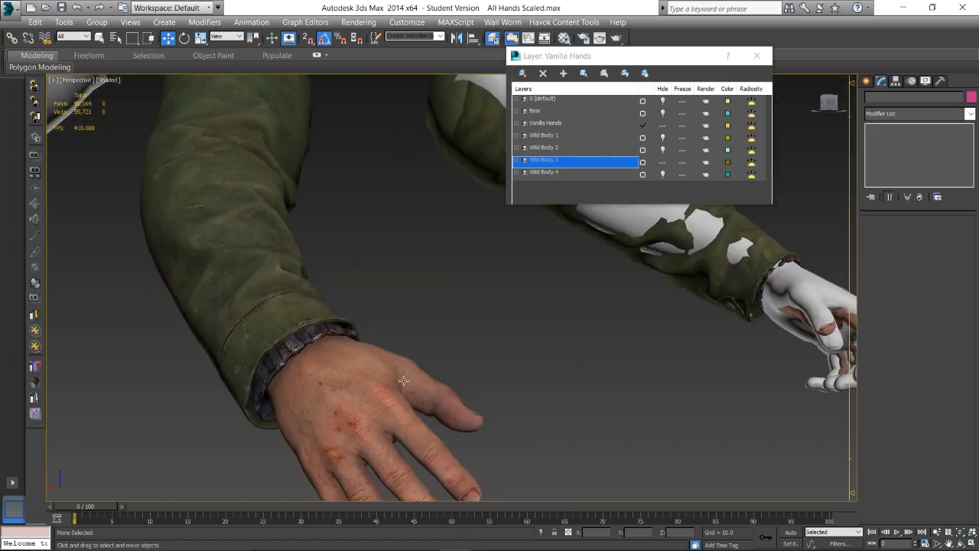
- Select the Wild_Body_3_firstHands mesh and view both of its arms alongside the vanilla arms
left_click(404, 381)
middle_click_drag(404, 381, 438, 343, "alt")
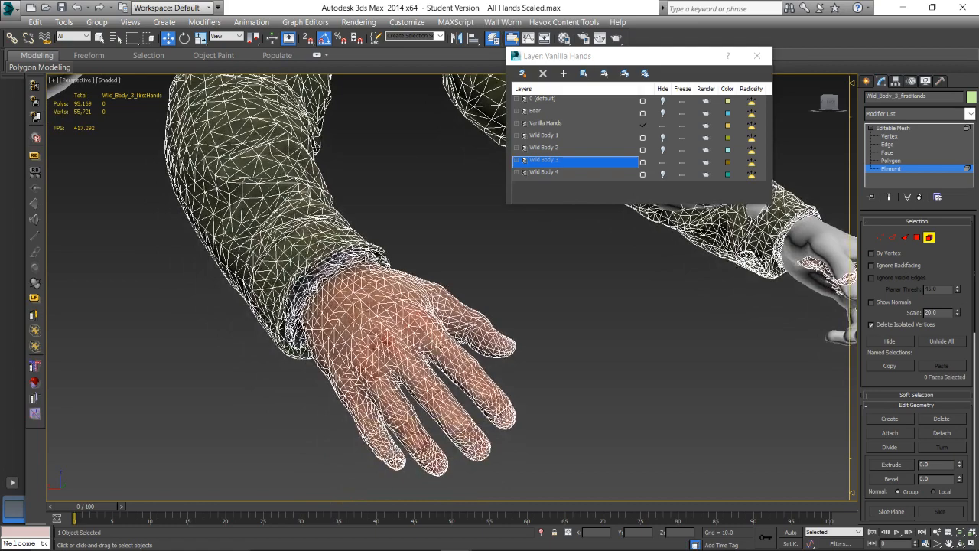
scroll(445, 343, "down", 5)
middle_click_drag(501, 323, 440, 366)
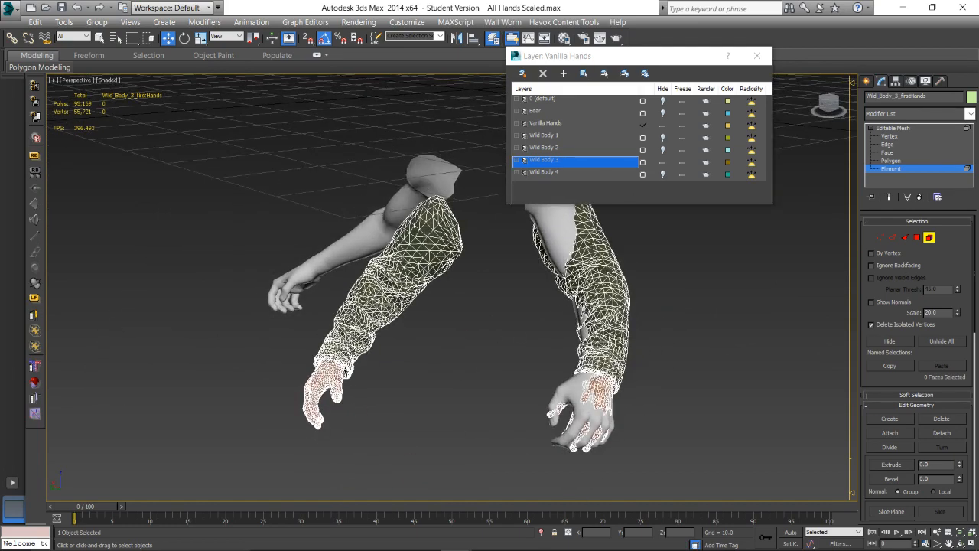
- Check the YouTube live chat in Chrome, and return to the All Hands Scaled scene in 3ds Max
left_click(371, 539)
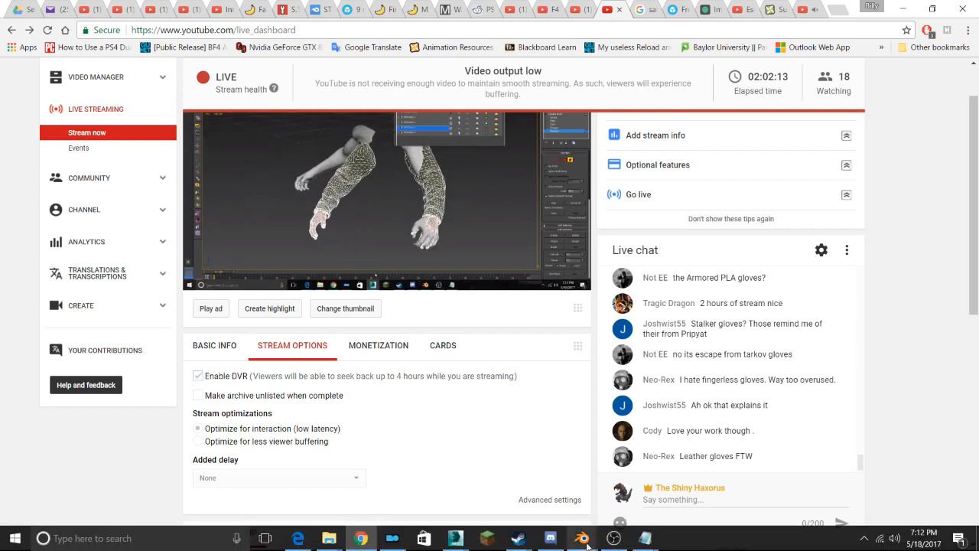
mouse_move(455, 538)
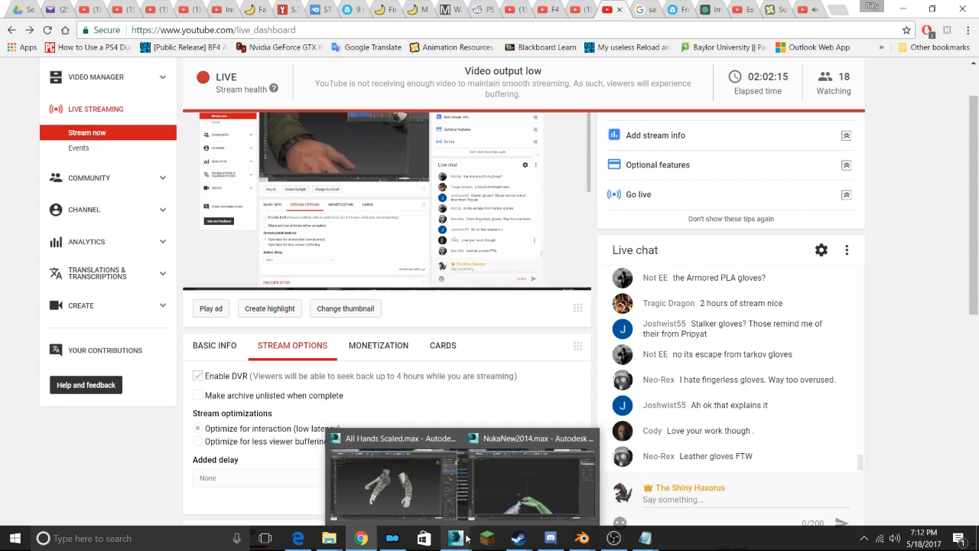
left_click(436, 478)
- Hide the Wild Body 3 and Vanilla Hands layers, show Wild Body 2, and view its fingerless gloves from several sides
left_click(662, 162)
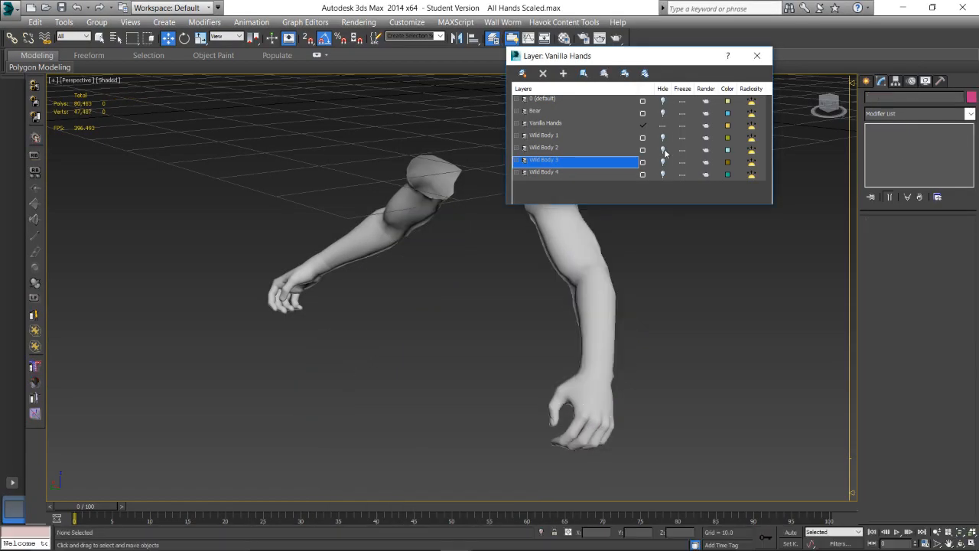
left_click(662, 150)
middle_click_drag(407, 348, 360, 354, "alt")
scroll(464, 335, "up", 4)
left_click(662, 125)
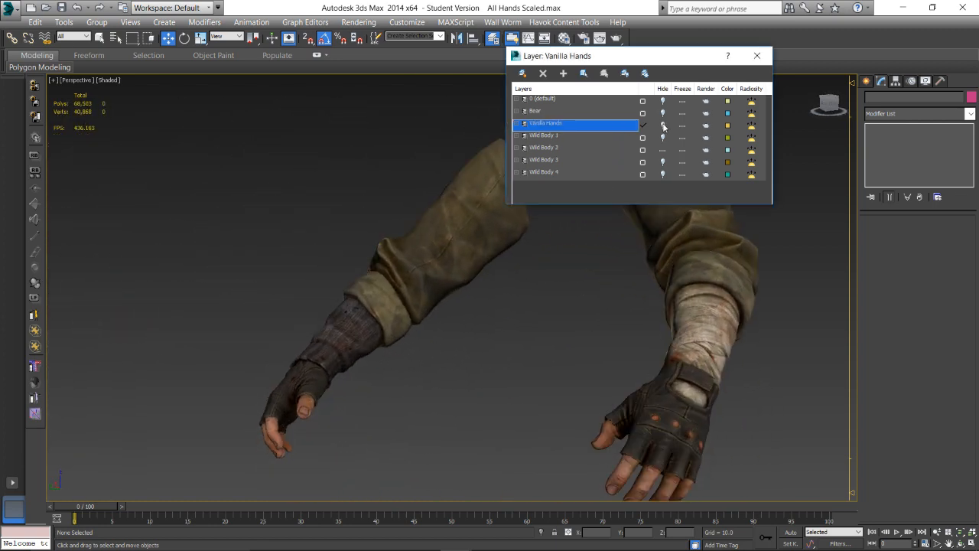
middle_click_drag(667, 390, 605, 385, "alt")
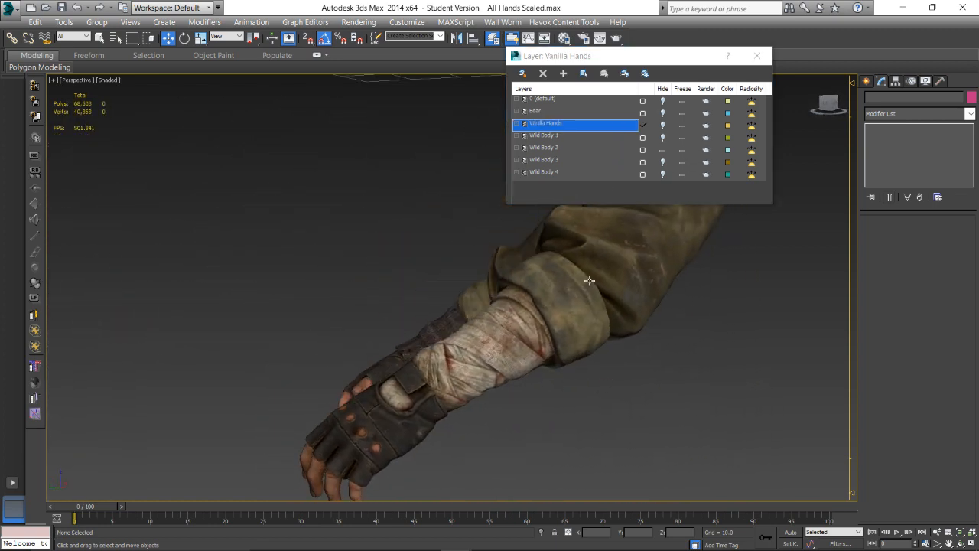
middle_click_drag(490, 352, 583, 365, "alt")
- Read the new YouTube chat messages in Chrome, and switch to the Wild Hands Align 7 file in Blender
key("alt+Tab")
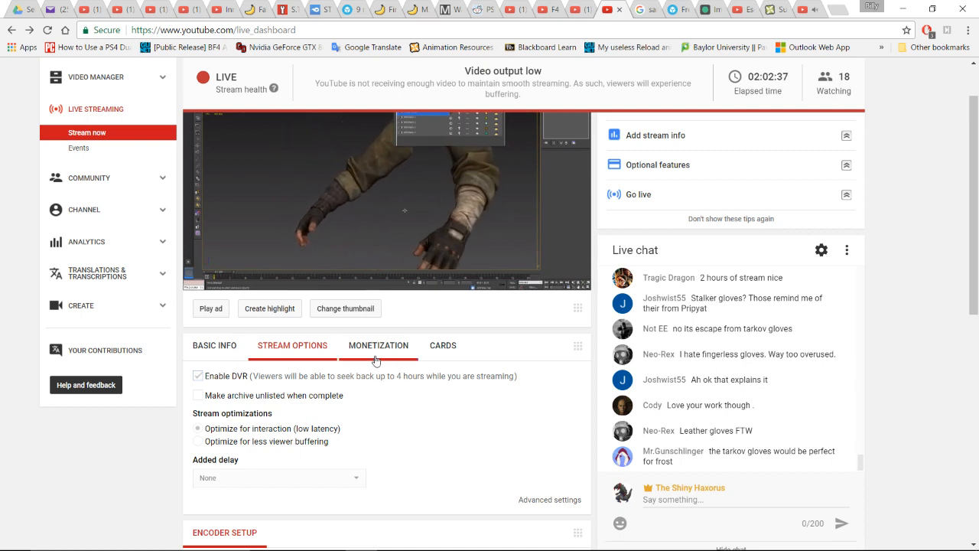
mouse_move(473, 537)
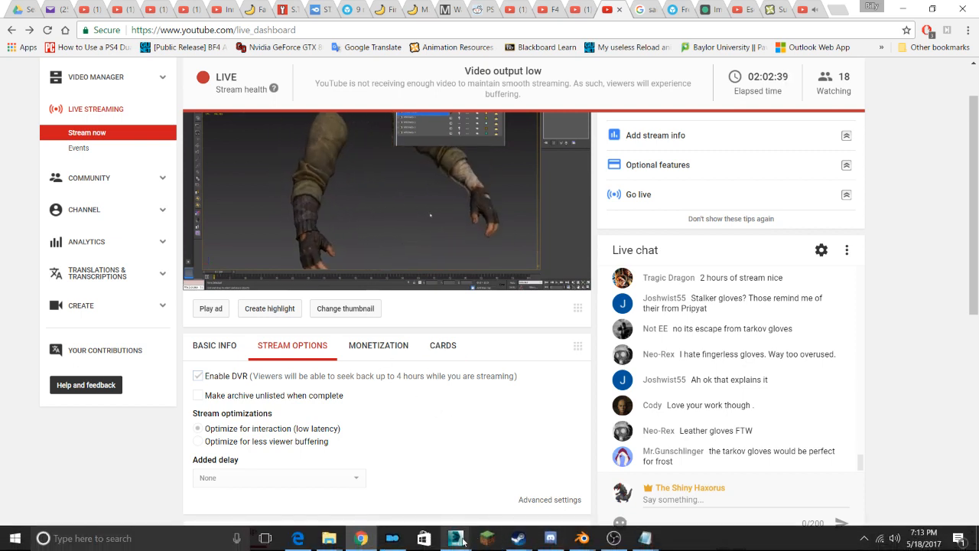
mouse_move(582, 541)
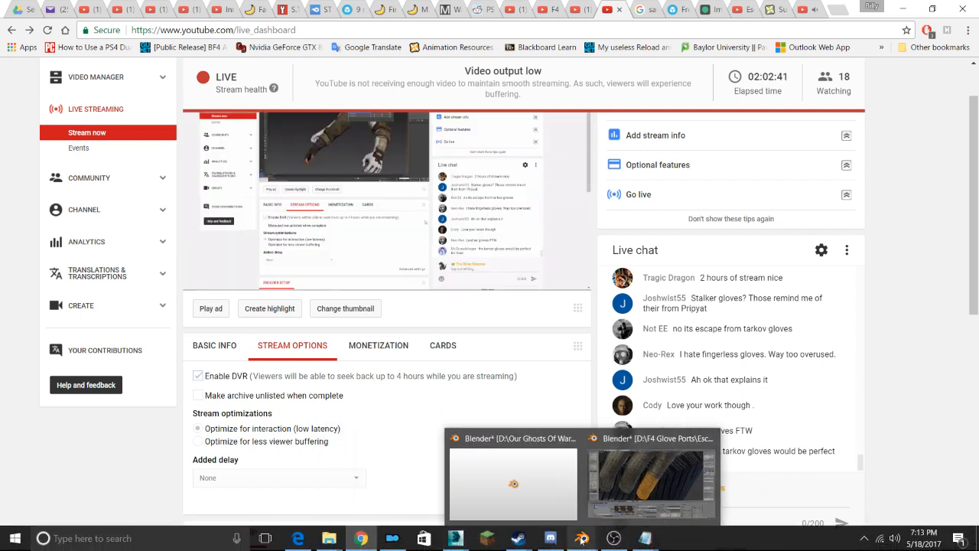
mouse_move(635, 489)
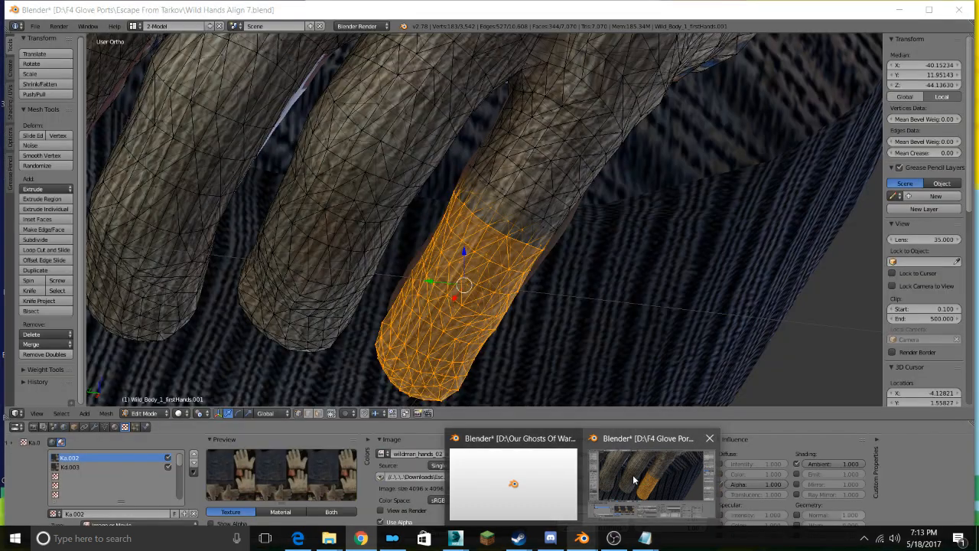
left_click(632, 475)
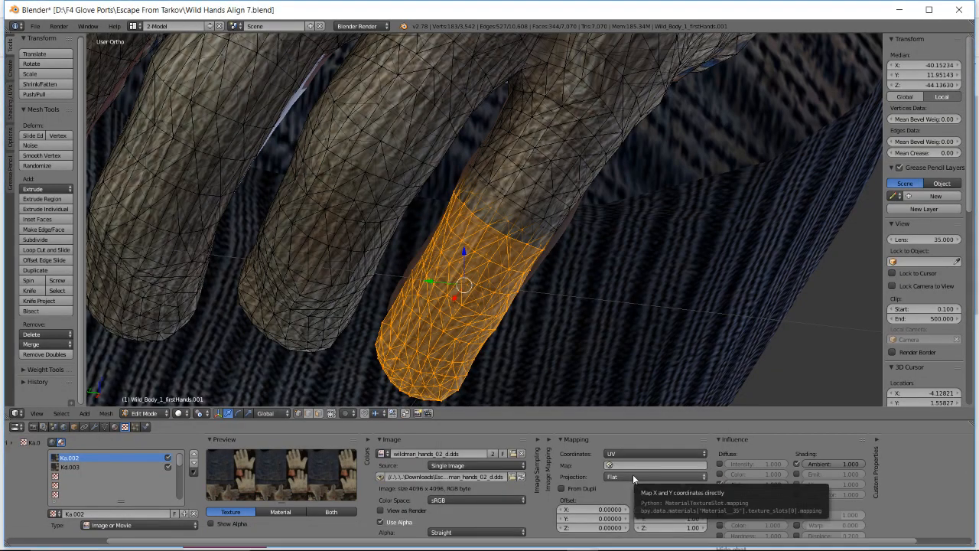
- Extend the glove fingertip selection with the missing vertices along the inner side of the curled finger
middle_click_drag(551, 243, 660, 165)
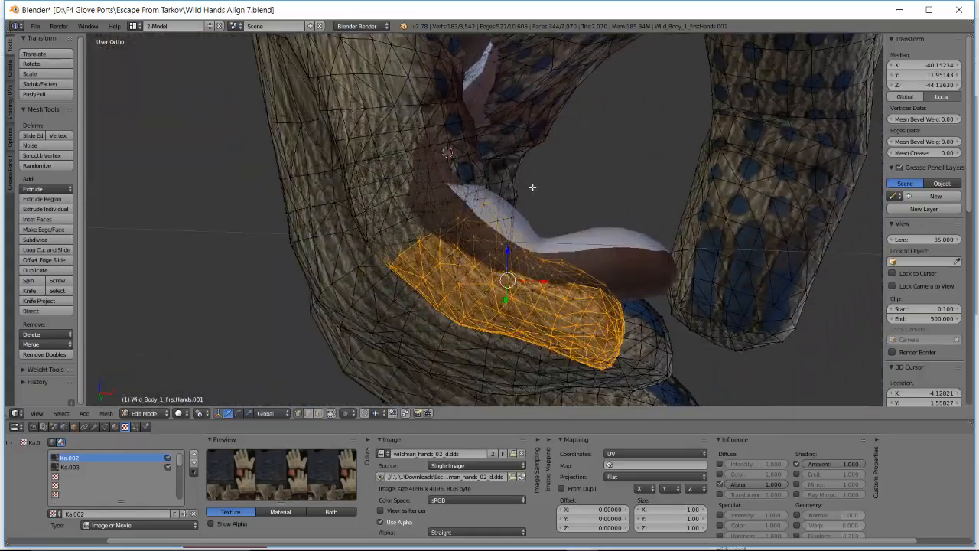
middle_click_drag(517, 185, 351, 262)
mouse_move(475, 203)
middle_mouse_down()
mouse_move(470, 213)
mouse_move(533, 167)
mouse_move(514, 163)
mouse_move(518, 131)
mouse_move(500, 120)
mouse_move(506, 164)
mouse_move(488, 193)
mouse_move(467, 198)
middle_mouse_up()
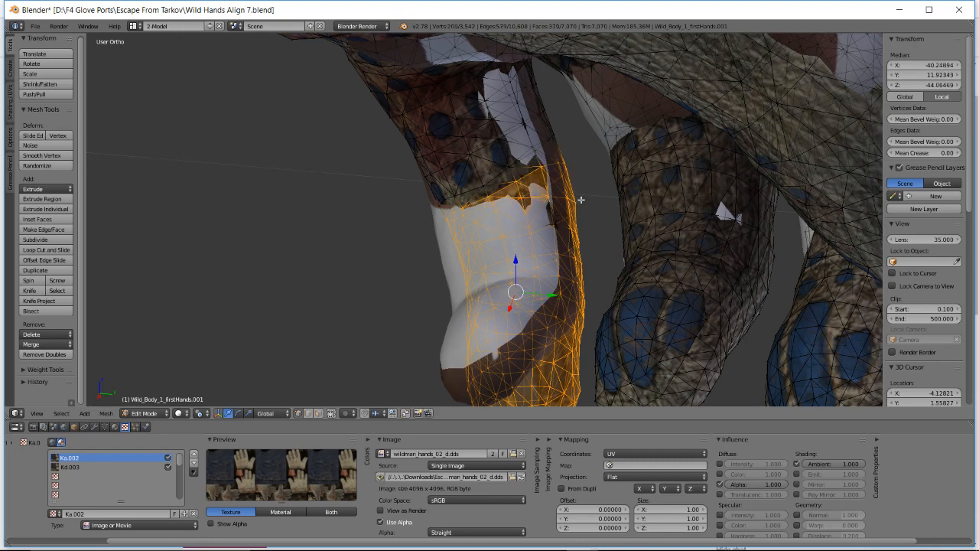
middle_click_drag(555, 178, 494, 206)
- Try rotating and moving the selected glove fingertip onto the underlying finger, and undo the adjustment
key("r")
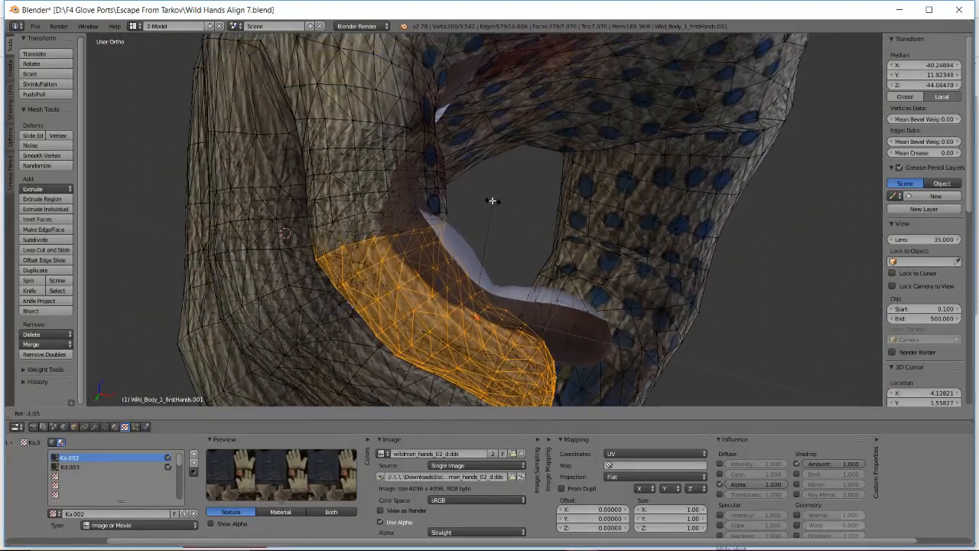
key("g")
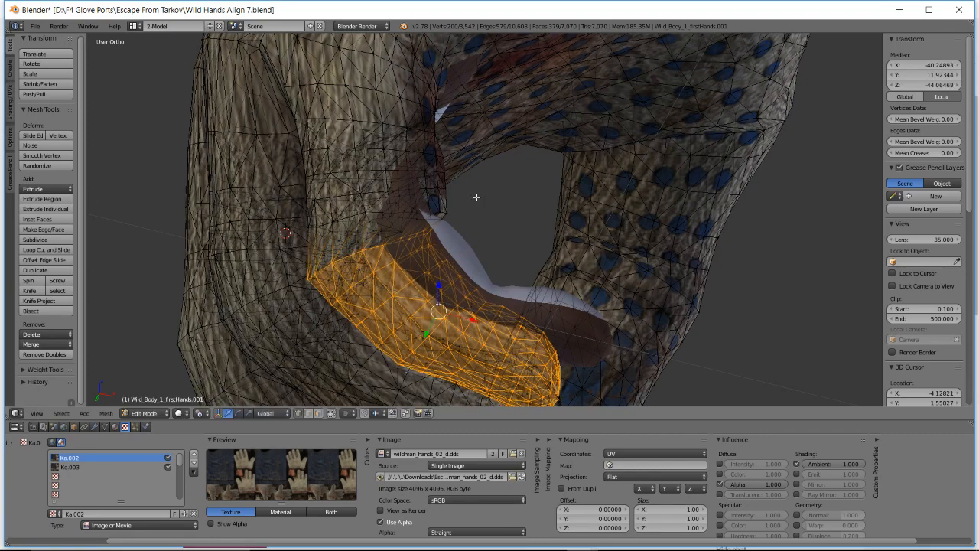
key("r")
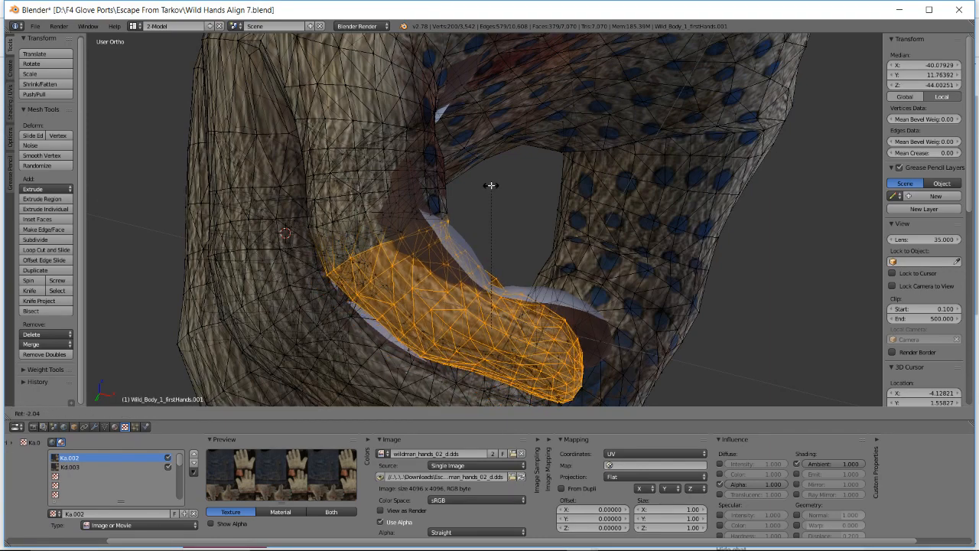
left_click(486, 185)
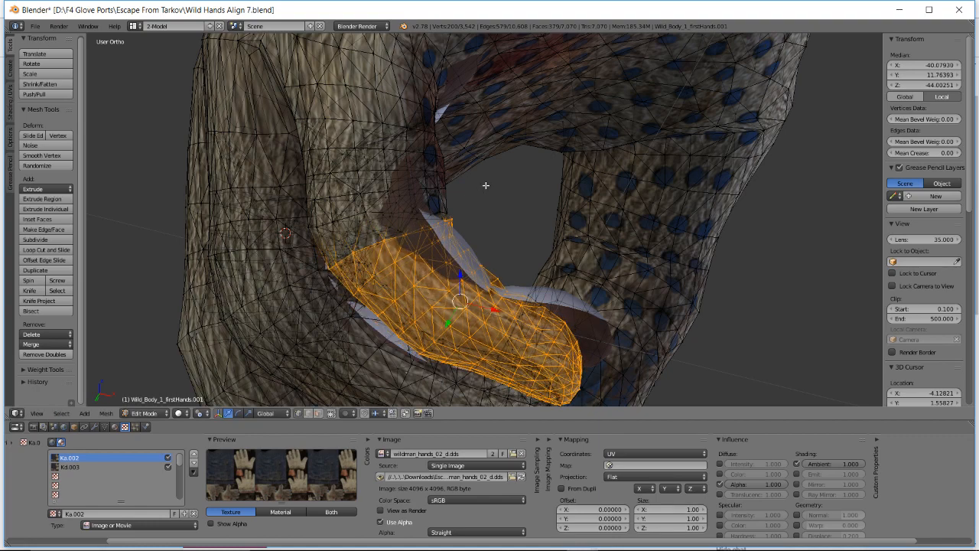
key("ctrl+z")
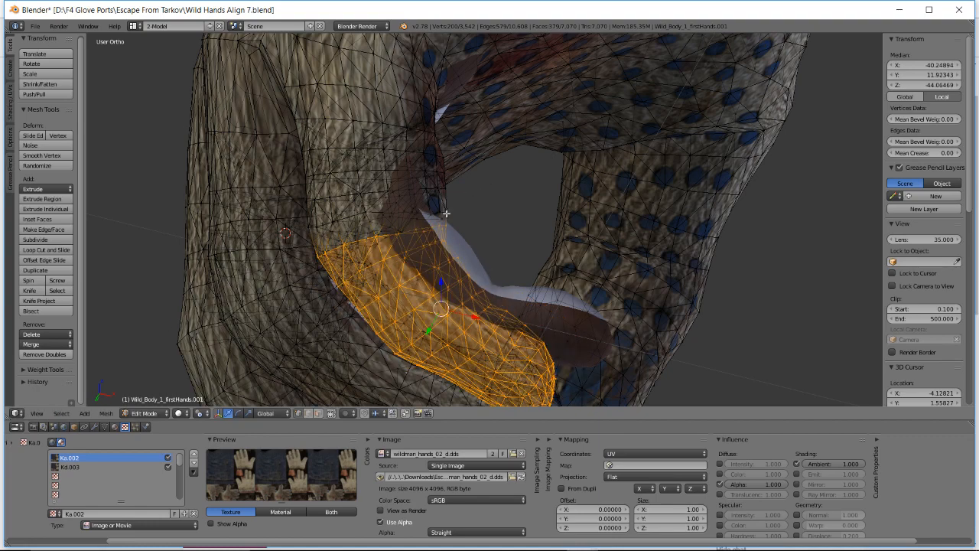
- Box-select additional glove vertices around the finger joint, above the already selected fingertip
middle_click_drag(446, 214, 426, 202)
key("b")
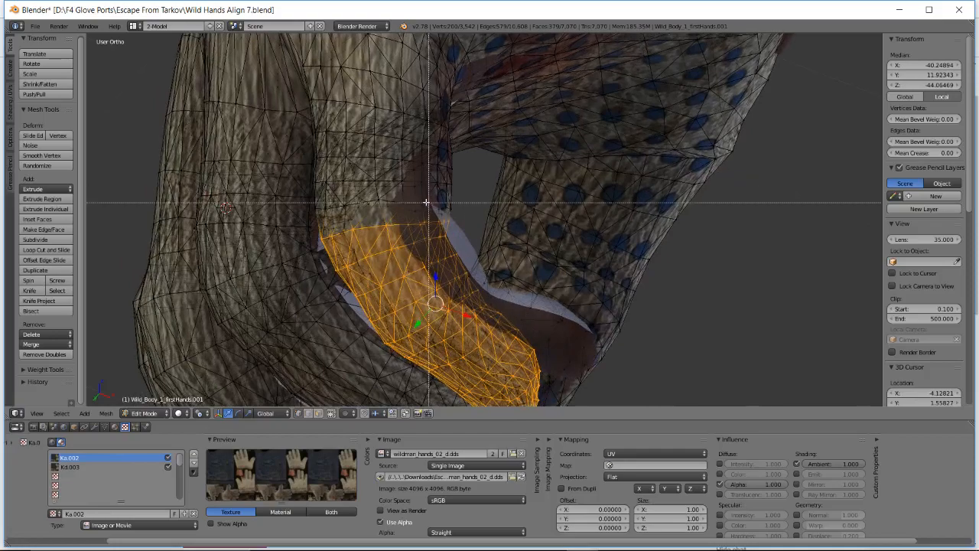
left_click_drag(415, 199, 463, 219)
middle_click_drag(464, 219, 271, 300)
scroll(527, 223, "up", 3)
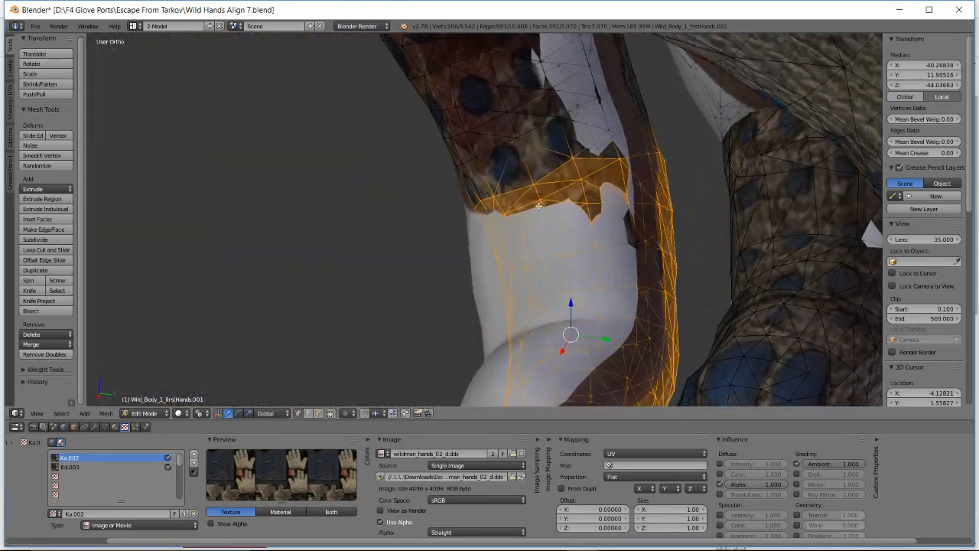
middle_click_drag(527, 221, 554, 174)
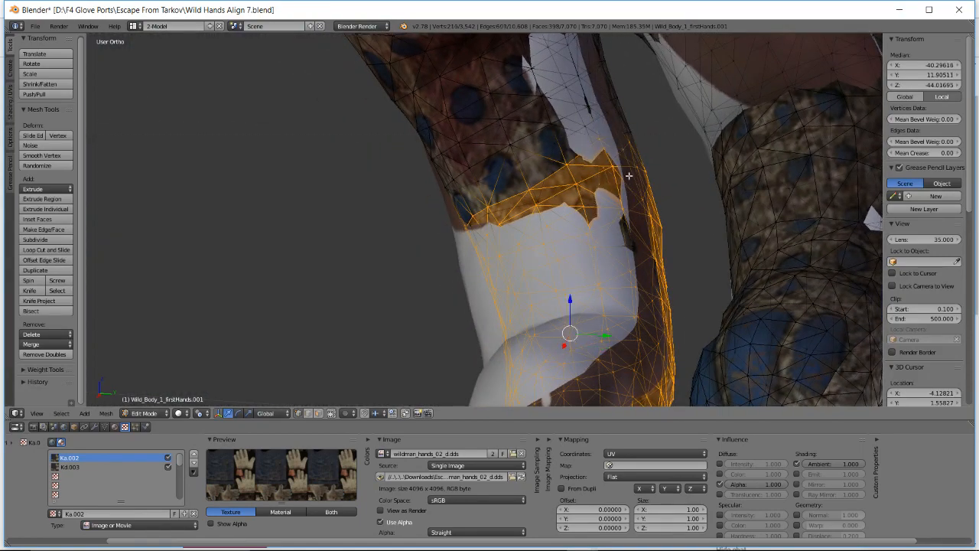
middle_click_drag(564, 205, 557, 203)
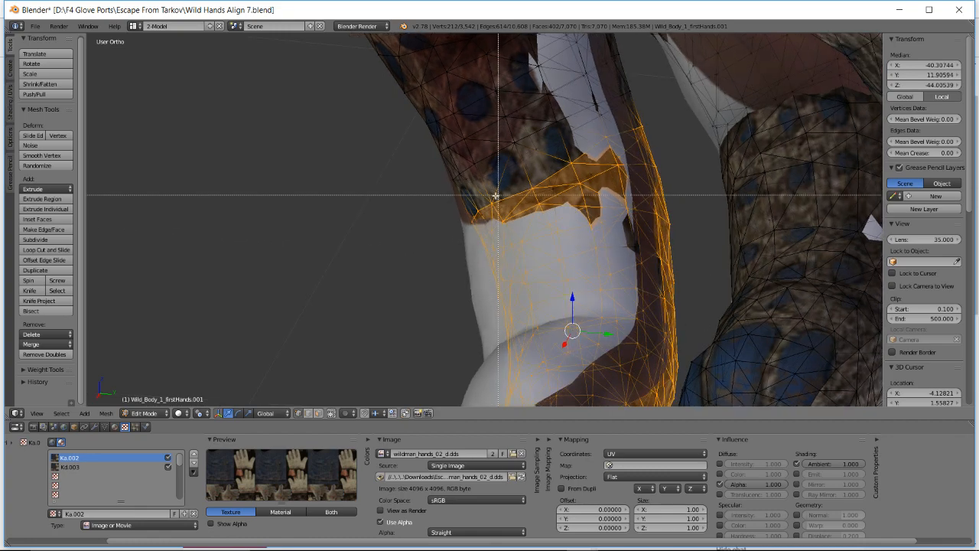
left_click_drag(457, 199, 475, 210)
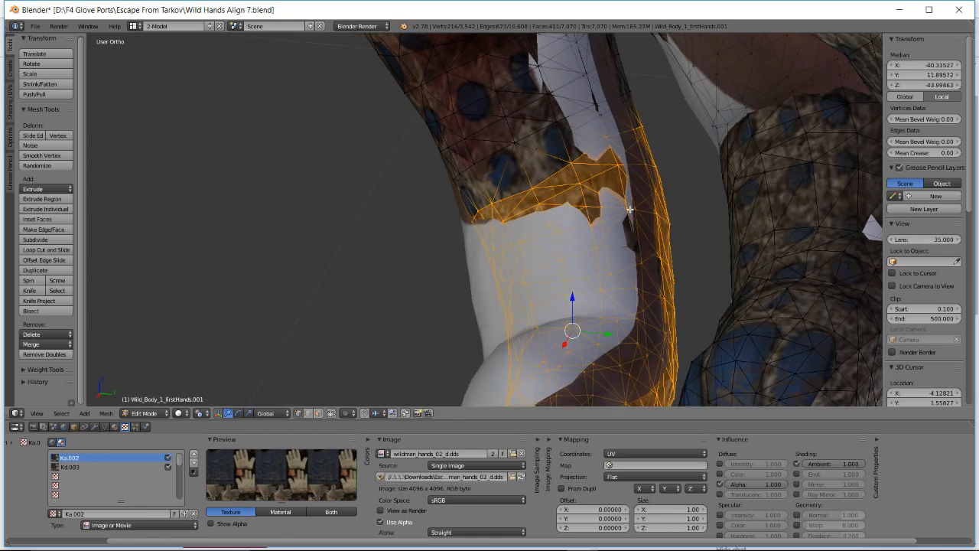
- Rotate the selected glove fingertip slightly in side view and move it up toward the underlying curled finger
middle_click_drag(629, 208, 497, 197)
key("r")
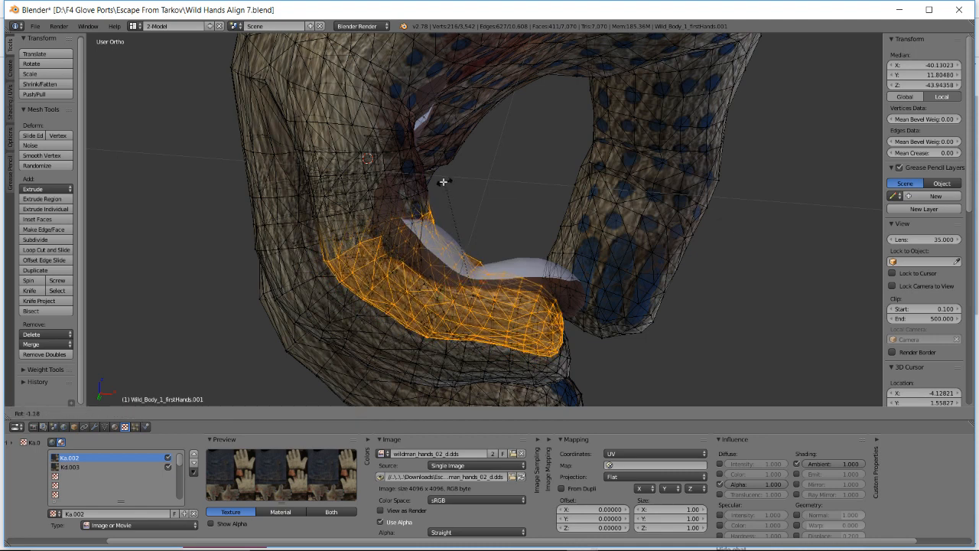
key("g")
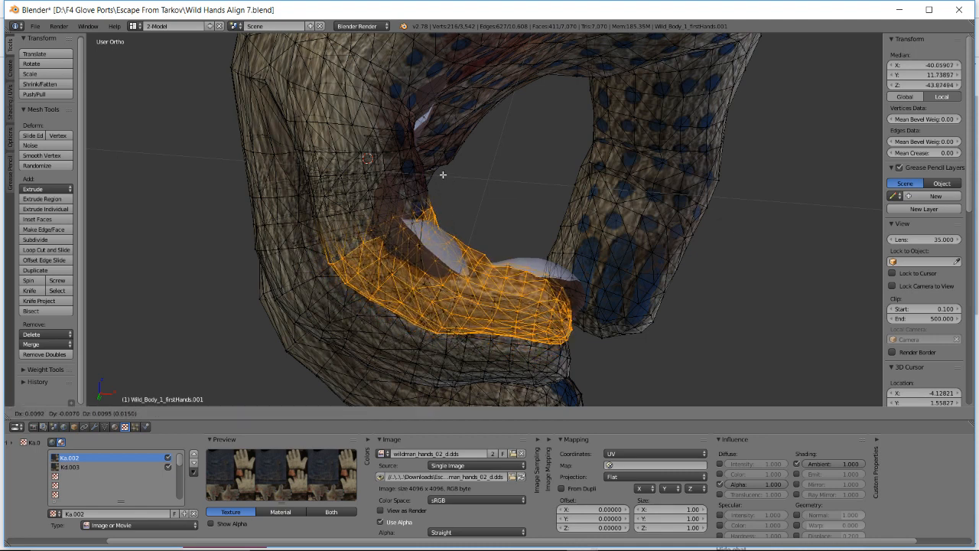
left_click(443, 174)
- Rotate the selected fingertip by a few degrees from the palm side and shift it sideways toward the neighbouring finger
middle_click_drag(443, 174, 440, 229)
key("r")
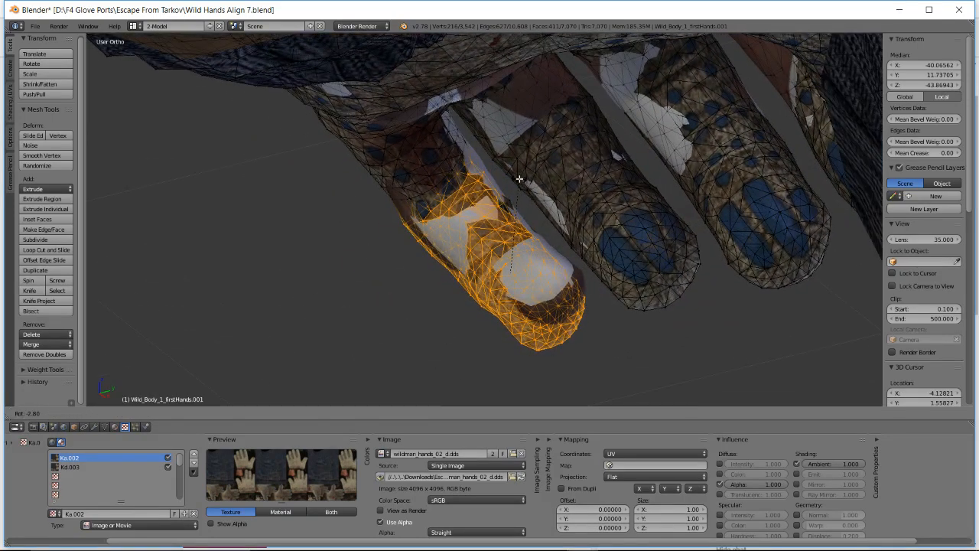
key("g")
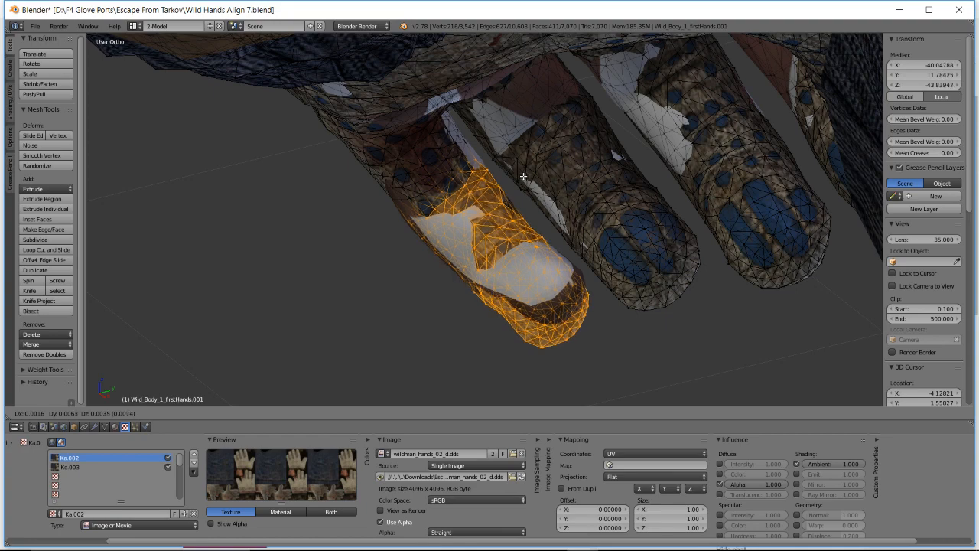
left_click(523, 177)
- Tilt the selected fingertip with a small trackball rotation and nudge it sideways to centre it around the underlying finger's end
middle_click_drag(523, 177, 480, 212)
key("r")
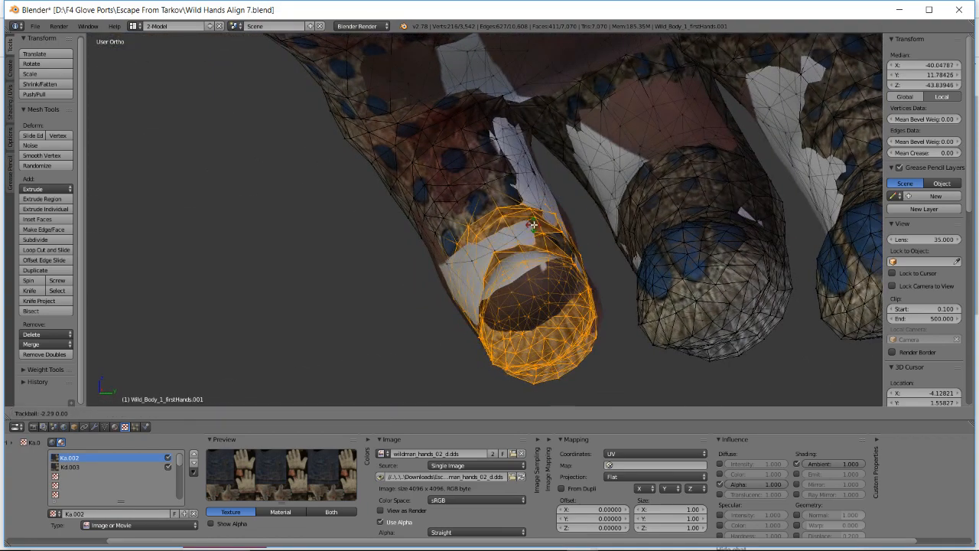
key("g")
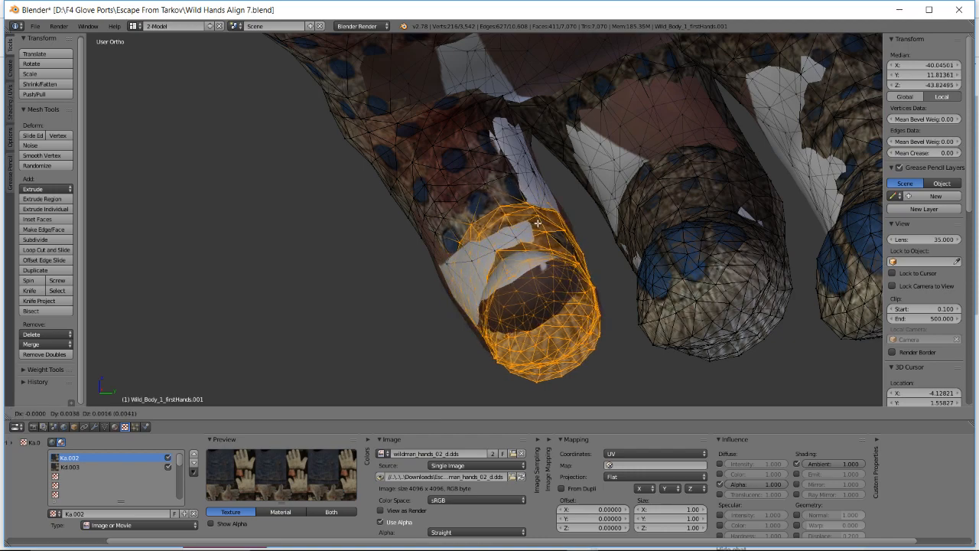
left_click(536, 224)
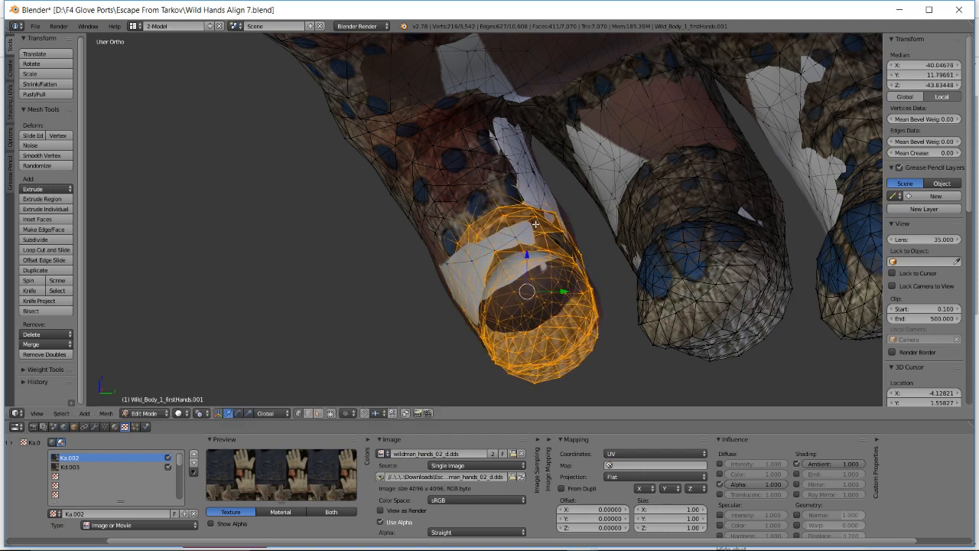
- Move the selected fingertip slightly up and outward against the underlying finger, viewed from the side of the curled finger
middle_click_drag(536, 224, 646, 188)
middle_click_drag(569, 189, 498, 212)
key("g")
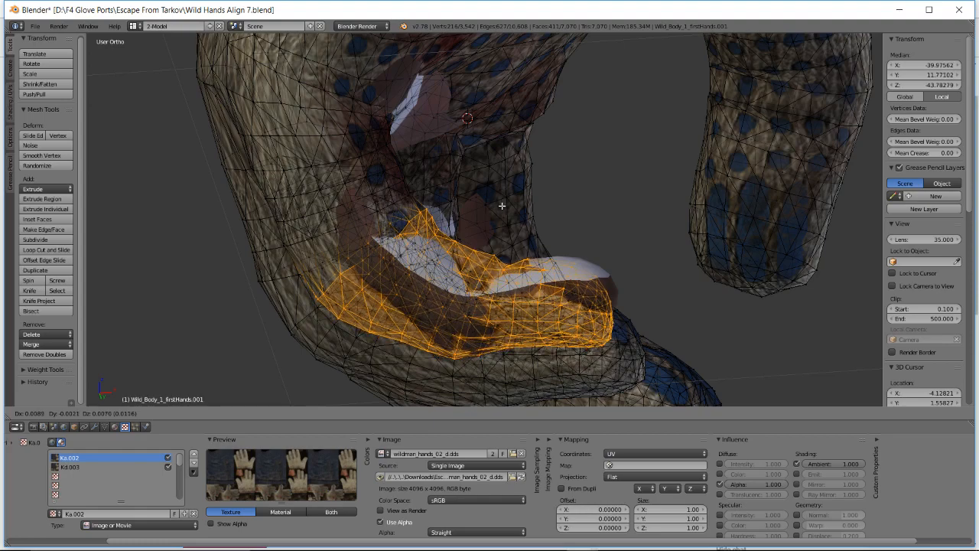
right_click(503, 205)
key("g")
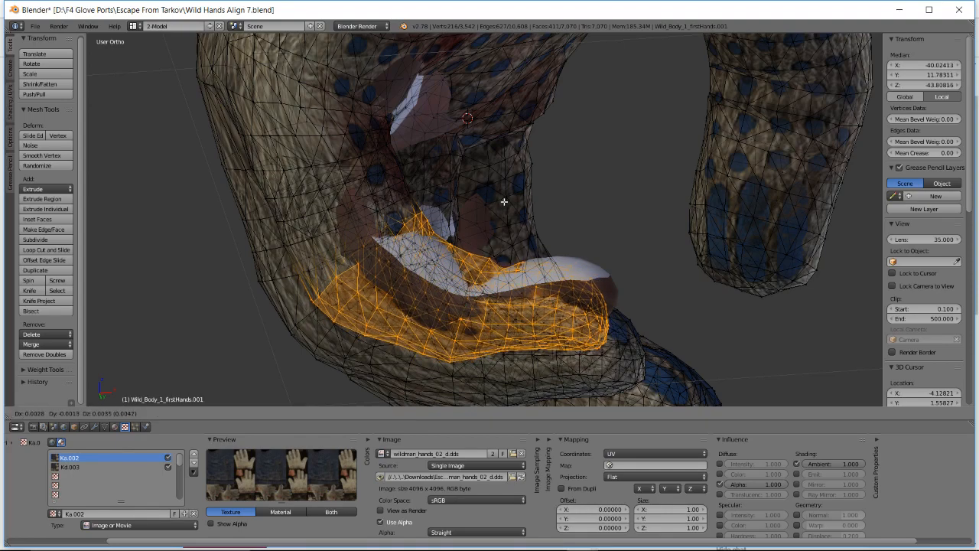
left_click(505, 200)
- Fine-tune the selected fingertip's position with small moves along the finger's length toward its tip
middle_click_drag(505, 200, 538, 173)
key("g")
left_click(407, 228)
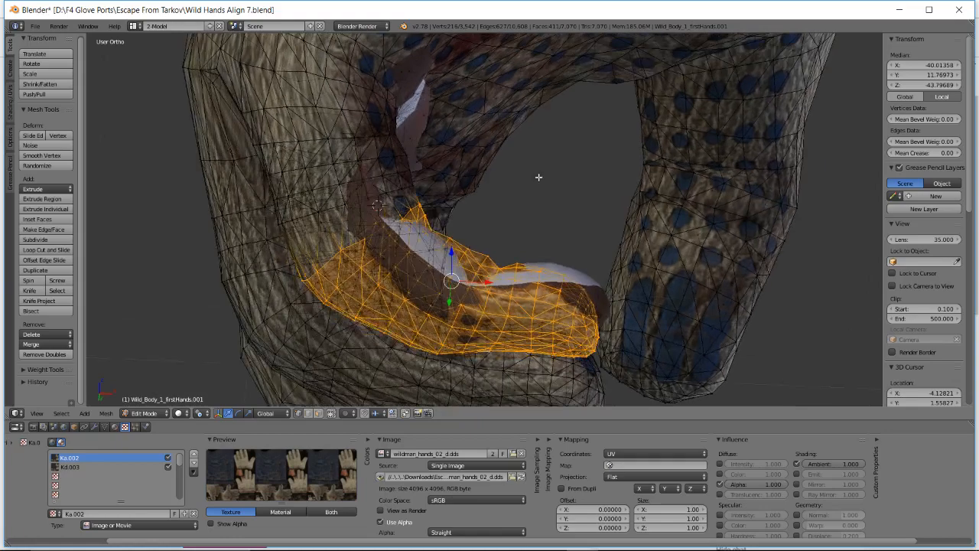
key("g")
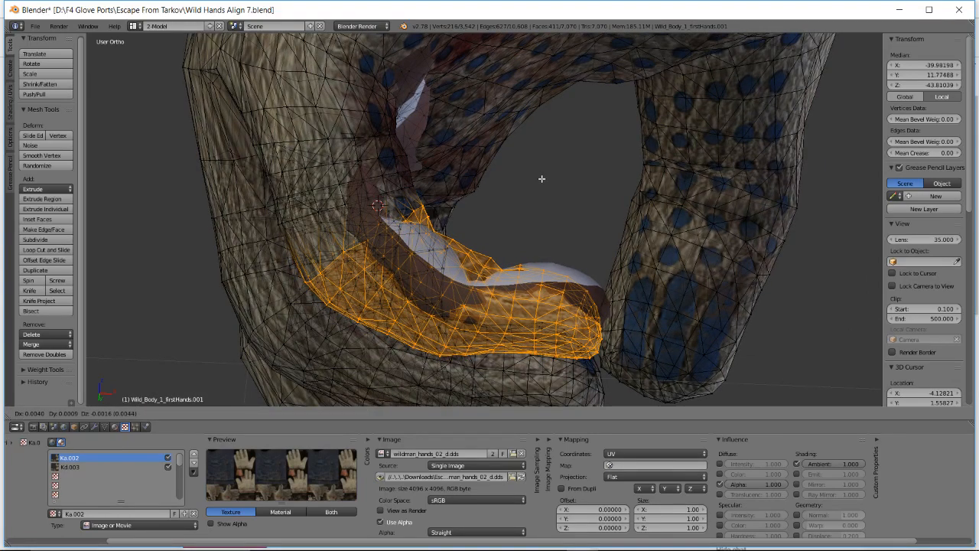
left_click(541, 178)
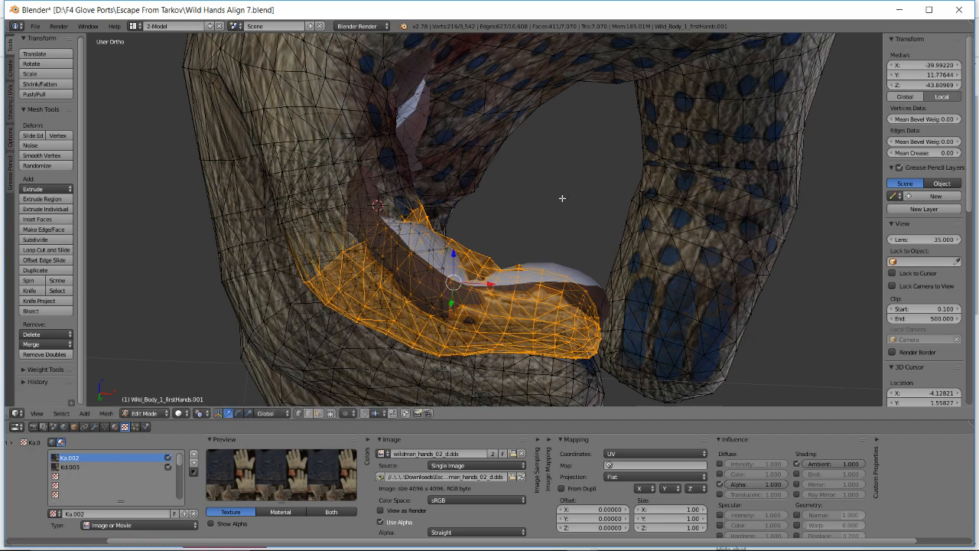
- Clear the current selection and box-select the vertices at the end of the little finger
middle_click_drag(541, 178, 454, 219)
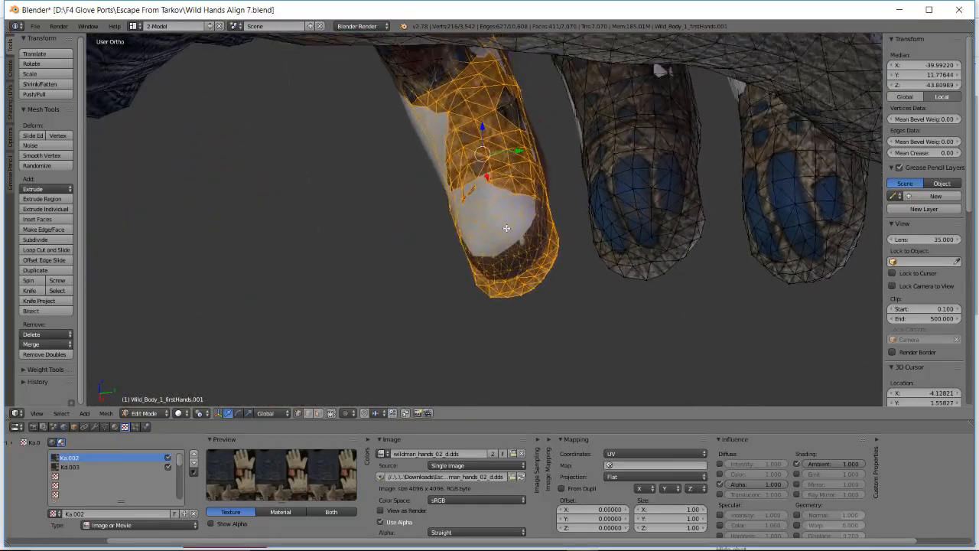
key("a")
key("b")
left_click_drag(562, 347, 562, 346)
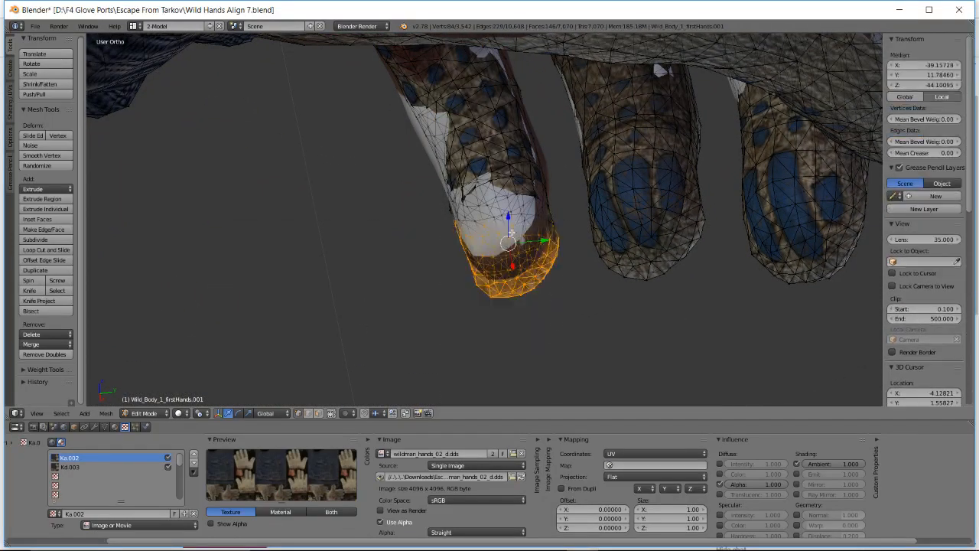
middle_click_drag(505, 218, 491, 206)
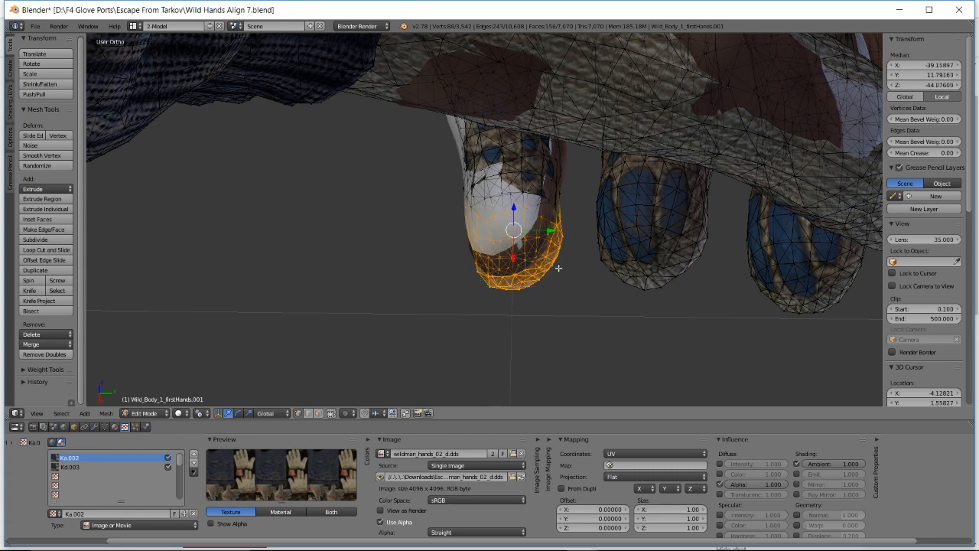
left_click_drag(487, 195, 513, 208)
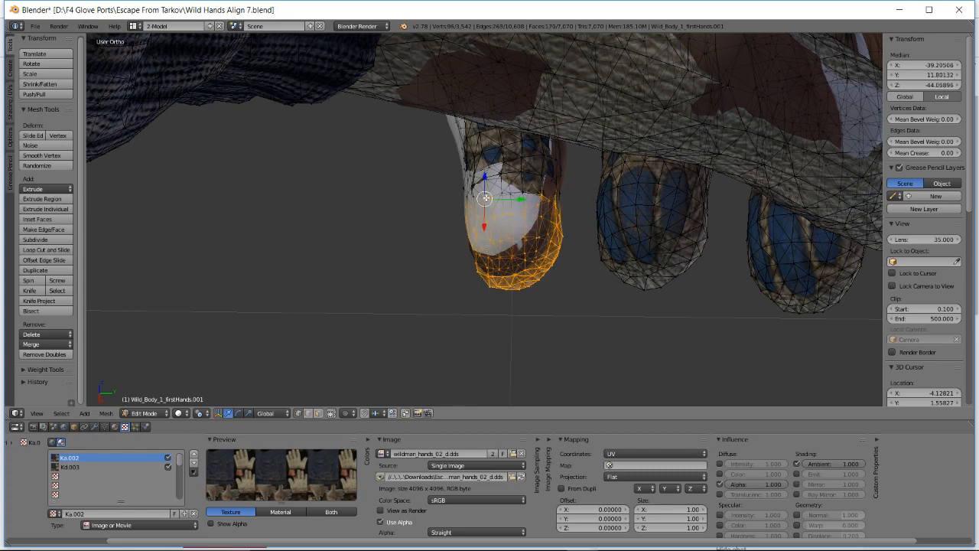
middle_click_drag(514, 193, 514, 224)
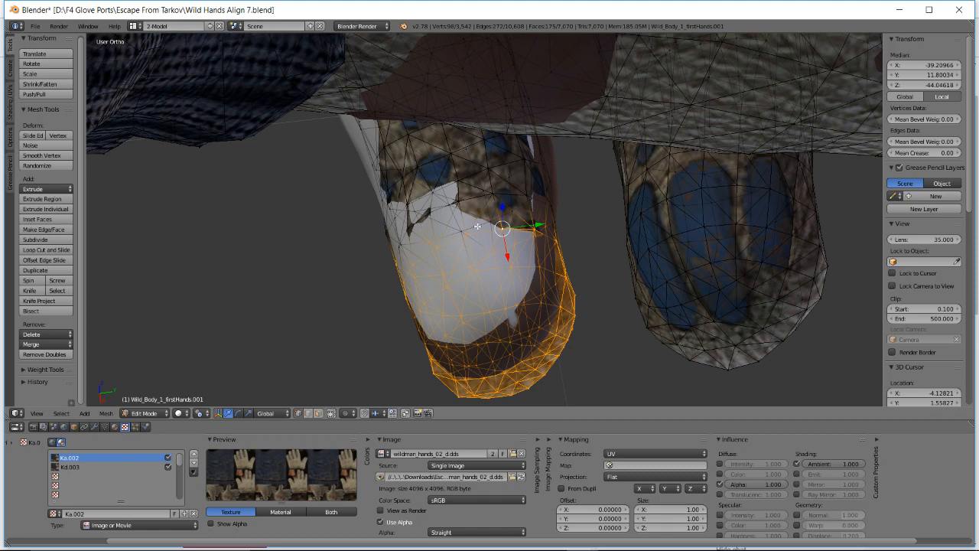
- Extend the selection with further box selections around the pad and sides of the little finger, up to its last joint
middle_click_drag(478, 227, 445, 205)
key("b")
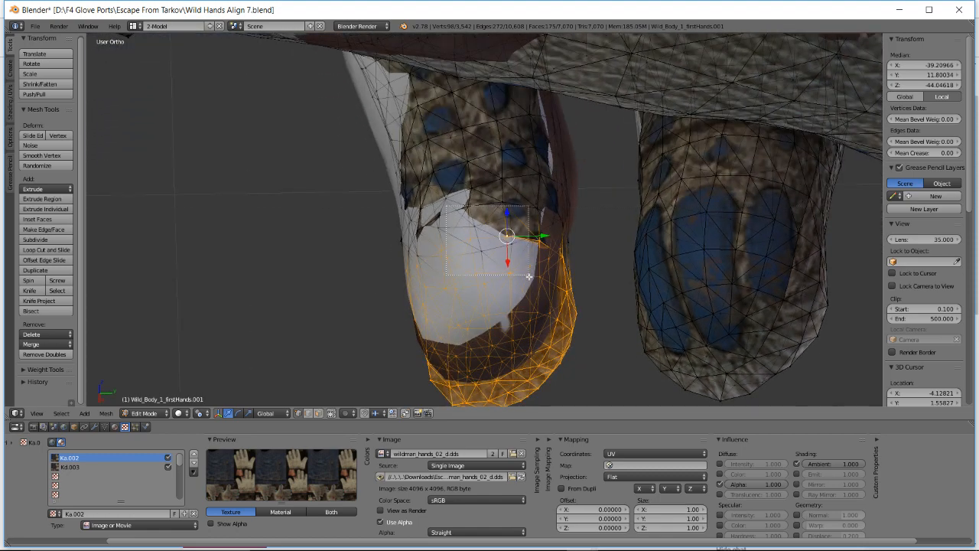
left_click_drag(512, 221, 578, 314)
middle_click_drag(546, 228, 488, 159)
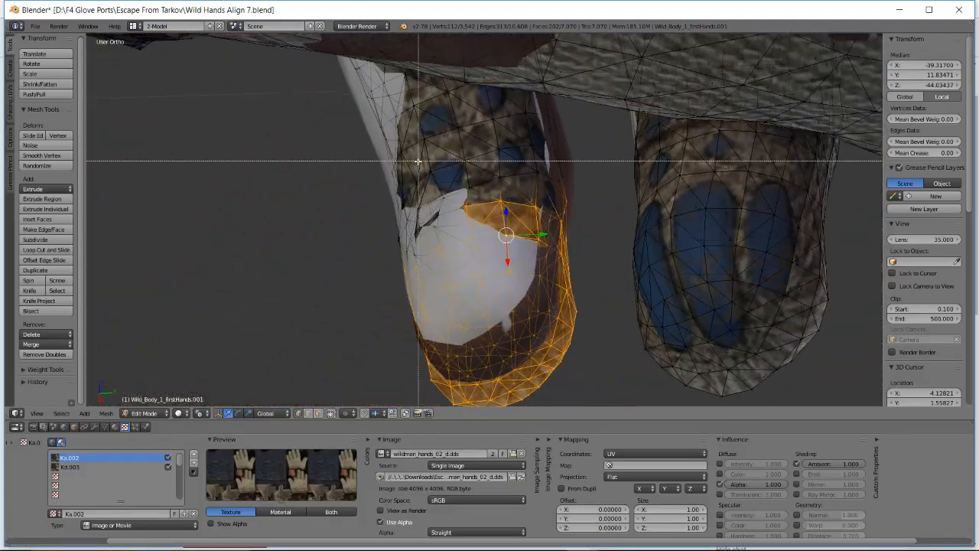
left_click_drag(418, 161, 433, 237)
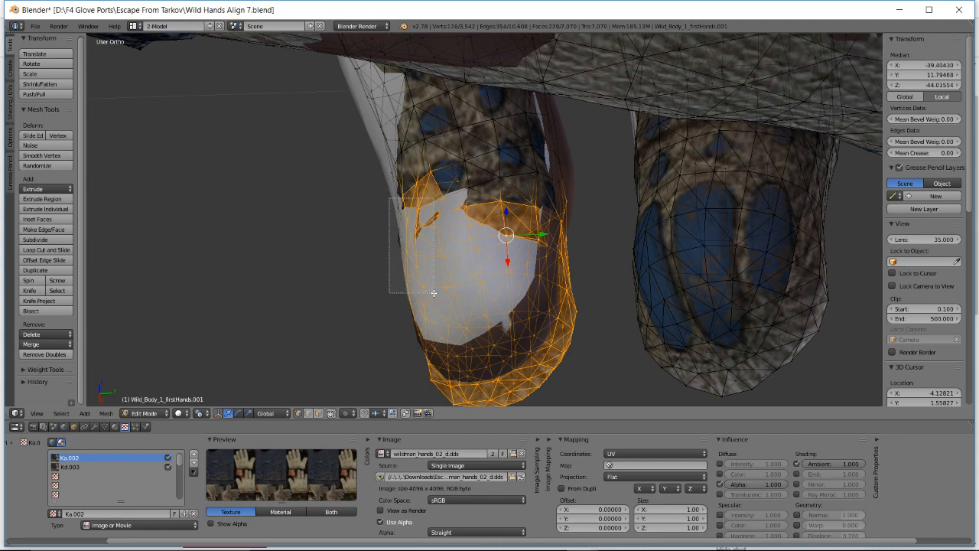
middle_click_drag(507, 201, 505, 158)
key("b")
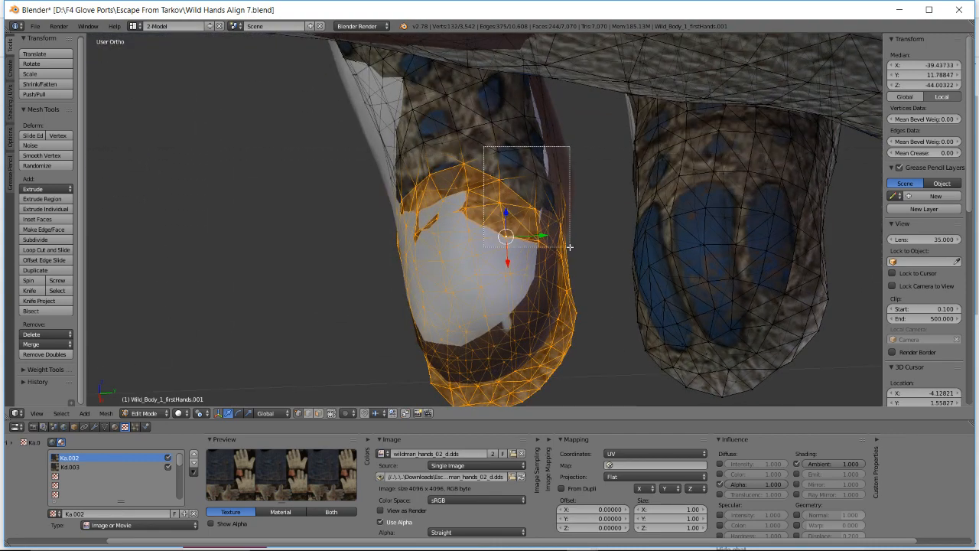
middle_click_drag(572, 249, 506, 112)
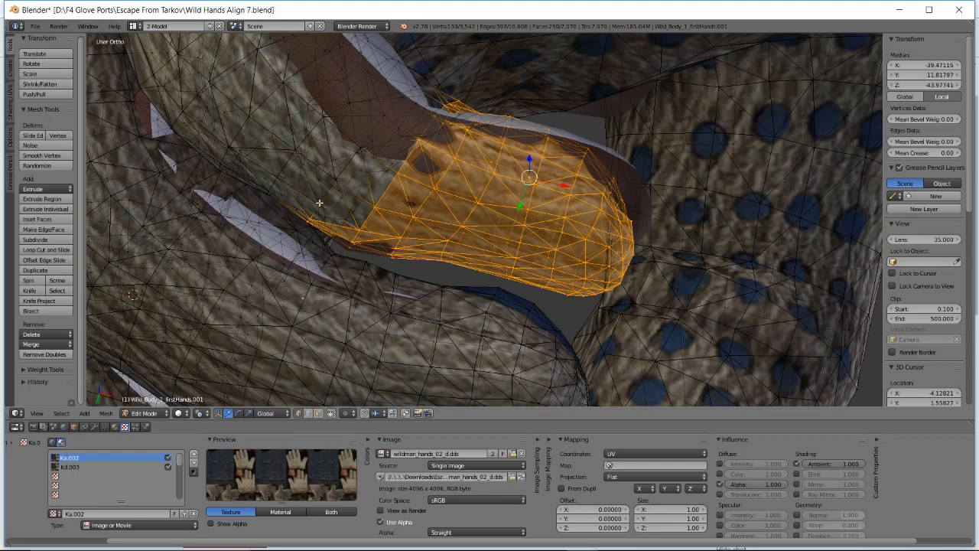
- Rotate the selected little fingertip by about -8.8° in side view and raise it over the exposed skin of the underlying hand
middle_click_drag(307, 220, 359, 178)
key("g")
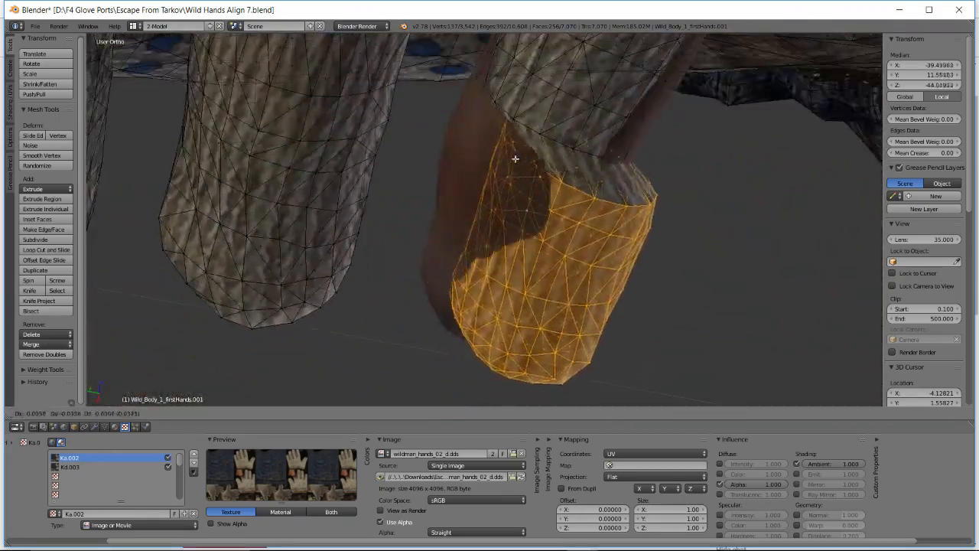
right_click(469, 182)
middle_click_drag(559, 184, 493, 168)
key("r")
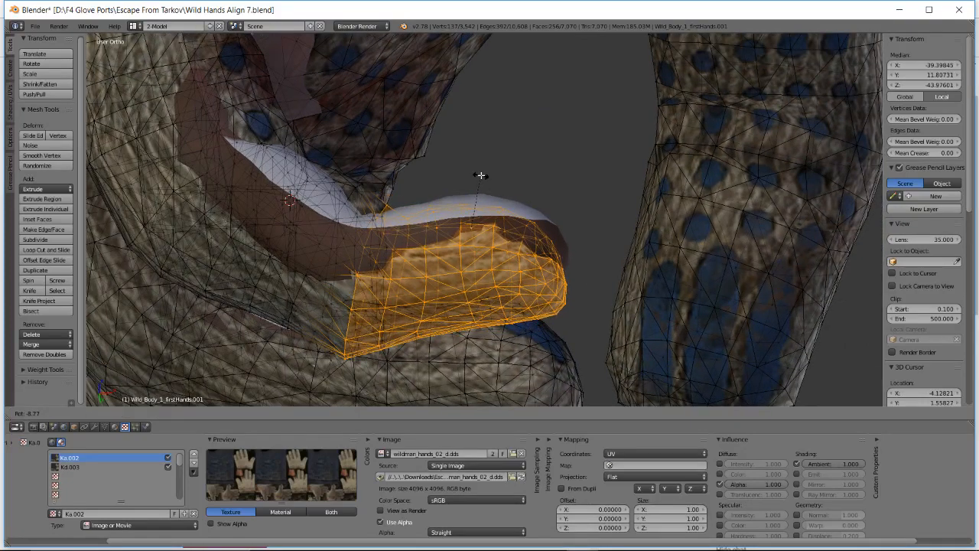
left_click(482, 175)
key("g")
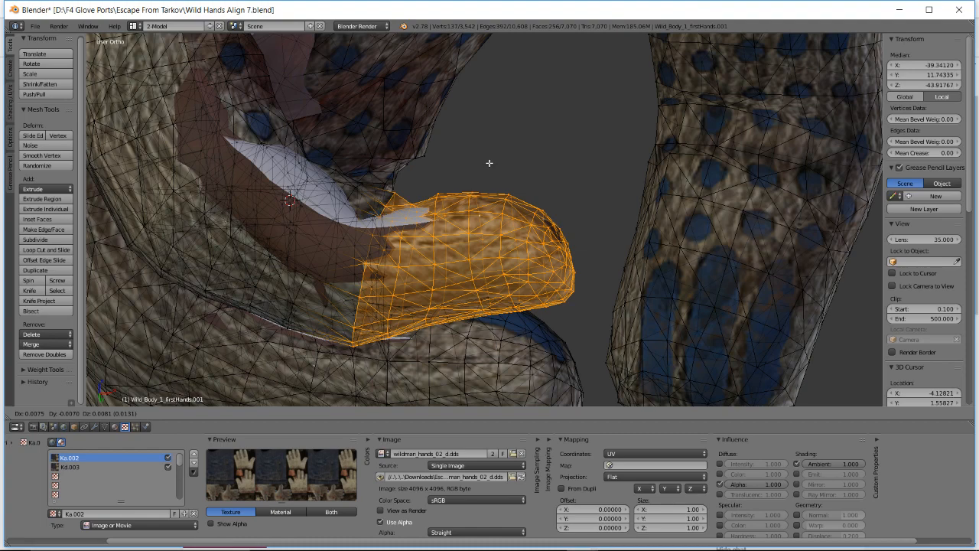
left_click(490, 163)
- Nudge the little fingertip sideways and slightly upward so the glove mesh covers more of the hand underneath
middle_click_drag(490, 163, 469, 191)
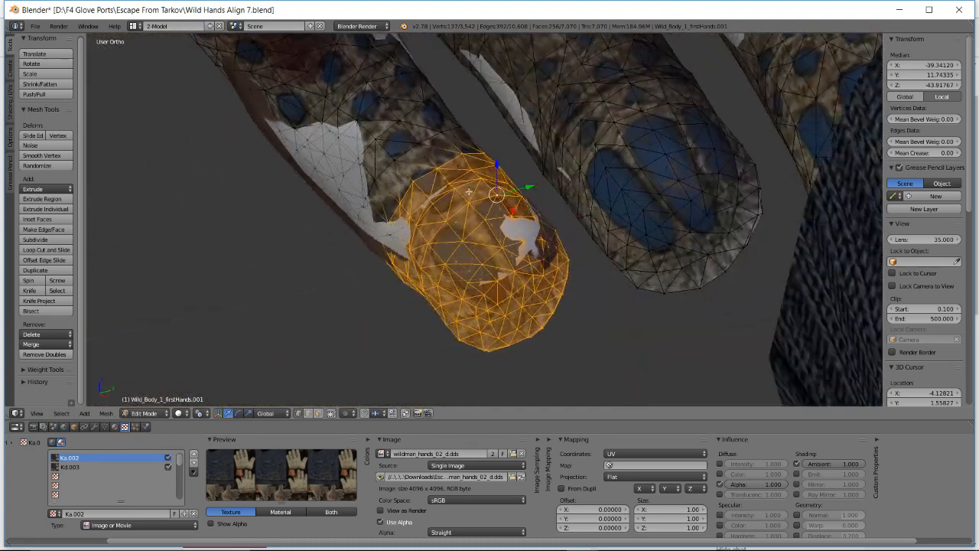
key("r")
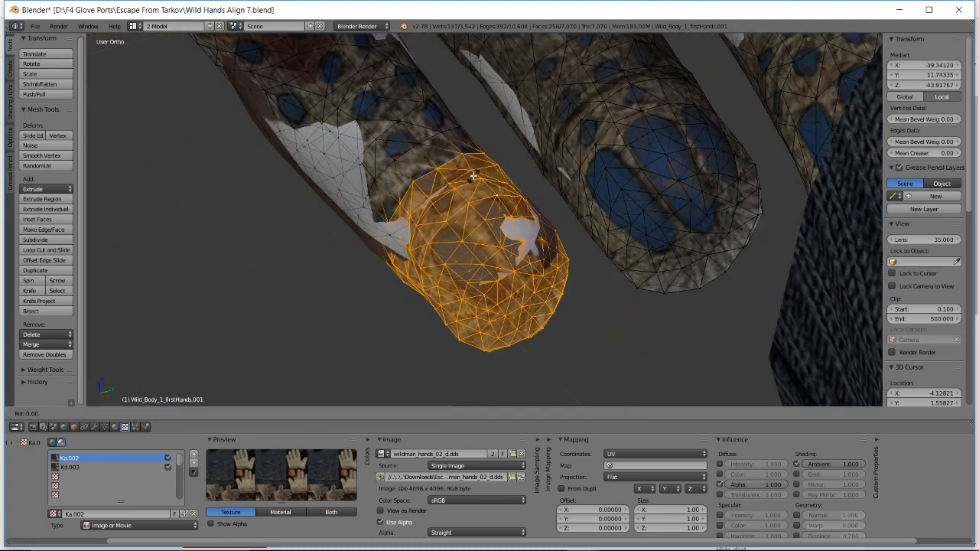
key("g")
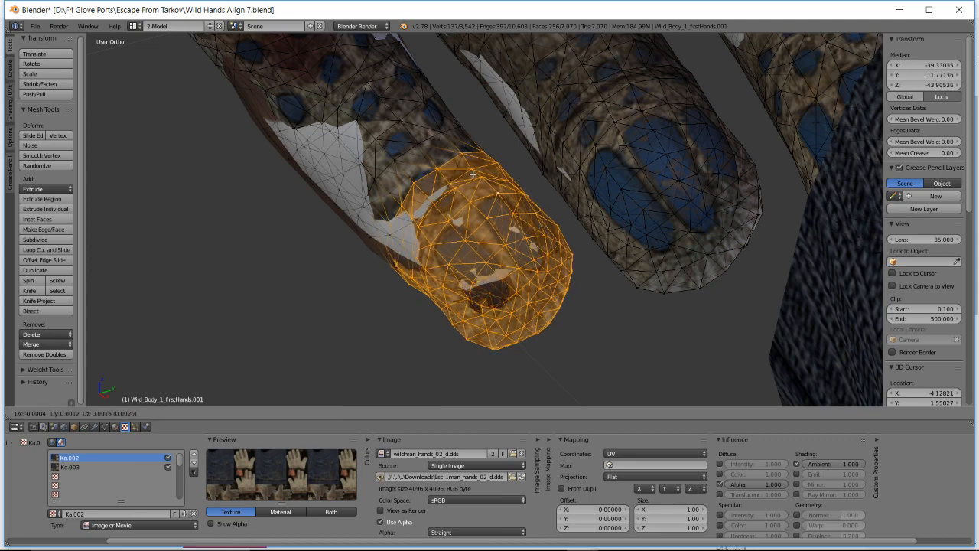
left_click(473, 174)
middle_click_drag(472, 174, 538, 106)
key("g")
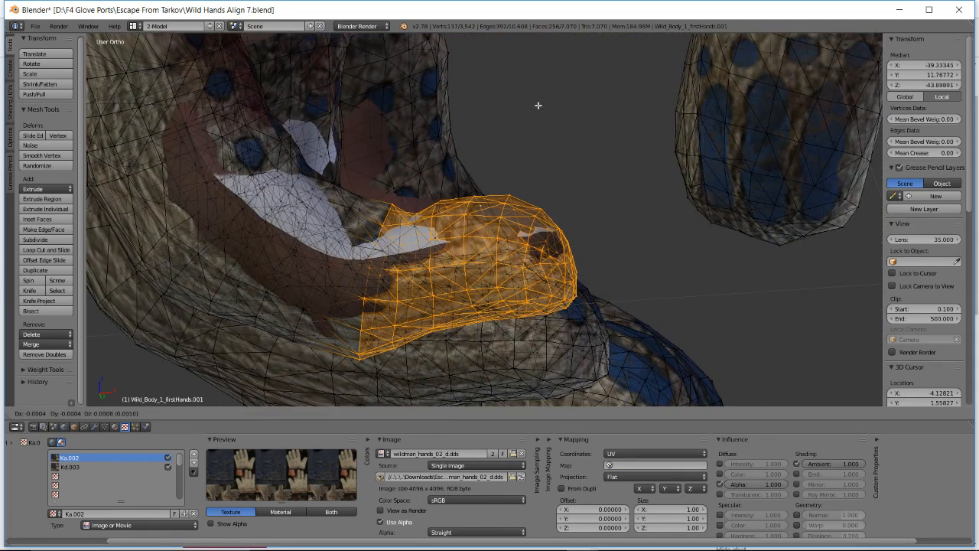
left_click(538, 104)
- Lower the vertex at the inner joint crease of the little finger in small moves to smooth its outline
right_click(393, 204)
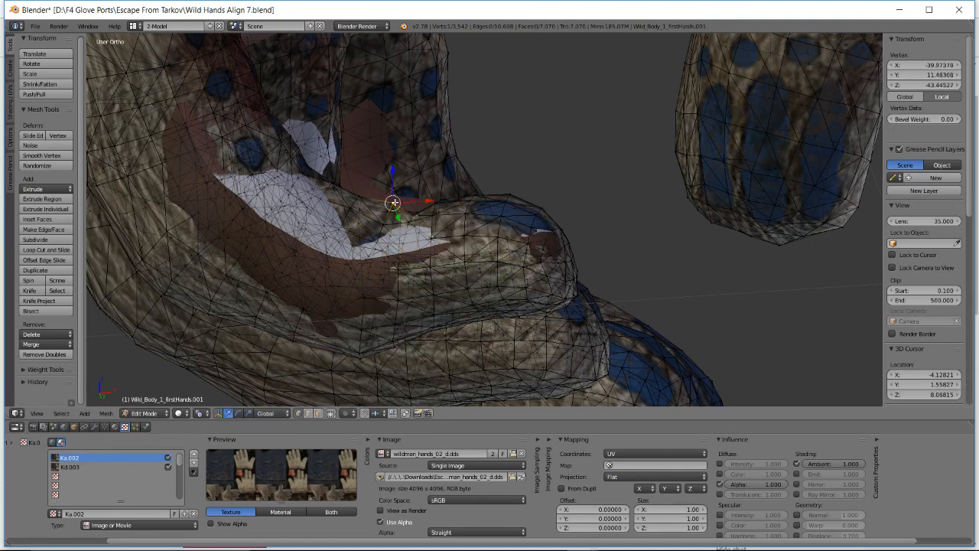
key("g")
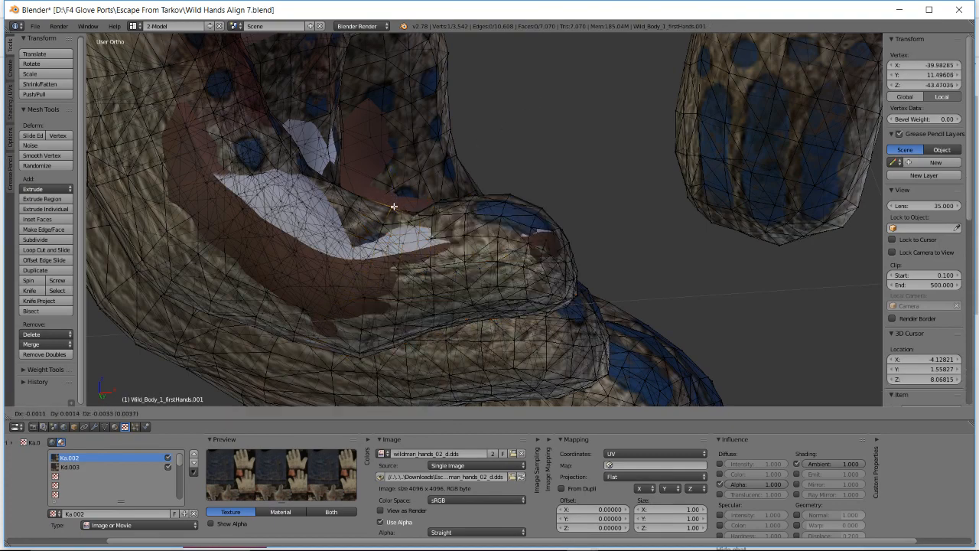
left_click(393, 206)
middle_click_drag(393, 206, 397, 246)
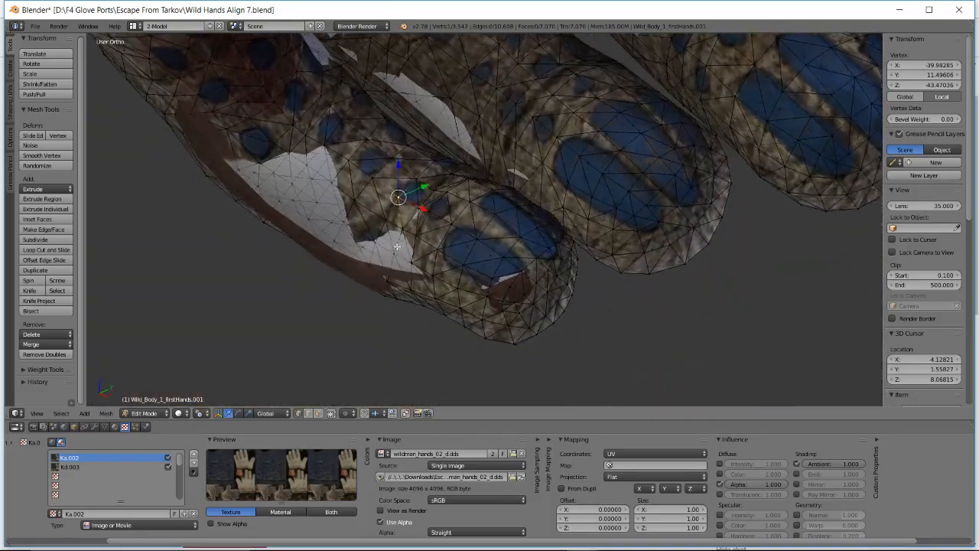
middle_click_drag(399, 205, 462, 141)
key("g")
left_click(399, 207)
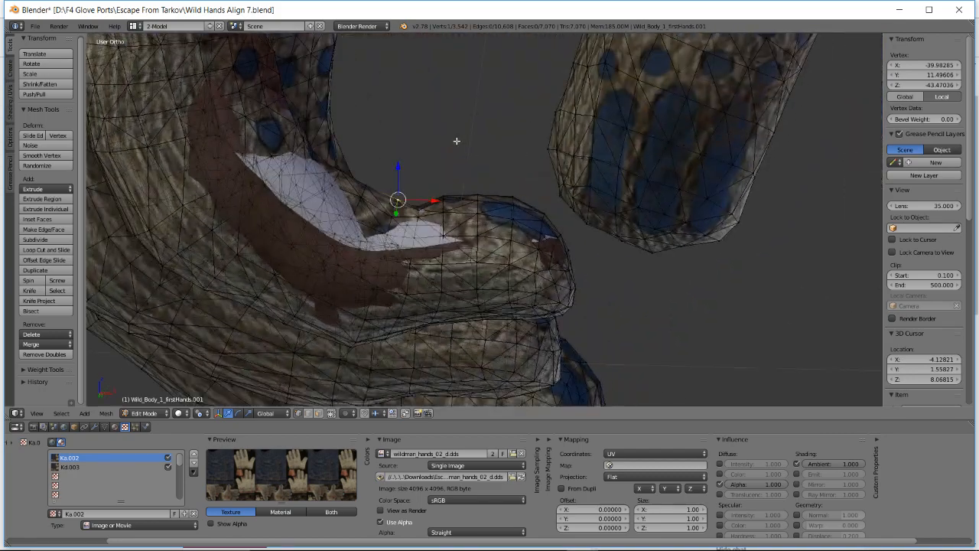
key("g")
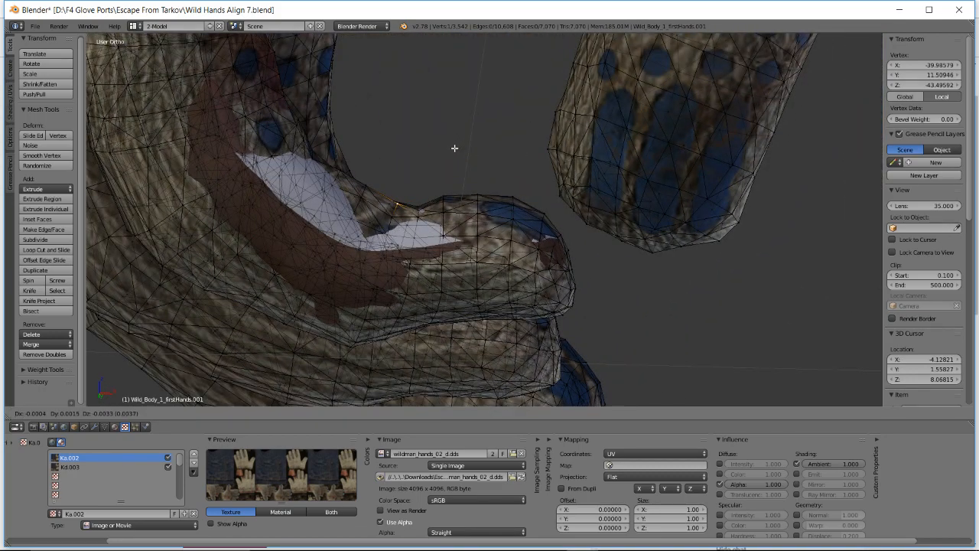
left_click(455, 149)
- Shift the neighbouring vertex on the inner side of the little finger slightly down, between the crease and the fingertip
mouse_move(454, 148)
middle_mouse_down()
mouse_move(448, 93)
mouse_move(438, 90)
mouse_move(451, 141)
middle_mouse_up()
middle_click_drag(422, 202, 460, 180)
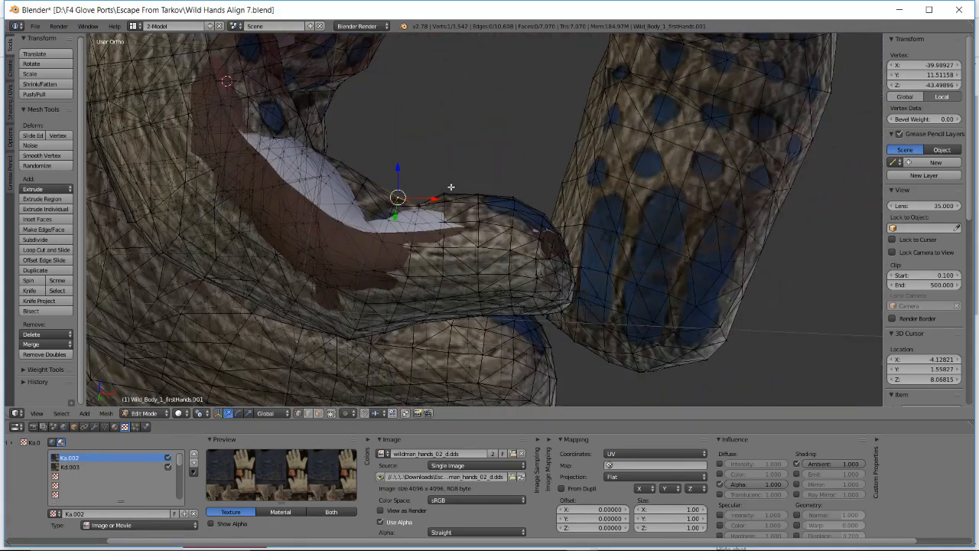
key("g")
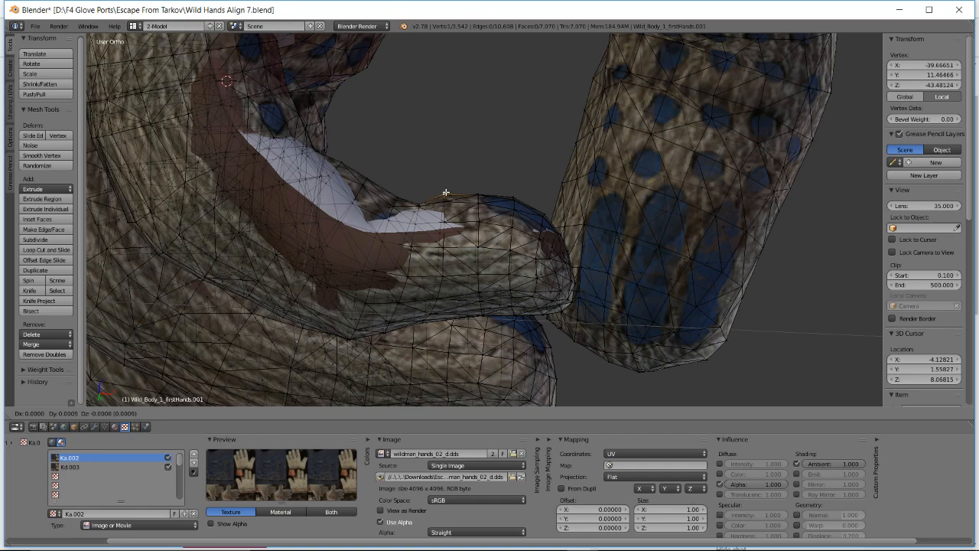
left_click(446, 192)
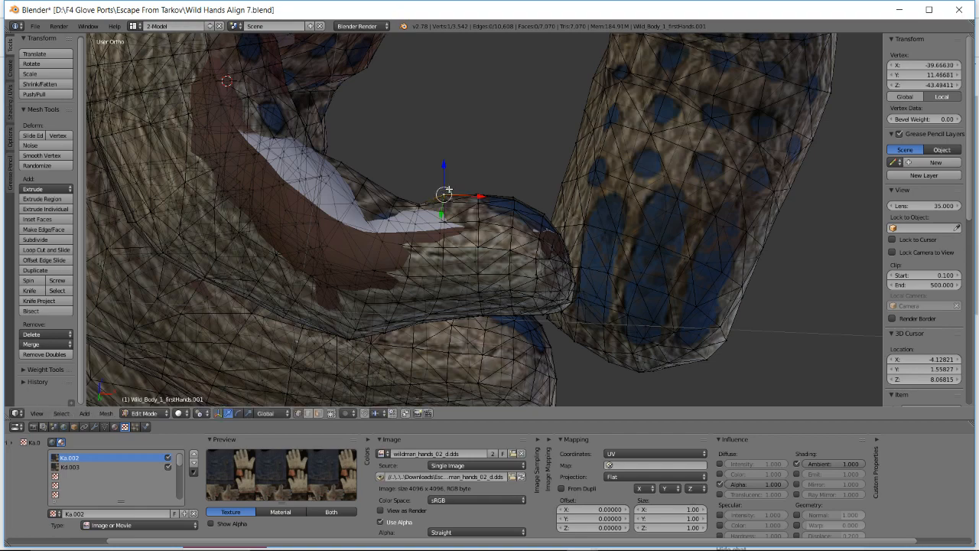
- Select the three vertices at the top of the webbing between thumb and index finger, move them slightly down and rotate them about -12°
middle_click_drag(446, 193, 588, 249)
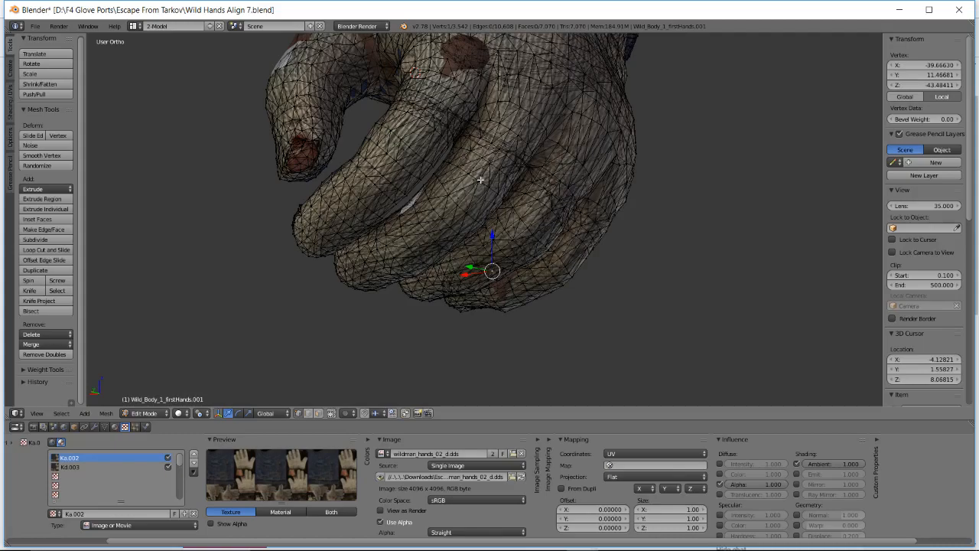
middle_click_drag(481, 180, 514, 189)
scroll(499, 188, "up", 8)
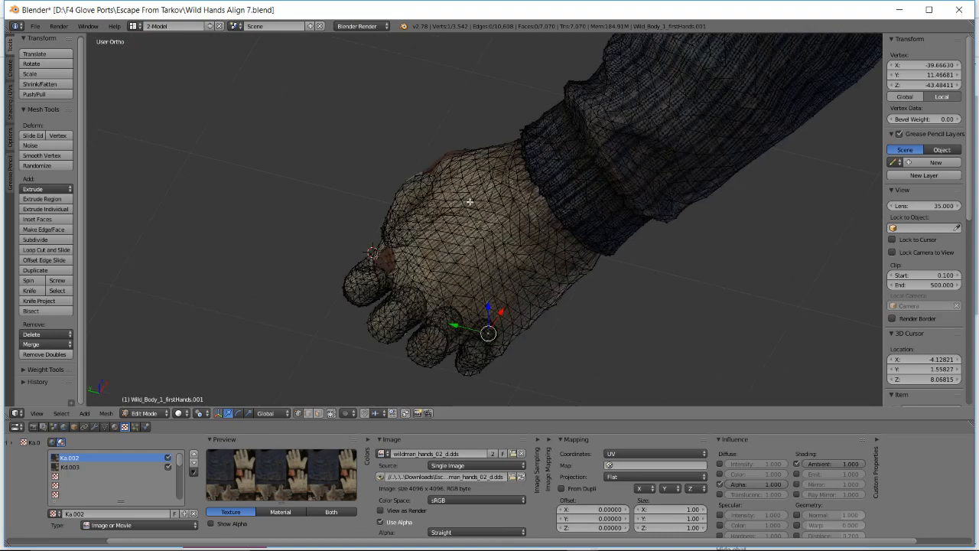
scroll(498, 214, "up", 7)
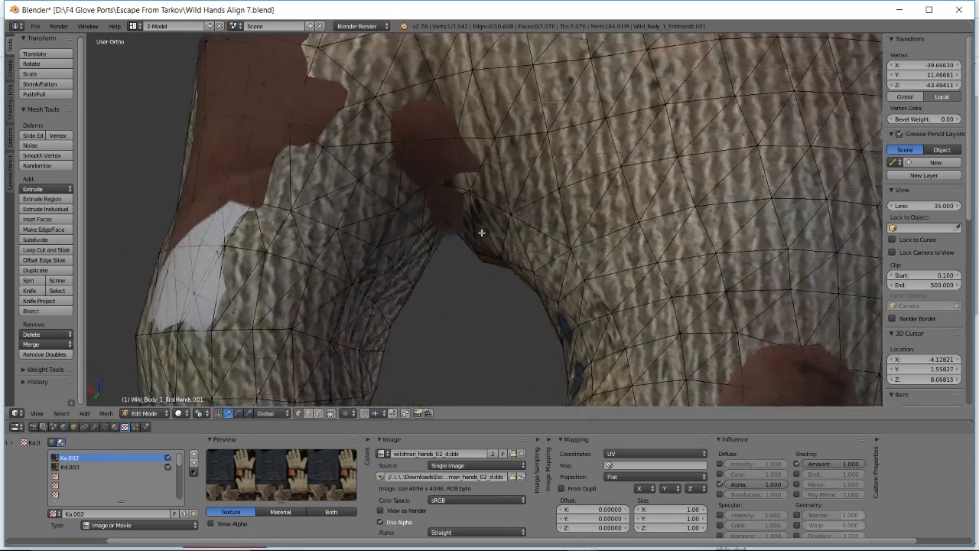
middle_click_drag(481, 232, 438, 232)
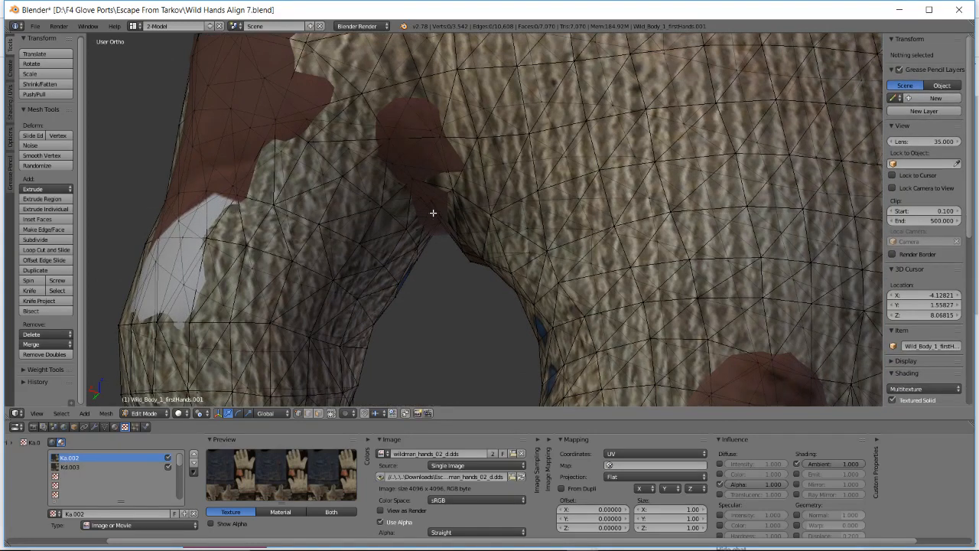
left_click_drag(450, 248, 450, 248)
key("g")
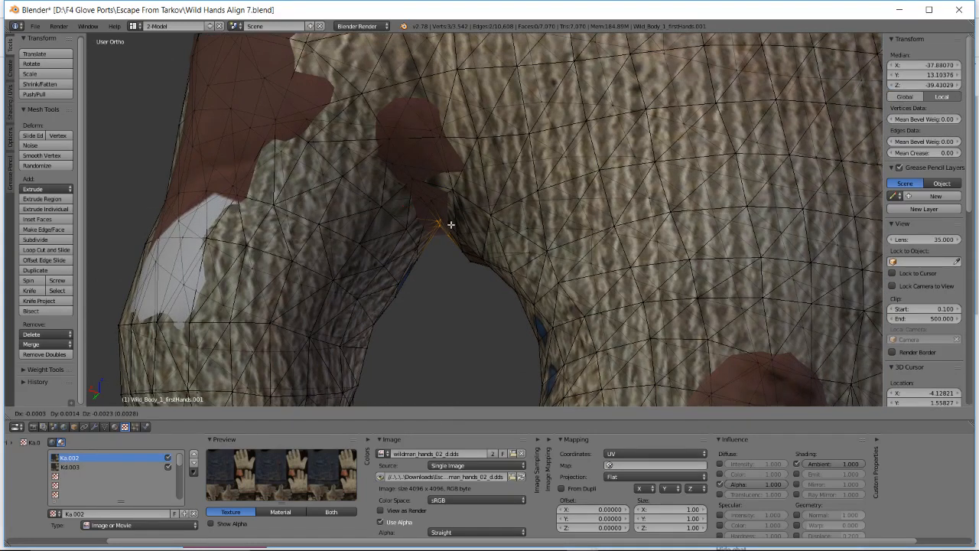
left_click(453, 233)
key("r")
key("r")
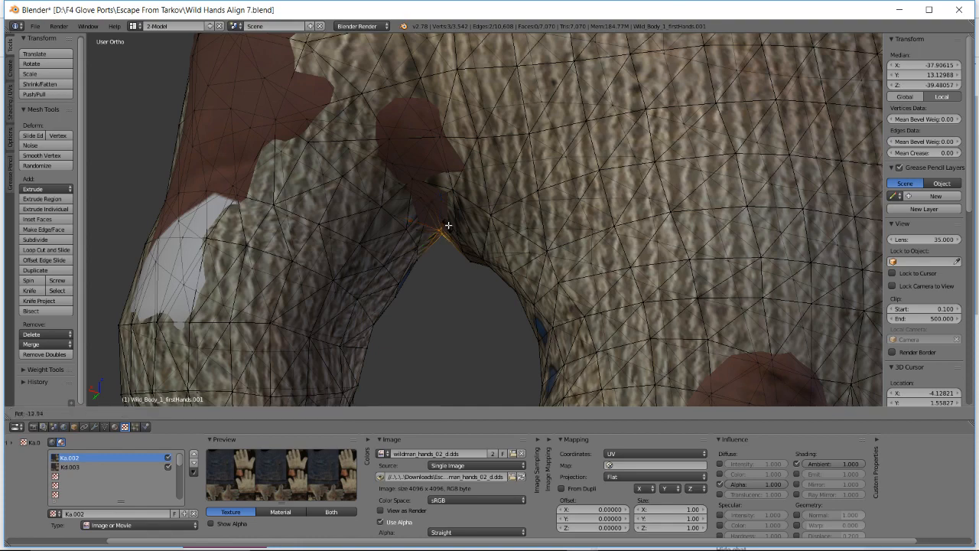
left_click(448, 226)
key("r")
key("r")
left_click(448, 226)
left_click(446, 228)
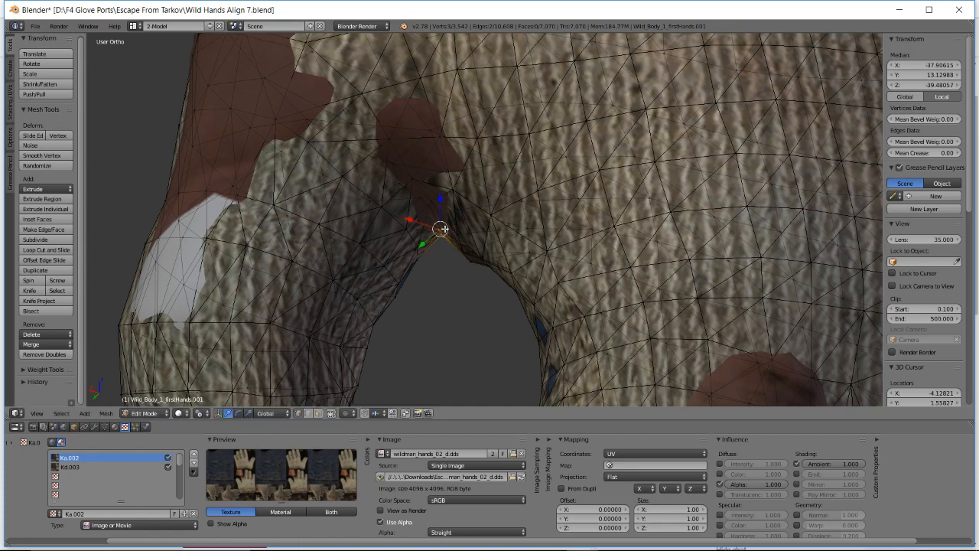
- Move two individual vertices along the webbing edge between thumb and index finger slightly upward to even out the edge
middle_click_drag(446, 228, 439, 204)
right_click(445, 208)
key("g")
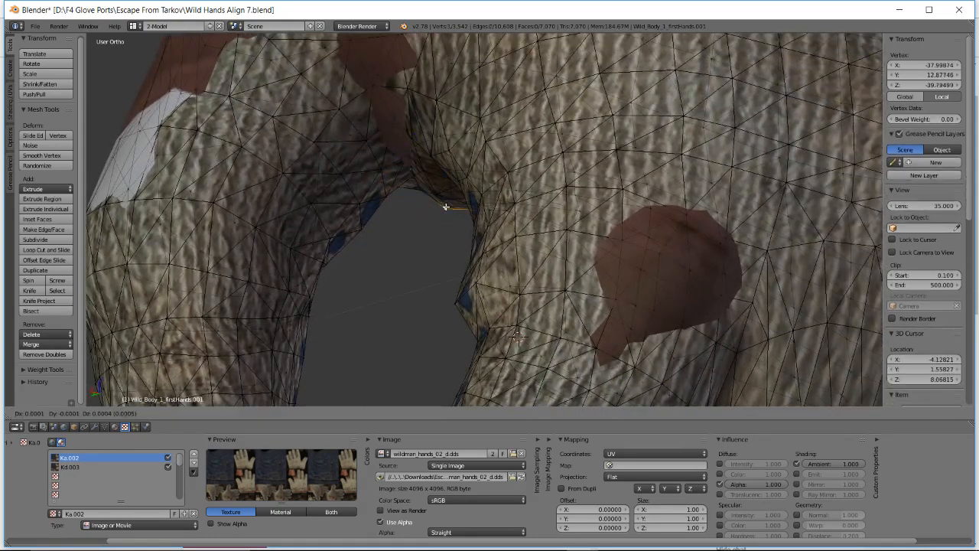
left_click(447, 205)
middle_click_drag(466, 194, 476, 203)
key("g")
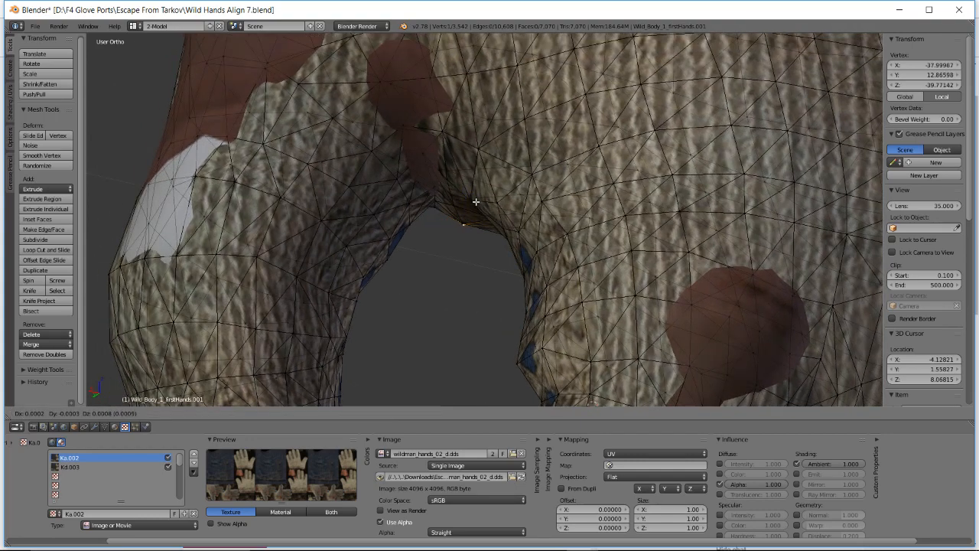
left_click(475, 201)
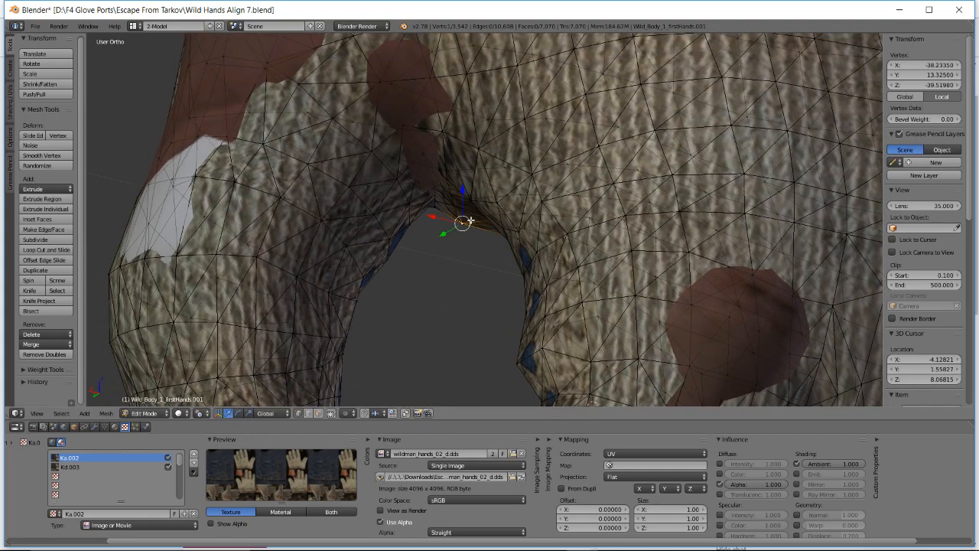
- Nudge the selected vertex at the middle of the thumb–index webbing edge by a very small amount
key("g")
left_click(472, 220)
middle_click_drag(472, 221, 437, 256)
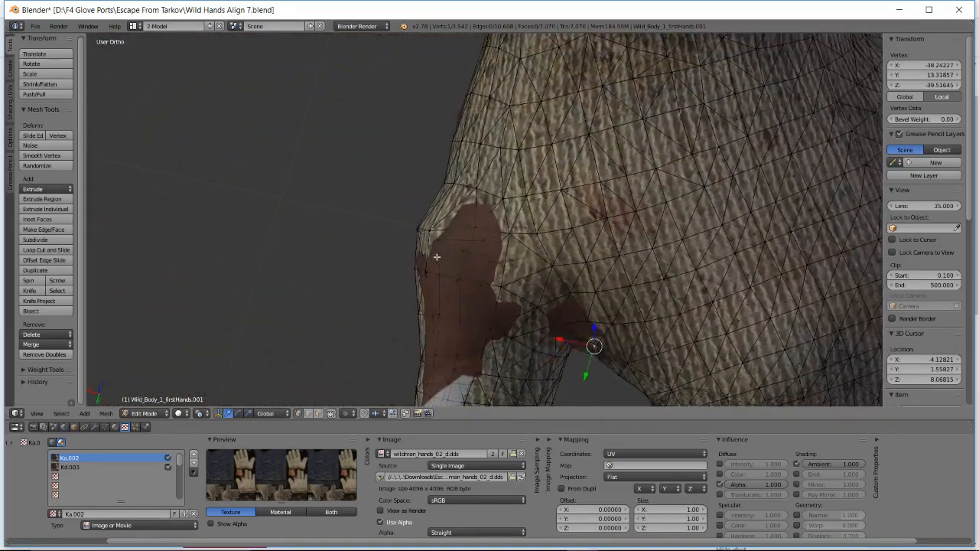
- Select the two vertices at the protruding corner on the thumb's outer edge, then shift and rotate them slightly to soften the bump
key("a")
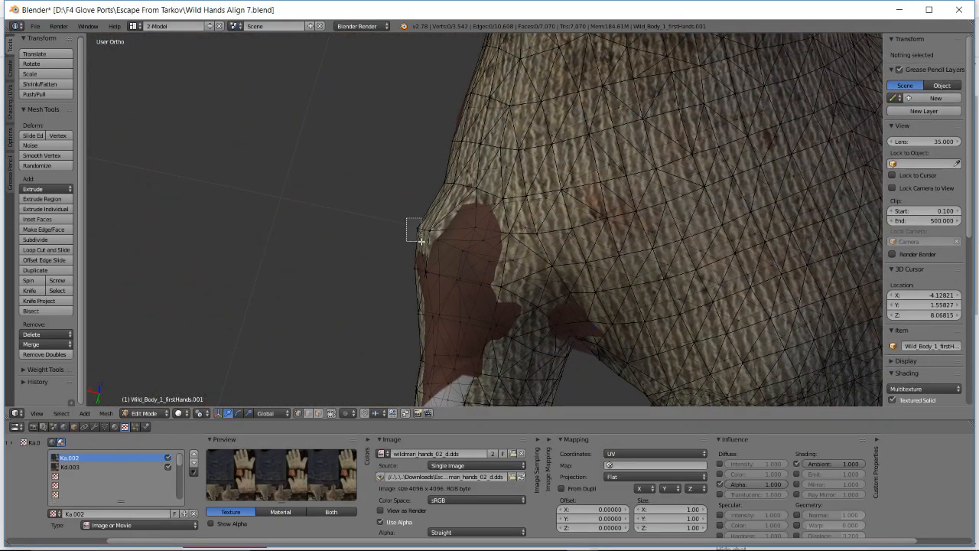
left_click_drag(421, 241, 421, 241)
key("g")
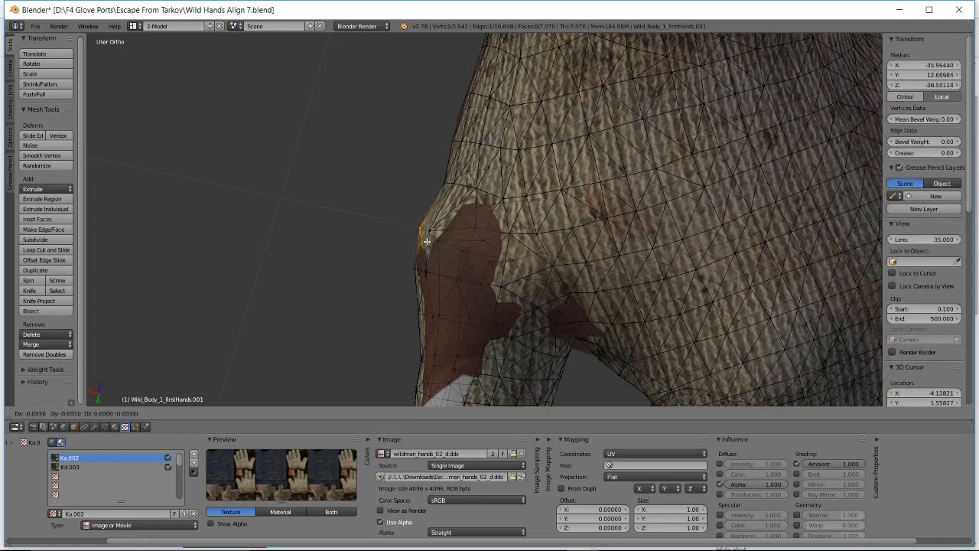
left_click(427, 241)
key("r")
left_click(433, 199)
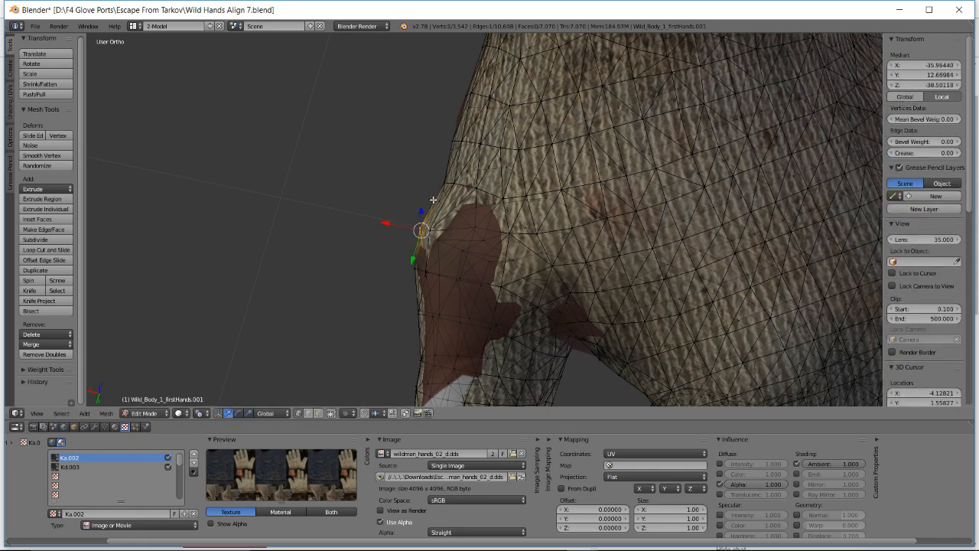
key("g")
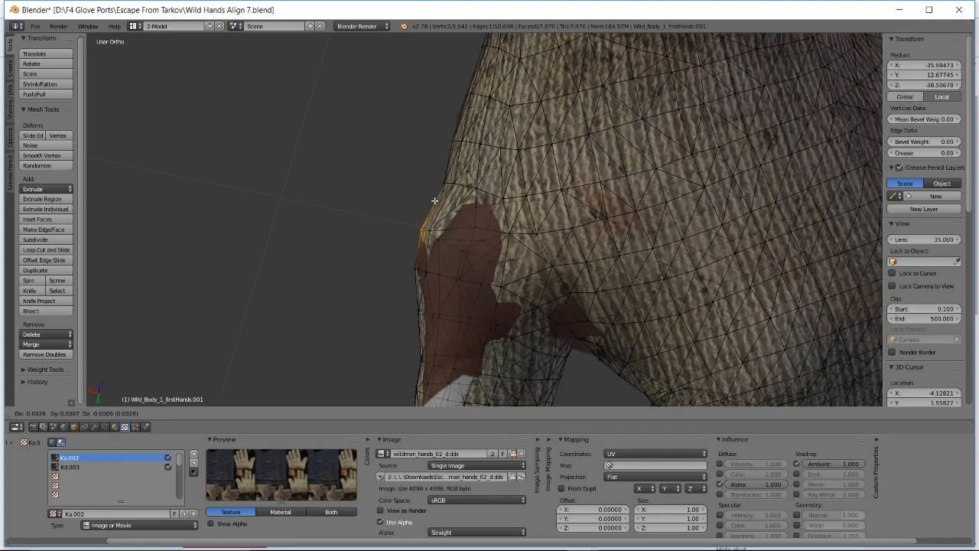
left_click(434, 200)
middle_click_drag(435, 200, 415, 240)
key("a")
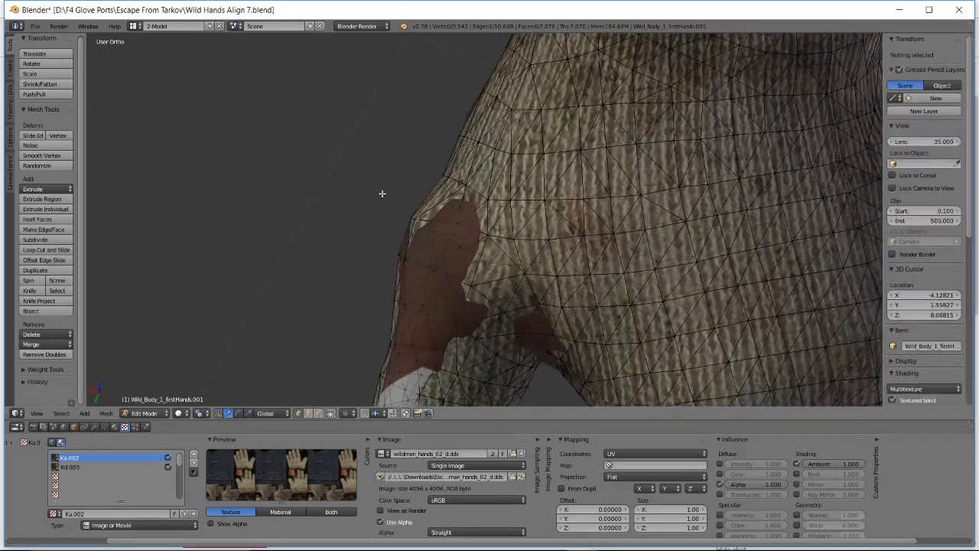
- Select two adjacent vertices on the thumb's outer edge, between the corner and the cuff, and move them slightly outward
middle_click_drag(382, 194, 656, 113)
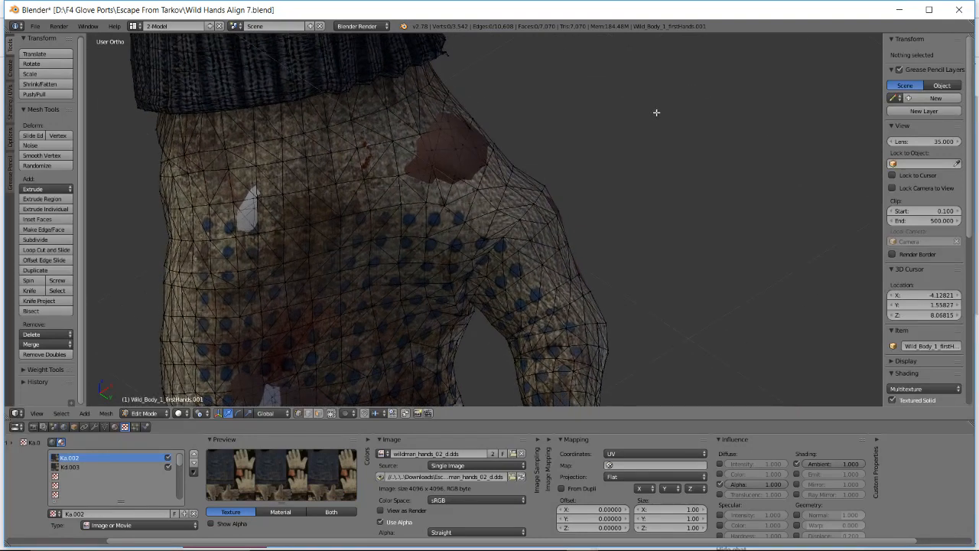
right_click(512, 169)
right_click(520, 161, "shift")
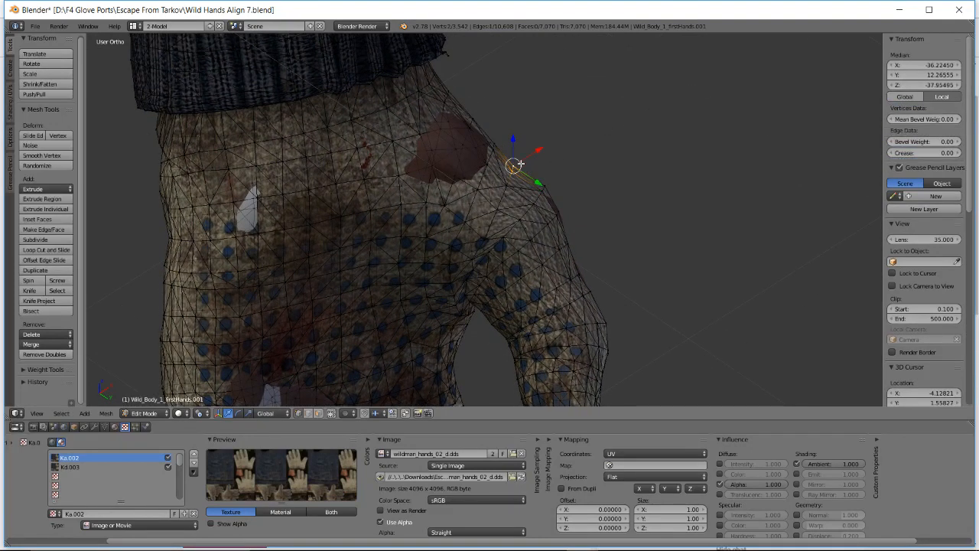
key("g")
left_click(523, 162)
key("a")
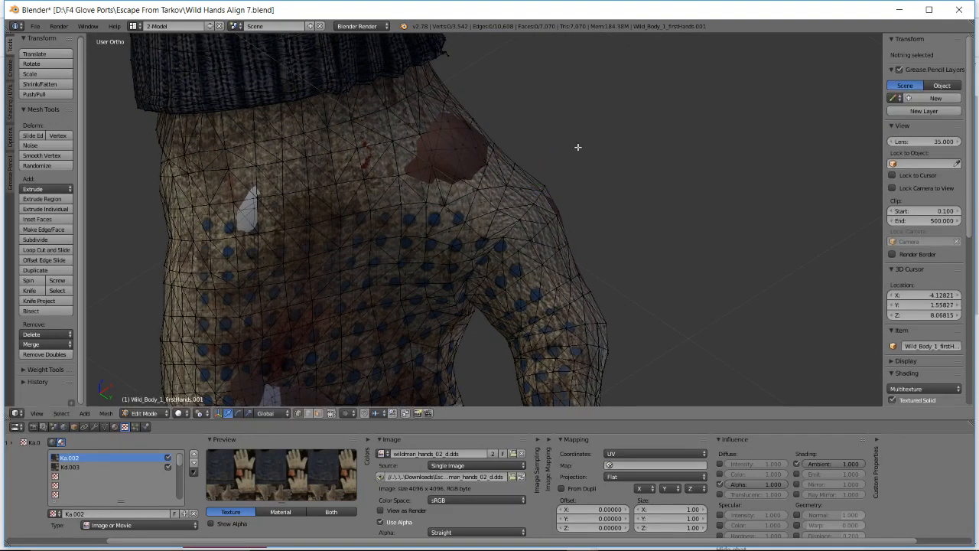
- Adjust the single outline vertex just above the thumb's outer corner with two small moves from different viewing angles
middle_click_drag(577, 147, 405, 240)
right_click(449, 197)
key("g")
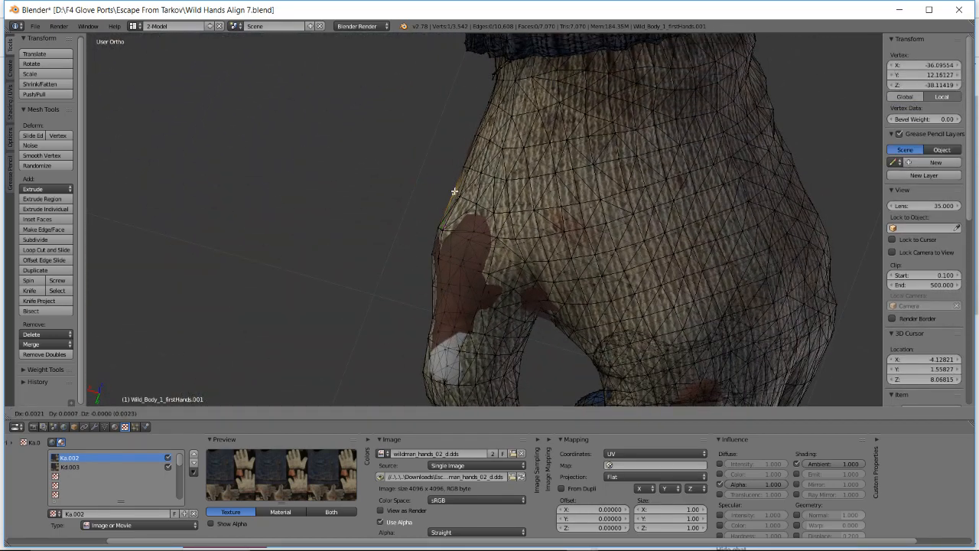
left_click(452, 190)
middle_click_drag(452, 191, 432, 178)
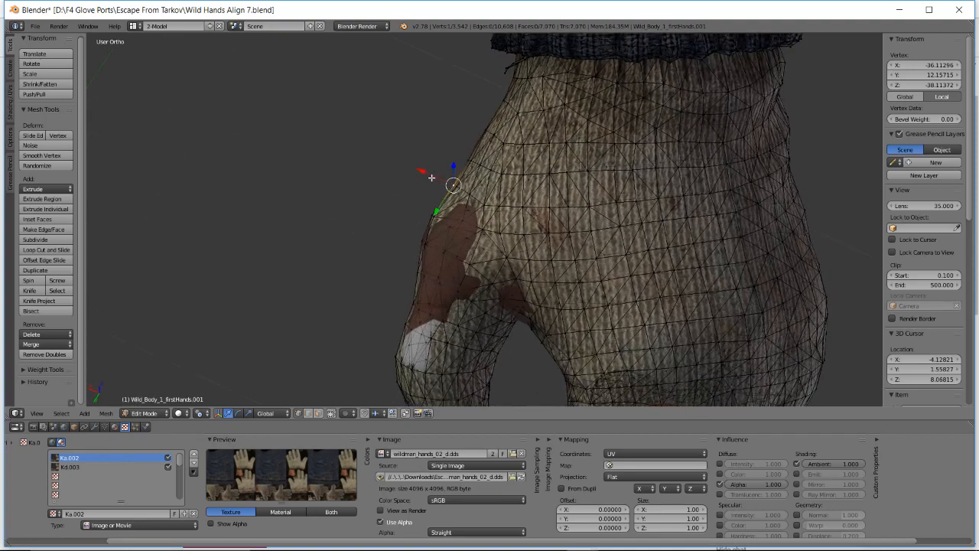
key("g")
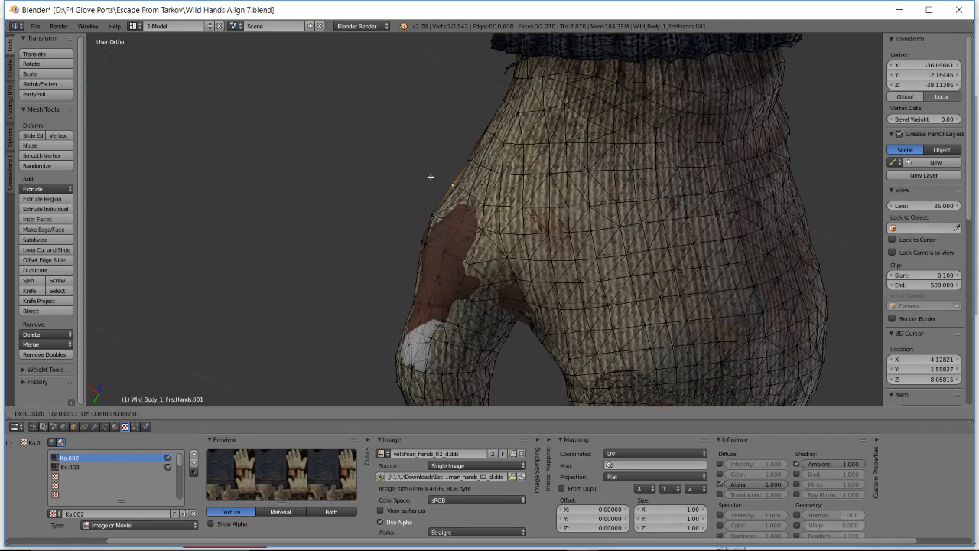
left_click(431, 177)
key("a")
- Return to Object Mode and display only the glove layers, hiding the underlying hand model
scroll(491, 218, "down", 5)
mouse_move(511, 228)
middle_mouse_down()
mouse_move(446, 171)
mouse_move(477, 164)
mouse_move(472, 180)
middle_mouse_up()
key("z")
key("z")
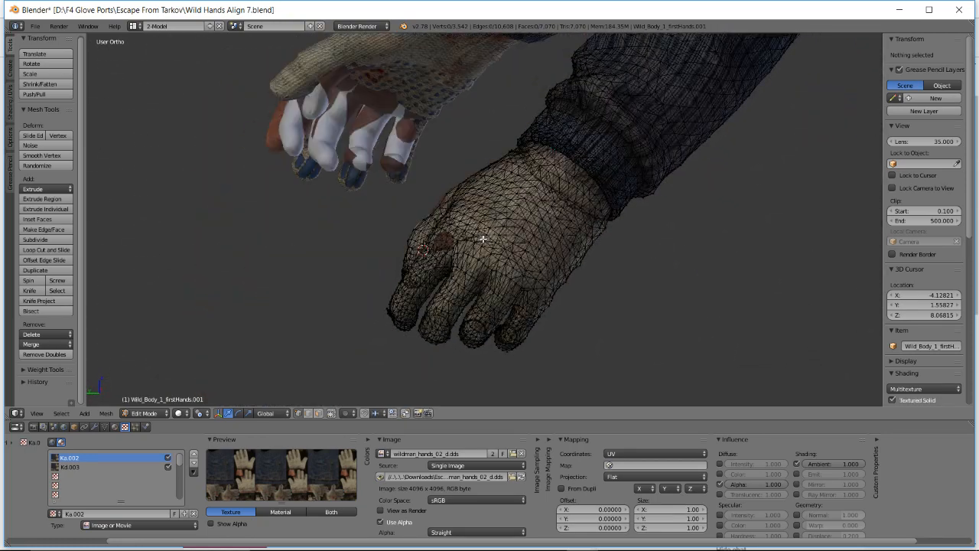
key("Tab")
middle_click_drag(508, 257, 615, 287)
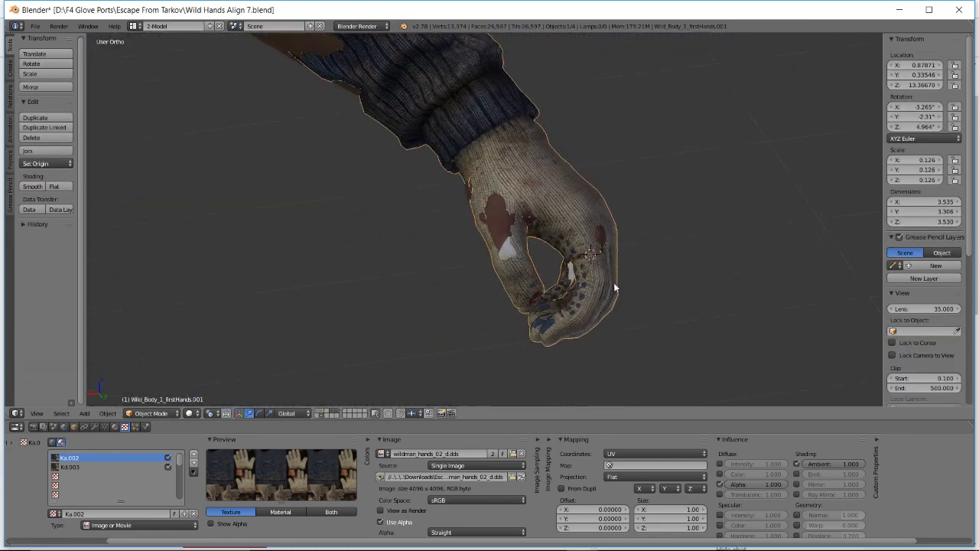
left_click(321, 415)
- Edit the glove mesh again and shift two neighbouring vertices on the inner edge of the index finger's base slightly
scroll(558, 256, "up", 1)
middle_click_drag(558, 255, 444, 263)
scroll(559, 286, "up", 2)
key("Tab")
scroll(480, 307, "up", 4)
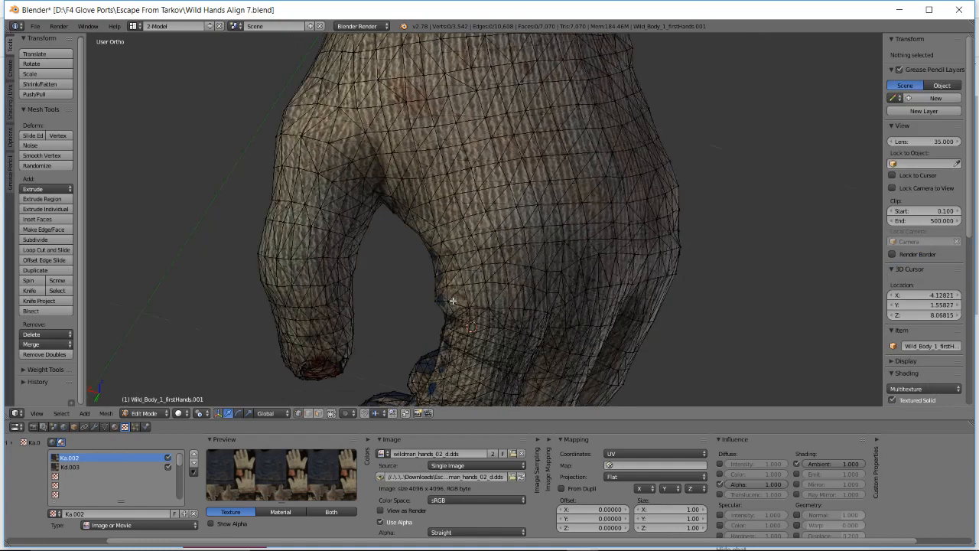
right_click(393, 352)
key("g")
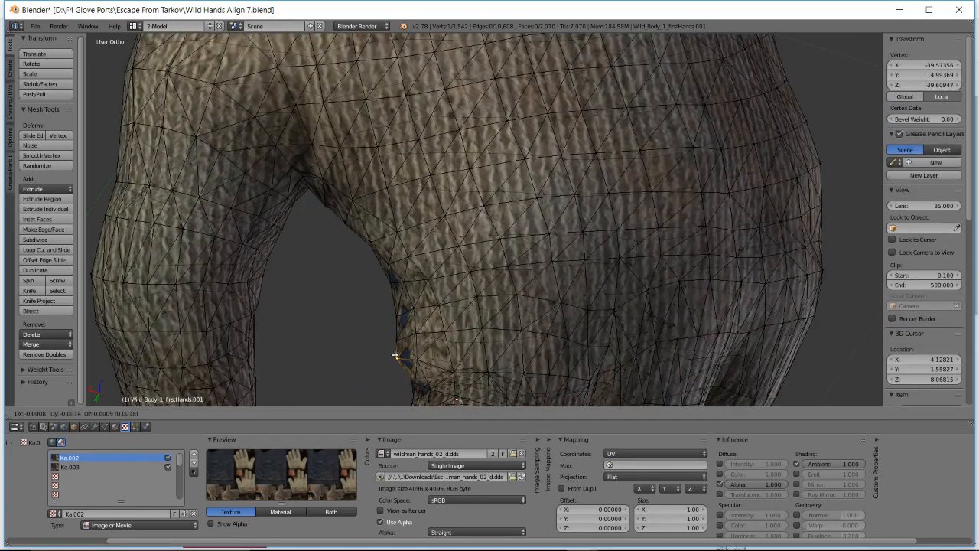
left_click(398, 356)
middle_click_drag(398, 356, 418, 333)
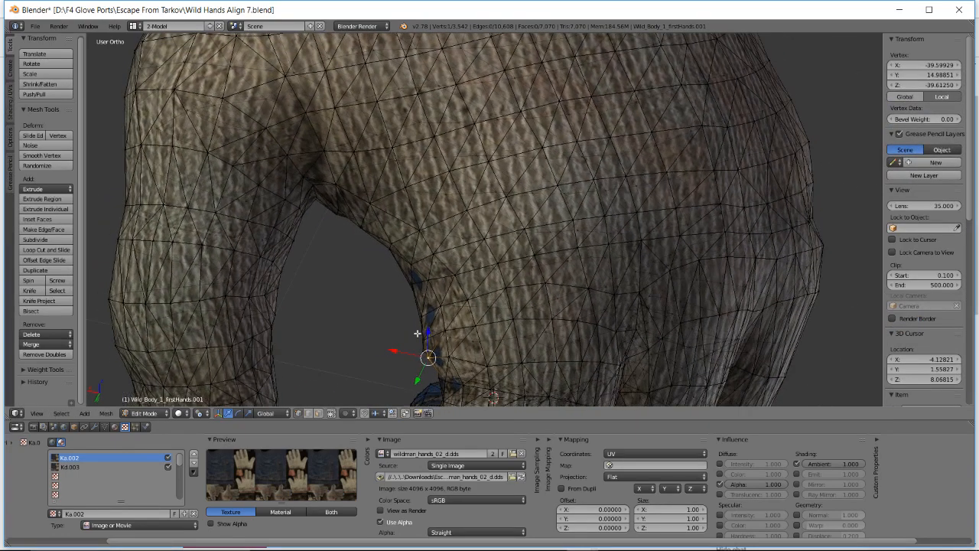
key("g")
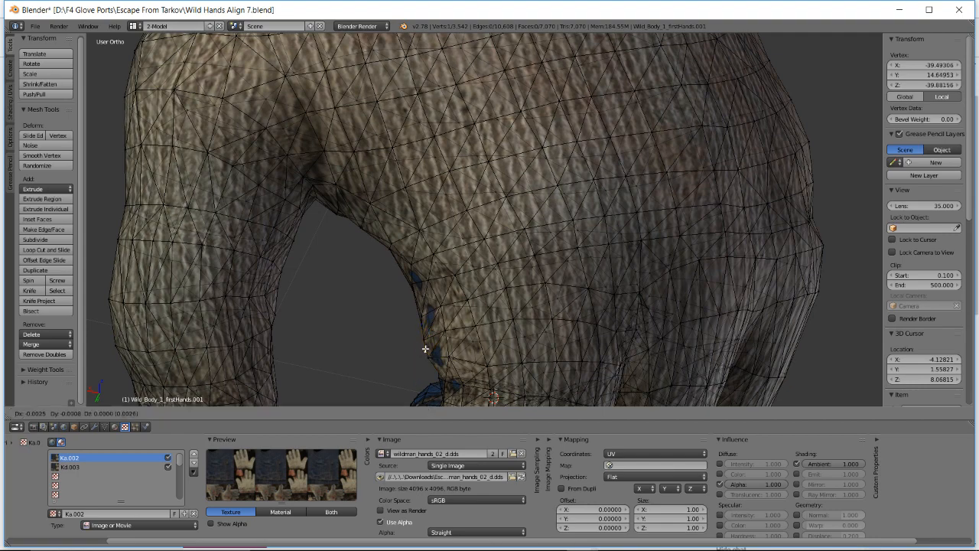
left_click(428, 349)
- Move two more vertices along the index finger's inner outline slightly toward the finger to even out its curve
middle_click_drag(426, 350, 458, 306)
right_click(506, 298)
key("g")
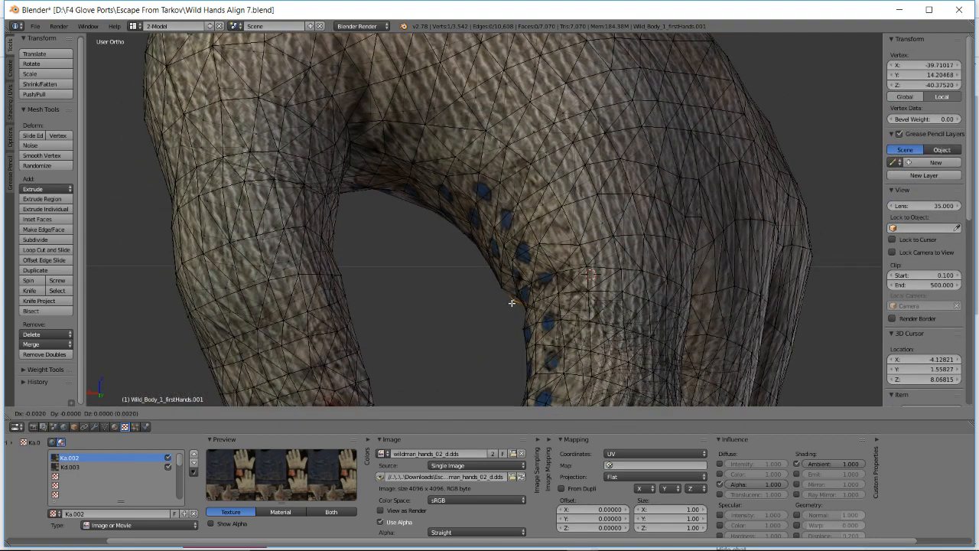
left_click(512, 301)
right_click(498, 292)
key("g")
left_click(502, 291)
middle_click_drag(502, 291, 512, 202)
- Deselect everything and return to Object Mode to check the overall shape of the gloved hand
key("a")
scroll(514, 280, "down", 1)
scroll(506, 291, "down", 6)
key("Tab")
scroll(491, 191, "down", 4)
scroll(498, 215, "up", 2)
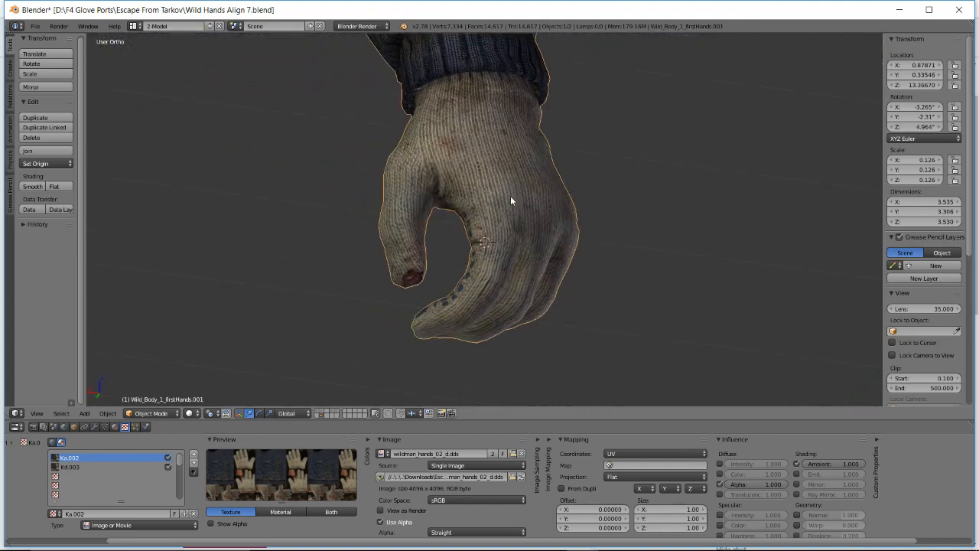
- Switch to the YouTube live dashboard in the browser and read through the recent live chat messages
key("alt+Tab")
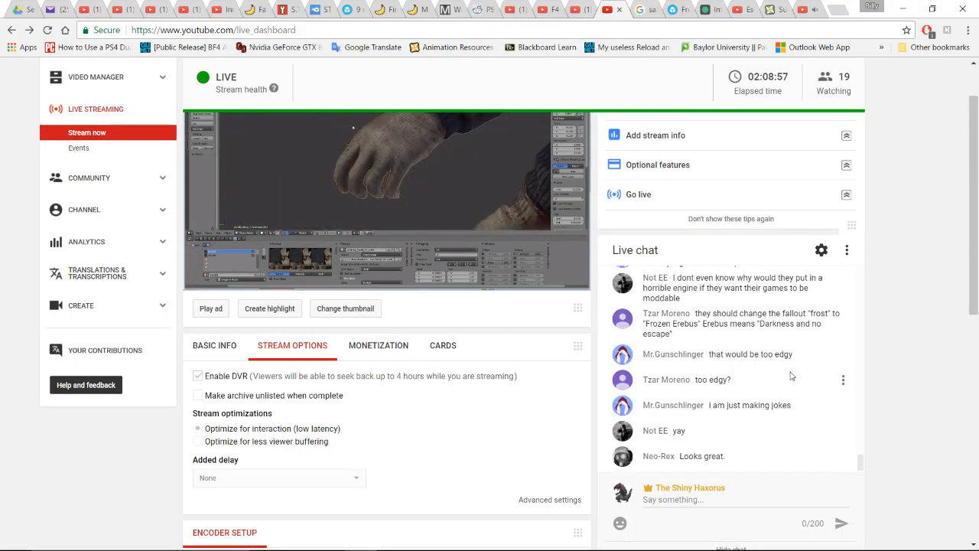
scroll(776, 379, "up", 2)
scroll(781, 373, "up", 4)
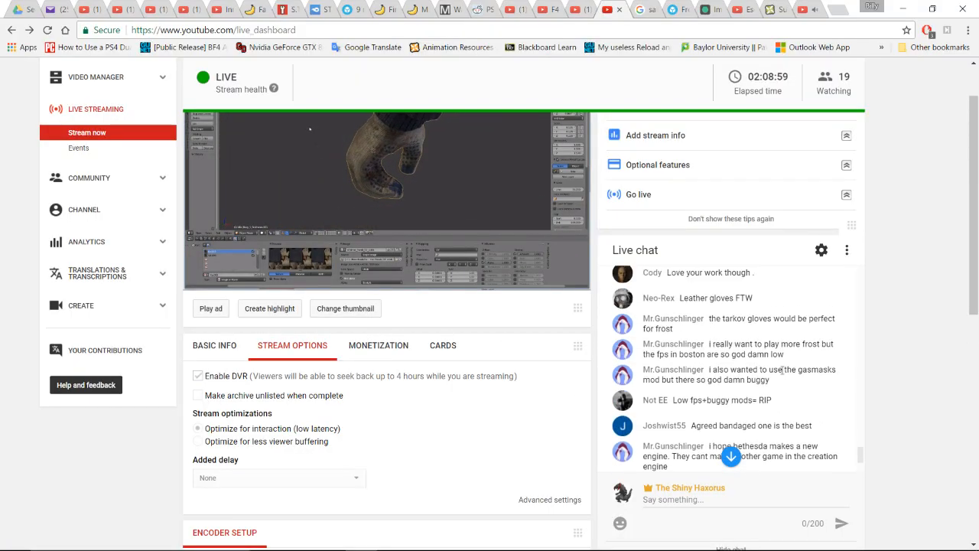
scroll(778, 372, "down", 2)
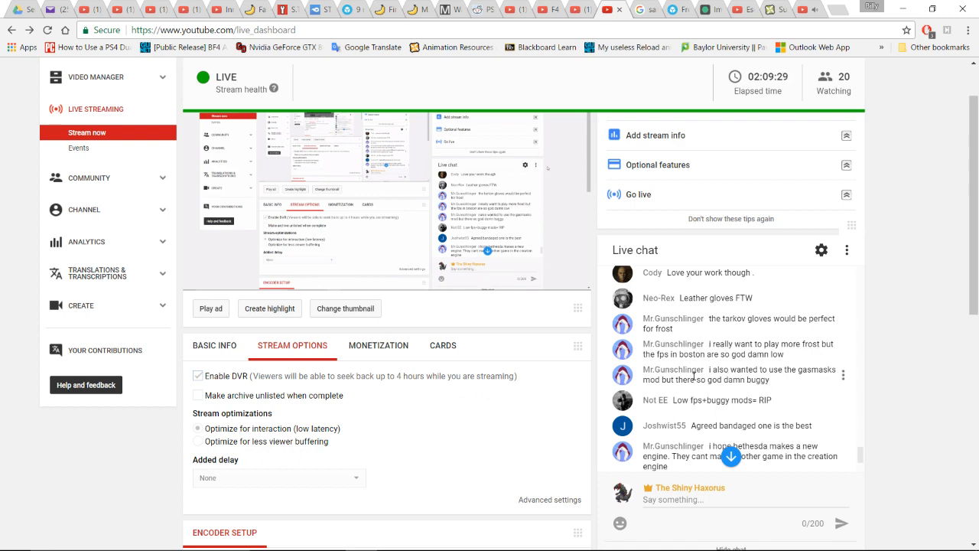
scroll(880, 326, "down", 1)
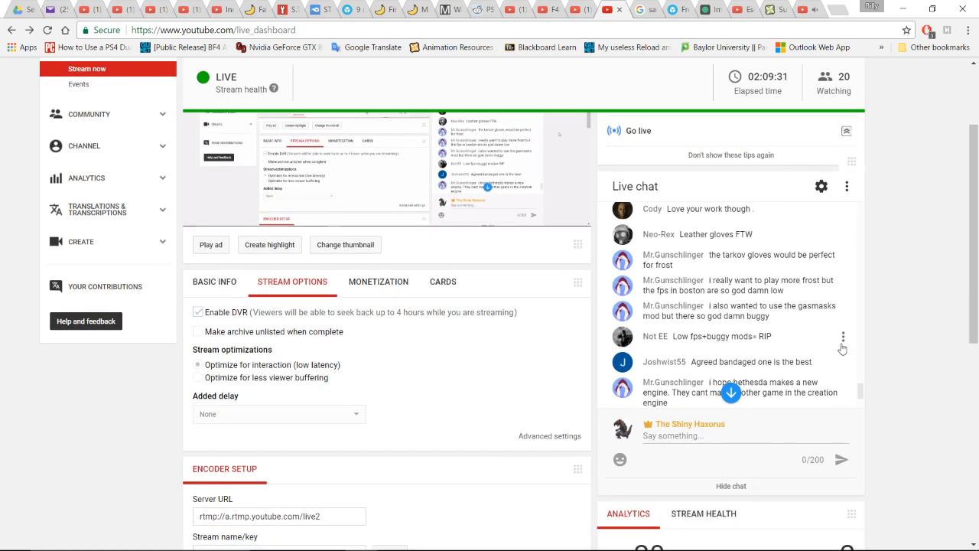
scroll(788, 310, "down", 1)
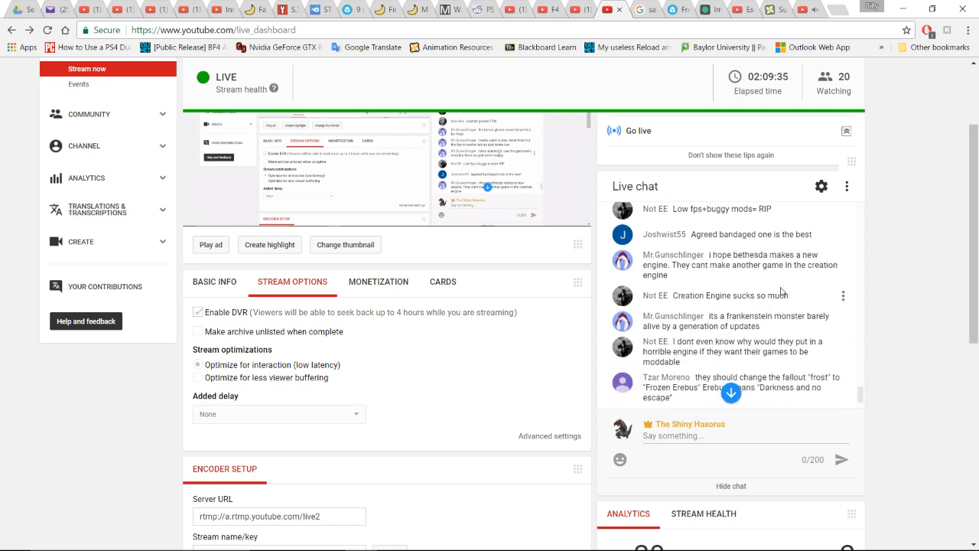
scroll(802, 311, "down", 1)
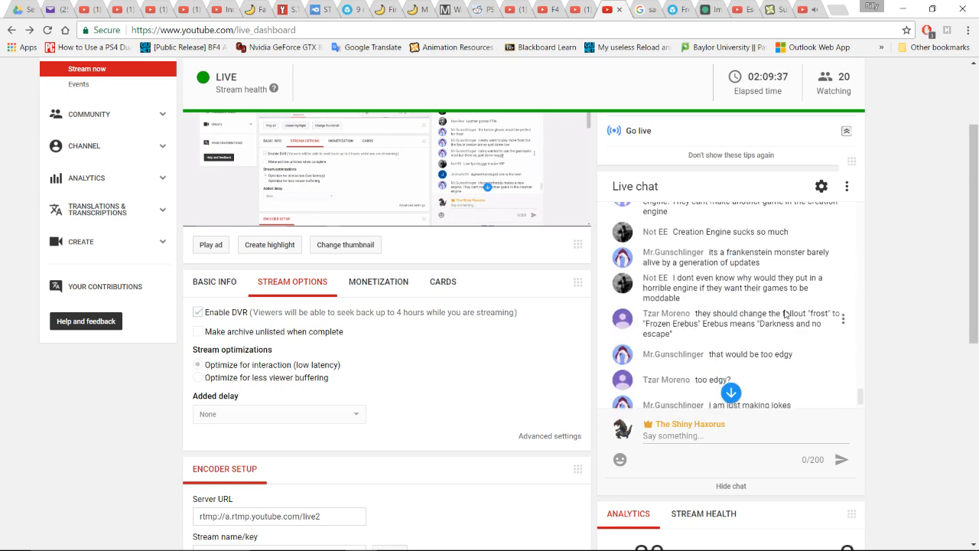
scroll(786, 314, "down", 2)
scroll(786, 315, "up", 1)
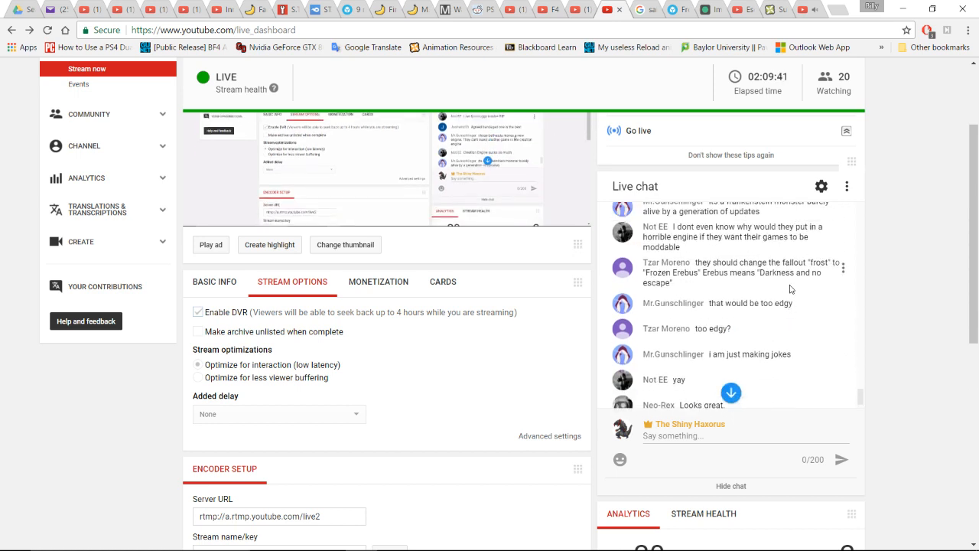
scroll(767, 319, "down", 3)
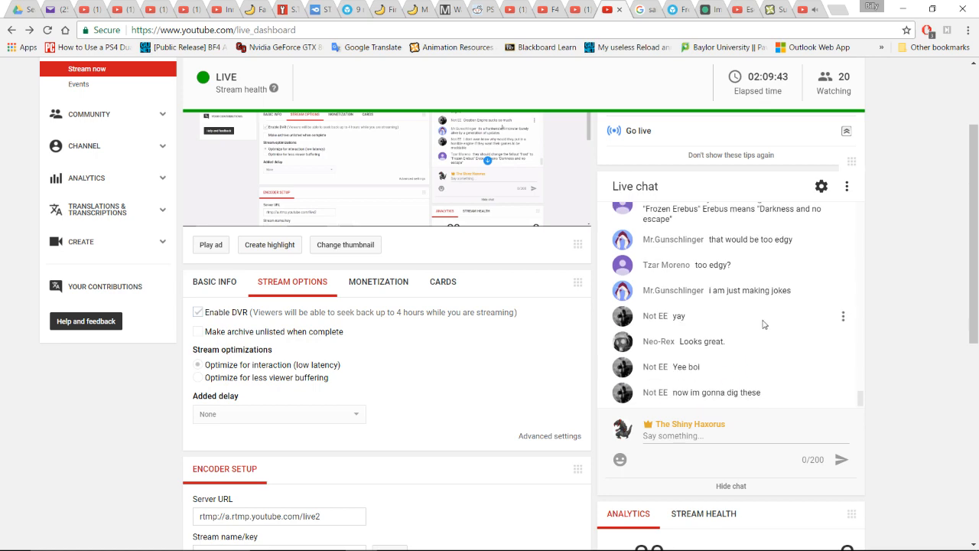
scroll(878, 281, "up", 2)
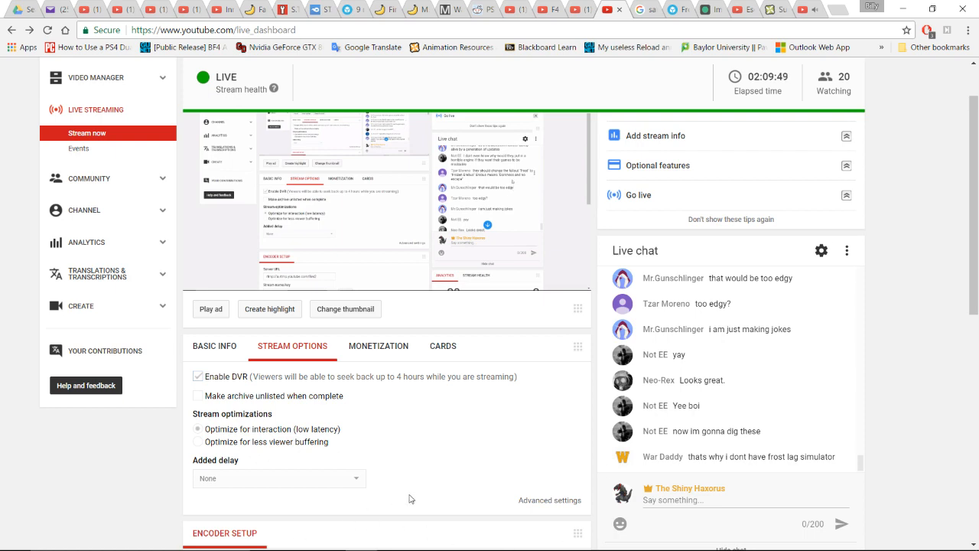
- Switch back to Blender's Wild Hands Align 7.blend and show the layers with the other arm and the underlying hand models
mouse_move(464, 546)
mouse_move(580, 539)
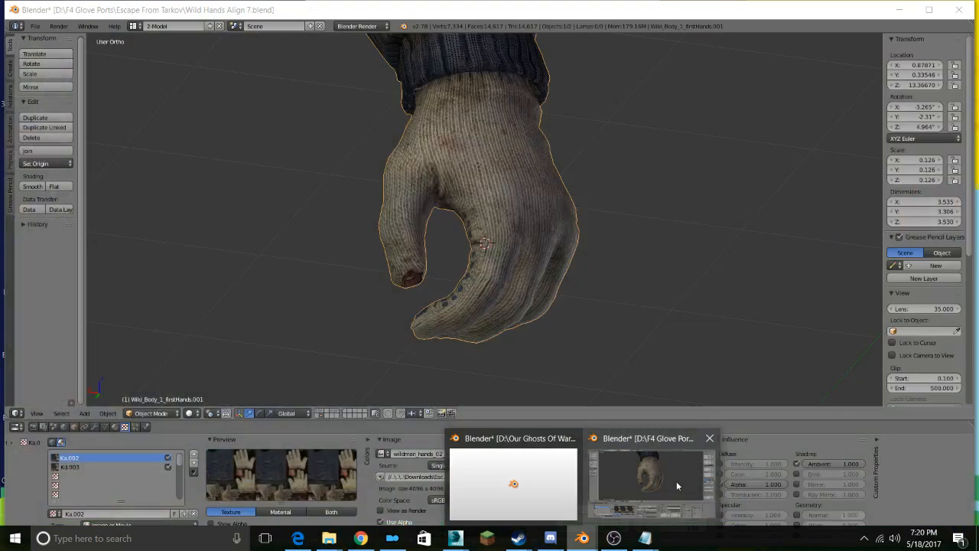
left_click(676, 482)
scroll(487, 269, "down", 8)
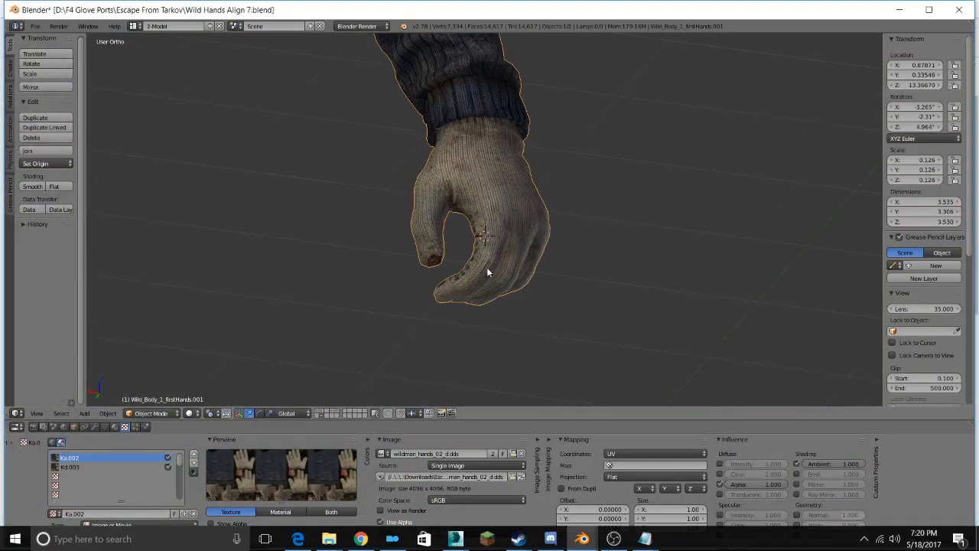
middle_click_drag(391, 215, 623, 277, "shift")
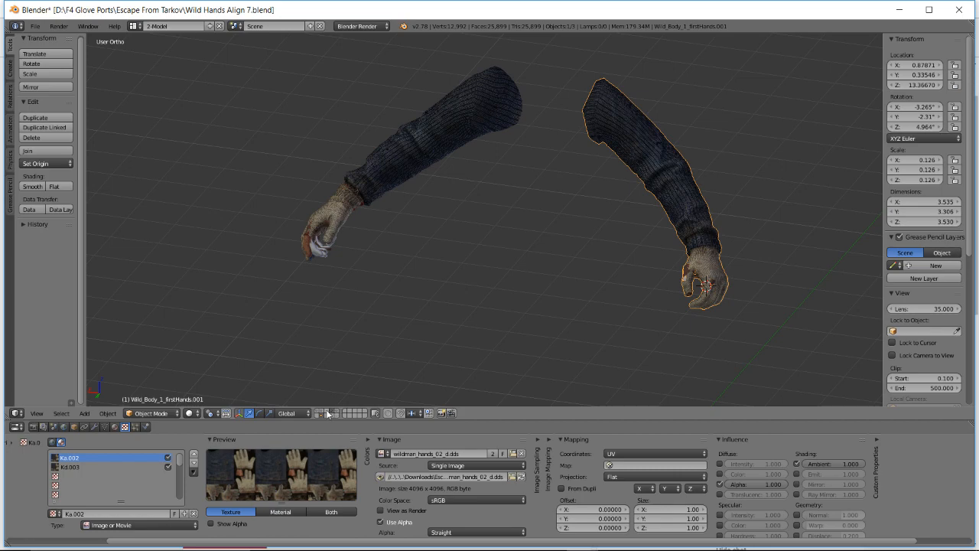
scroll(345, 264, "up", 4)
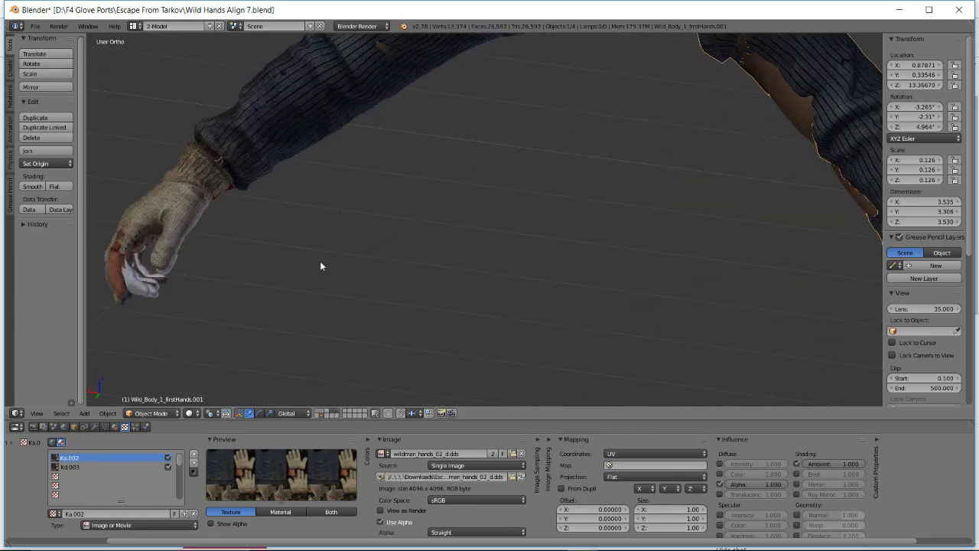
middle_click_drag(319, 265, 501, 194)
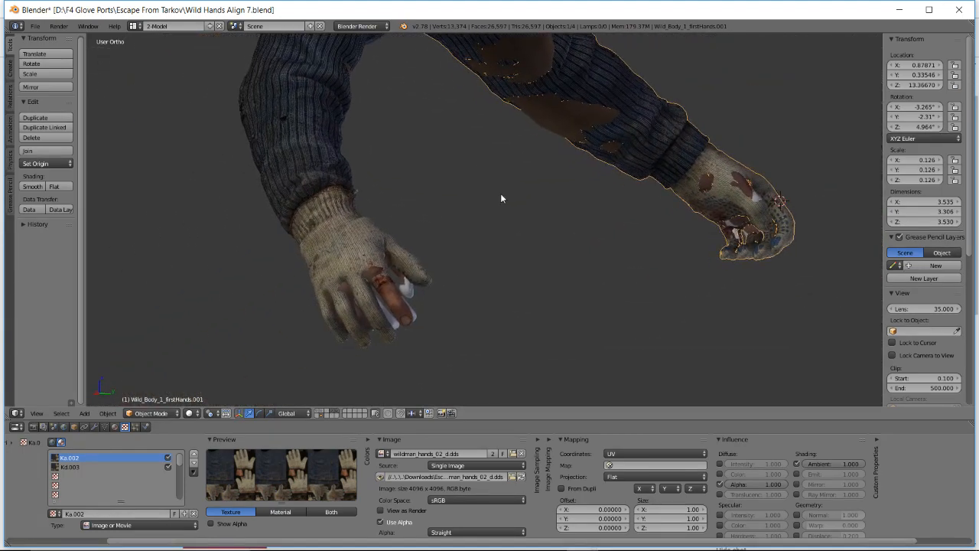
scroll(418, 269, "up", 2)
middle_click_drag(386, 268, 554, 188, "shift")
scroll(505, 210, "up", 4)
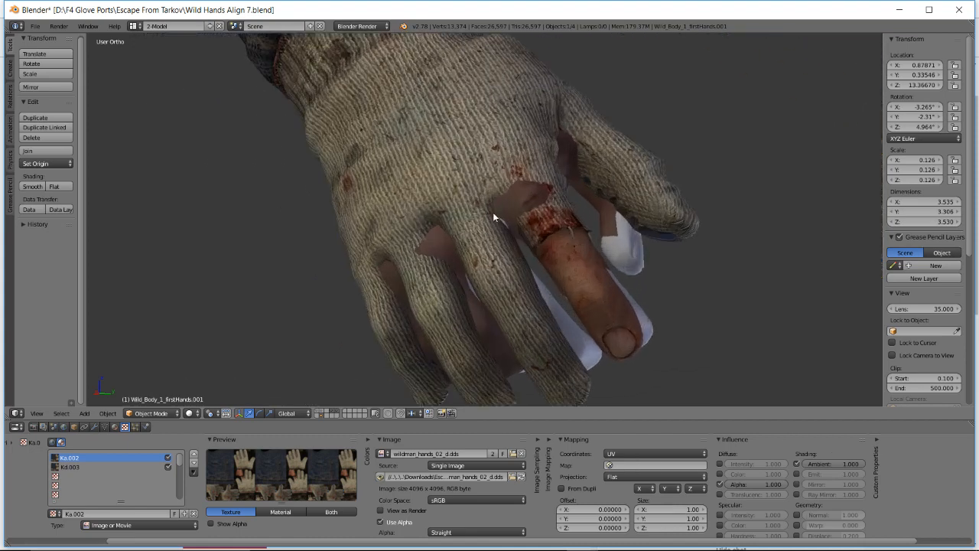
- Examine the glove's fit over the underlying hand on the unselected arm, then compare both arms from farther away
middle_click_drag(285, 302, 564, 210, "shift")
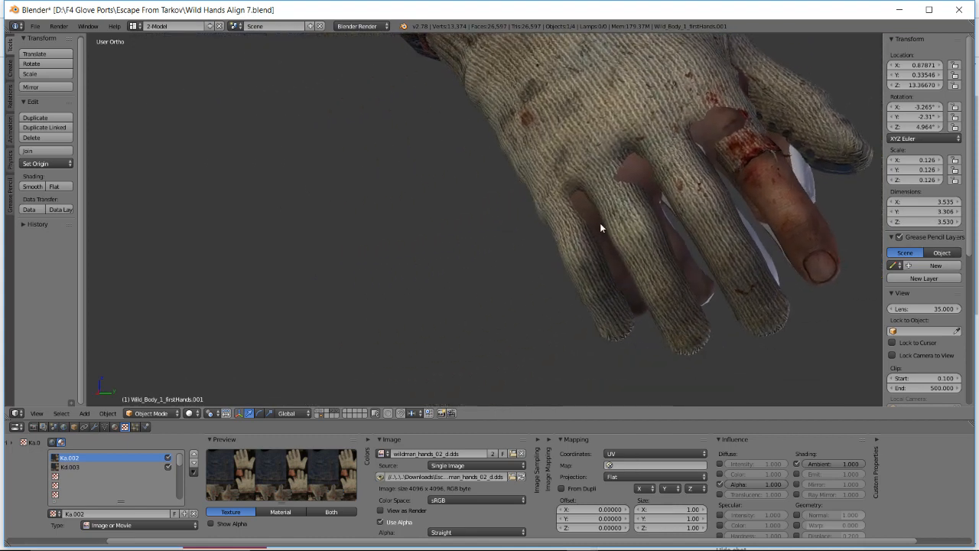
scroll(633, 174, "down", 1)
middle_click_drag(687, 146, 420, 195, "shift")
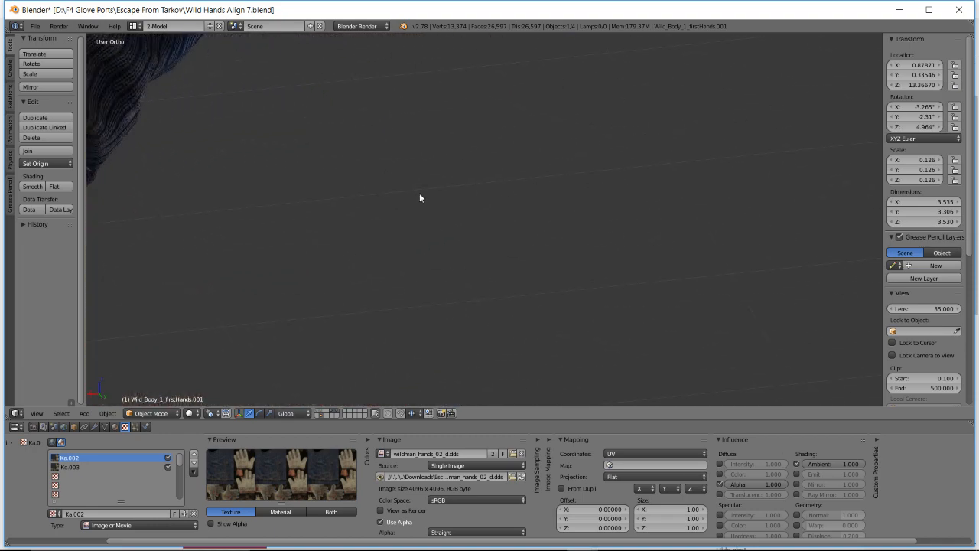
scroll(418, 195, "down", 3)
middle_click_drag(260, 198, 586, 188, "shift")
scroll(584, 186, "up", 3)
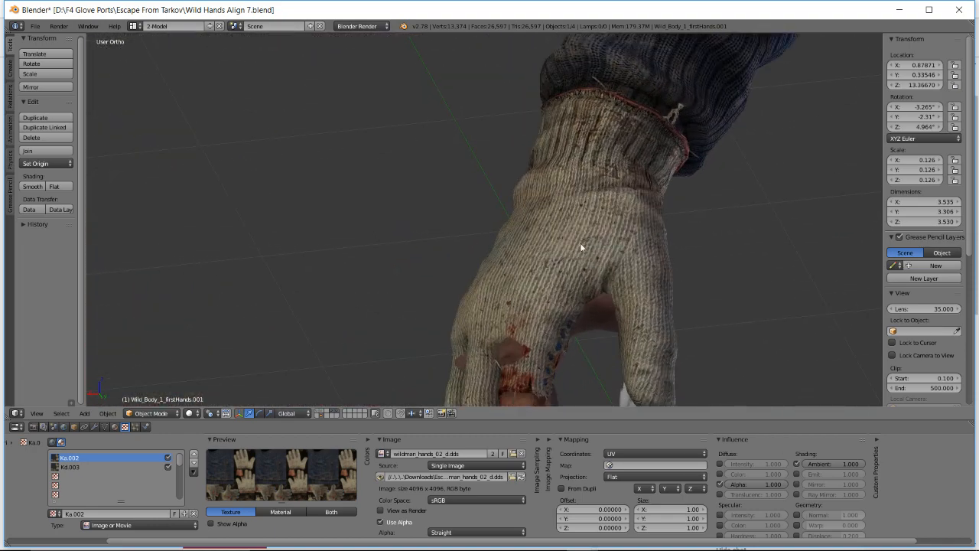
middle_click_drag(580, 247, 663, 187)
scroll(678, 171, "down", 4)
scroll(642, 183, "down", 2)
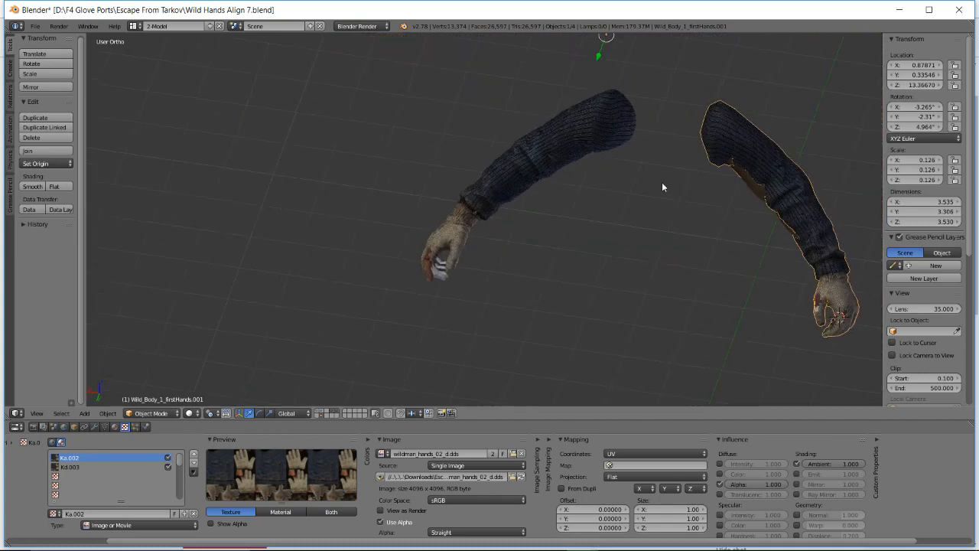
- Save the scene as a new file named Wild Hands Align 8.blend in the Escape From Tarkov folder
left_click(35, 26)
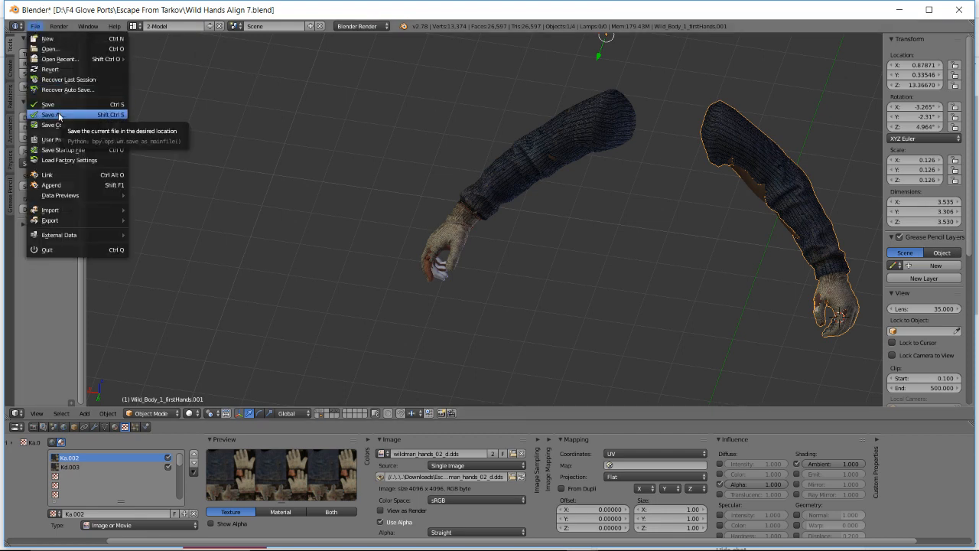
left_click(59, 115)
left_click(181, 65)
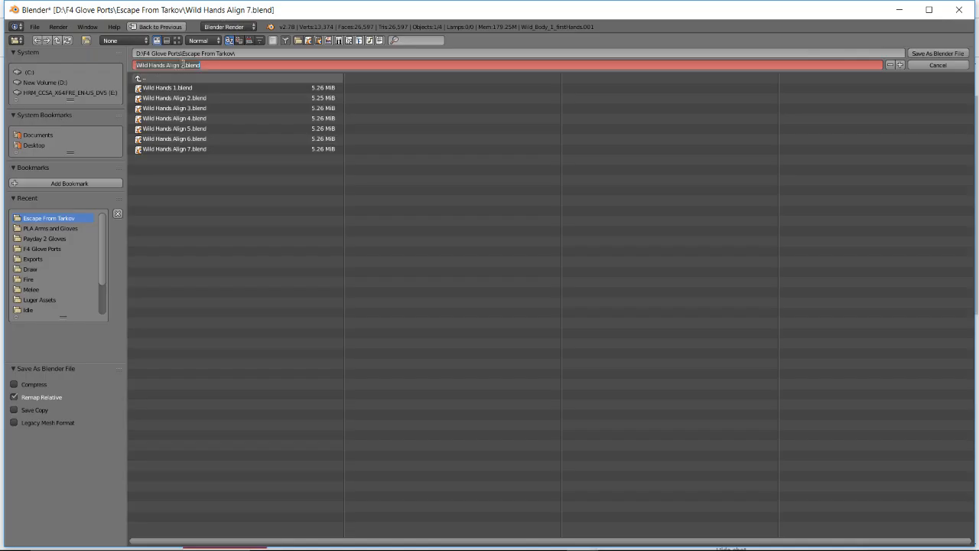
left_click(183, 66)
key("BackSpace")
type("8")
key("Return")
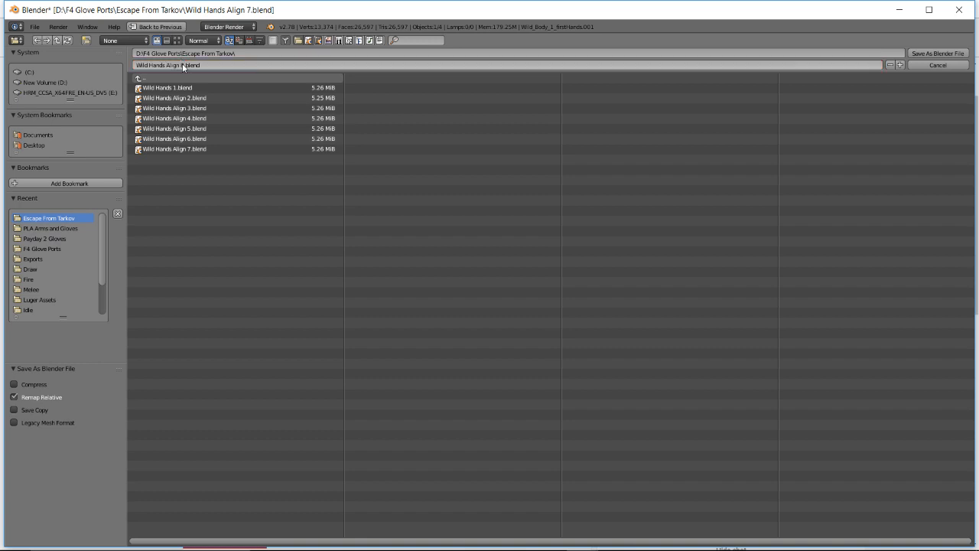
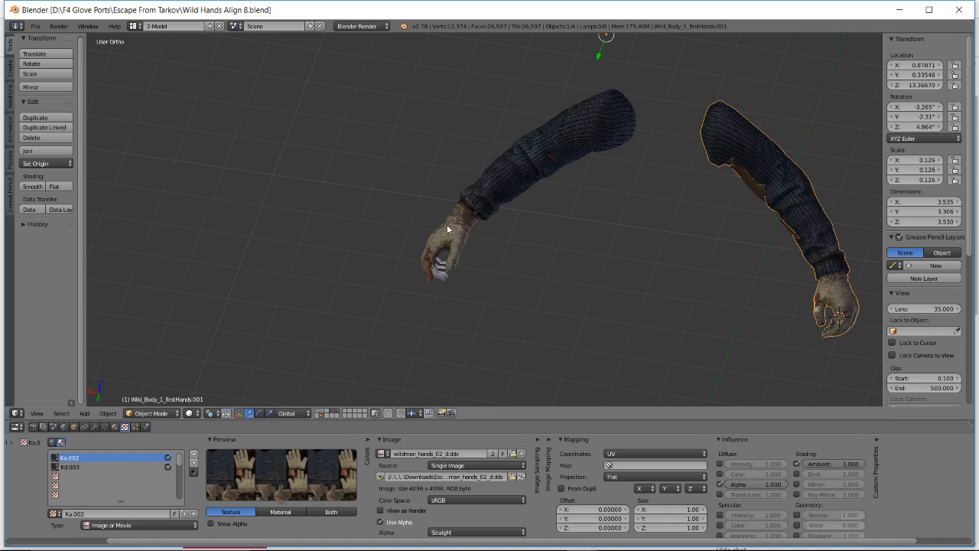
- Select the other gloved arm, Wild_Body_1_firstHands, after inspecting the gaps between its fingers
middle_click_drag(512, 253, 468, 247)
scroll(467, 220, "up", 7)
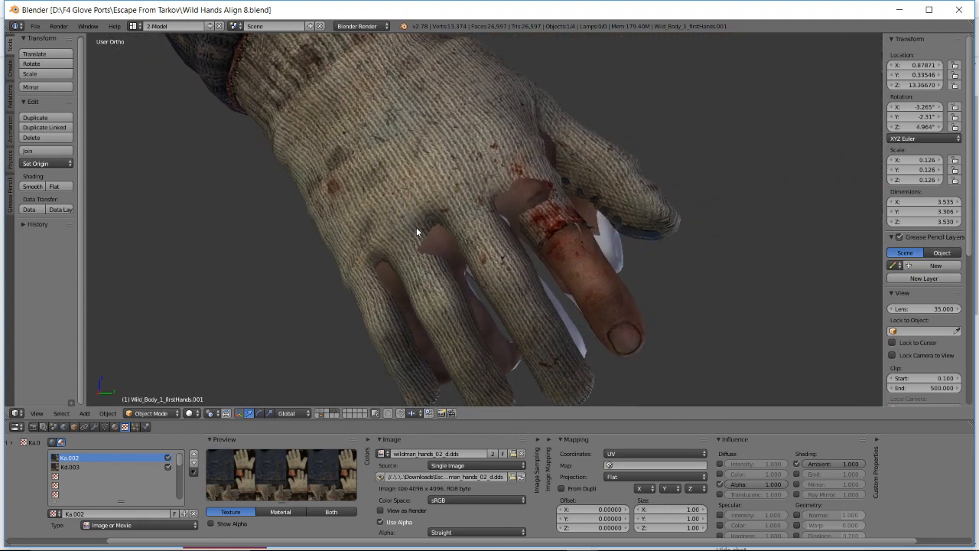
scroll(416, 229, "down", 5)
right_click(434, 161)
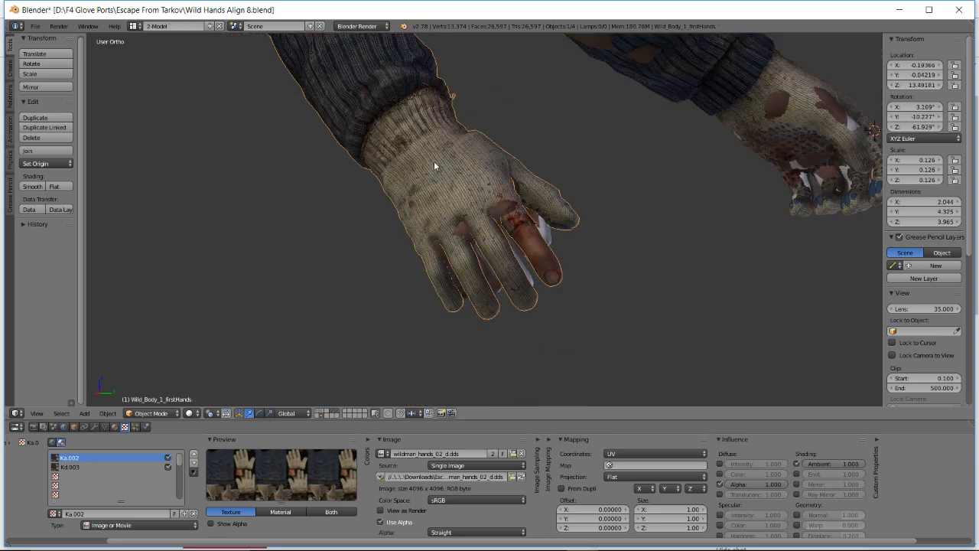
middle_click_drag(434, 160, 428, 211)
scroll(464, 263, "up", 3)
key("r")
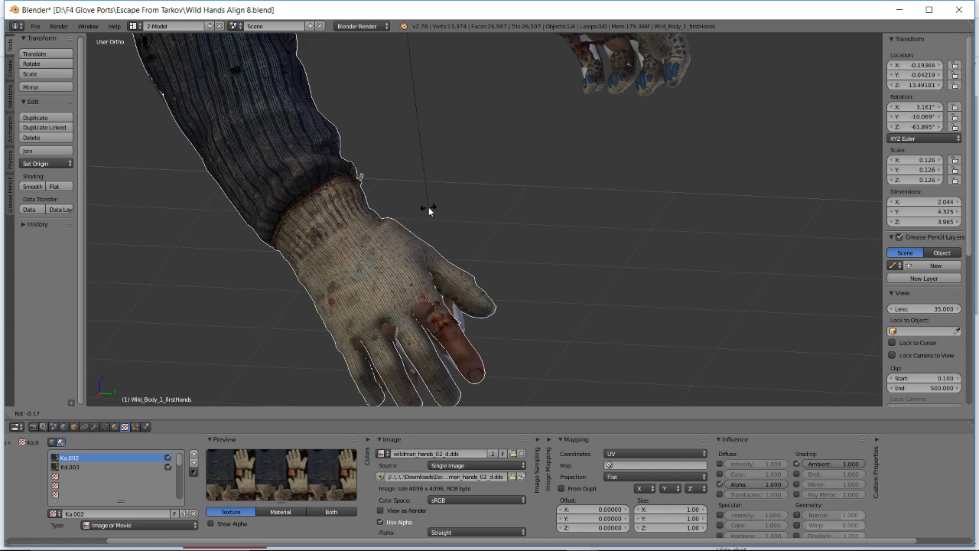
key("r")
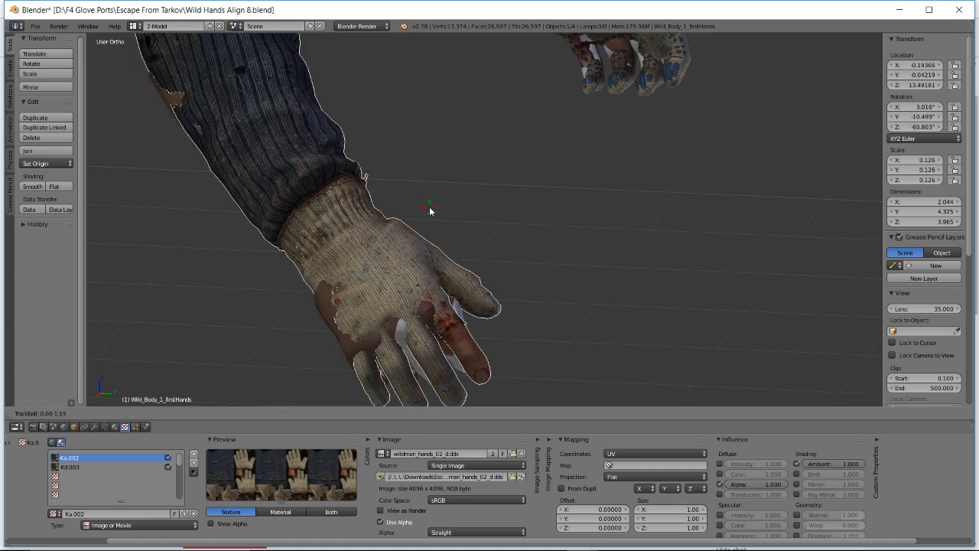
key("g")
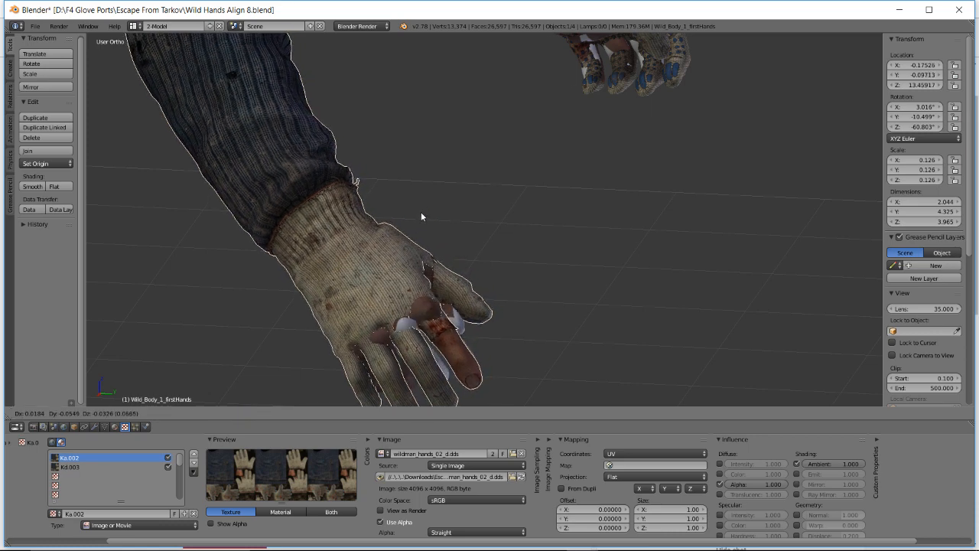
key("Escape")
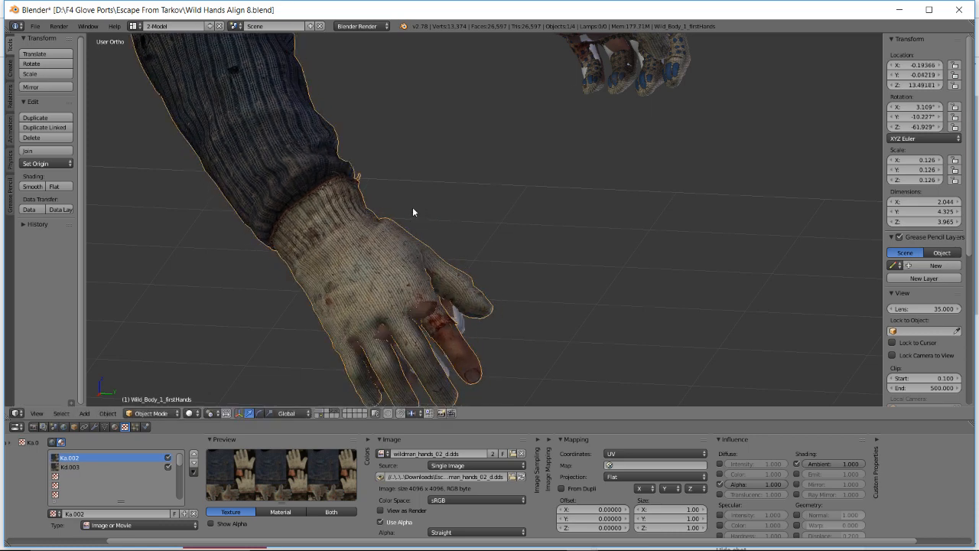
key("ctrl+z")
- Rotate the Wild_Body_1_firstHands arm about 1.3° in an overhead view and shift it about 0.13 units back over the underlying arm
right_click(365, 230)
scroll(370, 172, "down", 4)
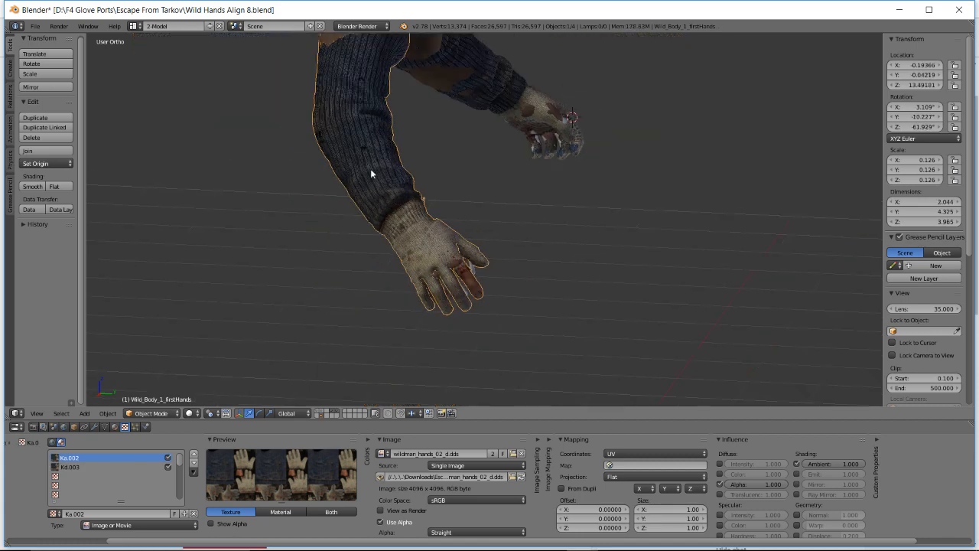
middle_click_drag(370, 174, 430, 149)
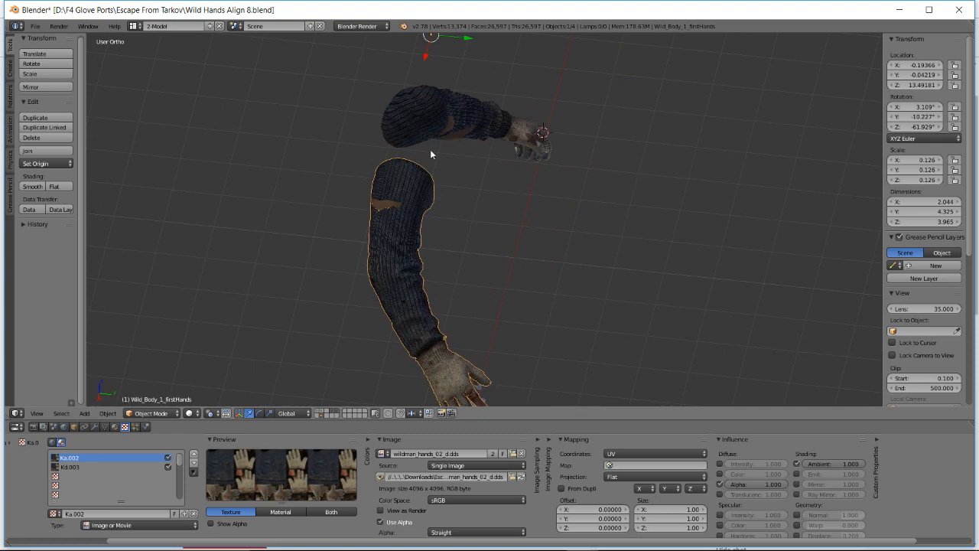
key("r")
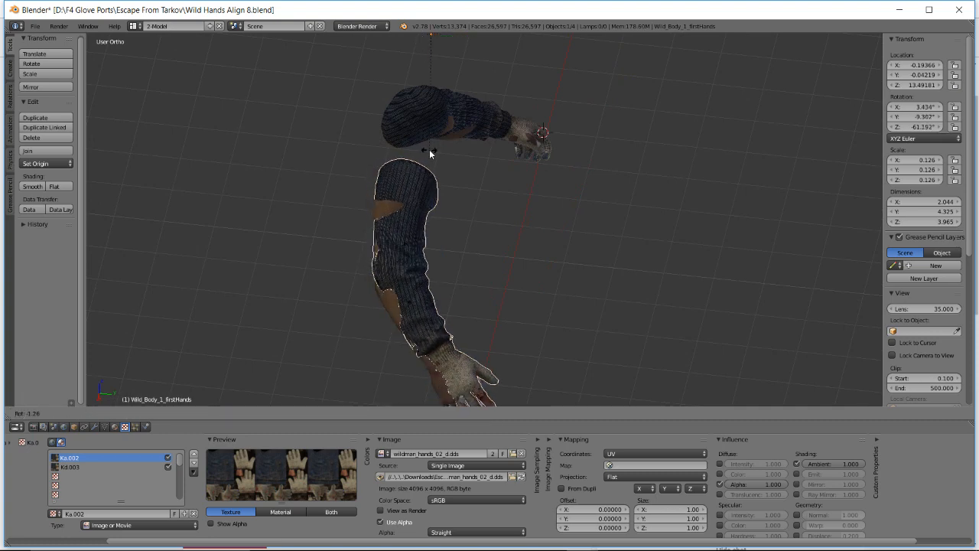
left_click(429, 150)
key("g")
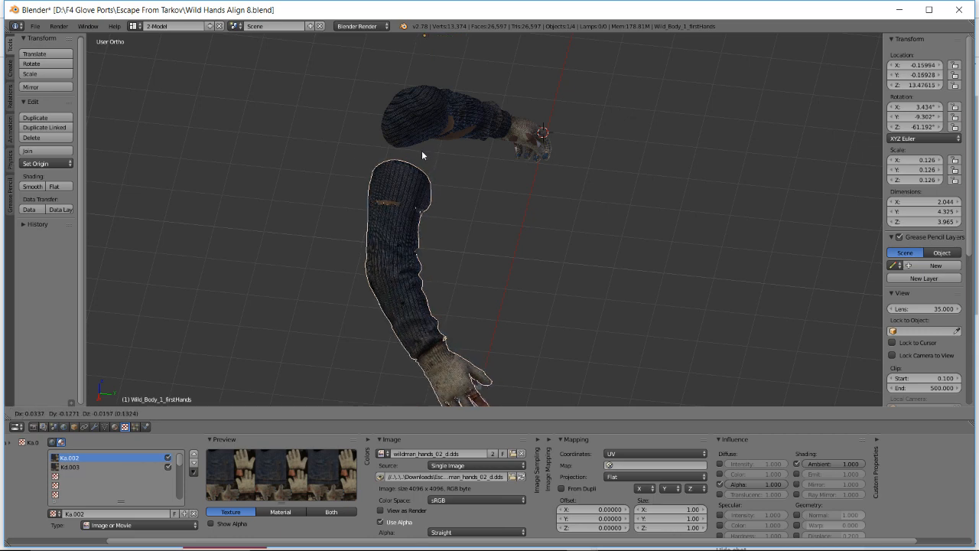
left_click(421, 150)
- Nudge the arm twice in close view to about X -0.155, Y -0.182, Z 13.468 so the glove covers the underlying hand
scroll(473, 245, "up", 2)
middle_click_drag(473, 205, 548, 203)
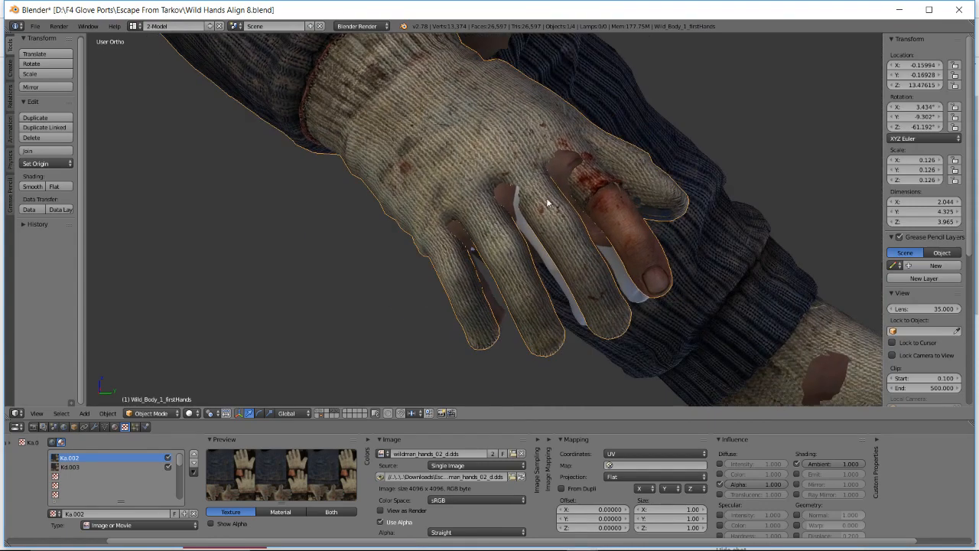
key("g")
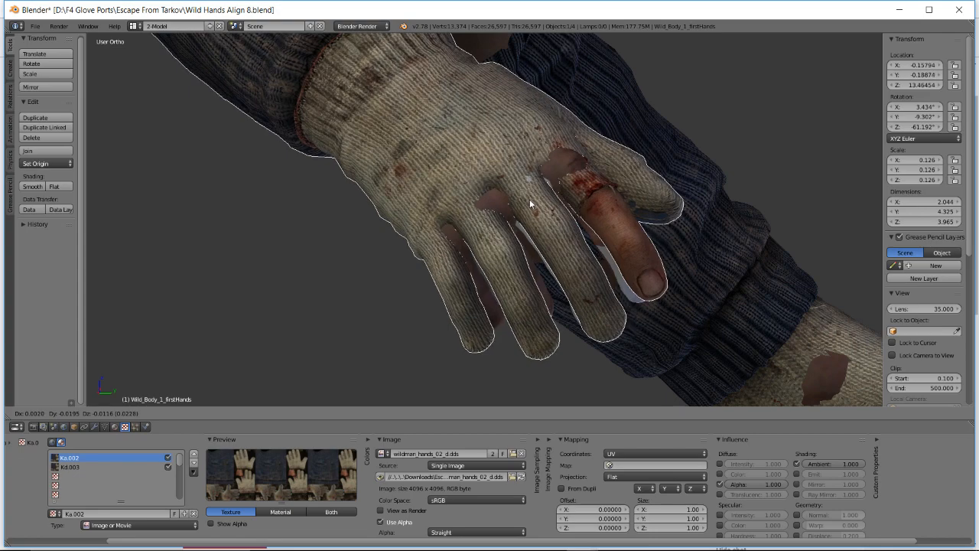
left_click(530, 203)
mouse_move(530, 203)
middle_mouse_down()
mouse_move(535, 197)
mouse_move(511, 205)
mouse_move(517, 198)
middle_mouse_up()
key("g")
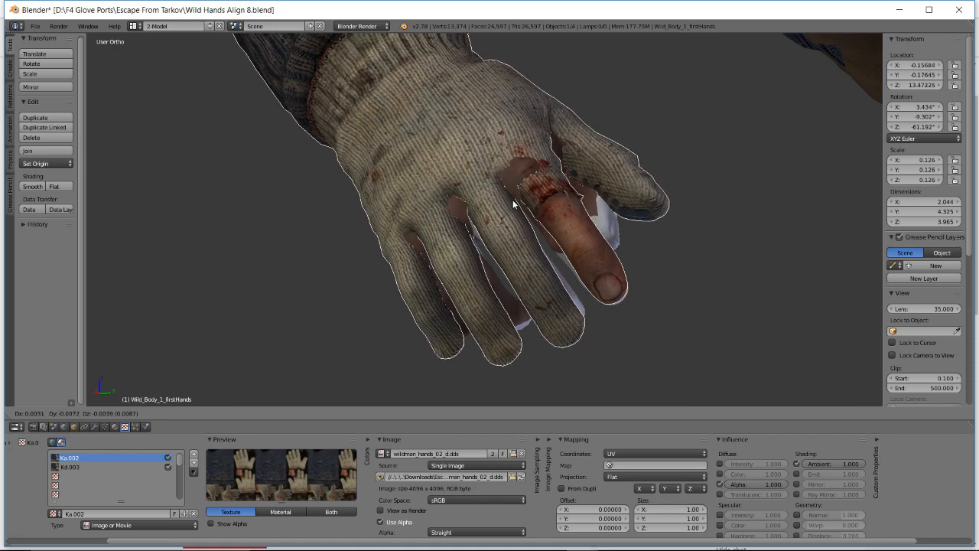
left_click(512, 201)
- Inspect the repositioned glove from the thumb side for parts of the underlying hand that stick out
middle_click_drag(509, 203, 486, 237)
scroll(621, 181, "down", 5)
scroll(531, 270, "up", 2)
scroll(486, 236, "up", 2)
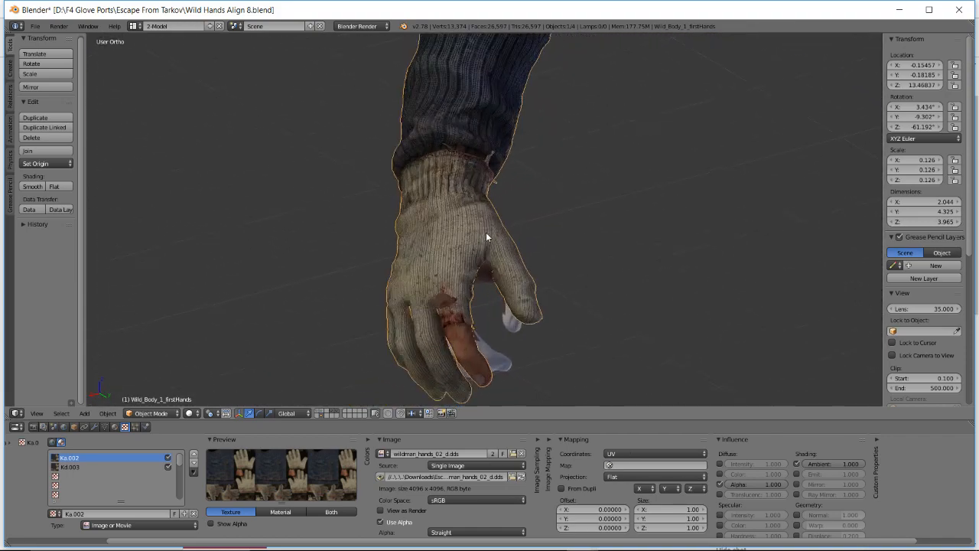
scroll(487, 237, "up", 1)
middle_click_drag(471, 290, 439, 202, "shift")
scroll(438, 203, "up", 1)
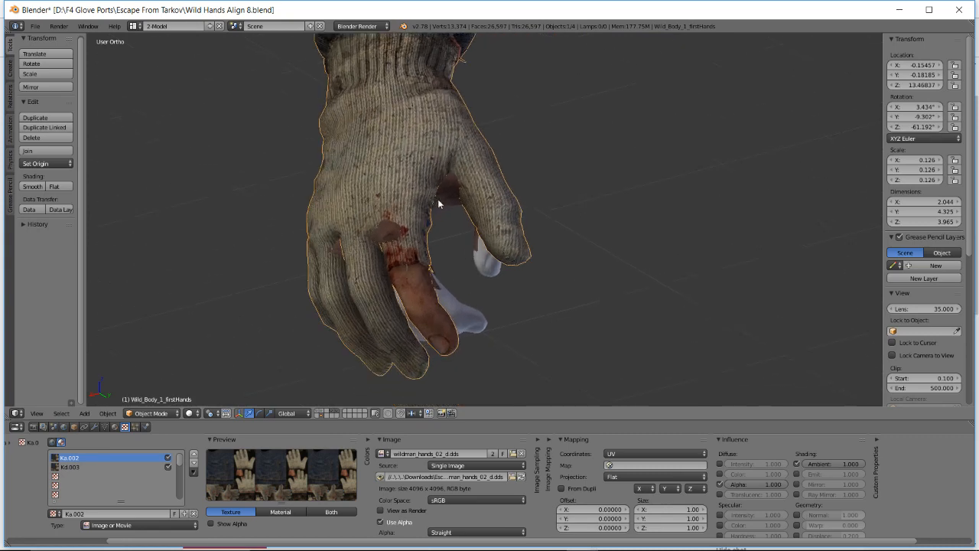
- Save the scene as a new file named Wild Hands Align 9 Redo Right.blend
left_click(35, 26)
left_click(52, 115)
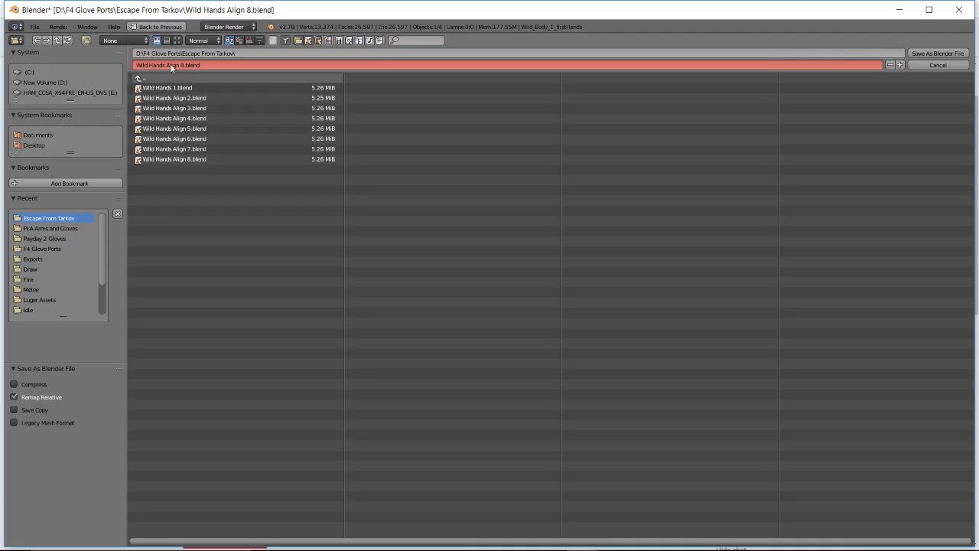
left_click(182, 65)
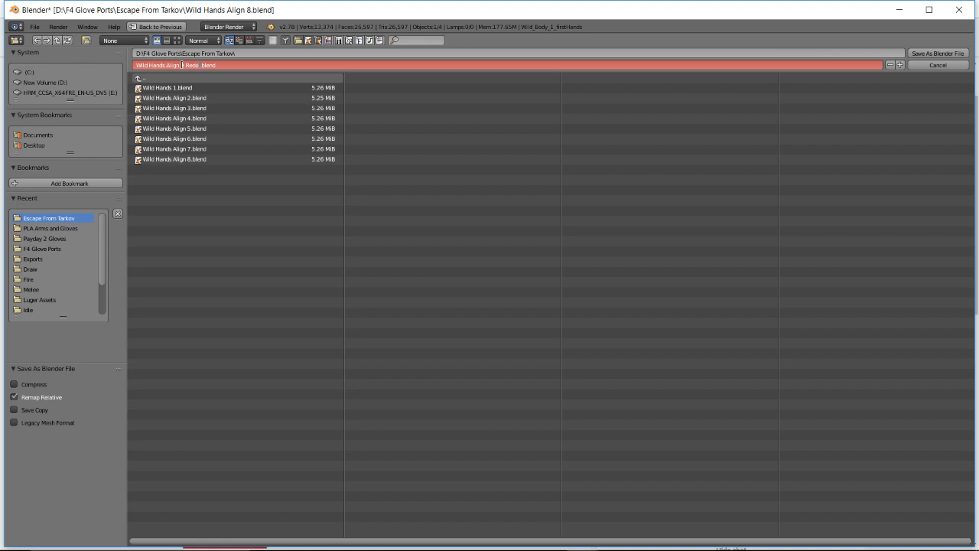
type("9")
key("Return")
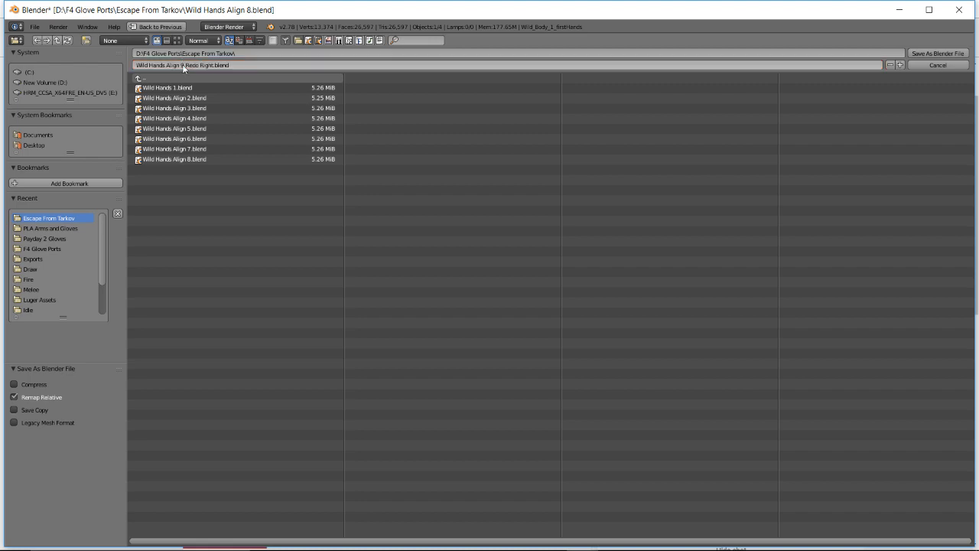
- Switch to the YouTube live dashboard in the browser and read back through the live chat messages
key("alt+Tab")
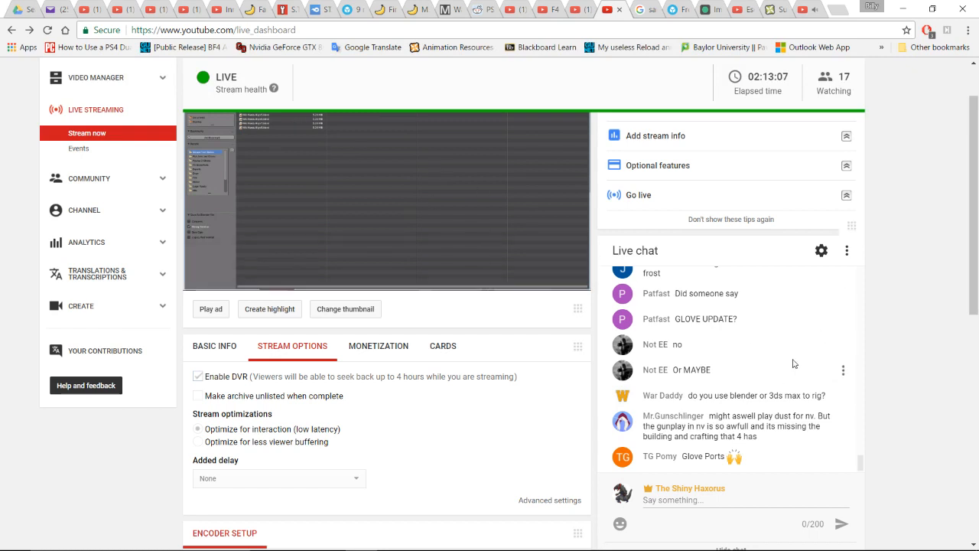
scroll(794, 392, "up", 1)
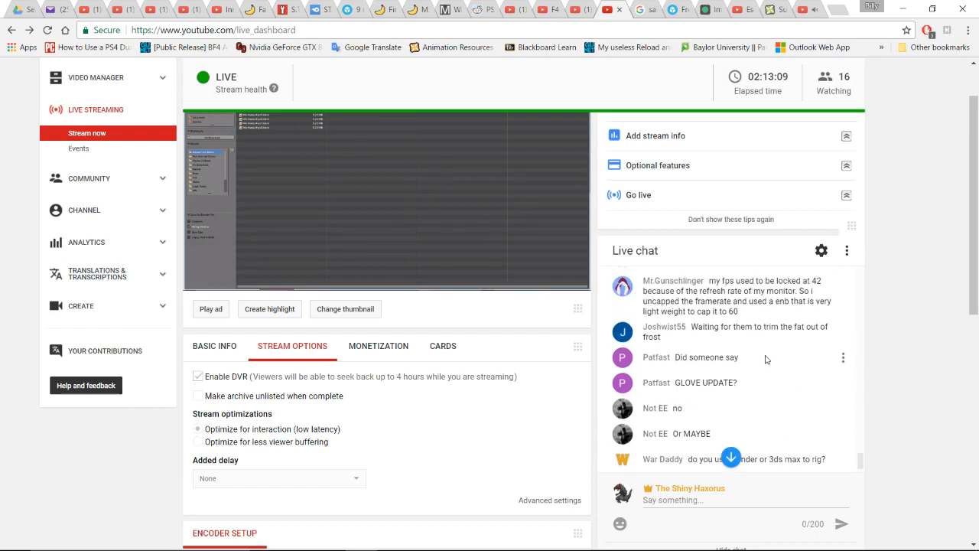
scroll(756, 356, "up", 2)
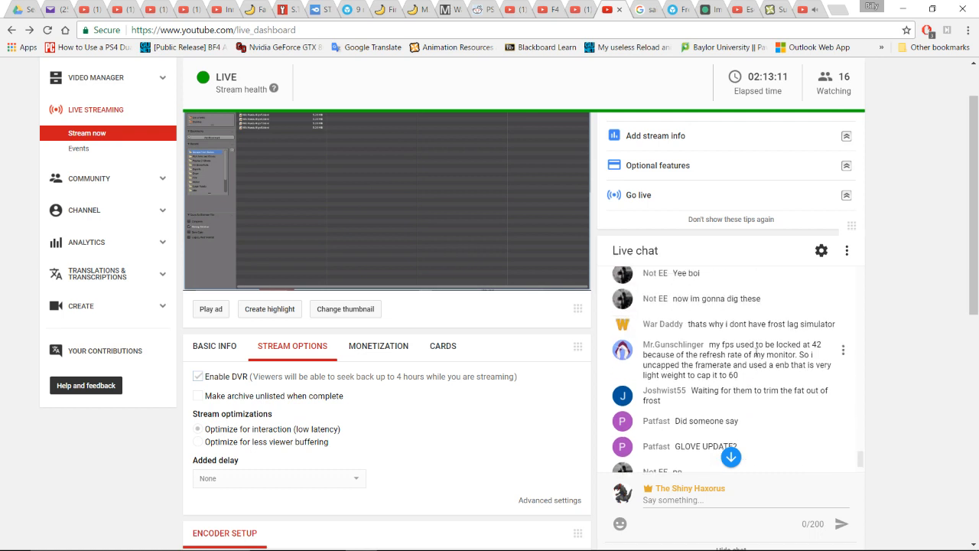
scroll(756, 356, "down", 1)
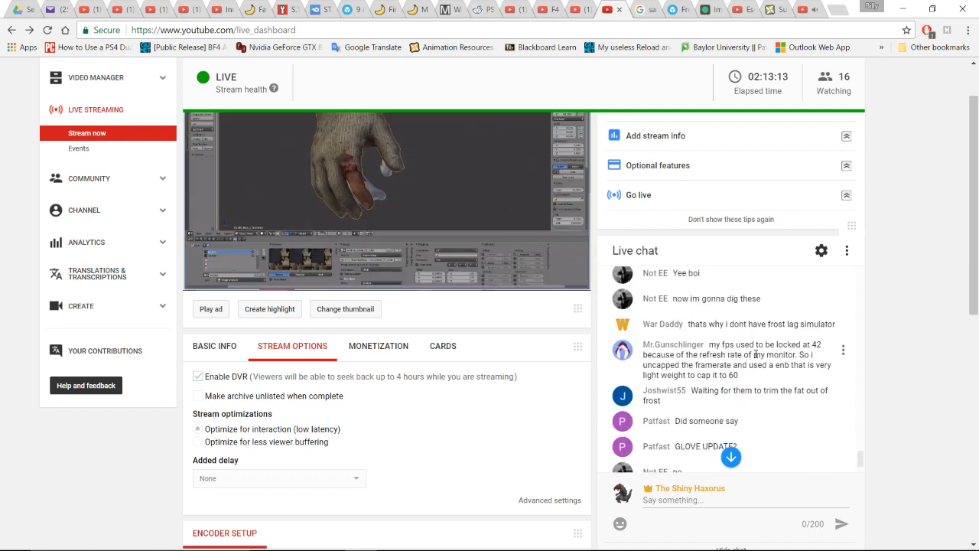
scroll(750, 382, "down", 1)
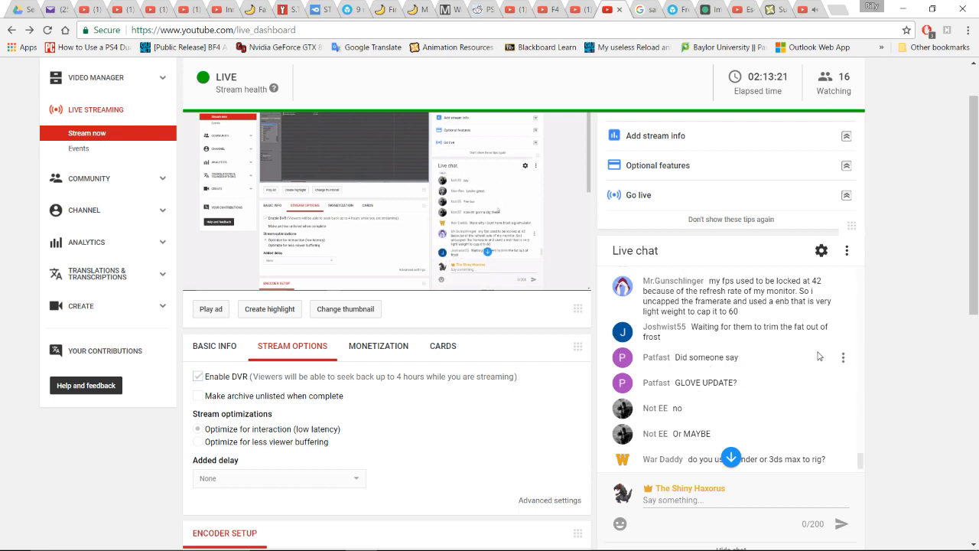
scroll(885, 322, "down", 1)
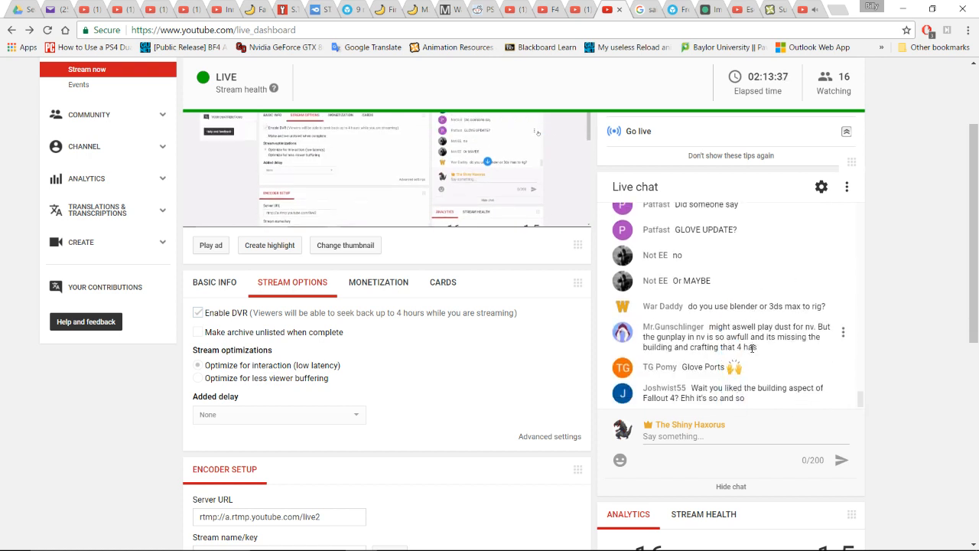
scroll(730, 341, "down", 2)
scroll(944, 249, "up", 1)
scroll(884, 292, "up", 1)
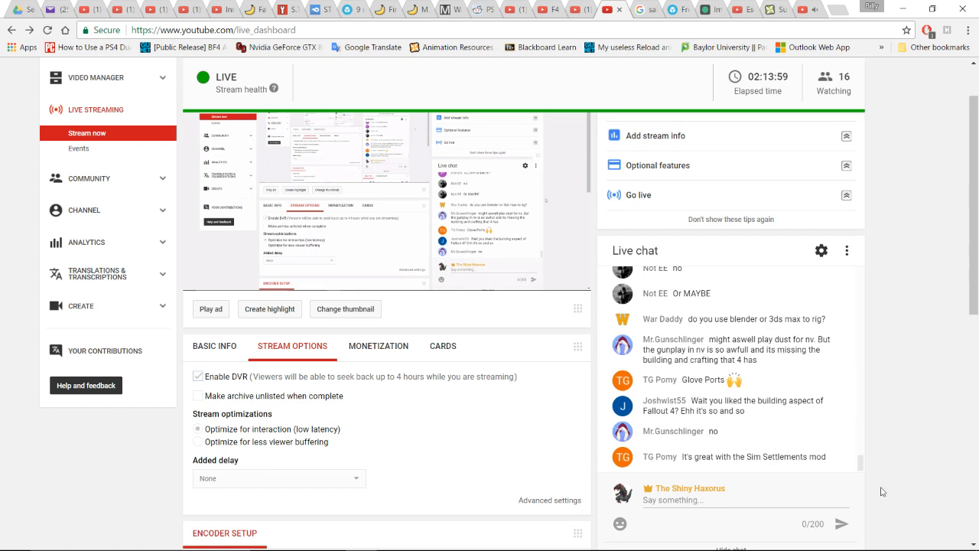
- Switch to the All Hands Scaled.max scene in 3ds Max, hiding the Wild Body 2 layer and showing the Bear layer
mouse_move(475, 544)
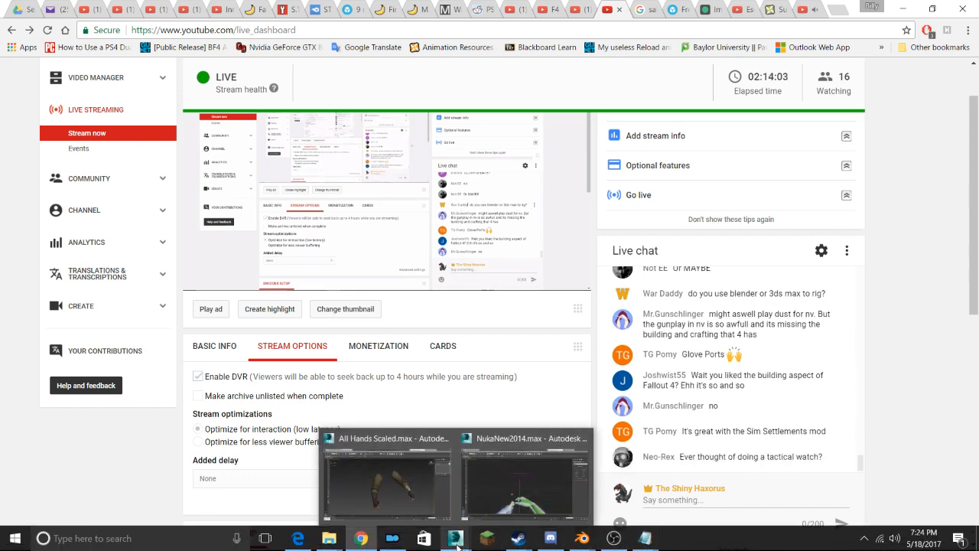
mouse_move(652, 537)
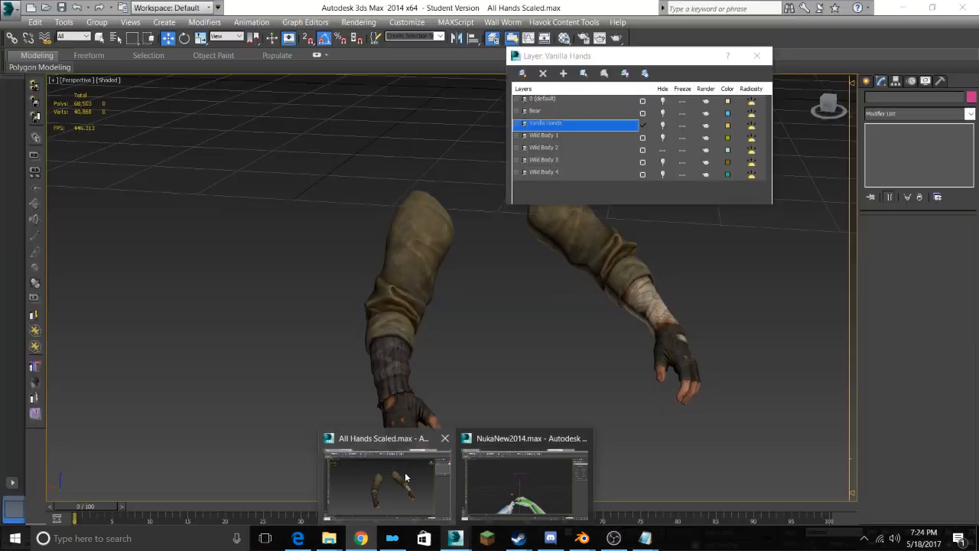
left_click(404, 472)
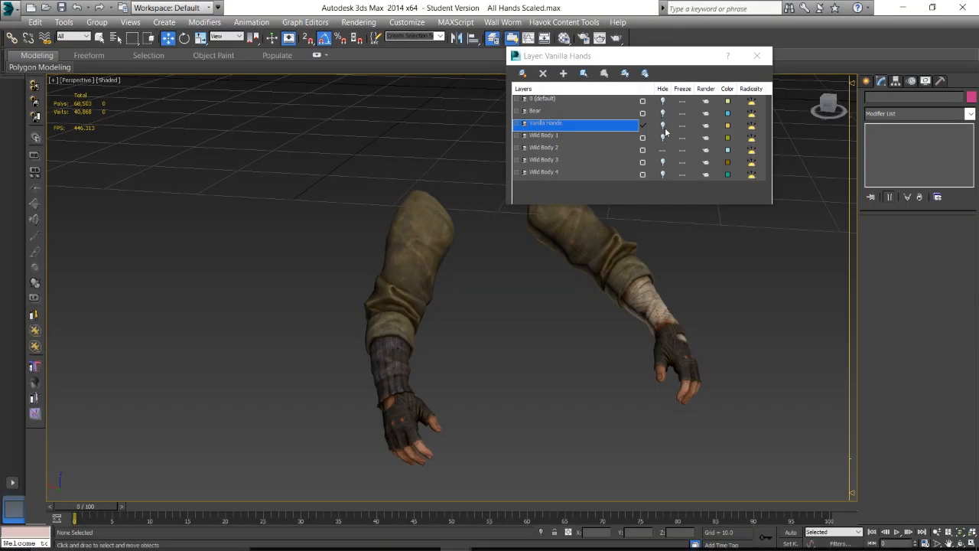
left_click(664, 151)
left_click(663, 102)
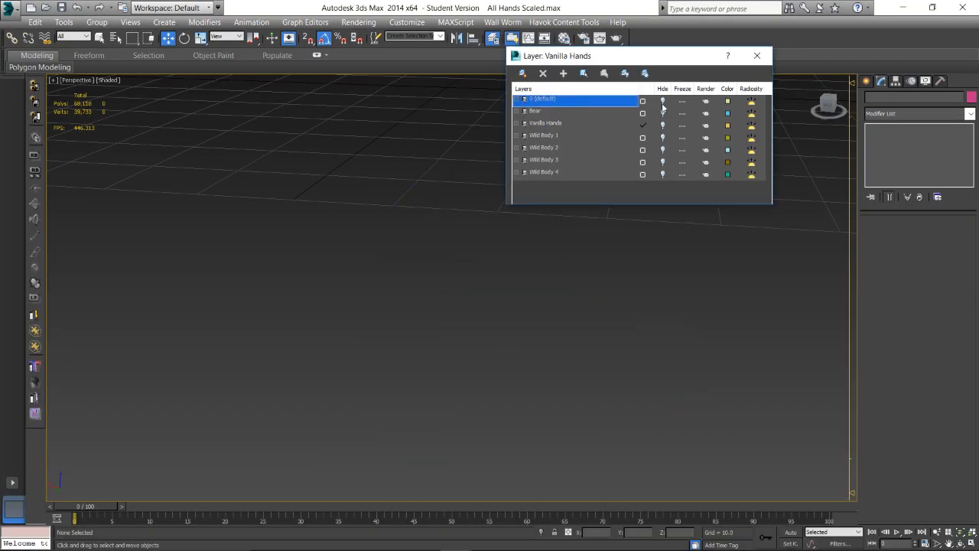
left_click(663, 113)
- Inspect the Bear arms from several angles, looking at the gloves and the band around the wrist
scroll(476, 324, "up", 8)
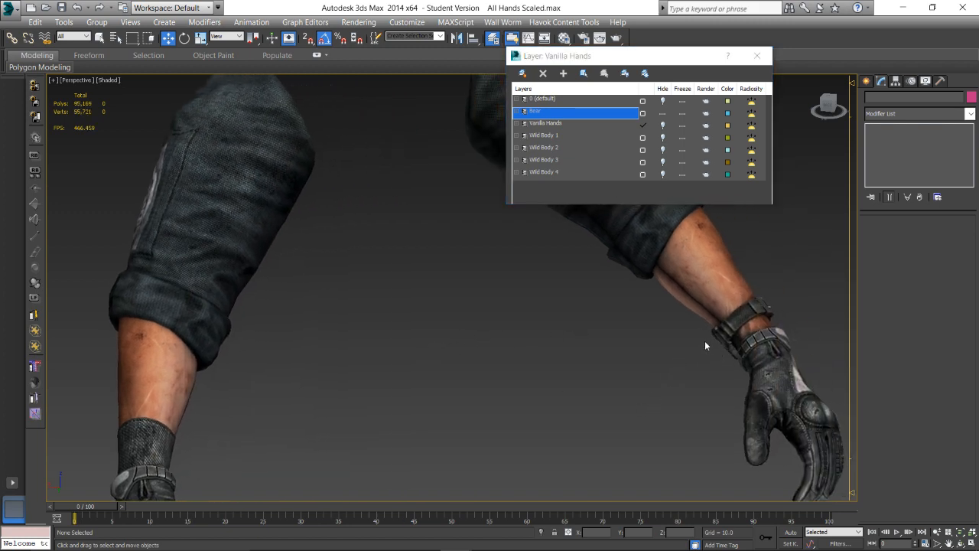
middle_click_drag(705, 340, 410, 346, "alt")
scroll(311, 365, "down", 6)
scroll(427, 347, "up", 5)
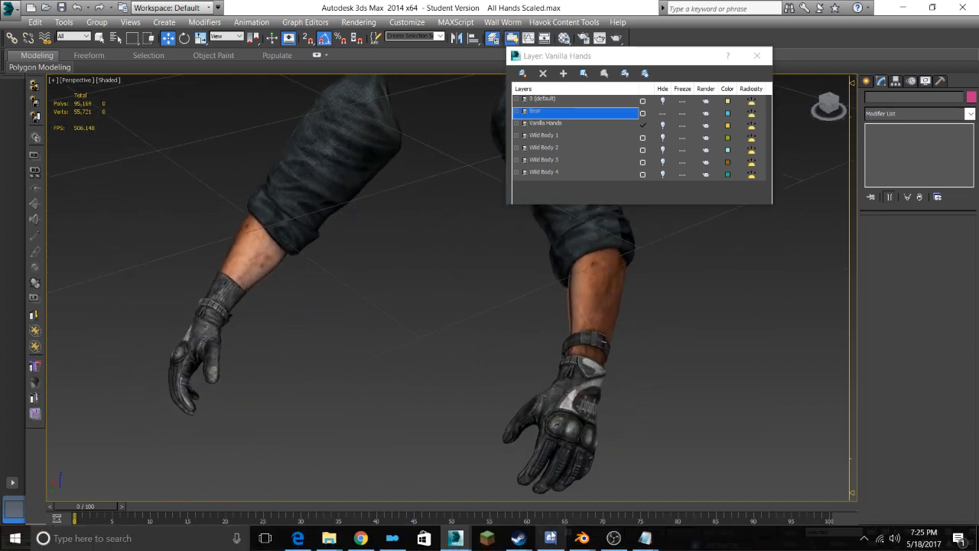
- Switch to the YouTube live dashboard in Chrome and read the new live chat messages
mouse_move(455, 538)
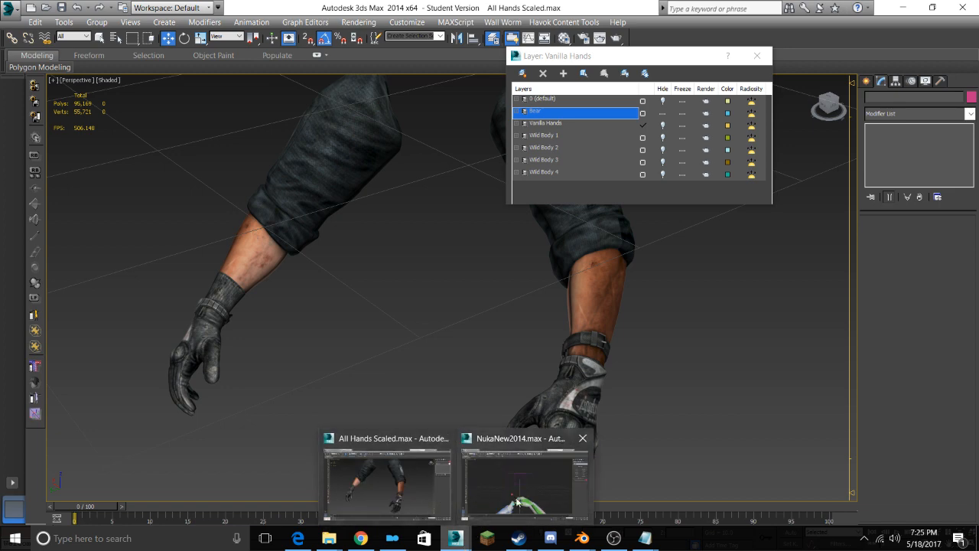
mouse_move(582, 538)
mouse_move(504, 510)
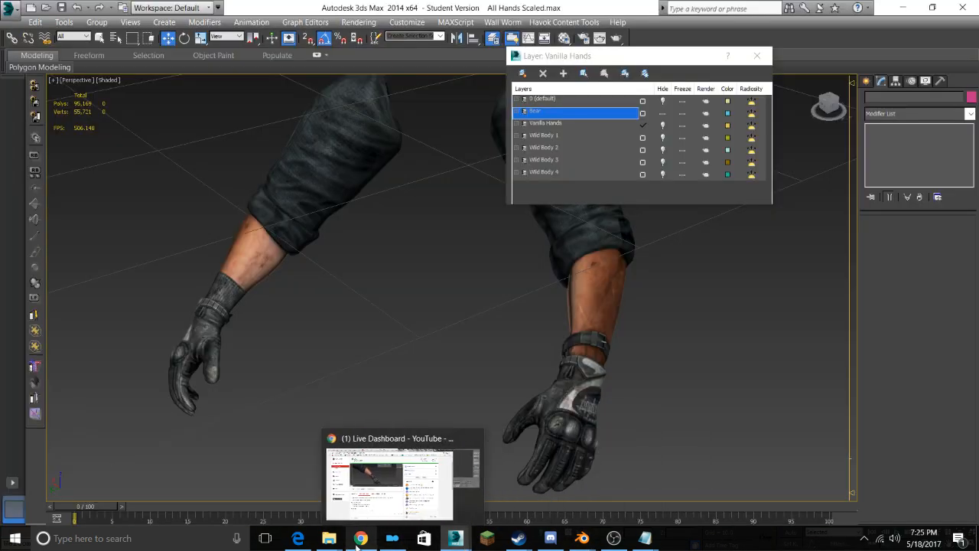
left_click(360, 539)
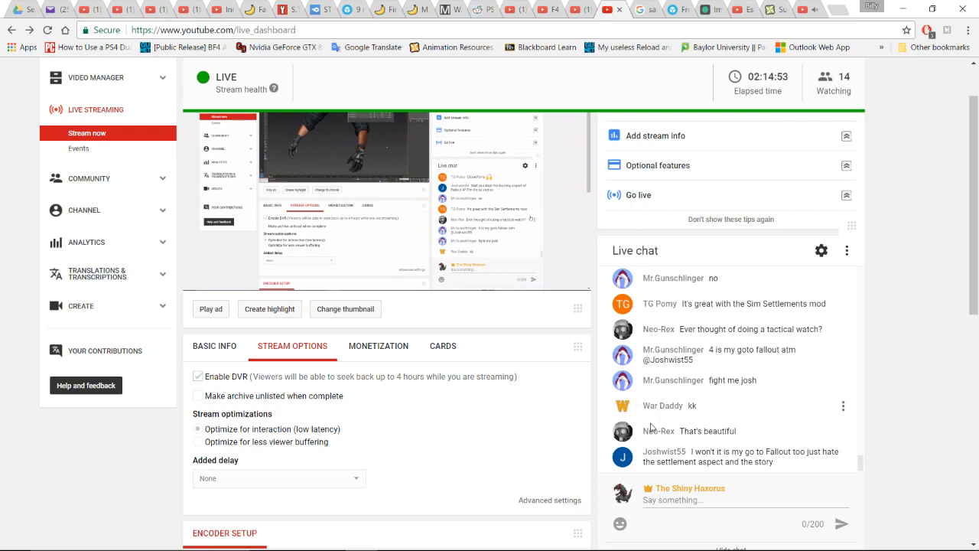
scroll(753, 413, "down", 1)
scroll(912, 383, "up", 2)
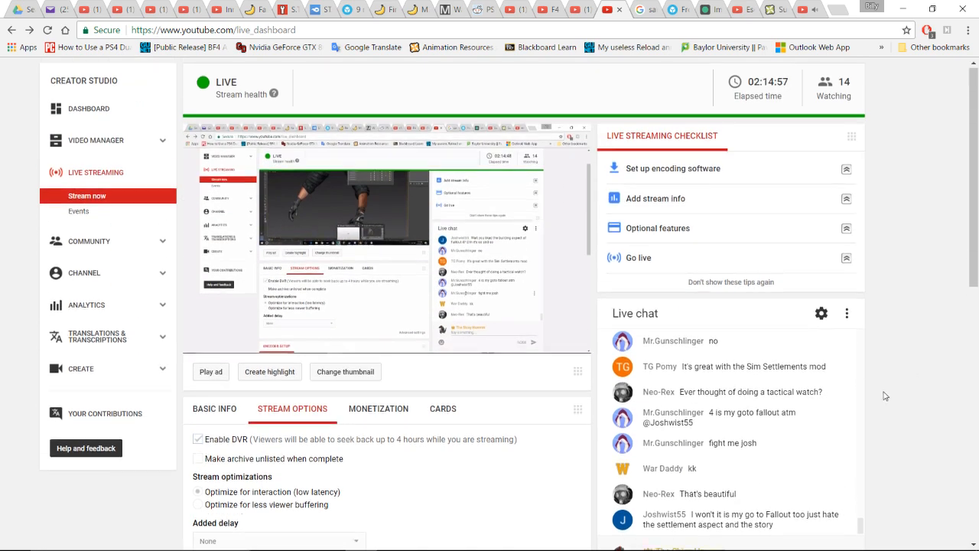
scroll(854, 367, "down", 1)
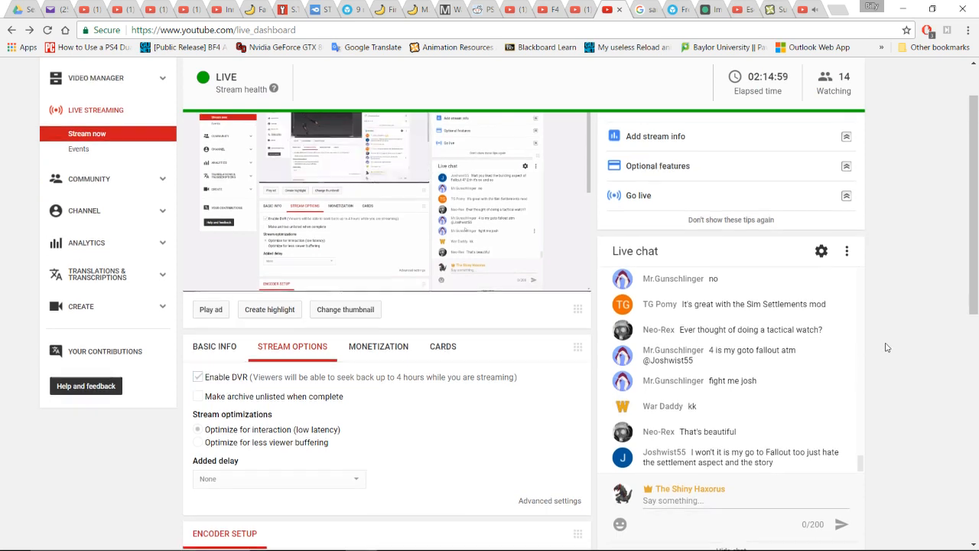
scroll(839, 356, "up", 1)
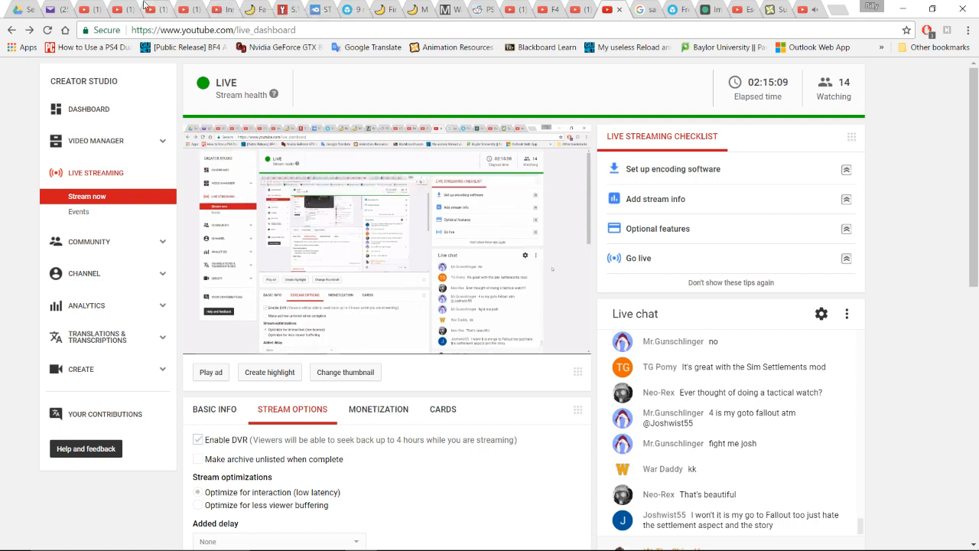
- Play the B42 - Metro Watch Animations video from the start, pause it and set its quality to 720p60
left_click(511, 7)
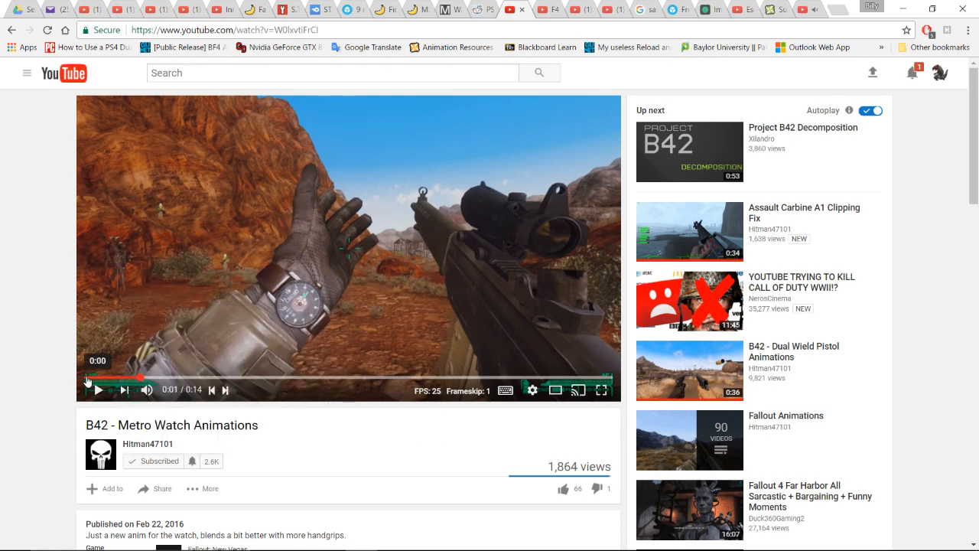
left_click(86, 378)
left_click(97, 390)
left_click(452, 322)
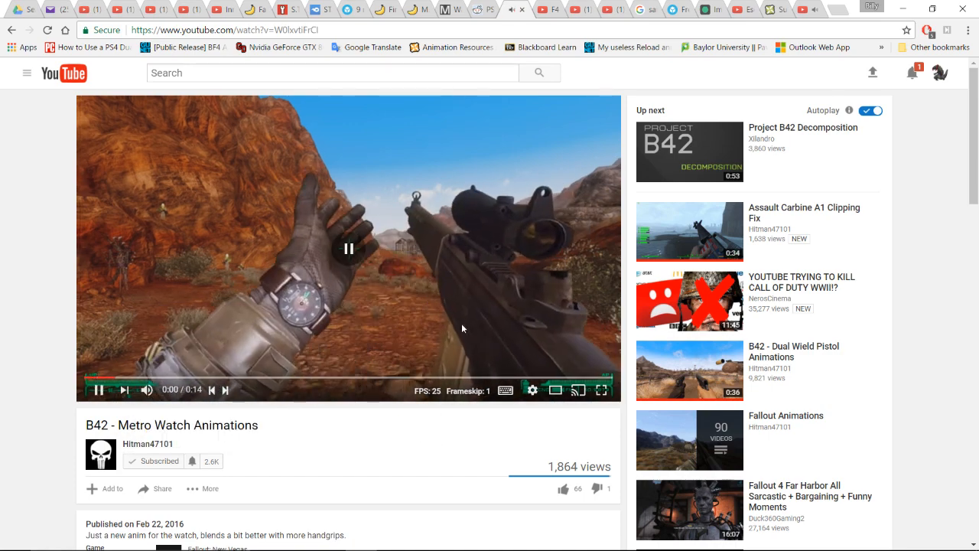
left_click(533, 390)
left_click(566, 355)
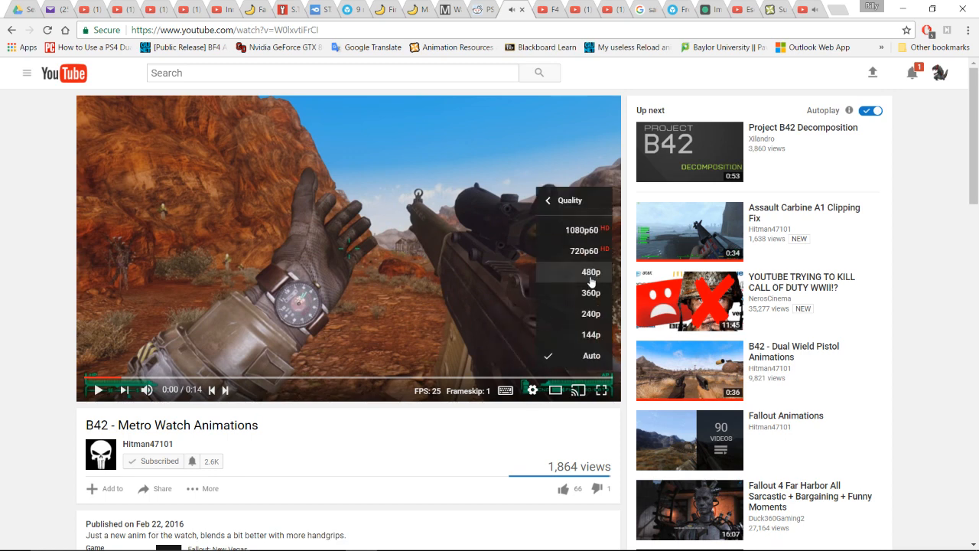
left_click(588, 247)
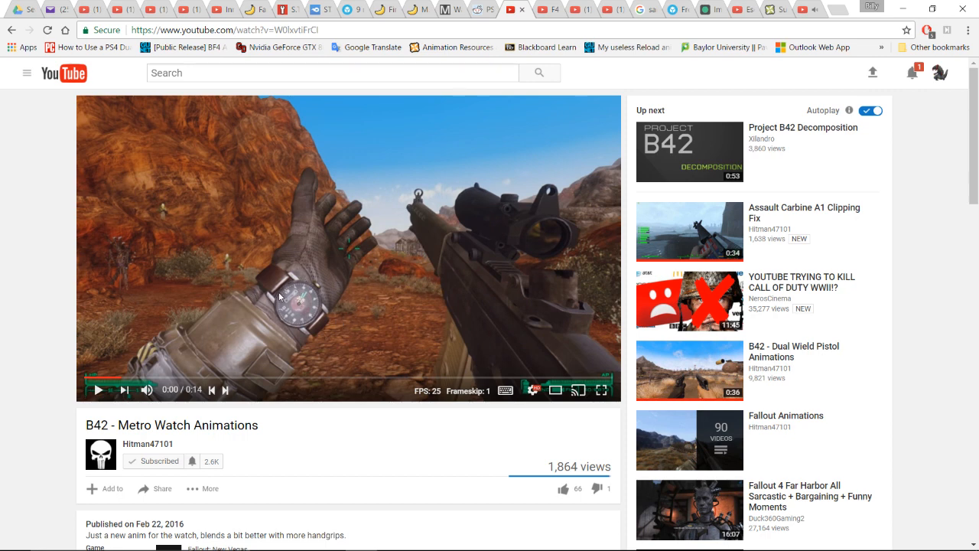
- Resume the watch animation video and select 720p60 quality again
left_click(111, 396)
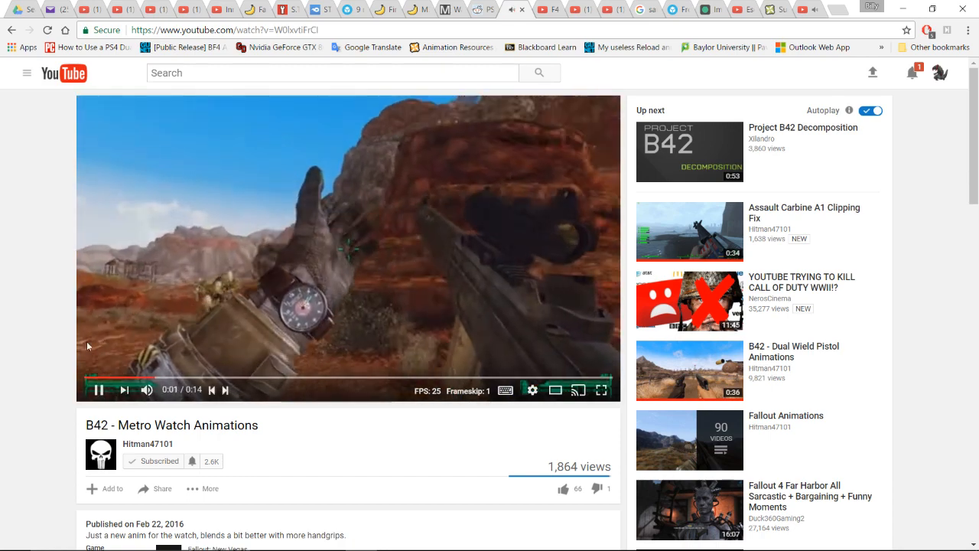
left_click(533, 390)
left_click(578, 354)
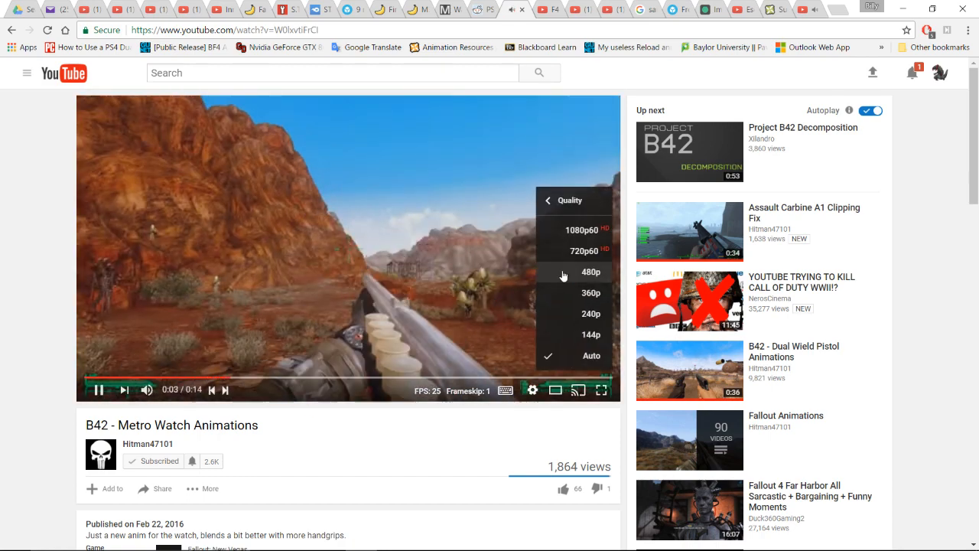
left_click(580, 251)
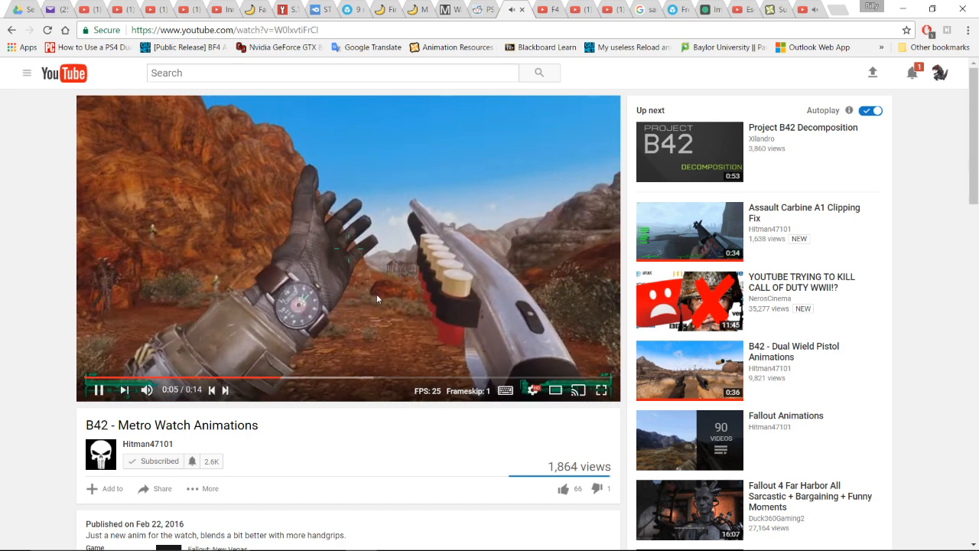
- Replay the watch animation from the beginning, pausing to examine the wristwatch on the raised glove
left_click(284, 331)
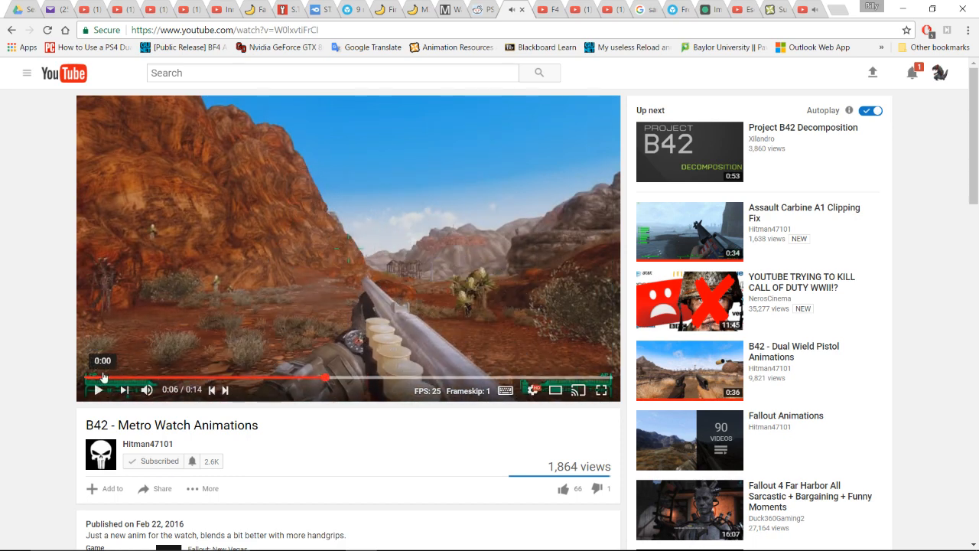
left_click(102, 378)
left_click(100, 390)
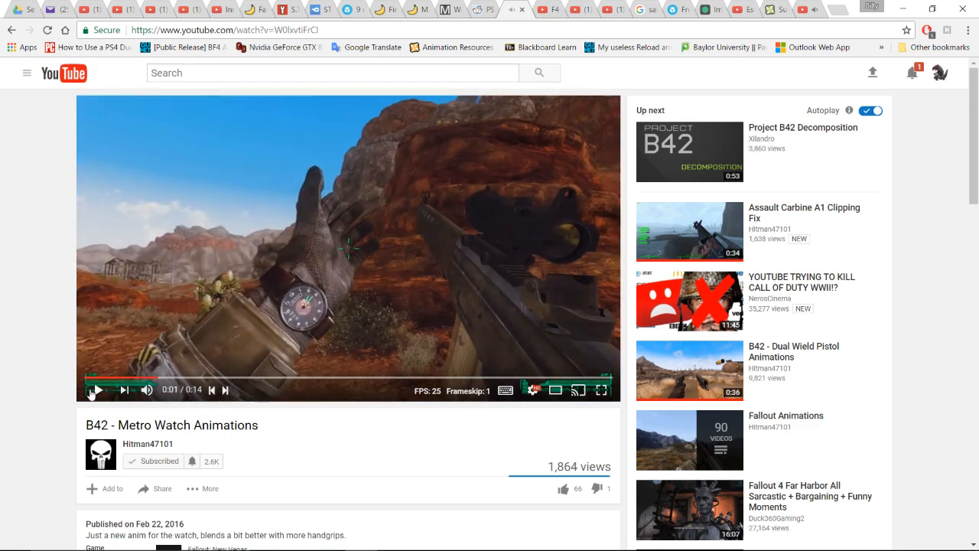
left_click(93, 391)
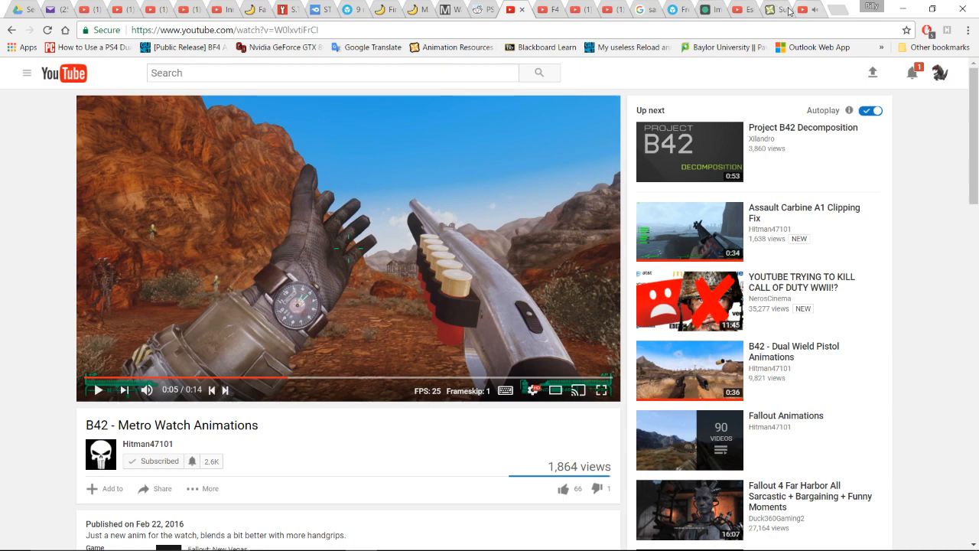
- Return to the live dashboard and read the latest viewer comments in the chat
left_click(612, 5)
scroll(924, 363, "down", 1)
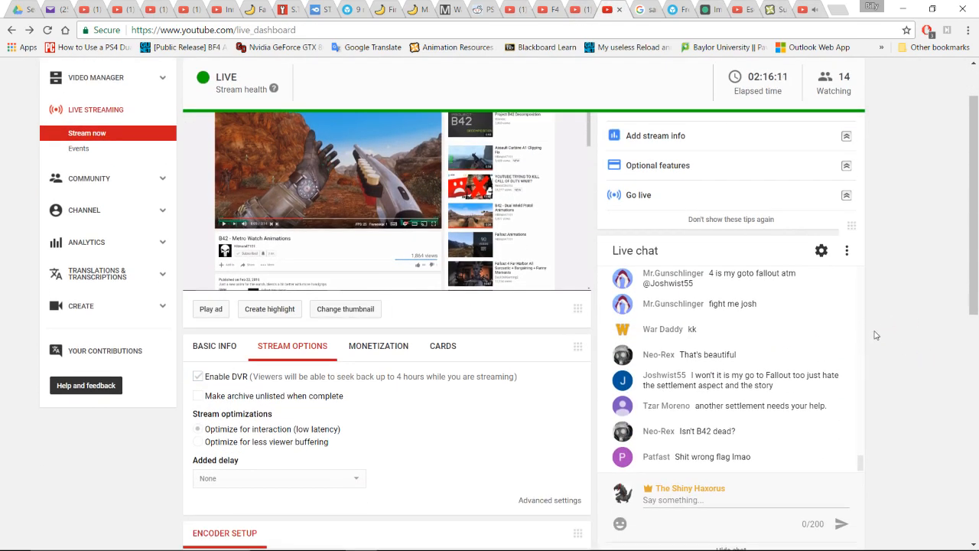
scroll(878, 346, "down", 1)
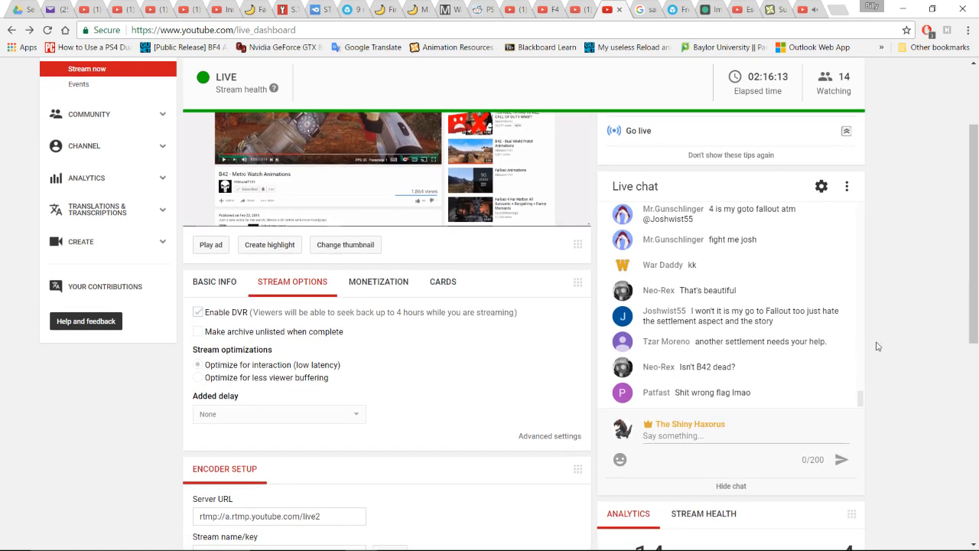
scroll(902, 344, "down", 2)
scroll(902, 344, "up", 3)
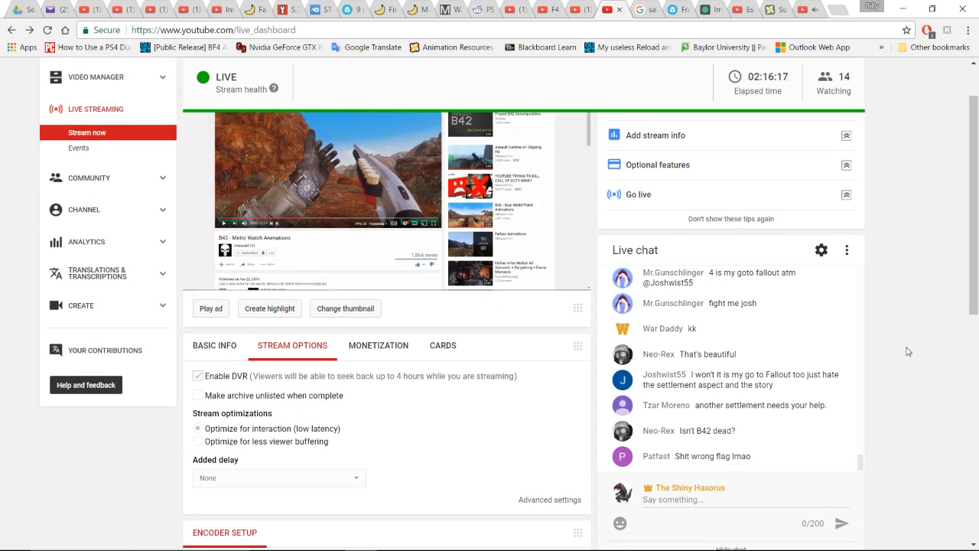
scroll(937, 316, "up", 1)
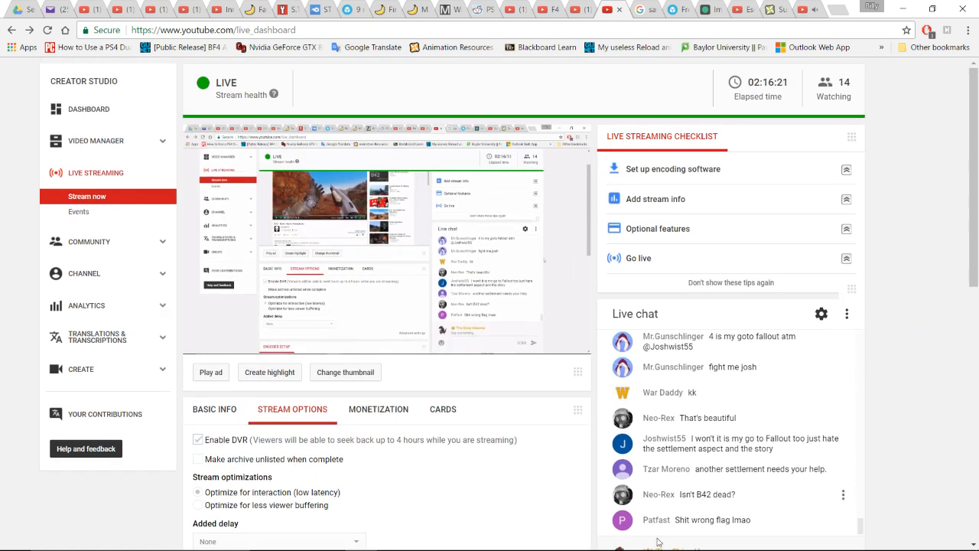
scroll(496, 479, "down", 1)
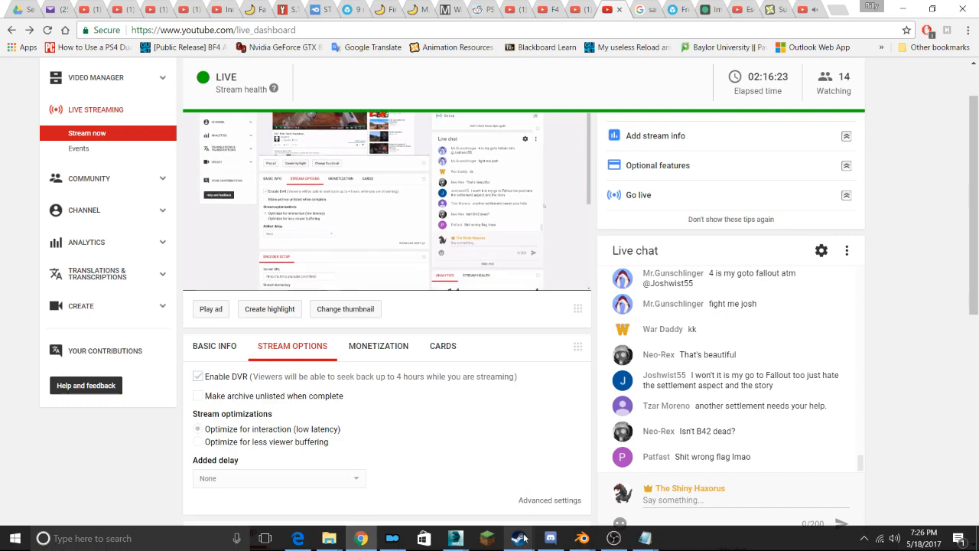
- Switch to the Wild Hands Align 9 Redo Right.blend window in Blender and inspect the glove mesh around the thumb in Edit Mode
mouse_move(455, 538)
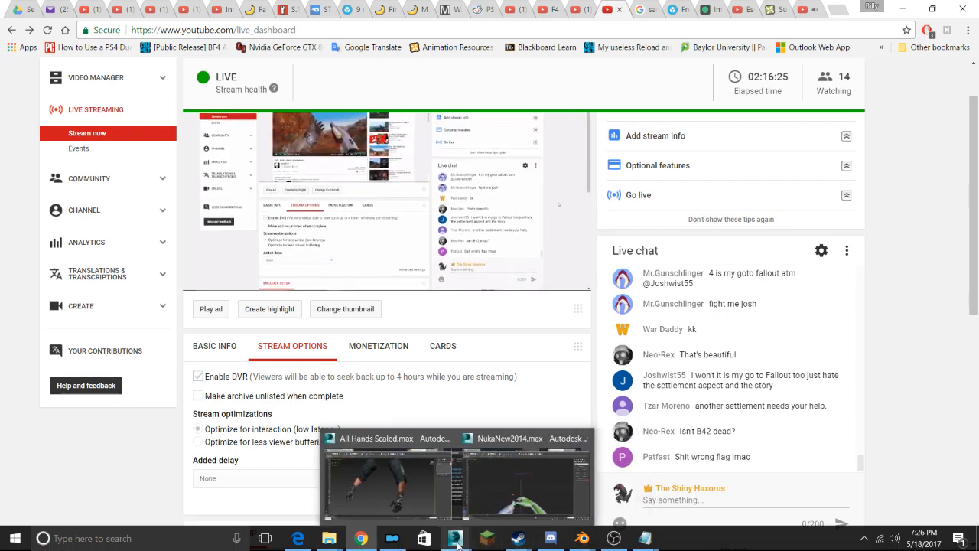
mouse_move(583, 538)
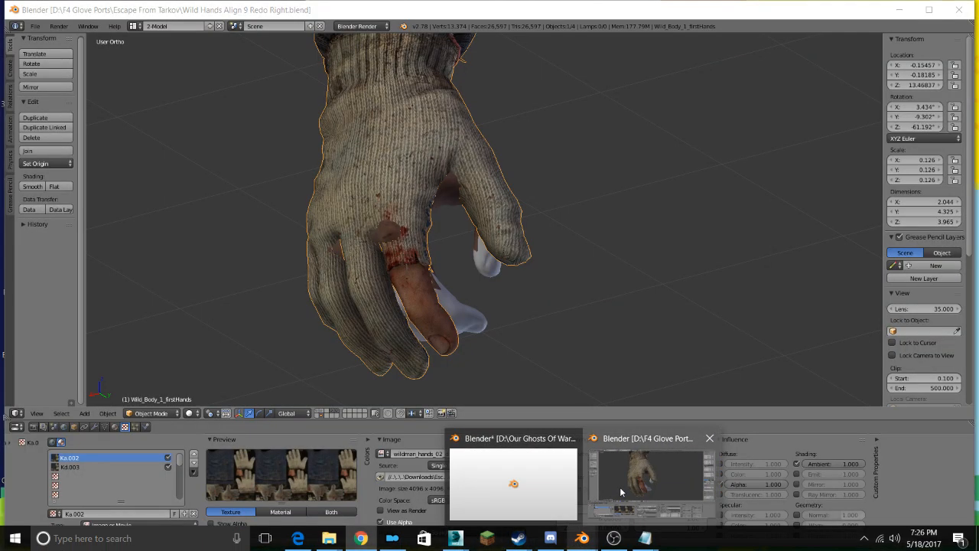
left_click(620, 486)
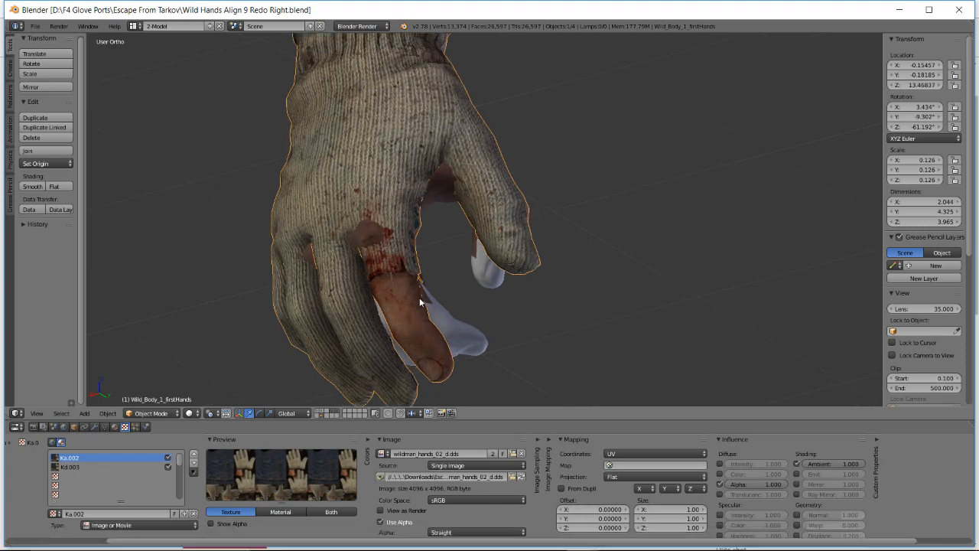
middle_click_drag(419, 303, 380, 251)
key("Tab")
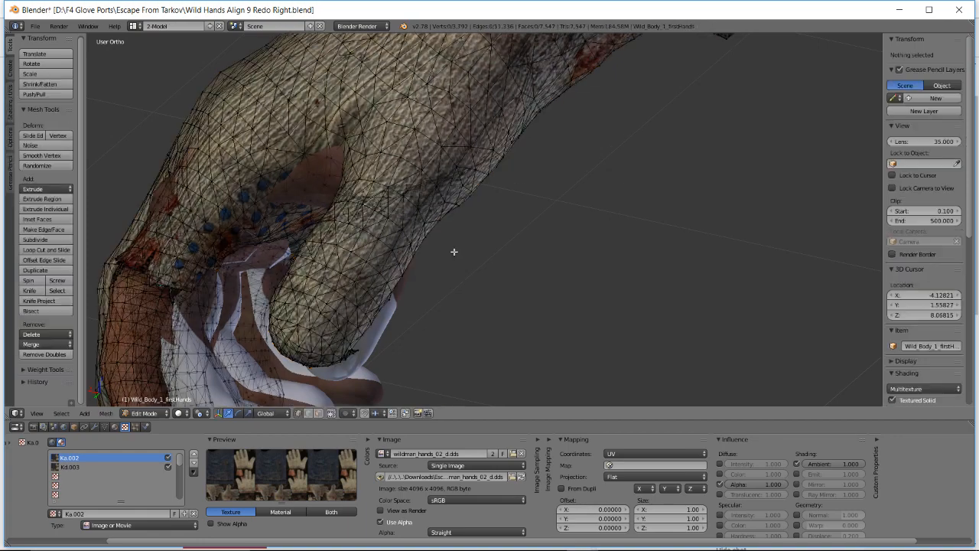
middle_click_drag(452, 253, 448, 238)
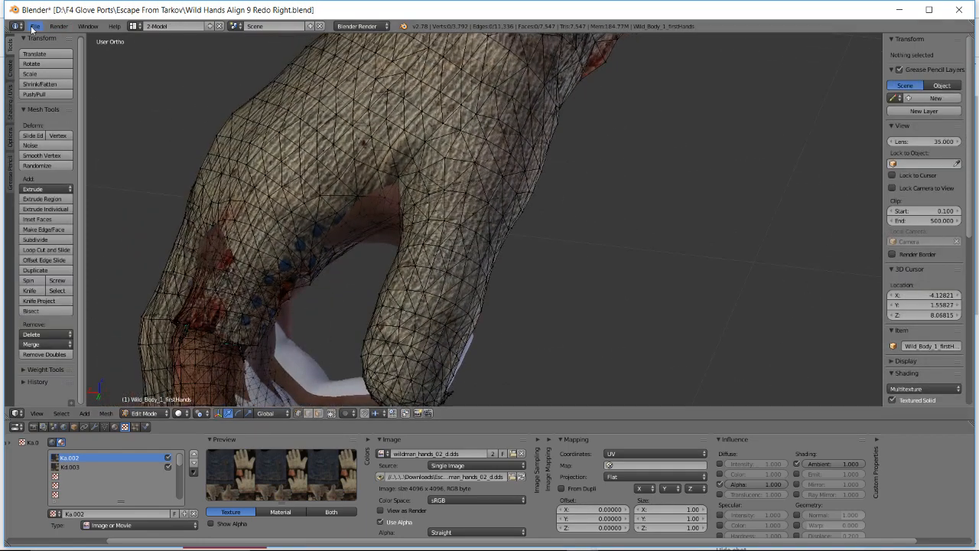
- Return to Object Mode and examine the glove's thumb and the gap beside the index finger up close
left_click(32, 27)
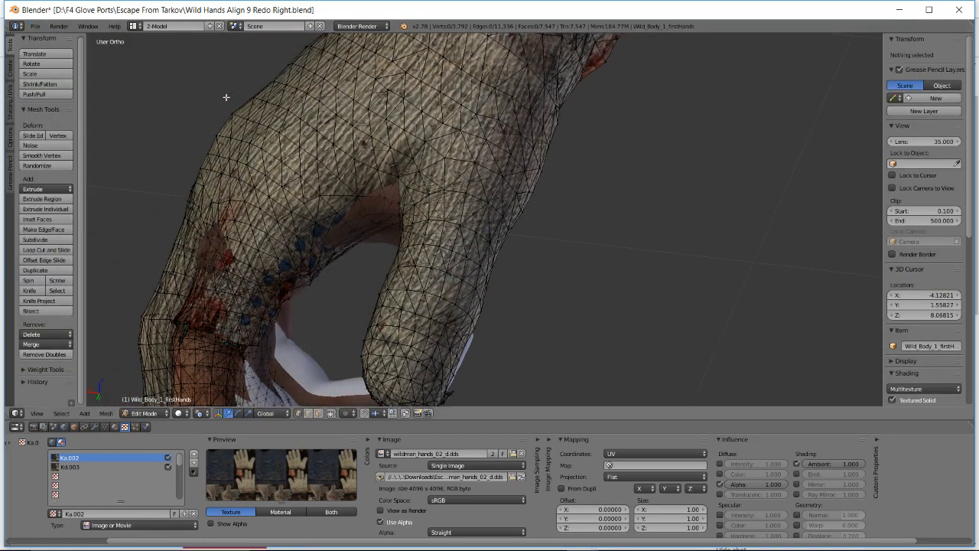
key("Tab")
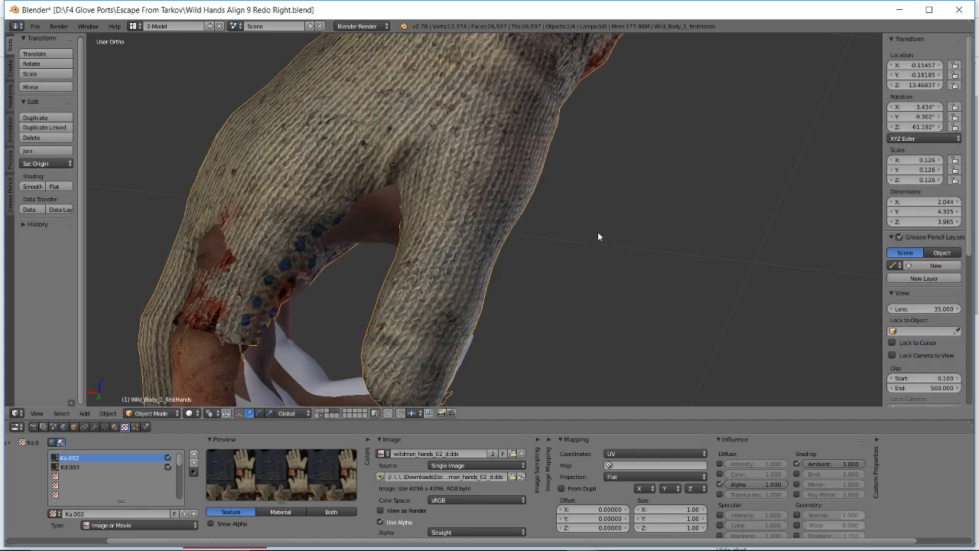
middle_click_drag(597, 231, 444, 240)
middle_click_drag(470, 270, 456, 174, "shift")
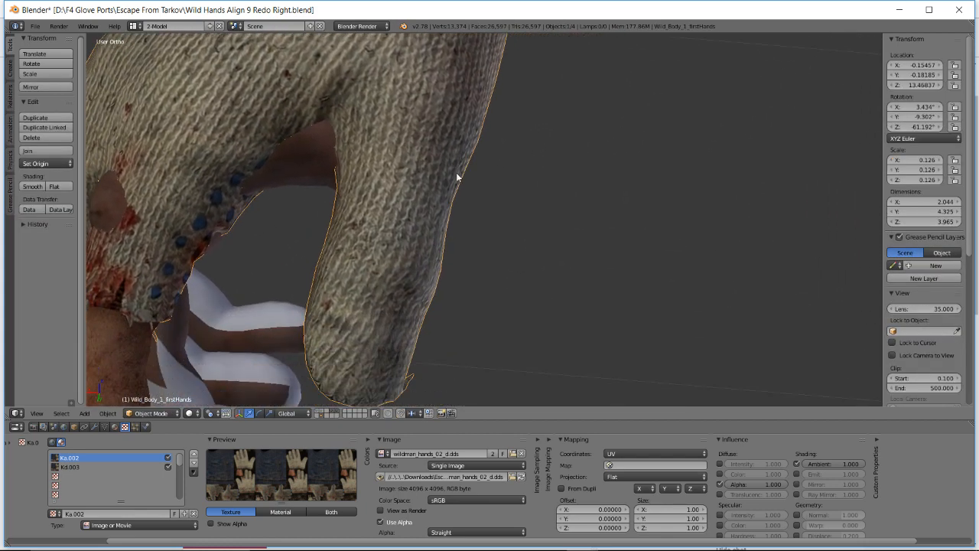
- Enter Edit Mode on the glove mesh and box-select the outer half of the thumb, including its tip
scroll(439, 202, "down", 1)
middle_click_drag(414, 228, 461, 213)
key("Tab")
key("Tab")
key("Tab")
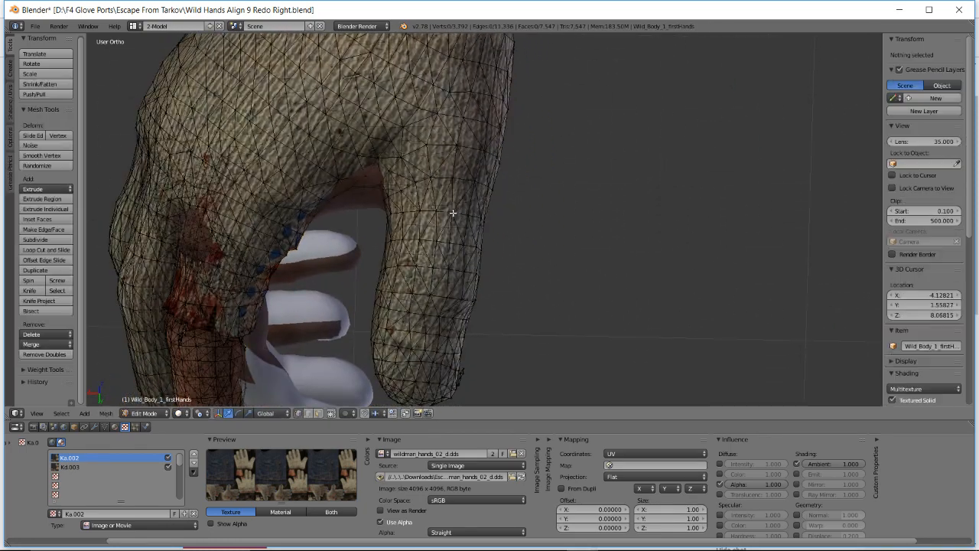
left_click_drag(350, 251, 552, 402)
scroll(429, 306, "down", 2, "shift")
key("b")
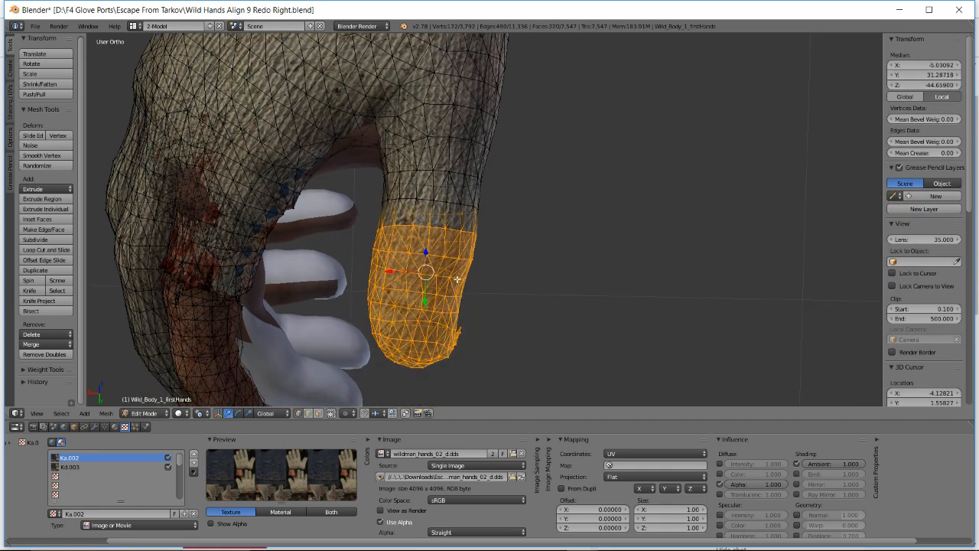
- Extend the vertex selection up the thumb with additional box selections toward the thumb's base
scroll(445, 266, "up", 1)
middle_click_drag(411, 241, 429, 308, "shift")
left_click_drag(354, 227, 521, 301)
middle_click_drag(483, 277, 484, 288)
left_click_drag(383, 287, 554, 335)
middle_click_drag(536, 321, 476, 296)
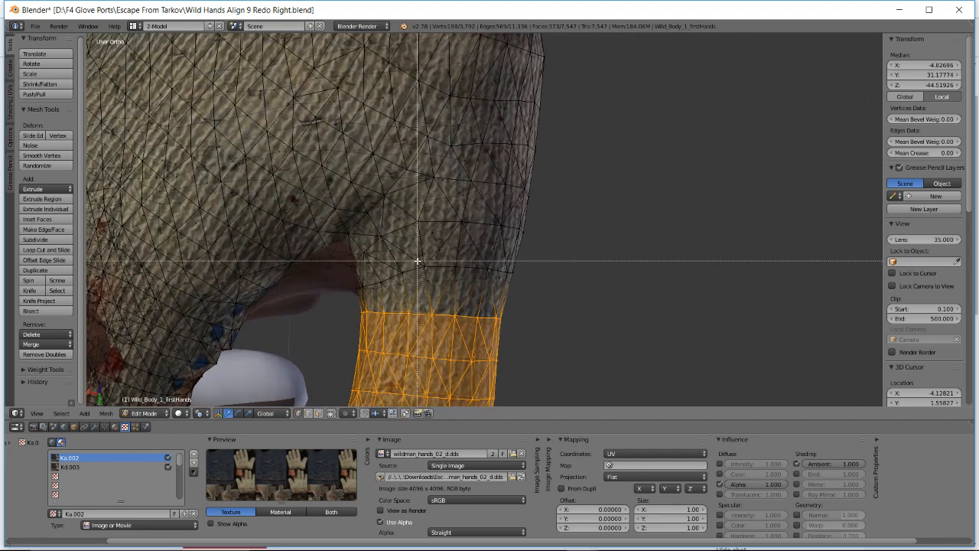
left_click_drag(417, 261, 608, 360)
key("b")
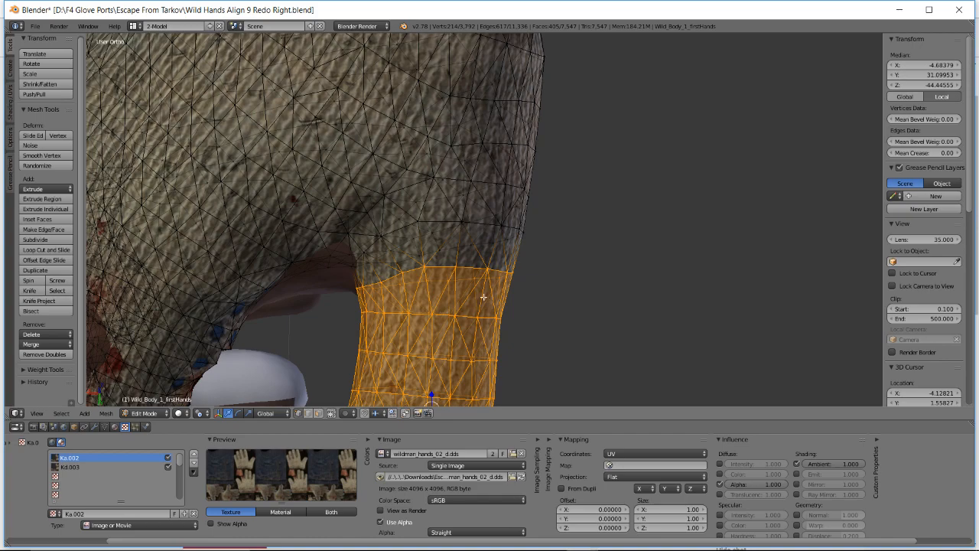
- Add the next row of vertices at the thumb's base and trim the selection to an even ring
middle_click_drag(495, 272, 511, 387)
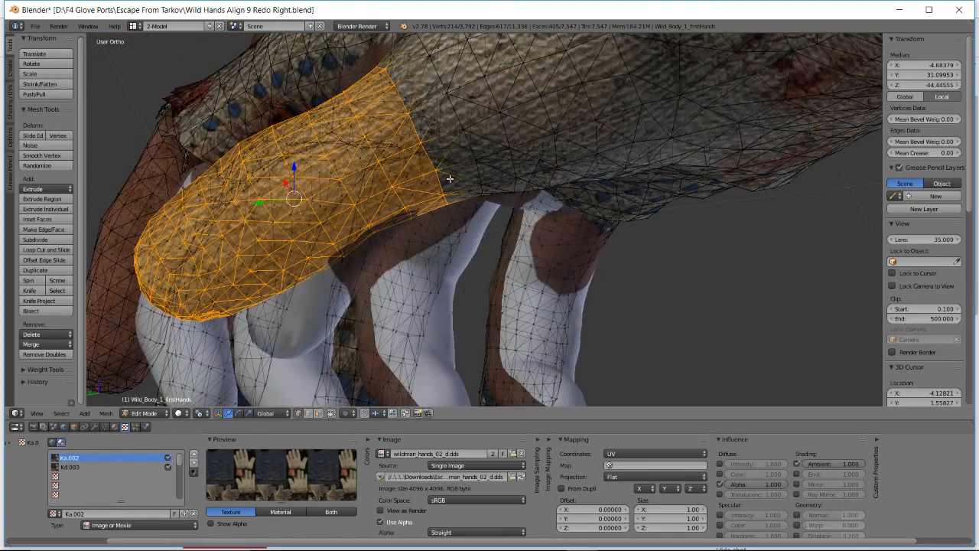
middle_click_drag(450, 179, 519, 278)
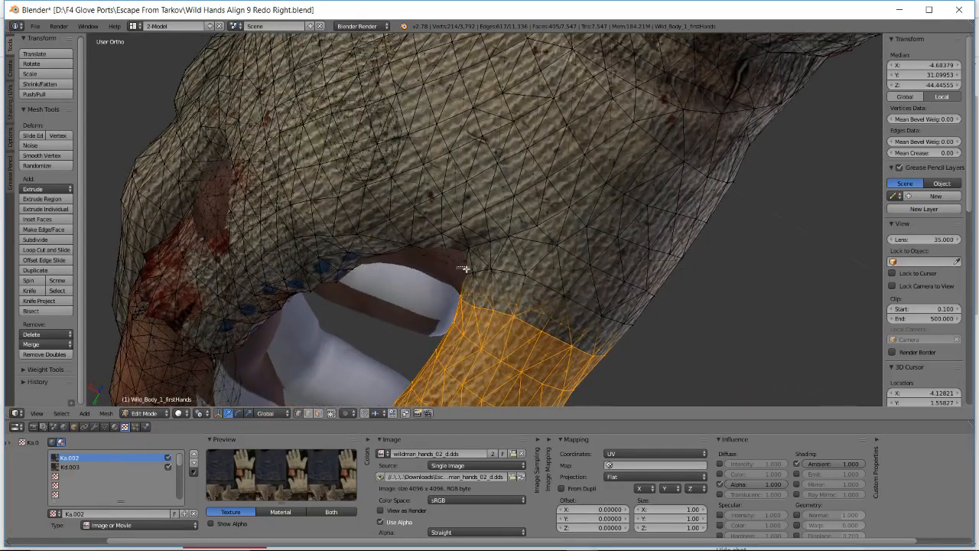
left_click_drag(458, 268, 594, 357)
left_click_drag(663, 386, 663, 387)
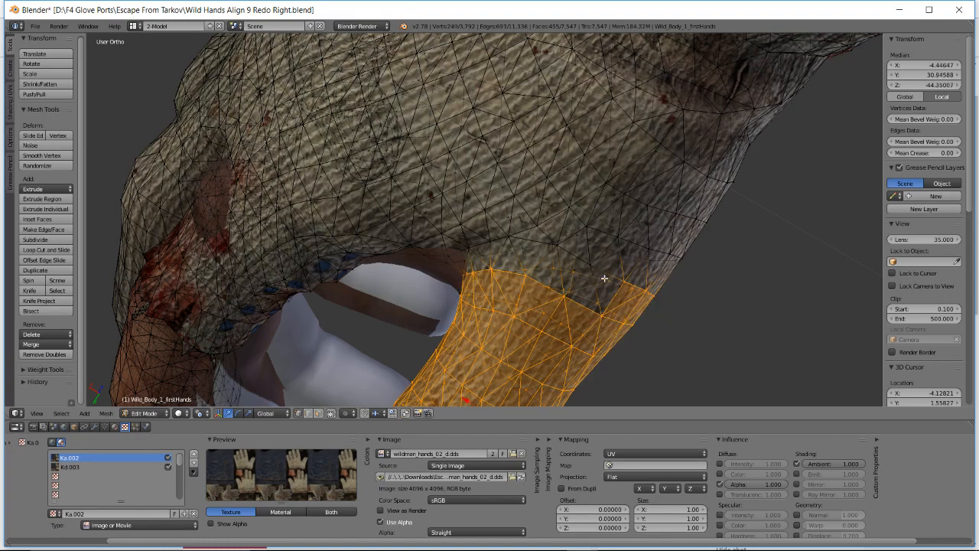
mouse_move(641, 278)
middle_mouse_down()
mouse_move(625, 278)
mouse_move(646, 287)
middle_mouse_up()
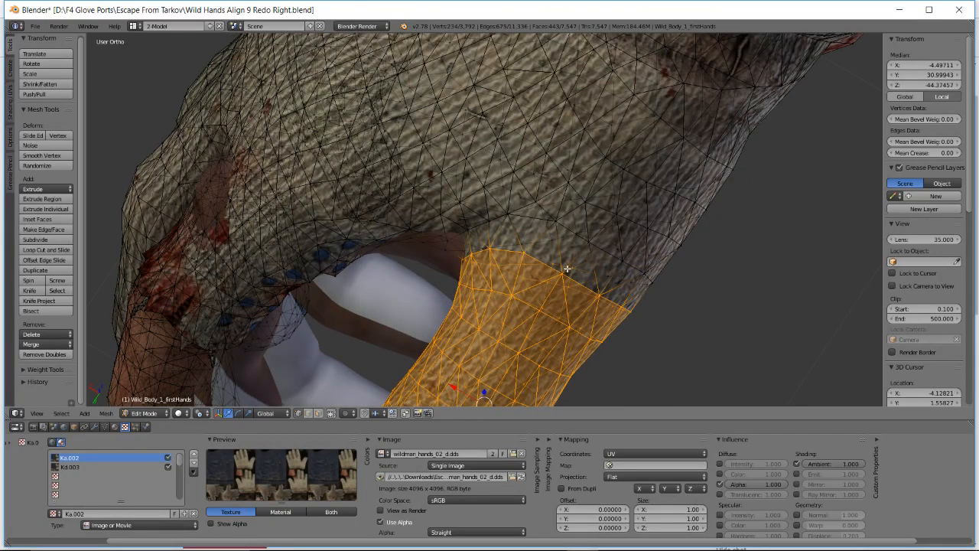
- Trackball-rotate the selected glove thumb slightly and move it toward the underlying hand's thumb
middle_click_drag(521, 267, 558, 150)
key("r")
key("r")
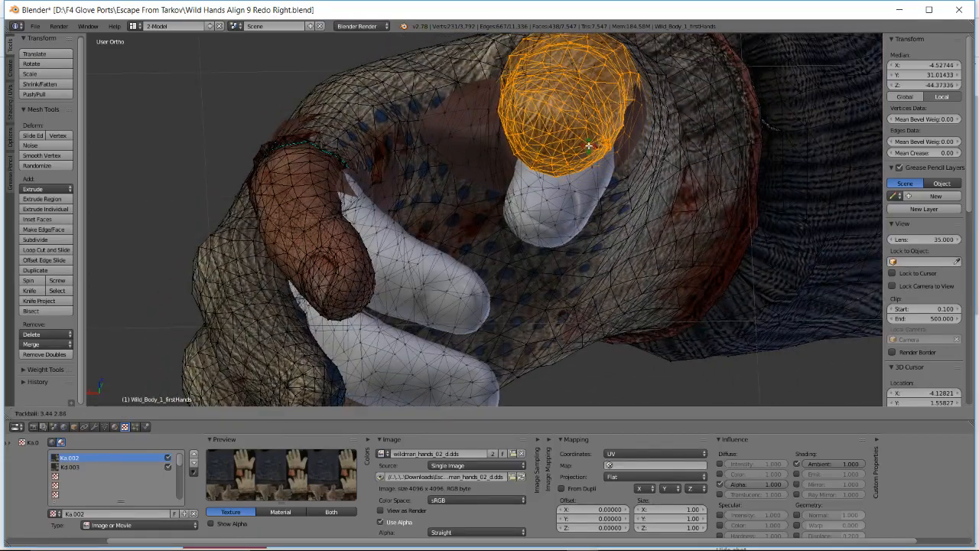
left_click(589, 146)
key("g")
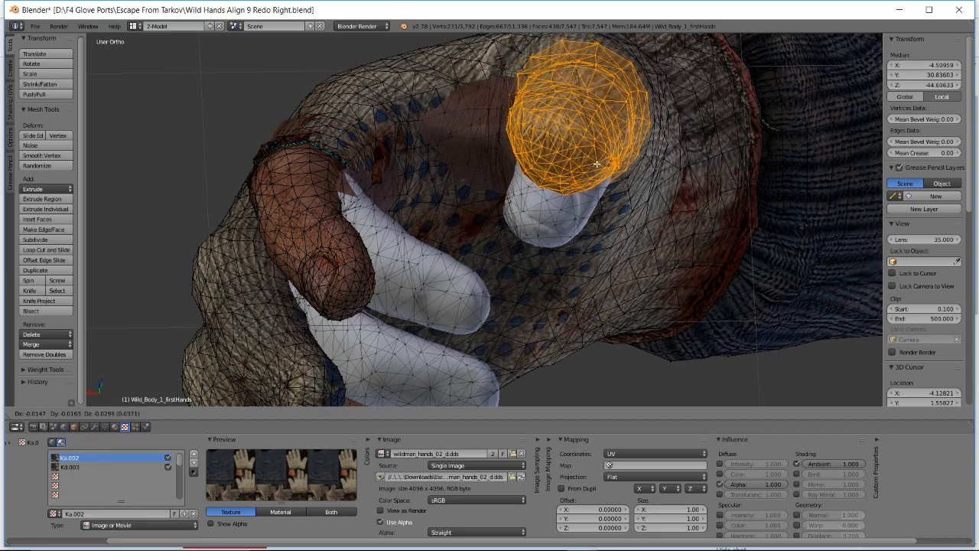
left_click(597, 164)
- Refine the selected thumb's rotation and position from several angles so it wraps the underlying thumb more closely
middle_click_drag(597, 164, 623, 206)
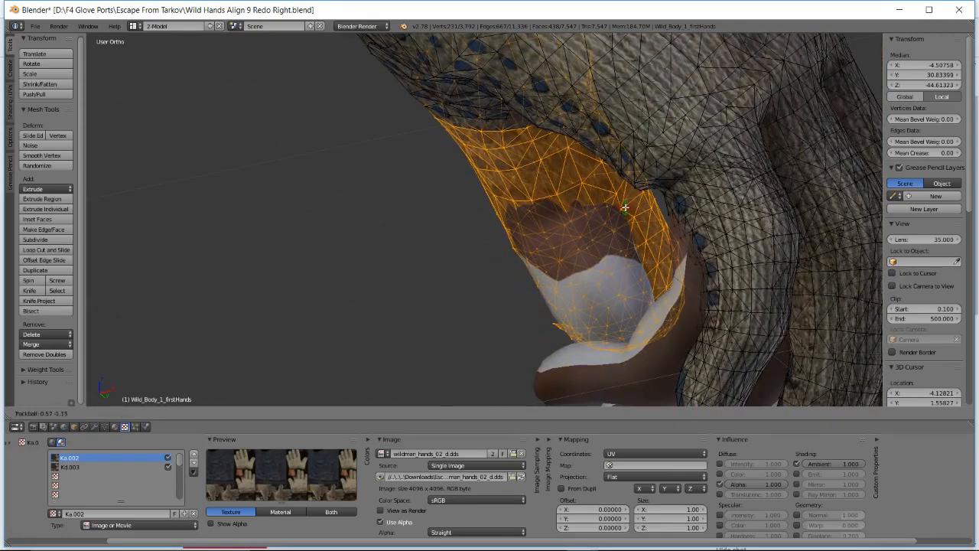
mouse_move(604, 208)
middle_mouse_down()
mouse_move(594, 242)
mouse_move(605, 258)
mouse_move(525, 222)
mouse_move(586, 278)
mouse_move(640, 265)
mouse_move(649, 238)
mouse_move(620, 210)
middle_mouse_up()
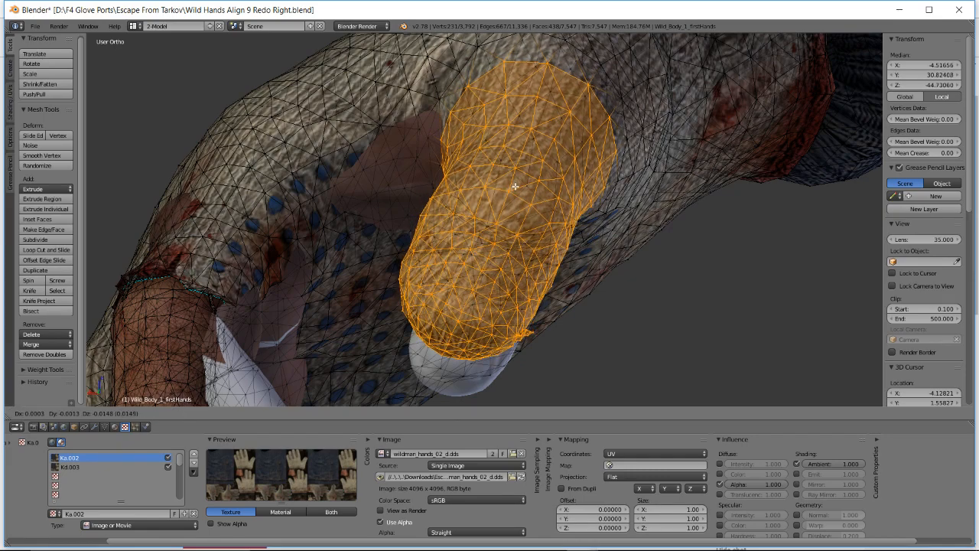
middle_click_drag(515, 187, 509, 229)
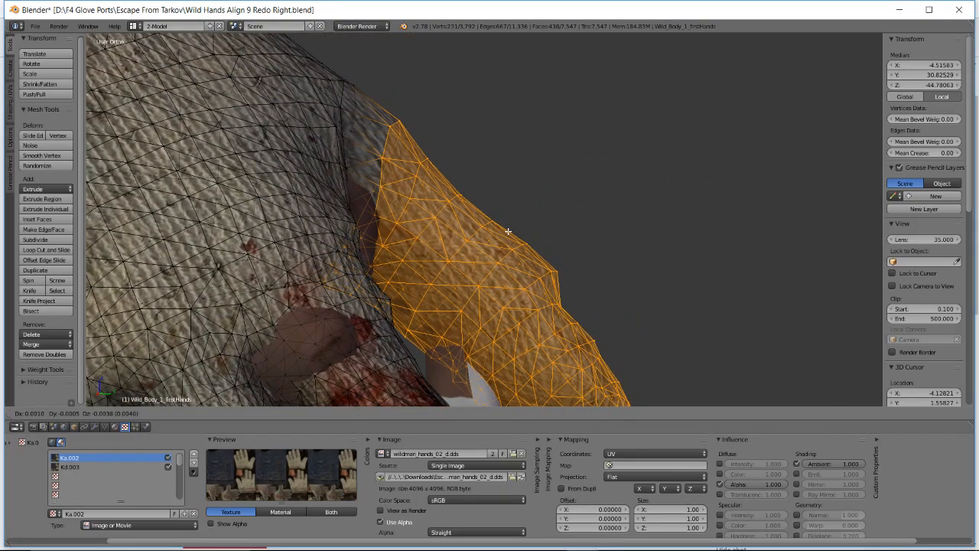
middle_click_drag(507, 230, 498, 268)
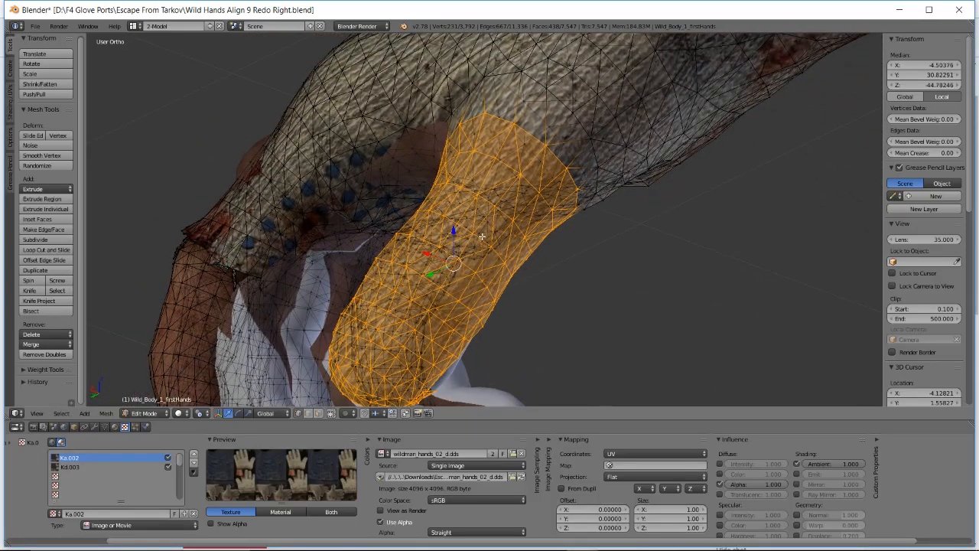
middle_click_drag(475, 219, 320, 240)
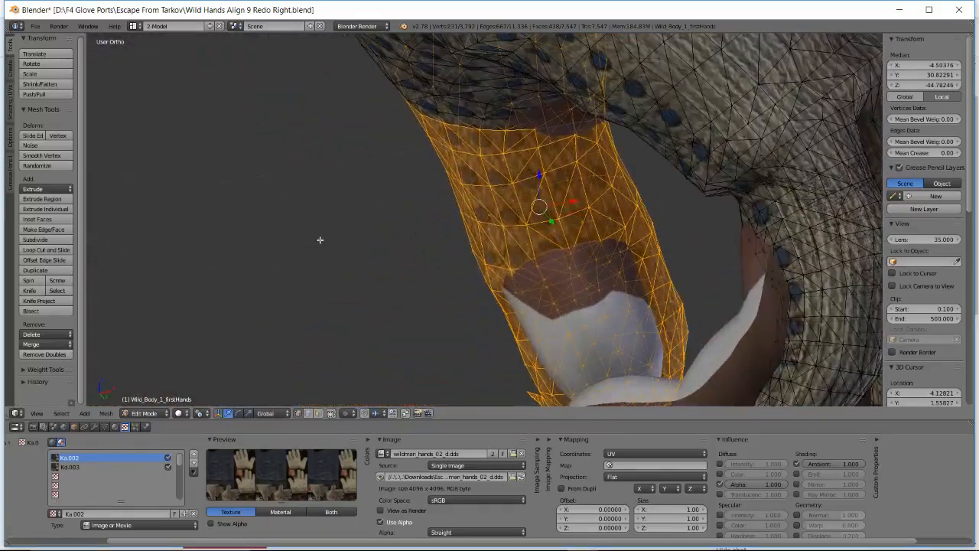
middle_click_drag(508, 281, 637, 266)
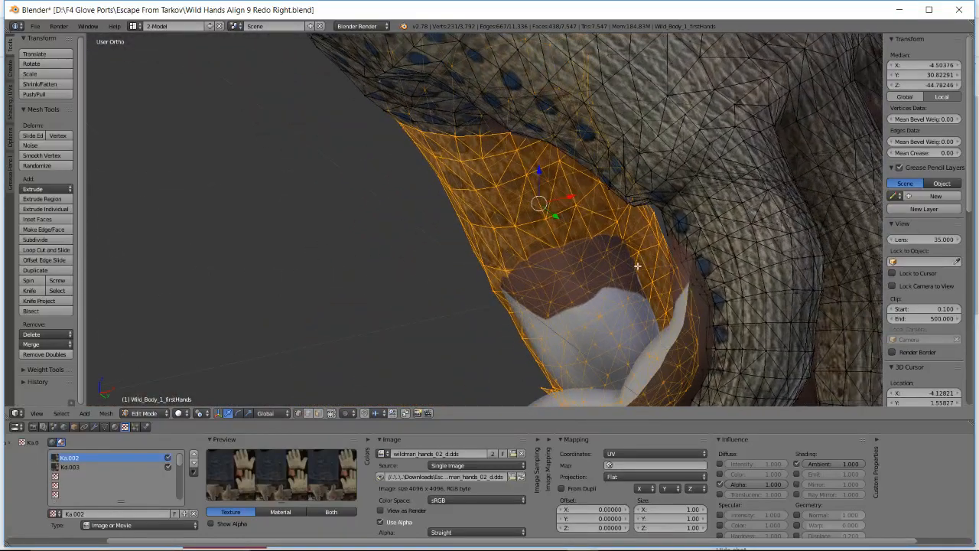
key("g")
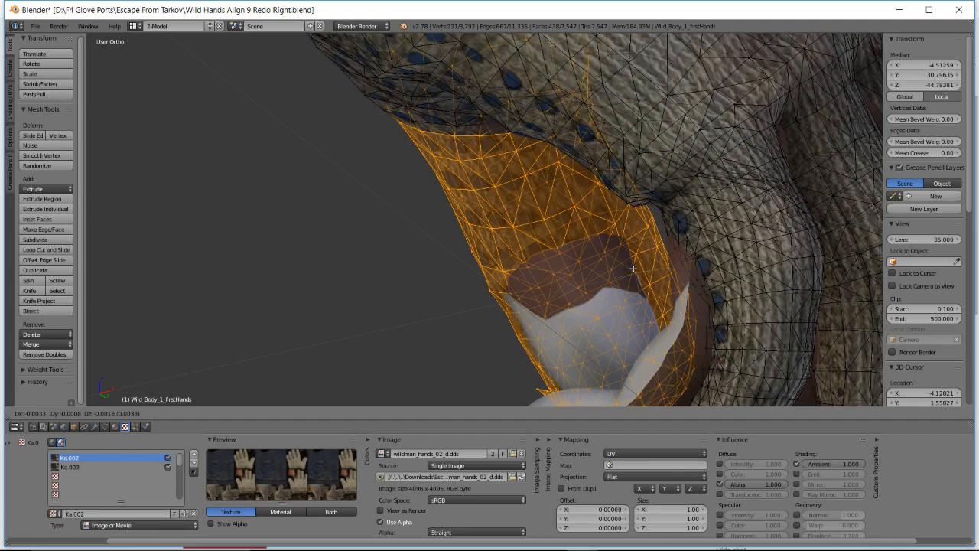
middle_click_drag(591, 268, 505, 268)
- Clear the selection and box-select only the end section of the glove thumb down to its tip
key("a")
key("b")
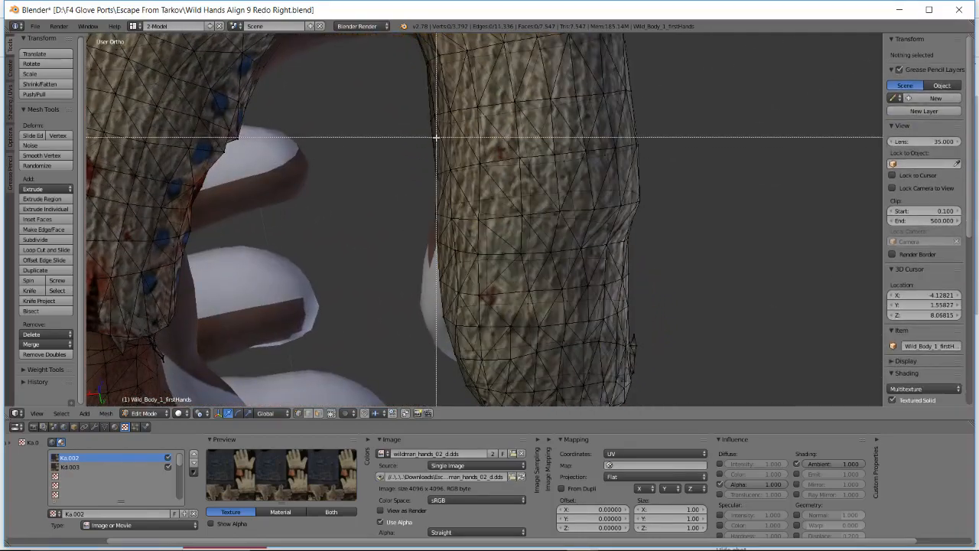
left_click_drag(433, 136, 719, 309)
middle_click_drag(541, 301, 418, 94)
key("b")
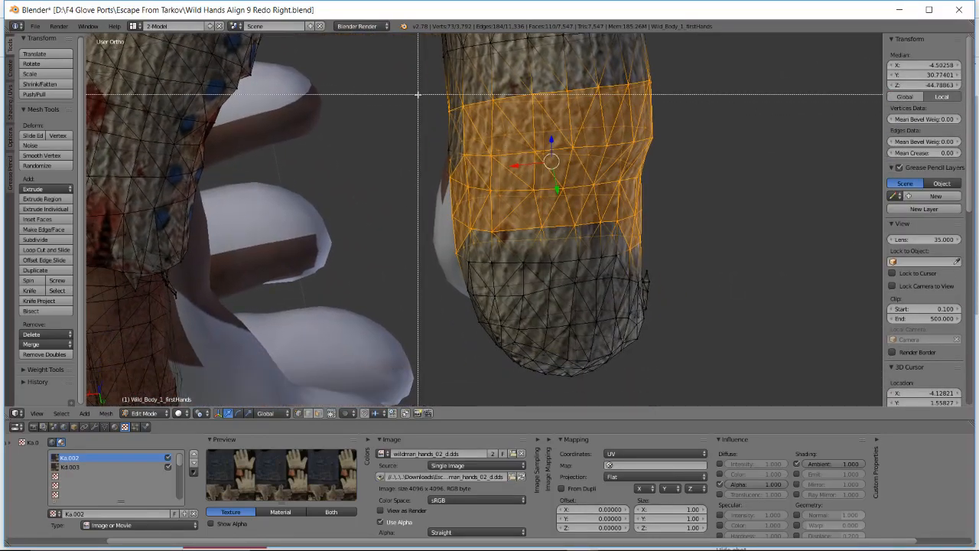
left_click_drag(436, 190, 798, 393)
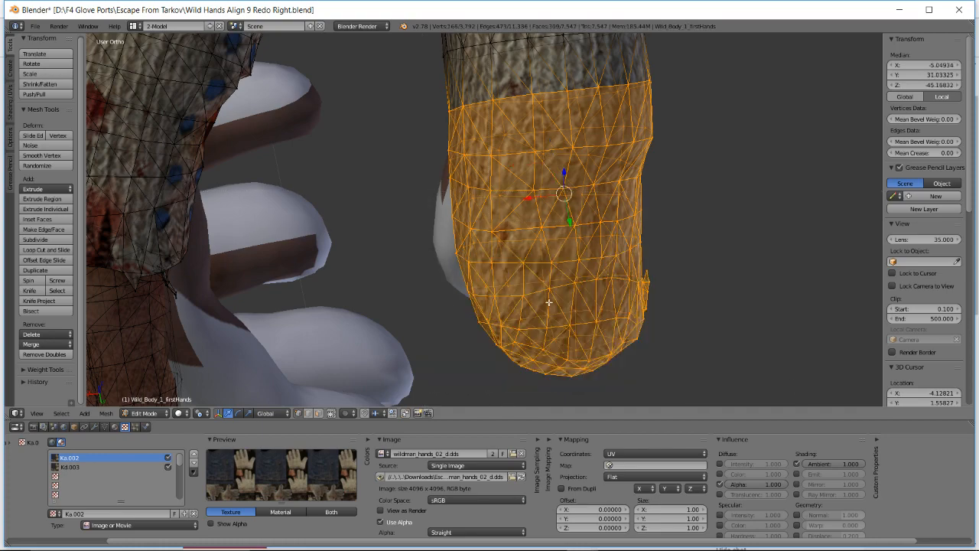
- In wireframe display, rotate the selected thumb end by about 27° and move it over the underlying thumb
scroll(498, 265, "up", 1)
mouse_move(496, 264)
middle_mouse_down("shift")
mouse_move(500, 312)
mouse_move(611, 194)
mouse_move(587, 182)
mouse_move(675, 142)
mouse_move(567, 218)
mouse_move(576, 209)
middle_mouse_up("shift")
key("z")
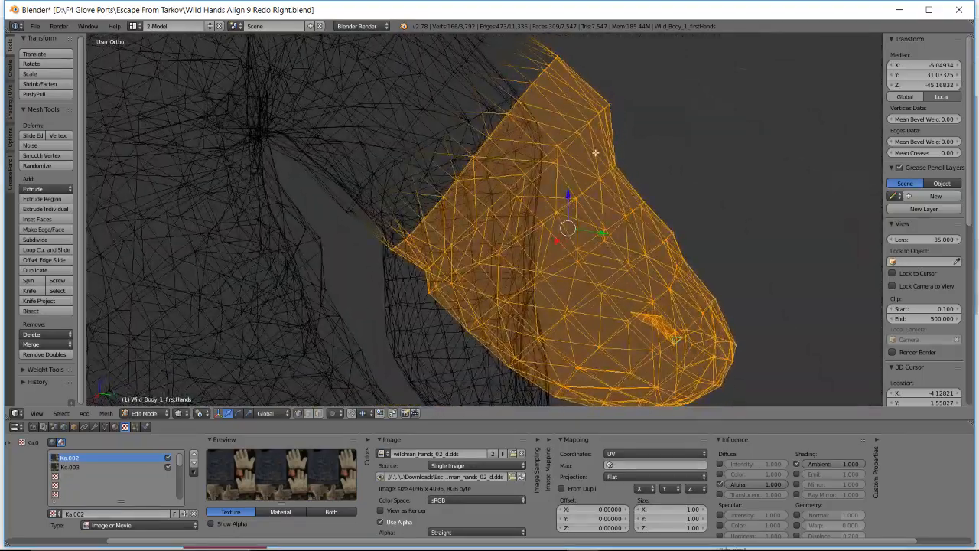
key("r")
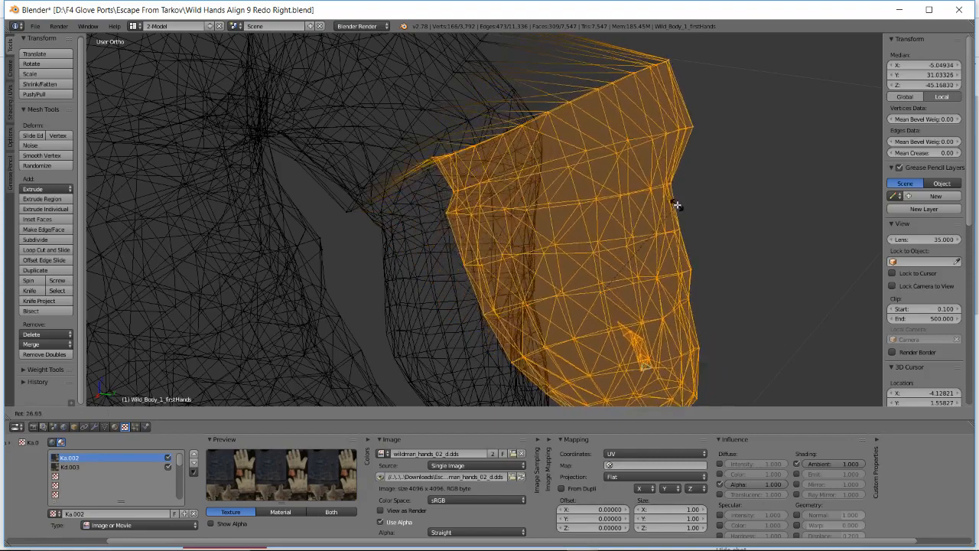
left_click(677, 205)
key("g")
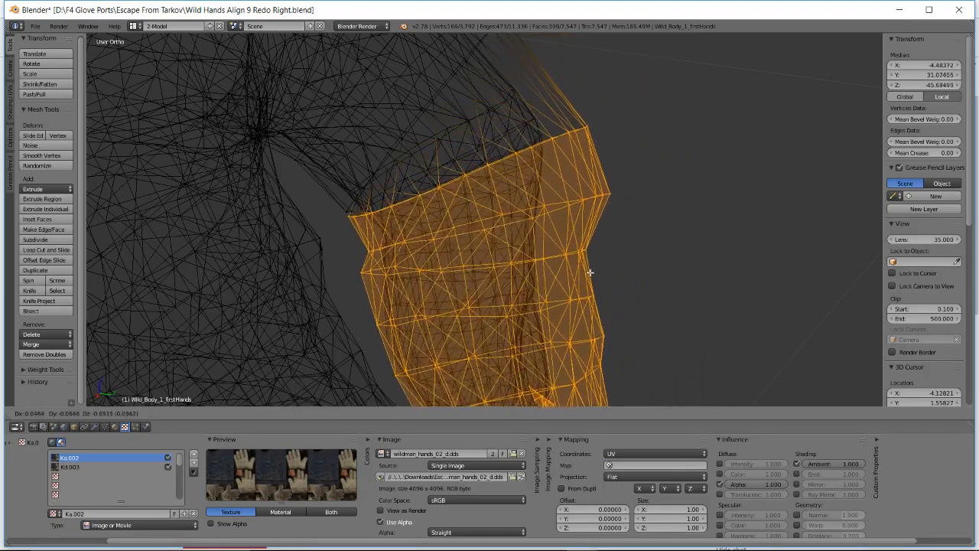
middle_click_drag(594, 275, 555, 228)
- Nudge the selected thumb end in small moves to center it around the underlying thumb
key("g")
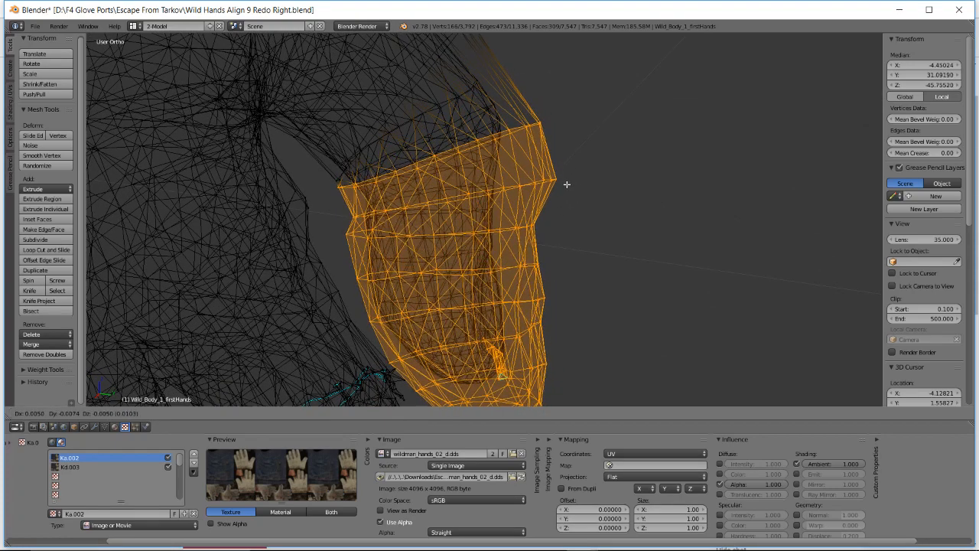
left_click(567, 184)
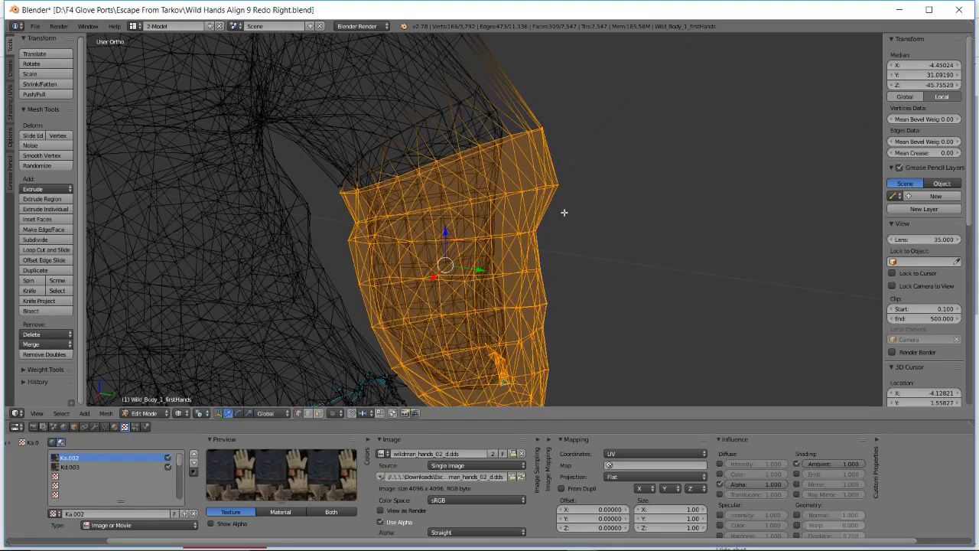
key("g")
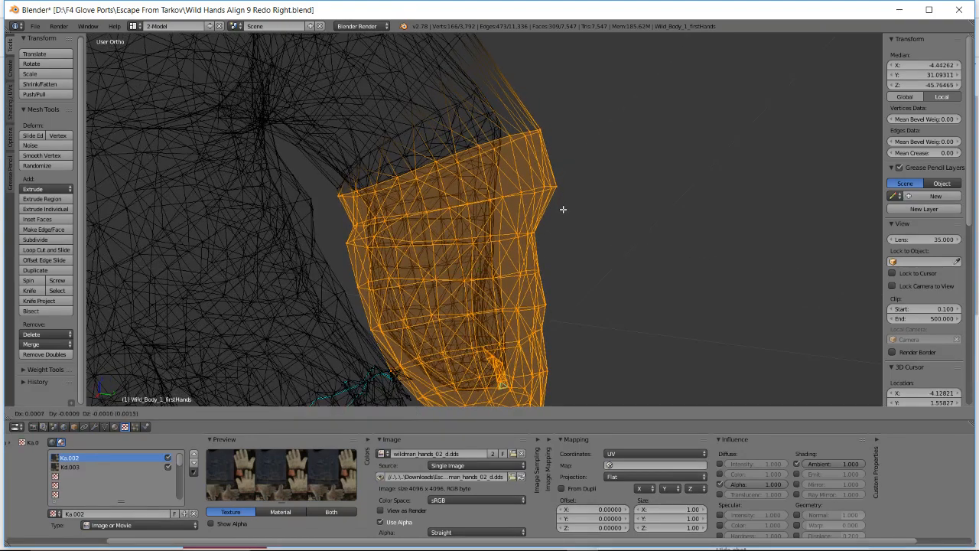
left_click(564, 206)
key("g")
left_click(564, 207)
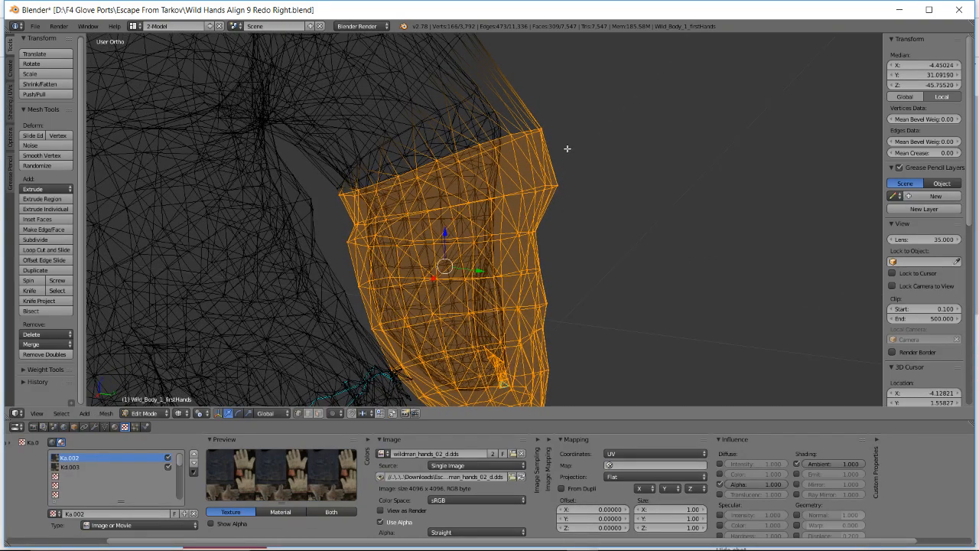
- Select only the protruding vertices along the thumb's outer side and move them inward toward the underlying thumb
key("a")
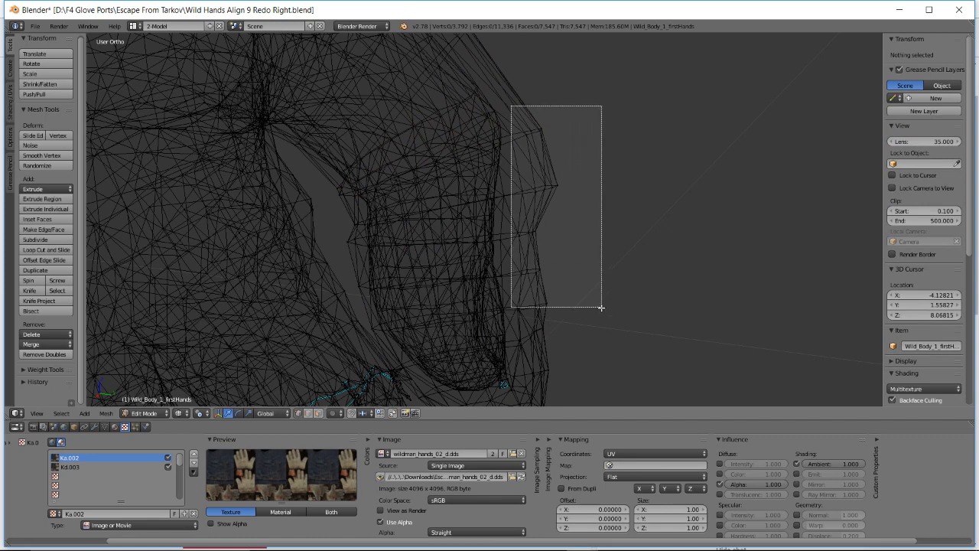
left_click_drag(601, 308, 633, 391)
middle_click_drag(572, 294, 567, 222, "shift")
key("b")
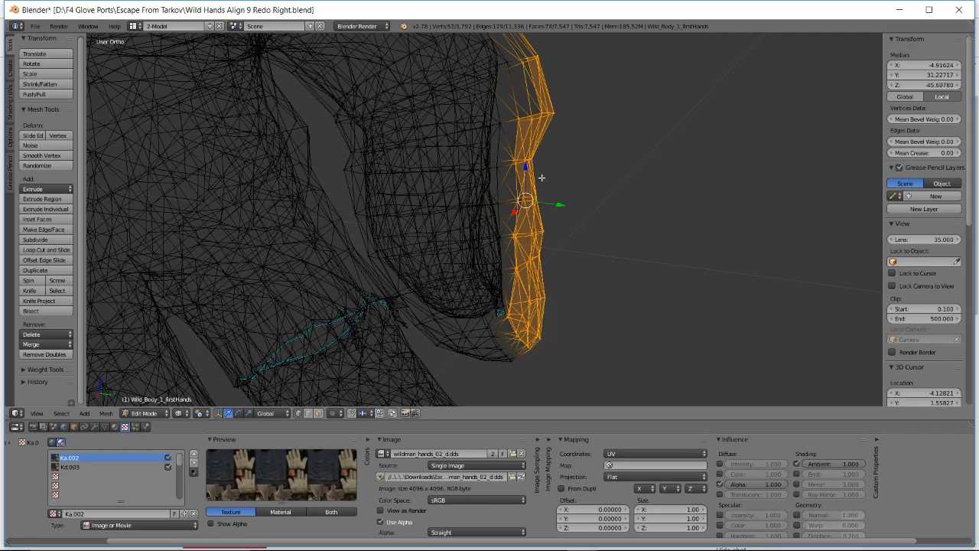
key("g")
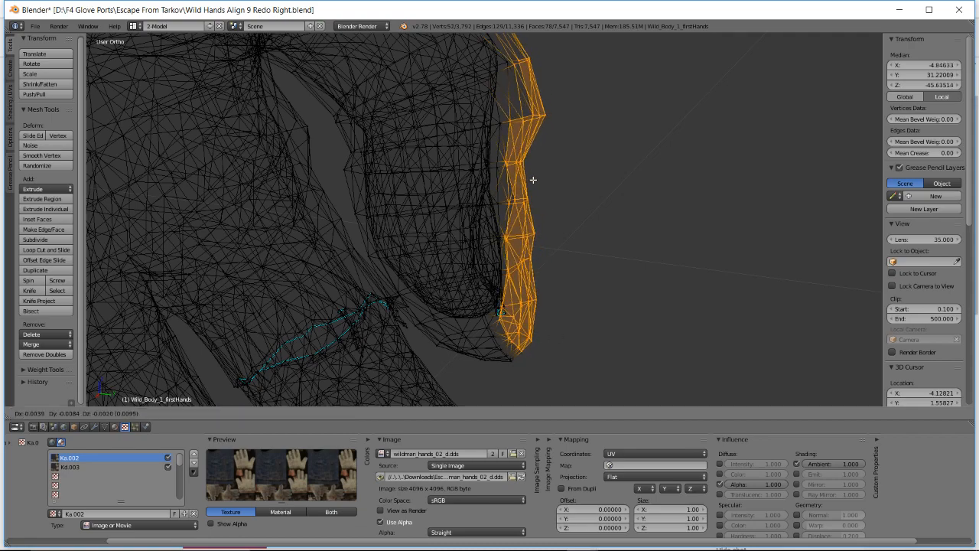
left_click(531, 179)
- Extend the selection on the thumb's outer side with the missed vertices around the tip and its small protruding flap
middle_click_drag(531, 179, 461, 187)
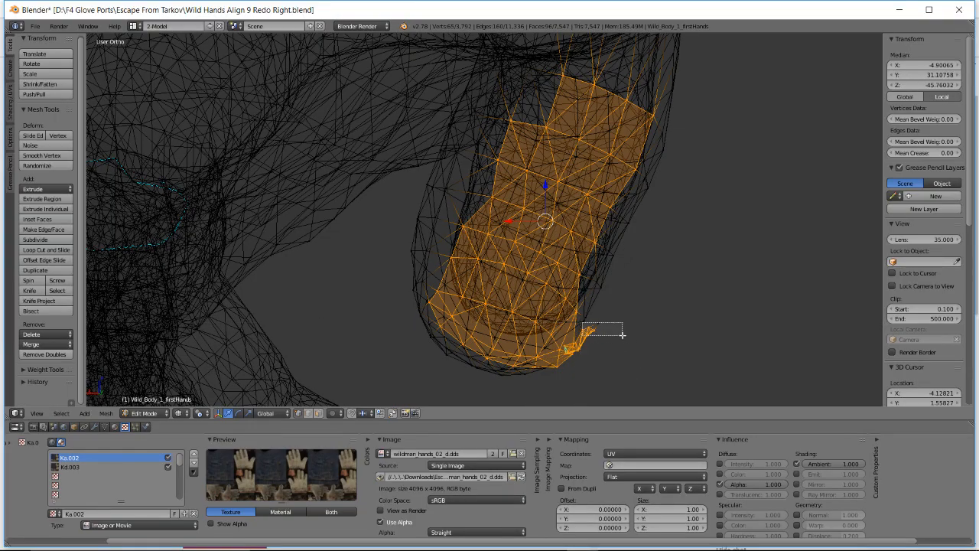
left_click_drag(622, 334, 622, 334)
middle_click_drag(622, 334, 729, 343)
middle_click_drag(601, 260, 556, 256)
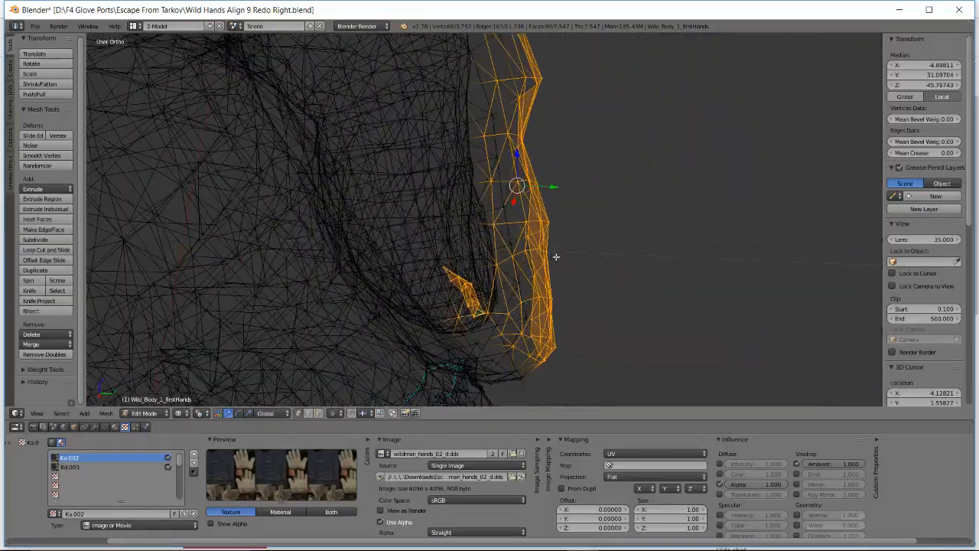
middle_click_drag(509, 166, 505, 173)
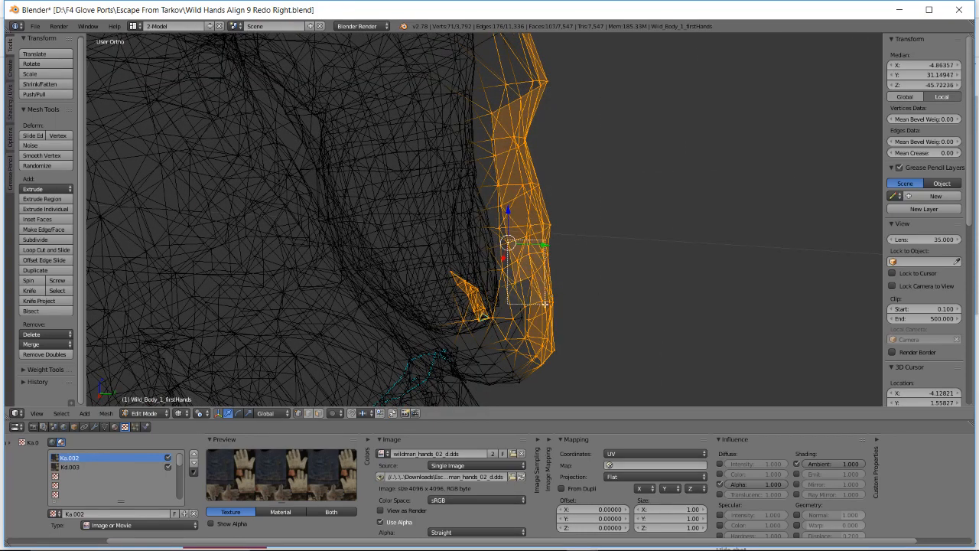
middle_click_drag(562, 315, 296, 209)
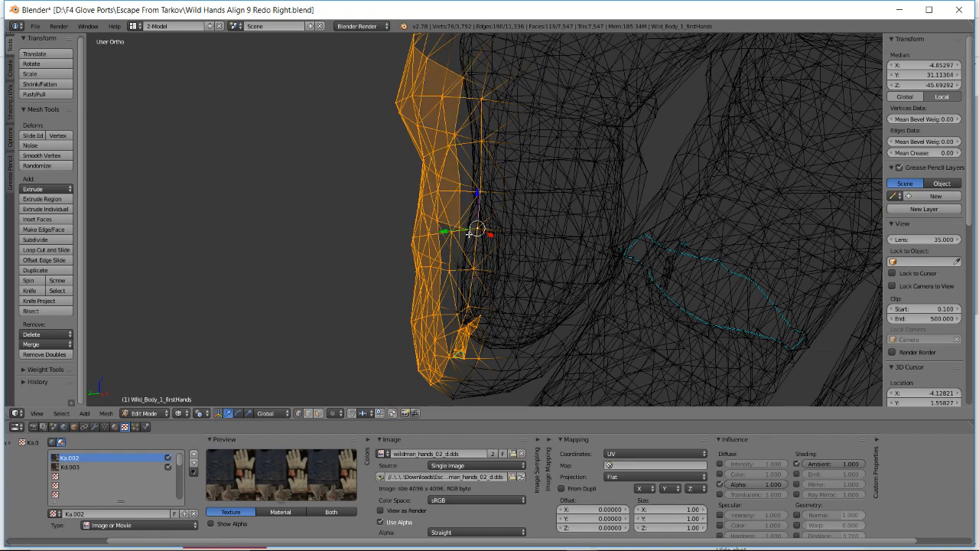
left_click_drag(459, 348, 459, 349)
middle_click_drag(459, 349, 530, 343)
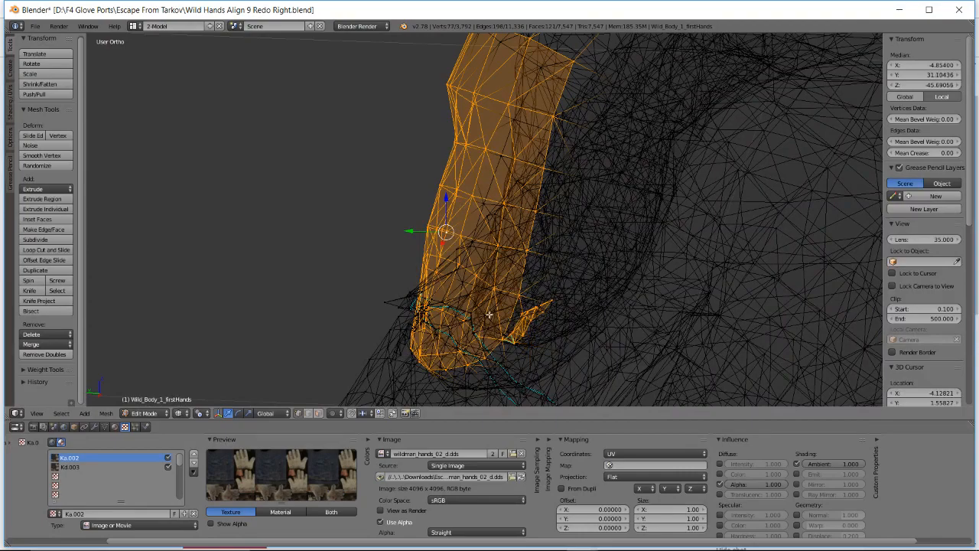
- Move the enlarged outer-side selection slightly inward toward the underlying thumb
middle_click_drag(489, 314, 502, 219)
middle_click_drag(512, 165, 535, 227)
key("g")
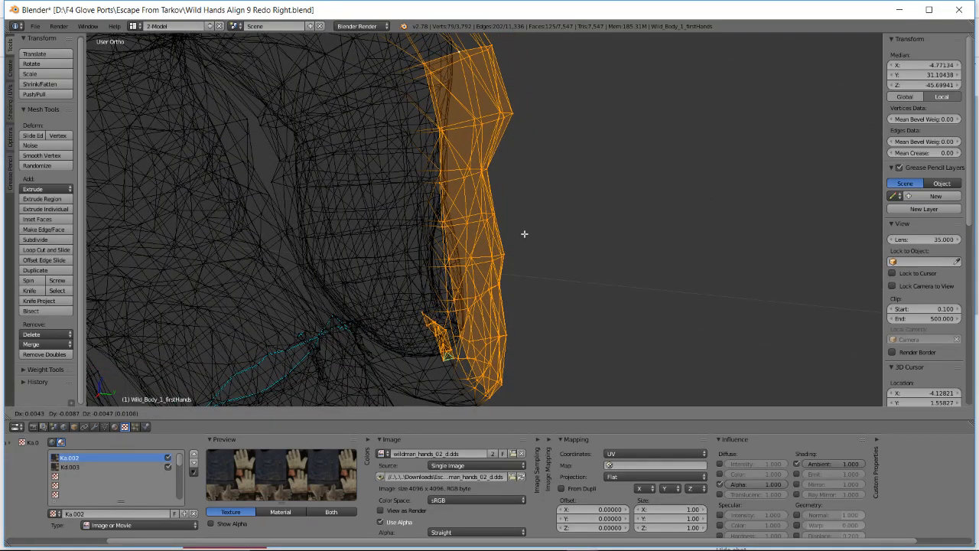
left_click(524, 234)
- Add the unselected vertices along the thumb's inner edge, from the tip up toward its base, to the selection
middle_click_drag(488, 289, 478, 241, "shift")
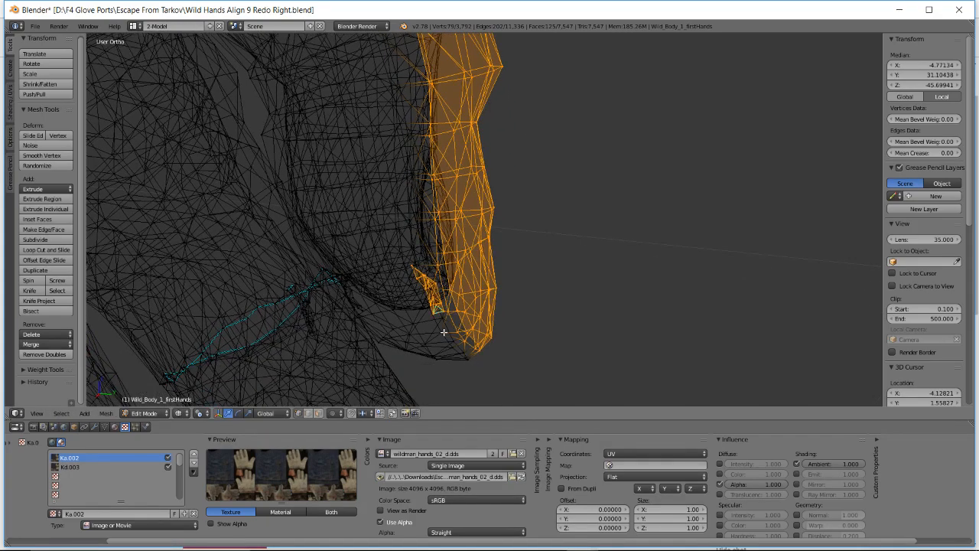
middle_click_drag(423, 275, 304, 233)
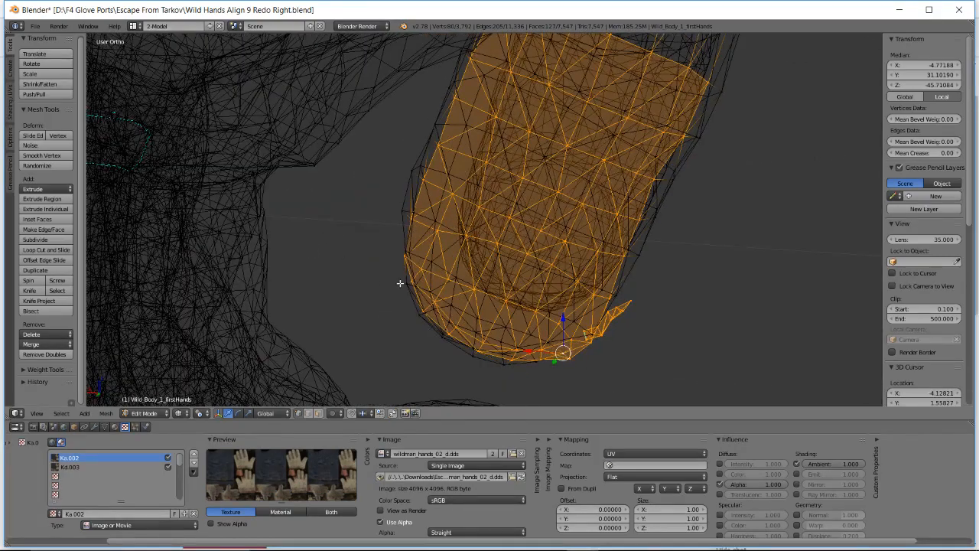
right_click(407, 170, "shift")
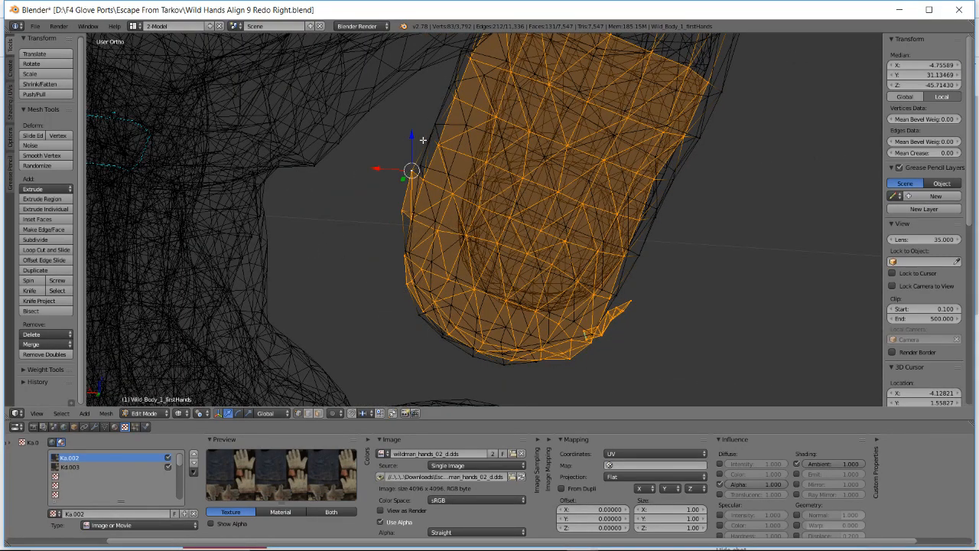
right_click(433, 123, "shift")
middle_click_drag(462, 140, 385, 141)
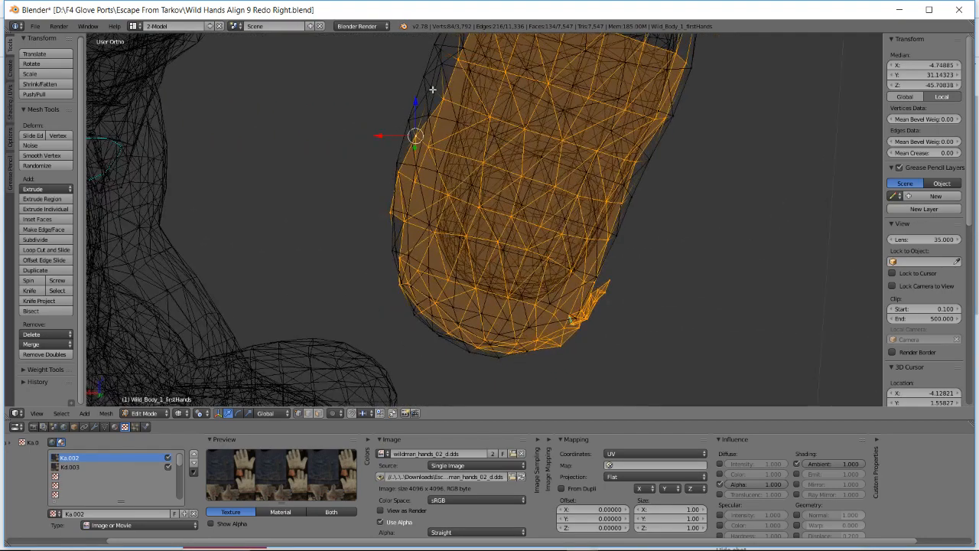
right_click(440, 52, "shift")
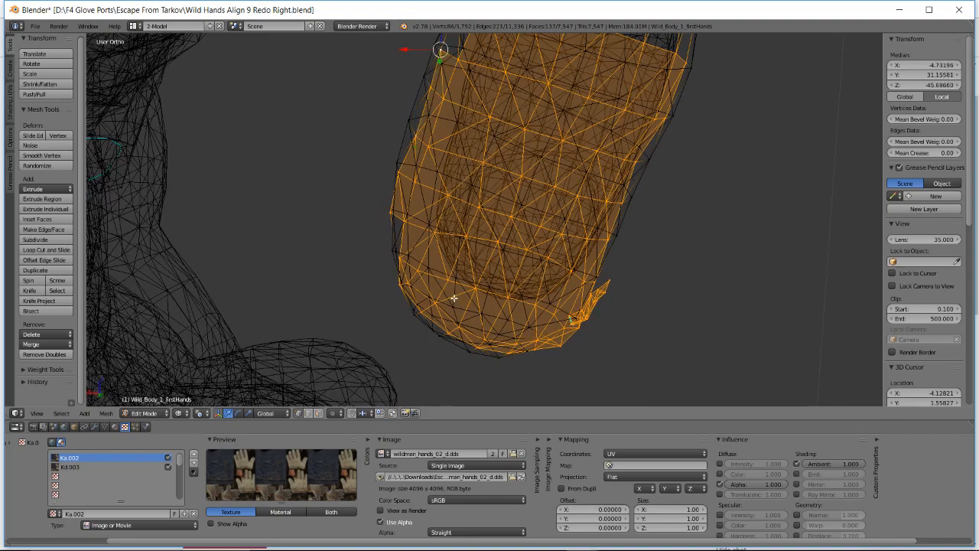
- Add the vertices along the rounded underside of the thumb tip to the selection
middle_click_drag(454, 298, 495, 248)
right_click(391, 256, "shift")
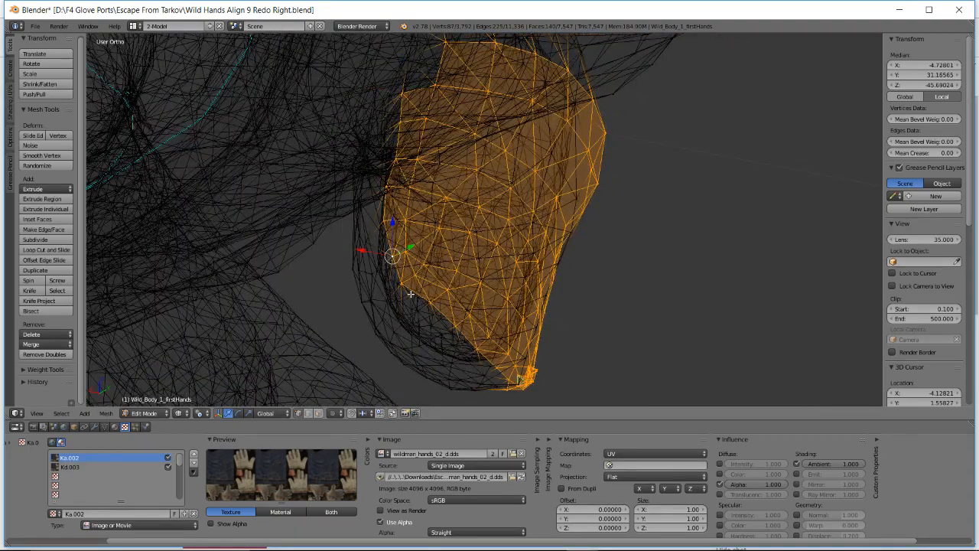
right_click(420, 308, "shift")
middle_click_drag(420, 308, 434, 327)
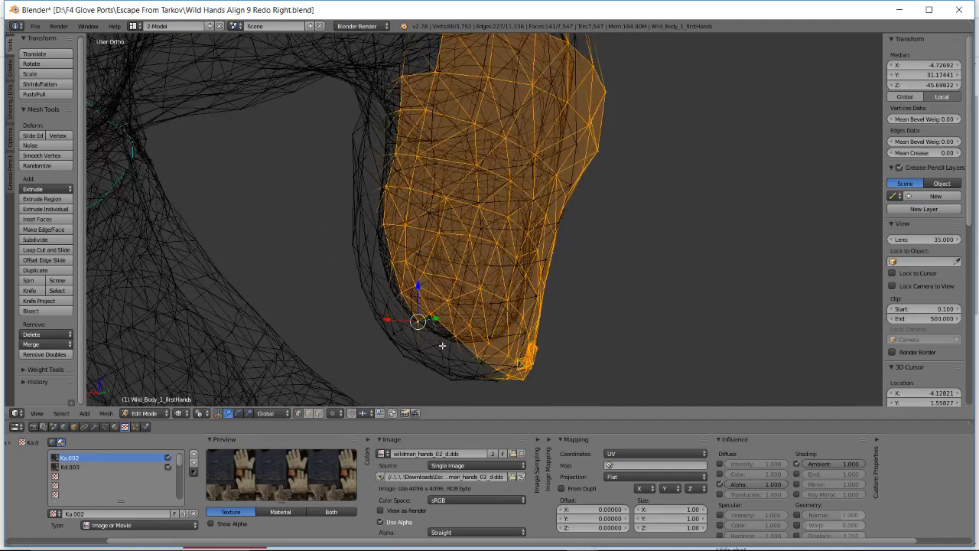
right_click(442, 346, "shift")
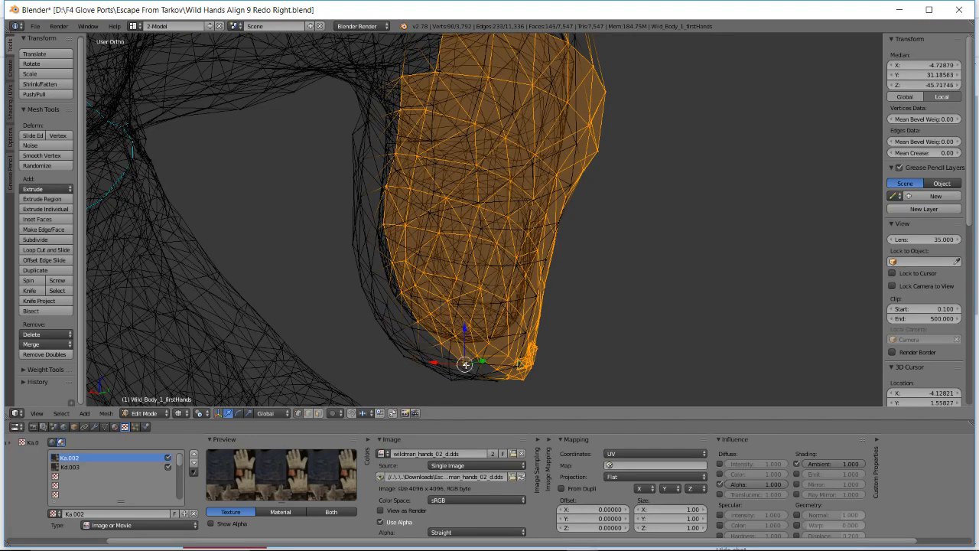
- Extend the selection with the remaining vertices along the thumb's opposite long edge, up from the flap
middle_click_drag(515, 365, 597, 332)
right_click(659, 267, "shift")
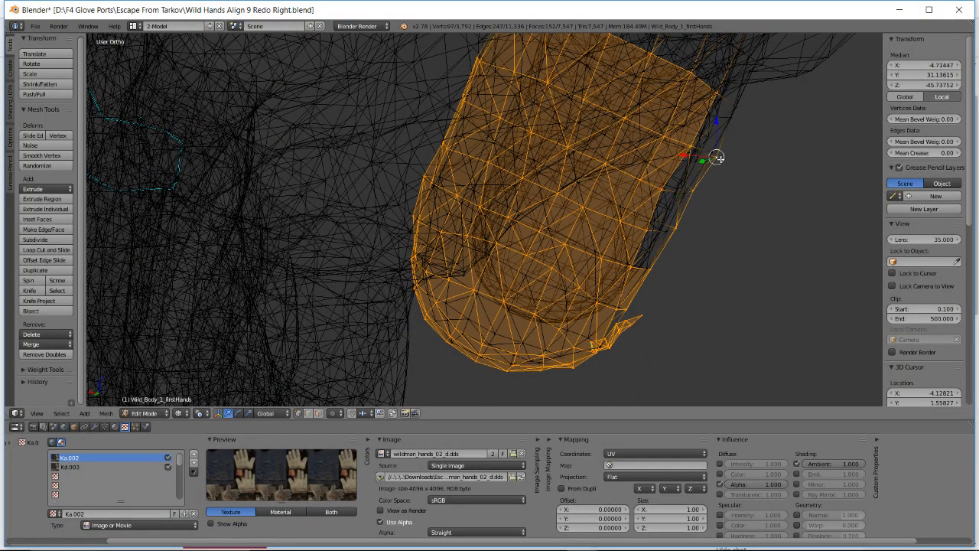
middle_click_drag(718, 158, 664, 166)
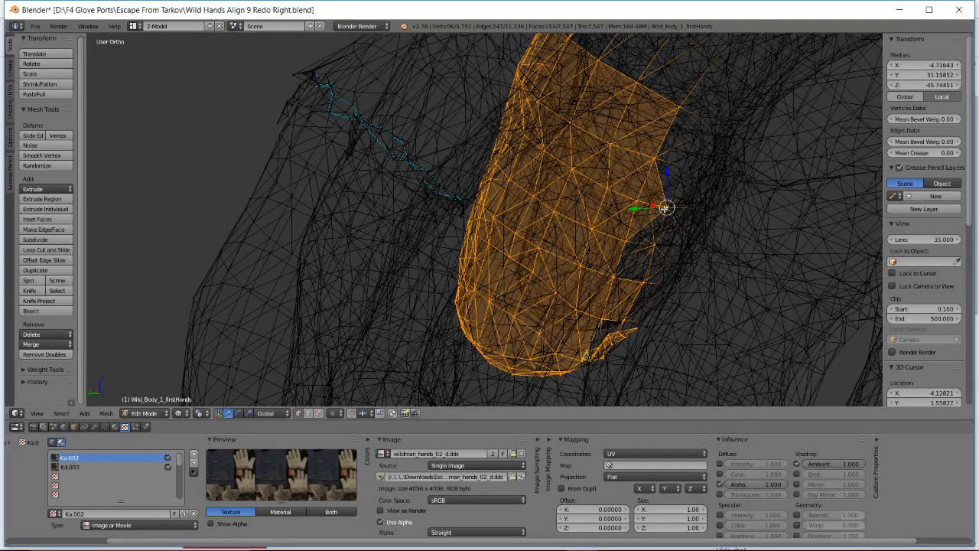
middle_click_drag(664, 166, 643, 165)
right_click(644, 213, "shift")
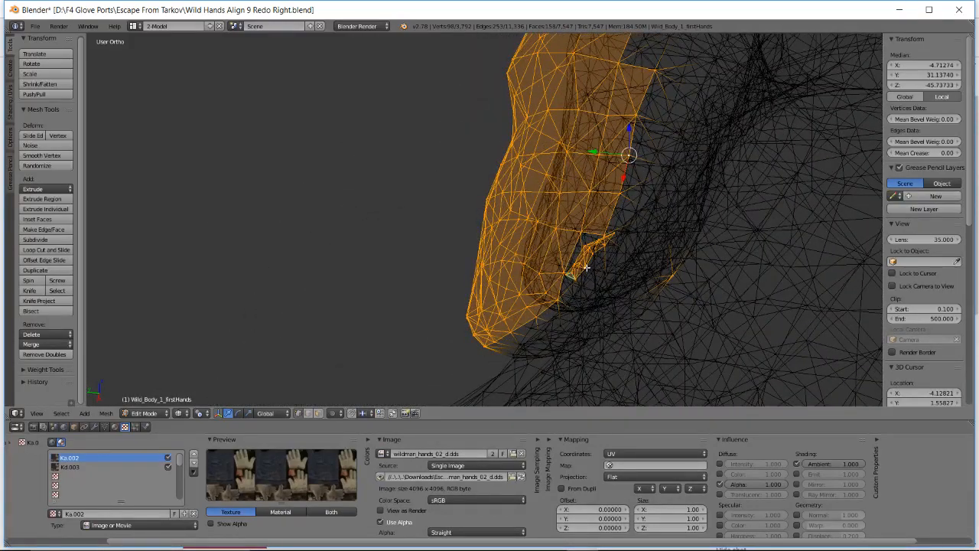
middle_click_drag(586, 265, 603, 245)
scroll(525, 288, "up", 2)
right_click(463, 275, "shift")
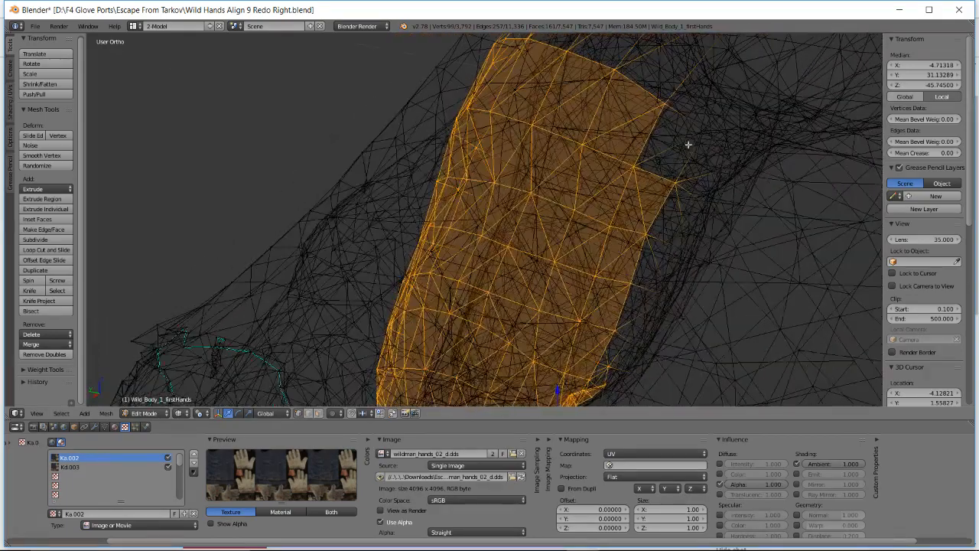
- Switch to the YouTube live dashboard in Chrome and read the recent live chat messages down to the newest
key("alt+Tab")
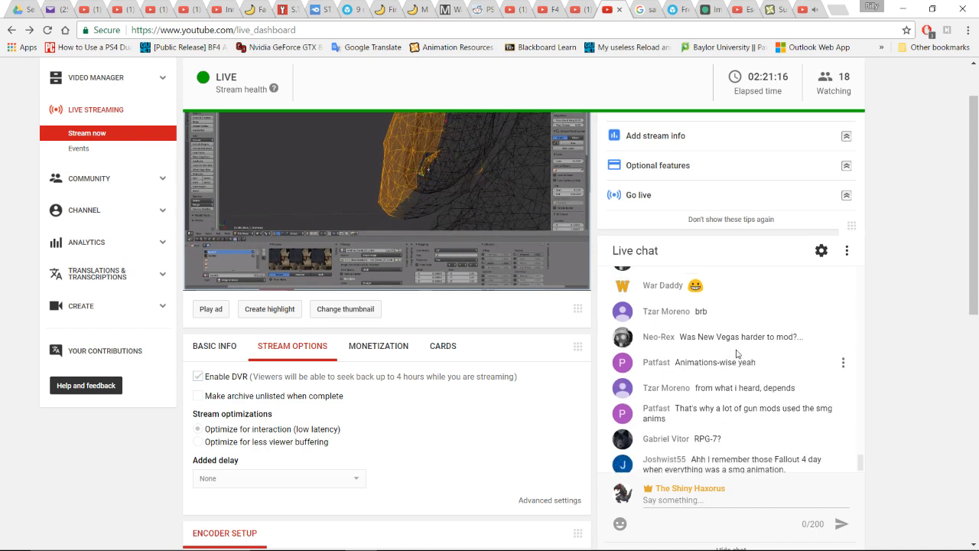
scroll(737, 353, "up", 2)
scroll(728, 334, "down", 1)
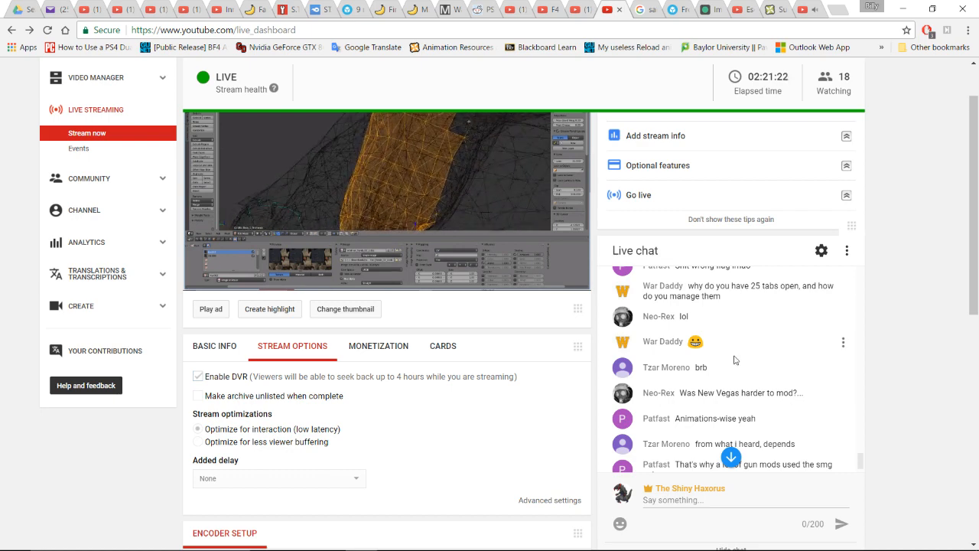
left_click(731, 457)
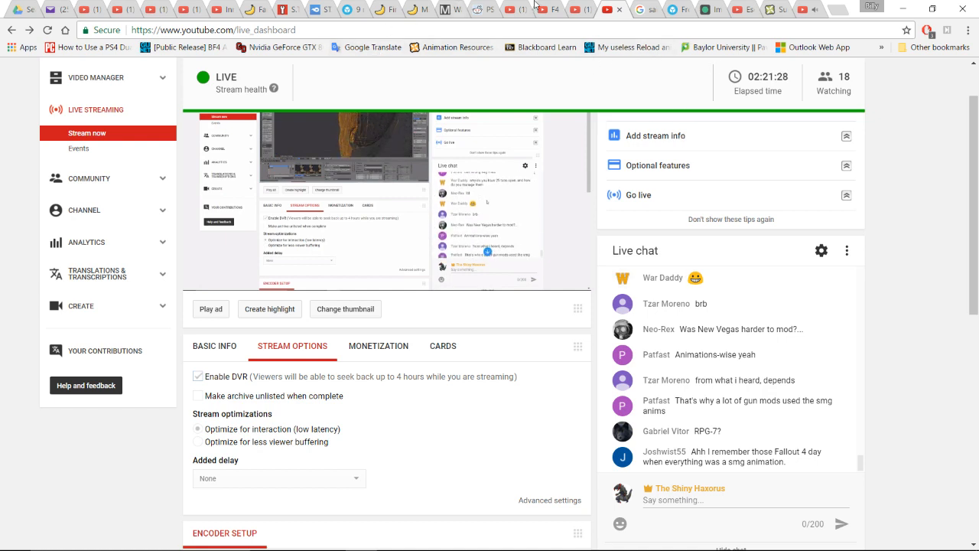
- View the First Class Sight model page and its preview image on GameBanana, and open the YouTube music video tab
left_click(383, 9)
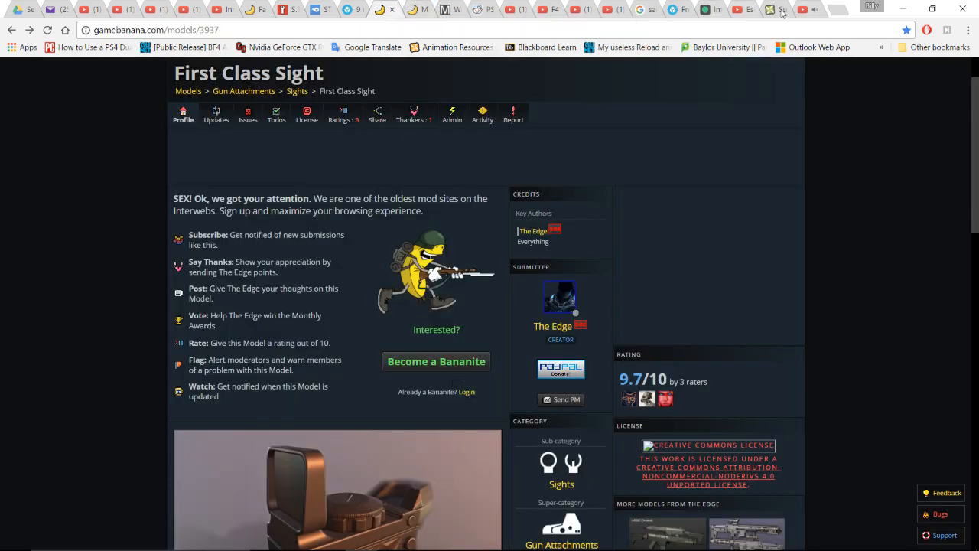
scroll(245, 398, "down", 2)
scroll(332, 437, "down", 1)
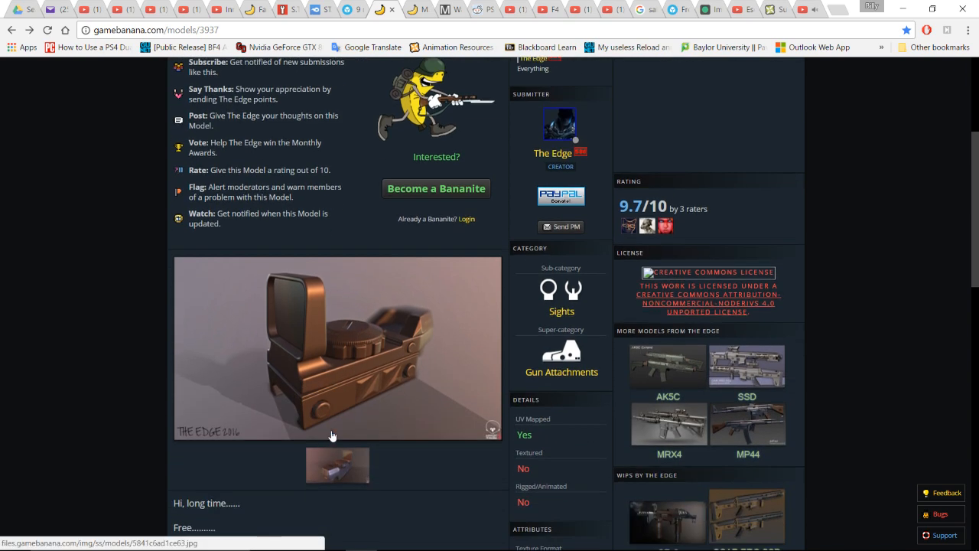
scroll(828, 100, "up", 3)
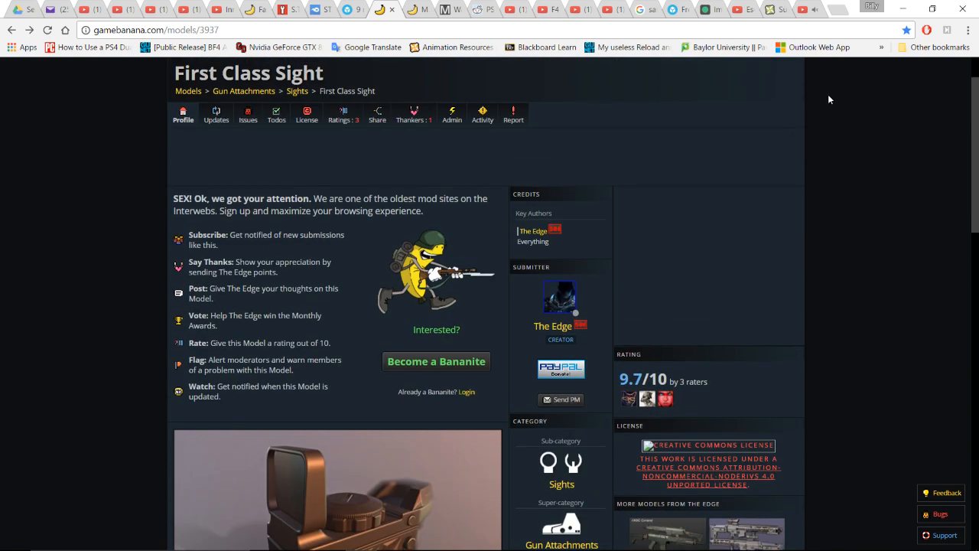
left_click(808, 8)
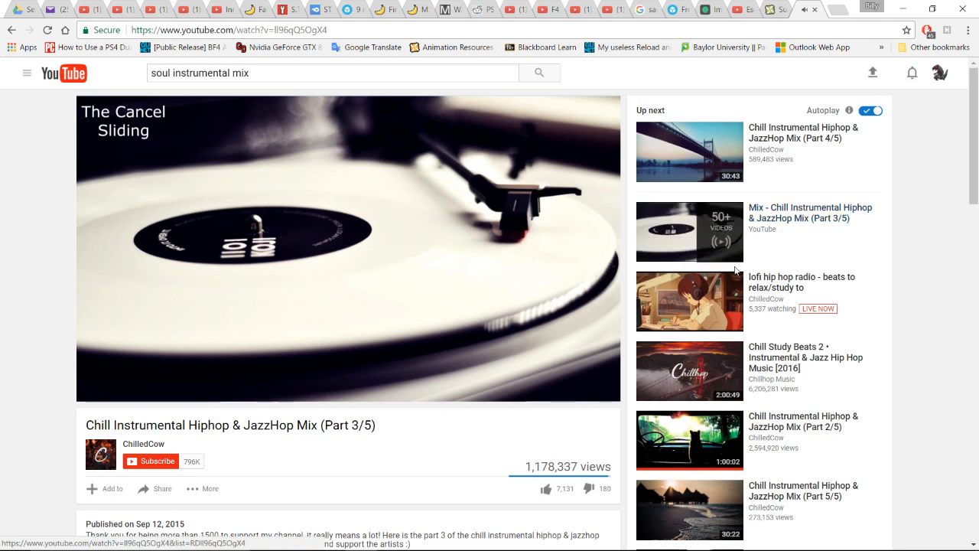
- Return to the live dashboard and review the chat messages about New Vegas modding and animations
left_click(623, 5)
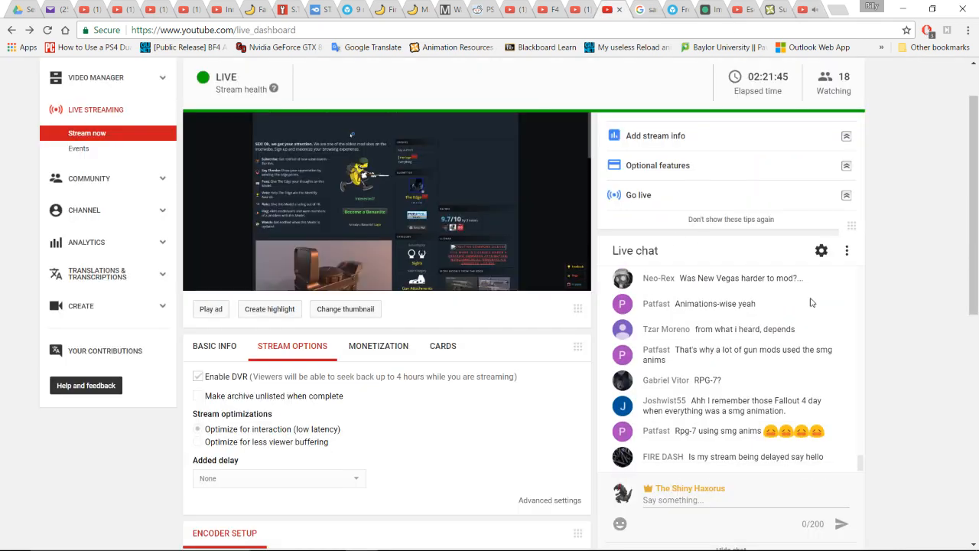
scroll(754, 341, "up", 1)
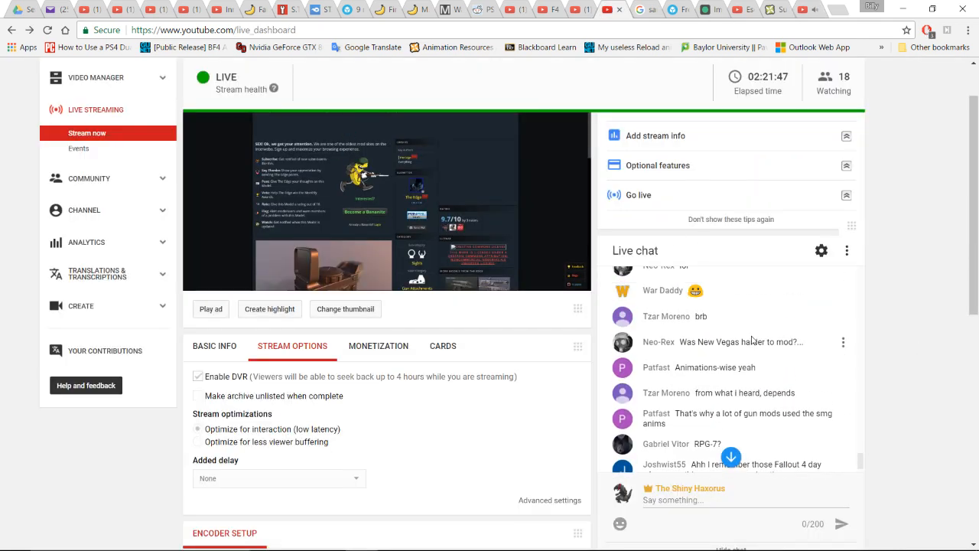
scroll(753, 340, "down", 2)
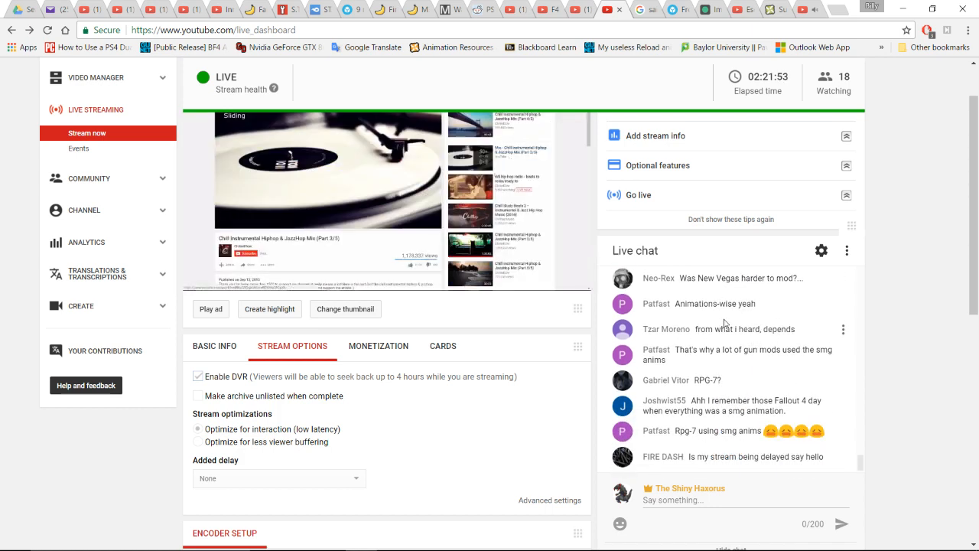
scroll(741, 296, "down", 1)
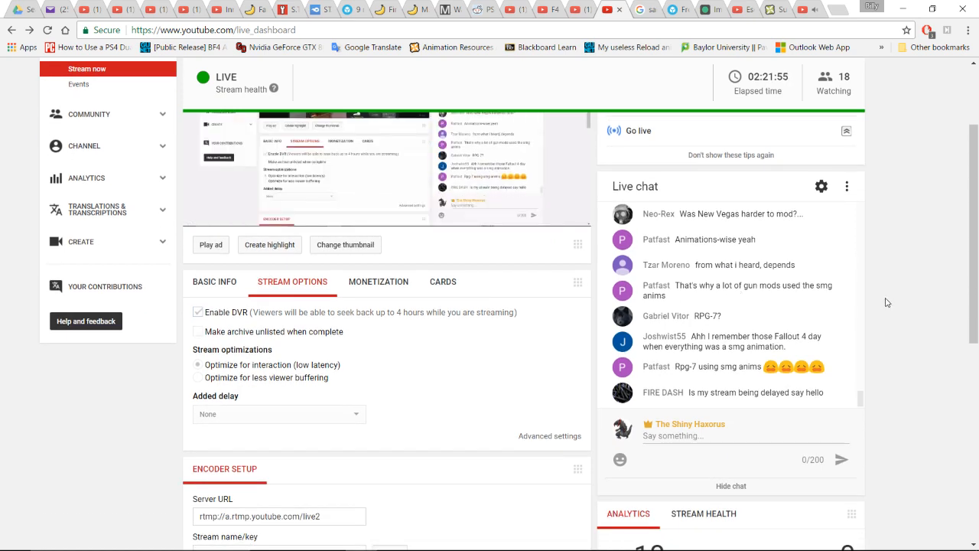
scroll(886, 302, "up", 1)
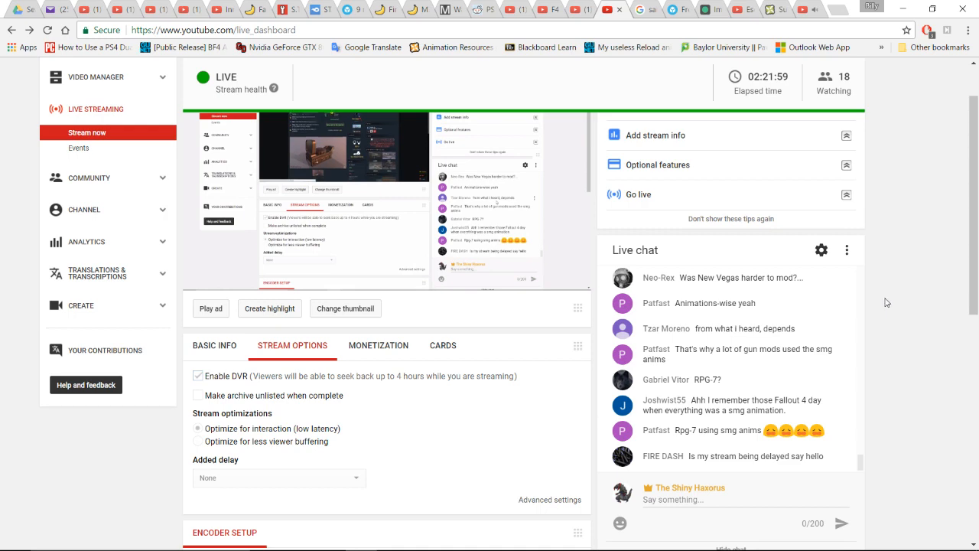
- Switch to NukaNew2014.max in 3ds Max and scrub the hand animation to frame 18
mouse_move(650, 550)
mouse_move(456, 538)
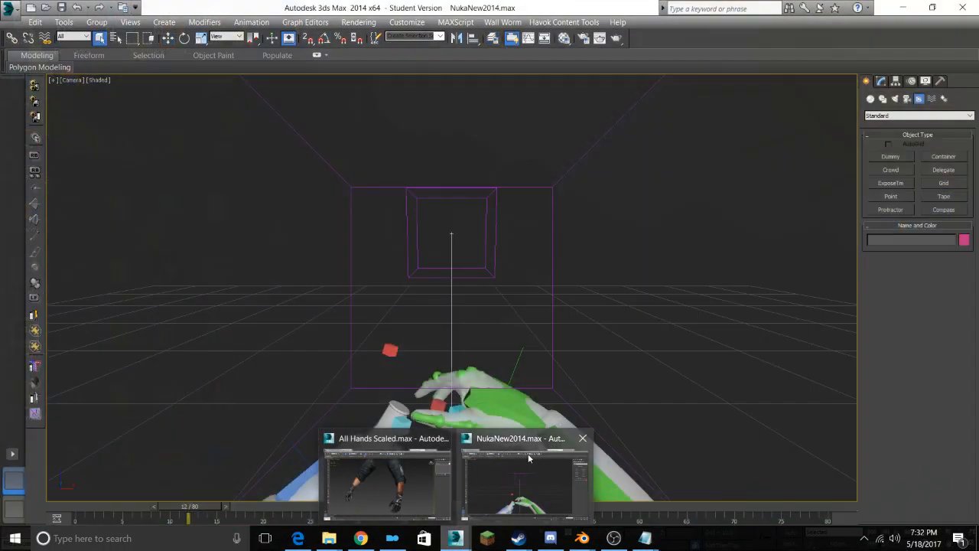
left_click(528, 458)
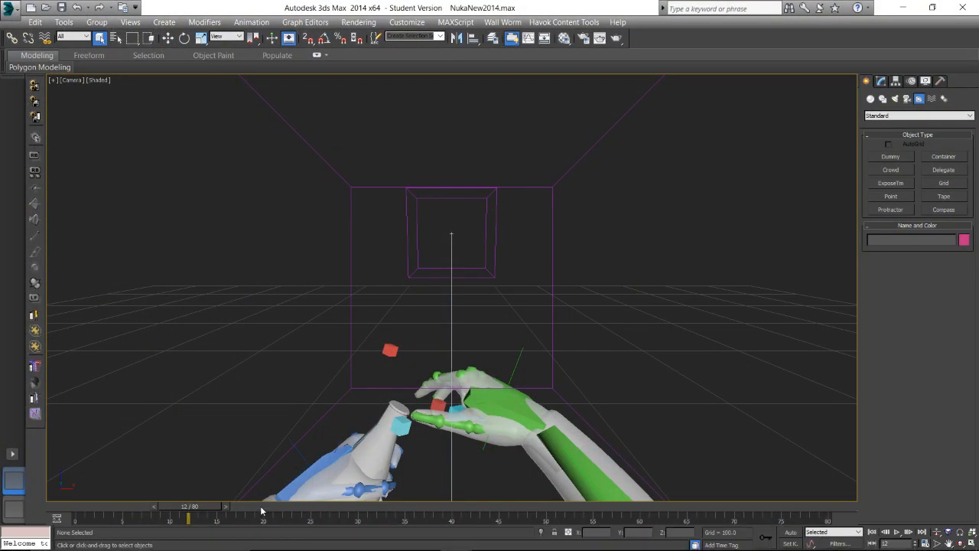
left_click_drag(189, 517, 246, 524)
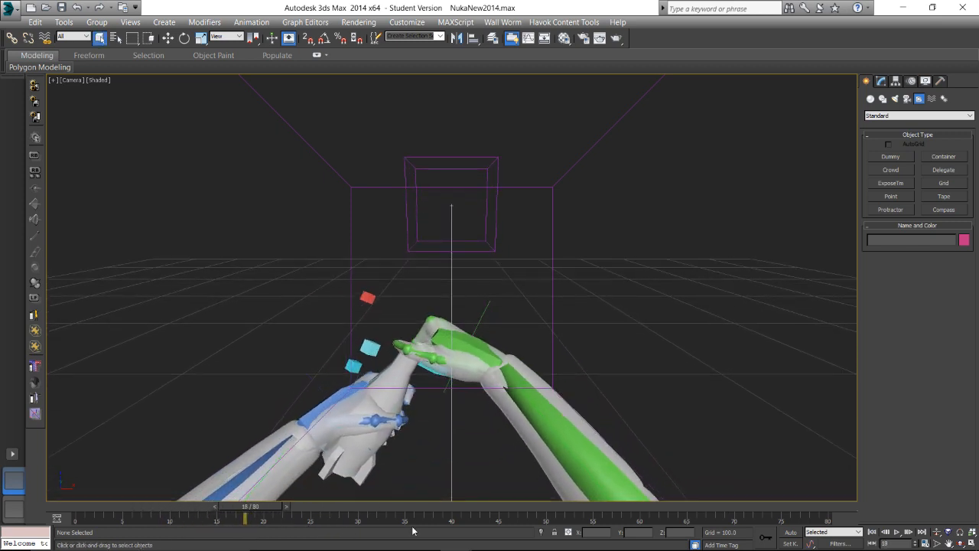
- Switch back to Chrome and check the live dashboard's chat for new messages
mouse_move(397, 530)
left_click(361, 538)
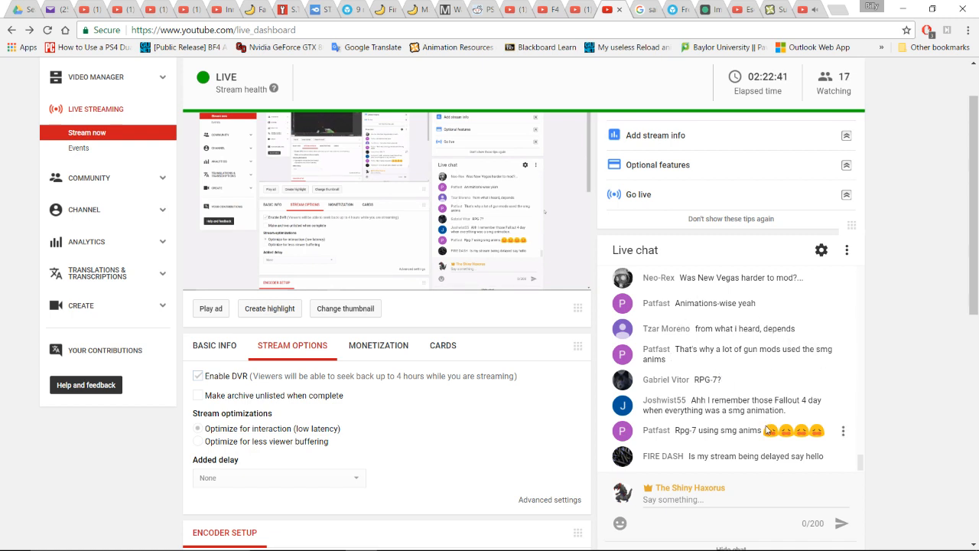
scroll(825, 407, "down", 1)
scroll(891, 367, "up", 1)
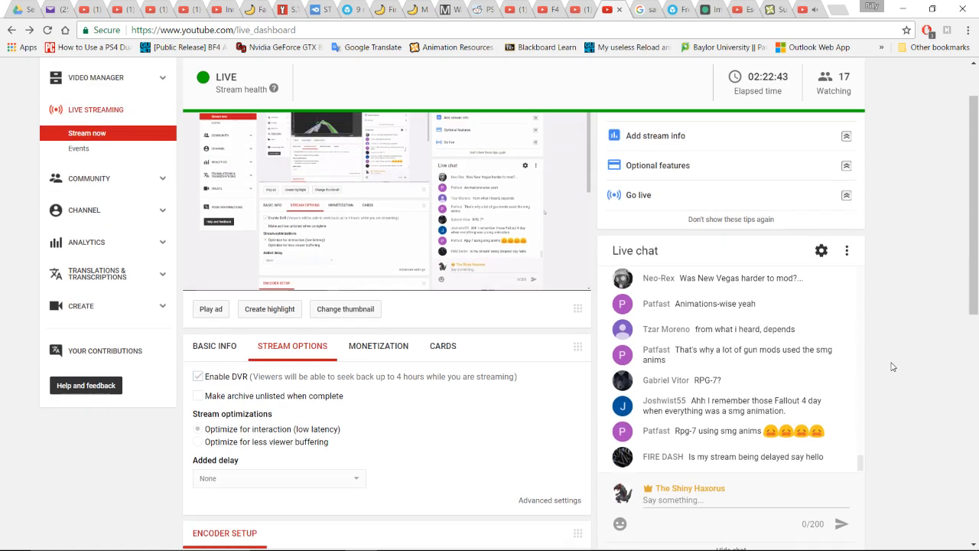
- Switch from the live dashboard to the Wild Hands Align 9 Redo Right.blend window in Blender
scroll(891, 380, "up", 1)
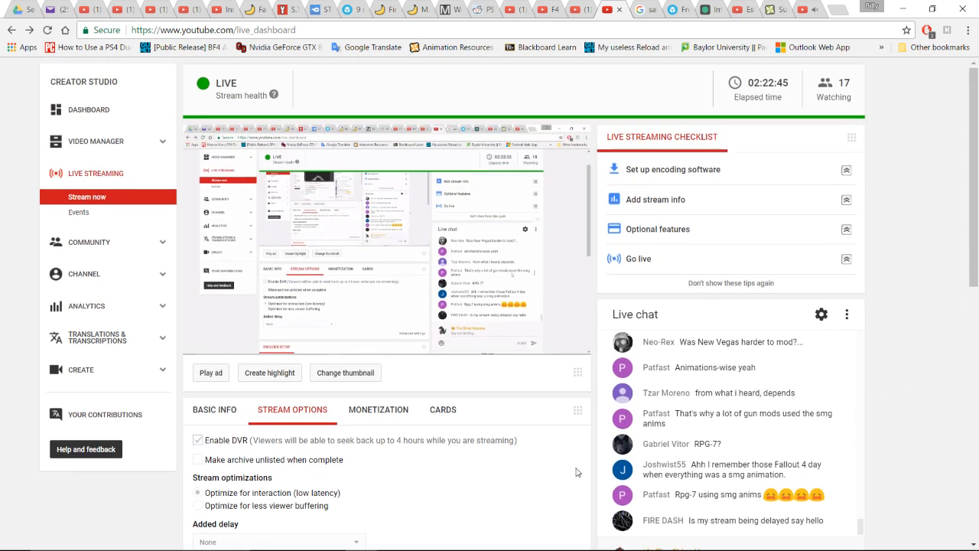
mouse_move(352, 530)
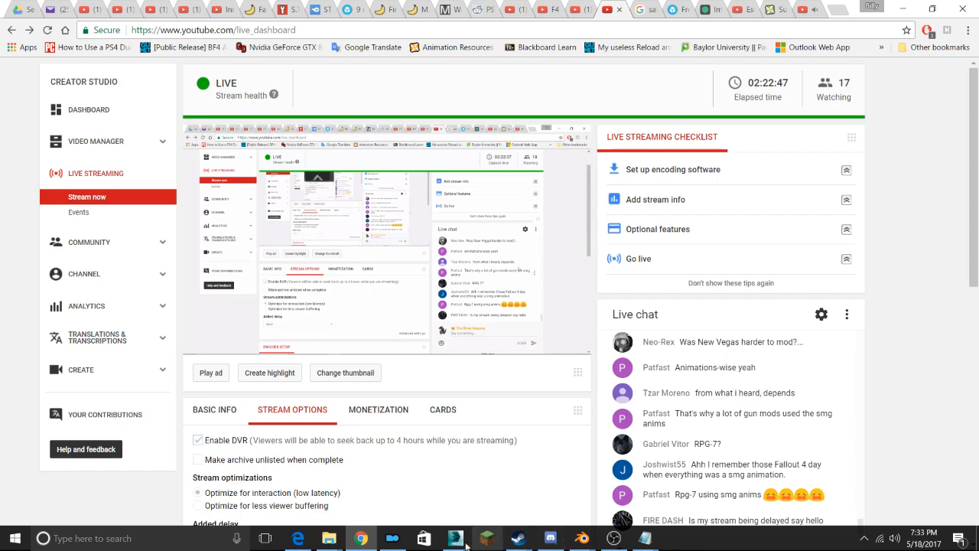
mouse_move(455, 538)
mouse_move(471, 490)
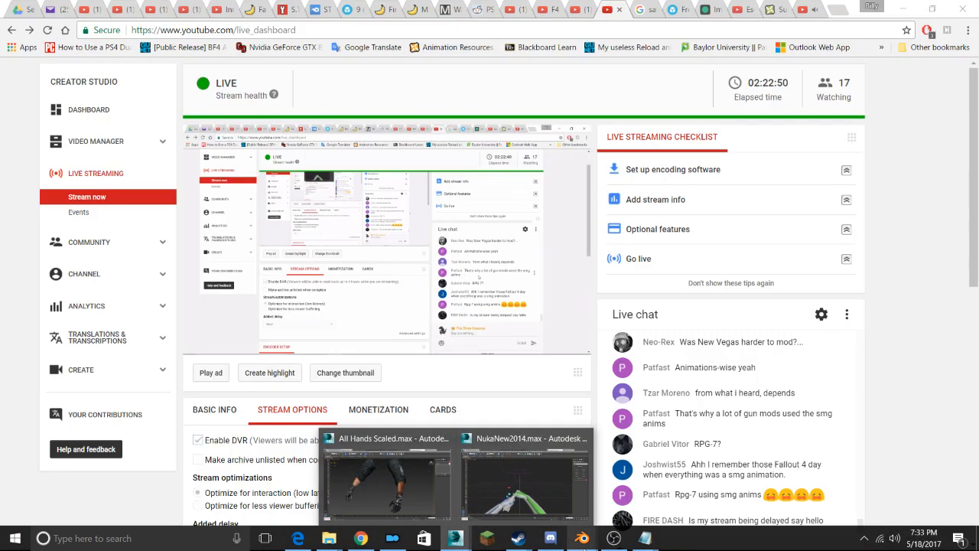
mouse_move(581, 538)
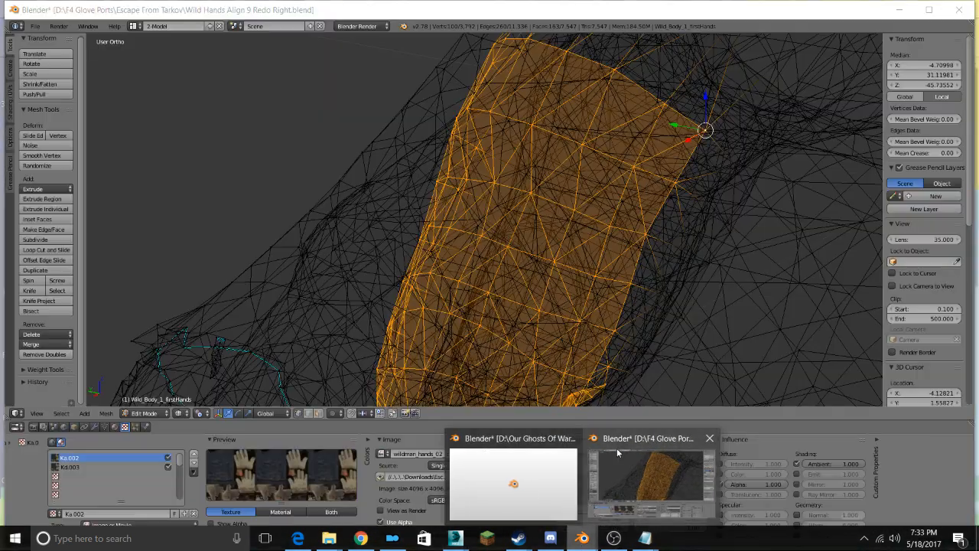
left_click(617, 448)
- Add the neighbouring vertex at the upper edge of the thumb selection and move the selected thumb section slightly
scroll(533, 239, "down", 2)
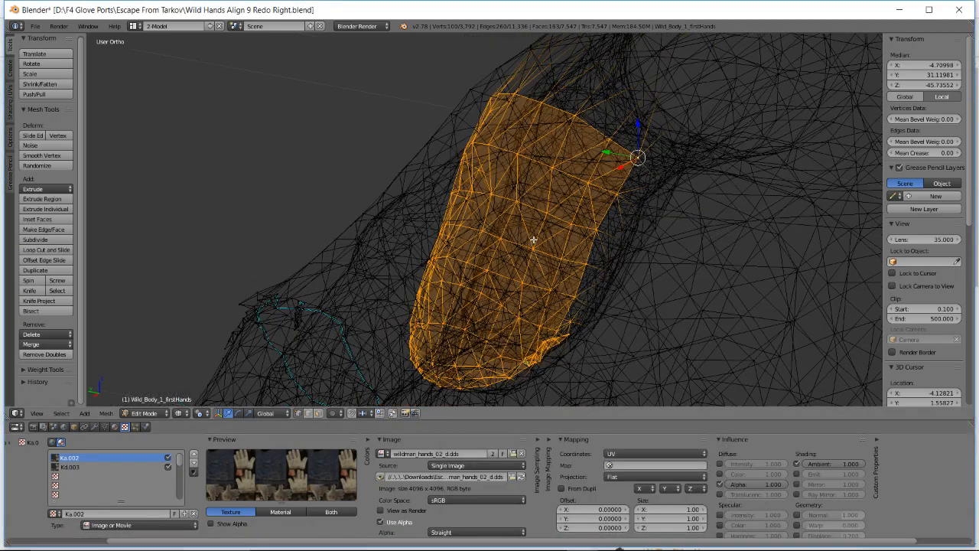
middle_click_drag(540, 239, 701, 263)
mouse_move(513, 182)
middle_mouse_down()
mouse_move(515, 196)
mouse_move(511, 184)
middle_mouse_up()
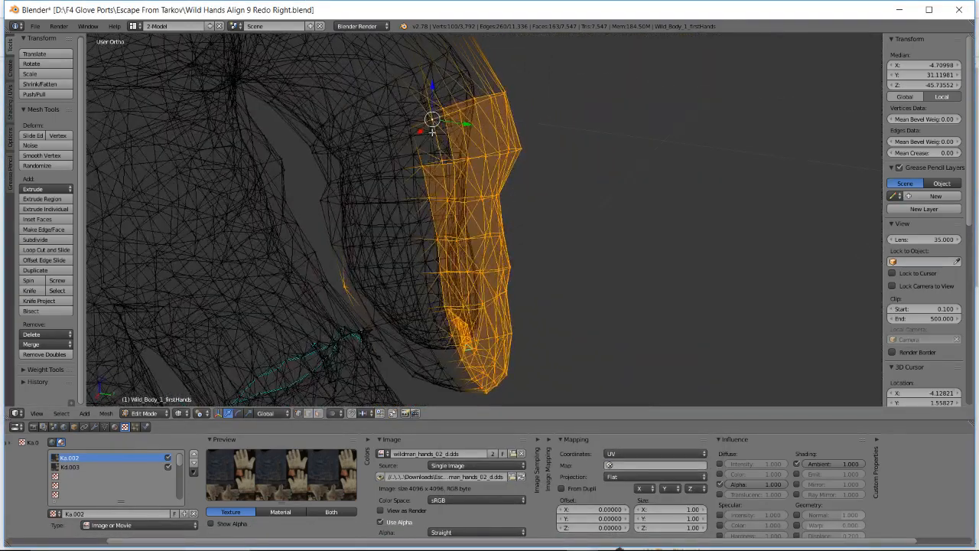
right_click(409, 119, "shift")
middle_click_drag(494, 139, 372, 245)
key("g")
left_click(502, 130)
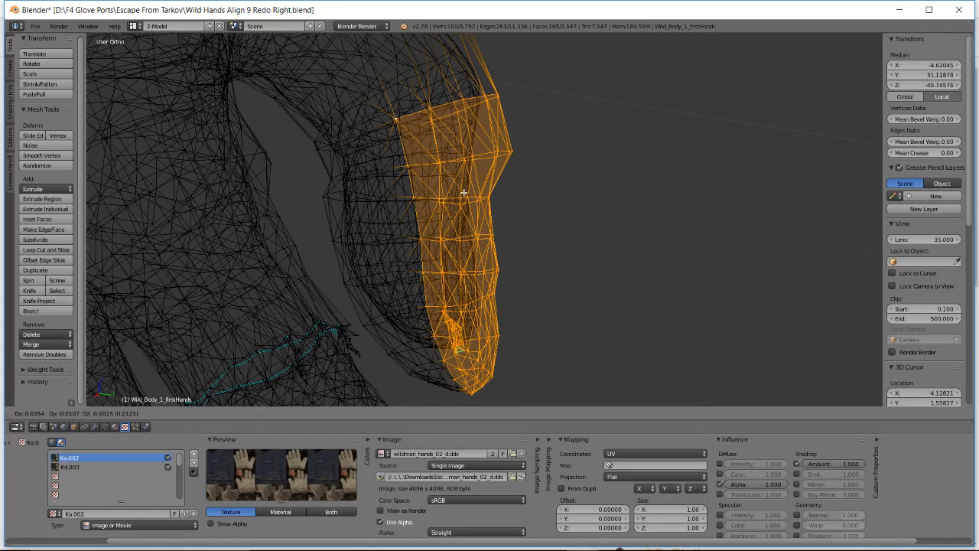
left_click(464, 192)
- Extend the thumb selection upward with box selections to include the next rows of vertices, checking in textured shading
middle_click_drag(589, 171, 637, 240)
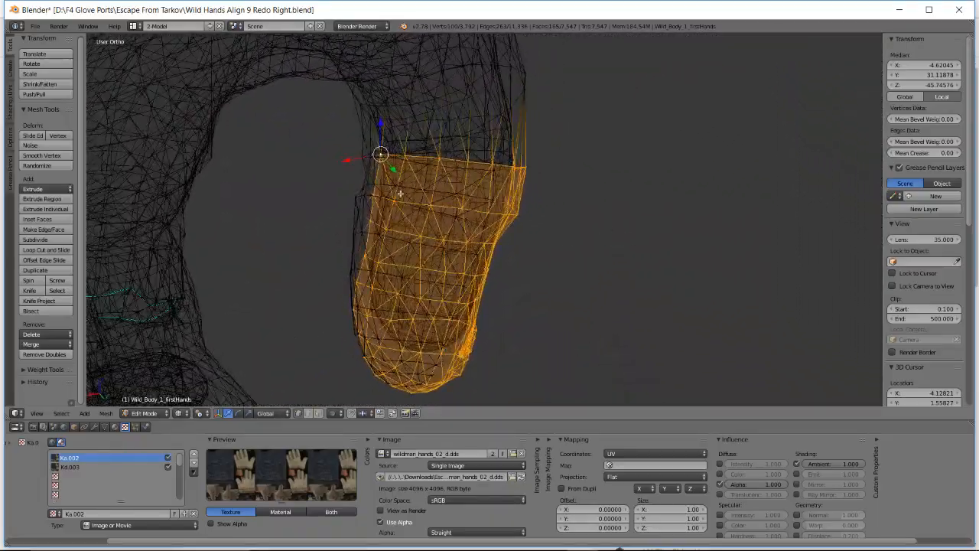
mouse_move(440, 159)
middle_mouse_down()
mouse_move(332, 145)
mouse_move(359, 149)
mouse_move(345, 133)
mouse_move(359, 135)
mouse_move(444, 169)
middle_mouse_up()
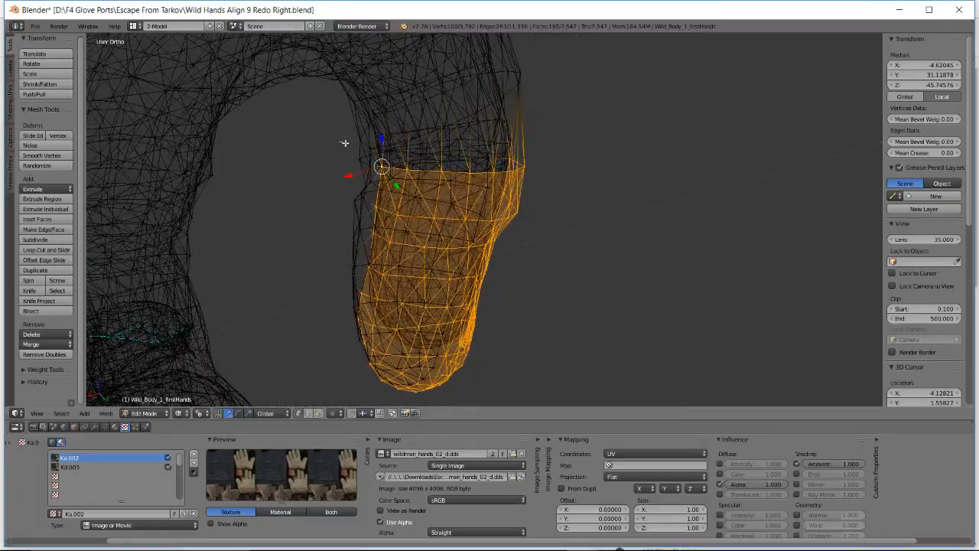
left_click_drag(582, 297, 610, 377)
mouse_move(591, 317)
middle_mouse_down()
mouse_move(503, 202)
mouse_move(444, 182)
mouse_move(543, 150)
mouse_move(528, 183)
mouse_move(544, 225)
mouse_move(558, 226)
middle_mouse_up()
key("z")
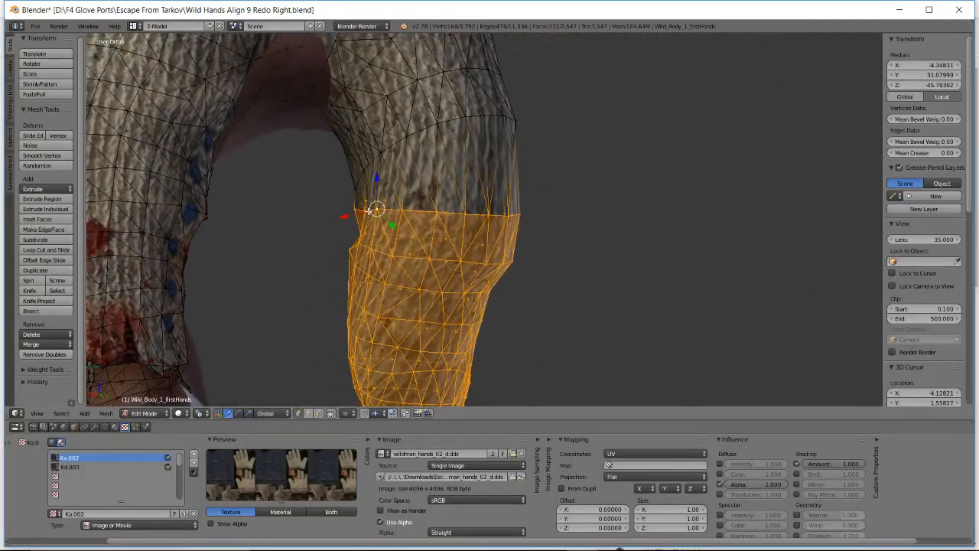
middle_click_drag(382, 193, 402, 180)
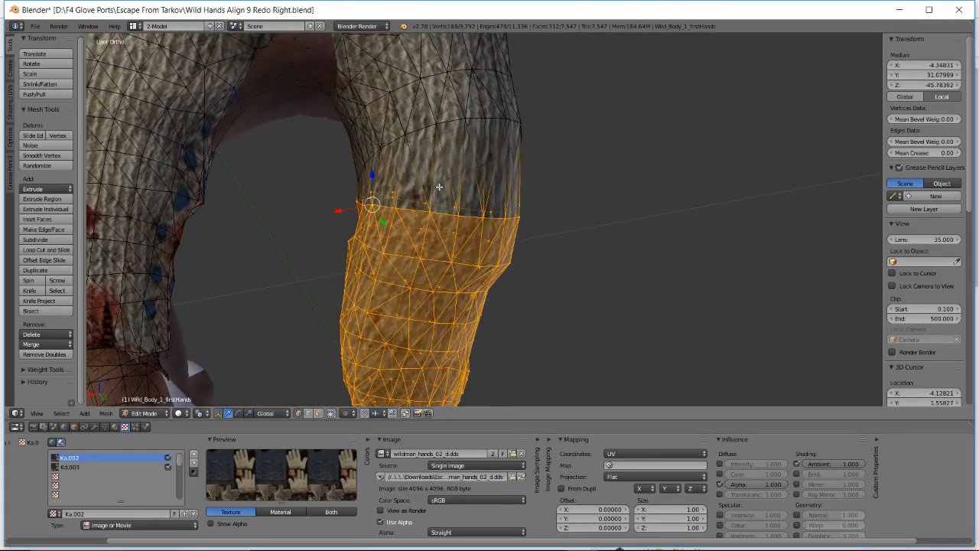
middle_click_drag(457, 134, 444, 173)
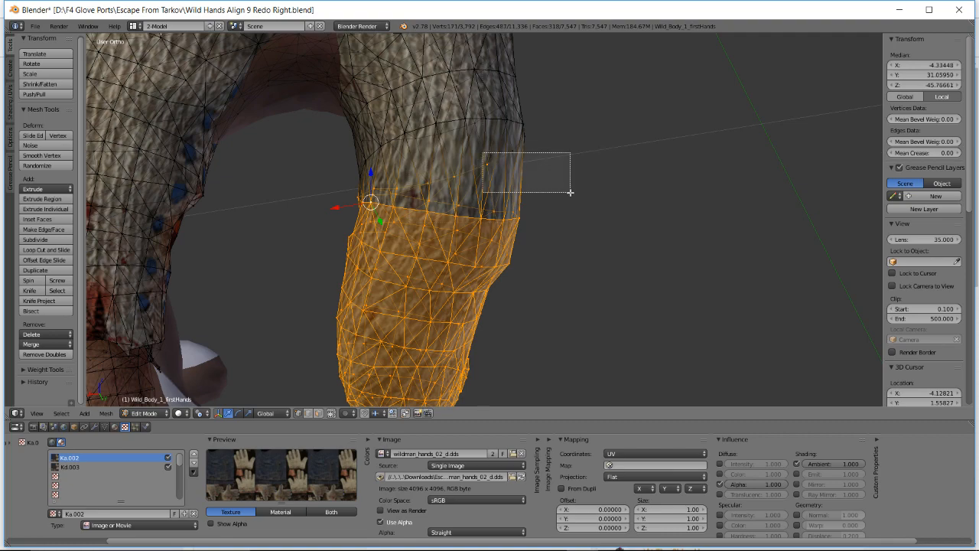
left_click_drag(571, 193, 570, 193)
middle_click_drag(451, 148, 441, 170)
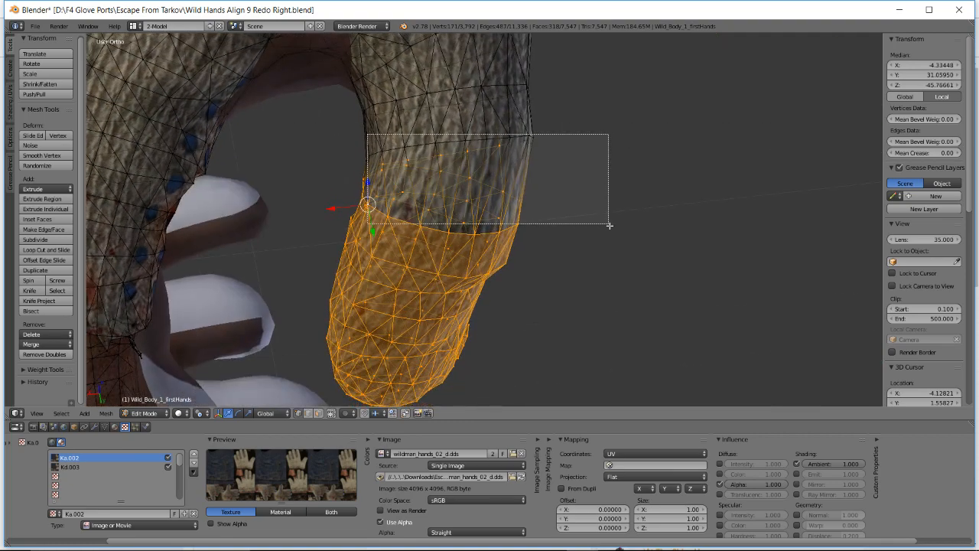
left_click_drag(610, 226, 610, 230)
middle_click_drag(465, 188, 454, 178)
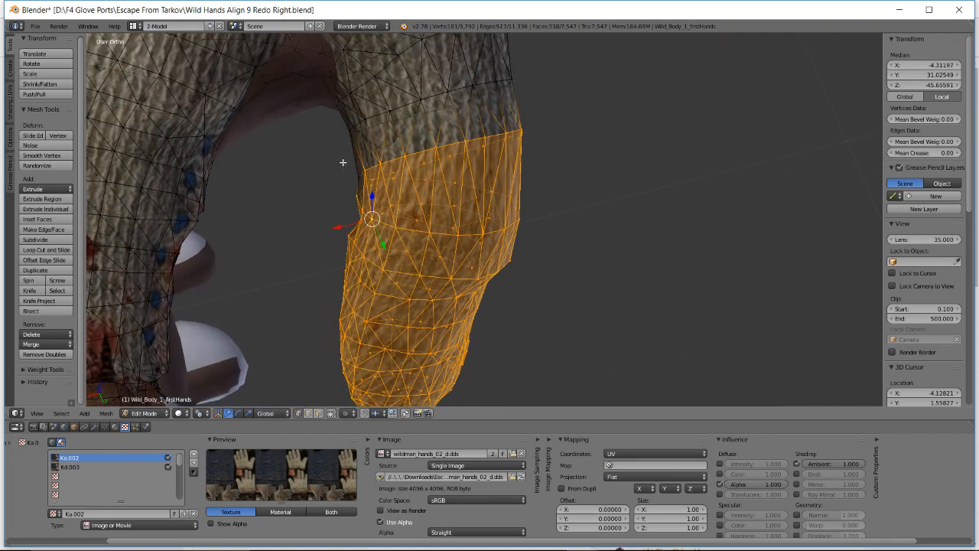
- Add the remaining inner-edge vertex to the thumb selection and move the whole section over the underlying hand
left_click_drag(343, 162, 366, 170)
middle_click_drag(366, 170, 513, 241)
key("z")
scroll(514, 246, "down", 1)
key("g")
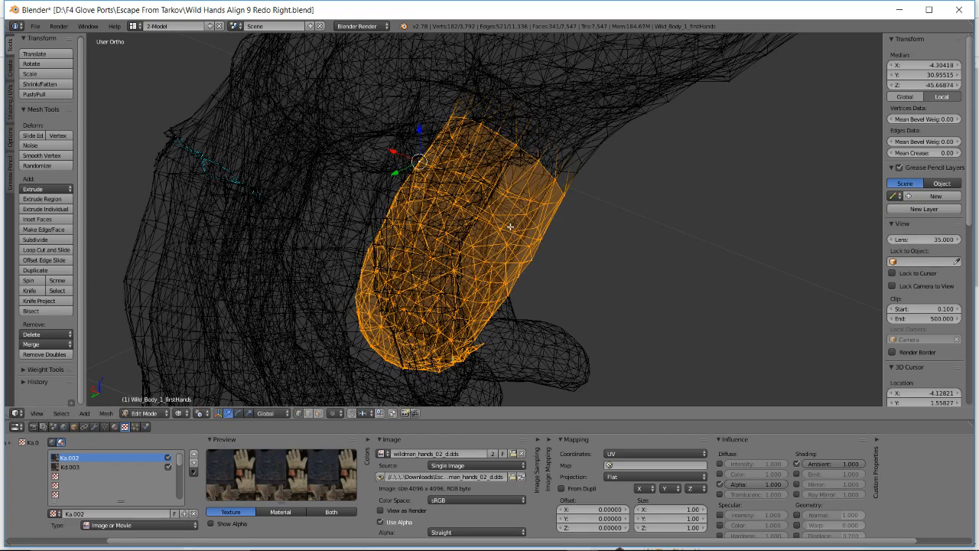
key("z")
mouse_move(510, 226)
middle_mouse_down()
mouse_move(466, 218)
mouse_move(531, 210)
mouse_move(601, 184)
middle_mouse_up()
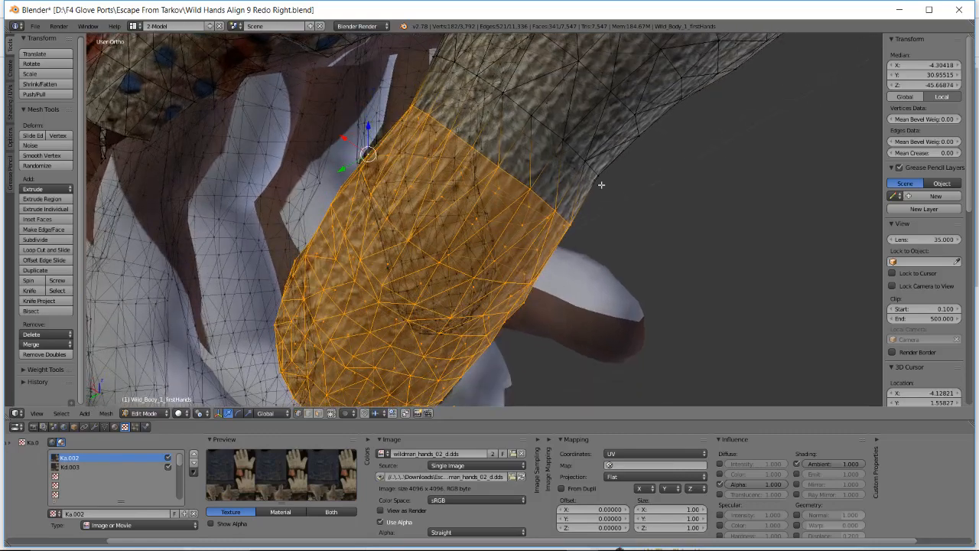
- Replace the thumb selection with two neighbouring vertices along the outer edge near the thumb's base and adjust their position
right_click(597, 177)
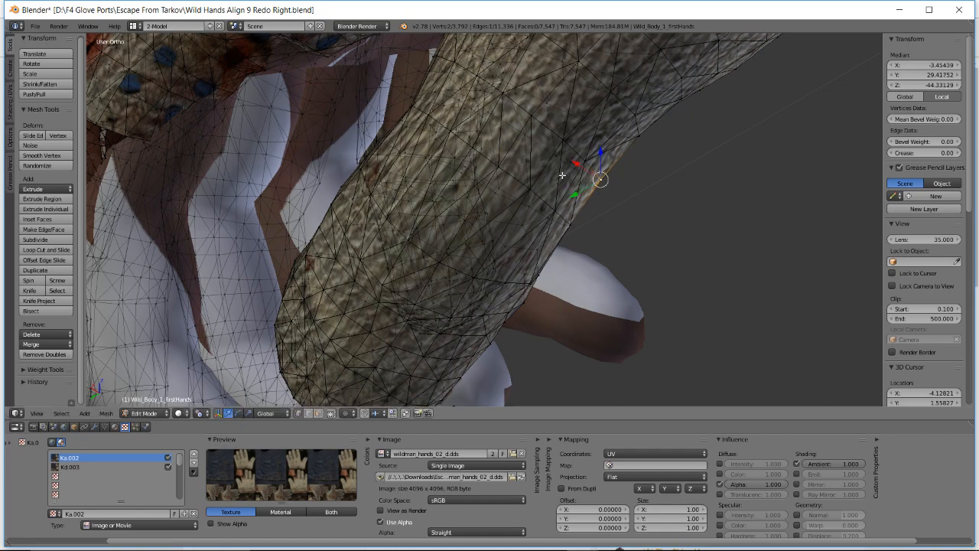
key("a")
middle_click_drag(522, 188, 510, 234)
right_click(569, 240)
key("g")
right_click(502, 212, "shift")
left_click(517, 233)
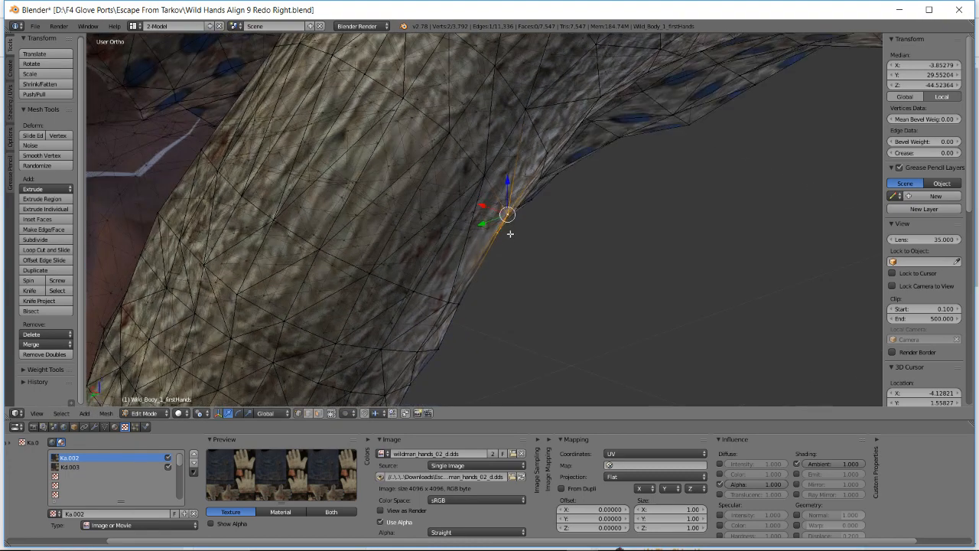
- Nudge a single vertex on the outer edge of the thumb's base, and clear the selection
right_click(462, 303)
scroll(469, 305, "down", 2)
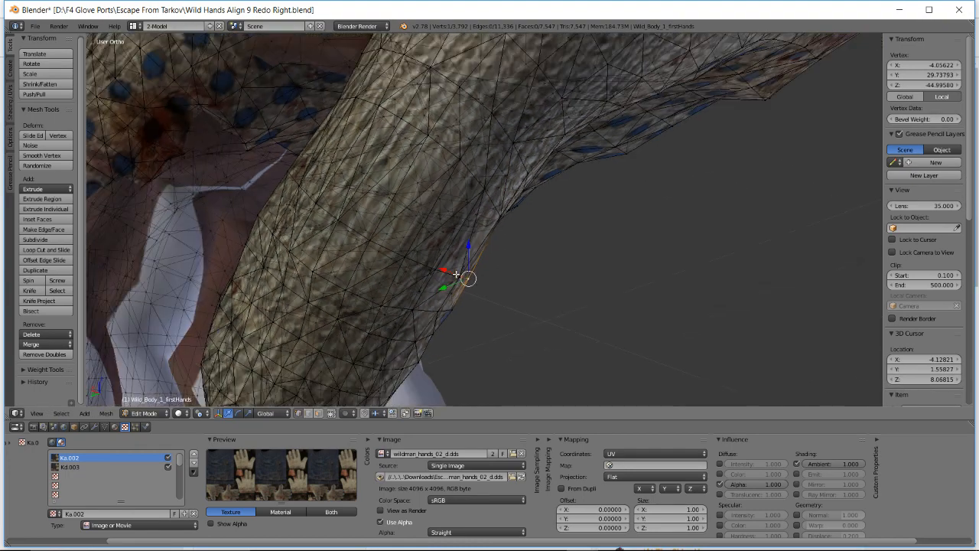
key("a")
middle_click_drag(468, 304, 510, 243)
right_click(496, 229)
scroll(499, 231, "up", 1)
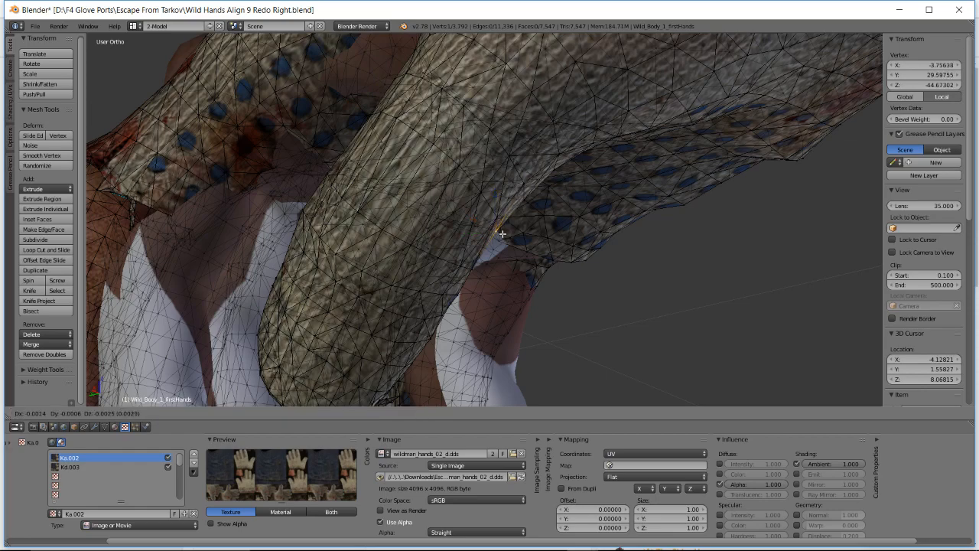
left_click(503, 234)
middle_click_drag(501, 234, 479, 228)
key("a")
scroll(468, 226, "down", 2)
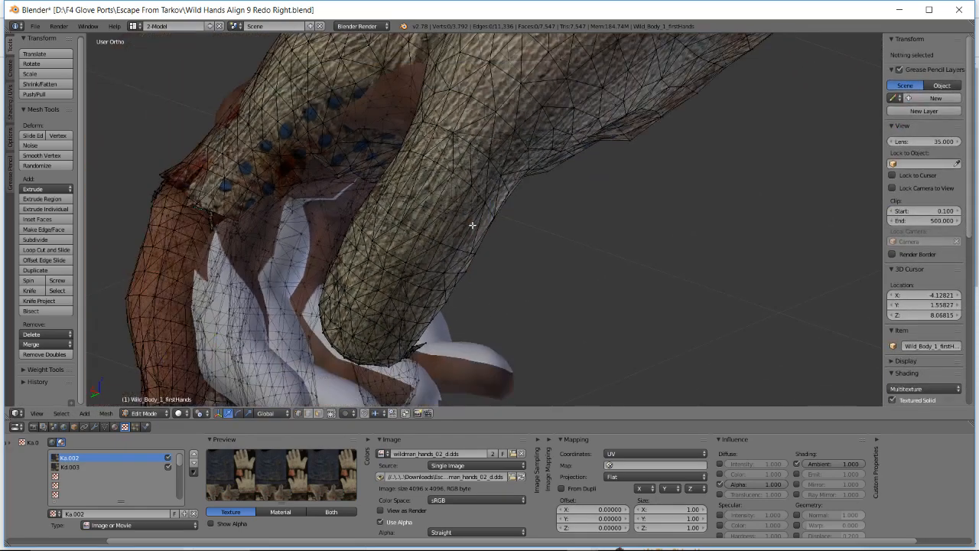
- Review the live dashboard's chat messages about the missile launcher and SMG animations, and return to the glove in Blender
key("alt+Tab")
scroll(950, 305, "down", 3)
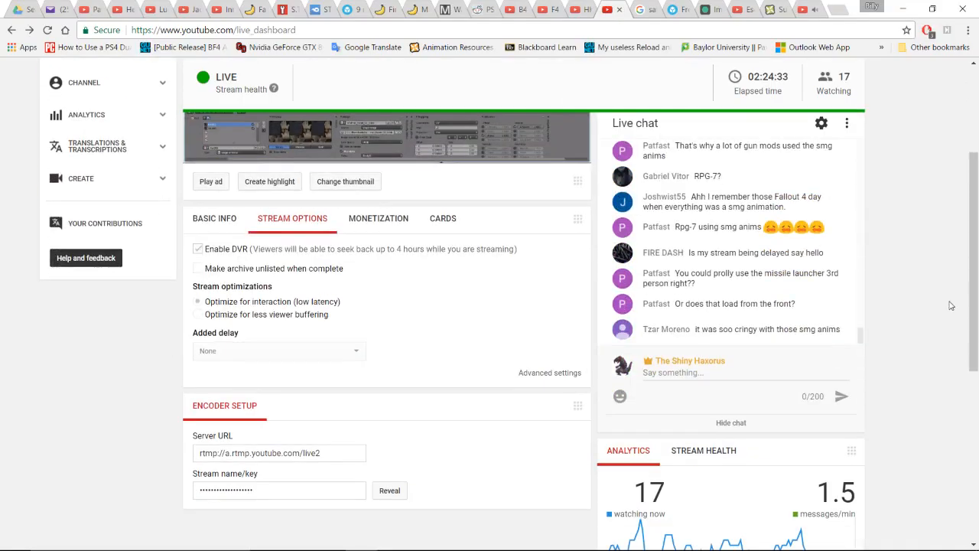
scroll(877, 293, "up", 3)
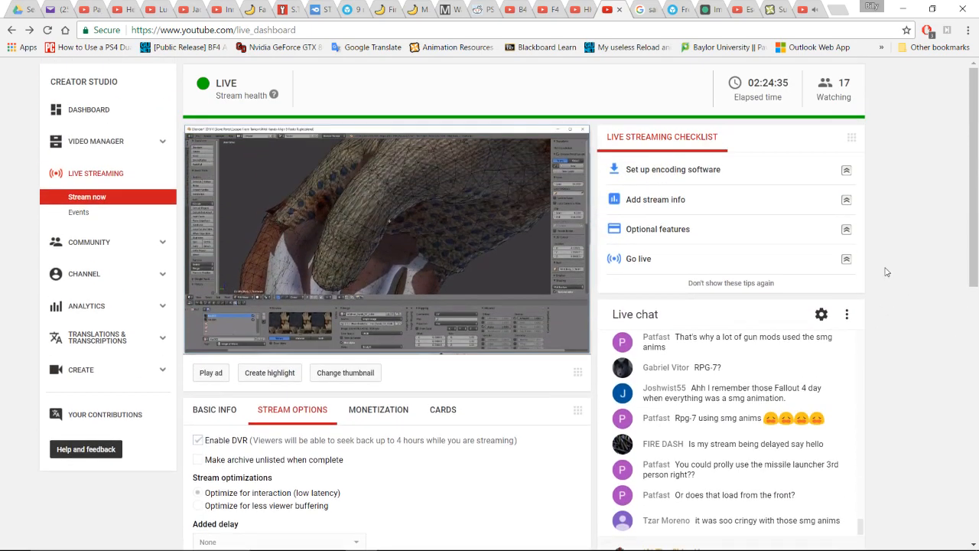
scroll(940, 335, "down", 1)
scroll(766, 381, "up", 1)
scroll(766, 380, "down", 1)
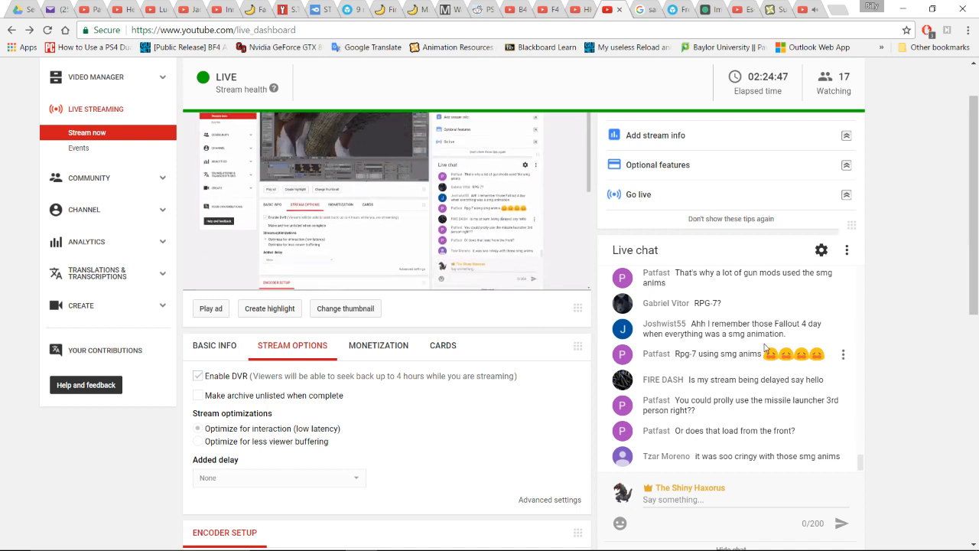
key("alt+Tab")
middle_click_drag(494, 292, 429, 273)
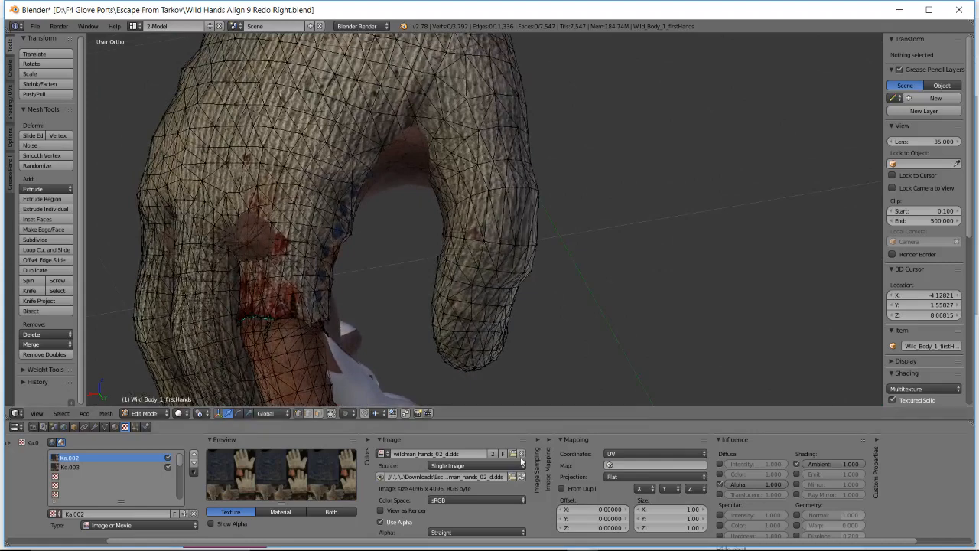
- Switch to NukaNew2014.max in 3ds Max and browse for a file to open in the D: drive's F4 Edited Anims > RPG-7 > Reload folder
mouse_move(451, 540)
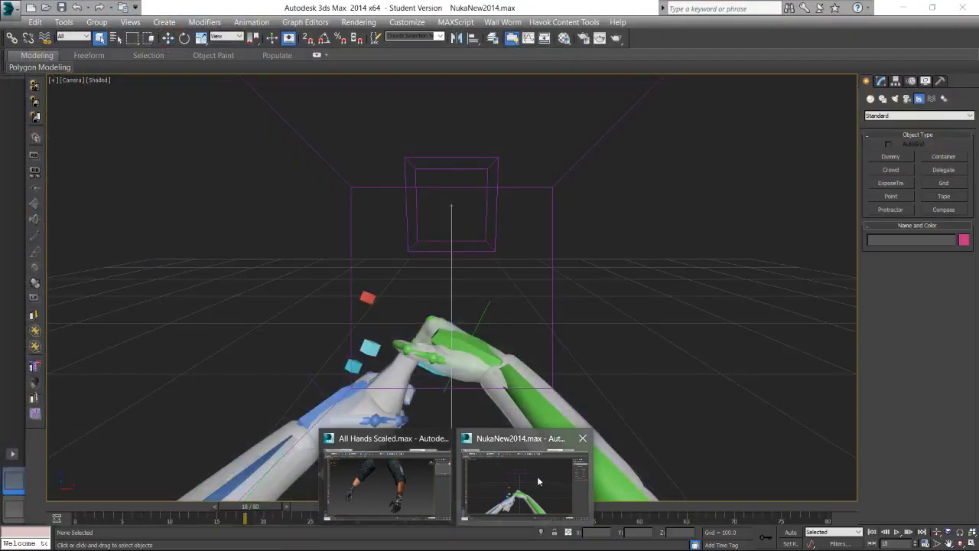
left_click(538, 477)
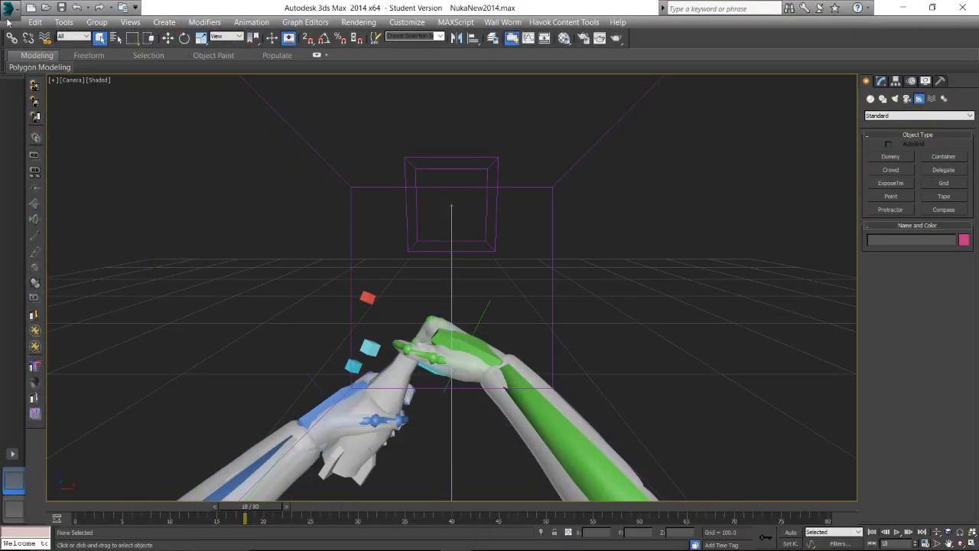
left_click(10, 11)
left_click(34, 99)
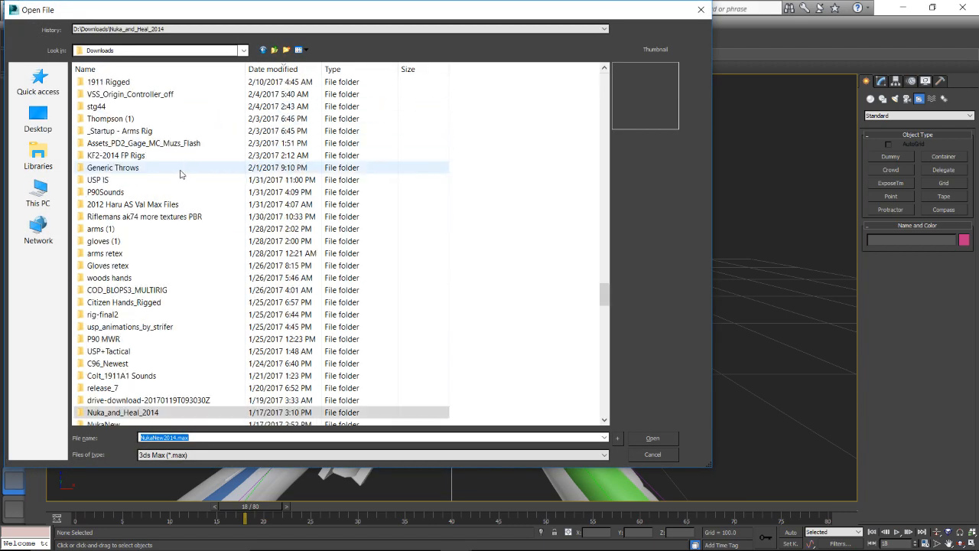
left_click(274, 51)
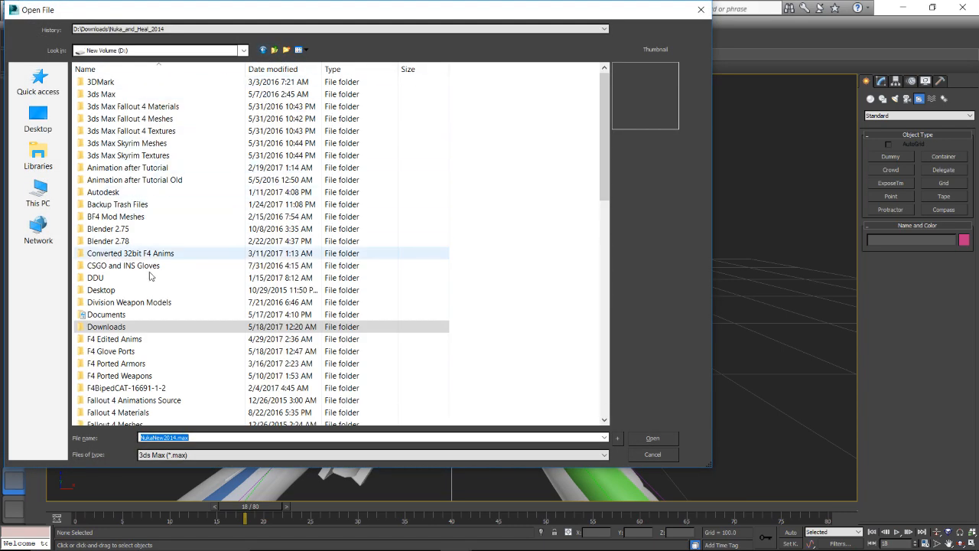
double_click(141, 340)
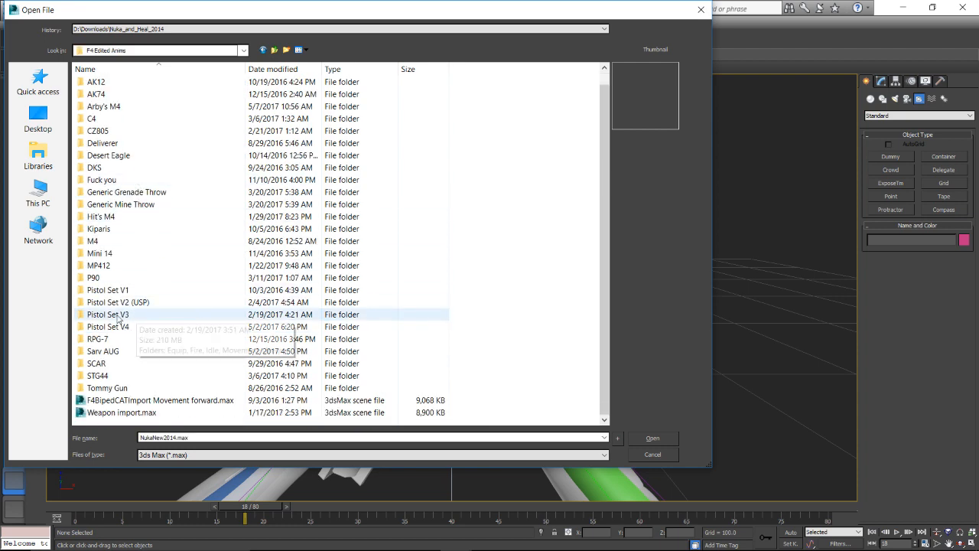
double_click(110, 341)
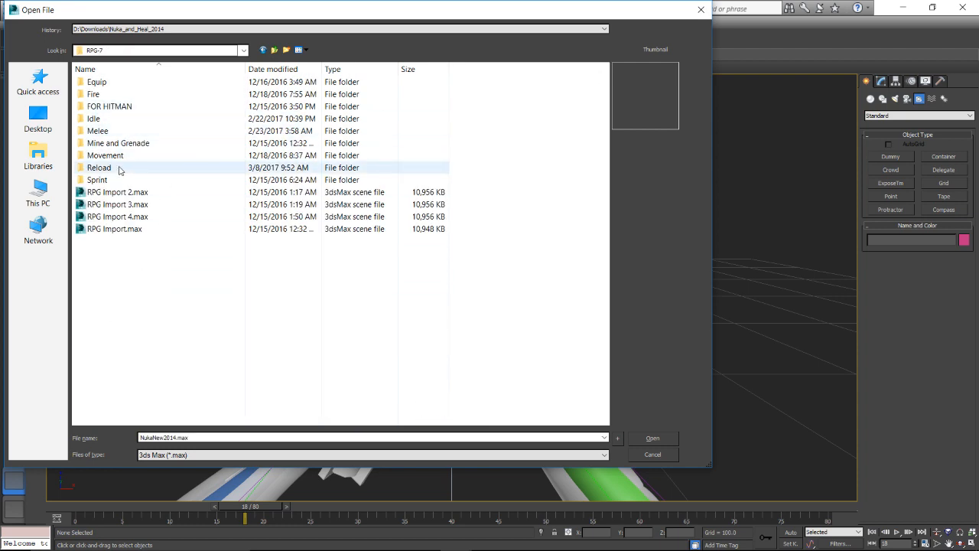
double_click(165, 168)
- Open Reload 49 Anno.max and continue loading without the missing external files
scroll(123, 309, "down", 7)
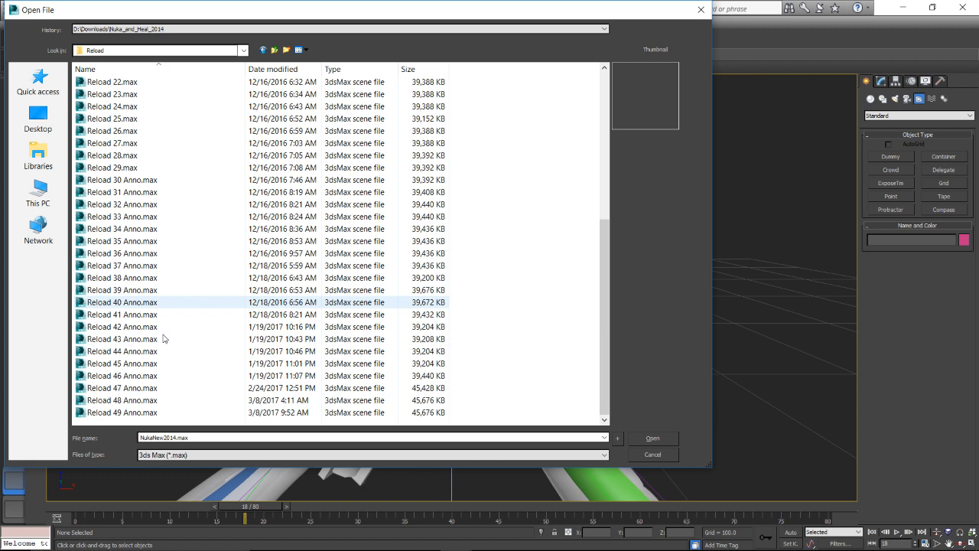
left_click(124, 413)
double_click(124, 413)
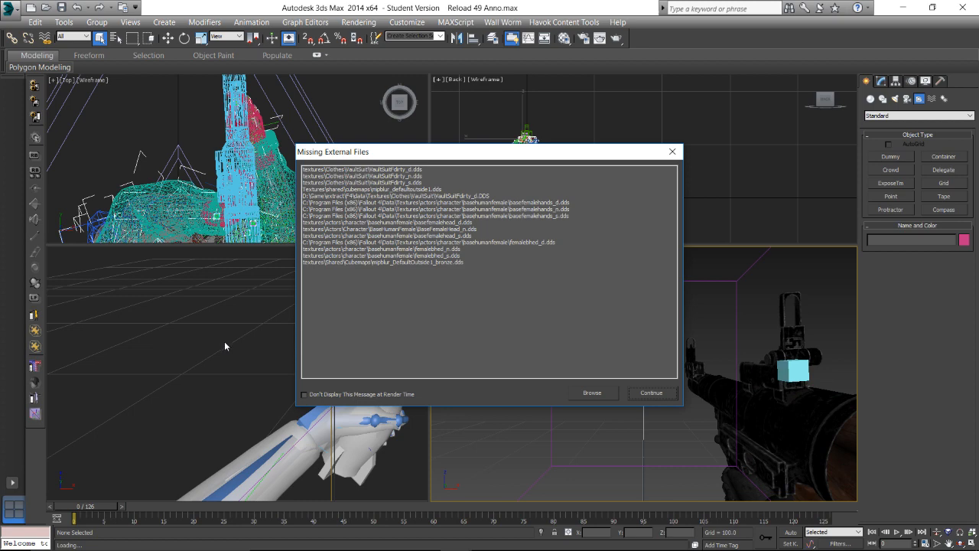
left_click(651, 392)
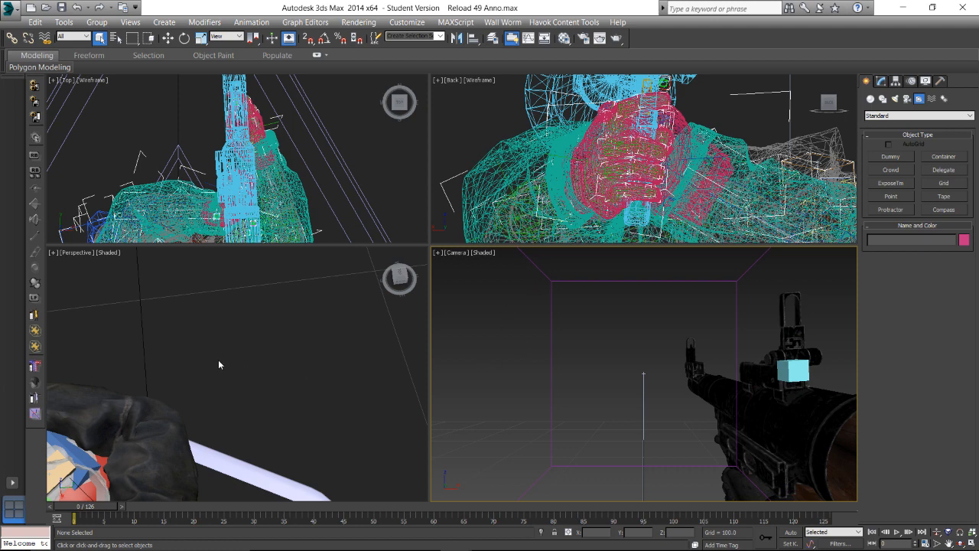
- Examine the whole character holding the RPG-7 in the perspective view and scrub the opening frames of the reload
scroll(218, 361, "down", 5)
middle_click_drag(218, 360, 248, 338)
scroll(277, 403, "up", 2)
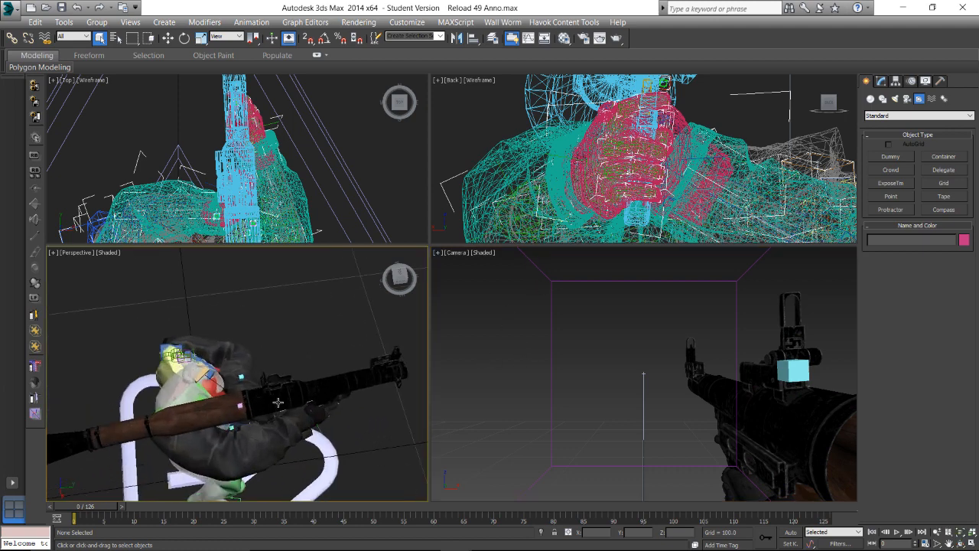
left_click(293, 413)
middle_click_drag(293, 413, 267, 338, "alt")
scroll(275, 370, "up", 2)
scroll(267, 339, "down", 7)
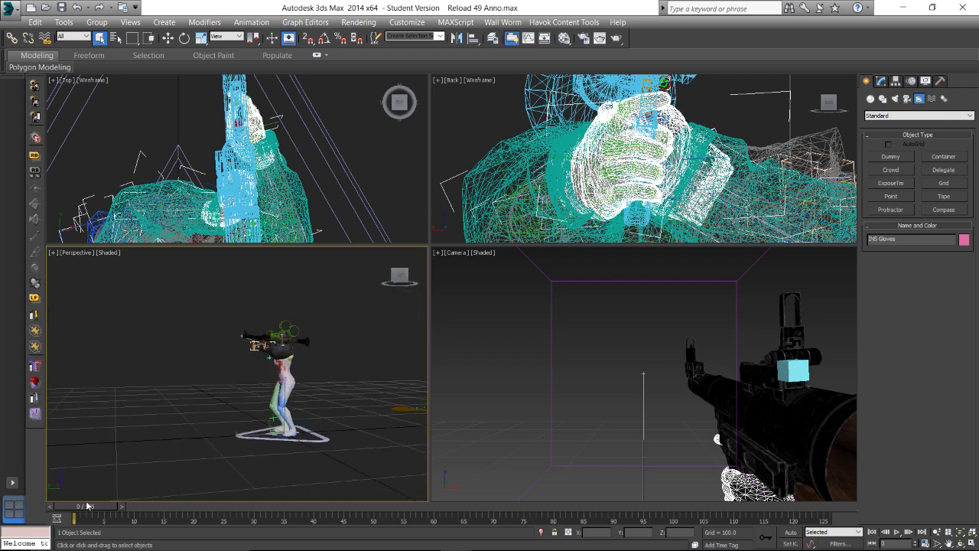
left_click_drag(102, 508, 75, 512)
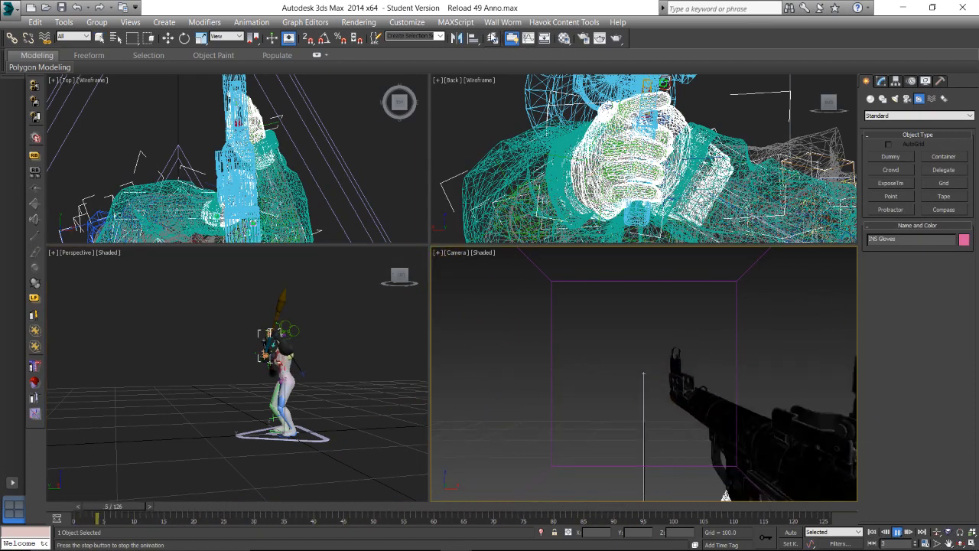
- Hide the Ranger Arms and INS Gloves objects in the Gloves layer
left_click(493, 37)
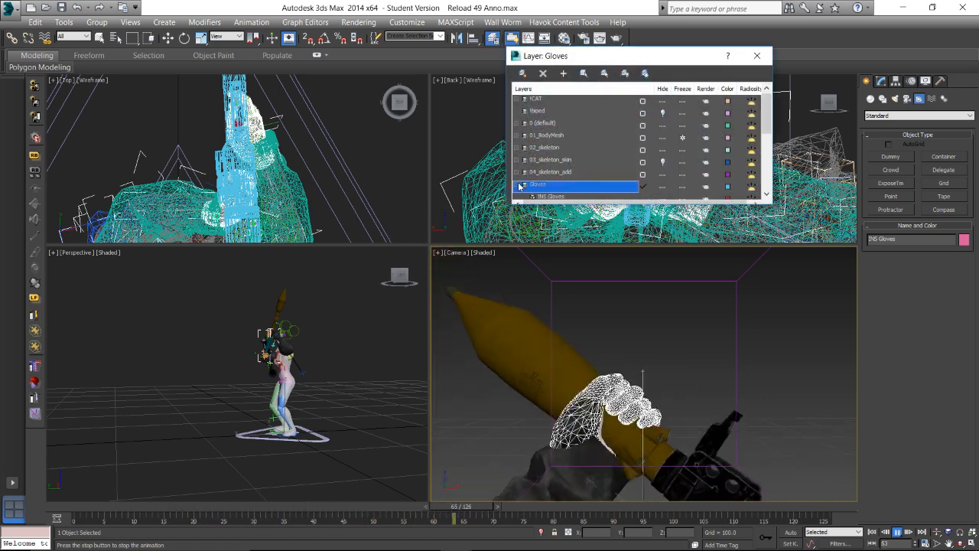
scroll(520, 187, "down", 2)
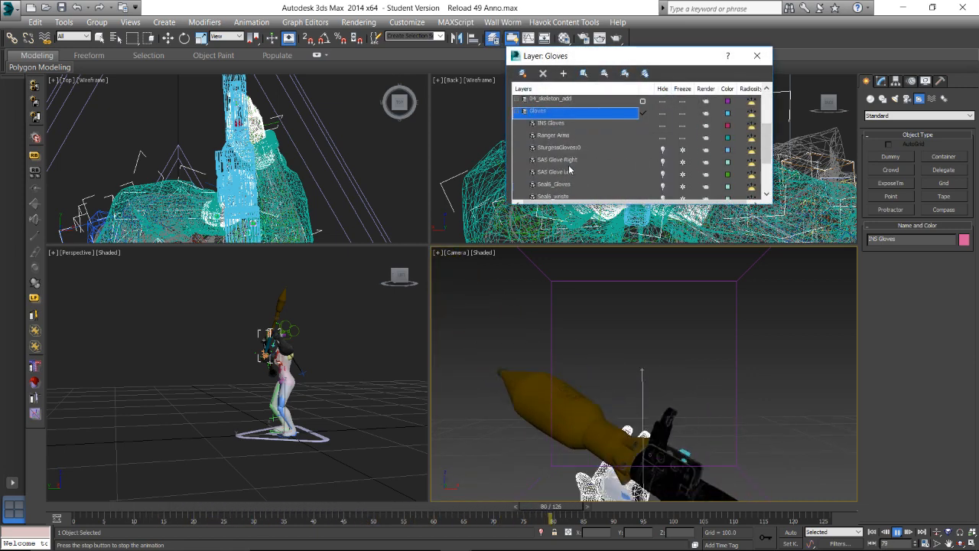
left_click(663, 138)
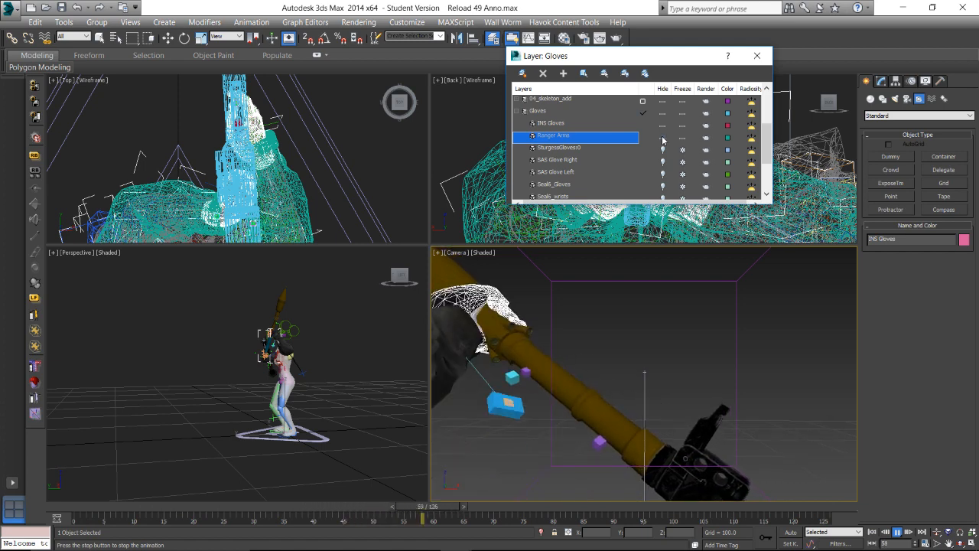
left_click(663, 138)
left_click(662, 125)
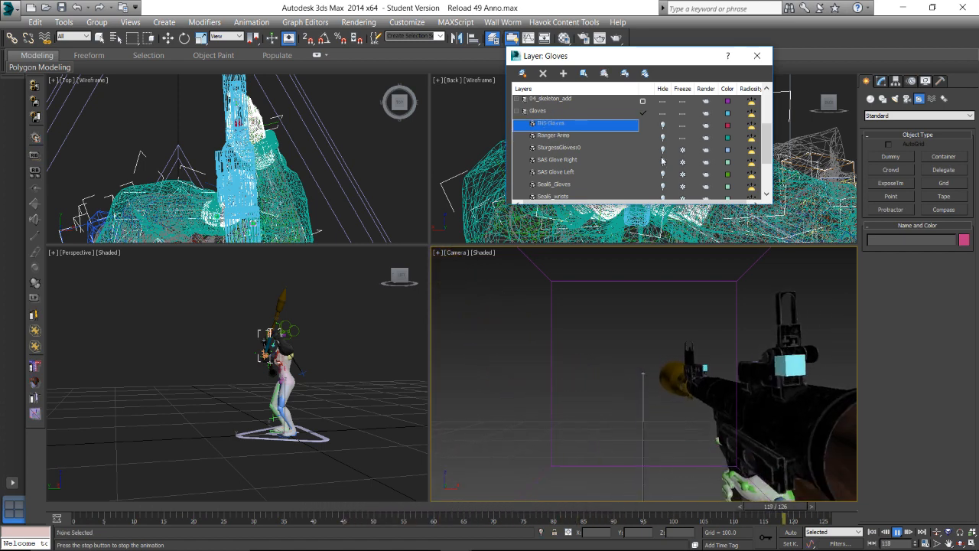
- Try showing the SAS Glove Right and SAS Glove Left, hide them again, and close the layer list
left_click(662, 162)
left_click(662, 174)
left_click(663, 174)
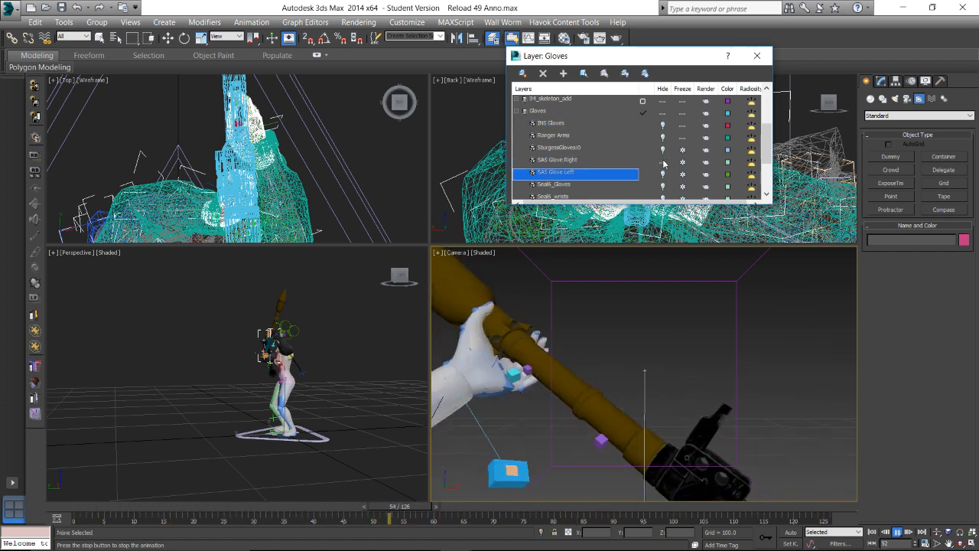
left_click(663, 162)
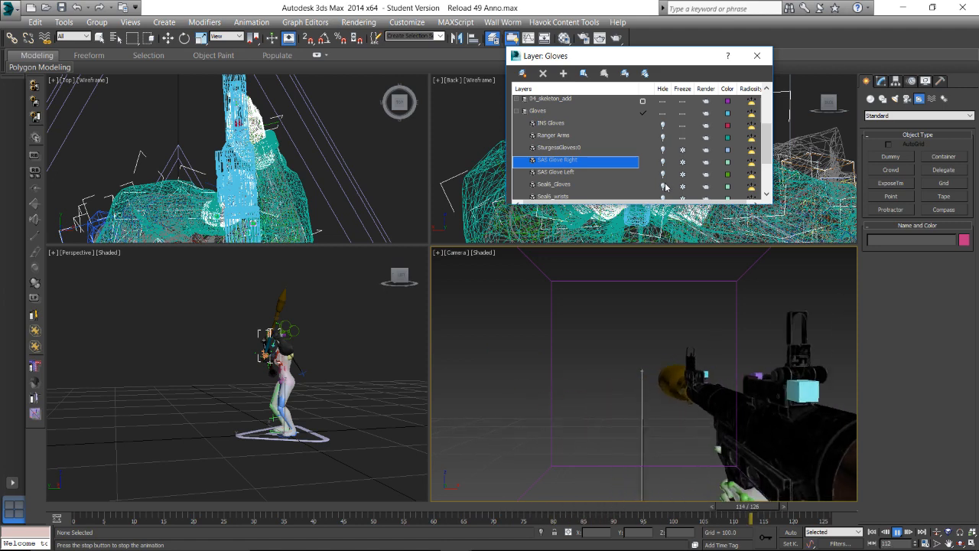
left_click(757, 55)
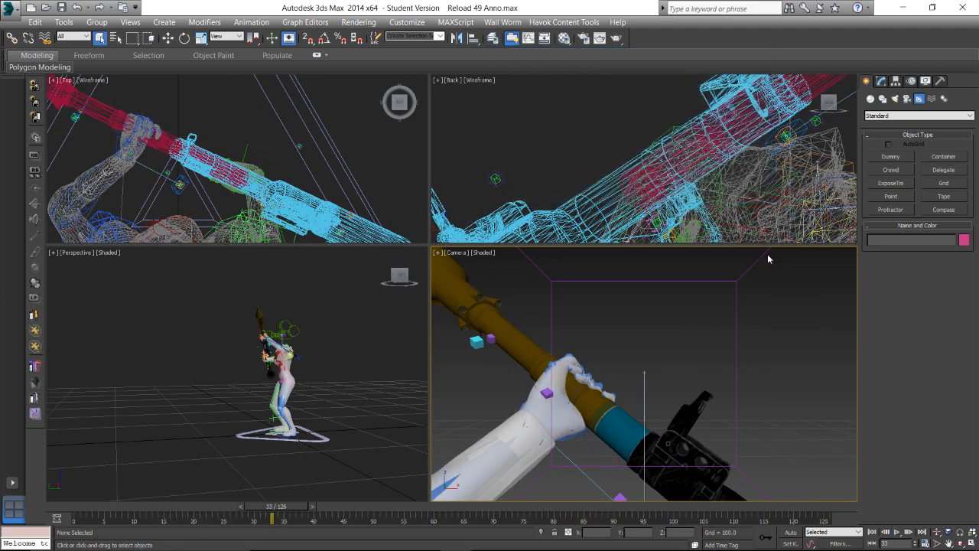
- Play the RPG-7 reload, then scrub it through to frame 126 and back to frame 0 with the character in view
left_click(897, 532)
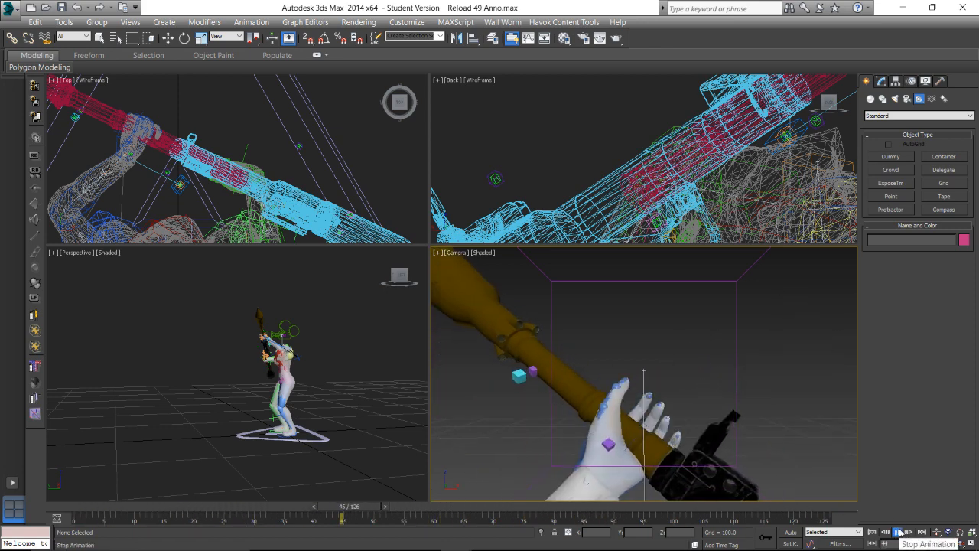
left_click(899, 531)
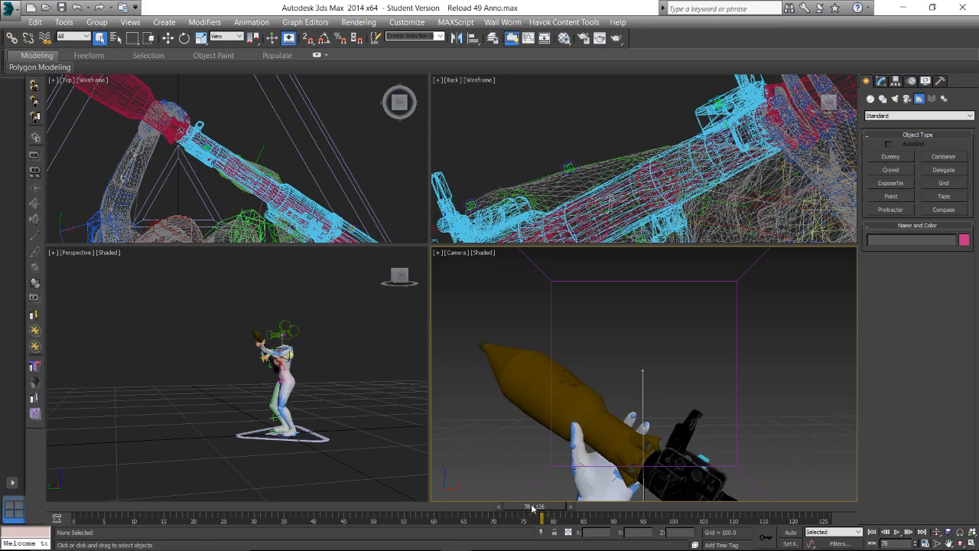
left_click_drag(533, 508, 85, 500)
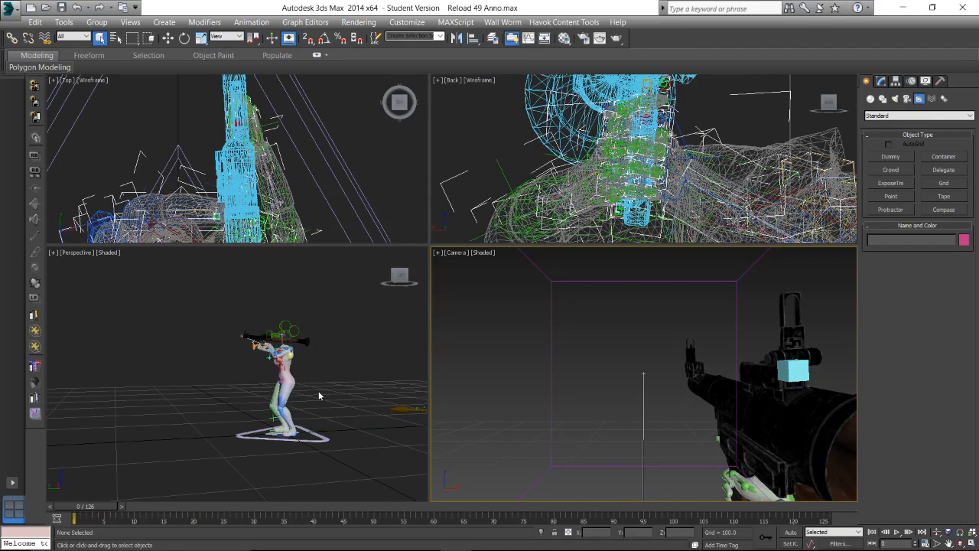
middle_click_drag(318, 394, 191, 389)
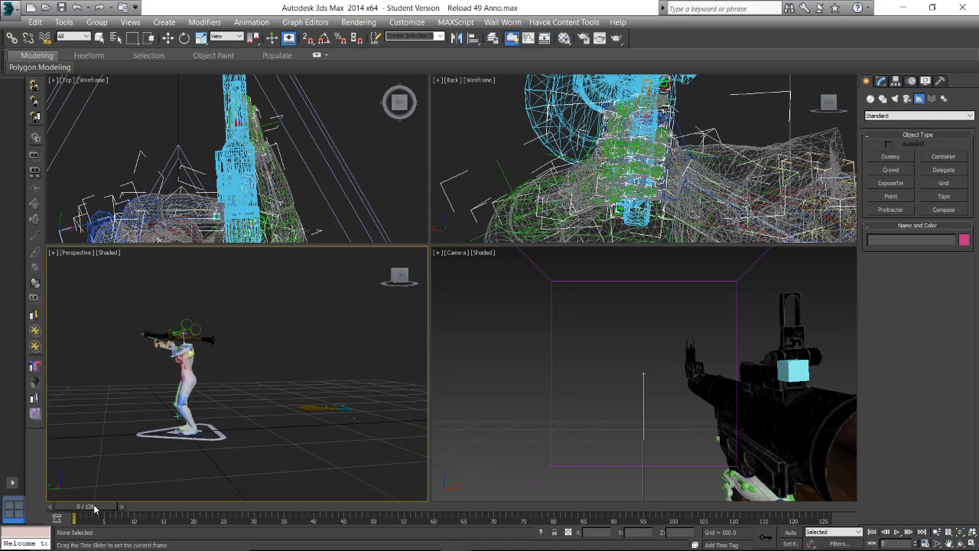
left_click_drag(94, 508, 651, 488)
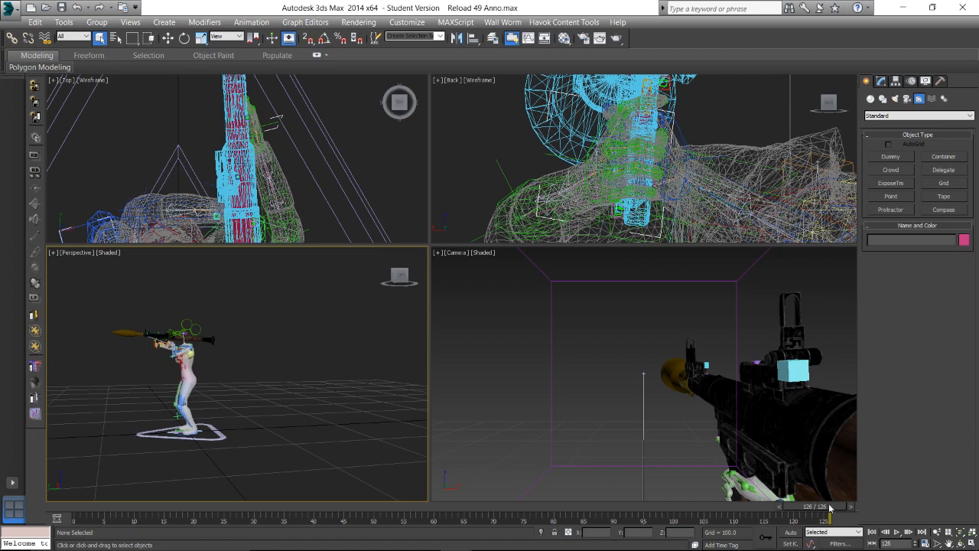
left_click_drag(836, 510, 74, 505)
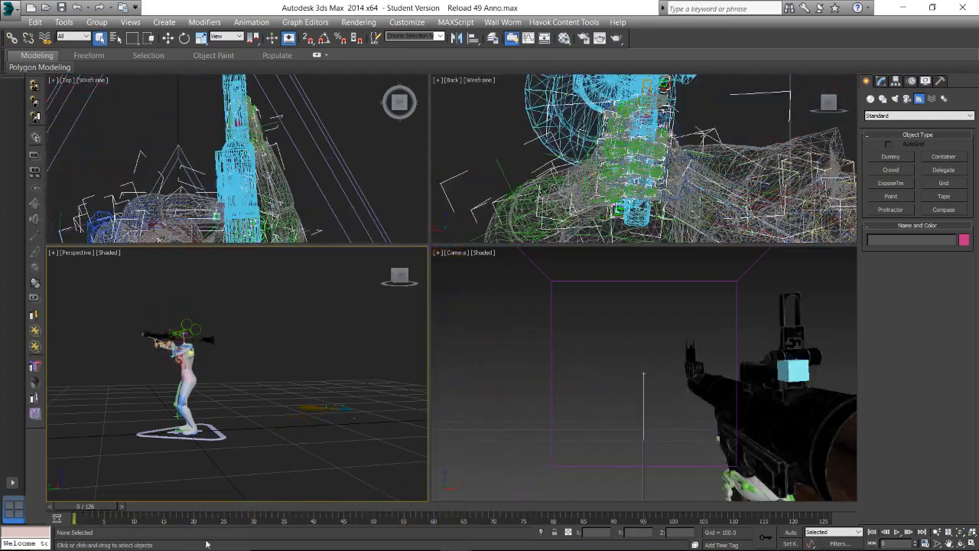
- Switch to the YouTube live dashboard in Chrome, read the live chat messages, and return to the glove in Blender
key("alt+Tab")
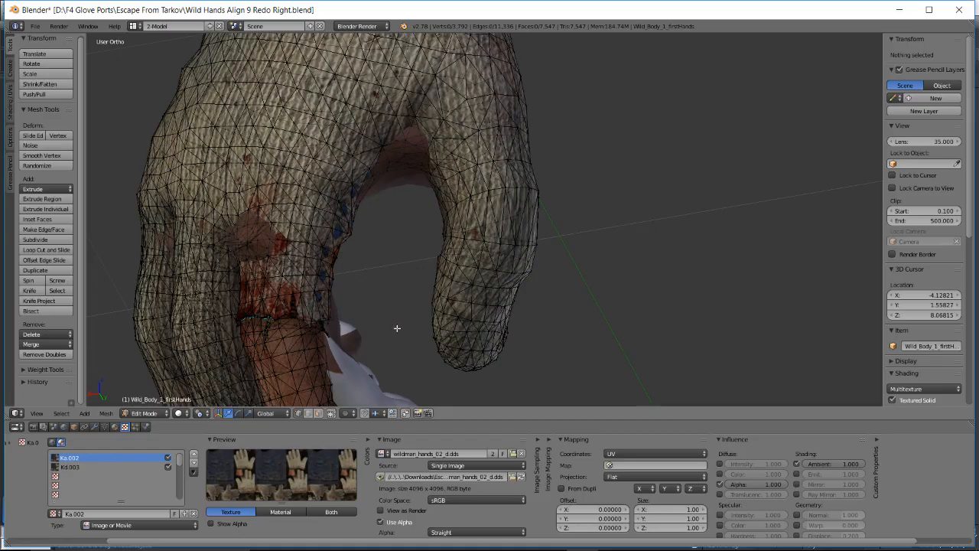
mouse_move(454, 548)
left_click(360, 537)
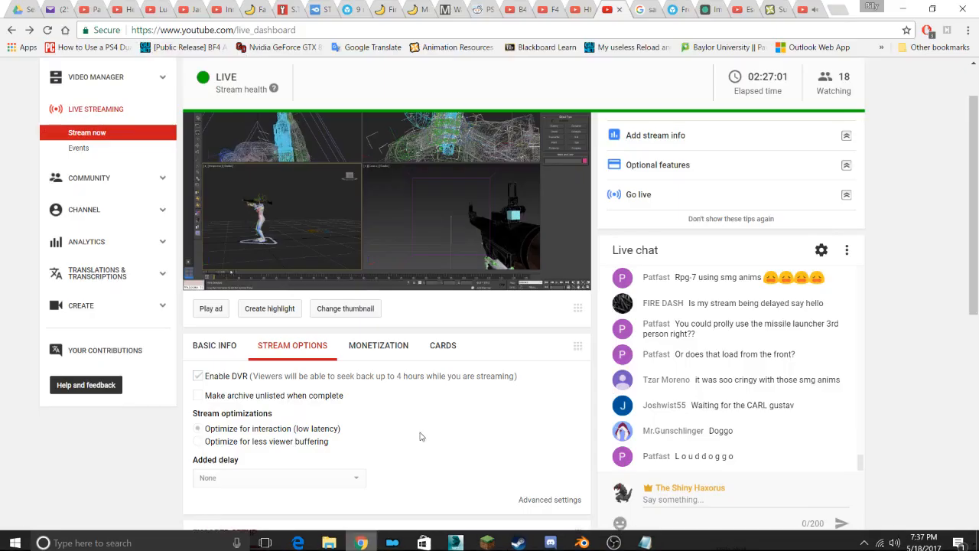
scroll(779, 354, "down", 2)
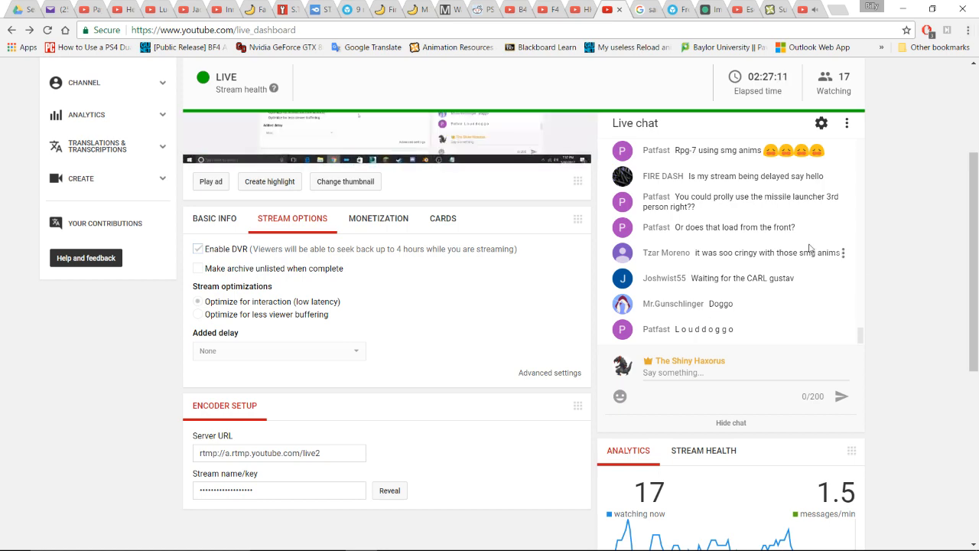
scroll(872, 269, "up", 1)
scroll(870, 266, "up", 1)
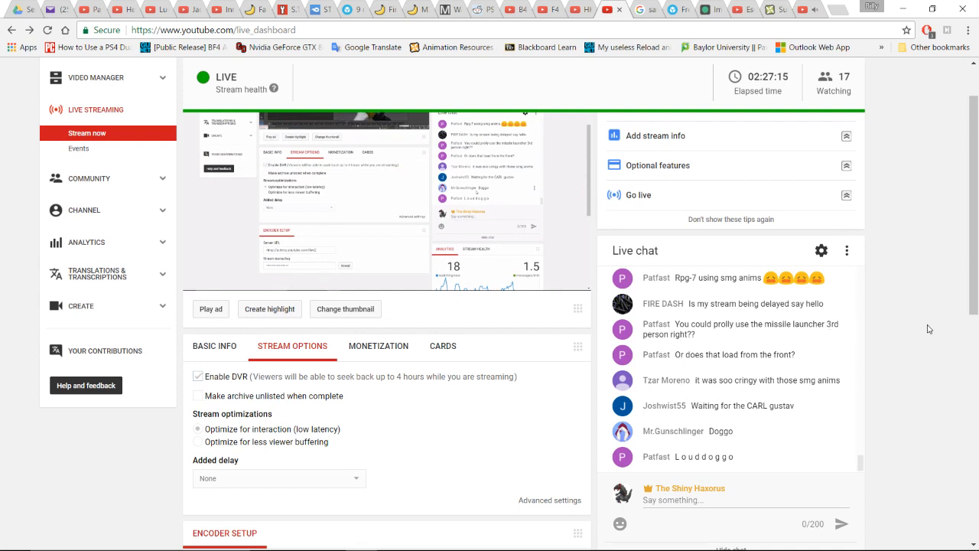
key("alt+Tab")
- Examine the thumb's outer contour up close in both wireframe and textured display
middle_click_drag(489, 323, 482, 252)
scroll(461, 241, "up", 2)
scroll(439, 243, "down", 1)
scroll(438, 243, "up", 2)
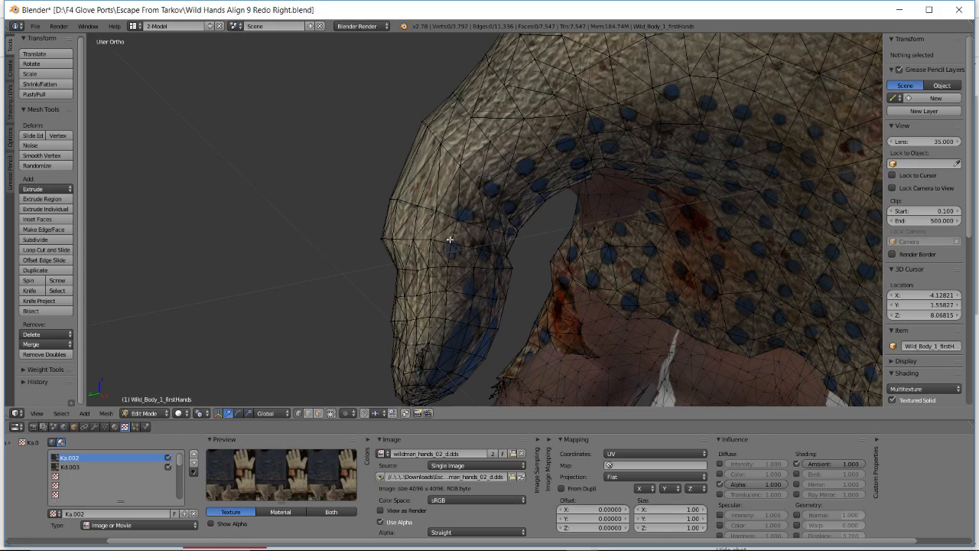
key("z")
middle_click_drag(448, 216, 435, 212)
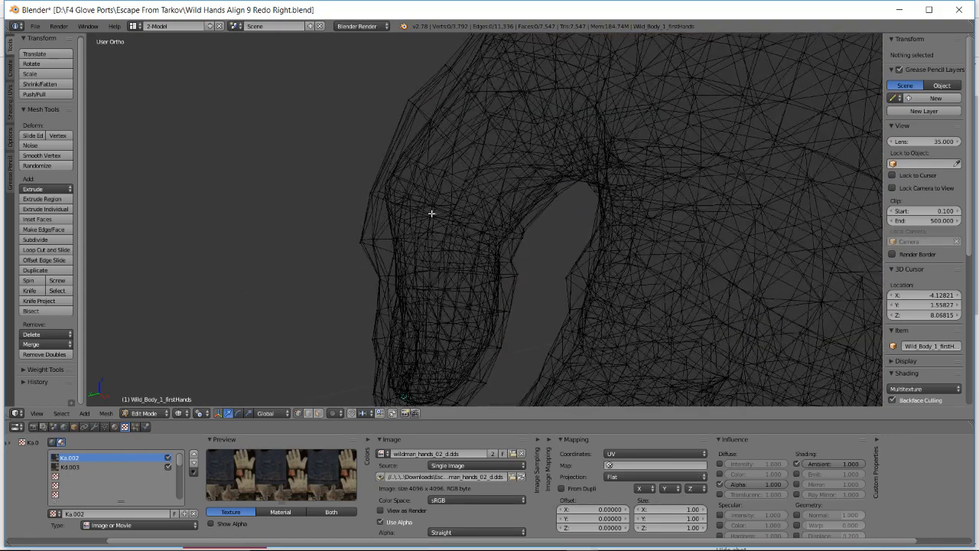
key("z")
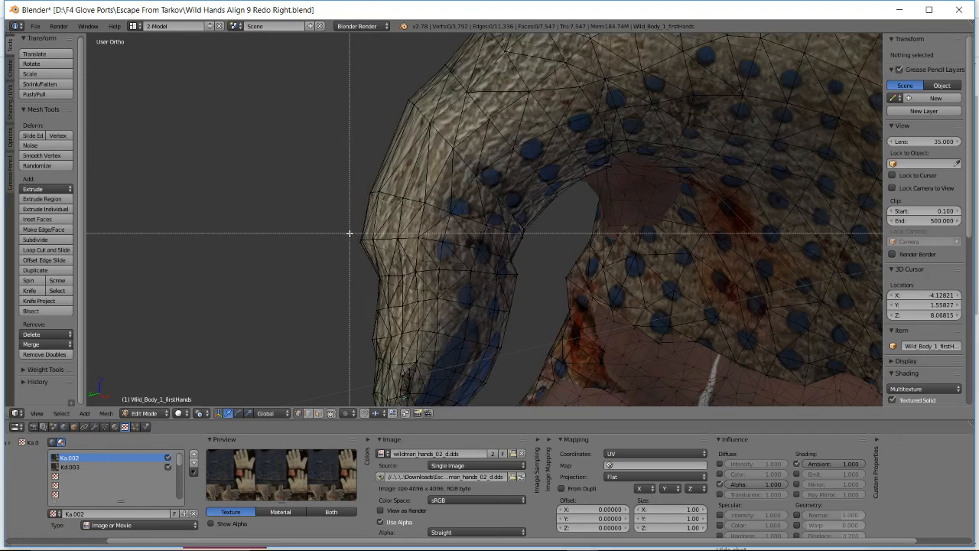
- Try to move the group of six vertices protruding from the thumb's outer edge, and clear the selection
left_click_drag(406, 253, 406, 253)
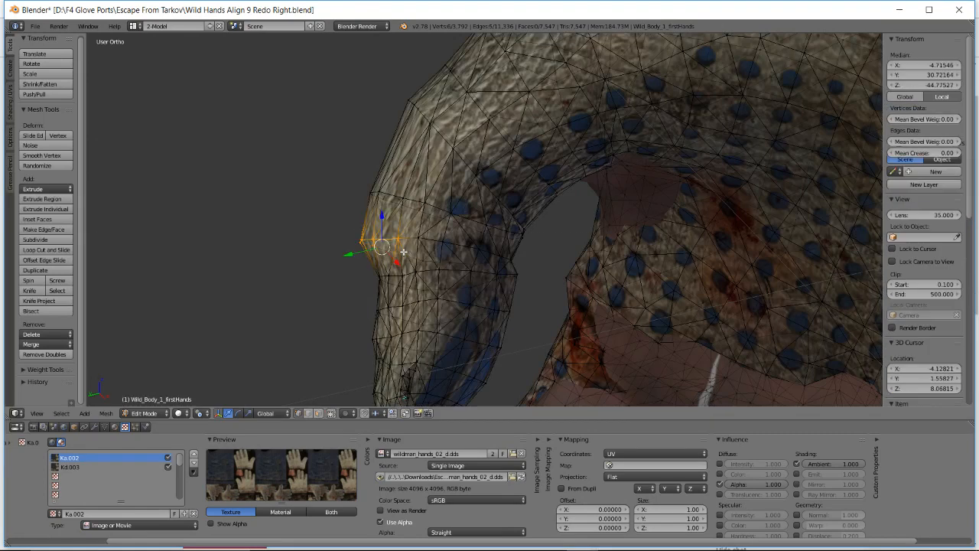
middle_click_drag(406, 252, 399, 251)
key("g")
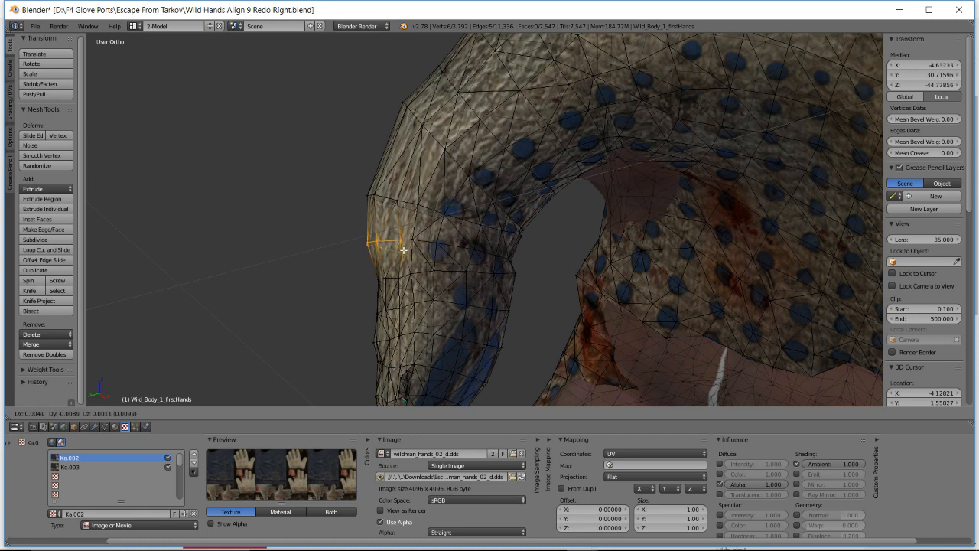
left_click(398, 248)
middle_click_drag(394, 243, 355, 248)
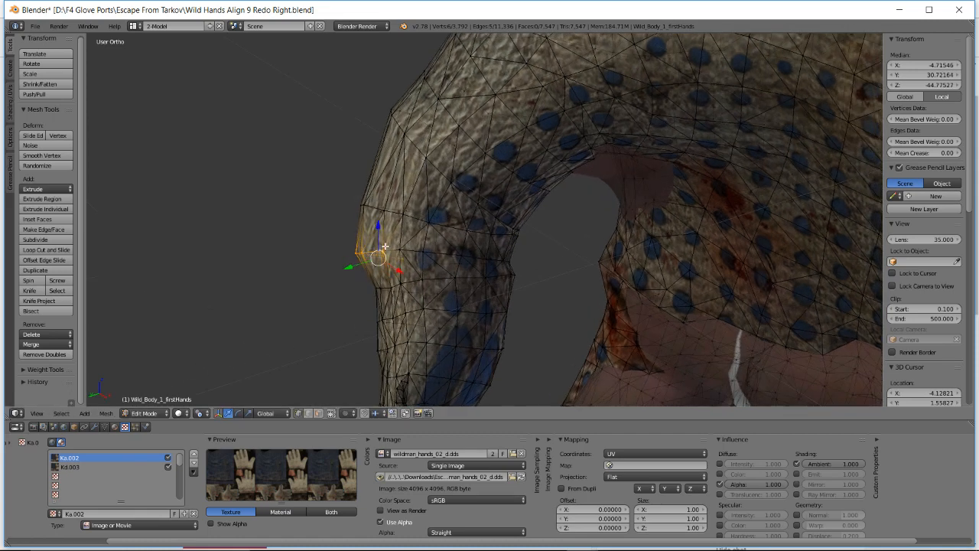
key("a")
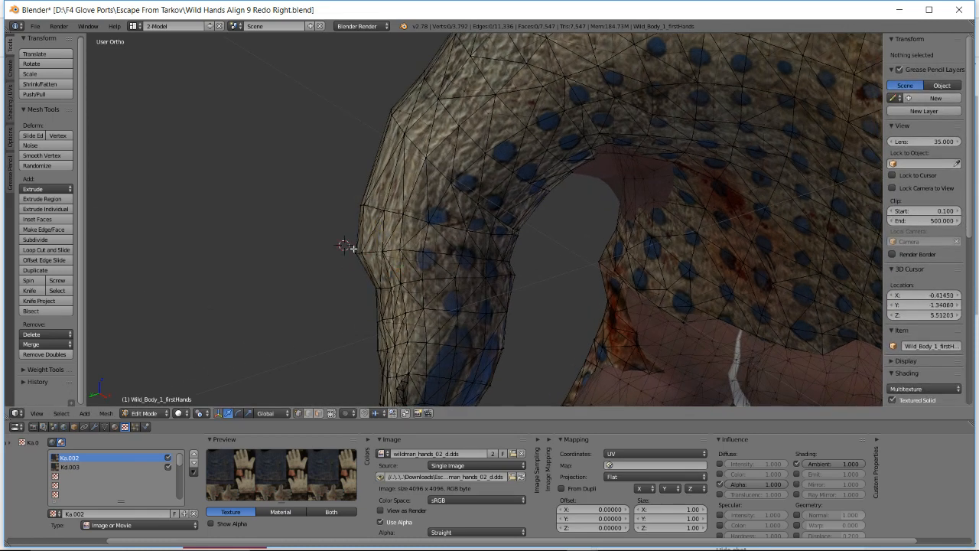
- Move the three outermost vertices of the bump on the thumb's outer edge inward by about 0.013 units
key("b")
left_click_drag(344, 241, 366, 259)
key("g")
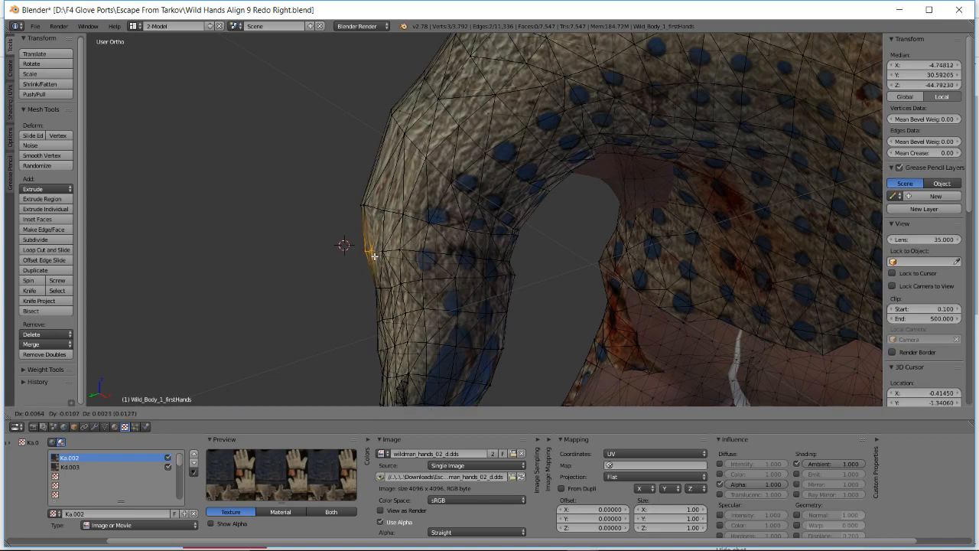
left_click(374, 256)
middle_click_drag(374, 255, 591, 247)
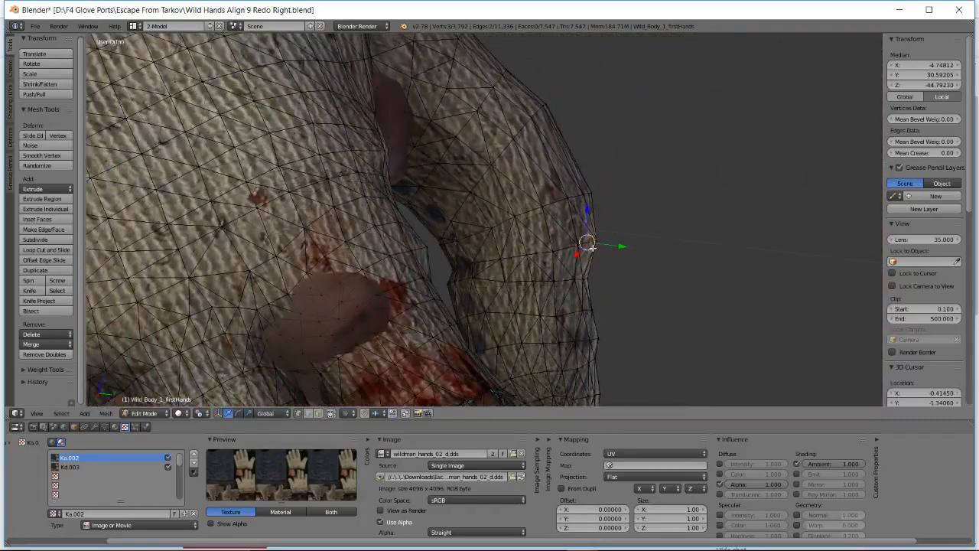
- Nudge individual vertices on the thumb's outer edge from the back-of-hand side to smooth the bump, and clear the selection
right_click(592, 242)
key("g")
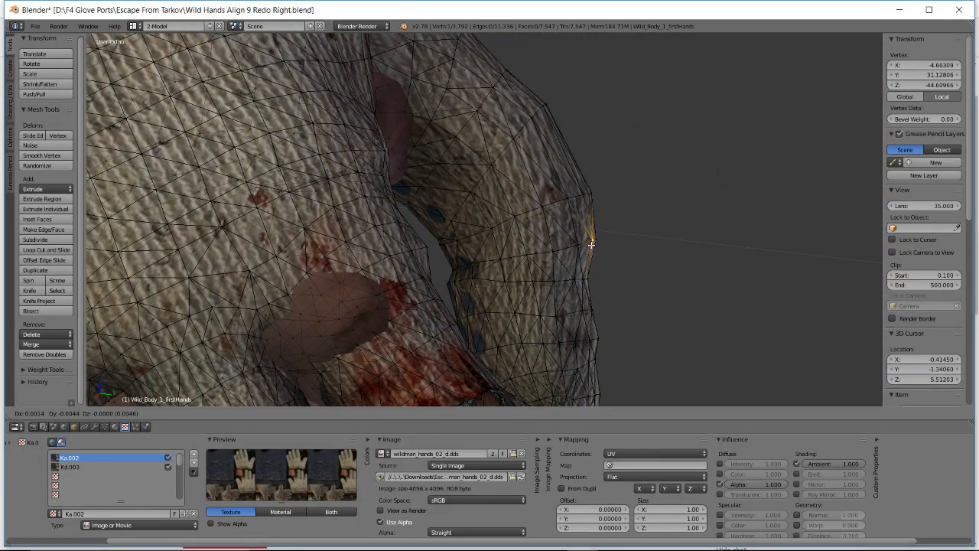
left_click(590, 243)
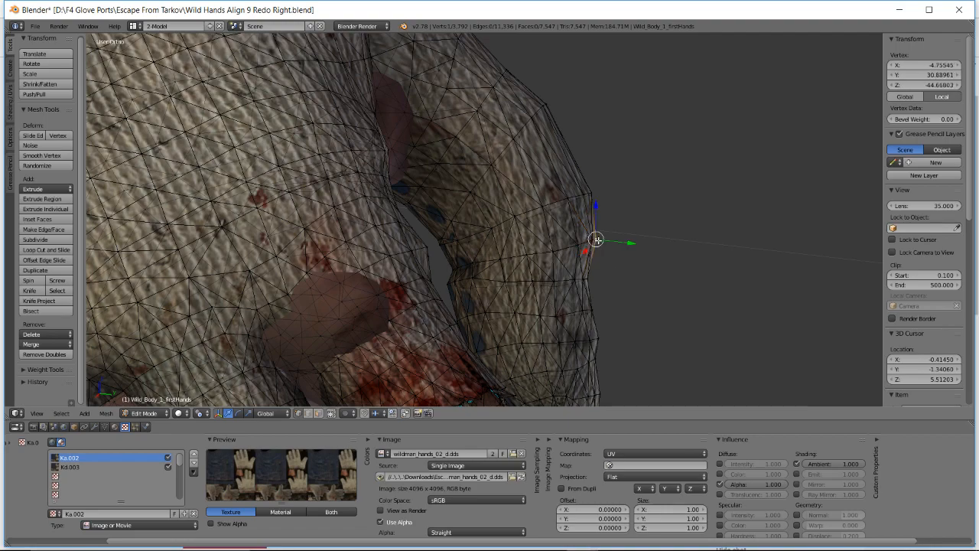
key("g")
left_click(595, 239)
middle_click_drag(591, 279, 381, 230)
key("a")
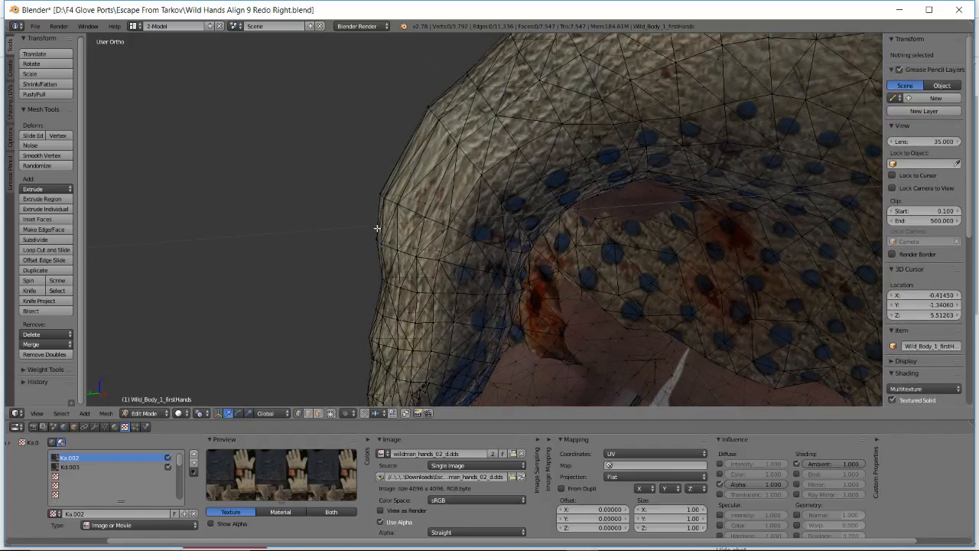
- Move the row of four vertices on the thumb's outer edge inward by about 0.0026 units and rotate it slightly
key("b")
left_click_drag(359, 232, 391, 244)
key("g")
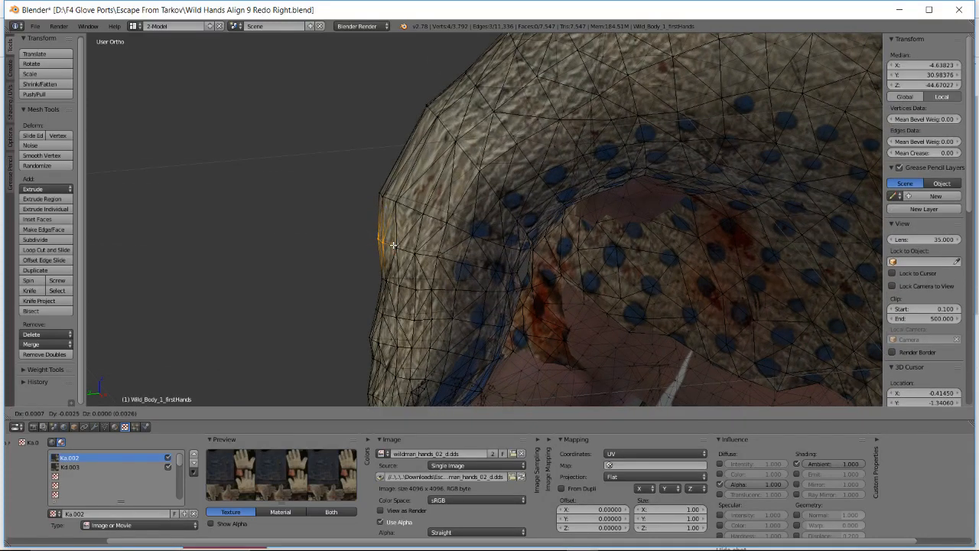
left_click(393, 245)
key("r")
left_click(392, 245)
- Shift the four-vertex row by about 0.002 units across the thumb's outer surface, and clear the selection
middle_click_drag(392, 245, 492, 275)
key("g")
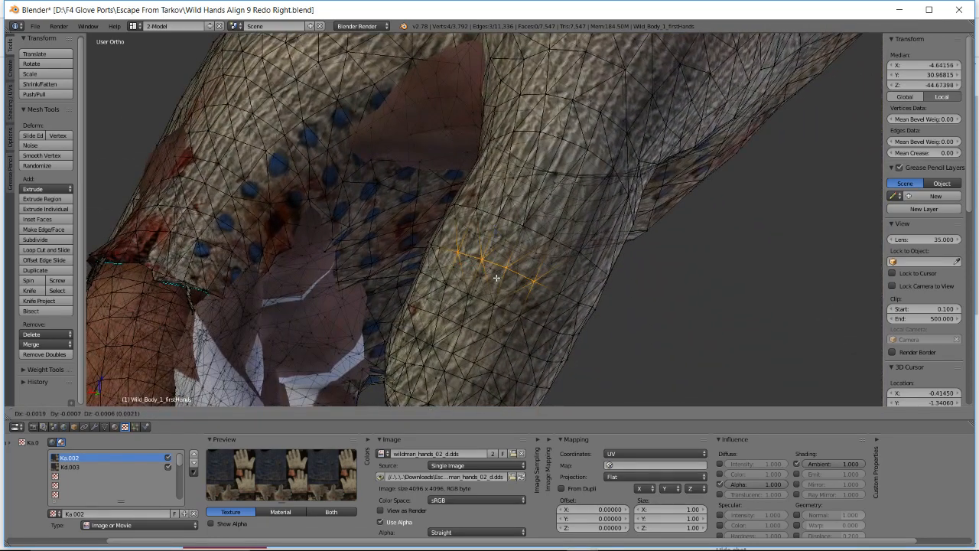
left_click(497, 278)
middle_click_drag(497, 278, 601, 234)
key("a")
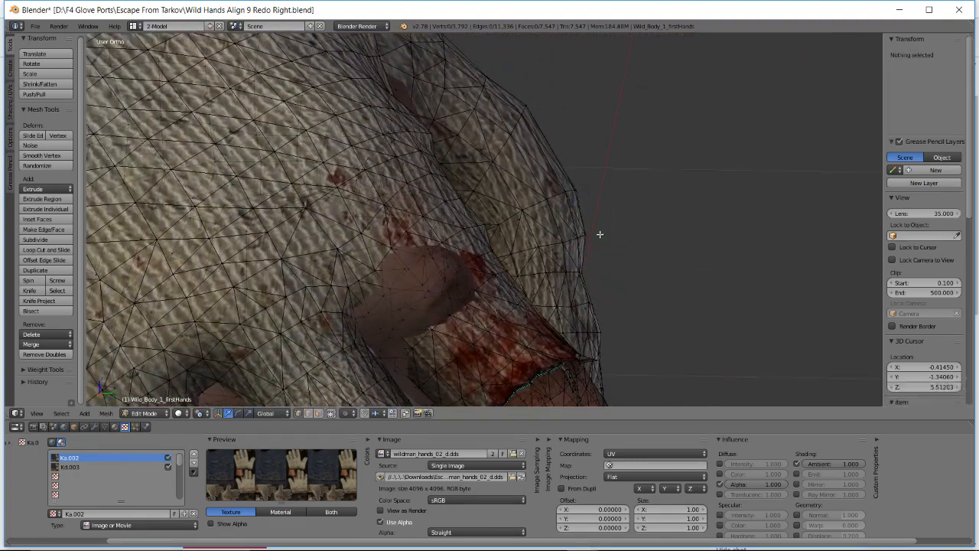
- Nudge the outermost vertex on the thumb's outer edge slightly inward and clear the selection
key("b")
left_click_drag(586, 233, 586, 235)
key("g")
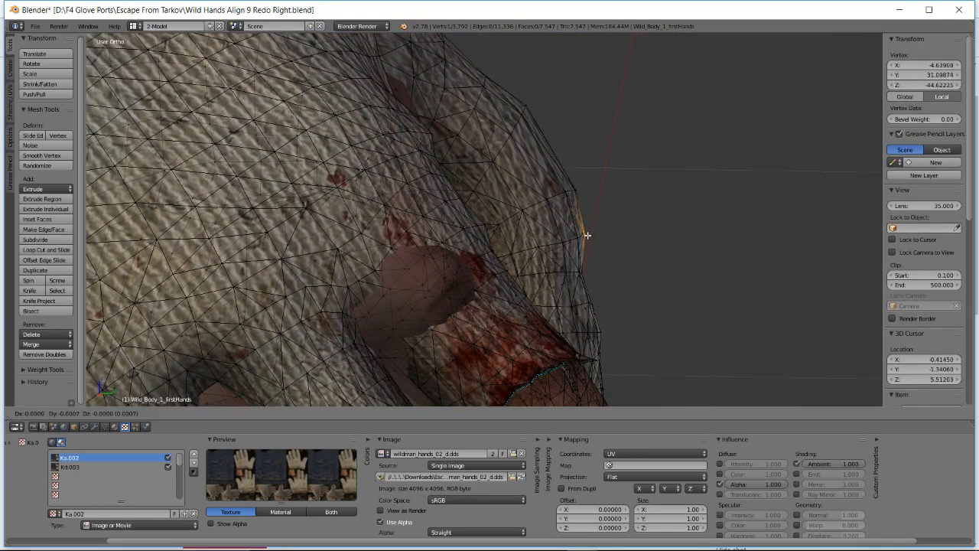
left_click(585, 235)
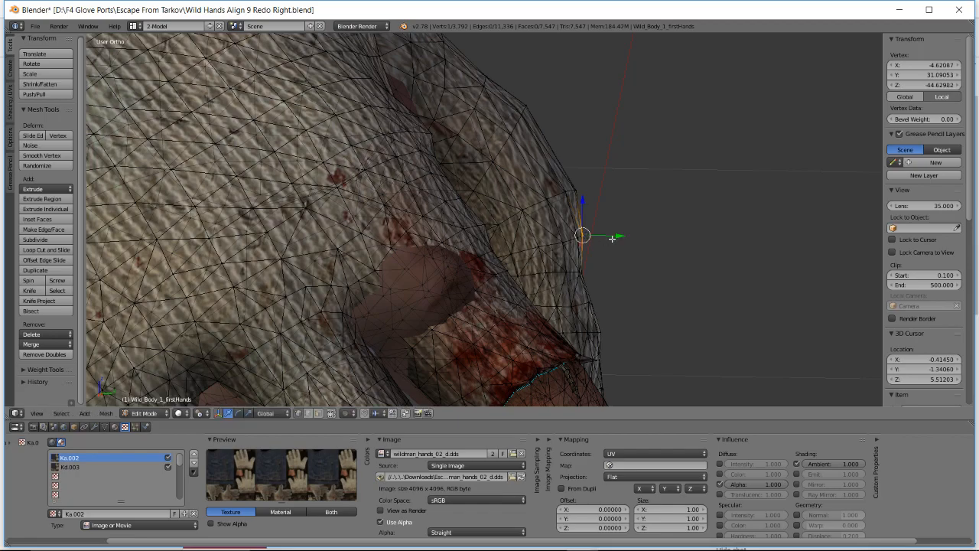
key("a")
- Examine the smoothed thumb outline from the back of the hand and from the thumb side
middle_click_drag(584, 234, 630, 241)
scroll(473, 209, "down", 5)
scroll(504, 203, "down", 2)
middle_click_drag(493, 205, 459, 196, "shift")
scroll(565, 219, "up", 2)
scroll(531, 262, "up", 4)
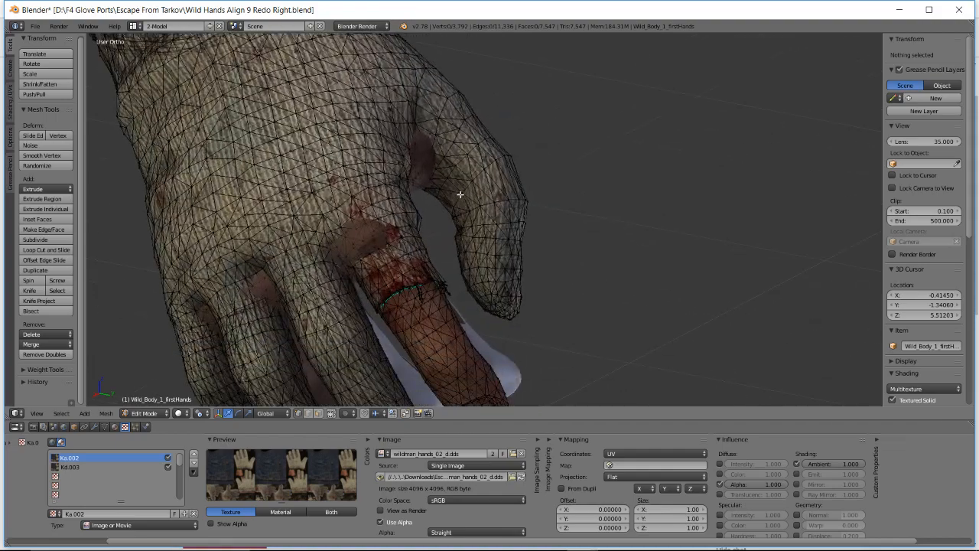
scroll(459, 197, "down", 2)
middle_click_drag(531, 213, 431, 221)
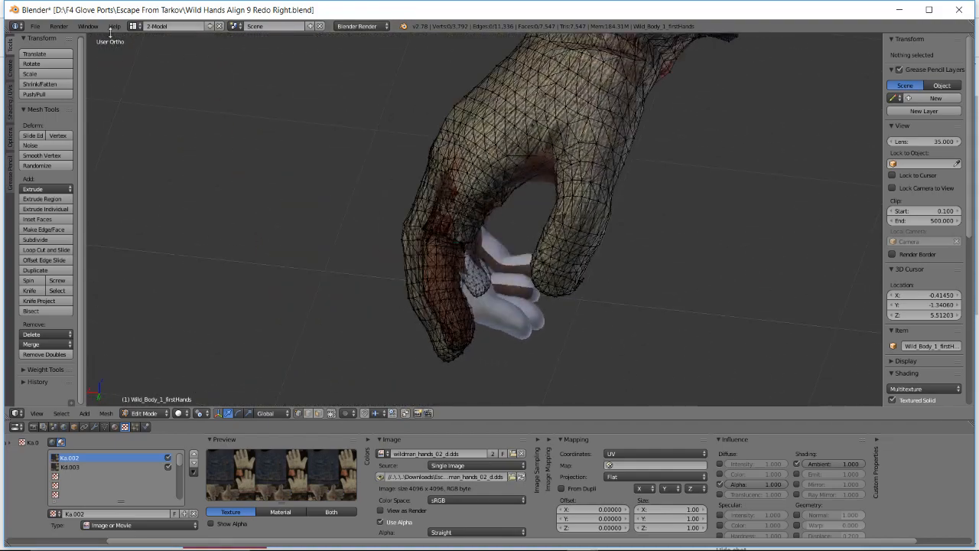
- Save the scene as a new file named Wild Hands Align 10 Redo Right.blend
left_click(35, 26)
left_click(57, 116)
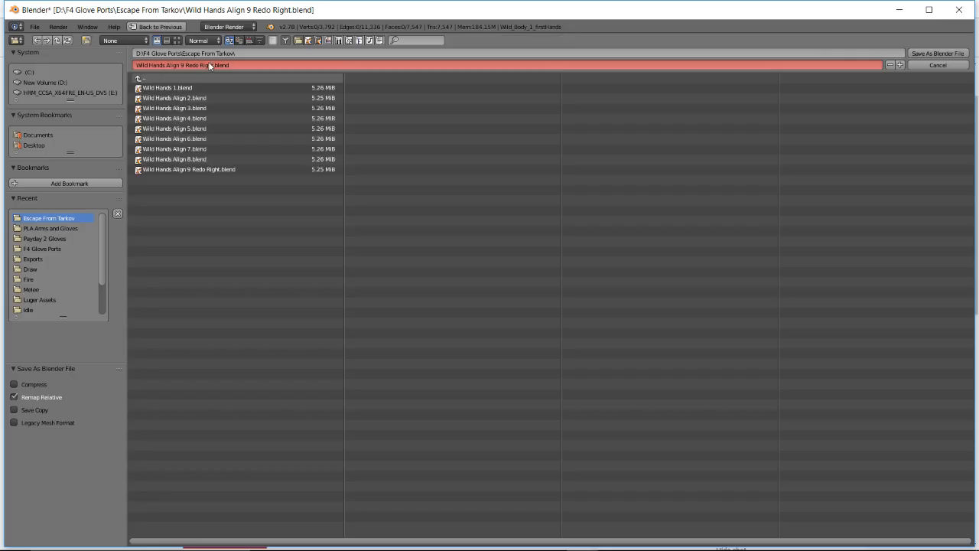
left_click(182, 66)
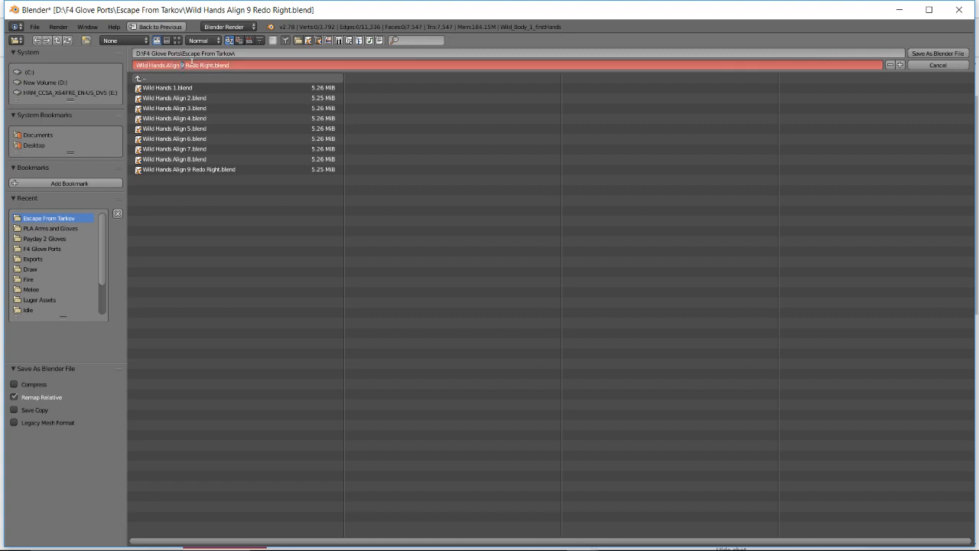
type("10")
key("Return")
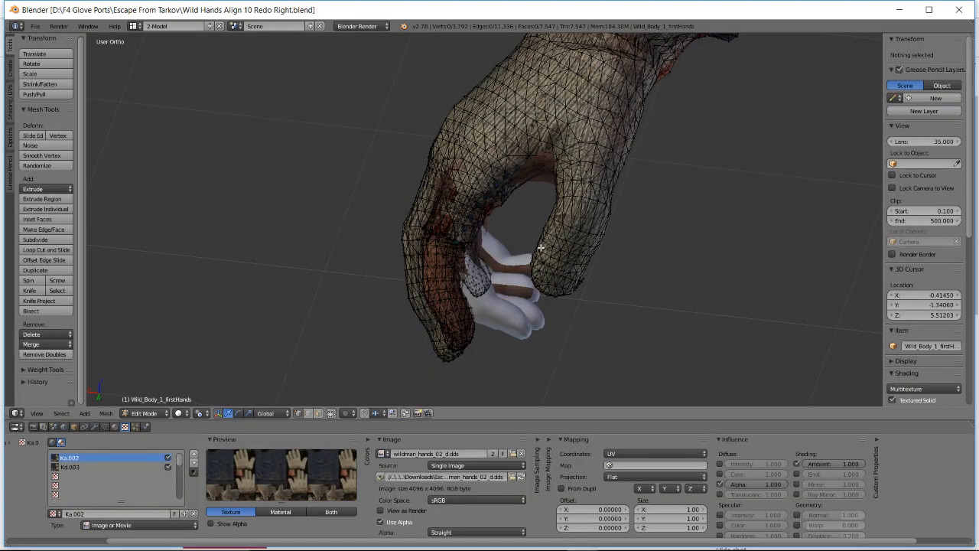
- Check the stream's live chat in the browser and return to Blender
middle_click_drag(541, 248, 469, 238)
key("alt+Tab")
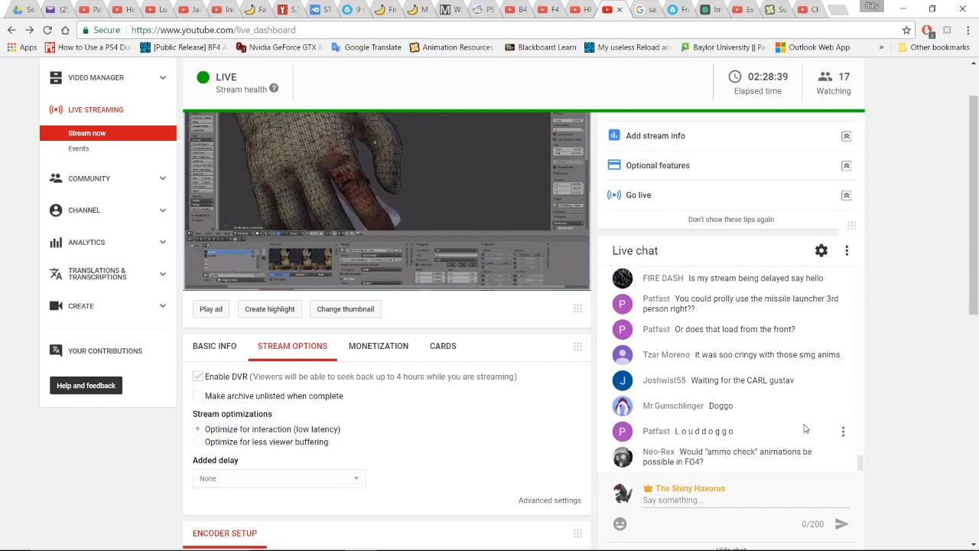
scroll(805, 428, "down", 1)
key("alt+Tab")
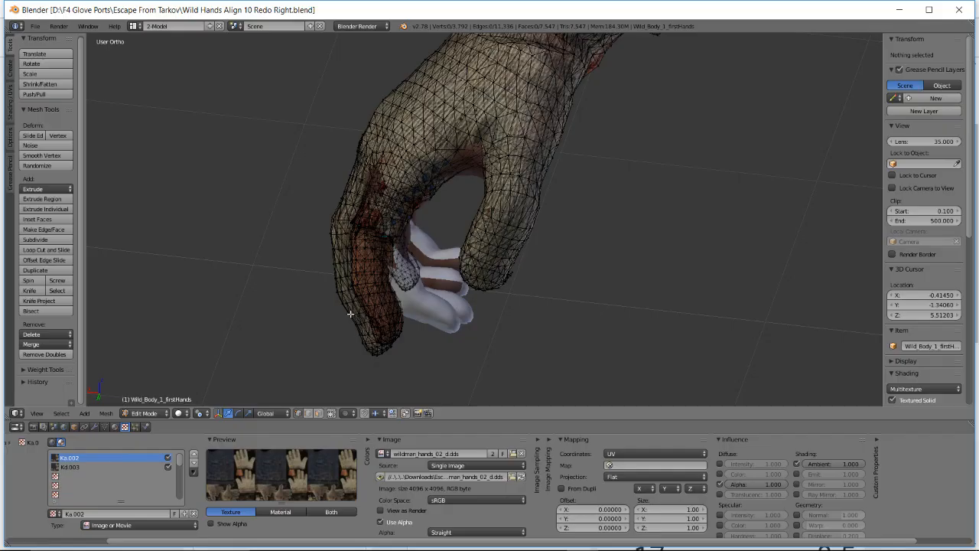
- Examine how the glove's index, middle, ring and little fingers line up with the underlying hand models
middle_click_drag(350, 314, 334, 260)
scroll(335, 260, "up", 5)
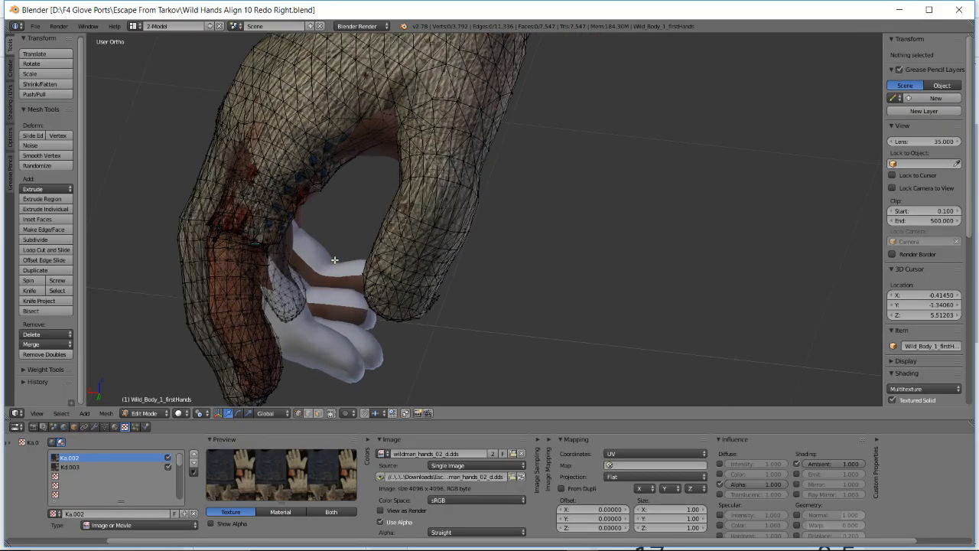
middle_click_drag(348, 204, 335, 166)
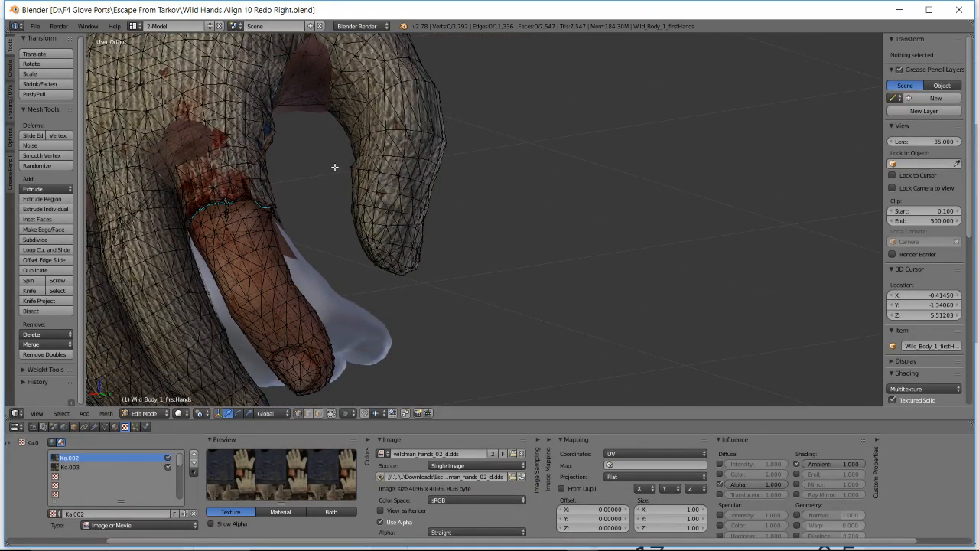
middle_click_drag(280, 223, 348, 237, "shift")
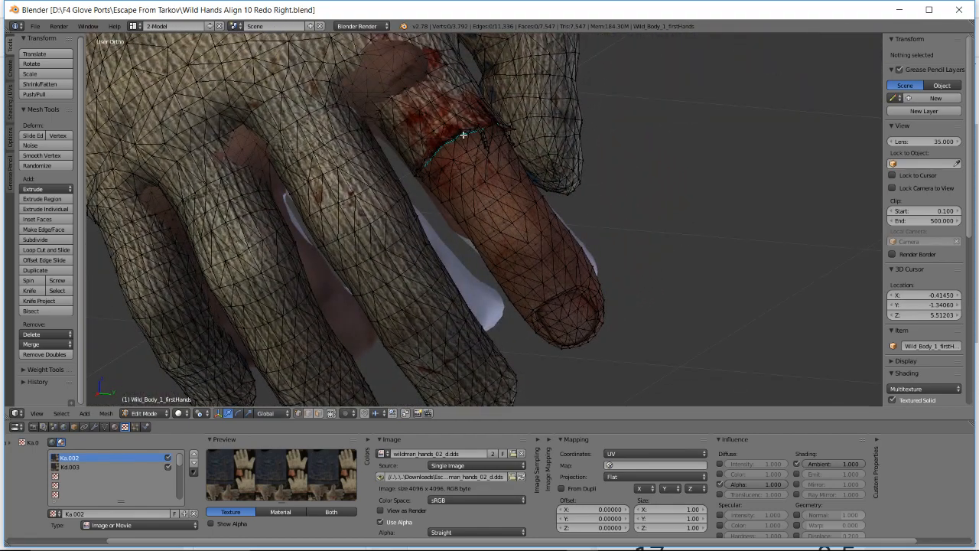
middle_click_drag(463, 135, 497, 225)
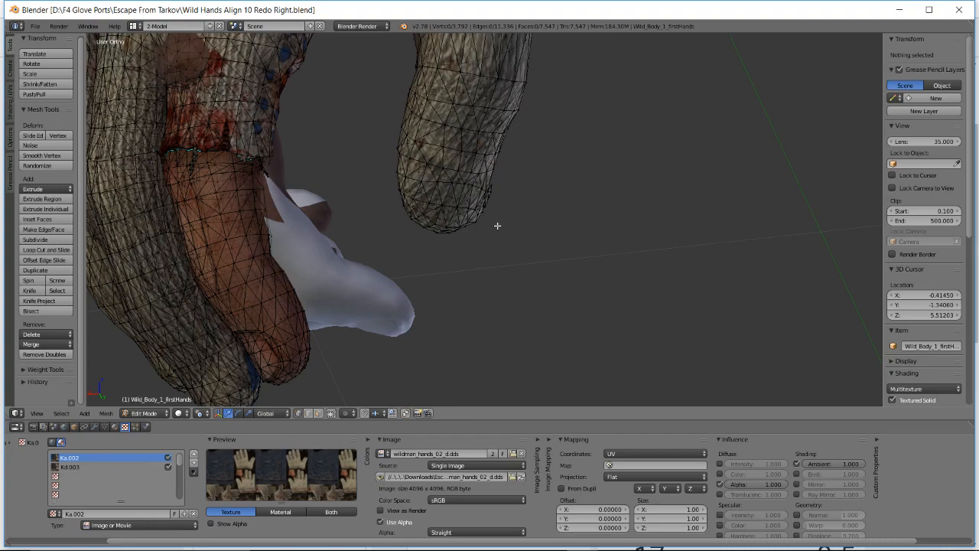
middle_click_drag(355, 236, 541, 187)
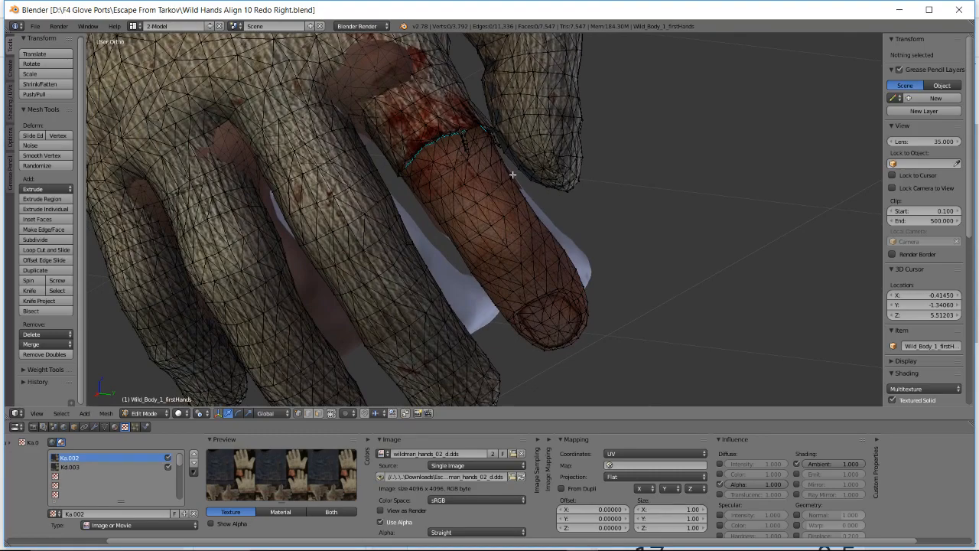
mouse_move(556, 153)
middle_mouse_down()
mouse_move(581, 137)
mouse_move(573, 131)
mouse_move(590, 137)
mouse_move(569, 143)
mouse_move(563, 157)
mouse_move(586, 145)
mouse_move(565, 150)
mouse_move(567, 160)
middle_mouse_up()
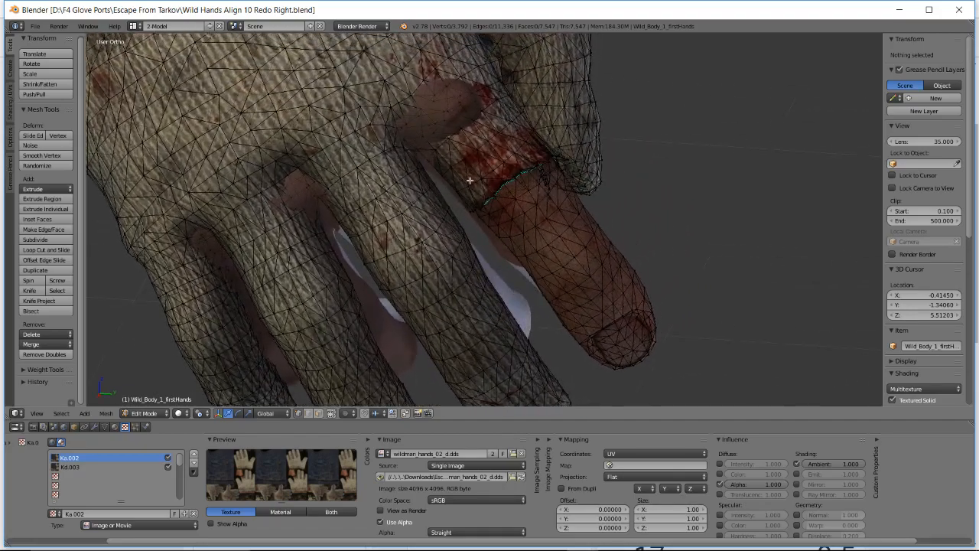
middle_click_drag(470, 180, 468, 168)
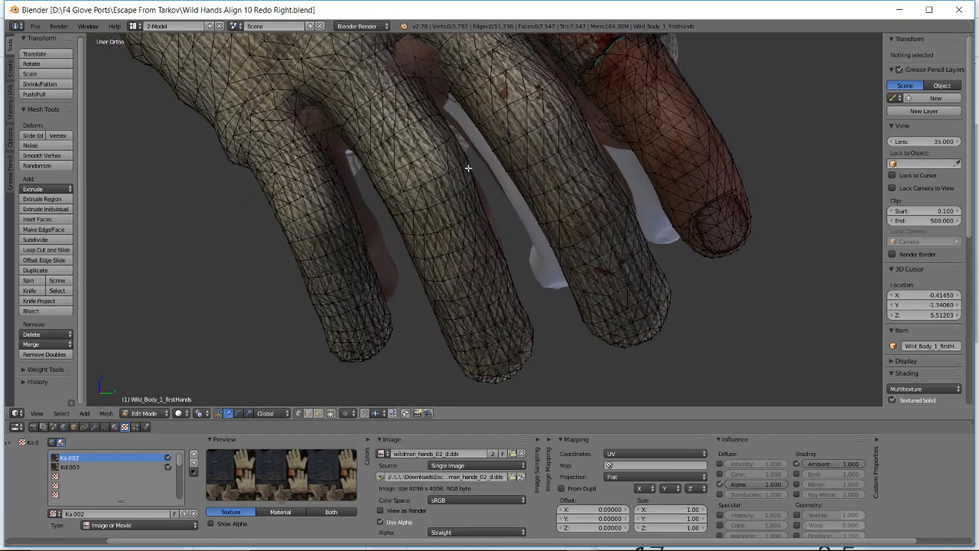
middle_click_drag(663, 128, 389, 205)
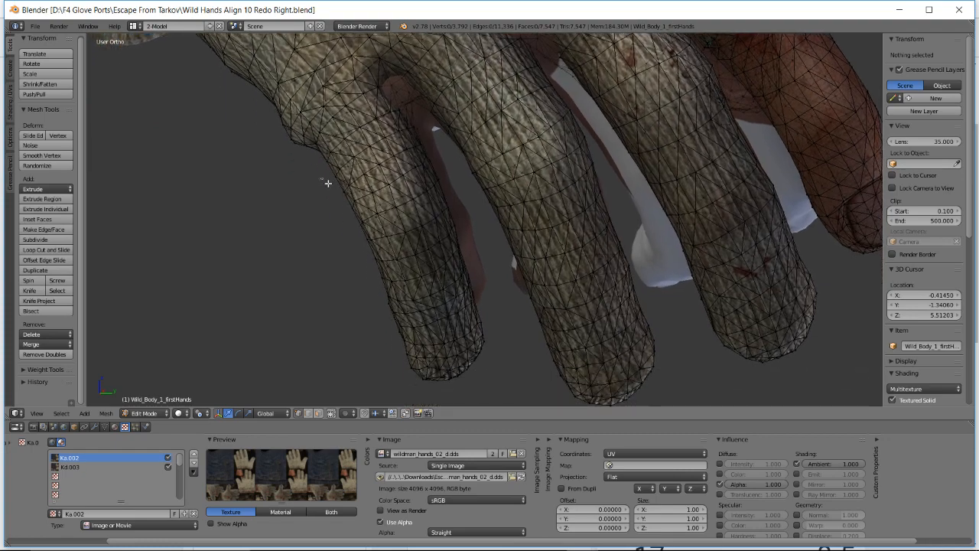
- Select the little finger's vertices from the fingertip up to just below its base
key("b")
left_click_drag(320, 178, 468, 392)
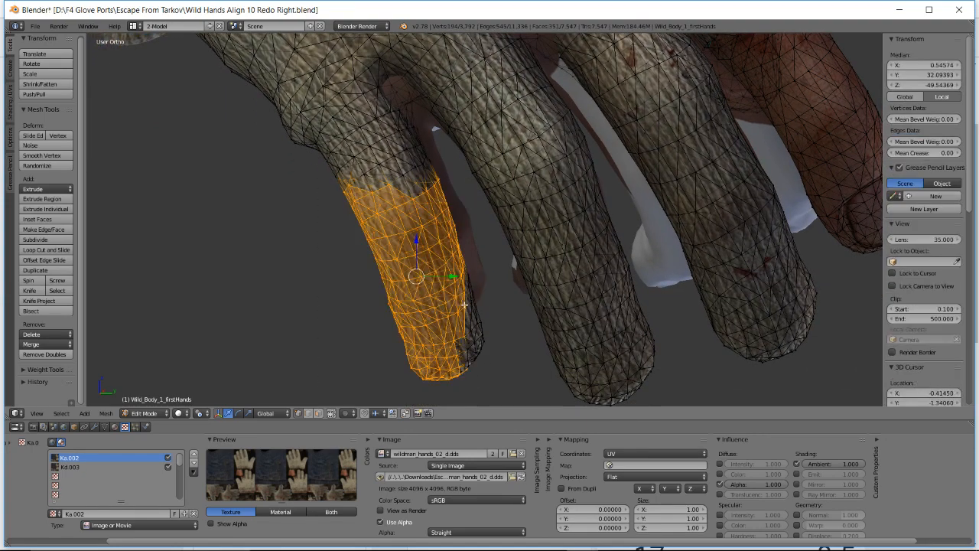
left_click_drag(454, 308, 502, 390)
middle_click_drag(483, 286, 329, 272)
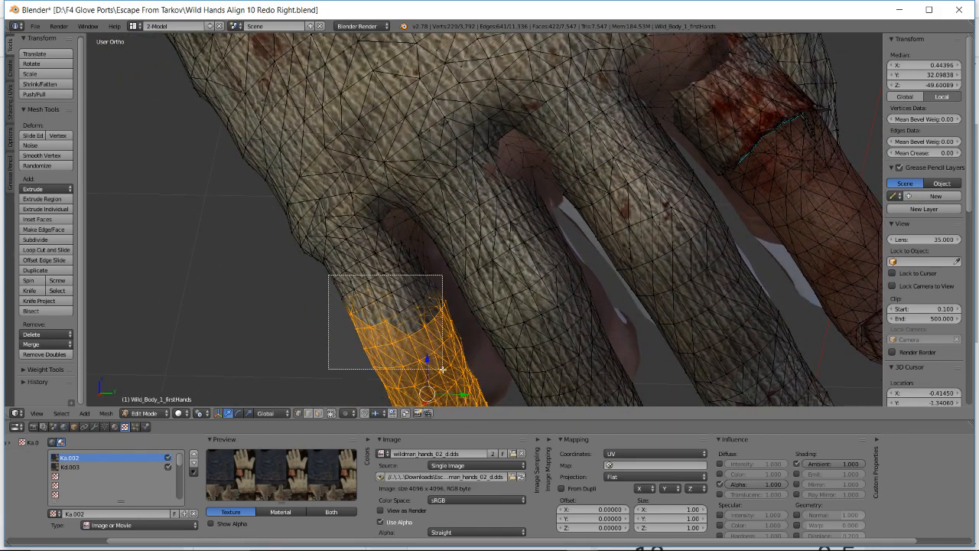
left_click_drag(442, 369, 442, 369)
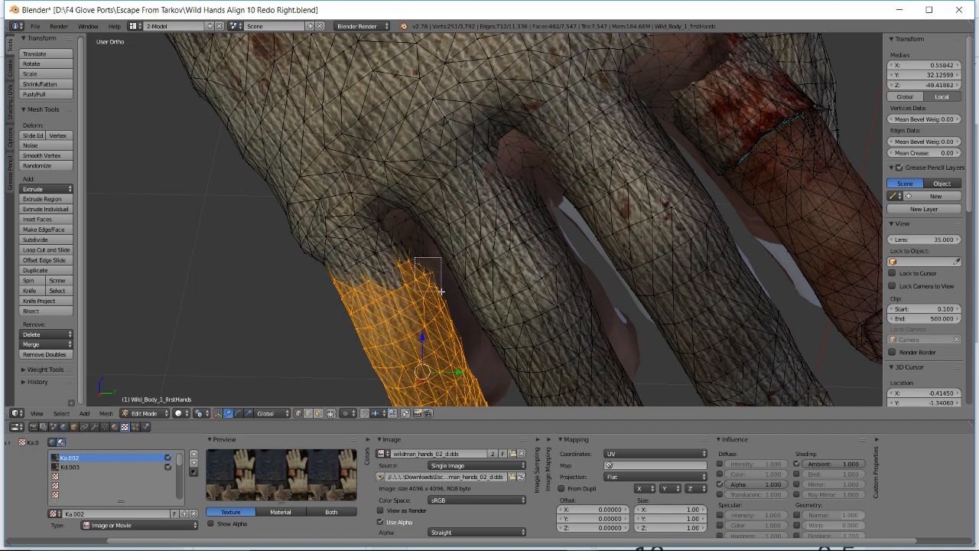
left_click_drag(410, 250, 410, 249)
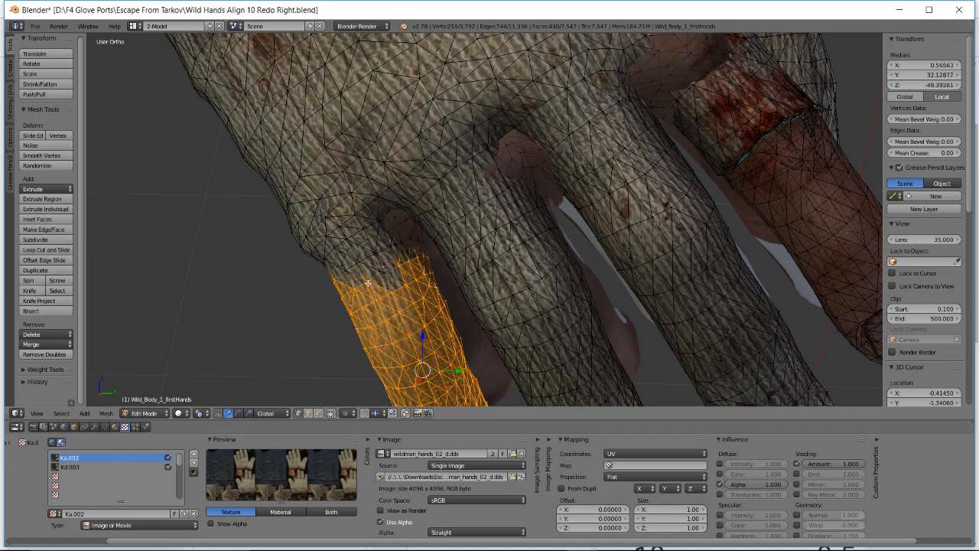
left_click_drag(346, 262, 403, 294)
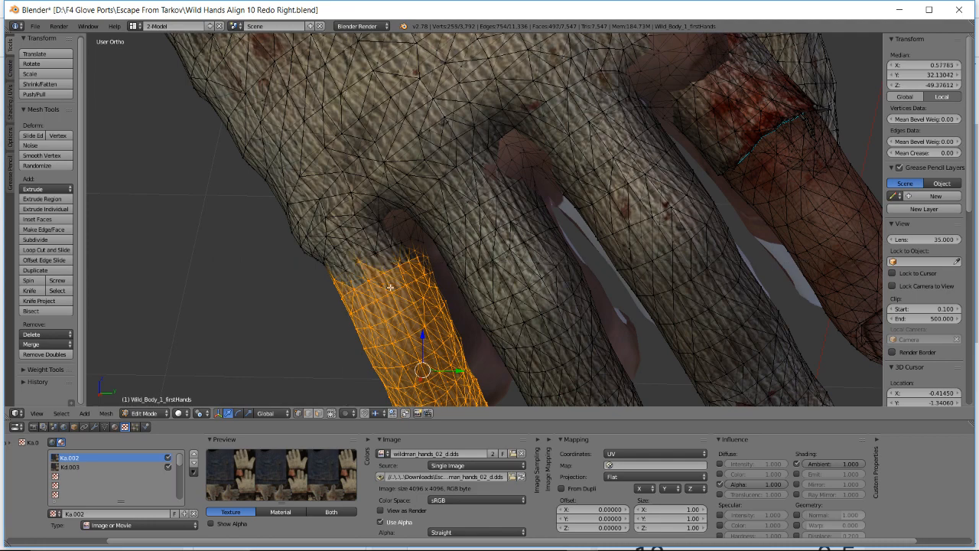
- Extend the selection with the remaining vertices across the back of the little finger near its base
scroll(391, 287, "up", 1)
middle_click_drag(384, 285, 426, 246)
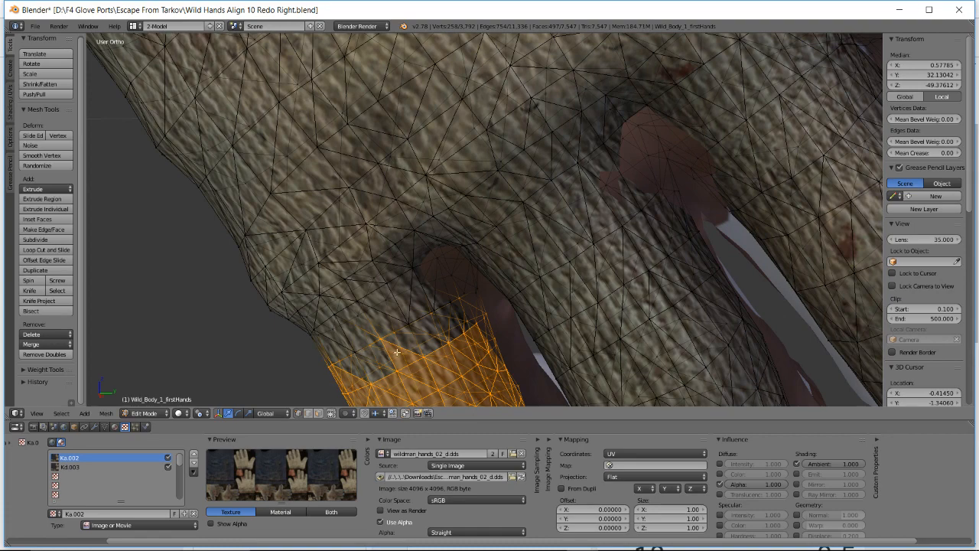
left_click_drag(393, 321, 422, 337)
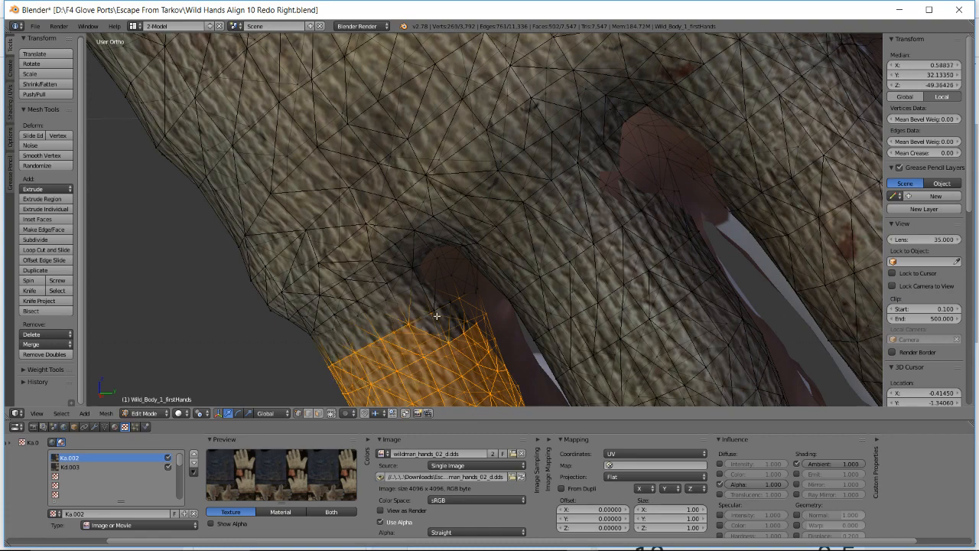
key("b")
left_click_drag(421, 302, 448, 328)
left_click_drag(449, 294, 482, 318)
key("b")
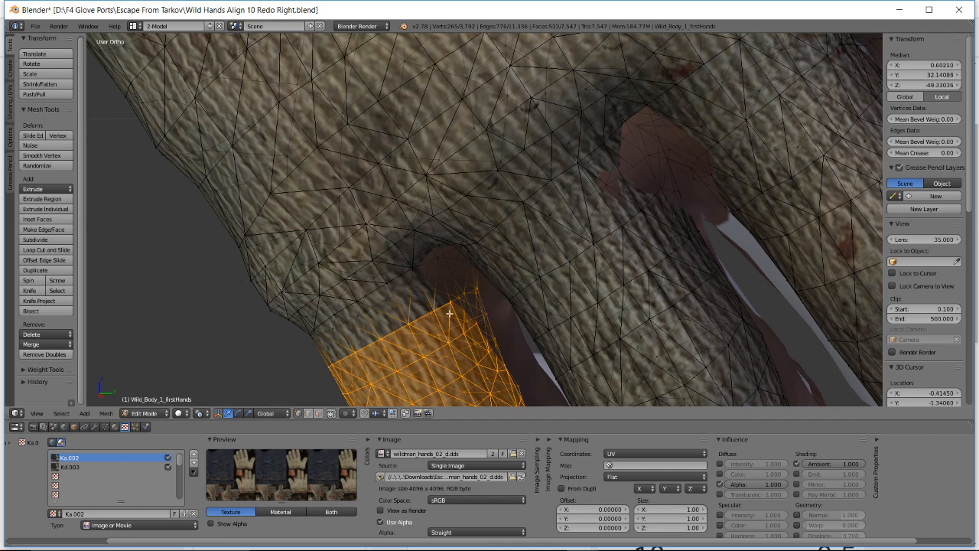
- Add the palm-side vertices at the little finger's base to the selection
middle_click_drag(450, 313, 432, 181)
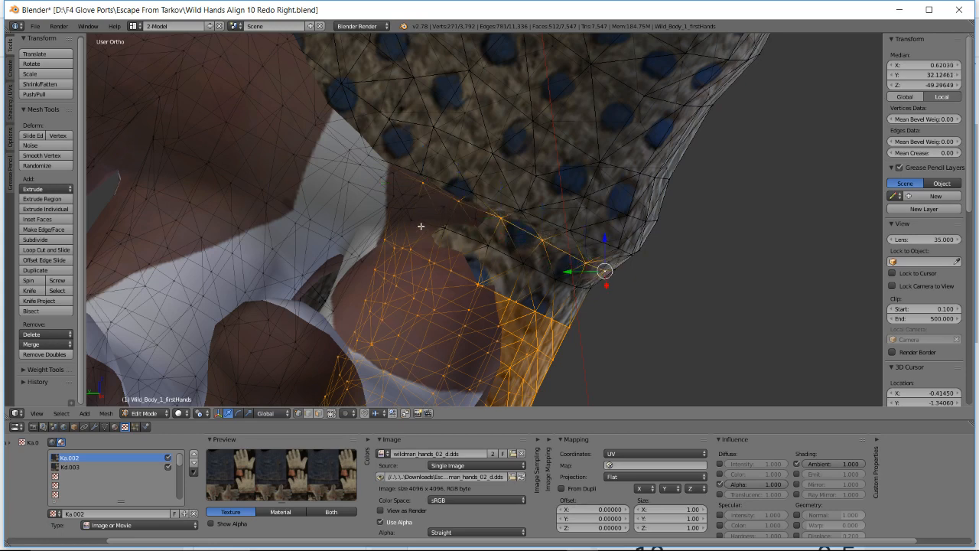
key("b")
left_click_drag(405, 214, 519, 340)
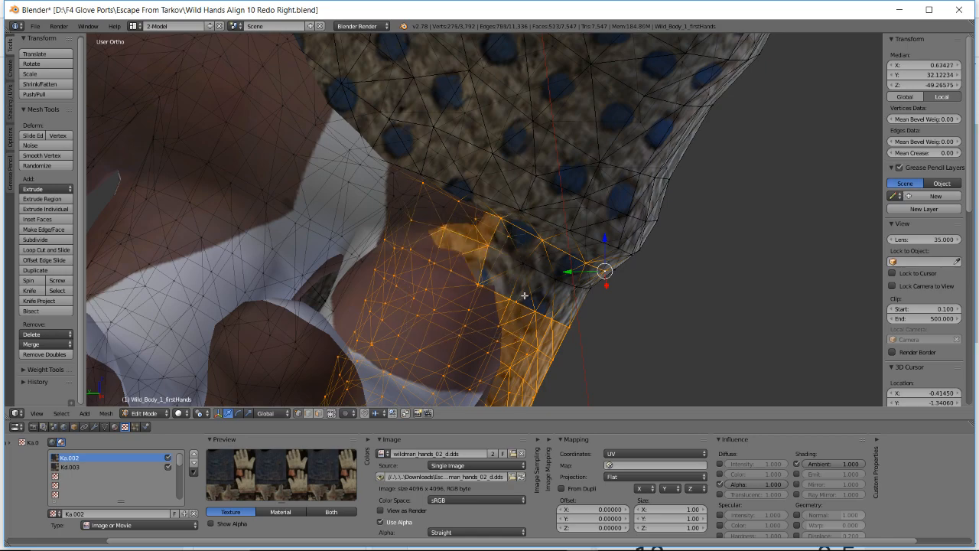
key("b")
left_click_drag(517, 256, 565, 331)
left_click_drag(565, 288, 590, 329)
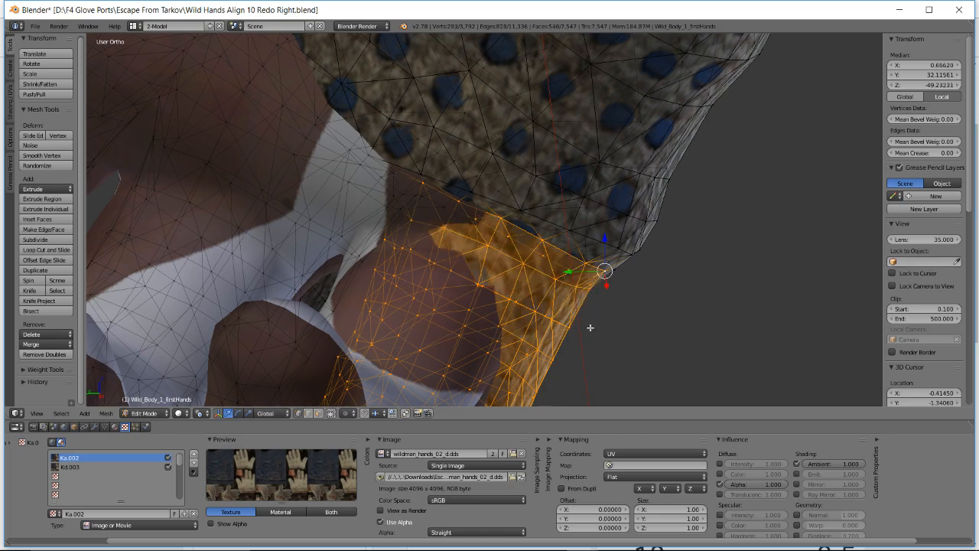
- Add the next row of individual vertices along the knuckle-side edge of the little finger's base to the selection
middle_click_drag(589, 328, 495, 253)
middle_click_drag(566, 202, 459, 300)
right_click(430, 319, "shift")
right_click(459, 294, "shift")
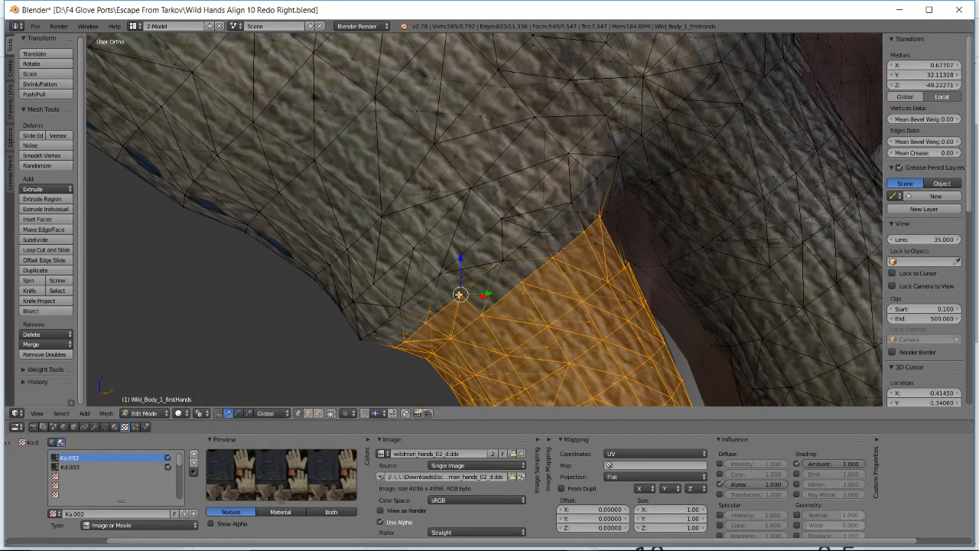
right_click(504, 261, "shift")
right_click(536, 220, "shift")
right_click(572, 202, "shift")
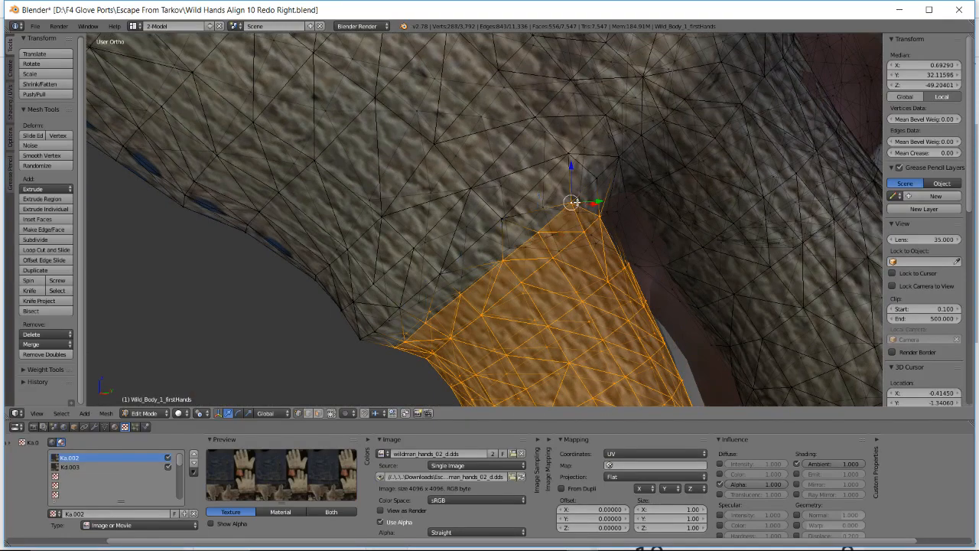
right_click(596, 179, "shift")
- Add the individual vertices in the web between the little and ring fingers to the selection
middle_click_drag(596, 179, 554, 188)
right_click(526, 182, "shift")
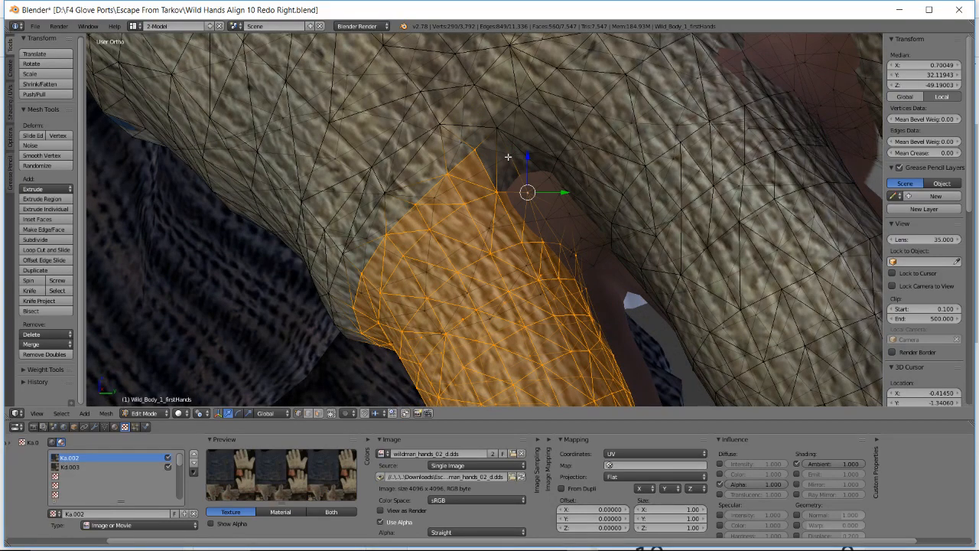
right_click(513, 156, "shift")
middle_click_drag(514, 155, 545, 184)
right_click(531, 159, "shift")
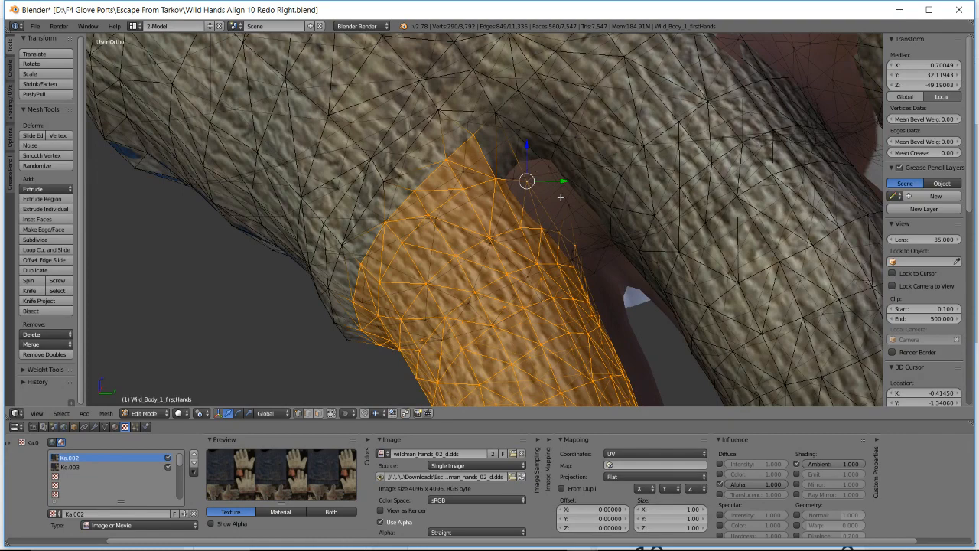
right_click(494, 112, "shift")
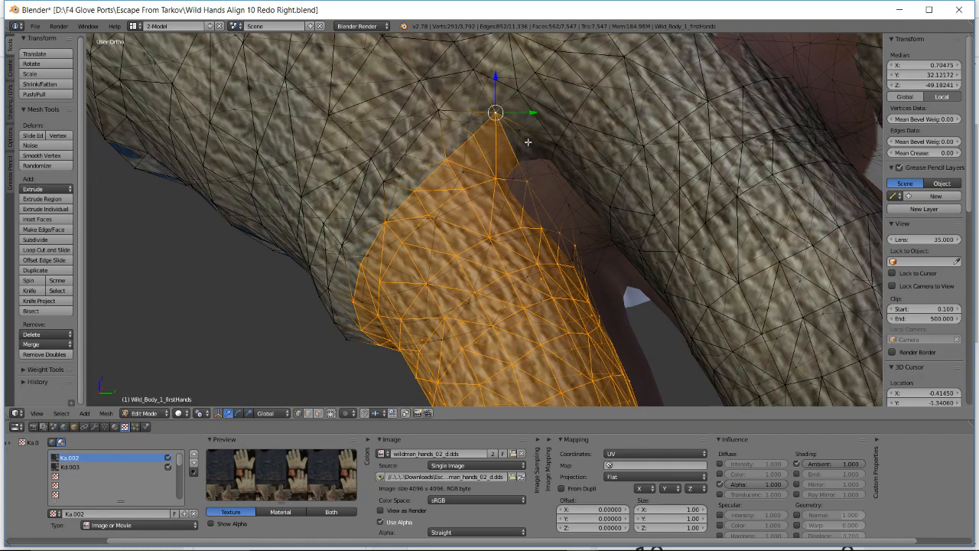
right_click(569, 203, "shift")
middle_click_drag(569, 203, 414, 189)
right_click(573, 207, "shift")
right_click(398, 237, "shift")
right_click(421, 216, "shift")
- Switch to Chrome, check the stream chat, search Google for f4se in a new tab, and open the F4SE site
key("alt+Tab")
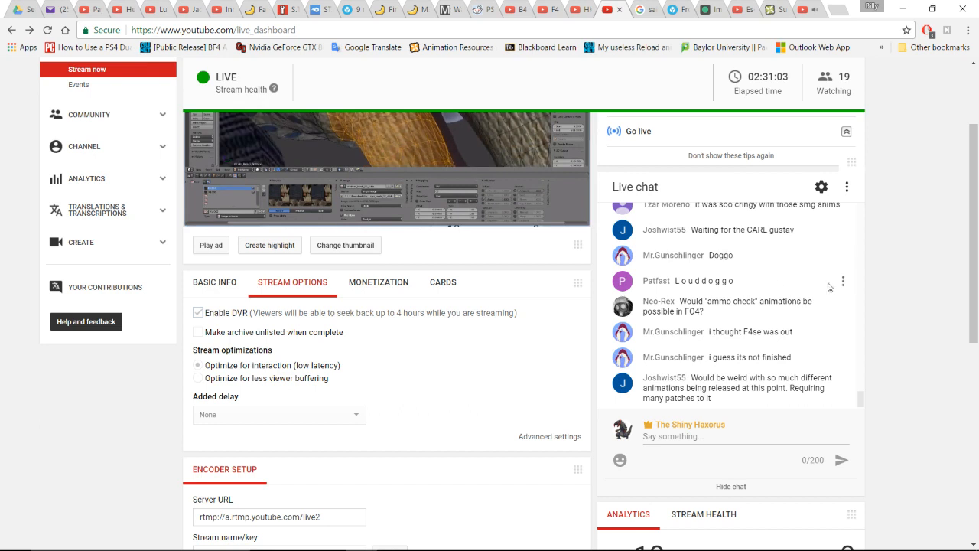
left_click(838, 8)
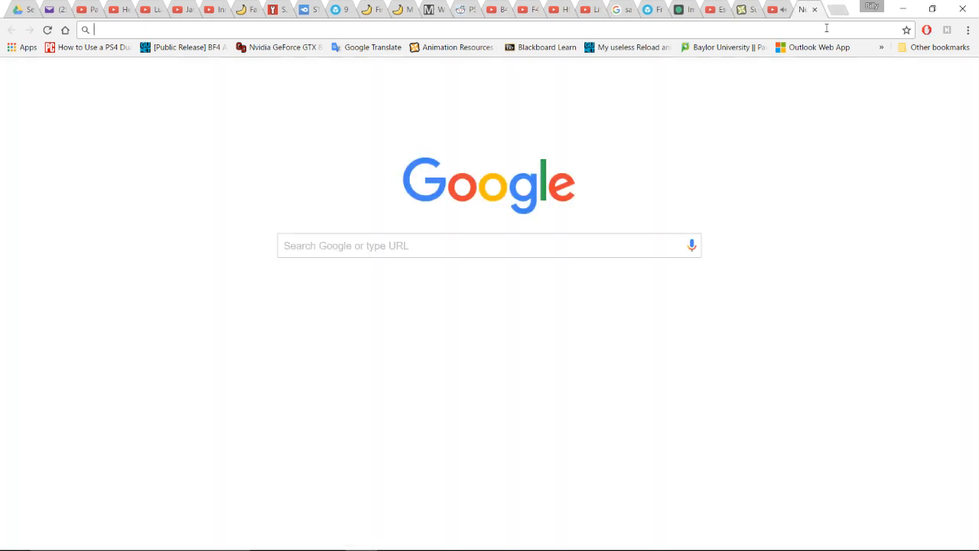
type("f4se")
key("Return")
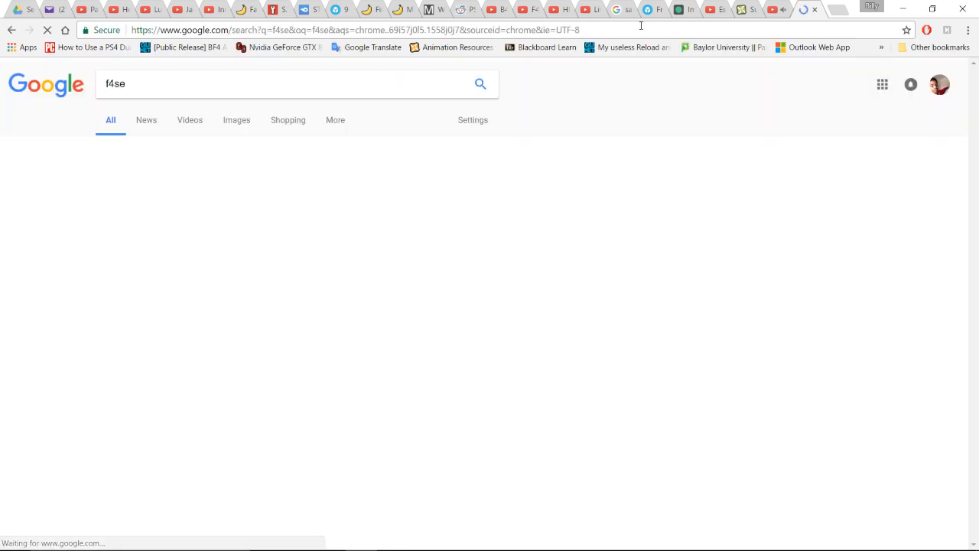
left_click(212, 177)
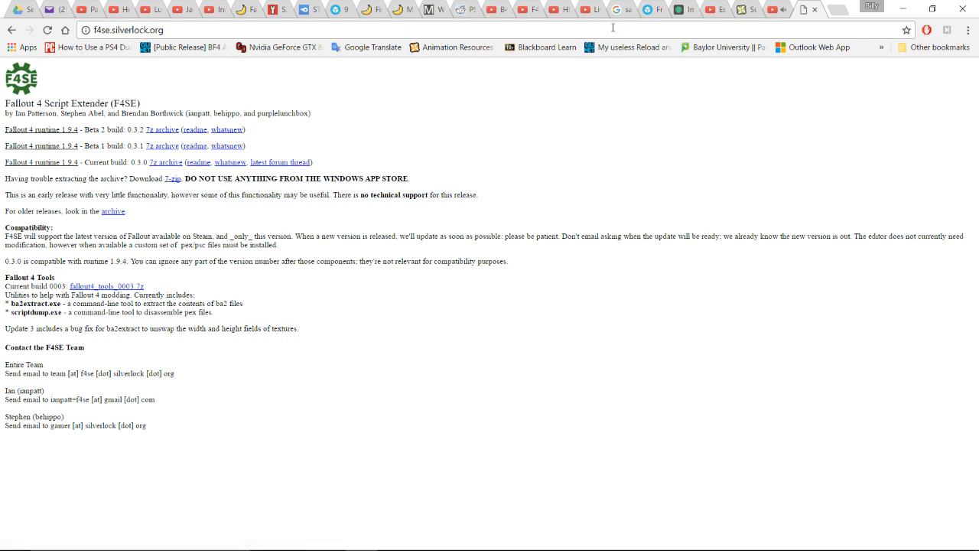
- Return to the live dashboard's chat, then switch back to Blender
left_click(779, 9)
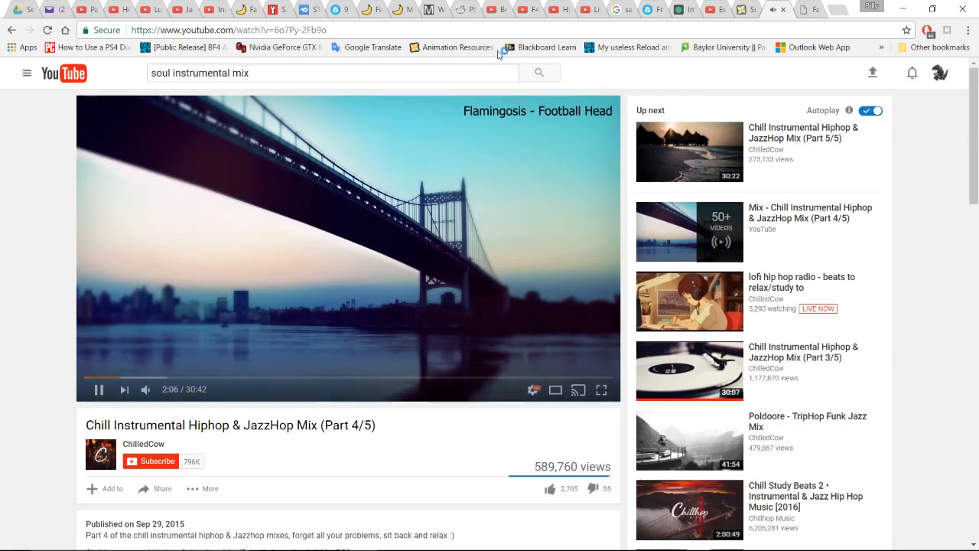
left_click(587, 8)
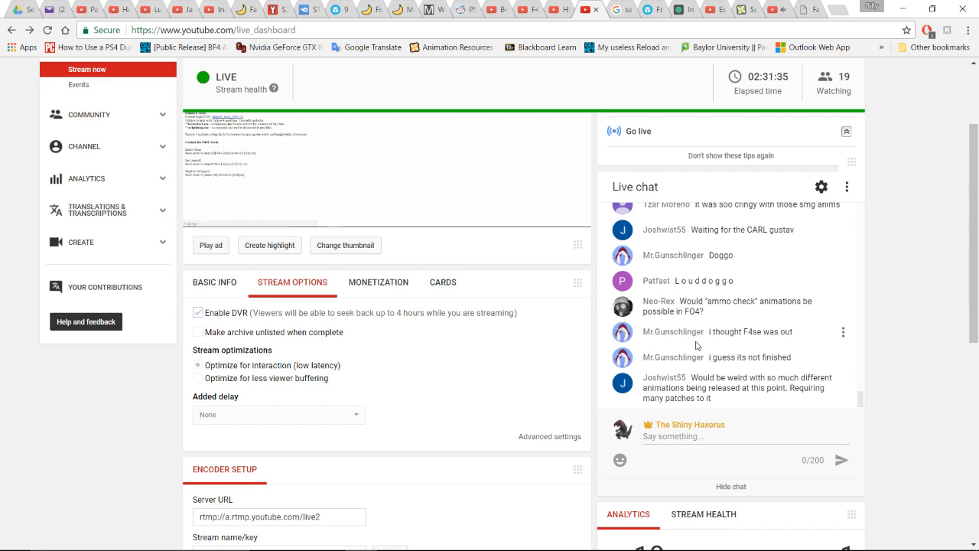
key("alt+Tab")
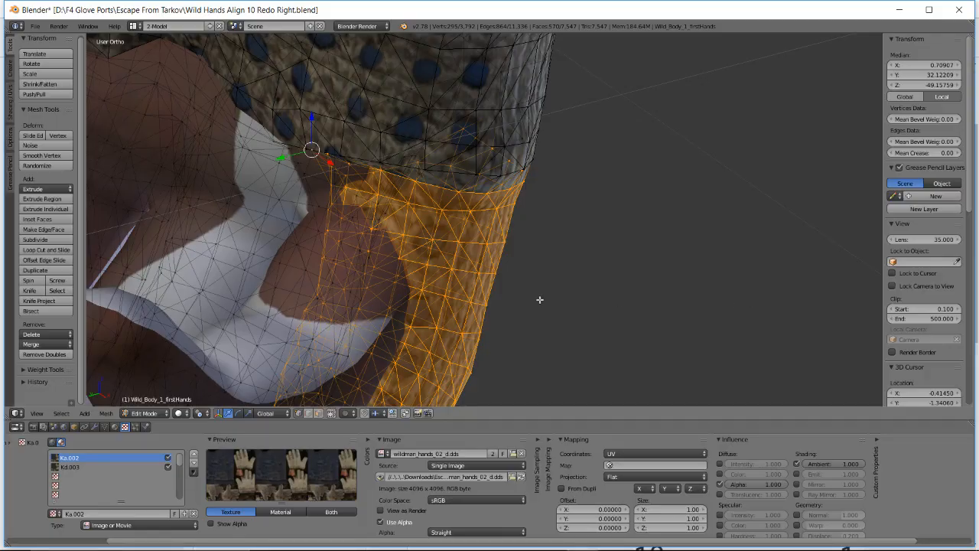
- Move and rotate the selected little finger toward the underlying hand's finger
middle_click_drag(534, 289, 387, 210)
key("g")
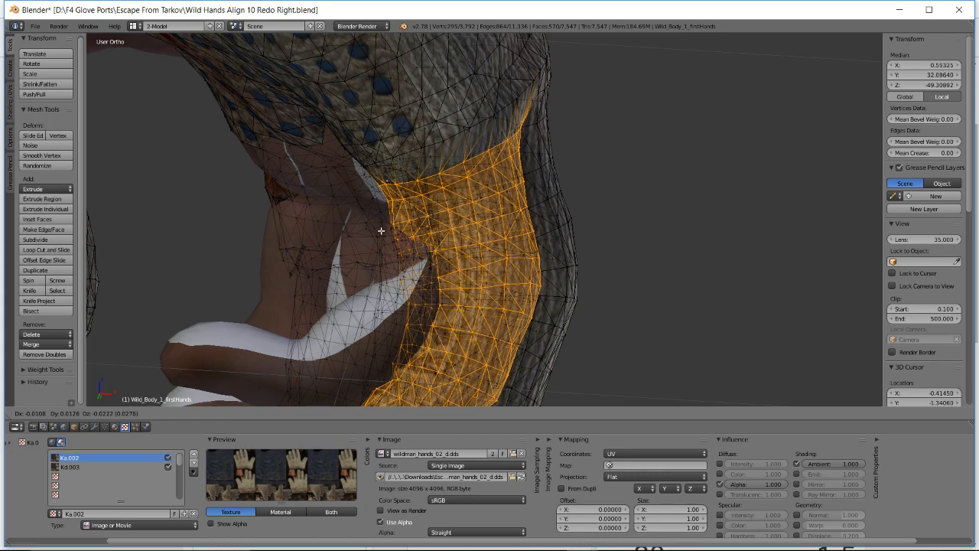
middle_click_drag(382, 226, 452, 196)
left_click(450, 222)
key("r")
right_click(453, 195)
key("r")
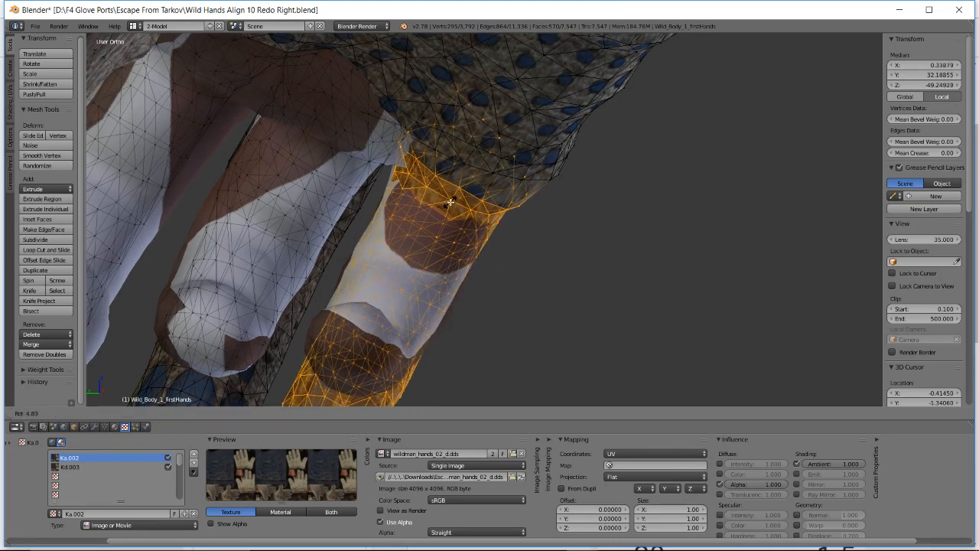
left_click(453, 205)
- Fine-tune the little finger's position and rotation from the palm side
key("g")
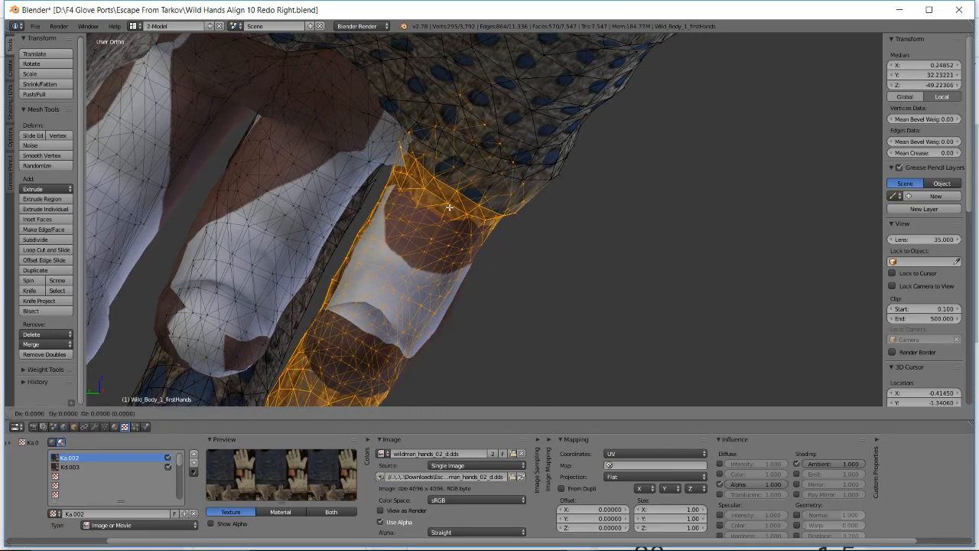
left_click(454, 207)
key("g")
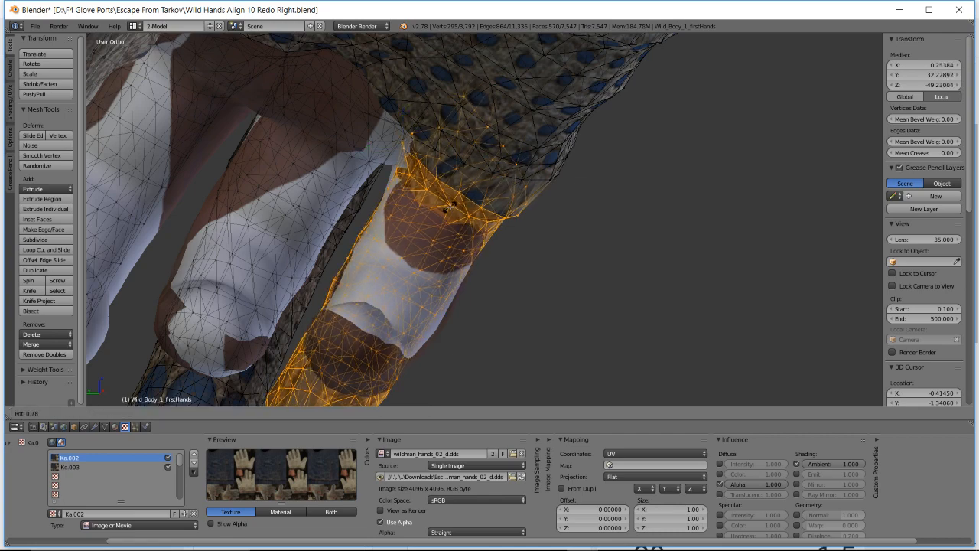
left_click(450, 206)
key("r")
left_click(451, 205)
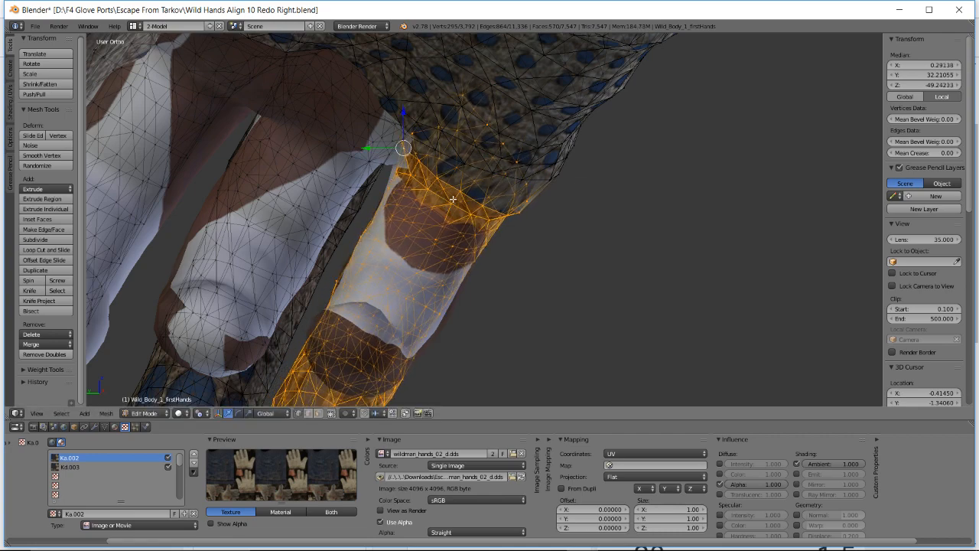
- Try to rotate the selected little finger from a side view
middle_click_drag(451, 205, 398, 222)
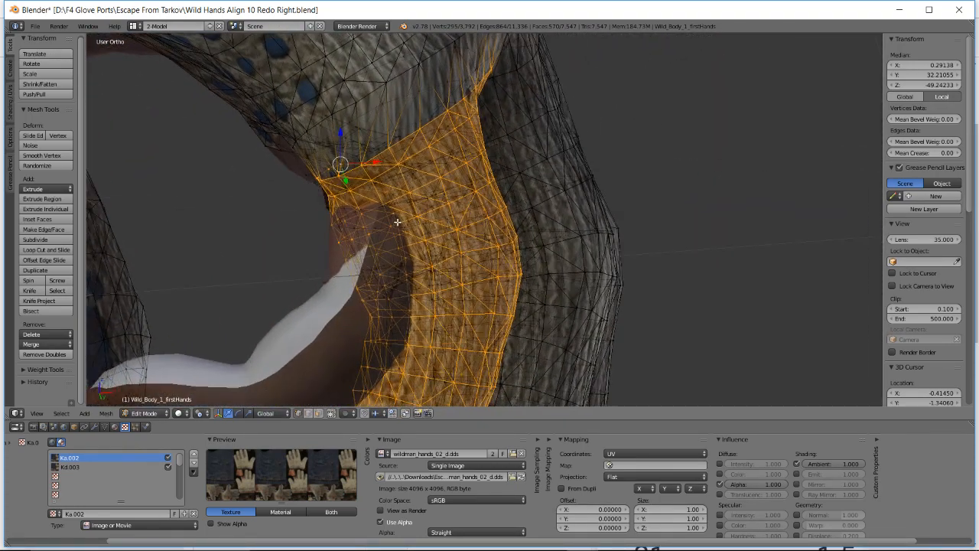
key("r")
right_click(421, 175)
key("r")
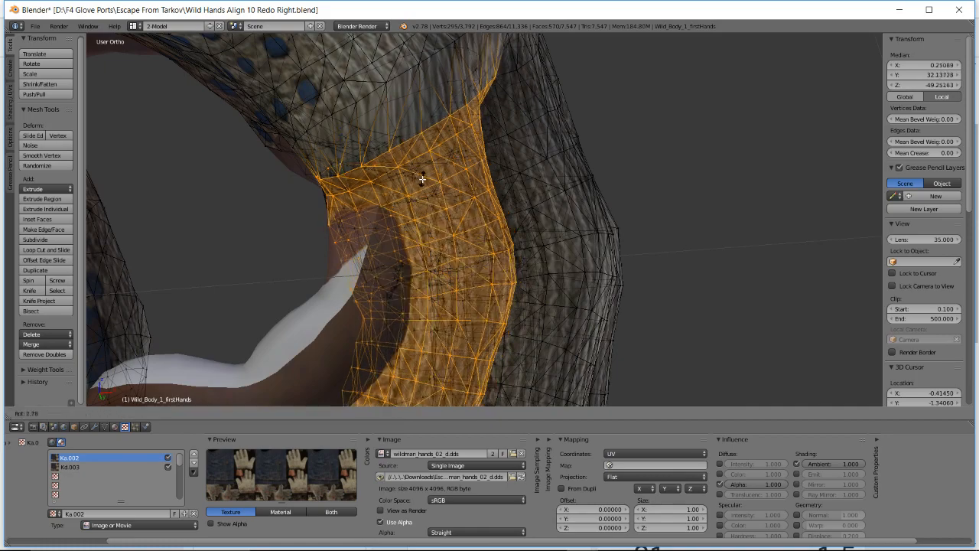
left_click(421, 180)
middle_click_drag(421, 181, 620, 252)
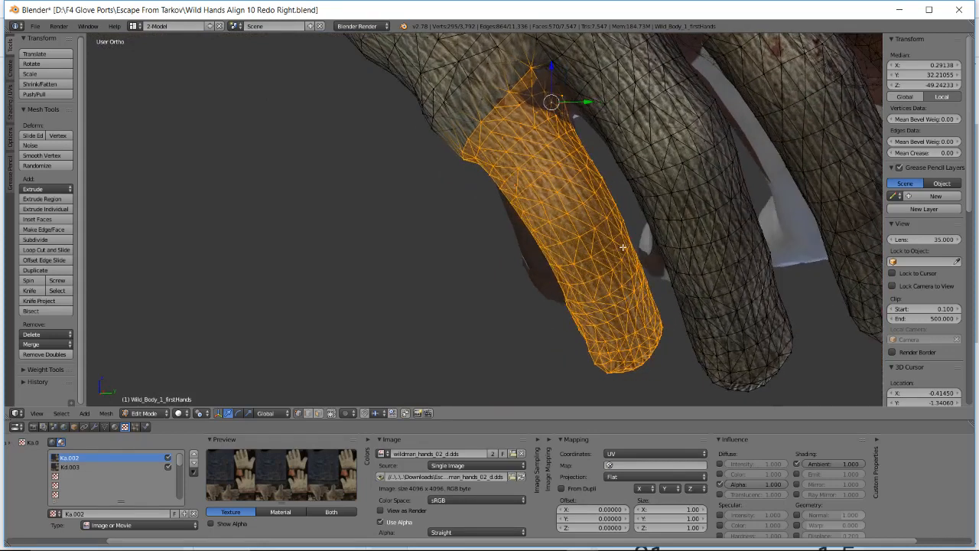
- Rotate the little finger from the back of the hand and shift it over the underlying finger
key("r")
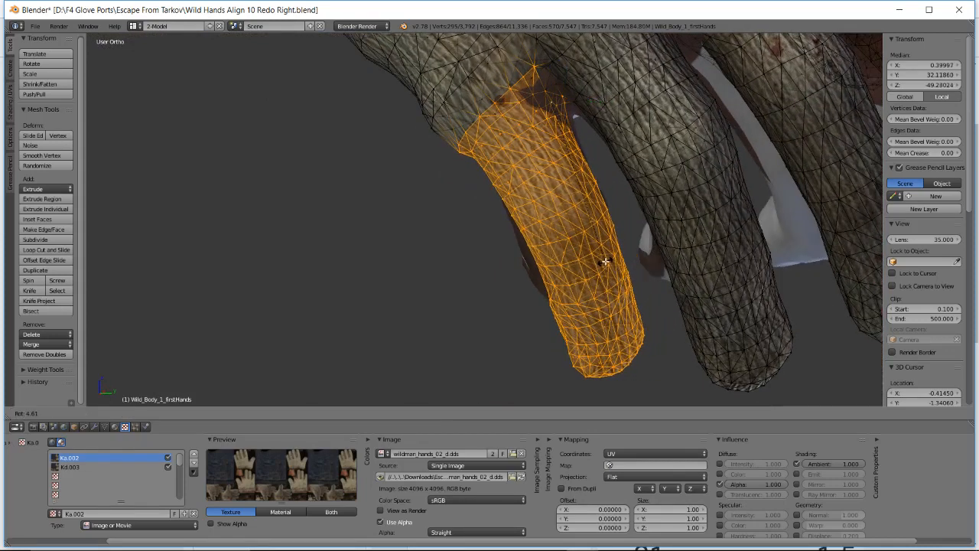
left_click(605, 261)
key("g")
left_click(602, 266)
key("g")
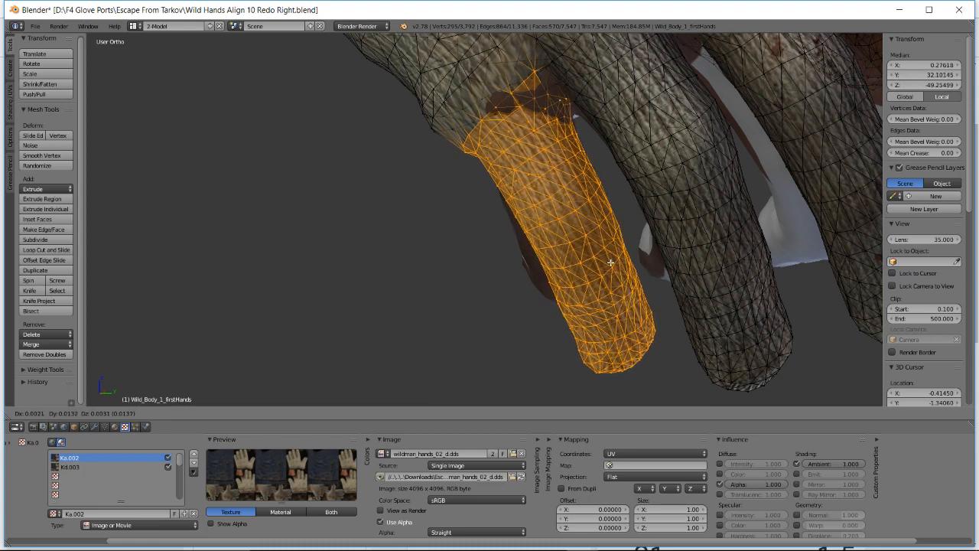
left_click(611, 262)
- Refine the little finger's tilt with further rotations, including a free trackball rotation
key("r")
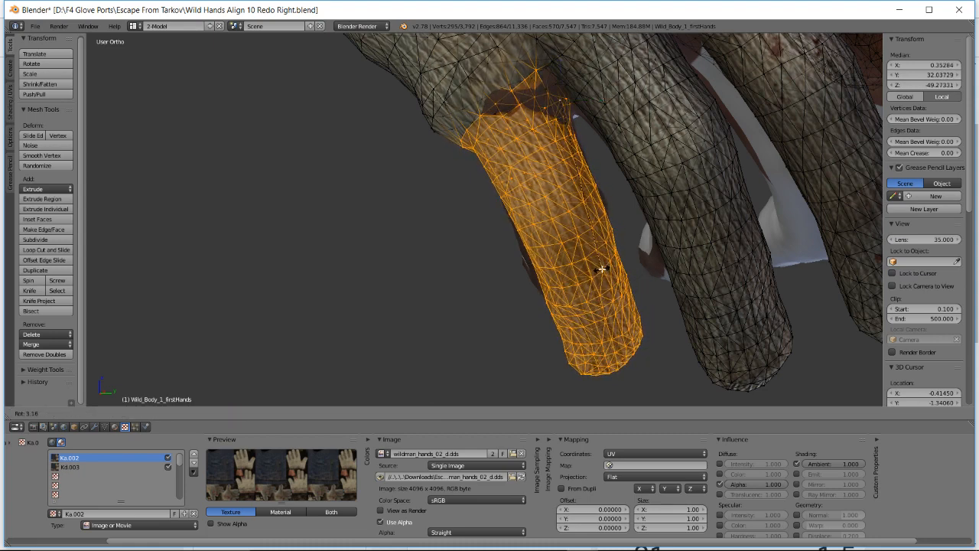
left_click(602, 269)
key("r")
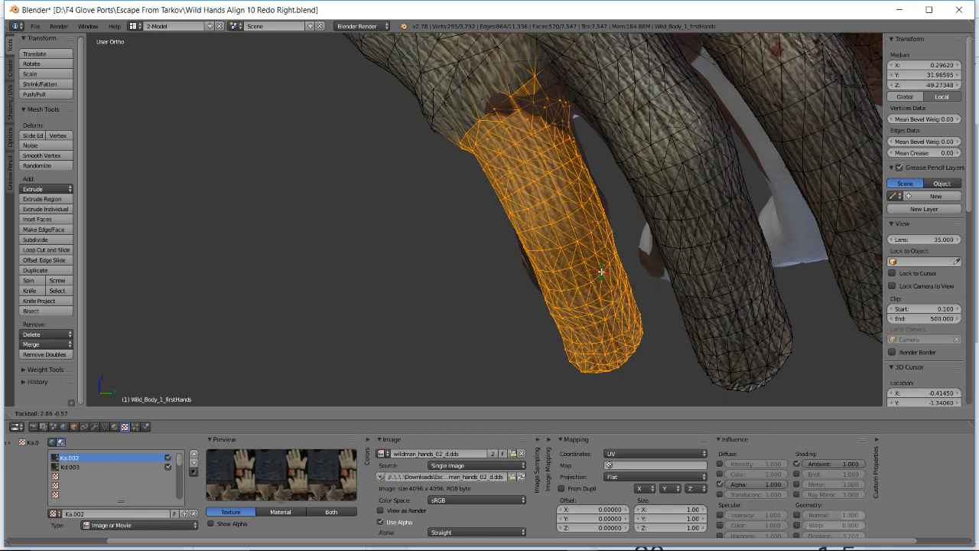
left_click(602, 272)
middle_click_drag(601, 271, 467, 161)
key("r")
left_click(573, 257)
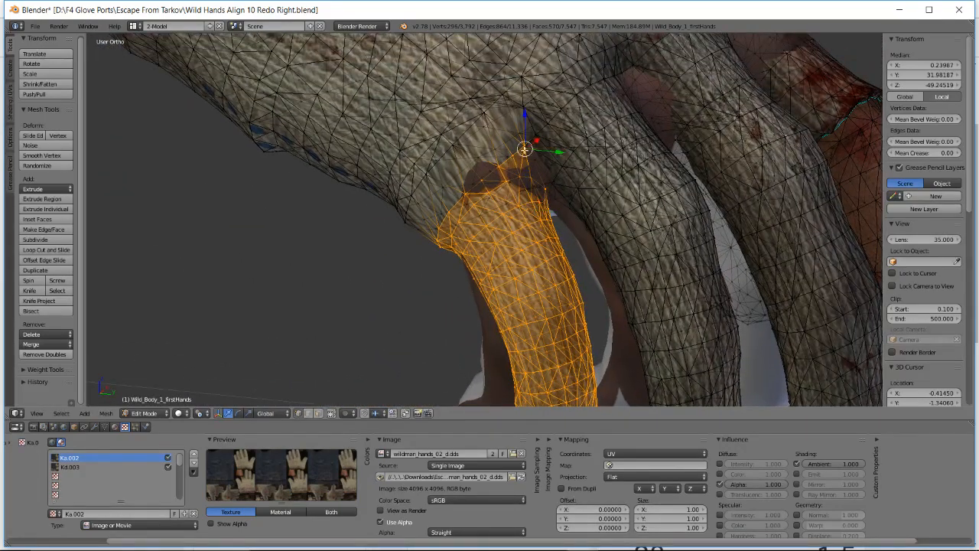
- Deselect the vertices in the web and at the upper back edge of the little finger's base
scroll(534, 144, "up", 2)
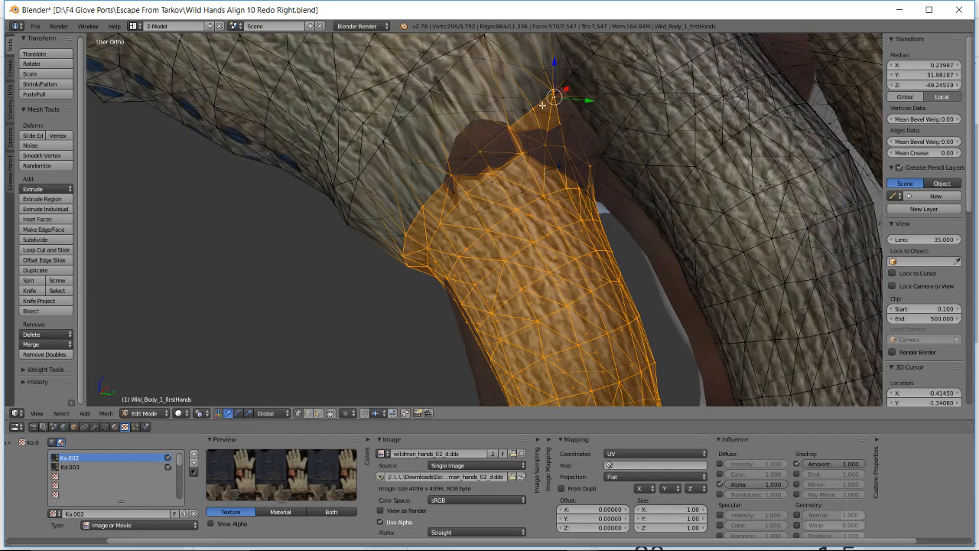
right_click(554, 91, "shift")
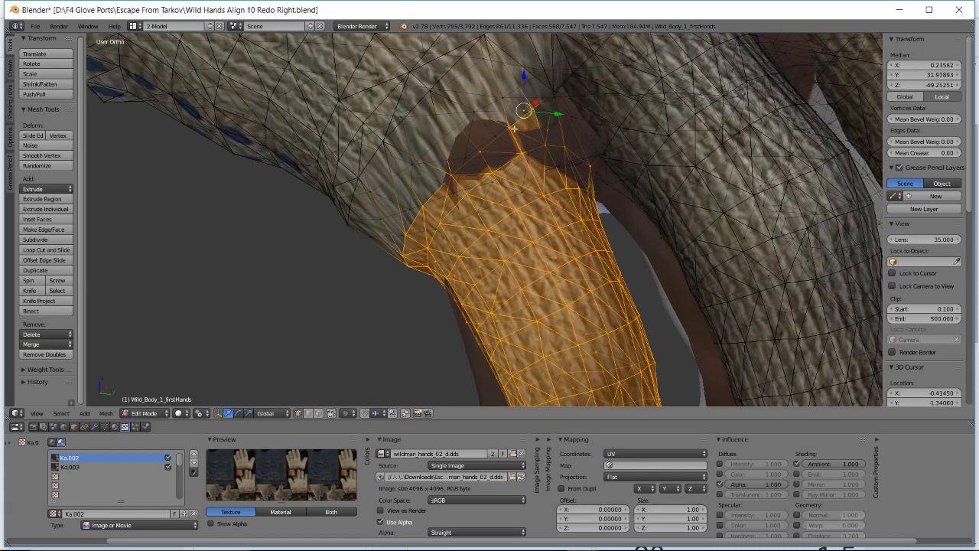
right_click(534, 112, "shift")
right_click(508, 132, "shift")
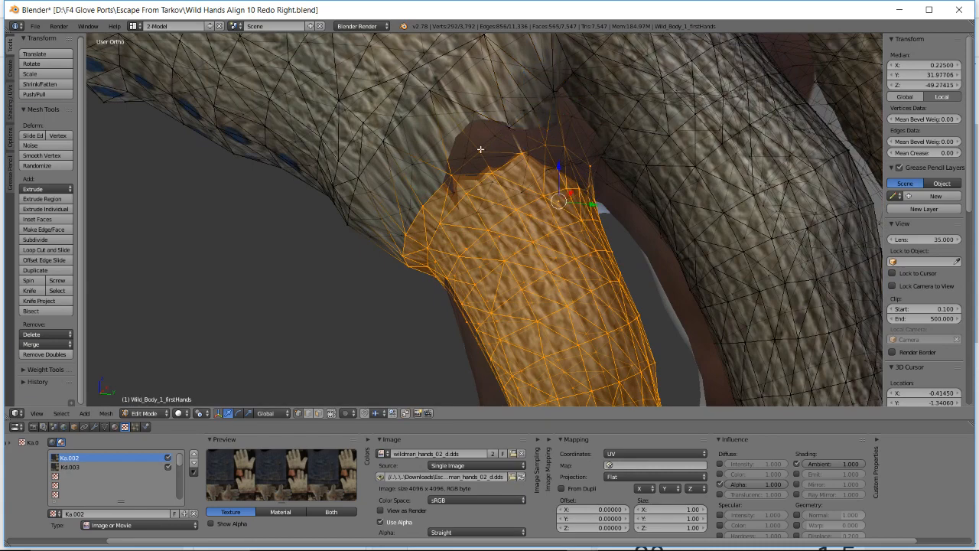
- Deselect the remaining boundary vertices across the back of the little finger's base toward the outer edge
right_click(450, 174, "shift")
right_click(422, 203, "shift")
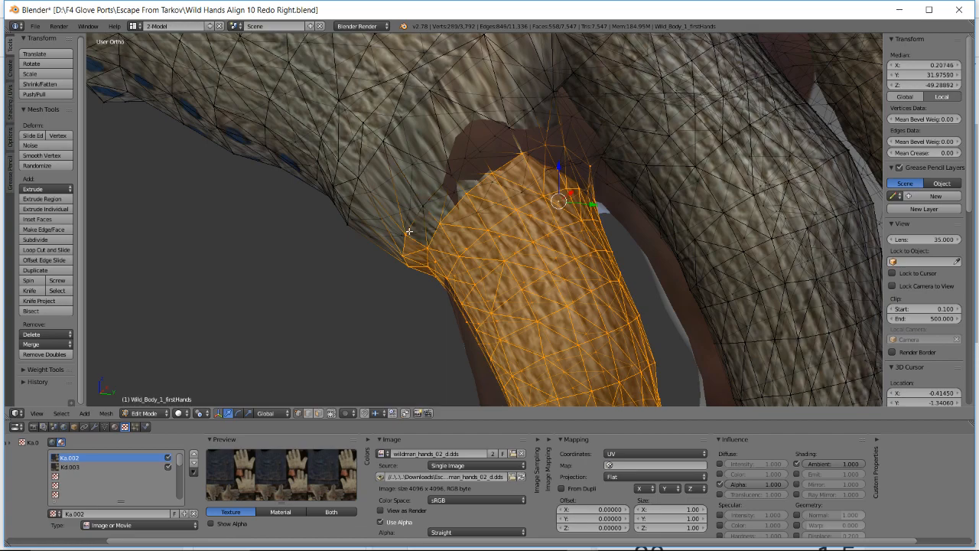
right_click(409, 231, "shift")
right_click(404, 267, "shift")
- Deselect the row of boundary vertices along the palm side of the little finger's base
middle_click_drag(419, 264, 395, 277)
middle_click_drag(377, 164, 373, 219, "shift")
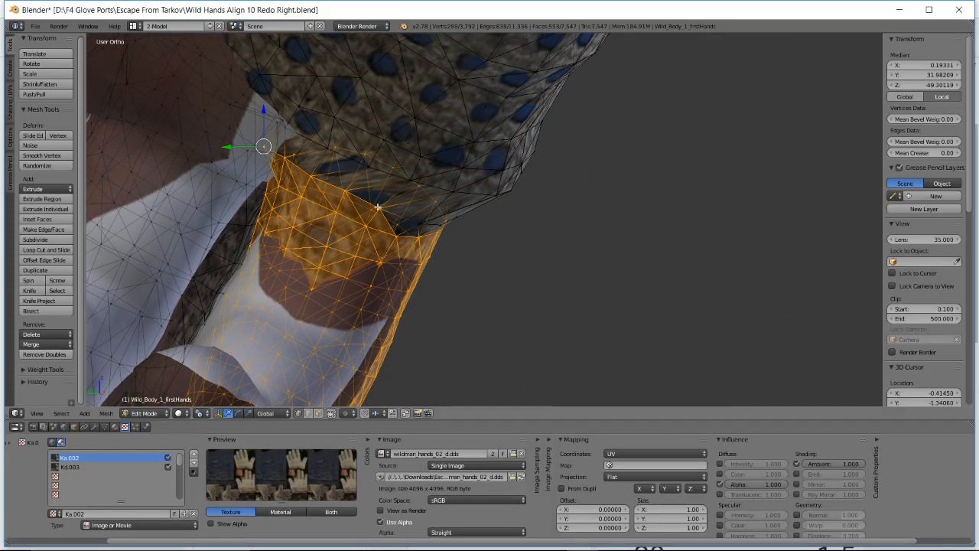
right_click(378, 207, "shift")
right_click(346, 190, "shift")
right_click(312, 176, "shift")
right_click(287, 159, "shift")
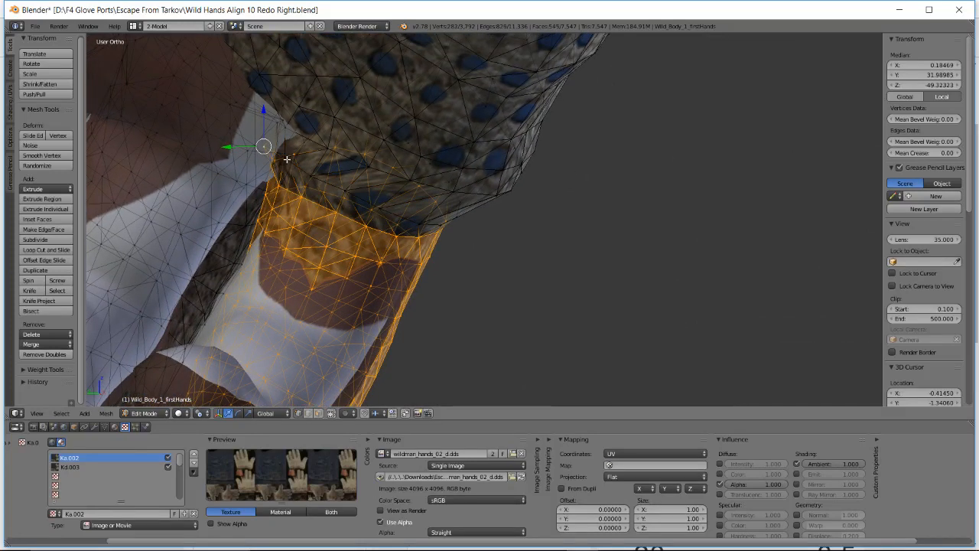
- View the mesh in wireframe to adjust the vertex selection near the little finger's web, then restore textured shading
middle_click_drag(287, 159, 349, 161)
key("z")
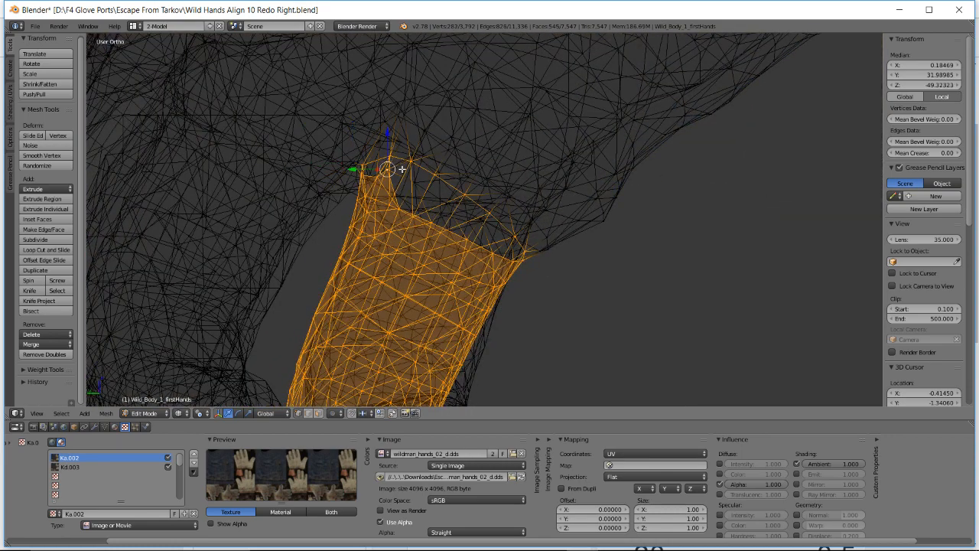
right_click(402, 168, "shift")
right_click(401, 169, "shift")
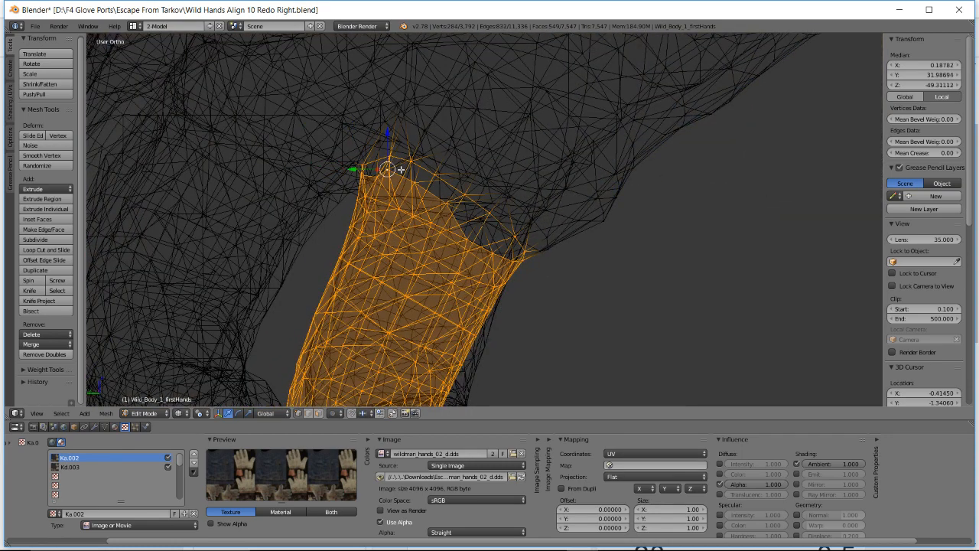
key("z")
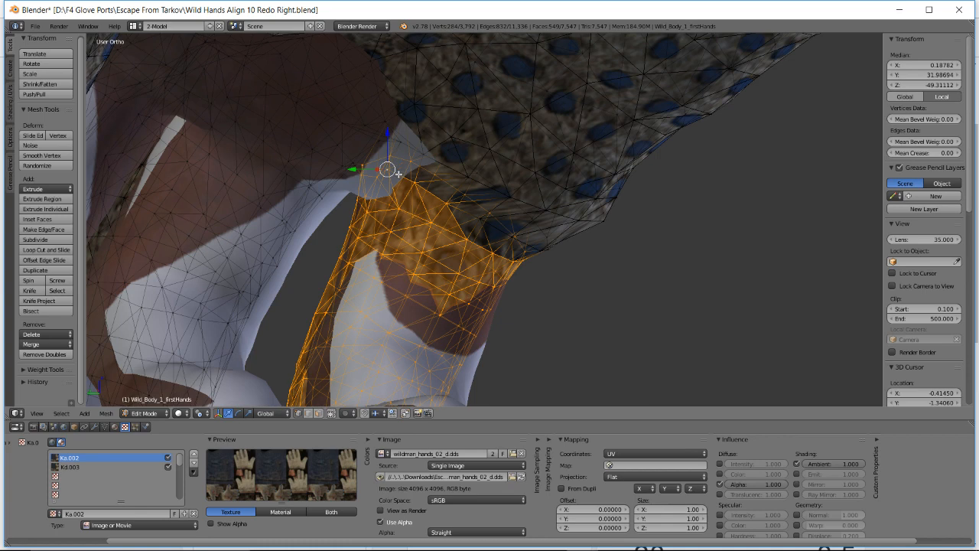
key("ctrl+alt+z")
left_click(401, 176)
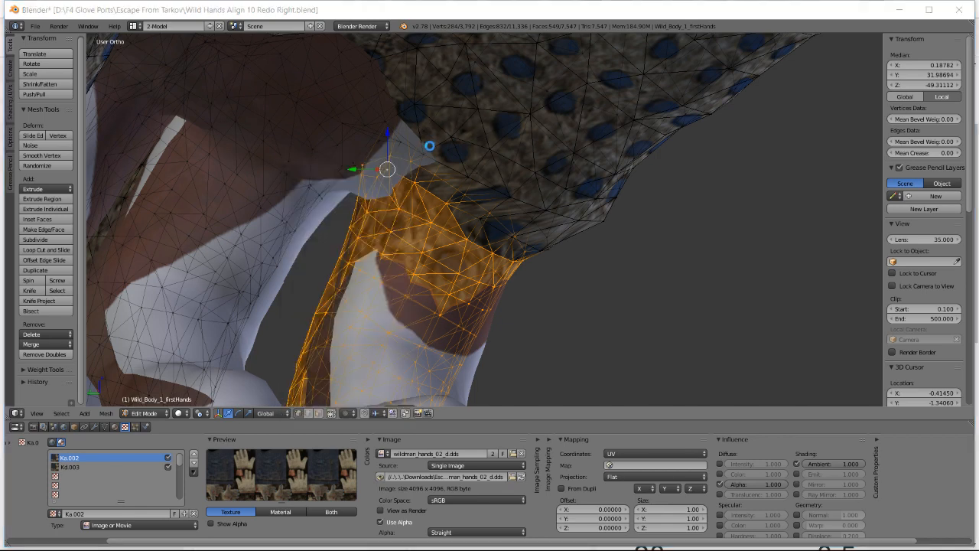
key("alt+z")
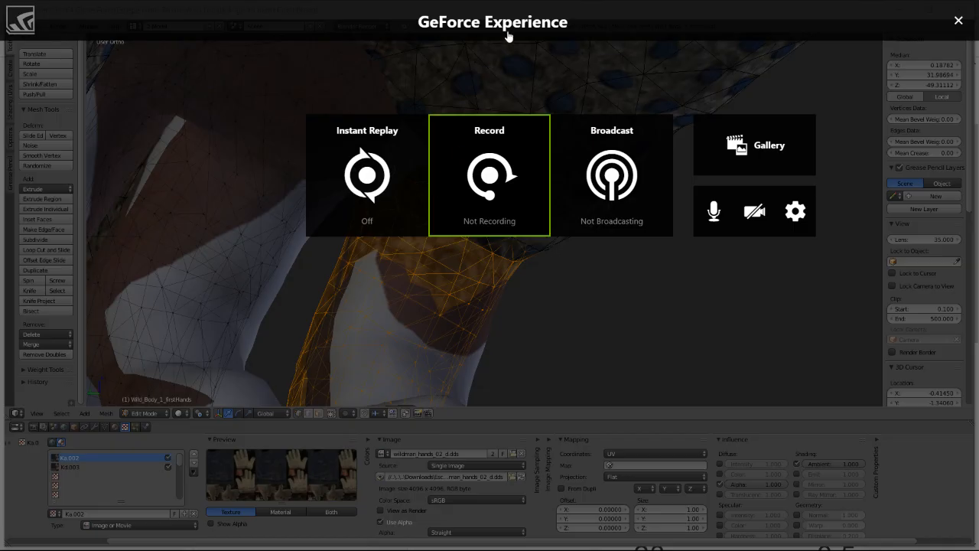
left_click(958, 20)
- Deselect the stray palm-side vertices left above the little finger's base and inspect the selection edge all around
right_click(415, 185, "shift")
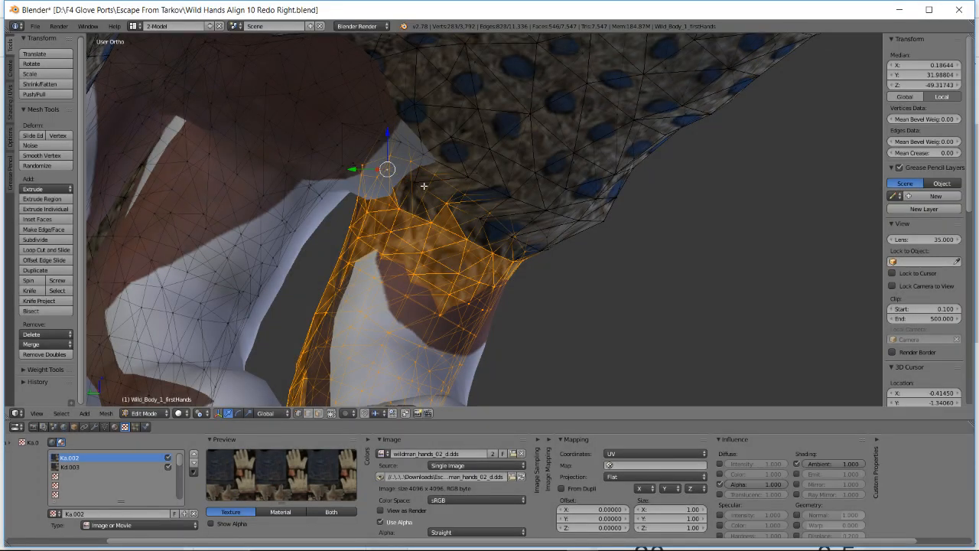
right_click(446, 204, "shift")
middle_click_drag(449, 193, 427, 196)
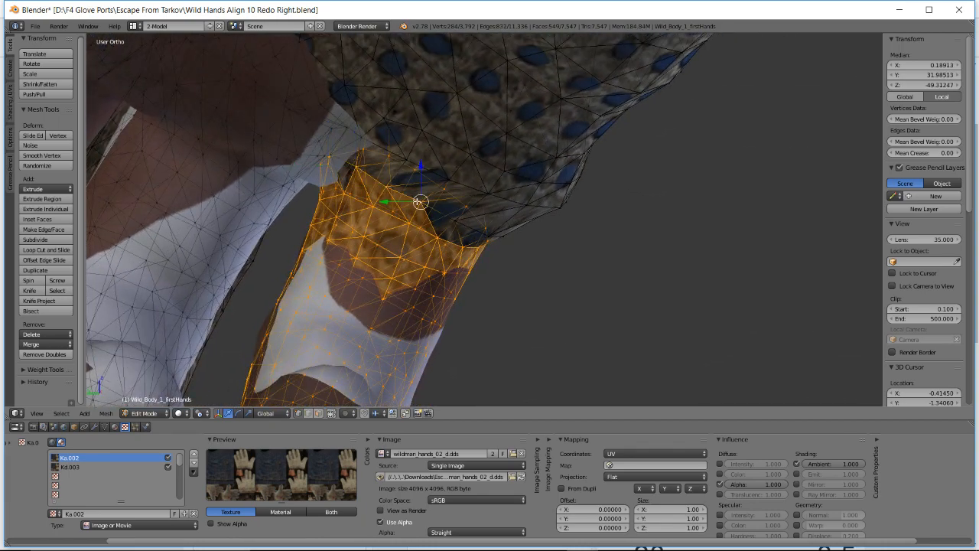
middle_click_drag(427, 196, 353, 201)
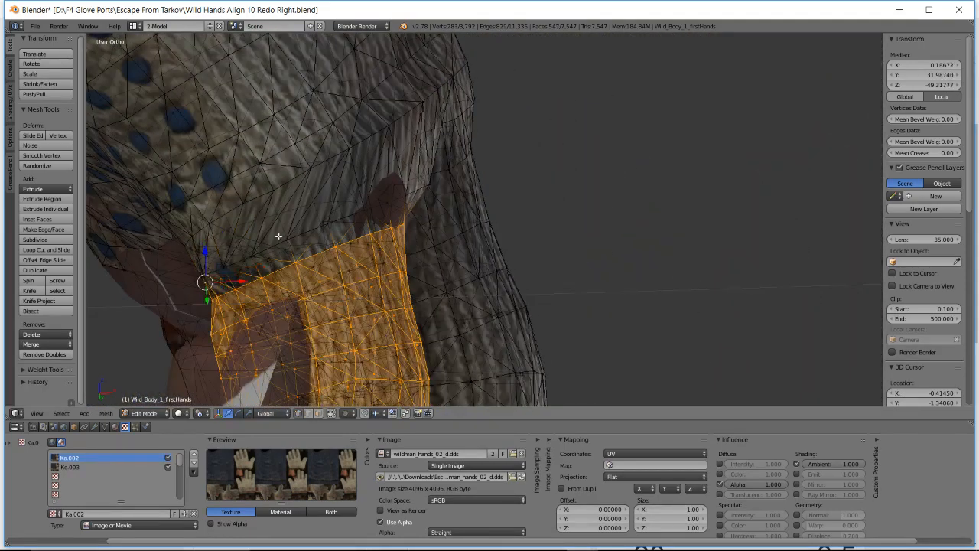
middle_click_drag(278, 237, 391, 219)
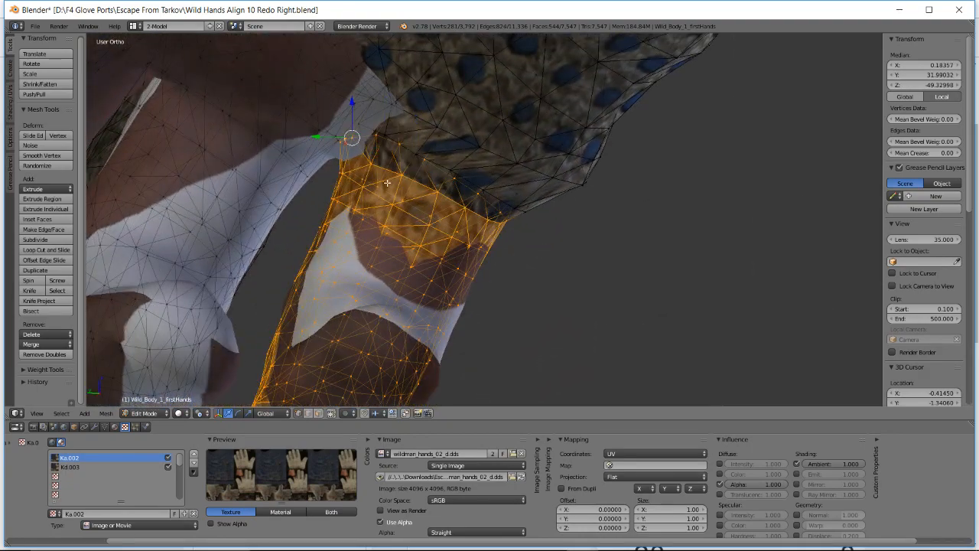
- Rotate the selected little finger section in side view and move it over the hand model's finger
middle_click_drag(387, 183, 410, 136)
key("r")
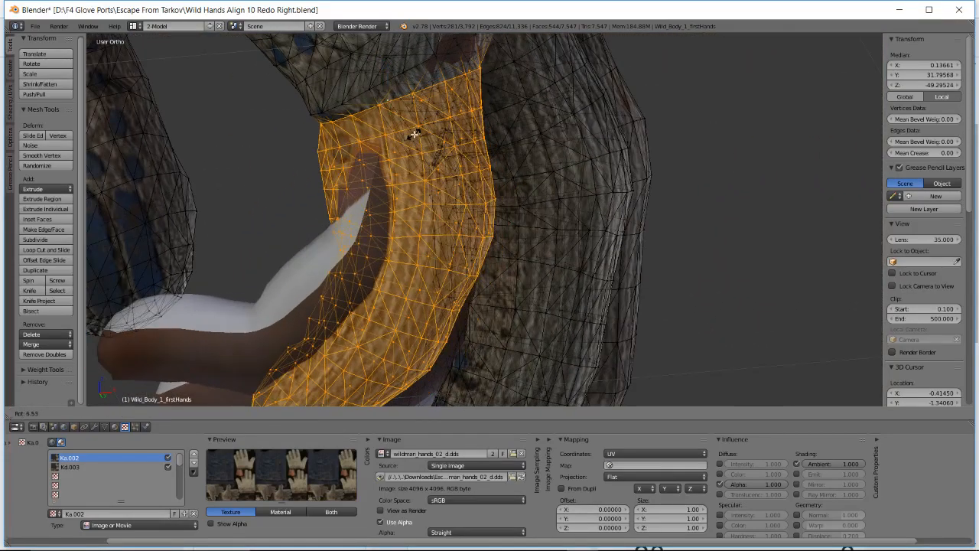
left_click(412, 149)
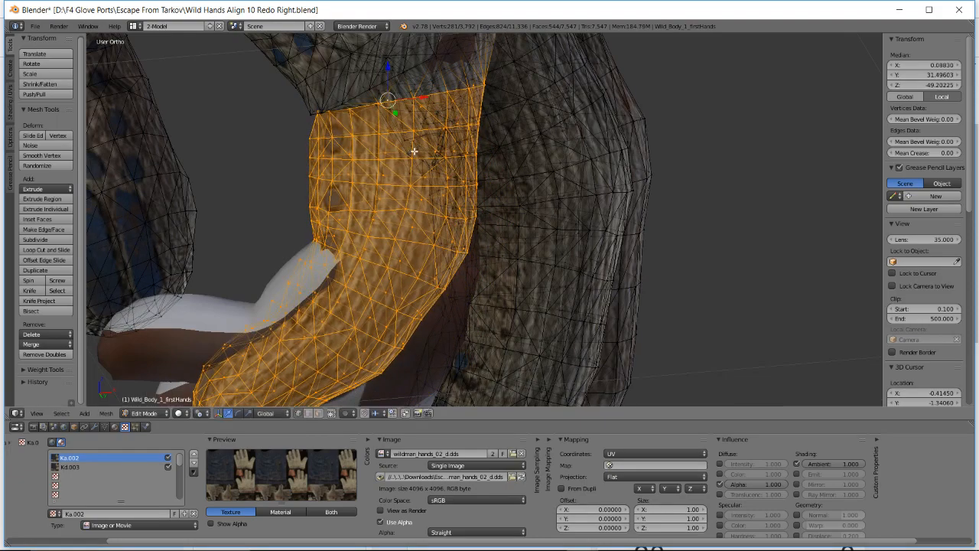
key("g")
left_click(408, 164)
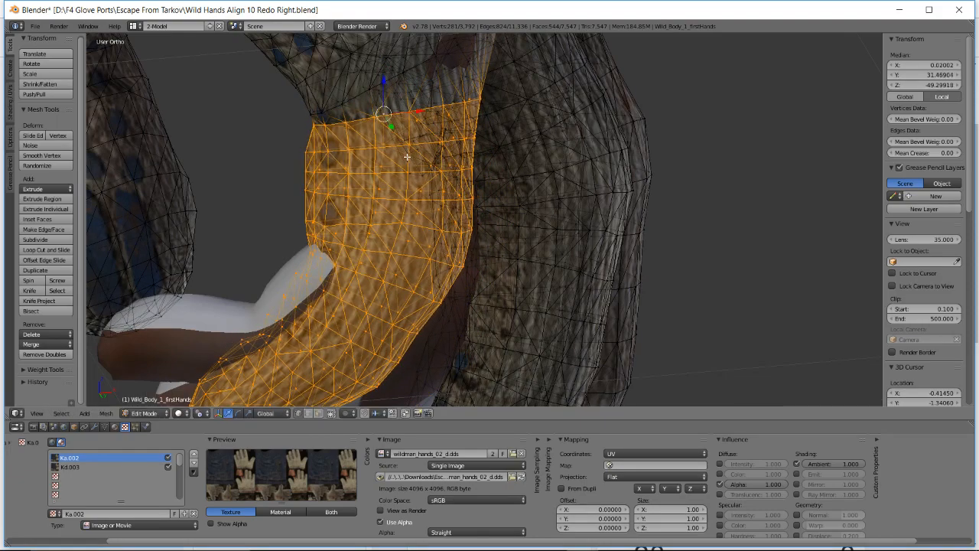
- Rotate the little finger section from the back of the hand to follow the underlying finger's direction
middle_click_drag(409, 164, 518, 227)
key("r")
left_click(535, 188)
middle_click_drag(536, 189, 531, 194)
key("r")
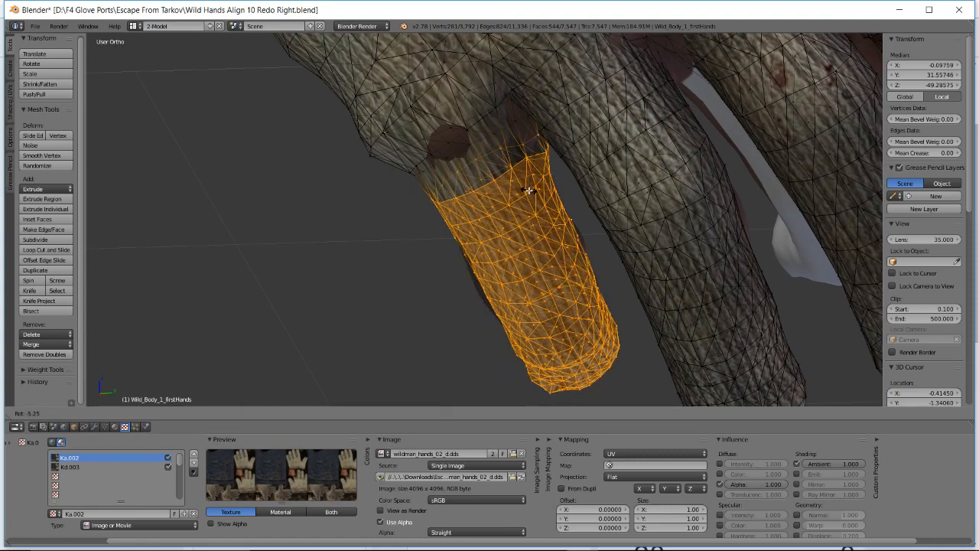
left_click(528, 190)
- Nudge the little finger section slightly upward in side view
middle_click_drag(528, 191, 525, 219)
scroll(524, 219, "up", 3)
middle_click_drag(401, 272, 452, 193, "shift")
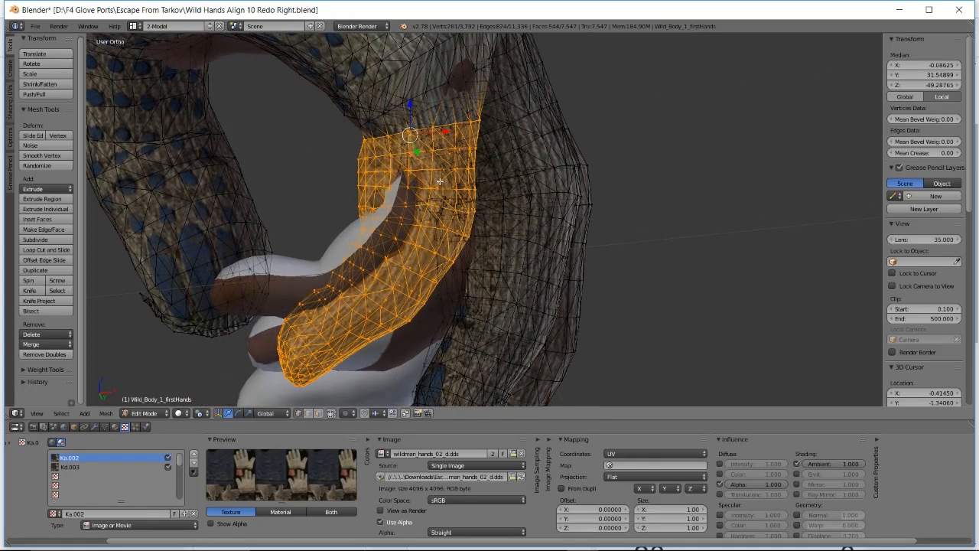
key("g")
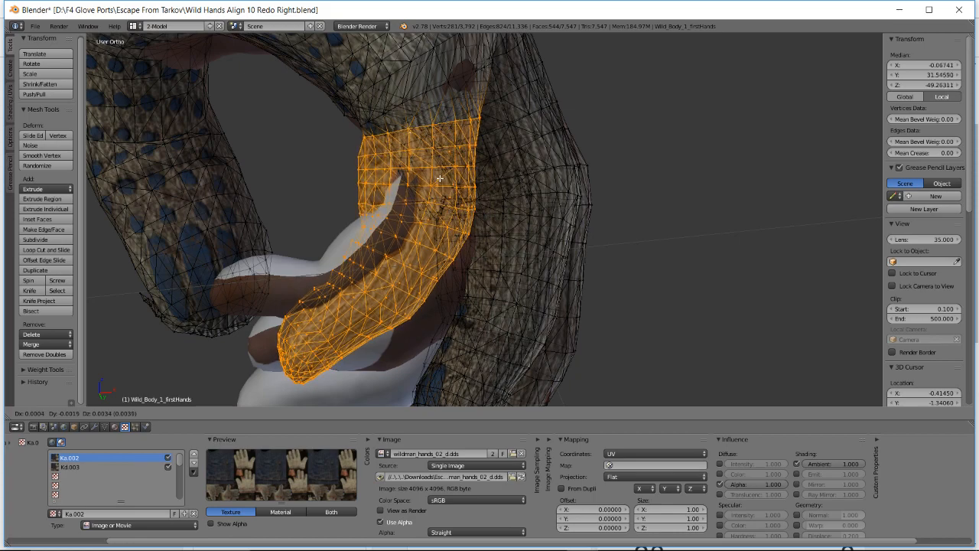
left_click(440, 178)
- Trackball-rotate the little finger section from the back of the hand to fit the underlying finger more closely
middle_click_drag(440, 178, 406, 201)
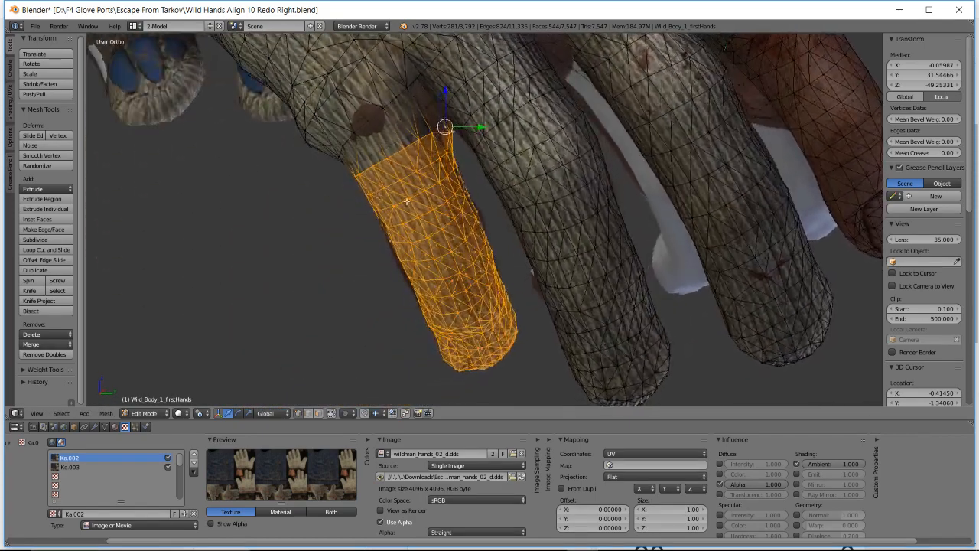
key("r")
key("r")
right_click(465, 237)
key("r")
key("r")
left_click(473, 241)
key("r")
key("r")
left_click(491, 241)
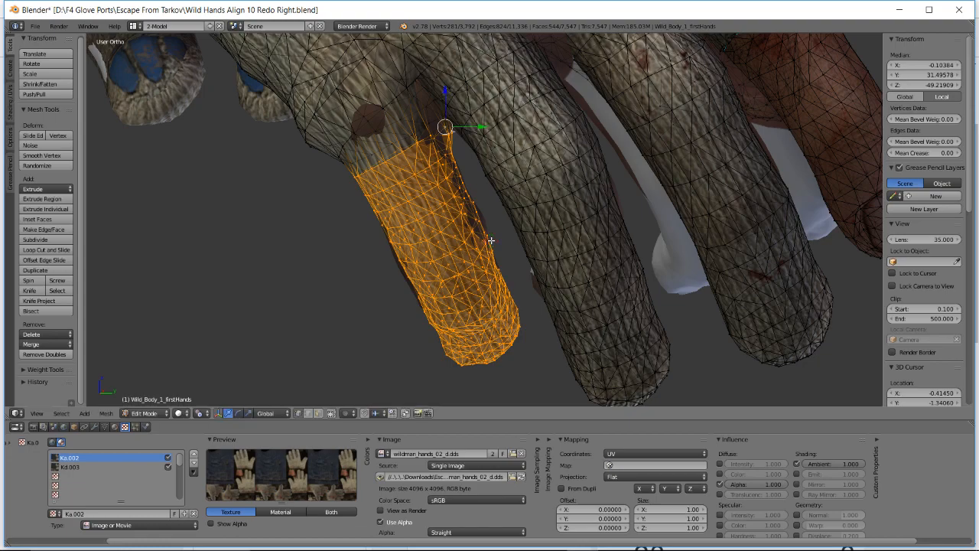
middle_click_drag(491, 241, 678, 219)
key("r")
key("r")
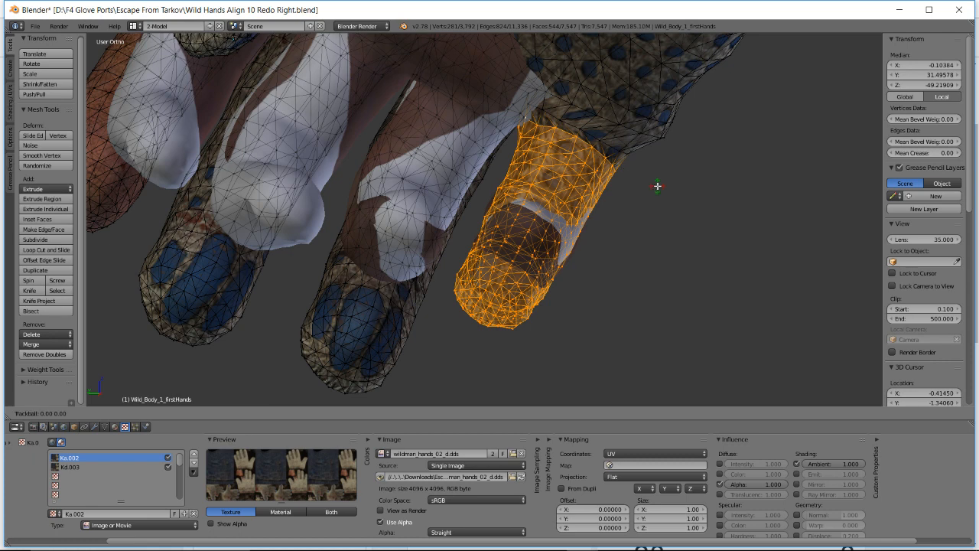
right_click(658, 186)
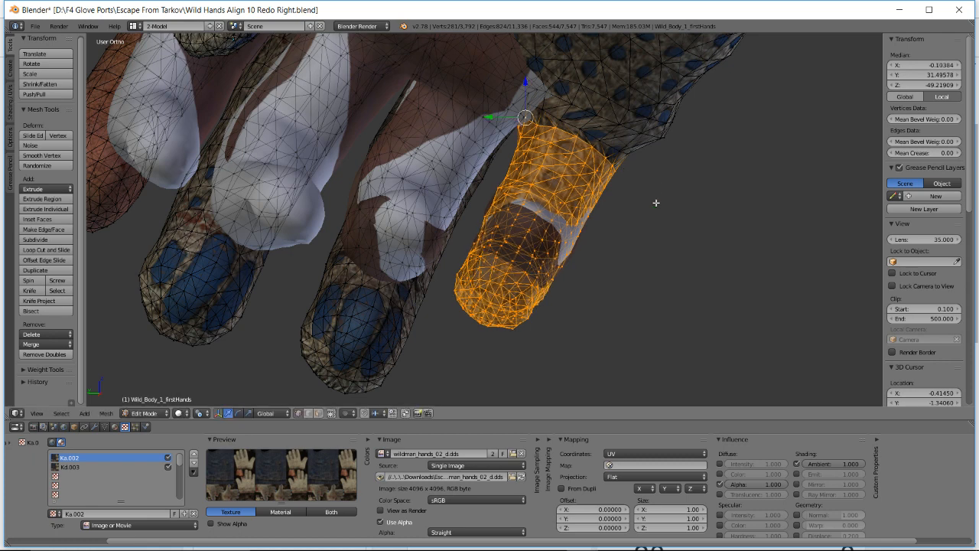
key("r")
right_click(657, 203)
- Switch to the YouTube live dashboard and read the latest live chat messages
key("alt+Tab")
scroll(462, 328, "down", 1)
scroll(462, 327, "down", 2)
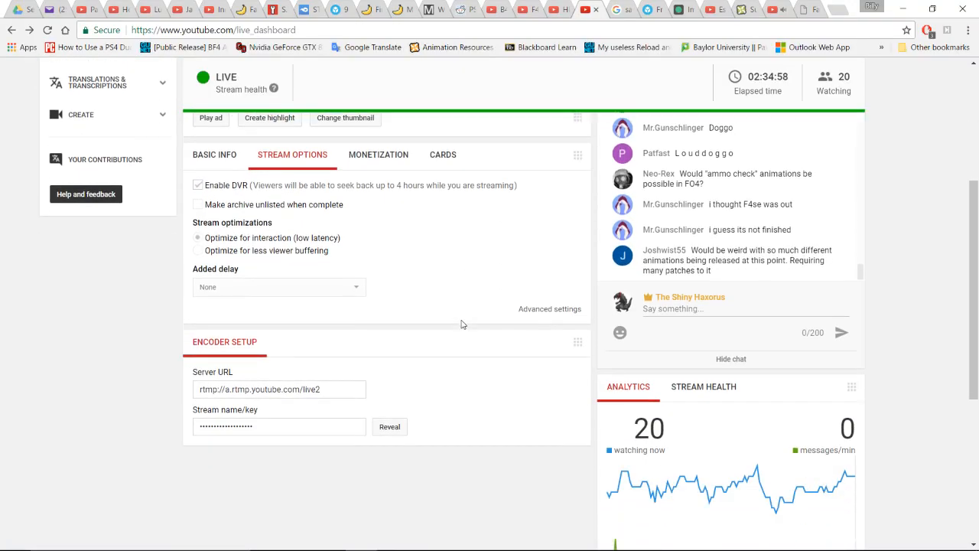
scroll(461, 323, "up", 2)
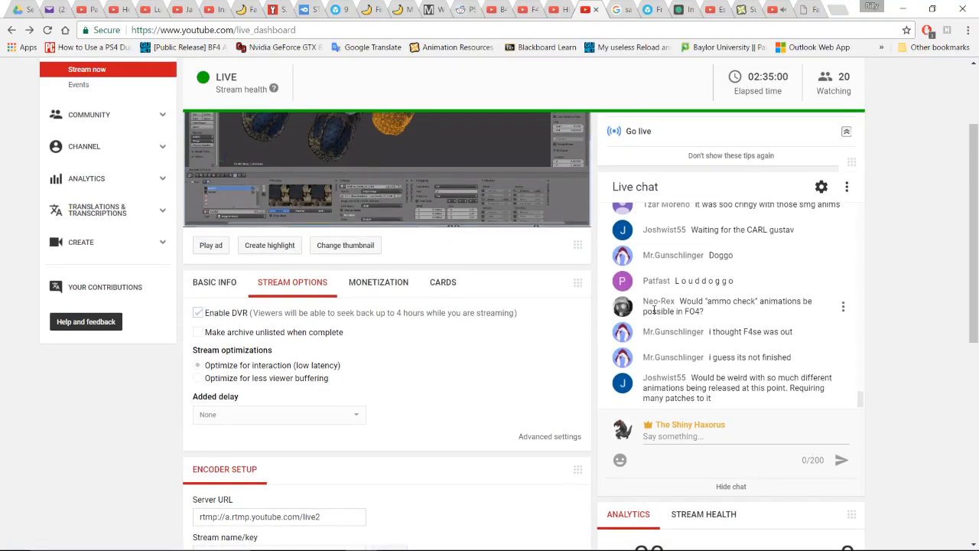
scroll(918, 316, "up", 2)
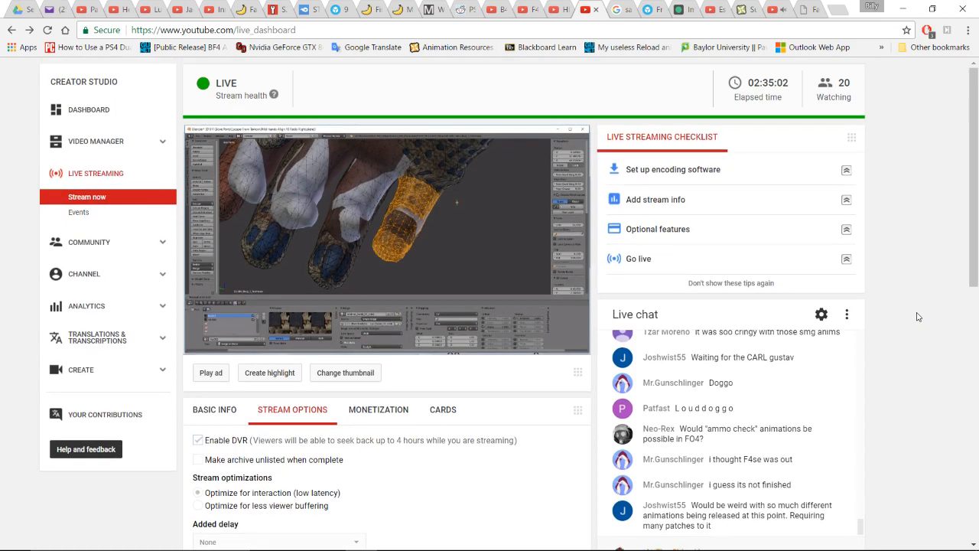
- Return to Blender, clear the selection and box-select the vertices around the little finger's middle section
key("alt+Tab")
middle_click_drag(596, 222, 637, 256)
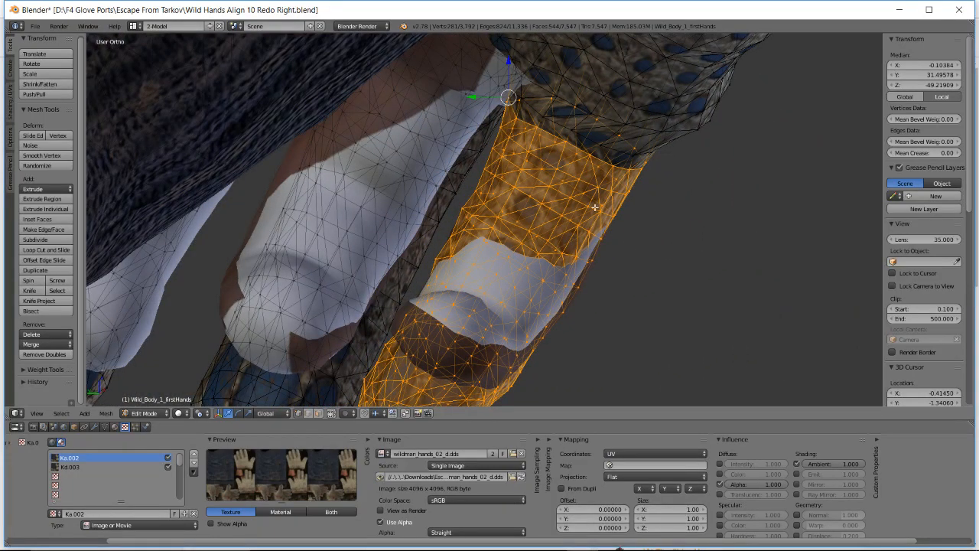
middle_click_drag(595, 208, 395, 183)
middle_click_drag(521, 244, 593, 220)
key("a")
key("b")
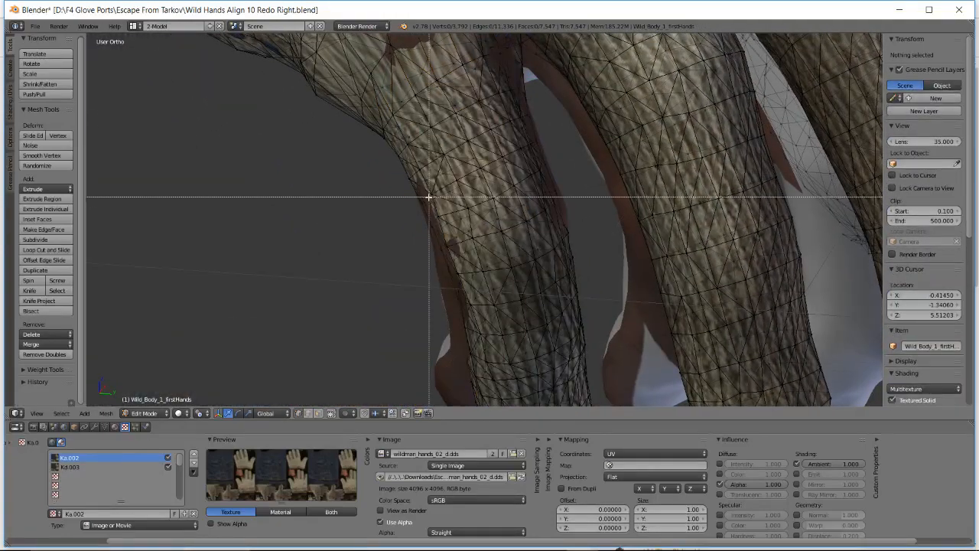
left_click_drag(423, 208, 584, 341)
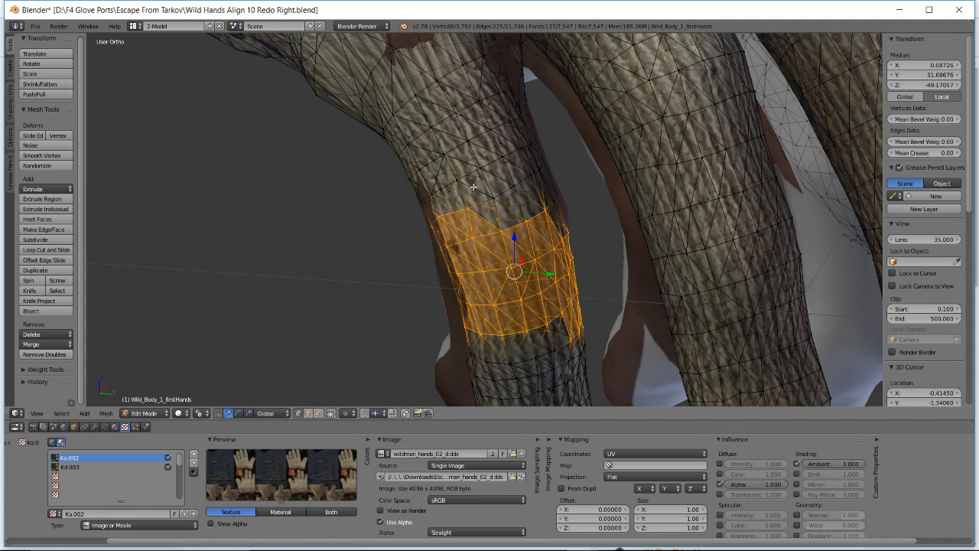
- Extend the box selection to the missed vertices at the section's upper edge and down to the little finger's tip
key("b")
left_click_drag(498, 170, 579, 246)
key("b")
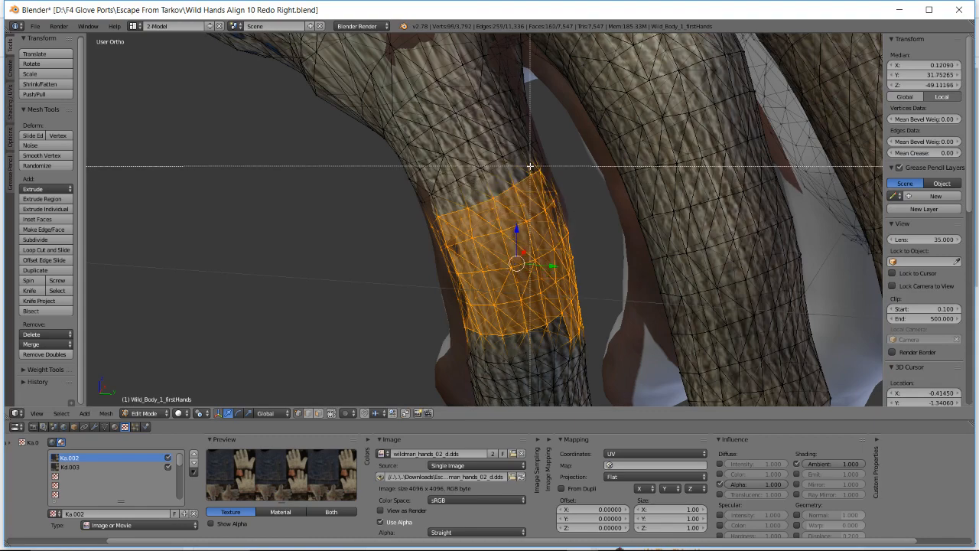
left_click_drag(536, 158, 567, 212)
middle_click_drag(562, 292, 561, 233)
key("b")
left_click_drag(421, 192, 594, 367)
middle_click_drag(475, 283, 546, 247)
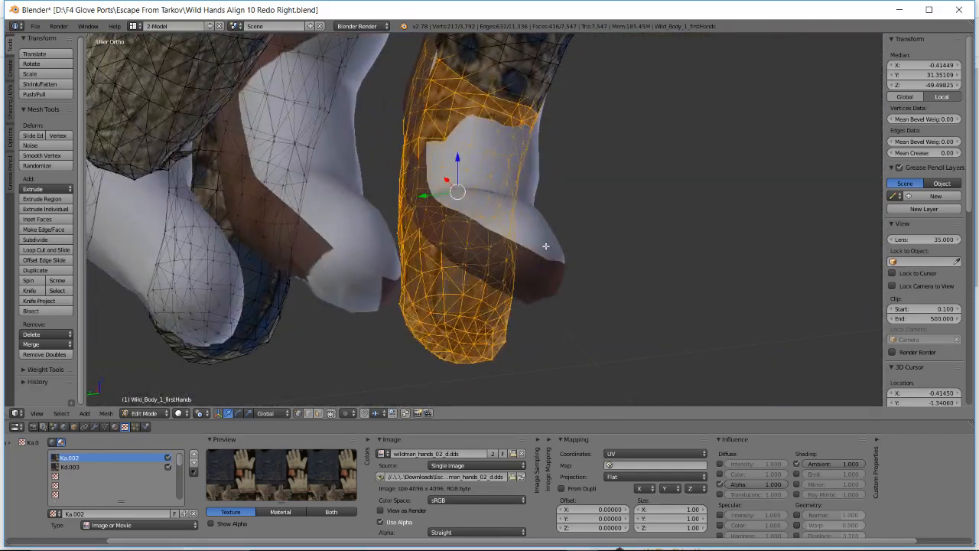
- Switch to the YouTube live dashboard and start a new poll card for the stream
key("alt+Tab")
scroll(396, 270, "down", 3)
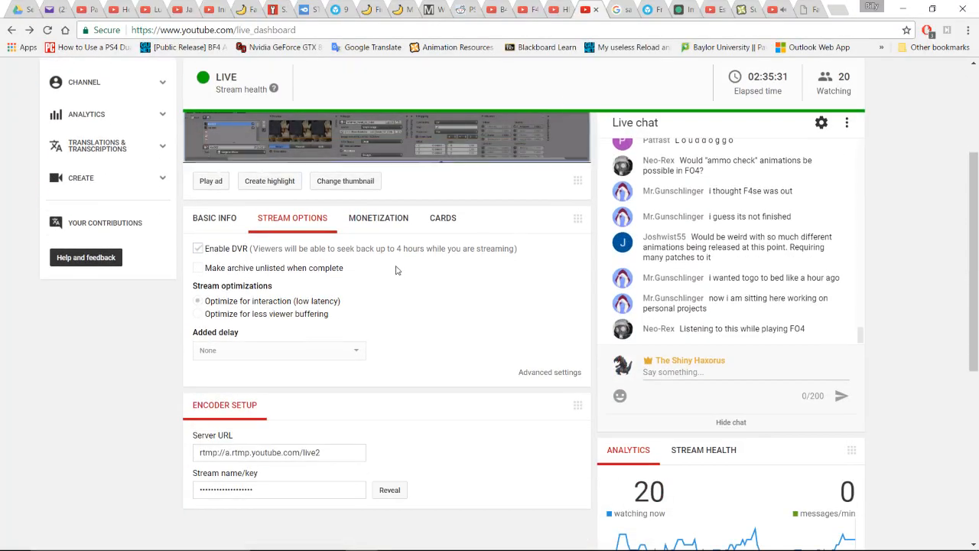
left_click(440, 222)
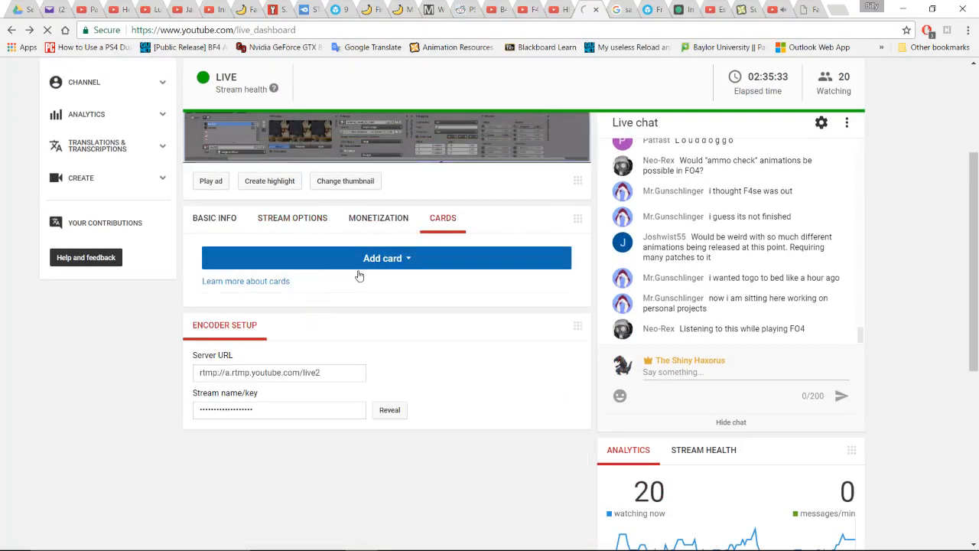
left_click(359, 264)
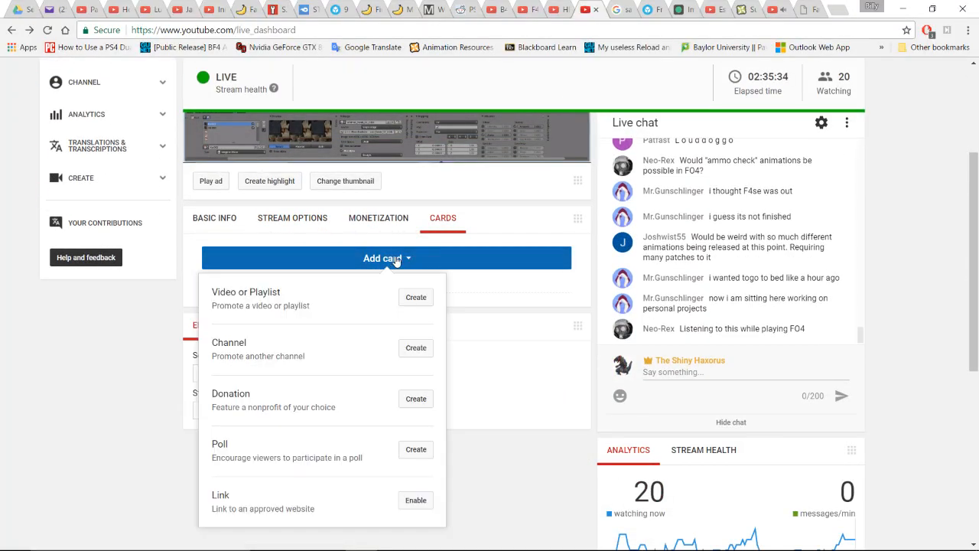
left_click(416, 451)
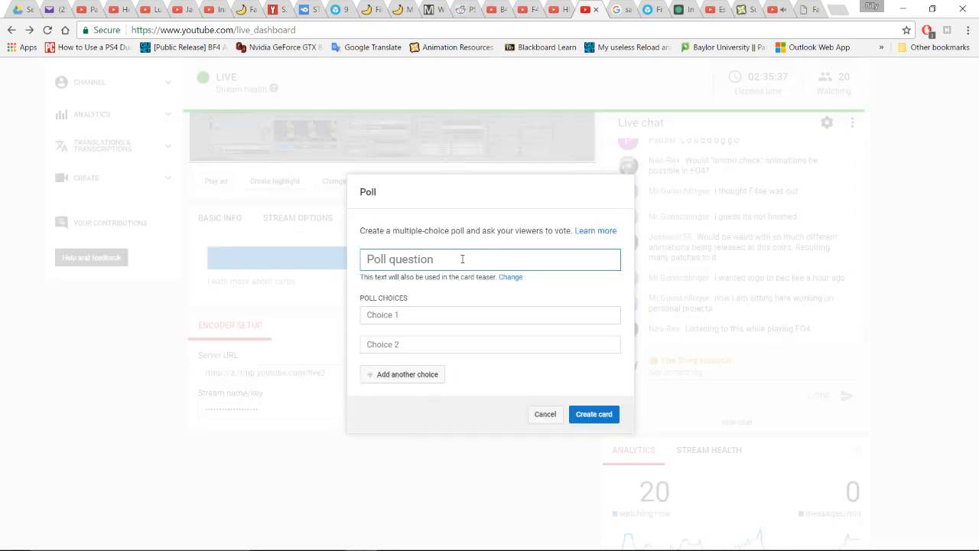
- Enter the poll question "How should these be released?" and the first choice "Released one by one"
type("Ho")
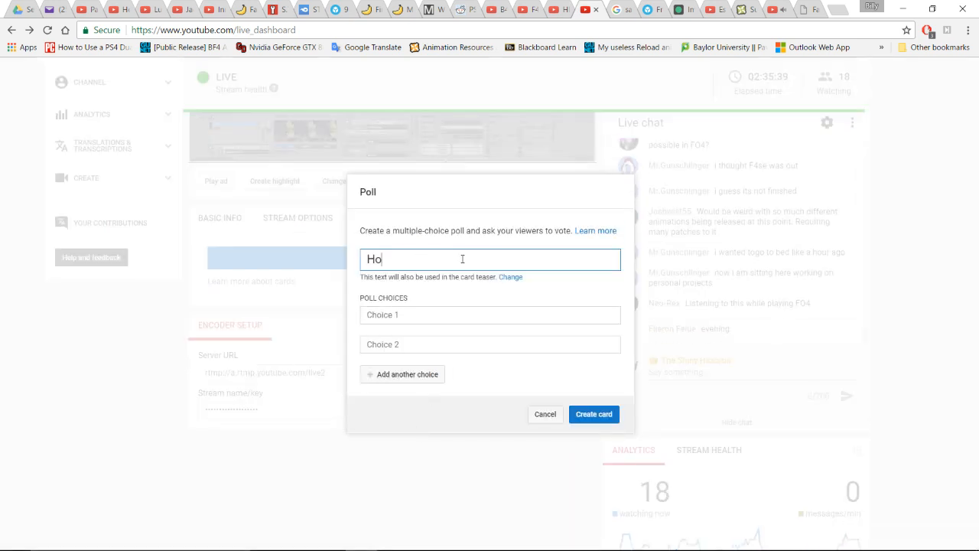
type("w should these be released?")
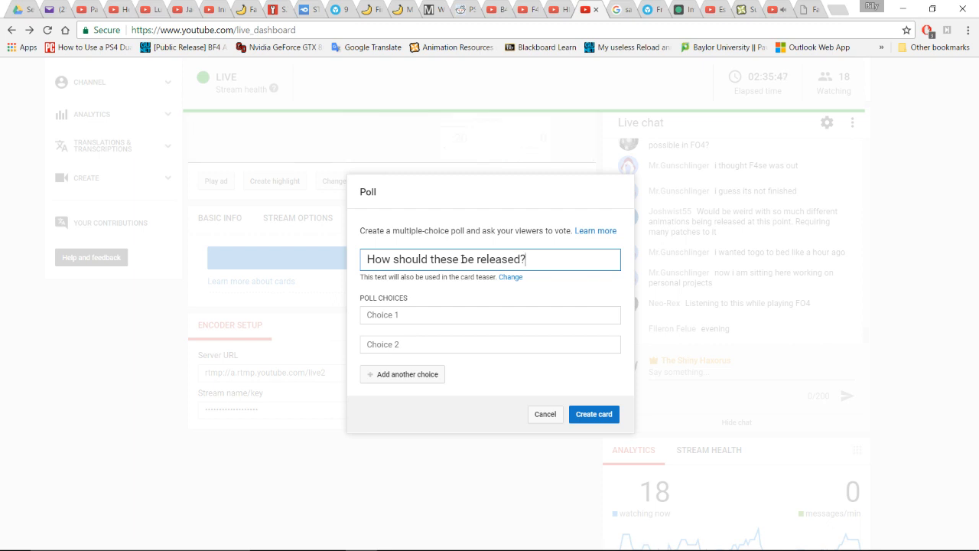
key("Tab")
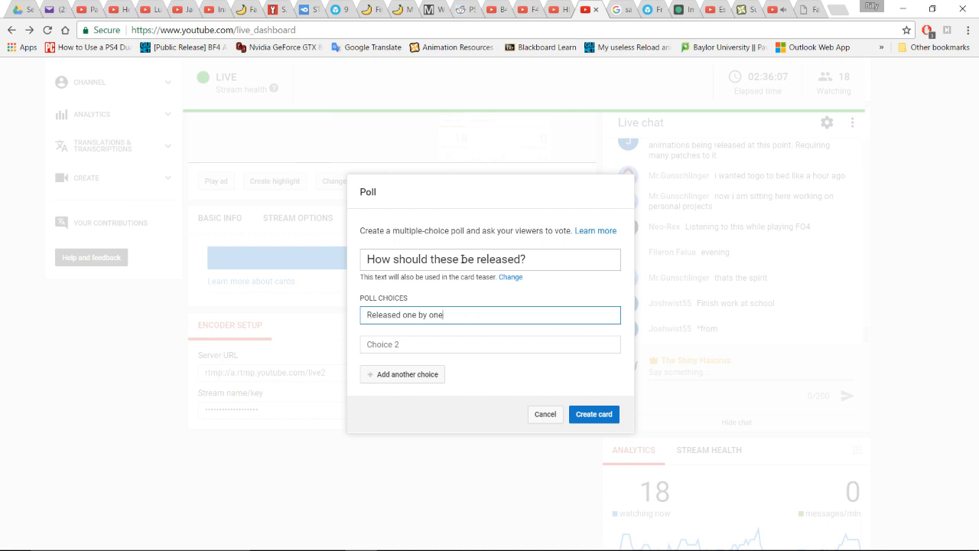
key("Return")
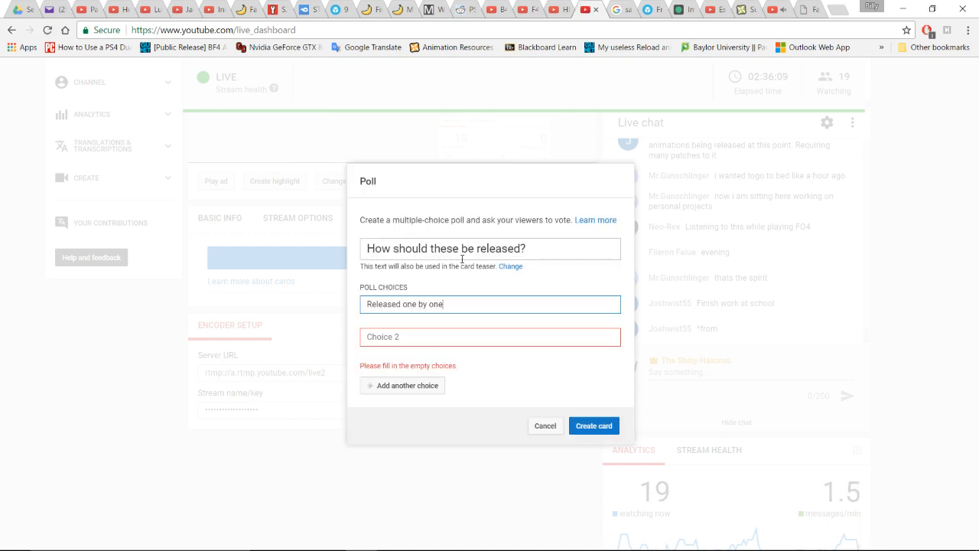
- Enter "Released all at once" as the second poll choice and create the card
left_click(422, 341)
type("RE")
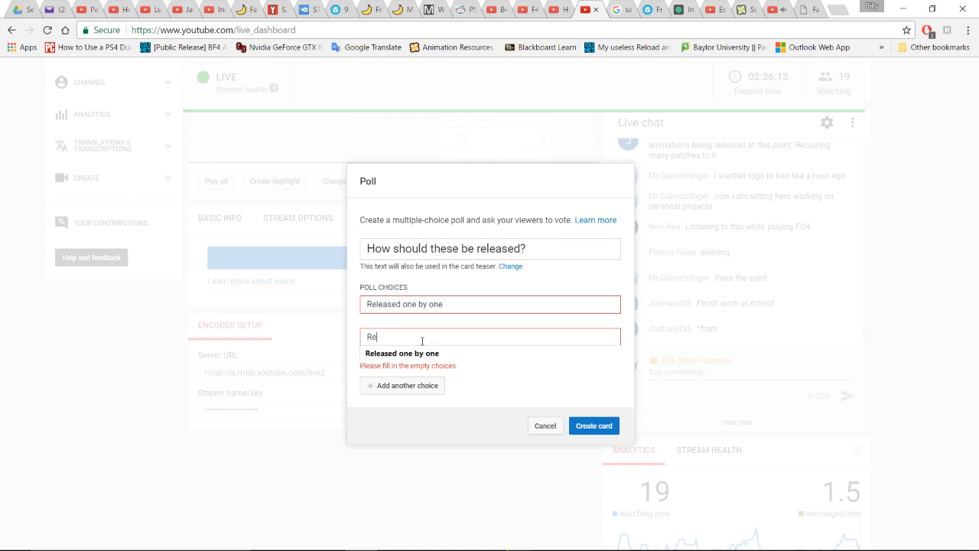
type("lase")
key("BackSpace")
key("BackSpace")
type("eased all at once")
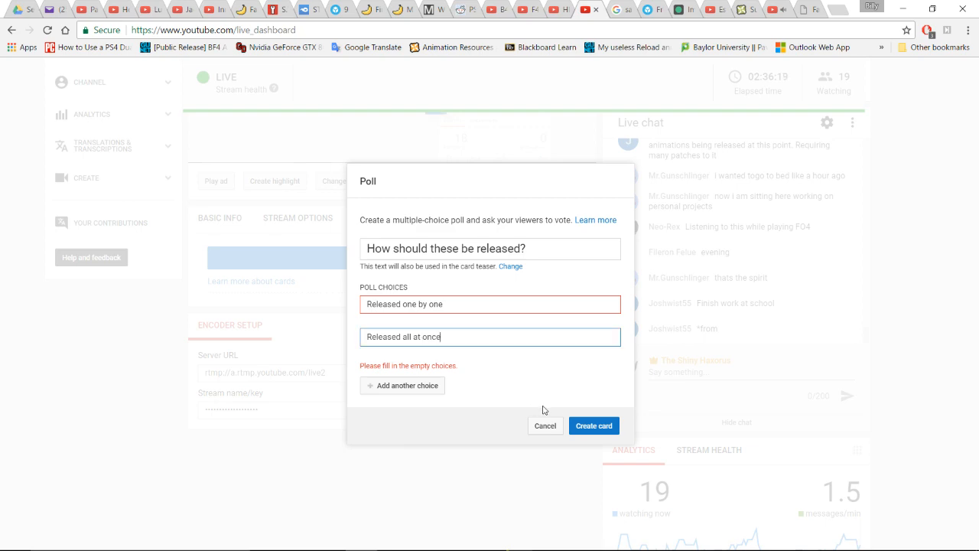
left_click(601, 427)
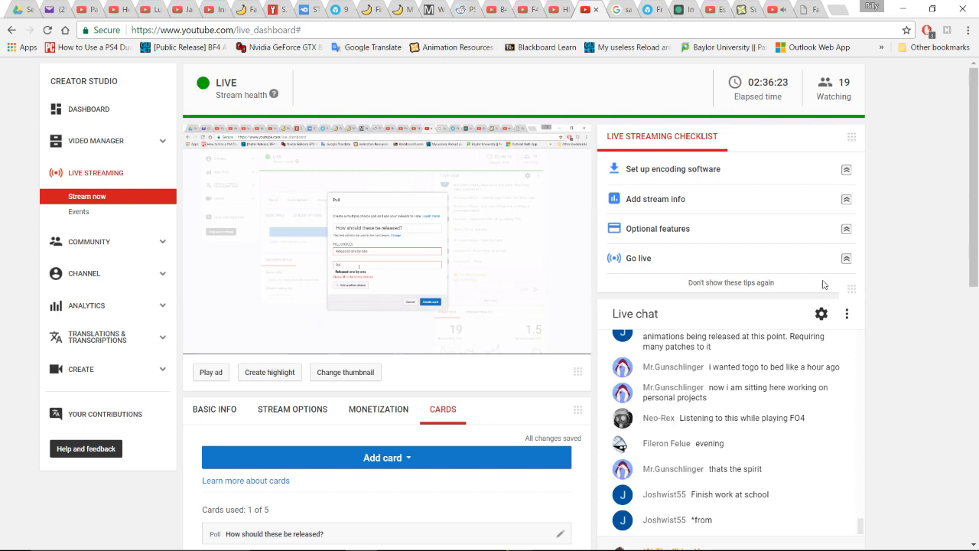
- Check the stream preview, card list and live chat for the newly created poll
scroll(750, 283, "down", 1)
scroll(459, 314, "up", 1)
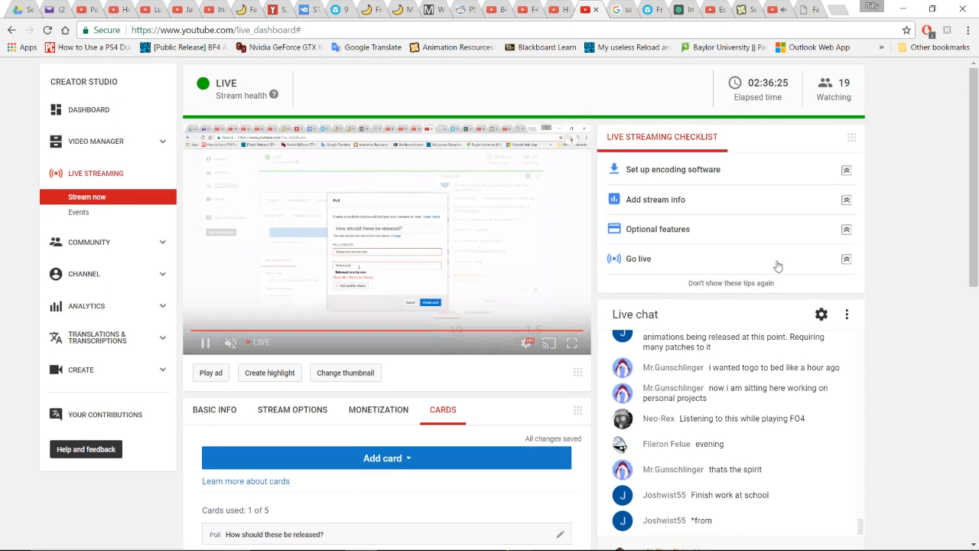
scroll(923, 243, "down", 2)
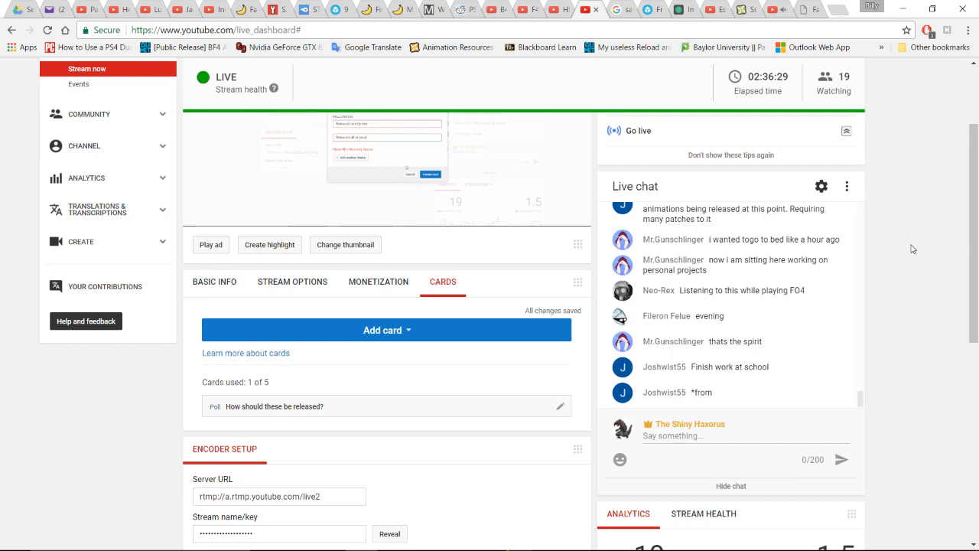
mouse_move(475, 164)
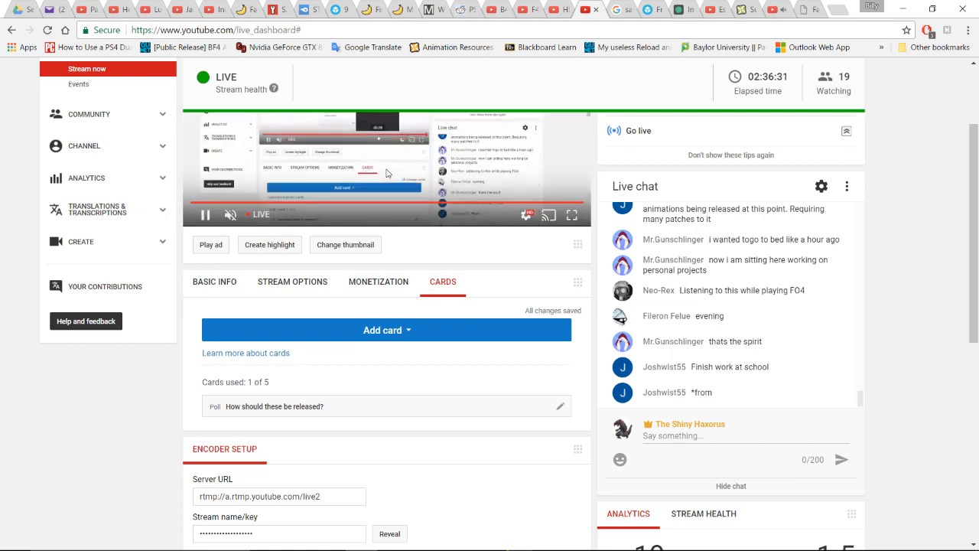
scroll(563, 285, "down", 2)
scroll(561, 284, "up", 3)
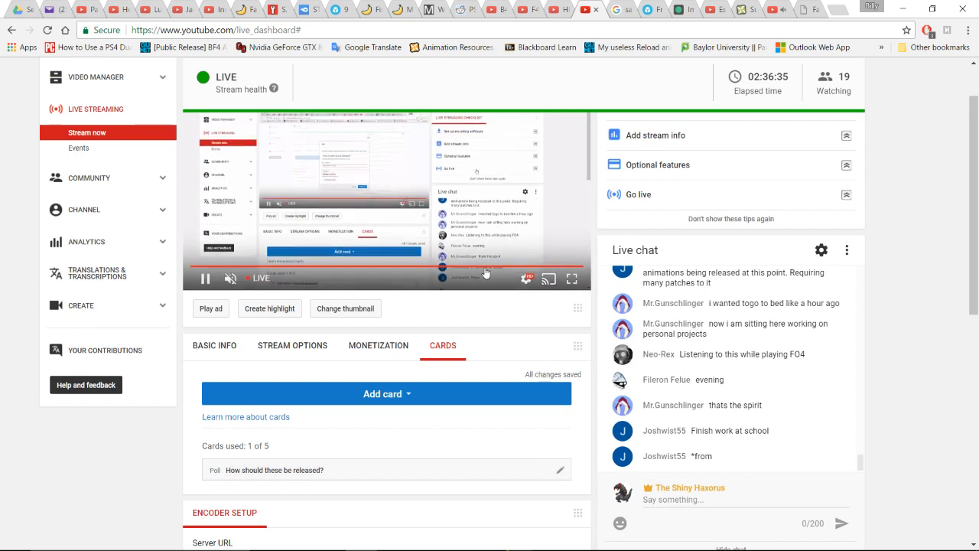
scroll(560, 283, "up", 1)
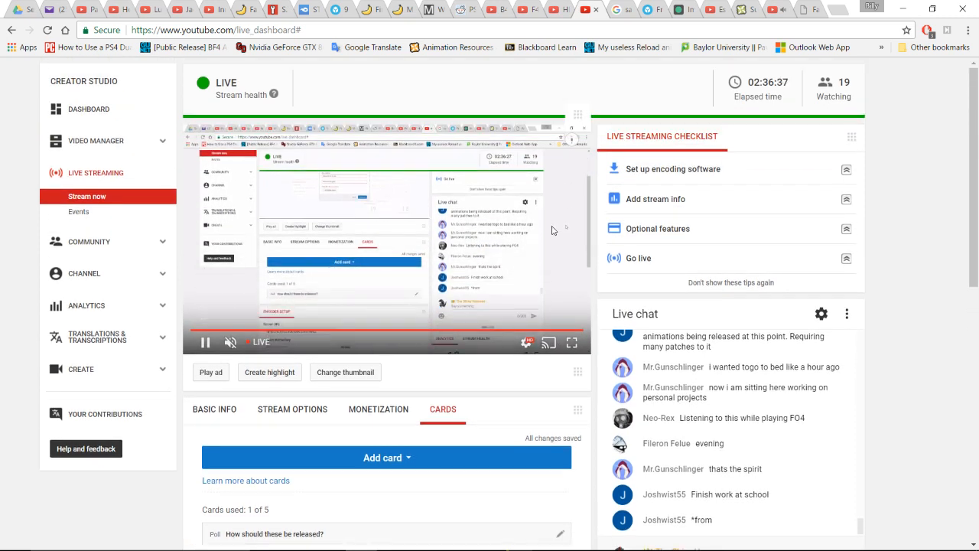
mouse_move(656, 539)
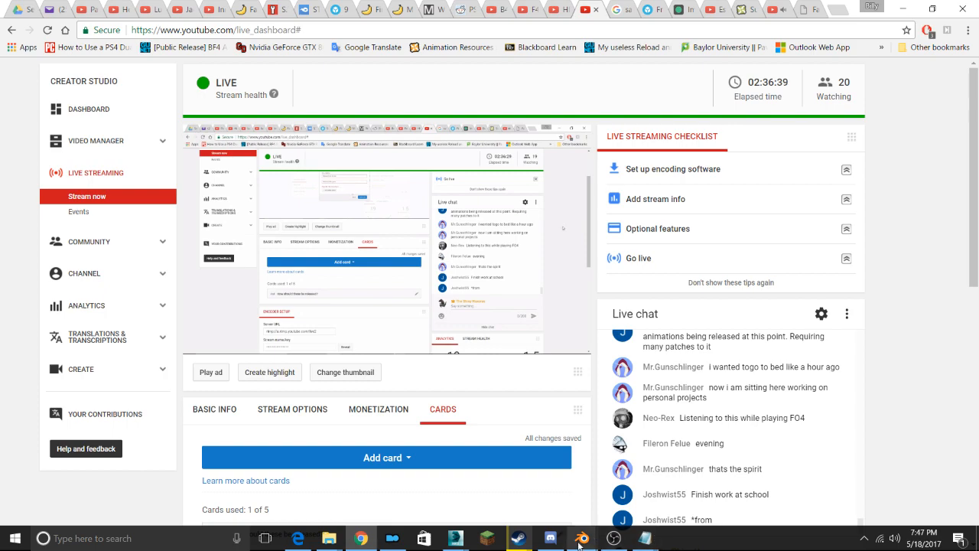
mouse_move(520, 541)
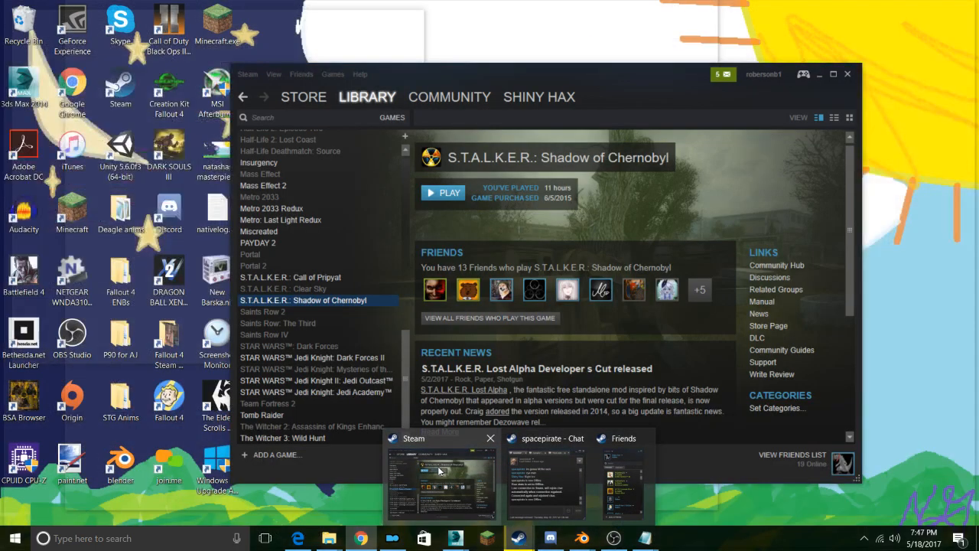
left_click(520, 449)
left_click(506, 504)
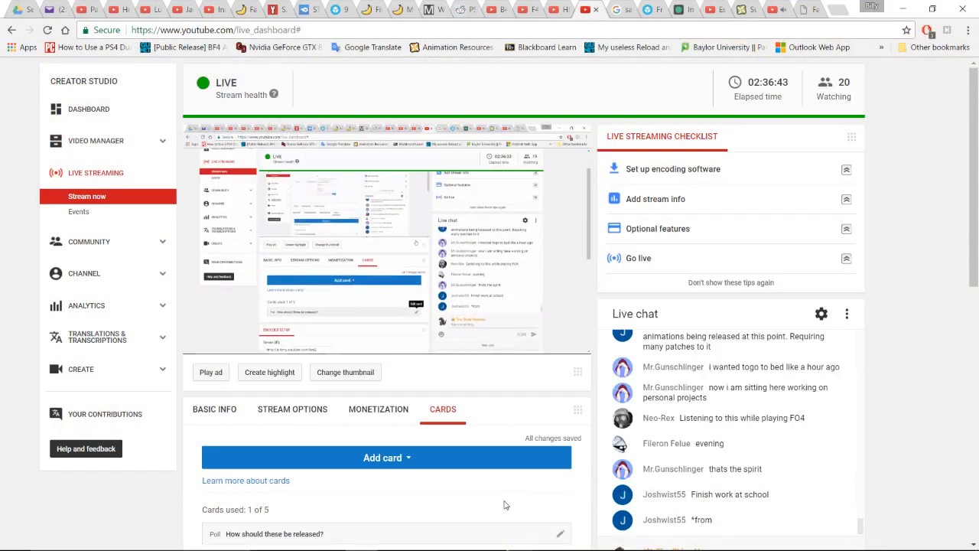
- Switch back to the Wild Hands Align 10 Redo Right file in Blender, then rotate and move the selected glove finger section over the hand's finger
mouse_move(580, 544)
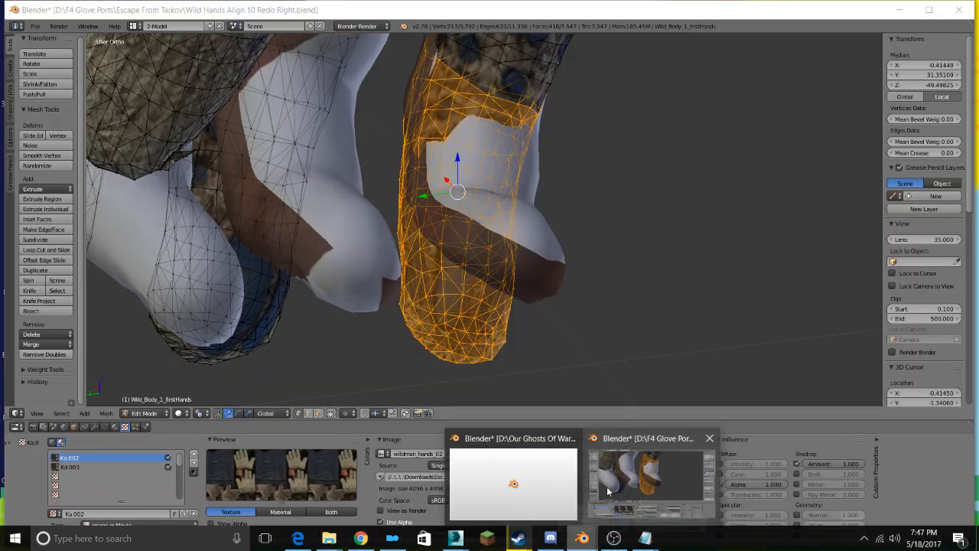
left_click(607, 487)
middle_click_drag(562, 142, 526, 148)
key("r")
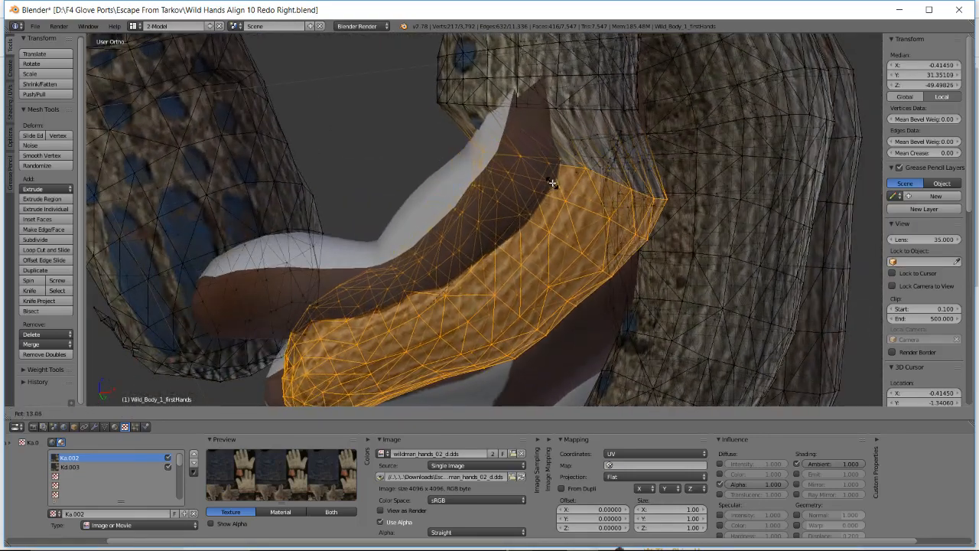
key("g")
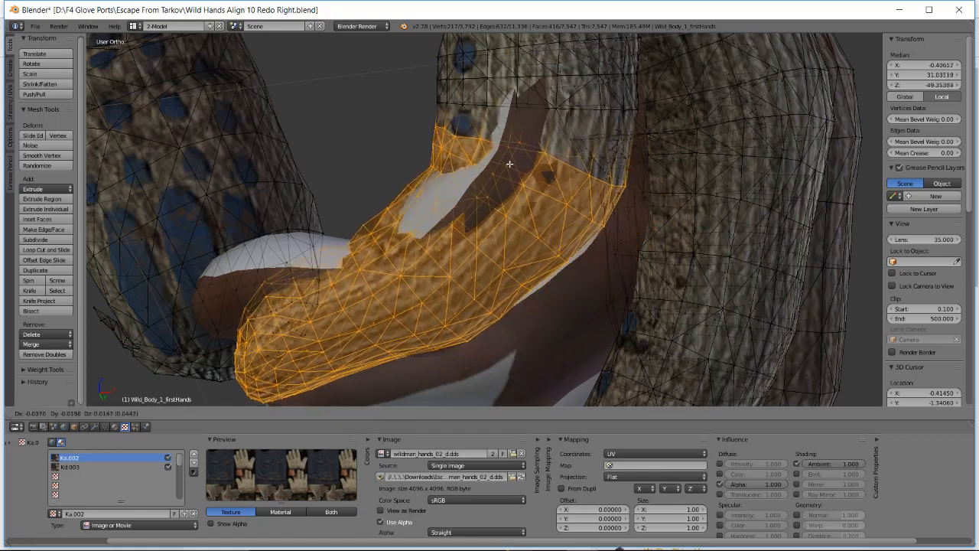
left_click(507, 162)
- Fine-tune the selected glove finger section from its other side, shifting it sideways and rotating it about -1.5 degrees to follow the underlying finger
middle_click_drag(506, 162, 449, 166)
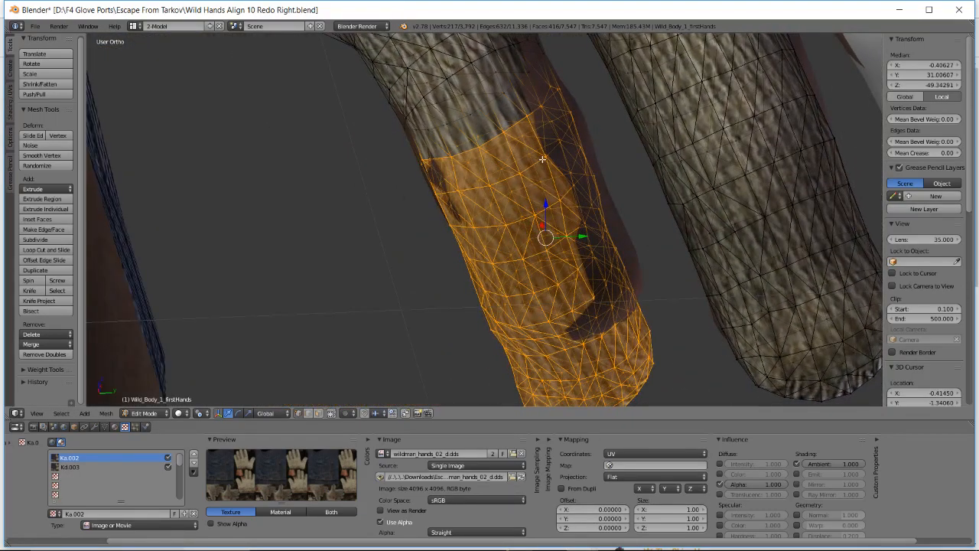
key("g")
left_click(555, 121)
key("r")
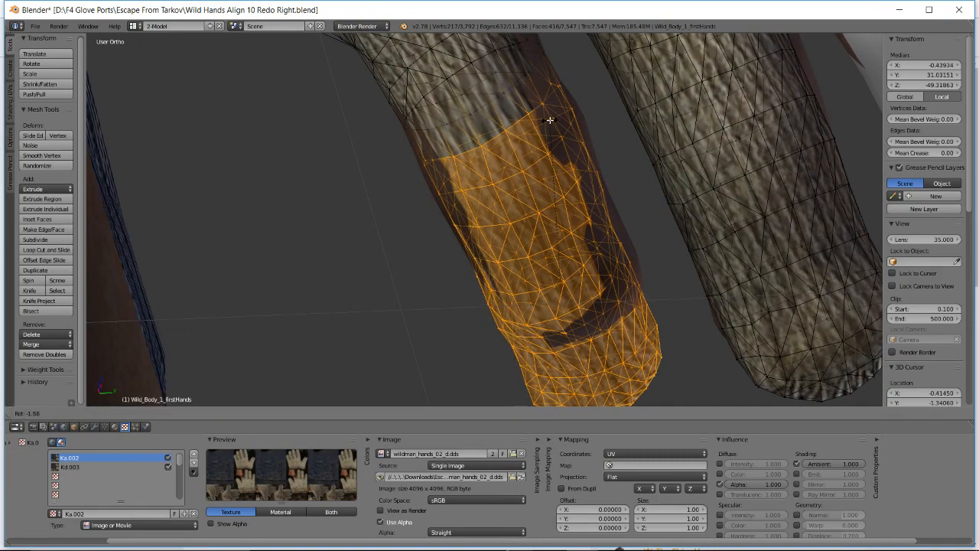
left_click(548, 121)
key("g")
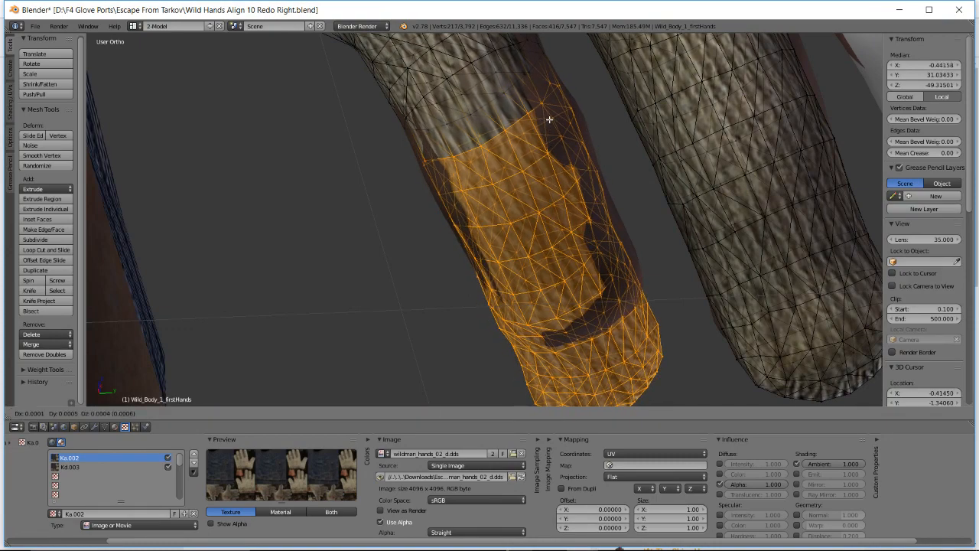
left_click(548, 120)
middle_click_drag(548, 120, 520, 178)
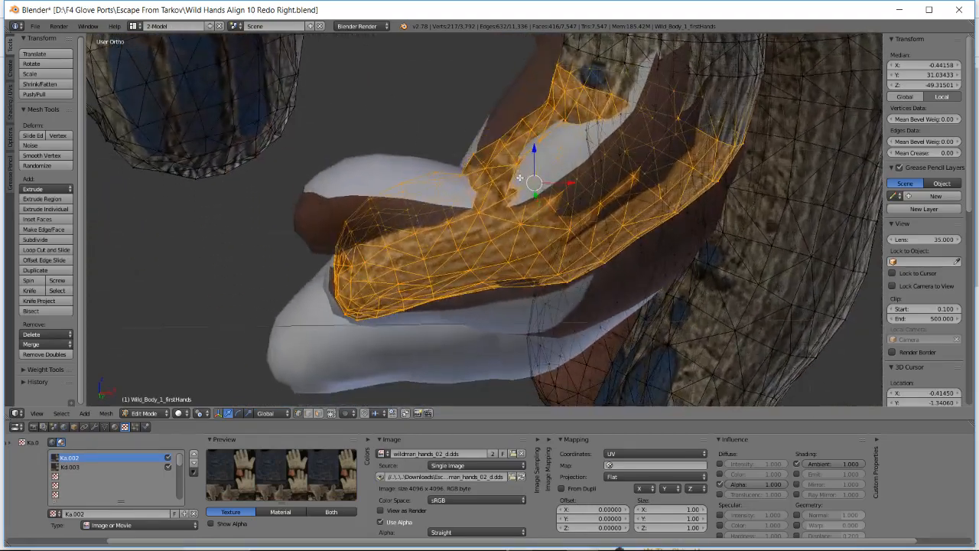
- Select the end section of the curled outer glove finger, then rotate it and move it up along the underlying hand's finger
key("a")
key("b")
left_click_drag(335, 120, 463, 349)
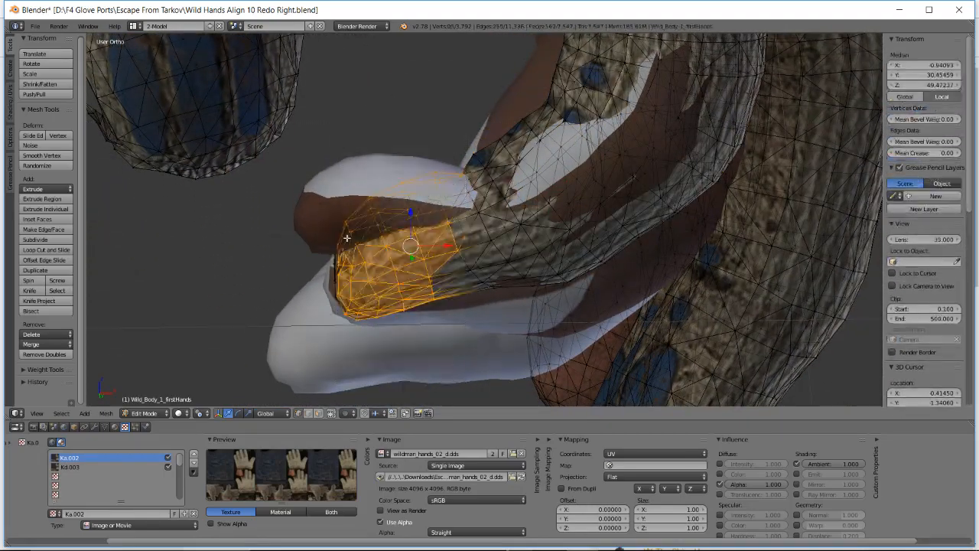
key("b")
left_click_drag(308, 168, 441, 349)
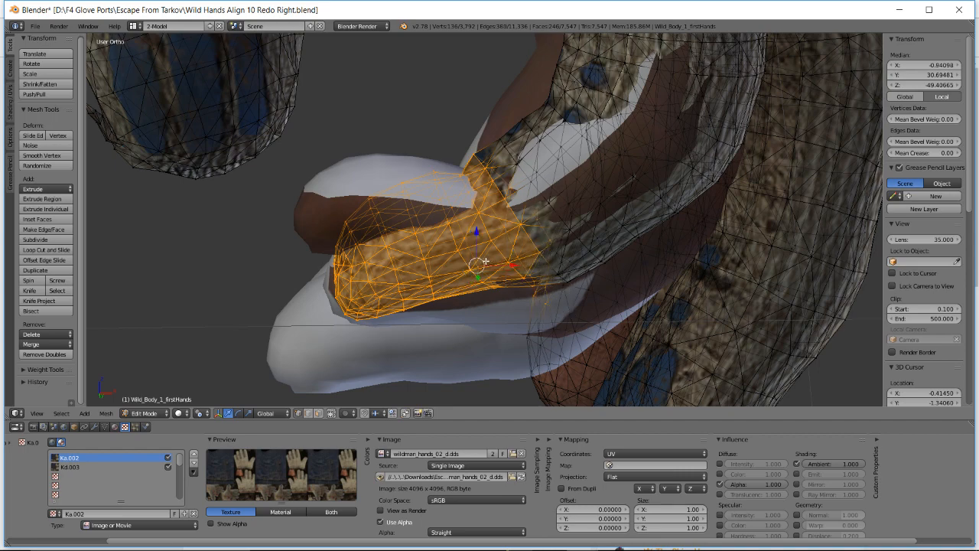
middle_click_drag(485, 261, 587, 258)
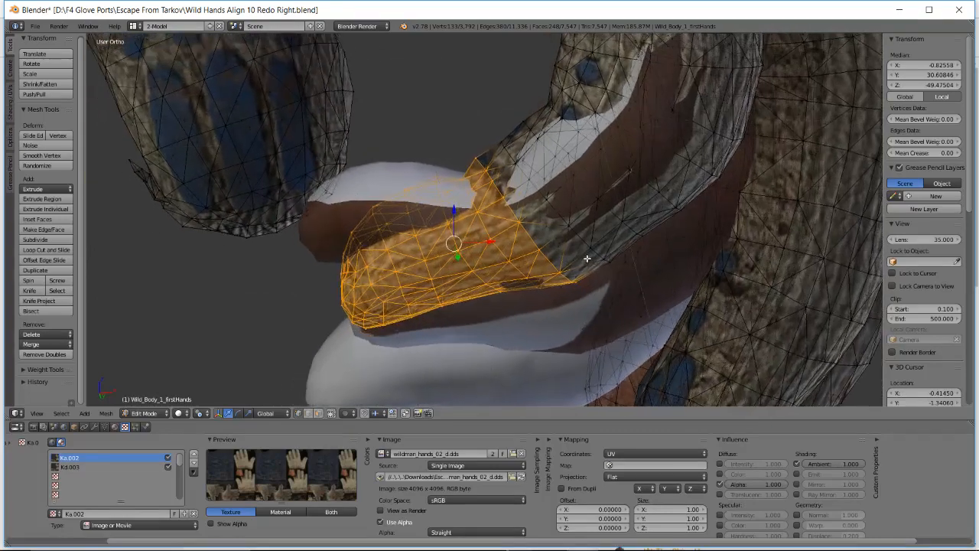
key("r")
left_click(545, 231)
middle_click_drag(545, 231, 494, 211)
key("r")
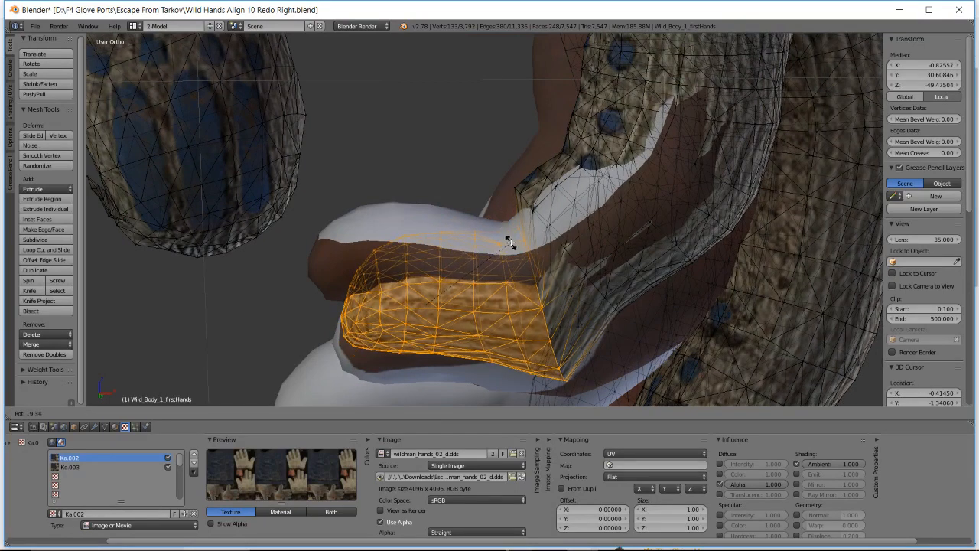
key("g")
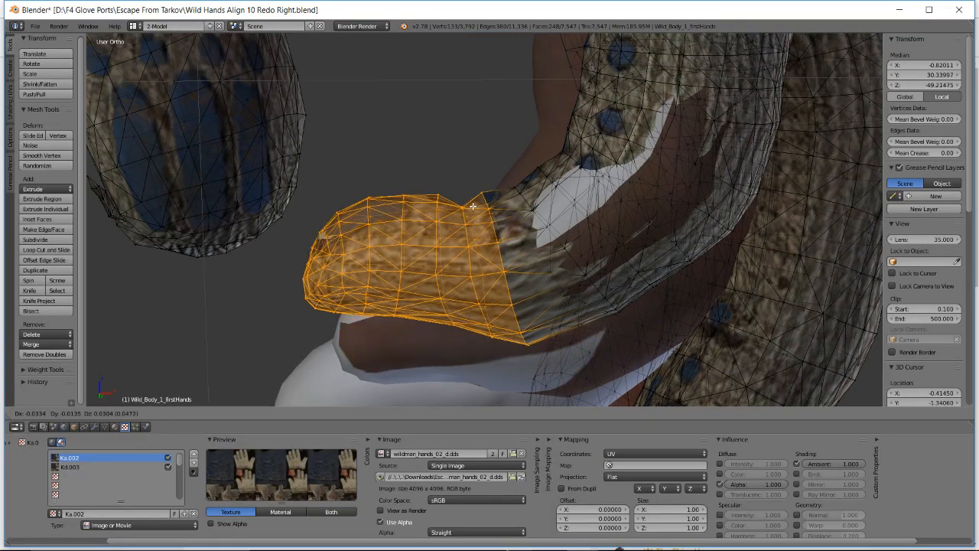
left_click(473, 206)
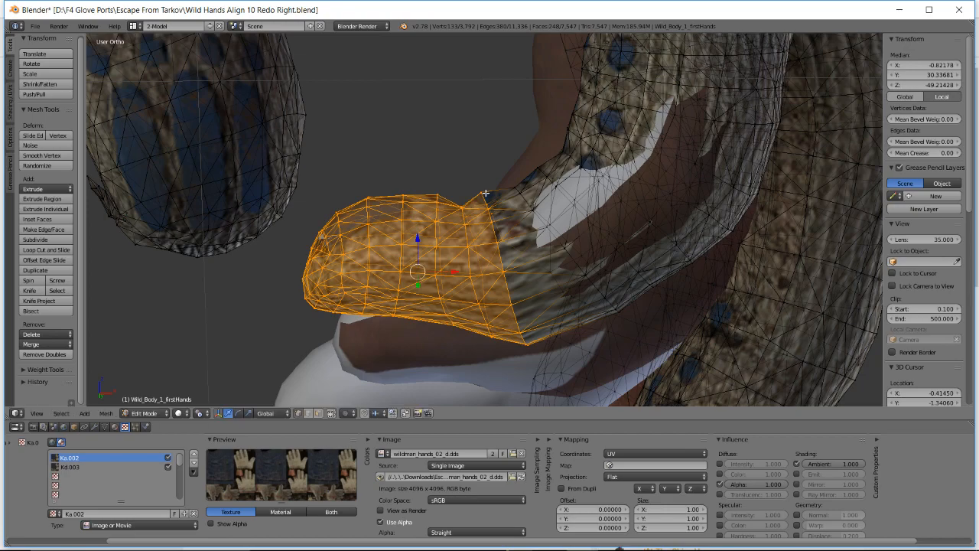
- Switch the viewport shading back to textured and reposition the single vertex at the curled finger's inner crease
mouse_move(506, 200)
middle_mouse_down()
mouse_move(460, 217)
mouse_move(430, 187)
mouse_move(457, 225)
mouse_move(323, 272)
mouse_move(280, 269)
mouse_move(231, 202)
mouse_move(319, 273)
mouse_move(275, 212)
mouse_move(571, 261)
middle_mouse_up()
key("z")
key("alt+z")
right_click(491, 202)
key("g")
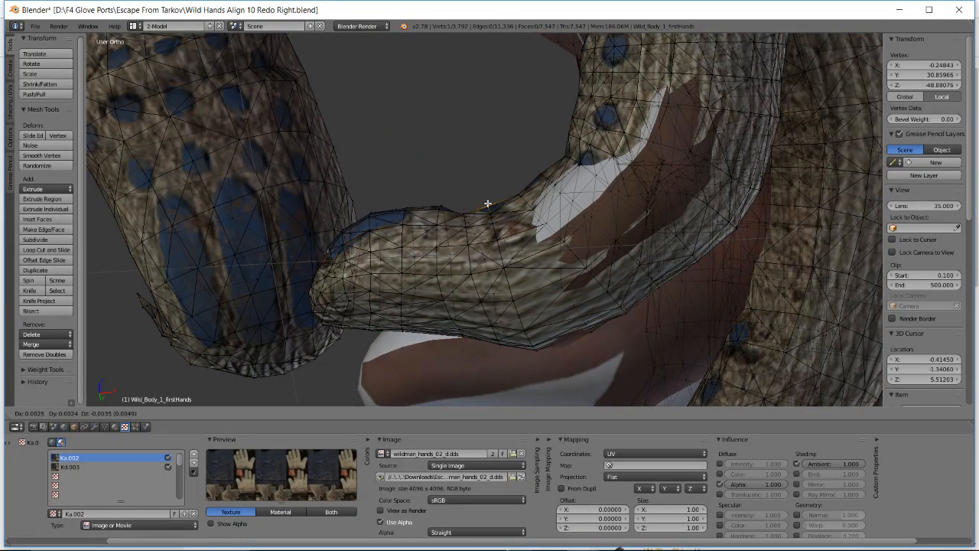
left_click(489, 207)
- Select the three vertices running along the lower edge of the skin gap at the outer finger's knuckle and nudge them
middle_click_drag(489, 206, 474, 222)
scroll(498, 266, "up", 3)
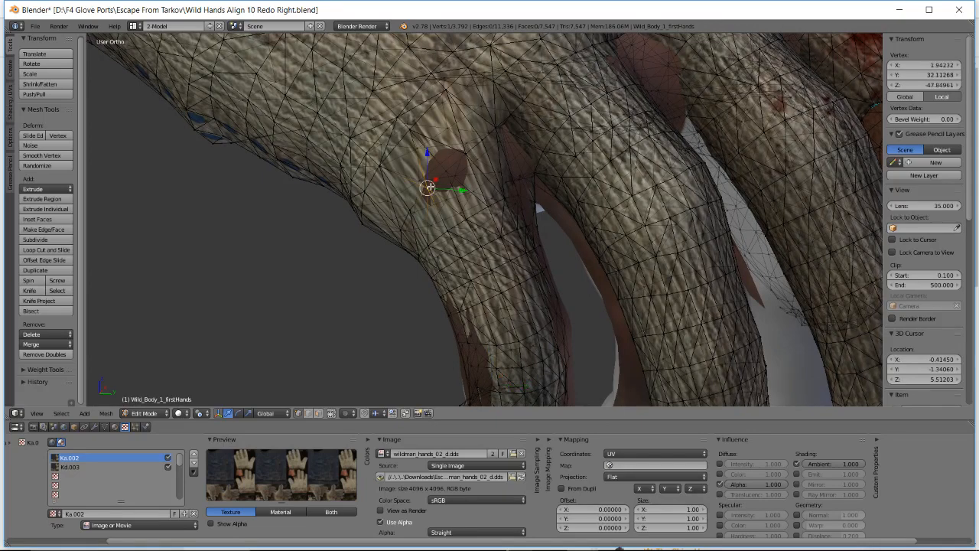
left_click(446, 171, "shift")
key("g")
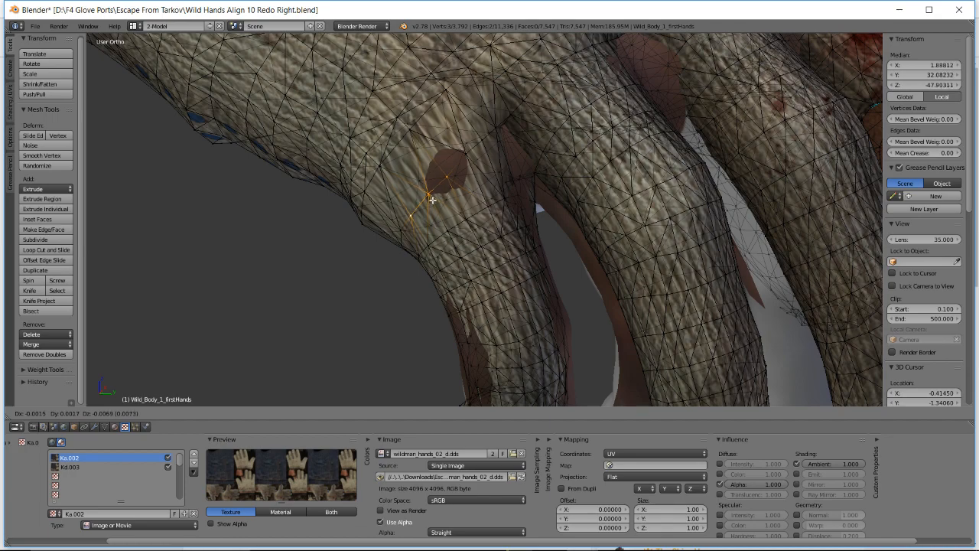
left_click(432, 198)
- Select the row of vertices across the outer finger just below the knuckle gap and move it closer to the knuckle
middle_click_drag(432, 199, 533, 182)
scroll(632, 232, "up", 2)
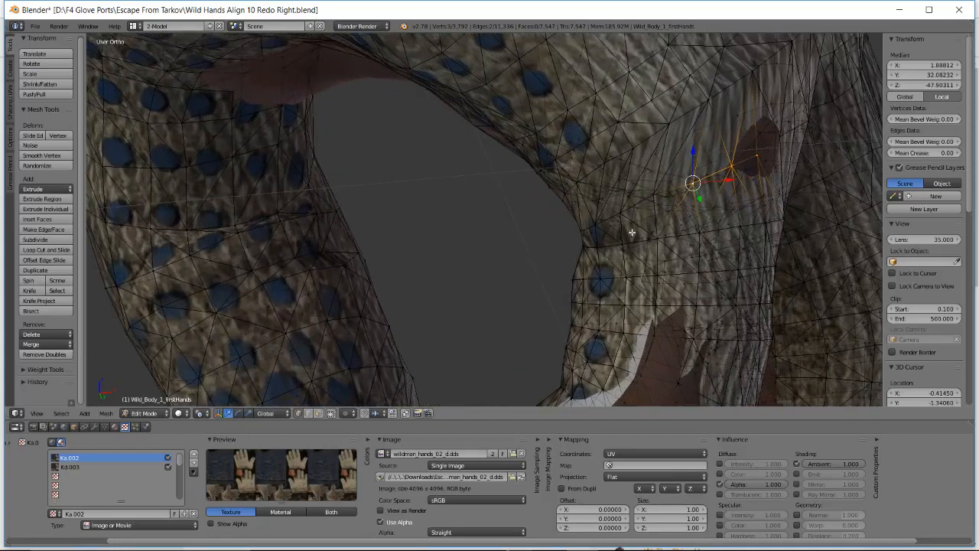
middle_click_drag(632, 233, 536, 231)
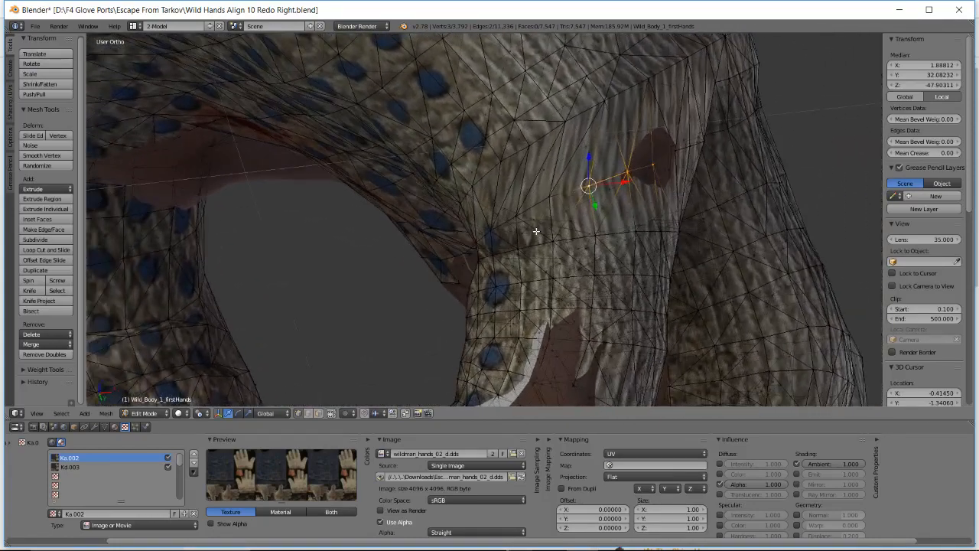
right_click(560, 241)
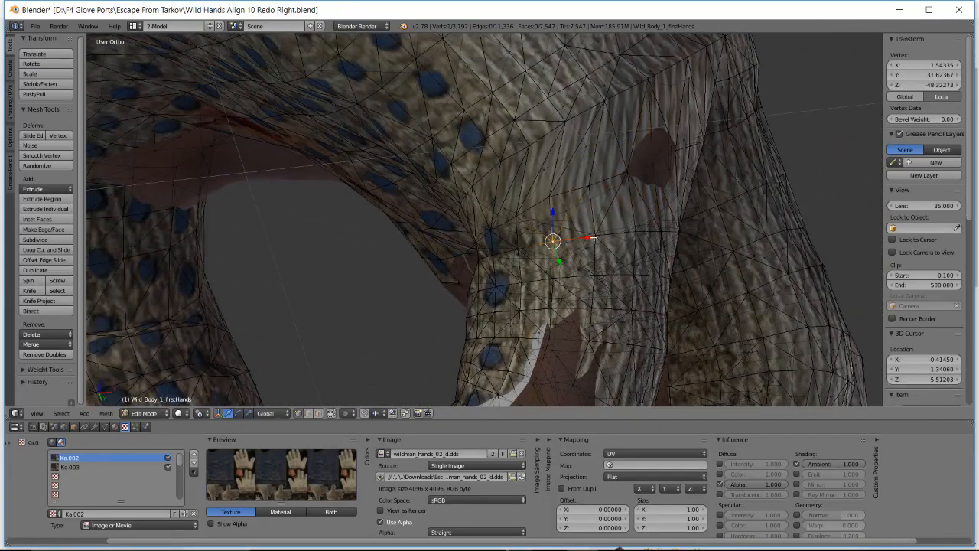
right_click(594, 236, "shift")
middle_click_drag(661, 229, 563, 237)
right_click(487, 240, "shift")
key("g")
left_click(474, 227)
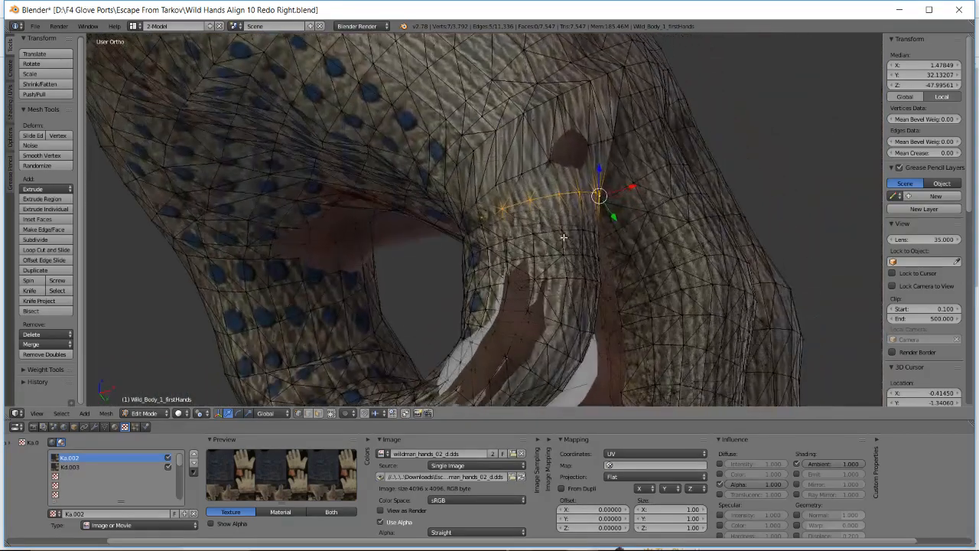
- Select the five-vertex row crossing the knuckle gap and move it up and outward to cover the skin showing through
right_click(523, 175)
right_click(497, 184, "shift")
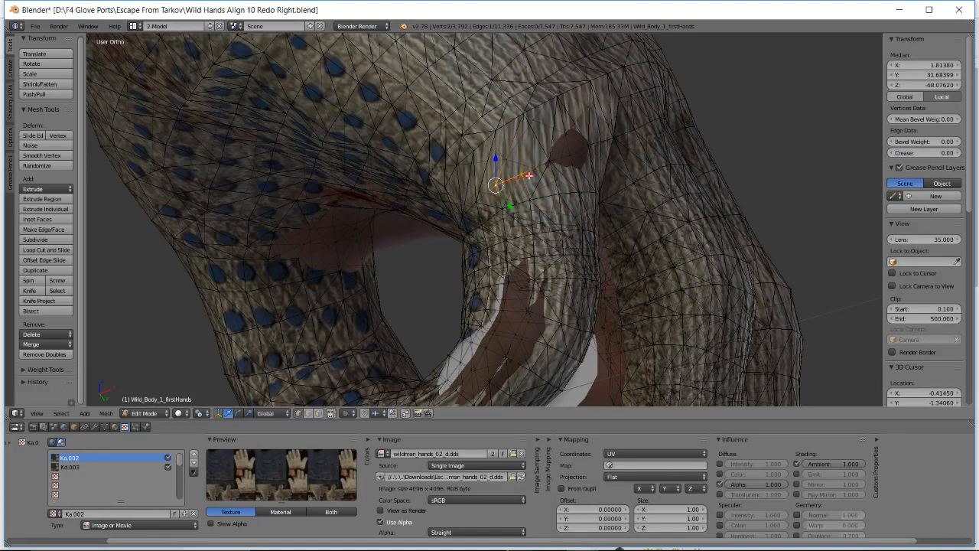
mouse_move(550, 161)
middle_mouse_down()
mouse_move(524, 190)
mouse_move(541, 176)
middle_mouse_up()
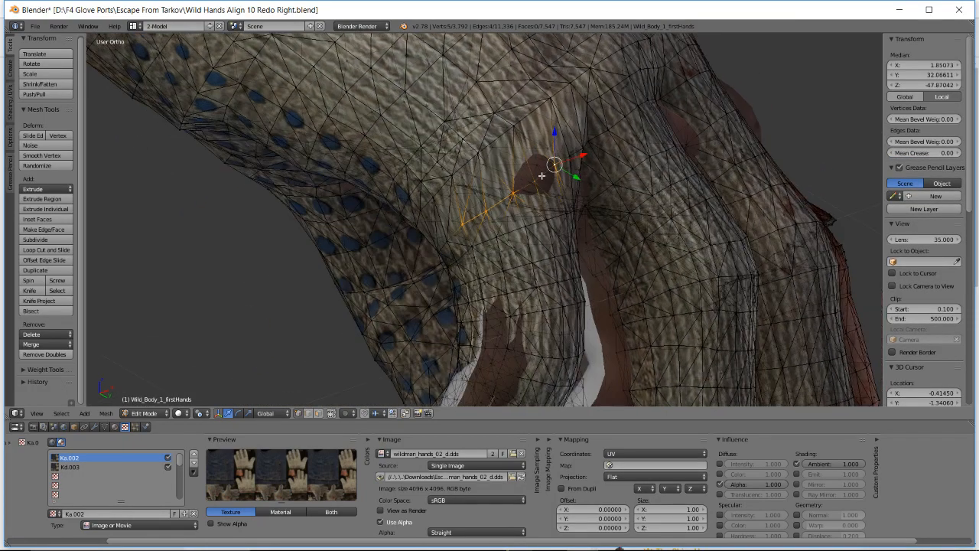
key("g")
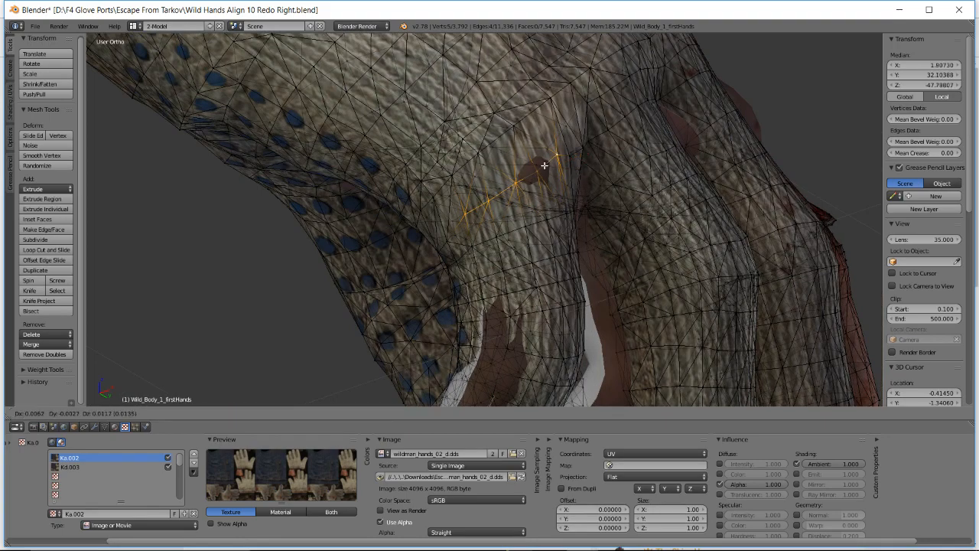
left_click(544, 165)
middle_click_drag(545, 165, 480, 208)
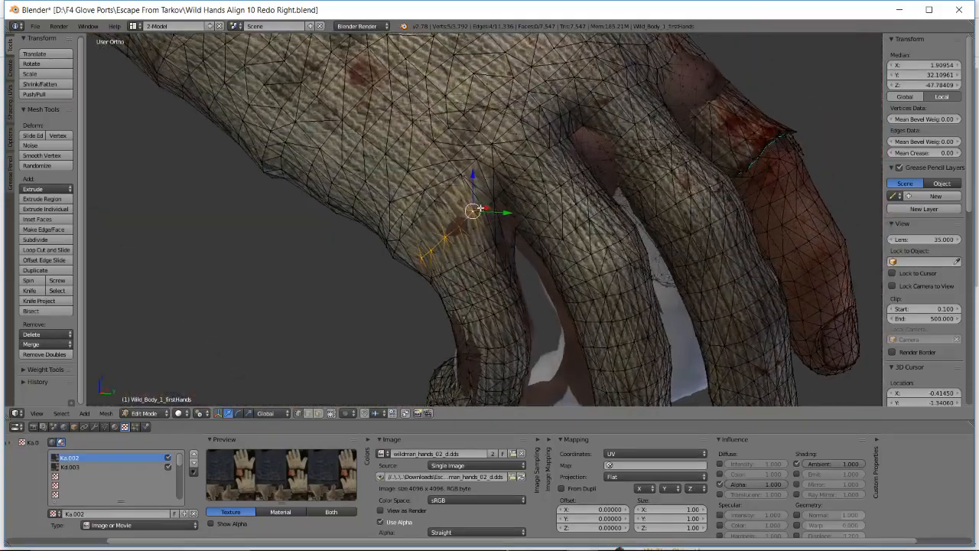
key("g")
left_click(476, 207)
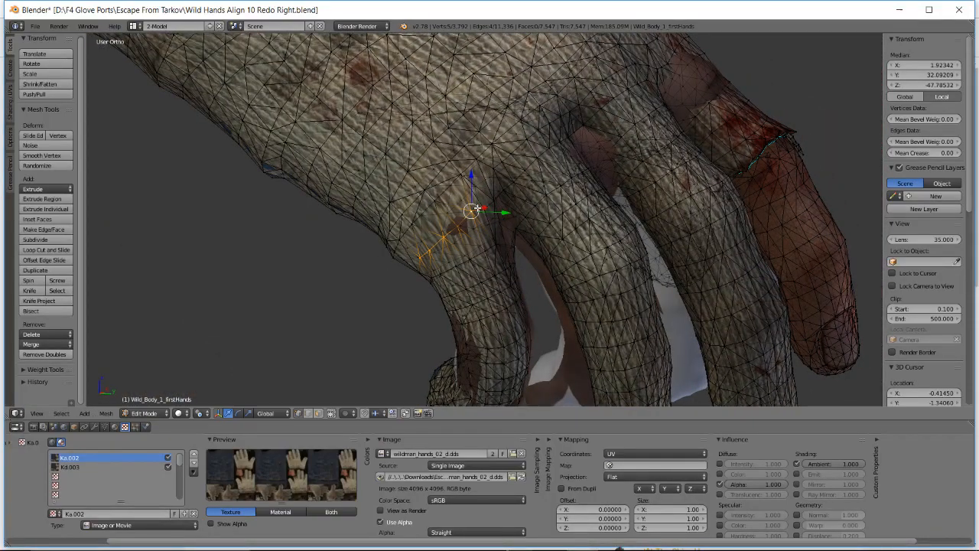
- Box-select the two vertices protruding on the hand's outer edge beside the outer finger's base and move them inward
key("a")
middle_click_drag(477, 238, 406, 285)
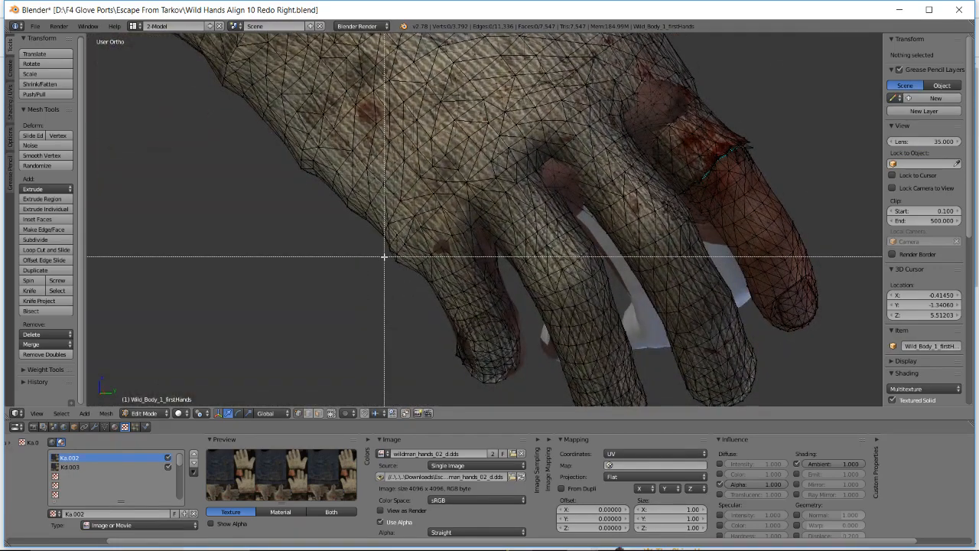
left_click_drag(399, 273, 398, 273)
key("g")
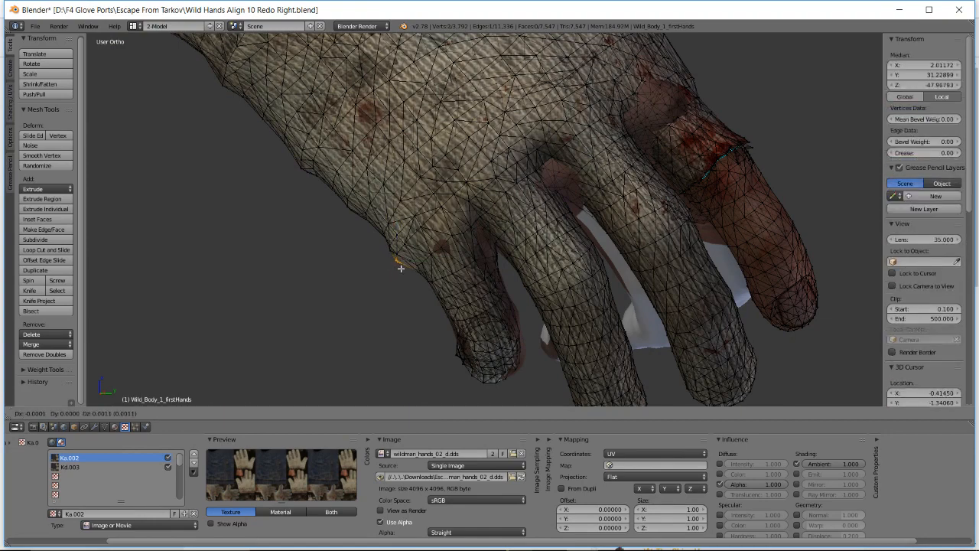
left_click(403, 267)
scroll(401, 266, "up", 3)
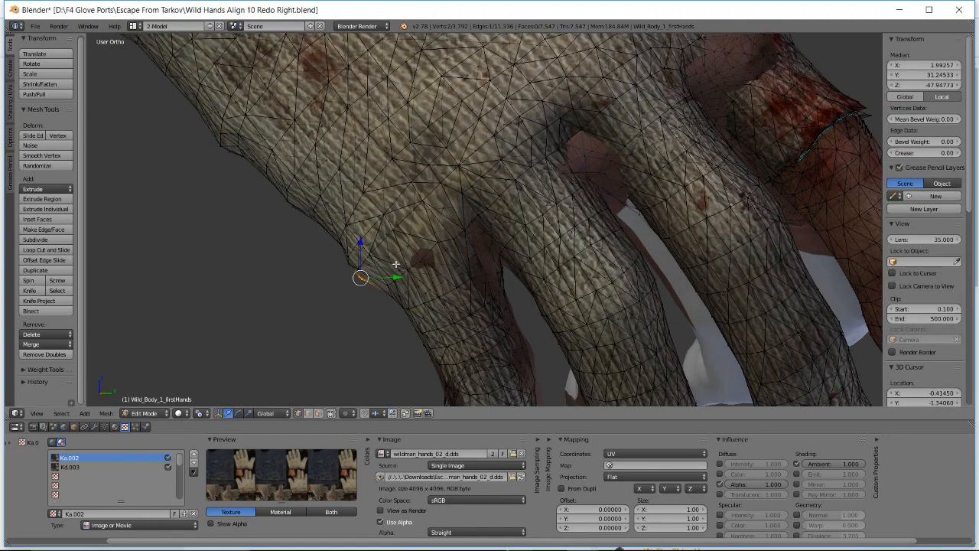
- Reselect the protruding vertices on the hand's outer edge and nudge them slightly to smooth the outline
key("a")
key("b")
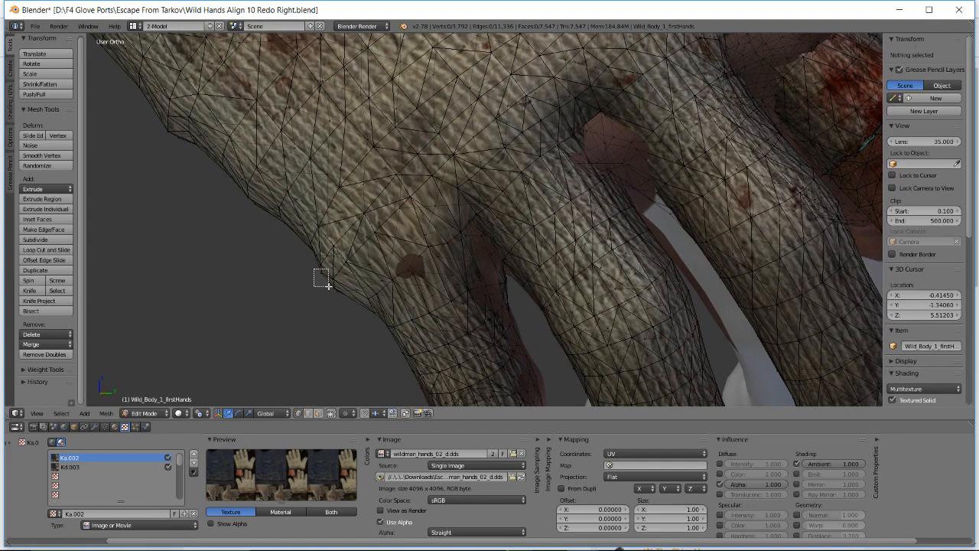
left_click_drag(327, 285, 344, 305)
key("a")
key("b")
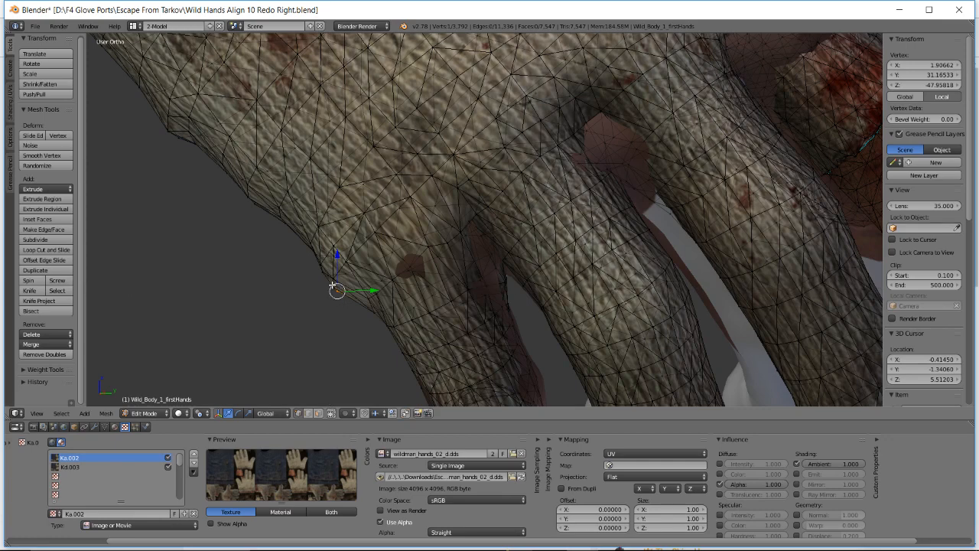
left_click_drag(345, 303, 342, 302)
key("g")
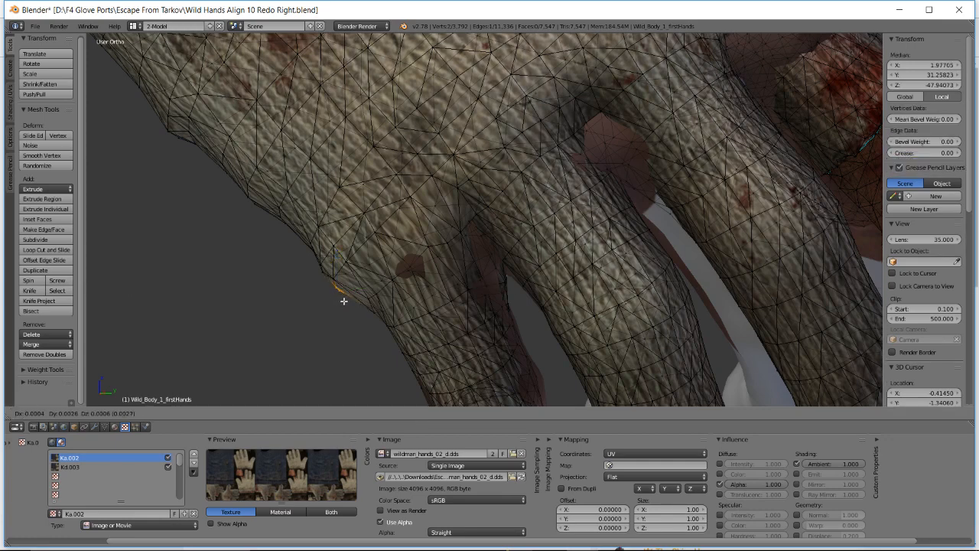
left_click(343, 301)
- Try to move a larger box-selected group of five vertices on the hand's edge beside the outer finger's base
key("a")
key("b")
left_click_drag(319, 268, 343, 302)
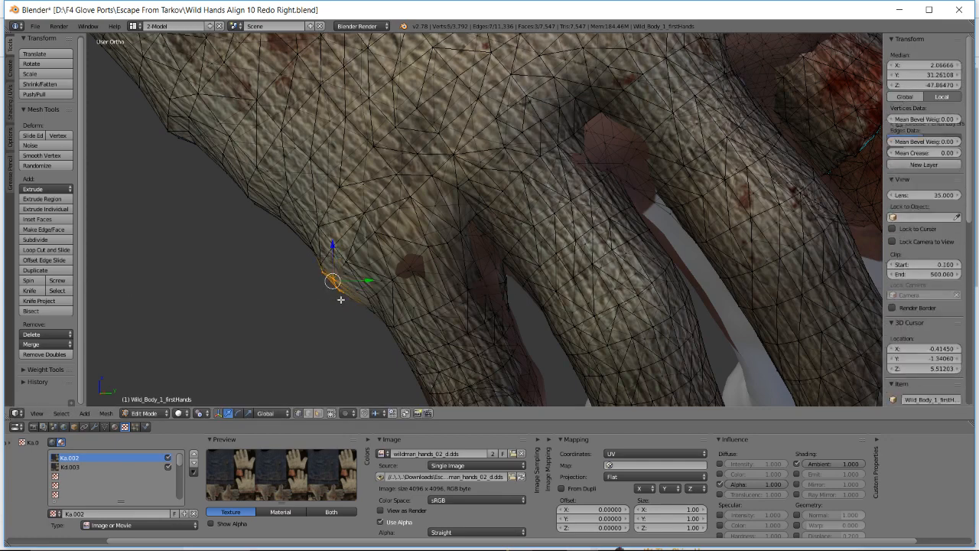
key("g")
left_click(334, 293)
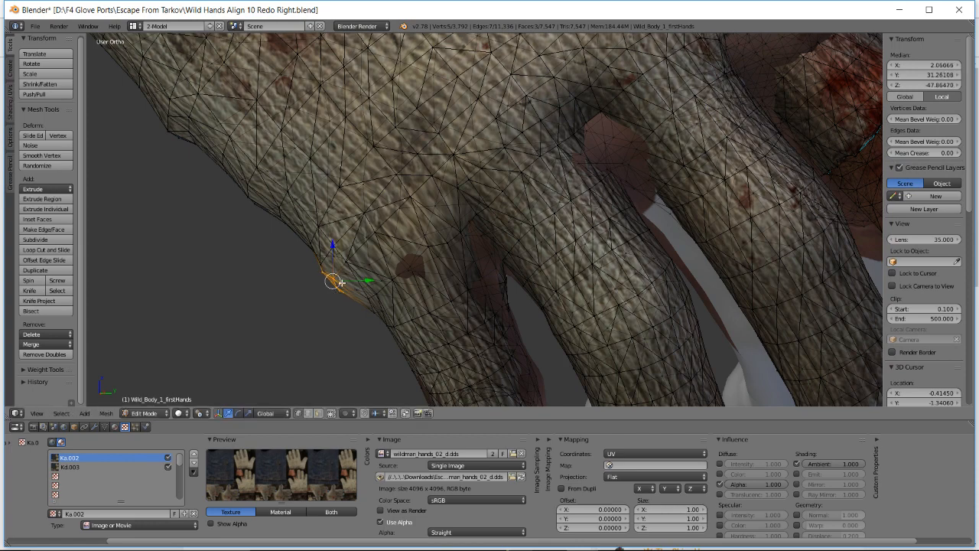
key("a")
scroll(358, 318, "down", 2)
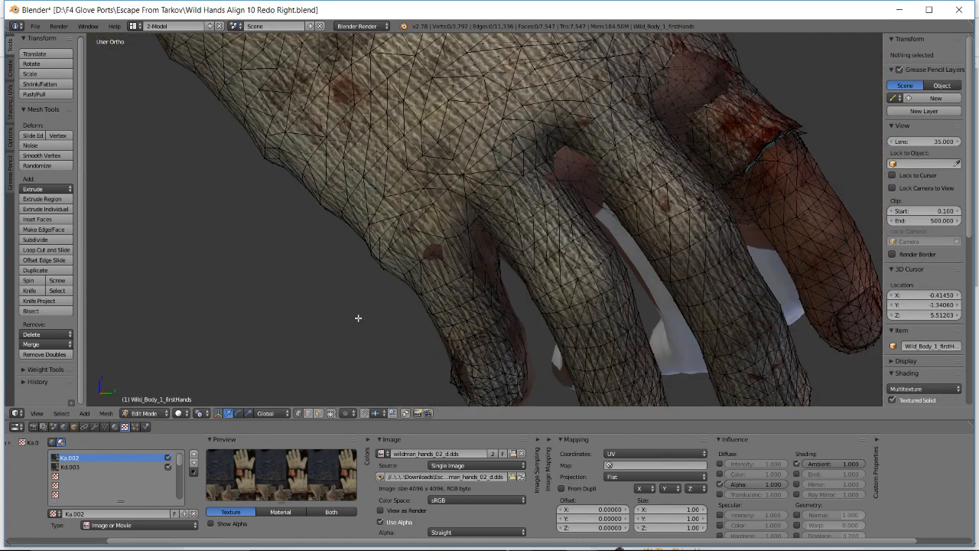
- Switch to the YouTube live dashboard in the browser and read through the recent live chat messages
key("alt+Tab")
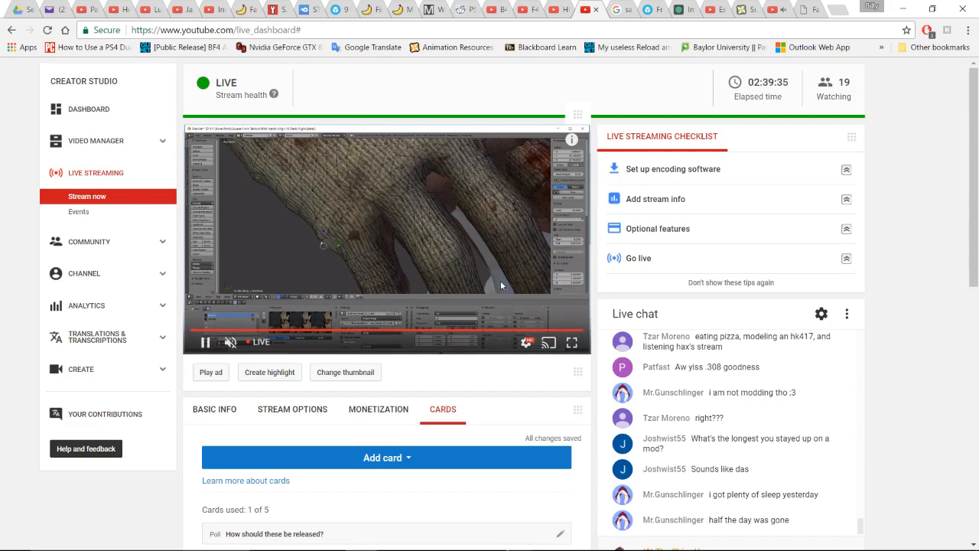
scroll(749, 303, "down", 3)
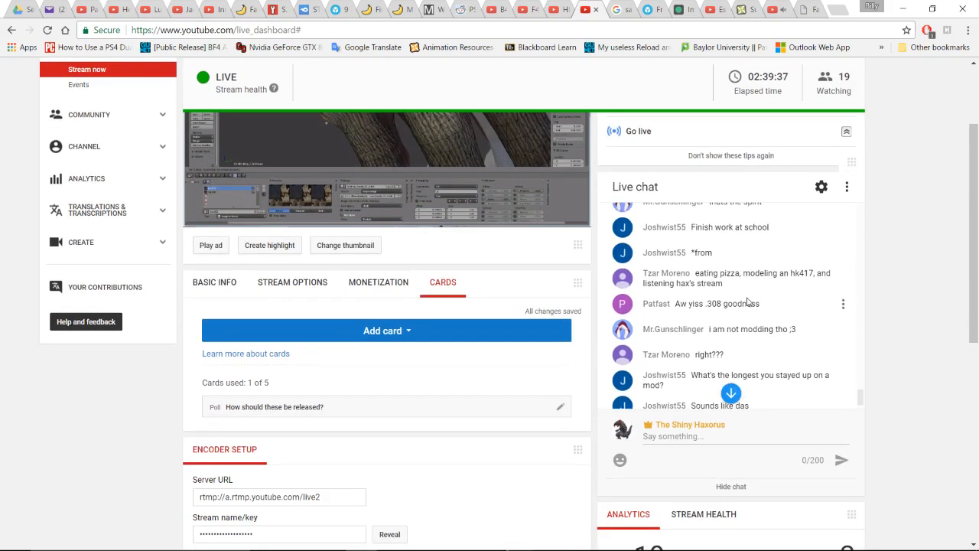
scroll(771, 268, "down", 1)
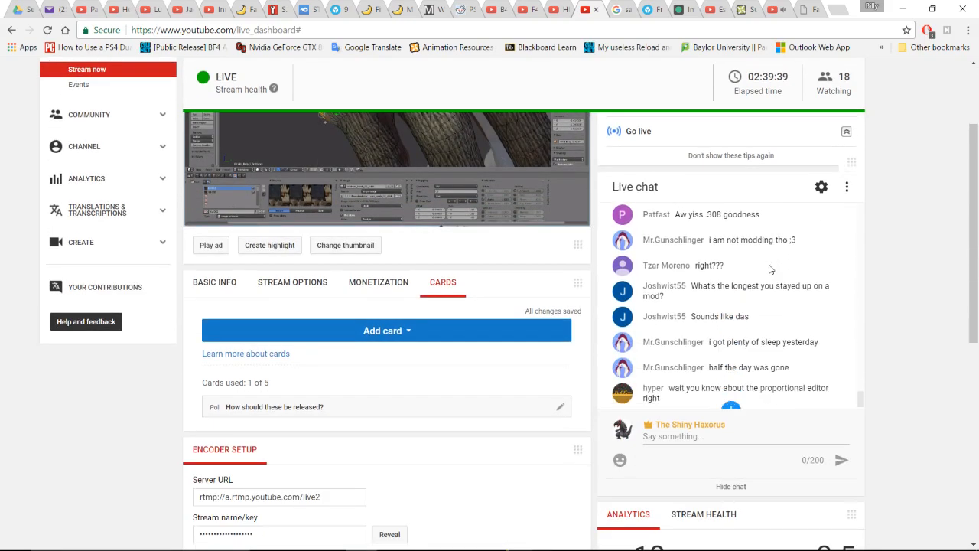
scroll(770, 269, "up", 3)
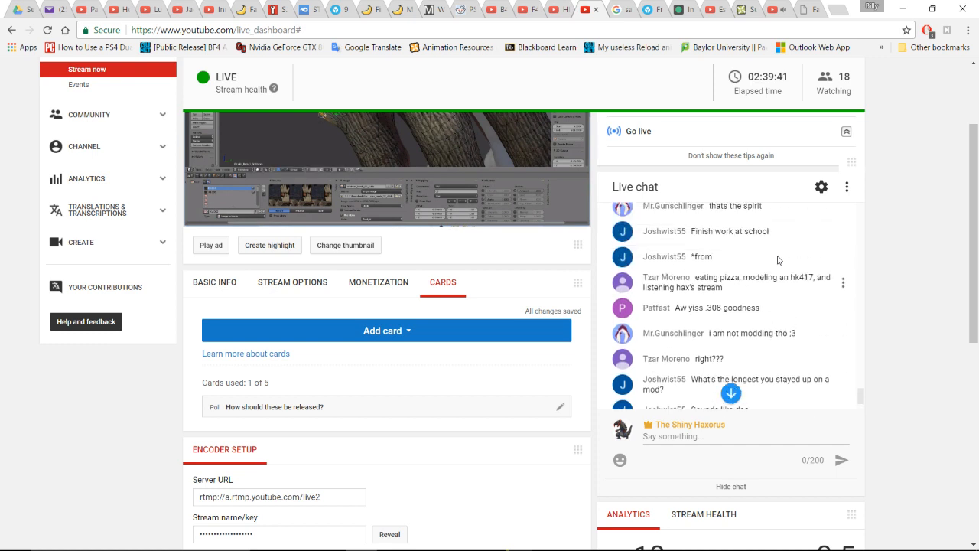
scroll(775, 260, "up", 2)
scroll(775, 262, "down", 2)
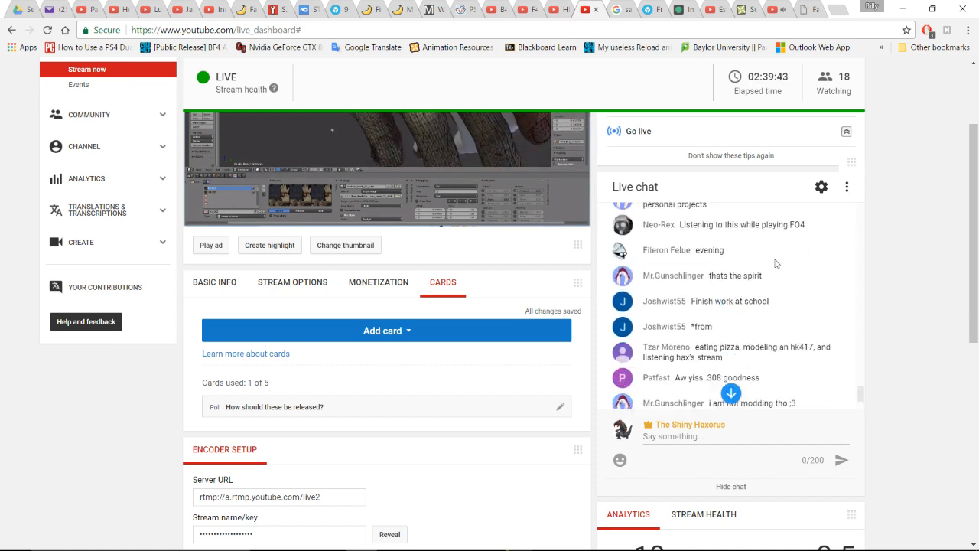
scroll(775, 263, "down", 5)
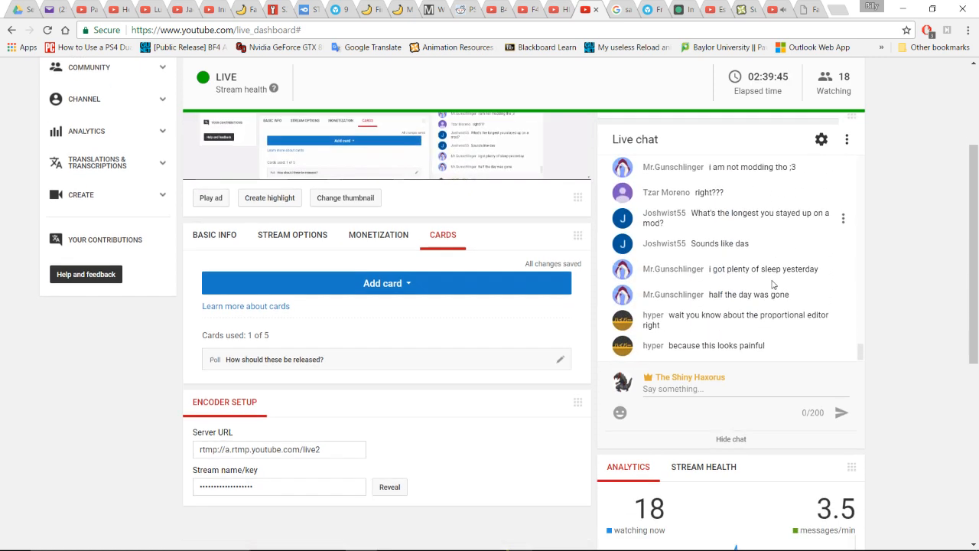
scroll(894, 245, "up", 1)
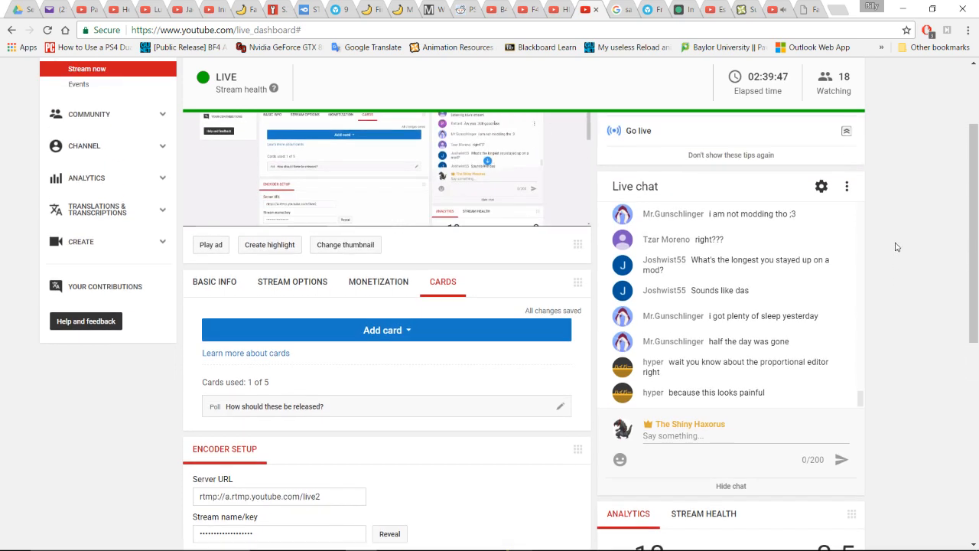
scroll(896, 247, "up", 1)
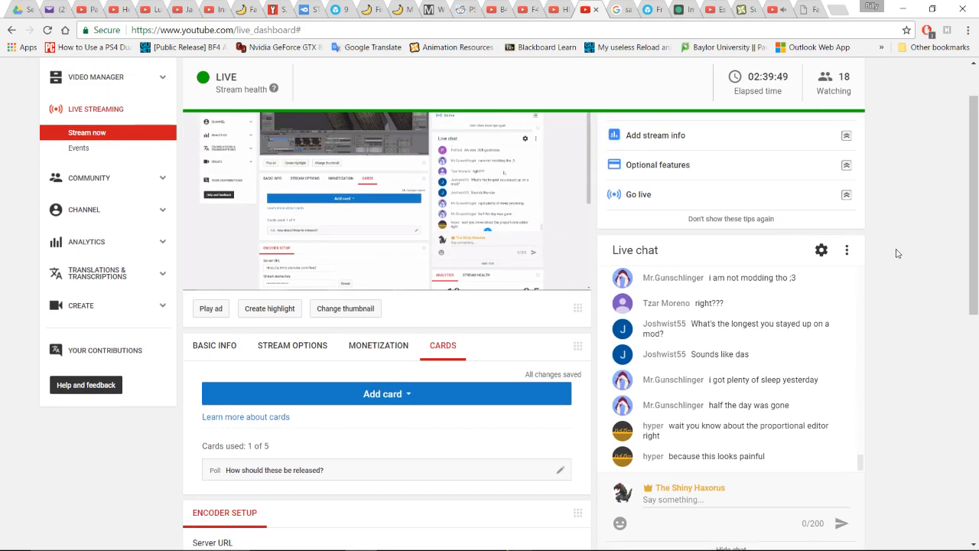
- Post the replies "No idea" and "Lol" in the stream's live chat
scroll(909, 291, "down", 1)
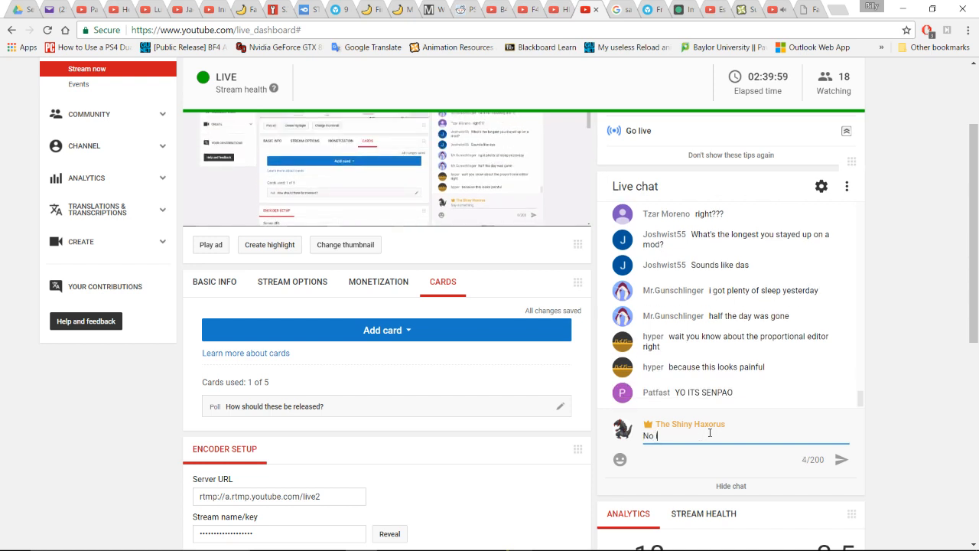
key("Return")
type("L")
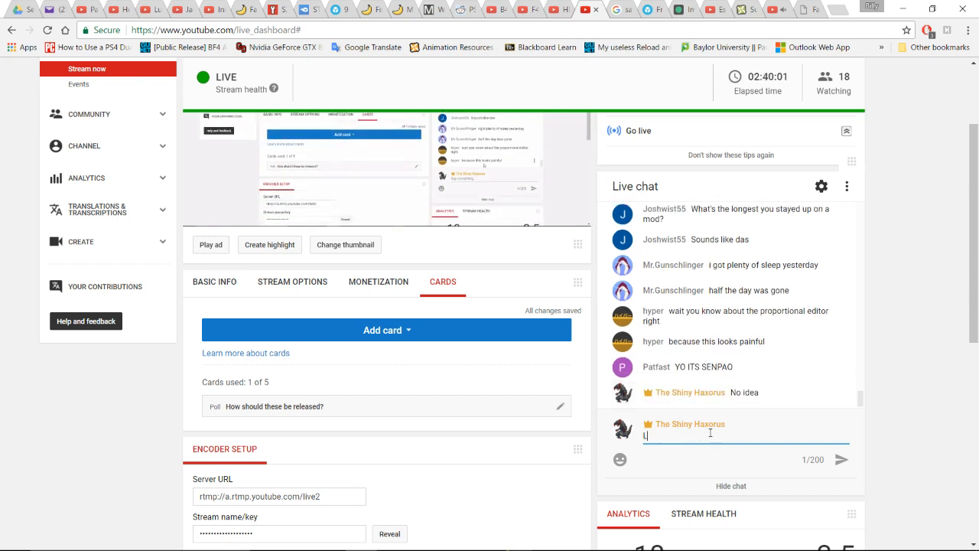
type("ol")
key("Return")
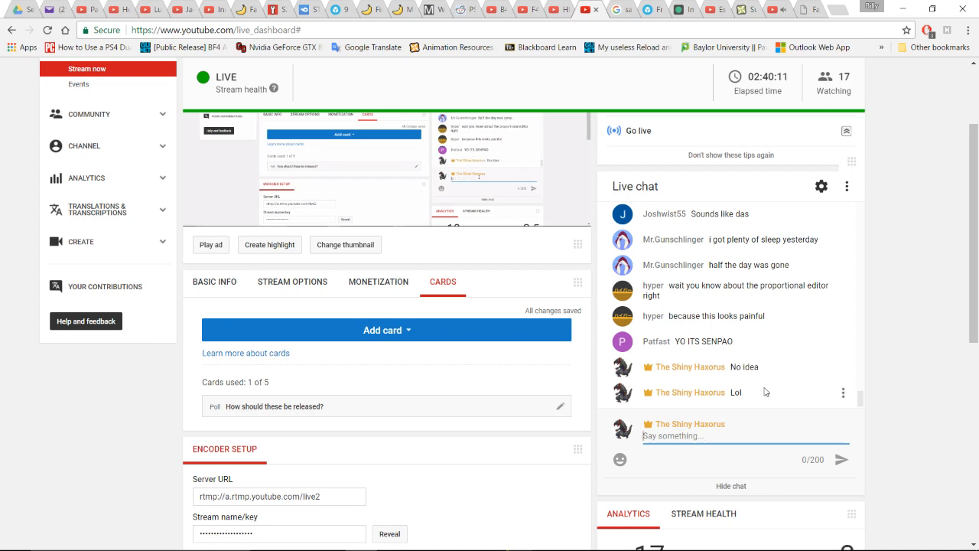
- Read the newest live chat messages and switch back to the Blender window with the glove project
scroll(773, 321, "up", 1)
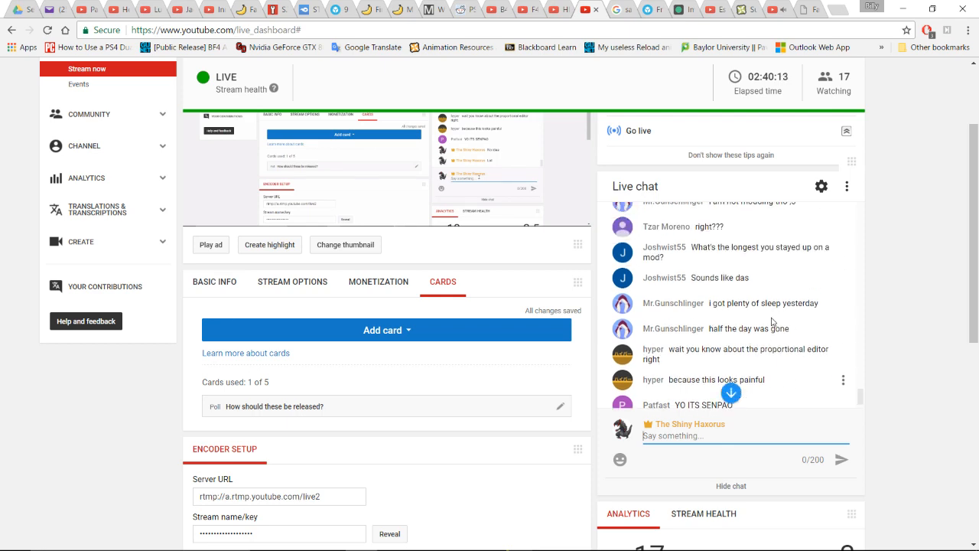
scroll(772, 321, "up", 1)
scroll(771, 321, "down", 5)
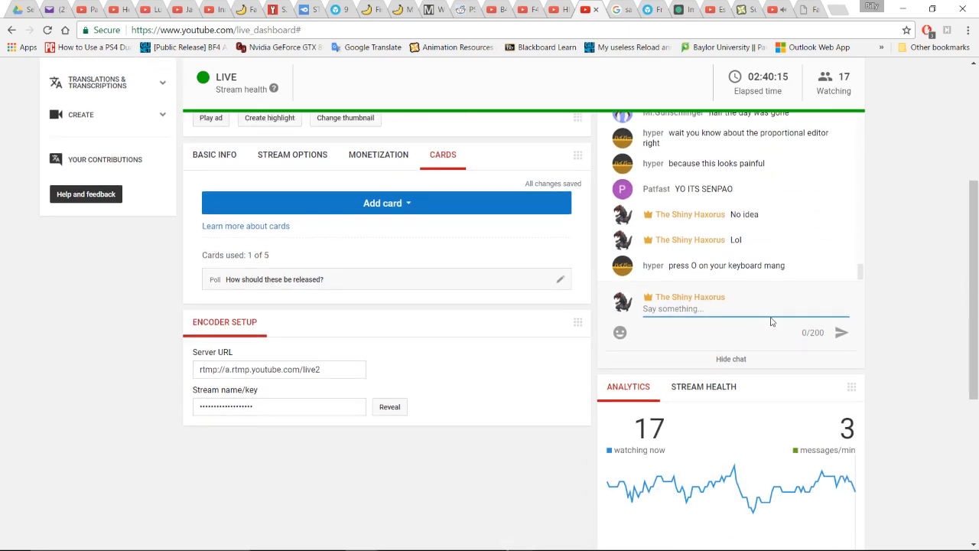
scroll(946, 292, "up", 2)
mouse_move(435, 533)
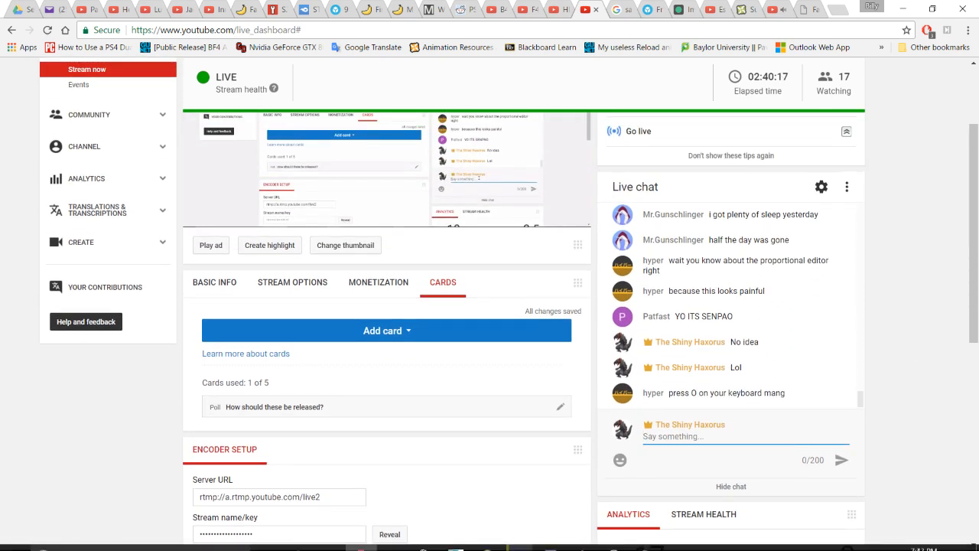
mouse_move(582, 538)
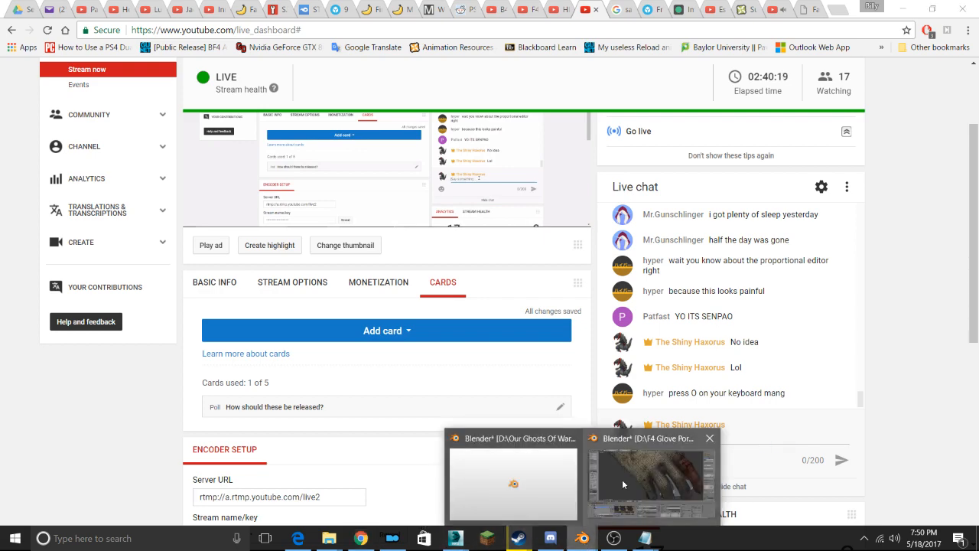
left_click(622, 479)
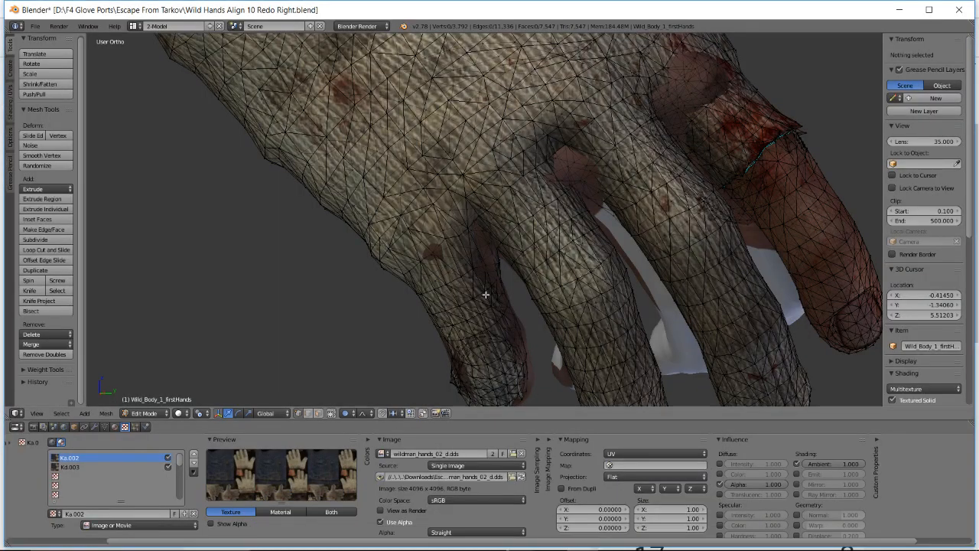
- Select a vertex on the inner side of the outer finger and turn proportional editing off
scroll(495, 292, "down", 4)
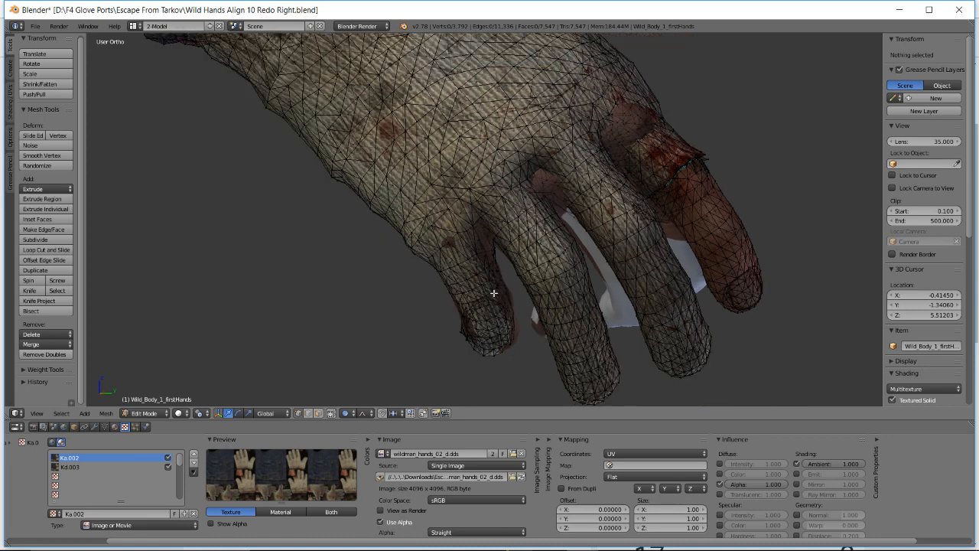
right_click(480, 257)
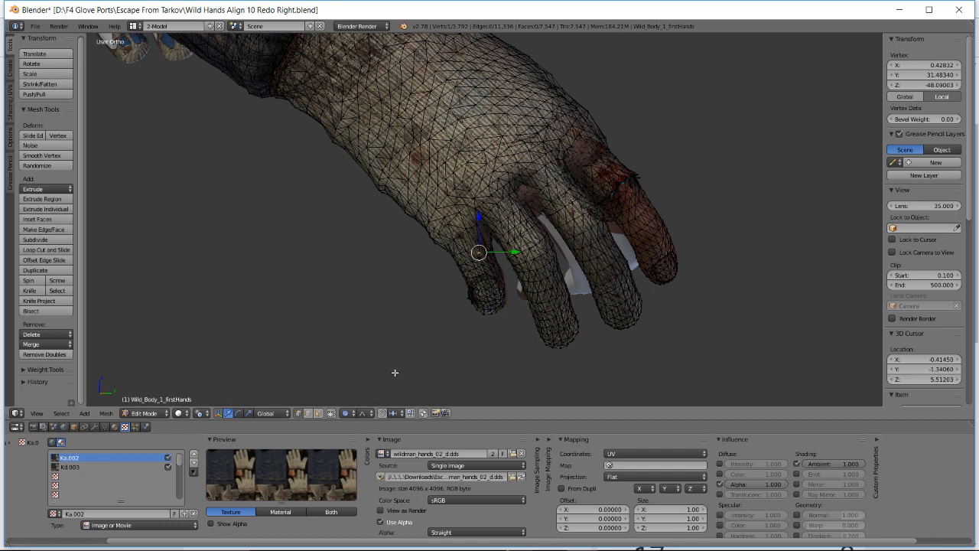
left_click(365, 417)
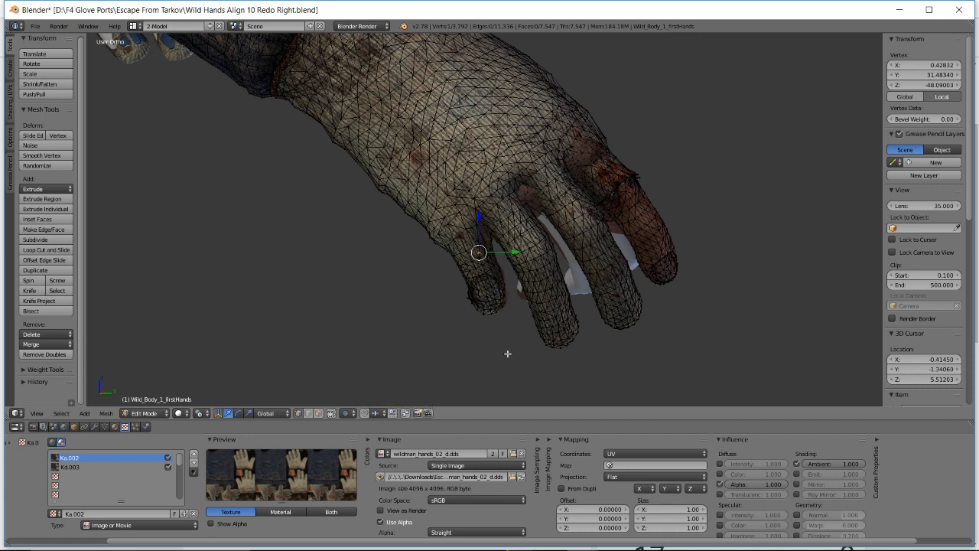
scroll(507, 354, "up", 2)
- Switch to the Chrome browser and search Google in a new tab for "proportional editing blender"
key("alt+Tab")
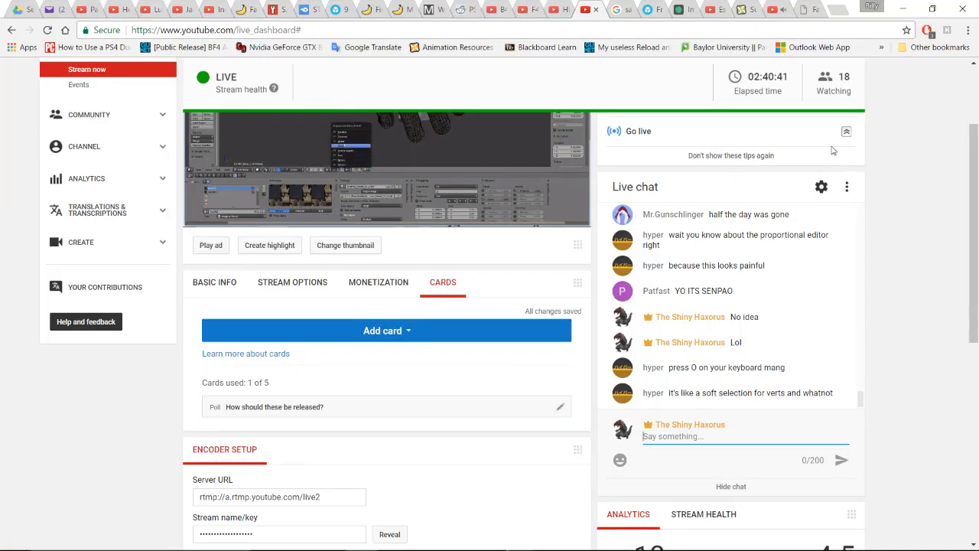
left_click(838, 11)
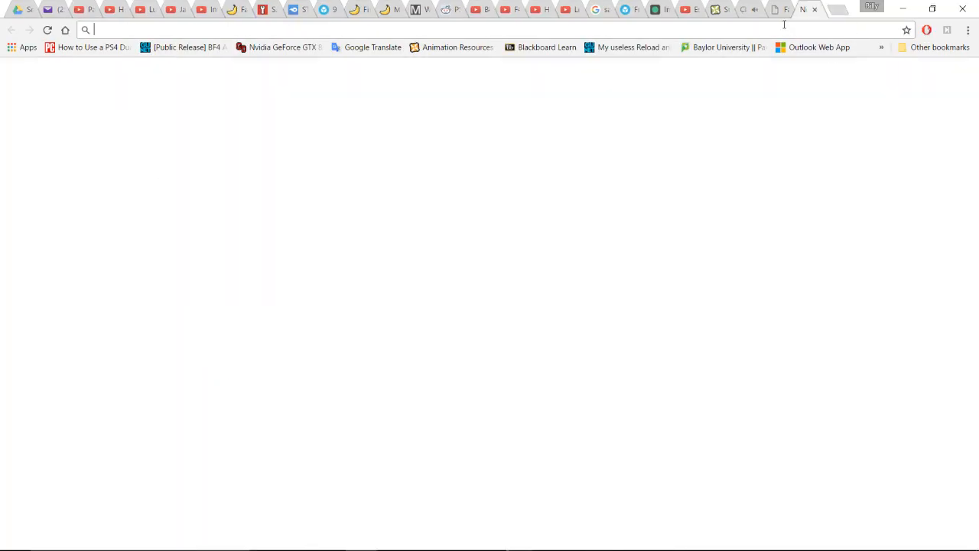
type("prio")
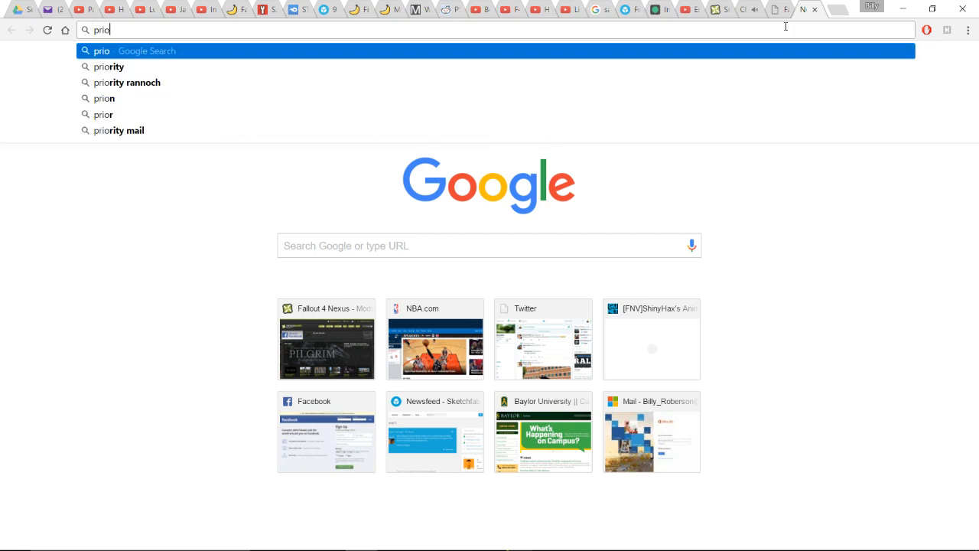
key("BackSpace")
type("or")
key("BackSpace")
type("por")
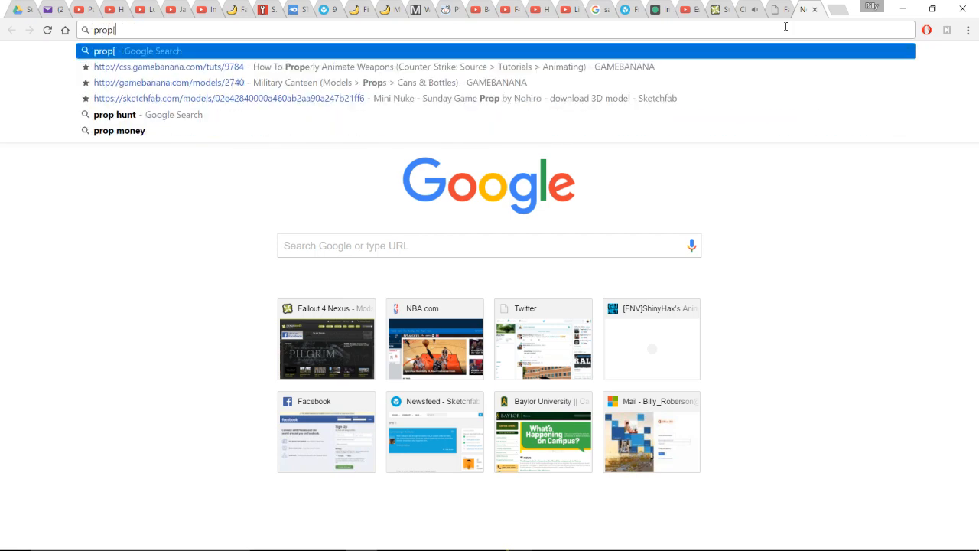
type("tional edito")
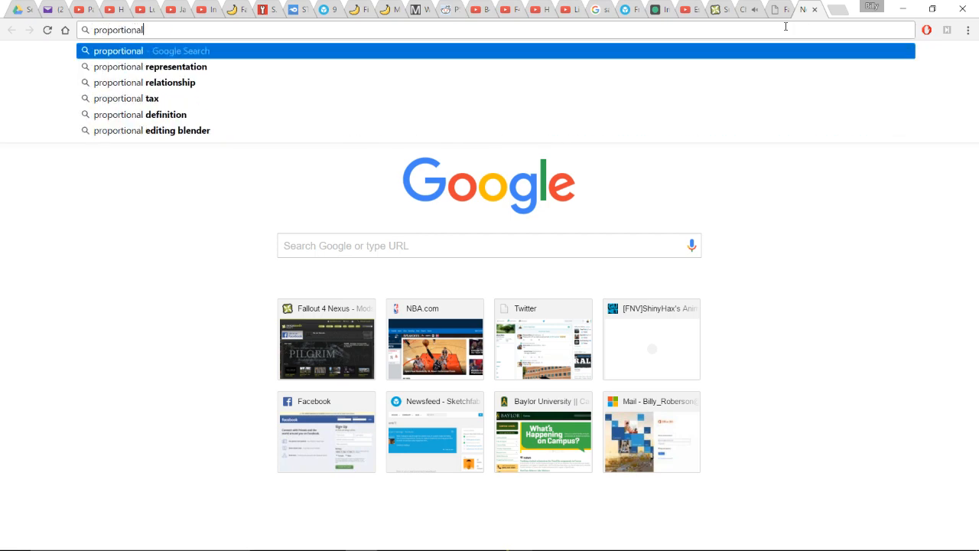
key("BackSpace")
key("BackSpace")
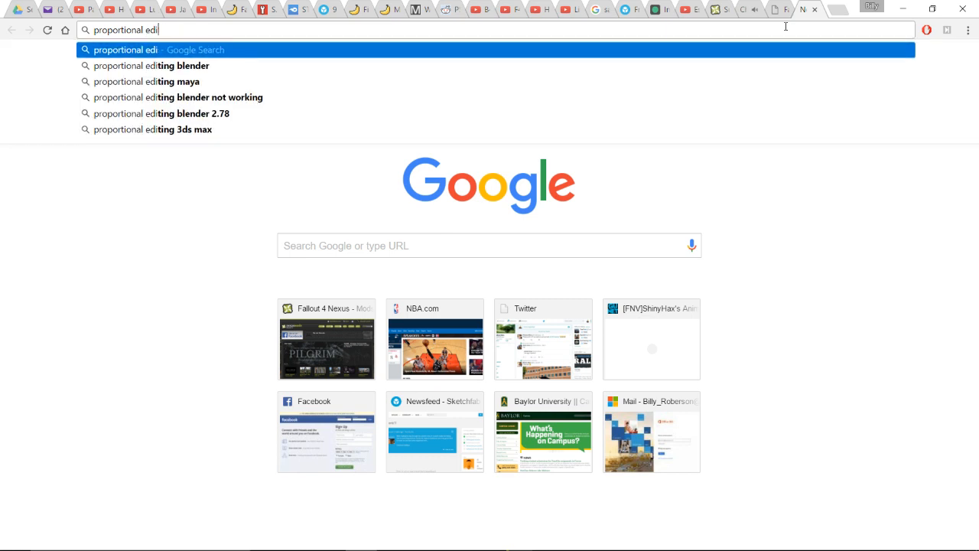
key("Down")
key("Return")
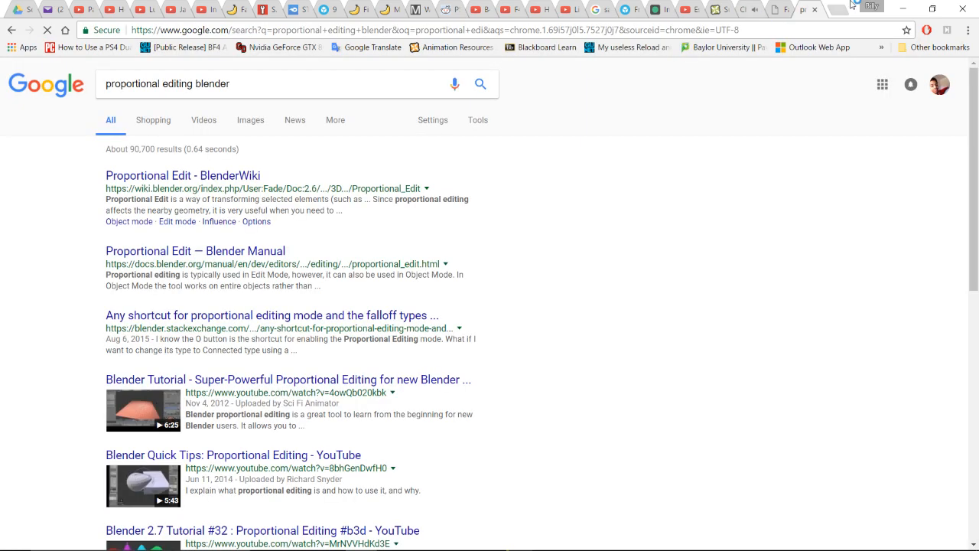
- Open the BlenderWiki article on Proportional Edit and read its Edit mode, Influence, Options and Falloff sections
left_click(215, 180)
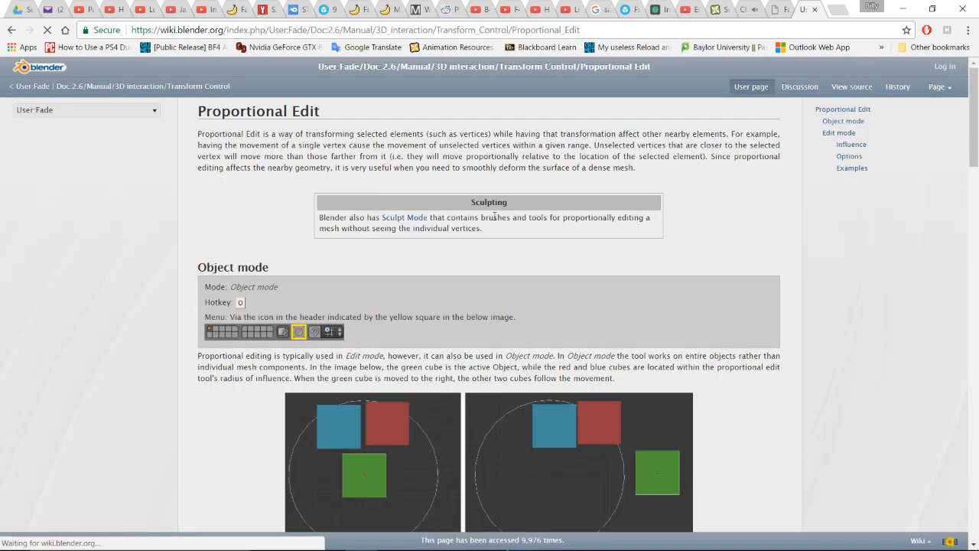
scroll(494, 217, "down", 5)
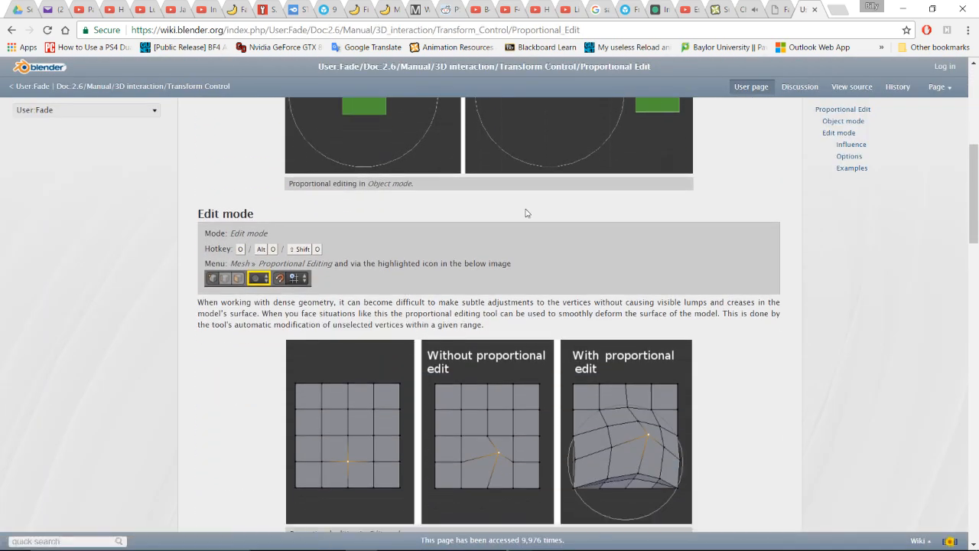
scroll(528, 216, "down", 3)
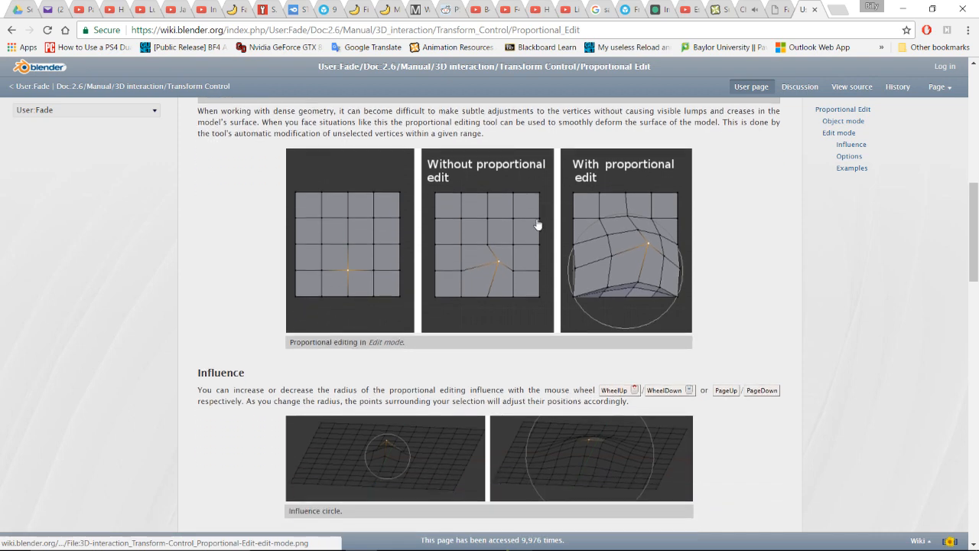
scroll(538, 224, "down", 1)
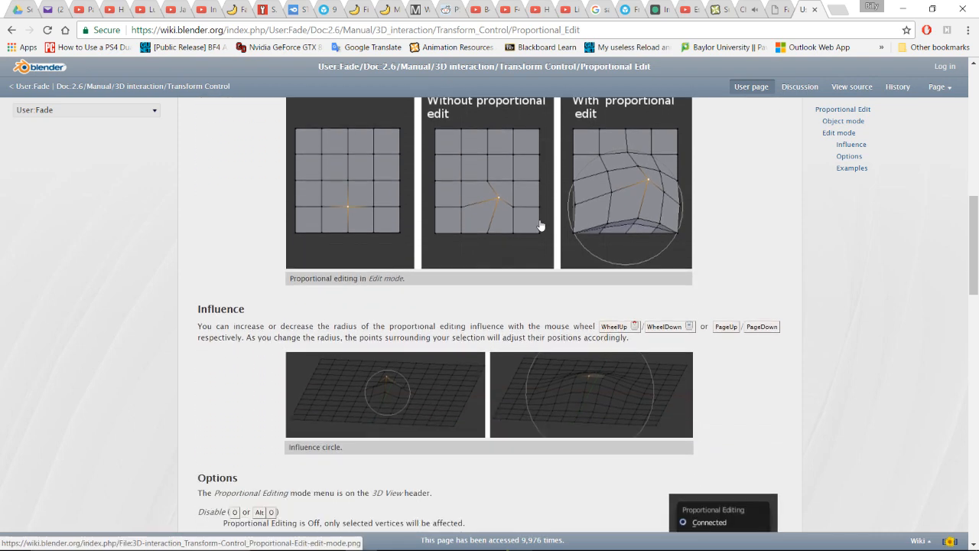
scroll(541, 225, "down", 2)
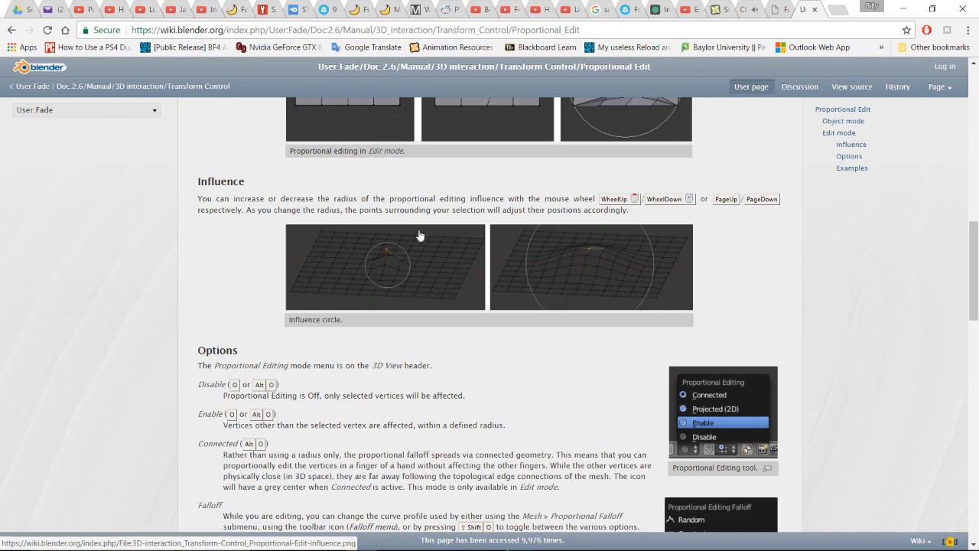
scroll(419, 235, "down", 1)
scroll(414, 247, "down", 1)
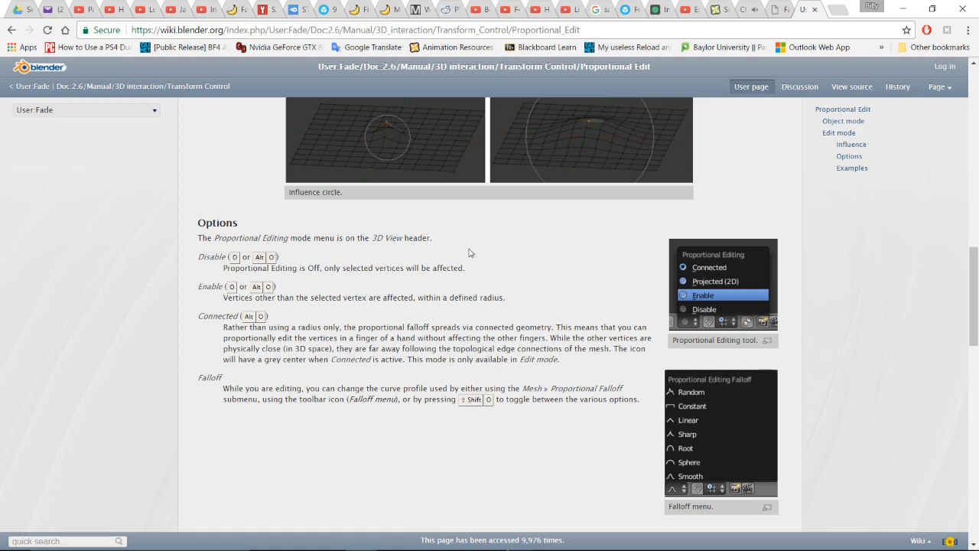
scroll(469, 252, "down", 3)
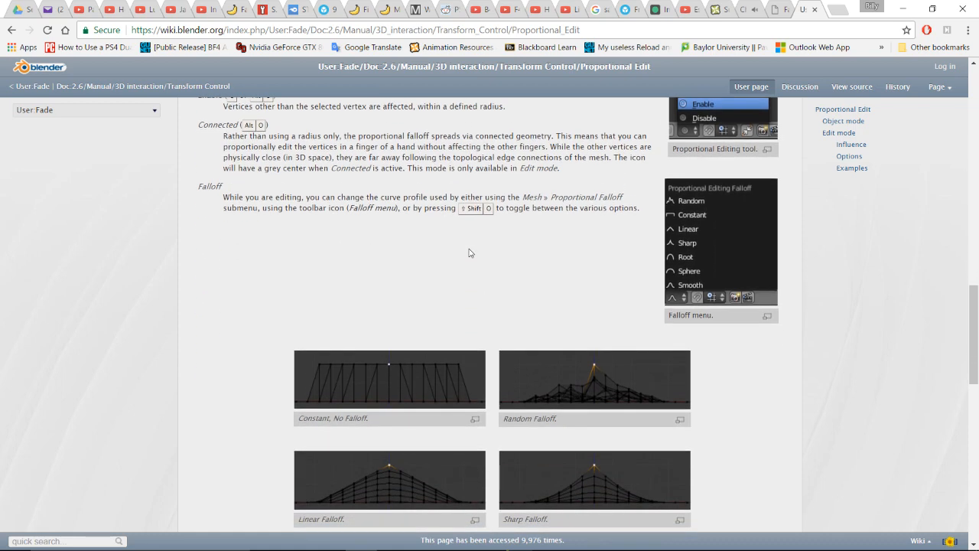
- Return to Blender, select a vertex on the outer finger's outer edge near its base and try moving it with proportional editing enabled
key("alt+Tab")
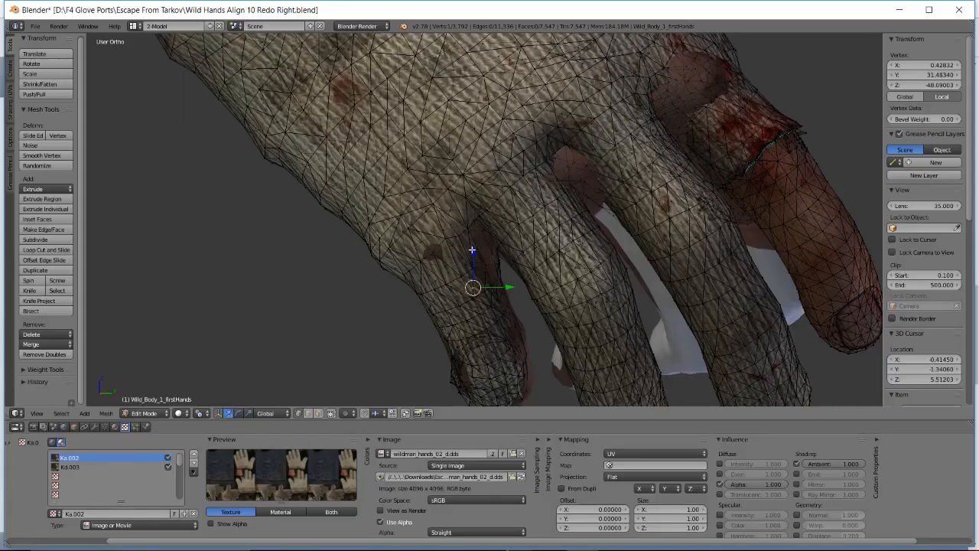
middle_click_drag(500, 300, 585, 271)
middle_click_drag(689, 238, 416, 314)
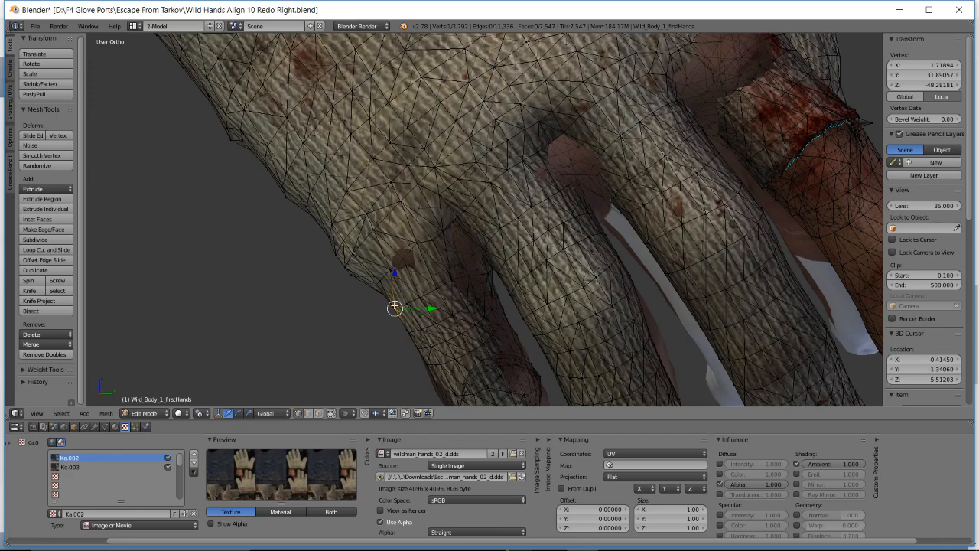
key("g")
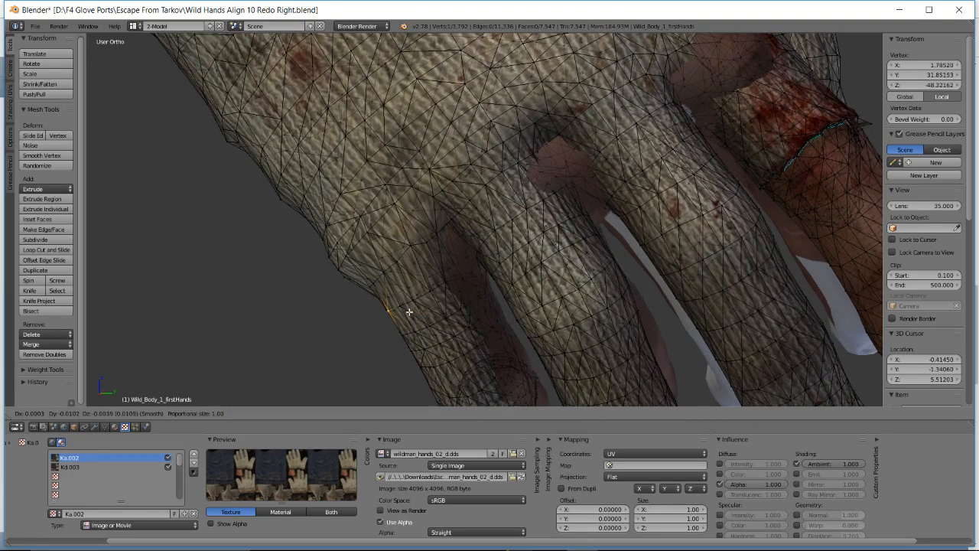
right_click(404, 313)
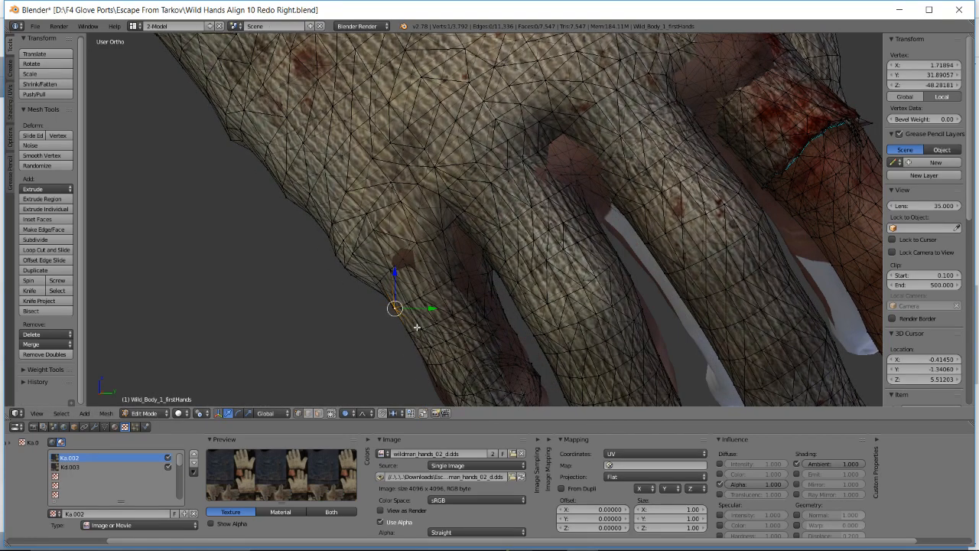
- Choose the Smooth proportional falloff and try moving the selected vertex on the outer finger's edge
left_click(366, 413)
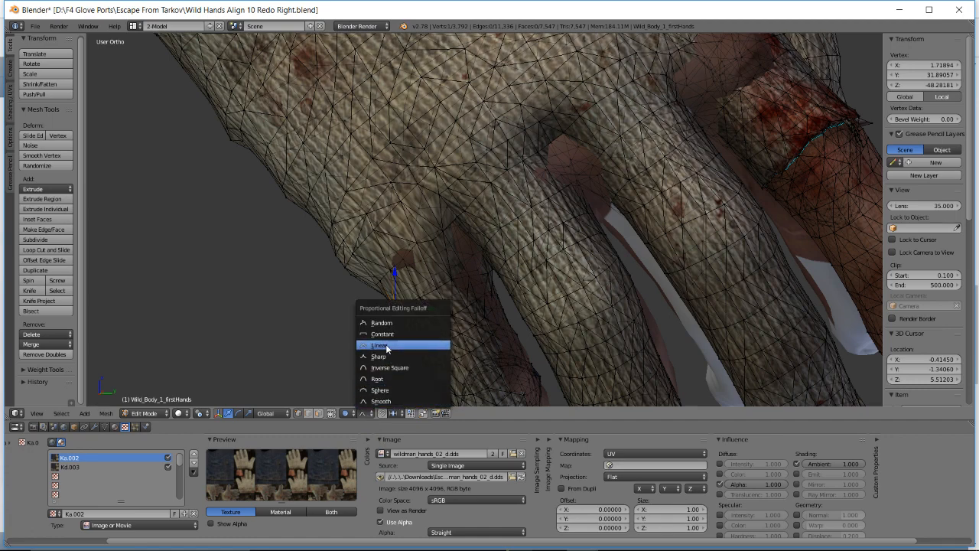
left_click(379, 395)
middle_click_drag(417, 296, 391, 324)
key("g")
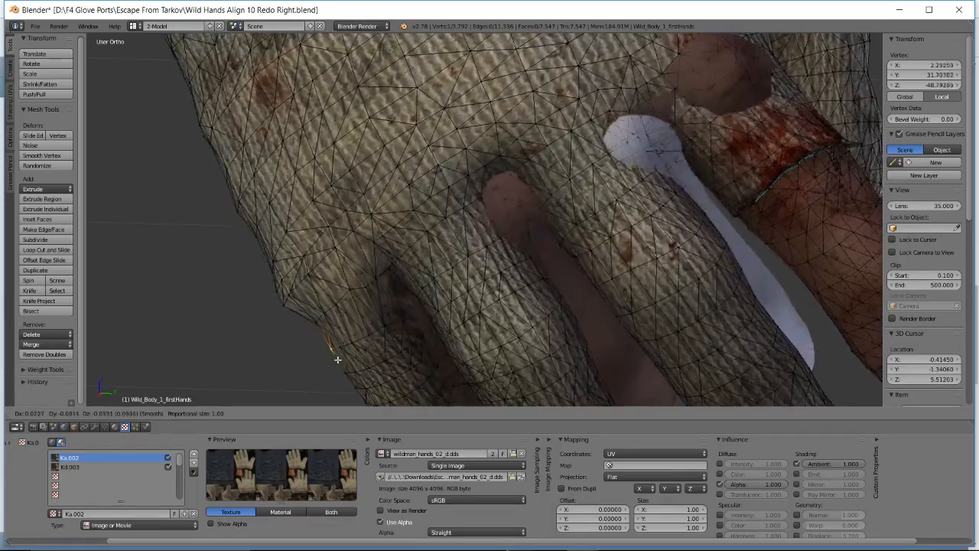
right_click(363, 347)
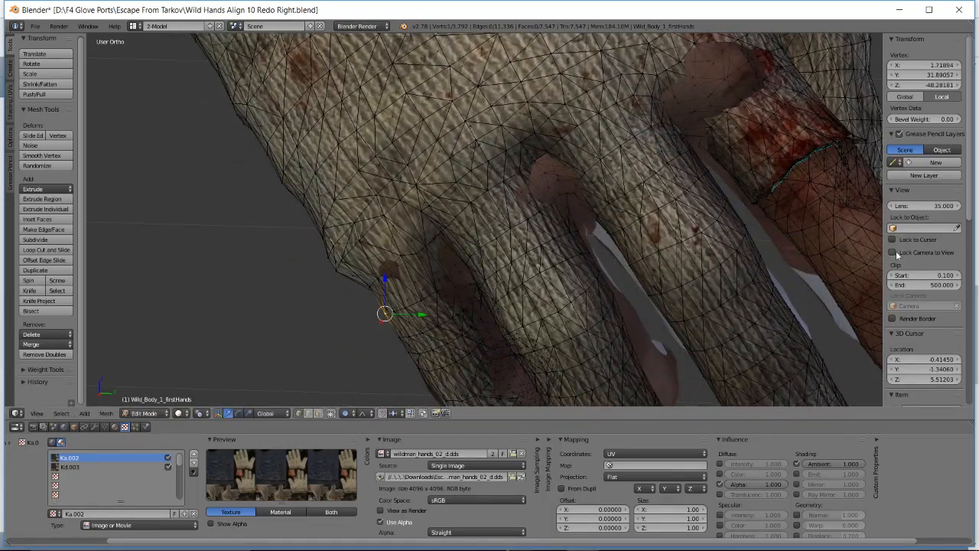
- Set the proportional editing falloff to Linear and try moving the selected outer finger vertex with it
left_click(362, 413)
left_click(362, 413)
left_click(349, 415)
left_click(350, 415)
left_click(361, 415)
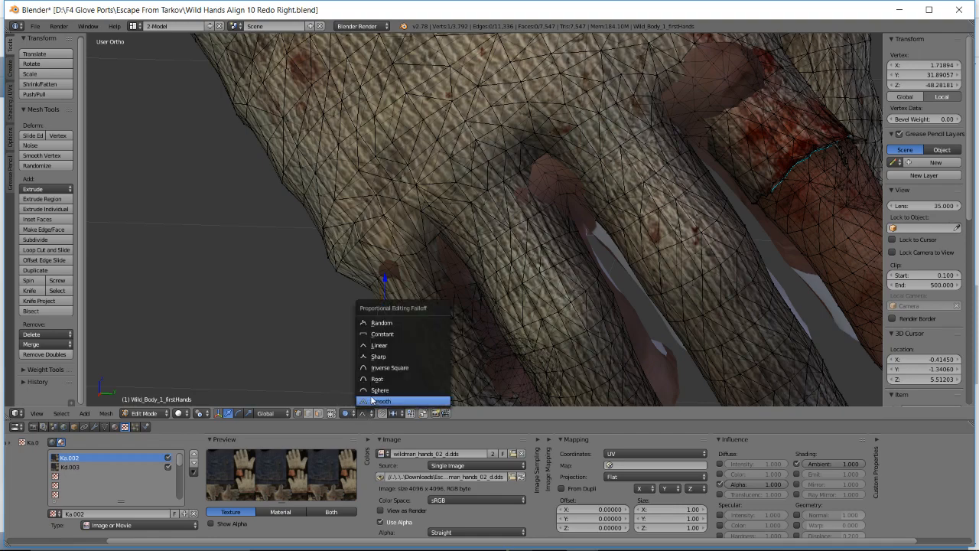
left_click(388, 348)
key("g")
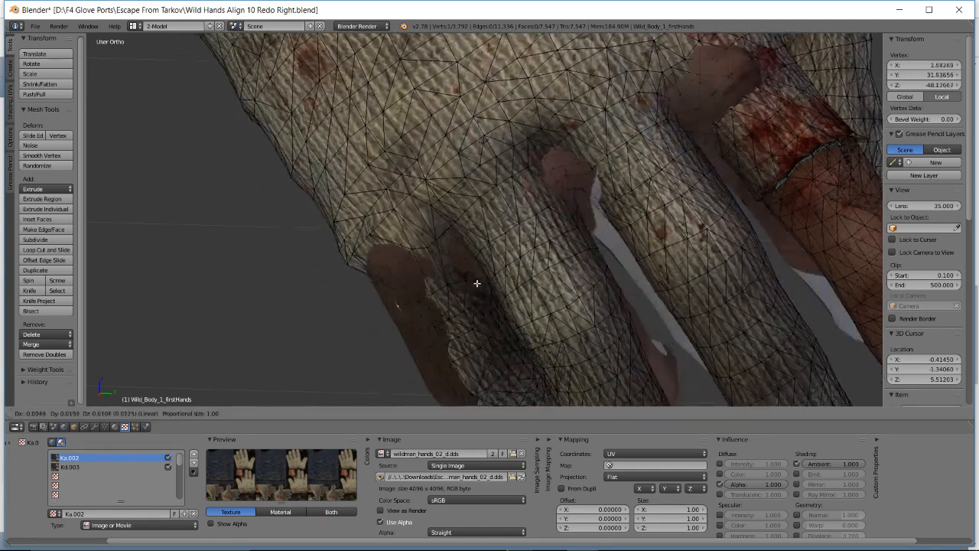
left_click(439, 308)
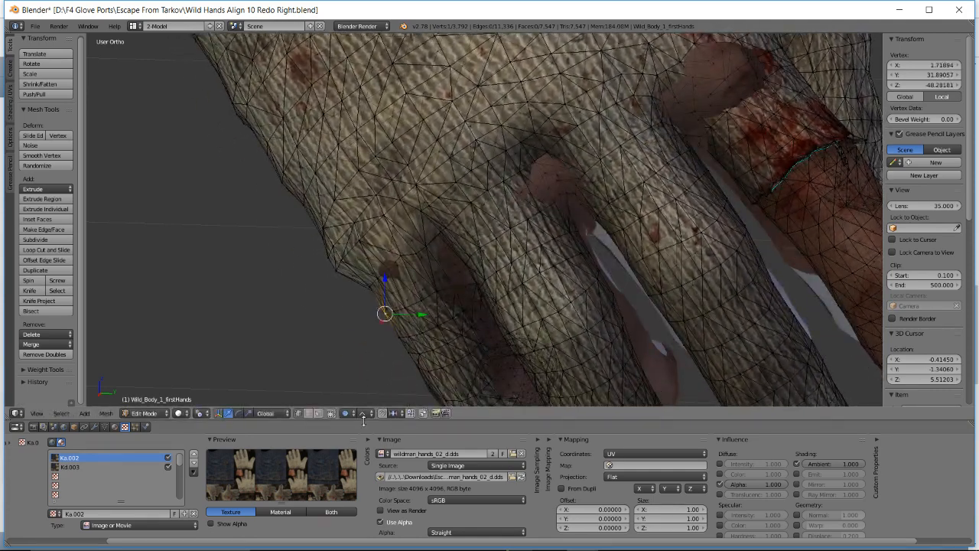
- Check the YouTube live dashboard's chat for viewers' advice on proportional editing, passing the BlenderWiki page, and return to Blender
left_click(380, 401)
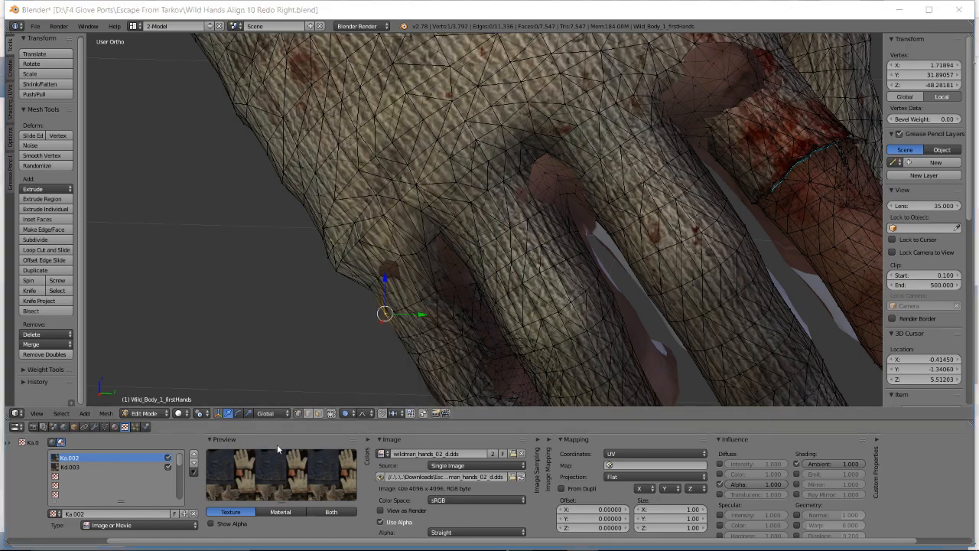
key("alt+Tab")
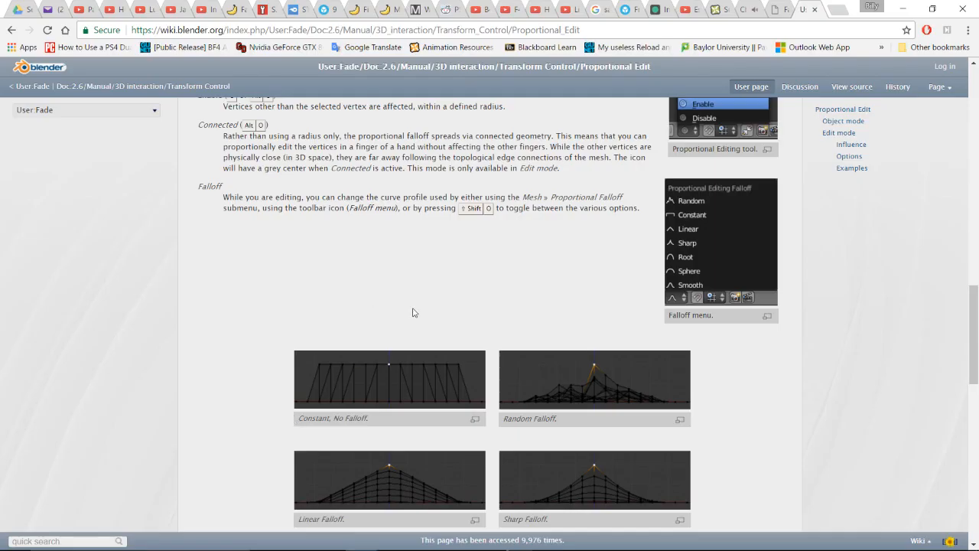
left_click(568, 9)
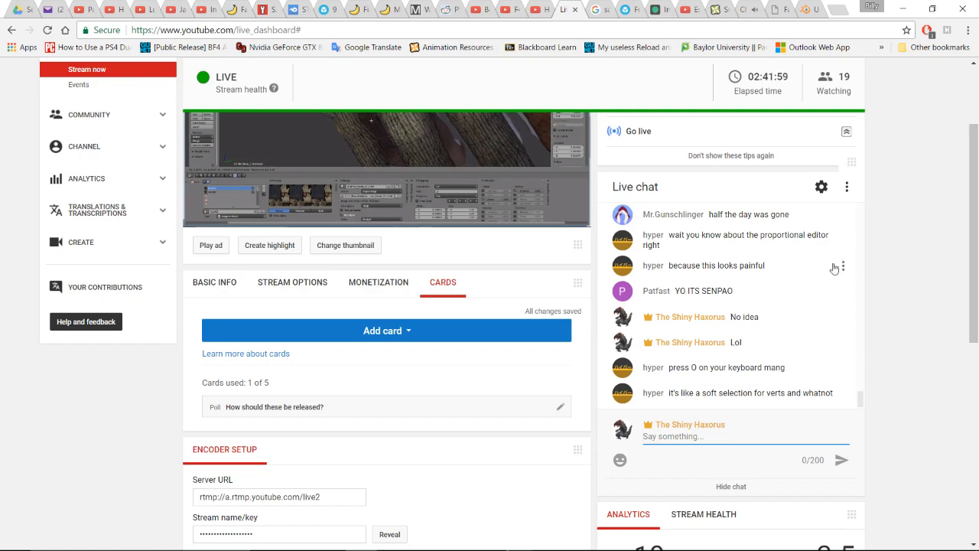
key("alt+Tab")
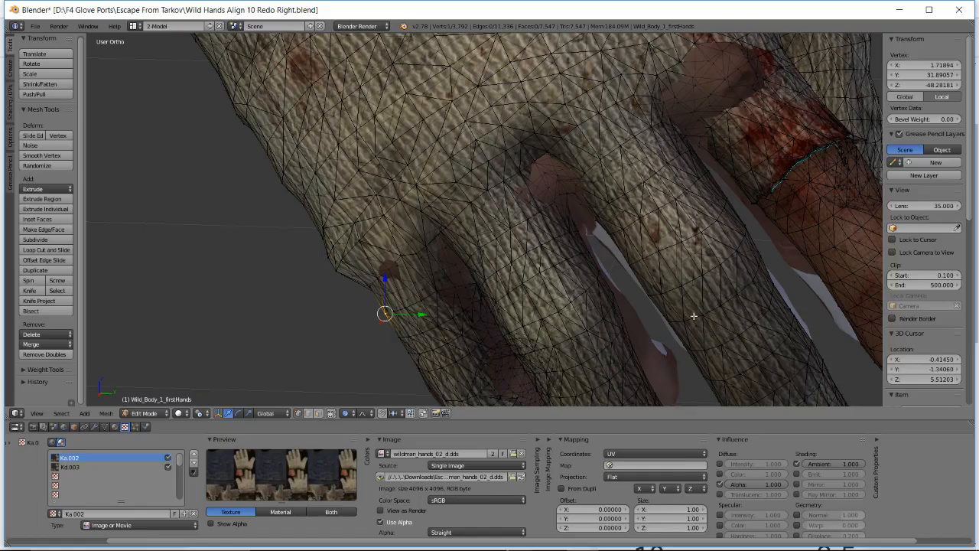
- Turn proportional editing off and slightly move an edge and a neighbouring vertex outward near the outer finger's base on the palm side
middle_click_drag(386, 279, 476, 180)
key("a")
right_click(529, 125)
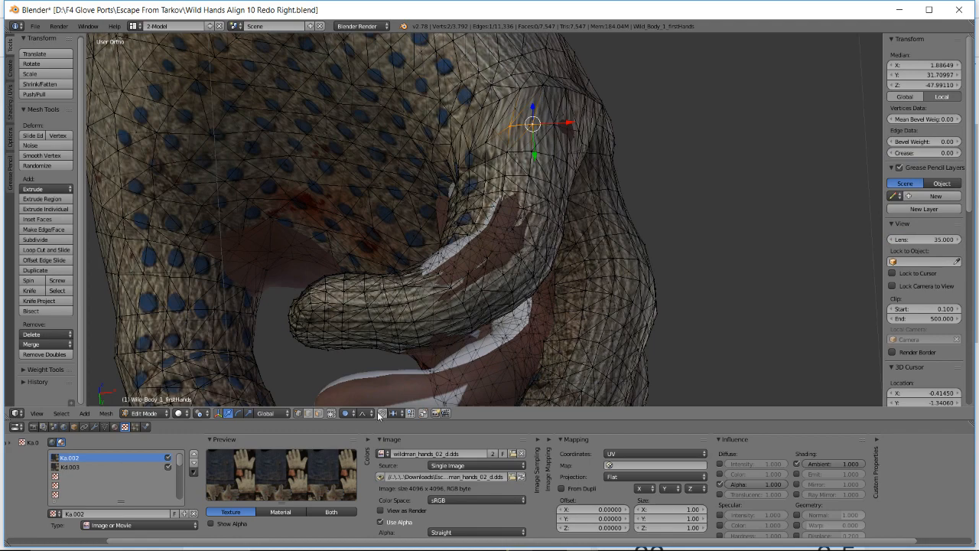
middle_click_drag(483, 201, 519, 154)
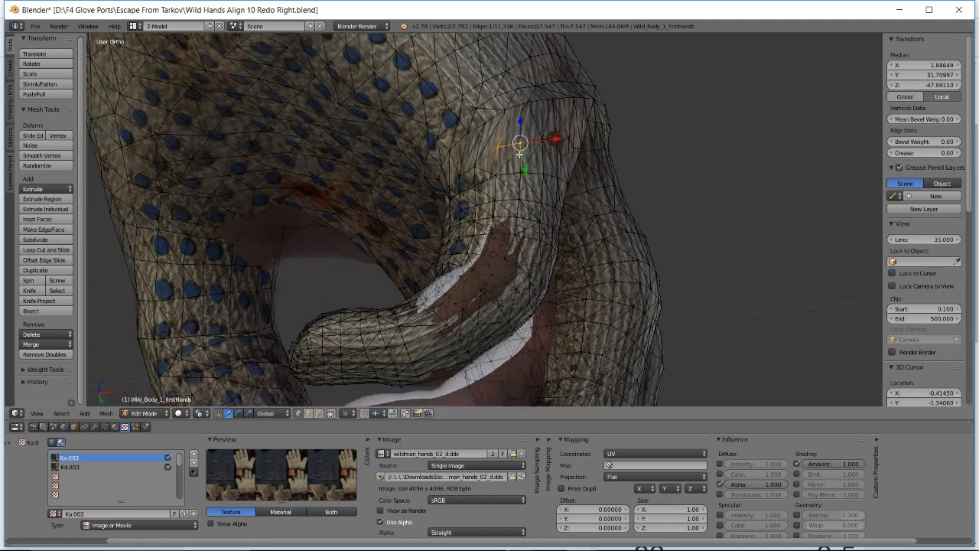
left_click_drag(520, 142, 526, 139)
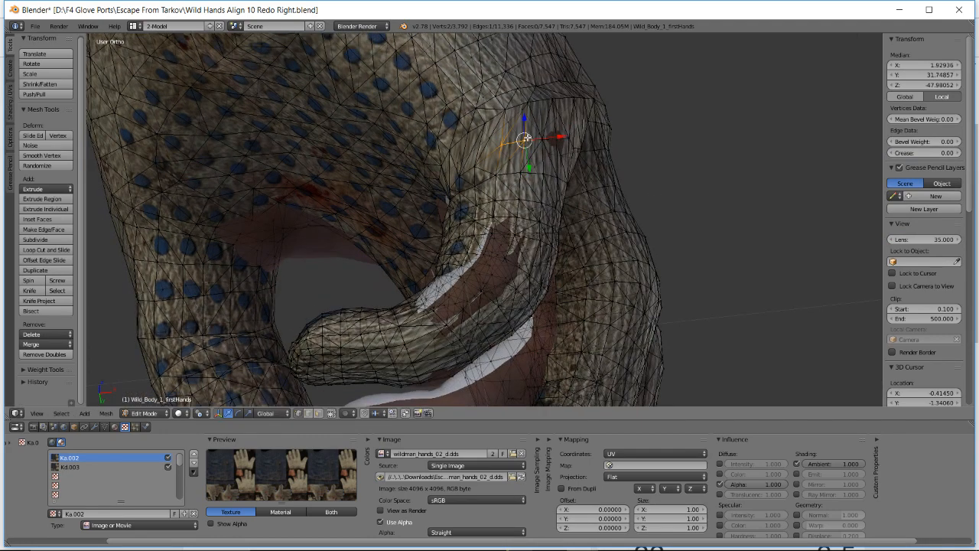
right_click_drag(479, 165, 481, 160)
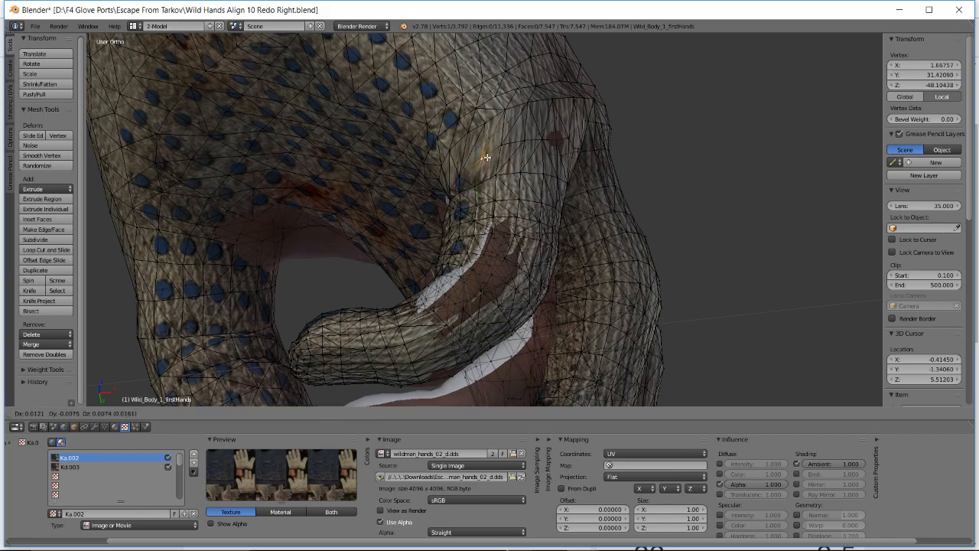
left_click(487, 158)
- Deselect everything and save the project under the new name Wild Hands Align 11 Redo Right.blend
middle_click_drag(522, 139, 489, 238)
middle_click_drag(517, 273, 197, 142)
left_click(35, 26)
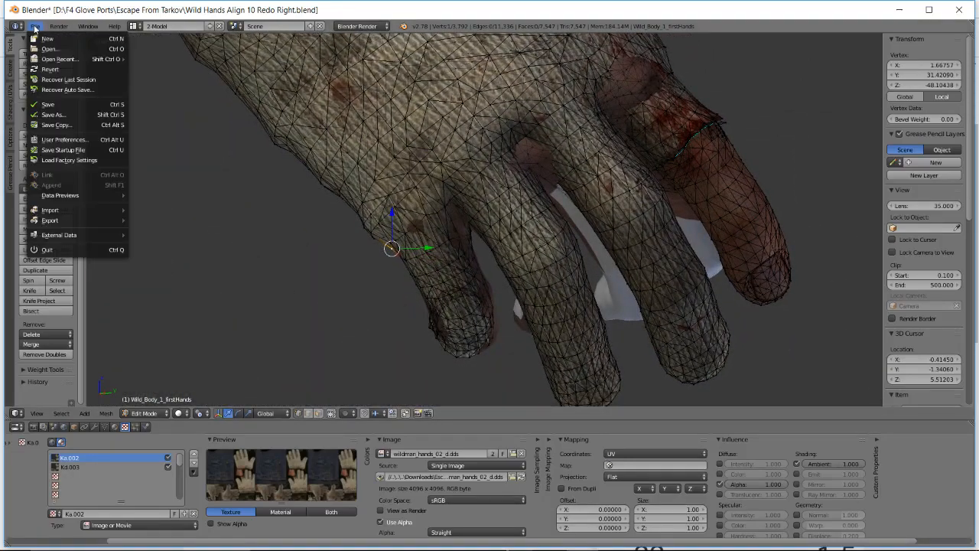
key("a")
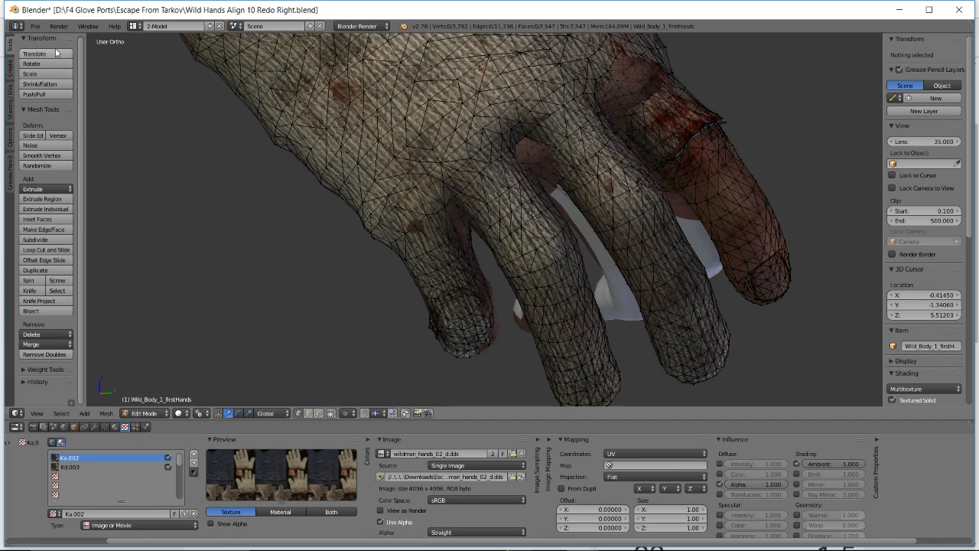
left_click(35, 26)
left_click(45, 114)
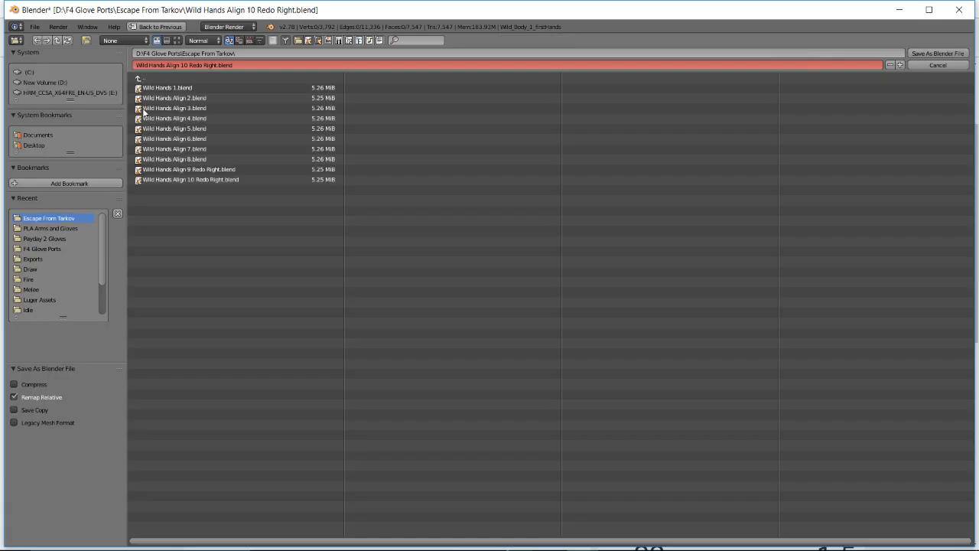
left_click(198, 67)
left_click(186, 65)
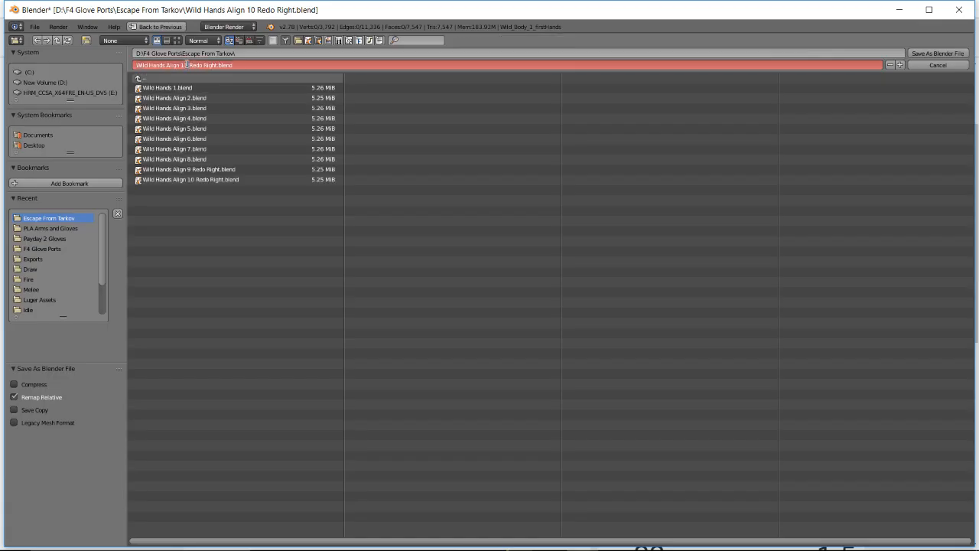
type("1")
key("Return")
- Box-select the ring finger's mesh from its tip up to its middle section
middle_click_drag(683, 271, 533, 263)
key("b")
left_click_drag(448, 255, 564, 407)
middle_click_drag(565, 407, 434, 247)
key("b")
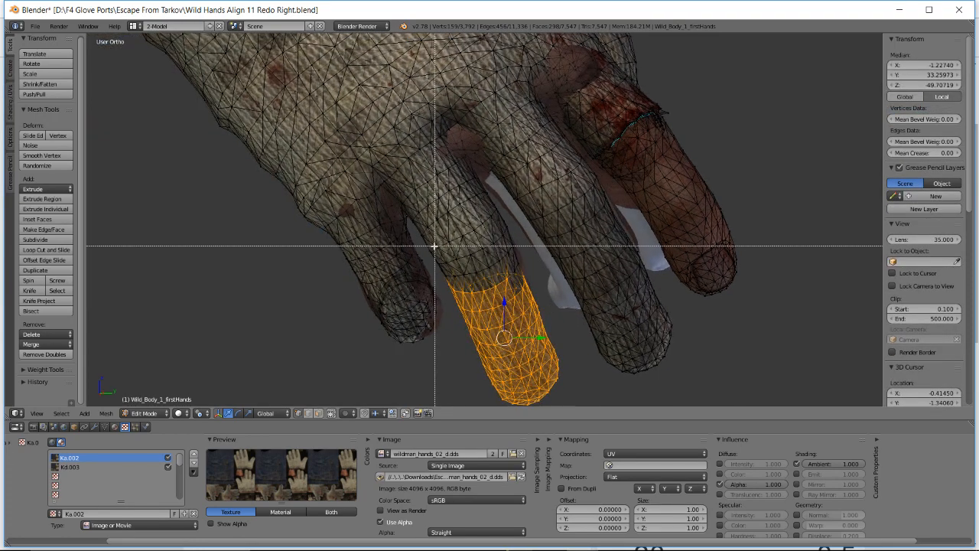
left_click_drag(426, 243, 526, 263)
key("b")
left_click_drag(434, 261, 537, 280)
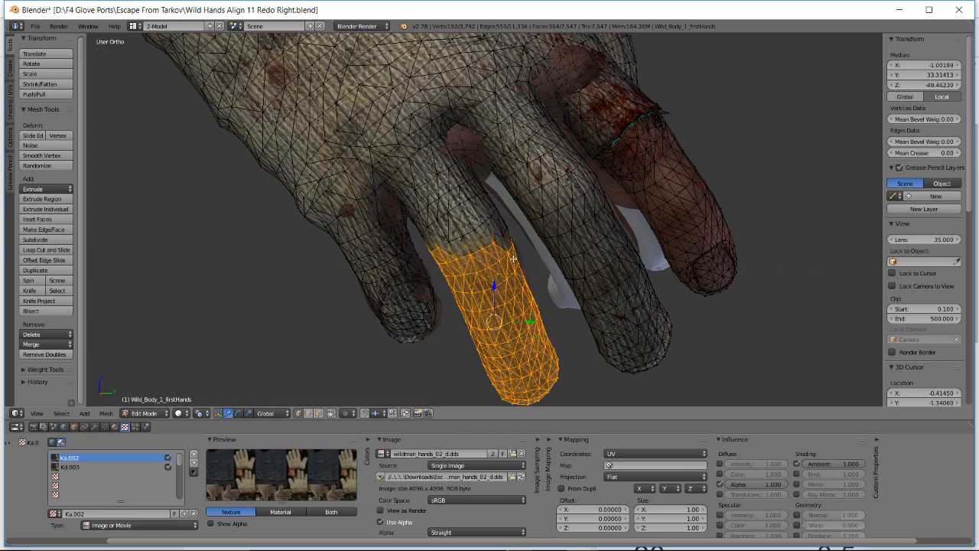
- Extend the ring finger selection with box selections to an even boundary just below its middle knuckle
scroll(513, 261, "up", 3)
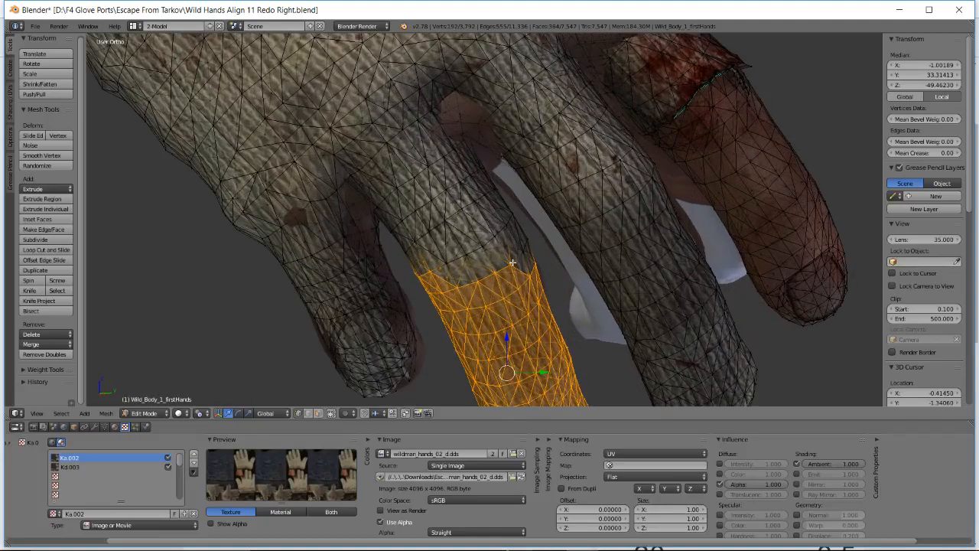
middle_click_drag(538, 261, 564, 256, "shift")
scroll(562, 259, "up", 1)
middle_click_drag(549, 254, 568, 226)
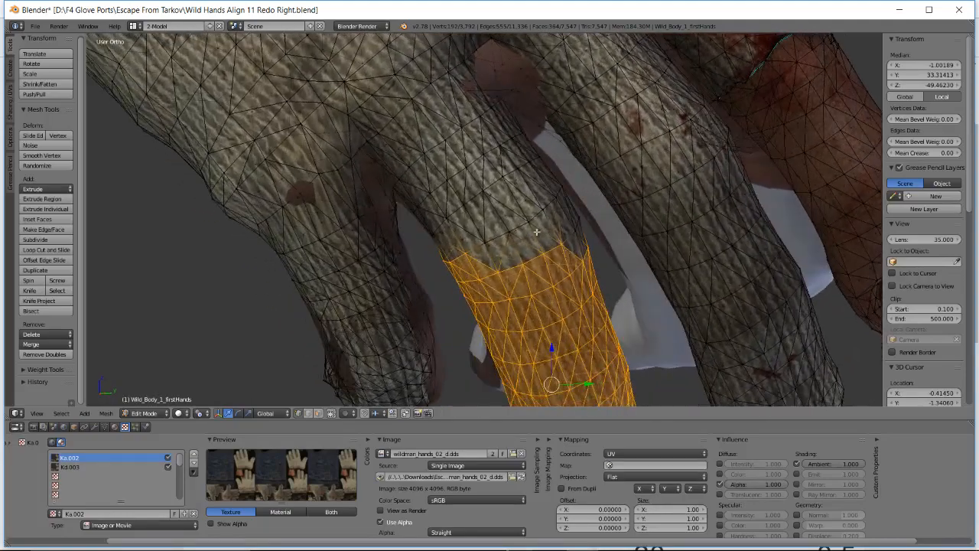
key("b")
left_click_drag(500, 203, 581, 304)
key("b")
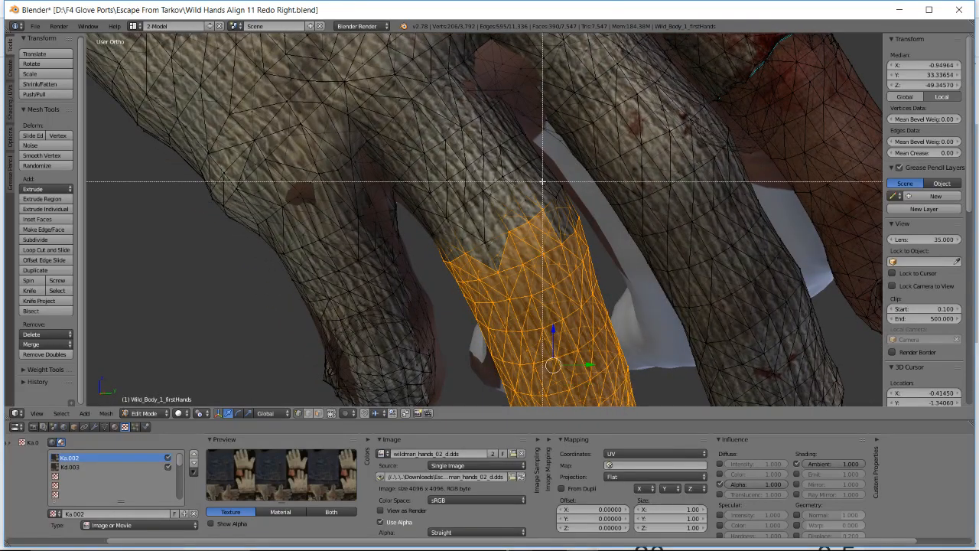
left_click_drag(526, 183, 572, 240)
middle_click_drag(564, 241, 577, 211)
key("b")
left_click_drag(466, 209, 531, 267)
key("b")
left_click_drag(505, 179, 582, 245)
mouse_move(579, 235)
middle_mouse_down()
mouse_move(571, 208)
mouse_move(568, 234)
middle_mouse_up()
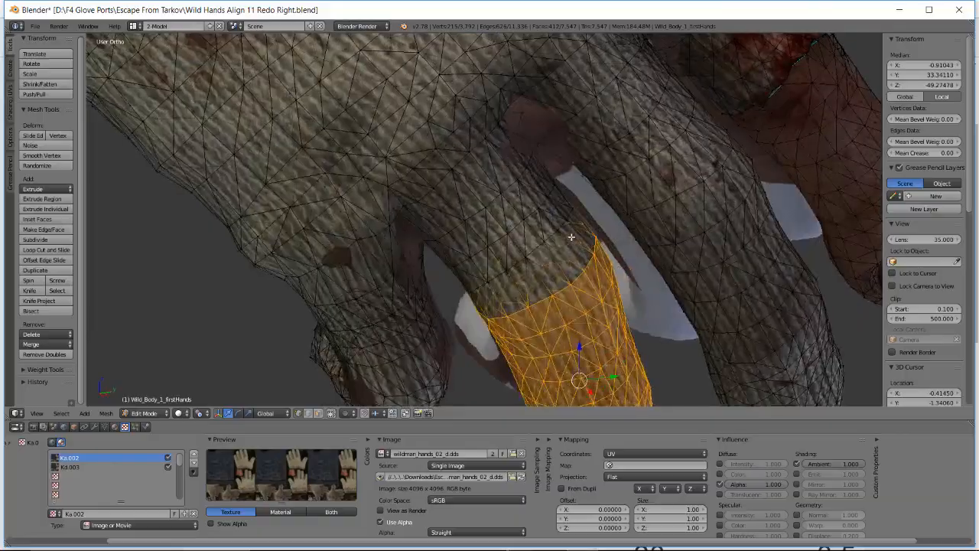
- Check the live chat again, return to Blender and try moving an outer finger vertex with Smooth proportional editing at size 0.03
key("alt+Tab")
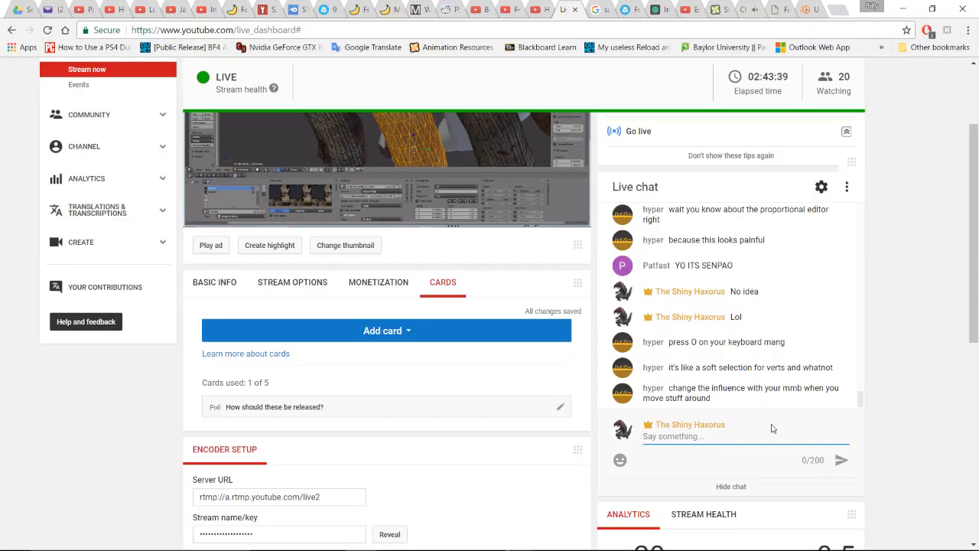
key("alt+Tab")
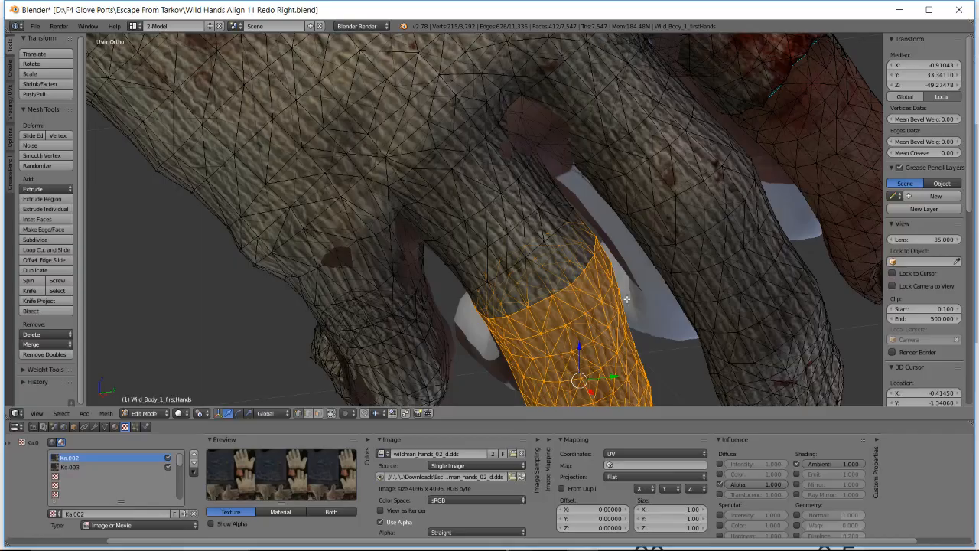
middle_click_drag(556, 254, 556, 242)
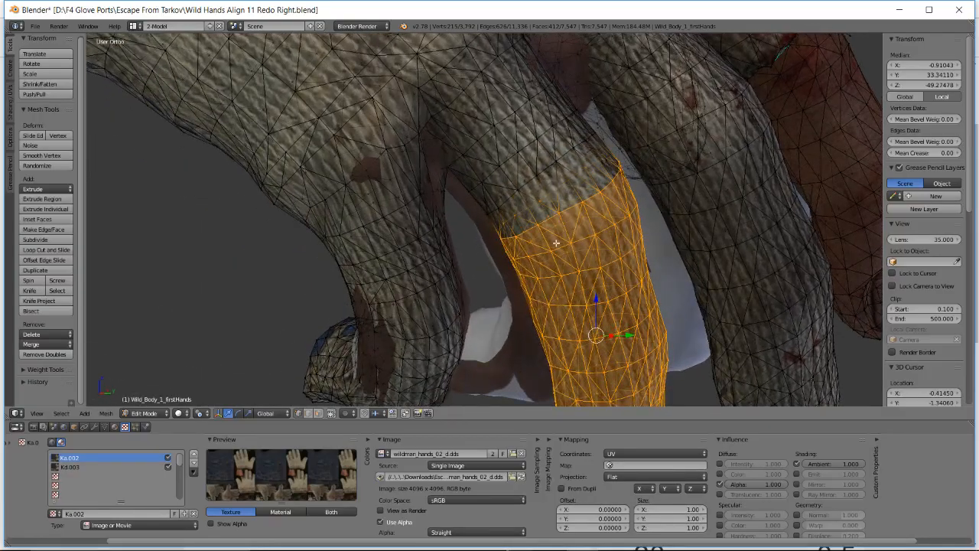
key("a")
right_click(349, 285)
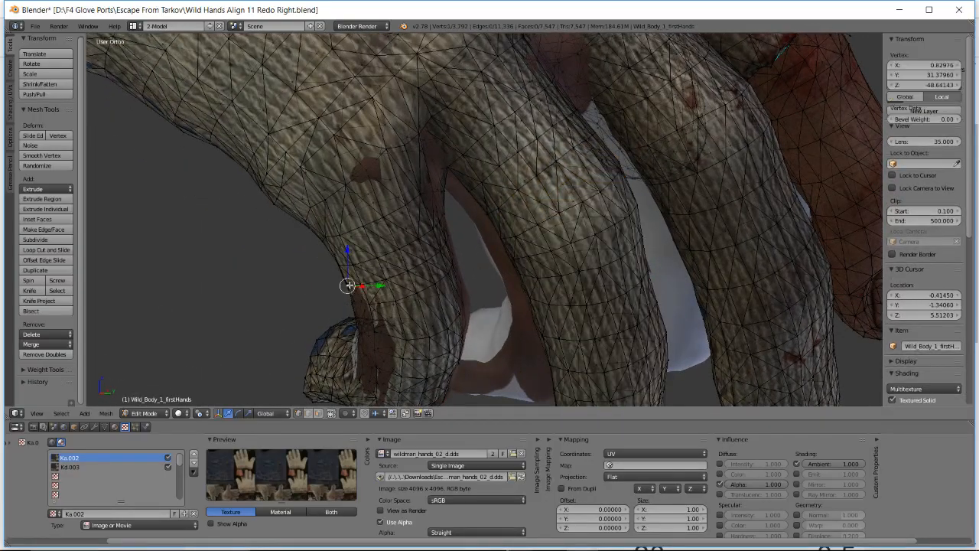
key("o")
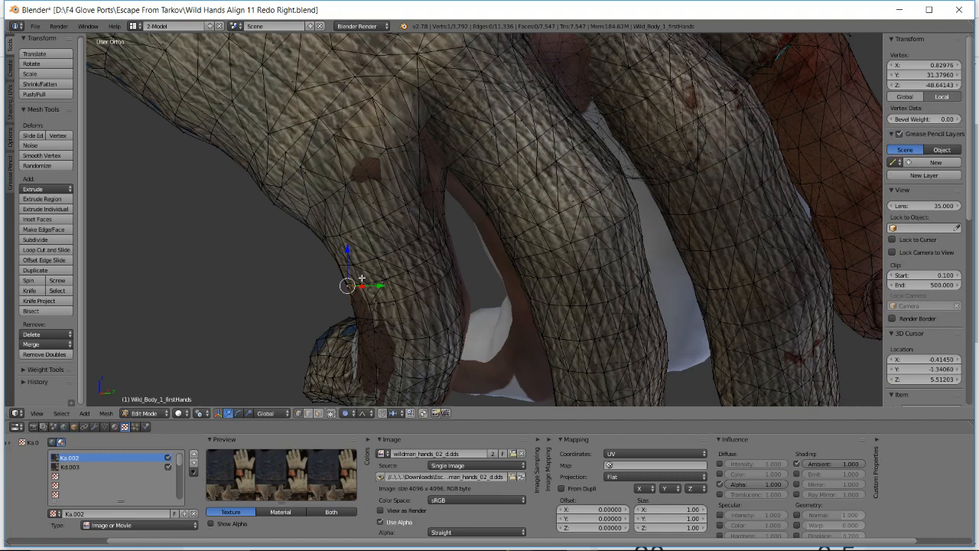
key("g")
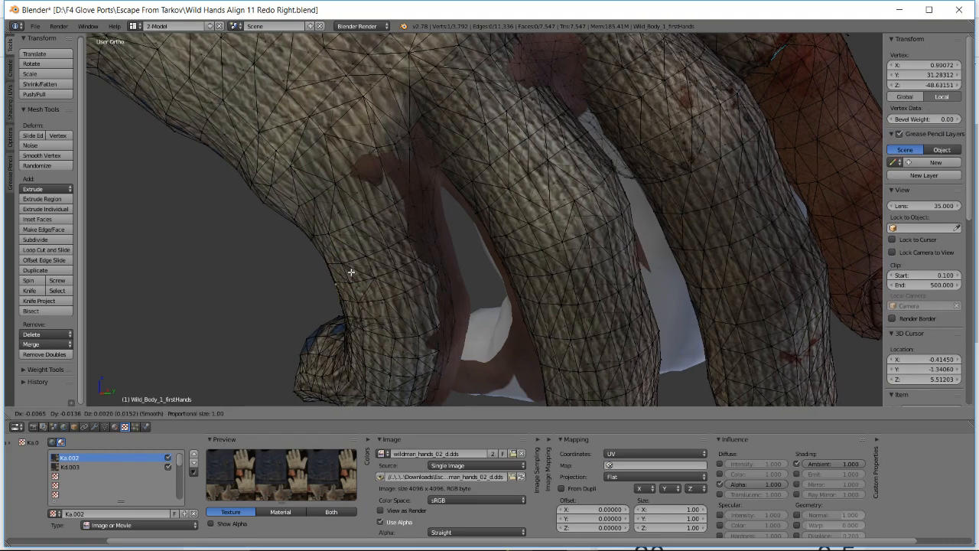
scroll(350, 272, "up", 20)
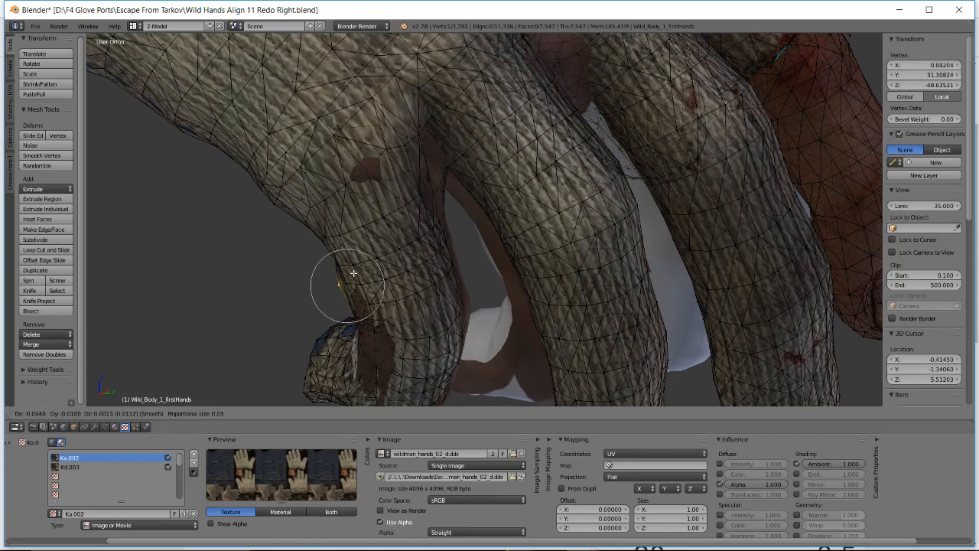
scroll(343, 273, "up", 5)
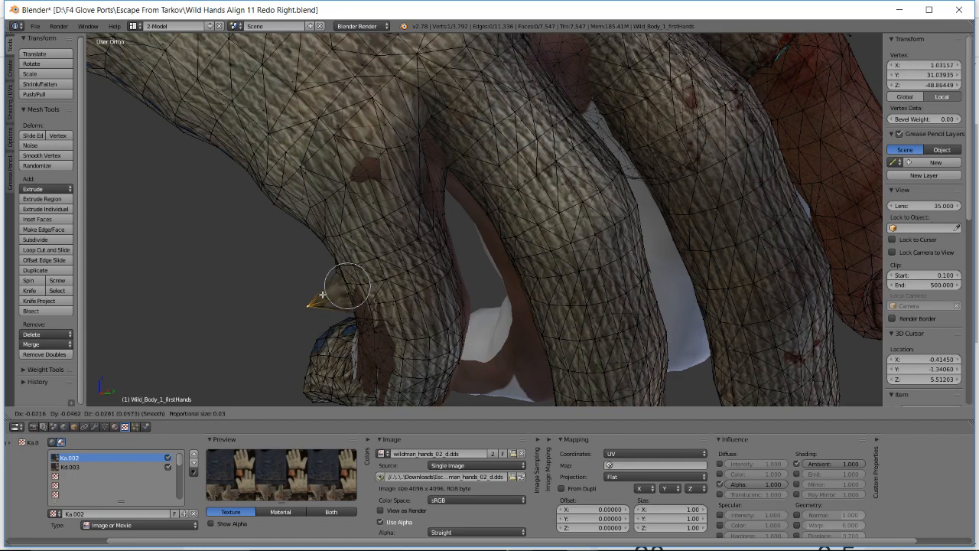
left_click(356, 290)
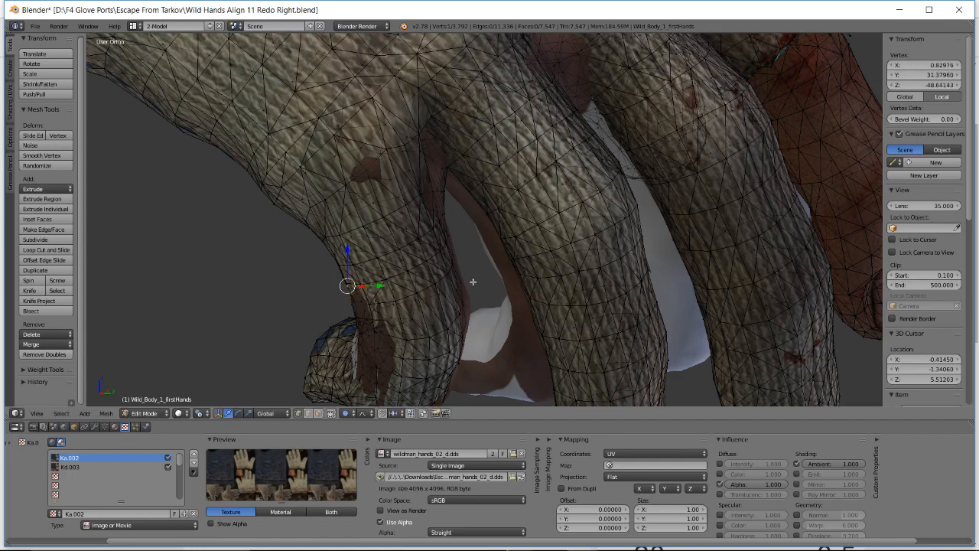
- Deselect everything and undo back to the ring finger's box selection with proportional editing off
mouse_move(473, 281)
middle_mouse_down()
mouse_move(452, 277)
mouse_move(597, 225)
mouse_move(594, 254)
mouse_move(460, 276)
mouse_move(500, 230)
mouse_move(525, 231)
mouse_move(463, 280)
middle_mouse_up()
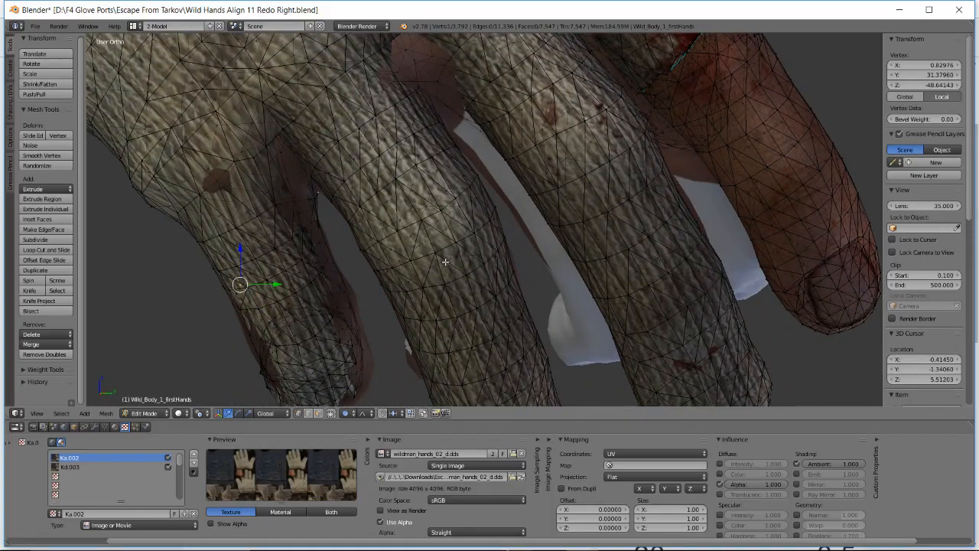
key("a")
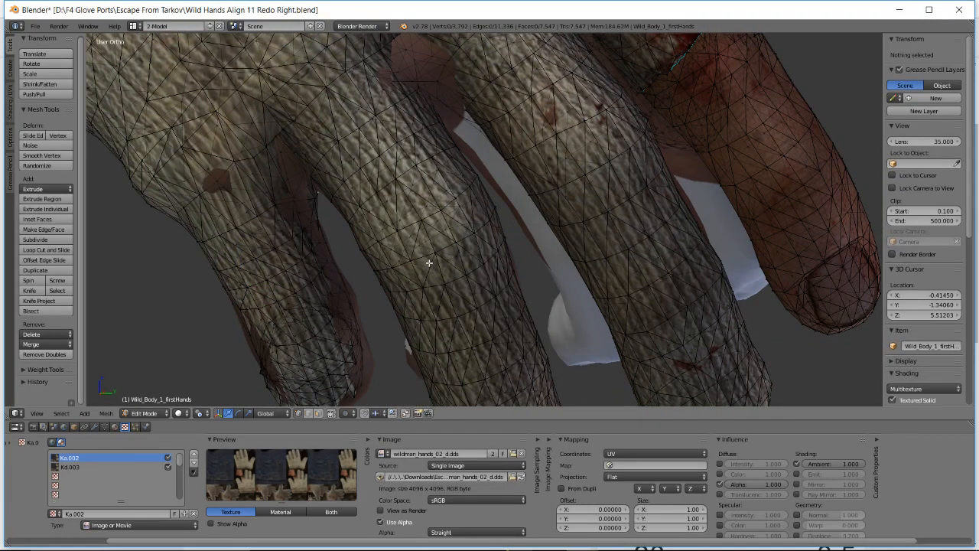
scroll(429, 262, "down", 2)
key("ctrl+z")
key("ctrl+z")
key("ctrl+z")
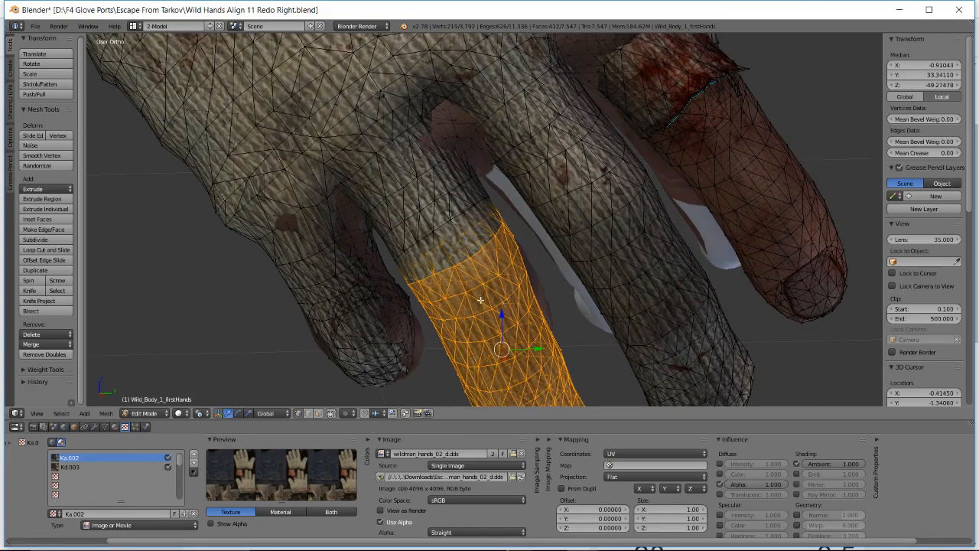
- Extend the ring finger selection upward over the middle knuckle on the side facing the outer finger
middle_click_drag(482, 261, 543, 192)
left_click_drag(543, 192, 565, 203)
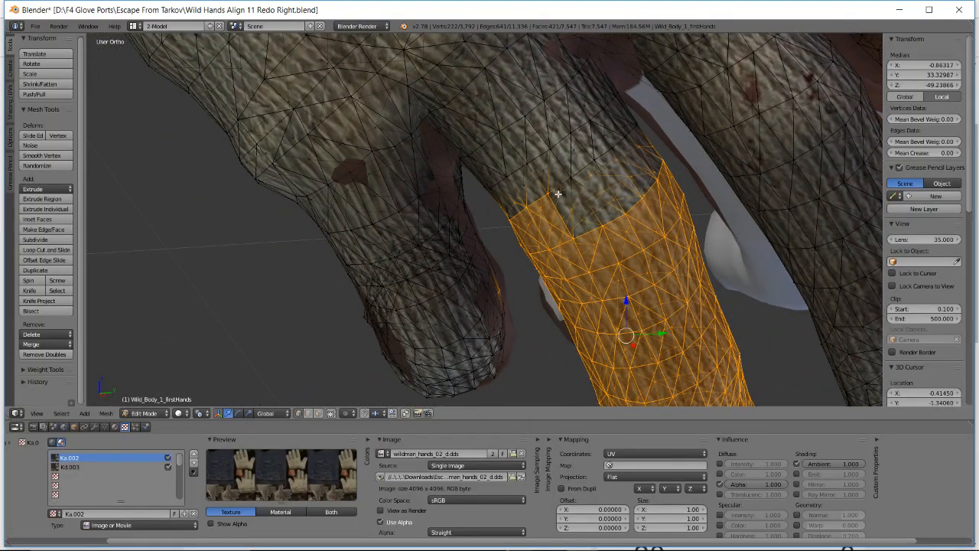
key("ctrl+z")
key("b")
left_click_drag(500, 191, 629, 283)
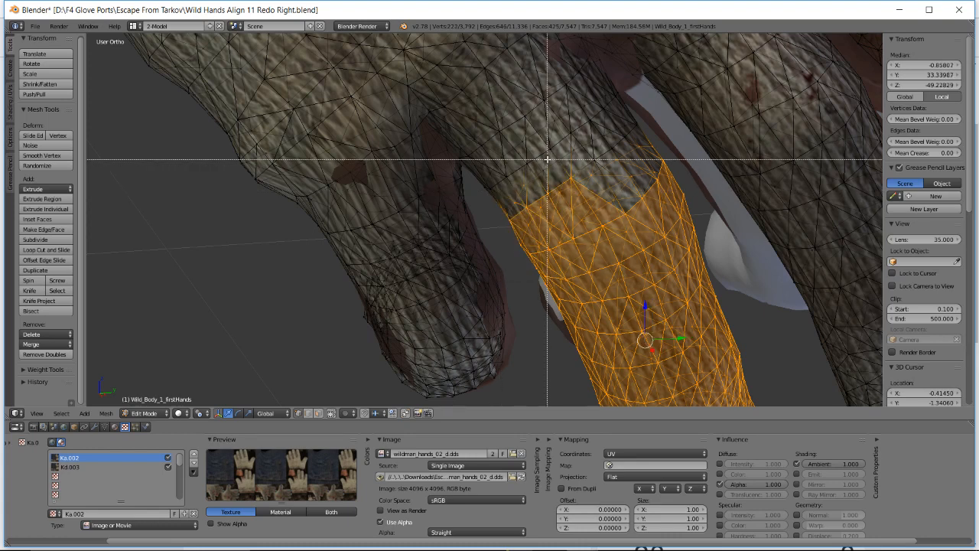
left_click_drag(547, 160, 589, 190)
key("b")
left_click_drag(561, 144, 601, 157)
- Add the remaining knuckle vertices toward the middle finger to even out the ring finger selection's upper boundary
key("b")
left_click_drag(573, 120, 607, 127)
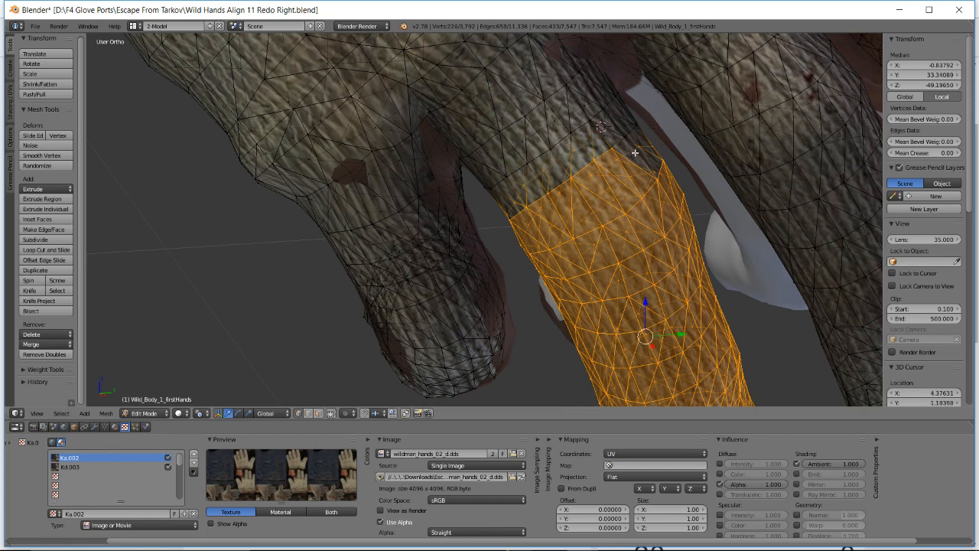
key("ctrl+z")
key("b")
left_click_drag(602, 127, 648, 160)
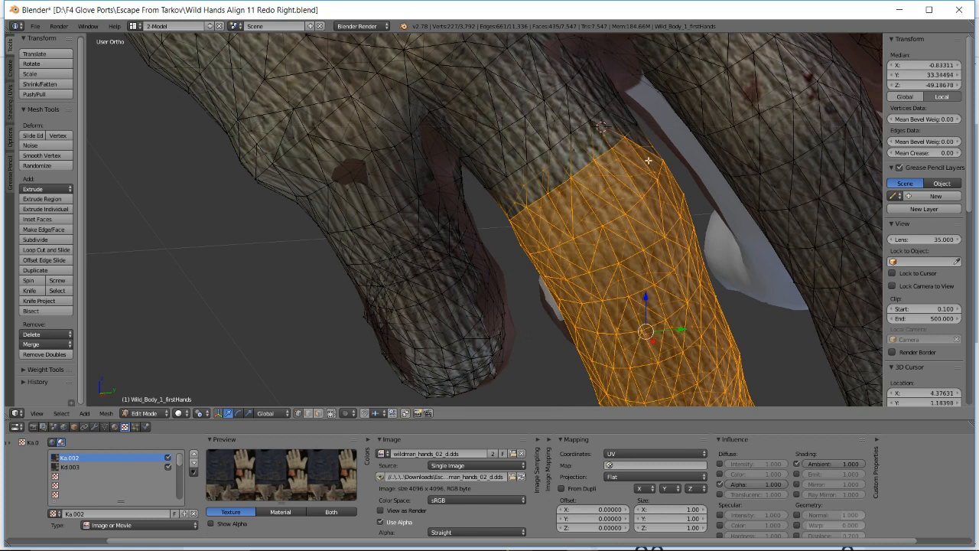
key("b")
left_click_drag(623, 120, 652, 154)
key("b")
left_click_drag(561, 150, 593, 165)
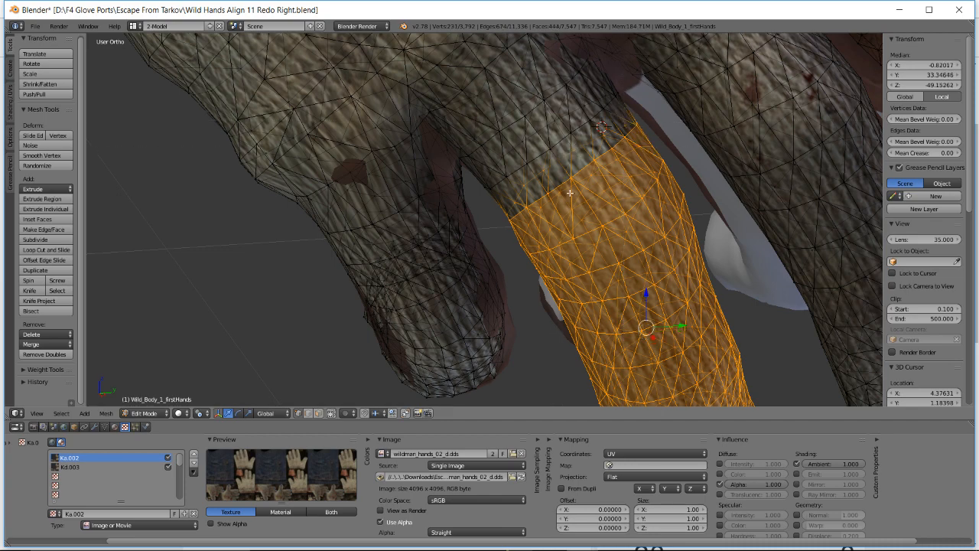
- Extend the ring finger selection upward with the next vertices above its boundary, starting on the side facing the outer finger
middle_click_drag(570, 193, 568, 194)
key("b")
left_click_drag(486, 150, 526, 206)
key("b")
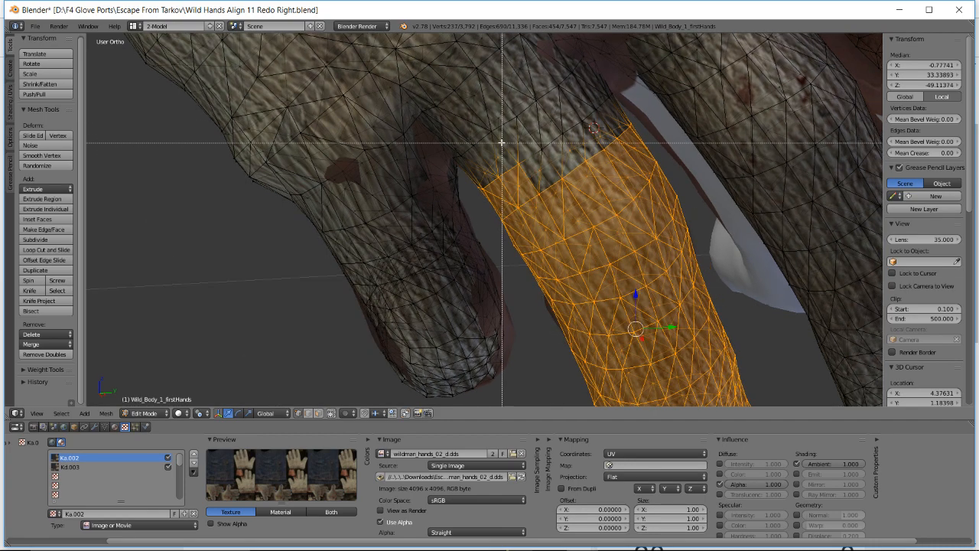
left_click_drag(500, 143, 542, 179)
key("b")
left_click_drag(533, 132, 578, 174)
key("b")
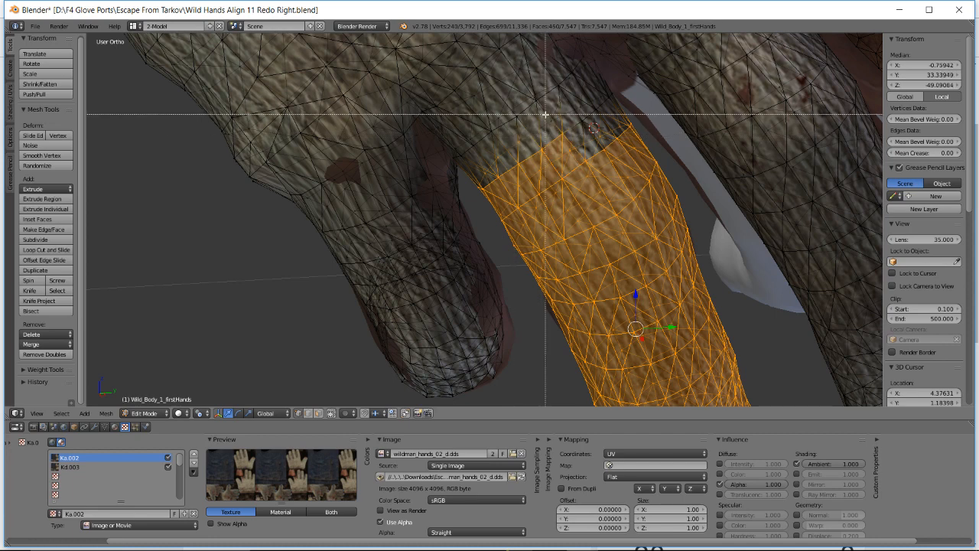
- Continue the added vertex row across the ring finger up to its edge facing the middle finger
left_click_drag(545, 114, 589, 153)
key("b")
left_click_drag(575, 100, 623, 139)
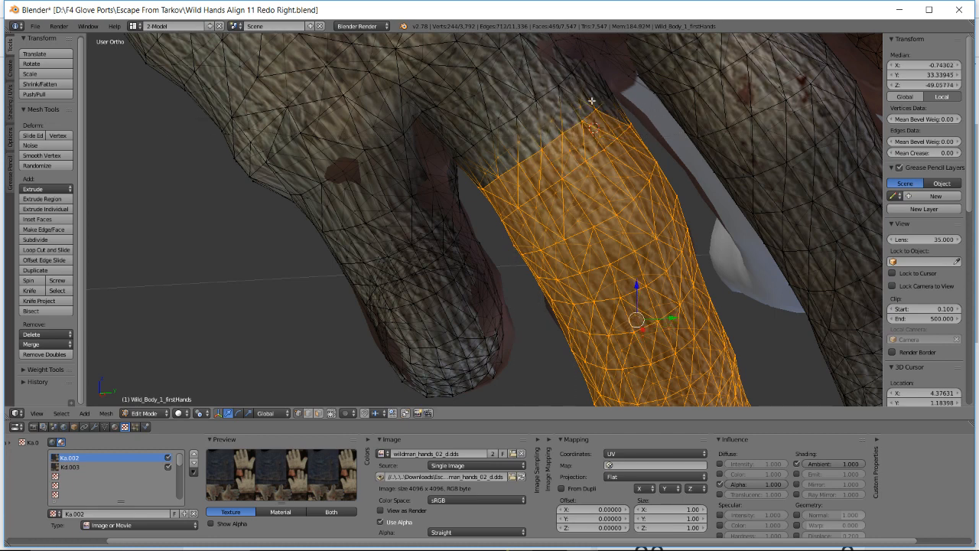
left_click_drag(584, 64, 635, 127)
key("b")
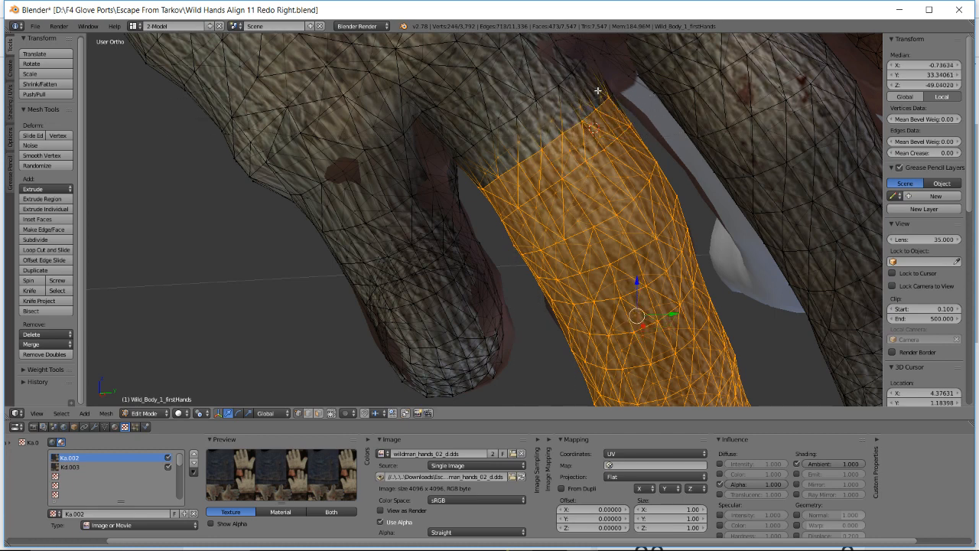
right_click(611, 97, "shift")
- Check the live chat, return to Blender and add boundary vertices on the ring finger's side facing the outer finger
key("alt+Tab")
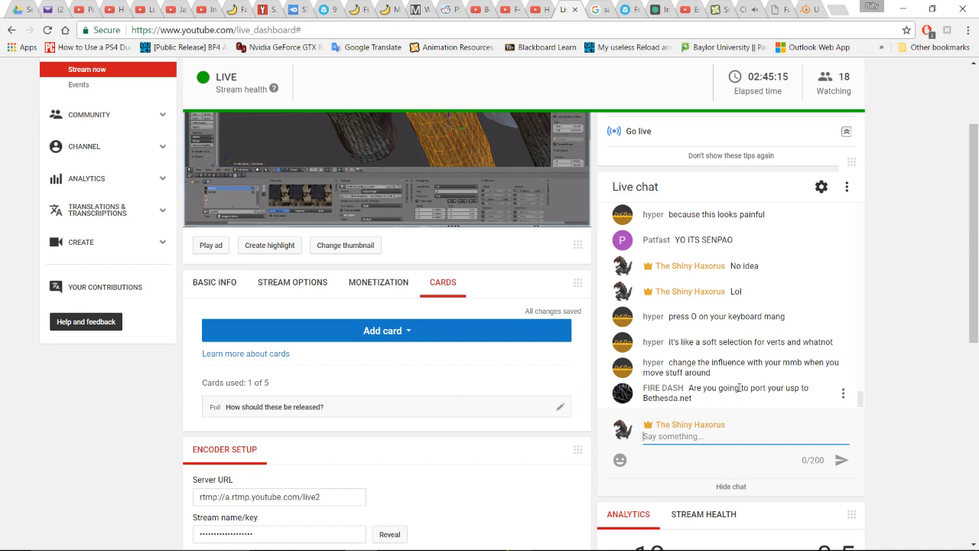
key("alt+Tab")
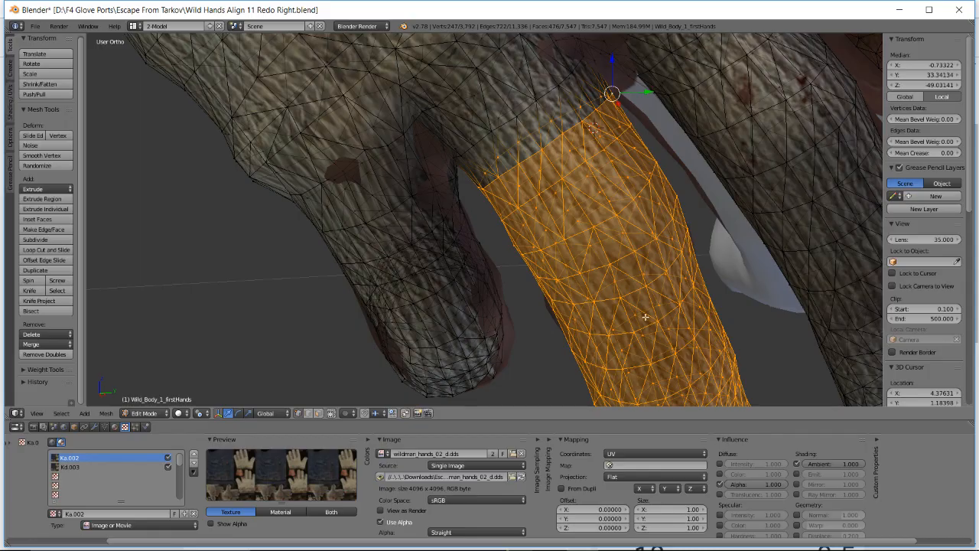
middle_click_drag(616, 221, 621, 236)
scroll(596, 256, "up", 2)
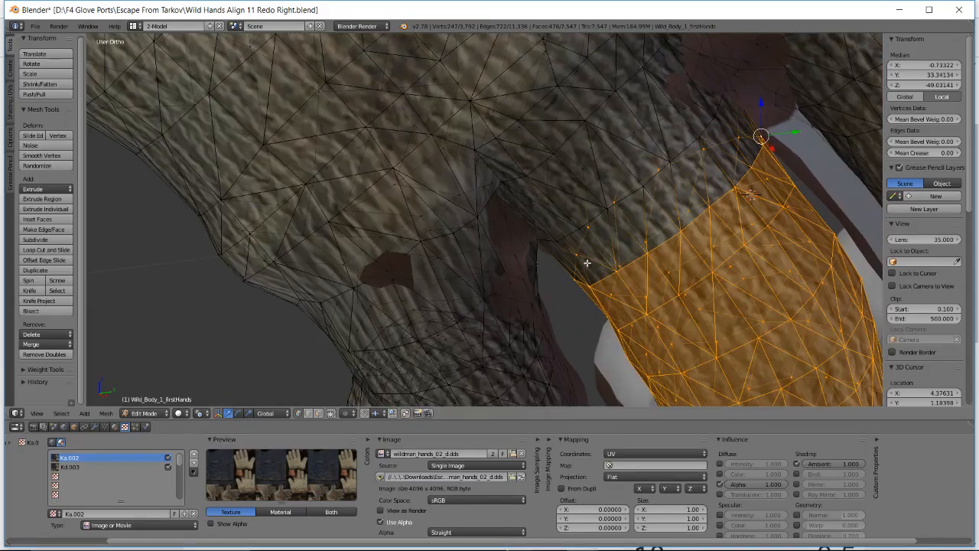
middle_click_drag(587, 264, 547, 248)
scroll(547, 265, "up", 1)
right_click(531, 242, "shift")
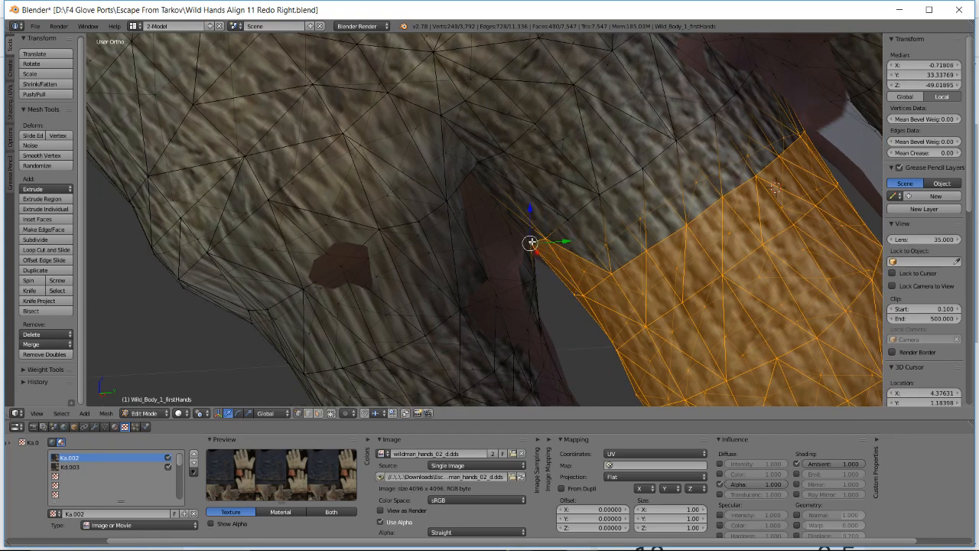
right_click(555, 219, "shift")
right_click(567, 220, "shift")
middle_click_drag(638, 214, 633, 224)
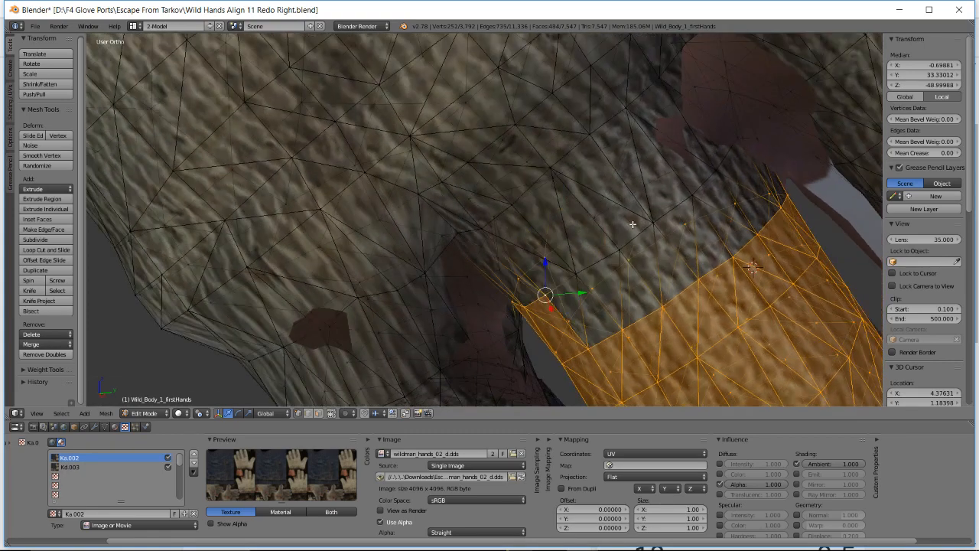
- Add the next vertices above the ring finger selection's boundary, working from the outer finger side across the knuckle's centre
right_click(577, 274, "shift")
middle_click_drag(578, 268, 562, 253, "shift")
right_click(610, 167, "shift")
right_click(553, 227, "shift")
right_click(576, 212, "shift")
right_click(586, 207, "shift")
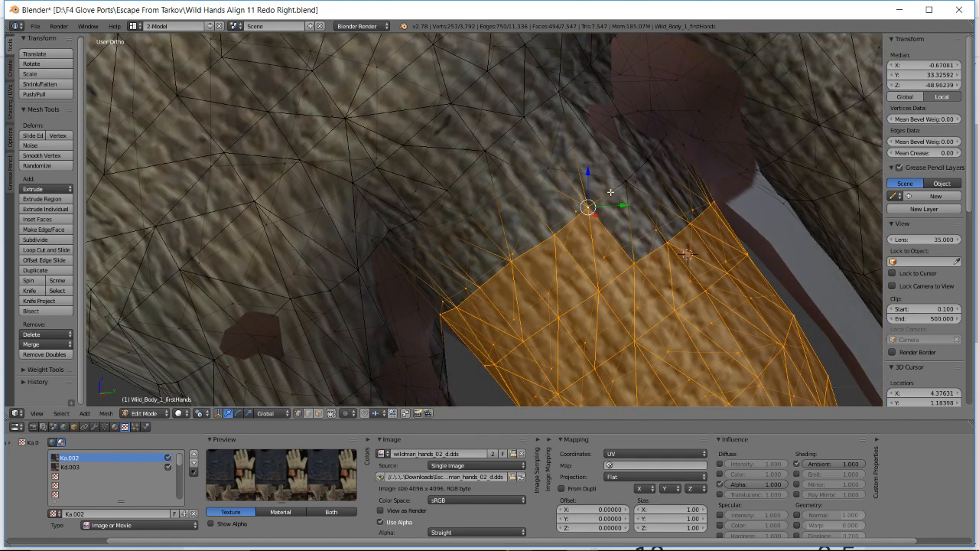
- Add the remaining upper vertices toward the middle finger to complete the row across the ring finger
right_click(628, 181, "shift")
right_click(636, 182, "shift")
right_click(650, 164, "shift")
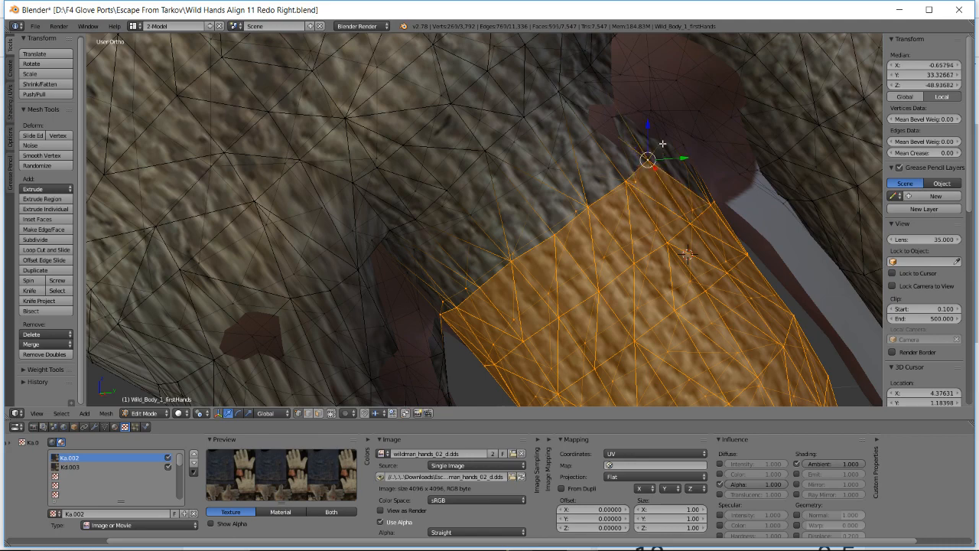
right_click(663, 144, "shift")
right_click(671, 150, "shift")
middle_click_drag(633, 204, 526, 261)
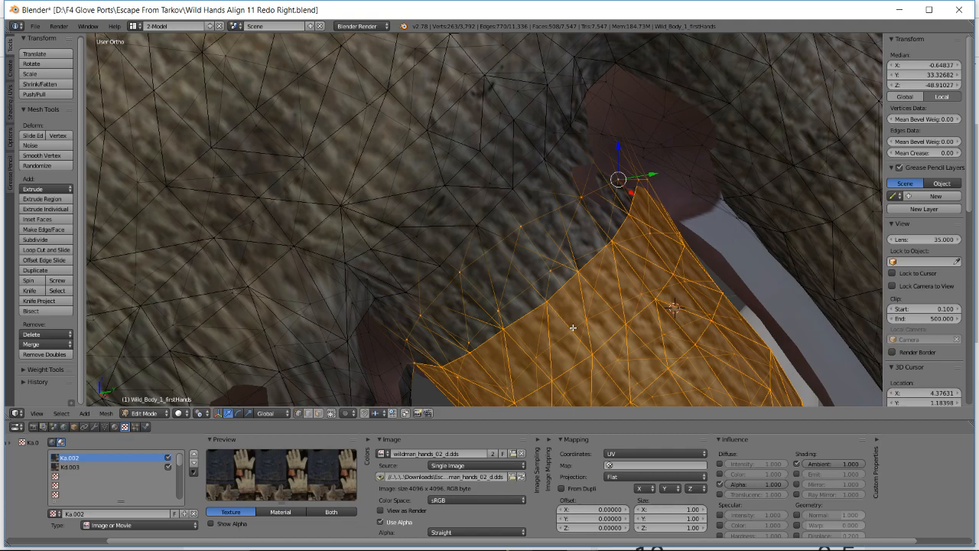
mouse_move(524, 228)
middle_mouse_down()
mouse_move(531, 221)
mouse_move(513, 223)
mouse_move(540, 183)
mouse_move(512, 214)
middle_mouse_up()
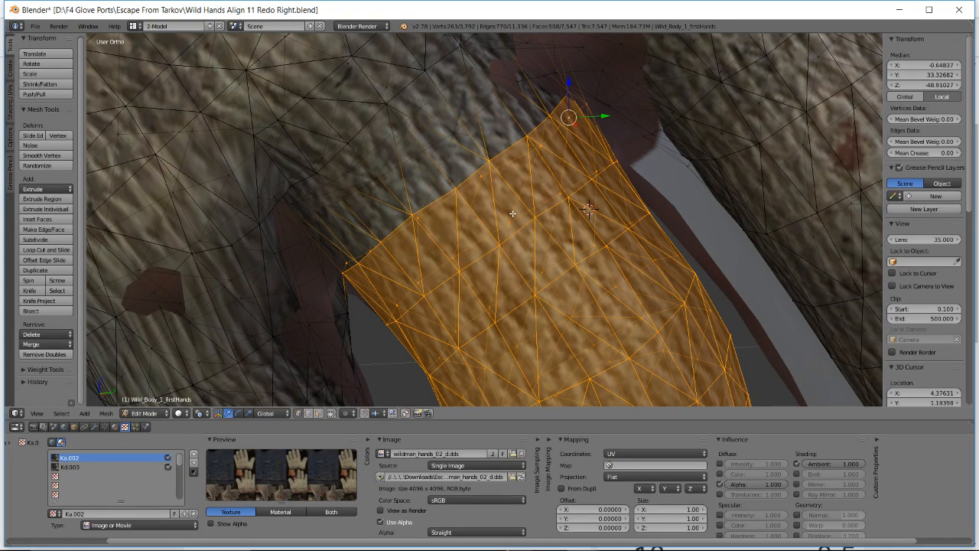
- Switch to the YouTube live dashboard and look over the stream preview and live chat
mouse_move(426, 545)
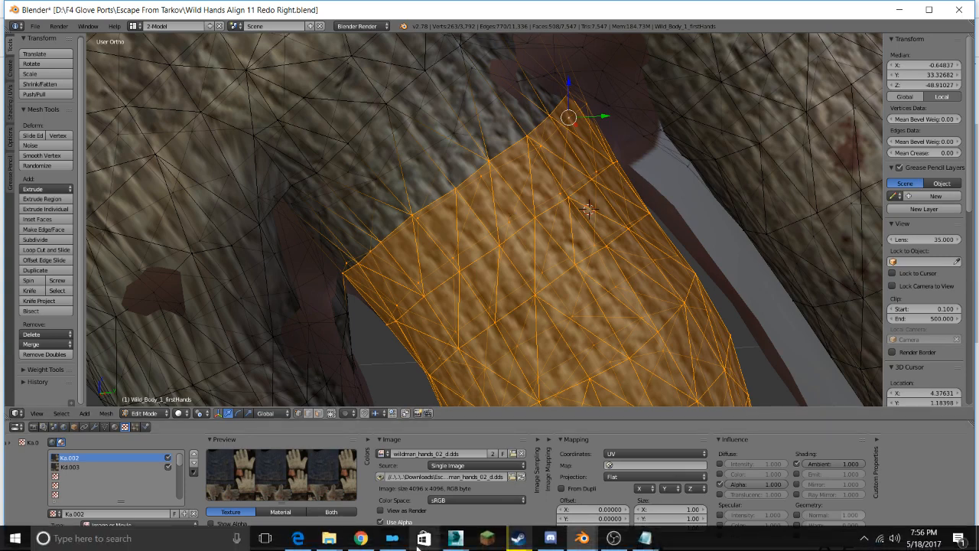
left_click(372, 539)
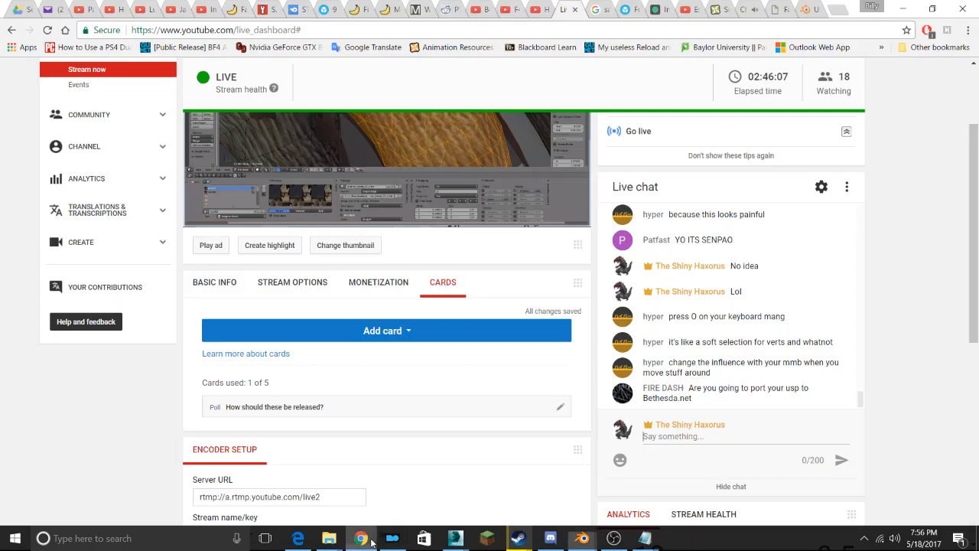
scroll(490, 338, "up", 2)
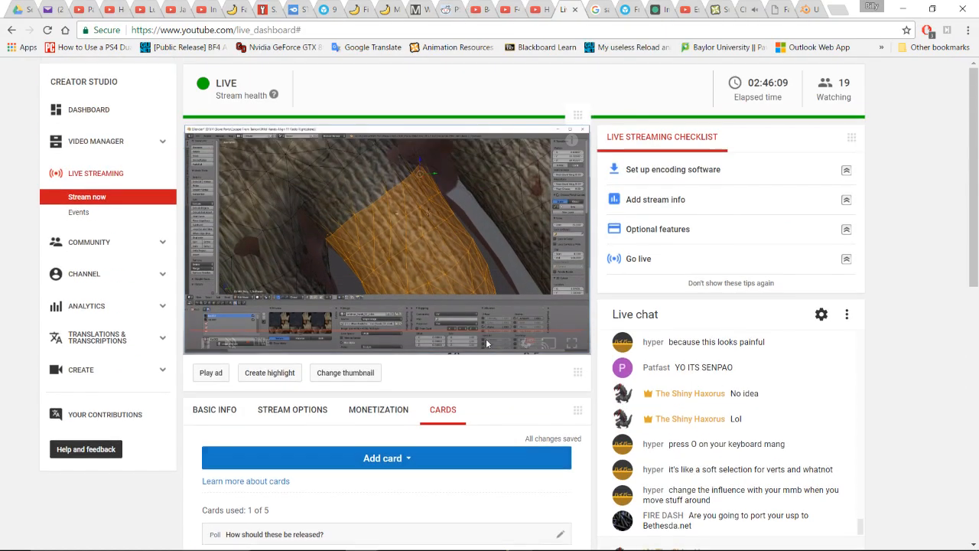
scroll(497, 359, "down", 3)
scroll(497, 359, "up", 3)
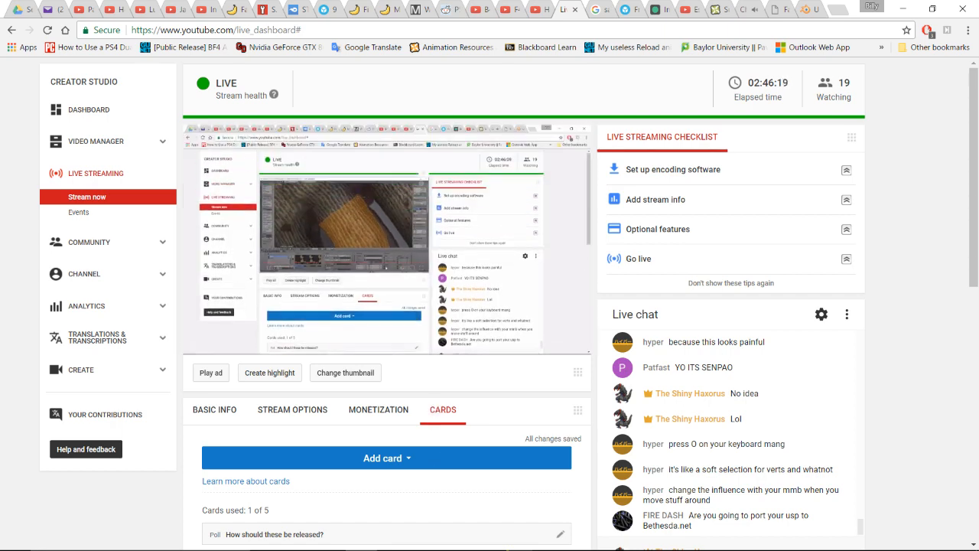
- Check the stream status in OBS, return to the live dashboard and clear the draft chat message
mouse_move(610, 544)
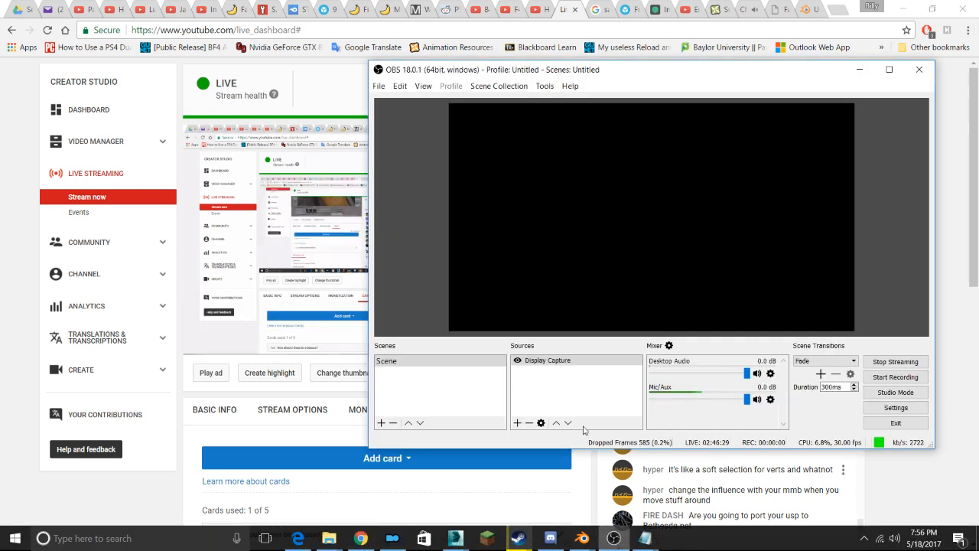
left_click(614, 542)
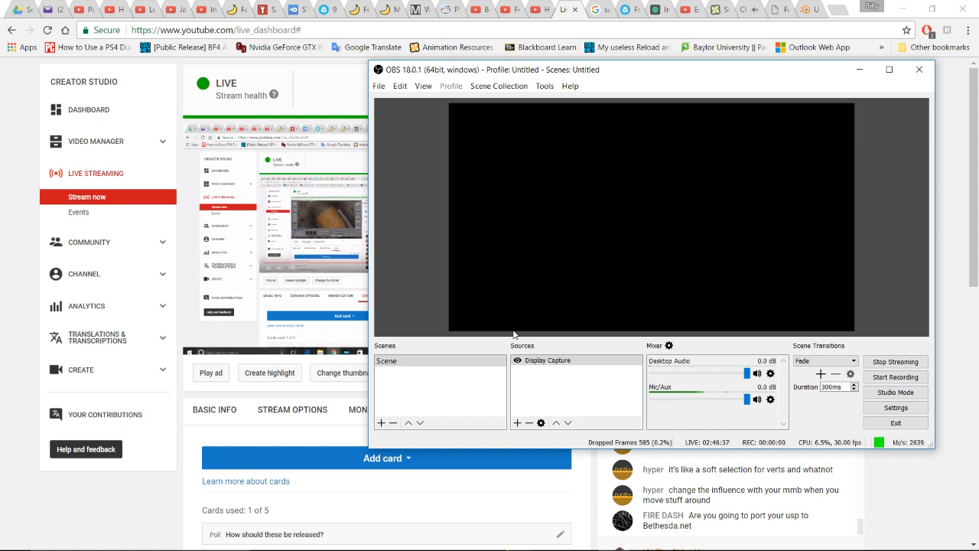
left_click(505, 491)
scroll(528, 459, "down", 1)
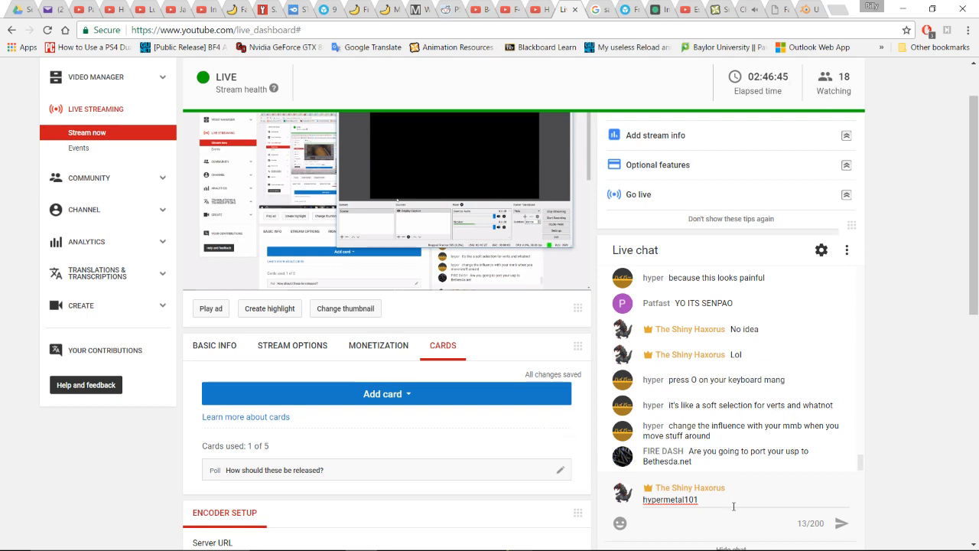
left_click_drag(732, 505, 645, 517)
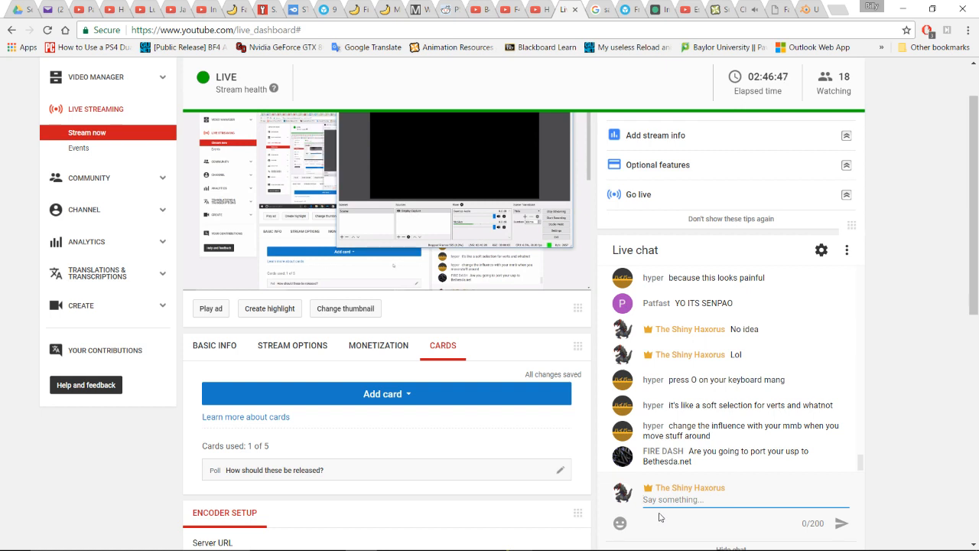
left_click(505, 306)
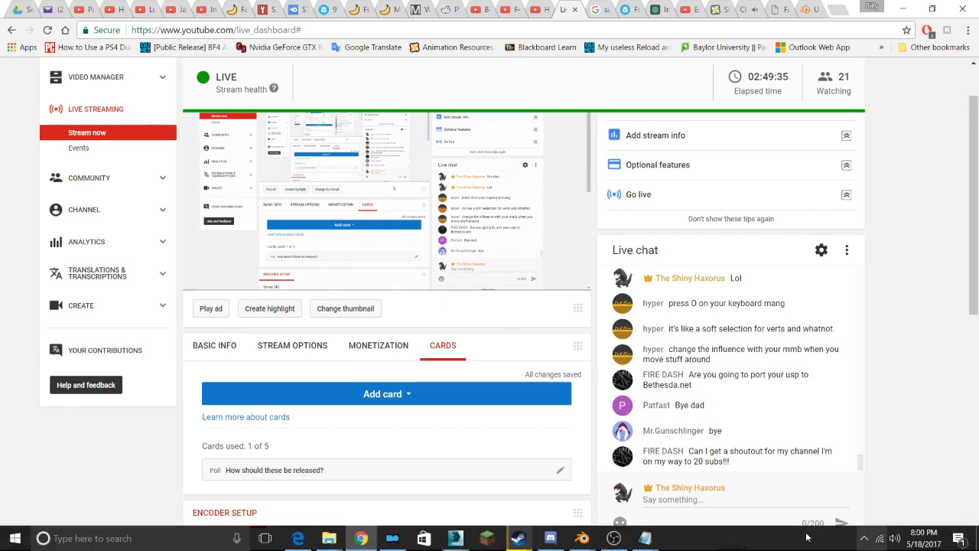
- Return to the Wild Hands Align 11 Redo Right file in Blender and add webbing vertices between the ring and outer fingers
mouse_move(614, 538)
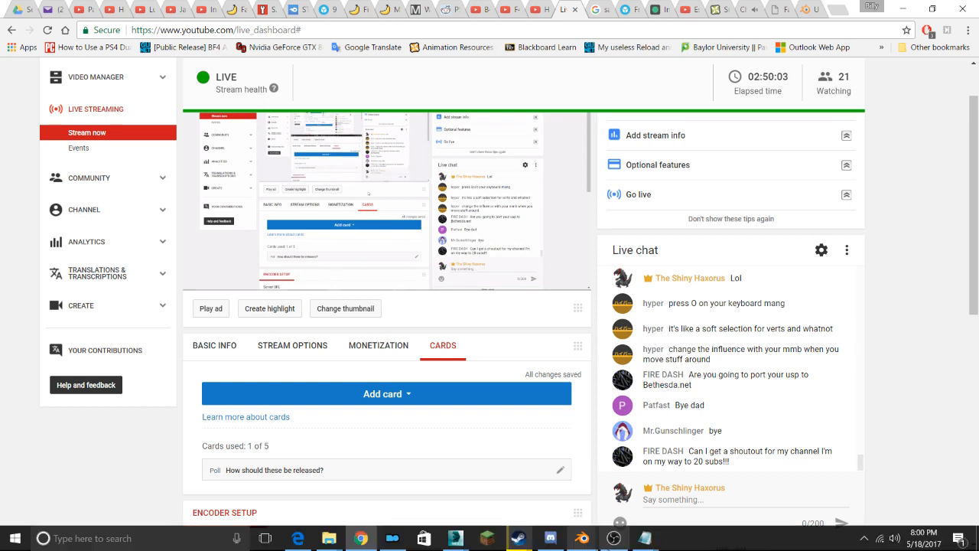
left_click(582, 539)
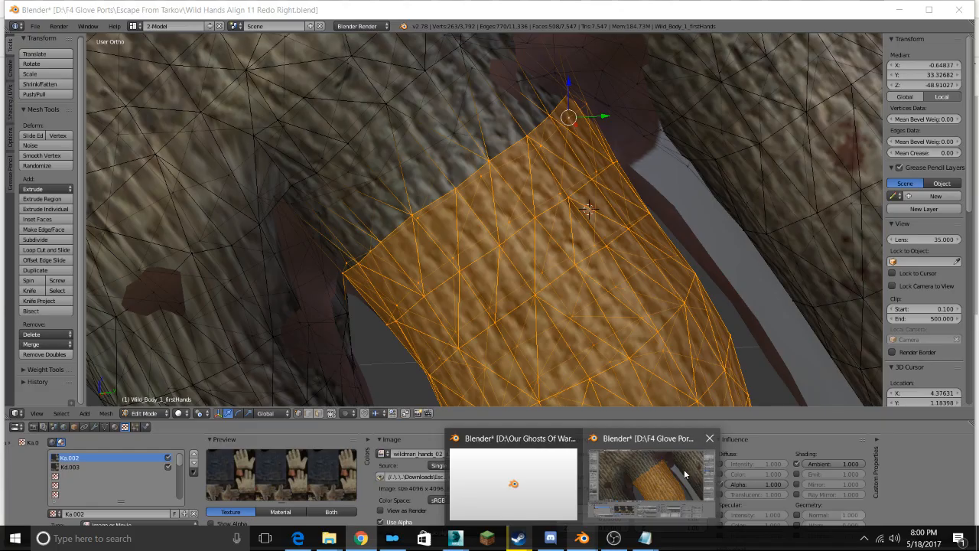
scroll(591, 316, "down", 5)
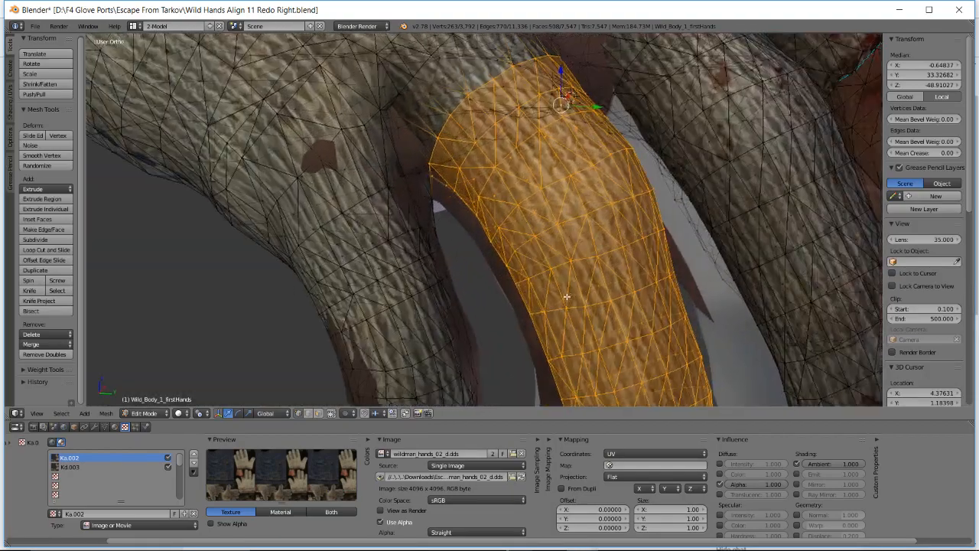
middle_click_drag(566, 296, 675, 284, "shift")
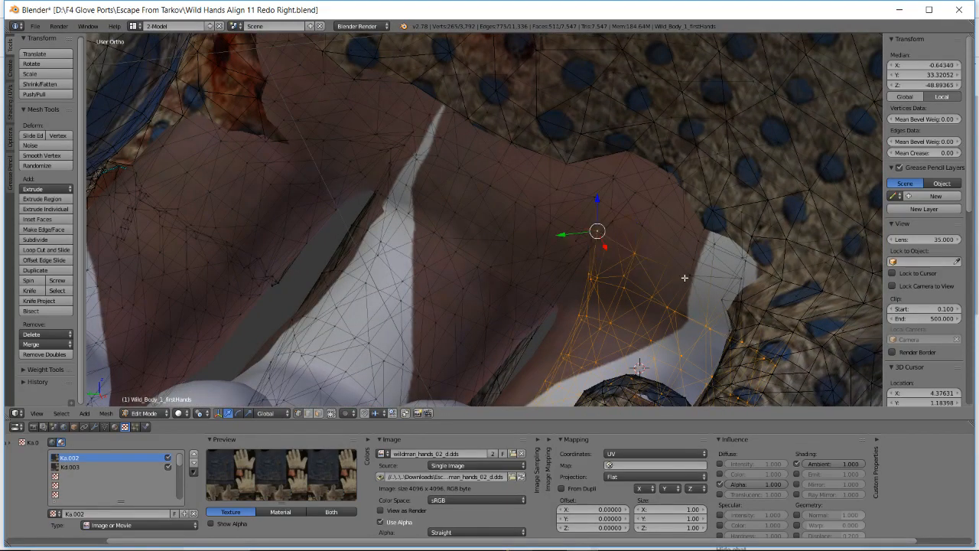
middle_click_drag(684, 278, 417, 313)
right_click(612, 283, "shift")
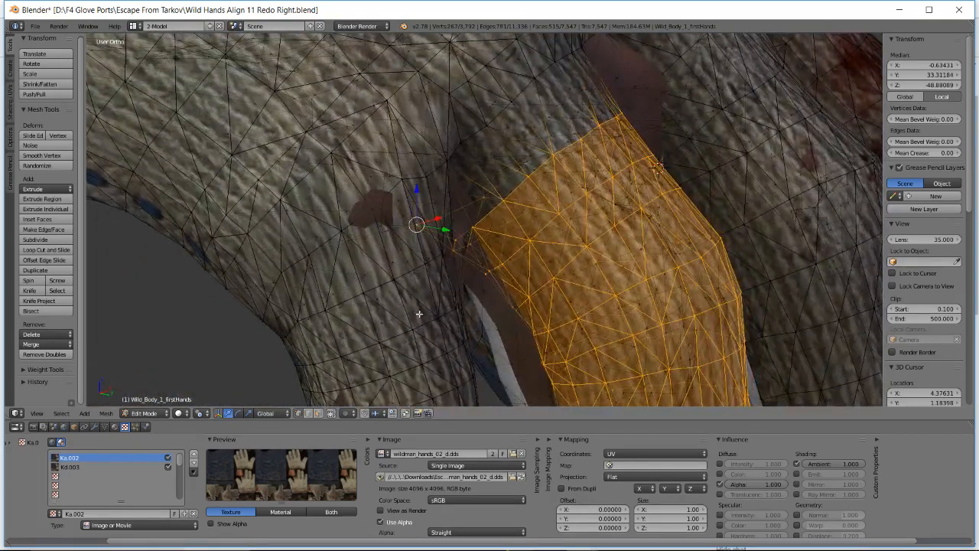
middle_click_drag(516, 251, 498, 265)
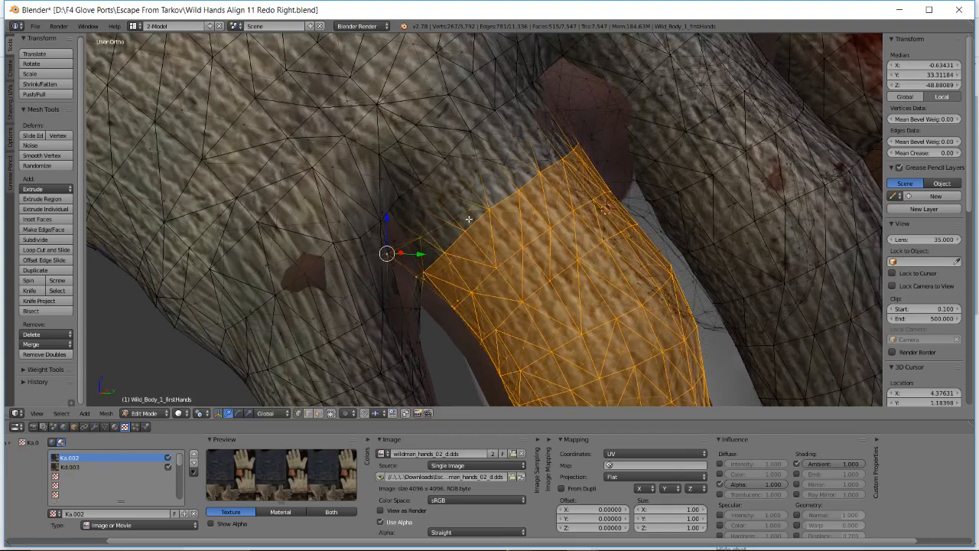
- Extend the ring finger selection one more row up over its base, from the outer finger webbing to the middle finger webbing
middle_click_drag(469, 220, 461, 230)
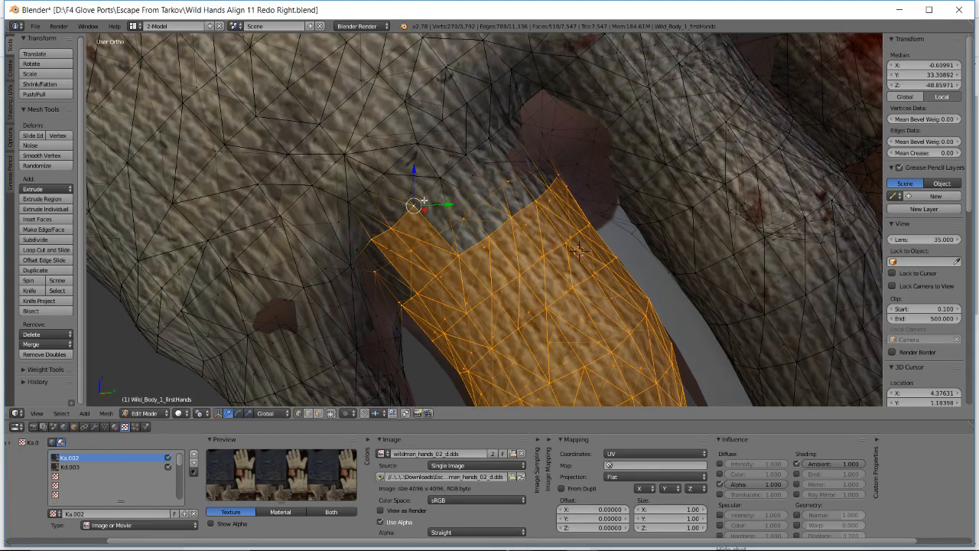
right_click(442, 178, "shift")
right_click(490, 142, "shift")
middle_click_drag(528, 163, 437, 190)
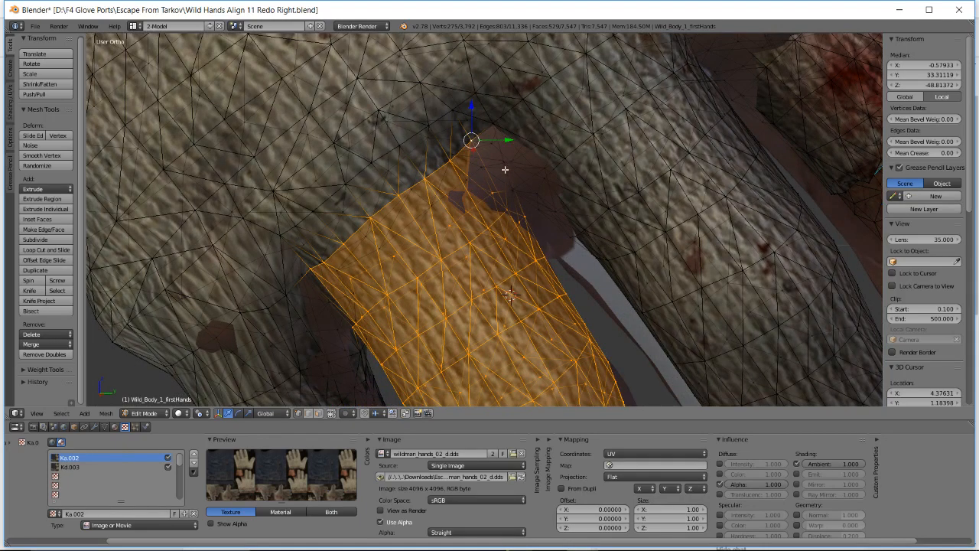
middle_click_drag(505, 170, 488, 159)
right_click(476, 159, "shift")
middle_click_drag(473, 219, 452, 179)
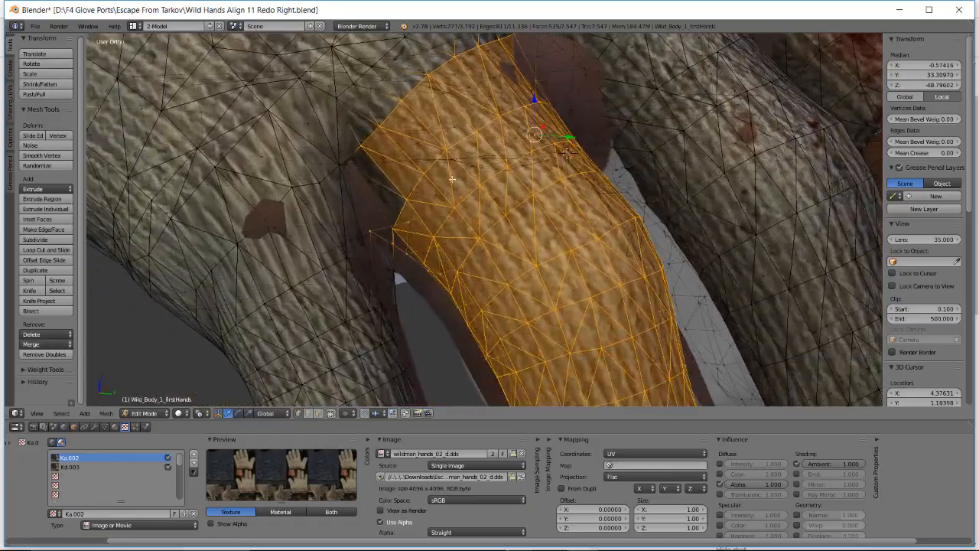
- Move the extended ring finger selection horizontally by about 0.003 units
middle_click_drag(389, 204, 497, 178)
key("g")
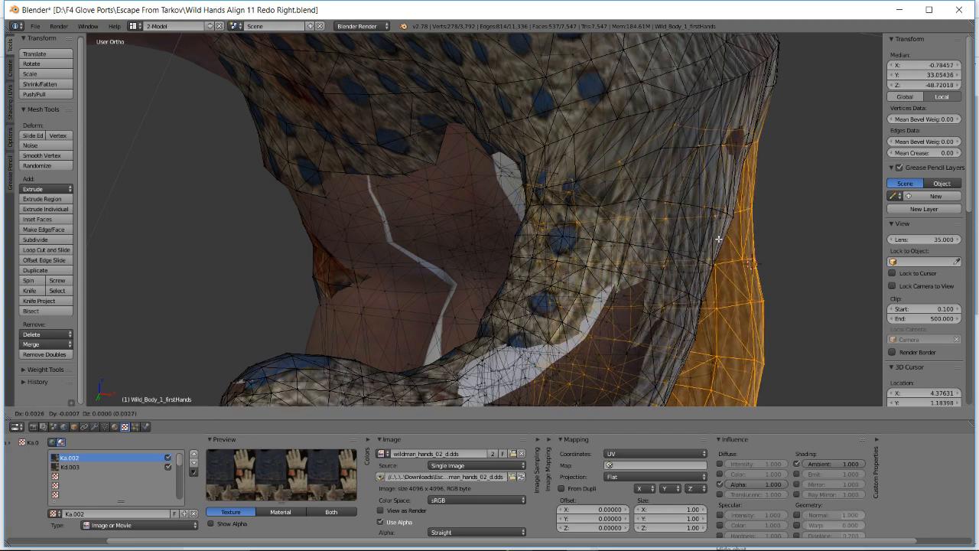
middle_click_drag(622, 241, 714, 269)
middle_click_drag(511, 281, 453, 222)
- Switch to the live dashboard and read back through the earlier live chat messages
key("alt+Tab")
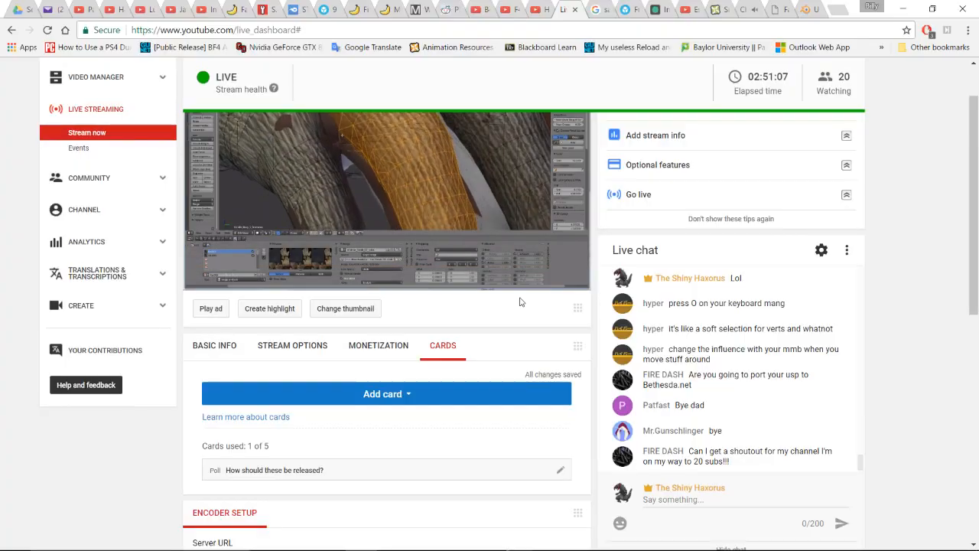
key("alt+Tab")
key("alt+Tab")
scroll(732, 339, "down", 3)
scroll(719, 376, "up", 2)
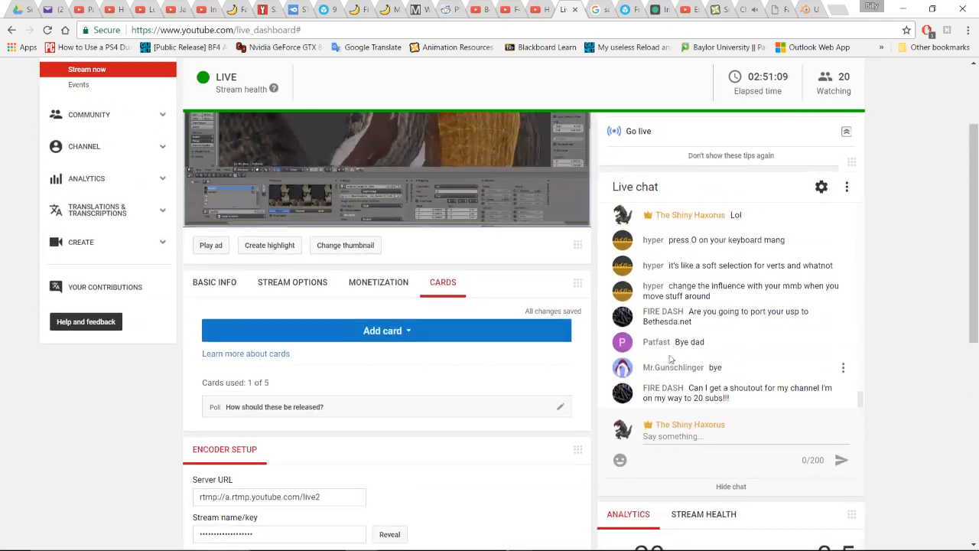
scroll(643, 354, "up", 2)
key("alt+Tab")
key("alt+Tab")
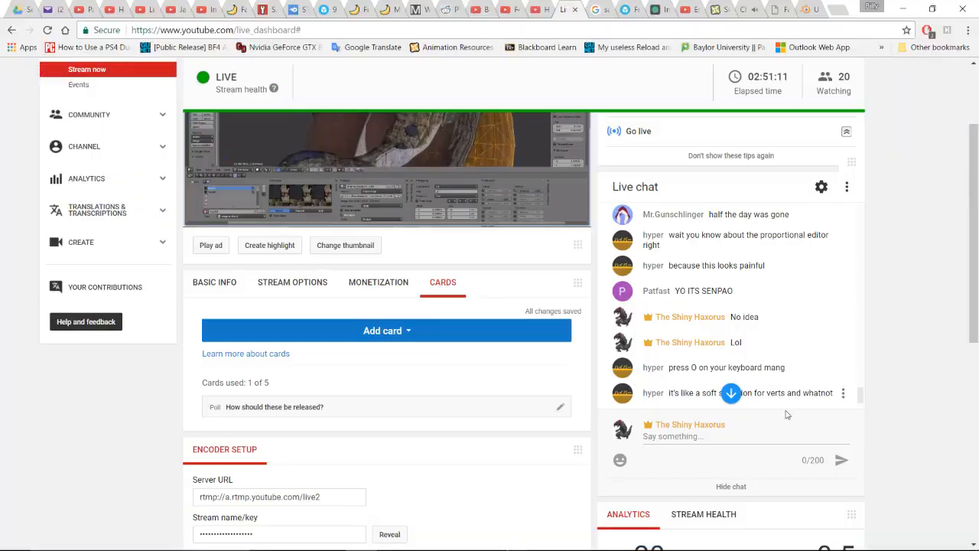
- Finish reading the live chat, return to the glove file in Blender and shift the ring finger selection slightly to fit the hand
scroll(929, 218, "down", 5)
scroll(929, 218, "up", 5)
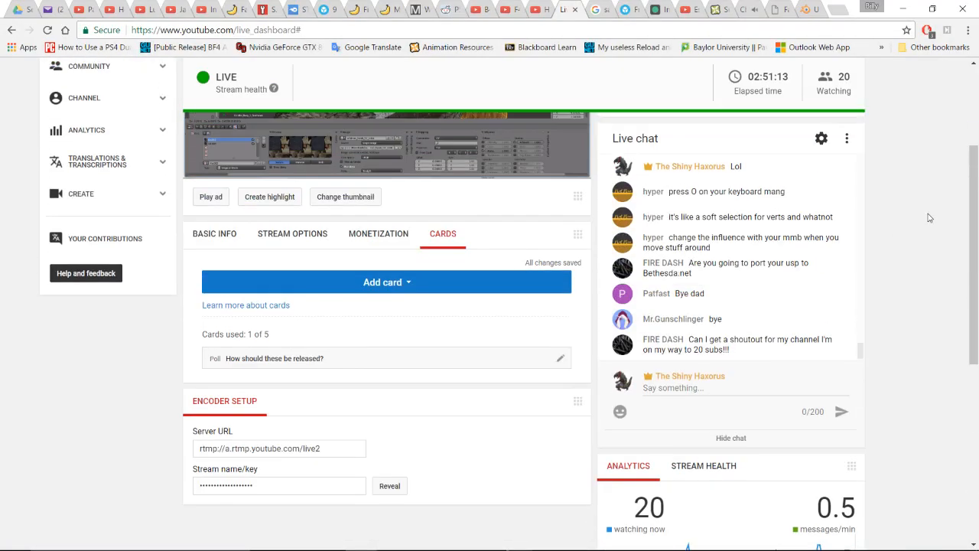
key("alt+Tab")
middle_click_drag(583, 229, 495, 184)
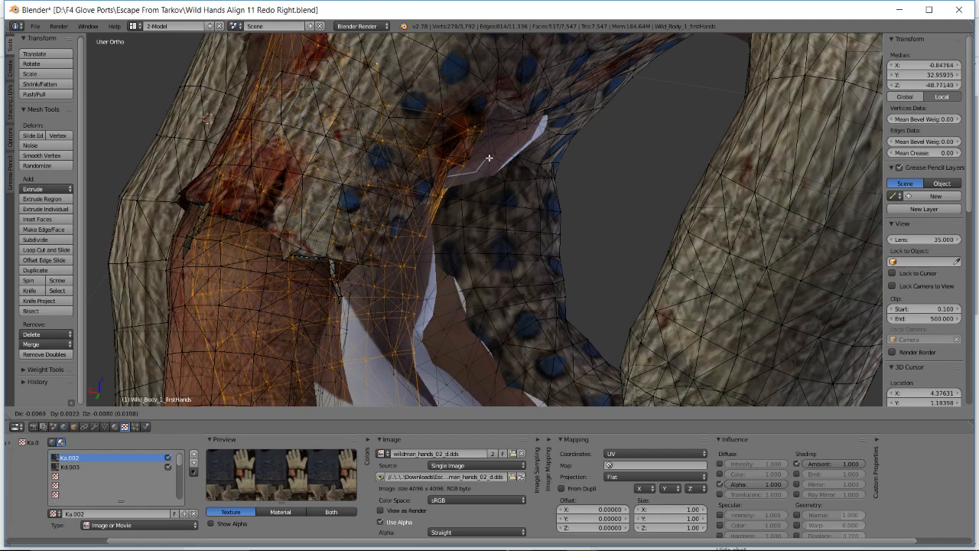
middle_click_drag(486, 159, 549, 214)
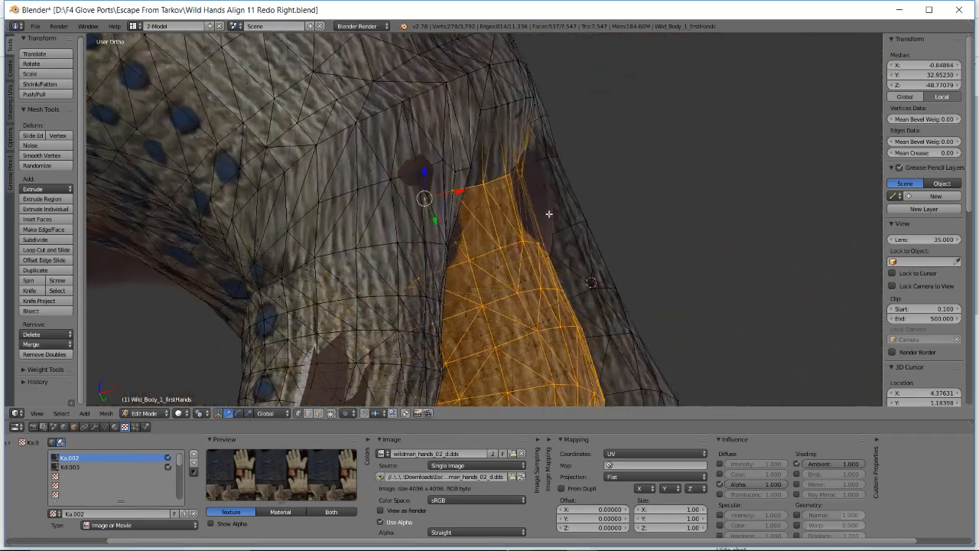
middle_click_drag(555, 158, 568, 177)
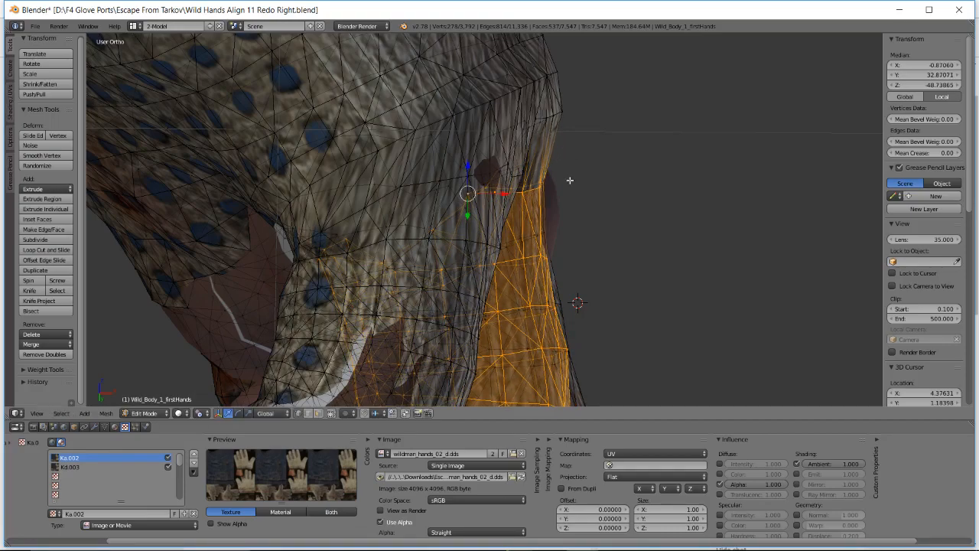
- Remove the stray uppermost vertices around the ring finger's base from the selection, on both the back and palm sides
middle_click_drag(570, 181, 518, 185)
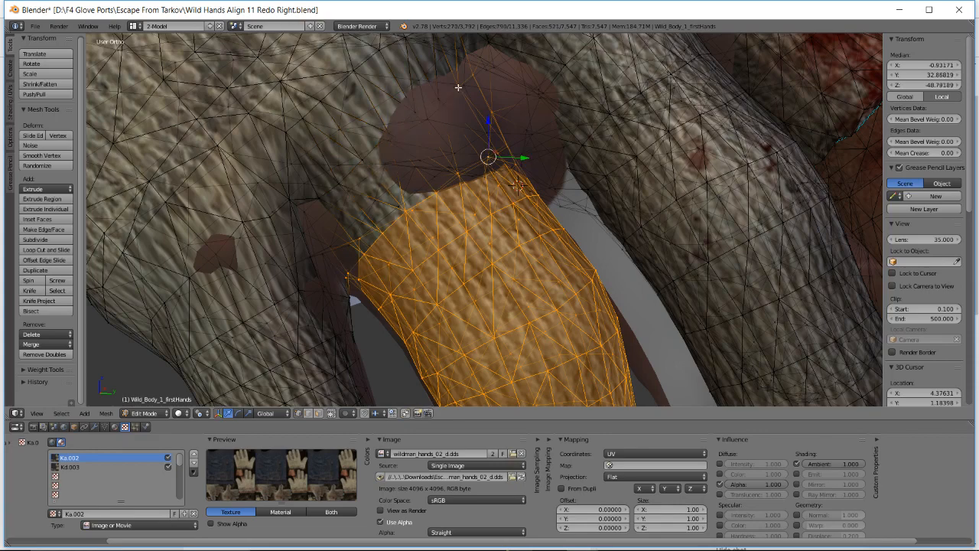
middle_click_drag(517, 185, 485, 201)
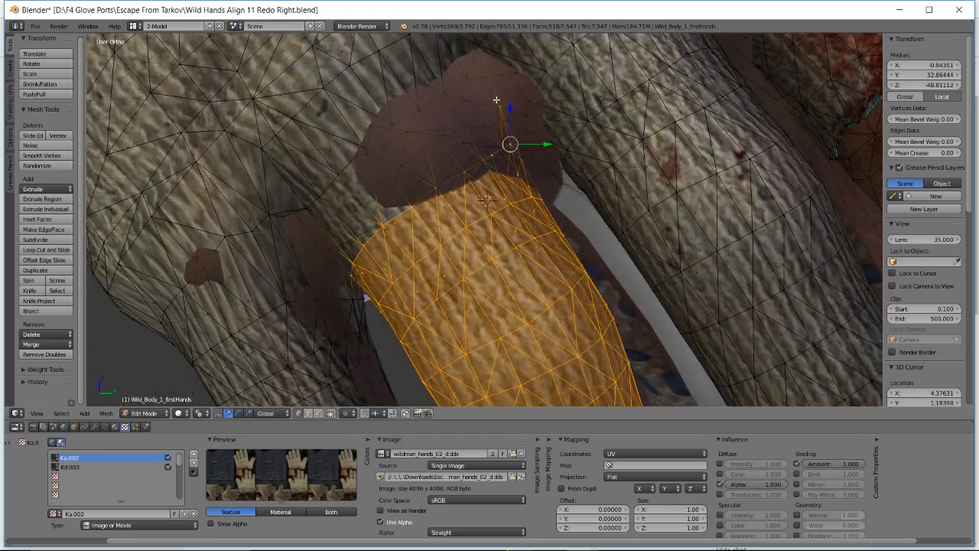
mouse_move(521, 141)
middle_mouse_down()
mouse_move(498, 136)
mouse_move(532, 148)
middle_mouse_up()
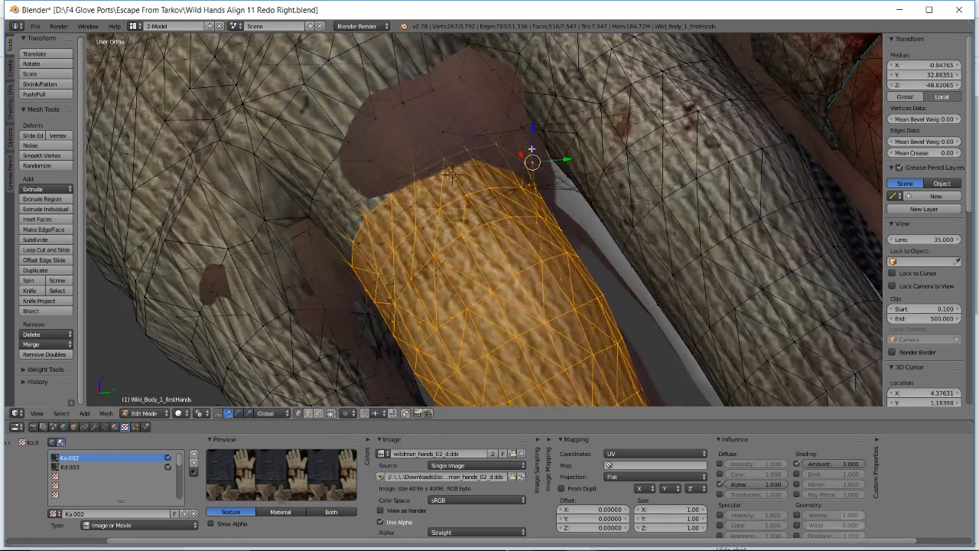
middle_click_drag(551, 218, 492, 165)
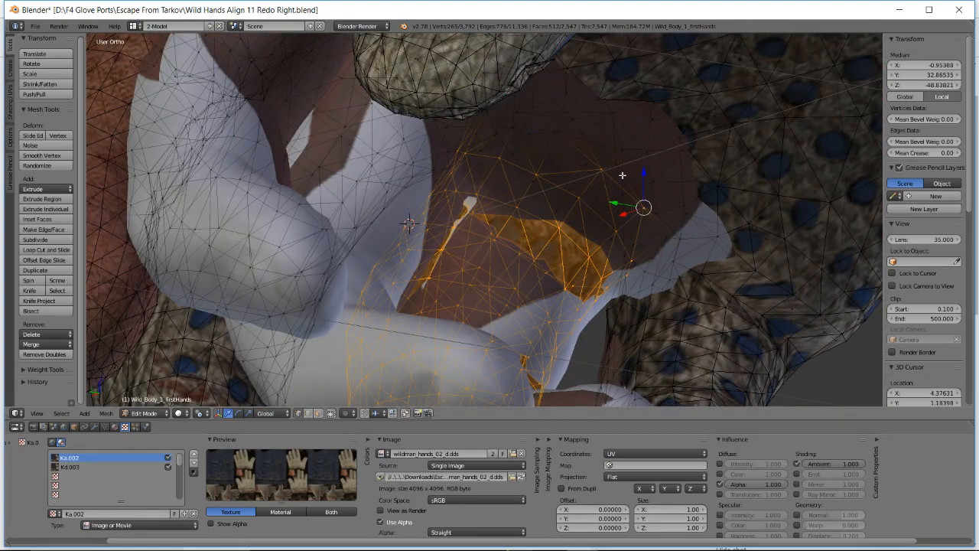
middle_click_drag(622, 175, 584, 170)
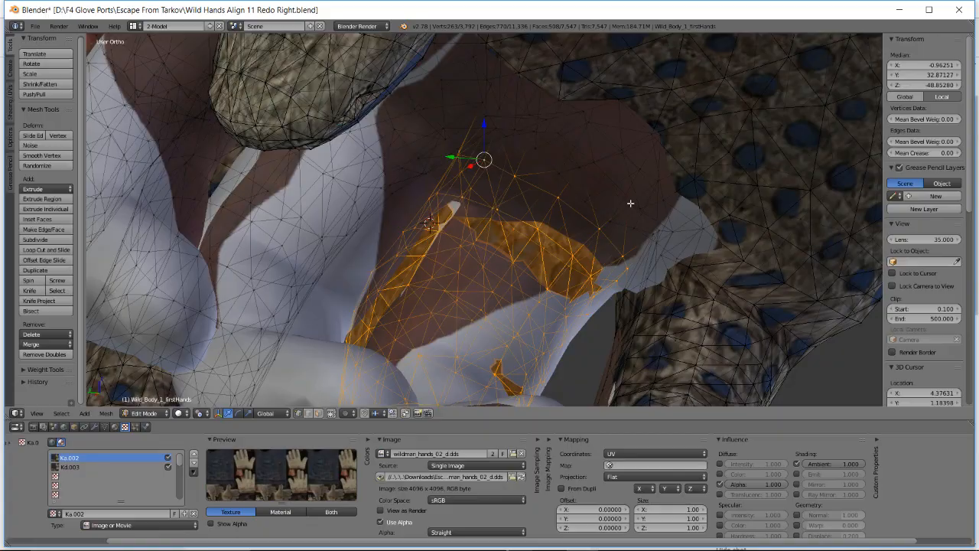
- Move the trimmed ring finger selection sideways by about 0.004 units
middle_click_drag(591, 242, 524, 212)
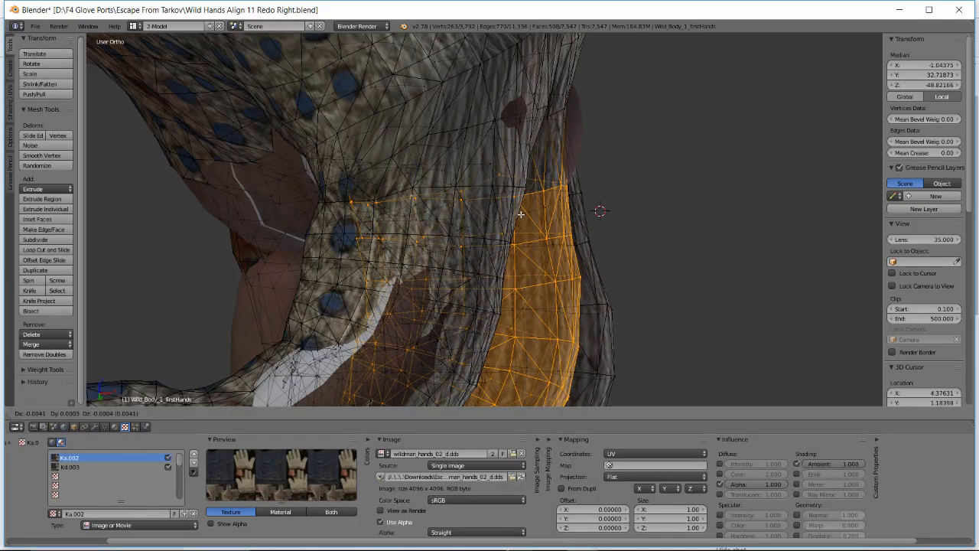
middle_click_drag(519, 215, 345, 219)
scroll(662, 242, "down", 2)
scroll(497, 296, "up", 2)
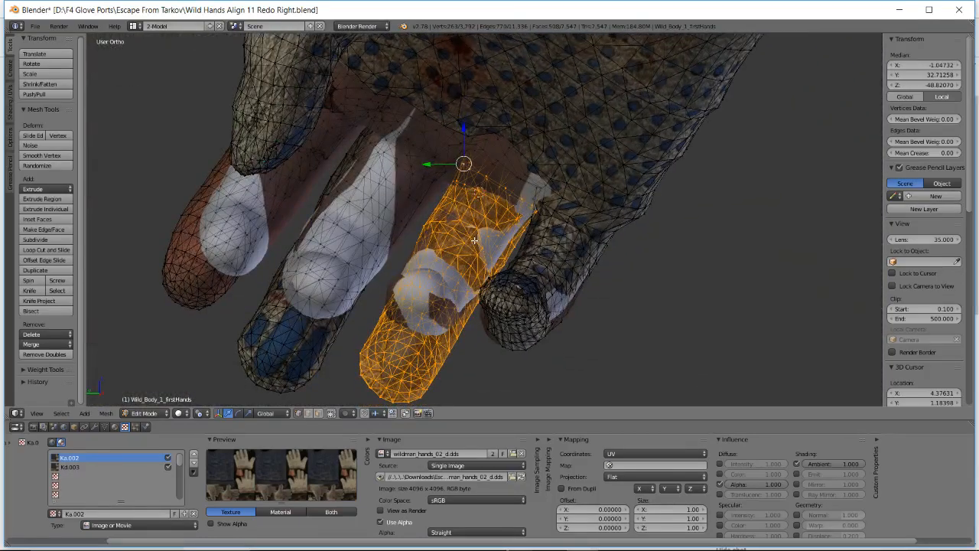
middle_click_drag(474, 241, 514, 198)
key("r")
key("r")
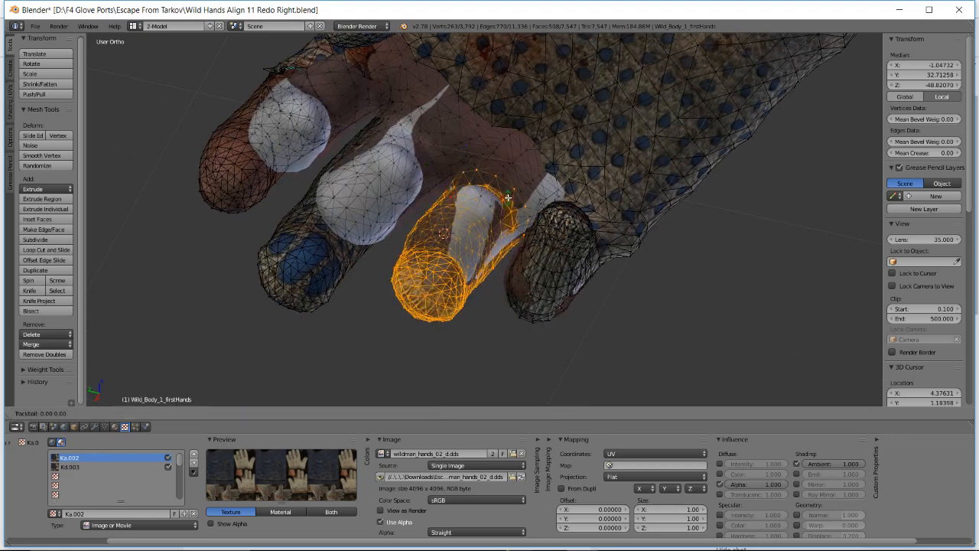
right_click(506, 197)
- Rotate the ring finger selection slightly as seen from the fingertip side and move it by about 0.005 units
key("r")
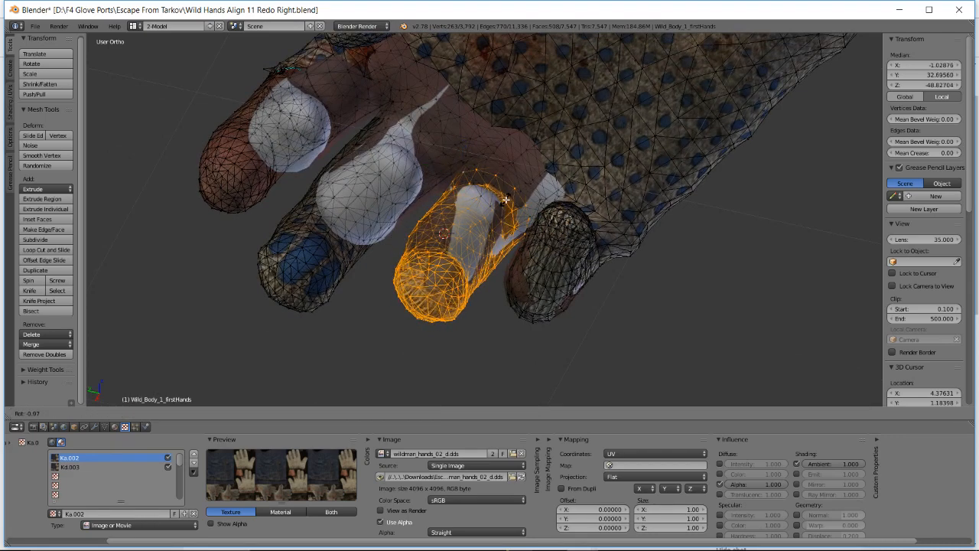
left_click(507, 199)
key("g")
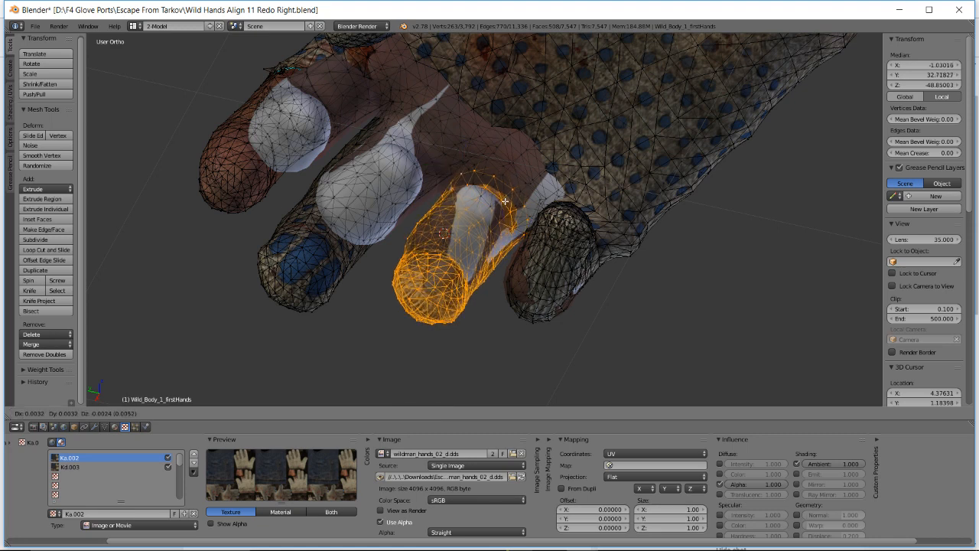
left_click(502, 201)
middle_click_drag(502, 201, 503, 199)
- Try a slight free trackball rotation of the ring finger selection from the fingertip side
key("r")
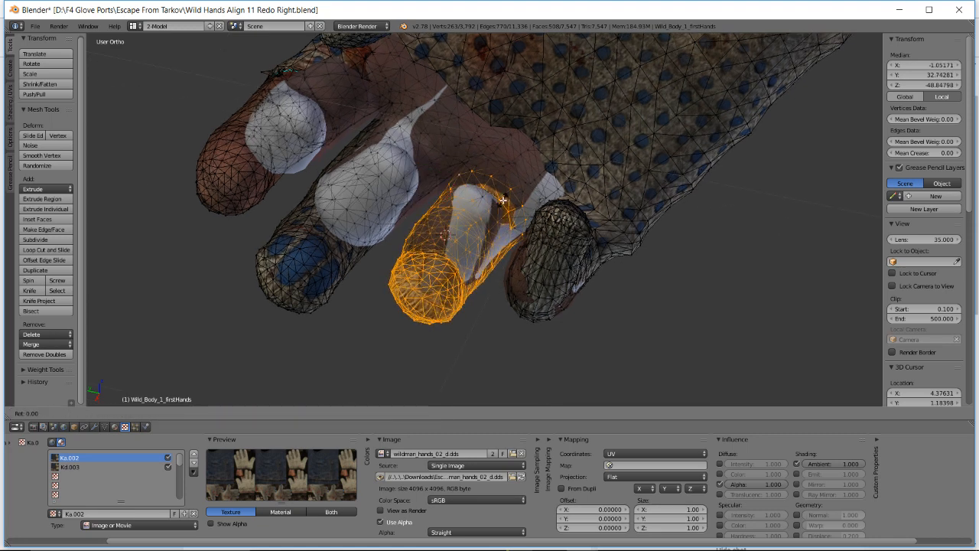
key("r")
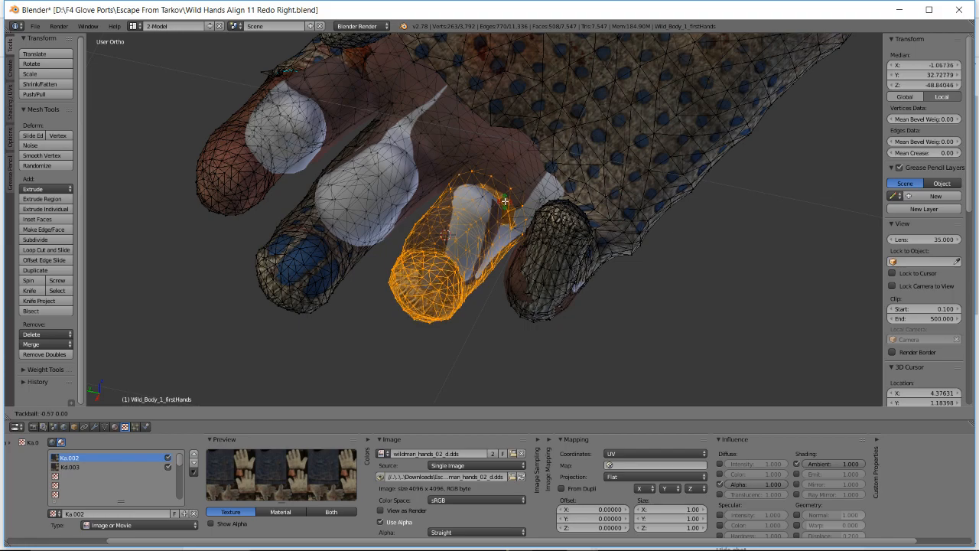
left_click(505, 201)
- Rotate the ring finger selection slightly as seen from the back of the hand
middle_click_drag(505, 201, 485, 215)
key("r")
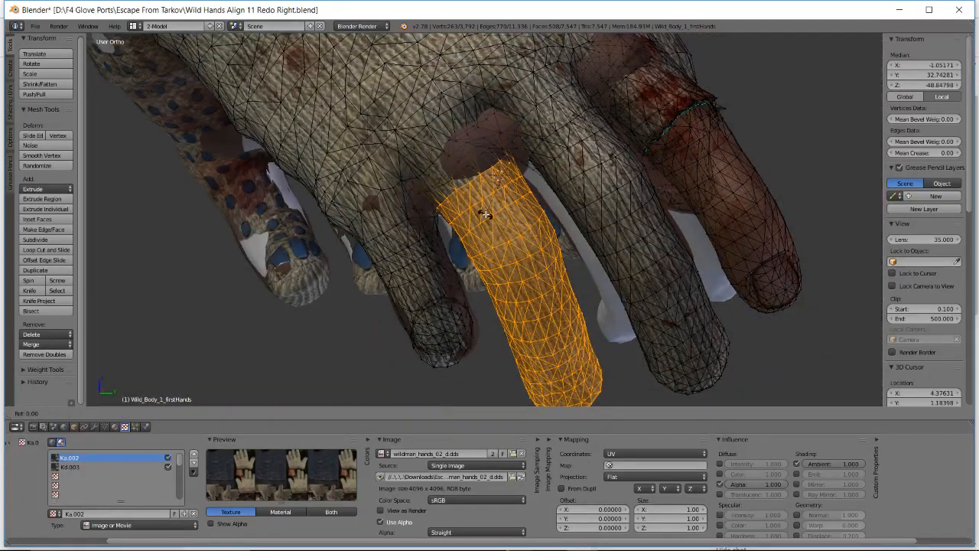
left_click(485, 217)
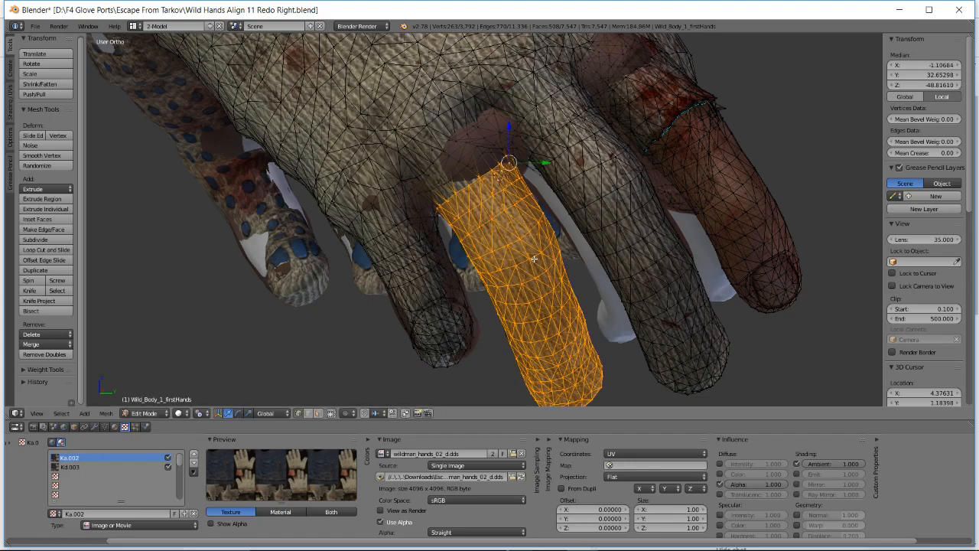
middle_click_drag(527, 256, 307, 234)
key("r")
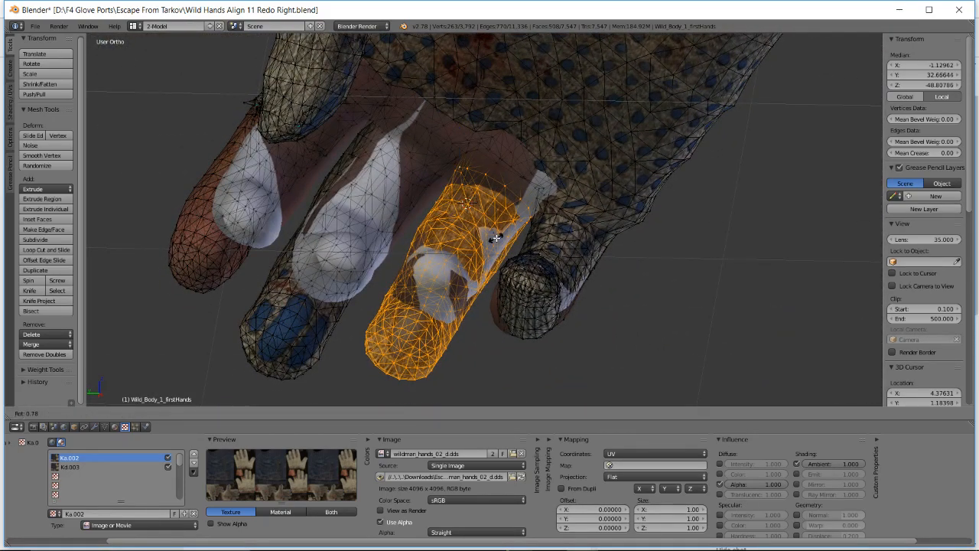
right_click(494, 238)
key("r")
right_click(493, 238)
- Apply a trackball rotation of about 1.15 and -1.15 degrees to the ring finger selection from the back of the hand
middle_click_drag(445, 221, 531, 244)
key("r")
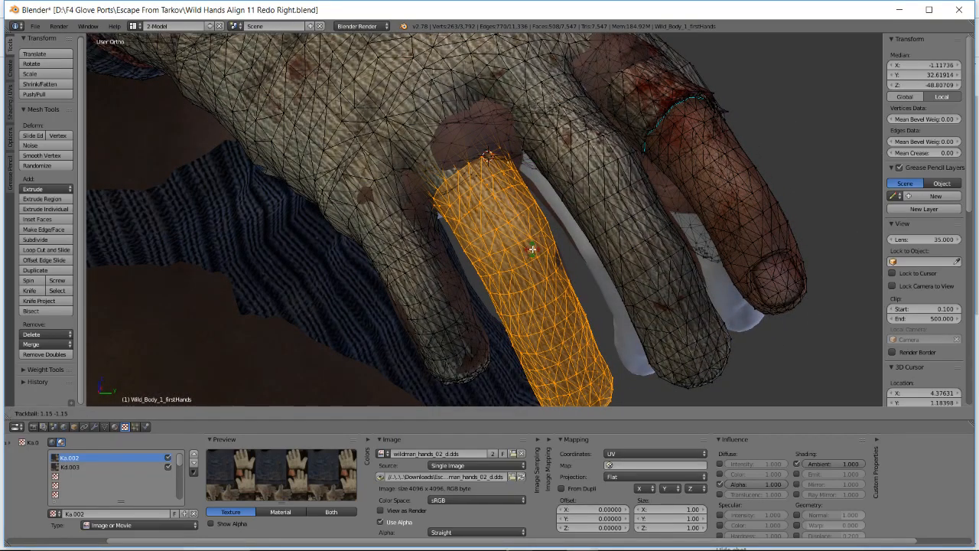
left_click(532, 249)
middle_click_drag(532, 249, 345, 292)
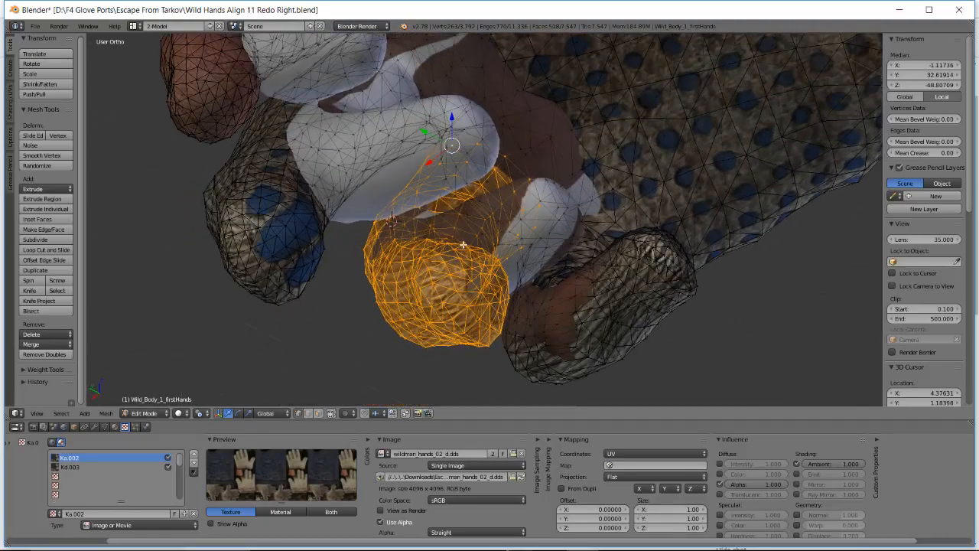
- Clear the selection and box-select only the outer part of the ring finger, from its middle joint to the tip
middle_click_drag(463, 245, 592, 159)
key("a")
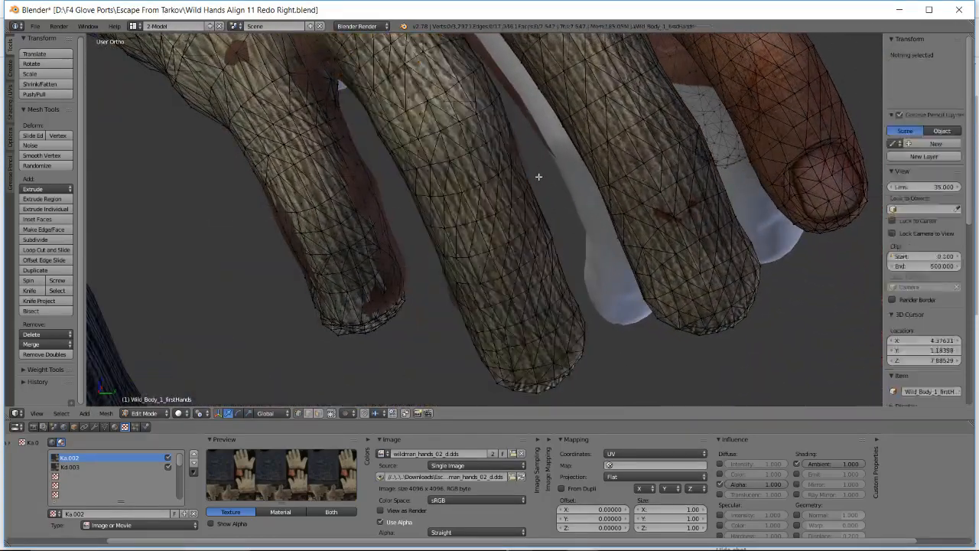
middle_click_drag(539, 177, 478, 167)
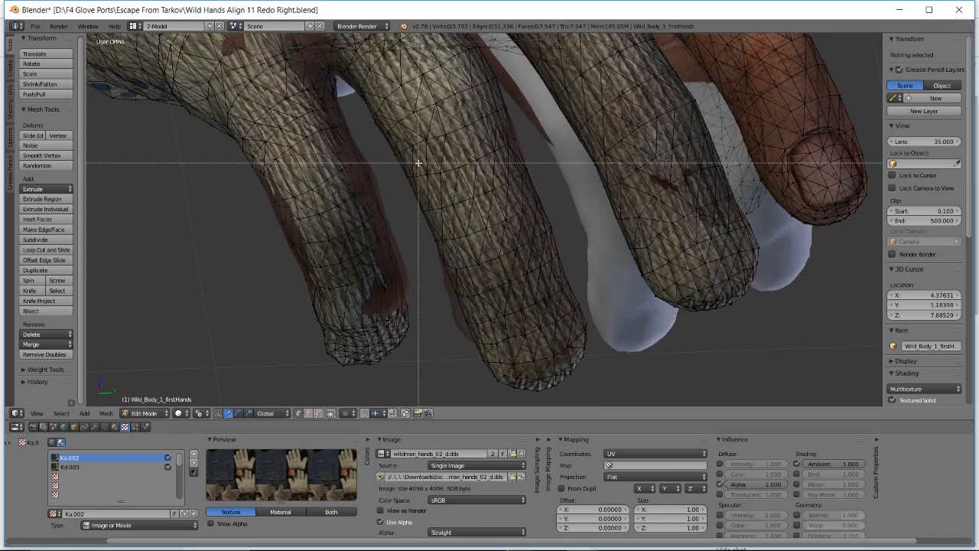
left_click_drag(415, 164, 578, 354)
left_click_drag(590, 400, 590, 400)
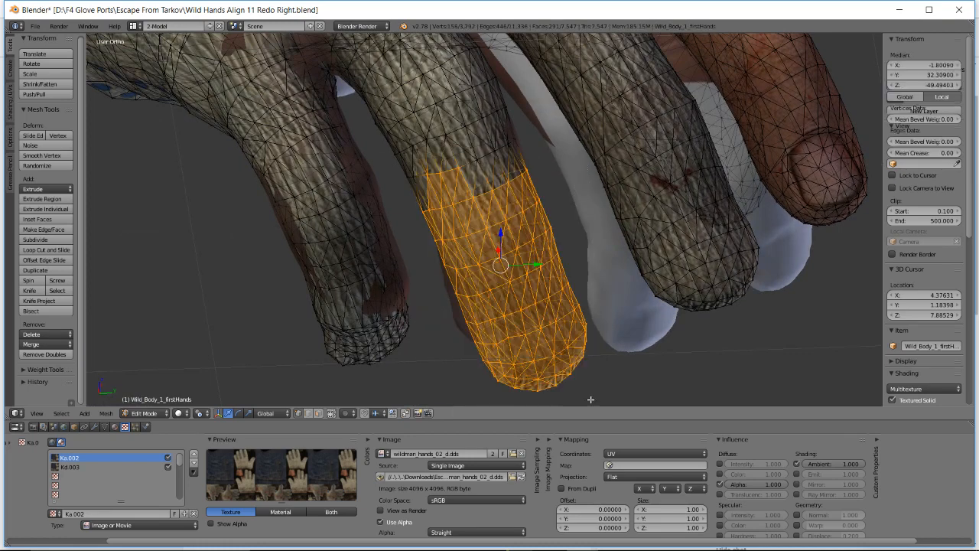
left_click_drag(464, 147, 528, 173)
key("b")
- Switch to the live dashboard and check the live chat for new messages
key("alt+Tab")
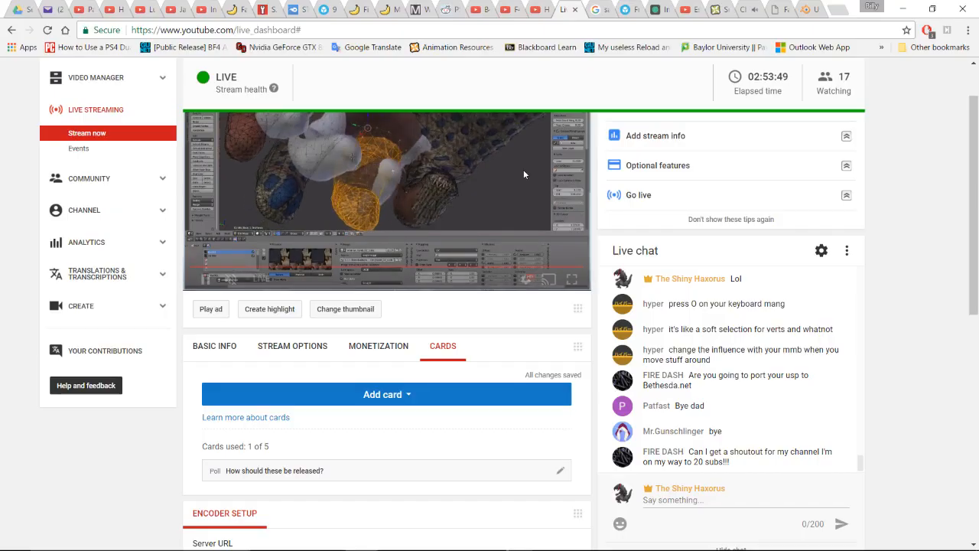
scroll(863, 284, "down", 1)
scroll(863, 284, "down", 1)
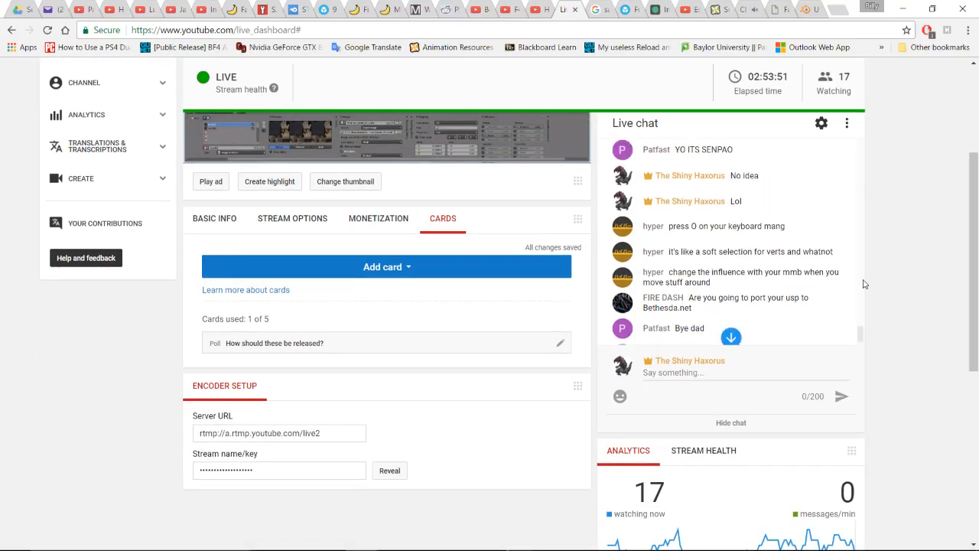
scroll(874, 233, "up", 2)
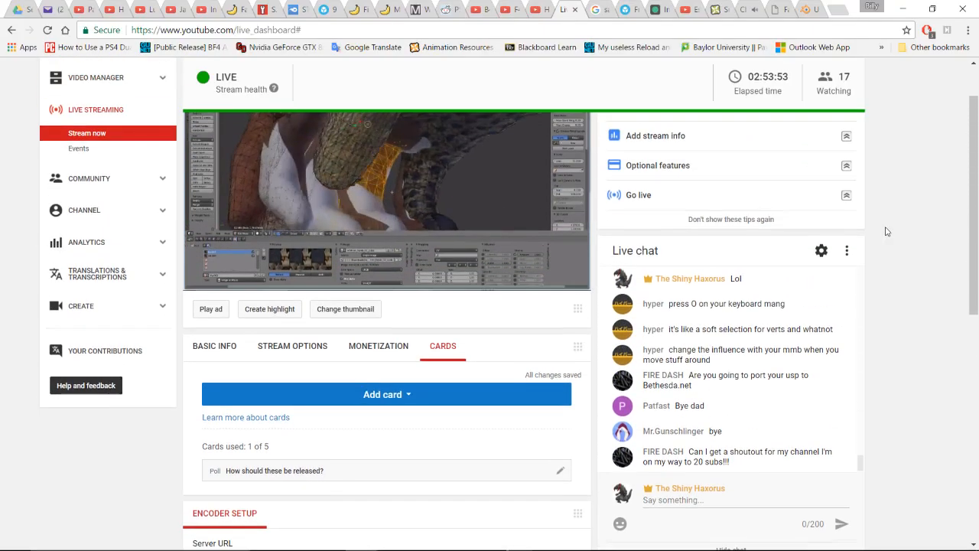
- Return to Blender and box-select more vertices along the edges and upper boundary of the outer ring finger selection
key("alt+Tab")
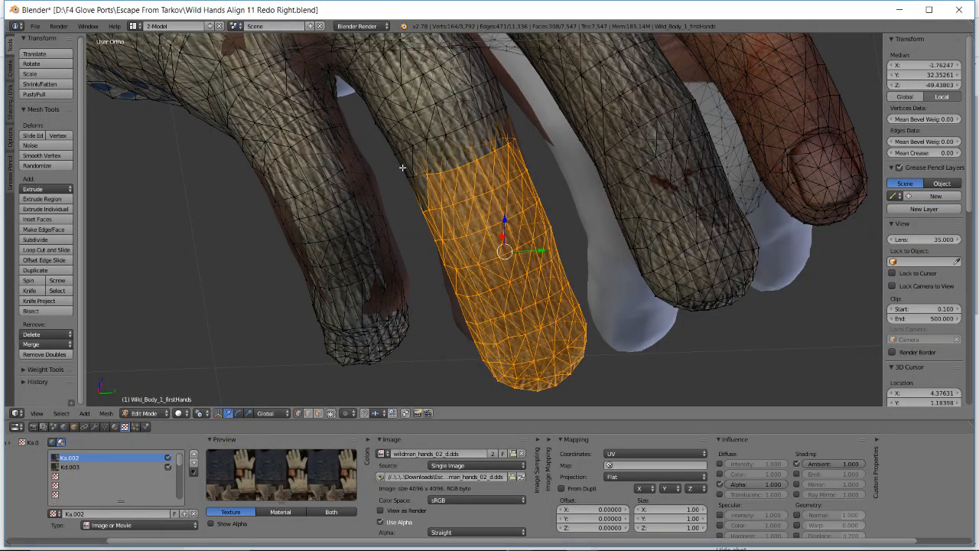
left_click_drag(460, 216, 461, 217)
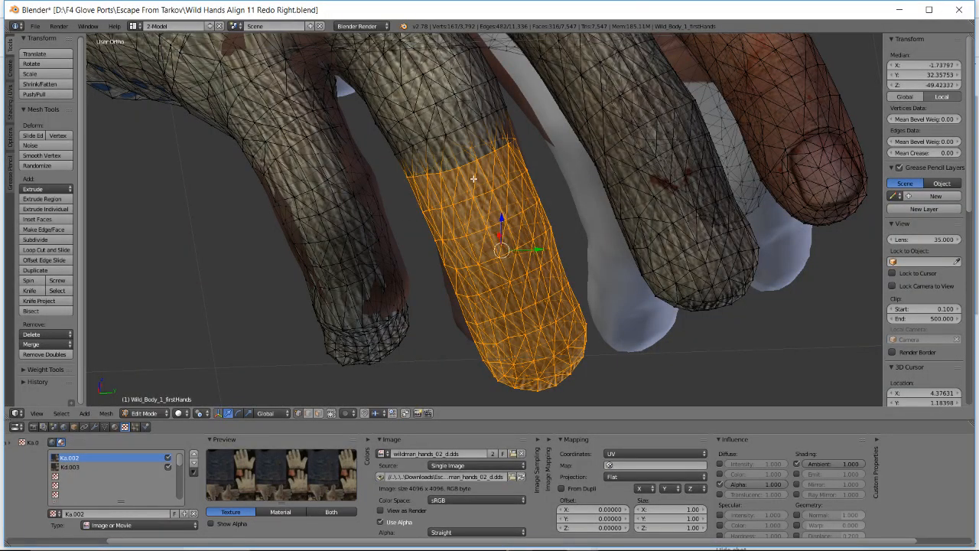
middle_click_drag(474, 178, 521, 166)
key("b")
left_click_drag(433, 134, 544, 172)
key("b")
key("b")
key("b")
left_click_drag(496, 111, 559, 162)
middle_click_drag(560, 162, 542, 155)
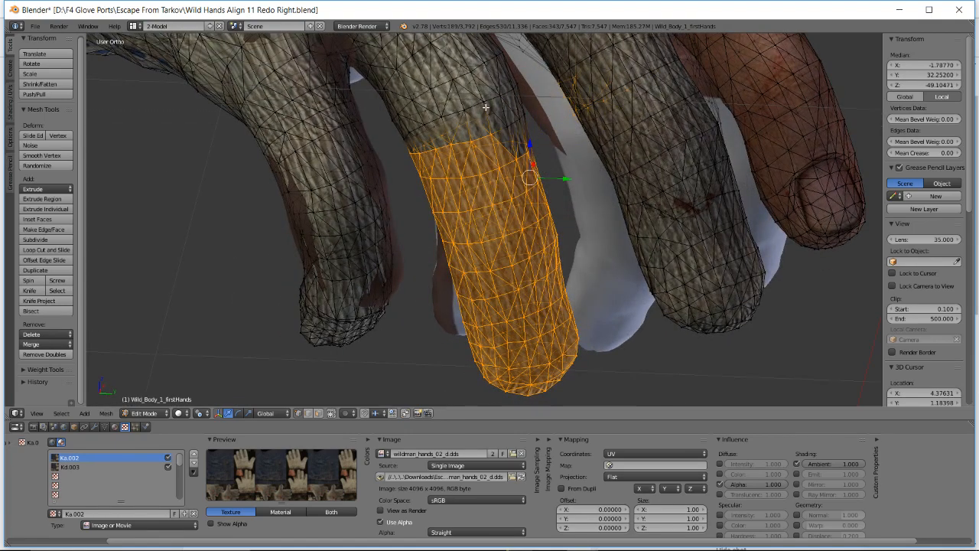
middle_click_drag(540, 110, 550, 110)
- Add the missing vertices across the upper boundary row of the outer ring finger selection, from one side to the other
key("b")
left_click_drag(412, 138, 448, 174)
key("b")
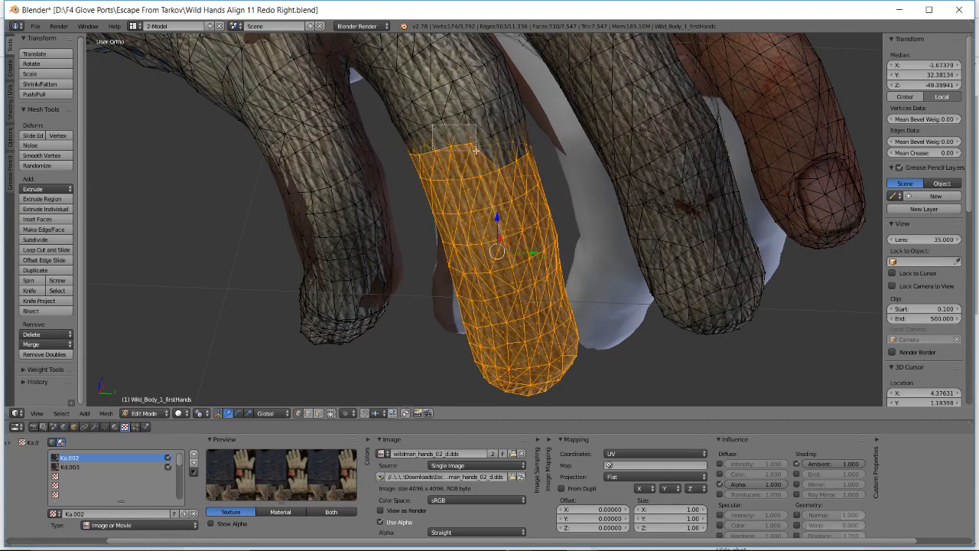
key("b")
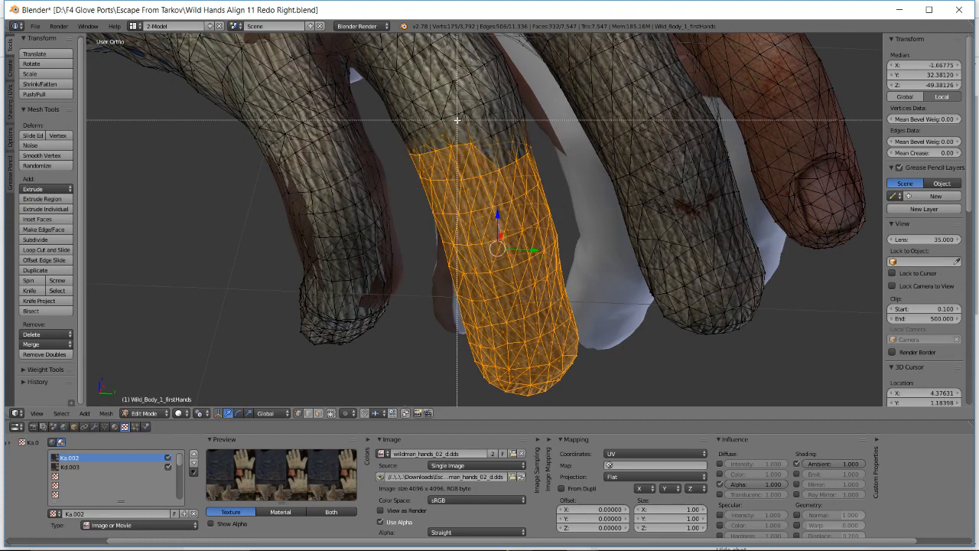
left_click_drag(457, 121, 514, 162)
key("b")
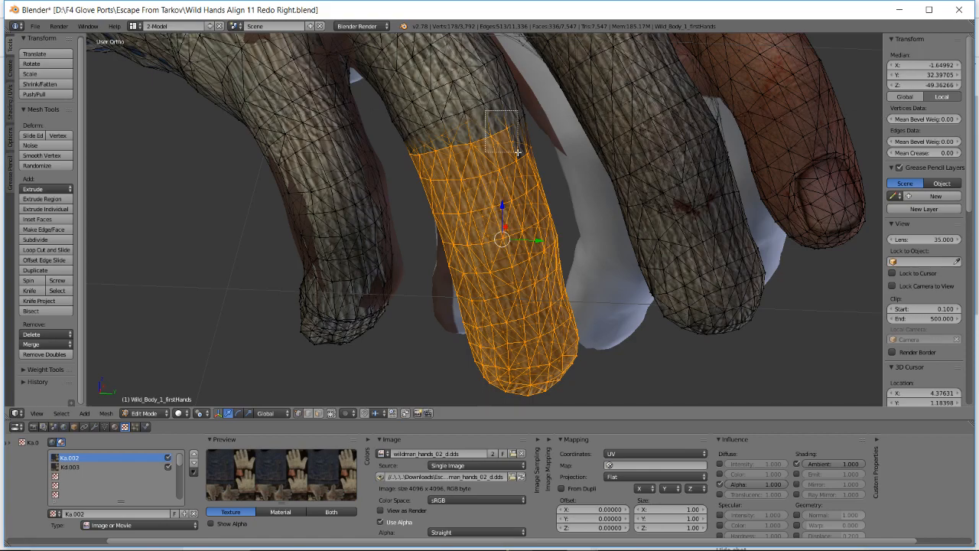
right_click(516, 112, "shift")
- Rotate the selected outer ring finger section about 10 degrees and move it slightly toward the underlying hand's finger
middle_click_drag(516, 113, 580, 114)
key("r")
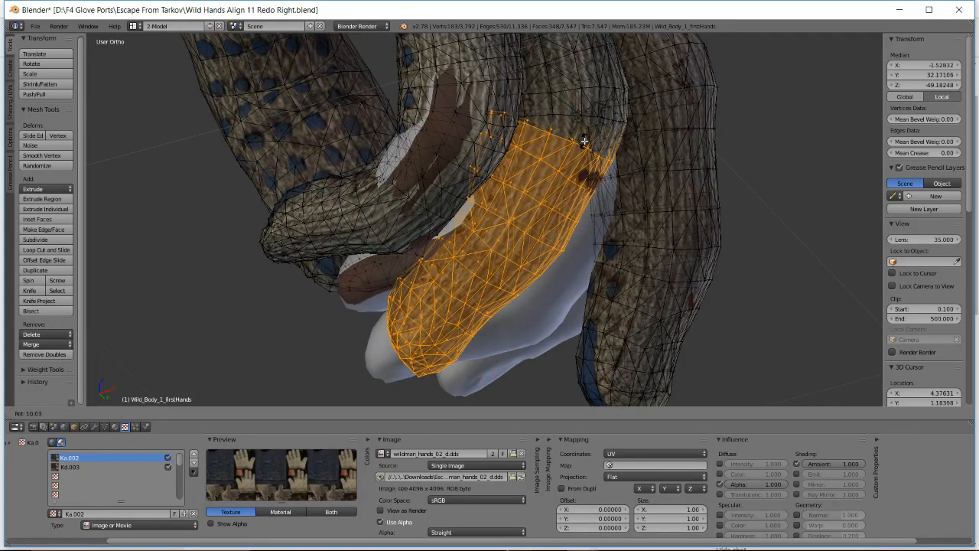
left_click(587, 143)
key("g")
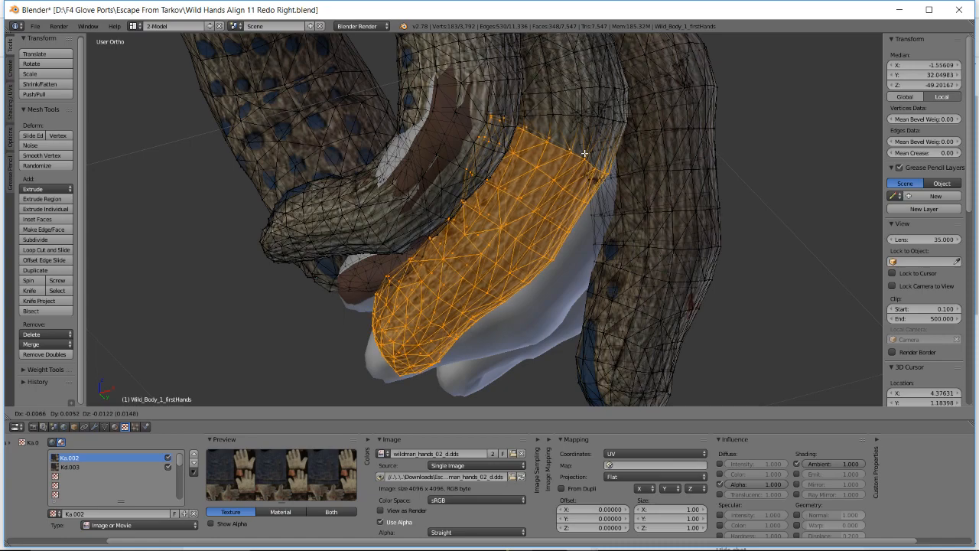
left_click(584, 154)
- Shift the outer ring finger section sideways over the underlying finger and rotate it about 1 degree to refine its alignment
middle_click_drag(584, 153, 544, 165)
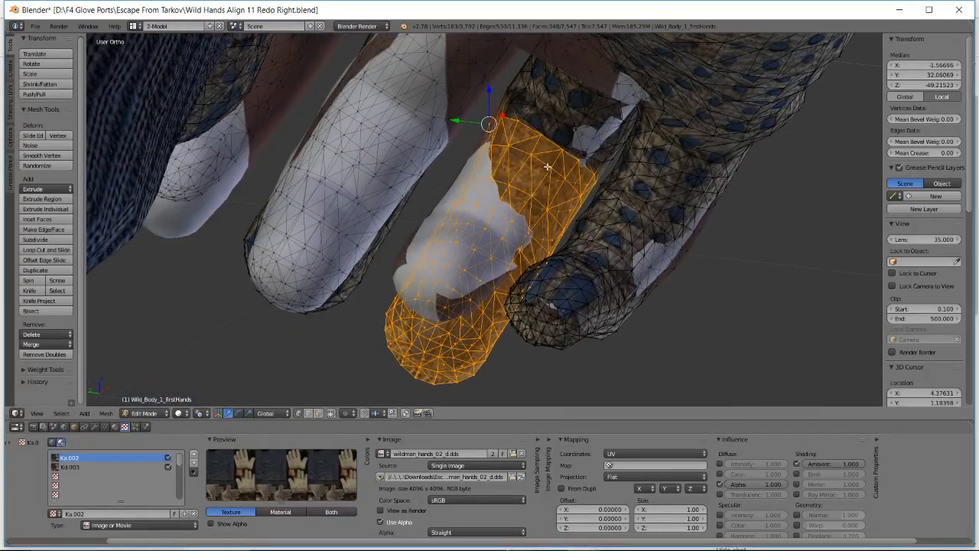
key("g")
left_click(543, 165)
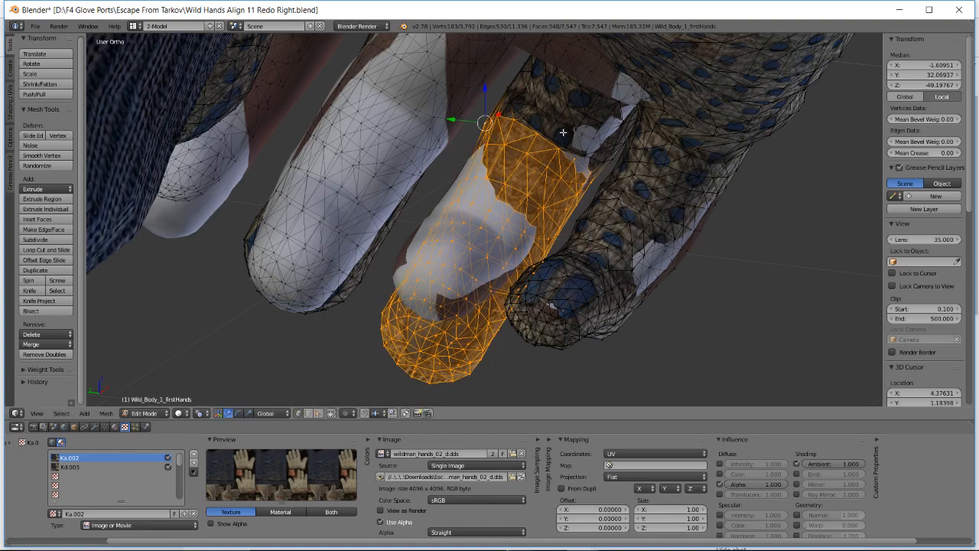
key("r")
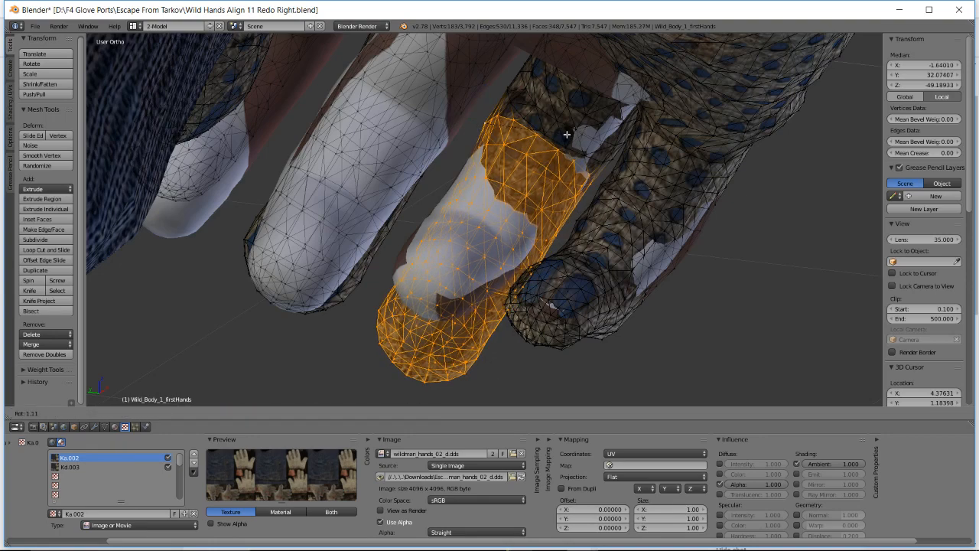
left_click(567, 135)
middle_click_drag(567, 135, 543, 163)
key("r")
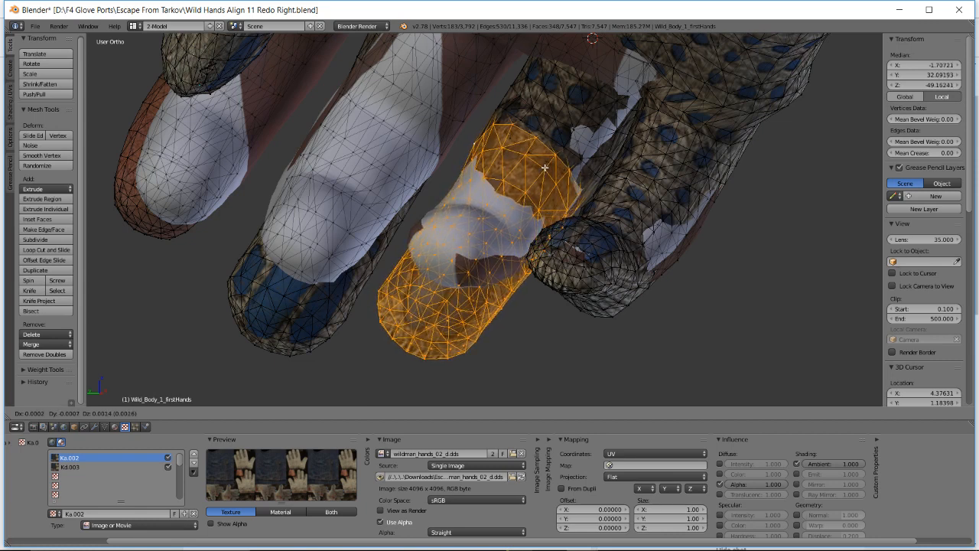
left_click(543, 167)
- Turn the outer ring finger section in small rotations of about 2 degrees and nudge it toward the underlying fingertip
middle_click_drag(544, 166, 673, 151)
middle_click_drag(430, 179, 592, 265)
key("r")
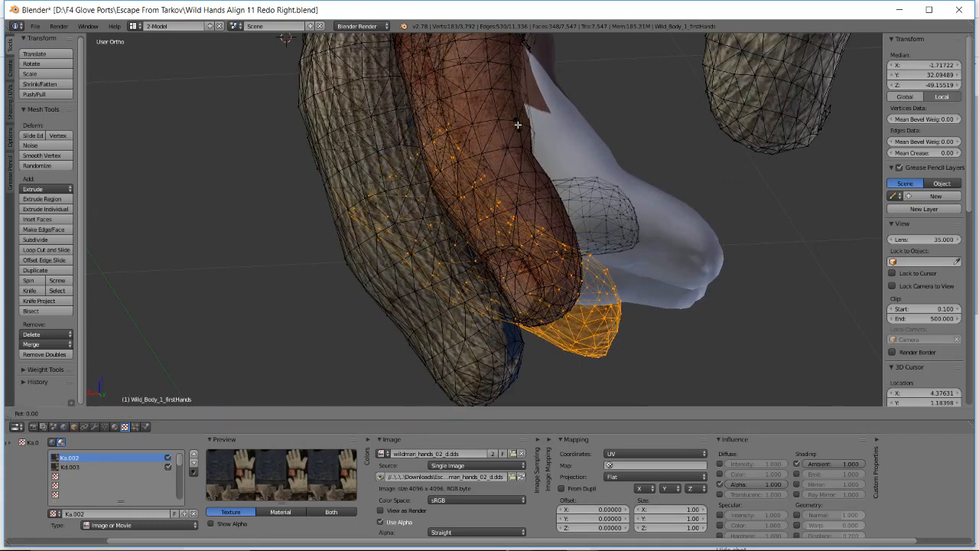
left_click(488, 98)
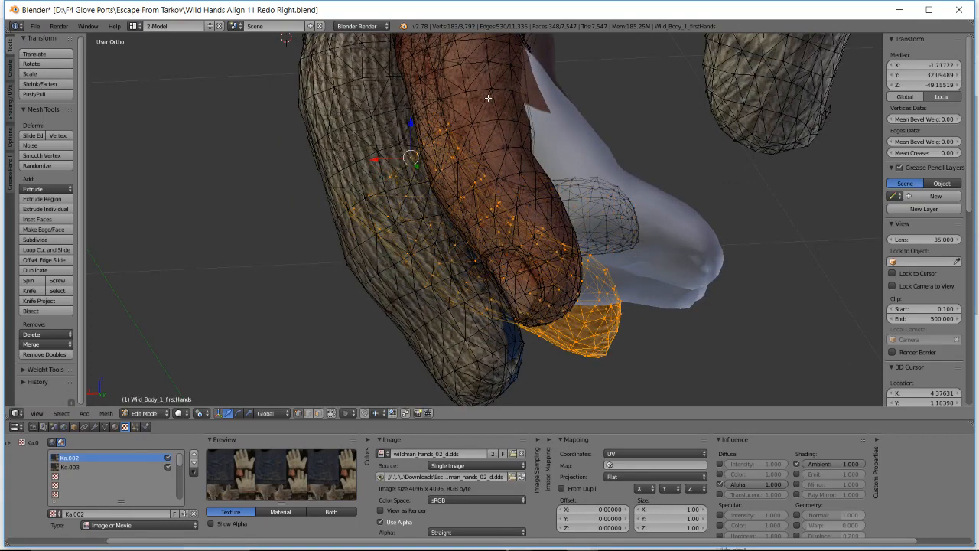
key("r")
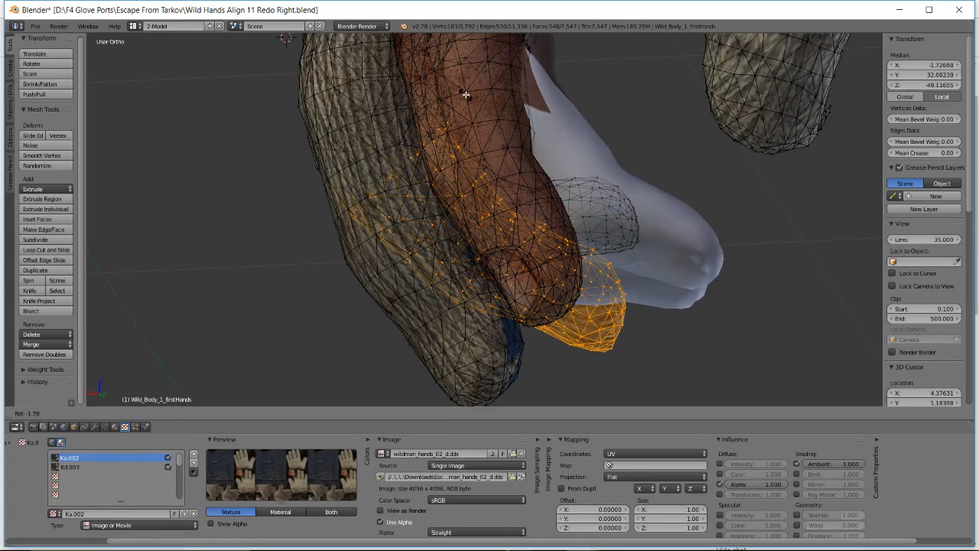
left_click(465, 94)
key("r")
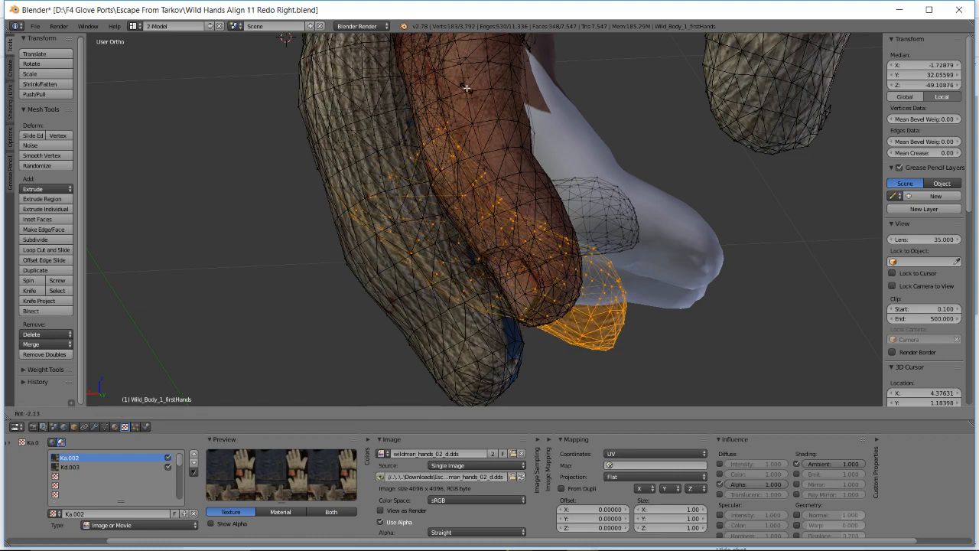
left_click(467, 88)
key("g")
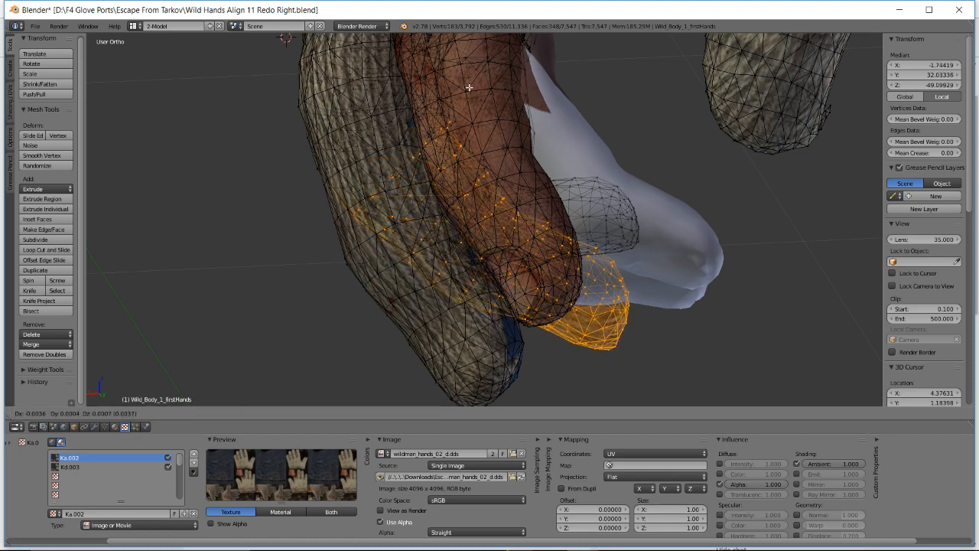
left_click(469, 87)
key("r")
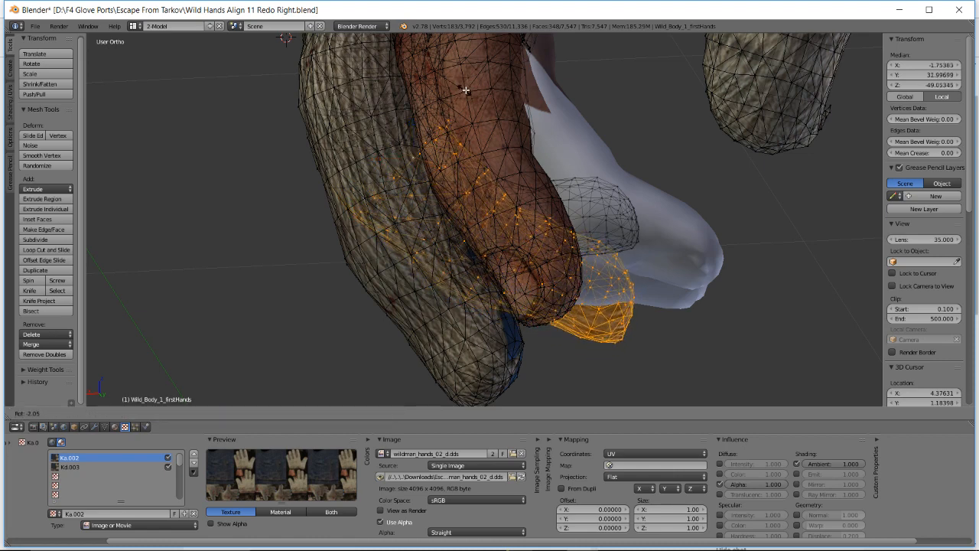
left_click(466, 92)
- Tilt the outer ring finger section slightly with a trackball rotation and move it over the underlying finger
middle_click_drag(466, 92, 350, 129)
middle_click_drag(449, 171, 479, 163)
key("r")
key("r")
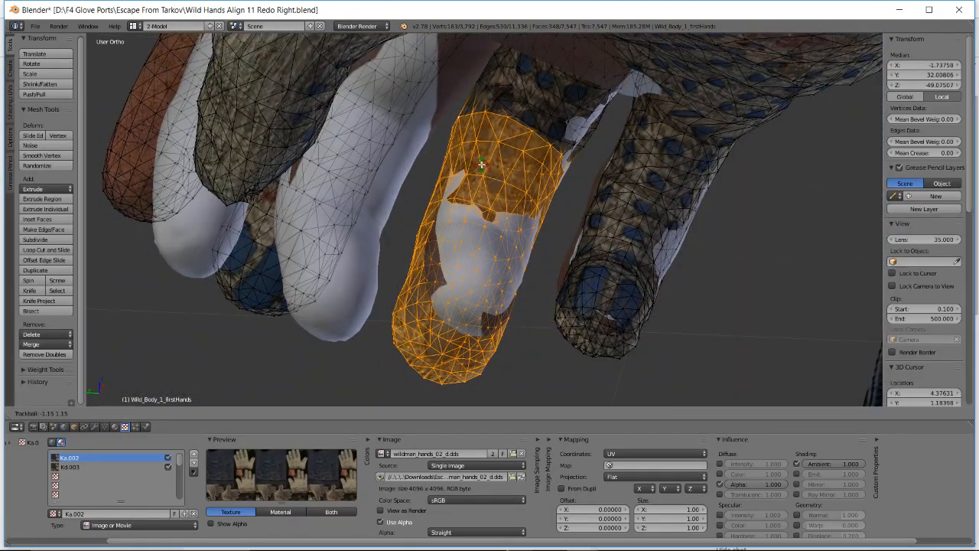
left_click(482, 162)
middle_click_drag(481, 162, 579, 169)
key("g")
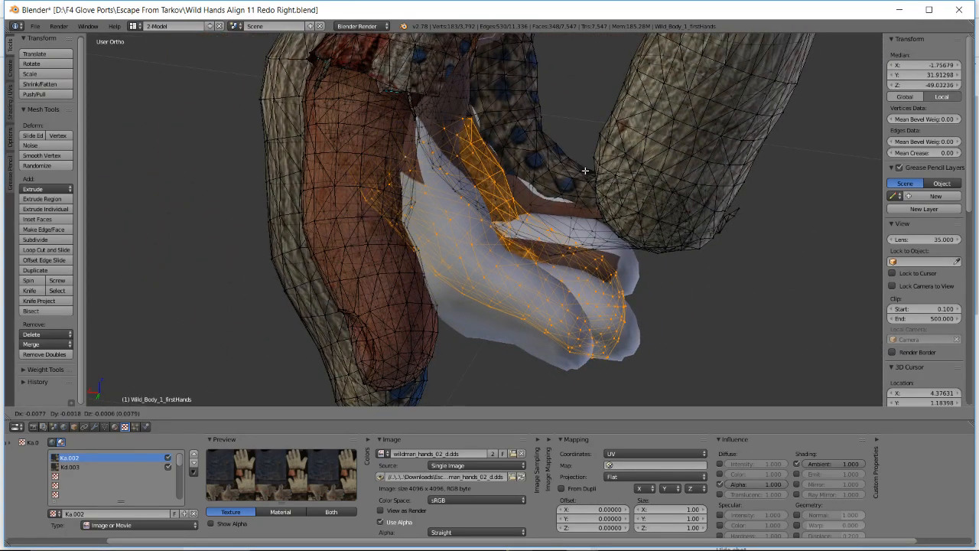
left_click(585, 171)
- Fine-tune the position of the outer ring finger section against the middle joint with small moves
middle_click_drag(585, 171, 493, 198)
key("g")
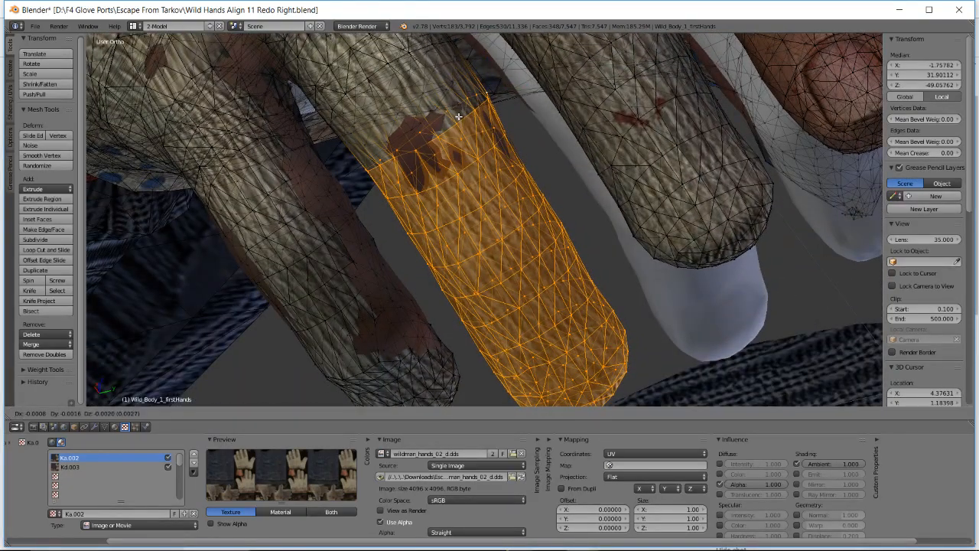
key("r")
right_click(457, 117)
key("r")
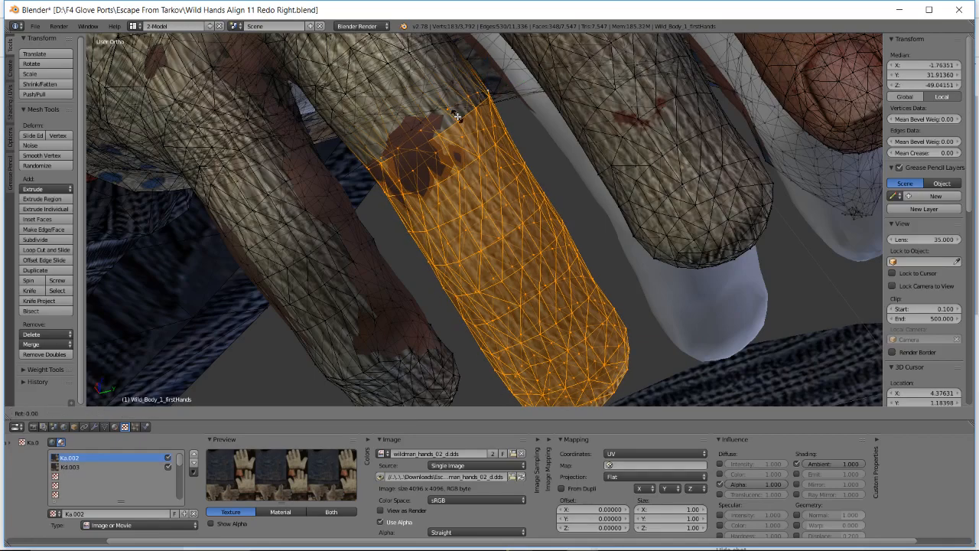
key("g")
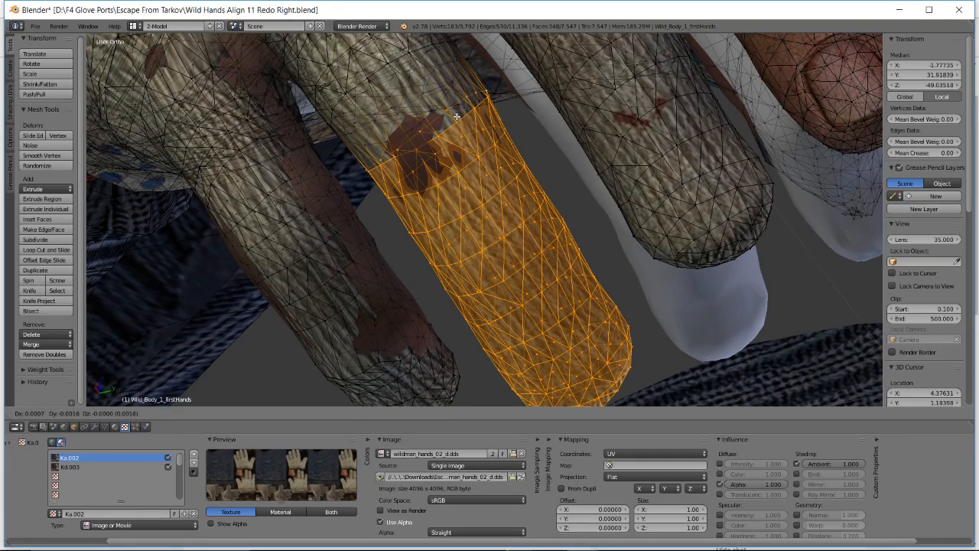
left_click(456, 116)
- Clear the selection and box-select only the end section of the ring finger, from the last joint to the tip
middle_click_drag(457, 116, 488, 99)
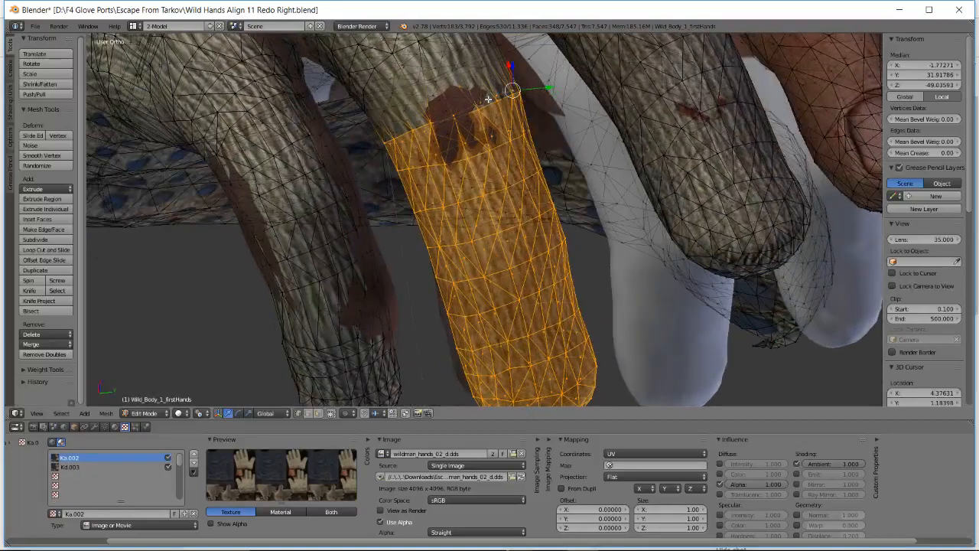
middle_click_drag(497, 269, 497, 274)
key("a")
key("b")
left_click_drag(427, 260, 550, 341)
middle_click_drag(551, 340, 535, 297, "shift")
key("b")
left_click_drag(419, 287, 530, 358)
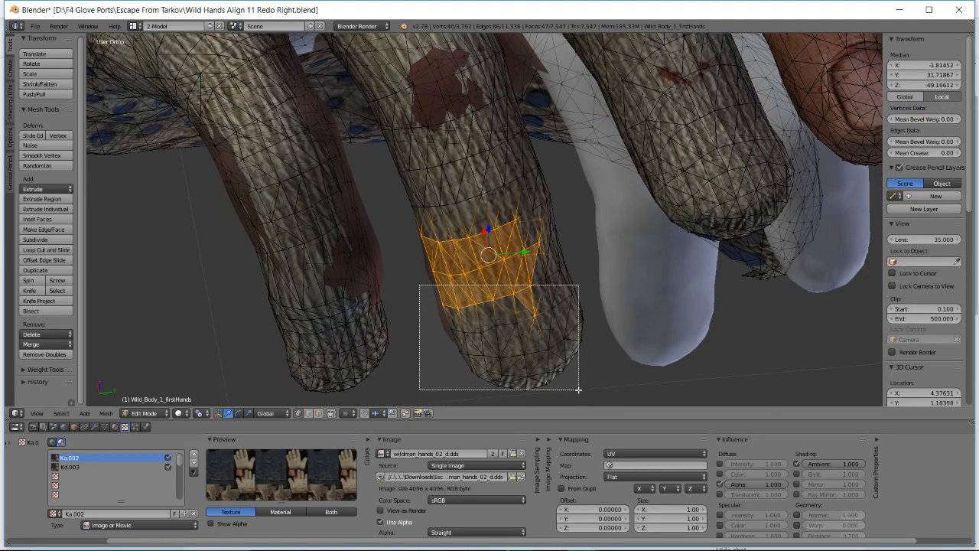
left_click_drag(578, 389, 591, 388)
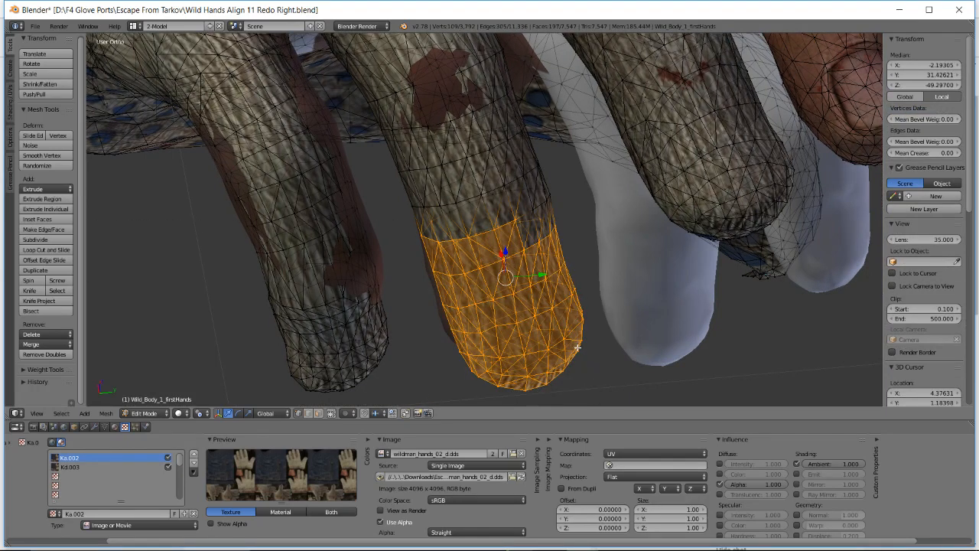
- Switch to the YouTube live dashboard, check the live chat, and return to Blender
key("alt+Tab")
key("alt+Tab")
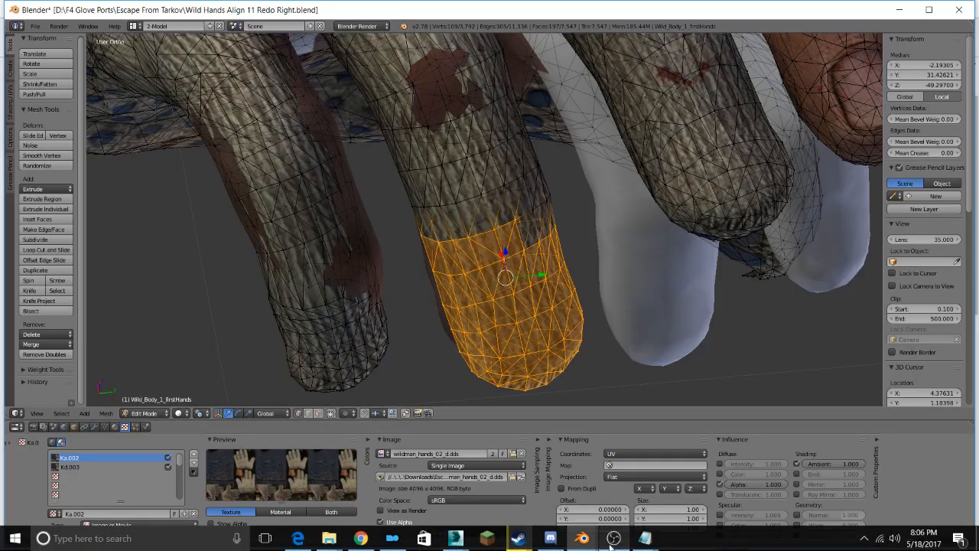
mouse_move(613, 540)
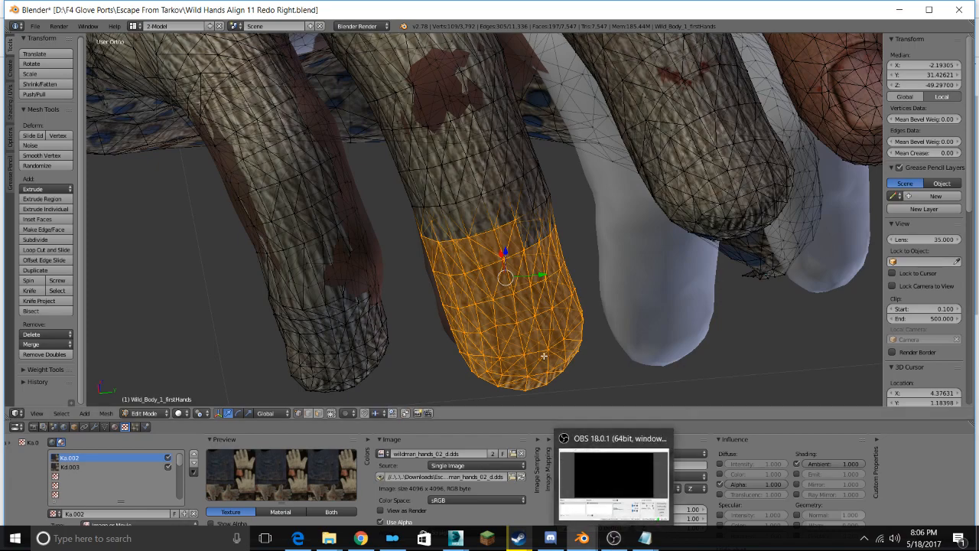
key("alt+Tab")
scroll(947, 352, "down", 3)
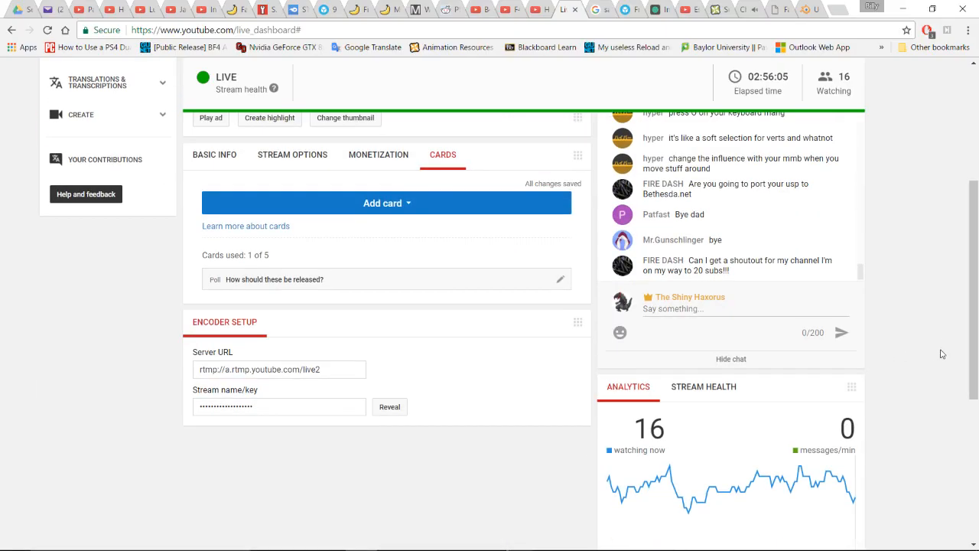
scroll(946, 352, "up", 3)
key("alt+Tab")
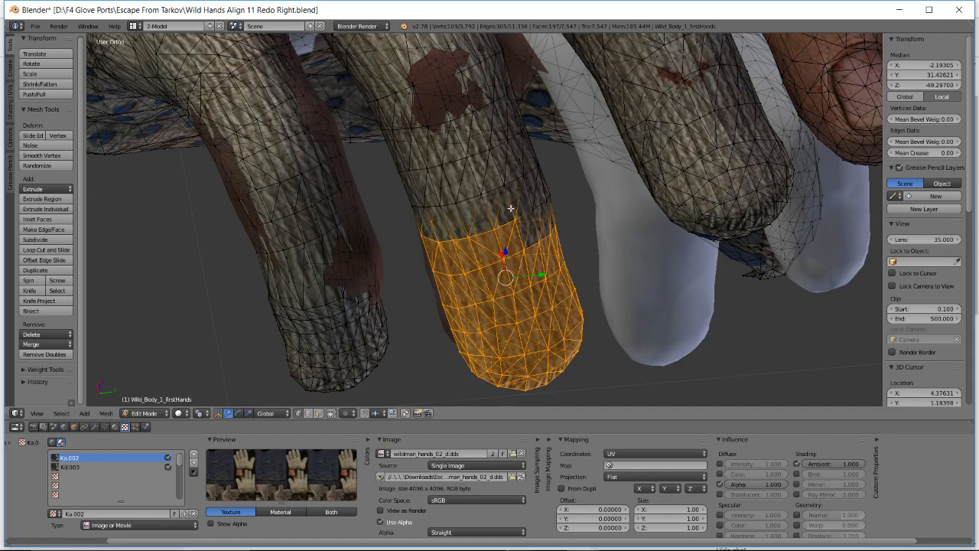
- Box-select additional vertices along the side edge and upper boundary rows of the ring fingertip selection
key("b")
left_click_drag(516, 196, 569, 287)
middle_click_drag(551, 264, 502, 212)
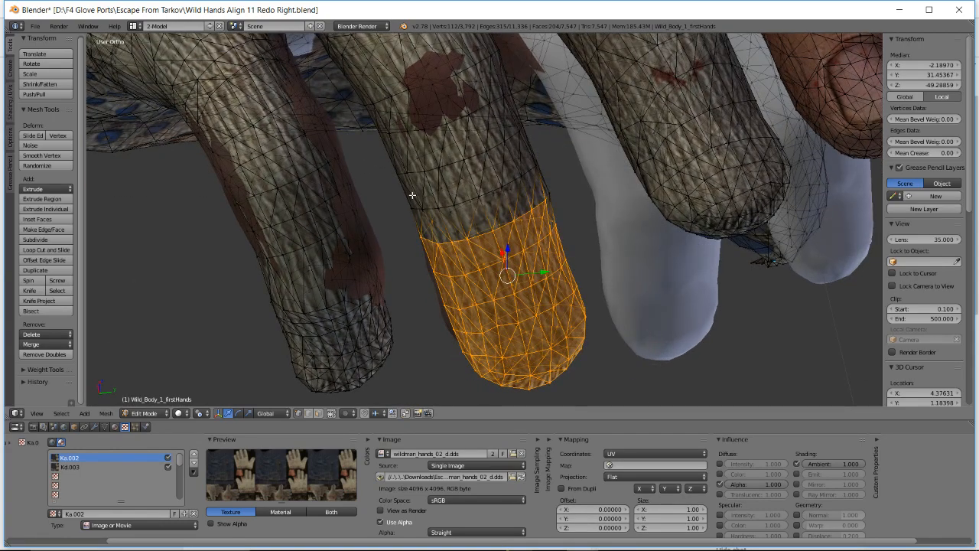
middle_click_drag(411, 195, 442, 218)
key("b")
left_click_drag(414, 194, 545, 302)
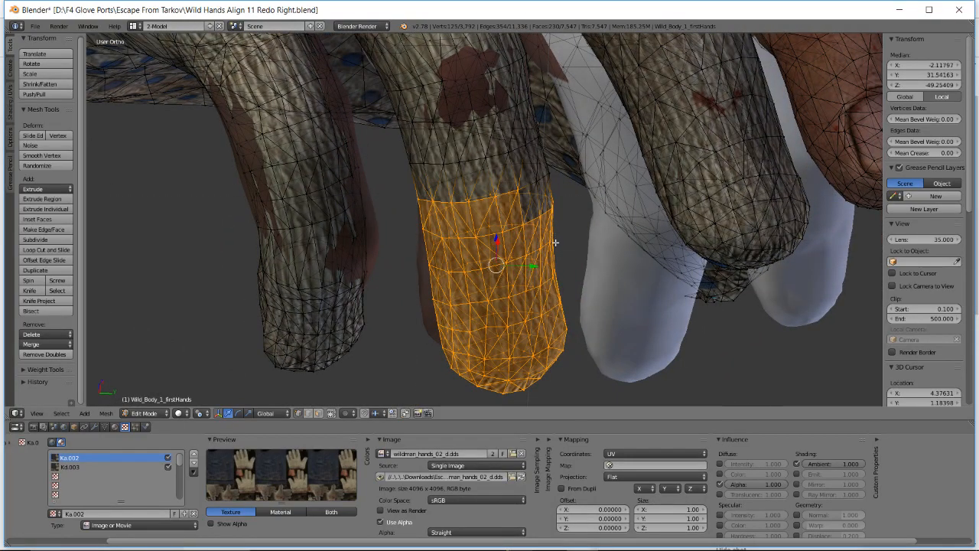
middle_click_drag(554, 242, 518, 161)
key("b")
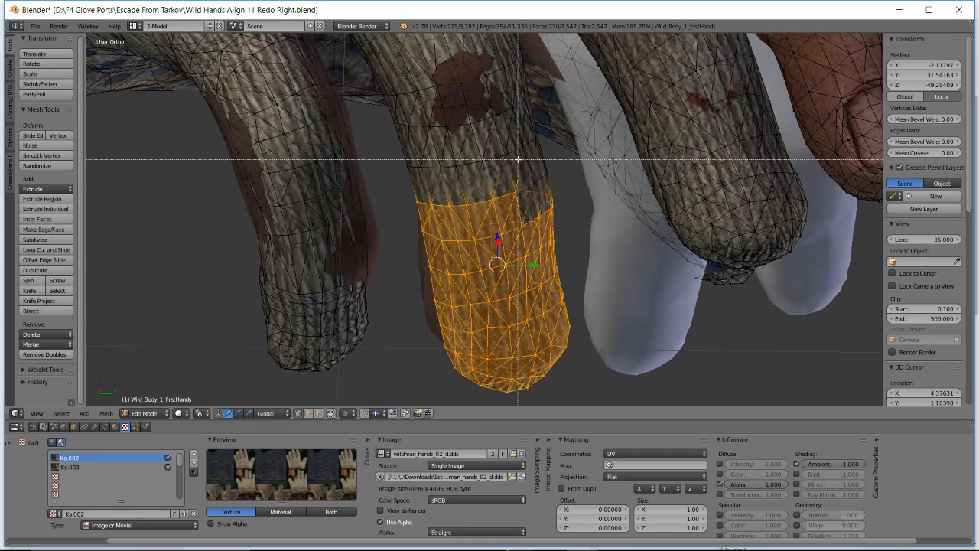
left_click_drag(518, 159, 563, 231)
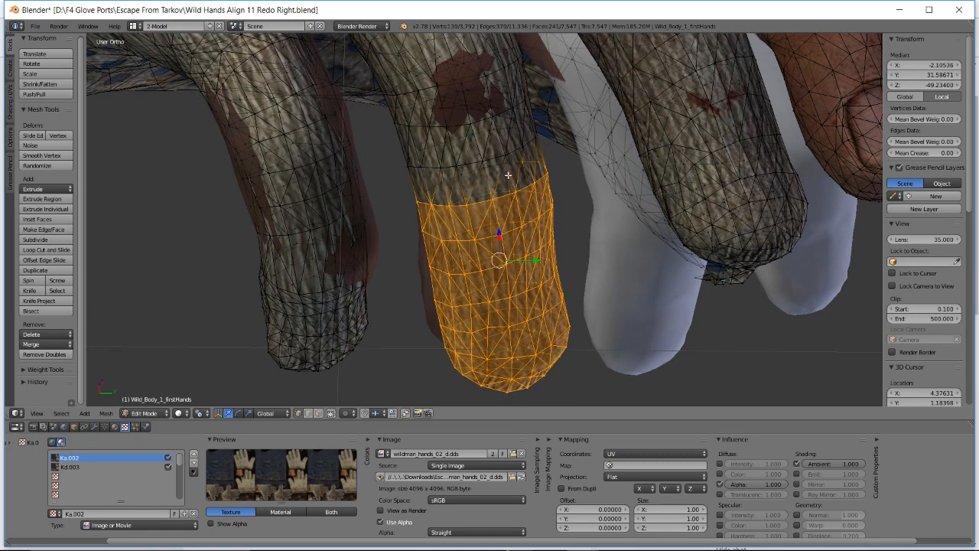
key("b")
- Rotate the selected ring fingertip section about 12° in a side view and move it up against the middle joint
middle_click_drag(540, 230, 607, 224)
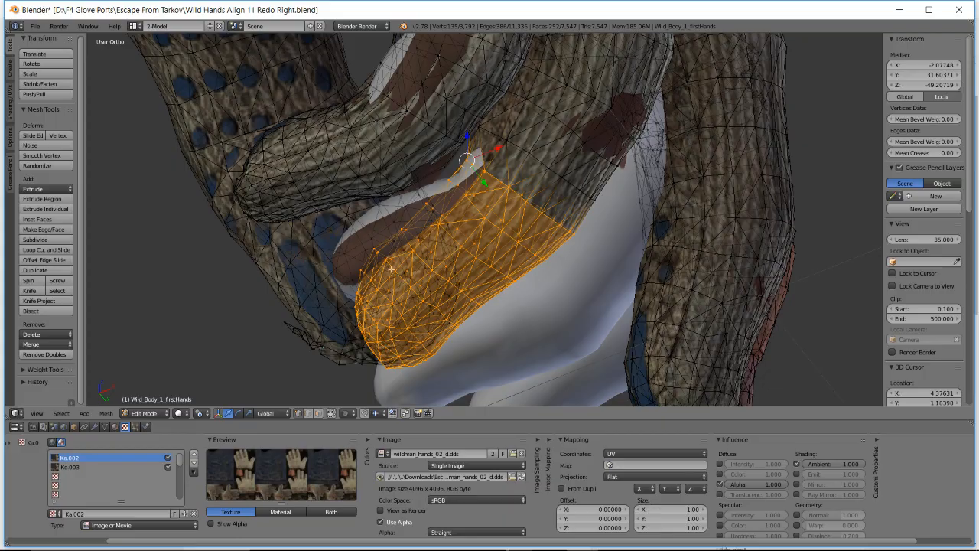
middle_click_drag(456, 261, 392, 185)
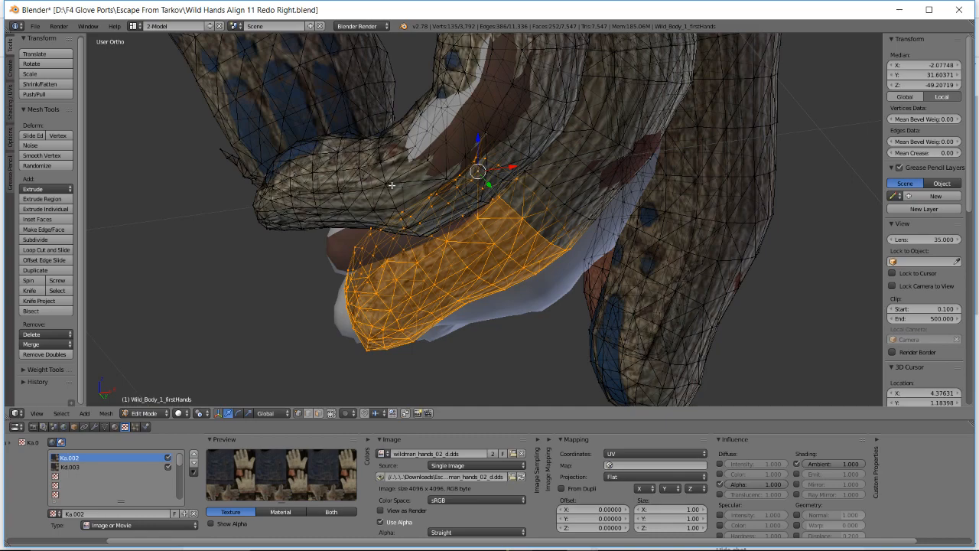
middle_click_drag(426, 206, 391, 203)
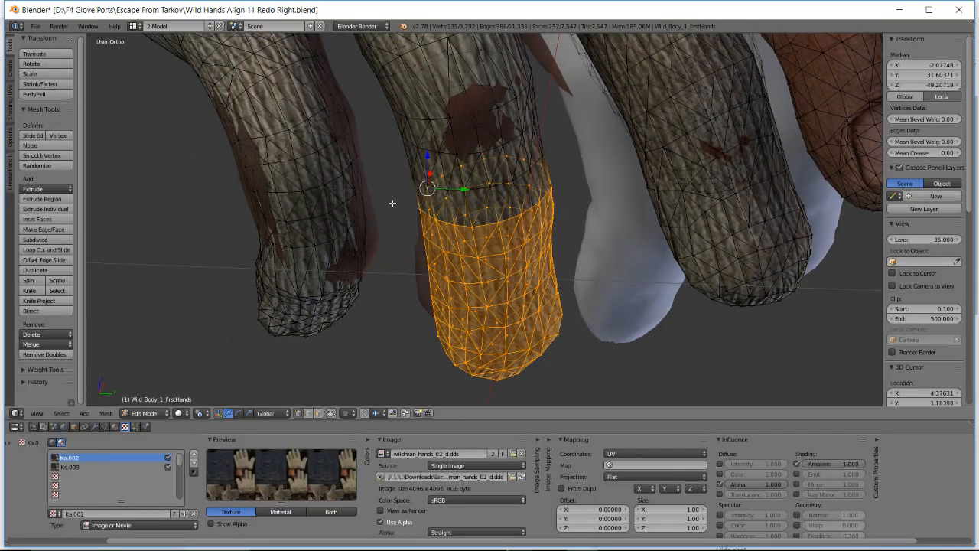
mouse_move(509, 233)
middle_mouse_down()
mouse_move(535, 208)
mouse_move(511, 221)
middle_mouse_up()
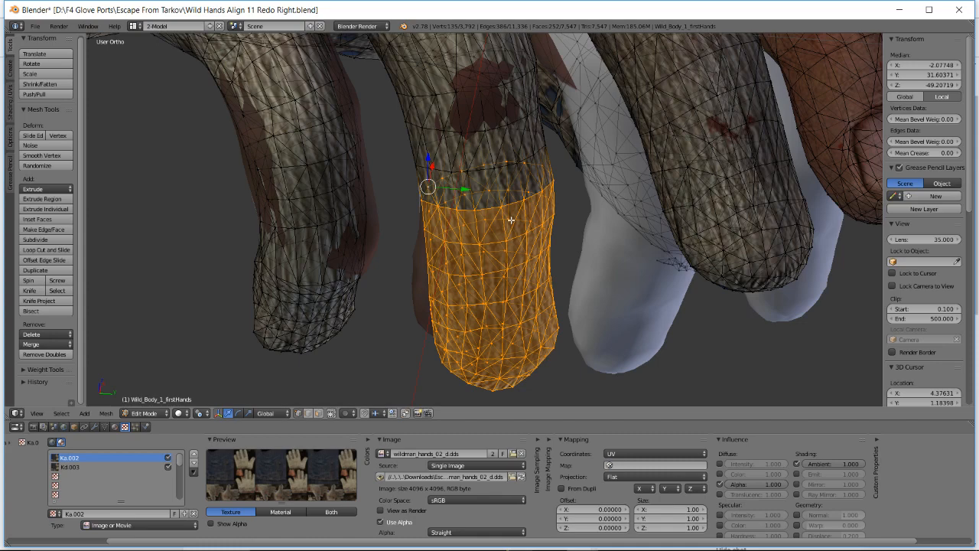
middle_click_drag(510, 221, 524, 227)
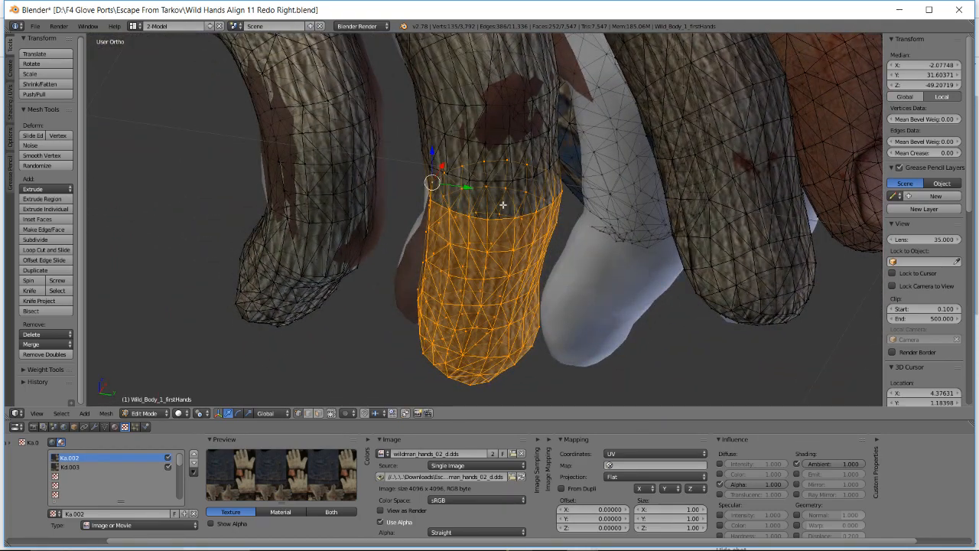
middle_click_drag(560, 245, 491, 225)
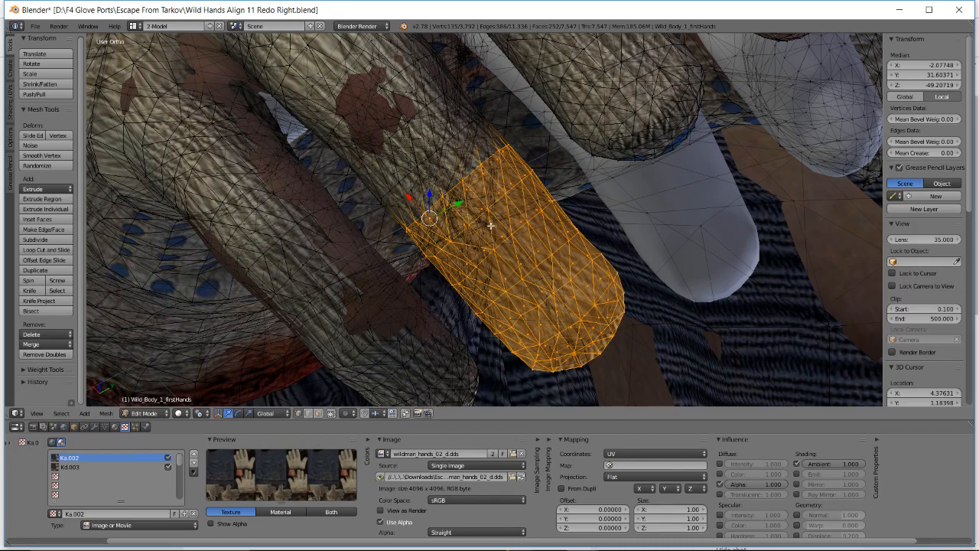
middle_click_drag(491, 225, 528, 165)
key("r")
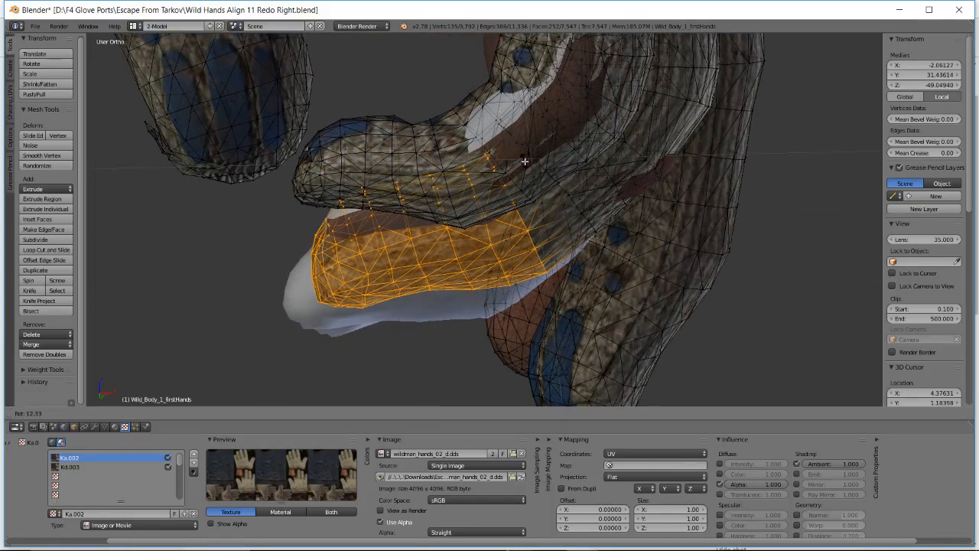
left_click(525, 162)
key("g")
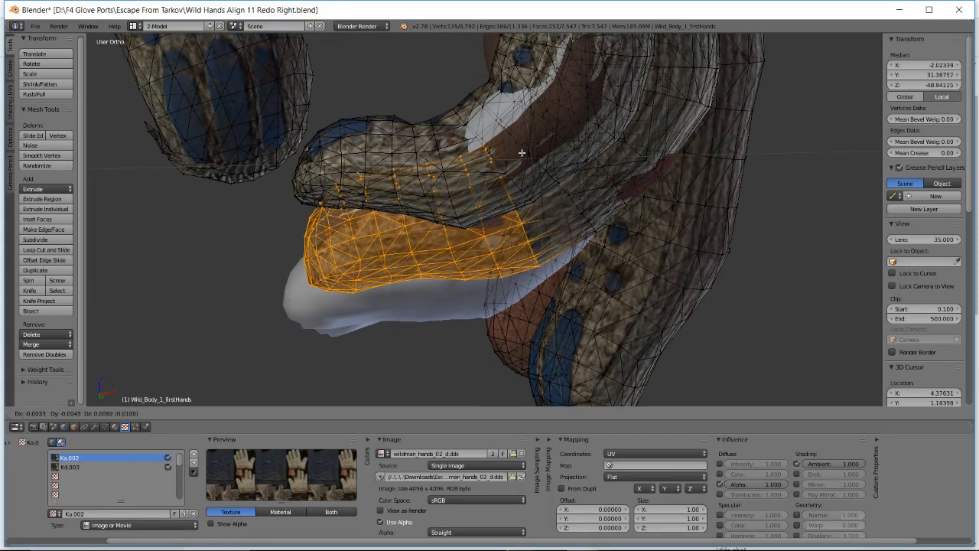
left_click(520, 150)
- Show the mesh in wireframe and shift the ring fingertip selection slightly back toward the middle joint in side view
mouse_move(520, 149)
middle_mouse_down()
mouse_move(564, 197)
mouse_move(589, 137)
mouse_move(465, 180)
mouse_move(410, 182)
mouse_move(412, 162)
middle_mouse_up()
key("z")
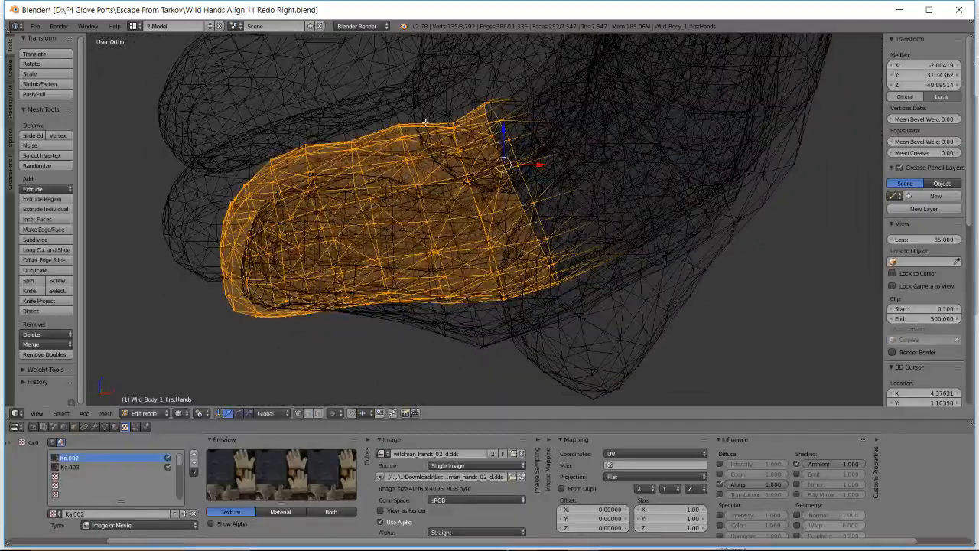
key("r")
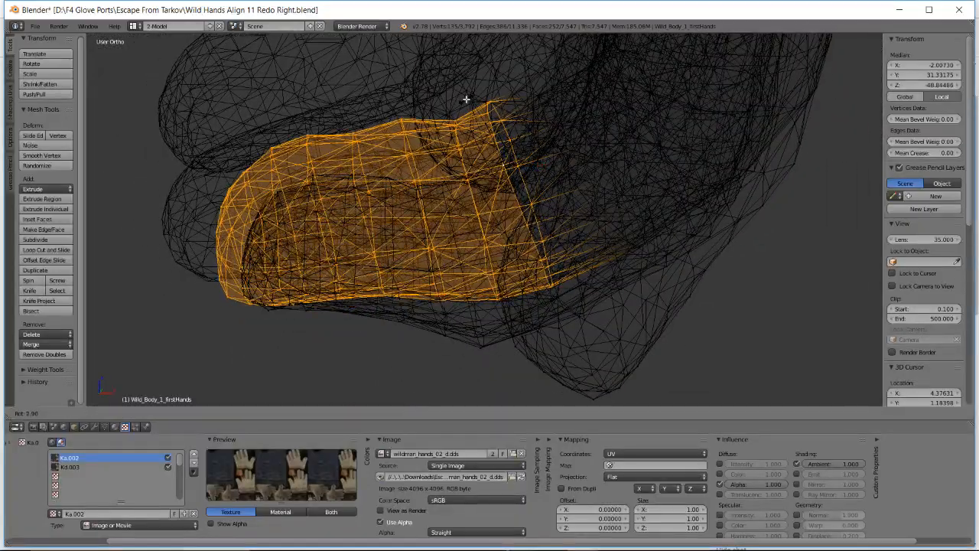
right_click(466, 100)
key("g")
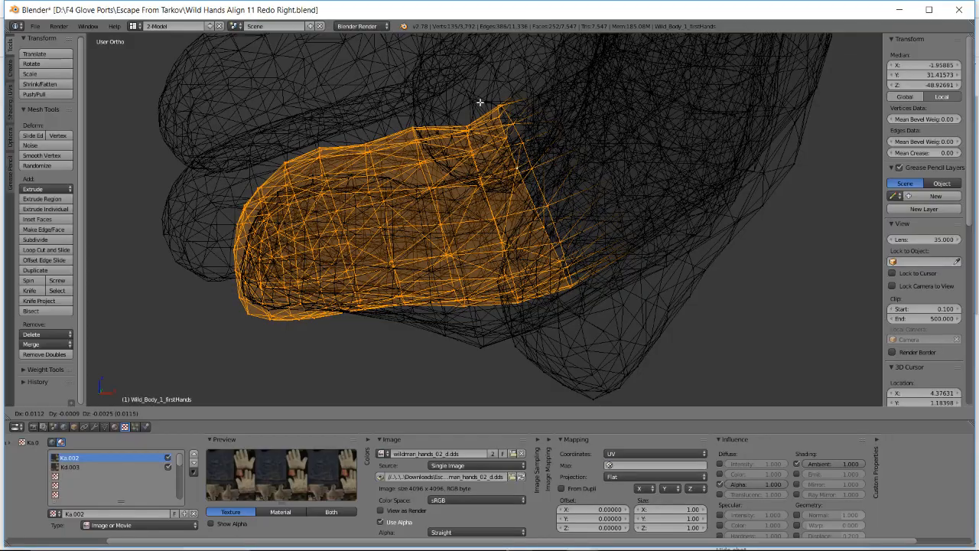
left_click(479, 102)
- From the opposite side, rotate the ring fingertip about 5° and nudge it into line, then restore textured shading and clear the selection
middle_click_drag(480, 101, 618, 406)
mouse_move(555, 517)
middle_mouse_down()
mouse_move(579, 505)
mouse_move(552, 517)
middle_mouse_up()
middle_click_drag(572, 297, 644, 153)
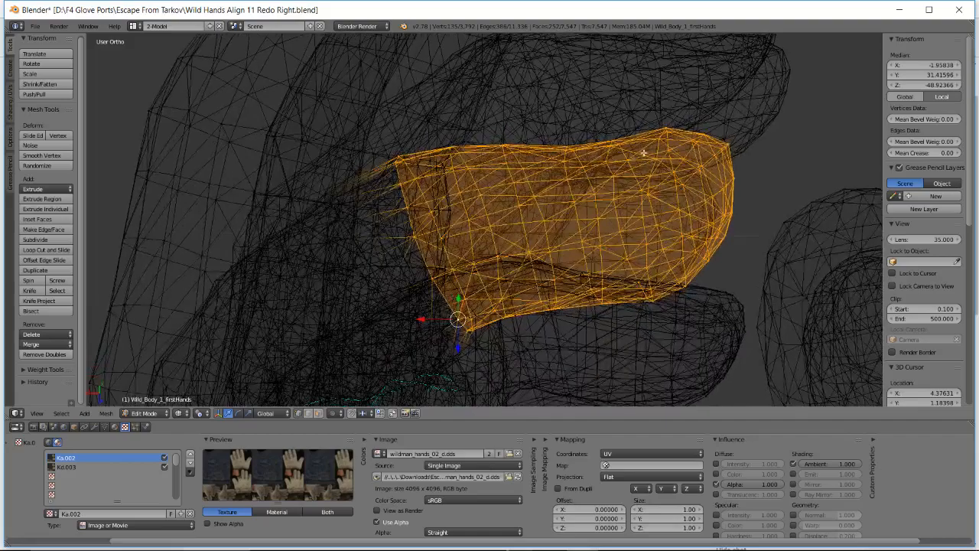
key("r")
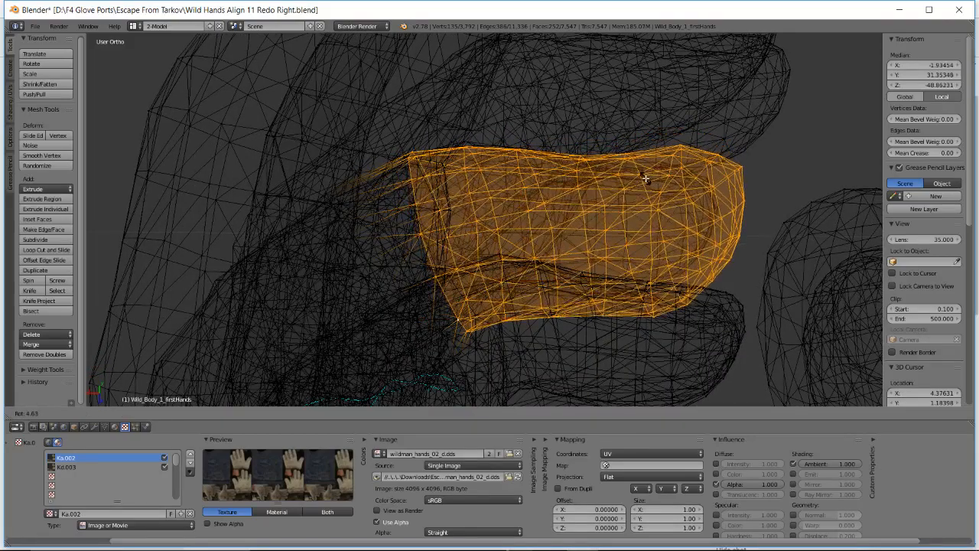
key("g")
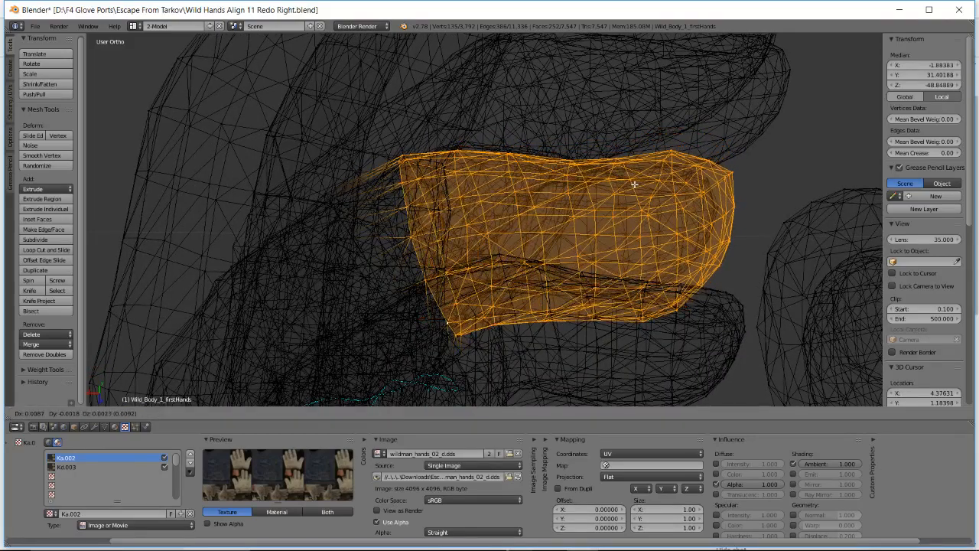
left_click(633, 182)
mouse_move(633, 181)
middle_mouse_down()
mouse_move(505, 168)
mouse_move(515, 137)
mouse_move(580, 138)
mouse_move(540, 131)
mouse_move(536, 81)
mouse_move(570, 71)
mouse_move(494, 274)
mouse_move(595, 195)
mouse_move(616, 193)
mouse_move(608, 220)
mouse_move(618, 189)
mouse_move(440, 209)
mouse_move(507, 261)
mouse_move(492, 273)
mouse_move(513, 222)
mouse_move(562, 180)
mouse_move(588, 209)
mouse_move(584, 199)
mouse_move(554, 264)
mouse_move(615, 280)
mouse_move(505, 188)
mouse_move(471, 245)
middle_mouse_up()
key("z")
key("a")
- Select the neighbouring vertices along the side edge of the ring finger's knuckle hole and nudge them slightly inward
scroll(472, 245, "up", 5)
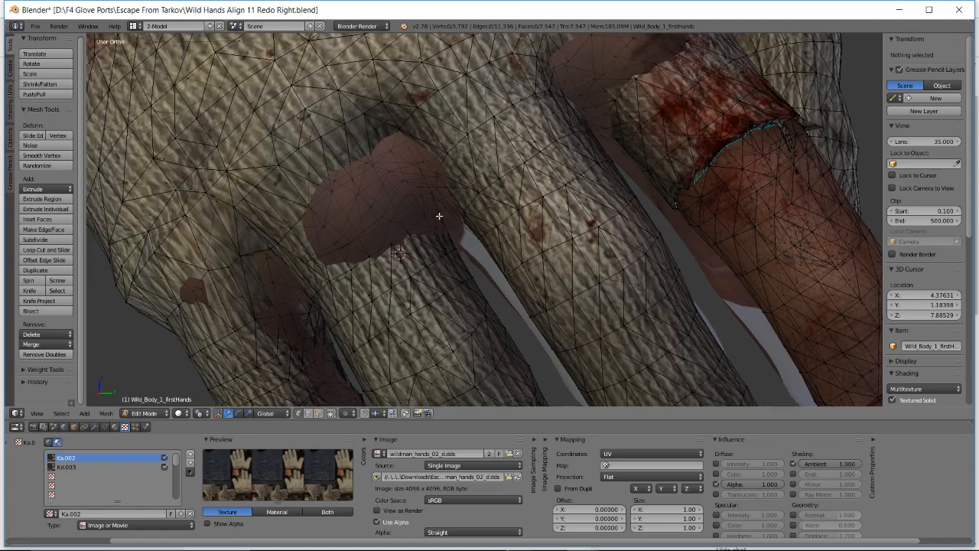
right_click(440, 214)
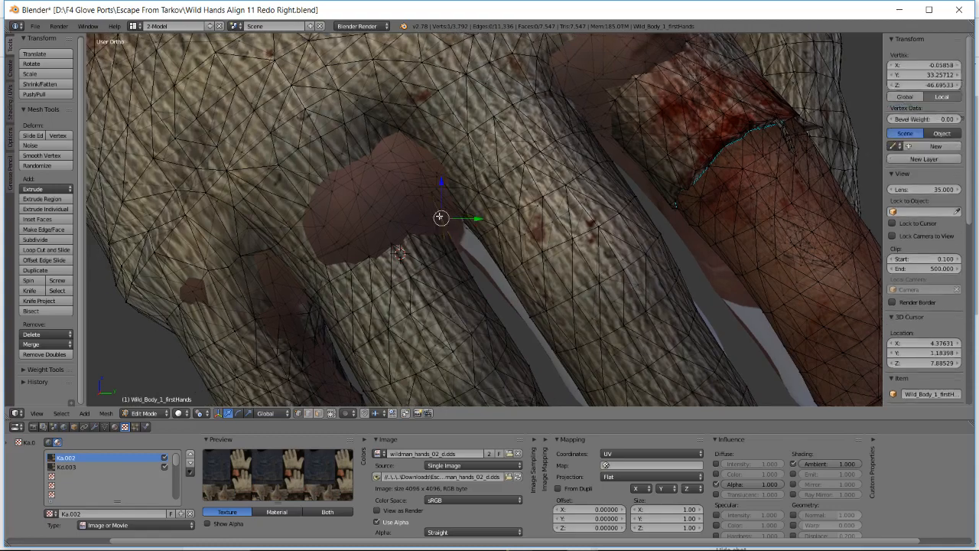
key("g")
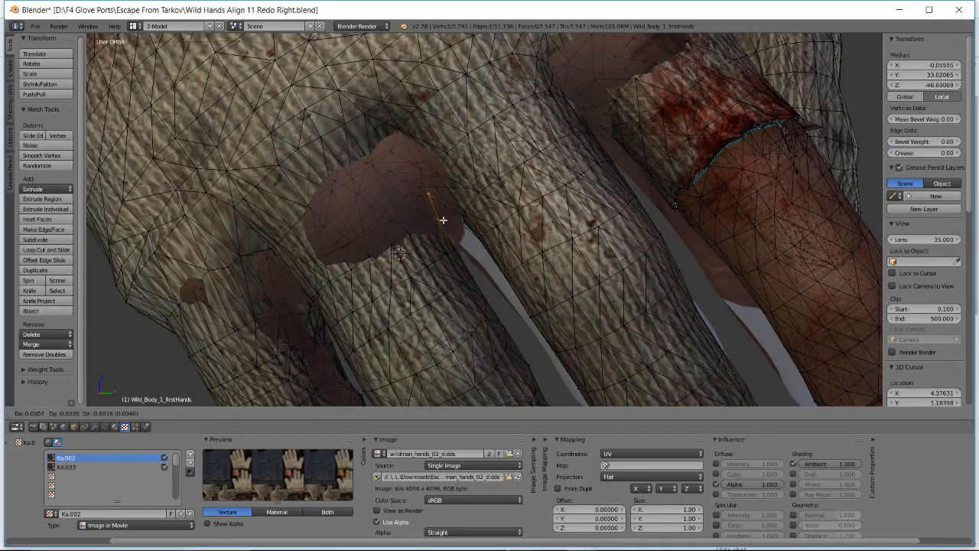
right_click(446, 219)
right_click(445, 221, "shift")
key("g")
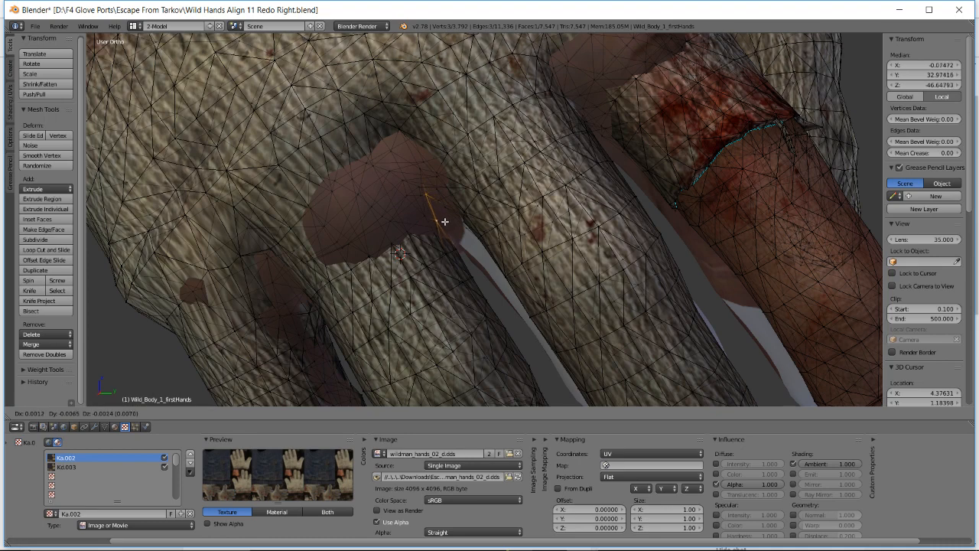
right_click(444, 221)
right_click(453, 249, "shift")
key("g")
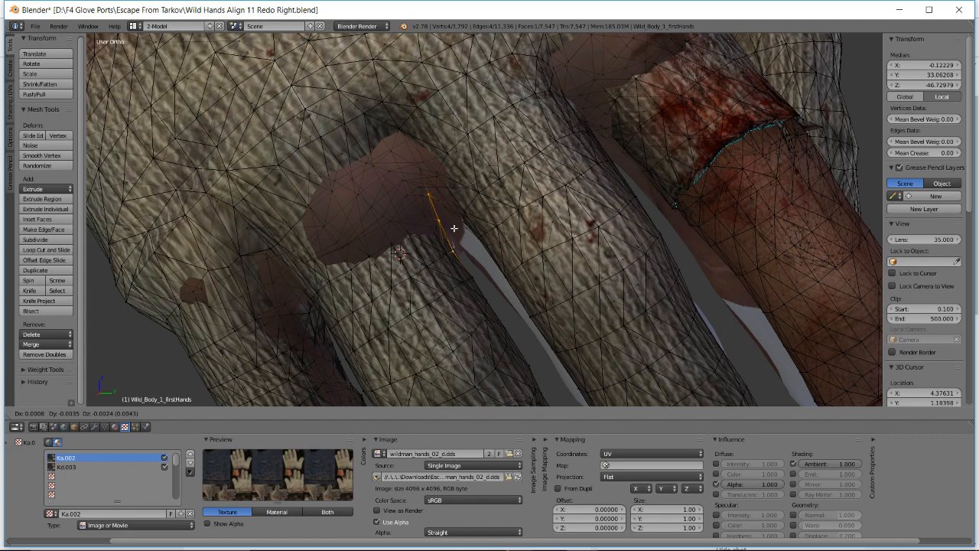
left_click(455, 228)
- Box-select the two close vertices lower on the ring finger's side edge, fine-tune their position, and clear the selection
right_click(473, 276)
key("g")
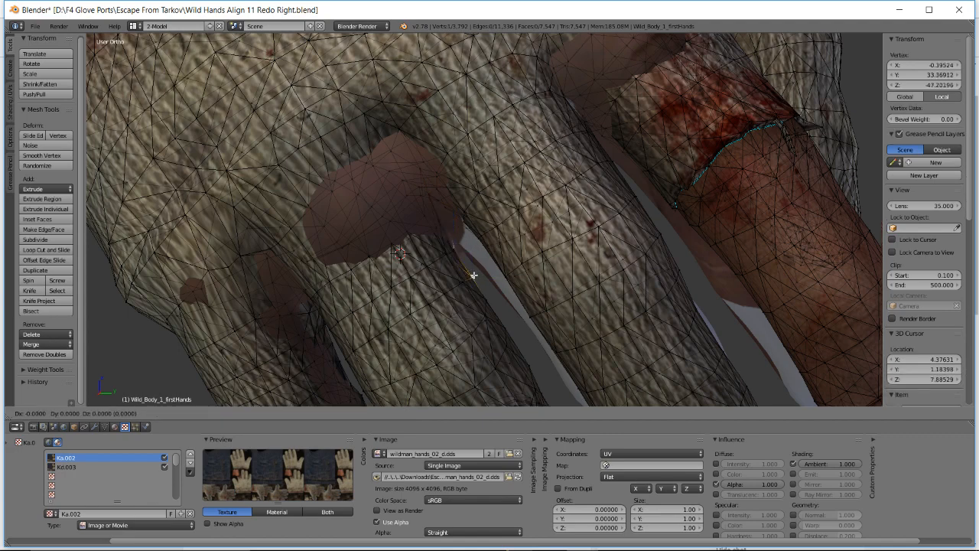
left_click(472, 277)
key("a")
key("b")
left_click_drag(468, 272, 473, 282)
key("g")
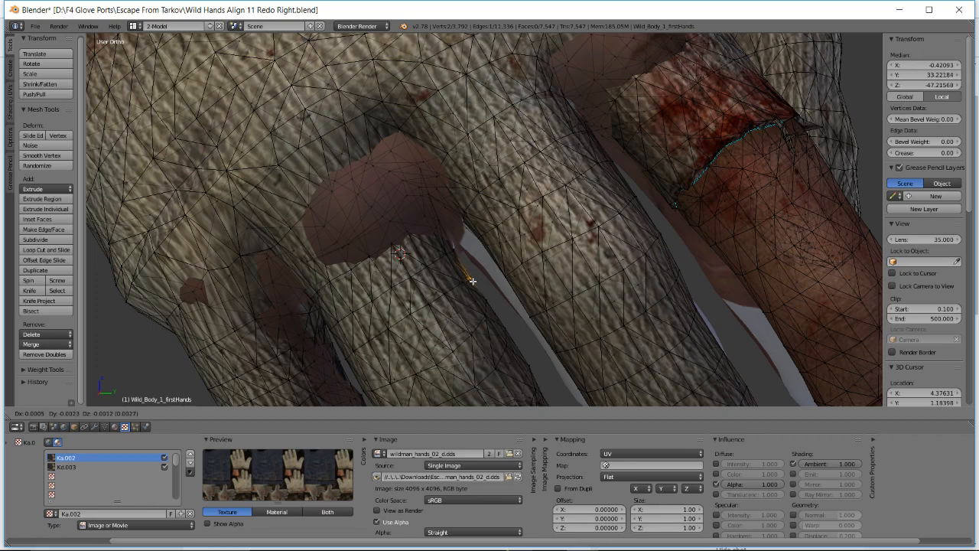
left_click(472, 280)
key("g")
left_click(485, 276)
key("g")
left_click(480, 269)
key("a")
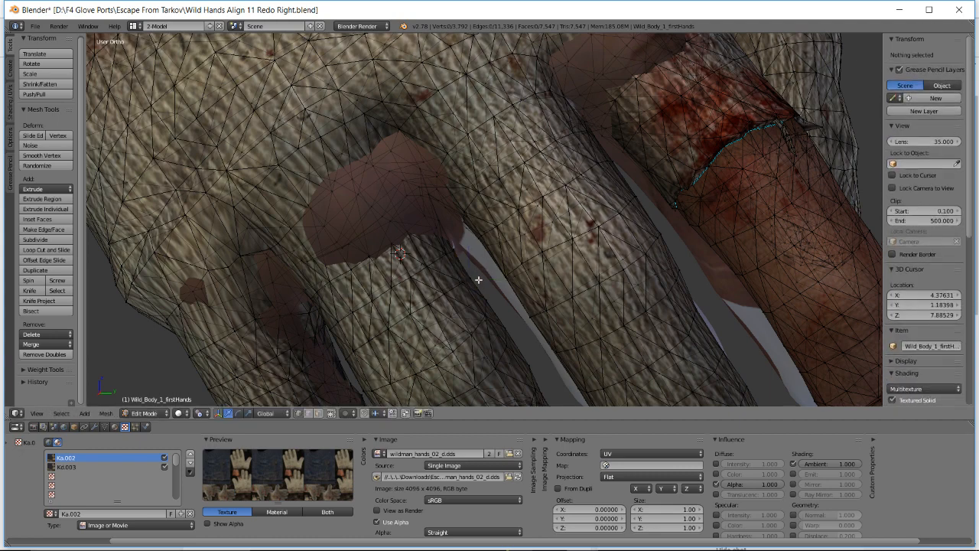
- Pick the single stray vertex on the ring finger's side edge and smooth the outline with several tiny moves
right_click(471, 278)
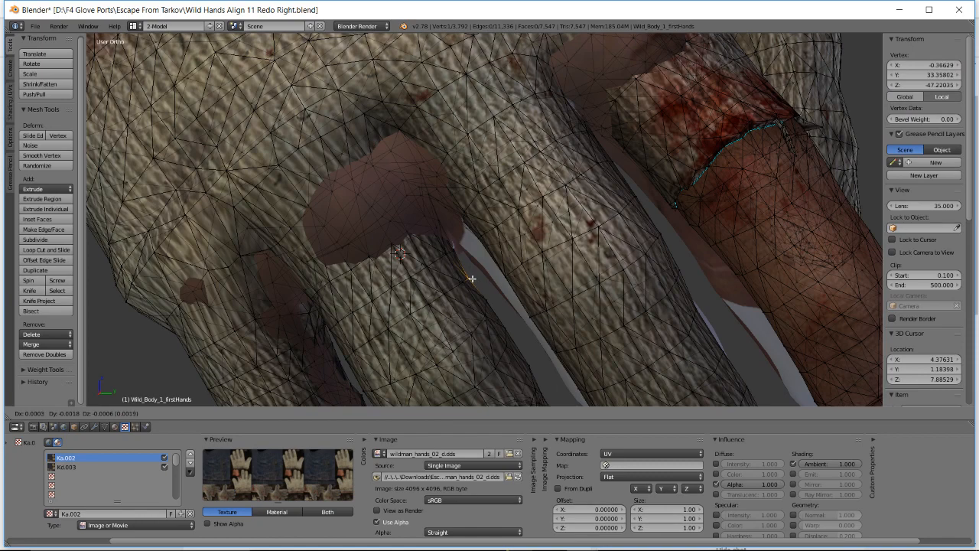
key("g")
left_click(470, 279)
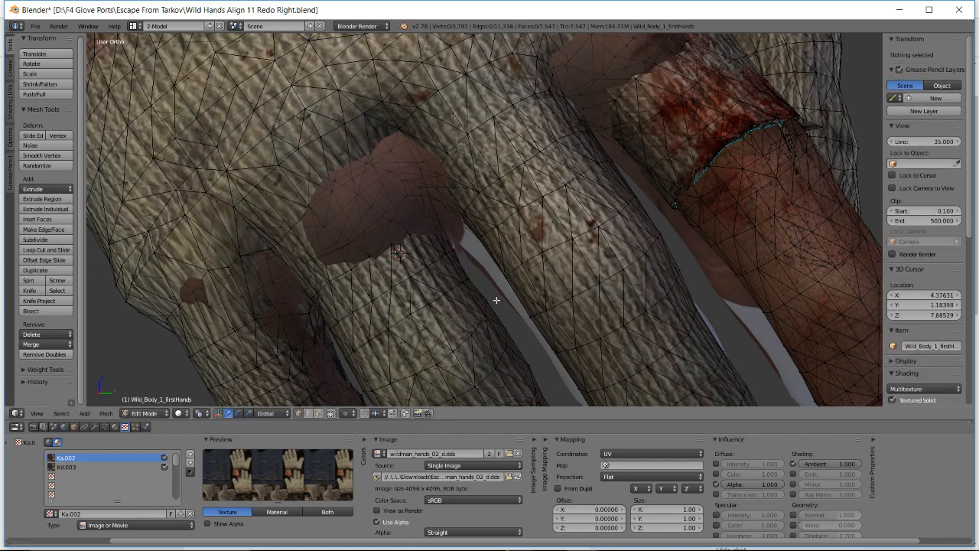
key("g")
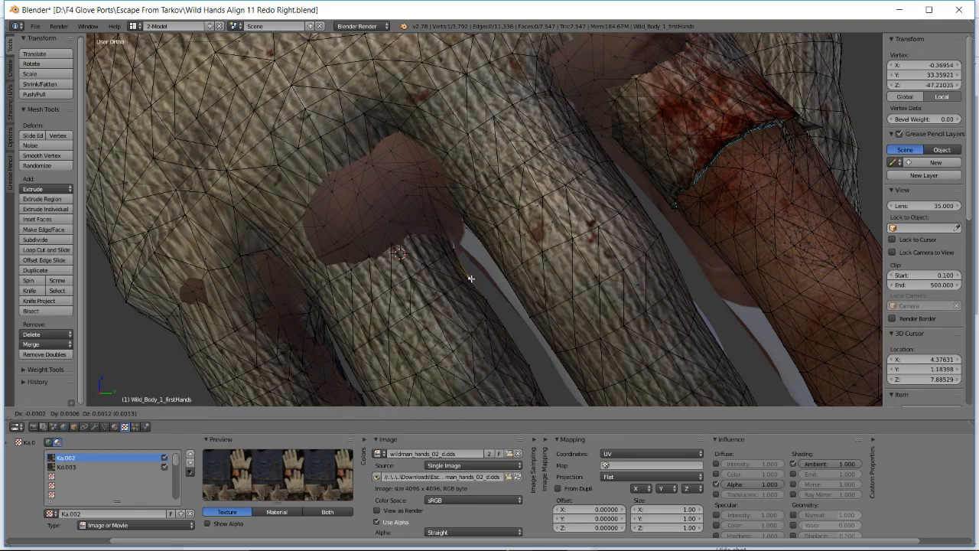
left_click(471, 279)
key("a")
right_click(470, 274)
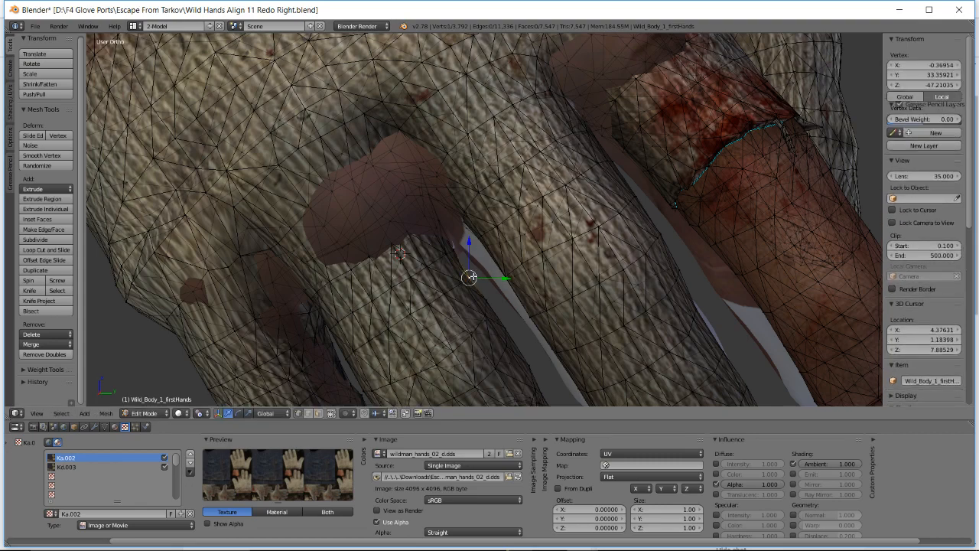
key("g")
left_click(471, 274)
key("a")
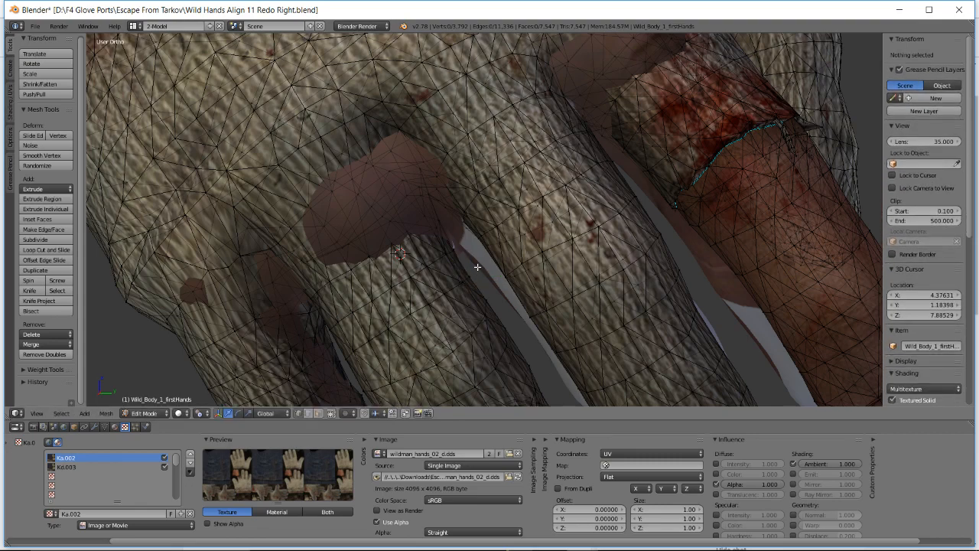
- Save the project as a new file named Wild Hands Align 12 Redo Right.blend
middle_click_drag(478, 266, 538, 324)
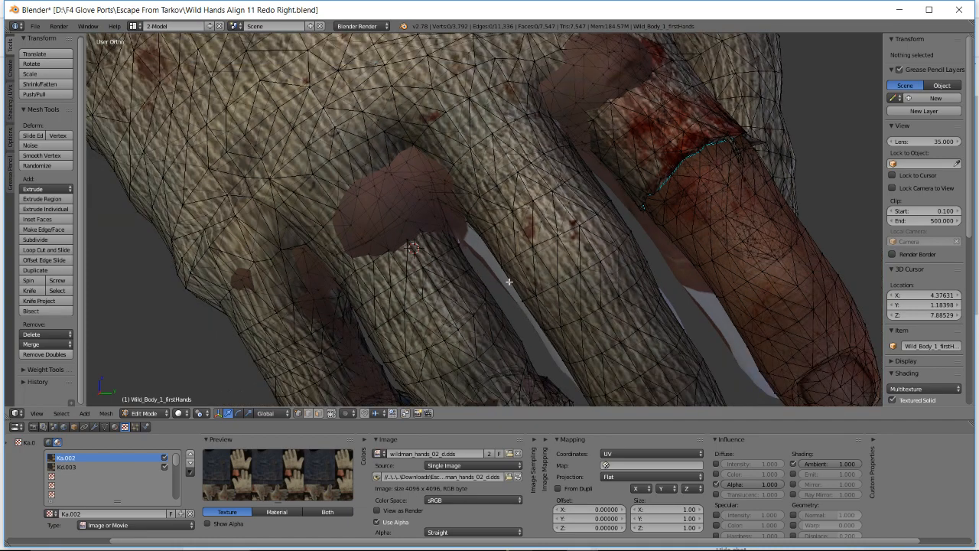
middle_click_drag(509, 282, 349, 253)
scroll(528, 246, "down", 1)
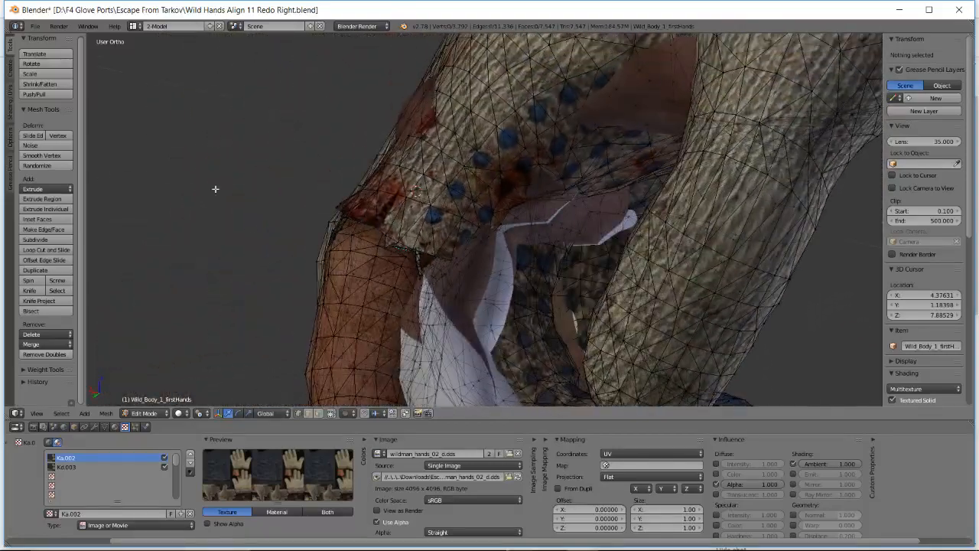
left_click(35, 26)
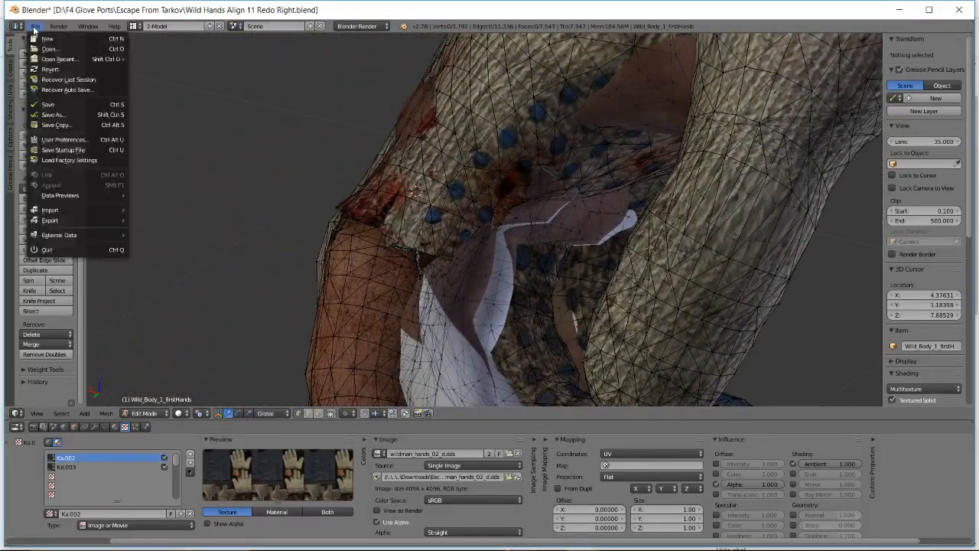
left_click(48, 115)
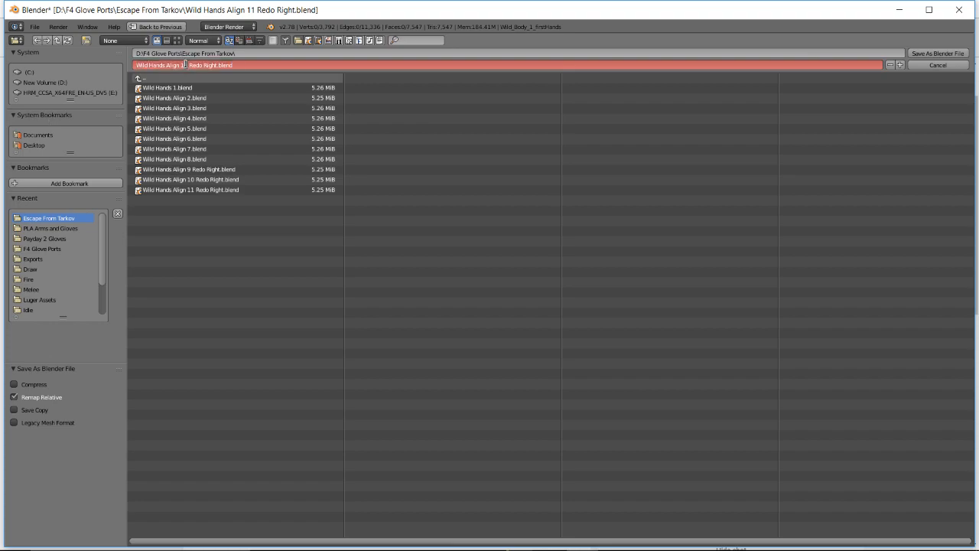
key("Return")
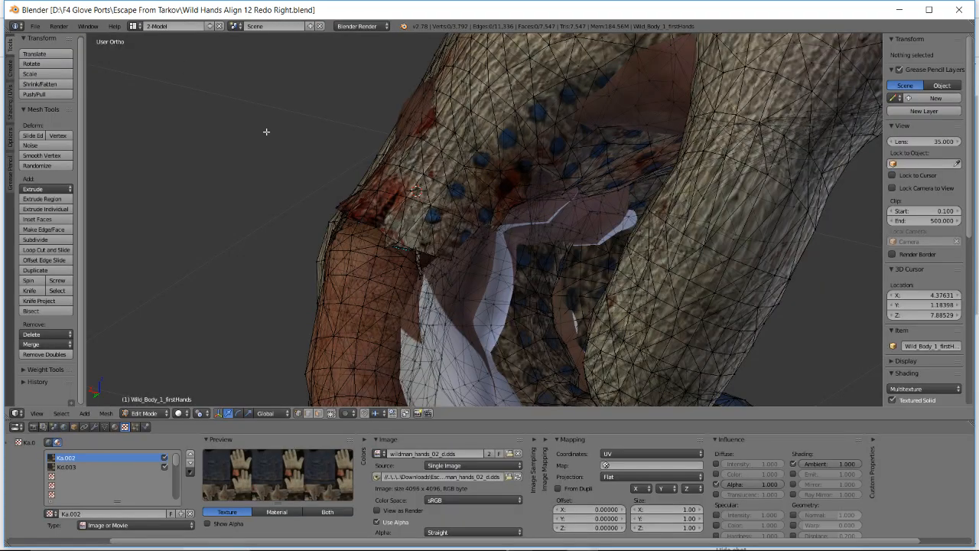
- Switch to Object Mode and inspect the fit of the glove's fingers from the back and side of the hand
scroll(478, 203, "down", 4)
middle_click_drag(478, 202, 571, 183)
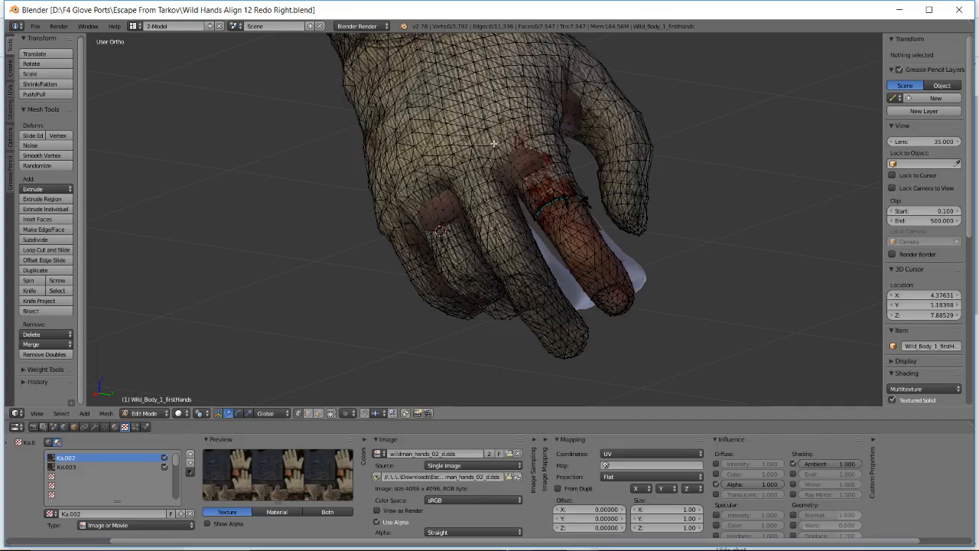
key("Tab")
middle_click_drag(443, 160, 488, 136)
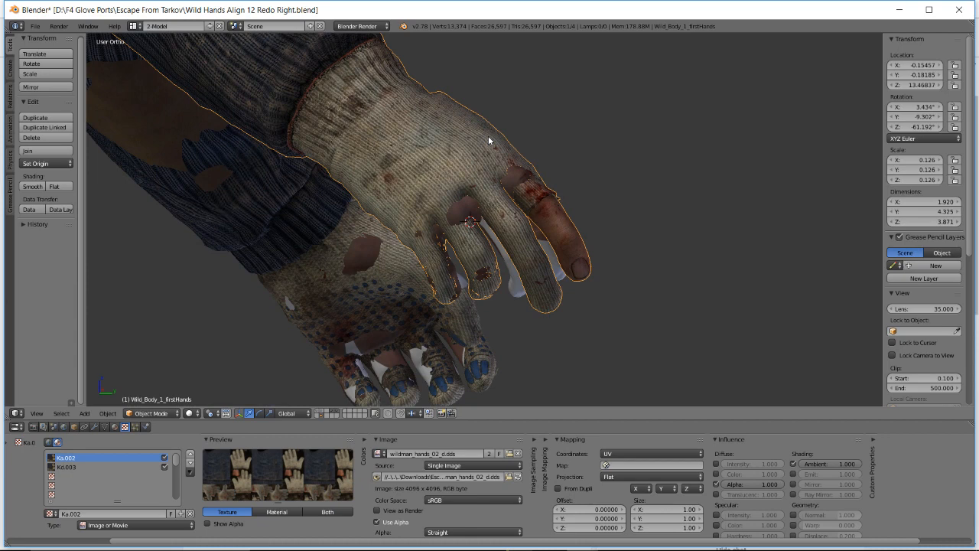
middle_click_drag(490, 140, 367, 186)
scroll(528, 180, "up", 2)
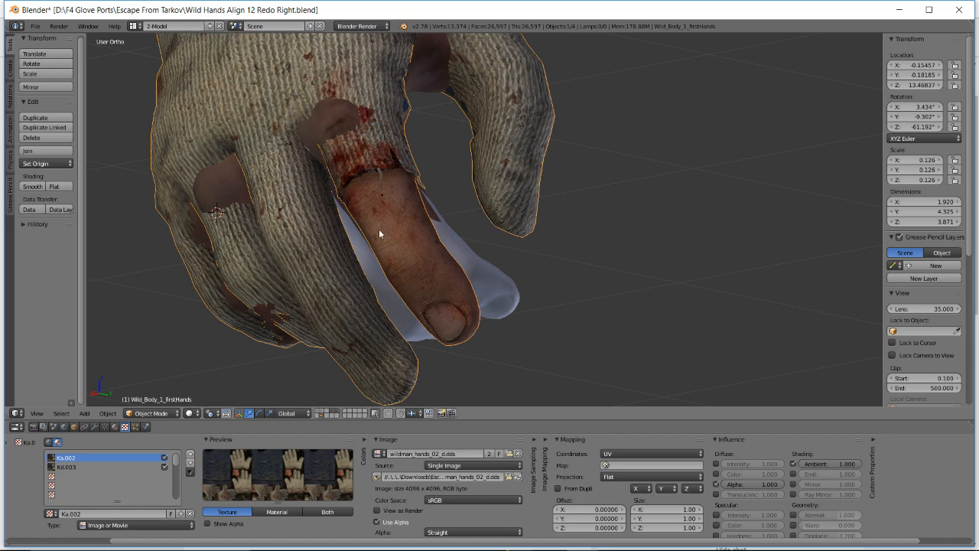
- Switch to the YouTube live dashboard in the browser and read through the recent live chat messages
middle_click_drag(379, 229, 459, 207)
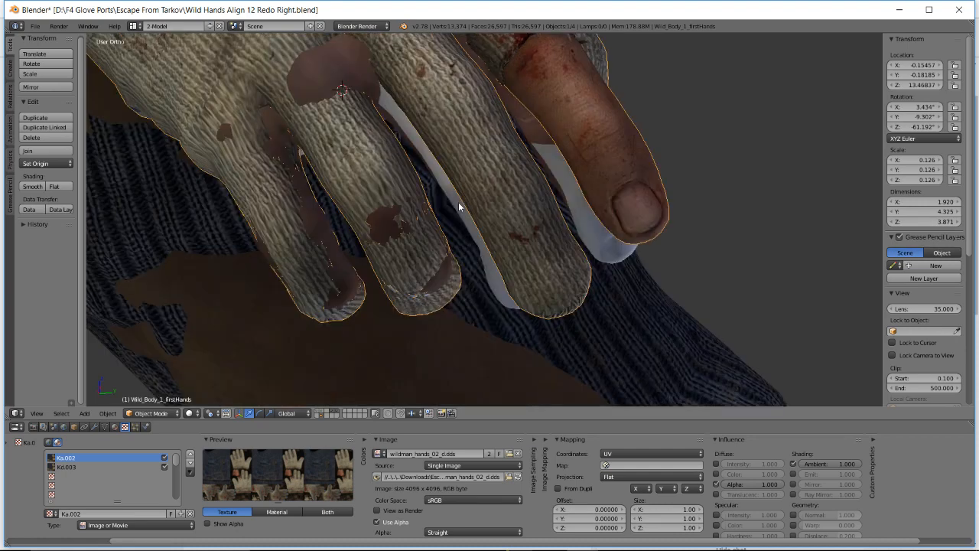
key("alt+Tab")
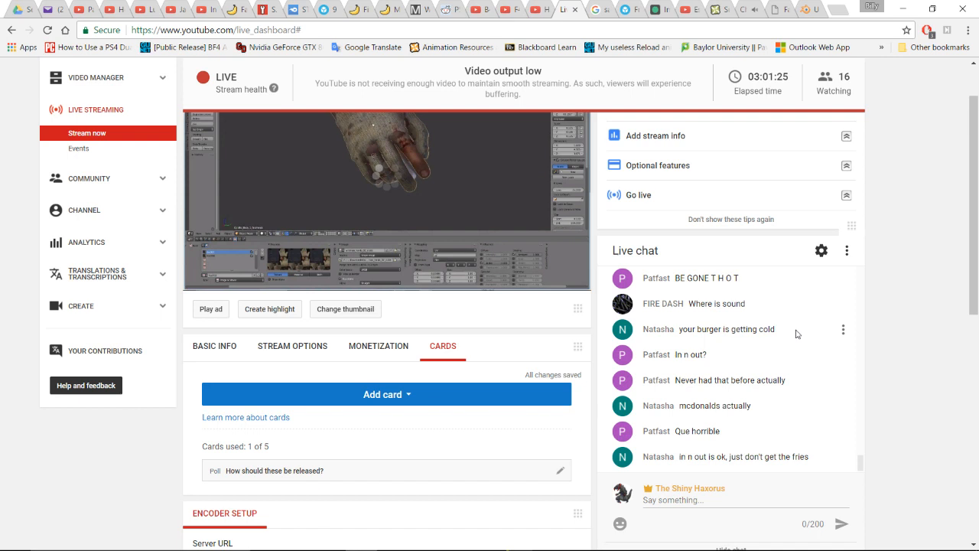
scroll(785, 386, "up", 2)
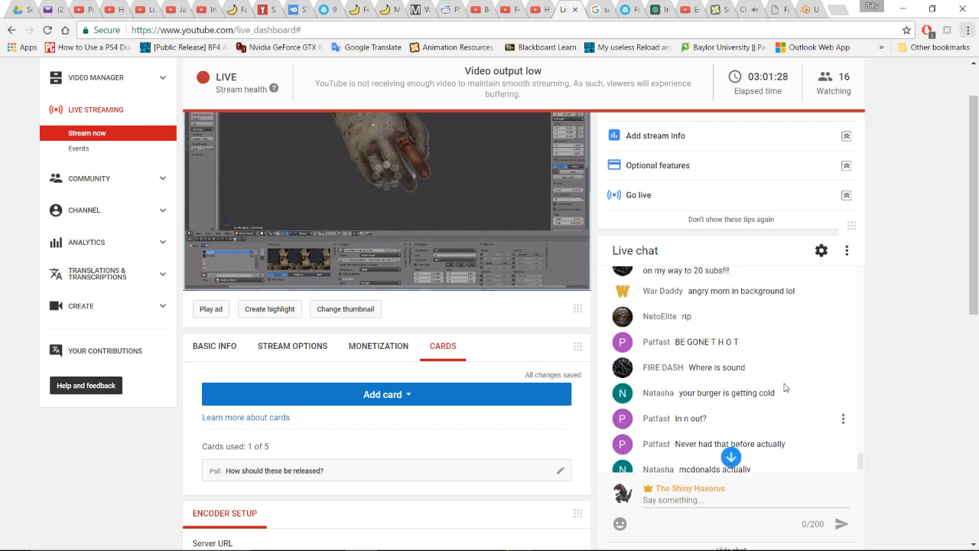
scroll(782, 382, "down", 2)
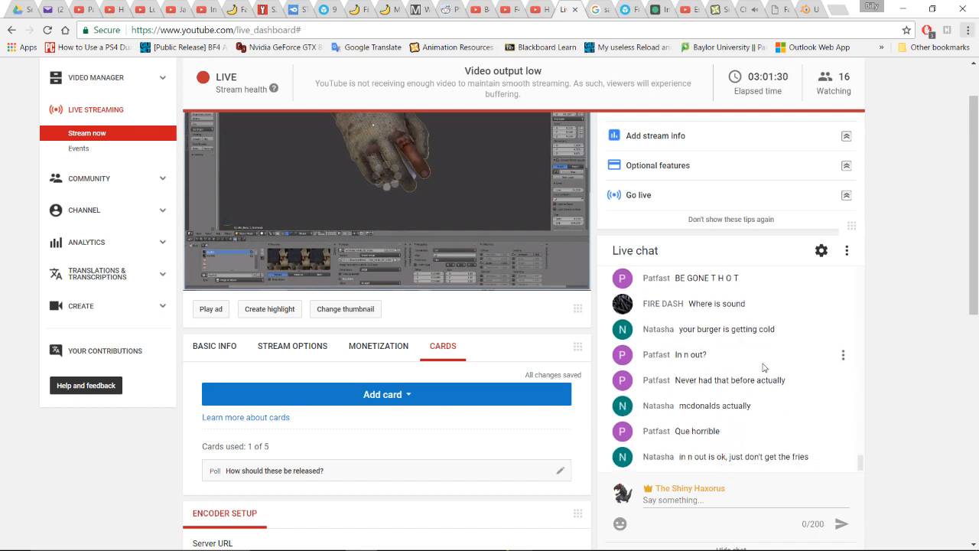
scroll(762, 369, "up", 3)
scroll(762, 370, "up", 2)
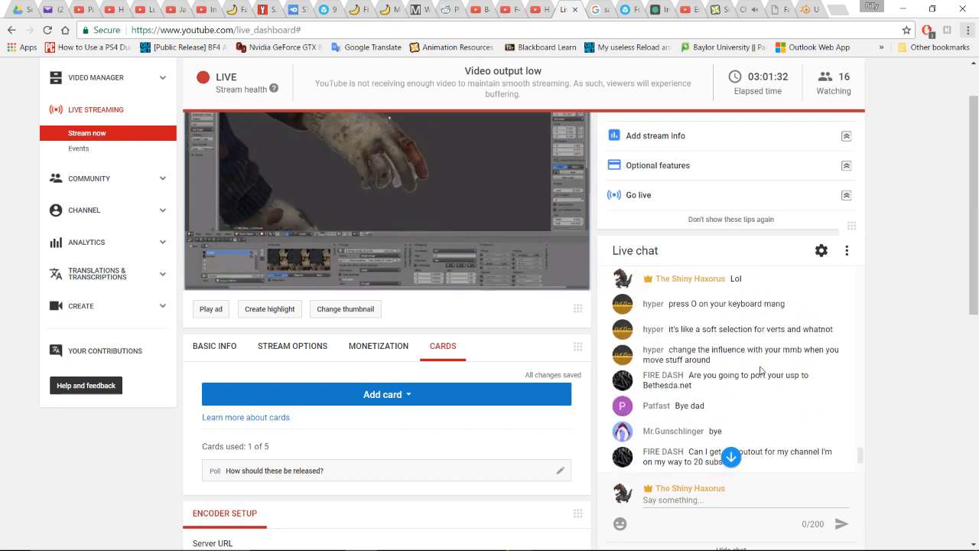
scroll(754, 370, "down", 2)
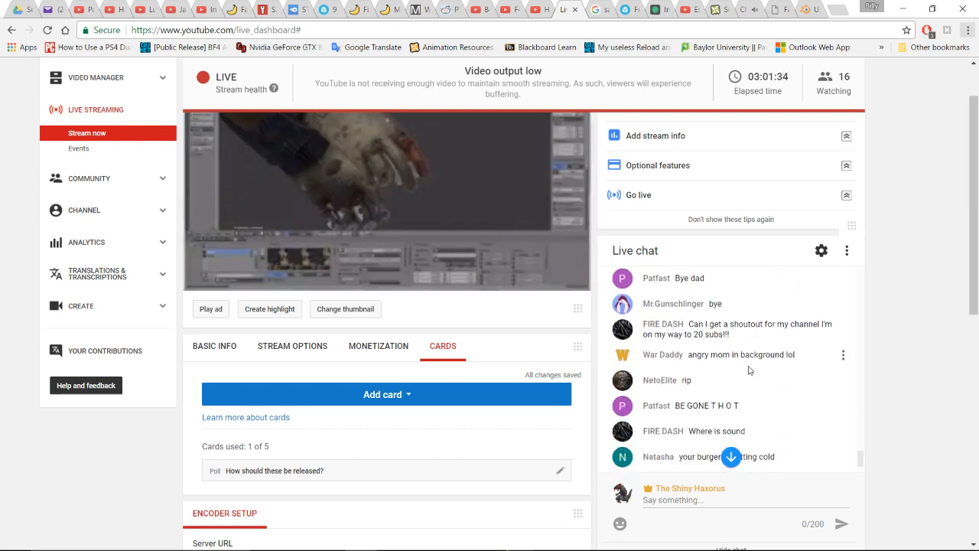
scroll(746, 368, "down", 2)
scroll(727, 342, "down", 2)
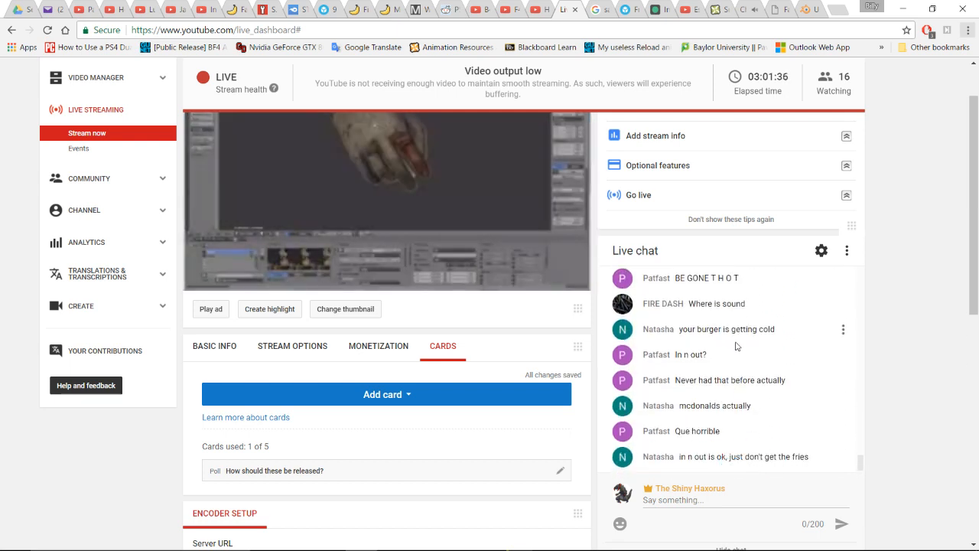
scroll(739, 362, "down", 1)
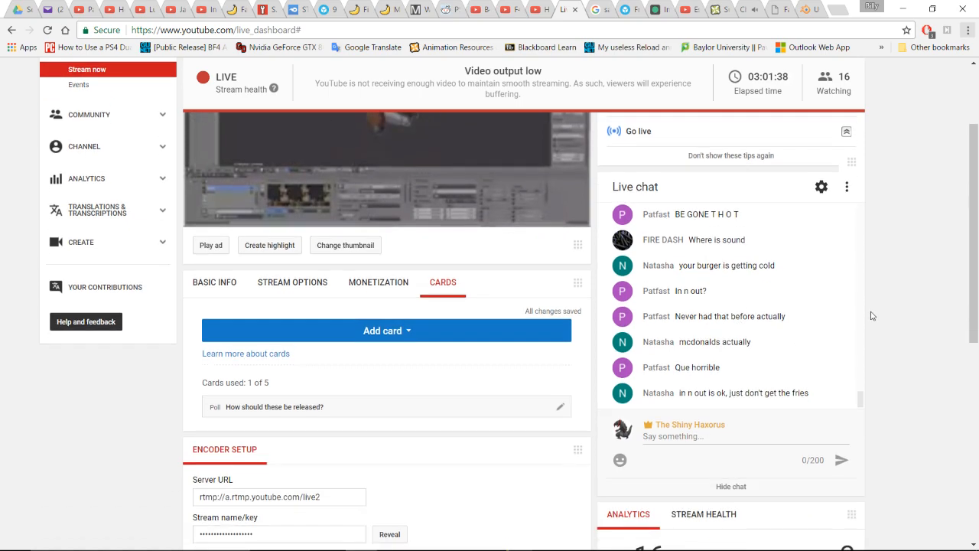
mouse_move(605, 541)
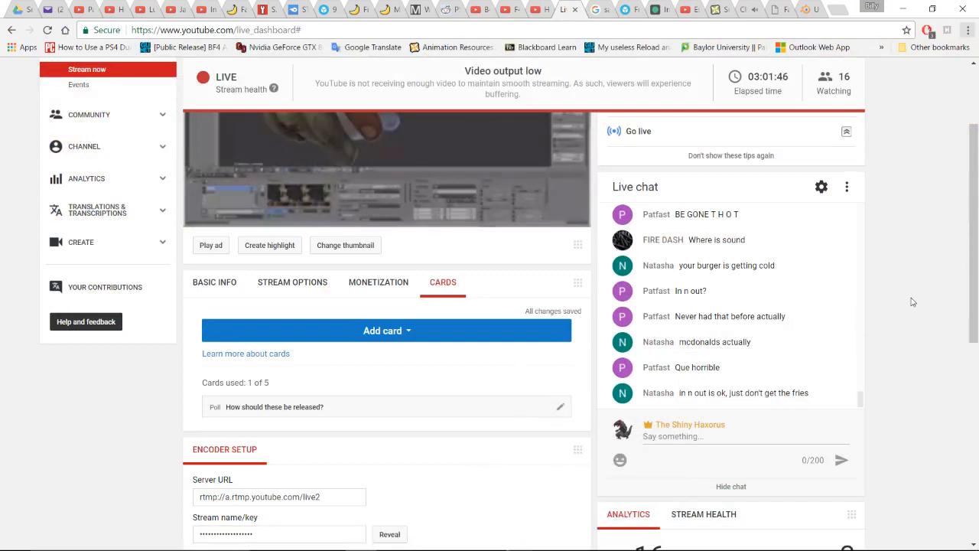
- Post the message "The fries suck anyway" in the YouTube live chat
key("alt+Tab")
middle_click_drag(691, 246, 650, 238)
key("alt+Tab")
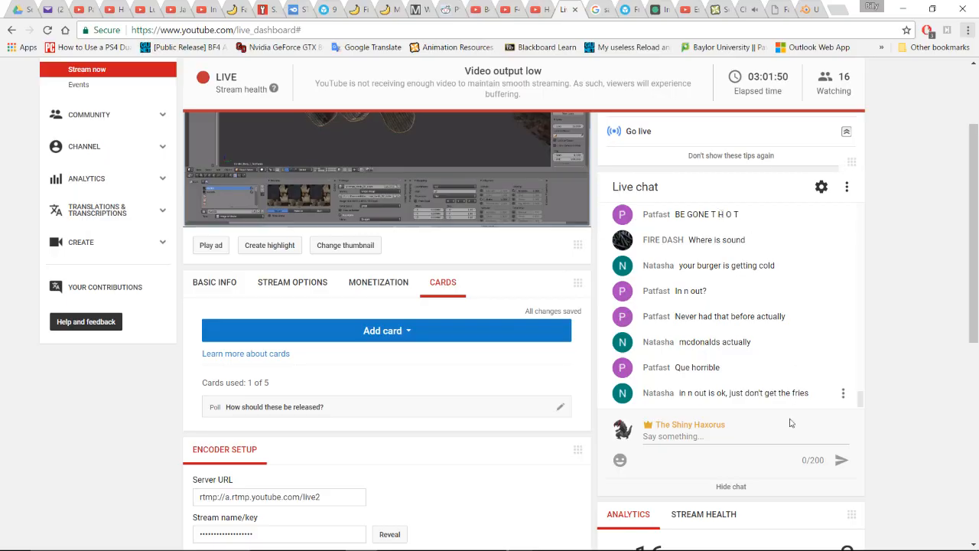
left_click(685, 437)
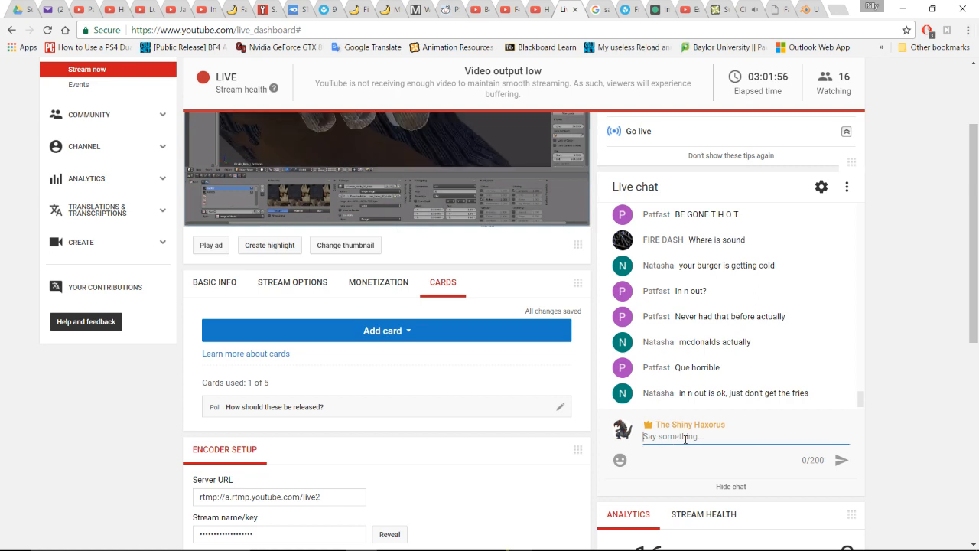
type("T")
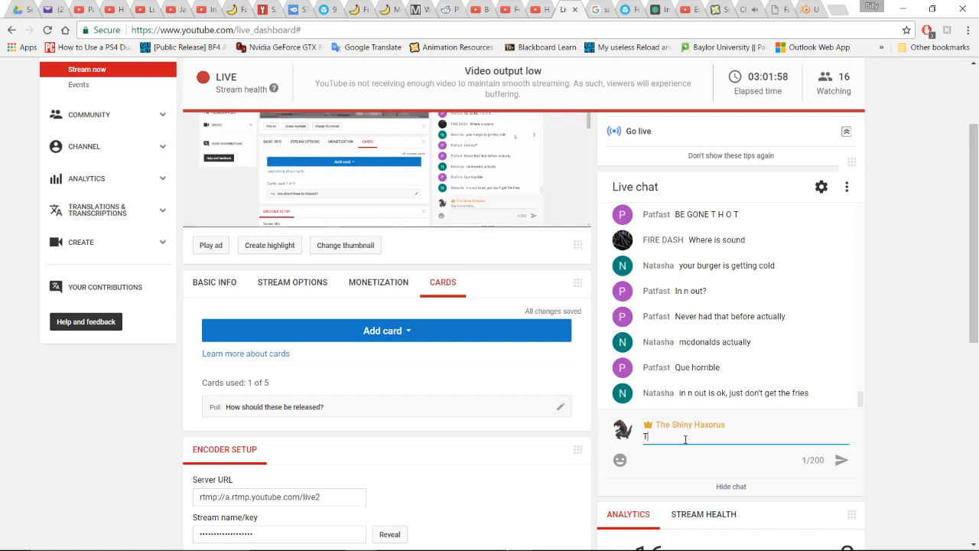
type("he fries suck anyway")
key("Return")
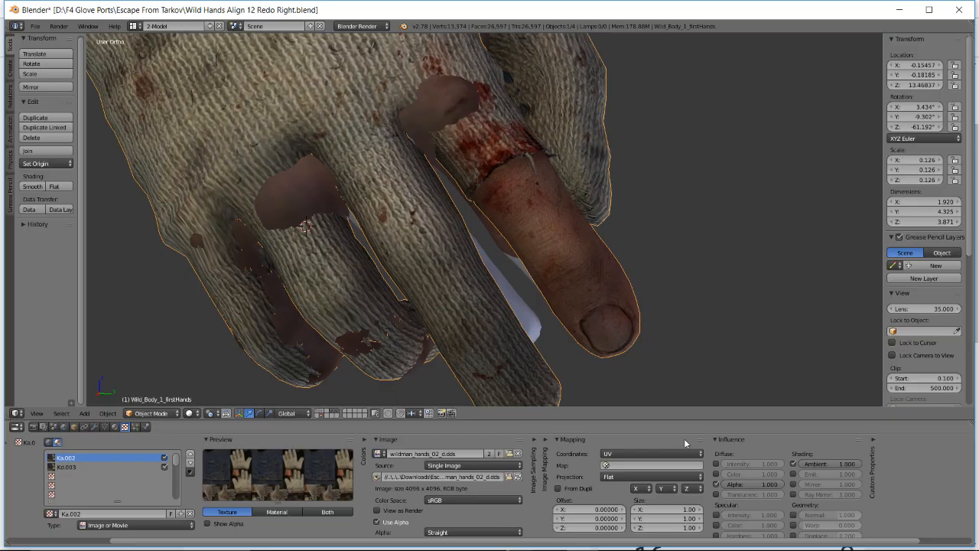
- Switch back to Blender, enter Edit Mode on the glove mesh and box-select the tip of the middle finger
middle_click_drag(581, 186, 612, 178)
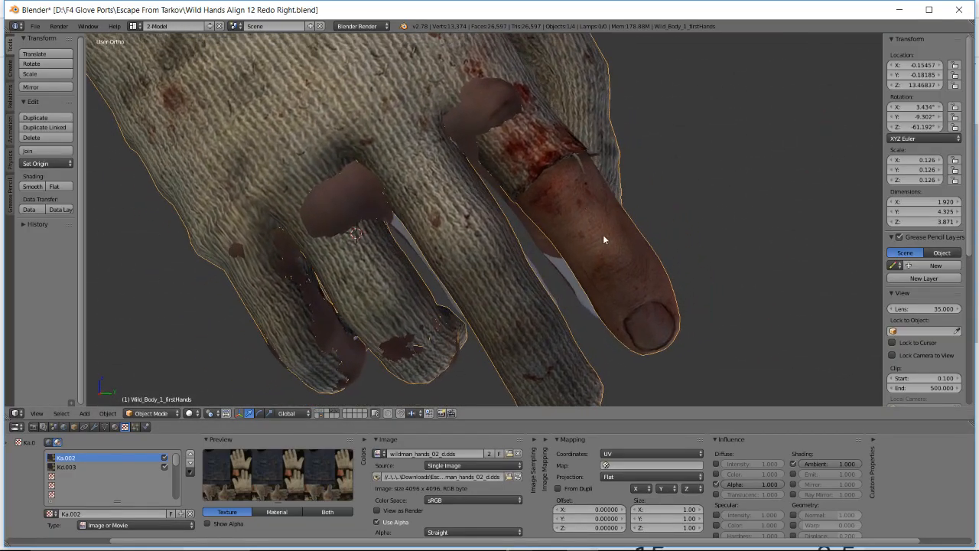
key("Tab")
middle_click_drag(558, 269, 564, 234, "shift")
key("b")
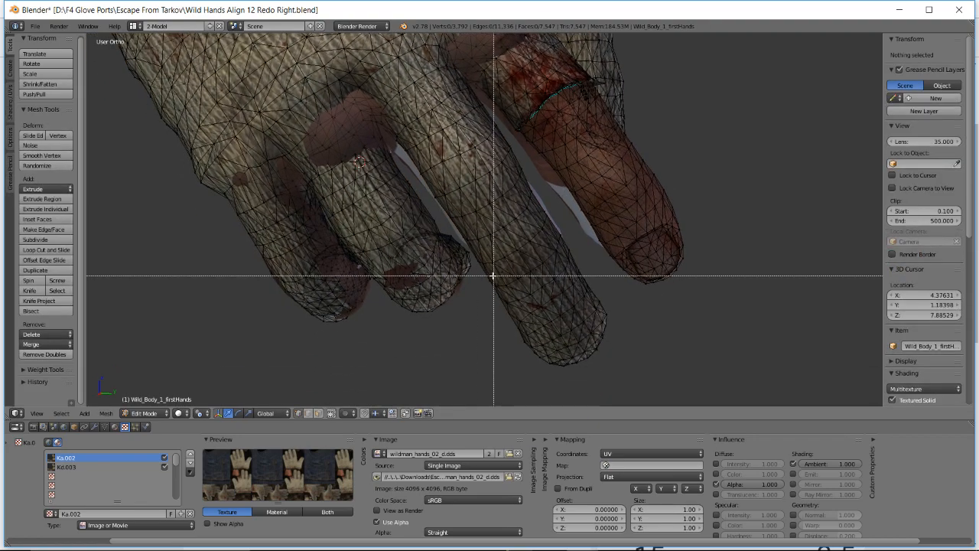
left_click_drag(469, 291, 619, 366)
middle_click_drag(625, 368, 552, 294)
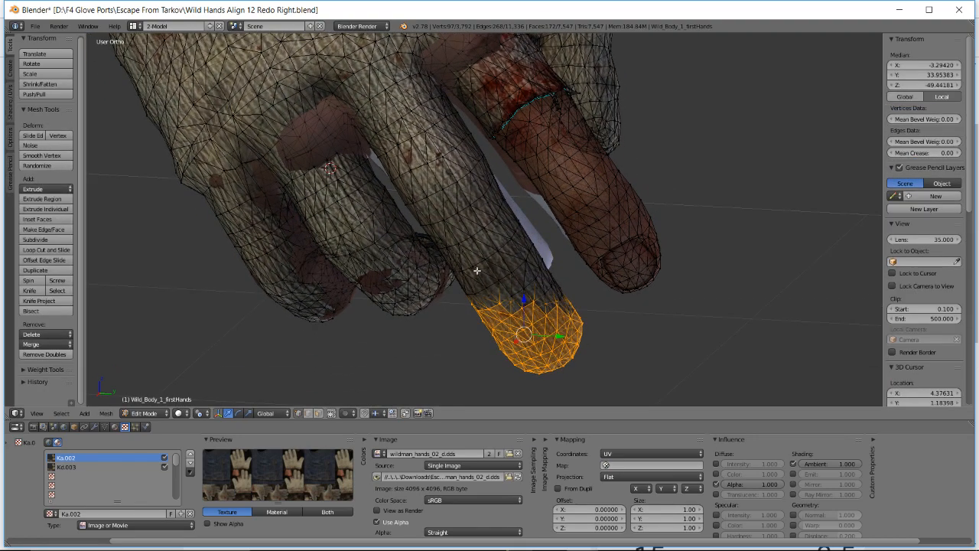
middle_click_drag(477, 270, 505, 255)
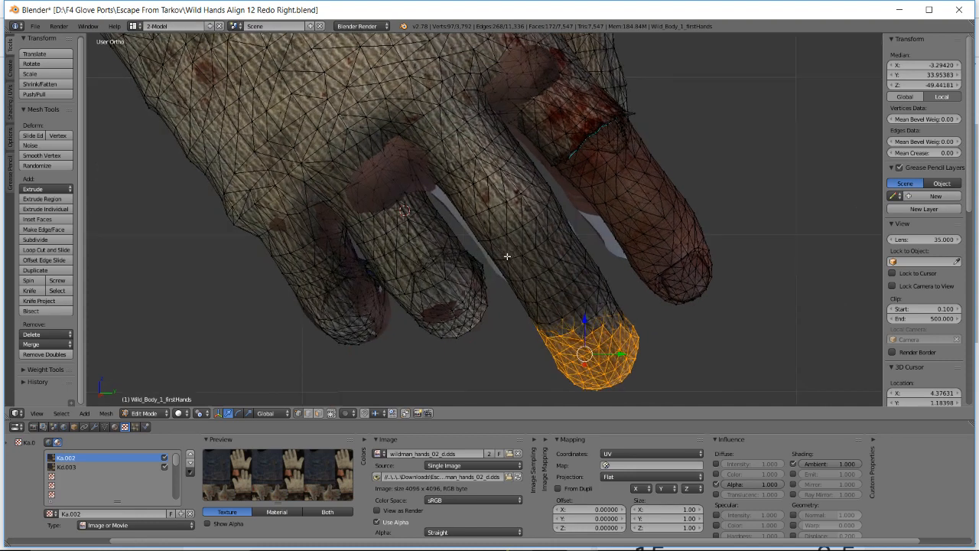
- Extend the box selection from the middle fingertip up to about the middle of the finger
key("b")
left_click_drag(494, 259, 621, 358)
key("b")
left_click_drag(595, 271, 627, 352)
middle_click_drag(583, 281, 528, 273)
key("b")
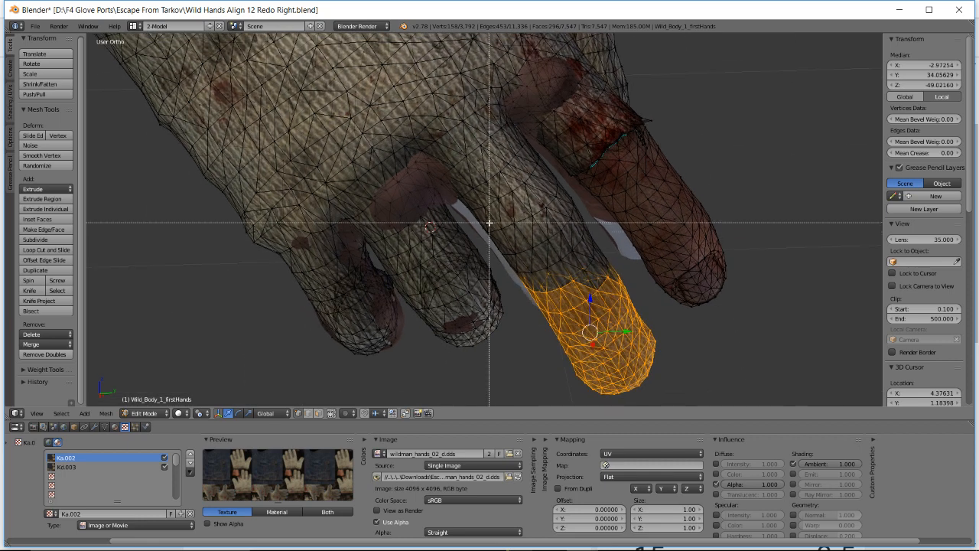
left_click_drag(493, 222, 604, 267)
left_click_drag(505, 231, 614, 296)
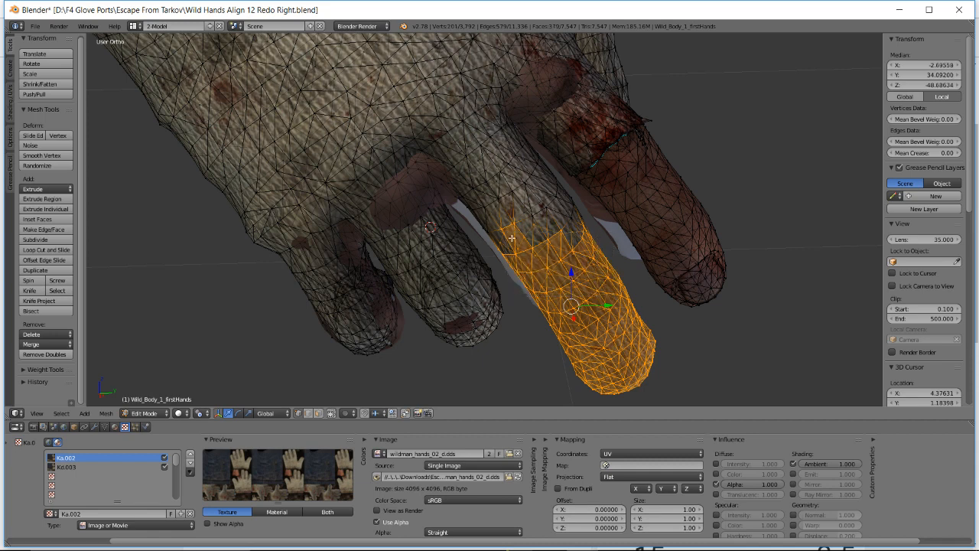
- Add the upper part of the middle finger to the selection on both sides, up towards the knuckle
key("b")
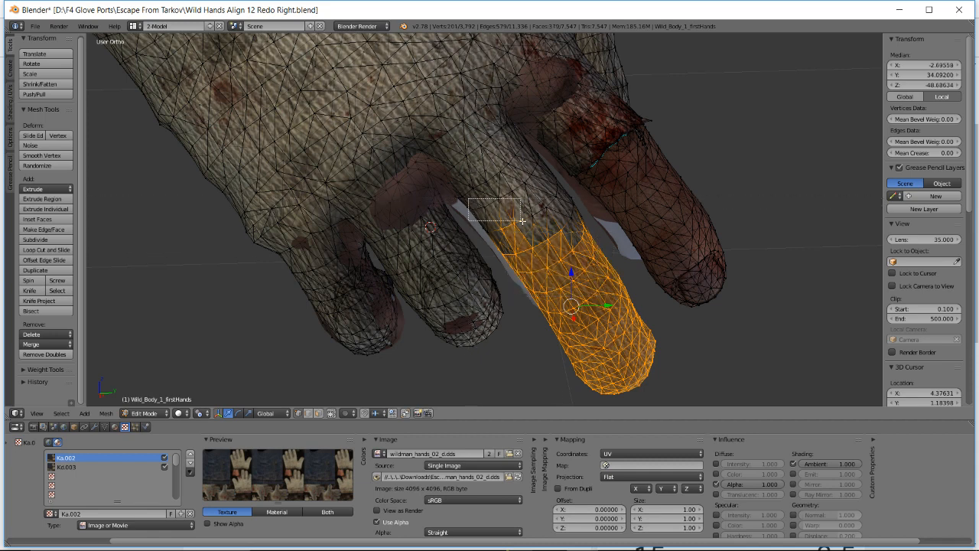
left_click_drag(469, 199, 576, 221)
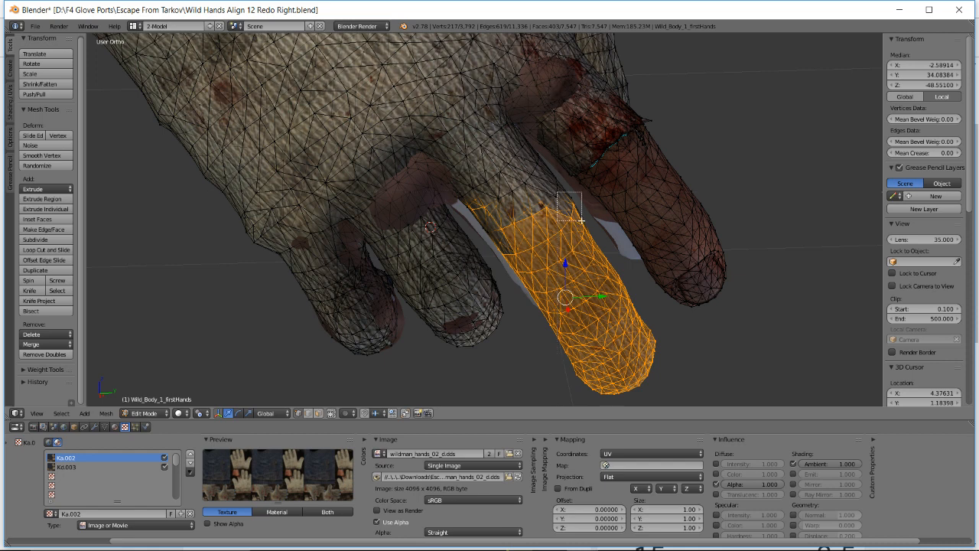
key("b")
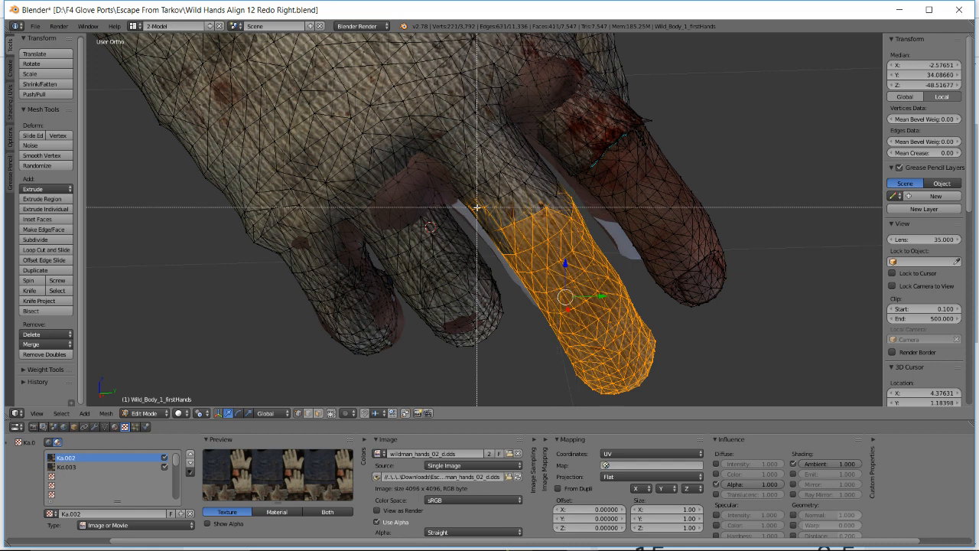
left_click_drag(476, 208, 505, 241)
key("b")
left_click_drag(478, 185, 558, 237)
key("b")
left_click_drag(542, 173, 562, 208)
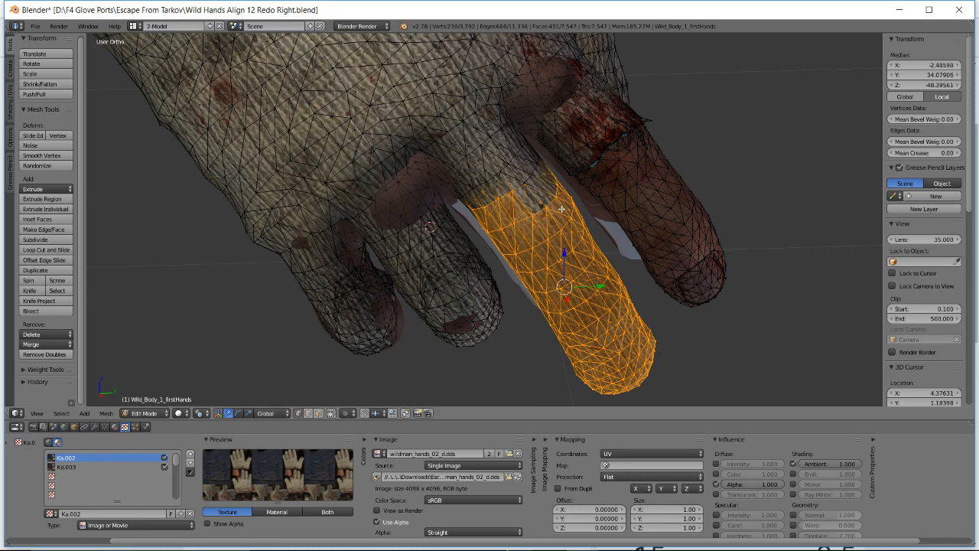
- Fill the notch in the selection's upper edge across the back of the middle finger with small box selections
scroll(578, 207, "up", 6)
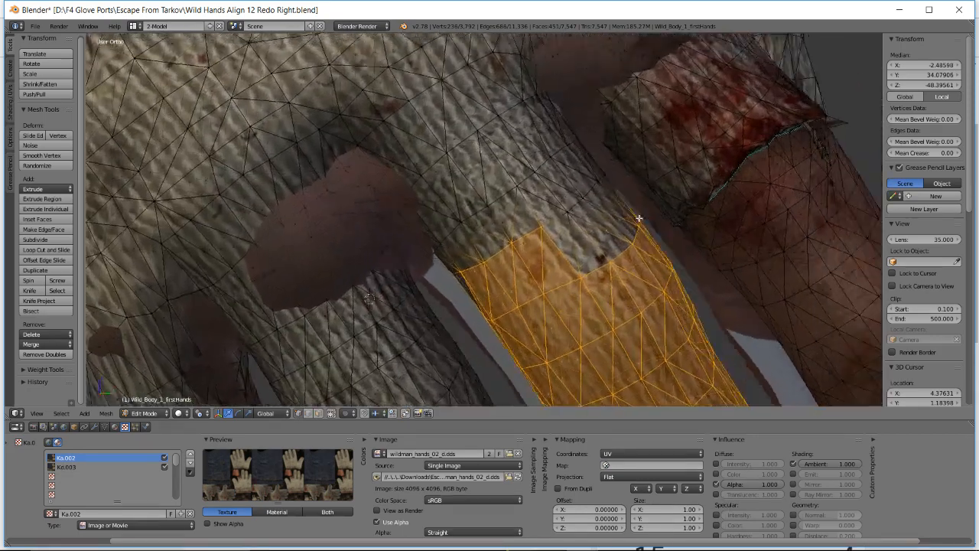
middle_click_drag(638, 218, 629, 221)
middle_click_drag(494, 269, 533, 237)
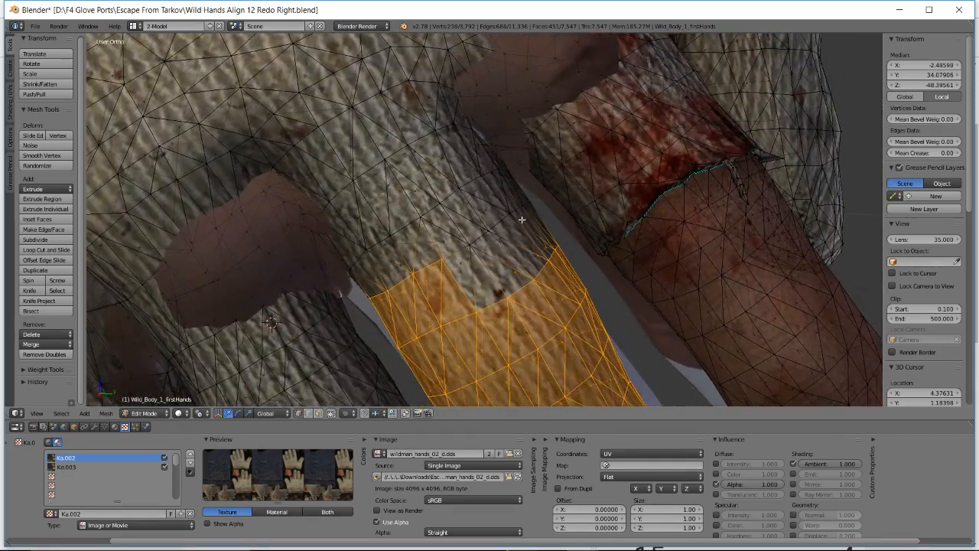
key("b")
left_click_drag(486, 192, 530, 258)
key("b")
left_click_drag(442, 213, 534, 309)
middle_click_drag(478, 260, 494, 259)
key("b")
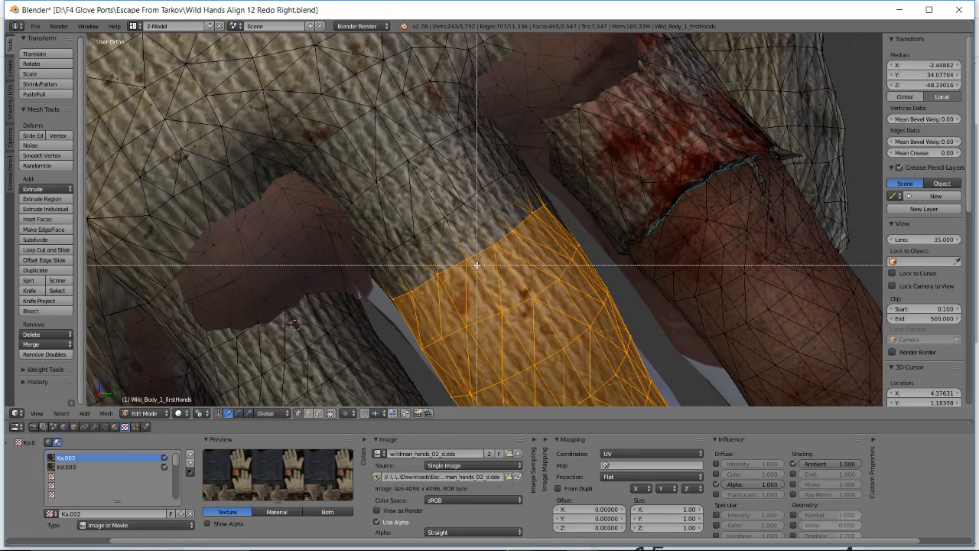
left_click_drag(473, 248, 514, 292)
key("b")
left_click_drag(539, 191, 568, 237)
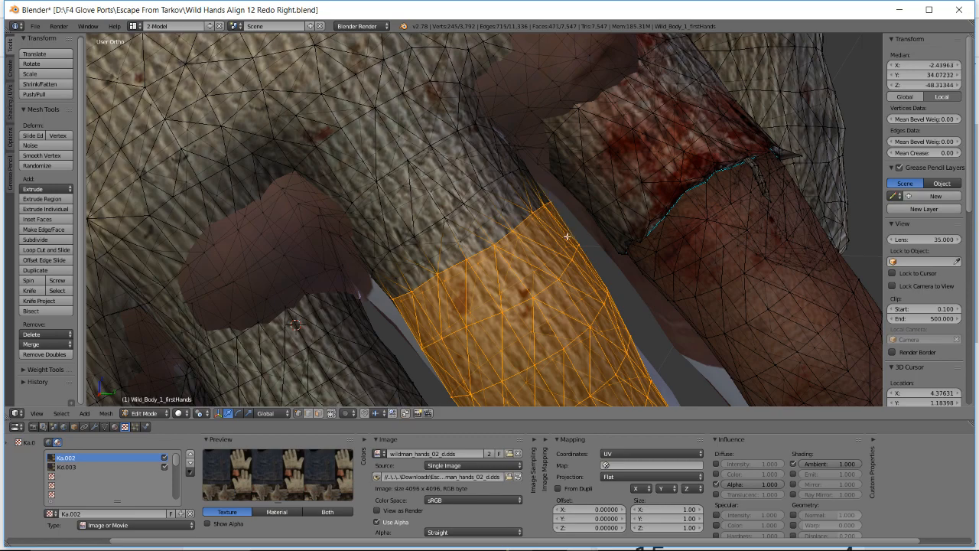
- Add the next vertices above the selection at the centre and on the index-finger side of the middle finger
middle_click_drag(528, 246, 475, 244)
key("b")
left_click_drag(443, 239, 480, 269)
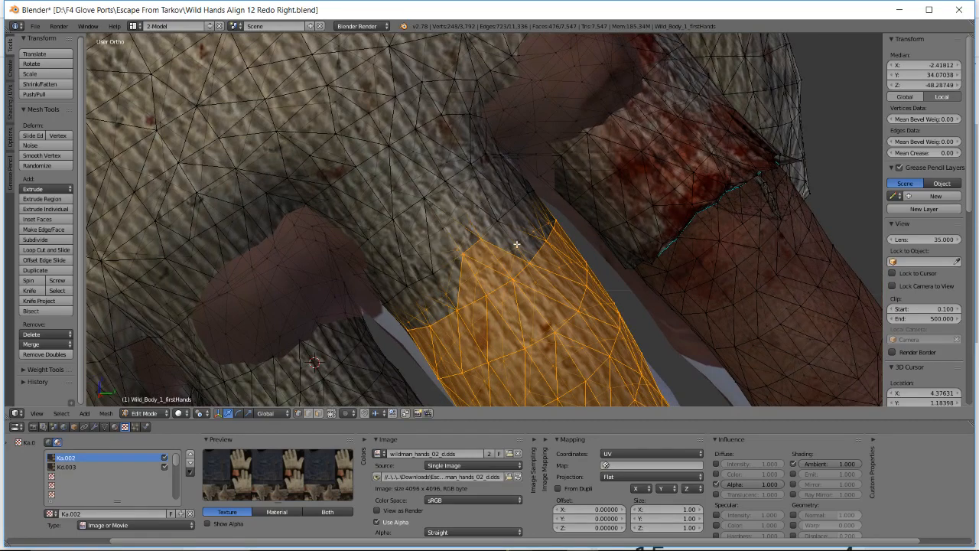
key("b")
left_click_drag(485, 215, 514, 234)
key("b")
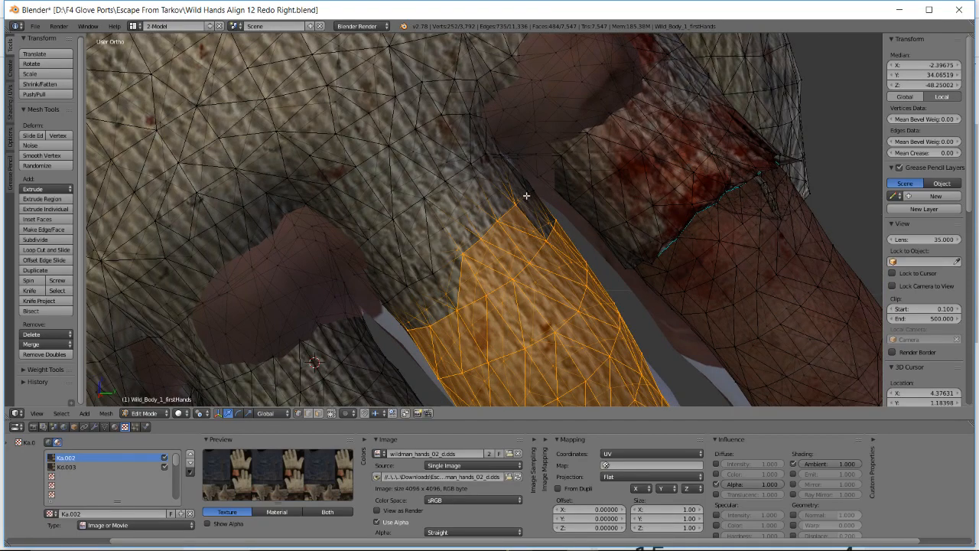
left_click_drag(520, 189, 550, 223)
- Add the vertices on the ring-finger side of the middle finger to even out the selection's upper edge
key("b")
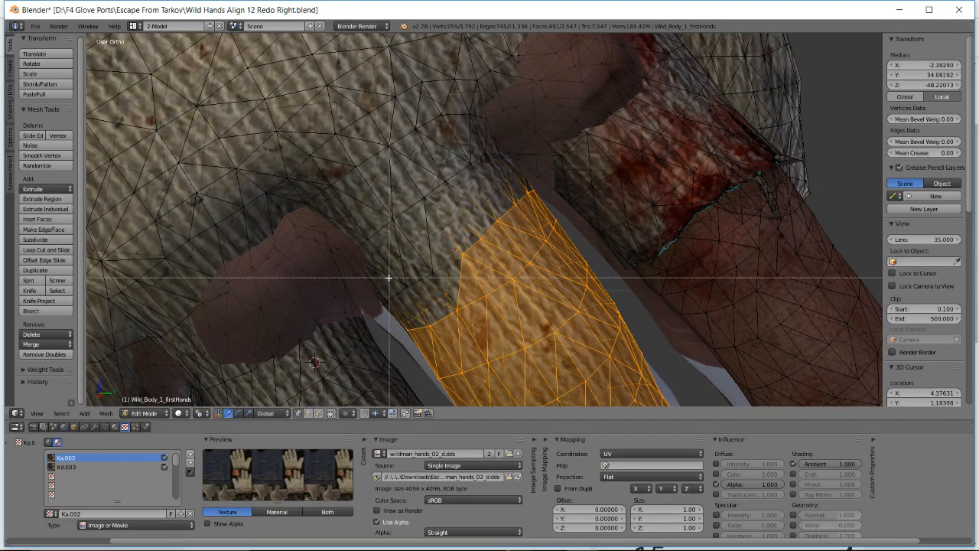
left_click_drag(388, 278, 446, 286)
key("b")
key("b")
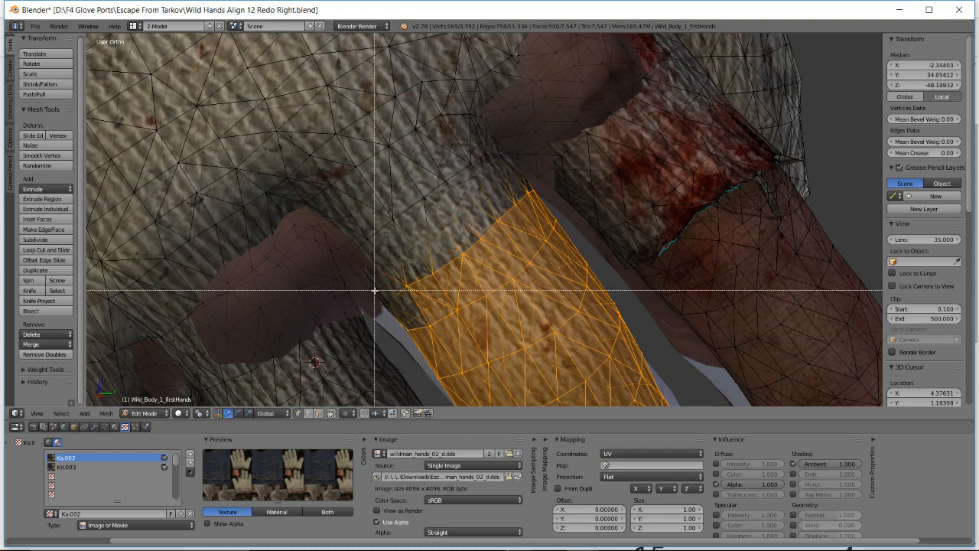
left_click_drag(376, 284, 437, 342)
- Box-select the remaining vertices along both sides of the middle finger's base to extend the selection towards the knuckle
middle_click_drag(497, 291, 452, 261)
key("b")
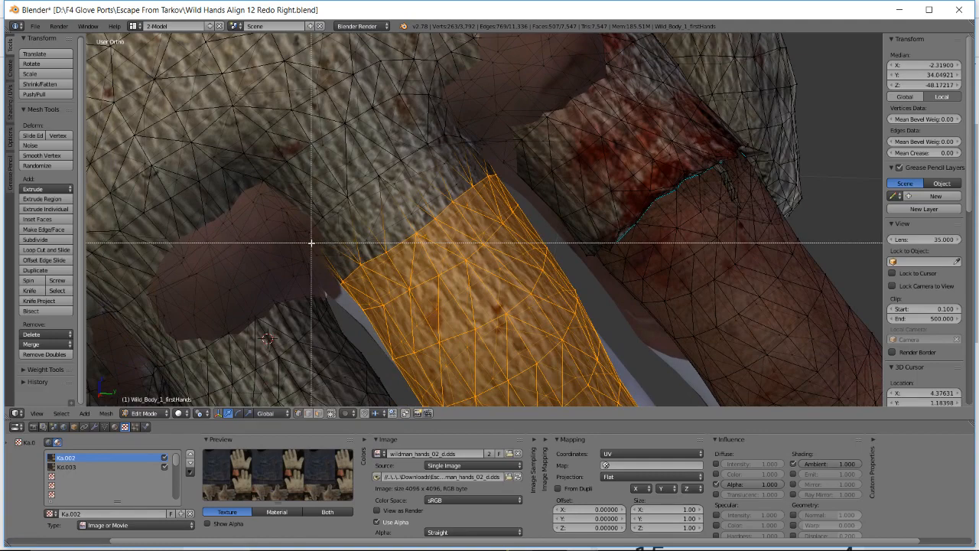
left_click_drag(311, 241, 395, 266)
key("b")
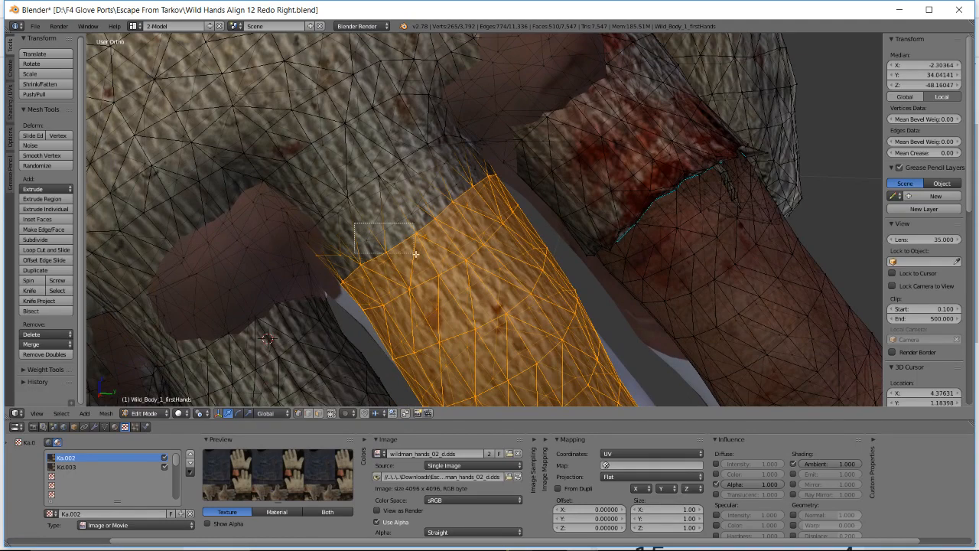
left_click_drag(437, 176, 502, 221)
middle_click_drag(503, 221, 434, 261)
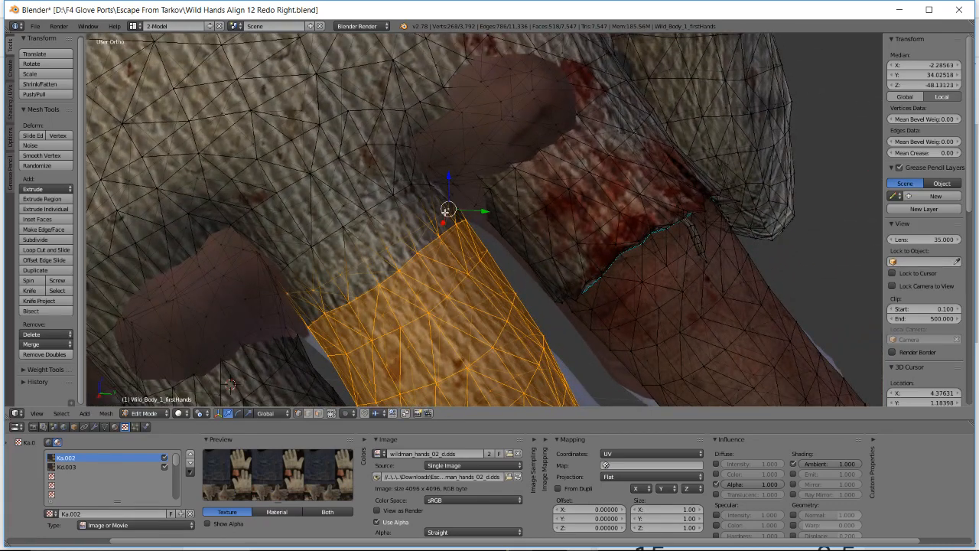
- Switch to the YouTube live dashboard, check the recent live chat messages, and return to Blender
key("alt+Tab")
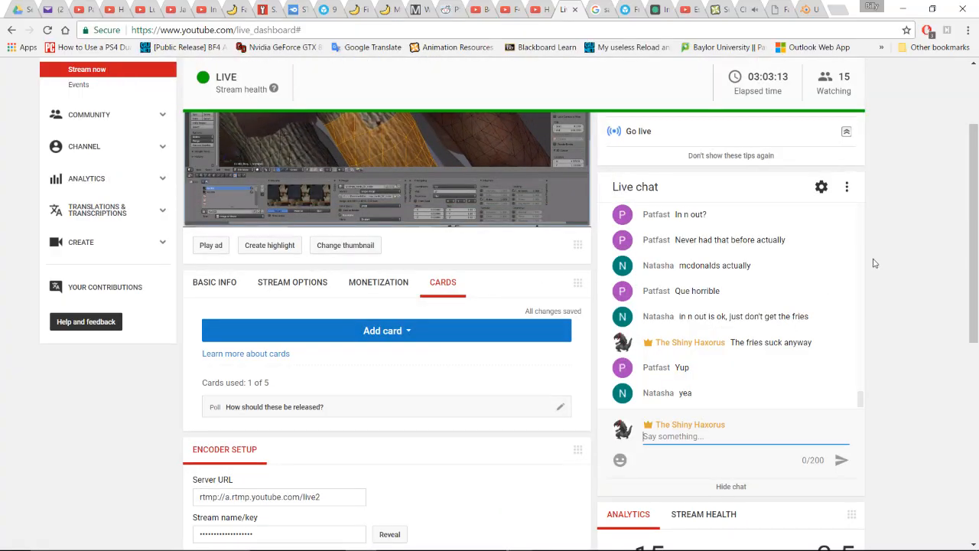
scroll(892, 336, "up", 1)
scroll(861, 334, "down", 2)
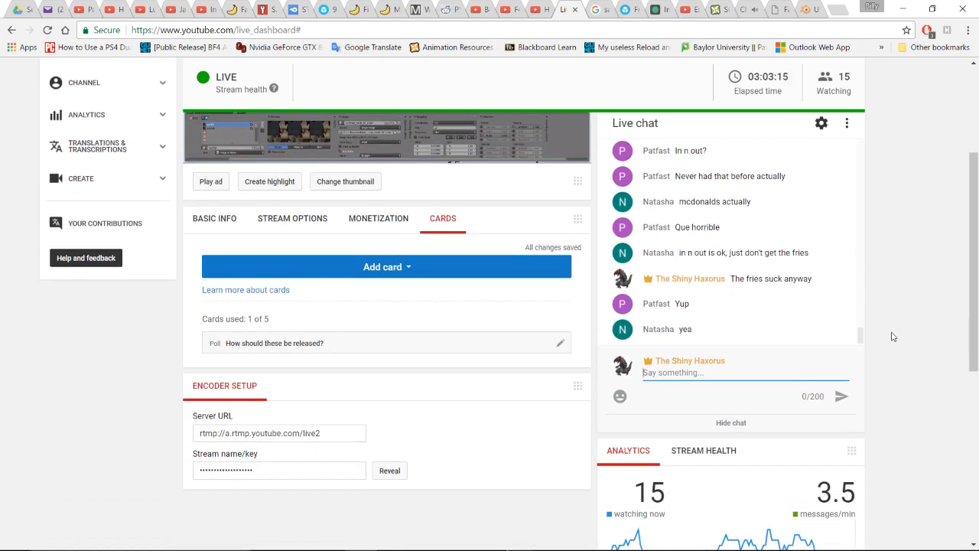
scroll(892, 334, "up", 3)
key("alt+Tab")
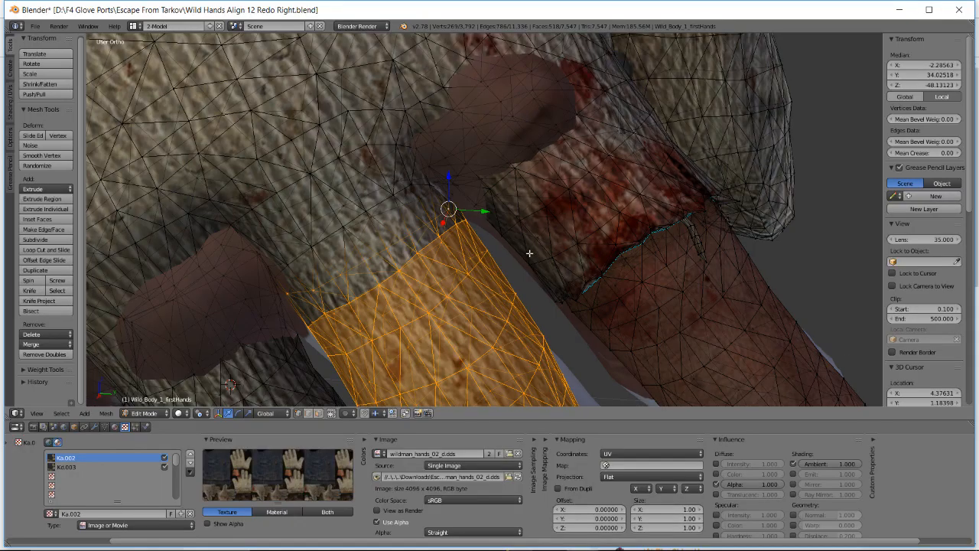
- Add the vertices above the selection's upper edge at the index-finger side, centre and ring-finger side of the middle finger
middle_click_drag(528, 252, 524, 223)
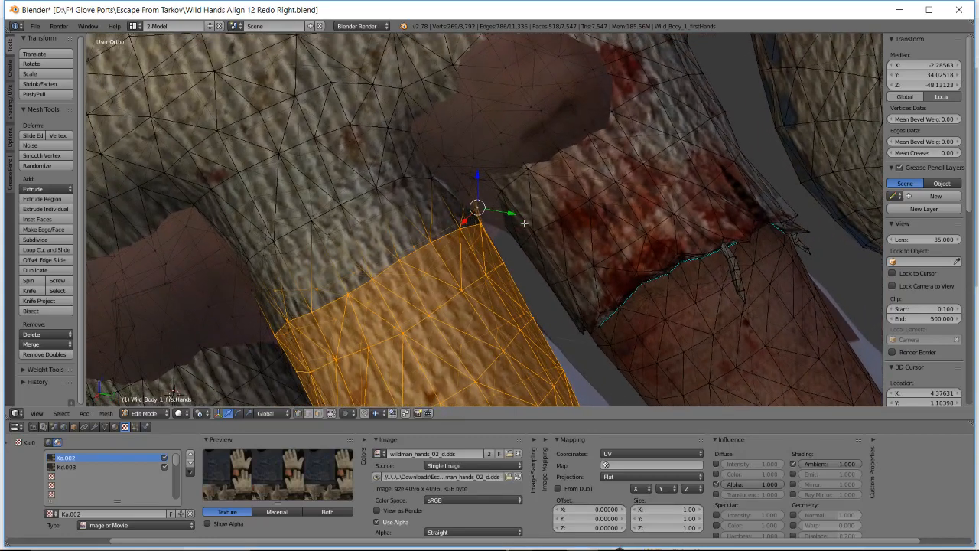
right_click(459, 194, "shift")
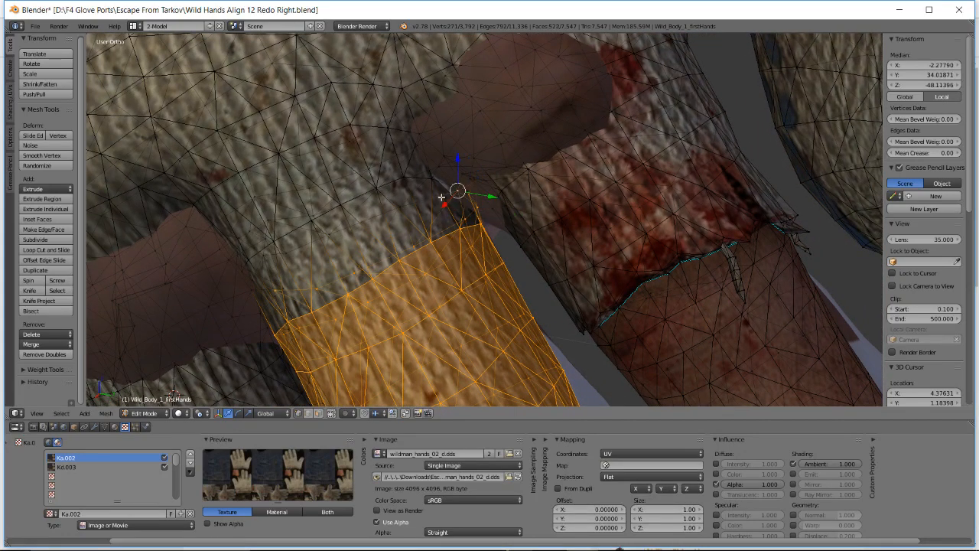
right_click(393, 208, "shift")
key("b")
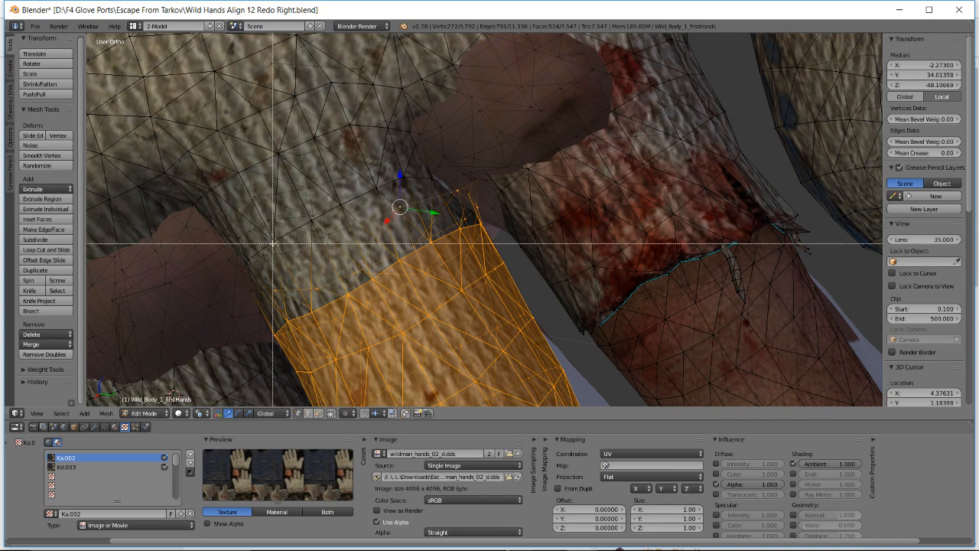
left_click_drag(273, 242, 349, 248)
- Extend the selection up the index-finger side of the middle finger's base with a box selection and individual vertices
middle_click_drag(334, 228, 337, 227)
middle_click_drag(450, 188, 513, 170)
middle_click_drag(589, 184, 494, 213)
scroll(490, 196, "down", 4)
scroll(600, 225, "up", 2)
key("b")
left_click_drag(475, 244, 623, 275)
right_click(523, 230, "shift")
right_click(546, 214, "shift")
right_click(563, 199, "shift")
right_click(574, 194, "shift")
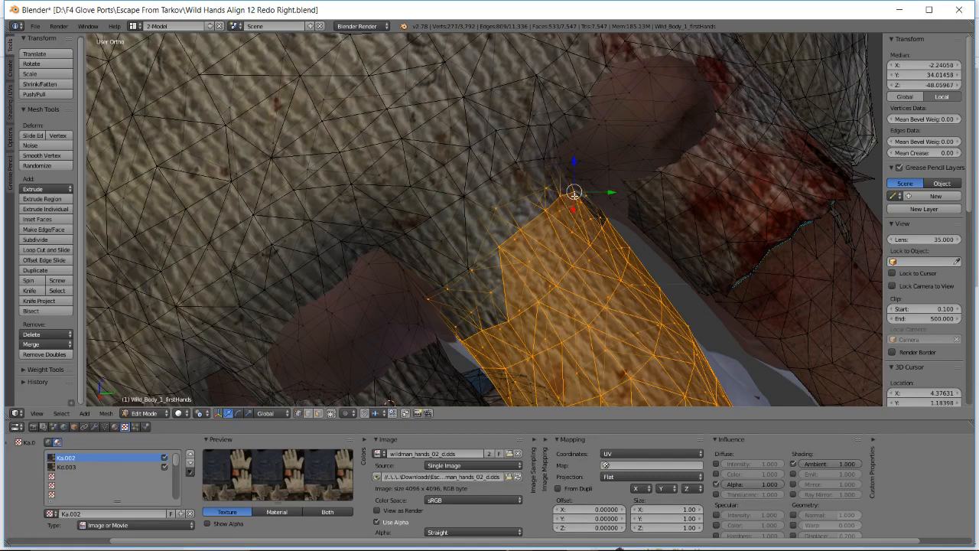
right_click(590, 195, "shift")
- Add the vertices along the ring-finger side of the middle finger's base up to the gap between the fingers
right_click(466, 268, "shift")
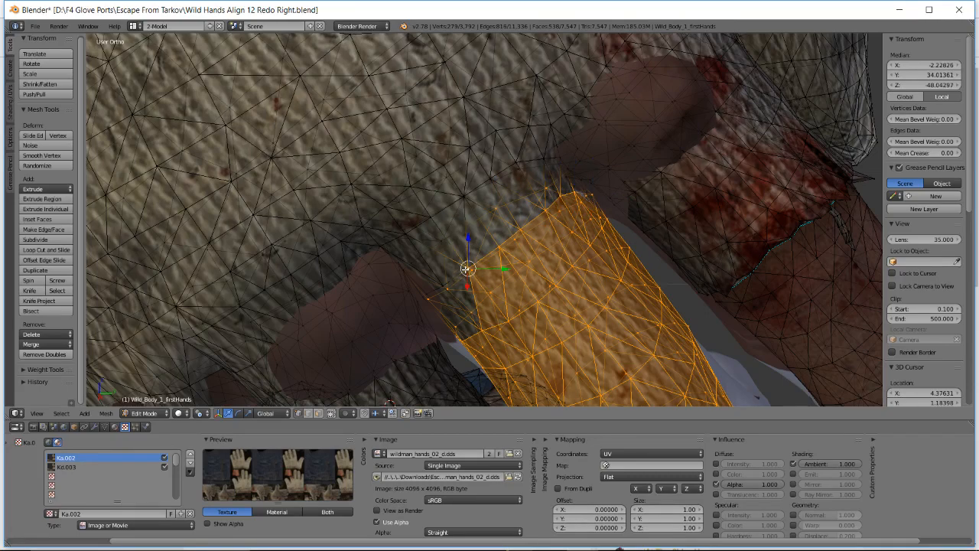
right_click(442, 287, "shift")
right_click(429, 293, "shift")
right_click(425, 286, "shift")
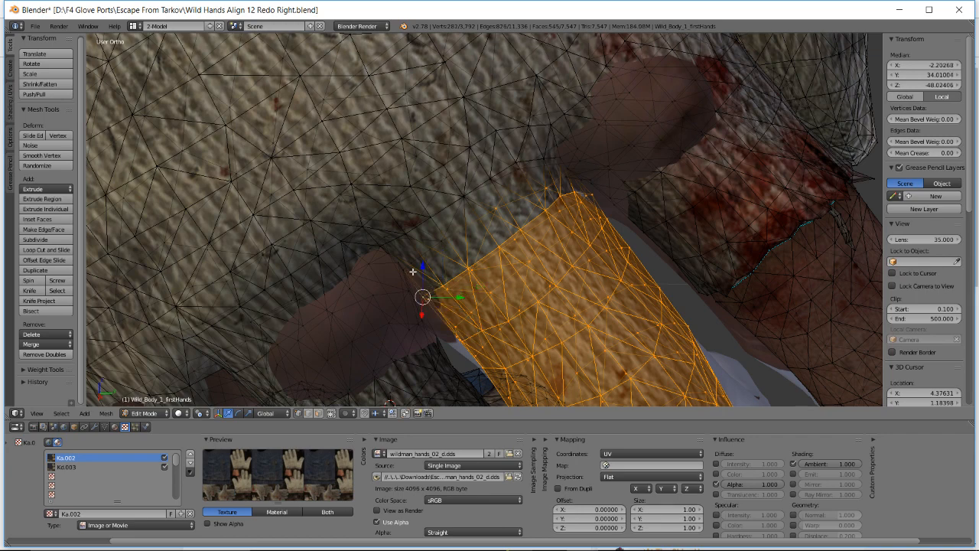
right_click(403, 269, "shift")
right_click(405, 235, "shift")
right_click(381, 244, "shift")
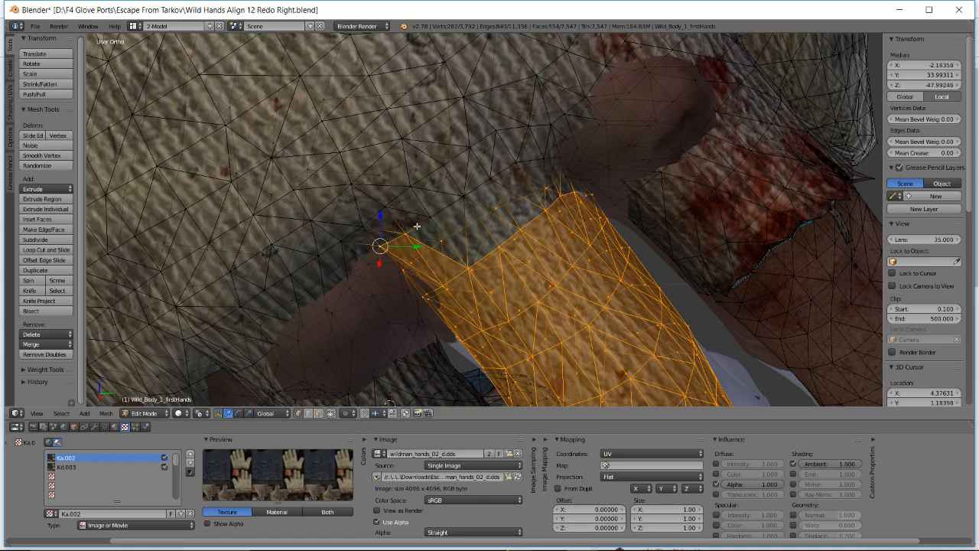
- Select the next row of vertices across the middle finger's knuckle, from the ring-finger side to the index-finger side
right_click(430, 217, "shift")
right_click(482, 195, "shift")
right_click(501, 176, "shift")
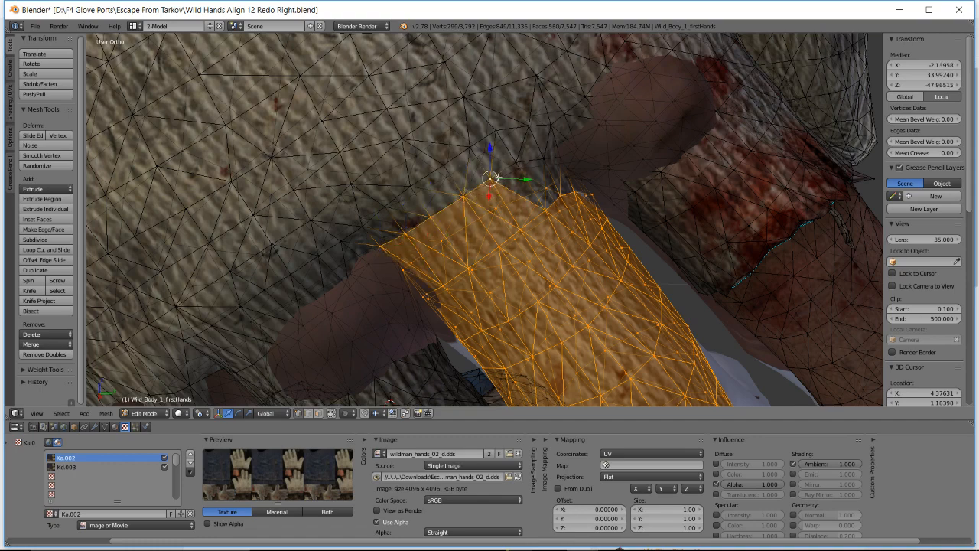
right_click(517, 159, "shift")
right_click(541, 159, "shift")
right_click(561, 157, "shift")
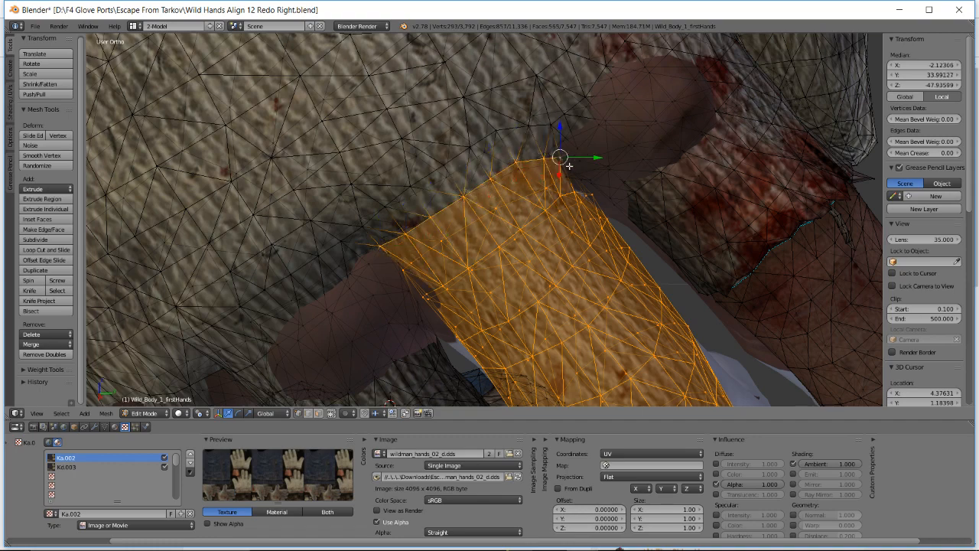
- Continue the selection down the index-finger side and around the palm side of the middle finger's base
middle_click_drag(566, 189, 537, 189)
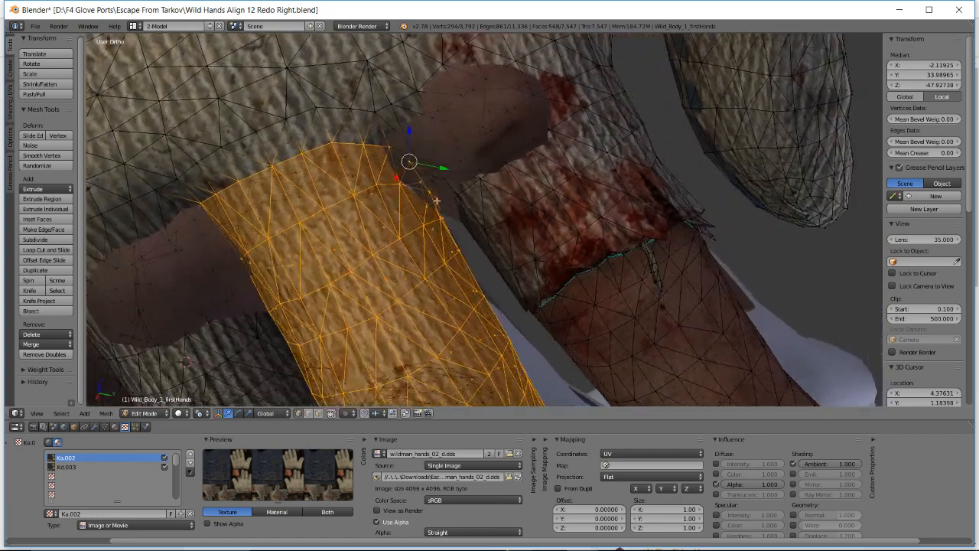
middle_click_drag(440, 198, 518, 146)
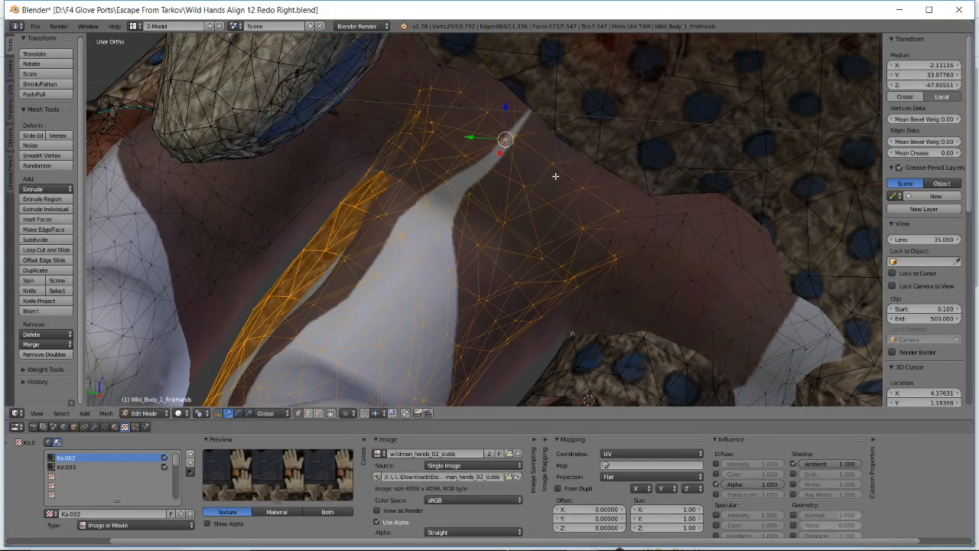
middle_click_drag(622, 218, 615, 199)
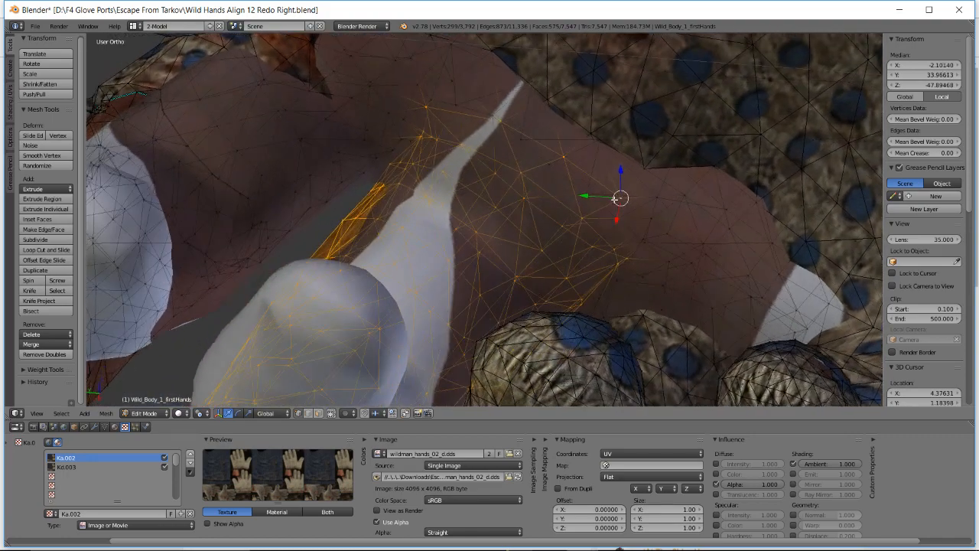
middle_click_drag(495, 151, 514, 128)
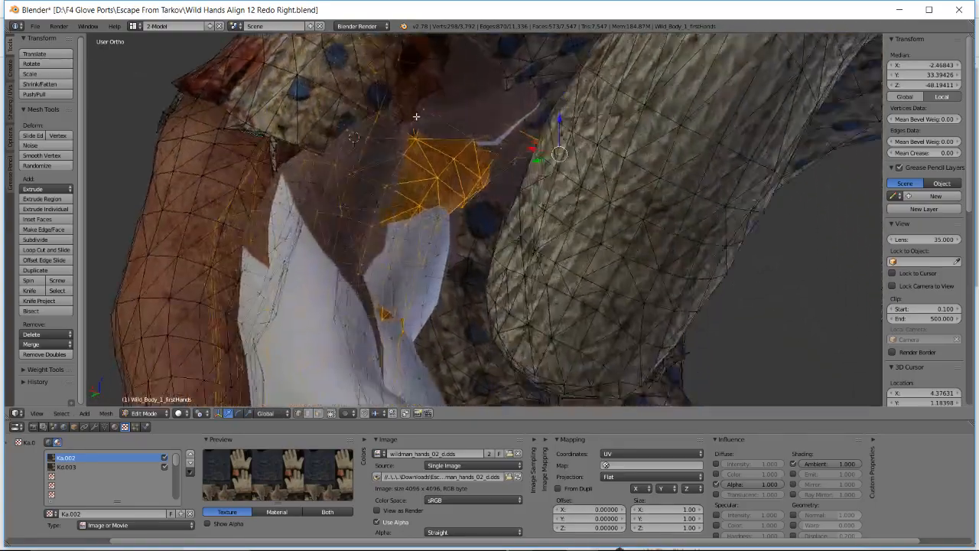
- Move the selected middle finger section, rotate it slightly, and nudge it again to line up with the underlying finger
middle_click_drag(416, 116, 516, 145)
key("g")
left_click(513, 103)
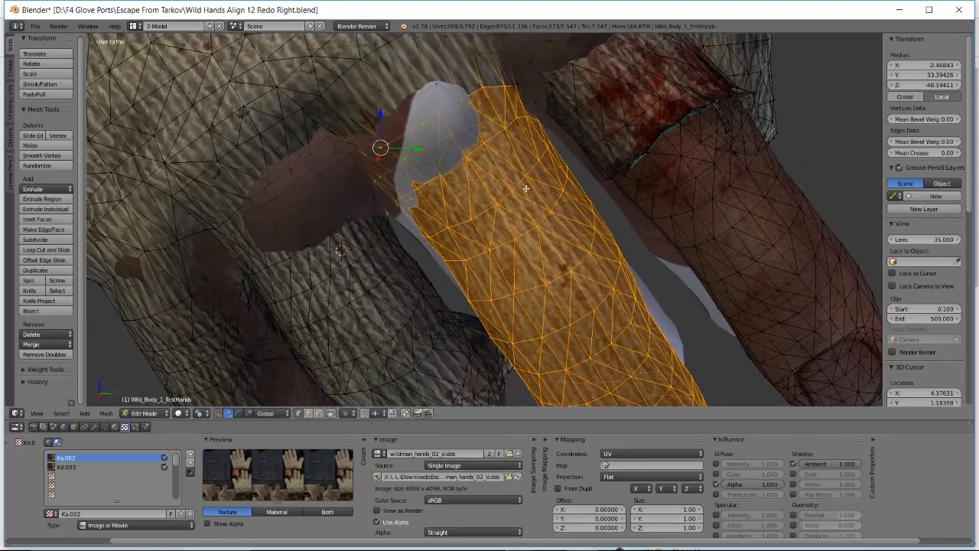
middle_click_drag(525, 188, 504, 185)
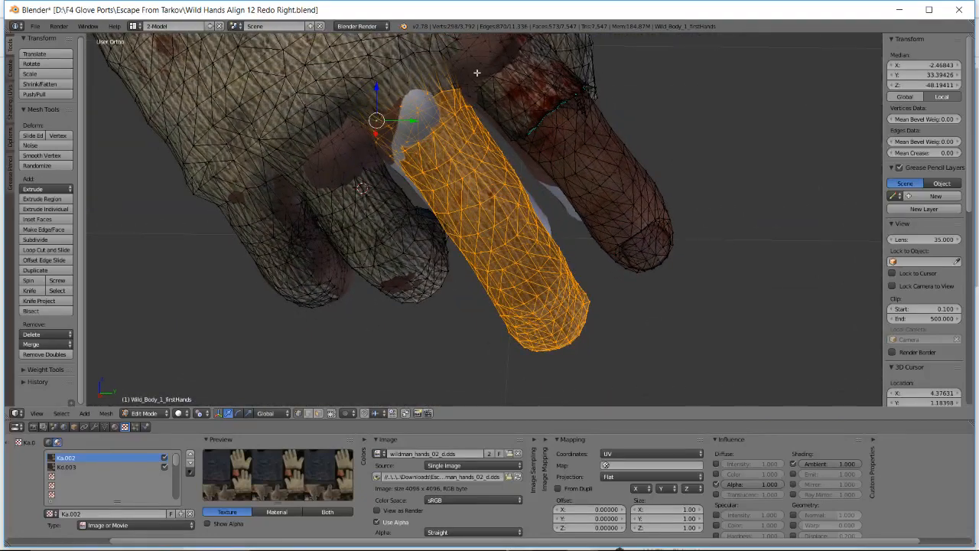
key("r")
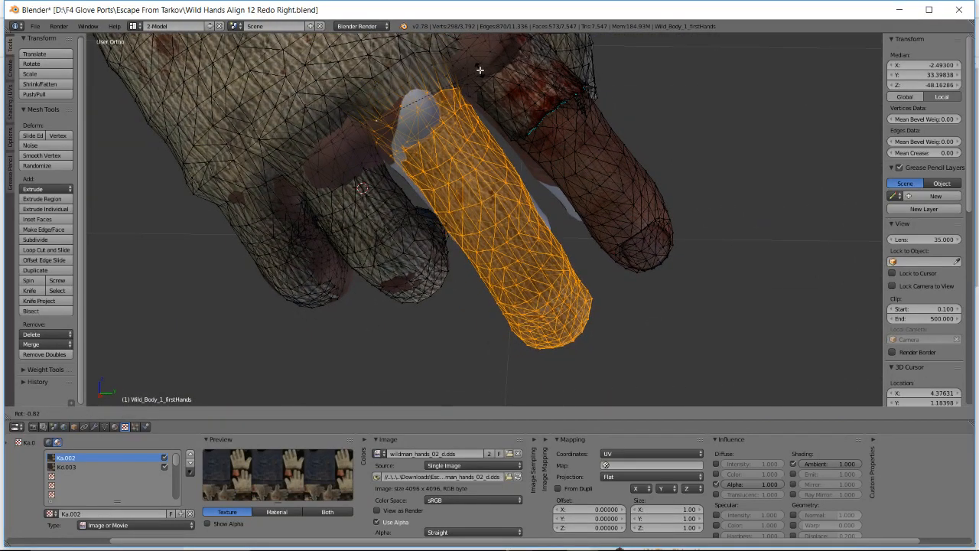
left_click(481, 68)
key("g")
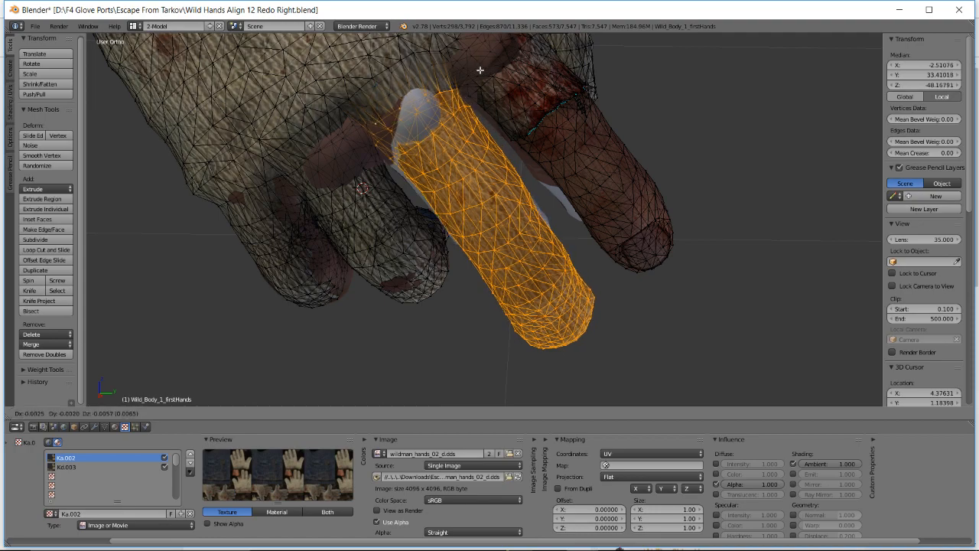
left_click(479, 71)
- Reduce the selection at the middle finger's base and tilt the remaining finger section with a trackball rotation
middle_click_drag(479, 71, 423, 211)
middle_click_drag(282, 86, 379, 236, "shift")
scroll(379, 236, "up", 3)
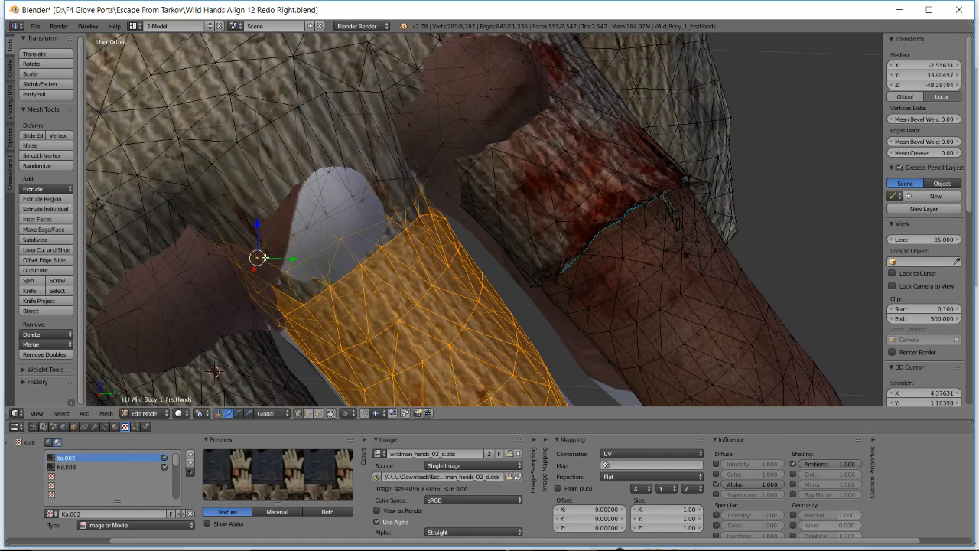
middle_click_drag(265, 267, 495, 278)
key("r")
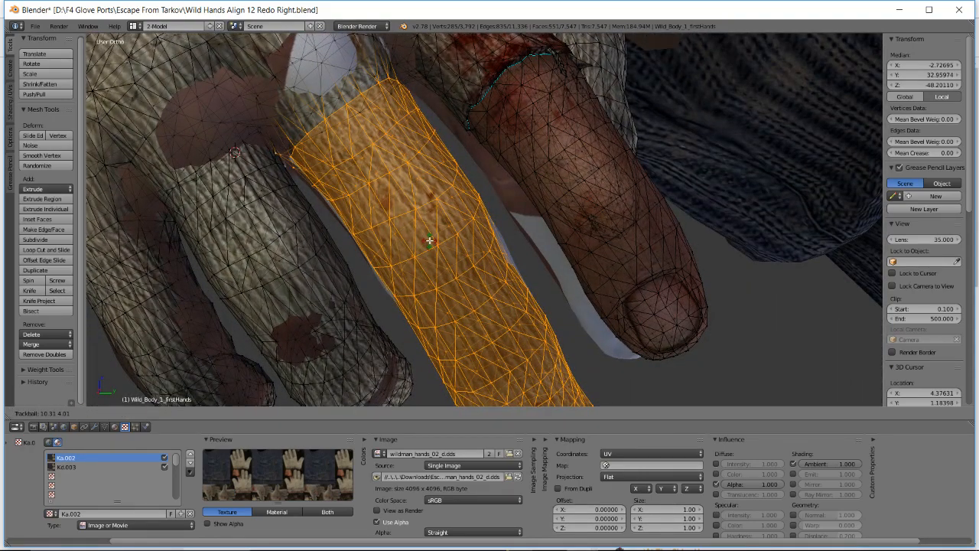
left_click(428, 242)
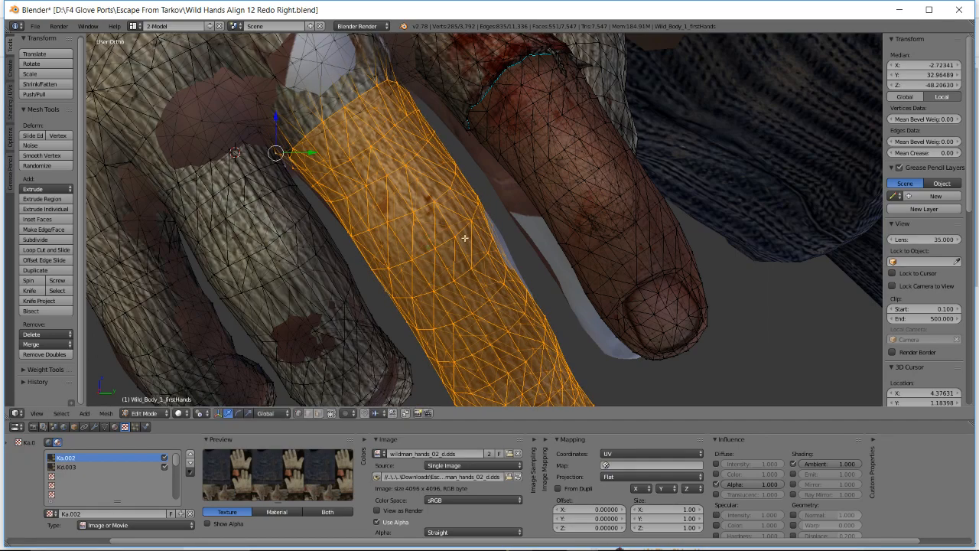
- Shift the selected middle finger section about 0.002 in the negative X direction to fit the underlying finger
middle_click_drag(464, 238, 563, 249)
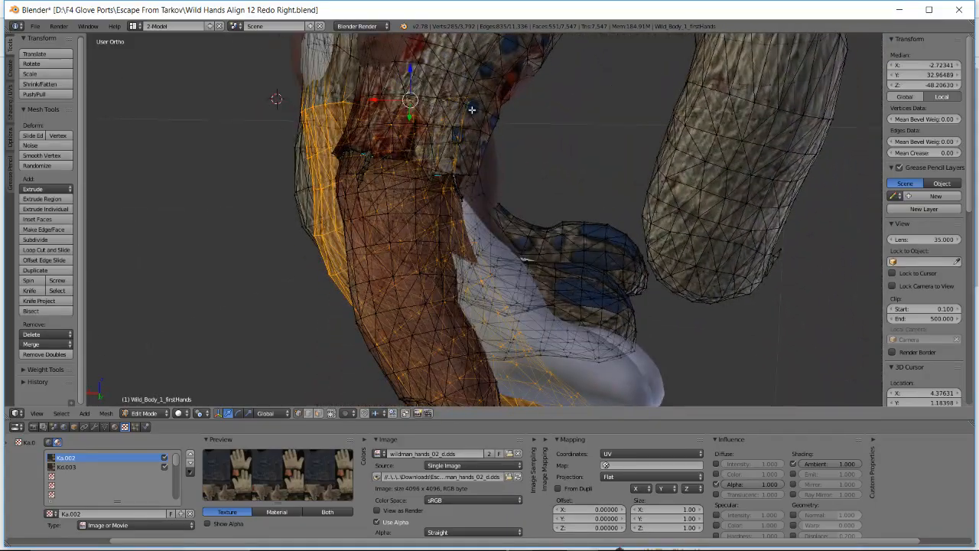
key("g")
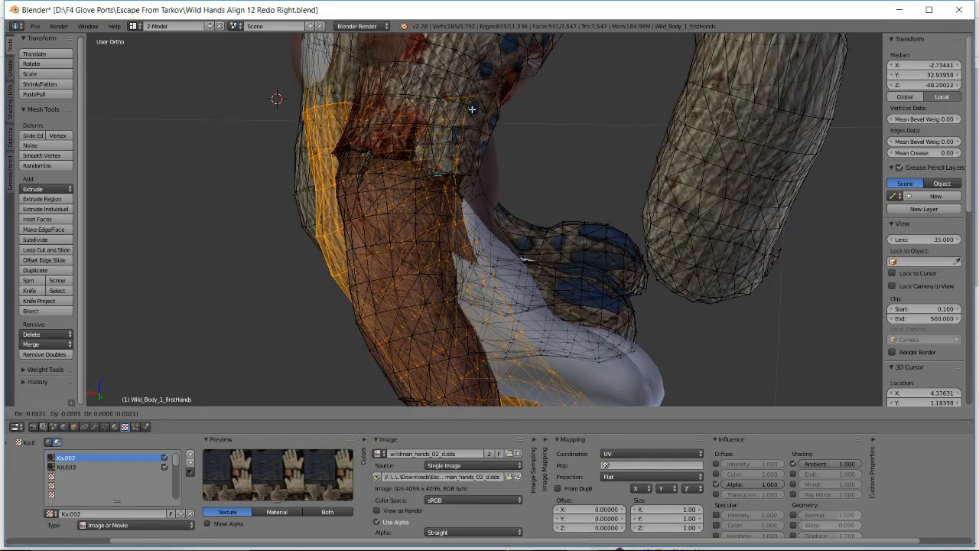
left_click(472, 110)
middle_click_drag(472, 110, 442, 209)
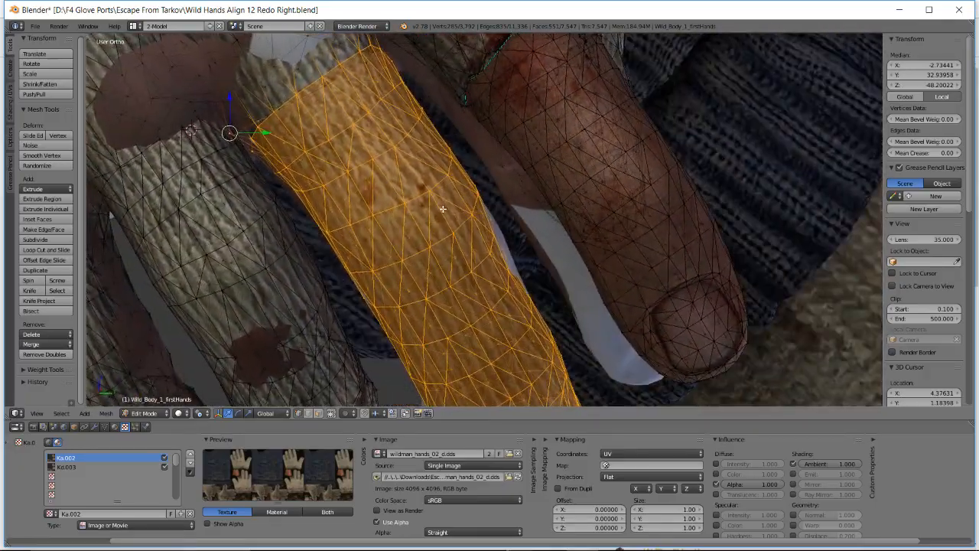
middle_click_drag(451, 260, 512, 203)
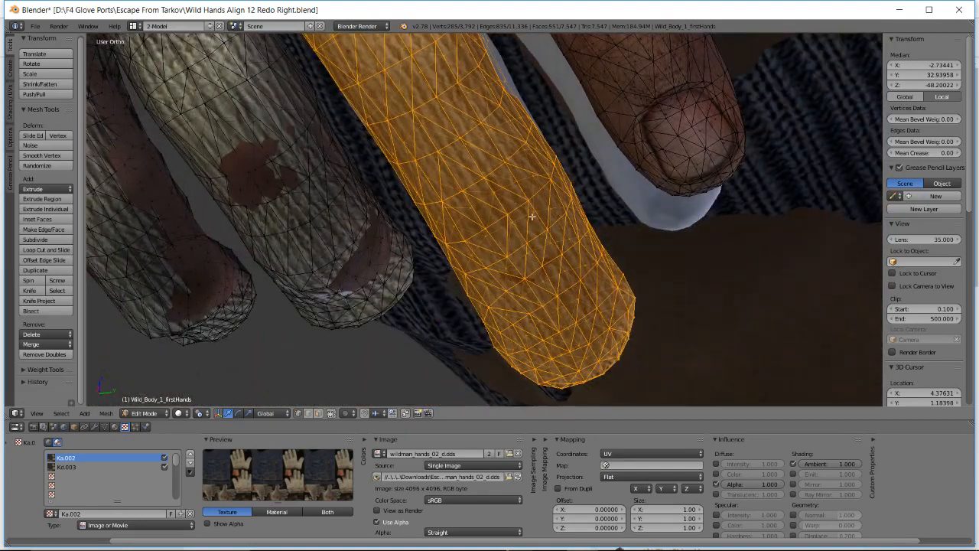
- Switch to the YouTube live dashboard and read through the recent live chat messages
key("alt+Tab")
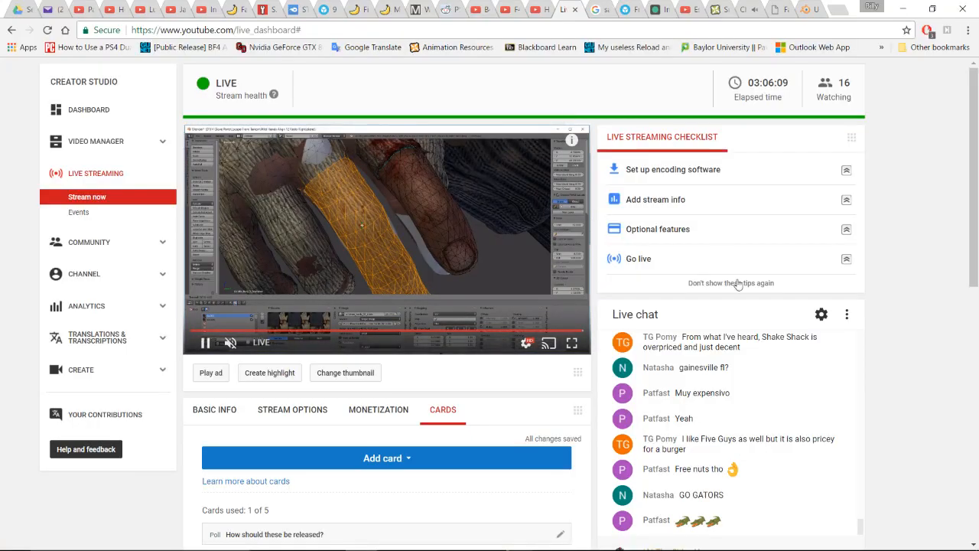
scroll(932, 394, "down", 1)
scroll(804, 373, "up", 5)
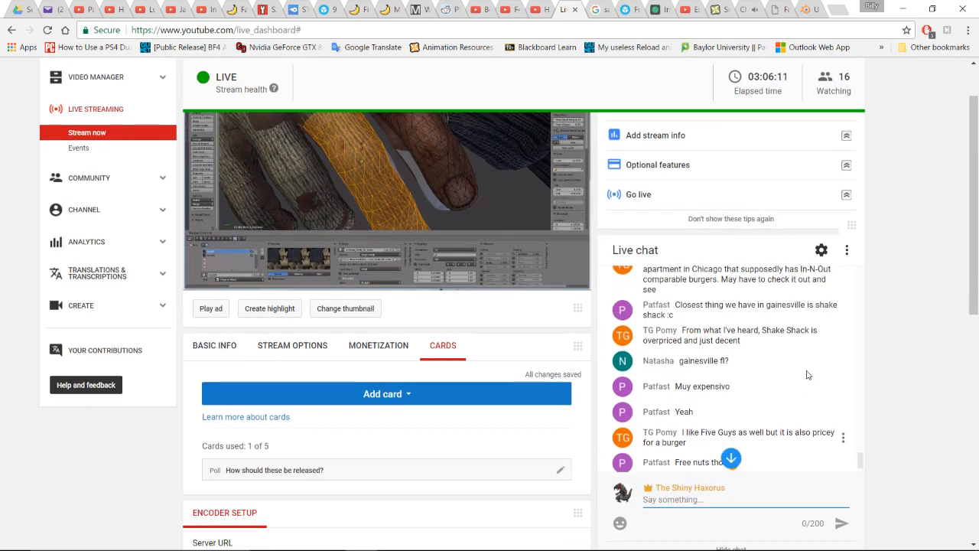
scroll(779, 373, "down", 3)
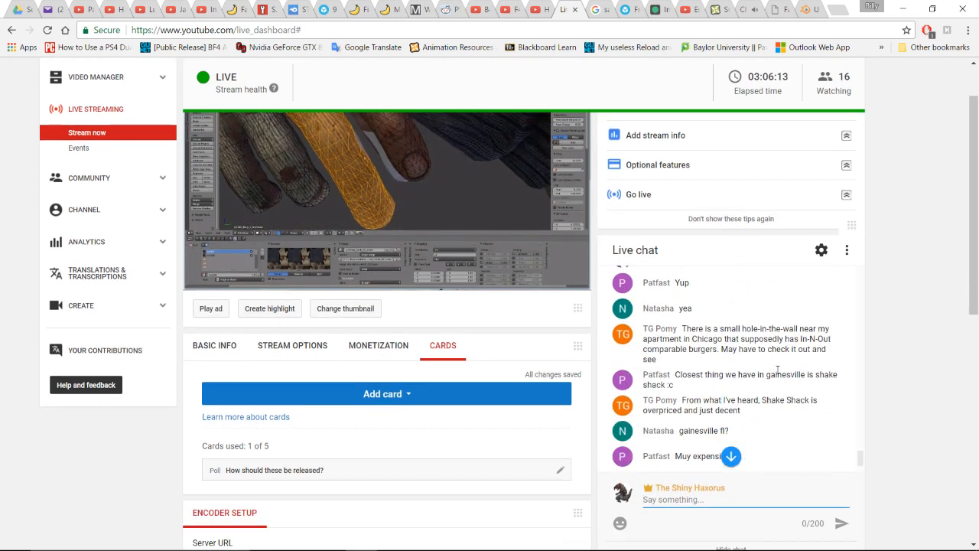
scroll(741, 329, "down", 2)
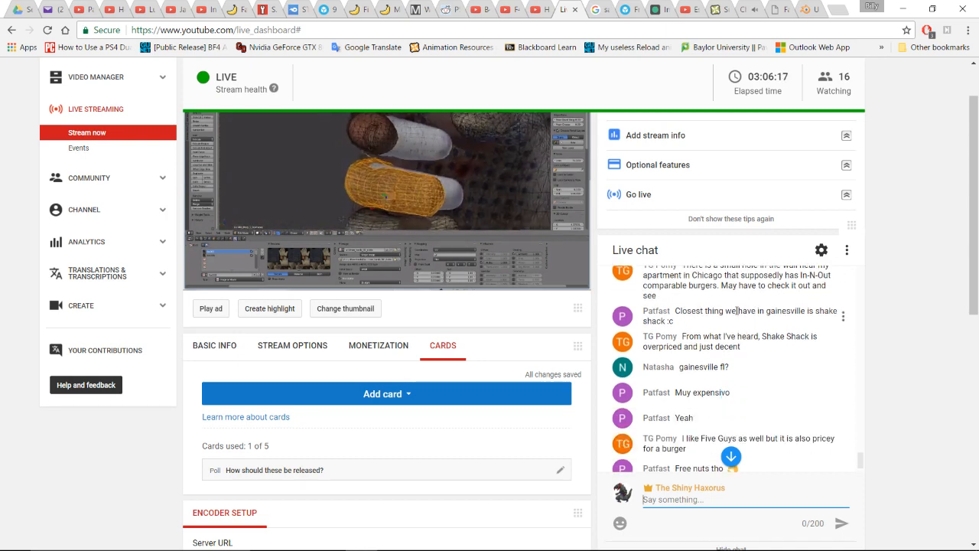
scroll(736, 313, "down", 2)
scroll(742, 315, "up", 1)
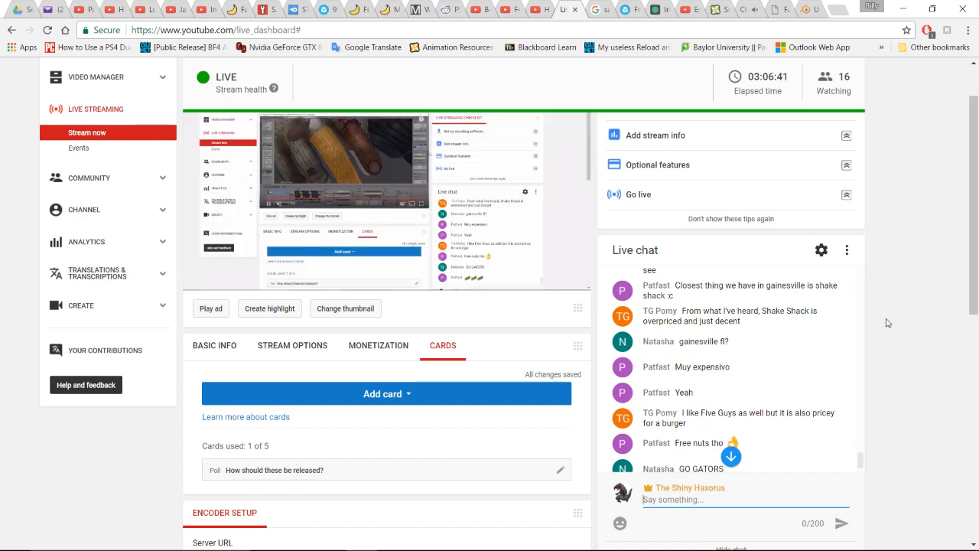
scroll(751, 358, "down", 1)
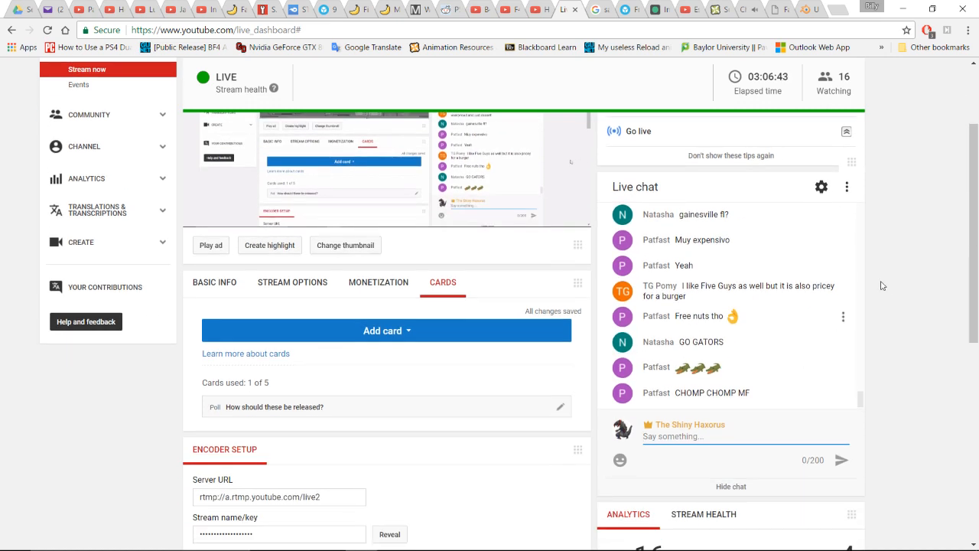
scroll(889, 315, "up", 1)
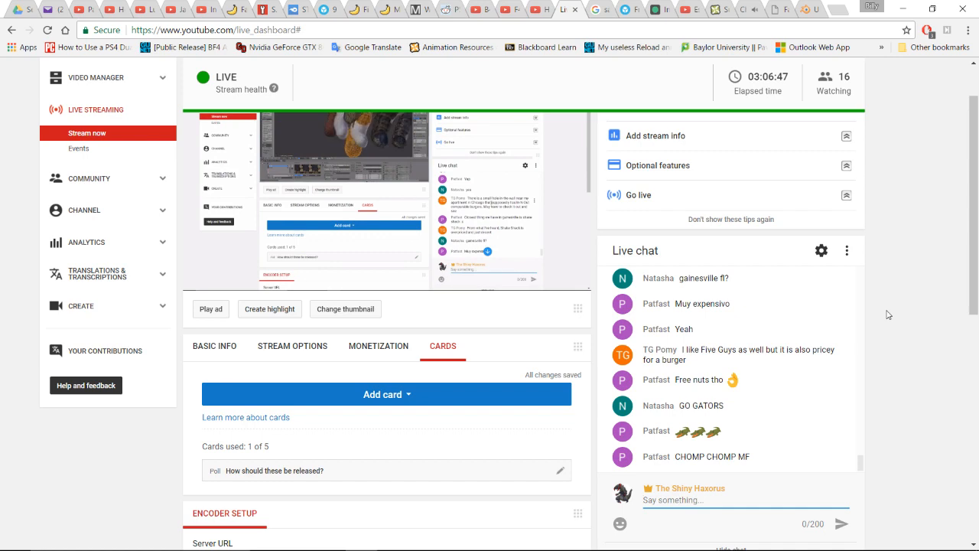
scroll(472, 326, "up", 2)
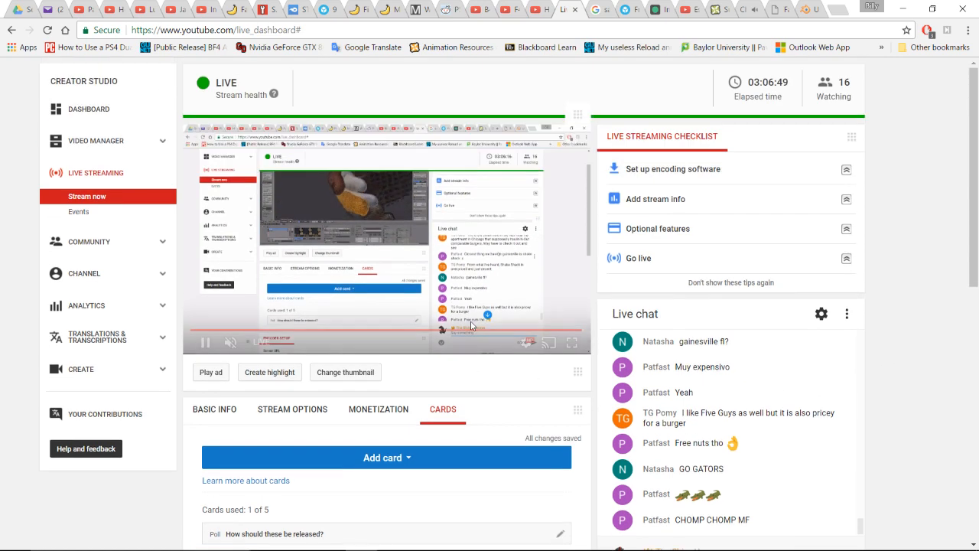
- Switch back to Blender and nudge the selected middle finger section slightly to fit the underlying finger
key("alt+Tab")
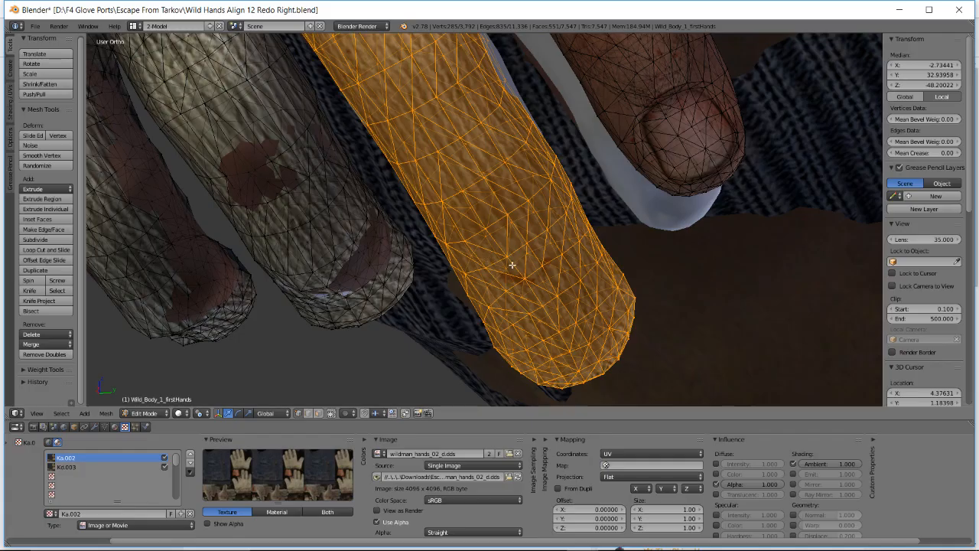
middle_click_drag(493, 228, 301, 201)
middle_click_drag(454, 157, 450, 163)
key("g")
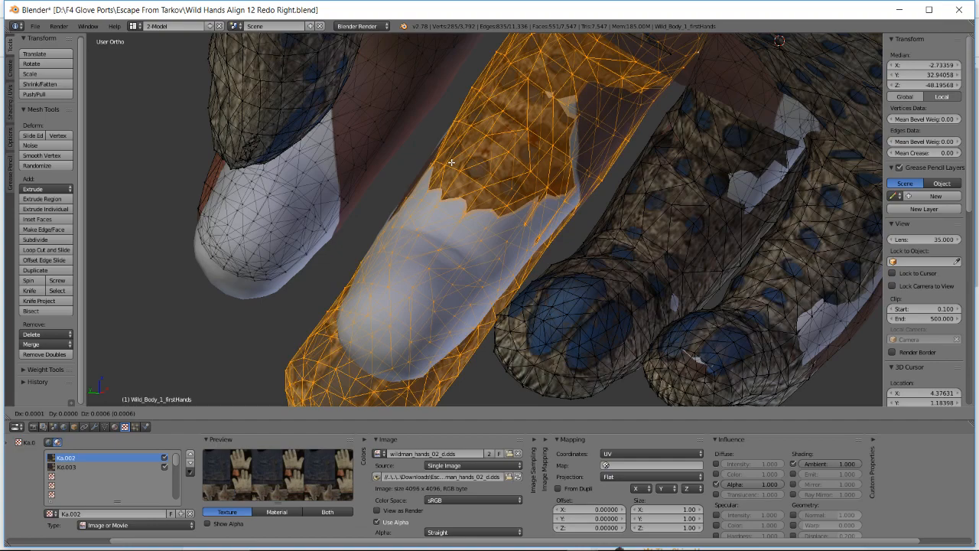
left_click(450, 162)
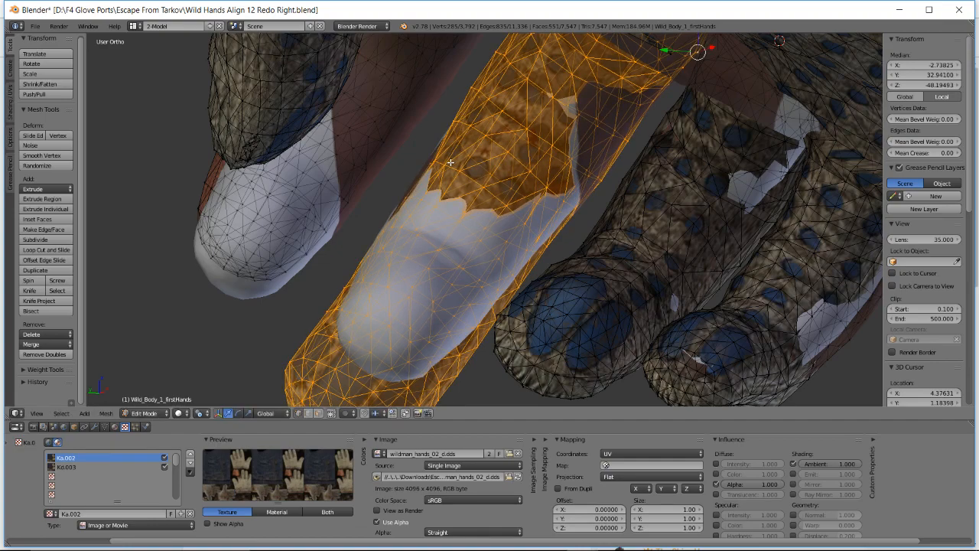
- Clear the selection and box-select the outer part of the glove's middle finger, from the tip up to the outer joint
middle_click_drag(450, 162, 685, 129)
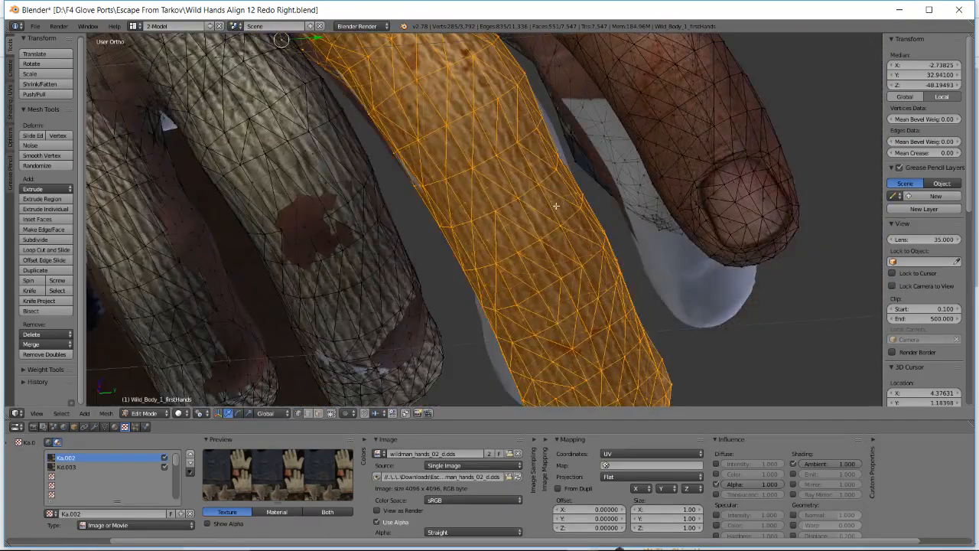
middle_click_drag(578, 250, 498, 179)
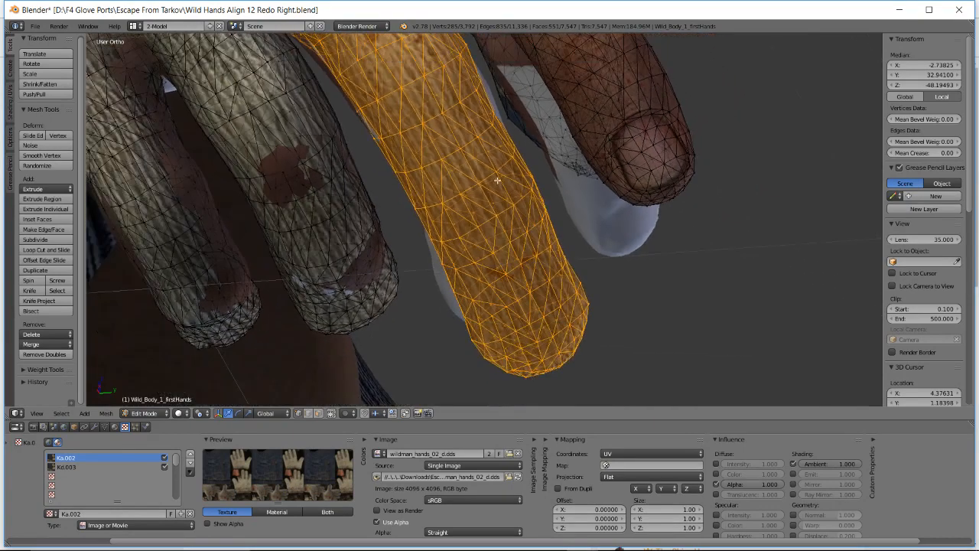
key("a")
key("b")
left_click_drag(411, 199, 597, 381)
key("b")
left_click_drag(439, 175, 557, 285)
key("b")
left_click_drag(477, 146, 533, 226)
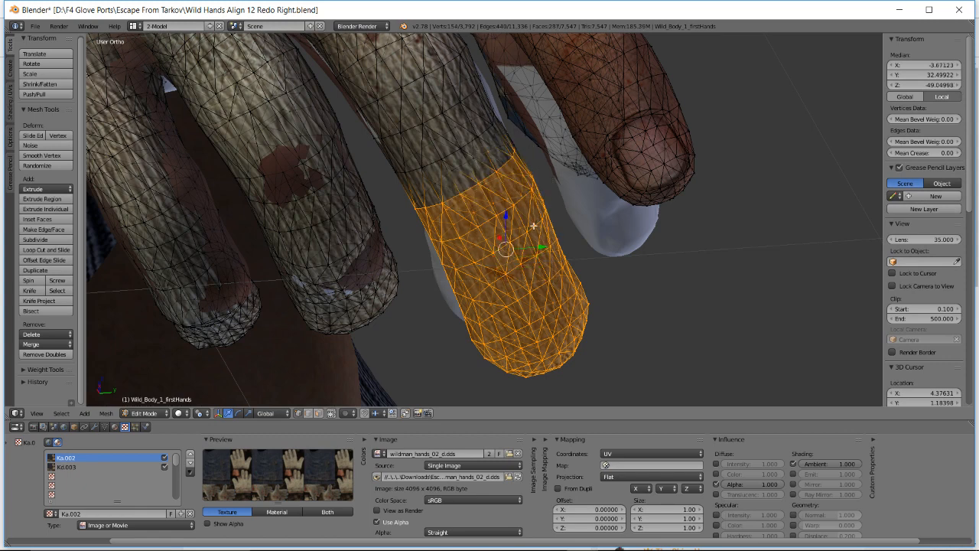
- Add the missed vertices along the upper edge of the middle finger selection
key("b")
left_click_drag(498, 139, 517, 167)
key("b")
left_click_drag(420, 182, 450, 231)
key("b")
left_click_drag(468, 153, 501, 199)
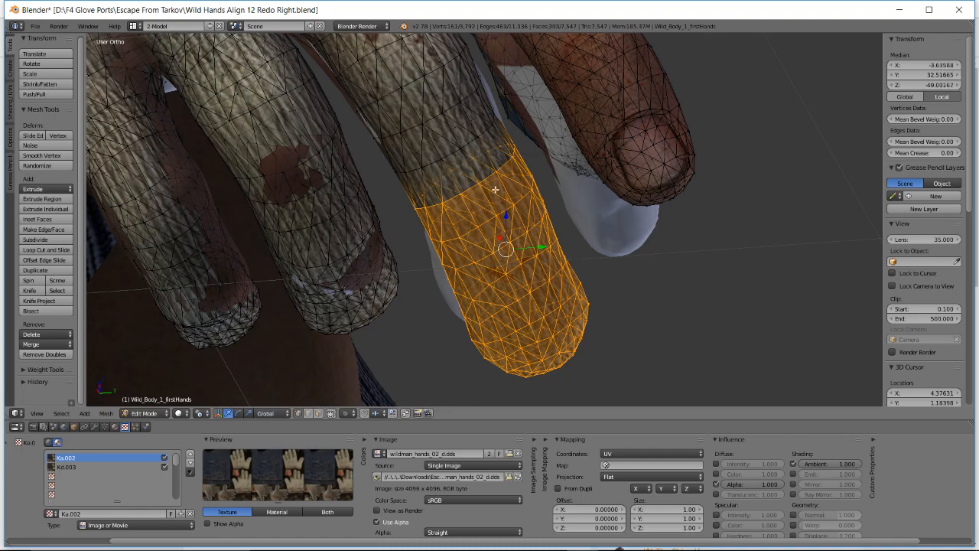
- Extend the middle finger selection several vertex rows further toward the knuckle, keeping its edge even across the finger
middle_click_drag(496, 190, 474, 181)
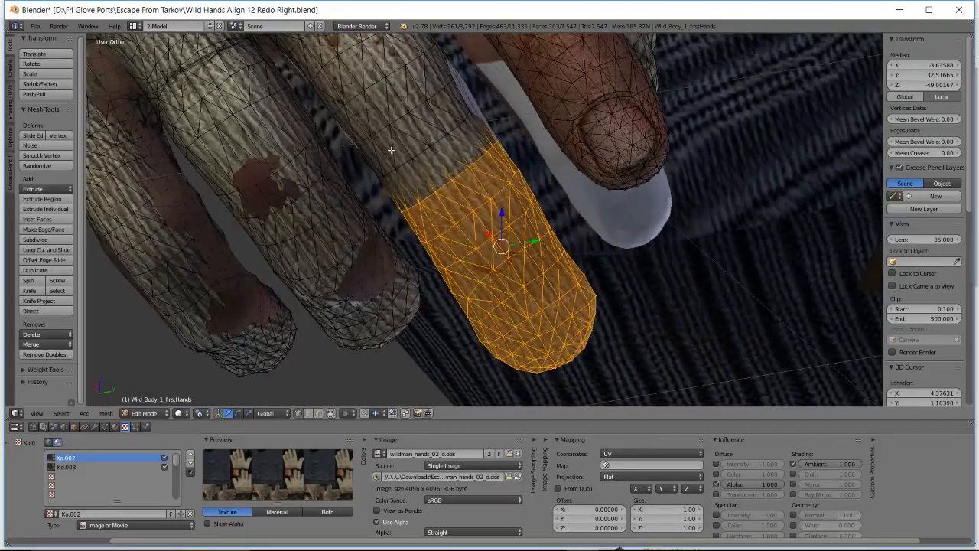
left_click_drag(411, 186, 413, 188)
key("b")
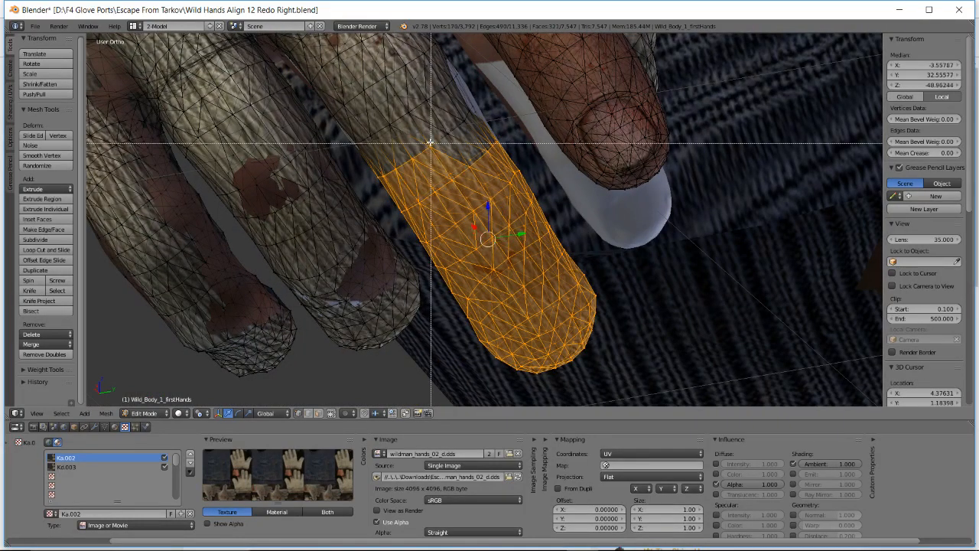
left_click_drag(451, 106, 474, 147)
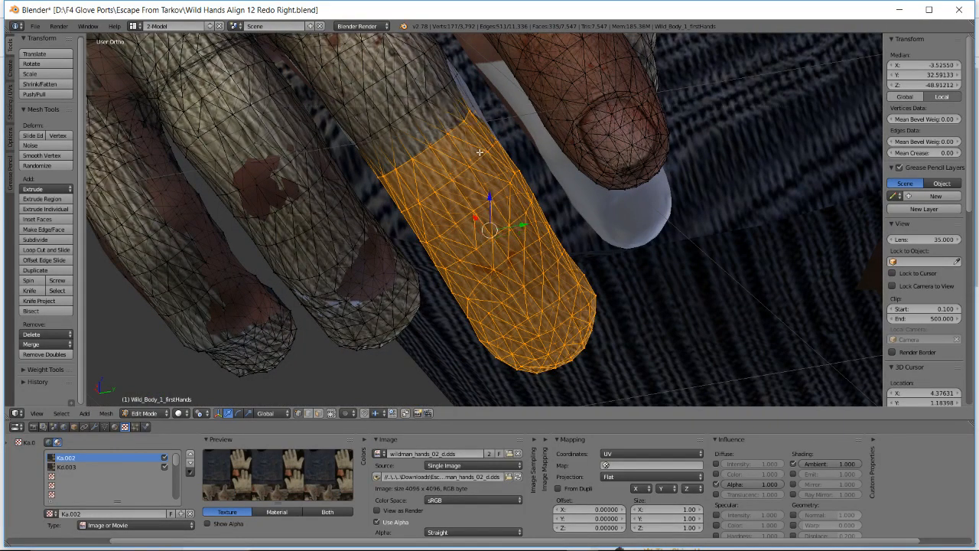
key("b")
middle_click_drag(484, 134, 432, 114)
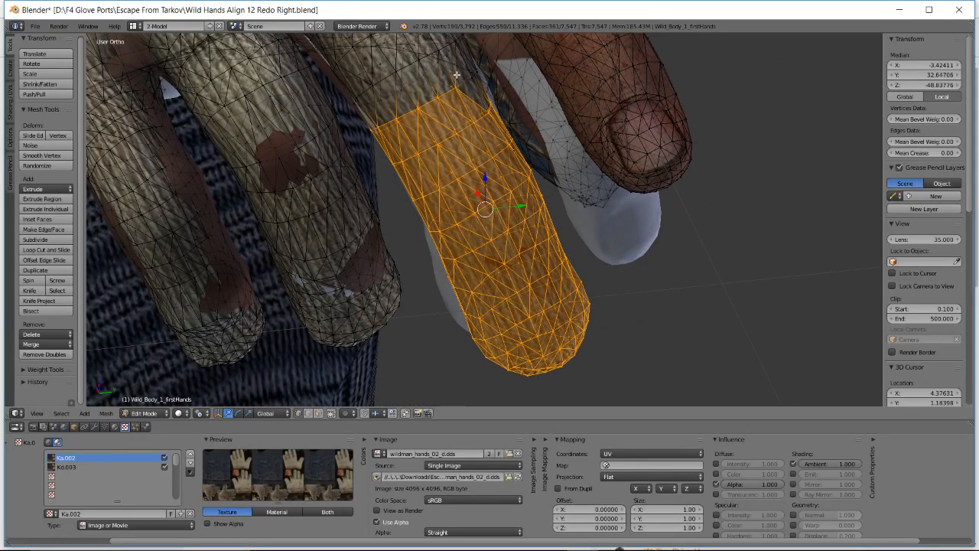
middle_click_drag(485, 95, 456, 77)
key("b")
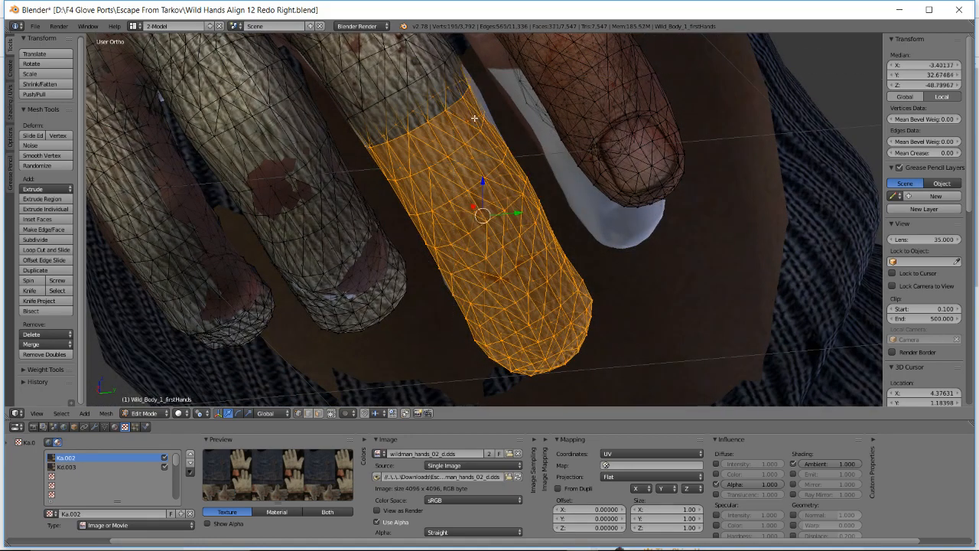
- Rotate the selected middle finger section in side view and move it closer to the underlying finger
middle_click_drag(475, 118, 603, 227)
key("r")
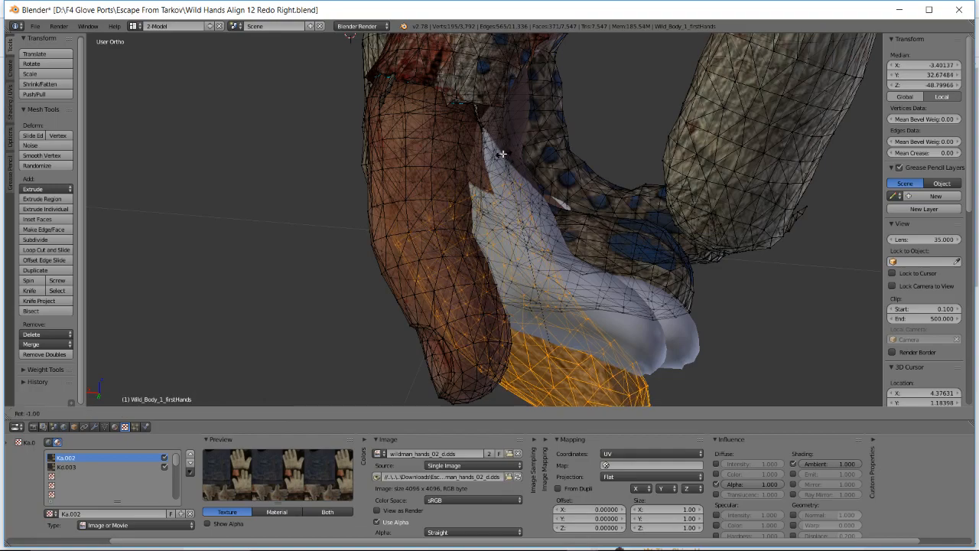
left_click(489, 153)
key("g")
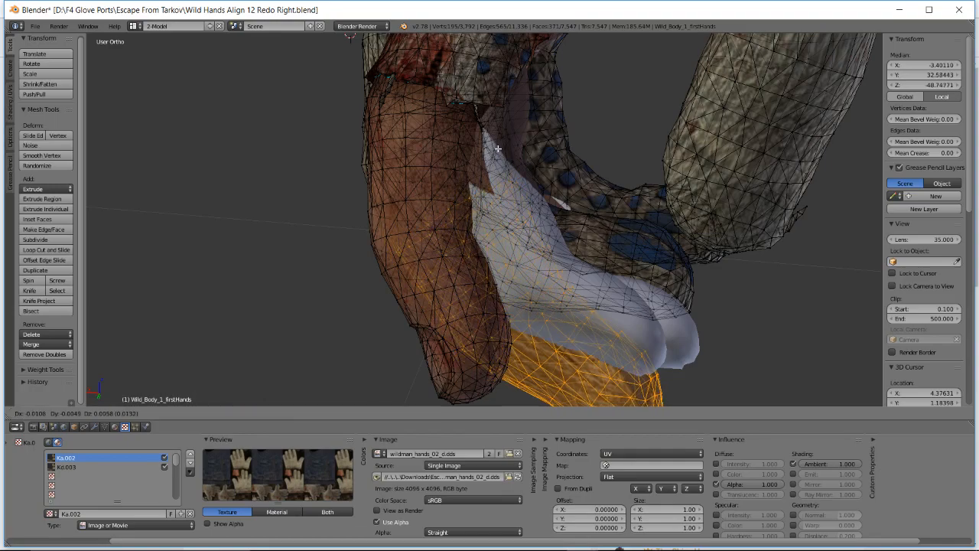
left_click(501, 144)
- Fine-tune the selected middle finger section from a slightly different side angle with another small rotation and a short move
middle_click_drag(501, 144, 579, 166)
key("r")
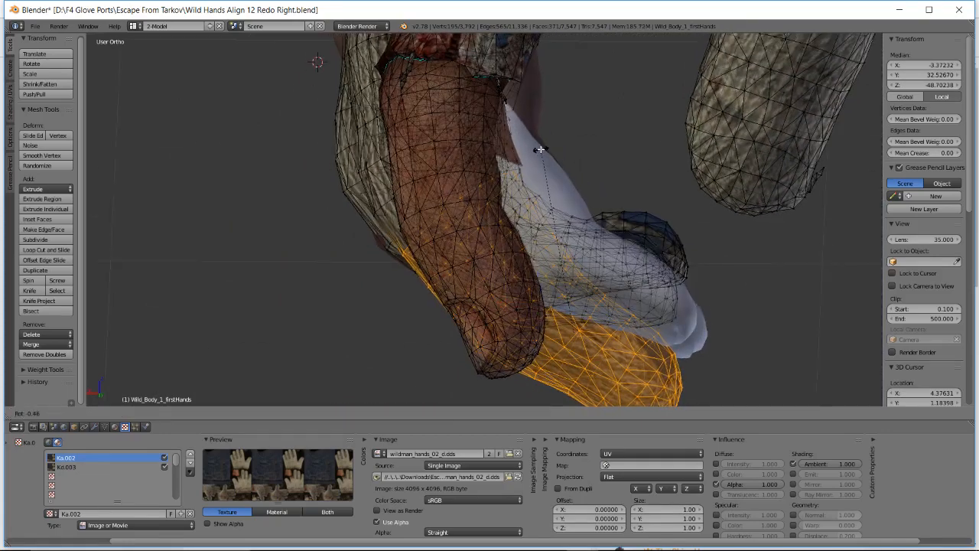
left_click(537, 149)
key("g")
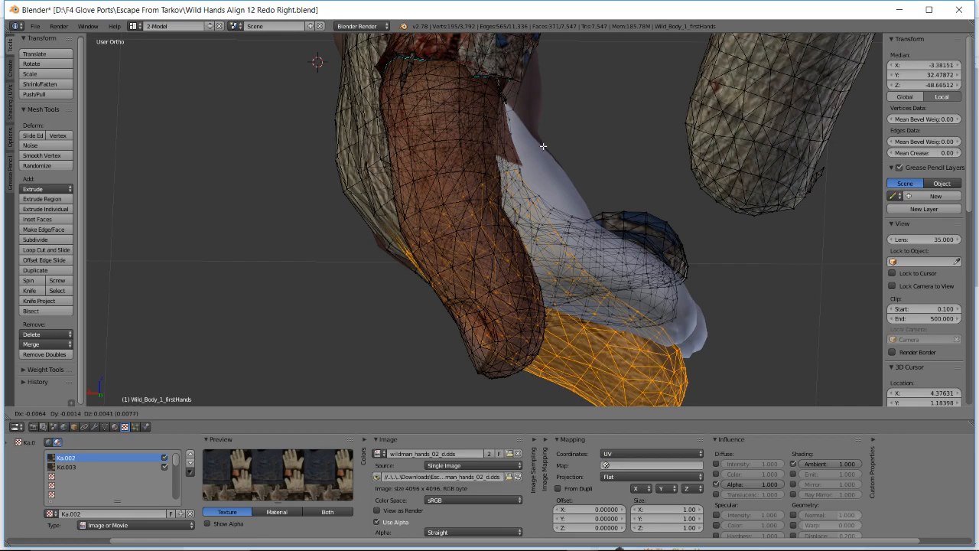
left_click(543, 146)
middle_click_drag(543, 146, 458, 160)
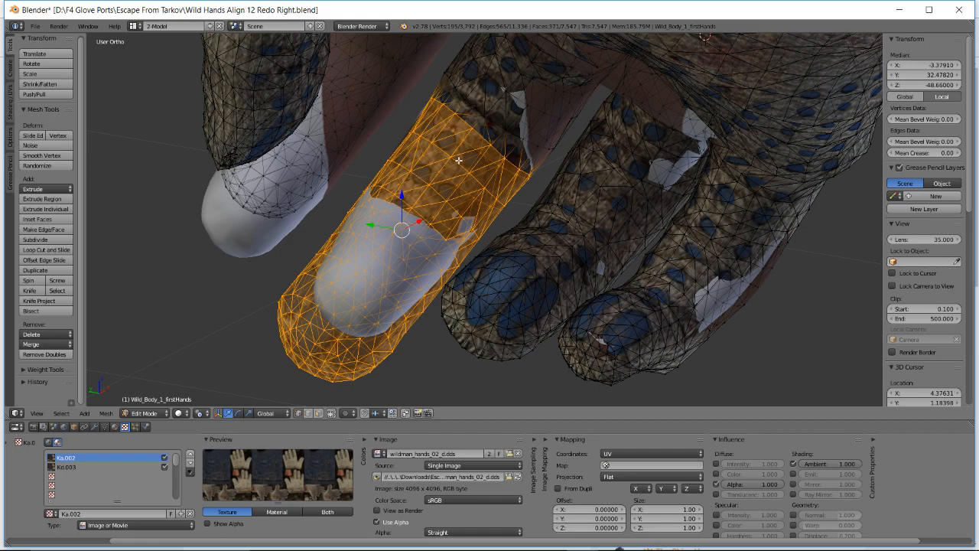
- Clear the selection and box-select only the fingertip of the glove's middle finger
middle_click_drag(470, 168, 729, 194)
key("a")
key("b")
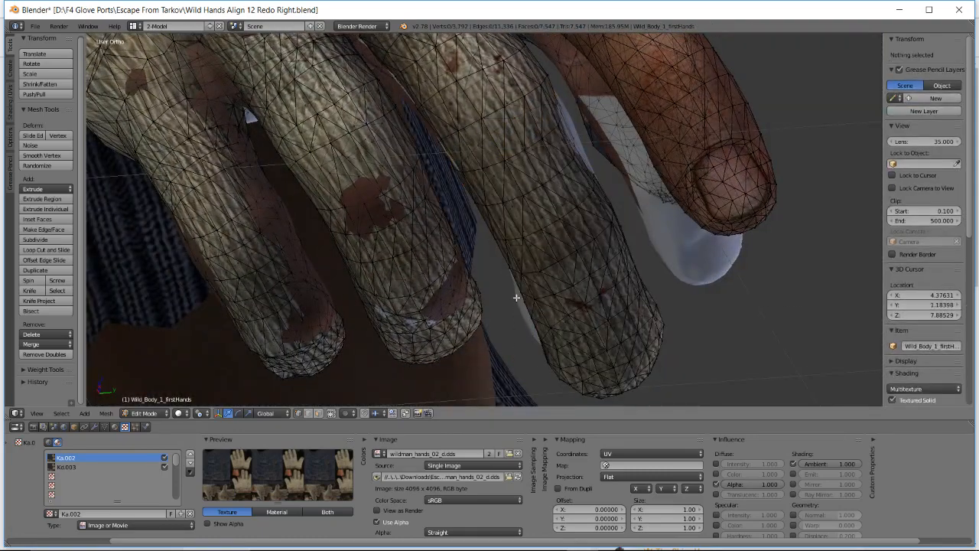
left_click_drag(517, 298, 746, 401)
key("b")
left_click_drag(579, 381, 635, 405)
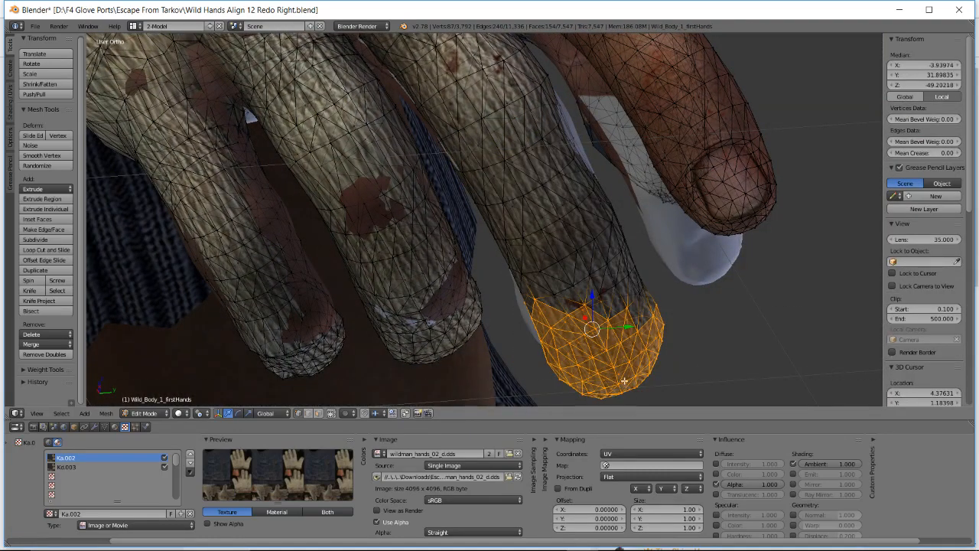
key("b")
left_click_drag(515, 280, 666, 350)
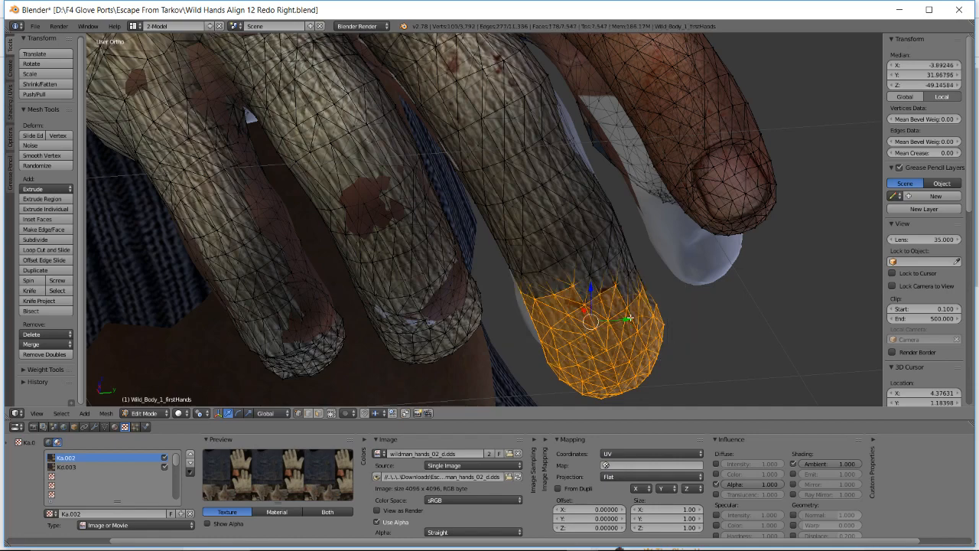
key("b")
left_click_drag(577, 259, 681, 339)
middle_click_drag(614, 291, 610, 267)
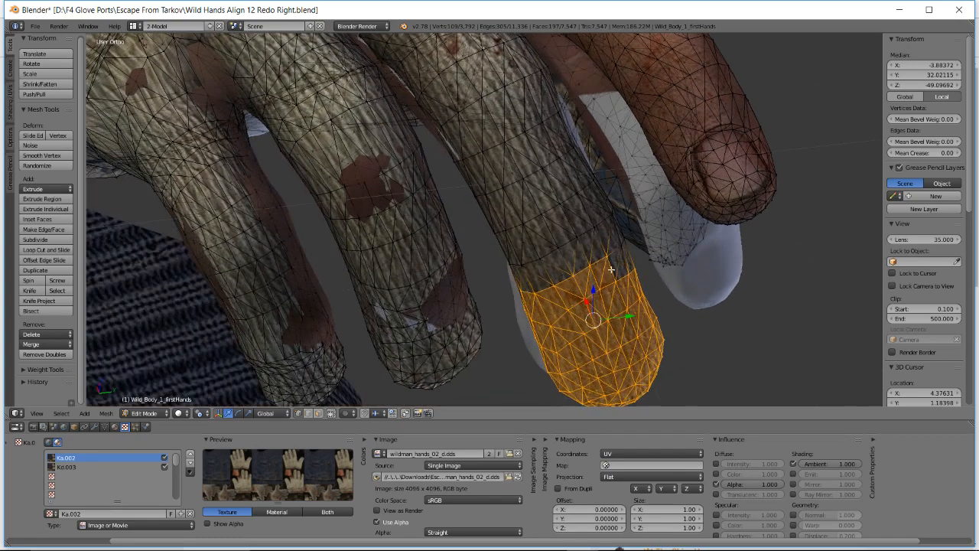
- Add the remaining vertices along the upper edge of the middle fingertip selection
key("b")
left_click_drag(545, 264, 646, 333)
key("b")
left_click_drag(590, 261, 638, 289)
key("b")
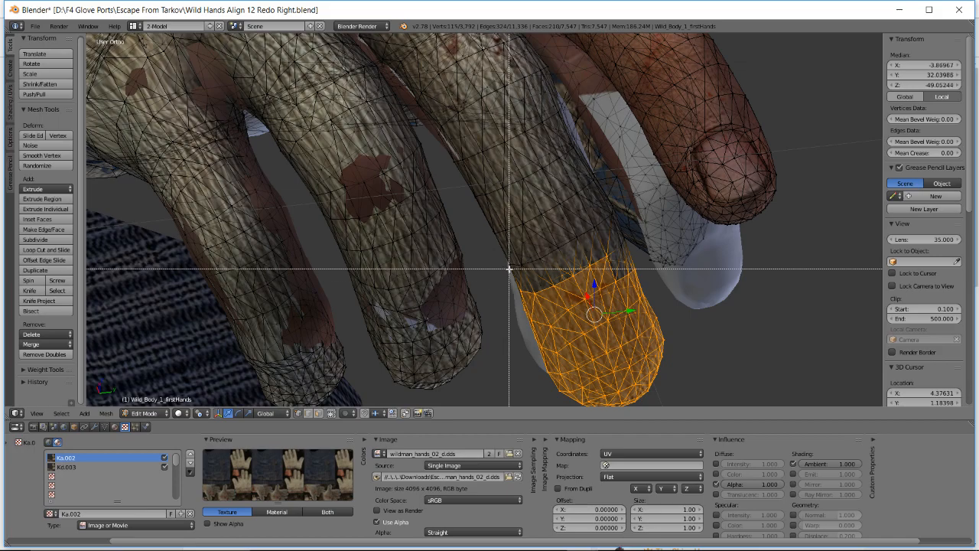
left_click_drag(509, 269, 567, 316)
- Extend the fingertip selection up to the middle finger's outer joint, covering the full width of the finger
mouse_move(584, 315)
middle_mouse_down()
mouse_move(463, 350)
mouse_move(426, 400)
mouse_move(535, 329)
mouse_move(594, 310)
middle_mouse_up()
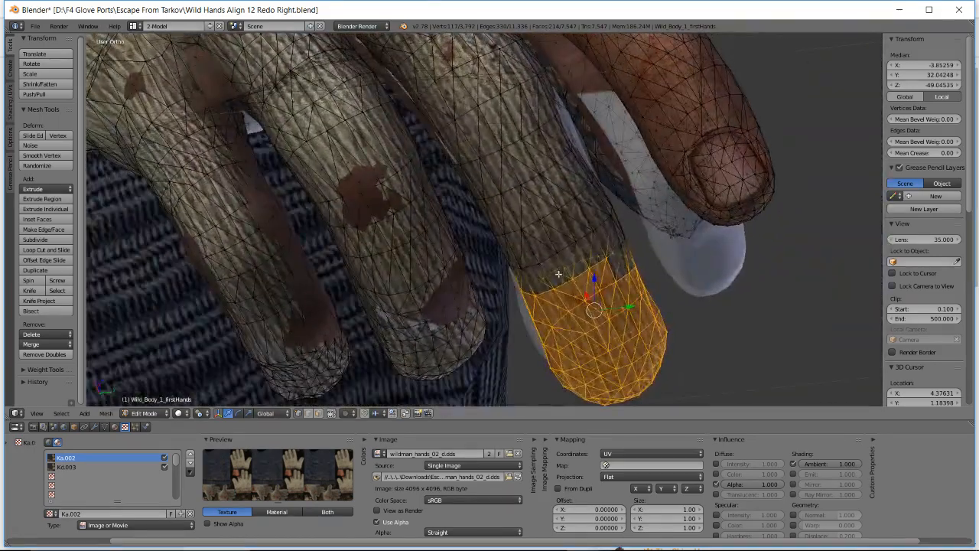
key("b")
left_click_drag(511, 241, 590, 328)
key("b")
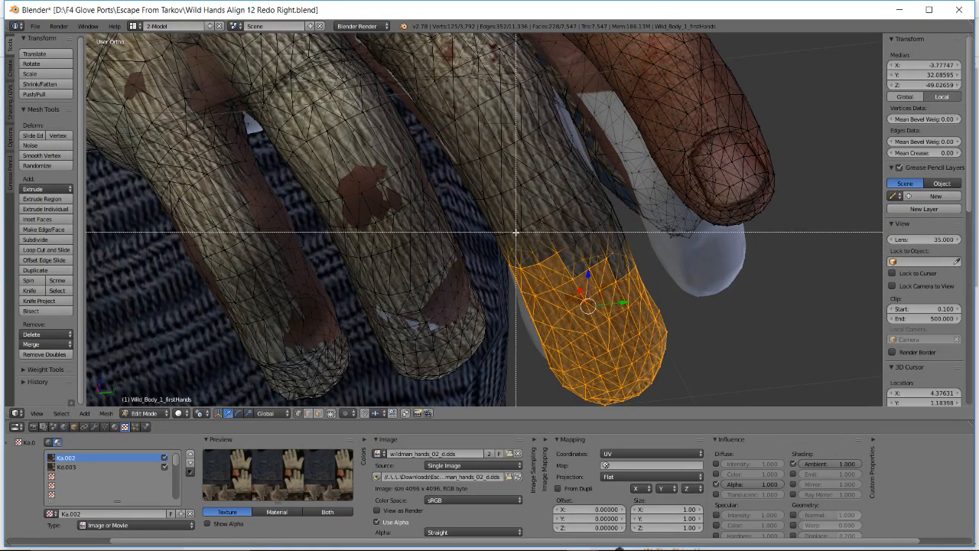
left_click_drag(529, 232, 598, 295)
middle_click_drag(598, 296, 602, 289)
key("b")
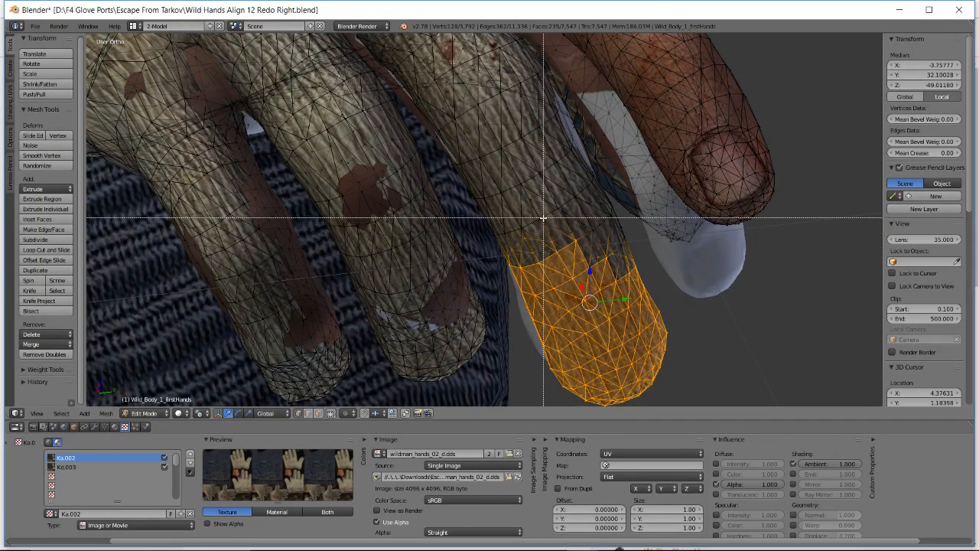
left_click_drag(545, 218, 588, 202)
key("b")
key("b")
left_click_drag(613, 250, 612, 243)
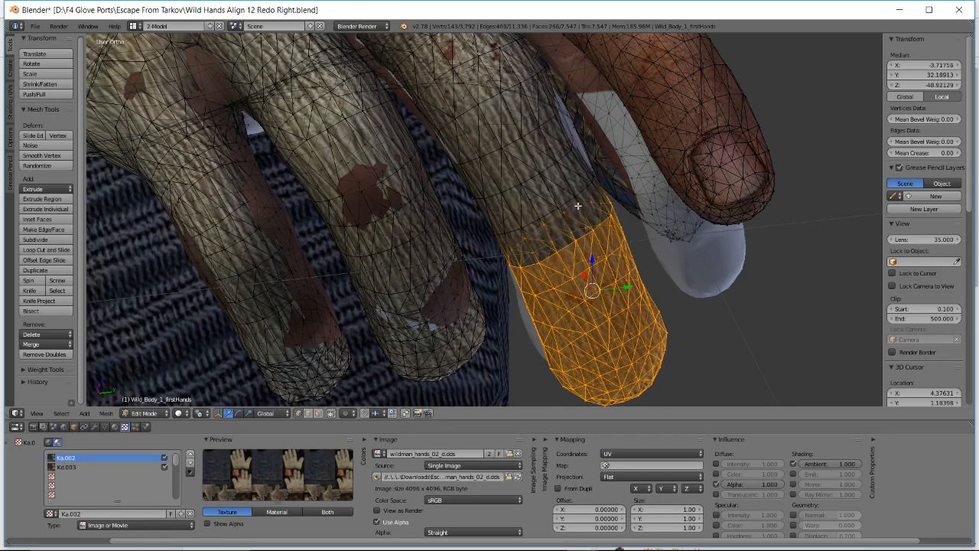
- Switch to the YouTube live dashboard and check the newest live chat messages
key("alt+Tab")
scroll(776, 368, "down", 2)
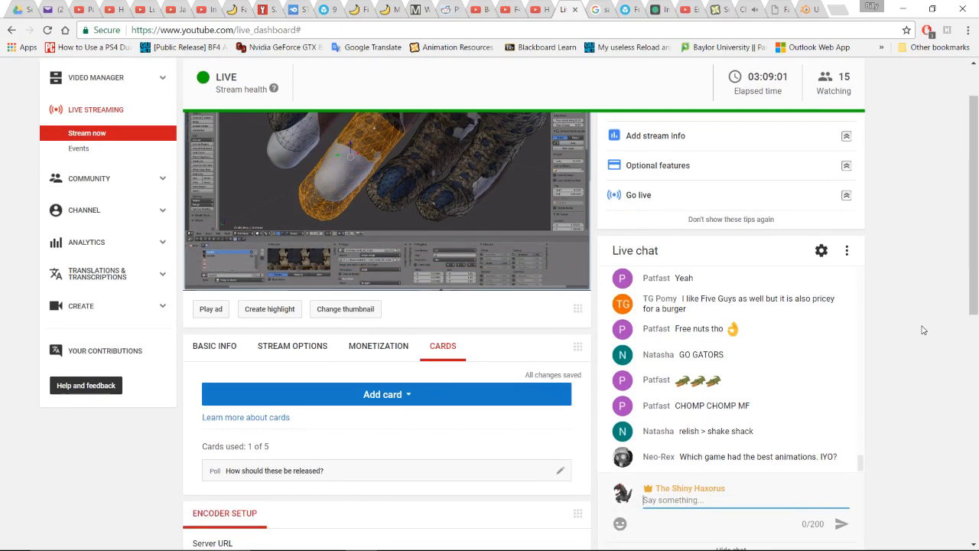
scroll(777, 368, "down", 2)
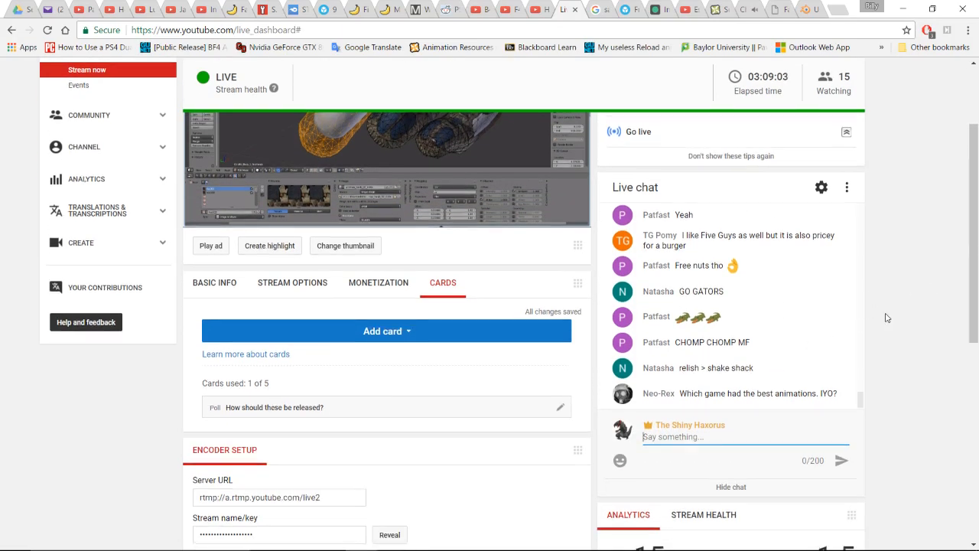
scroll(765, 367, "up", 1)
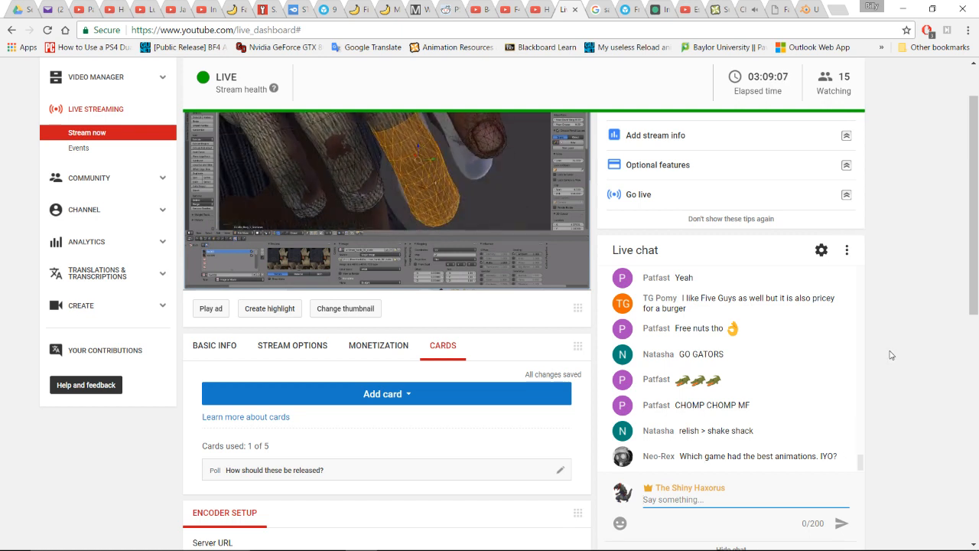
- Return to Blender, rotate the selected middle fingertip about -23 degrees in side view, and move it over the underlying fingertip
key("alt+Tab")
middle_click_drag(619, 271, 495, 325)
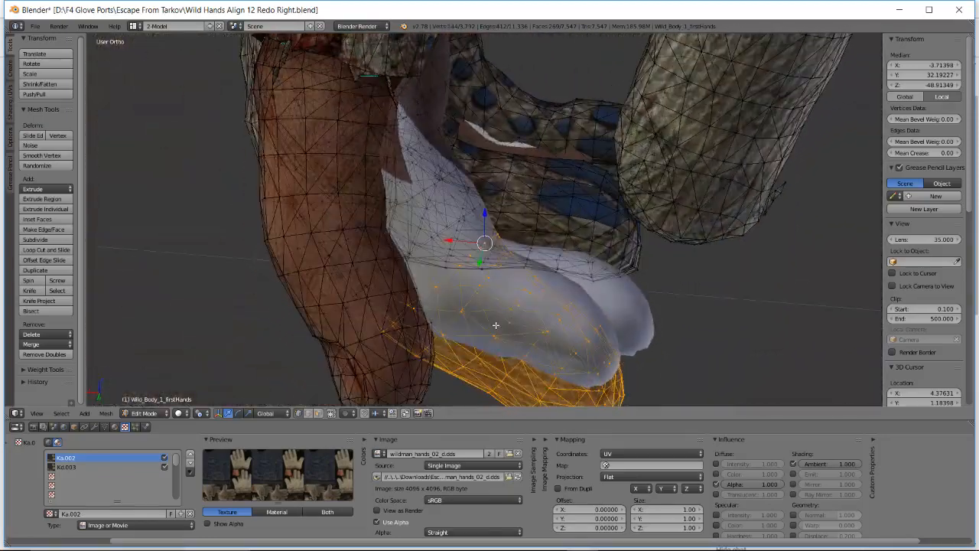
middle_click_drag(519, 254, 521, 225)
key("r")
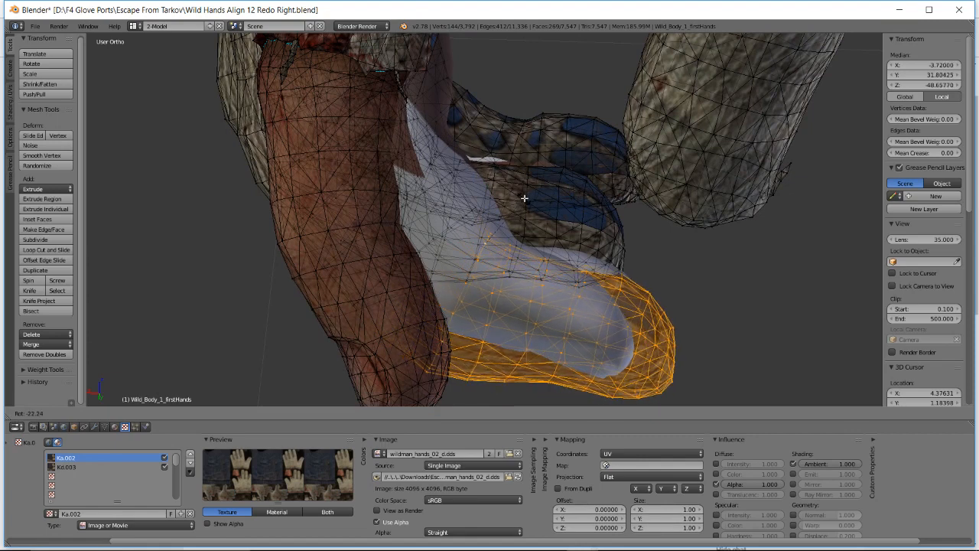
left_click(527, 193)
key("g")
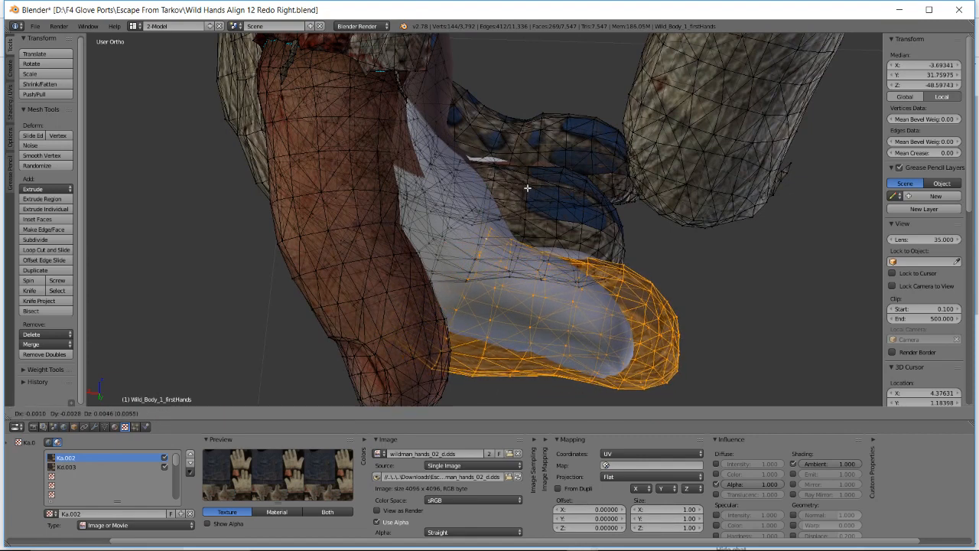
left_click(530, 185)
- Rotate the selected middle fingertip about -3 degrees in side view and shift it over the underlying fingertip
key("r")
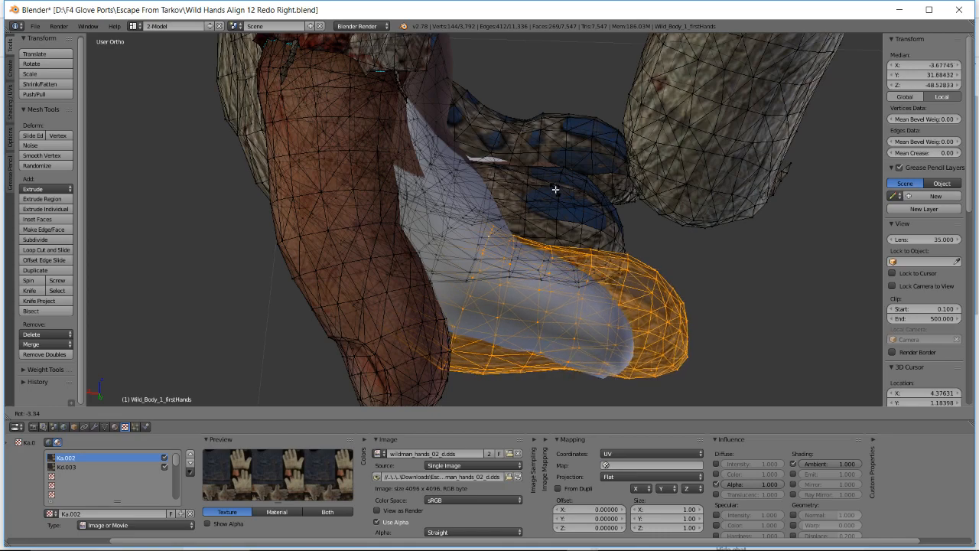
left_click(557, 190)
key("g")
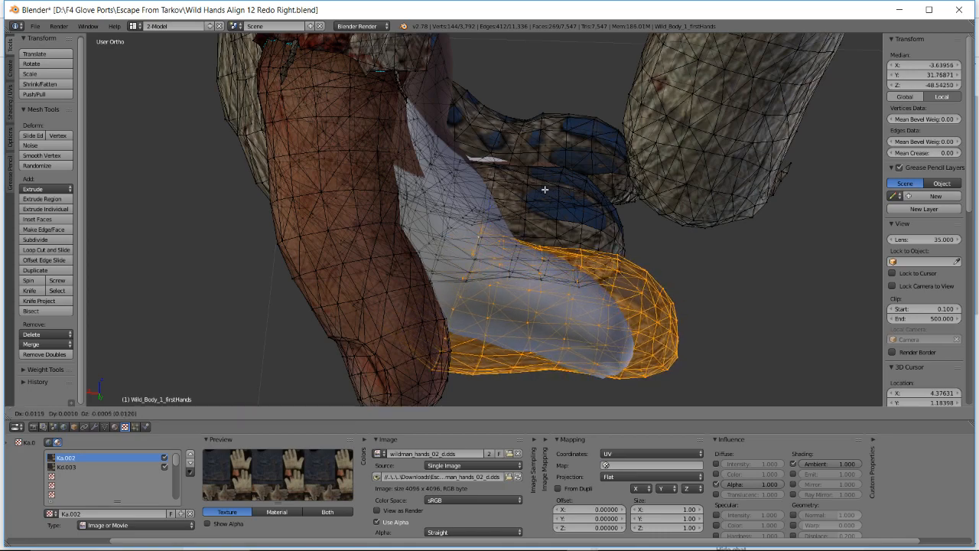
left_click(544, 189)
middle_click_drag(544, 189, 582, 203)
key("g")
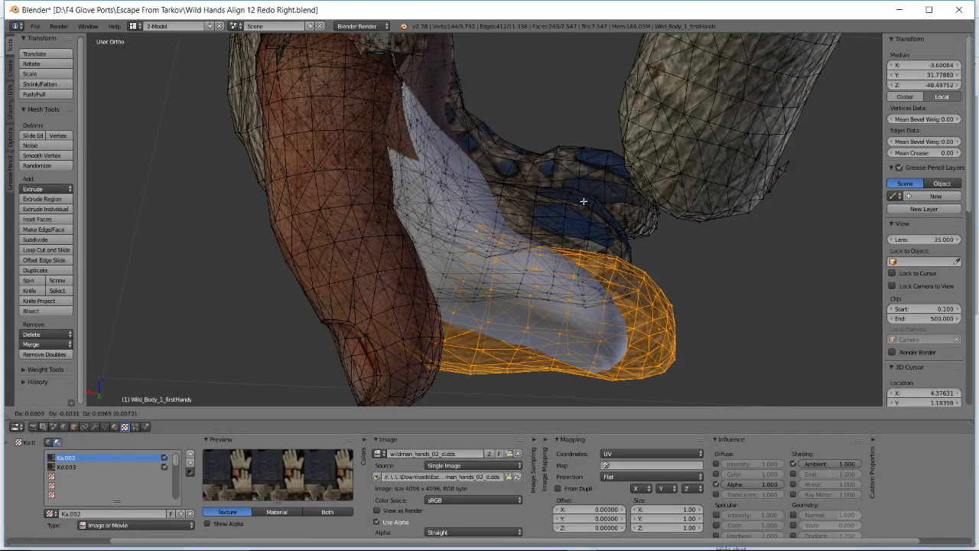
left_click(583, 201)
- Nudge the middle fingertip sideways from the front and compare its outline with the underlying finger in wireframe
middle_click_drag(584, 201, 496, 257)
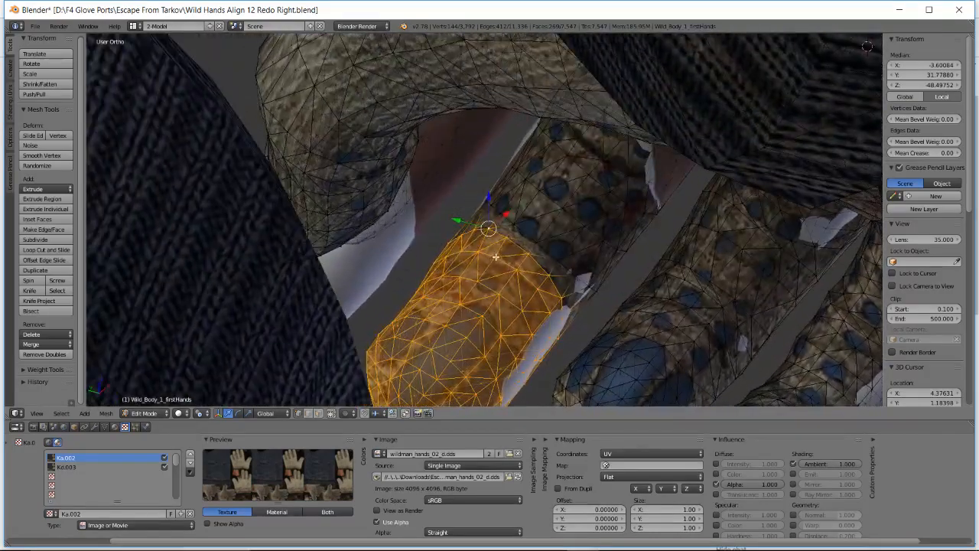
key("g")
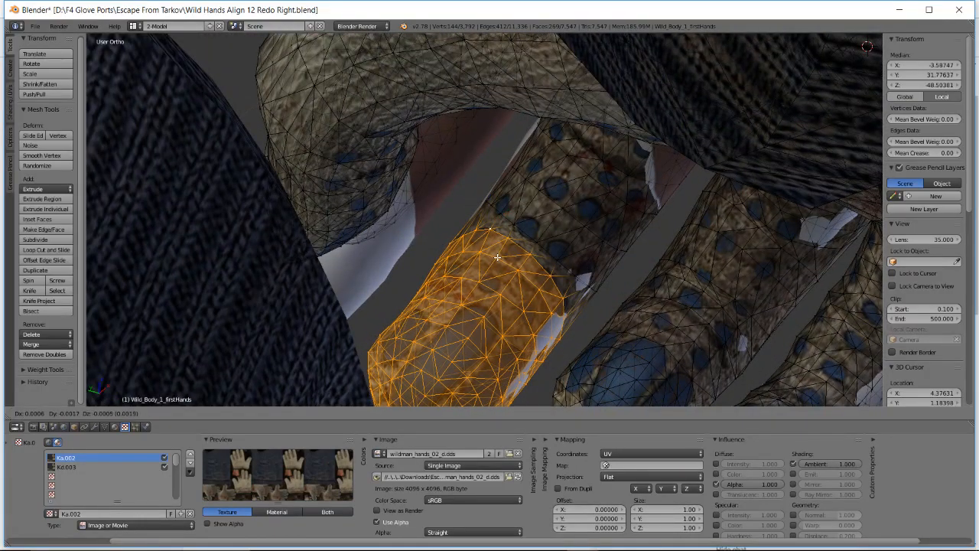
left_click(498, 258)
middle_click_drag(497, 257, 619, 271)
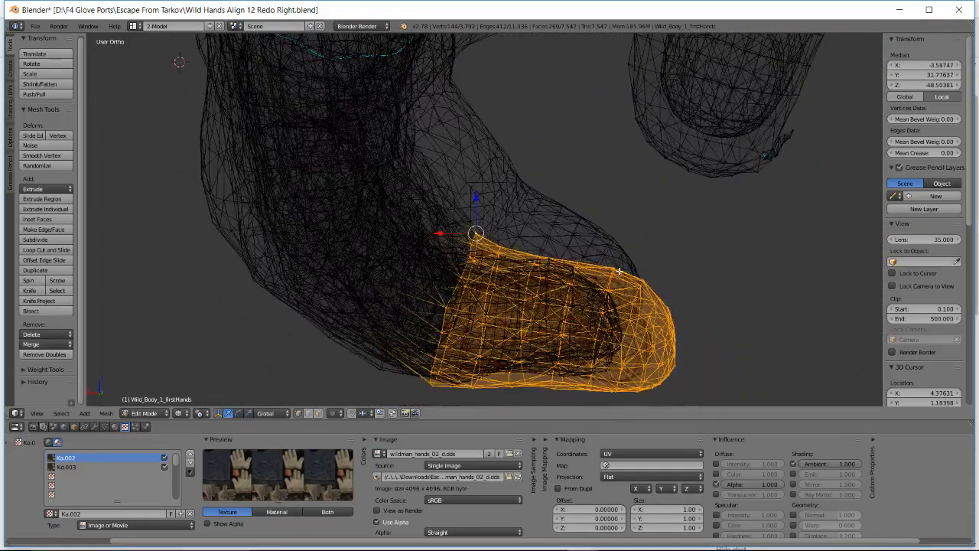
key("g")
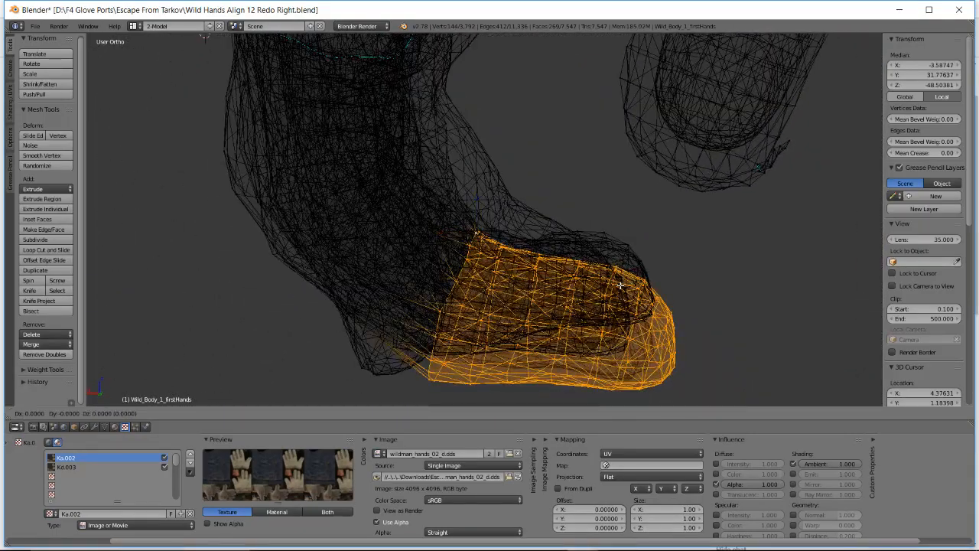
left_click(621, 285)
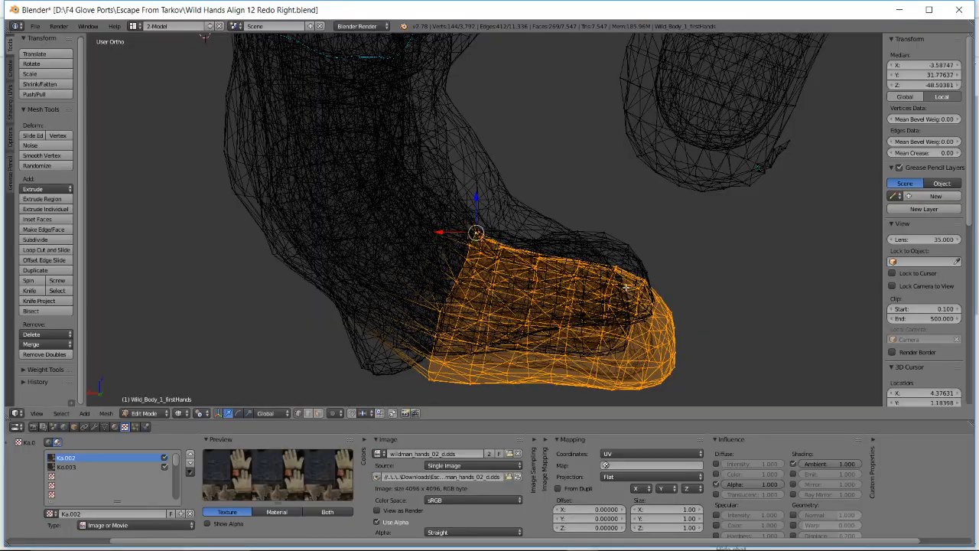
- Shift the middle fingertip slightly in an angled wireframe view and rotate it about -1 degree
middle_click_drag(626, 286, 588, 39)
middle_click_drag(602, 253, 526, 230)
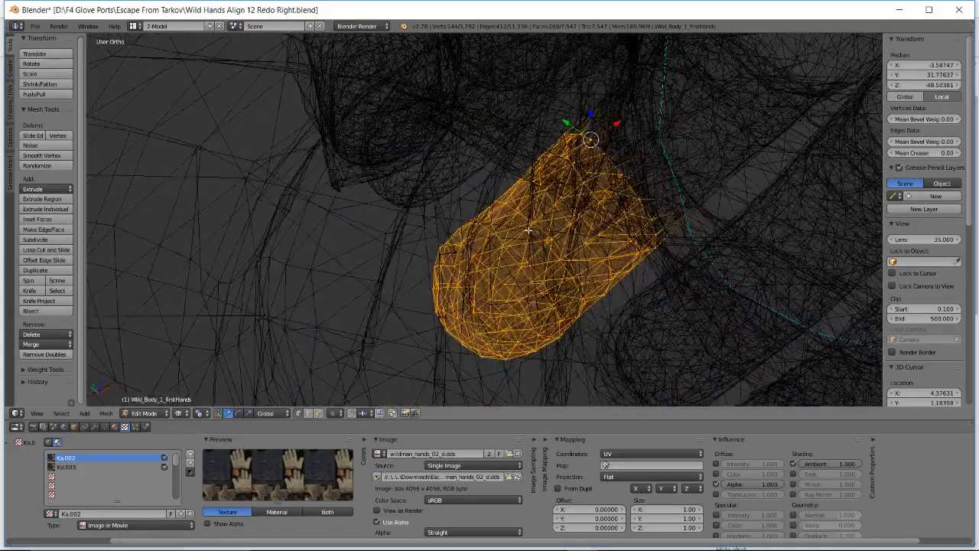
key("g")
right_click(530, 230)
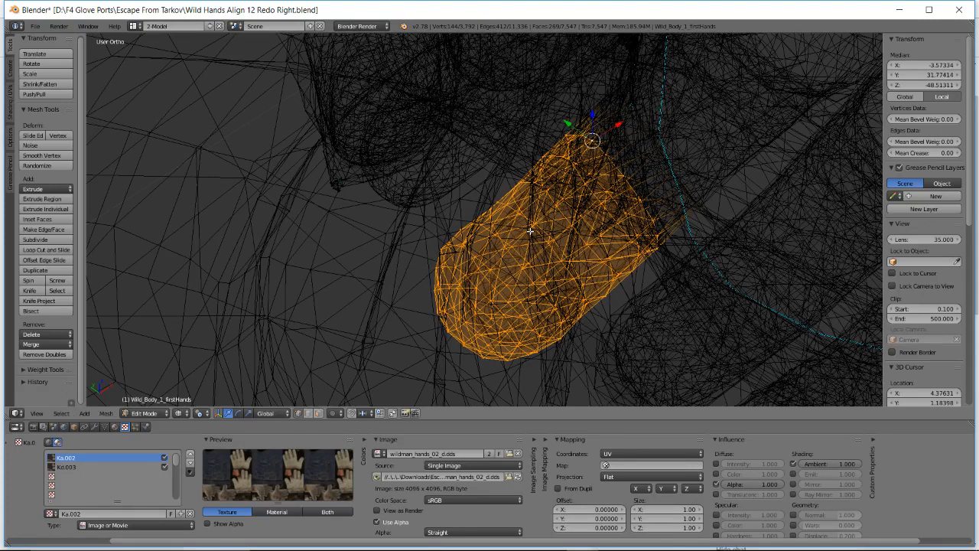
key("r")
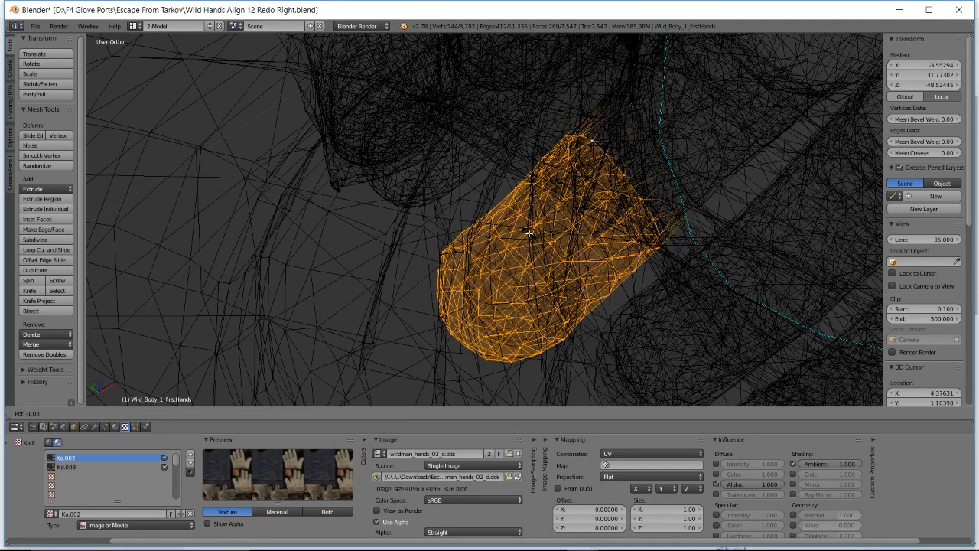
key("g")
left_click(532, 232)
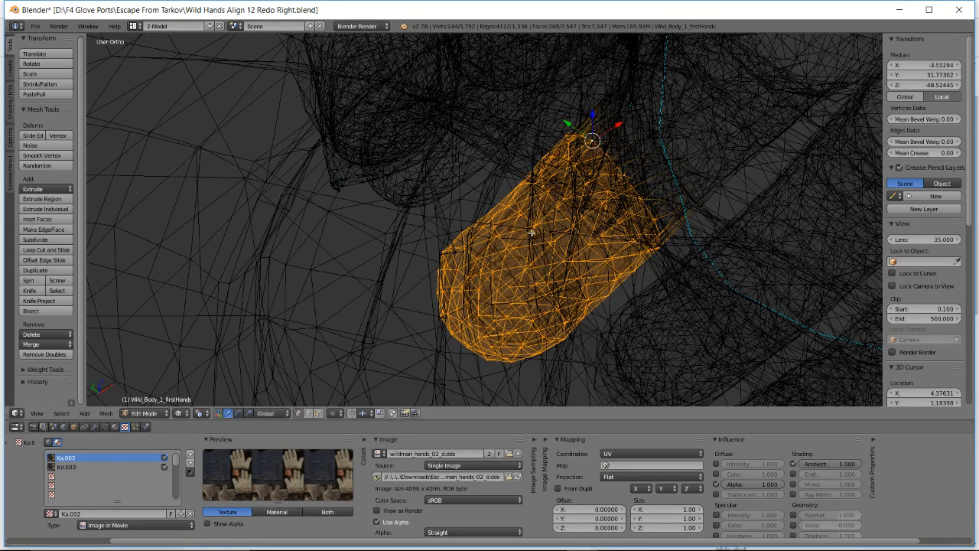
- Reposition the middle fingertip slightly in textured shading, viewed from its knitted outer side
key("z")
mouse_move(537, 245)
middle_mouse_down()
mouse_move(596, 192)
mouse_move(625, 185)
mouse_move(559, 205)
middle_mouse_up()
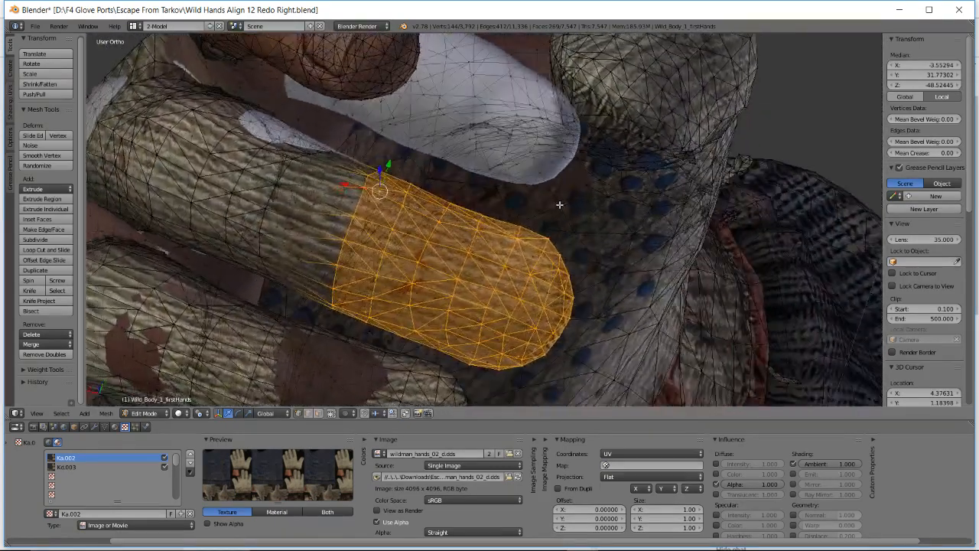
key("g")
left_click(545, 213)
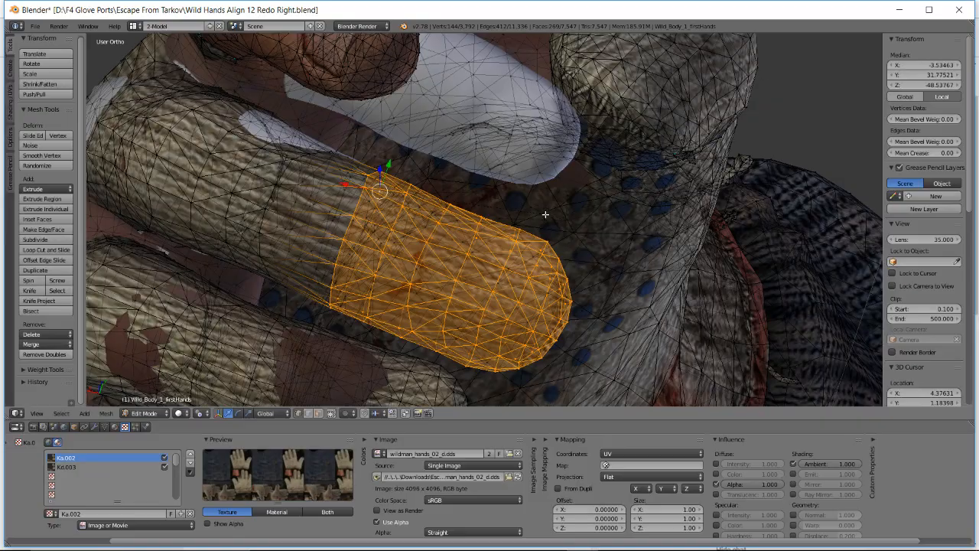
key("g")
left_click(543, 213)
- Trackball-rotate the middle fingertip about 1.7 degrees in wireframe to follow the underlying finger
key("z")
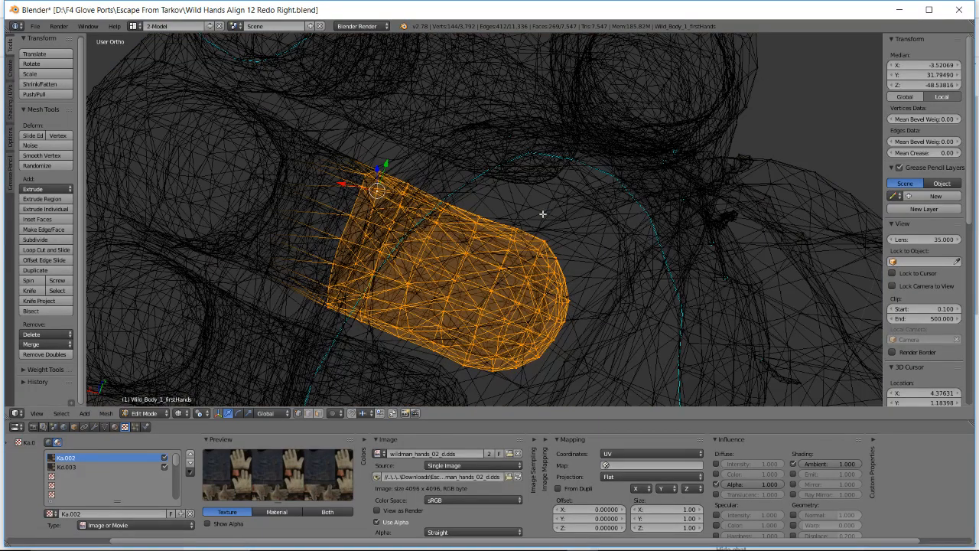
mouse_move(542, 214)
middle_mouse_down()
mouse_move(530, 230)
mouse_move(550, 225)
mouse_move(540, 234)
mouse_move(401, 286)
mouse_move(359, 313)
mouse_move(480, 267)
middle_mouse_up()
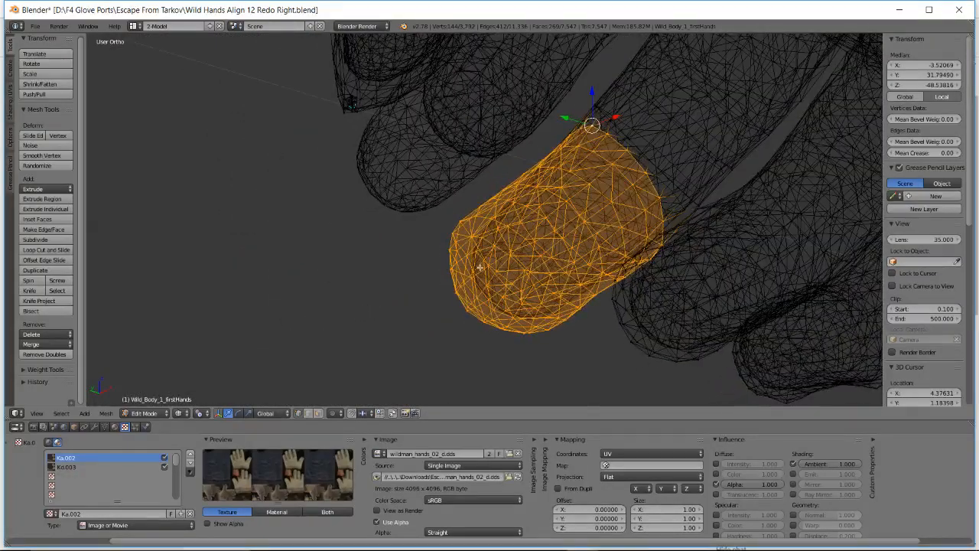
key("r")
key("r")
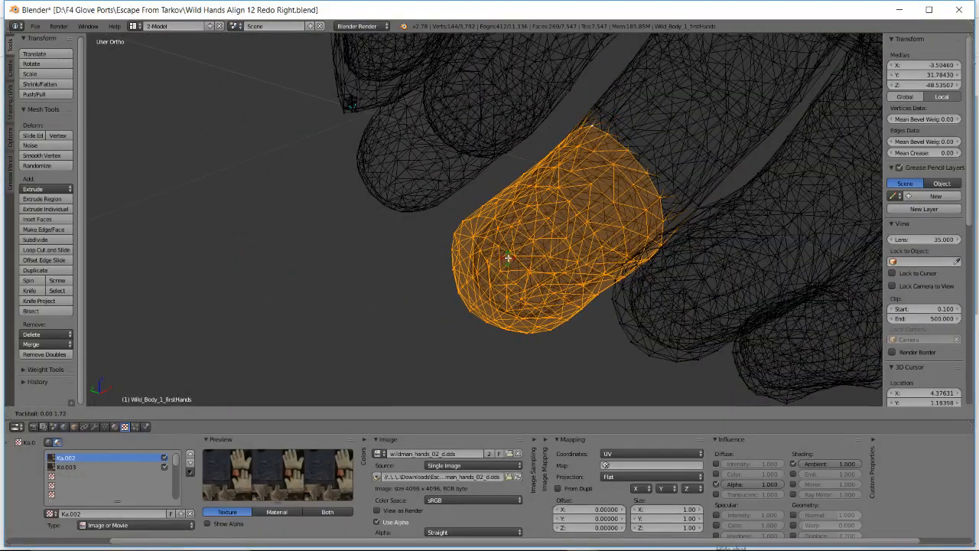
left_click(508, 258)
- Remove vertices along the joint edge from the middle fingertip selection, working around the finger
middle_click_drag(595, 218, 378, 273)
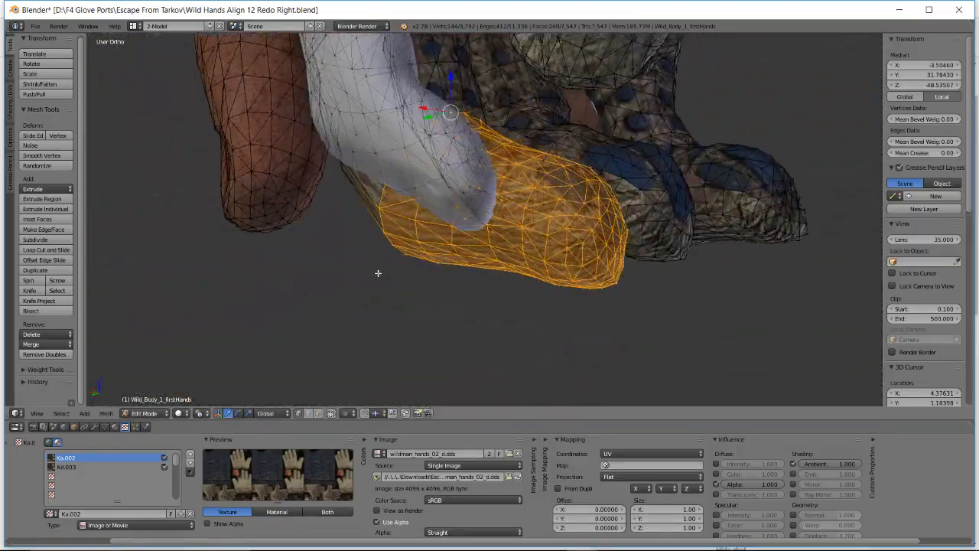
middle_click_drag(317, 299, 280, 276)
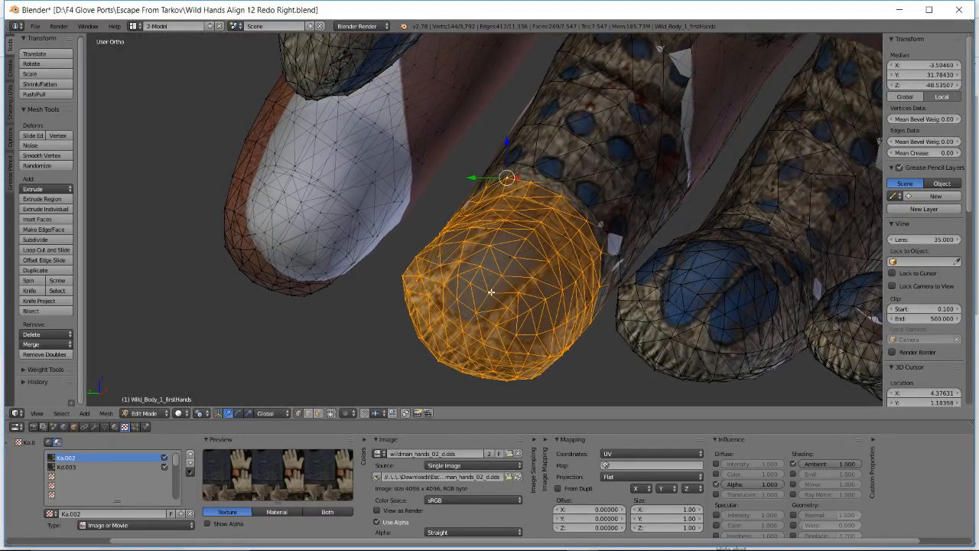
mouse_move(549, 254)
middle_mouse_down()
mouse_move(572, 239)
mouse_move(603, 243)
mouse_move(593, 232)
mouse_move(553, 247)
mouse_move(704, 176)
mouse_move(504, 270)
mouse_move(585, 224)
mouse_move(612, 225)
mouse_move(581, 243)
mouse_move(358, 332)
mouse_move(416, 240)
mouse_move(495, 186)
mouse_move(489, 200)
middle_mouse_up()
key("z")
key("z")
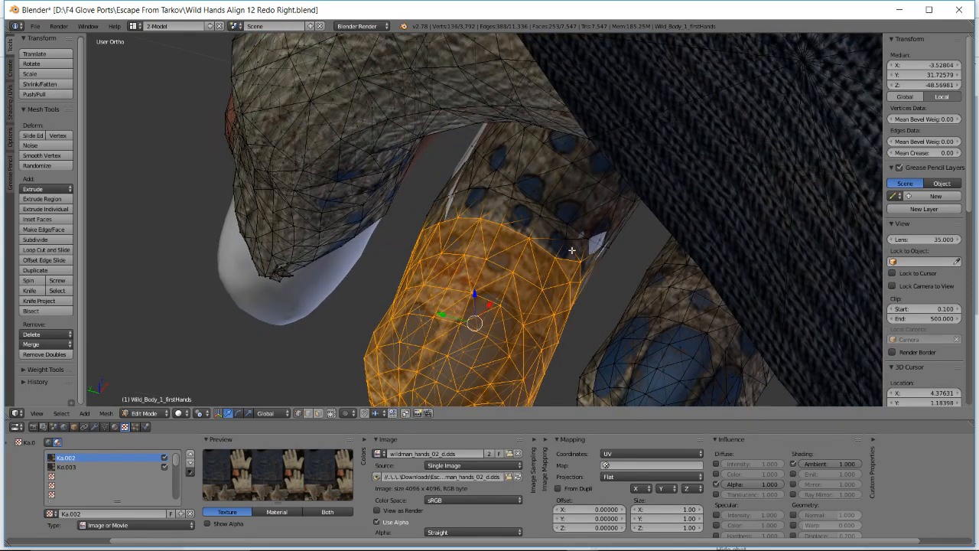
mouse_move(579, 289)
middle_mouse_down()
mouse_move(581, 299)
mouse_move(600, 282)
mouse_move(564, 258)
mouse_move(604, 280)
mouse_move(583, 287)
middle_mouse_up()
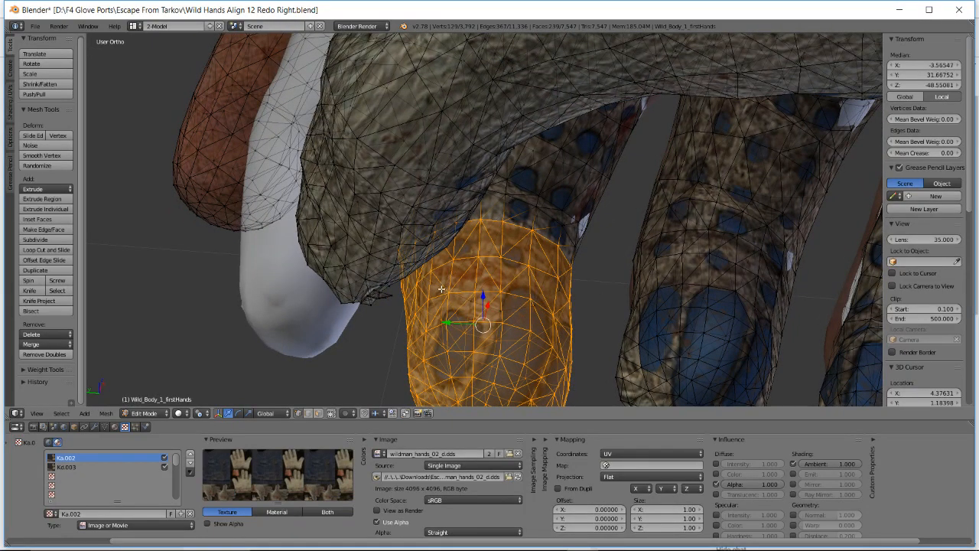
middle_click_drag(420, 276, 545, 238)
- Move the reduced middle fingertip selection slightly back toward the finger joint in wireframe side view
key("z")
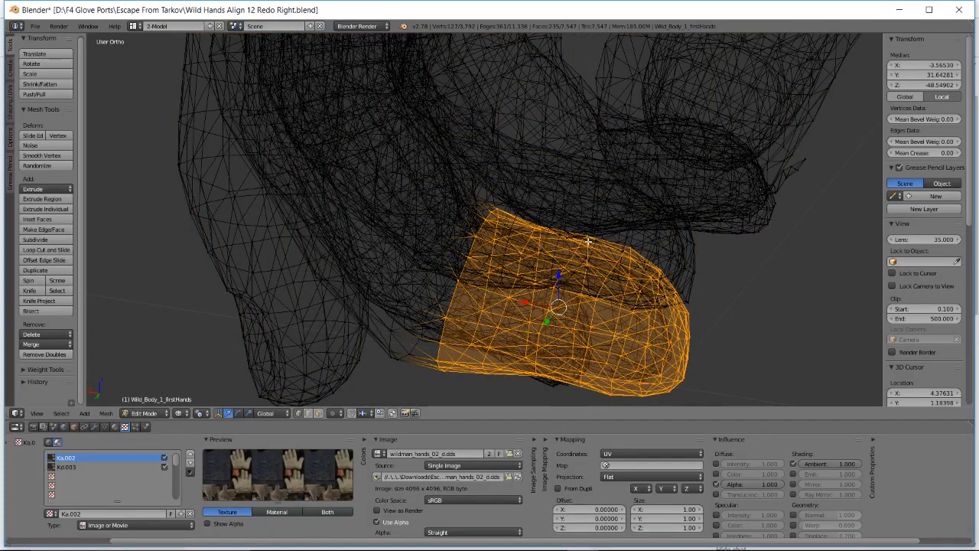
key("g")
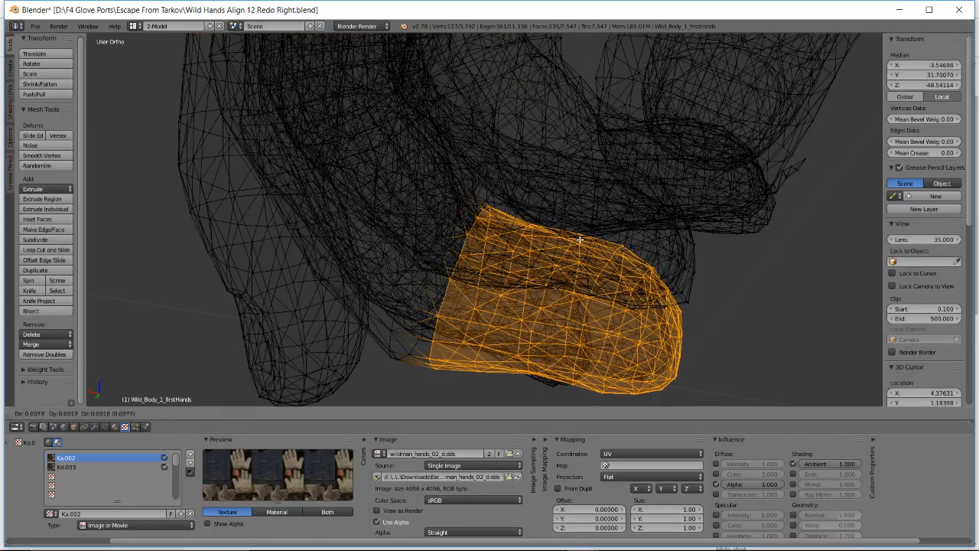
left_click(578, 240)
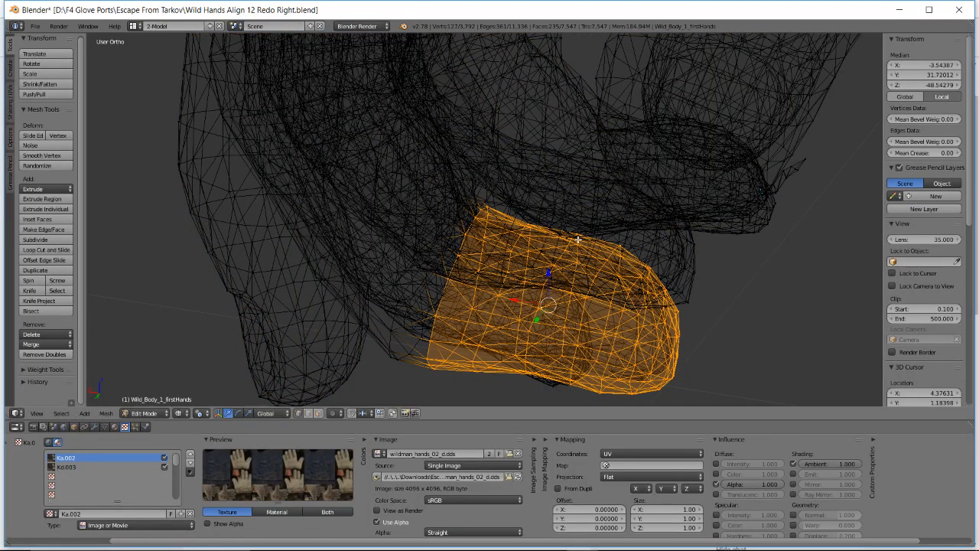
key("z")
- Select the single vertex on the inner side of the middle finger's joint, nudge it slightly, and clear the selection
mouse_move(708, 257)
middle_mouse_down()
mouse_move(555, 246)
mouse_move(666, 244)
mouse_move(542, 208)
middle_mouse_up()
right_click(476, 178)
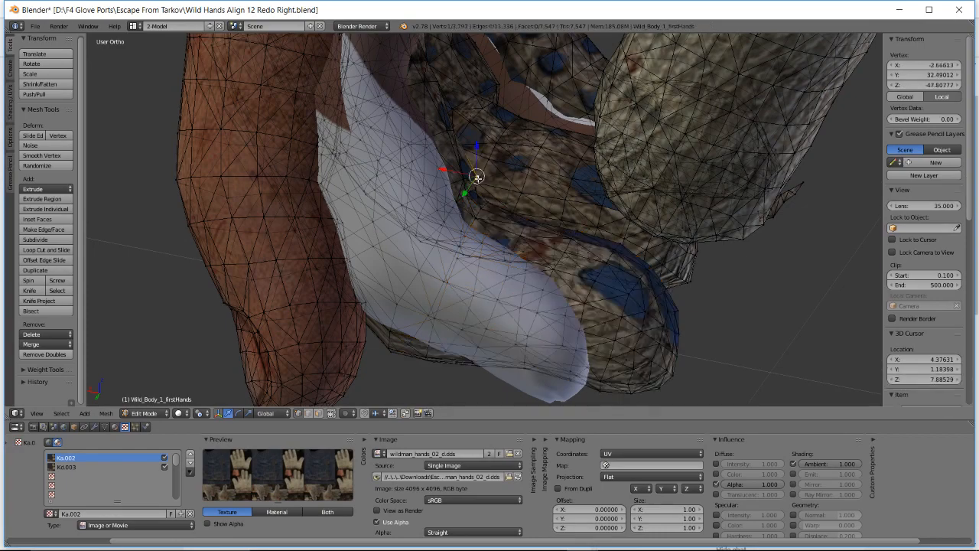
key("g")
left_click(474, 178)
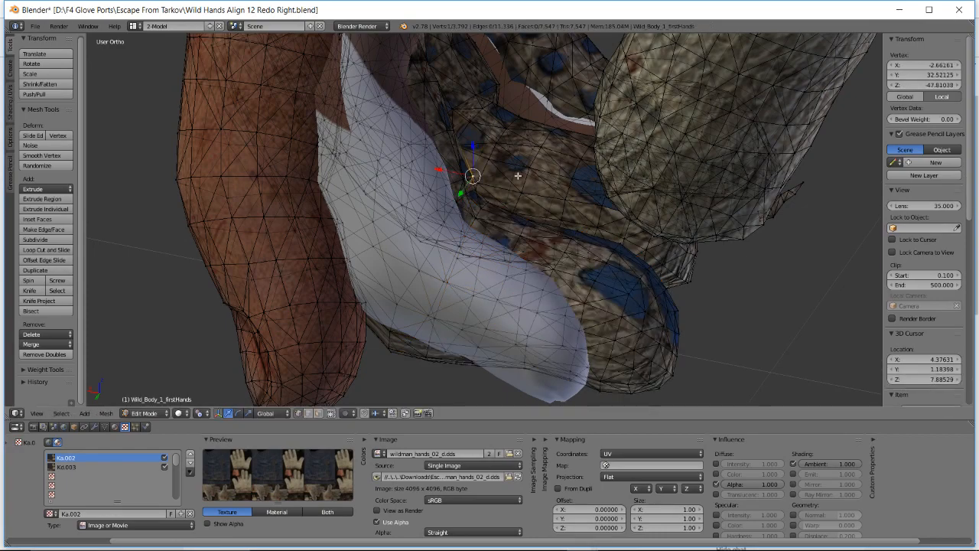
key("z")
key("z")
scroll(547, 147, "down", 2)
key("a")
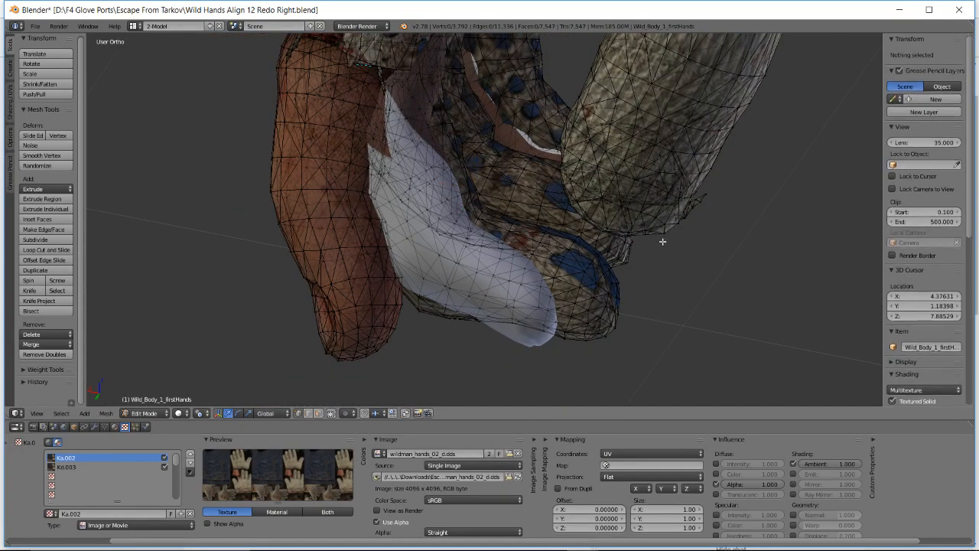
- Leave Edit Mode and examine the glove's fit over the right hand from several angles, up close and alongside the other arm
middle_click_drag(663, 242, 542, 217)
scroll(533, 219, "down", 3)
middle_click_drag(519, 157, 450, 236, "shift")
scroll(552, 196, "down", 6)
scroll(498, 229, "up", 4)
key("Tab")
scroll(510, 247, "up", 2)
scroll(455, 247, "up", 5)
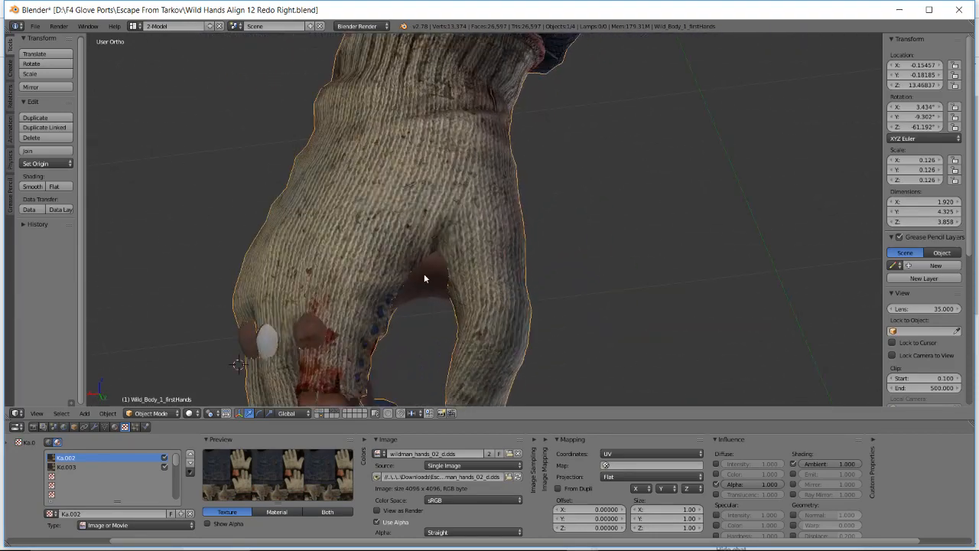
key("Tab")
scroll(424, 283, "up", 2)
key("Tab")
scroll(463, 256, "down", 3)
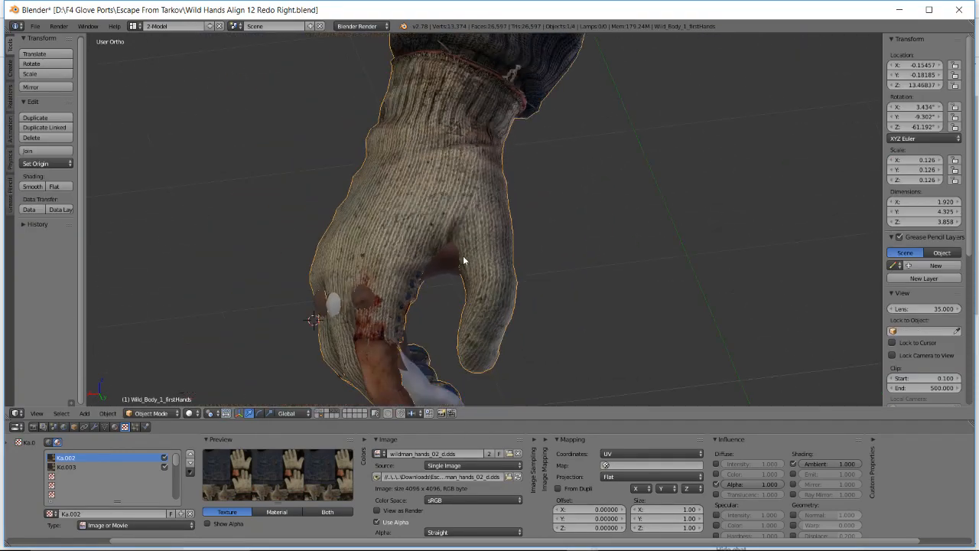
scroll(462, 256, "up", 1)
scroll(462, 255, "down", 2)
scroll(460, 266, "down", 2)
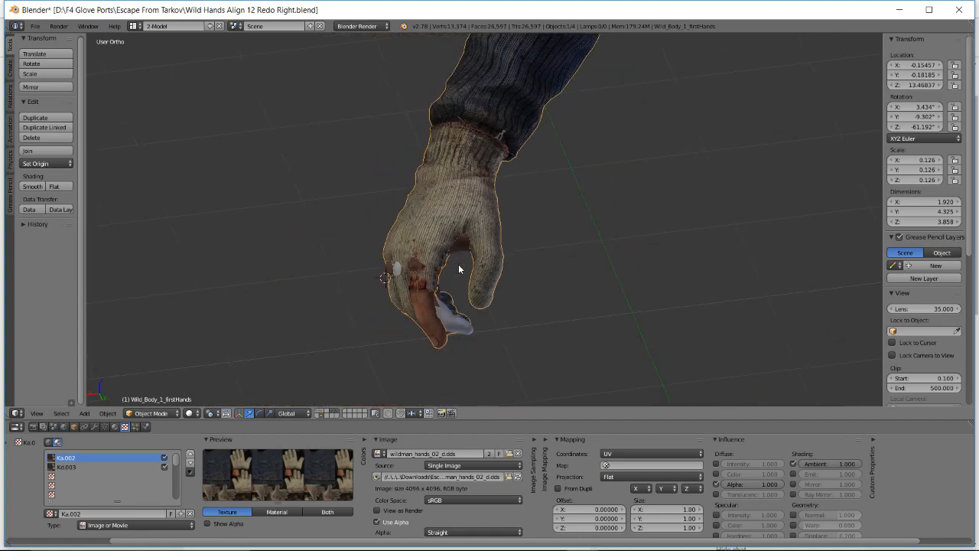
middle_click_drag(459, 267, 498, 199)
mouse_move(559, 144)
middle_mouse_down()
mouse_move(573, 138)
mouse_move(498, 177)
mouse_move(676, 153)
mouse_move(472, 188)
mouse_move(542, 143)
middle_mouse_up()
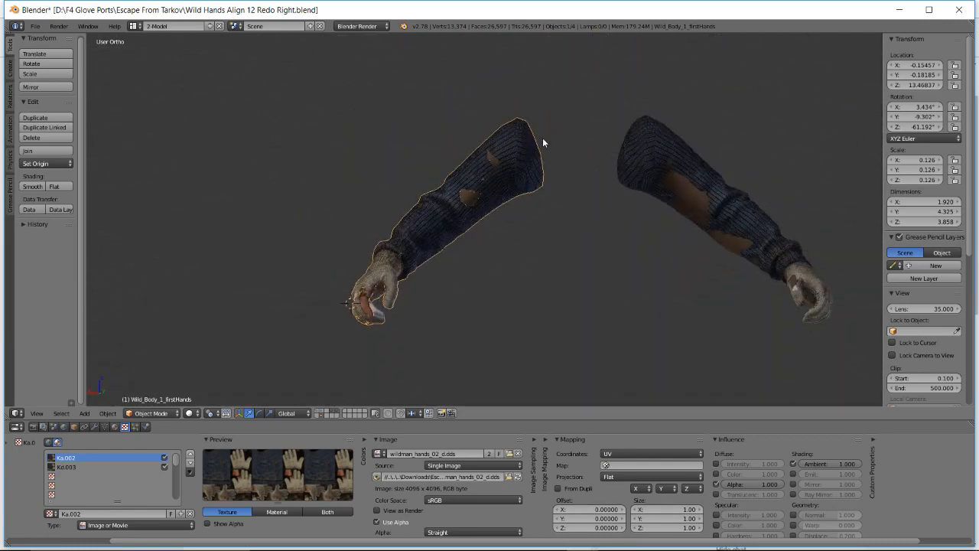
- Switch to the YouTube live dashboard and read the recent live chat messages
key("alt+Tab")
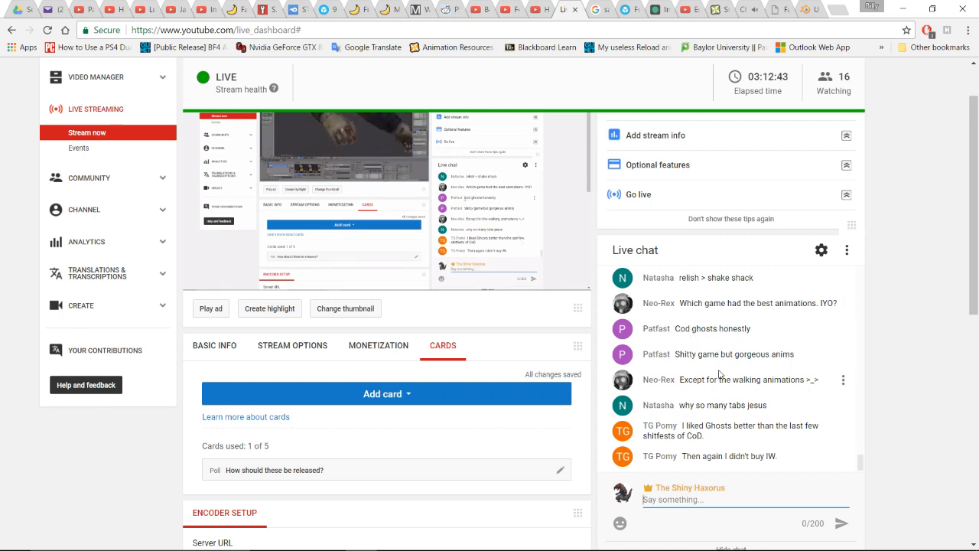
scroll(719, 352, "down", 1)
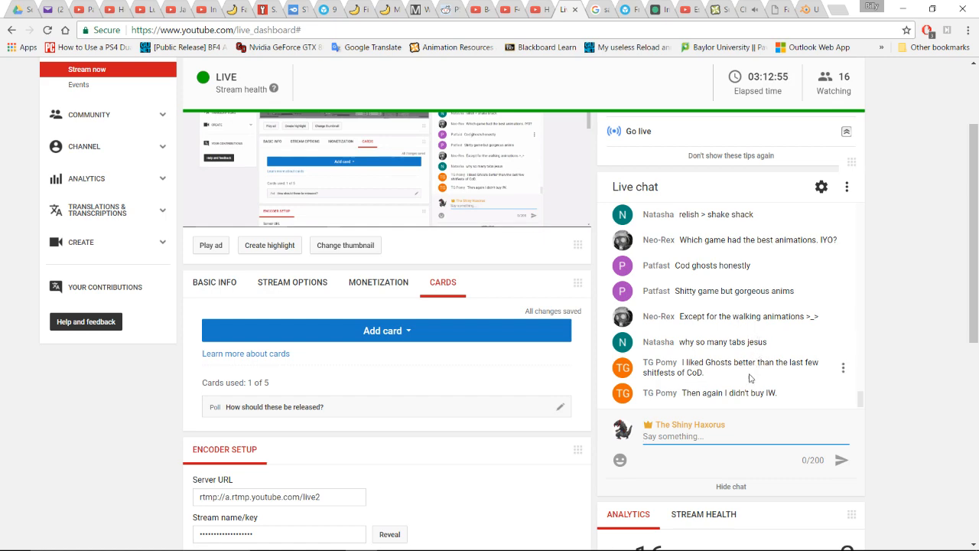
scroll(910, 348, "up", 2)
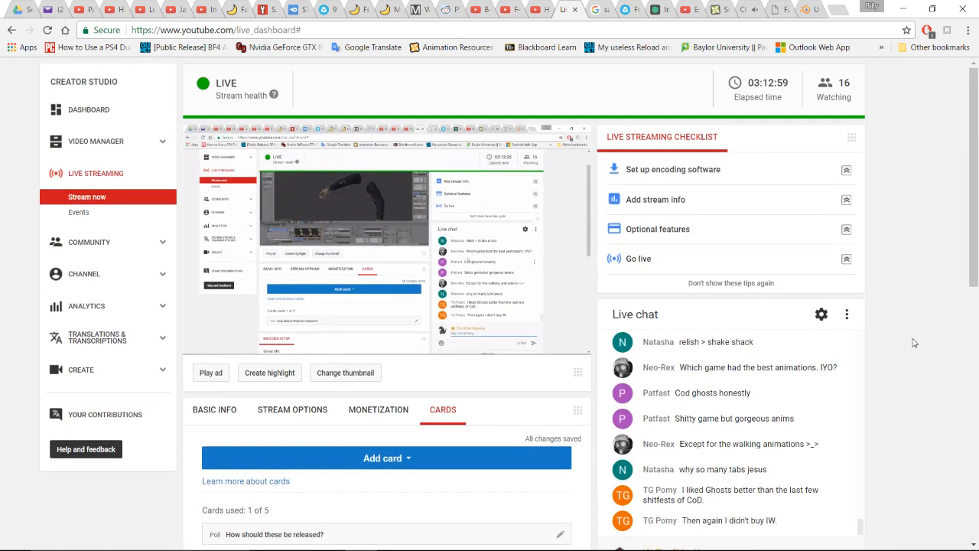
scroll(913, 343, "down", 2)
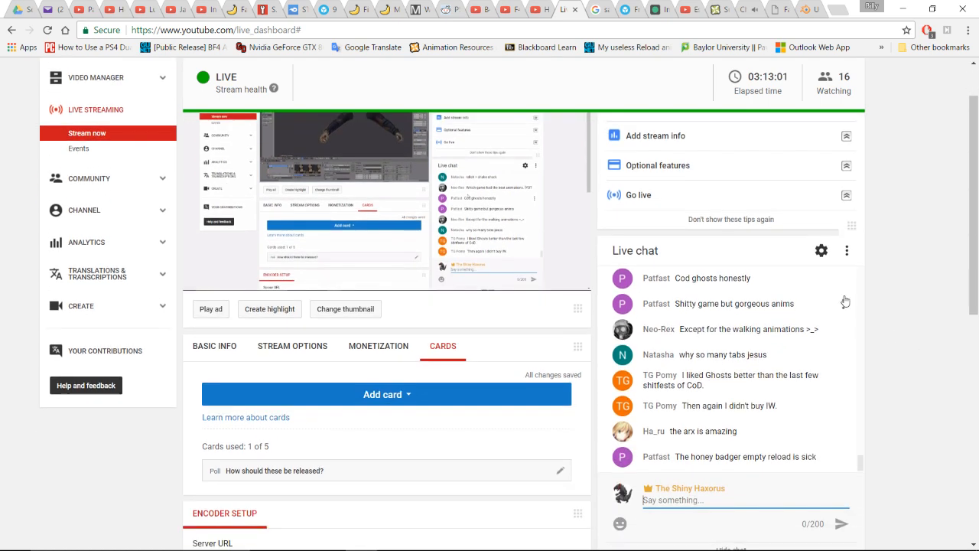
- Switch from the live dashboard to the Blender window holding Wild Hands Align 12 Redo Right and view both arms
mouse_move(918, 544)
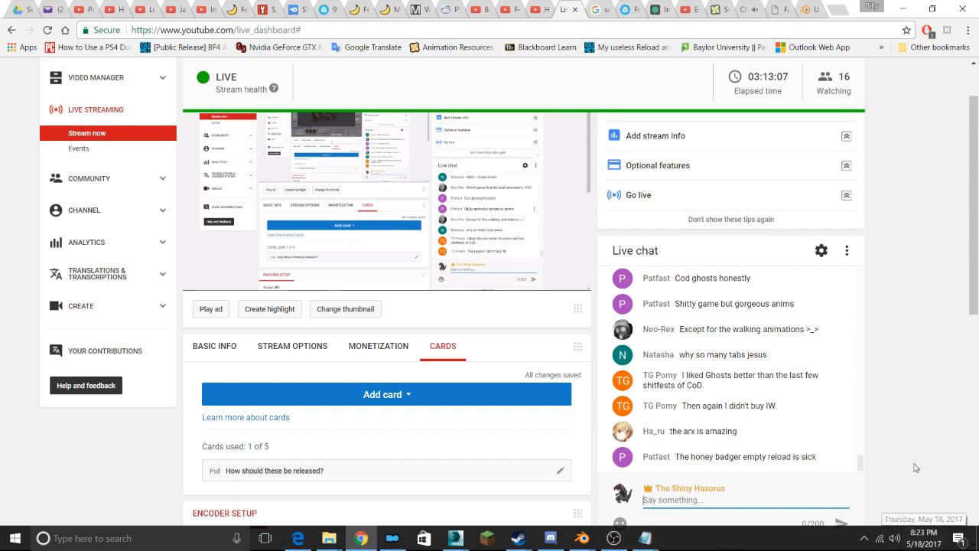
scroll(895, 398, "down", 4)
scroll(895, 400, "up", 3)
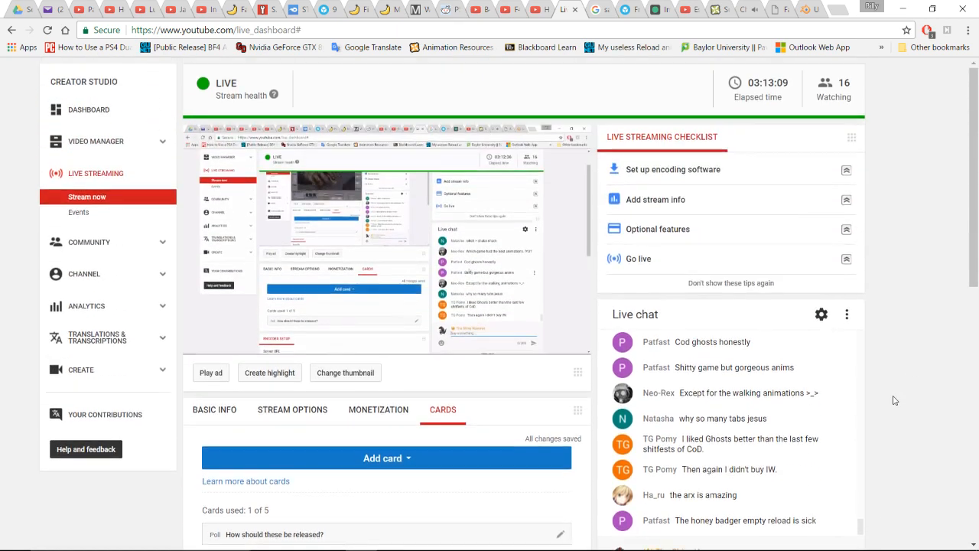
mouse_move(583, 538)
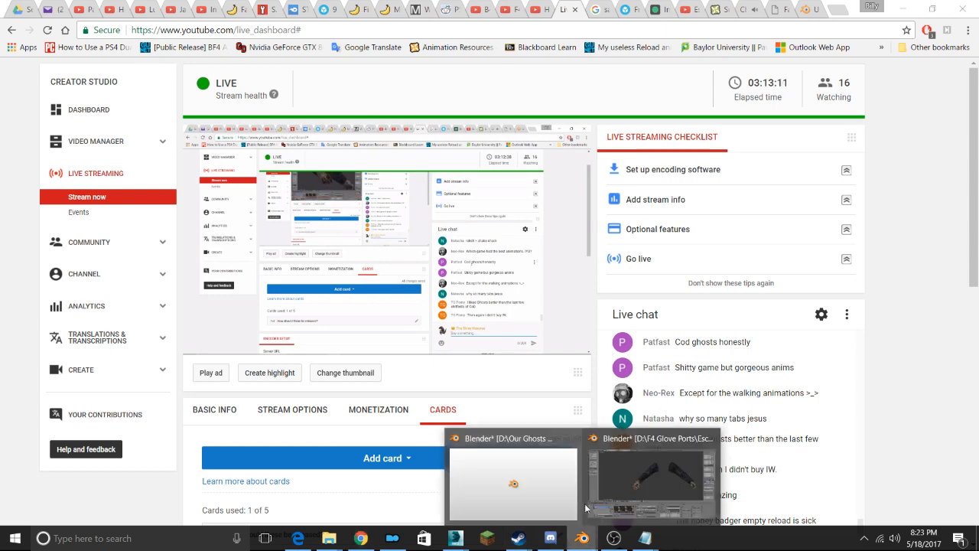
mouse_move(626, 479)
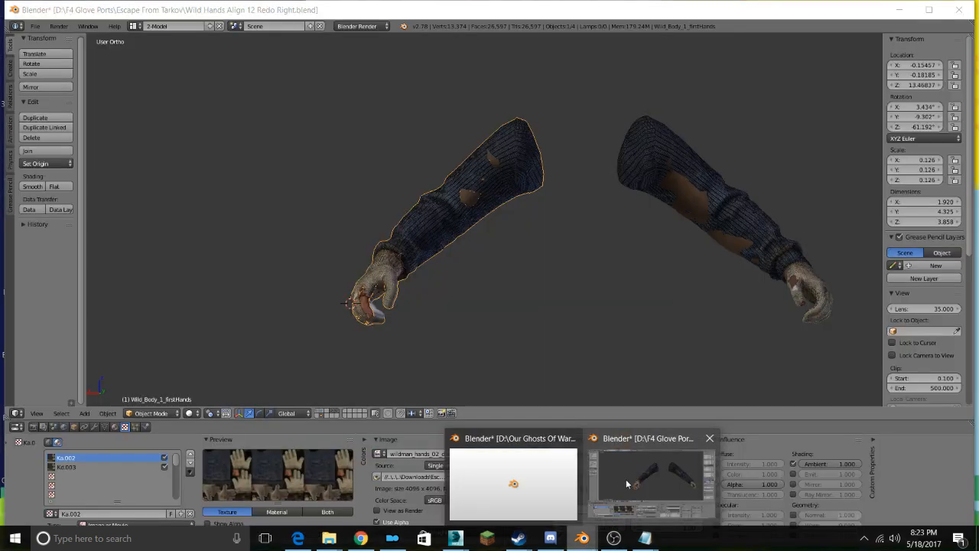
left_click(625, 479)
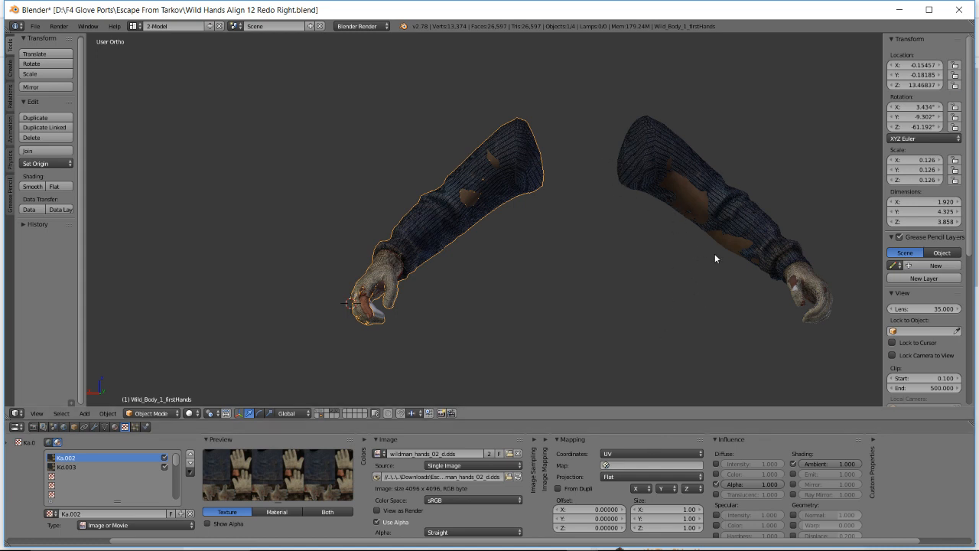
- Return to the YouTube live dashboard in Chrome and check the newest live chat messages
mouse_move(645, 549)
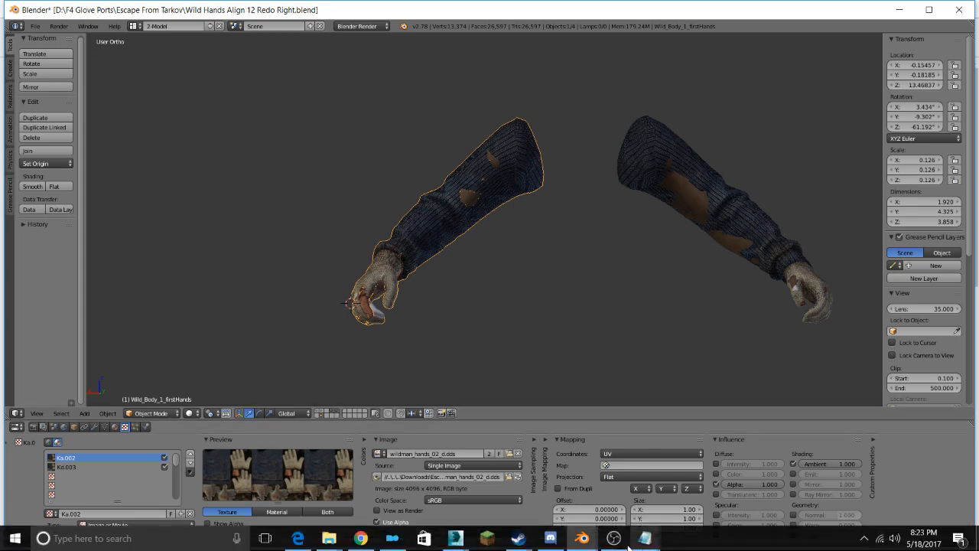
left_click(370, 541)
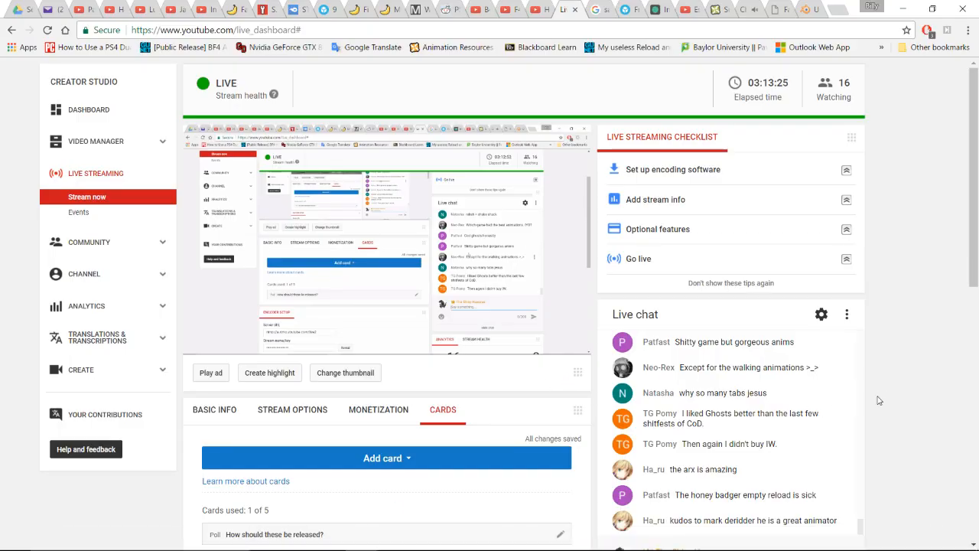
scroll(879, 400, "down", 1)
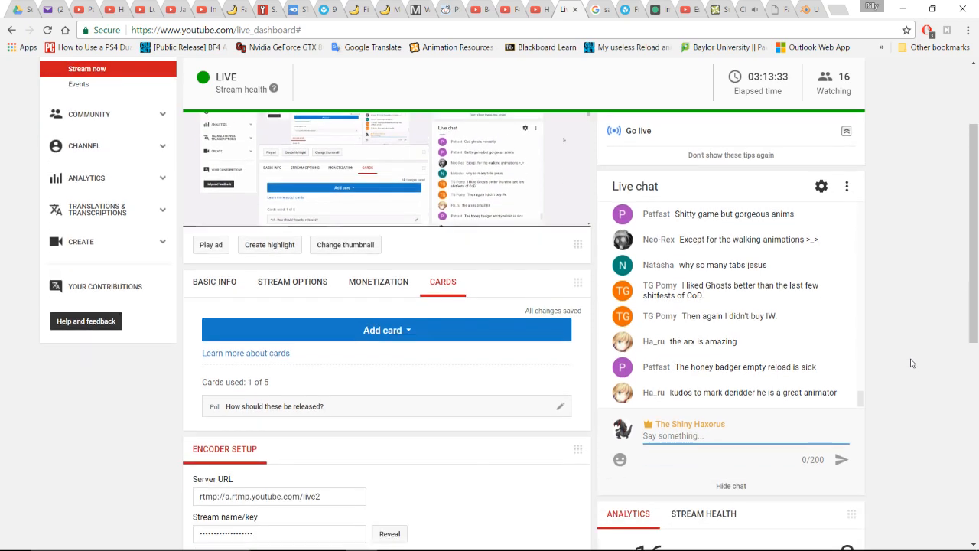
scroll(906, 360, "up", 1)
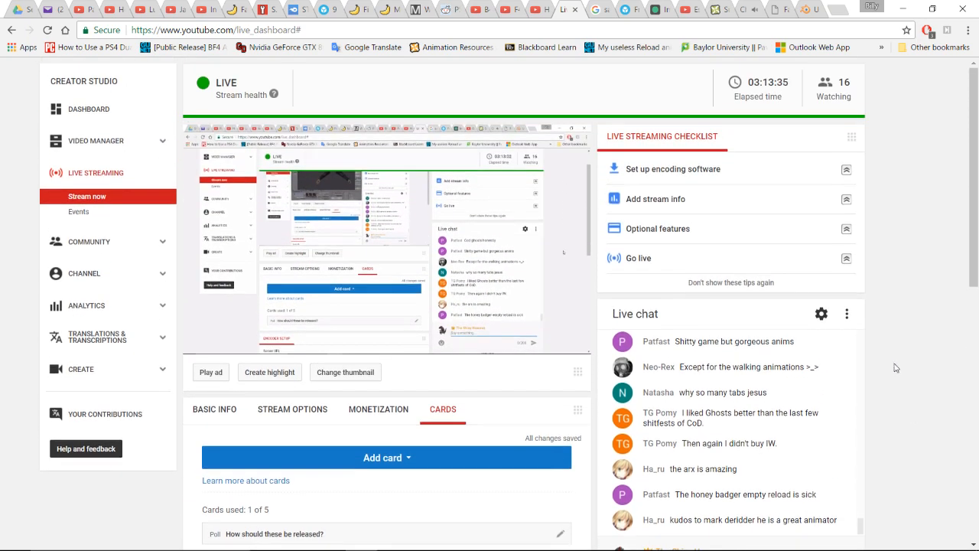
scroll(905, 325, "down", 3)
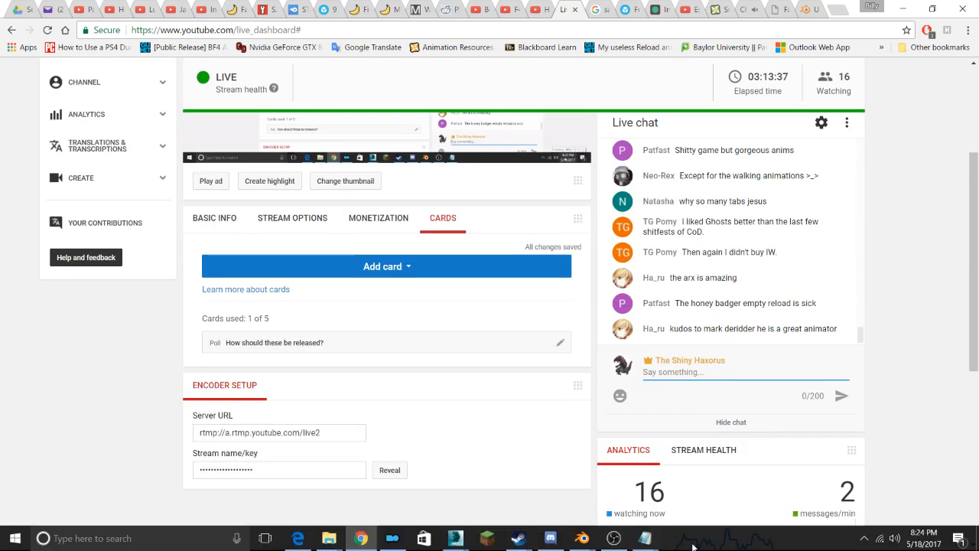
- Switch to the OBS window that is running the live stream
mouse_move(606, 543)
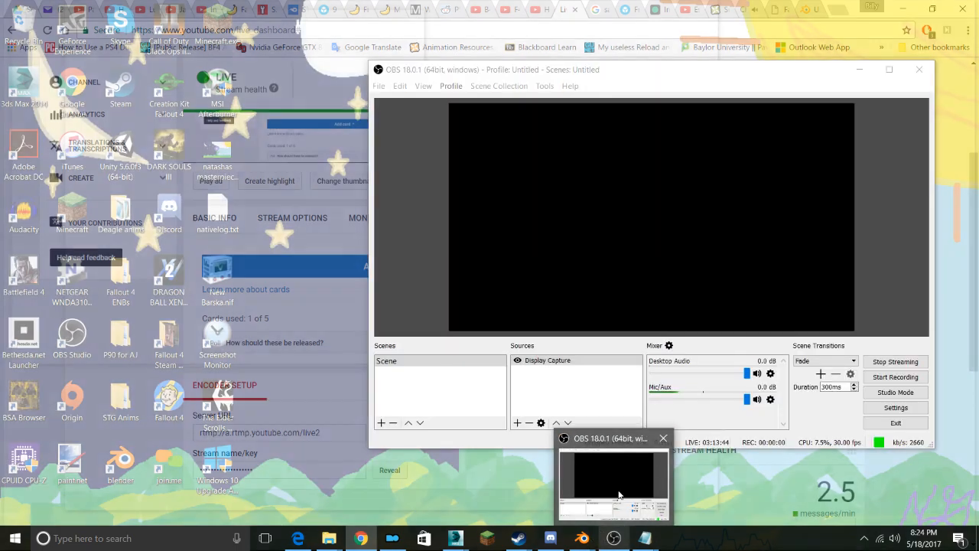
left_click(612, 490)
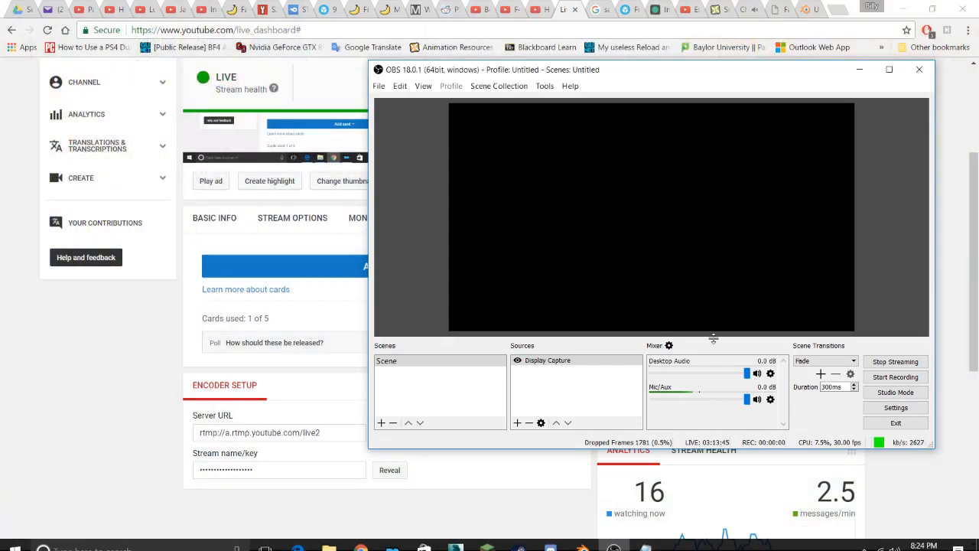